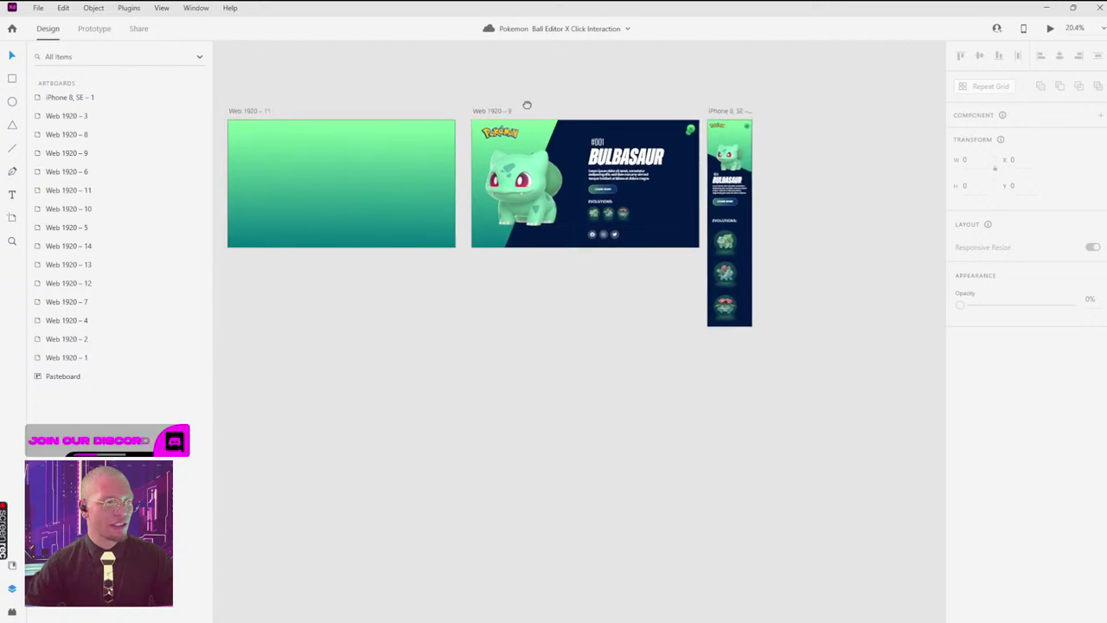
Step: Survey the prototype artboards and examine the Bulbasaur detail page on Web 1920 – 9 up close
scroll(519, 112, "left", 5)
scroll(605, 121, "down", 8)
scroll(649, 126, "left", 3)
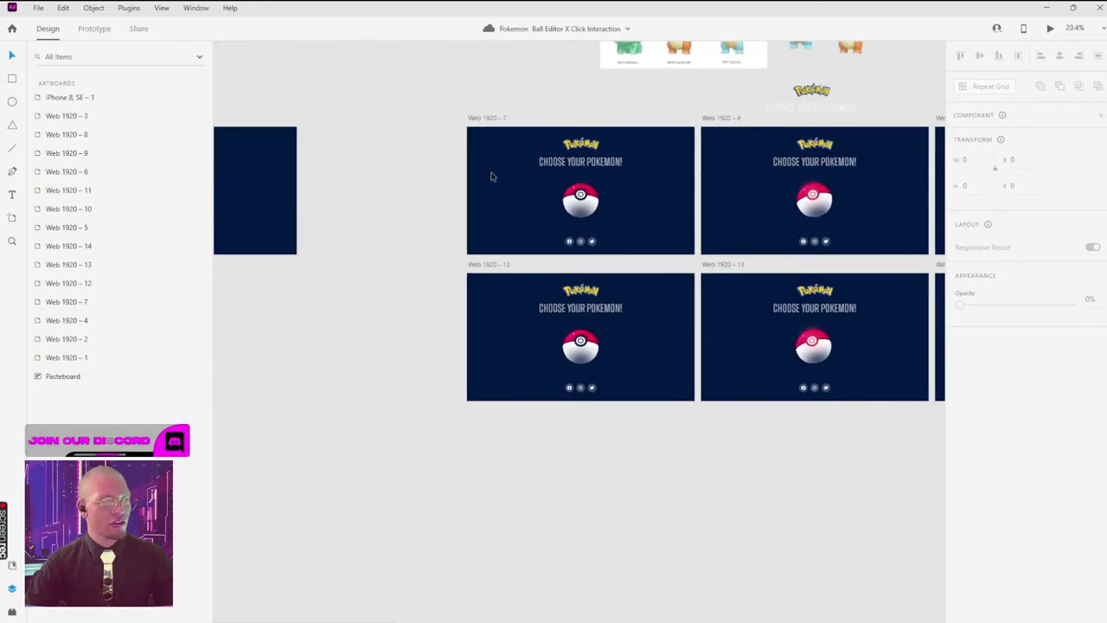
scroll(712, 170, "right", 10)
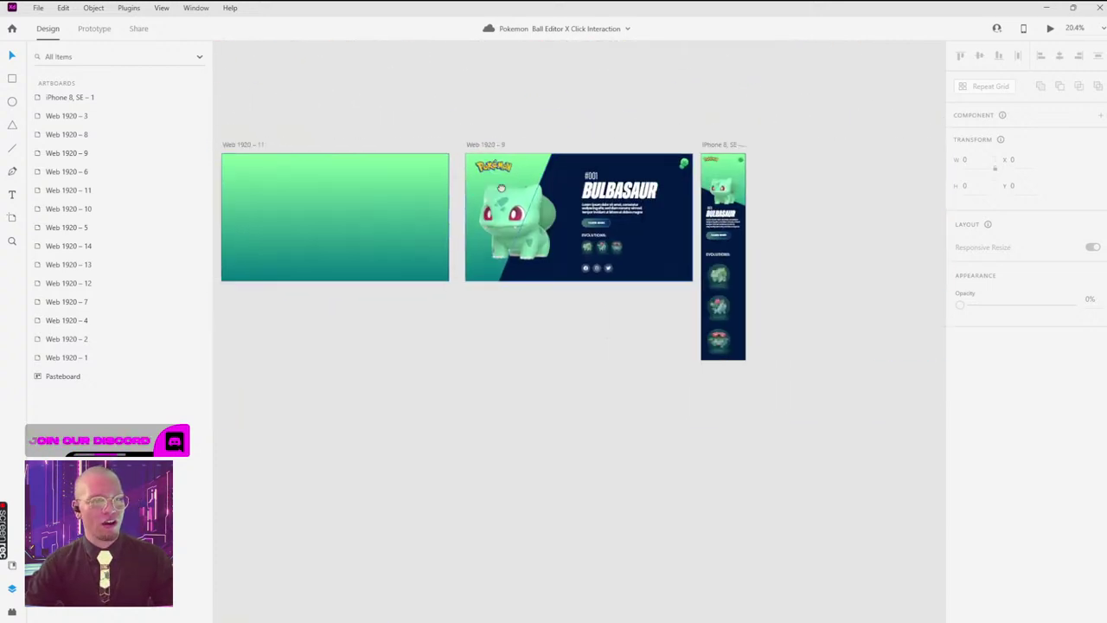
scroll(504, 212, "up", 3)
scroll(505, 212, "up", 5)
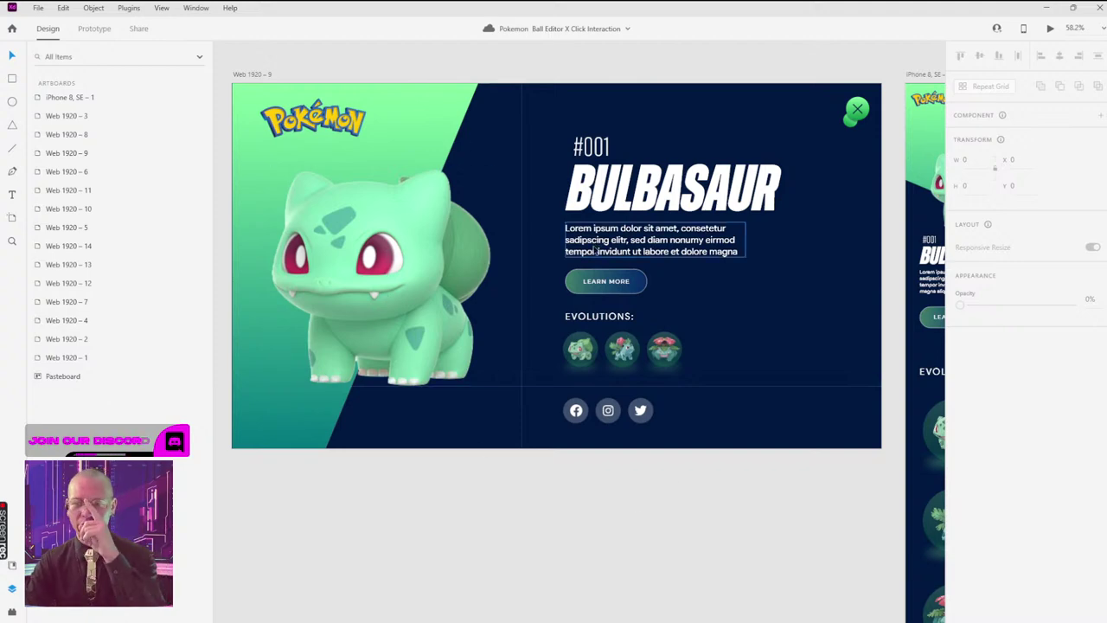
scroll(433, 207, "left", 5)
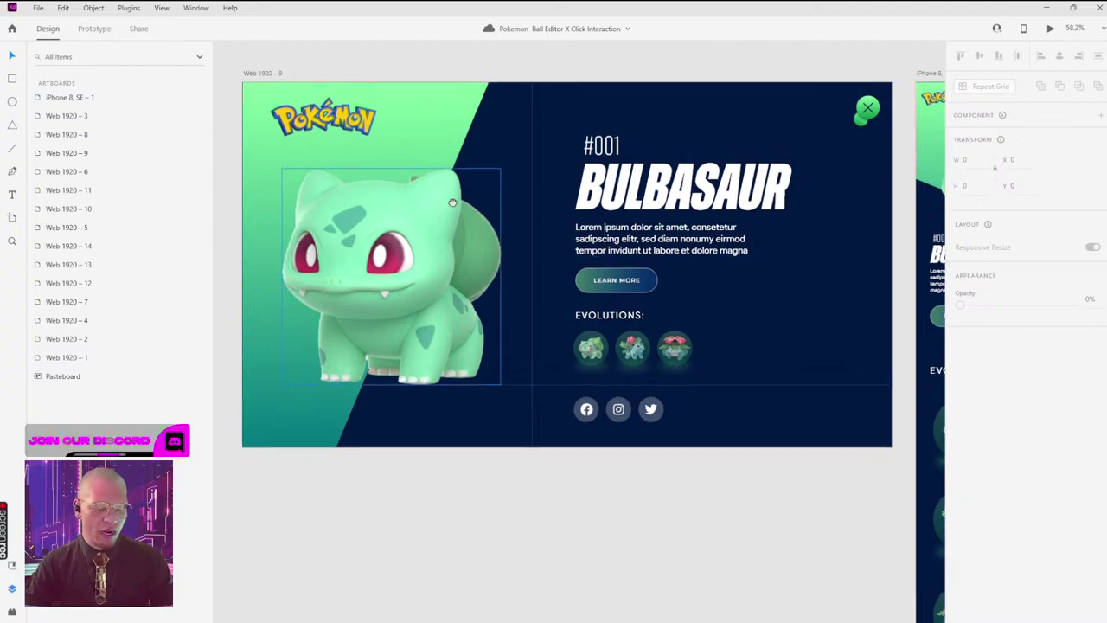
scroll(434, 235, "down", 4)
Step: Examine the Poké Ball's closed, hover and open states across artboards Web 1920 – 7, 4 and 5
scroll(354, 247, "left", 10)
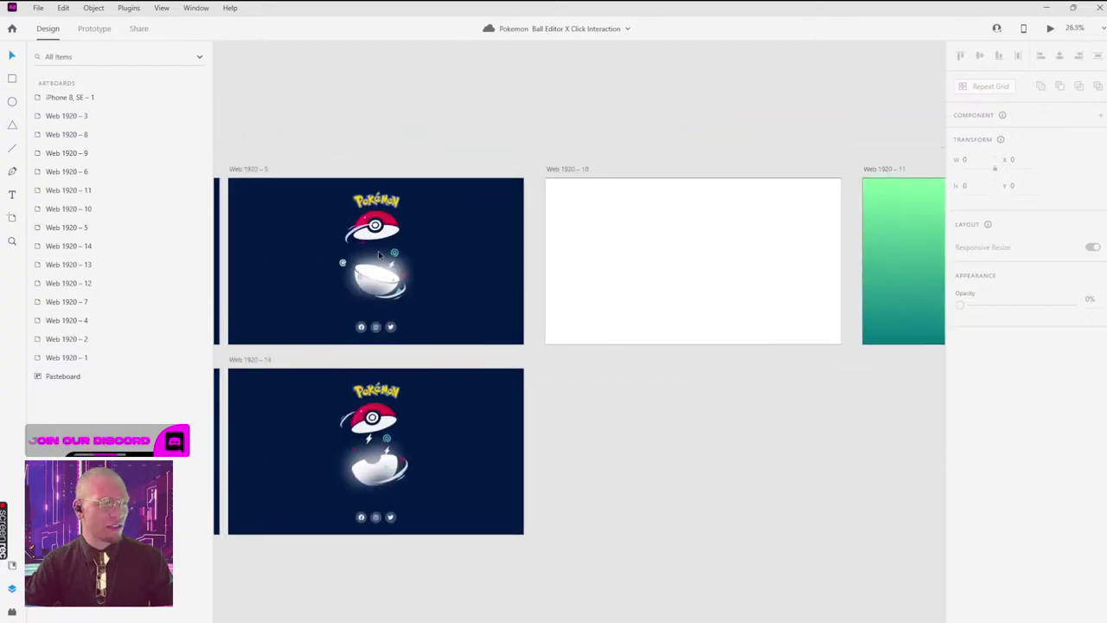
scroll(450, 247, "up", 5)
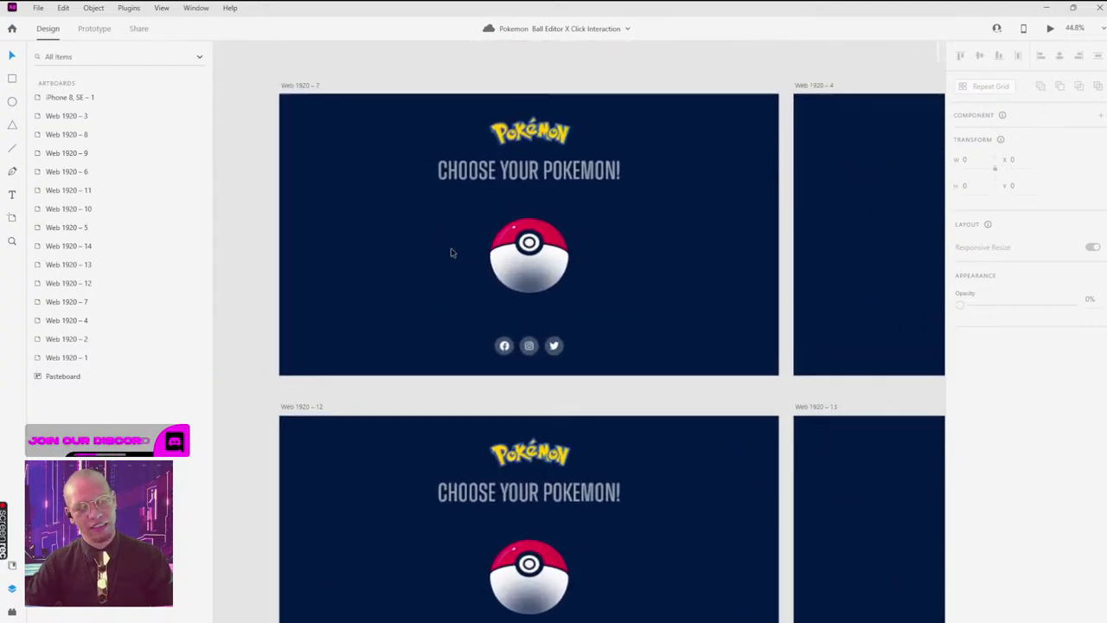
scroll(735, 235, "left", 2)
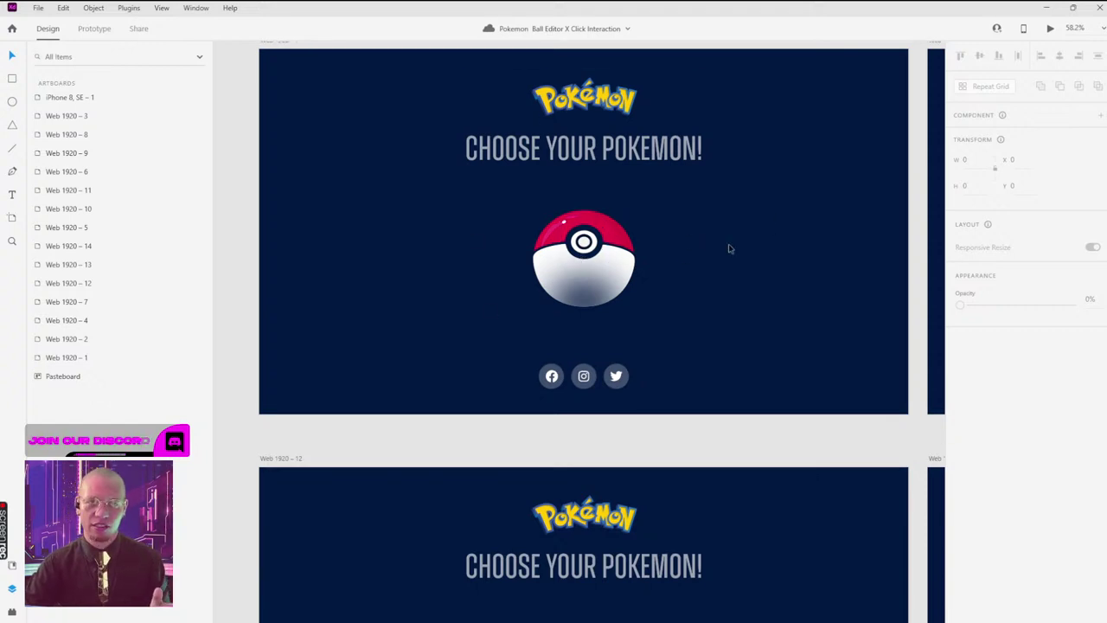
scroll(699, 205, "right", 3)
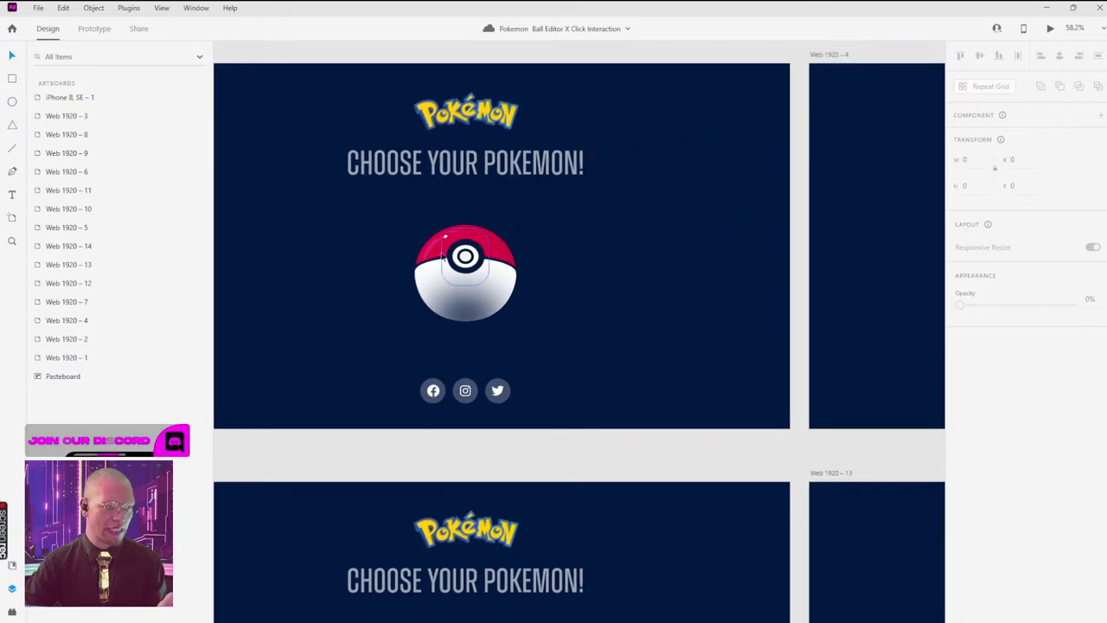
scroll(510, 255, "right", 3)
scroll(562, 242, "left", 6)
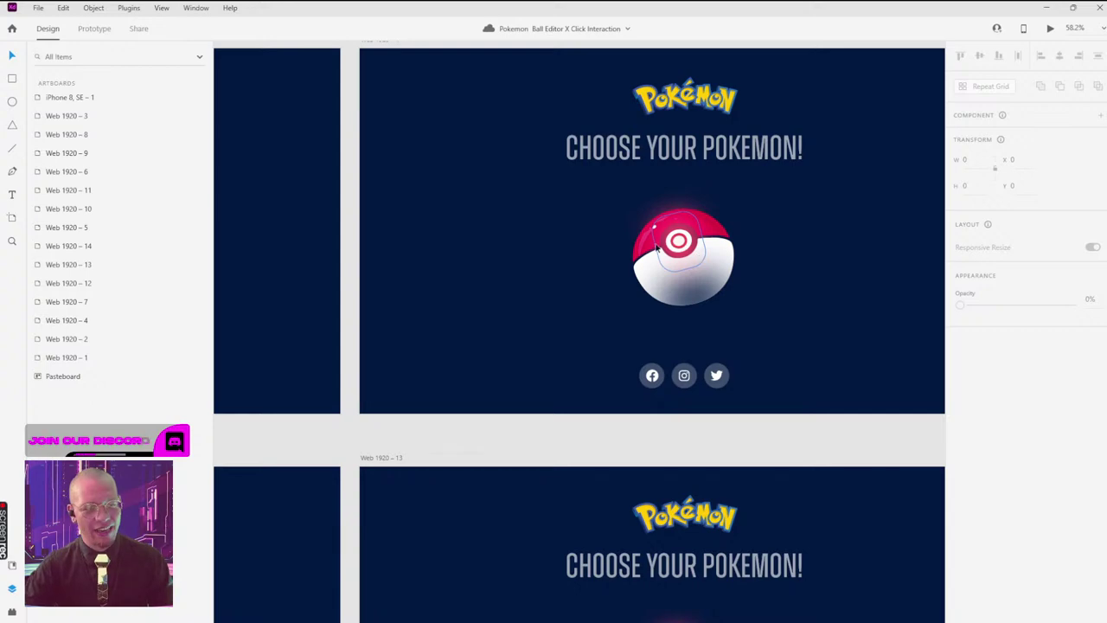
scroll(830, 272, "right", 2)
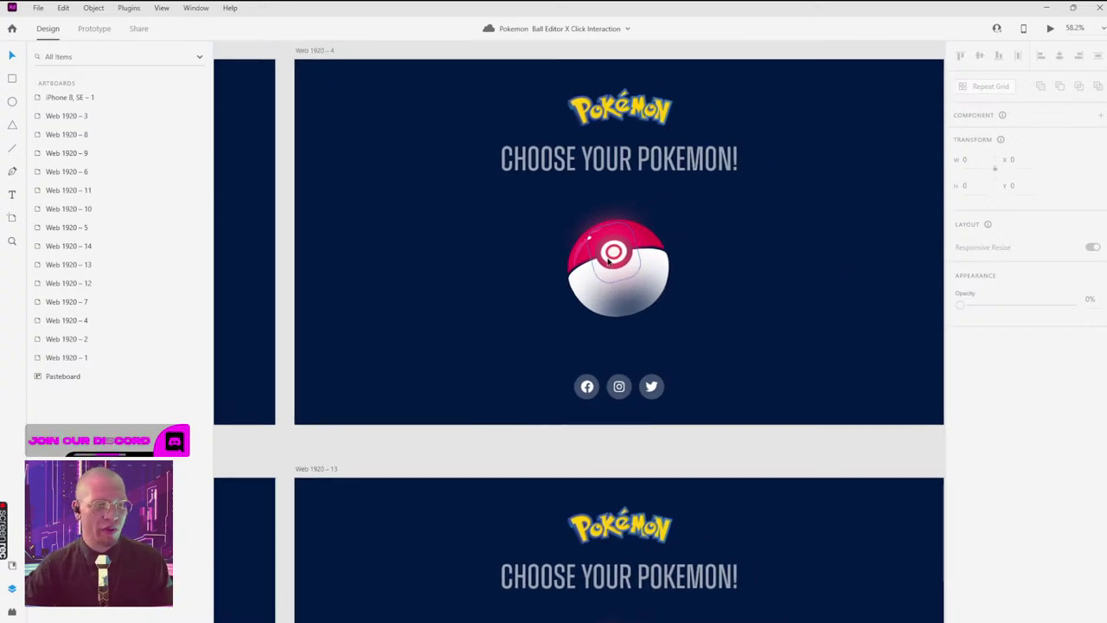
scroll(710, 262, "right", 2)
scroll(710, 262, "right", 8)
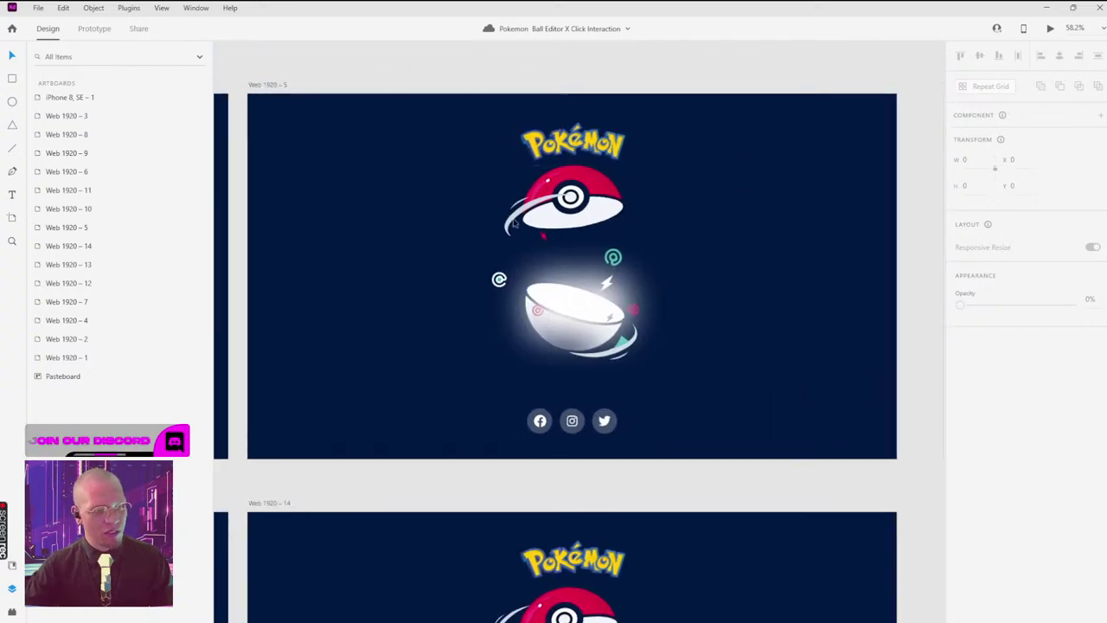
Step: Try enlarging the shine shape in the open Poké Ball on Web 1920 – 5 to about 1548 × 890
left_click(533, 288)
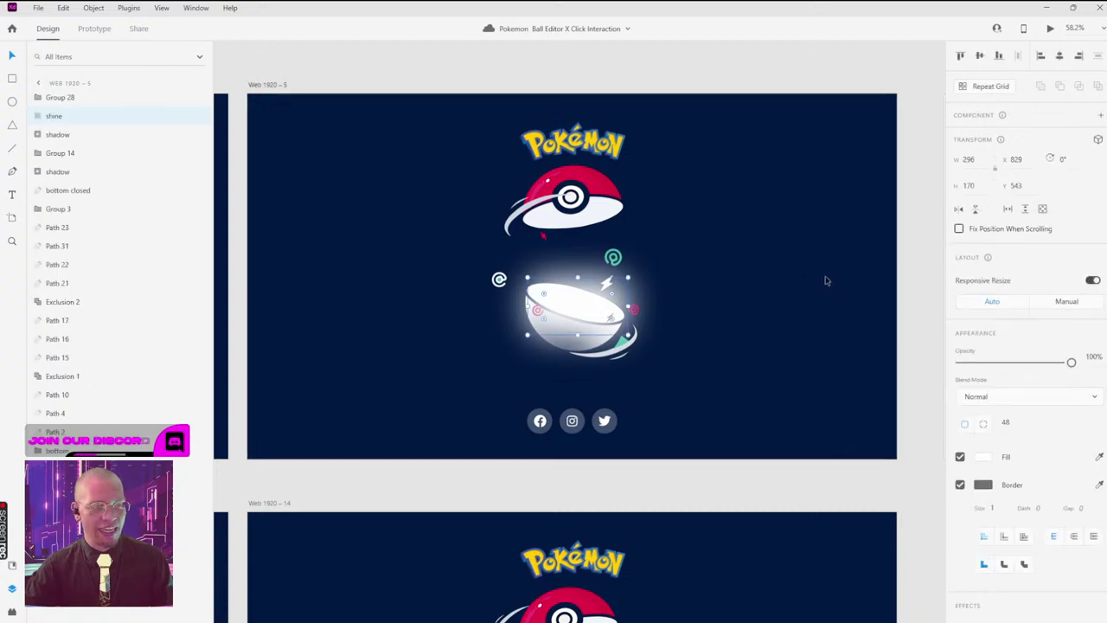
left_click_drag(627, 280, 872, 158)
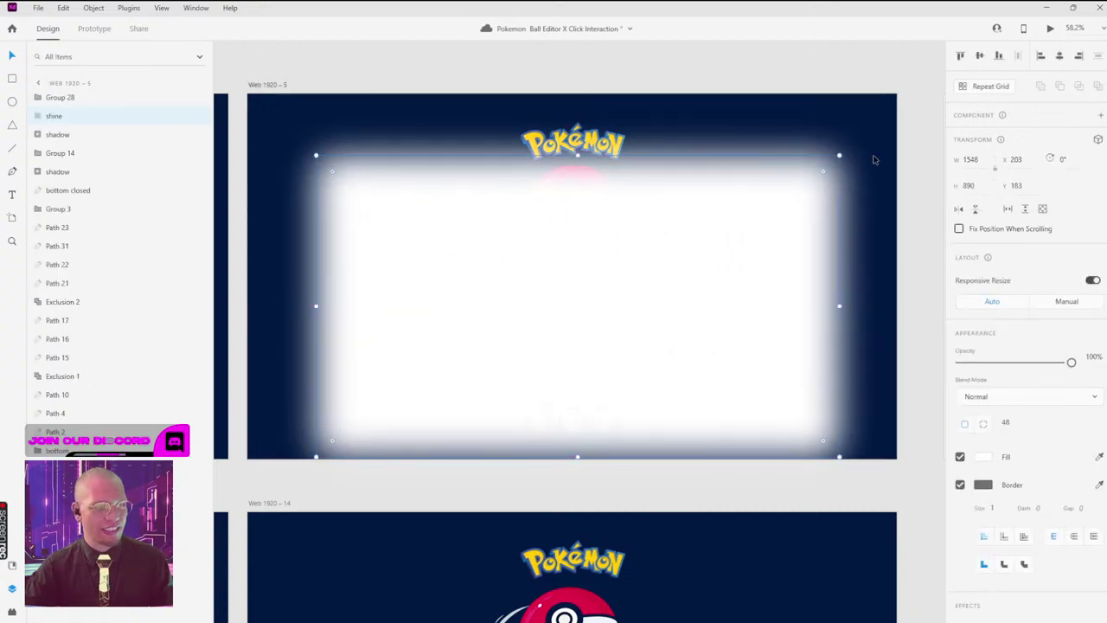
key("ctrl+z")
Step: Review the white and green transition artboards leading to the Bulbasaur page, and return to the Poké Ball artboards
scroll(767, 272, "right", 10)
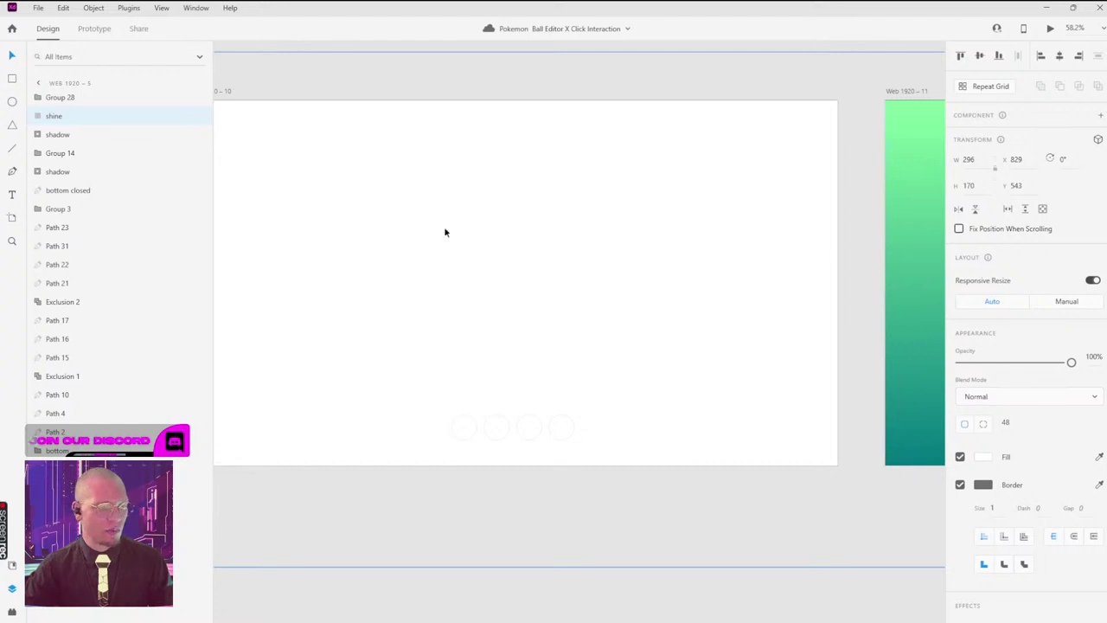
scroll(741, 205, "right", 10)
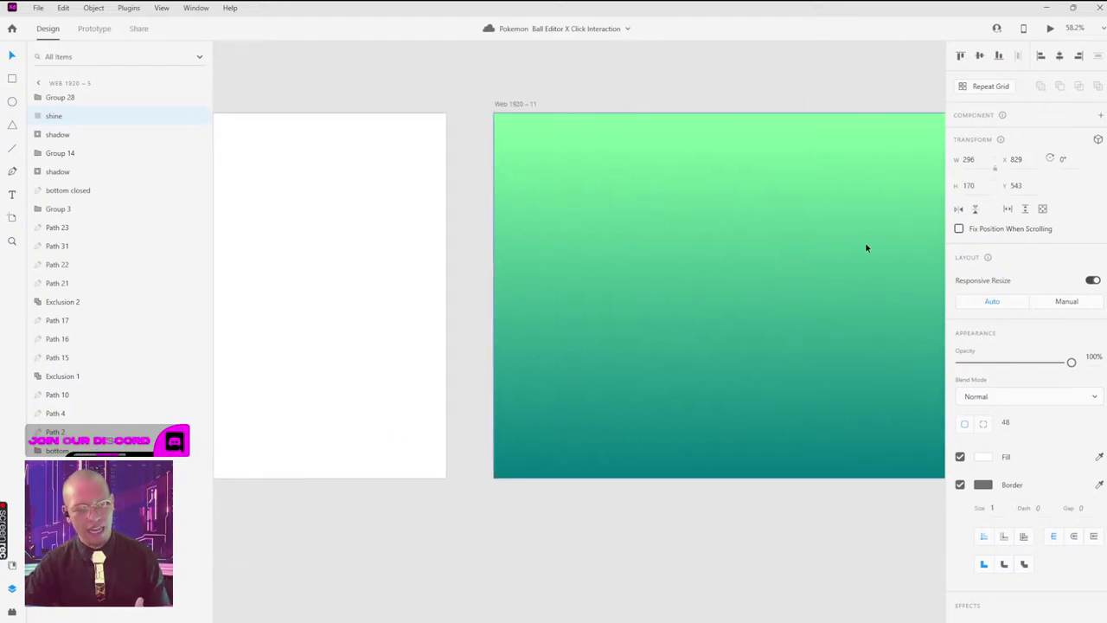
scroll(864, 248, "right", 6)
scroll(498, 259, "right", 8)
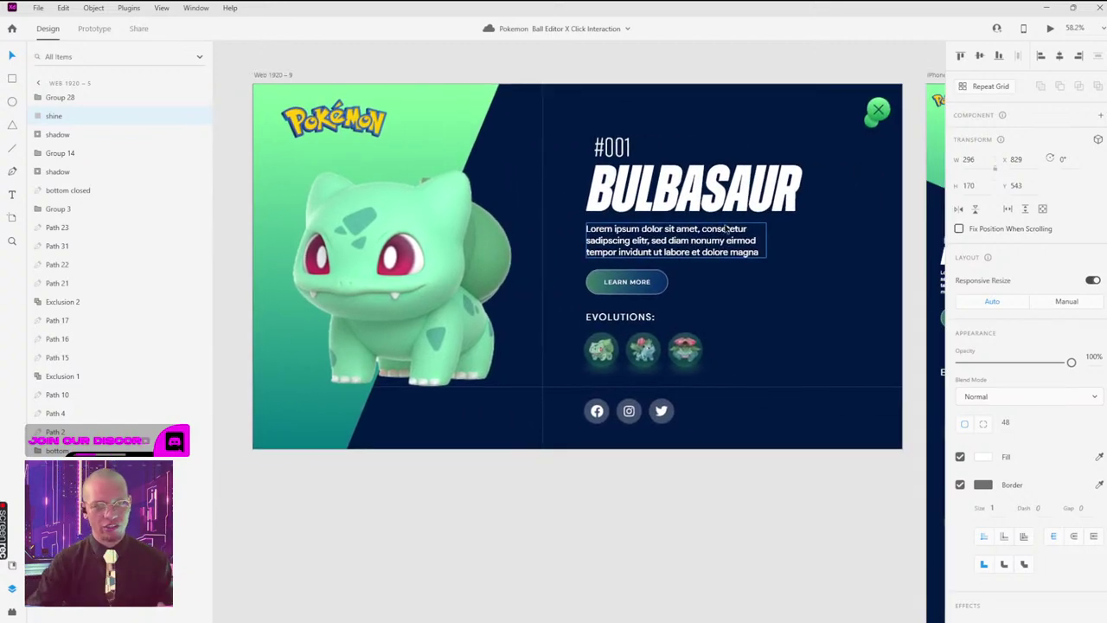
scroll(674, 159, "down", 3)
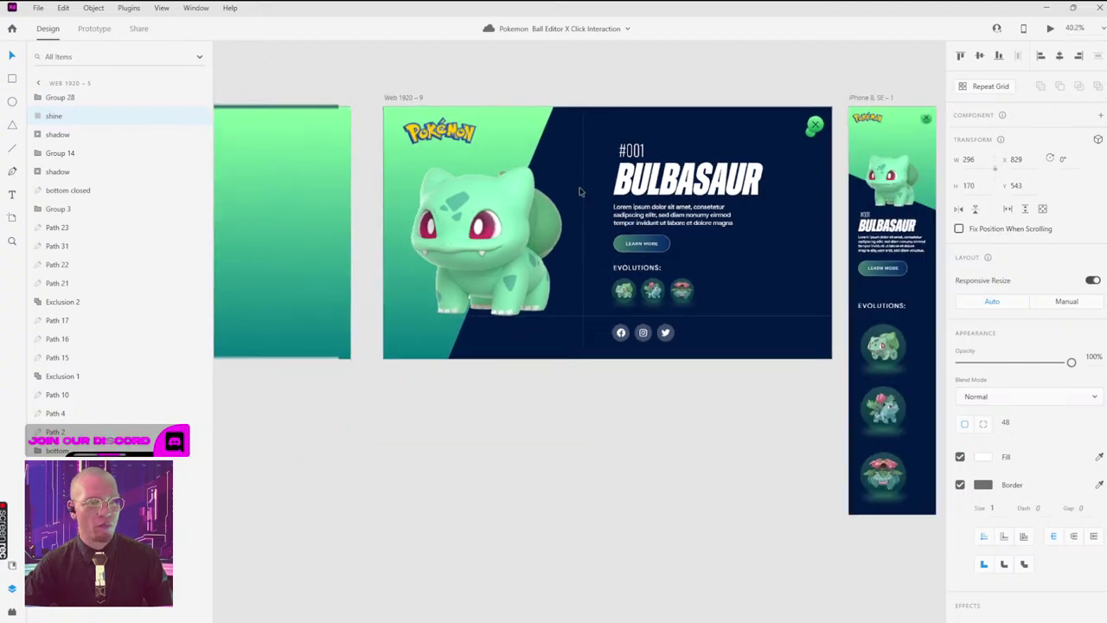
scroll(579, 192, "down", 2)
scroll(507, 181, "left", 12)
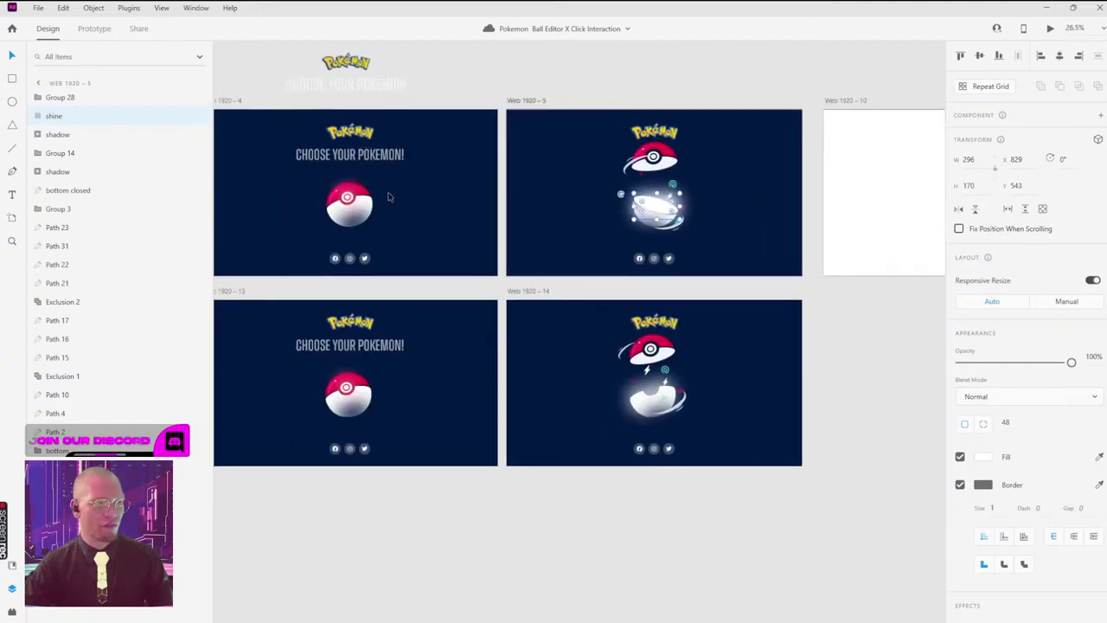
scroll(388, 197, "left", 10)
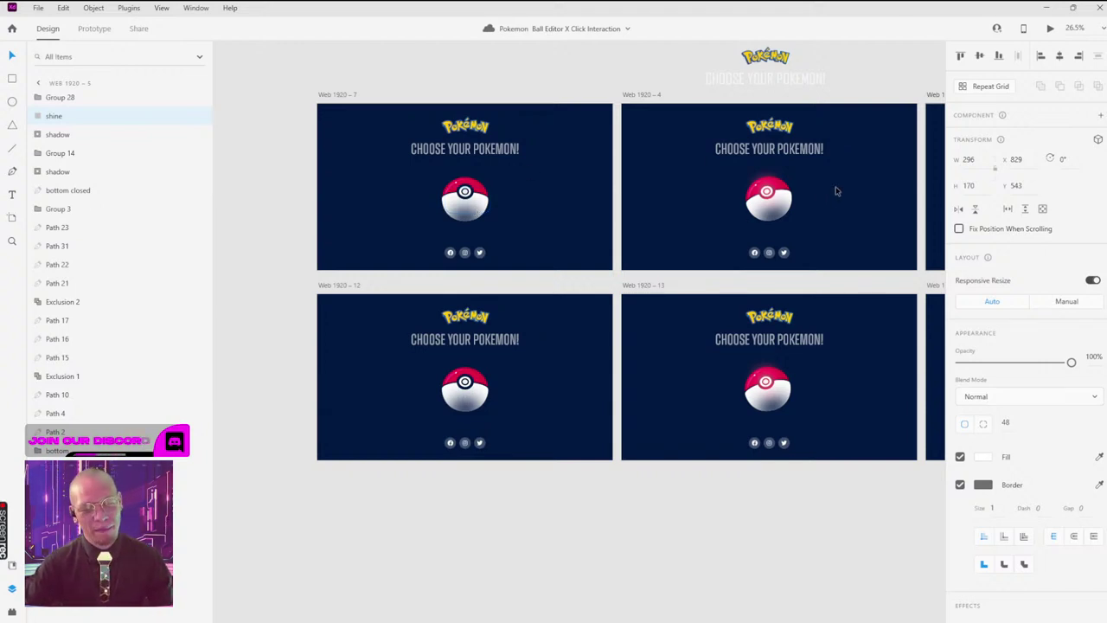
Step: Follow the full interaction sequence from the Poké Ball artboards through the transition screens to the Bulbasaur page
left_click_drag(836, 188, 784, 199)
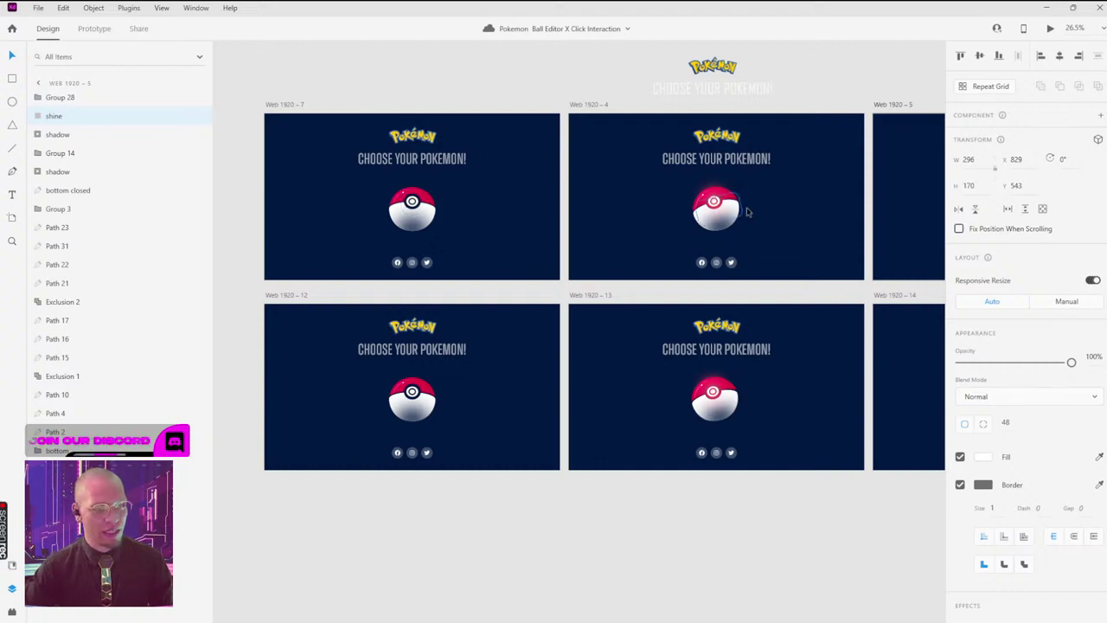
scroll(744, 210, "right", 3)
scroll(658, 212, "right", 5)
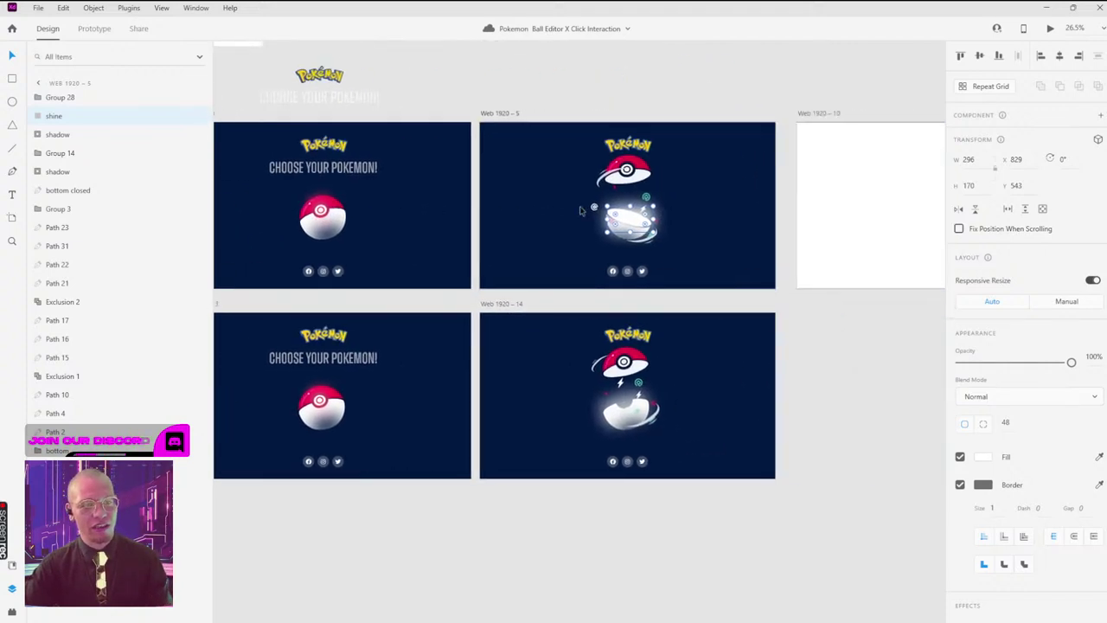
scroll(553, 199, "right", 8)
scroll(506, 226, "right", 6)
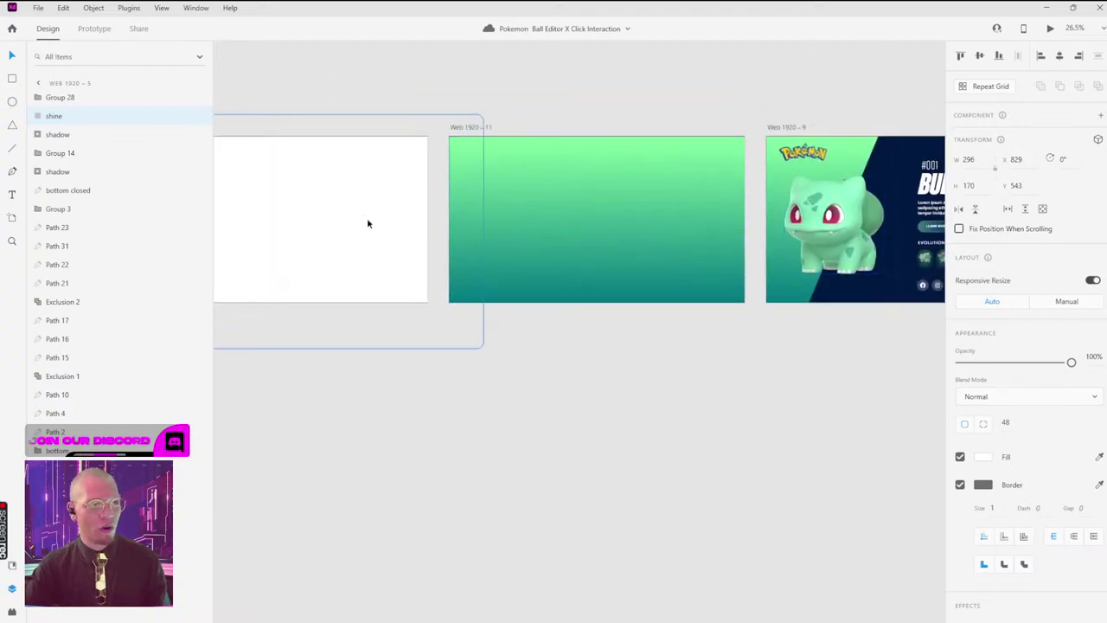
scroll(674, 254, "right", 9)
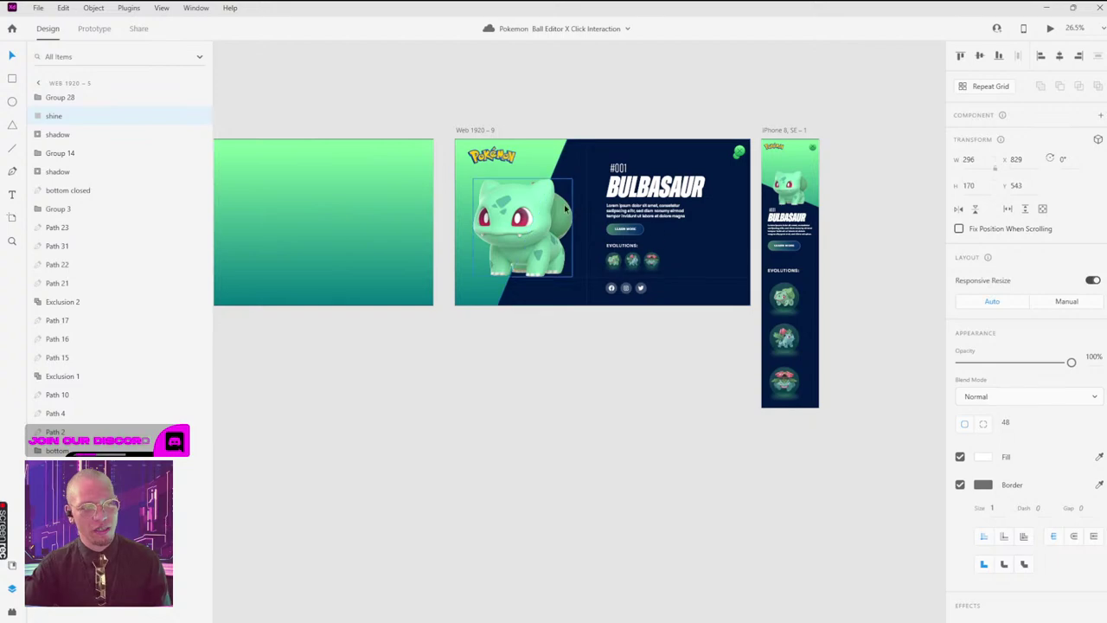
scroll(664, 218, "up", 5)
scroll(664, 218, "down", 2)
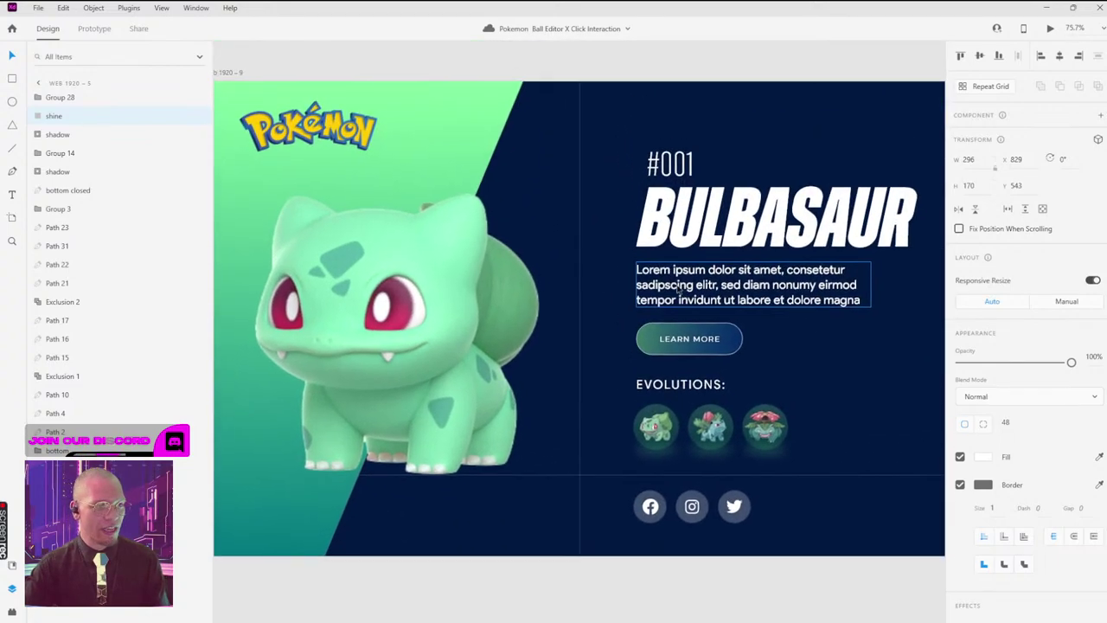
Step: Select the iPhone 8, SE – 1 artboard and compare its mobile layout with the desktop Bulbasaur page
scroll(661, 234, "right", 10)
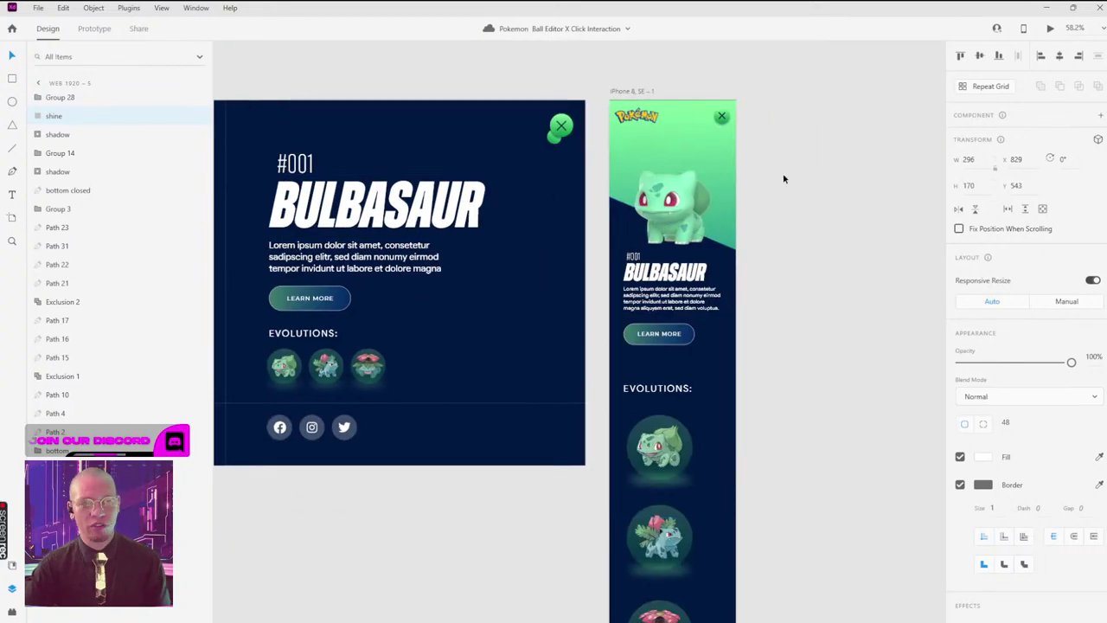
scroll(768, 210, "down", 2)
scroll(753, 195, "right", 2)
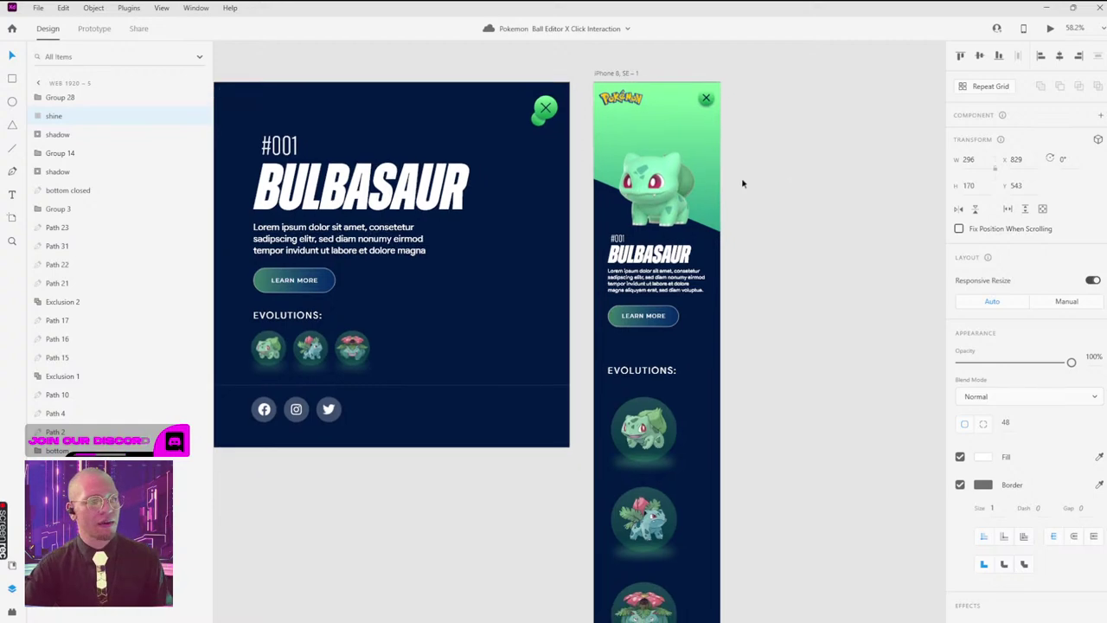
left_click(612, 76)
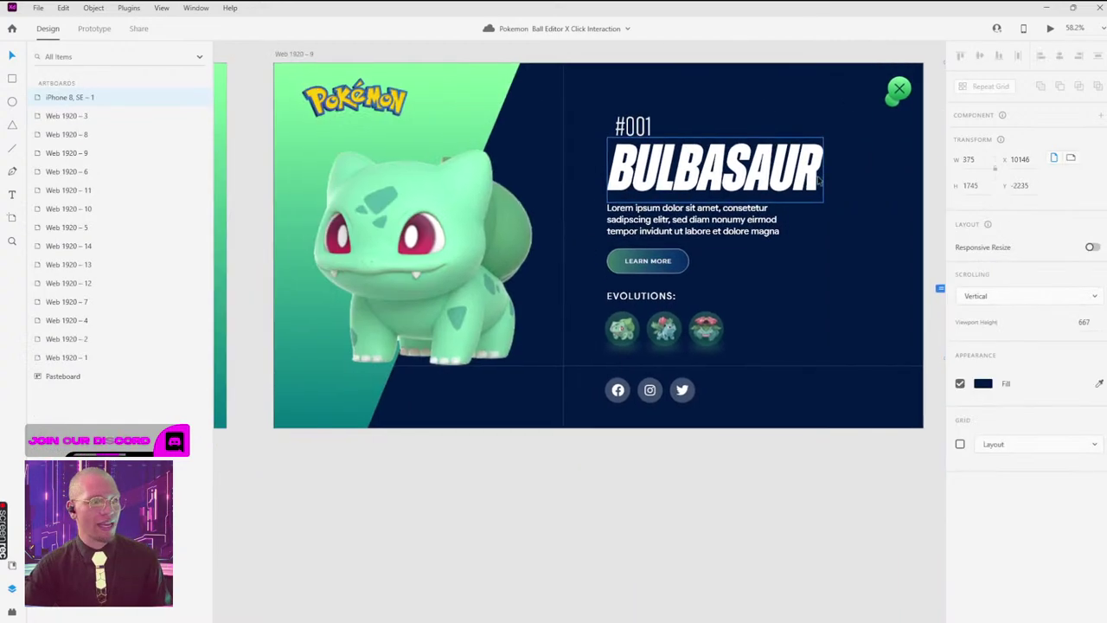
scroll(383, 239, "right", 6)
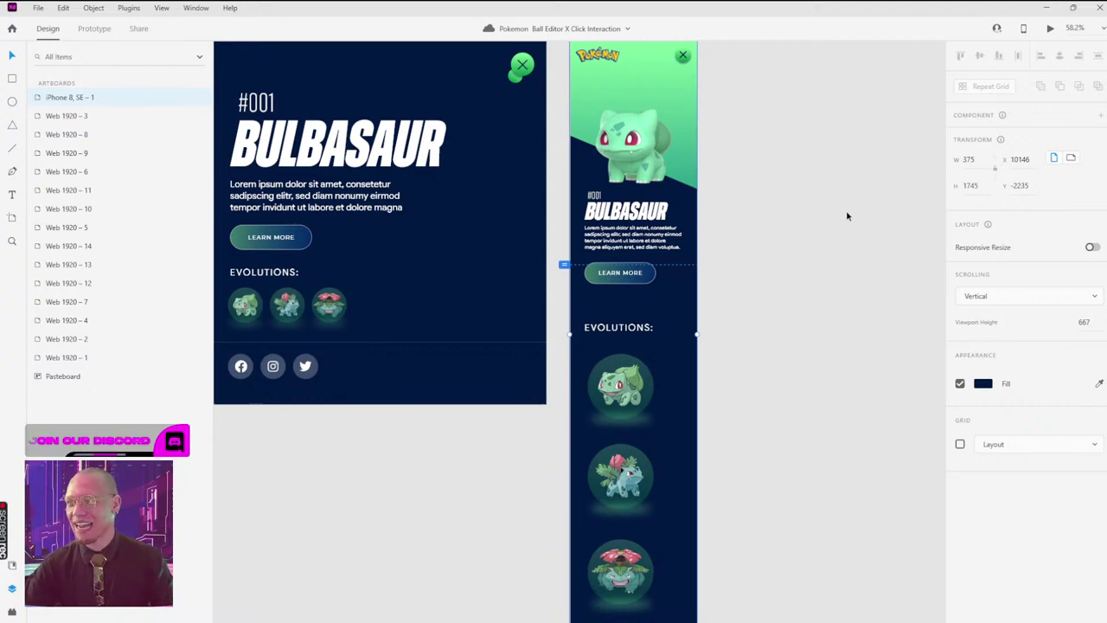
scroll(561, 139, "down", 3)
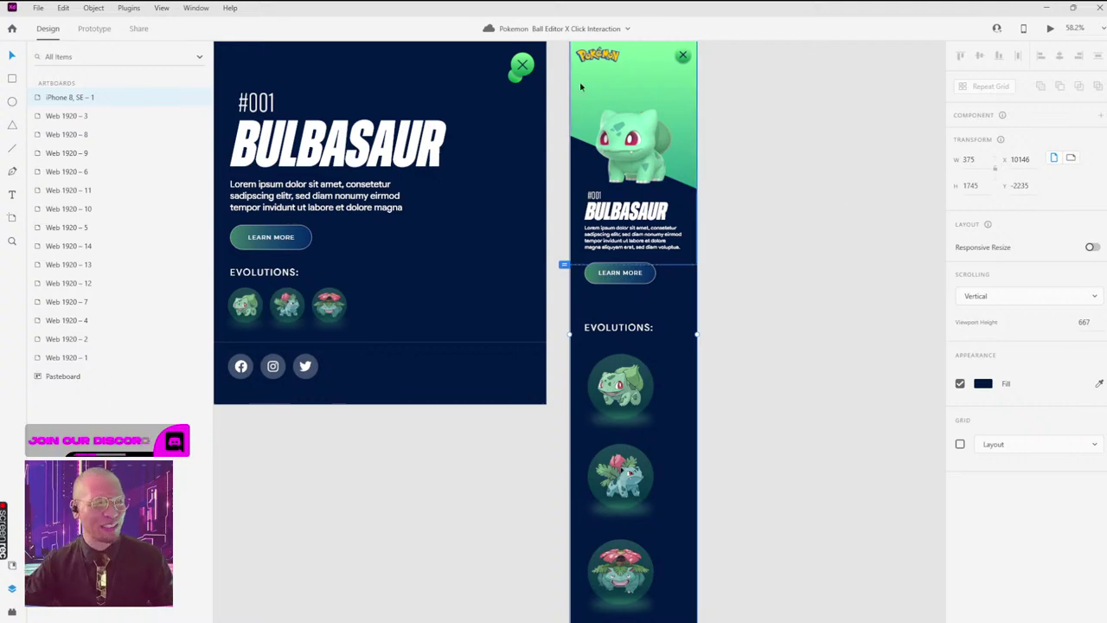
left_click_drag(560, 138, 857, 238)
scroll(447, 205, "down", 3)
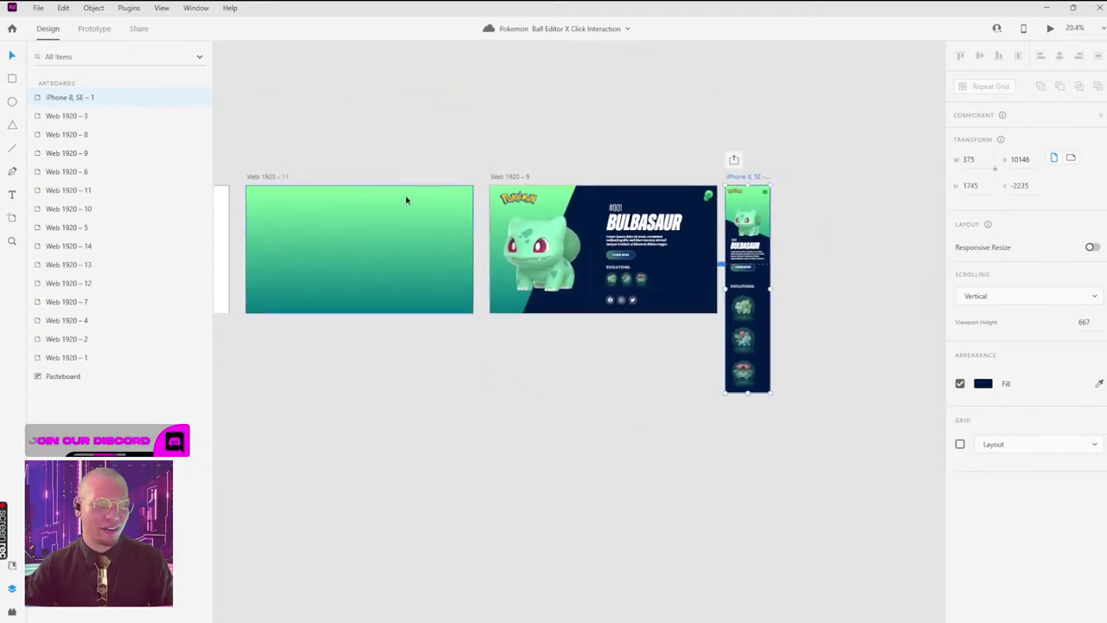
Step: Select the Pokémon logo image inside the heading group on artboard Web 1920 – 7
scroll(421, 141, "left", 10)
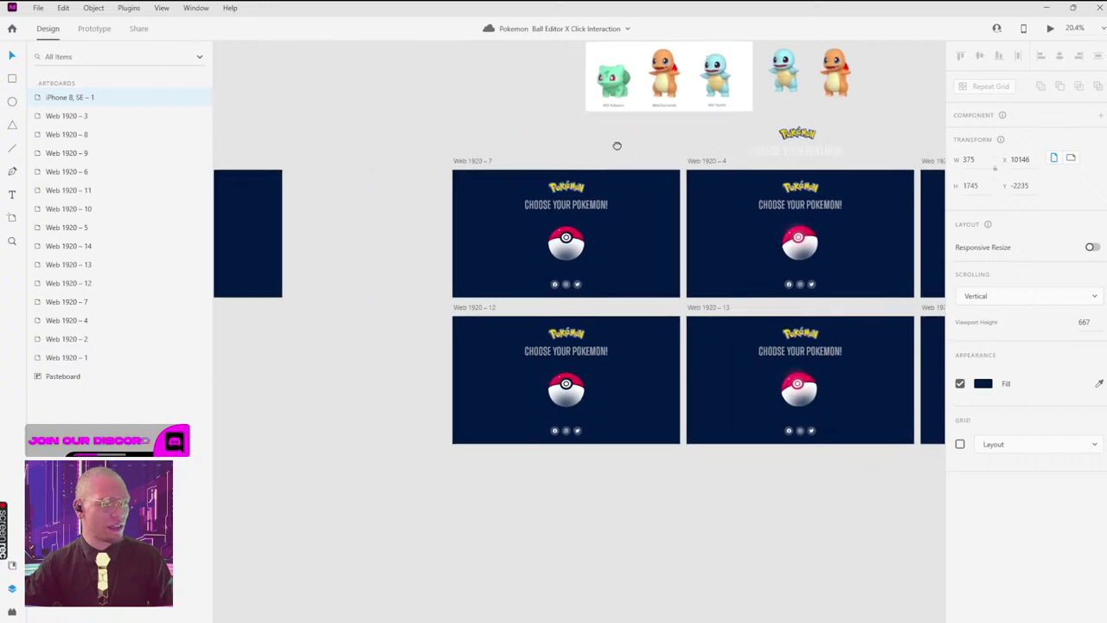
left_click_drag(616, 145, 588, 175)
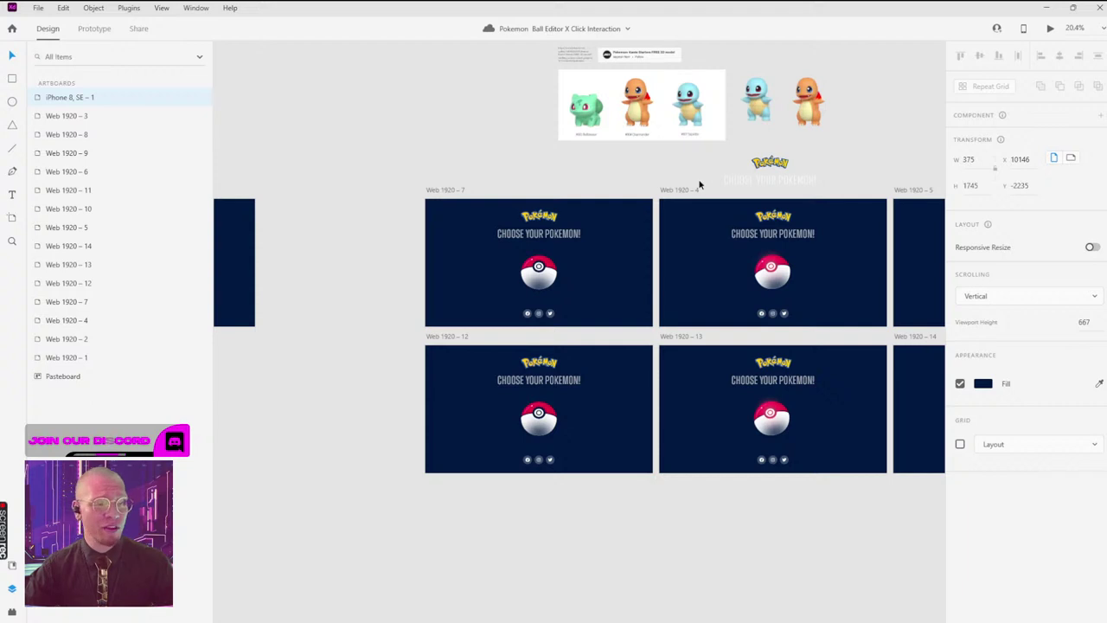
scroll(641, 193, "right", 5)
scroll(641, 193, "down", 2)
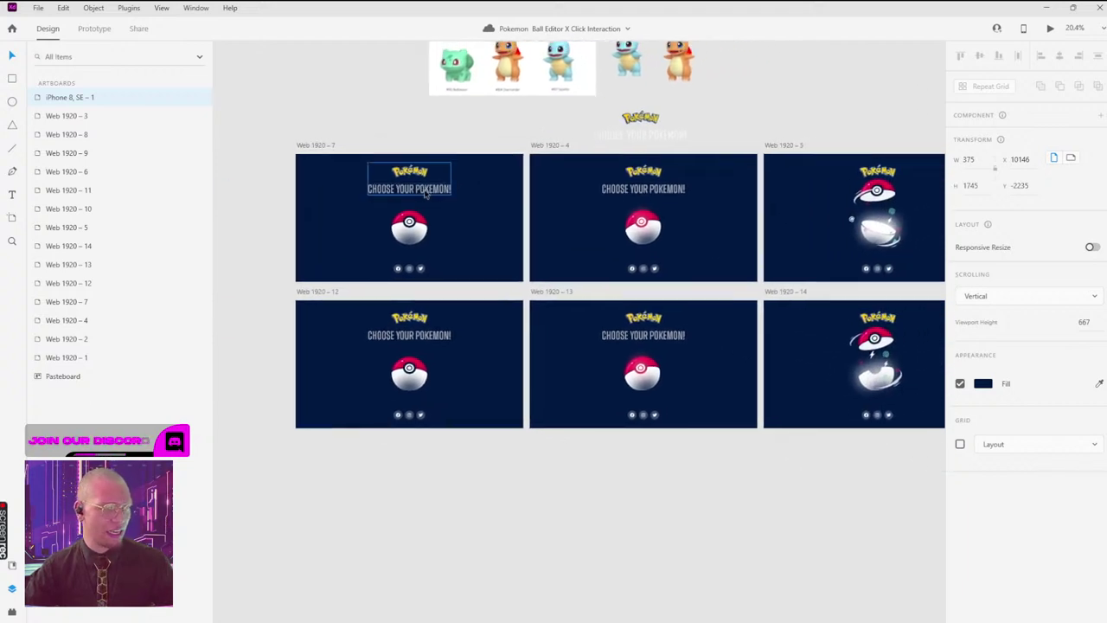
scroll(424, 194, "up", 5)
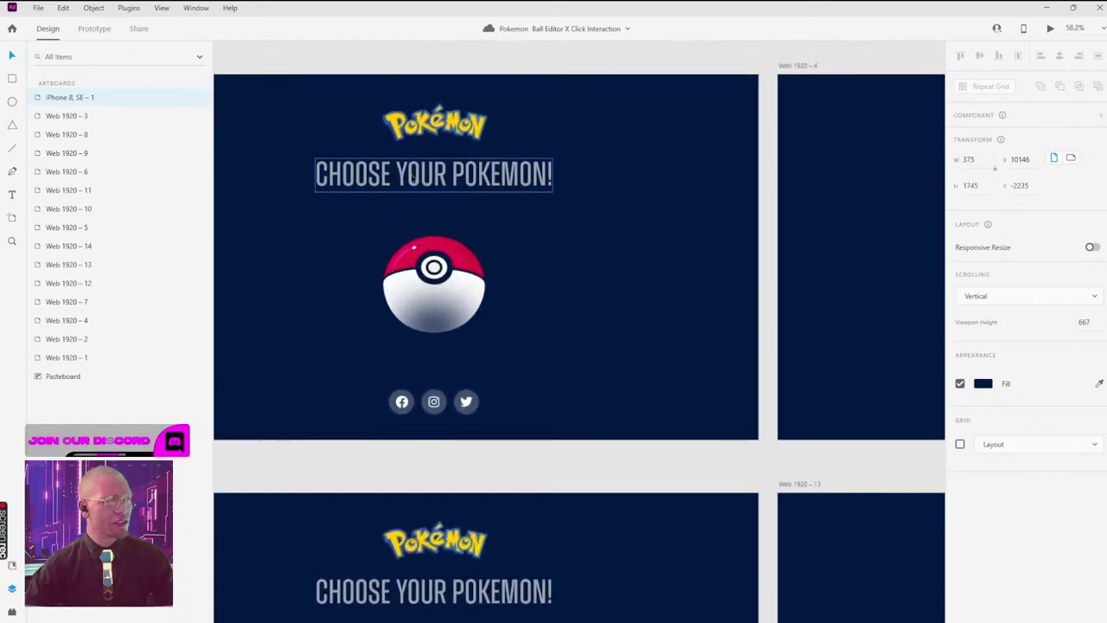
double_click(415, 123)
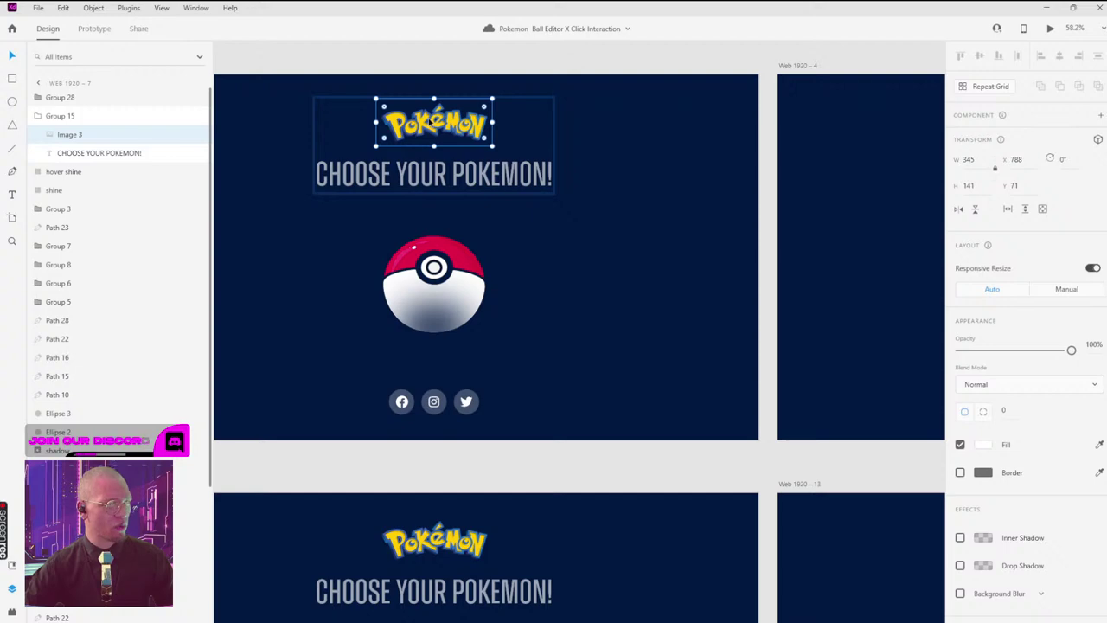
Step: Set the asset export folder to 010 Pokemon Click and Hover Interaction and leave the export dialog without exporting
key("ctrl+e")
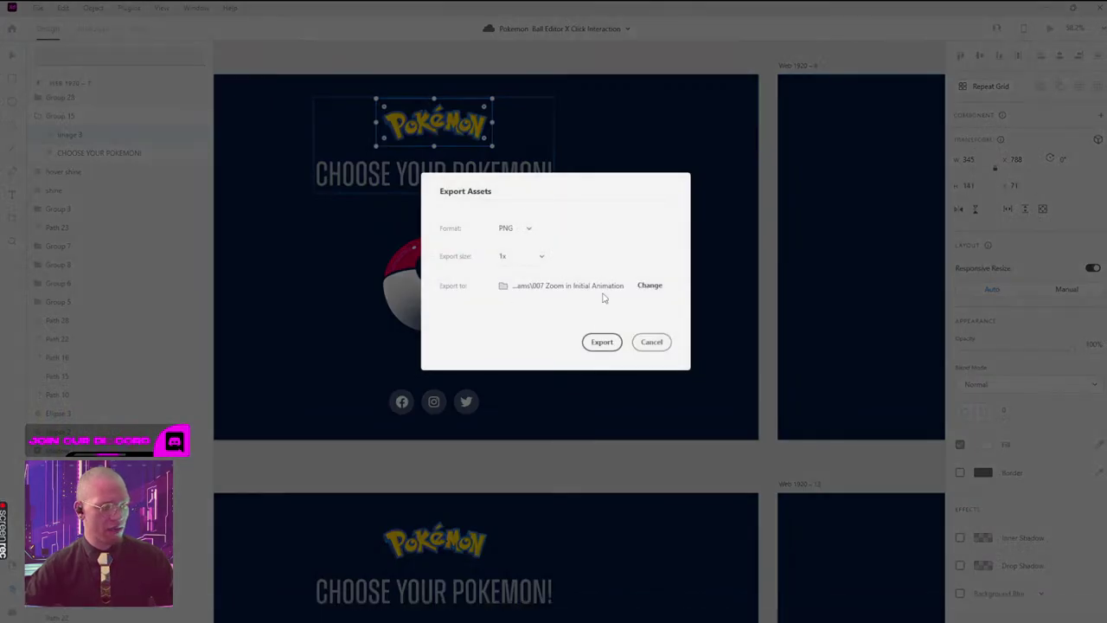
left_click(640, 287)
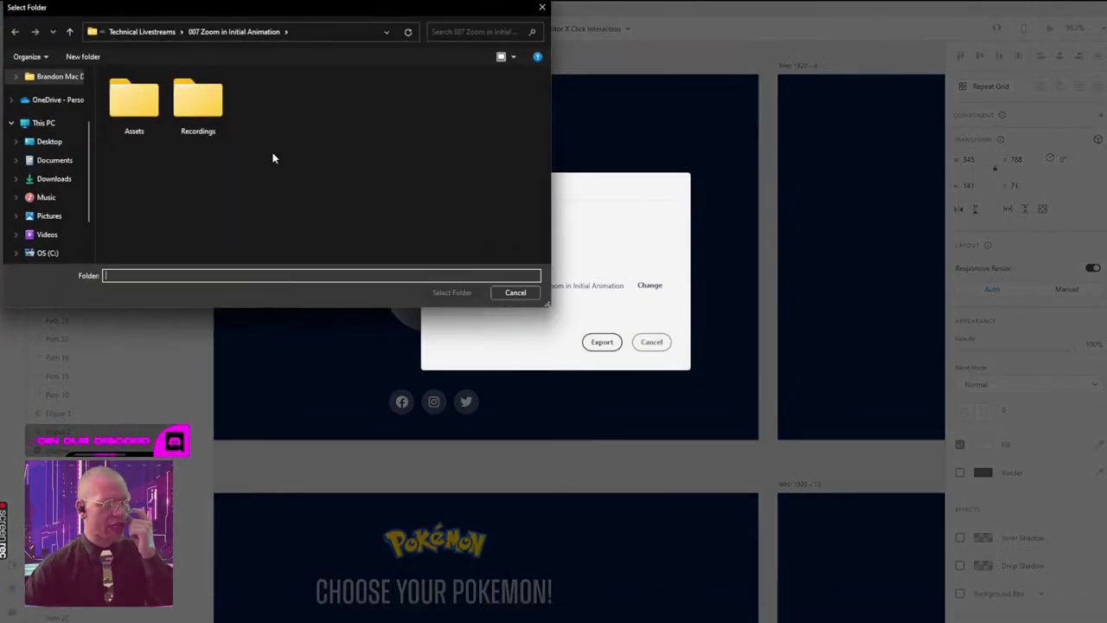
left_click(167, 34)
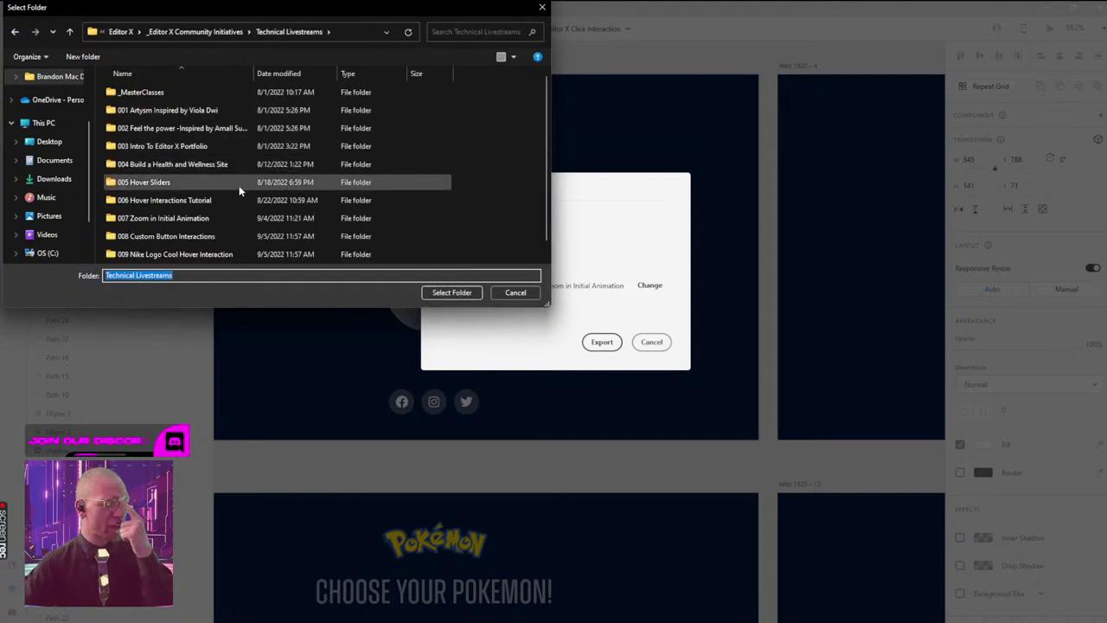
double_click(171, 255)
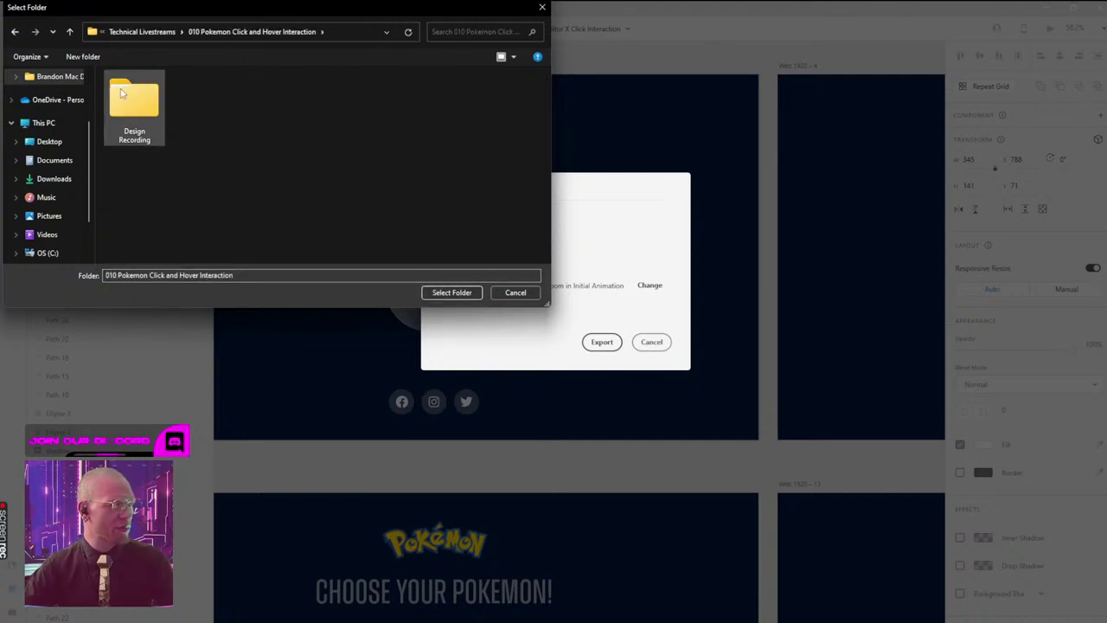
left_click(433, 292)
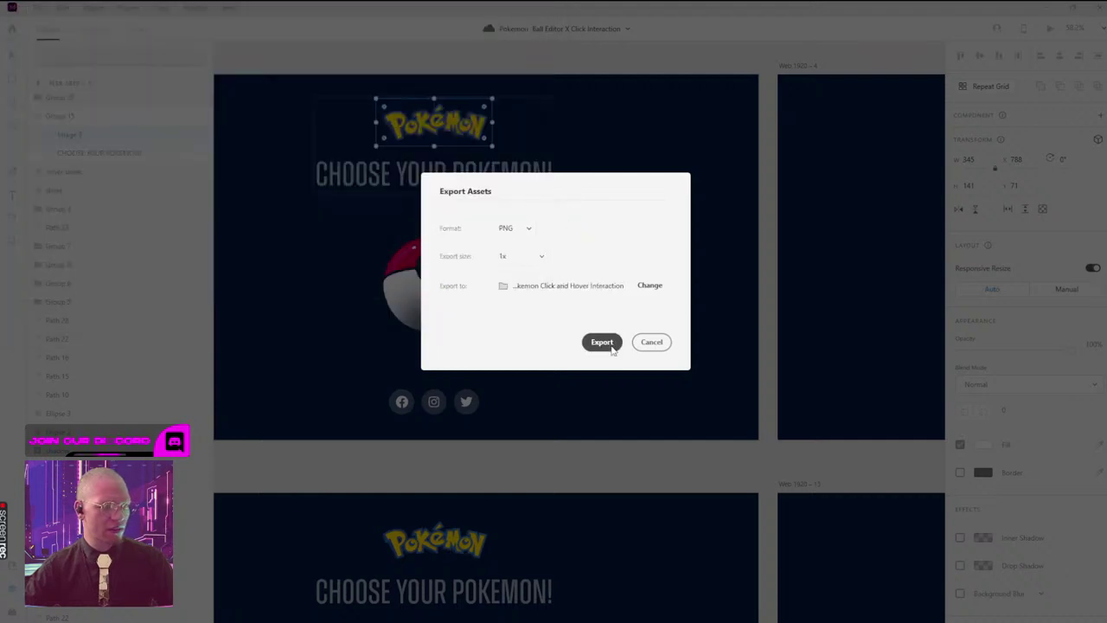
left_click(652, 341)
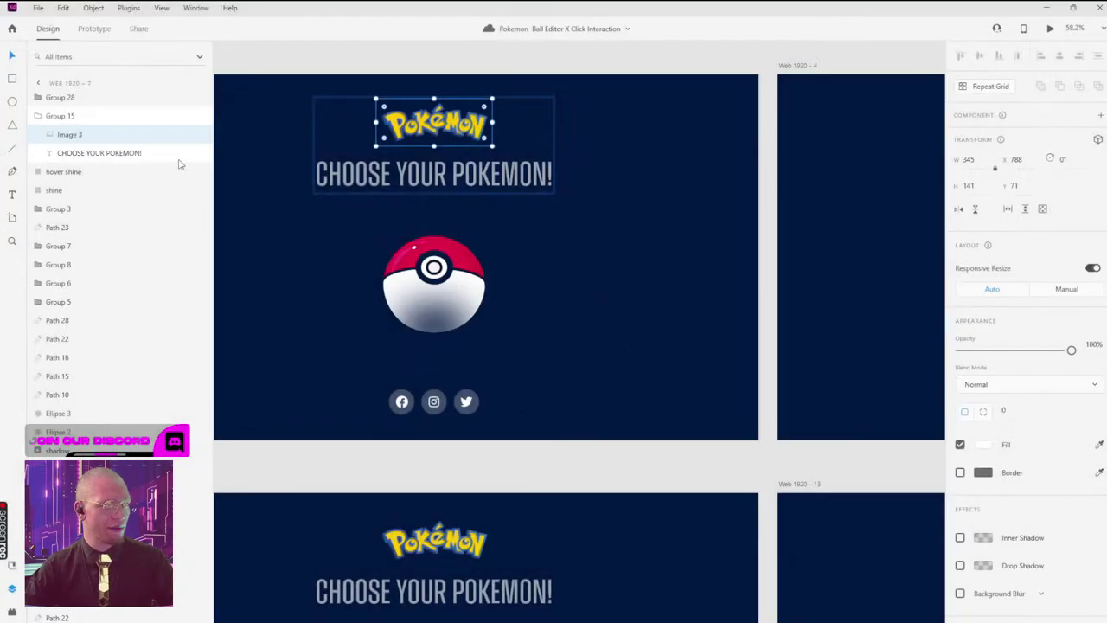
Step: Rename the selected logo image layer in Group 15 as Pokemon Logo
double_click(76, 138)
type("Poke")
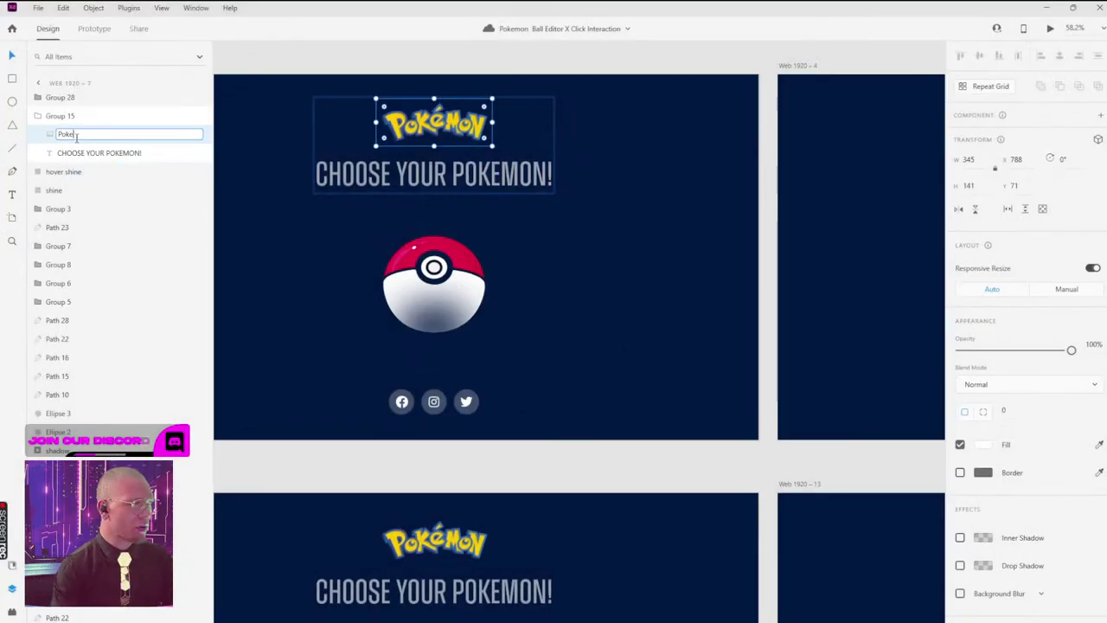
type("mon Logo")
key("Return")
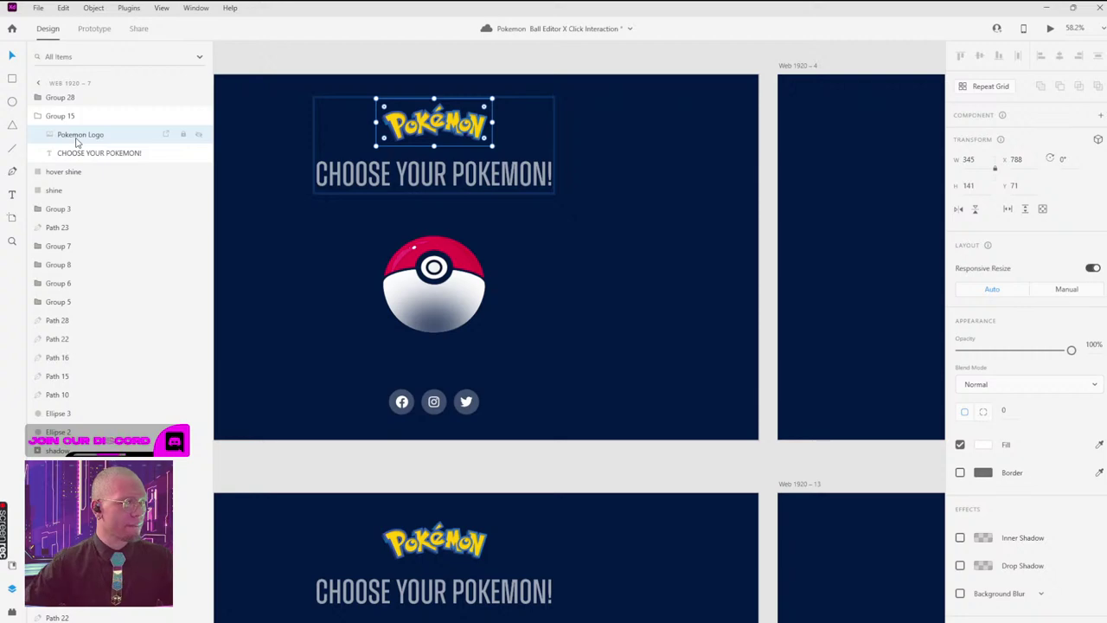
Step: Convert the Pokemon Logo into a repeat grid and export it as a 1x PNG to the 010 Pokemon Click and Hover Interaction folder
key("ctrl+r")
key("ctrl+e")
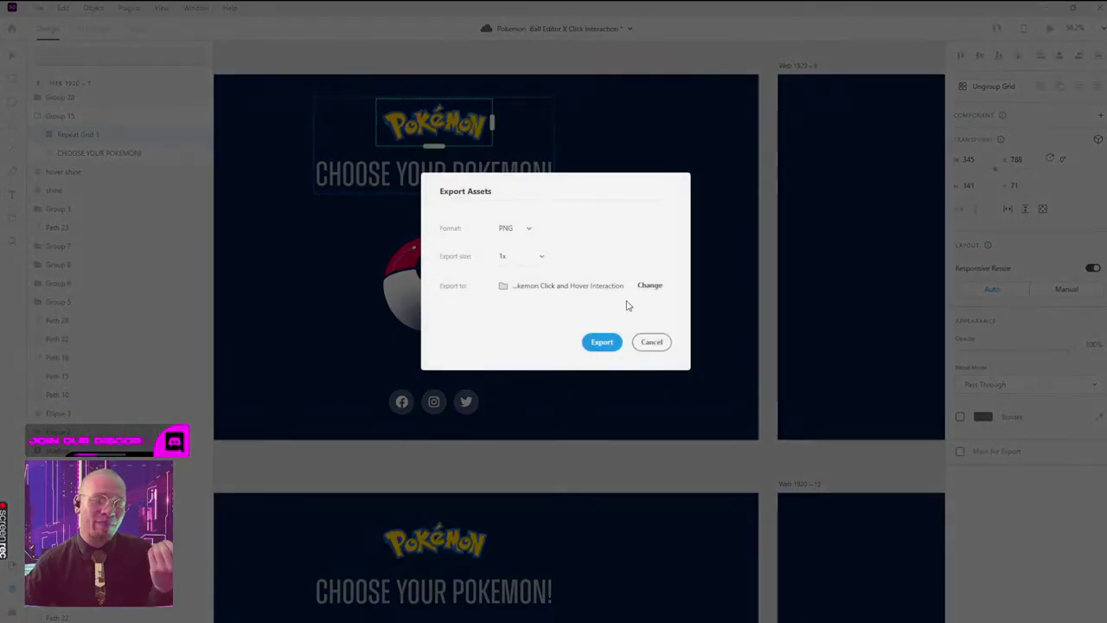
left_click(613, 344)
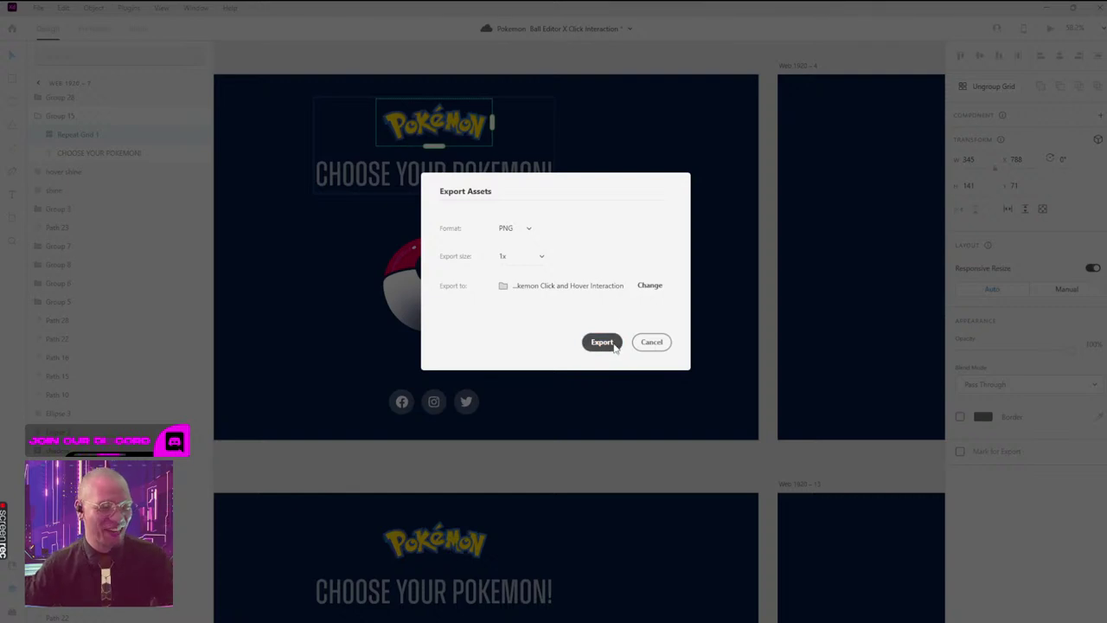
left_click(651, 286)
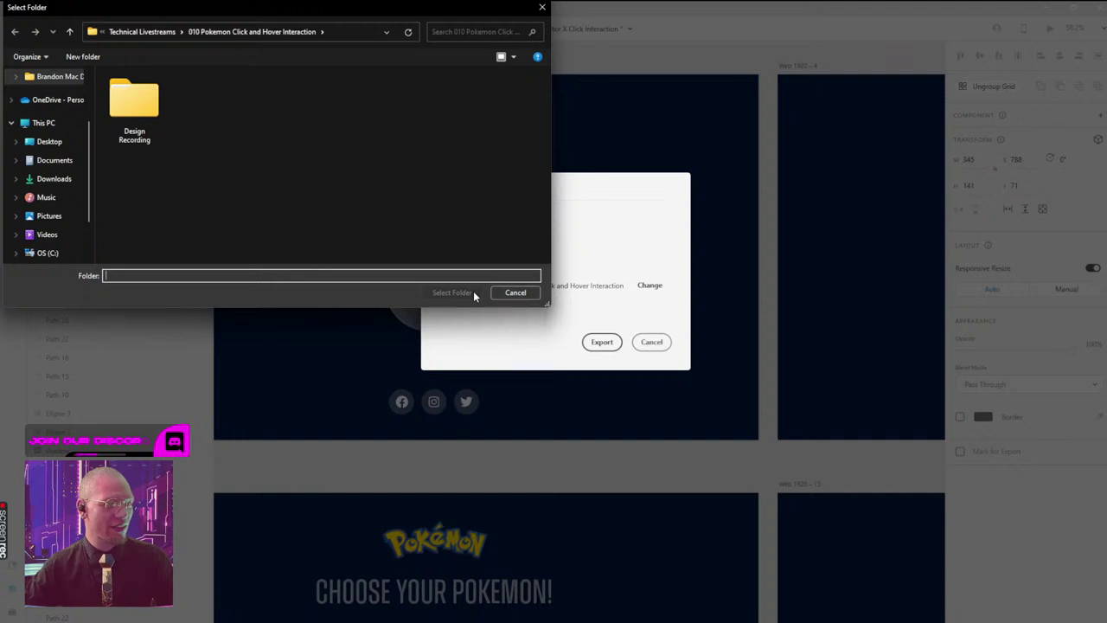
left_click(149, 32)
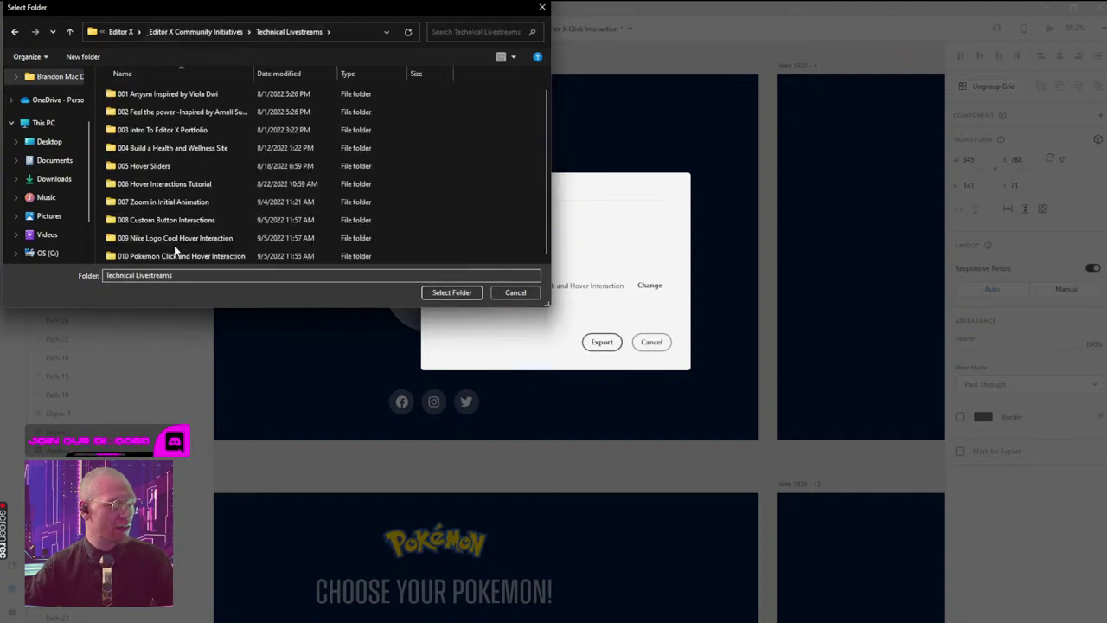
double_click(165, 256)
left_click(453, 292)
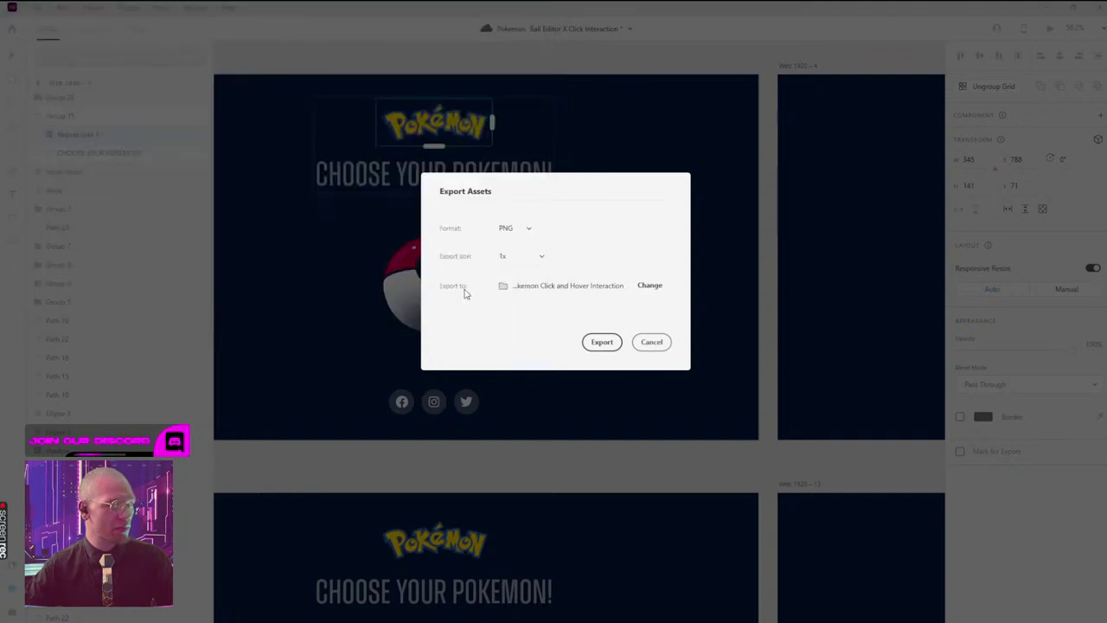
left_click(593, 343)
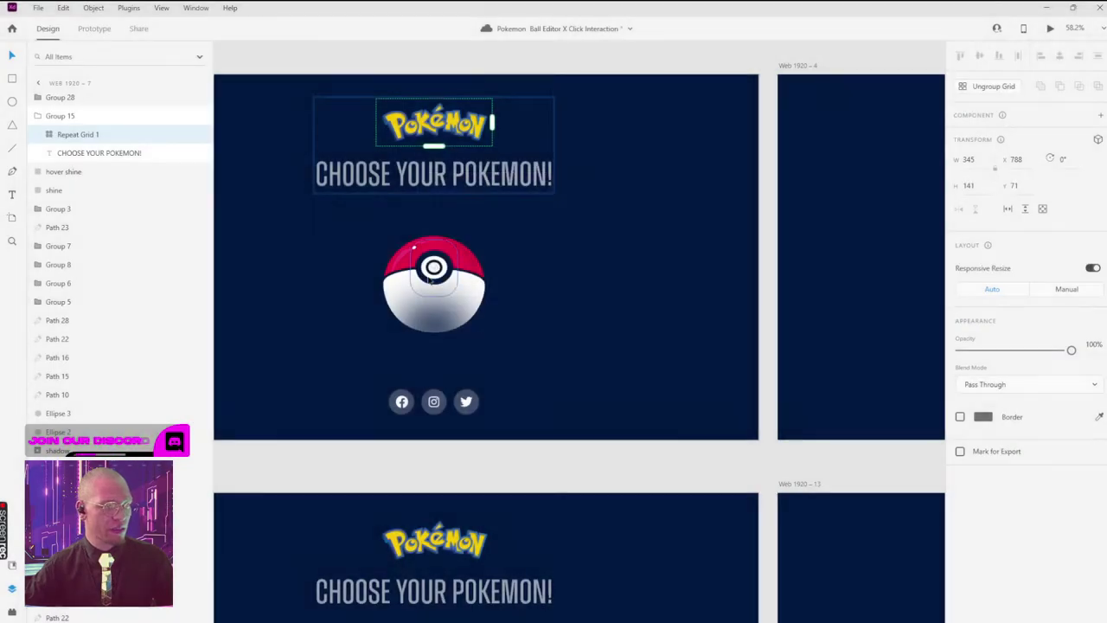
scroll(571, 263, "right", 15)
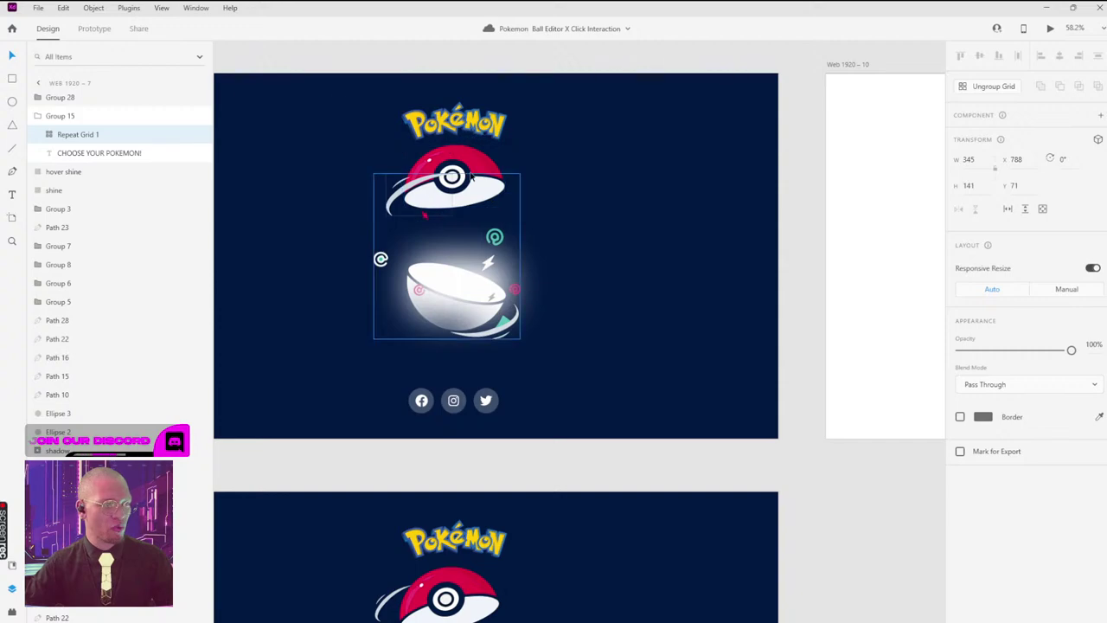
scroll(345, 238, "left", 12)
scroll(400, 229, "left", 10)
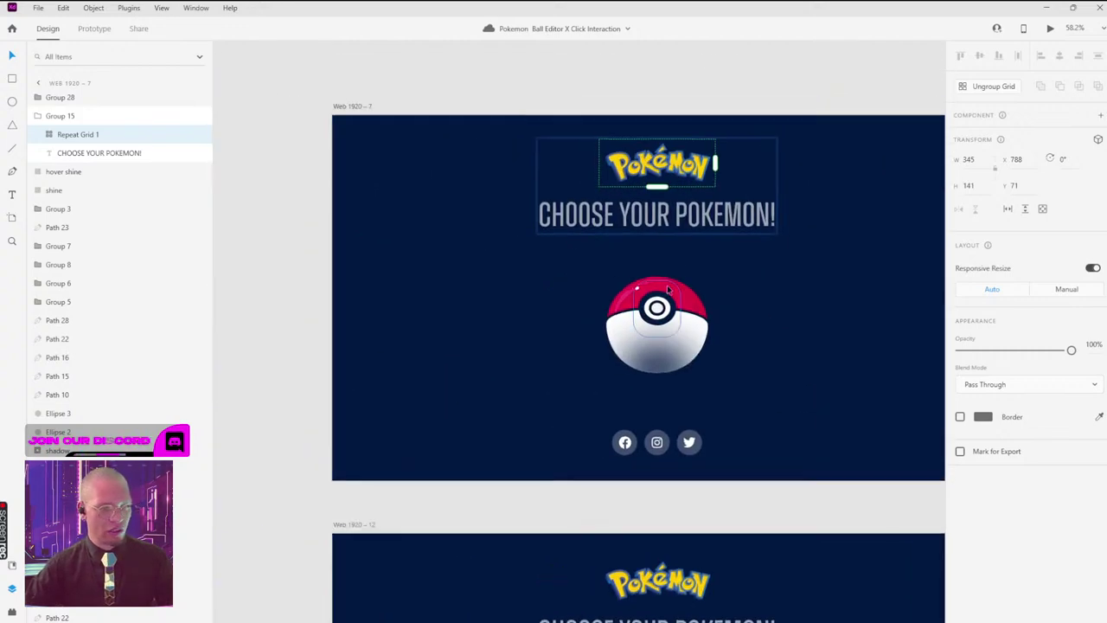
left_click_drag(625, 299, 584, 272)
key("ctrl+z")
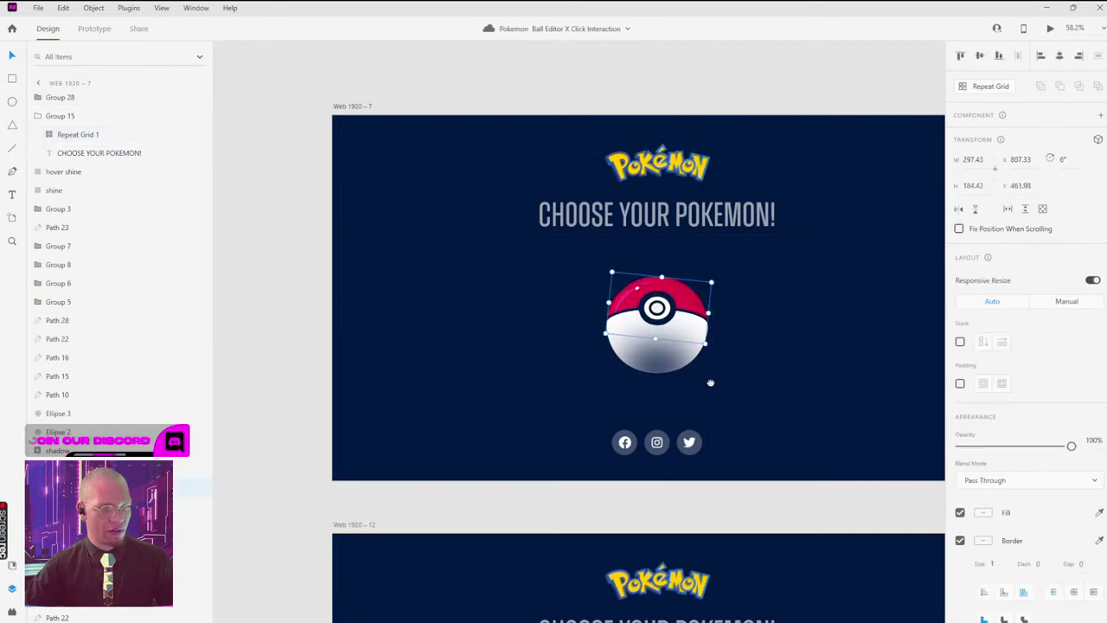
Step: Move the Poké Ball's top half away from the bottom half, toward the right side of artboard Web 1920 – 12
scroll(562, 328, "down", 4)
scroll(520, 241, "up", 5)
left_click_drag(519, 241, 813, 161)
Step: Move the shadow and bottom closed layers together to just below the Poké Ball's top half, group them and align the group with it
left_click(593, 323)
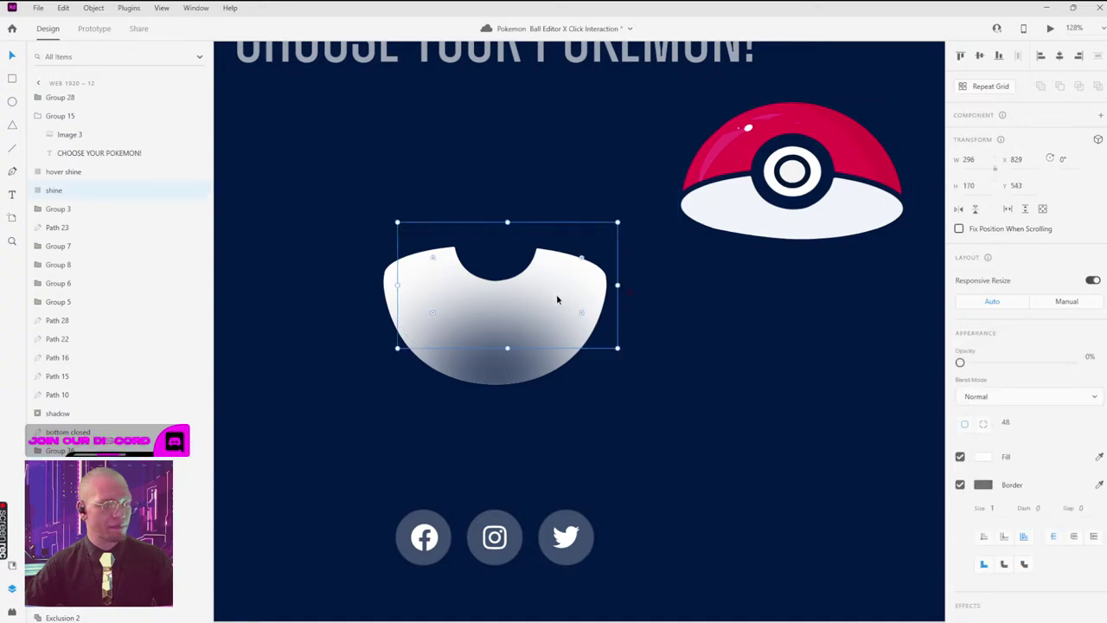
left_click(675, 376)
left_click(465, 355)
left_click(461, 378)
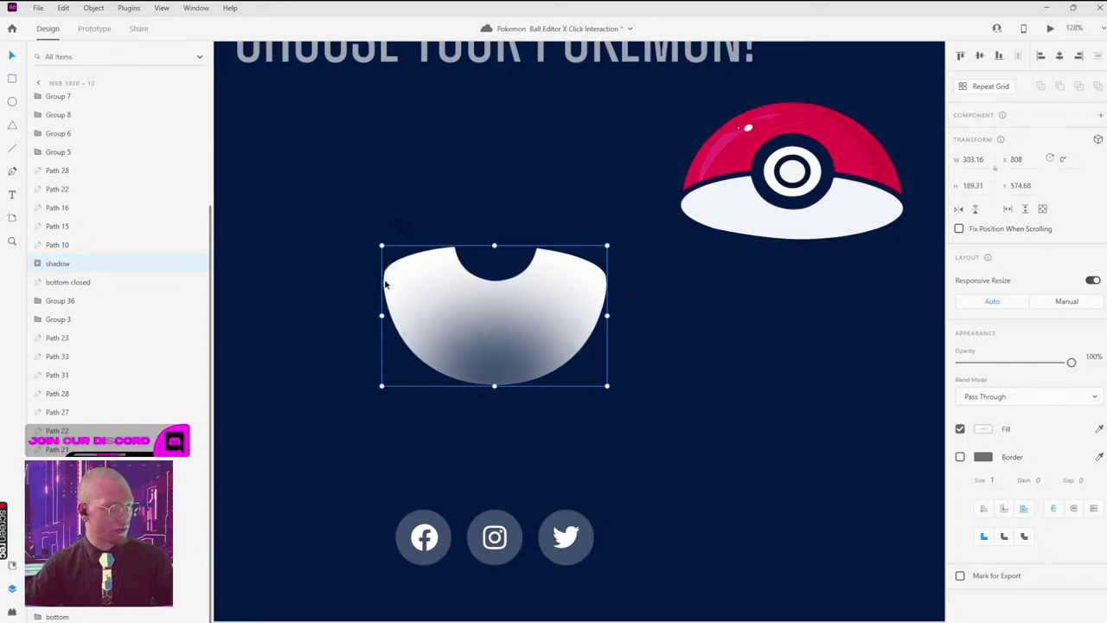
left_click_drag(436, 352, 735, 409)
key("ctrl+z")
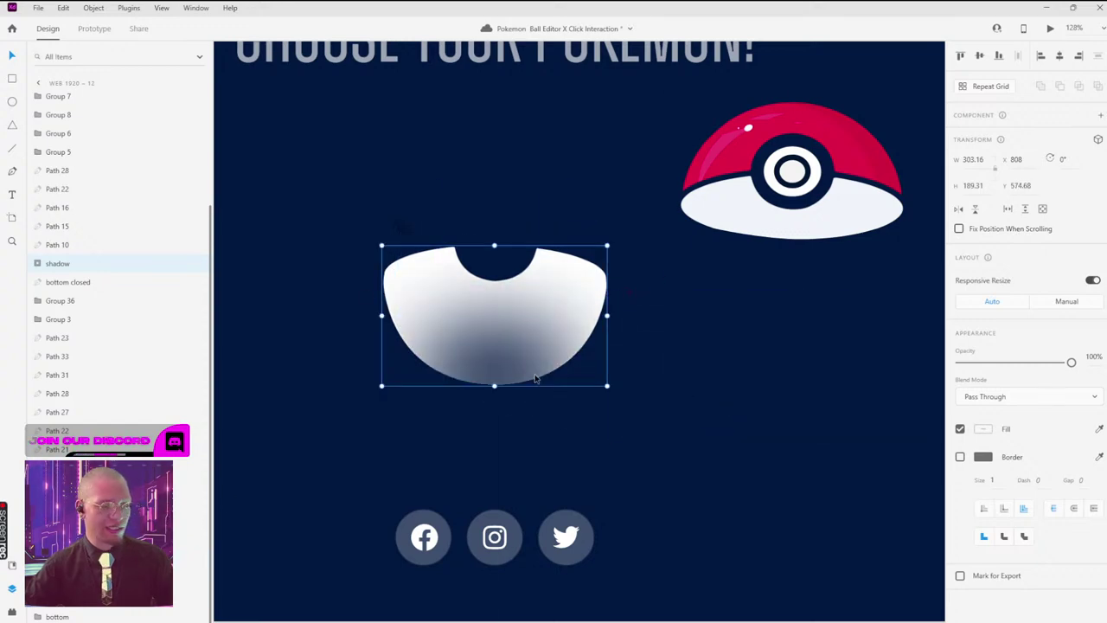
left_click(385, 278, "shift")
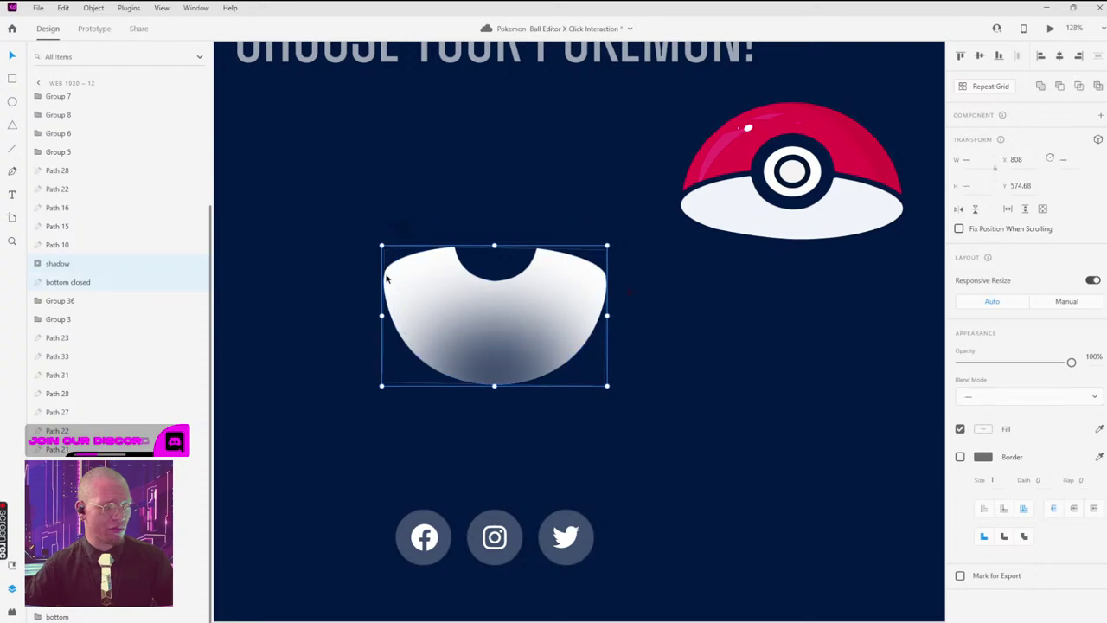
left_click_drag(385, 278, 677, 292)
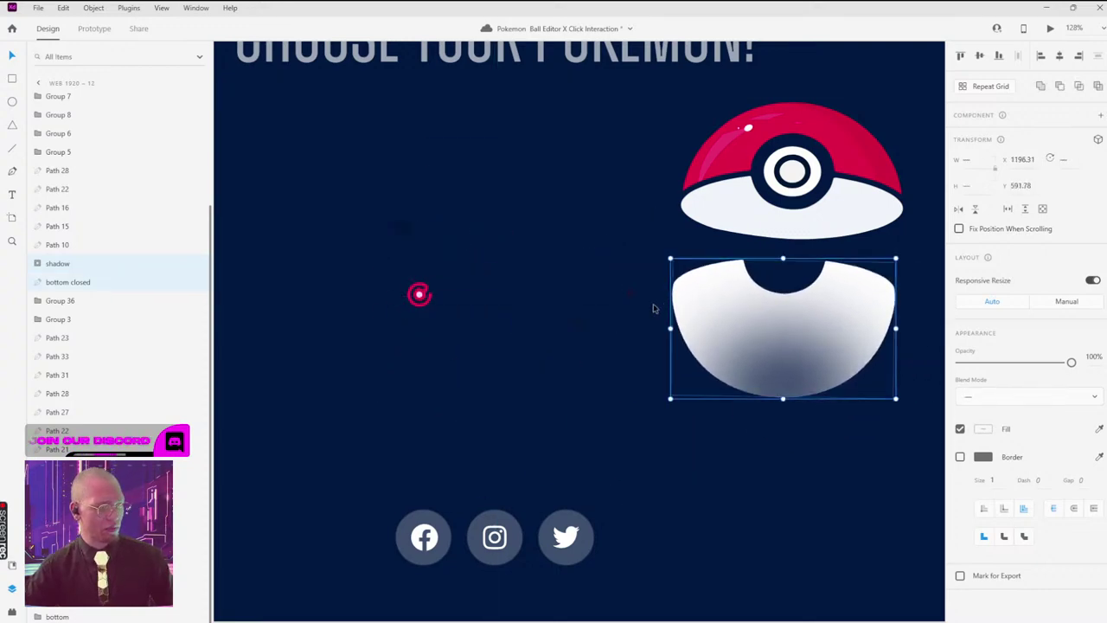
key("ctrl+g")
left_click_drag(708, 301, 717, 302)
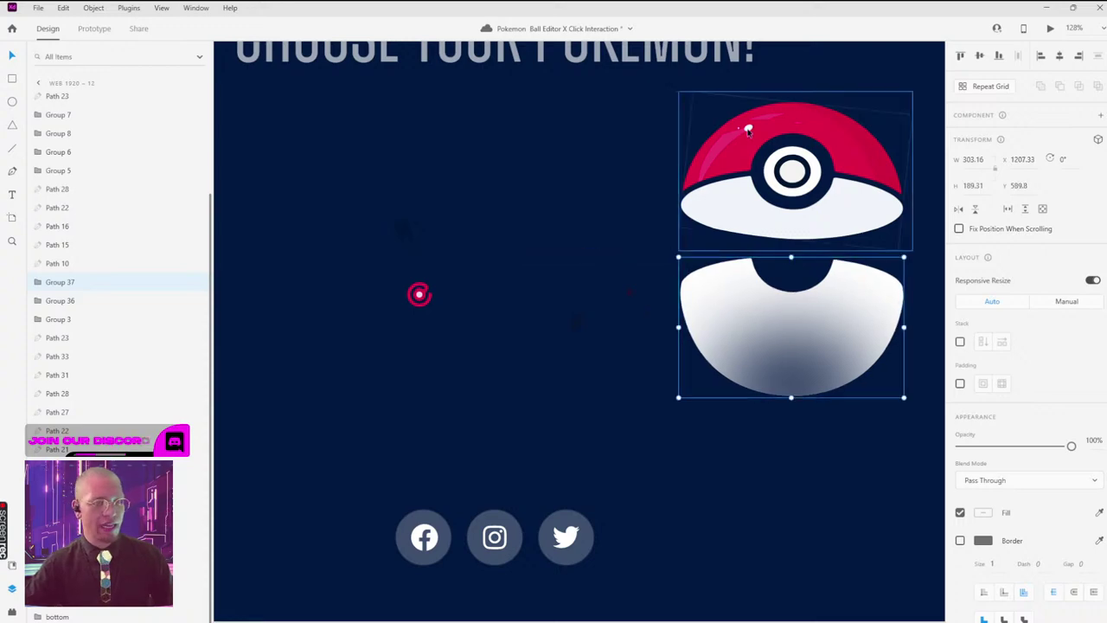
Step: Rename the group of the Poké Ball's red top half as Pokeball top
left_click(692, 208)
double_click(69, 302)
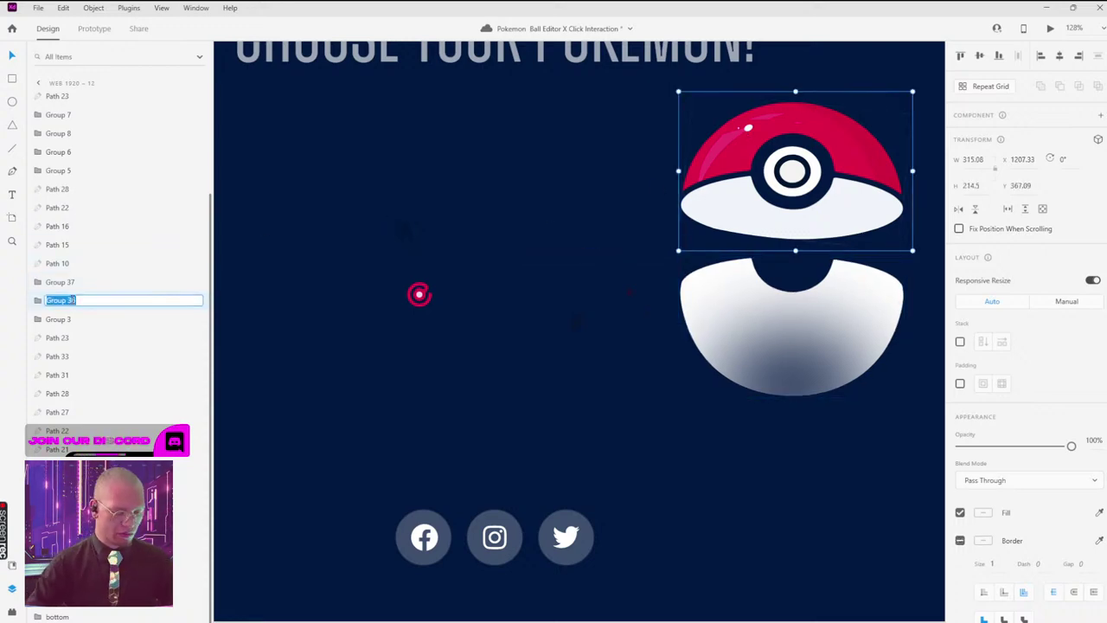
type("Pokem")
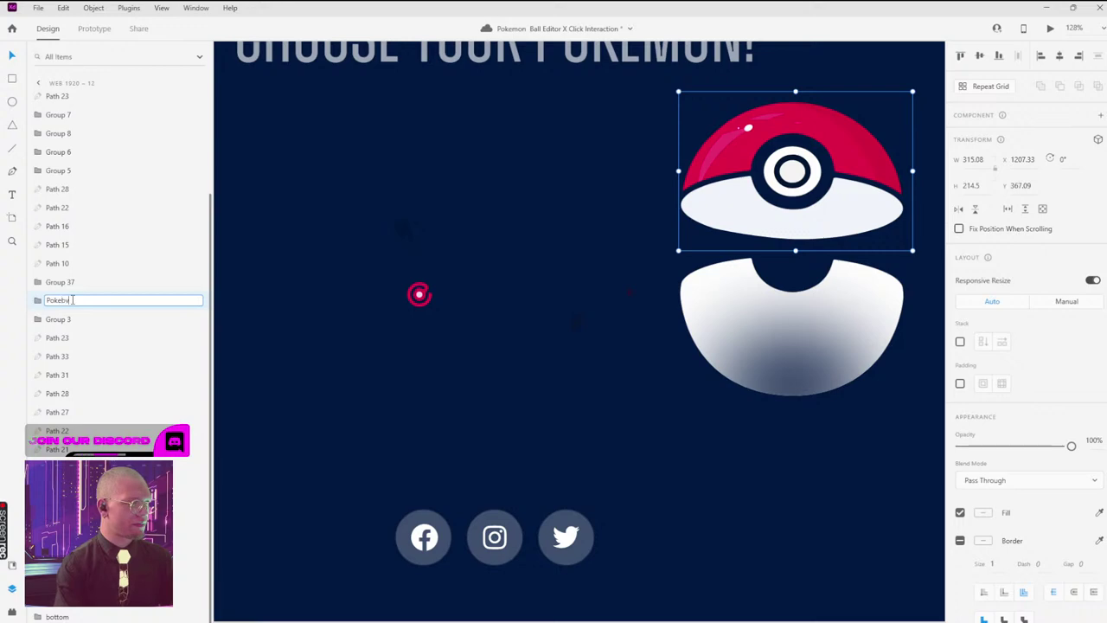
type("all top")
key("Return")
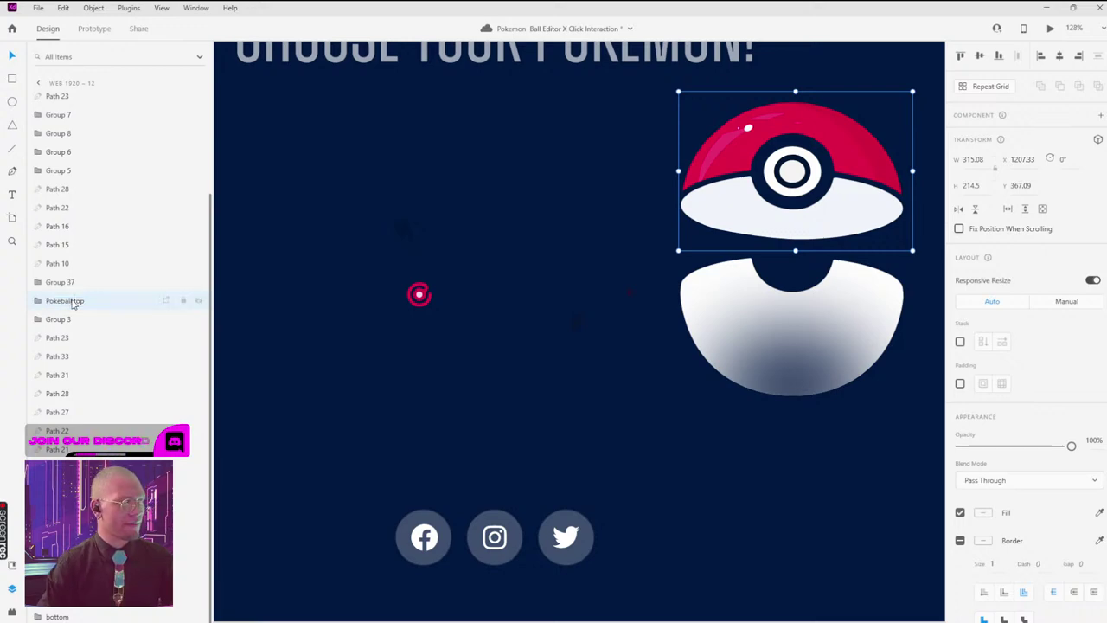
Step: Rename the group of the Poké Ball's white bottom half as Pokeball bottom and shift it slightly right and down from the top half
left_click(714, 336)
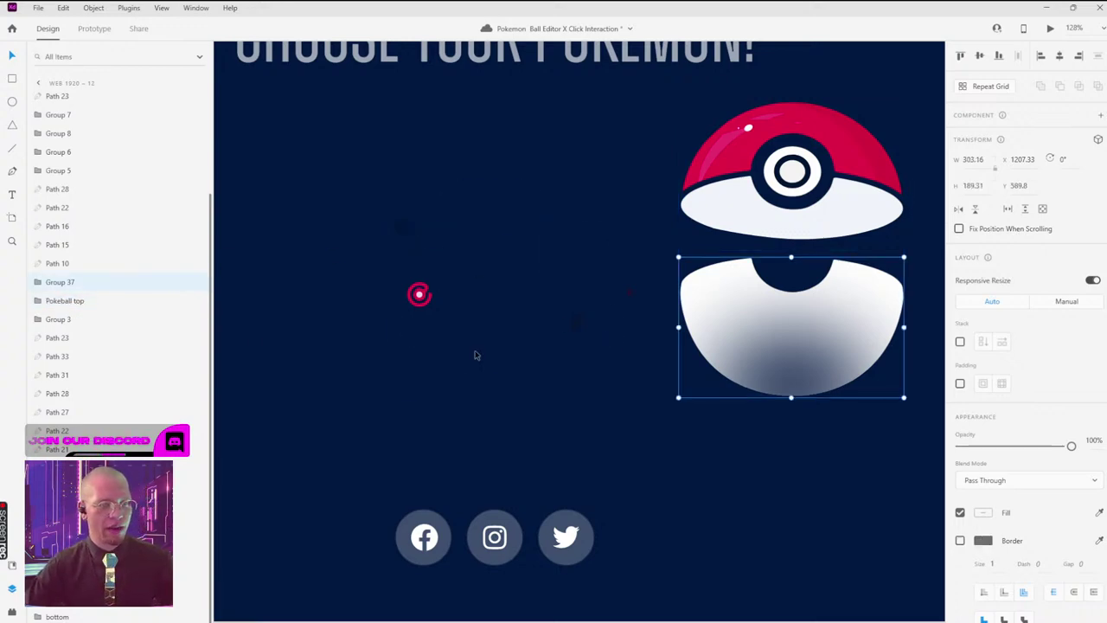
double_click(69, 283)
type("Pokeb")
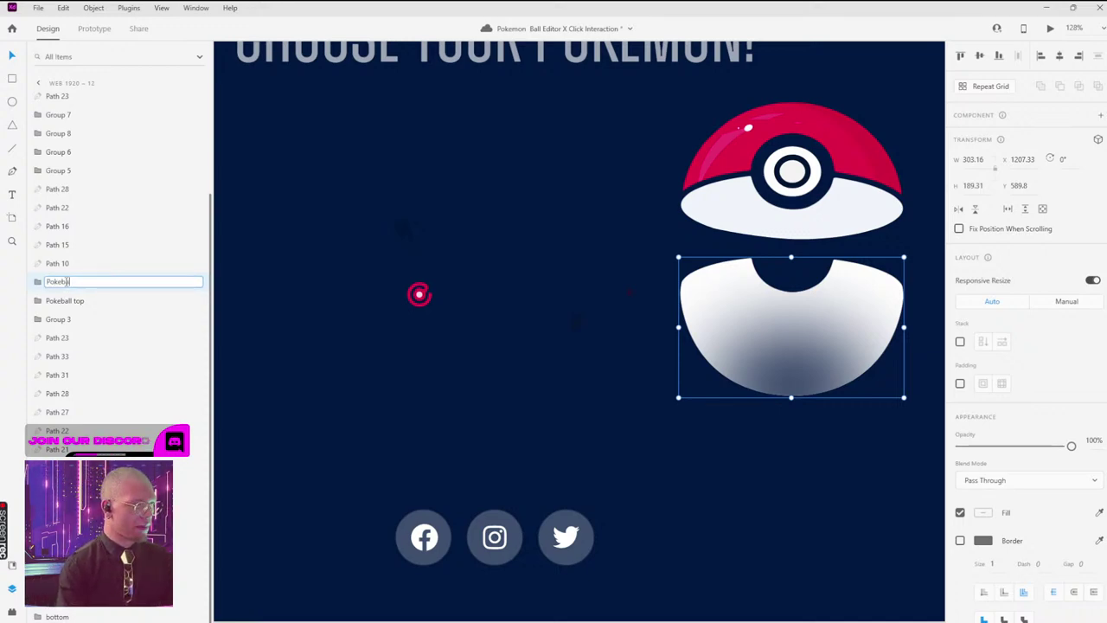
type("all bot")
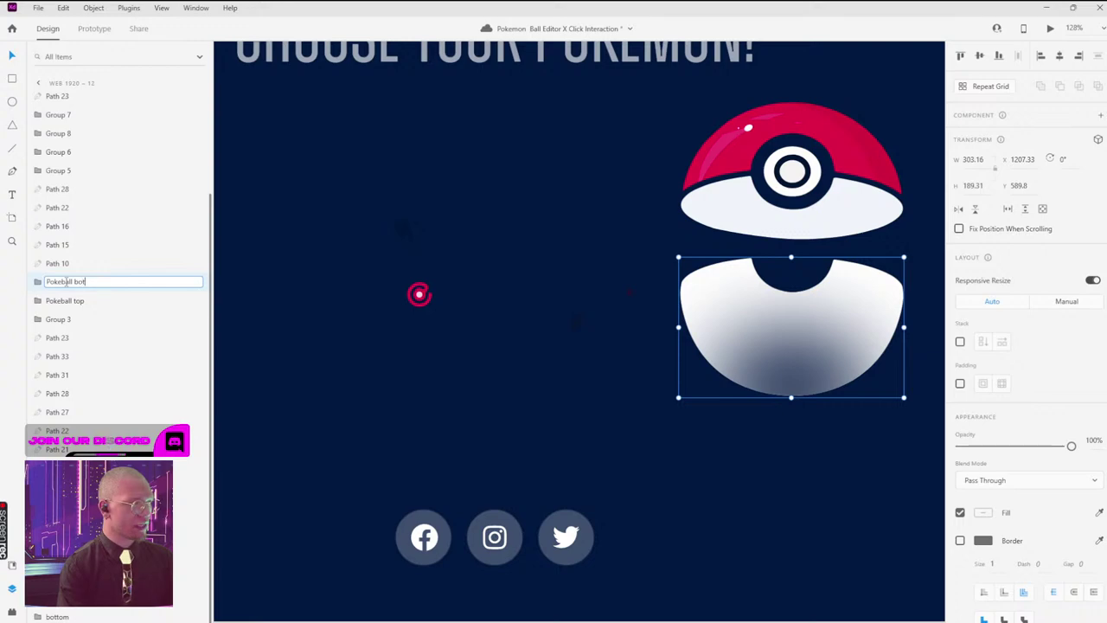
type("tom")
key("Return")
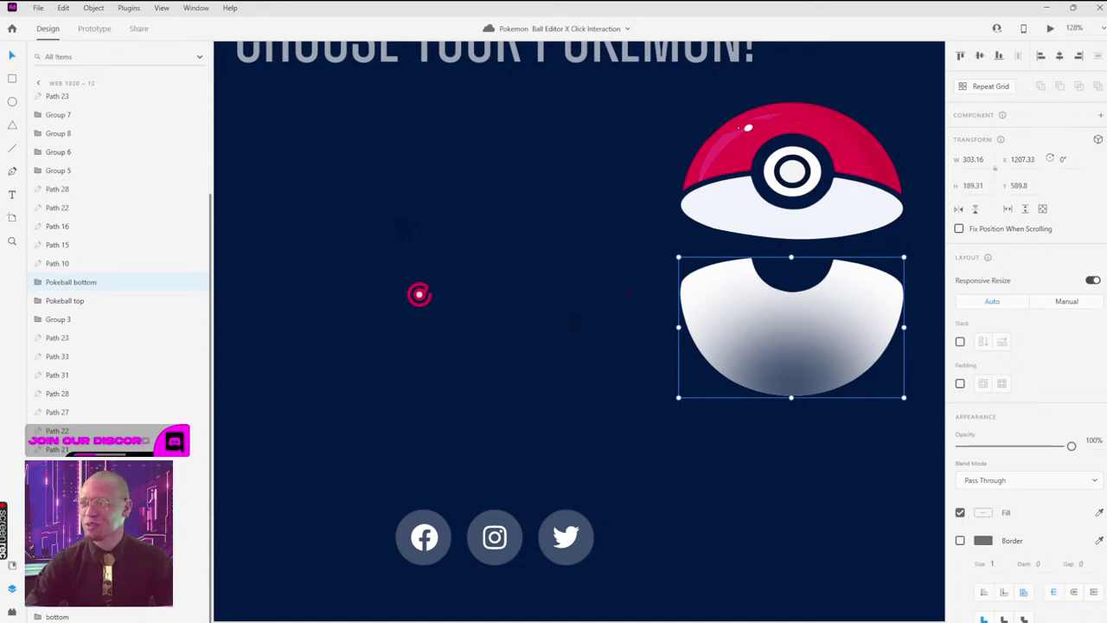
scroll(783, 248, "down", 5)
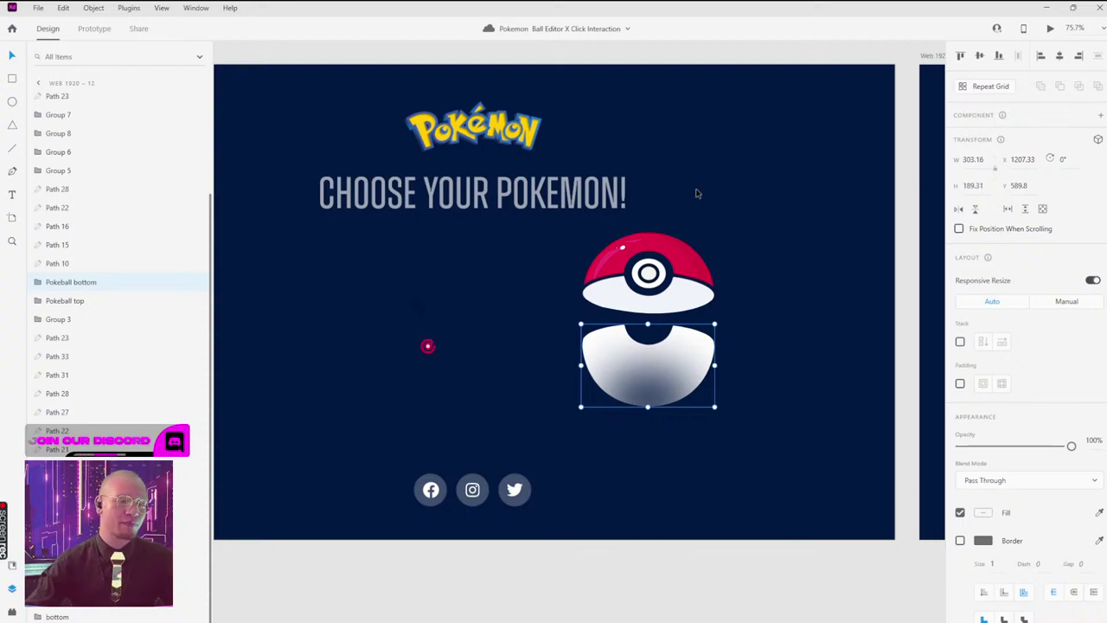
left_click_drag(607, 388, 665, 399)
Step: Group the three social media icons below the Poké Ball area on artboard Web 1920 – 12
scroll(596, 415, "down", 3)
scroll(596, 415, "left", 2)
left_click(499, 370)
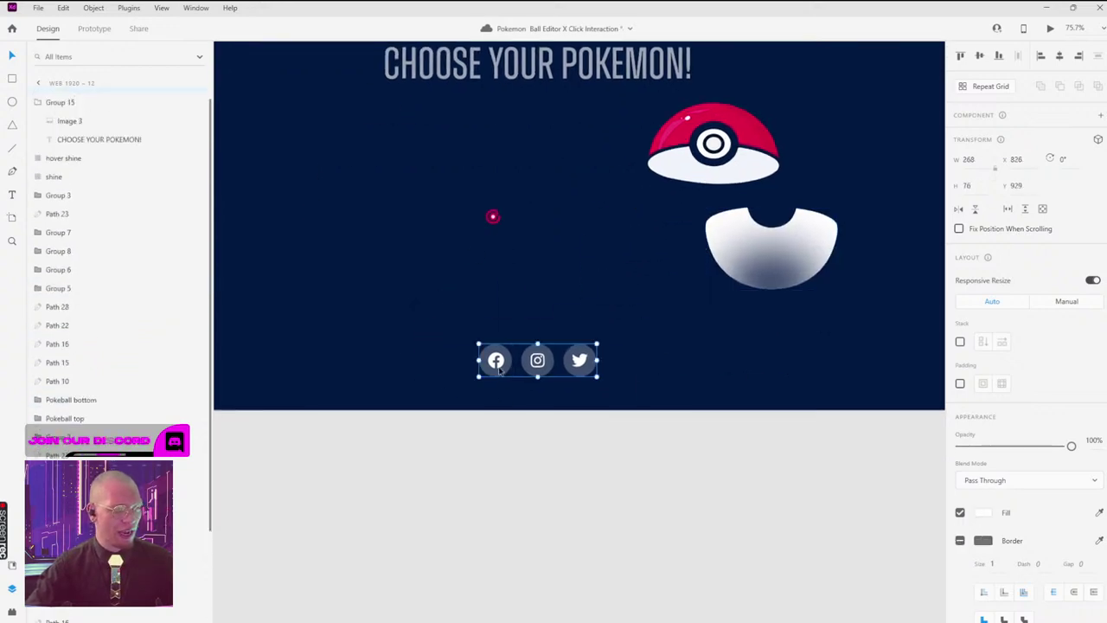
key("ctrl+g")
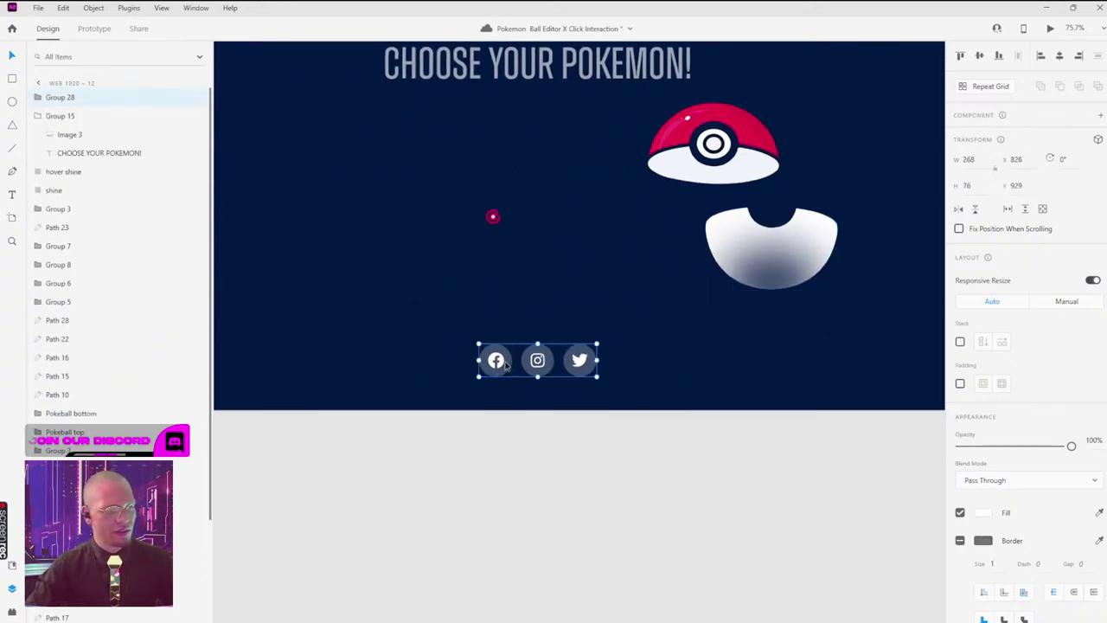
Step: Rename the Facebook icon's subgroup inside the social icons group as FB
double_click(499, 369)
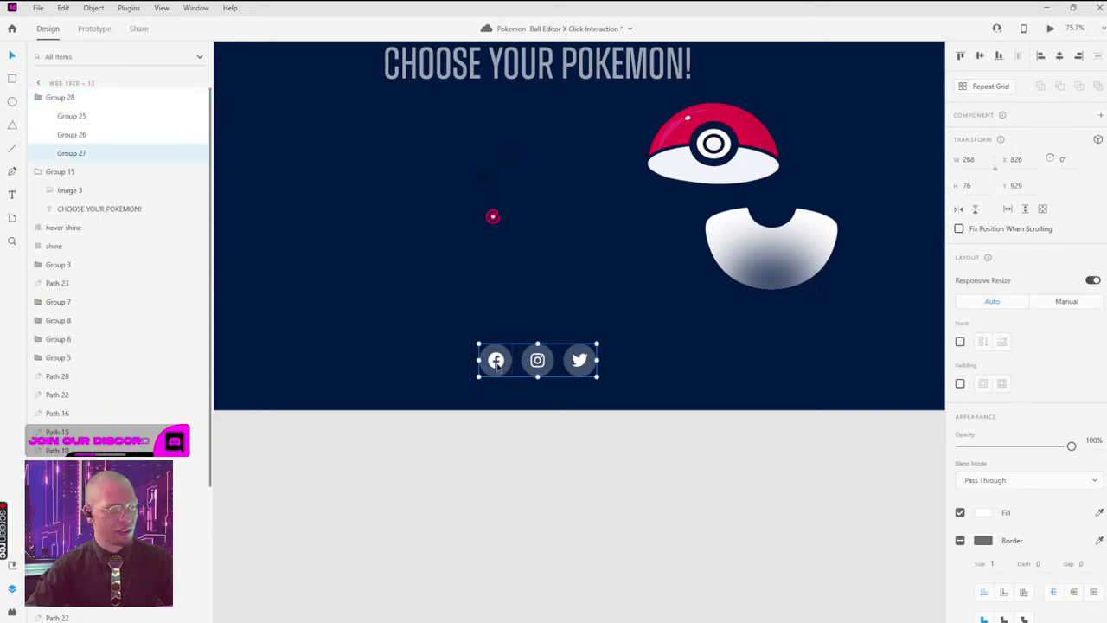
double_click(62, 153)
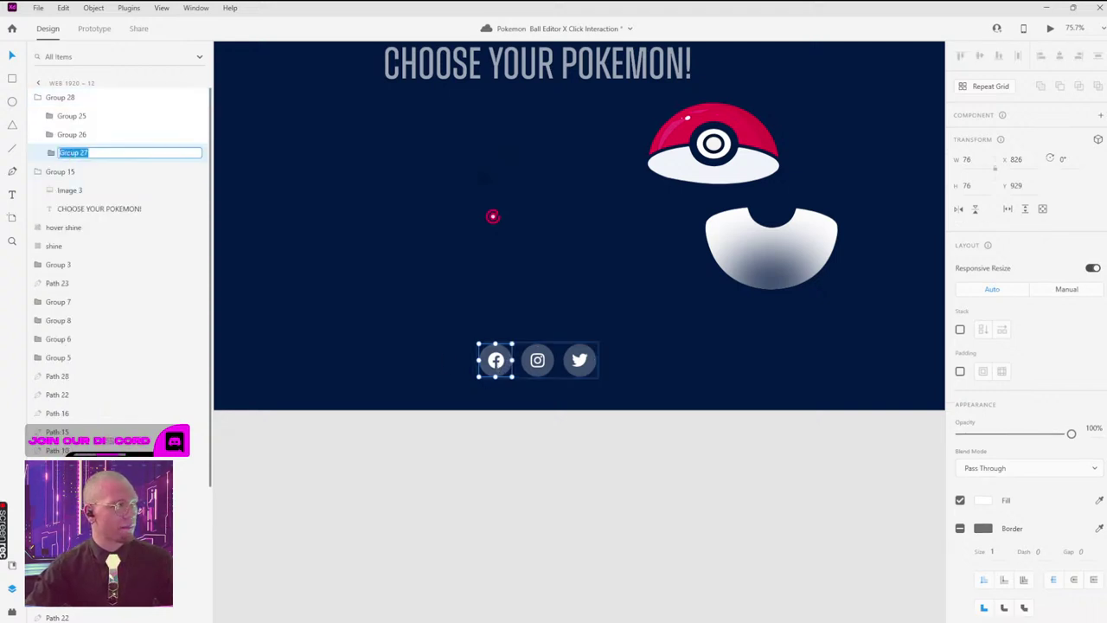
type("FB")
key("Return")
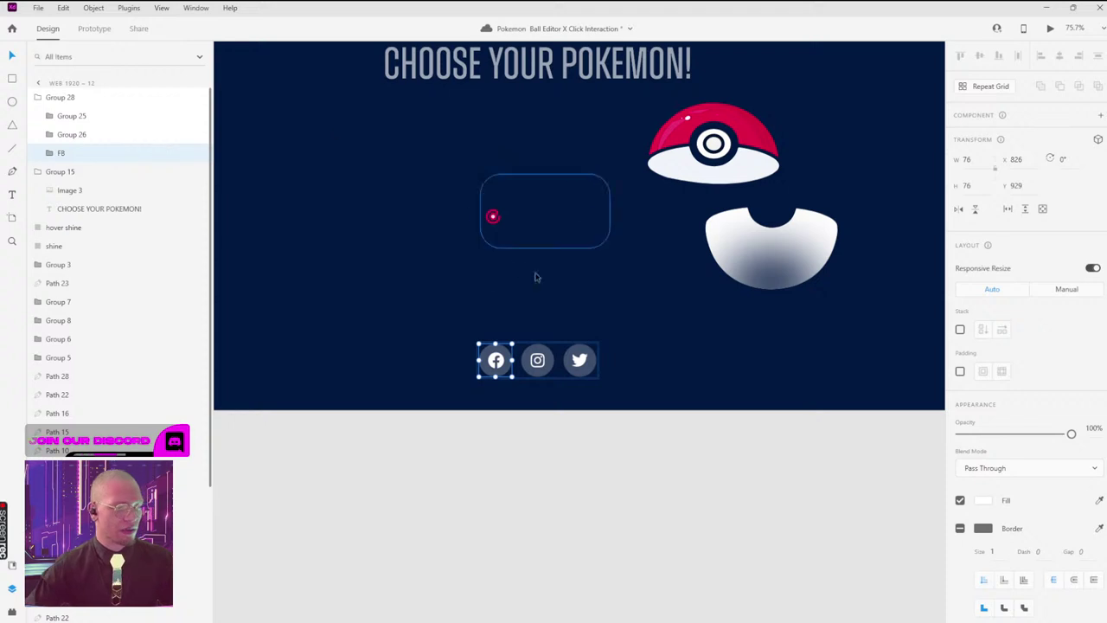
Step: Rename the Instagram icon's subgroup inside the social icons group as IG
left_click(146, 136)
double_click(66, 134)
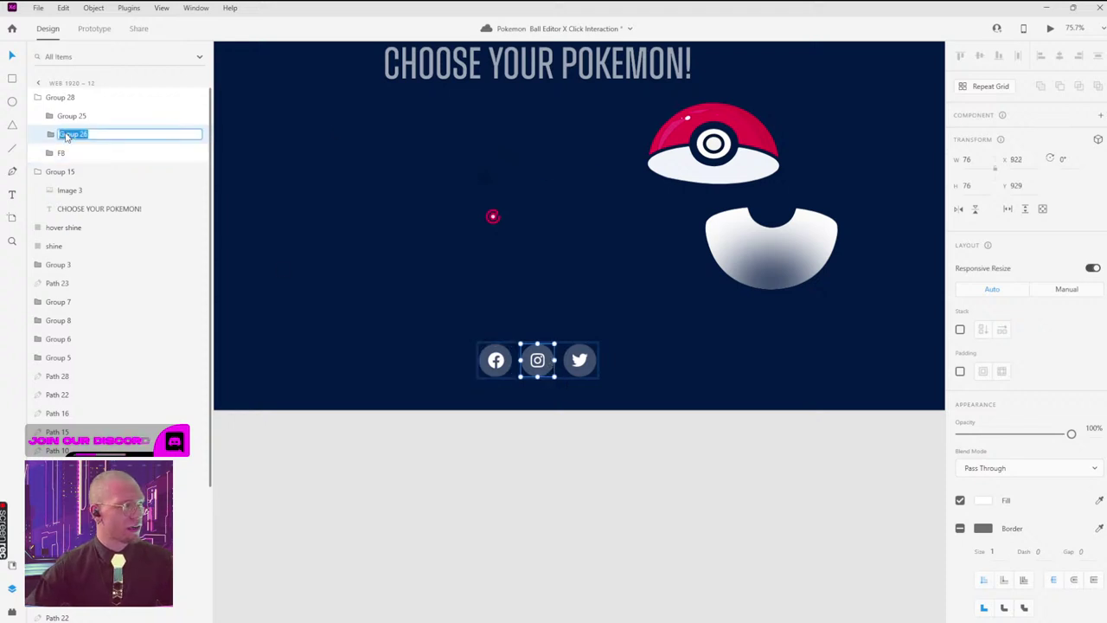
type("IG")
key("Return")
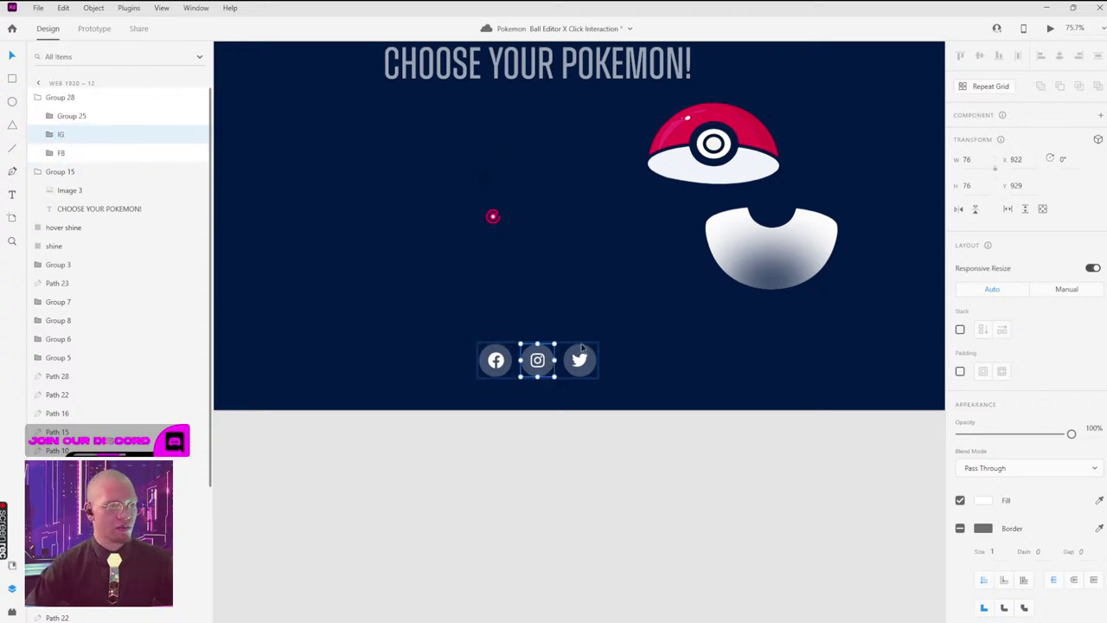
Step: Rename the Twitter icon's subgroup as TW and reselect the whole social icons group
left_click(62, 115)
double_click(66, 116)
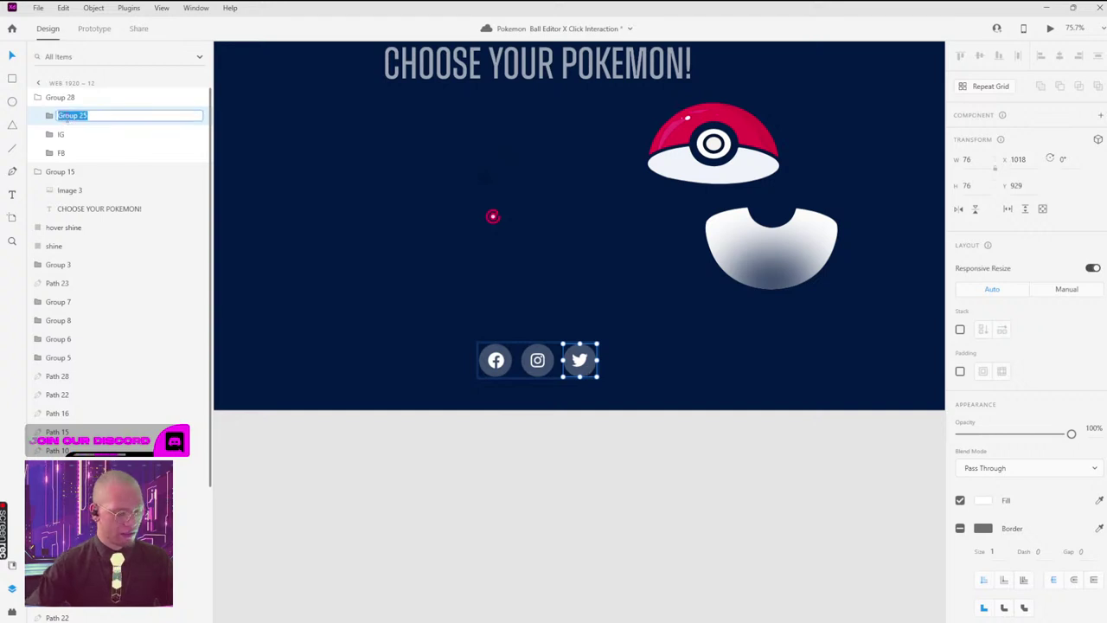
type("TW")
key("Return")
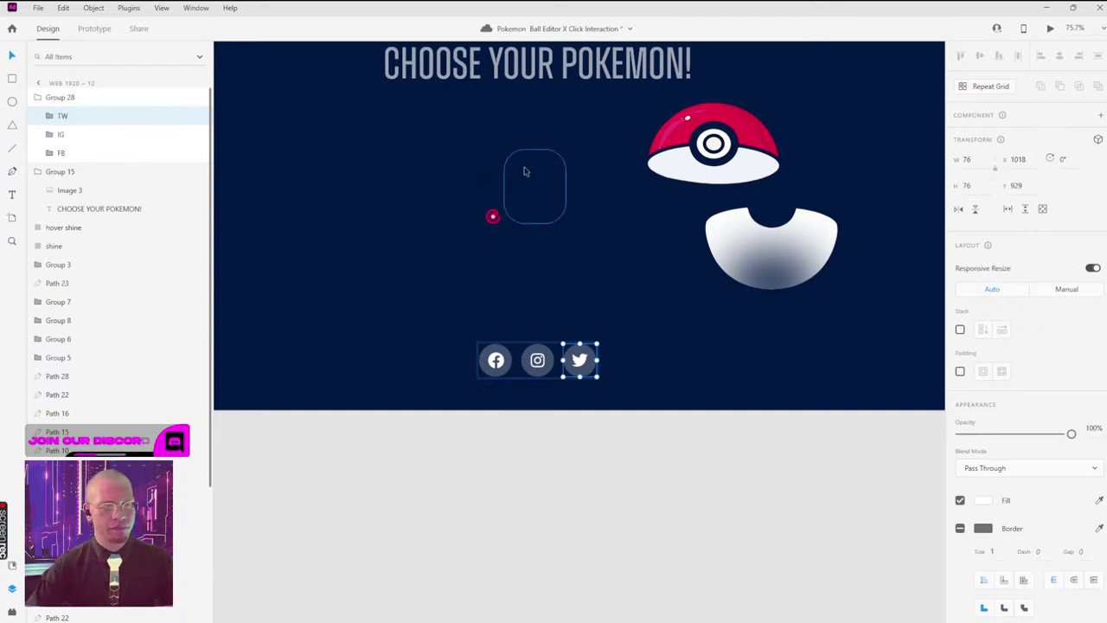
left_click(571, 337)
left_click(497, 361)
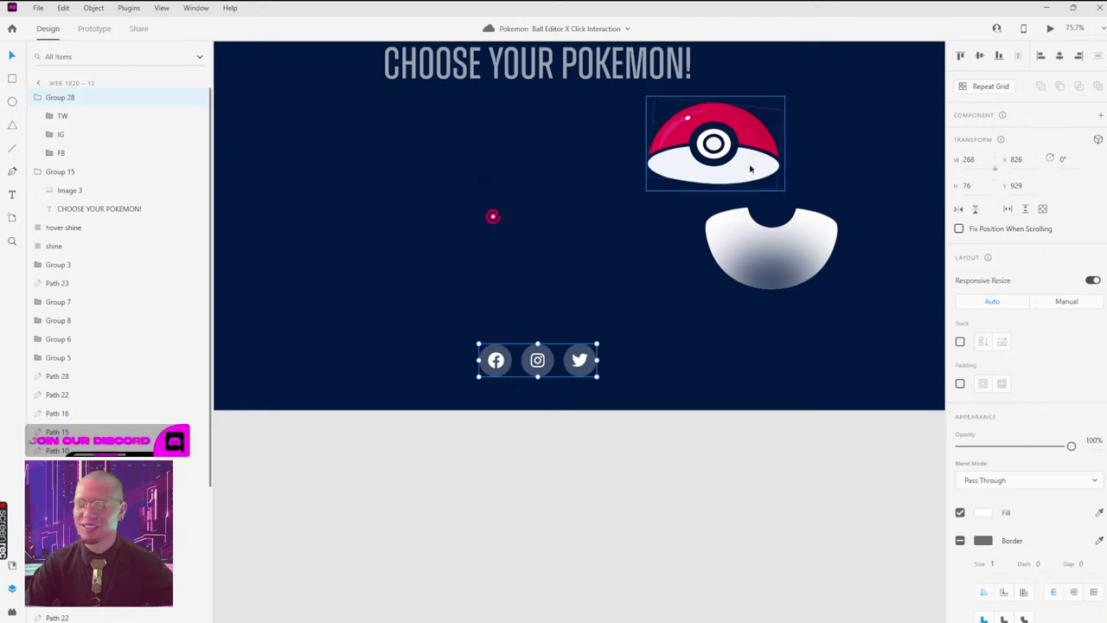
Step: Move the Poké Ball's white bottom half up against the red top half so the two form a closed ball
scroll(685, 223, "down", 5)
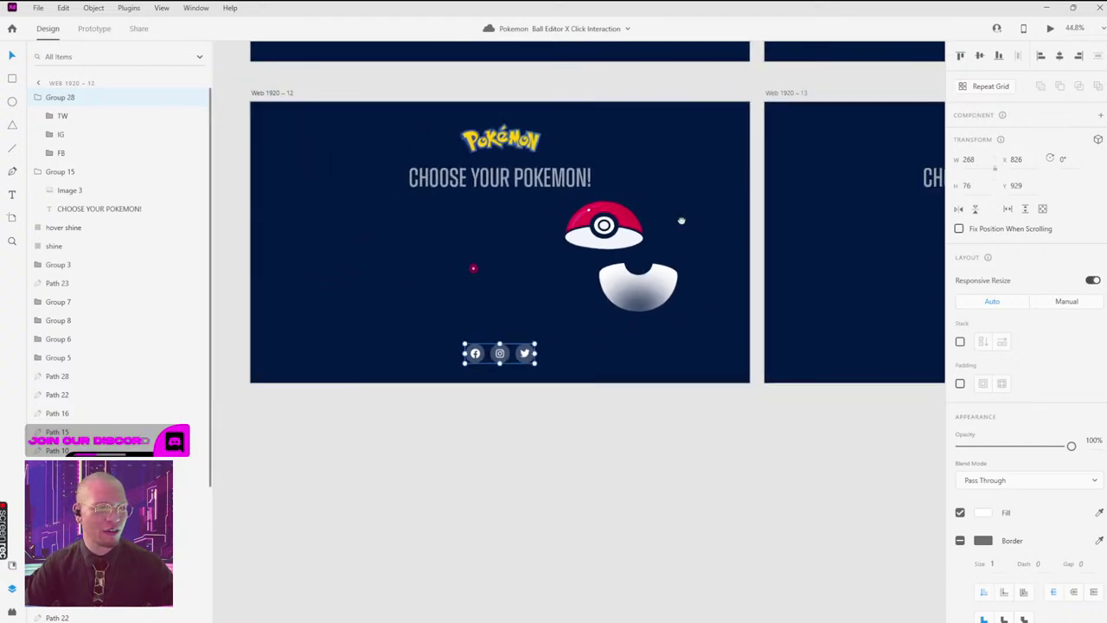
scroll(544, 375, "up", 1)
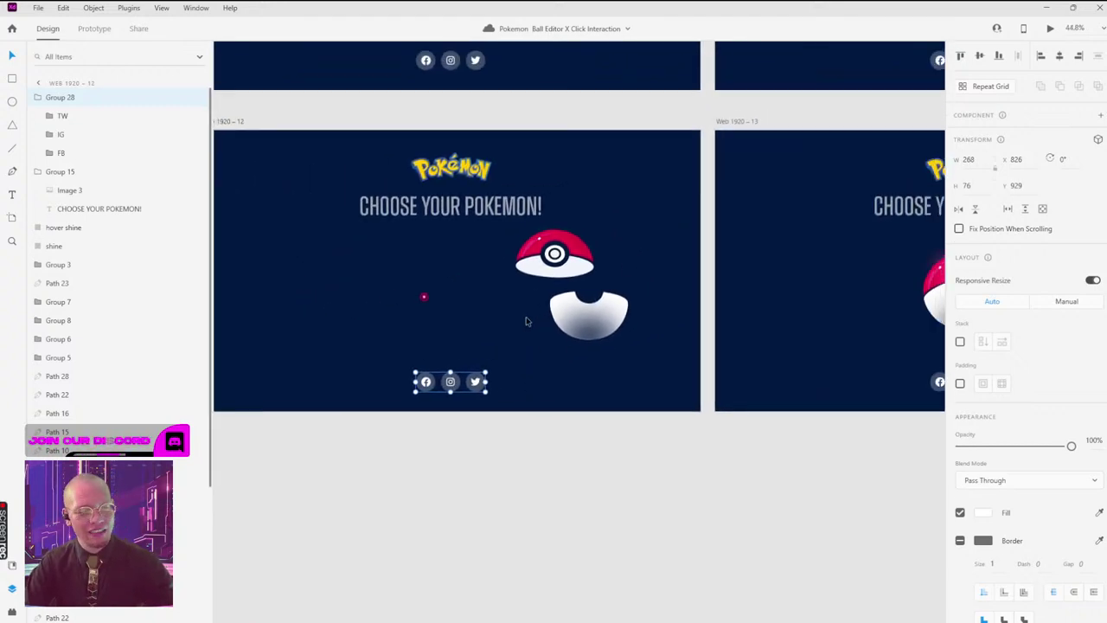
left_click(537, 258)
left_click_drag(588, 320, 551, 283)
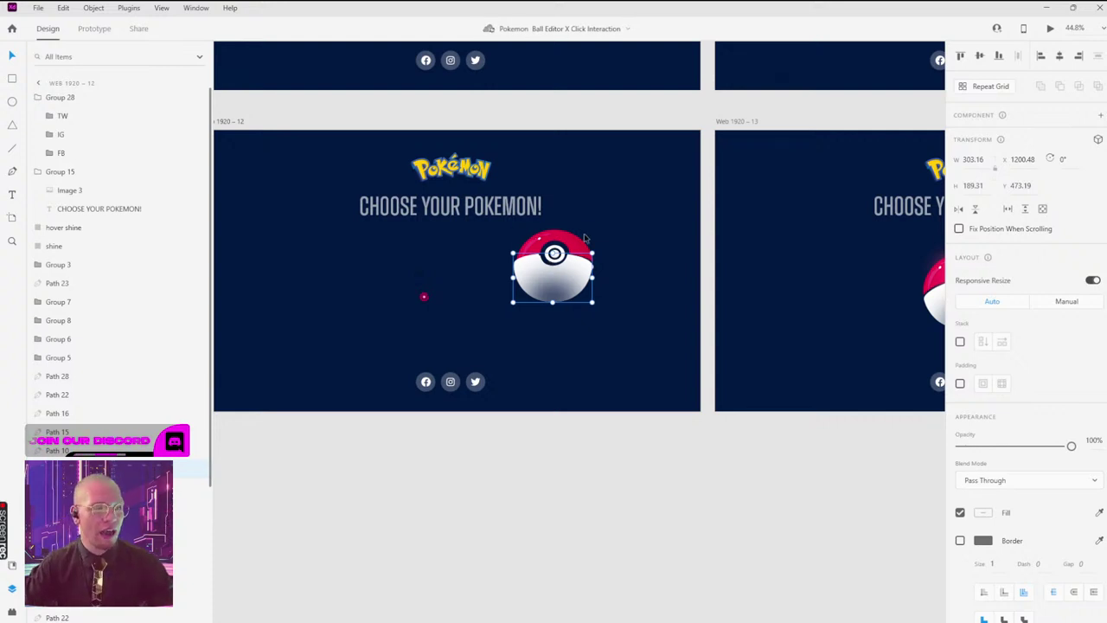
left_click_drag(559, 287, 564, 291)
scroll(546, 280, "up", 2)
scroll(546, 281, "up", 3)
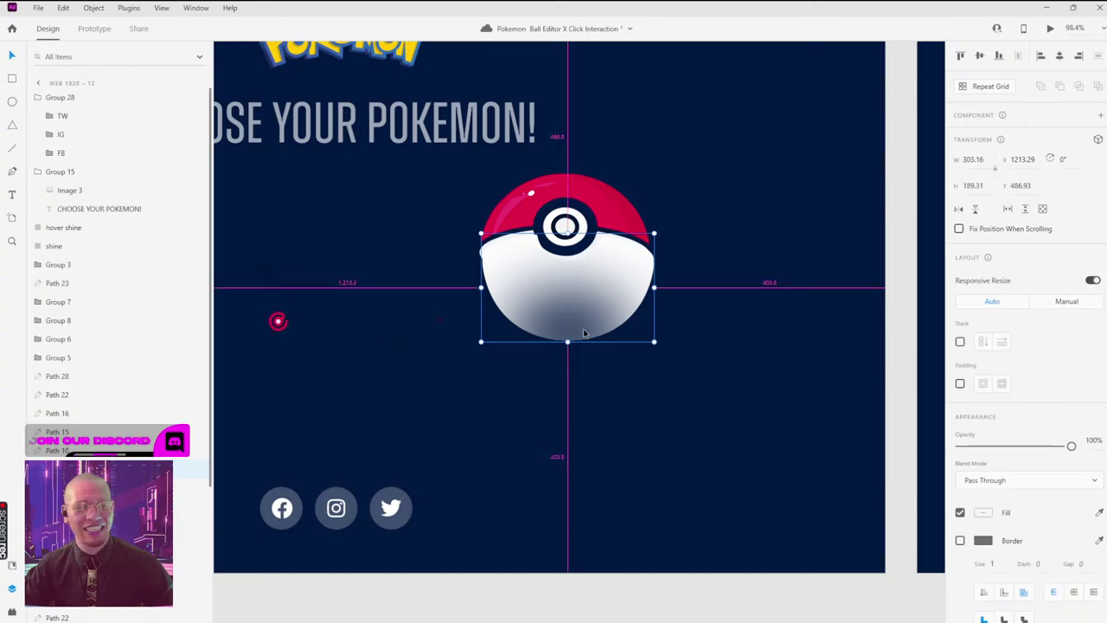
scroll(584, 333, "down", 3)
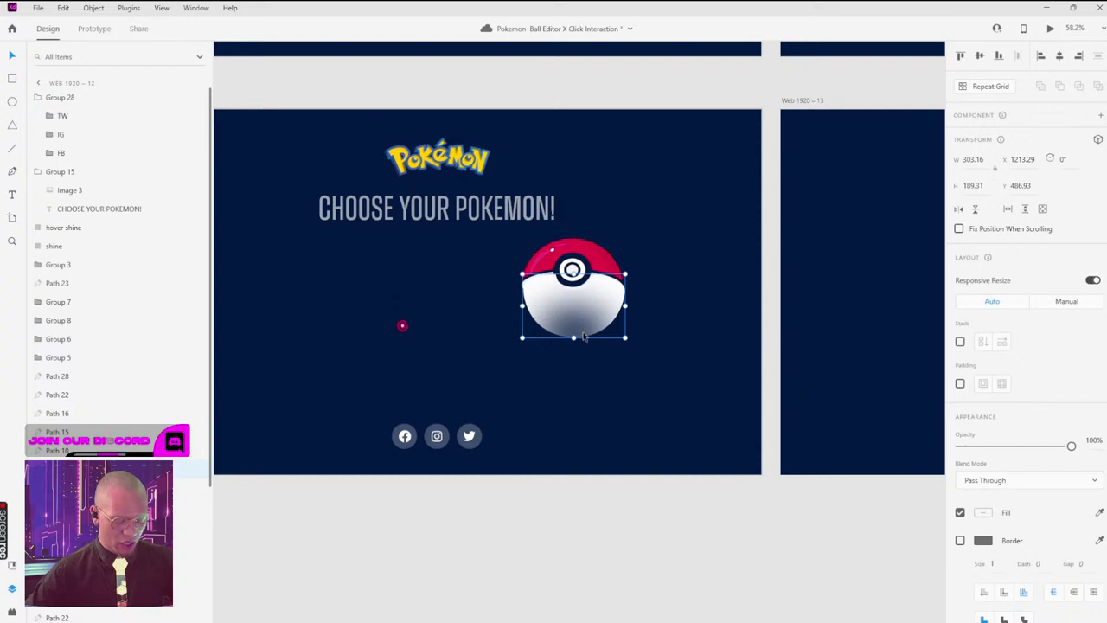
left_click_drag(583, 340, 588, 330)
Step: Export the TW, IG and FB icon groups as PNG assets at 1x size into the Pokemon Click and Hover Interaction folder
left_click(467, 445)
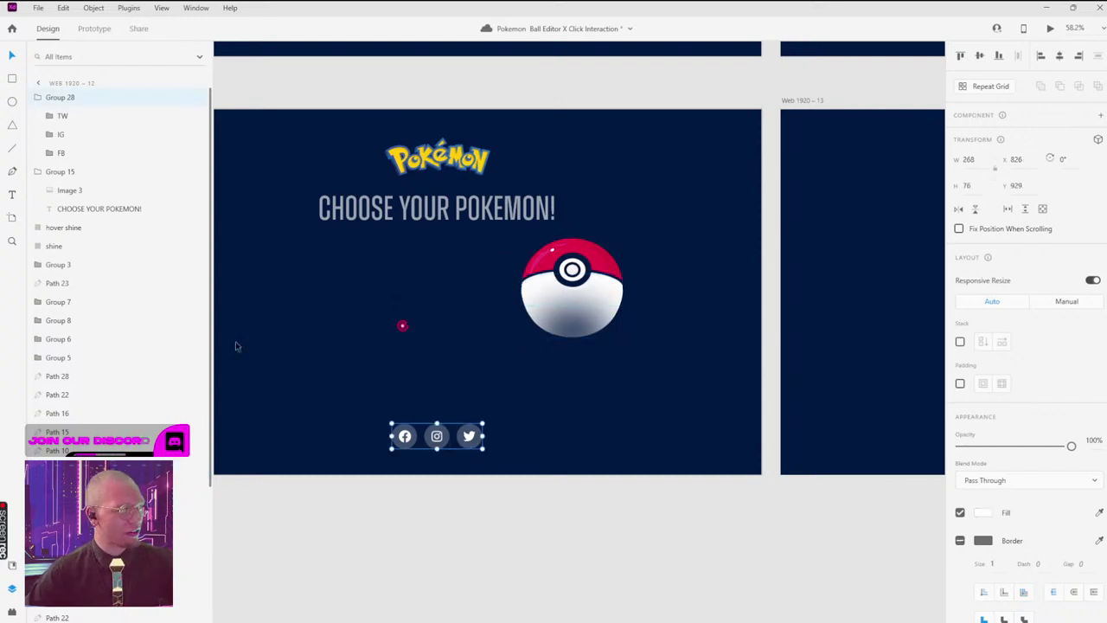
left_click(69, 118)
left_click(63, 151, "shift")
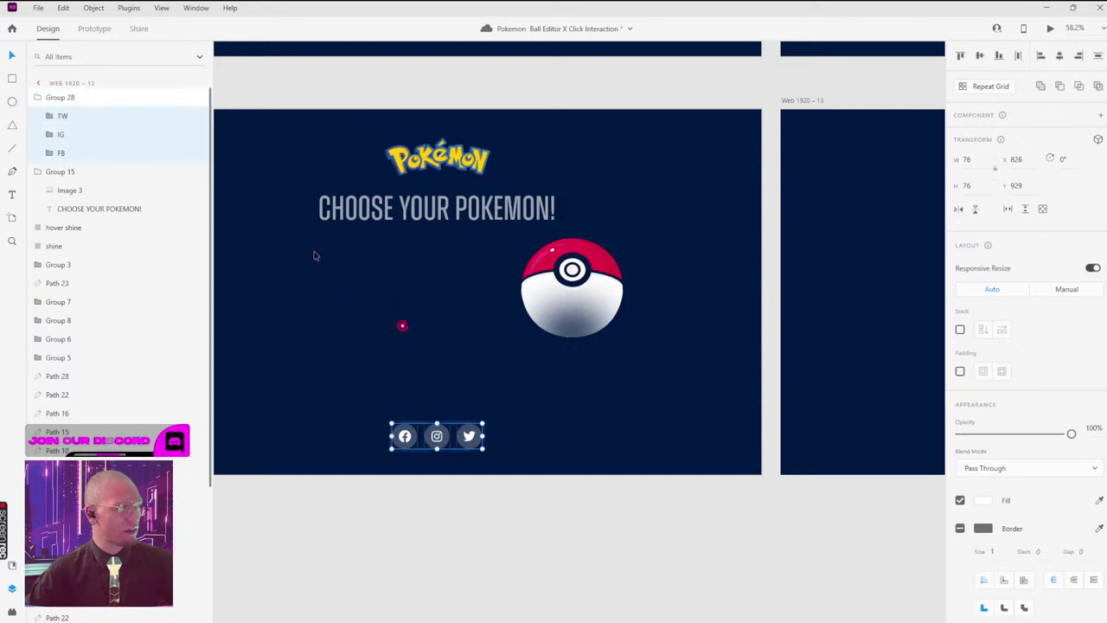
key("ctrl+e")
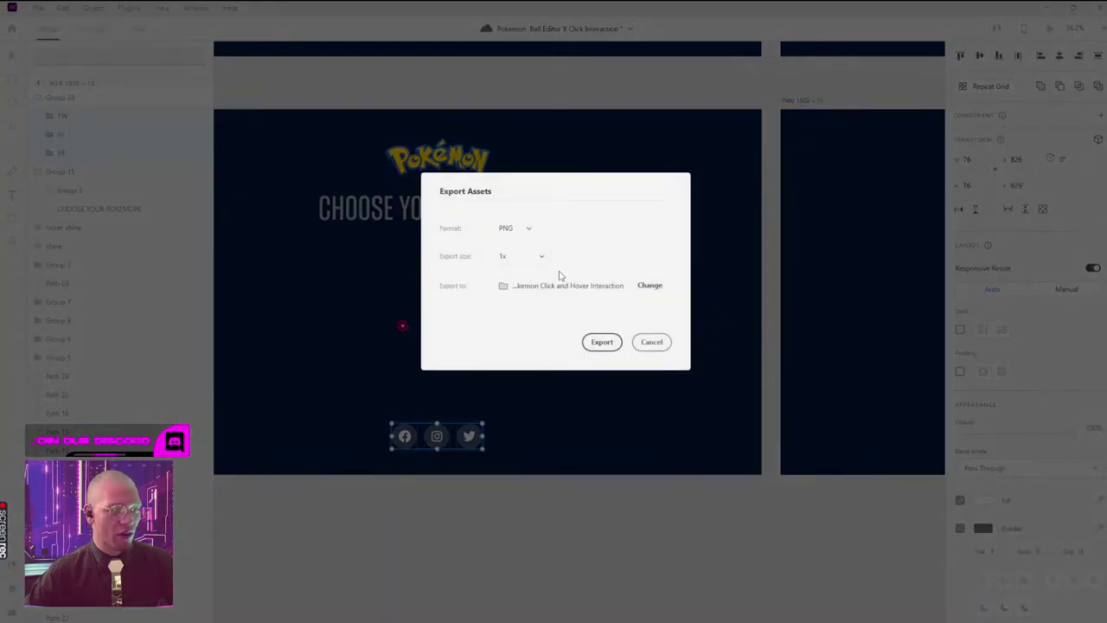
left_click(602, 343)
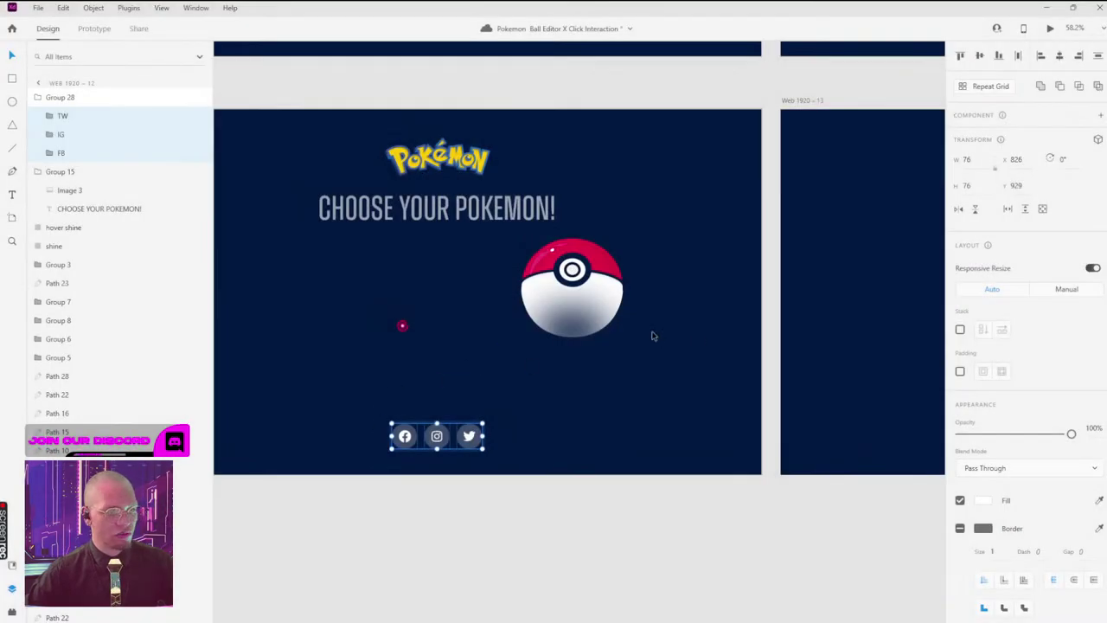
Step: Export the Poké Ball's top and bottom halves as PNG assets at 1x size into the same folder
left_click(581, 305)
key("ctrl+e")
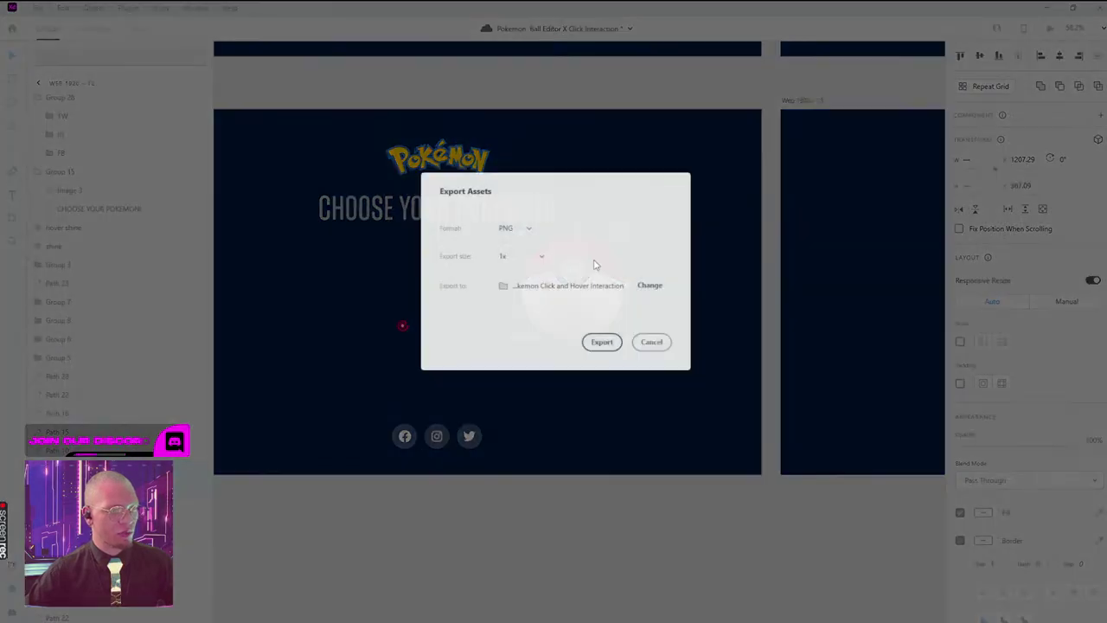
left_click(598, 342)
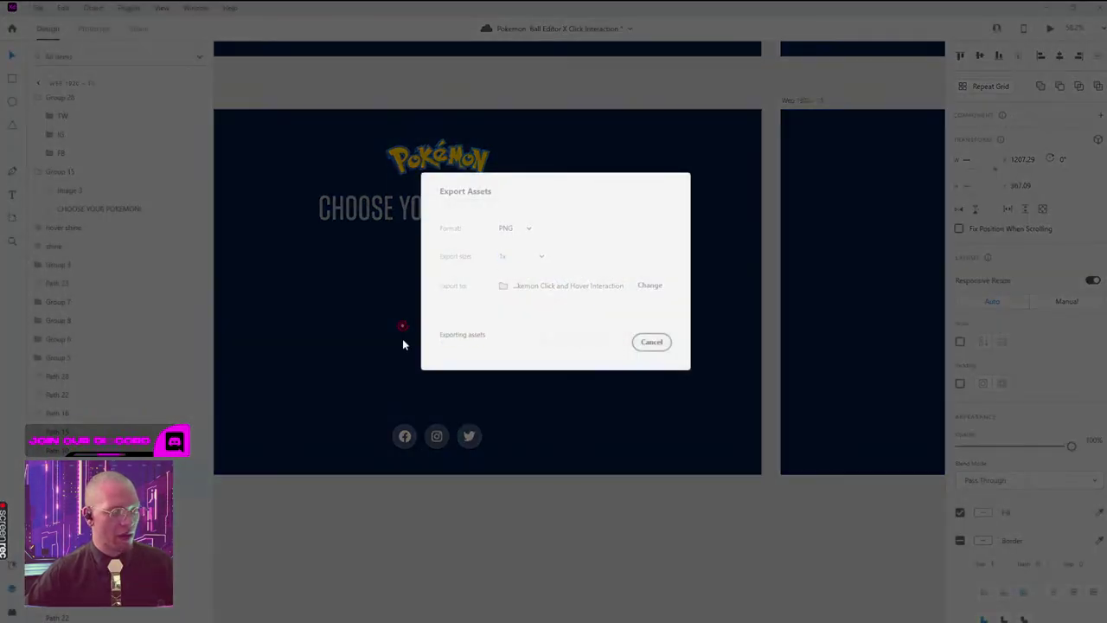
Step: Place a copy of the hover shine layer beside the Poké Ball on artboard Web 1920 – 13 and export it as a 1x PNG
scroll(566, 292, "right", 3)
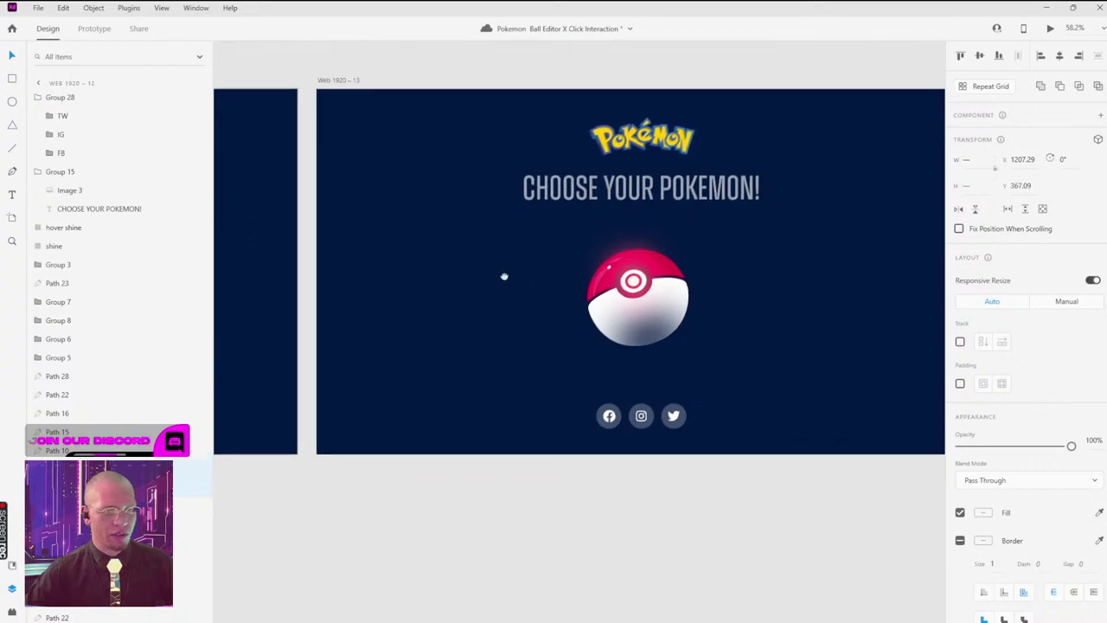
left_click_drag(622, 258, 729, 246)
key("ctrl+z")
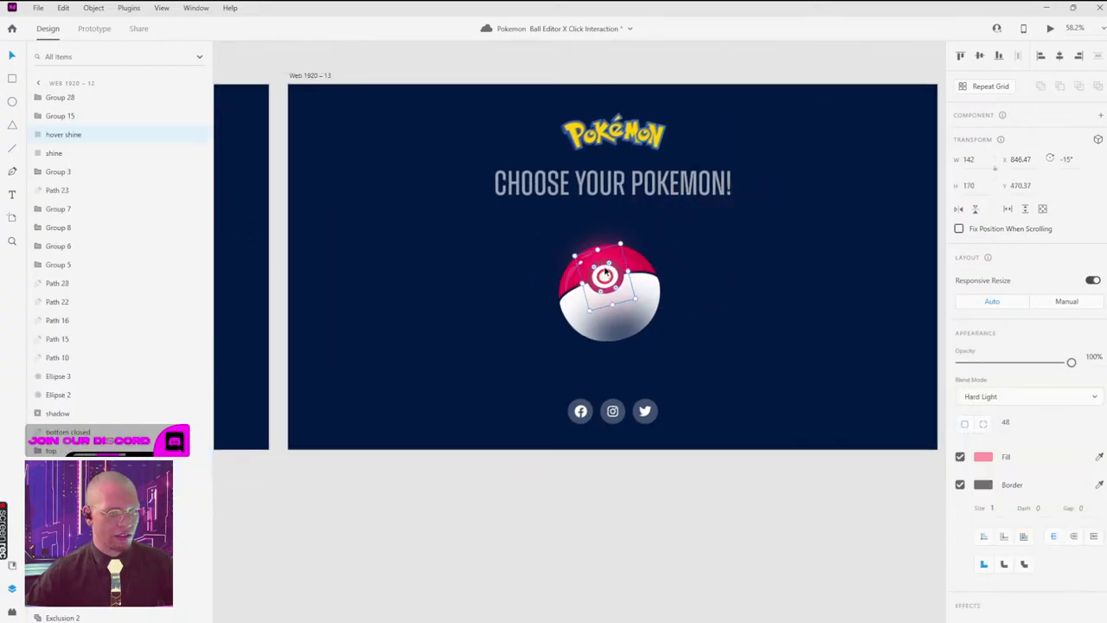
left_click_drag(609, 285, 783, 251)
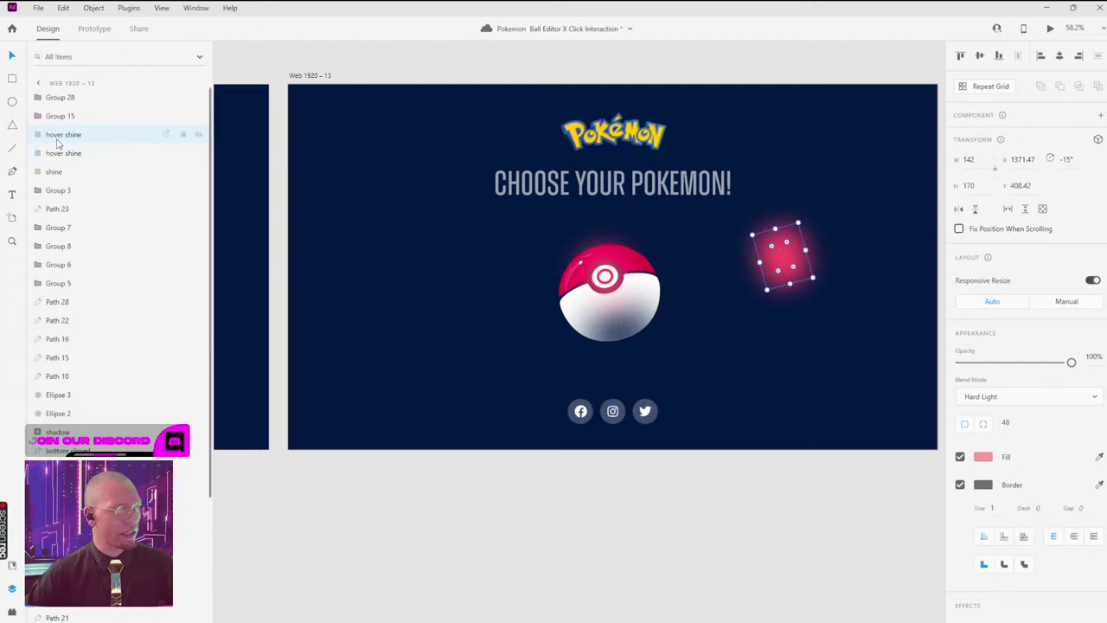
key("ctrl+e")
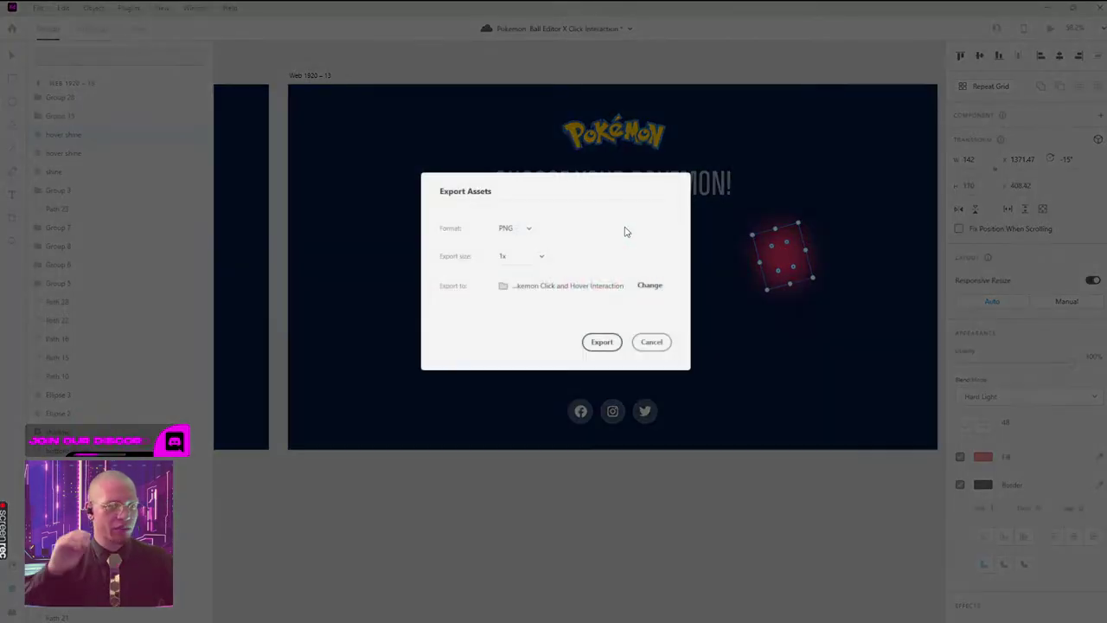
left_click(601, 341)
Step: Rename the group of curved wind strokes beside the open Poké Ball's top half on artboard Web 1920 – 14 as top wind
scroll(839, 287, "right", 10)
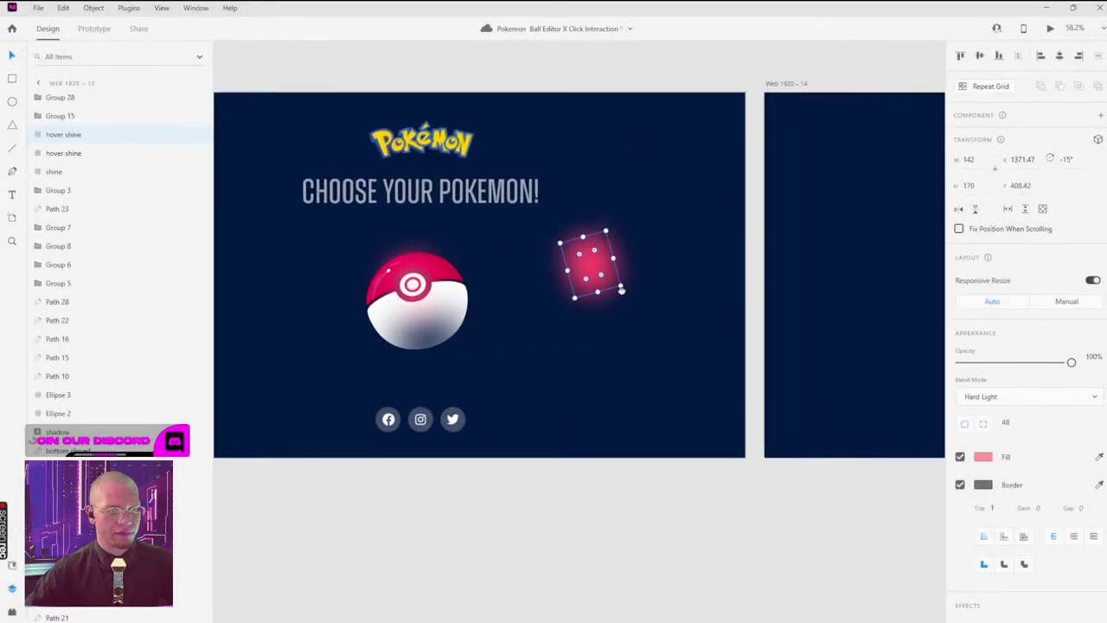
scroll(435, 207, "up", 5)
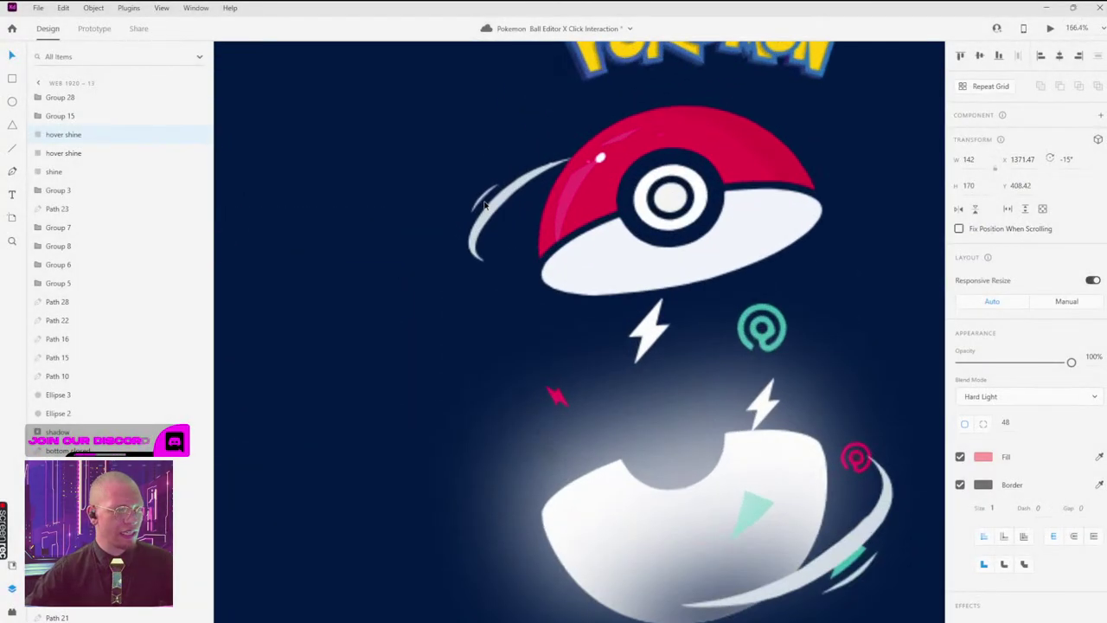
left_click(473, 241)
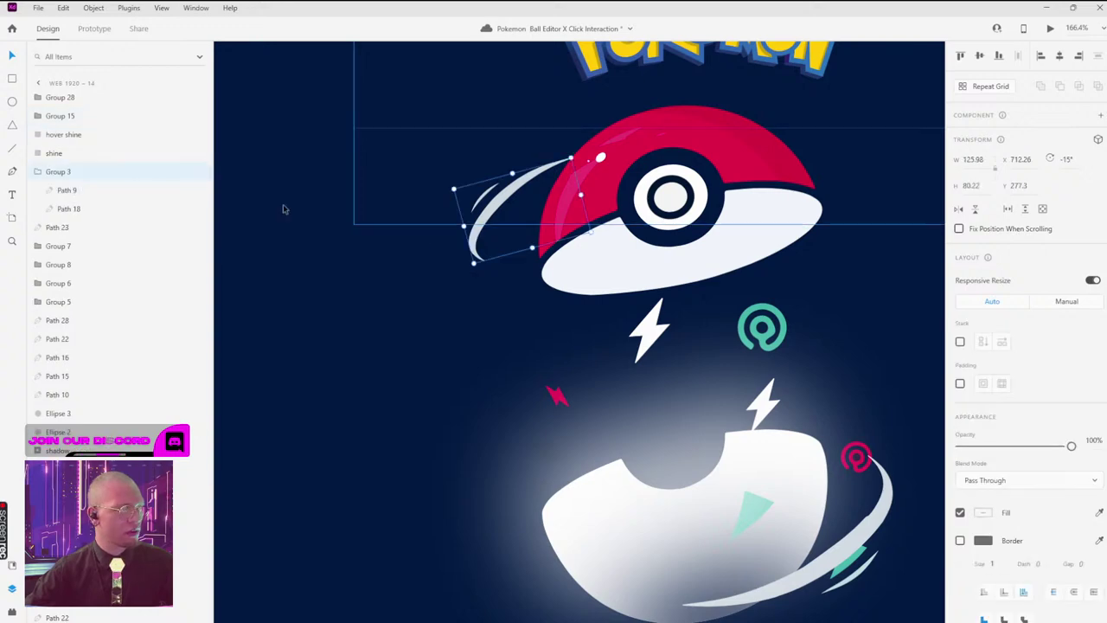
double_click(68, 172)
type("top wind")
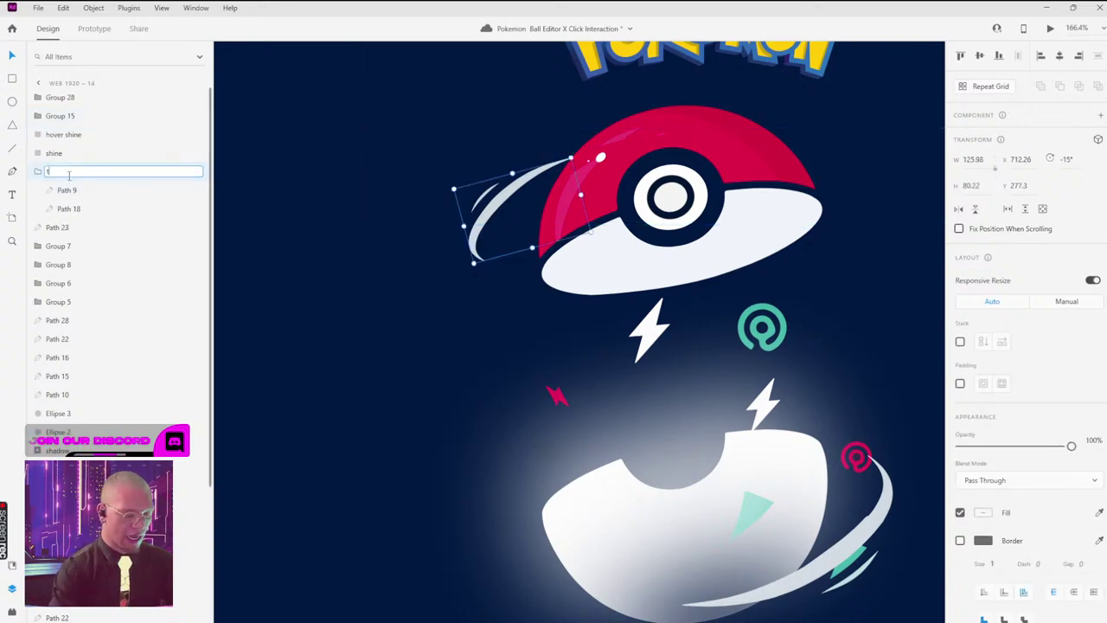
key("Return")
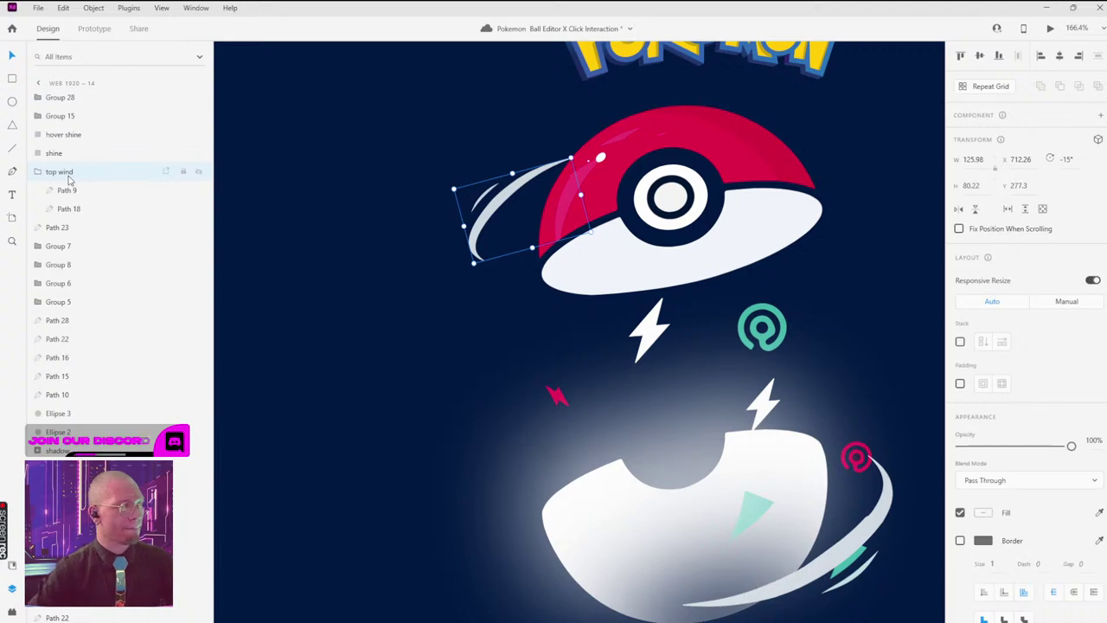
Step: Rename the path of the white lightning bolt directly below the Poké Ball's top half as white lightning
left_click(655, 327)
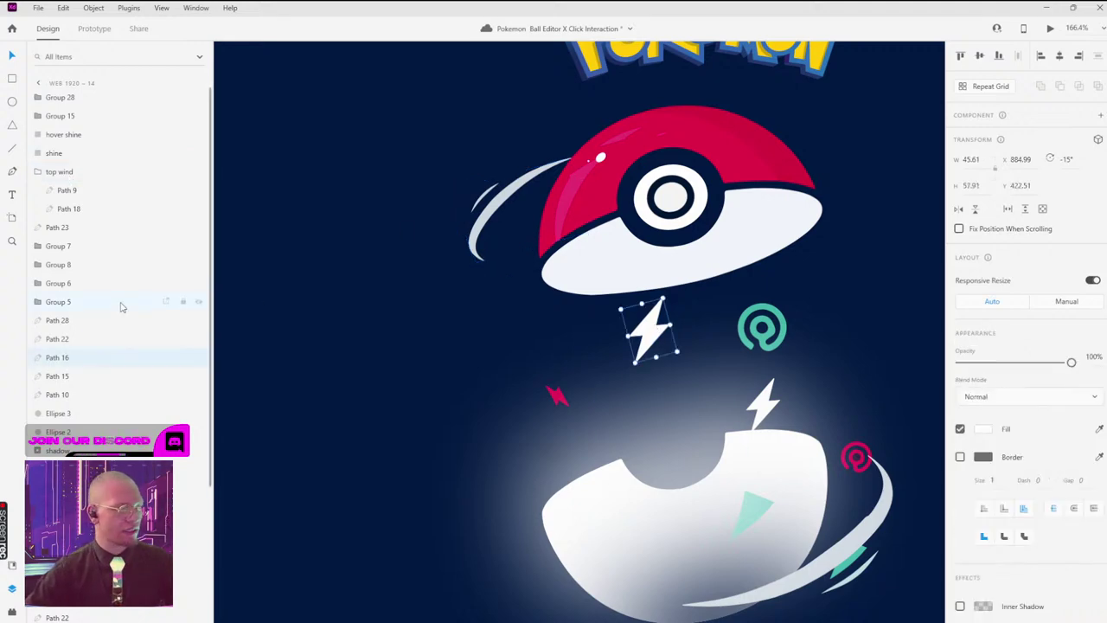
double_click(52, 357)
type("white ")
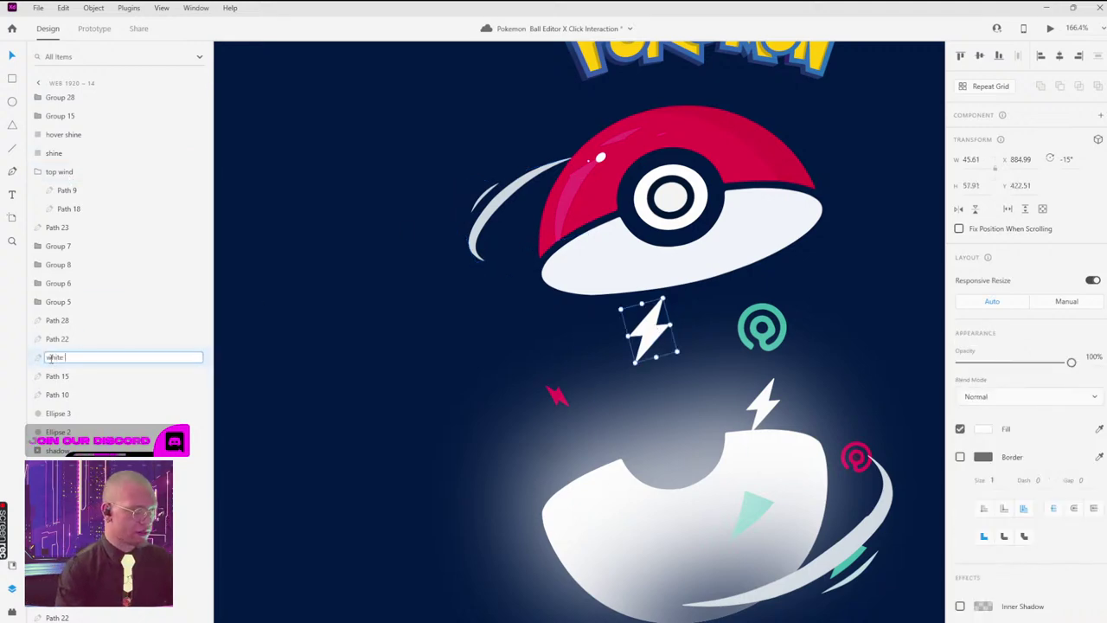
type("lightnight")
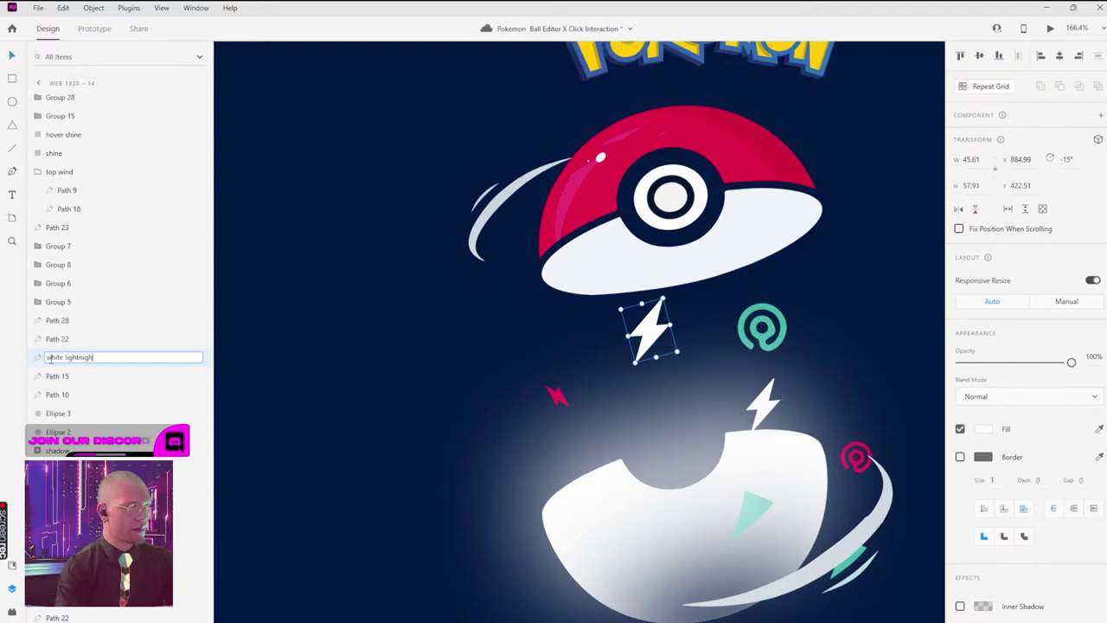
key("BackSpace")
key("BackSpace")
key("BackSpace")
type("ing")
key("Return")
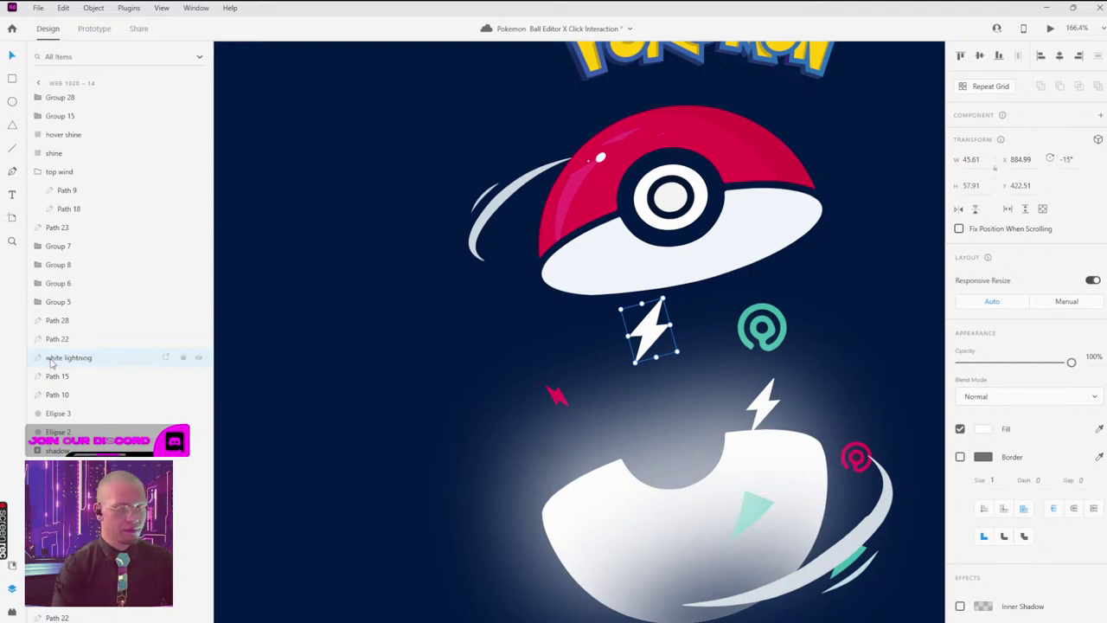
Step: Rename the path of the small red lightning bolt above the Poké Ball's bottom half as red lightning
left_click(551, 395)
double_click(57, 228)
type("re")
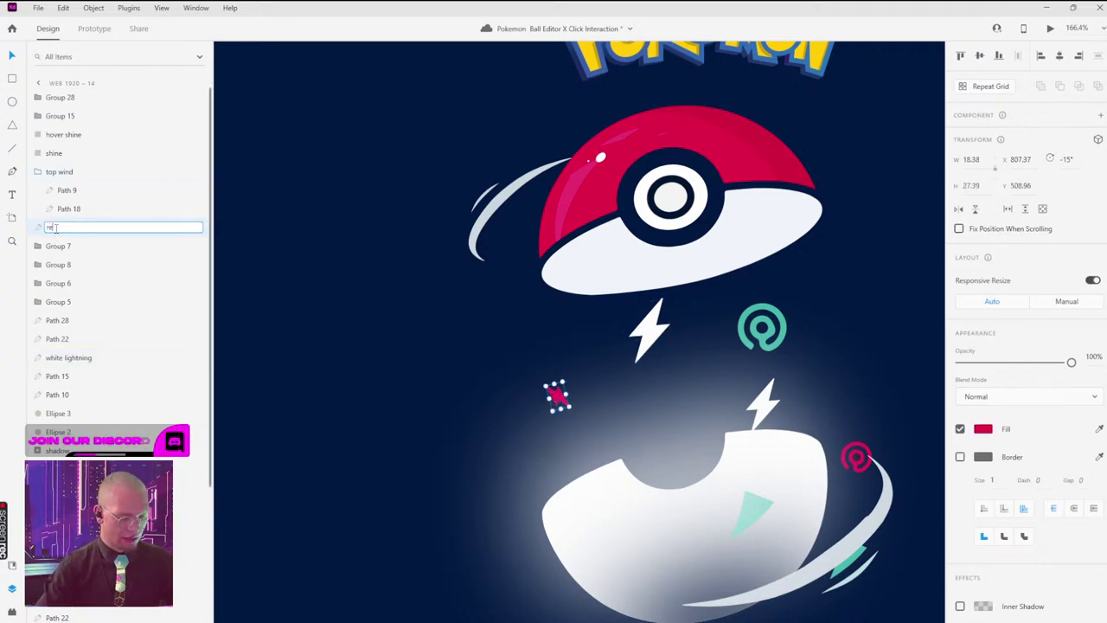
type("d lightning")
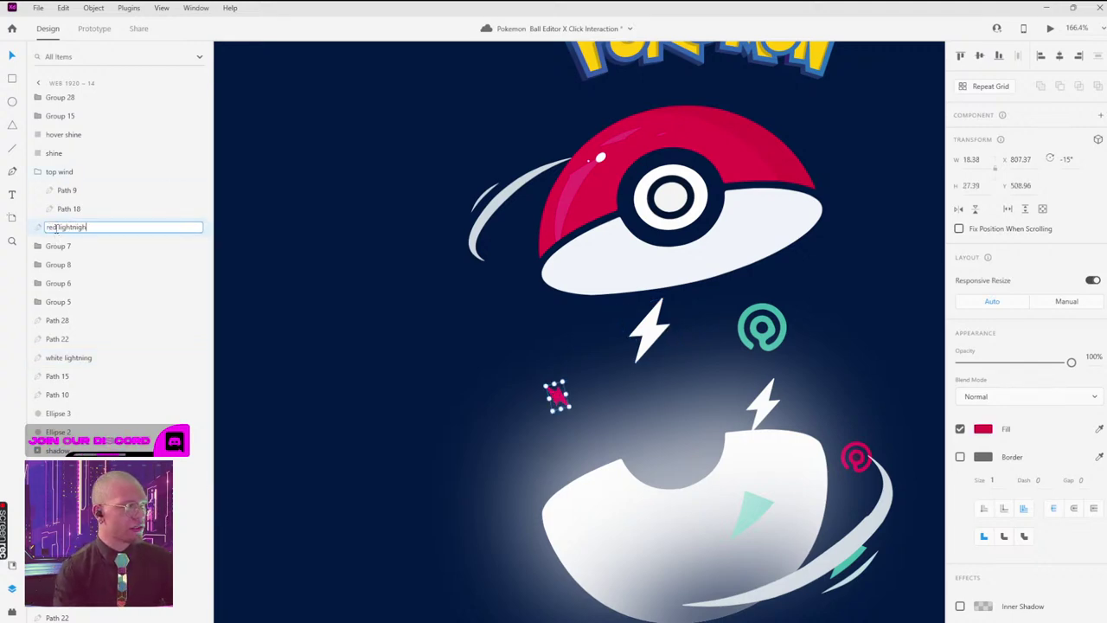
key("BackSpace")
key("BackSpace")
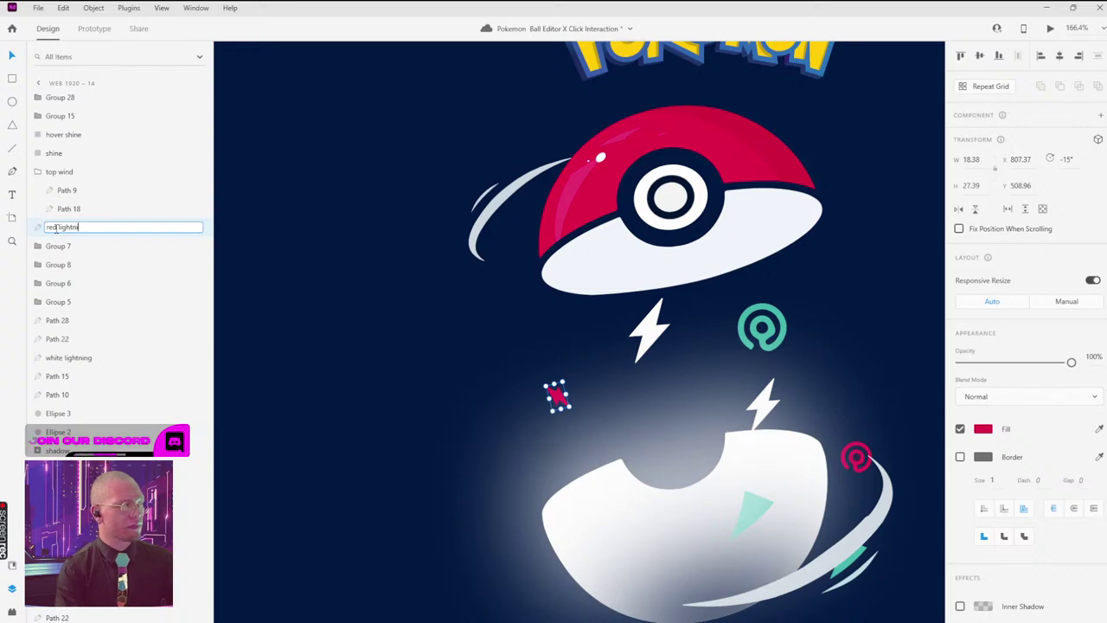
type("n")
type("g")
key("Return")
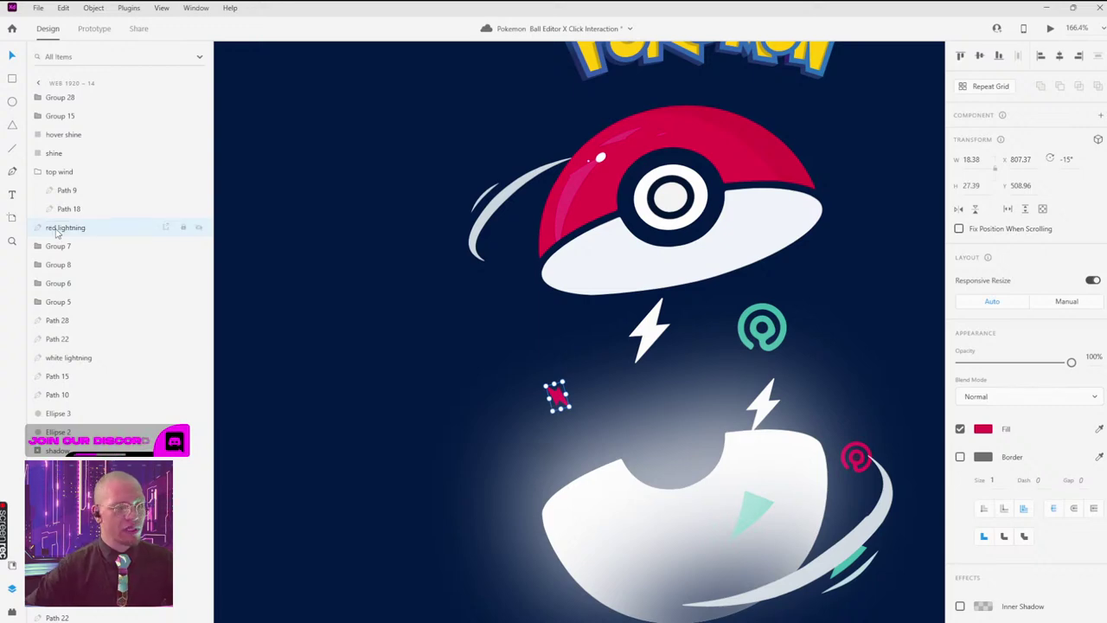
Step: Rename the layer of the green spiral icon between the Poké Ball's two halves
left_click(782, 317)
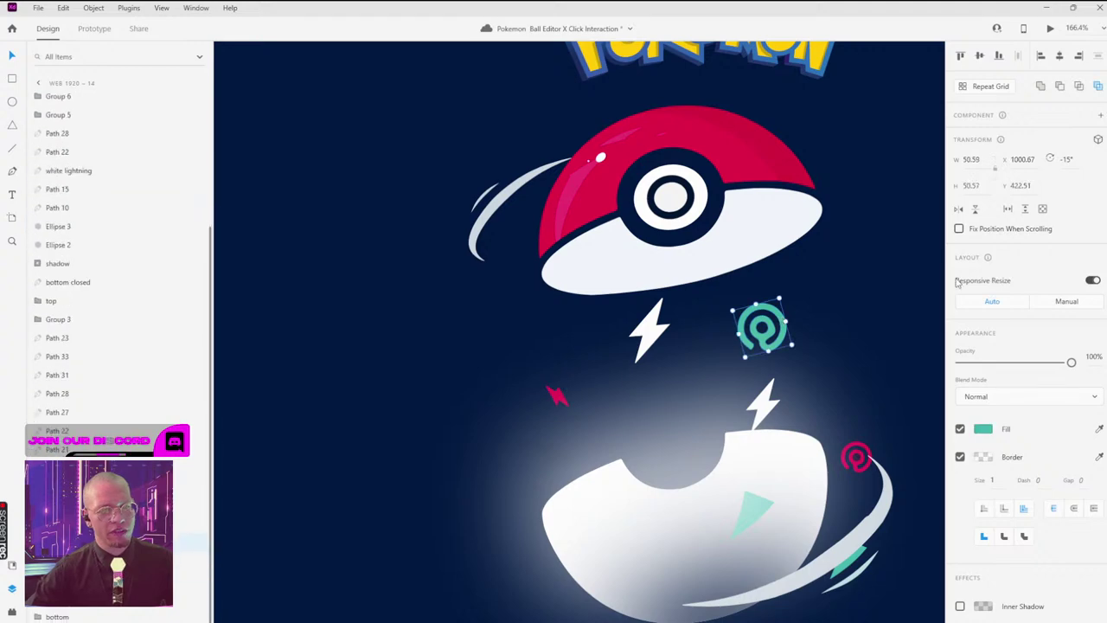
double_click(103, 541)
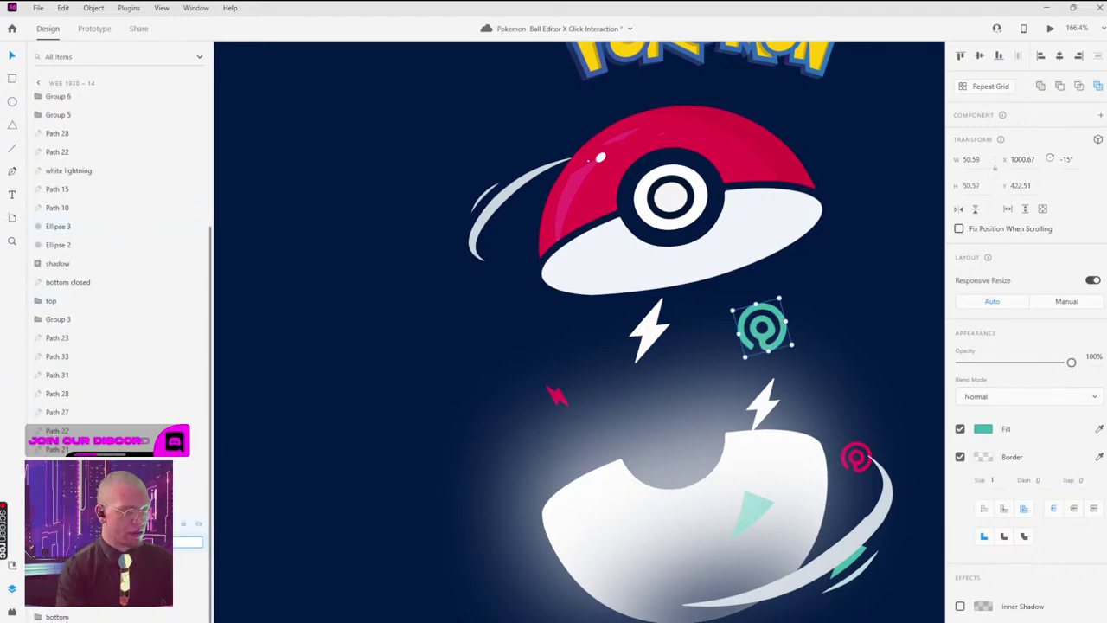
key("Return")
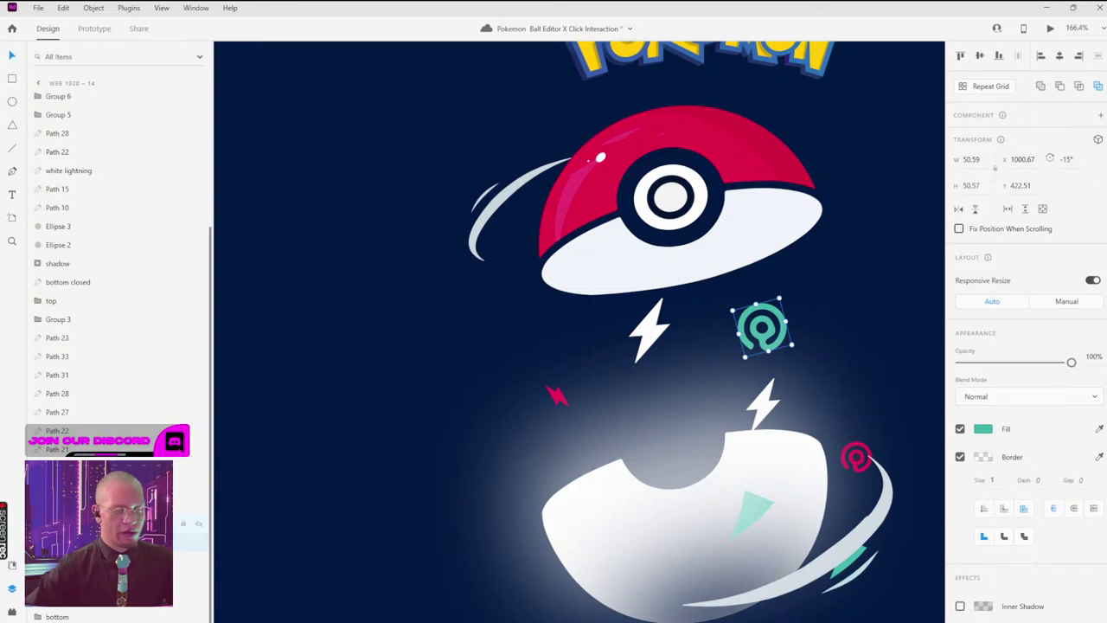
left_click(760, 404)
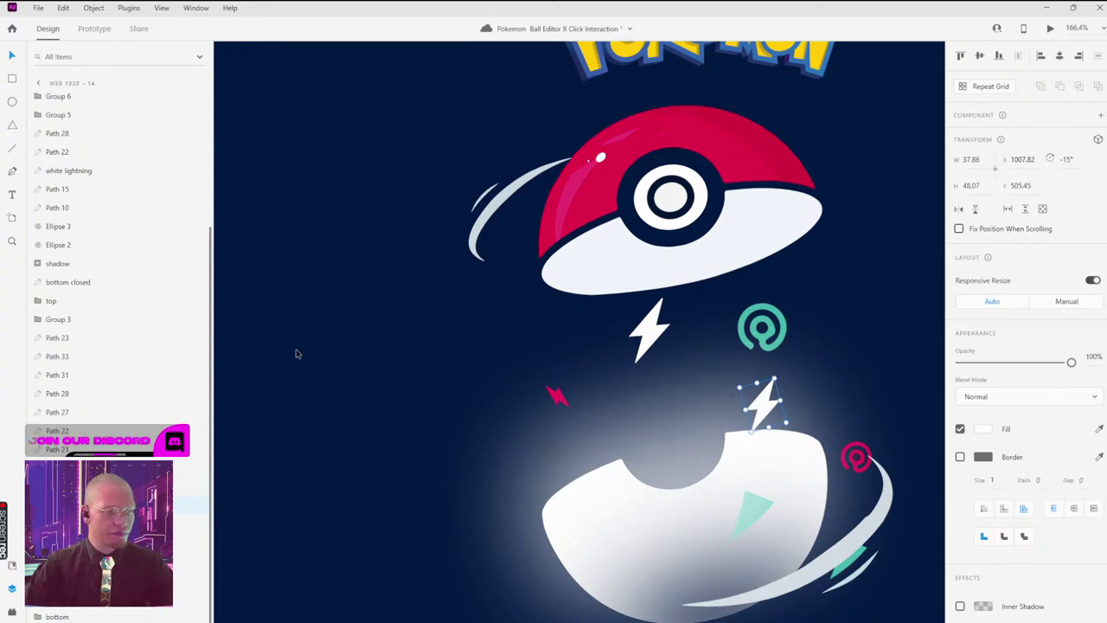
left_click(555, 393)
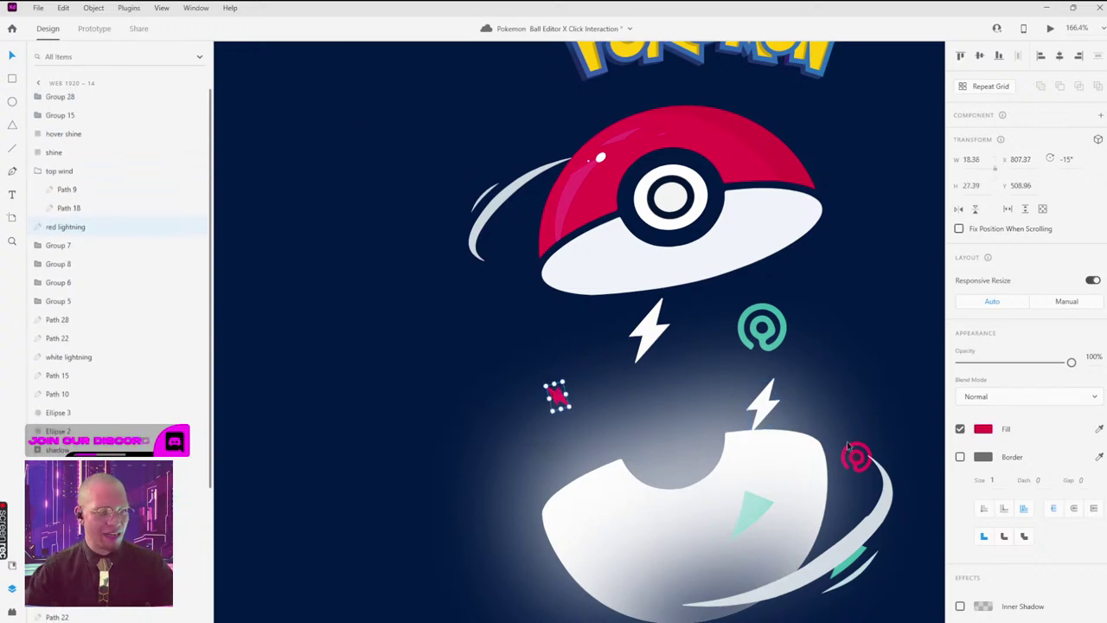
left_click(865, 455)
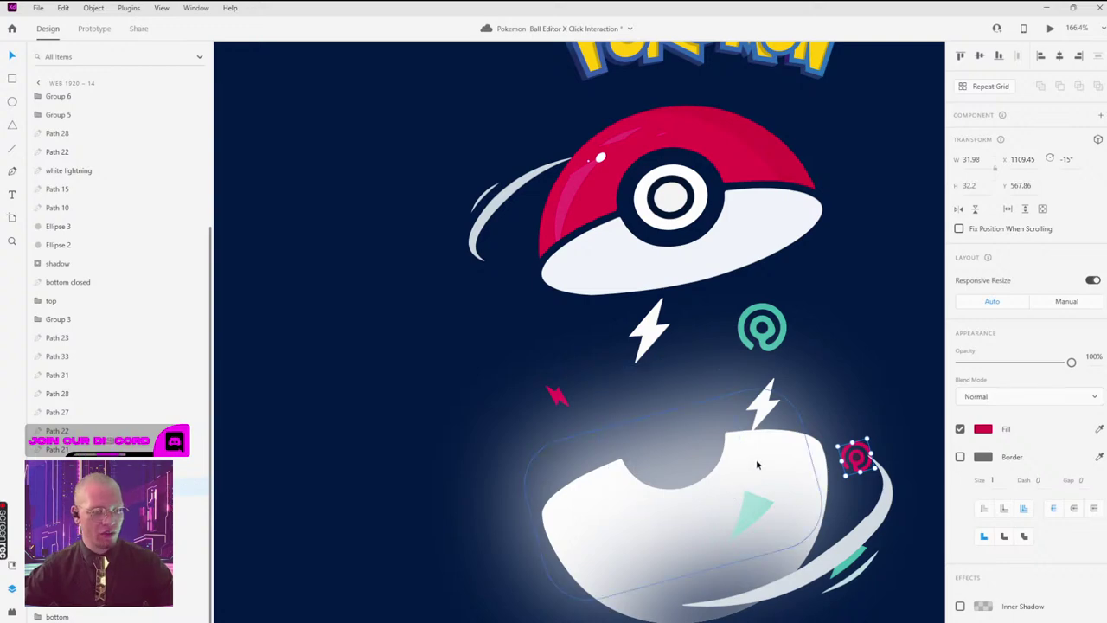
Step: Move the shine layer off the Poké Ball's bottom half into the empty area beside the top half
scroll(733, 465, "down", 4)
left_click(657, 444)
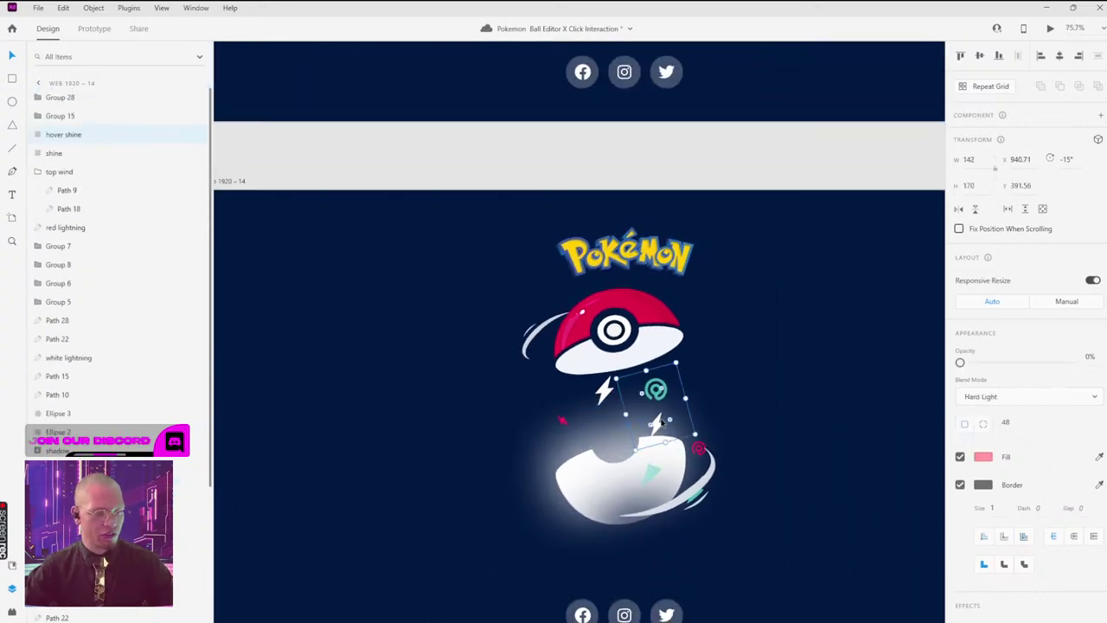
left_click_drag(658, 444, 891, 312)
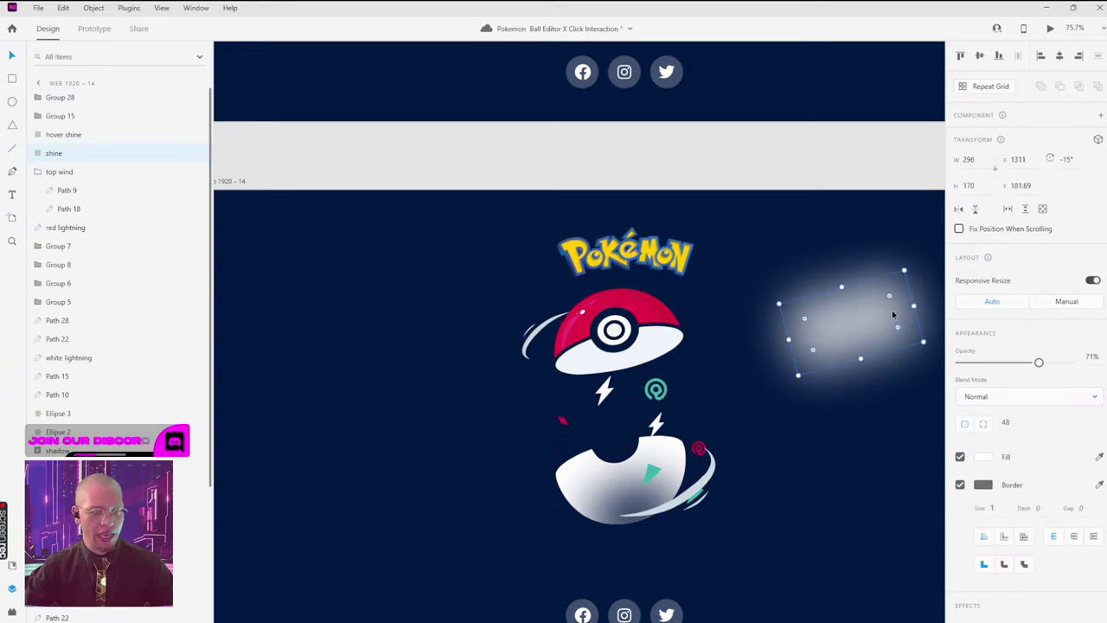
Step: Export the shine layer as a PNG asset at 2x size into the Click and Hover Interaction folder
key("ctrl+e")
left_click(517, 230)
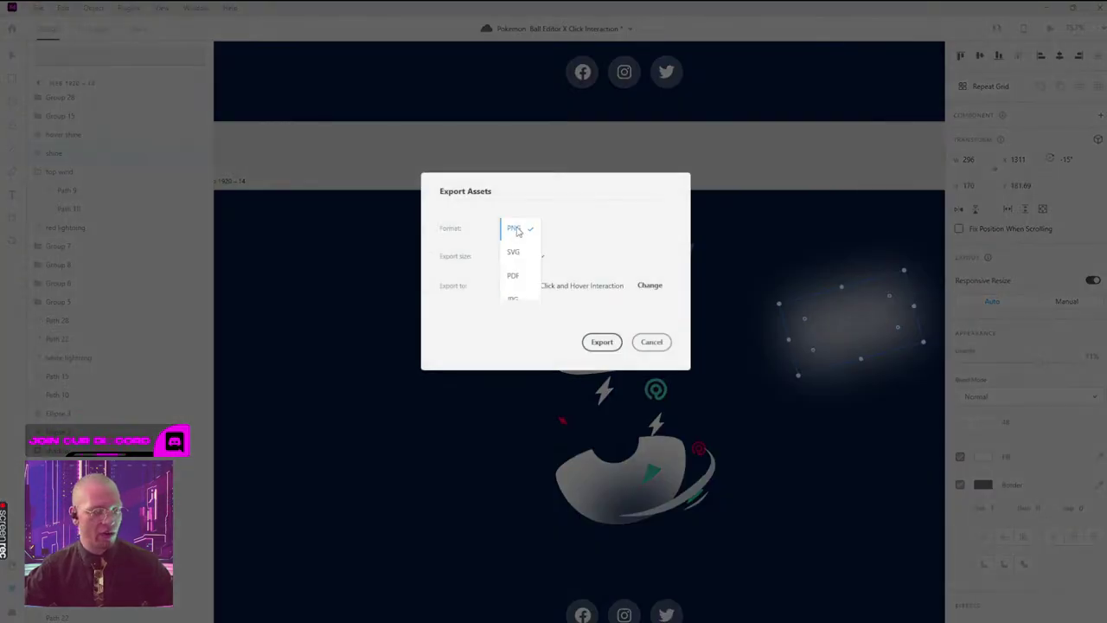
left_click(517, 229)
left_click(519, 257)
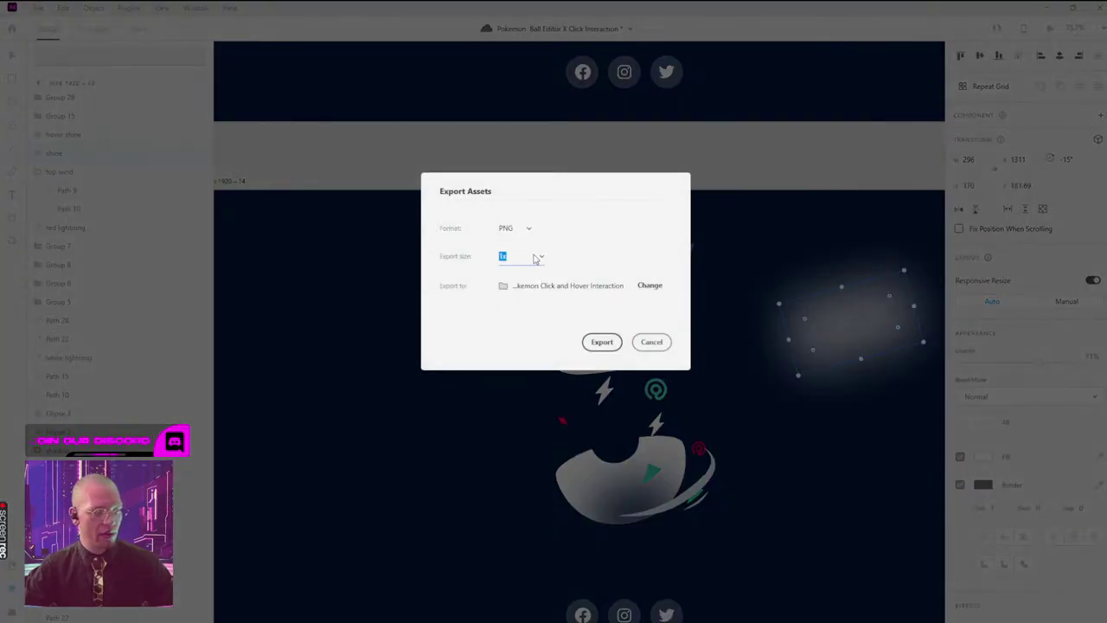
left_click(543, 257)
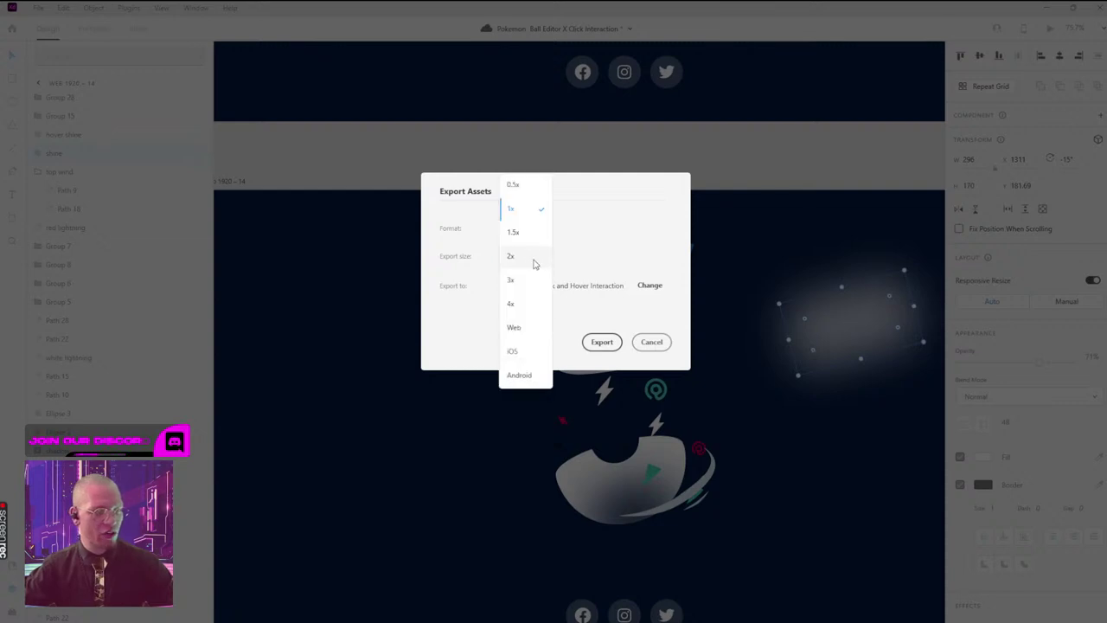
left_click(516, 257)
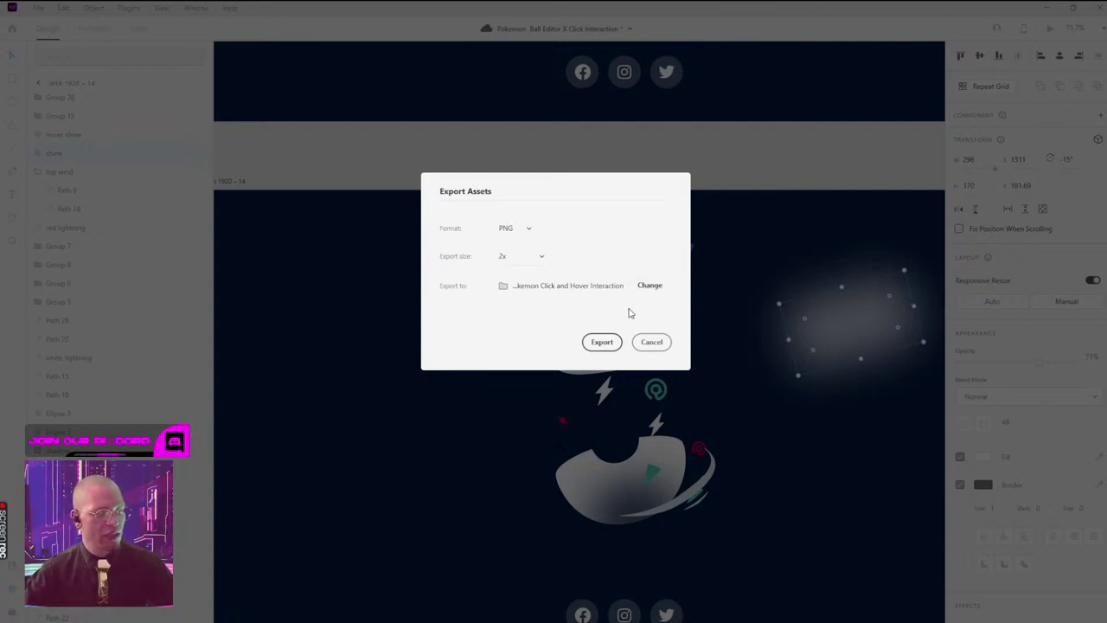
left_click(601, 342)
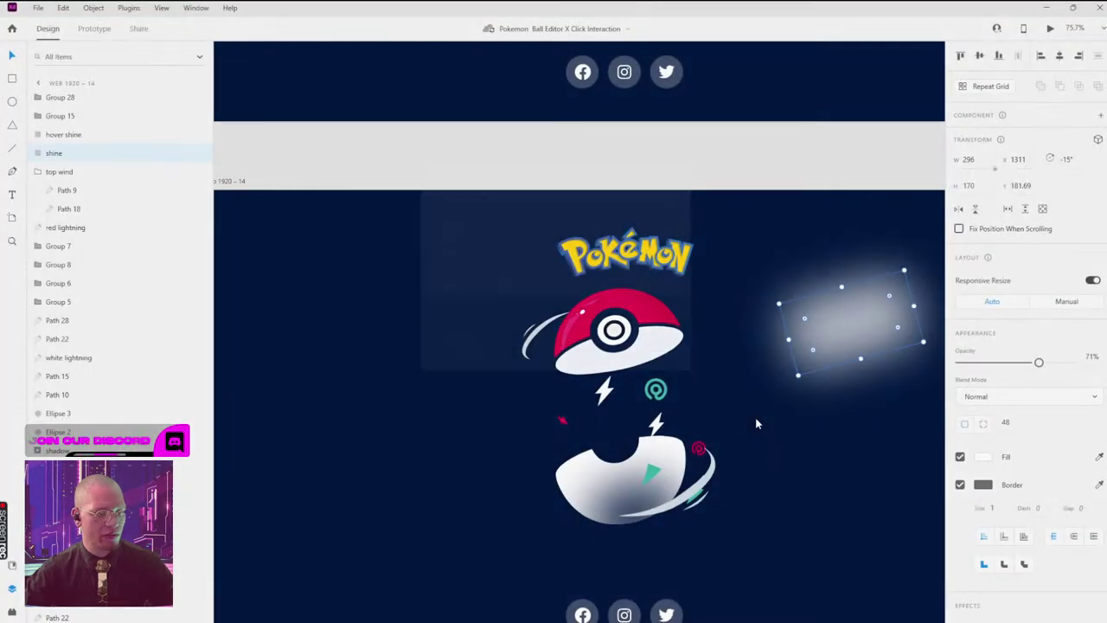
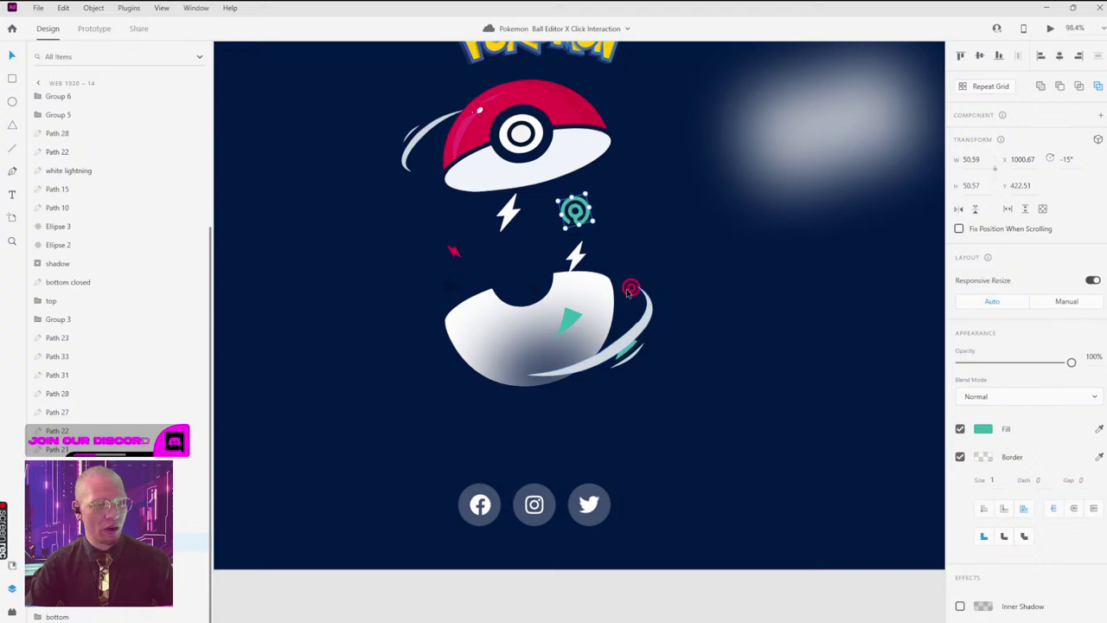
left_click(631, 288)
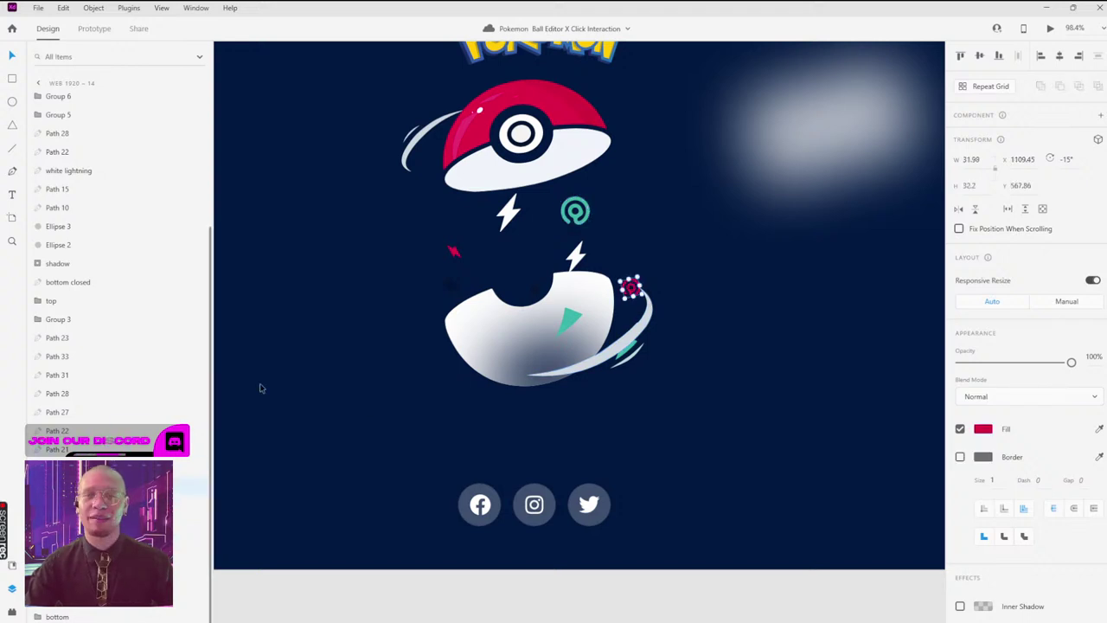
left_click(575, 258)
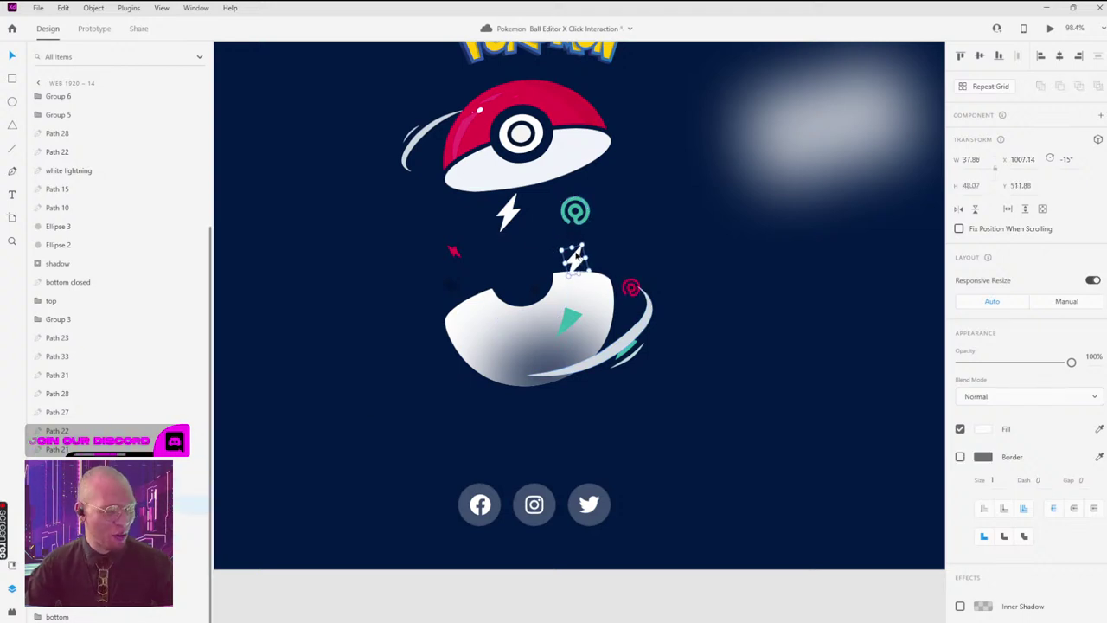
Step: Rename the path of the large curved wind stroke around the Poké Ball's bottom half as wind 2
left_click(477, 346)
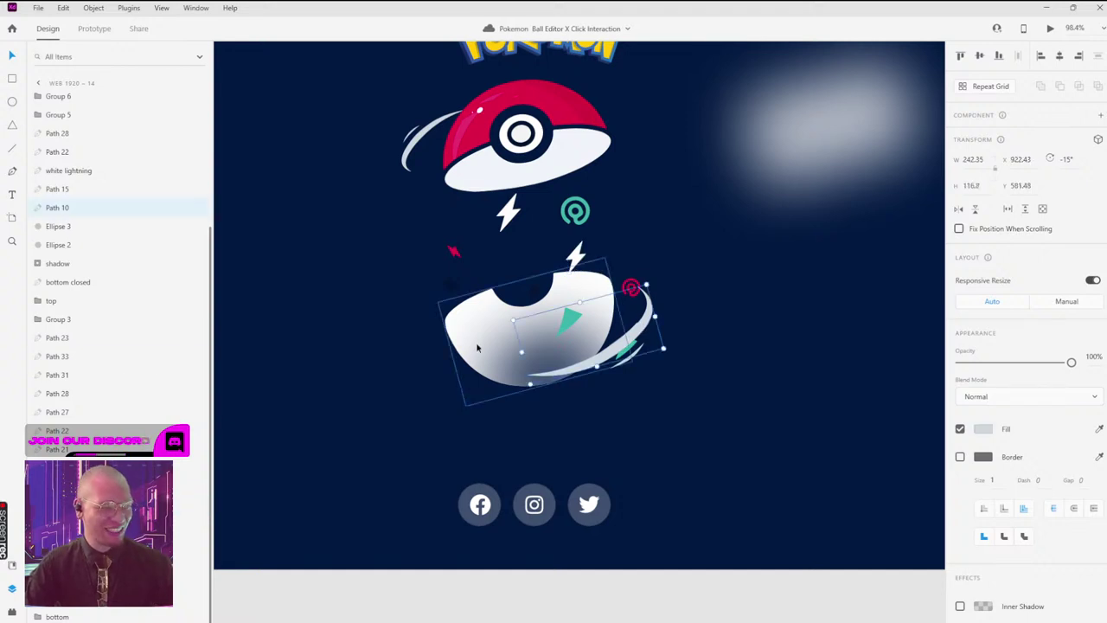
double_click(54, 208)
type("wh")
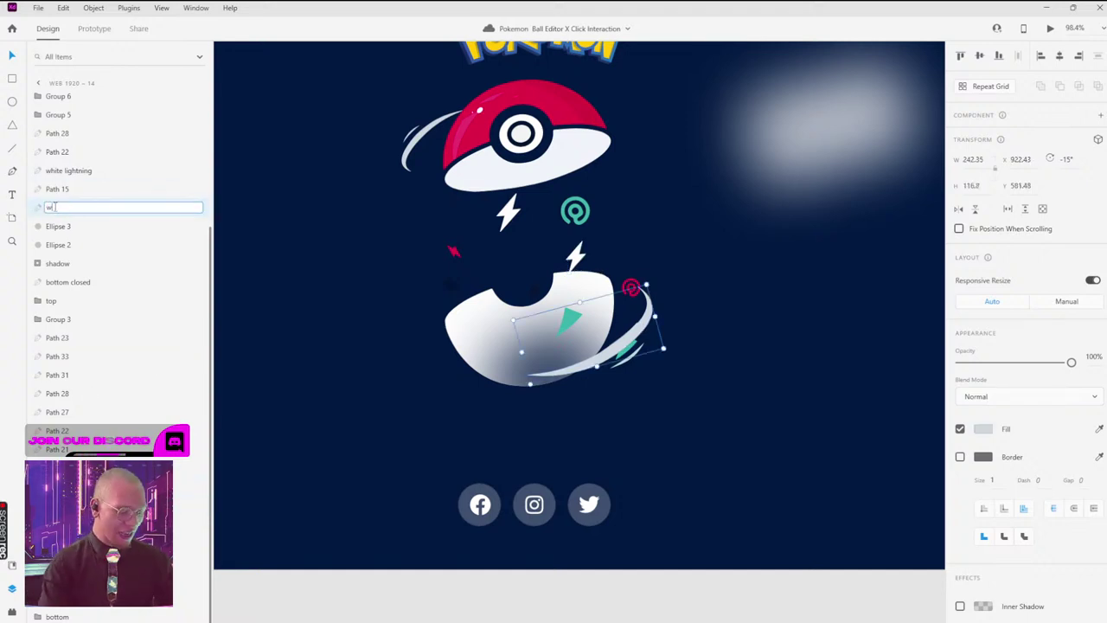
type("nd 2")
key("Return")
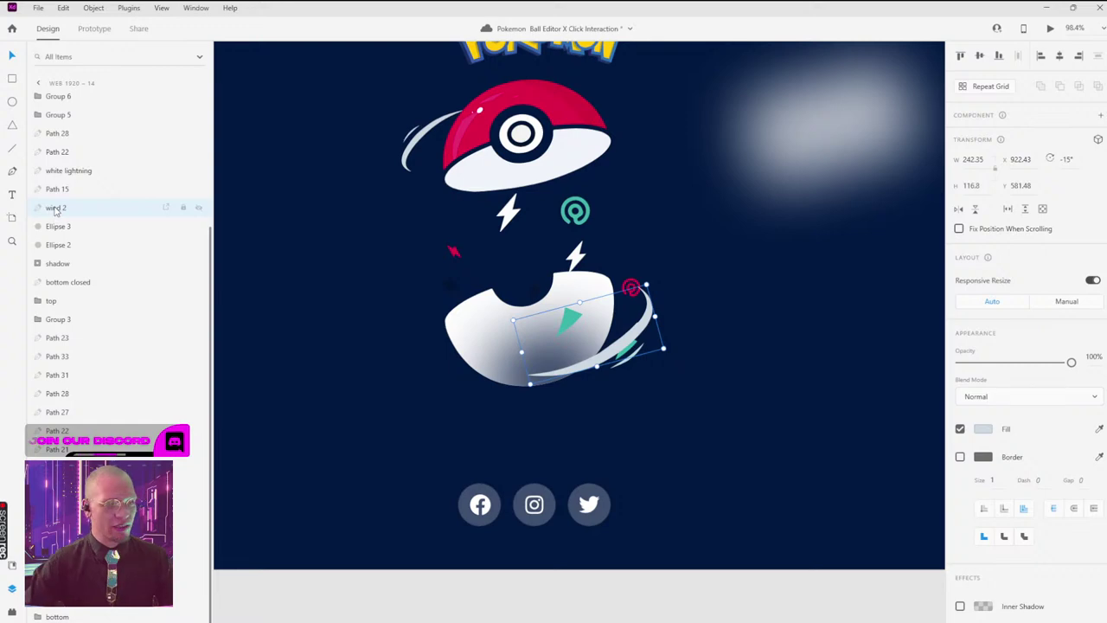
Step: Rename the path of the thin pale stroke just outside the large wind curve as wind 3
left_click(626, 348)
scroll(640, 343, "up", 4)
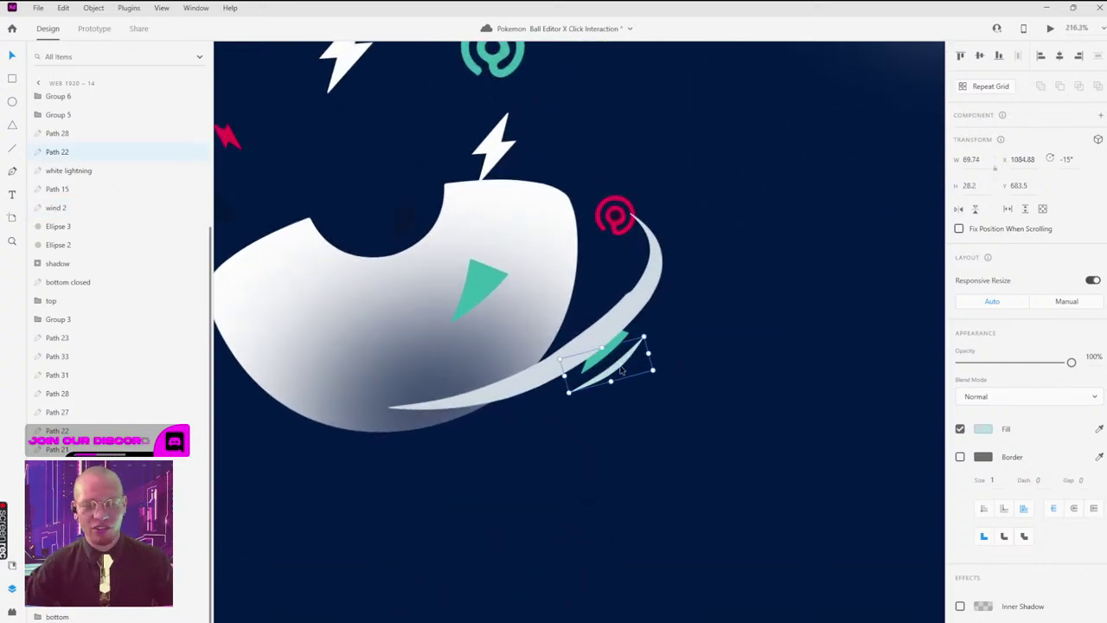
double_click(65, 155)
type("wi")
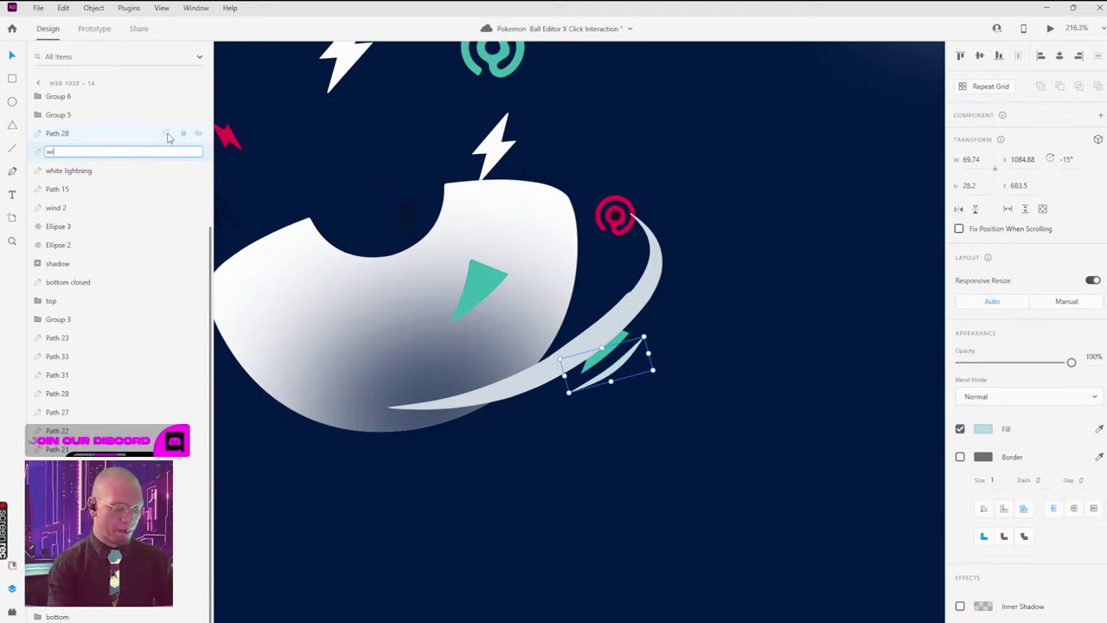
type("nd 3")
key("Return")
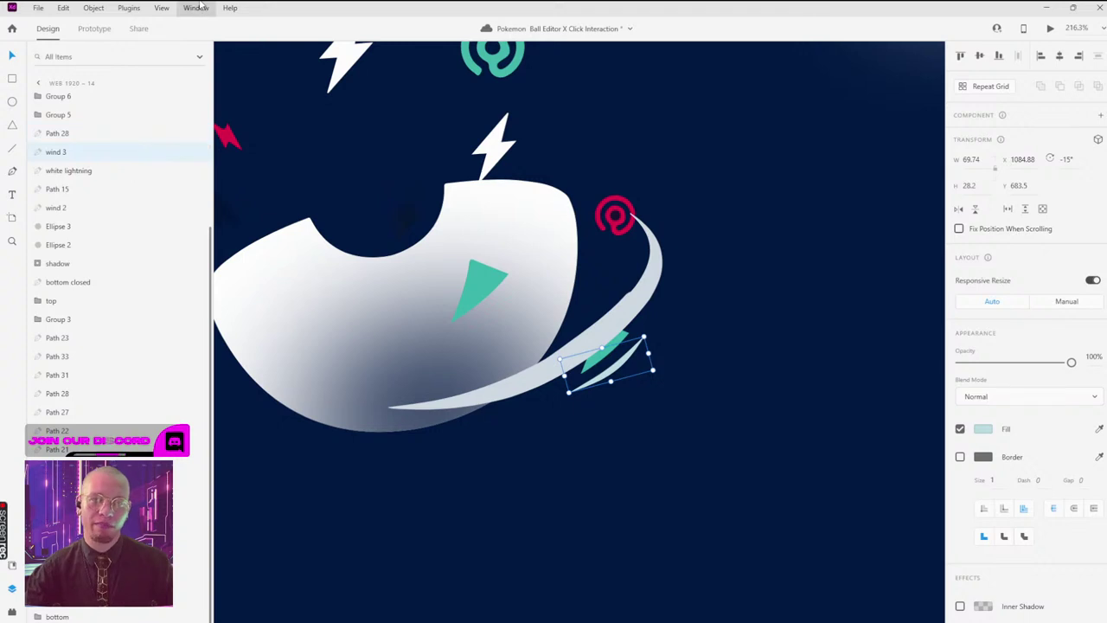
Step: Rename the path of the green triangle on the Poké Ball's bottom half as green triangle
left_click(487, 294)
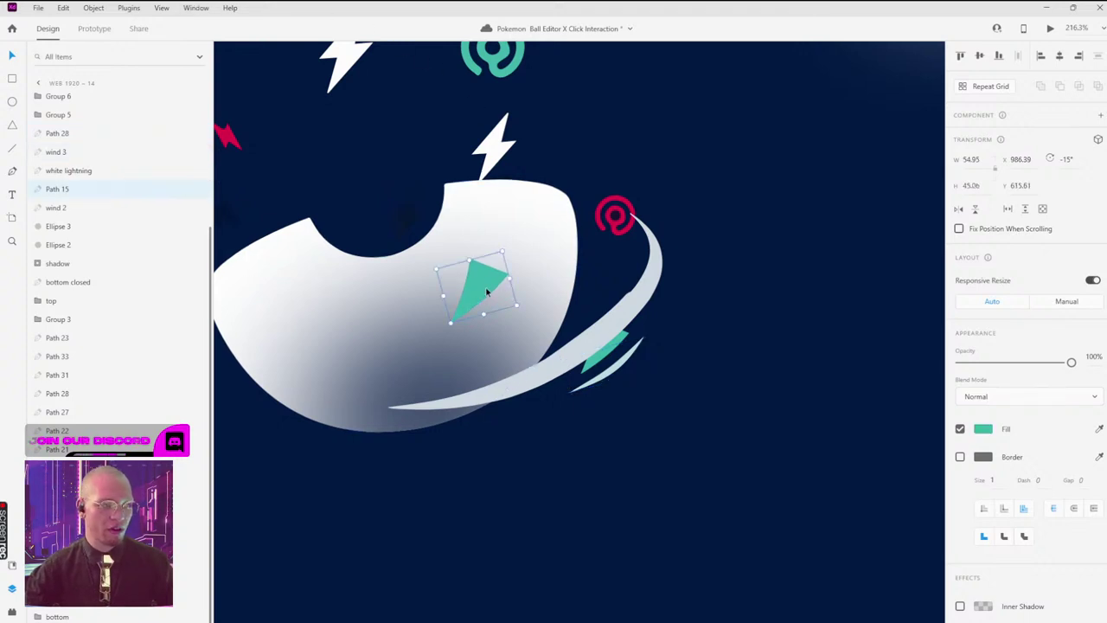
double_click(59, 190)
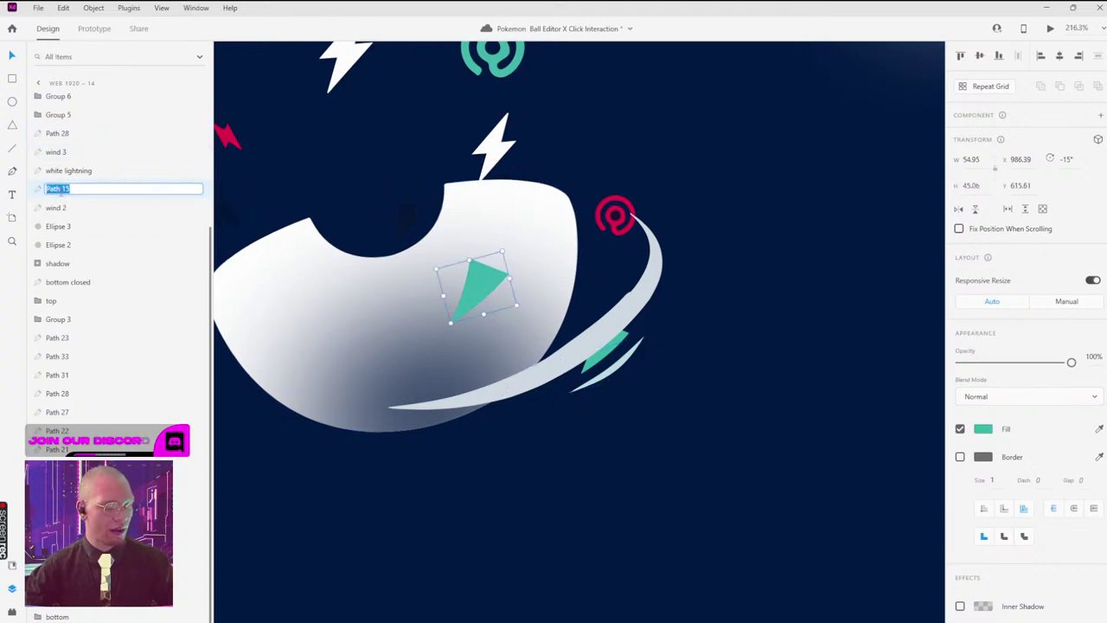
type("green triangle")
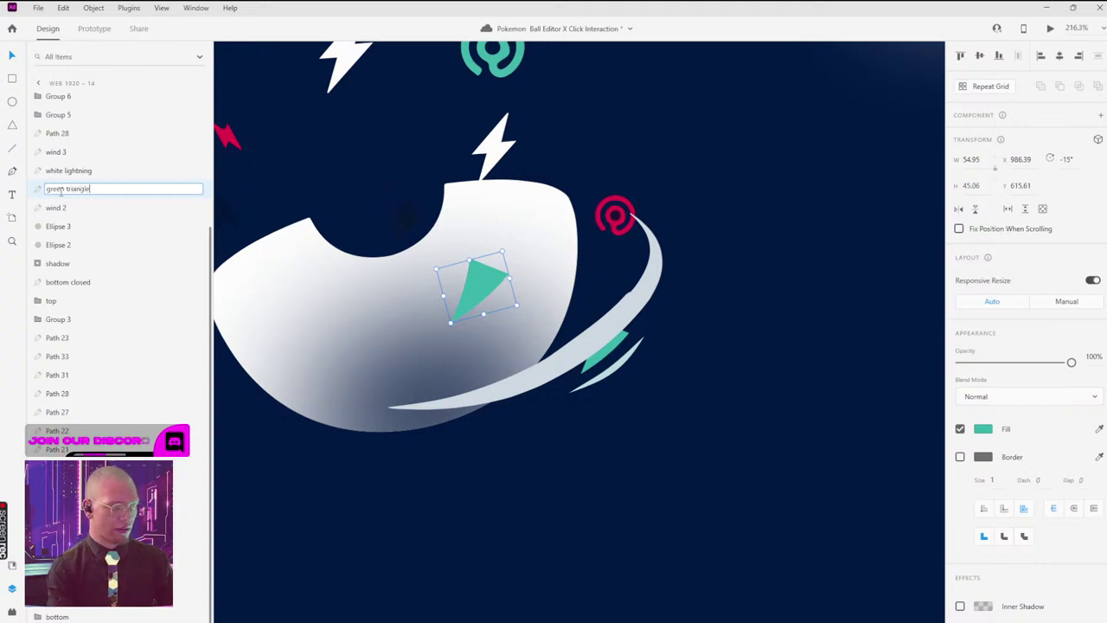
key("Return")
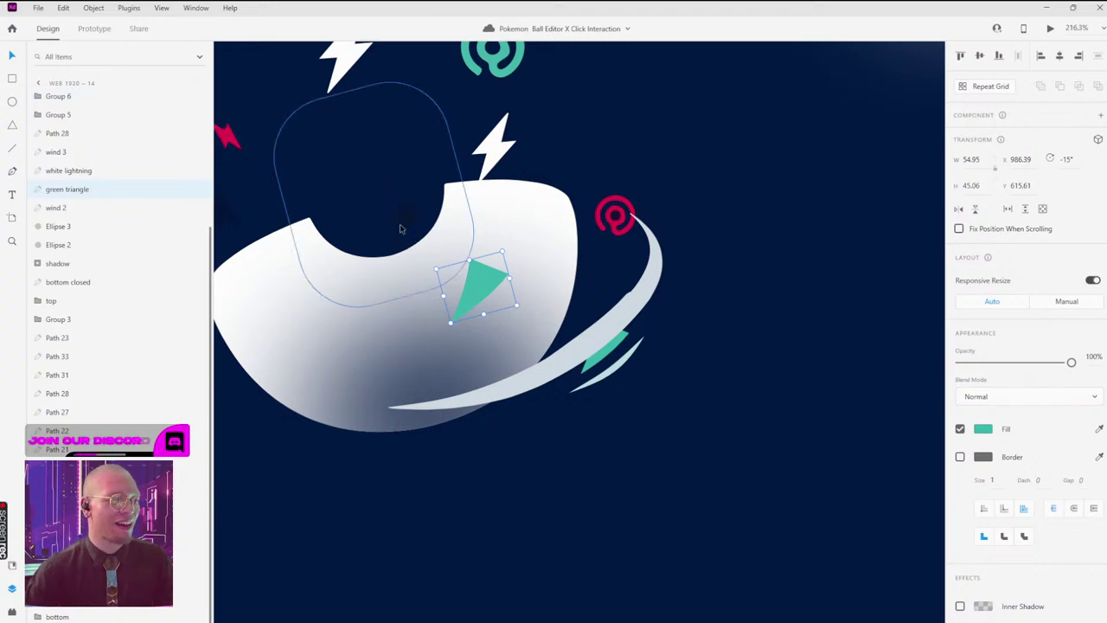
Step: Rename the path of the dark shape inside the bottom half's round notch as dark light 1
left_click(697, 111)
scroll(445, 180, "down", 2)
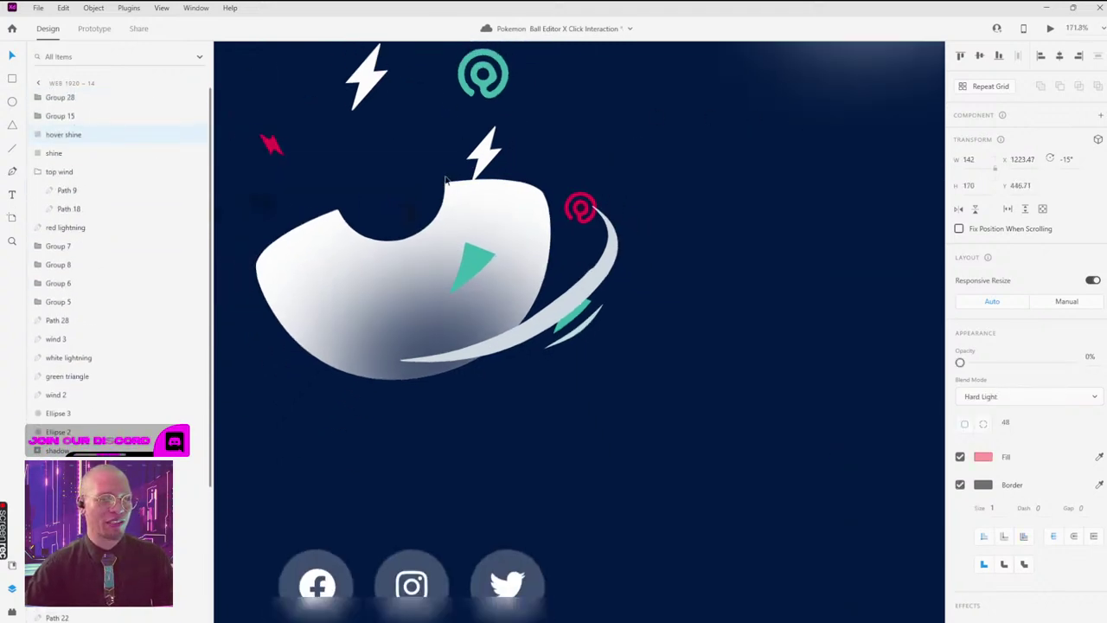
scroll(445, 180, "down", 2)
left_click(606, 283)
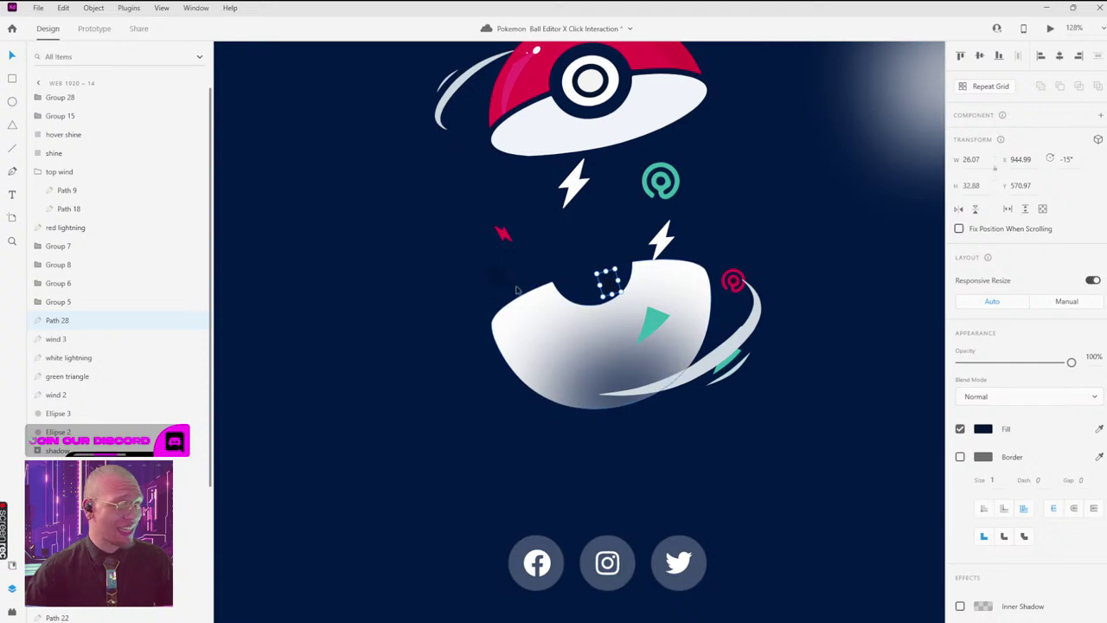
double_click(57, 320)
type("dark light 1")
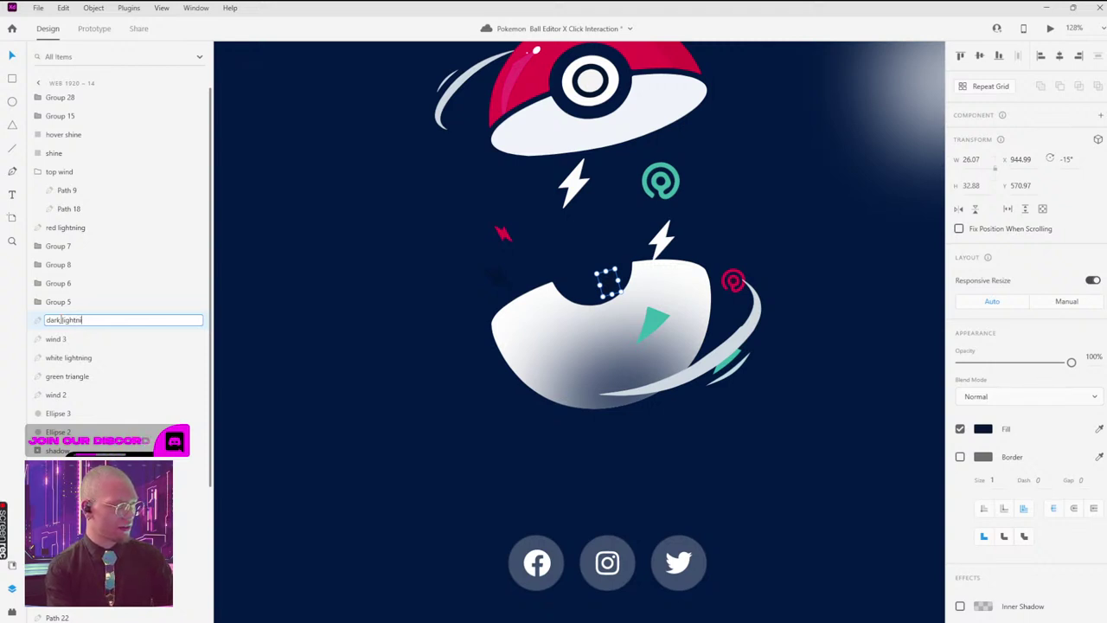
key("ctrl+a")
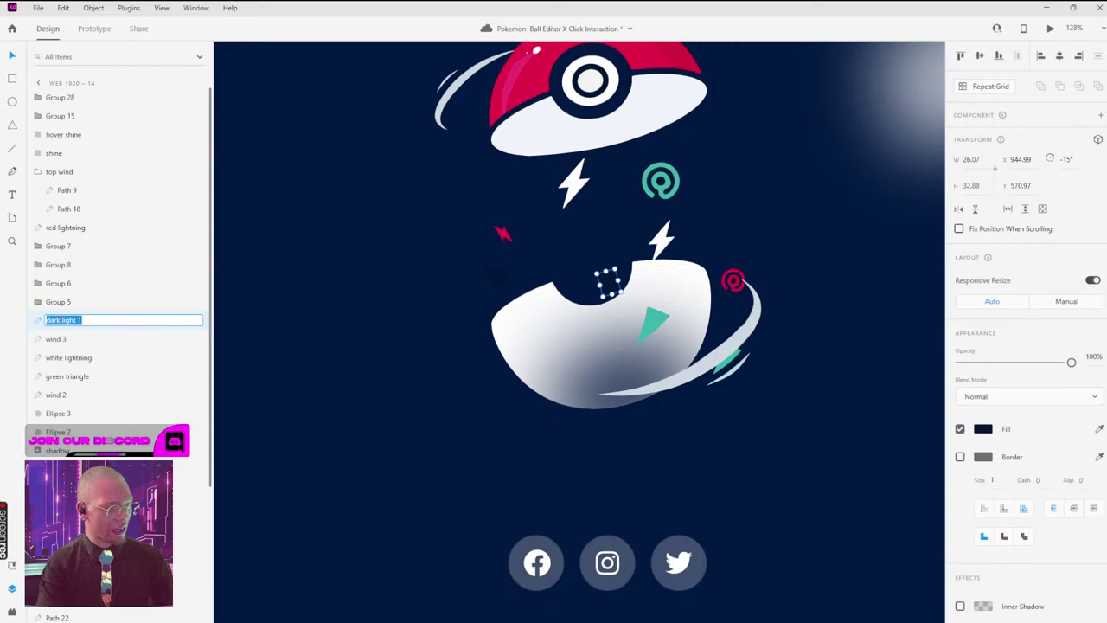
left_click(351, 338)
Step: Rename the path of the dark shape just outside the bottom half's upper-left edge as dark light 2
left_click(491, 280)
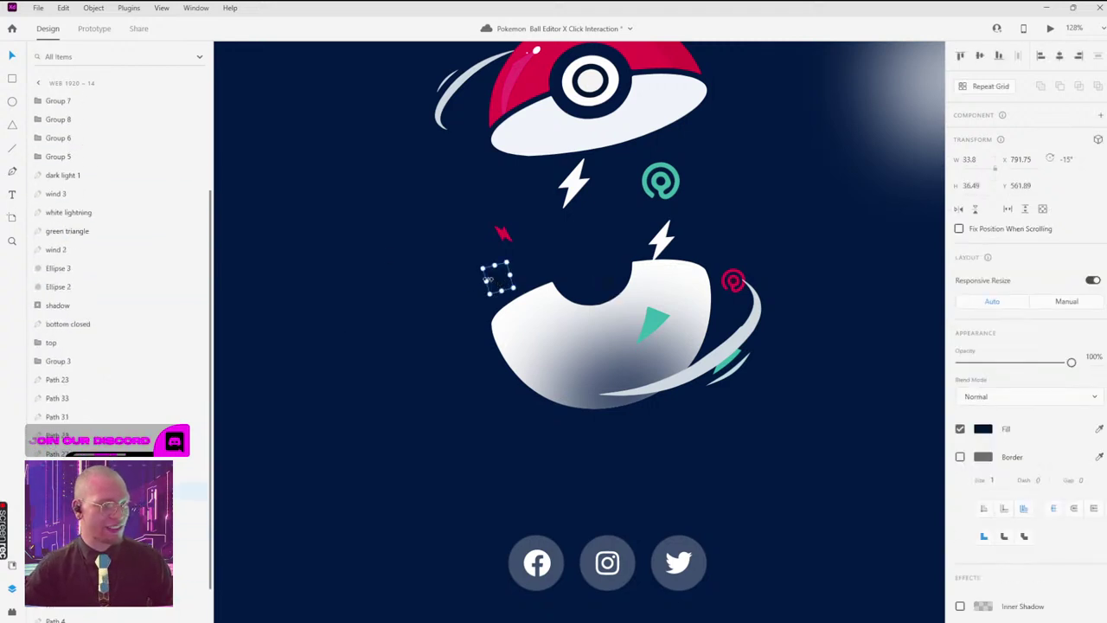
double_click(57, 449)
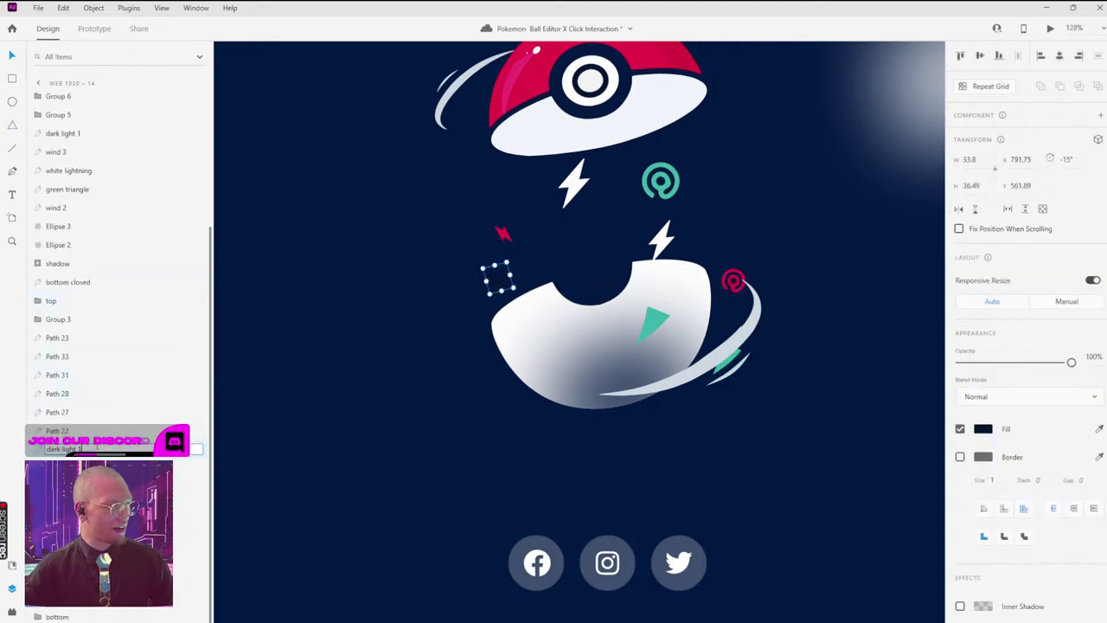
key("Return")
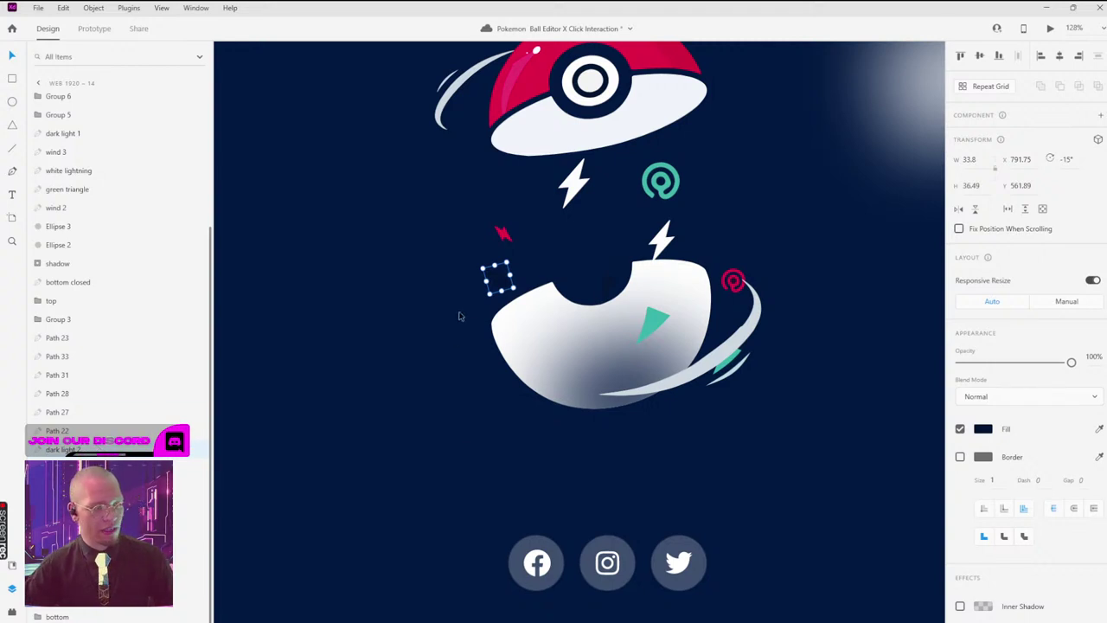
Step: Set the opacity of the transparent swirl beside the bottom half to 100% and rename its path
left_click(432, 294)
left_click(432, 294)
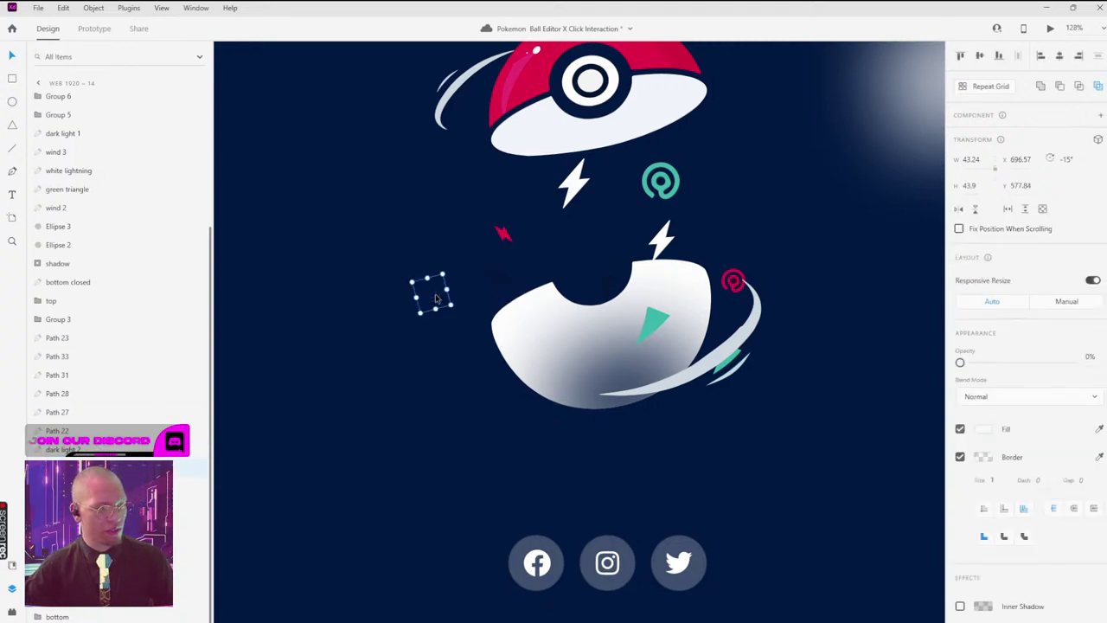
key("0")
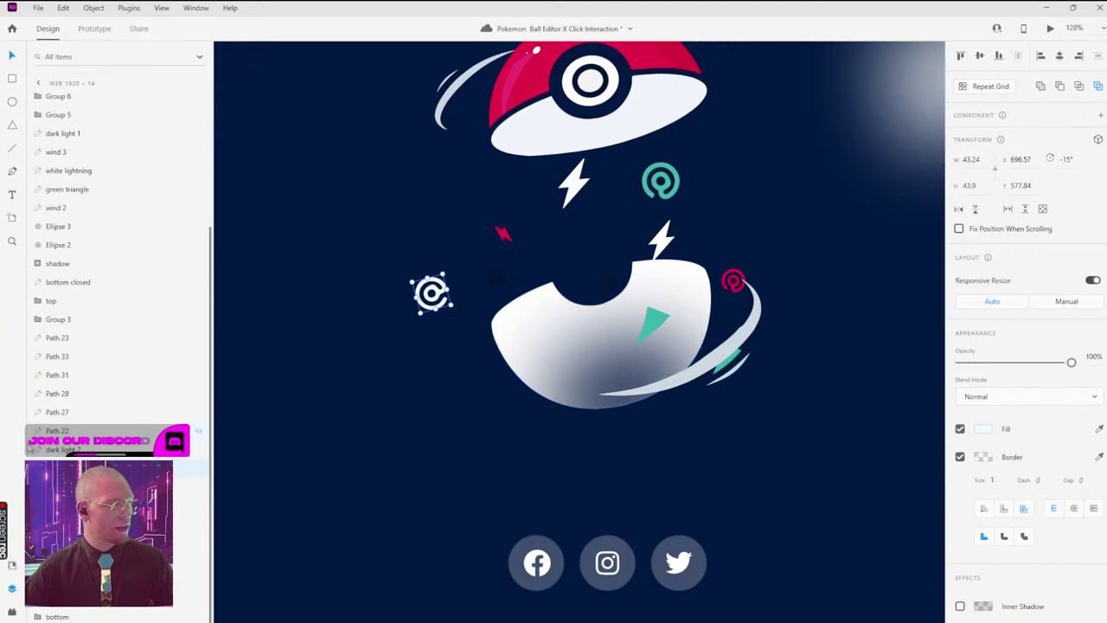
double_click(104, 467)
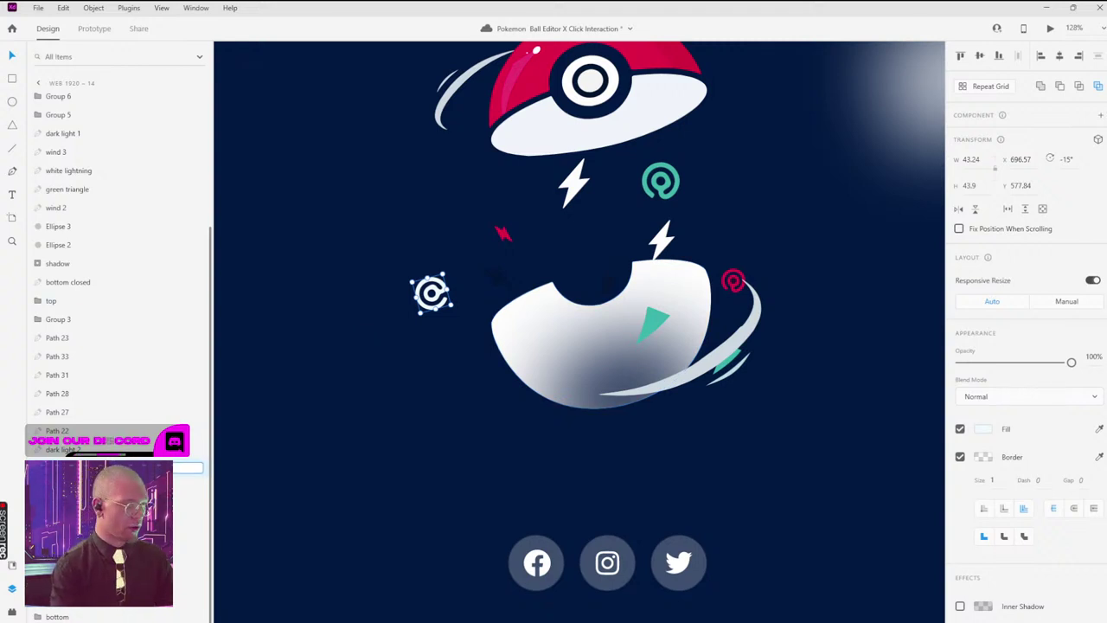
key("Return")
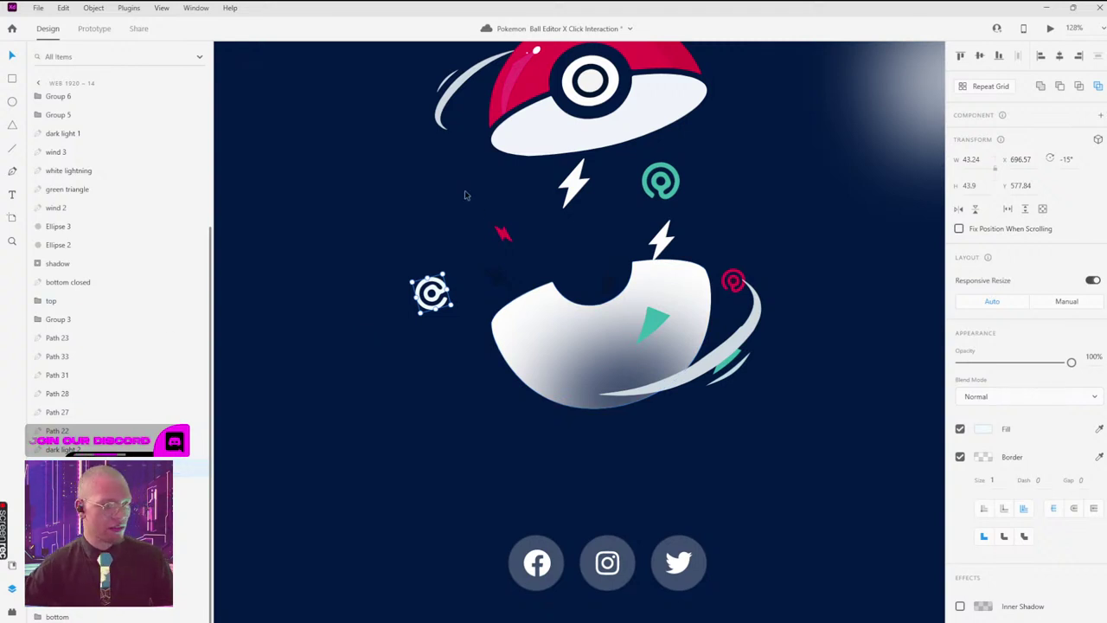
Step: Rename the path of the green swirl between the halves, and select the small green accent by the large wind stroke
left_click(664, 192)
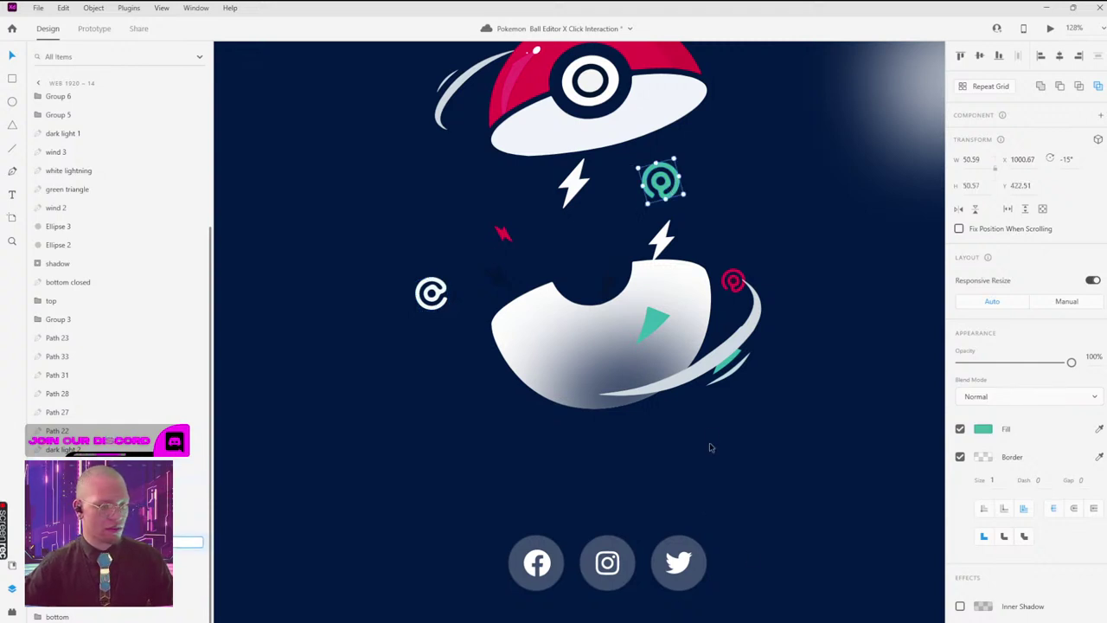
left_click(730, 364)
left_click(727, 366)
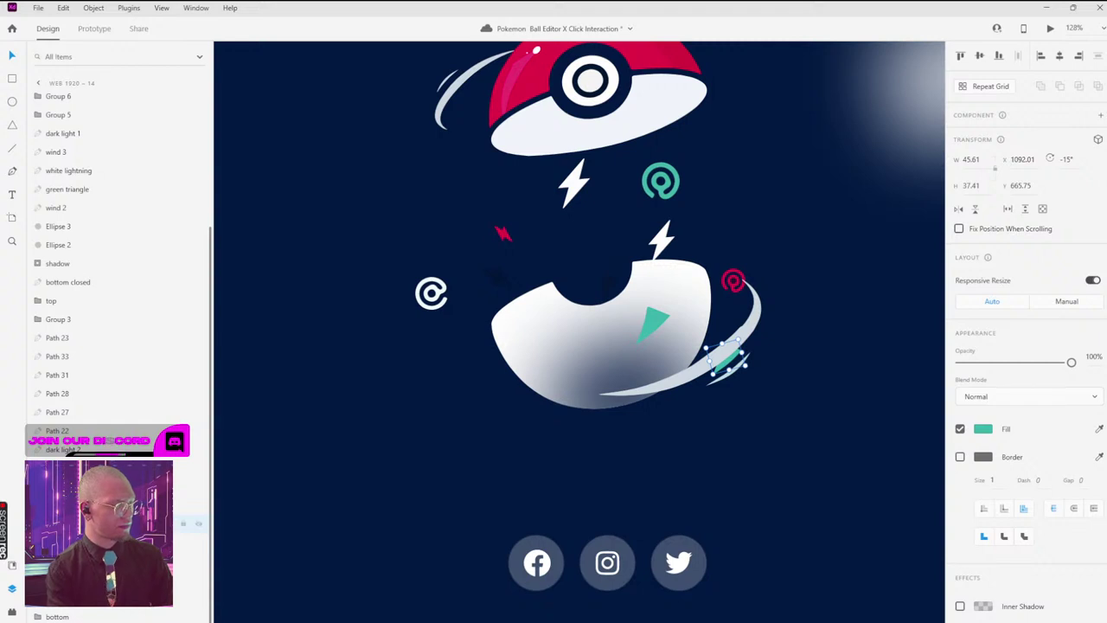
left_click(130, 505)
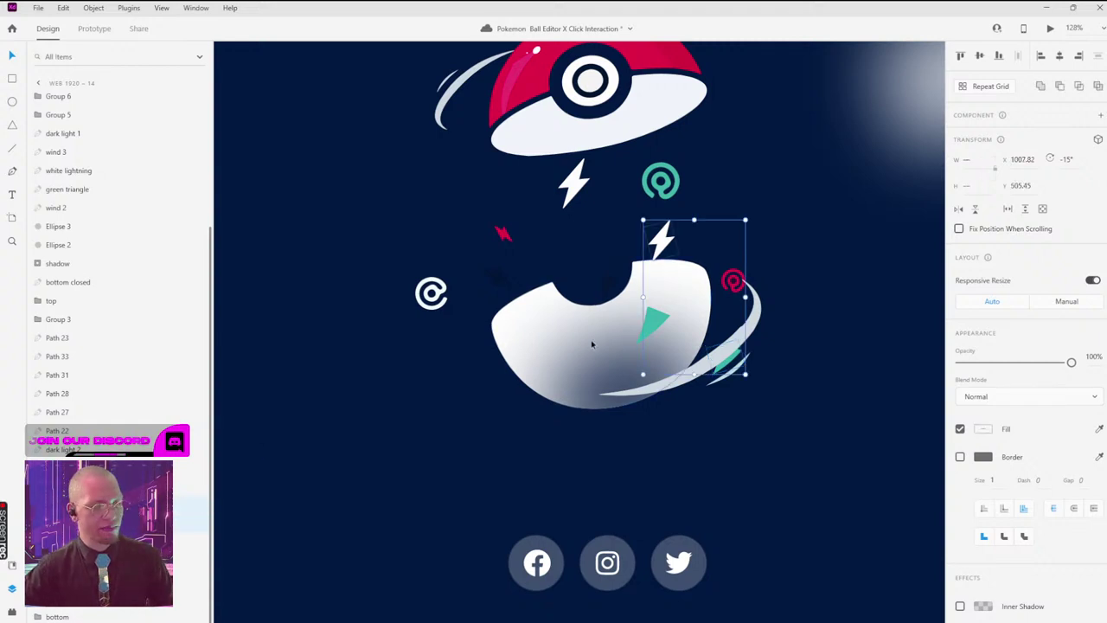
left_click(437, 294)
left_click(500, 285, "shift")
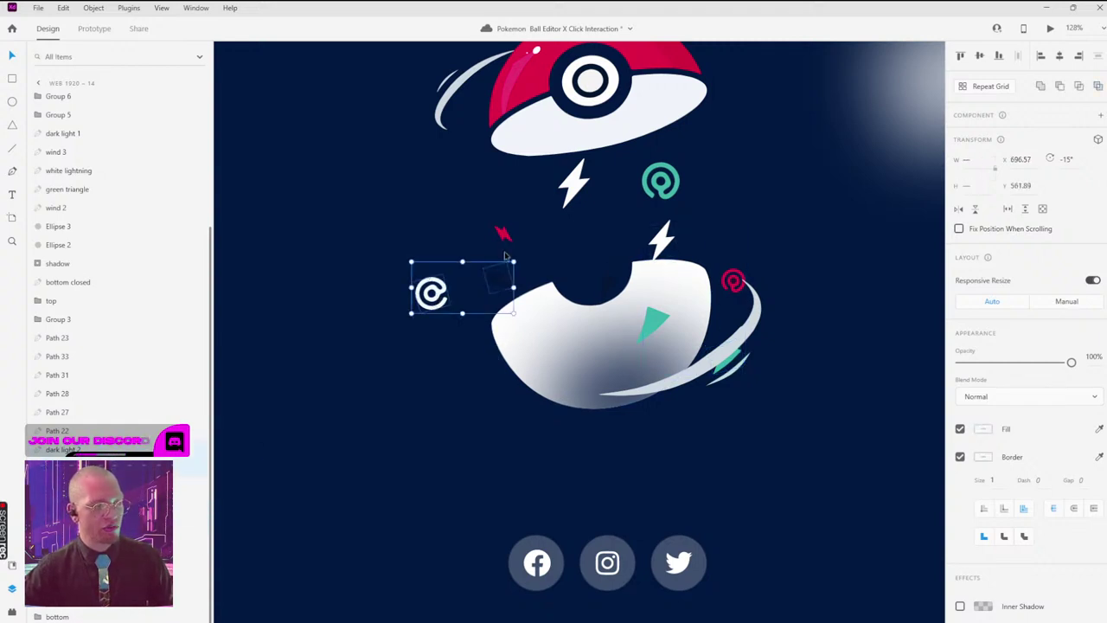
left_click(504, 236, "shift")
left_click(575, 186, "shift")
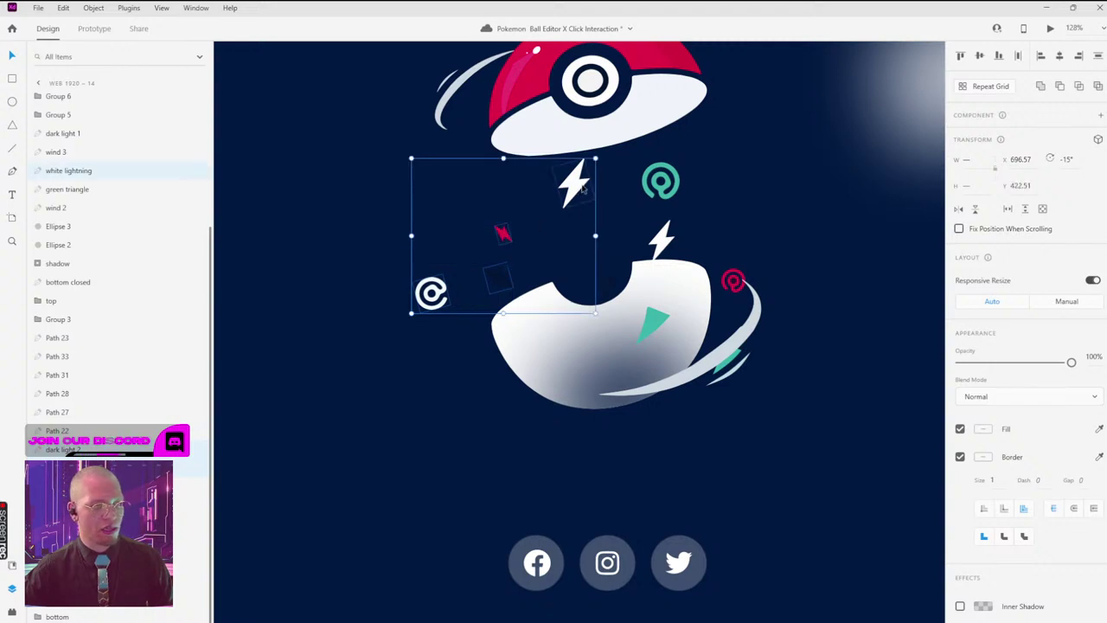
left_click(657, 185, "shift")
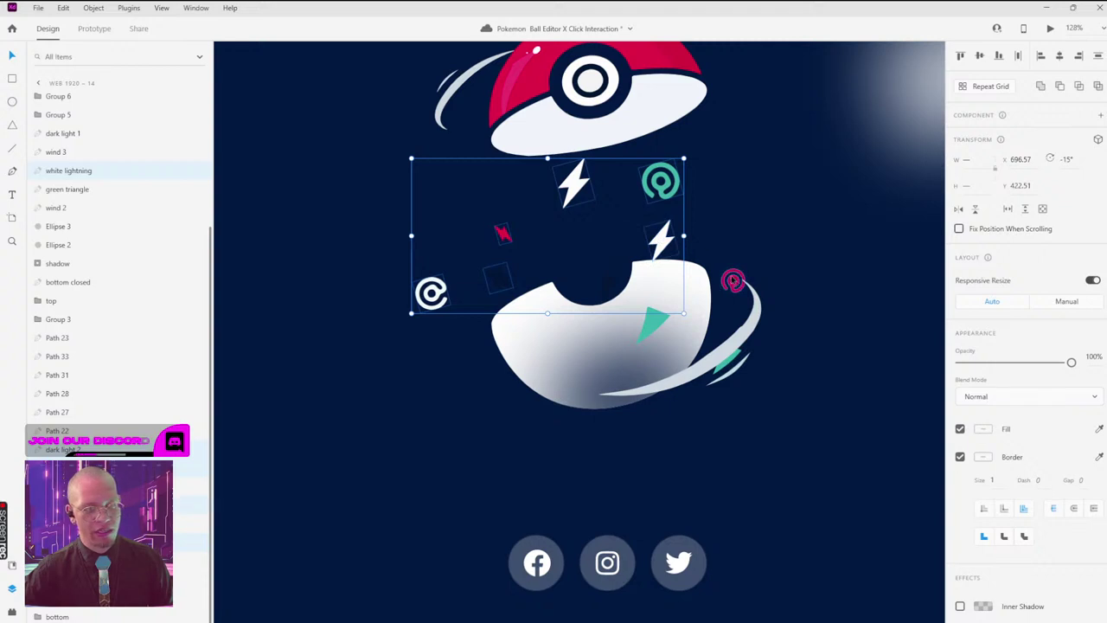
left_click(733, 282, "shift")
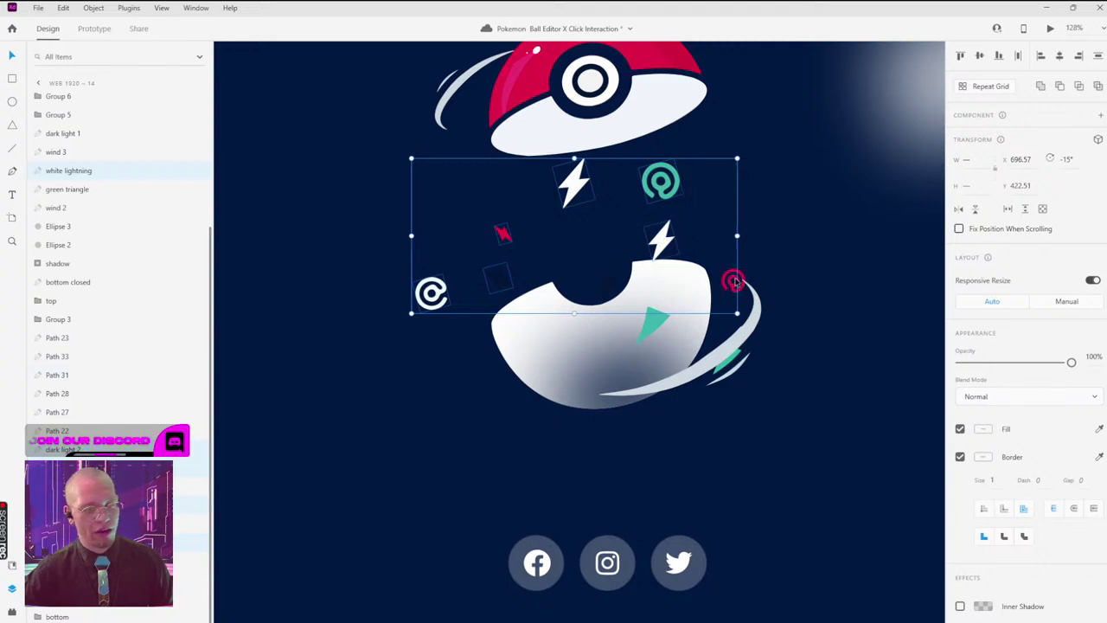
left_click(734, 283, "shift")
left_click(735, 279, "shift")
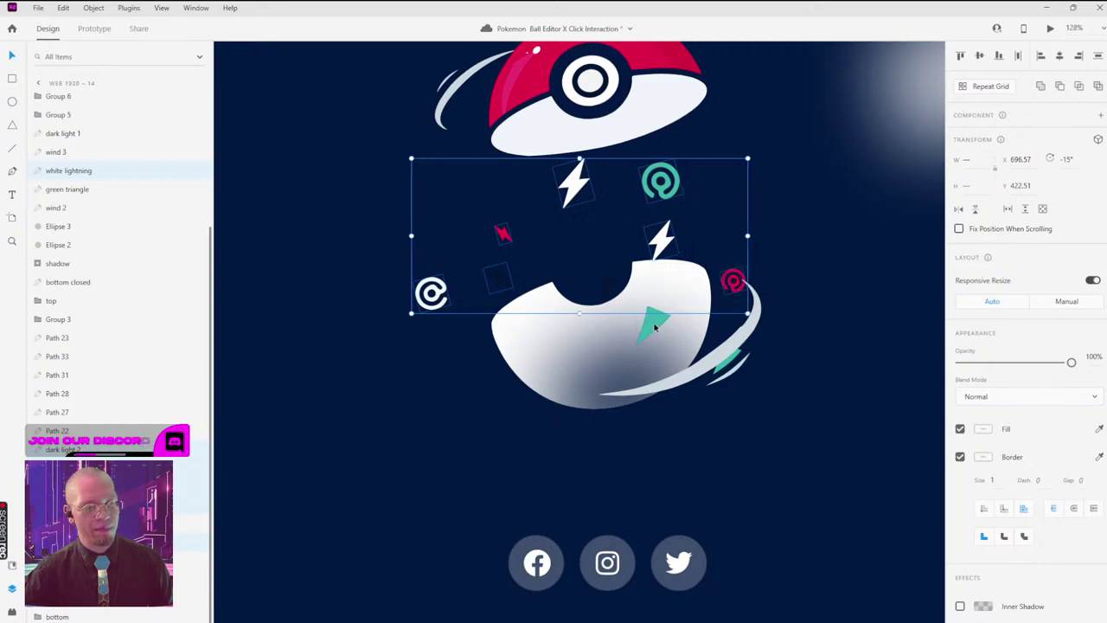
left_click(655, 327, "shift")
left_click(722, 372, "shift")
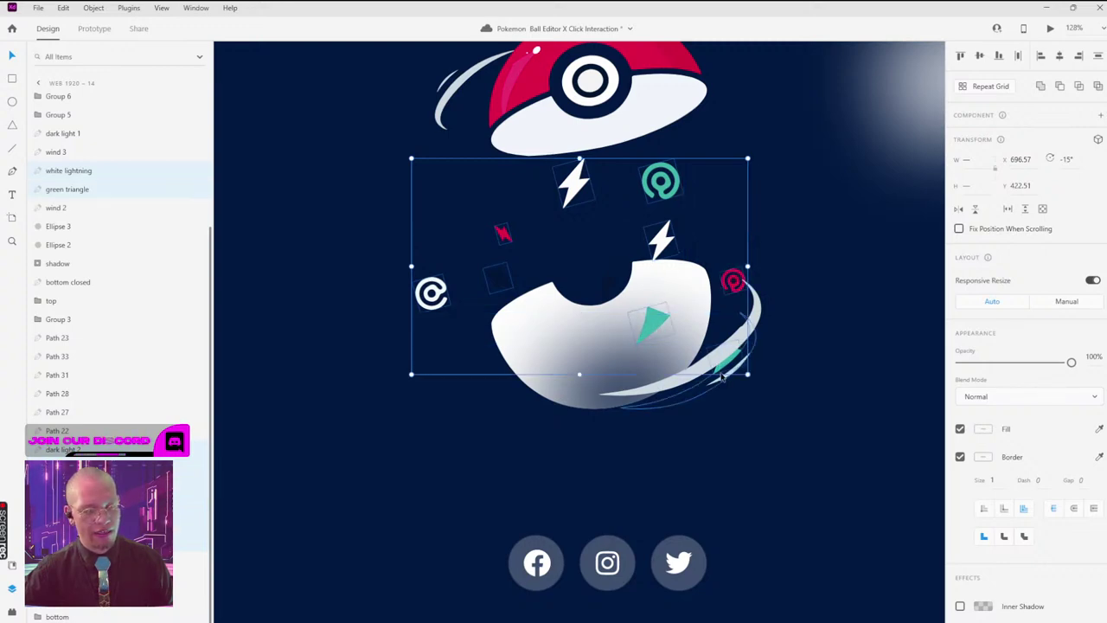
left_click(752, 331, "shift")
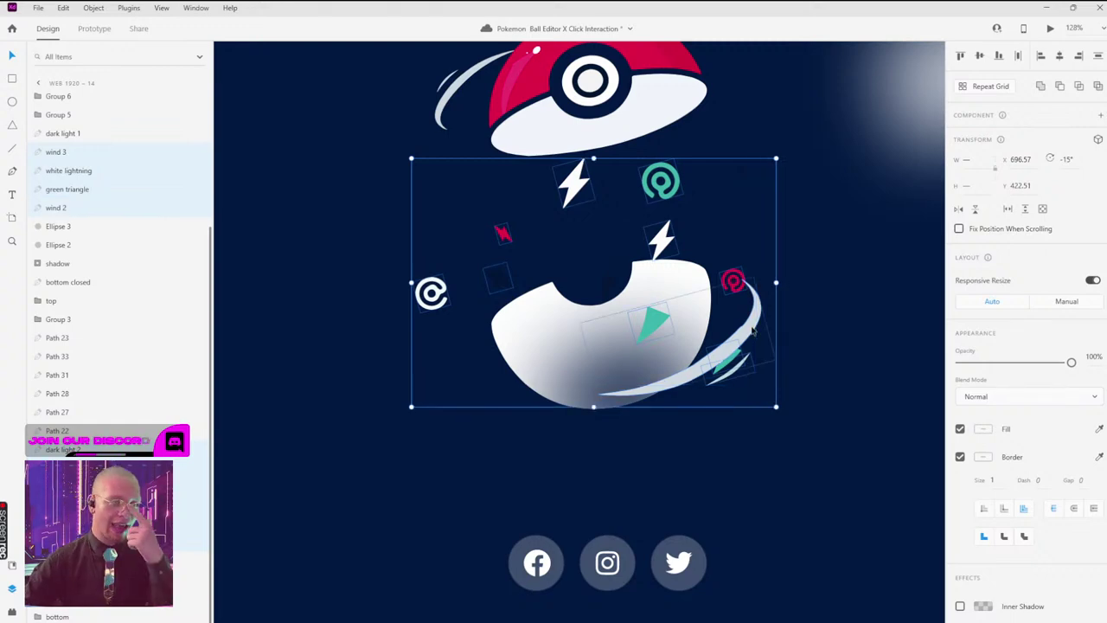
scroll(519, 234, "up", 3)
scroll(519, 233, "left", 1)
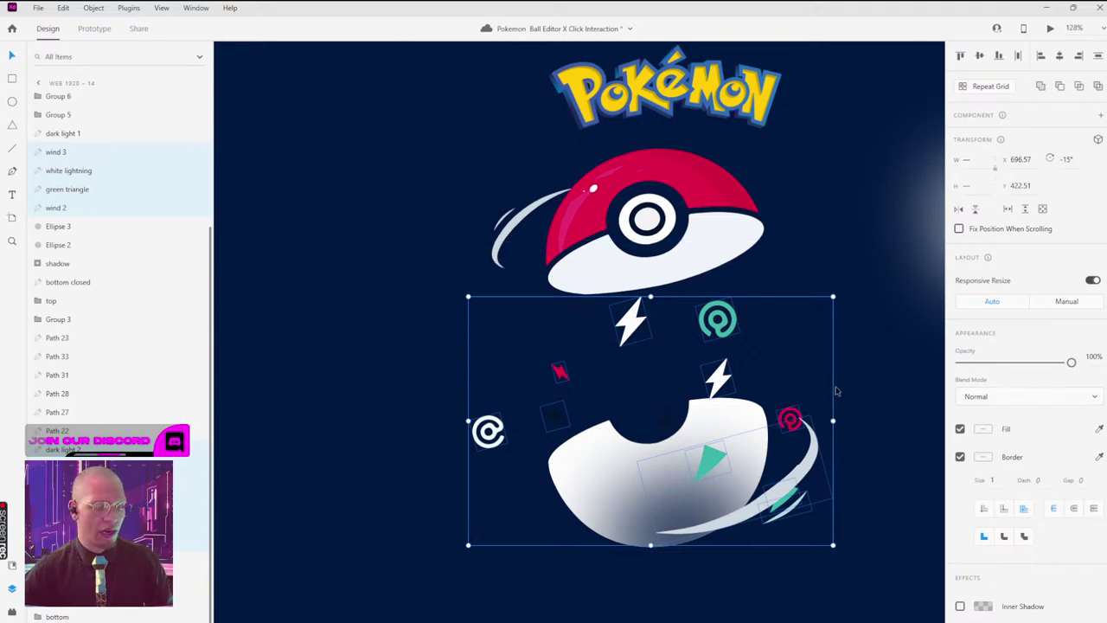
Step: Group the wind 2 and wind 3 strokes around the Poké Ball's bottom half
left_click(865, 458)
left_click(796, 515)
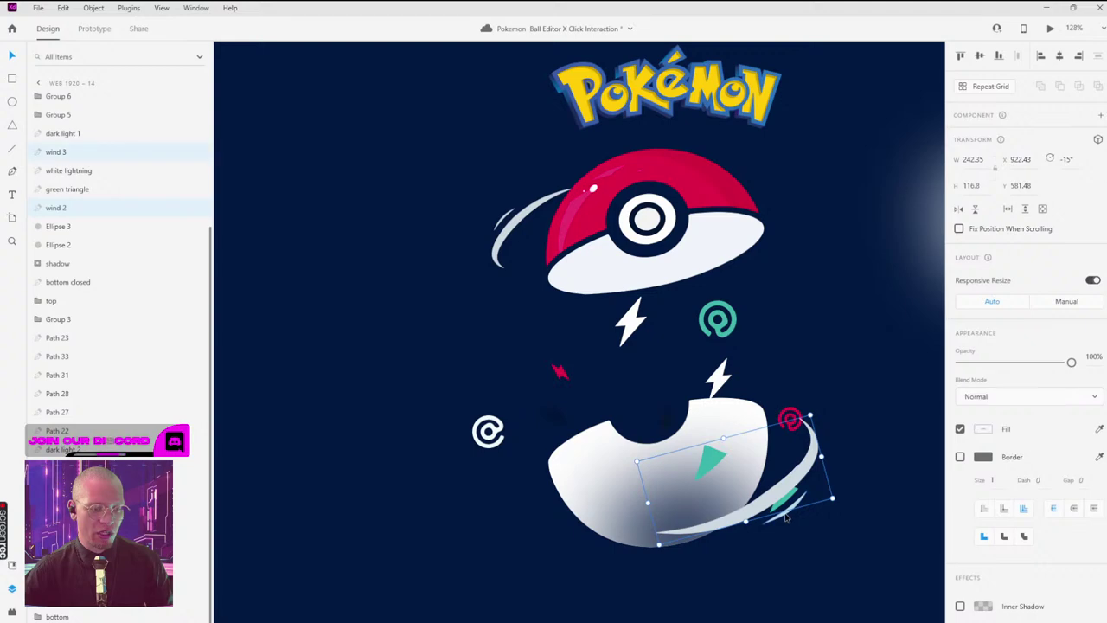
left_click(784, 518, "shift")
left_click(740, 482, "shift")
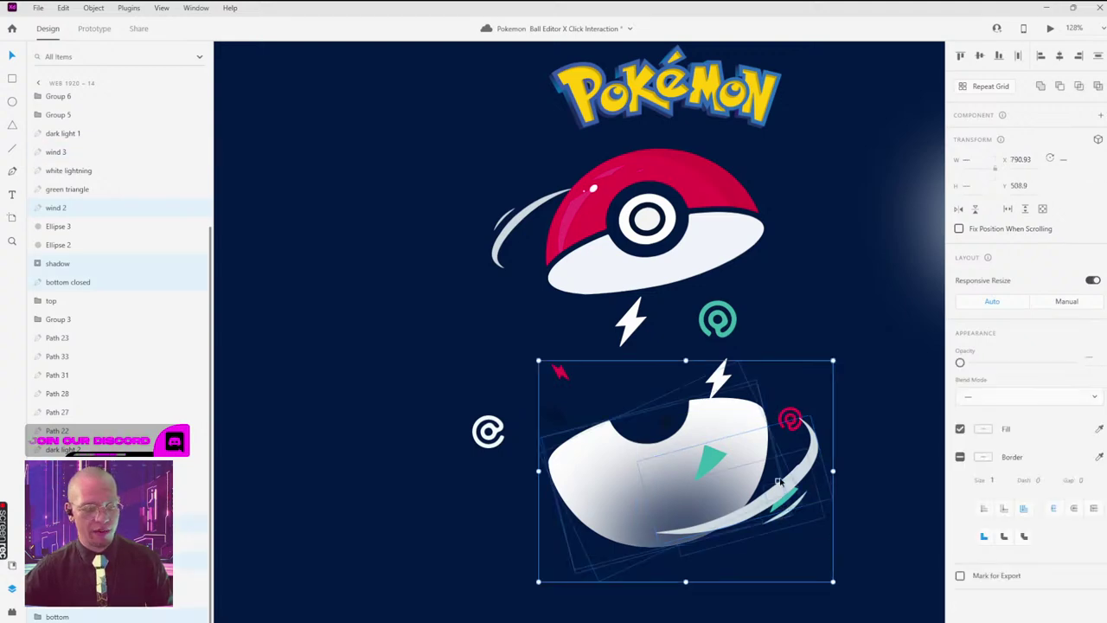
left_click(839, 455)
left_click(810, 460)
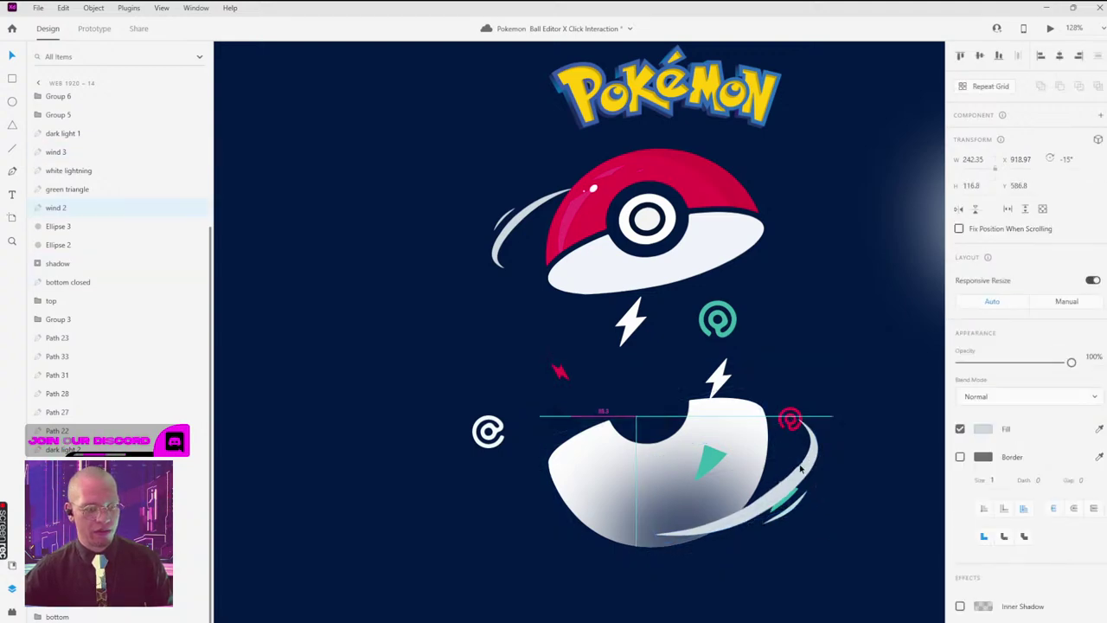
left_click(784, 517, "shift")
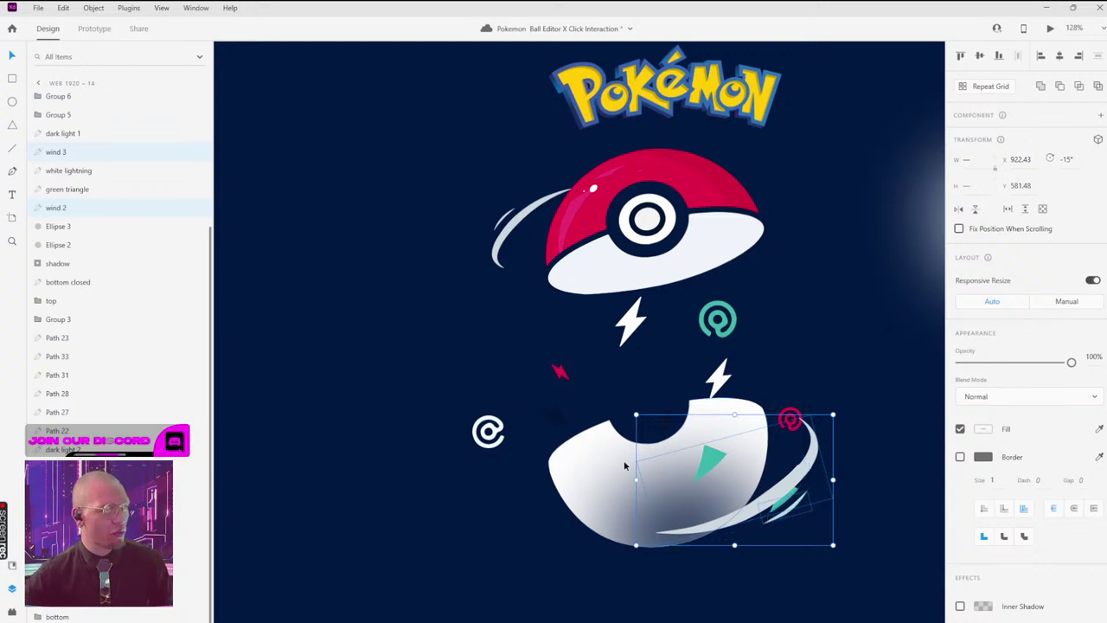
key("ctrl+g")
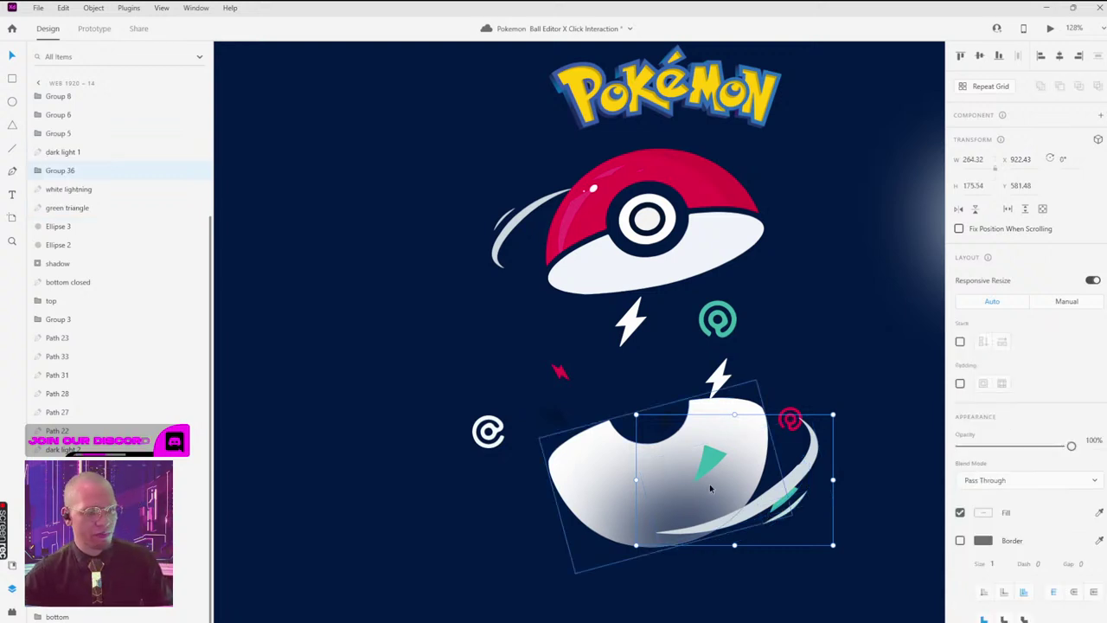
Step: Rename the group of wind strokes around the bottom half as Wind 2
double_click(71, 171)
type("w")
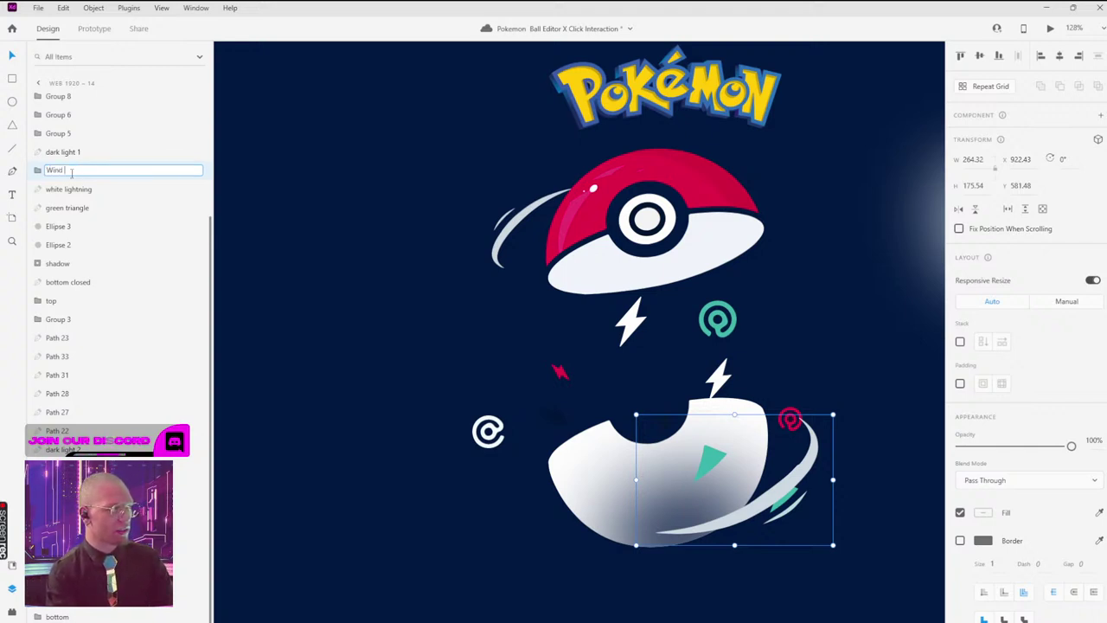
type("ind 2")
key("Return")
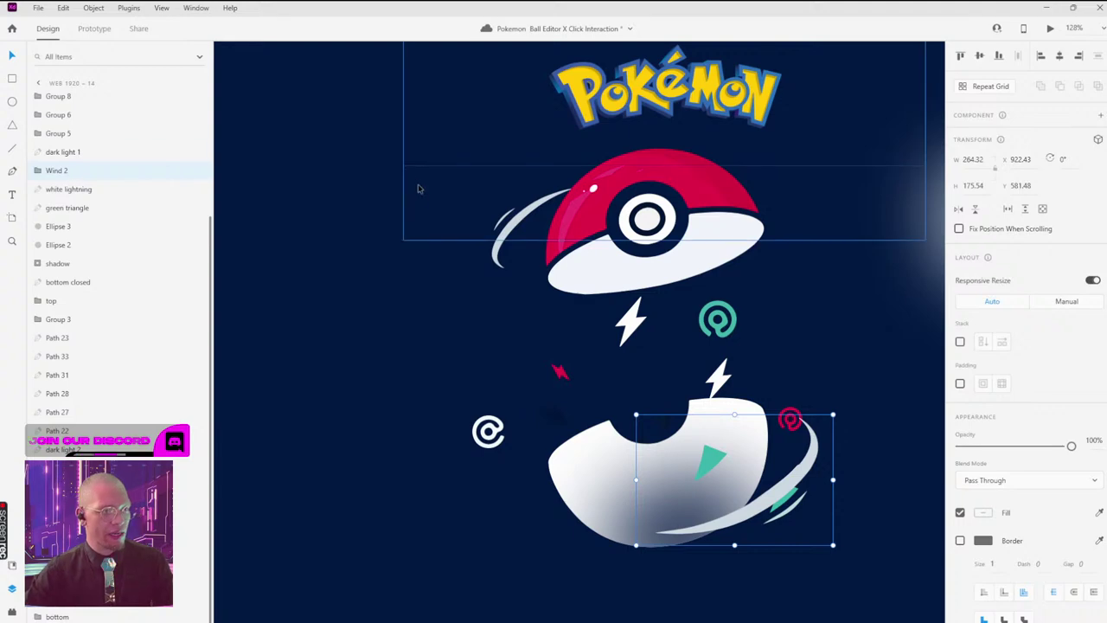
Step: Collapse the top wind group and rename the group of wind strokes around the bottom half as bottom wind
left_click(516, 233)
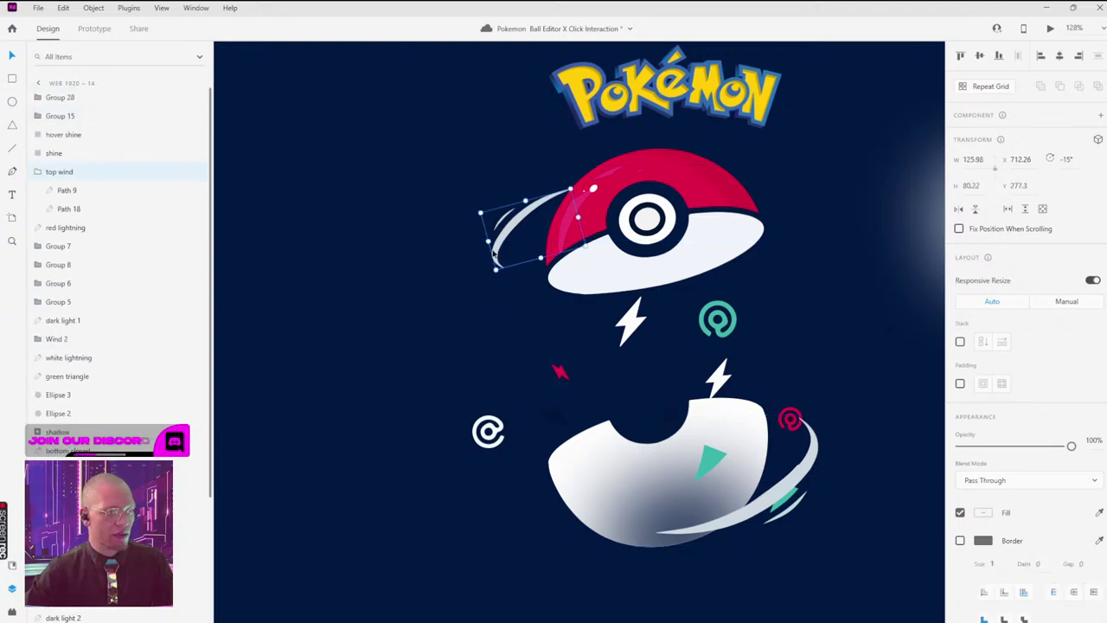
left_click(39, 172)
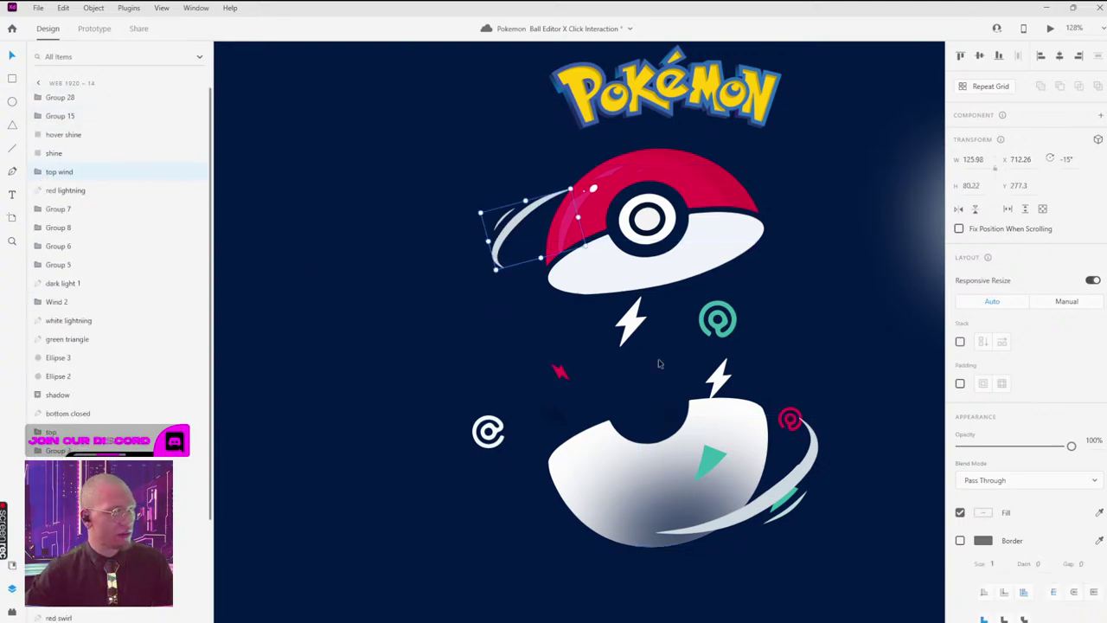
left_click(789, 491)
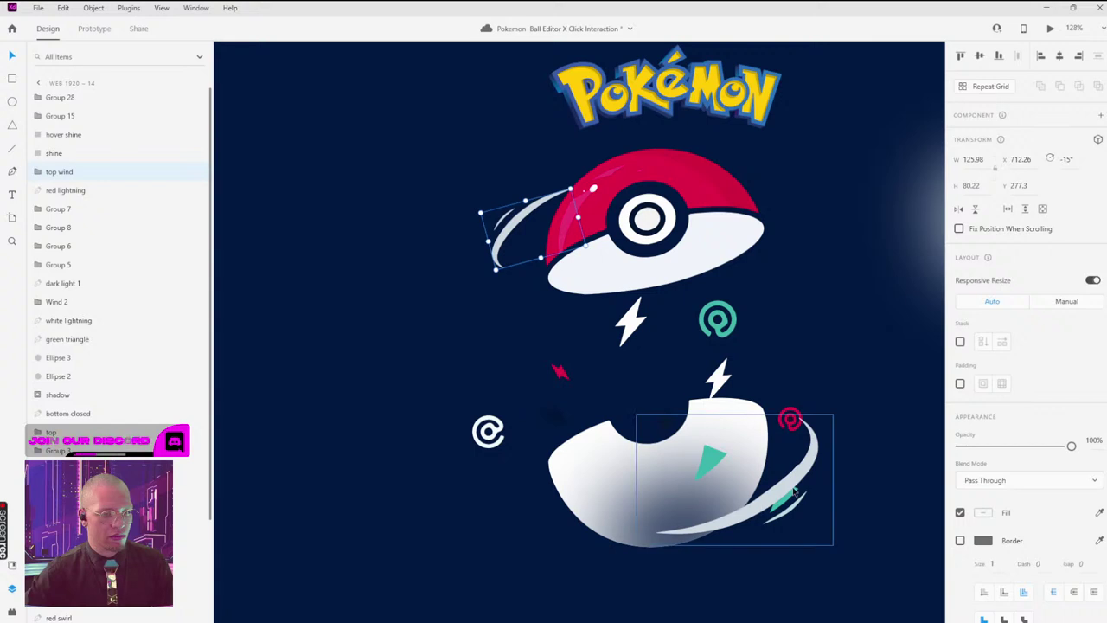
double_click(62, 302)
type("bottom wind")
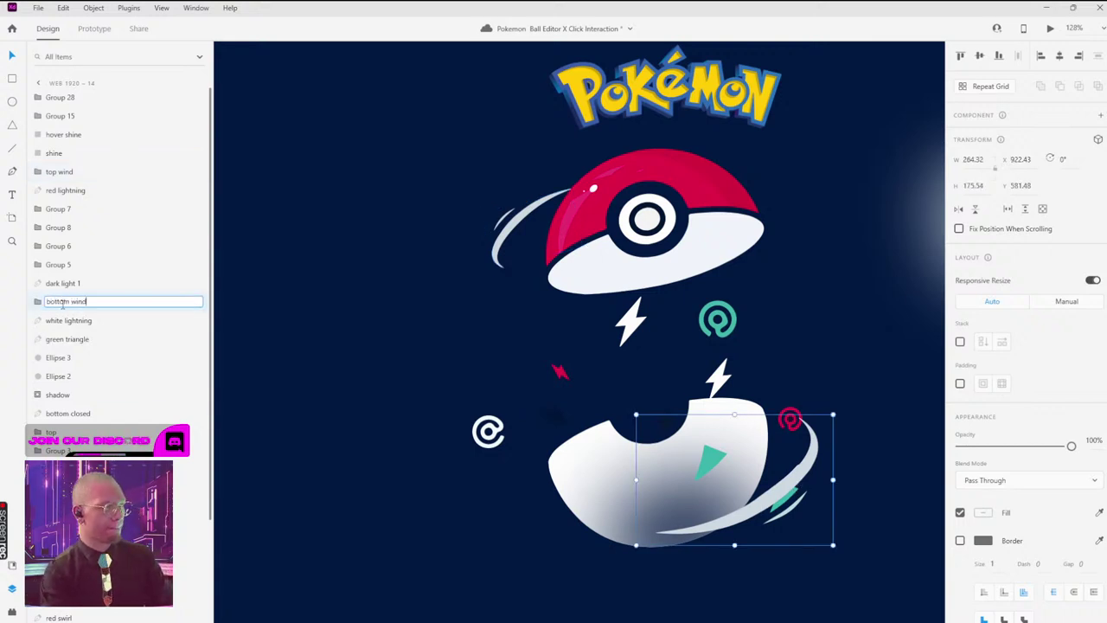
key("Return")
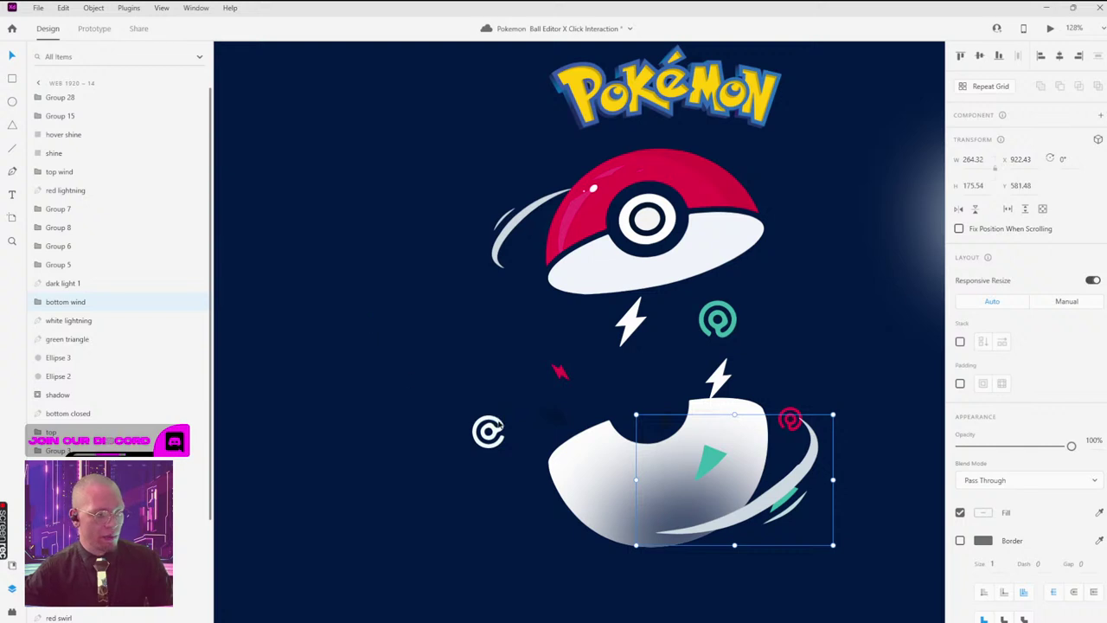
Step: Select the white, green and red swirls, the lightning bolts, the green triangle, and the top and bottom wind groups together
left_click(489, 429)
left_click(559, 372, "shift")
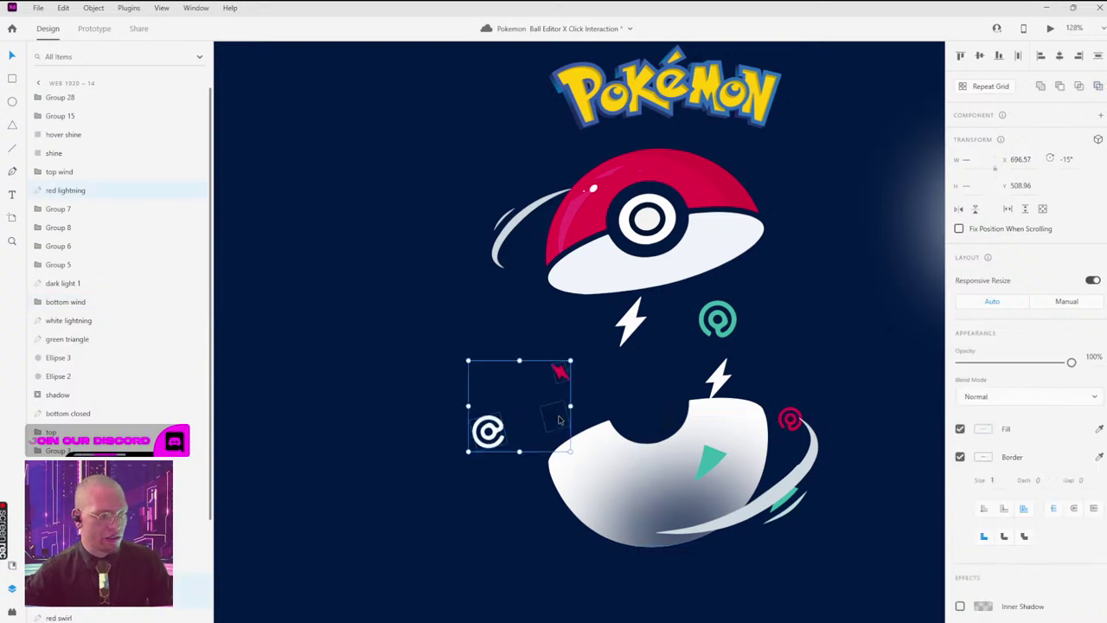
left_click(711, 459, "shift")
left_click(638, 337, "shift")
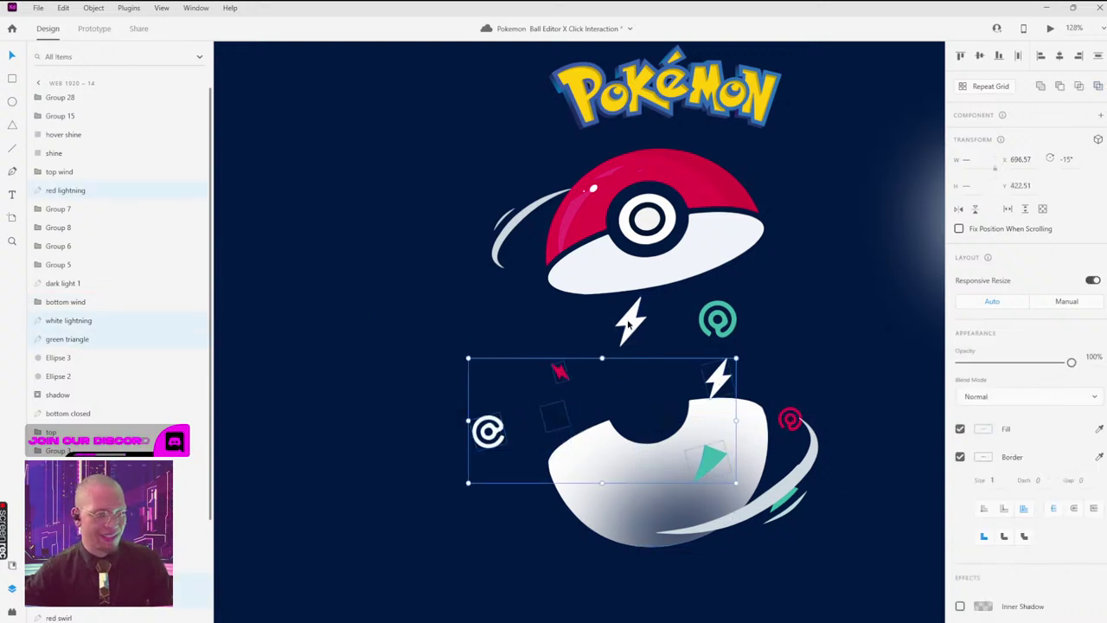
left_click(720, 327, "shift")
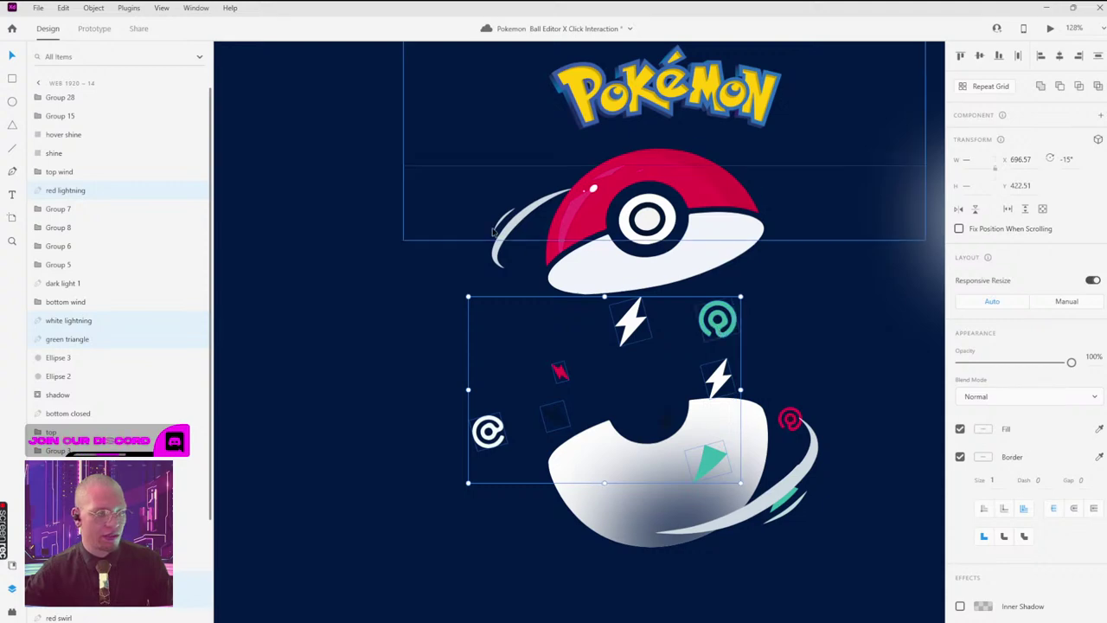
left_click(498, 256, "shift")
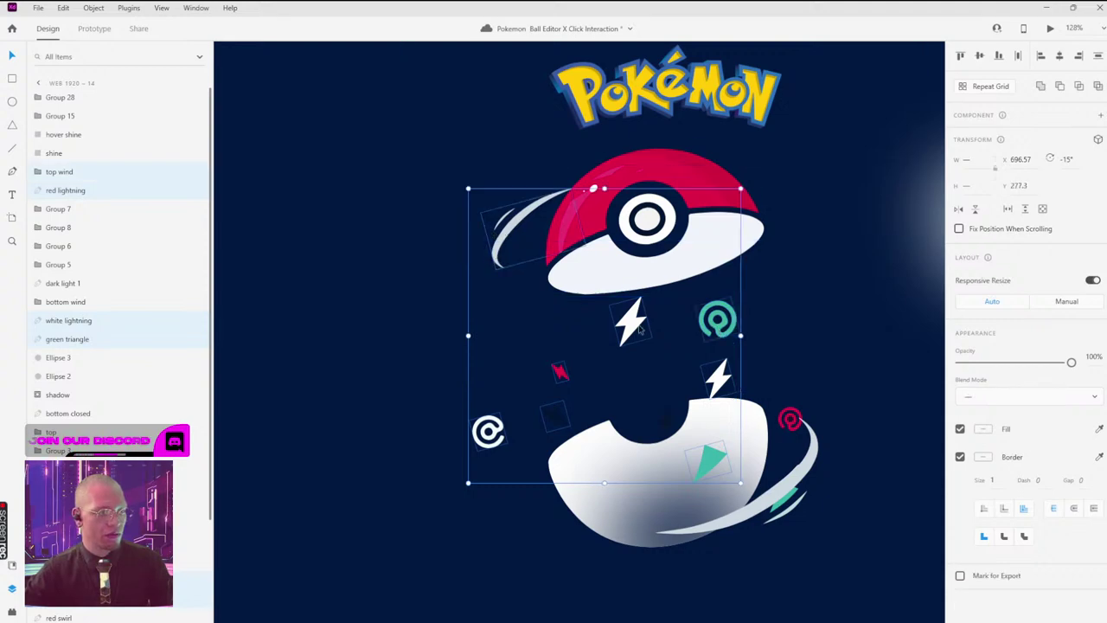
left_click(787, 425, "shift")
left_click(787, 504, "shift")
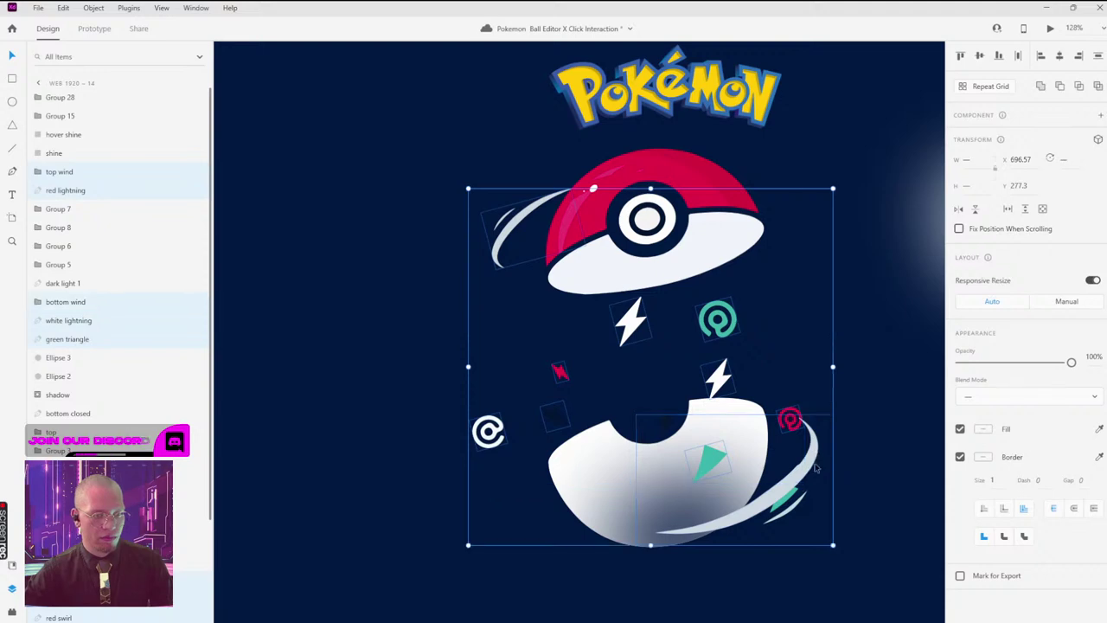
Step: Export the selected swirls, lightning bolts, triangle and wind groups as PNG assets at 1x size
key("ctrl+0")
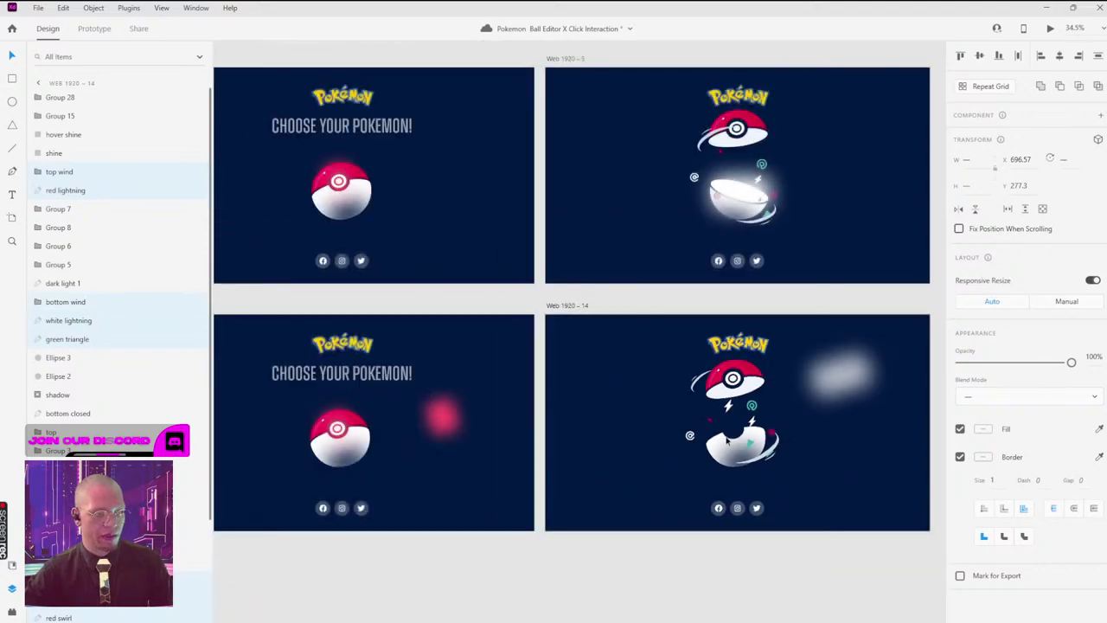
left_click_drag(800, 421, 754, 416)
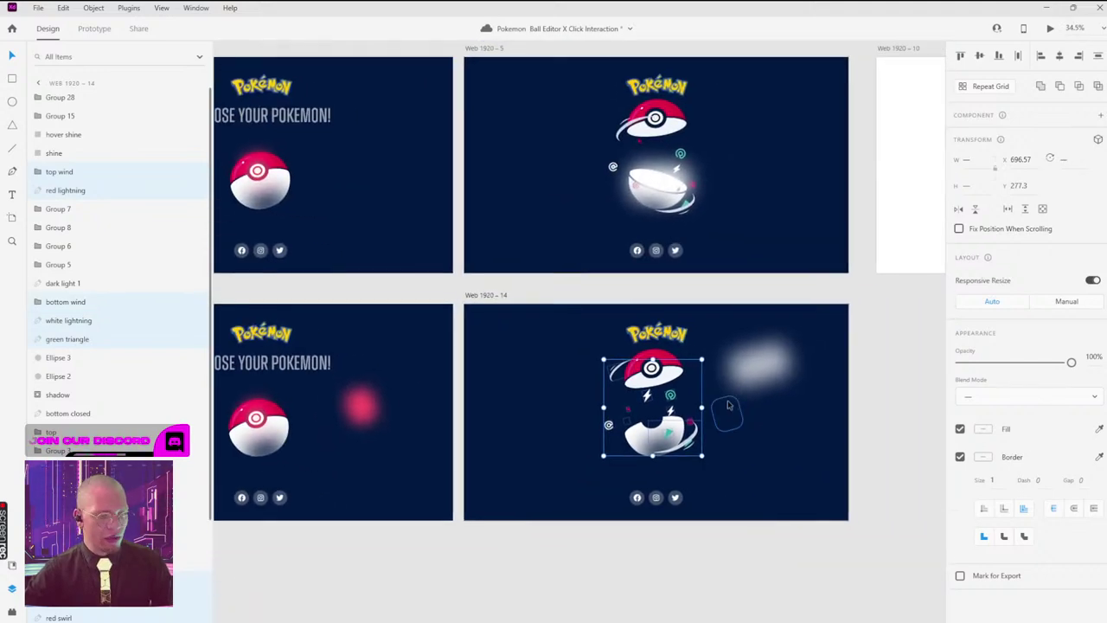
key("ctrl+e")
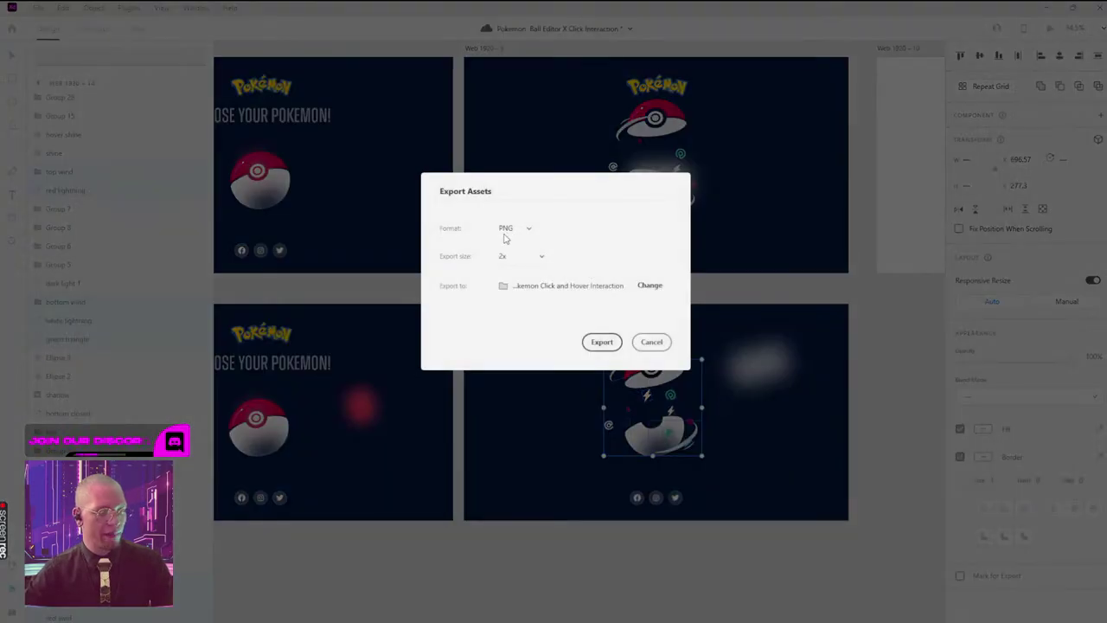
left_click(541, 256)
left_click(511, 213)
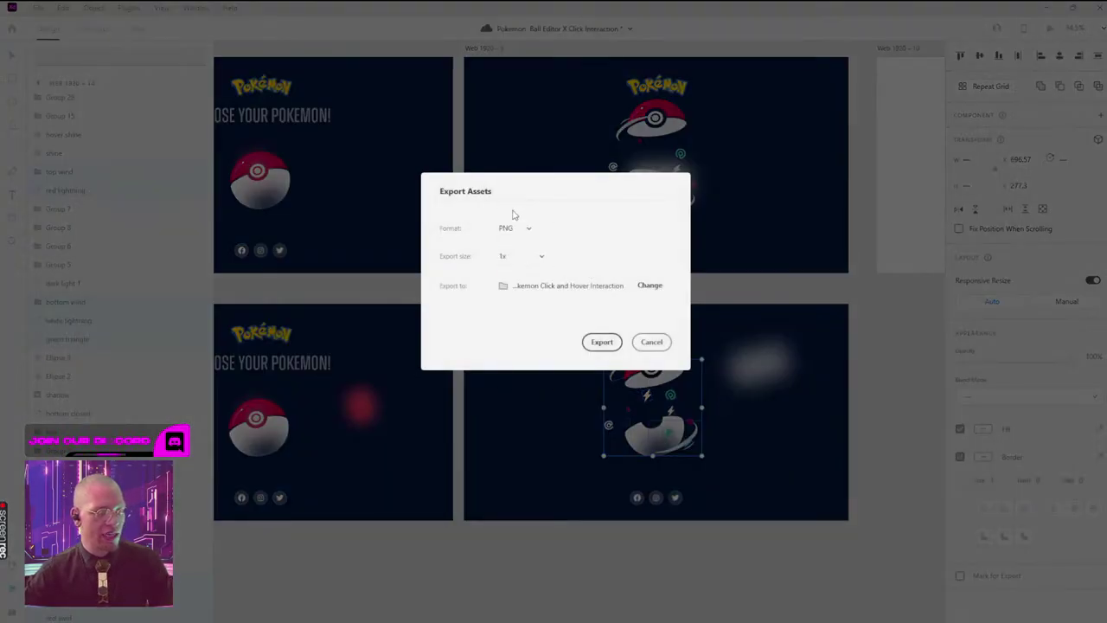
left_click(605, 343)
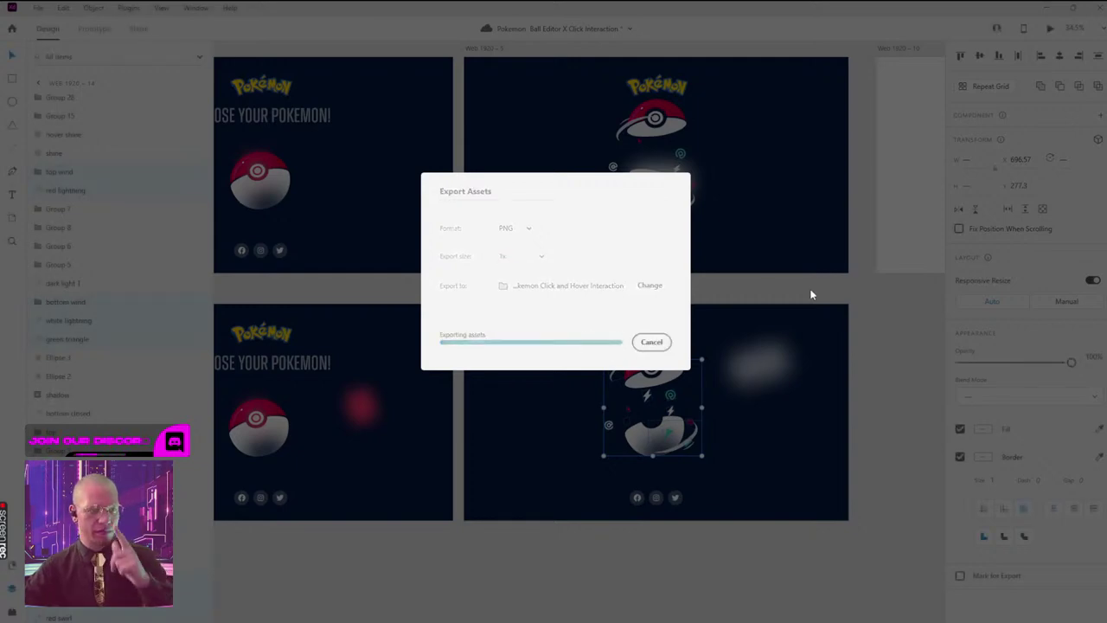
Step: Select the large Bulbasaur image on the Web 1920 – 9 artboard
scroll(814, 298, "right", 10)
scroll(814, 297, "up", 3)
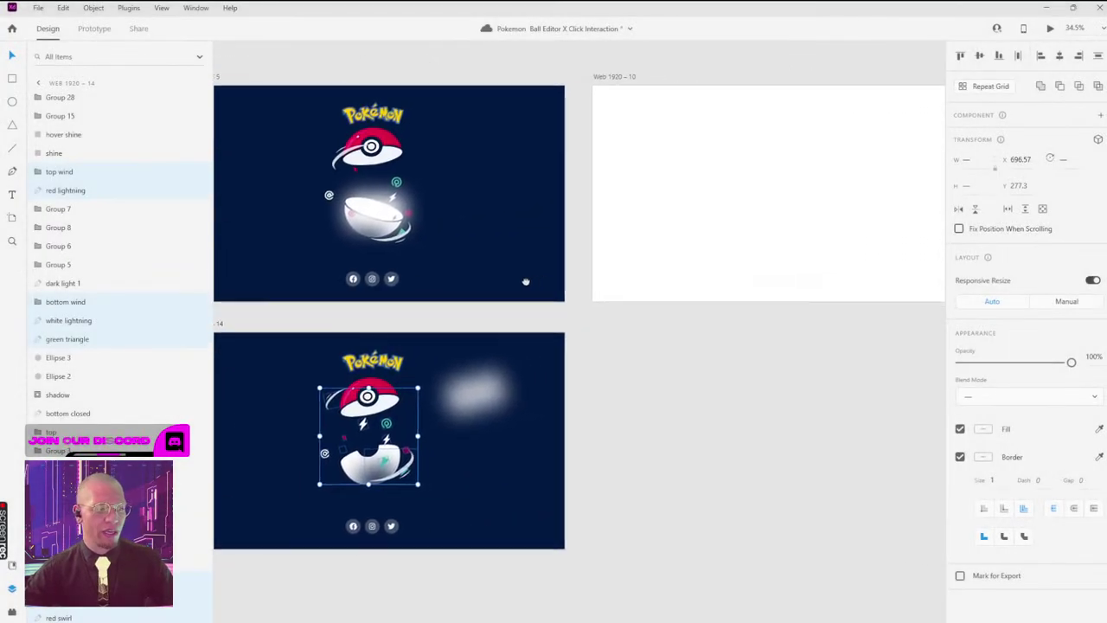
scroll(607, 312, "right", 5)
scroll(796, 277, "right", 5)
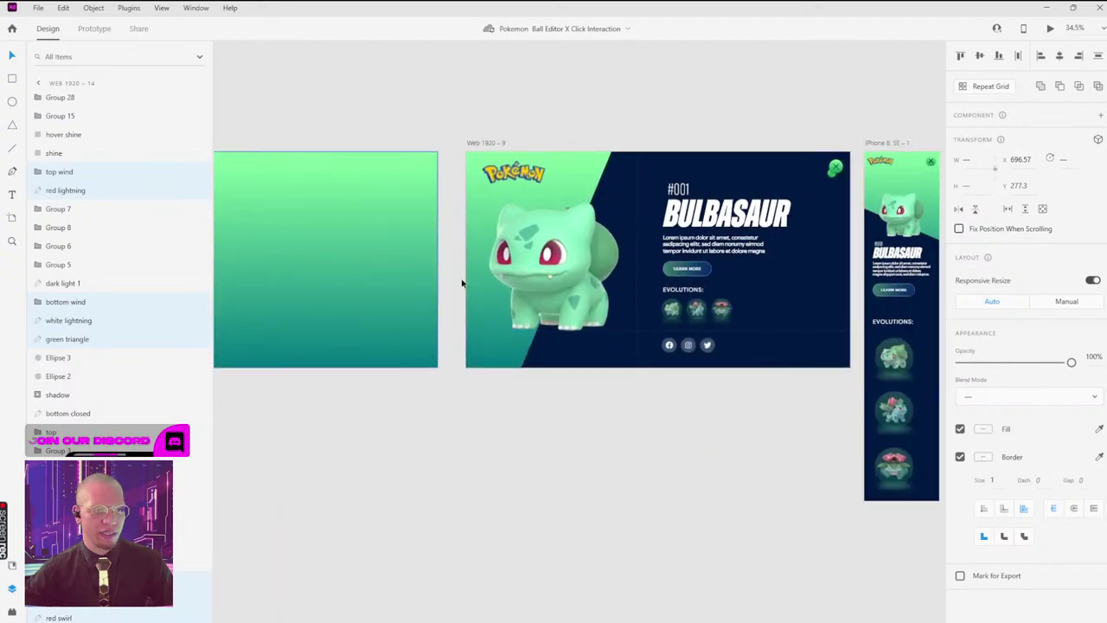
scroll(744, 262, "up", 2)
scroll(743, 263, "up", 5)
scroll(578, 267, "down", 2)
left_click(578, 267)
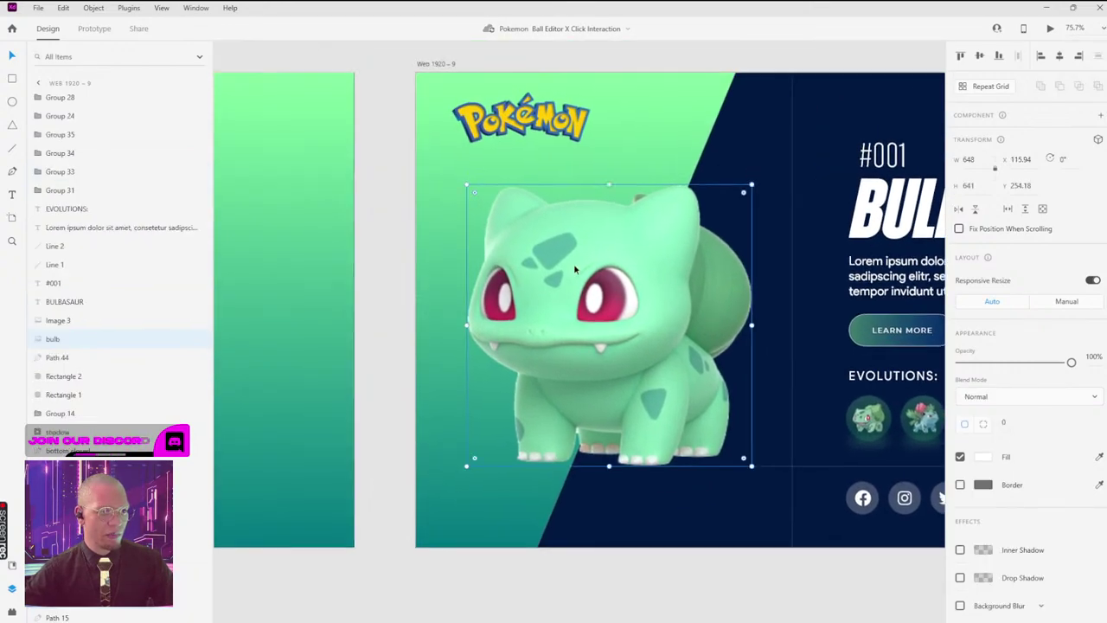
Step: Try to export the large Bulbasaur image as a 1x PNG under its existing name
key("ctrl+e")
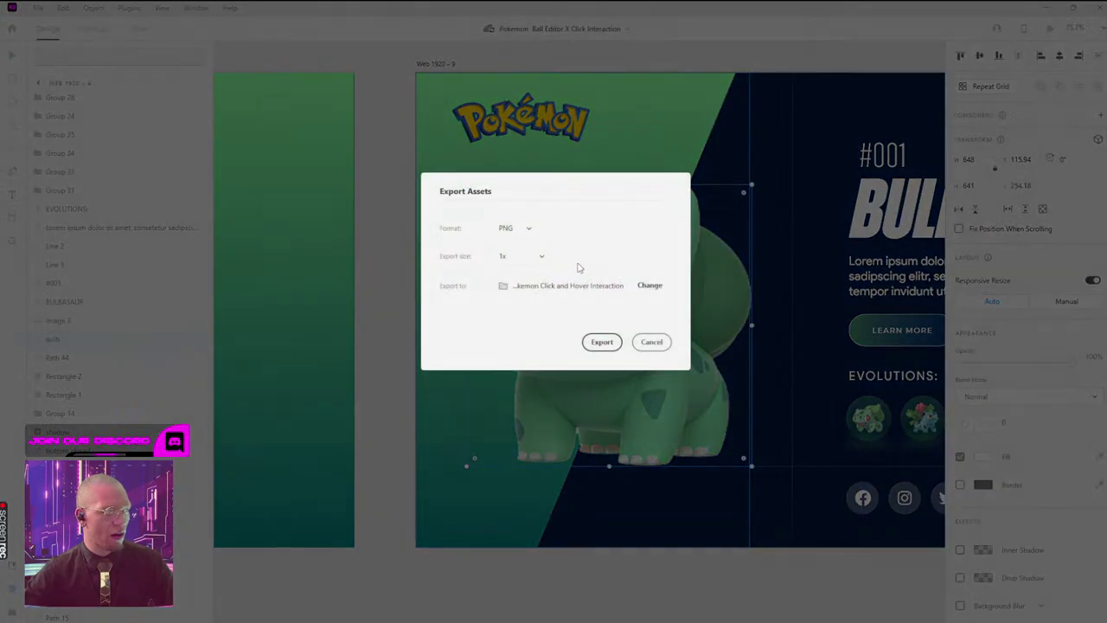
left_click(652, 343)
key("ctrl+e")
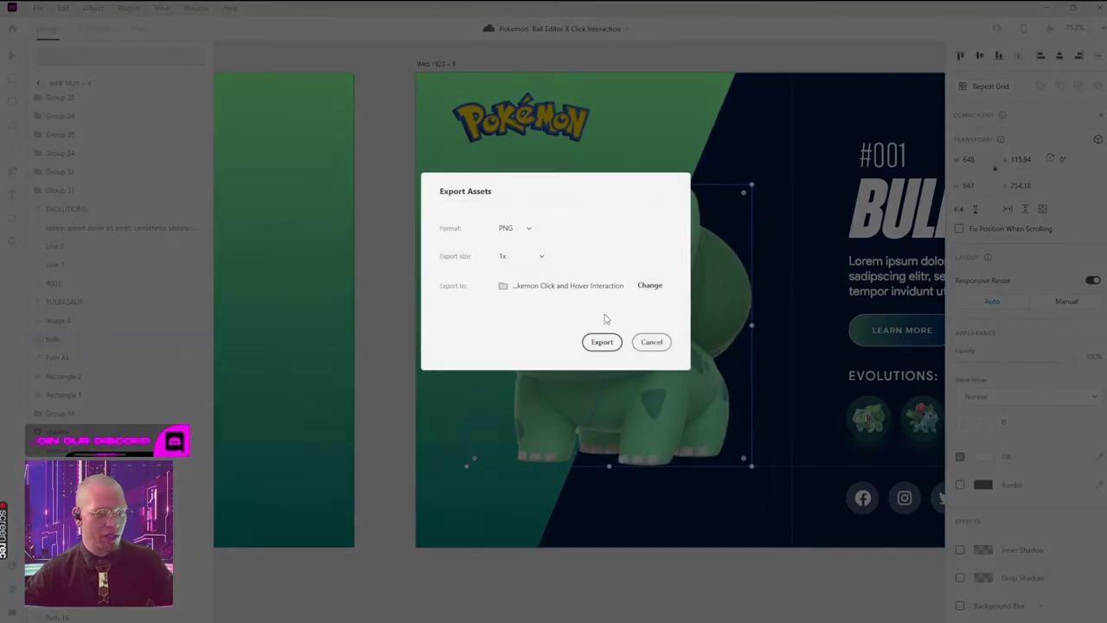
left_click(602, 340)
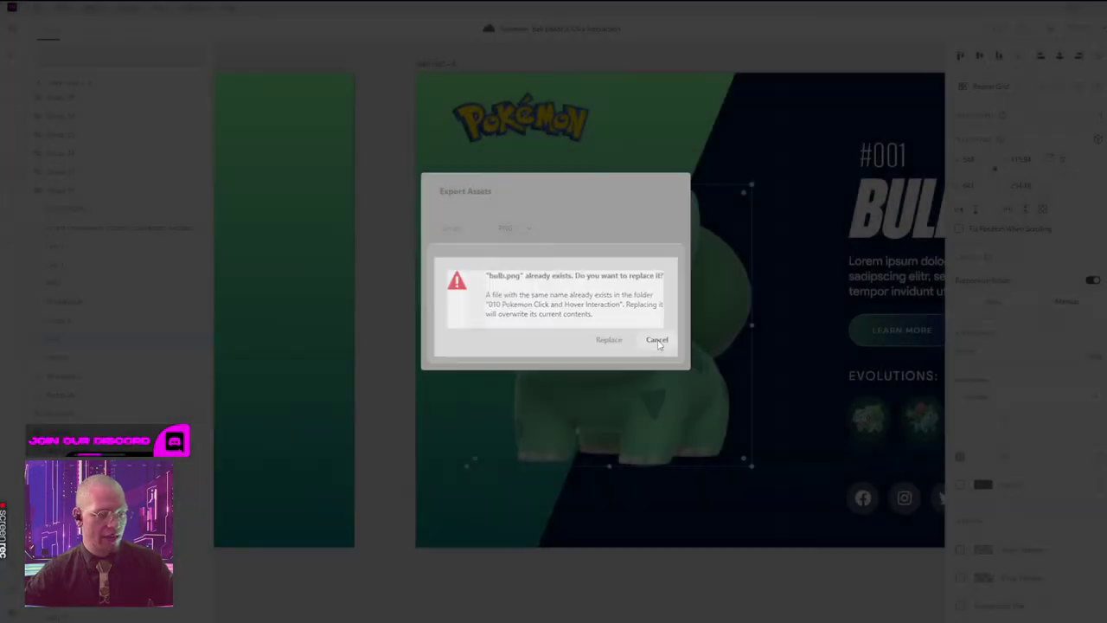
left_click(656, 340)
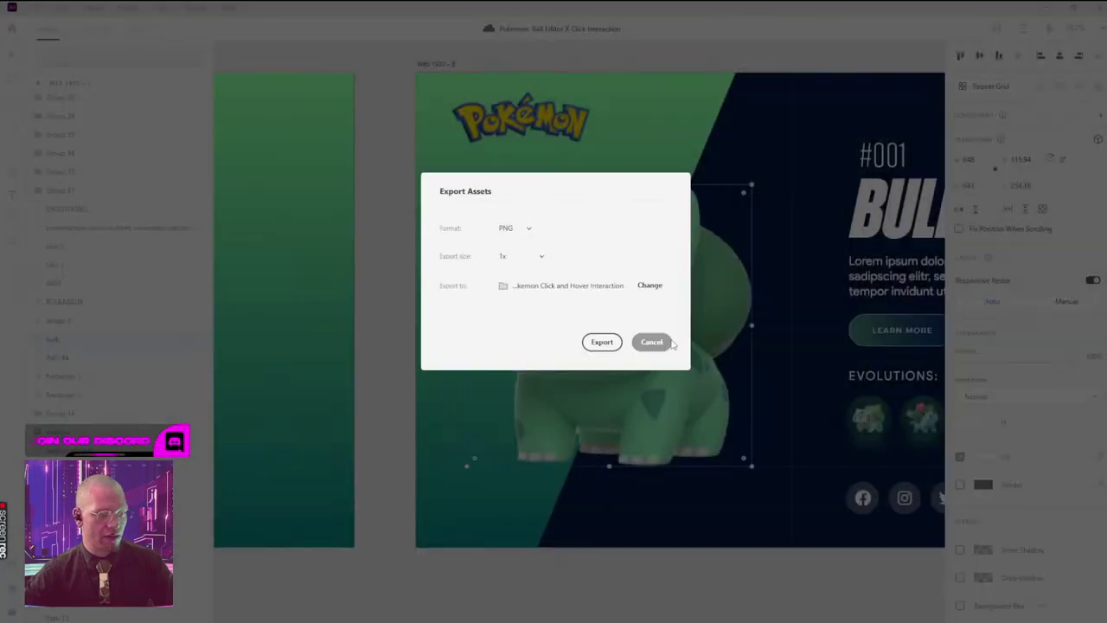
left_click(661, 339)
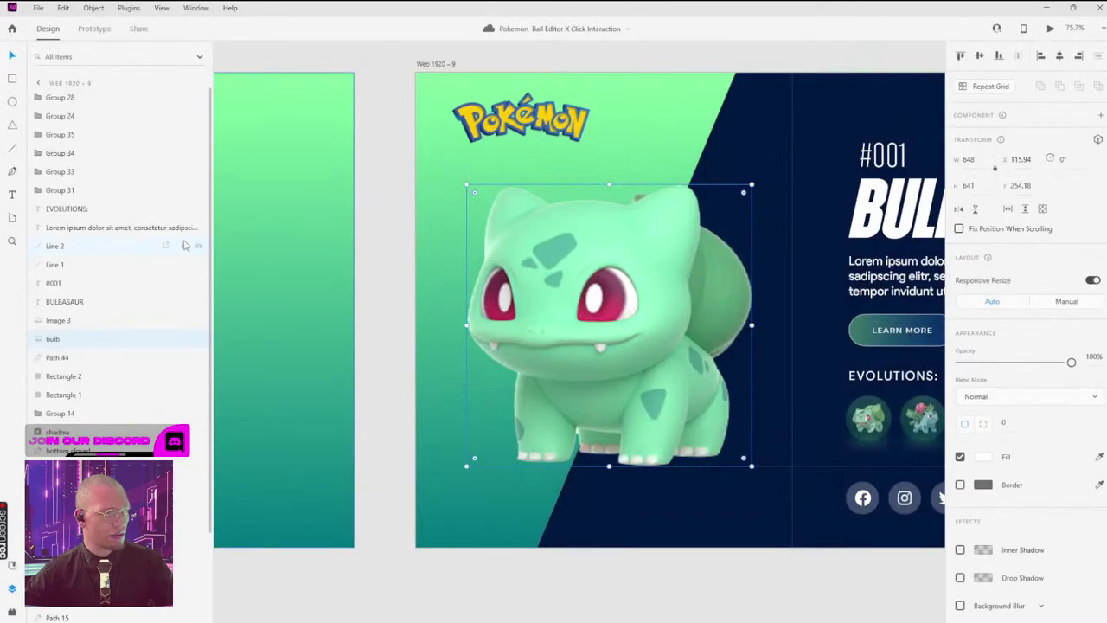
Step: Rename the large Bulbasaur image layer as bulb 2 and export it as a 1x PNG
double_click(73, 339)
left_click(74, 340)
type("2")
key("Return")
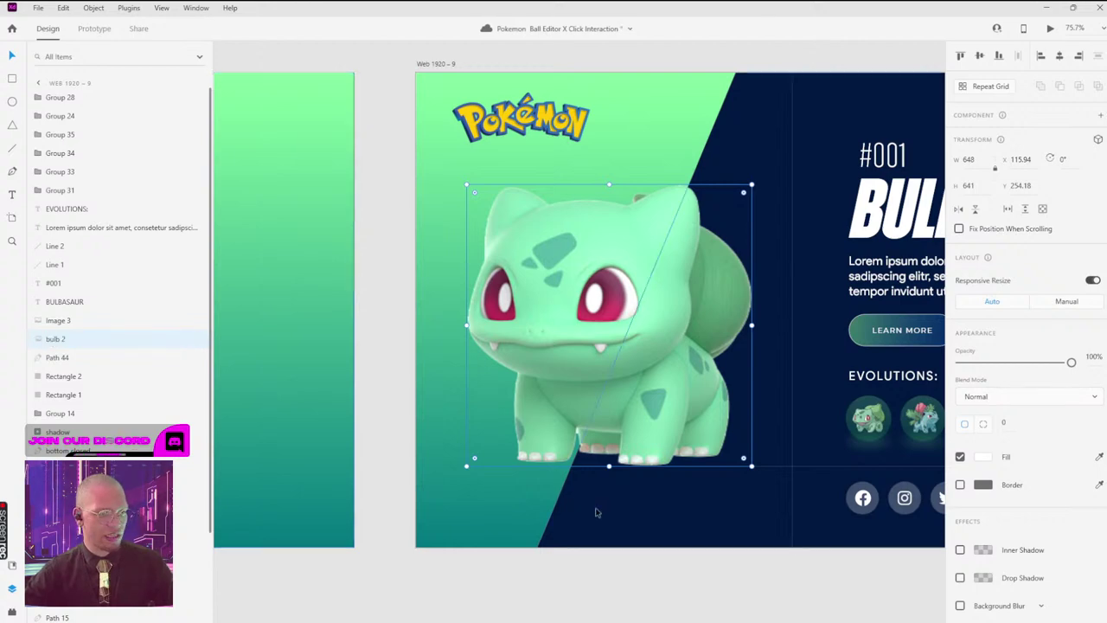
key("ctrl+e")
left_click(601, 342)
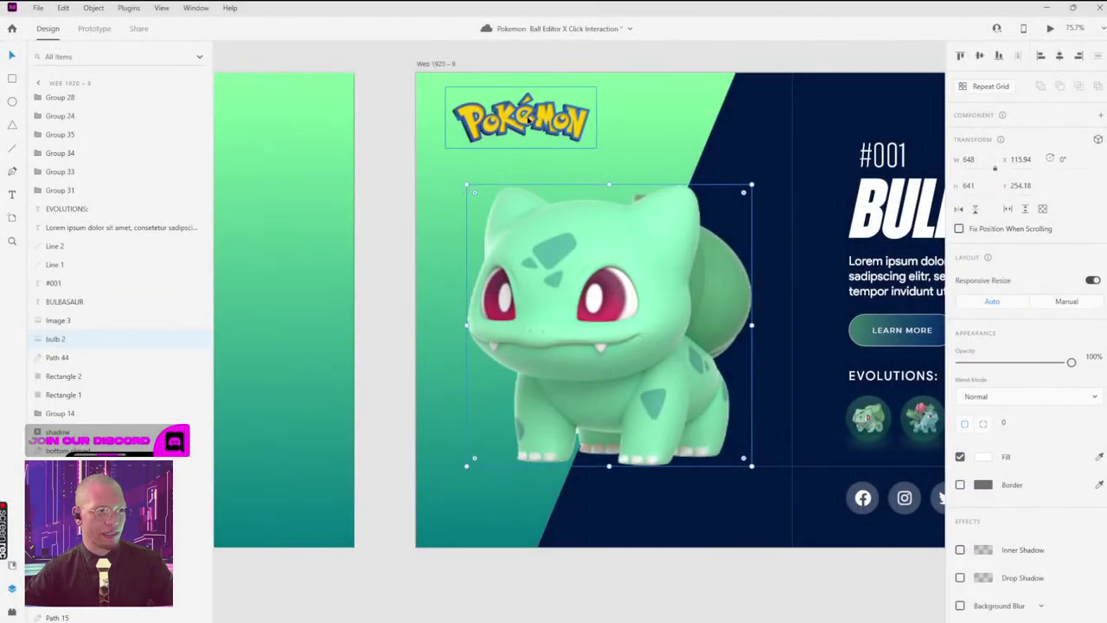
Step: Export the Pokémon logo on the Bulbasaur artboard as a 1x PNG
left_click(529, 119)
key("ctrl+e")
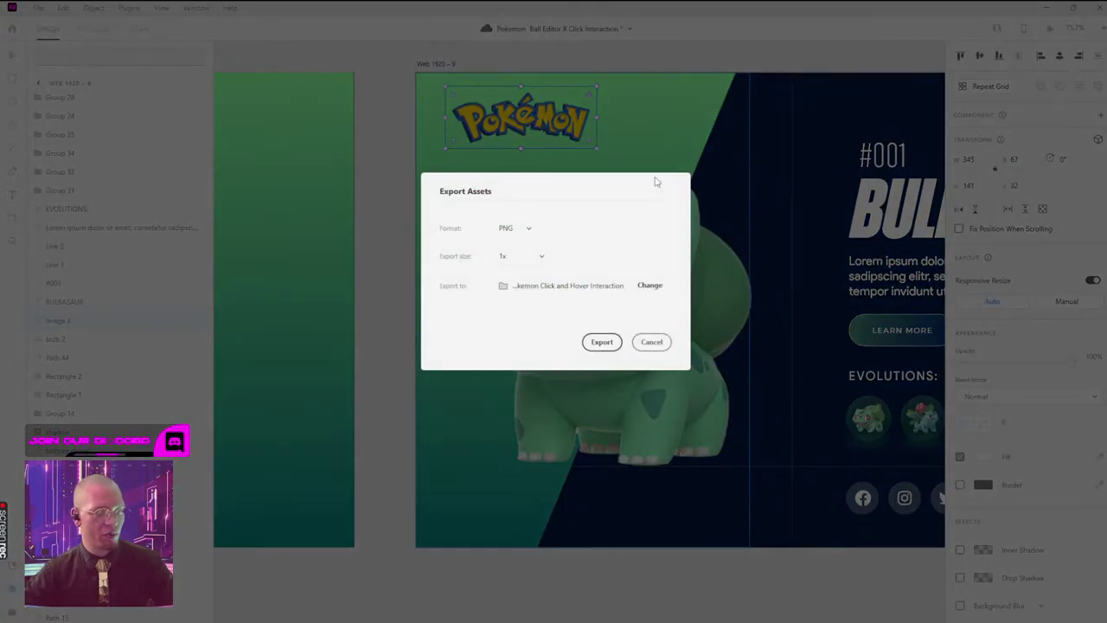
left_click(601, 341)
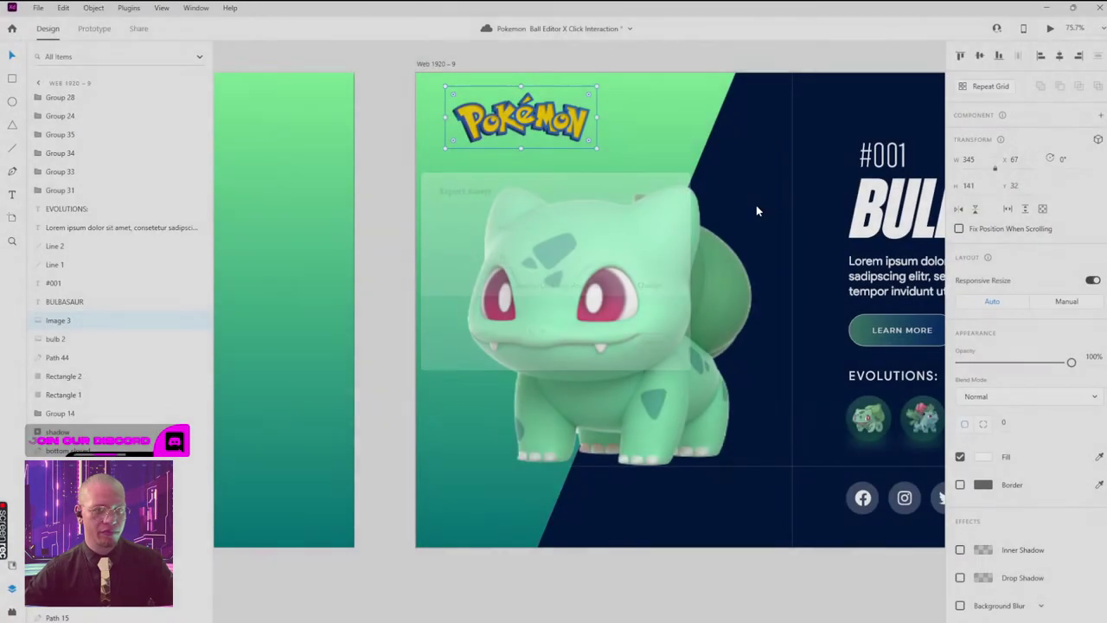
Step: Examine the #001, BULBASAUR and description texts and the LEARN MORE button on the Bulbasaur artboard
scroll(756, 208, "right", 5)
left_click(571, 152)
left_click(605, 203, "shift")
left_click(582, 261, "shift")
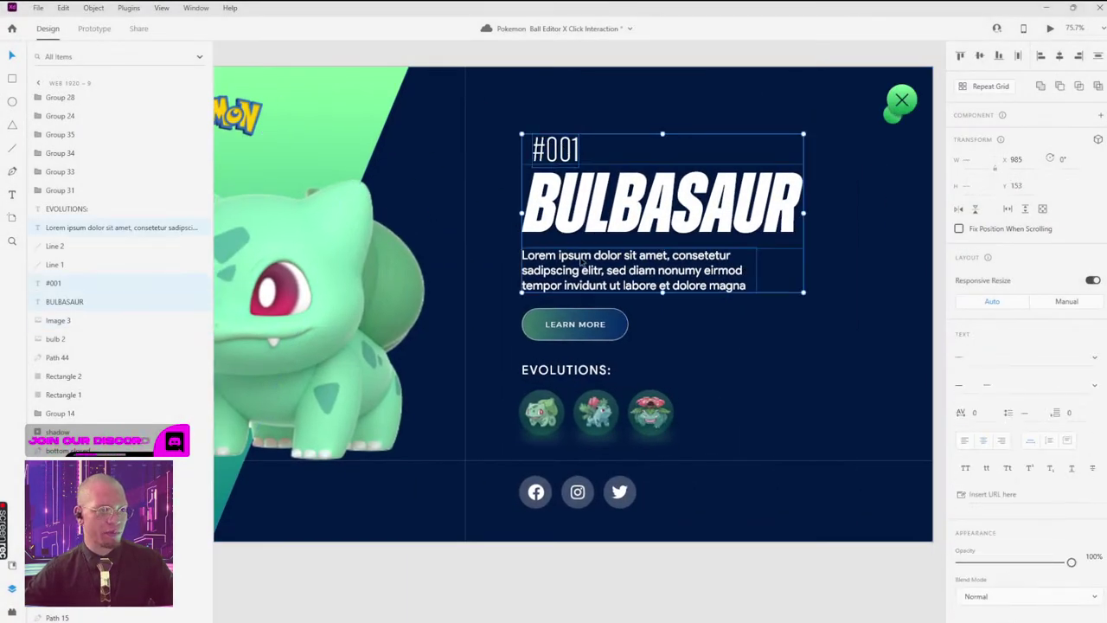
left_click(582, 336)
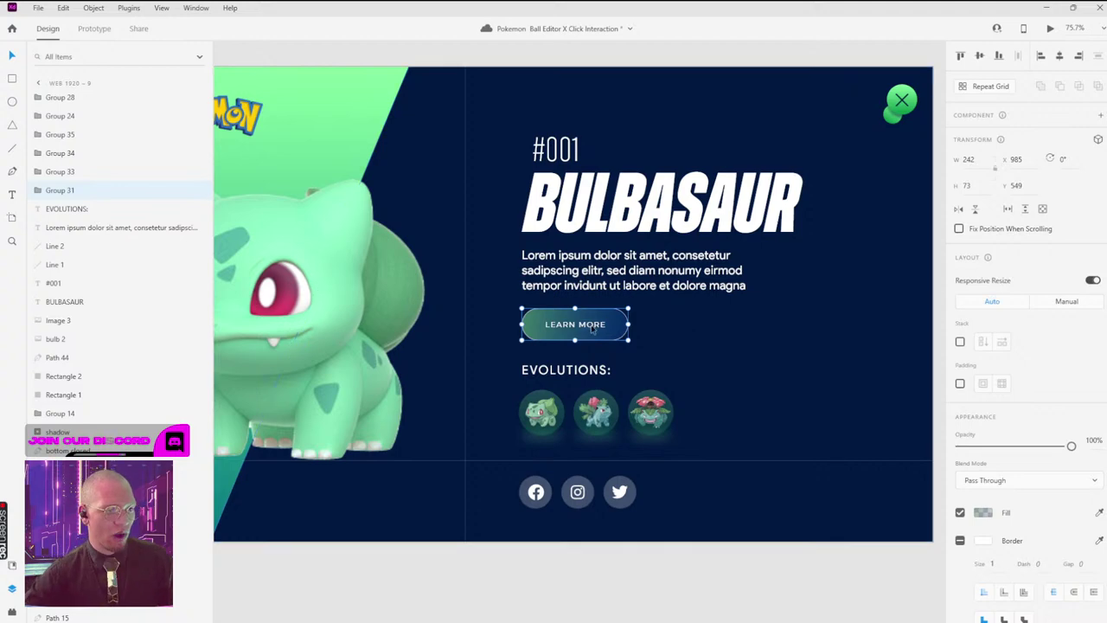
mouse_move(596, 329)
left_mouse_down()
mouse_move(646, 306)
mouse_move(596, 329)
left_mouse_up()
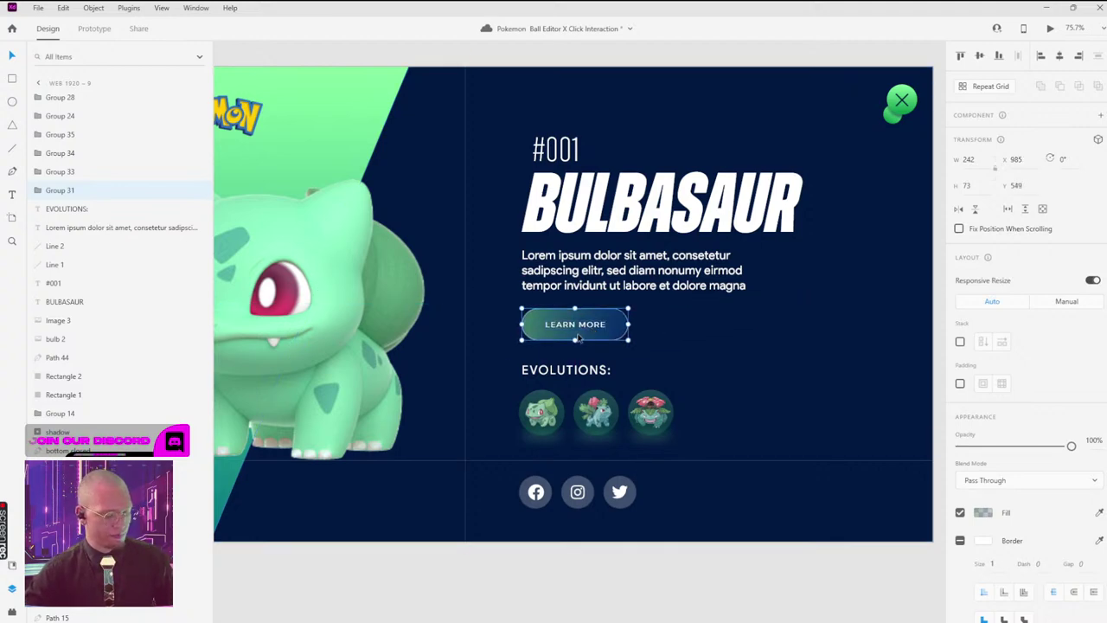
scroll(603, 337, "up", 5)
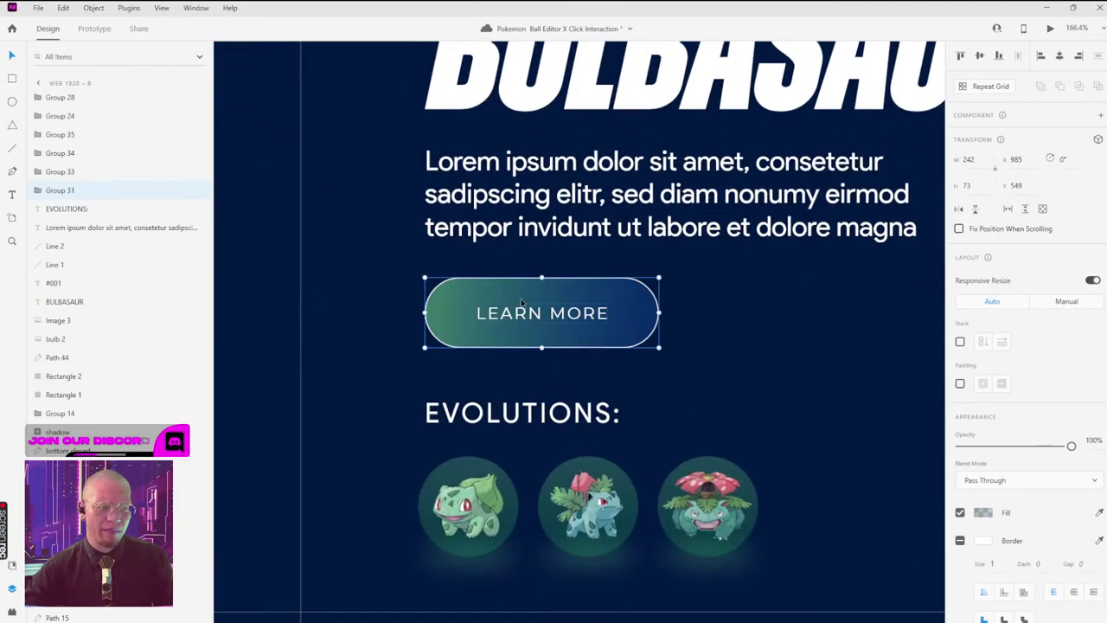
scroll(738, 294, "down", 5)
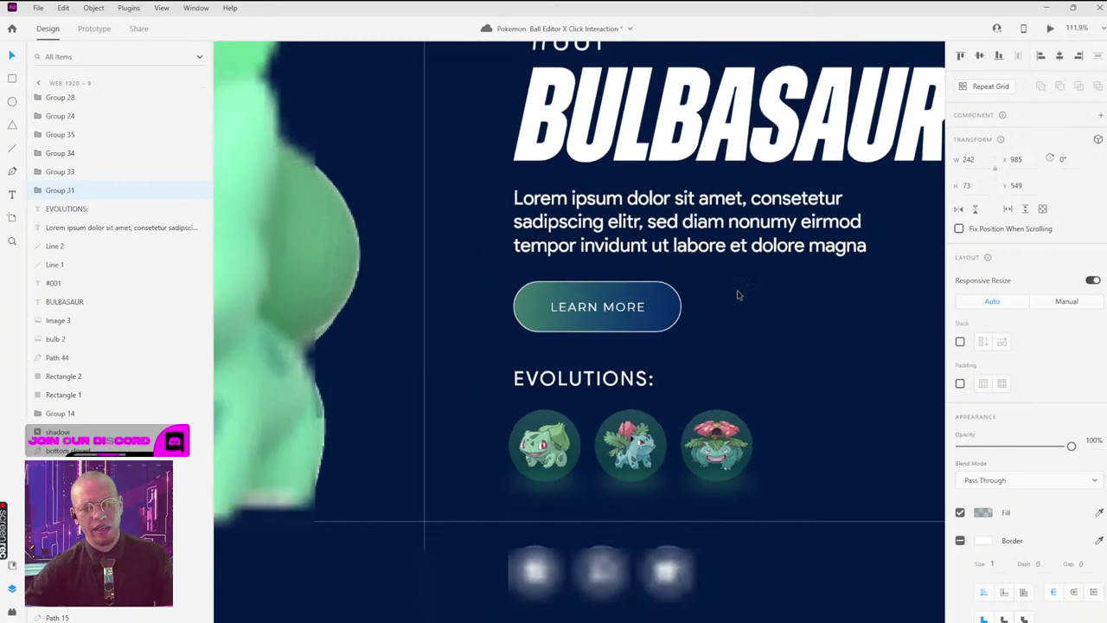
scroll(759, 358, "down", 1)
Step: Rename the group of the first evolution icon as bulbsaur
left_click(522, 352)
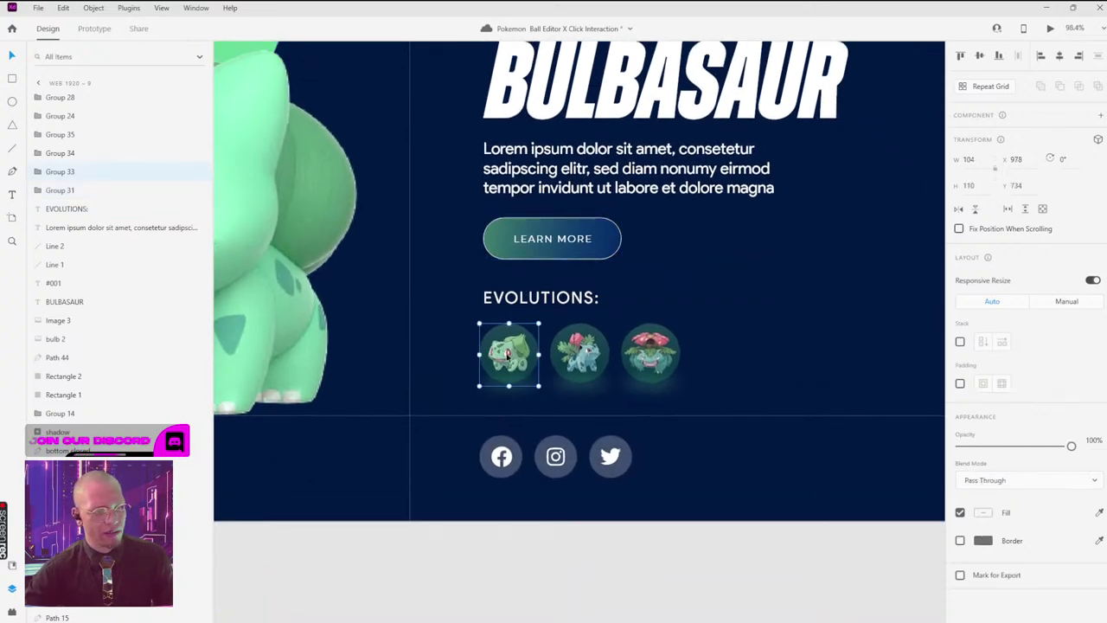
double_click(60, 171)
type("bulb")
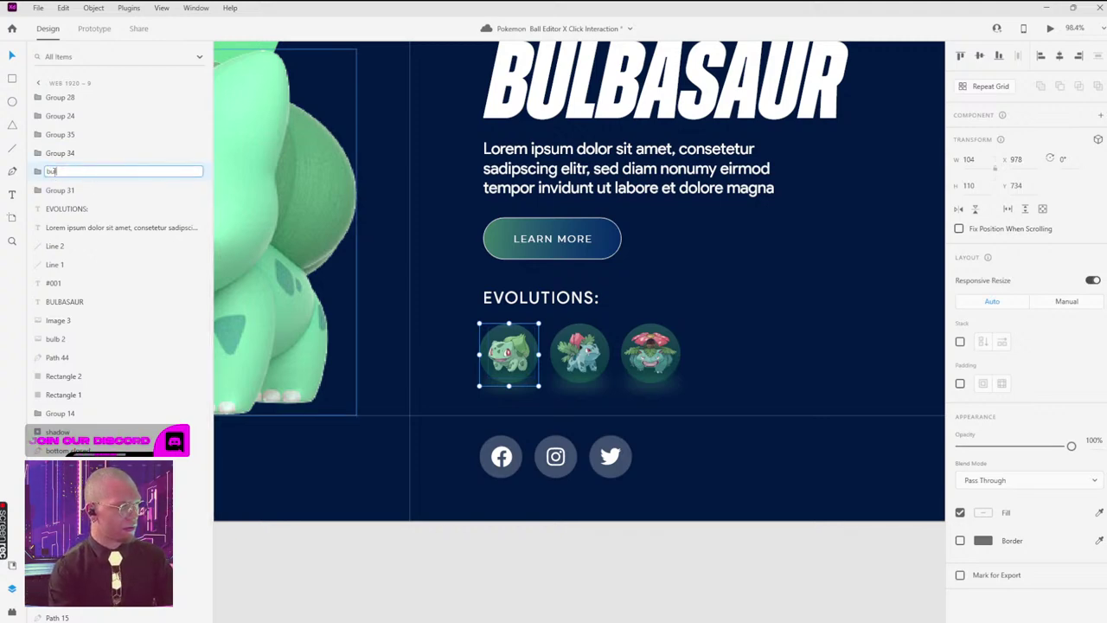
type(" 1")
type("ur")
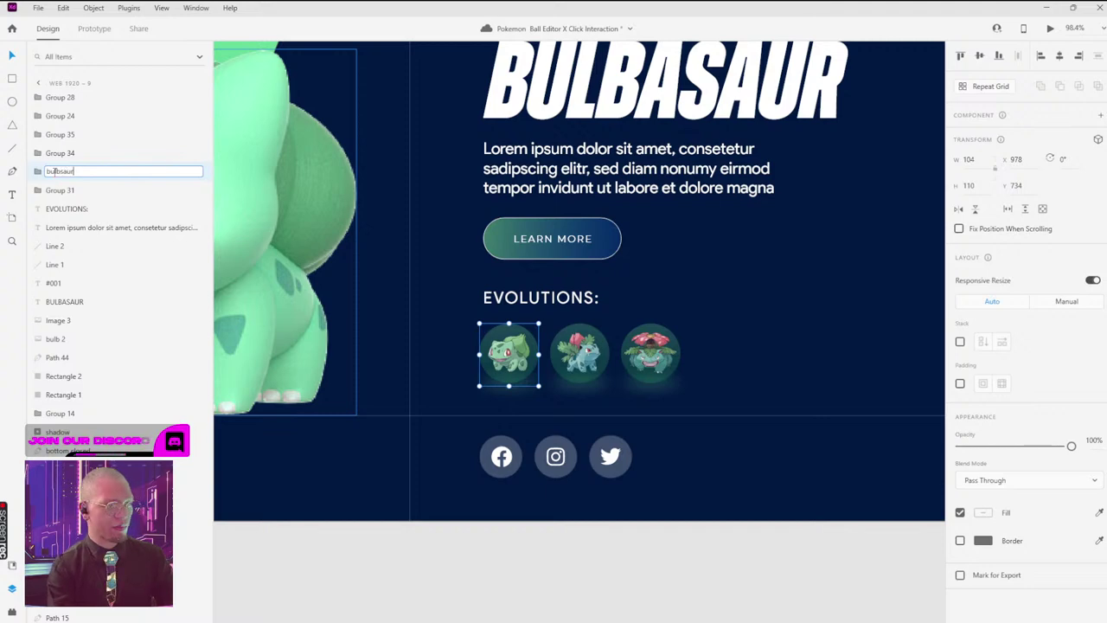
Step: Copy the BULBASAUR heading text and use it as the name of the first evolution icon's group
left_click(765, 99)
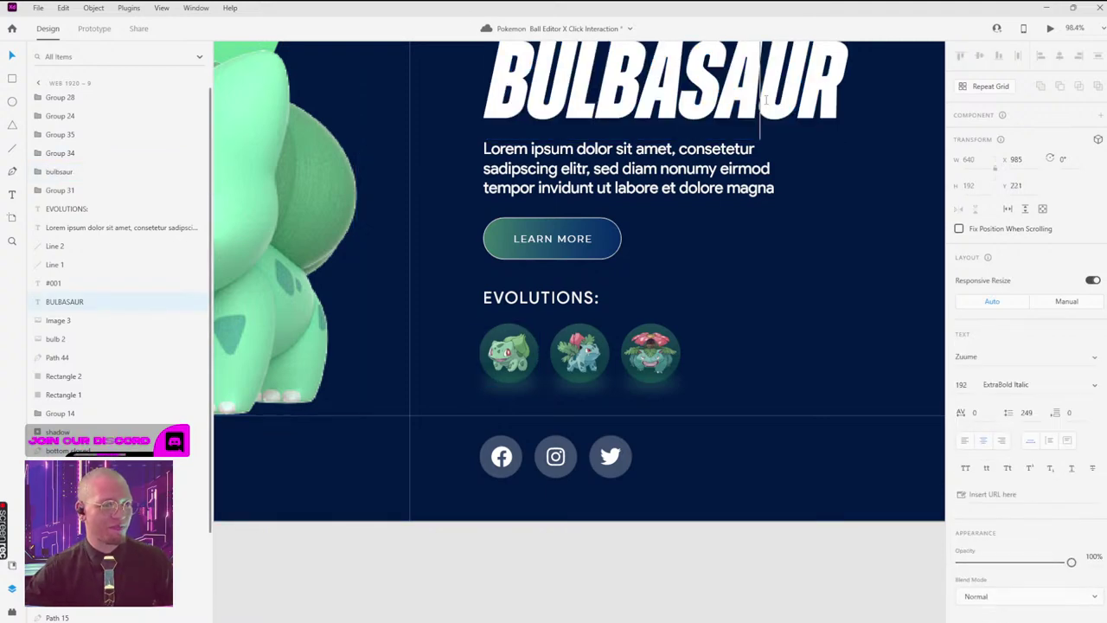
double_click(765, 99)
key("ctrl+c")
key("Escape")
left_click(524, 344)
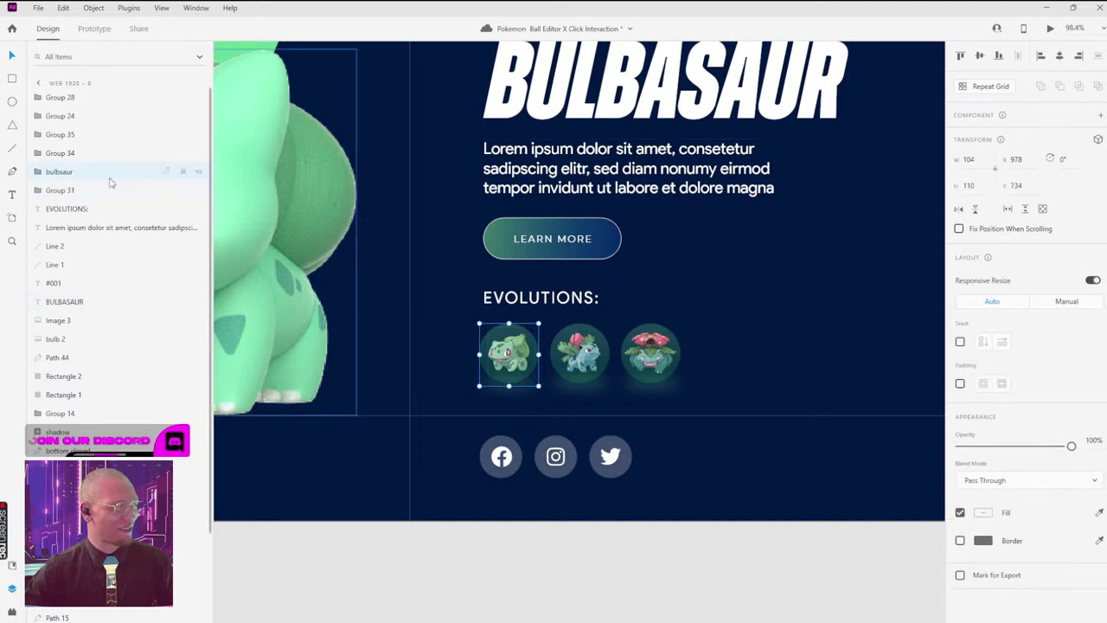
double_click(59, 171)
key("ctrl+v")
Step: Rename the group of the second evolution icon as IVY
left_click(576, 356)
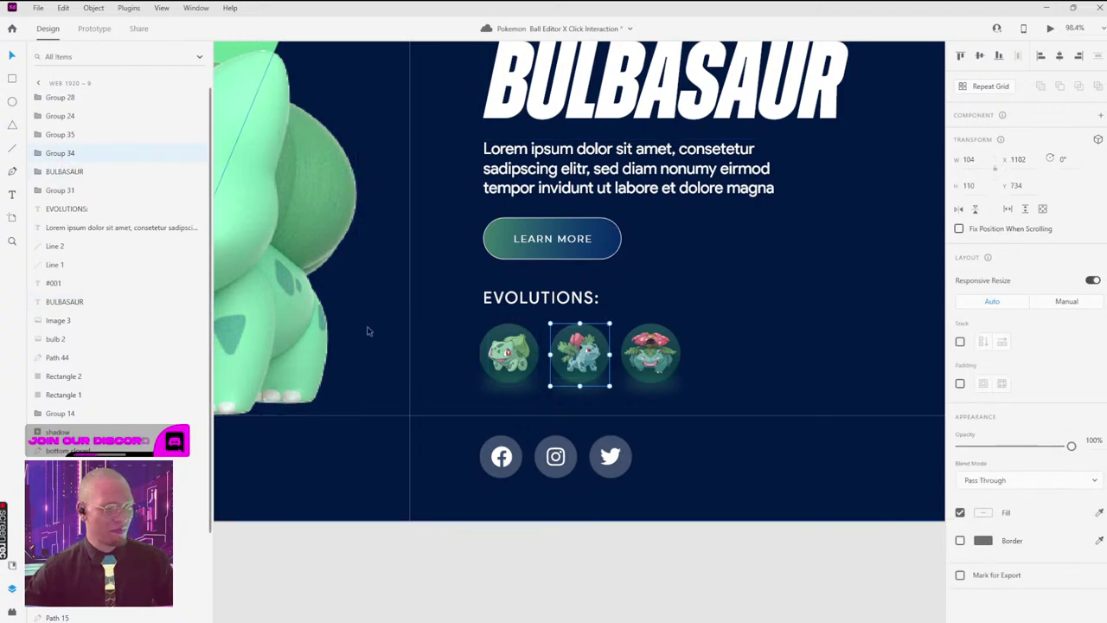
double_click(60, 152)
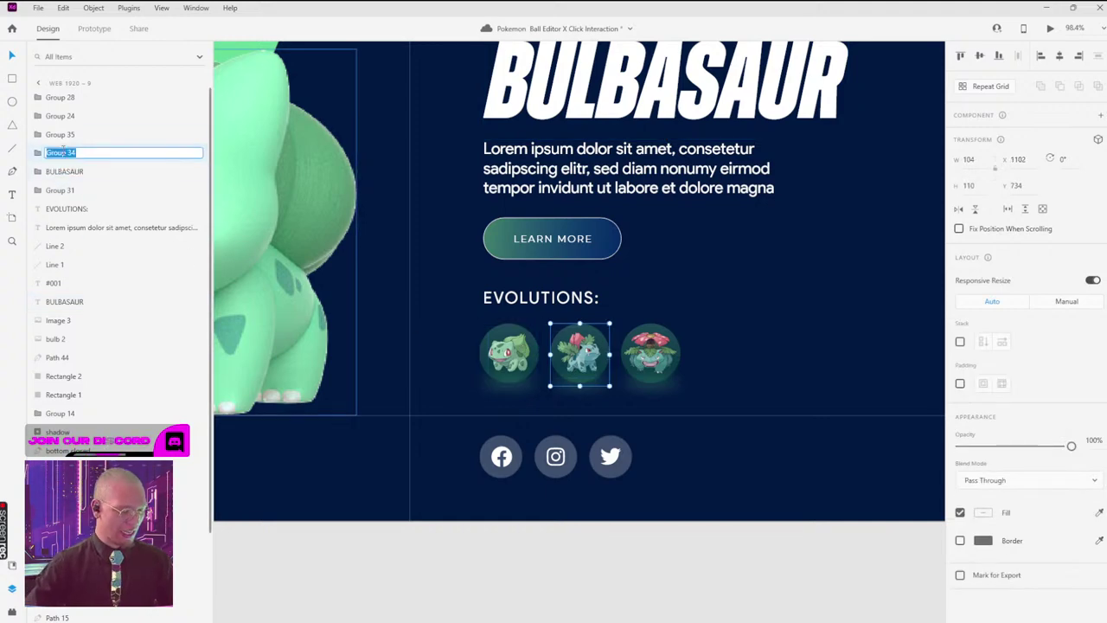
type("IVY")
key("Return")
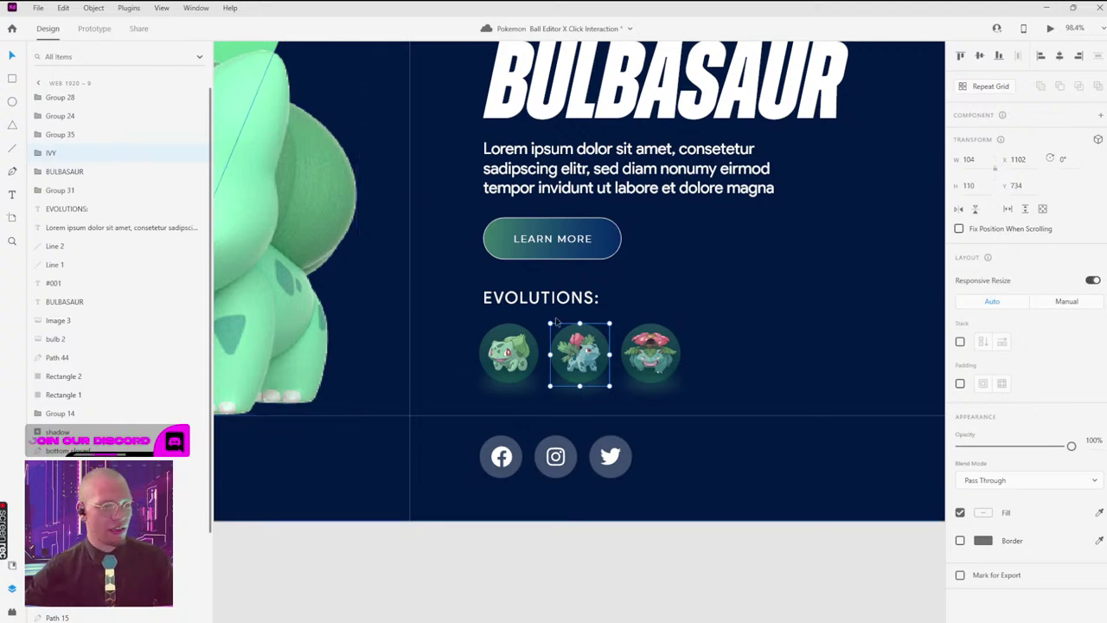
Step: Rename the group of the third evolution icon as SAUR
left_click(650, 352)
double_click(59, 135)
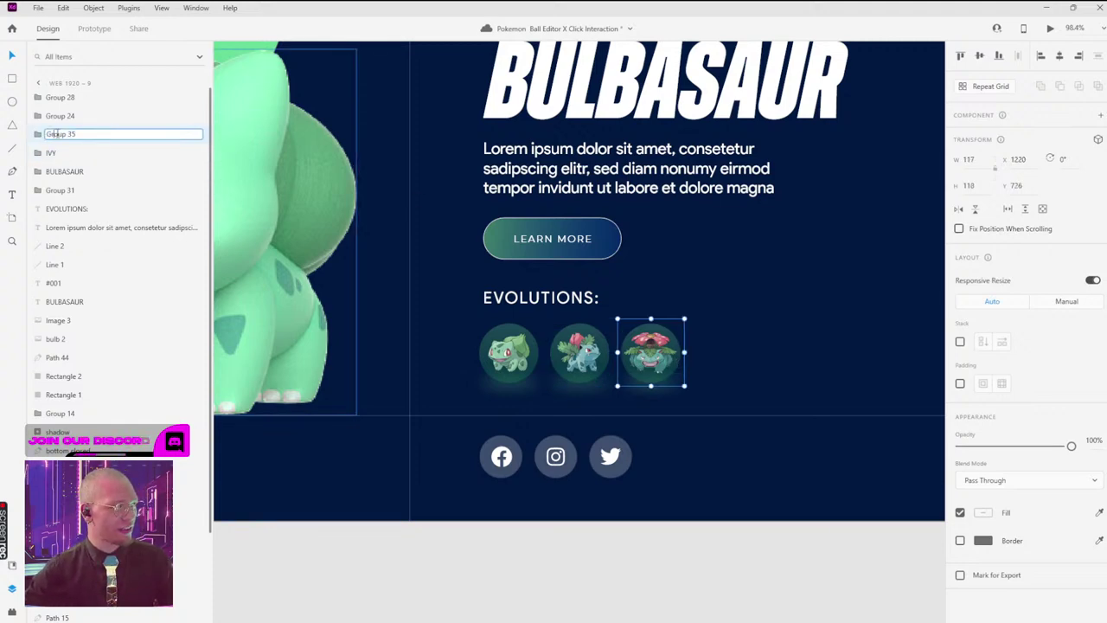
type("V")
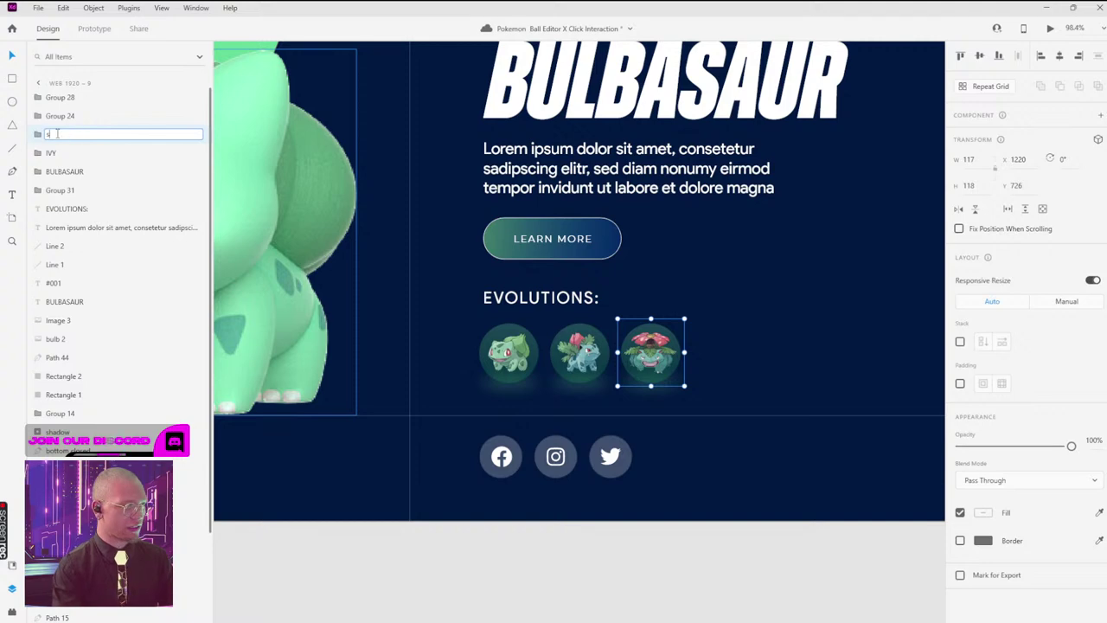
type("AUR")
key("Return")
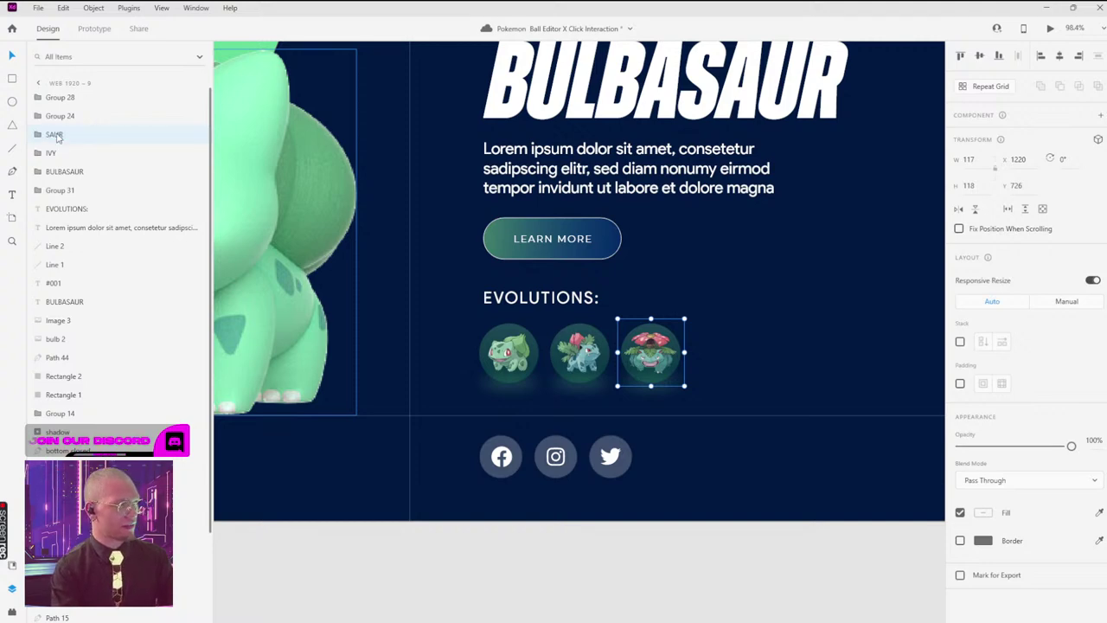
left_click(76, 172, "shift")
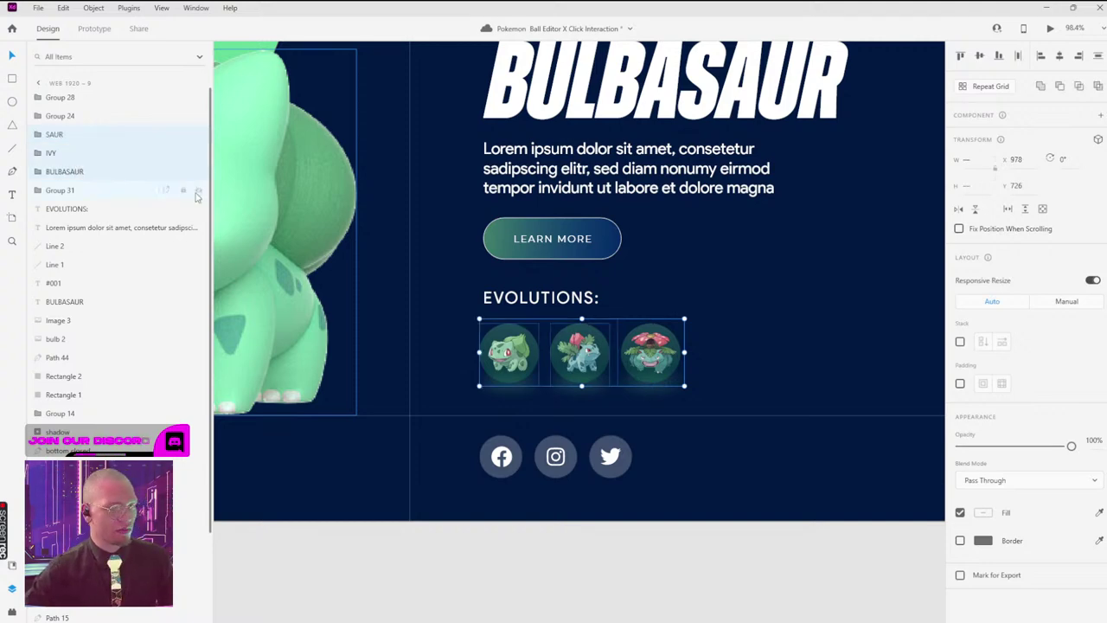
key("ctrl+e")
left_click(597, 342)
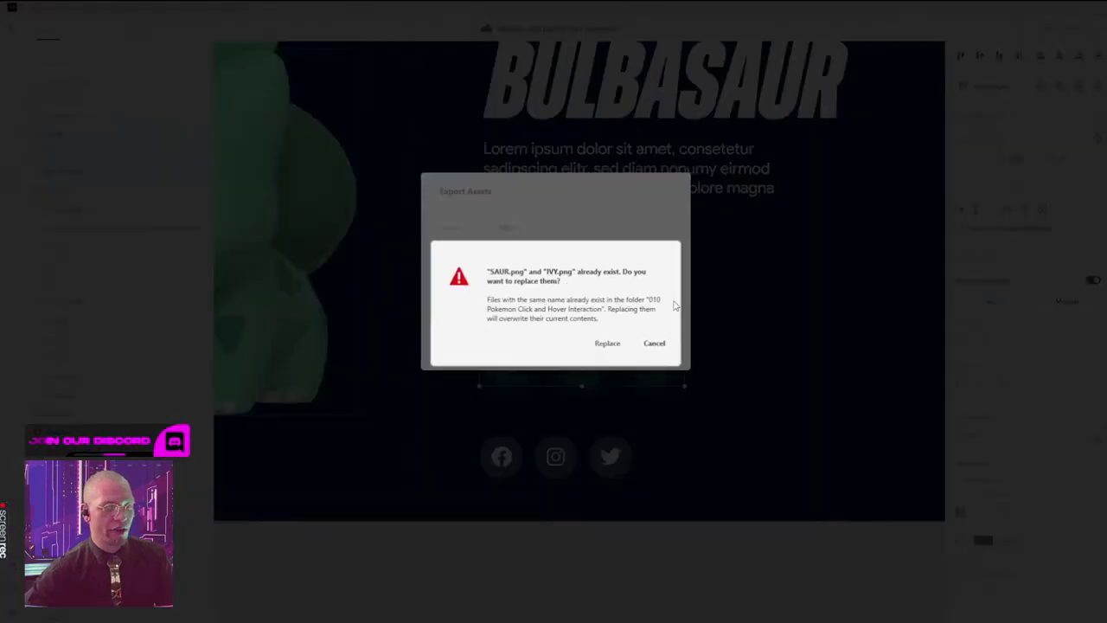
left_click(653, 342)
left_click(652, 341)
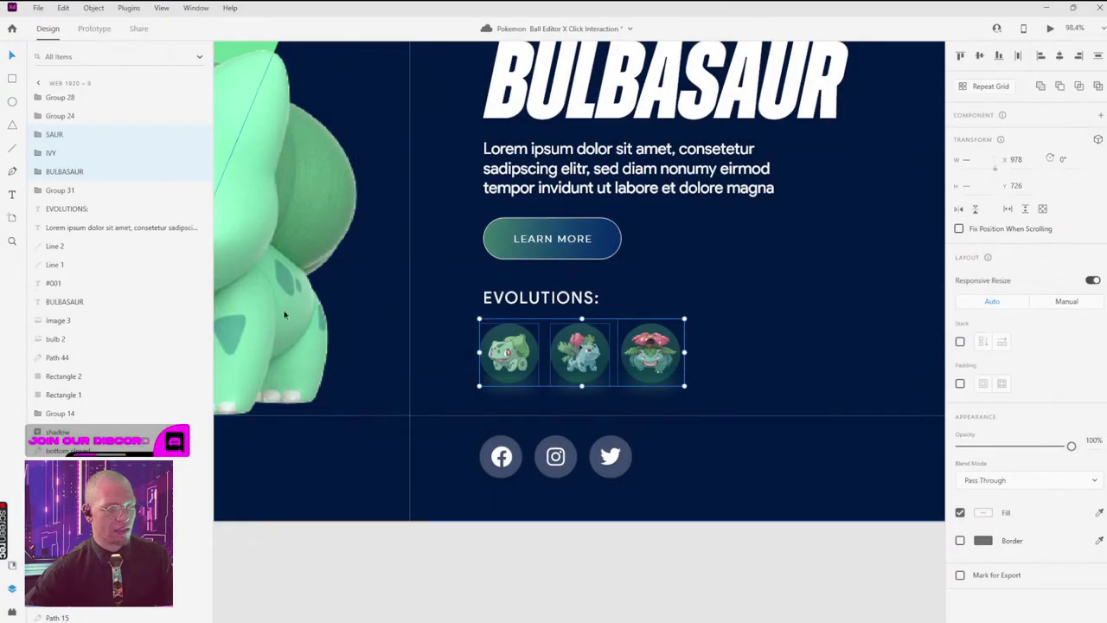
Step: Rename the group of the first evolution icon as BULBASAUR 001
left_click(57, 134)
left_click(76, 171)
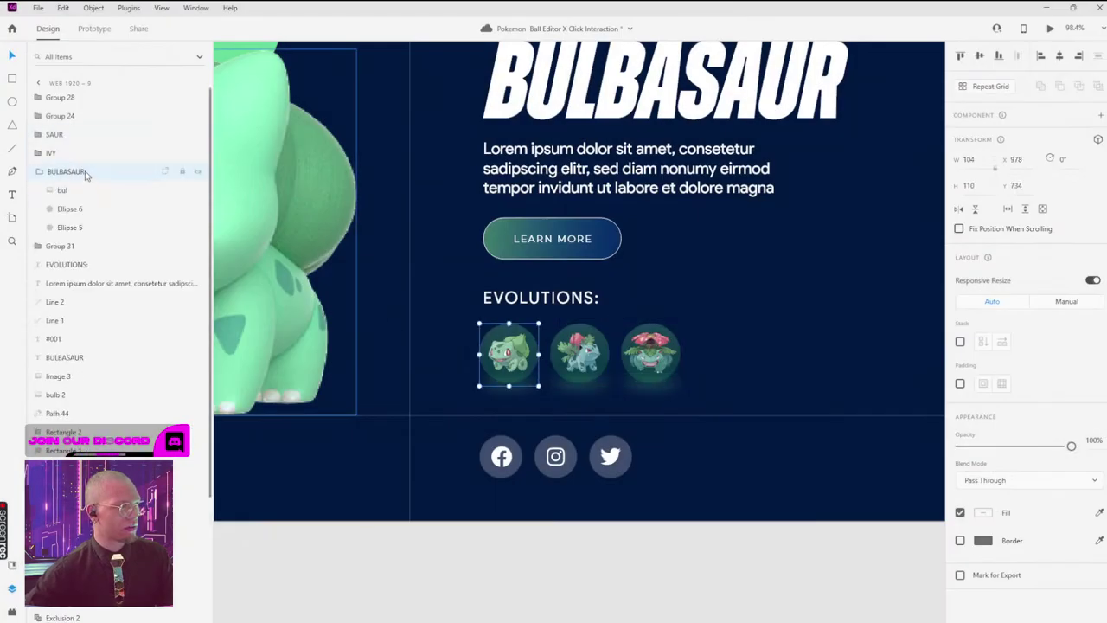
left_click(81, 173)
left_click(87, 170)
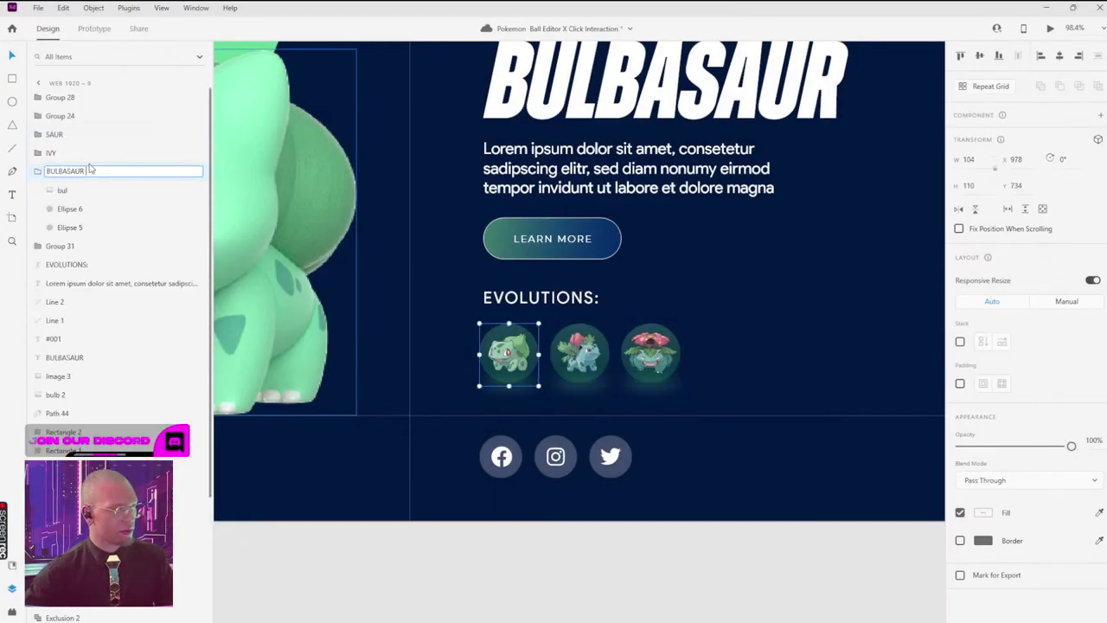
type("00")
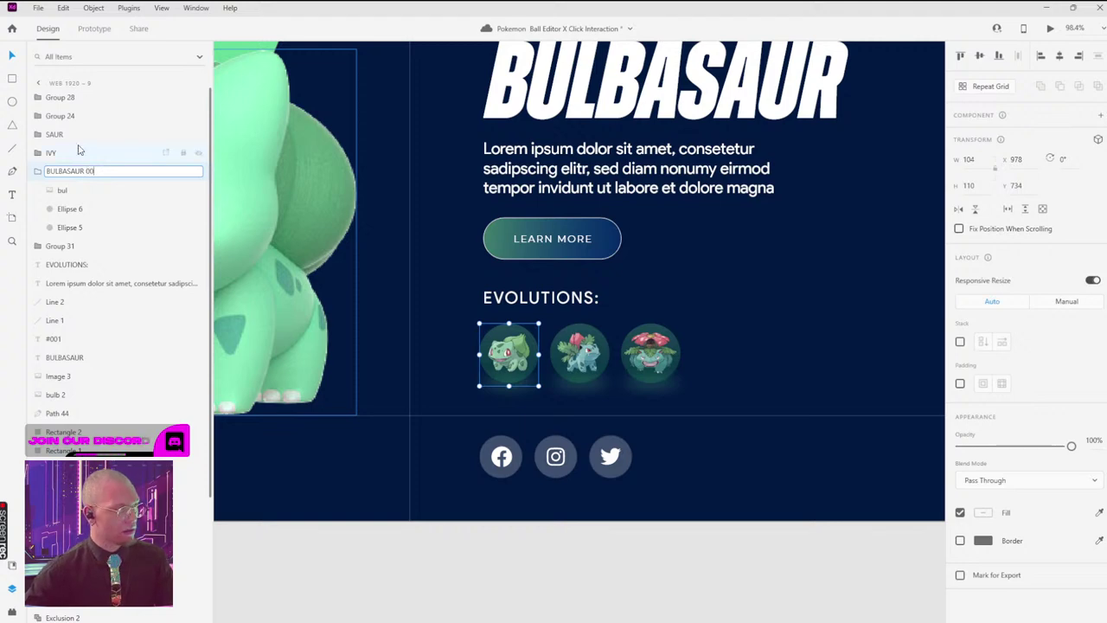
type("1")
Step: Rename the second and third evolution icons' groups as IVY 001 and SAUR 001
left_click(80, 152)
double_click(81, 152)
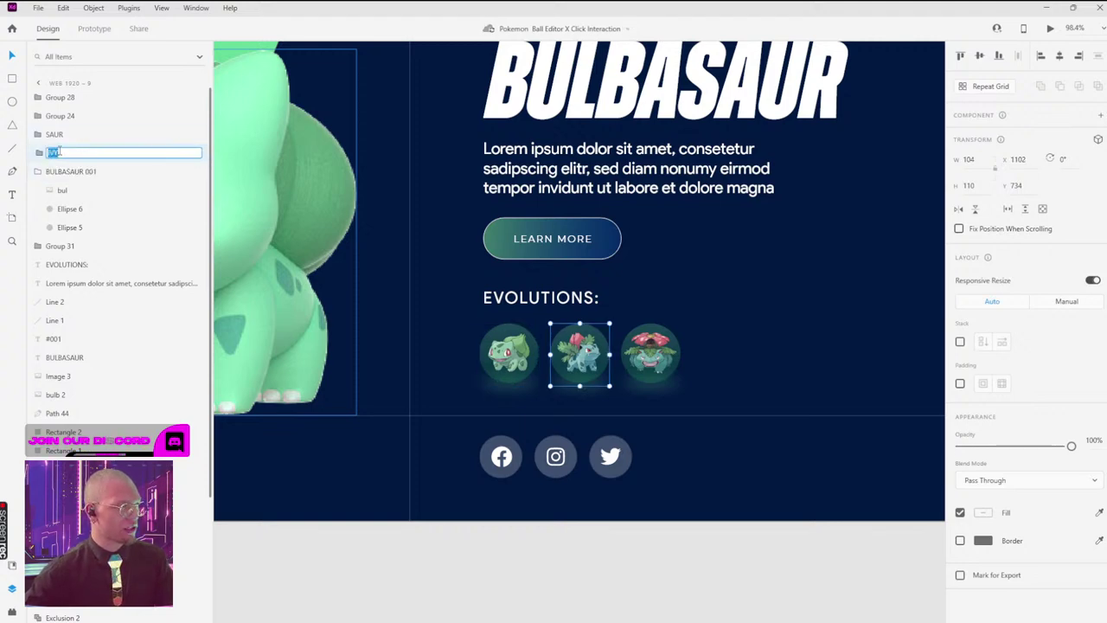
type("001")
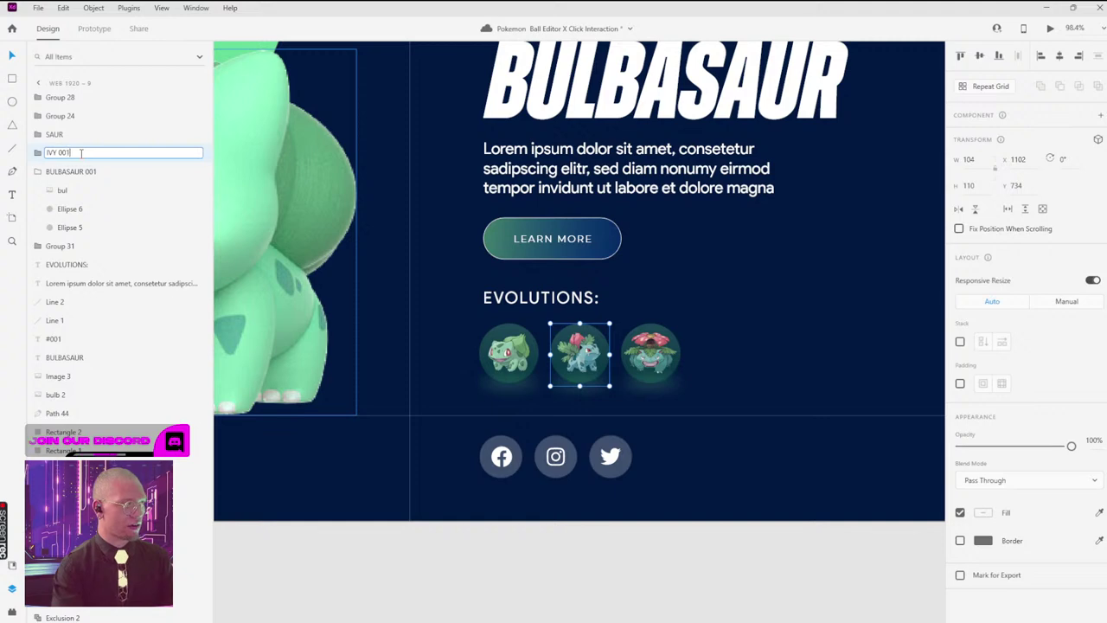
key("Return")
double_click(71, 134)
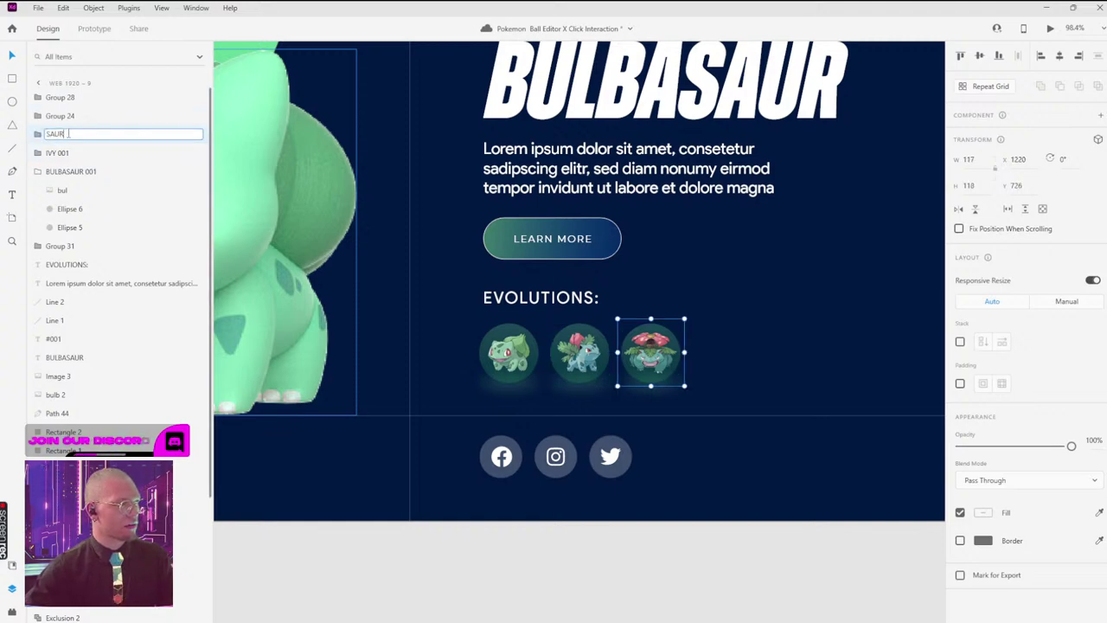
type("001")
key("Return")
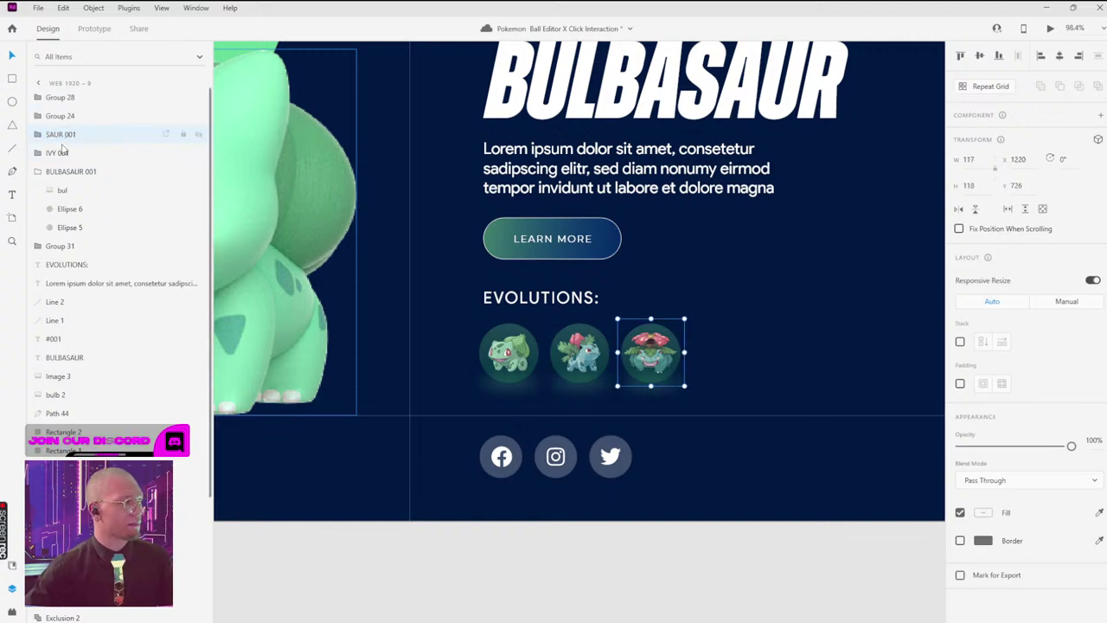
Step: Export the SAUR 001, IVY 001 and BULBASAUR 001 groups together as 1x PNG files
left_click(65, 171, "shift")
key("ctrl+e")
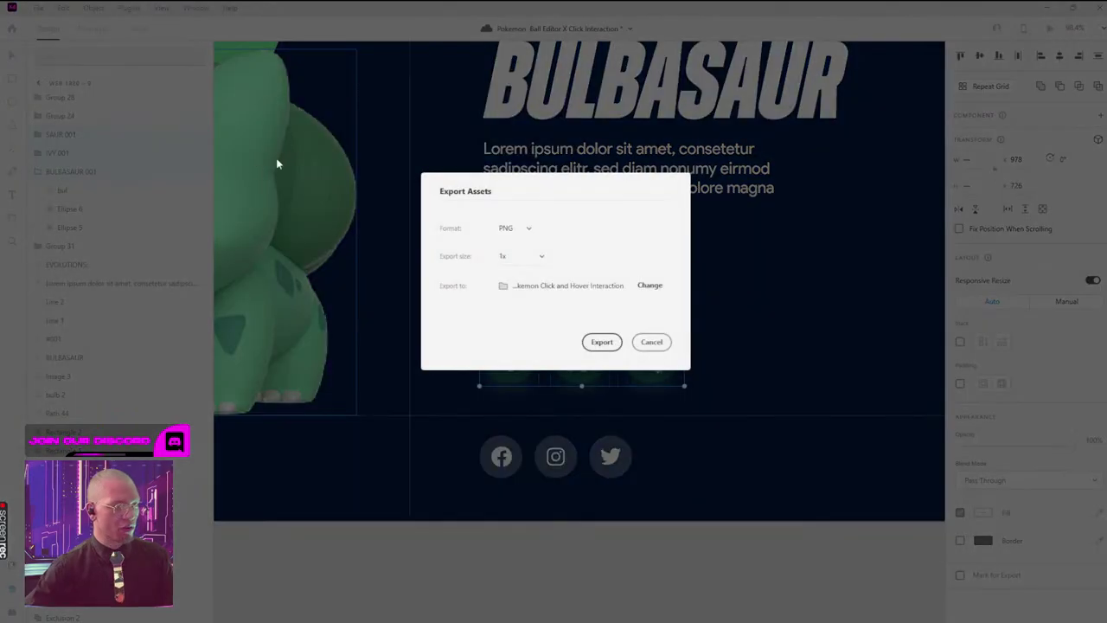
left_click(603, 339)
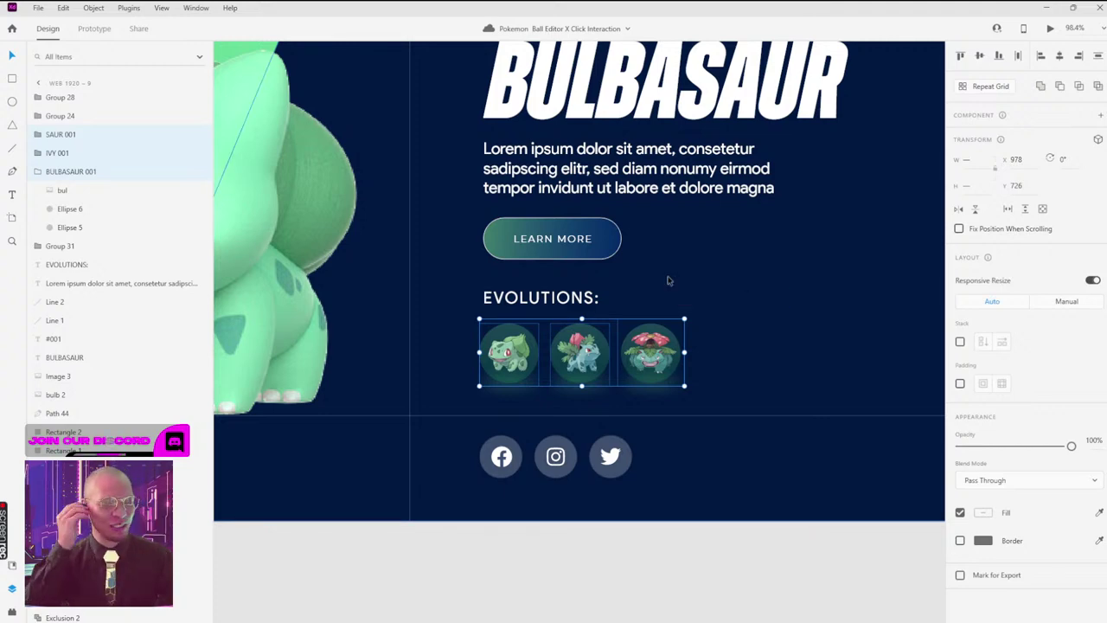
Step: Rename the green X button's group on the Web 1920 – 9 artboard as Close
key("alt")
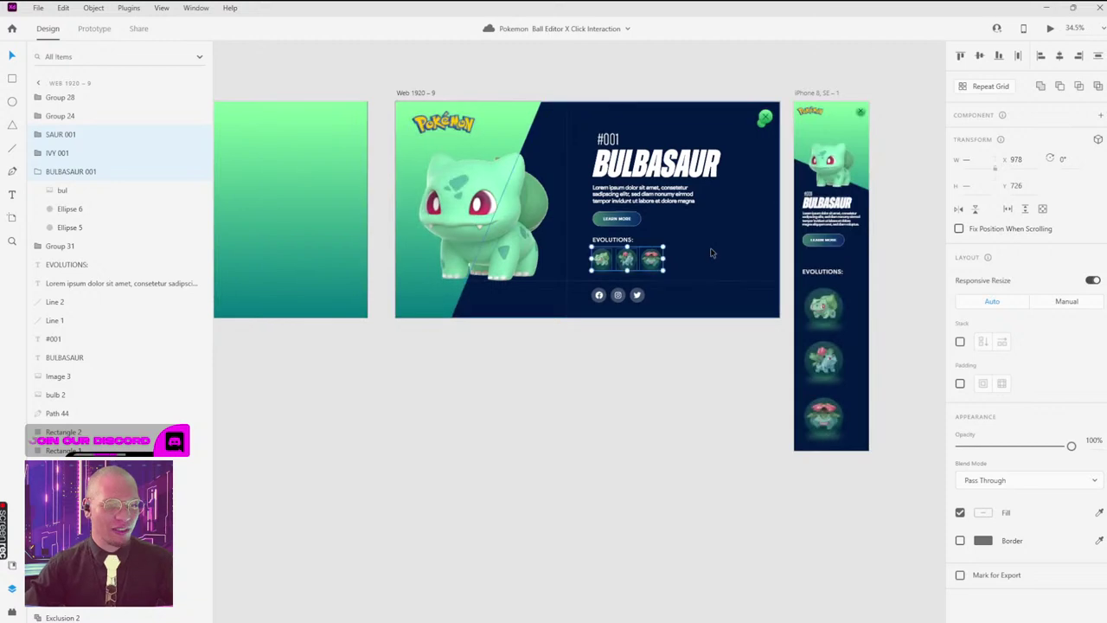
scroll(712, 250, "right", 3)
scroll(716, 366, "left", 5)
left_click(670, 422)
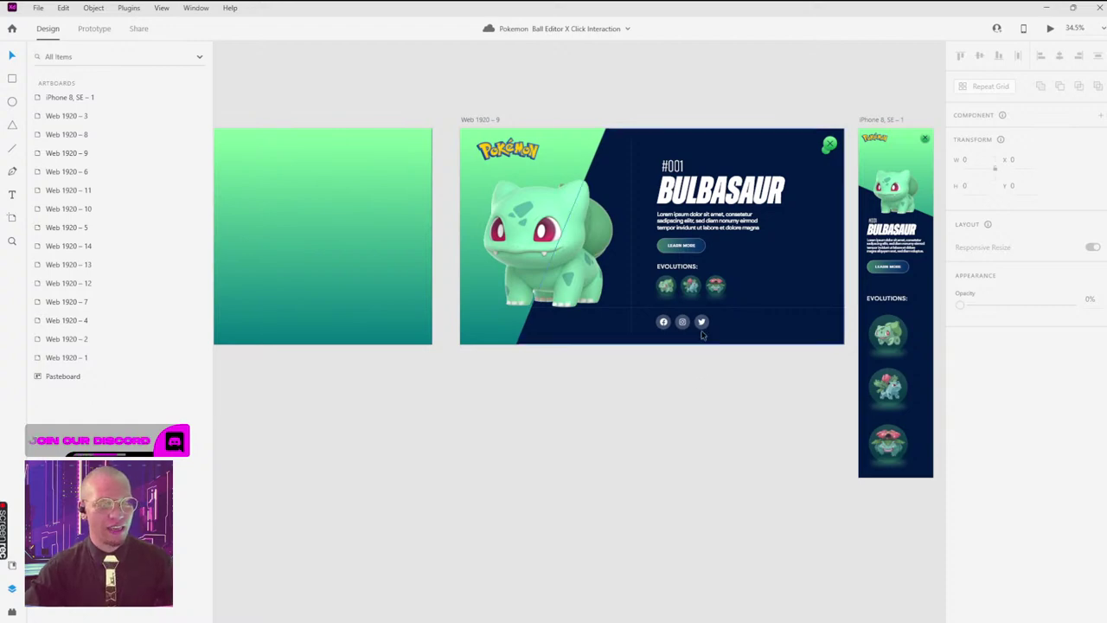
scroll(833, 148, "up", 5)
left_click(835, 152)
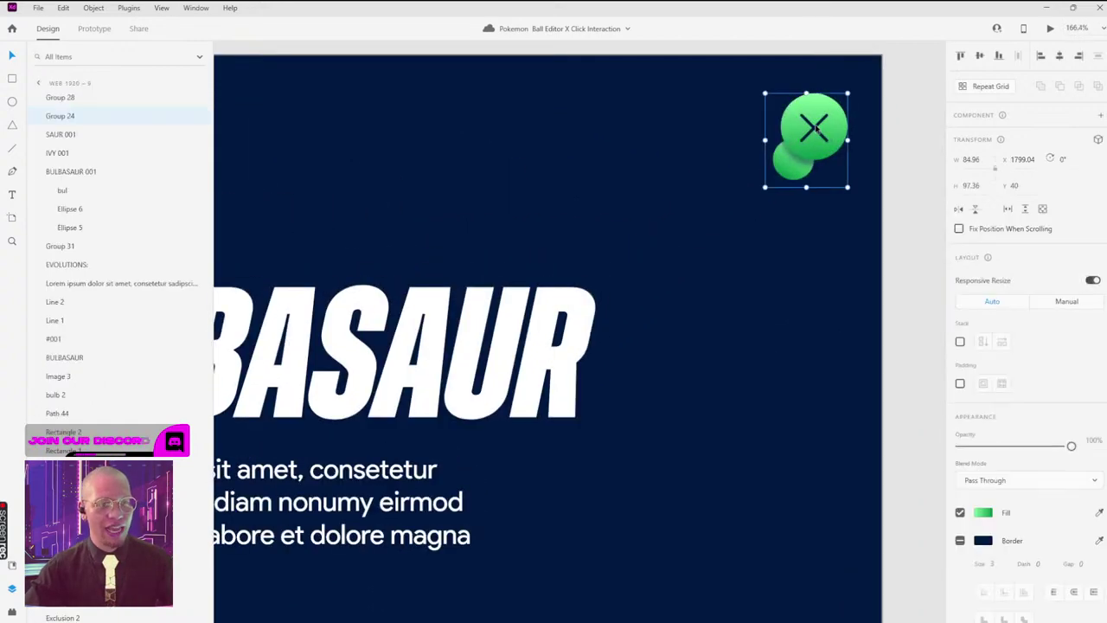
key("ctrl+e")
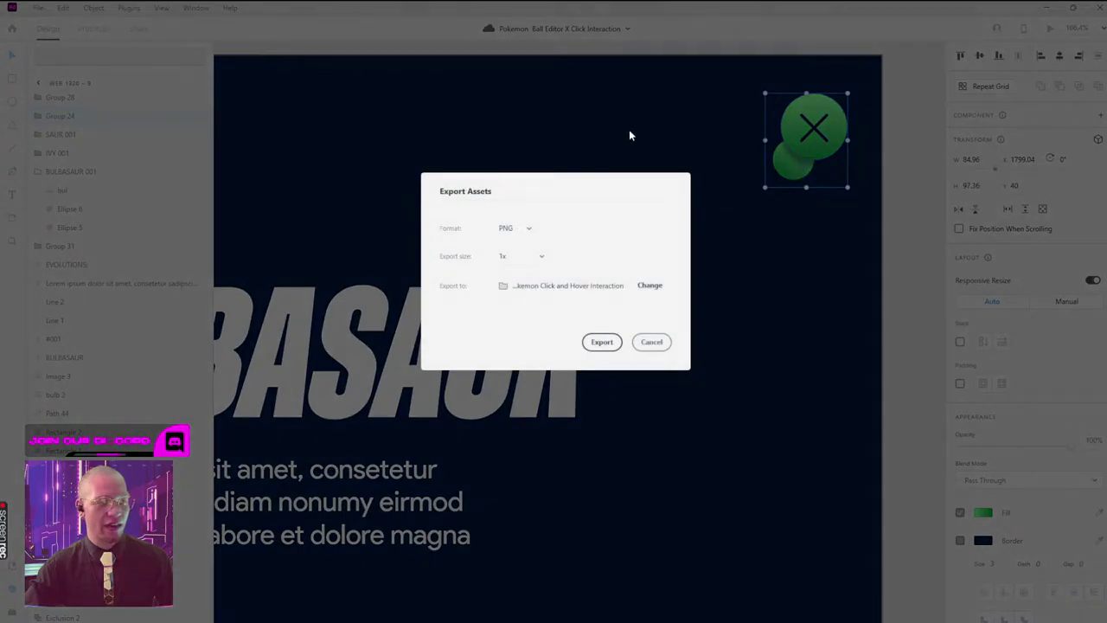
left_click(651, 341)
double_click(71, 115)
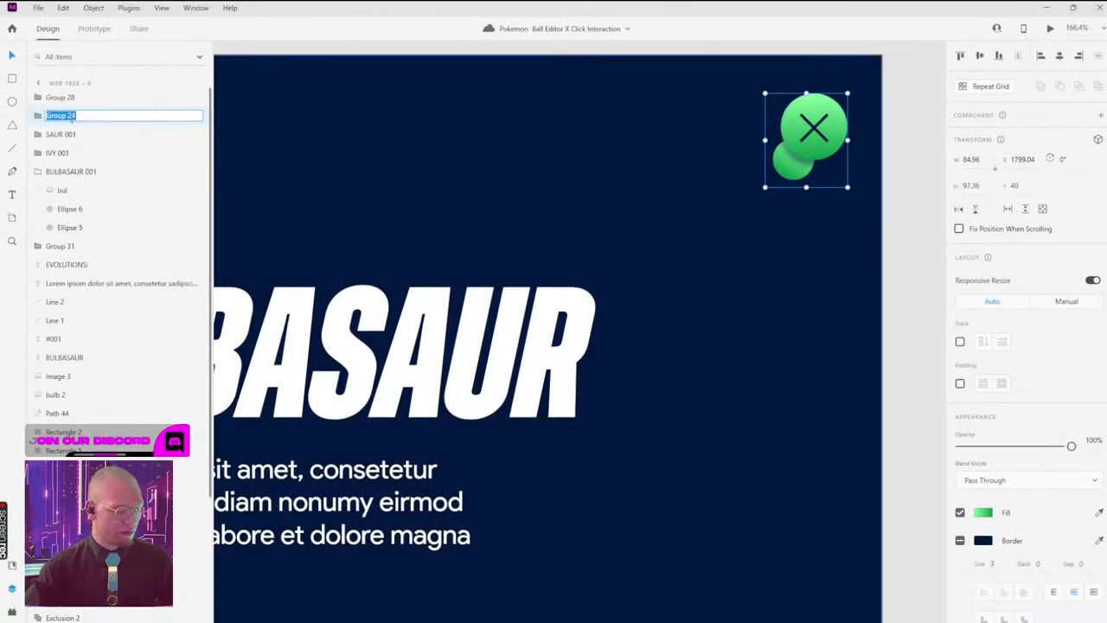
type("CLOSE")
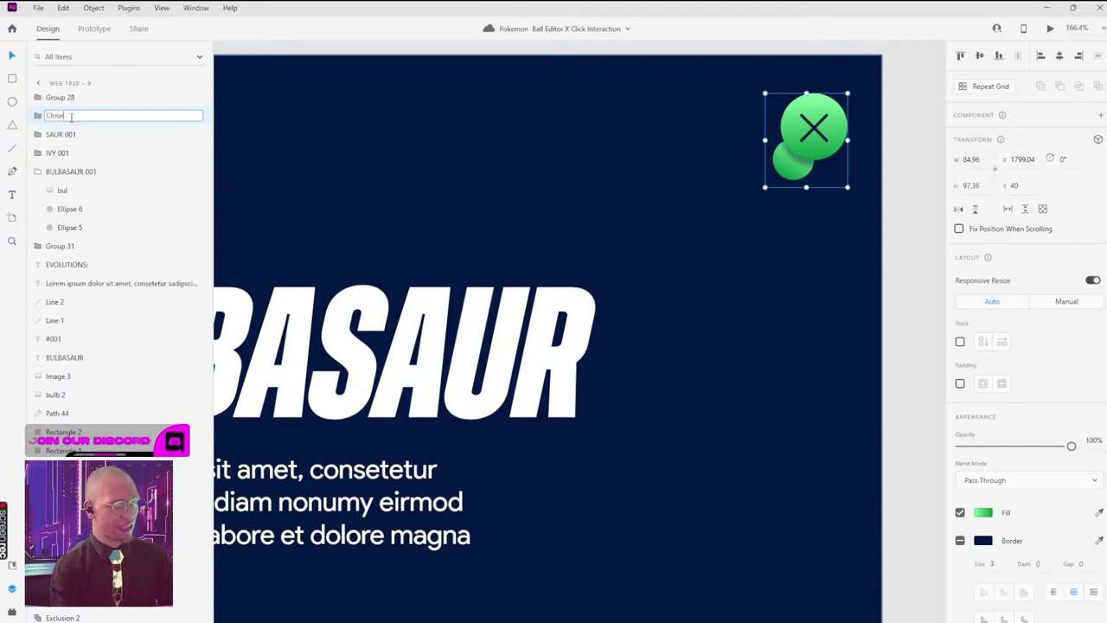
key("Return")
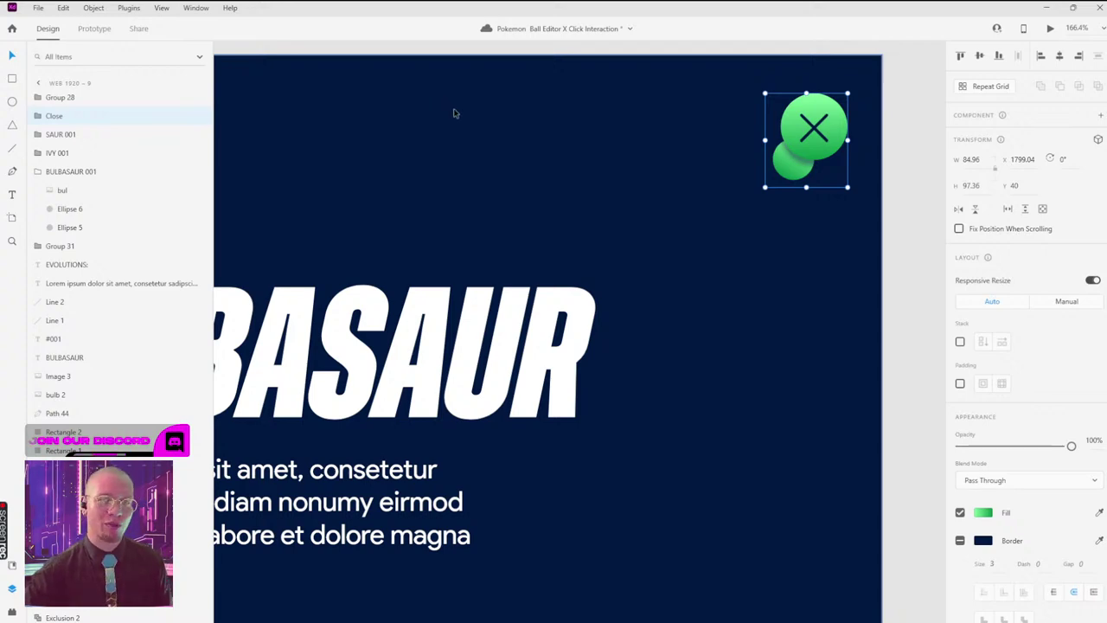
Step: Rename the Close group as Close 1 and export it as a 1x PNG
scroll(529, 115, "down", 3)
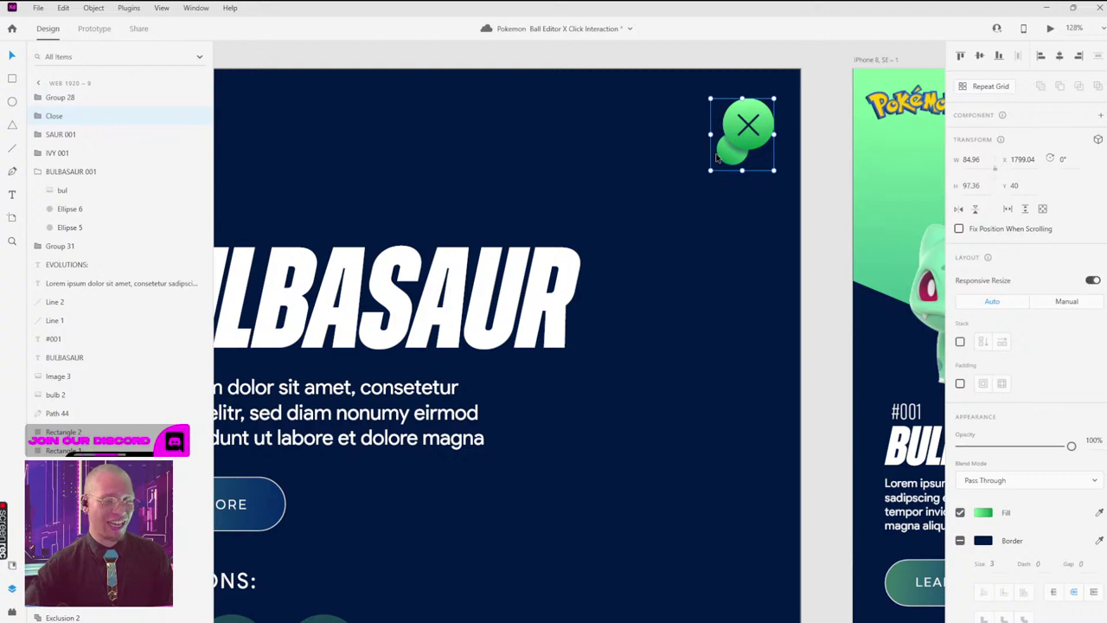
double_click(54, 115)
type("1")
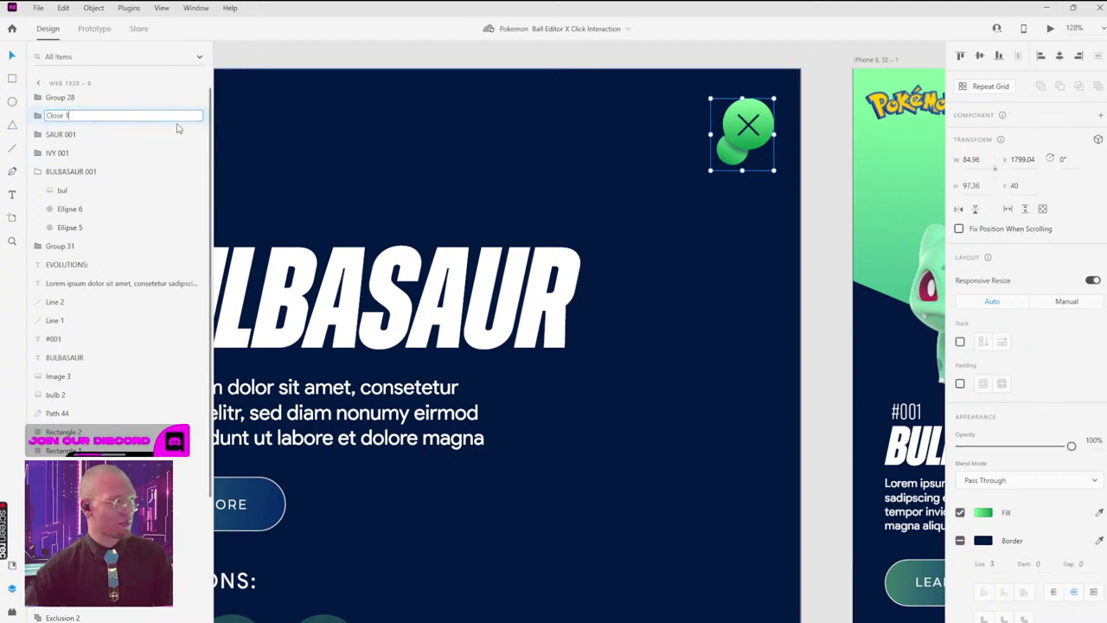
left_click(337, 119)
left_click(773, 122)
key("ctrl+e")
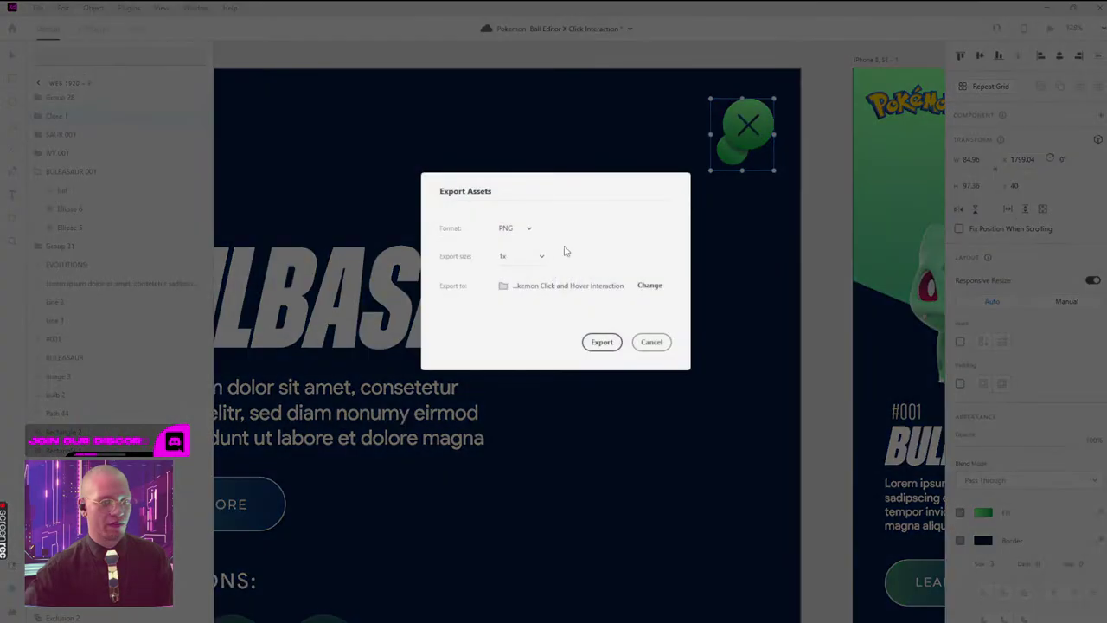
left_click(601, 342)
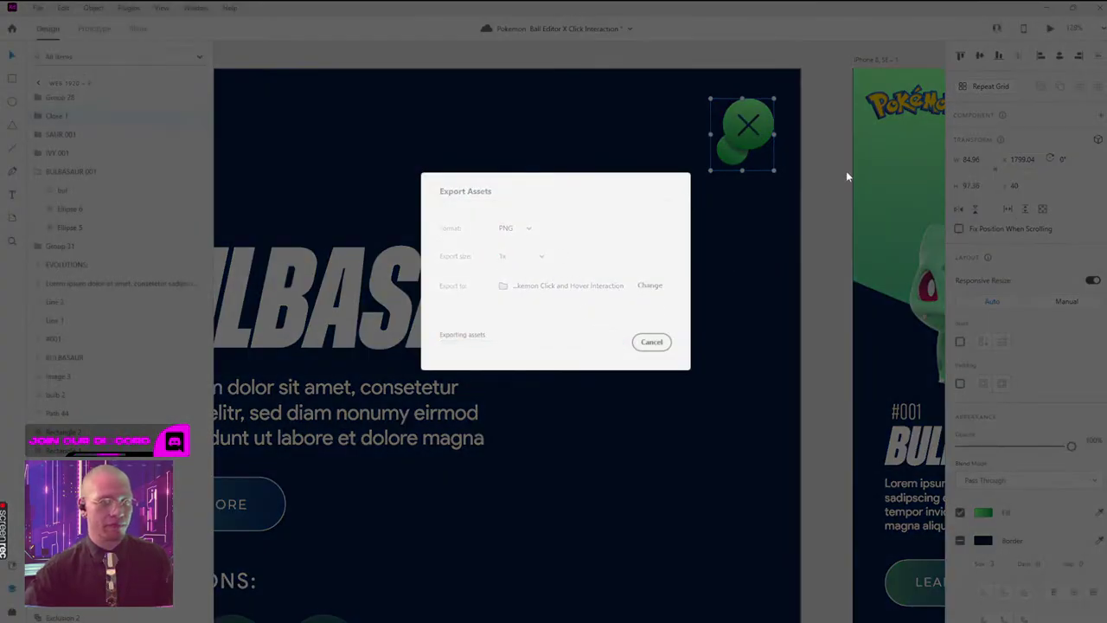
Step: Export the green X button group of the iPhone 8, SE – 1 artboard as a 1x PNG
scroll(503, 167, "right", 5)
scroll(504, 166, "right", 5)
left_click(544, 114)
scroll(527, 131, "up", 5)
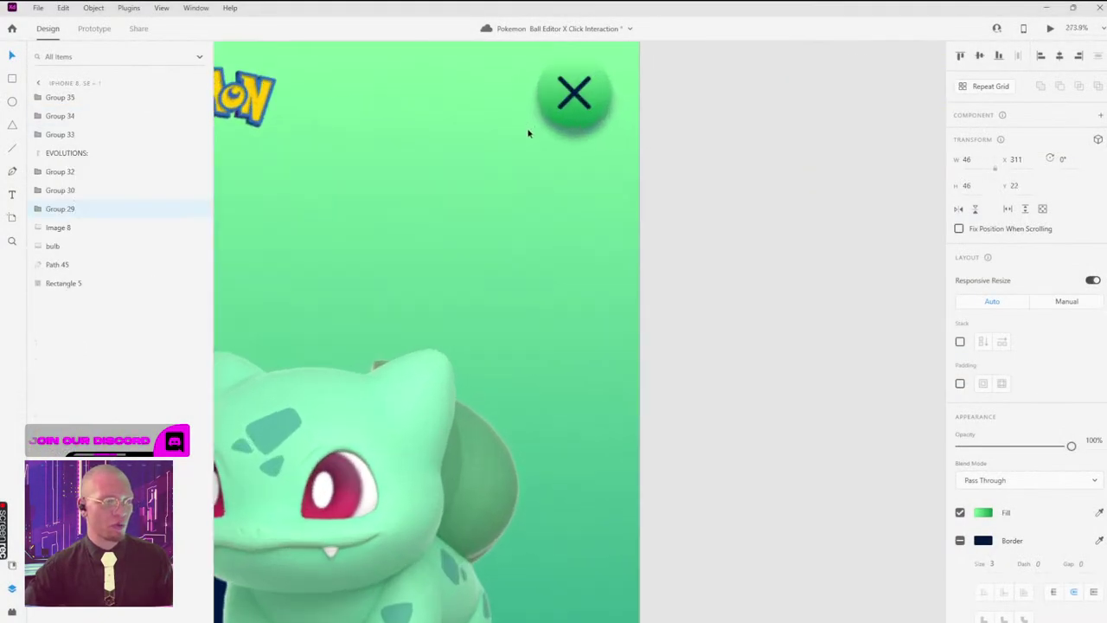
scroll(559, 130, "up", 2)
key("ctrl+e")
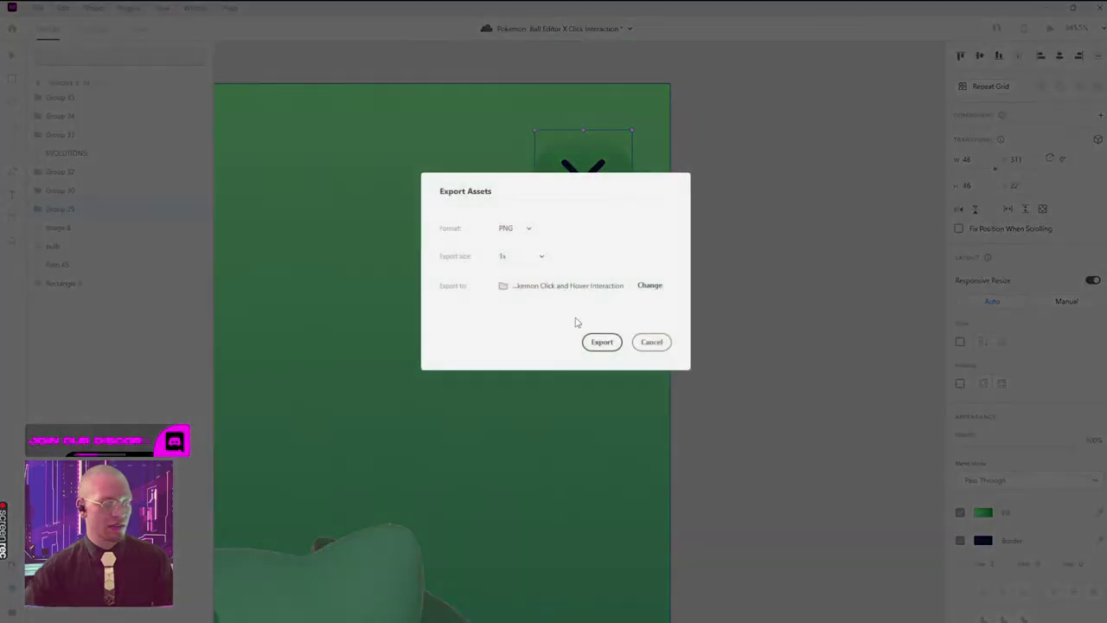
left_click(603, 343)
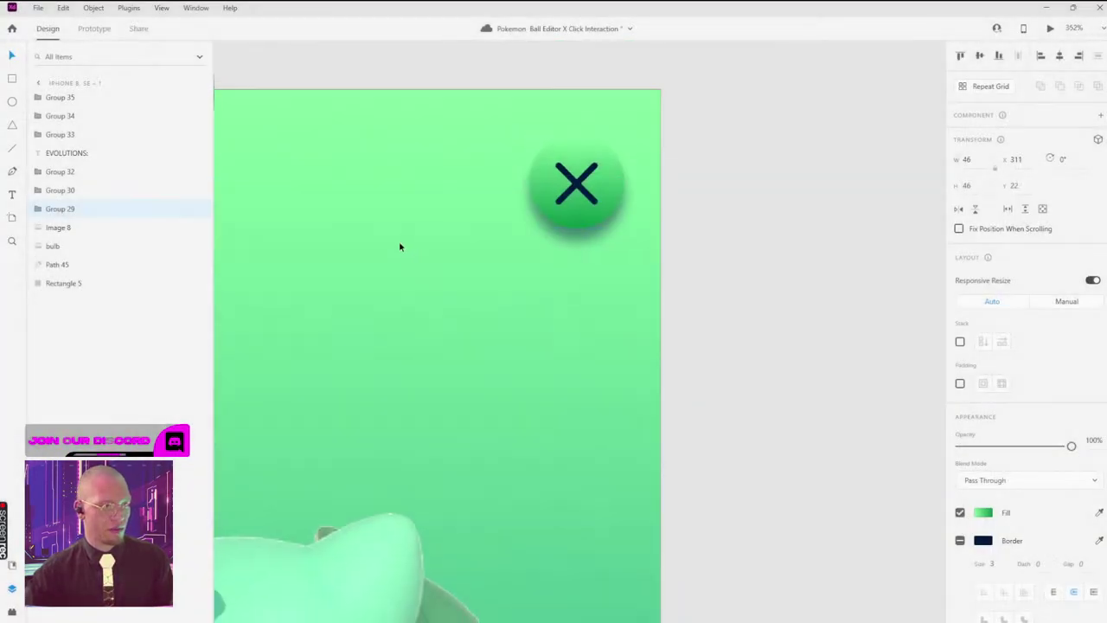
Step: Export the slanted dark blue background shape of the Web 1920 – 9 artboard as a 1x PNG, keeping its original position
scroll(508, 226, "down", 5)
scroll(680, 168, "left", 10)
scroll(744, 173, "down", 3)
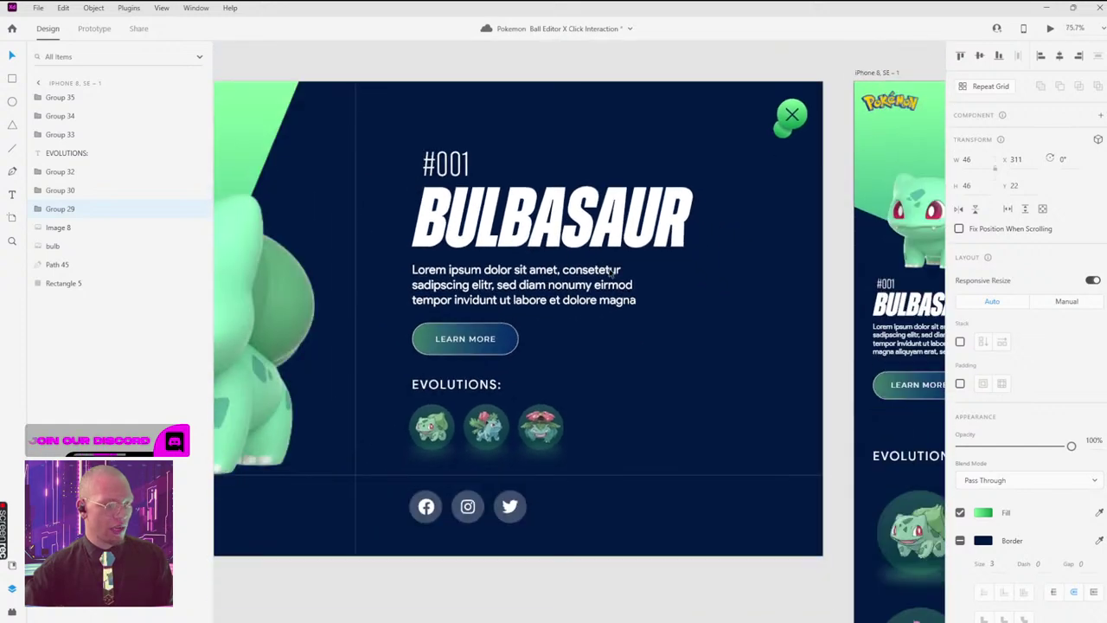
scroll(597, 199, "left", 5)
scroll(579, 205, "up", 5)
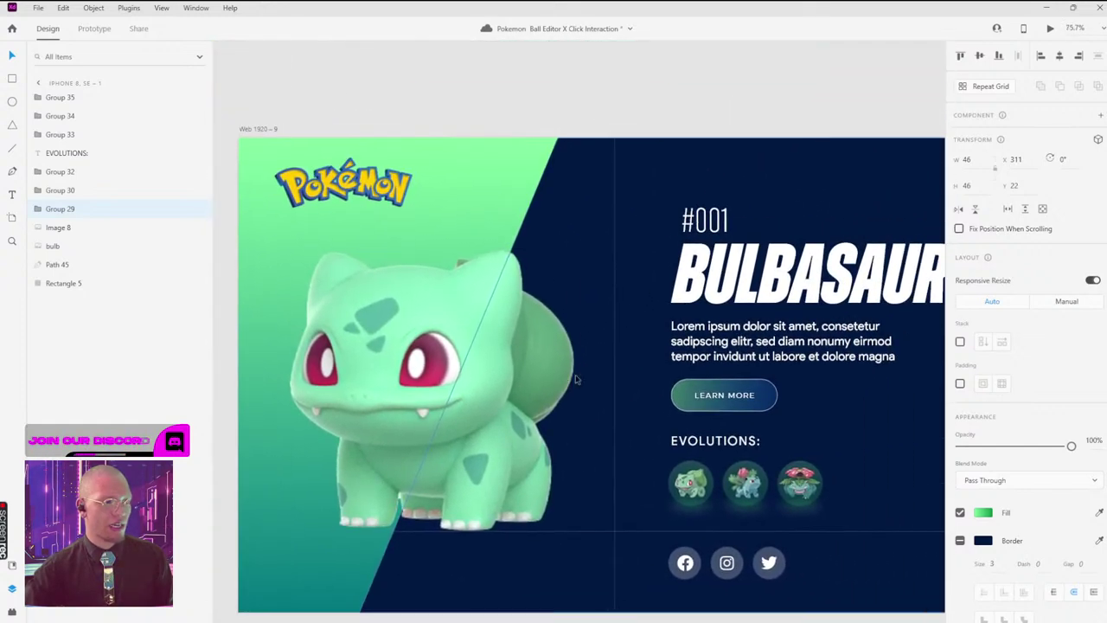
left_click(578, 205)
mouse_move(579, 205)
left_mouse_down()
mouse_move(662, 165)
mouse_move(631, 207)
mouse_move(568, 202)
left_mouse_up()
key("ctrl+z")
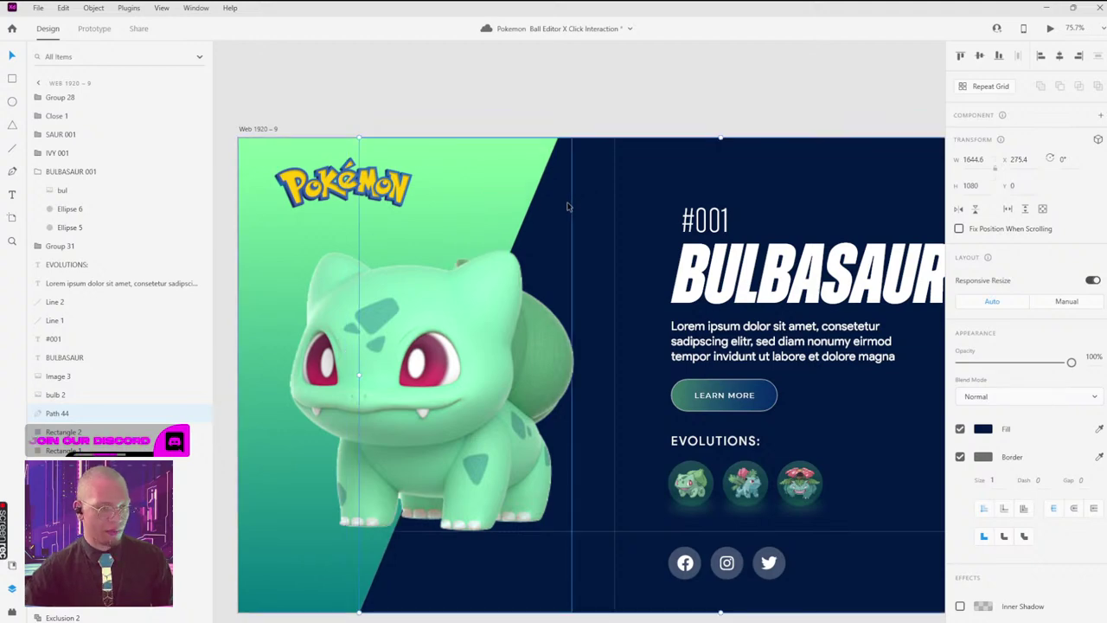
key("ctrl+e")
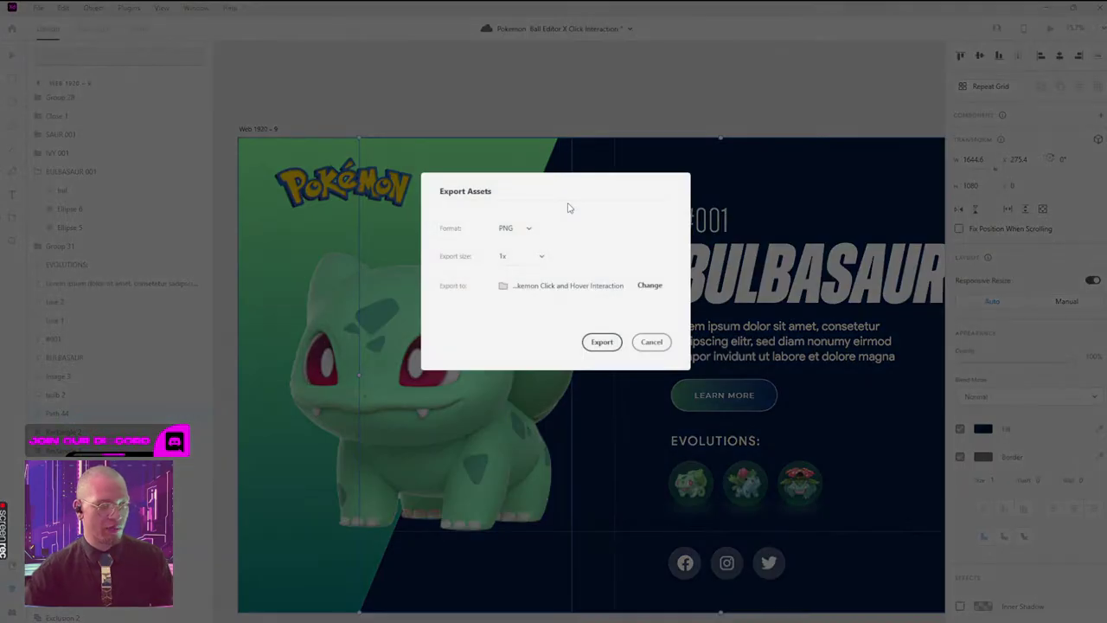
left_click(595, 347)
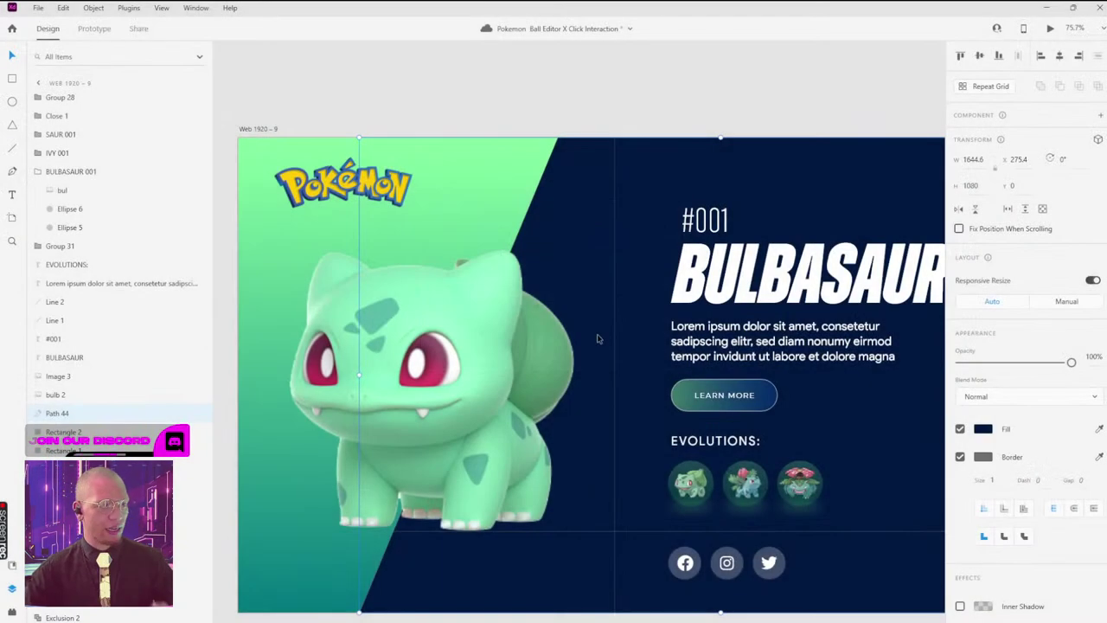
scroll(548, 267, "down", 5)
scroll(643, 304, "down", 5)
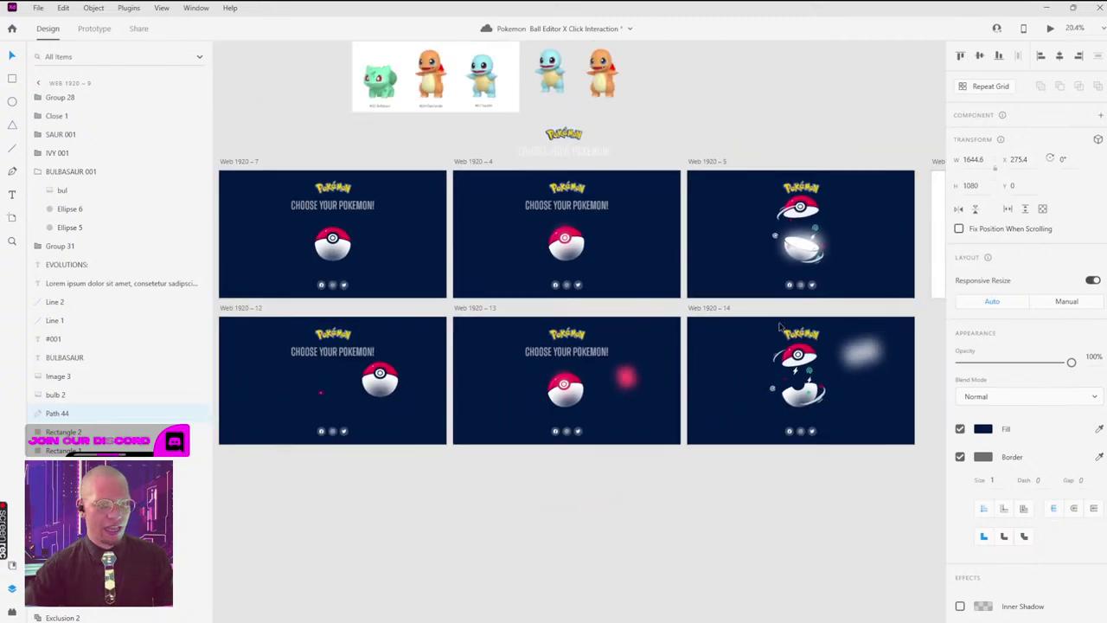
Step: Try to move the white shine off the open bottom half of the Poké Ball on the Web 1920 – 5 artboard
scroll(606, 302, "right", 3)
scroll(575, 303, "down", 1)
scroll(575, 303, "left", 3)
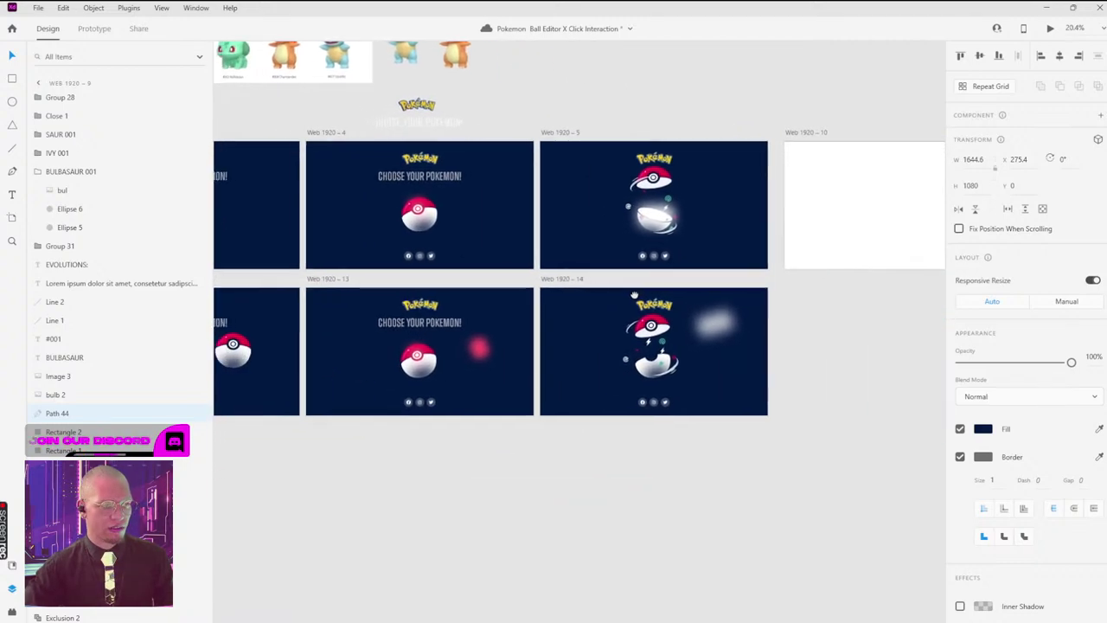
scroll(654, 240, "right", 3)
scroll(648, 238, "up", 5)
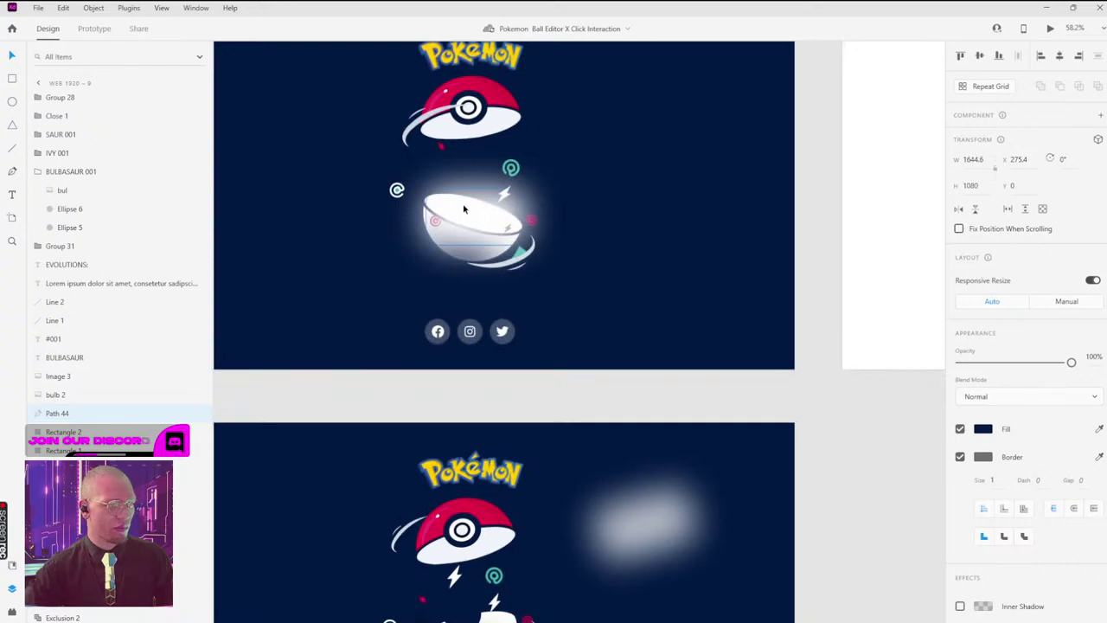
left_click_drag(466, 207, 617, 161)
key("ctrl+z")
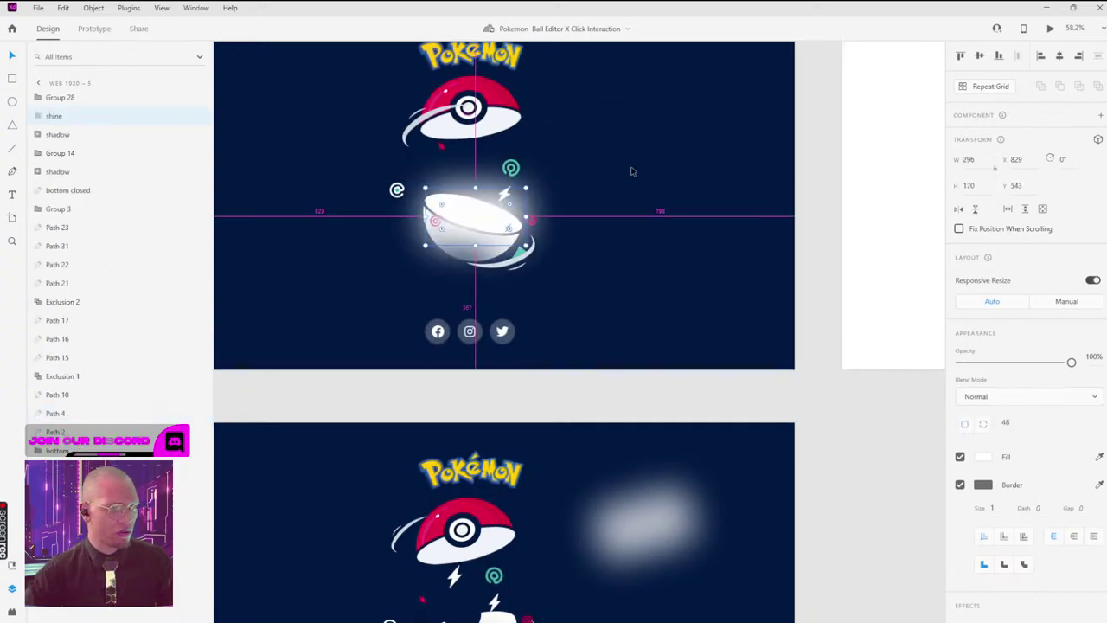
Step: Move the Web 1920 – 14 artboard down and to the left, clearing the space below the Web 1920 – 5 artboard
scroll(630, 176, "down", 3)
scroll(644, 194, "down", 4)
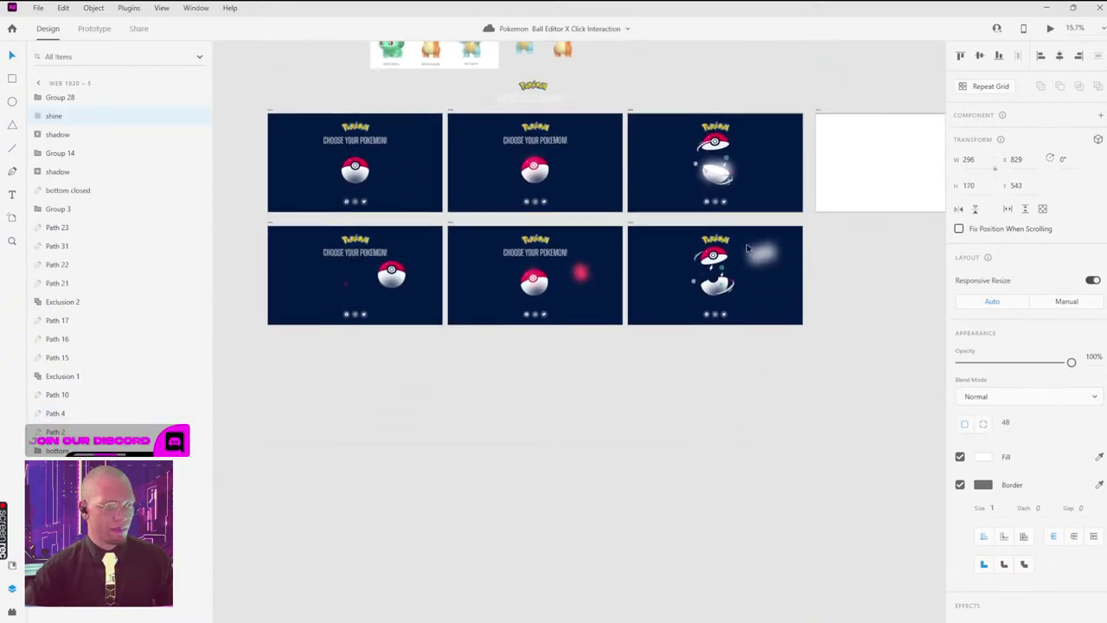
left_click_drag(631, 219, 473, 332)
left_click(752, 294)
scroll(605, 329, "up", 5)
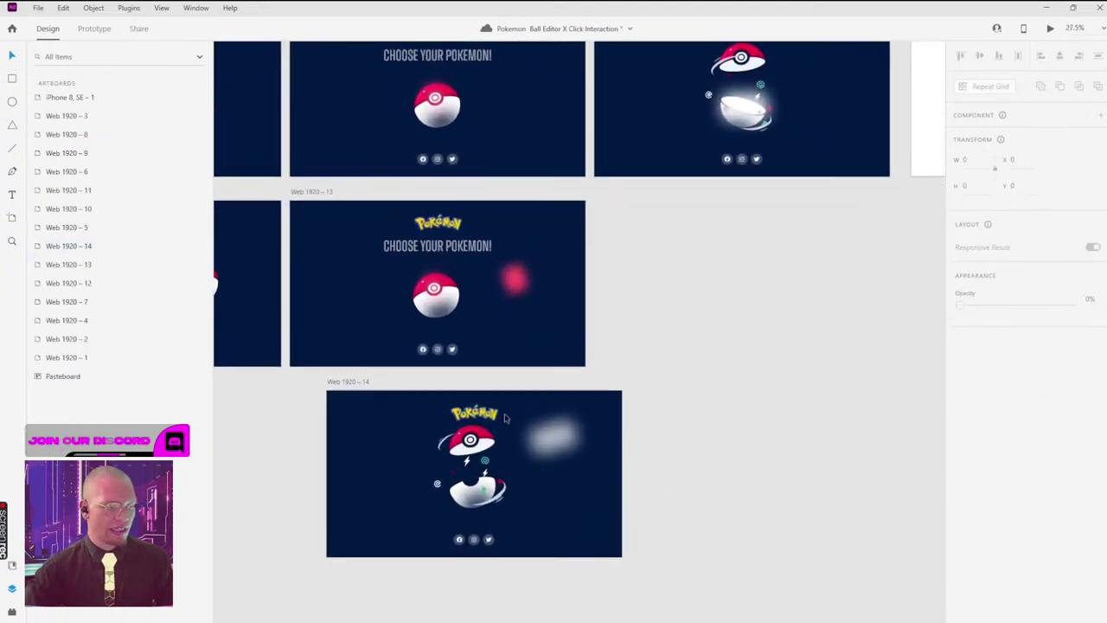
Step: Examine the Poké Ball's bottom half on the Web 1920 – 14 artboard and its open, shining version on Web 1920 – 5
scroll(536, 380, "down", 3)
left_click(549, 370)
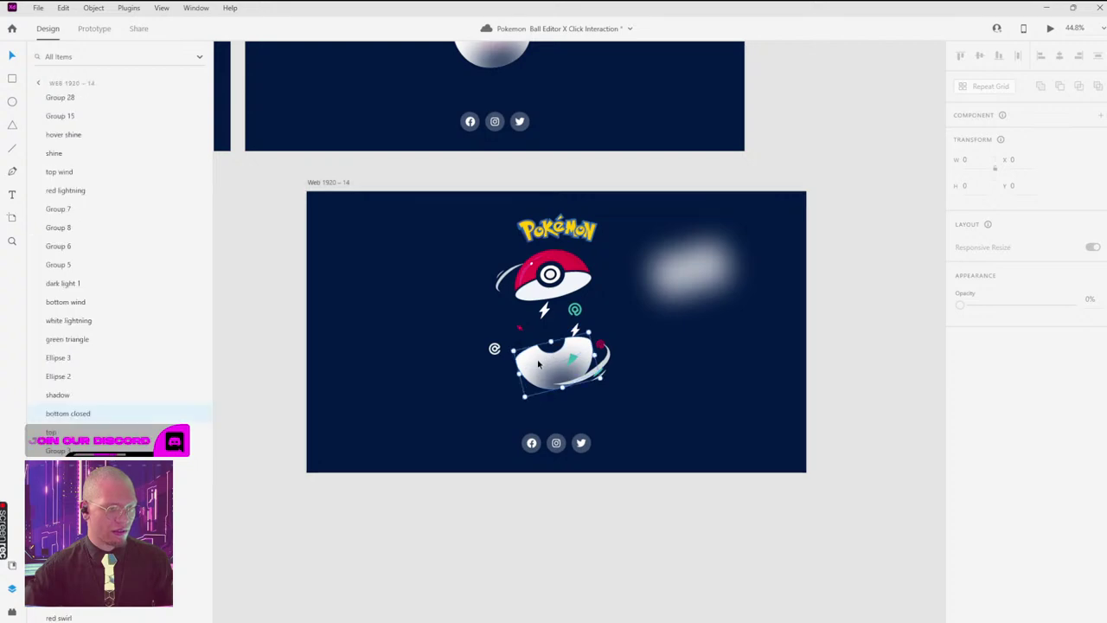
scroll(548, 371, "up", 3)
scroll(549, 370, "up", 3)
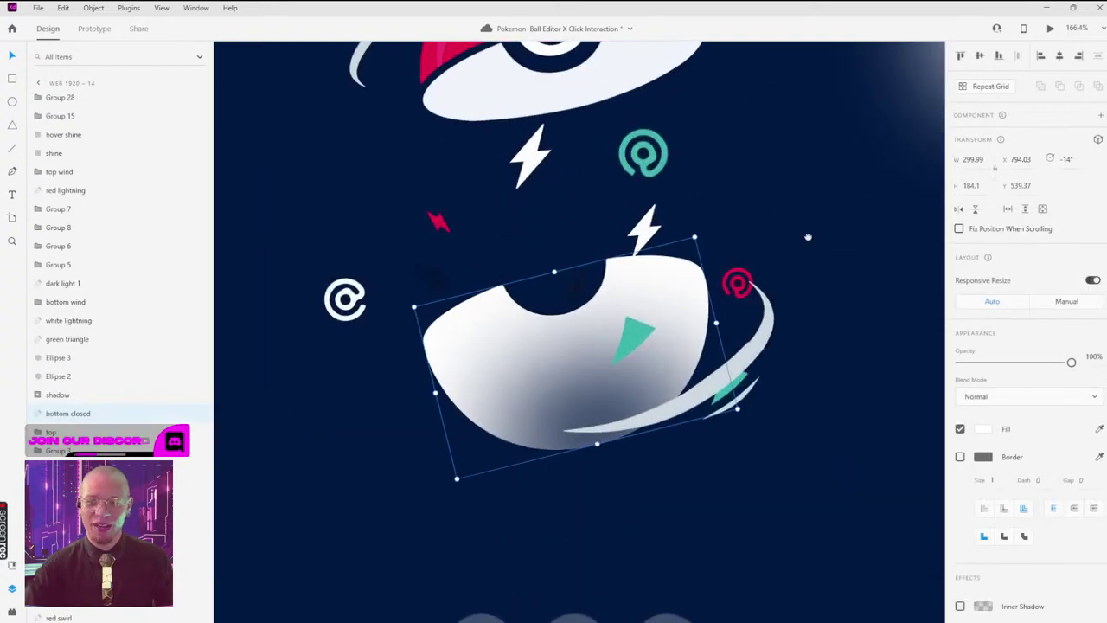
scroll(743, 241, "down", 1)
scroll(743, 241, "down", 5)
scroll(476, 465, "down", 3)
scroll(502, 481, "up", 3)
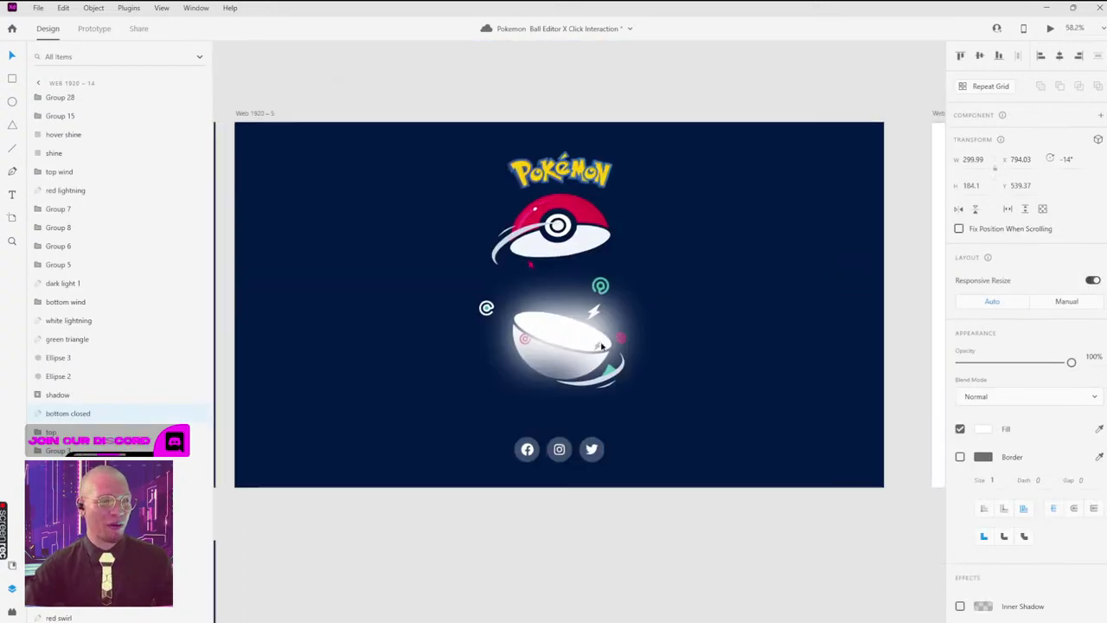
scroll(504, 403, "up", 5)
scroll(504, 404, "up", 2)
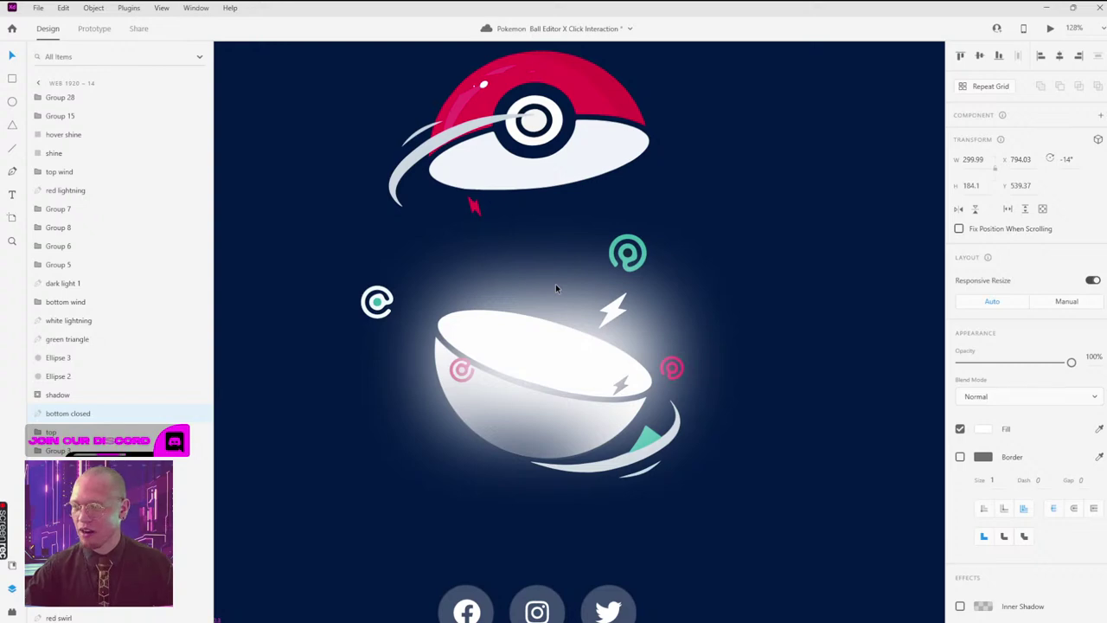
scroll(555, 284, "down", 8)
left_click(704, 366)
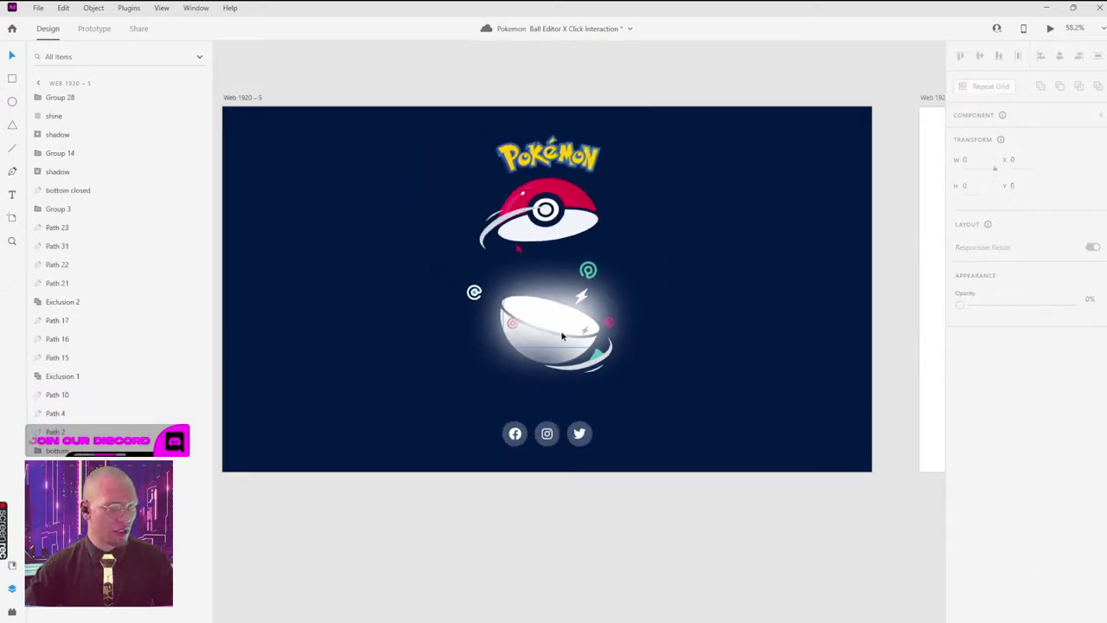
Step: Duplicate the Web 1920 – 5 artboard into the space below it and move the copy's white shine off the bowl, to about X 1196, Y 322
scroll(562, 336, "down", 5)
scroll(536, 260, "down", 3)
scroll(510, 199, "up", 3)
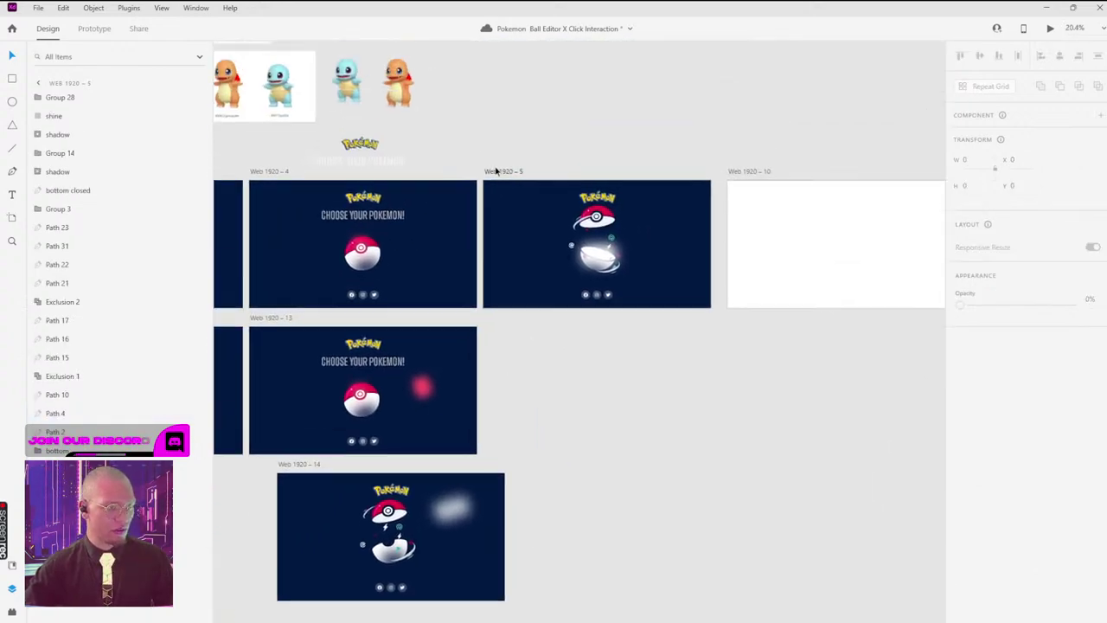
left_click_drag(495, 171, 523, 318)
scroll(593, 396, "up", 6)
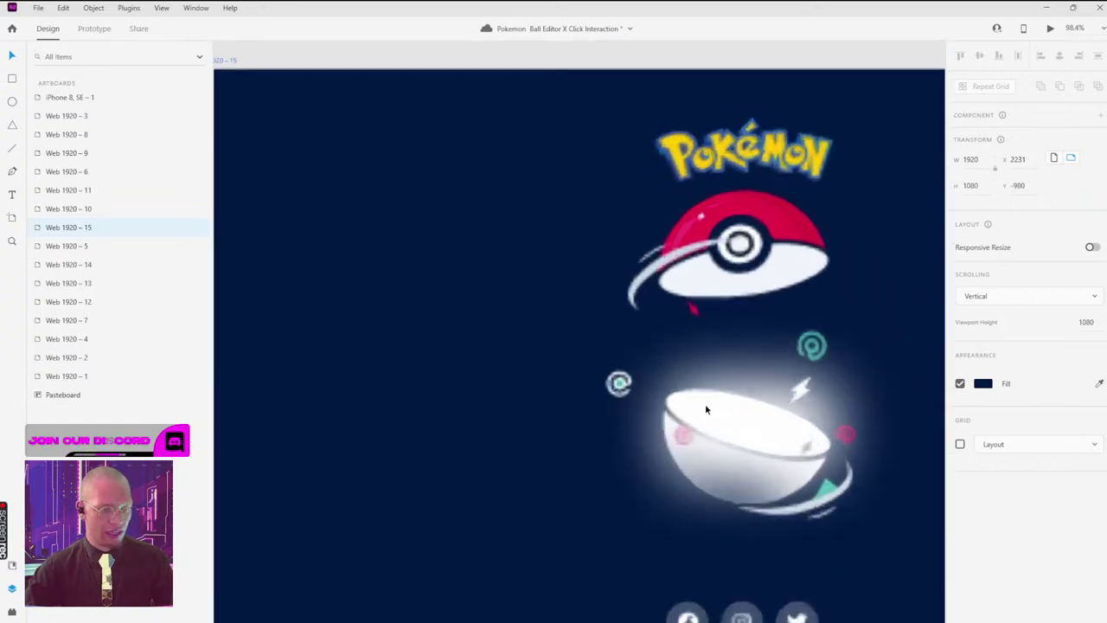
left_click_drag(705, 409, 865, 285)
scroll(703, 332, "right", 3)
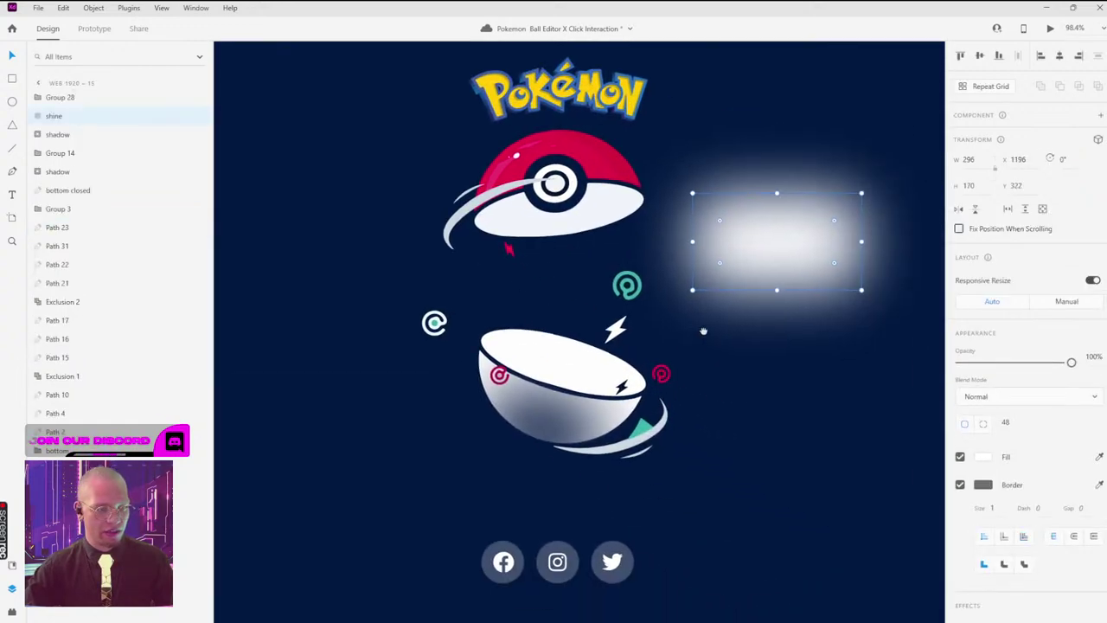
Step: Rename the red swirl icon's group at the bowl's left edge as red 2 and export it as a 1x PNG
scroll(519, 380, "up", 5)
left_click(521, 335)
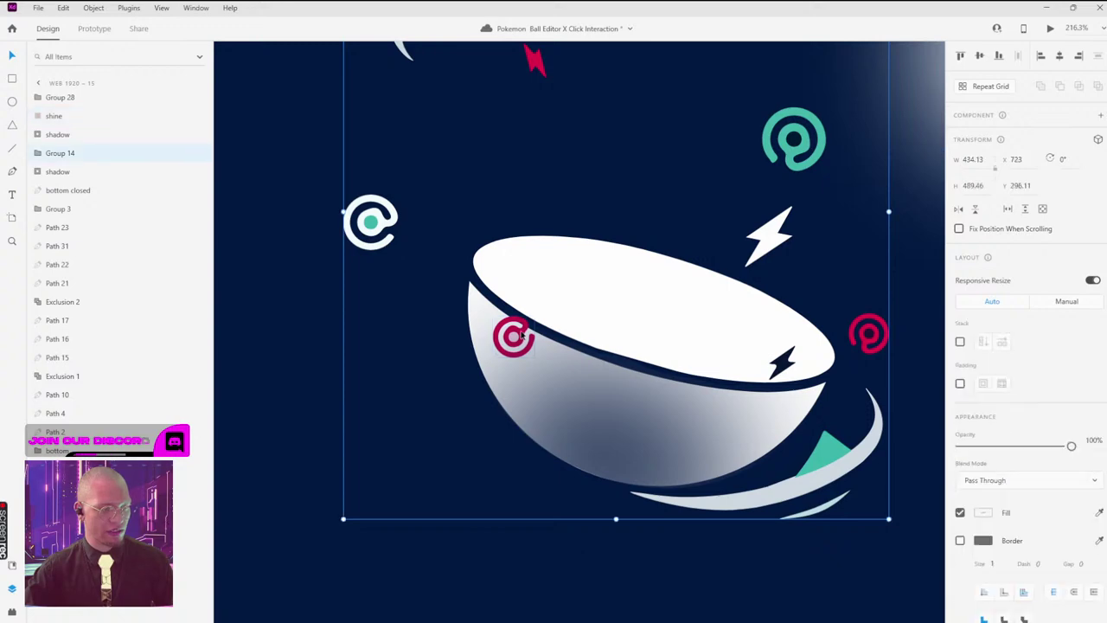
double_click(522, 334)
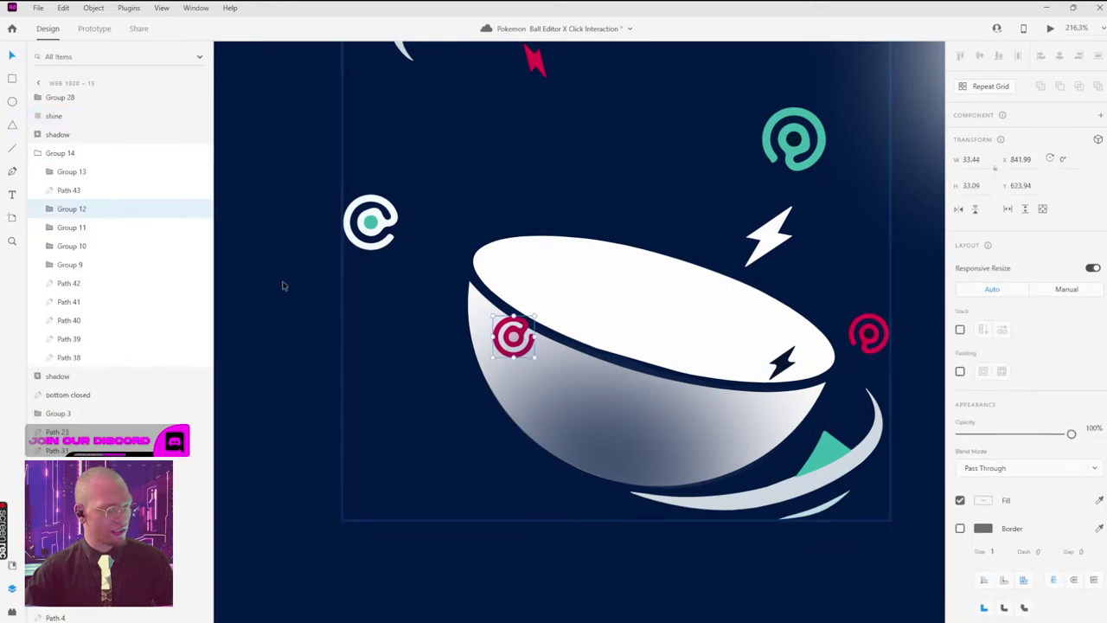
double_click(72, 209)
type("red 2")
key("Return")
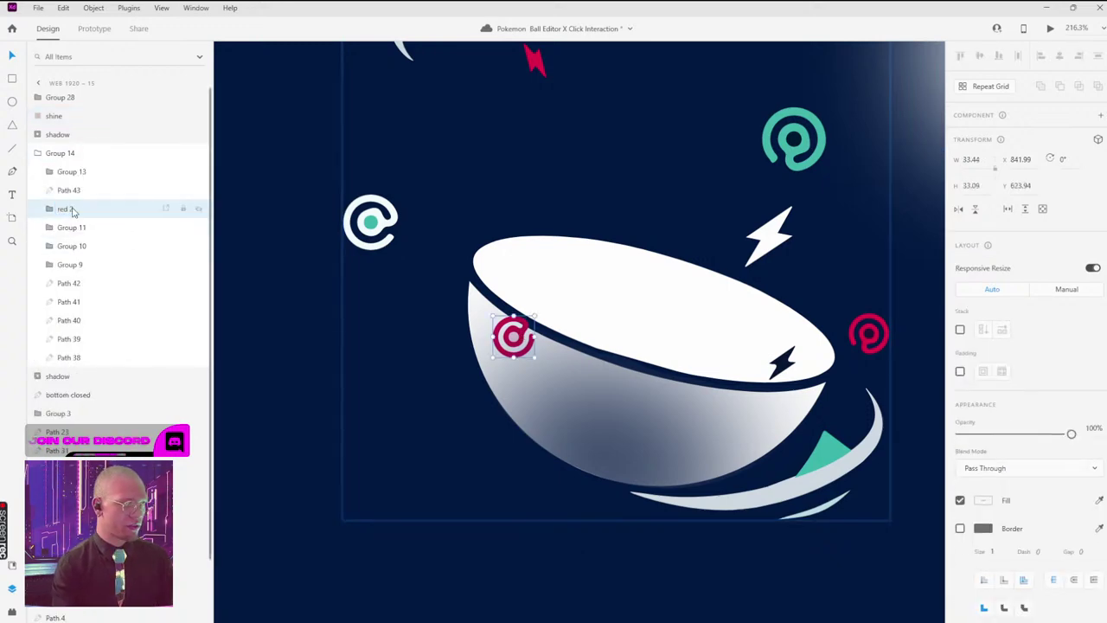
key("ctrl+e")
left_click(612, 341)
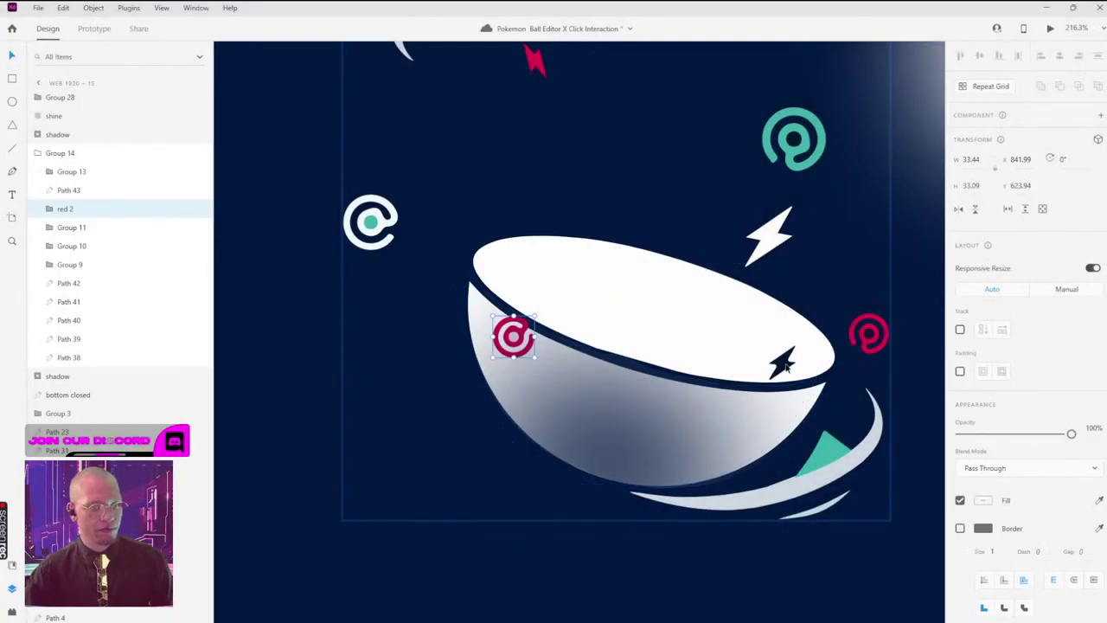
left_click(761, 367)
key("ctrl+e")
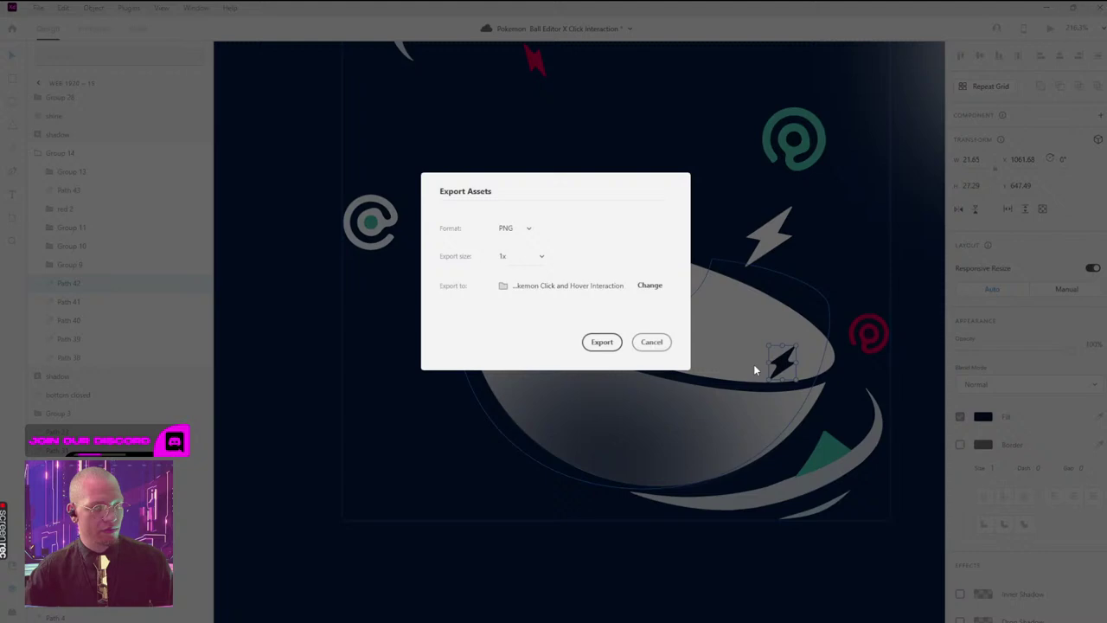
left_click(651, 342)
Step: Group the open Poké Ball bottom with its shadow and send the group backward, behind the swirl and lightning icons
left_click(588, 256)
key("ctrl+z")
key("ctrl+z")
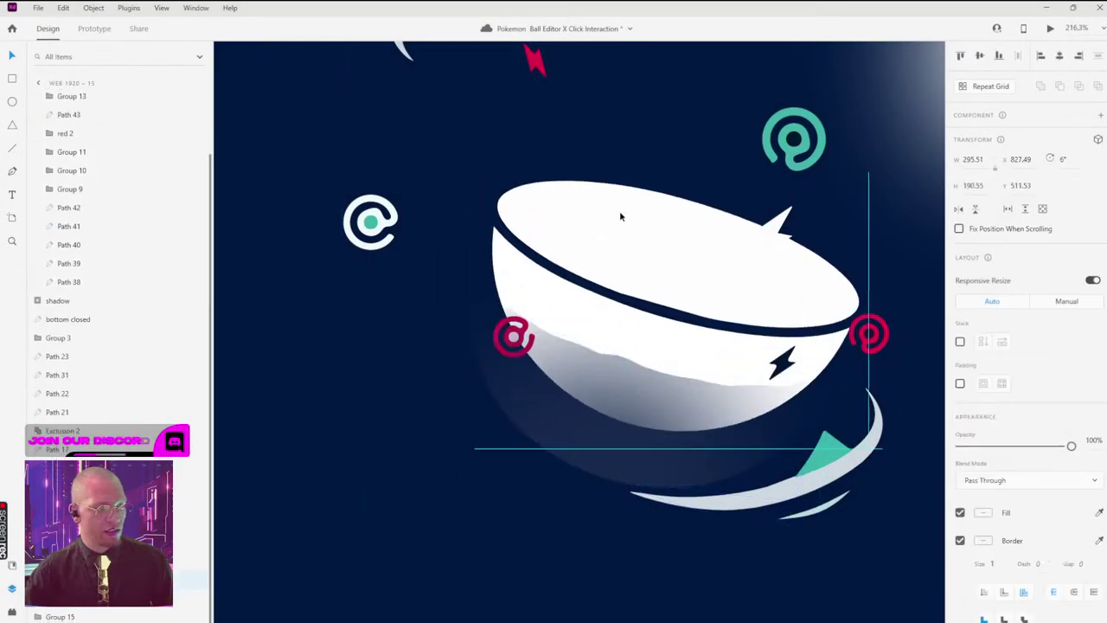
key("ctrl+shift+z")
key("ctrl+shift+z")
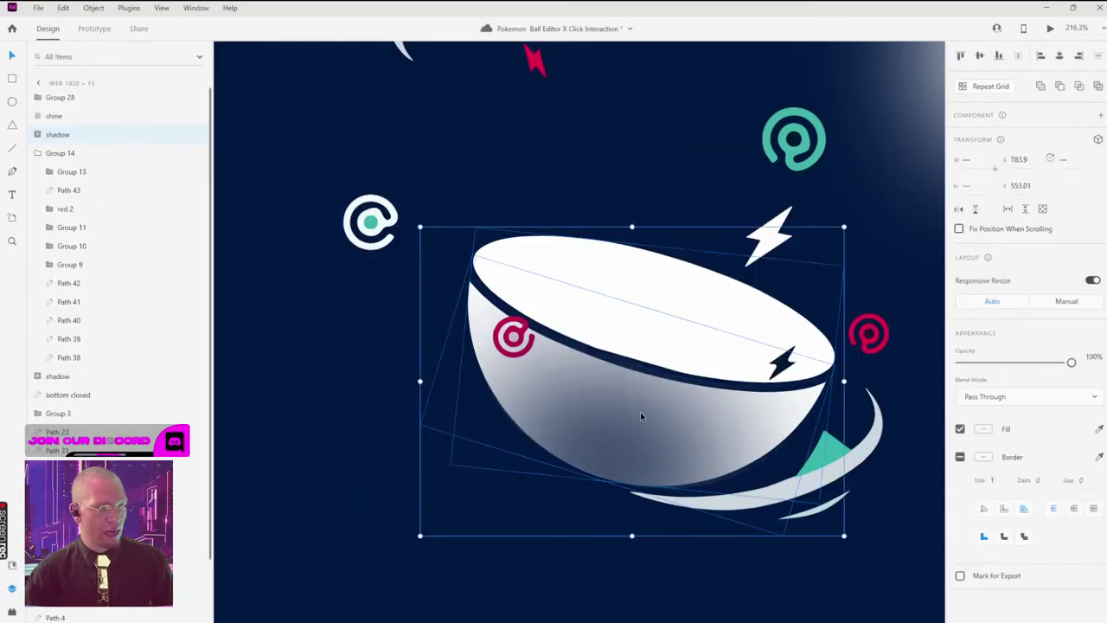
key("ctrl+g")
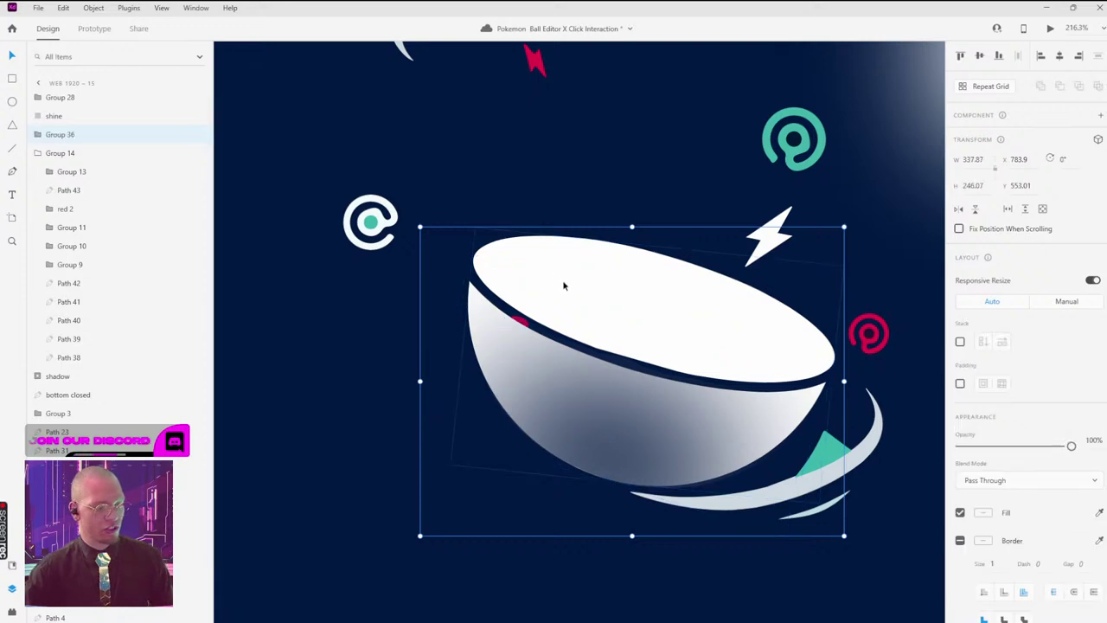
key("ctrl+bracketleft")
key("ctrl+bracketleft")
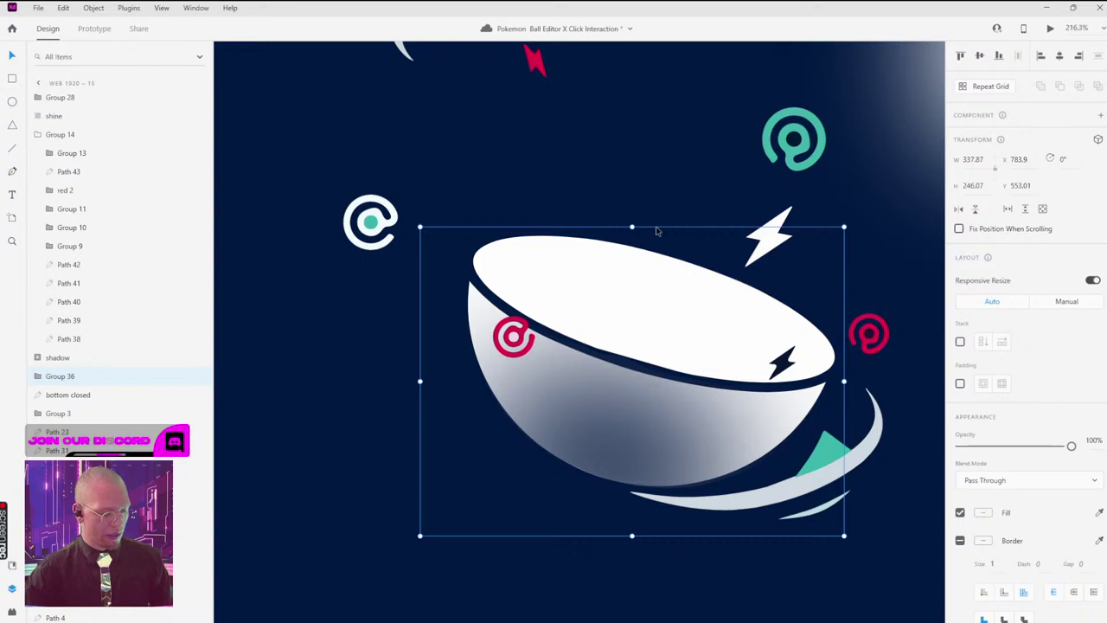
Step: Rename the grouped Poké Ball bottom as pokeball bottom 2 and export it as a 1x PNG
key("ctrl+e")
left_click(657, 342)
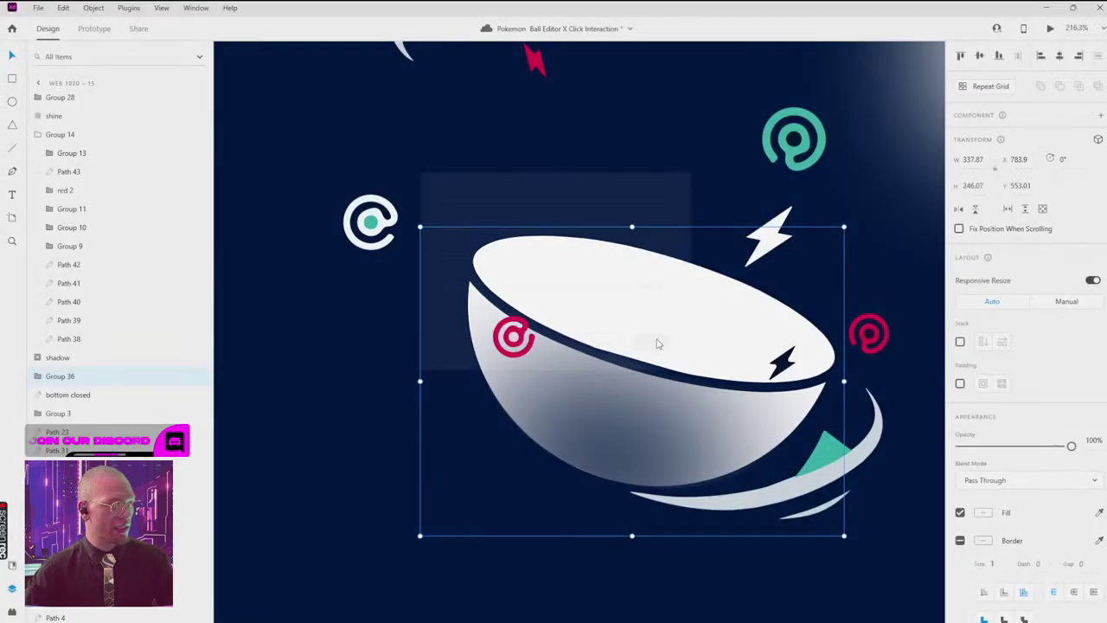
double_click(61, 376)
type("pok")
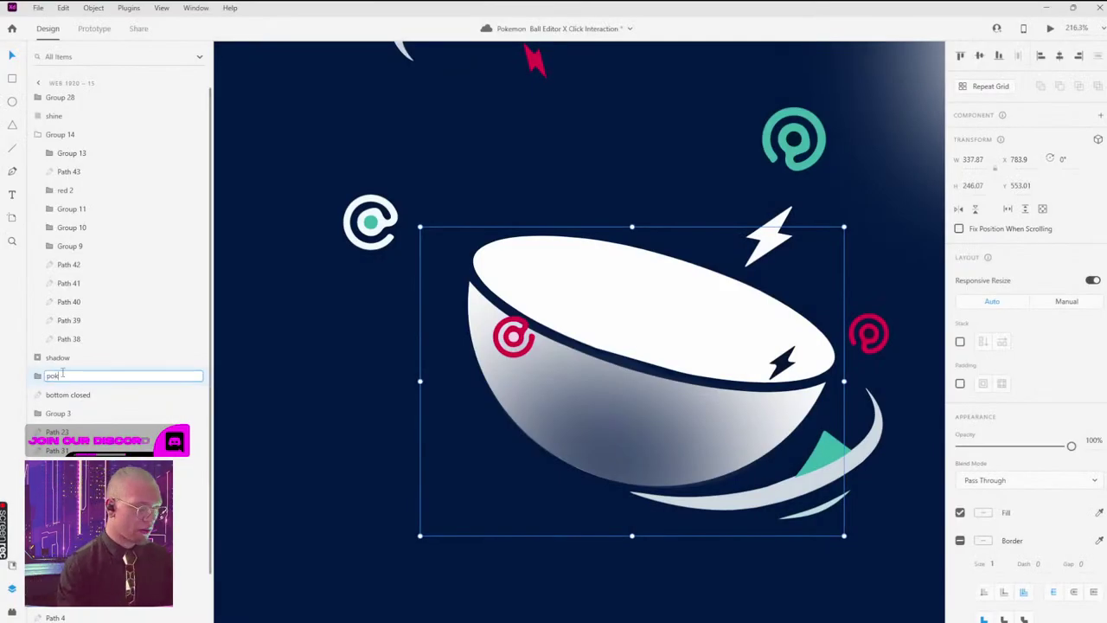
type("eball bott")
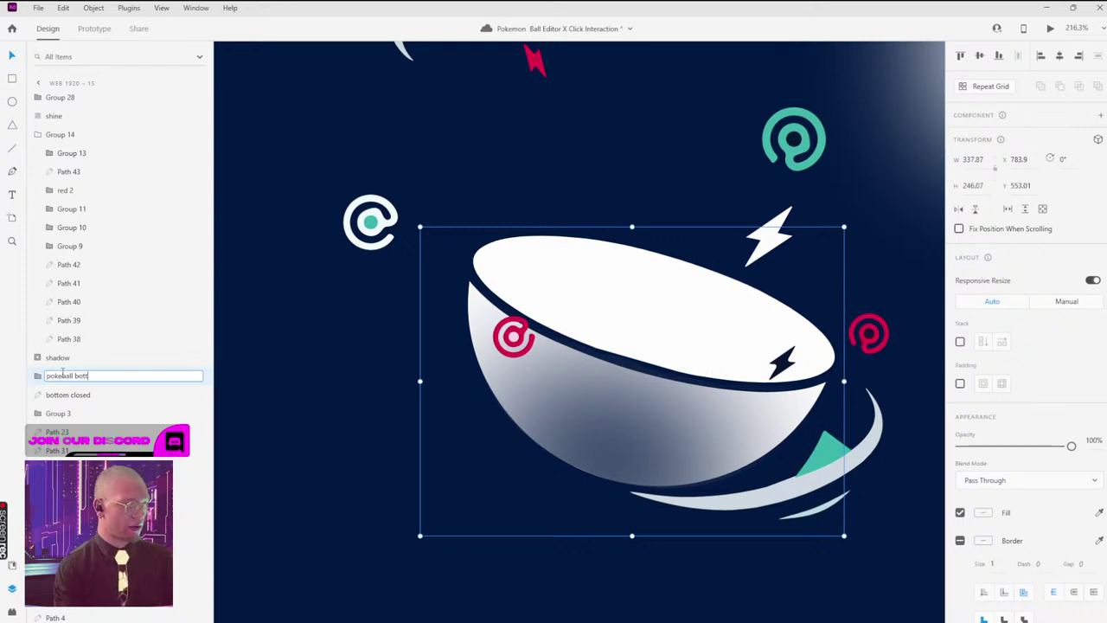
type("om 2")
key("Return")
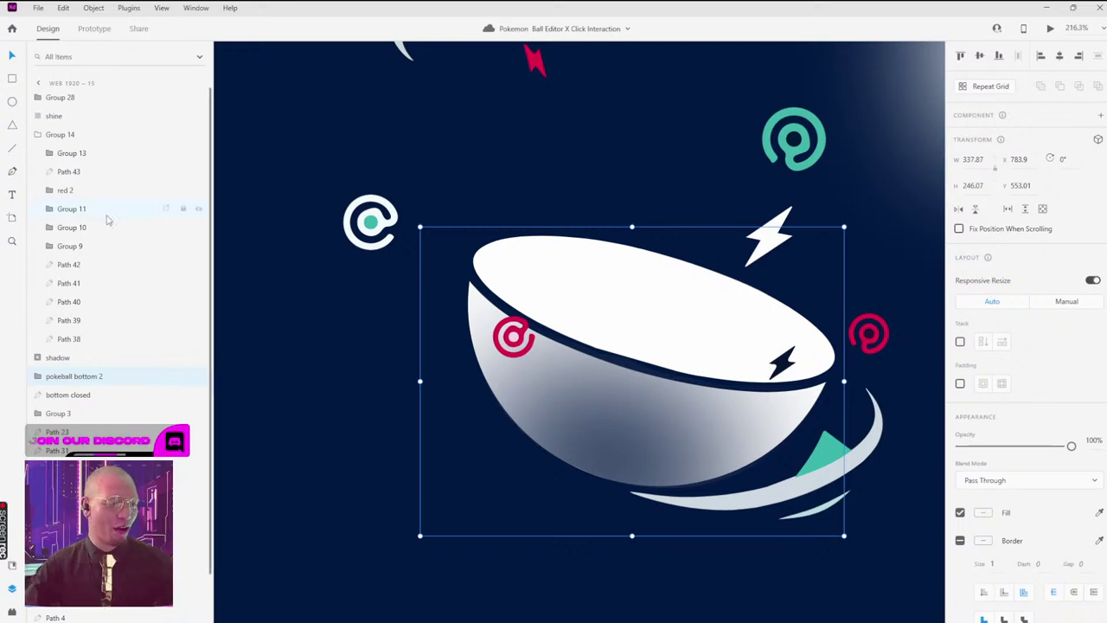
key("ctrl+e")
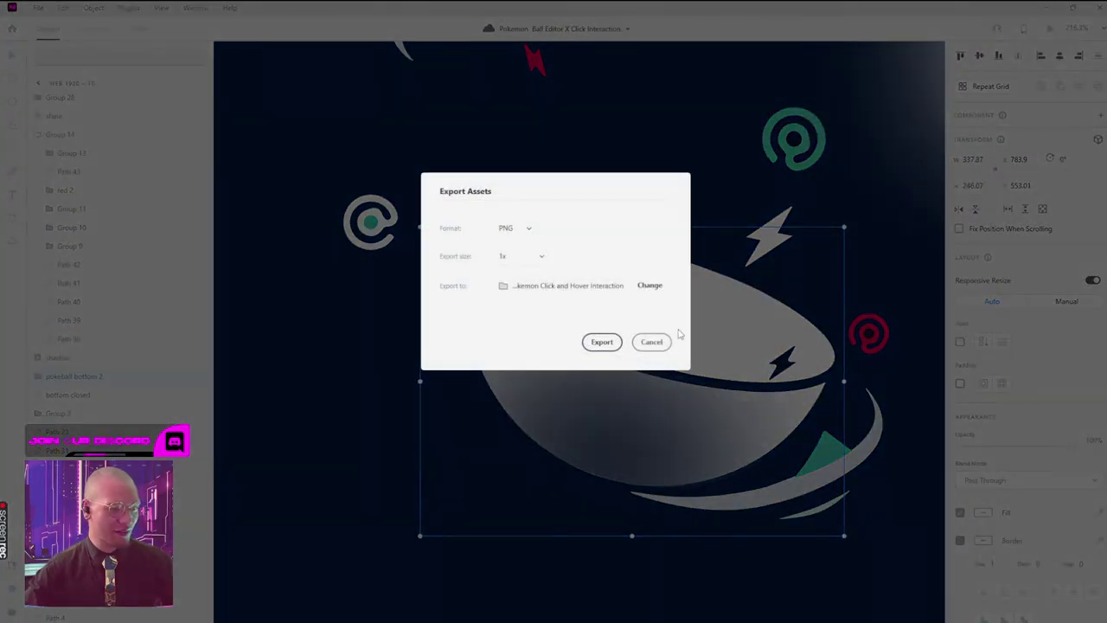
left_click(602, 341)
scroll(687, 173, "down", 10)
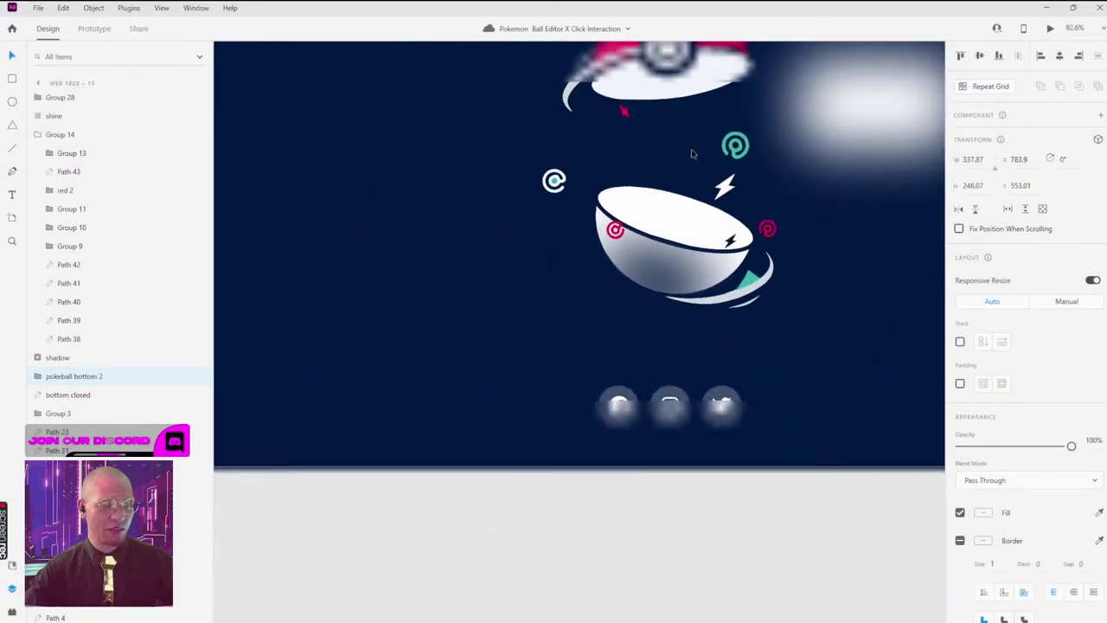
scroll(580, 345, "up", 1)
mouse_move(491, 610)
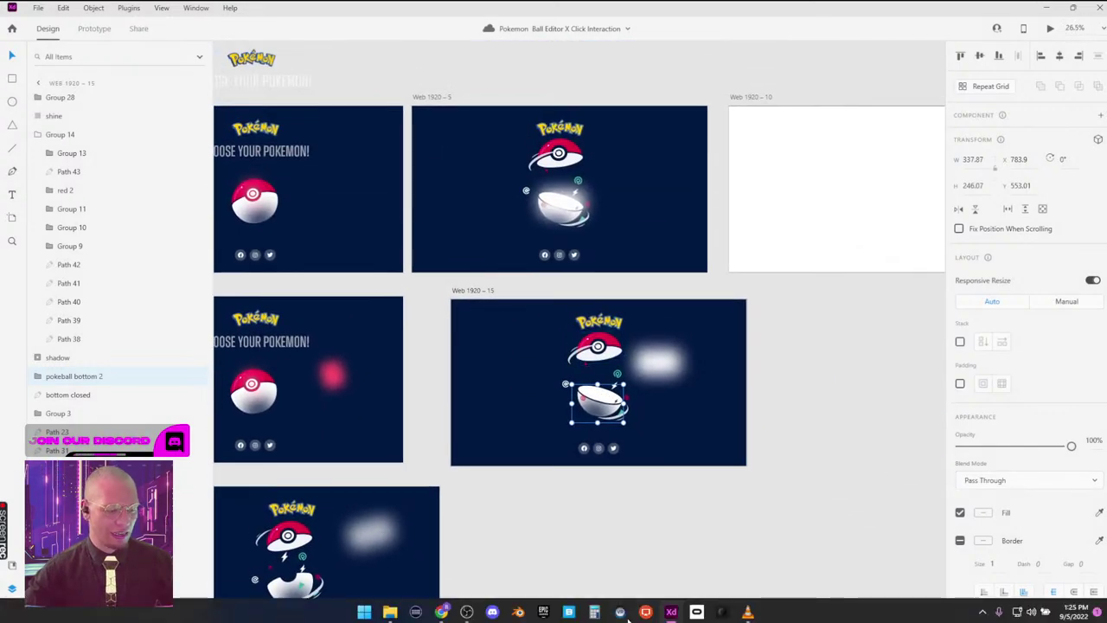
mouse_move(444, 614)
left_click(471, 571)
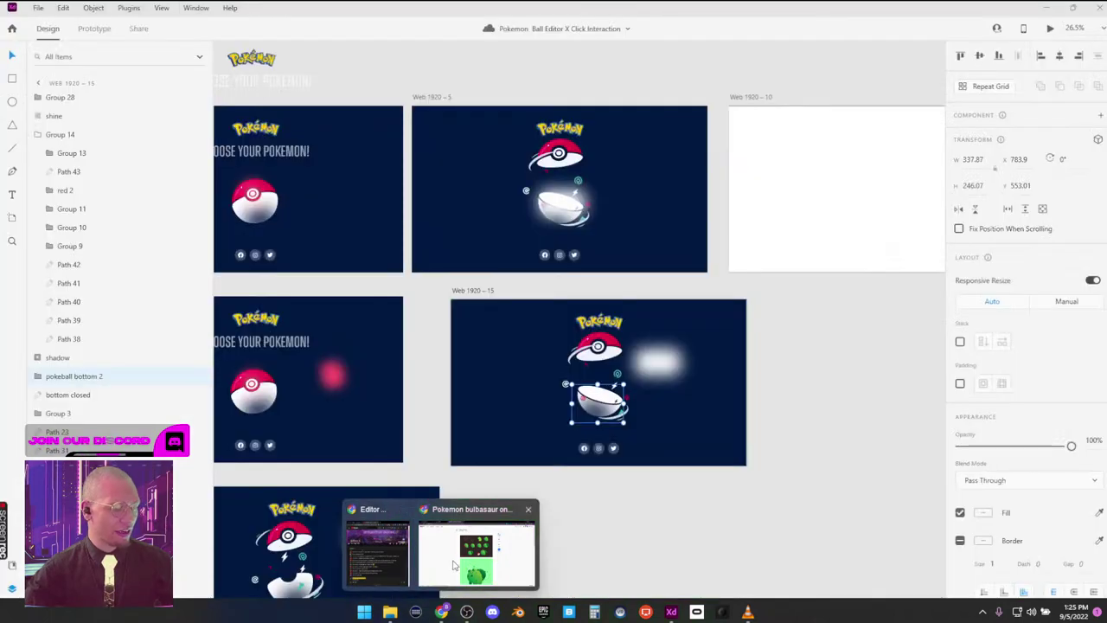
left_click(706, 535)
Step: Examine the reference Poké Ball and Bulbasaur illustrations above the artboards, including their source links and artist credits
scroll(824, 511, "up", 8)
scroll(593, 217, "down", 2)
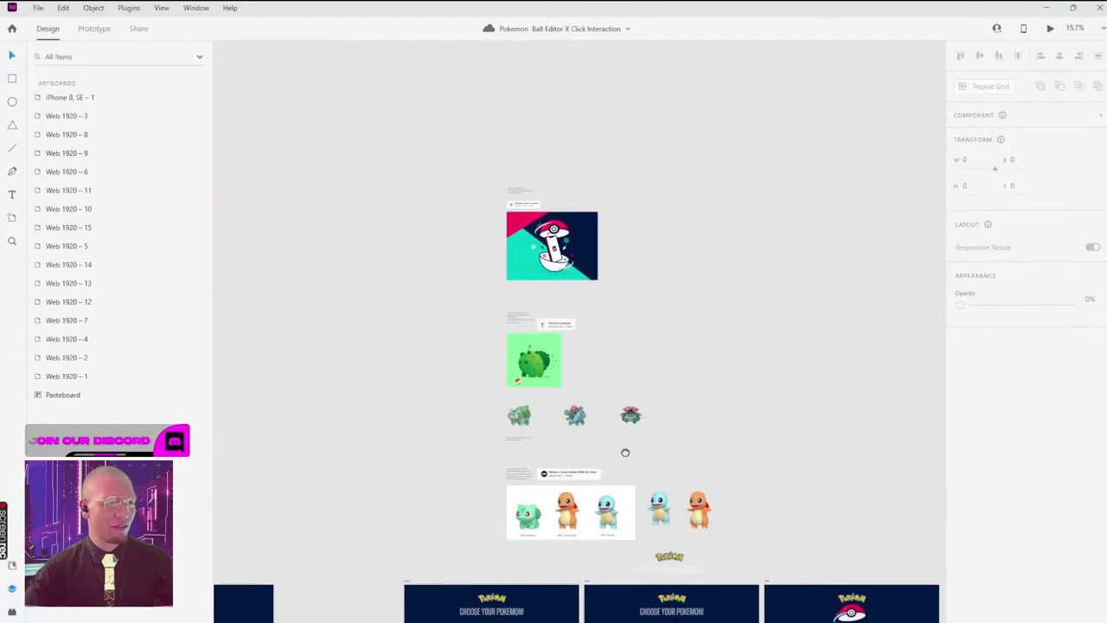
scroll(551, 239, "up", 5)
scroll(524, 322, "up", 3)
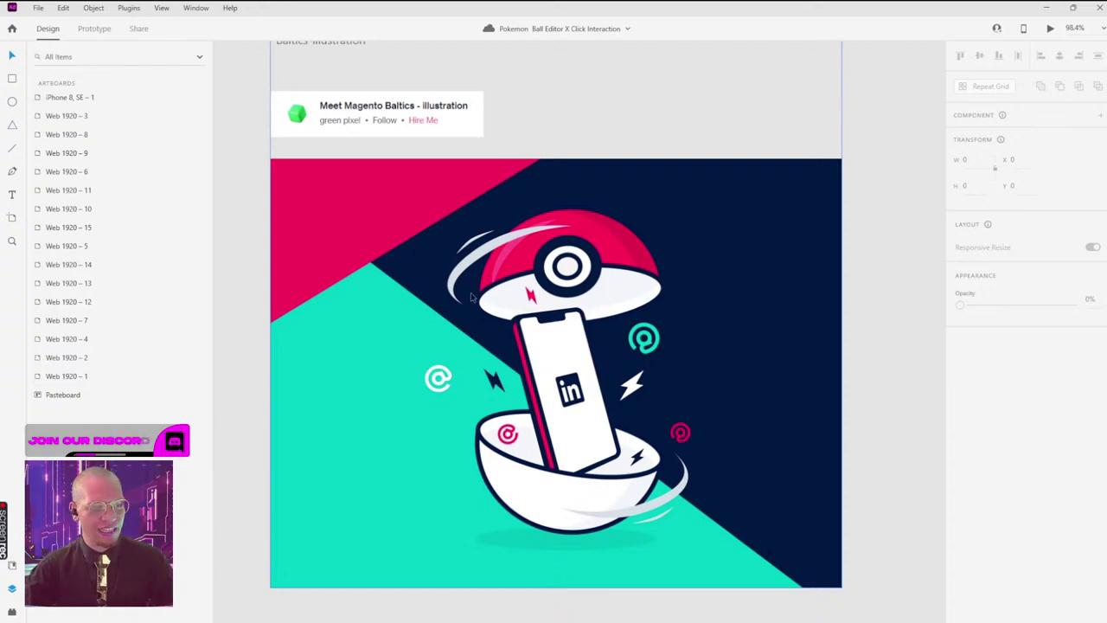
scroll(471, 297, "down", 10)
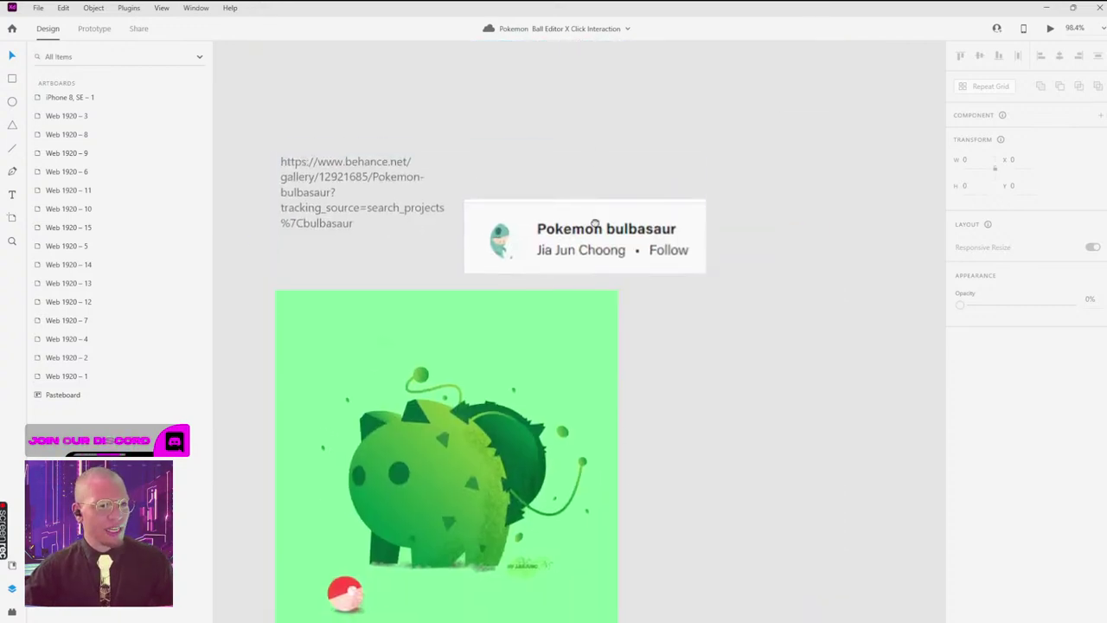
scroll(595, 223, "up", 9)
scroll(576, 487, "down", 6)
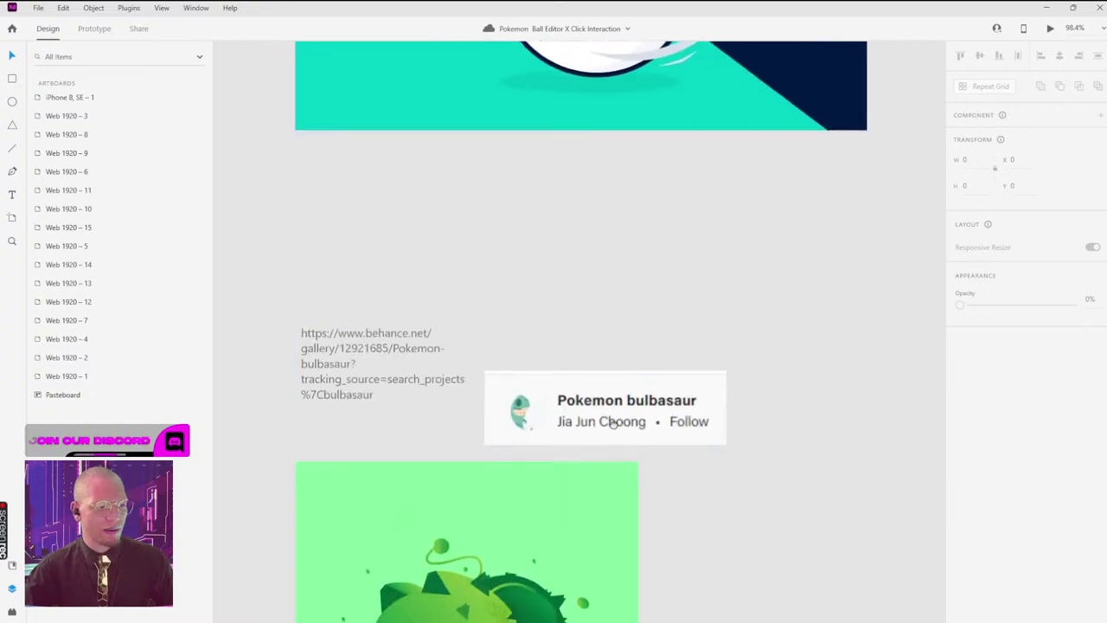
scroll(611, 421, "down", 4)
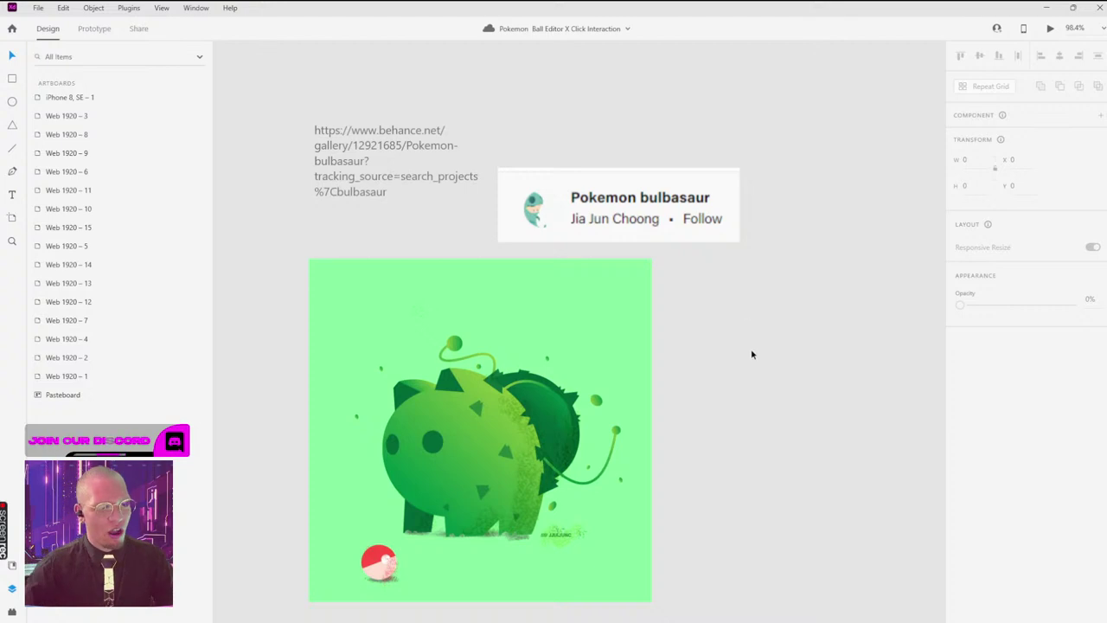
Step: Examine the Bulbasaur evolution and Kanto Starters 3D model references with their source links, returning to the Poké Ball illustration
scroll(769, 372, "down", 8)
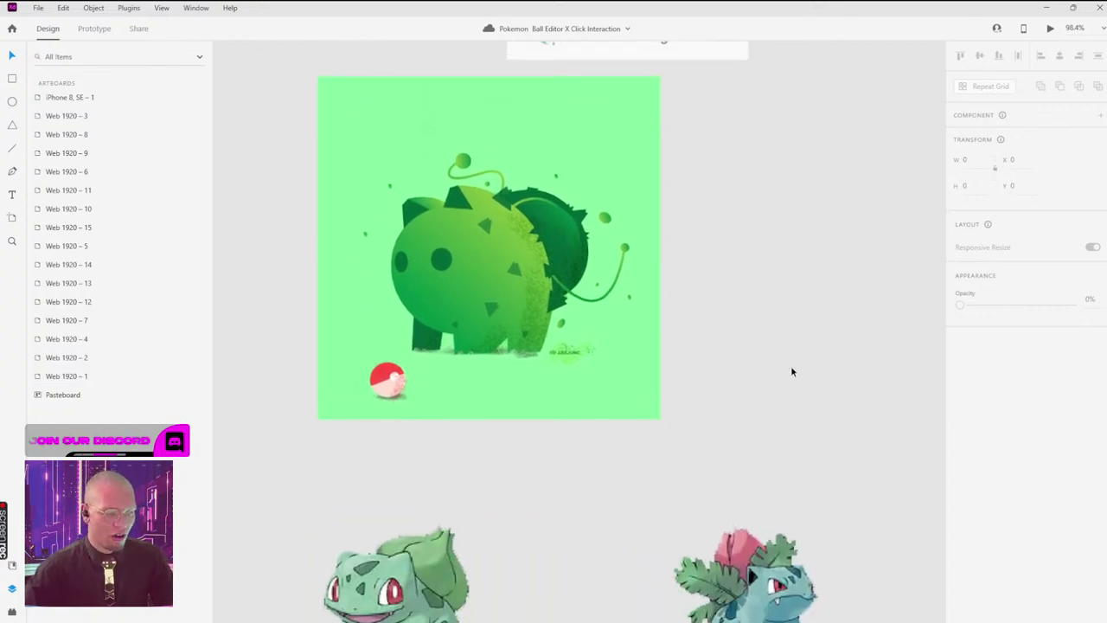
scroll(747, 378, "down", 3)
scroll(606, 328, "down", 2)
scroll(519, 294, "right", 3)
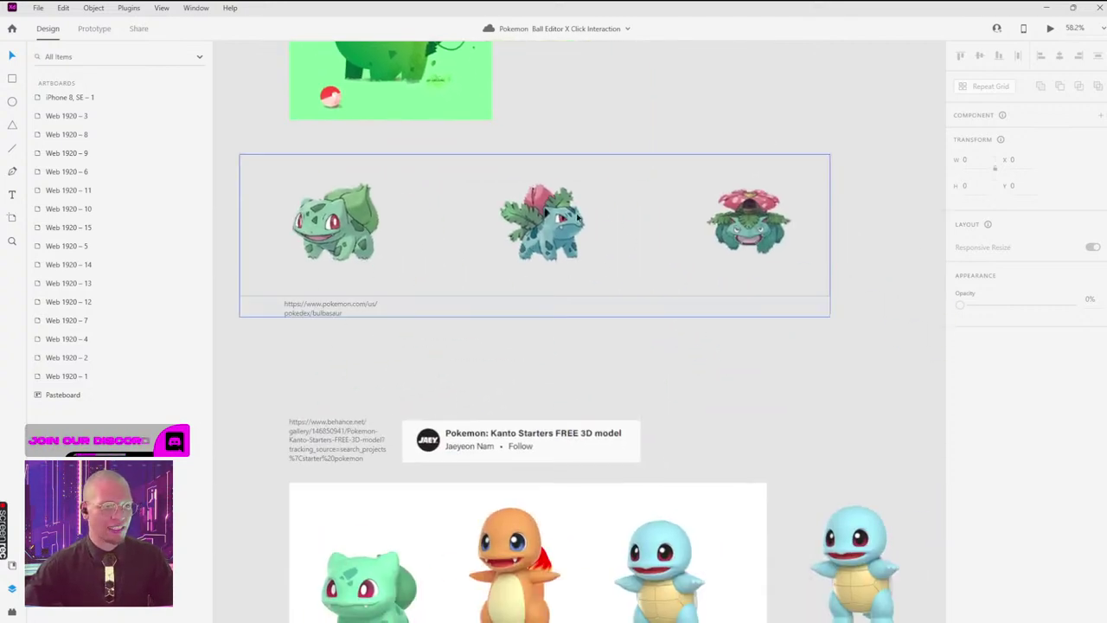
scroll(626, 343, "down", 3)
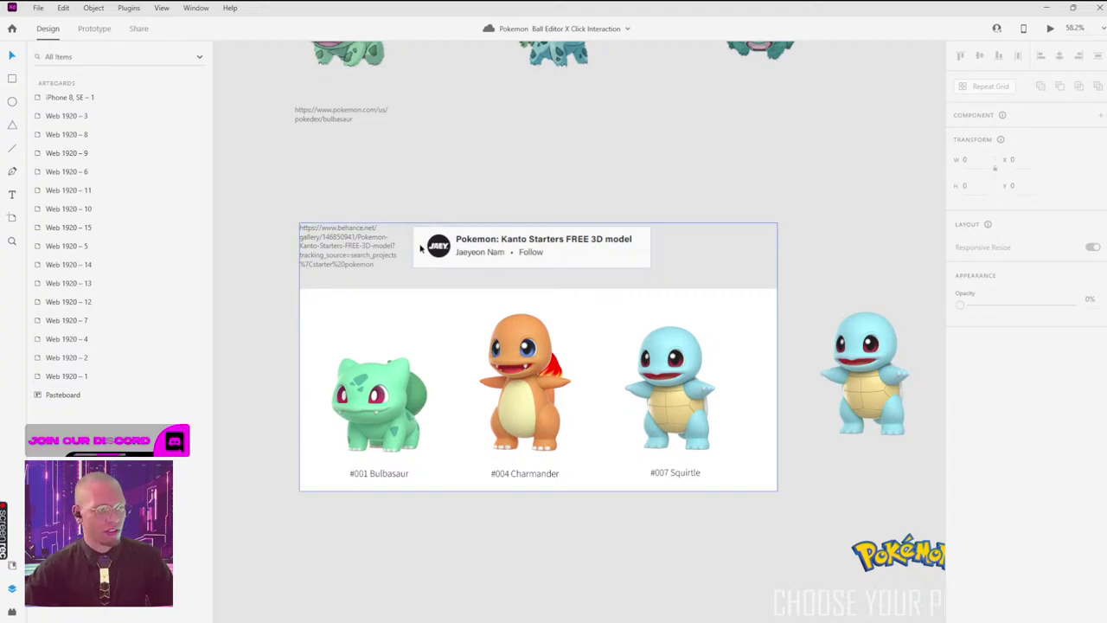
left_click_drag(462, 167, 634, 290)
double_click(555, 365)
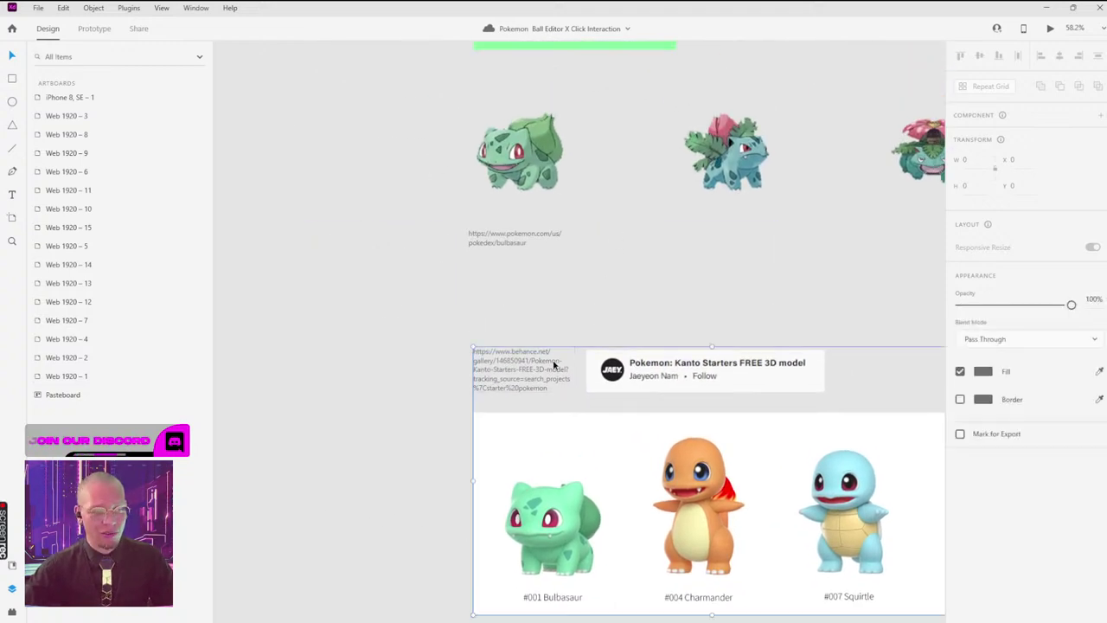
left_click_drag(736, 247, 644, 315)
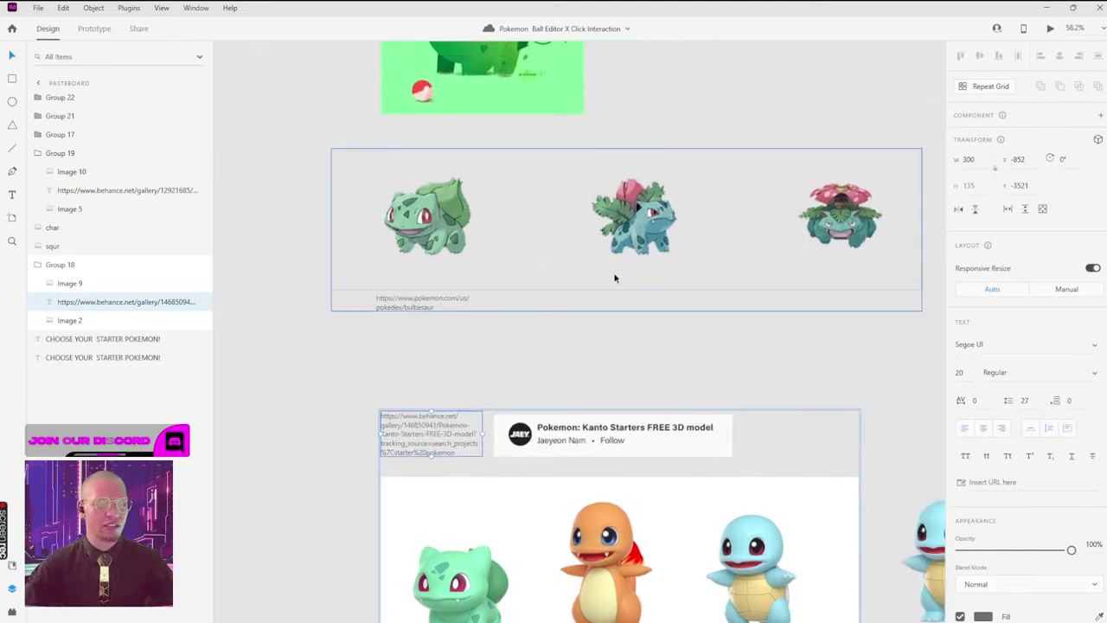
scroll(600, 303, "up", 5)
scroll(582, 441, "up", 5)
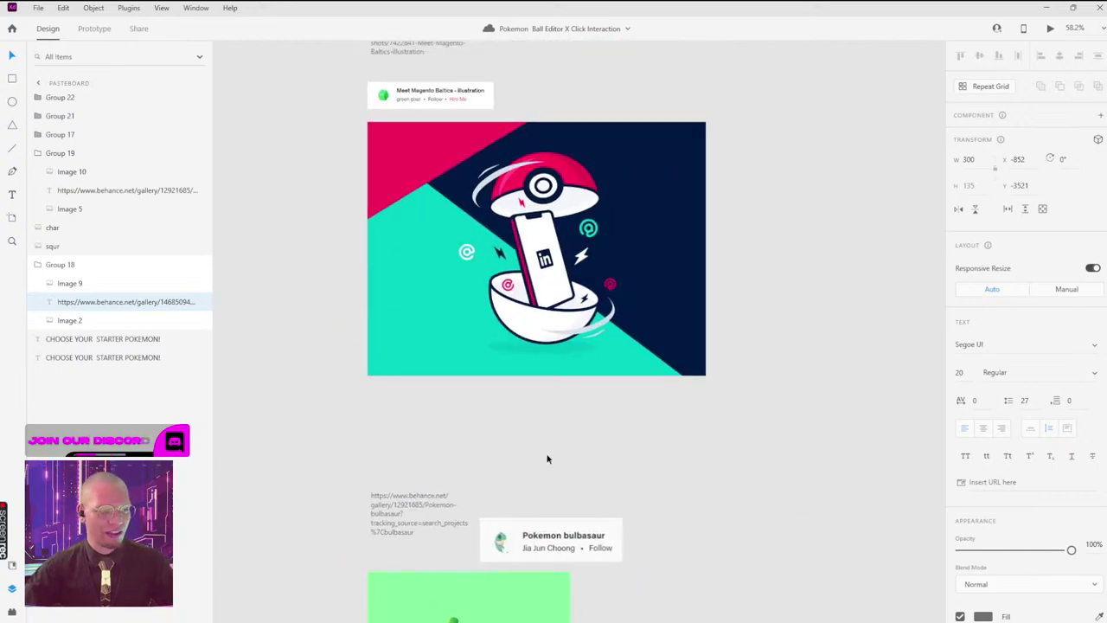
Step: Switch to Chrome and start a new Editor X site from scratch, closing the template chooser page
key("alt+Tab")
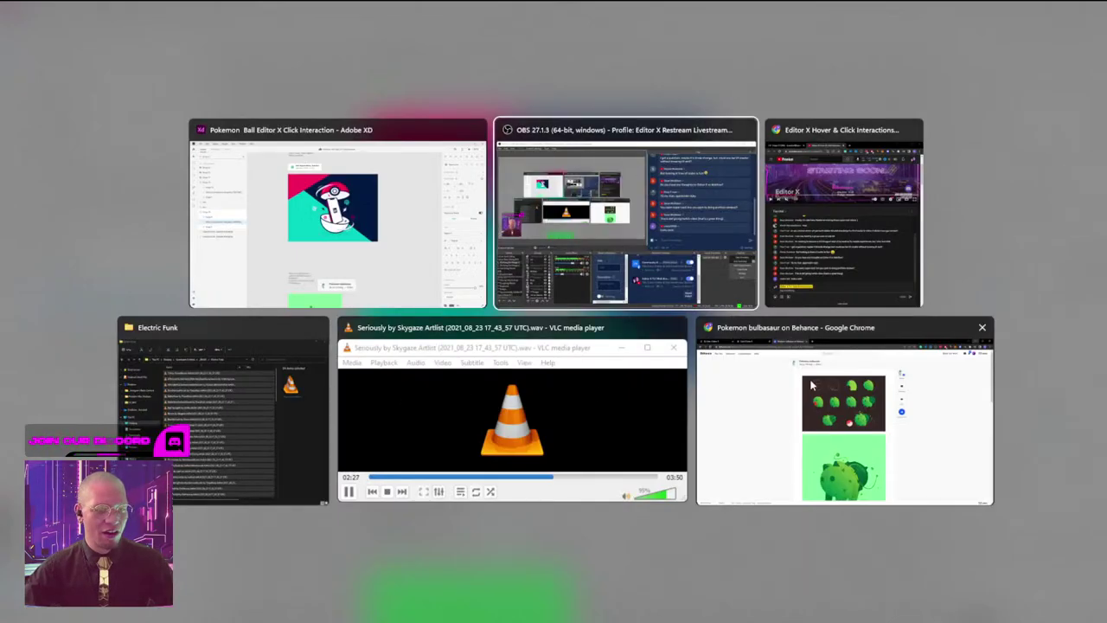
left_click(783, 398)
left_click(411, 9)
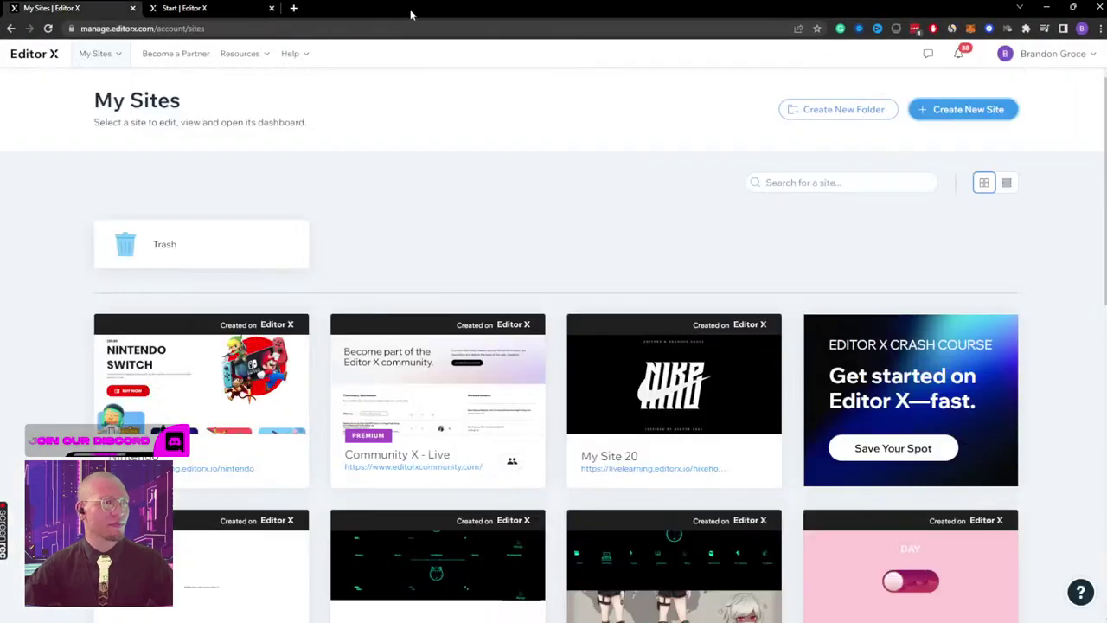
left_click(196, 7)
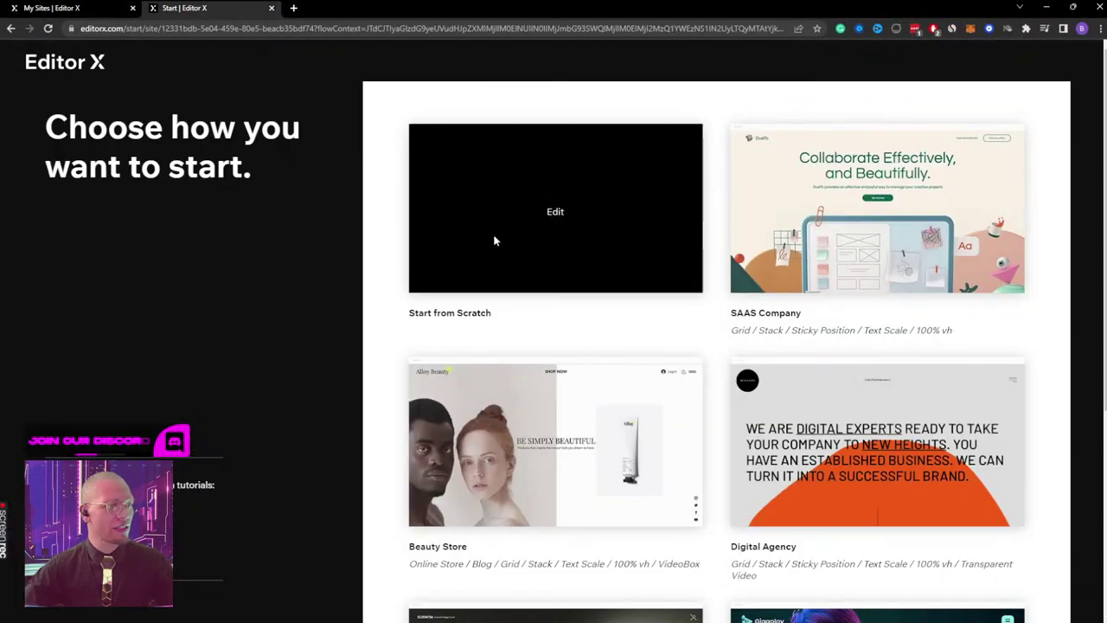
left_click(555, 219)
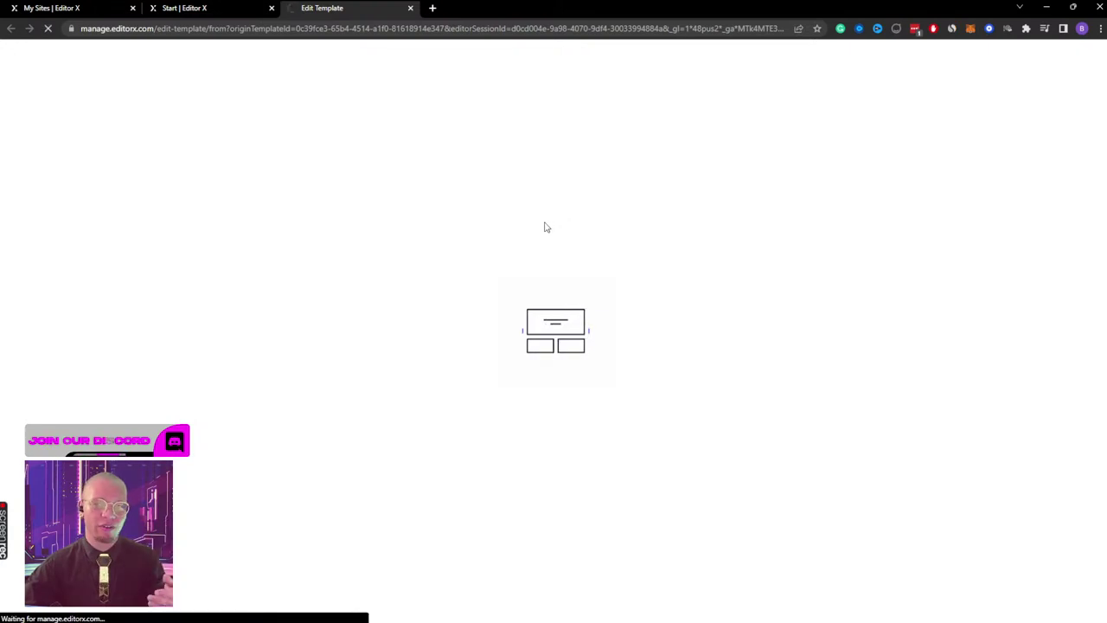
left_click(69, 8)
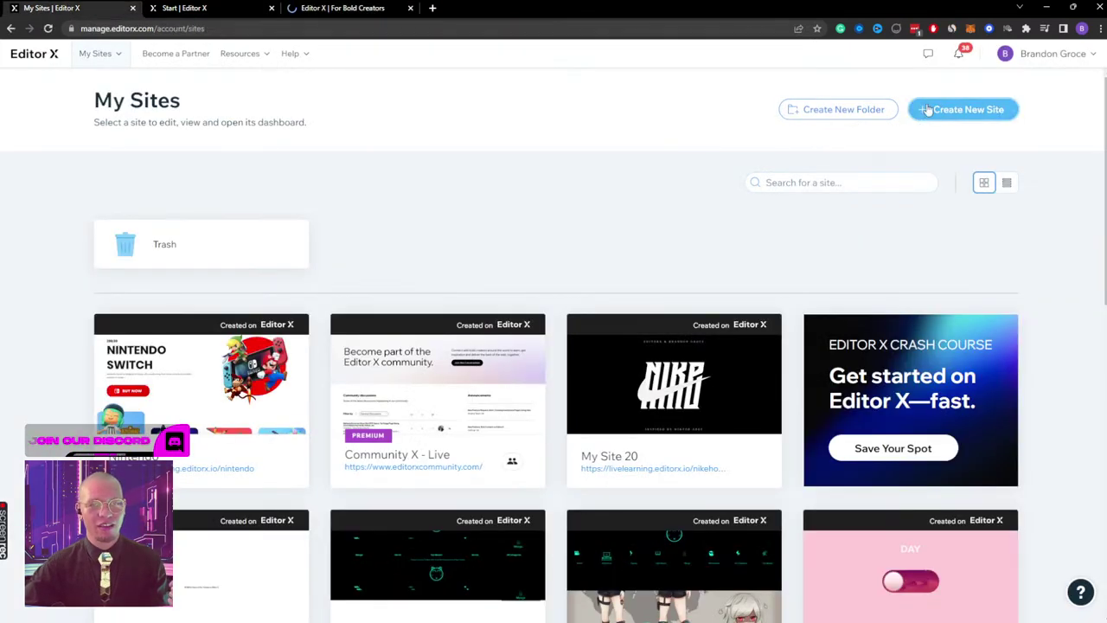
left_click(358, 7)
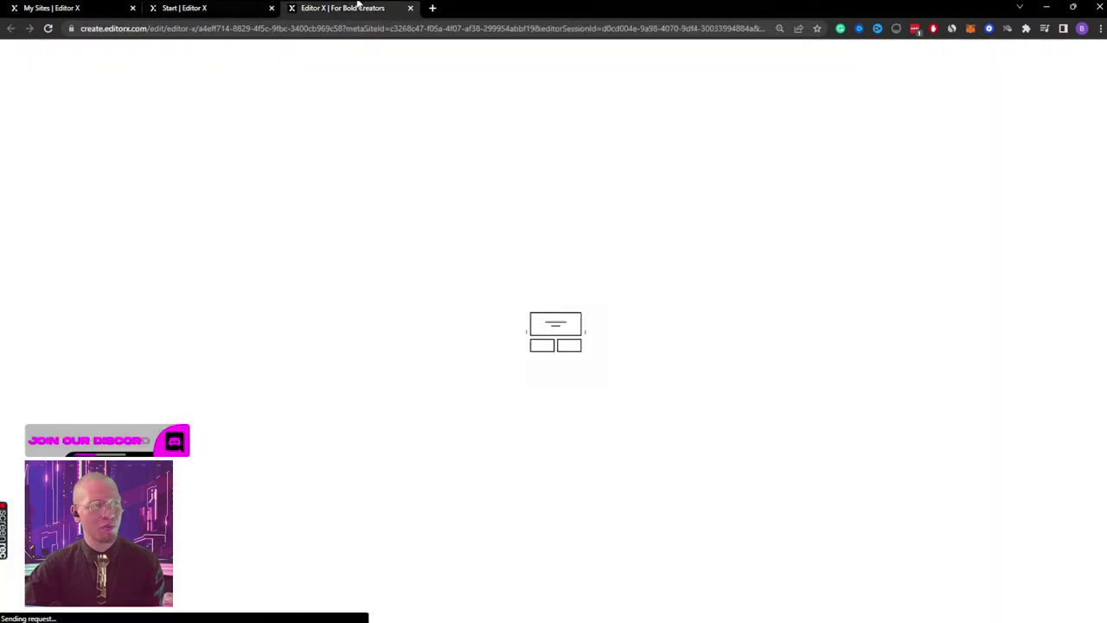
left_click(272, 8)
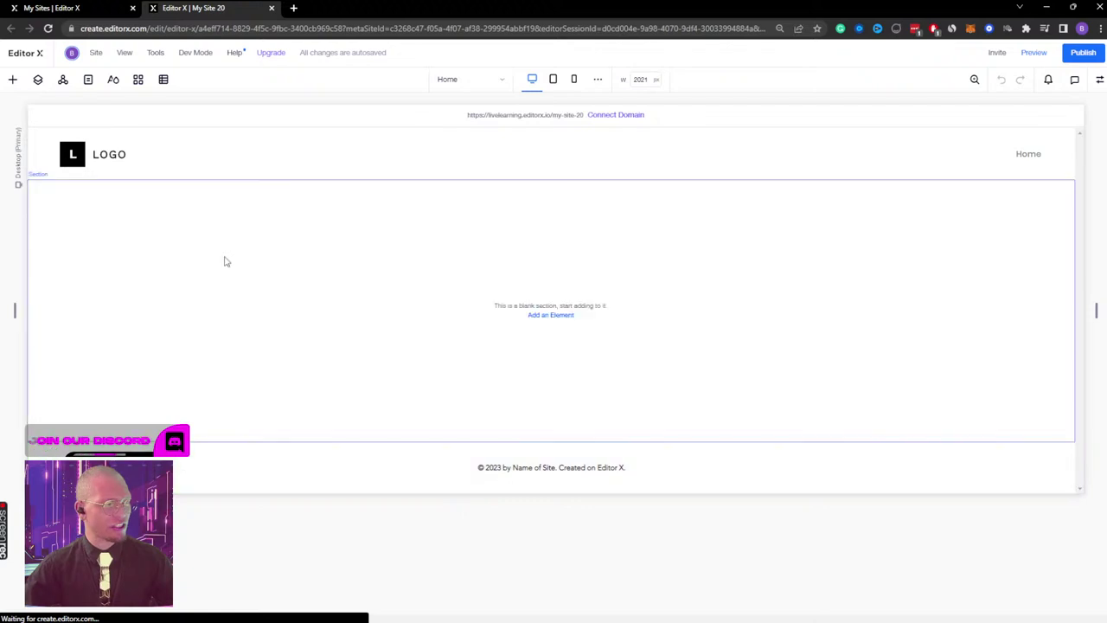
Step: Delete the footer and the header from the blank page, leaving only the empty section
left_click(346, 338)
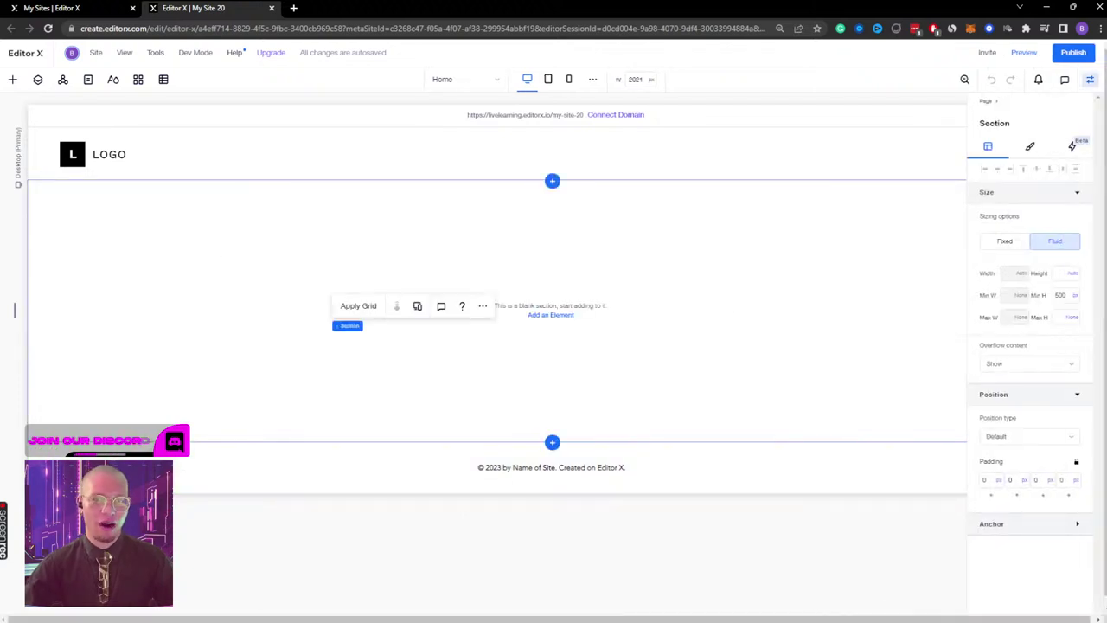
left_click(1090, 79)
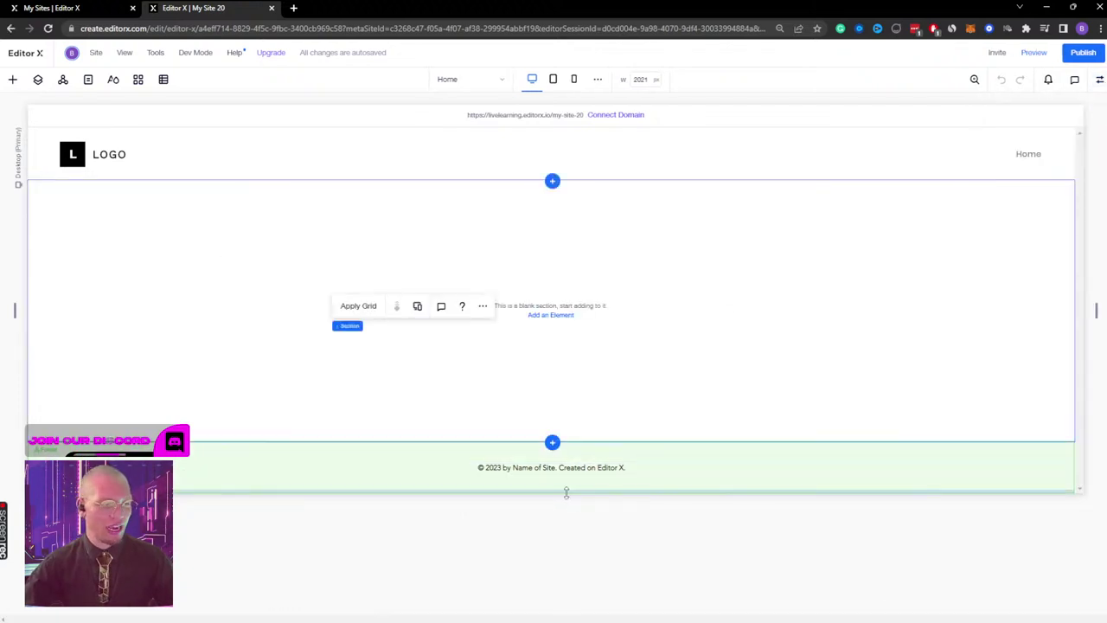
left_click(658, 484)
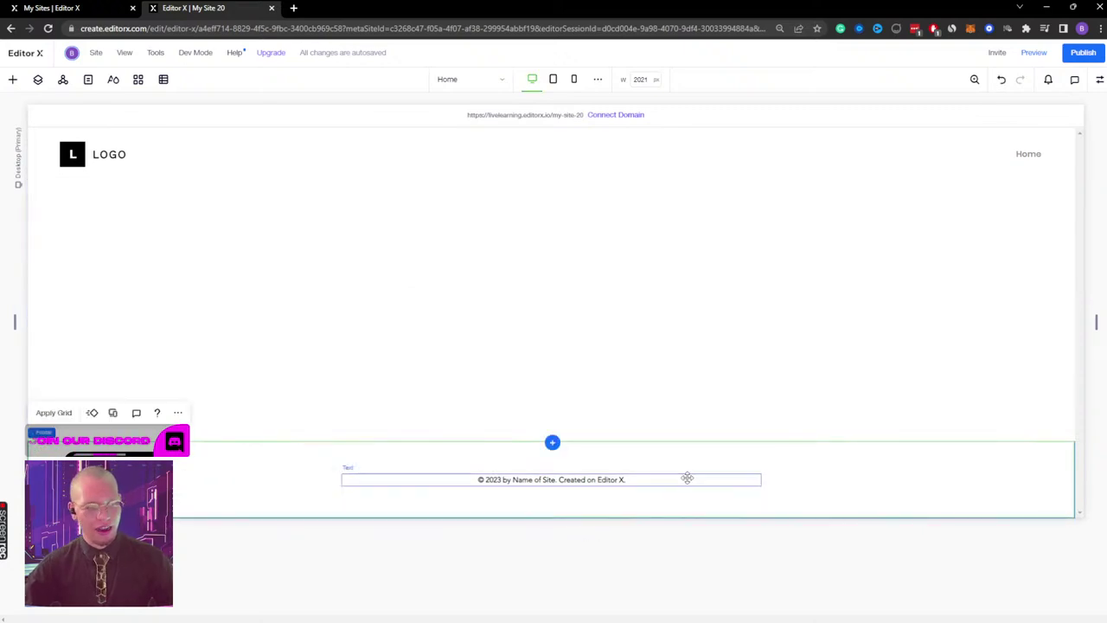
key("ctrl+y")
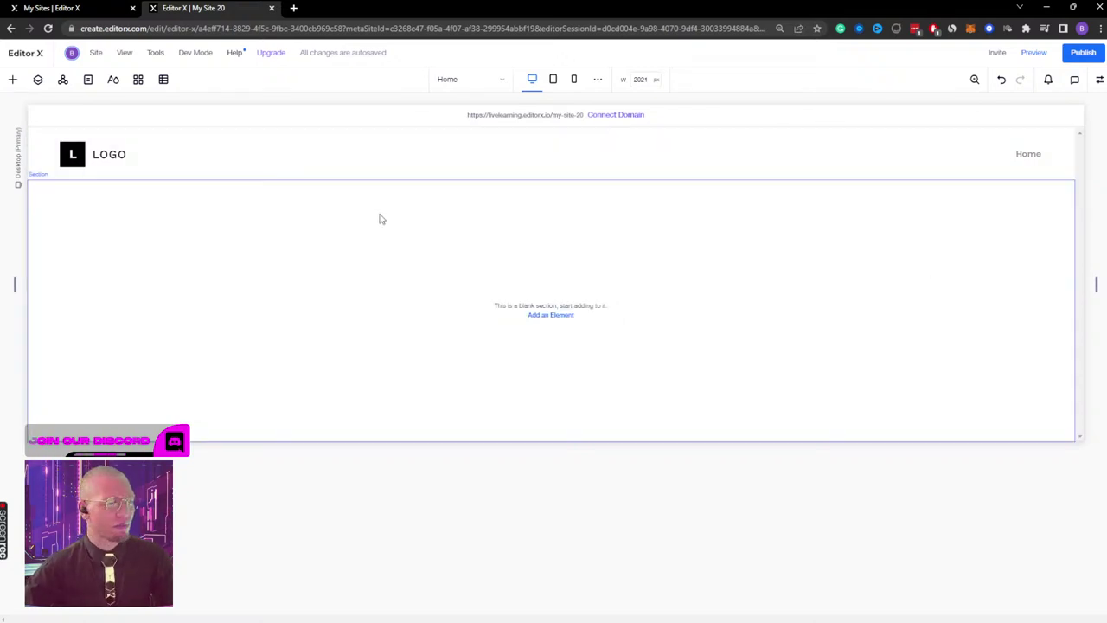
left_click(382, 242)
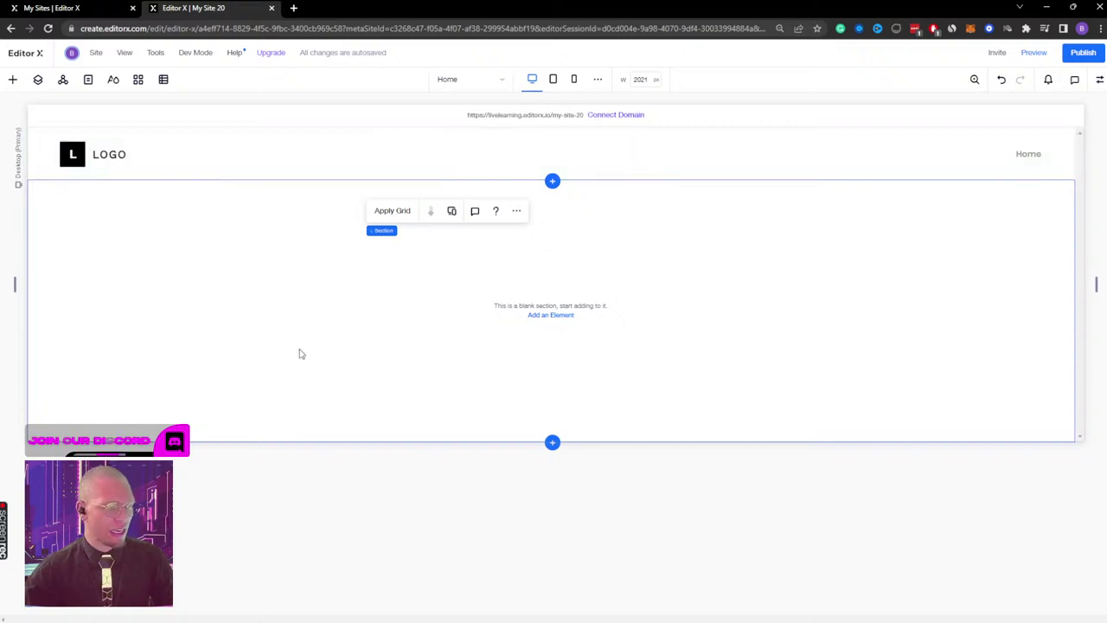
left_click(209, 149)
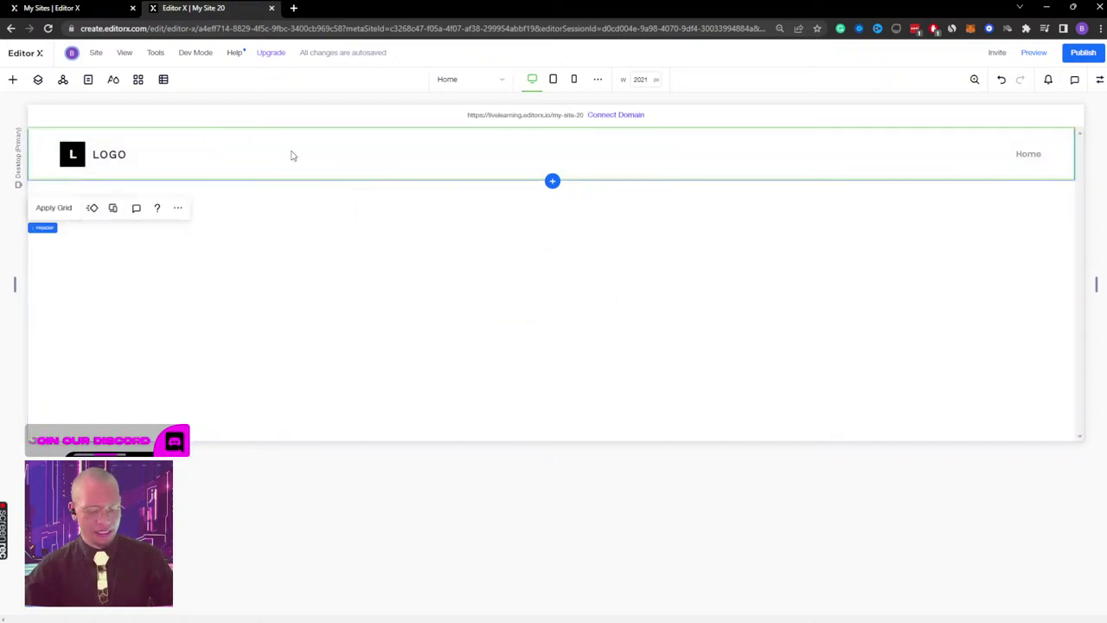
key("Delete")
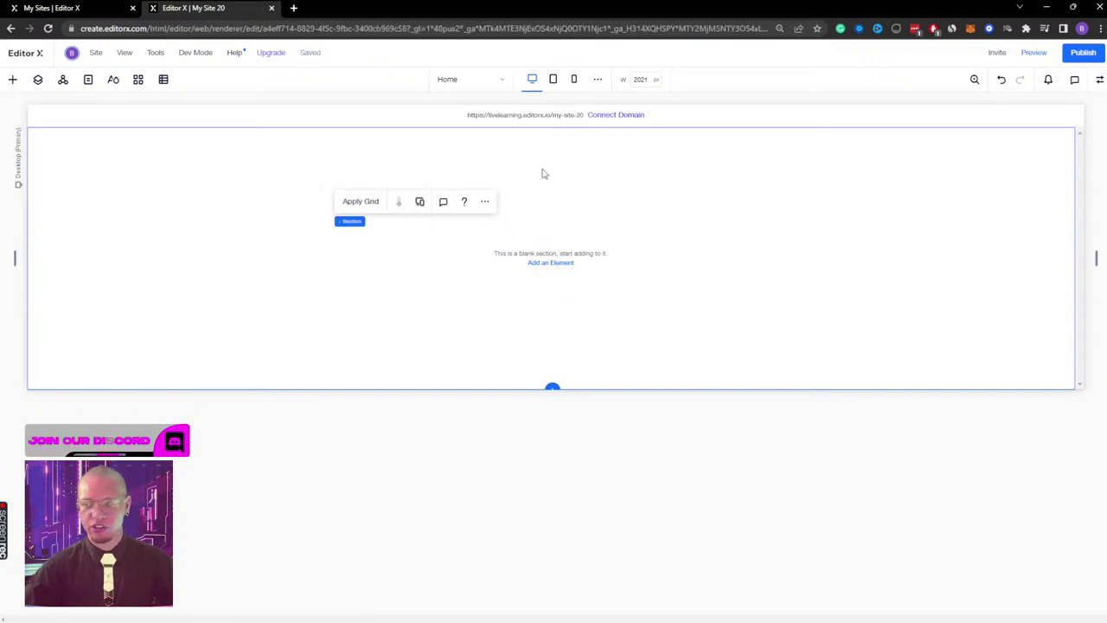
Step: Browse the addable elements: media, layout tools and the designed section compositions such as About, Services, Team, Products and Testimonials
left_click(1098, 80)
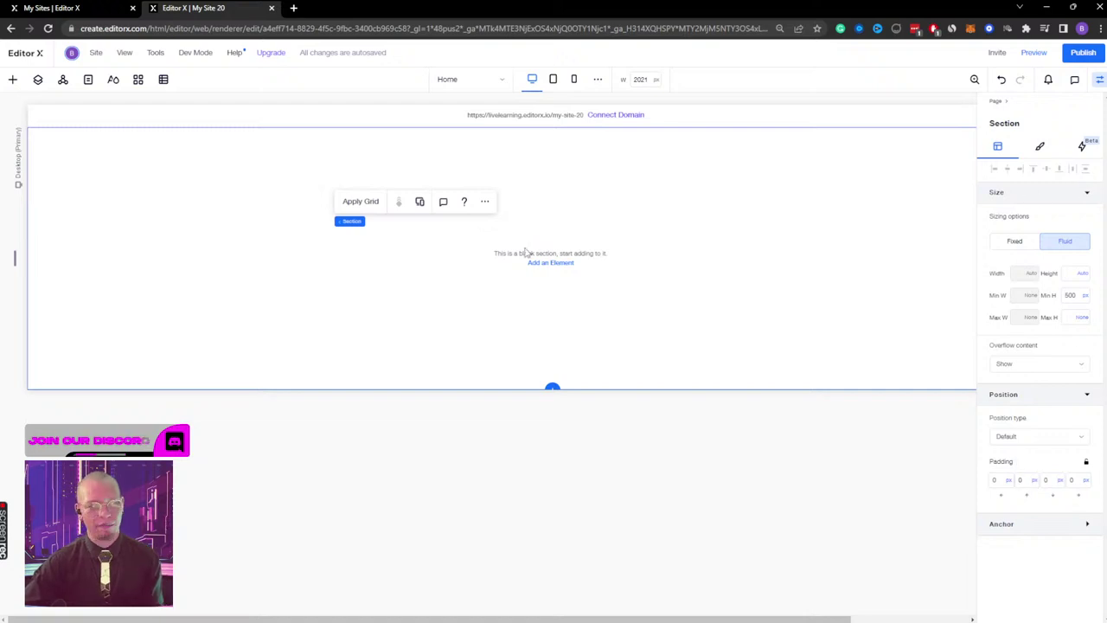
left_click(13, 79)
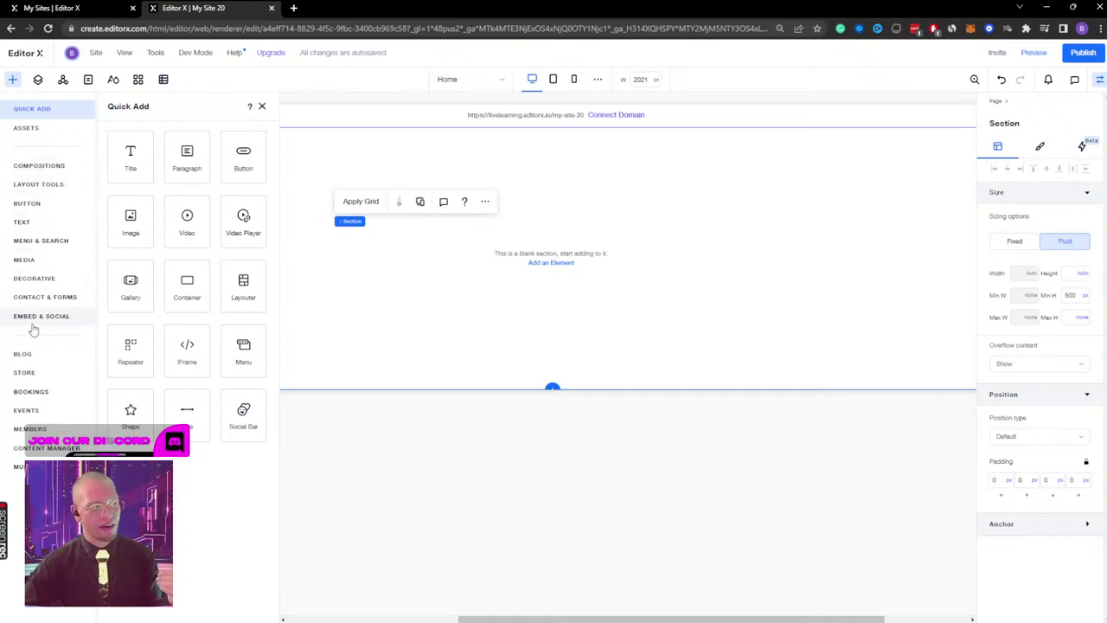
left_click(24, 262)
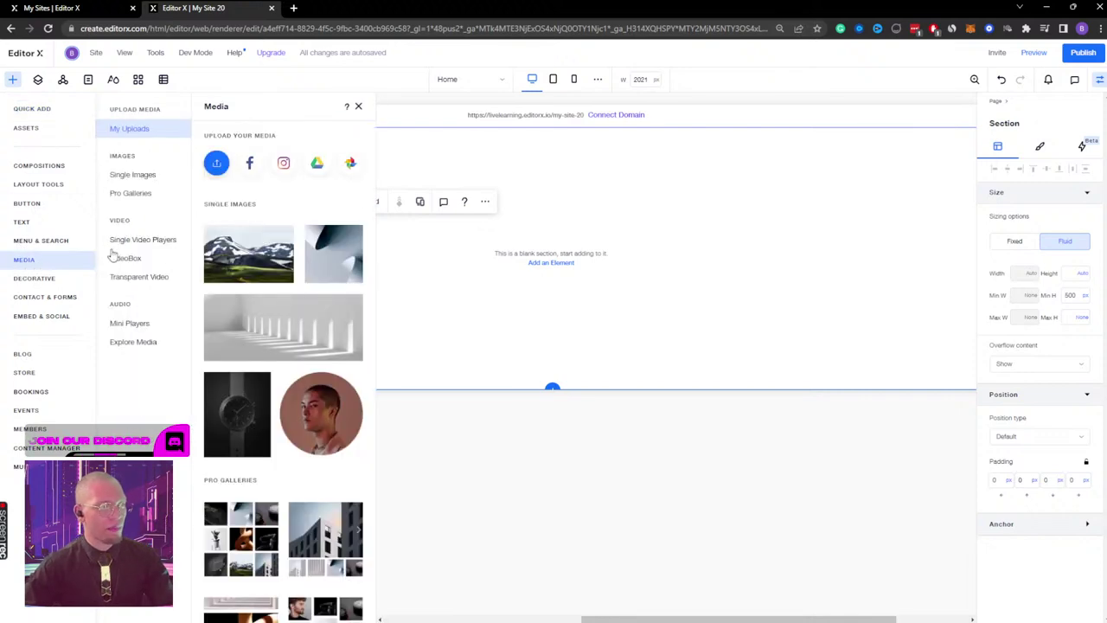
left_click(50, 167)
left_click(48, 185)
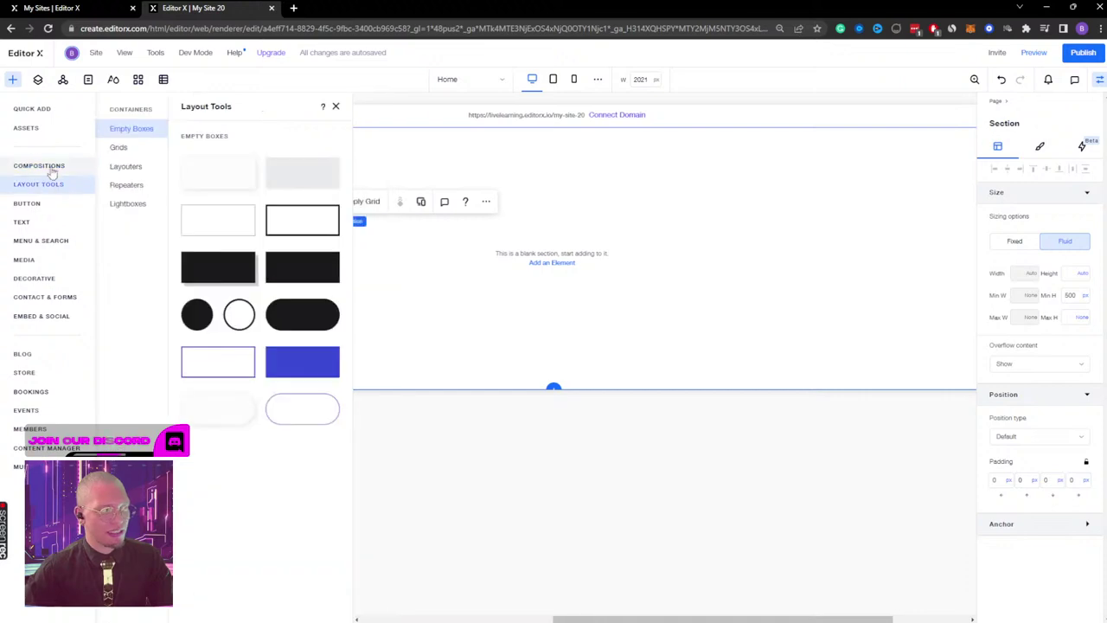
left_click(52, 167)
left_click(121, 148)
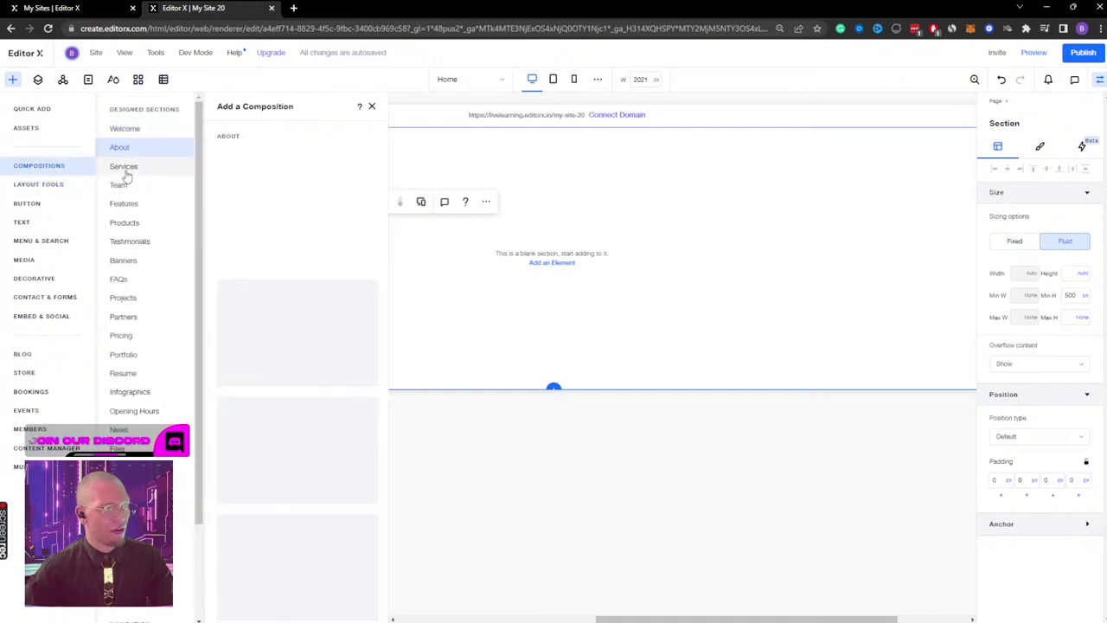
left_click(126, 167)
left_click(121, 185)
left_click(138, 221)
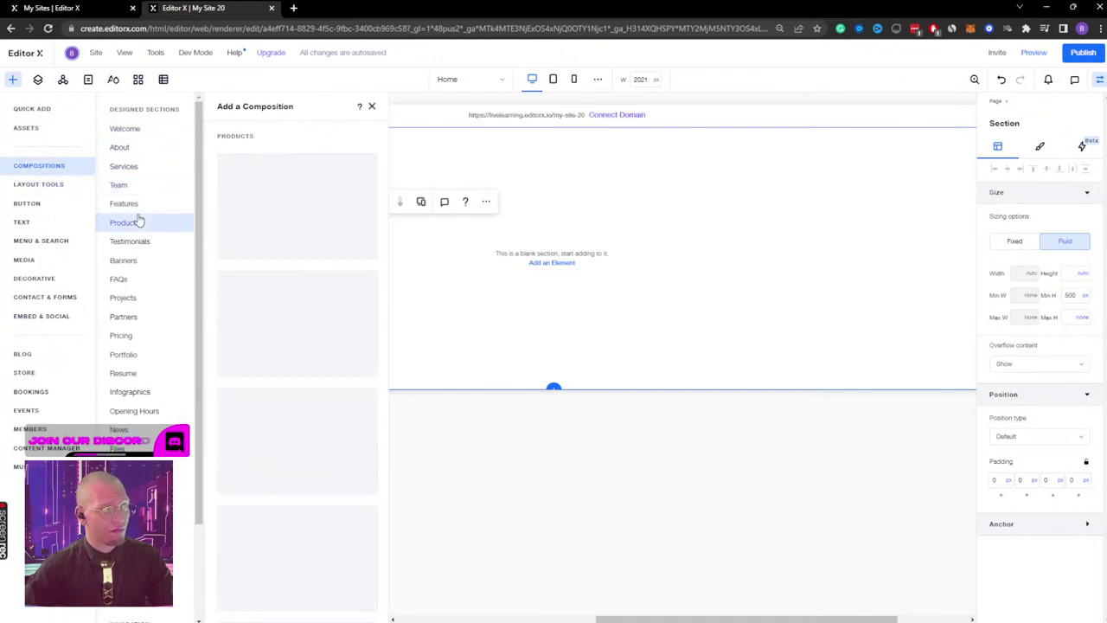
left_click(141, 204)
left_click(139, 242)
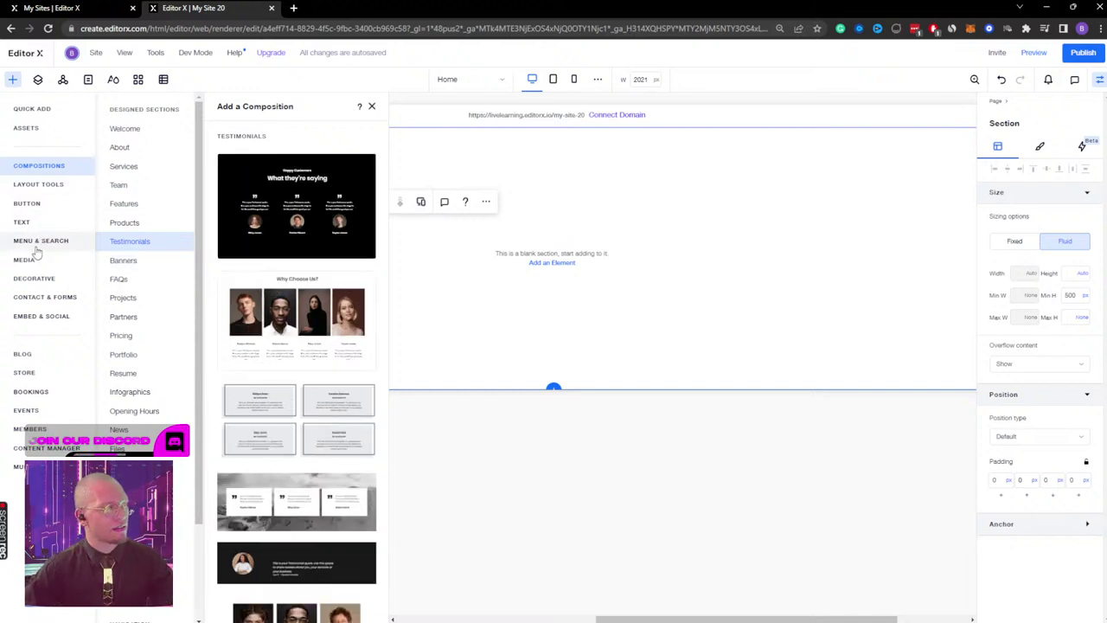
left_click(628, 223)
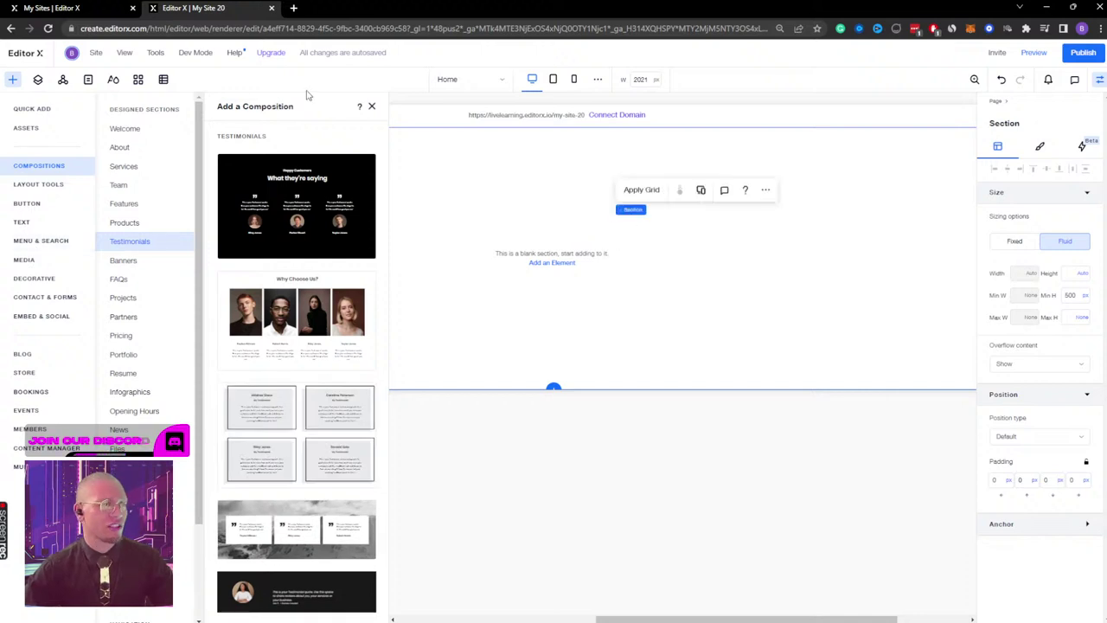
left_click(426, 174)
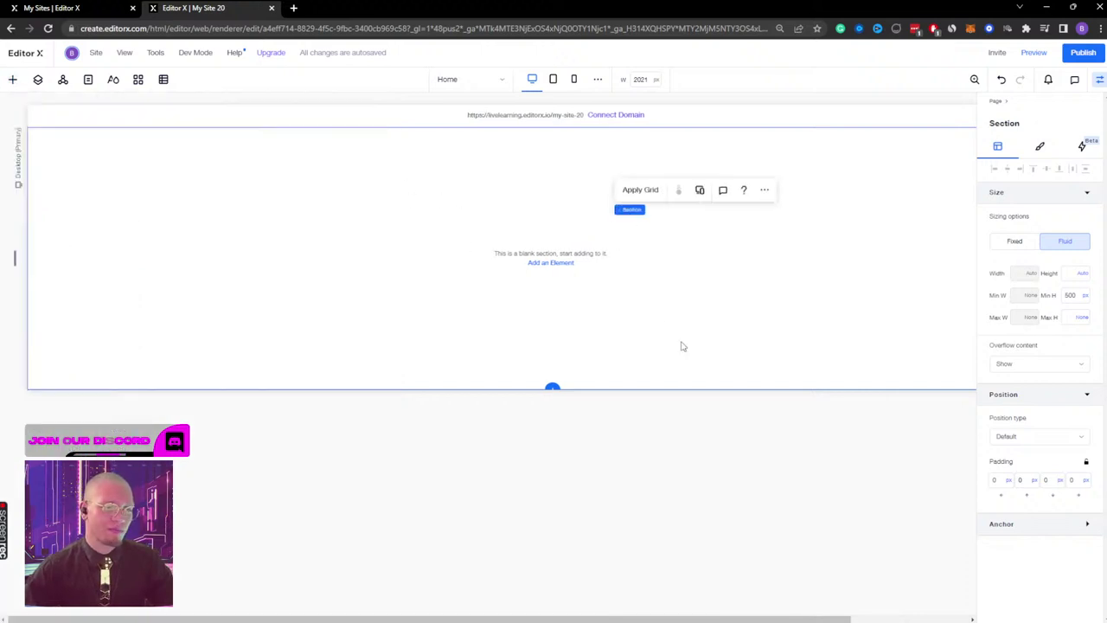
Step: Set the blank section's height to 100 vh and its minimum height to None
left_click(1071, 295)
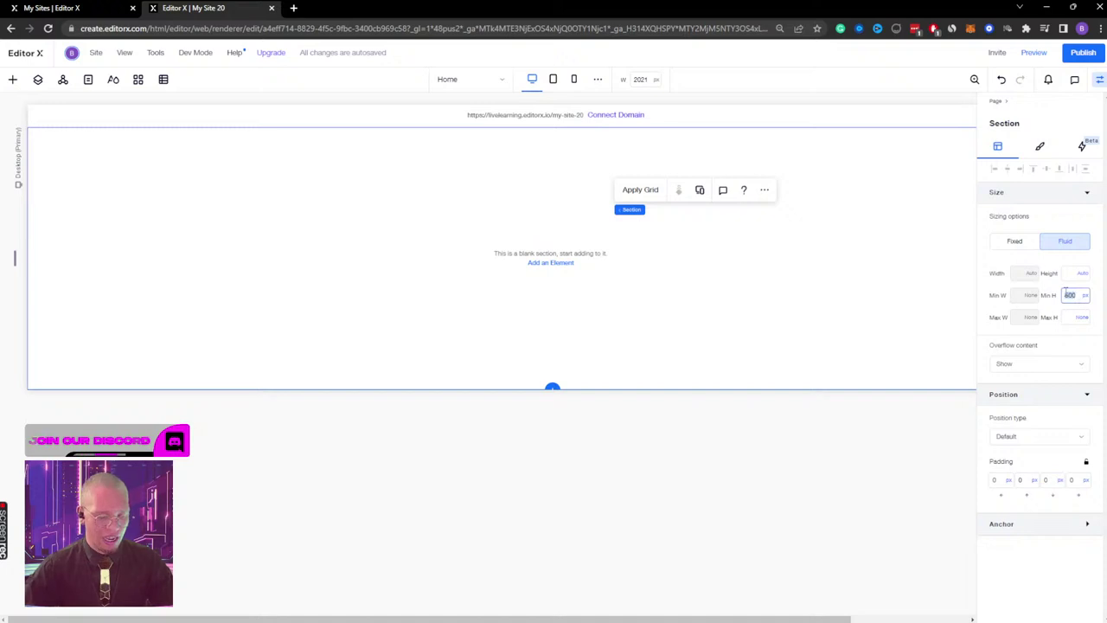
left_click(1082, 273)
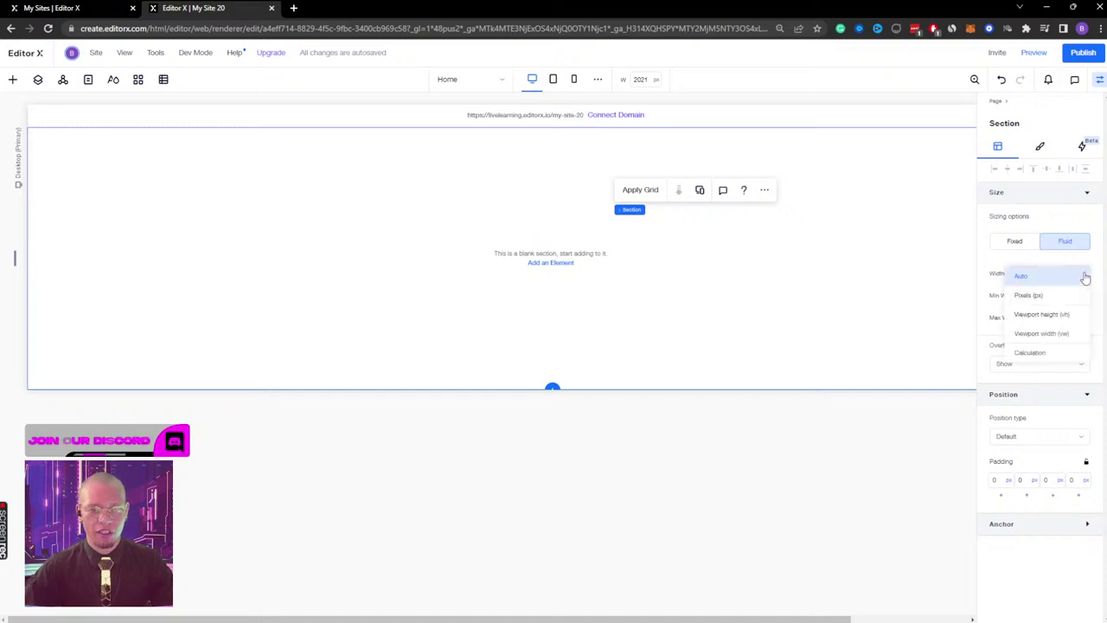
left_click(1037, 316)
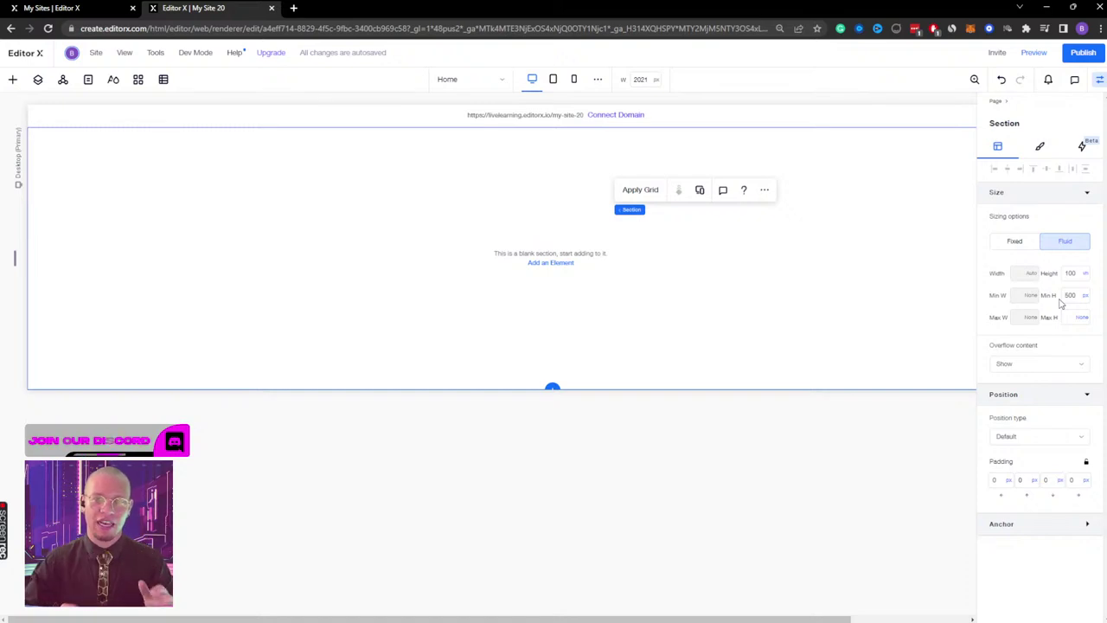
left_click(1070, 296)
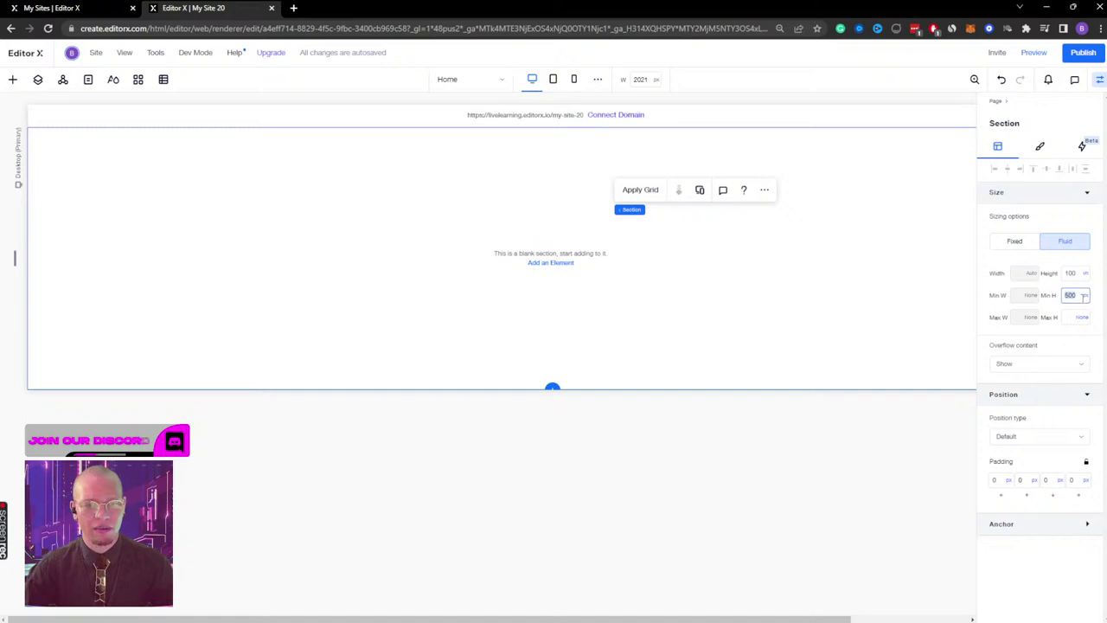
left_click(1083, 297)
left_click(1065, 278)
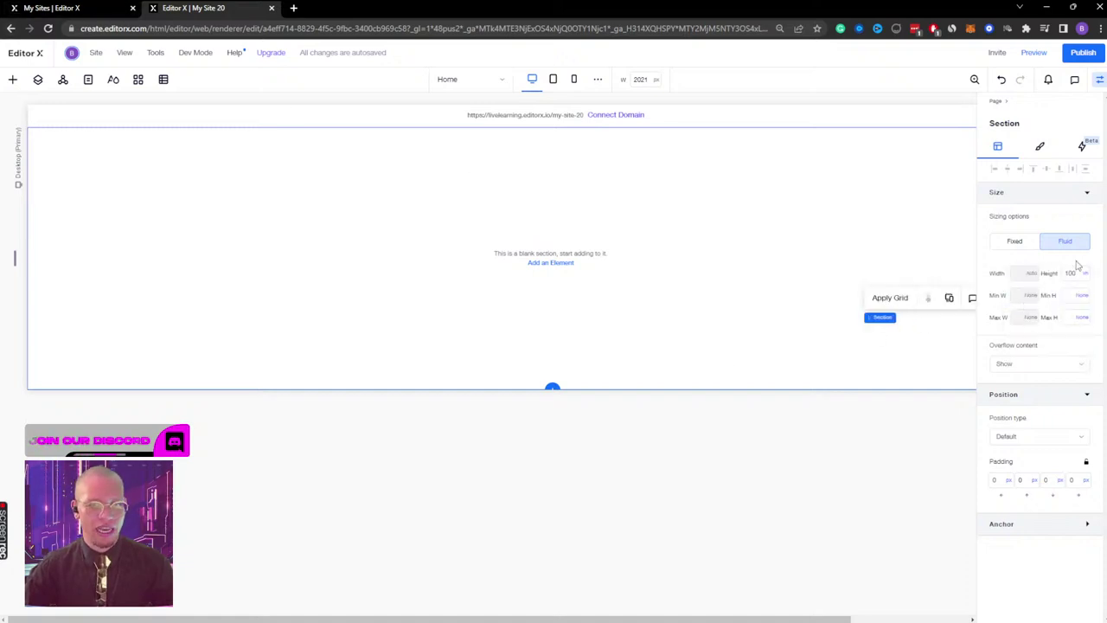
mouse_move(196, 52)
left_click(147, 196)
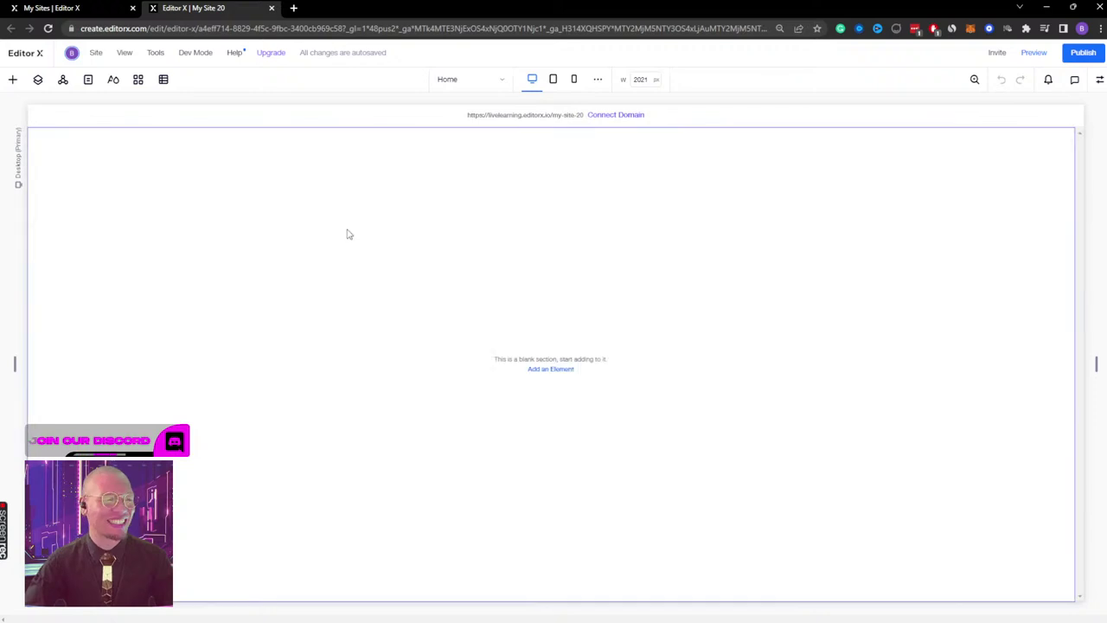
Step: Switch to Adobe XD and copy the fill hex code #011840 from the Web 1920 – 7 artboard
left_click(446, 285)
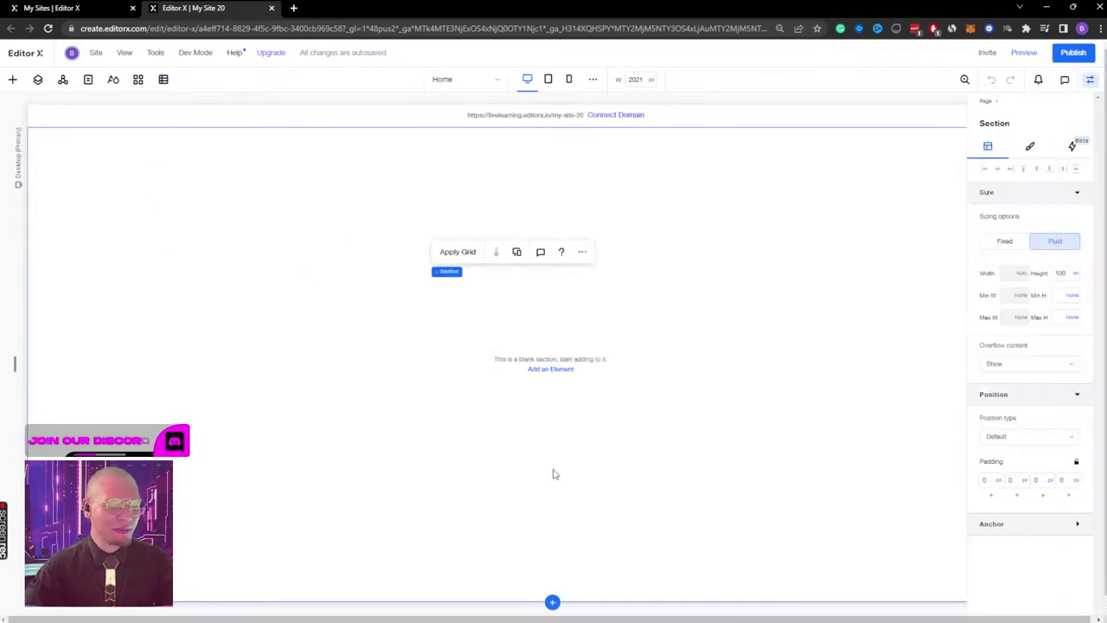
key("super+Tab")
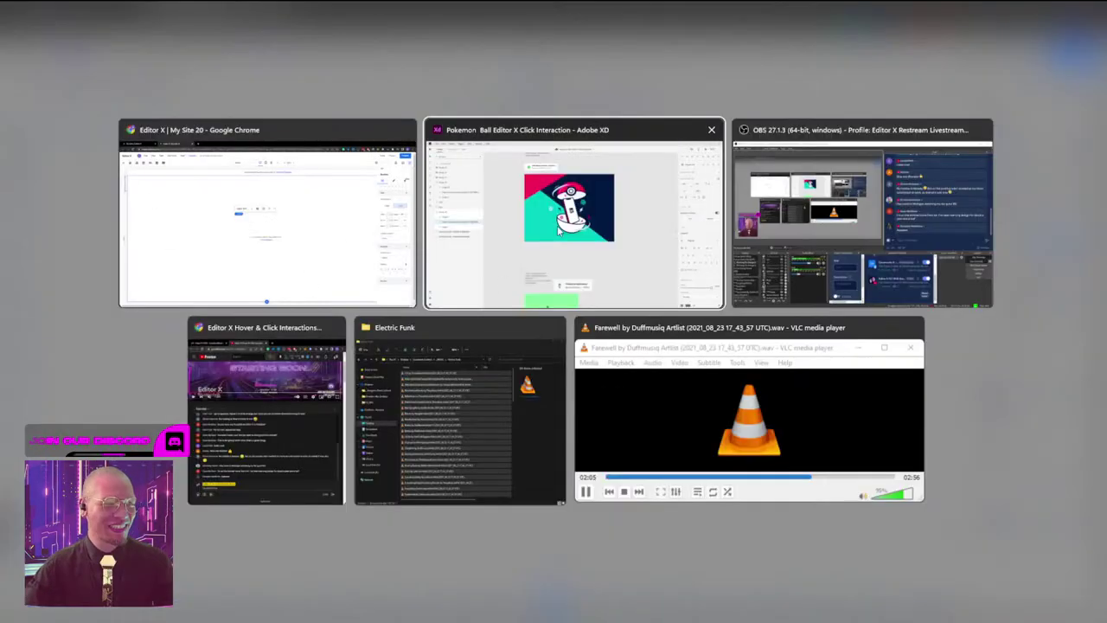
left_click(622, 247)
scroll(631, 271, "down", 5)
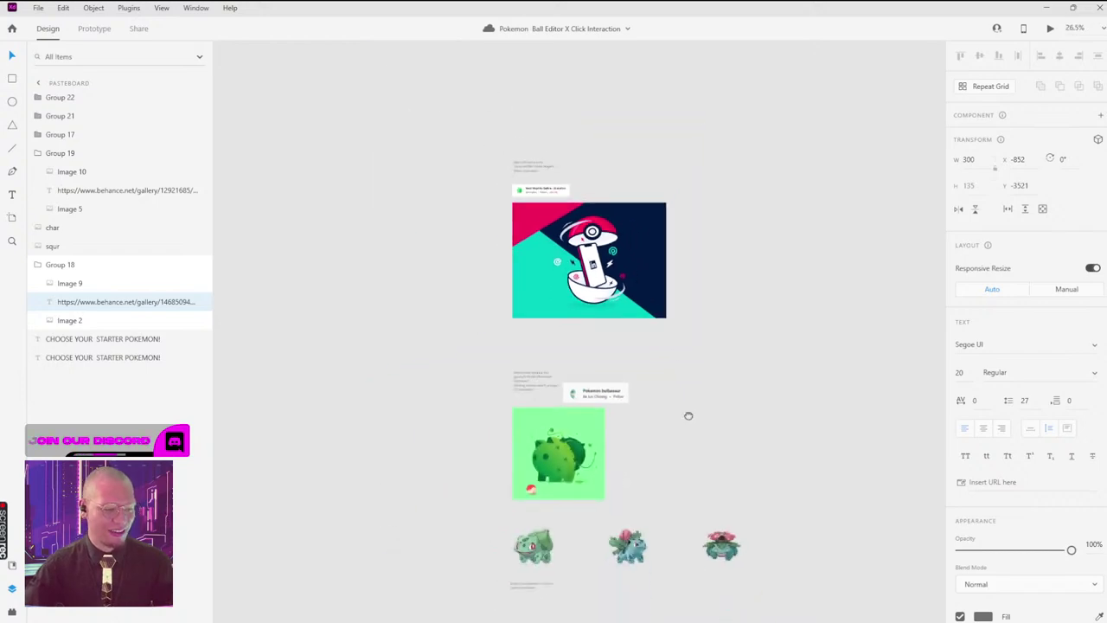
scroll(687, 415, "down", 8)
left_click(422, 374)
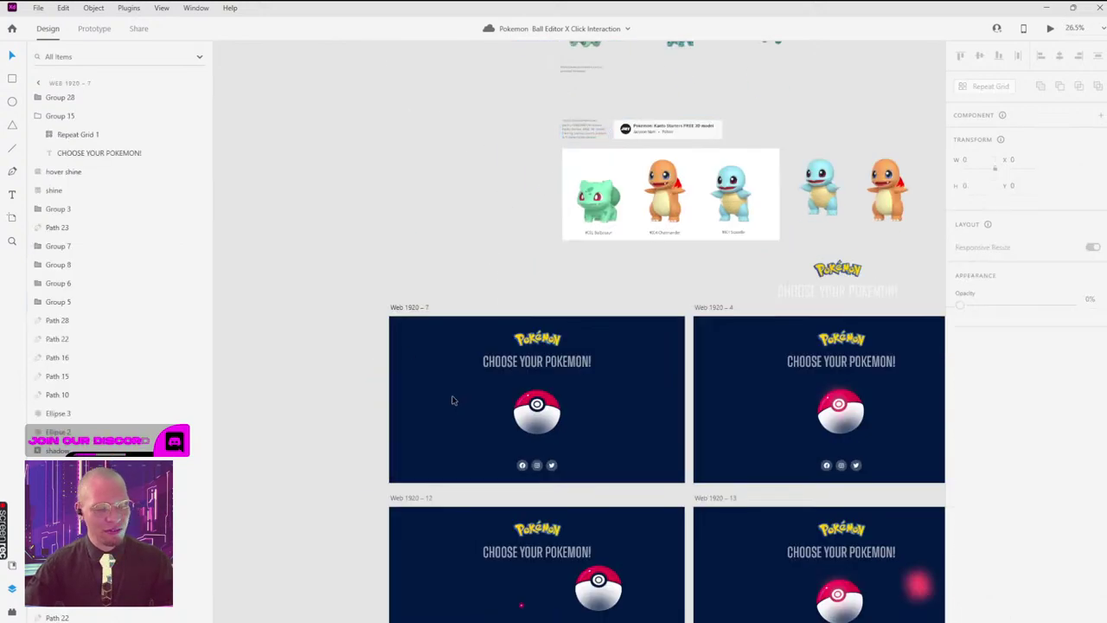
key("ctrl+3")
left_click(318, 211)
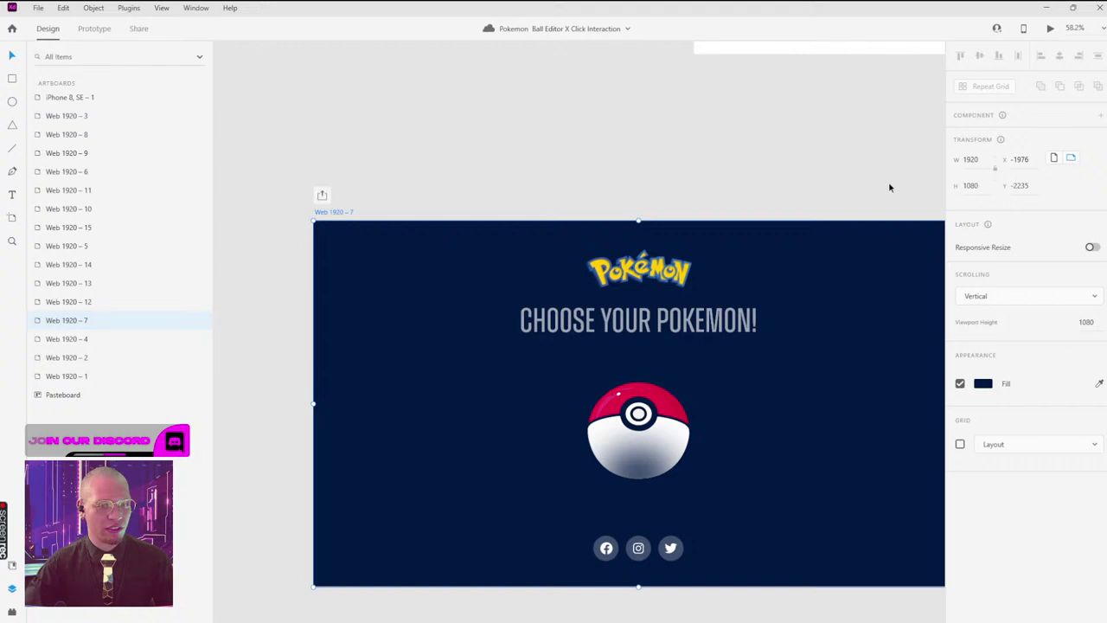
left_click(984, 384)
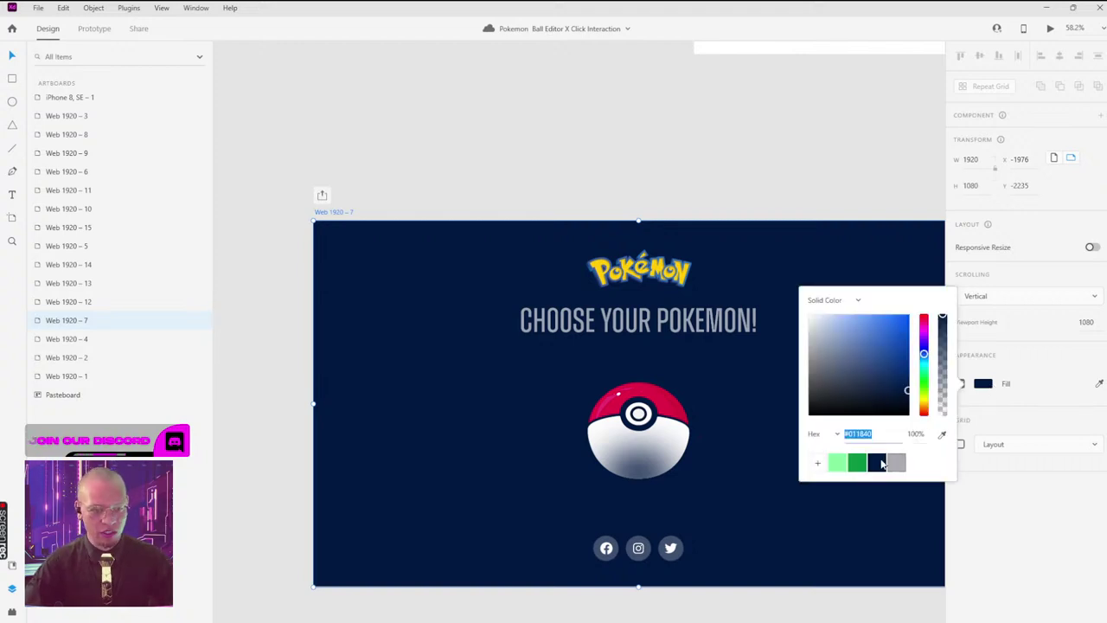
left_click(854, 433)
double_click(856, 433)
left_click(857, 434)
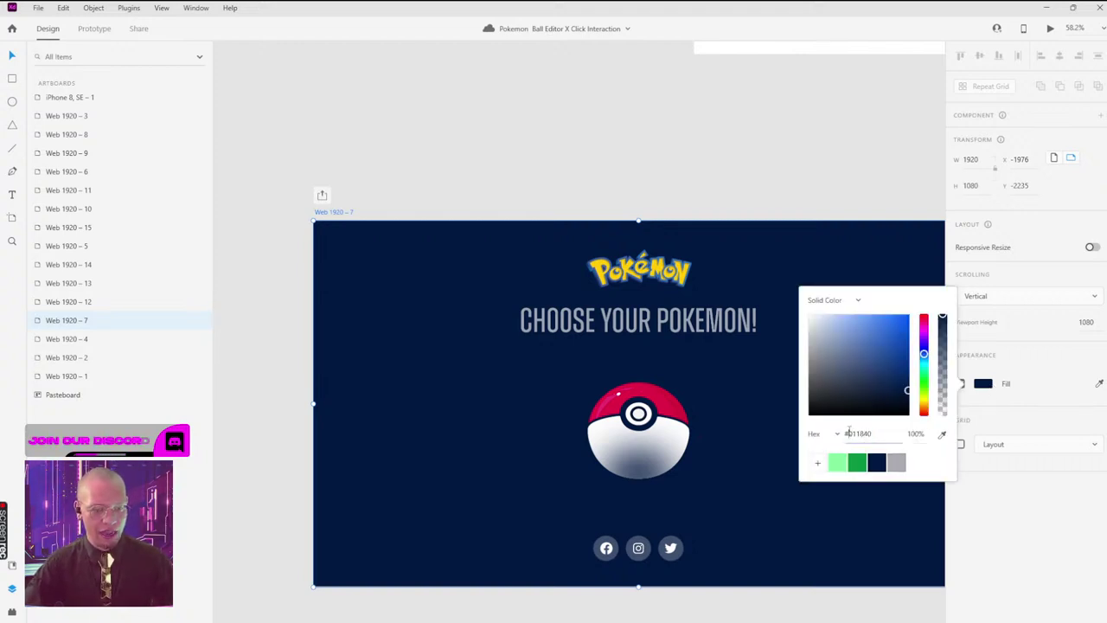
left_click_drag(848, 432, 874, 435)
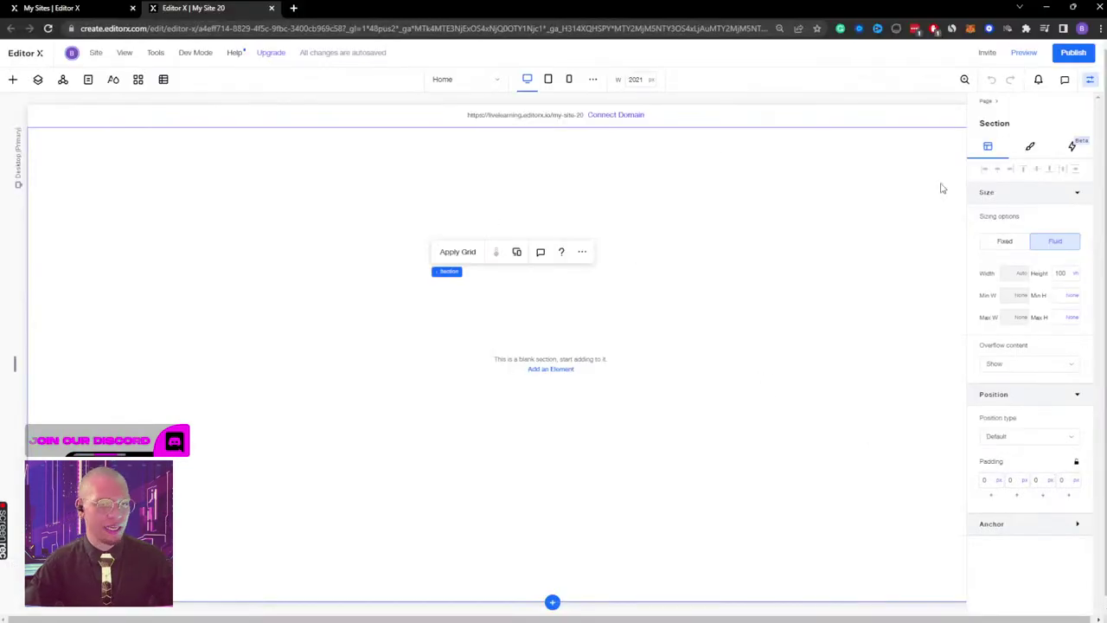
Step: Switch back to Editor X in Chrome and set the blank section's background color opacity to 100%
left_click(793, 235)
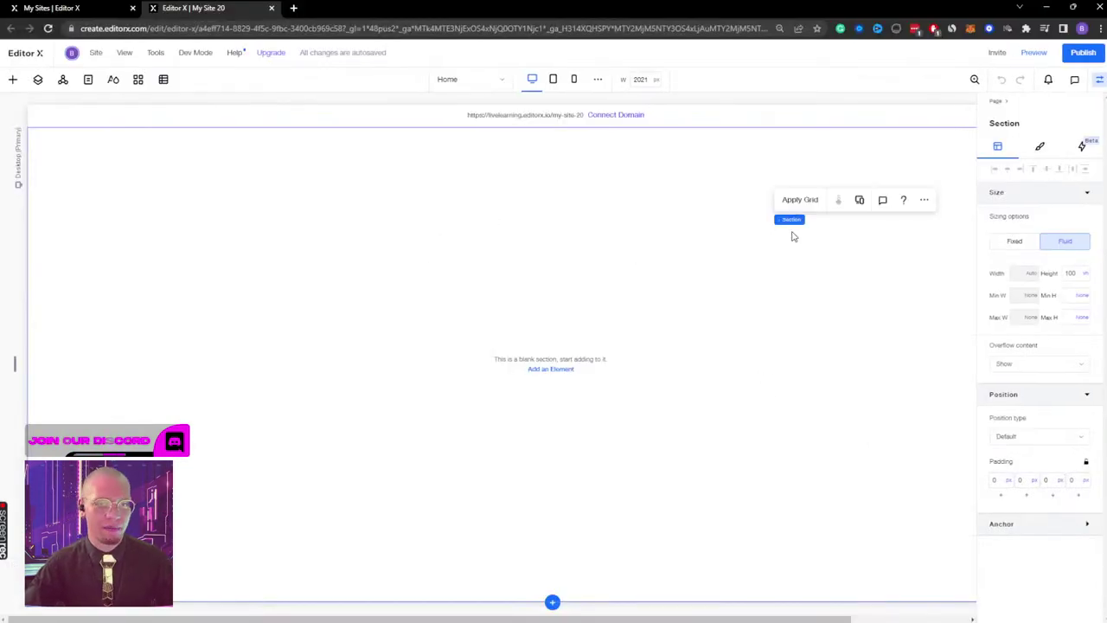
left_click(1042, 147)
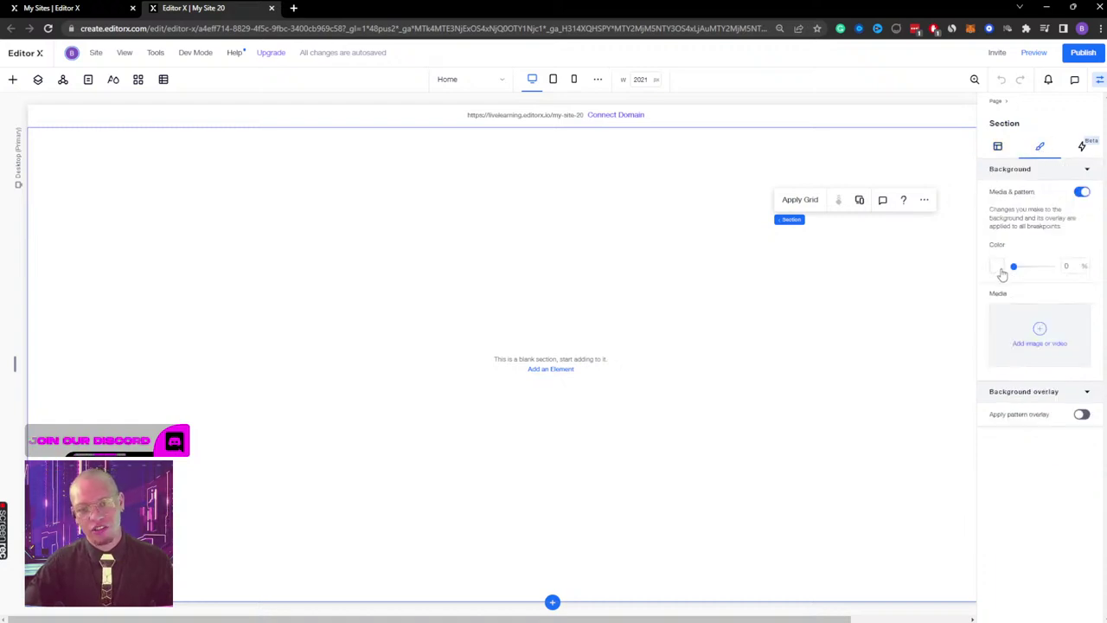
left_click(1054, 266)
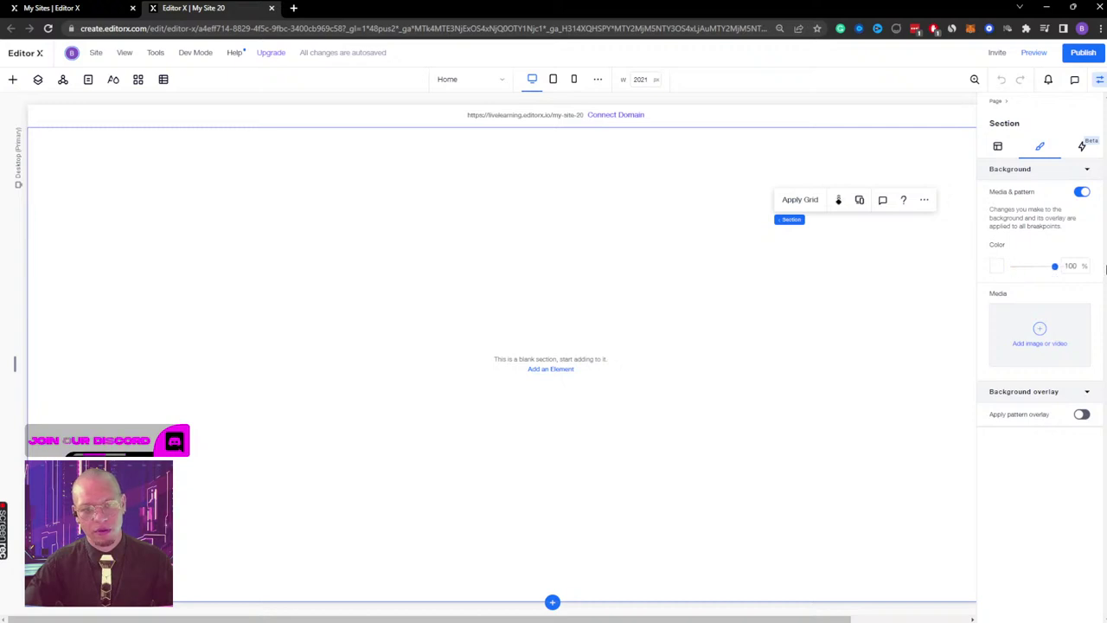
Step: Edit the site's theme colors, regenerating the Action Colors palette from the copied hex #011840
left_click(997, 267)
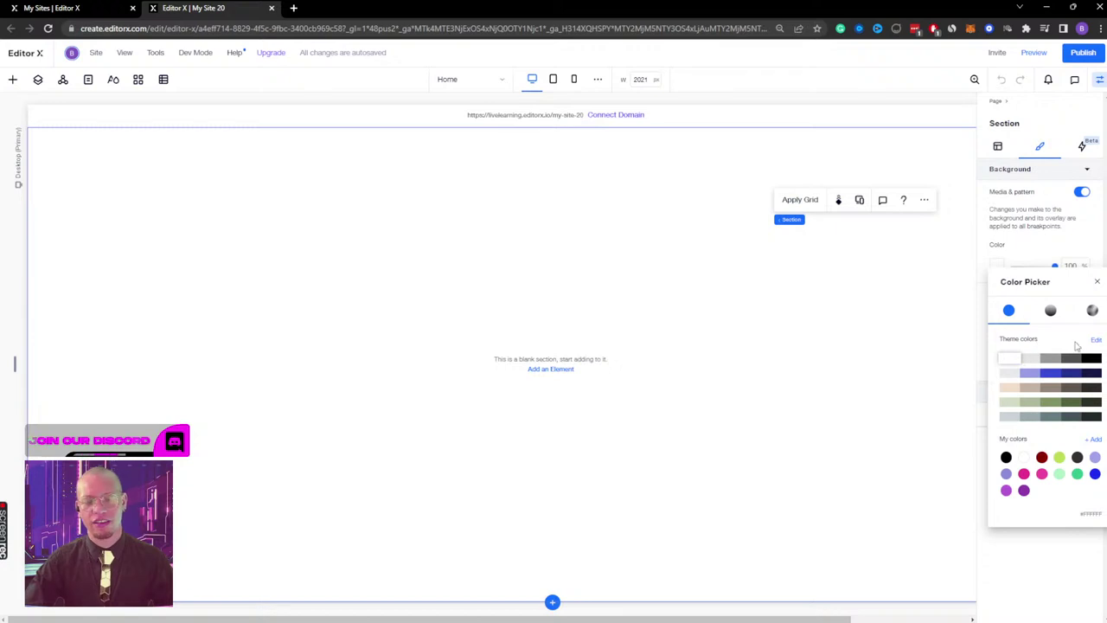
left_click(1095, 340)
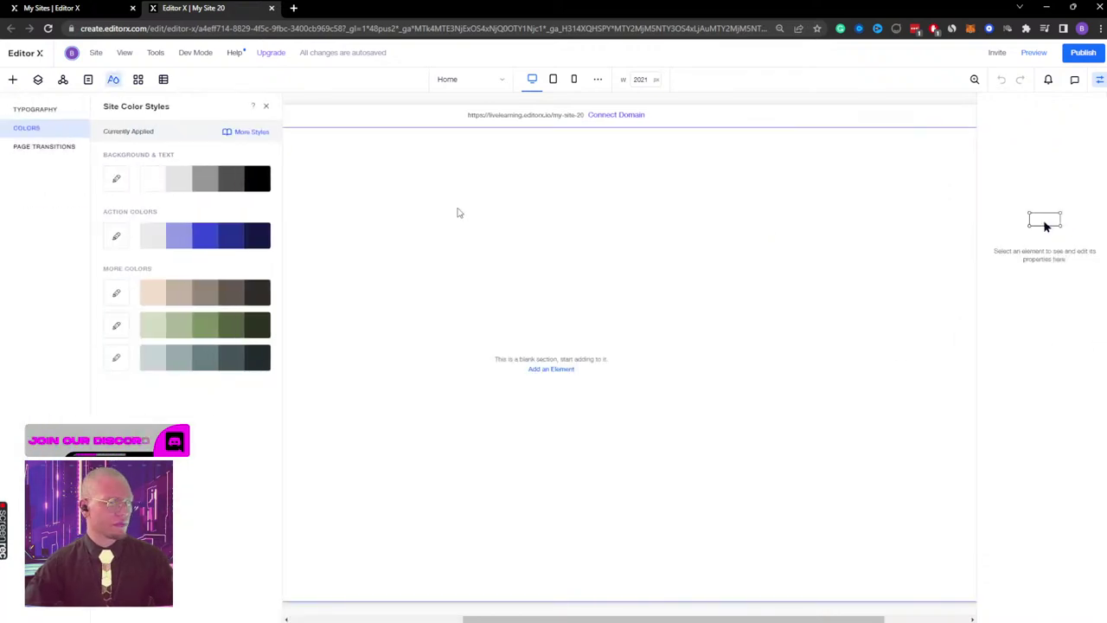
left_click(115, 238)
left_click(347, 334)
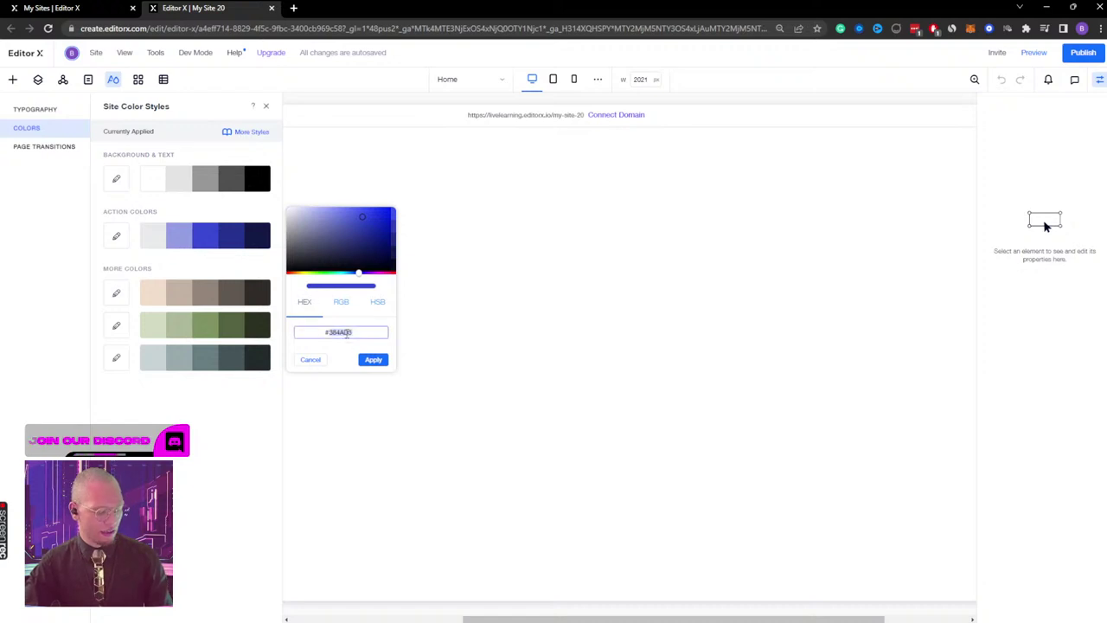
key("ctrl+v")
left_click(373, 359)
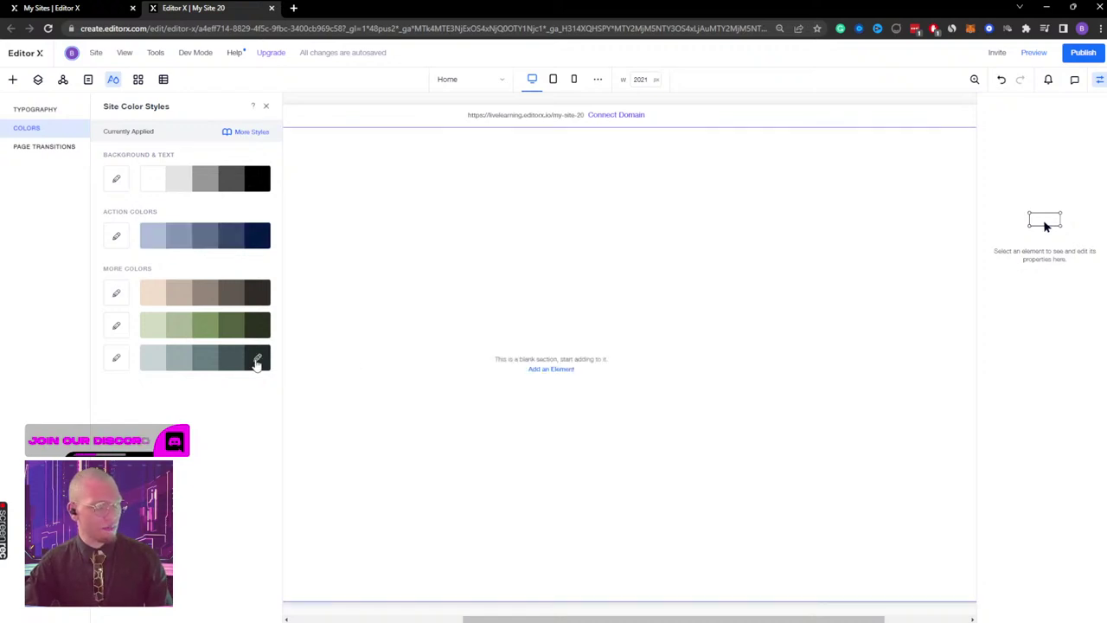
left_click(243, 253)
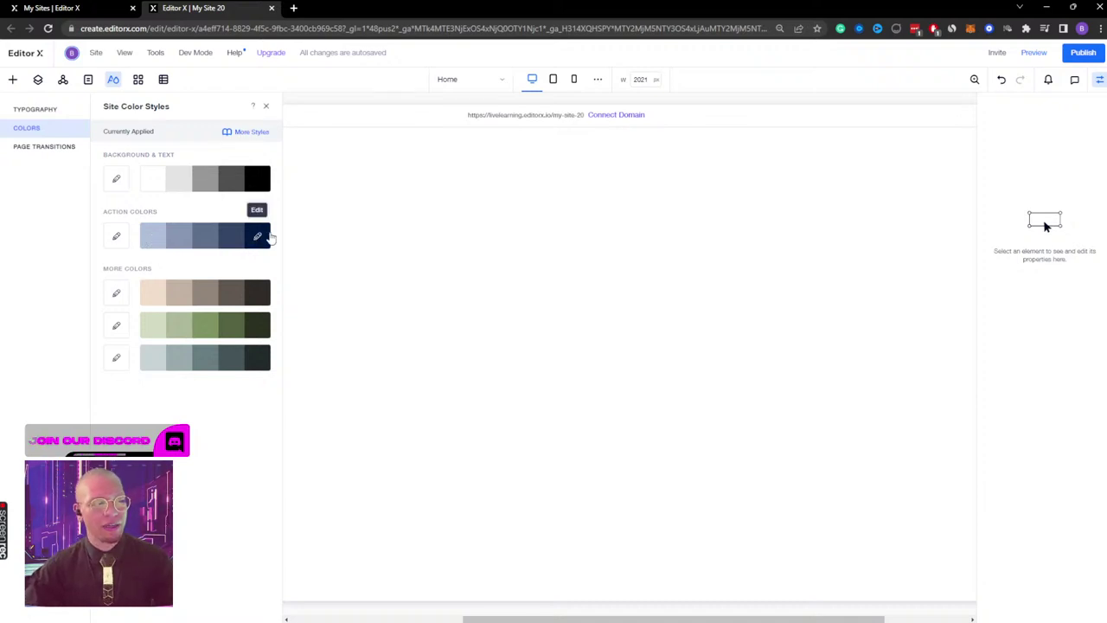
Step: Set the section's background to the darkest navy theme color, #011840
left_click(448, 228)
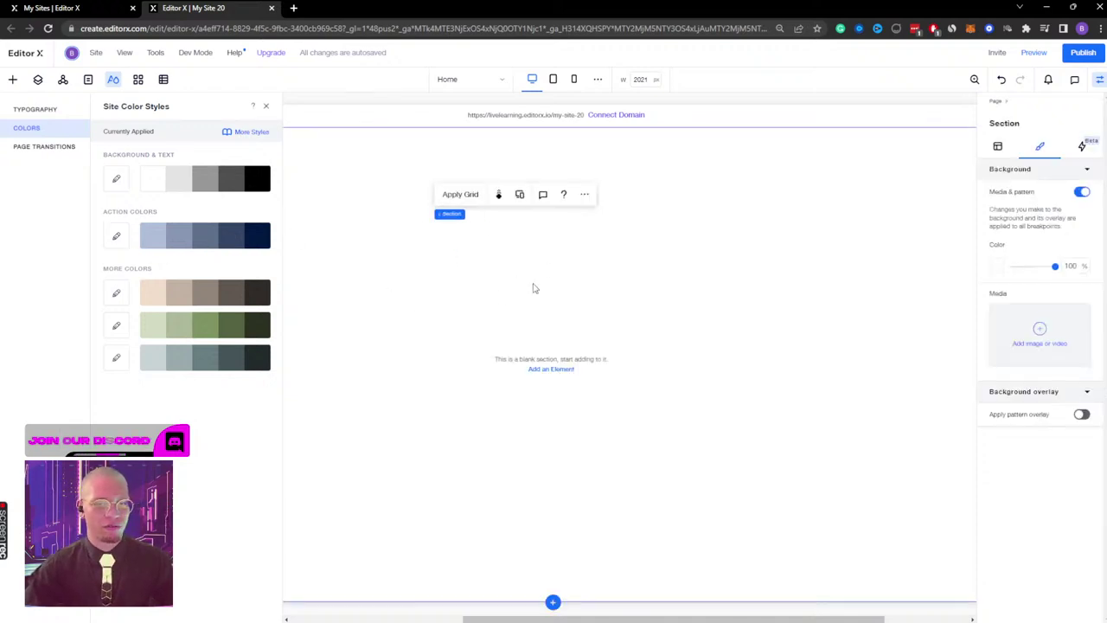
left_click(995, 266)
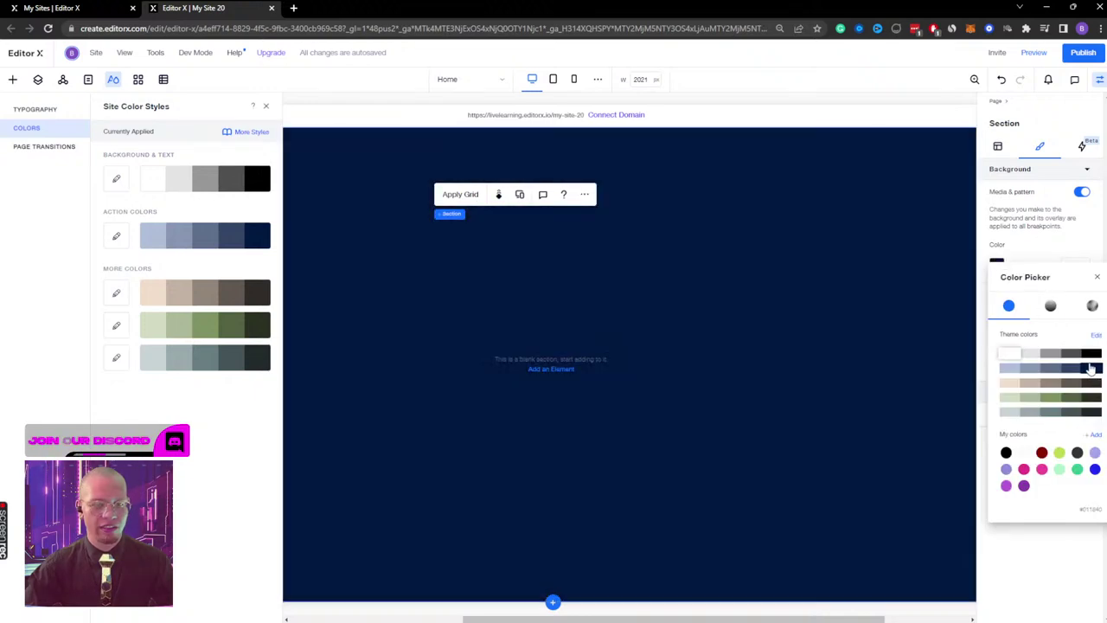
left_click(1091, 370)
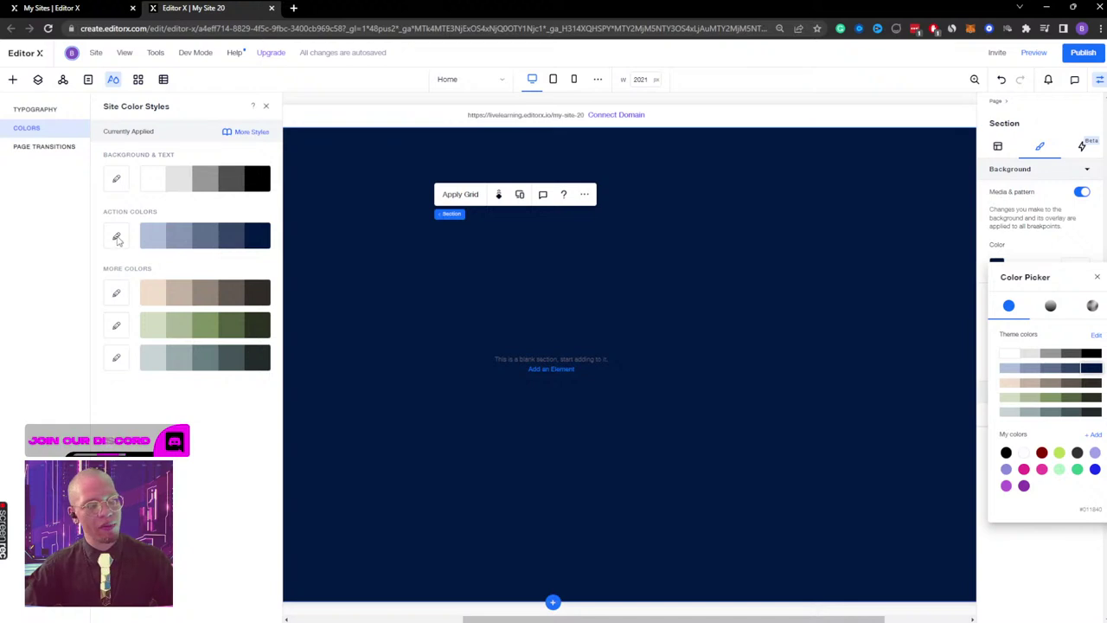
left_click(117, 237)
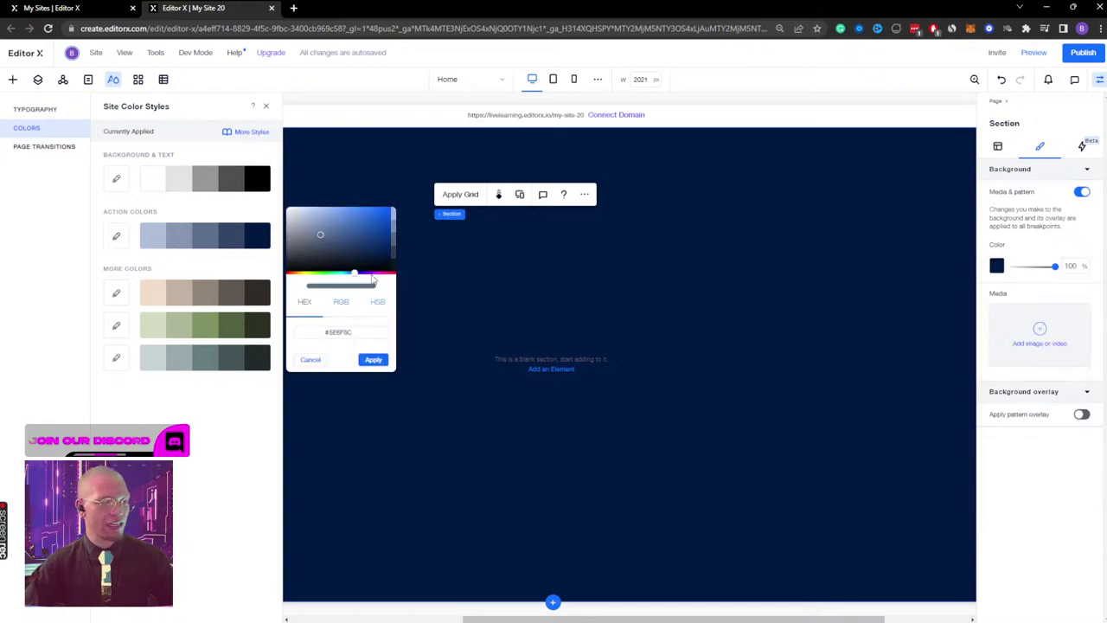
left_click_drag(372, 238, 386, 277)
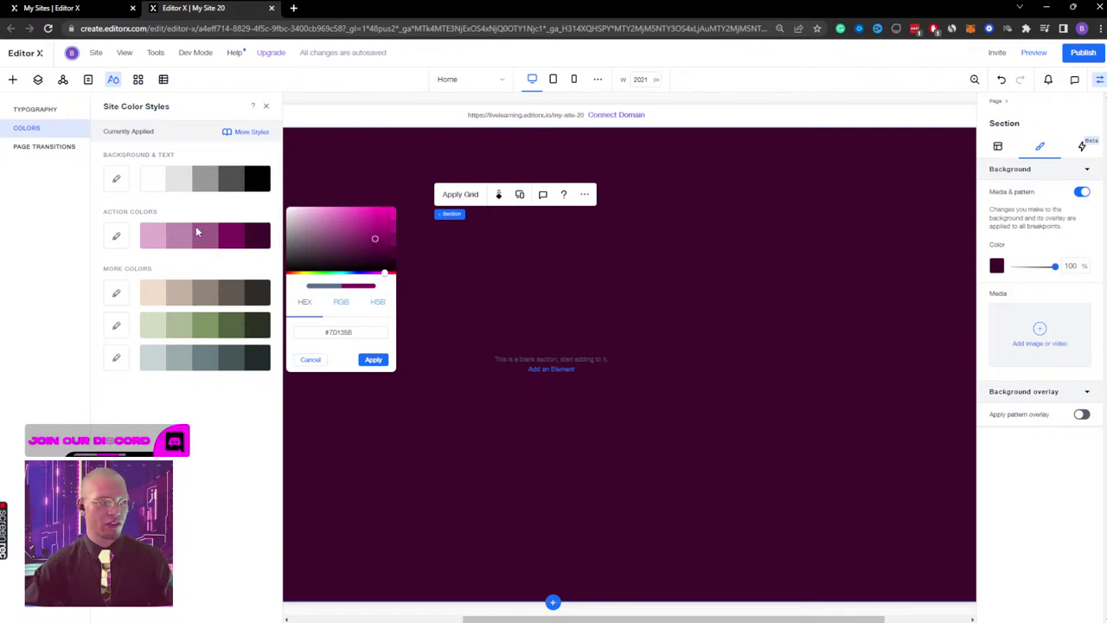
left_click(311, 359)
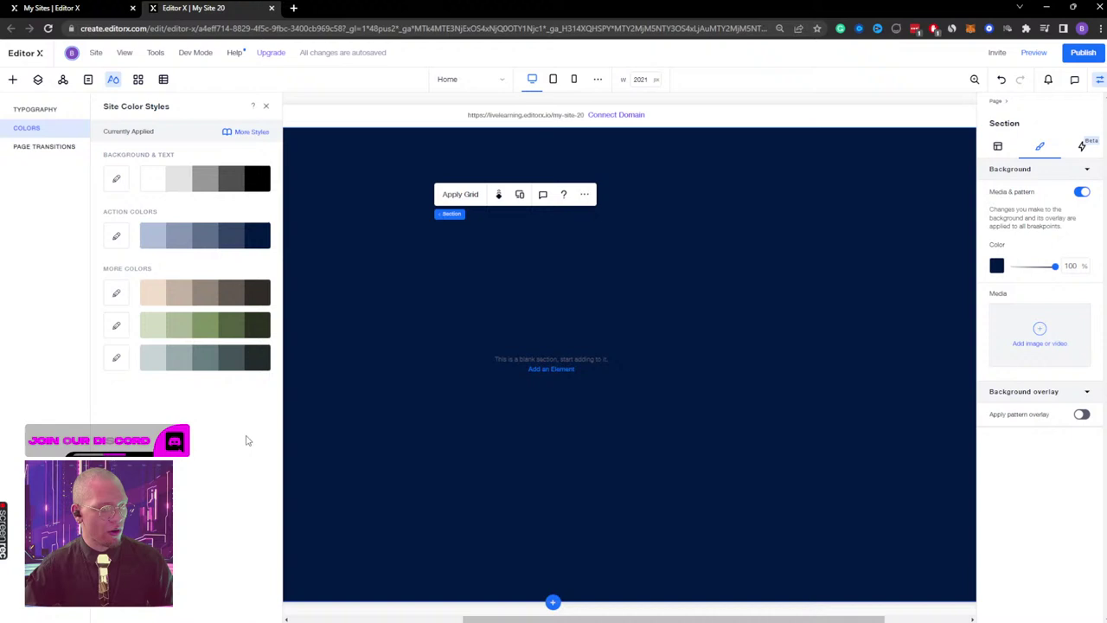
Step: Close the site color styles and check the Web 1920 – 7 design in Adobe XD before returning to Editor X
left_click(267, 107)
key("alt+Tab")
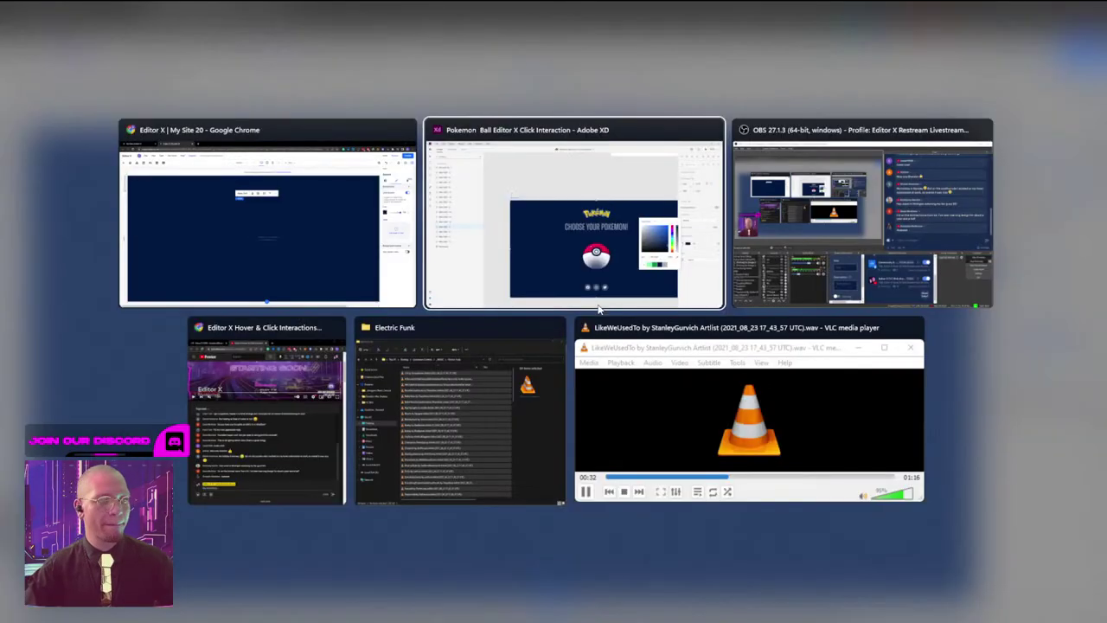
left_click(534, 190)
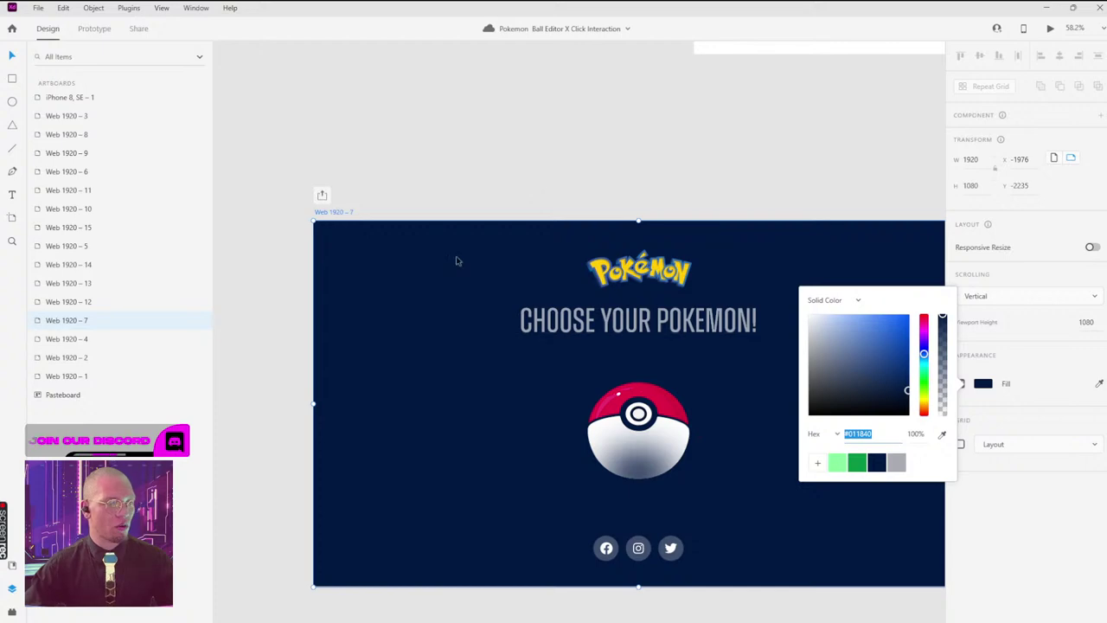
key("alt+Tab")
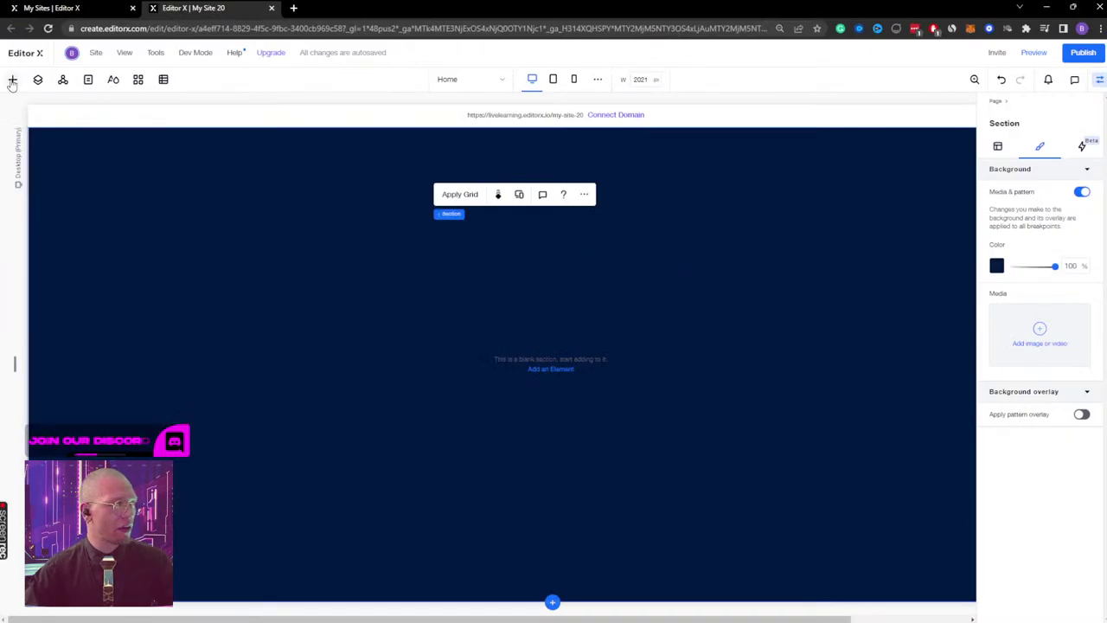
Step: Start a media upload from the computer and bring up the 010 Pokemon Click and Hover Interaction folder
left_click(12, 79)
left_click(33, 260)
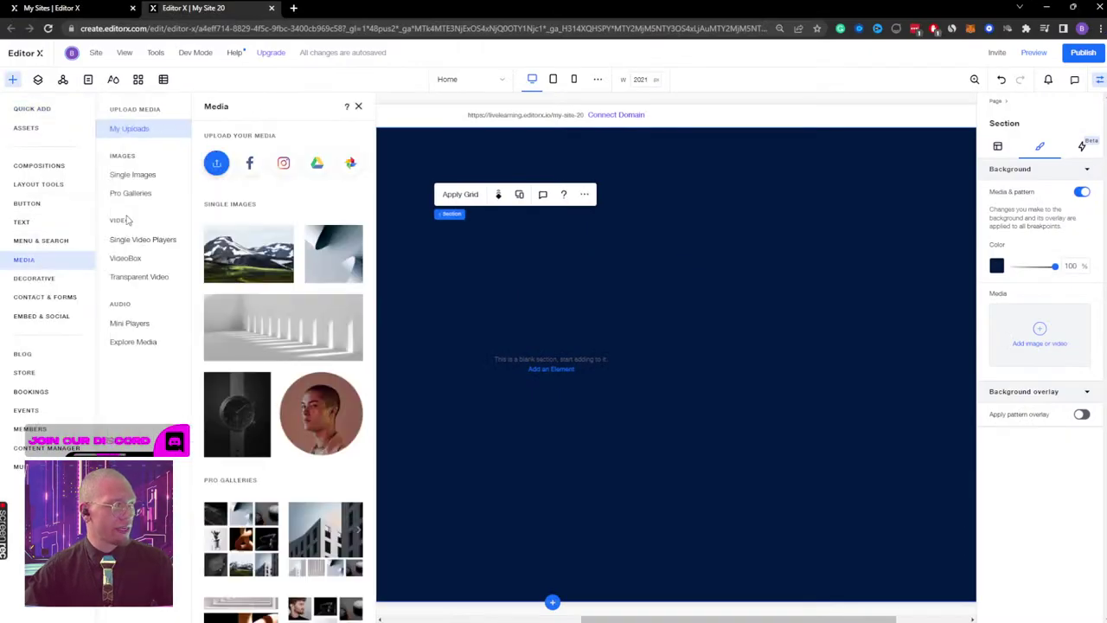
left_click(217, 163)
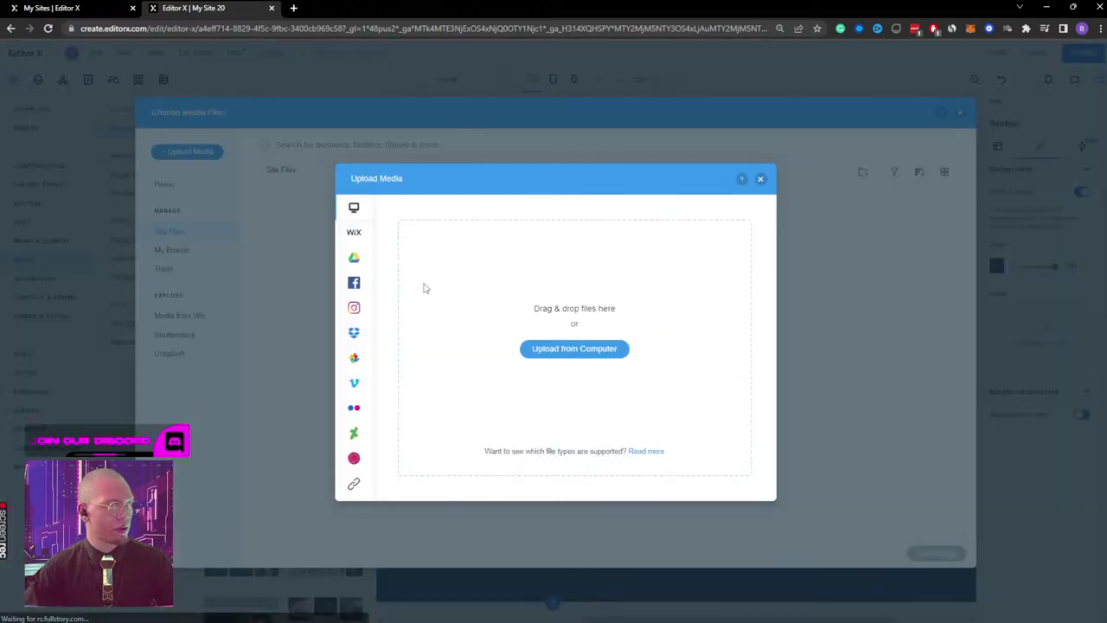
left_click(566, 354)
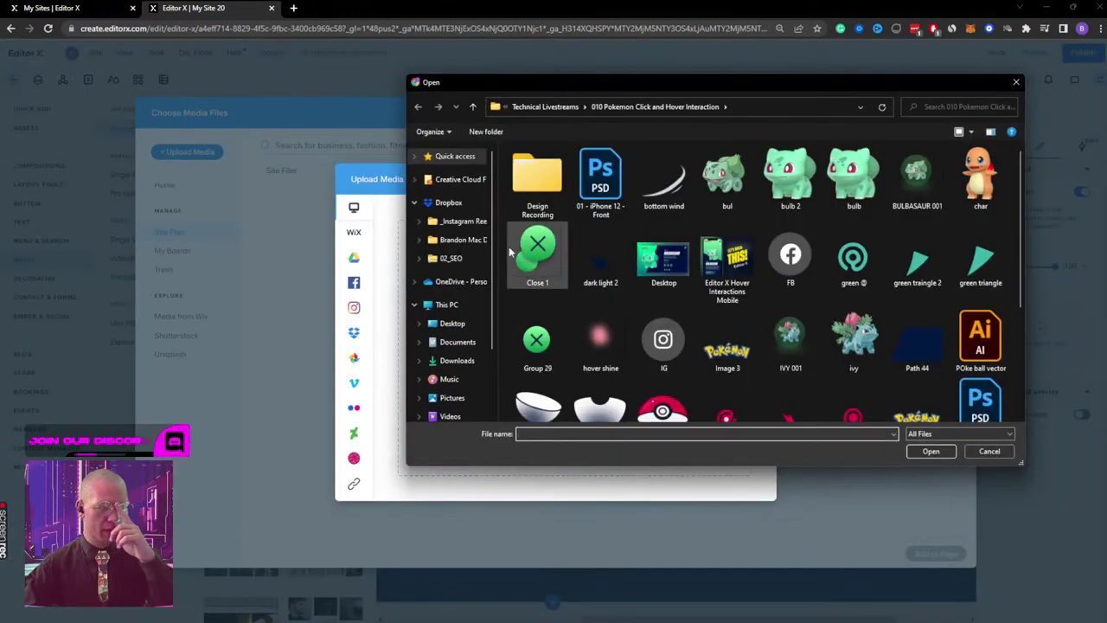
Step: Select the image assets from bottom wind through IG for upload, excluding Desktop and Editor X Hover Interactions Mobile
left_click(663, 180)
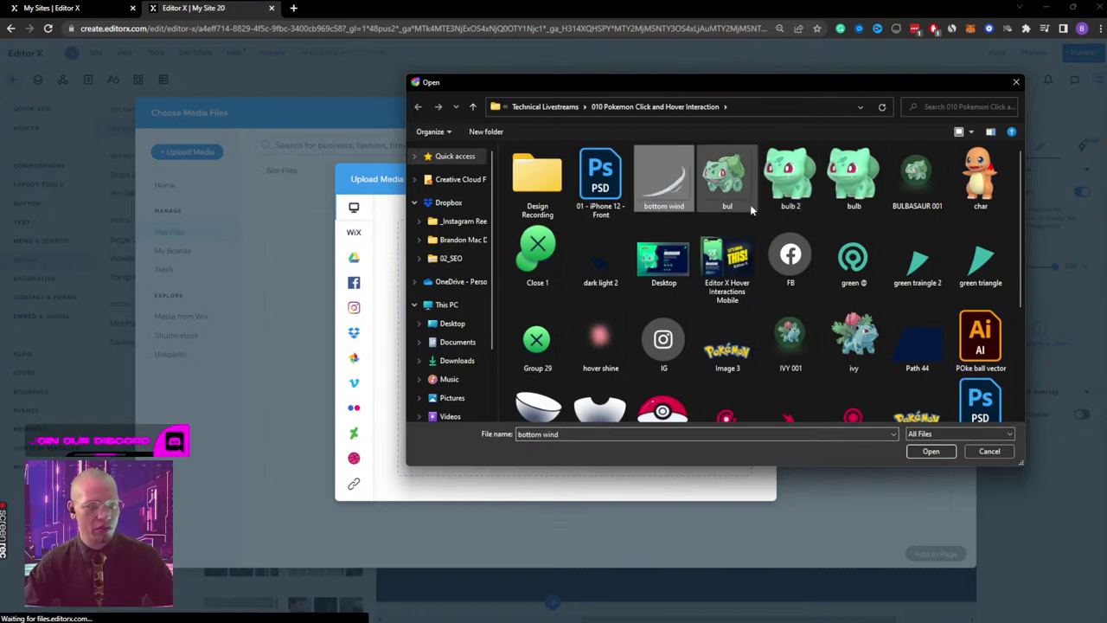
scroll(864, 199, "down", 2)
scroll(865, 199, "up", 2)
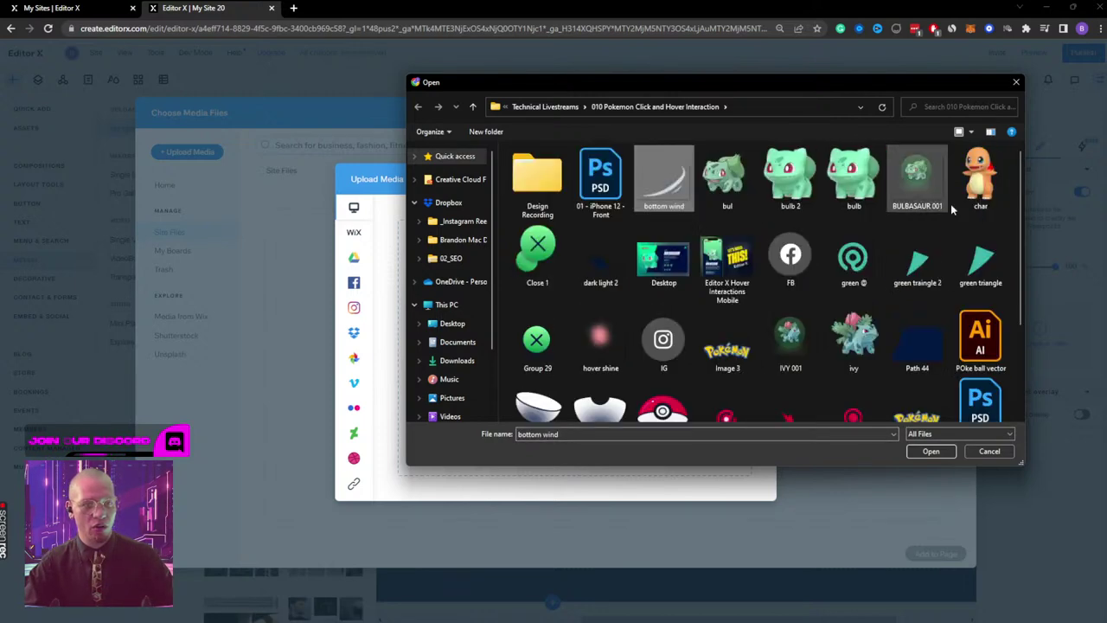
left_click(986, 264, "shift")
left_click(726, 259, "ctrl")
left_click(663, 259, "ctrl")
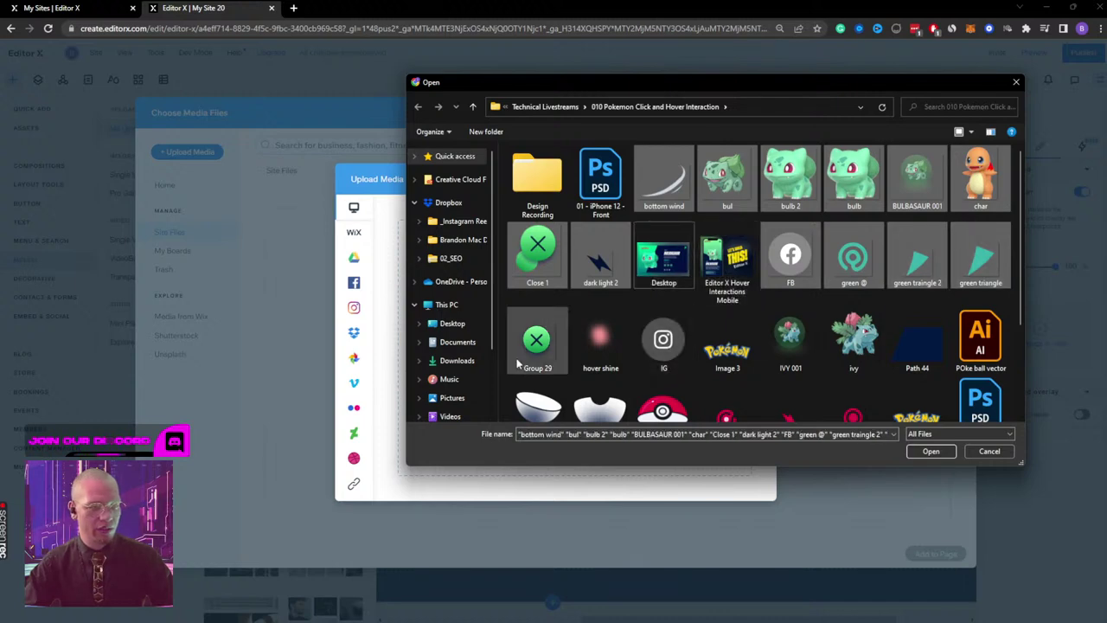
left_click(536, 340, "ctrl")
left_click(600, 341, "ctrl")
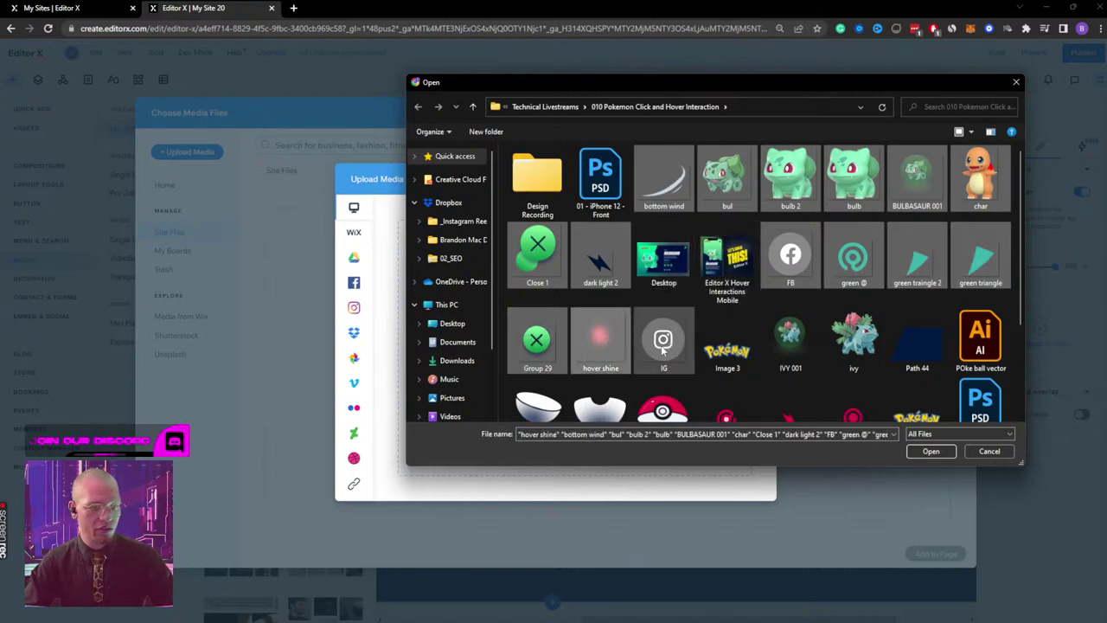
left_click(661, 345, "ctrl")
left_click(727, 346, "ctrl")
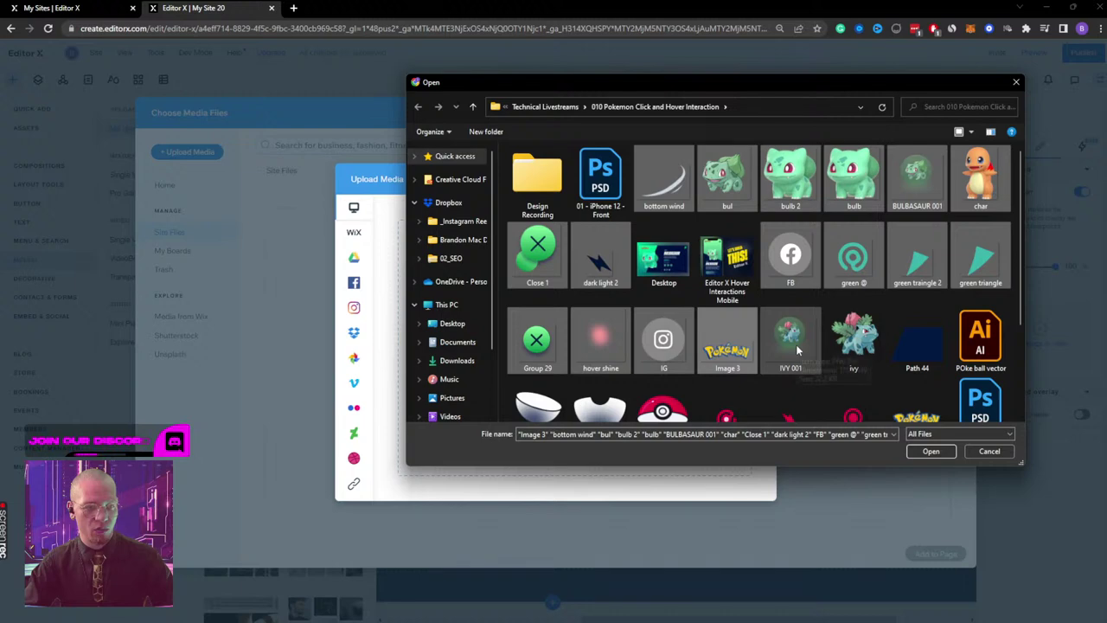
scroll(798, 346, "down", 2)
scroll(796, 339, "up", 2)
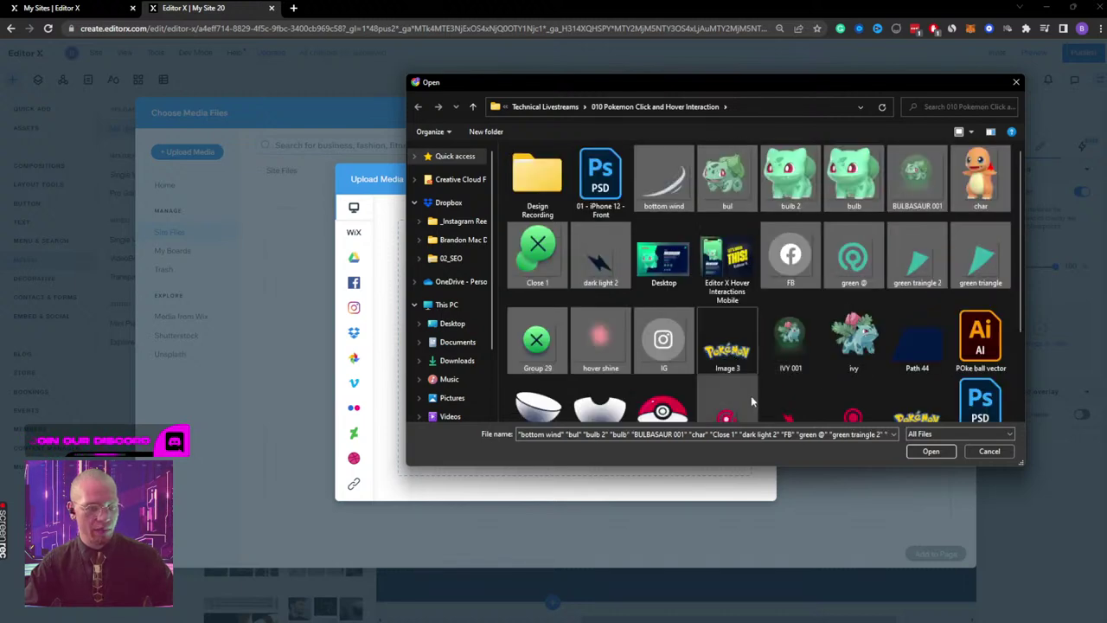
Step: Rename the Image 3 file as Pokemon Logo
scroll(774, 388, "down", 1)
left_click(728, 322)
right_click(728, 322)
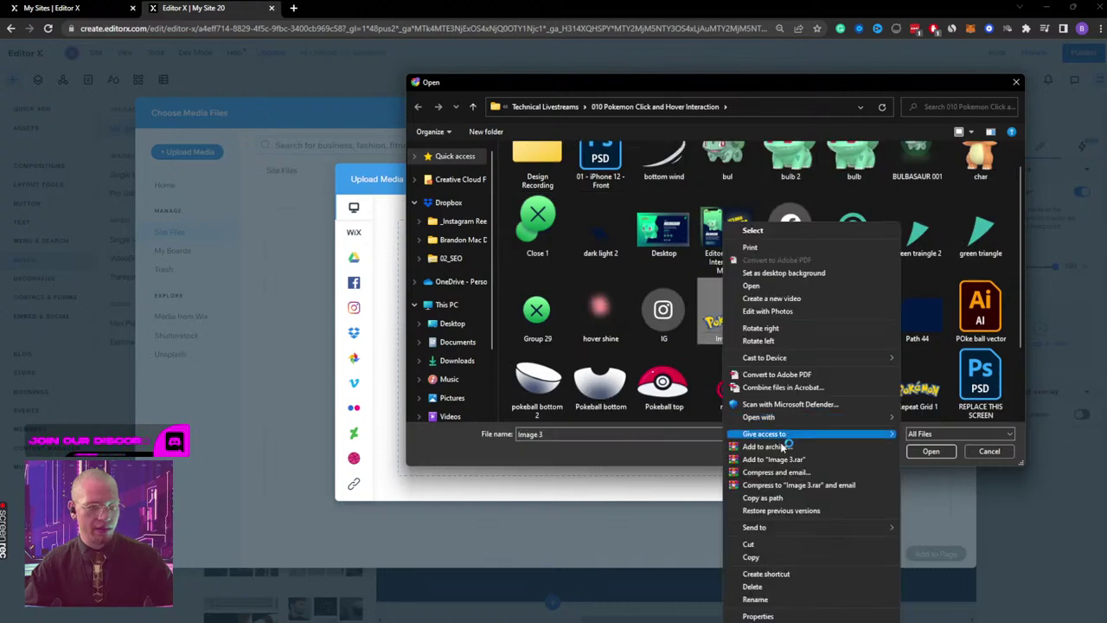
left_click(775, 604)
type("P")
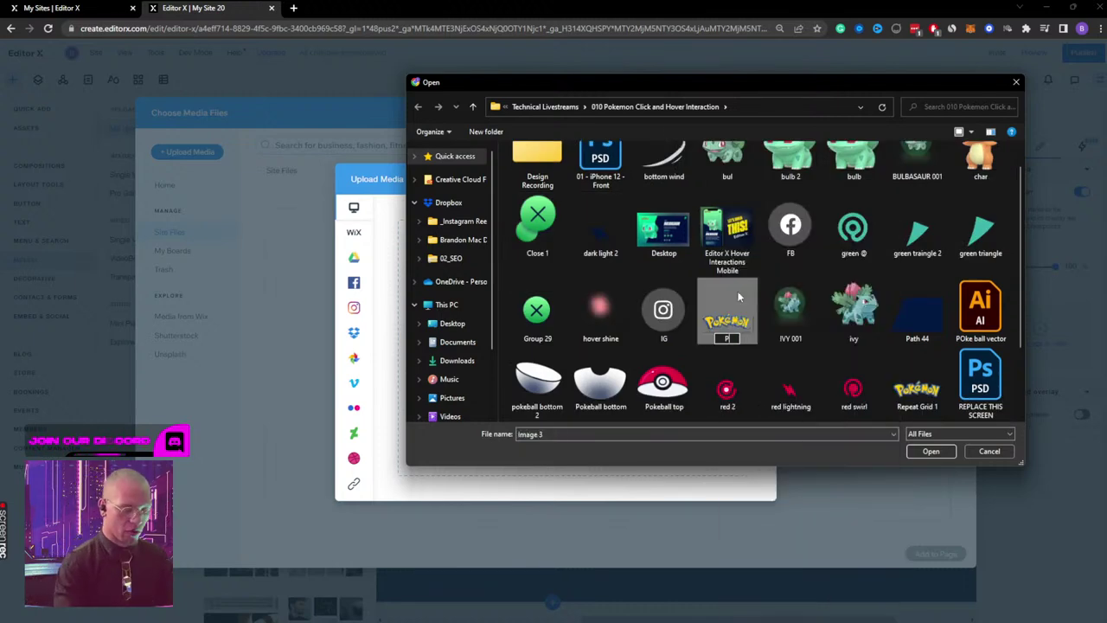
type("okemon Logo")
key("Return")
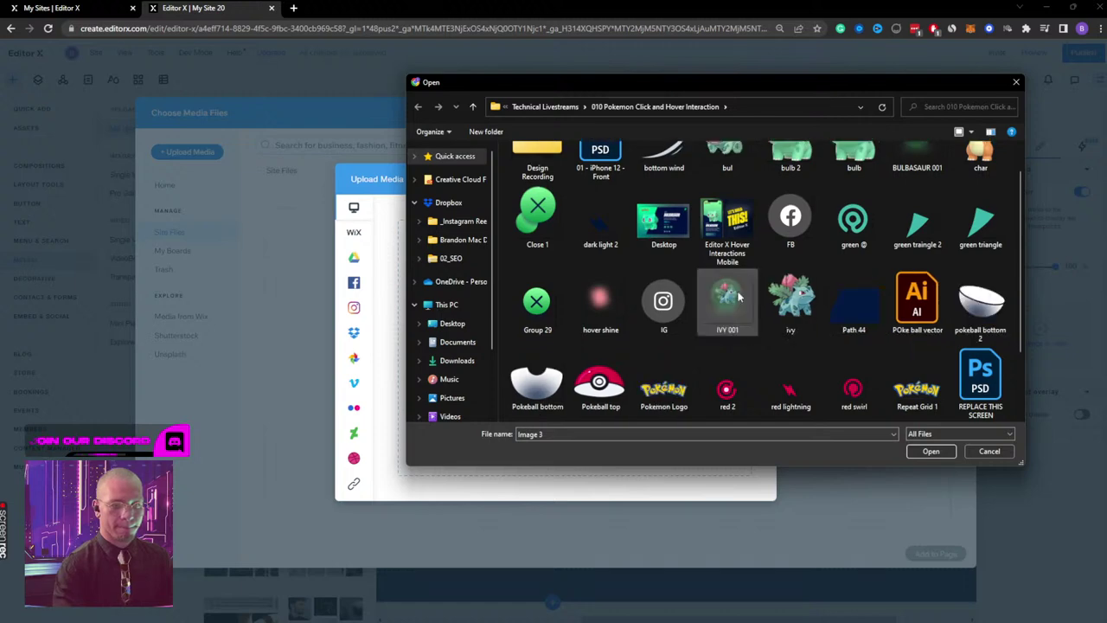
scroll(907, 310, "down", 3)
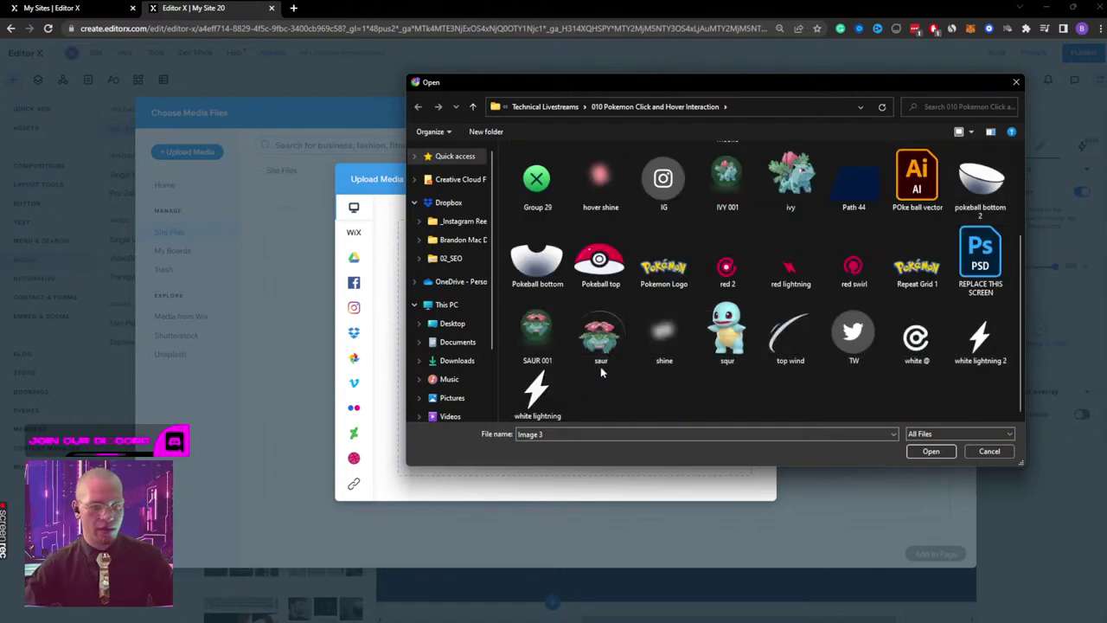
left_click(535, 391)
left_click(537, 333, "shift")
left_click(914, 268, "ctrl")
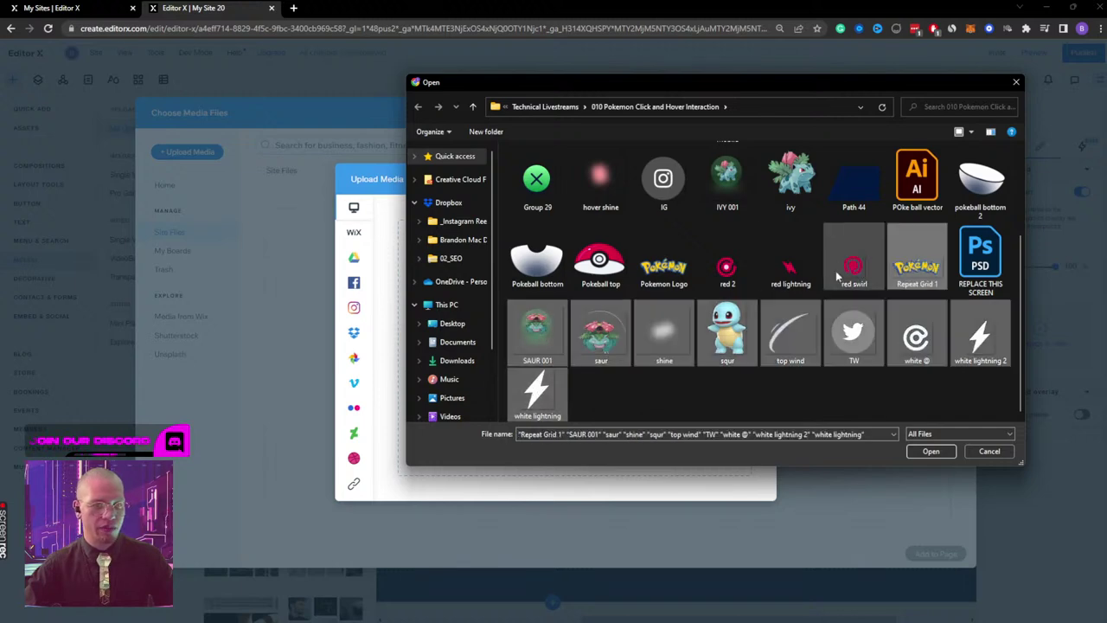
Step: Rename the Repeat Grid 1 file as Pokemon logo 2
left_click(915, 334)
left_click(919, 268)
right_click(916, 270)
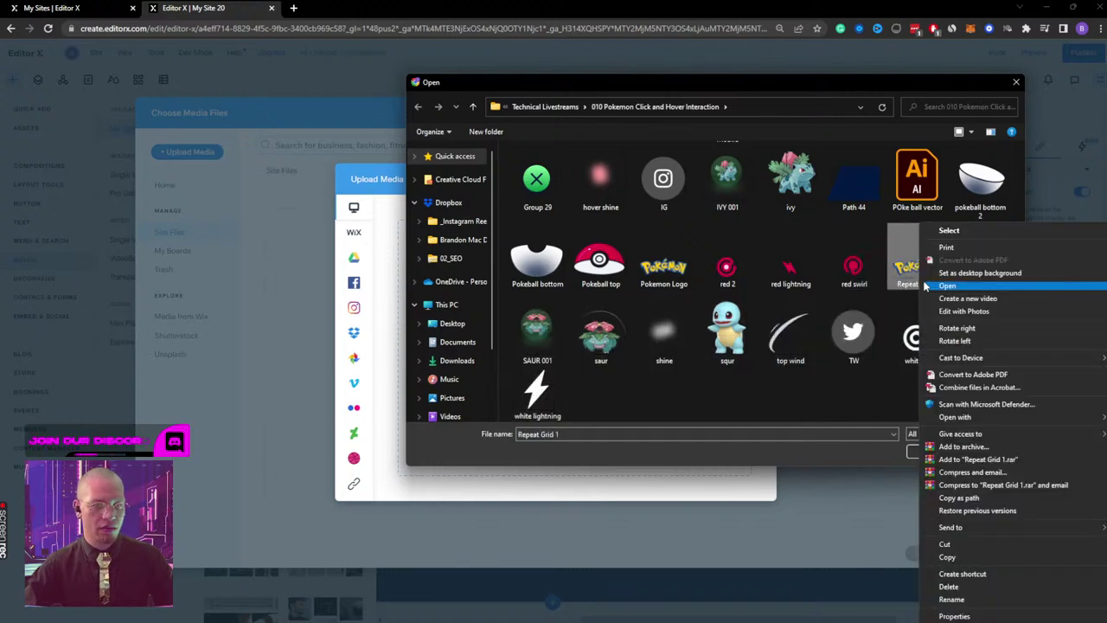
left_click(970, 599)
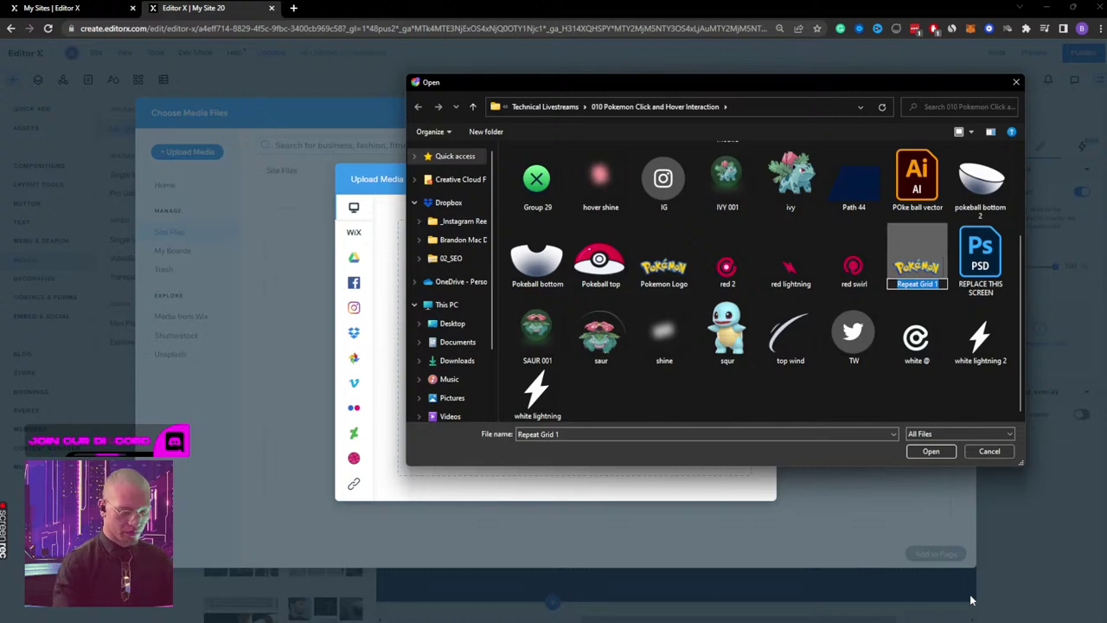
type("Pokemon logo")
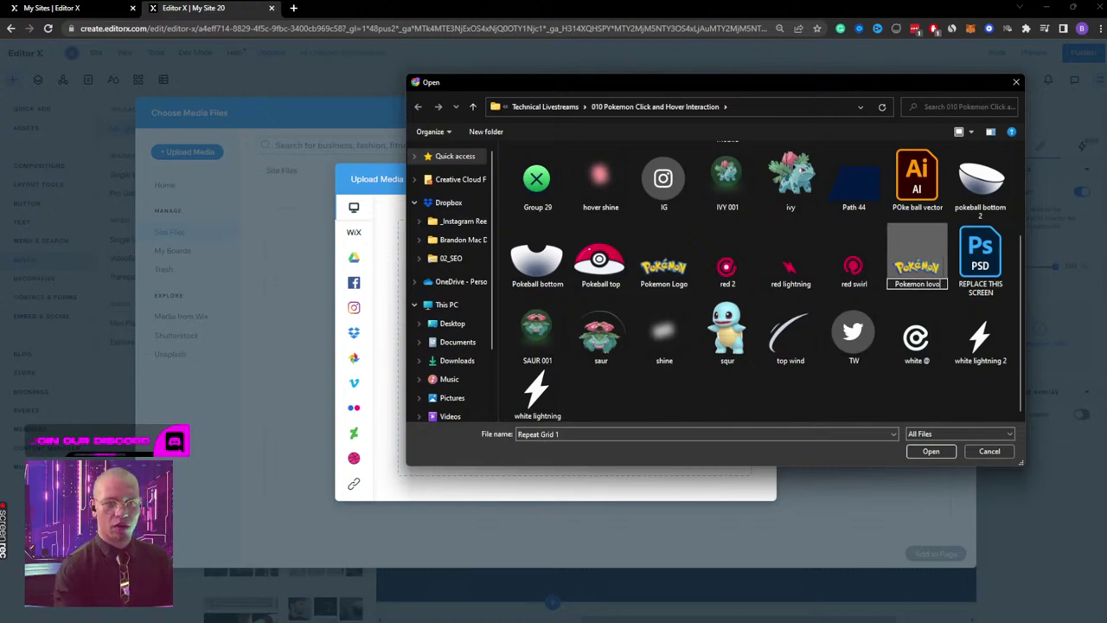
key("Return")
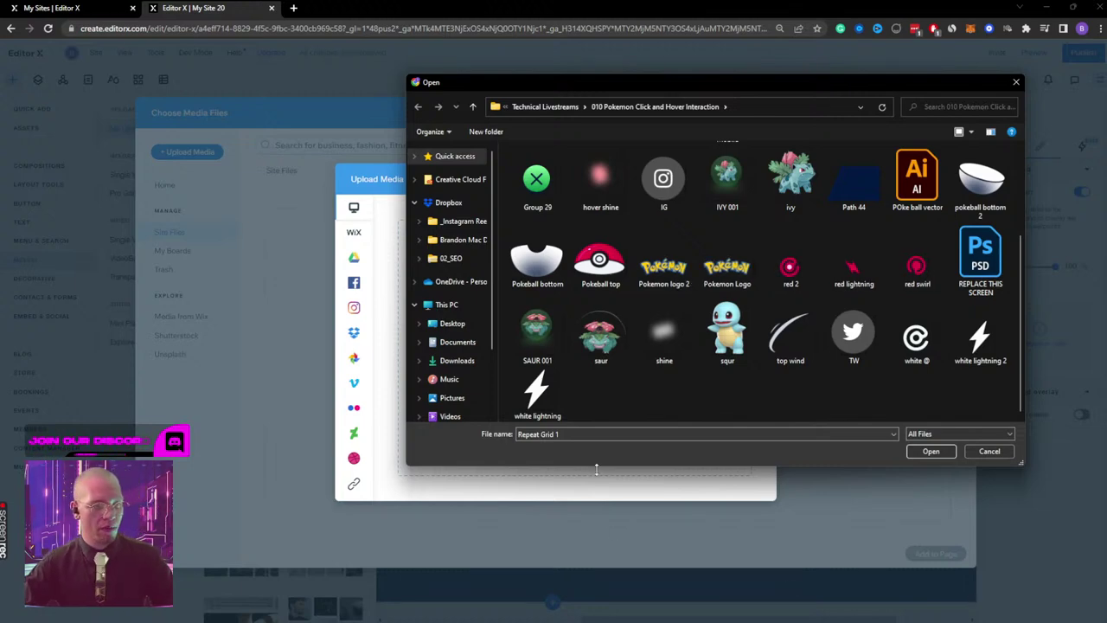
Step: Select the image assets from Pokeball bottom through white lightning for upload, leaving out saur and REPLACE THIS SCREEN
left_click(536, 391)
left_click(537, 333, "shift")
left_click(601, 333, "ctrl")
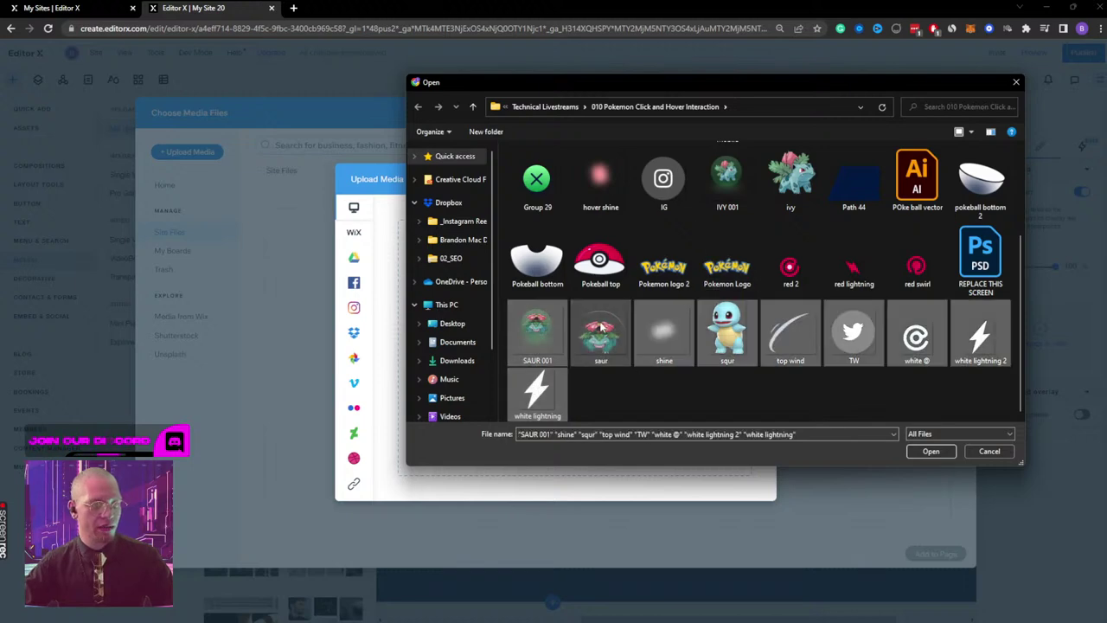
left_click(903, 264, "ctrl")
left_click(852, 263, "ctrl")
left_click(790, 264, "ctrl")
left_click(727, 264, "ctrl")
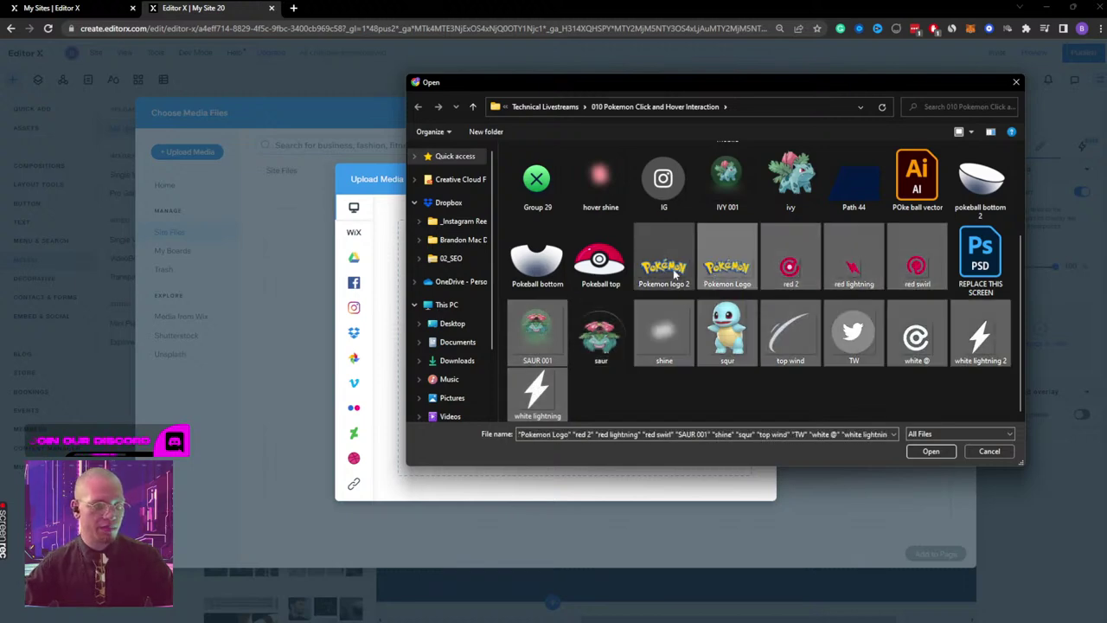
left_click(663, 264, "ctrl")
left_click(577, 264, "ctrl")
left_click(536, 259, "ctrl")
Step: Extend the selection with pokeball bottom 2, ivy, IVY 001, IG, hover shine and Group 29, leaving out Path 44
scroll(726, 259, "up", 2)
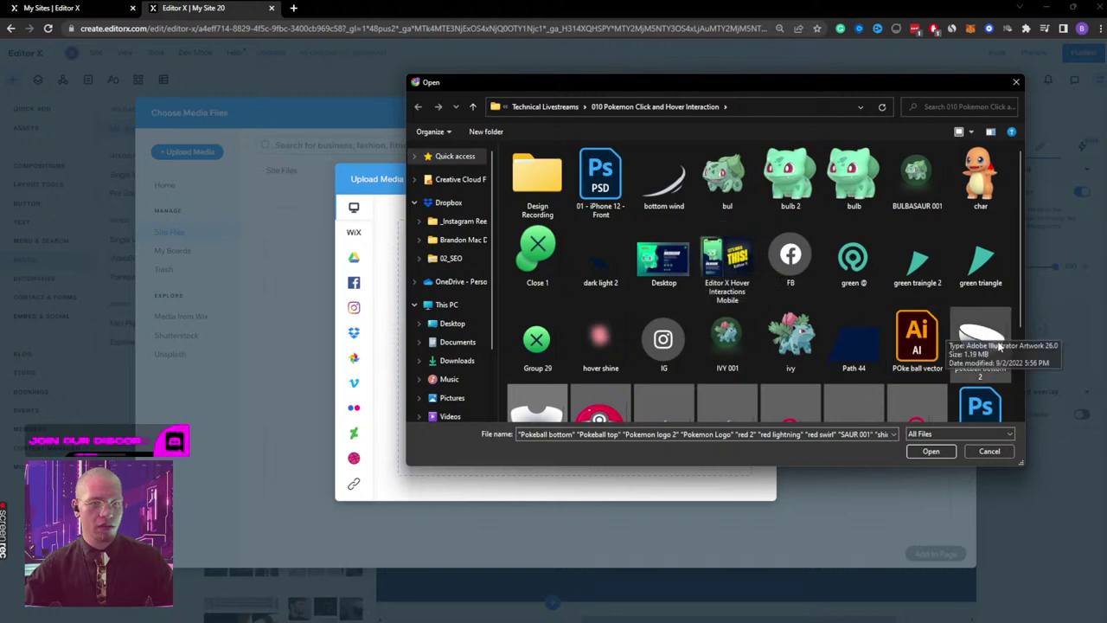
left_click(980, 342, "ctrl")
left_click(854, 342, "ctrl")
left_click(790, 341, "ctrl")
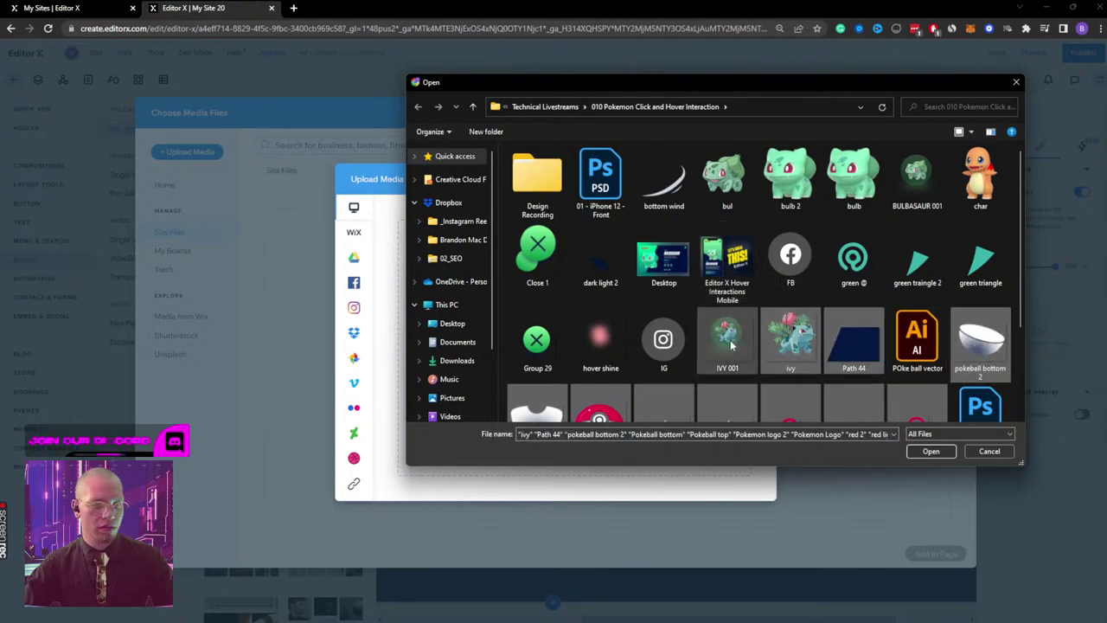
left_click(727, 341, "ctrl")
left_click(664, 342, "ctrl")
left_click(588, 344, "ctrl")
left_click(537, 342, "ctrl")
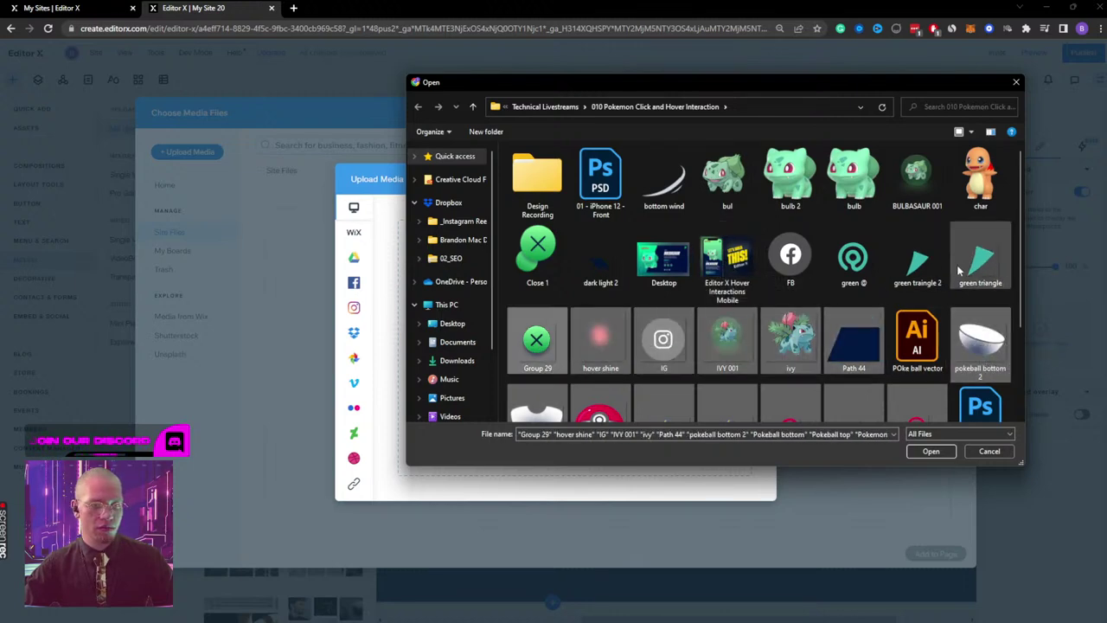
left_click(870, 334, "ctrl")
Step: Extend the selection with green triangle, green traingle 2, green @, FB, dark light 2 and Close 1
left_click(980, 259, "ctrl")
left_click(917, 259, "ctrl")
left_click(854, 260, "ctrl")
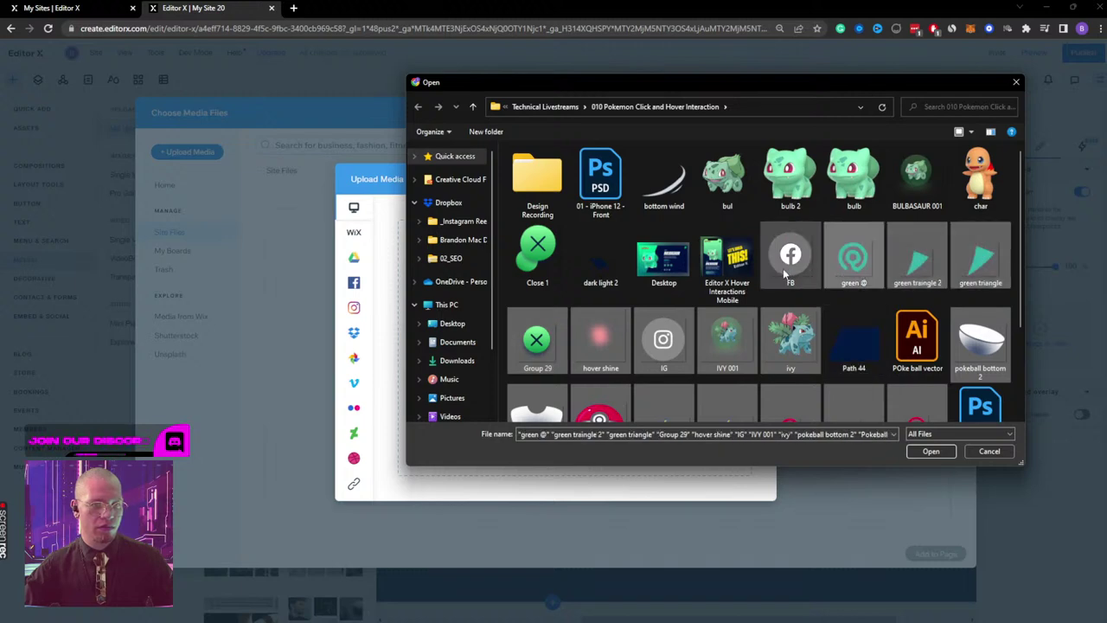
left_click(790, 260, "ctrl")
left_click(600, 259, "ctrl")
left_click(537, 255, "ctrl")
Step: Add bottom wind, bulb 2 and BULBASAUR 001 to the selection, without char, and upload all selected files
left_click(663, 181, "ctrl")
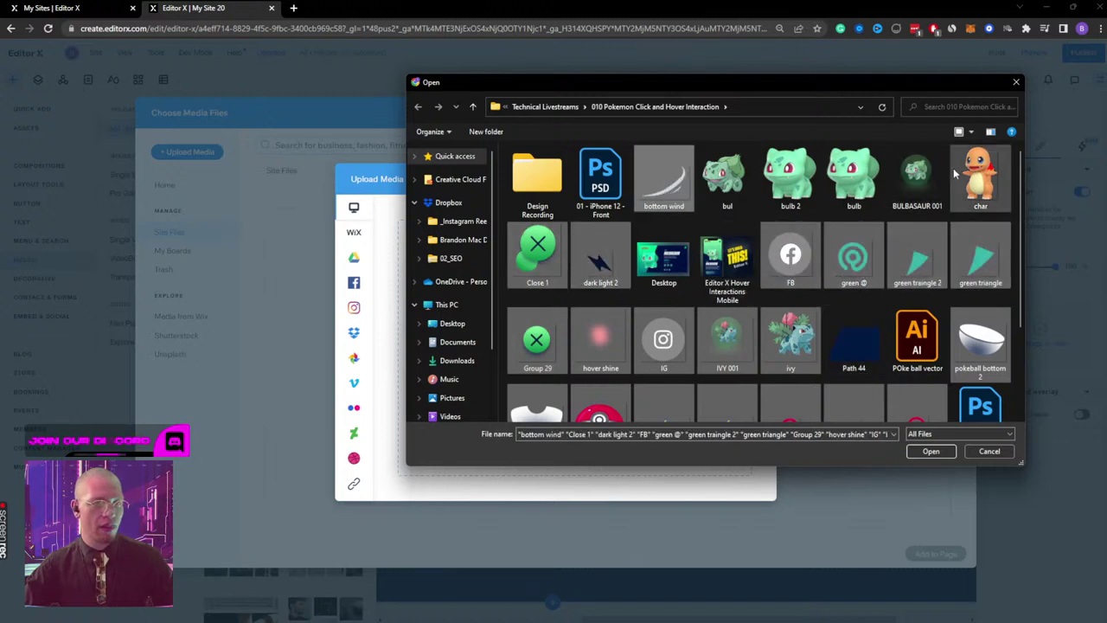
left_click(973, 173, "ctrl")
left_click(984, 182, "ctrl")
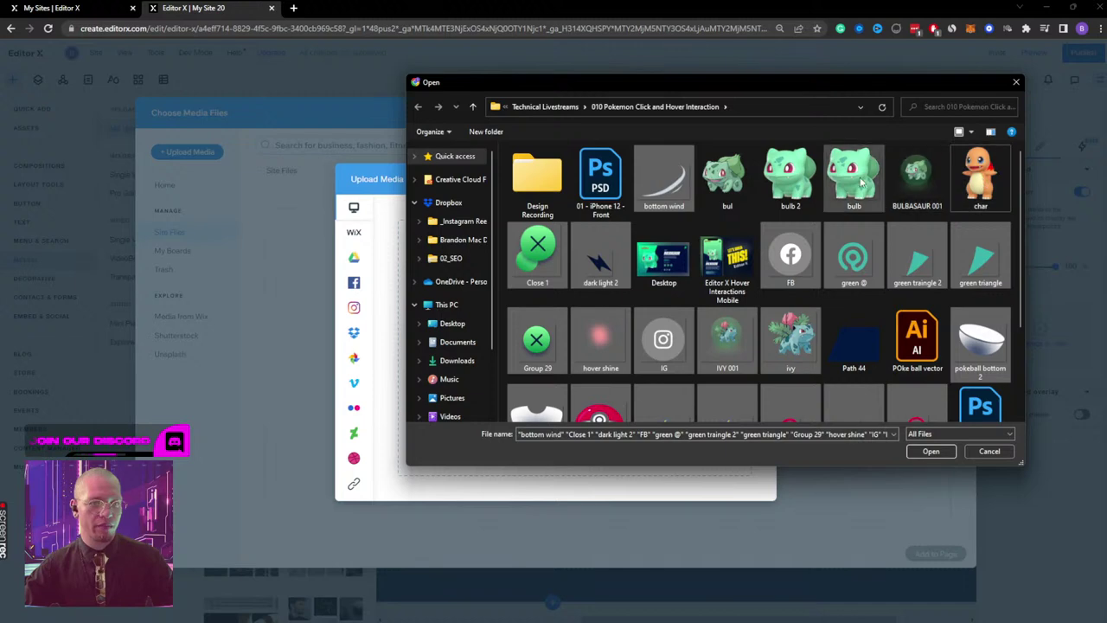
left_click(790, 177, "ctrl")
left_click(917, 177, "ctrl")
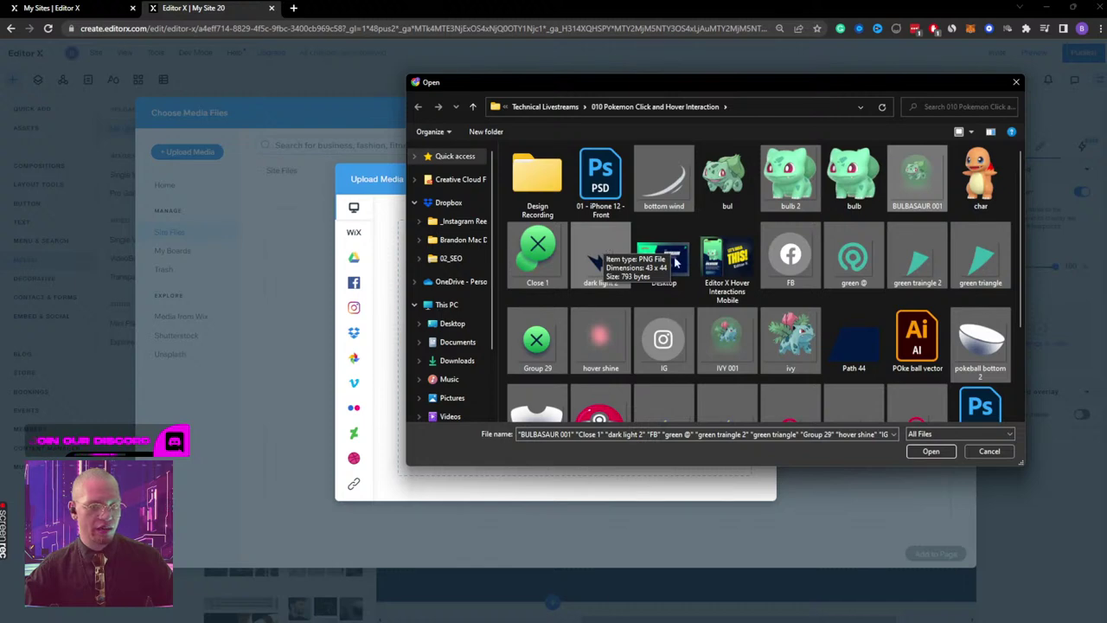
left_click(930, 450)
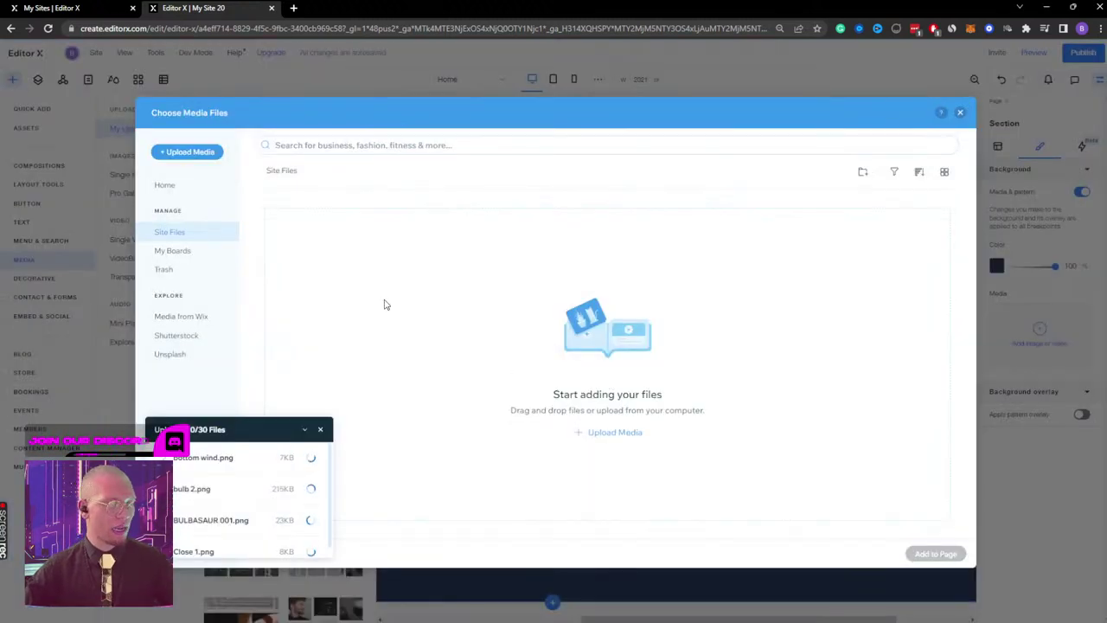
Step: Start another upload from the computer and rename the Path 44 file as Polygon BG
left_click(185, 152)
left_click(573, 350)
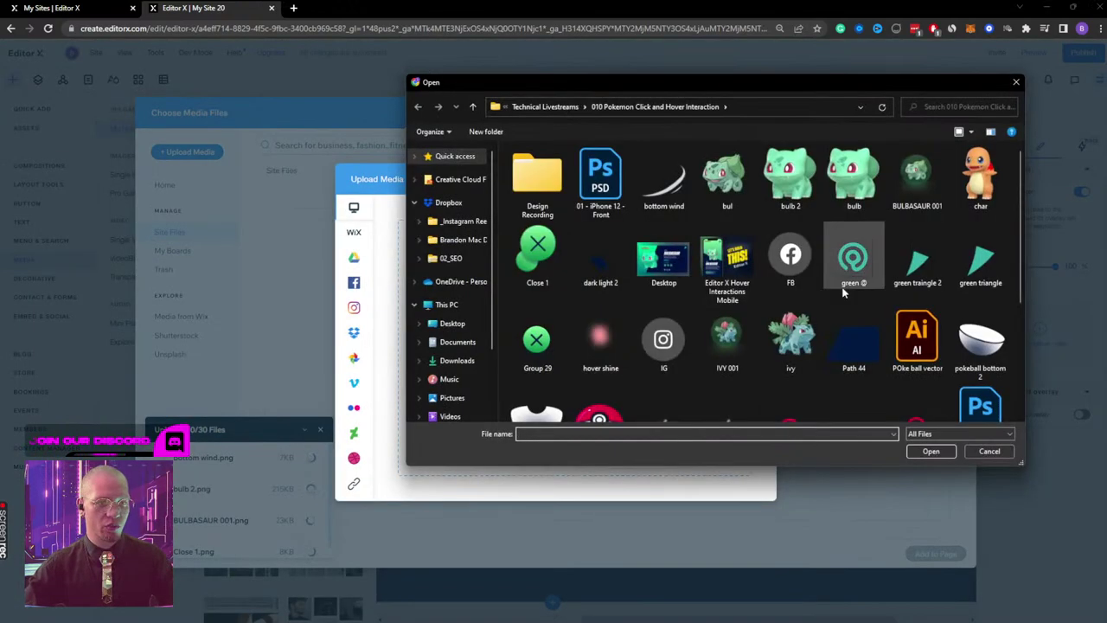
right_click(853, 342)
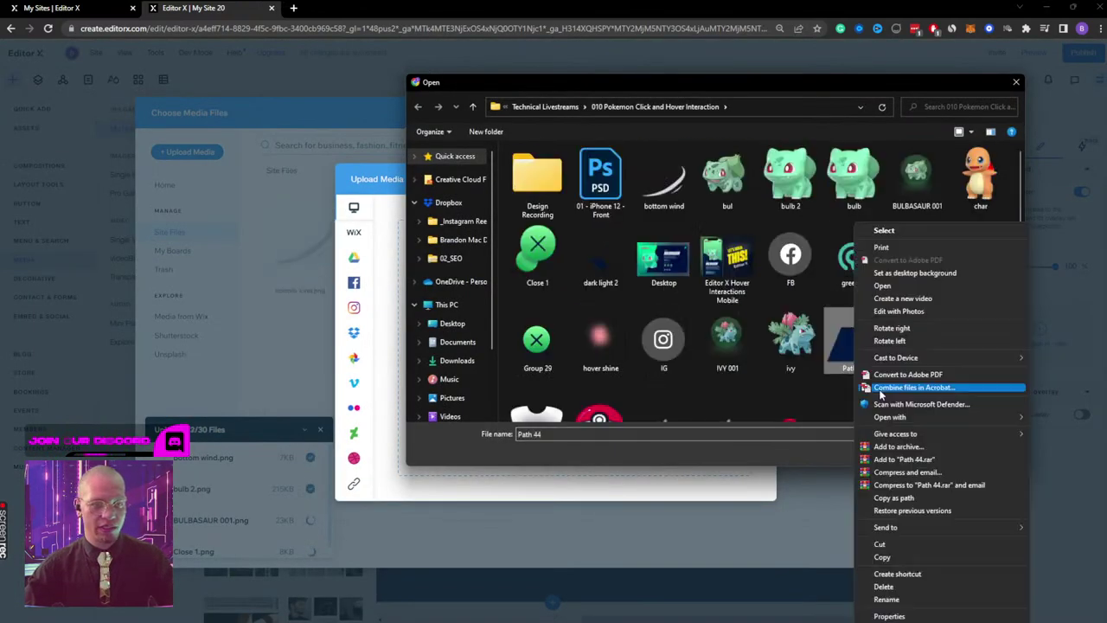
left_click(886, 598)
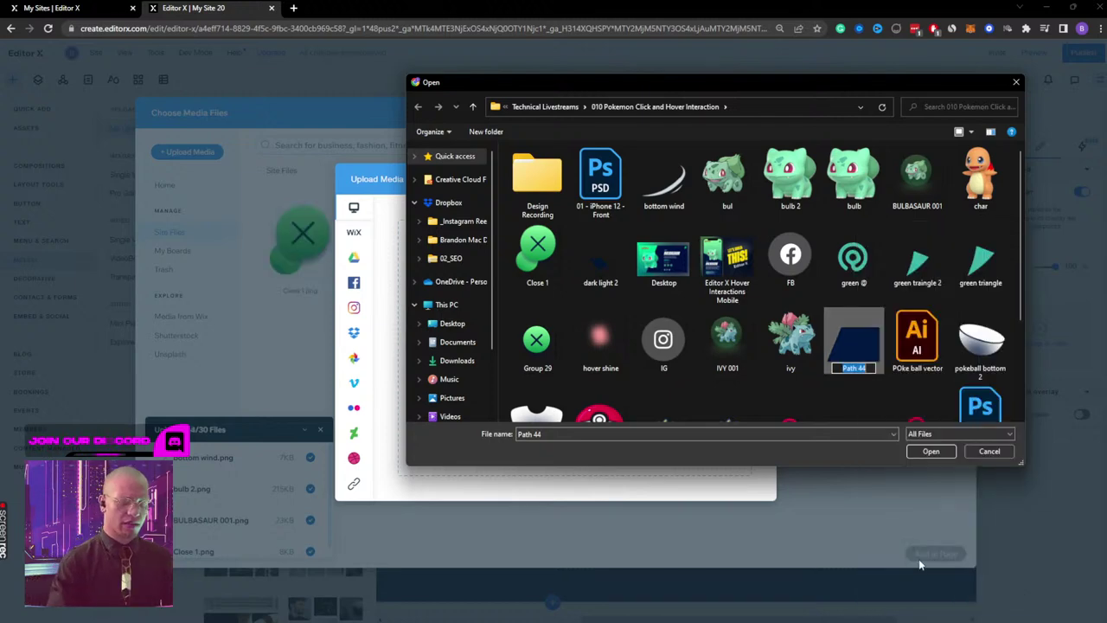
type("Po")
key("BackSpace")
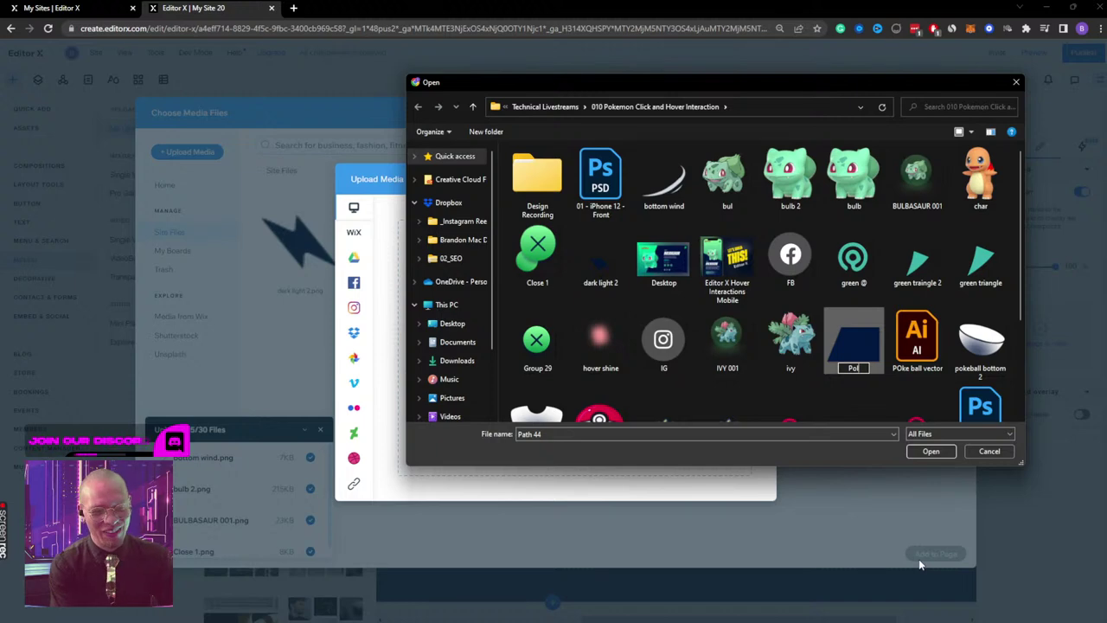
type("ygon BG")
key("Return")
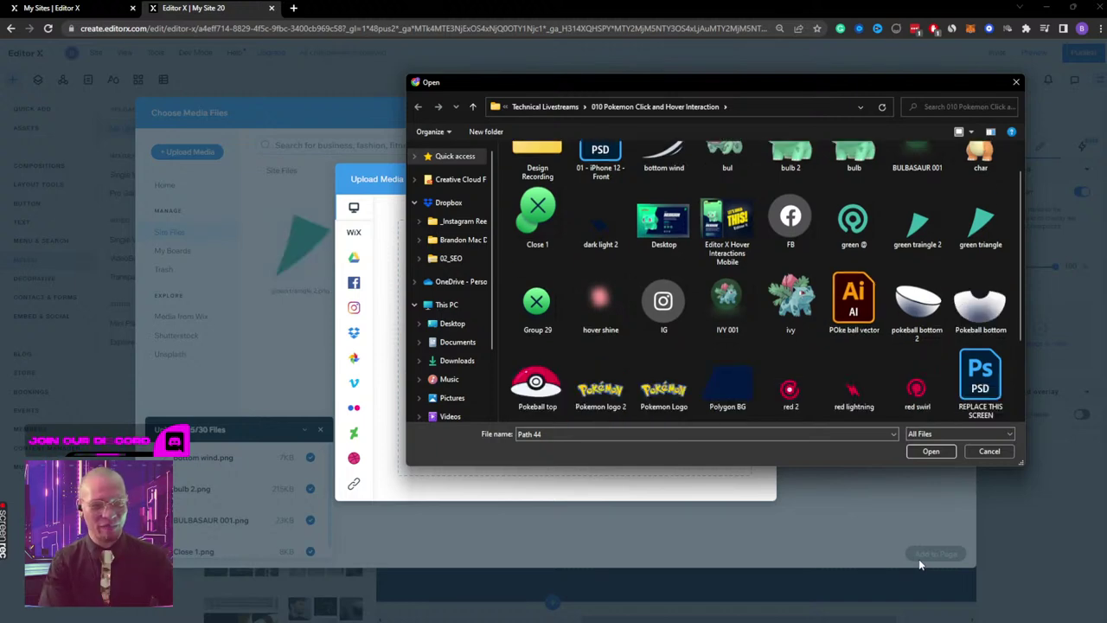
Step: Upload the Polygon BG file and dismiss the upload progress list
left_click(727, 388)
left_click(930, 451)
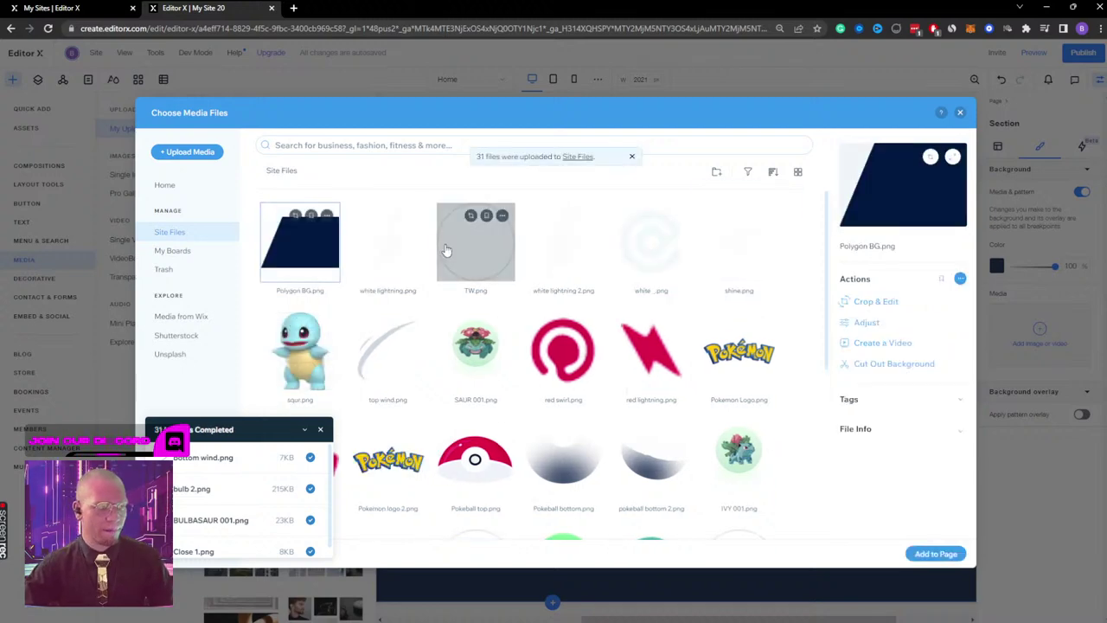
left_click(320, 431)
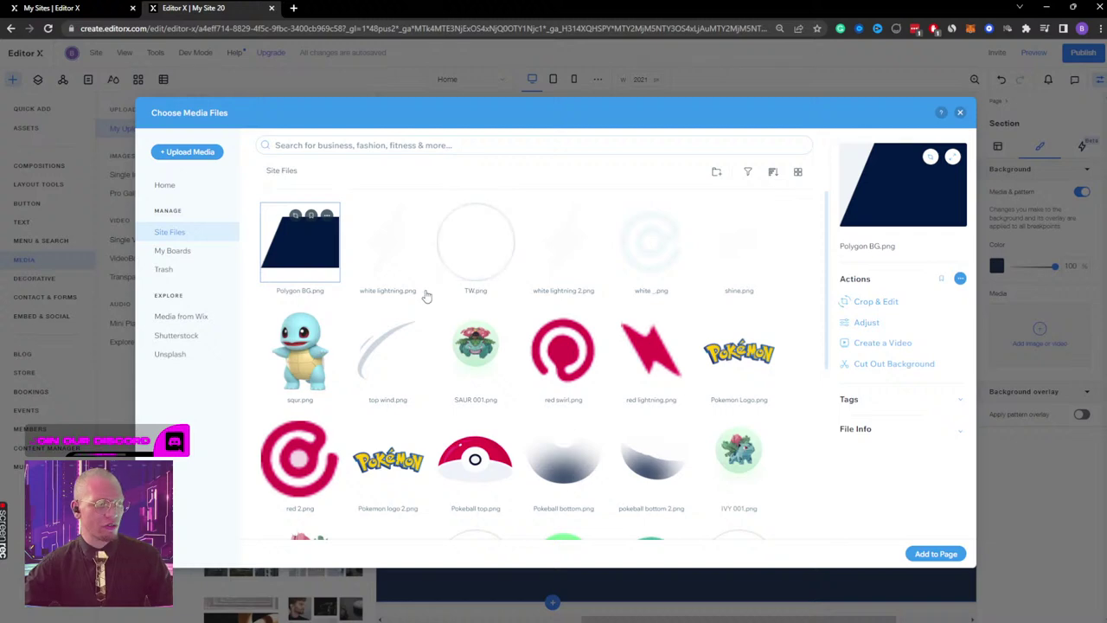
Step: Add Pokemon Logo.png from the site files to the page and show the image's layout settings
scroll(423, 294, "down", 3)
scroll(579, 343, "down", 1)
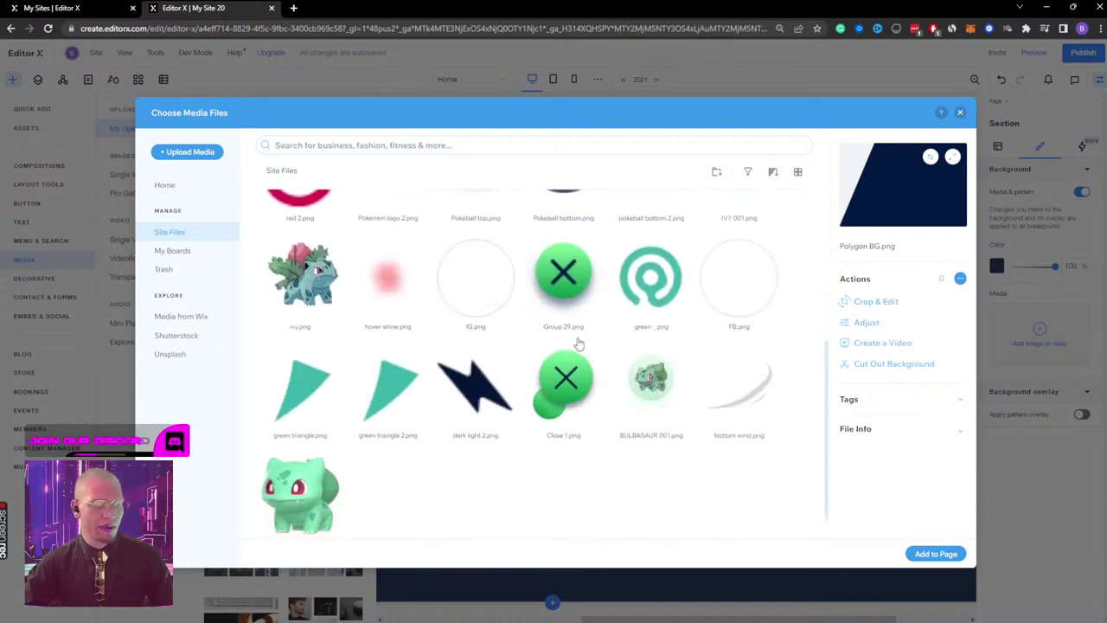
scroll(372, 285, "up", 4)
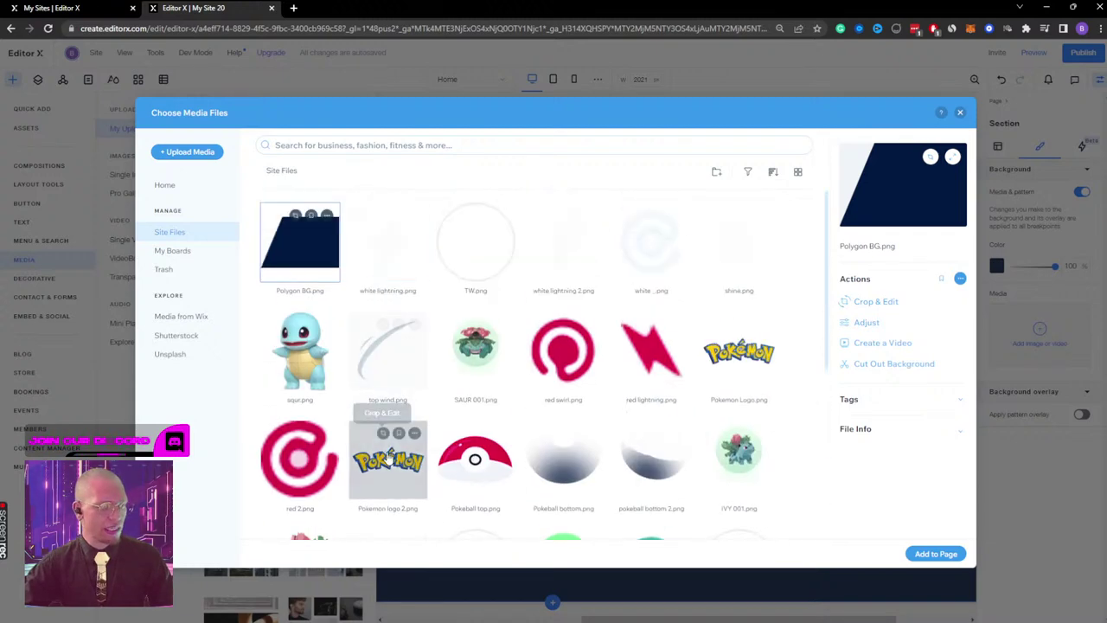
scroll(674, 398, "down", 1)
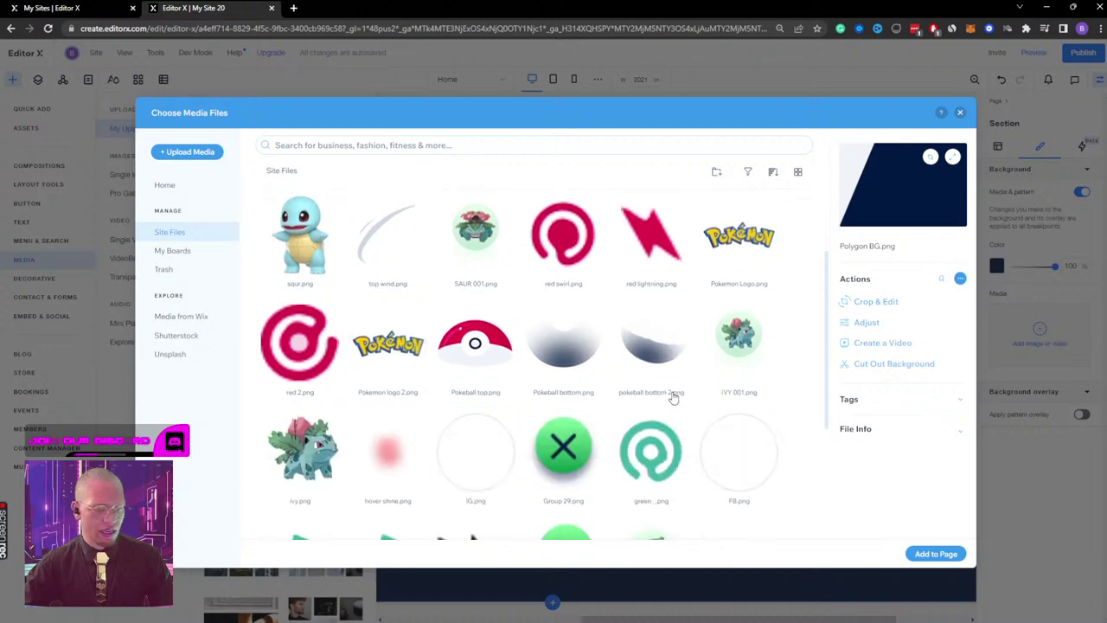
left_click(751, 253)
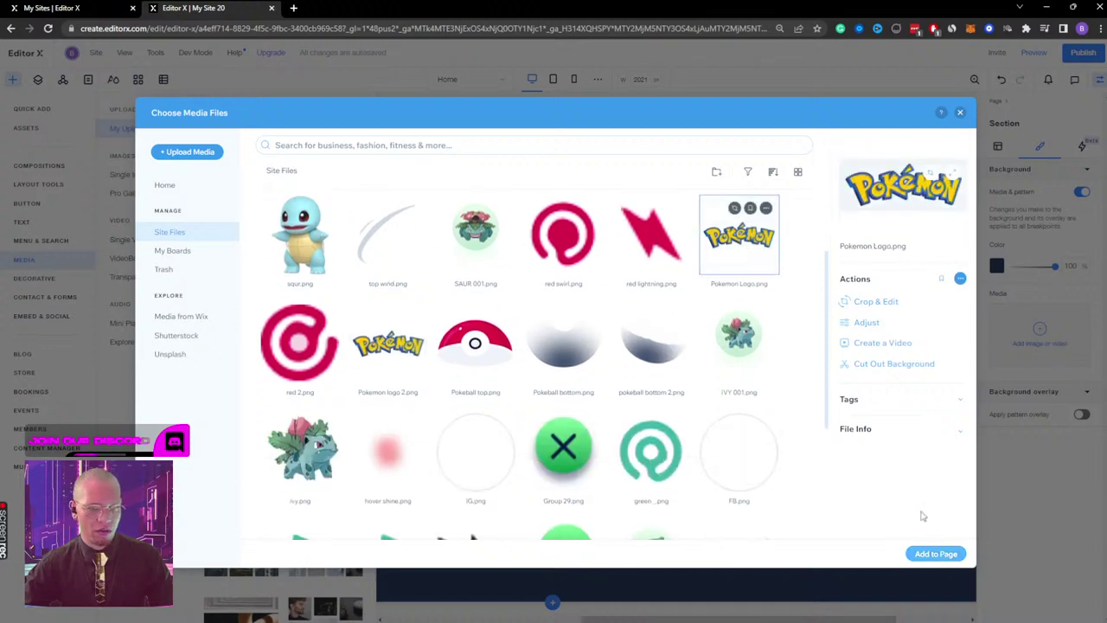
left_click(932, 553)
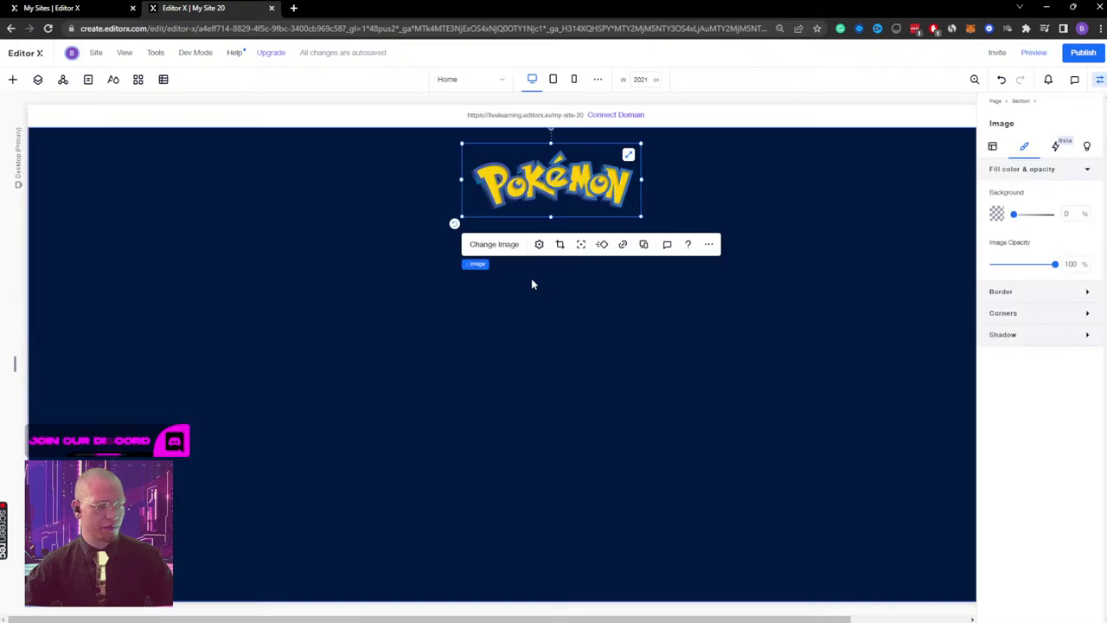
left_click(993, 146)
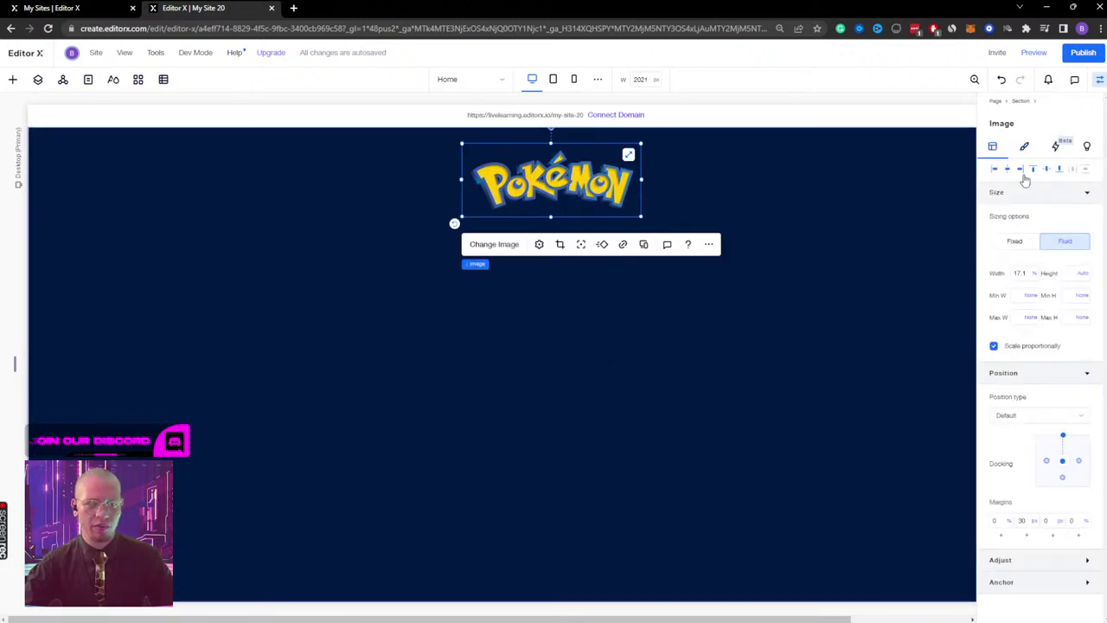
Step: Check the logo and CHOOSE YOUR POKEMON! heading in the Adobe XD design, then return to Editor X
key("alt+Tab")
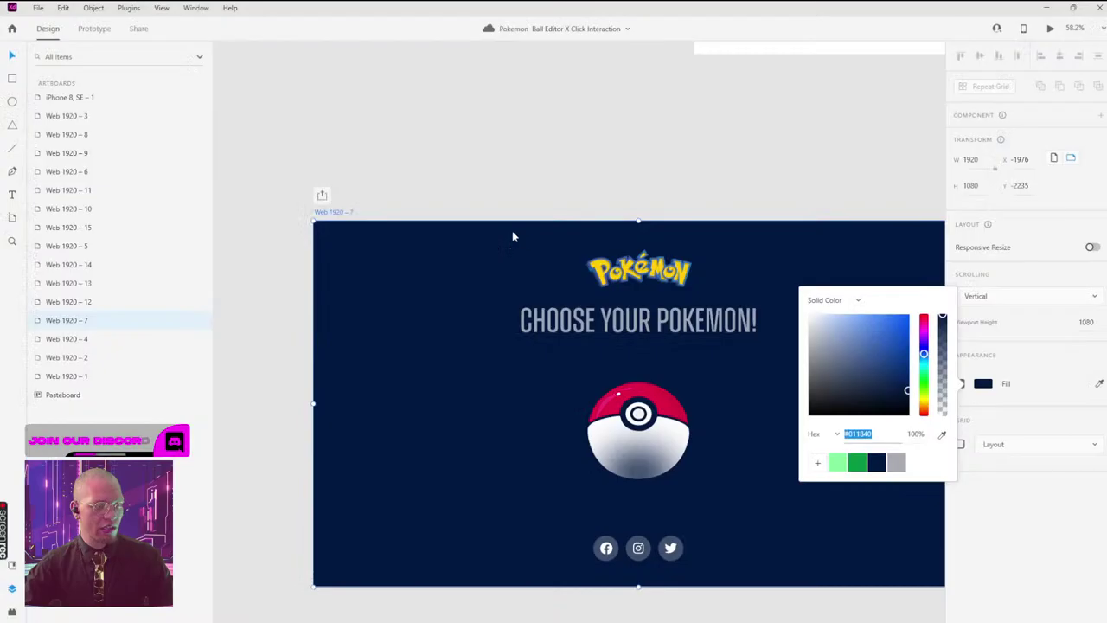
left_click(633, 319)
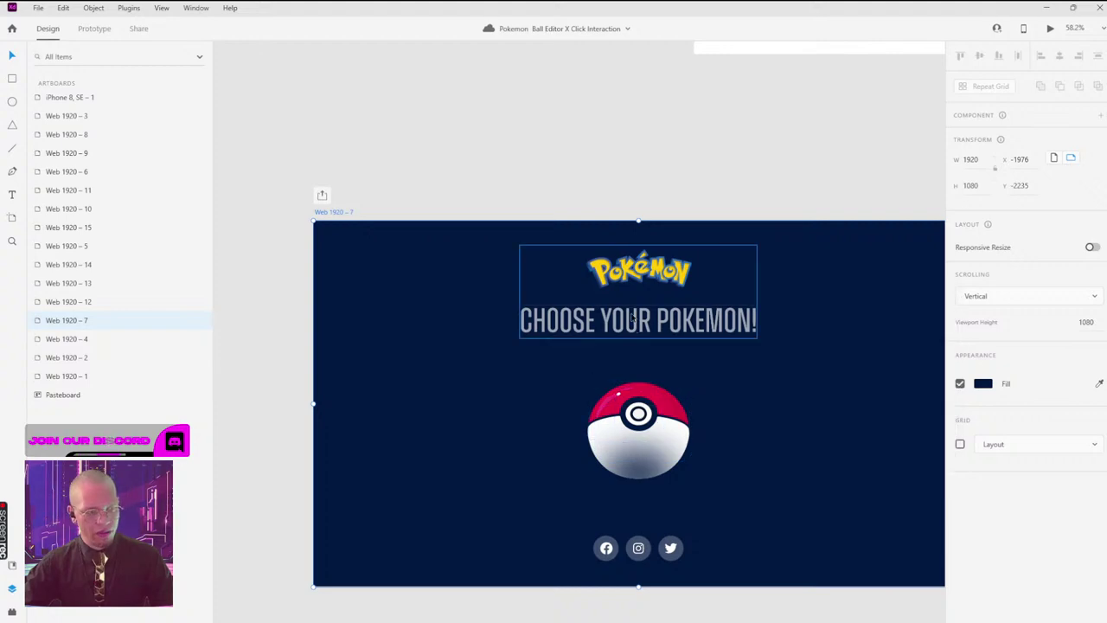
left_click(632, 318)
key("alt+Tab")
Step: Add a title text element to the navy section and place it just below the Pokémon logo
right_click(505, 311)
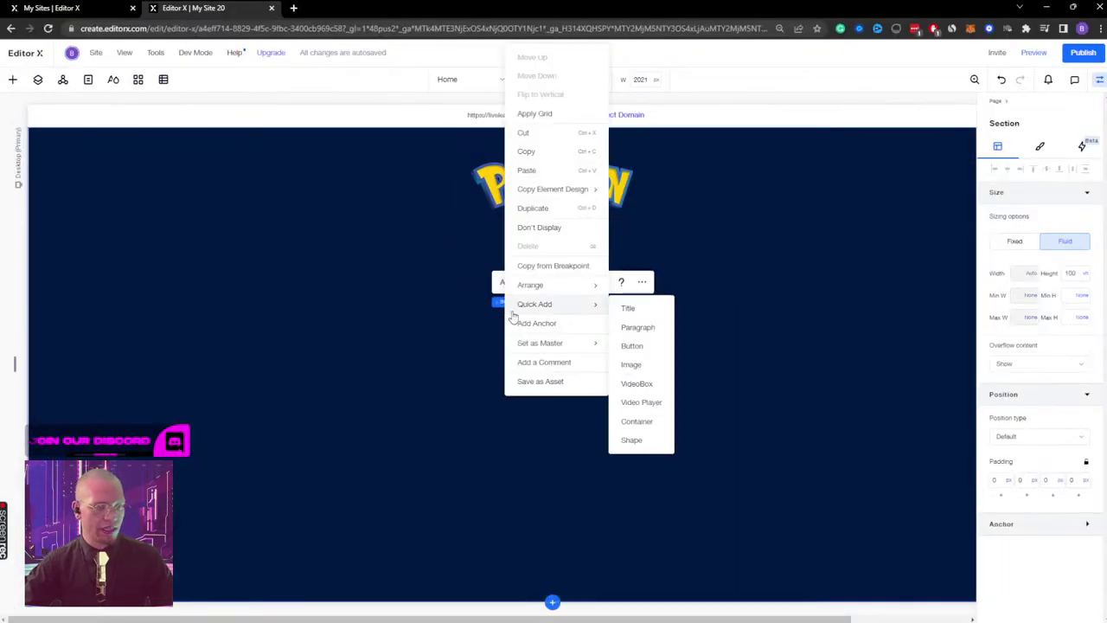
left_click(661, 304)
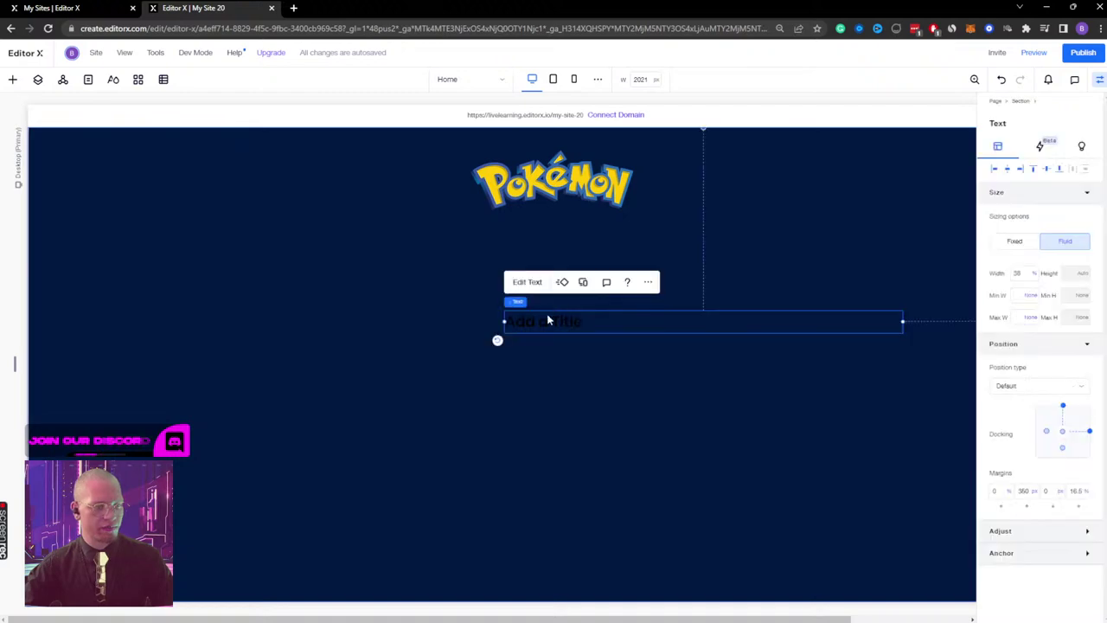
left_click_drag(547, 320, 435, 272)
Step: Copy the CHOOSE YOUR POKEMON! text from the Adobe XD design and replace the new title's placeholder text with it in Editor X
key("alt+Tab")
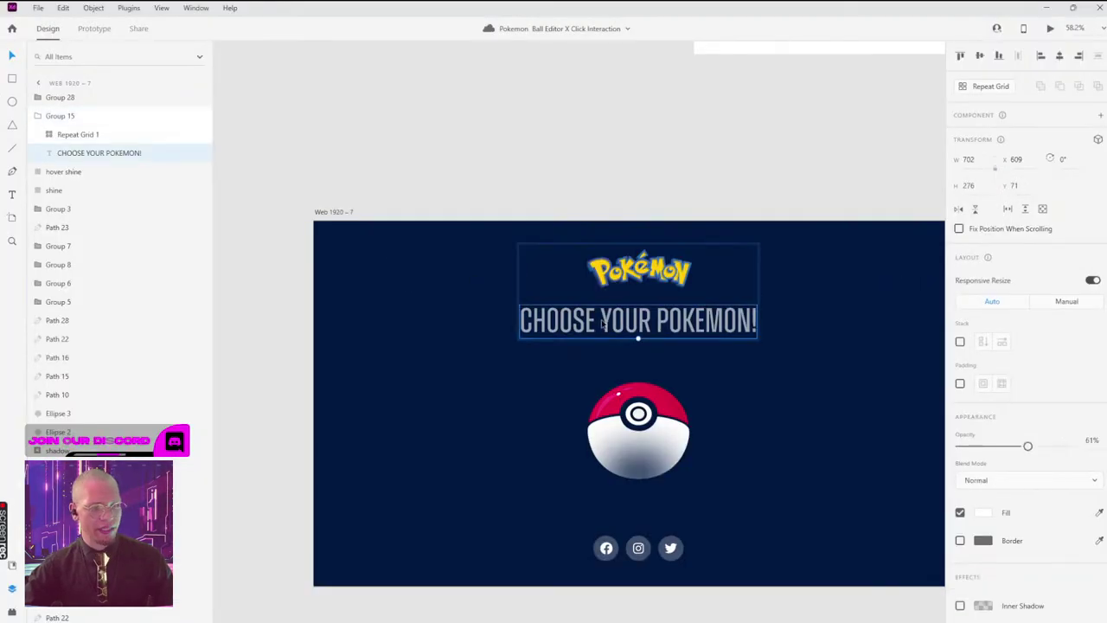
double_click(603, 322)
key("ctrl+c")
key("alt+Tab")
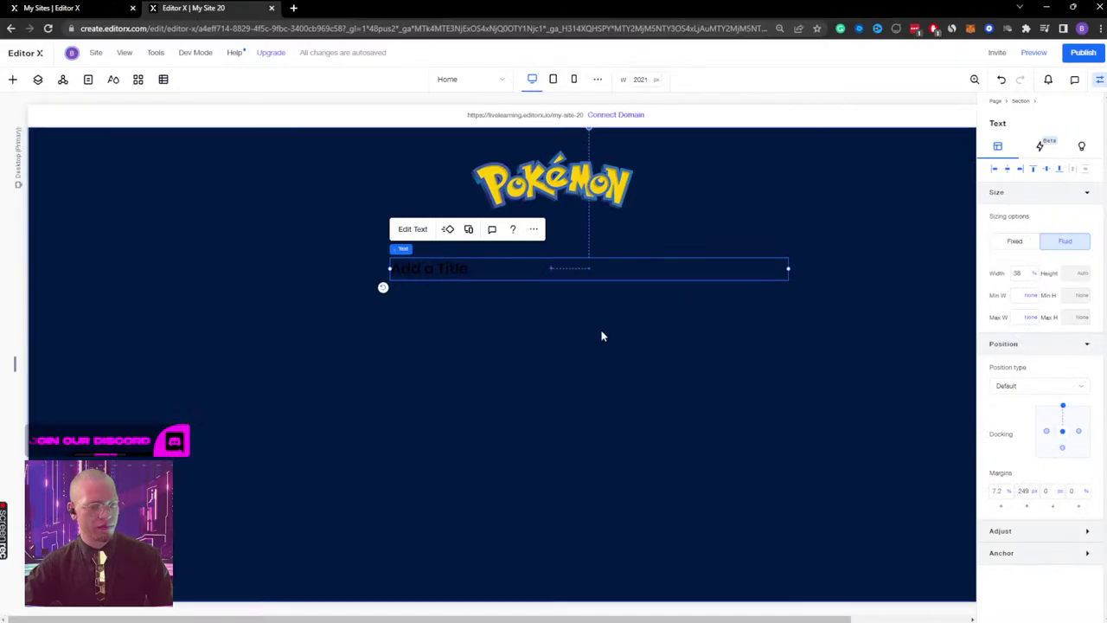
double_click(461, 268)
key("ctrl+v")
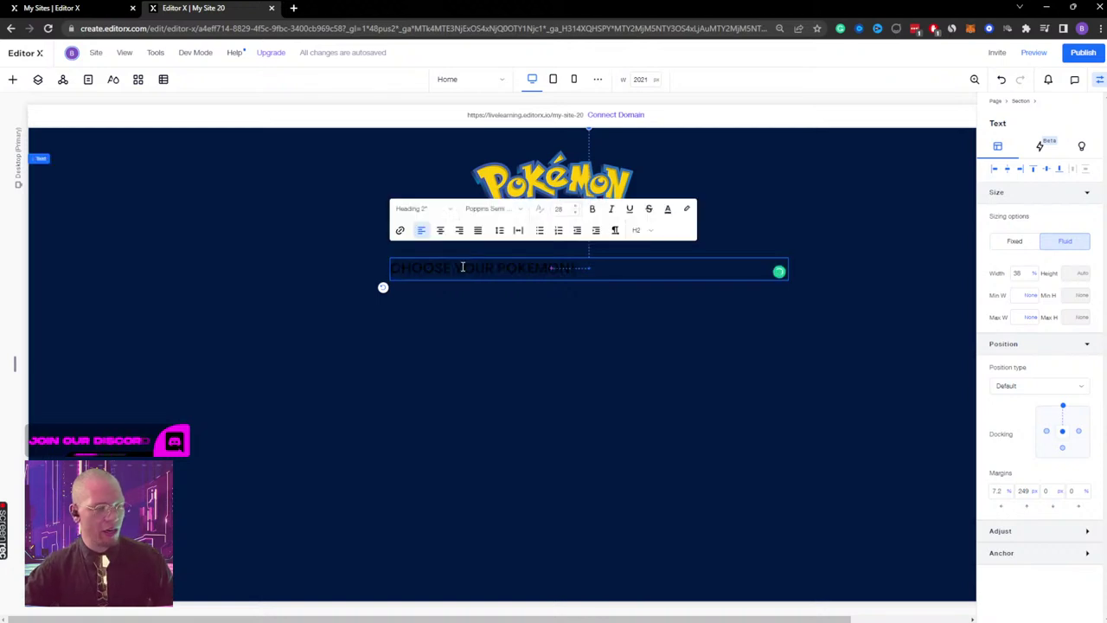
Step: Check the heading's font in the Adobe XD design, then return to Editor X and open the title's font choices
left_click(516, 210)
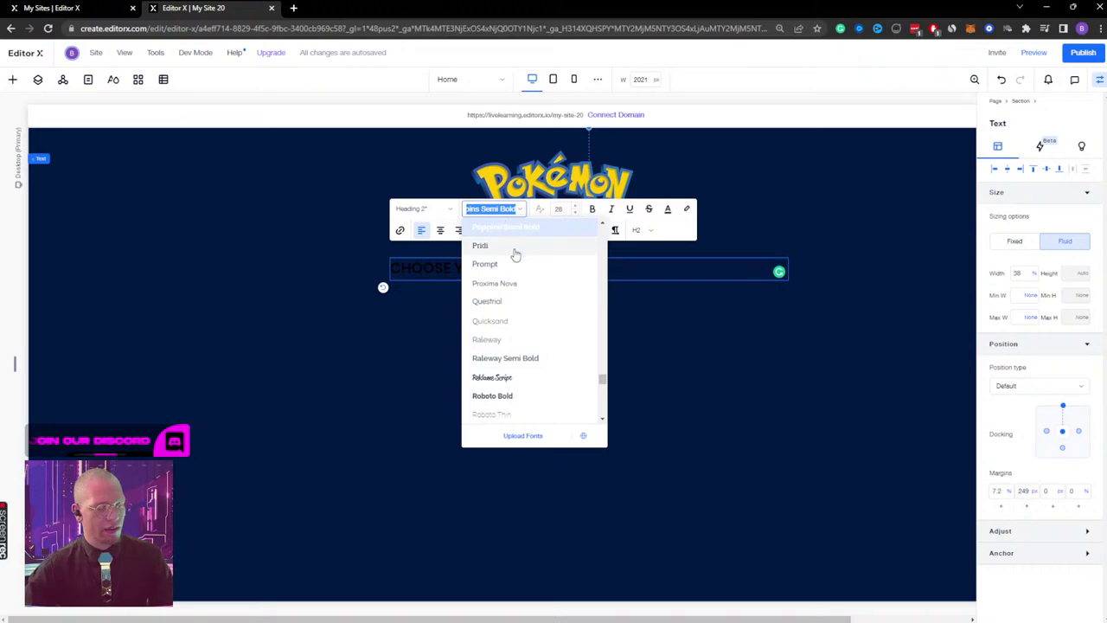
key("alt+Tab")
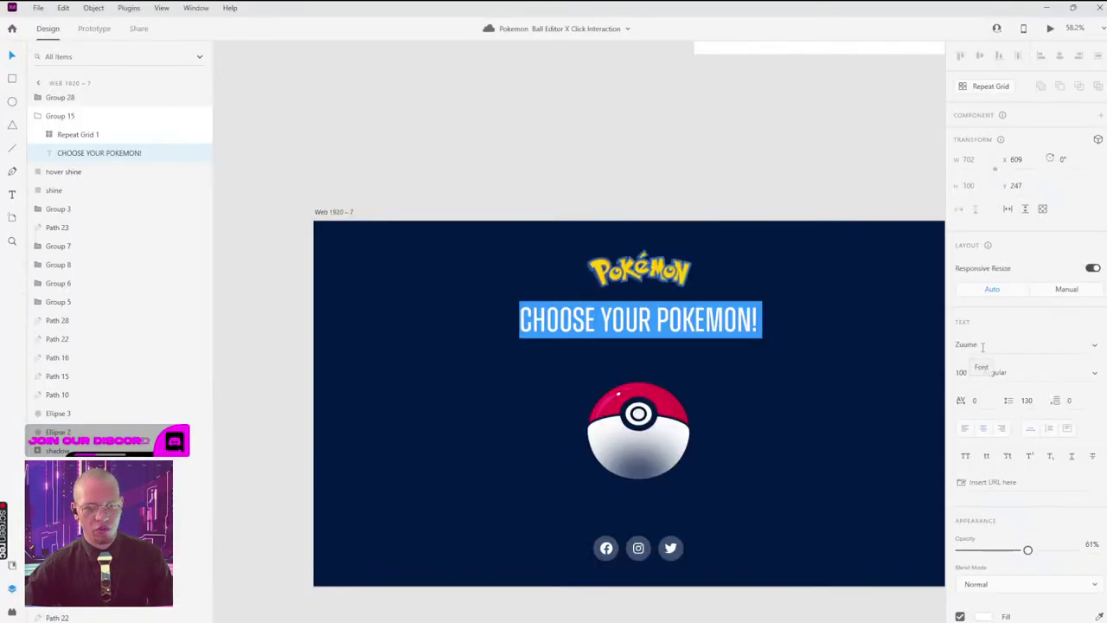
key("alt+Tab")
left_click(502, 210)
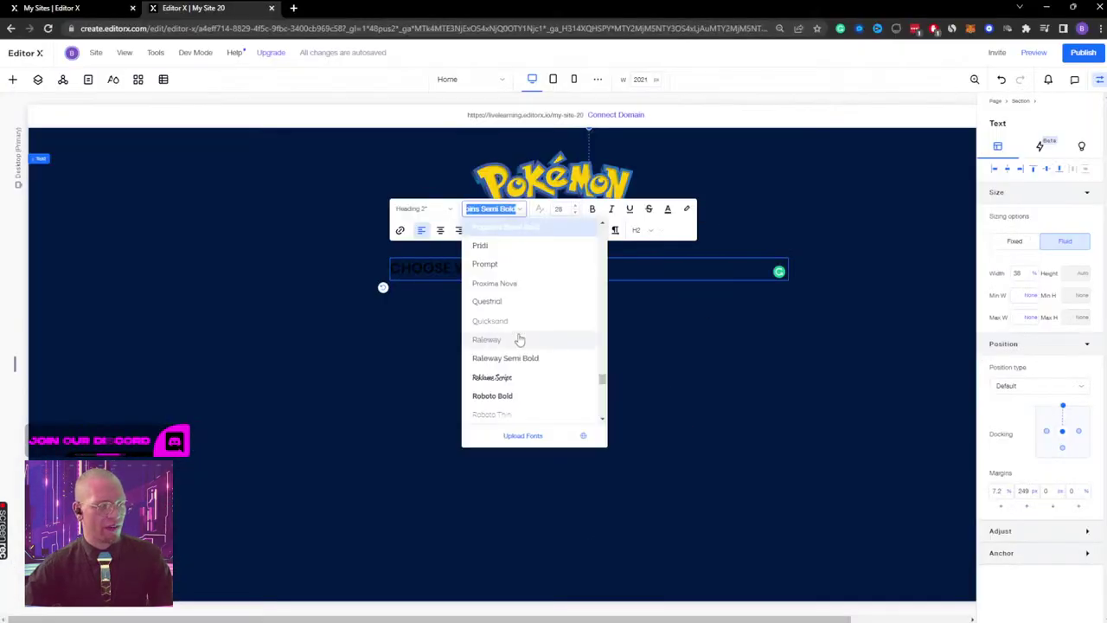
Step: Try to change the "CHOOSE YOUR POKEMON!" heading's font to Zuume
scroll(519, 338, "down", 5)
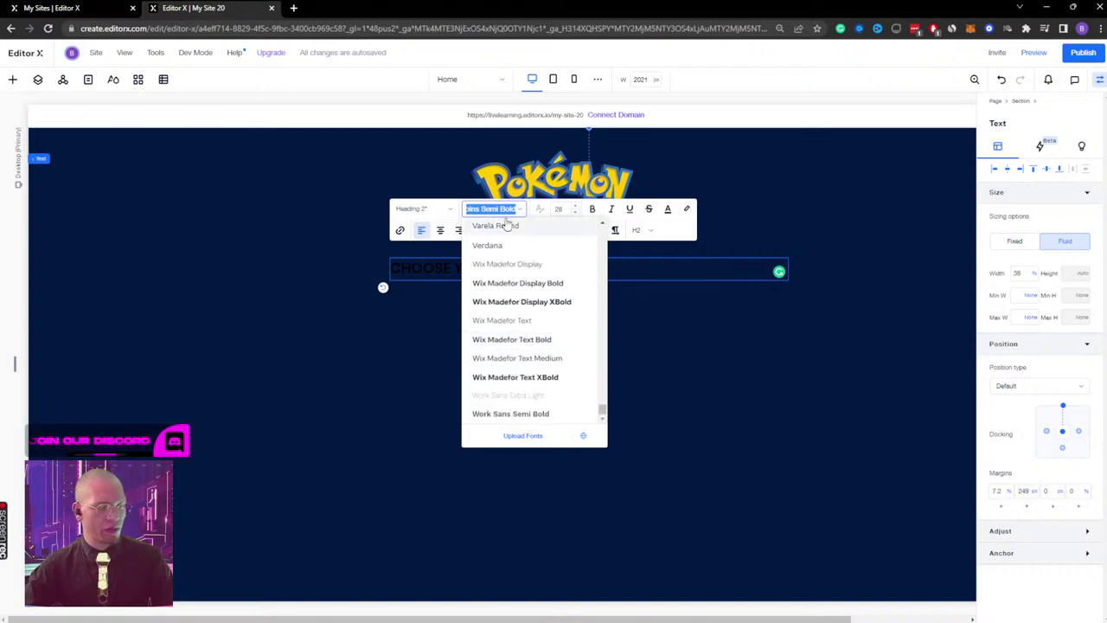
type("zuume")
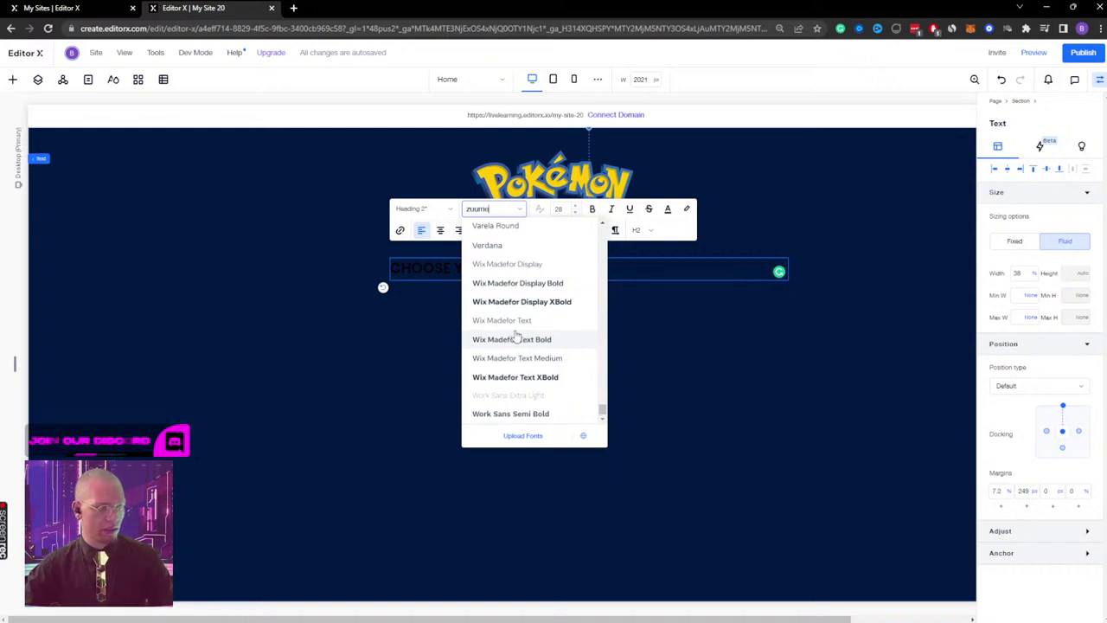
left_click(516, 339)
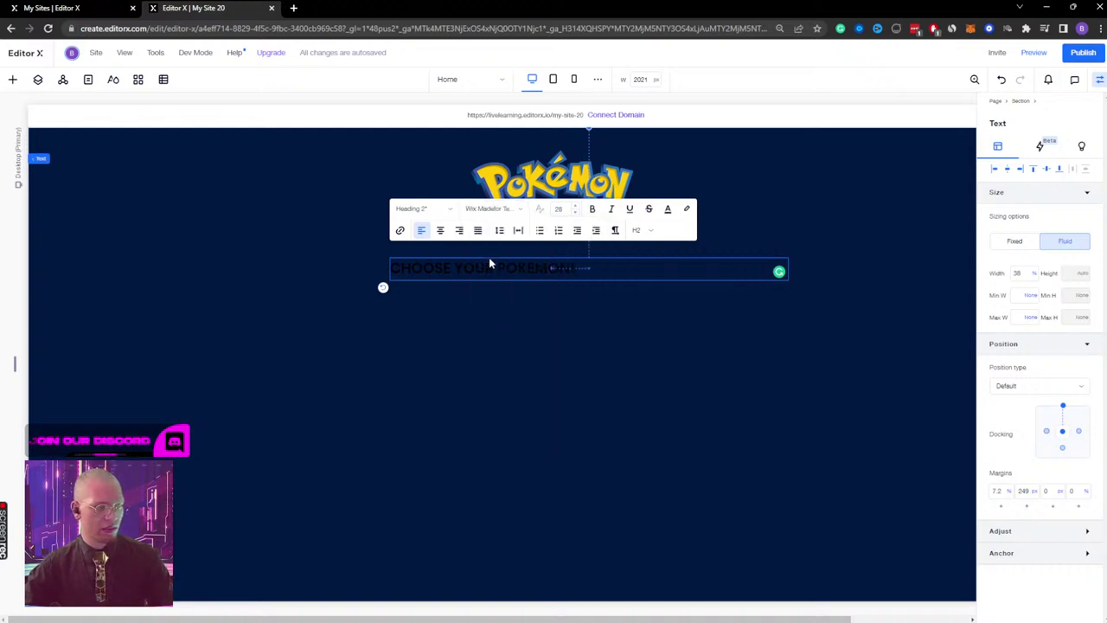
Step: Look through the heading's available fonts, including the uploaded ones, for Zuume
left_click(510, 208)
scroll(514, 351, "down", 3)
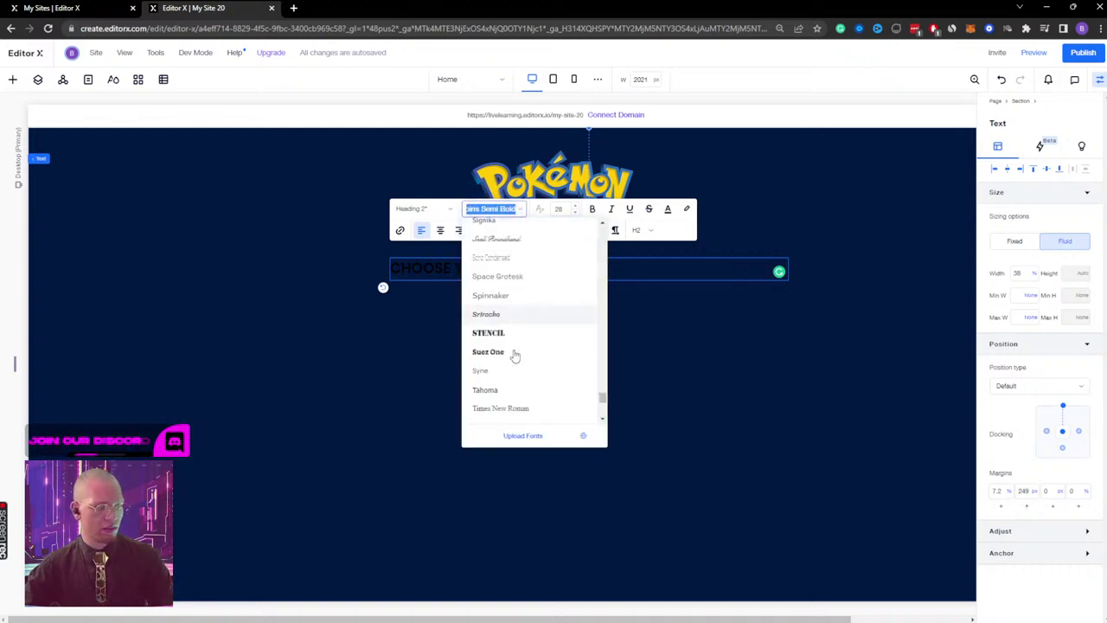
scroll(514, 355, "down", 3)
scroll(519, 371, "up", 6)
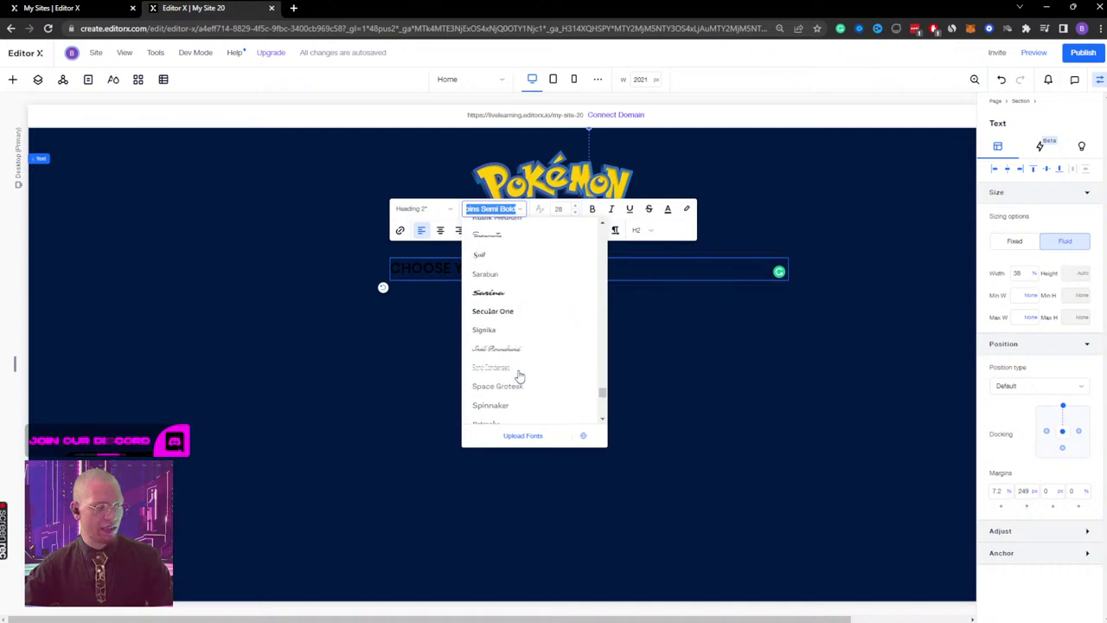
left_click_drag(603, 378, 603, 225)
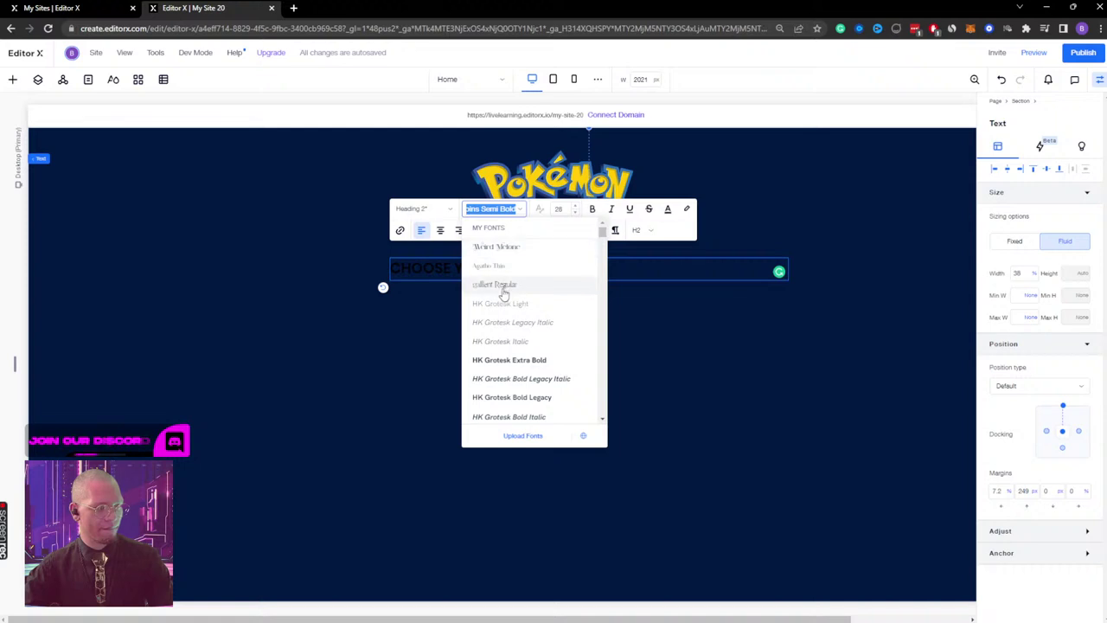
scroll(501, 302, "down", 3)
scroll(501, 311, "down", 5)
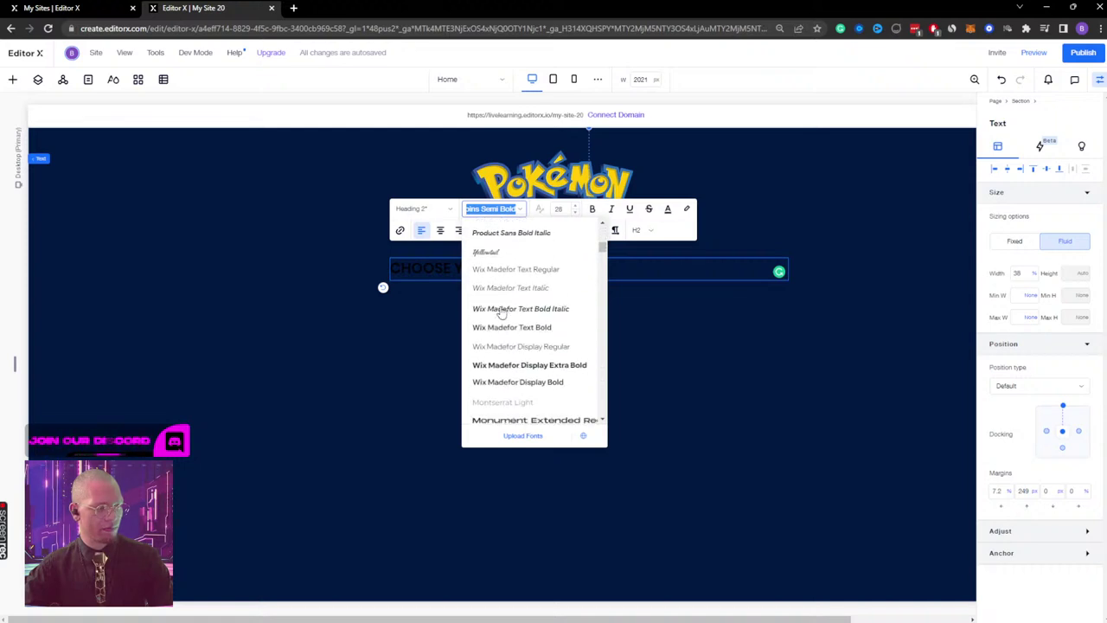
scroll(501, 313, "down", 6)
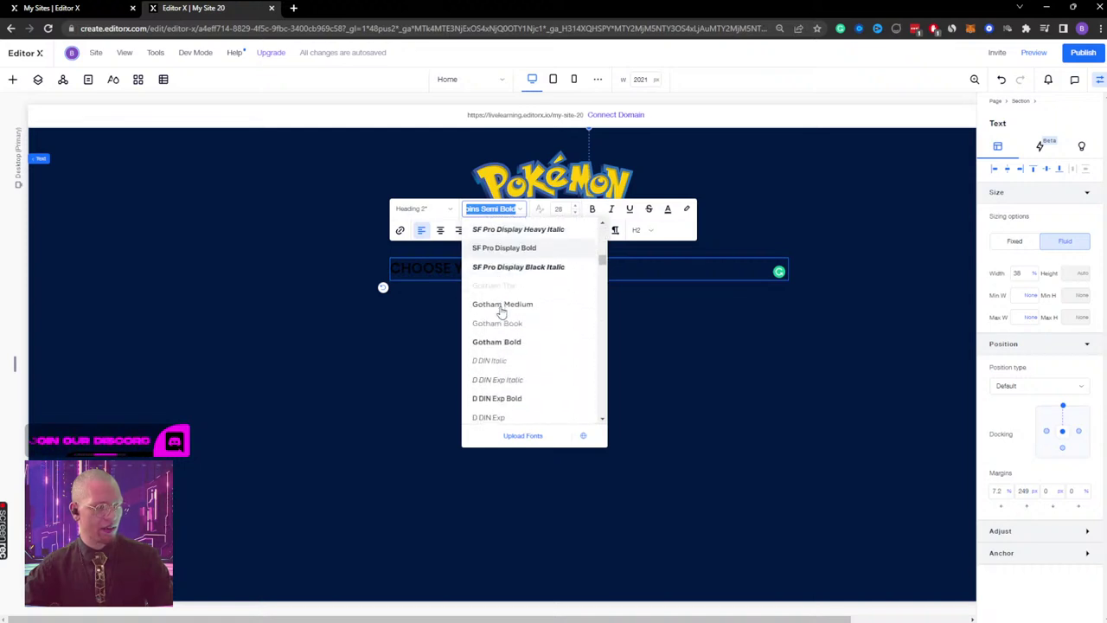
scroll(502, 312, "down", 6)
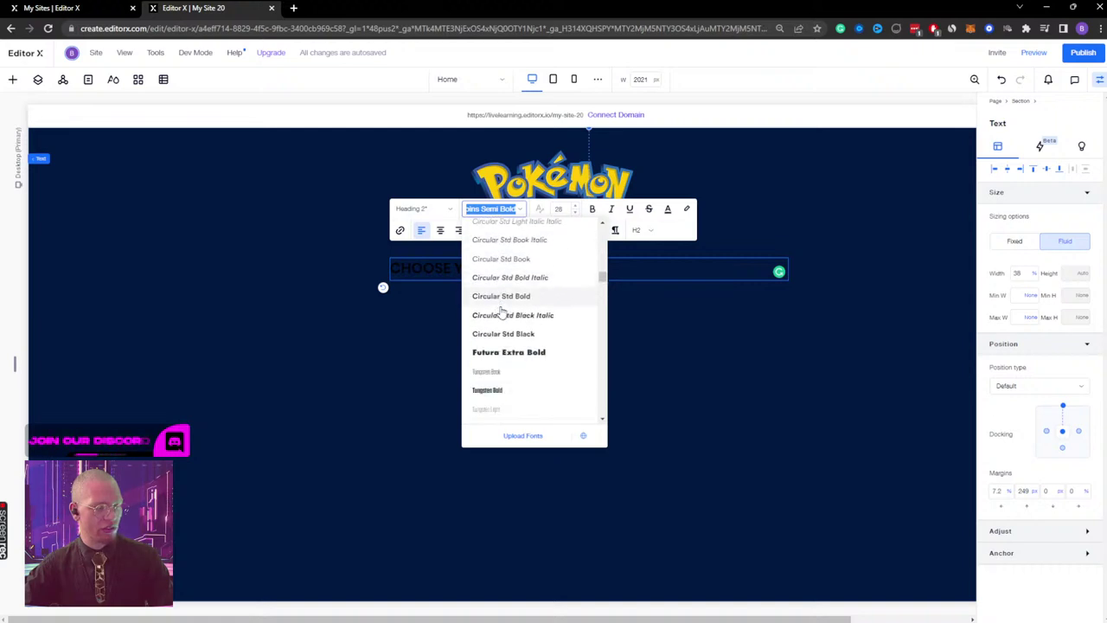
scroll(493, 294, "down", 3)
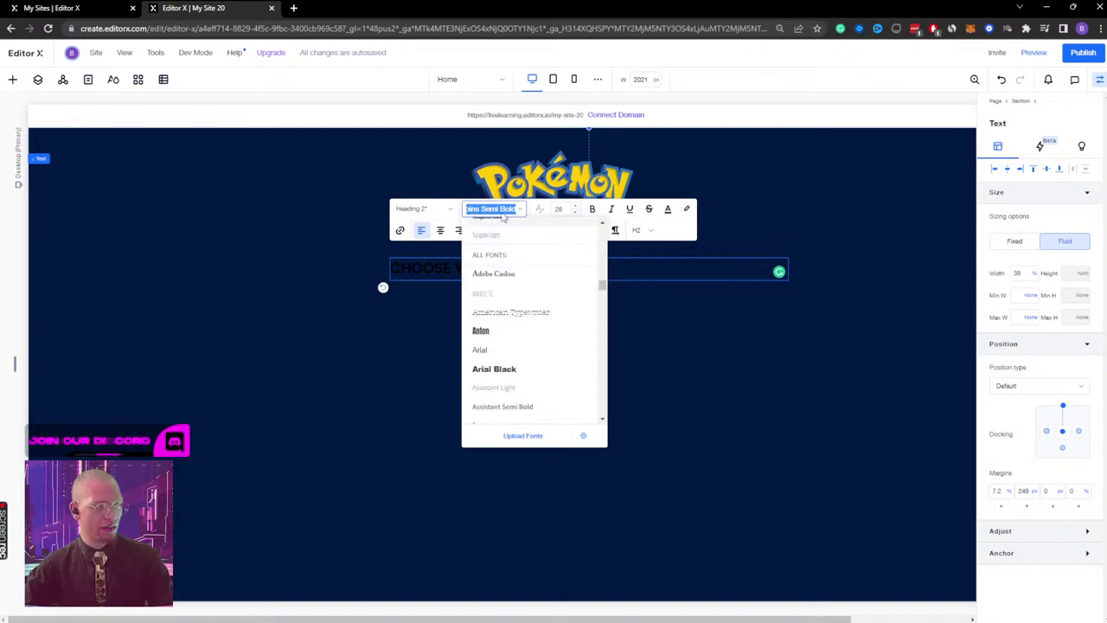
scroll(507, 331, "up", 8)
scroll(595, 279, "up", 10)
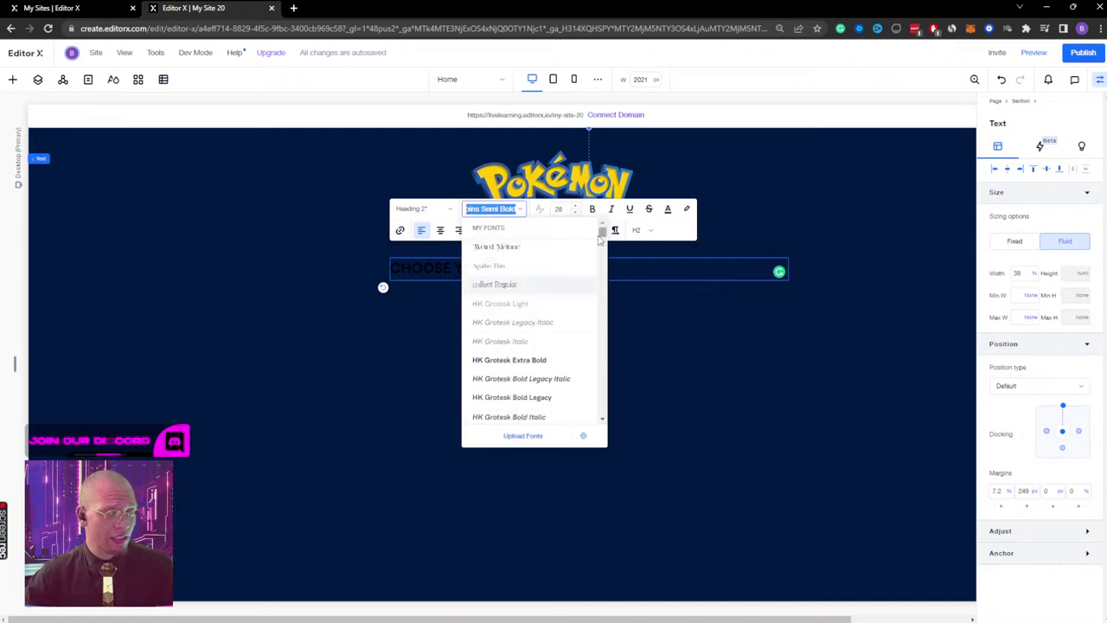
left_click_drag(603, 235, 603, 248)
Step: Check the heading's font in the Adobe XD design and try to apply Zuume to the heading in Editor X
key("alt+Tab")
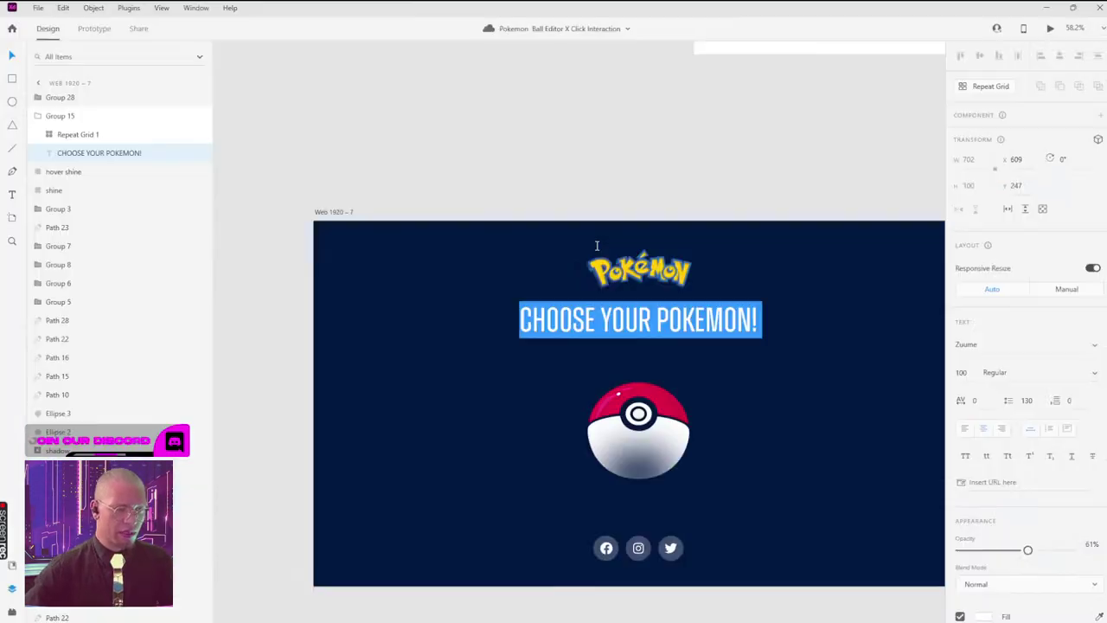
key("alt+Tab")
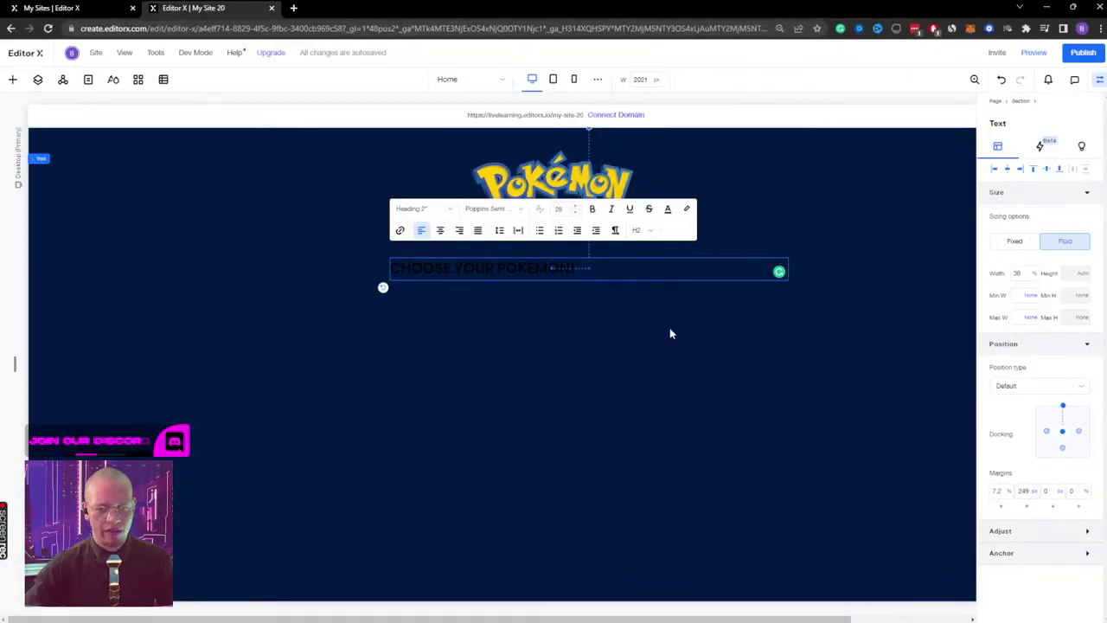
left_click(500, 210)
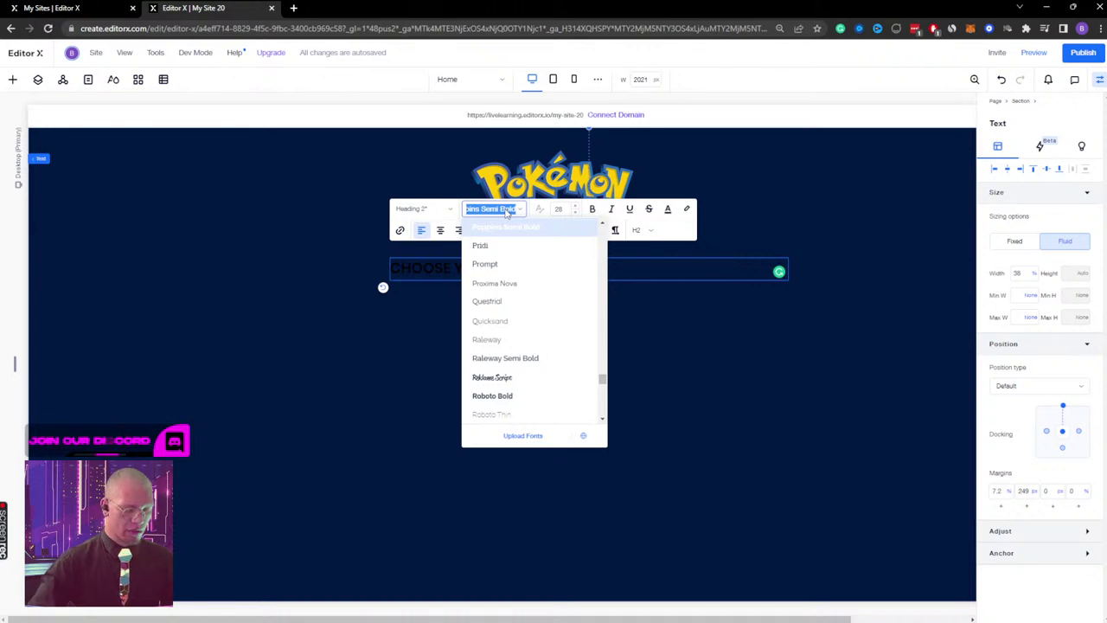
type("Auu")
key("ctrl+a")
type("A")
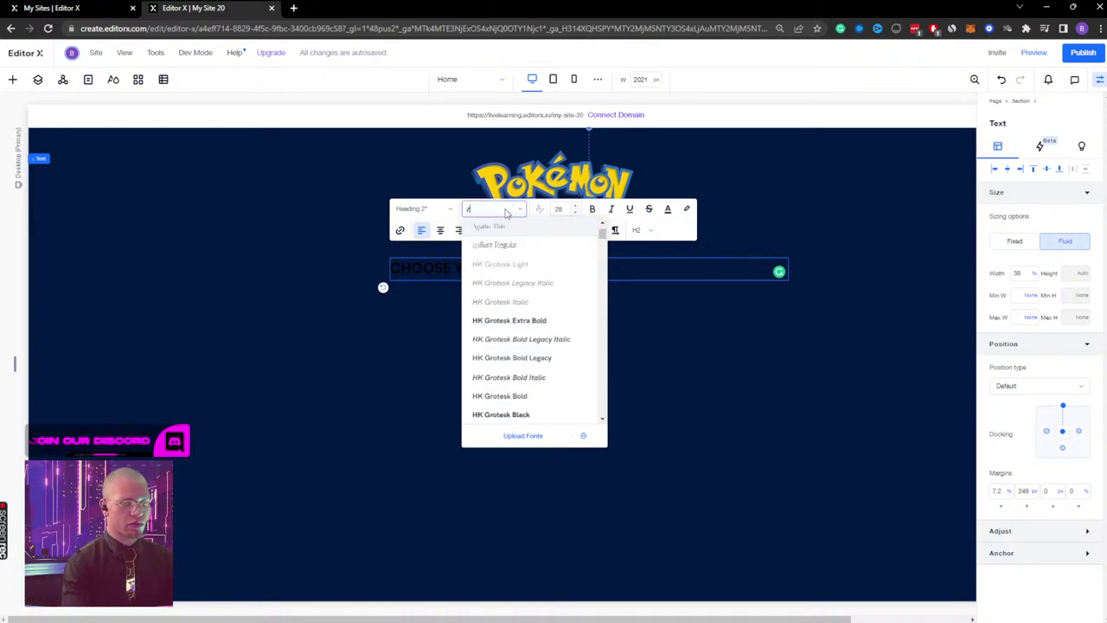
type("uume")
key("Return")
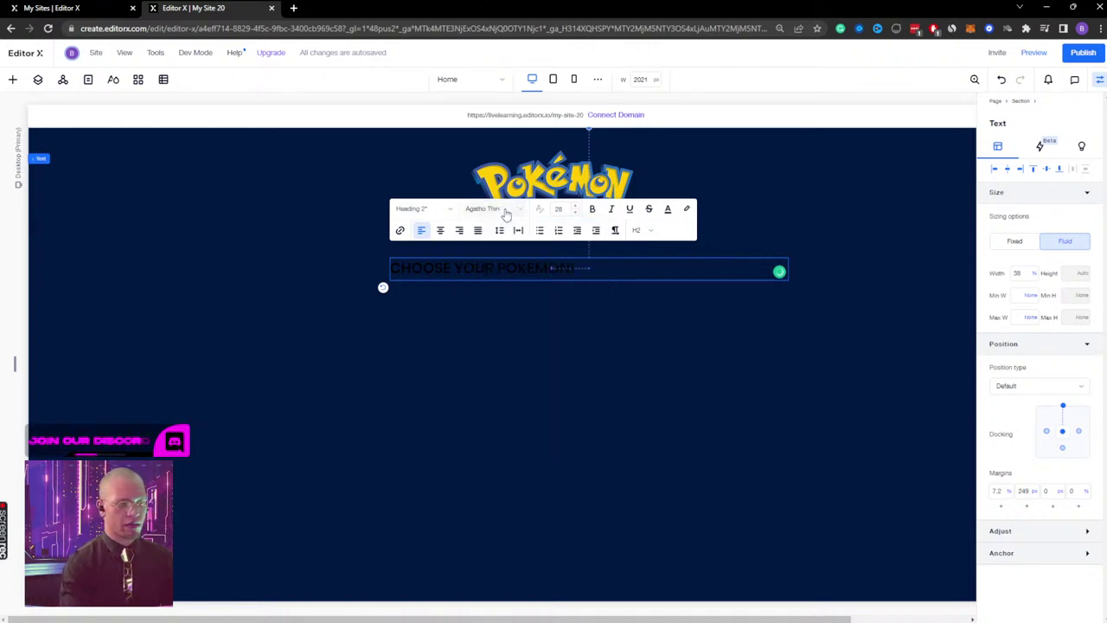
Step: Look through the Downloads folder in File Explorer for the Zuume font files, and return to the Editor X page
left_click(507, 210)
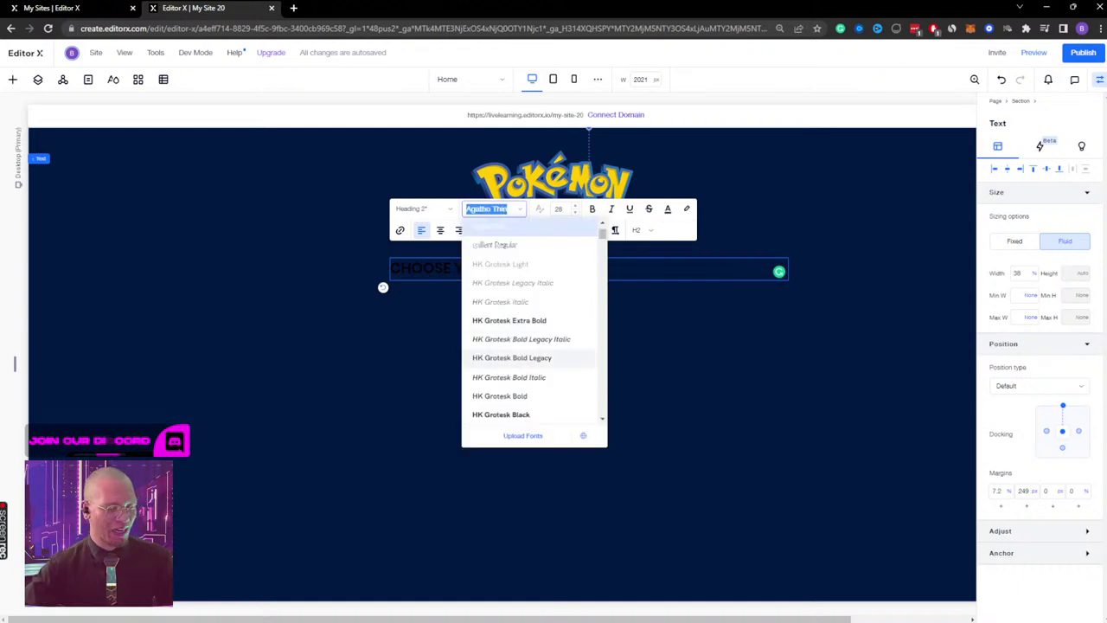
left_click(416, 612)
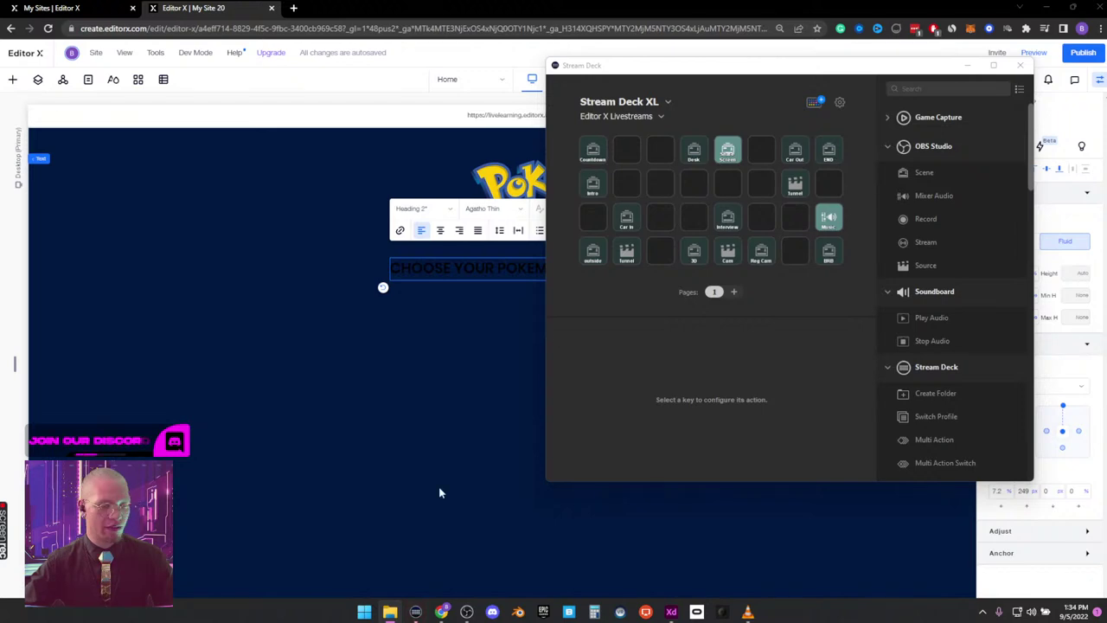
right_click(390, 614)
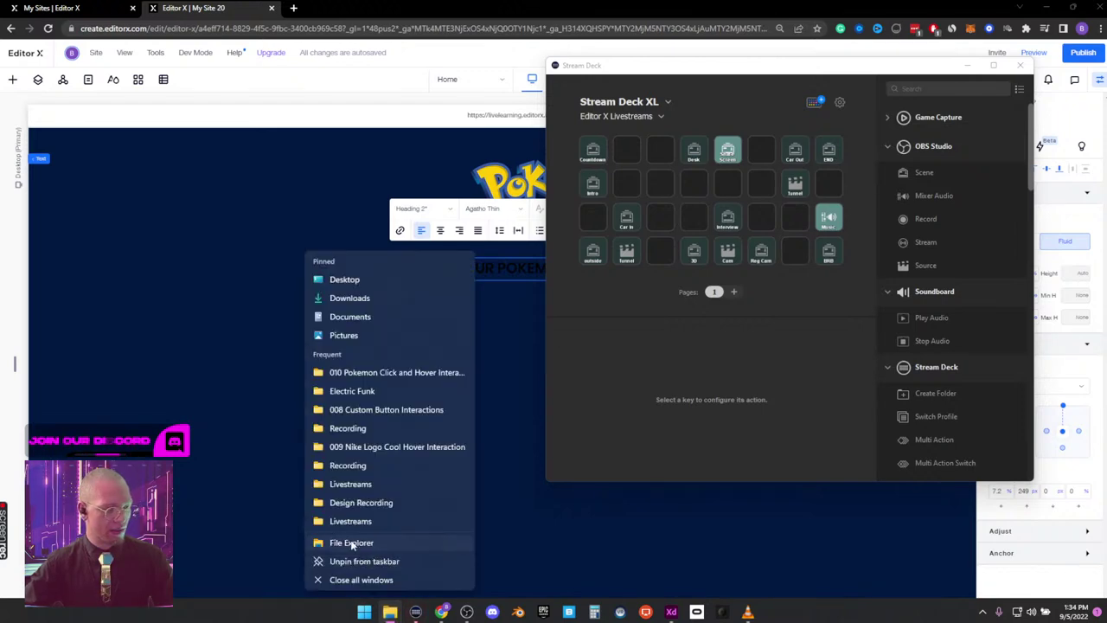
key("Escape")
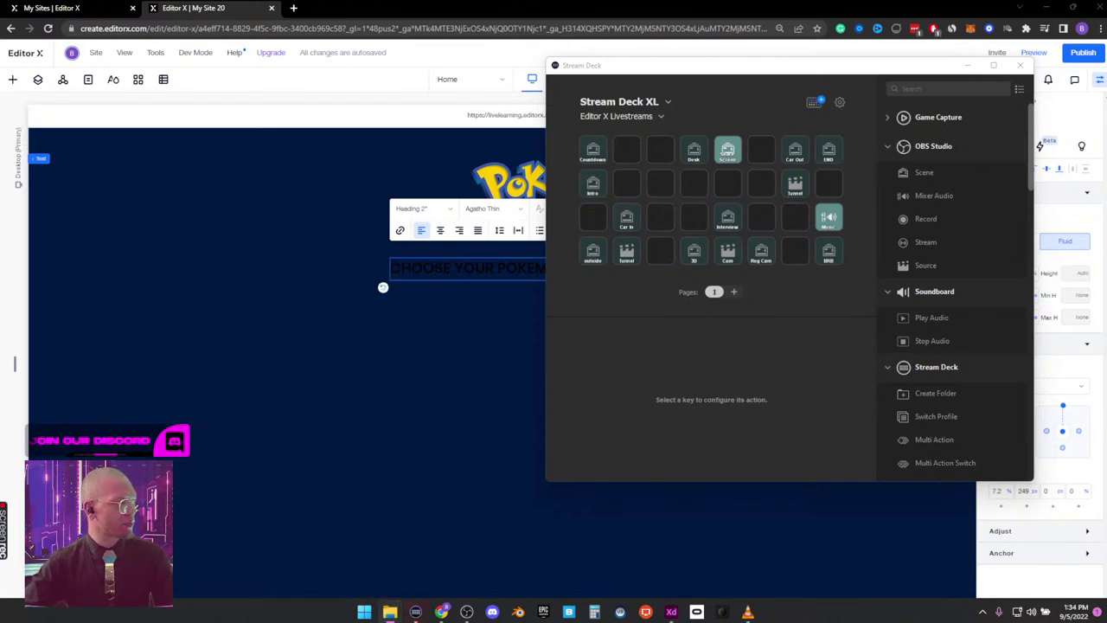
key("super+e")
left_click_drag(577, 26, 597, 56)
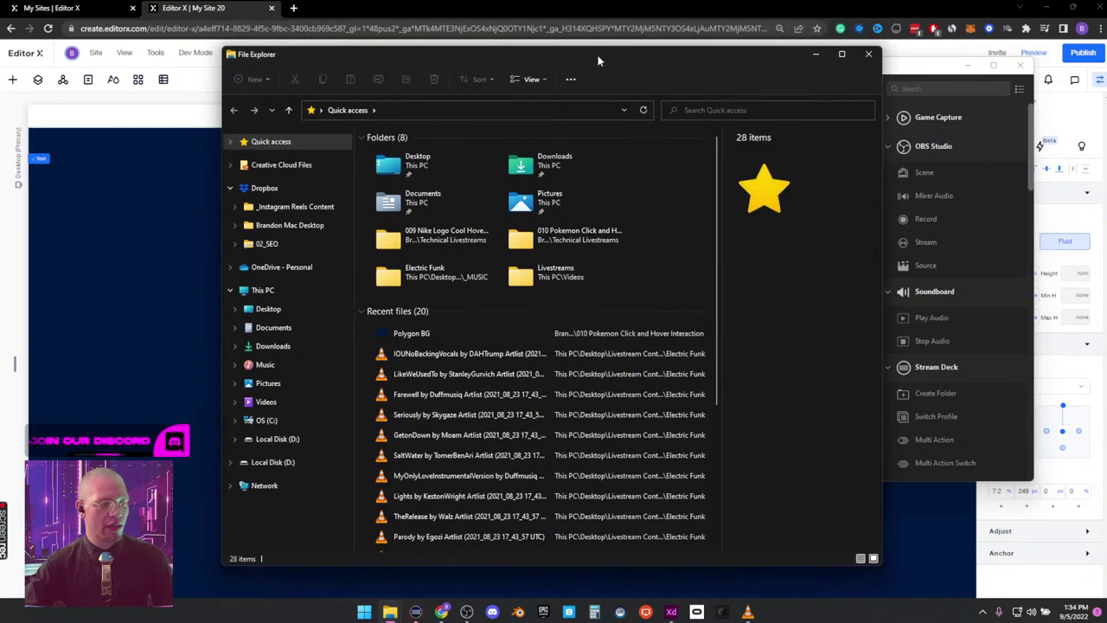
left_click(272, 346)
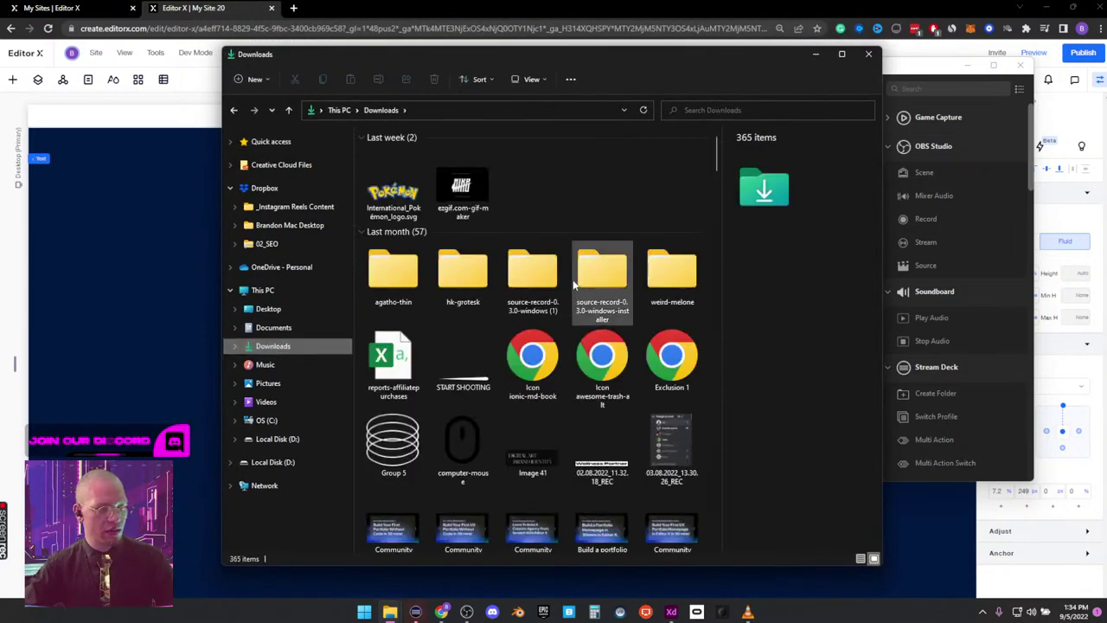
left_click(573, 285)
left_click(680, 275)
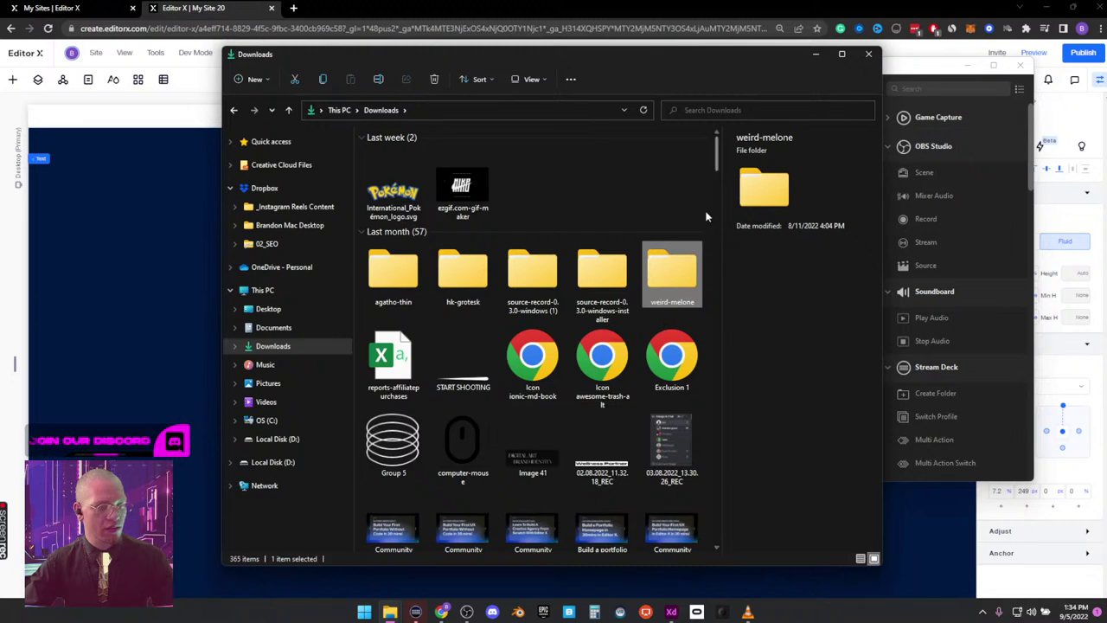
left_click_drag(717, 152, 717, 235)
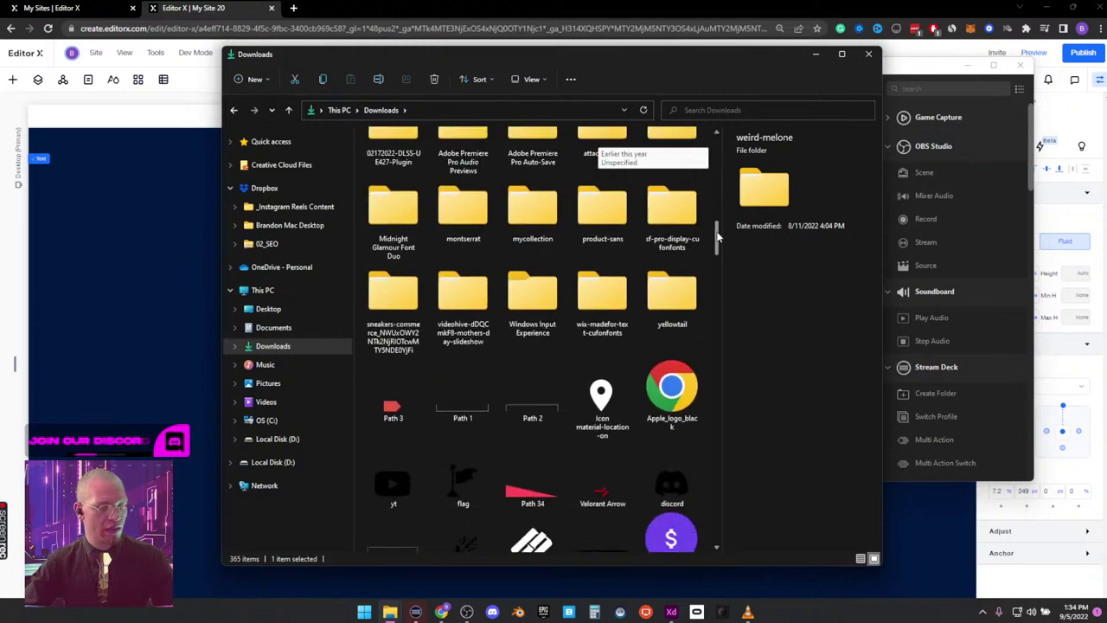
left_click(671, 294)
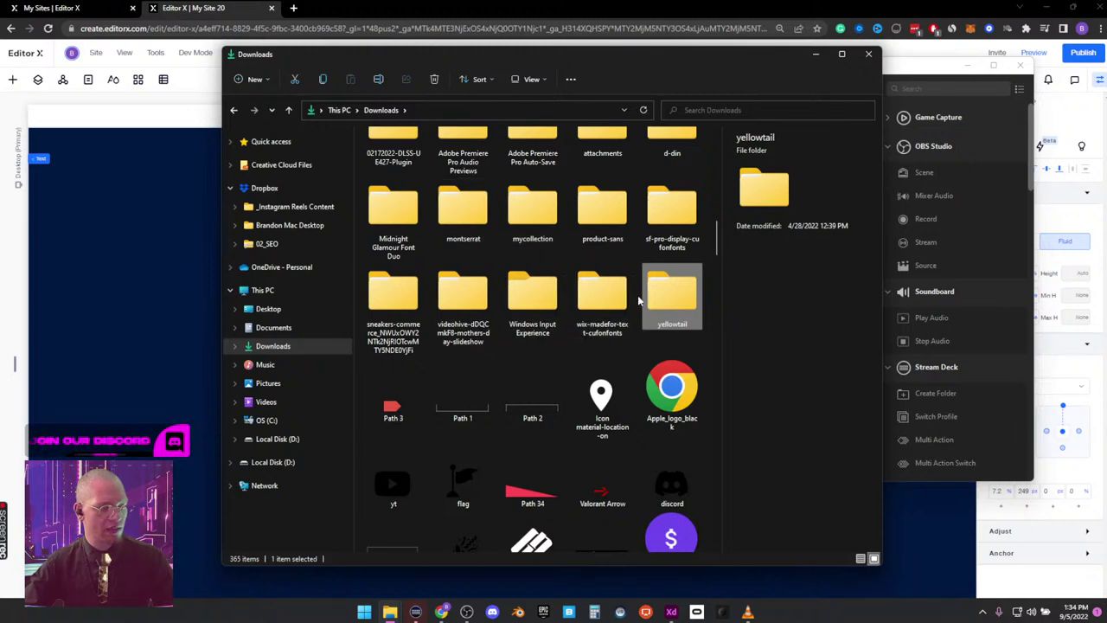
scroll(658, 278, "up", 2)
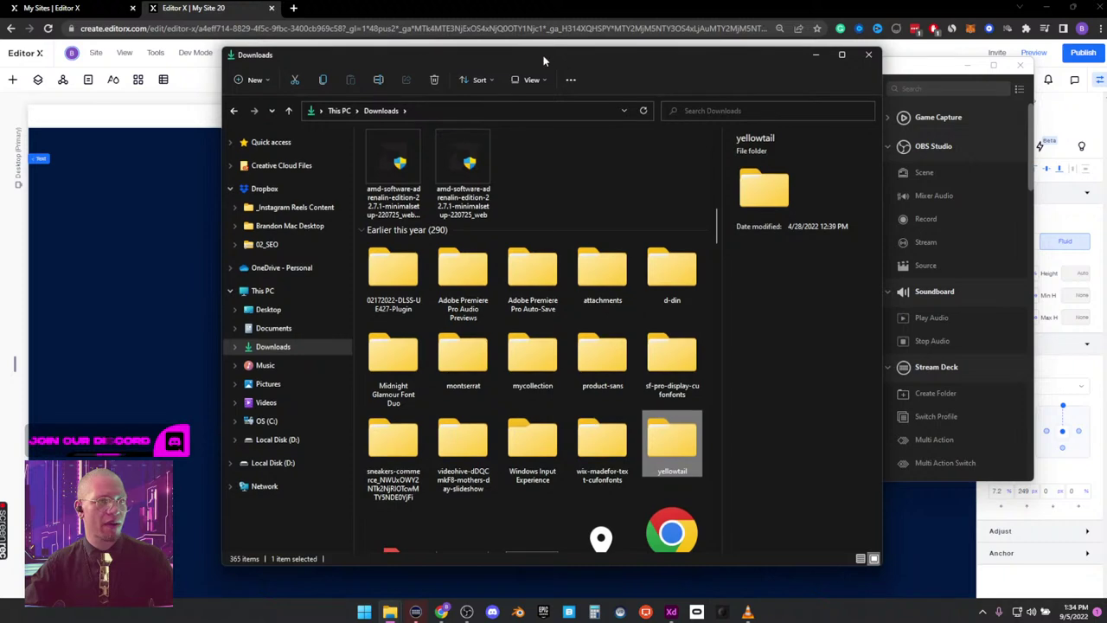
left_click(384, 288)
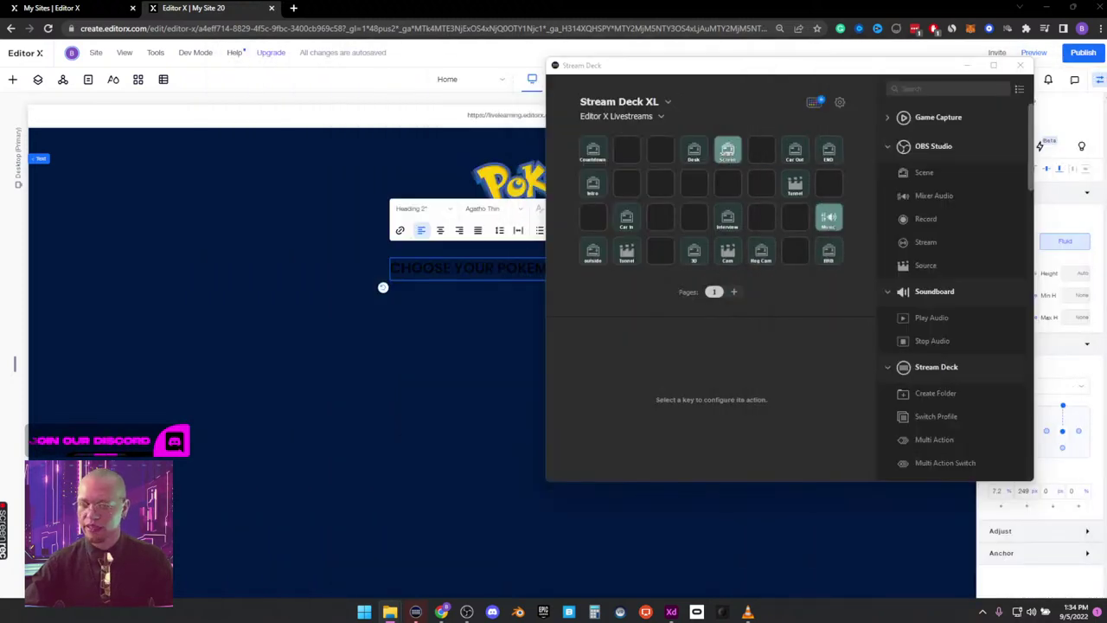
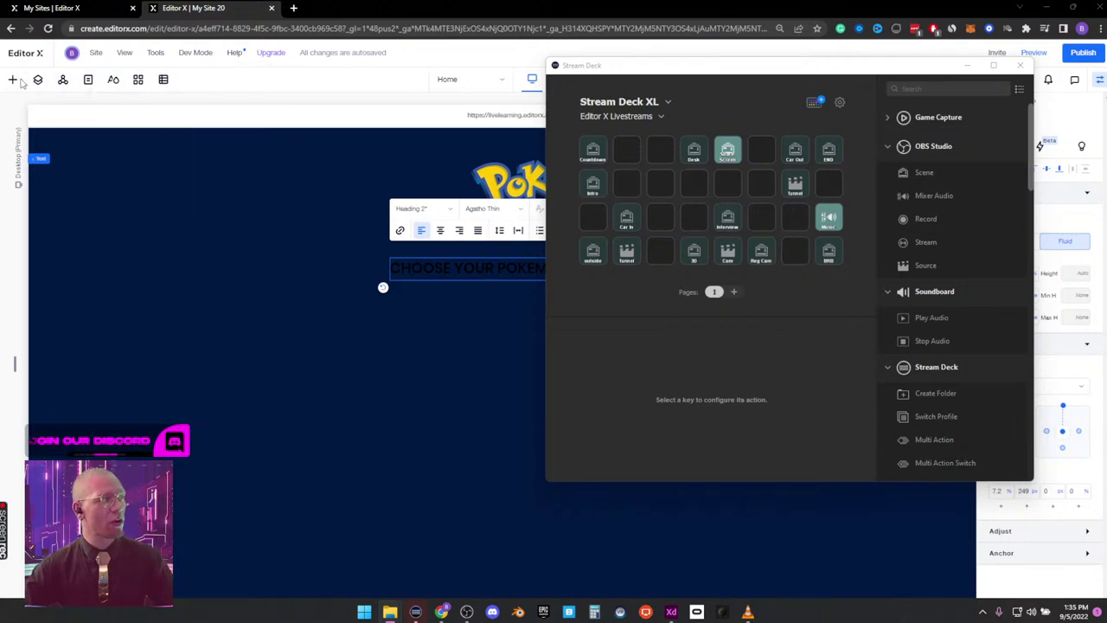
left_click(177, 134)
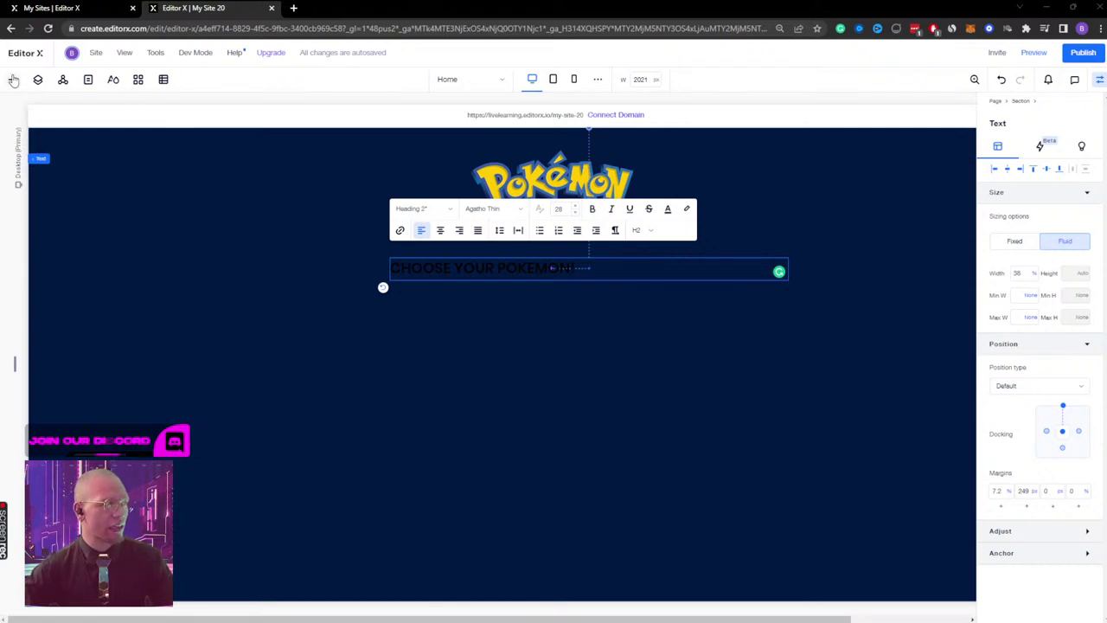
left_click(87, 83)
left_click(87, 83)
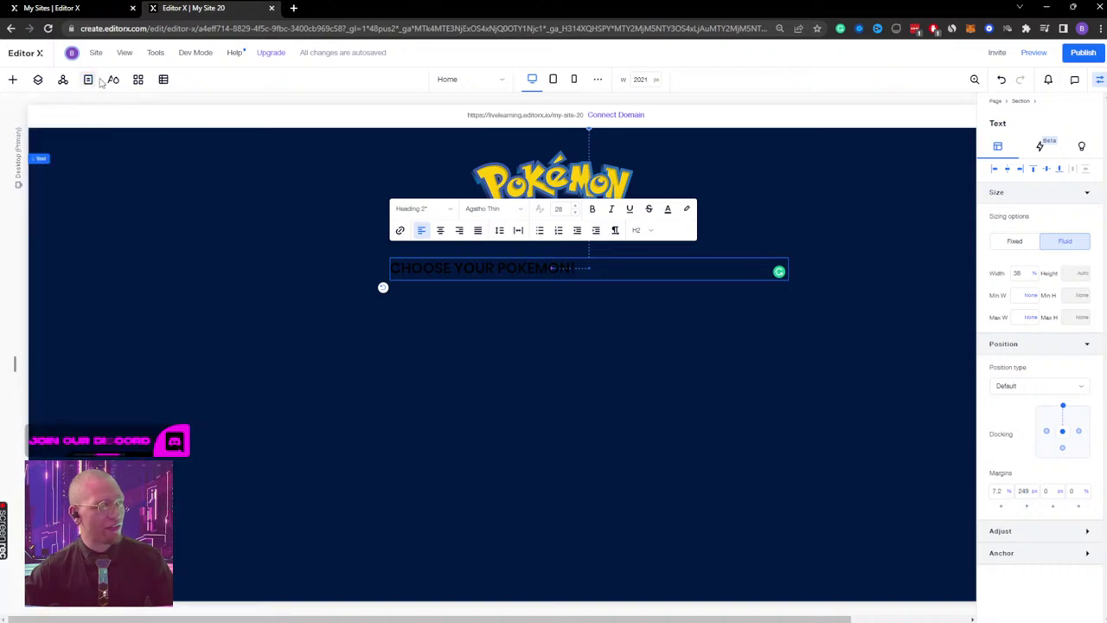
left_click(112, 82)
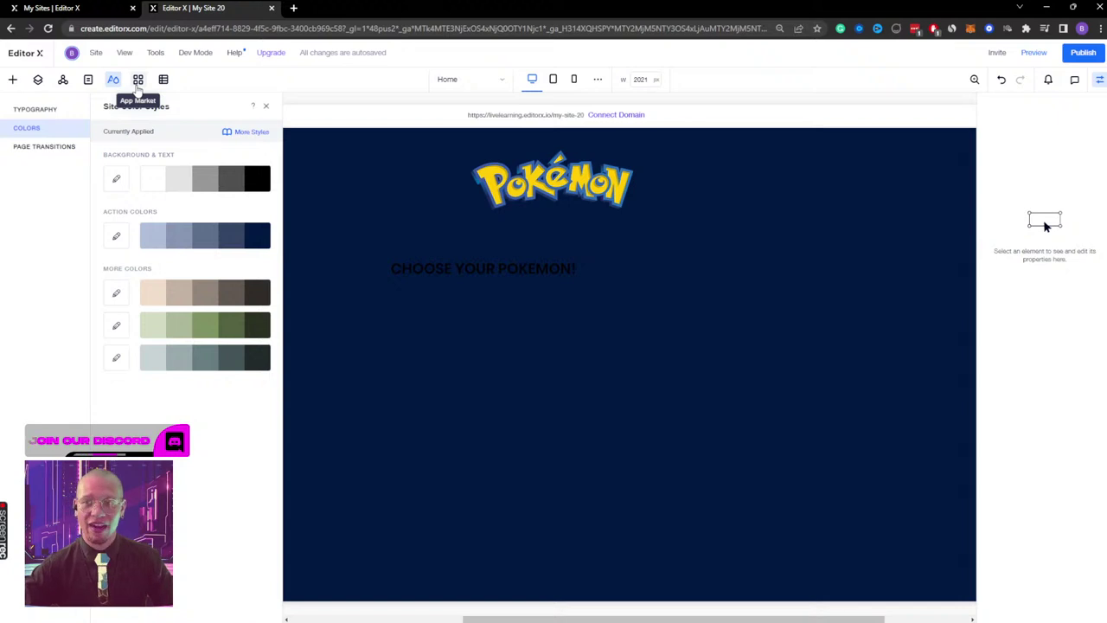
left_click(38, 81)
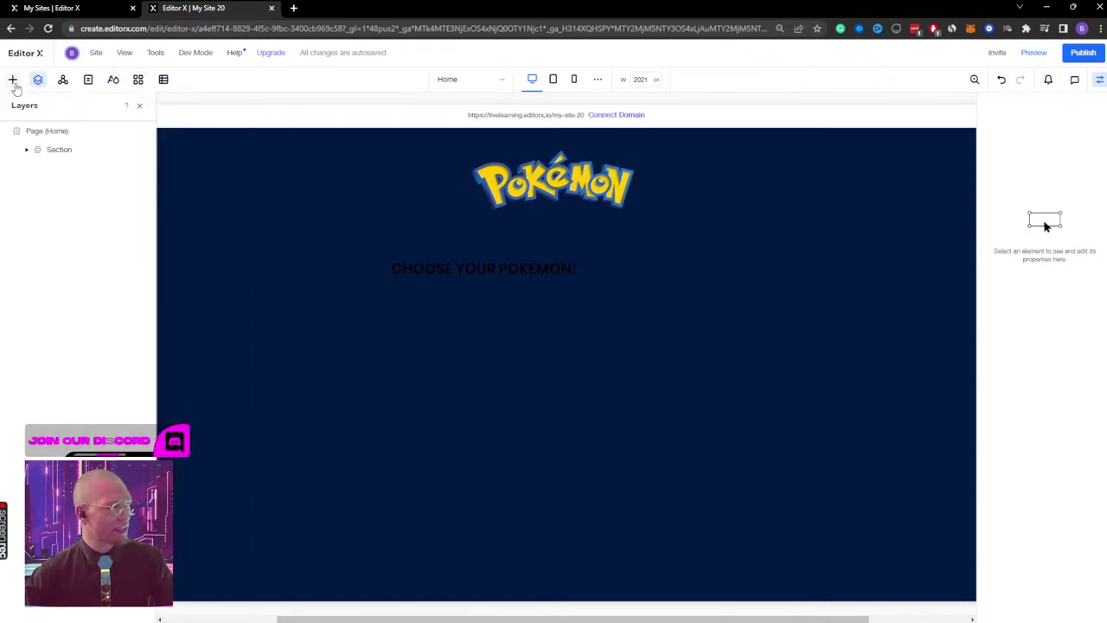
Step: Look through the uploaded site files in the media manager and check which actions are available for all of them
left_click(13, 80)
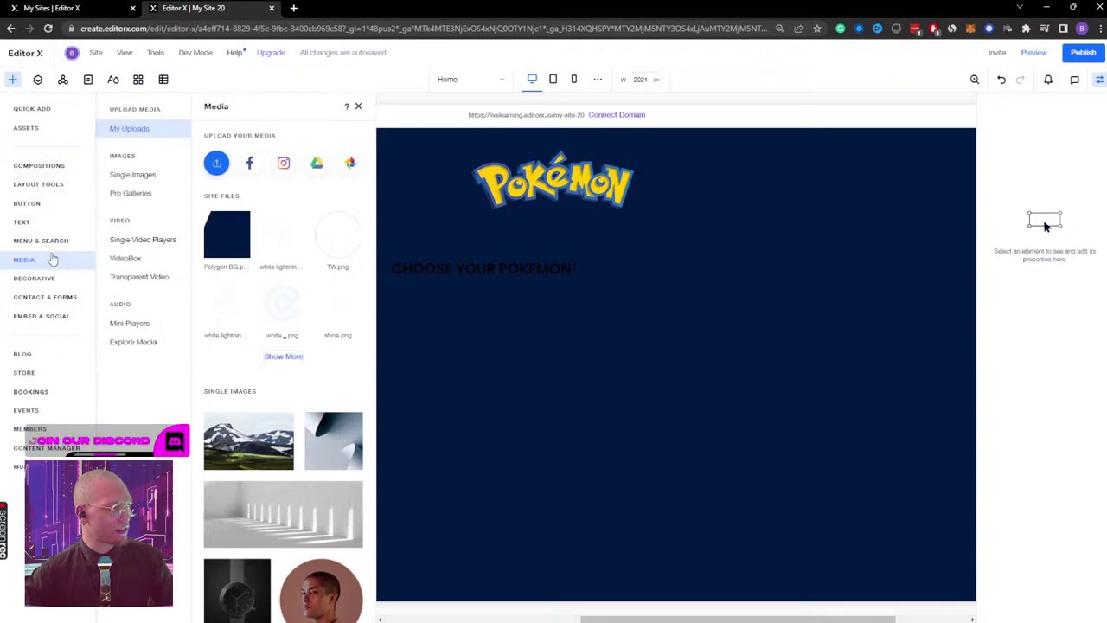
left_click(283, 357)
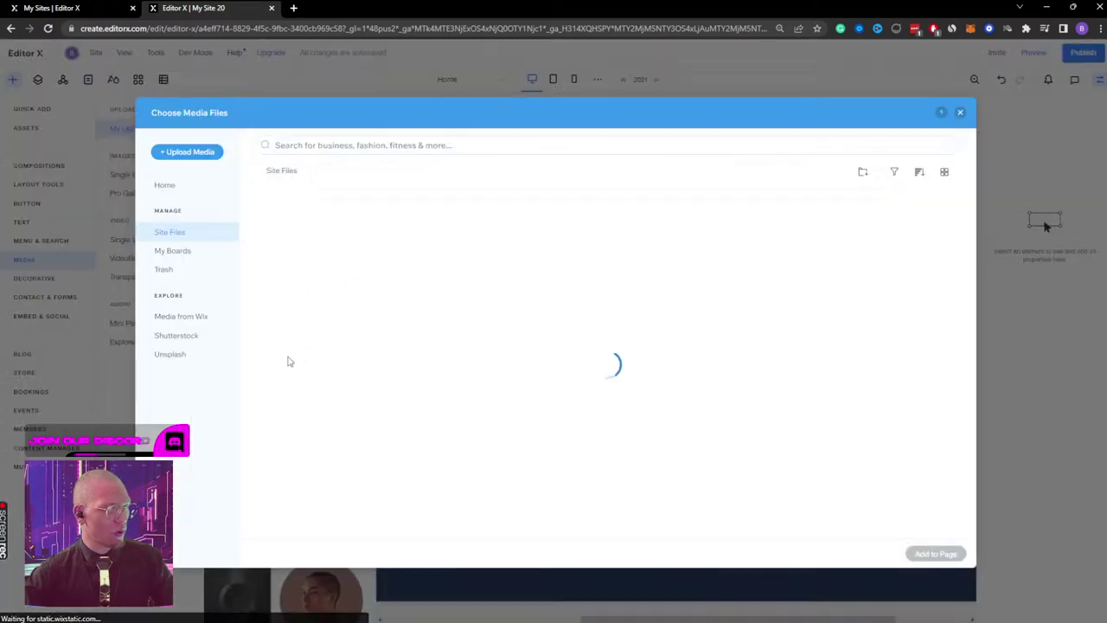
left_click(300, 242)
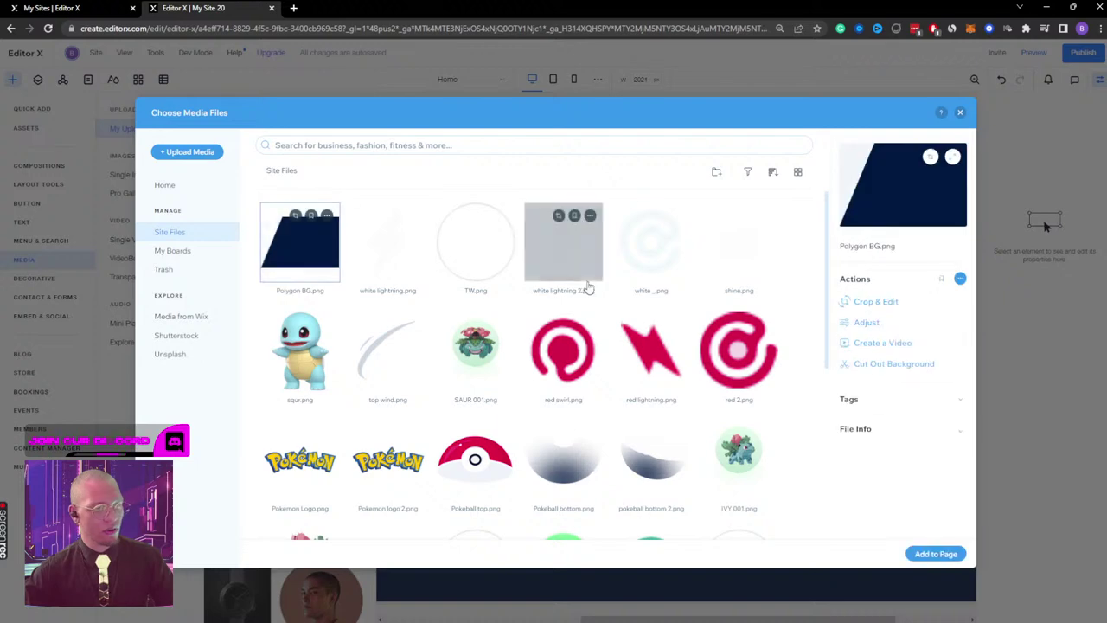
scroll(743, 484, "down", 5)
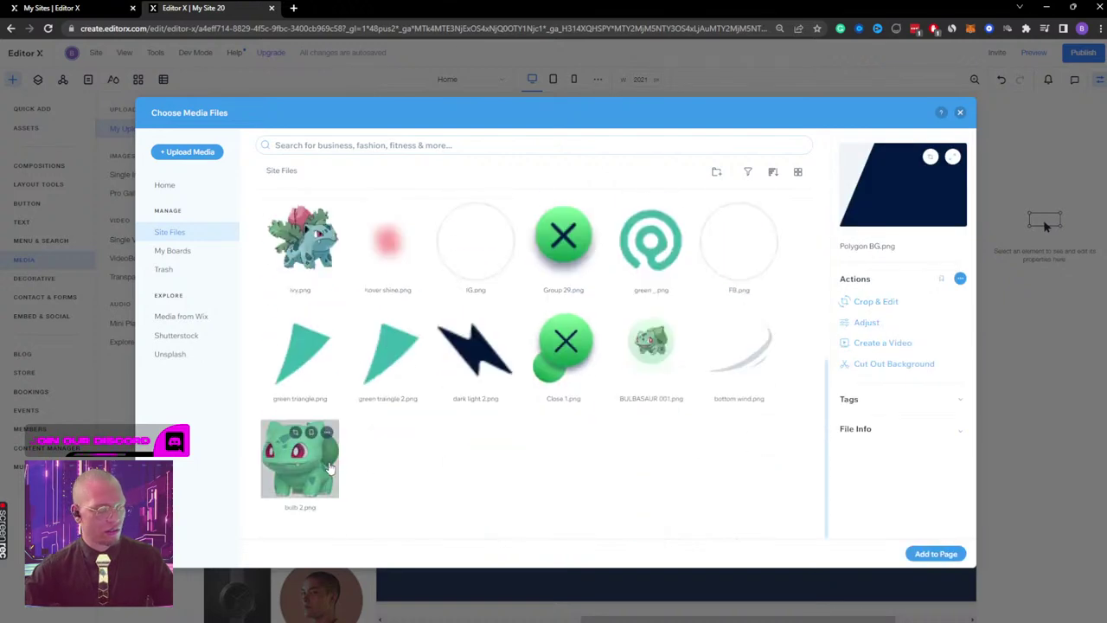
key("ctrl+a")
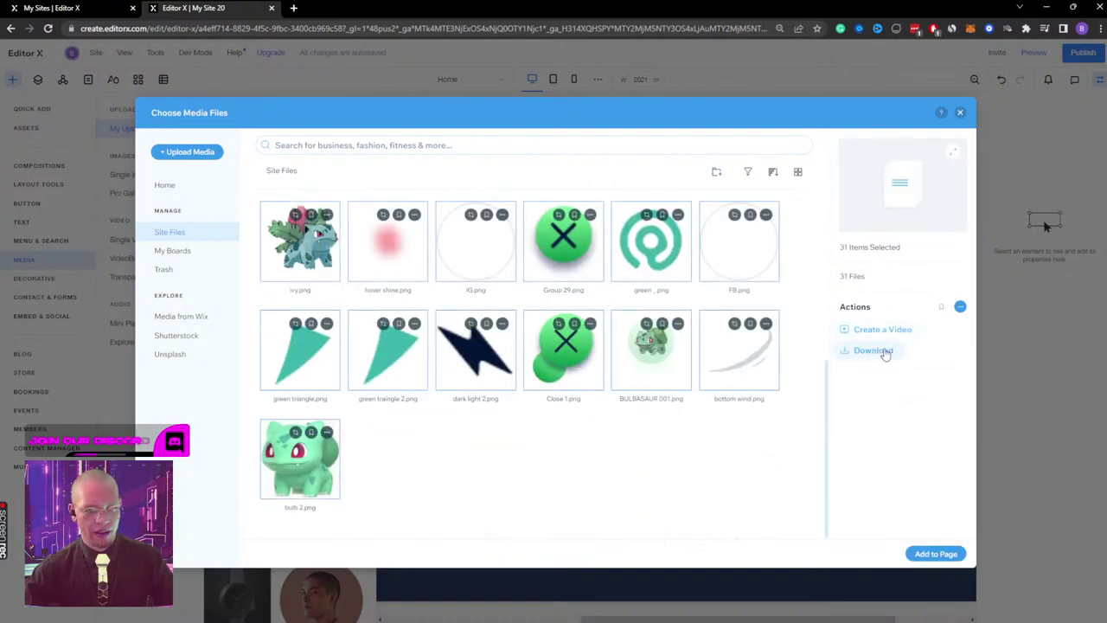
left_click(960, 308)
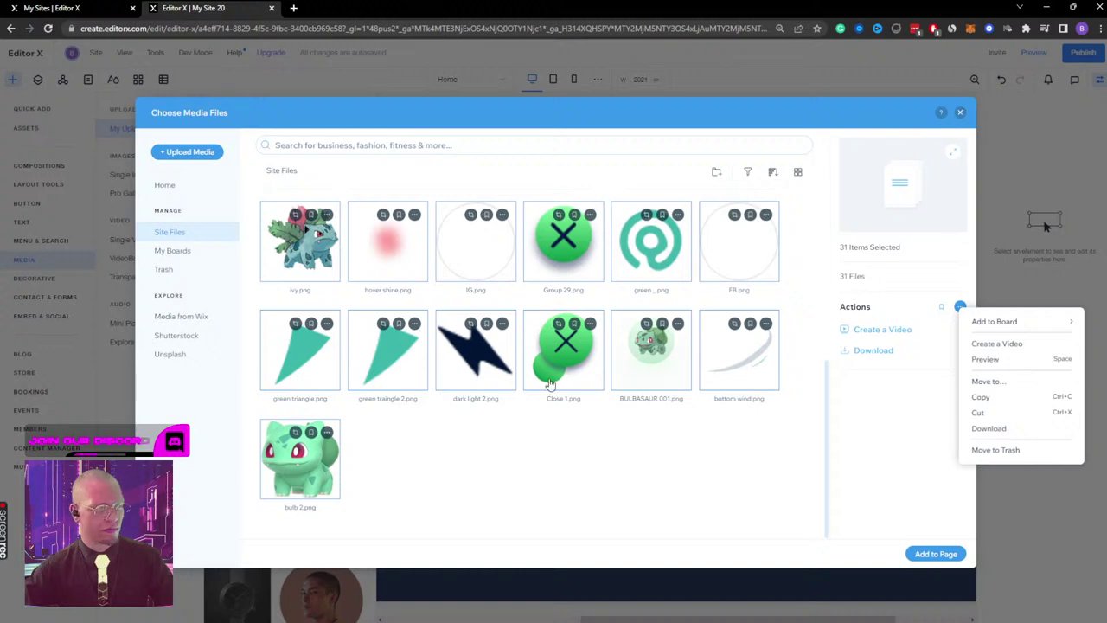
left_click(959, 113)
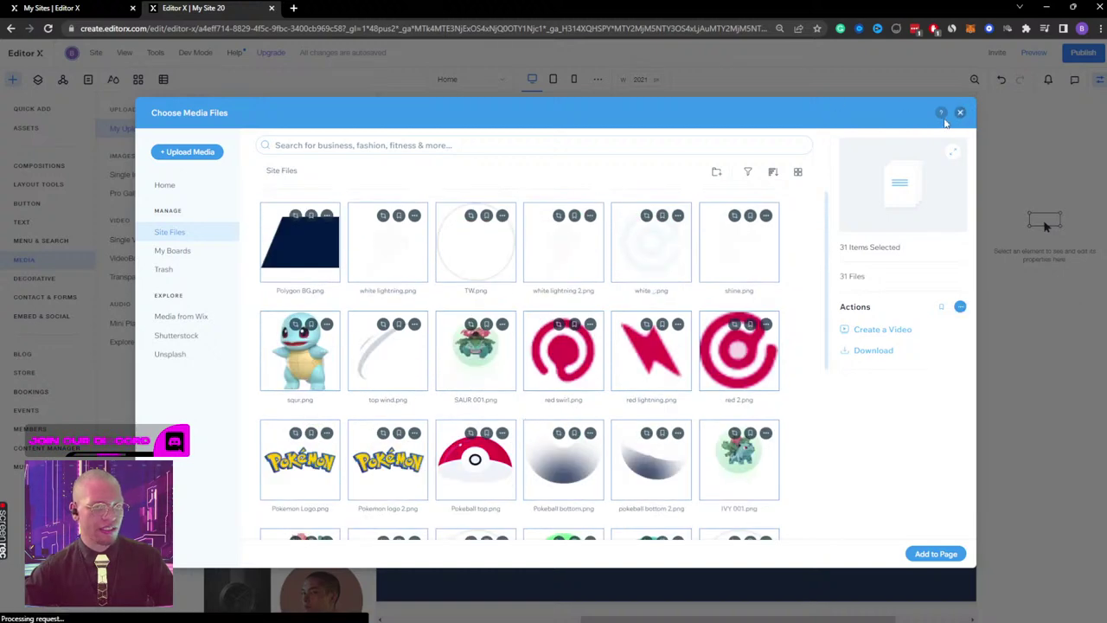
left_click(959, 113)
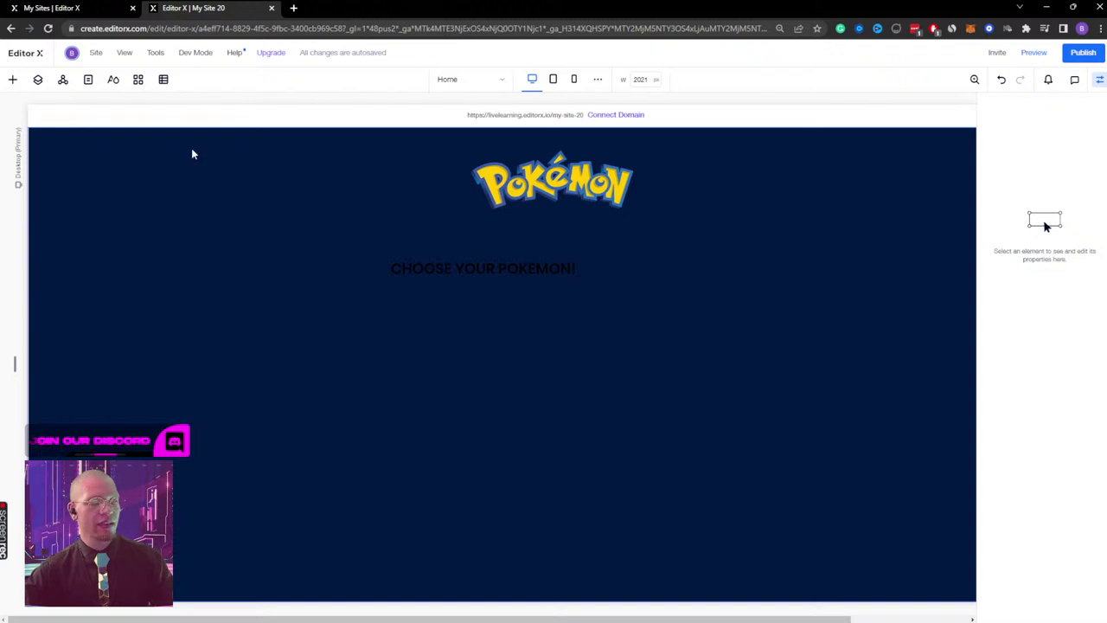
left_click(114, 80)
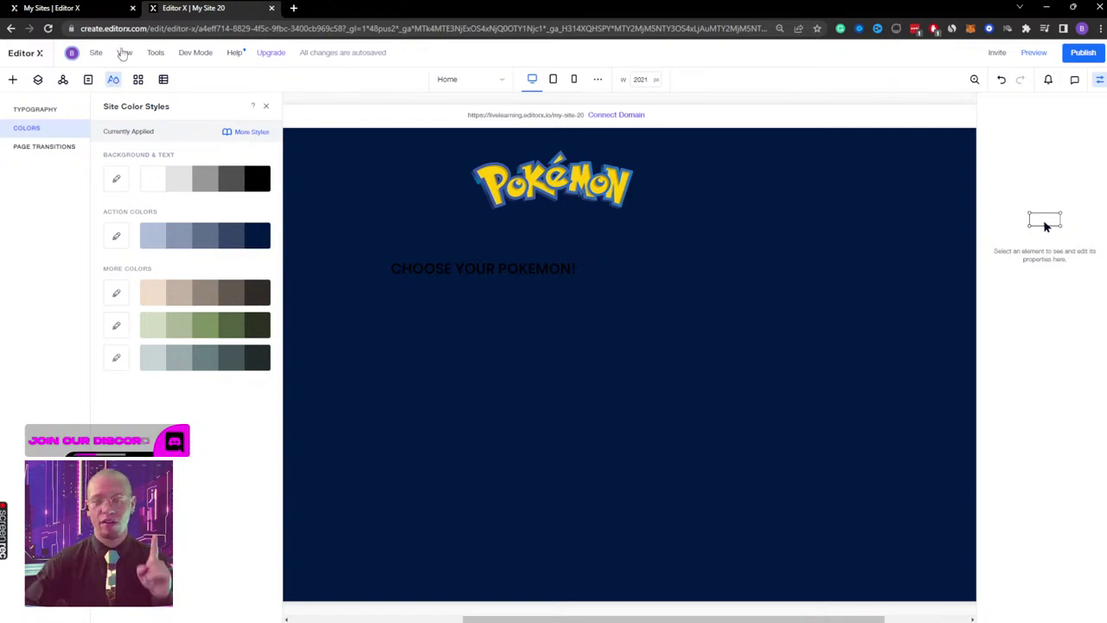
left_click(266, 105)
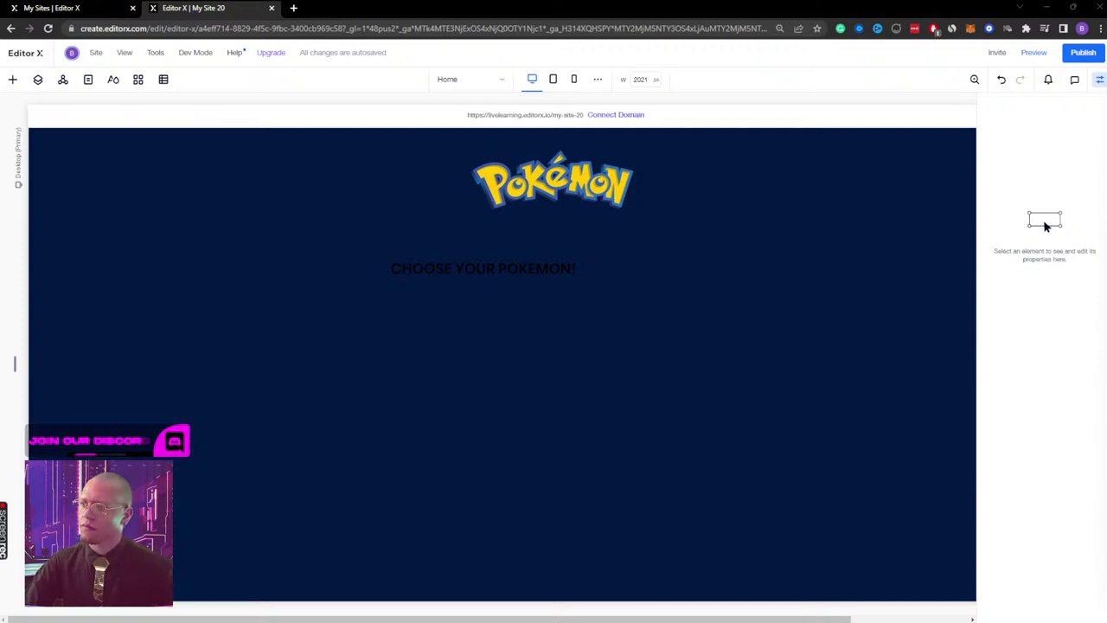
Step: Change the "CHOOSE YOUR POKEMON!" heading's font to DIN Next Light
left_click(432, 267)
left_click(424, 230)
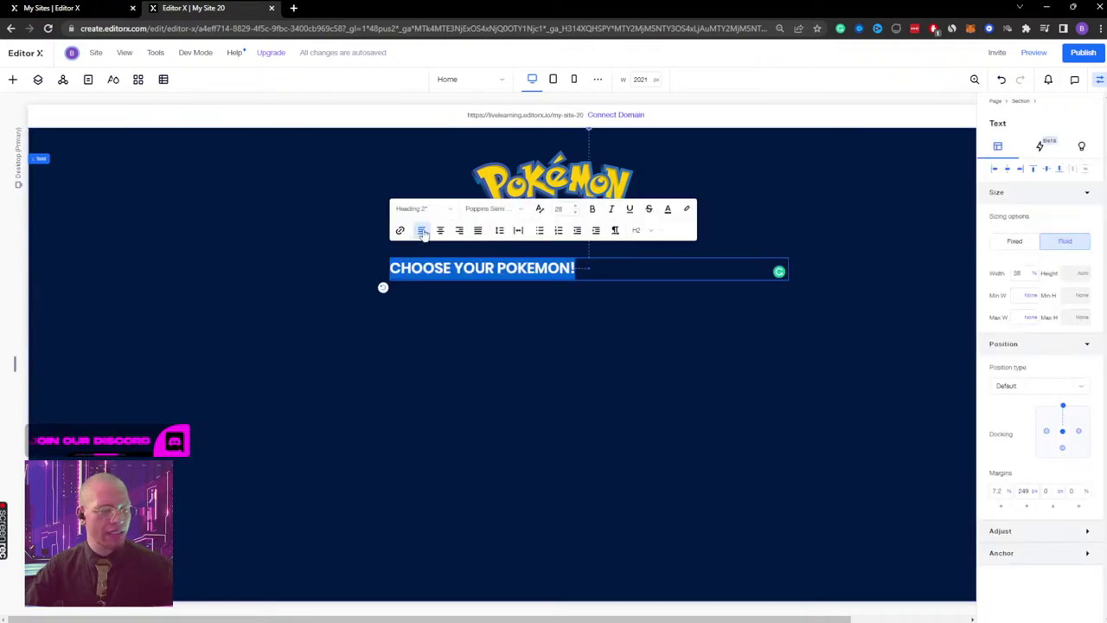
left_click(490, 209)
type("Bebe")
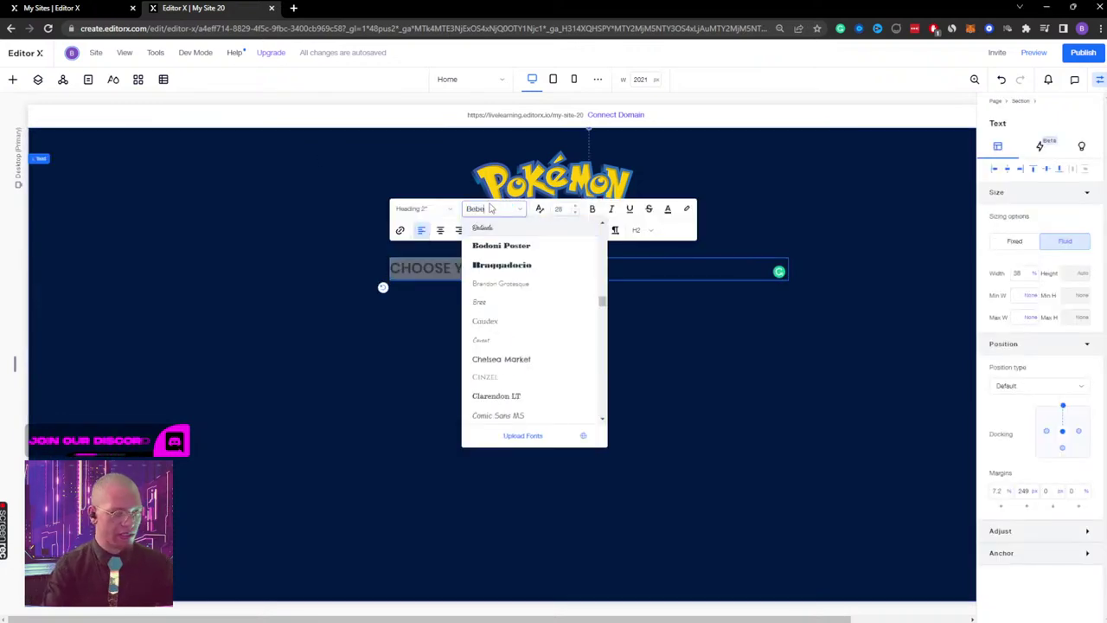
scroll(491, 266, "down", 5)
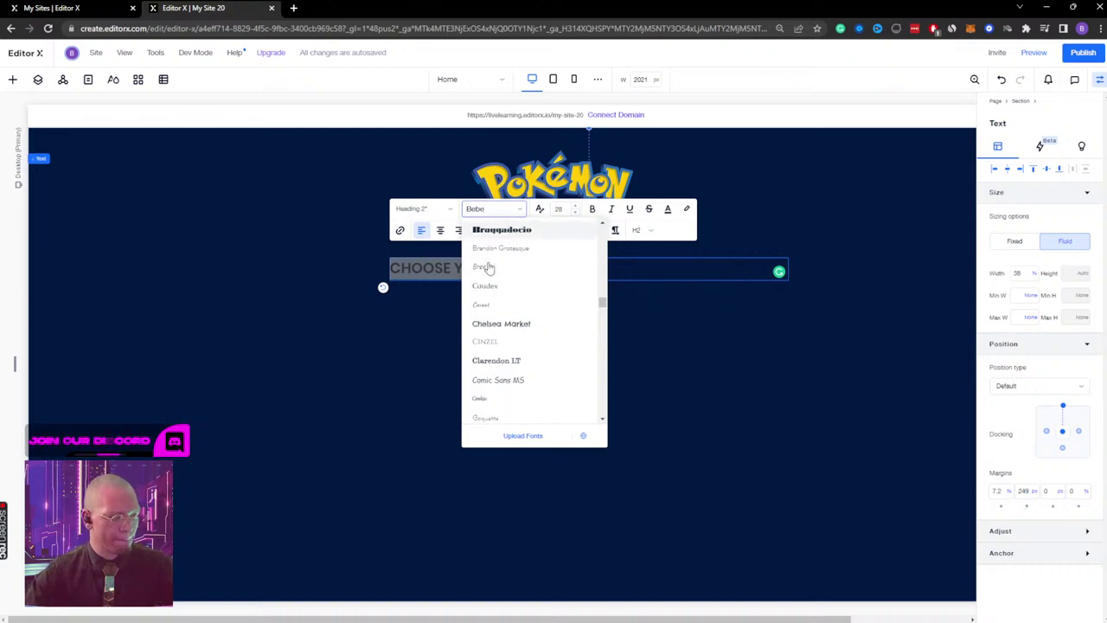
scroll(516, 343, "down", 1)
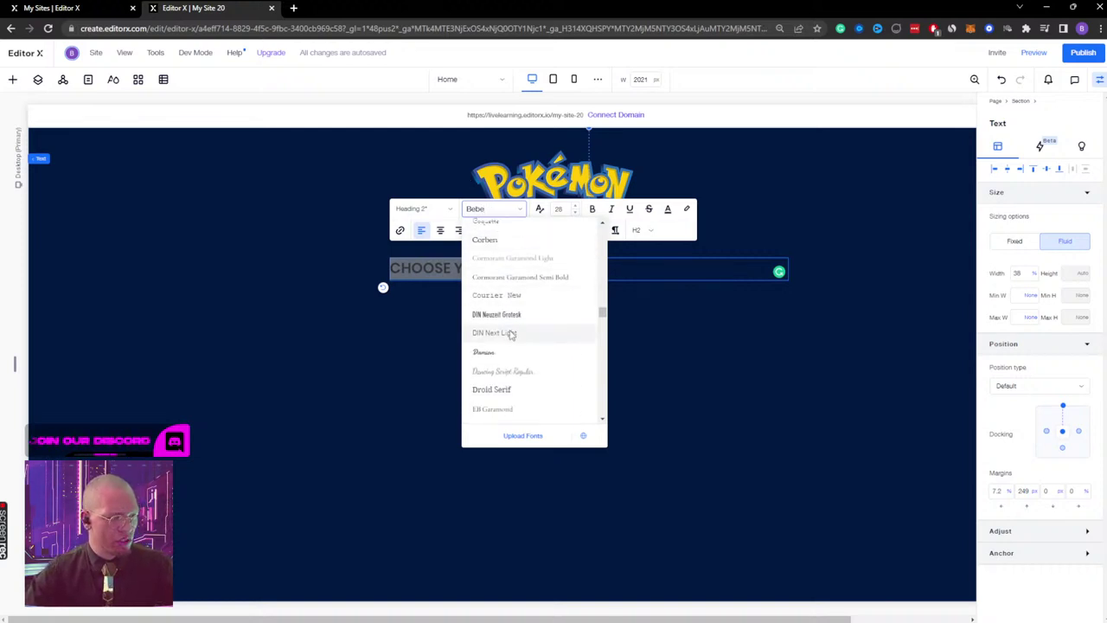
left_click(511, 331)
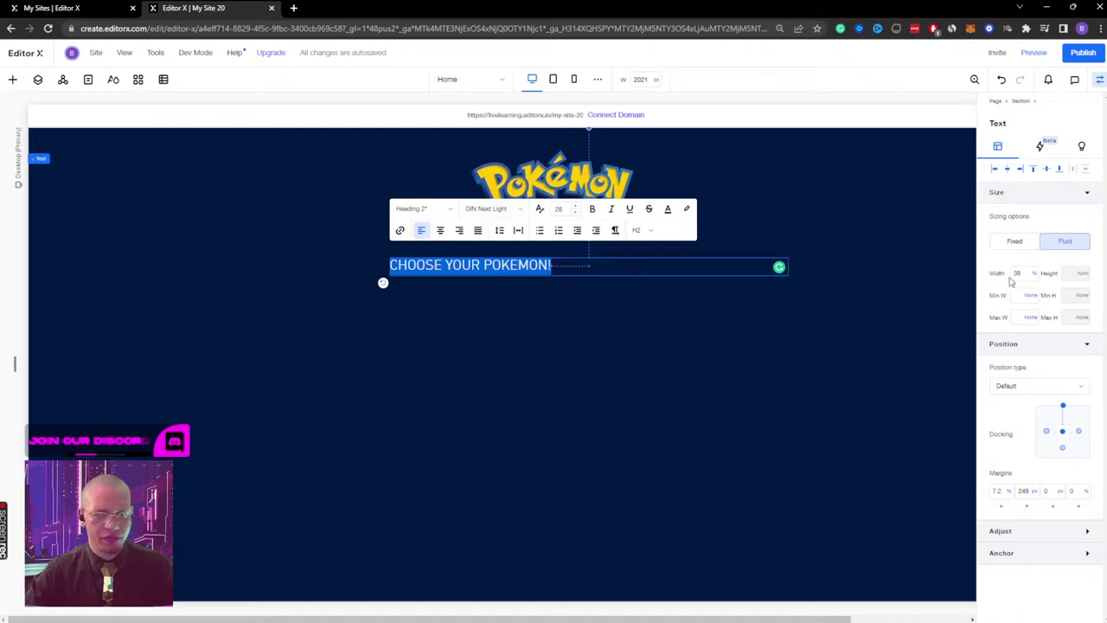
Step: Set the "CHOOSE YOUR POKEMON!" heading's font size to 50
left_click(562, 209)
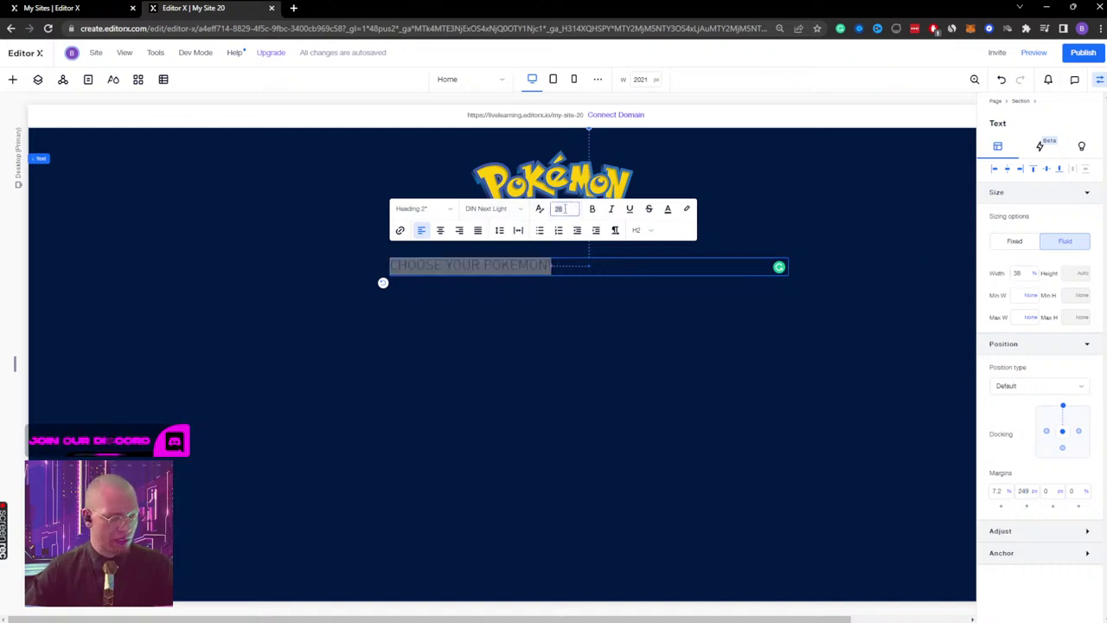
key("BackSpace")
key("BackSpace")
type("50")
key("Return")
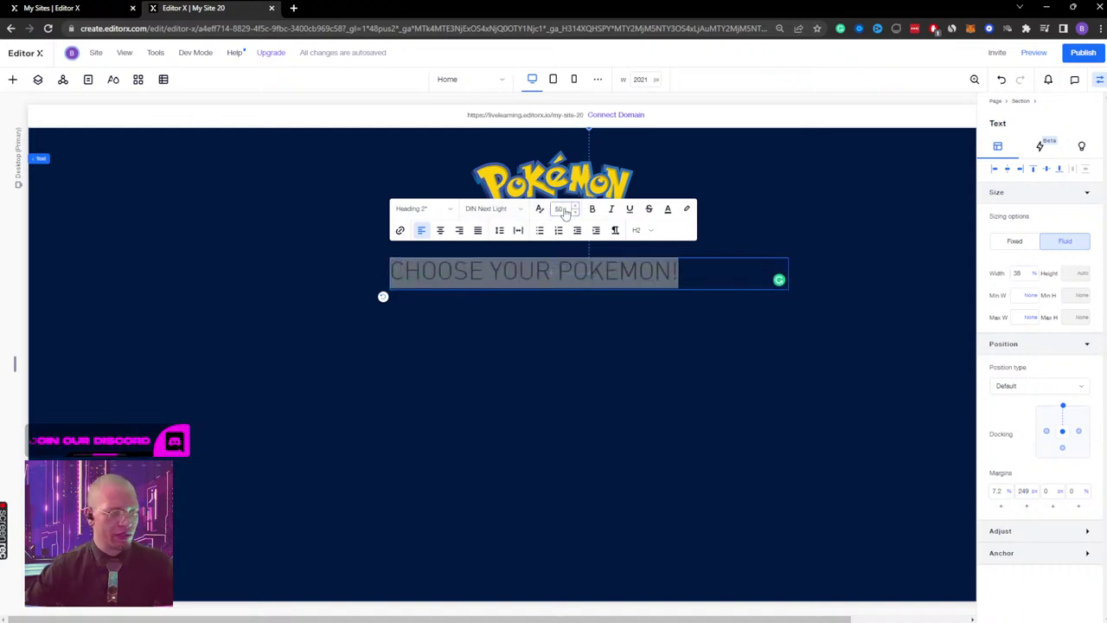
left_click(598, 318)
Step: Change the "CHOOSE YOUR POKEMON!" heading's text color to white
left_click(586, 274)
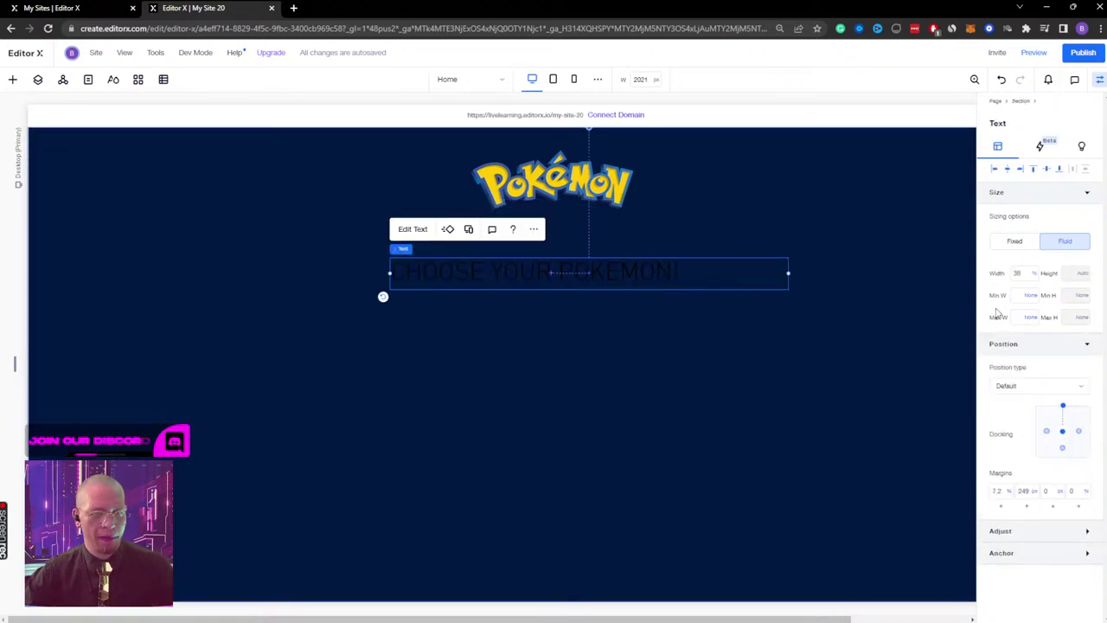
left_click(410, 229)
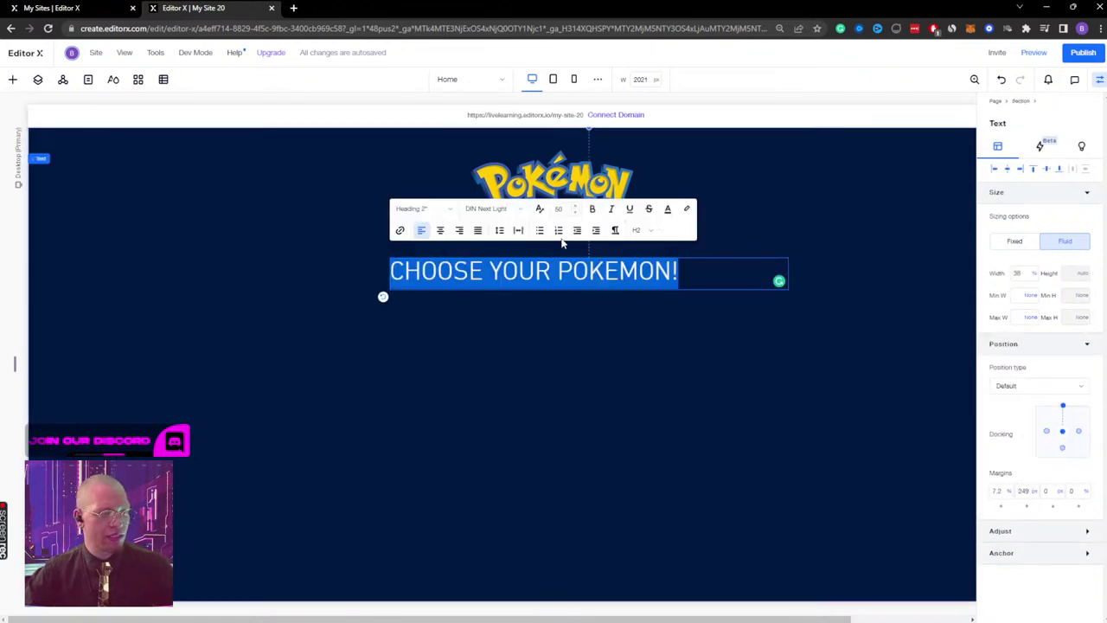
left_click(667, 209)
left_click(464, 355)
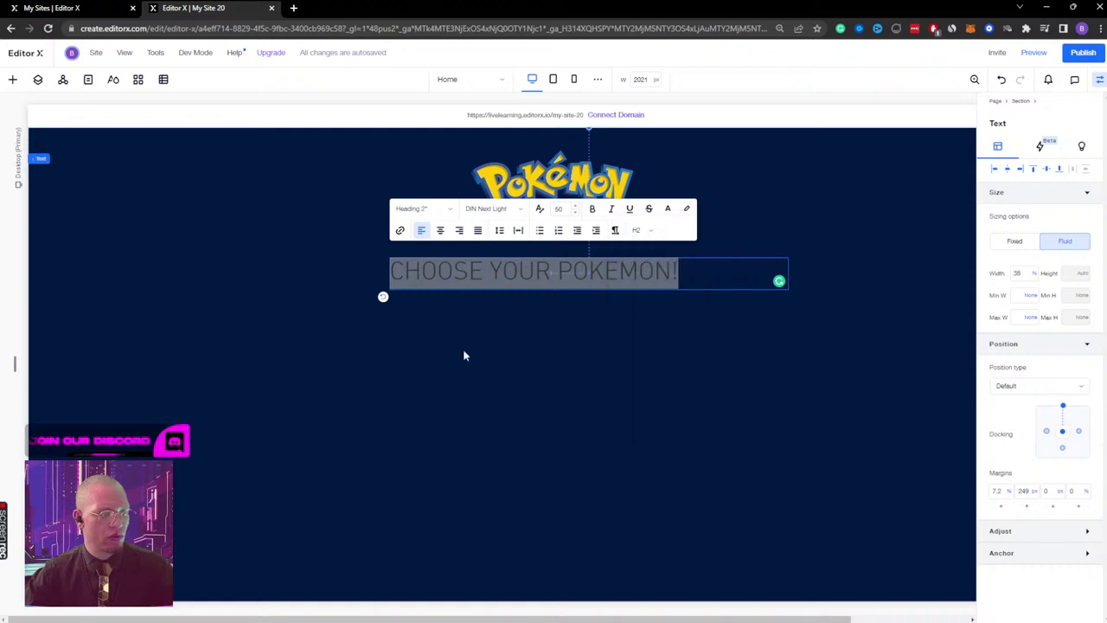
left_click(507, 316)
Step: Center-align the text of the "CHOOSE YOUR POKEMON!" heading within its text box
left_click(608, 271)
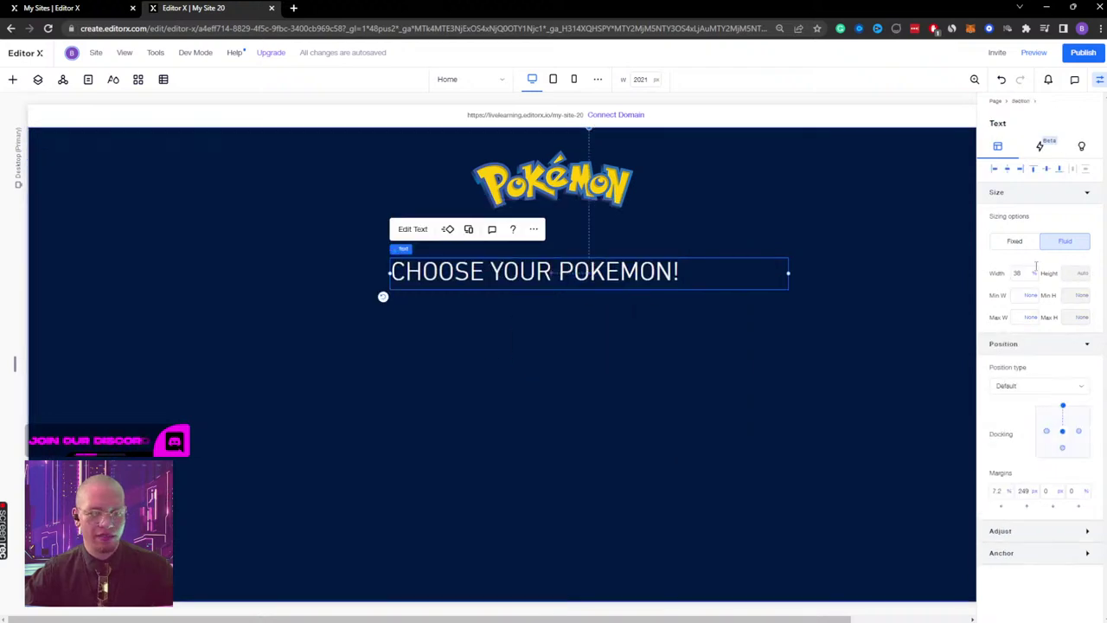
left_click(415, 229)
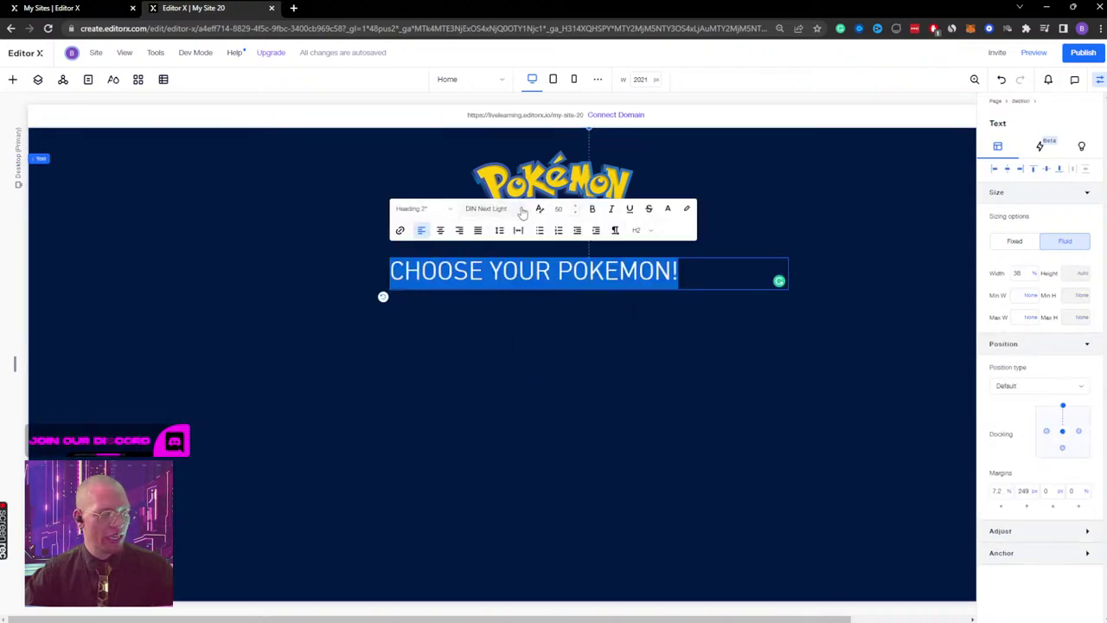
left_click(440, 230)
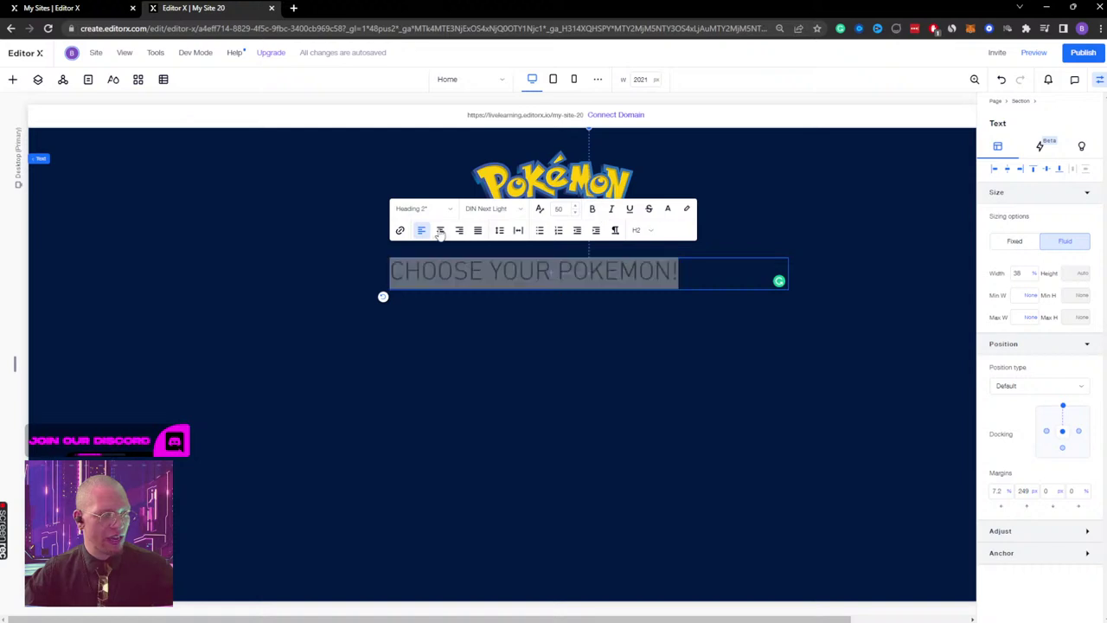
left_click(609, 350)
Step: Set the heading's width to Max content and center it under the Pokémon logo with a top margin of about 231 px
left_click(605, 271)
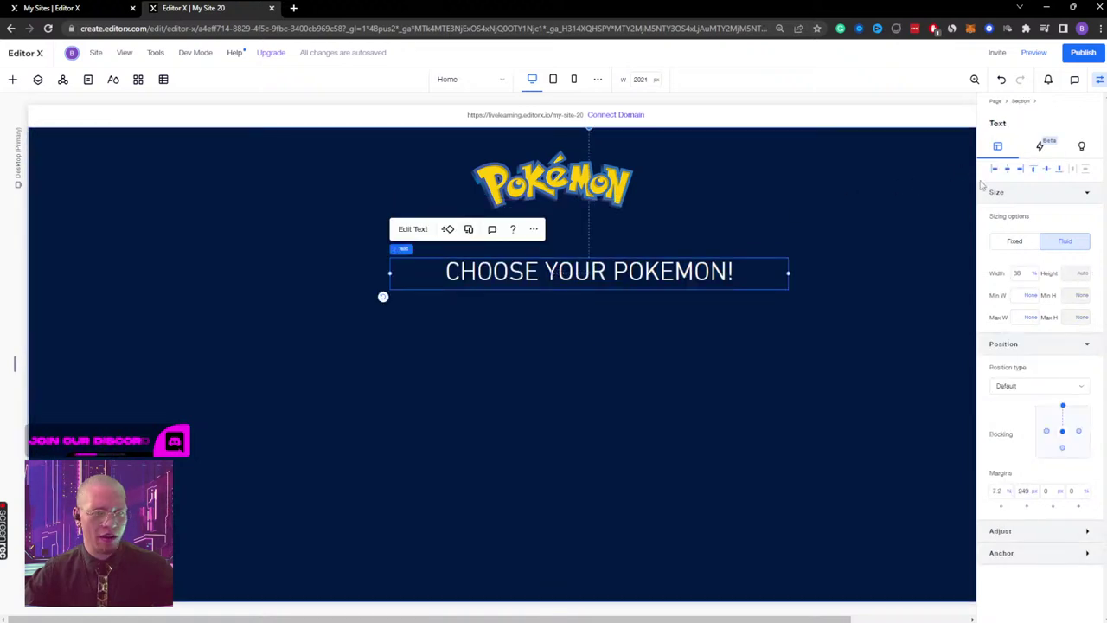
left_click(1033, 273)
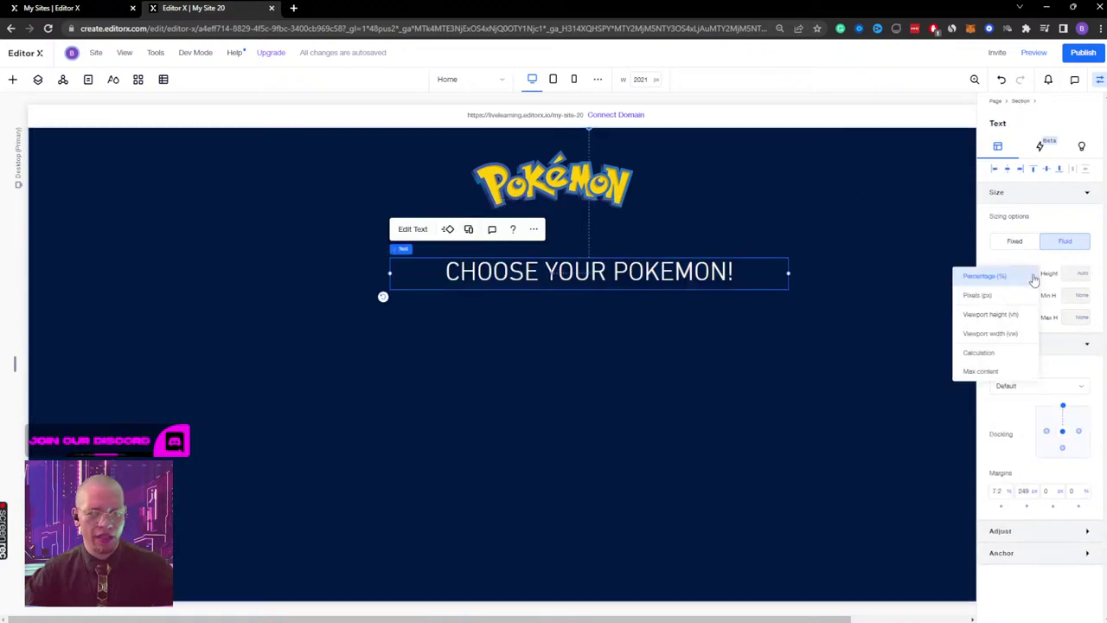
left_click(993, 373)
left_click(782, 347)
left_click_drag(644, 268, 610, 259)
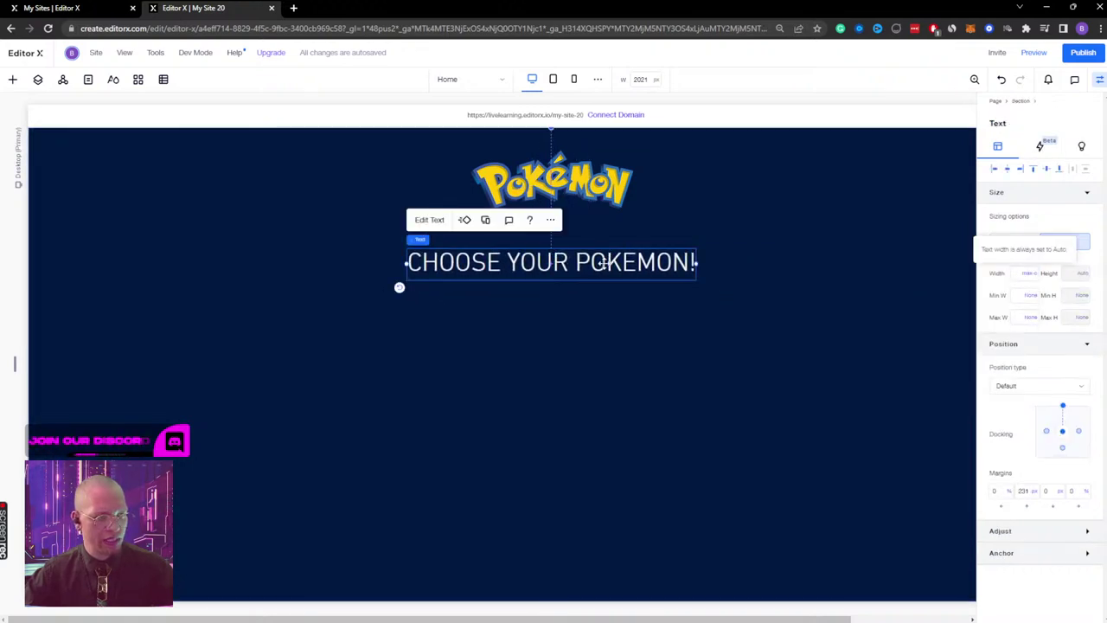
Step: Increase the "CHOOSE YOUR POKEMON!" heading's font size to 60
left_click(430, 219)
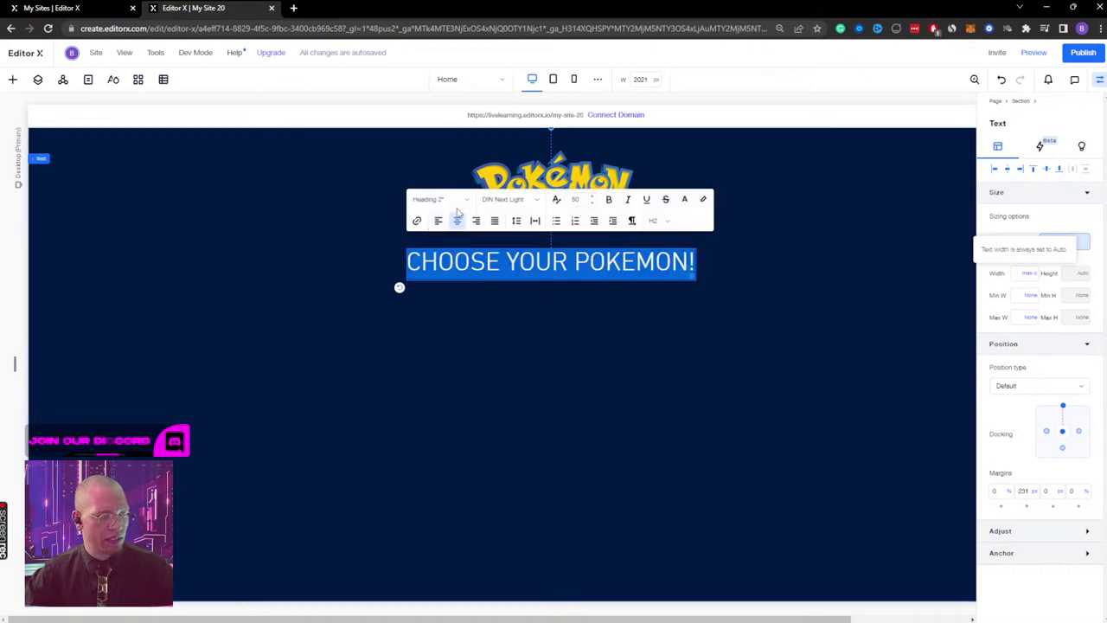
left_click(575, 201)
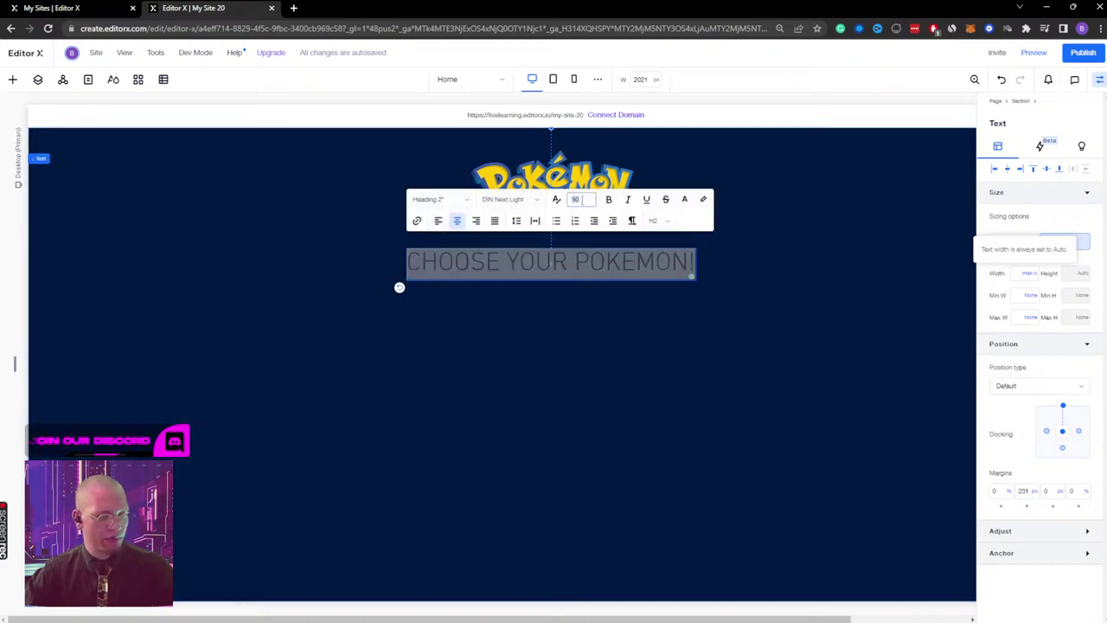
type("60")
key("Return")
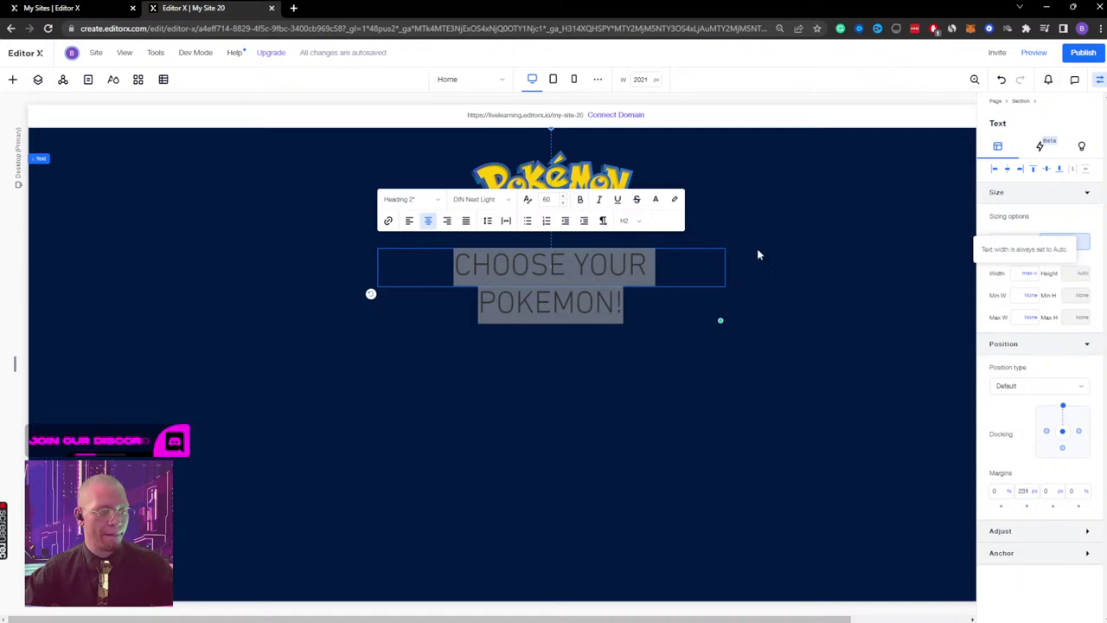
left_click(759, 252)
left_click(550, 263)
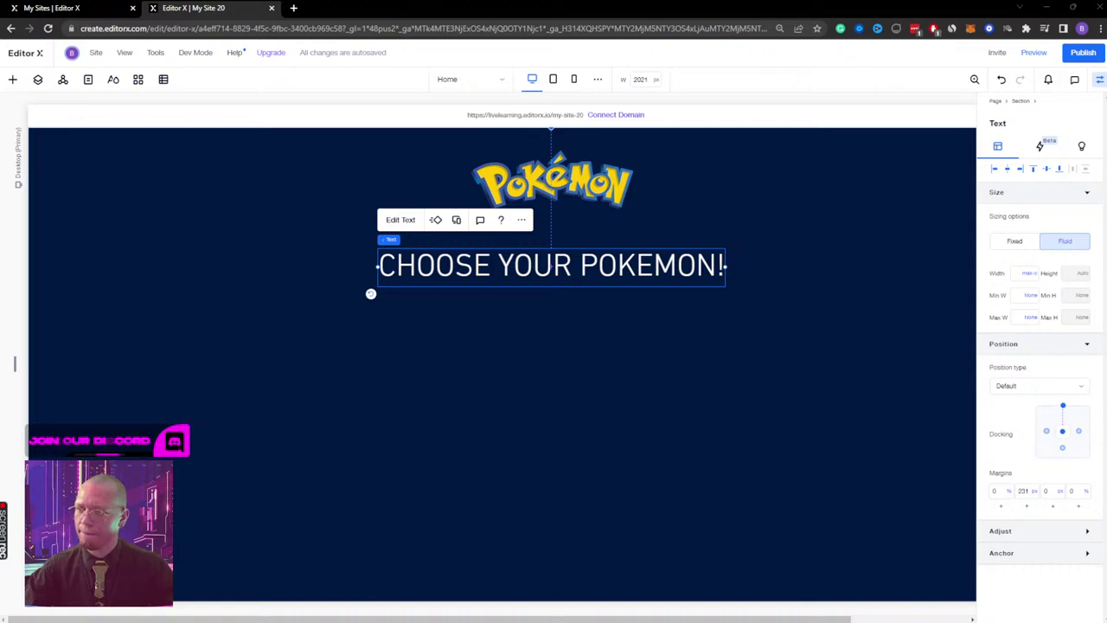
Step: Check the heading's font family and weight in the Adobe XD design, and return to the font folder in File Explorer
left_click(660, 430)
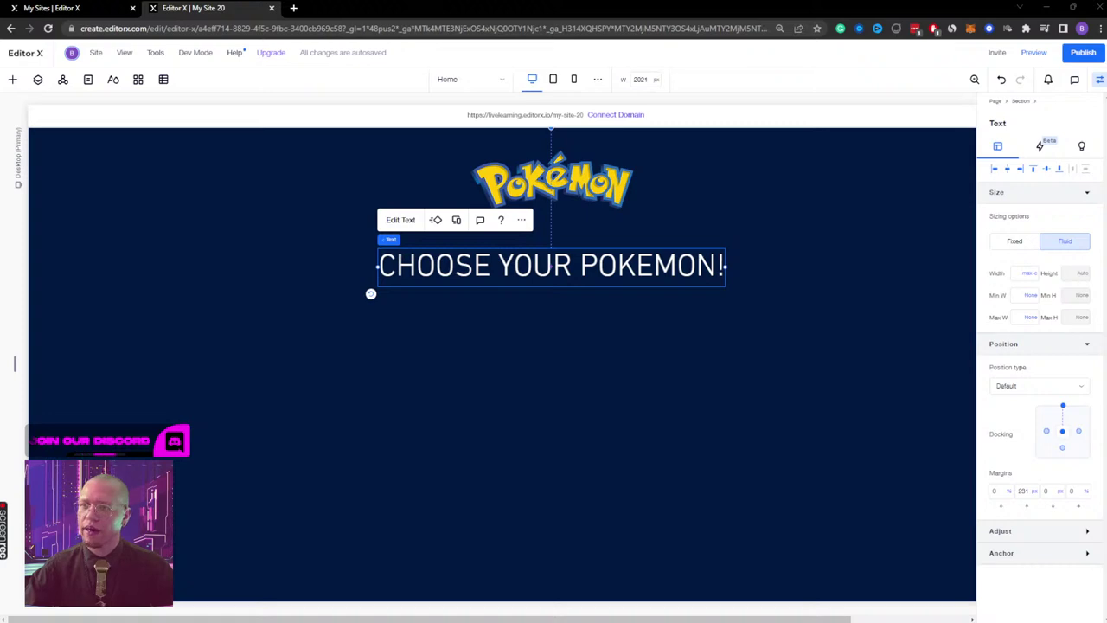
left_click_drag(641, 103, 578, 85)
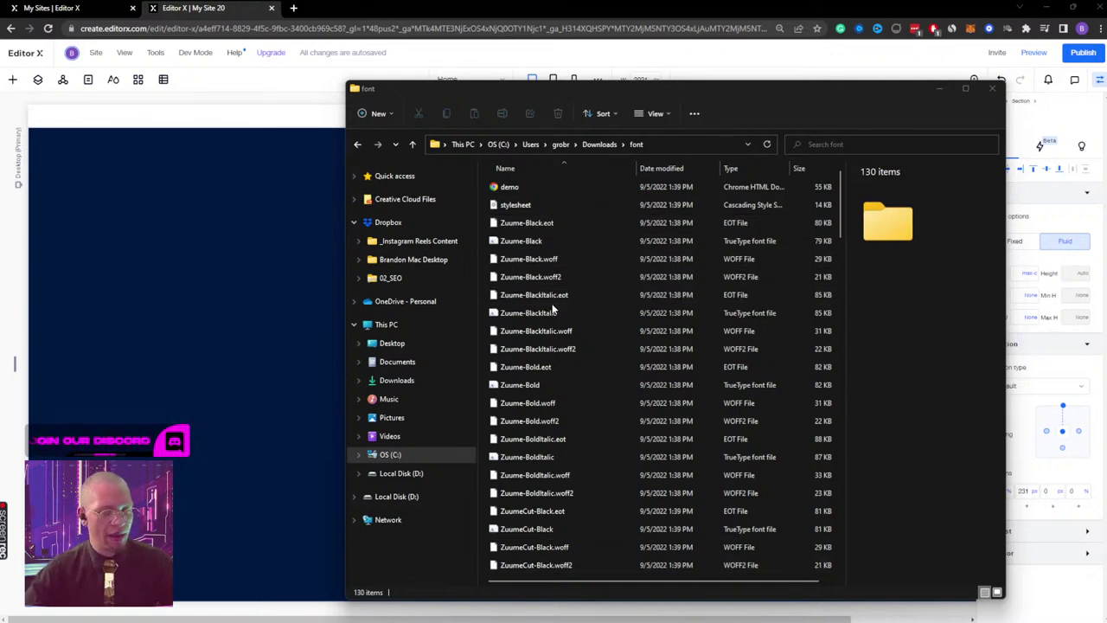
key("super+Tab")
left_click(623, 428)
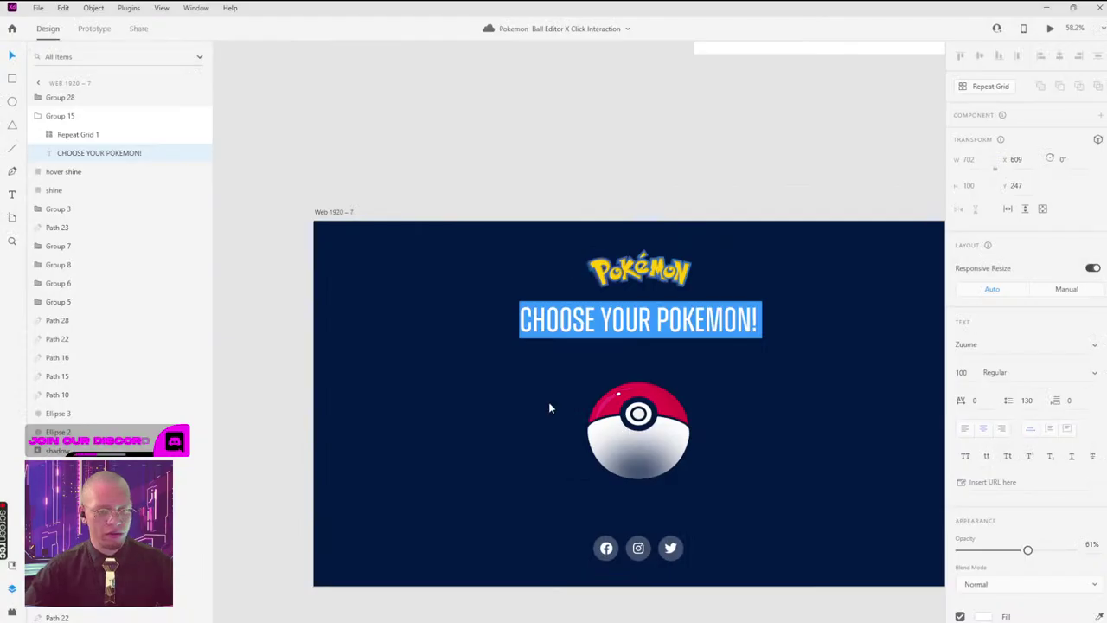
left_click(986, 344)
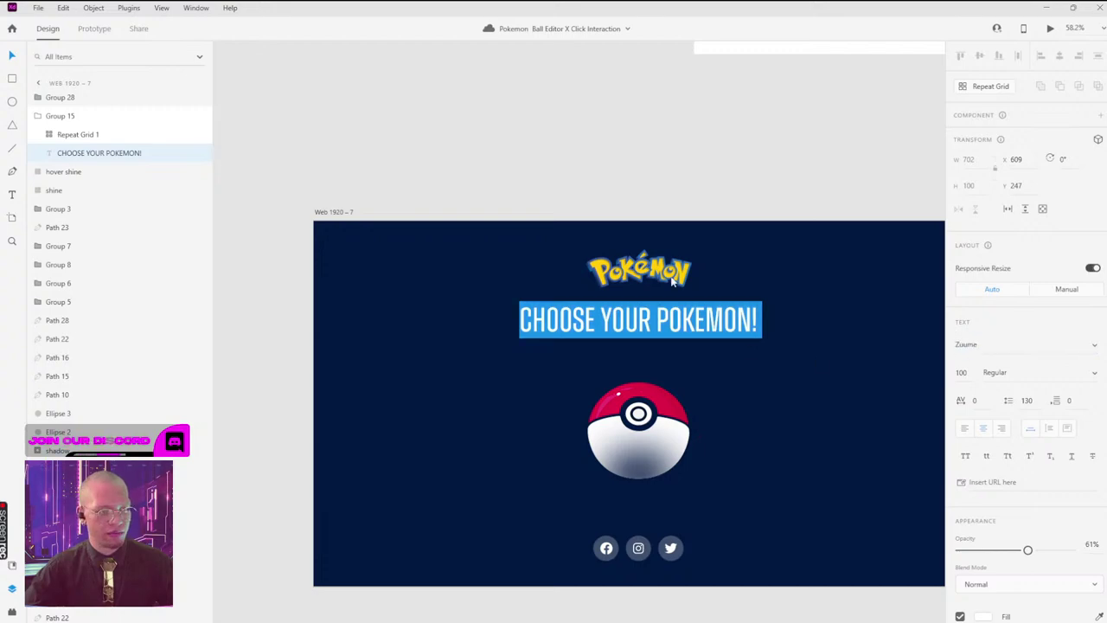
key("super+Tab")
left_click(638, 203)
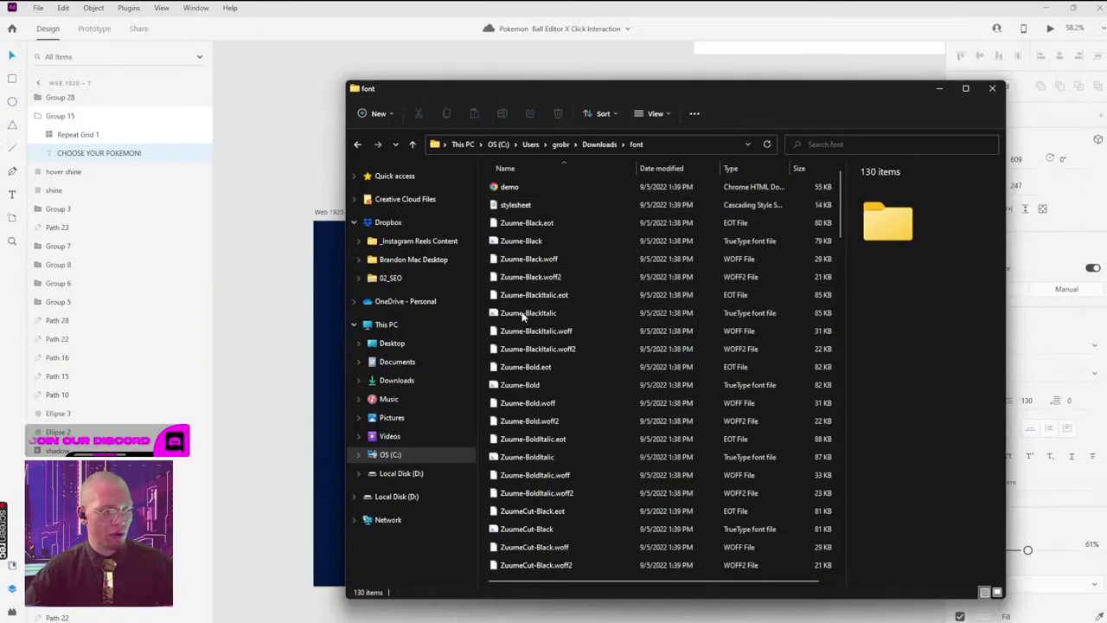
Step: Look through the Zuume font files for the ZuumeCut-Regular TrueType file, and switch back to the Editor X page in Chrome
scroll(550, 519, "down", 10)
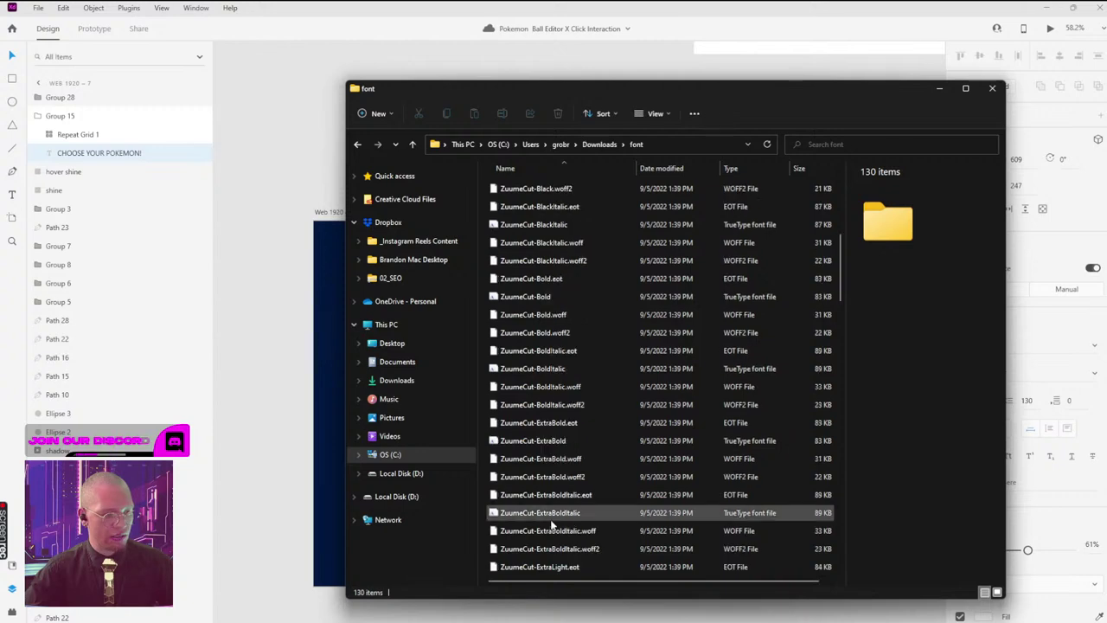
scroll(550, 519, "down", 5)
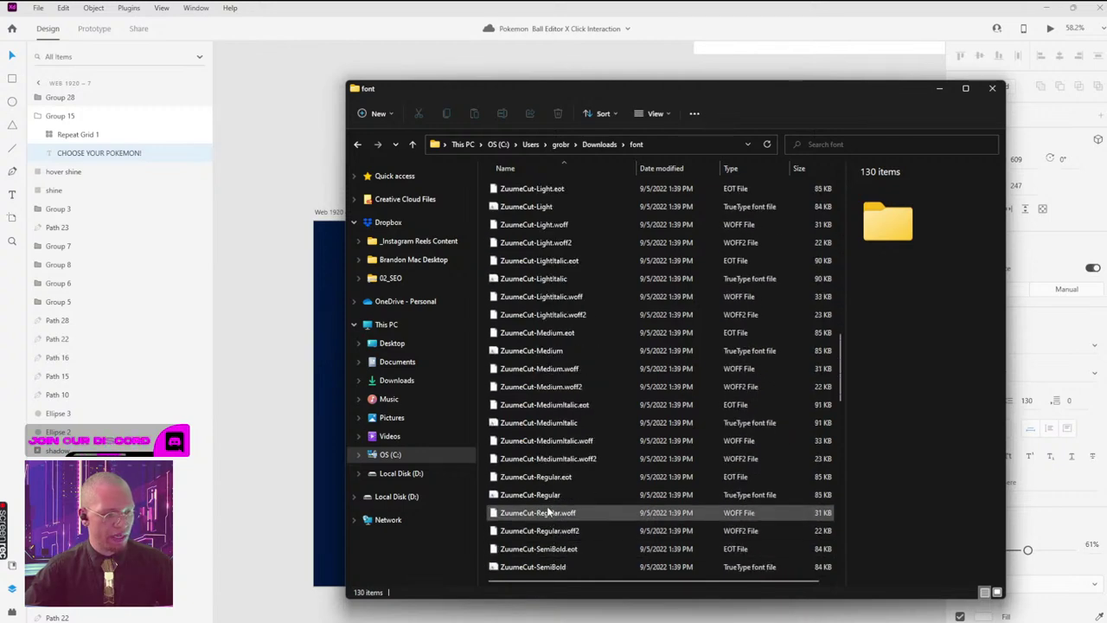
left_click(536, 494)
key("super+Tab")
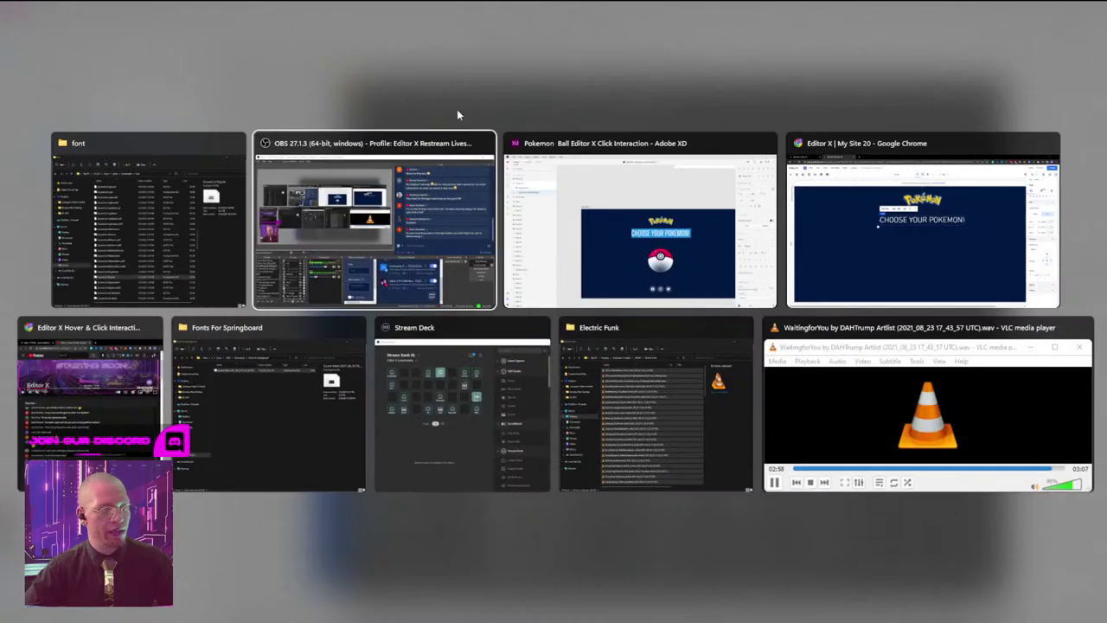
left_click(632, 190)
key("super+Tab")
left_click(923, 225)
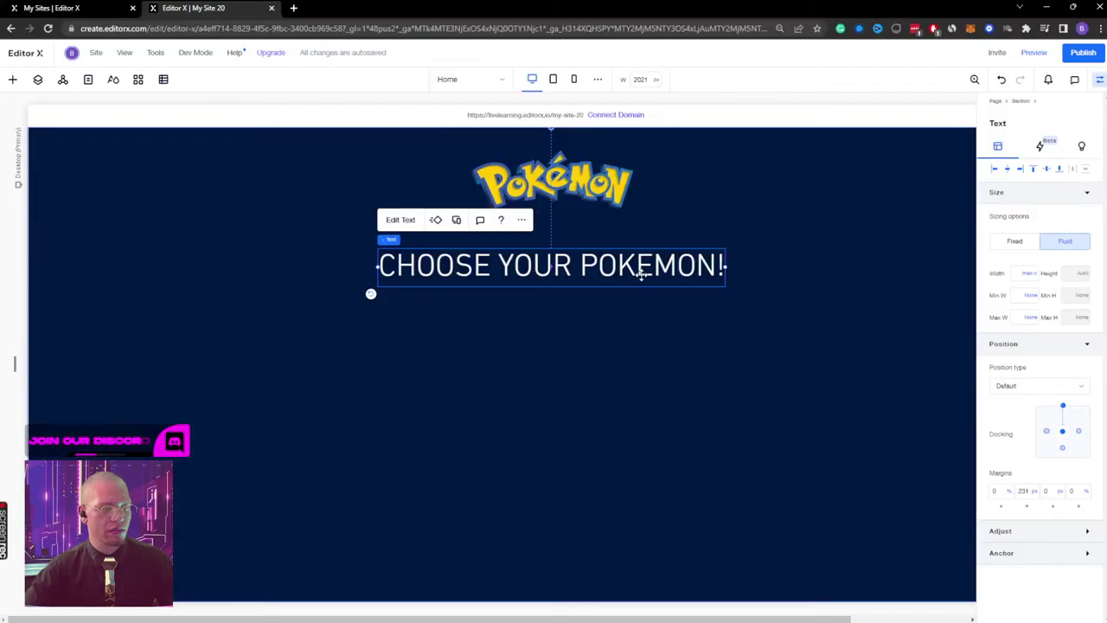
Step: Select the "CHOOSE YOUR POKEMON!" heading's text and start a custom font upload from the font folder in Downloads
double_click(458, 264)
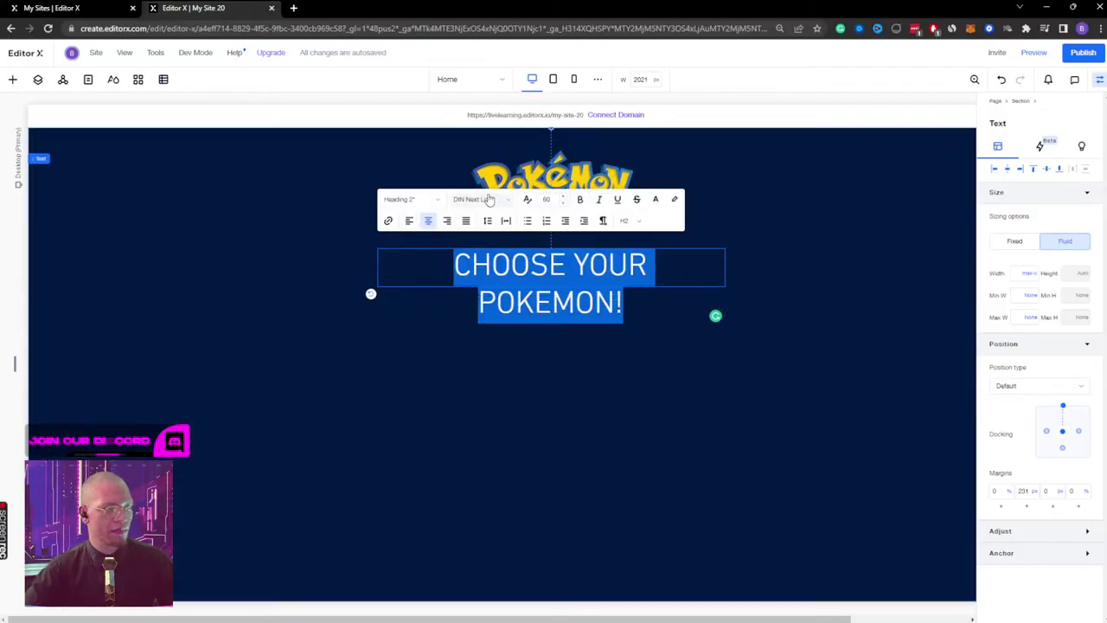
left_click(504, 201)
key("Escape")
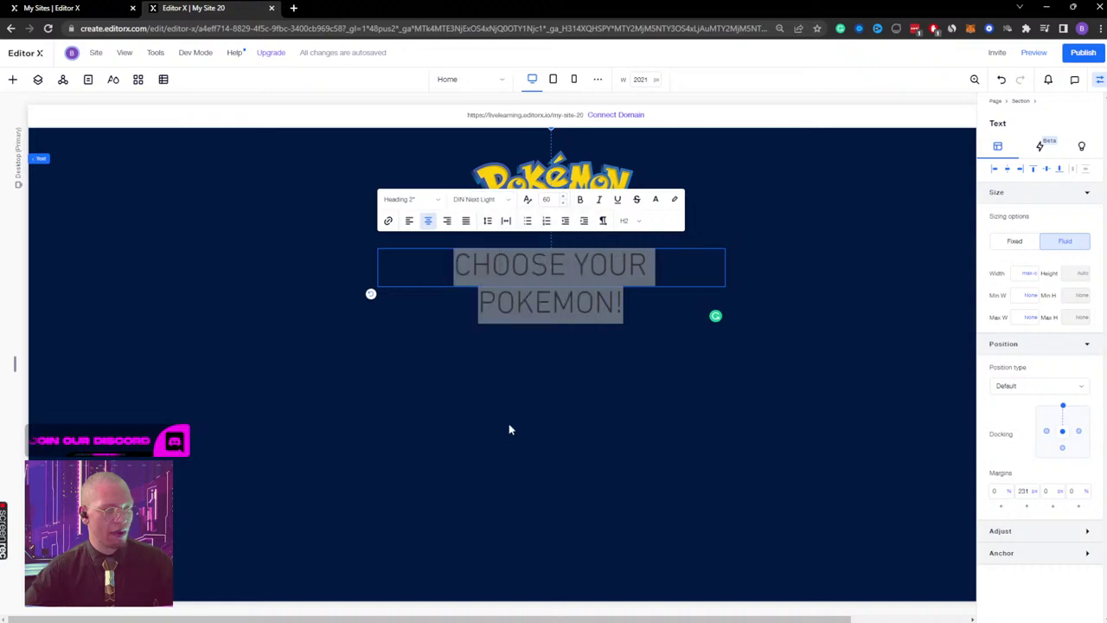
left_click(504, 199)
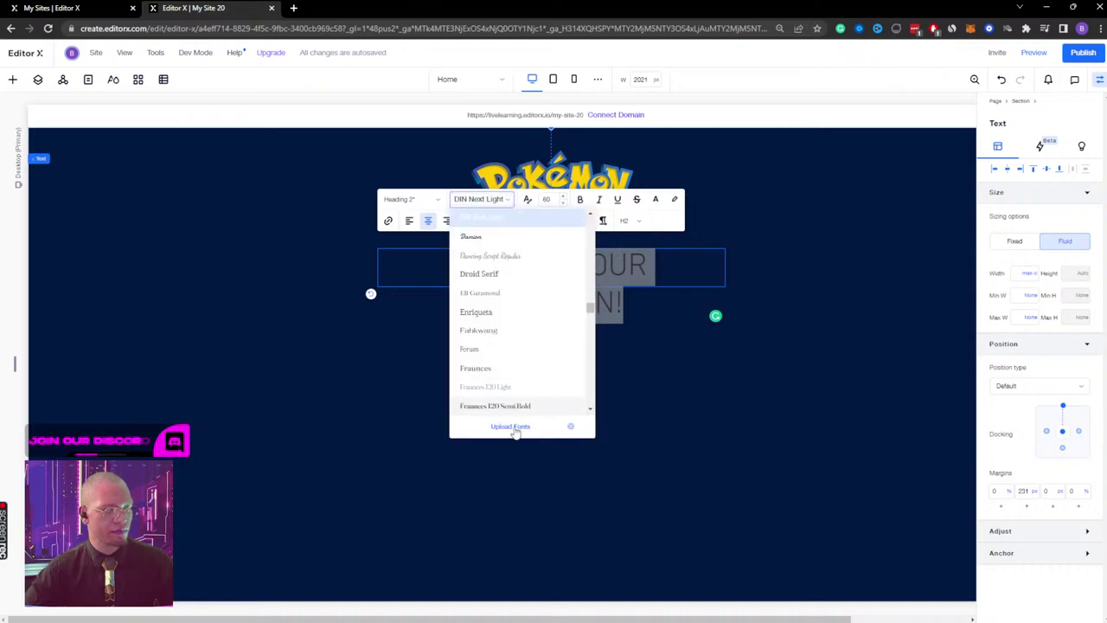
left_click(515, 430)
left_click(666, 252)
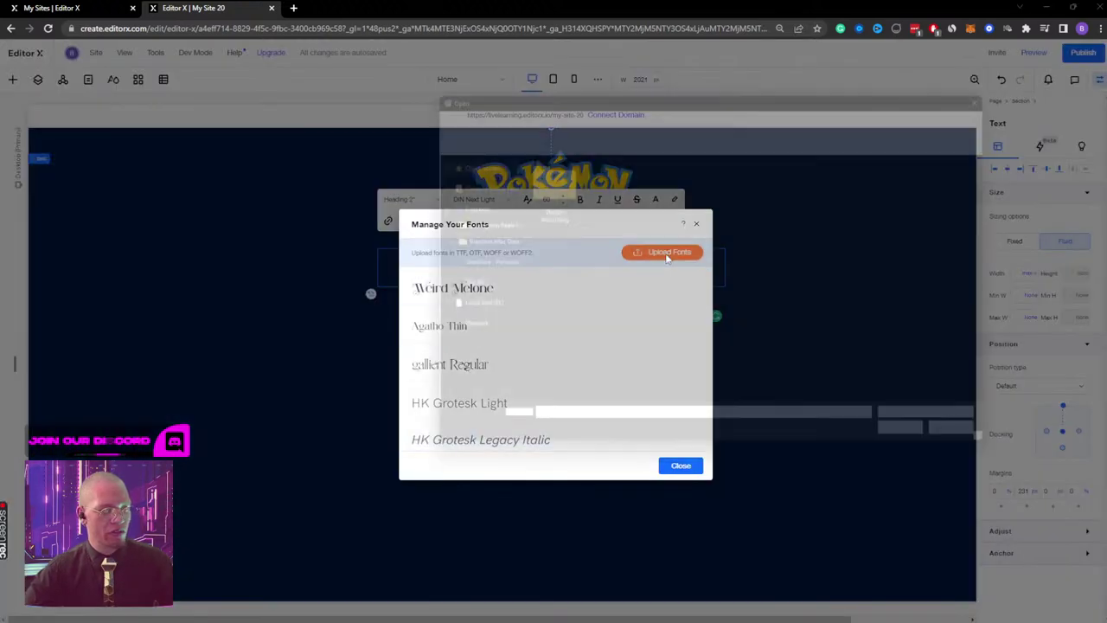
left_click(450, 342)
double_click(538, 186)
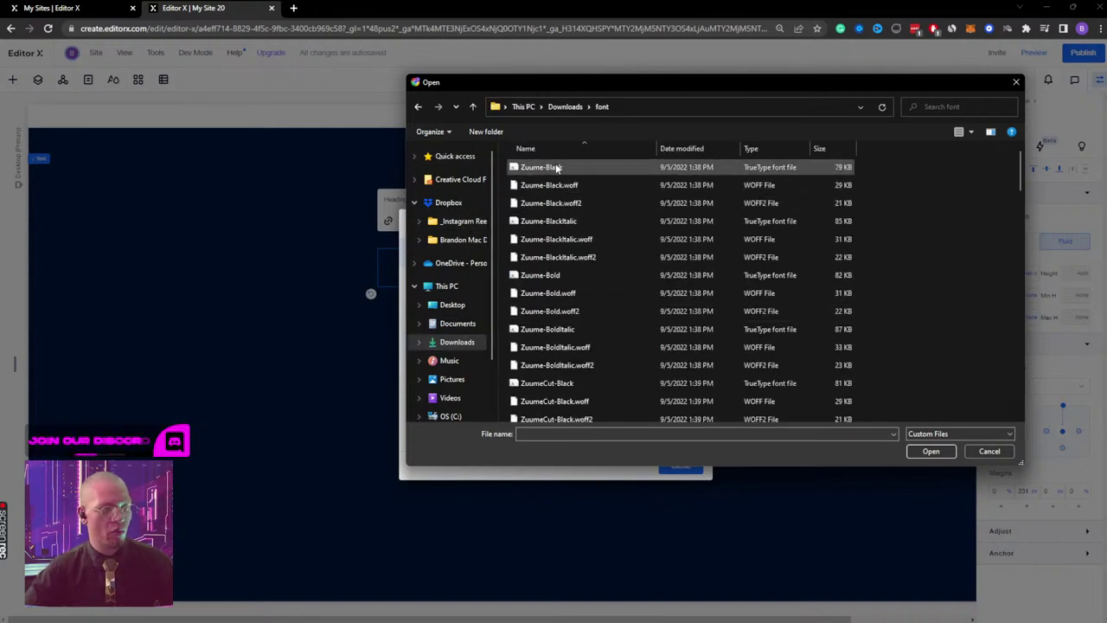
Step: Upload the TrueType fonts Zuume-Black, Zuume-BlackItalic, ZuumeCut-Regular and ZuumeCut-ExtraLight together
left_click(541, 168)
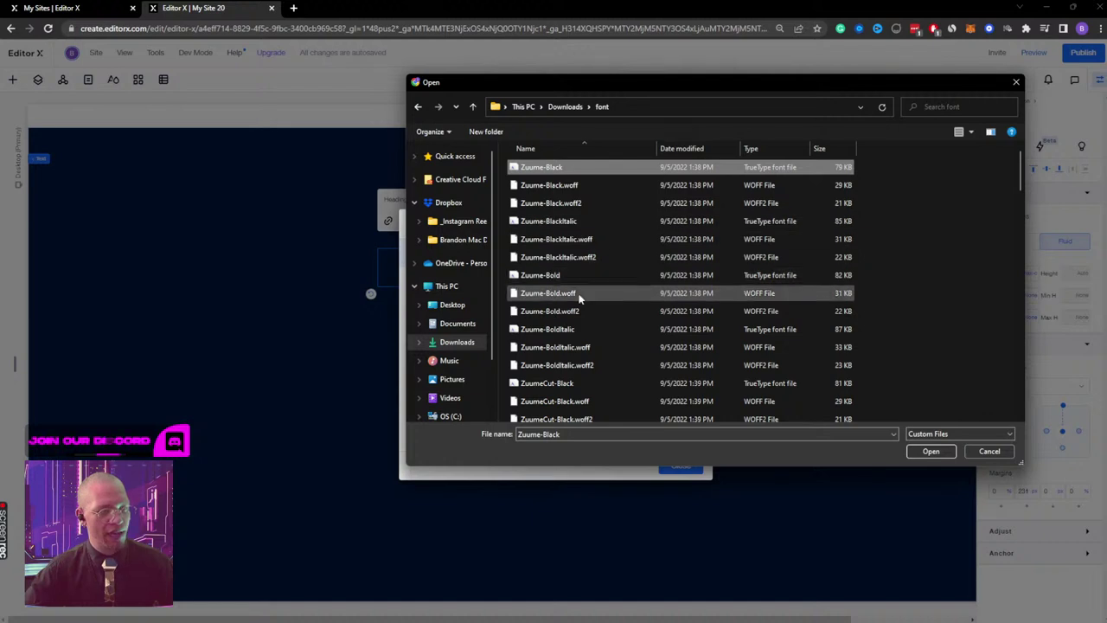
left_click(571, 223, "ctrl")
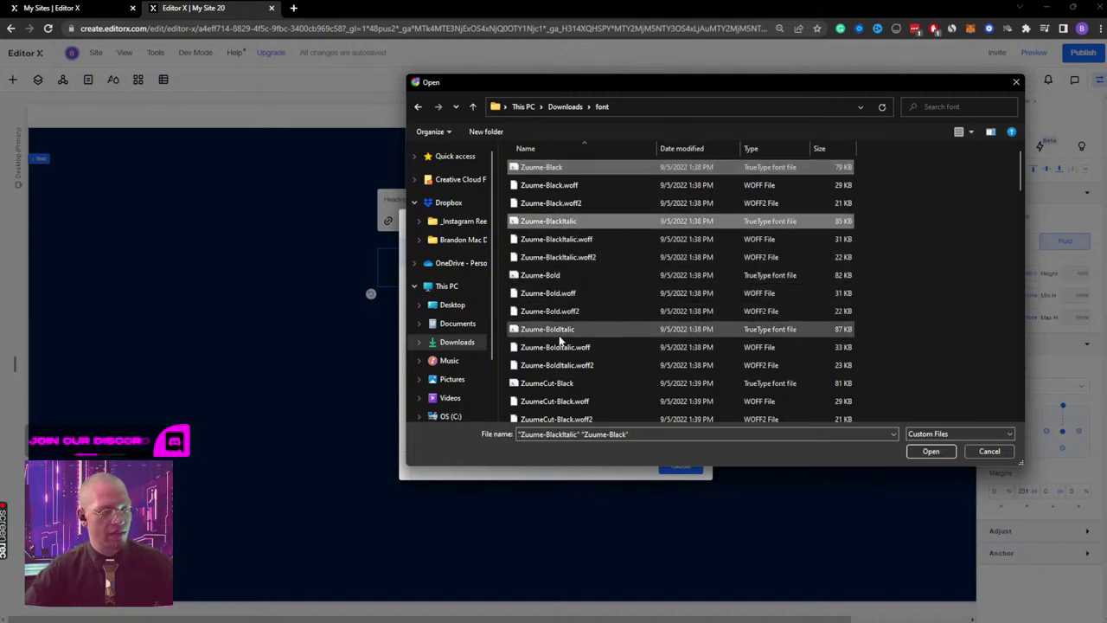
scroll(571, 340, "down", 8)
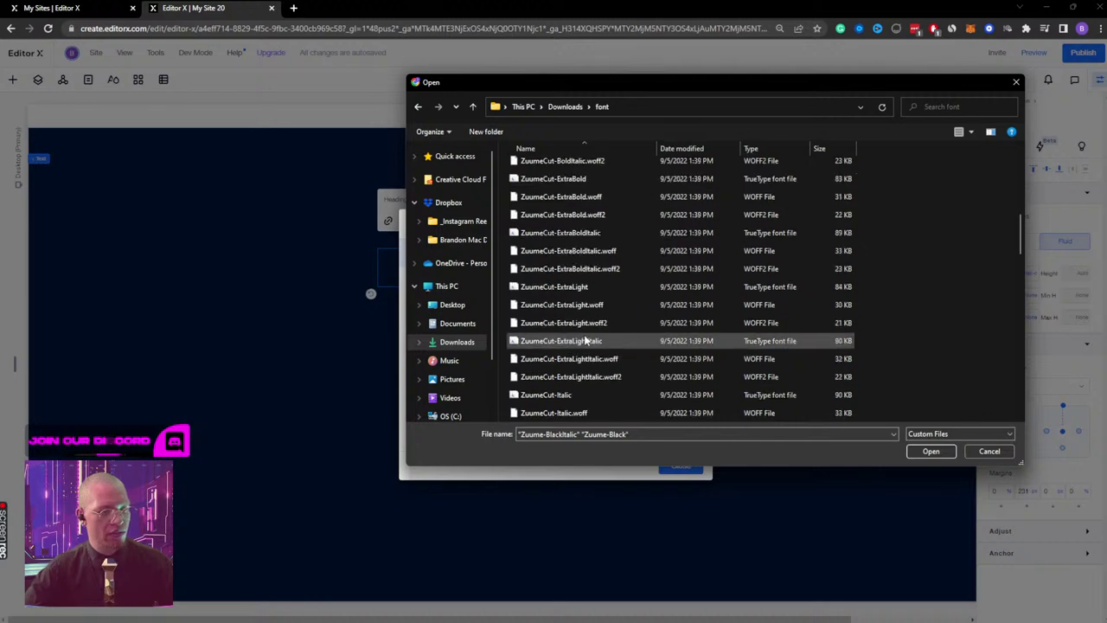
scroll(585, 341, "down", 8)
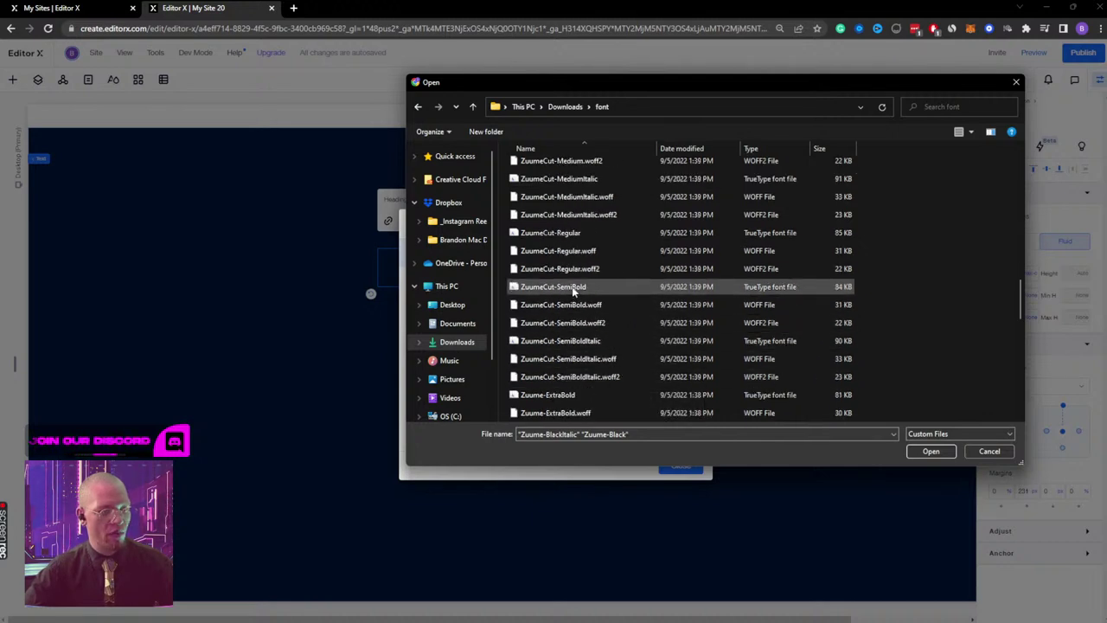
left_click(568, 233, "ctrl")
scroll(596, 259, "up", 8)
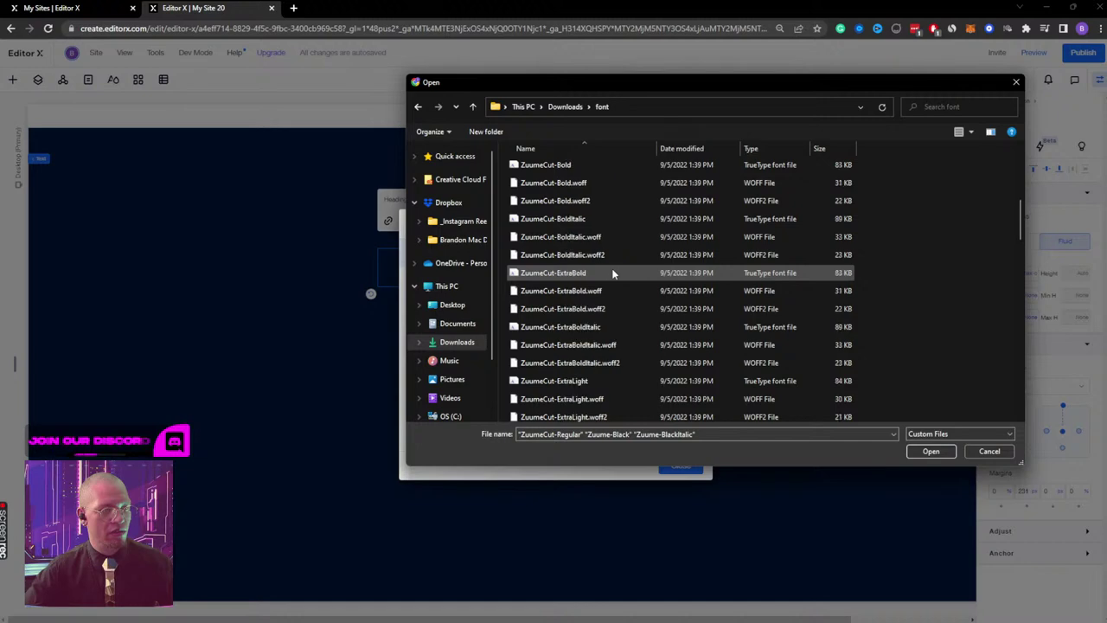
left_click(580, 382, "ctrl")
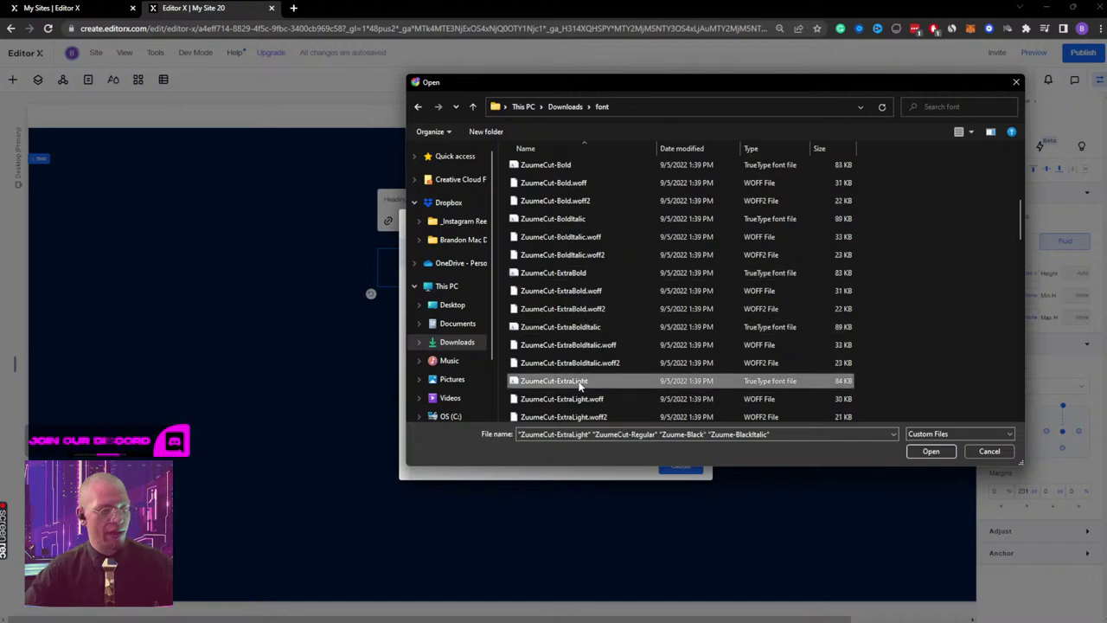
left_click(930, 450)
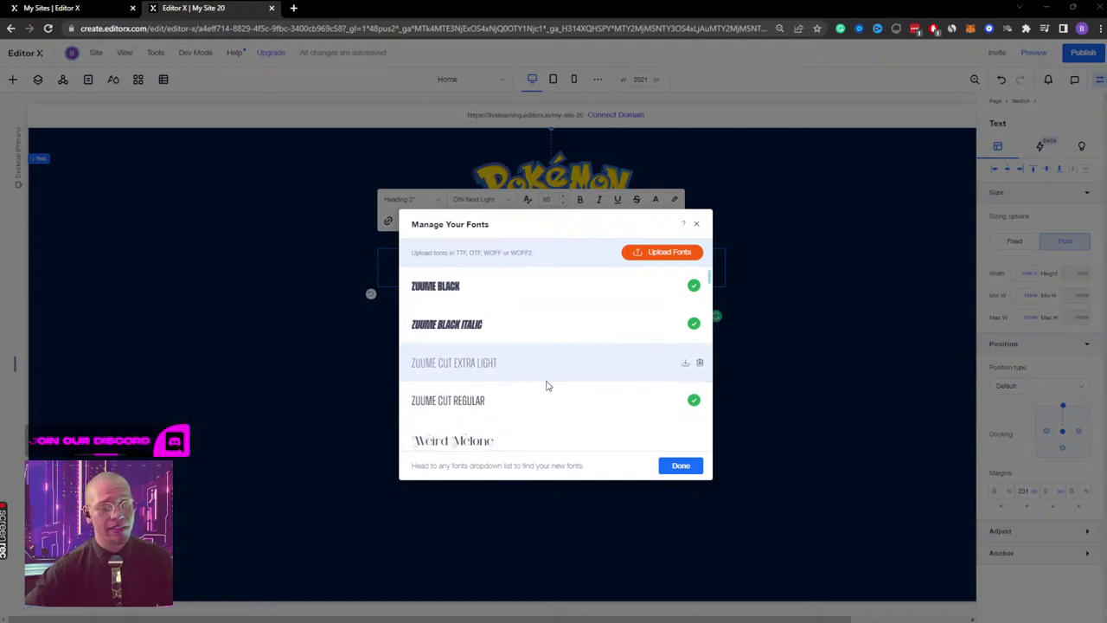
Step: Examine the list of uploaded fonts in the font manager, including the Zuume styles, and close it
scroll(574, 389, "down", 2)
scroll(574, 389, "up", 1)
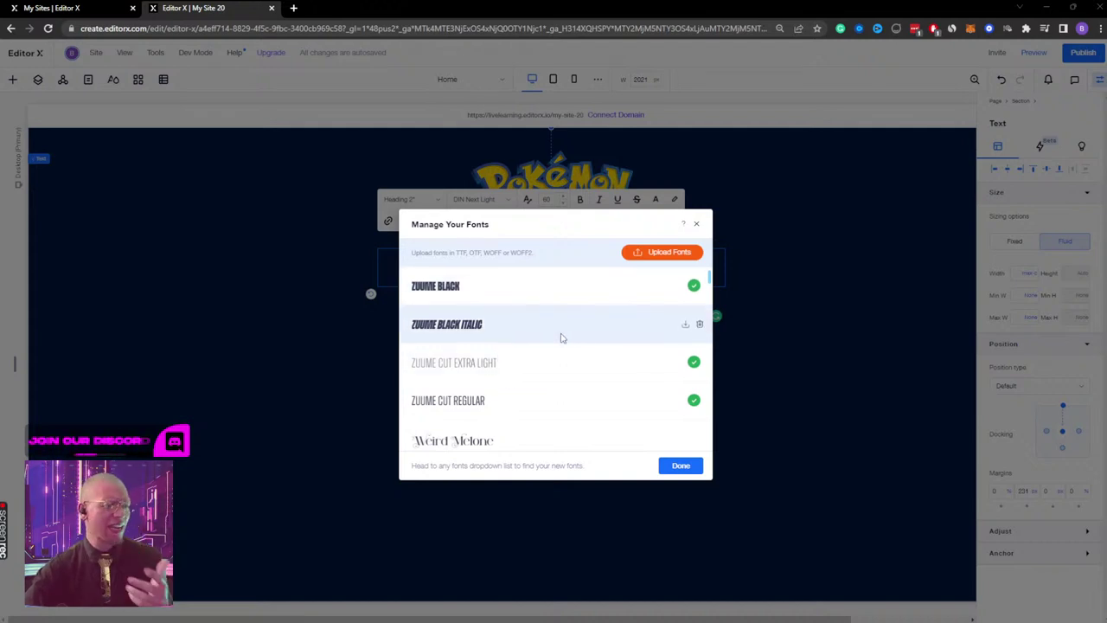
scroll(558, 337, "down", 1)
scroll(559, 353, "up", 1)
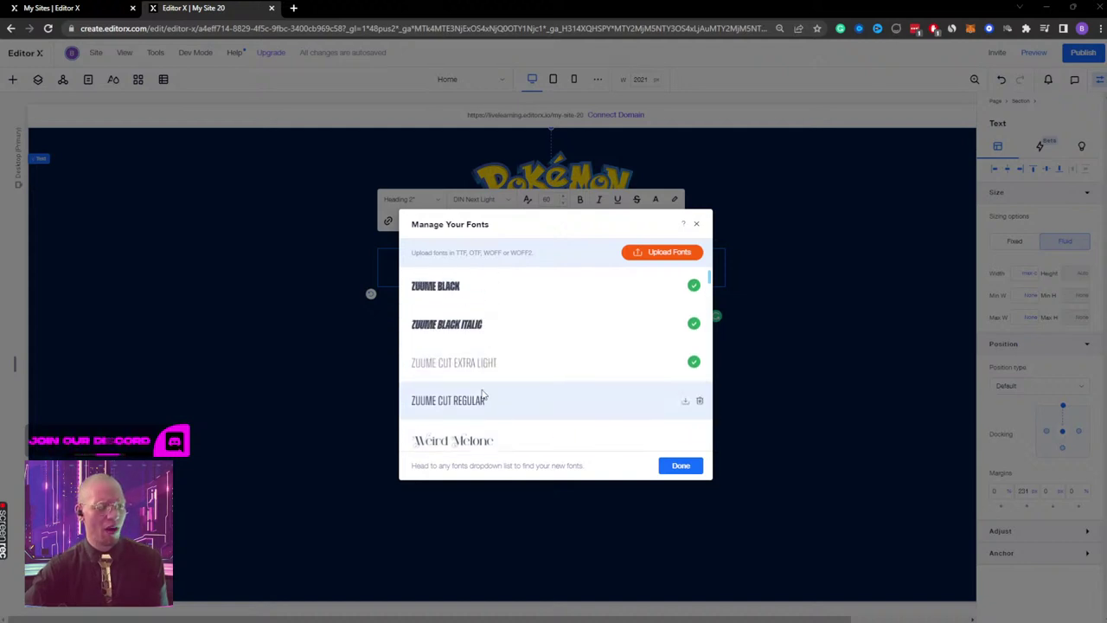
scroll(500, 364, "down", 3)
scroll(472, 346, "up", 2)
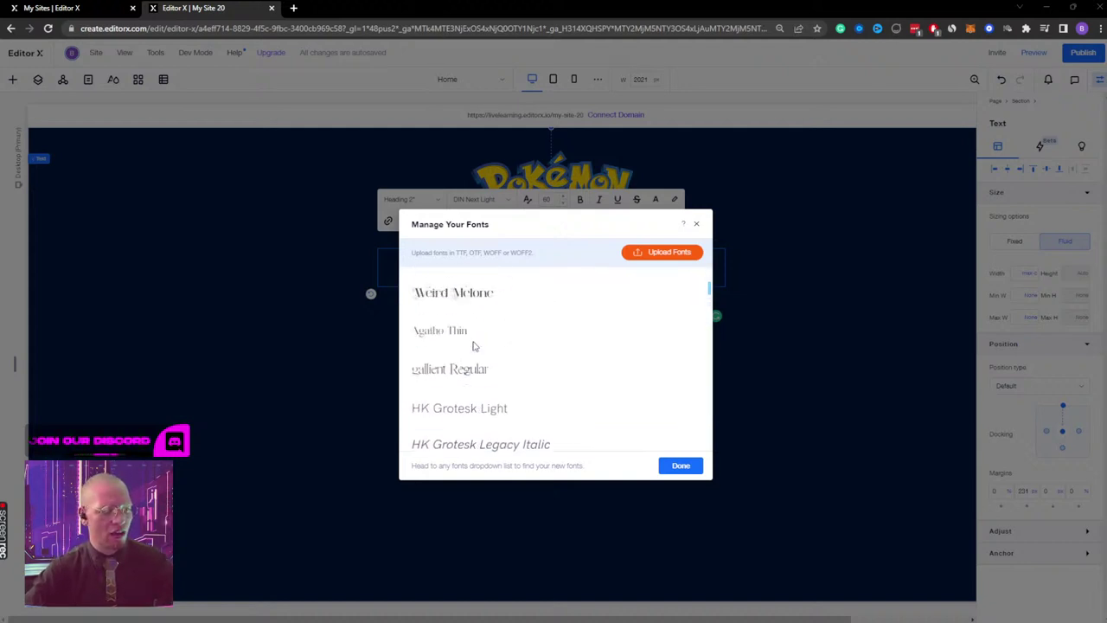
scroll(439, 361, "down", 6)
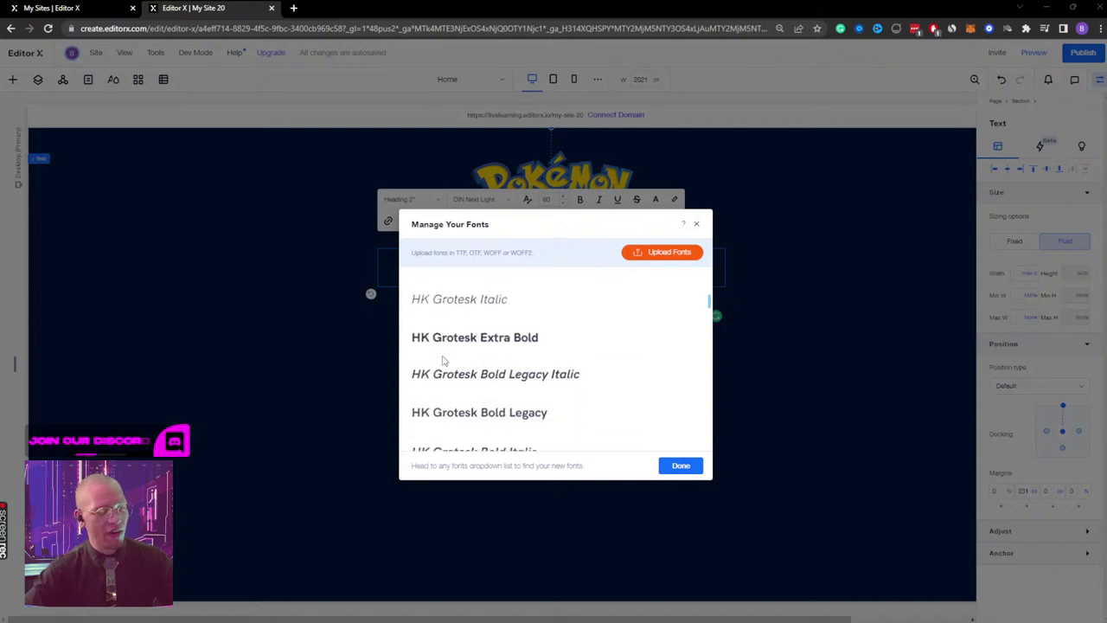
scroll(442, 359, "down", 10)
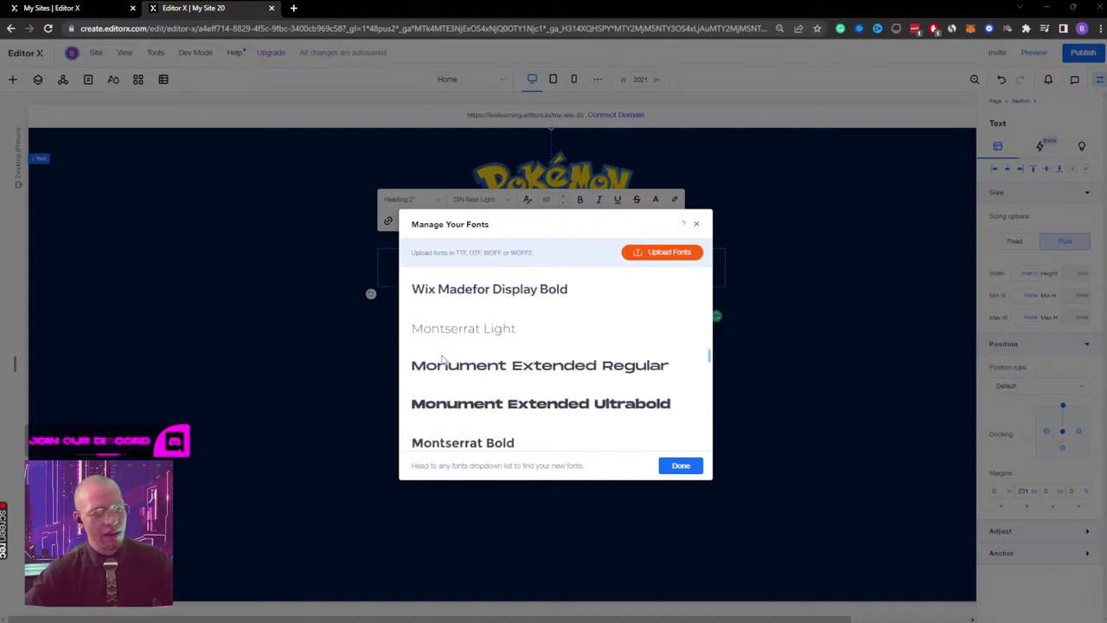
scroll(442, 359, "down", 10)
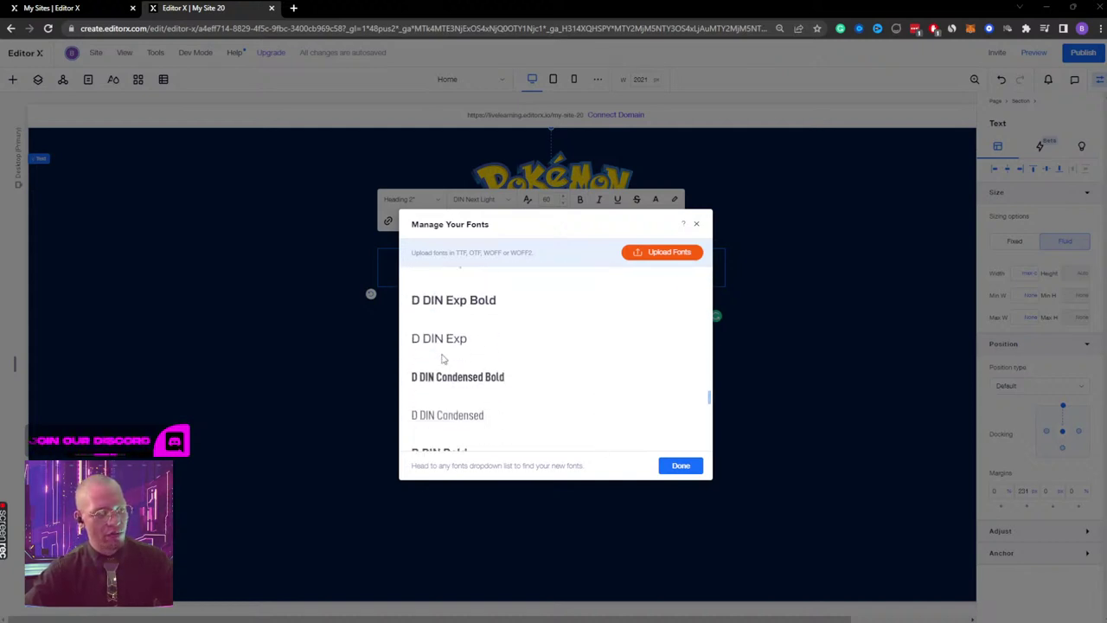
scroll(442, 360, "down", 5)
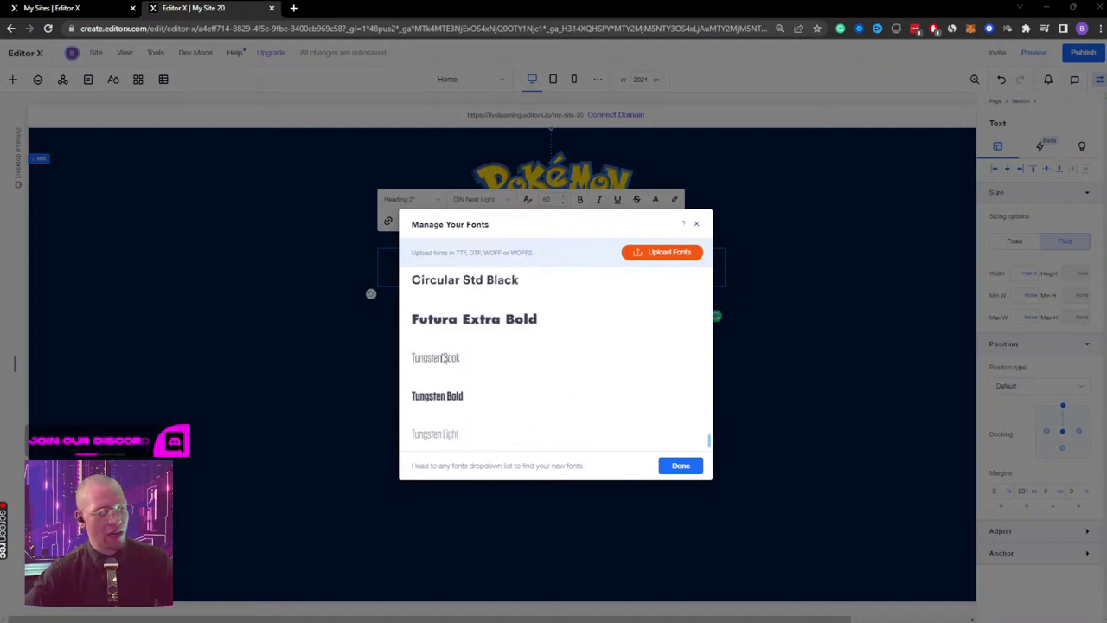
scroll(457, 390, "up", 15)
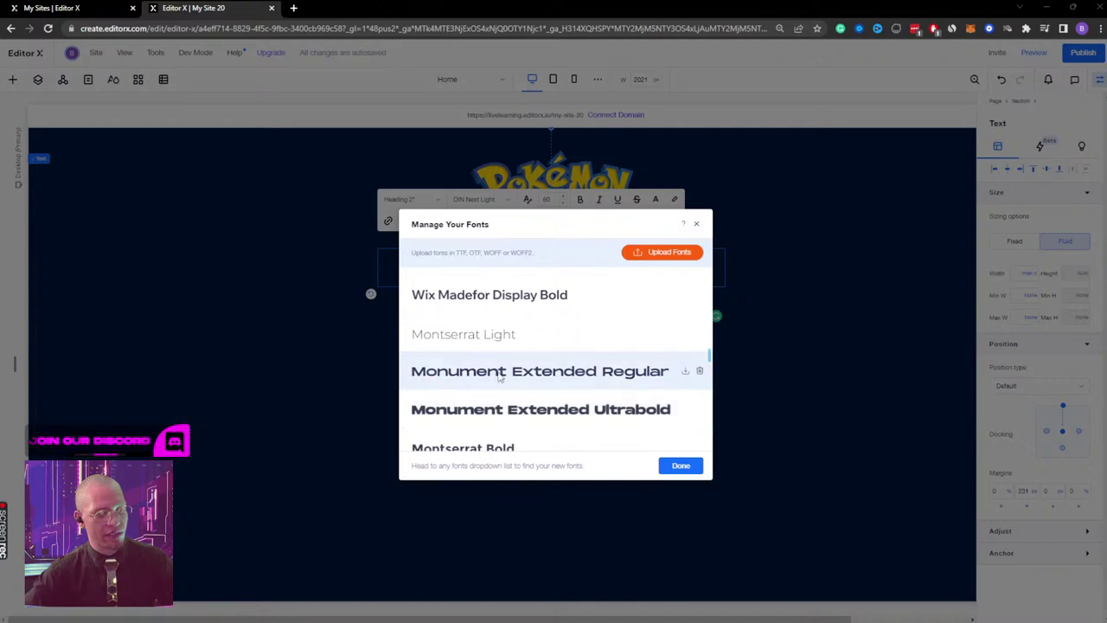
scroll(481, 344, "down", 15)
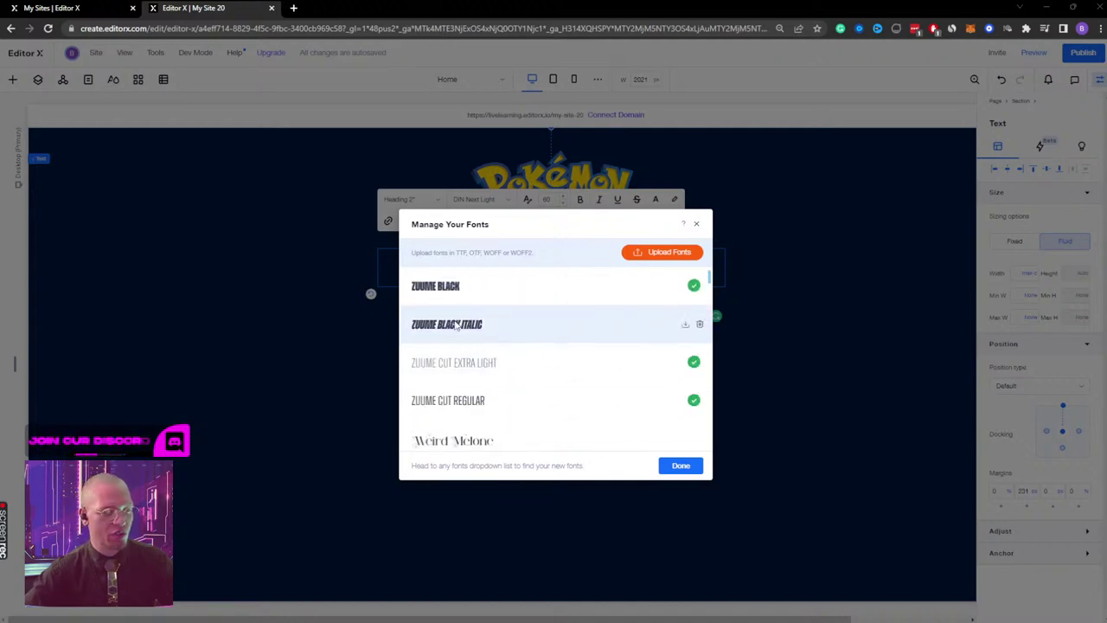
left_click(697, 223)
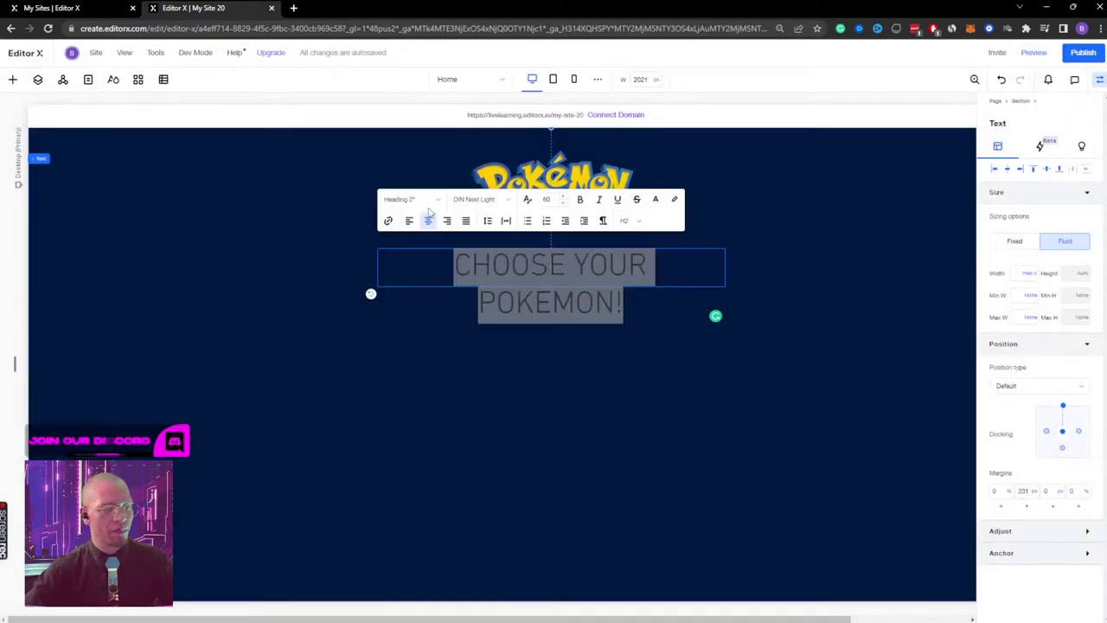
Step: Try to apply the uploaded Zuume Cut Regular font to the "CHOOSE YOUR POKEMON!" heading, and exit text editing with the heading selected
left_click(510, 201)
scroll(498, 223, "down", 1)
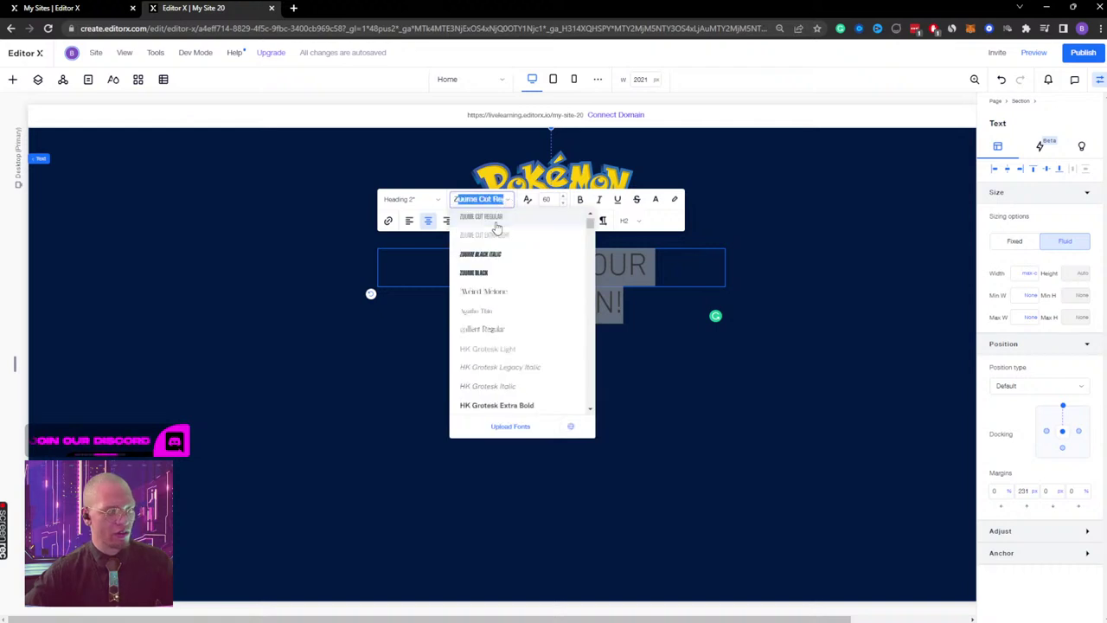
left_click(487, 225)
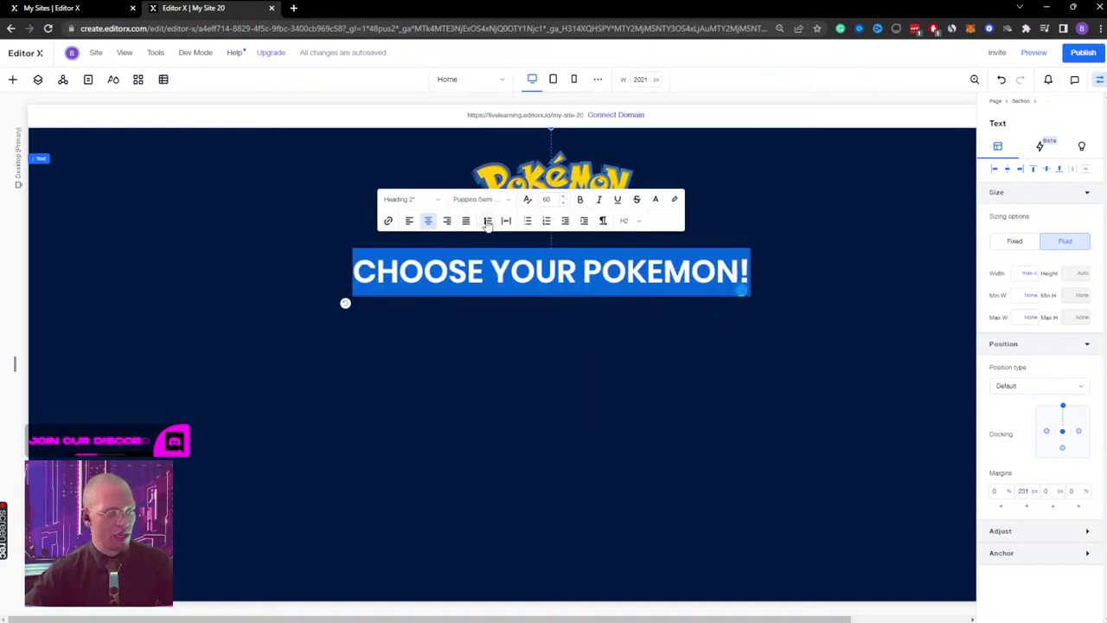
left_click(481, 199)
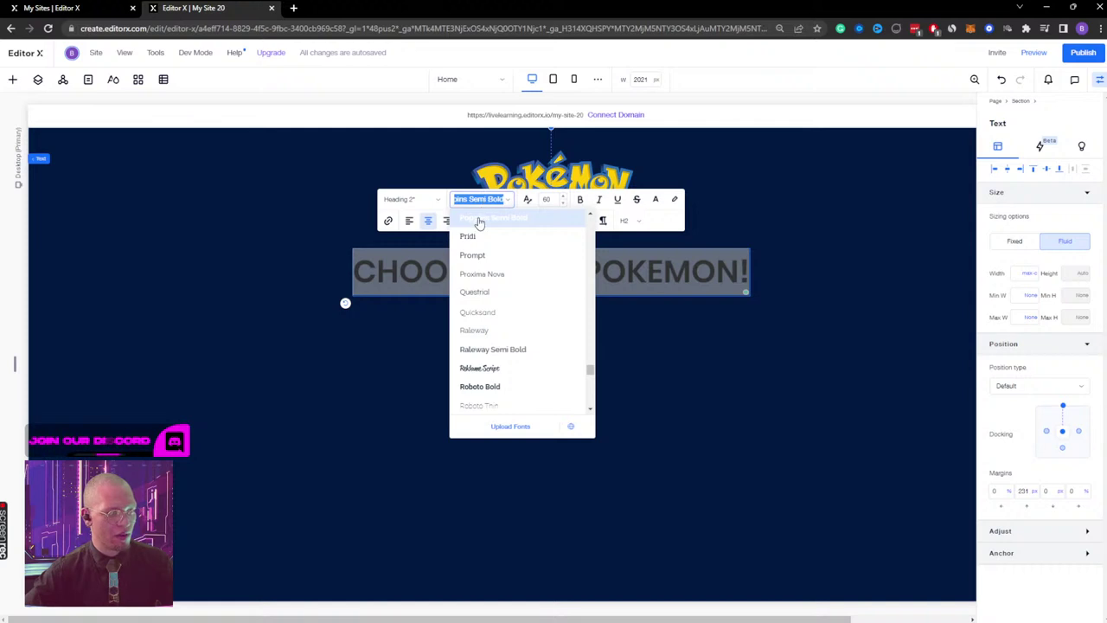
type("Zuume Cut Re")
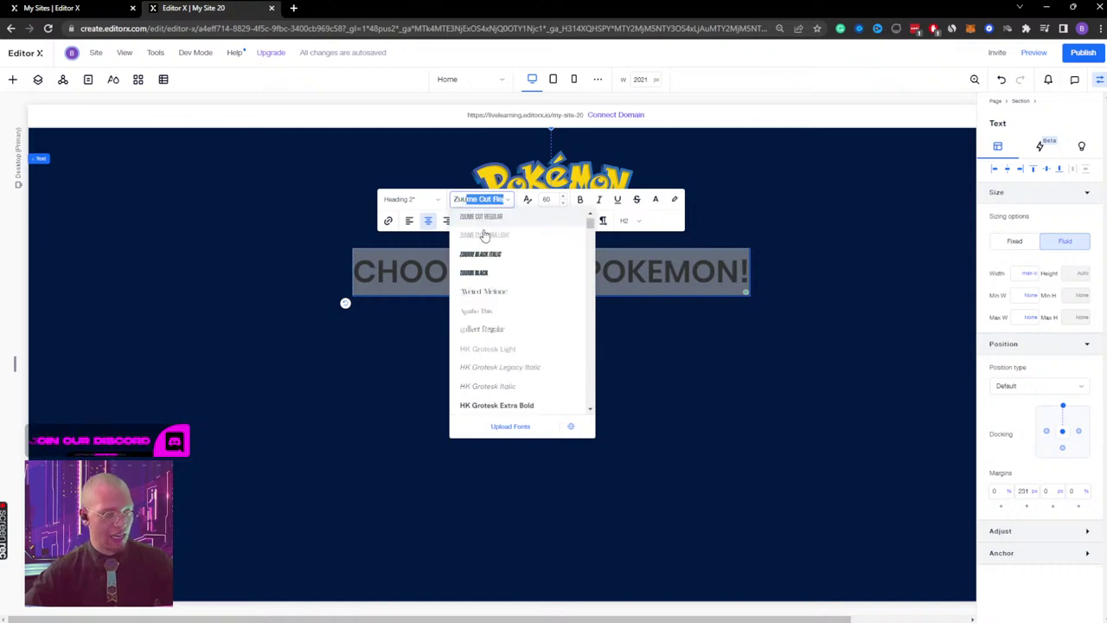
key("Escape")
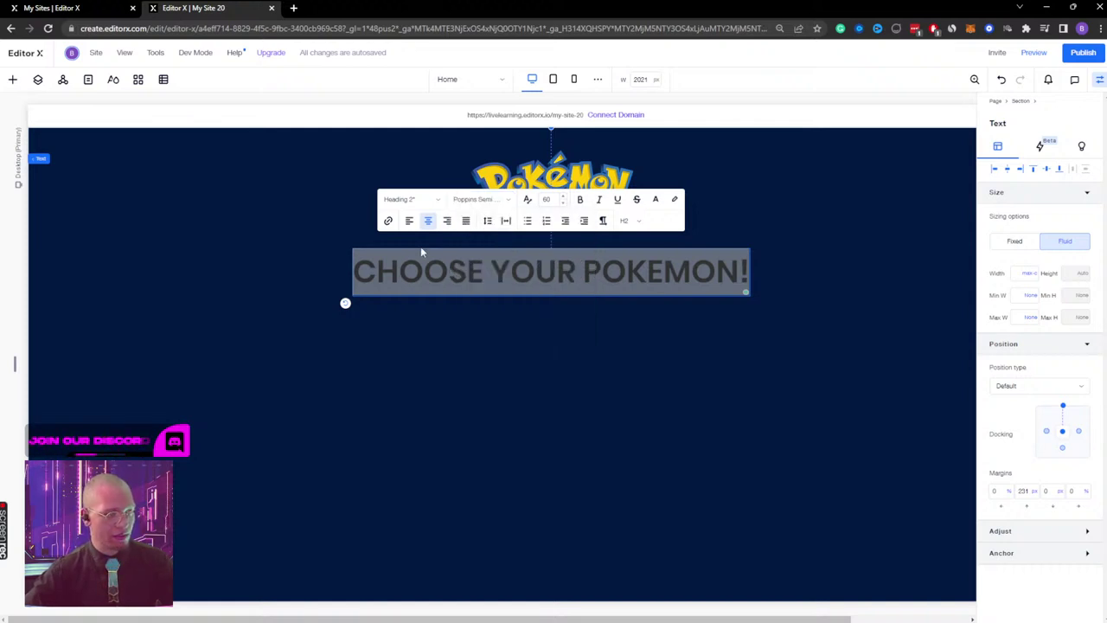
left_click(491, 199)
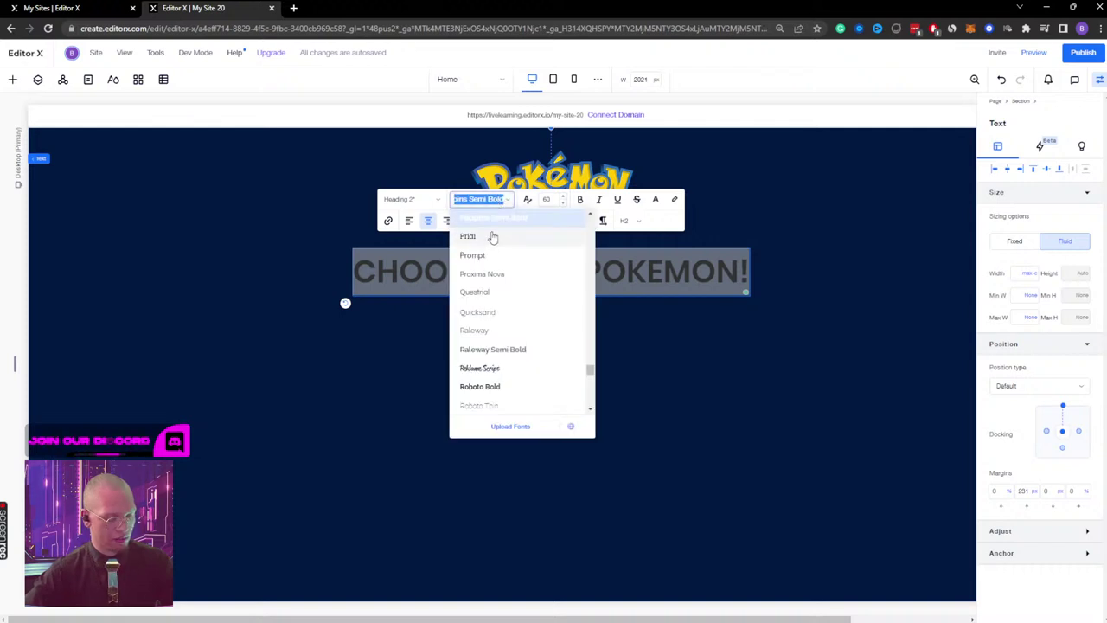
type("Zume Cut Re")
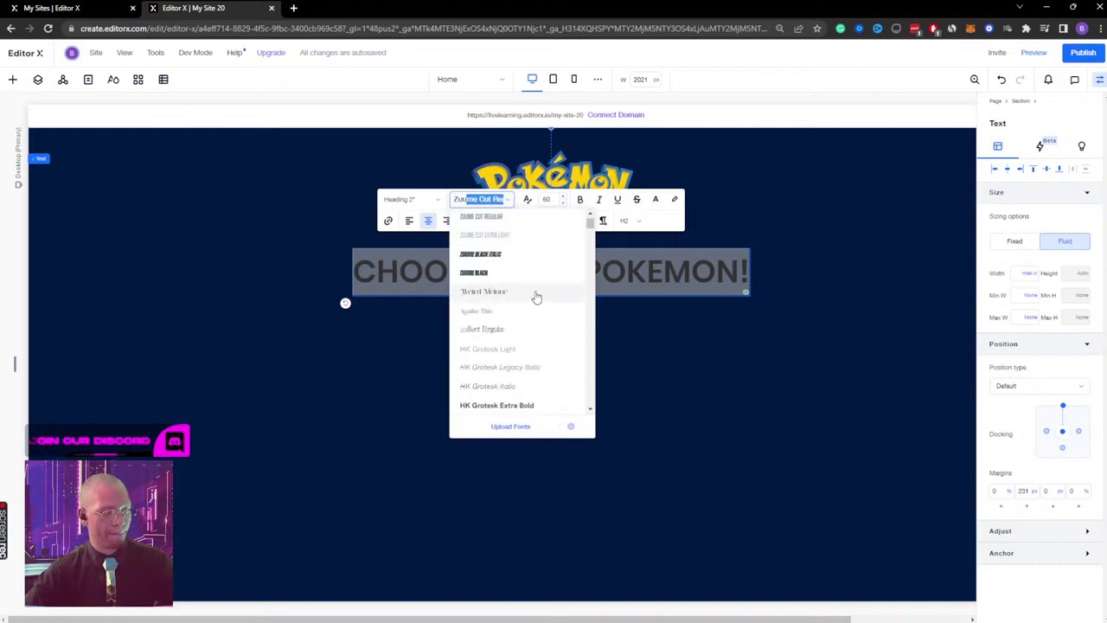
key("Escape")
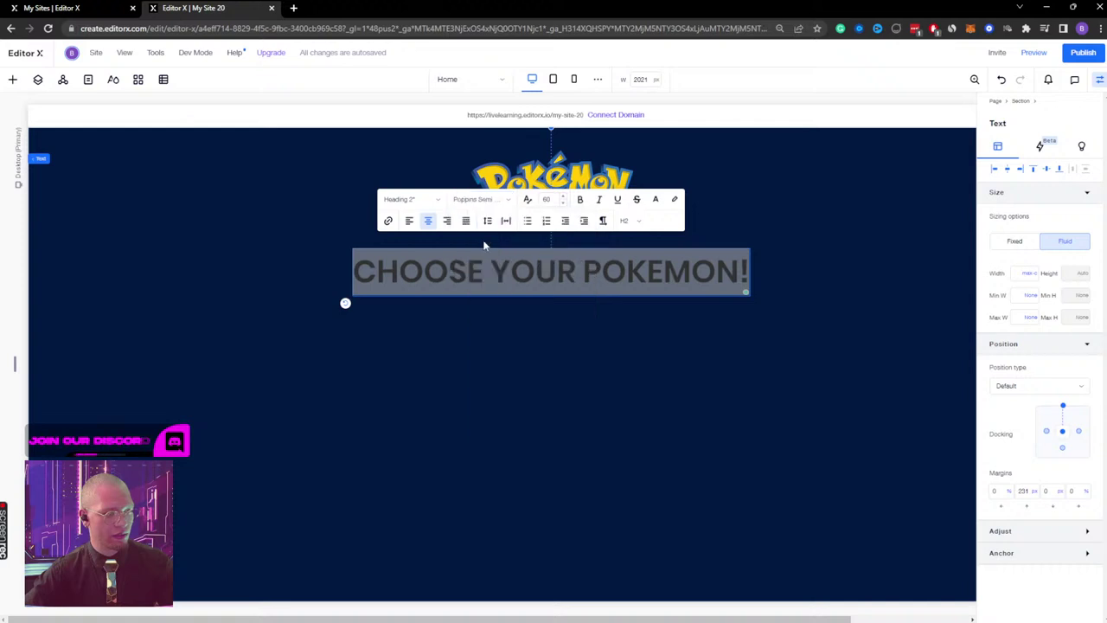
left_click(818, 229)
left_click(498, 252)
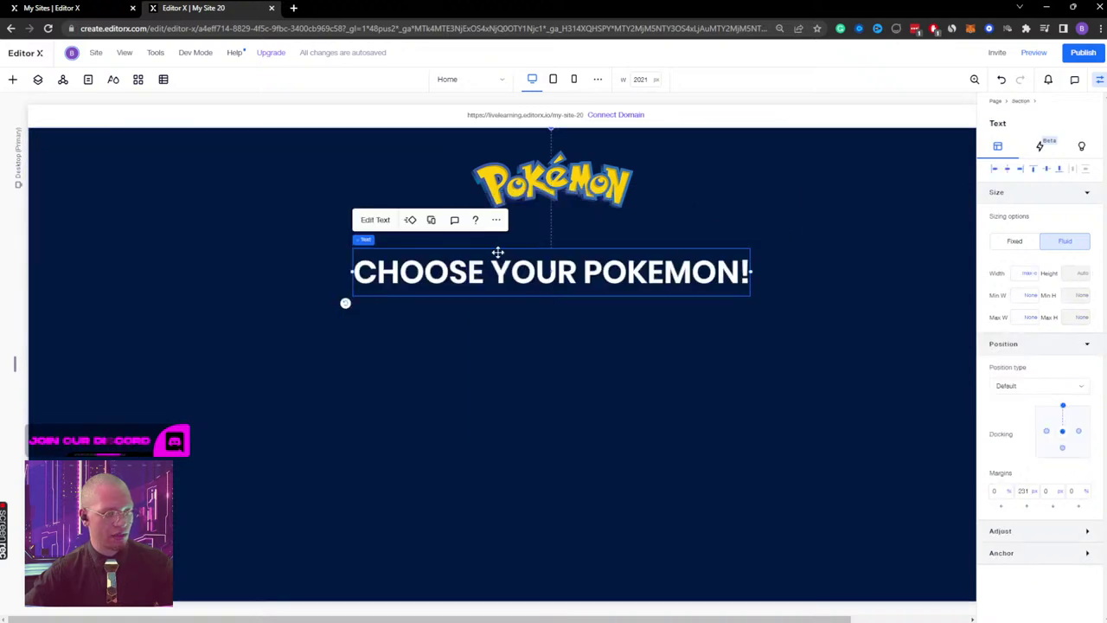
Step: Apply the uploaded Zuume Cut Regular font to the whole "CHOOSE YOUR POKEMON!" heading and exit text editing
left_click(376, 220)
left_click(458, 199)
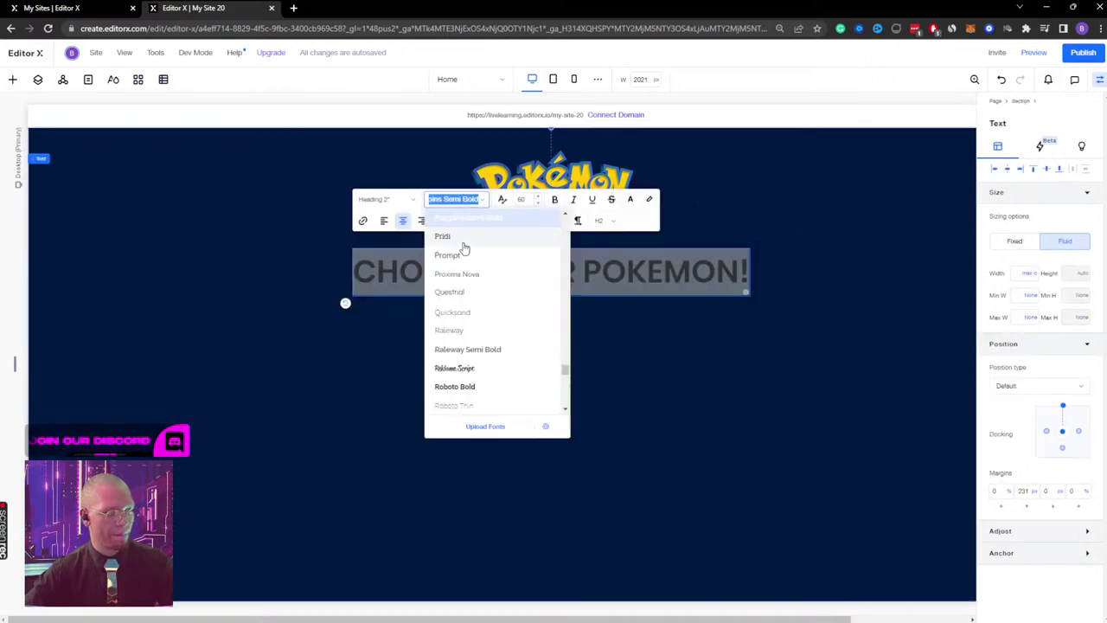
left_click(461, 237)
left_click(473, 201)
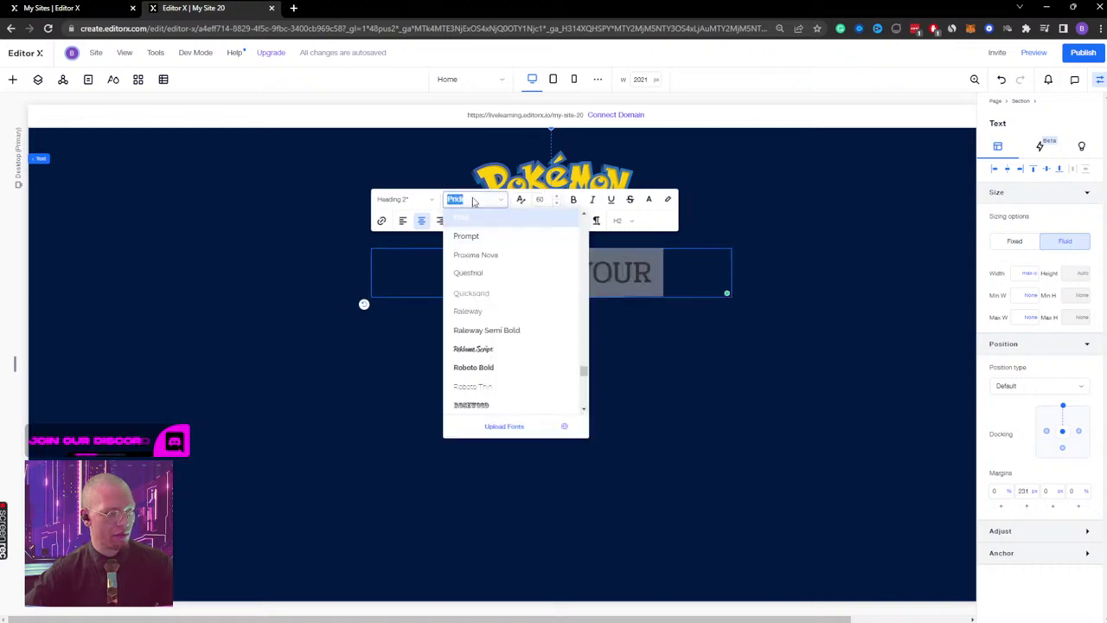
scroll(519, 329, "up", 3)
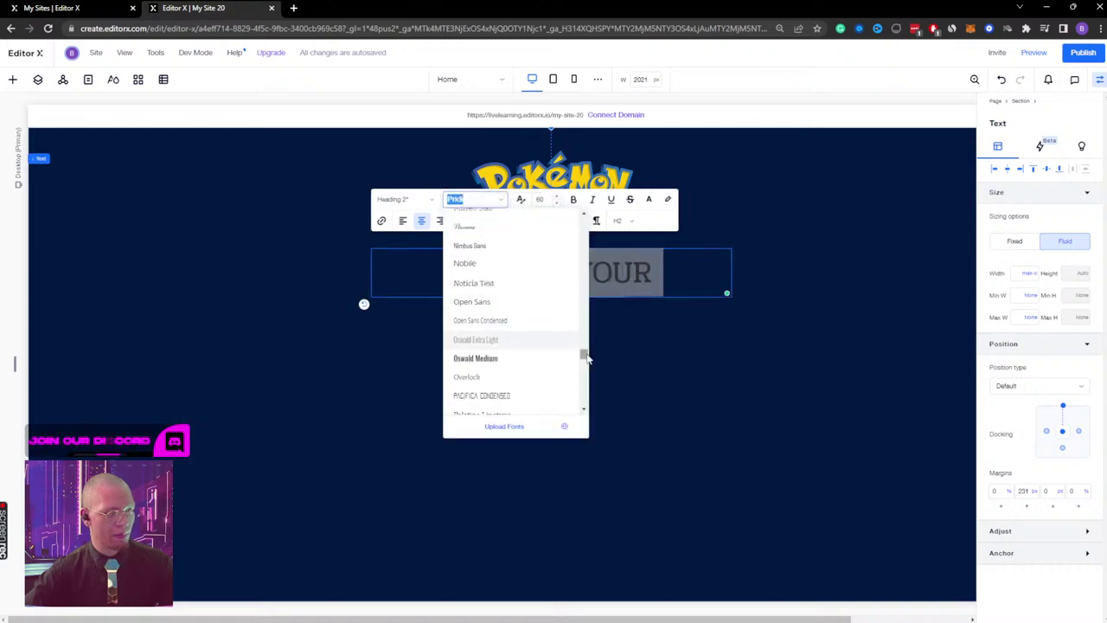
left_click_drag(586, 359, 583, 257)
left_click(485, 248)
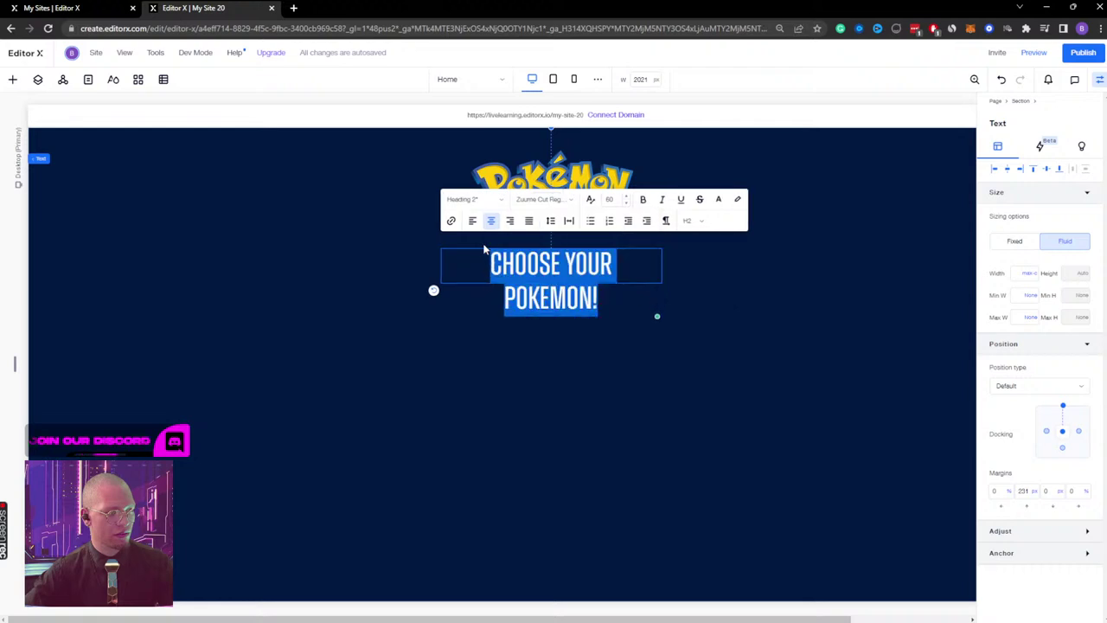
left_click(709, 286)
left_click(477, 260)
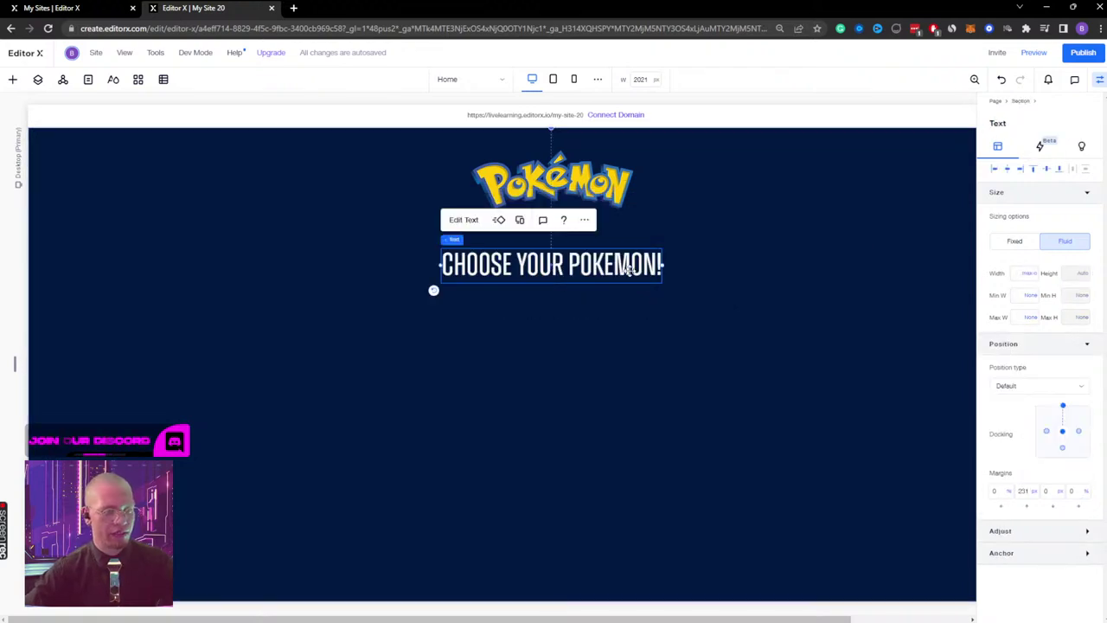
Step: Check the heading's text size in the Adobe XD design and set the "CHOOSE YOUR POKEMON!" heading's font size to 100
left_click(463, 220)
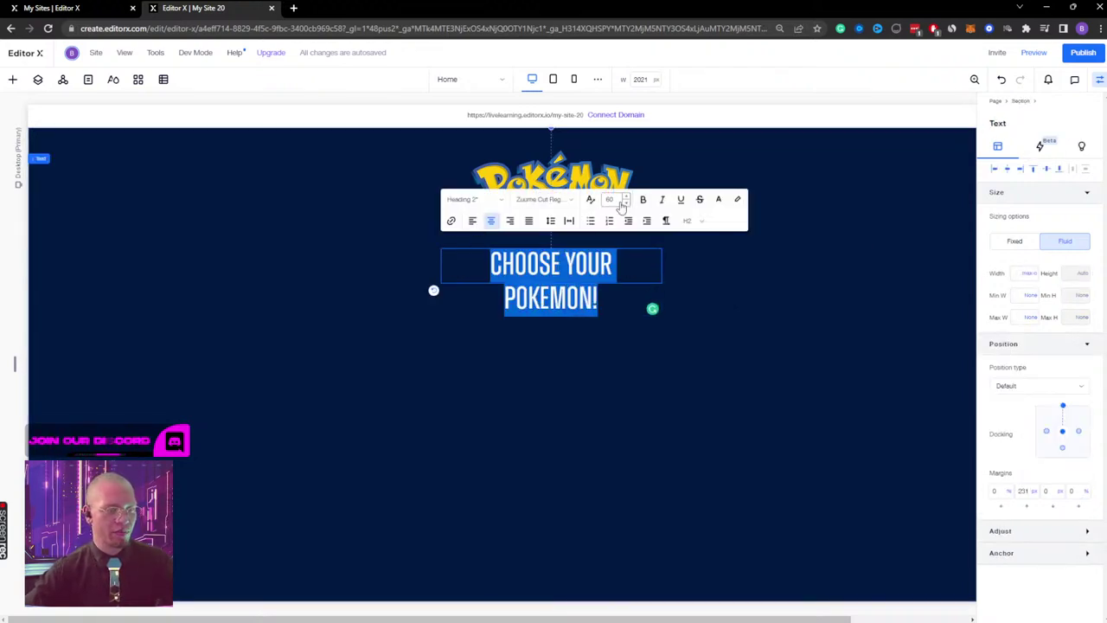
key("alt+Tab")
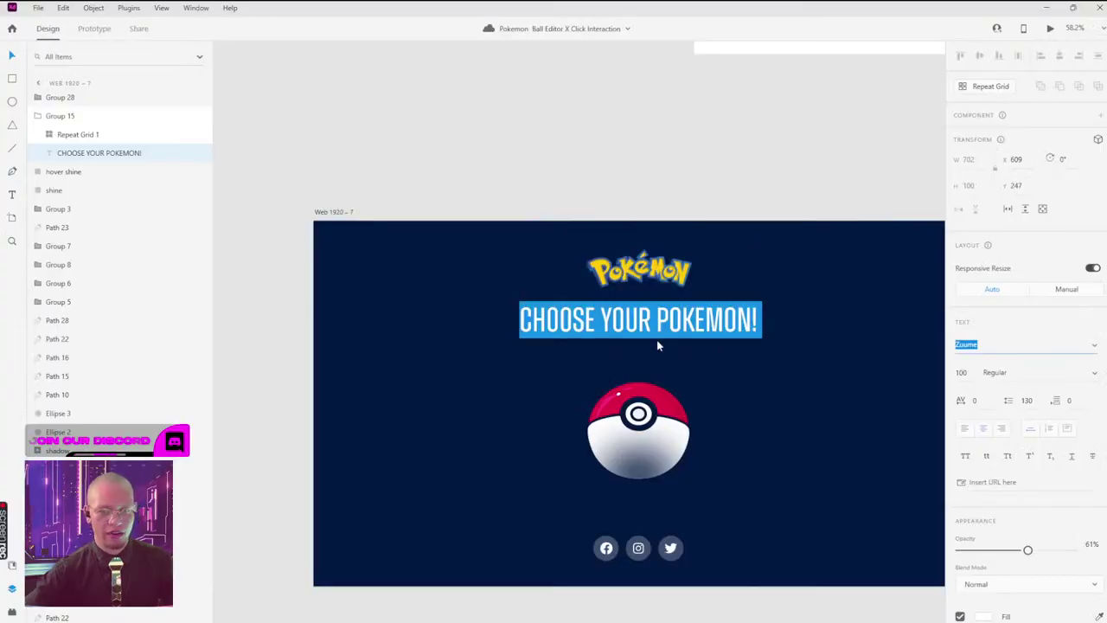
key("alt+Tab")
left_click(614, 199)
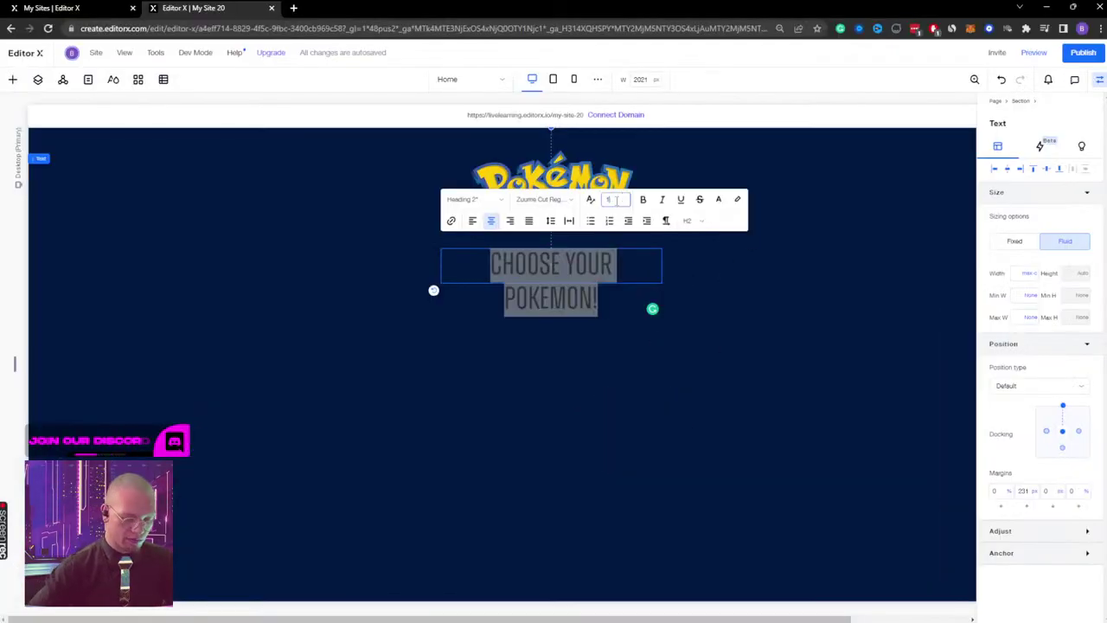
type("100")
key("Return")
left_click(752, 204)
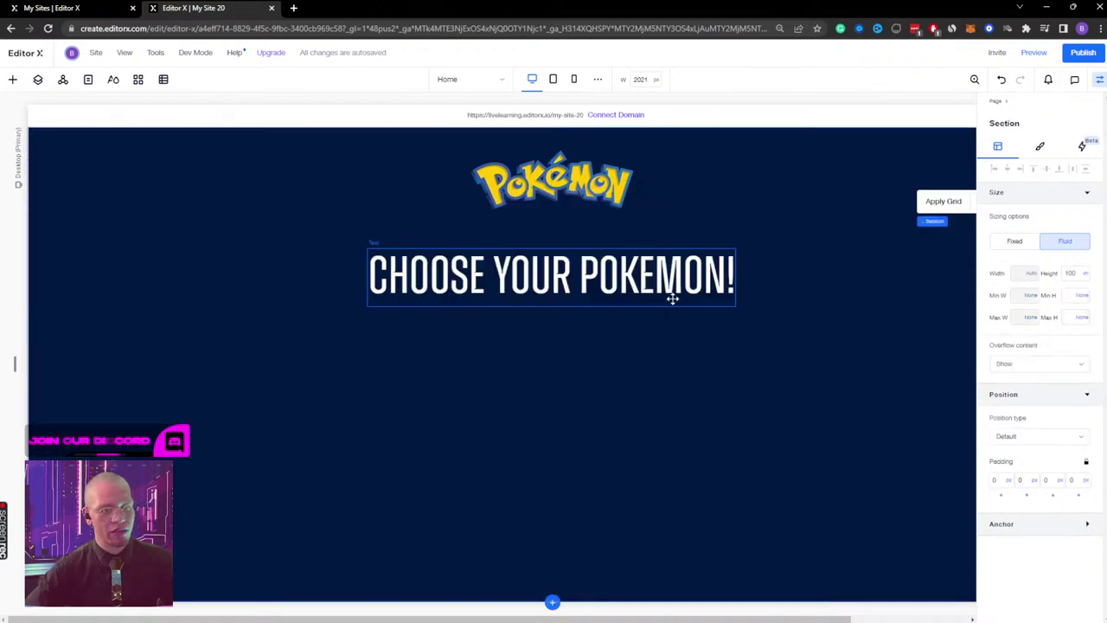
left_click(662, 289)
left_click(826, 253)
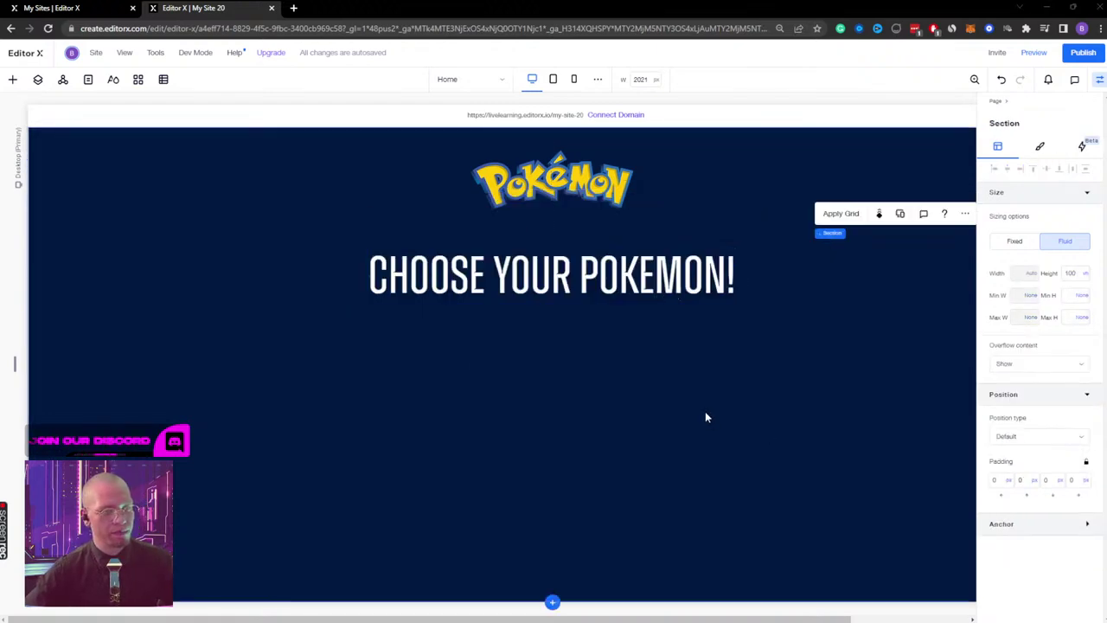
key("alt+Tab")
key("alt+Tab")
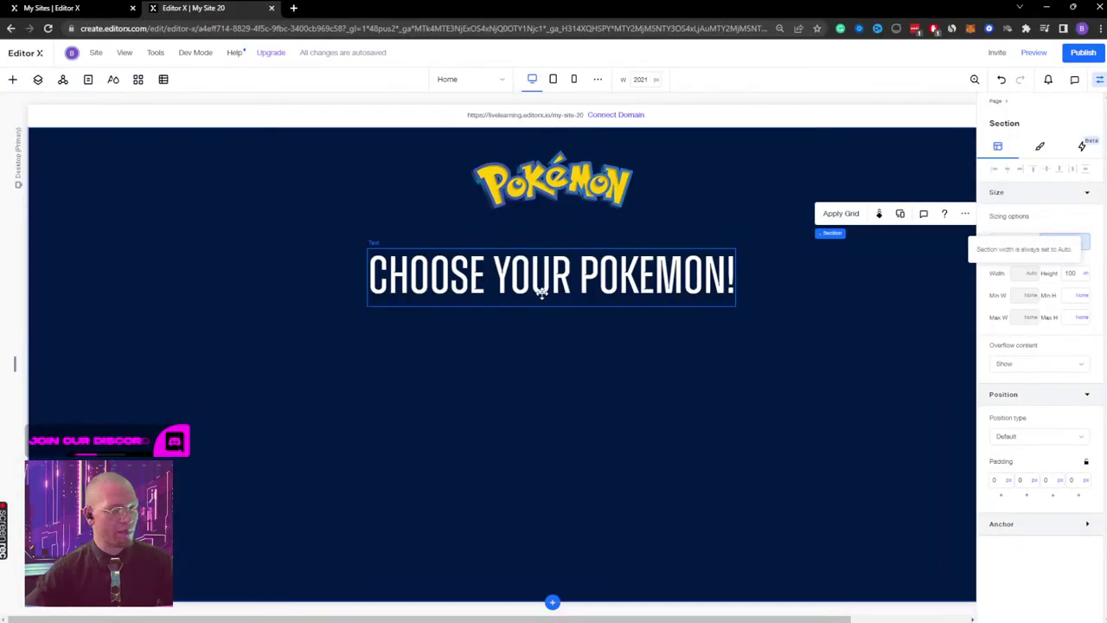
left_click(811, 387)
left_click(629, 268)
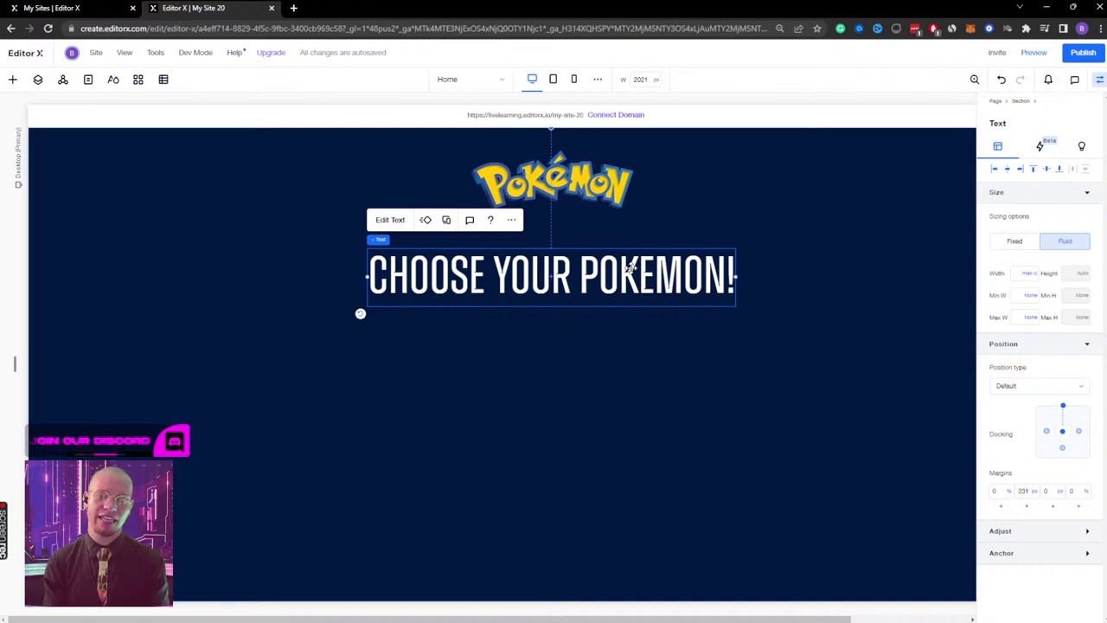
right_click(640, 363)
mouse_move(692, 346)
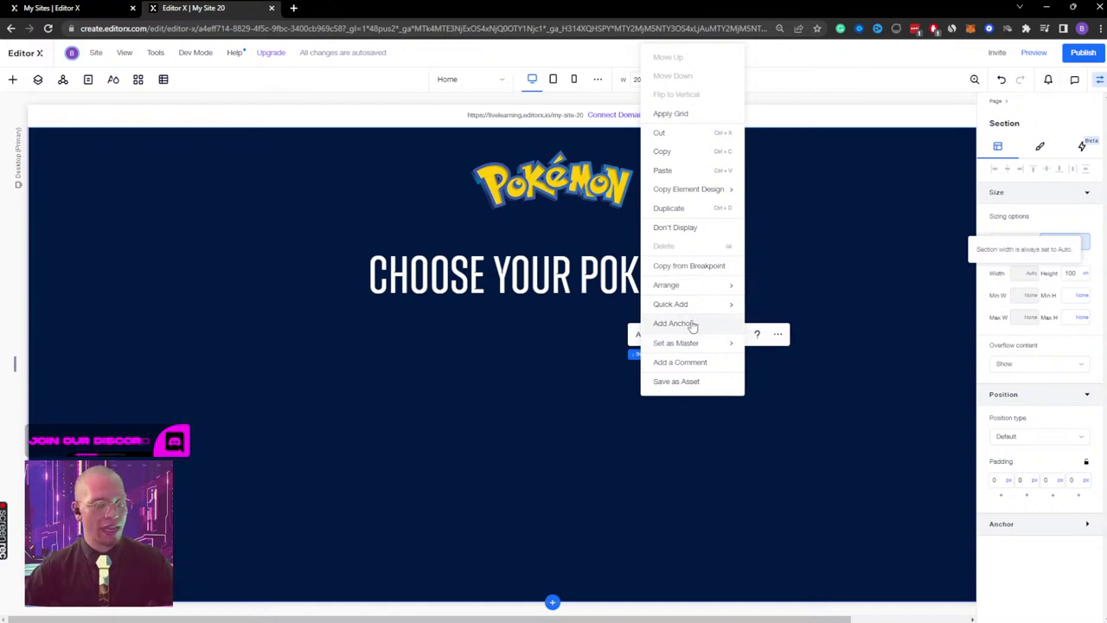
mouse_move(692, 303)
left_click(794, 436)
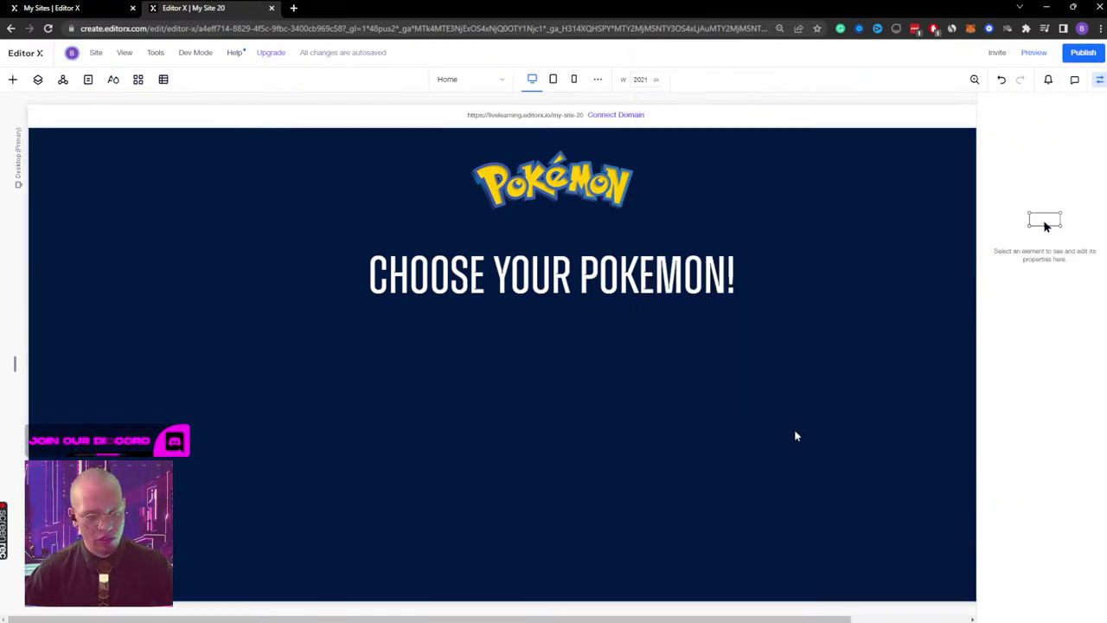
left_click(704, 423)
key("Delete")
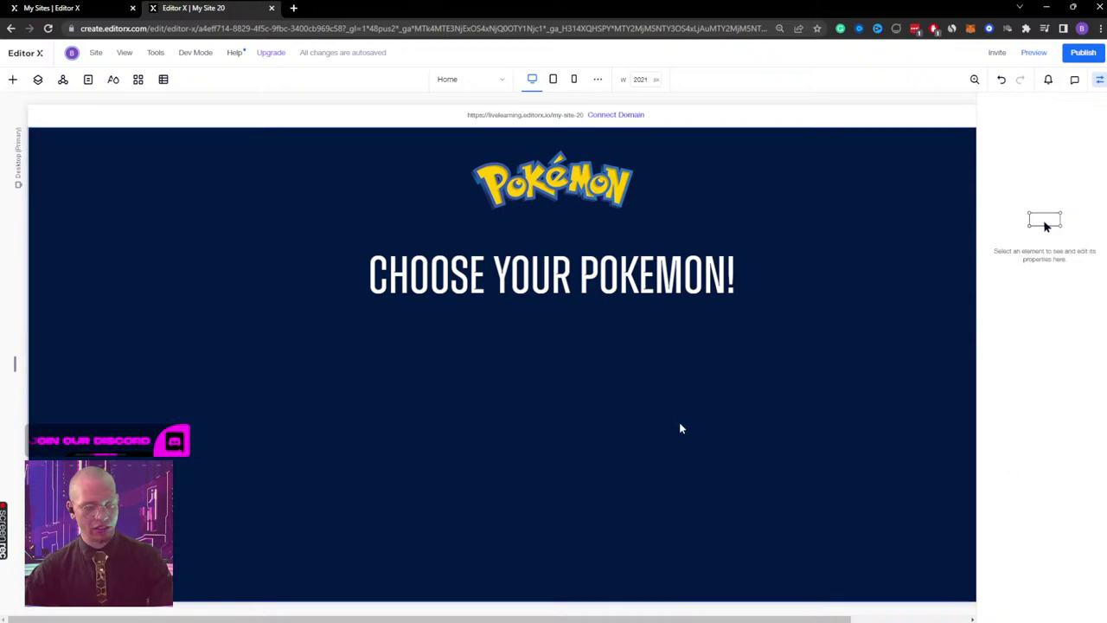
Step: Add a container to the section, centre it horizontally below the heading, and stretch it down to about 534 px minimum height
right_click(602, 391)
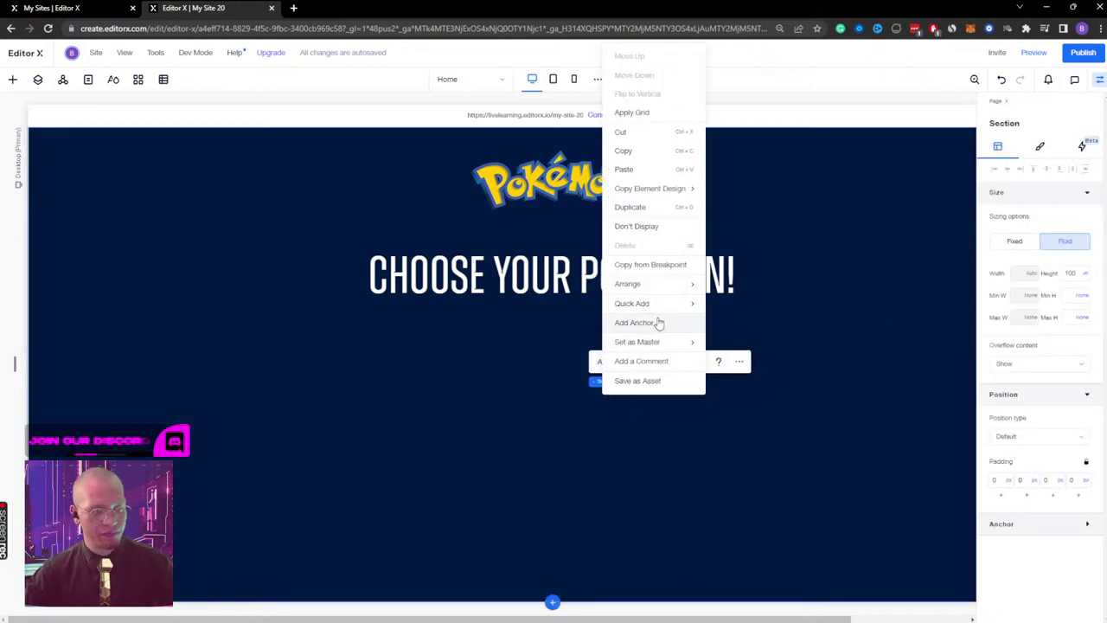
mouse_move(660, 309)
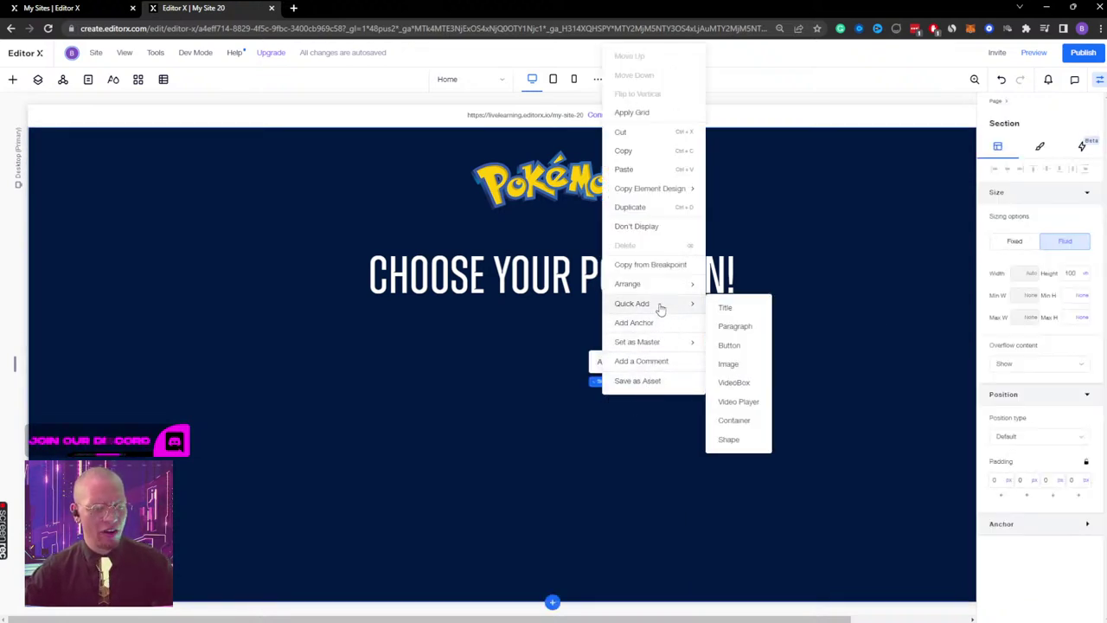
left_click(755, 422)
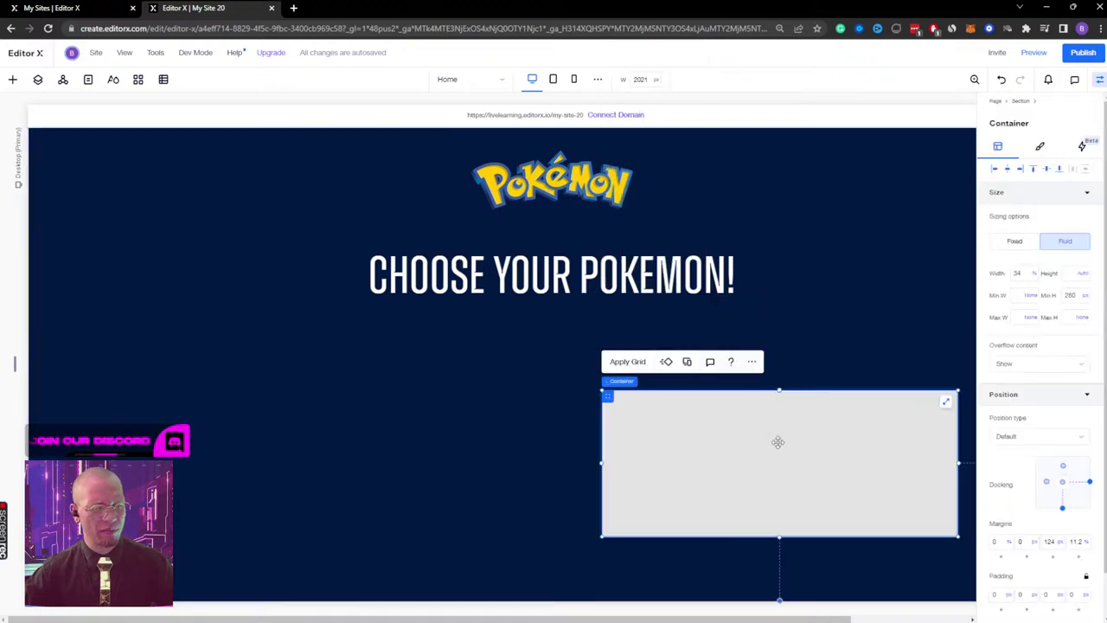
left_click_drag(778, 442, 552, 373)
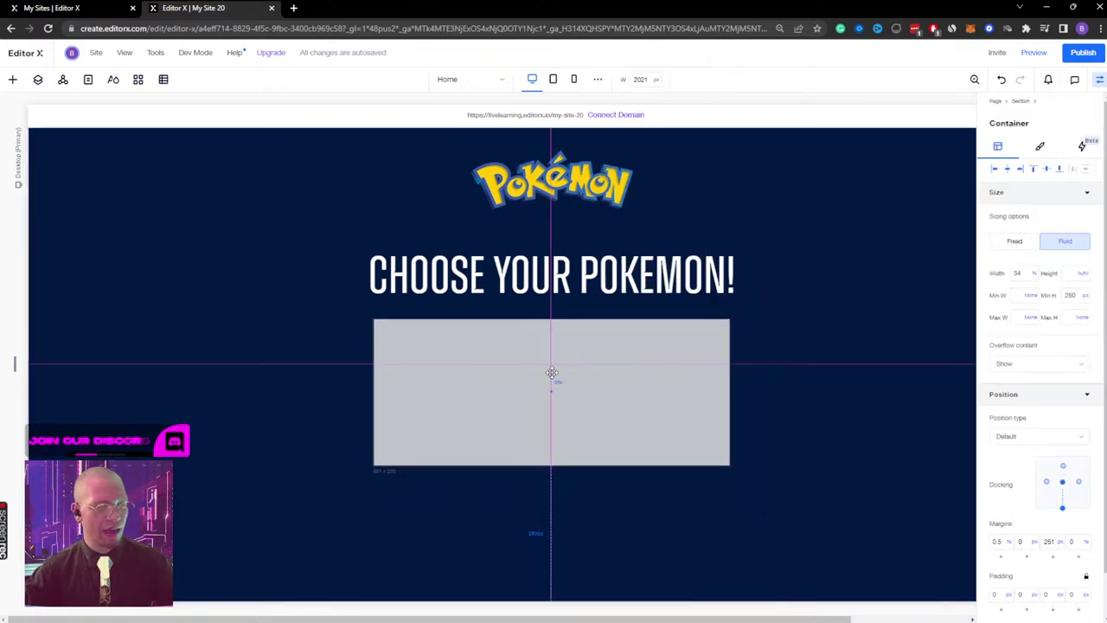
left_click_drag(548, 458, 539, 598)
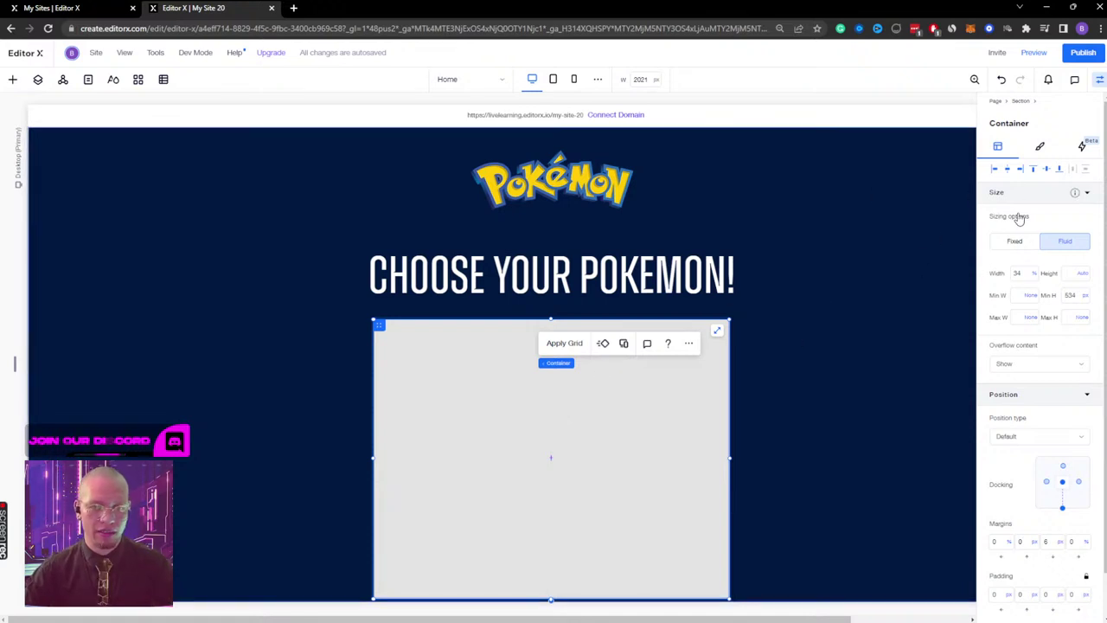
Step: Reduce the container's background fill opacity to 20%
left_click(1040, 146)
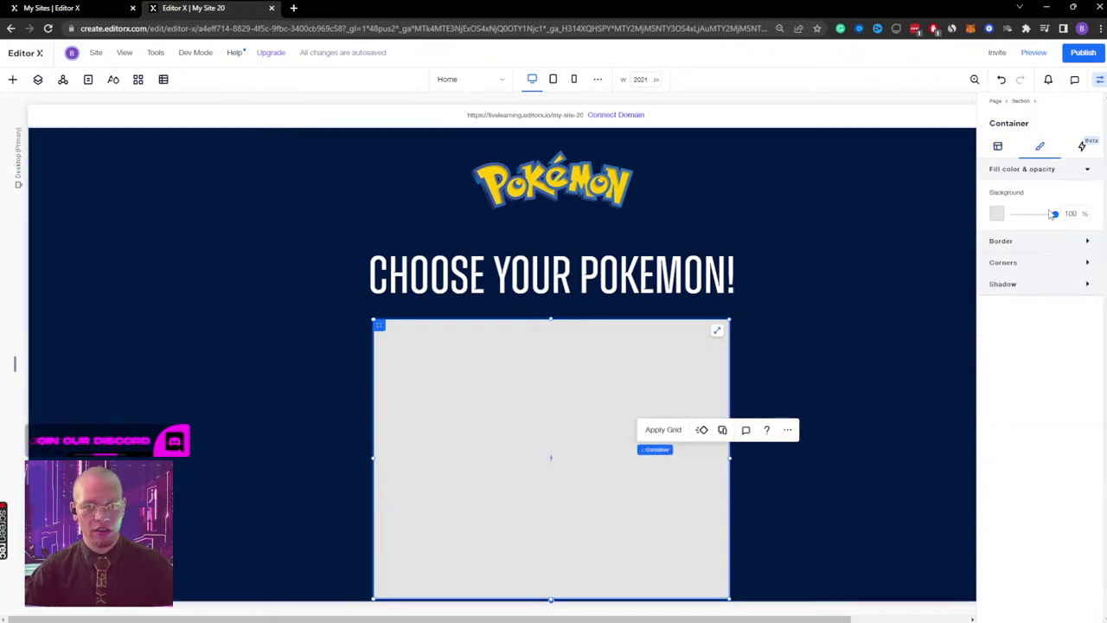
left_click_drag(1055, 216, 1021, 217)
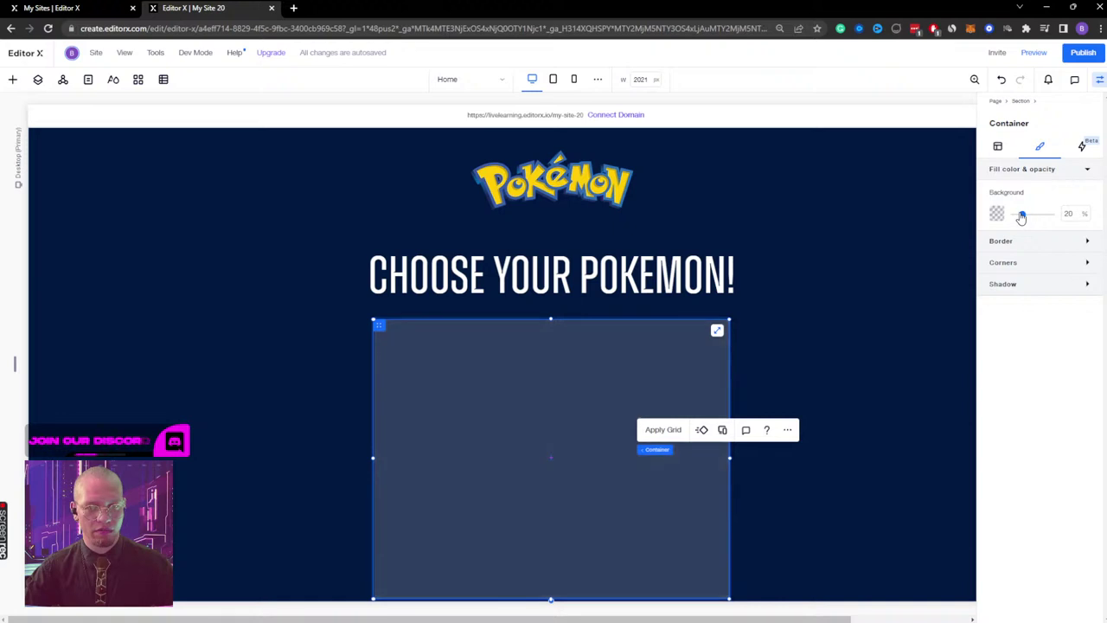
left_click(865, 285)
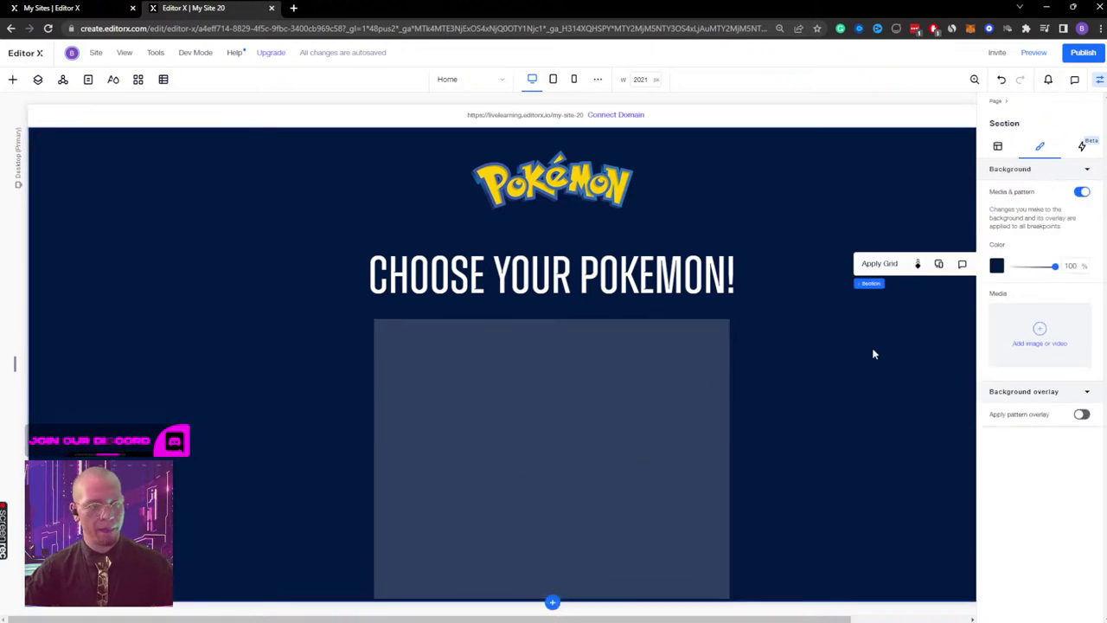
Step: Nudge the "CHOOSE YOUR POKEMON!" heading up 40 px towards the Pokémon logo, giving it a top margin of 191 px
left_click(624, 271)
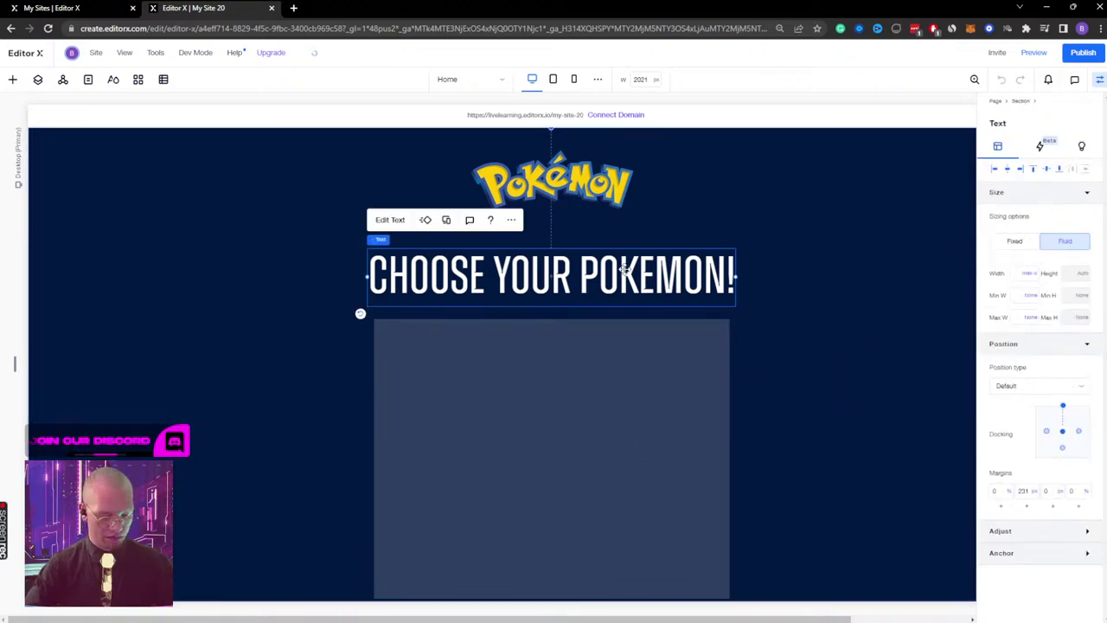
key("shift+Up")
key("shift+Up")
key("shift+Up")
key("shift+Up")
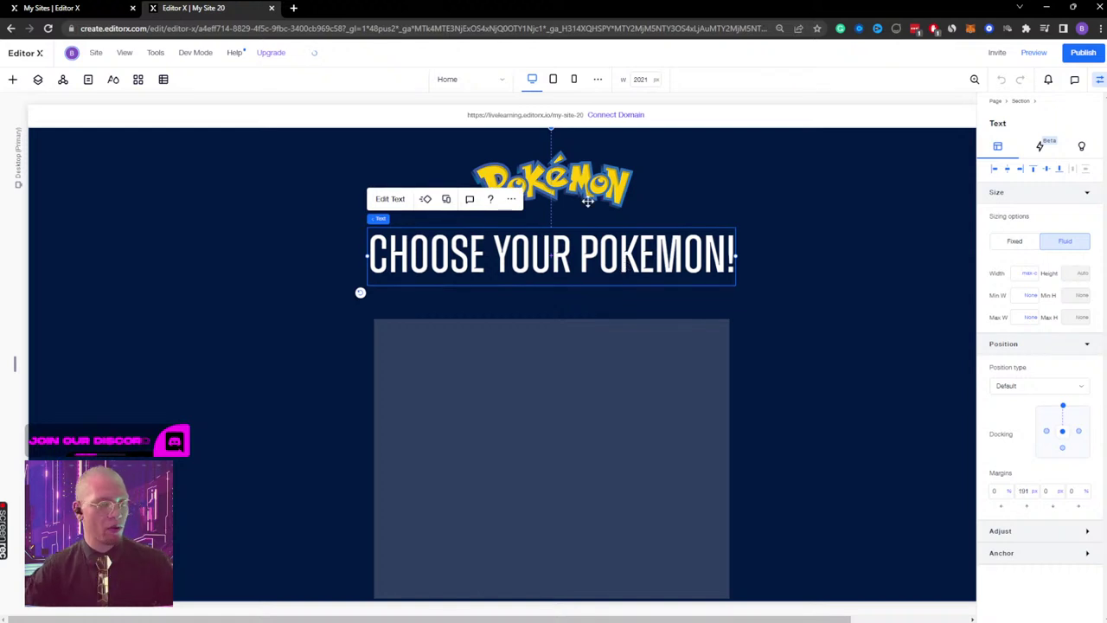
left_click(588, 201)
Step: Nudge the container up 40 px towards the heading, giving it a bottom margin of 46 px
left_click(660, 442)
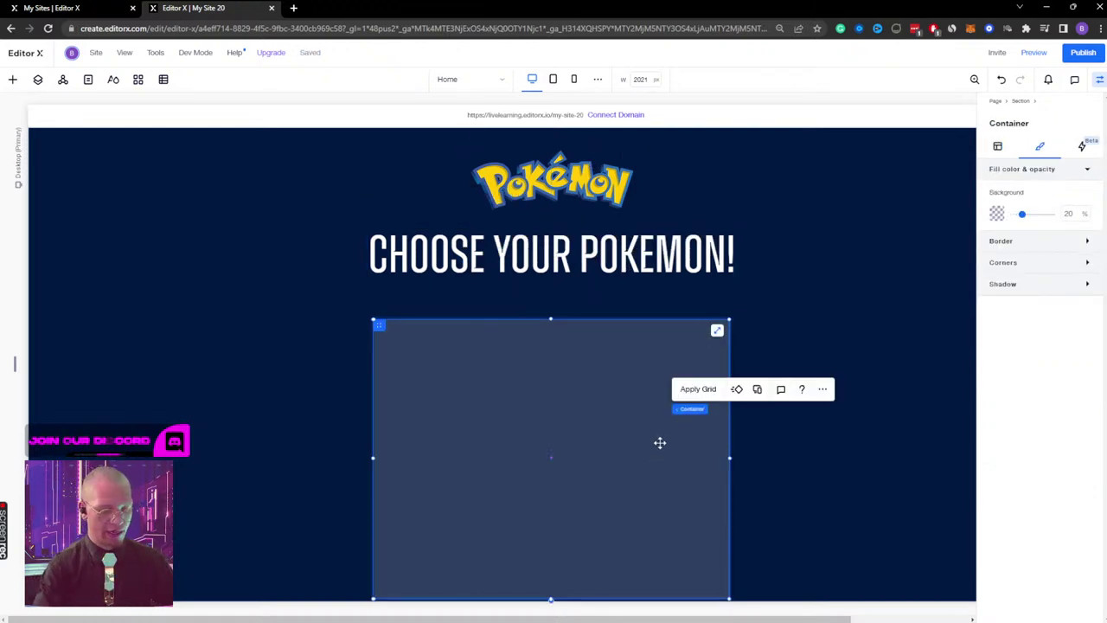
key("shift+Up")
key("shift+Up")
key("shift+Up")
key("shift+Up")
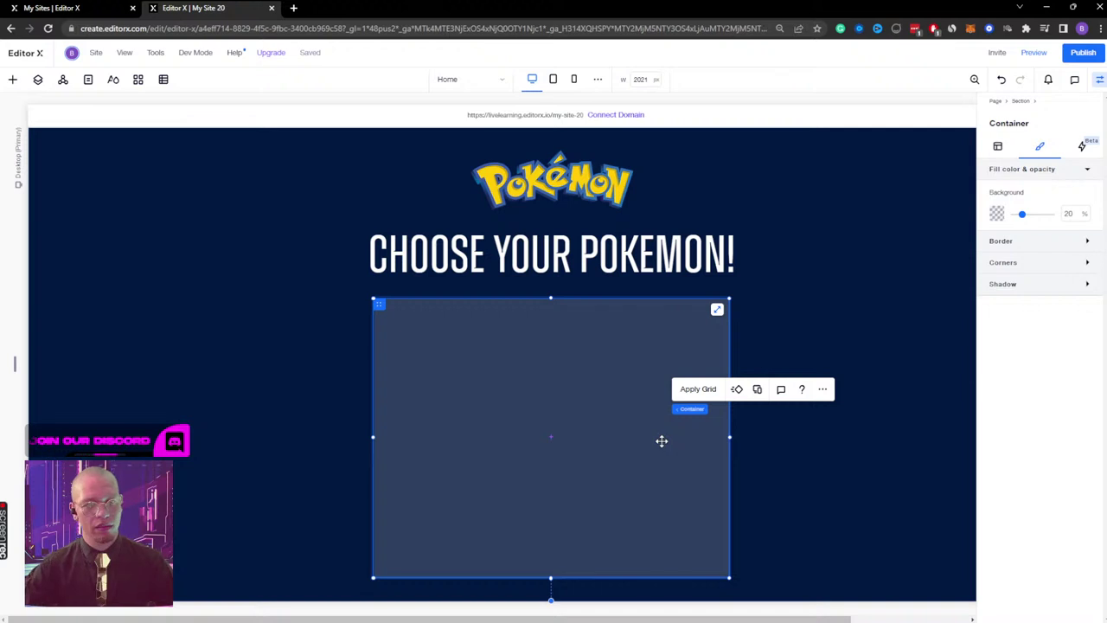
Step: Give the container a fixed width of 600 px and height of 600 px, and remove its minimum height
left_click(999, 148)
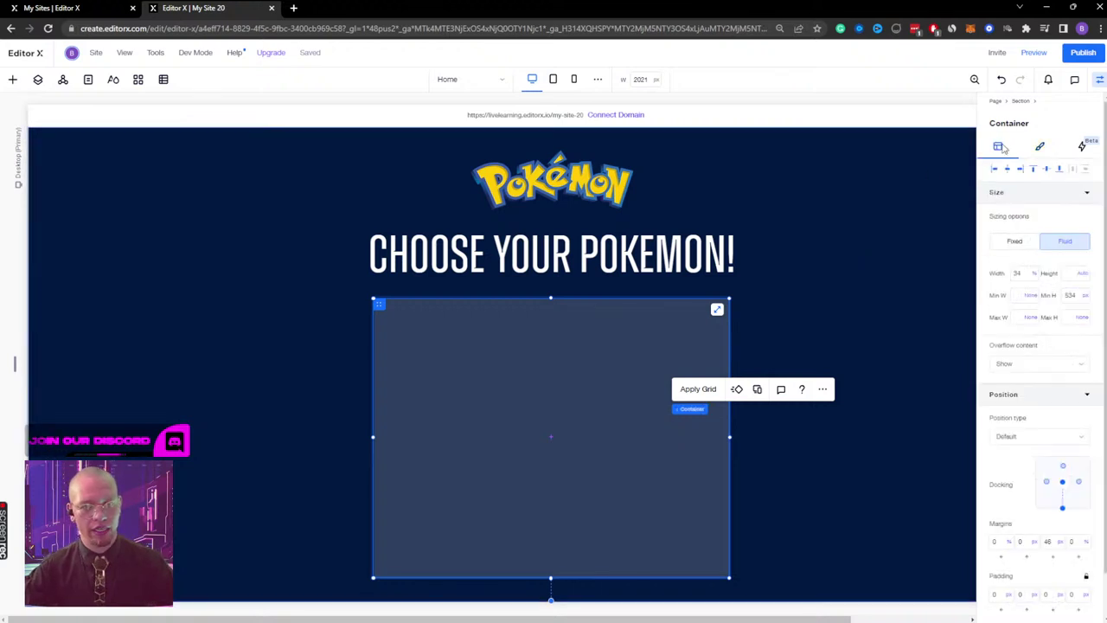
left_click(1036, 275)
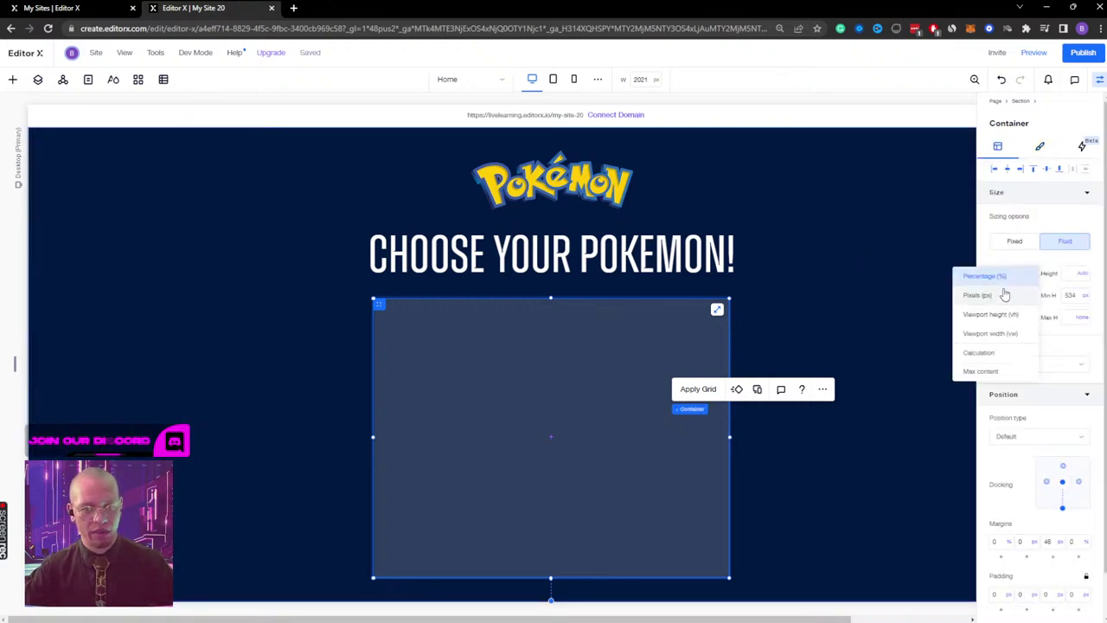
left_click(1003, 294)
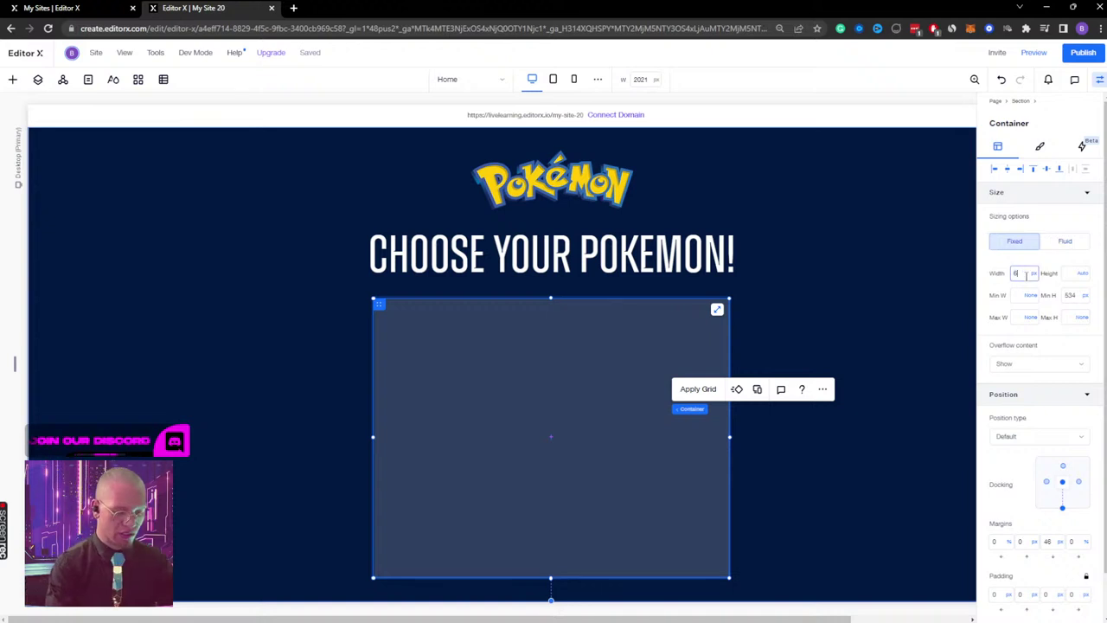
key("Tab")
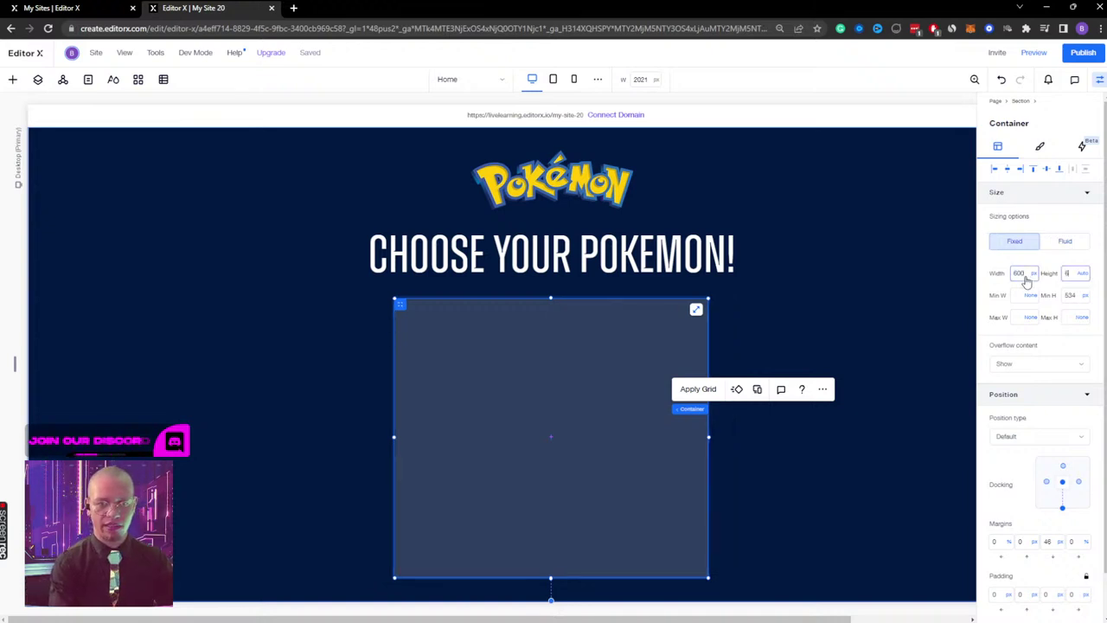
key("BackSpace")
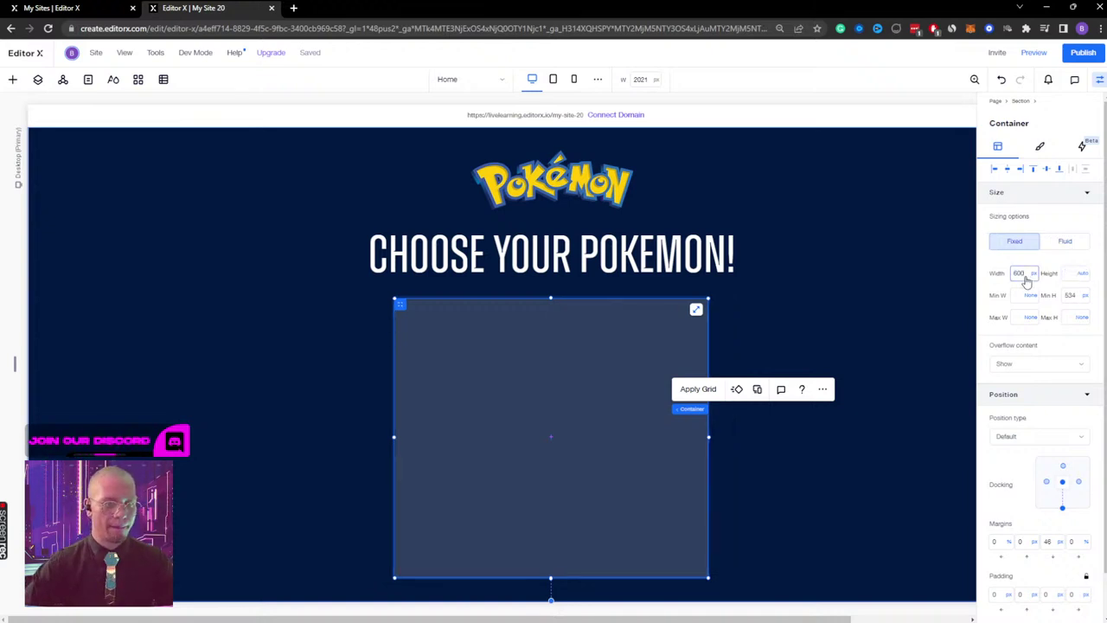
left_click(1083, 295)
left_click(1042, 279)
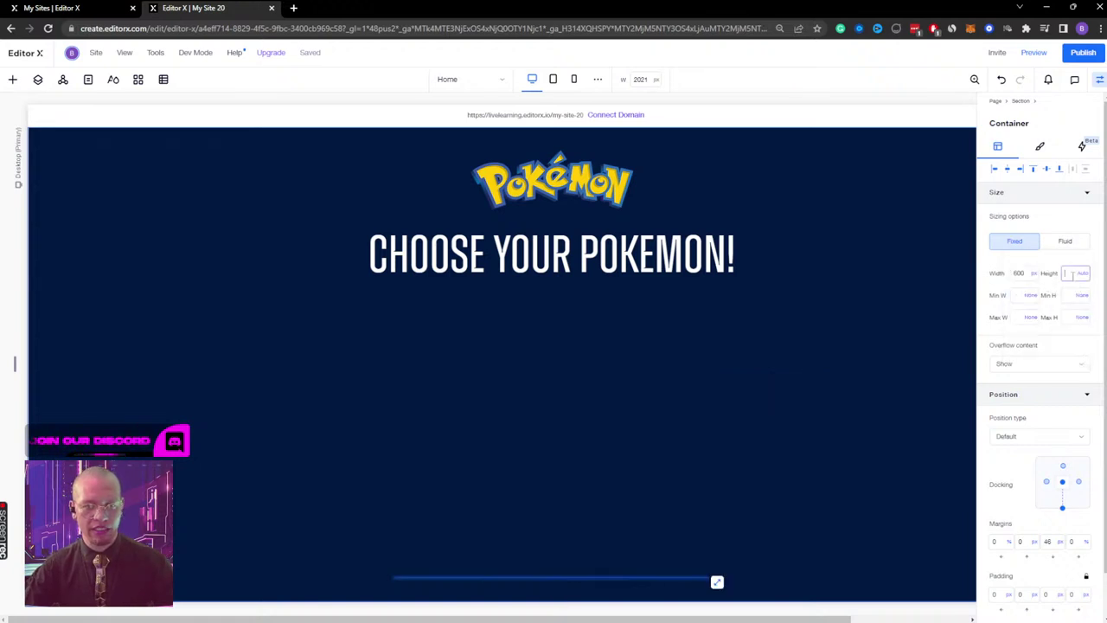
key("Return")
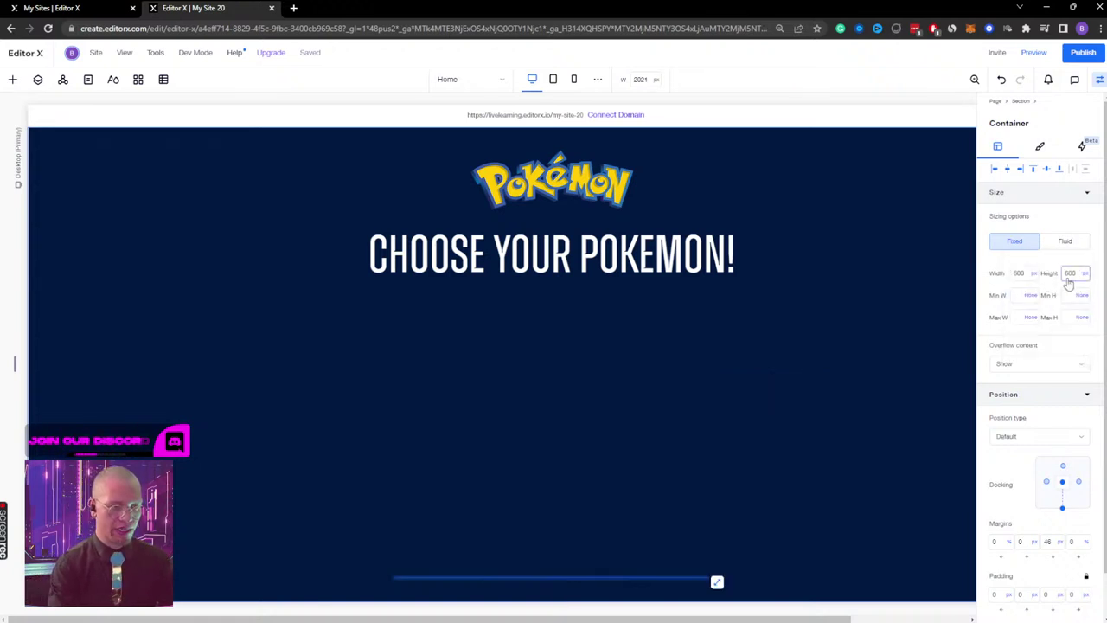
left_click(625, 393)
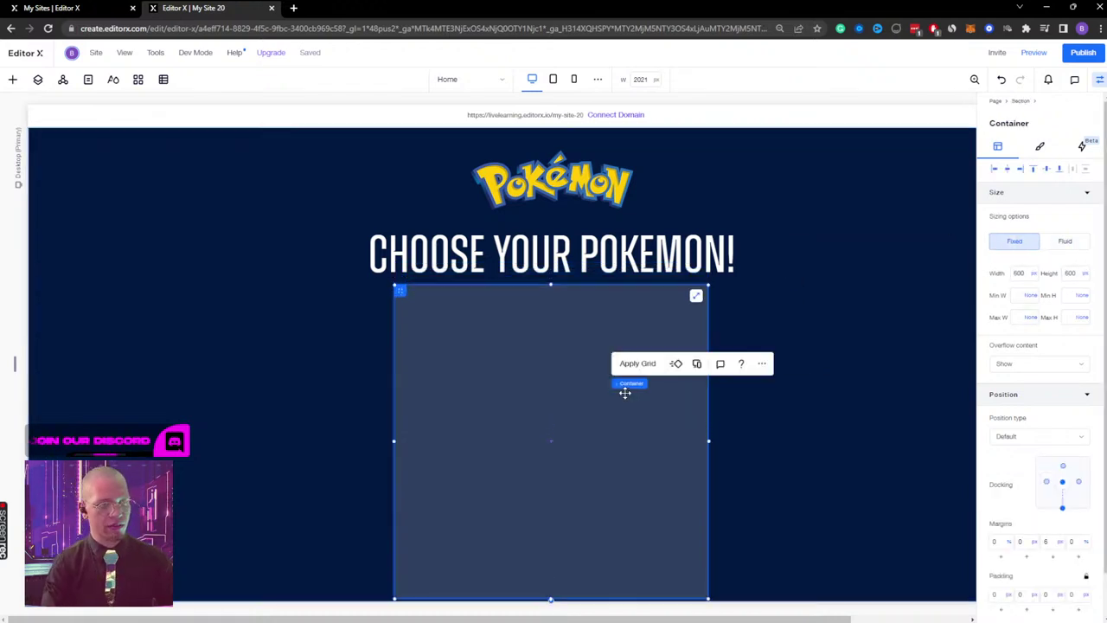
Step: Raise the heading to a 161 px top margin, and shrink the Pokémon logo to 12.7% width, centred horizontally
left_click_drag(576, 271, 576, 258)
left_click(579, 179)
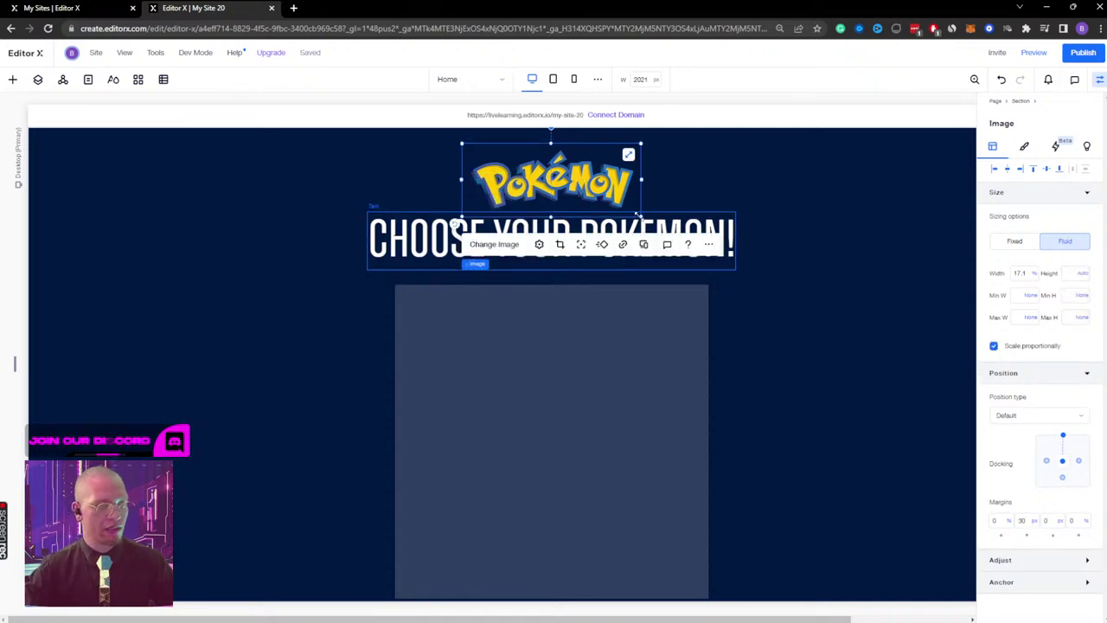
left_click_drag(638, 217, 594, 194)
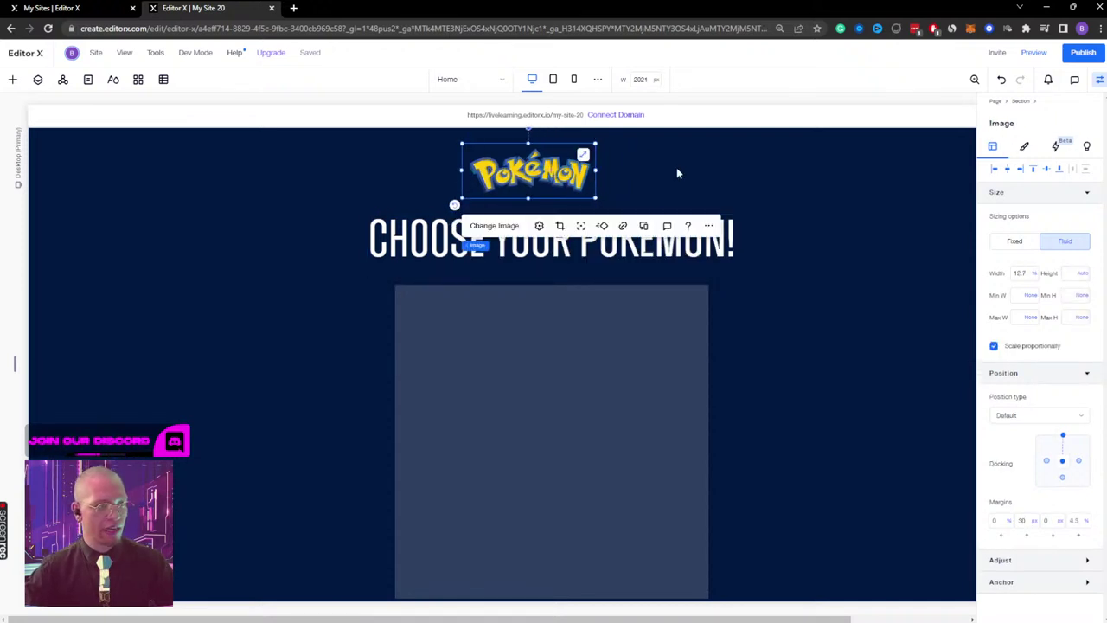
left_click(1005, 168)
left_click(766, 198)
left_click(630, 252)
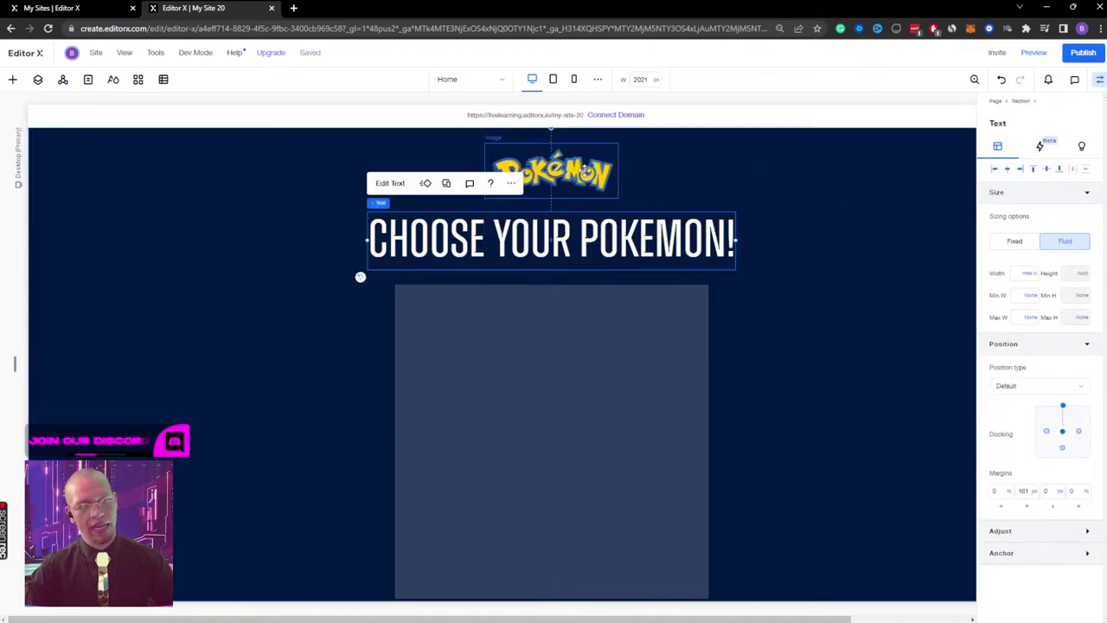
left_click(609, 178)
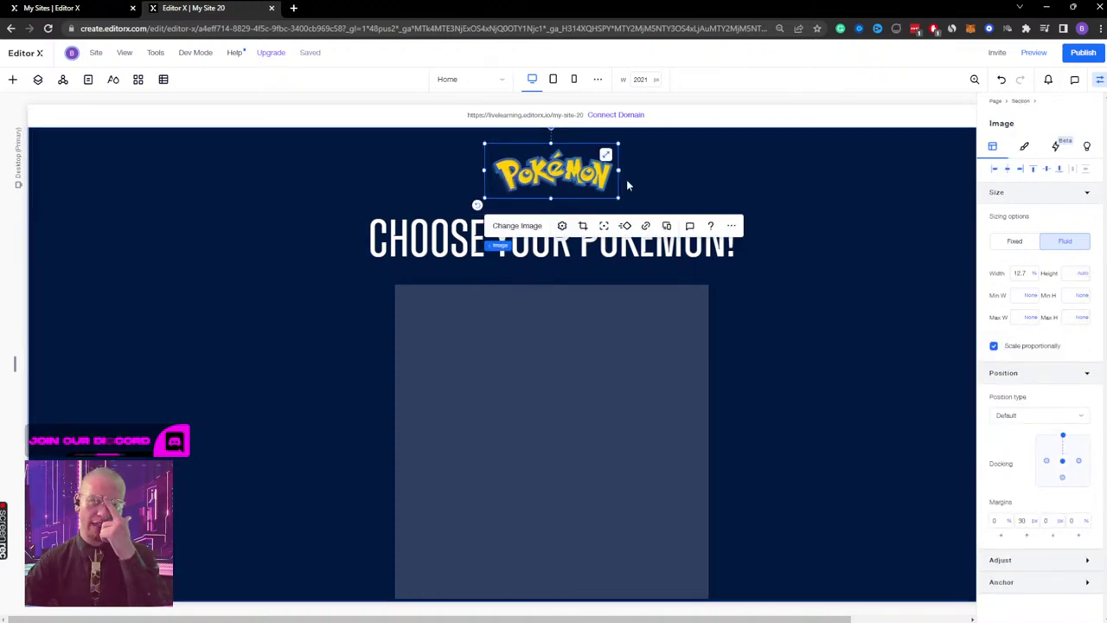
Step: Reposition the "CHOOSE YOUR POKEMON!" heading beneath the smaller logo with a top margin of 150 px
left_click(667, 248)
left_click_drag(558, 242, 562, 363)
left_click_drag(437, 375, 524, 217)
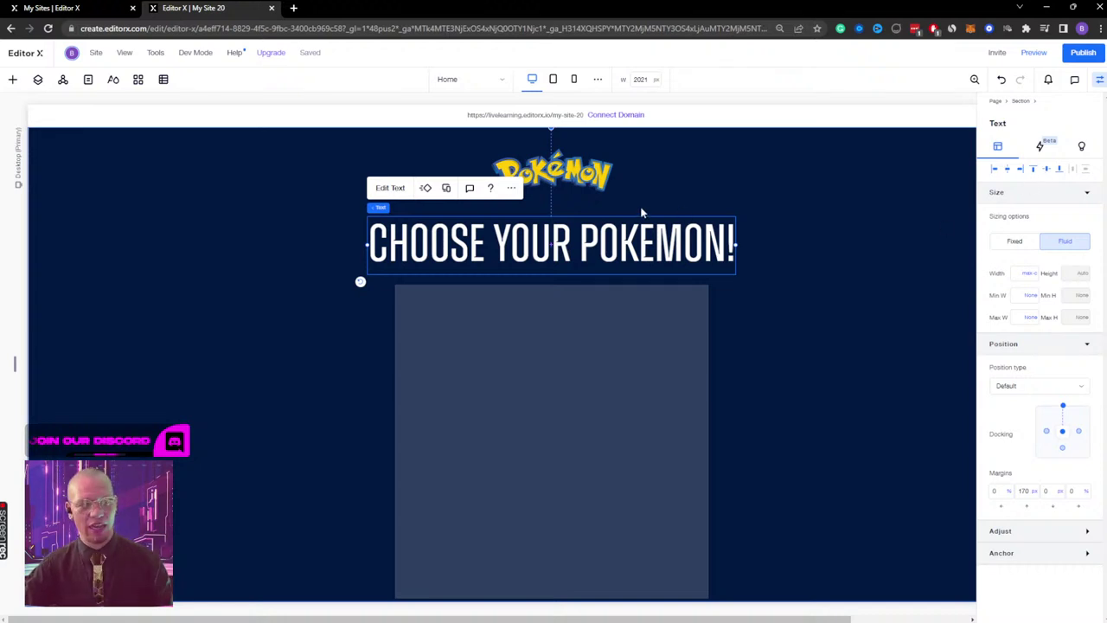
key("shift+Up")
key("shift+Up")
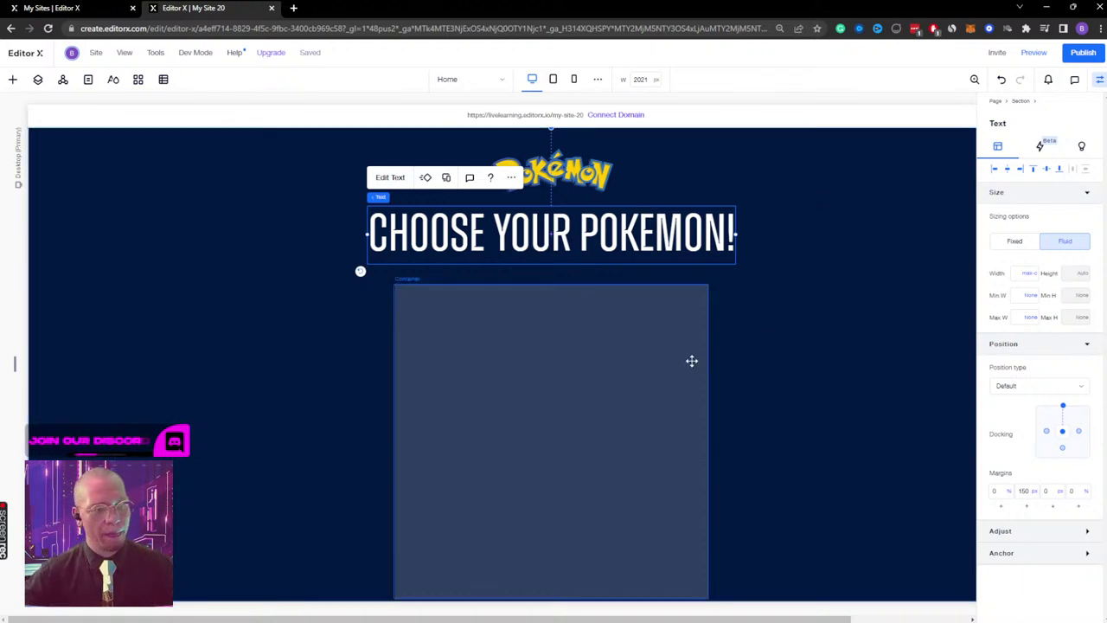
left_click(640, 326)
left_click(554, 232)
left_click(567, 166)
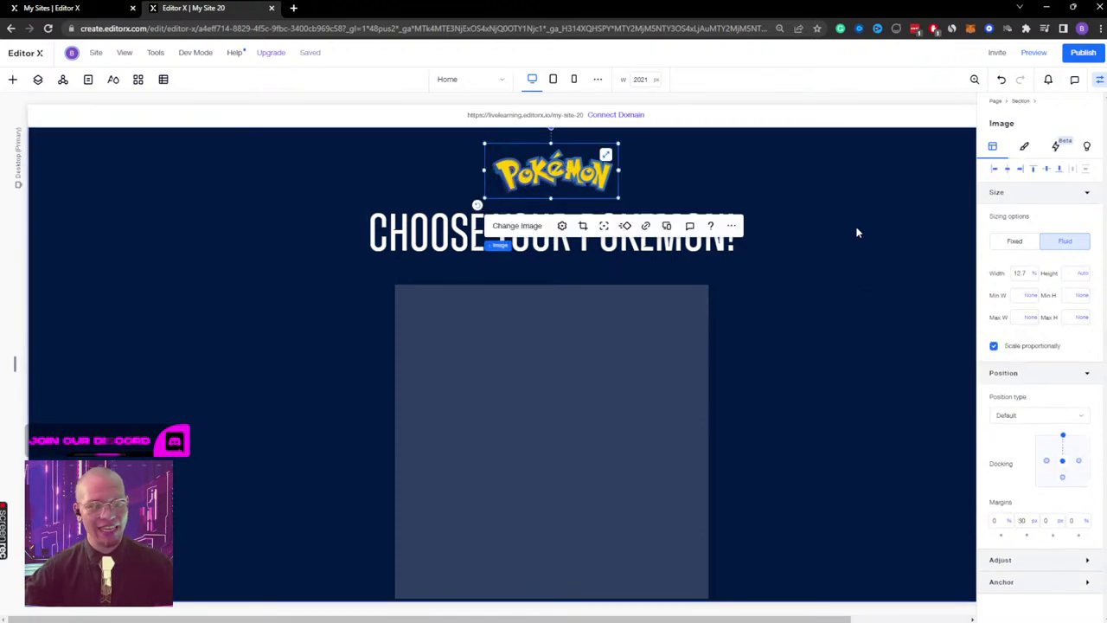
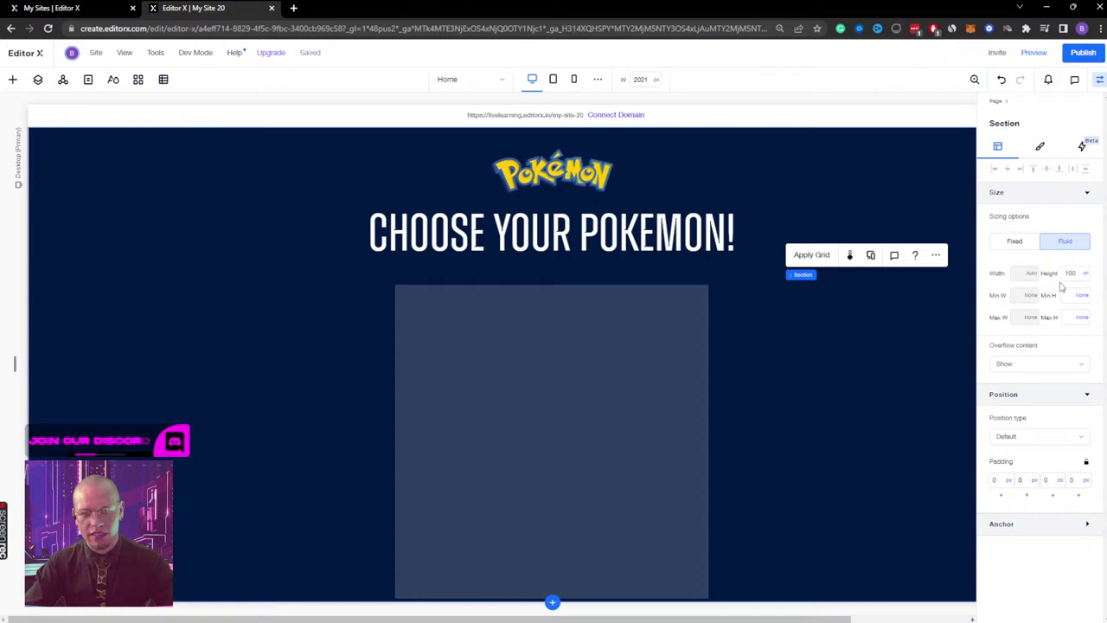
Step: Examine the section's fluid viewport height and the container's fixed pixel sizing
left_click(1068, 273)
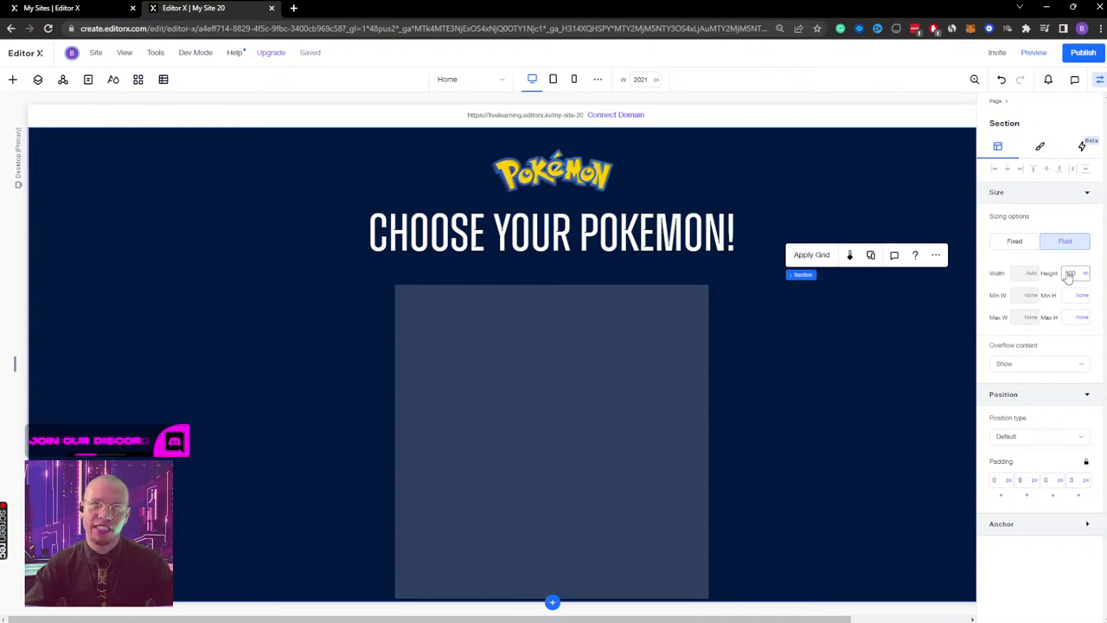
left_click(553, 319)
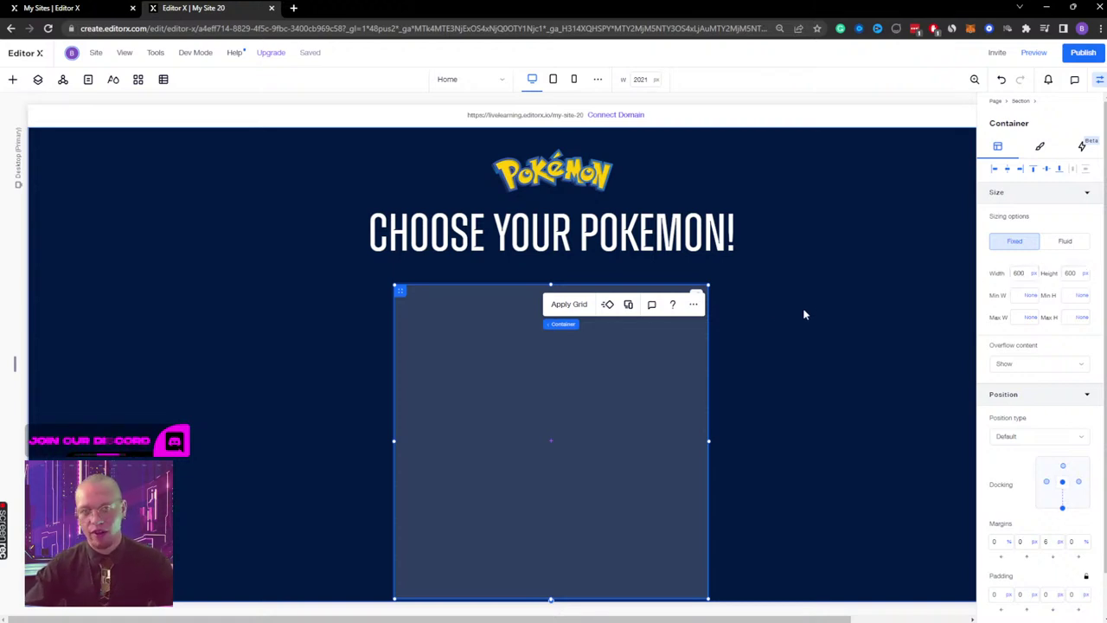
left_click(1025, 272)
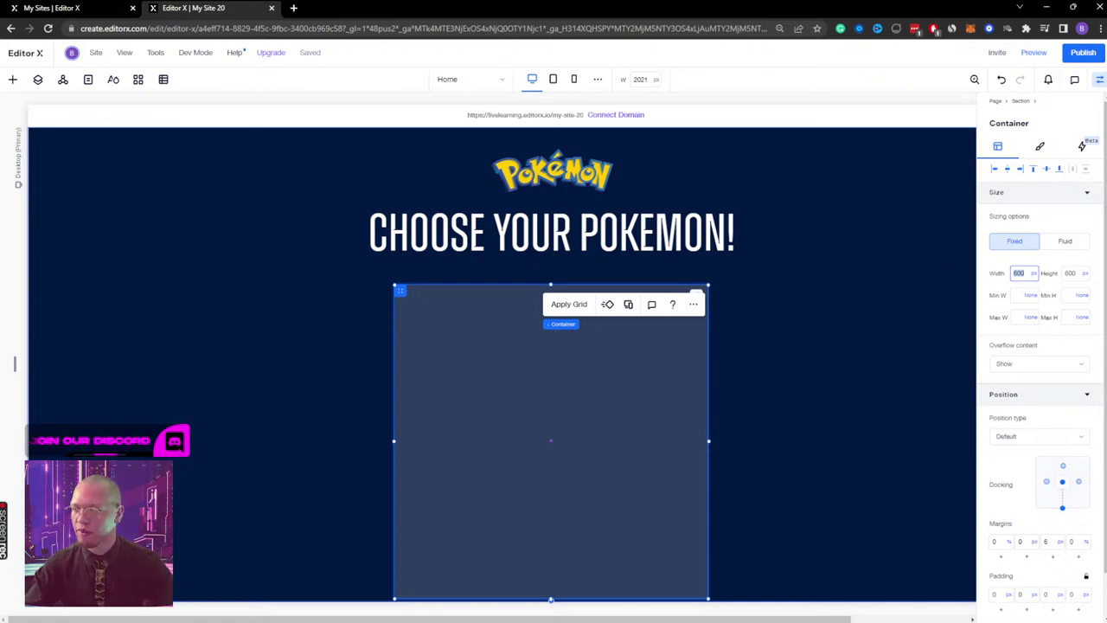
left_click(811, 331)
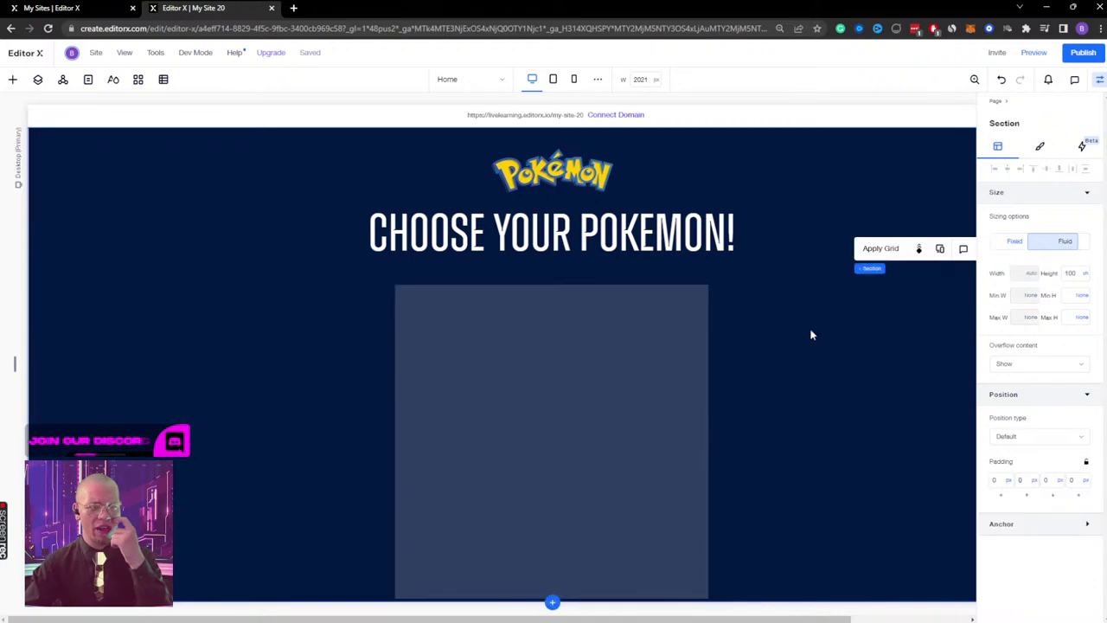
left_click(1071, 273)
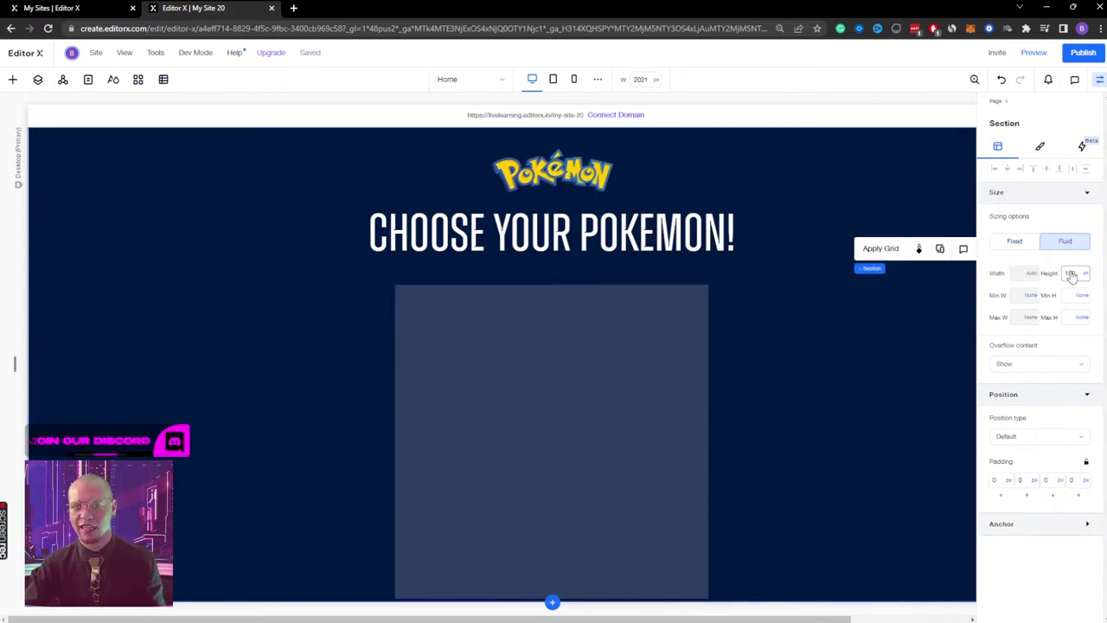
type("150")
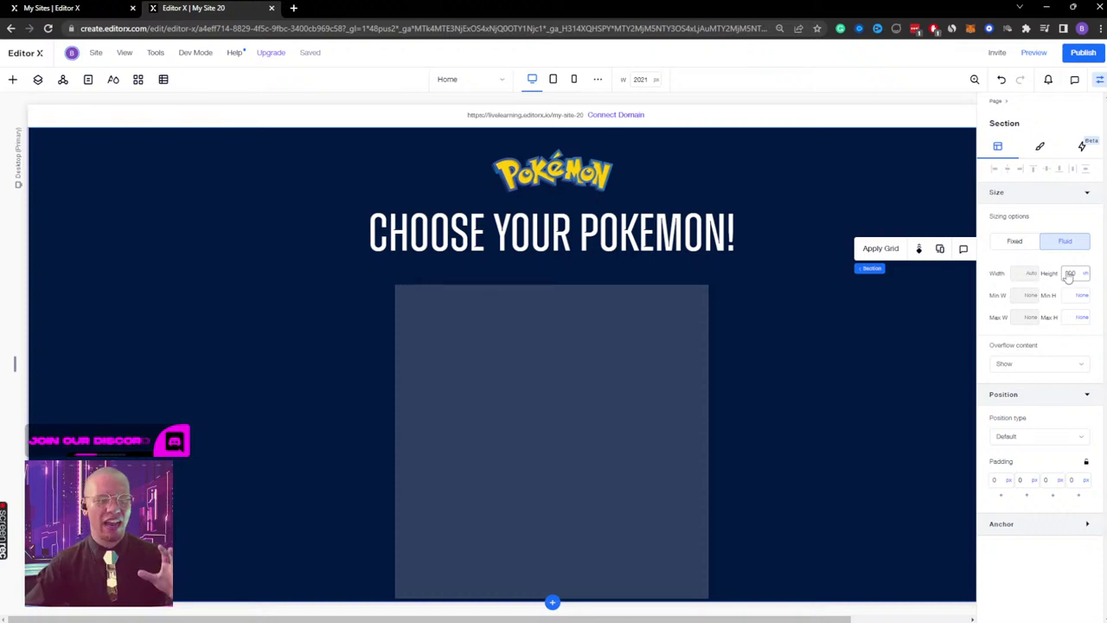
key("Return")
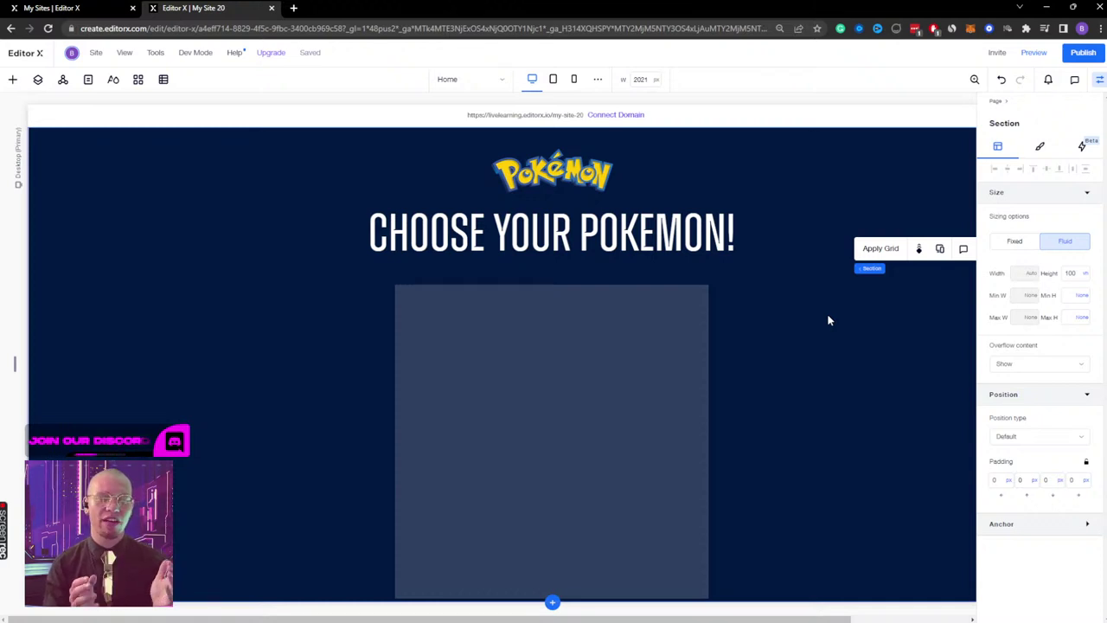
Step: Switch the Pokémon logo's width unit to pixels and back to percentage
left_click(542, 167)
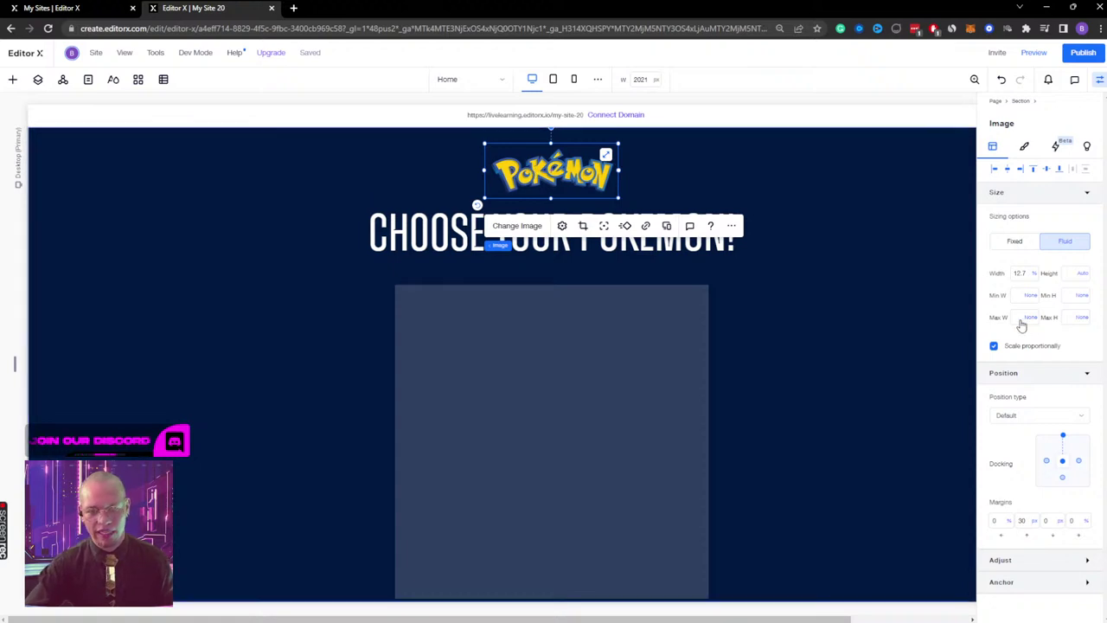
left_click(1034, 274)
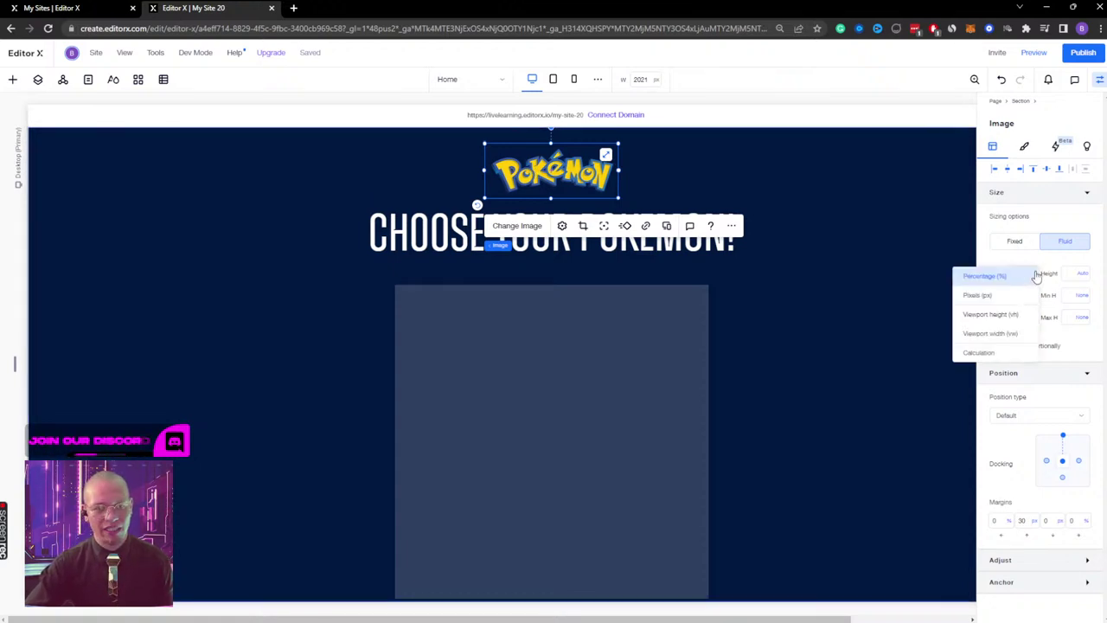
left_click(999, 295)
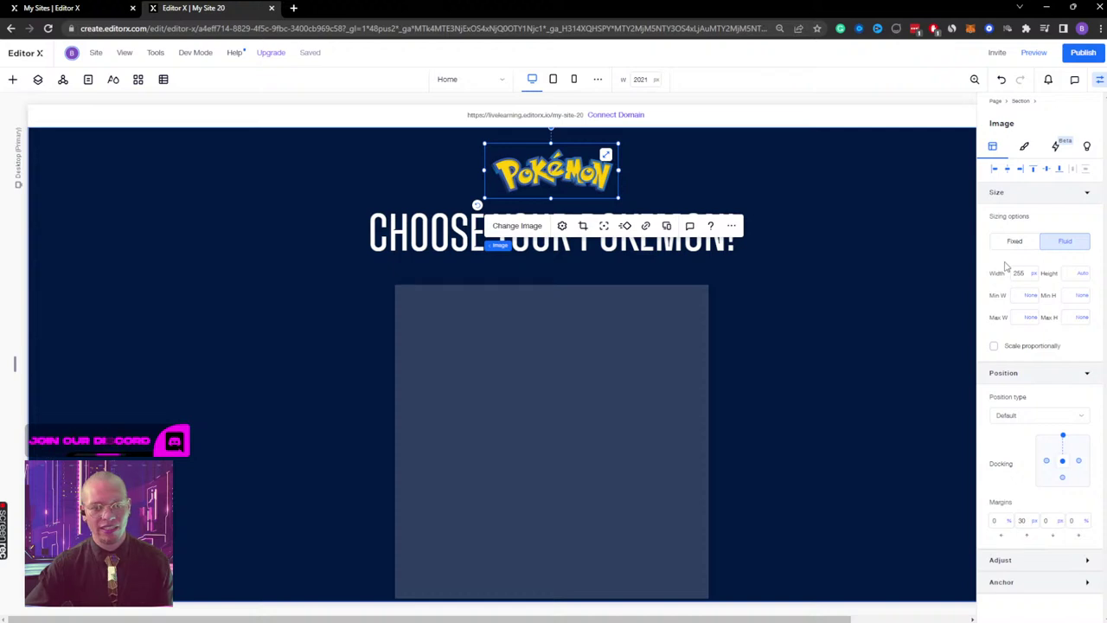
left_click(1098, 79)
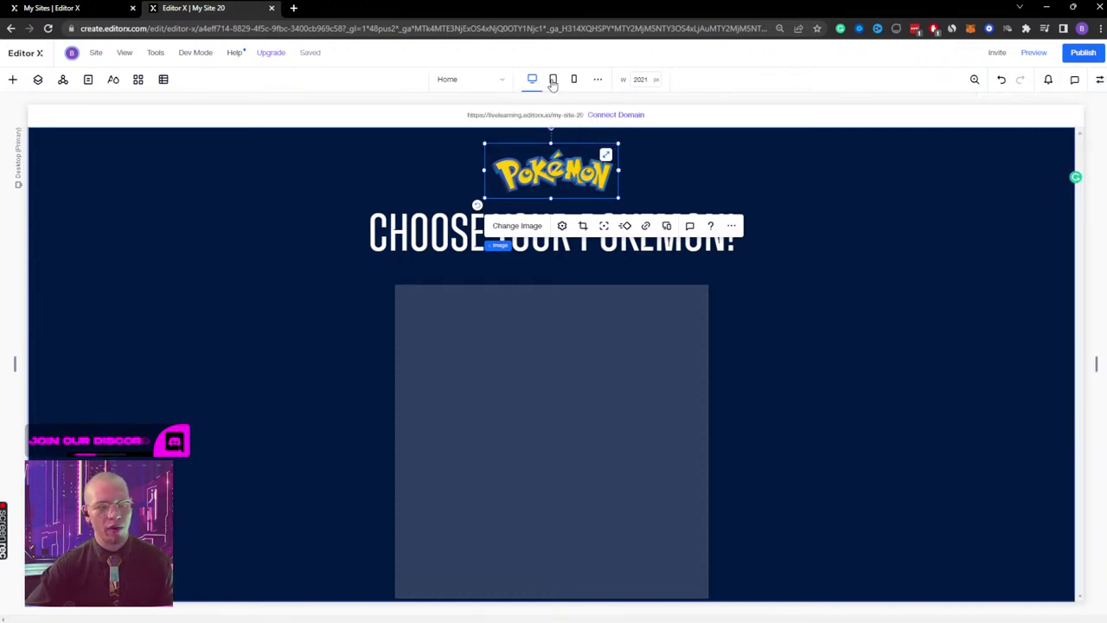
left_click(1099, 80)
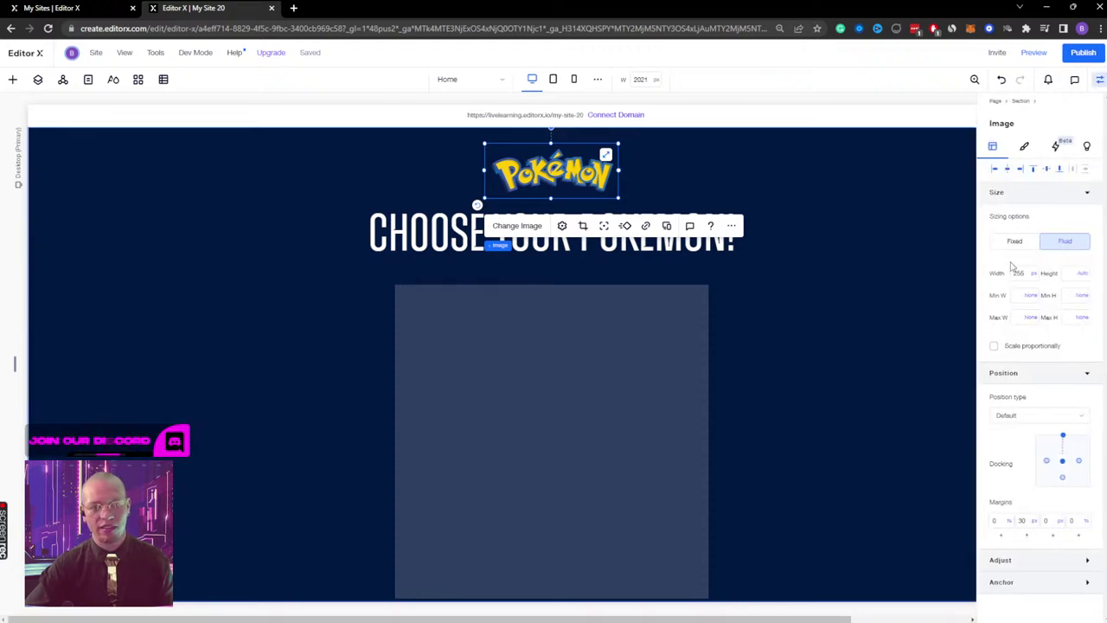
left_click(1038, 275)
left_click(944, 256)
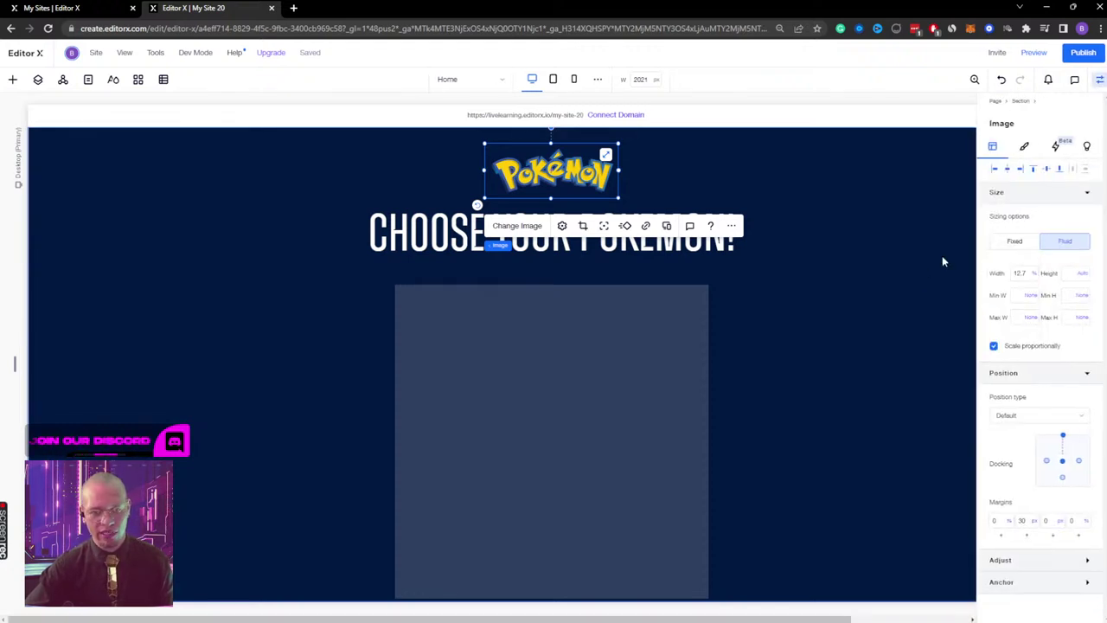
Step: Preview the page's responsiveness by narrowing the canvas to about 1615 px, and return it to the primary desktop width
left_click(1099, 79)
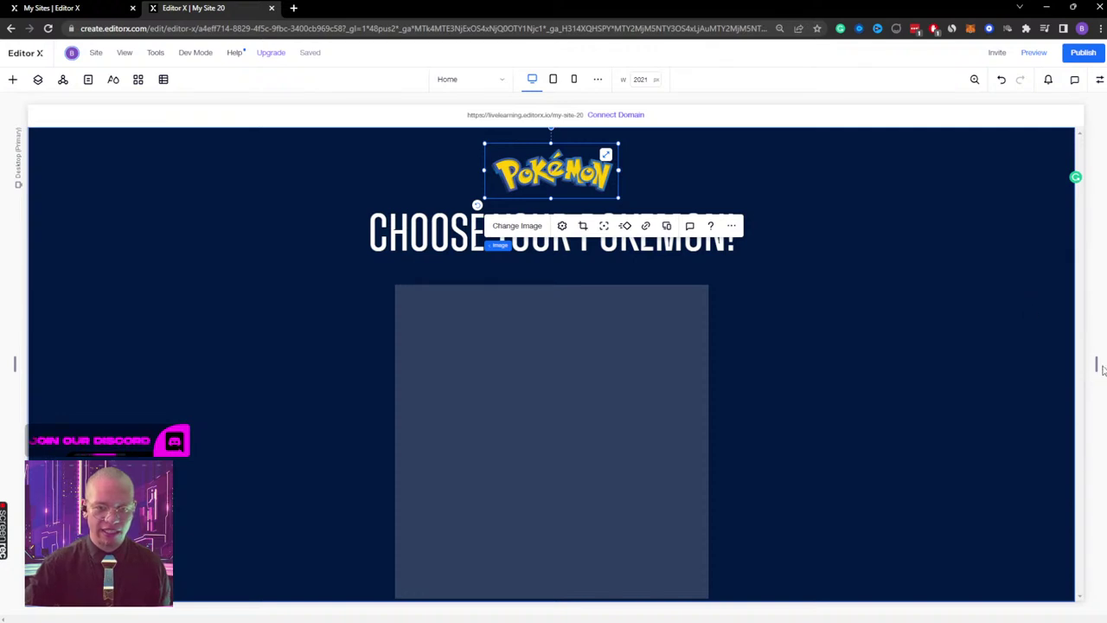
left_click_drag(1096, 370, 991, 319)
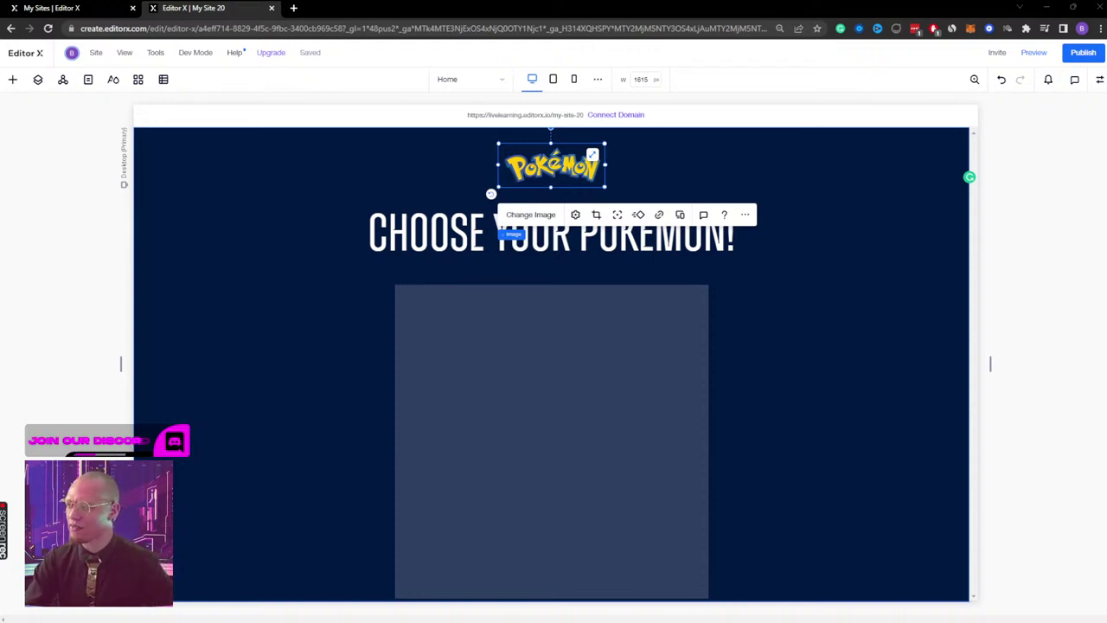
left_click(858, 248)
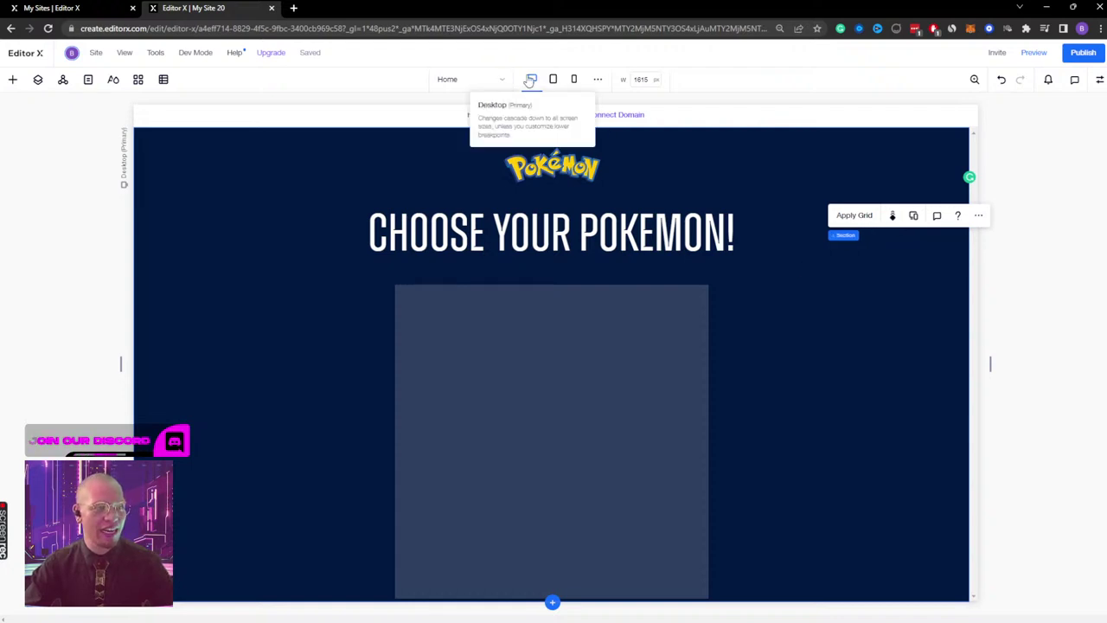
left_click(531, 79)
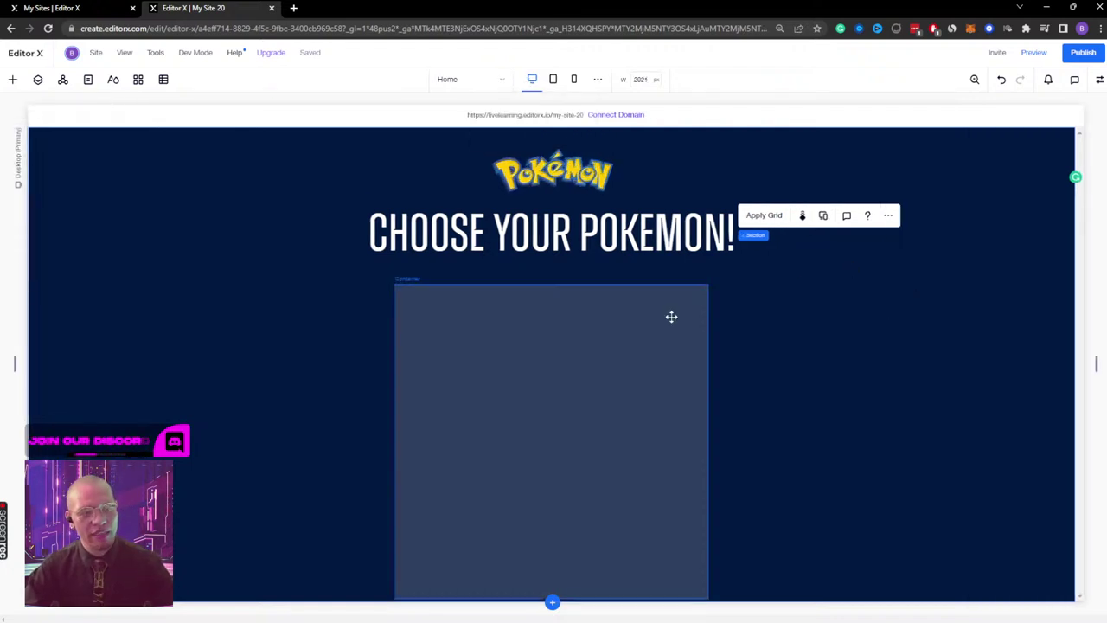
left_click(741, 373)
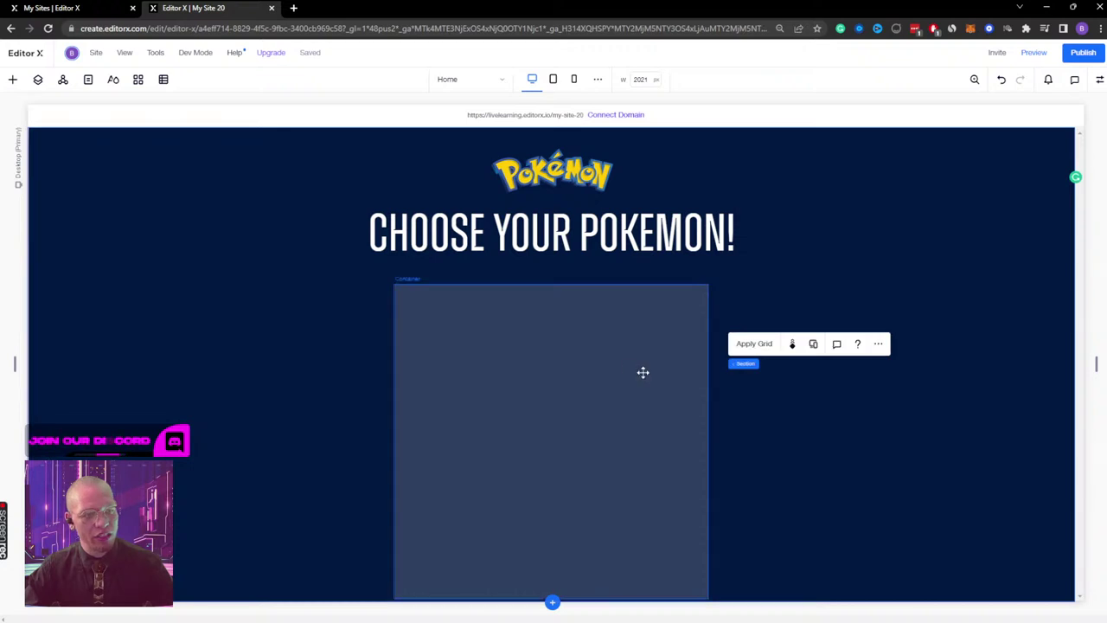
Step: Nudge the container up about 20 px towards the heading, leaving a gap above the section's bottom edge
left_click(631, 370)
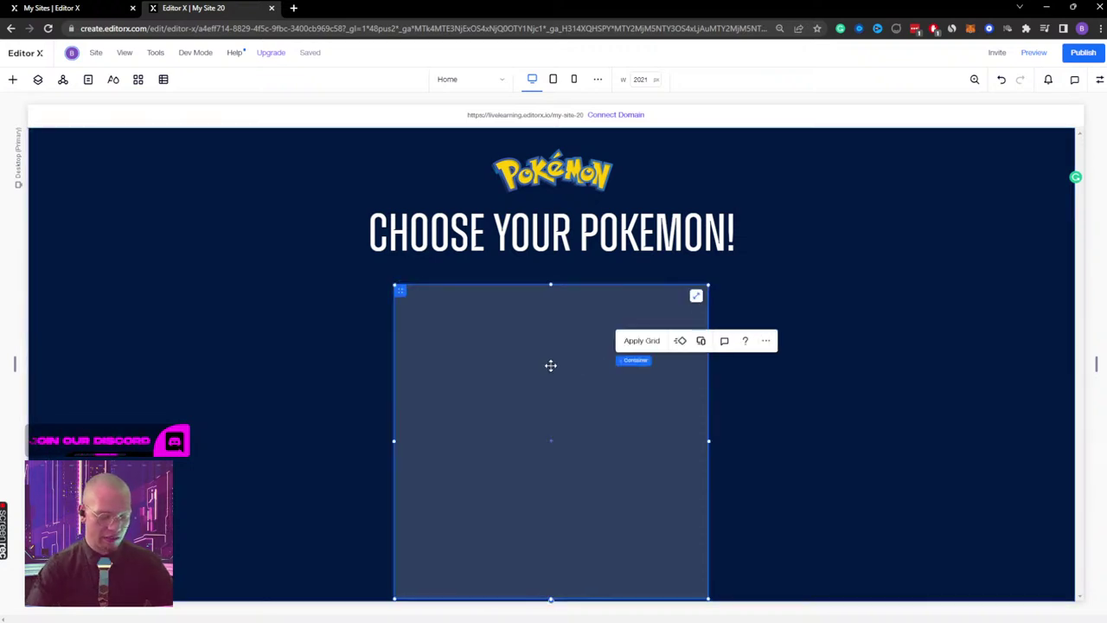
key("Up")
key("Up")
key("Up")
key("Up")
key("Up")
key("Up")
key("Up")
key("Up")
key("Up")
key("Up")
key("Up")
key("Up")
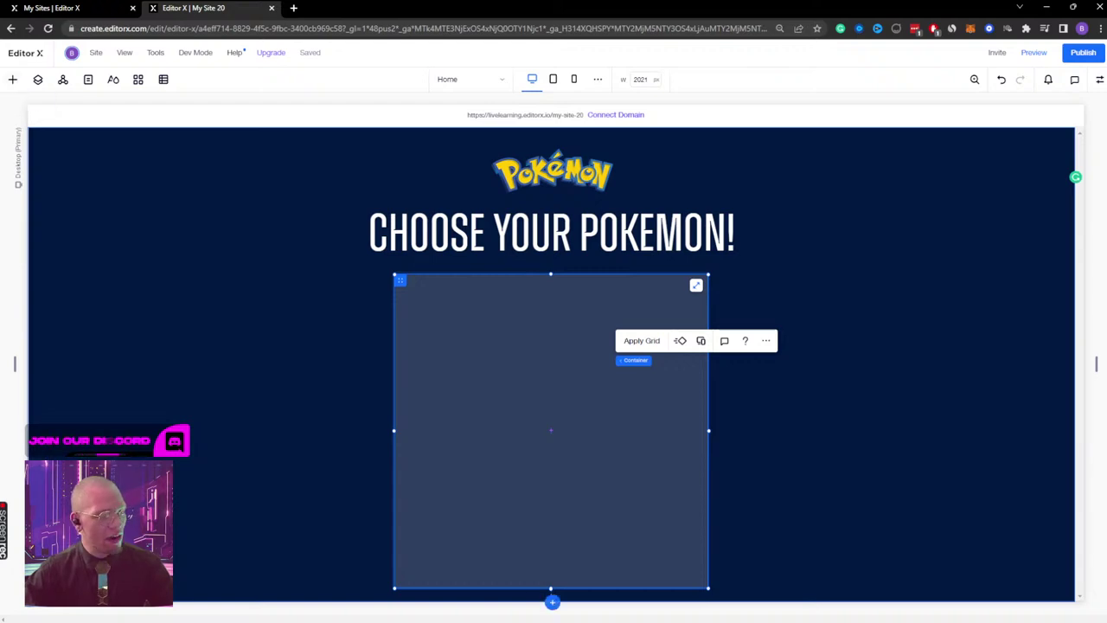
Step: Switch to Adobe XD and examine the page artboards, the open Poké Ball illustration and the Bulbasaur, Charmander and Squirtle references
left_click(668, 611)
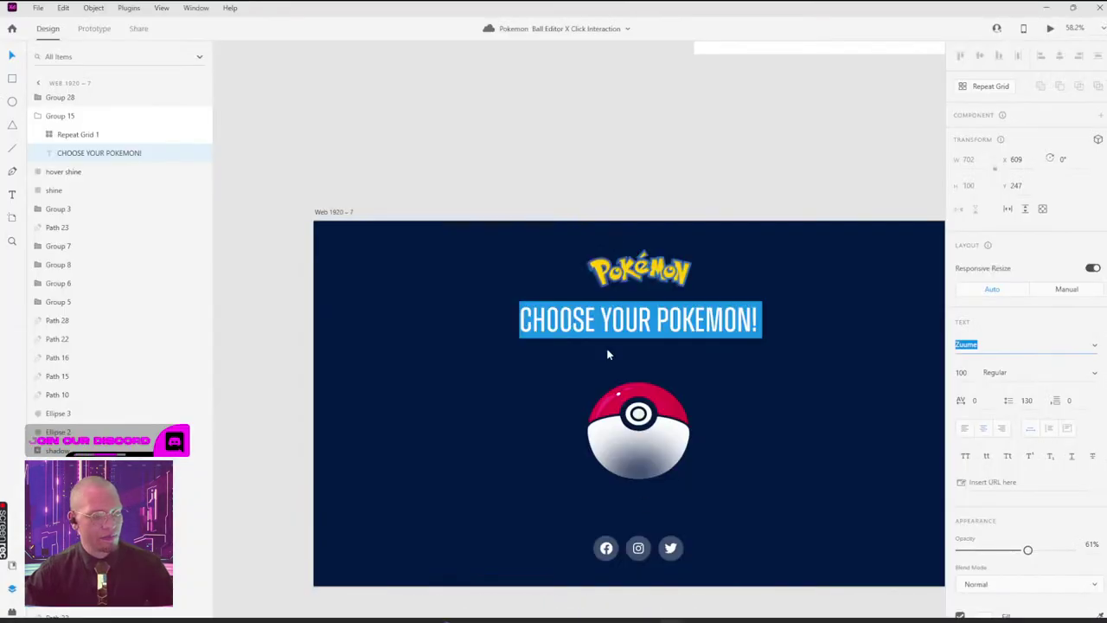
key("Escape")
scroll(743, 177, "down", 5, "ctrl")
scroll(749, 189, "right", 3)
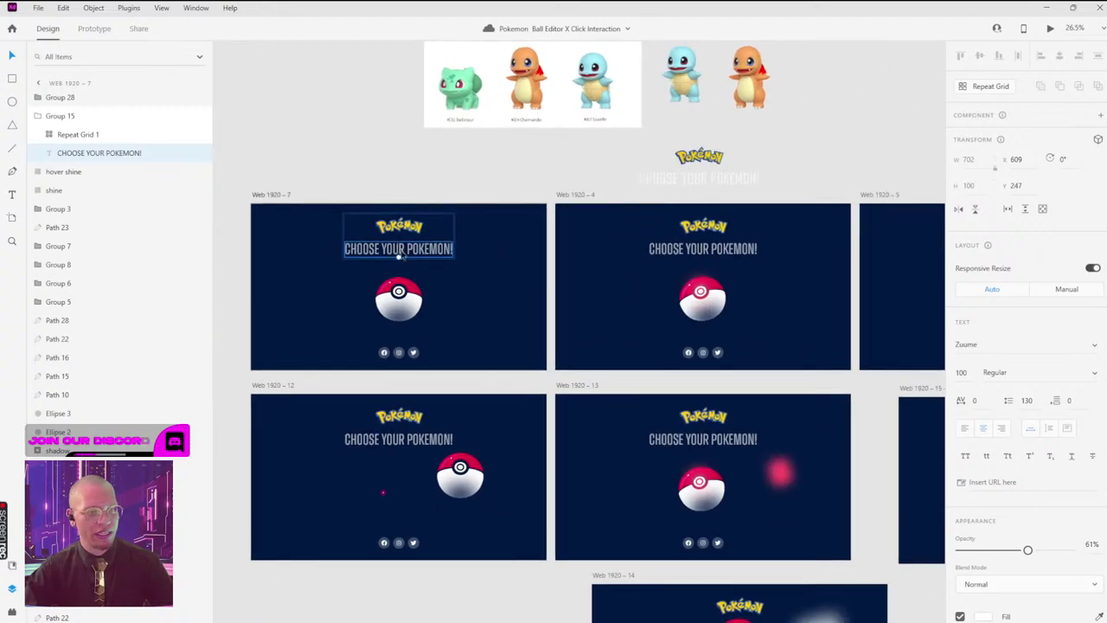
scroll(782, 265, "right", 6)
scroll(588, 230, "right", 4)
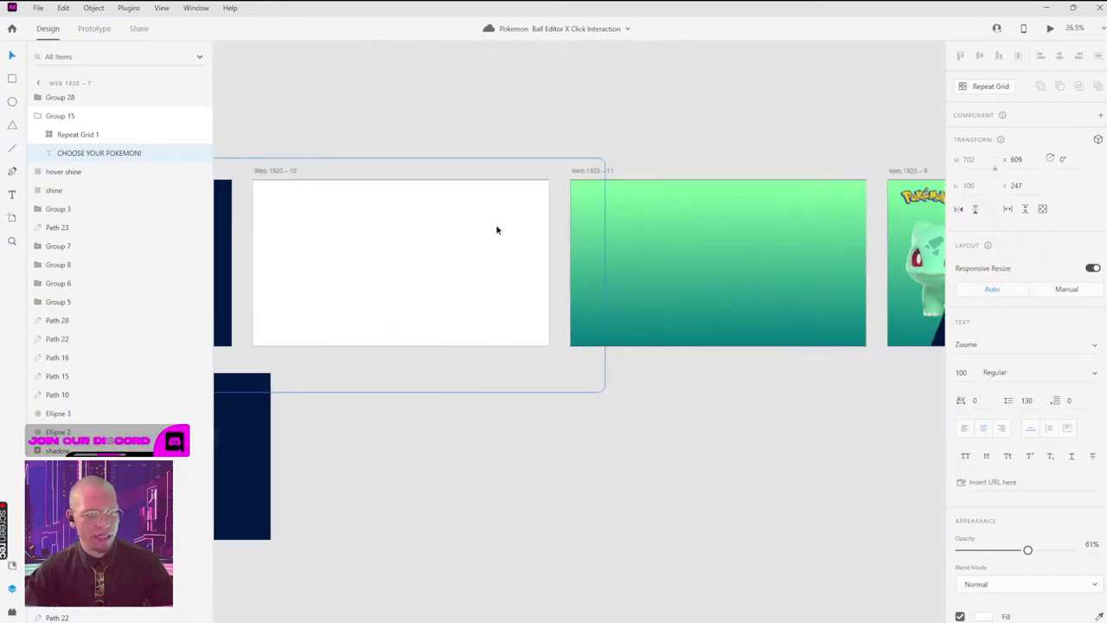
scroll(704, 264, "left", 2)
scroll(704, 265, "up", 10)
scroll(756, 306, "up", 4)
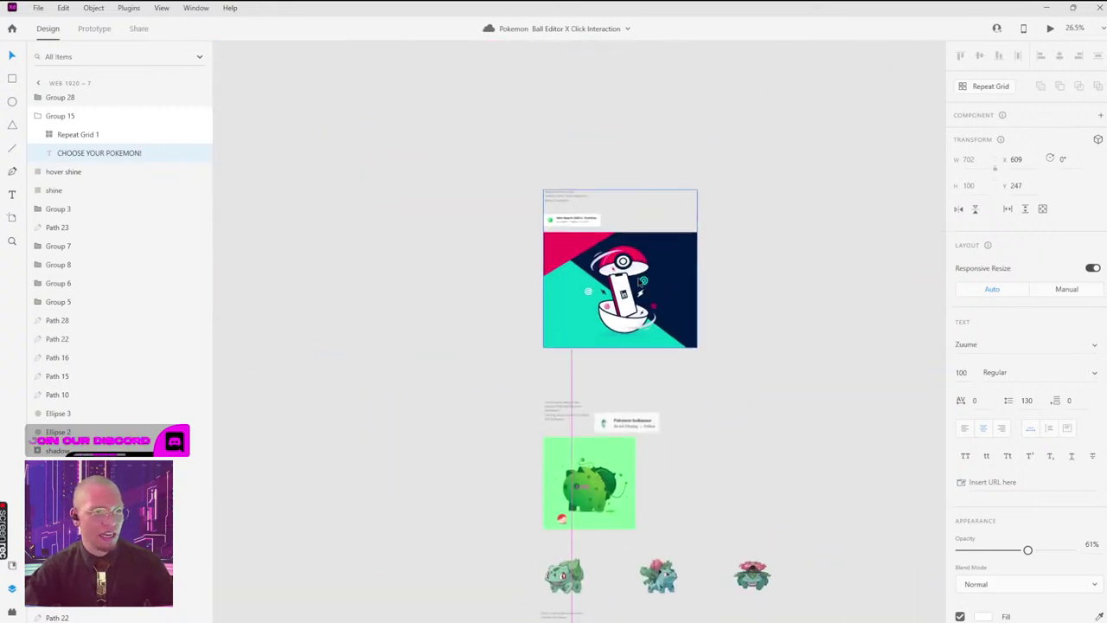
scroll(736, 329, "up", 5, "ctrl")
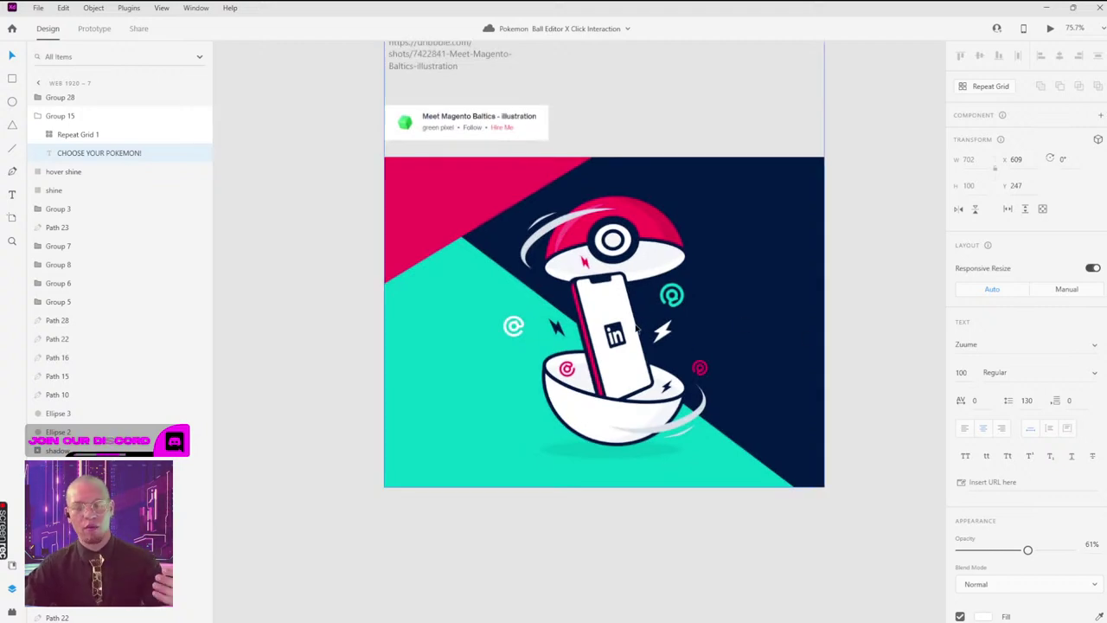
scroll(776, 439, "down", 5)
scroll(712, 358, "down", 4, "ctrl")
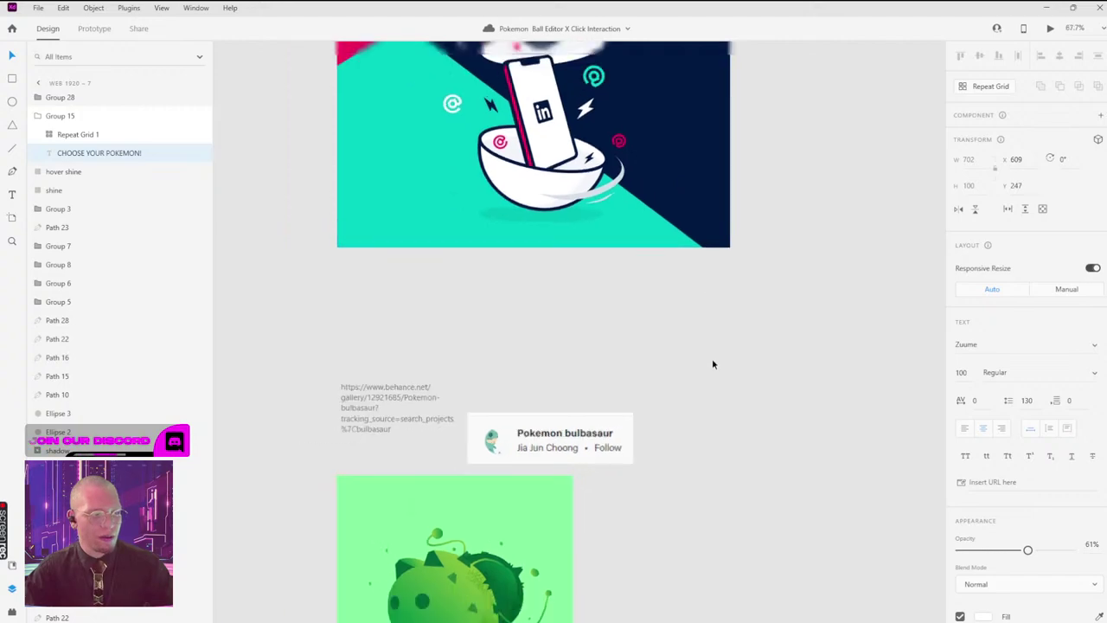
scroll(726, 250, "down", 10)
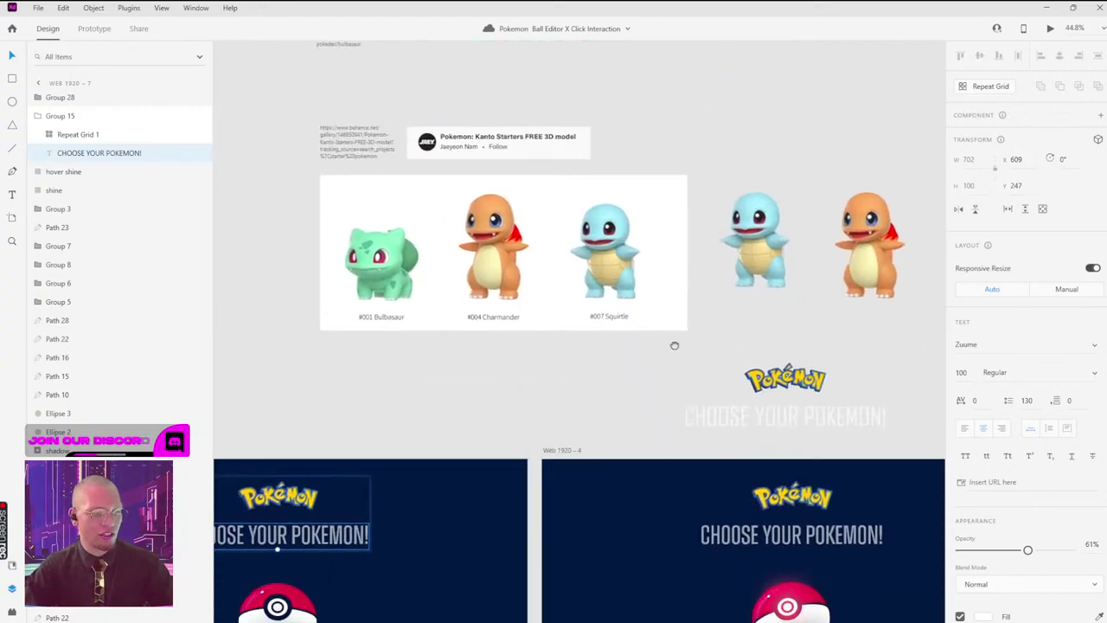
Step: Examine the closed-ball, hover, open-ball and Bulbasaur detail artboards in the XD design
scroll(632, 338, "left", 2)
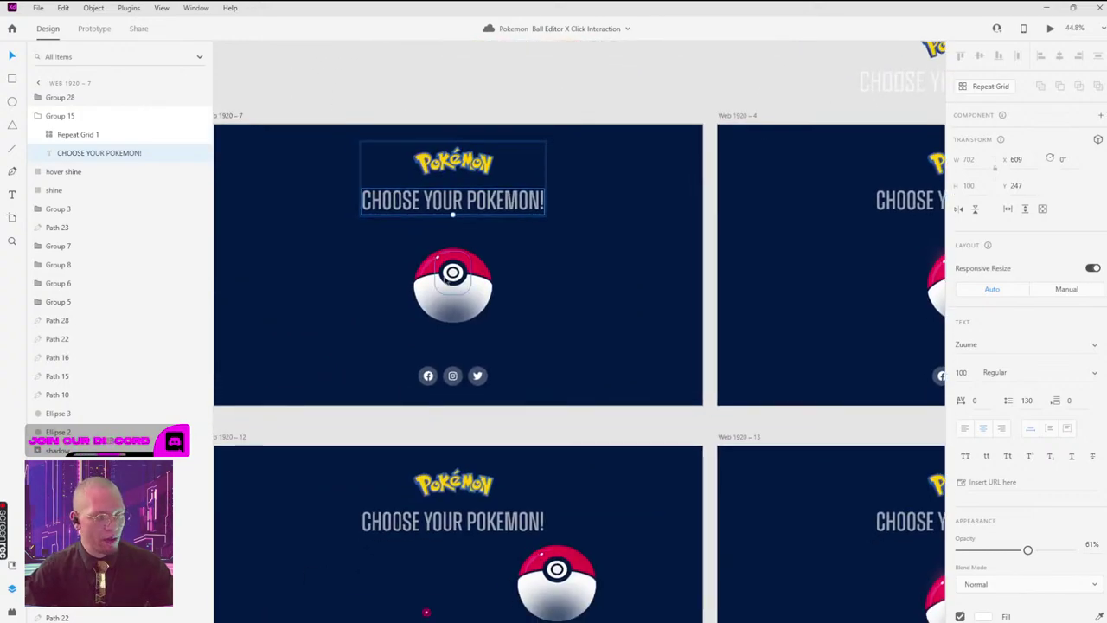
scroll(793, 288, "right", 5)
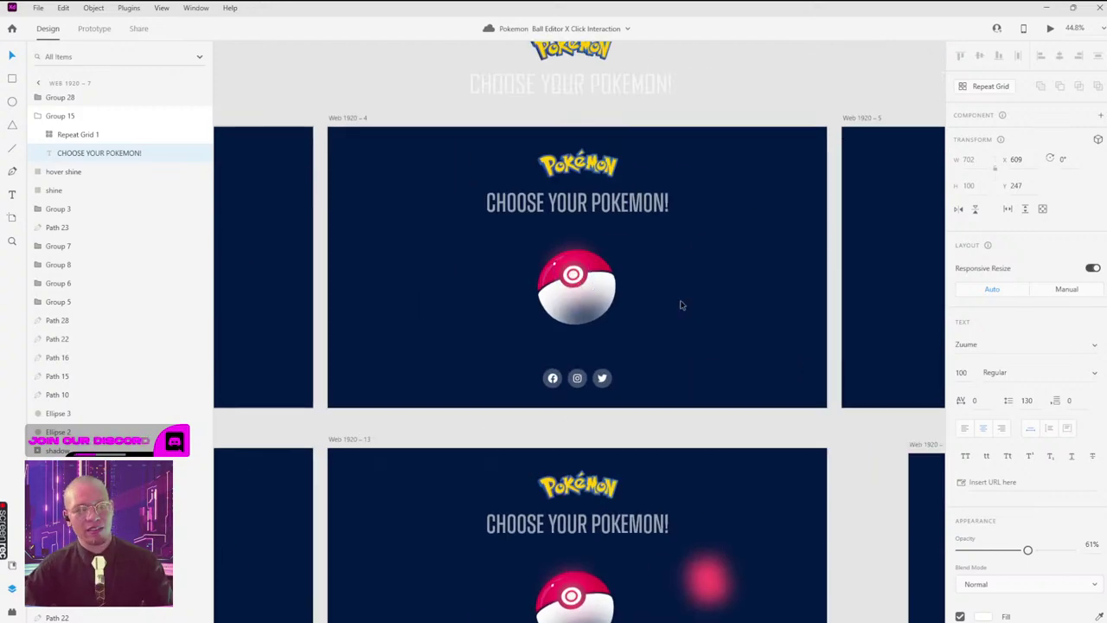
scroll(680, 303, "right", 5)
scroll(766, 261, "right", 2)
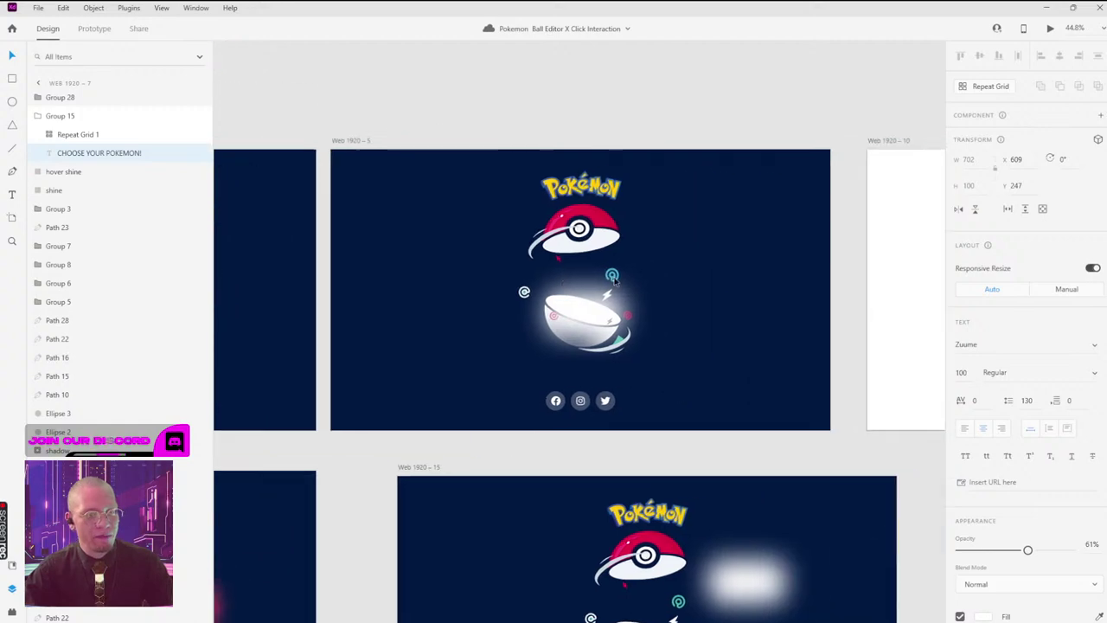
scroll(761, 258, "right", 6)
scroll(761, 257, "right", 10)
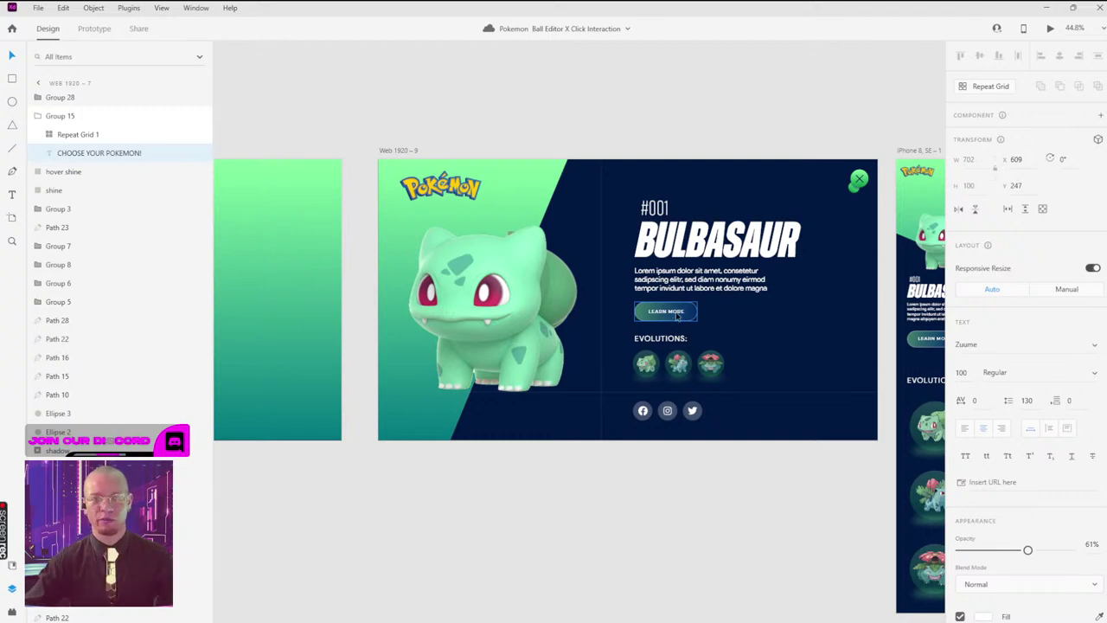
scroll(678, 181, "down", 5)
scroll(509, 121, "left", 6)
scroll(497, 133, "up", 2)
scroll(684, 234, "up", 5)
scroll(684, 234, "left", 3)
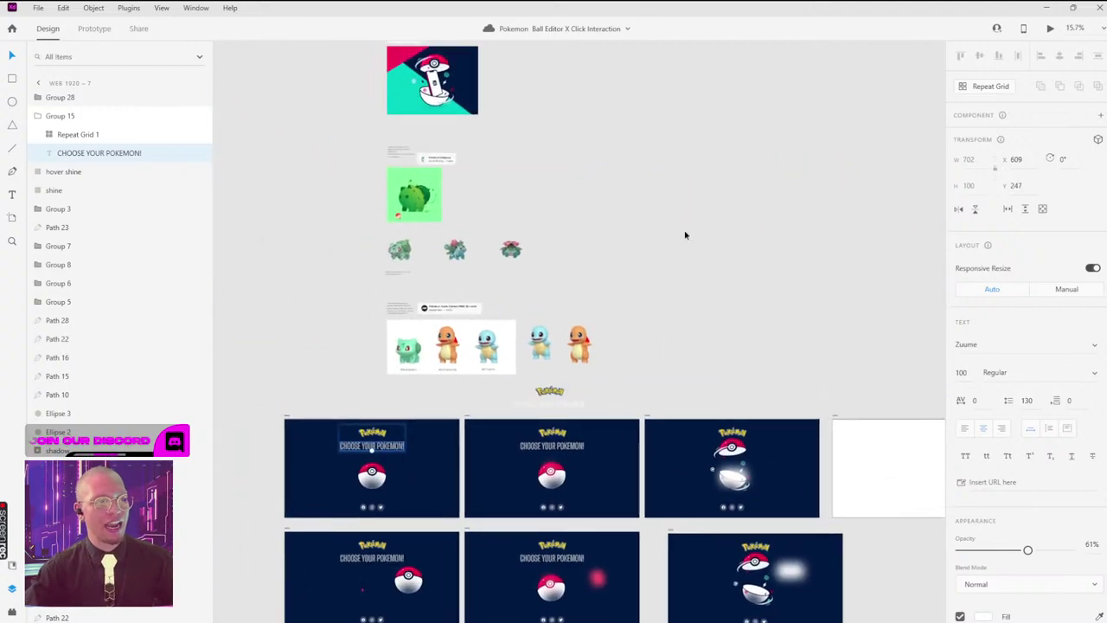
Step: Switch to Editor X, insert Pokeball top.png from the site files and place it centred in the upper part of the container
key("alt+Tab")
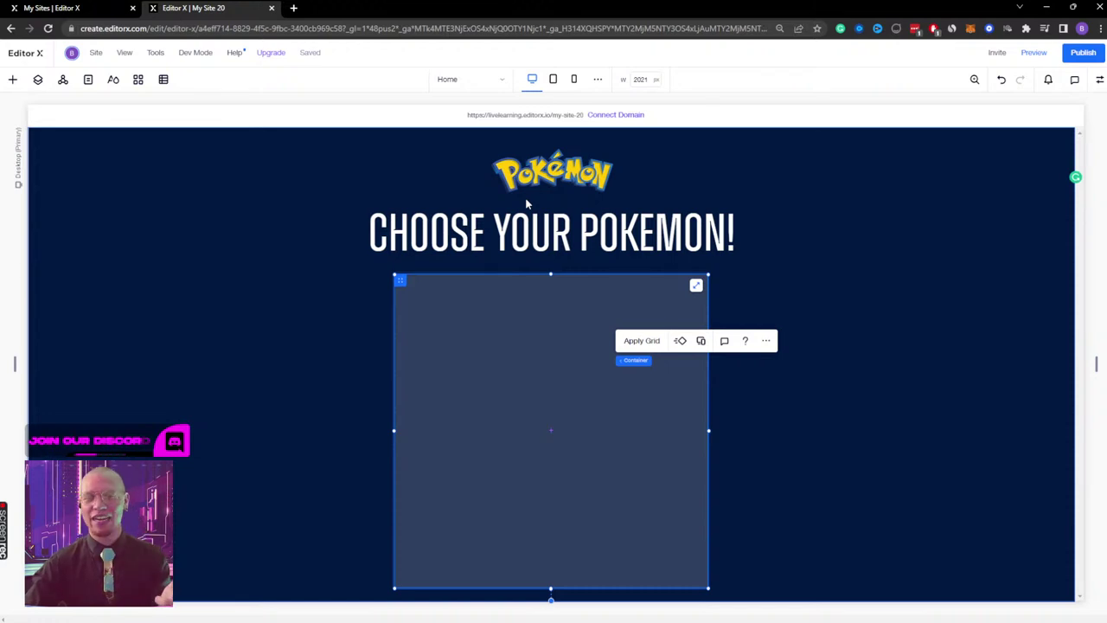
left_click(832, 248)
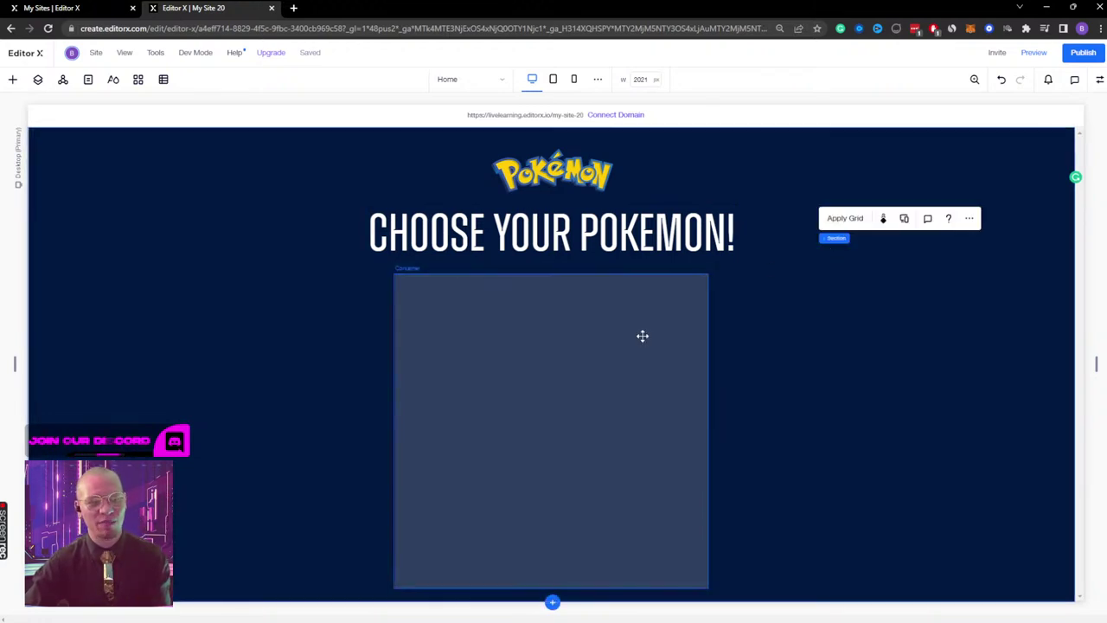
left_click(642, 335)
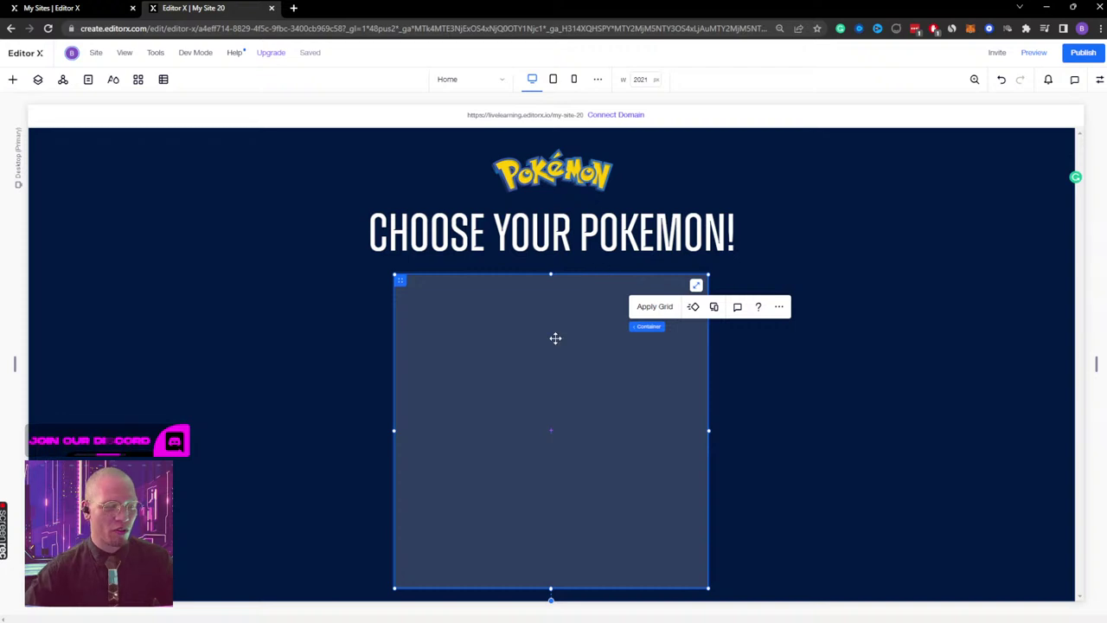
left_click(12, 79)
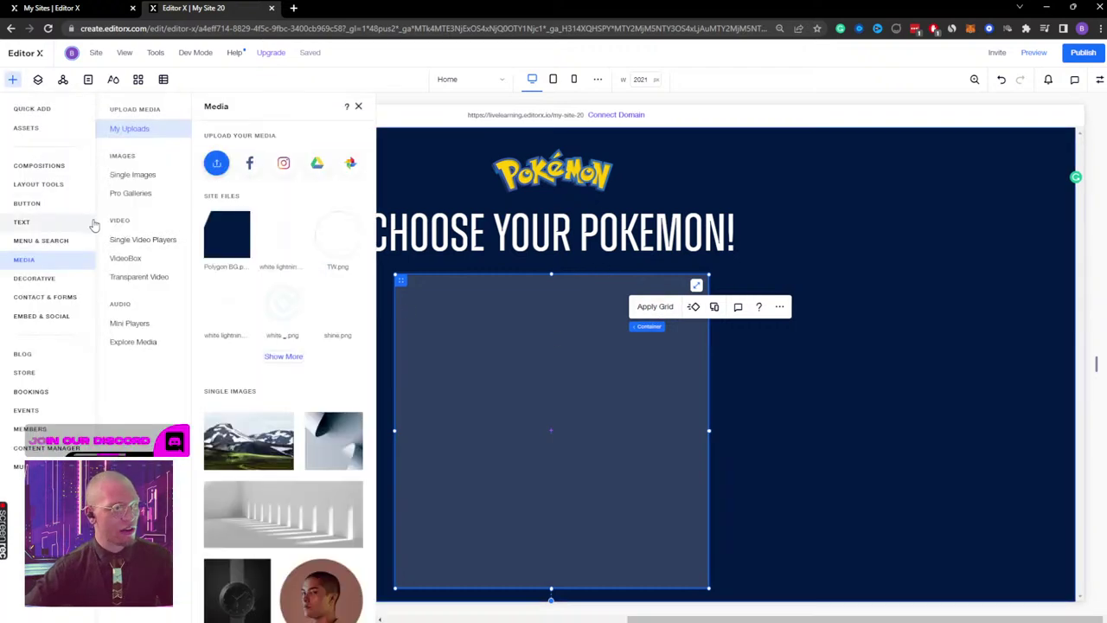
left_click(216, 162)
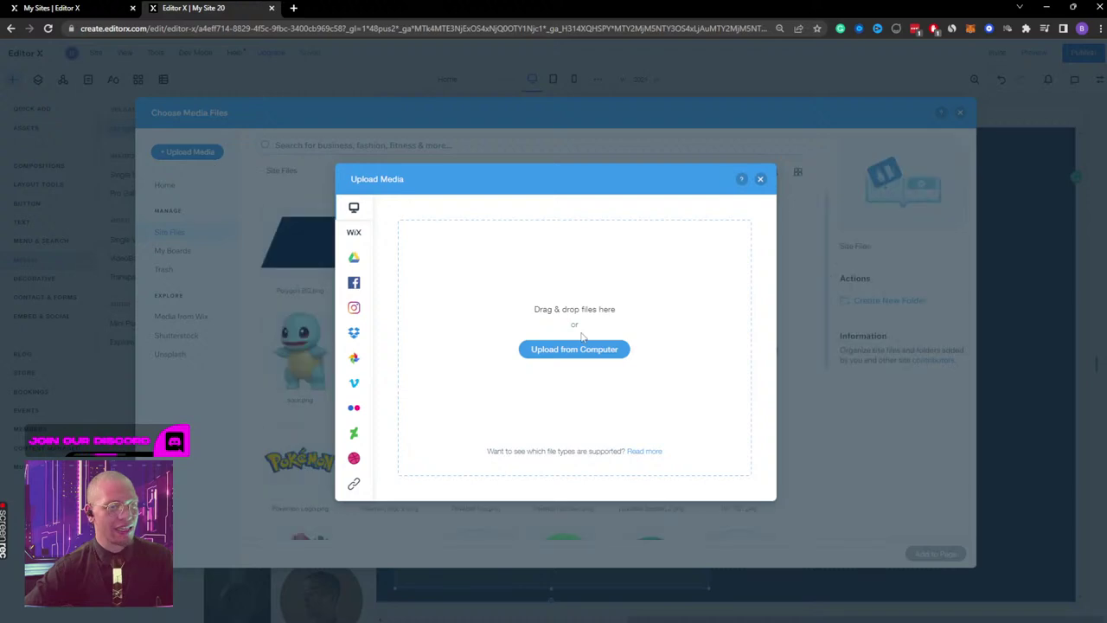
left_click(760, 179)
left_click(326, 262)
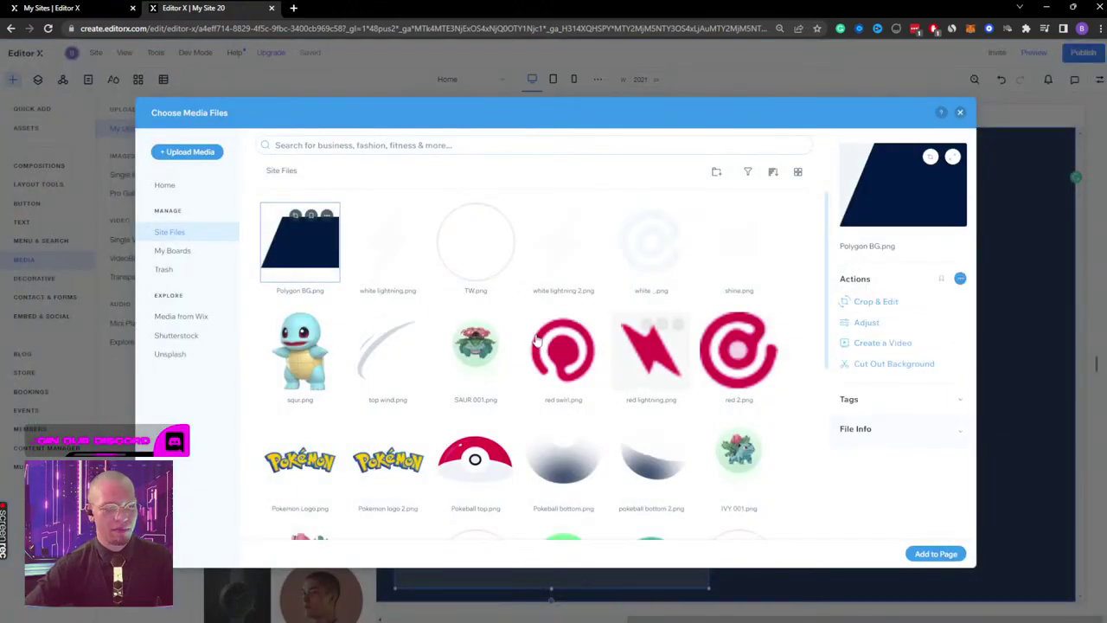
scroll(430, 360, "down", 2)
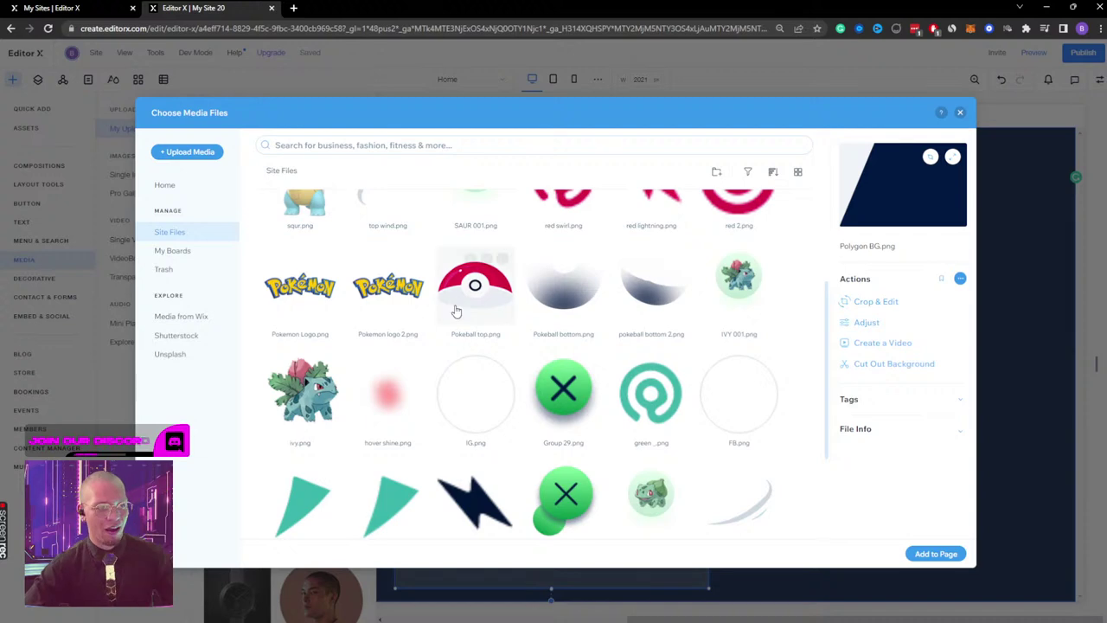
left_click(461, 278)
left_click(924, 553)
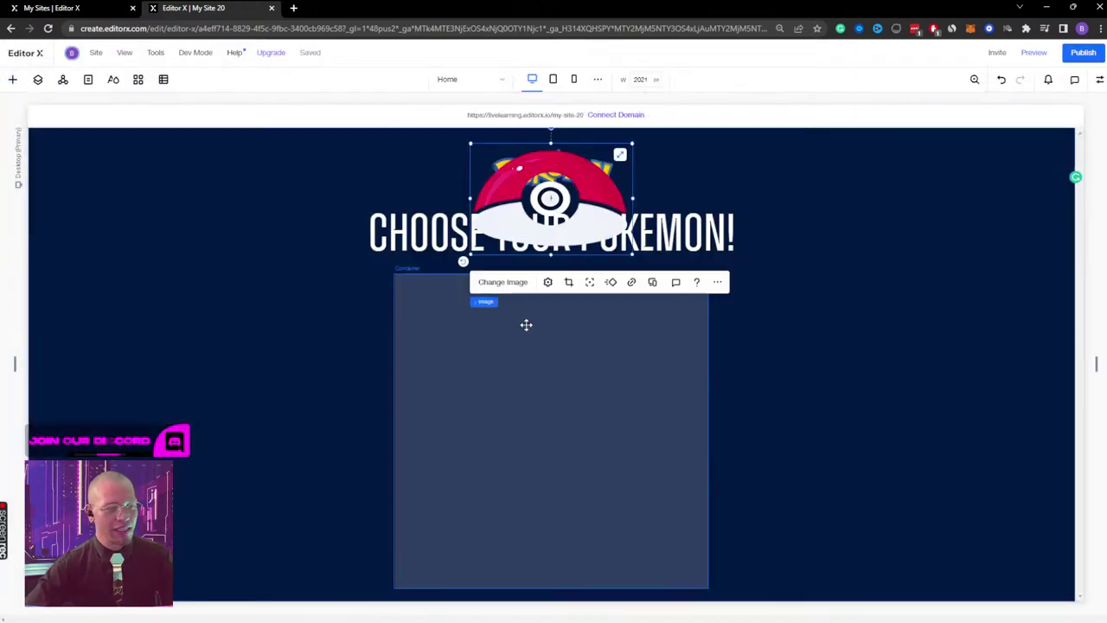
left_click_drag(575, 185, 603, 329)
left_click(802, 340)
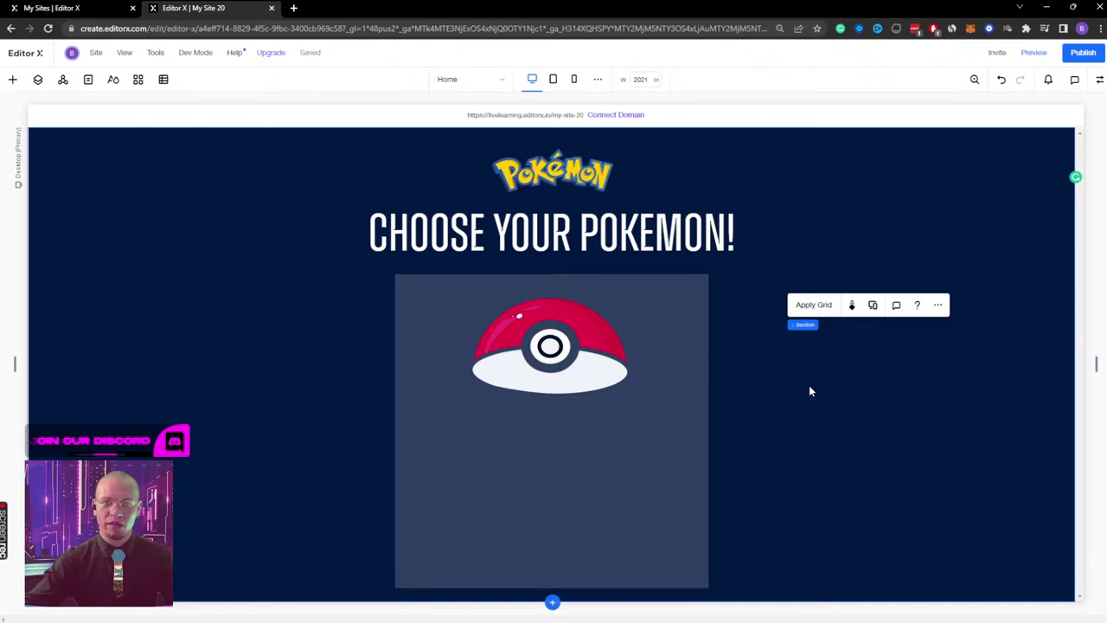
Step: Insert Pokeball bottom.png from the site files and fit it under the top half to form a closed ball
left_click(12, 78)
left_click(216, 165)
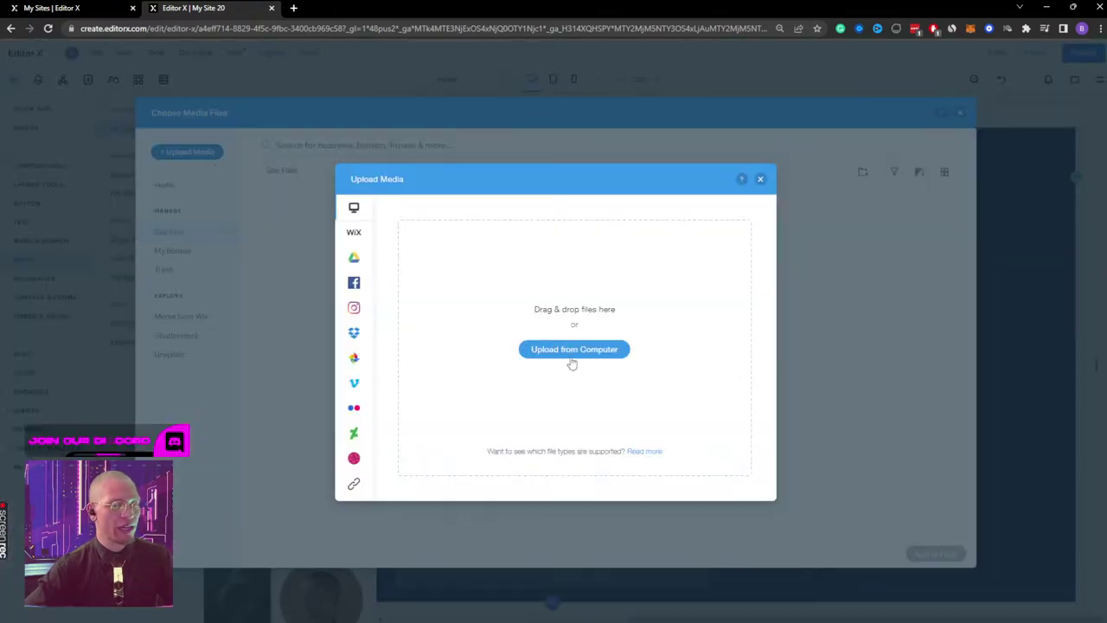
left_click(762, 179)
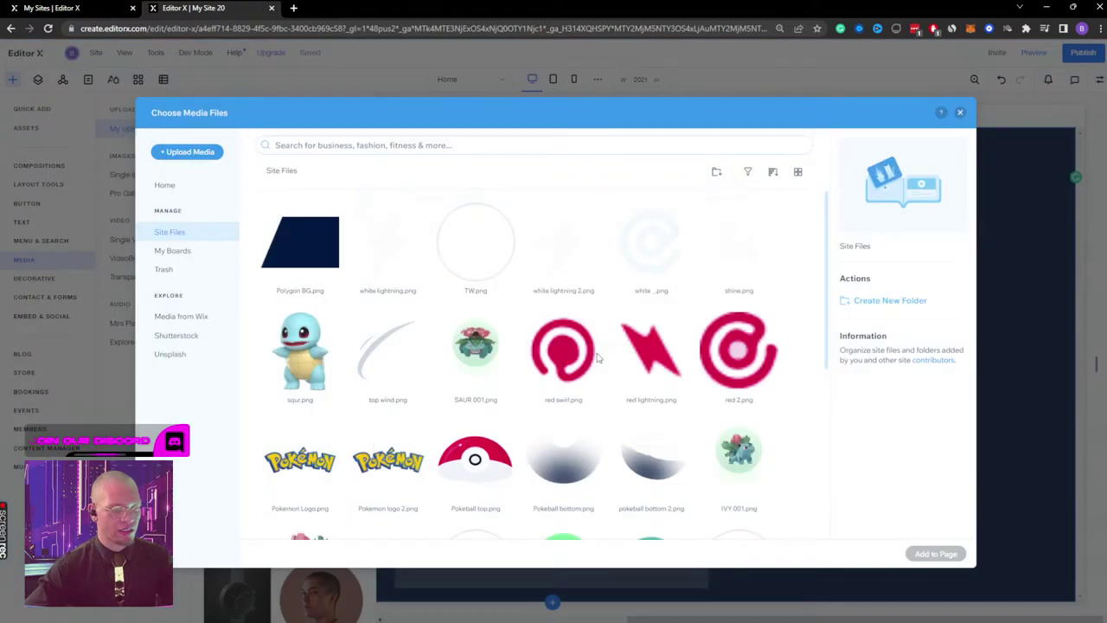
left_click(573, 468)
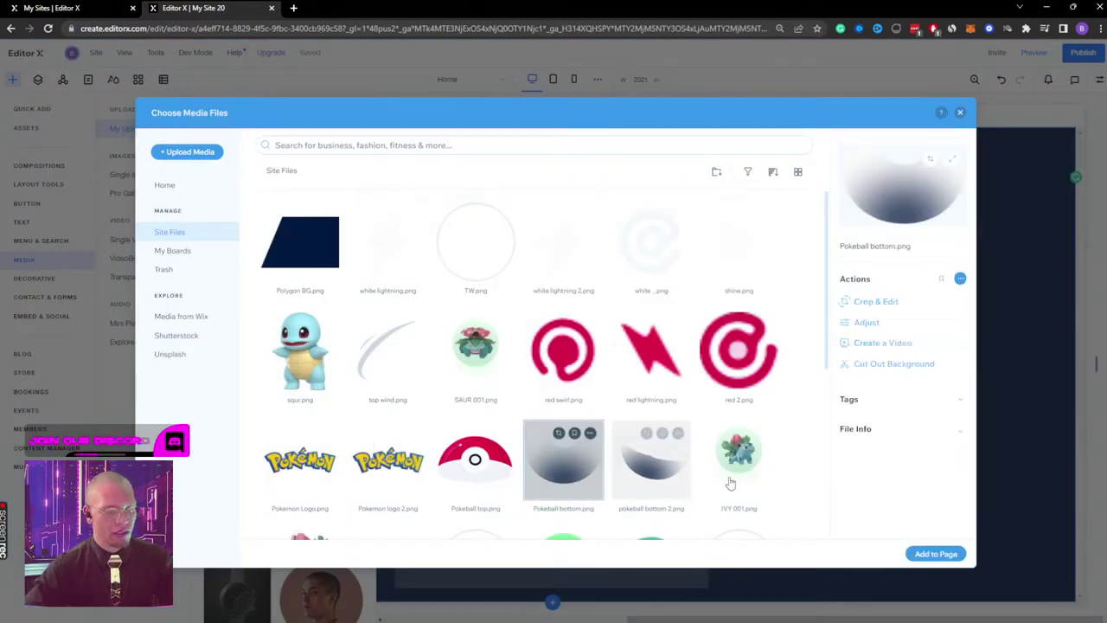
left_click(936, 555)
left_click_drag(539, 330, 594, 380)
left_click(795, 367)
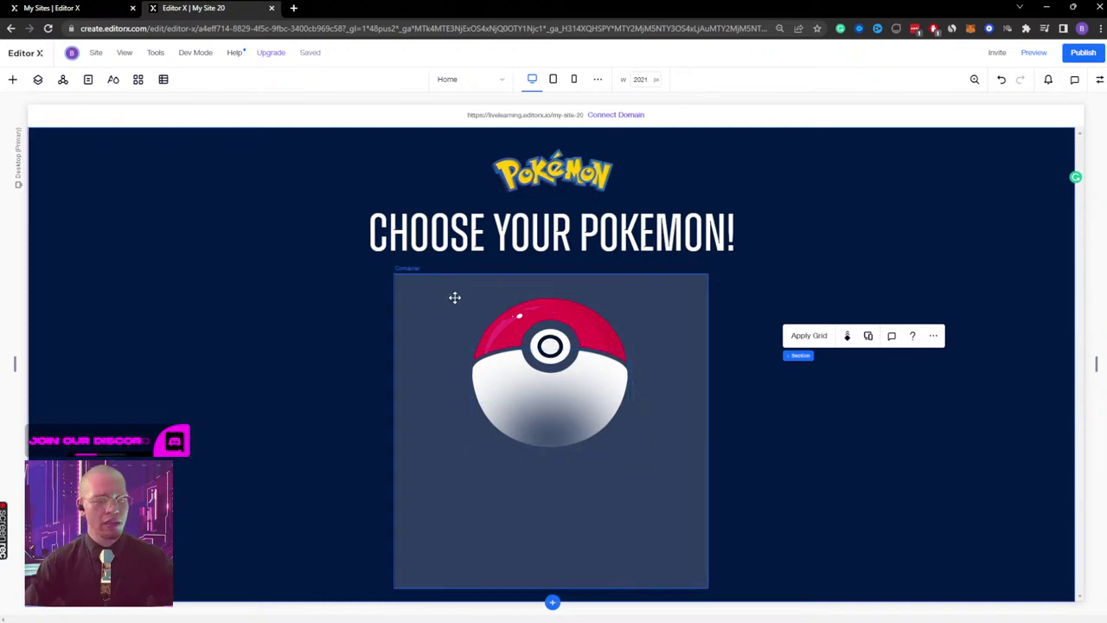
Step: Select both ball halves together and nudge them down towards the middle of the container
left_click(567, 317)
left_click(571, 414)
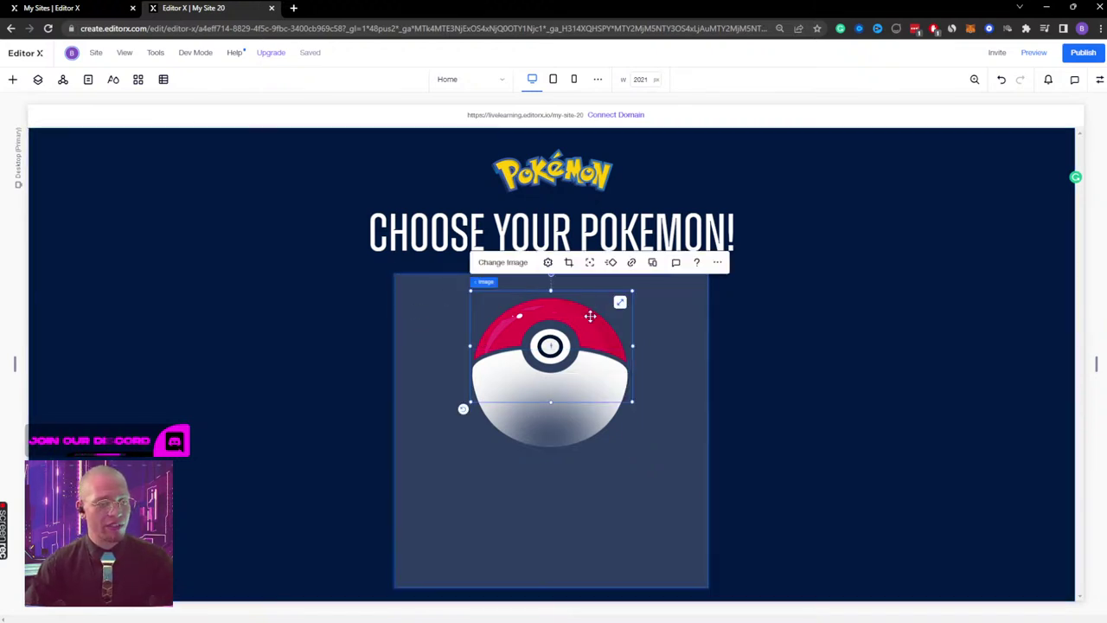
key("shift+Down")
key("shift+Down")
key("shift+Down")
key("shift+Down")
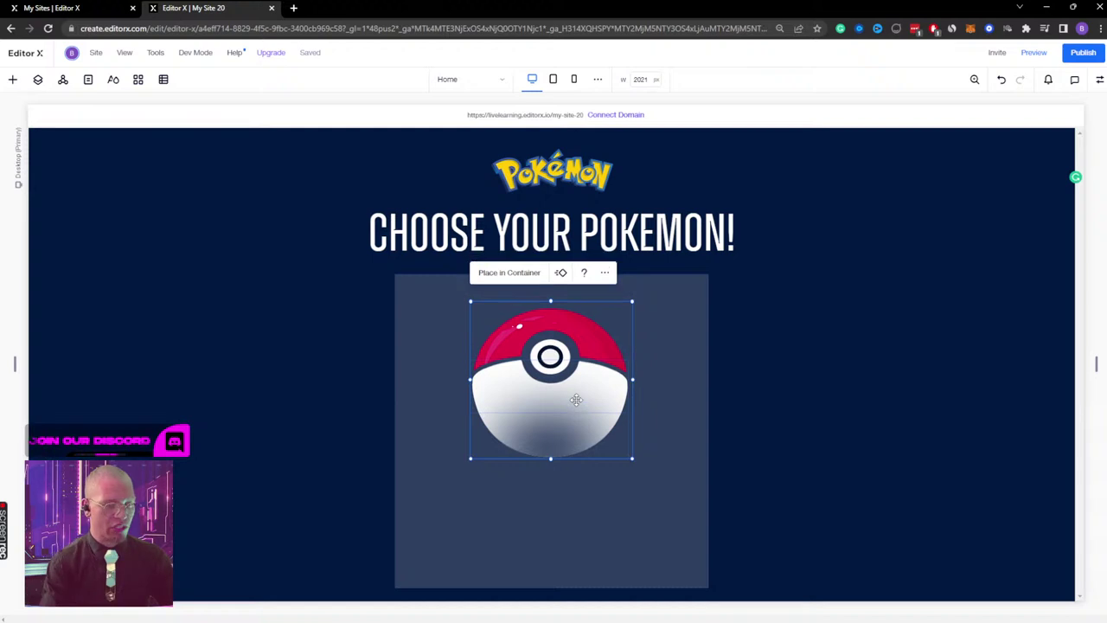
key("shift+Down")
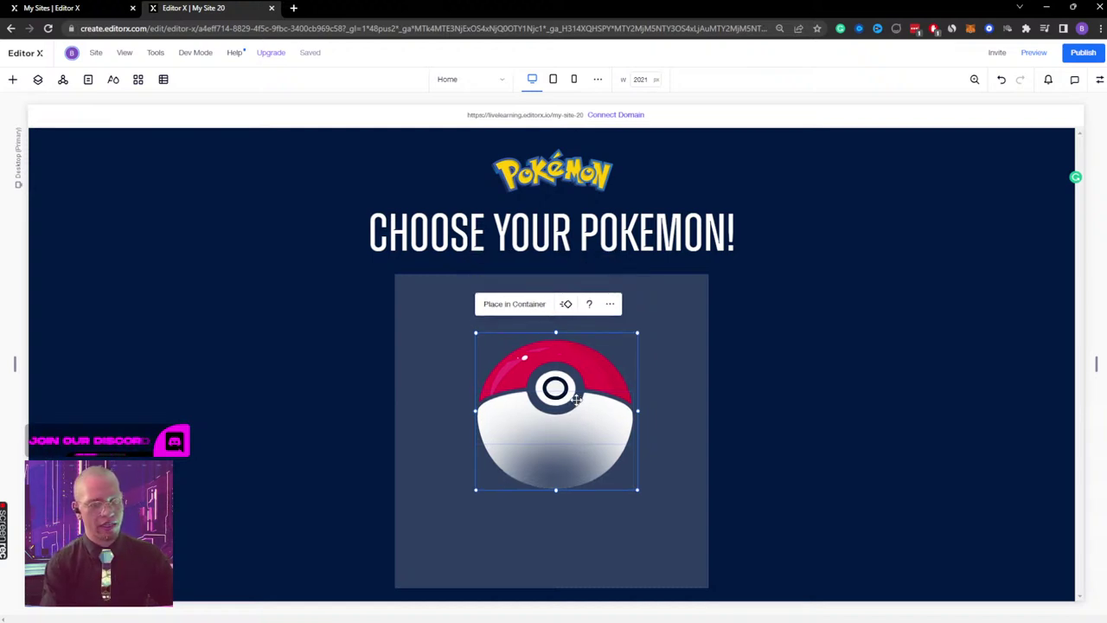
left_click(749, 369)
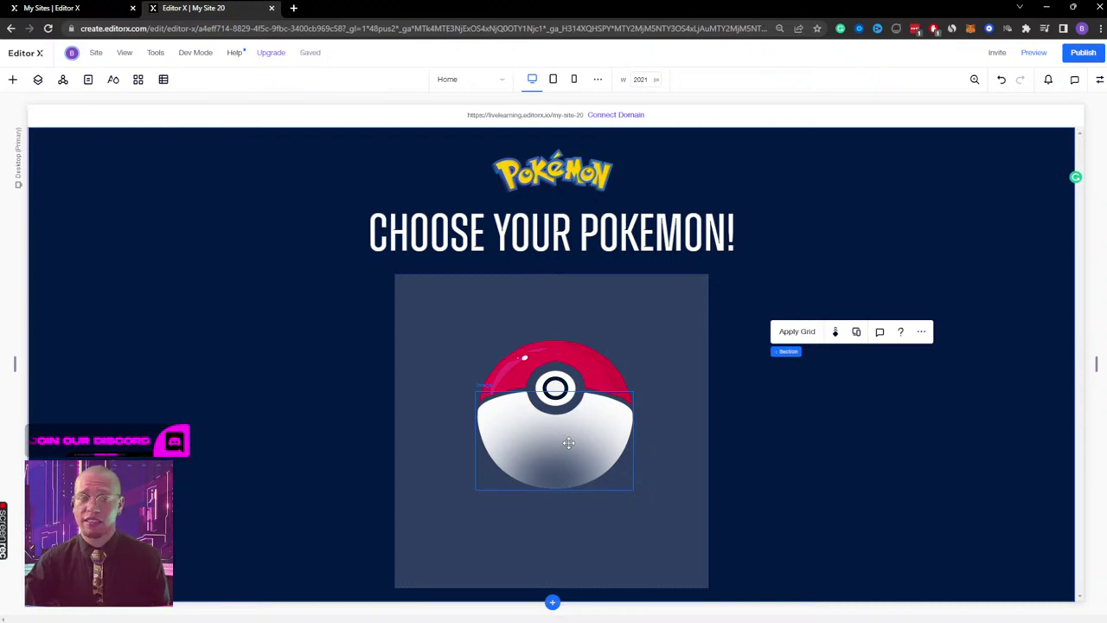
Step: Separate the ball halves, centring the bottom half low in the container and the top half near its upper edge
left_click(632, 301)
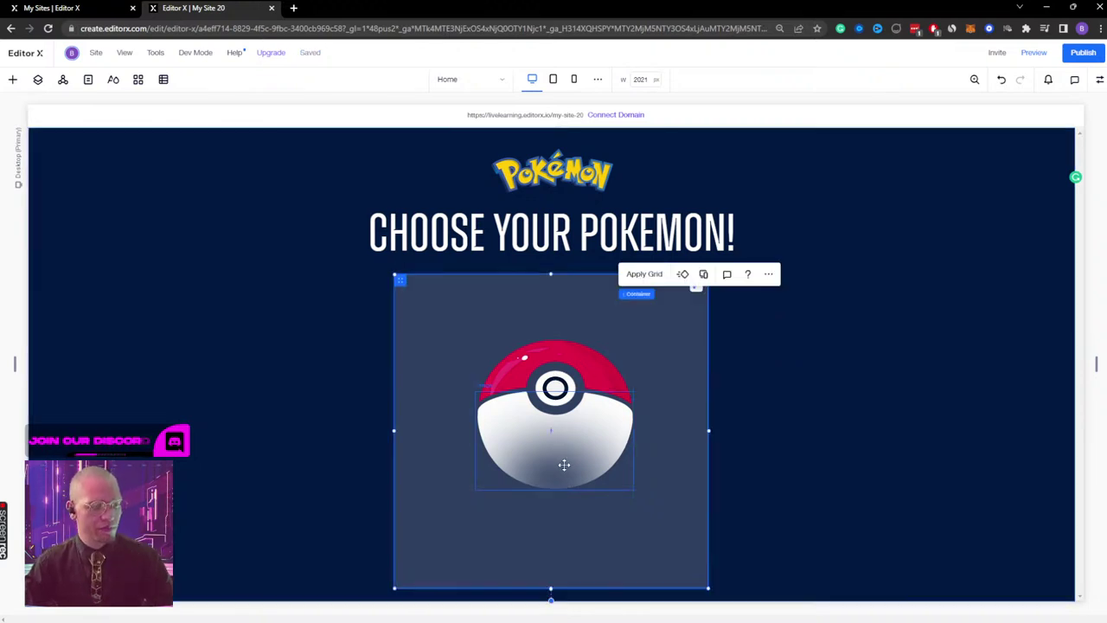
left_click(564, 465)
left_click_drag(564, 464, 580, 483)
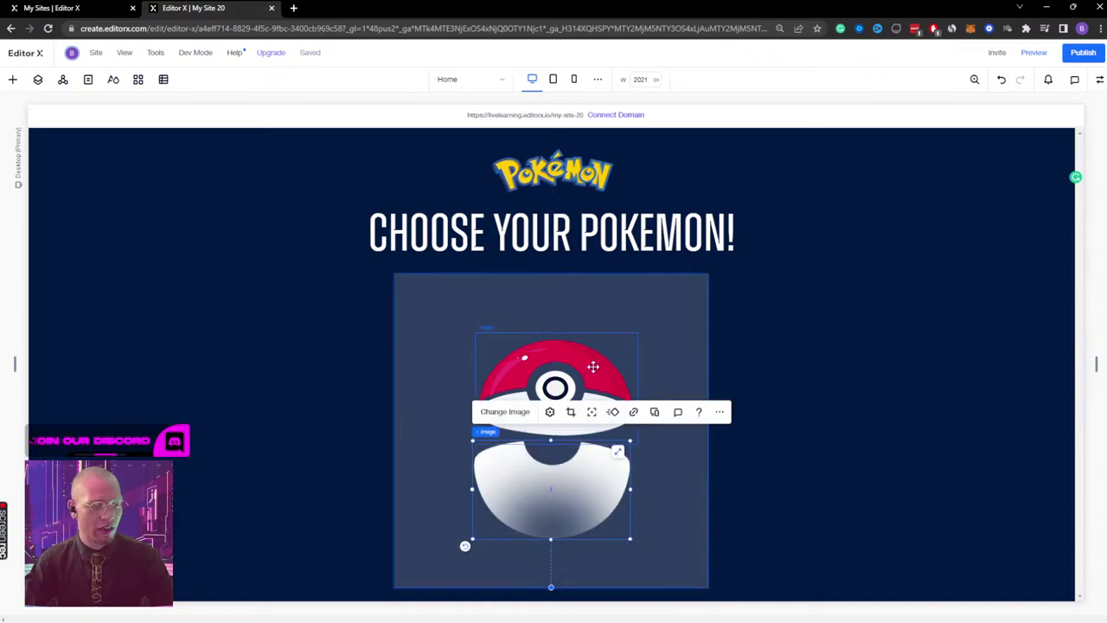
left_click_drag(593, 367, 588, 319)
left_click(587, 487)
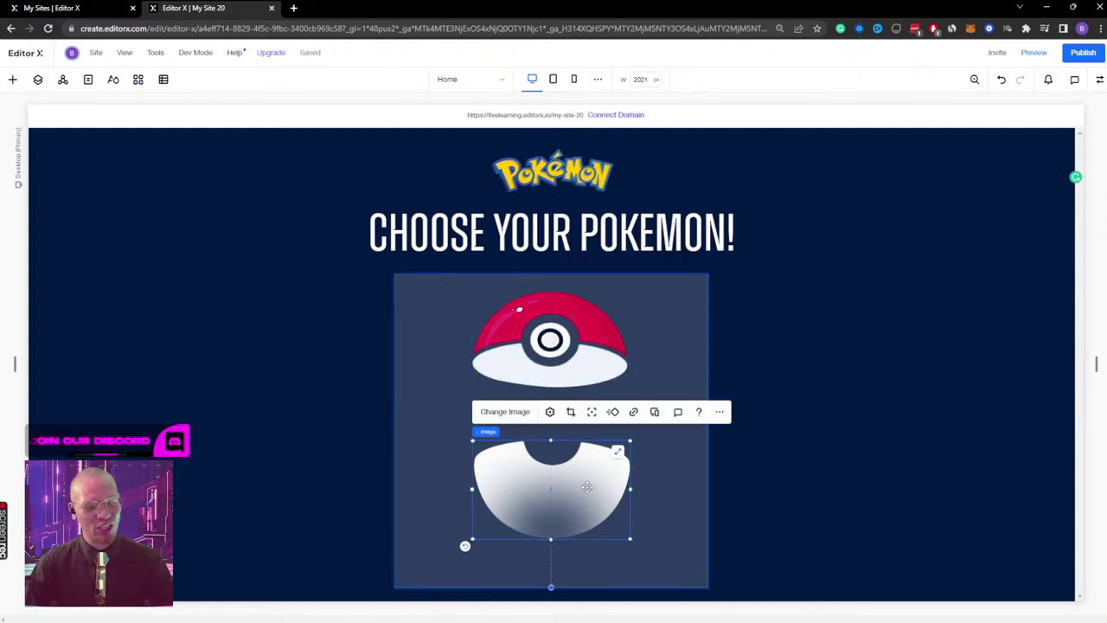
left_click_drag(588, 487, 590, 501)
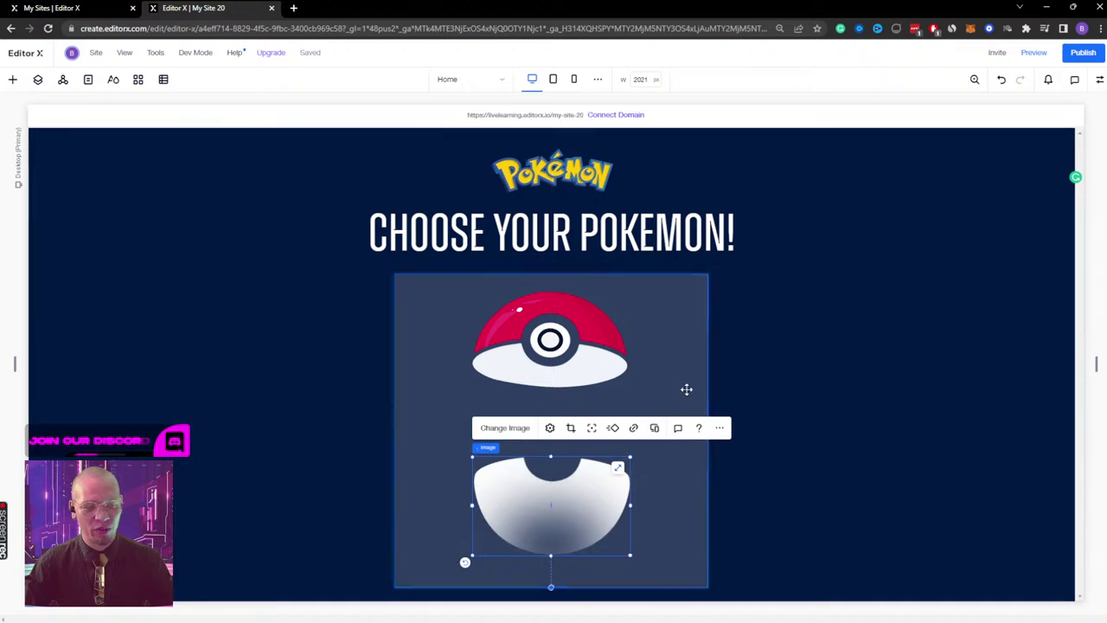
left_click(684, 388)
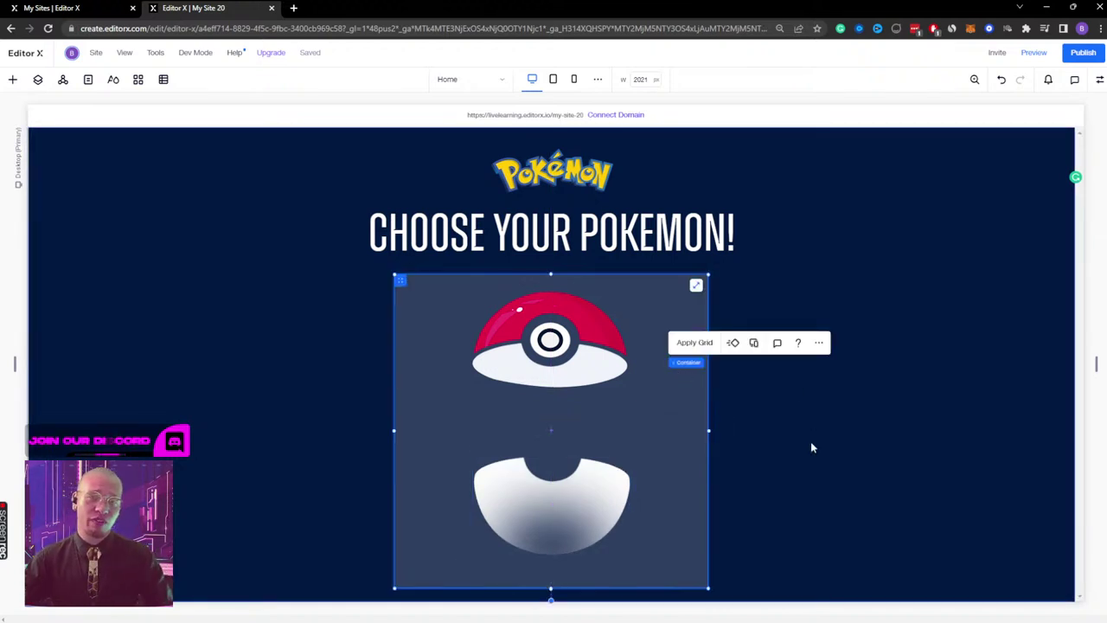
left_click(602, 343)
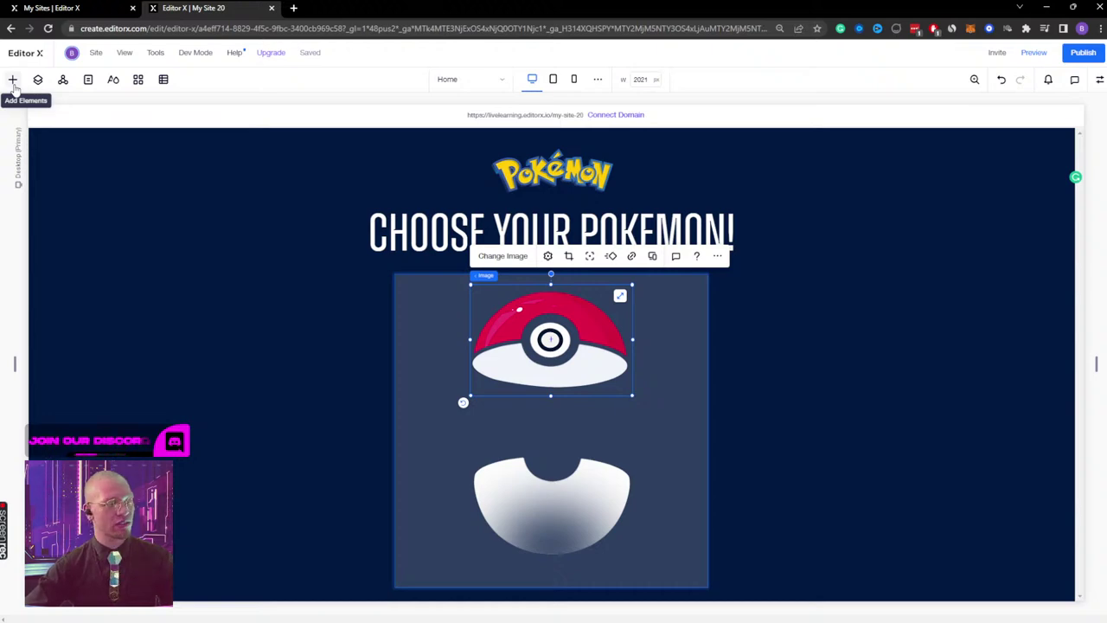
Step: Switch to Adobe XD and examine the open ball's pieces and surrounding icons on the Web 1920 – 15 artboard
key("alt+Tab")
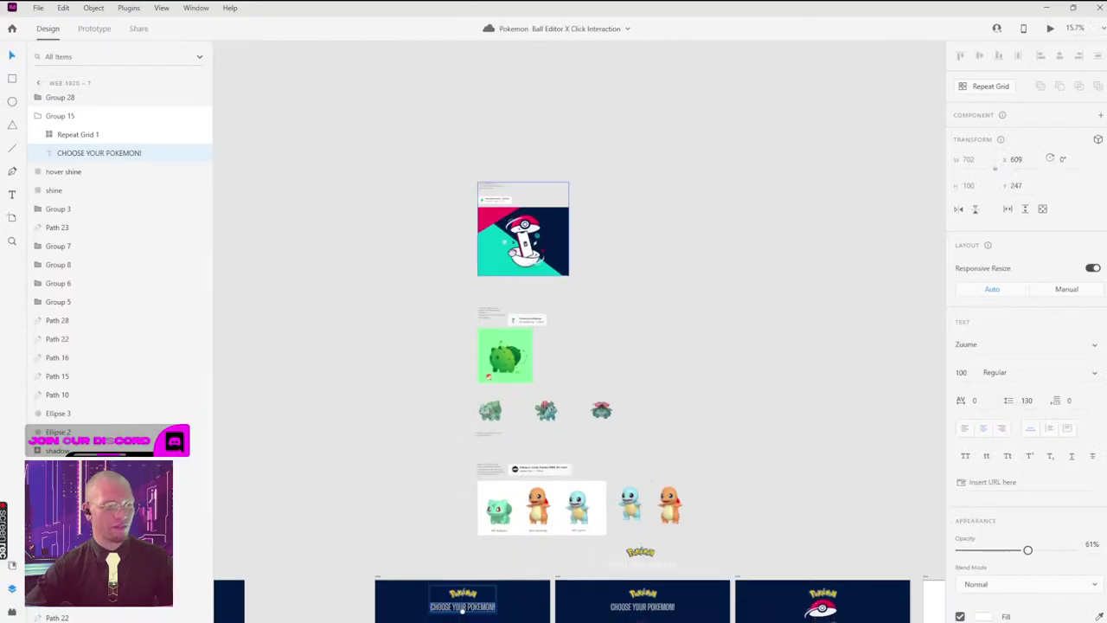
scroll(463, 608, "down", 5)
scroll(474, 344, "up", 3)
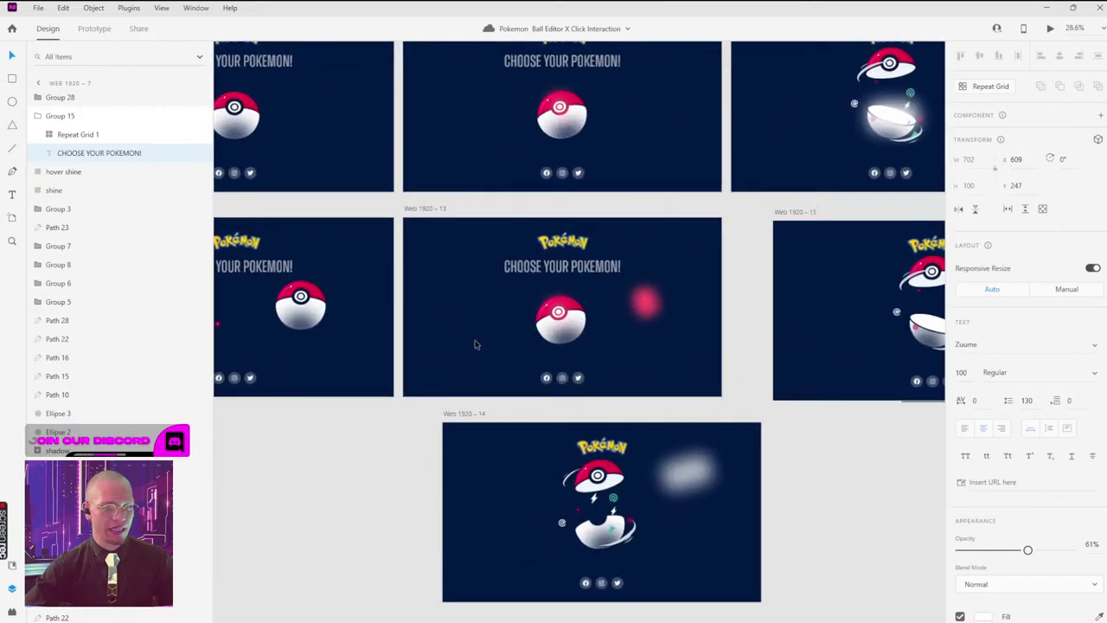
scroll(485, 341, "up", 1)
scroll(735, 277, "right", 3)
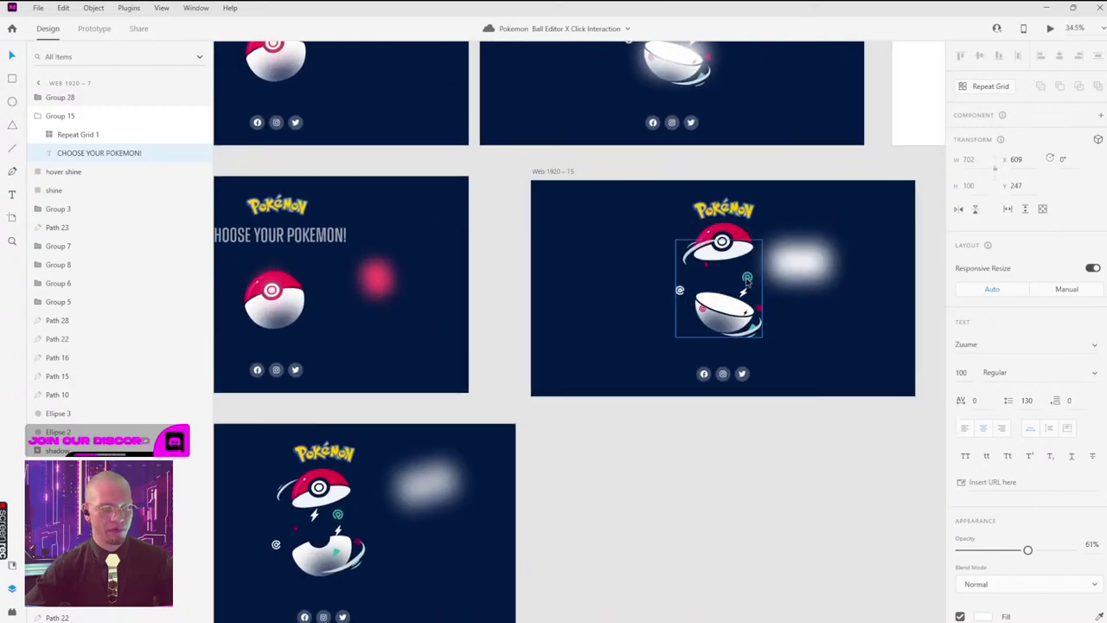
scroll(747, 281, "up", 3)
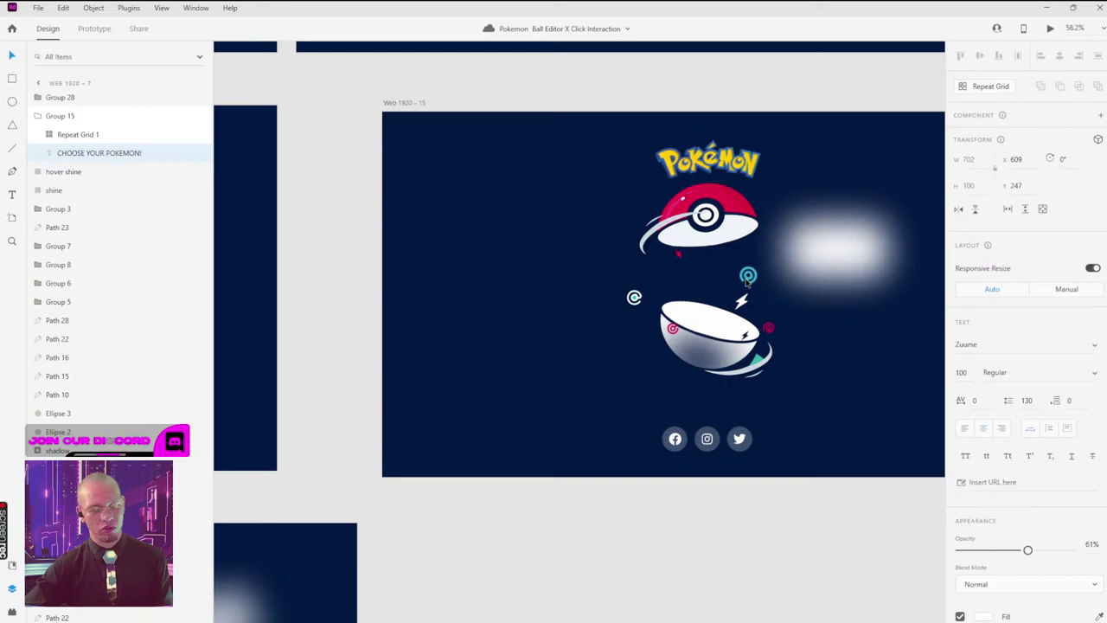
Step: Switch back to Editor X and open the site files in the media manager
key("alt+Tab")
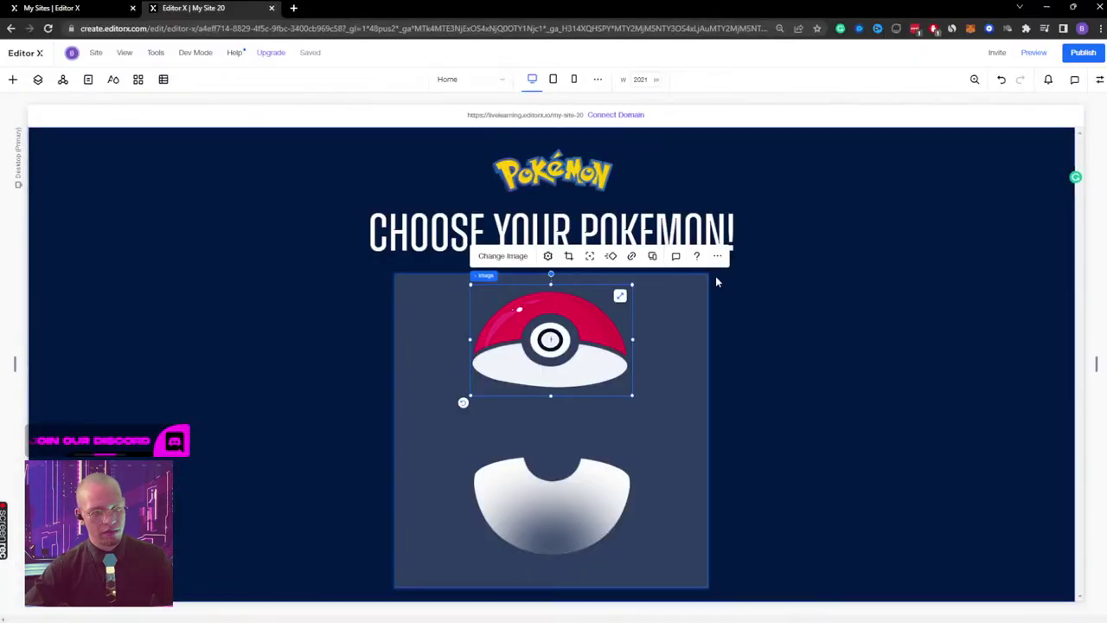
left_click(13, 79)
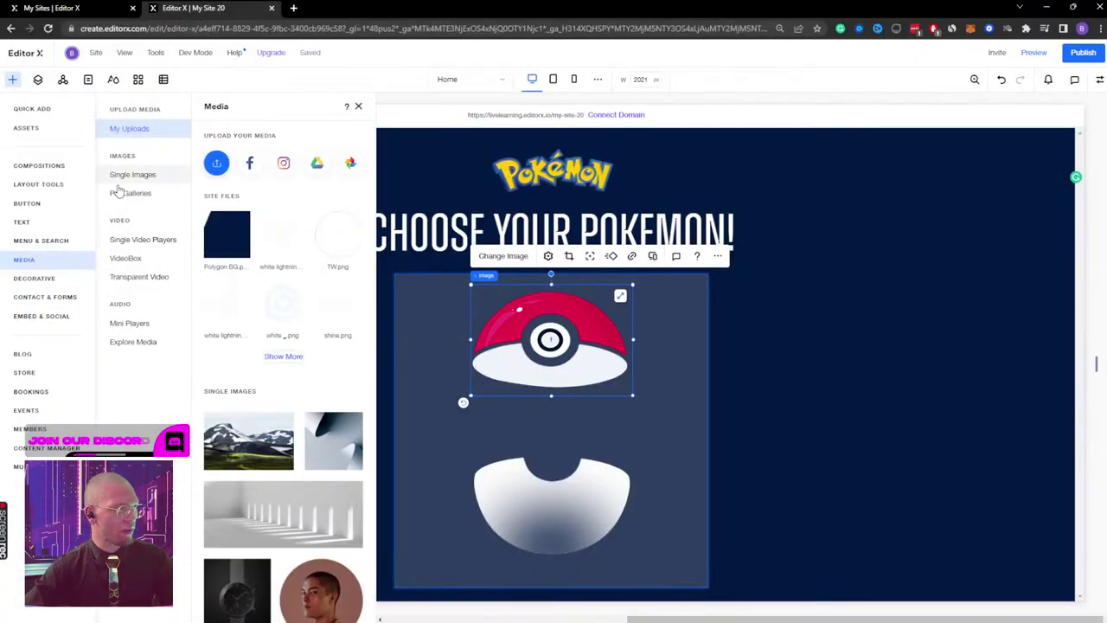
left_click(221, 169)
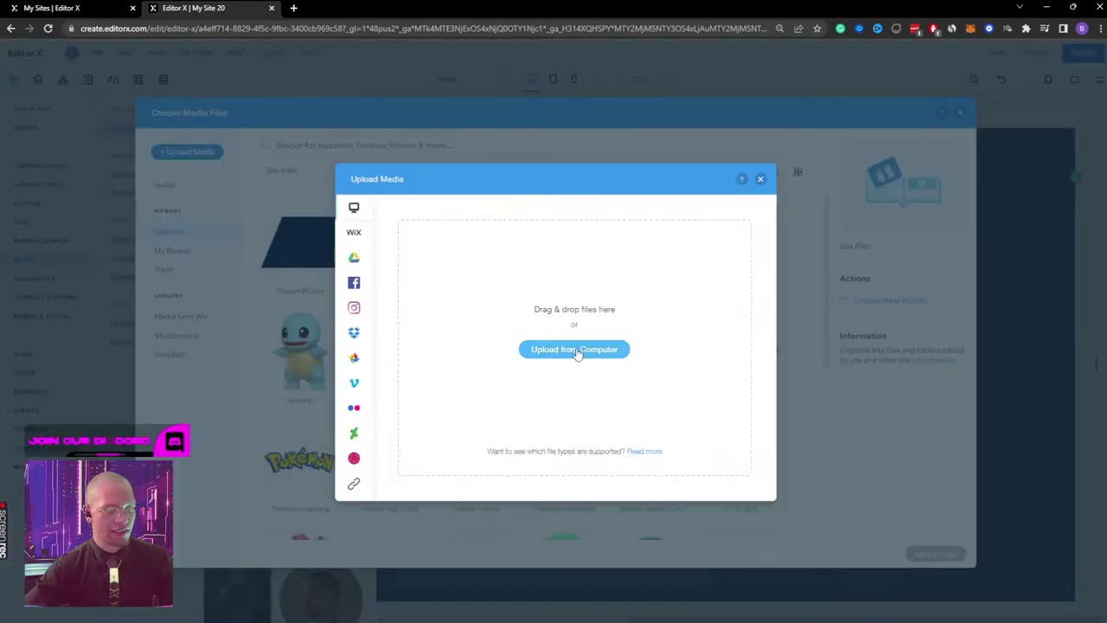
left_click(760, 178)
scroll(508, 346, "down", 5)
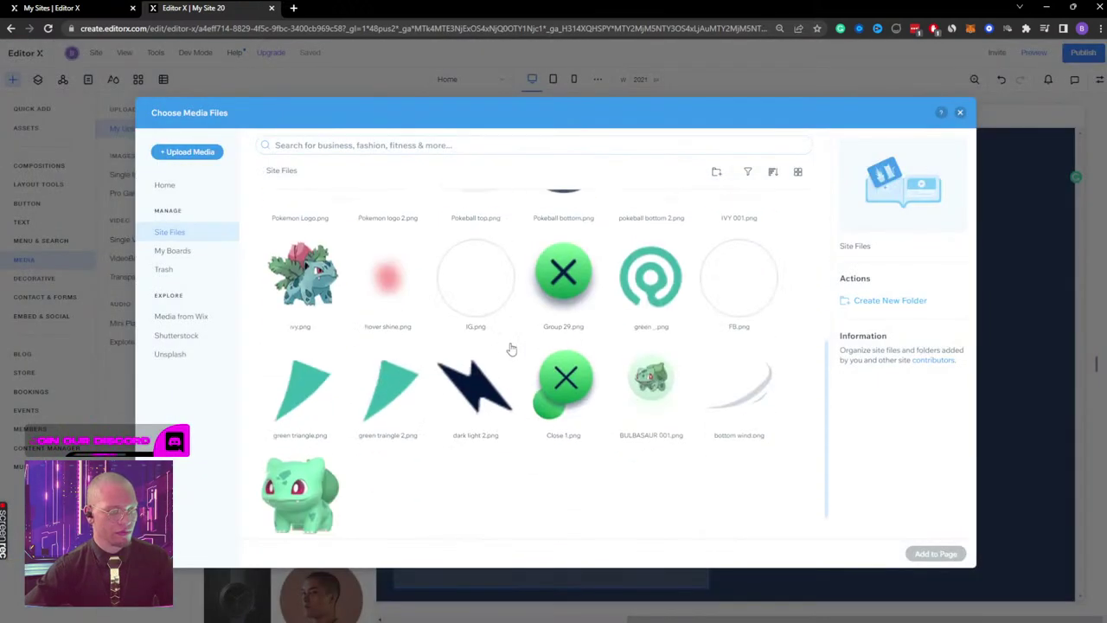
left_click(478, 350)
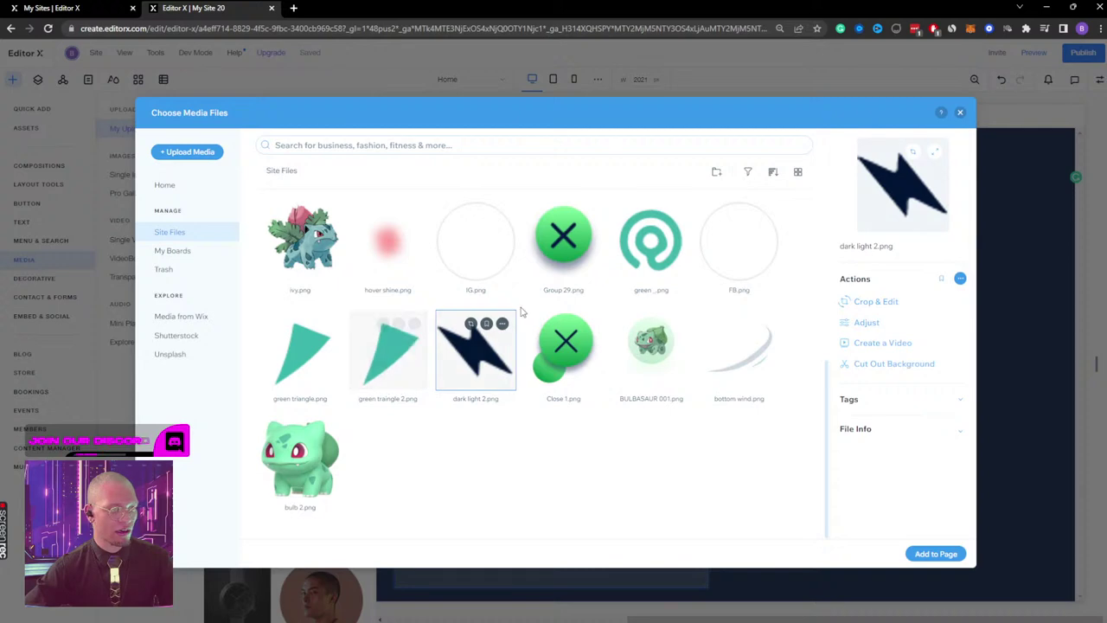
key("ctrl+plus")
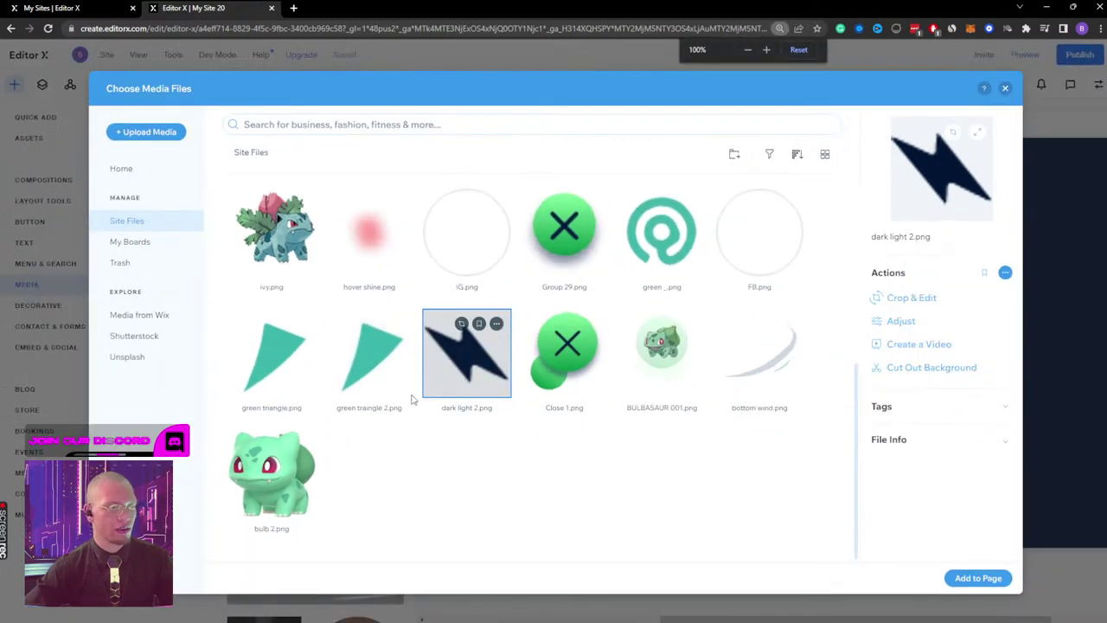
left_click(370, 368, "shift")
left_click(272, 370, "shift")
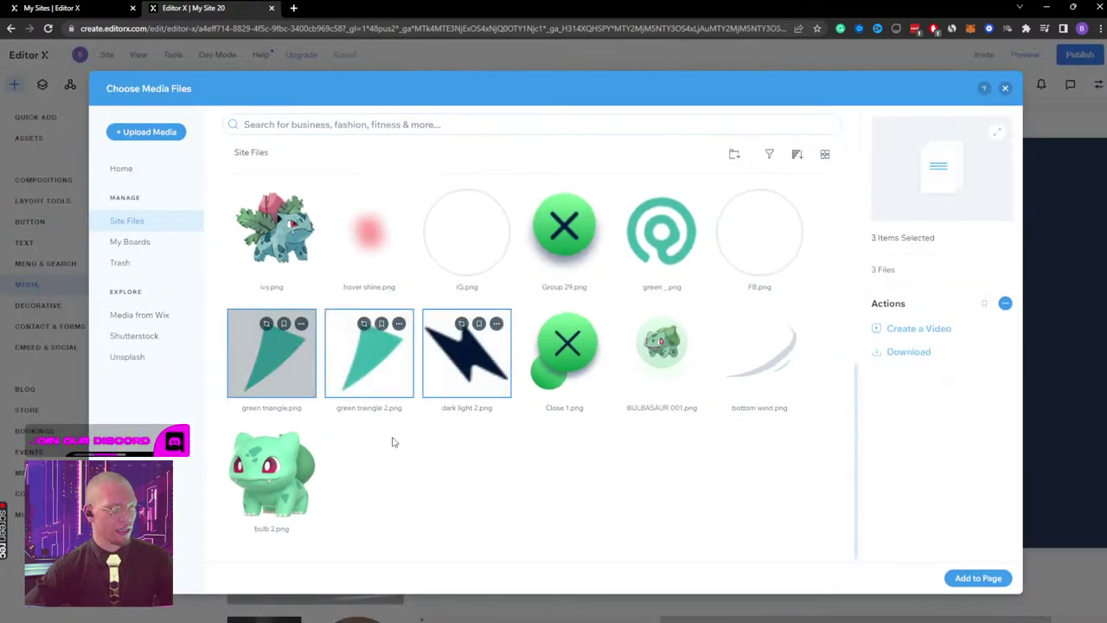
scroll(568, 284, "up", 1)
left_click(664, 305, "ctrl")
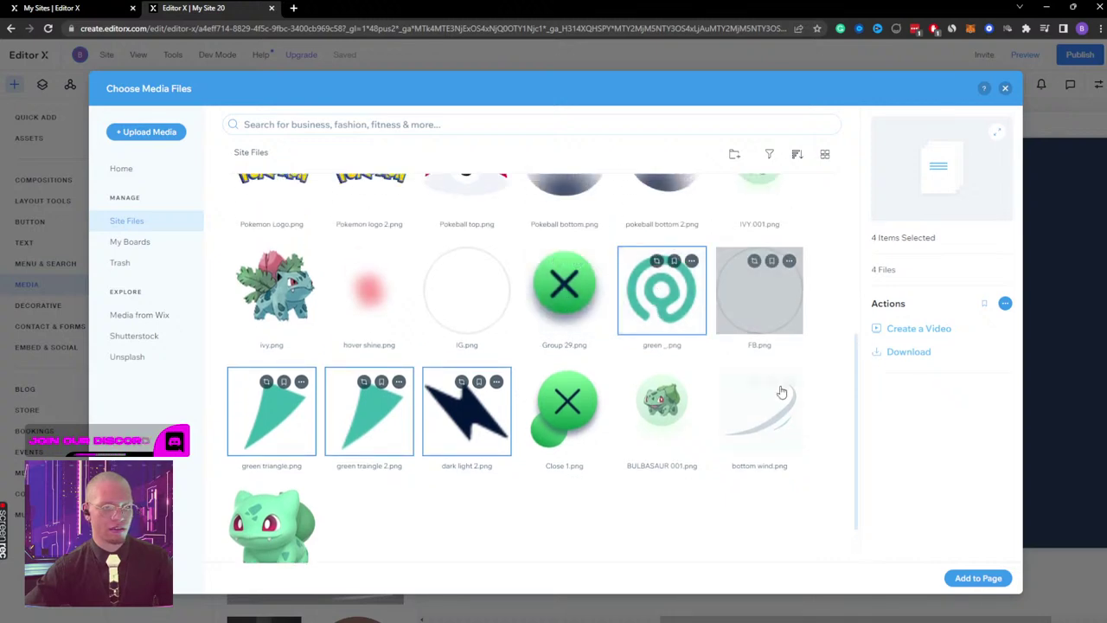
Step: Select IG.png, FB.png and TW.png together in the site files and add them to the page
left_click(466, 290)
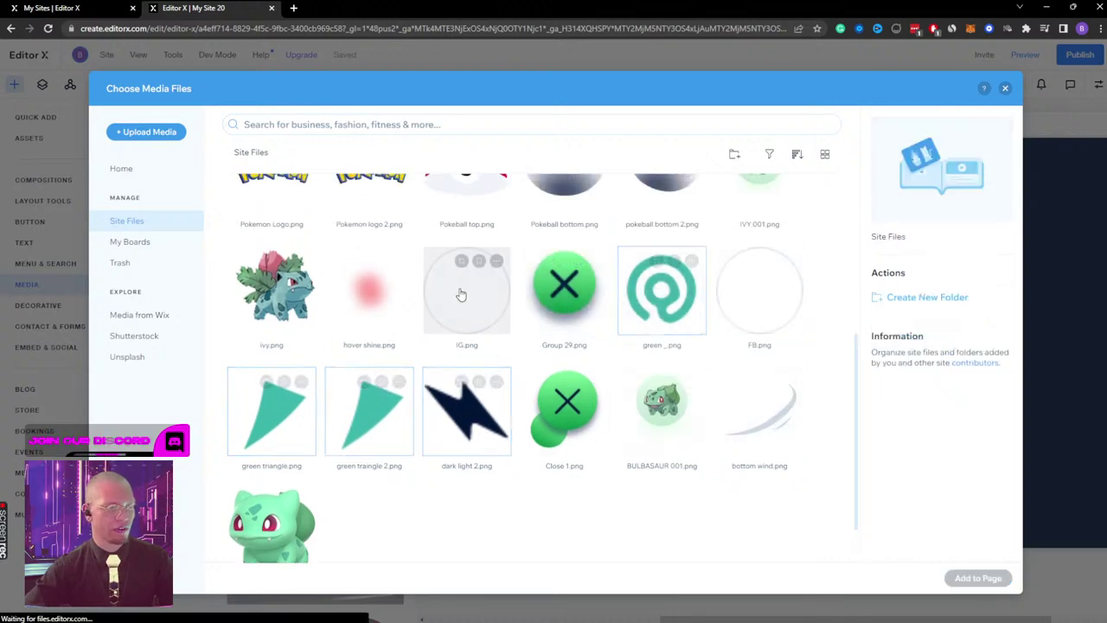
left_click(759, 294, "ctrl")
scroll(726, 318, "up", 1)
scroll(727, 318, "up", 1)
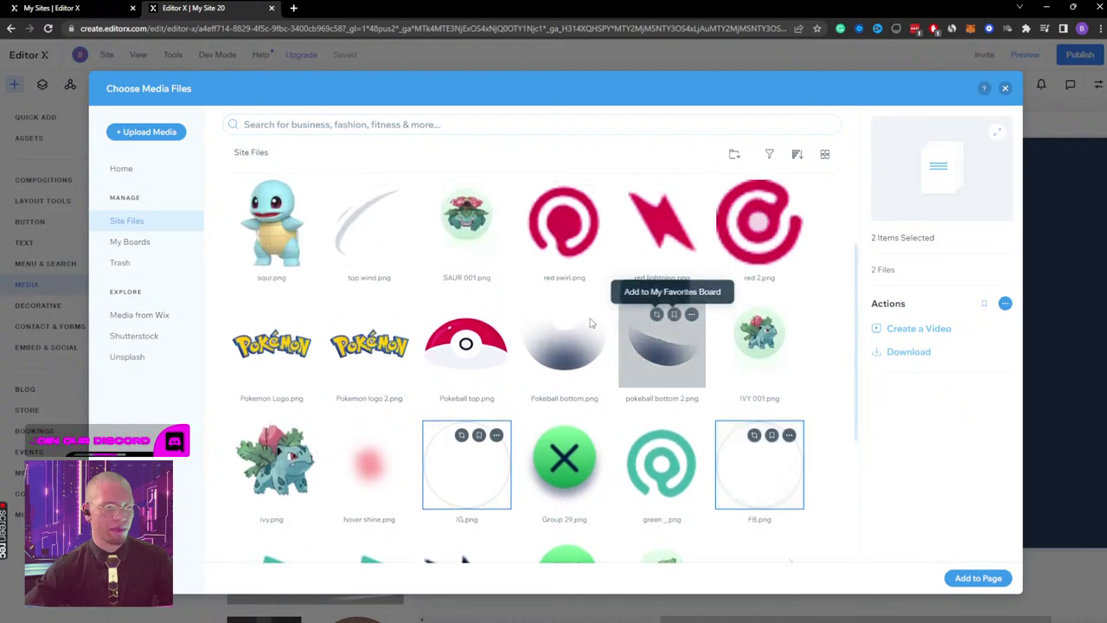
scroll(403, 406, "down", 1)
scroll(641, 471, "up", 3)
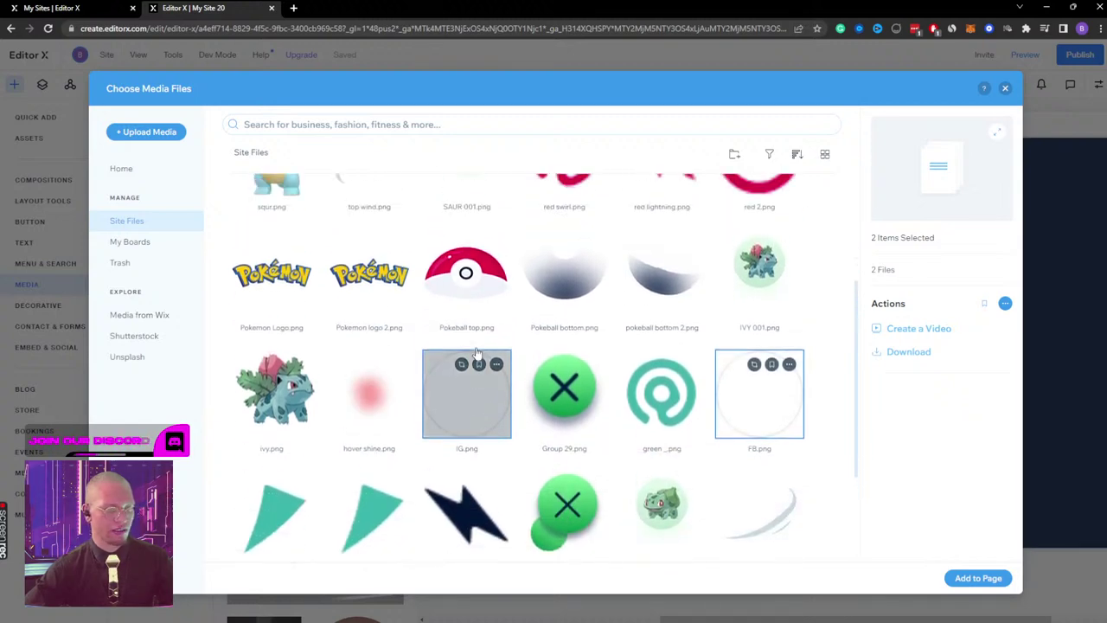
scroll(640, 220, "up", 1)
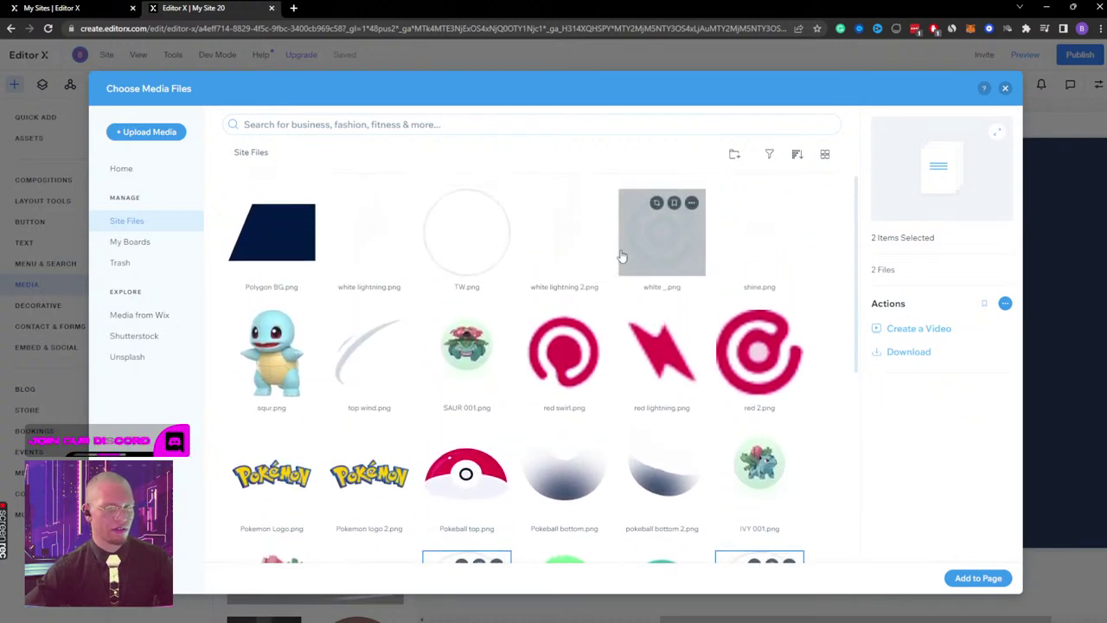
left_click(473, 246, "ctrl")
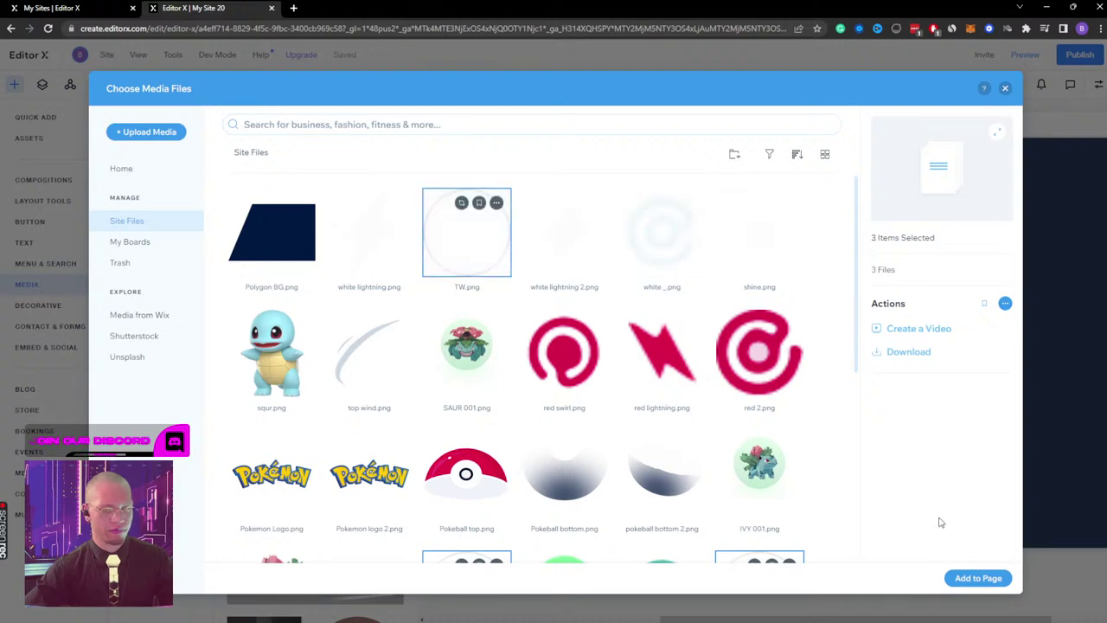
left_click(978, 578)
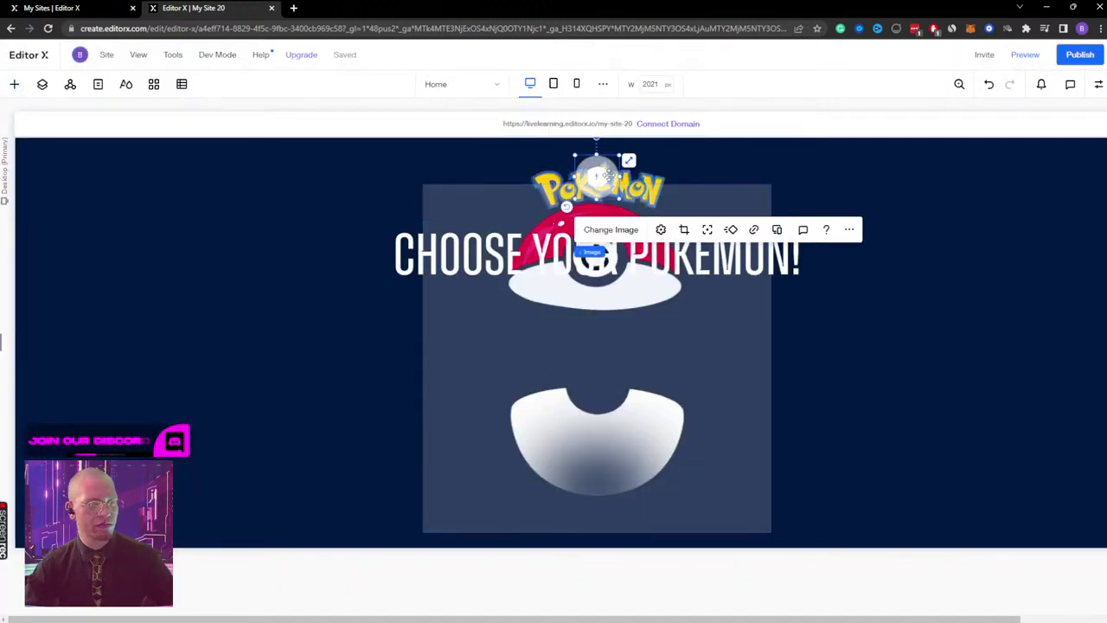
Step: Move the stacked Twitter, Facebook and Instagram icons off the logo into a loose column to the right of the heading
left_click_drag(591, 164, 926, 215)
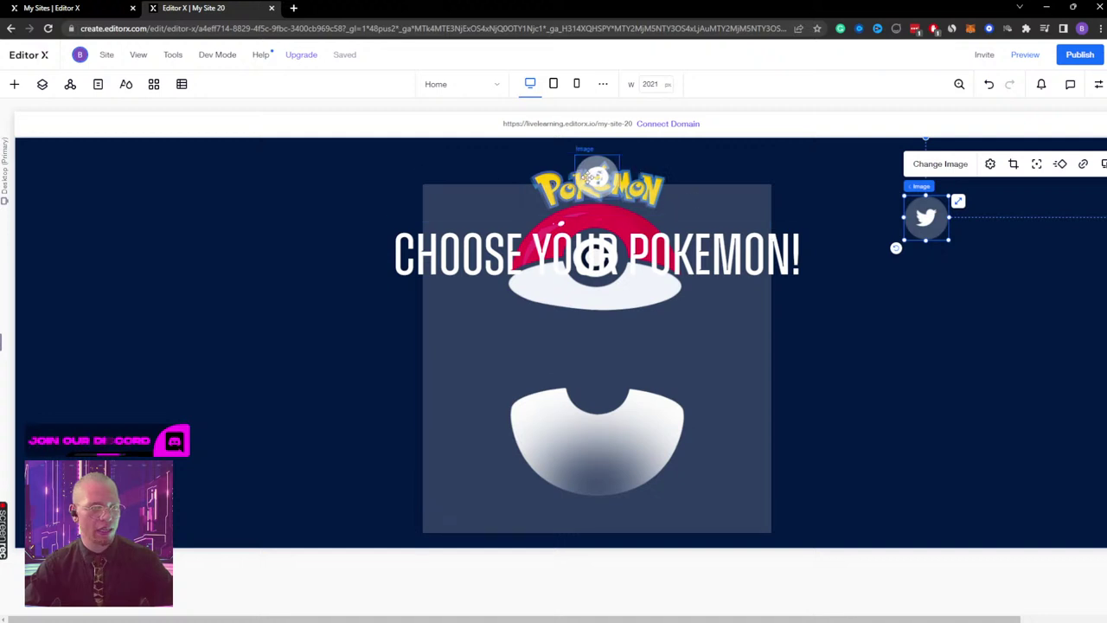
left_click_drag(595, 177, 921, 273)
left_click(596, 178)
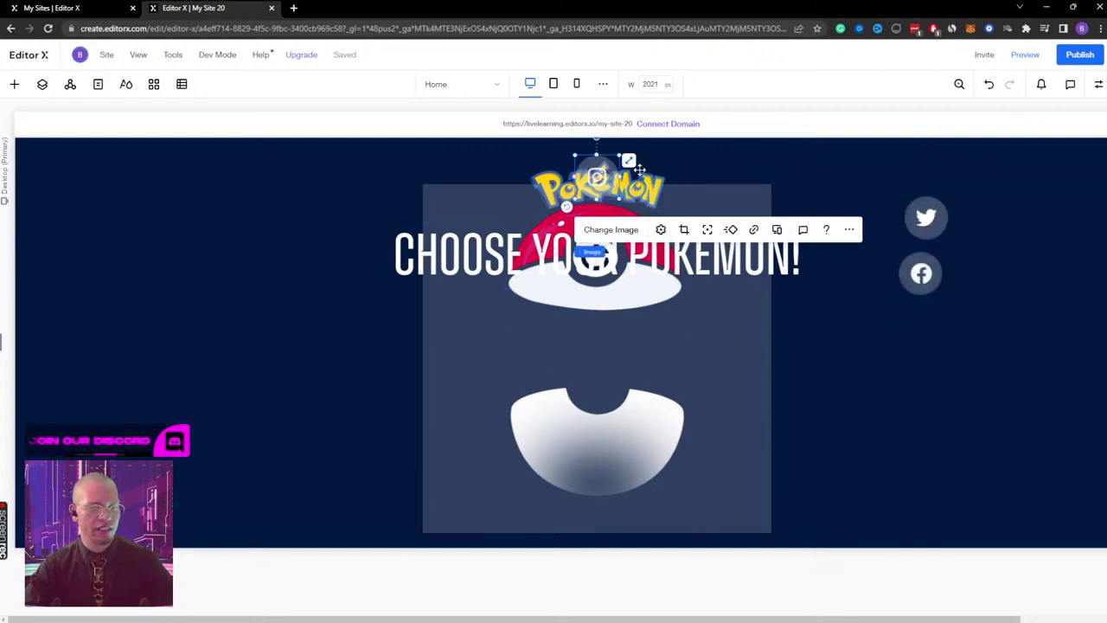
left_click_drag(596, 177, 948, 318)
Step: Reload the editor and inspect the layout settings of the section, the heading and both ball halves
left_click(704, 366)
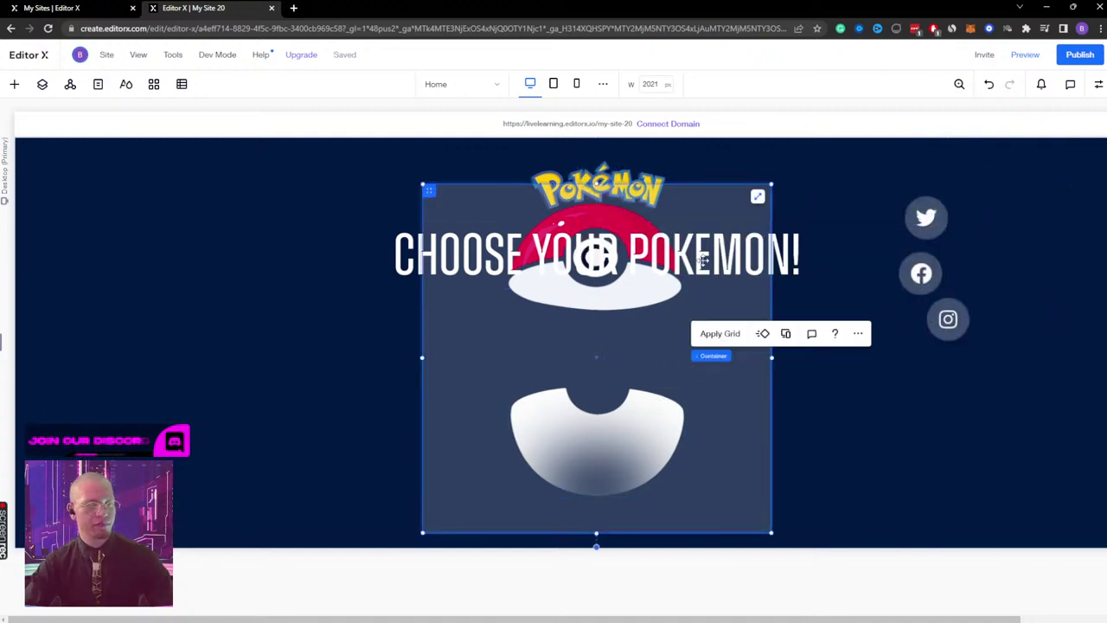
left_click(841, 235)
left_click(1098, 88)
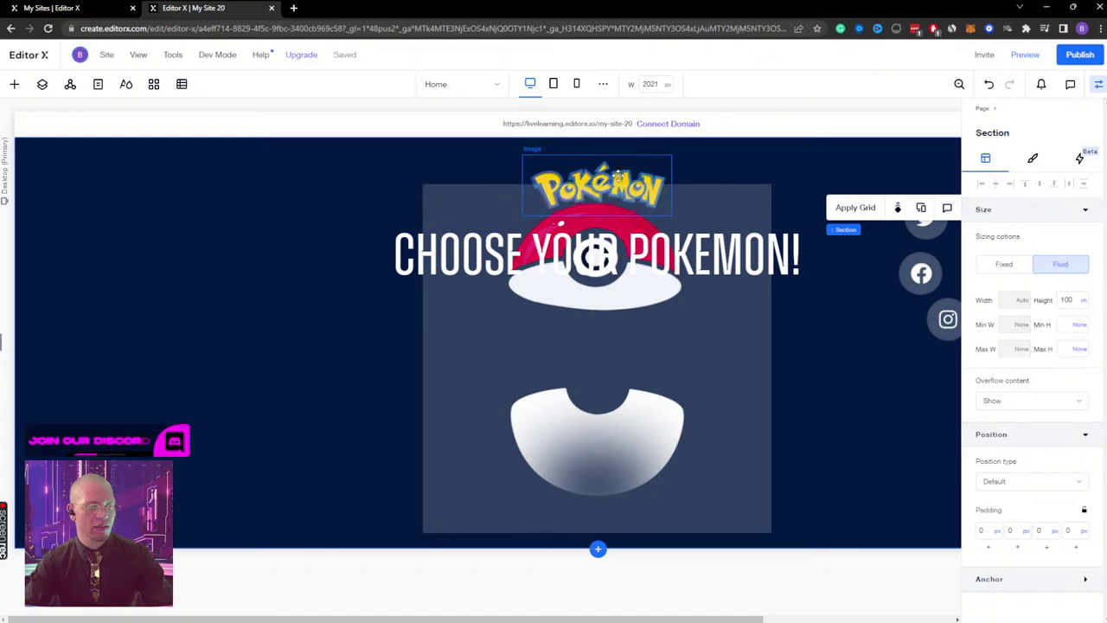
left_click(716, 247)
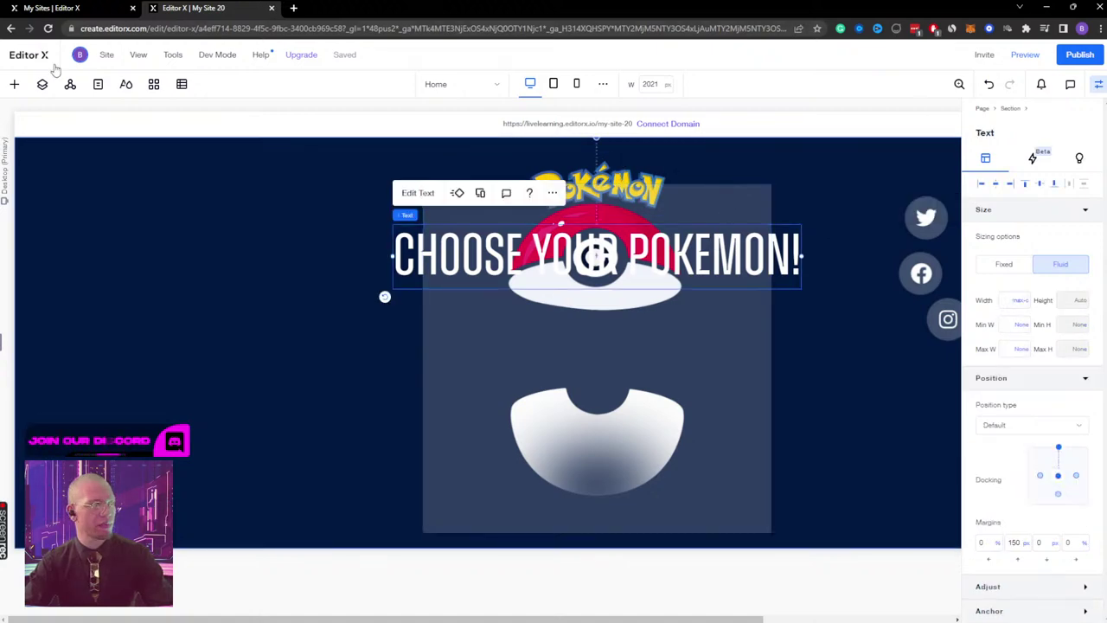
left_click(46, 28)
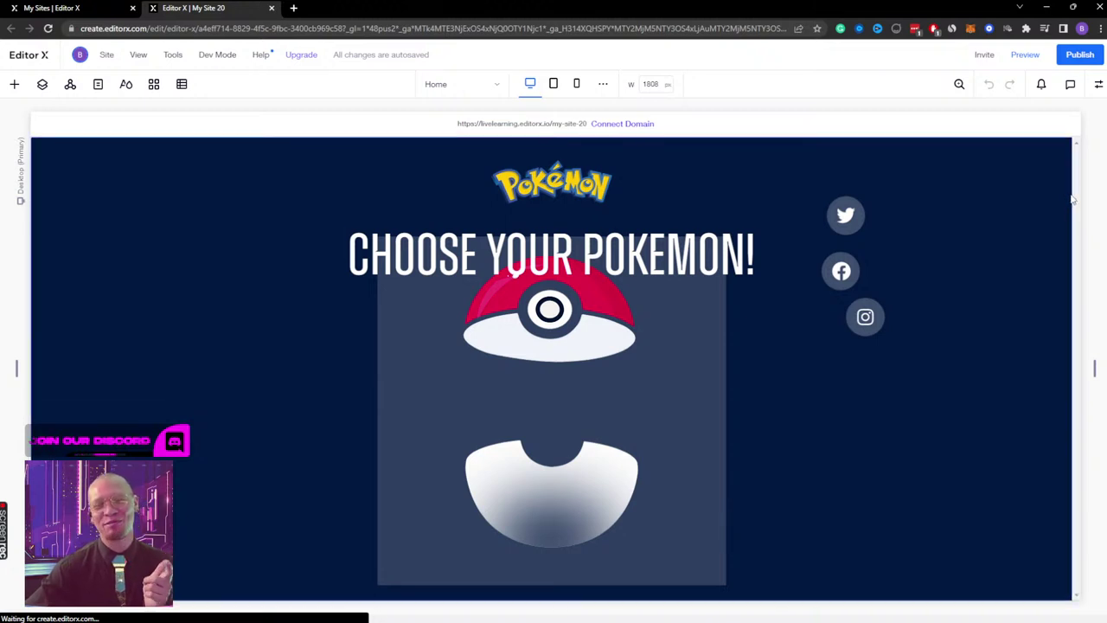
left_click(617, 331)
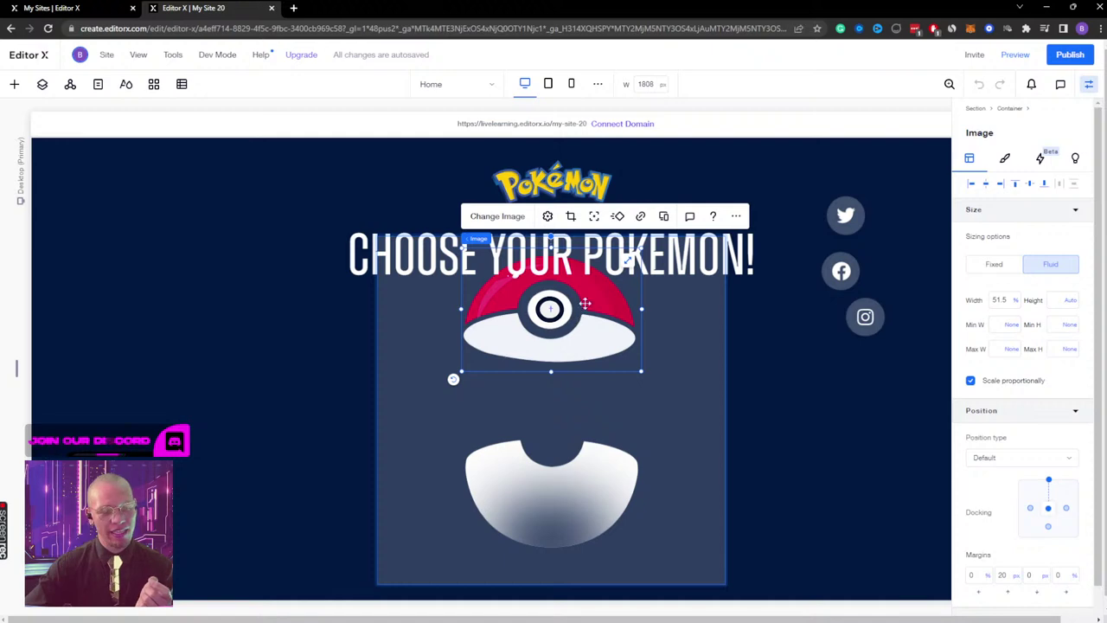
left_click(531, 486)
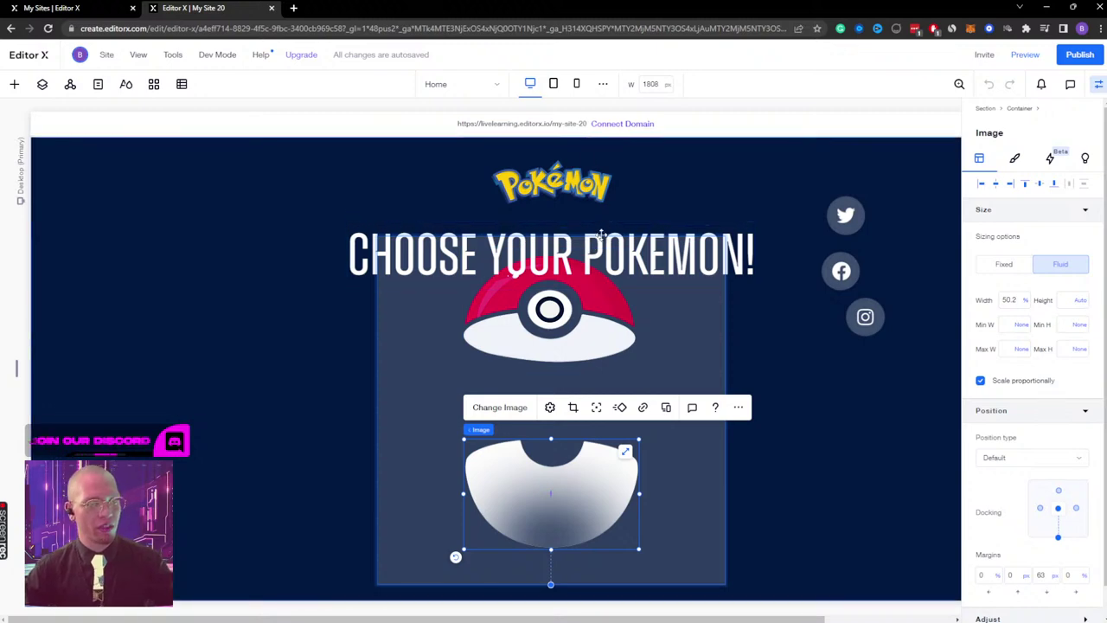
Step: Set the font size of the CHOOSE YOUR POKEMON! heading to 80
left_click(641, 246)
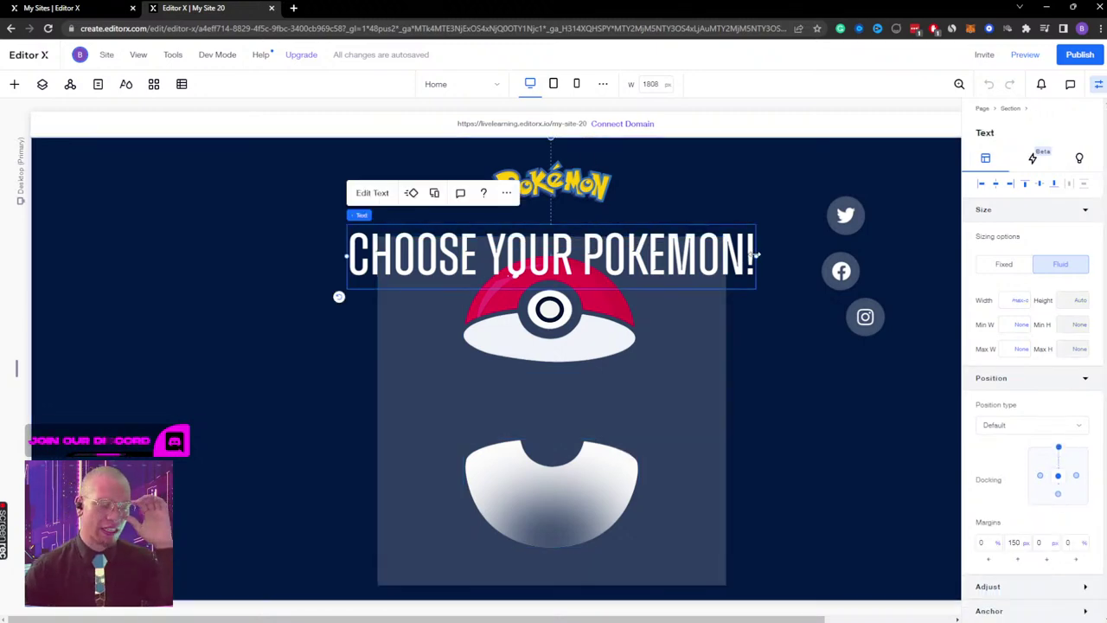
left_click(372, 193)
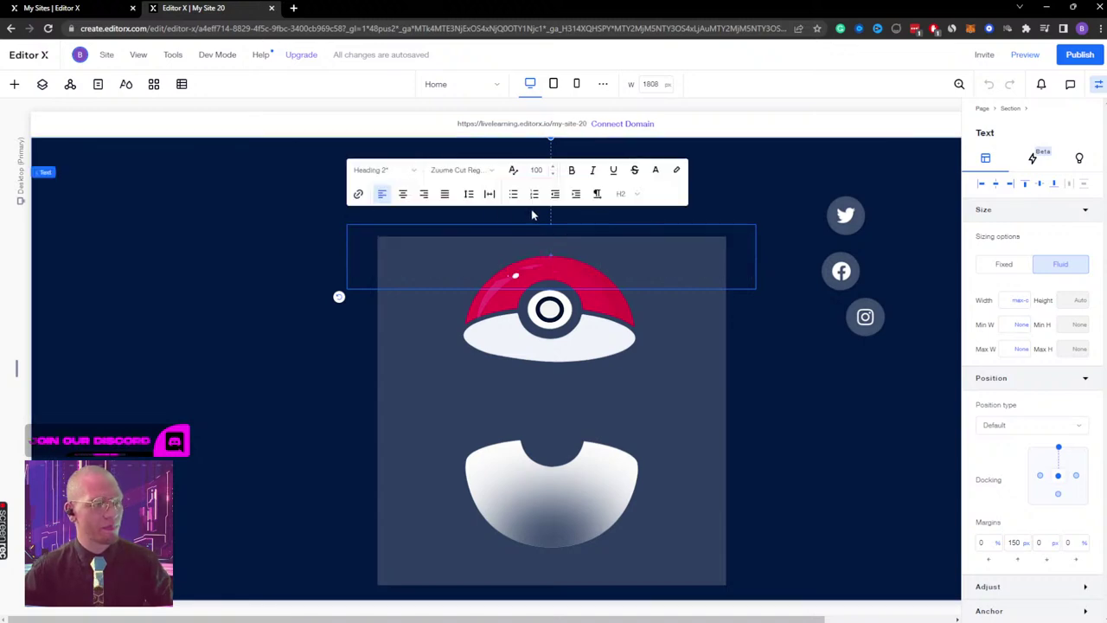
left_click(536, 171)
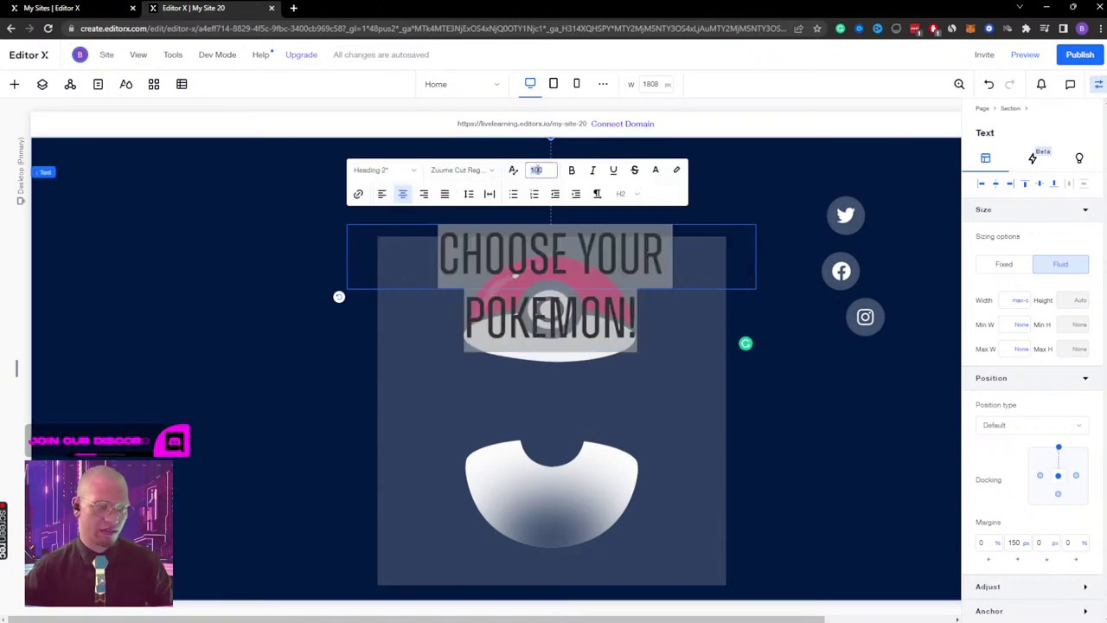
type("80")
key("Return")
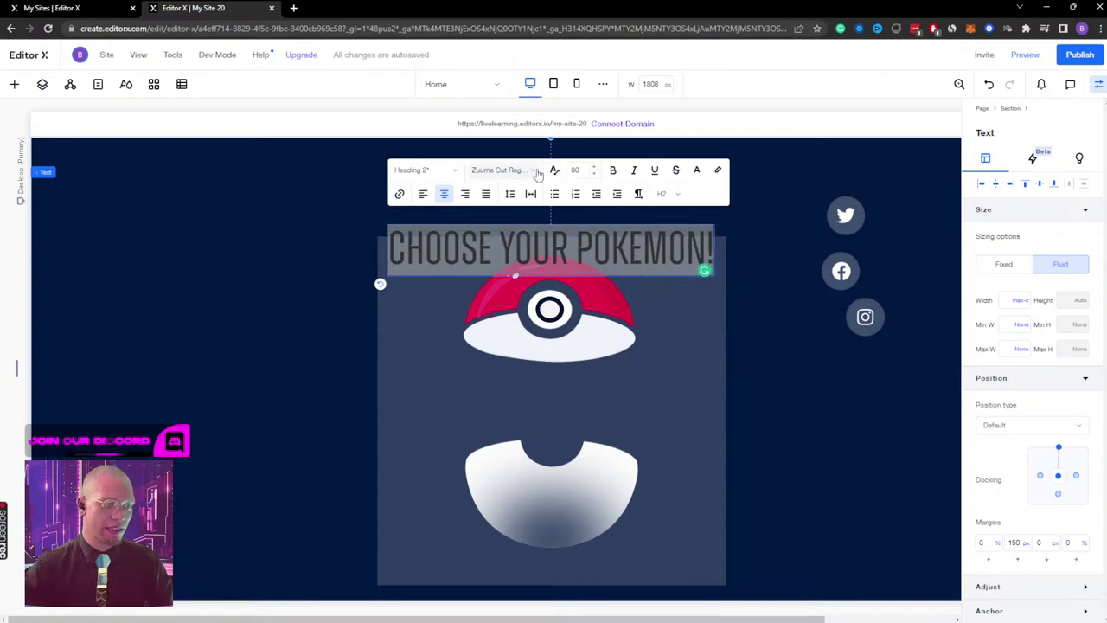
left_click(769, 196)
Step: Shrink the Pokémon logo and move the heading up so it sits centred close beneath it
left_click_drag(646, 248, 647, 230)
left_click(563, 180)
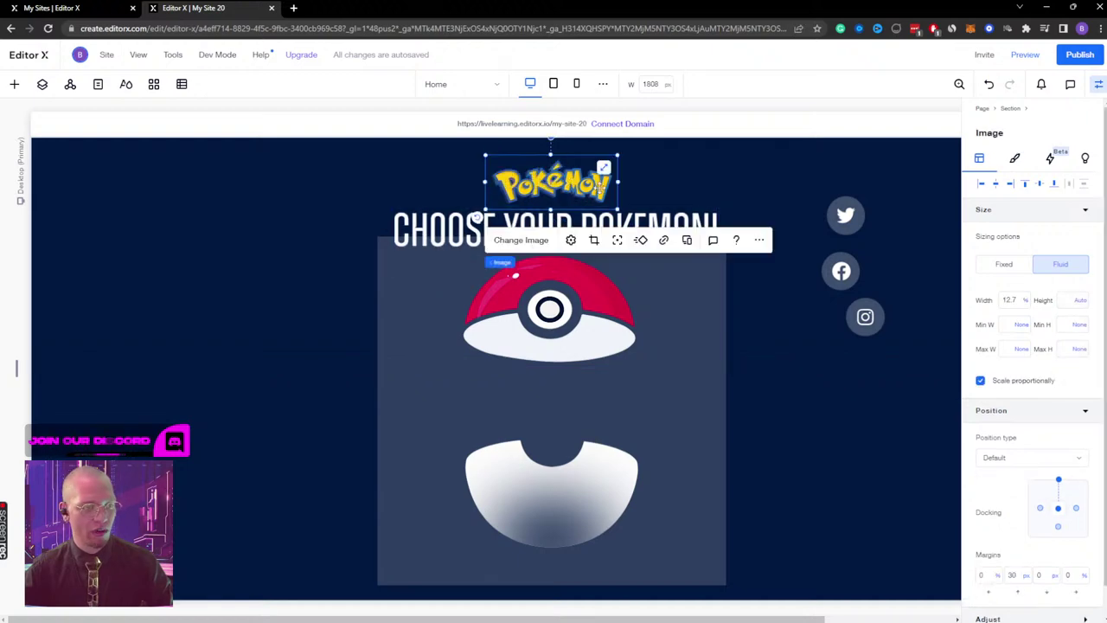
left_click_drag(612, 147, 586, 173)
left_click(609, 223)
left_click(647, 238)
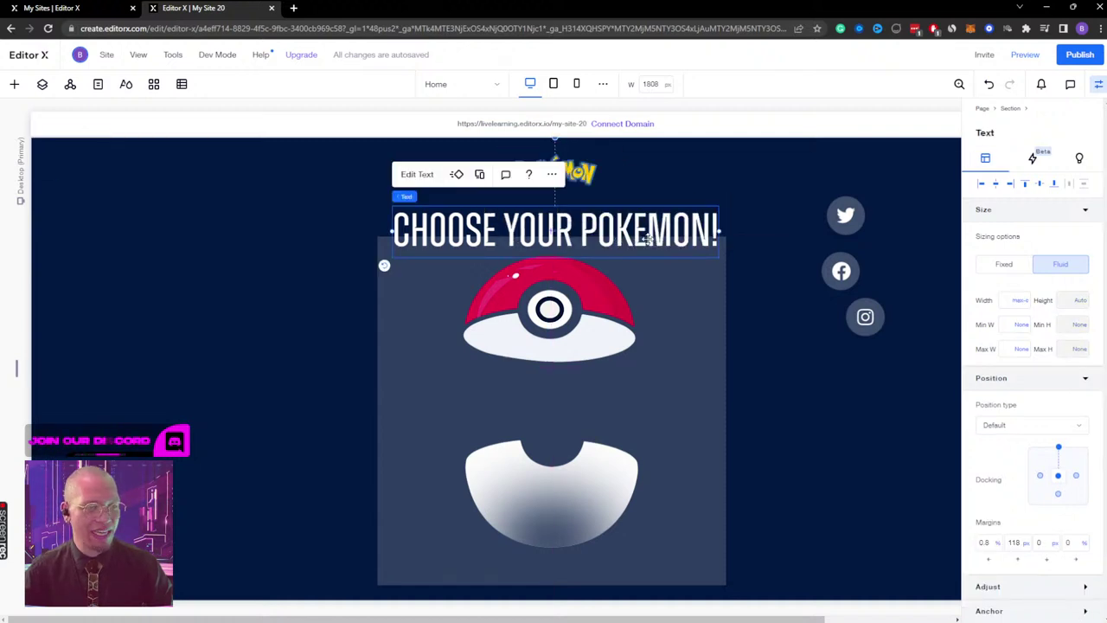
left_click_drag(647, 239, 729, 235)
Step: Set the ball container's width and height to 500 px each
left_click(593, 301)
left_click(605, 311)
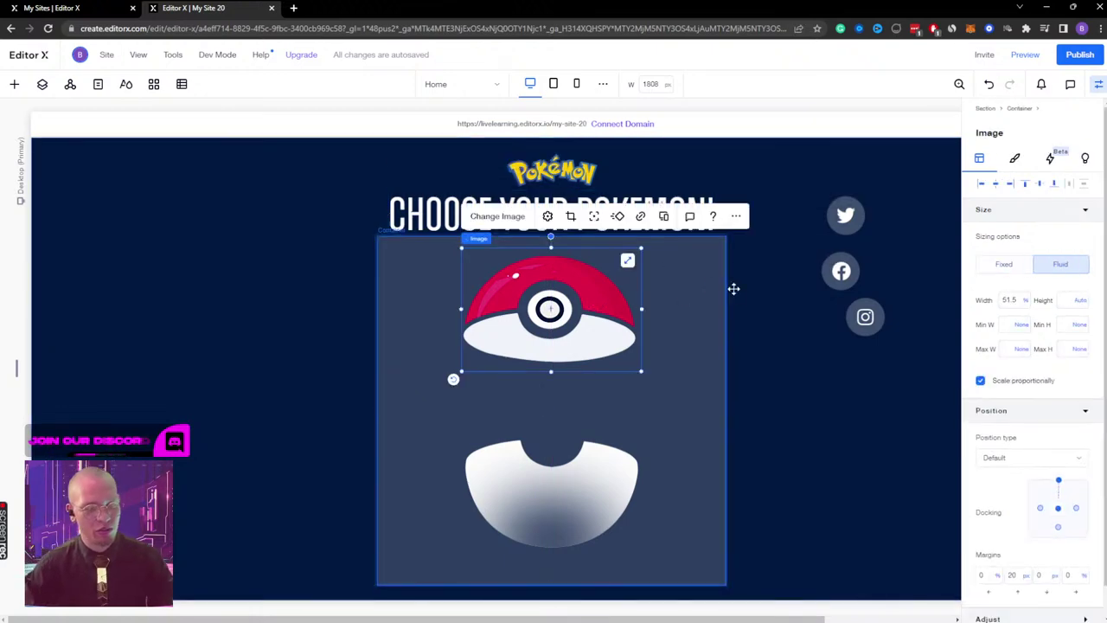
left_click(711, 300)
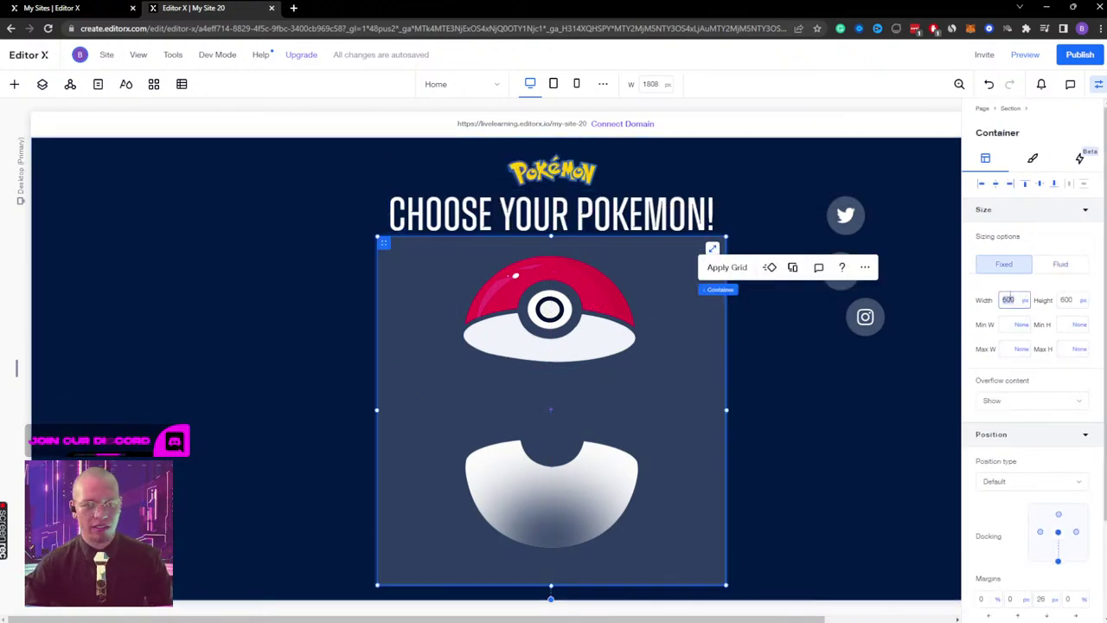
type("500")
key("Tab")
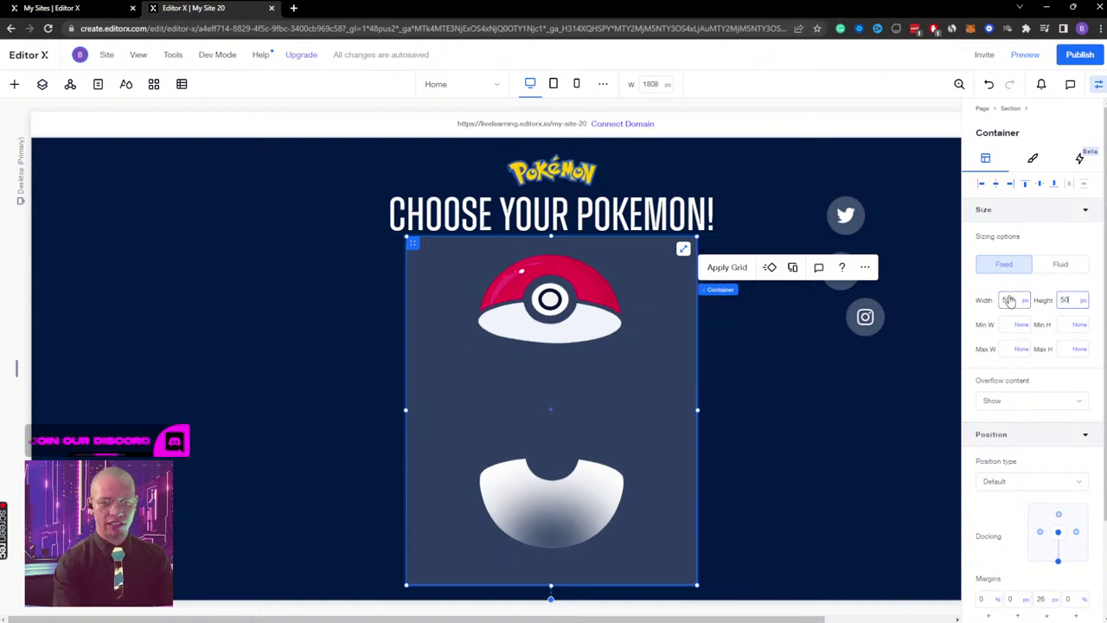
type("500")
key("Return")
left_click(731, 344)
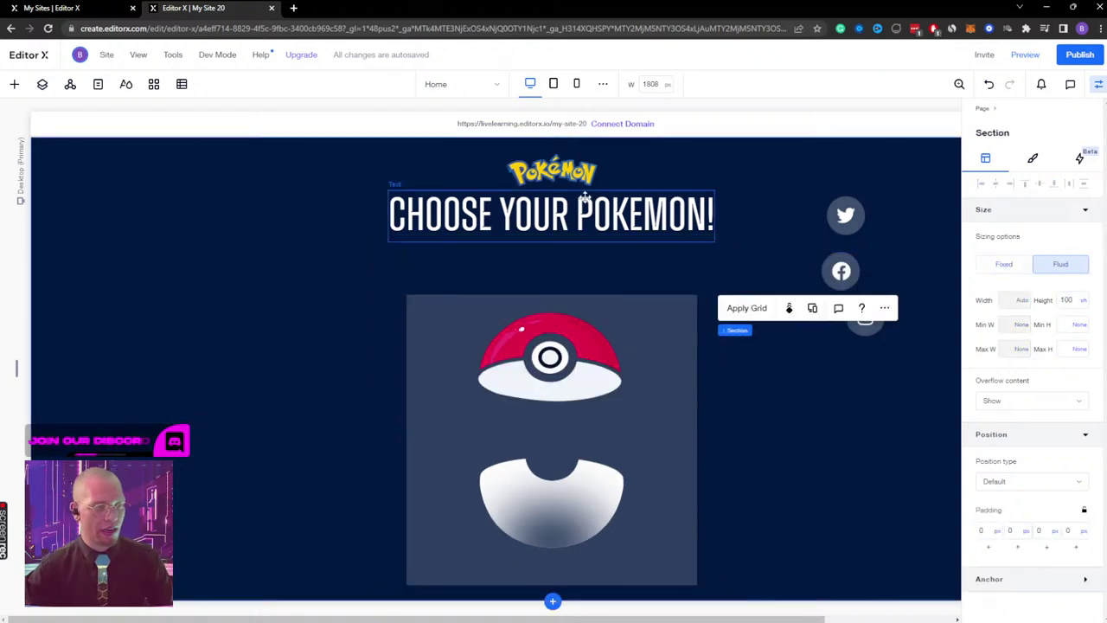
Step: Nudge the heading down to a top margin of 111 px
left_click(587, 200)
key("shift+Down")
key("shift+Down")
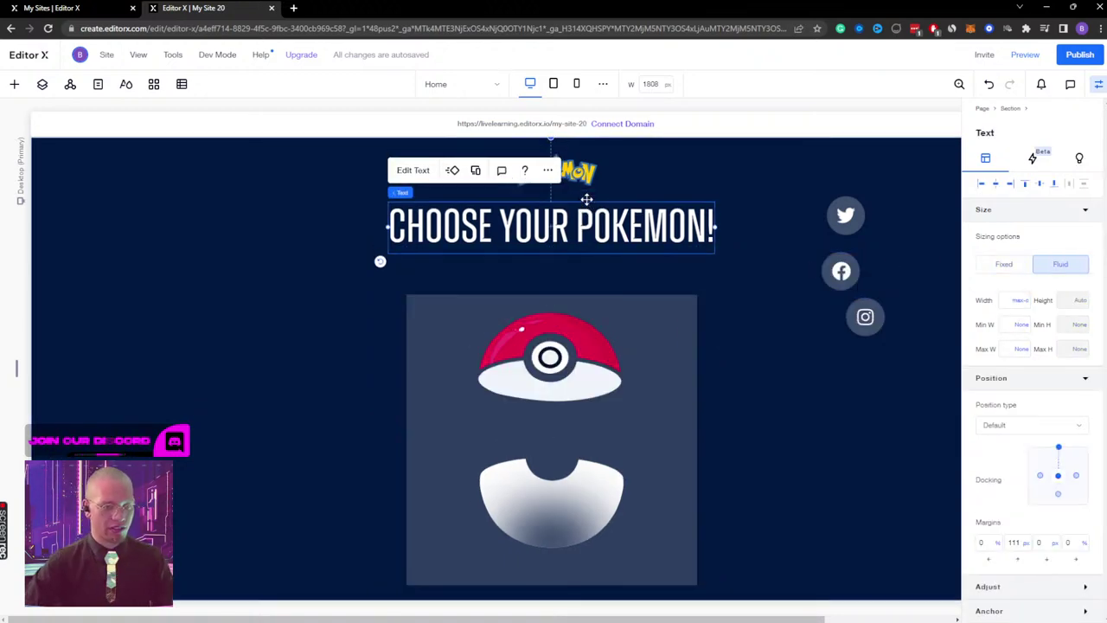
Step: Move the ball container up towards the heading and scale it down to about 294 px square
left_click(631, 397)
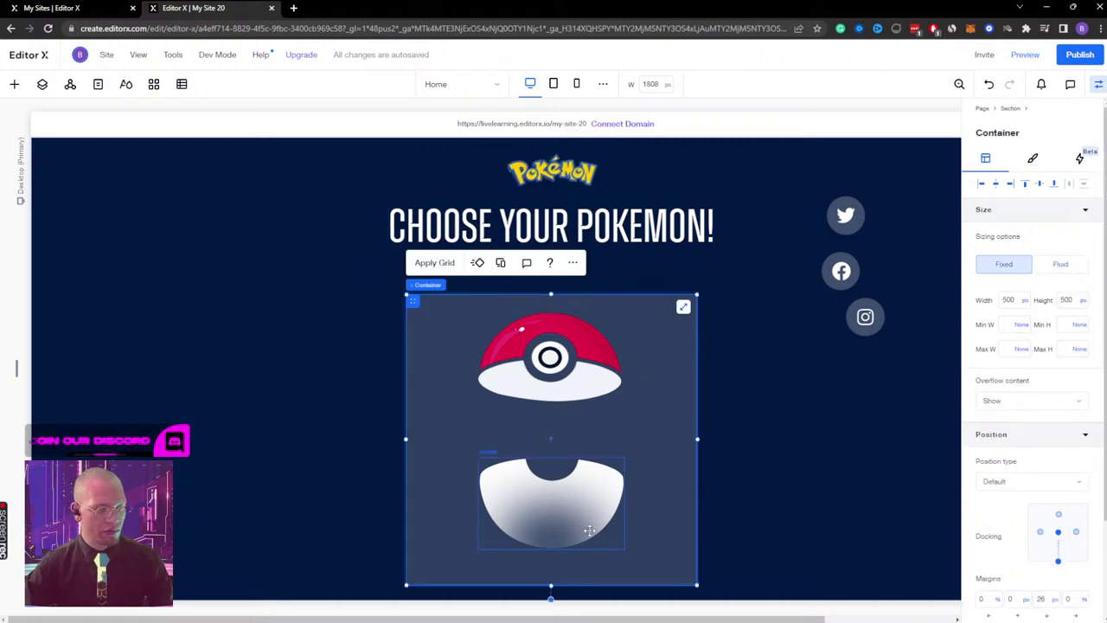
left_click_drag(423, 334, 416, 267)
left_click_drag(697, 548, 585, 422)
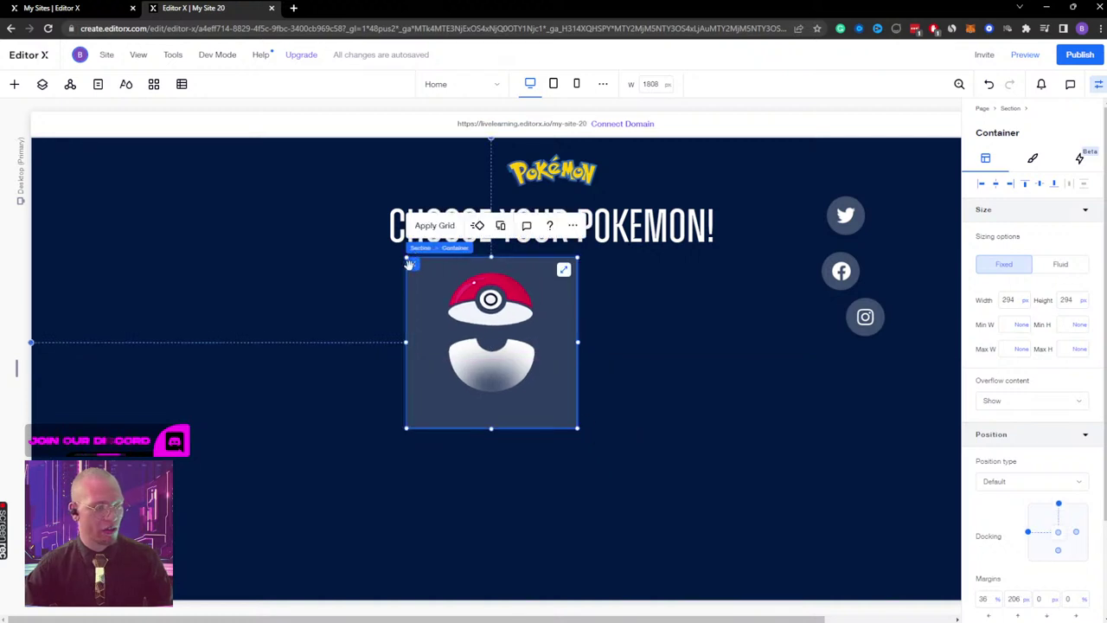
Step: Centre the ball container beneath the heading and line up the Instagram, Facebook and Twitter icons in a row below it
left_click_drag(409, 264, 472, 269)
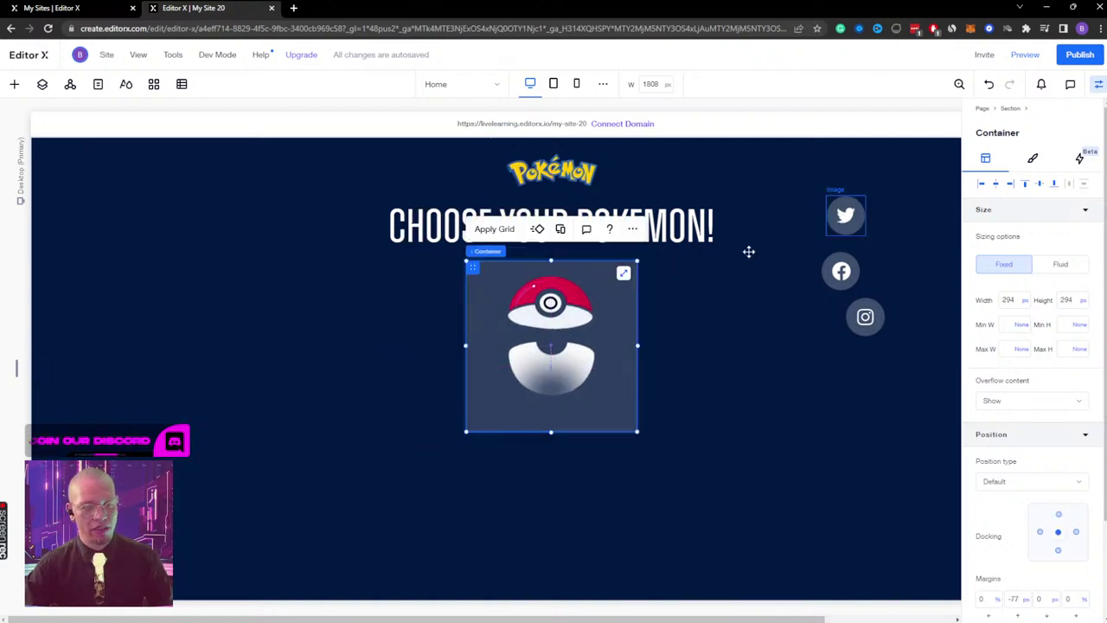
left_click_drag(845, 215, 417, 530)
left_click_drag(841, 270, 801, 346)
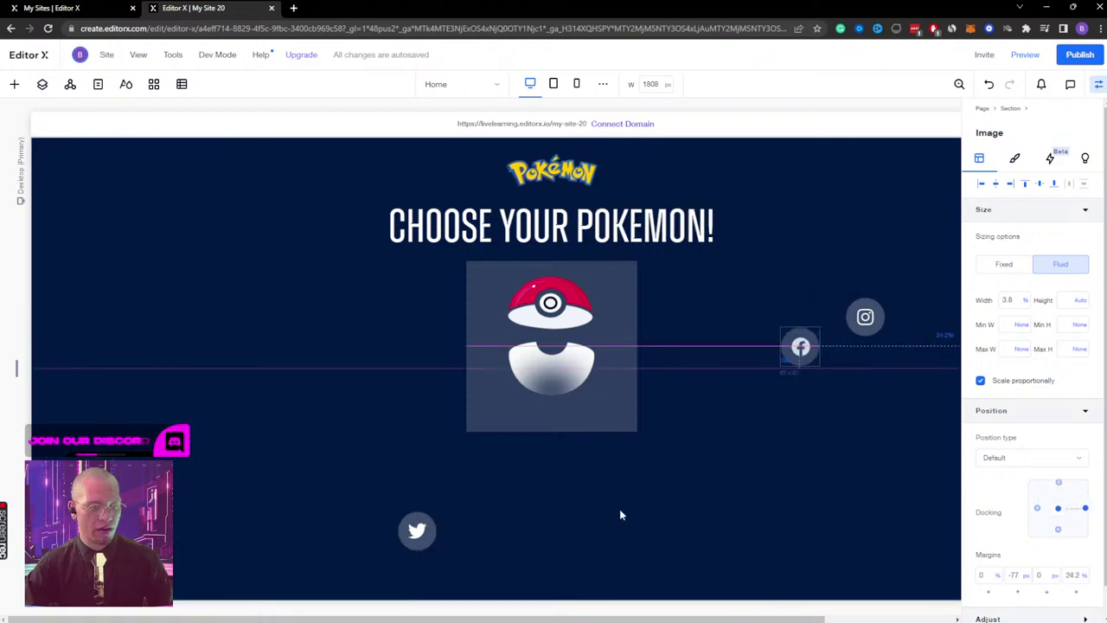
left_click_drag(620, 515, 541, 531)
left_click_drag(865, 317, 491, 533)
left_click_drag(415, 531, 590, 536)
Step: Group the Instagram, Facebook and Twitter icons together in a new container
left_click(541, 533, "shift")
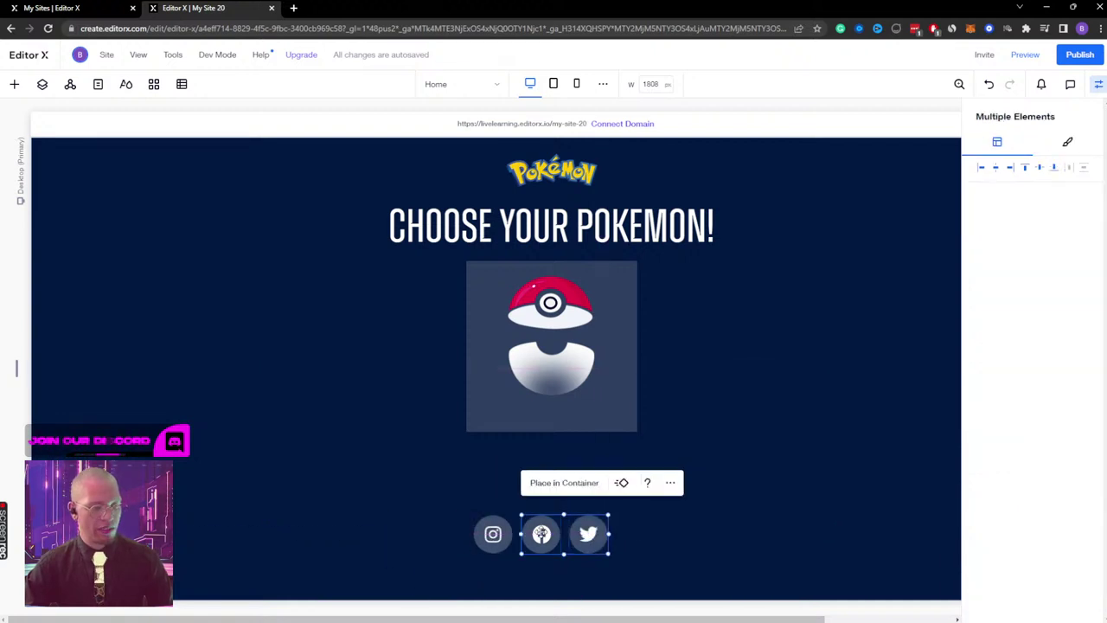
left_click(492, 534, "shift")
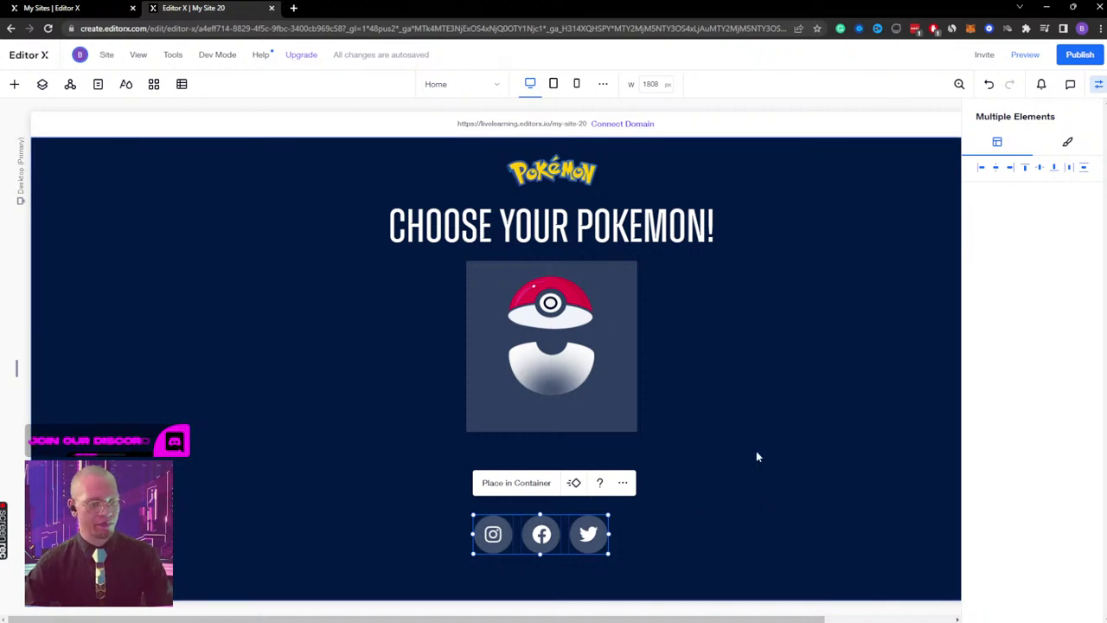
left_click(508, 492)
left_click(551, 502)
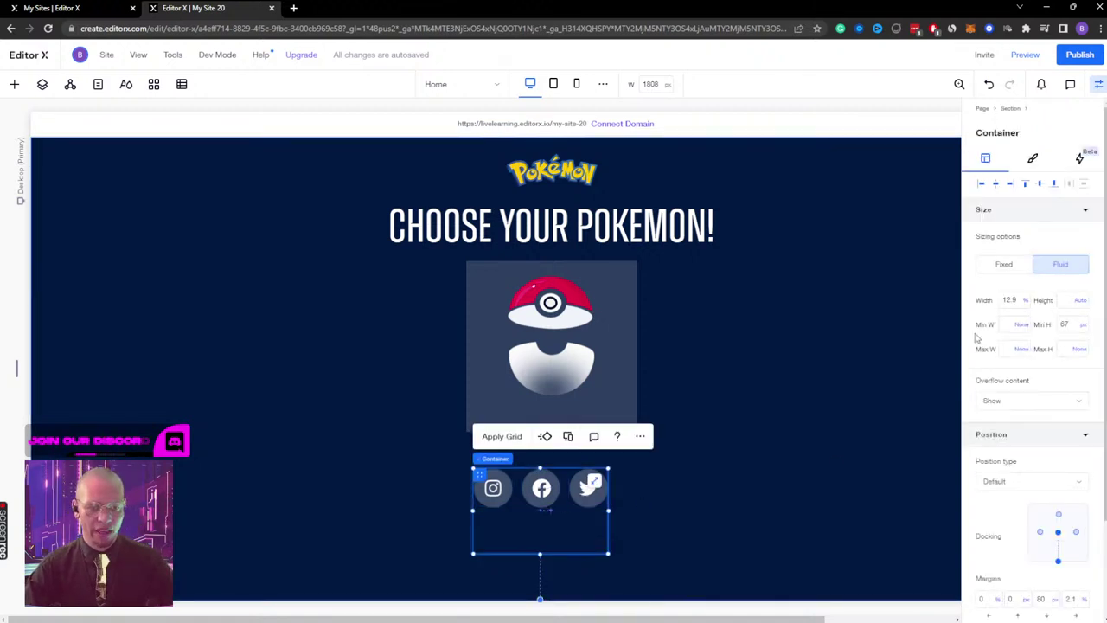
Step: Remove the minimum height of the social icon container by setting it to None
left_click(1081, 324)
left_click(1038, 310)
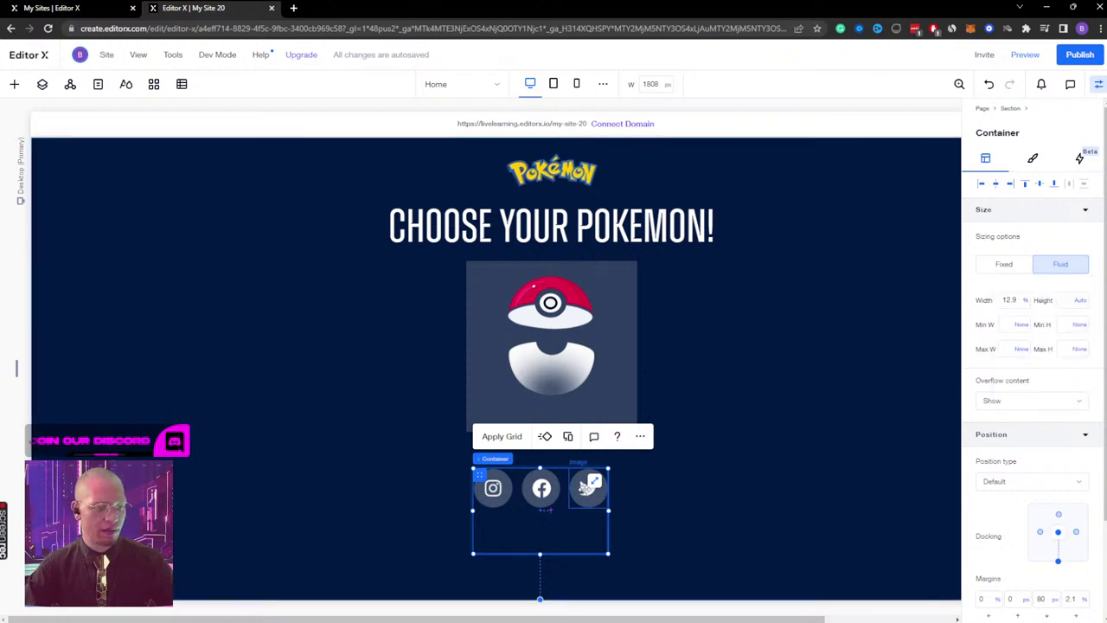
left_click(541, 489)
left_click(493, 490)
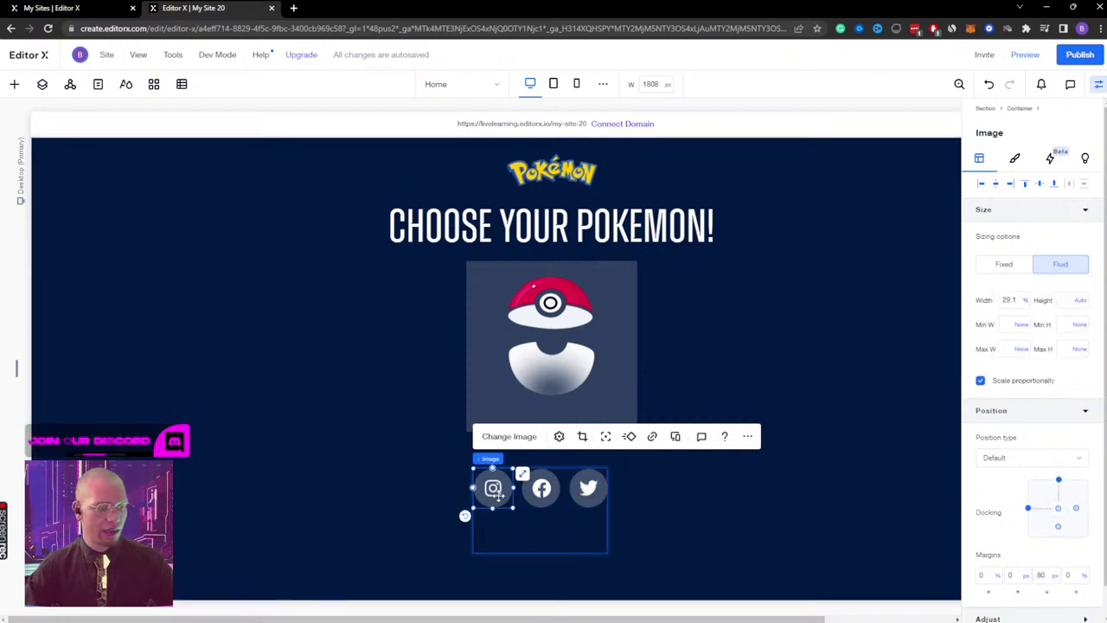
left_click(551, 536)
Step: Try a bottom margin of 0 px on the social icon container and undo it
left_click(1041, 598)
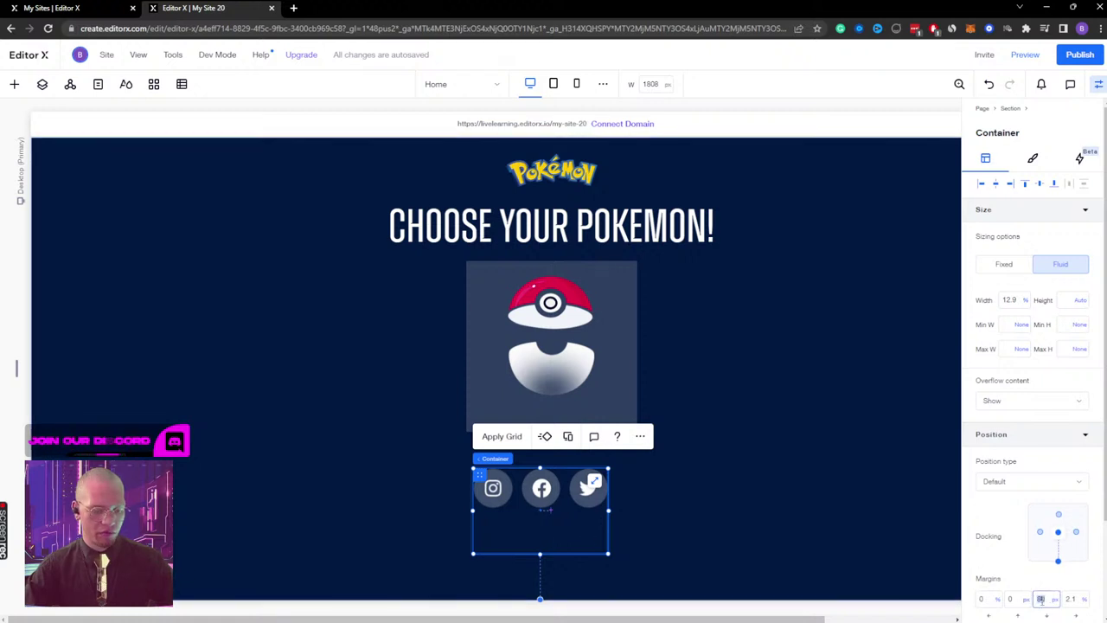
type("0")
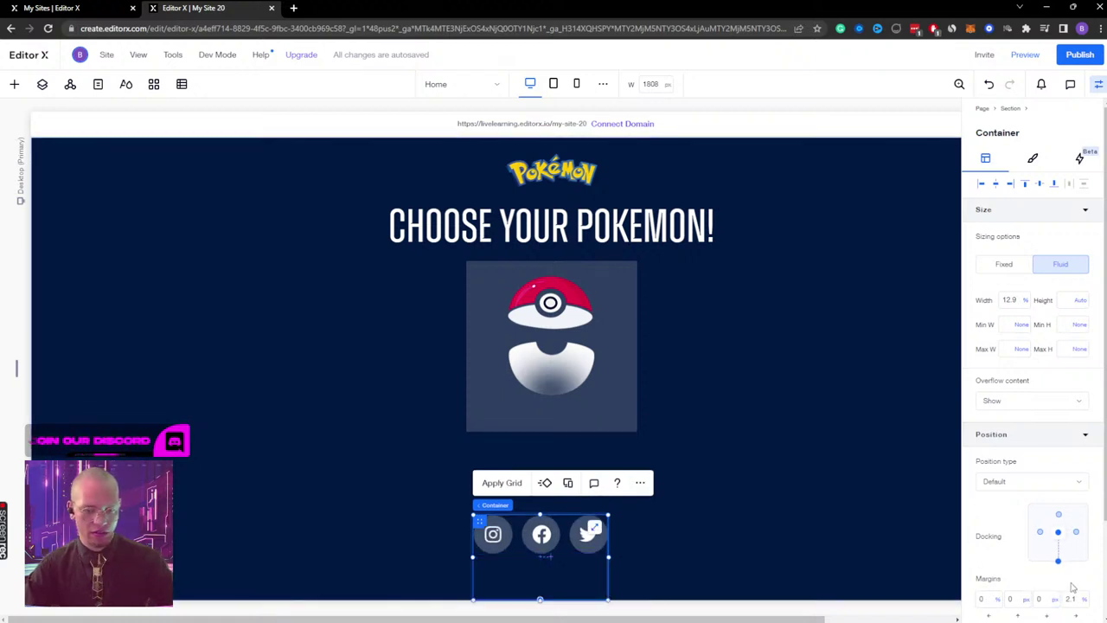
key("ctrl+z")
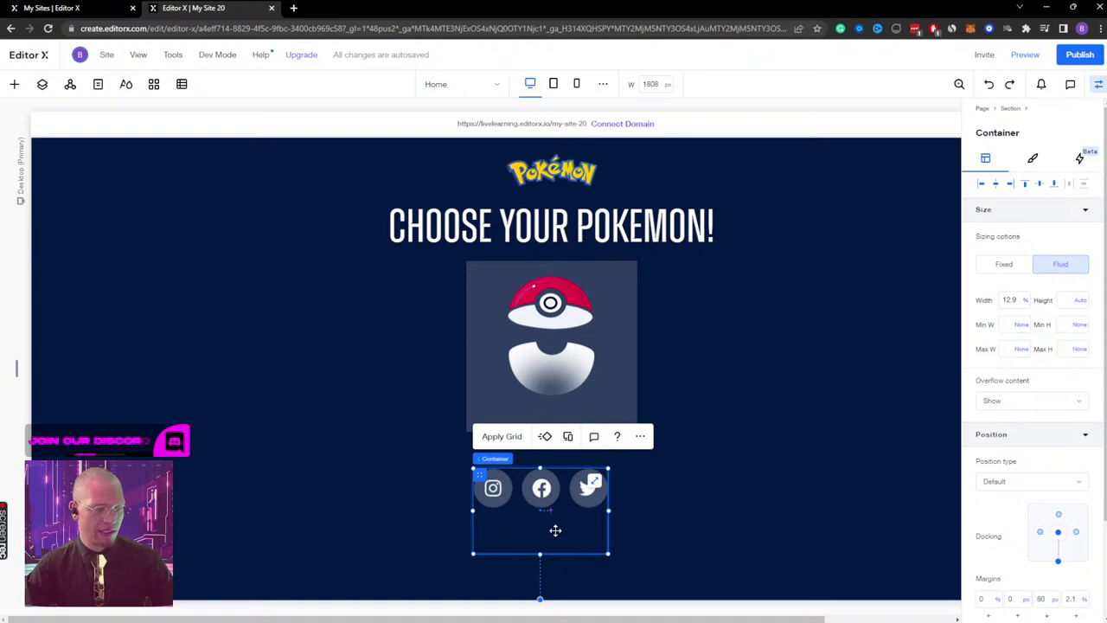
left_click(502, 436)
key("Escape")
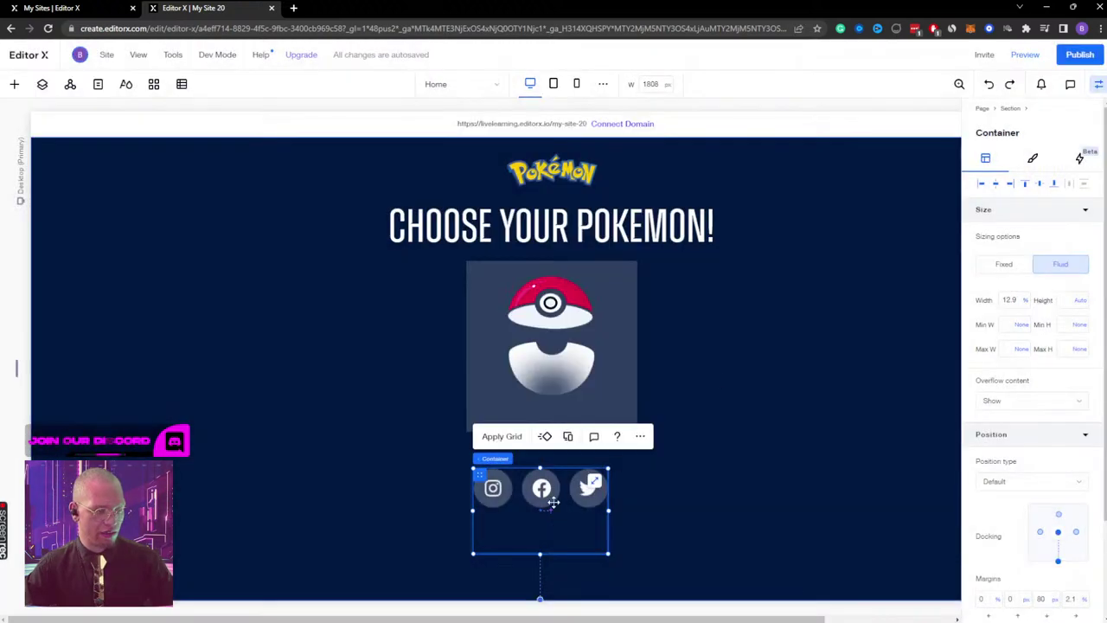
left_click(553, 503)
left_click(573, 526)
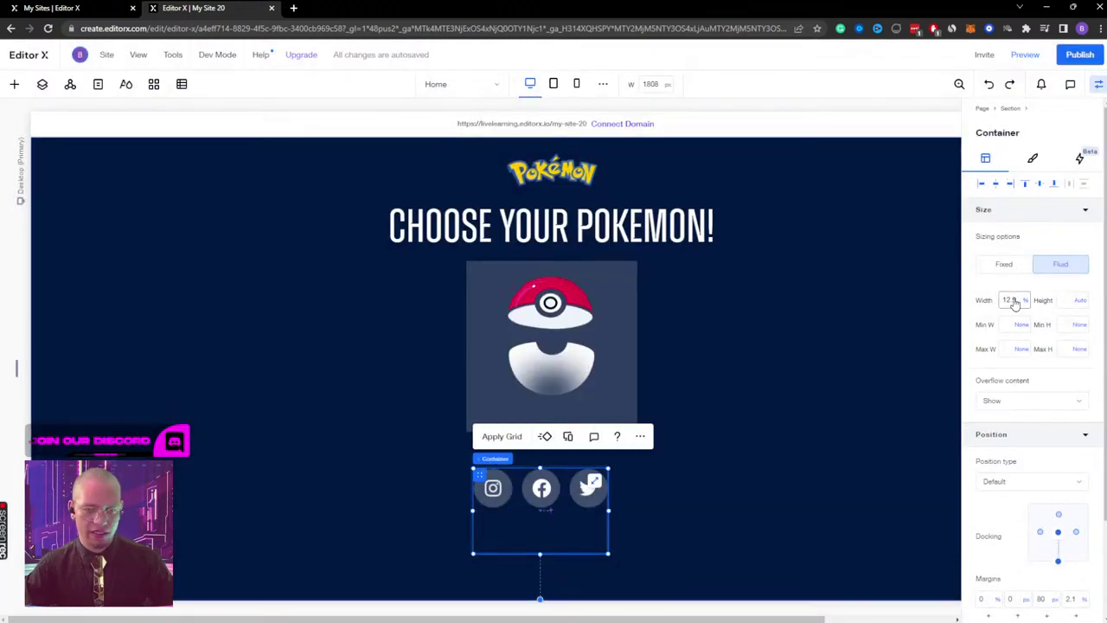
Step: Switch the social icon container's height to pixels and back to Auto
left_click(1079, 301)
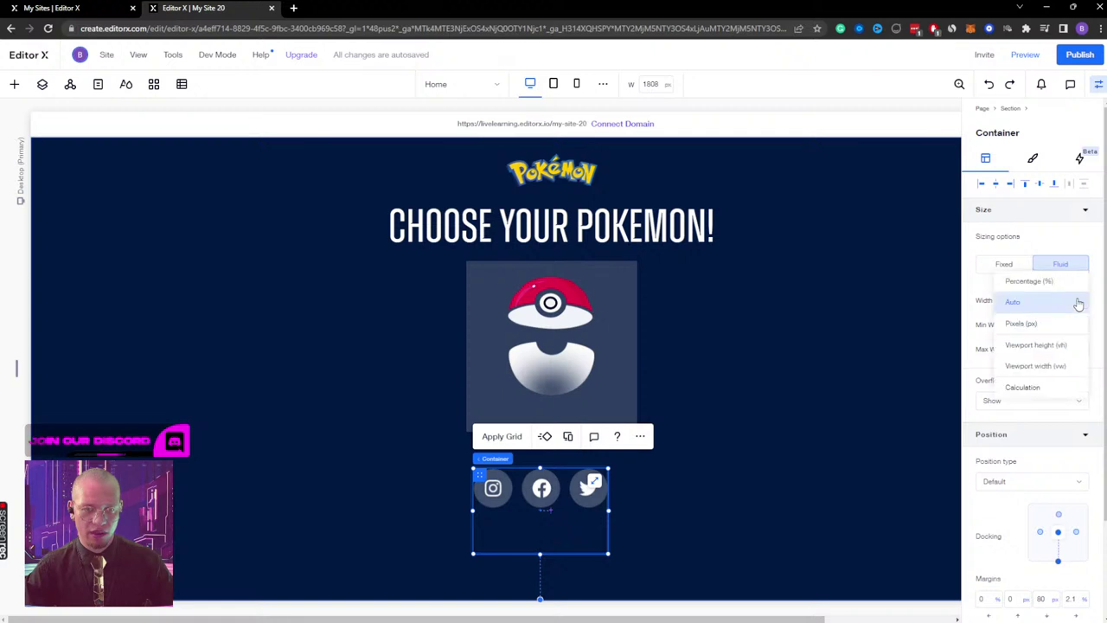
left_click(1035, 324)
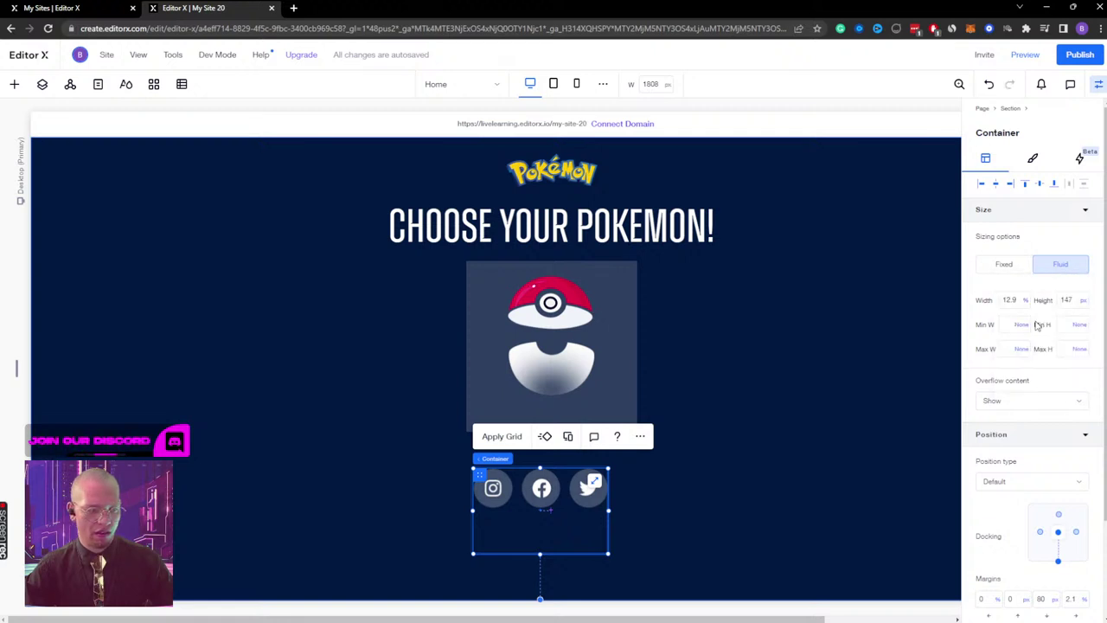
left_click(1077, 302)
left_click(1029, 282)
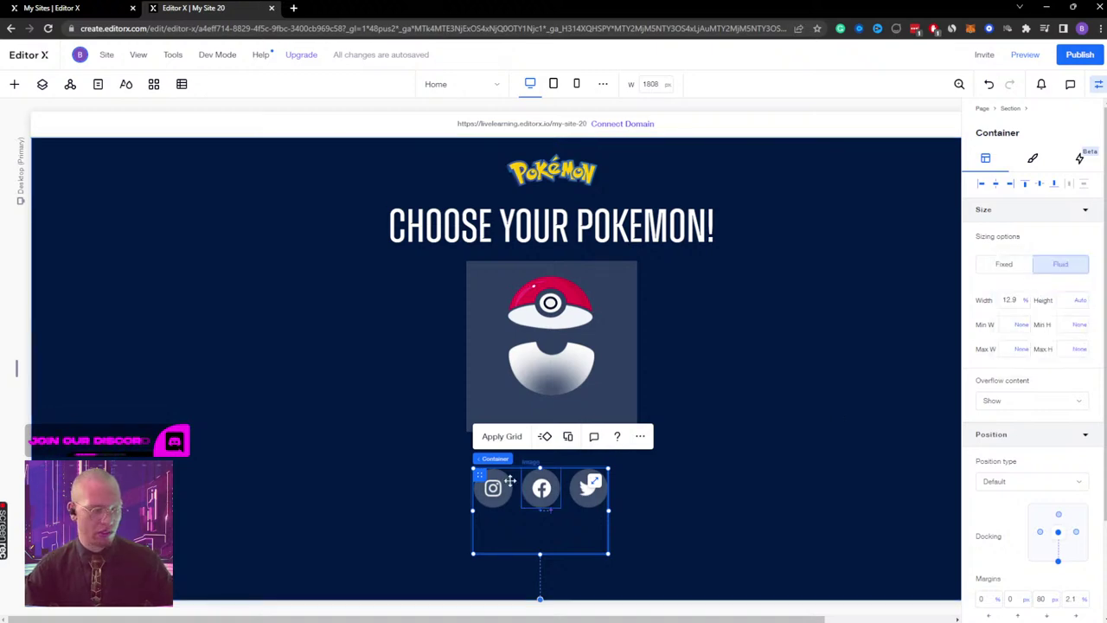
Step: Set the bottom margin of each of the three social icons to 0 px and centre their container horizontally in the section
left_click(495, 487)
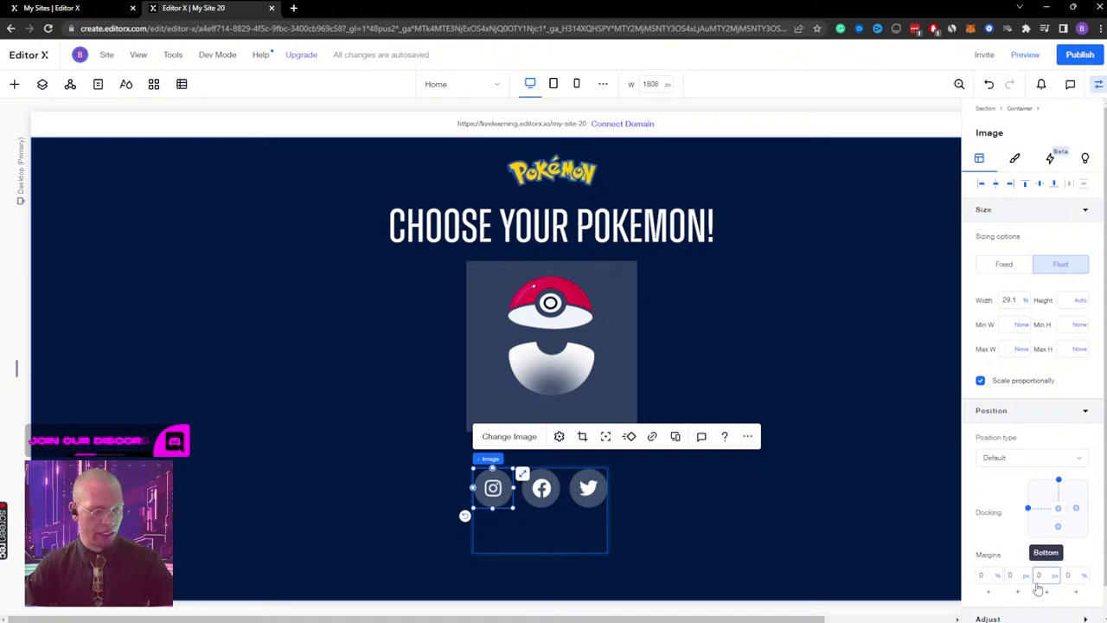
key("Tab")
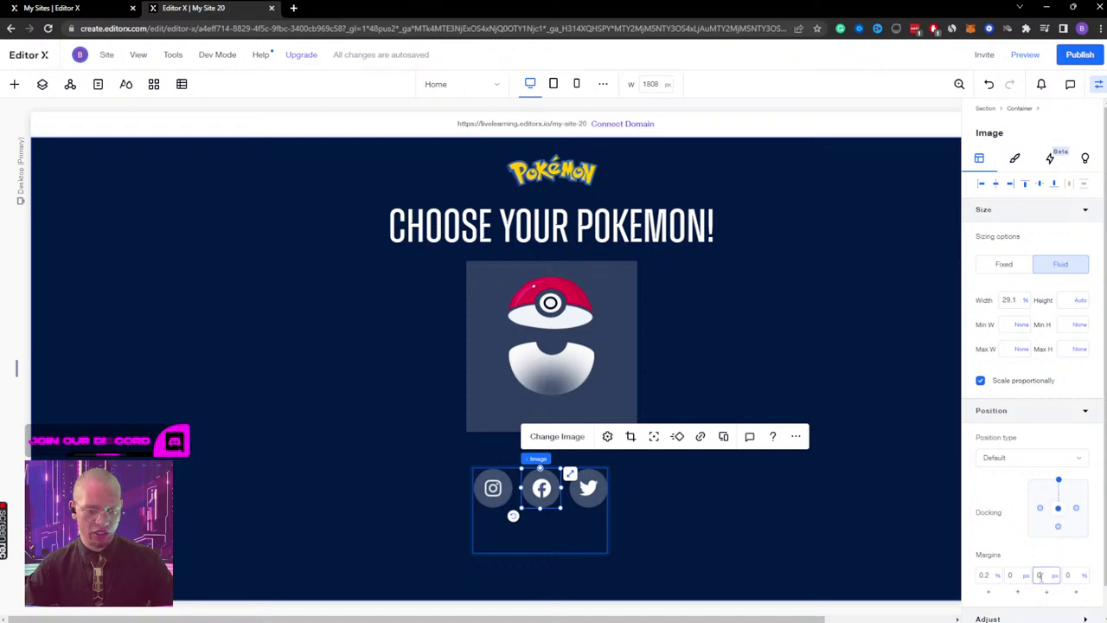
key("Tab")
left_click(1050, 577)
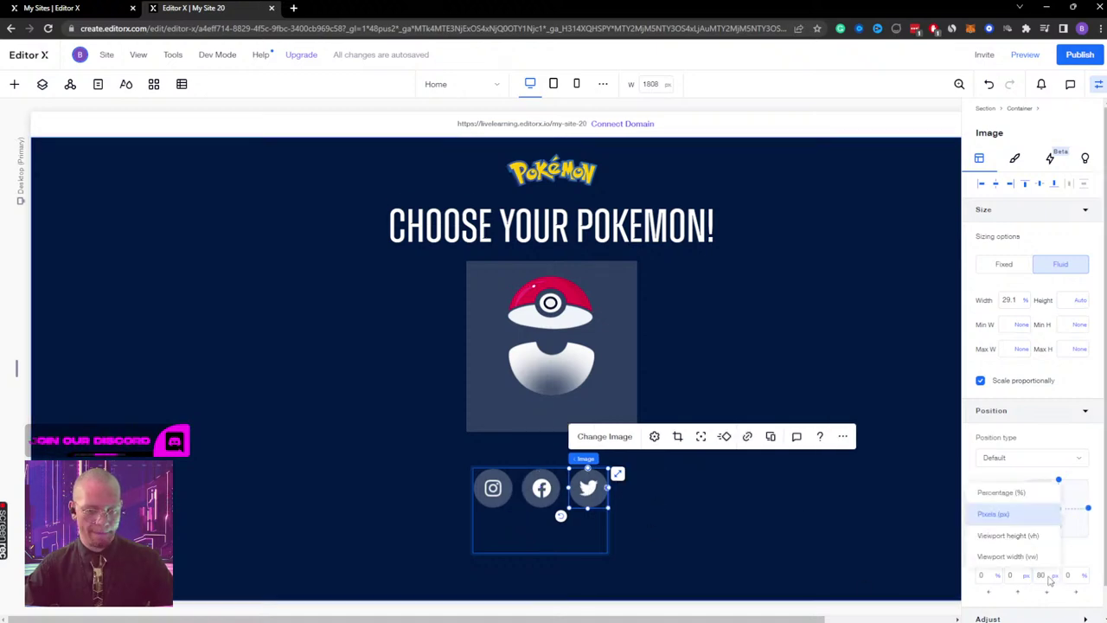
left_click(1042, 578)
key("Return")
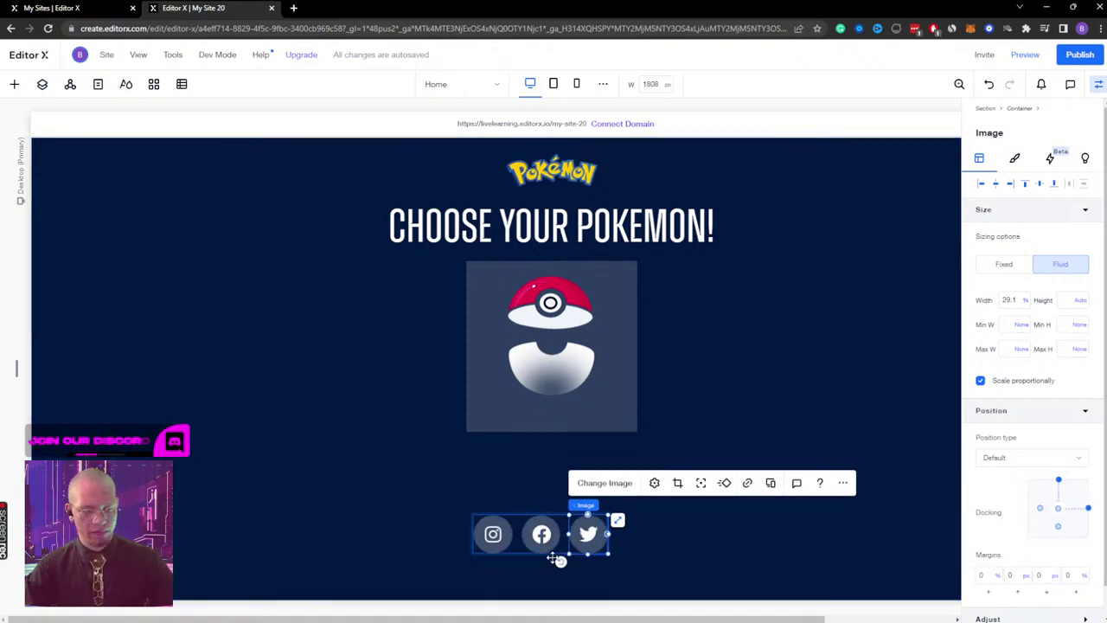
left_click(480, 522)
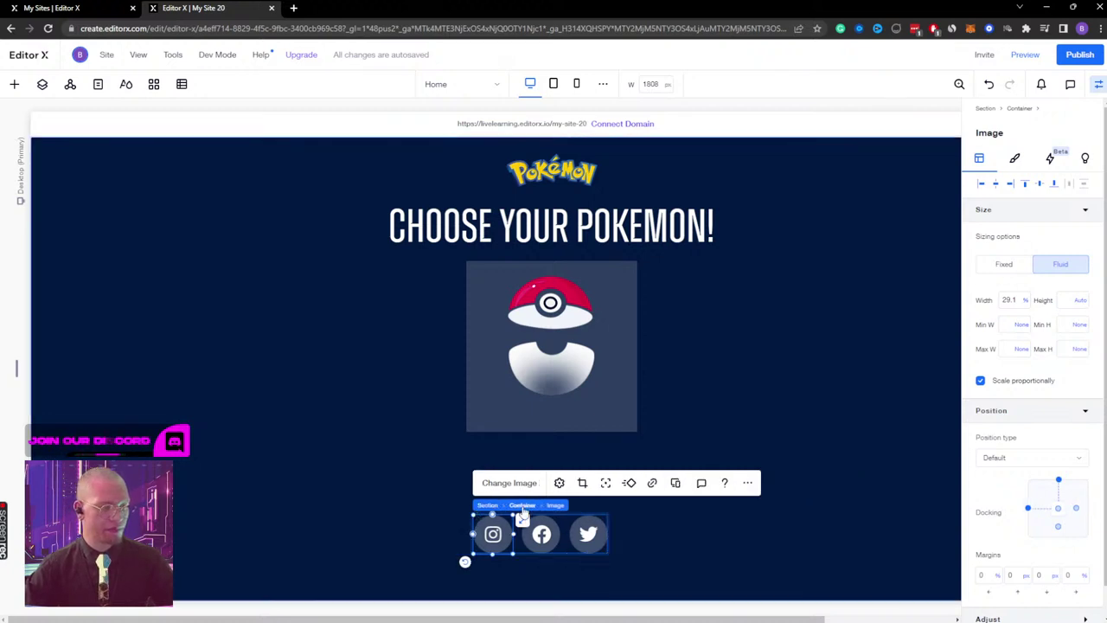
left_click(519, 505)
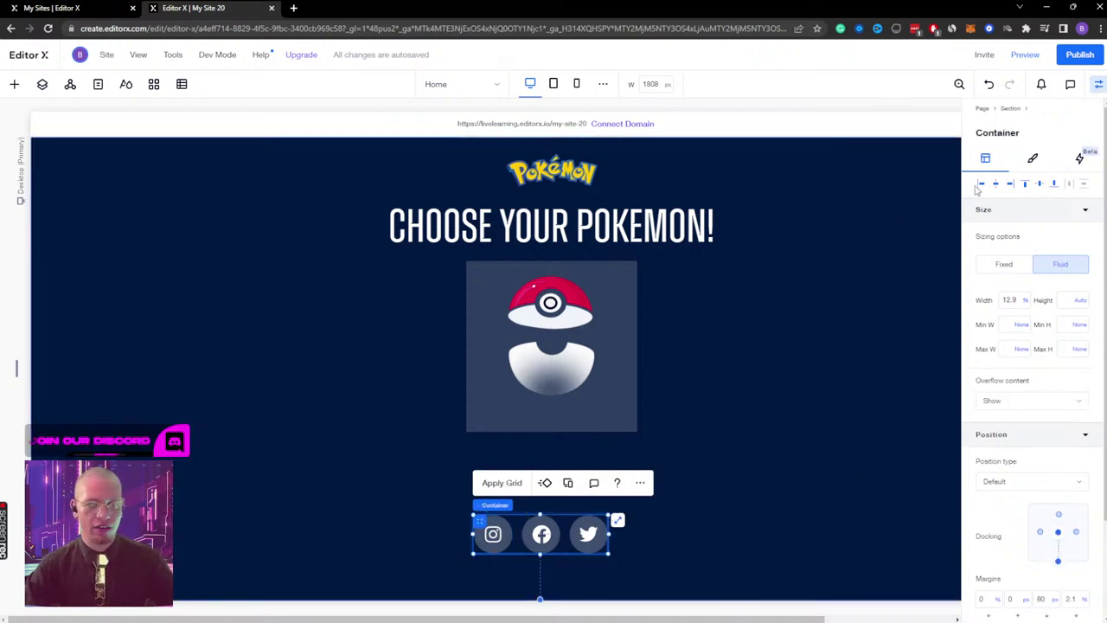
Step: Scale the ball container up to about 428 px square and lower the social icon container to a bottom margin of about 30 px
left_click(615, 370)
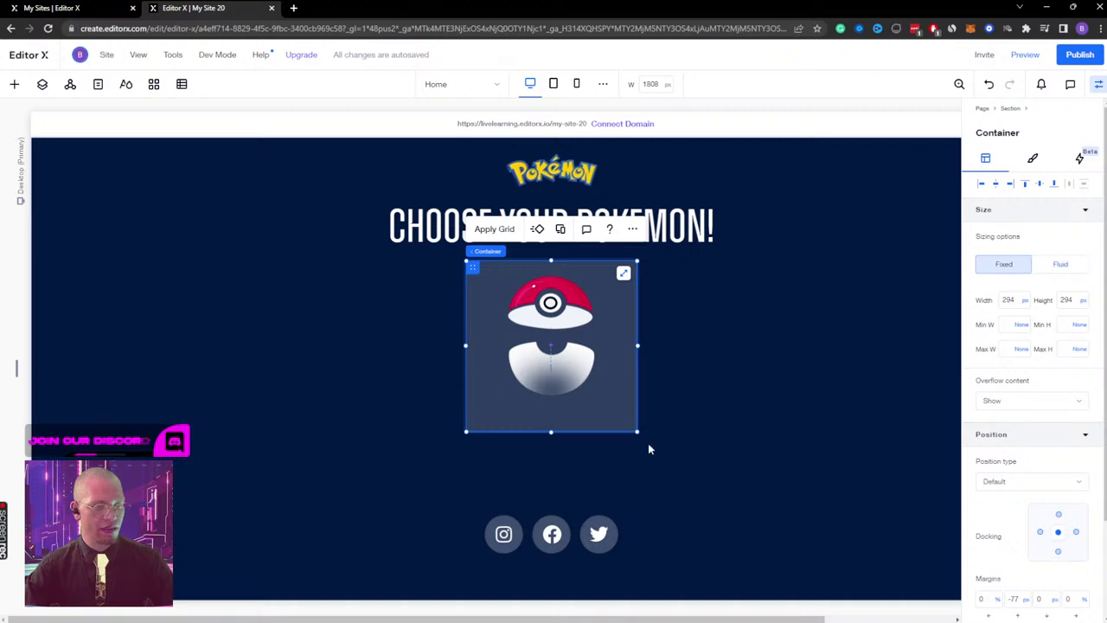
left_click_drag(637, 430, 730, 491)
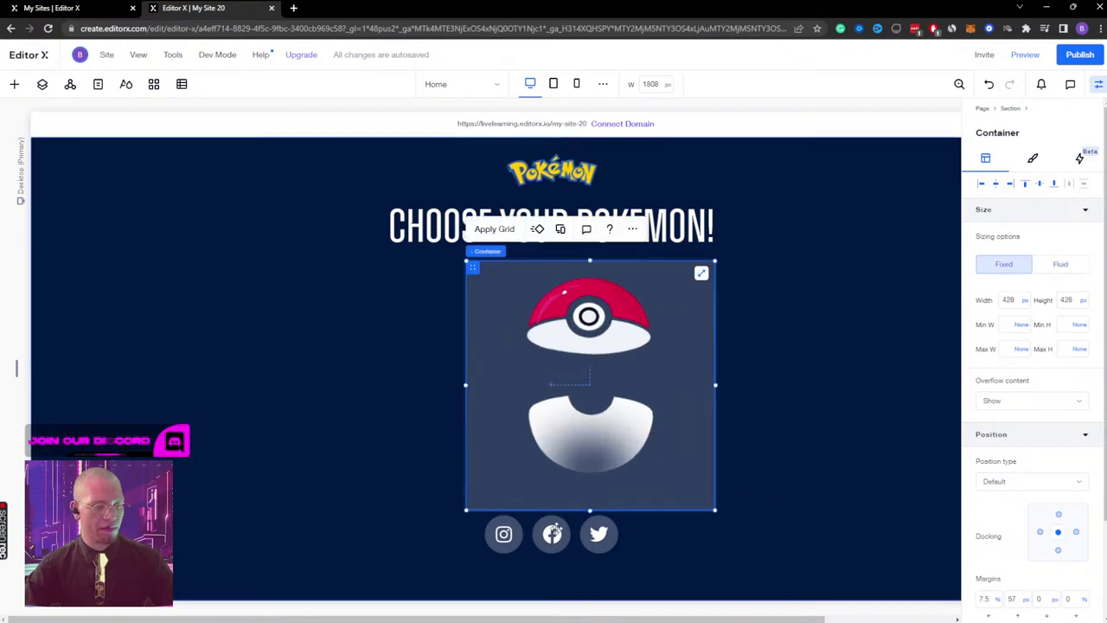
left_click(487, 524)
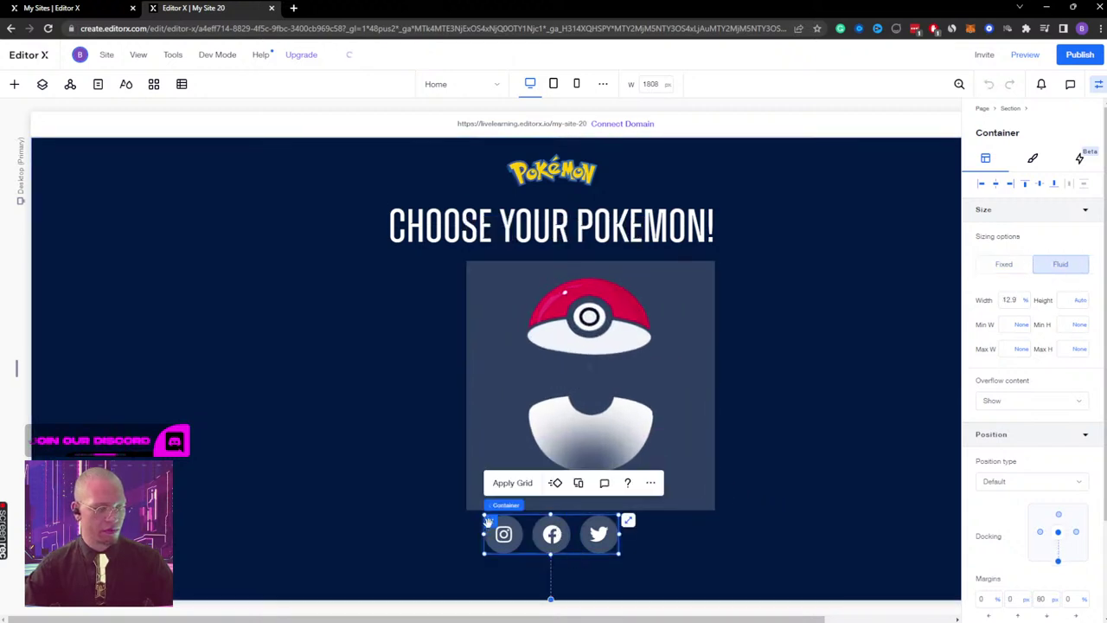
left_click_drag(487, 526, 493, 557)
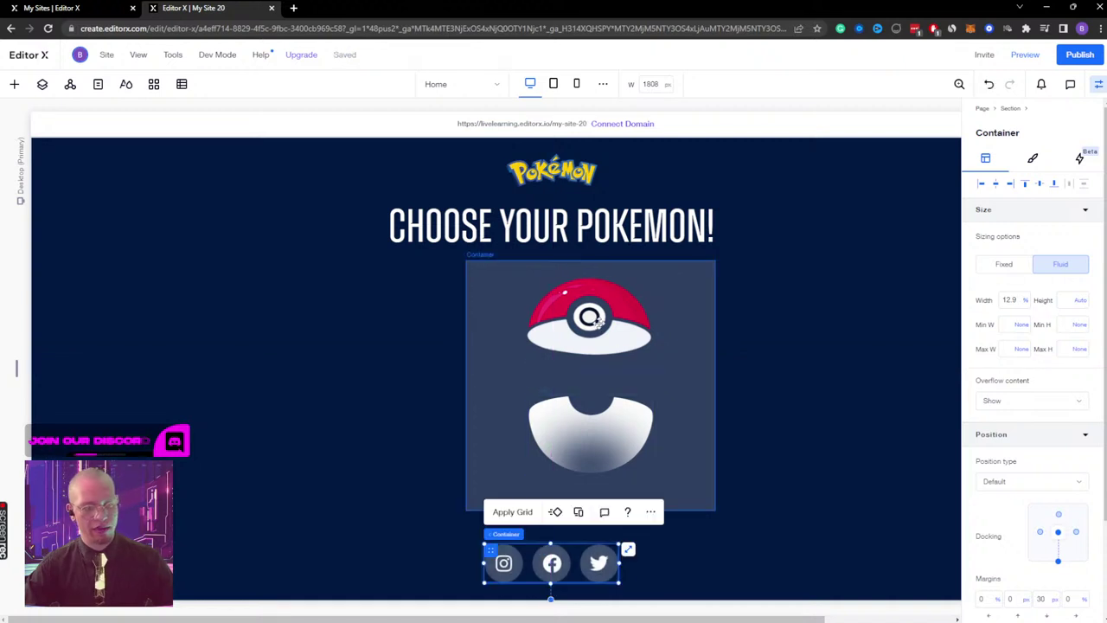
Step: Widen the ball container to about 566 px and centre it horizontally beneath the heading
left_click(508, 279)
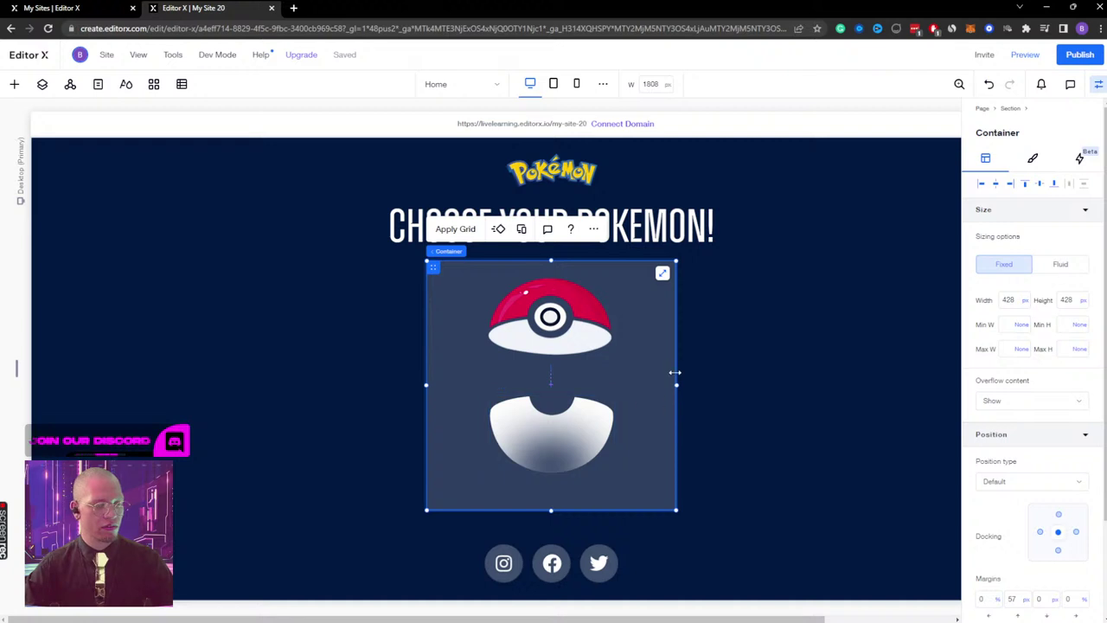
left_click_drag(678, 384, 759, 374)
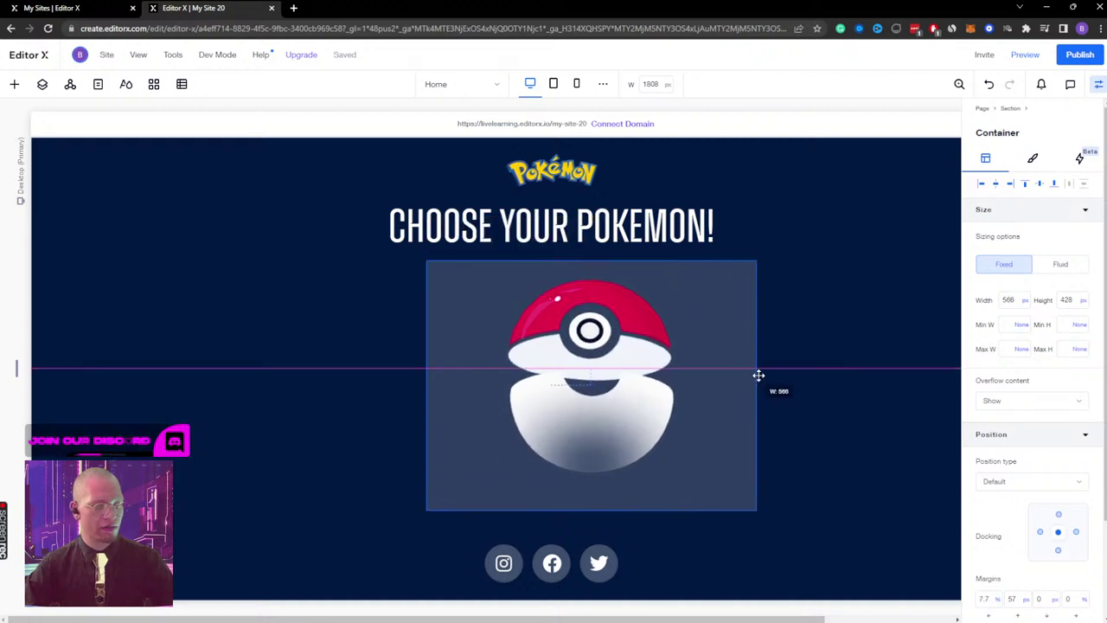
left_click(996, 185)
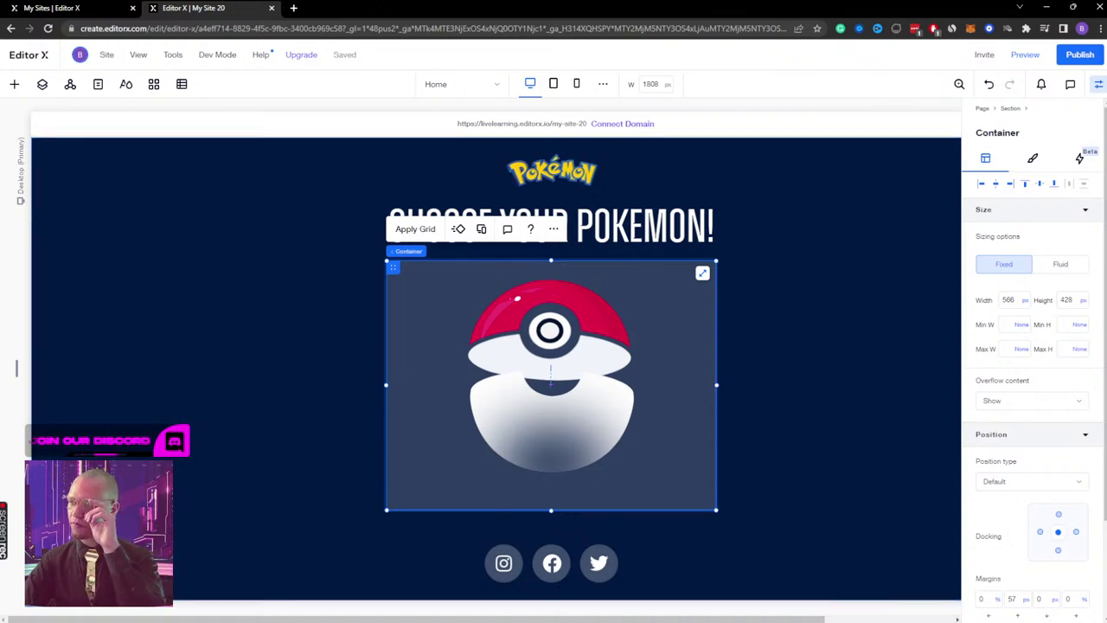
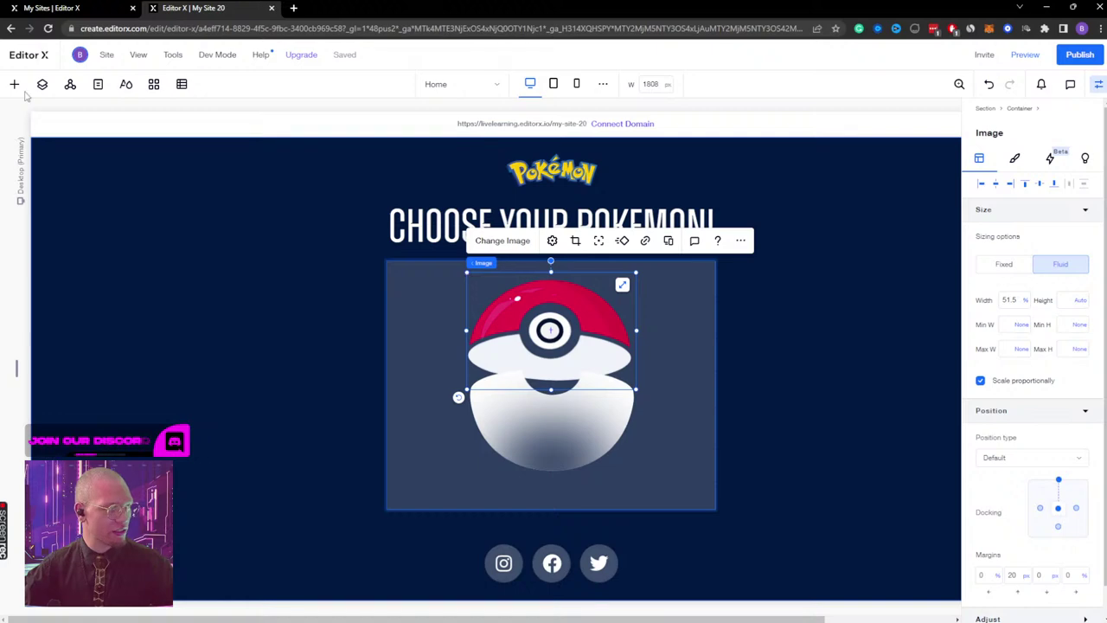
Step: Open the site's uploaded media files for adding more images to the page
left_click(13, 86)
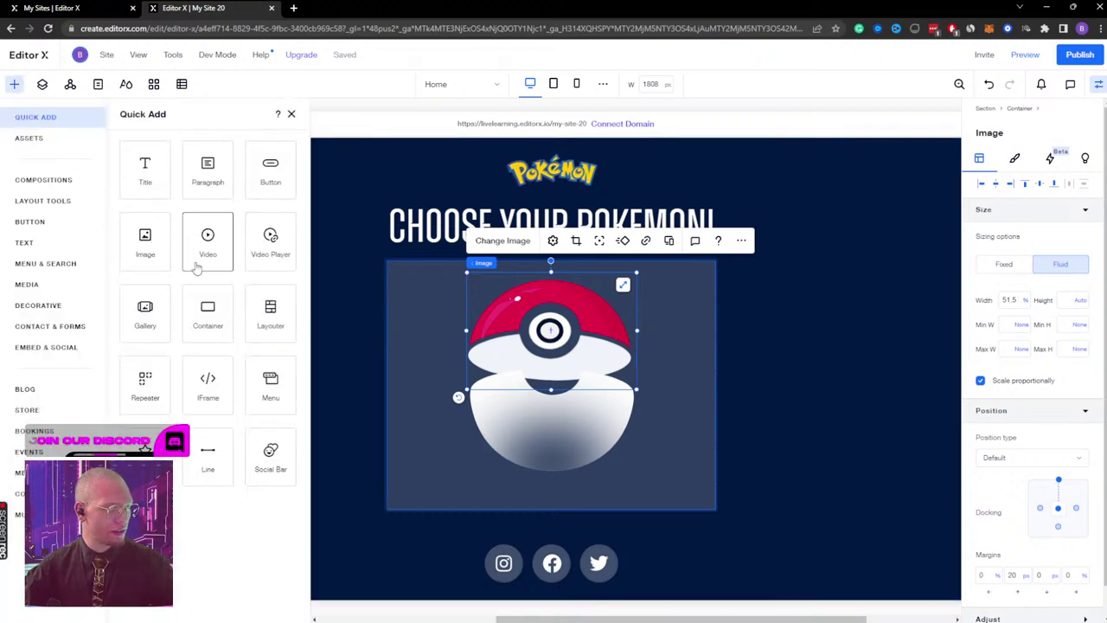
left_click(26, 284)
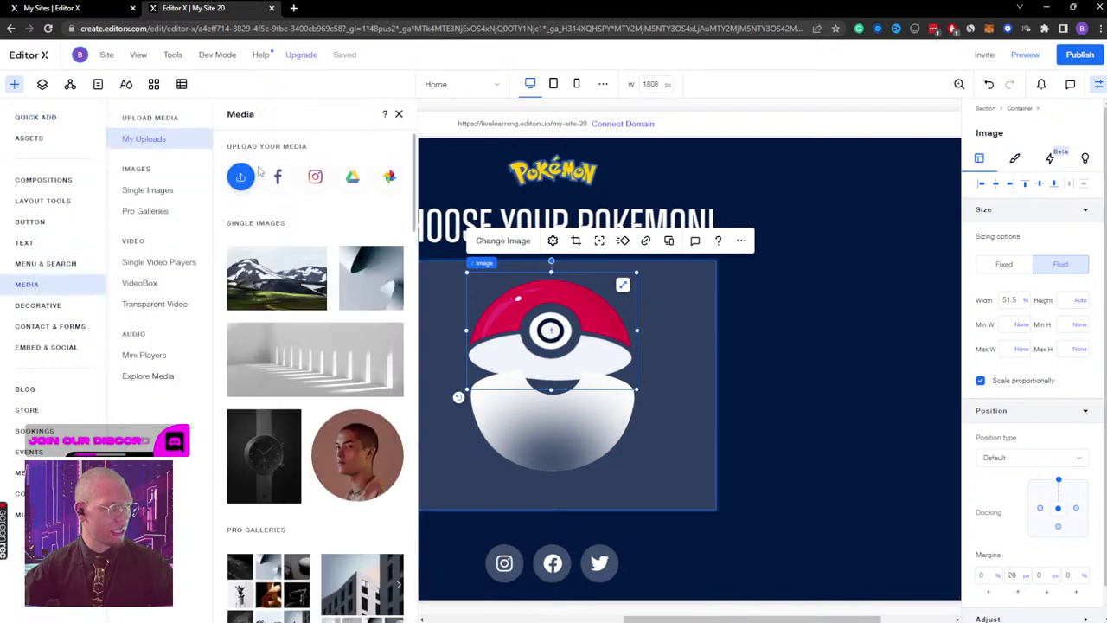
left_click(316, 393)
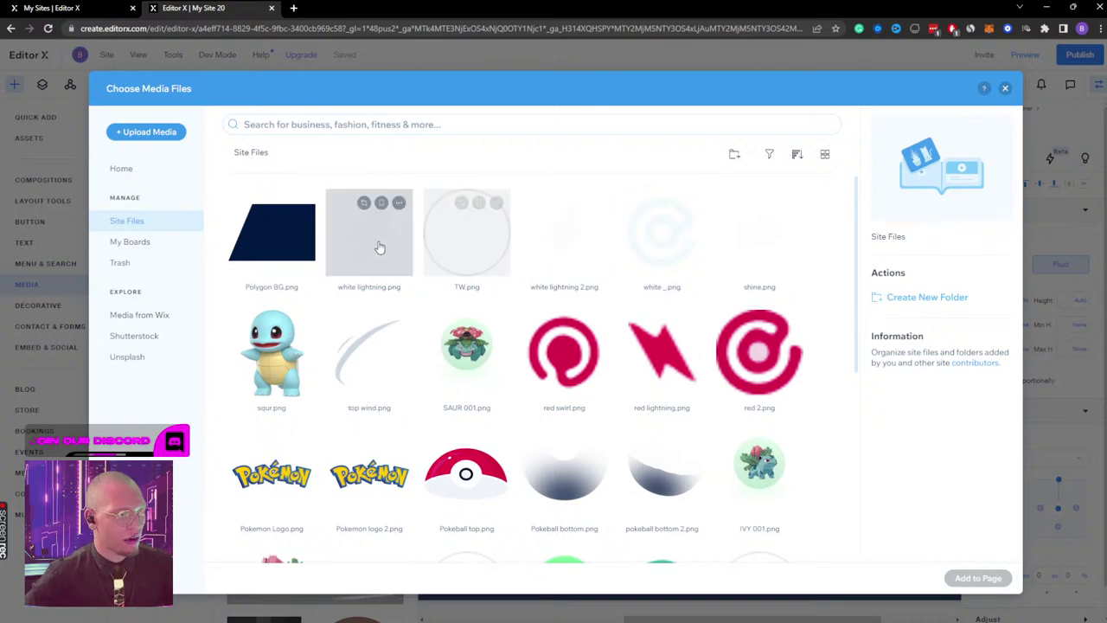
Step: Select the effect images white lightning 2, white _, top wind, red lightning and red 2 in the site files
left_click(556, 240)
left_click(666, 260)
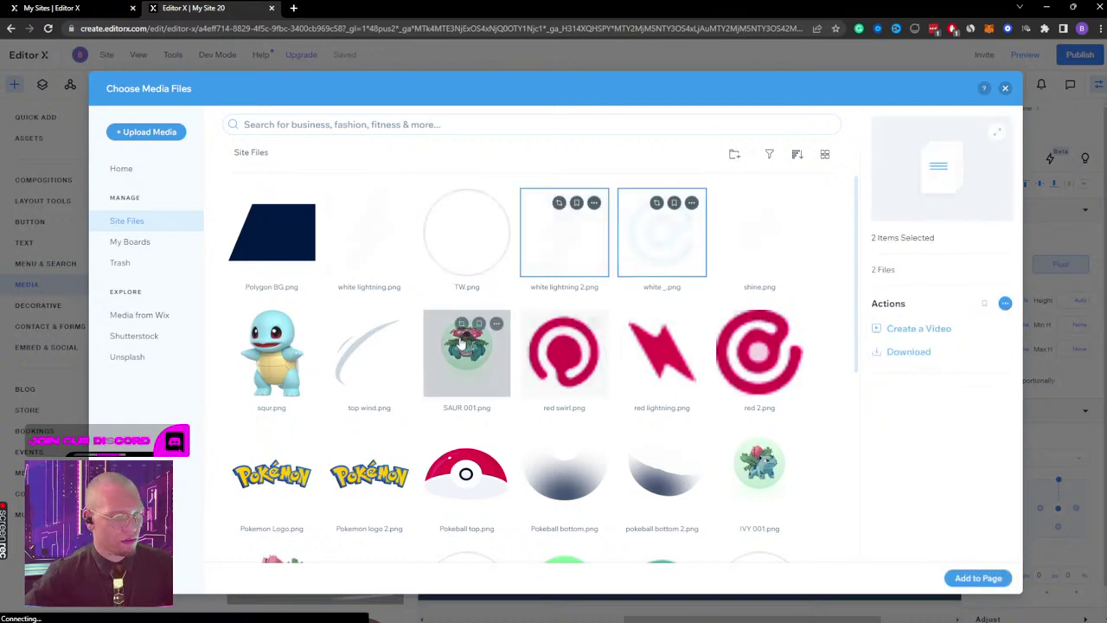
left_click(356, 364)
left_click(567, 382)
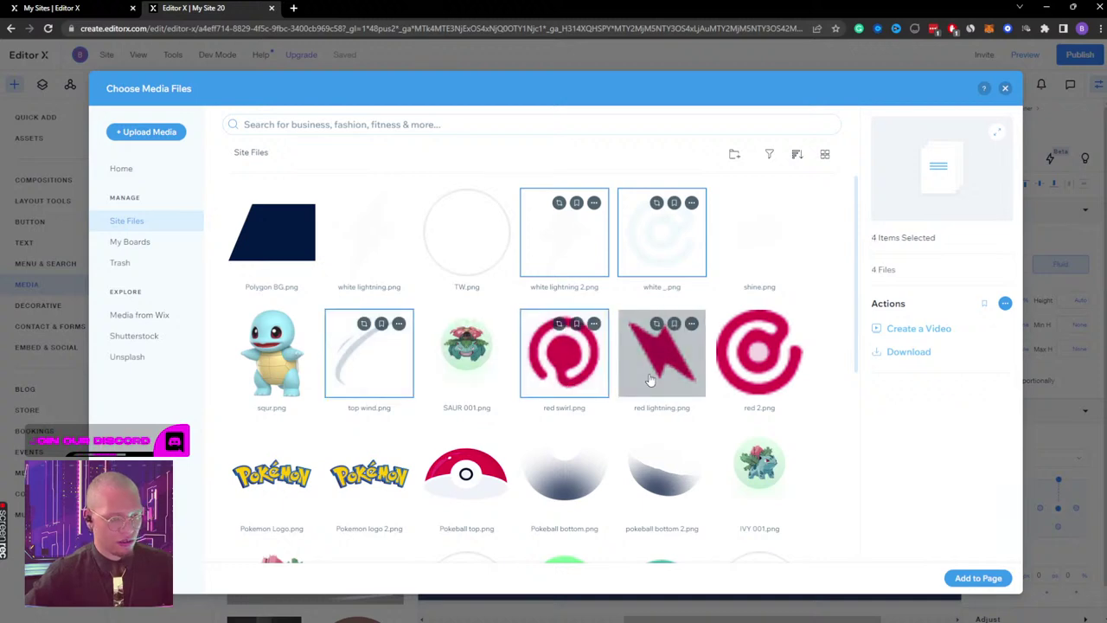
left_click(651, 372)
left_click(751, 365)
left_click(562, 378)
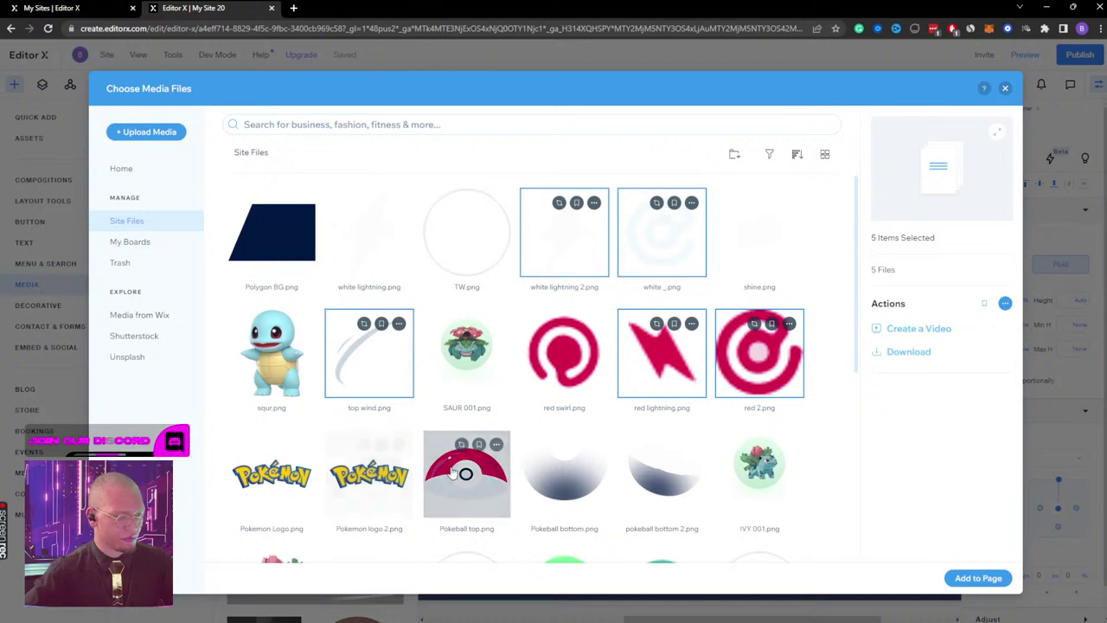
Step: Also select green _, bottom wind, dark light 2 and green traingle 2, and add all the chosen images to the page
scroll(458, 466, "down", 5)
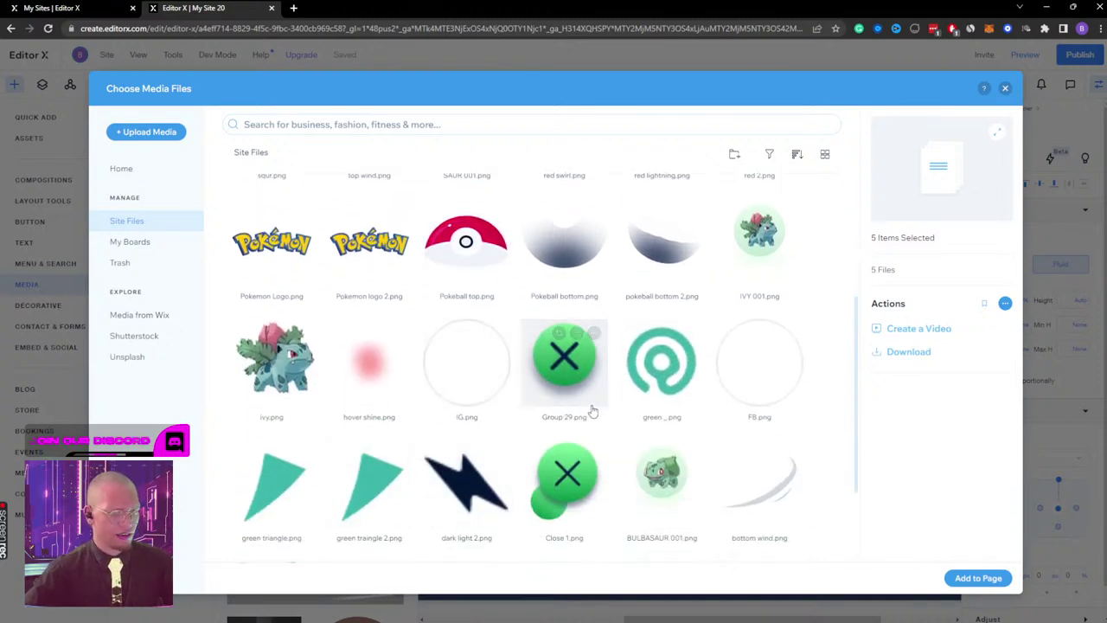
left_click(671, 384)
left_click(774, 497)
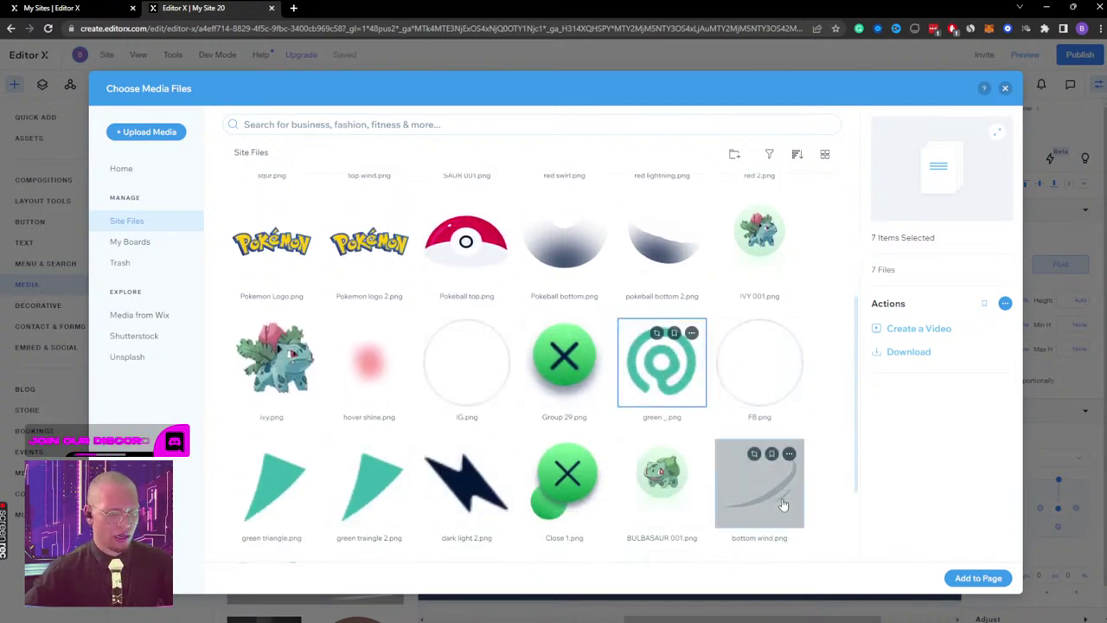
left_click(443, 492)
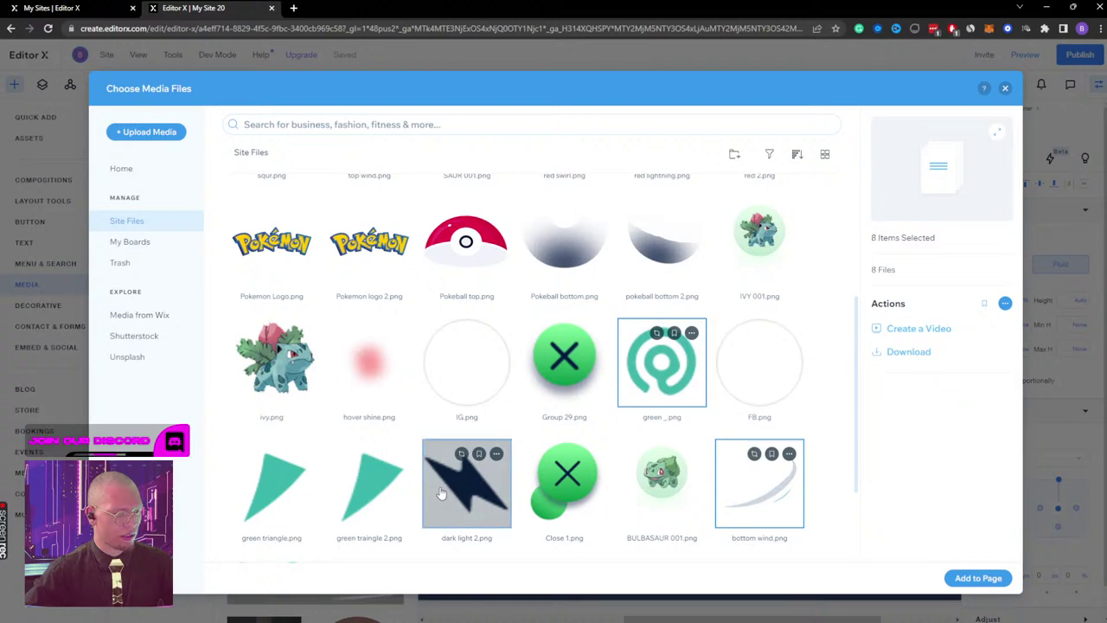
left_click(362, 500)
scroll(514, 474, "down", 2)
scroll(653, 441, "up", 4)
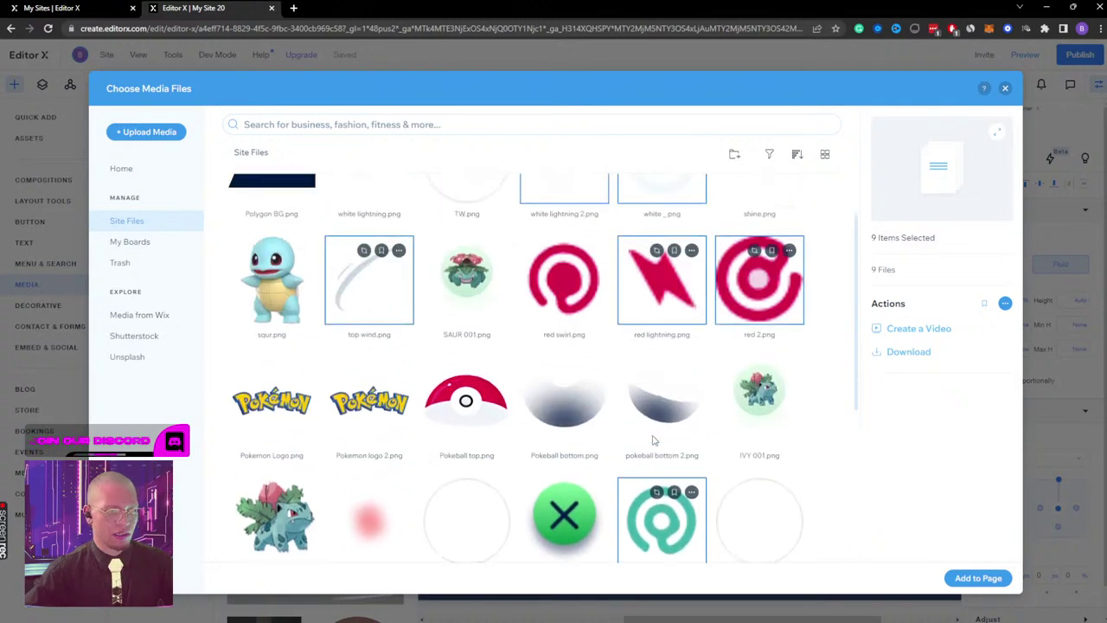
scroll(653, 441, "up", 1)
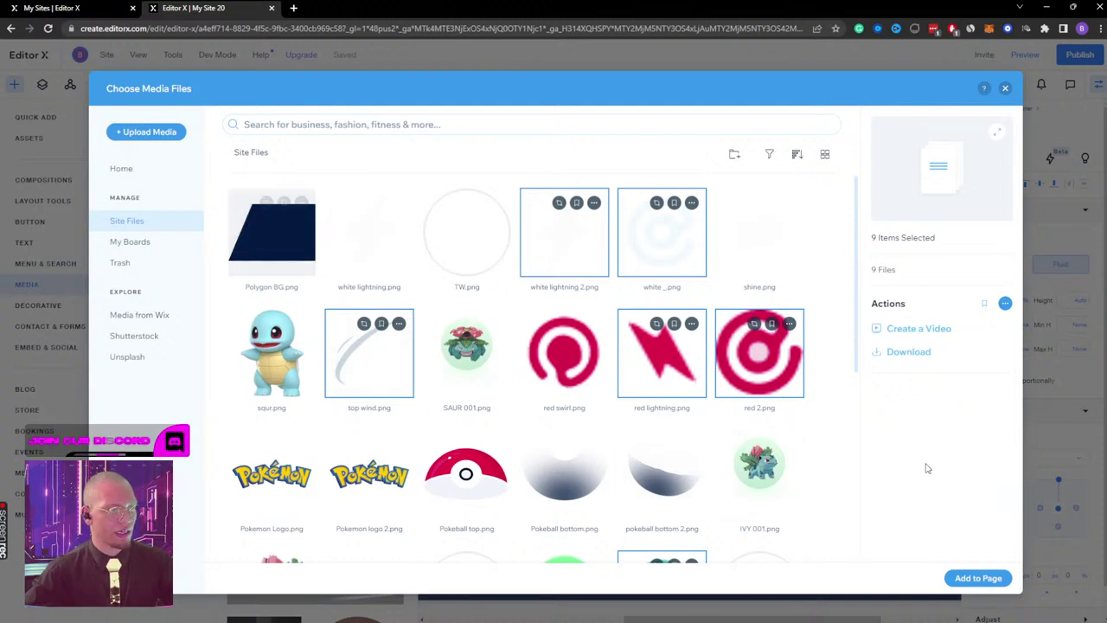
left_click(961, 578)
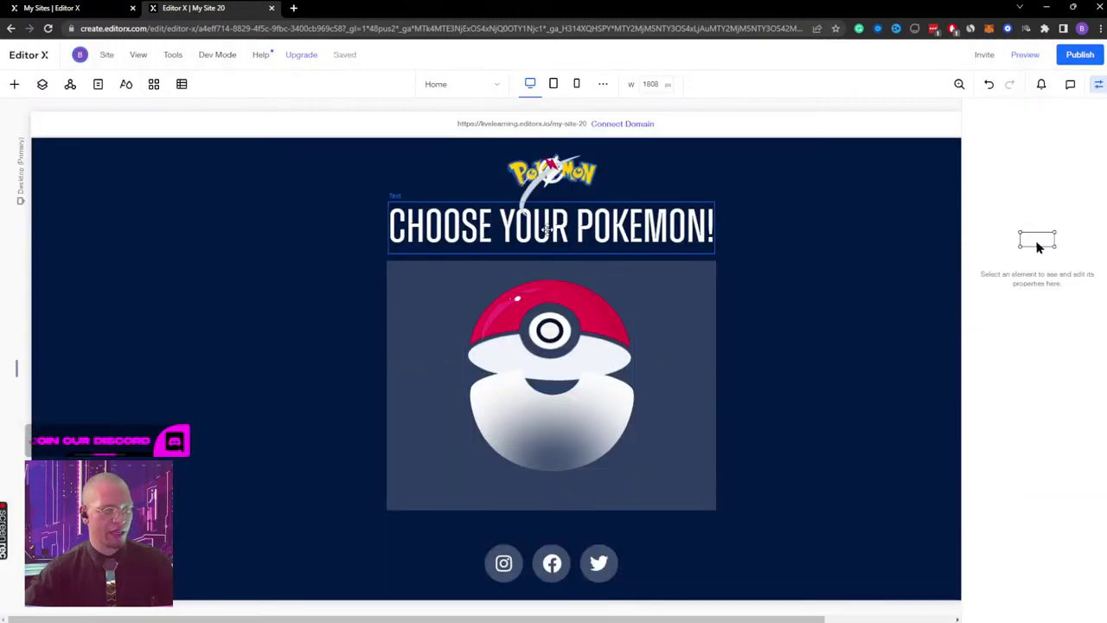
Step: Select all nine newly added effect images in the layer list and place them in a container
left_click(551, 170)
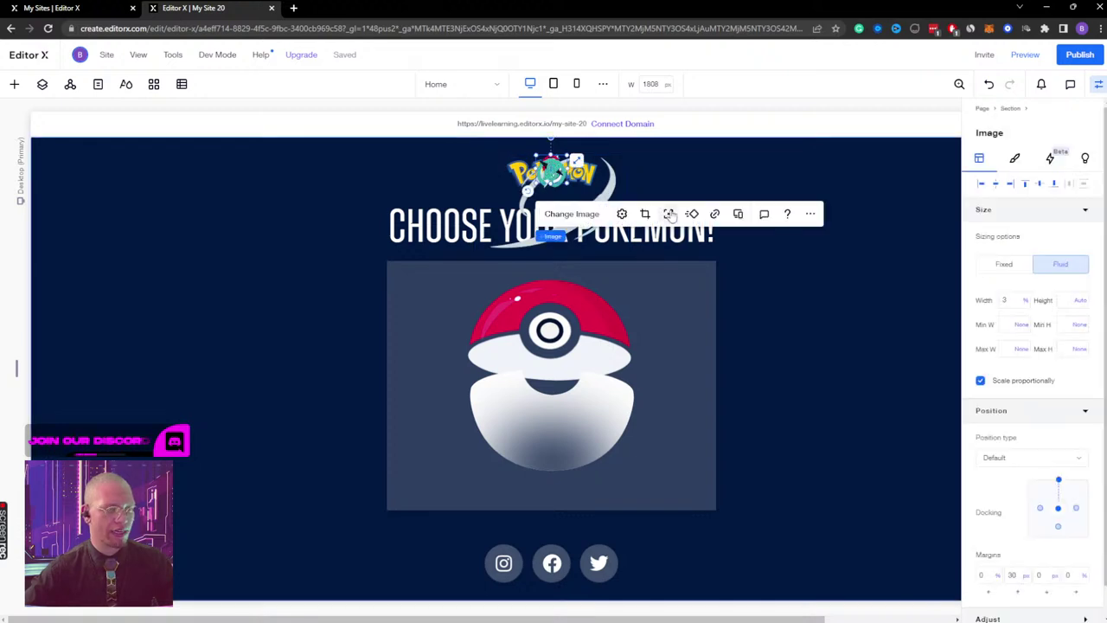
left_click(41, 84)
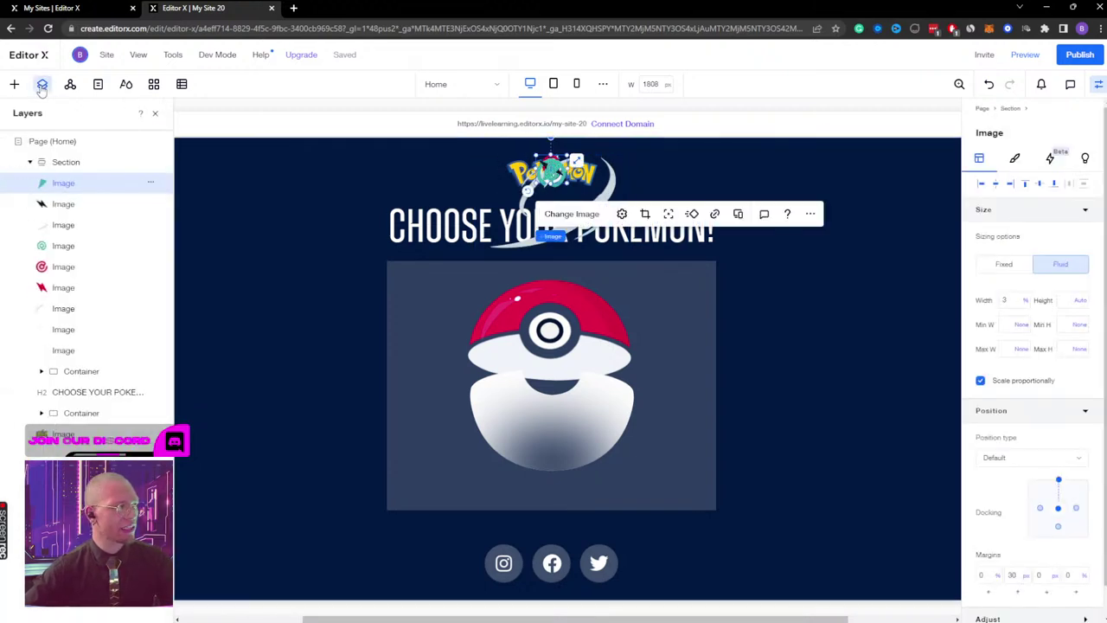
left_click(63, 350, "ctrl")
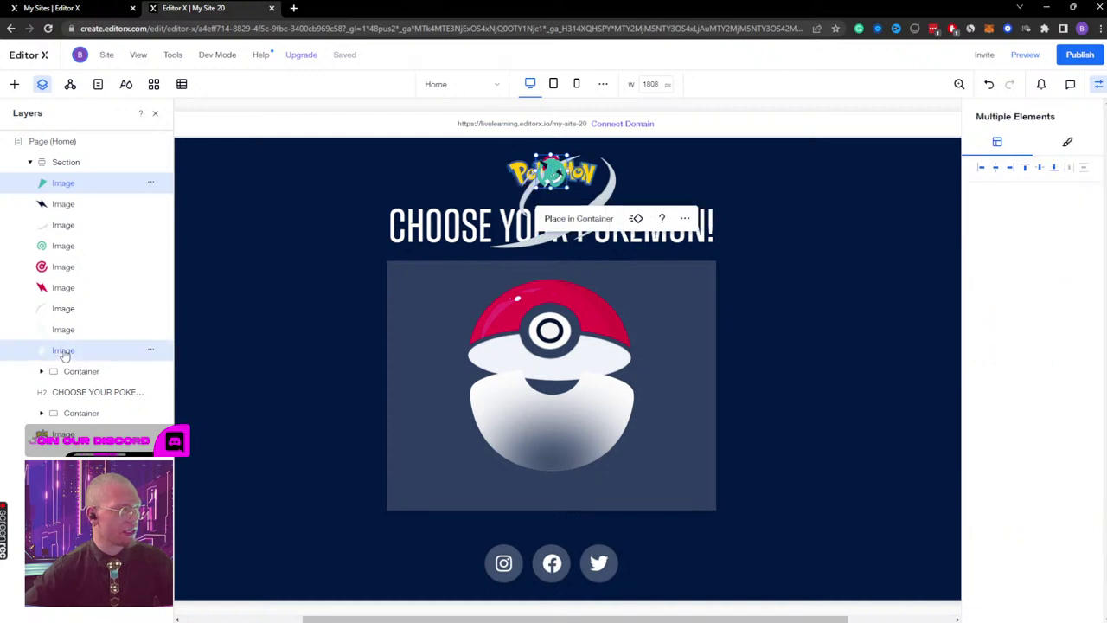
left_click(63, 329, "ctrl")
left_click(63, 308, "ctrl")
left_click(63, 287, "ctrl")
left_click(63, 266, "ctrl")
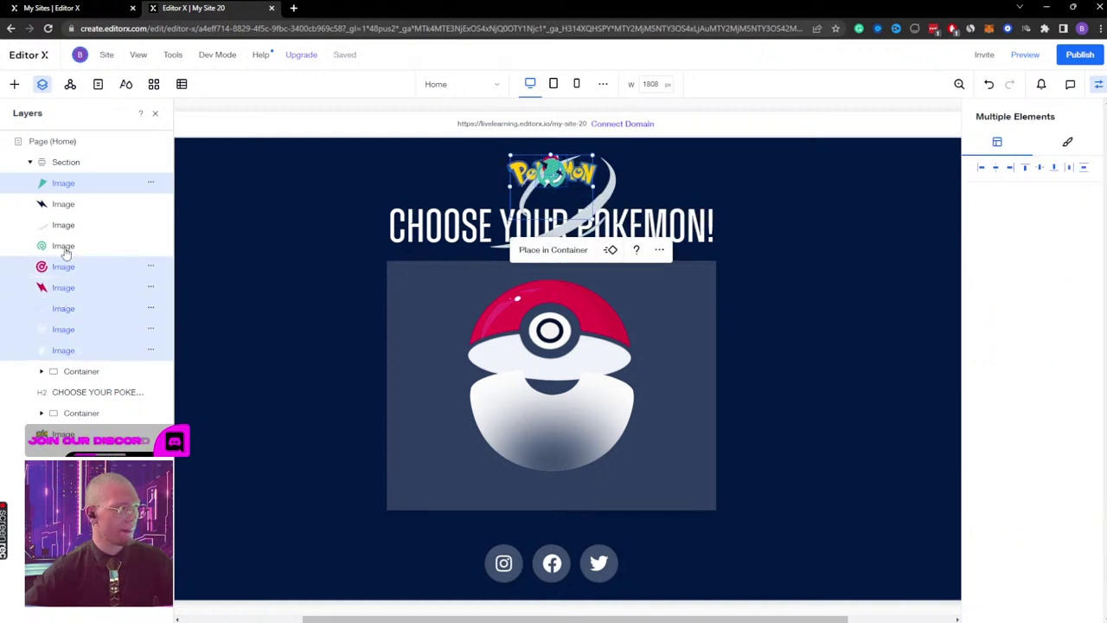
left_click(65, 246, "ctrl")
left_click(66, 225, "ctrl")
left_click(69, 205, "ctrl")
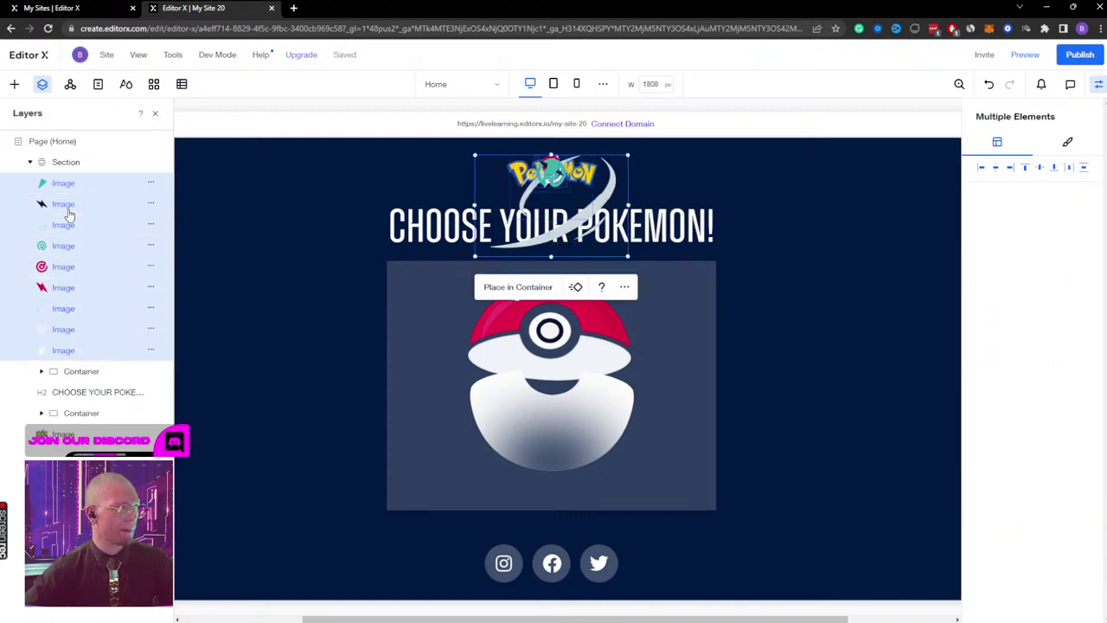
left_click(522, 288)
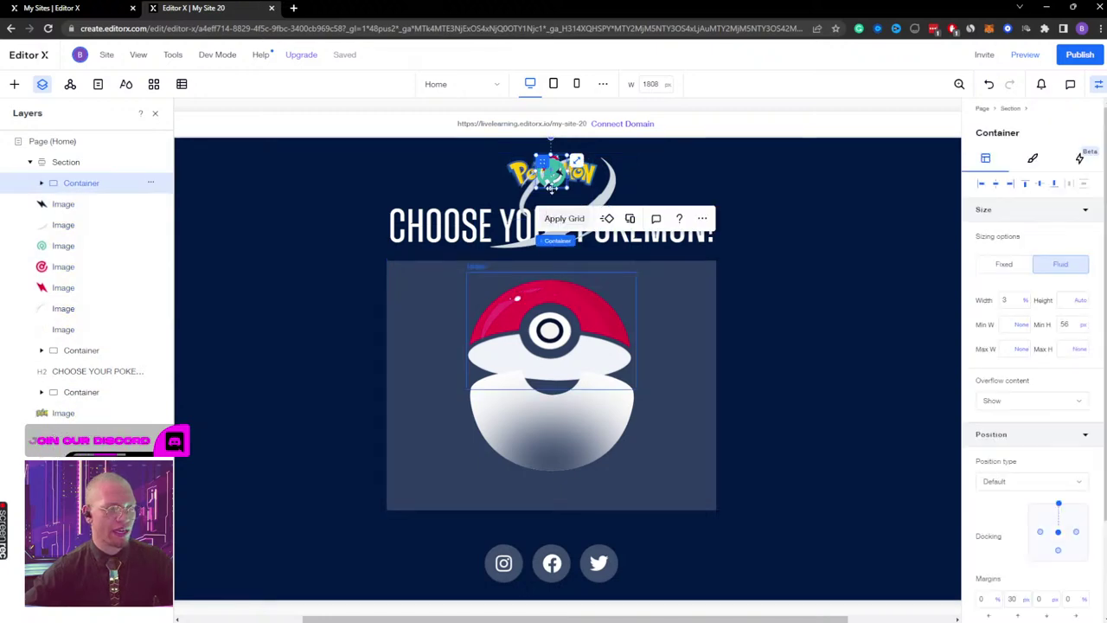
Step: Enlarge the new container to about 10.2% wide and 192 px high, and move the remaining loose effect images into it
left_click_drag(542, 160, 569, 180)
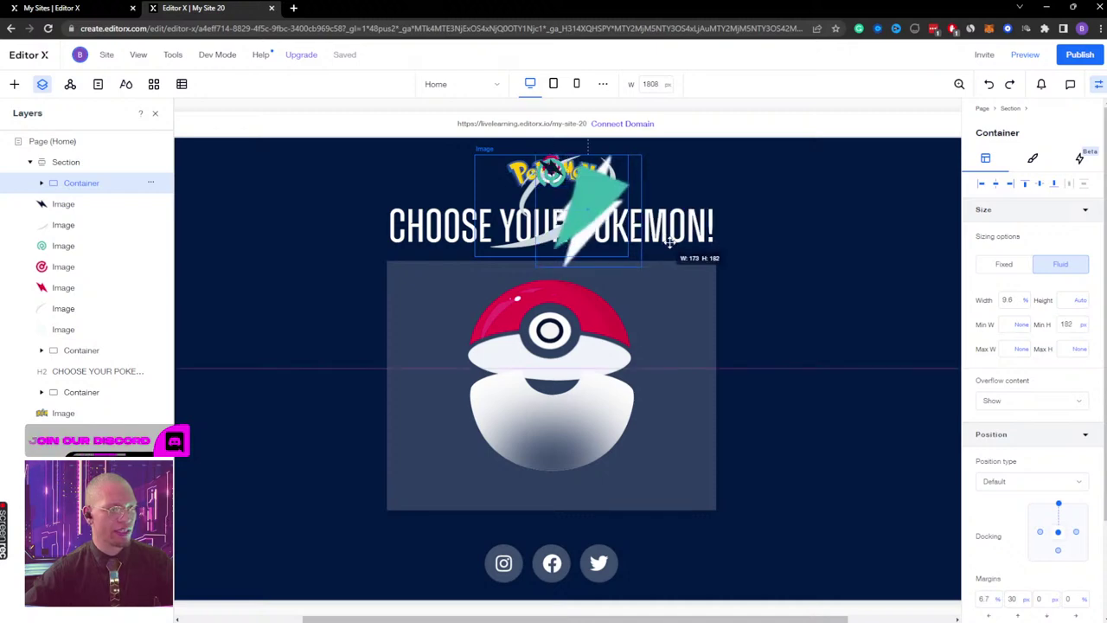
left_click(571, 227, "shift")
left_click(64, 205)
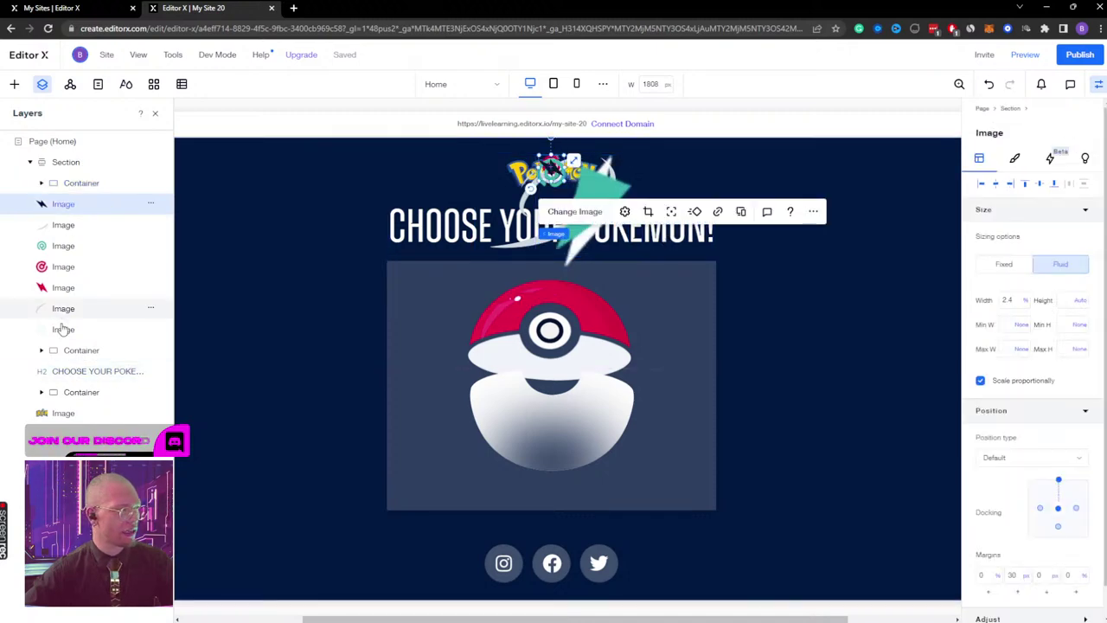
left_click(63, 329, "shift")
left_click(62, 308, "shift")
left_click(63, 287, "shift")
left_click(63, 268, "shift")
left_click(64, 247, "shift")
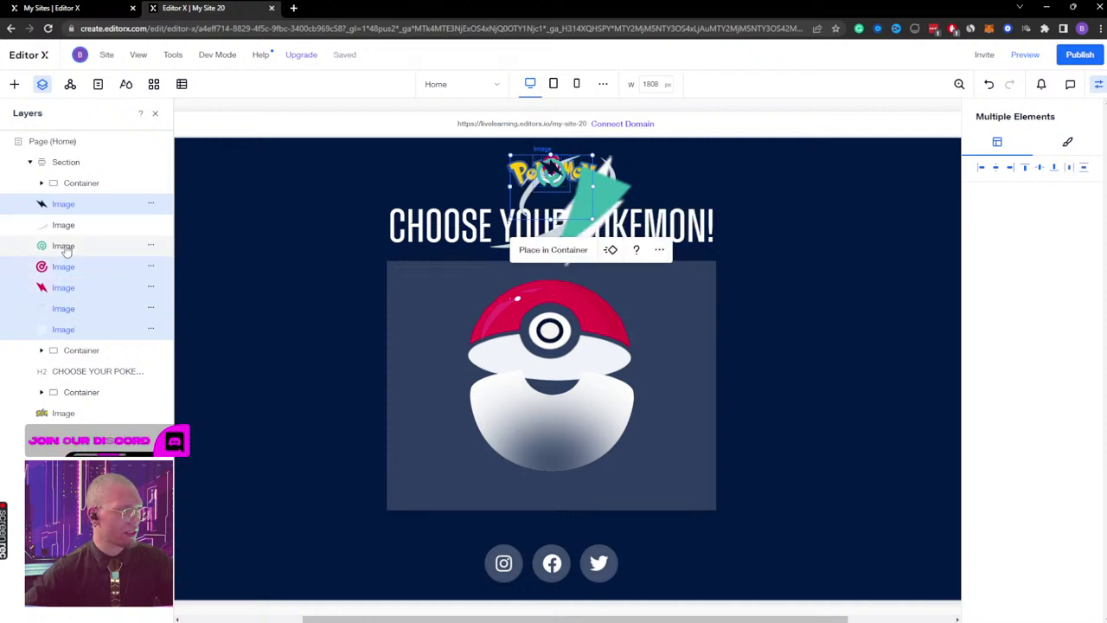
left_click(68, 226, "shift")
left_click_drag(60, 208, 43, 189)
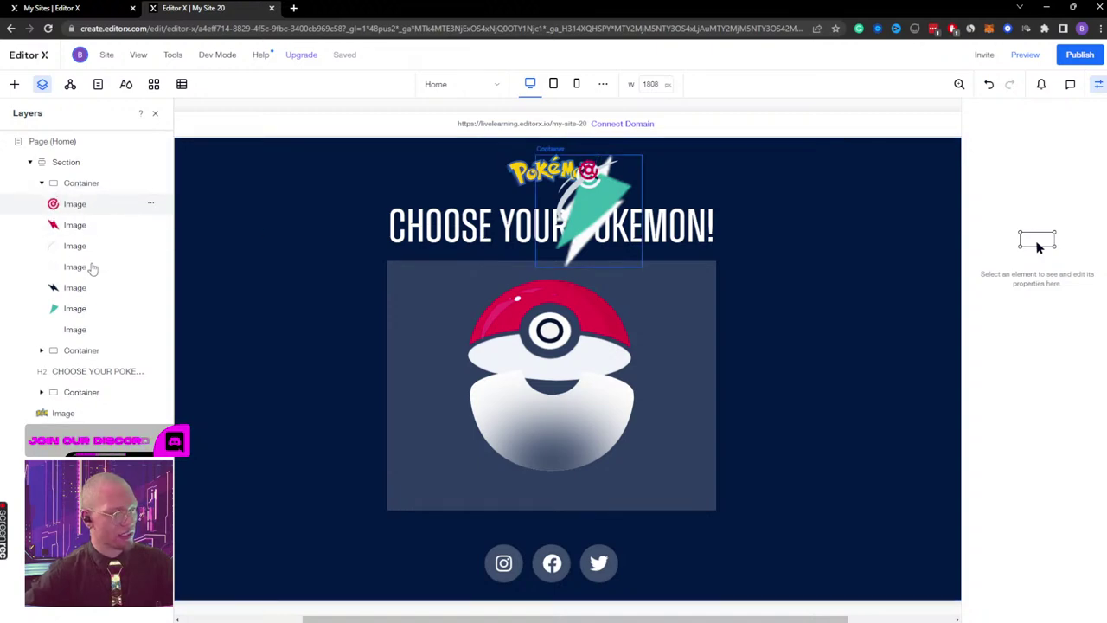
Step: Set the effects container's minimum height to None
left_click(88, 185)
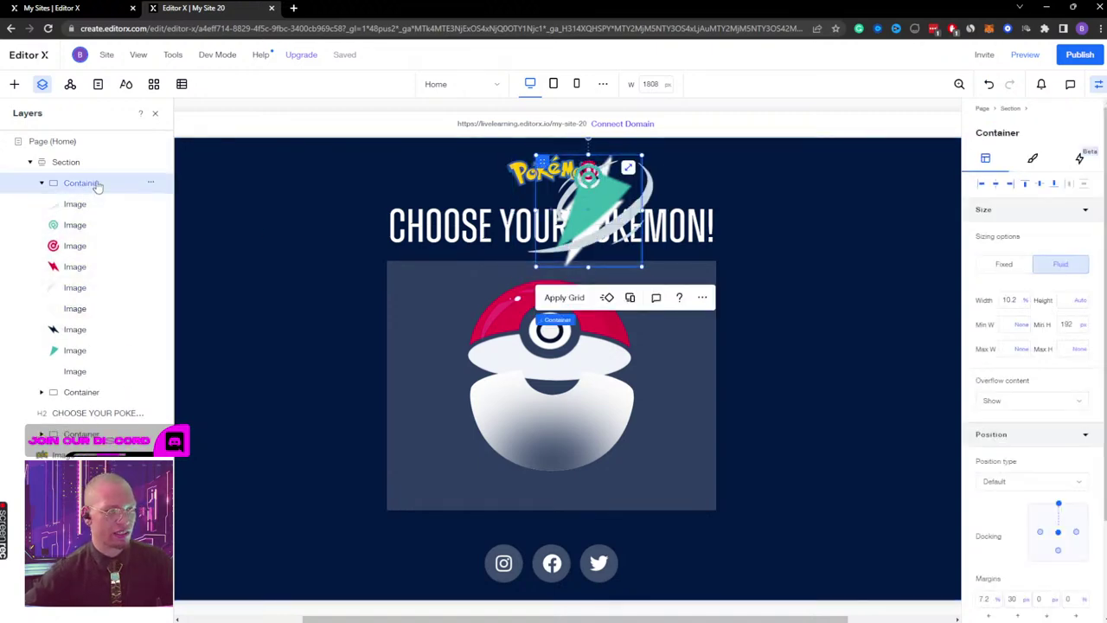
left_click(1081, 325)
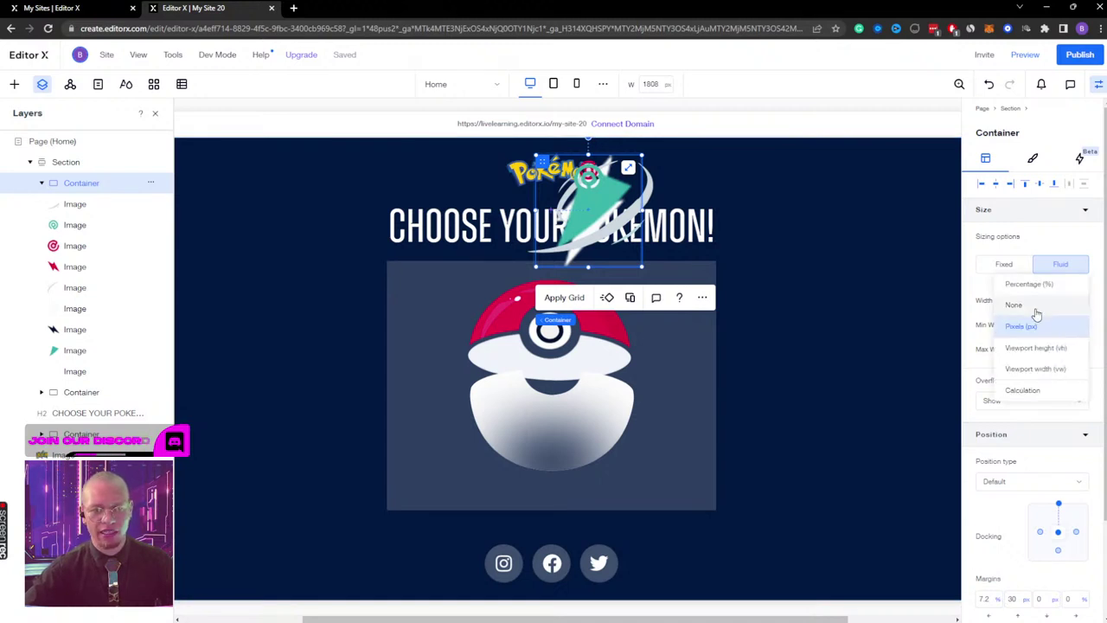
left_click(1038, 308)
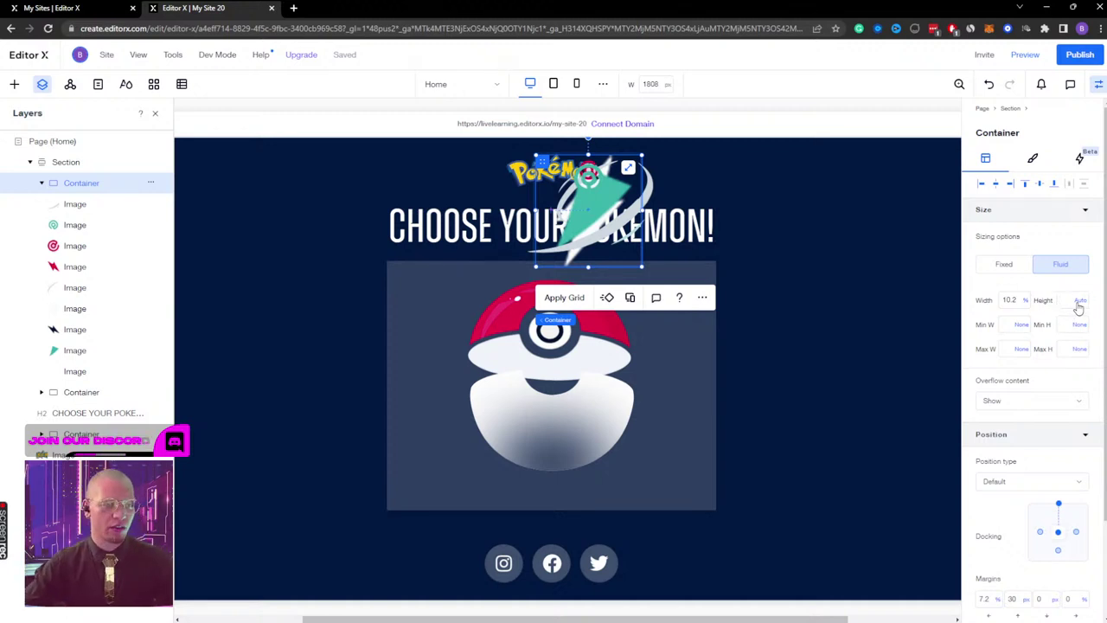
Step: Try the effects container over the Poké Ball, and move it out to the empty area right of the ball container
left_click_drag(540, 162, 506, 321)
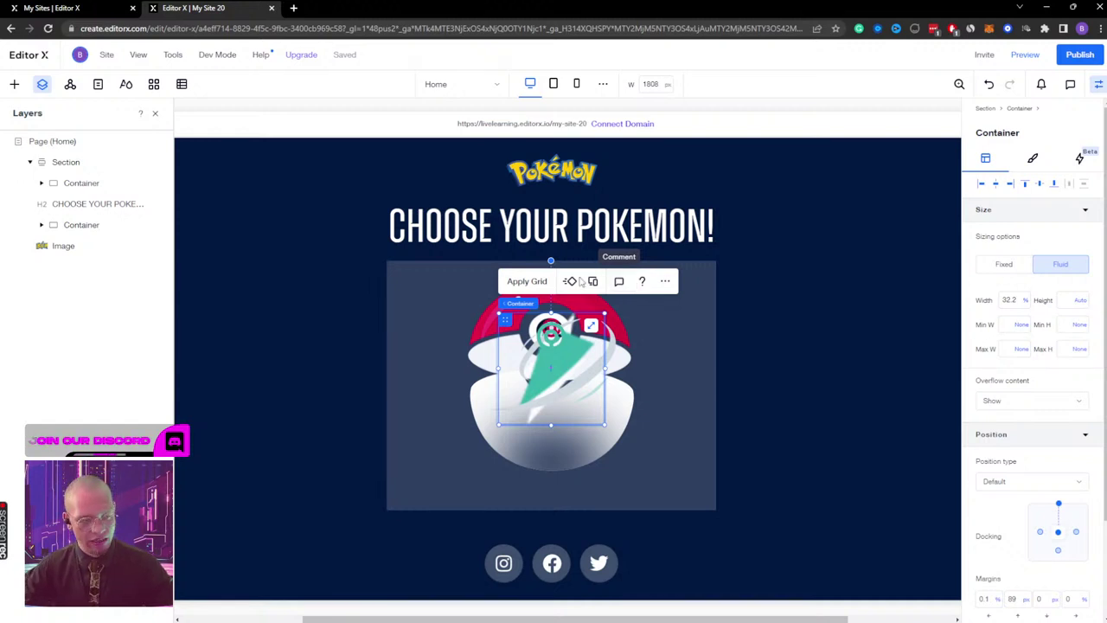
left_click(575, 347)
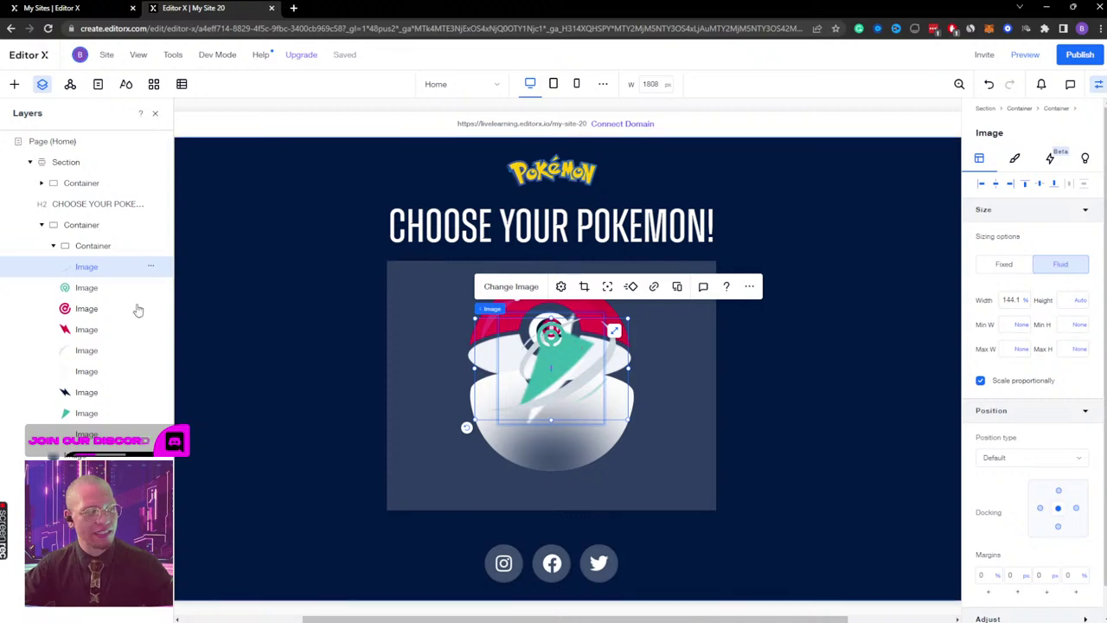
left_click(88, 247)
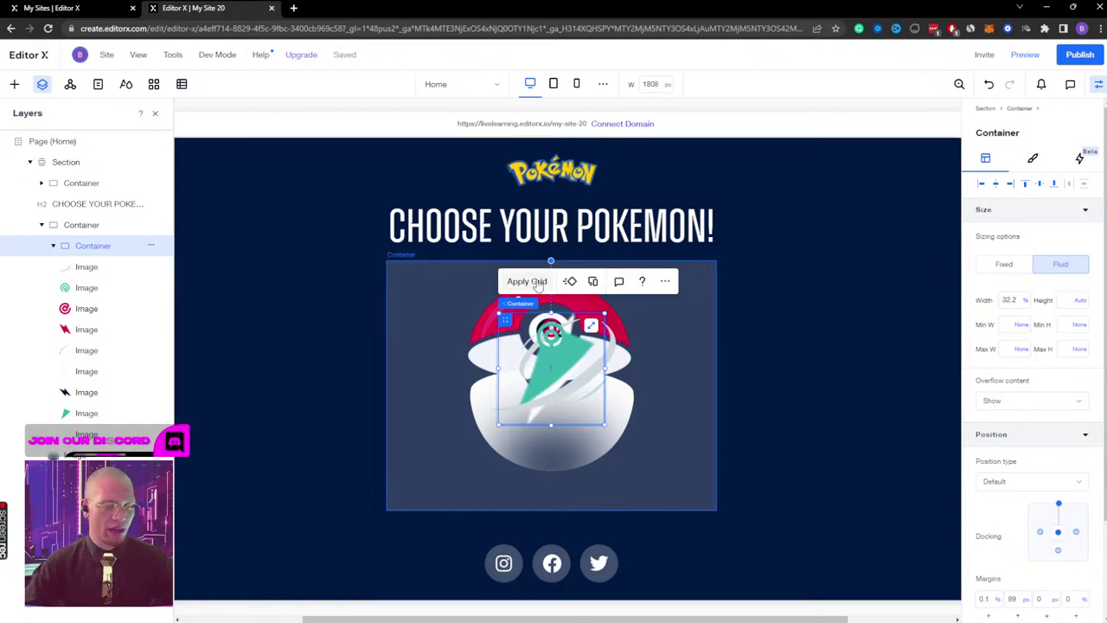
left_click_drag(510, 310, 785, 242)
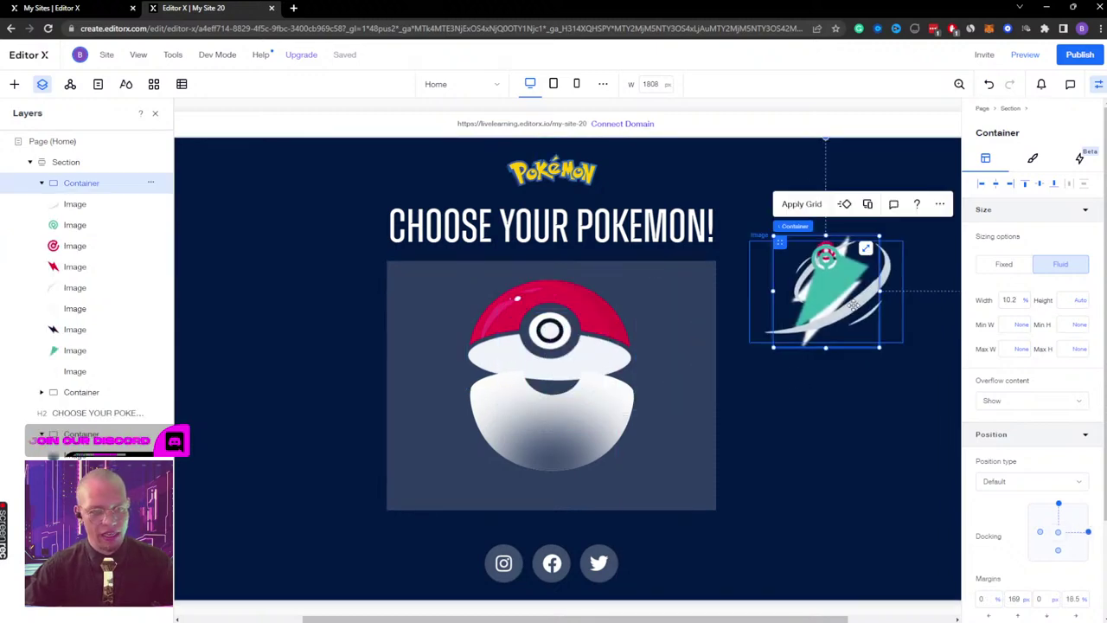
Step: Try the bottom wind image outside the effects container, return it there, and lower it to a bottom margin of -11 px
left_click_drag(865, 298, 865, 394)
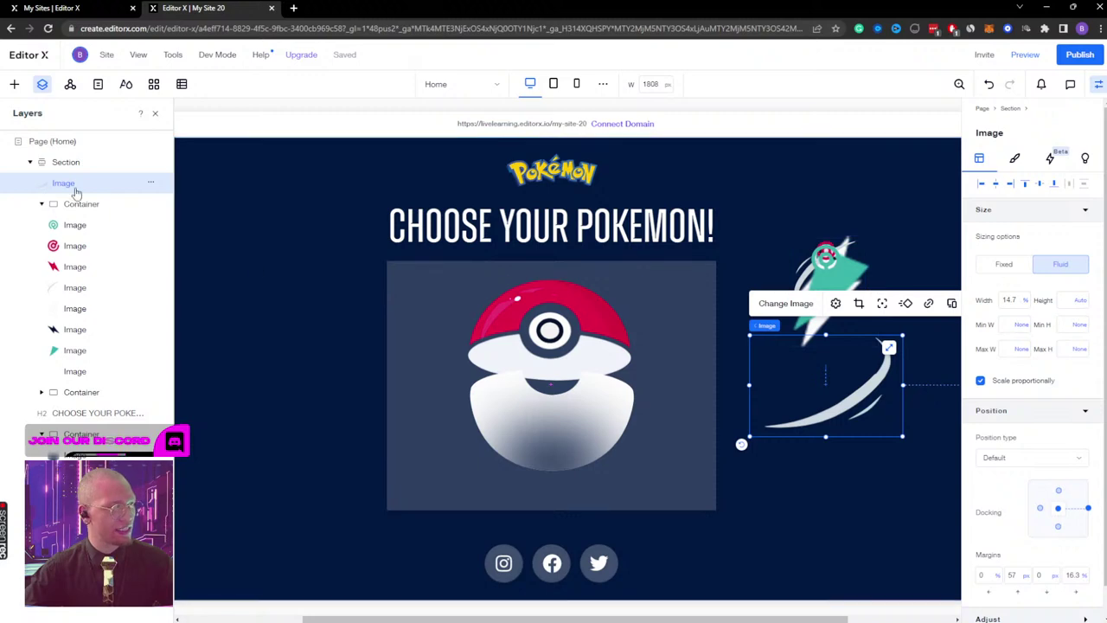
left_click_drag(76, 186, 80, 205)
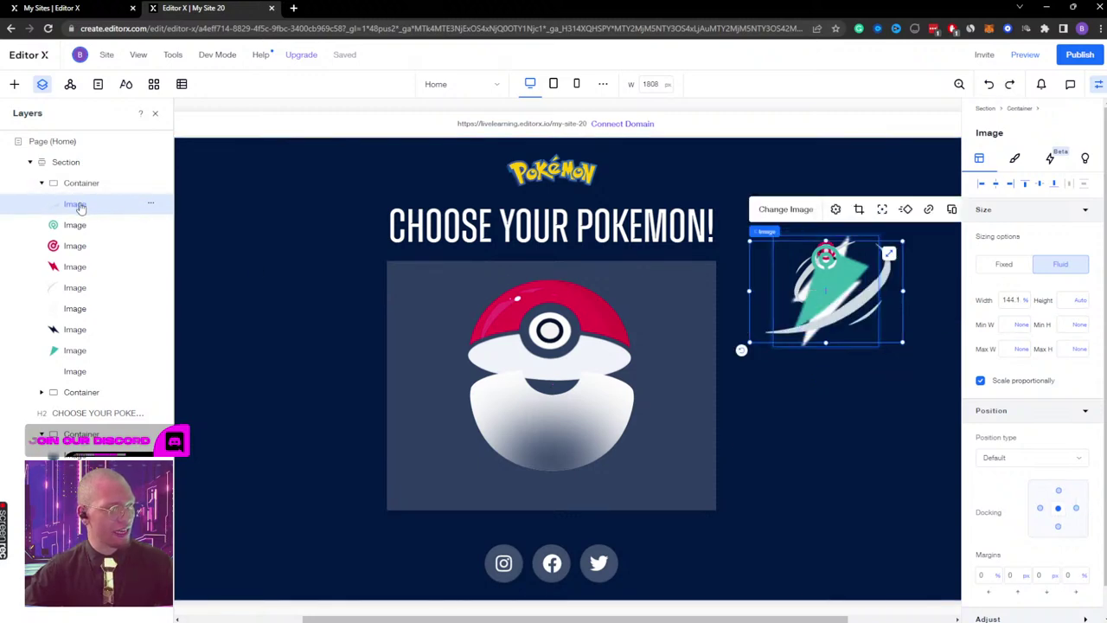
key("shift+Down")
key("shift+Down")
key("shift+Down")
key("shift+Down")
key("shift+Down")
key("shift+Down")
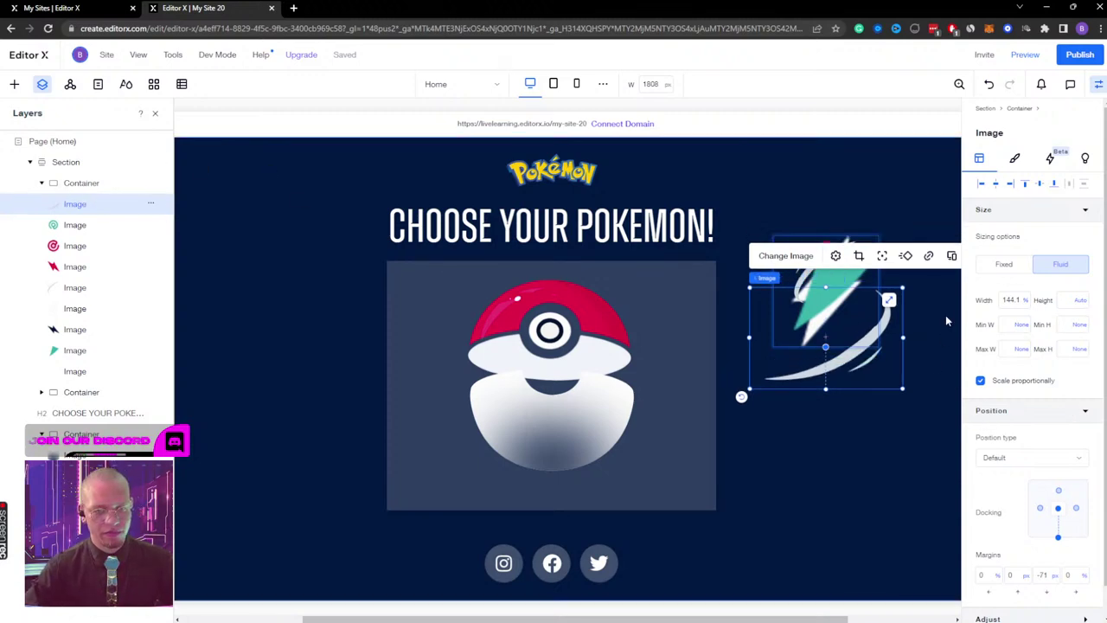
key("ctrl+z")
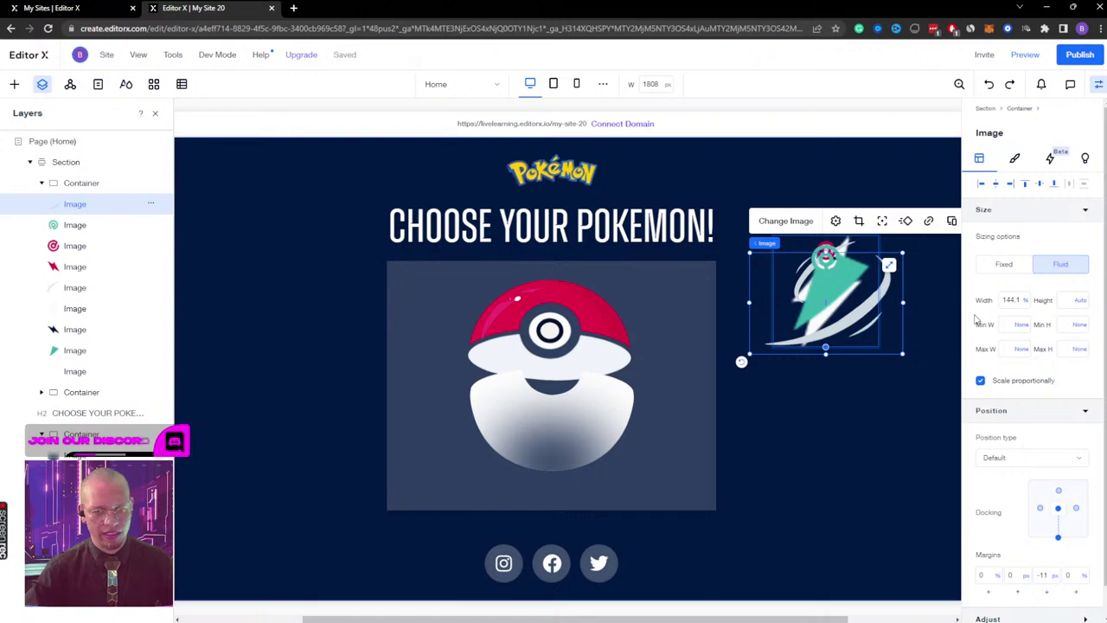
Step: Change the bottom wind image's width unit from percentage to pixels, giving a width of 262 px
left_click(1012, 300)
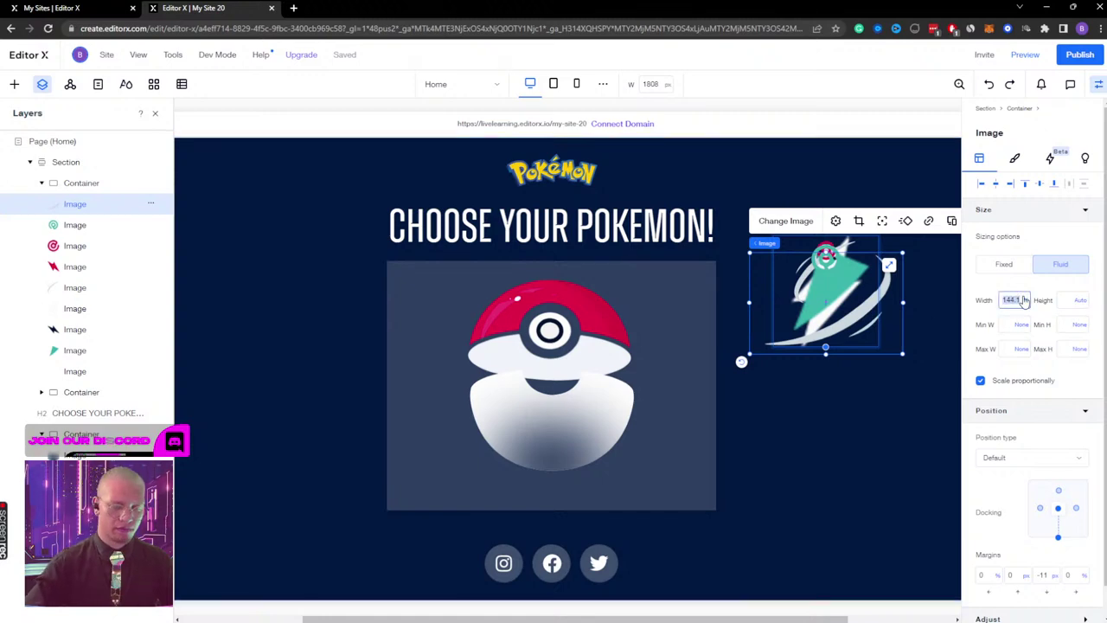
left_click(1025, 301)
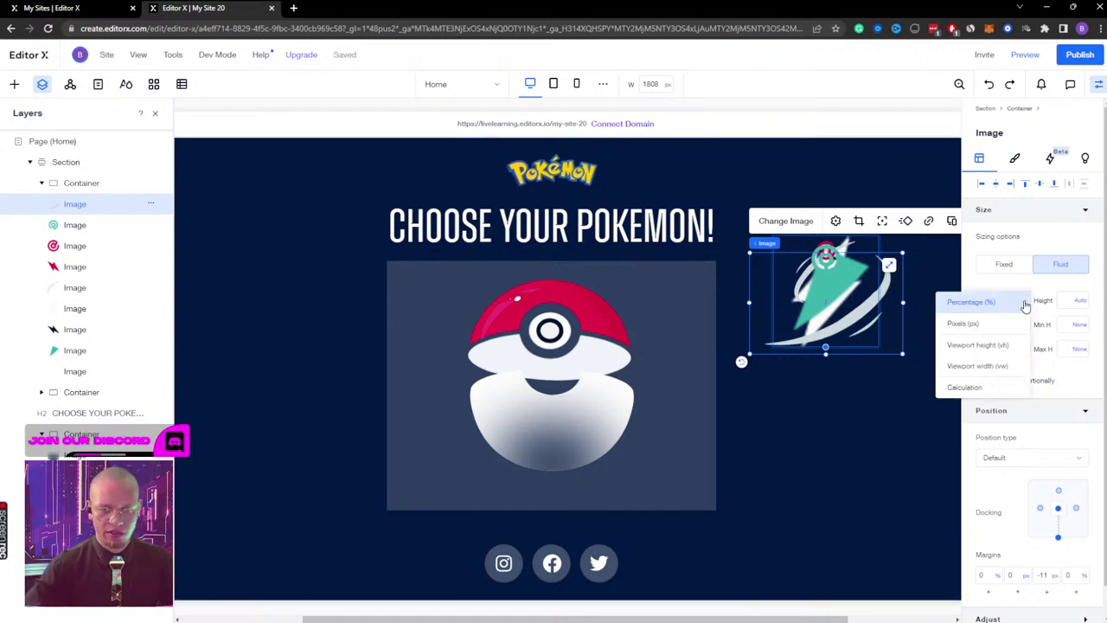
left_click(984, 322)
left_click(813, 234)
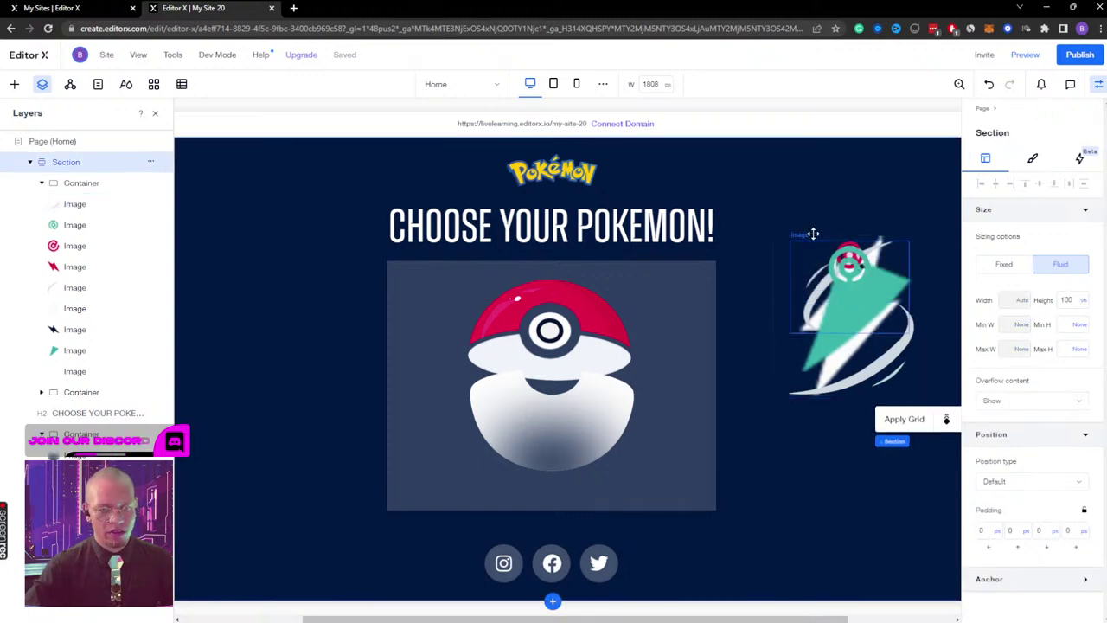
left_click(781, 259)
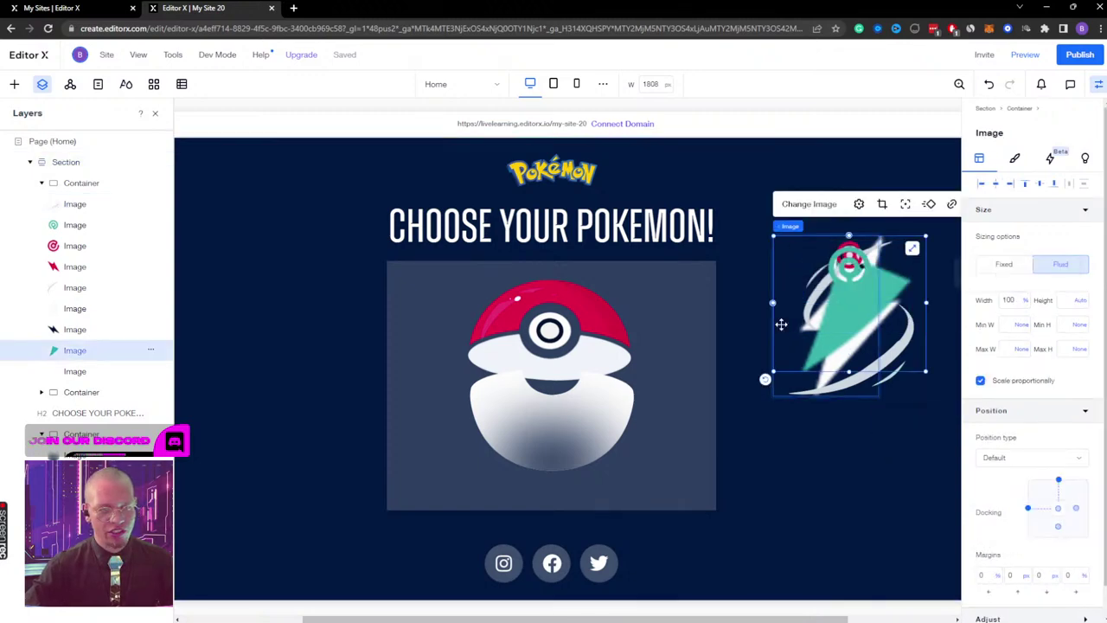
left_click(780, 381)
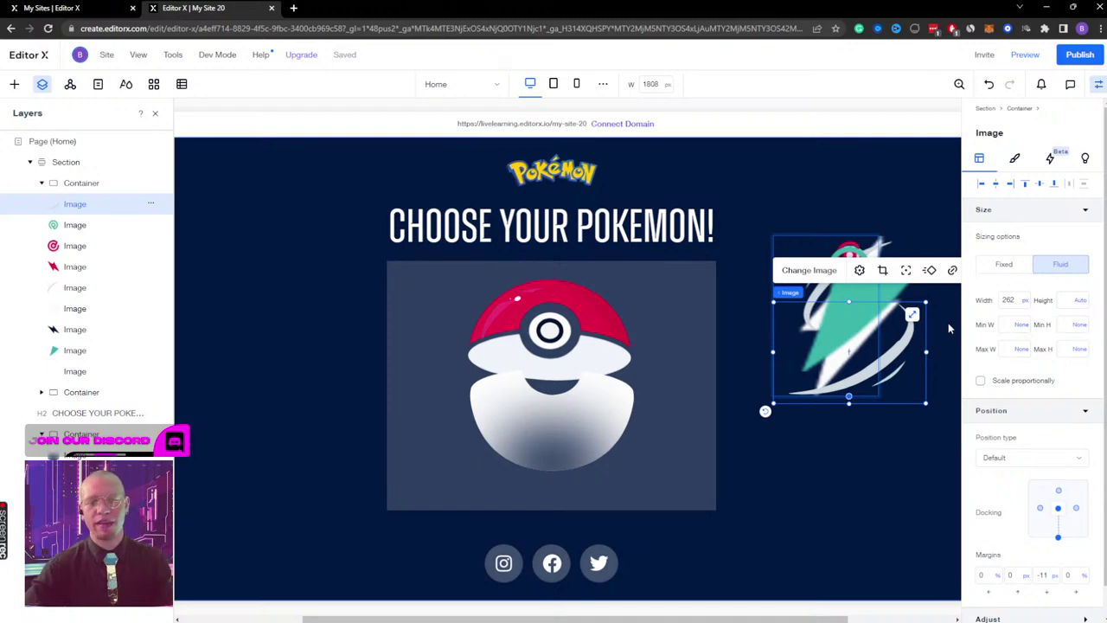
Step: Undo the bottom wind image's width unit change, and set the ball container's background opacity to 0%
key("ctrl+z")
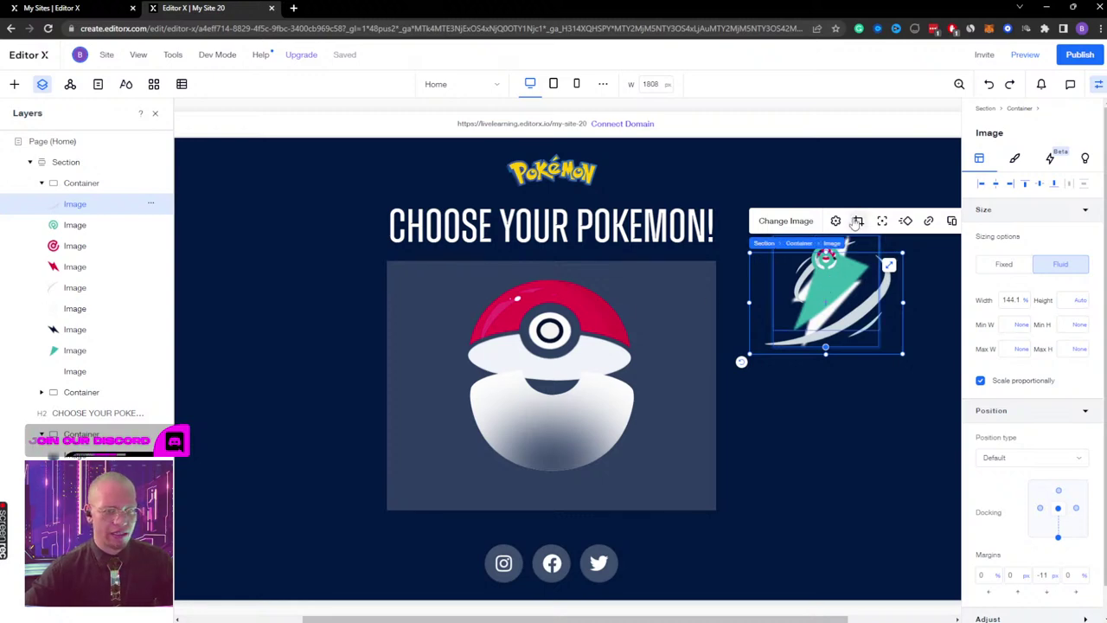
left_click(684, 295)
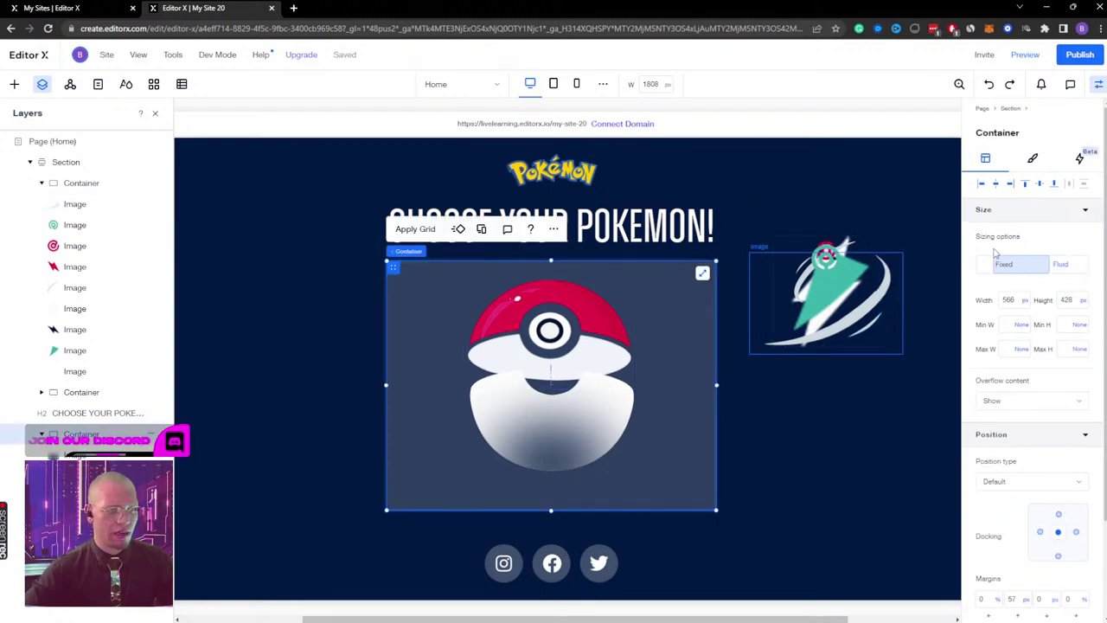
left_click(1032, 161)
left_click_drag(1001, 238, 999, 236)
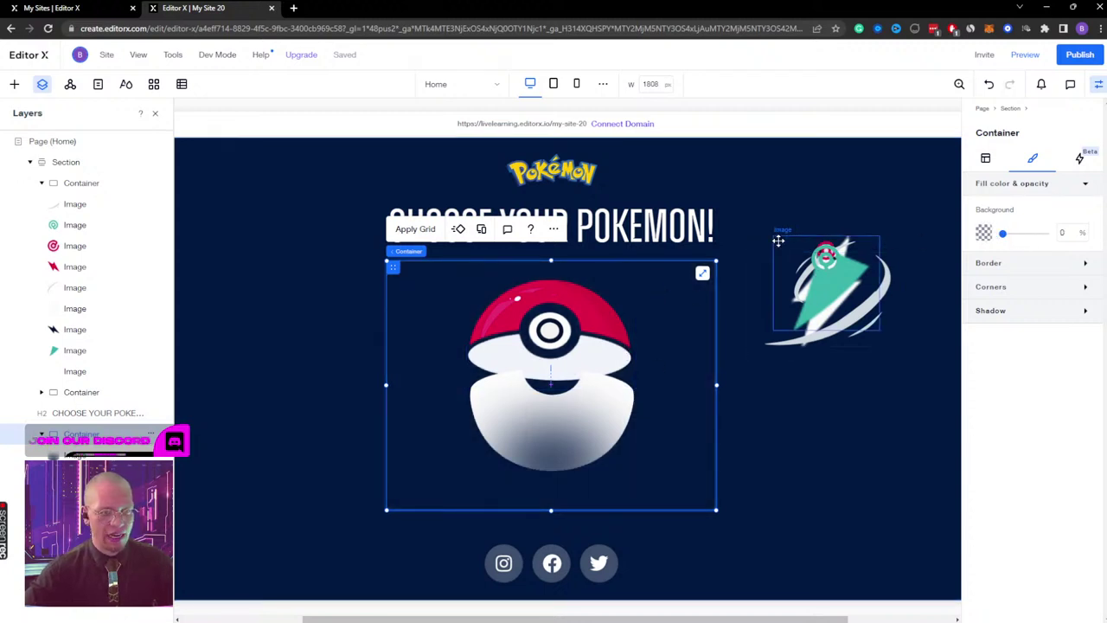
Step: Move the effects container onto the middle of the Poké Ball, inside the ball container
left_click(778, 285)
left_click(782, 336)
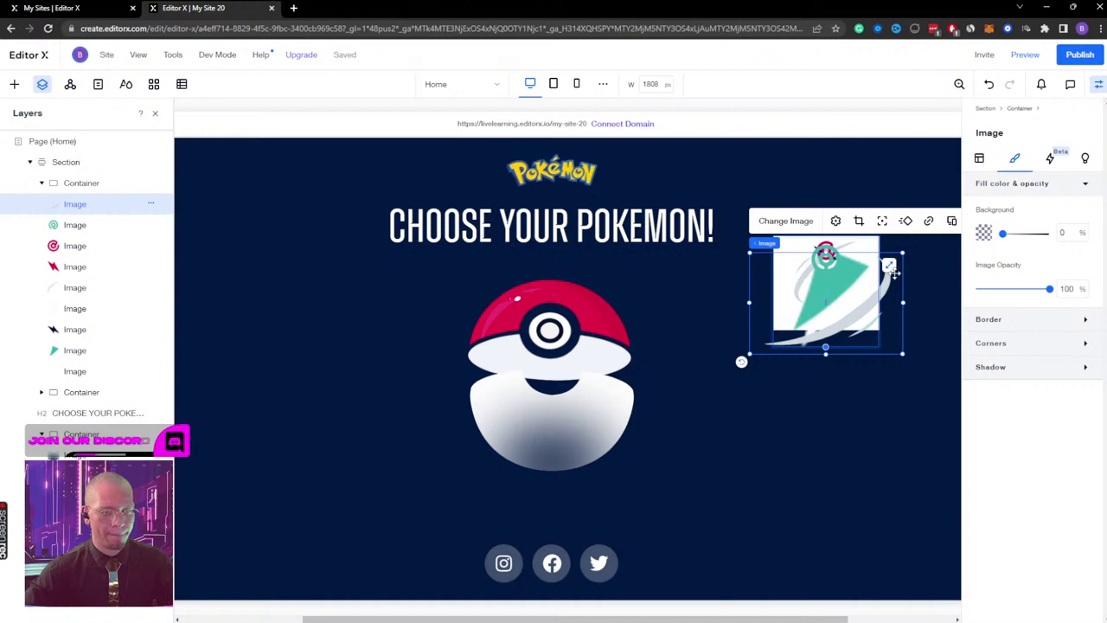
left_click(81, 183)
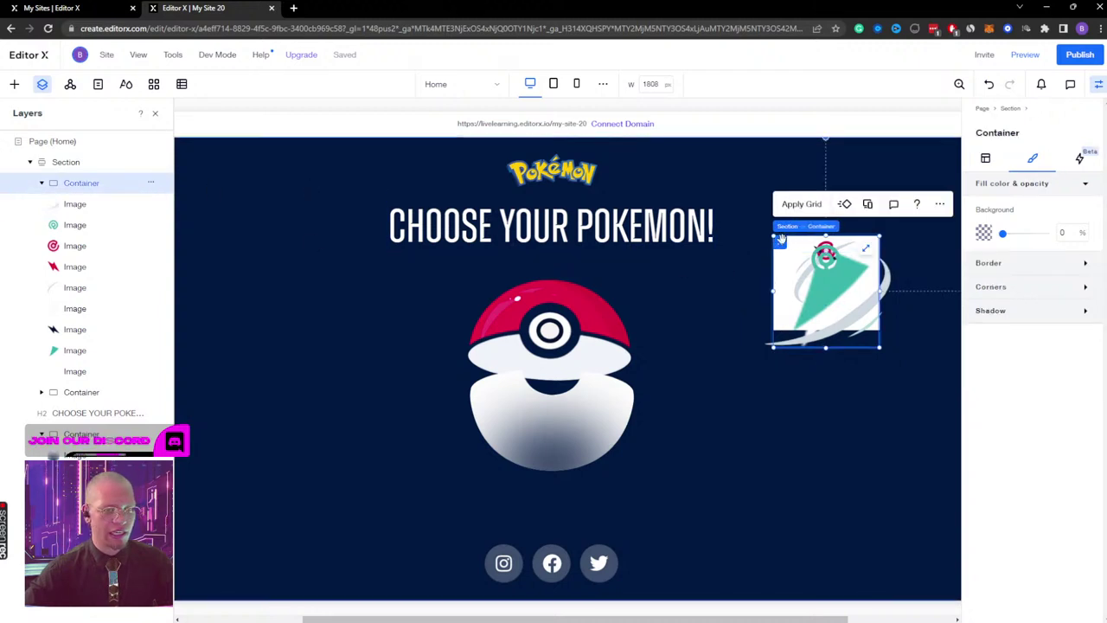
left_click_drag(781, 240, 509, 321)
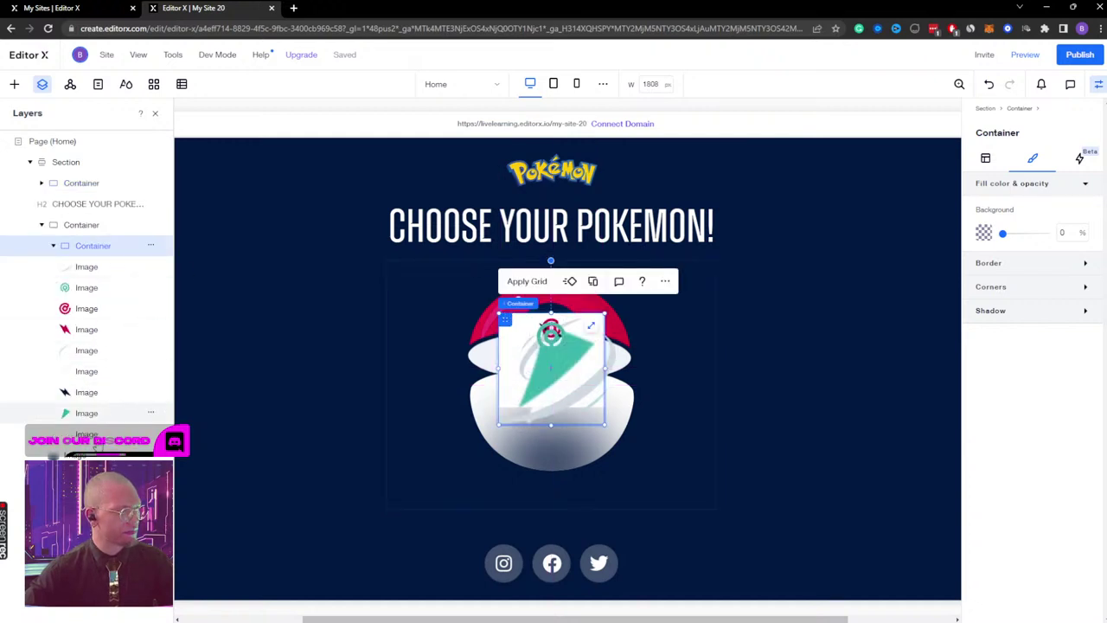
Step: Try the bottom wind image outside the effects container at the ball's lower right, checking the Adobe XD design for its placement
left_click(550, 371)
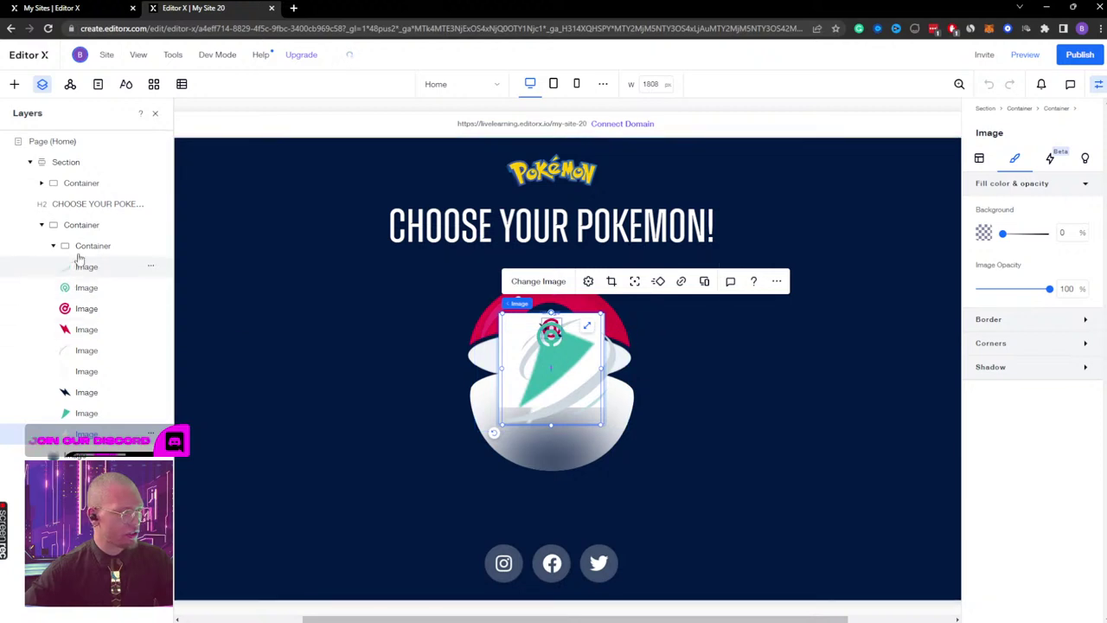
left_click(102, 270)
left_click(151, 267)
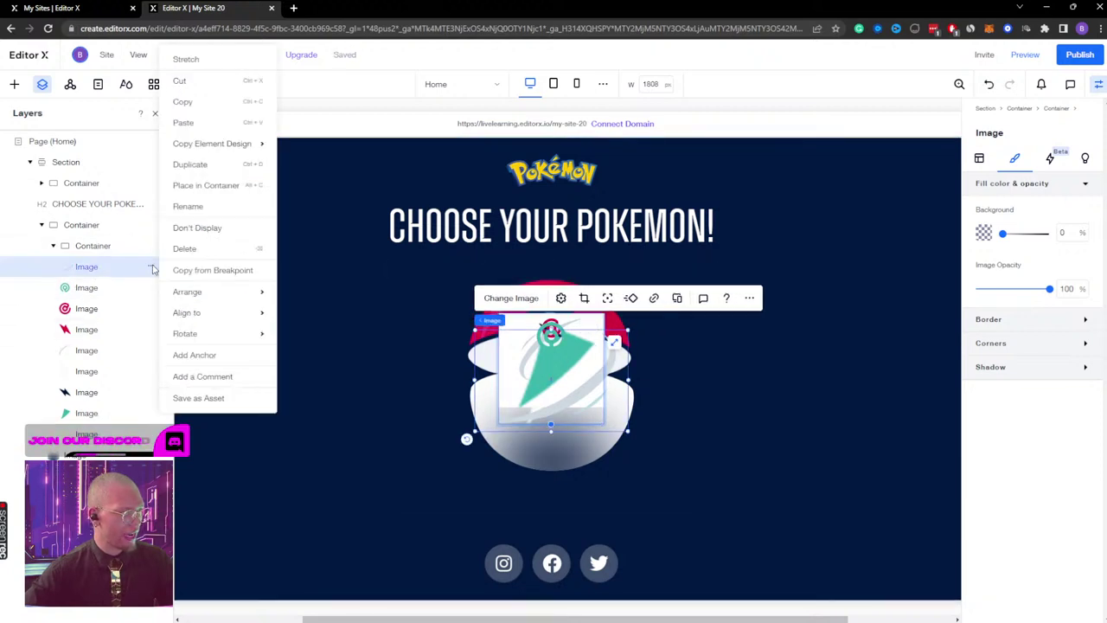
key("Escape")
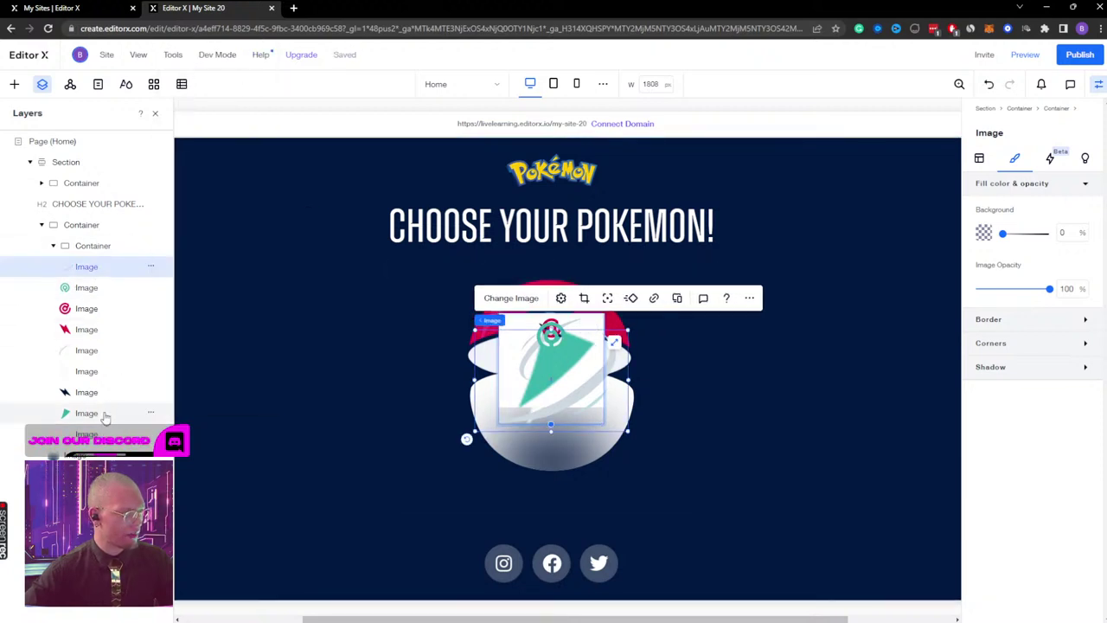
left_click(101, 288)
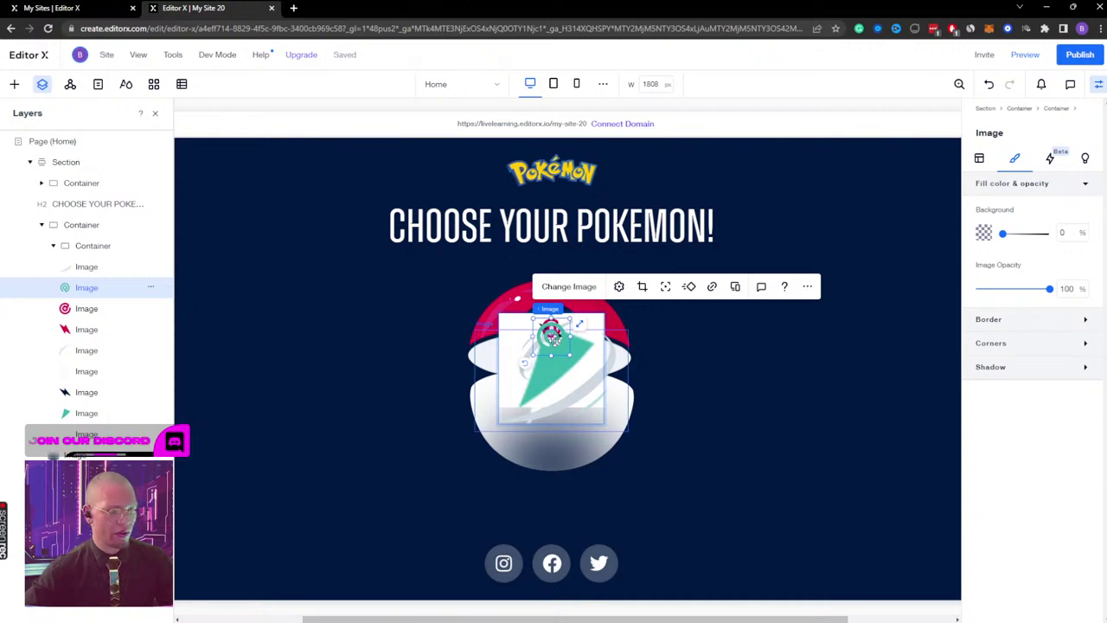
left_click_drag(552, 337, 598, 406)
key("super+Tab")
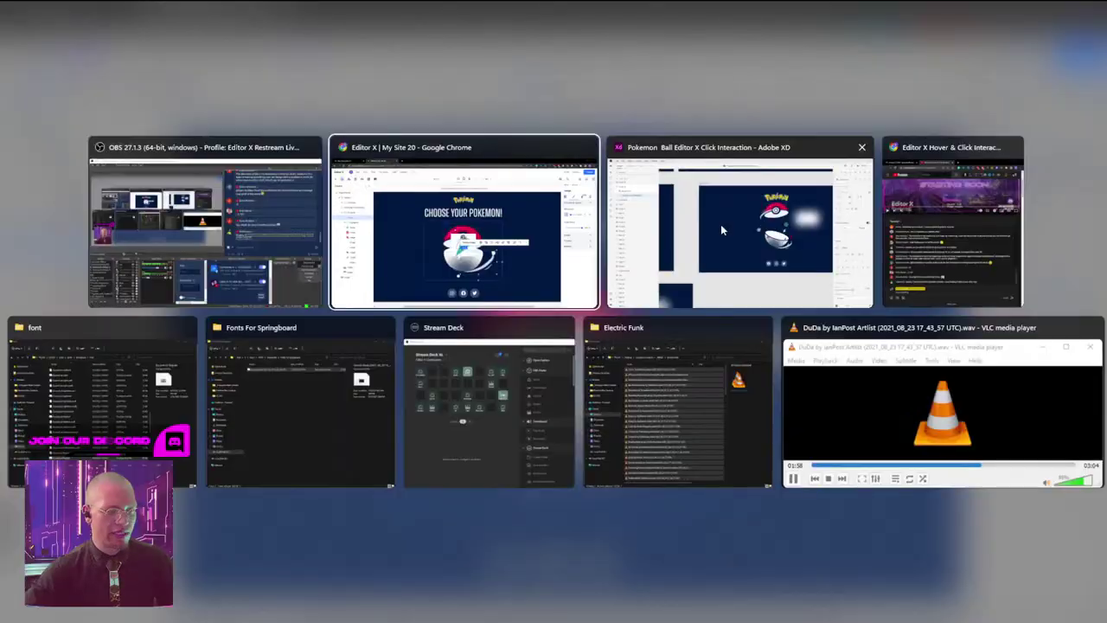
left_click(721, 227)
key("alt+Tab")
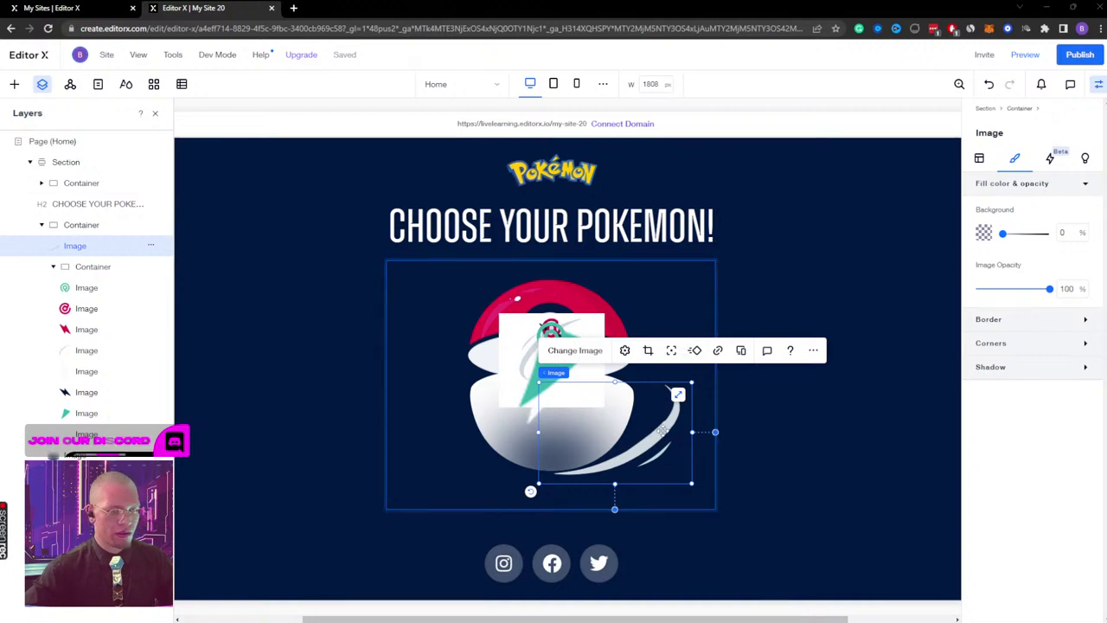
left_click_drag(663, 430, 656, 459)
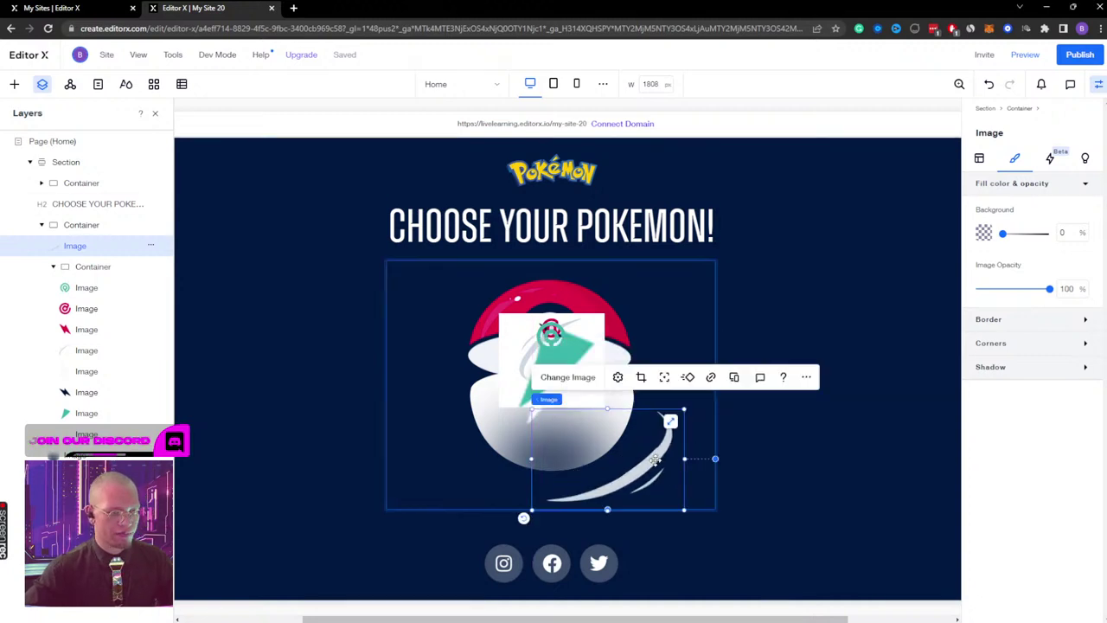
Step: Try removing the effects container from the ball container, and undo back to having the bottom wind image inside it
left_click(78, 225)
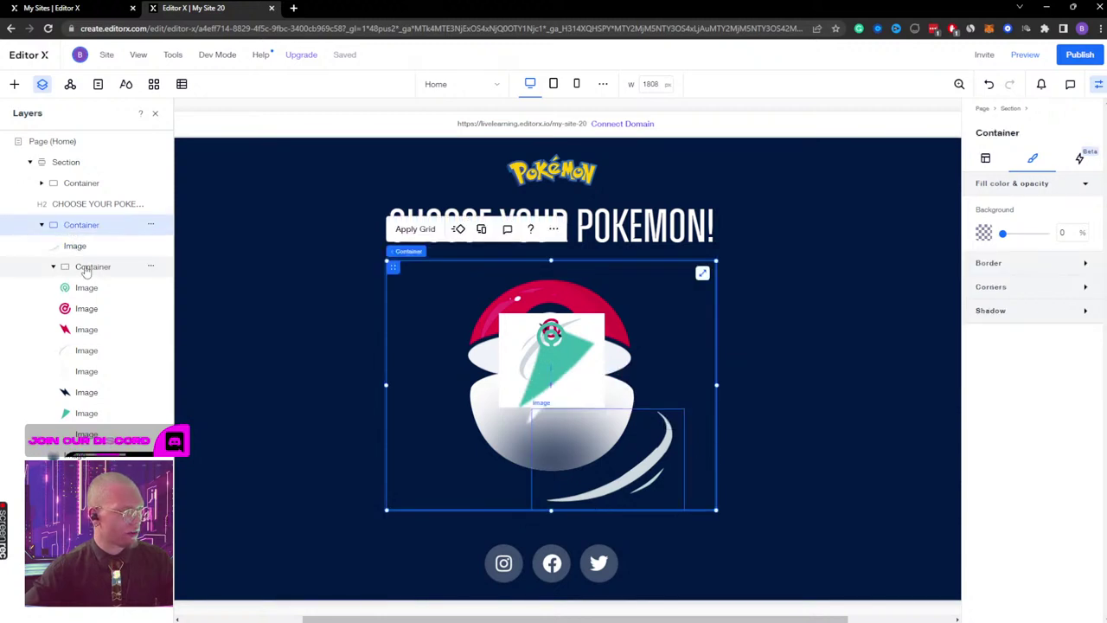
left_click(85, 268)
key("Delete")
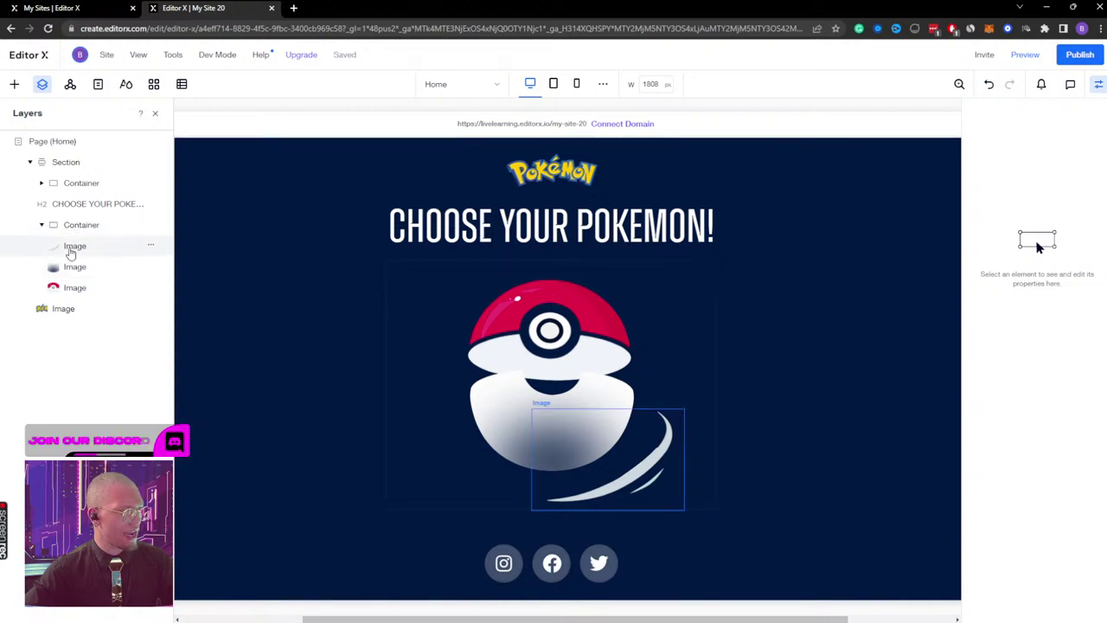
key("ctrl+z")
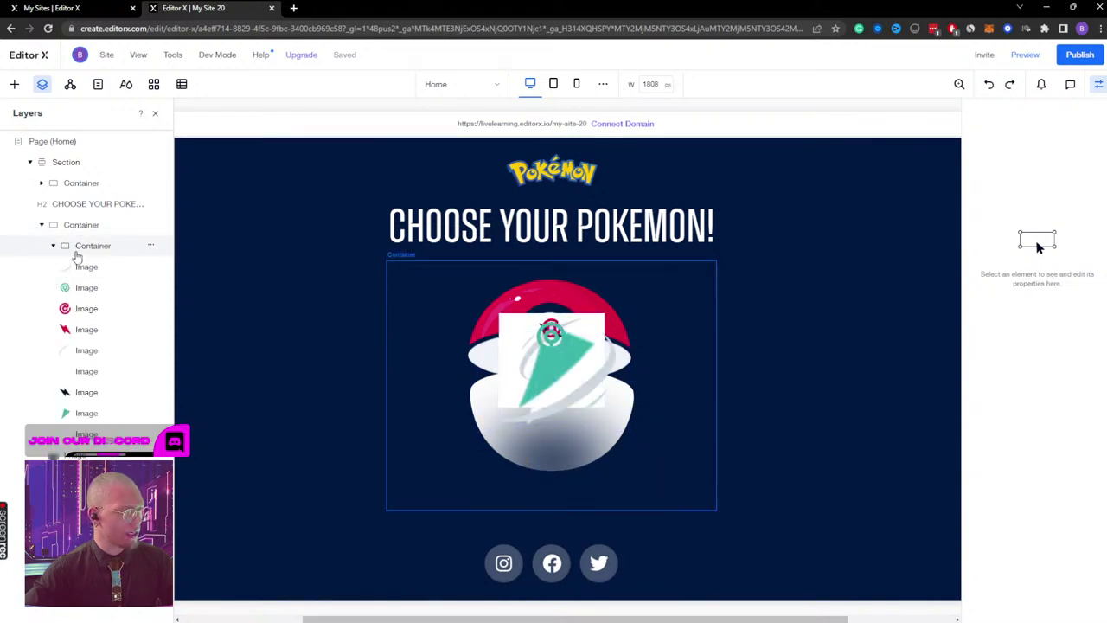
Step: Cut the effects container, paste it into the ball container, and move it out to the empty area right of the ball
left_click(80, 249)
mouse_move(80, 251)
left_mouse_down()
mouse_move(86, 210)
mouse_move(92, 250)
left_mouse_up()
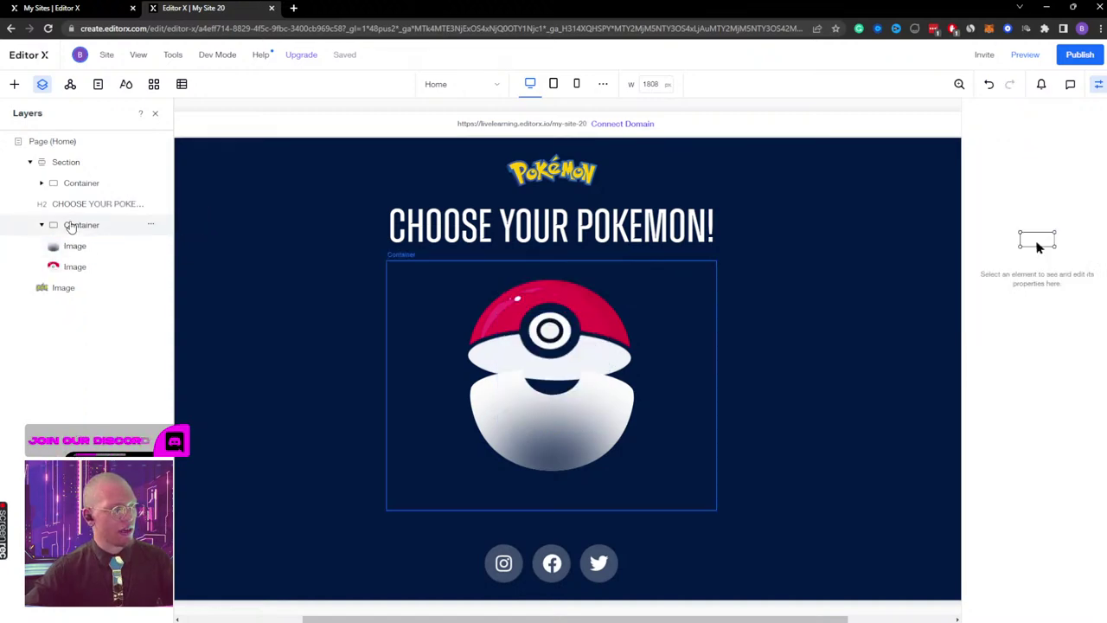
left_click(69, 224)
key("ctrl+v")
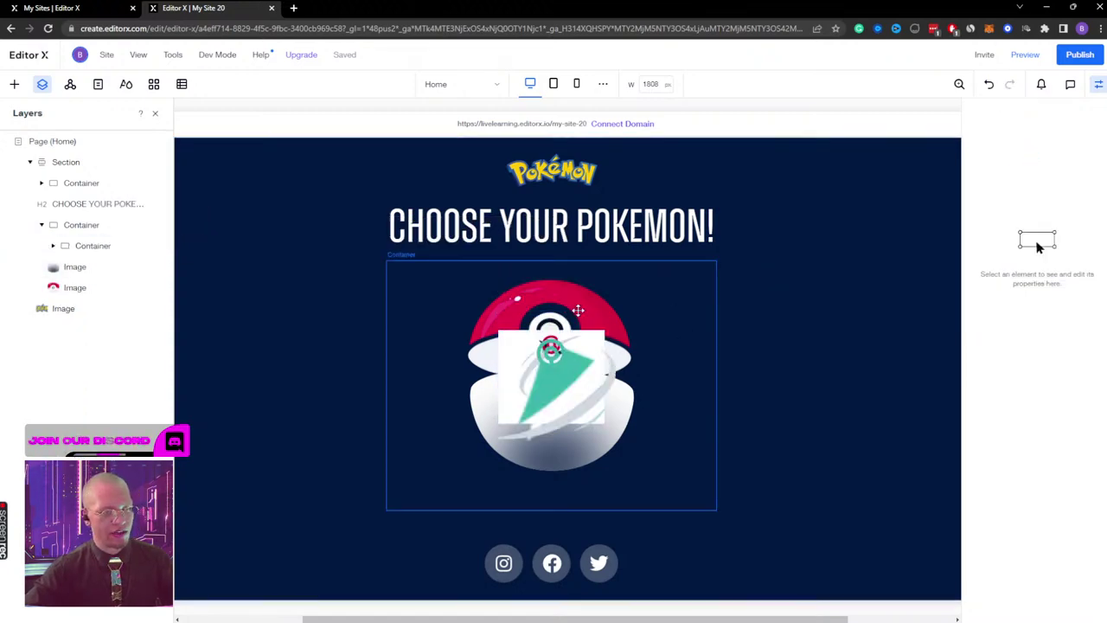
left_click_drag(504, 337, 787, 261)
Step: Hide the ball container by setting it to Don't Display
left_click(432, 339)
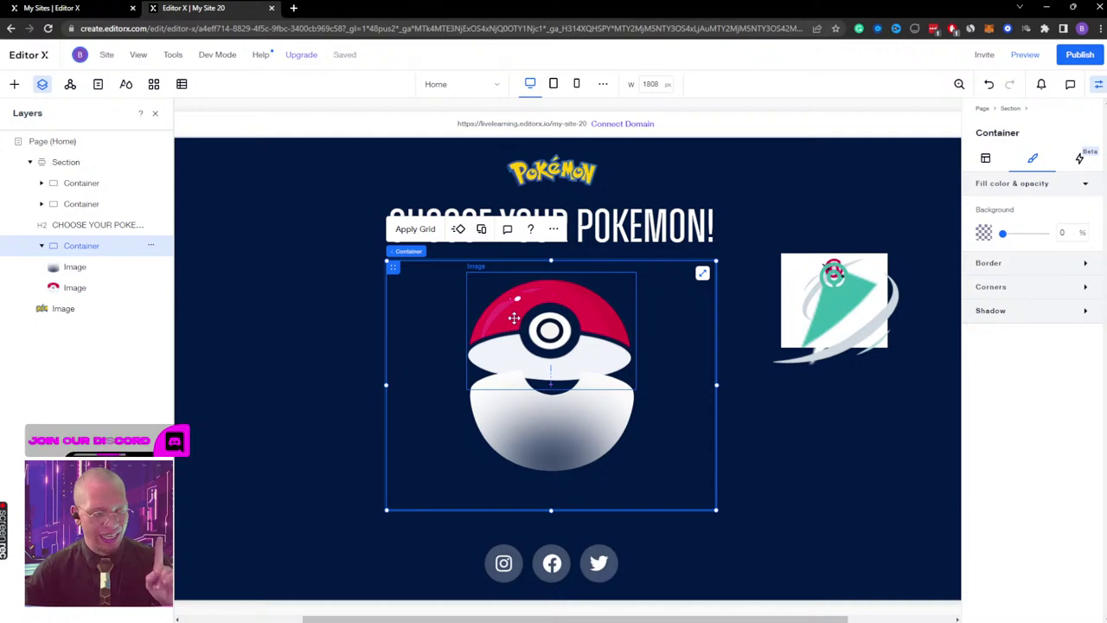
right_click(152, 251)
left_click(217, 230)
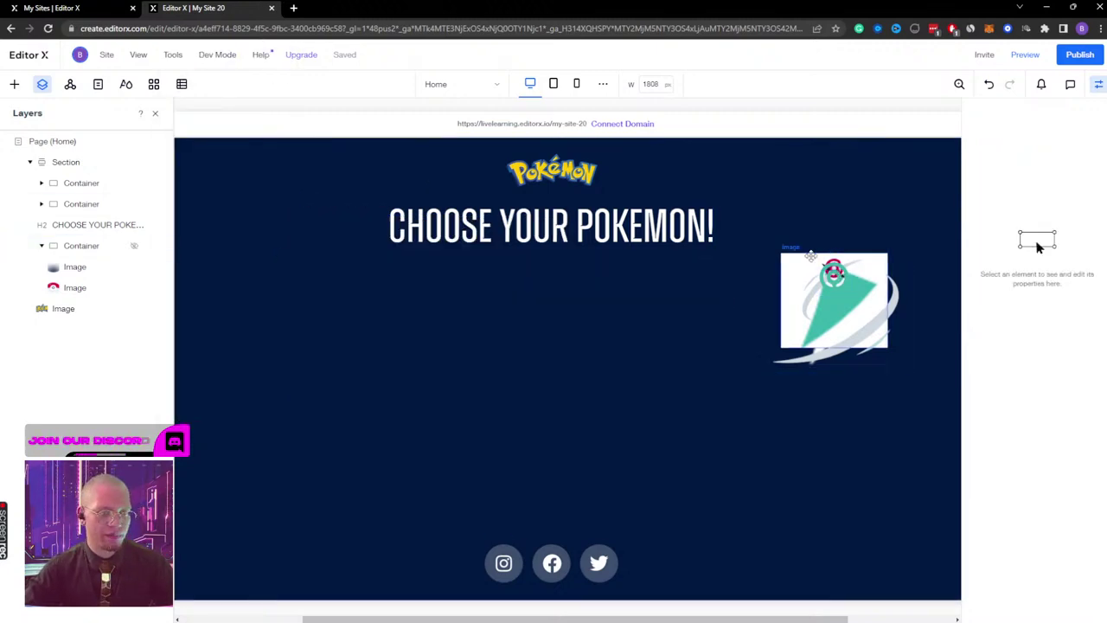
Step: Move the effects container to the middle of the page and centre it horizontally in the section
left_click(833, 303)
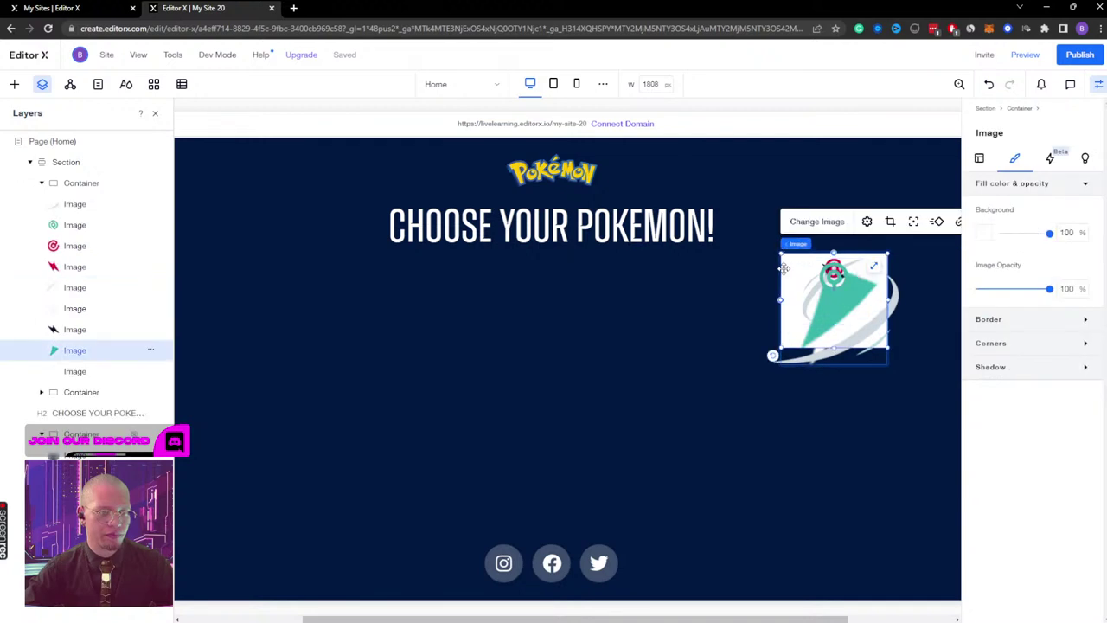
left_click(81, 183)
left_click_drag(786, 262, 519, 326)
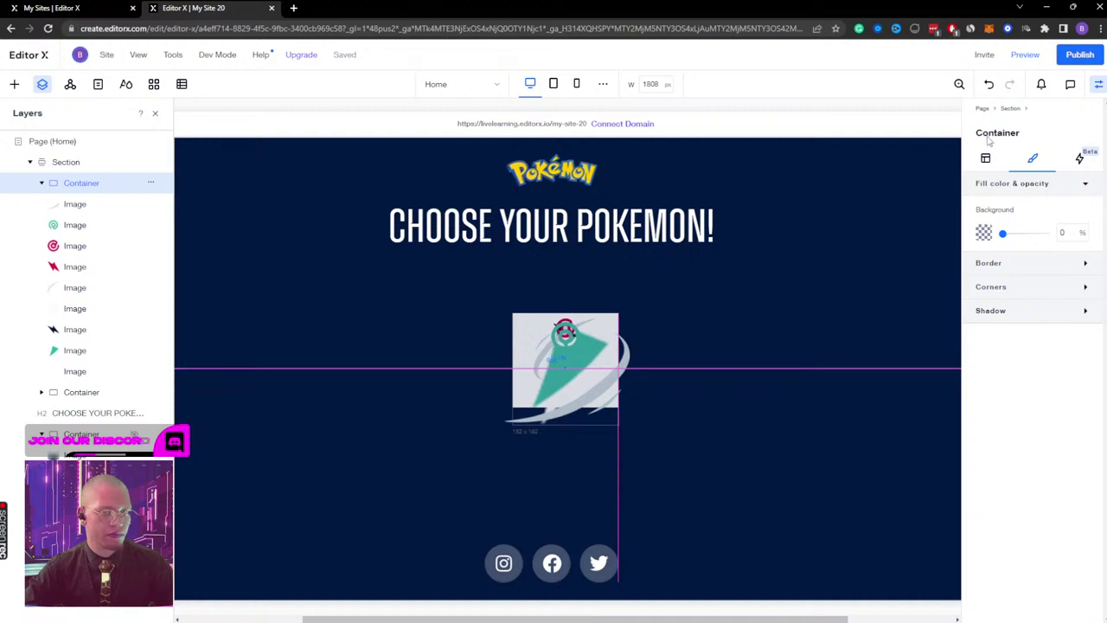
left_click(986, 160)
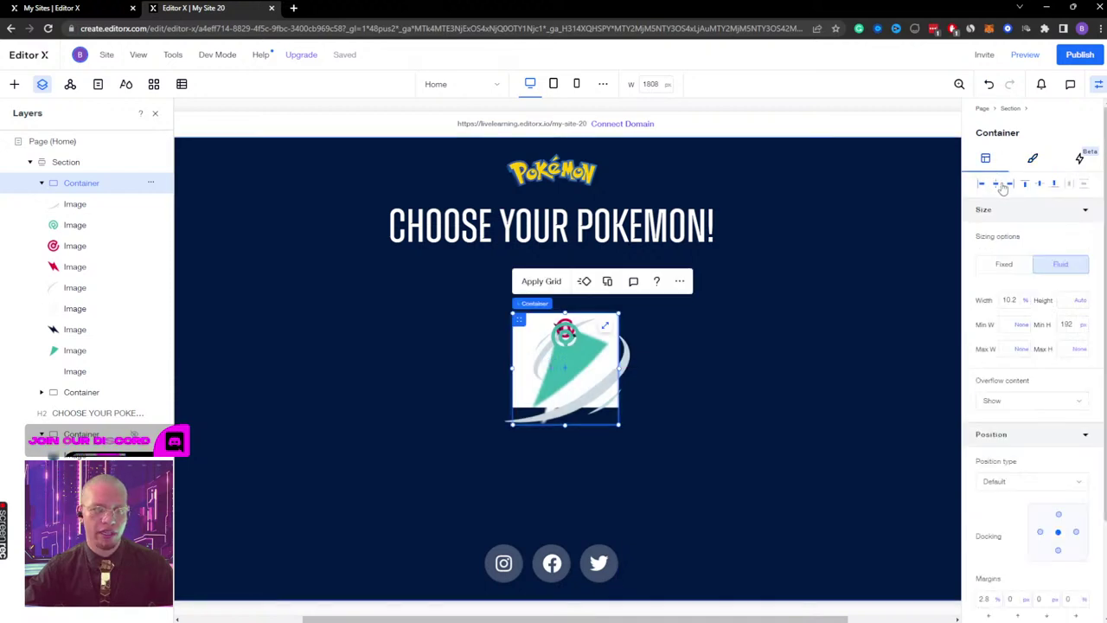
left_click(1002, 185)
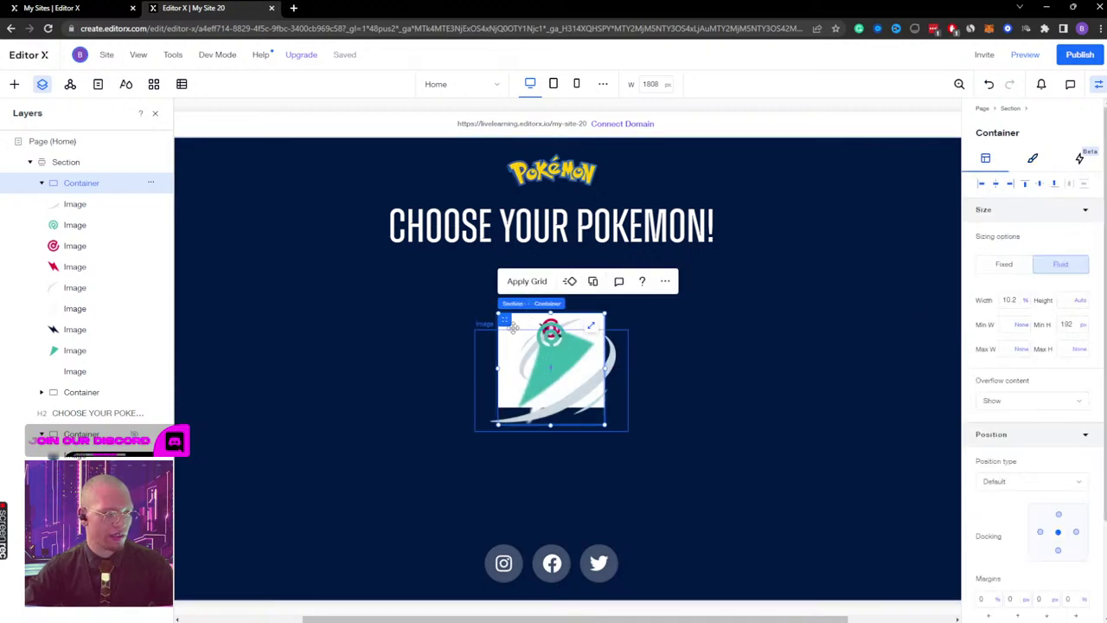
Step: Move the bottom wind image out to the lower right of the effects container
left_click(69, 206)
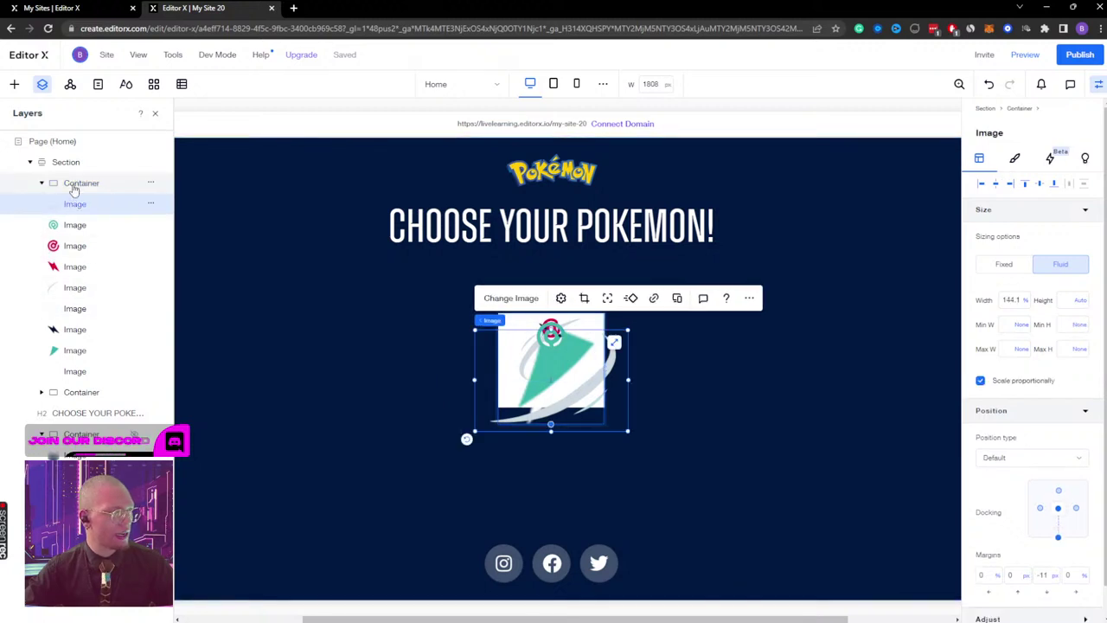
left_click(75, 184)
left_click(1032, 159)
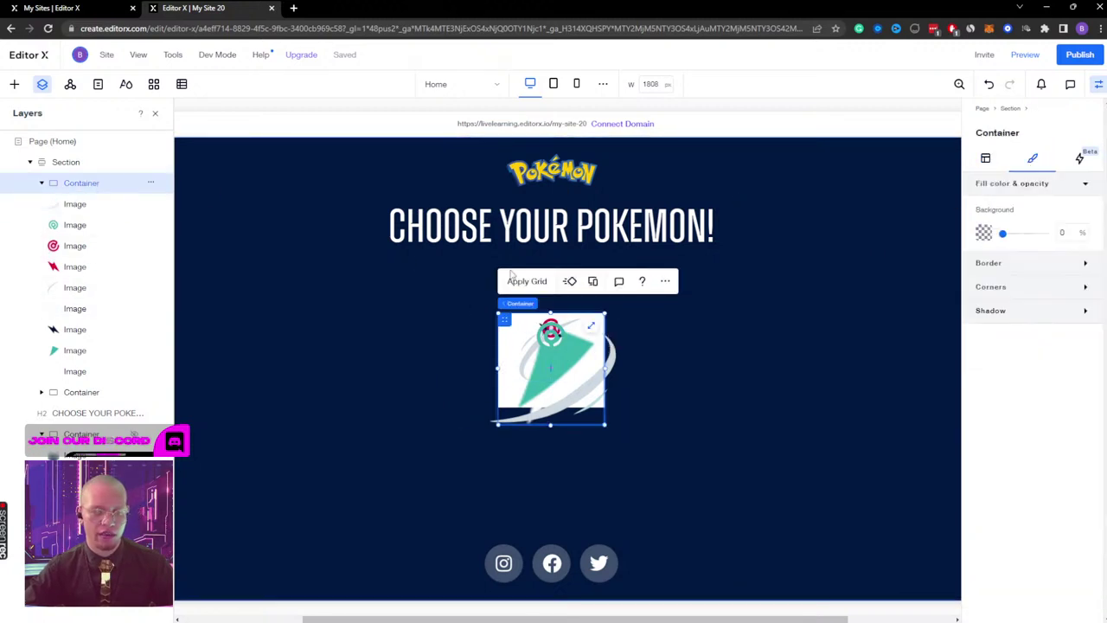
left_click(35, 204)
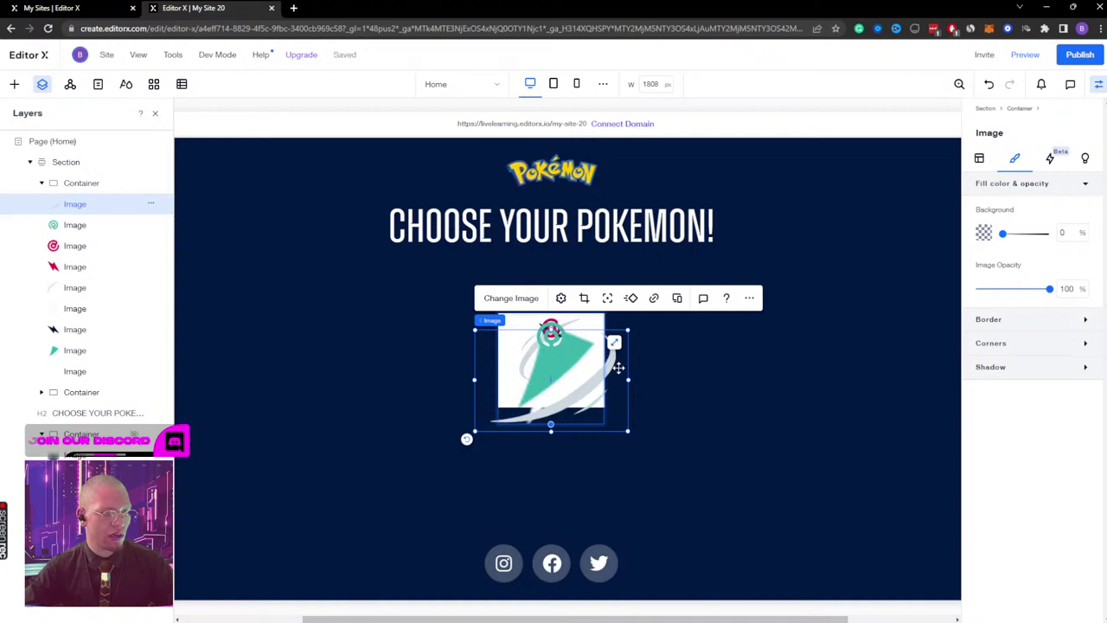
left_click_drag(618, 367, 682, 436)
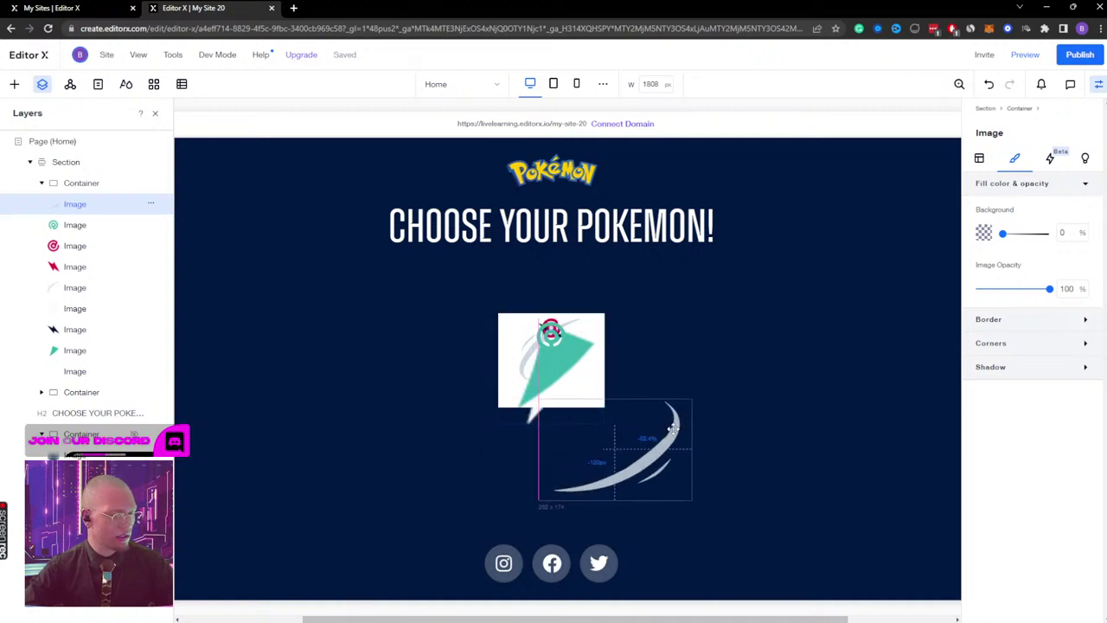
Step: Move the top wind image out of the effects container to its upper left, just below the heading
left_click(576, 341)
left_click_drag(576, 341, 365, 368)
left_click_drag(517, 281, 533, 259)
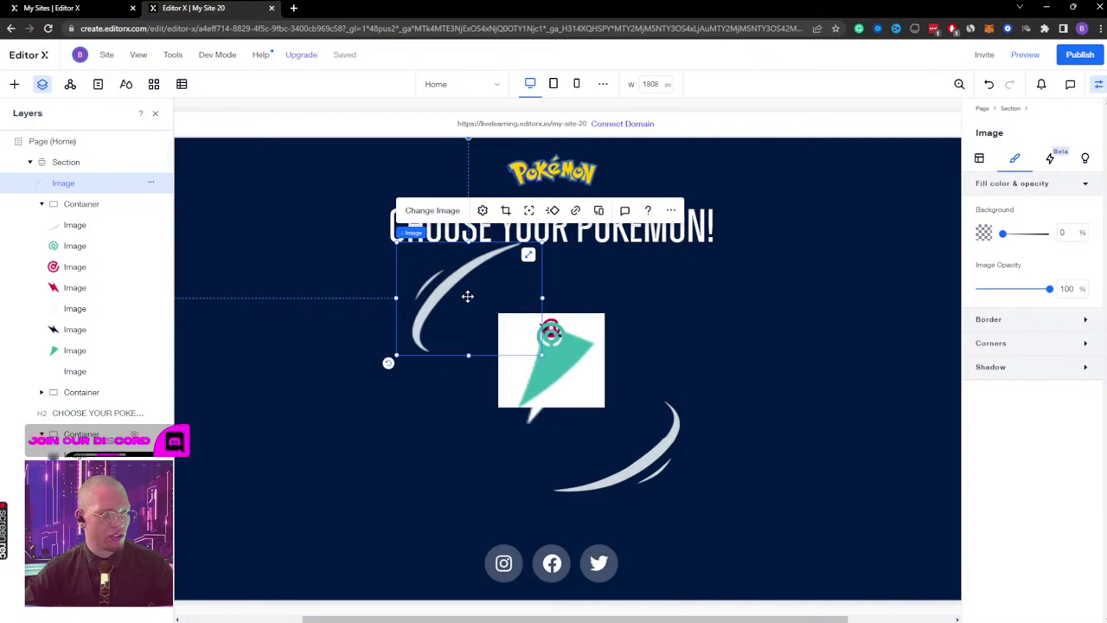
Step: Move the green leaf image out to the right of the effects container and set it to Don't Display
left_click(589, 390)
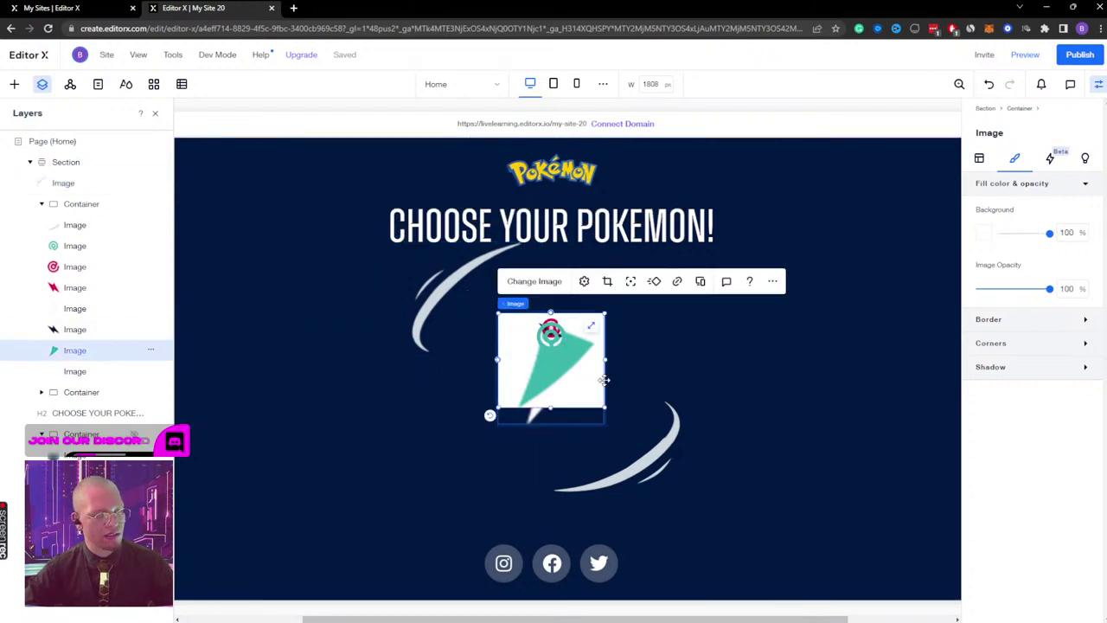
left_click_drag(582, 395, 828, 366)
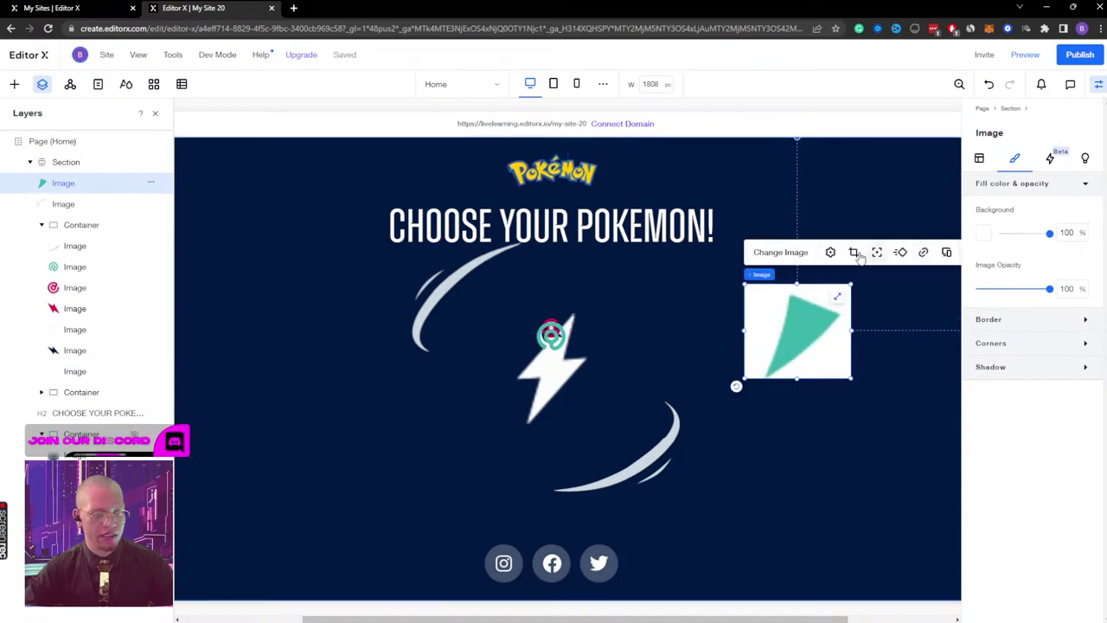
left_click(151, 185)
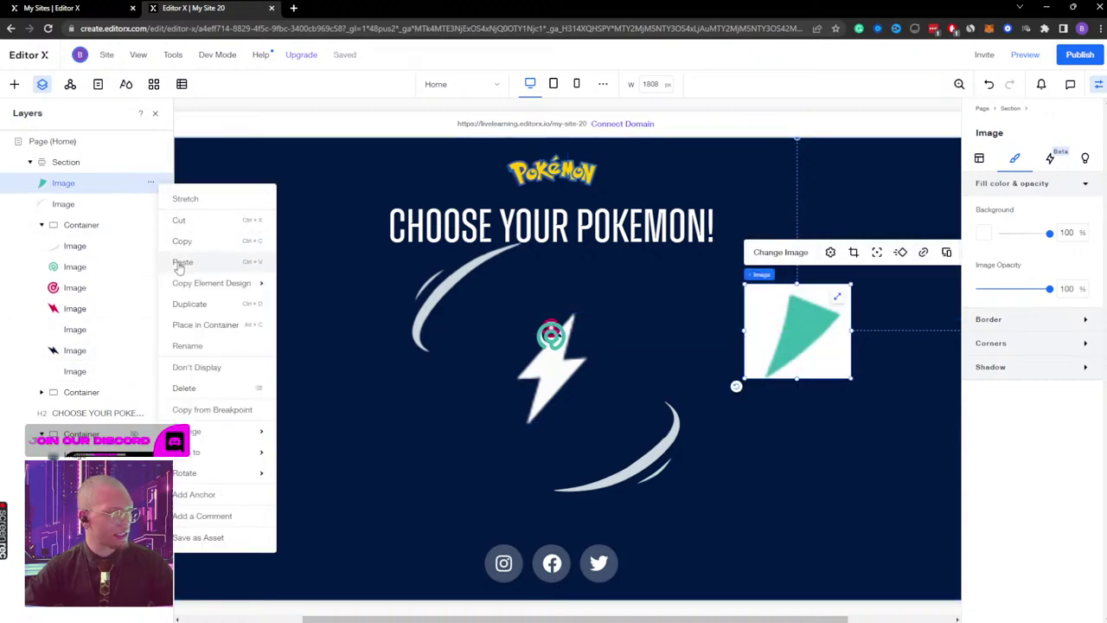
left_click(209, 371)
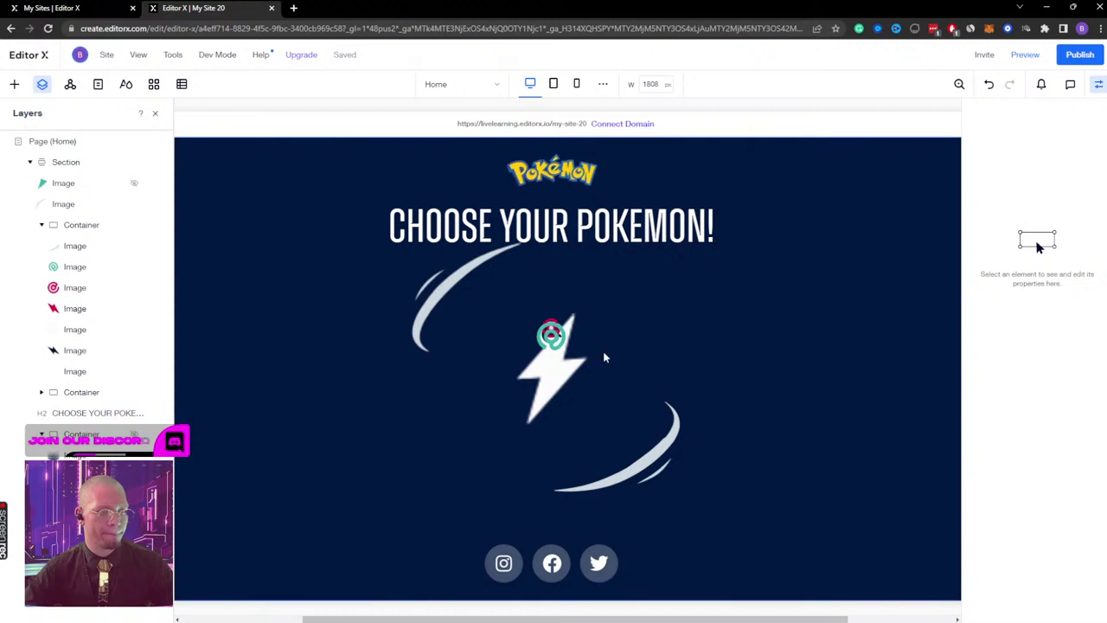
Step: Move the green ring icon to the effects container's upper right and the white lightning bolt to just above the bottom wind image
left_click_drag(551, 333, 699, 291)
left_click_drag(570, 363, 616, 398)
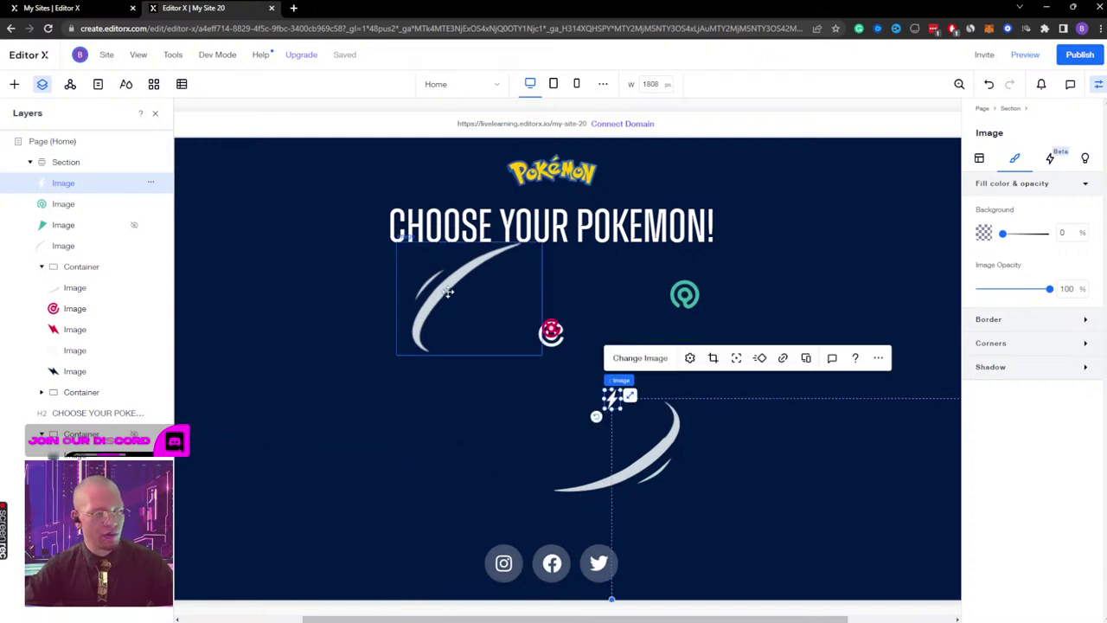
left_click(447, 291)
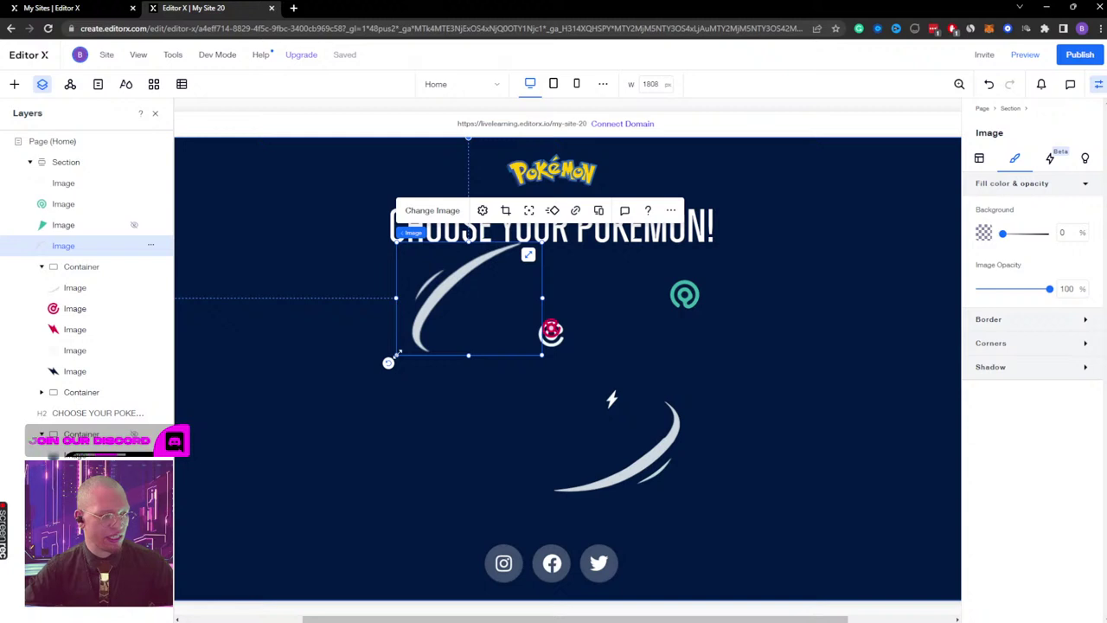
Step: Shrink the top wind image and shift it slightly left, just below the heading
left_click_drag(395, 355, 434, 326)
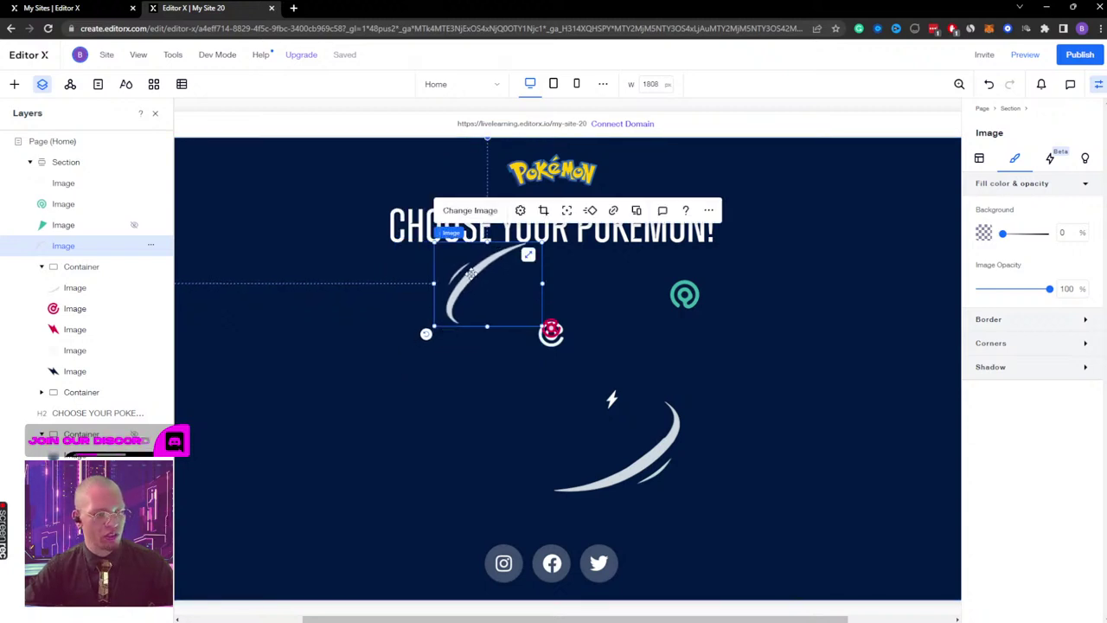
left_click_drag(472, 273, 446, 278)
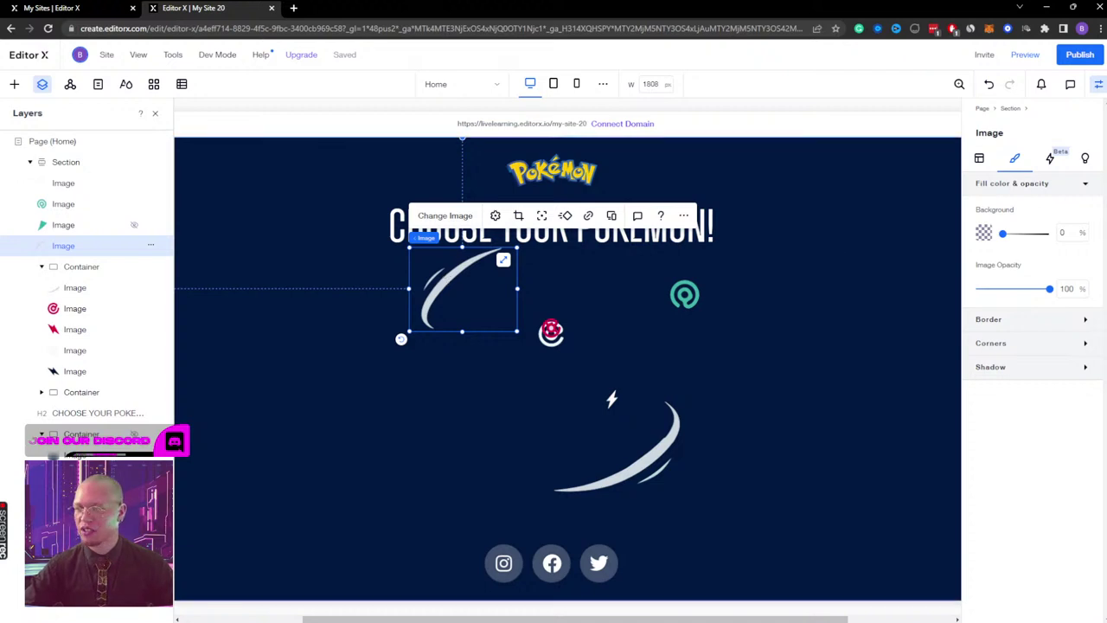
Step: Move the red ring icon, red bolt, white ring icon and dark bolt out of the effects container, spreading them around it
left_click(550, 325)
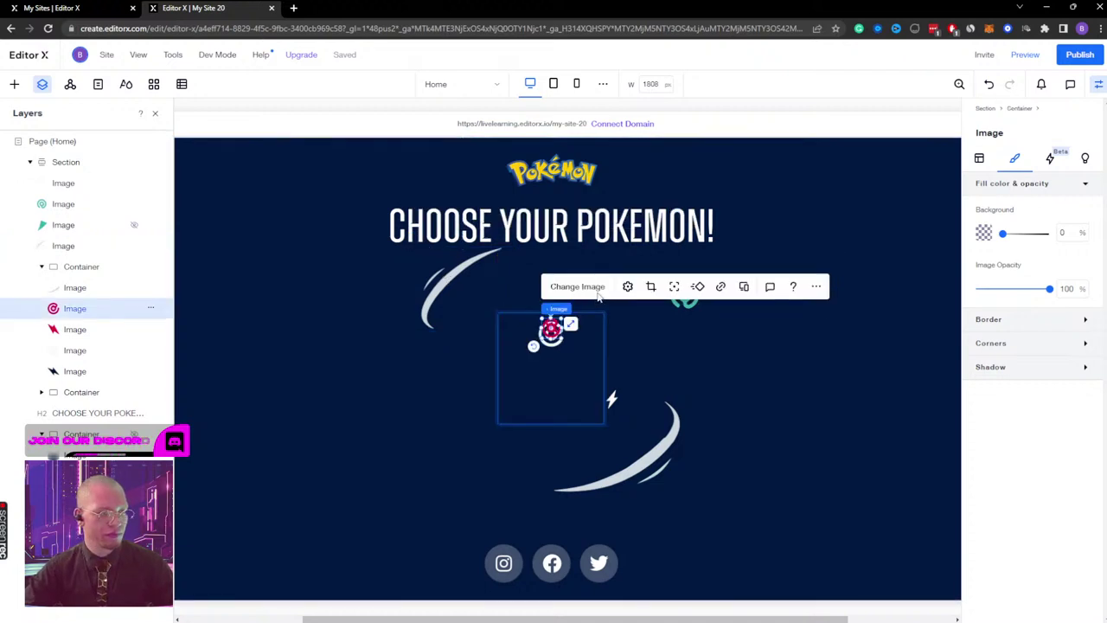
left_click_drag(550, 327, 617, 277)
left_click_drag(550, 329, 734, 352)
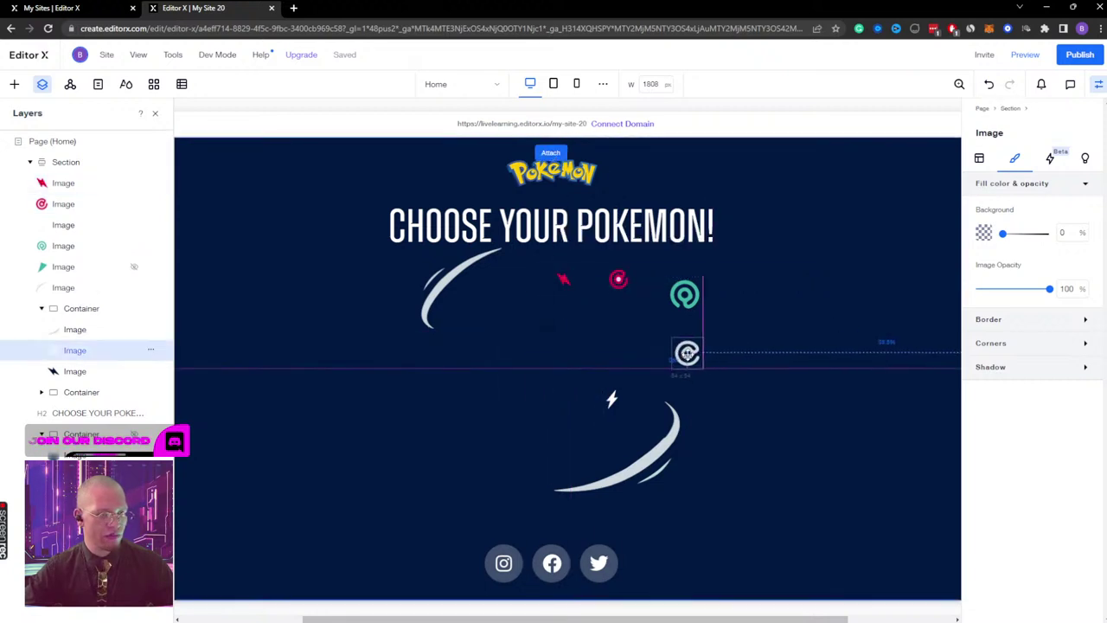
left_click(554, 327)
left_click_drag(553, 327, 465, 395)
left_click(555, 399)
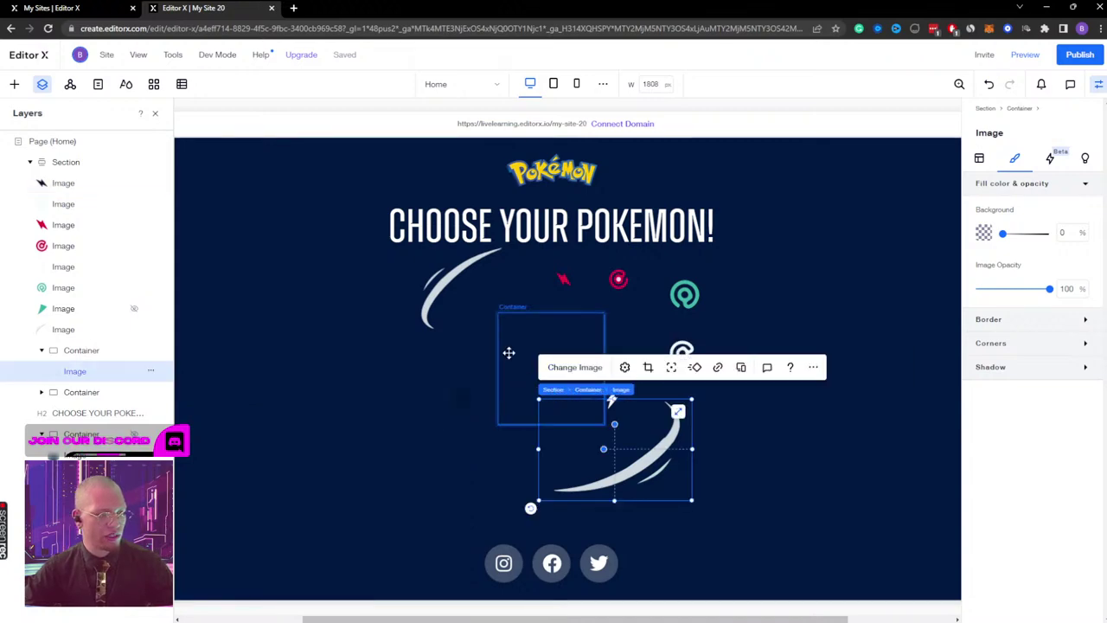
Step: Cut the bottom wind image from the effects container and paste it directly into the section
left_click(524, 381)
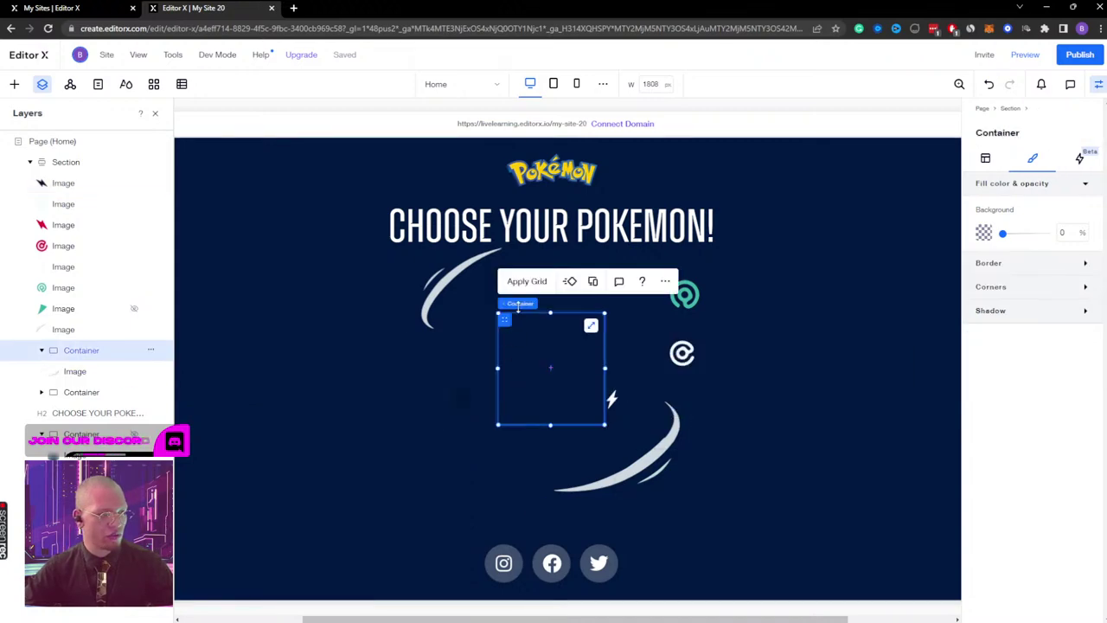
left_click(61, 162)
left_click(61, 182)
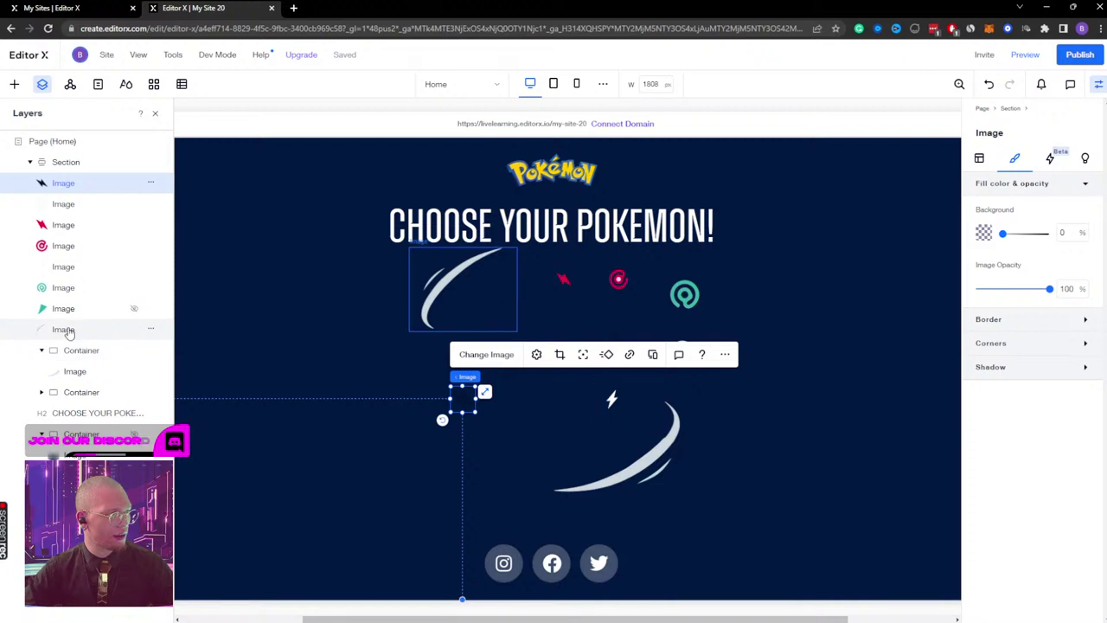
left_click(70, 329, "shift")
left_click(155, 372)
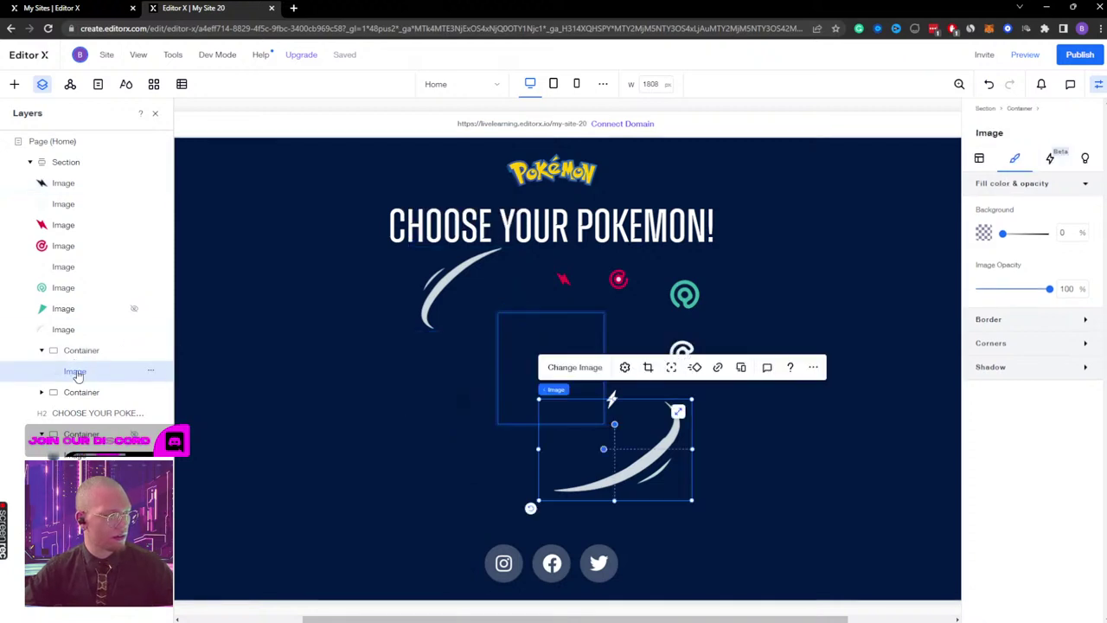
mouse_move(76, 373)
left_mouse_down()
mouse_move(83, 346)
mouse_move(76, 379)
left_mouse_up()
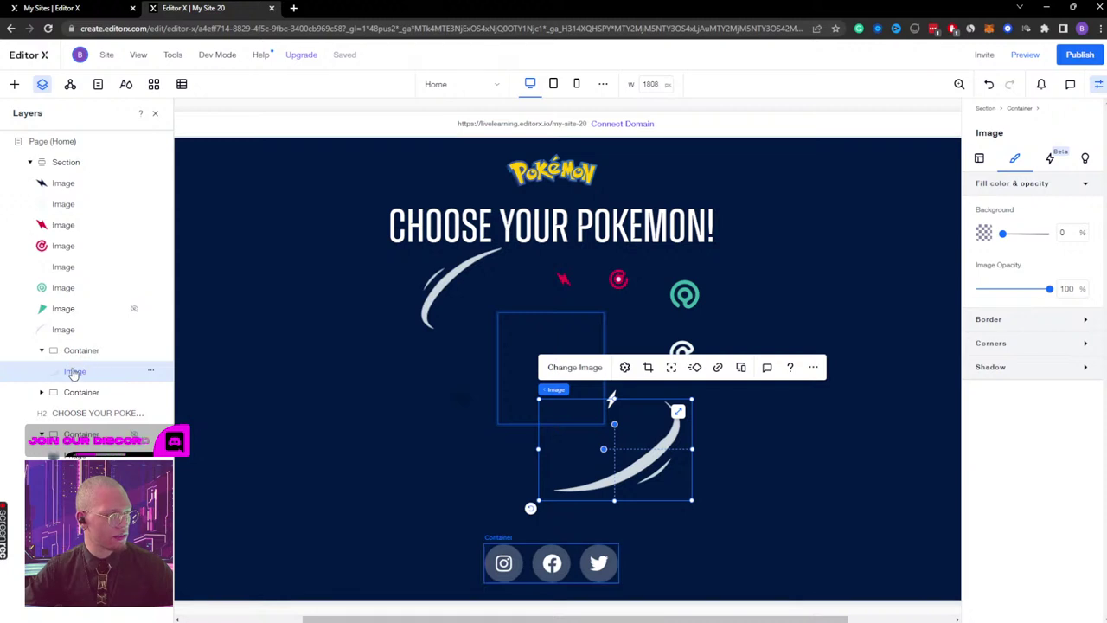
left_click(65, 161)
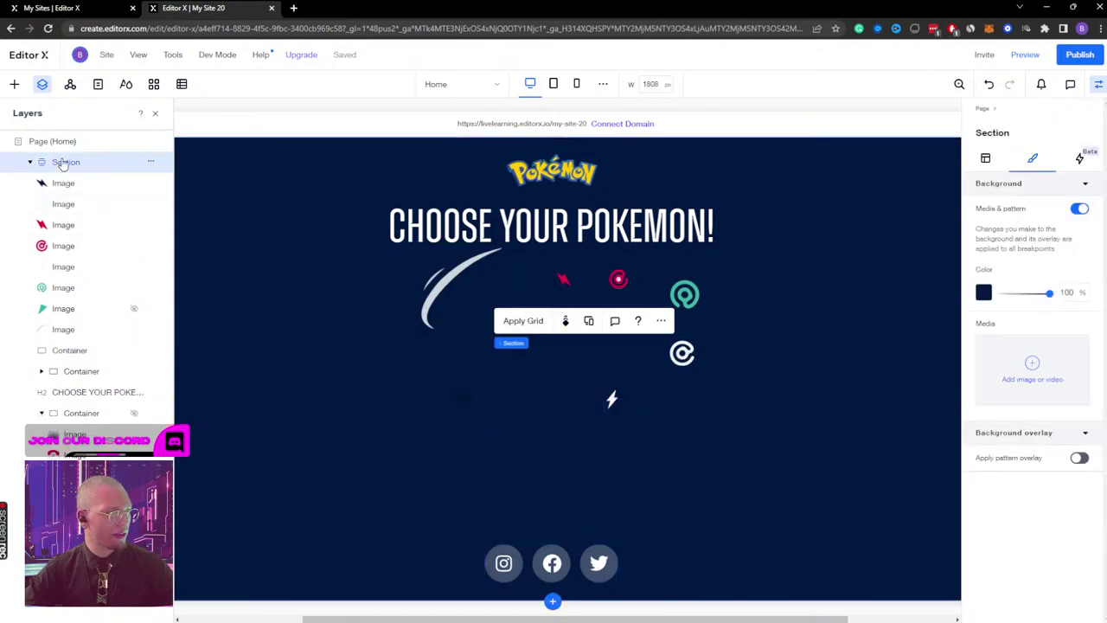
key("ctrl+v")
Step: Delete the emptied effects container from the section
left_click(70, 392)
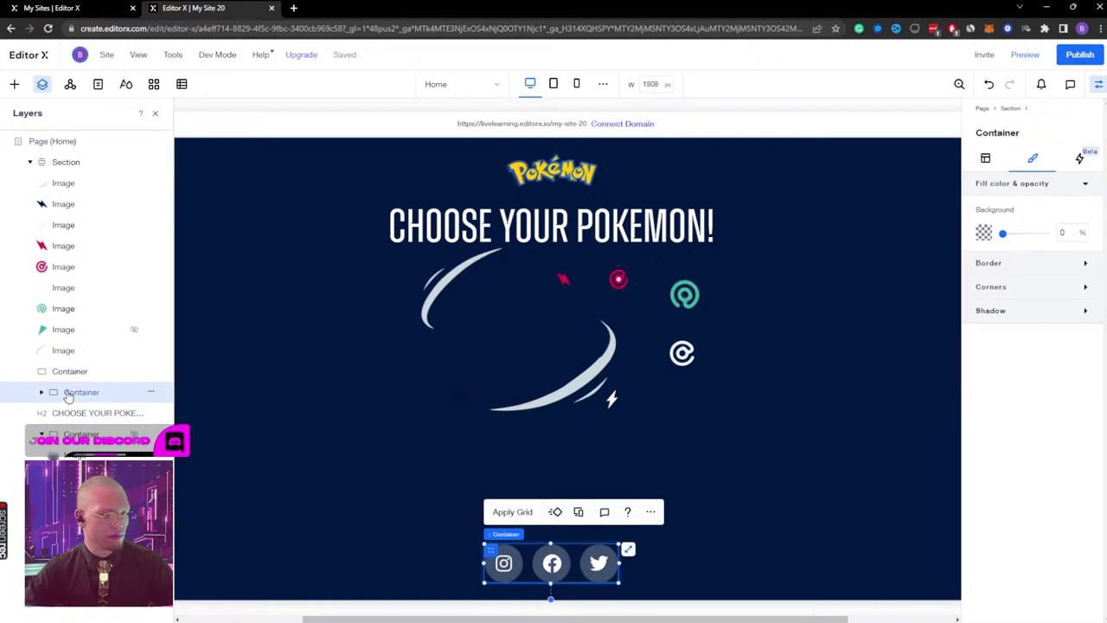
right_click(69, 373)
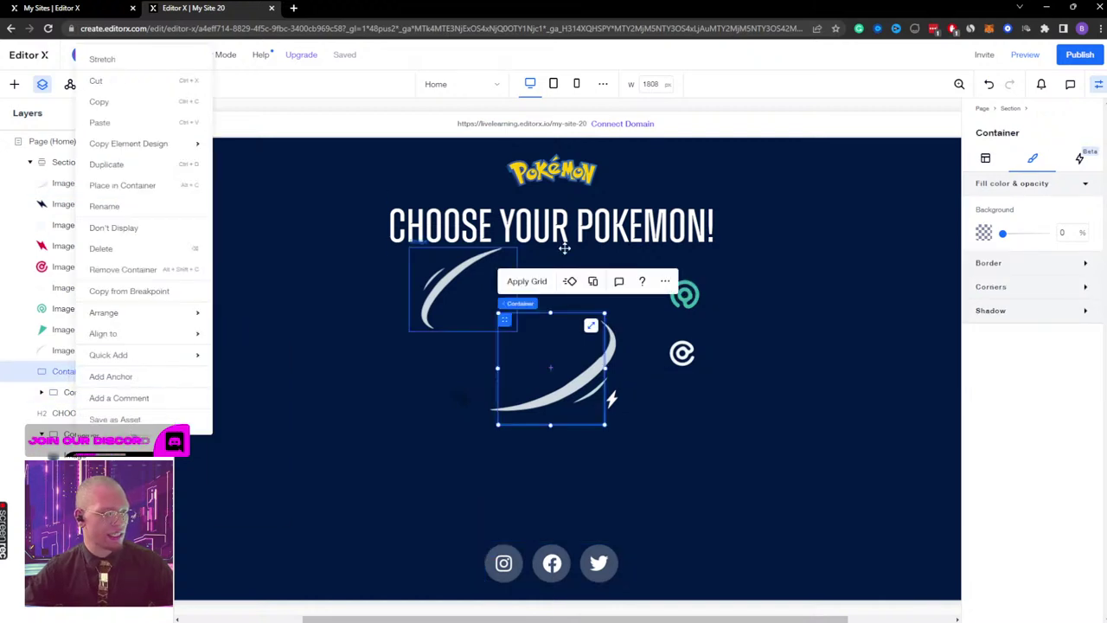
left_click(665, 281)
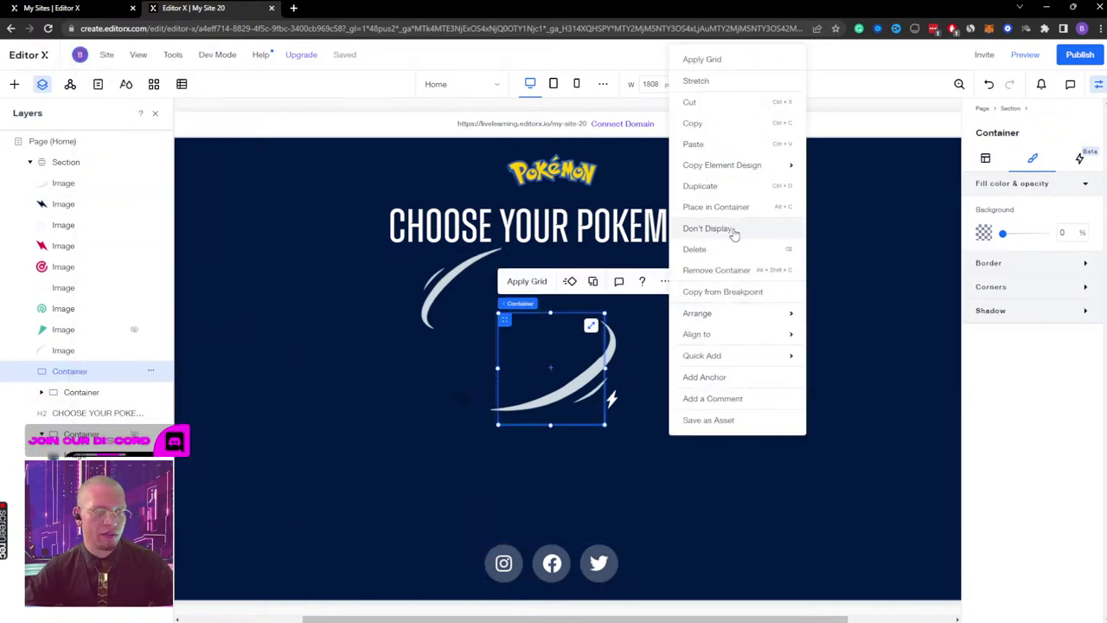
left_click(727, 247)
Step: Move the bottom wind image to the lower right and place its layer directly above the top wind image's layer
left_click(604, 365)
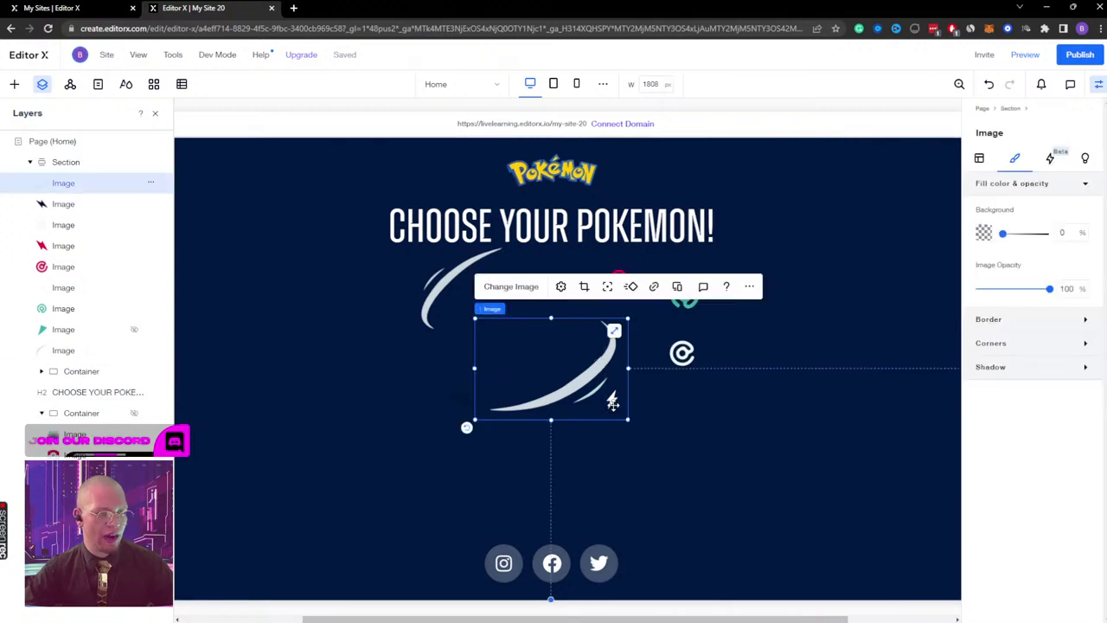
left_click_drag(607, 384, 663, 443)
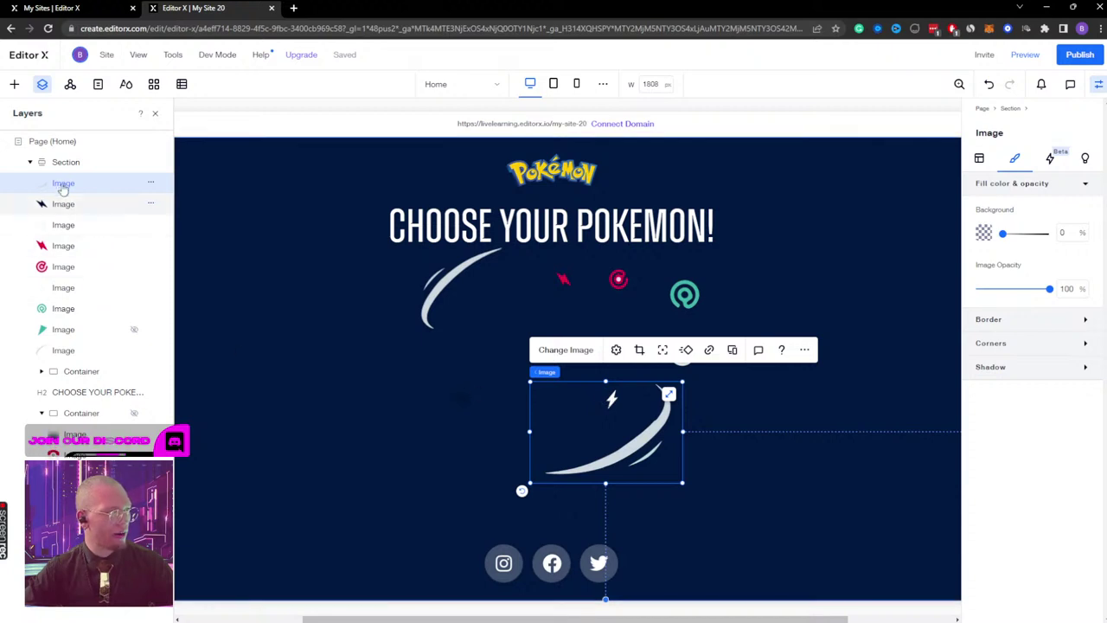
left_click_drag(65, 183, 67, 344)
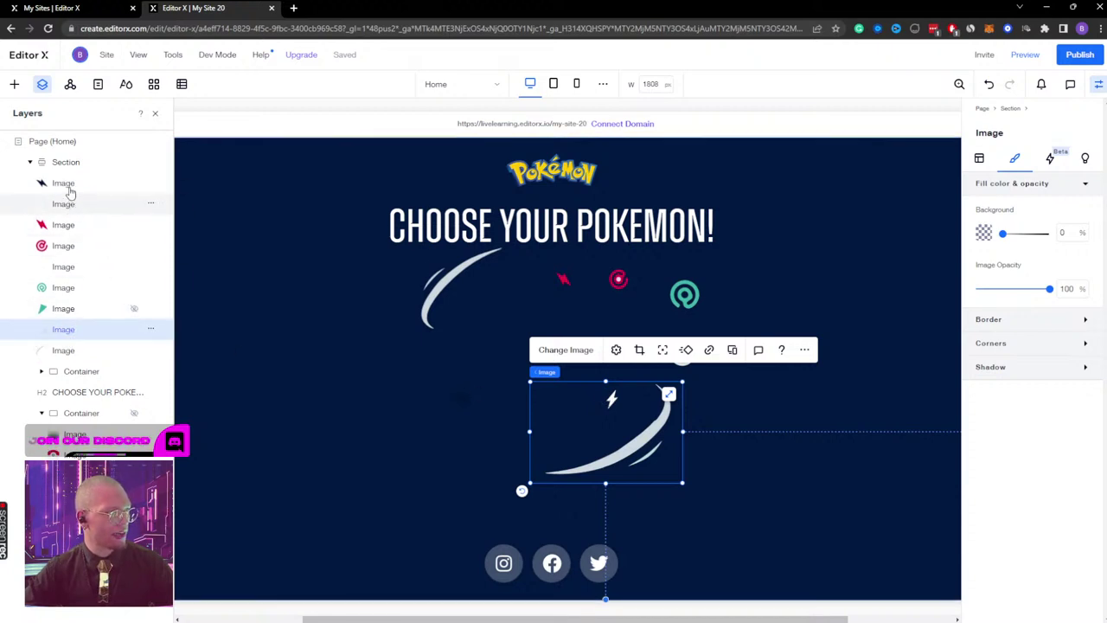
Step: Place the dark bolt near the middle, the red bolt beside the top wind image and the red ring icon at the lower left
left_click(73, 185)
left_click_drag(519, 372, 576, 377)
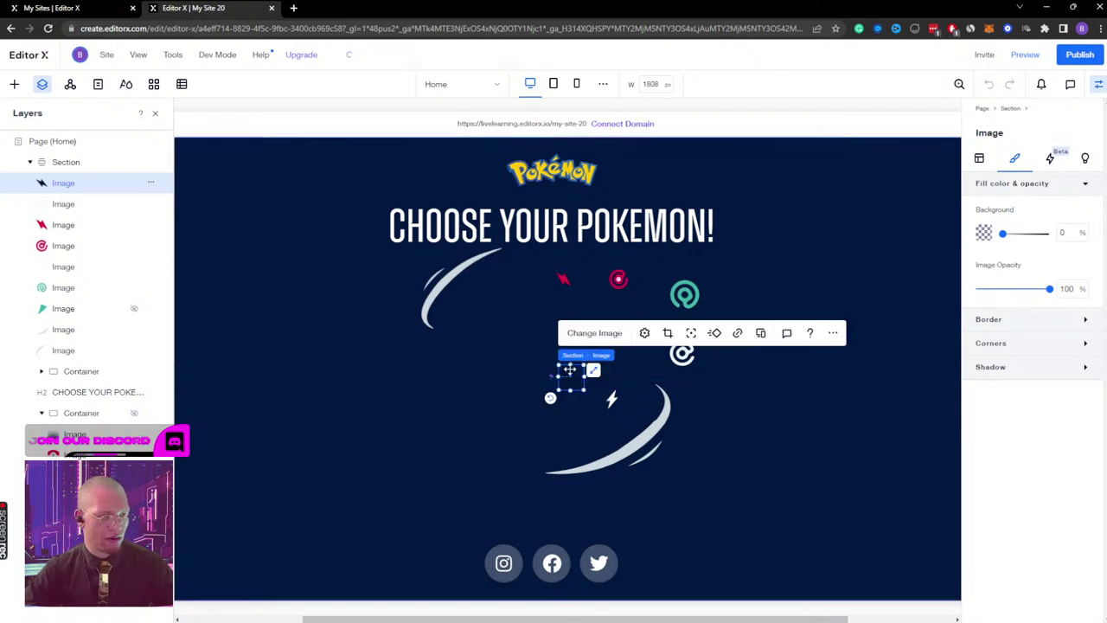
left_click_drag(590, 373, 594, 377)
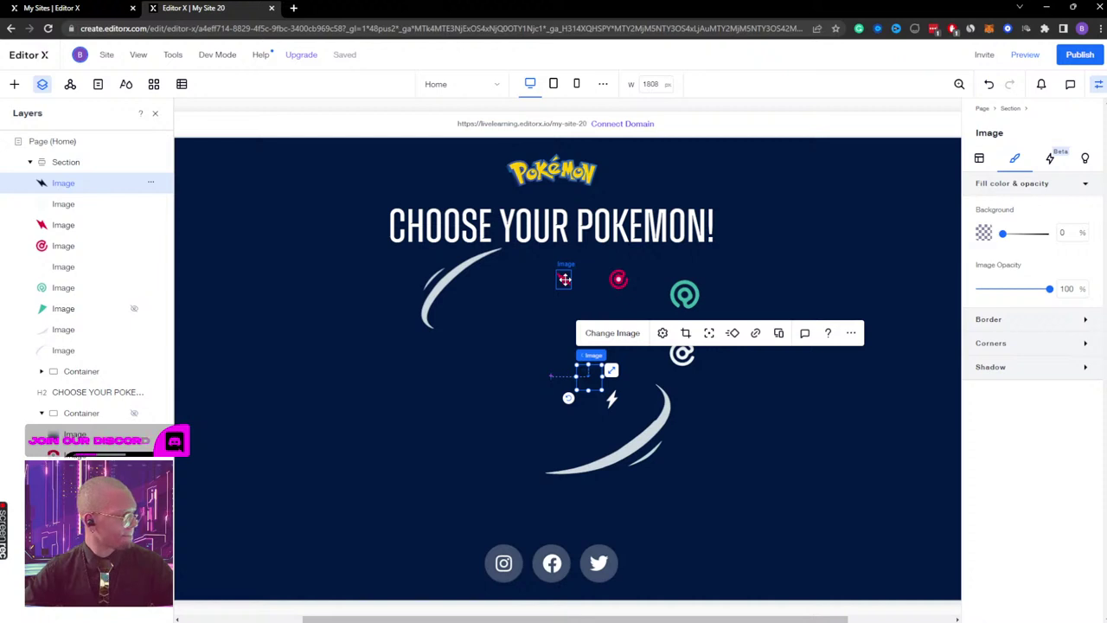
left_click_drag(564, 278, 504, 302)
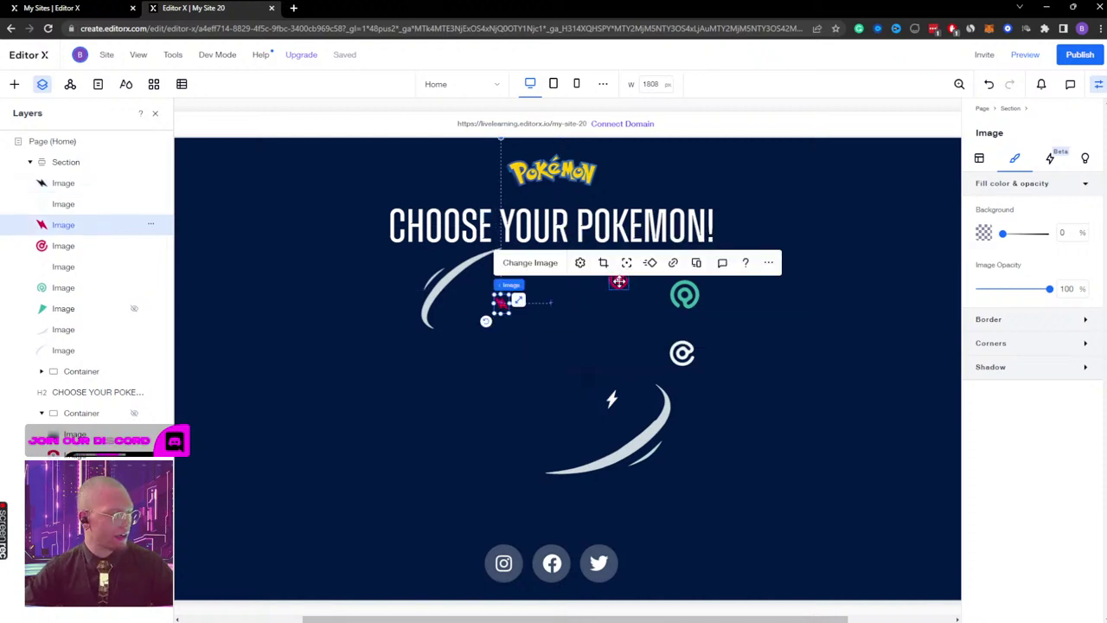
left_click_drag(619, 281, 507, 403)
Step: Bring the green ring icon inward, raise and enlarge the white bolt, and move the white ring icon below the top wind image
left_click_drag(685, 296, 647, 307)
left_click_drag(612, 398, 612, 354)
left_click(588, 372)
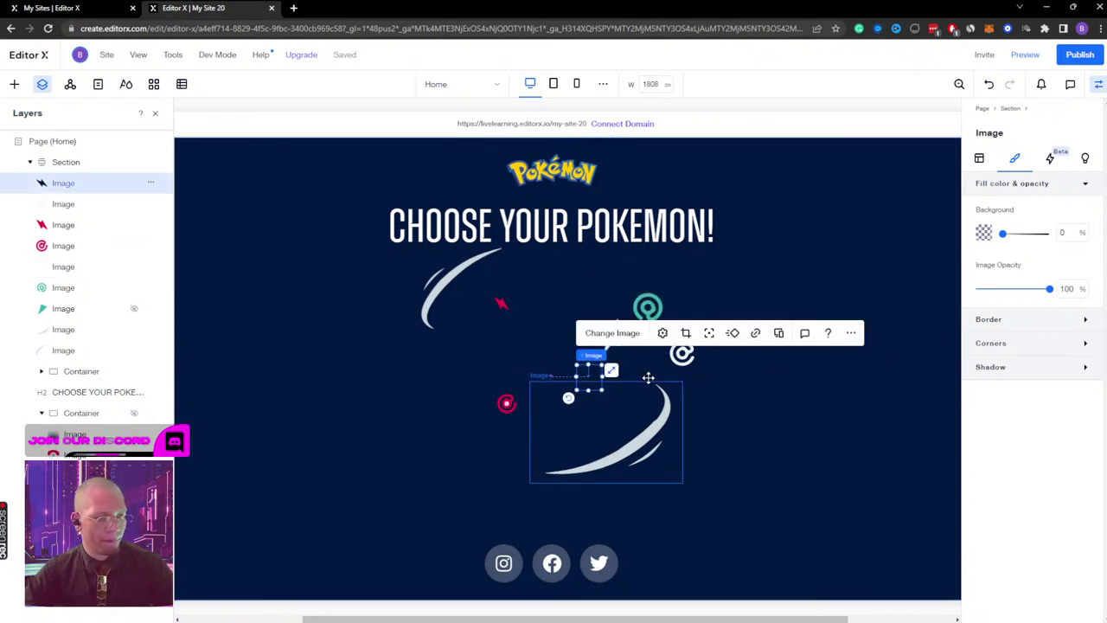
left_click_drag(682, 355, 425, 366)
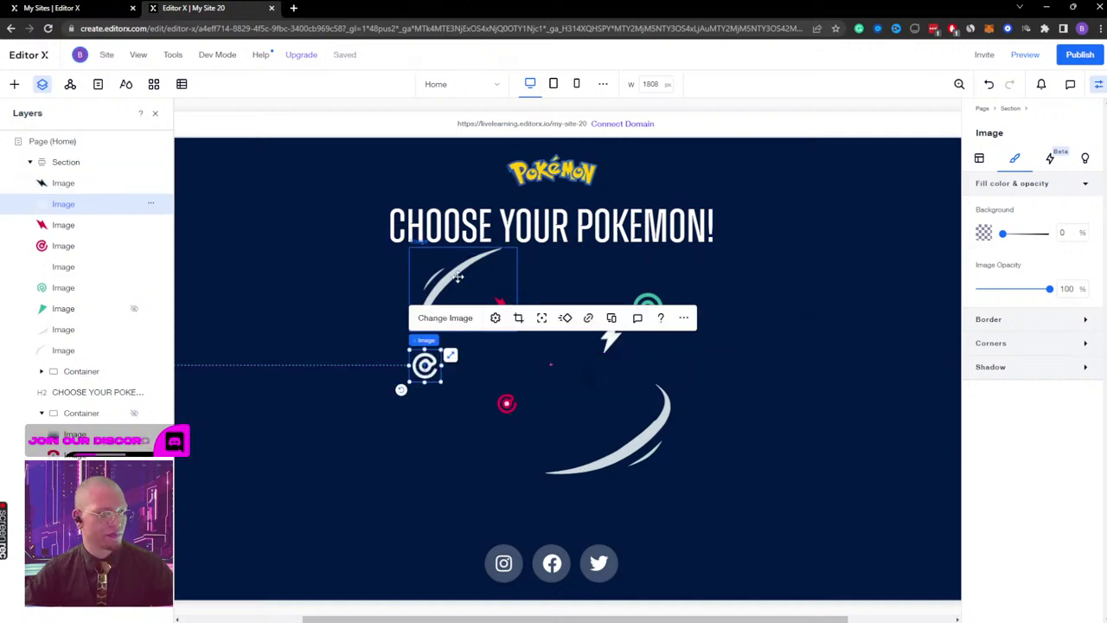
Step: Shrink both the top and the bottom wind images
left_click(463, 268)
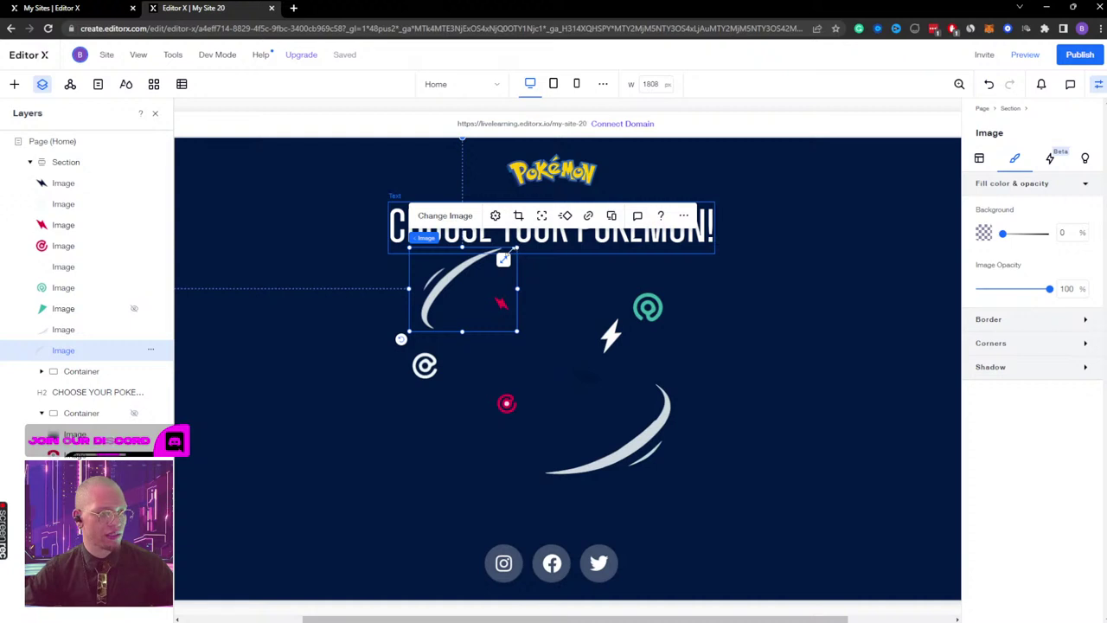
left_click(680, 413)
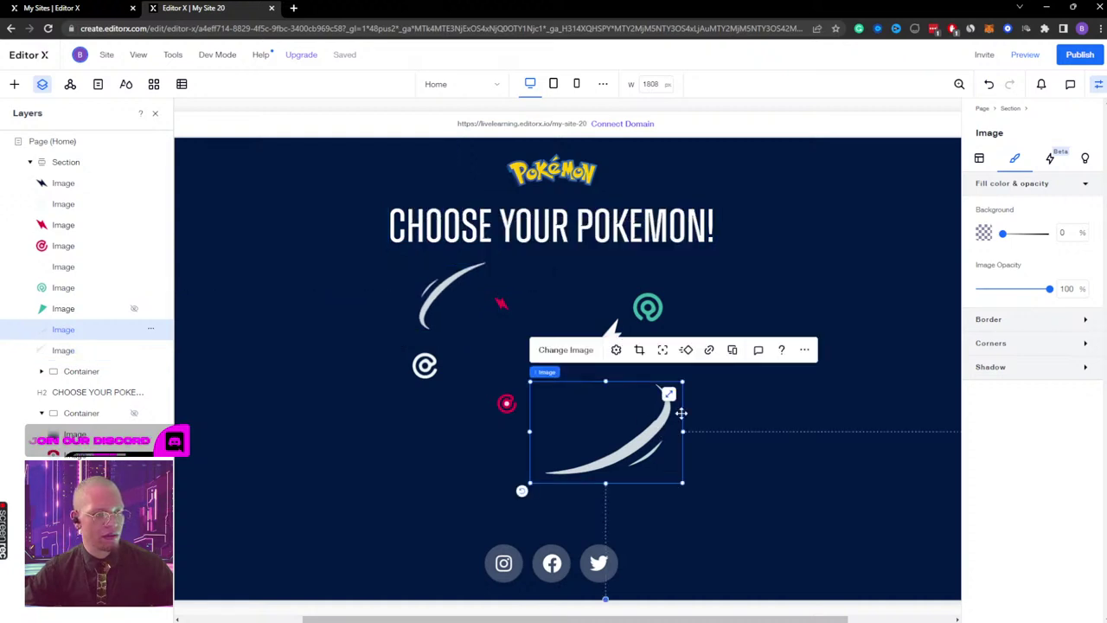
left_click_drag(682, 381, 646, 436)
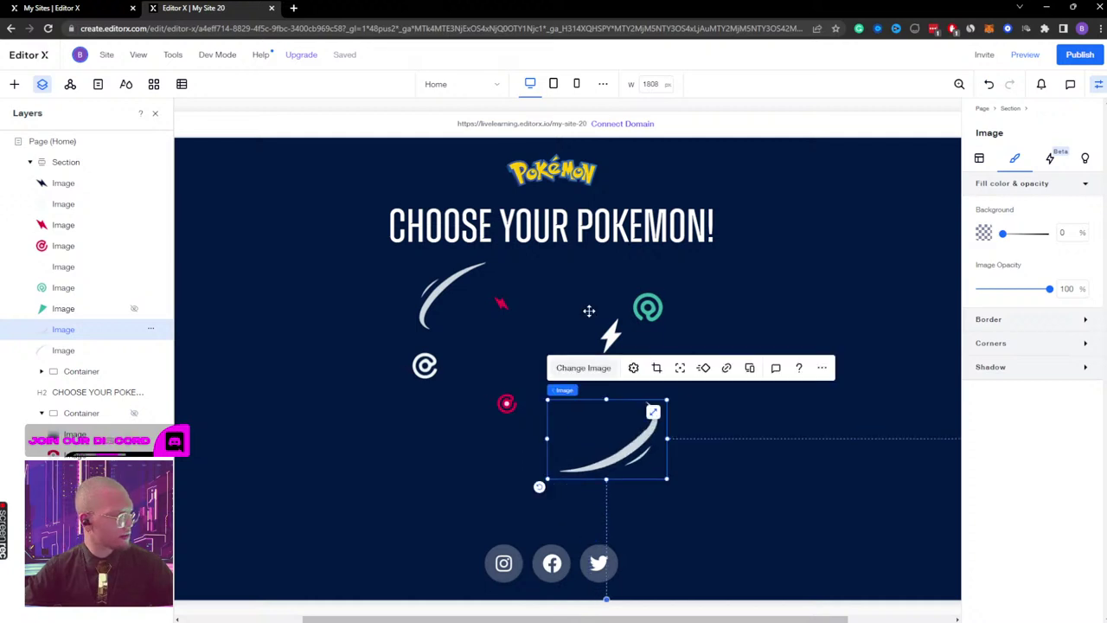
Step: Shrink the white bolt, move the dark bolt beside the red ring icon and nudge the green ring icon inward
left_click(610, 331)
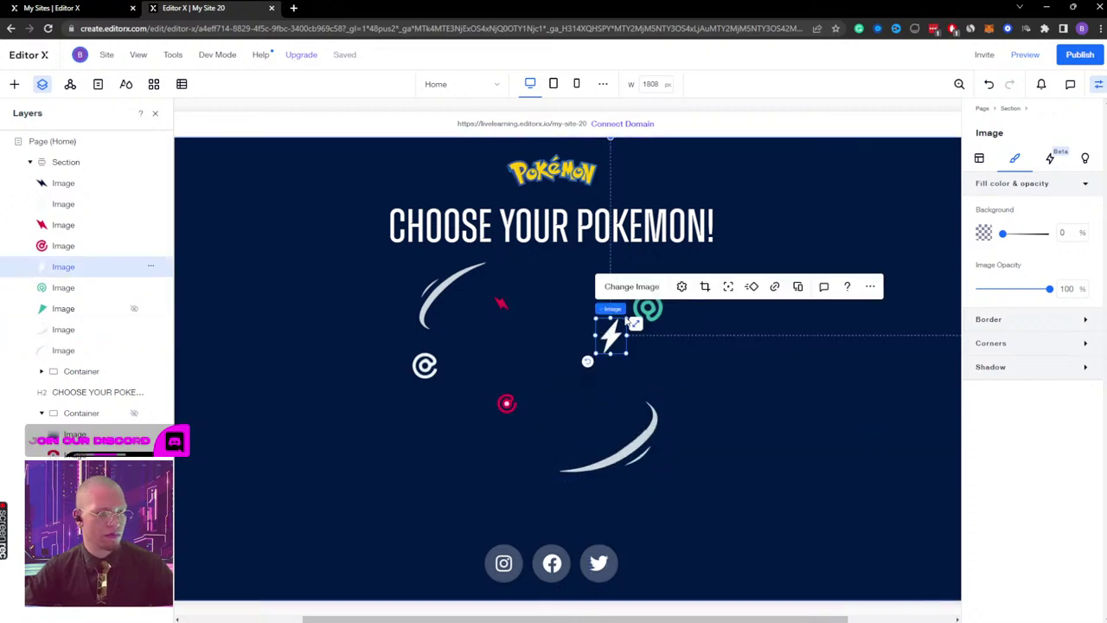
left_click_drag(627, 322, 484, 399)
left_click_drag(648, 307, 633, 305)
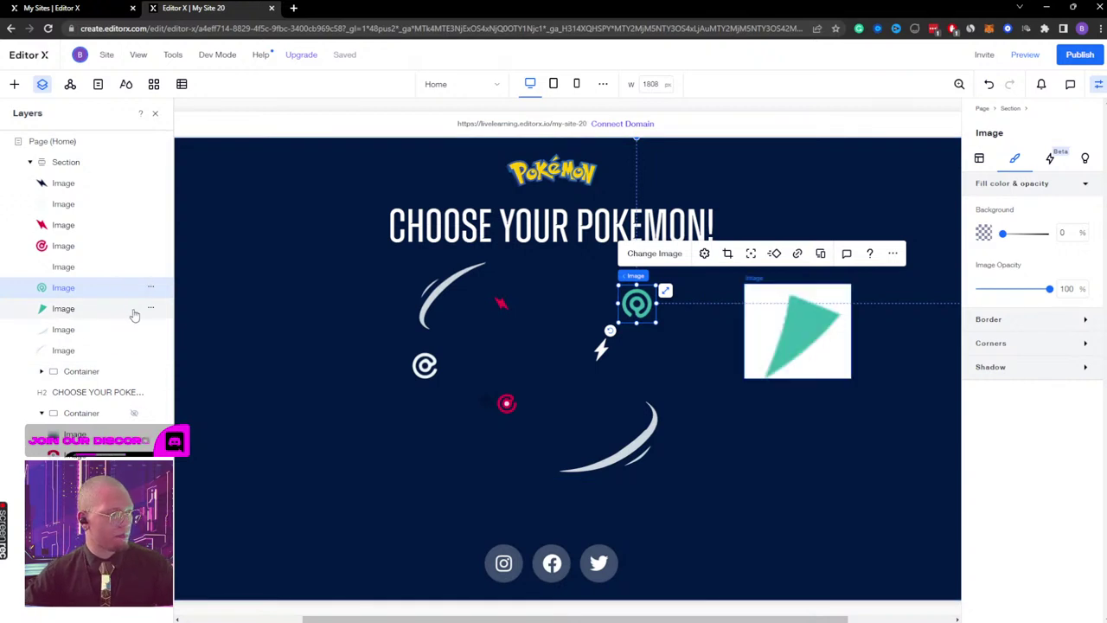
Step: Delete the green leaf image from the section
left_click(785, 350)
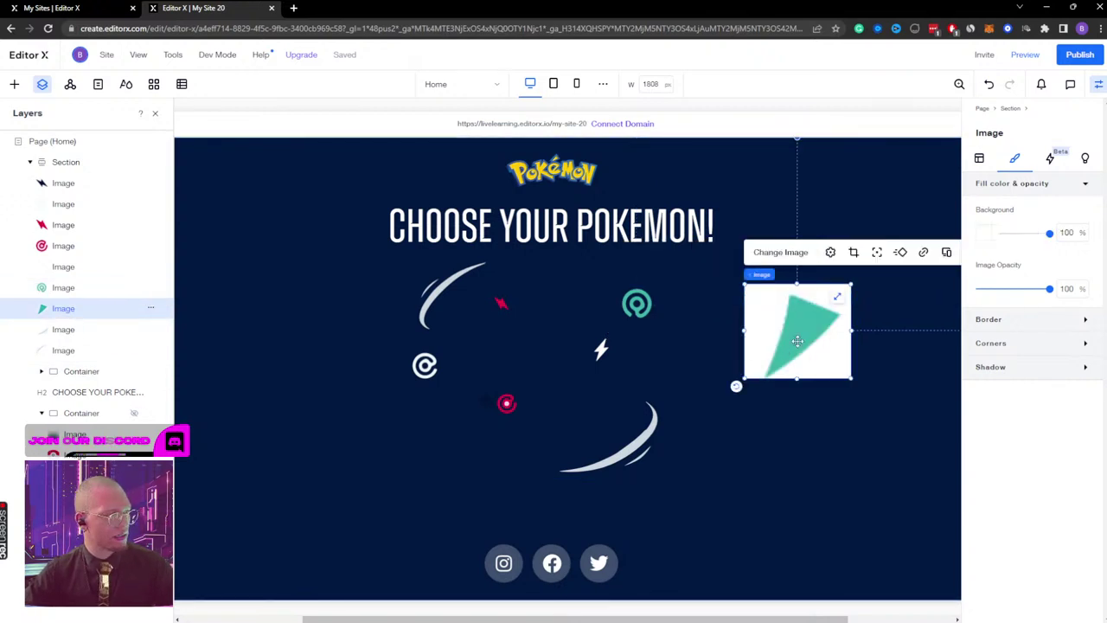
right_click(798, 341)
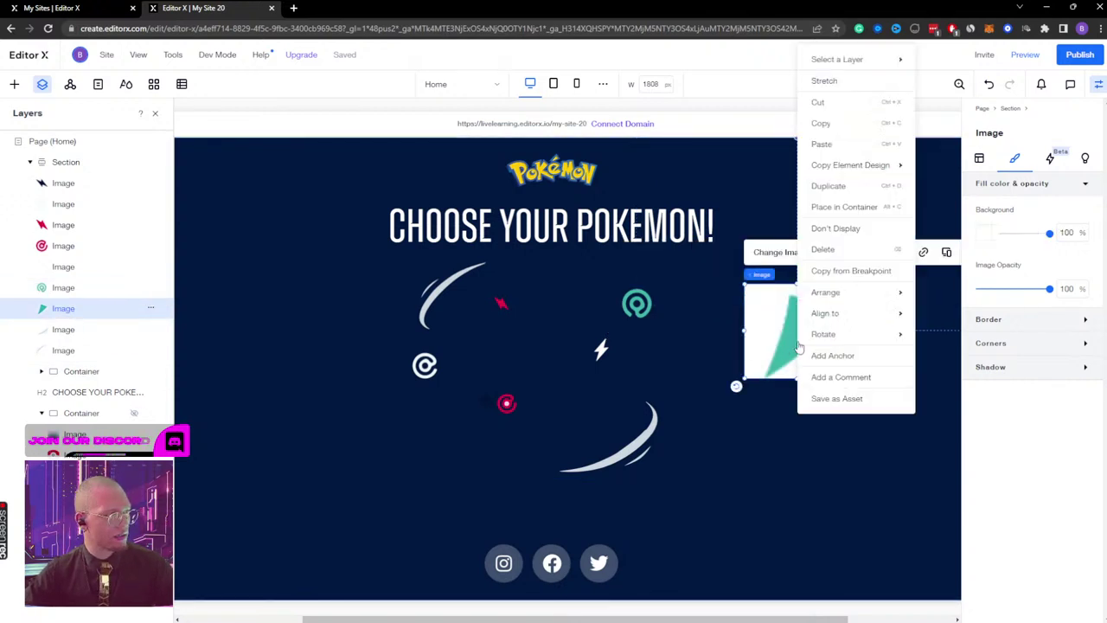
left_click(837, 250)
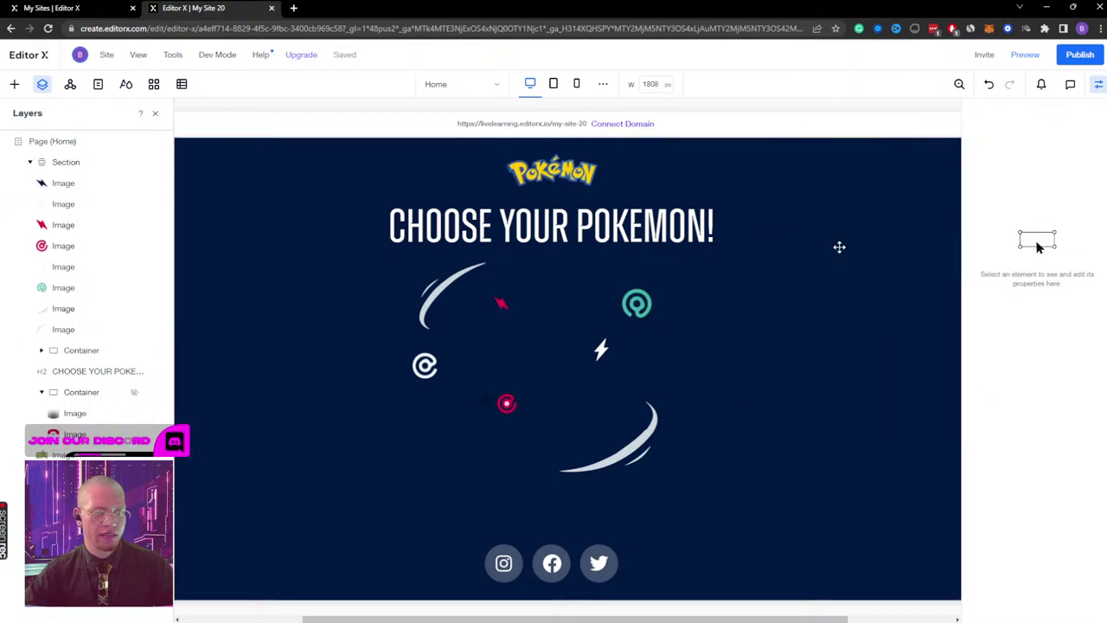
Step: Display the hidden ball container and move the two wind images into it, at the ball's lower right and upper left
left_click(137, 395)
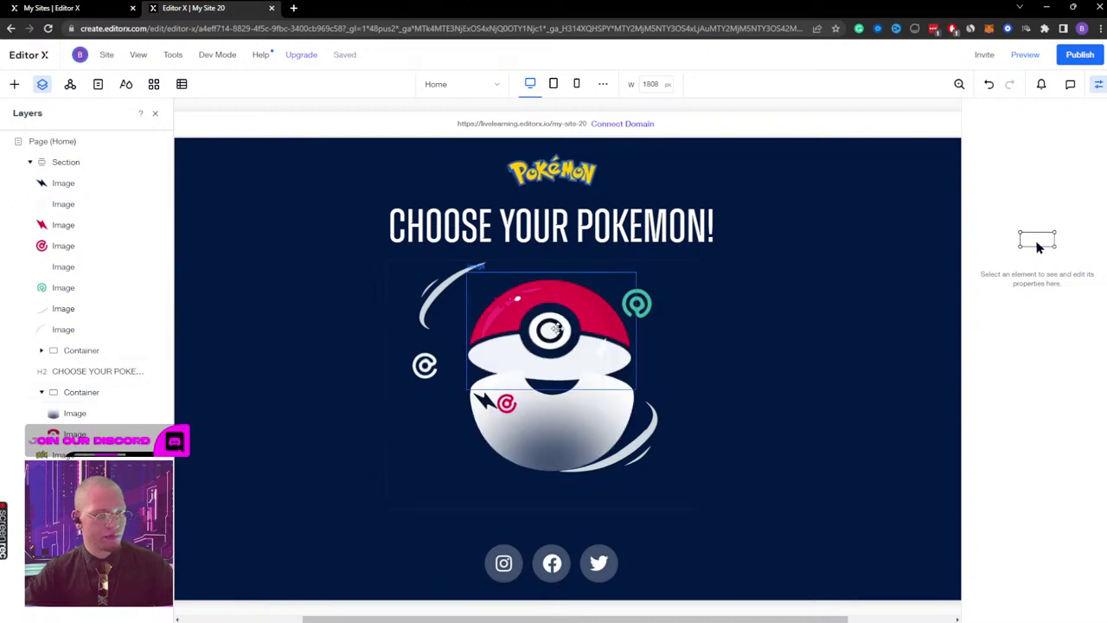
left_click_drag(641, 439, 653, 451)
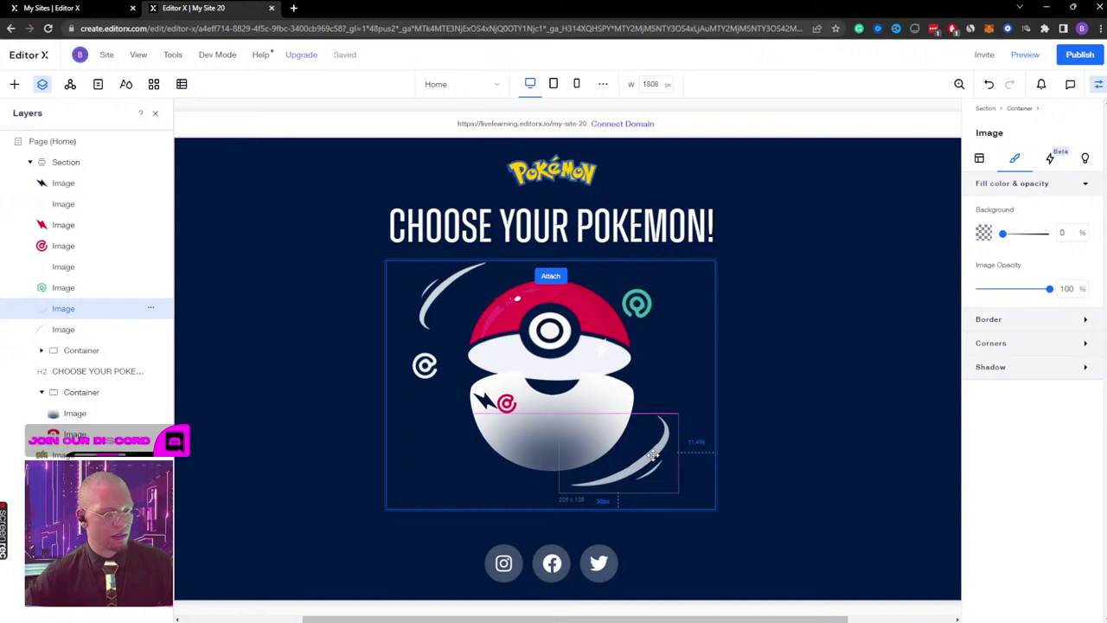
left_click_drag(653, 455, 655, 459)
left_click_drag(432, 289, 452, 298)
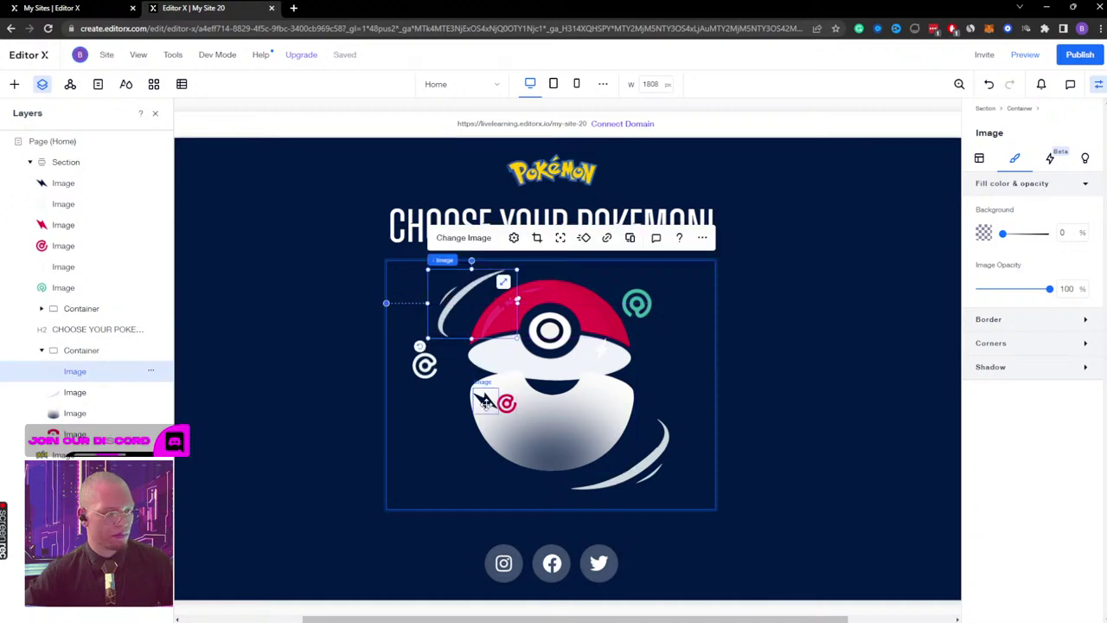
Step: Reorder the ball container's layers so the lower and upper ball halves sit above both wind images
left_click(571, 405)
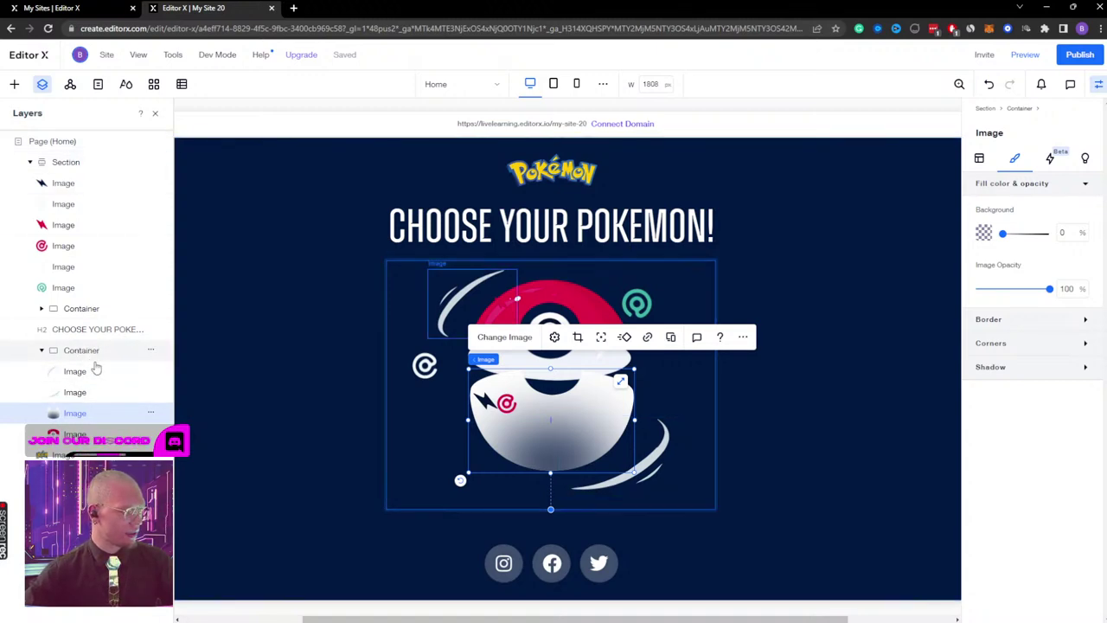
left_click(74, 390)
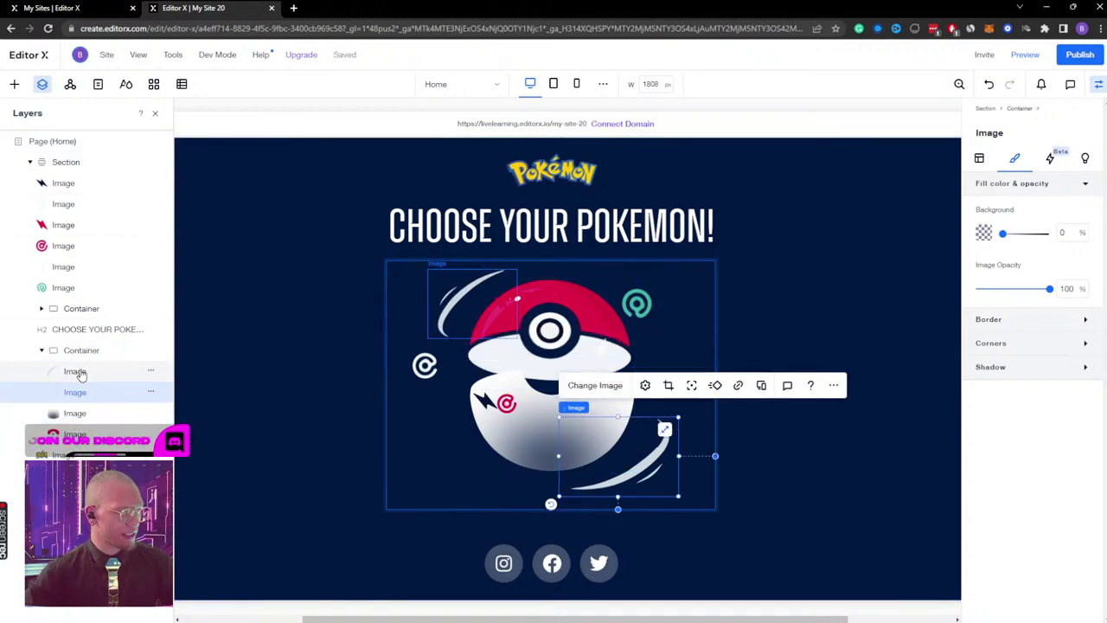
left_click(81, 373, "shift")
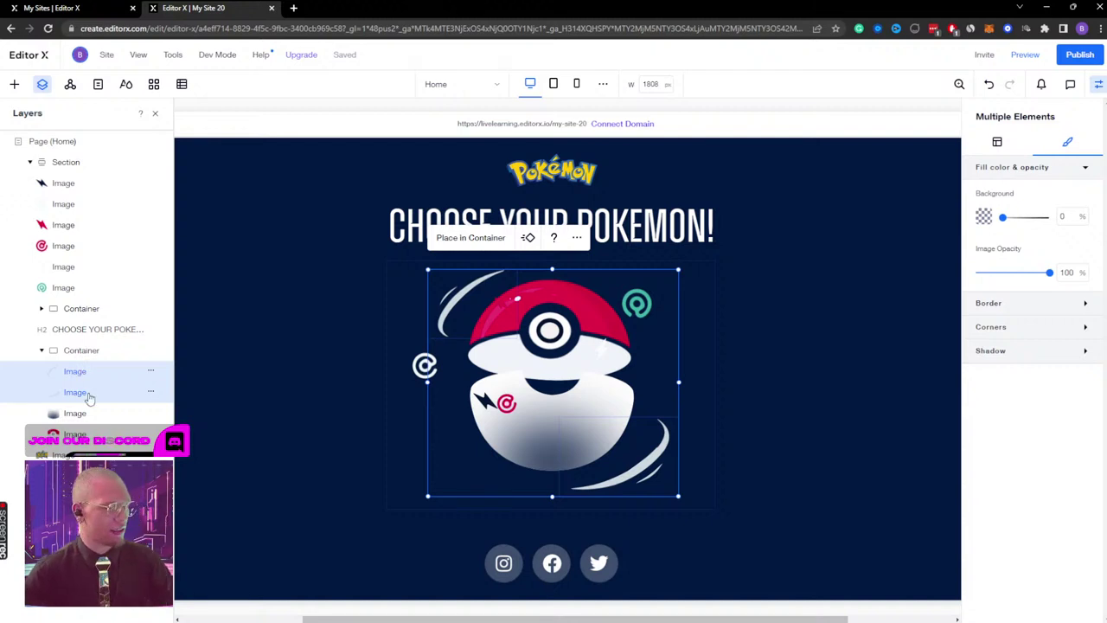
left_click(74, 413)
left_click(75, 424, "shift")
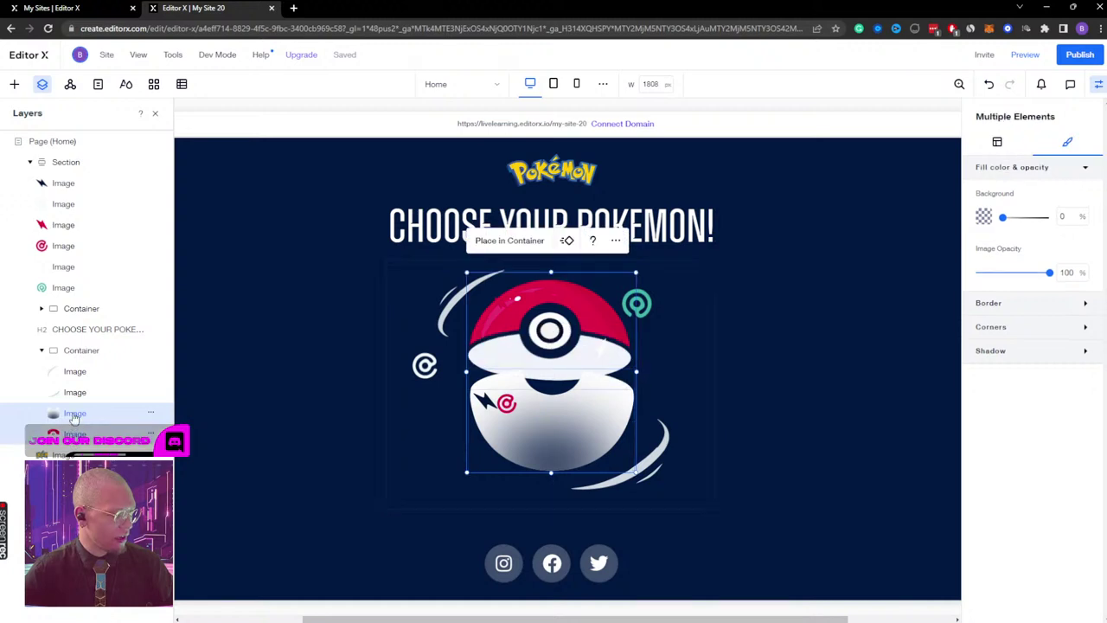
left_click_drag(75, 390, 74, 363)
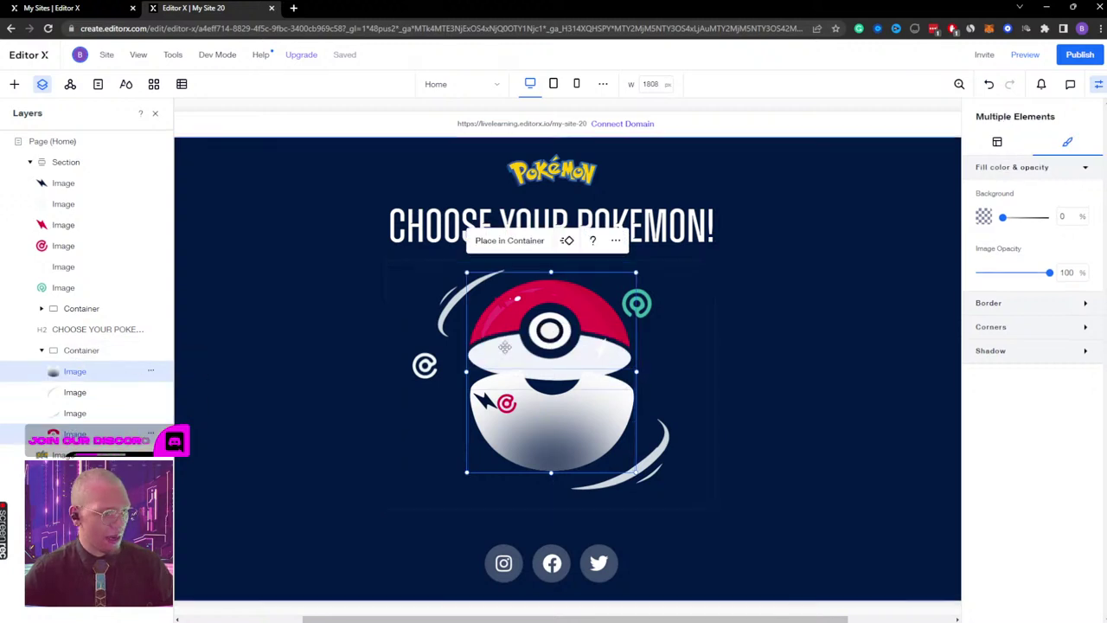
left_click(78, 433)
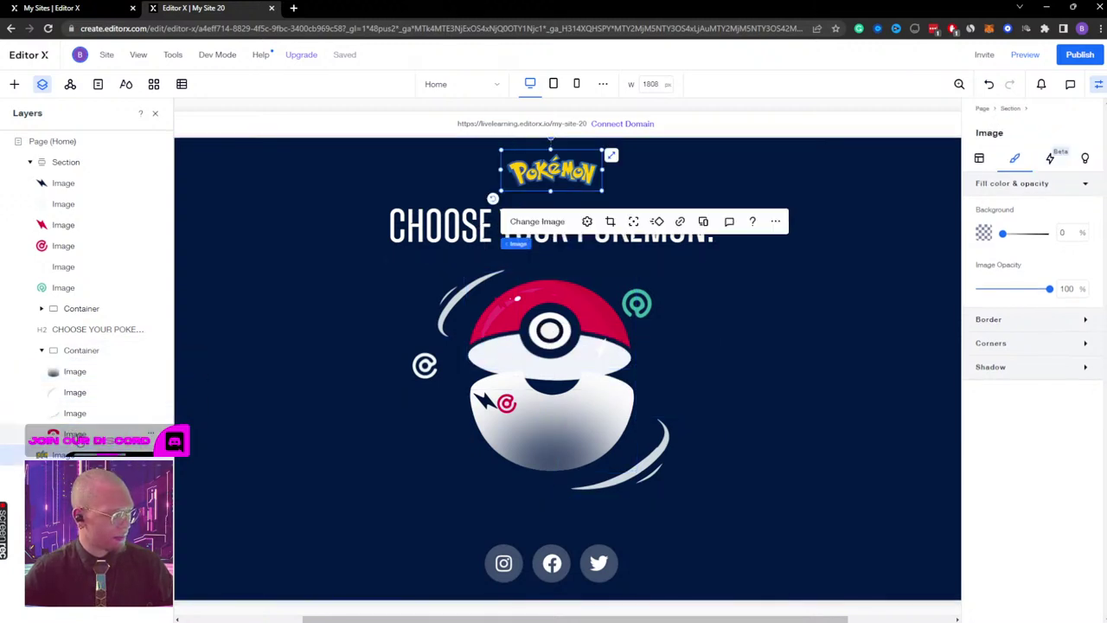
left_click_drag(83, 398, 83, 395)
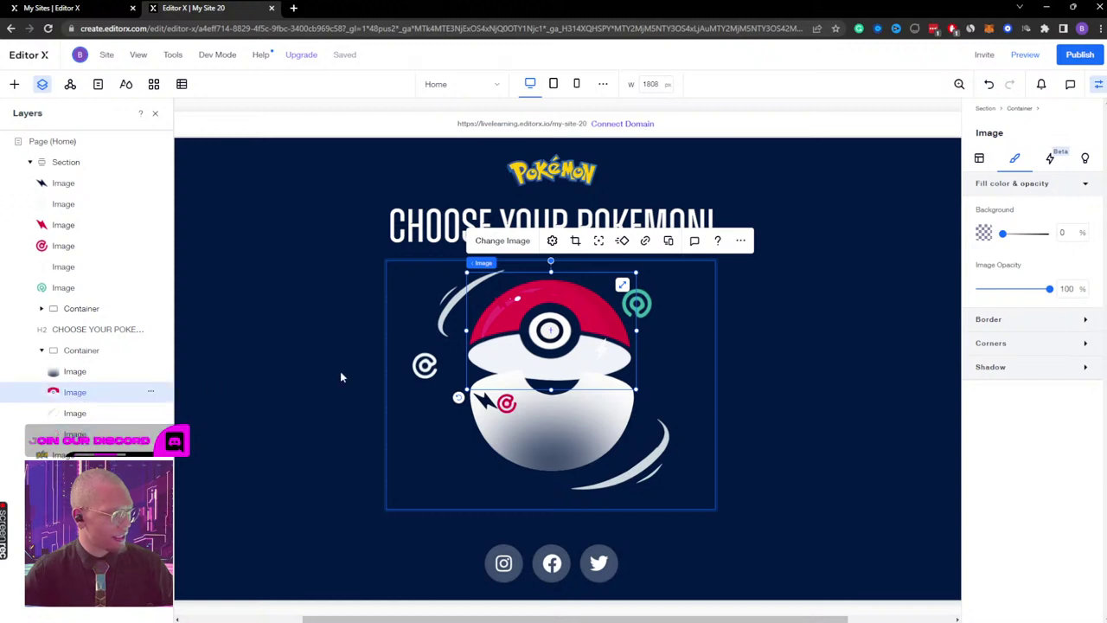
Step: Move the six loose icon images into the container holding the Pokeball and rename that container "Pokeball Container"
left_click(67, 288)
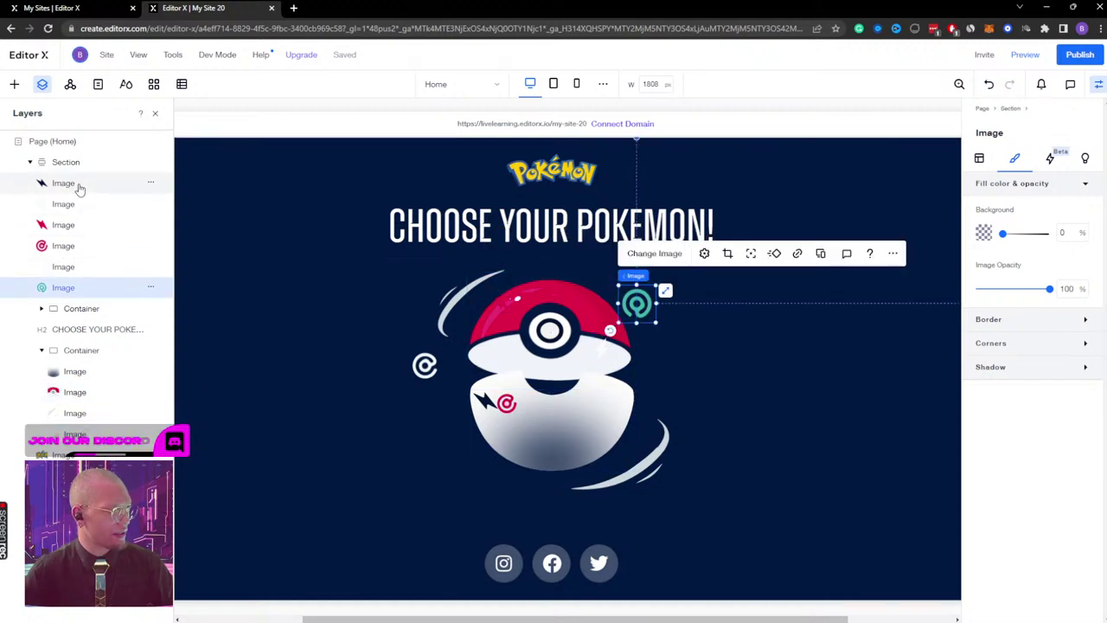
left_click(78, 184, "ctrl")
left_click(67, 205, "ctrl")
left_click(65, 225, "ctrl")
left_click(62, 246, "ctrl")
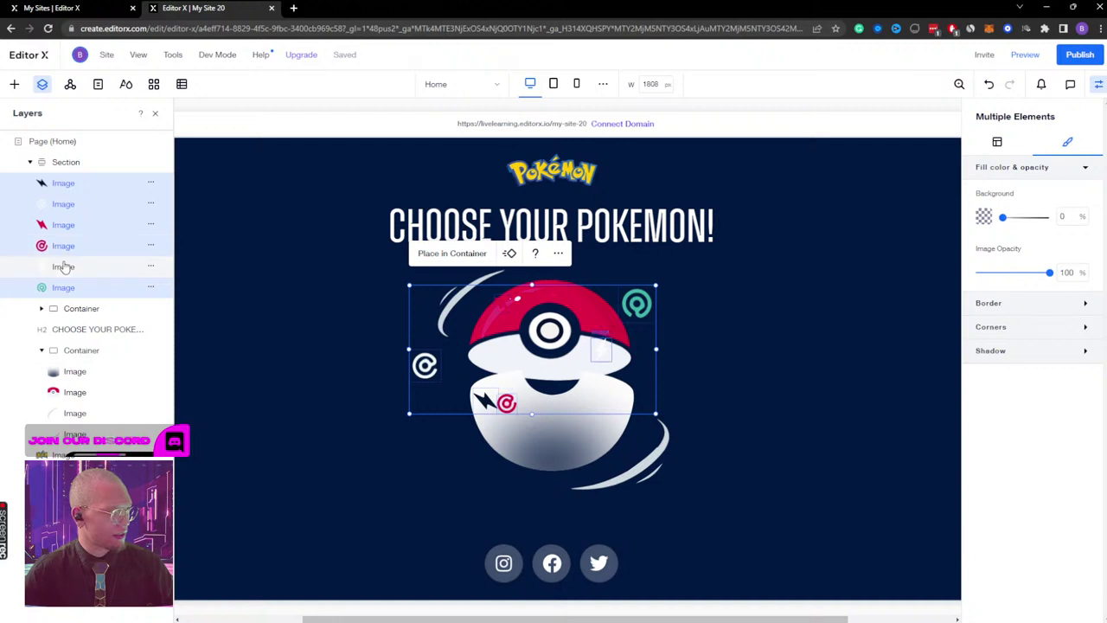
left_click(64, 267, "ctrl")
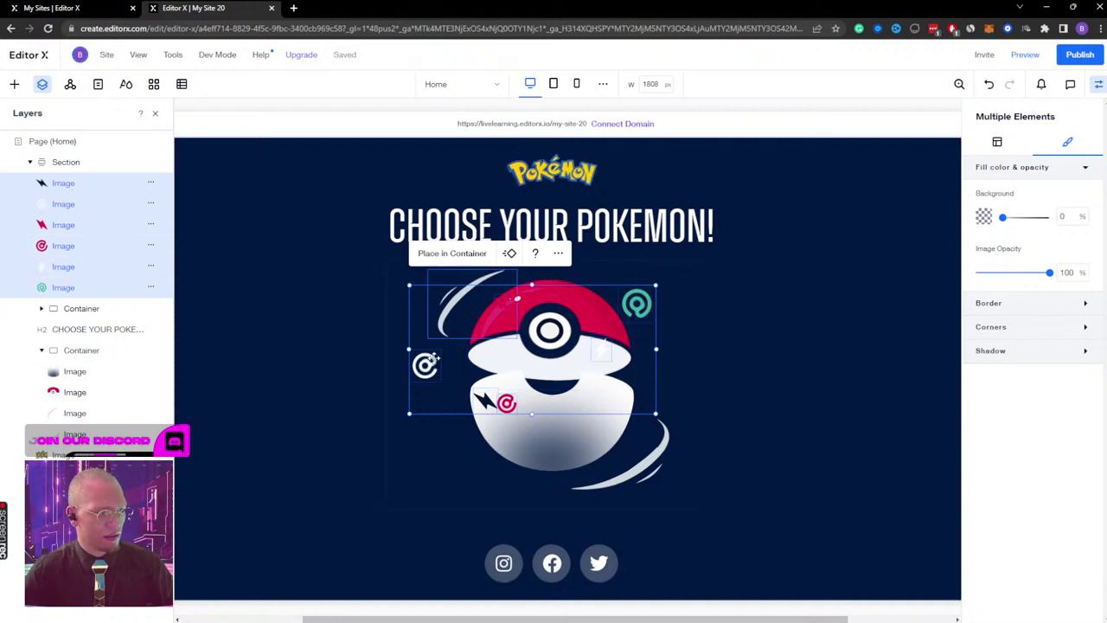
left_click_drag(430, 363, 440, 364)
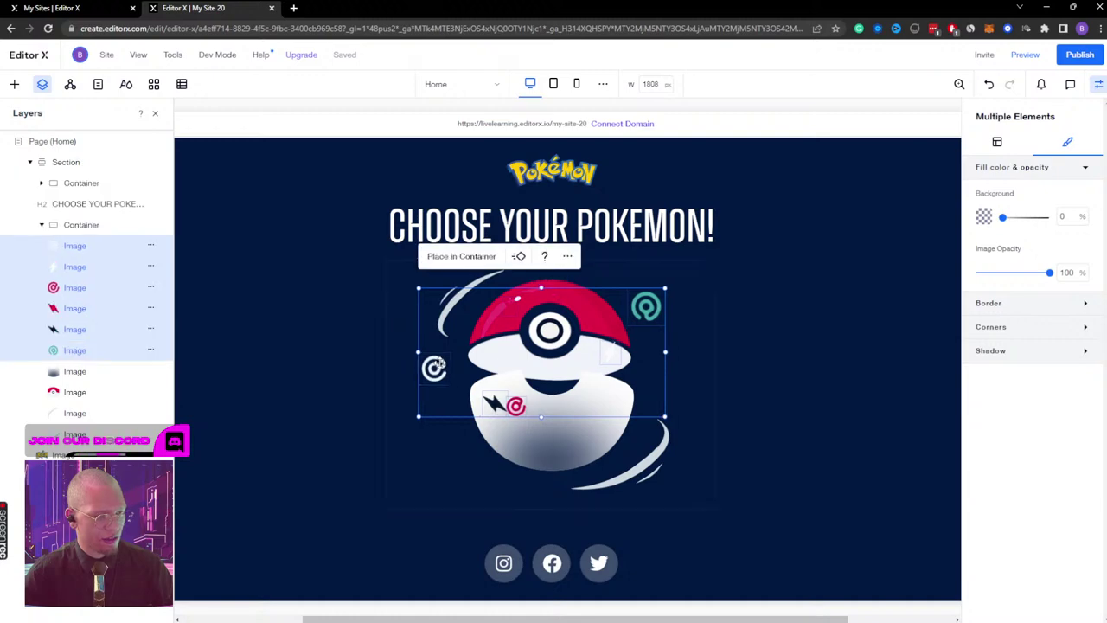
left_click(71, 227)
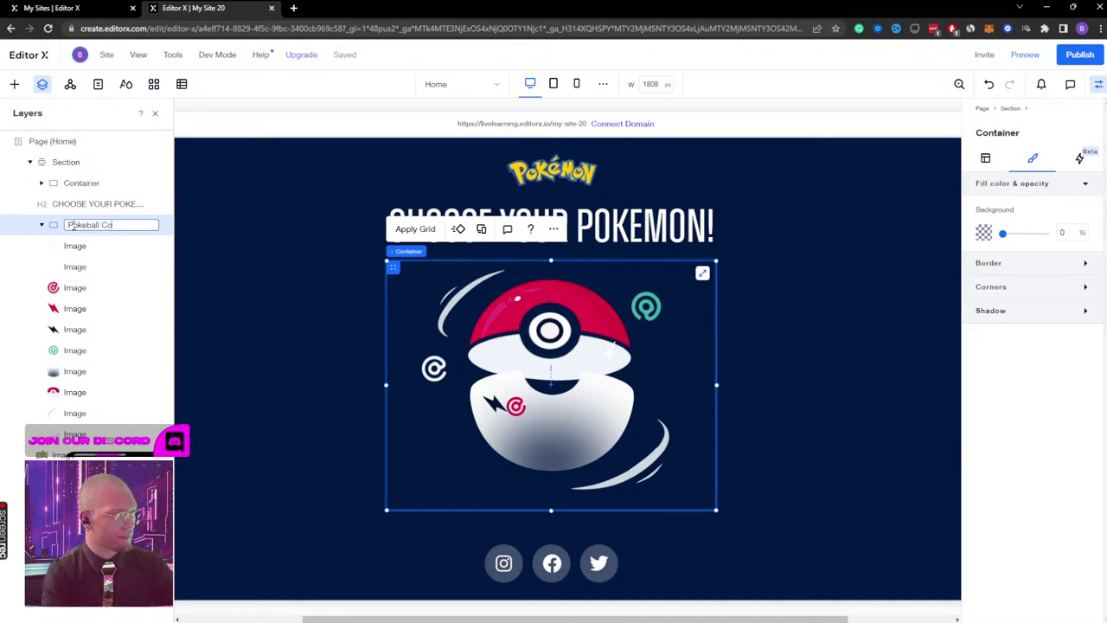
key("Return")
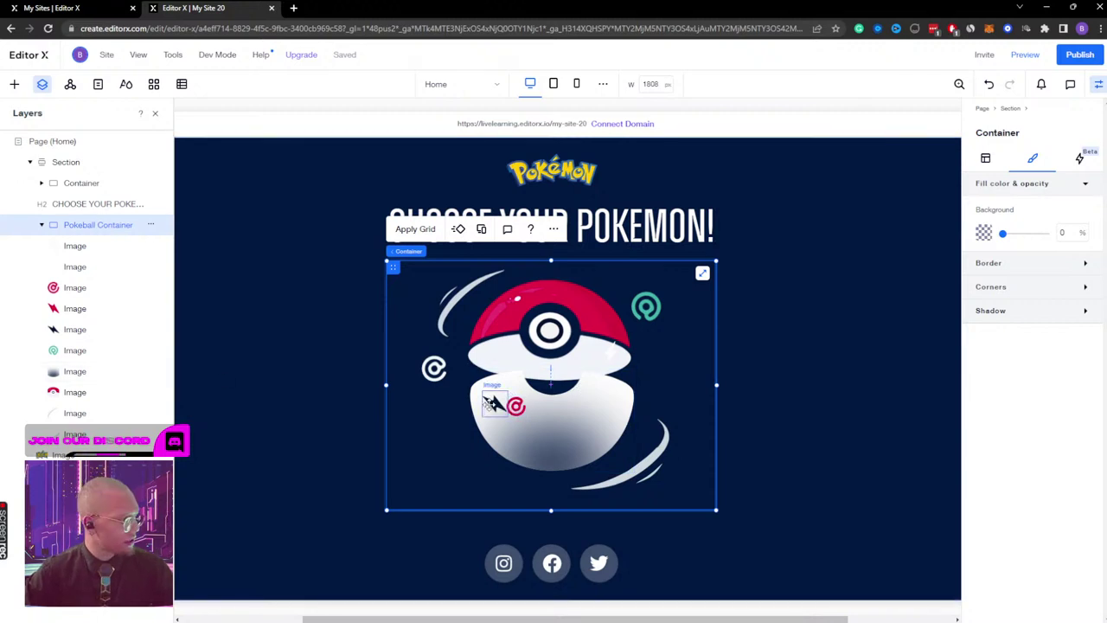
Step: Place the dark lightning bolt near the right end of the gap between the Pokeball halves and nudge the top half slightly right
left_click_drag(491, 403, 606, 395)
left_click_drag(597, 389, 599, 390)
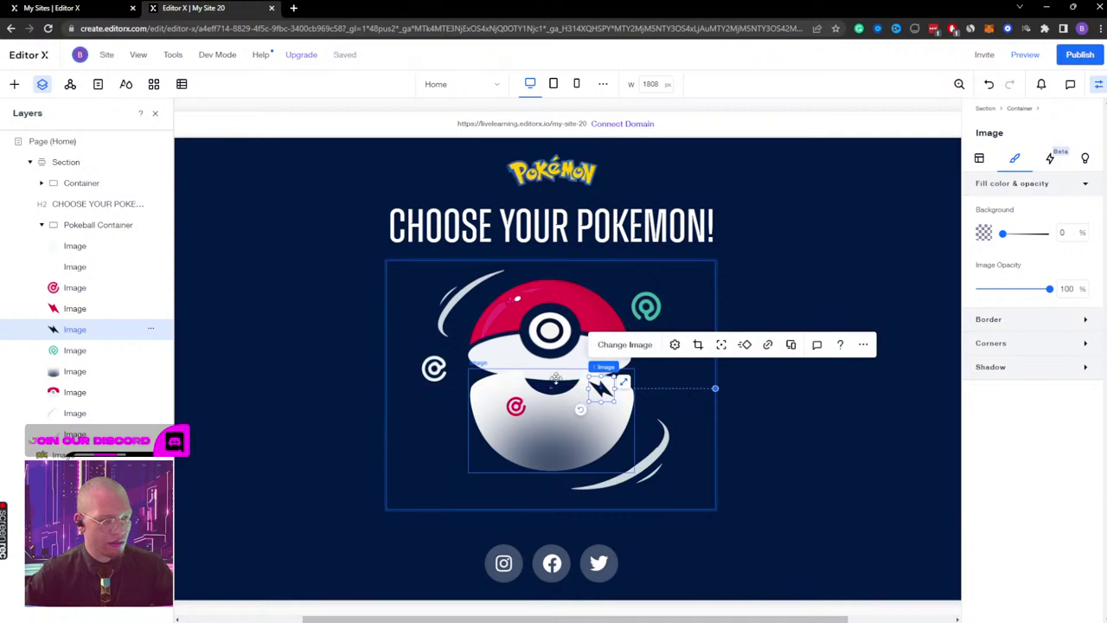
left_click(556, 312)
key("Right")
key("Right")
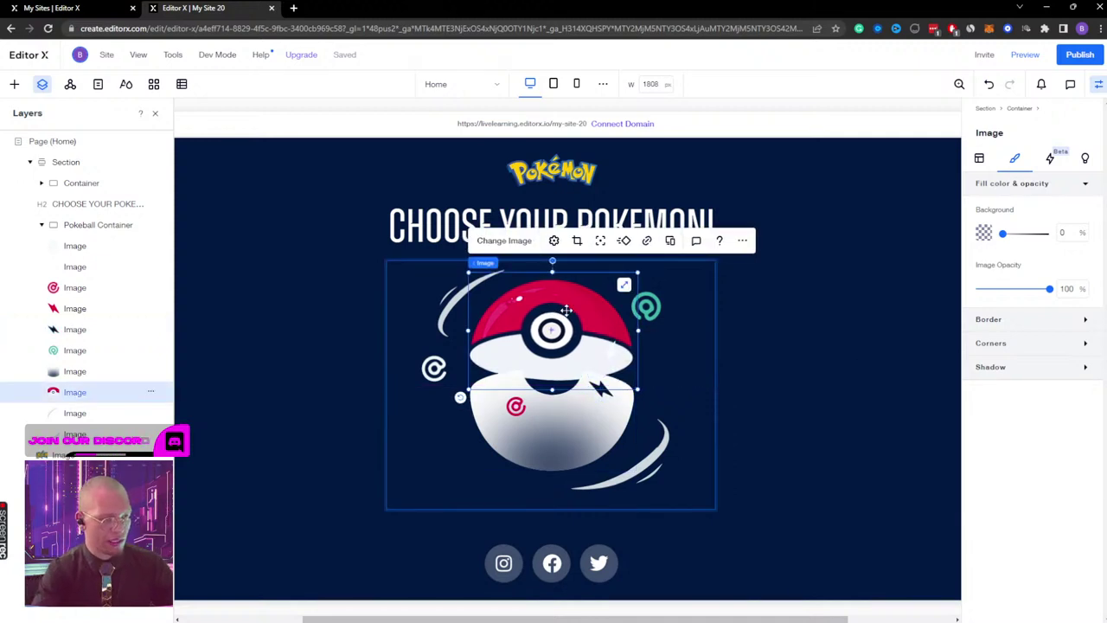
key("Right")
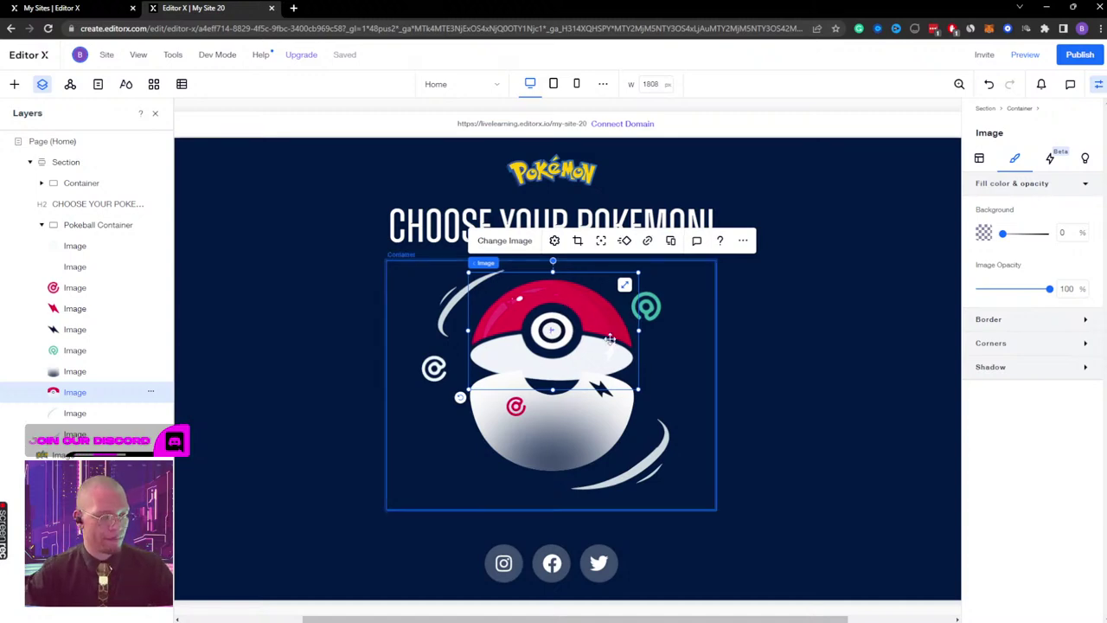
Step: Rotate the dark lightning bolt to 80 degrees, then shrink it slightly and shift it down and to the left
left_click(600, 388)
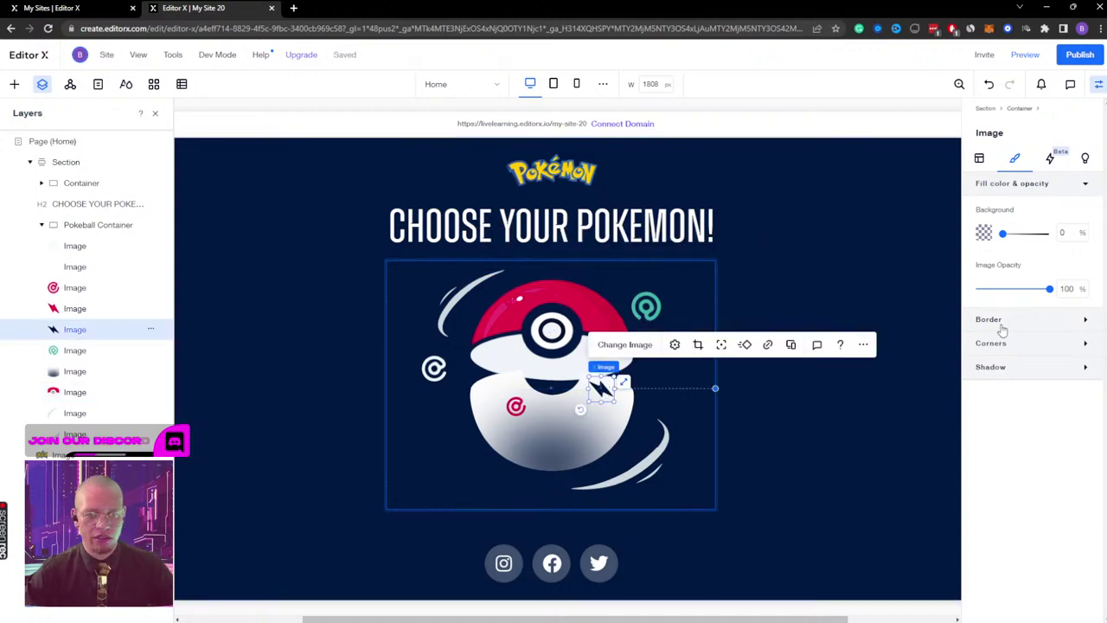
left_click(982, 160)
scroll(1015, 566, "down", 1)
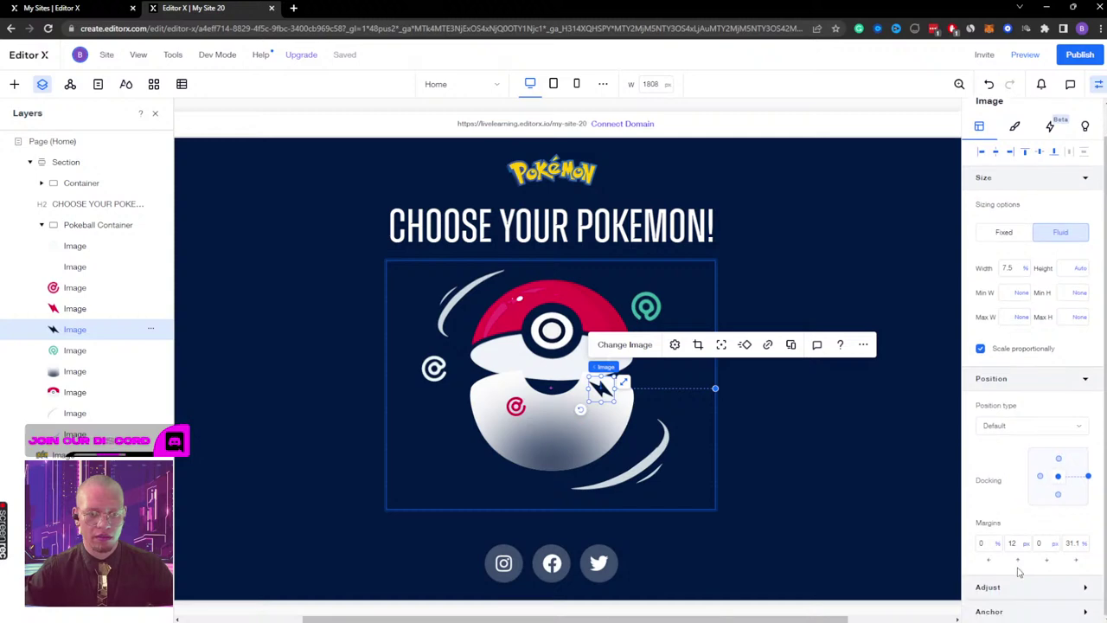
scroll(1021, 536, "down", 3)
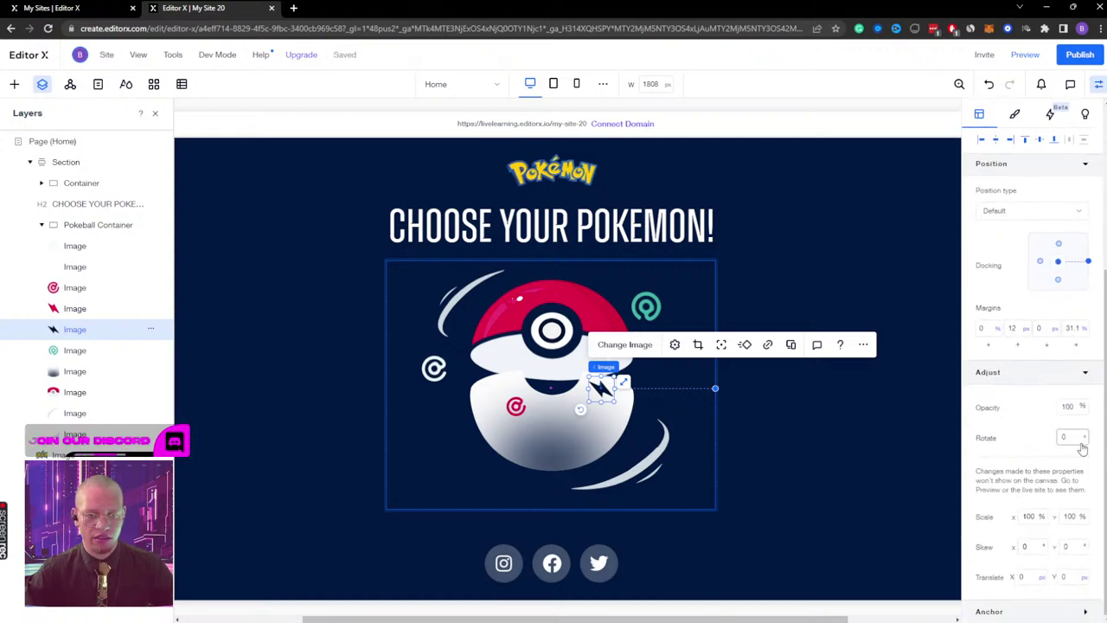
type("45")
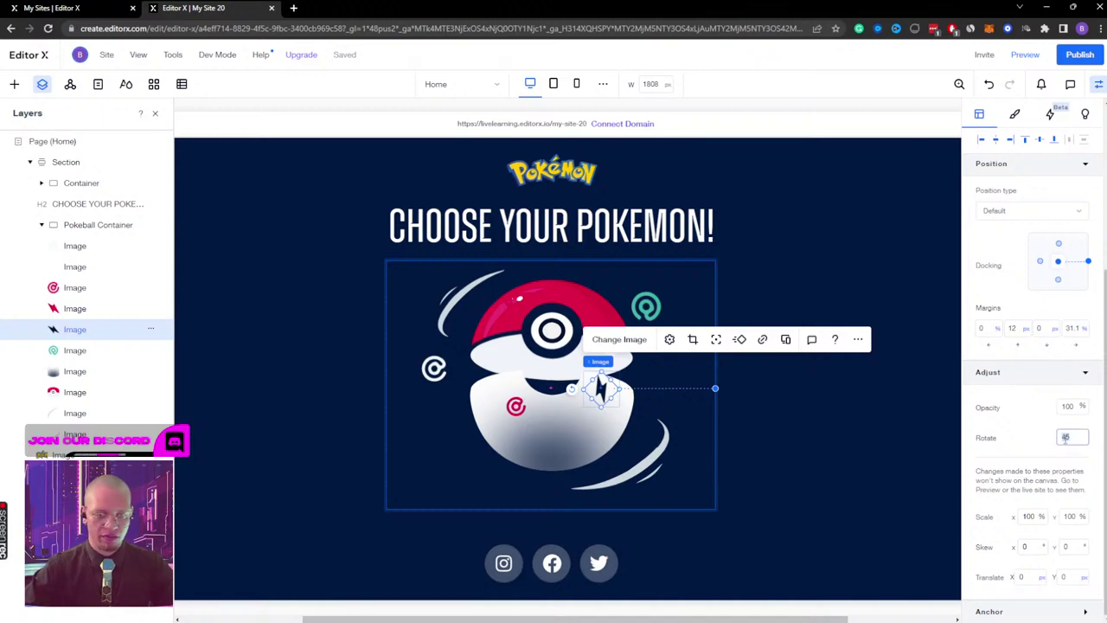
key("Return")
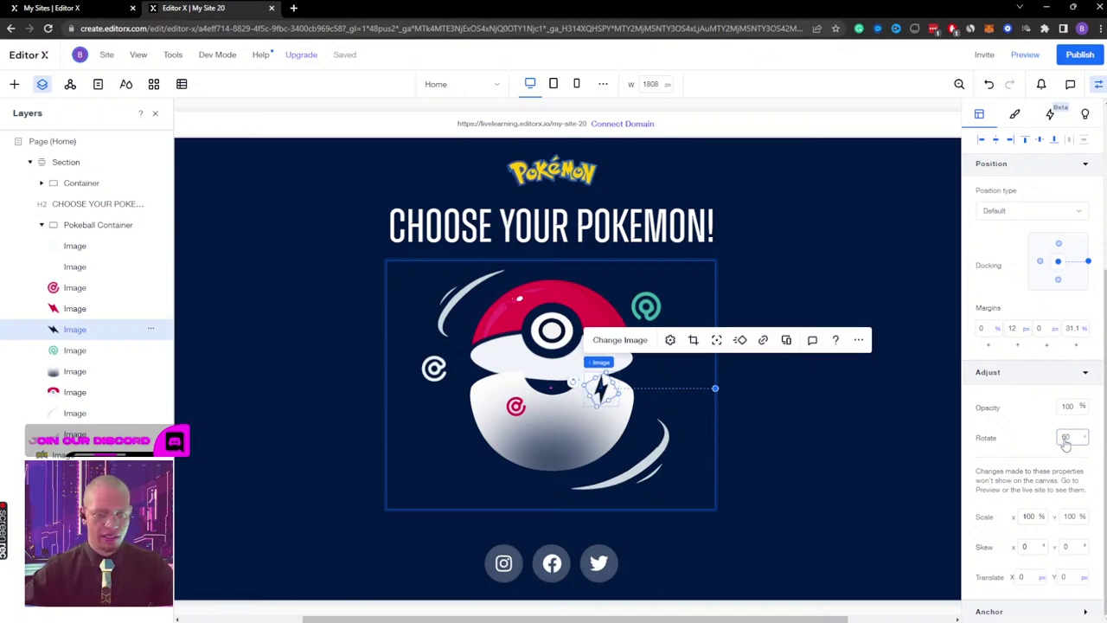
key("Return")
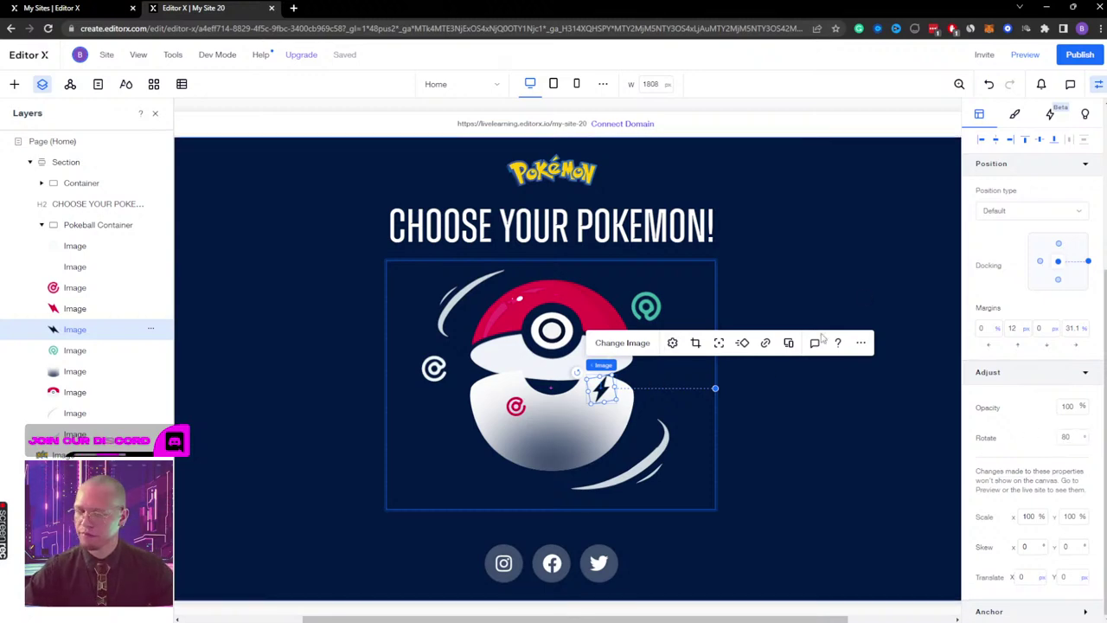
left_click_drag(611, 378, 595, 394)
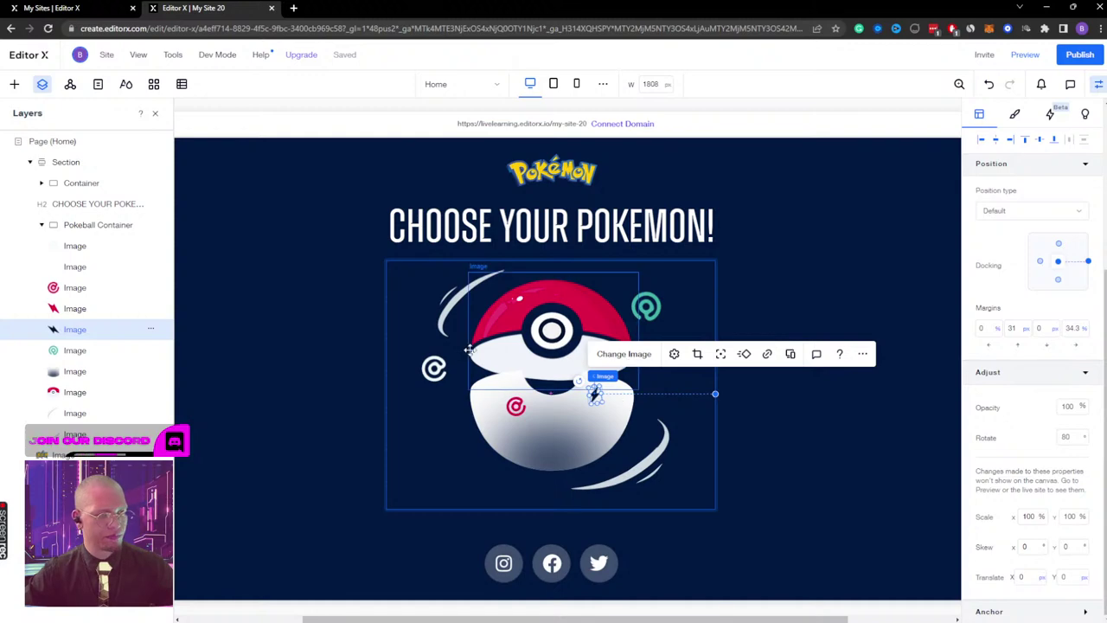
Step: Move the small dark lightning bolt down near the centre of the Pokeball's lower half
left_click(645, 307)
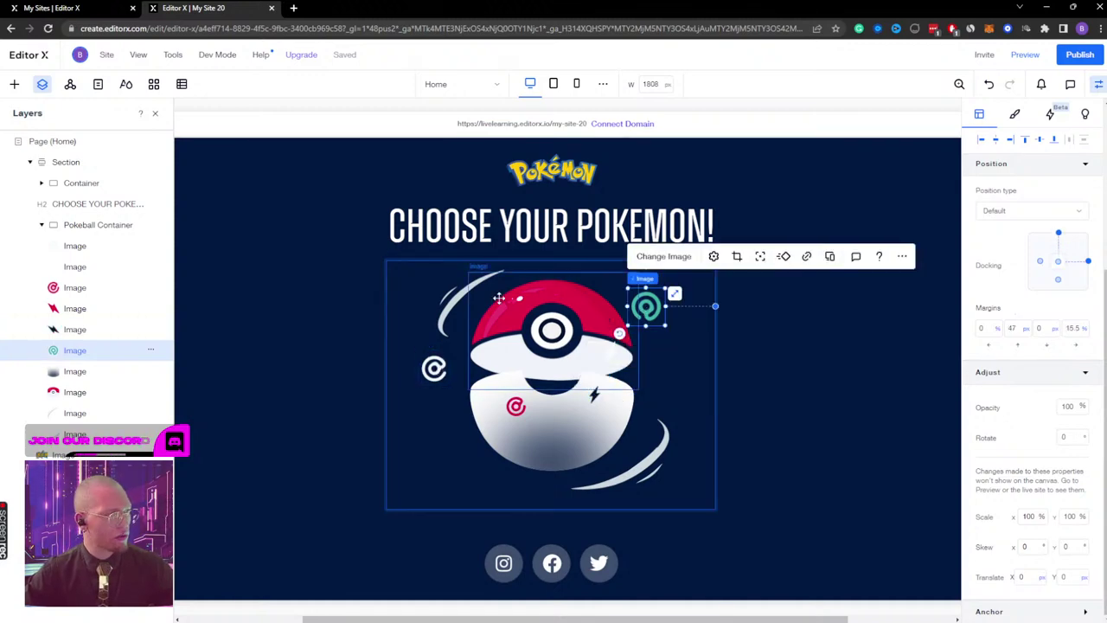
left_click_drag(535, 335, 563, 408)
left_click(594, 450)
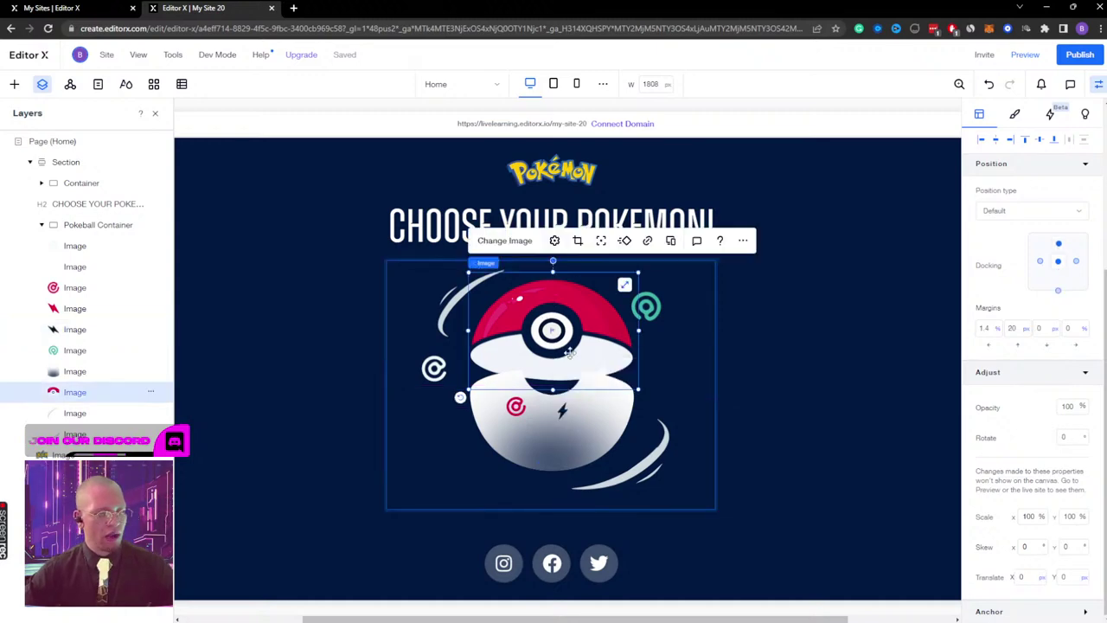
Step: Move the Pokeball's lower half straight up until it meets the top half and closes the ball
left_click(596, 446)
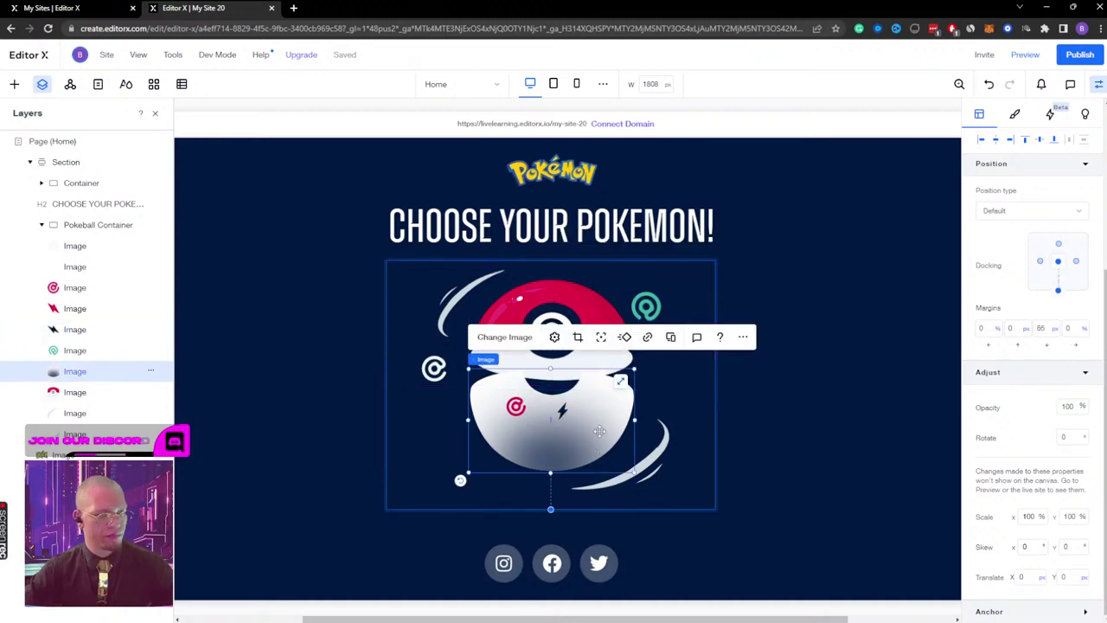
key("shift+Up")
key("shift+Up")
key("shift+Up")
key("shift+Up")
key("shift+Up")
key("shift+Up")
key("shift+Up")
key("shift+Up")
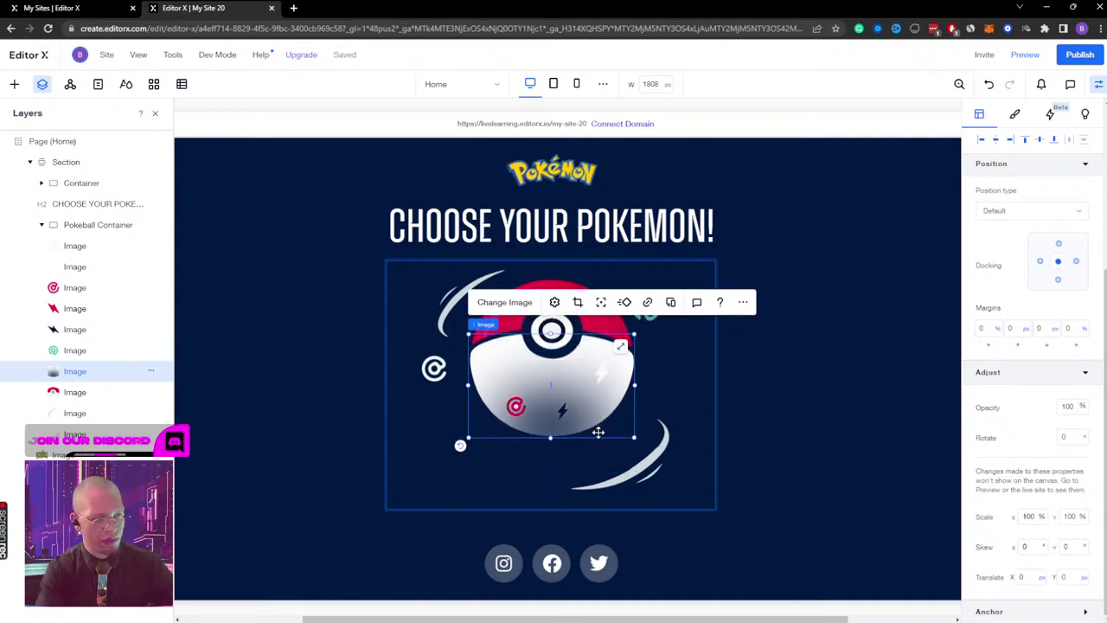
Step: Move both Pokeball halves down together so the closed ball sits near the middle of its container
left_click(560, 281, "shift")
key("shift+Down")
key("shift+Down")
key("shift+Down")
key("shift+Down")
key("shift+Down")
key("shift+Down")
key("shift+Down")
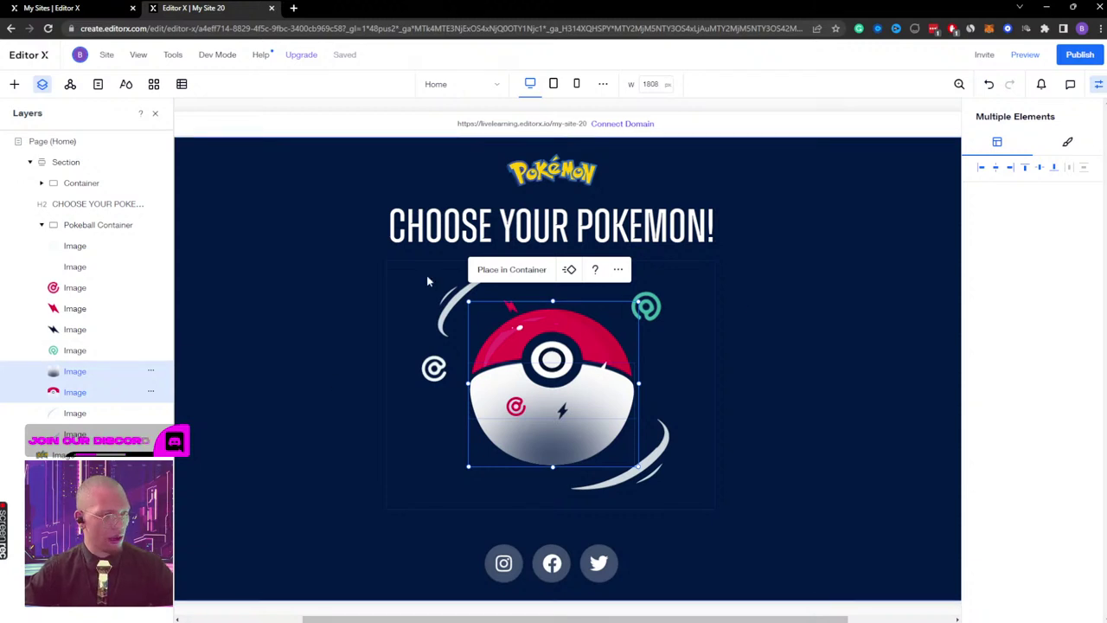
Step: Place the two Pokeball halves in a new container and name it "Ball"
left_click(502, 269)
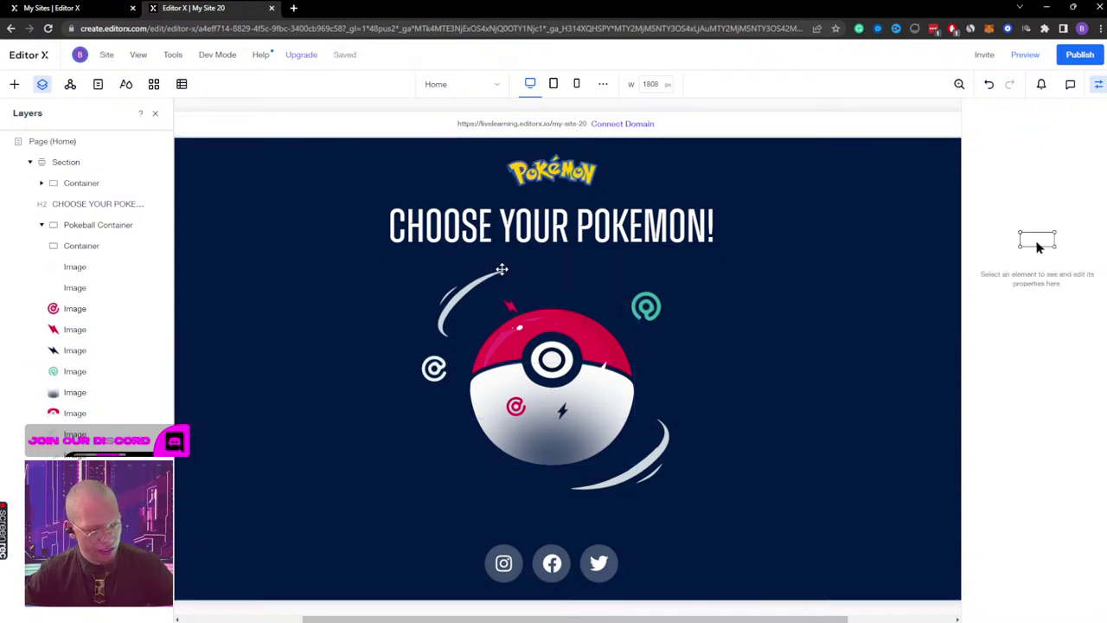
double_click(88, 246)
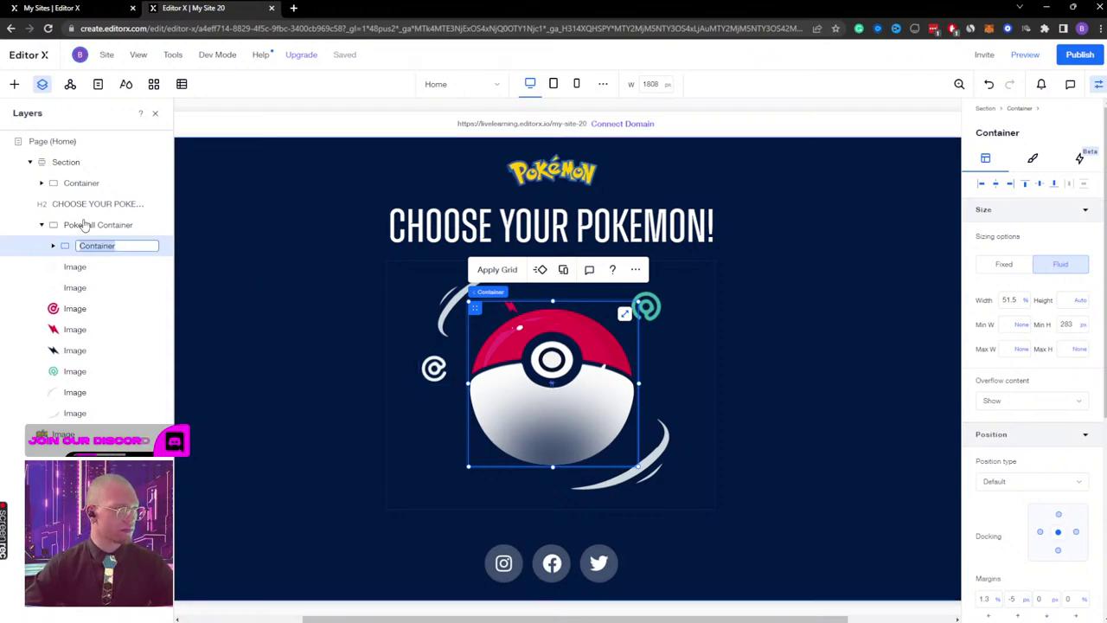
type("Ball")
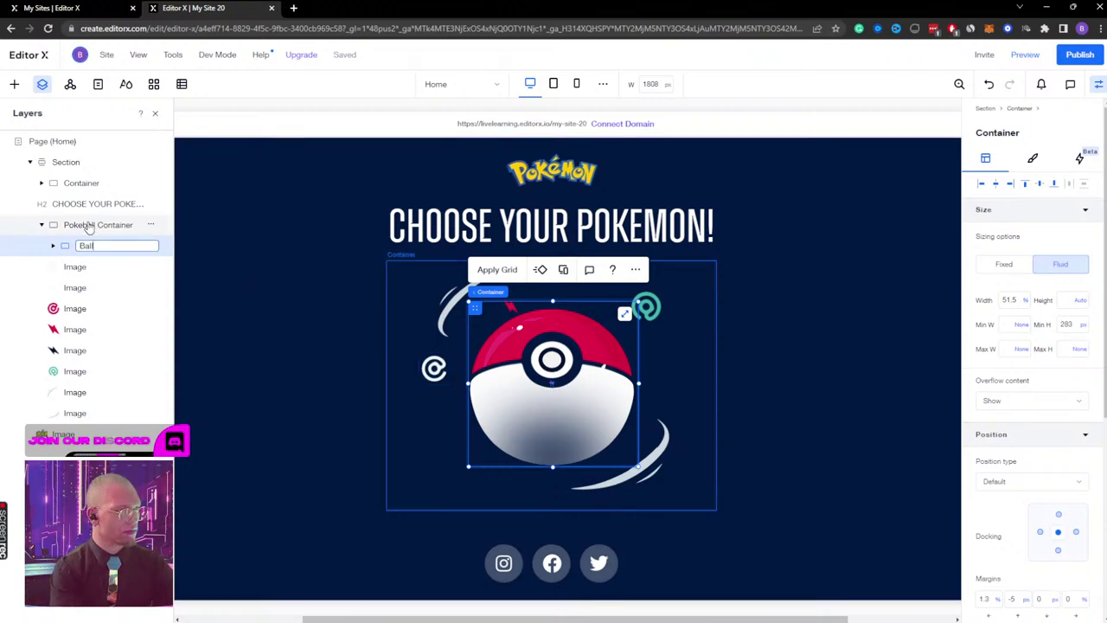
key("Return")
left_click(455, 300)
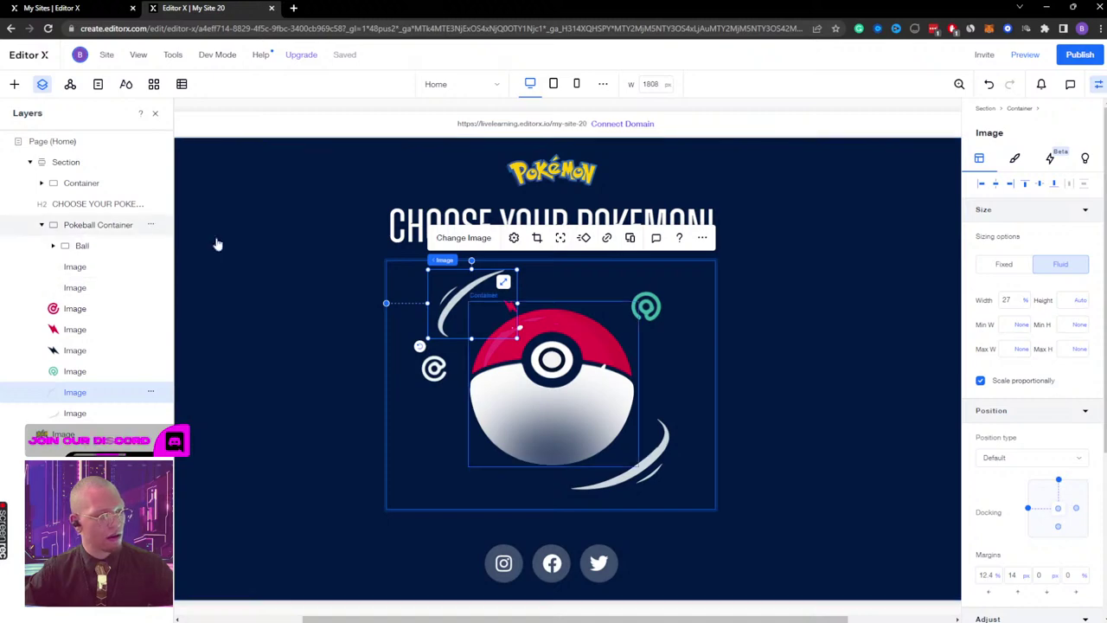
left_click(796, 322)
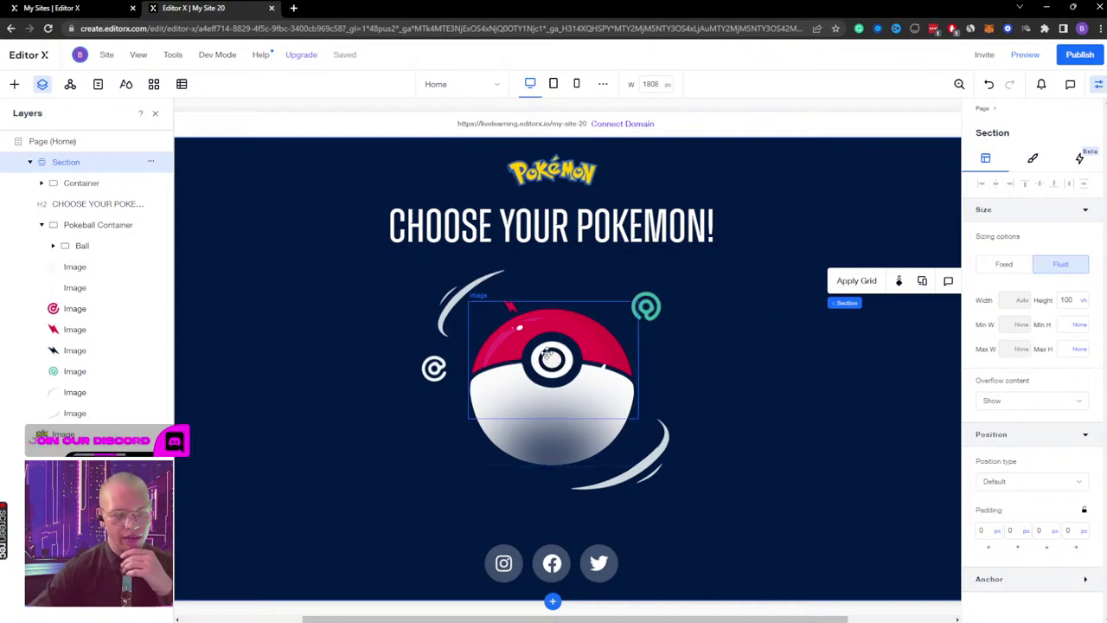
left_click(646, 306)
left_click(778, 313)
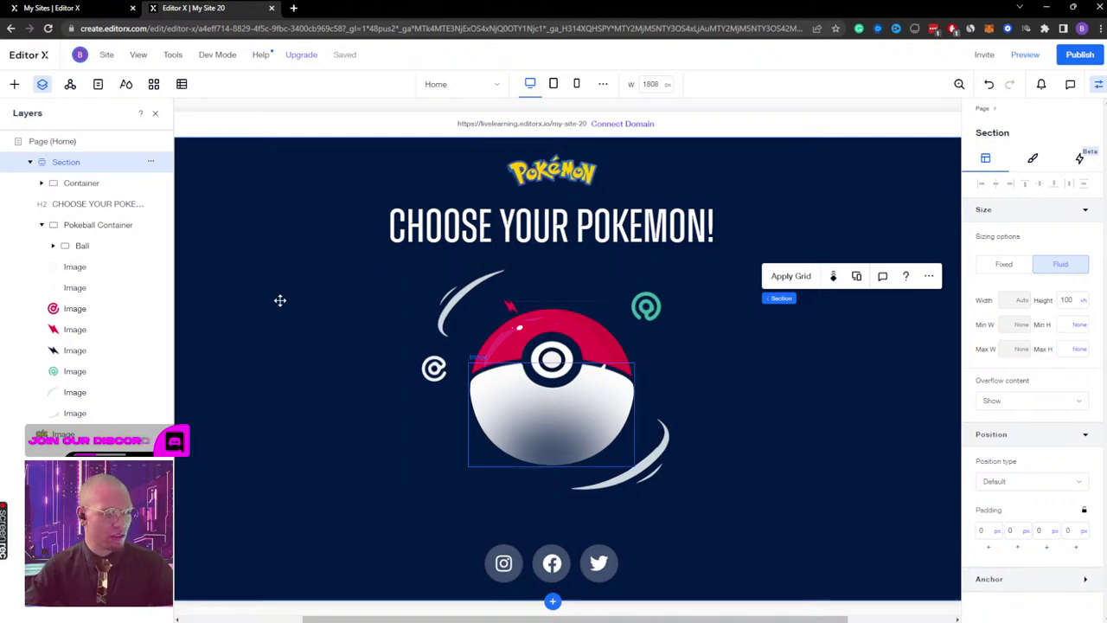
Step: Start a Click trigger on the Ball container, with itself as the affected element and Apply an effect as the action type
left_click(81, 246)
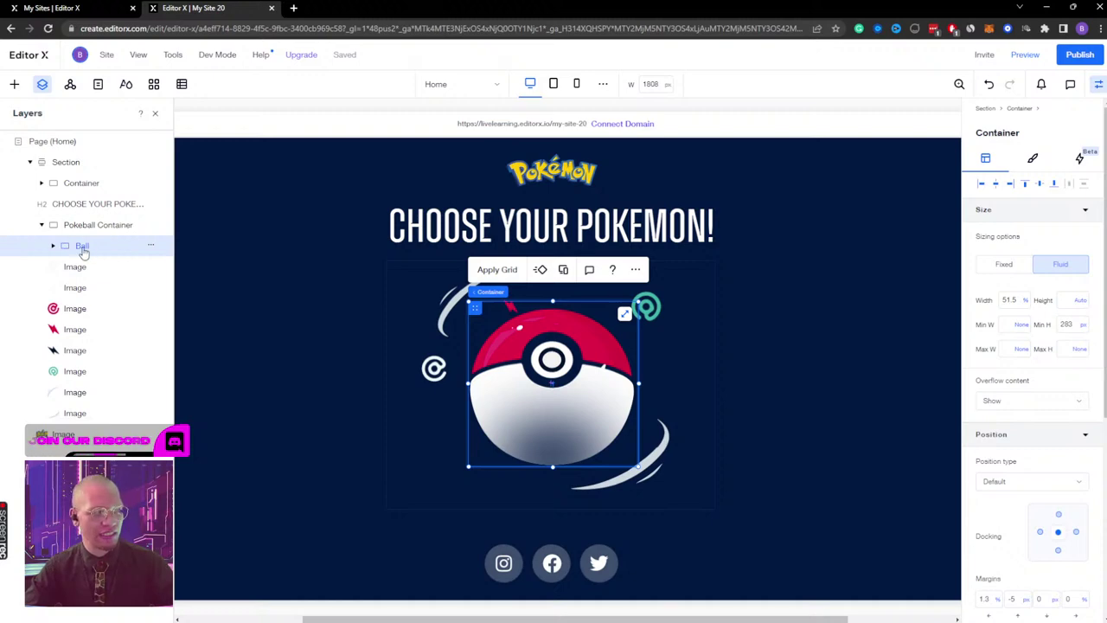
left_click(1079, 159)
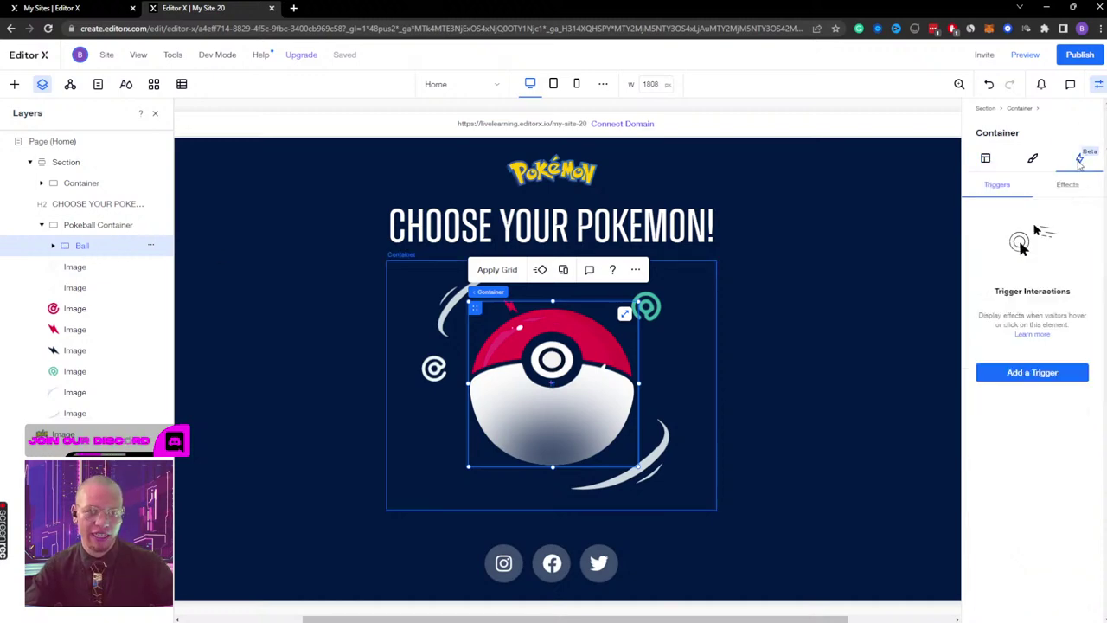
left_click(1021, 373)
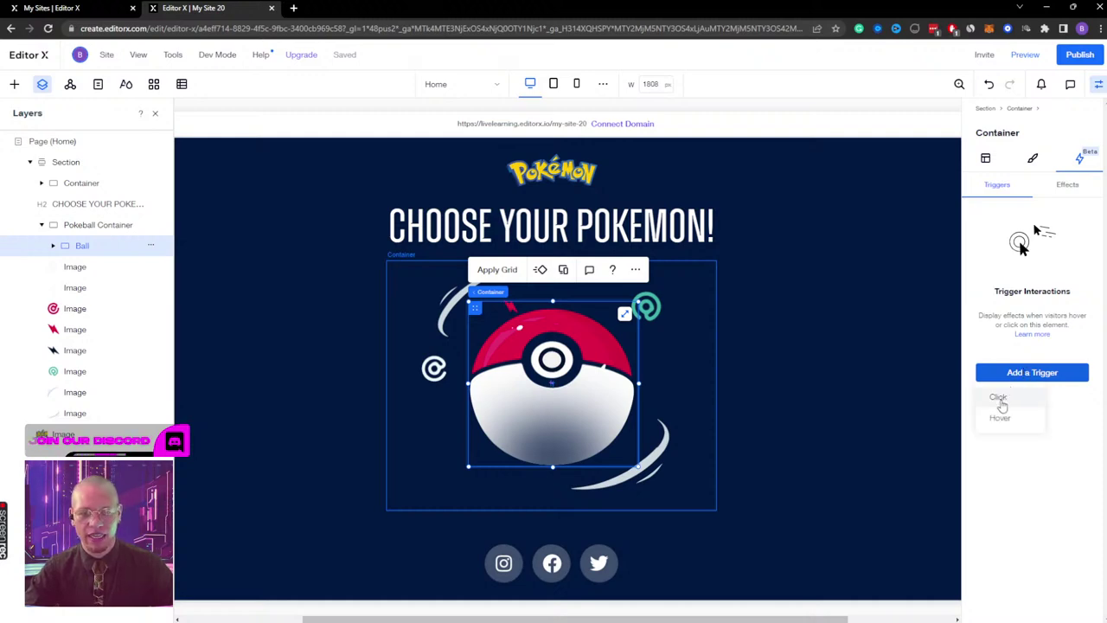
left_click(1001, 397)
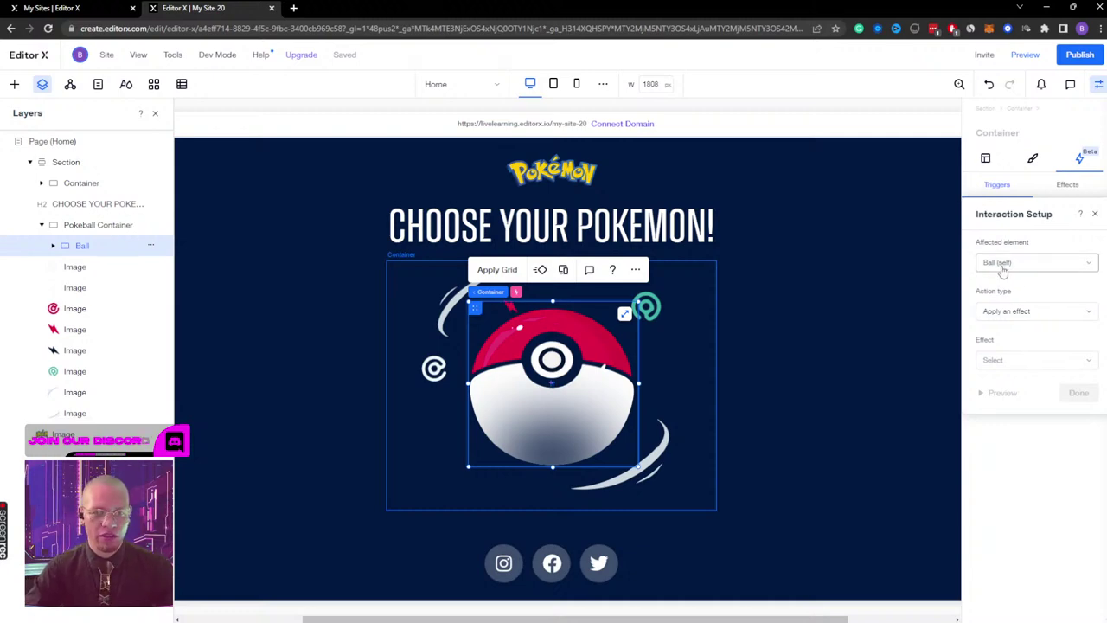
left_click(1003, 313)
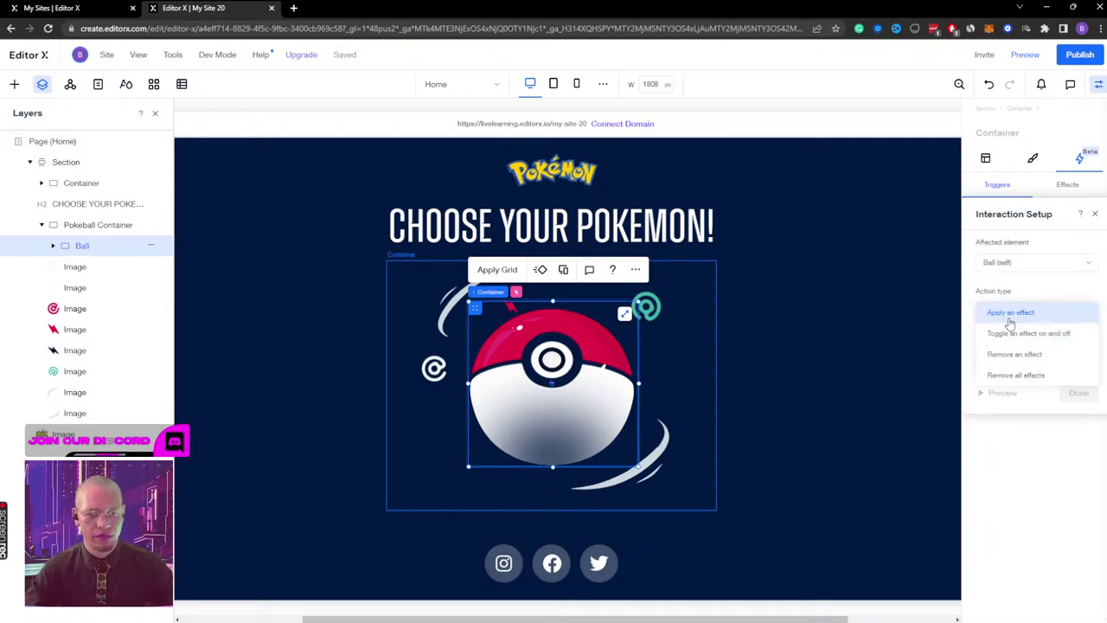
left_click(1006, 268)
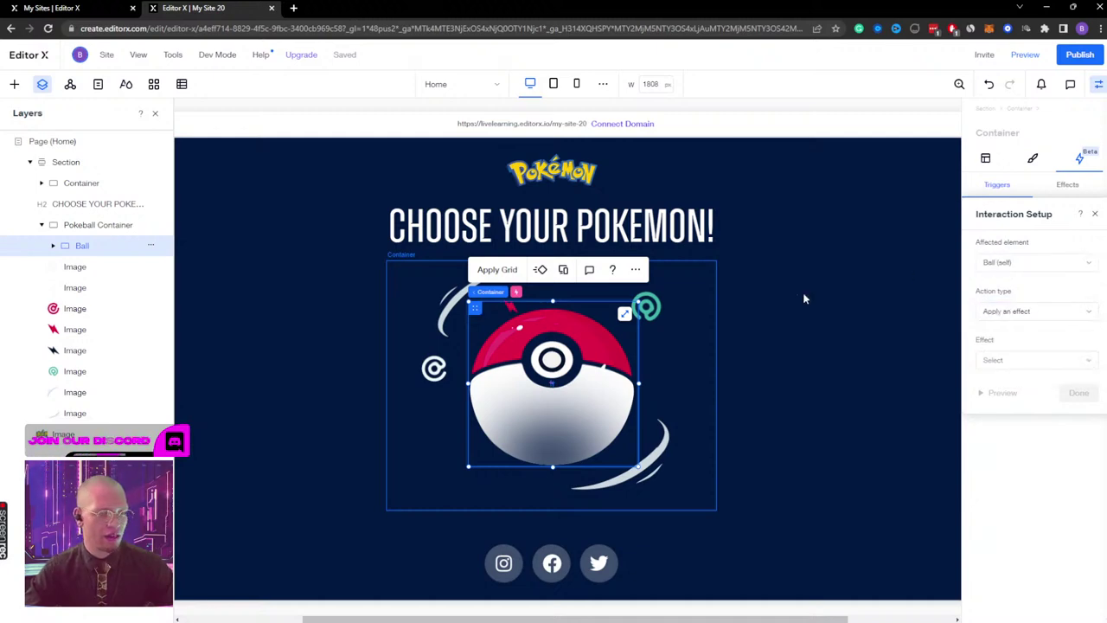
Step: Select the eight loose decorative images inside Pokeball Container and try to place them together in a new container
left_click(74, 266)
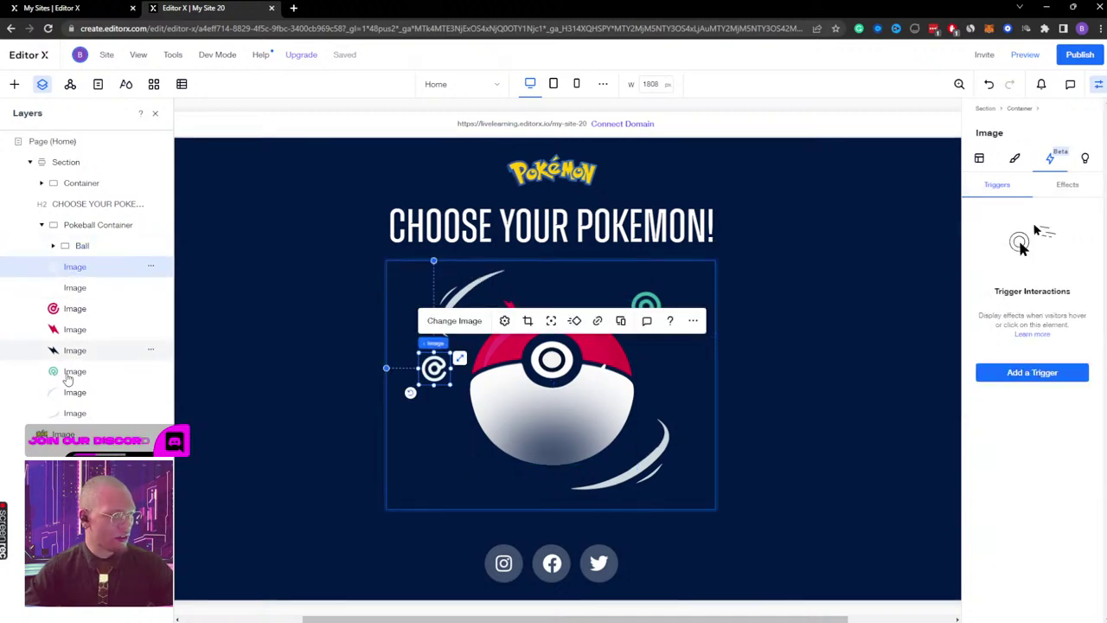
left_click(75, 287, "shift")
left_click(75, 308, "shift")
left_click(75, 329, "shift")
left_click(75, 351, "shift")
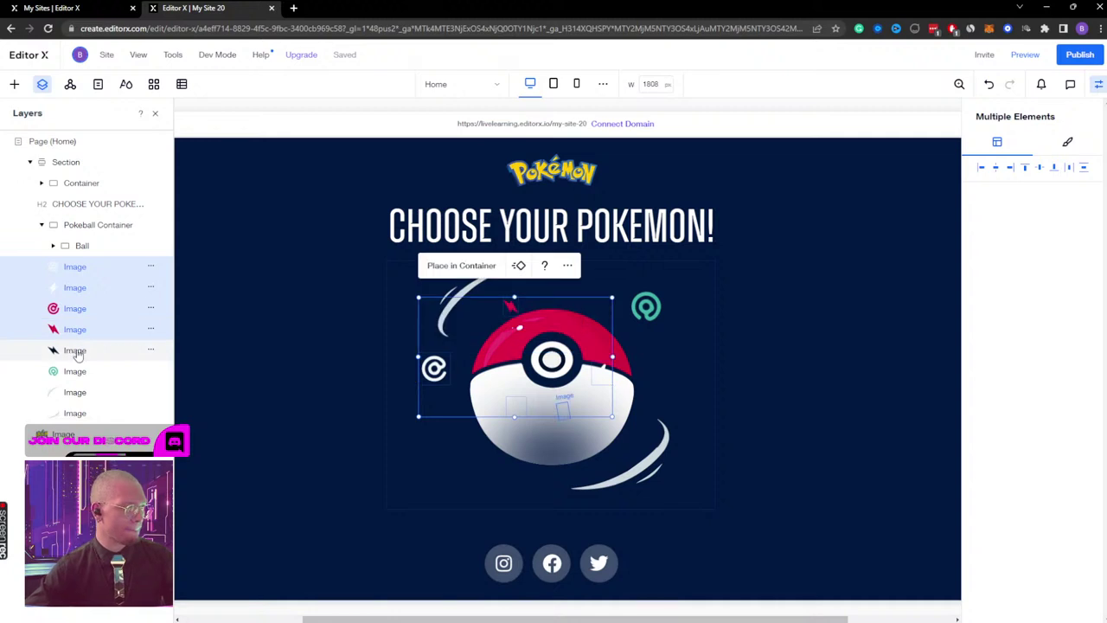
left_click(74, 371, "shift")
left_click(75, 392, "shift")
left_click(73, 413, "shift")
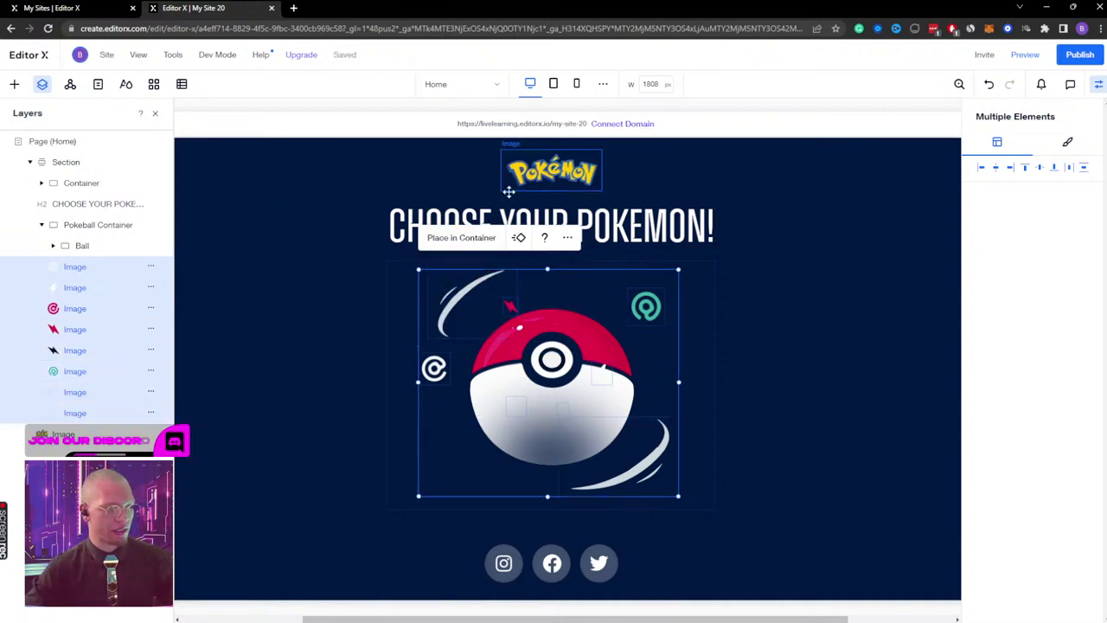
left_click(463, 238)
left_click(125, 246)
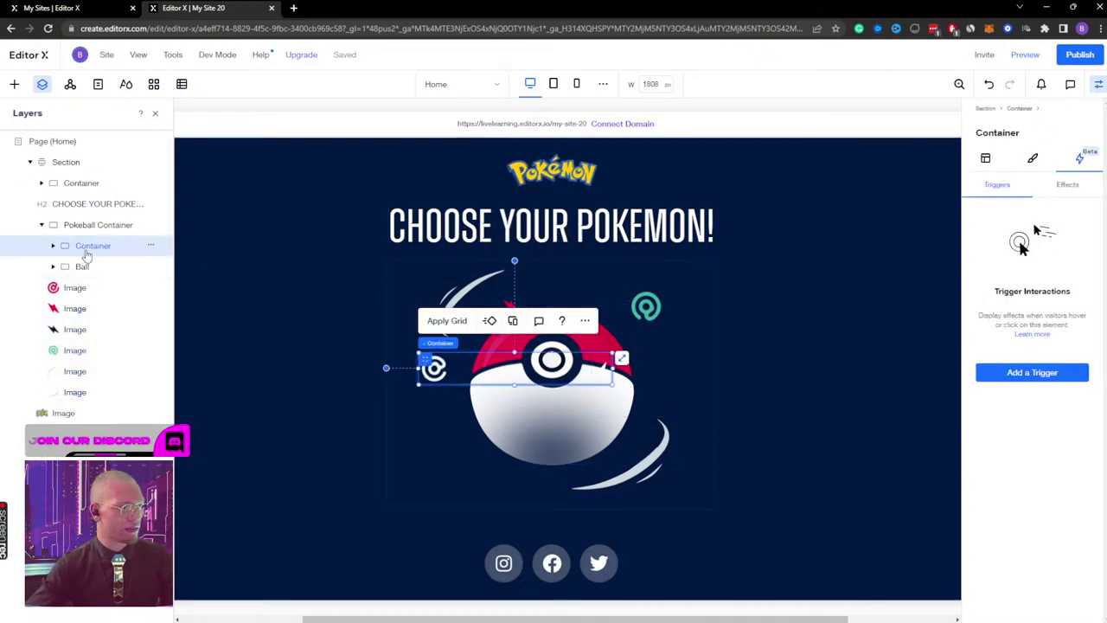
Step: Name the new container "Ball Elements"
double_click(87, 249)
type("Ball Elemebts")
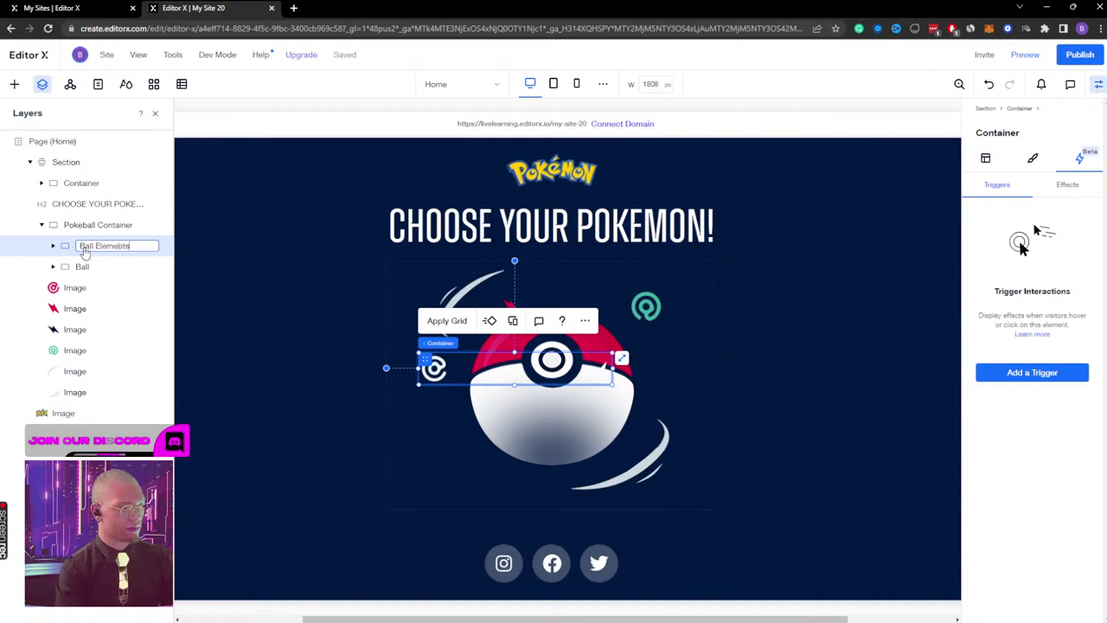
key("Return")
double_click(86, 247)
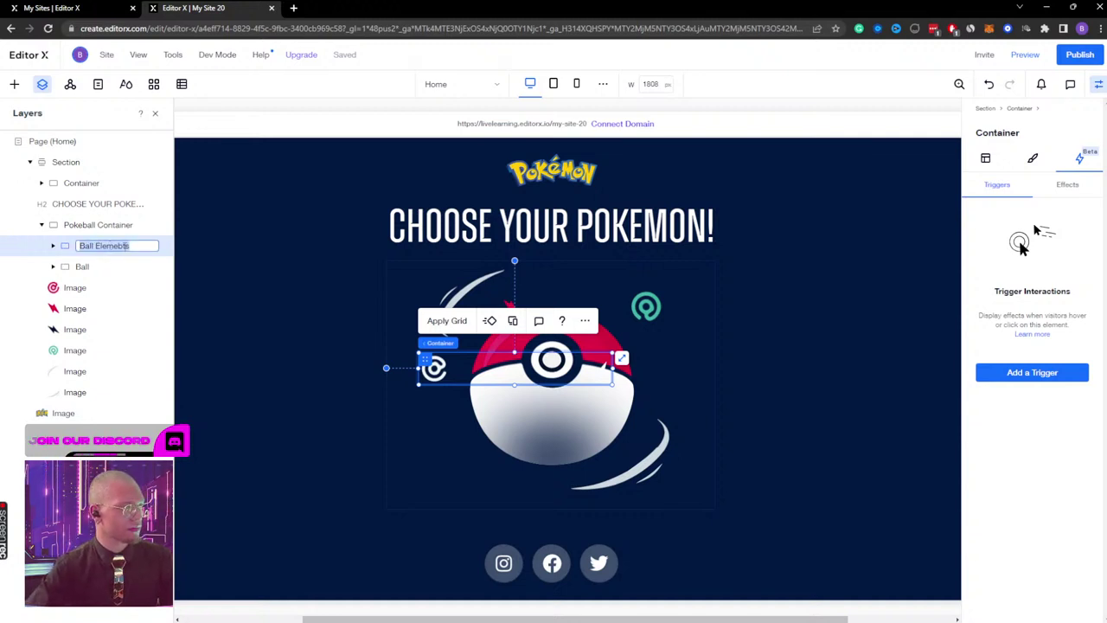
key("BackSpace")
key("BackSpace")
key("BackSpace")
type("nts")
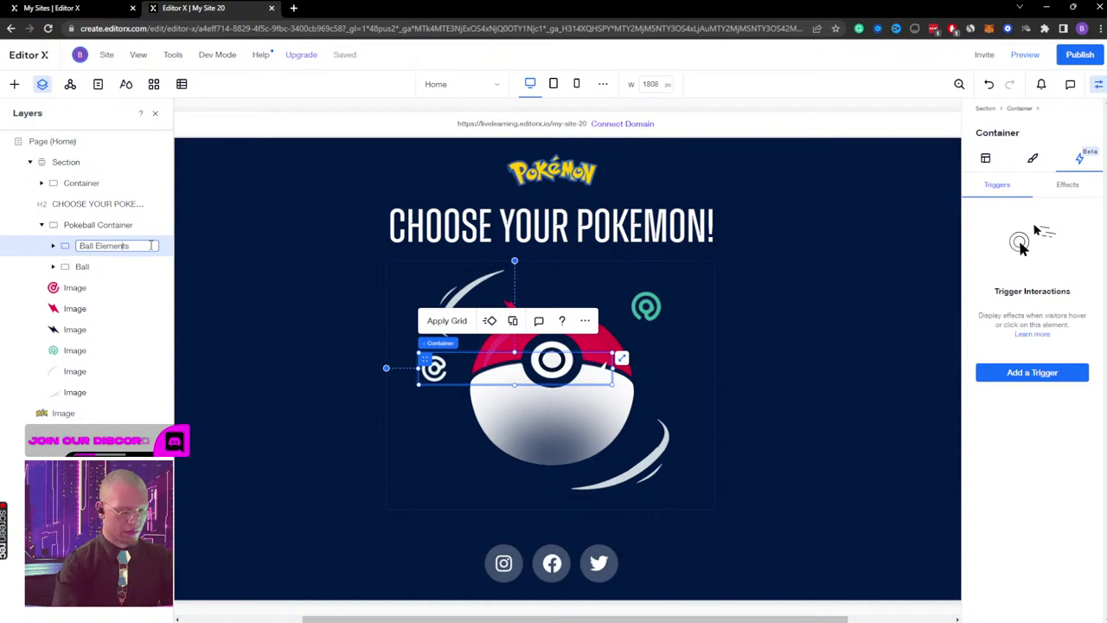
key("Return")
Step: Select the six decorative images still outside Ball Elements, try to move them into that container, and expand its contents
left_click(87, 287)
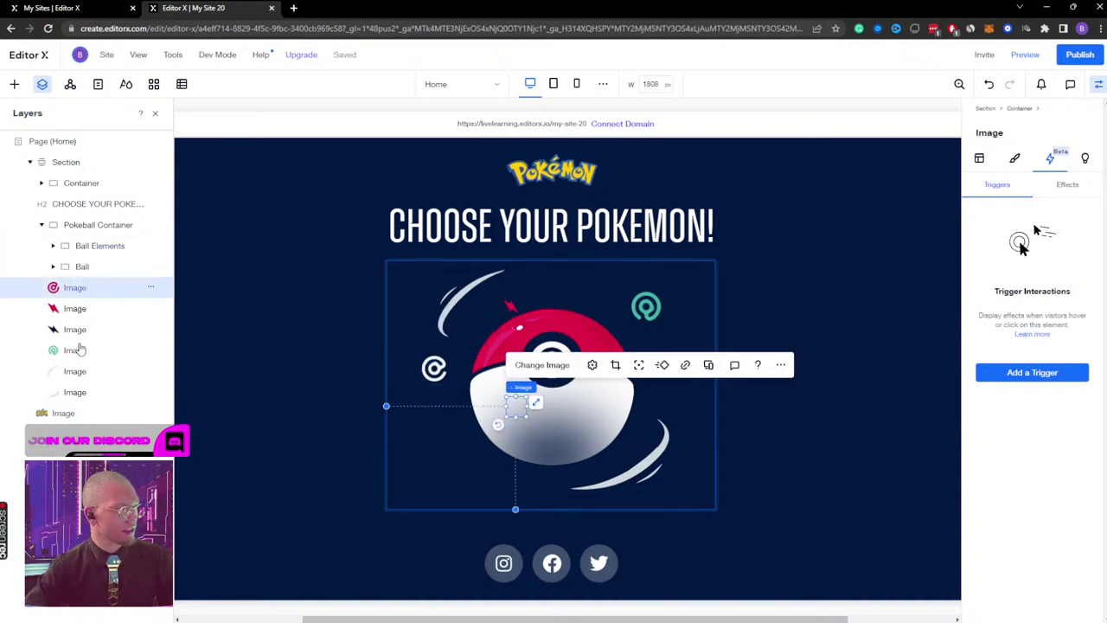
left_click(81, 391, "shift")
left_click(76, 371, "shift")
left_click(76, 351, "shift")
left_click(78, 330, "shift")
left_click(80, 309, "shift")
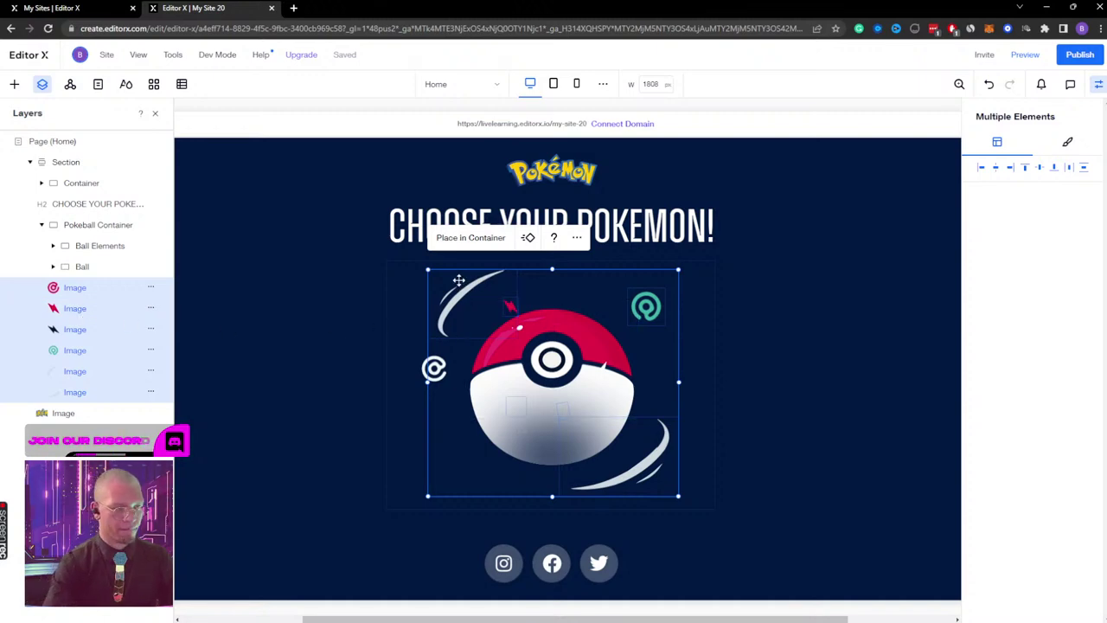
left_click_drag(464, 292, 154, 265)
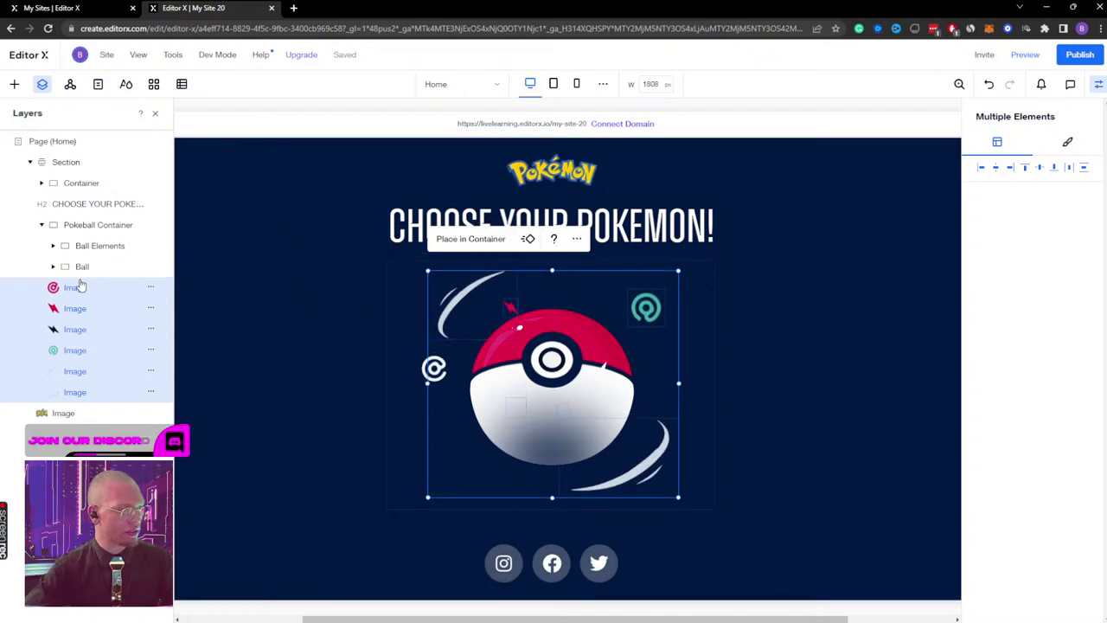
left_click(53, 246)
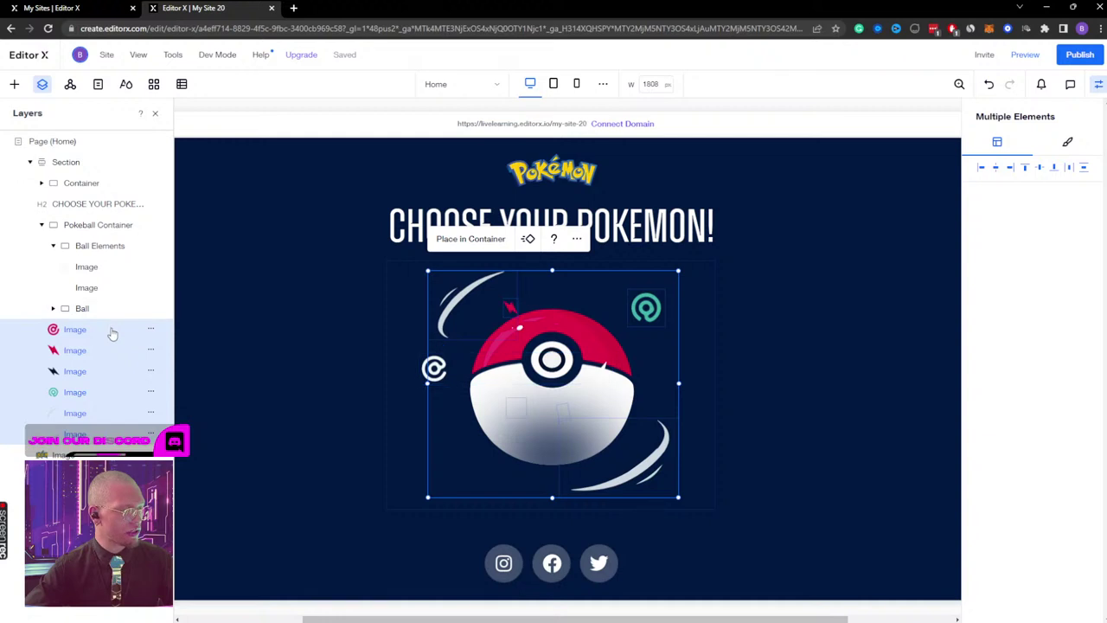
Step: Cut the six selected images and paste them inside the Ball Elements container
key("Delete")
left_click(94, 247)
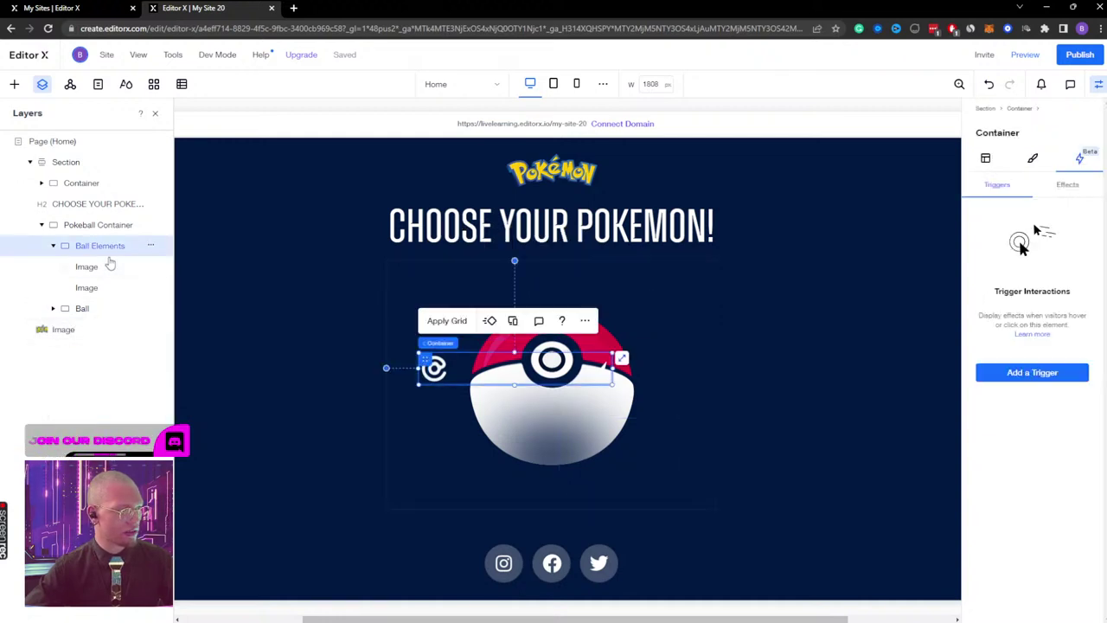
key("ctrl+z")
key("ctrl+z")
key("ctrl+z")
key("ctrl+z")
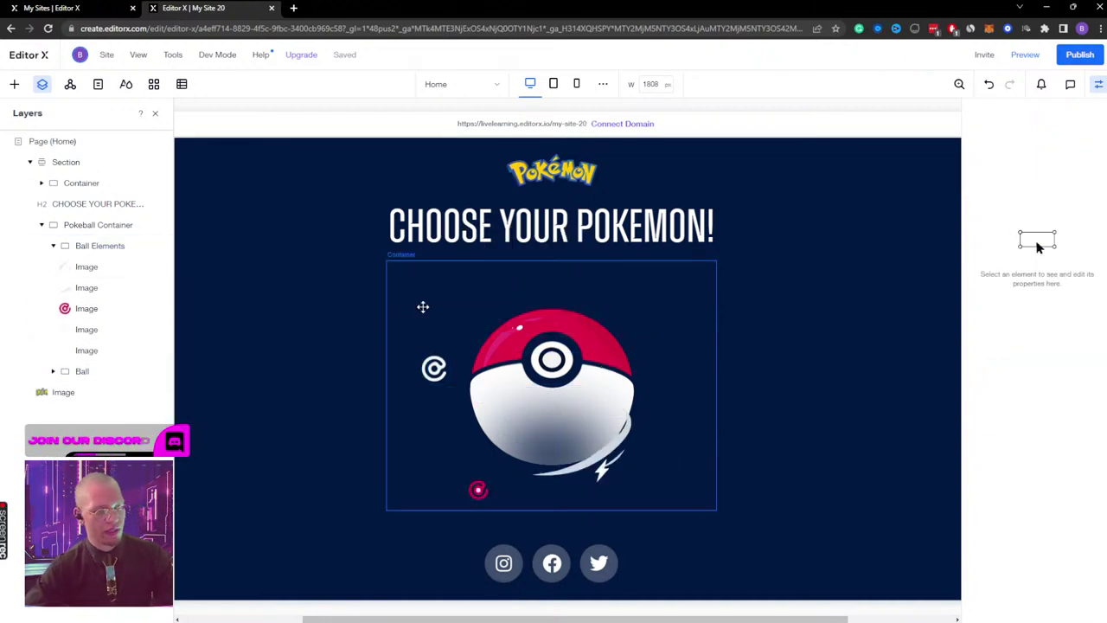
key("ctrl+z")
key("ctrl+z")
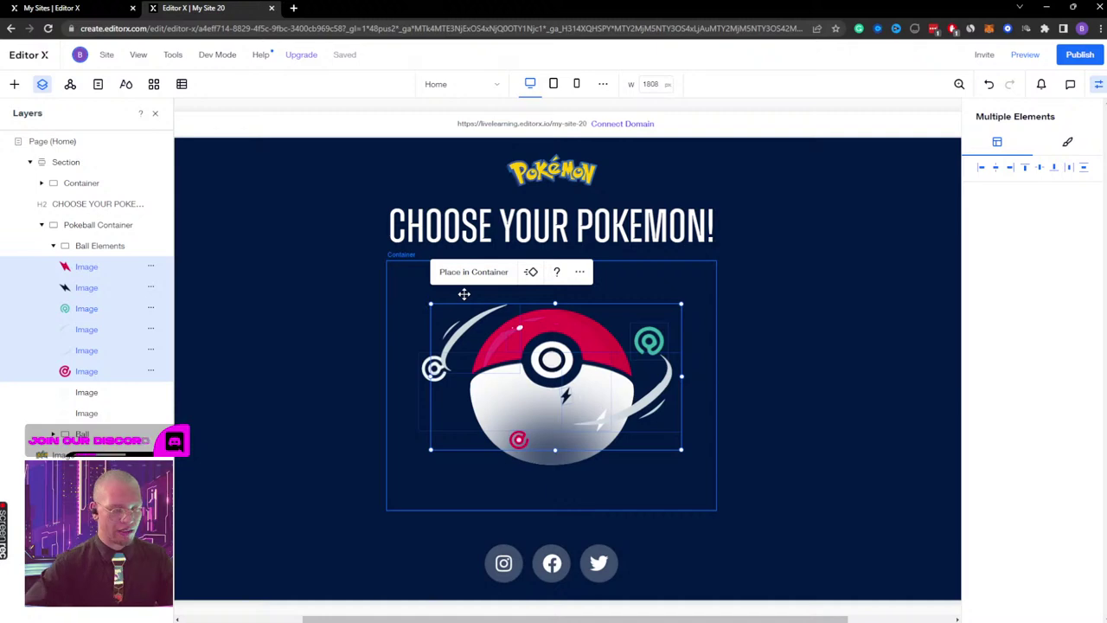
Step: Try to shift the swoosh at the ball's lower right outward, and undo that move
left_click(782, 333)
left_click(474, 327)
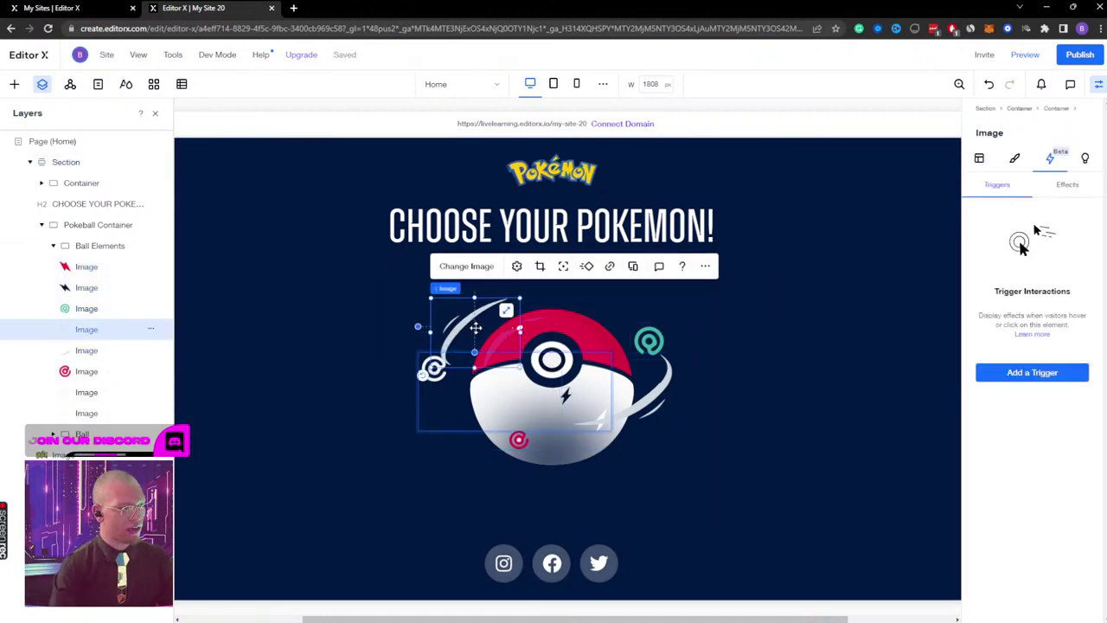
left_click(655, 399)
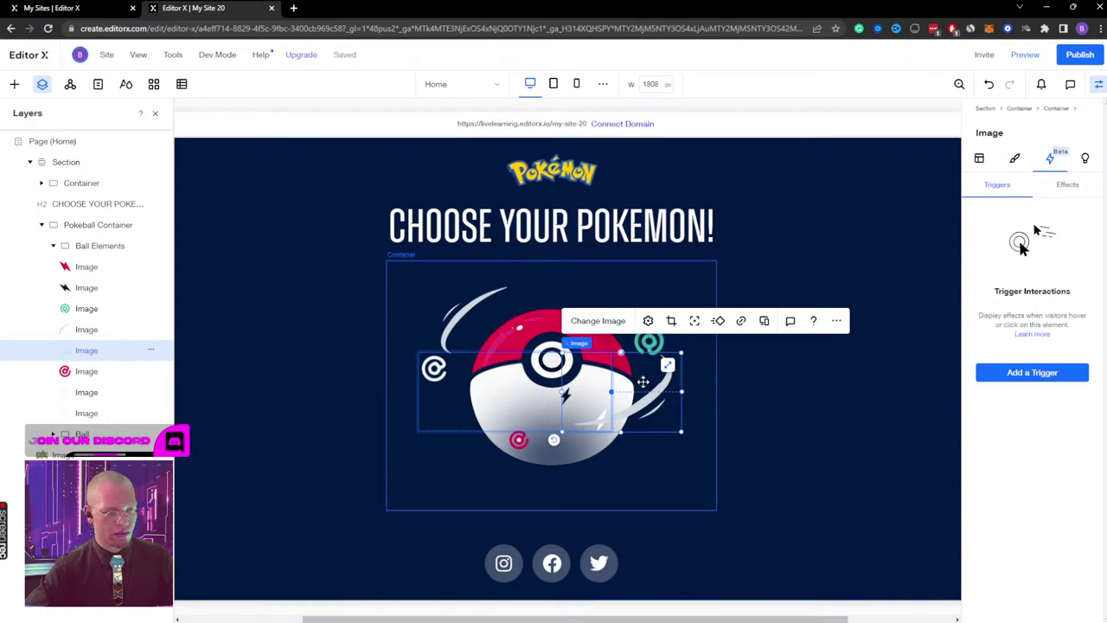
left_click(730, 389)
left_click(639, 389)
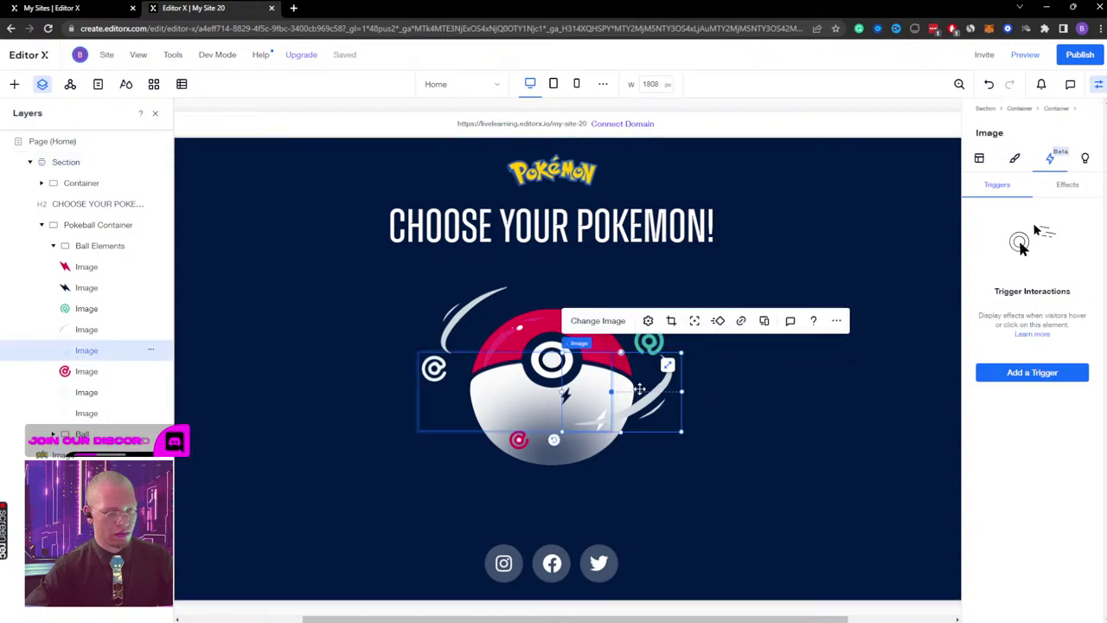
left_click_drag(657, 417, 744, 418)
key("ctrl+z")
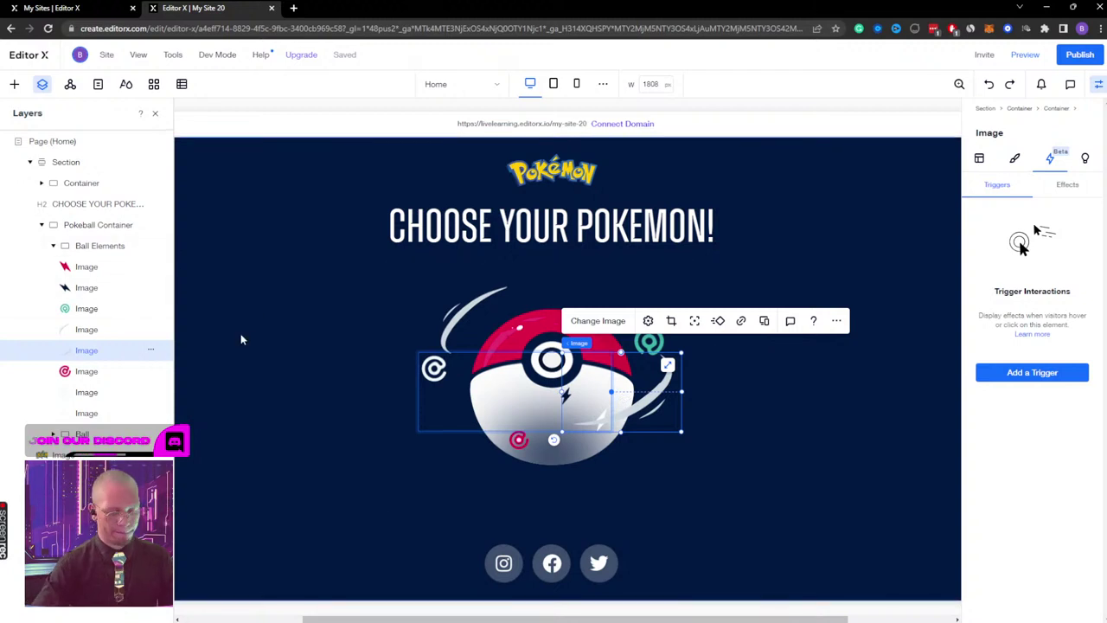
Step: Nudge the swoosh at the ball's lower right slightly downward
key("Down")
key("Down")
key("Down")
key("Down")
key("Down")
key("Down")
key("Down")
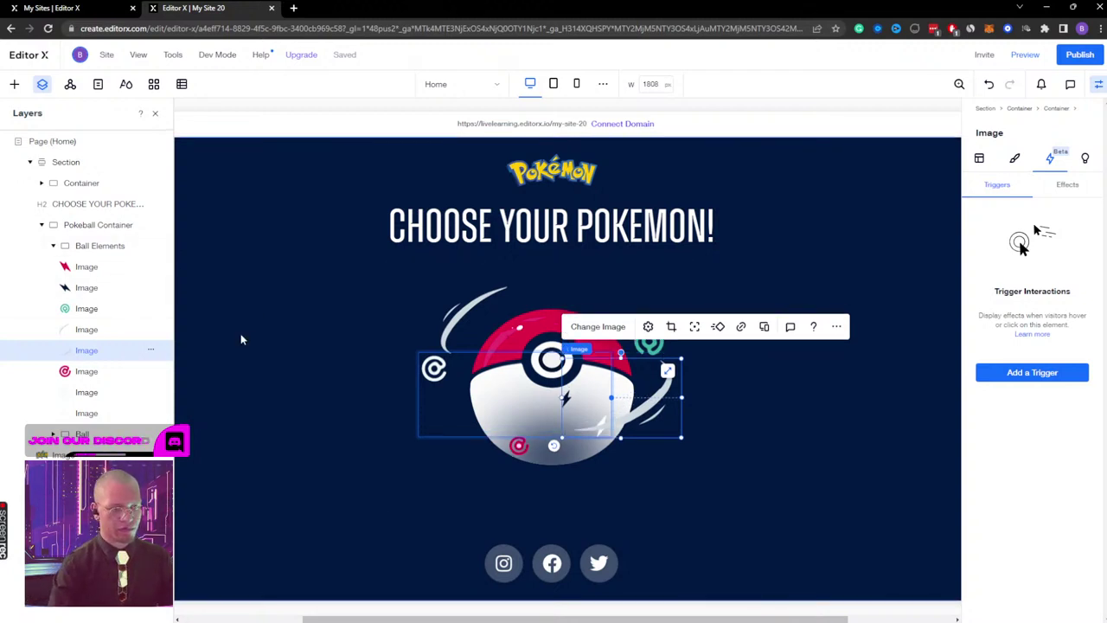
Step: Switch the minimum height unit of the Ball Elements container to Percentage (%)
left_click(90, 246)
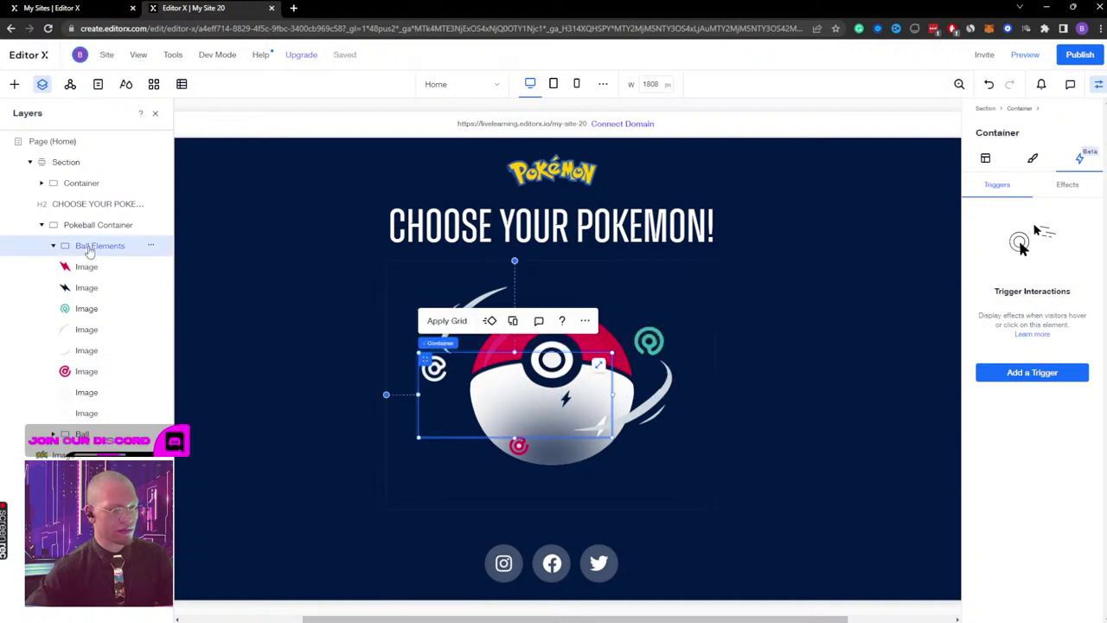
left_click(987, 158)
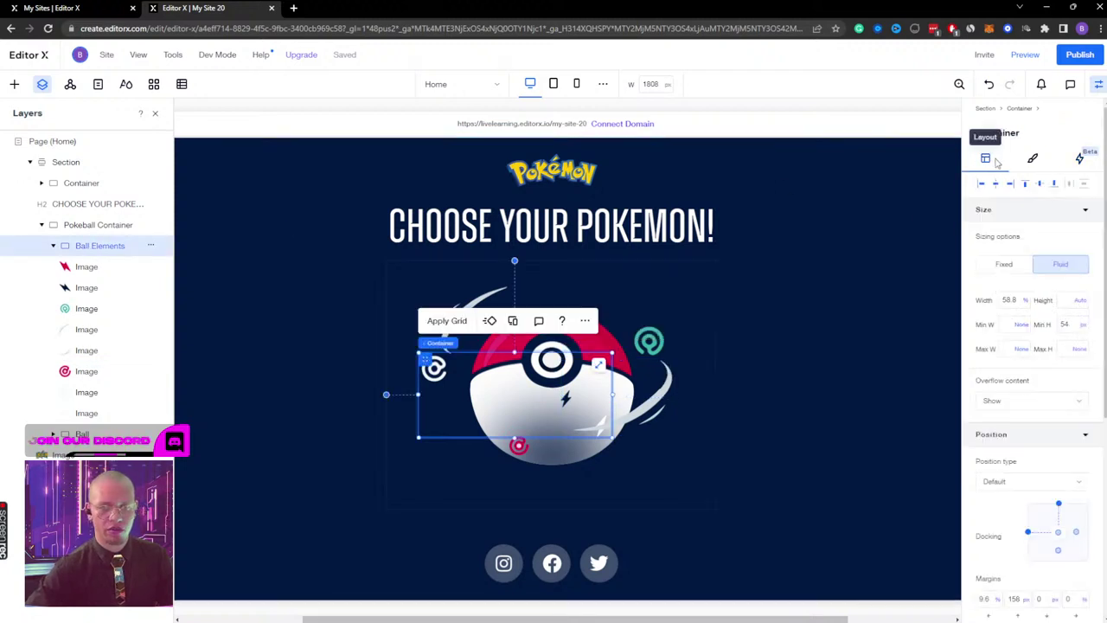
left_click(1081, 329)
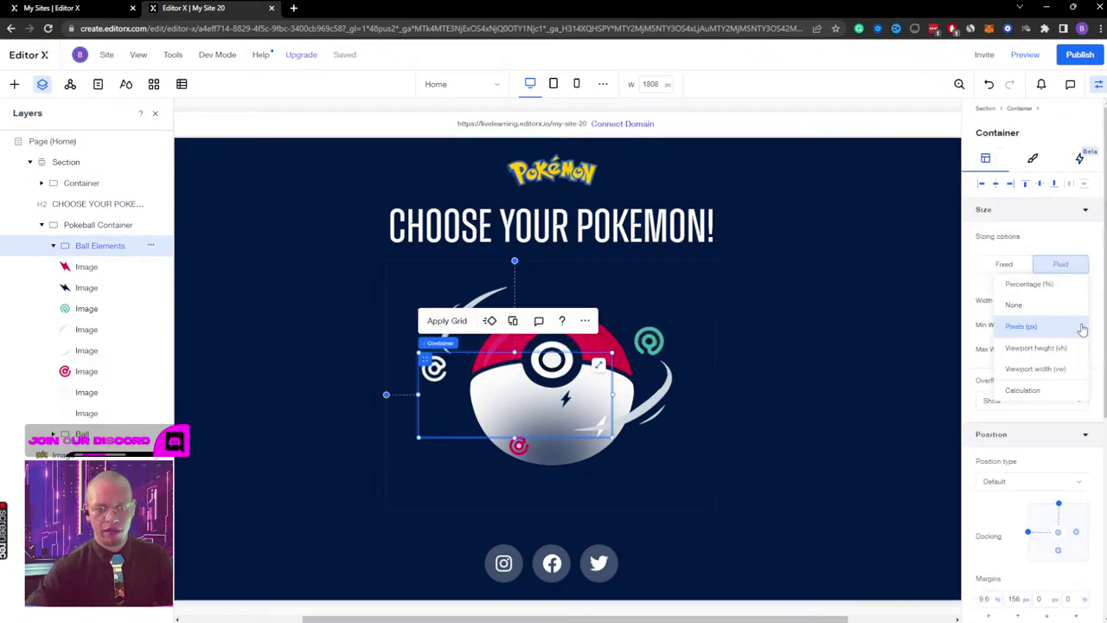
left_click(1029, 284)
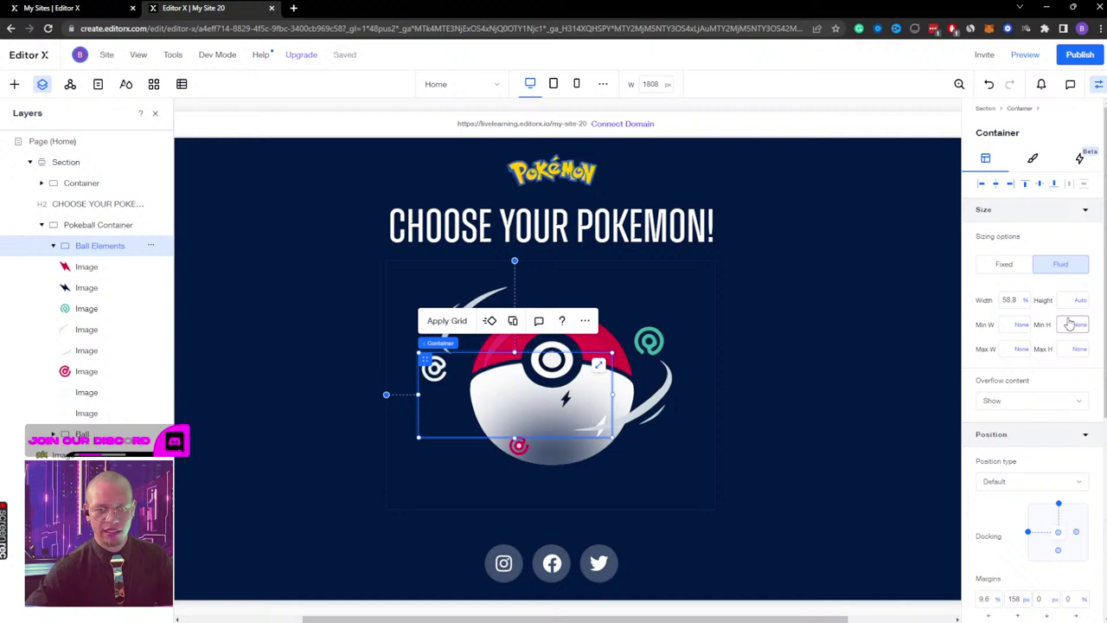
Step: Try Max content as the width of the Ball Elements container, and undo it
left_click(1026, 301)
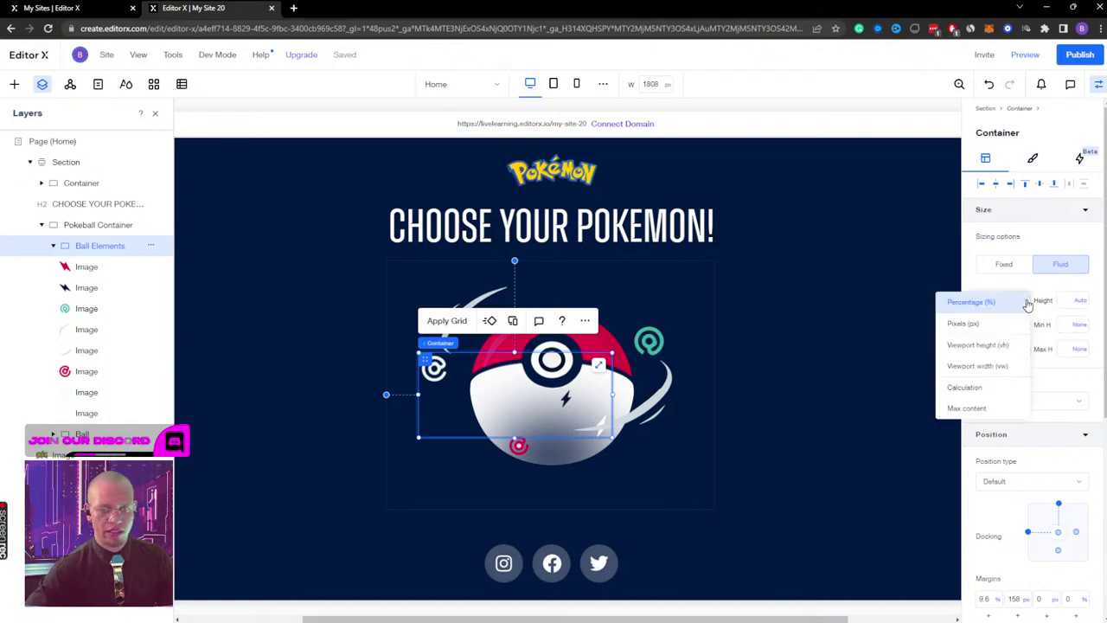
left_click(968, 408)
key("ctrl+z")
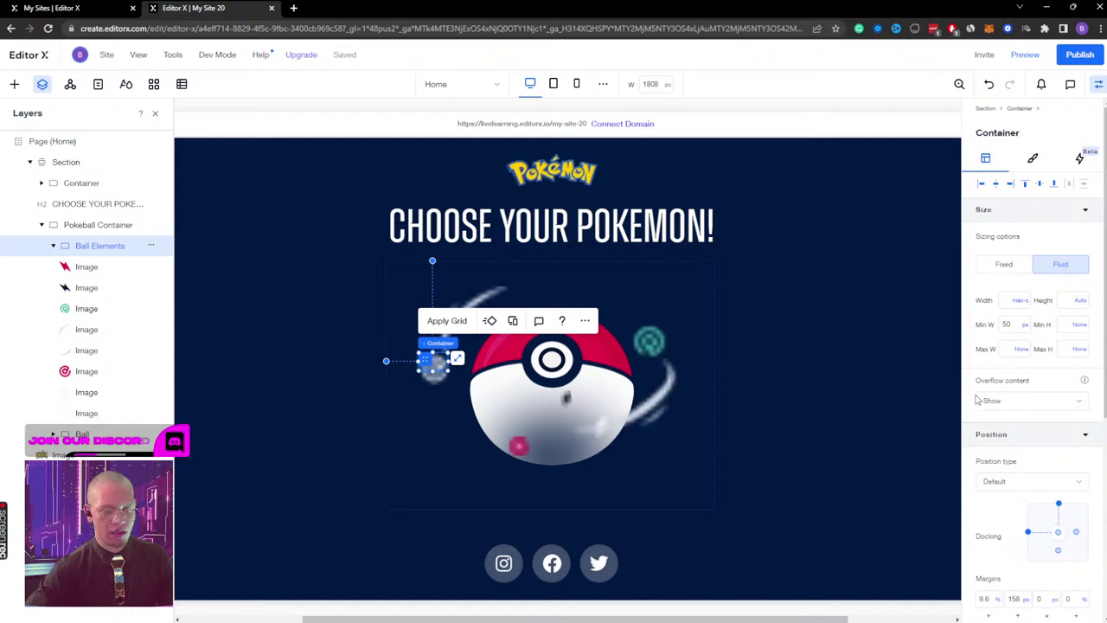
Step: Set the Ball Elements container's width to 100% and move it up against the left edge of Pokeball Container
type("100")
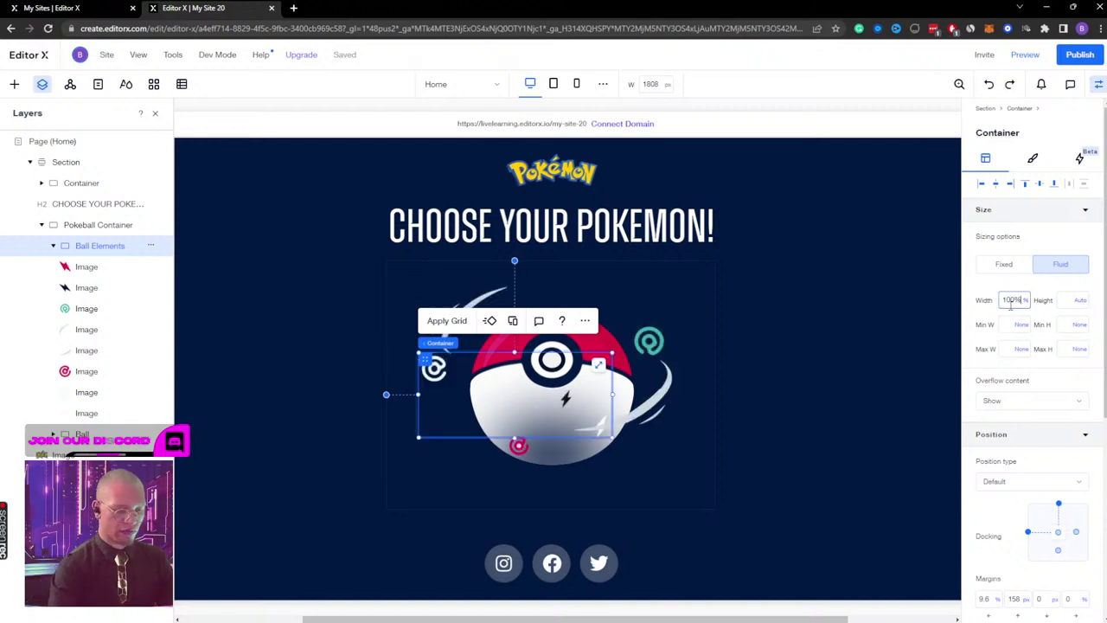
key("Return")
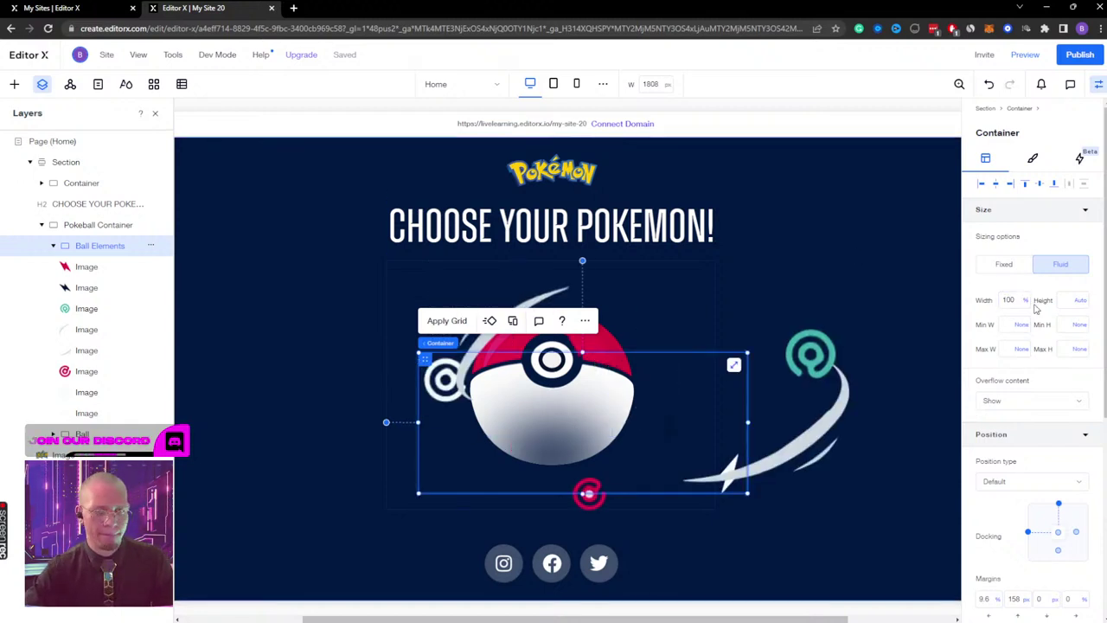
left_click_drag(425, 357, 393, 310)
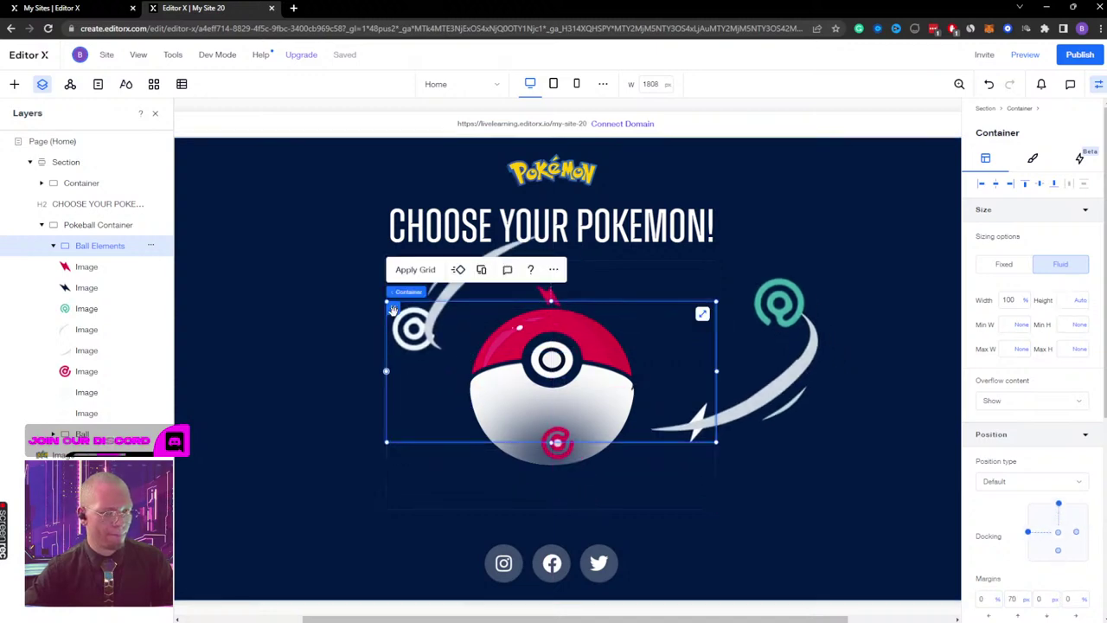
Step: Undo the Ball Elements sizing, moves and grouping until the decorative images sit directly inside Pokeball Container
key("ctrl+z")
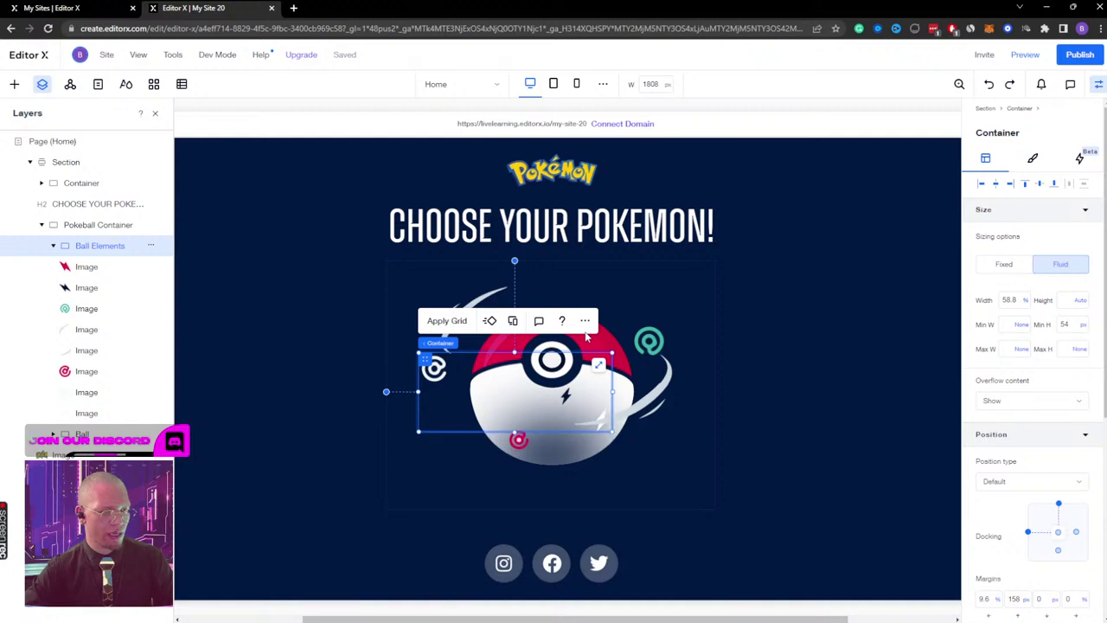
key("ctrl+z")
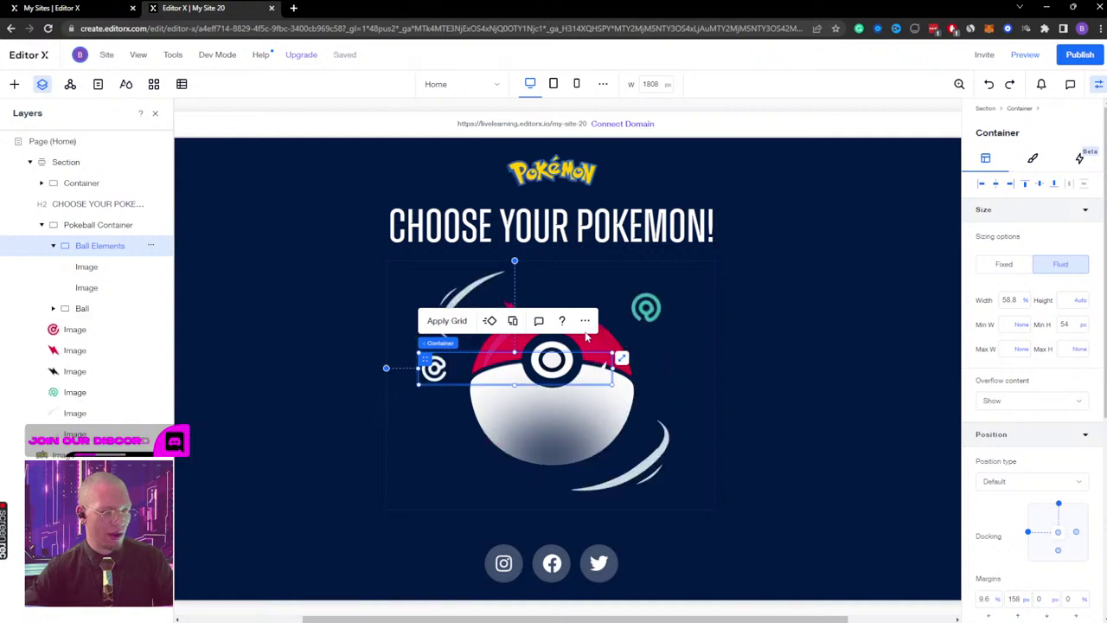
key("ctrl+z")
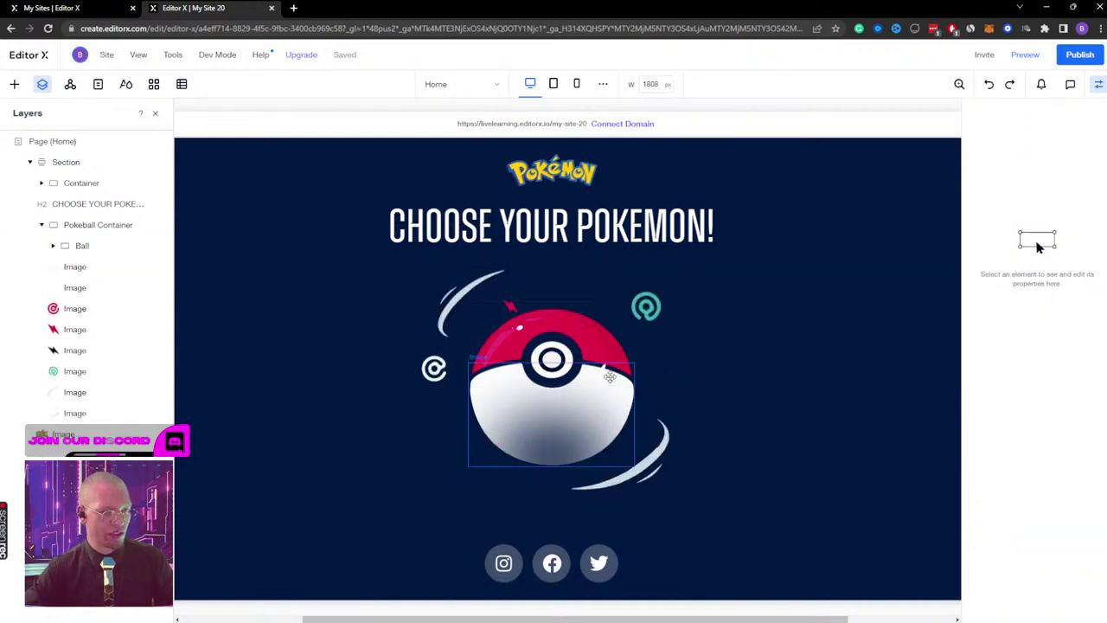
key("ctrl+z")
key("ctrl+z")
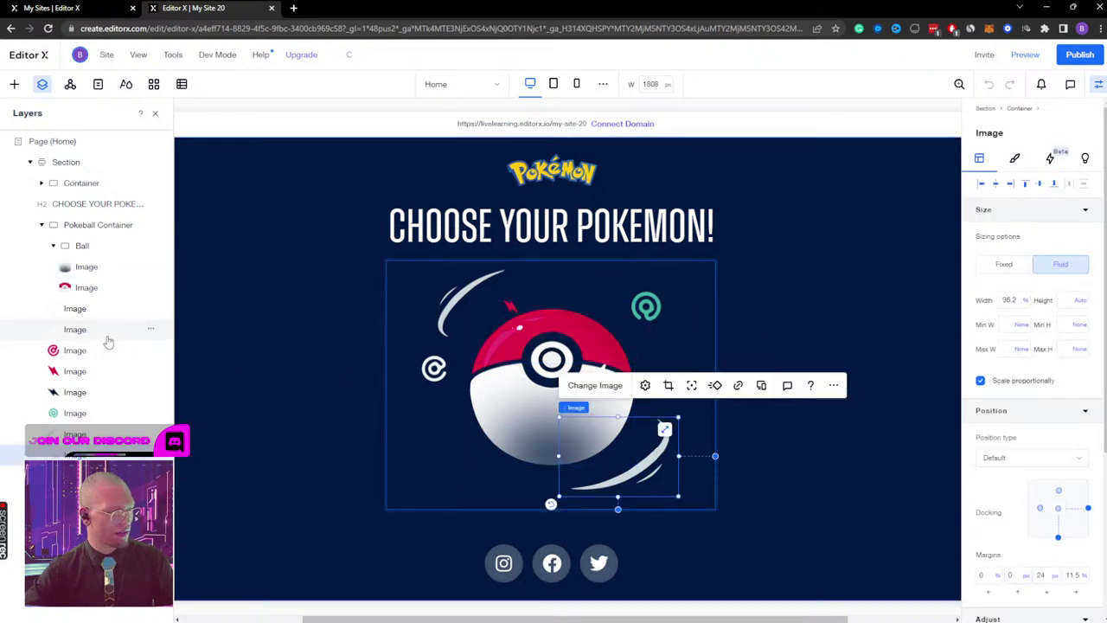
Step: Examine the decorative images inside Pokeball Container and the Ball container to identify which layer each one is
left_click(76, 350)
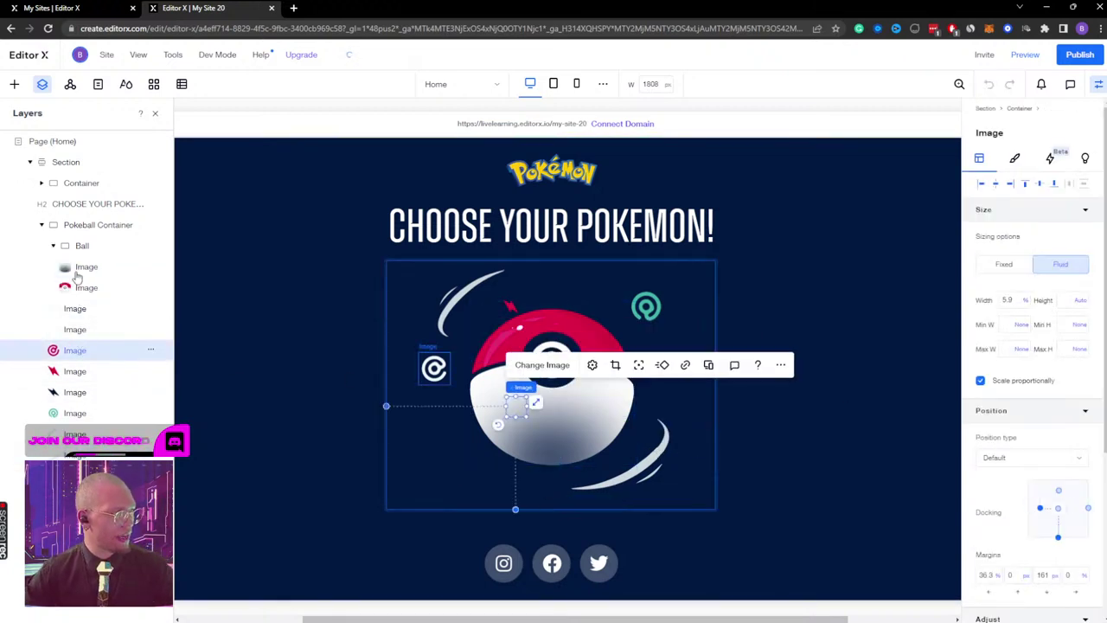
left_click(52, 246)
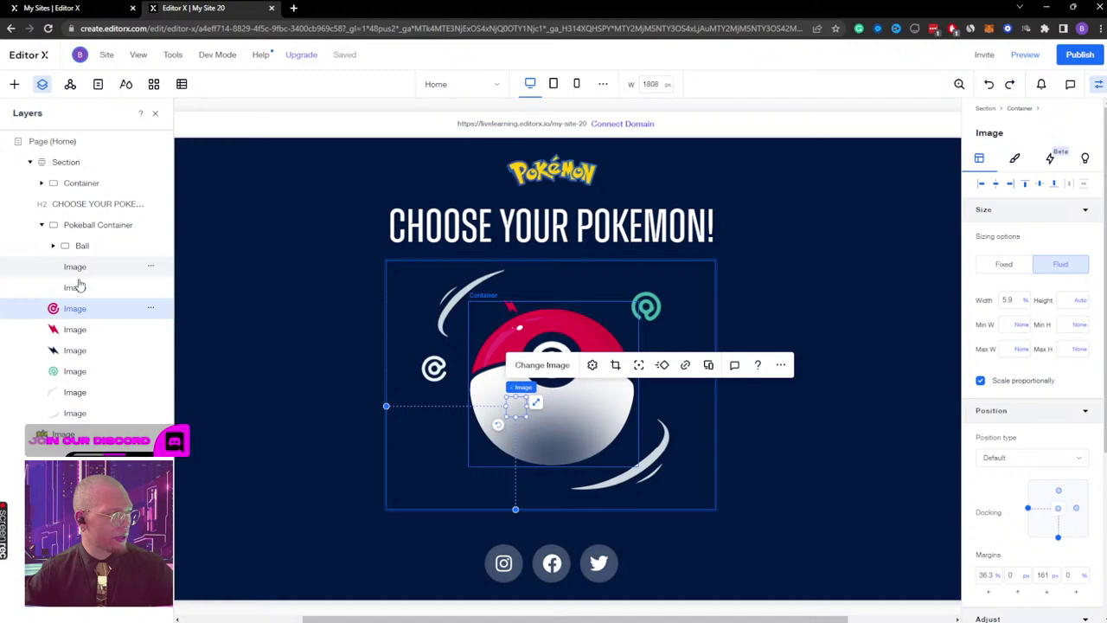
left_click(79, 227)
left_click(75, 267)
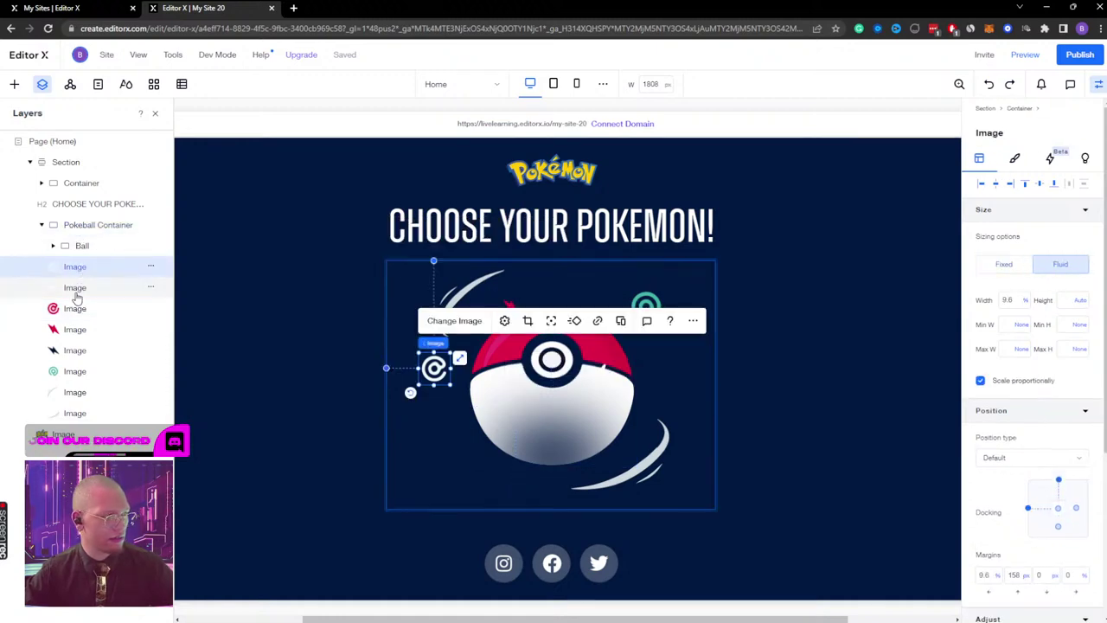
left_click(78, 287)
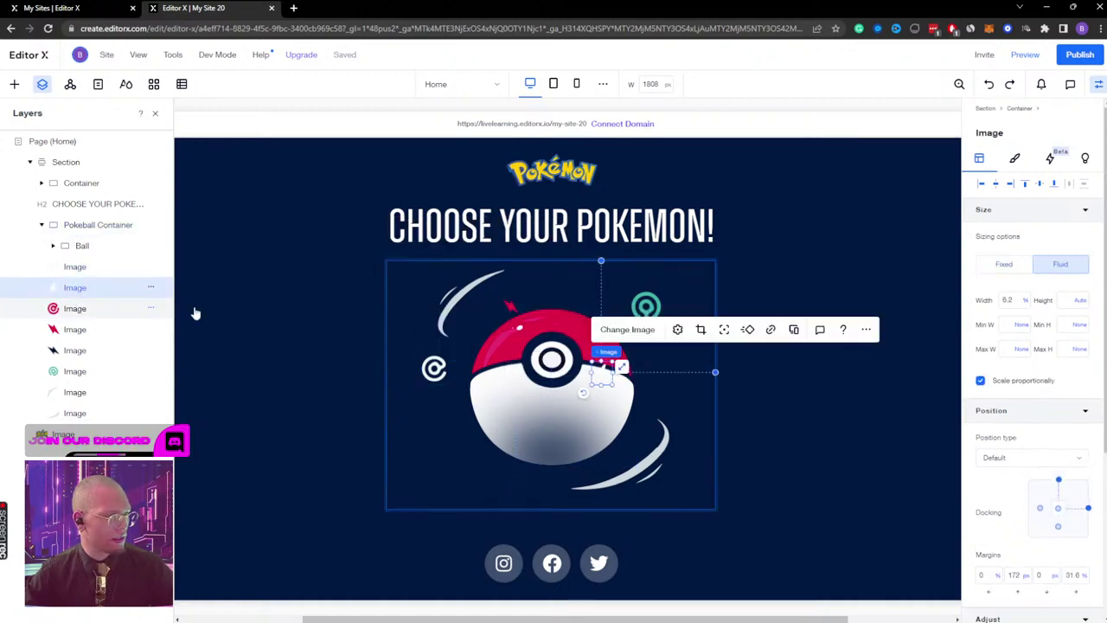
left_click(653, 452)
left_click(75, 247)
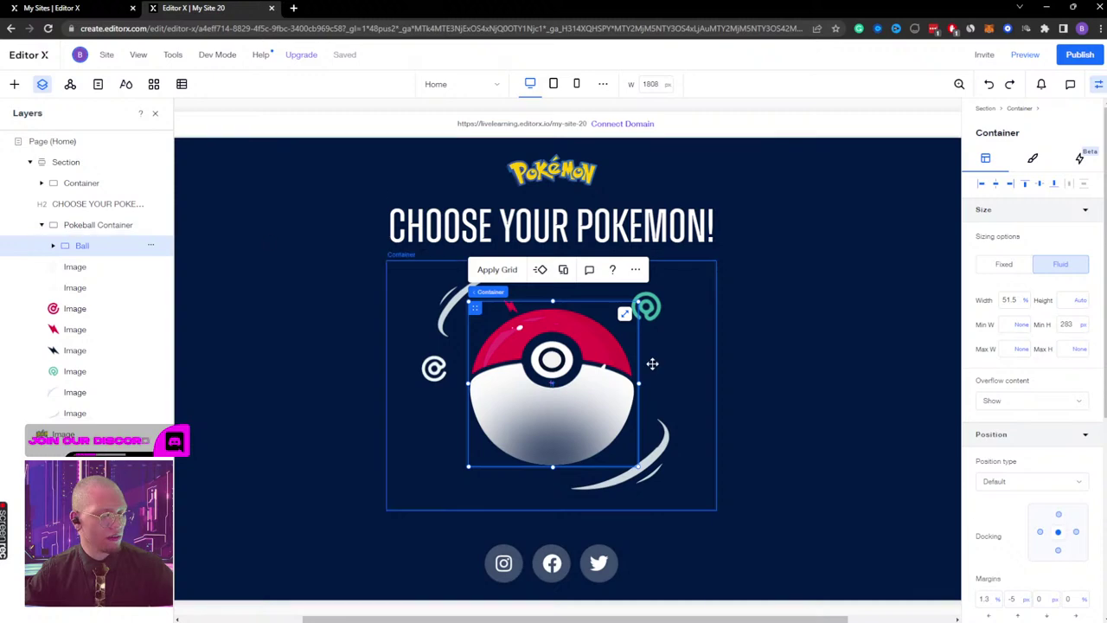
left_click(654, 313)
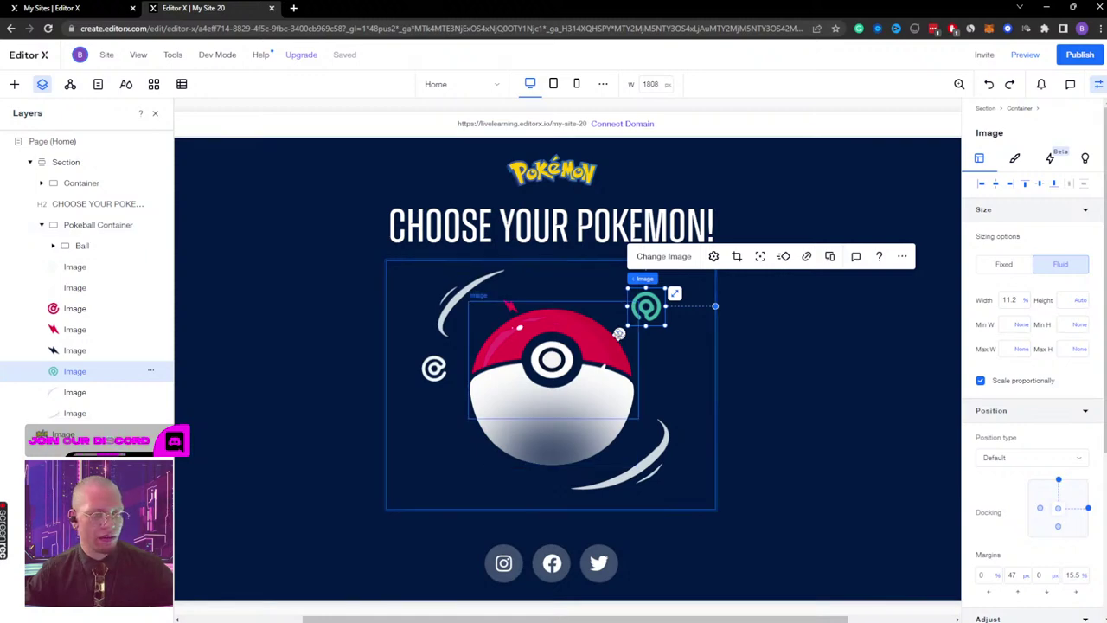
Step: Add a Click trigger to the Ball container
left_click(82, 245)
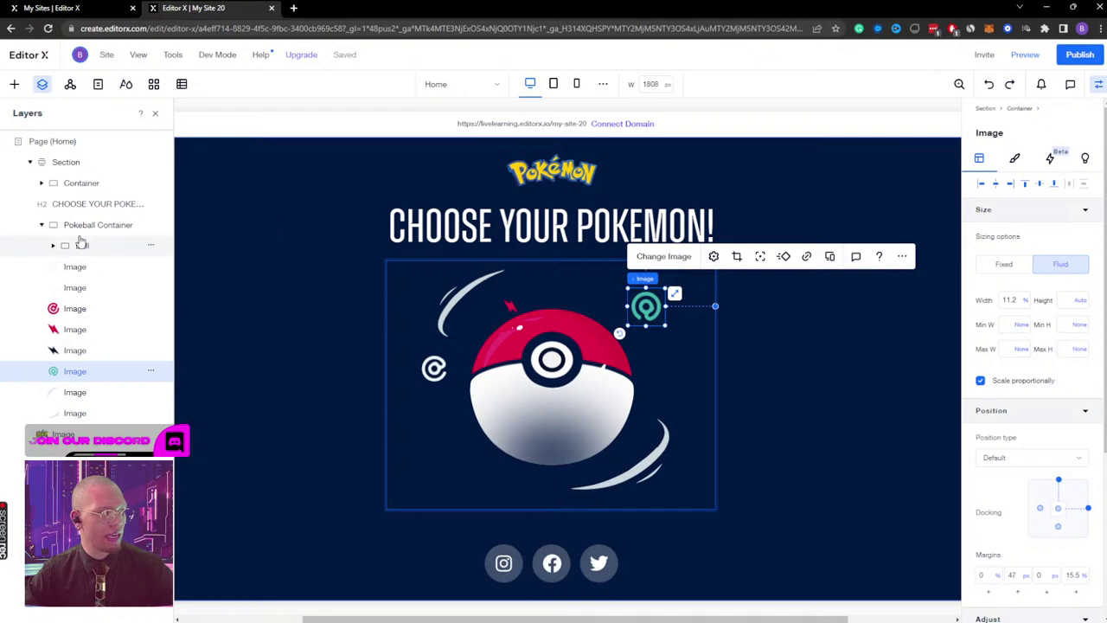
left_click(1081, 161)
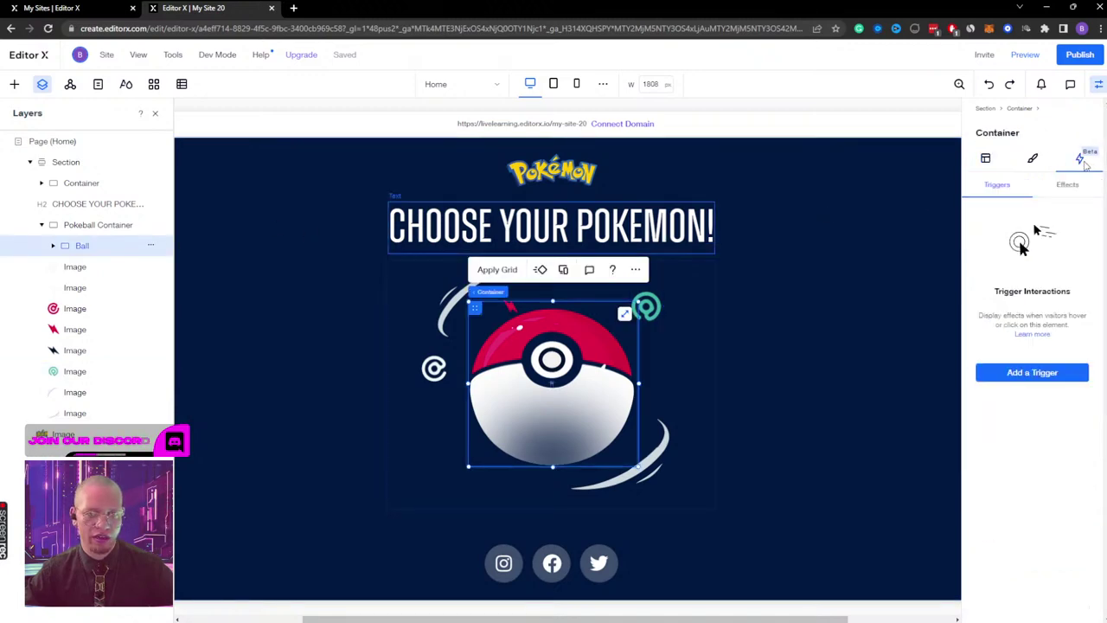
left_click(1008, 374)
left_click(1004, 410)
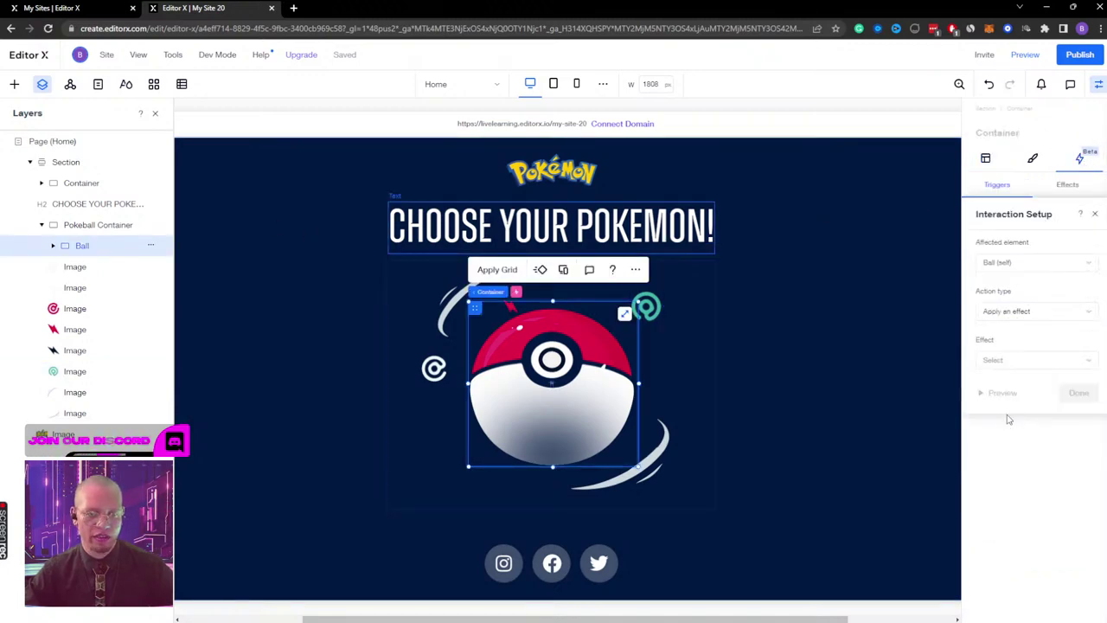
Step: Try to set up the Ball's click interaction with Pokeball Container as the affected element and a custom effect
left_click(1020, 273)
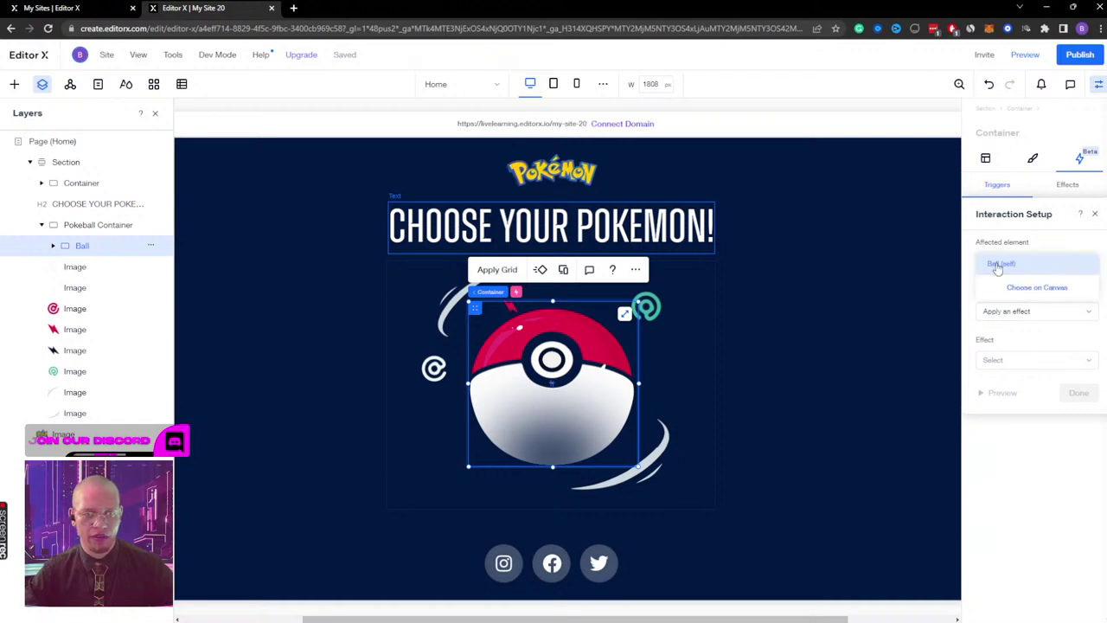
left_click(1040, 287)
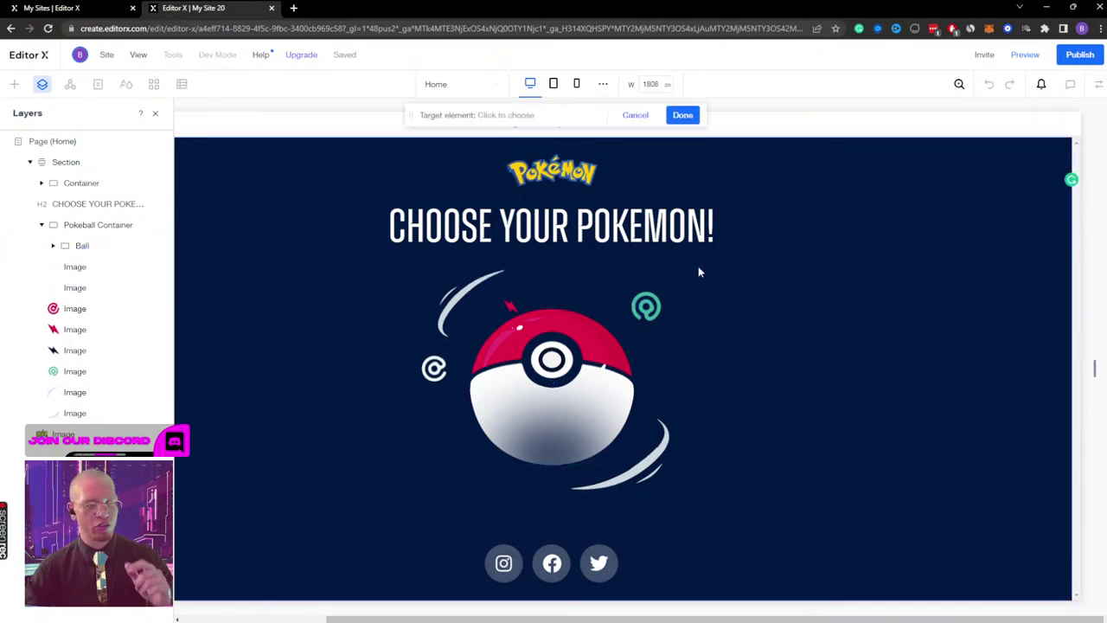
left_click(87, 226)
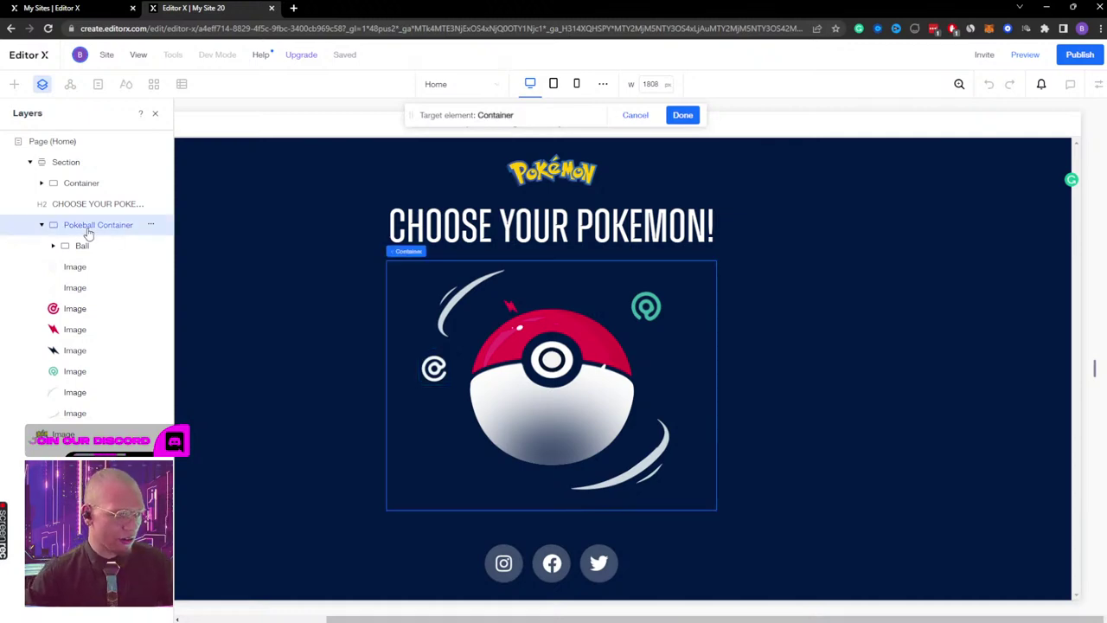
left_click(681, 116)
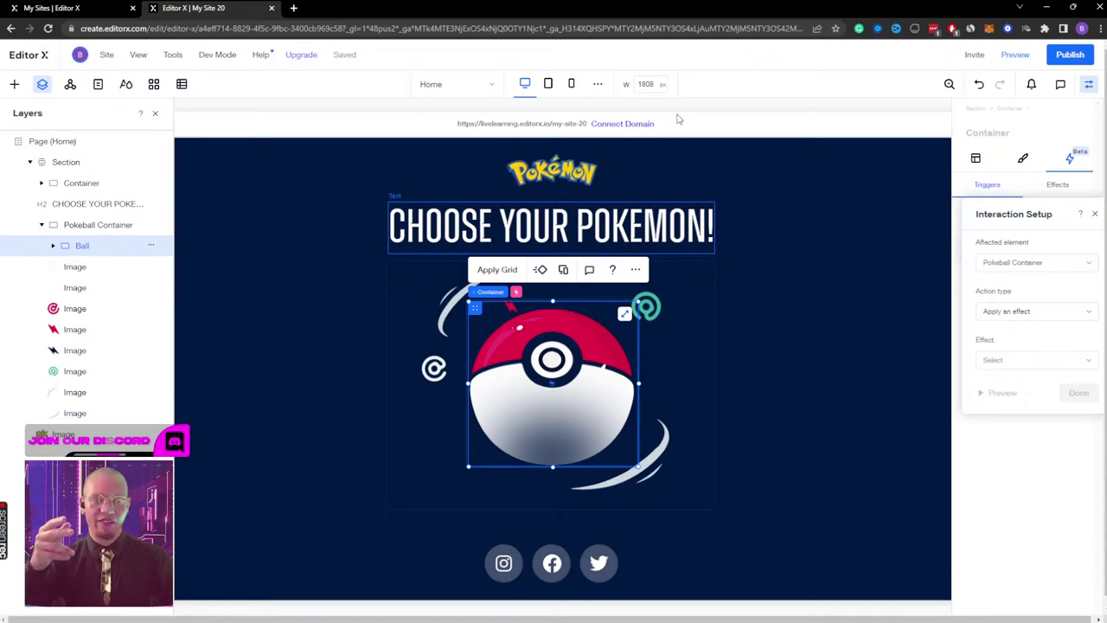
left_click(1013, 360)
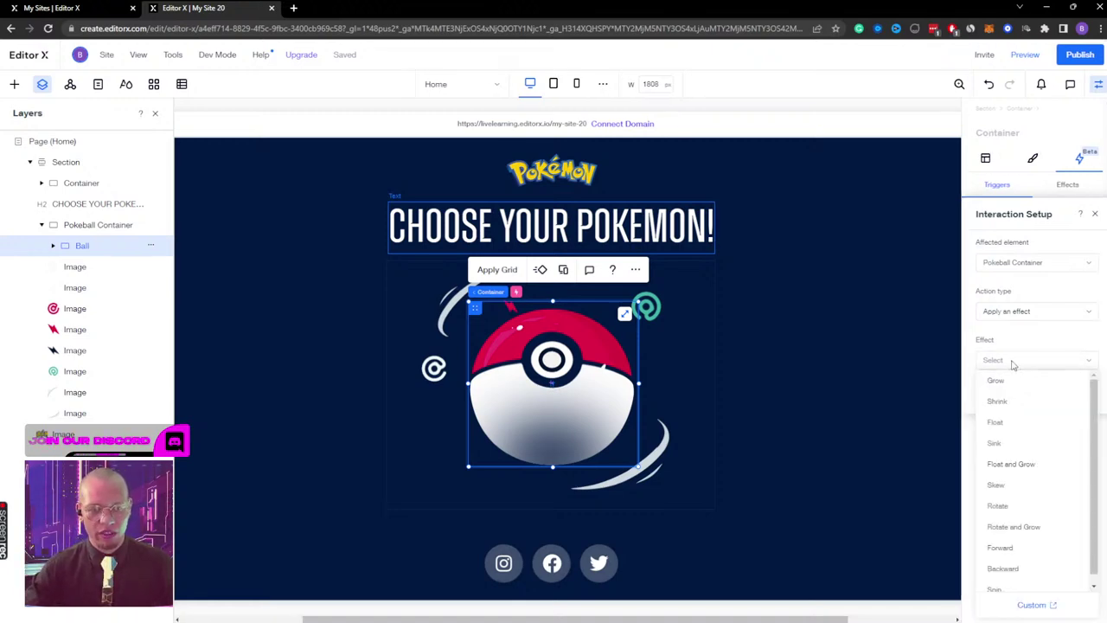
left_click(1033, 610)
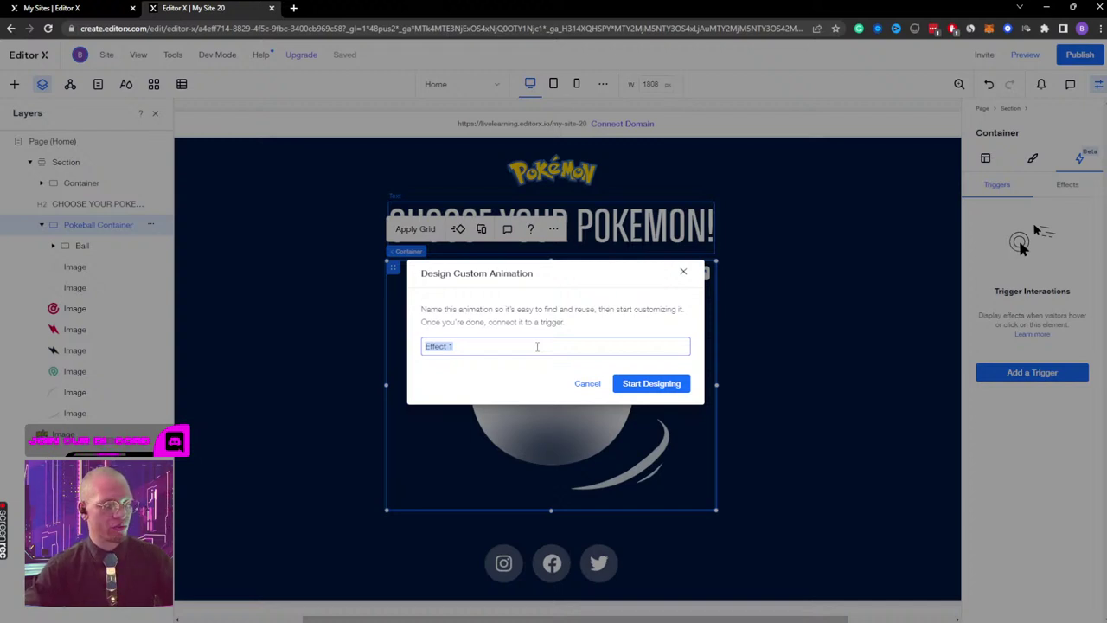
left_click(683, 271)
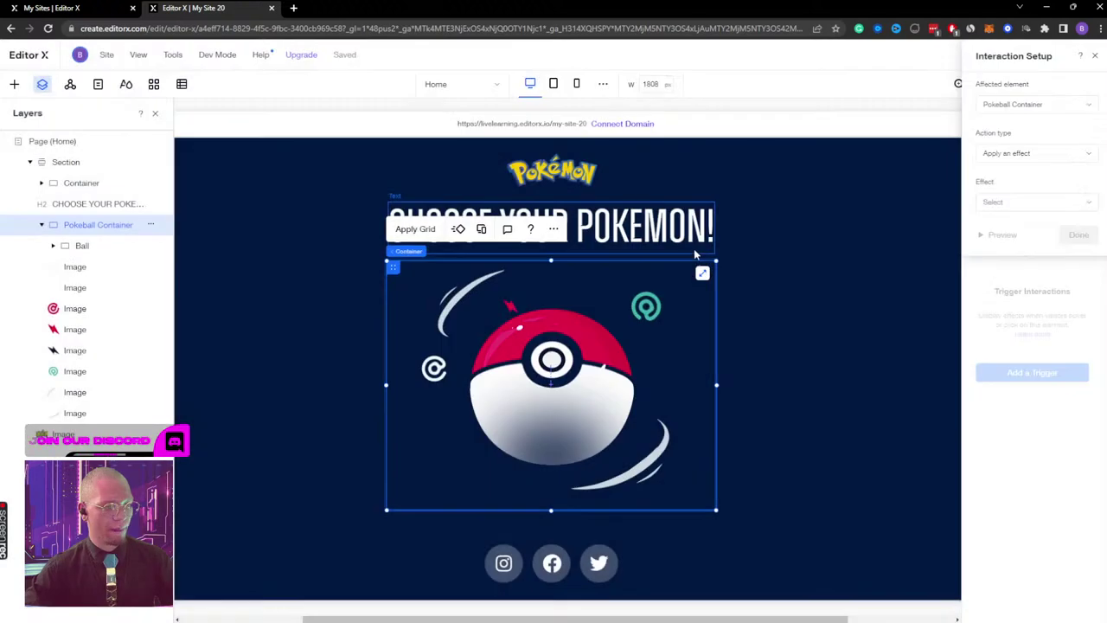
left_click(794, 229)
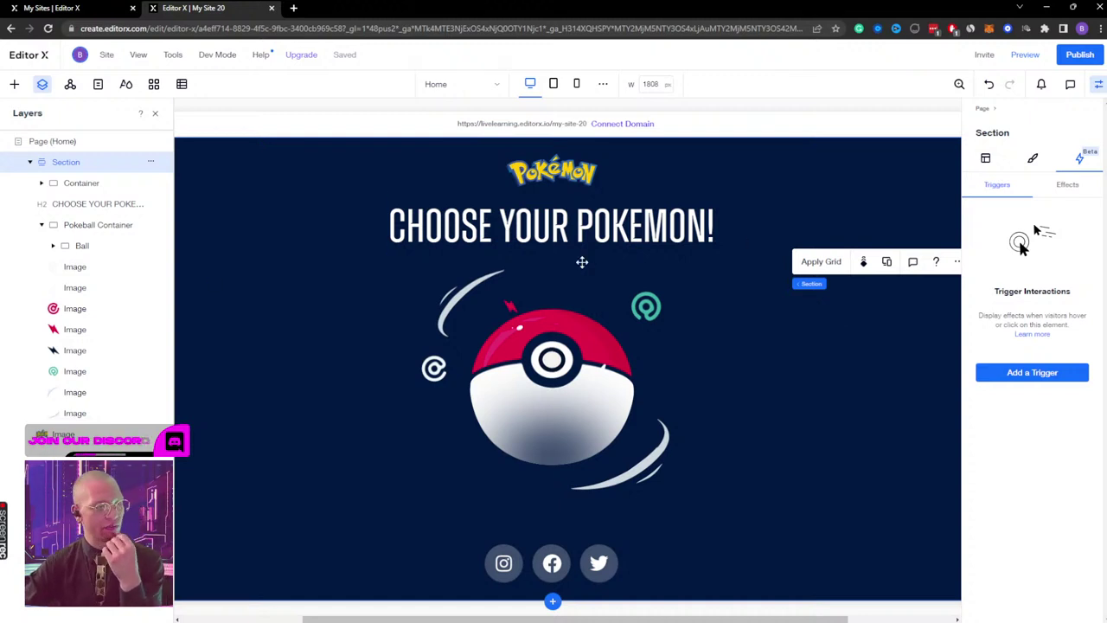
Step: Set the white swirl, white lightning and red swirl images in Pokeball Container to Don't Display
left_click(472, 294)
left_click(646, 306)
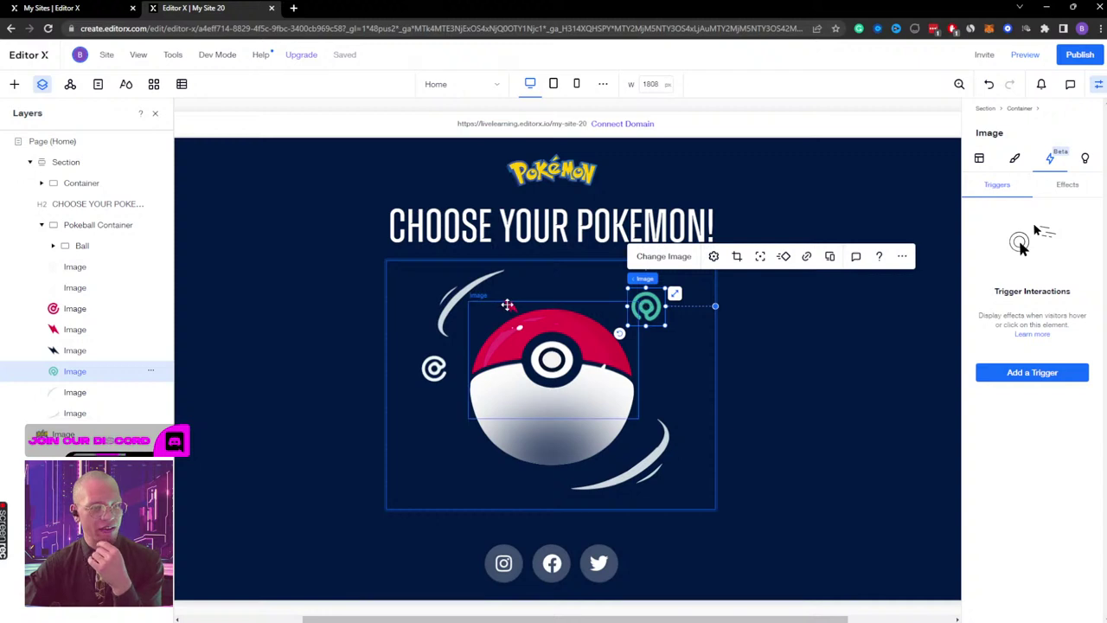
left_click(81, 271)
left_click(151, 266)
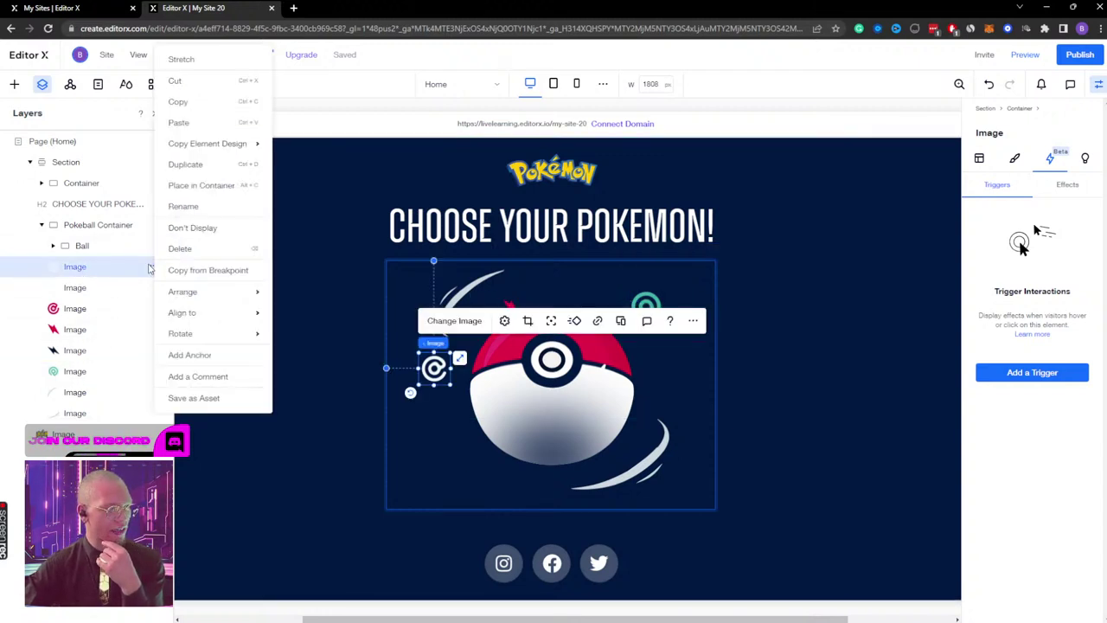
left_click(208, 233)
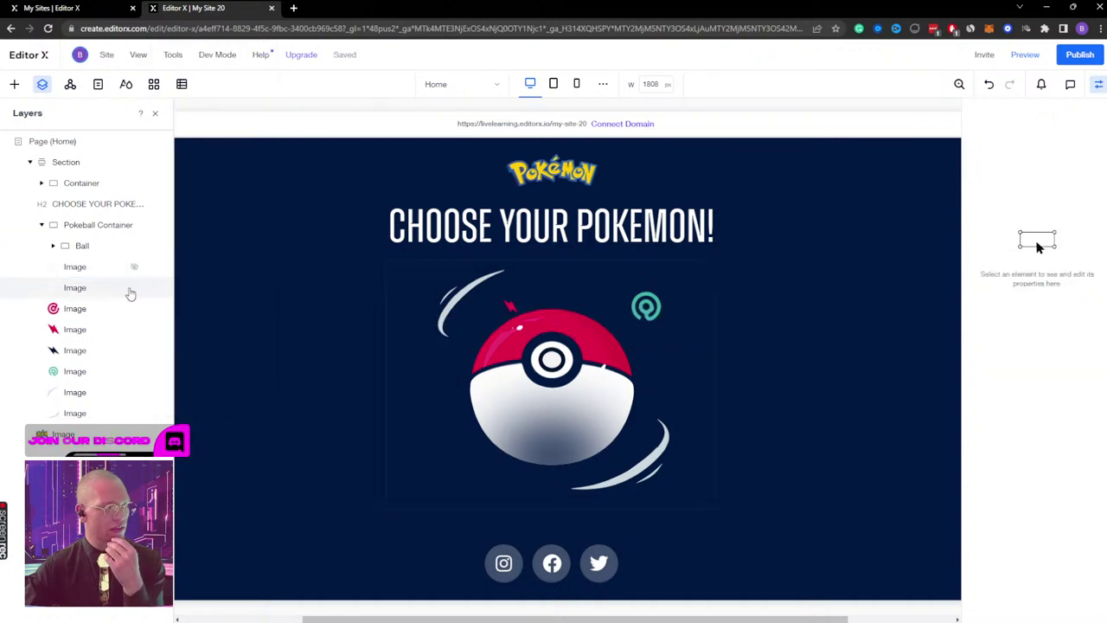
left_click(130, 293)
left_click(150, 287)
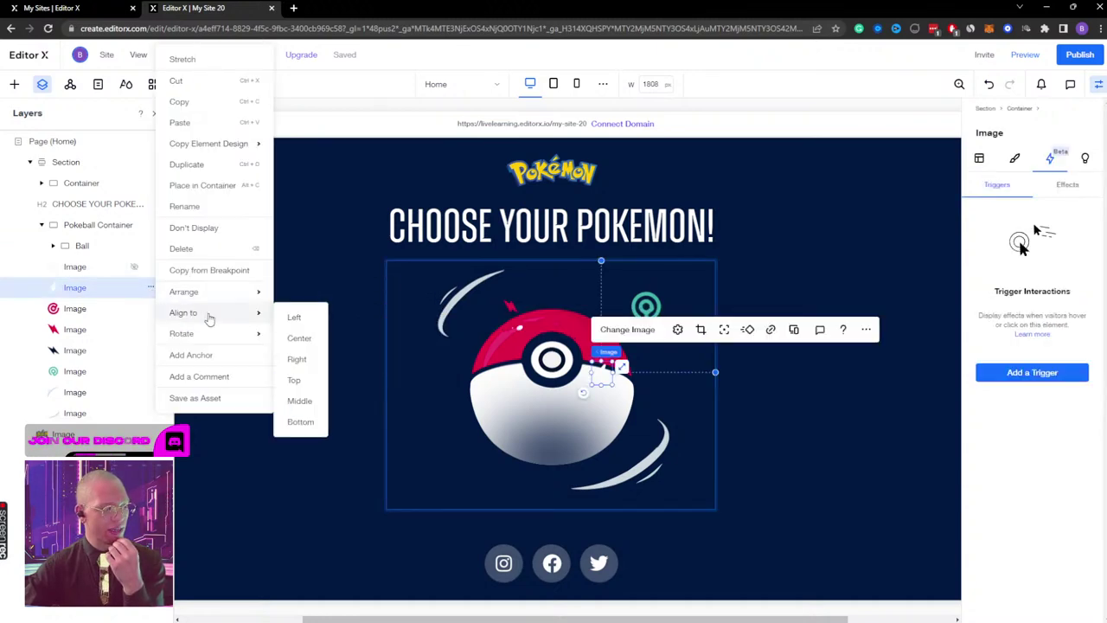
left_click(208, 229)
left_click(151, 308)
left_click(151, 308)
mouse_move(162, 308)
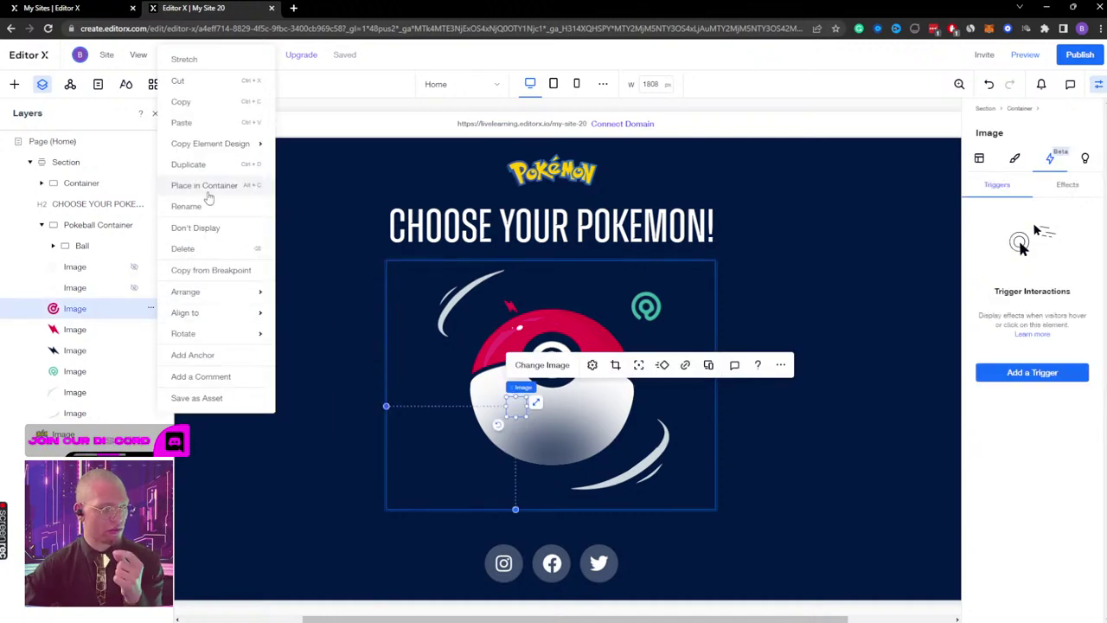
left_click(191, 227)
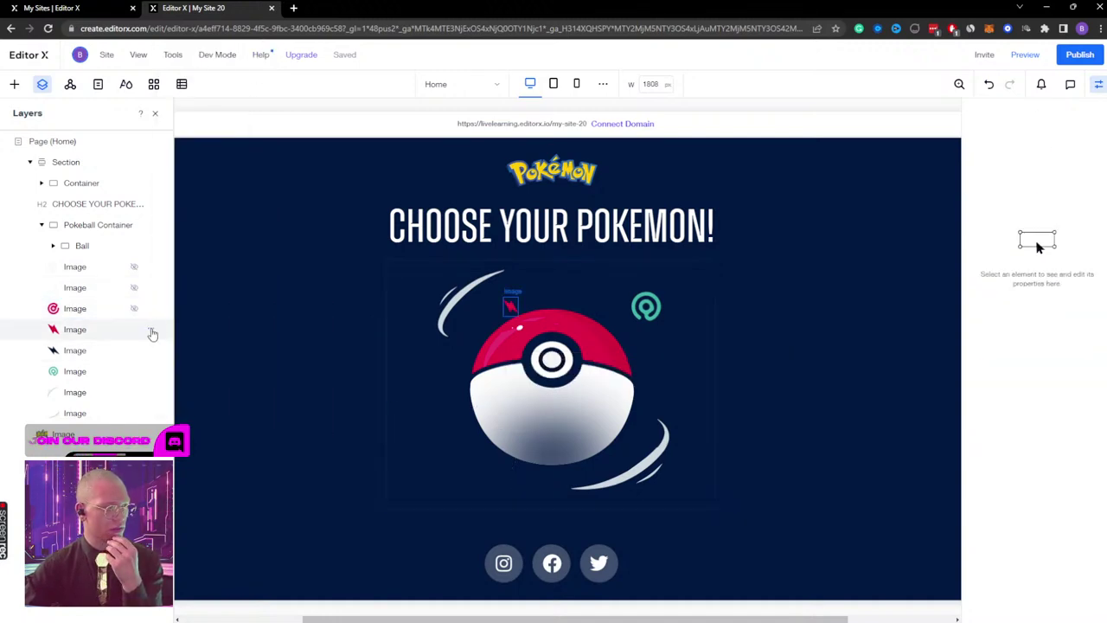
Step: Set the red lightning, dark lightning, green swirl and both wind images in Pokeball Container to Don't Display
left_click(151, 330)
left_click(194, 228)
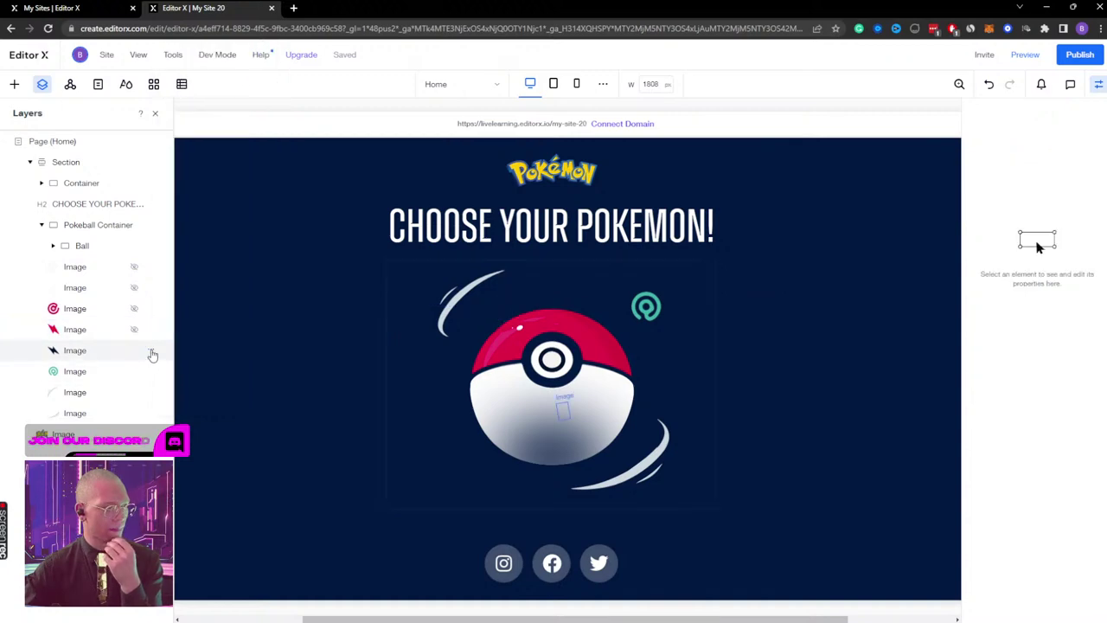
left_click(152, 354)
left_click(194, 229)
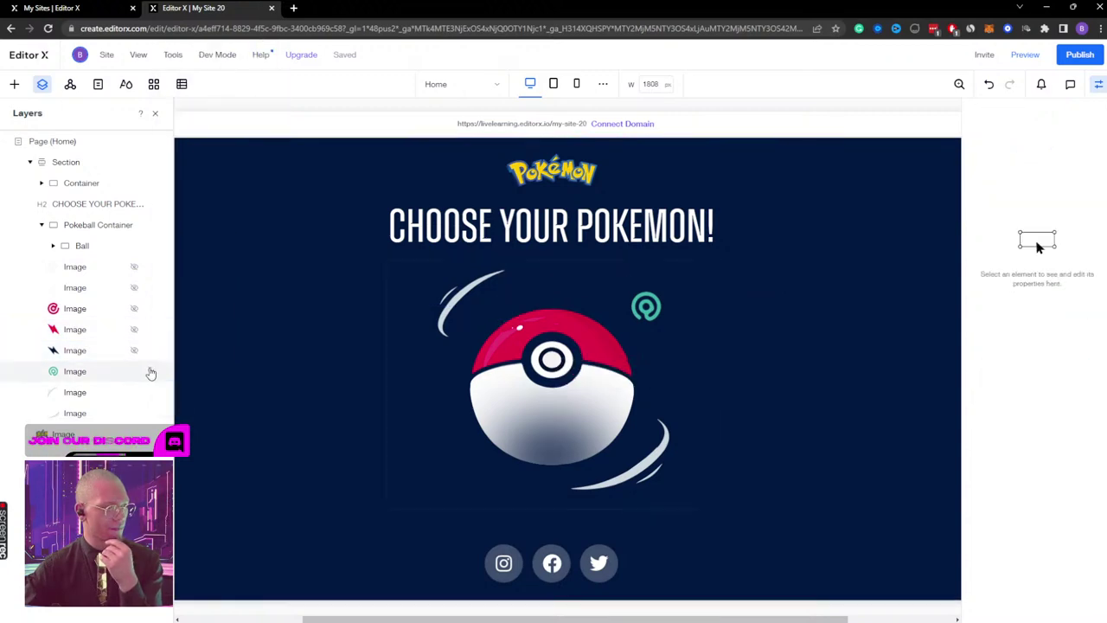
left_click(151, 372)
left_click(194, 226)
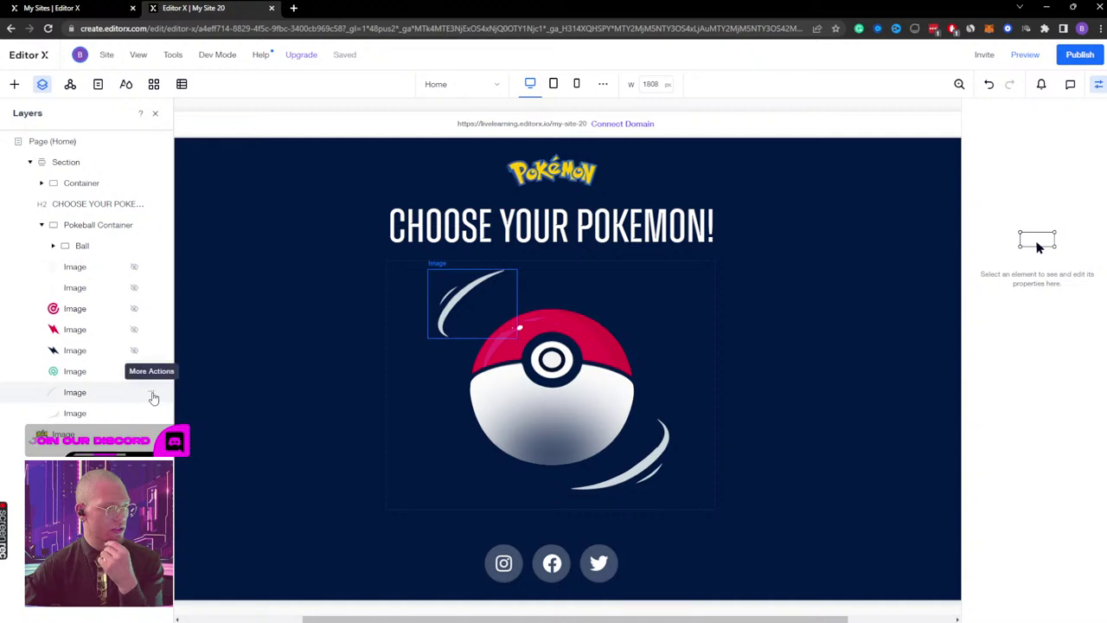
left_click(152, 395)
left_click(193, 227)
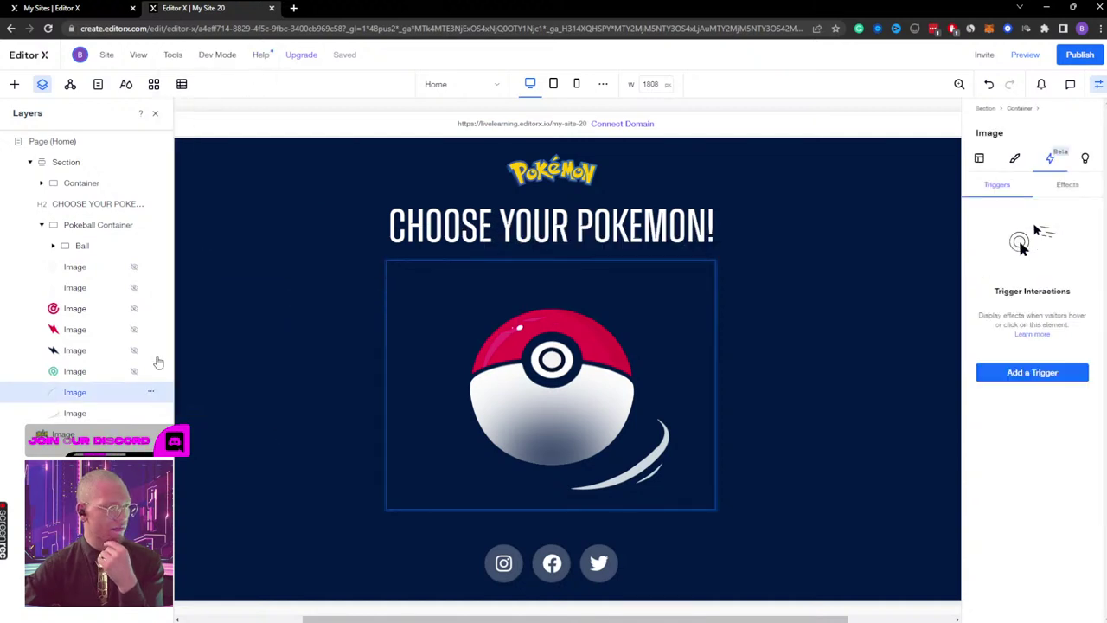
left_click(151, 413)
left_click(190, 232)
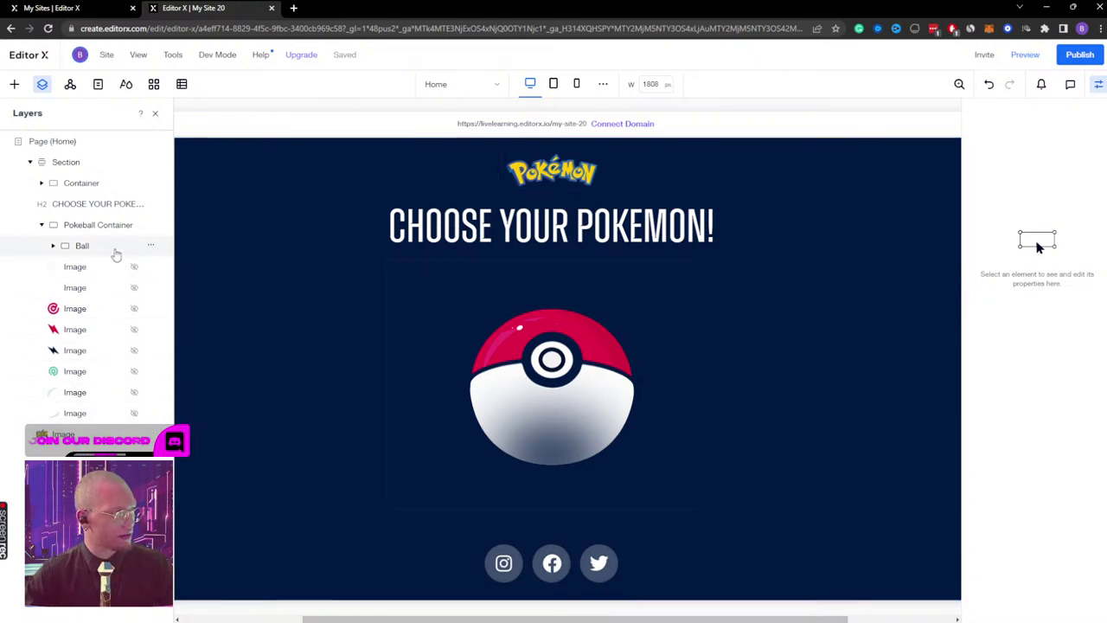
Step: Add hover shine.png from the site files and place it over the Pokeball inside the Ball container
left_click(575, 332)
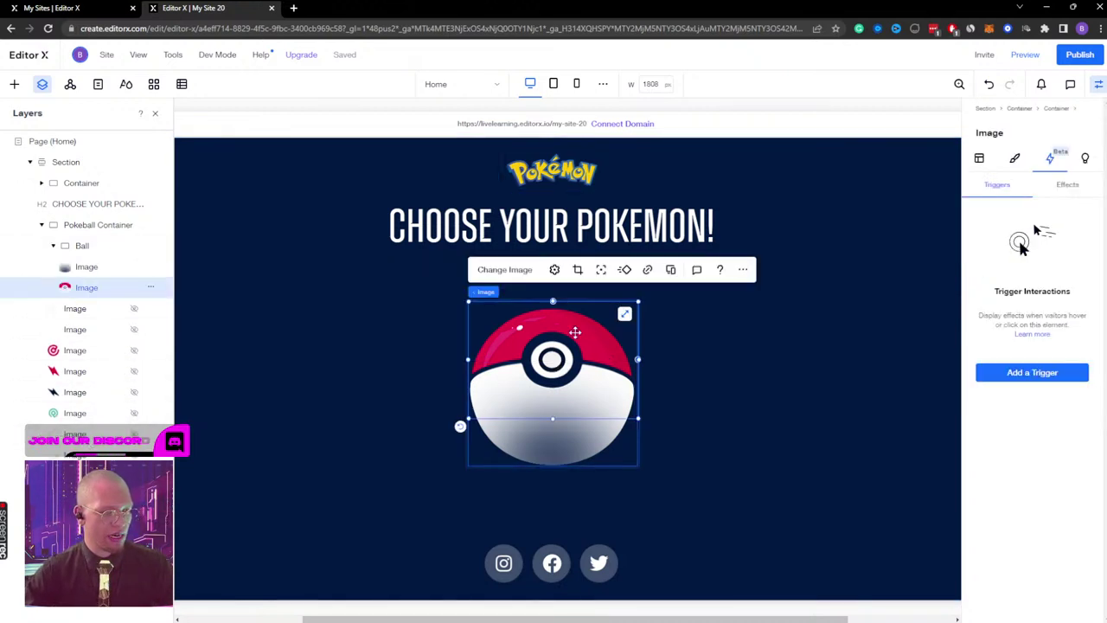
left_click(81, 248)
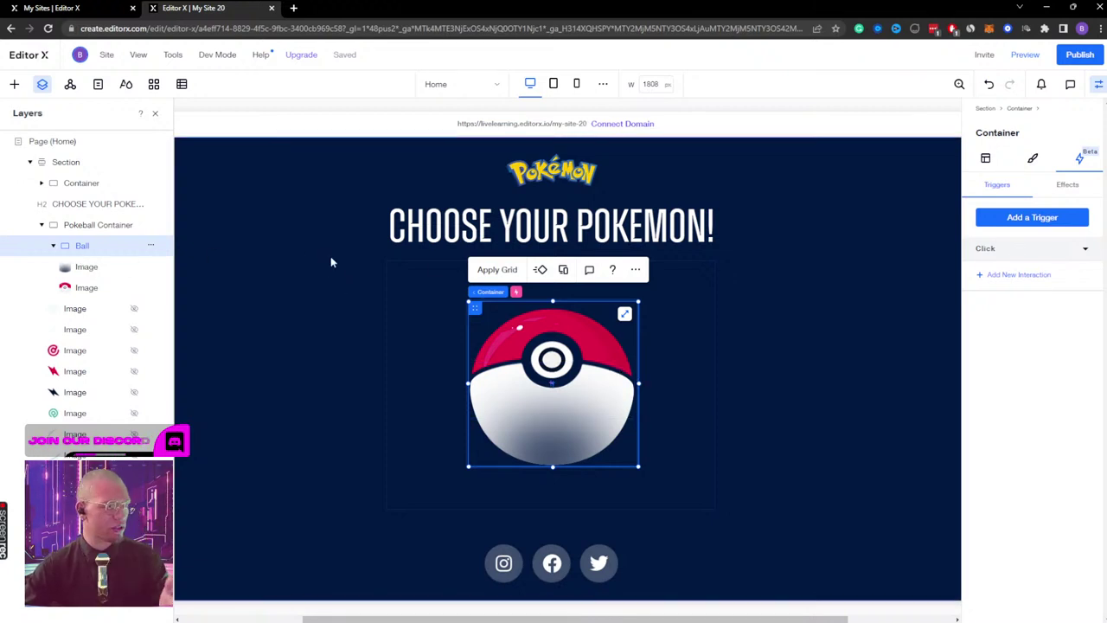
left_click(42, 84)
left_click(14, 84)
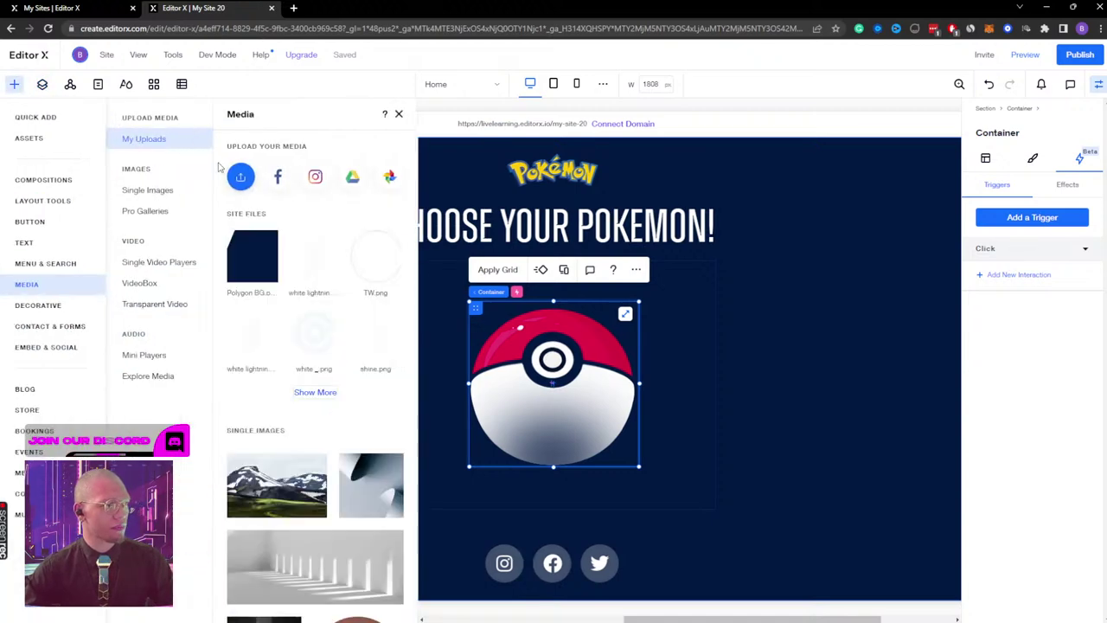
left_click(319, 396)
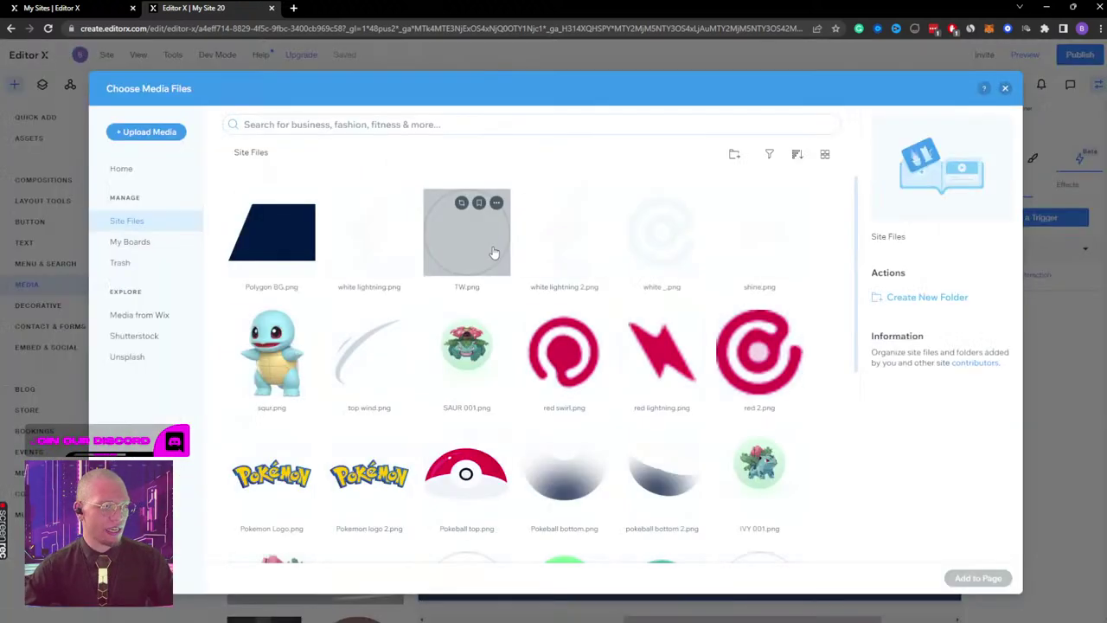
scroll(628, 360, "down", 4)
scroll(402, 346, "up", 2)
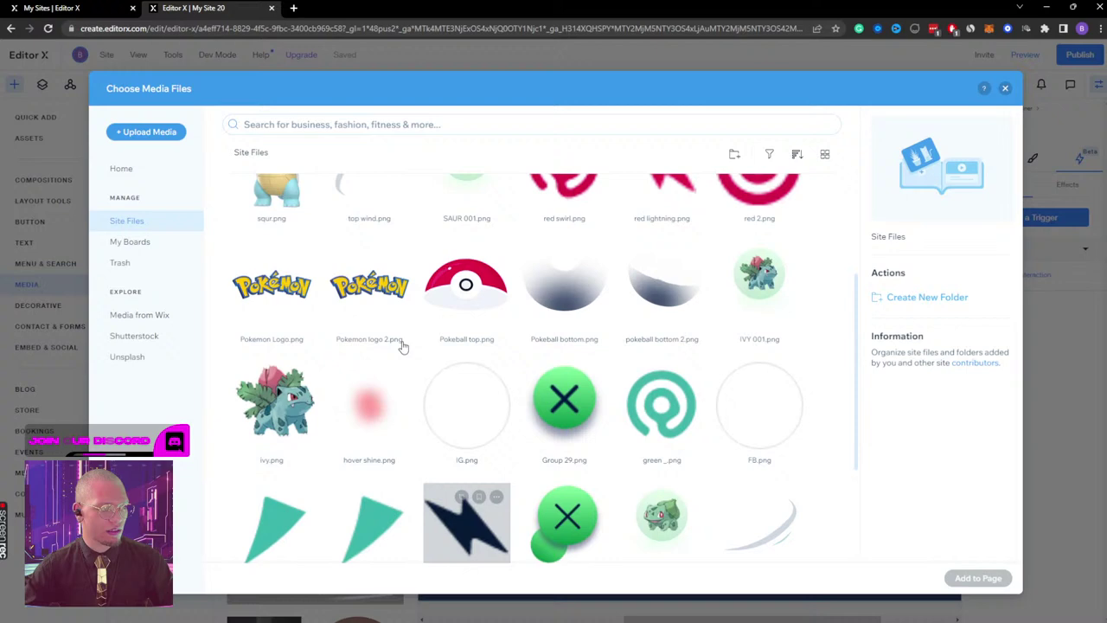
left_click(369, 402)
left_click(978, 578)
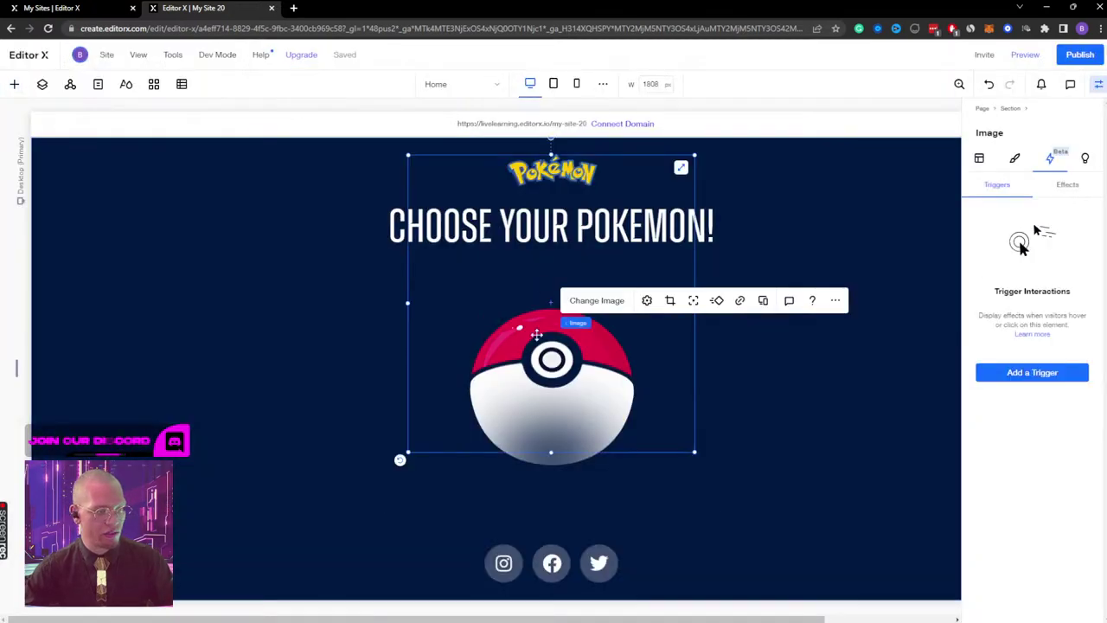
left_click_drag(549, 291, 550, 346)
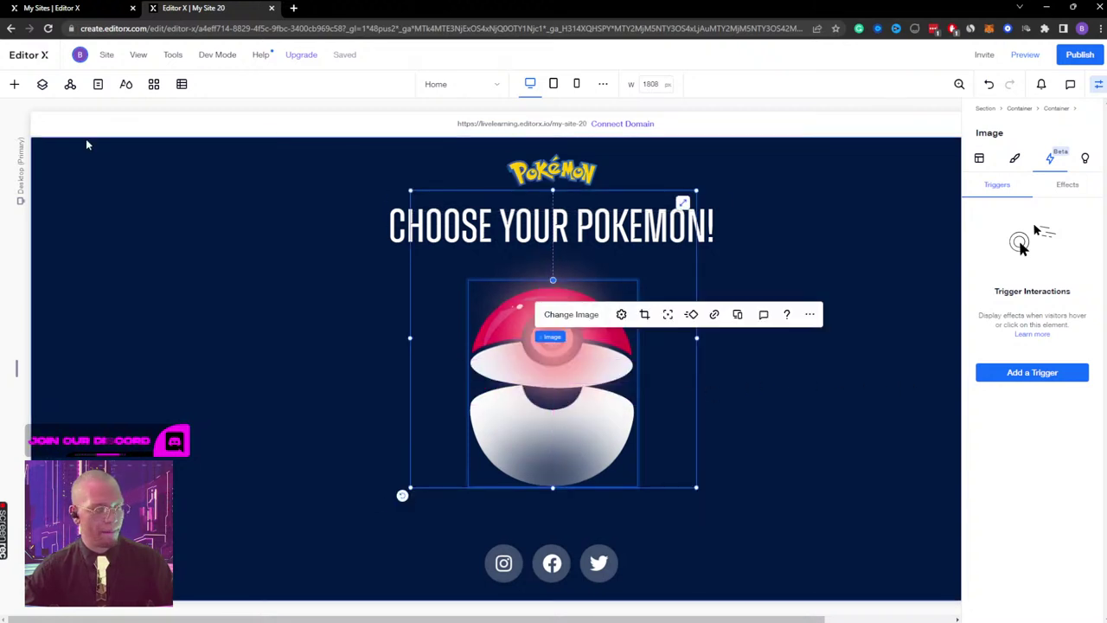
Step: In the Ball container, rename the glow image shin, the lower half bottom and the upper half top
left_click(42, 84)
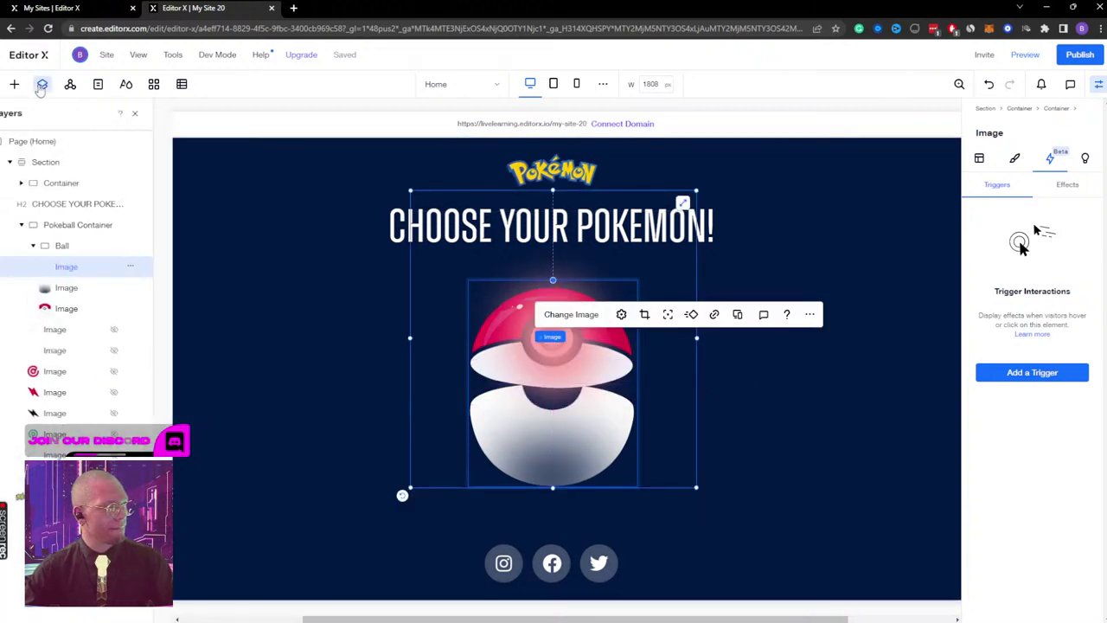
double_click(90, 266)
type("shin")
key("Return")
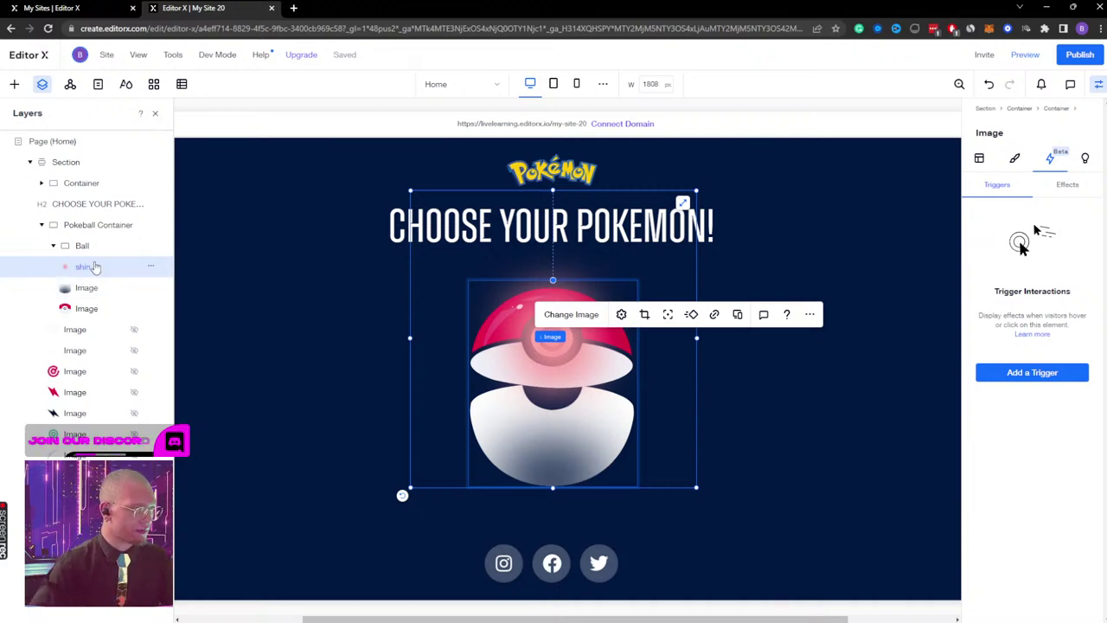
double_click(85, 288)
type("b")
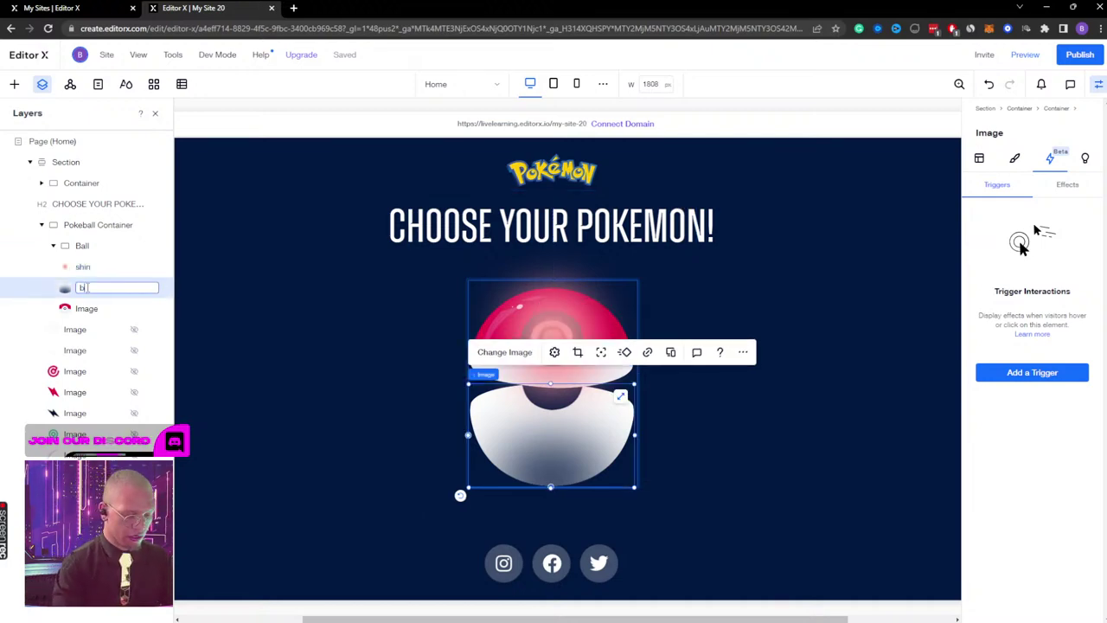
type("ottom")
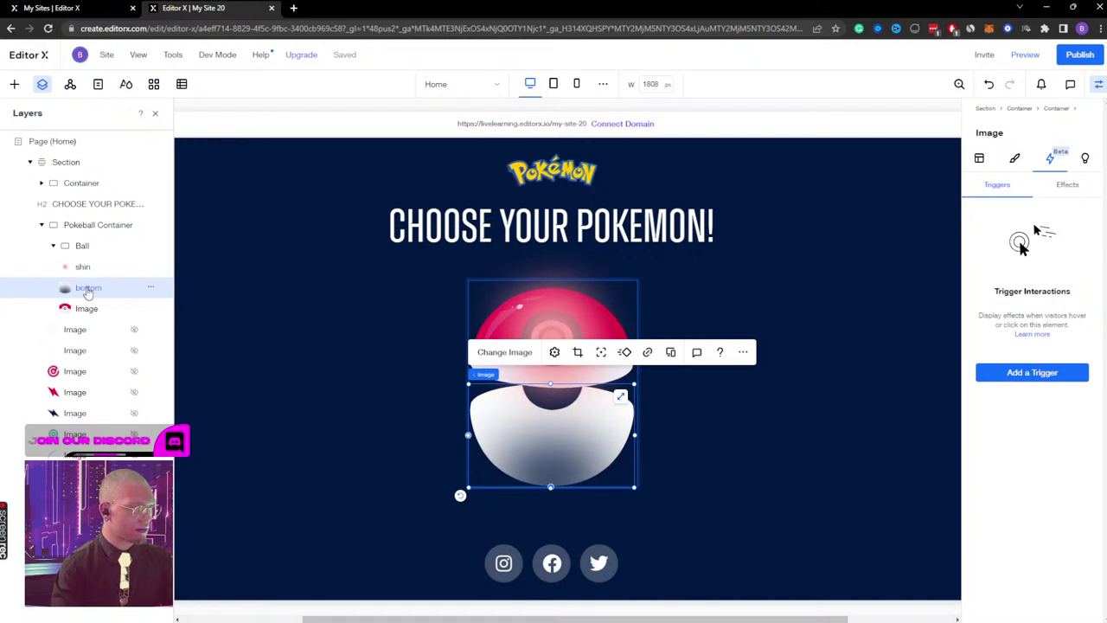
key("Return")
double_click(90, 308)
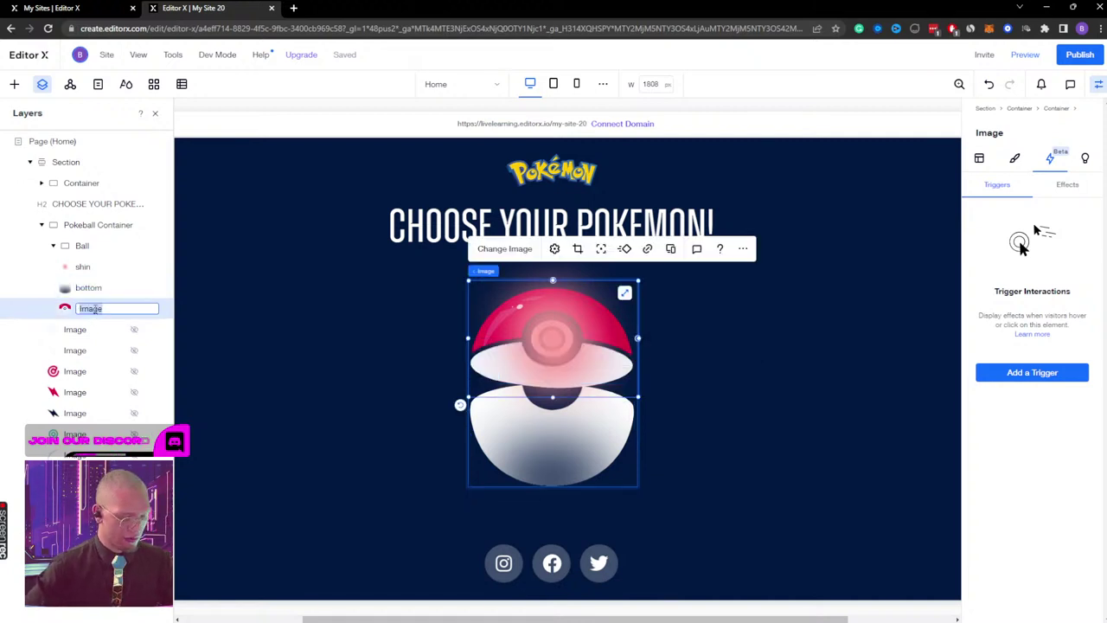
type("top")
key("Return")
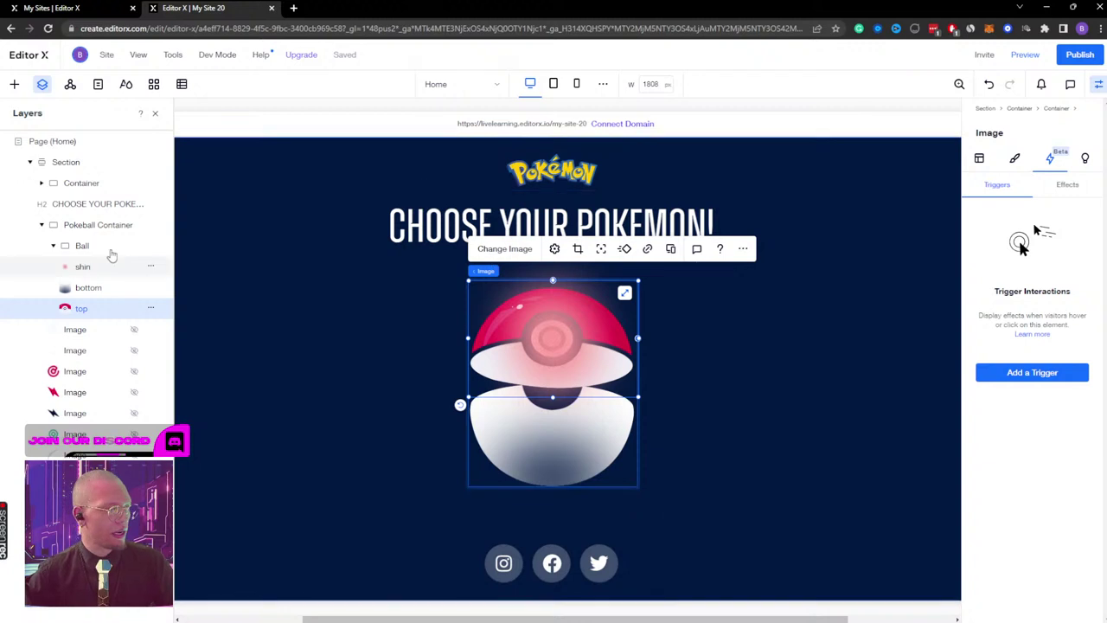
Step: Set the Ball container's minimum height to None
left_click(80, 246)
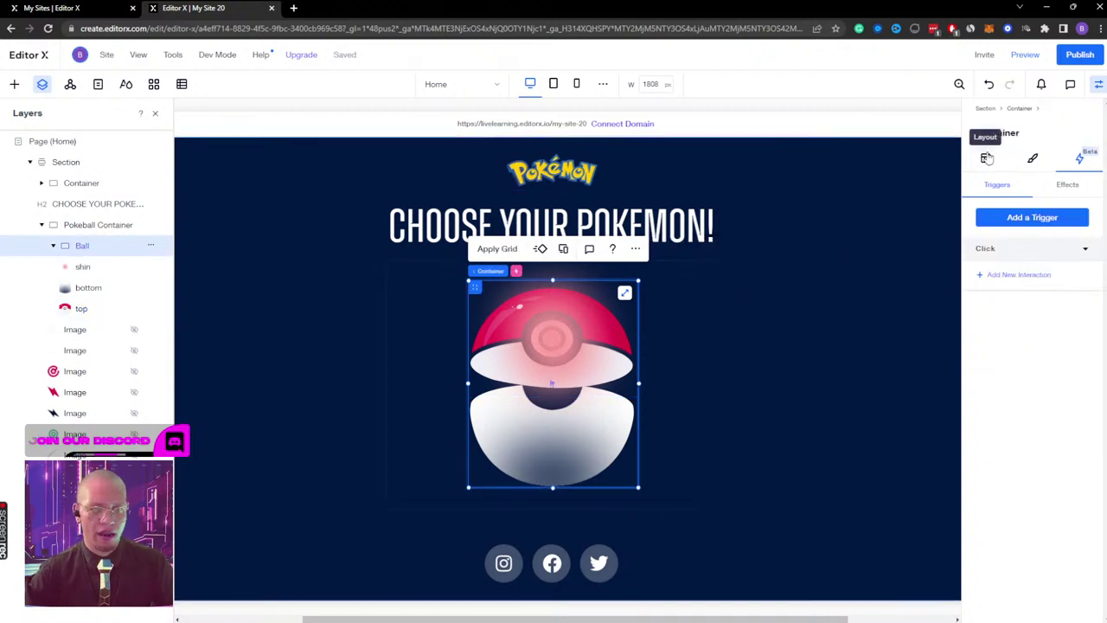
left_click(987, 158)
left_click(1076, 324)
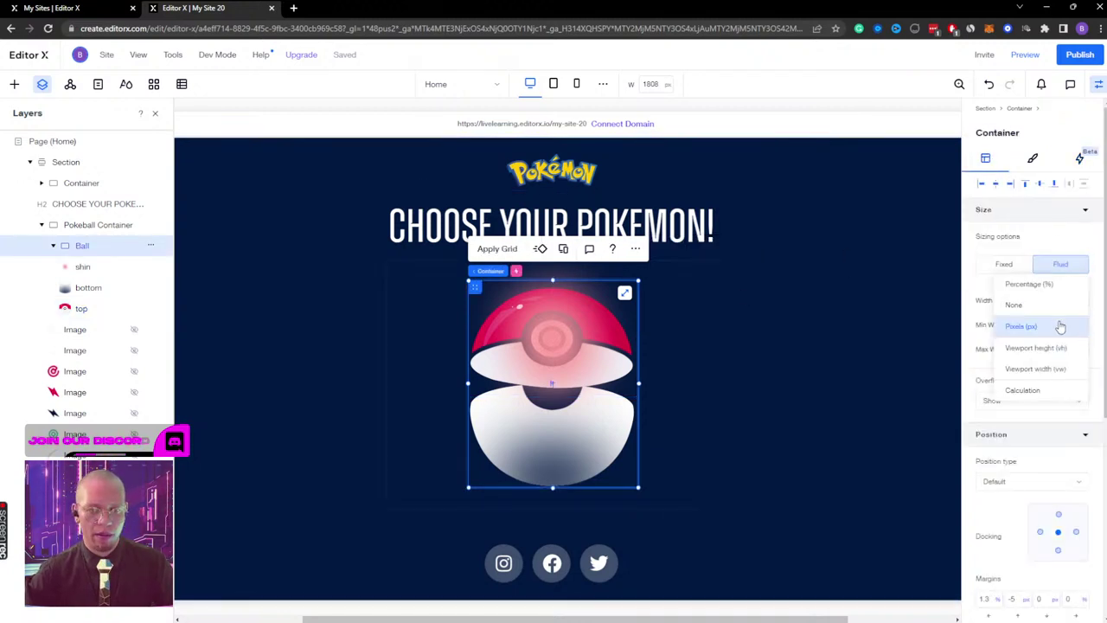
left_click(1050, 306)
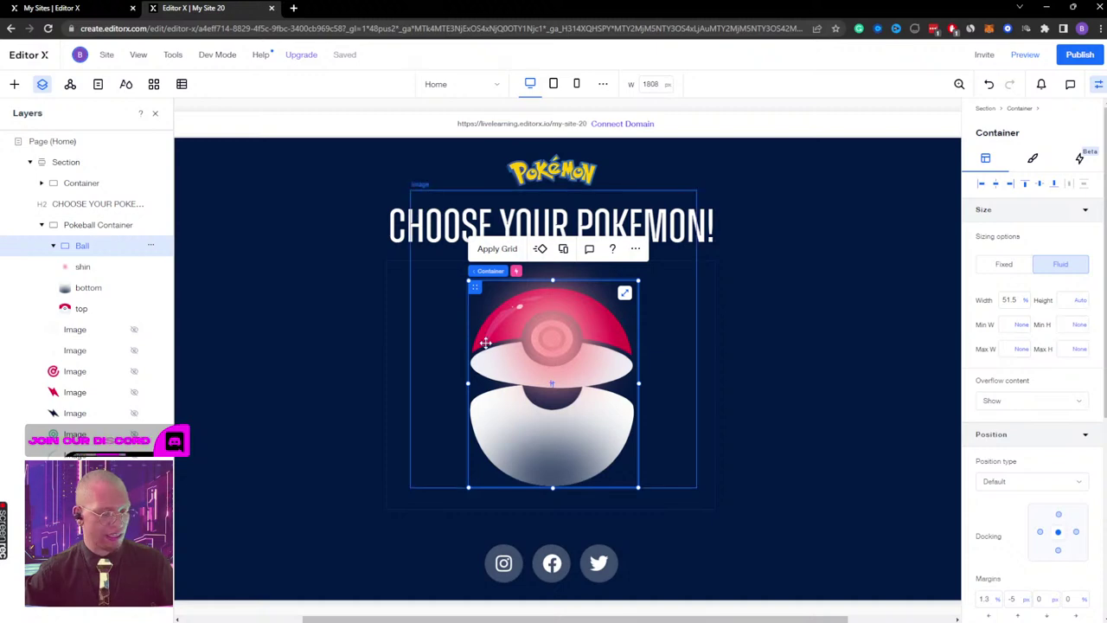
Step: Move the bottom image up to a 70 px bottom margin so it closes against the top half
left_click(86, 288)
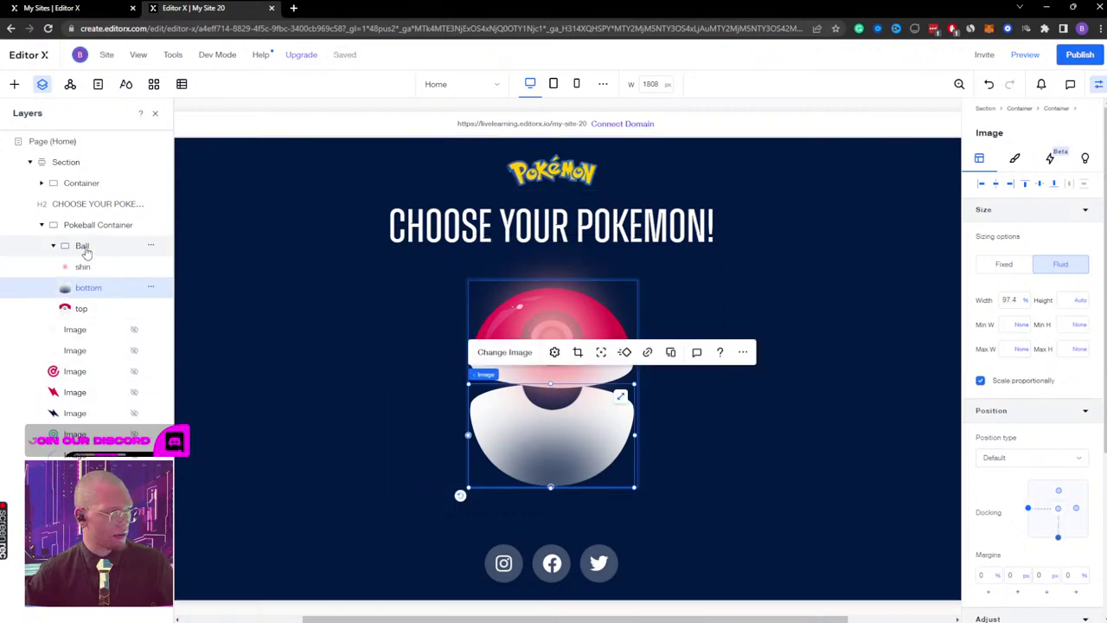
key("shift+Up")
key("shift+Up")
key("shift+Up")
key("shift+Up")
key("shift+Up")
key("shift+Up")
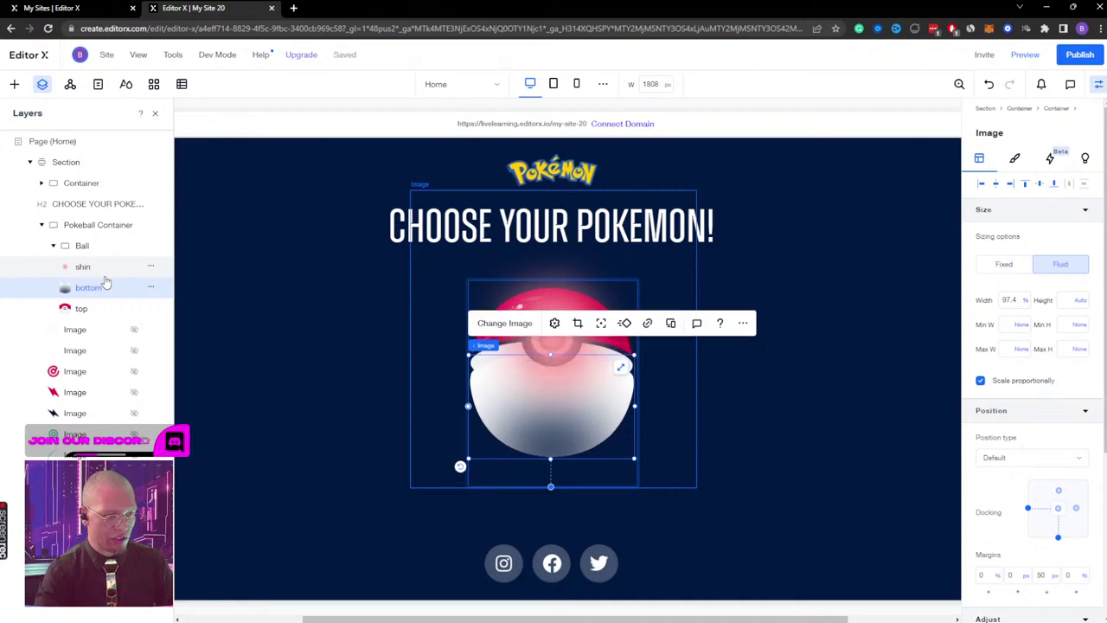
key("shift+Up")
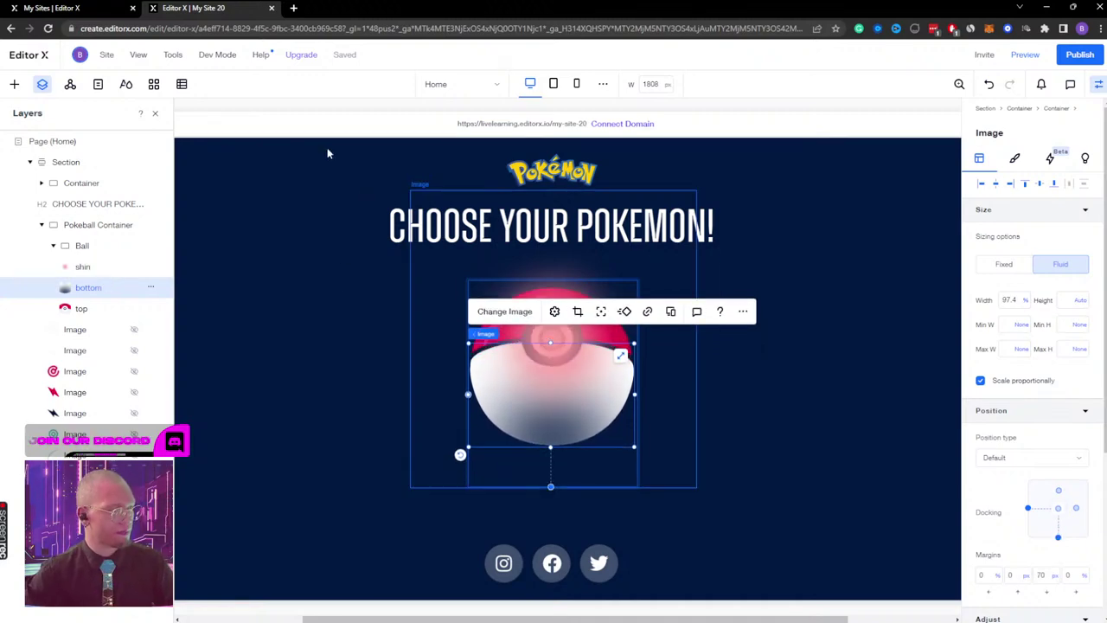
left_click_drag(81, 310, 85, 285)
Step: Set the shin image's opacity to 0%
left_click(94, 268)
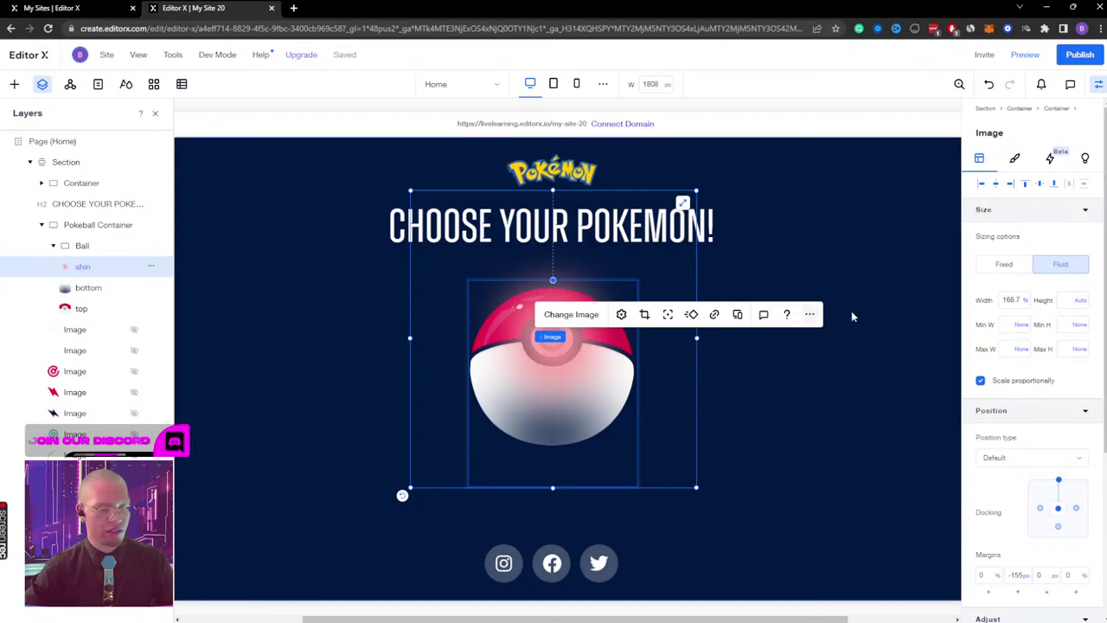
scroll(1028, 408, "down", 3)
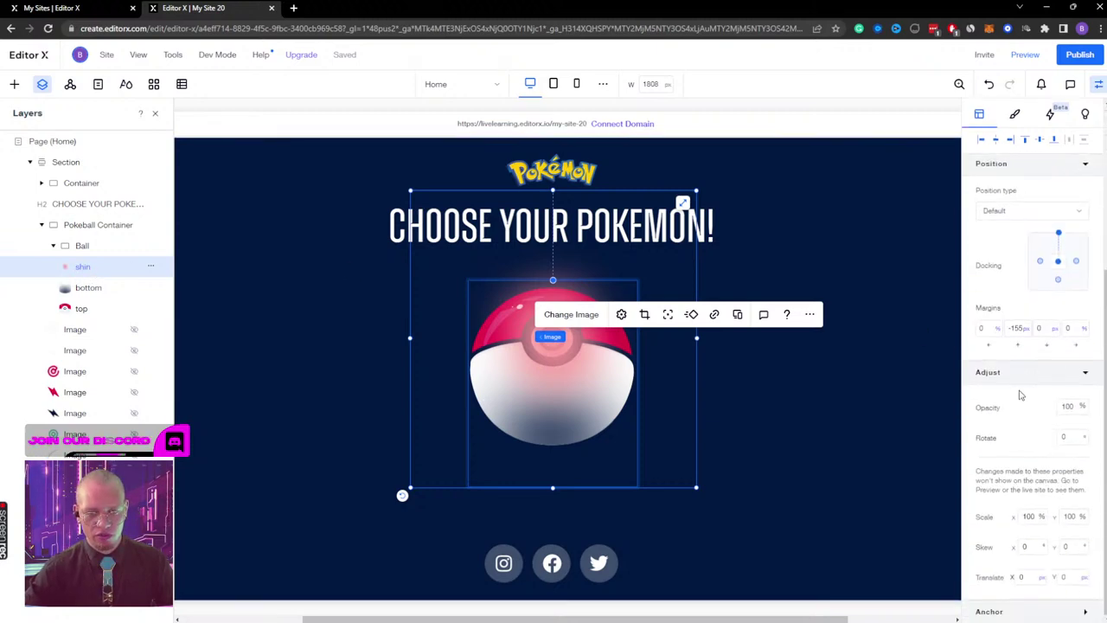
scroll(1021, 394, "up", 2)
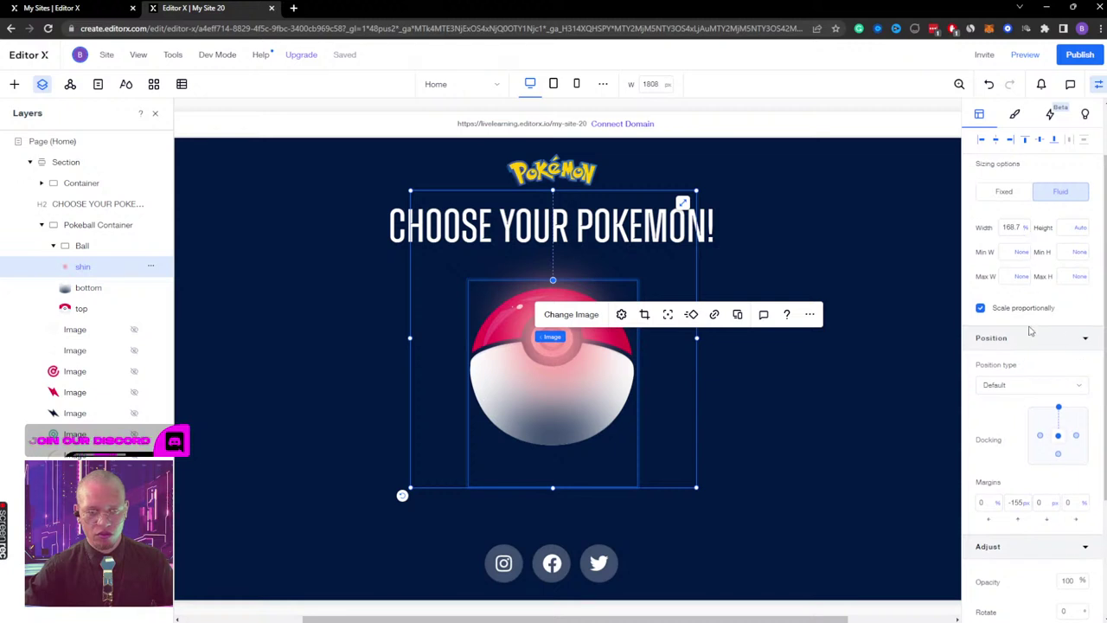
scroll(1029, 331, "up", 1)
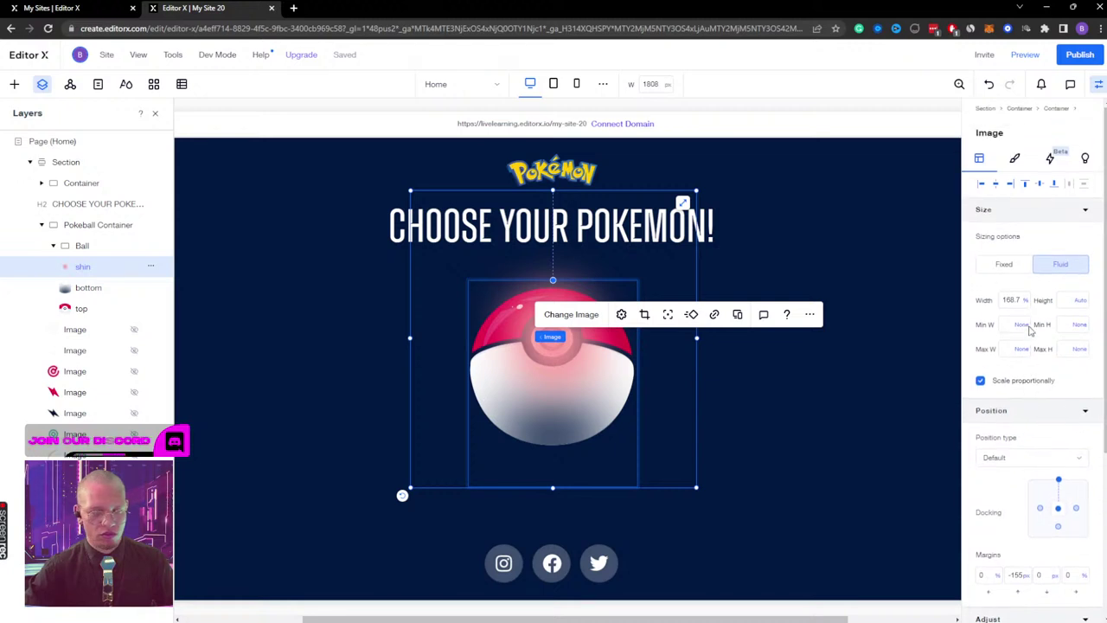
left_click(1015, 158)
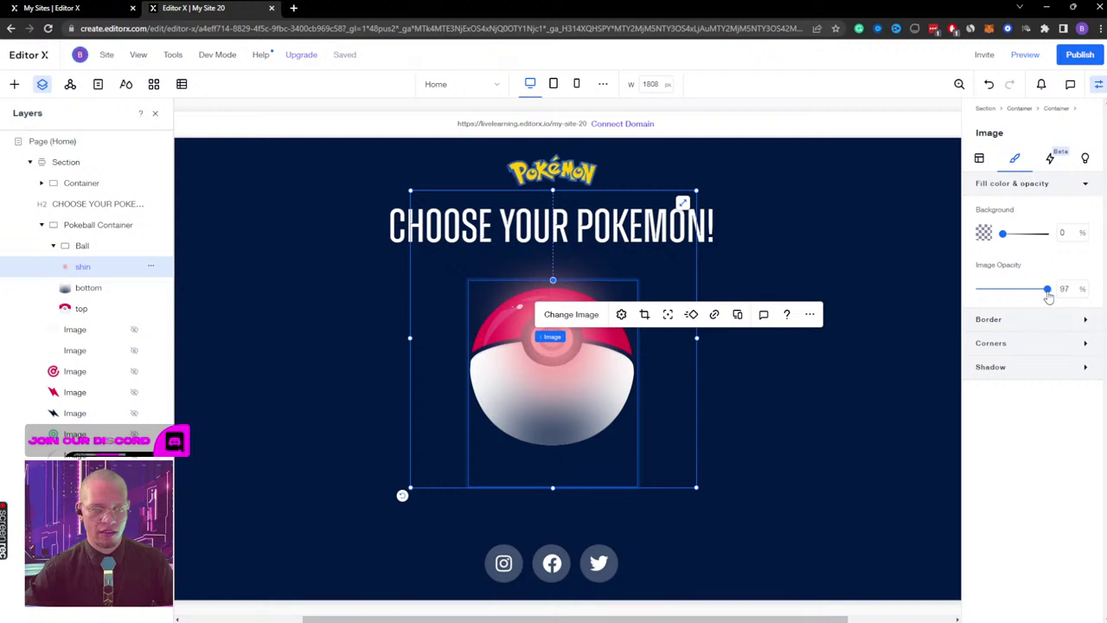
left_click_drag(1048, 296, 979, 297)
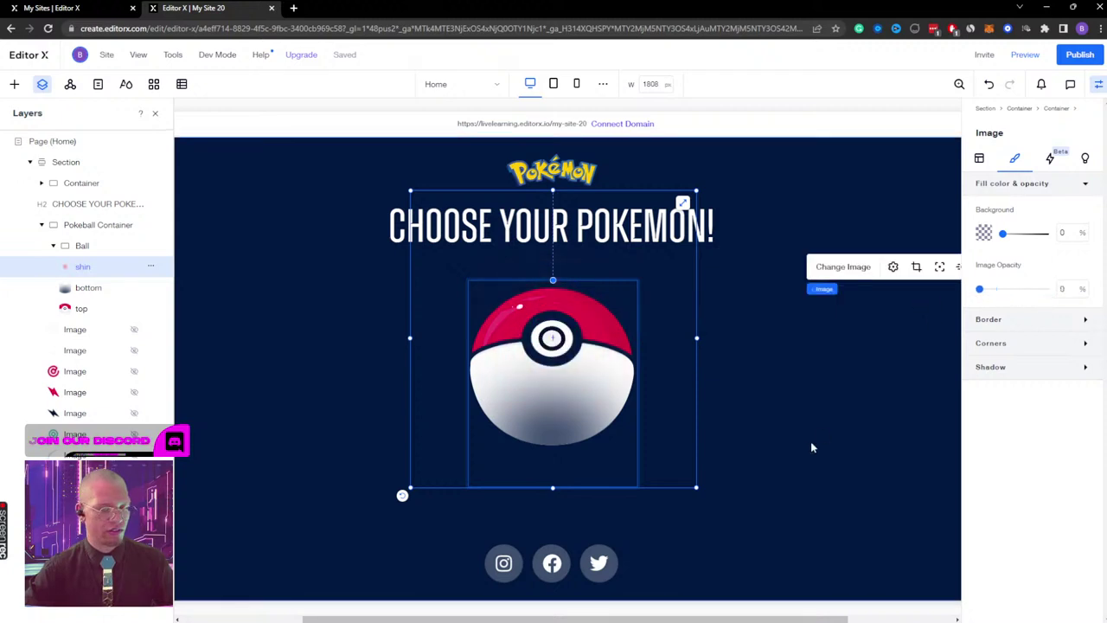
Step: Add a hover trigger to Ball affecting itself and start designing a custom animation named Ball Move & Shine
left_click(102, 246)
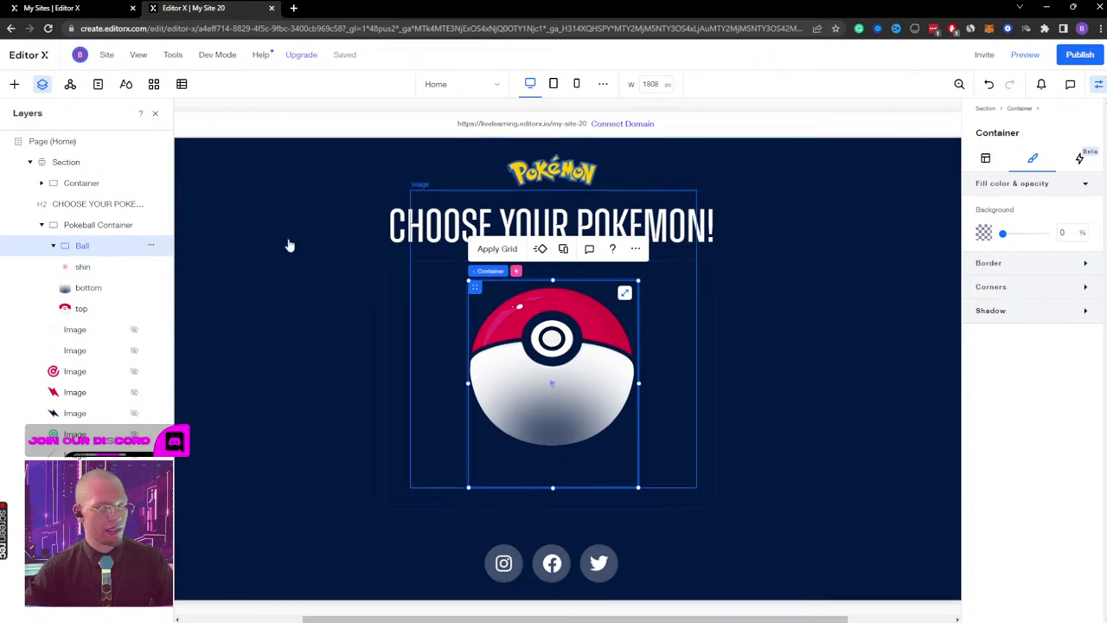
left_click(1080, 159)
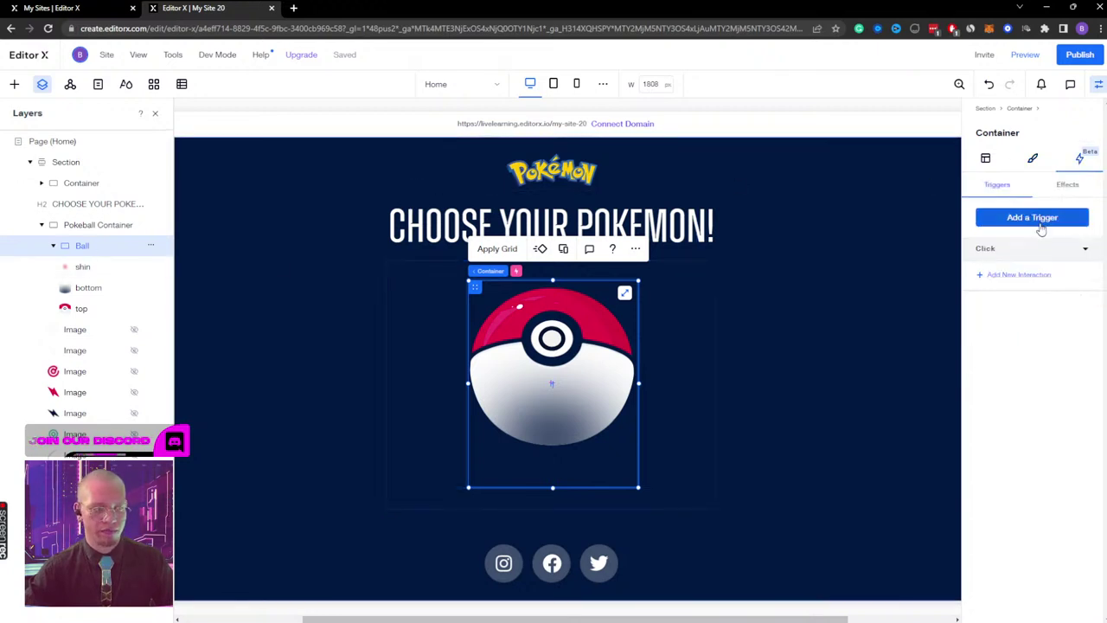
left_click(1047, 224)
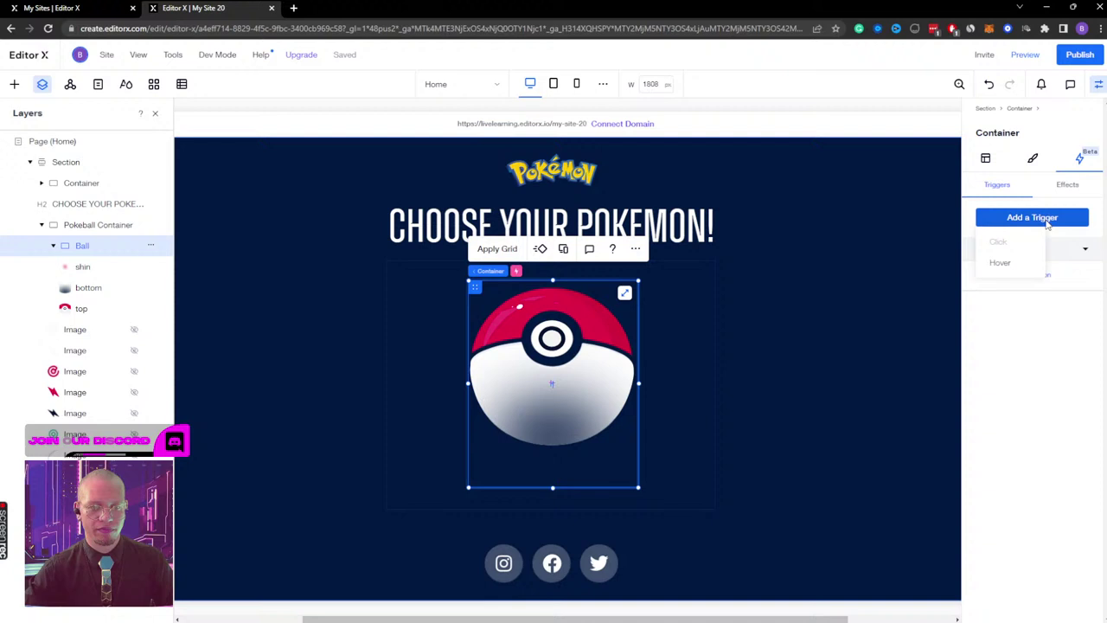
left_click(1003, 263)
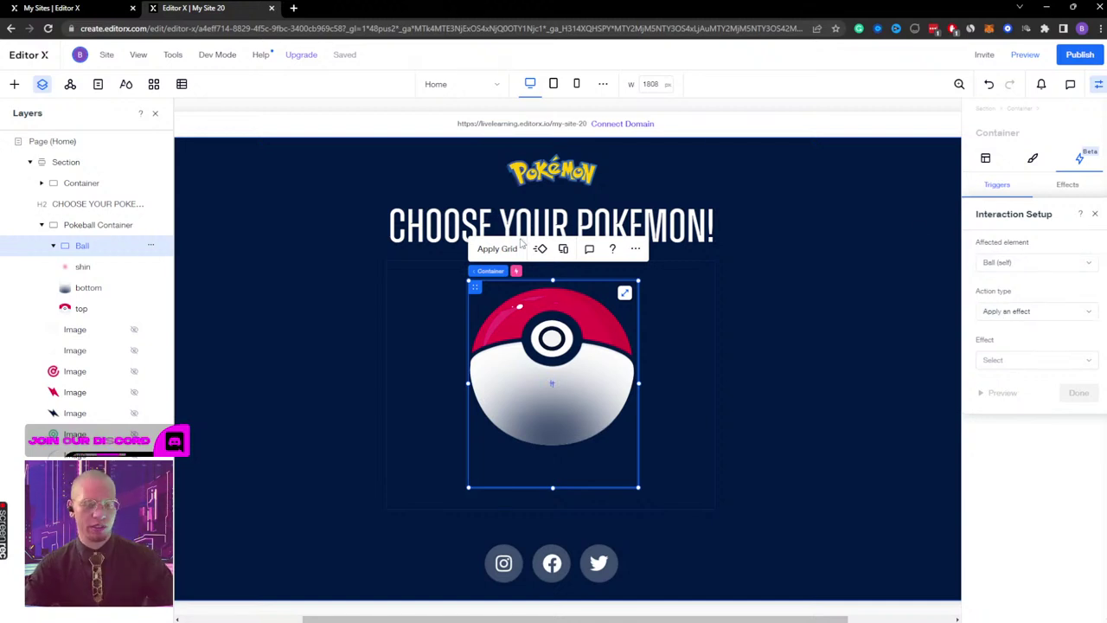
left_click(1020, 313)
left_click(1021, 316)
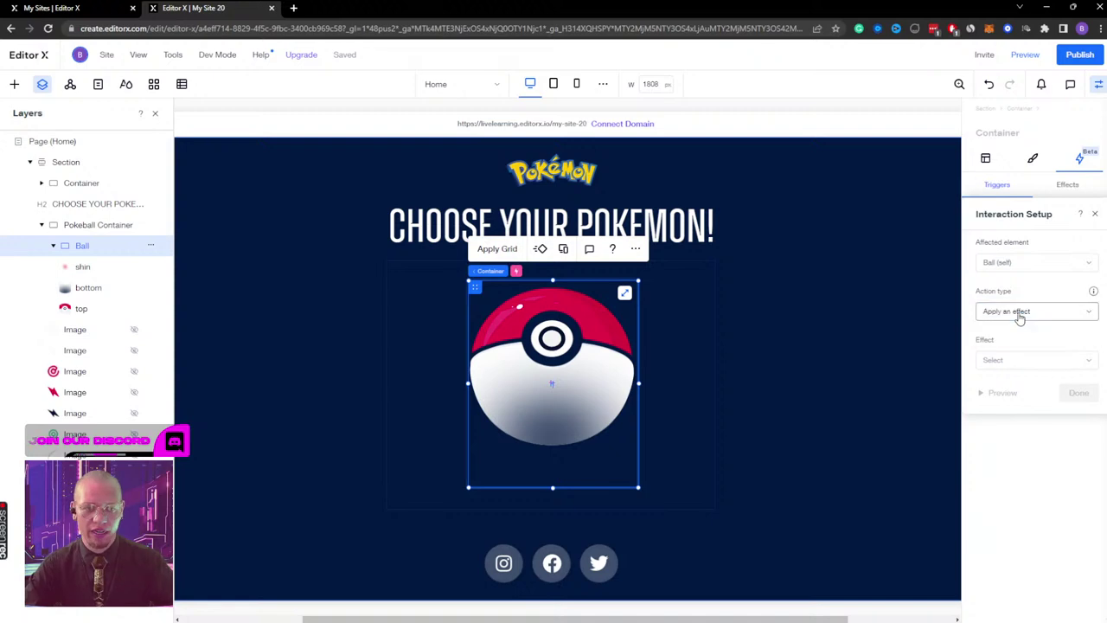
left_click(1024, 359)
left_click(1033, 606)
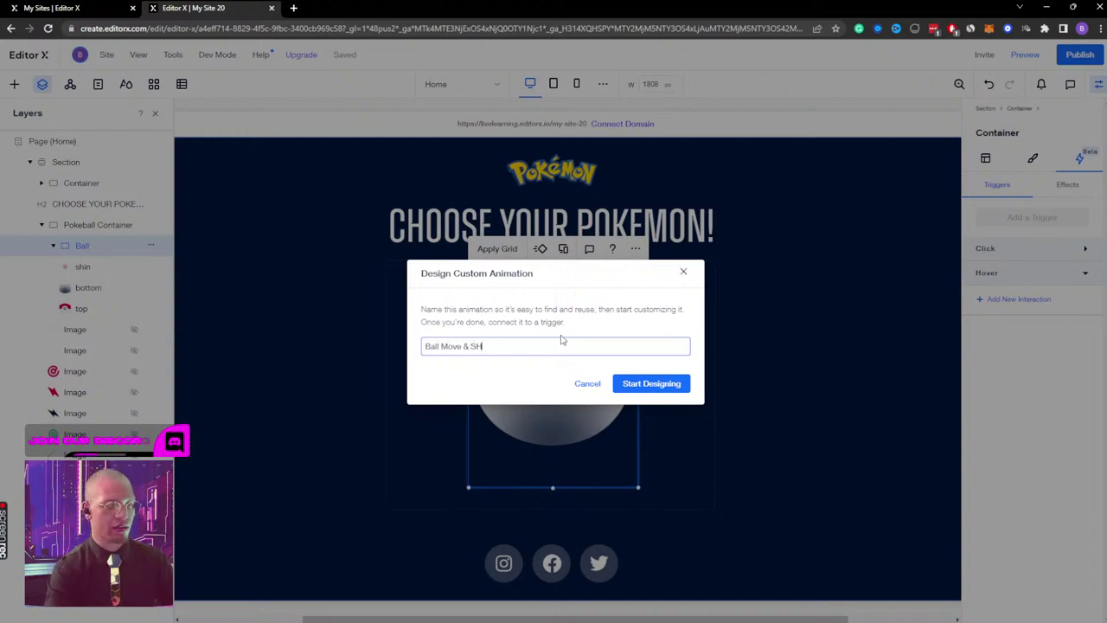
left_click(650, 381)
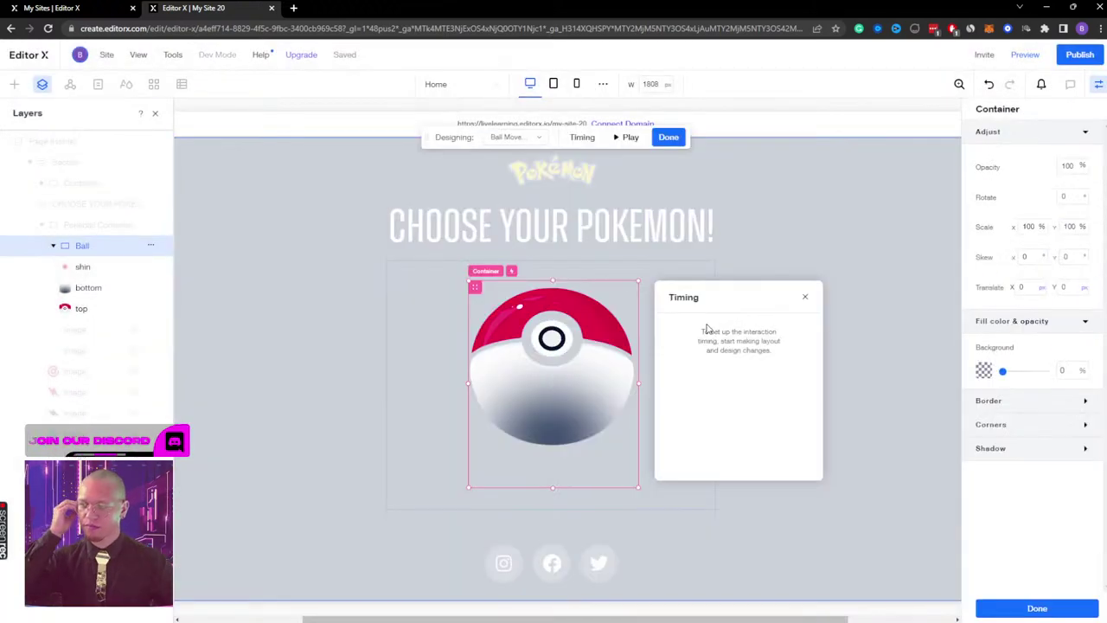
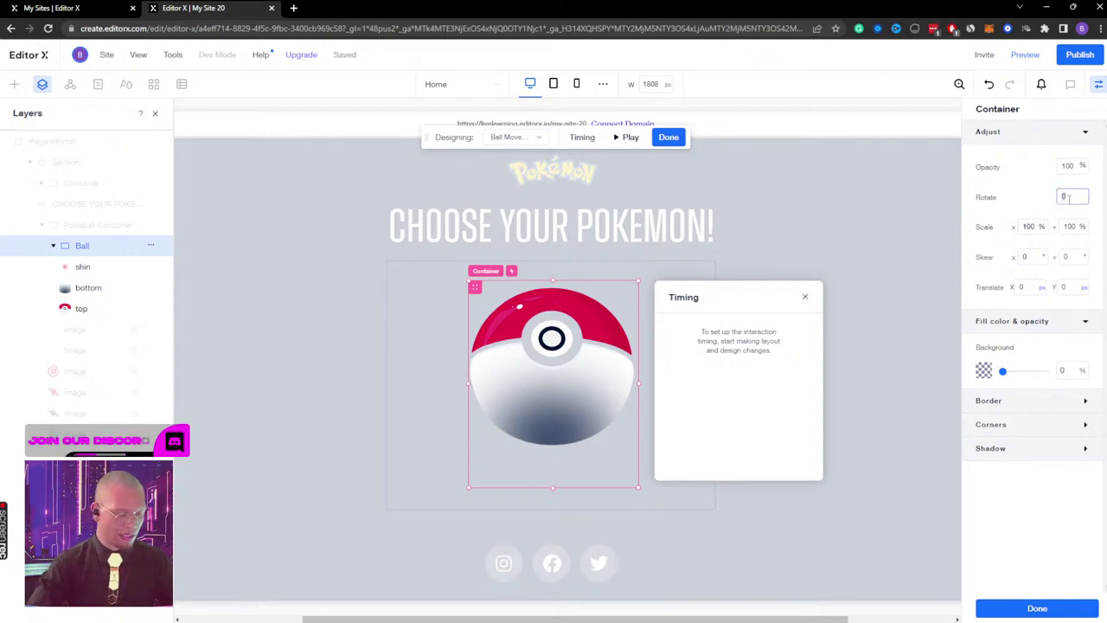
Step: In the hover animation, rotate the Ball container -20° and scale it to 110% in X and Y
key("Return")
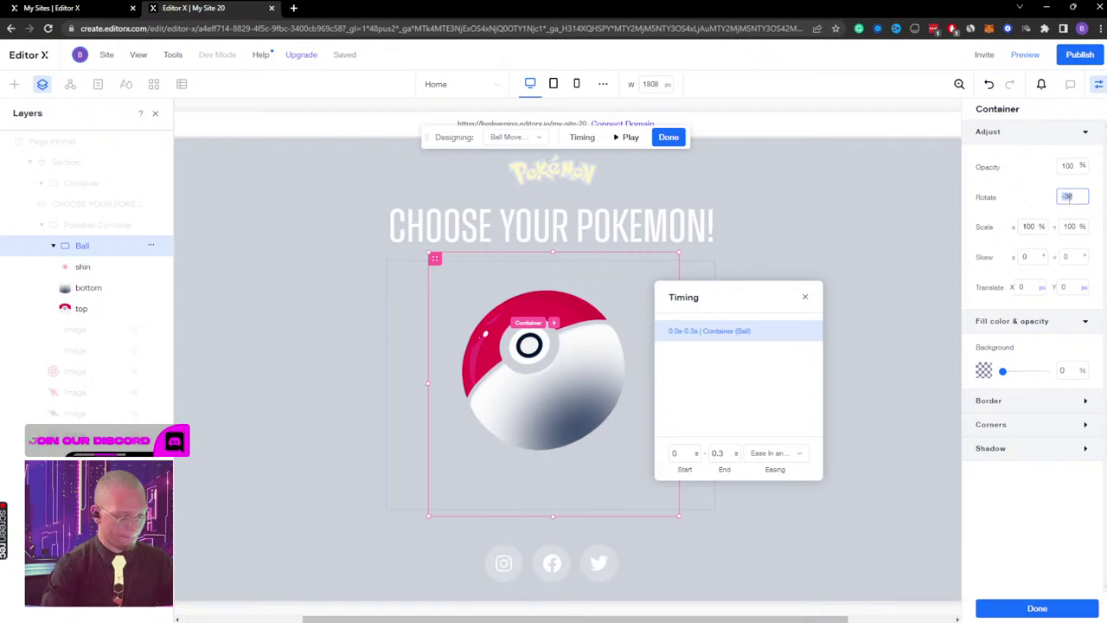
key("Return")
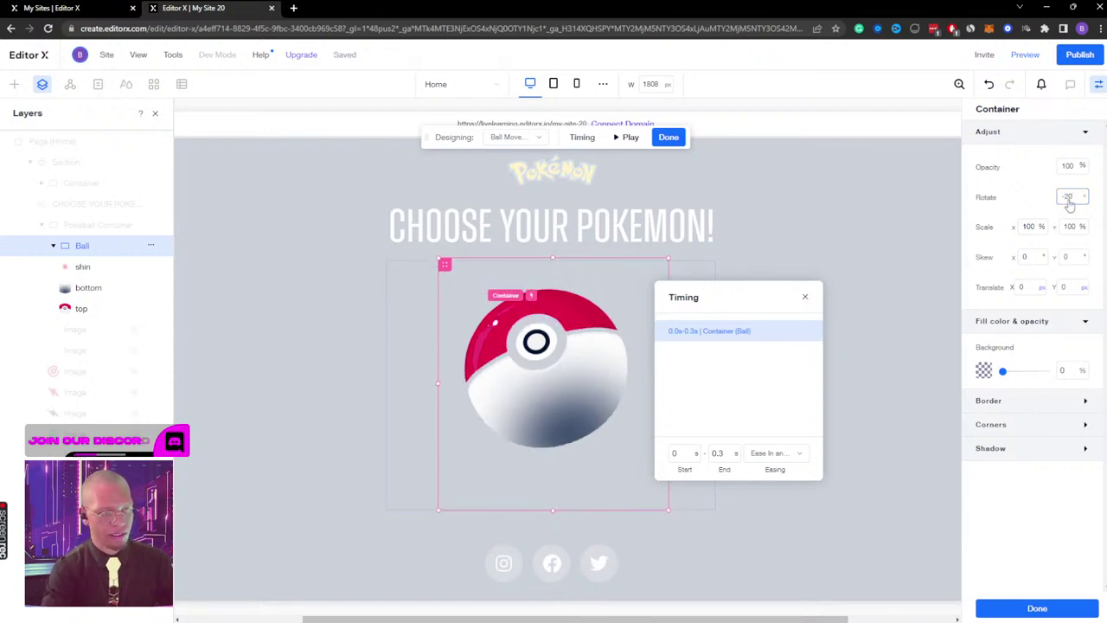
left_click(1029, 228)
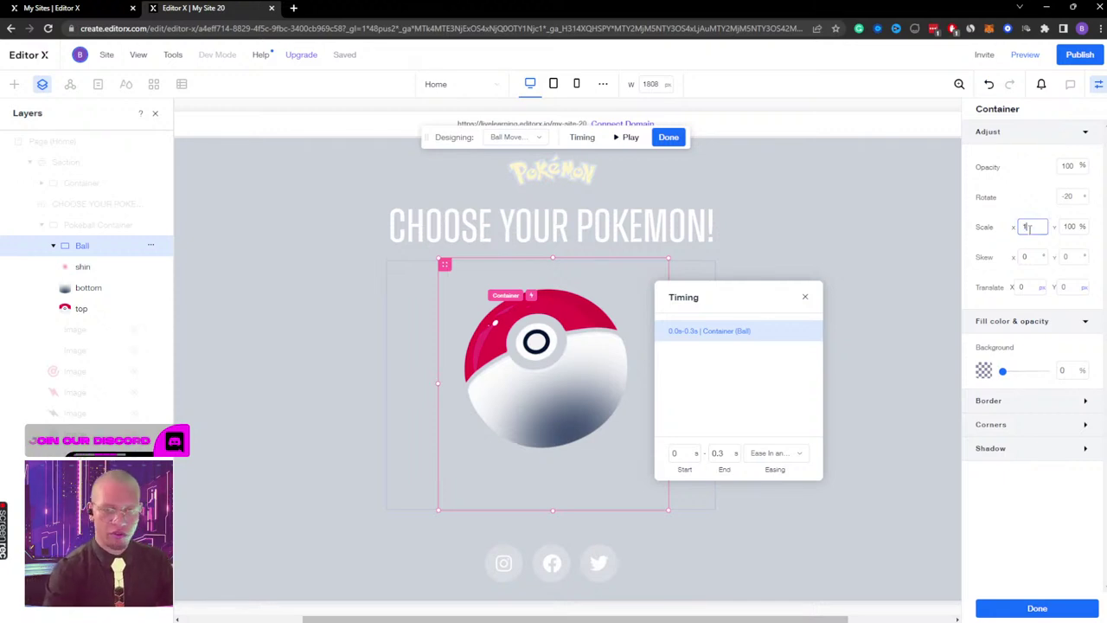
type("110")
key("Tab")
type("1")
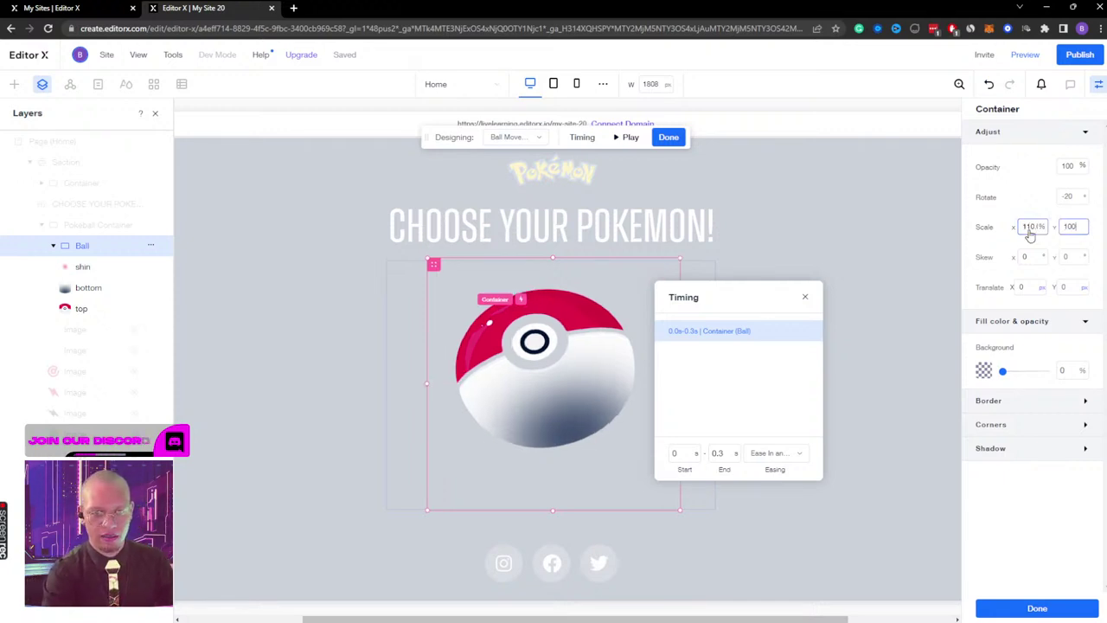
type("10")
key("Return")
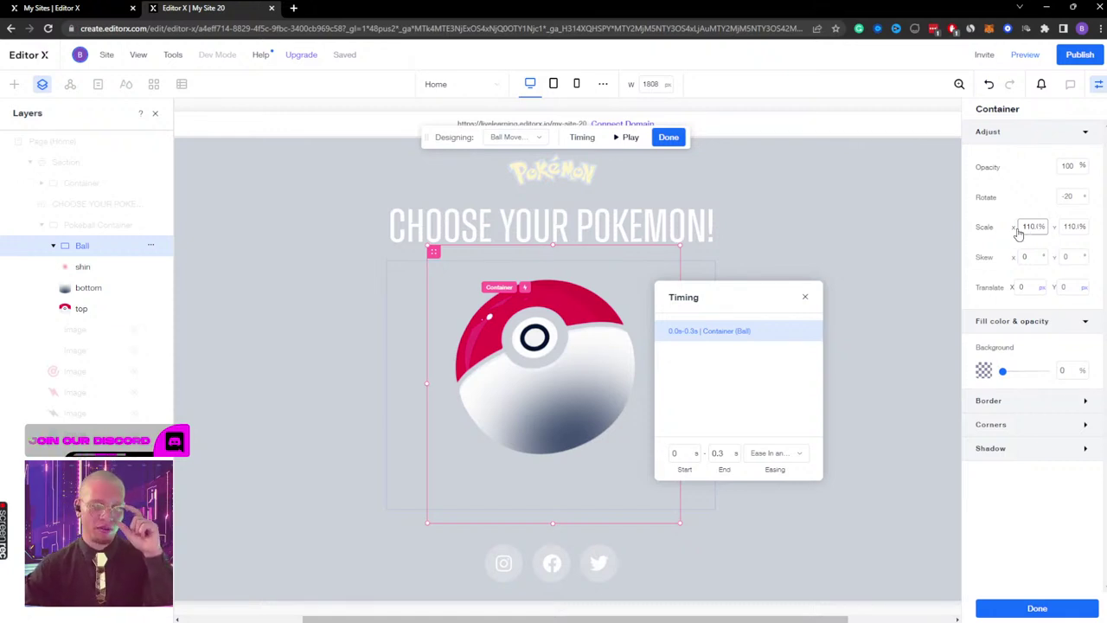
Step: Set the shin image's opacity to 100% in the hover animation, finish designing it and preview the page
left_click(91, 269)
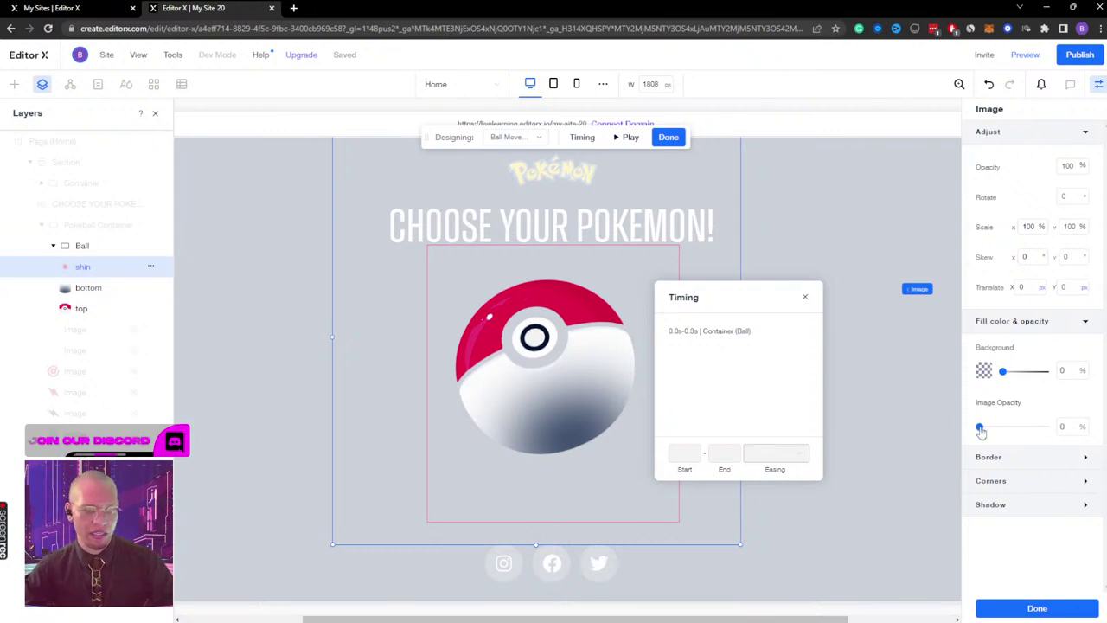
left_click_drag(980, 431, 1054, 431)
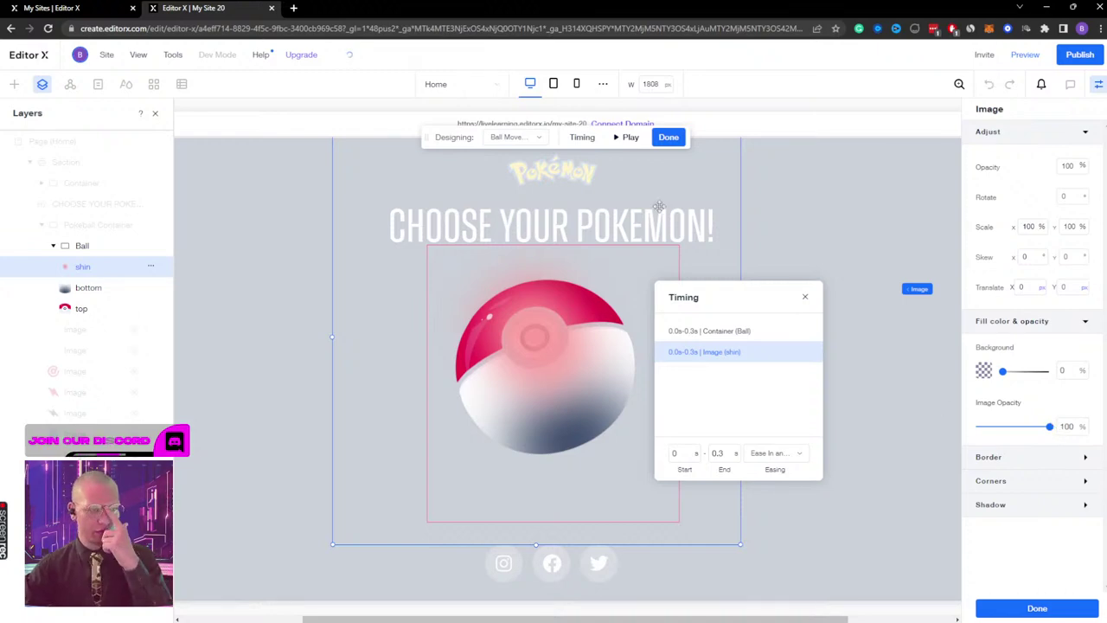
left_click(667, 138)
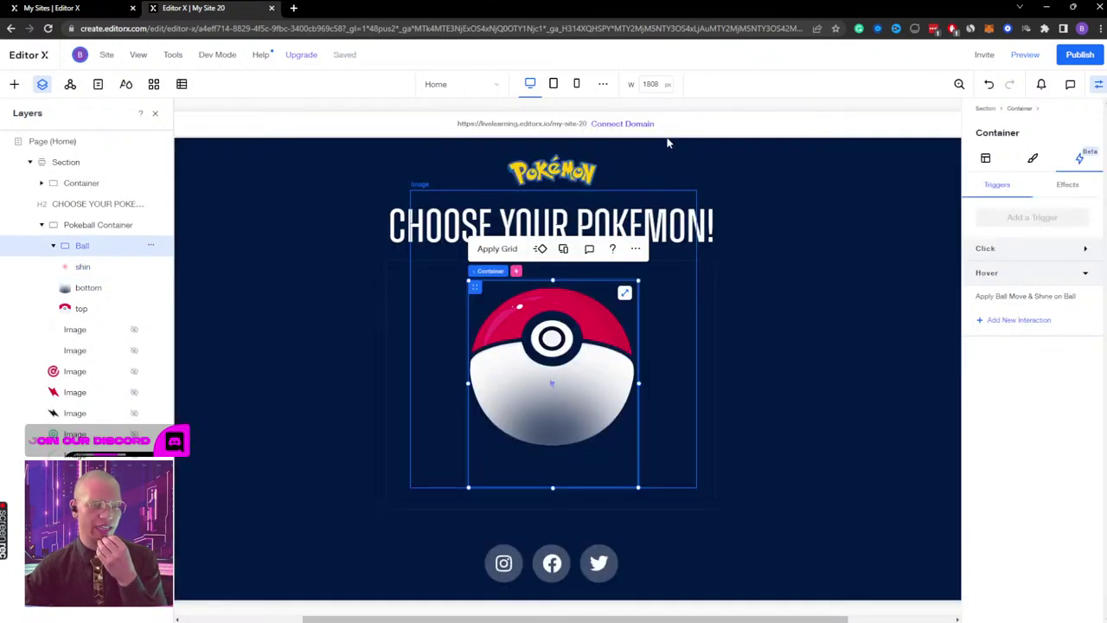
left_click(1022, 54)
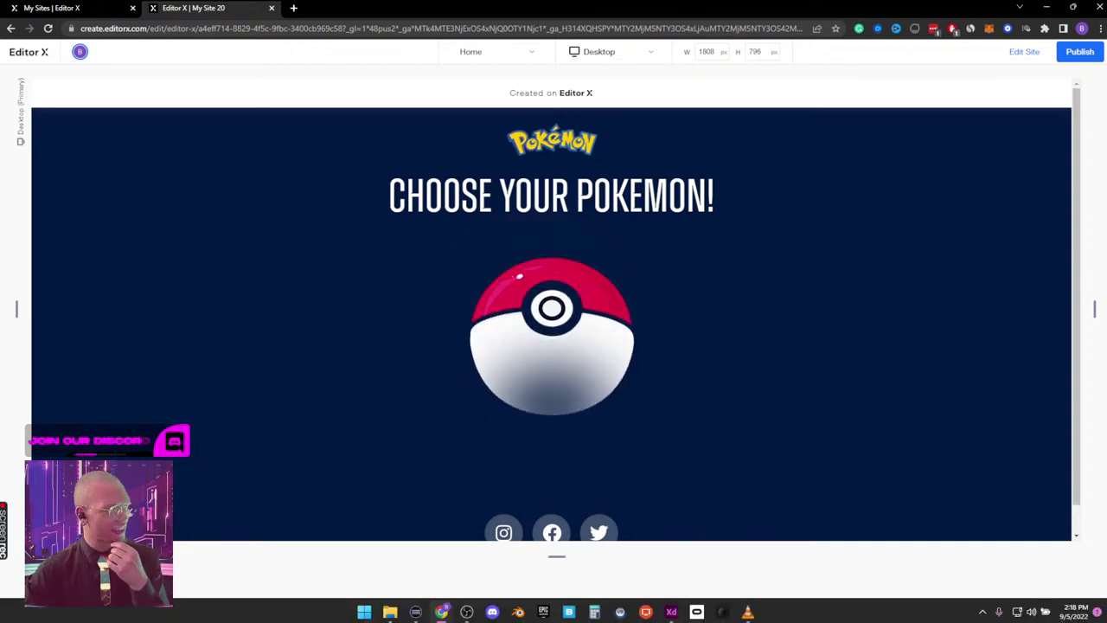
Step: Switch to Adobe XD, examine the open-ball and hover-glow artboards of the Pokeball design, and return to the page preview
left_click(658, 613)
double_click(562, 60)
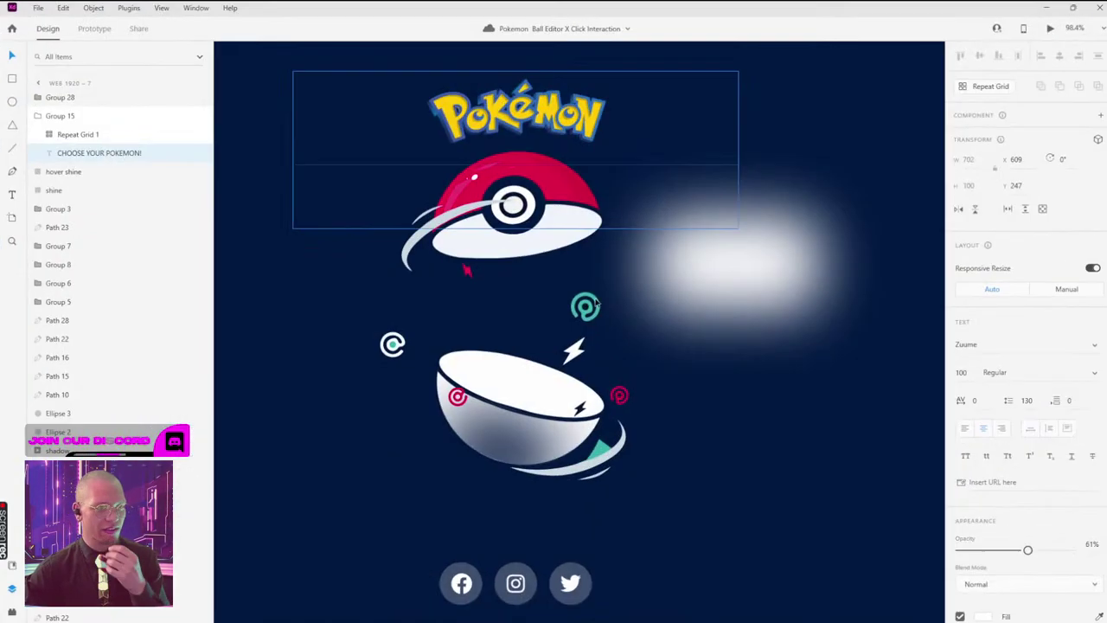
scroll(536, 405, "down", 5)
scroll(536, 404, "down", 2)
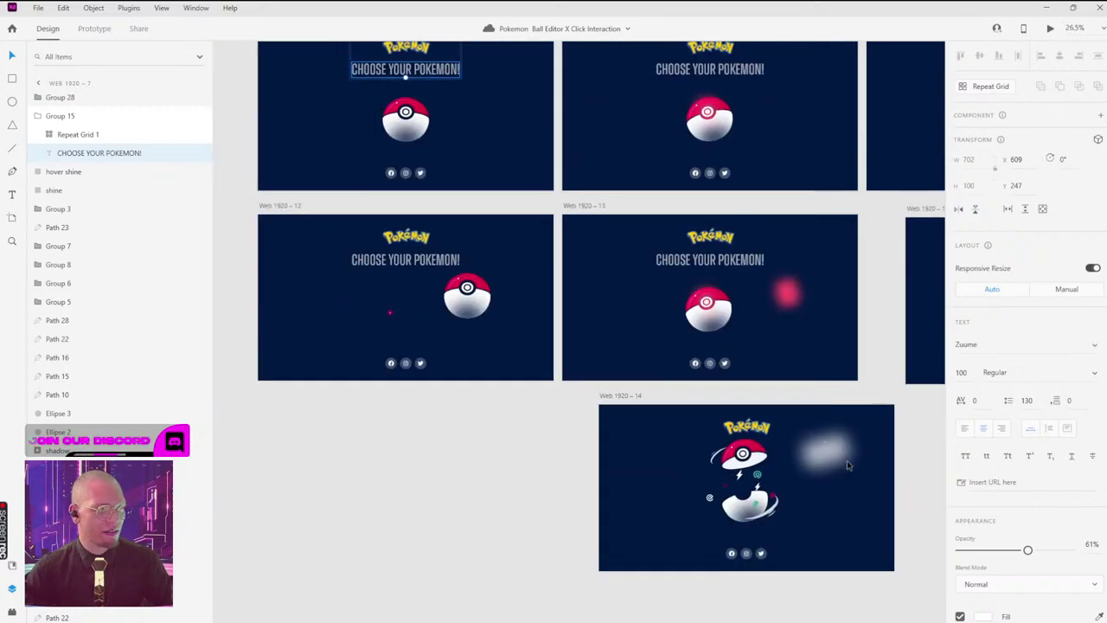
scroll(590, 240, "up", 8)
left_click(583, 230)
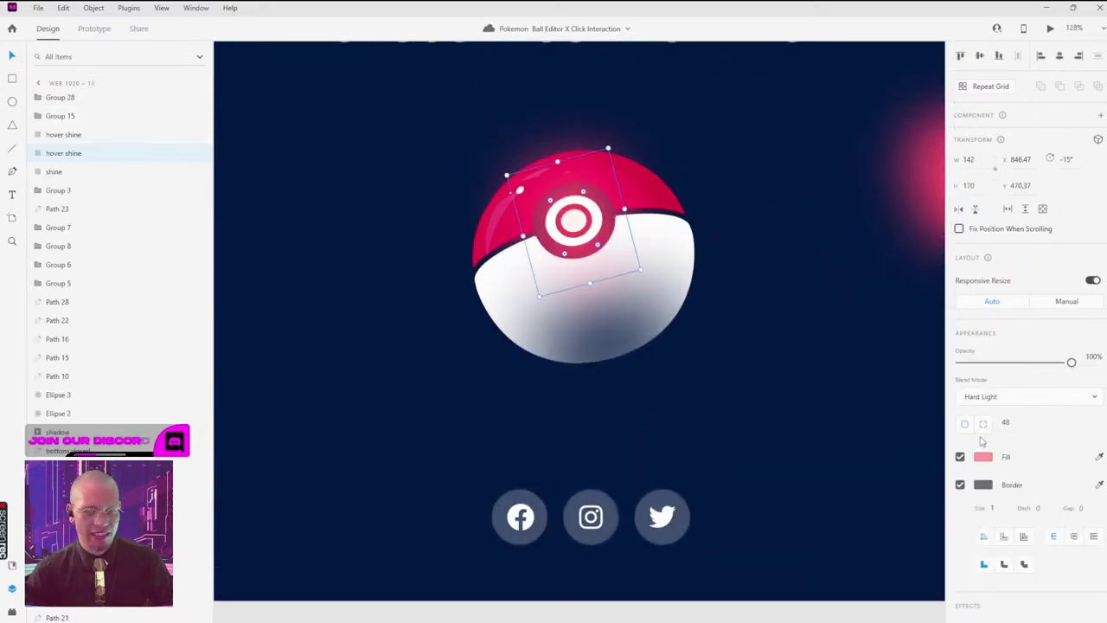
key("alt+Tab")
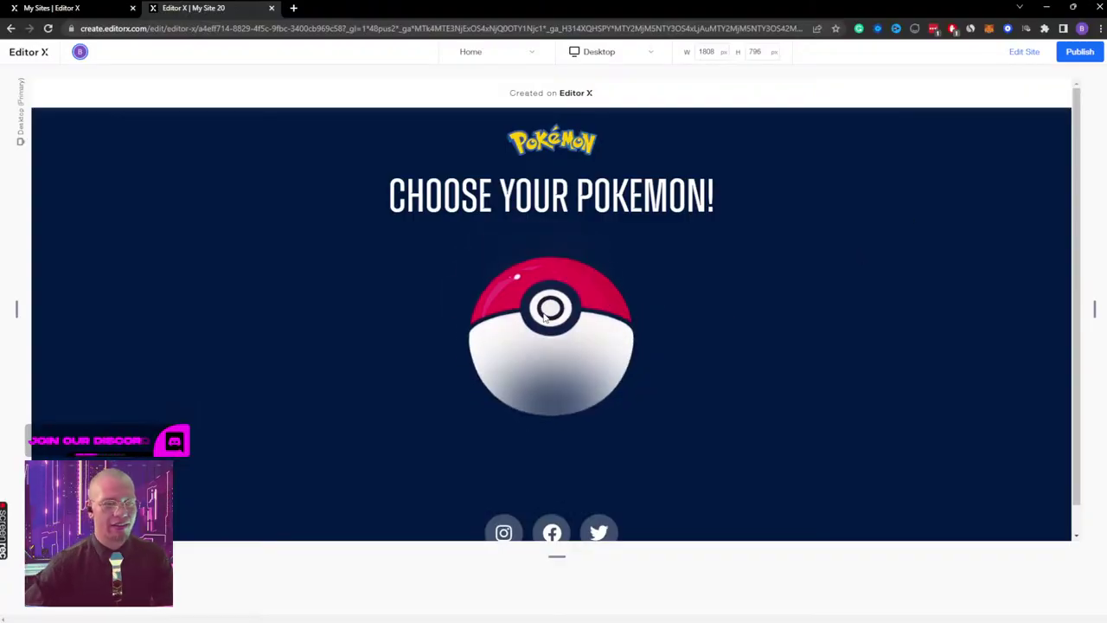
Step: Test the Pokeball's hover animation in the preview, return to editing the site and dismiss the publish prompt
scroll(780, 282, "down", 1)
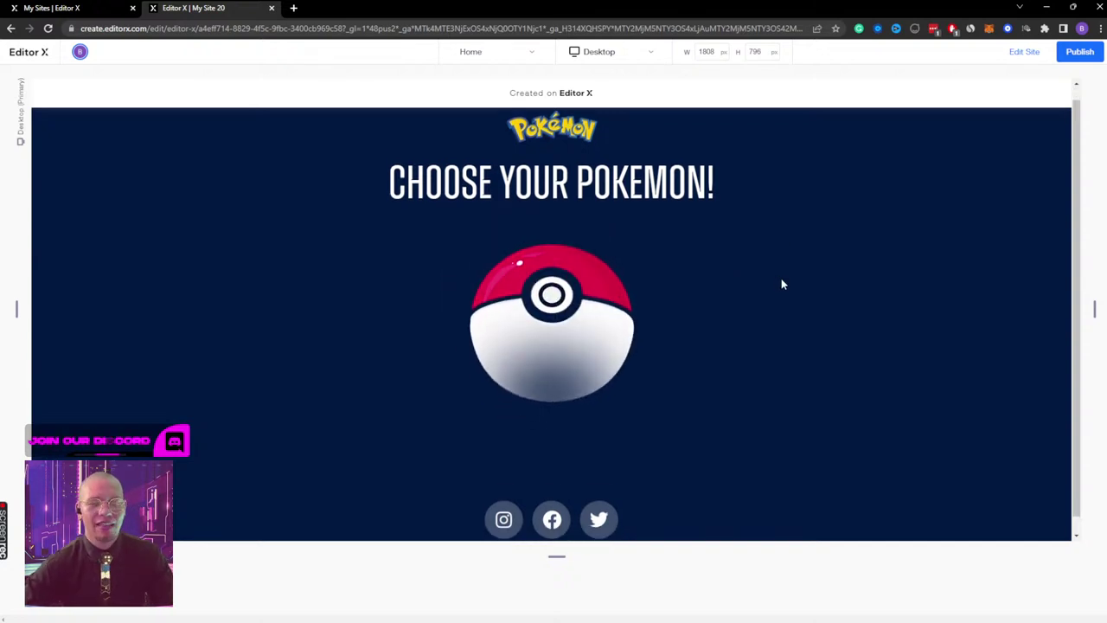
scroll(781, 282, "up", 1)
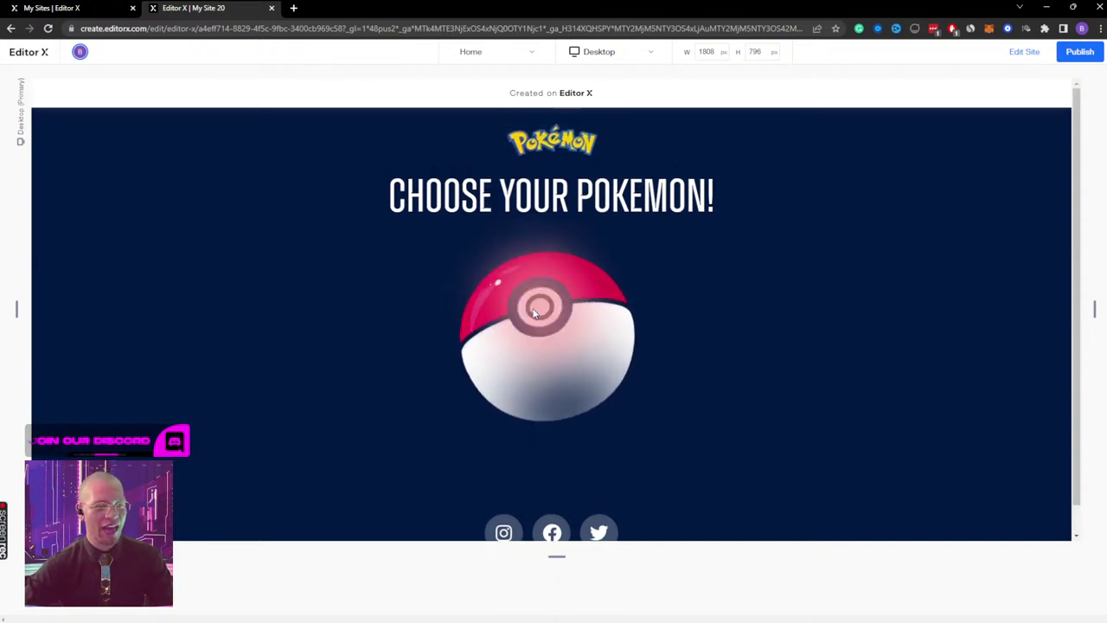
left_click(93, 9)
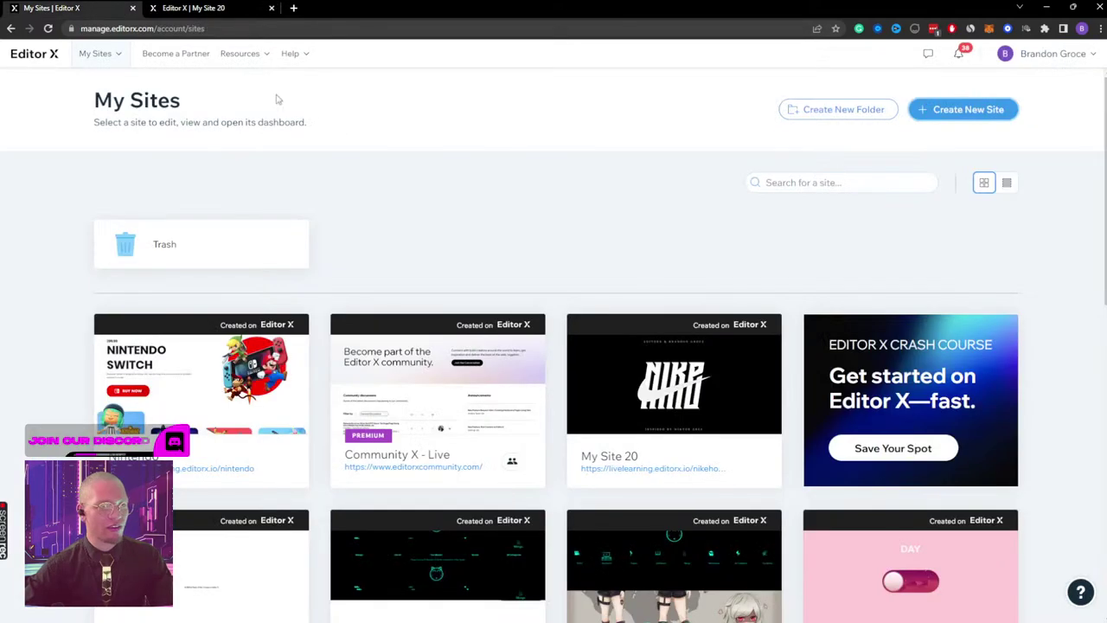
left_click(151, 7)
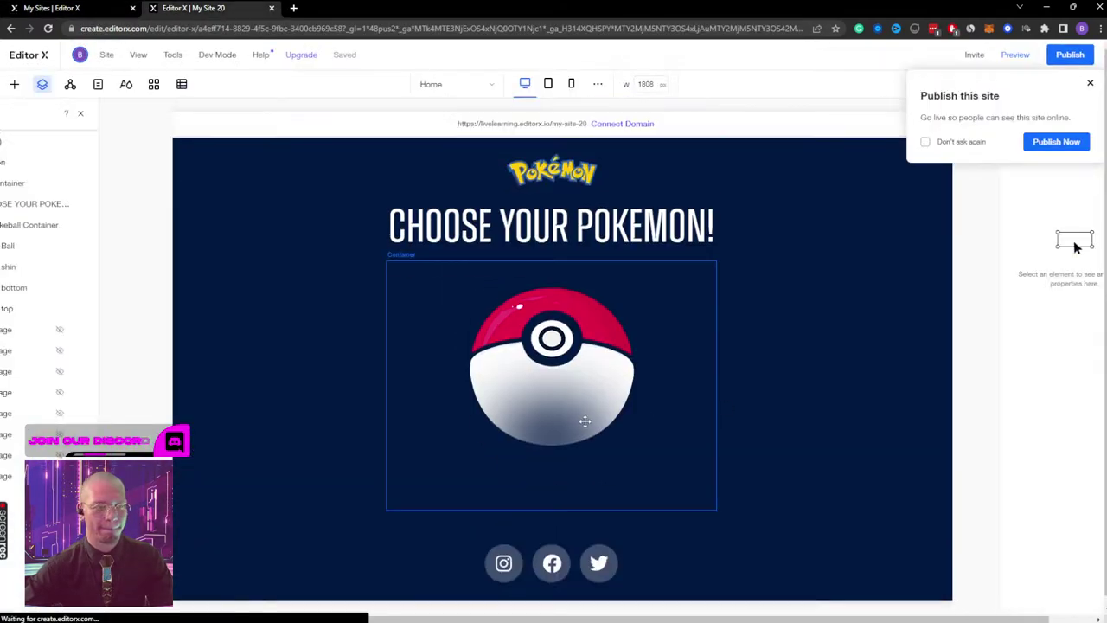
left_click(565, 365)
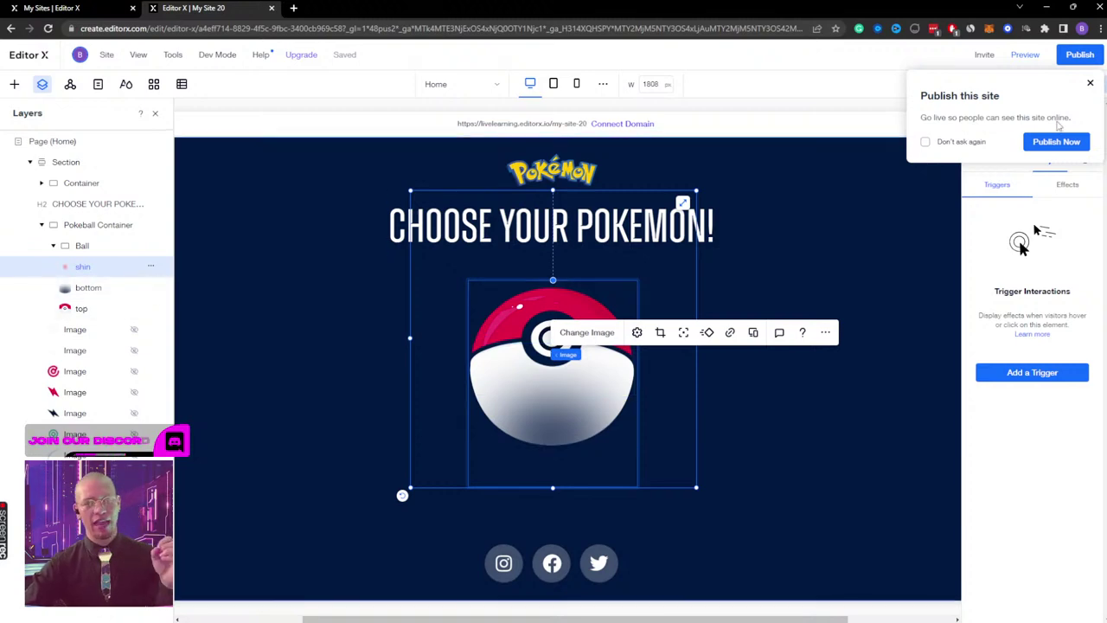
left_click(1092, 82)
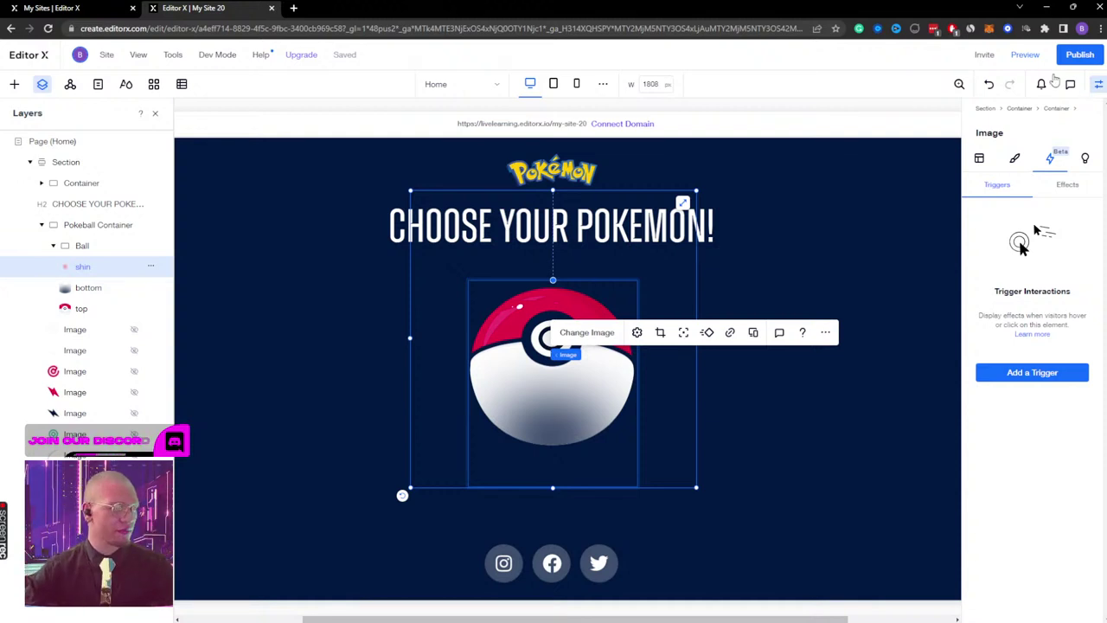
Step: Unhide all the hidden symbol, lightning and swoosh images inside Pokeball Container
left_click(134, 329)
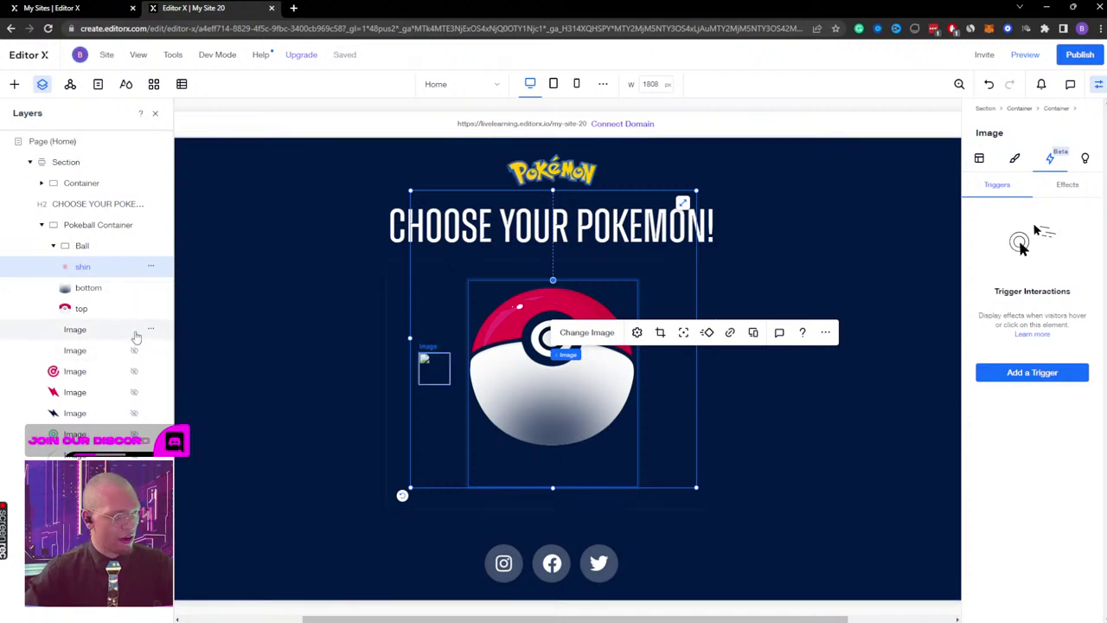
left_click(134, 350)
left_click(134, 371)
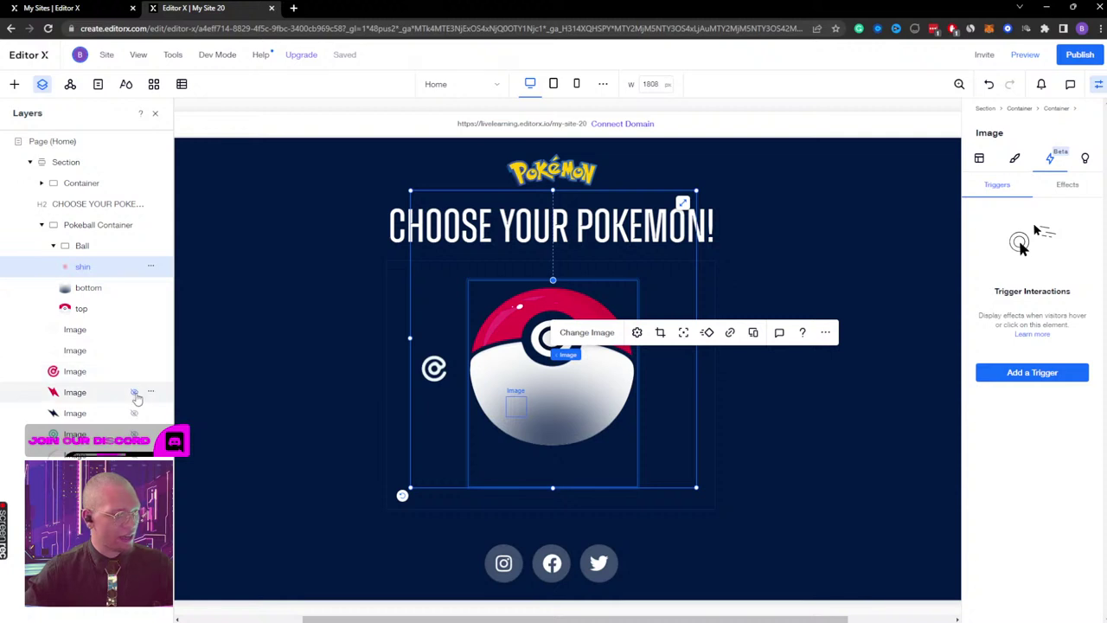
left_click(134, 391)
left_click(134, 412)
left_click(134, 433)
left_click(134, 454)
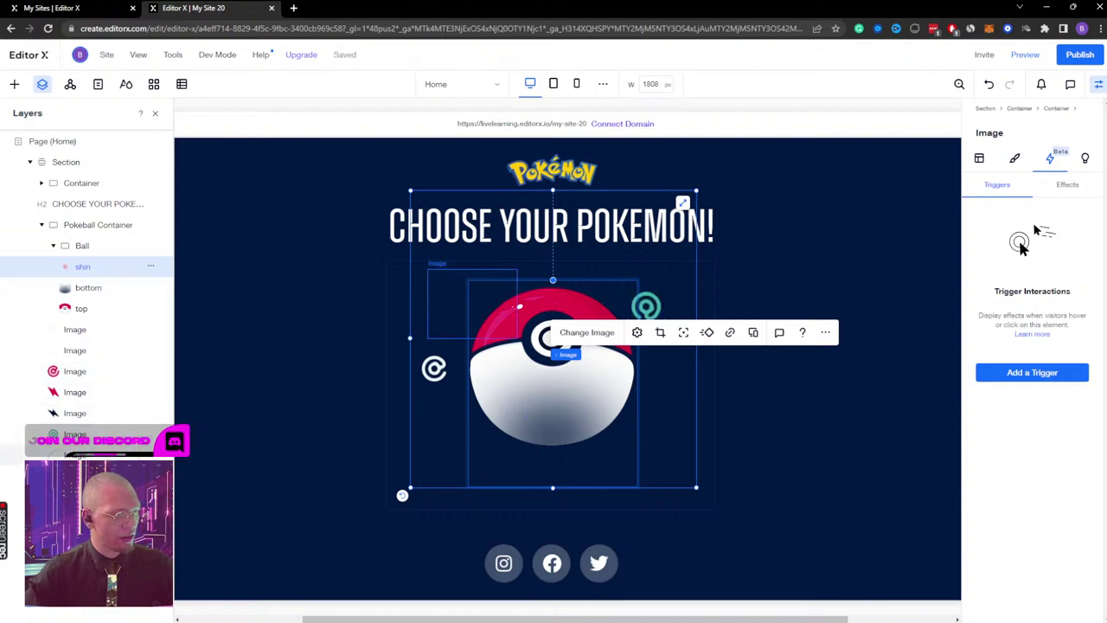
left_click(134, 474)
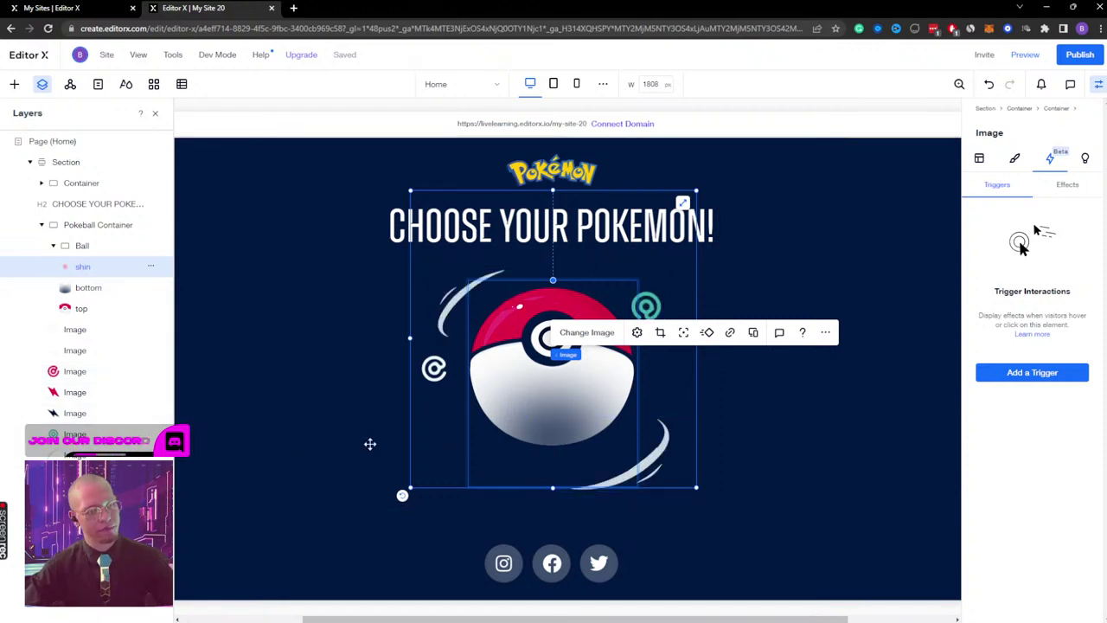
Step: Nudge the lower swoosh image slightly up and to the left, closer to the ball
left_click(78, 333)
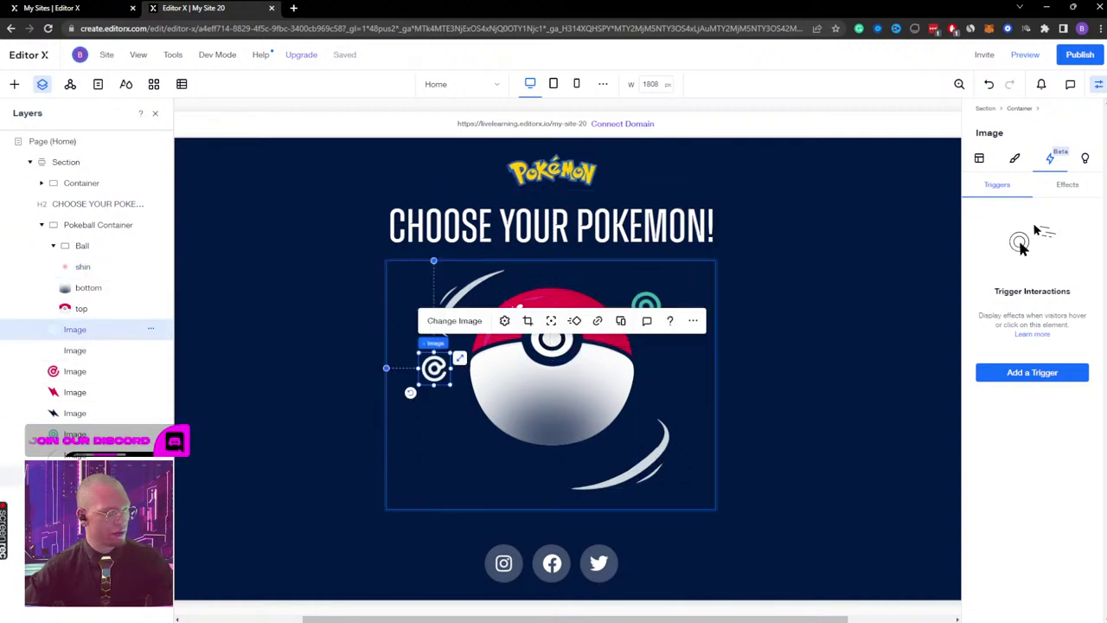
left_click(78, 474)
key("shift+Up")
key("shift+Up")
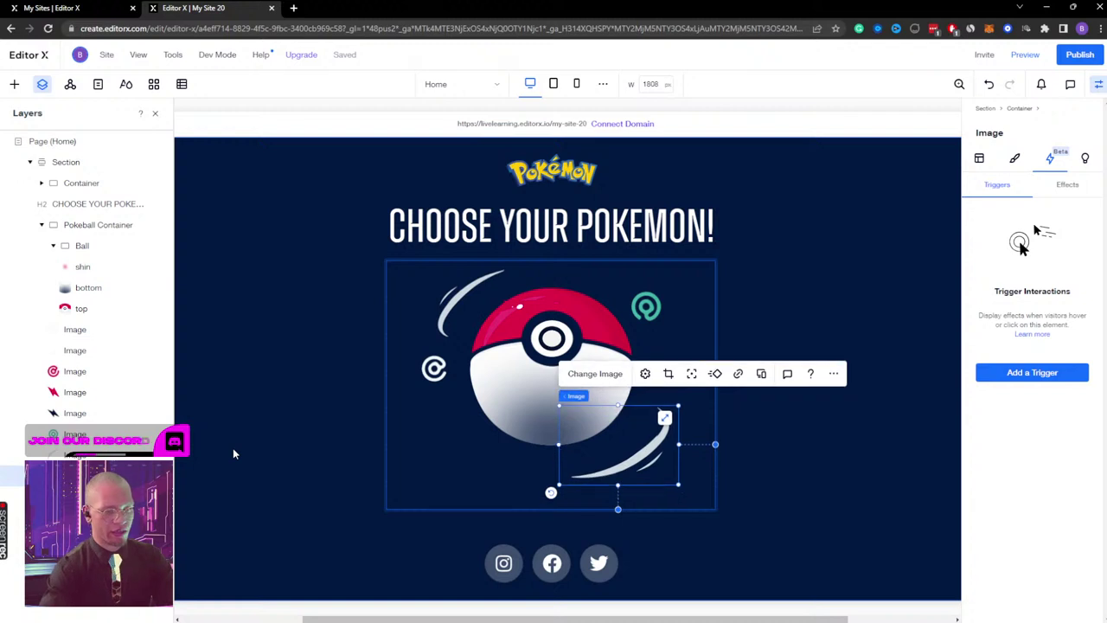
key("shift+Left")
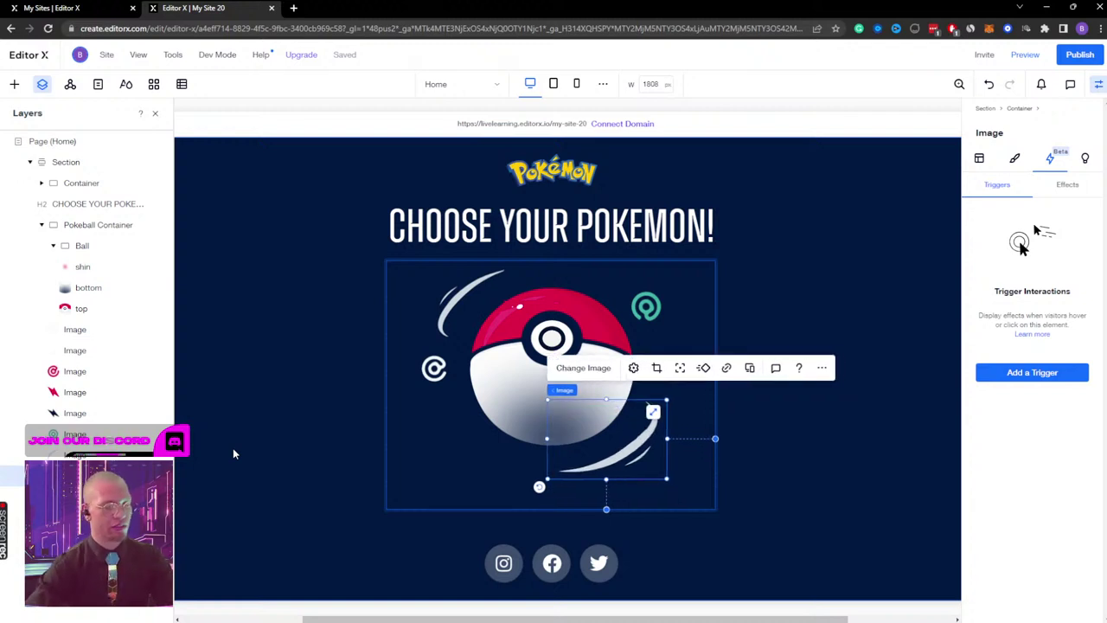
Step: Try adding a click interaction to Ball that affects itself, with a custom animation named Pokeball open
left_click(86, 245)
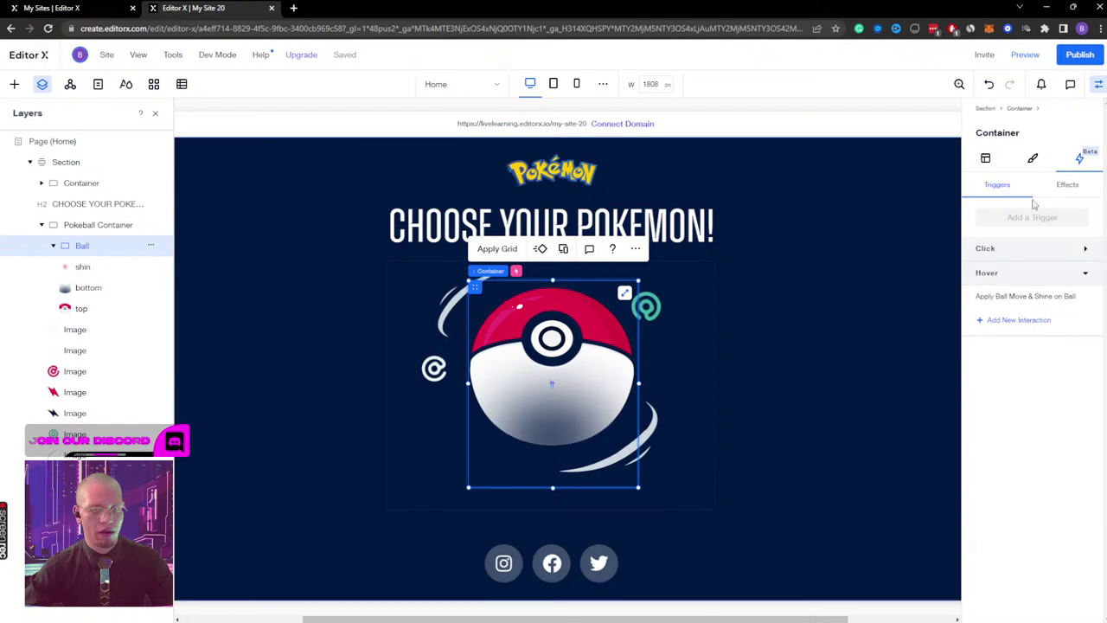
left_click(1051, 256)
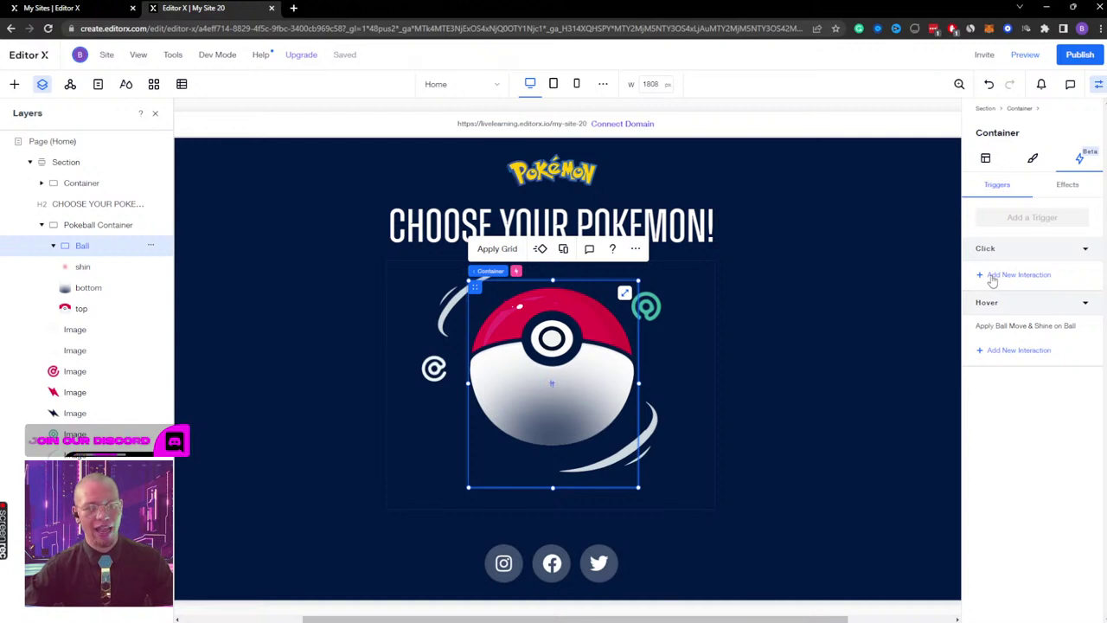
left_click(993, 278)
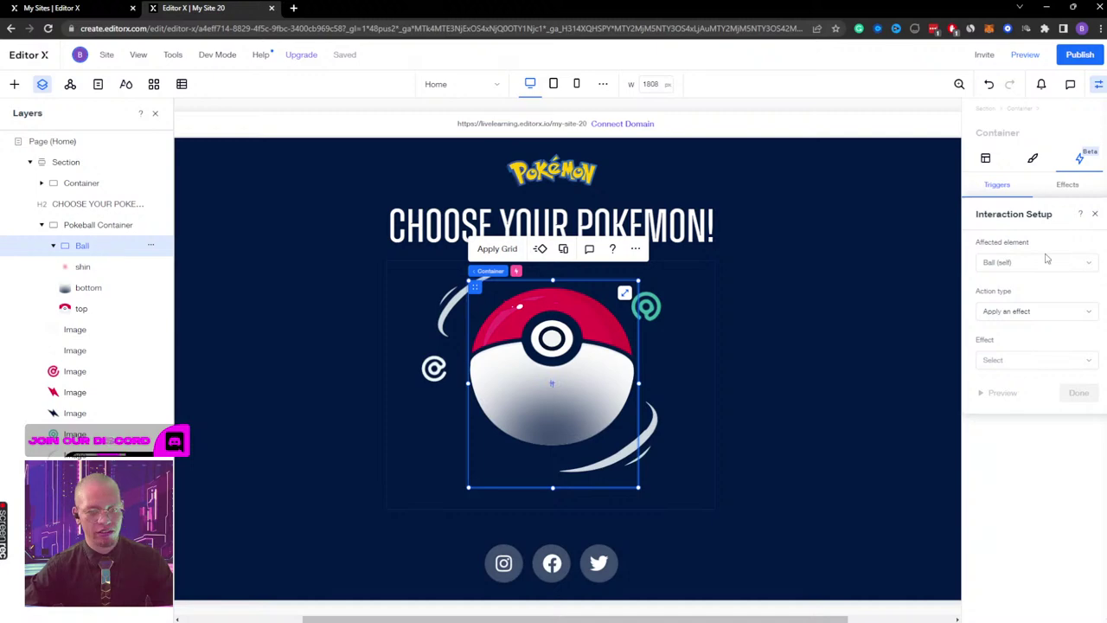
left_click(1013, 361)
left_click(1031, 605)
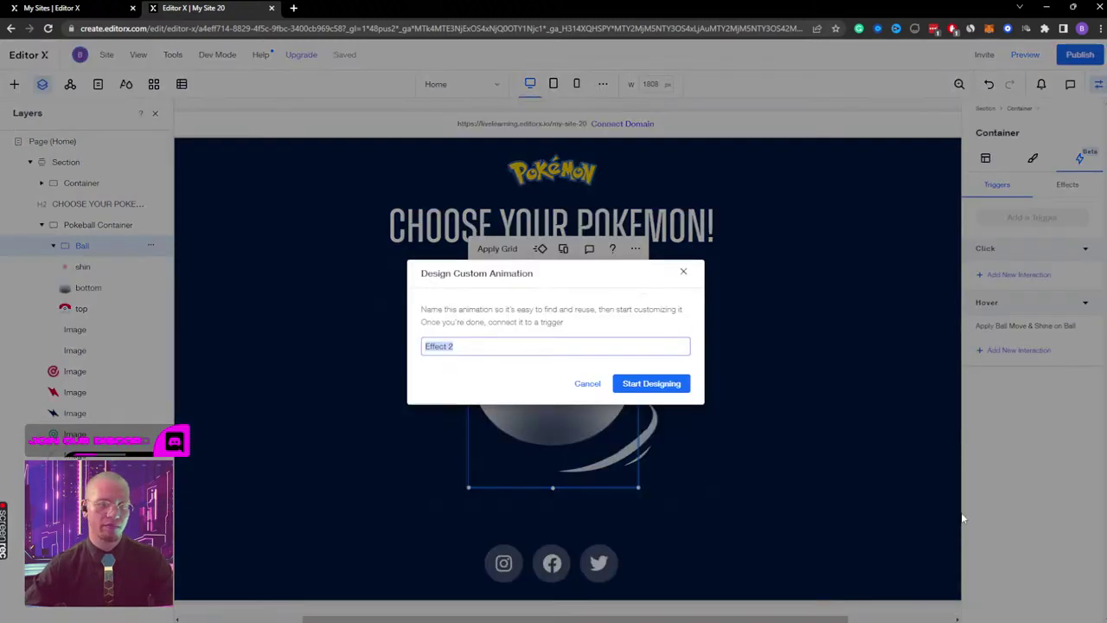
type("Pokeball open")
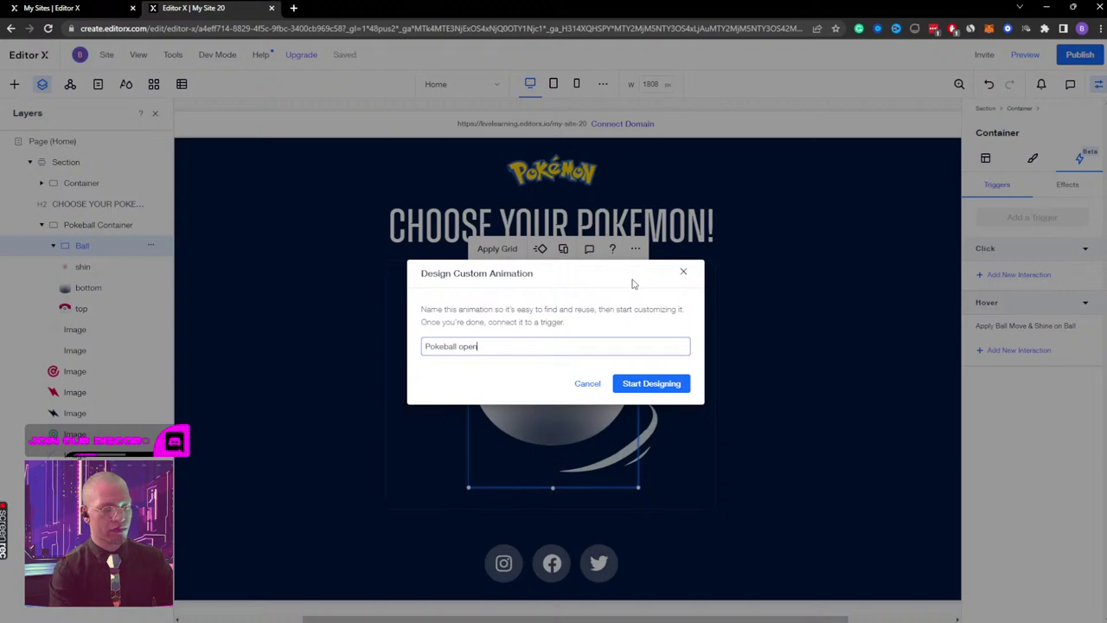
left_click(650, 383)
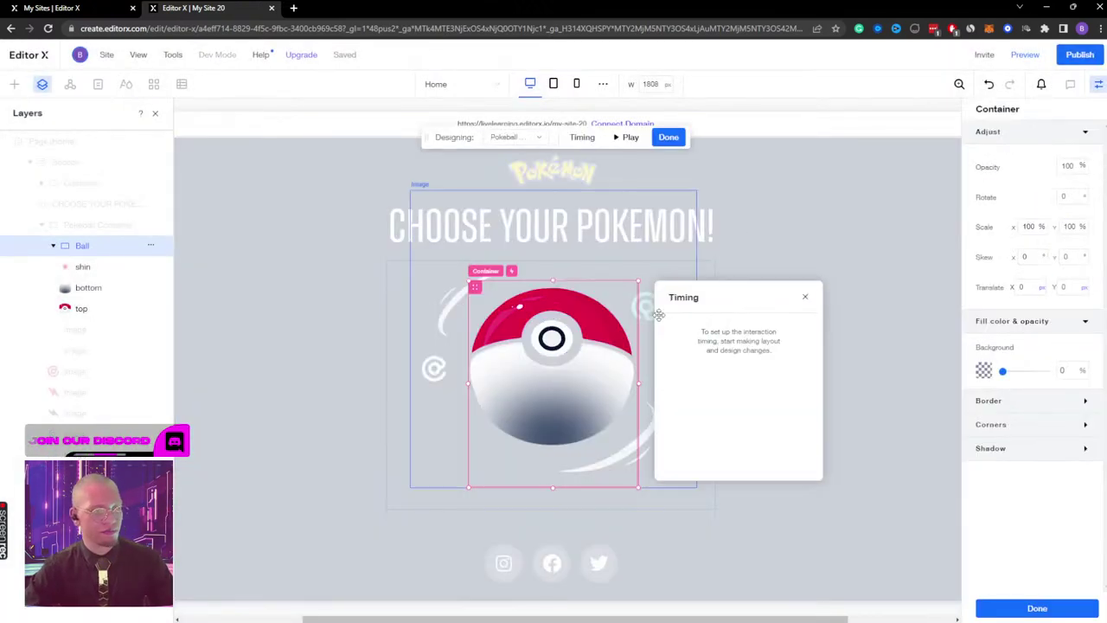
left_click(84, 309)
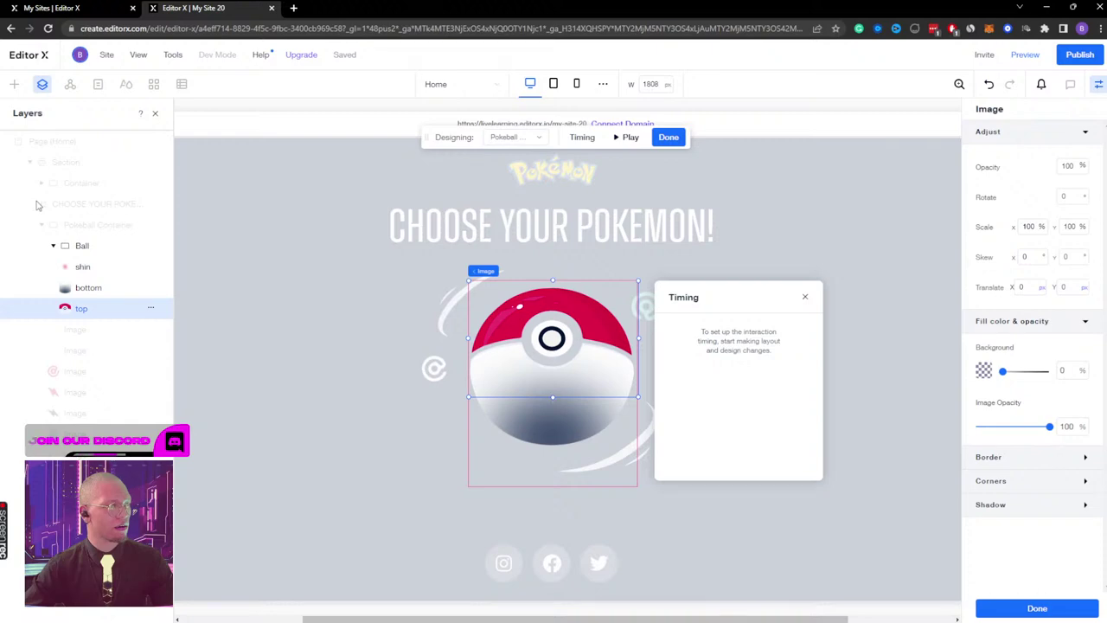
left_click(668, 137)
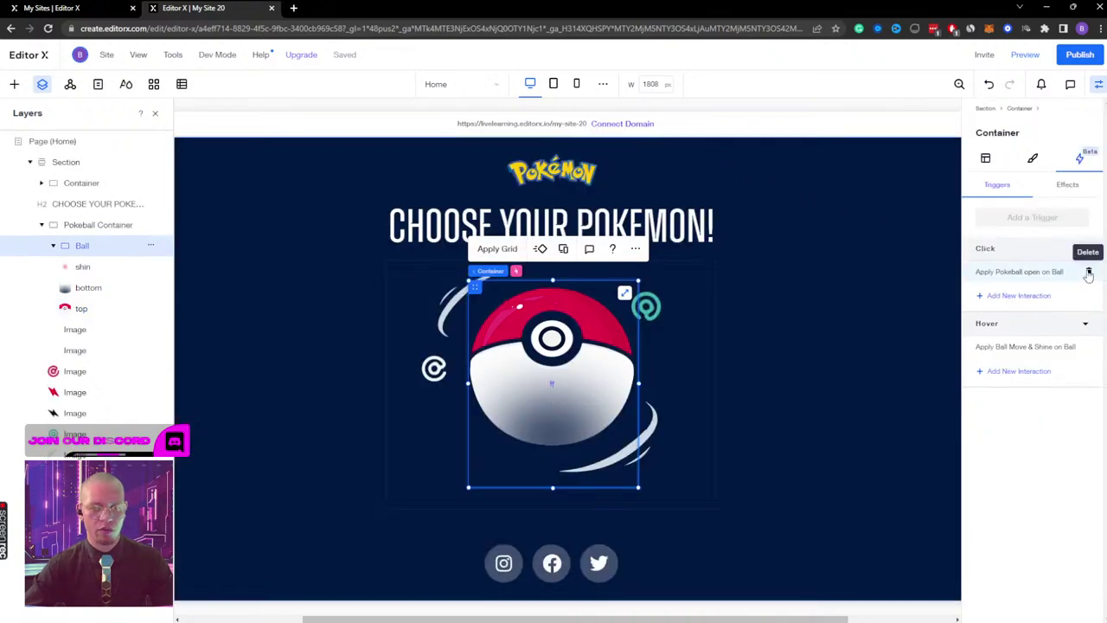
Step: Delete the click interaction that applies Pokeball open on Ball
left_click(1053, 273)
left_click(1094, 217)
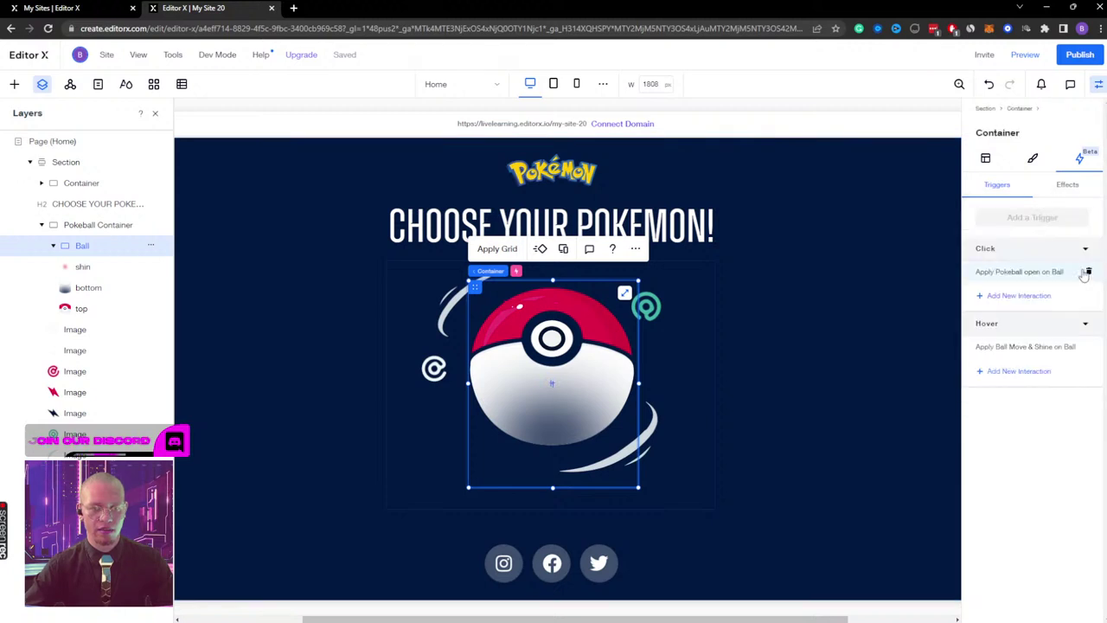
left_click(1092, 275)
Step: Add a new click interaction to Ball with Pokeball Container as the affected element
left_click(1003, 276)
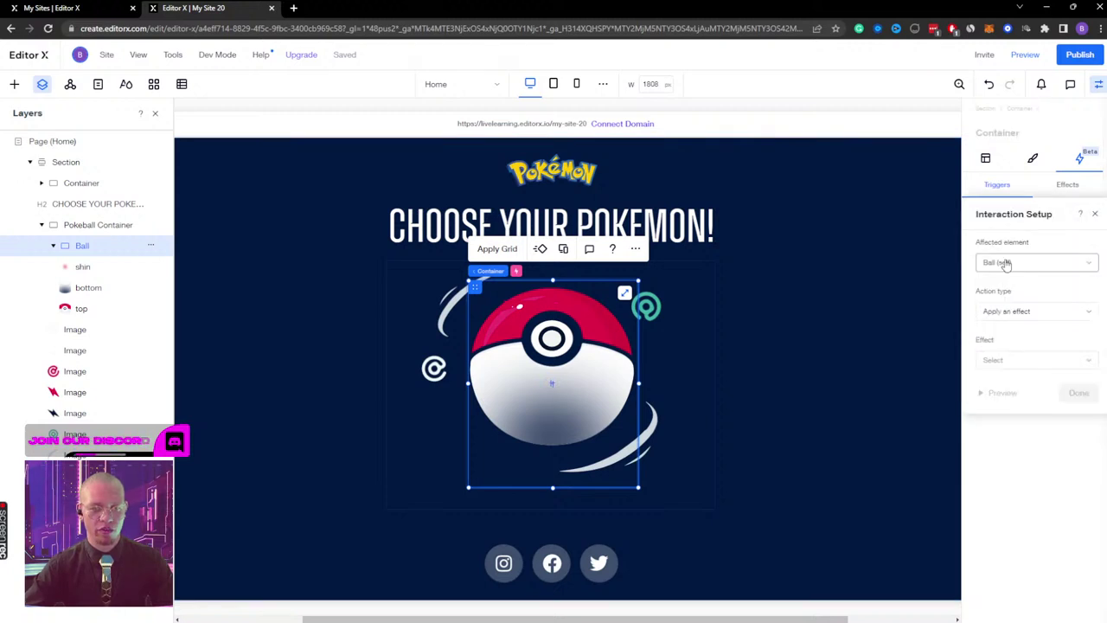
left_click(1002, 264)
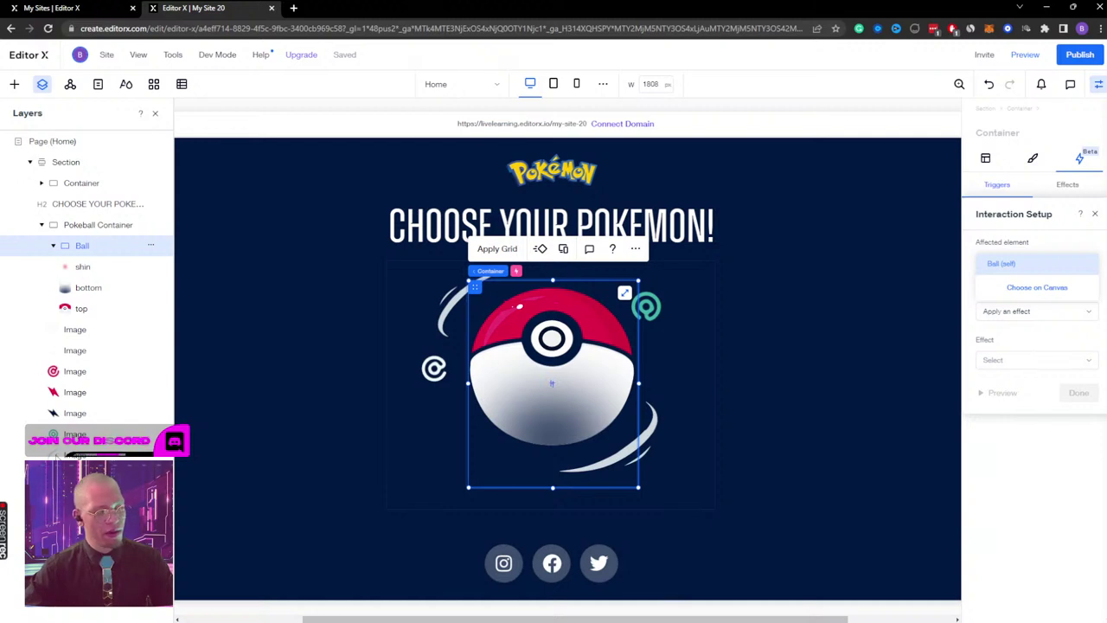
left_click(1037, 287)
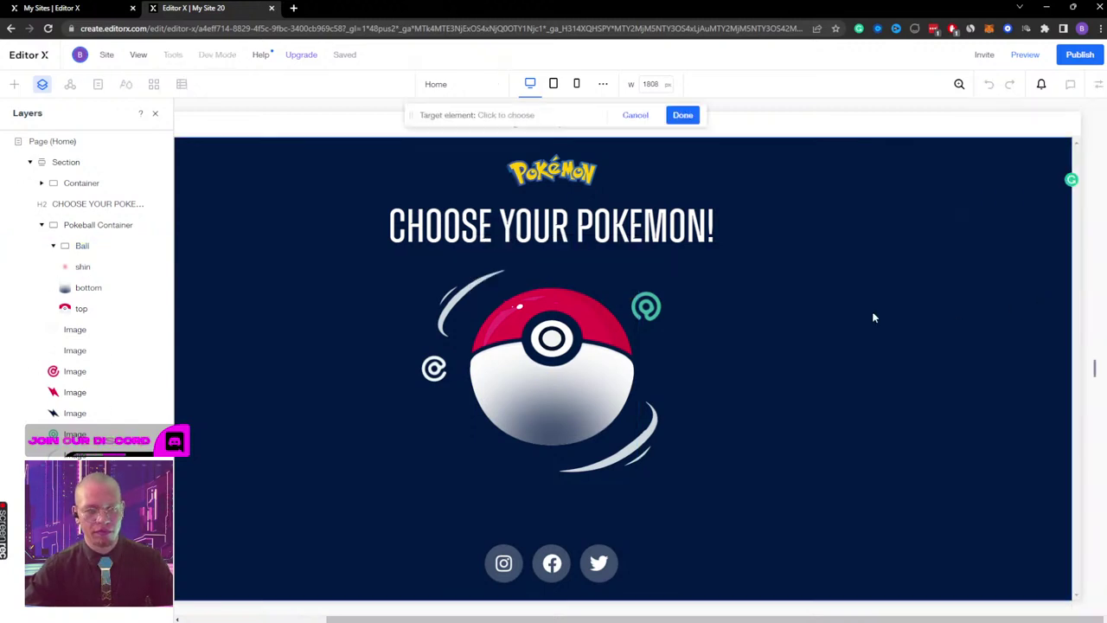
left_click(111, 225)
left_click(683, 115)
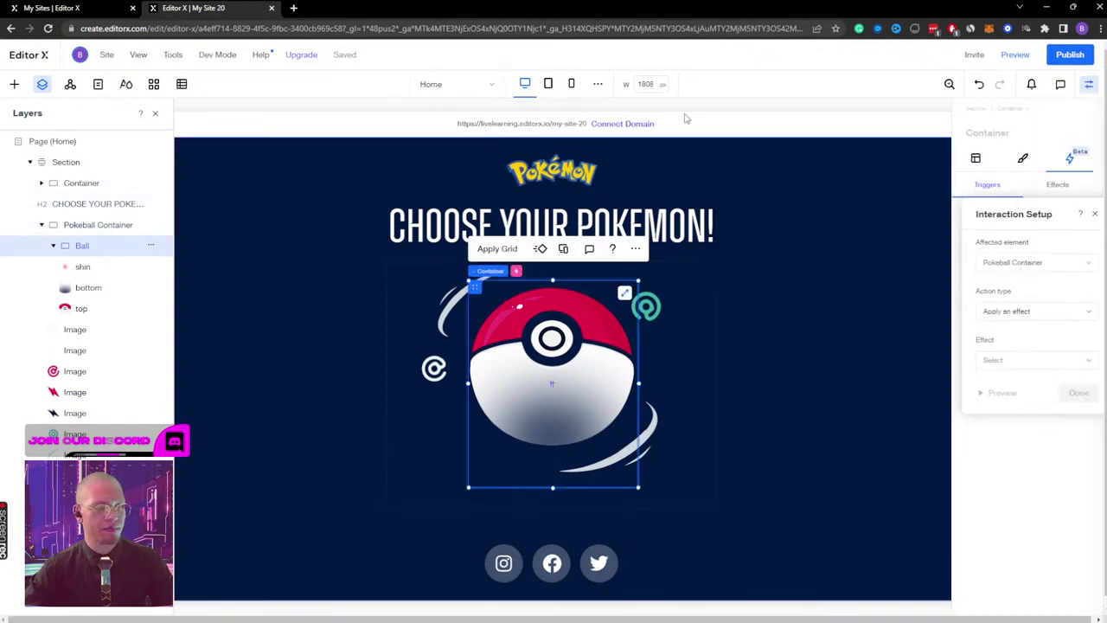
Step: Choose a custom effect for the click interaction, name it Pokeball open and start designing it
left_click(1009, 362)
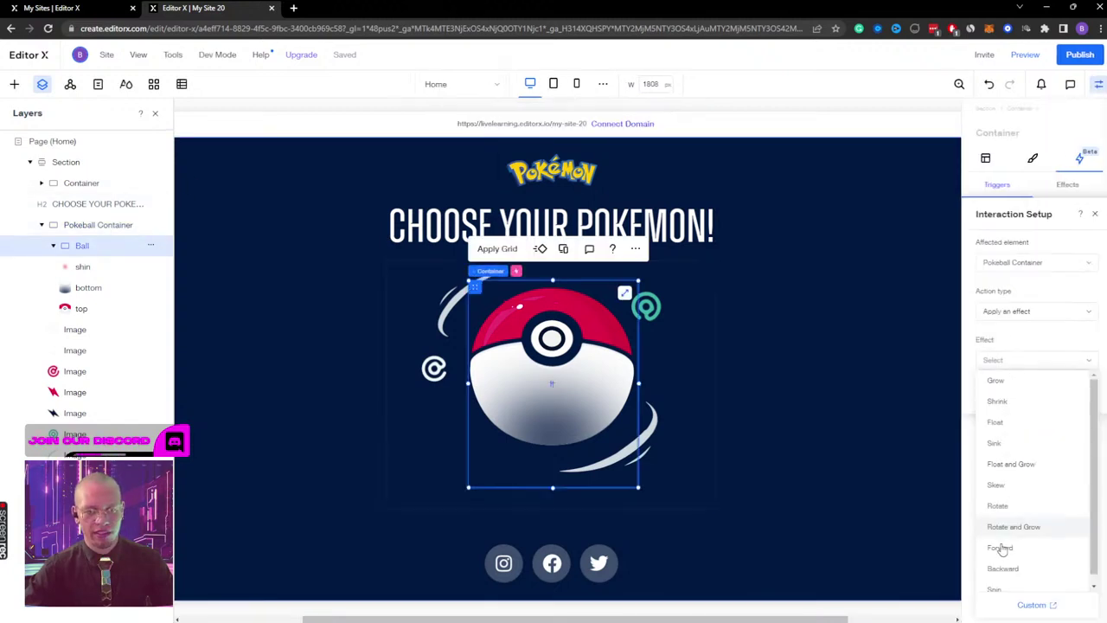
left_click(1031, 605)
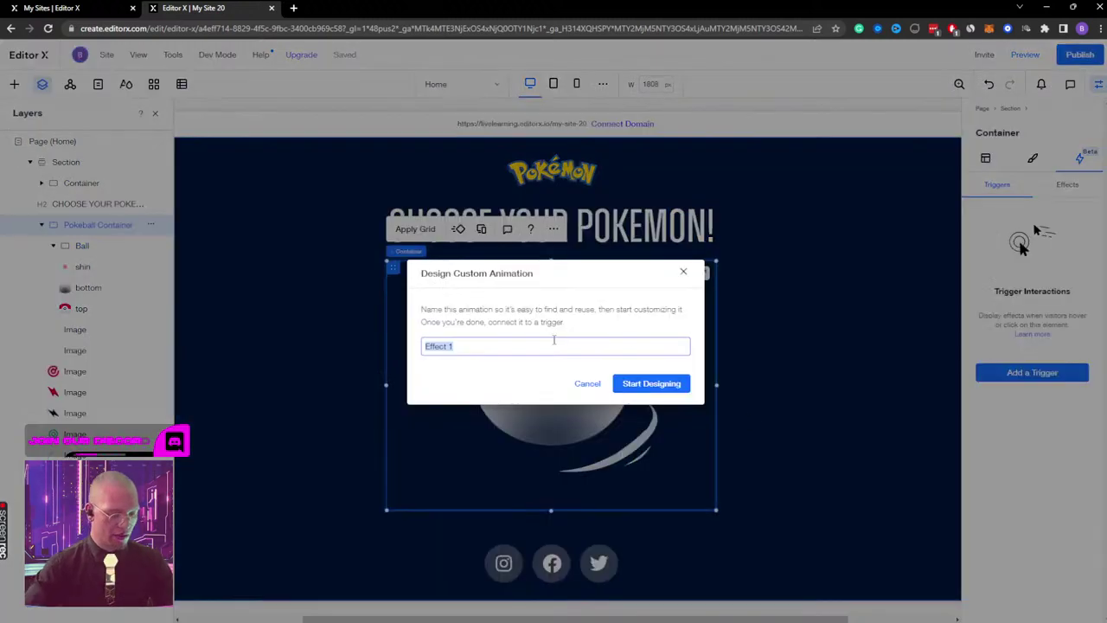
type("Poke")
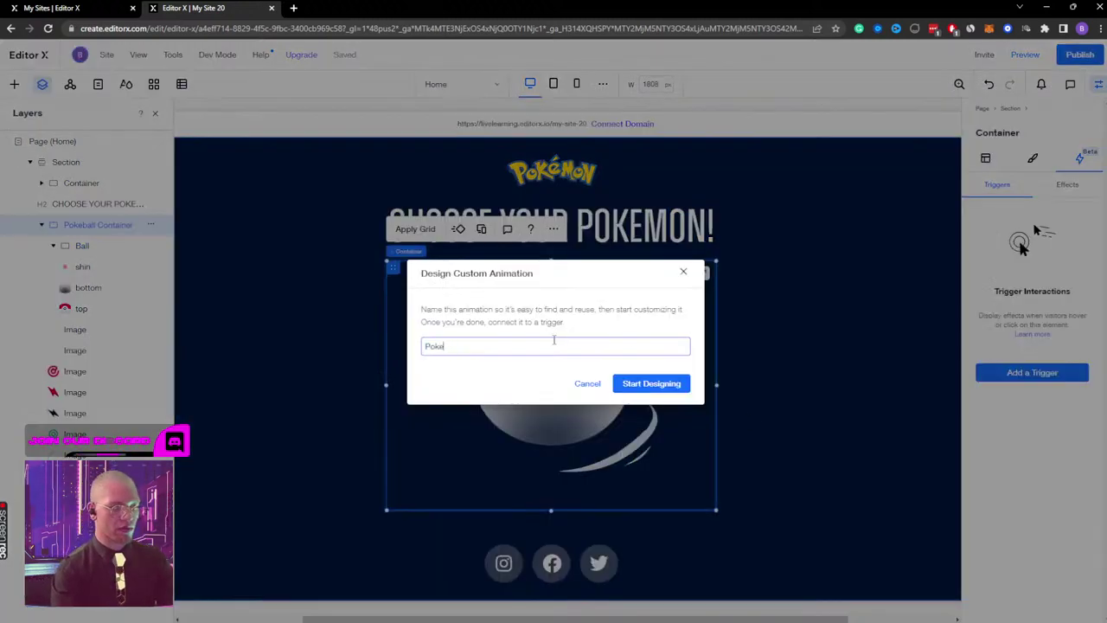
type("ball open")
key("Return")
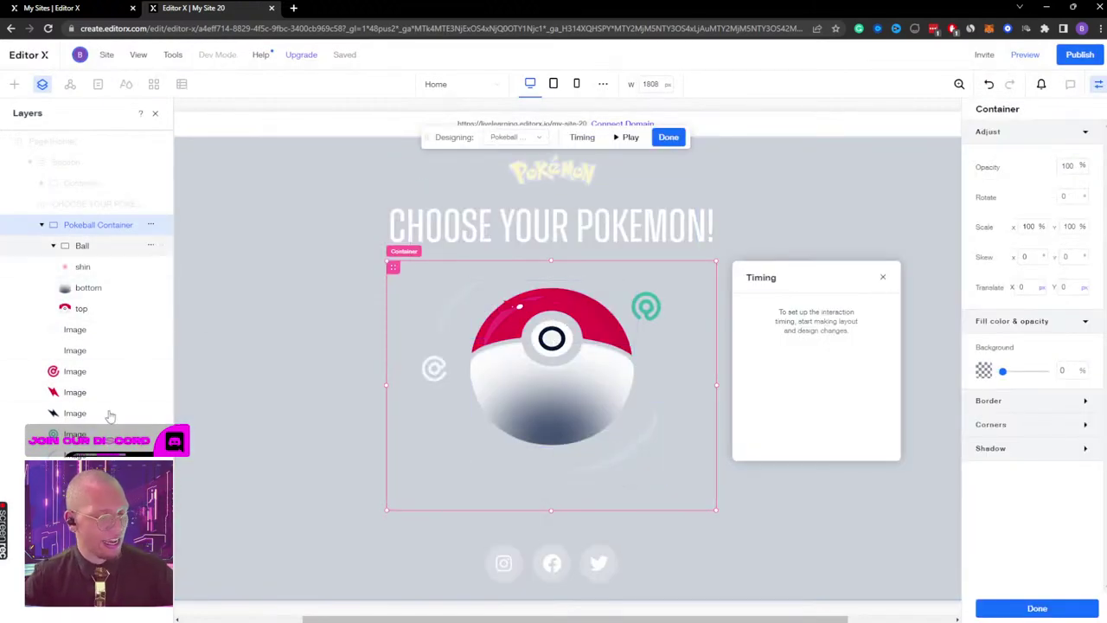
Step: Set the vertical translation of the bottom image to 150 px in the Pokeball open state
left_click(88, 294)
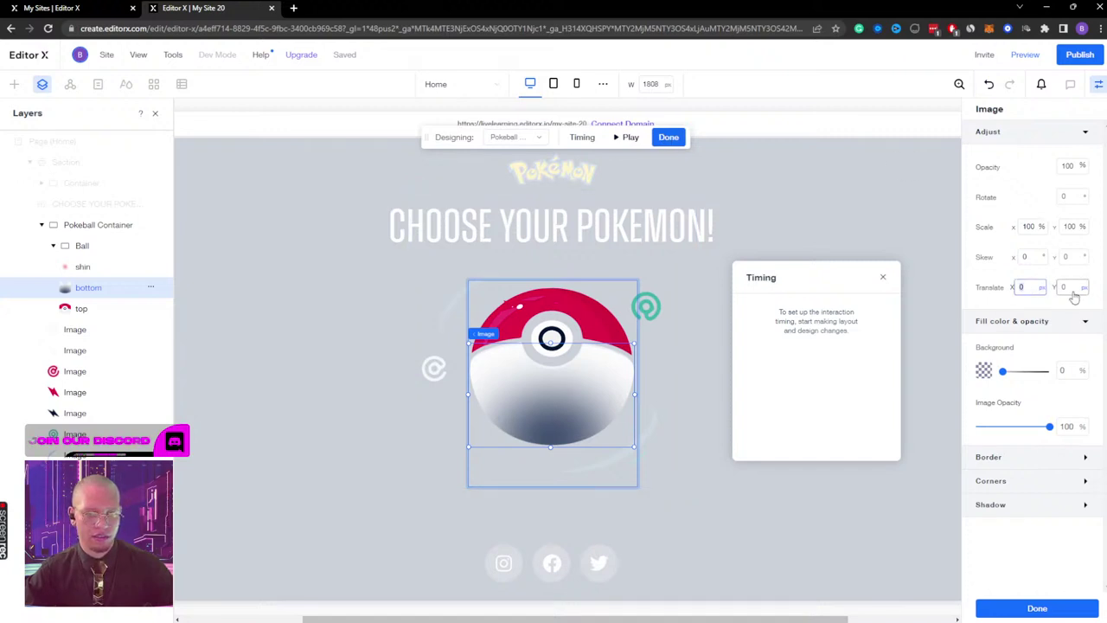
type("0")
key("Return")
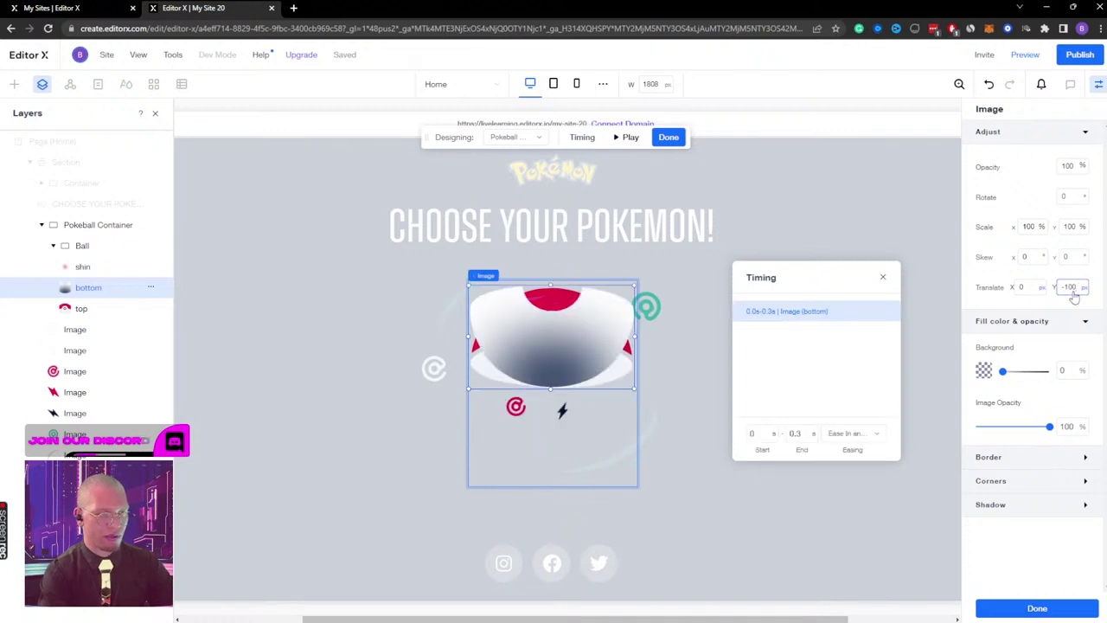
double_click(1070, 287)
type("10")
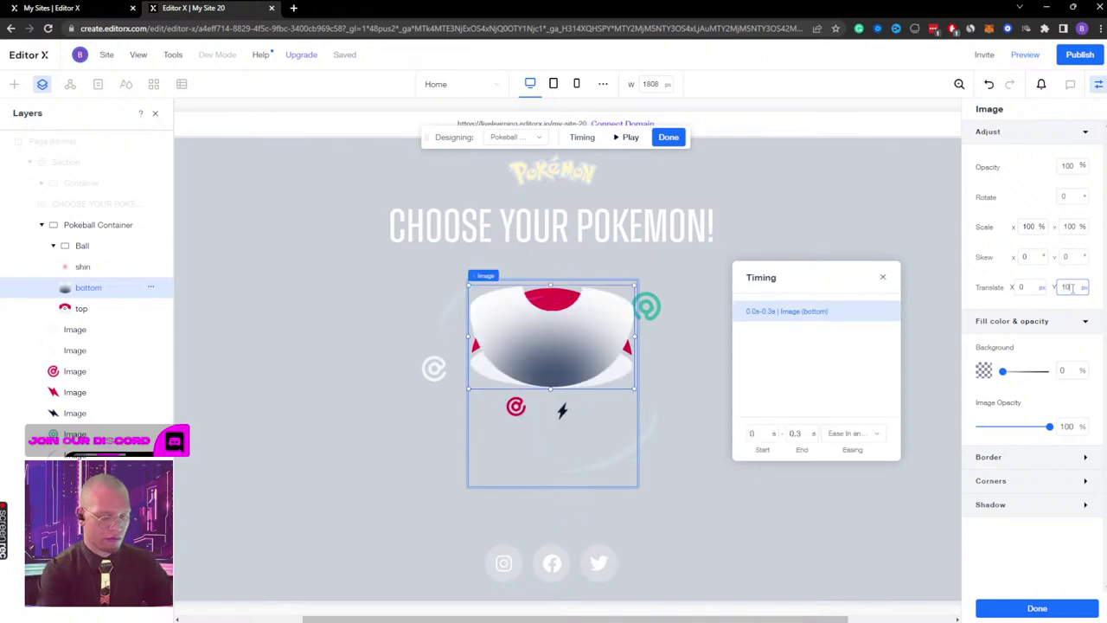
type("0")
key("Return")
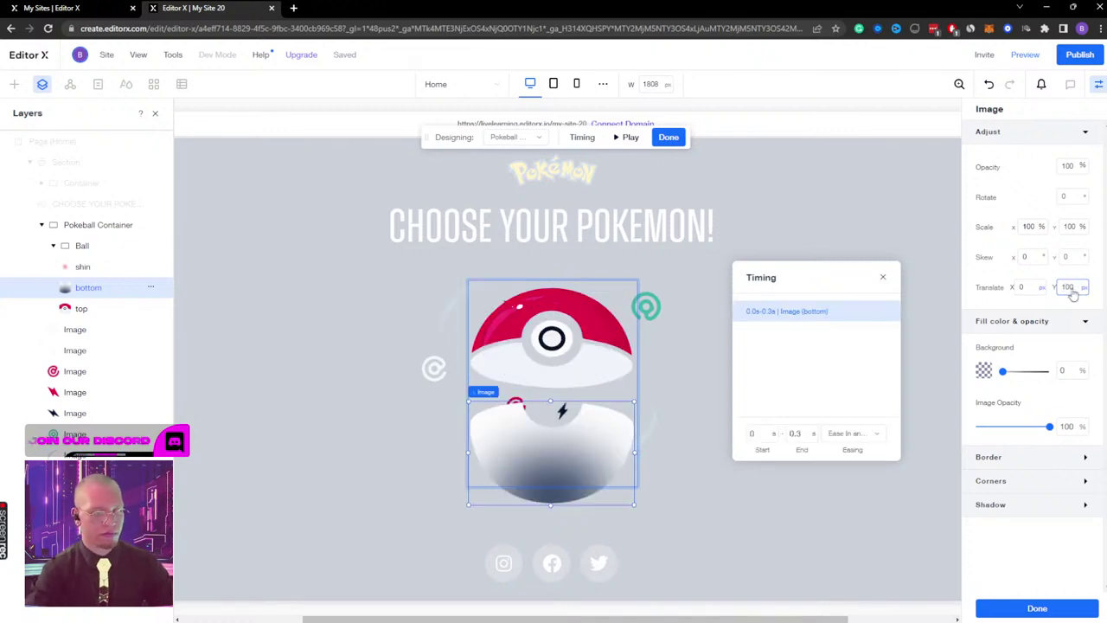
double_click(1068, 288)
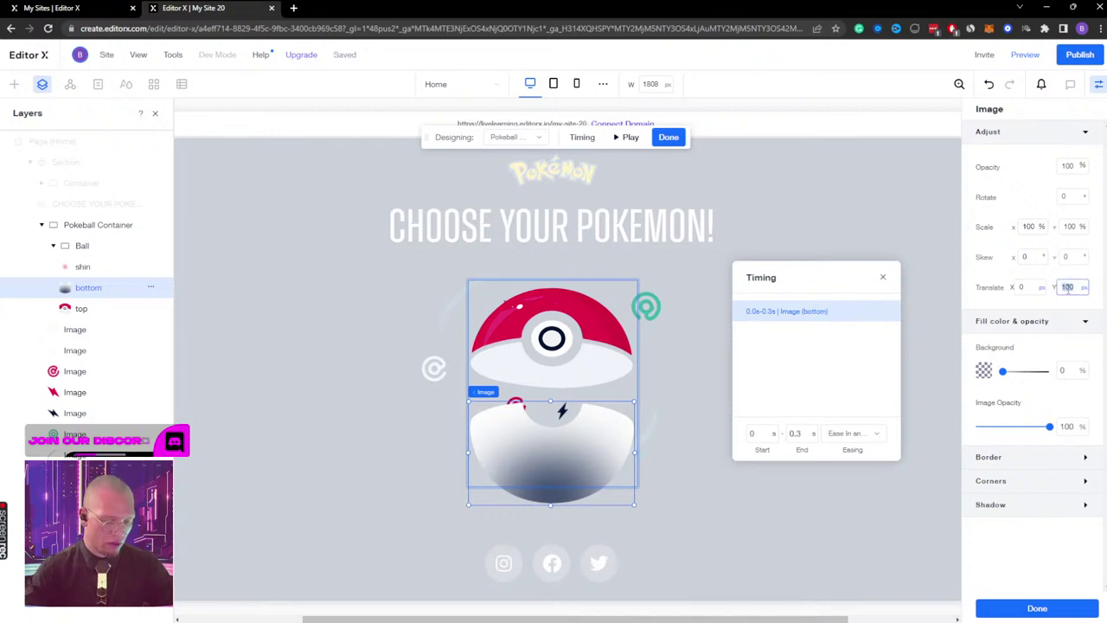
type("150")
key("Return")
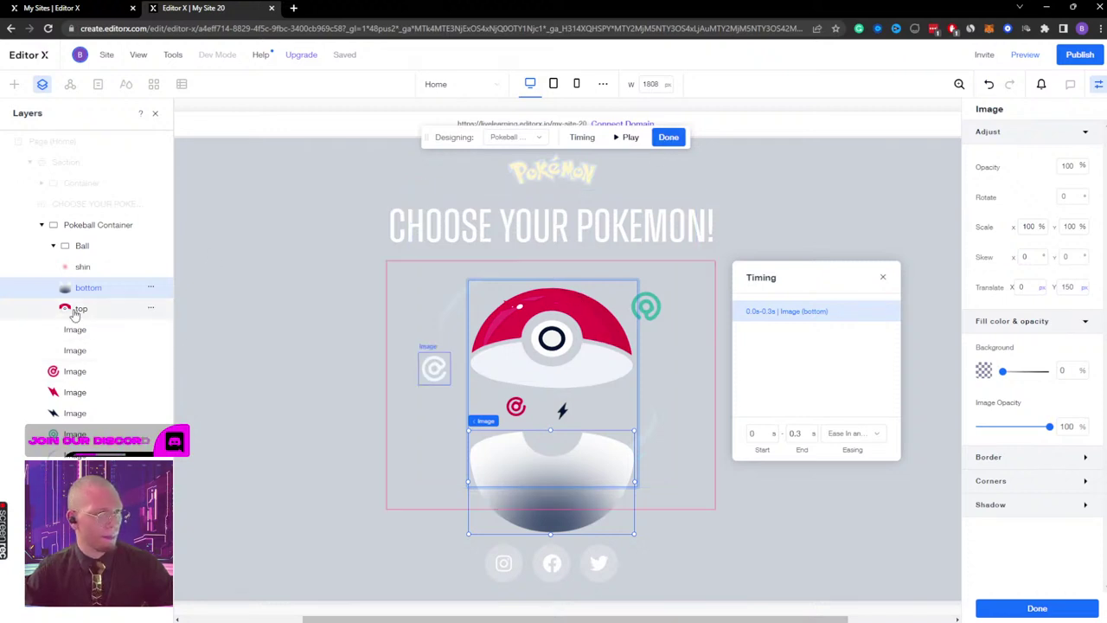
Step: Switch the interaction being designed from Pokeball open to its Initial state
left_click(526, 140)
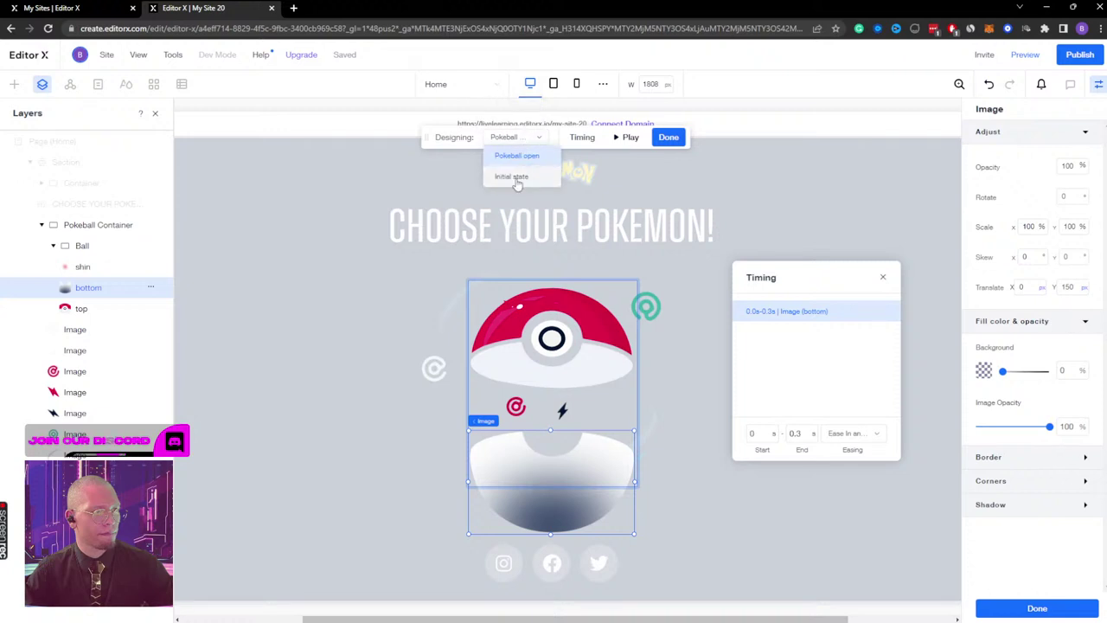
left_click(506, 176)
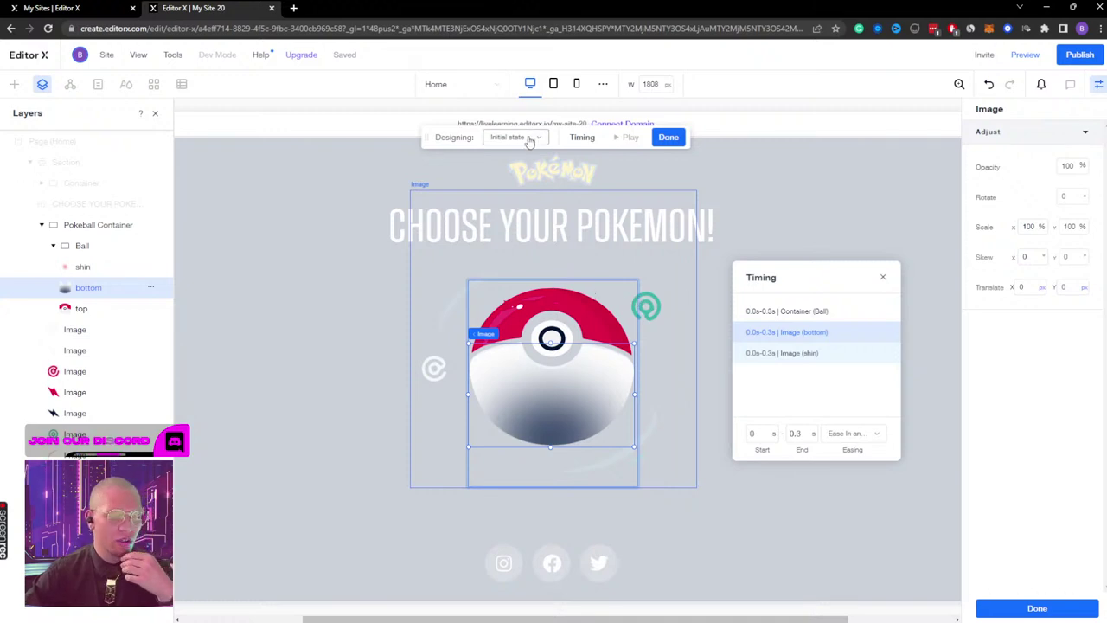
Step: Switch to Adobe XD and examine how the opened ball, its swirls and the surrounding icons are arranged on the Web 1920 – 14 artboard
mouse_move(619, 611)
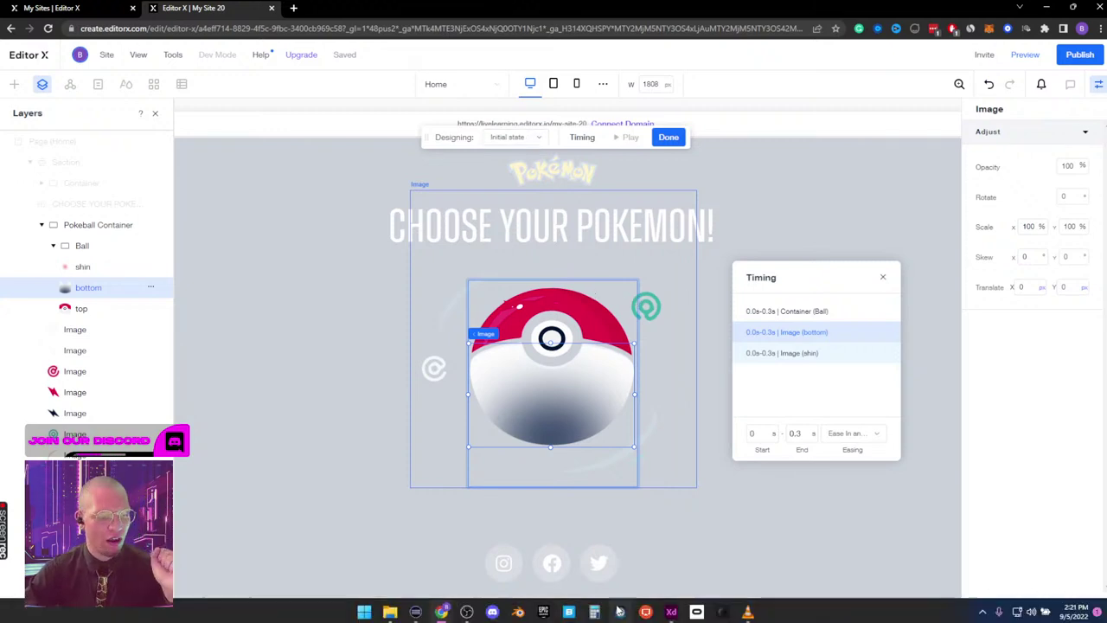
left_click(671, 611)
scroll(663, 268, "down", 6)
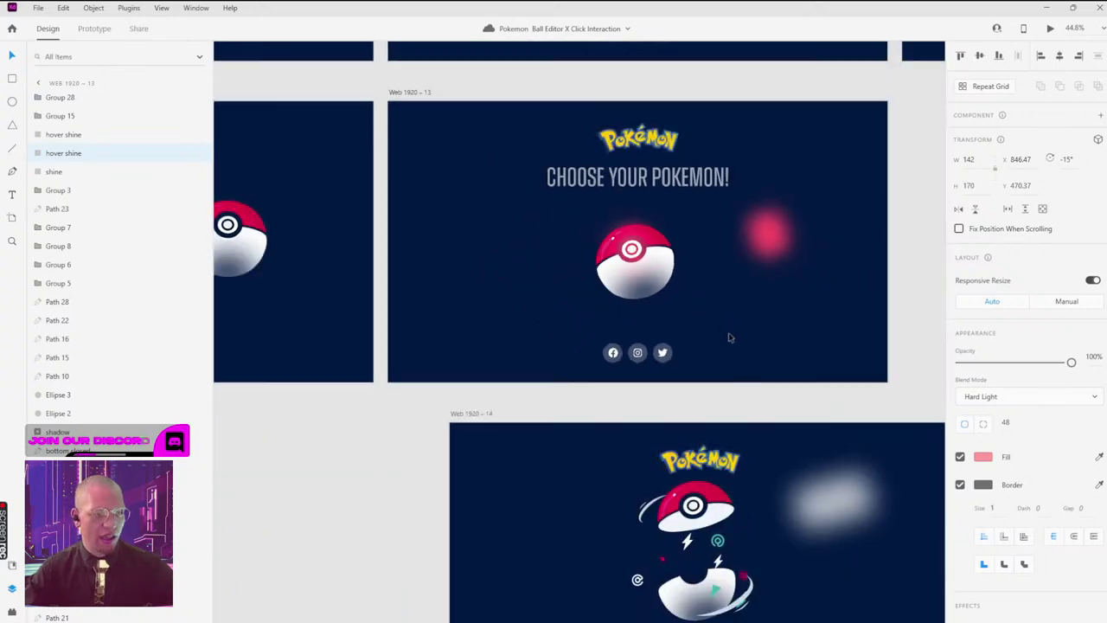
scroll(726, 240, "up", 1)
scroll(557, 312, "up", 5)
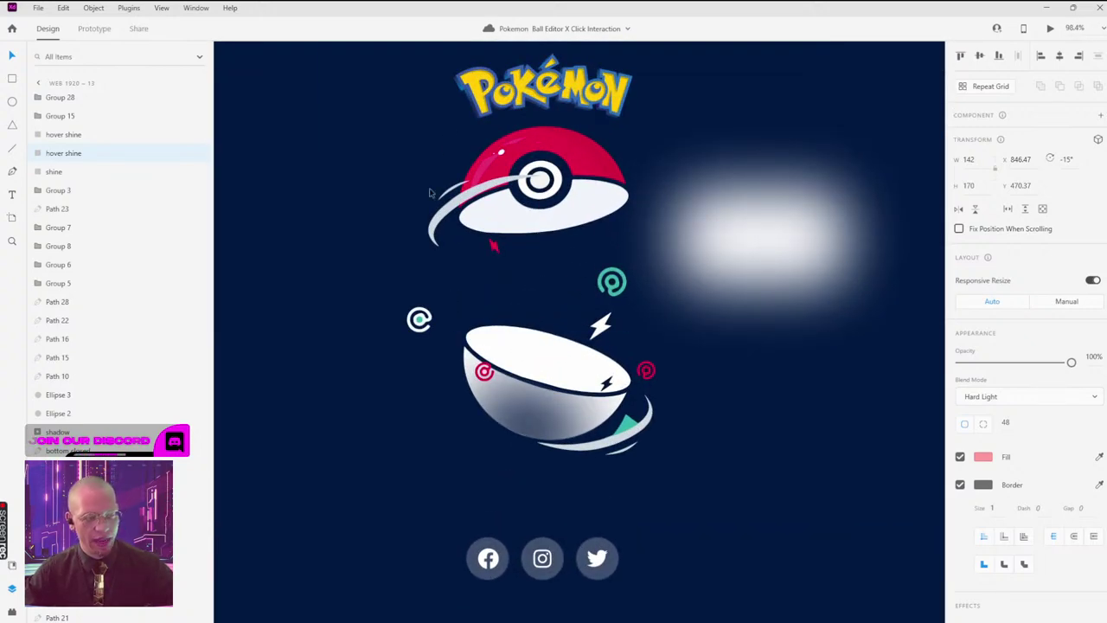
left_click_drag(375, 167, 378, 175)
scroll(378, 174, "left", 5)
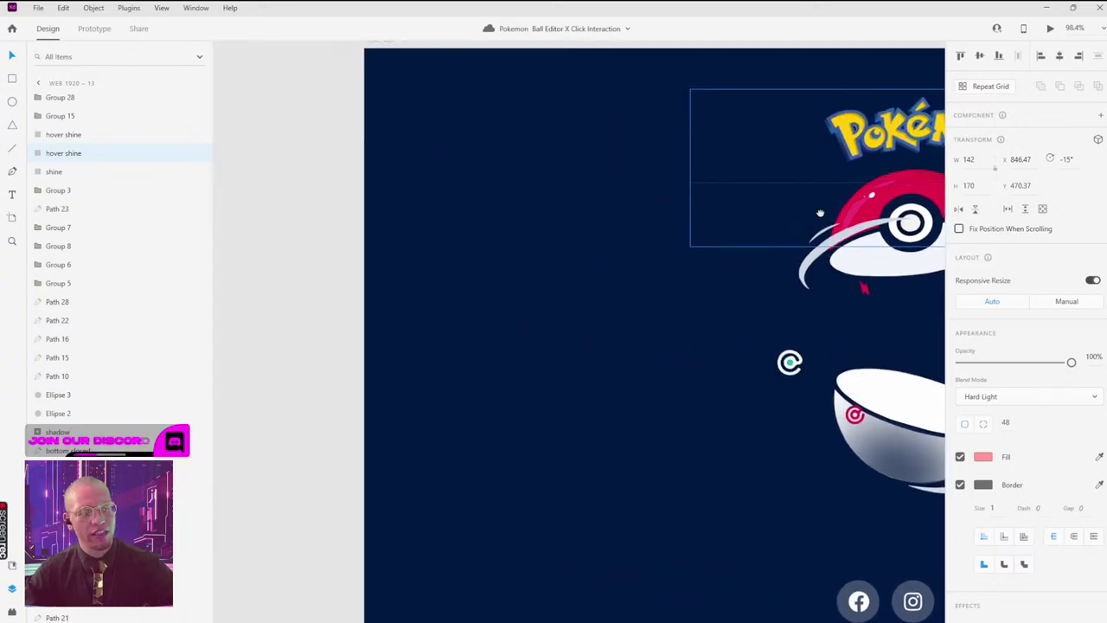
scroll(596, 230, "right", 10)
scroll(595, 230, "left", 5)
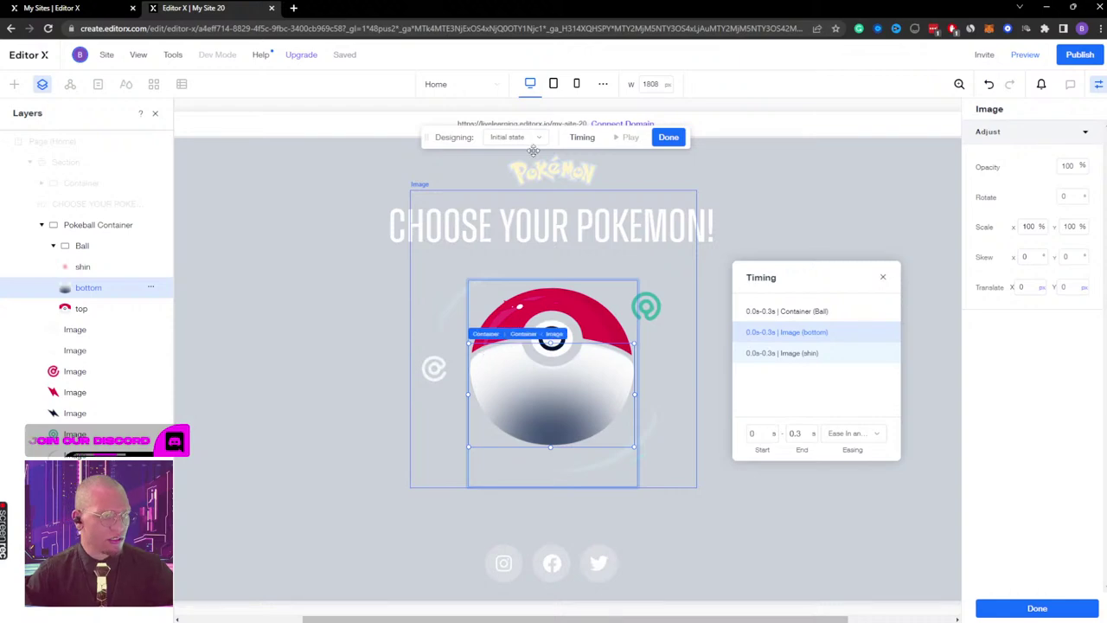
Step: Back in Editor X, view the Pokeball open state for comparison and return to the Initial state
left_click(505, 138)
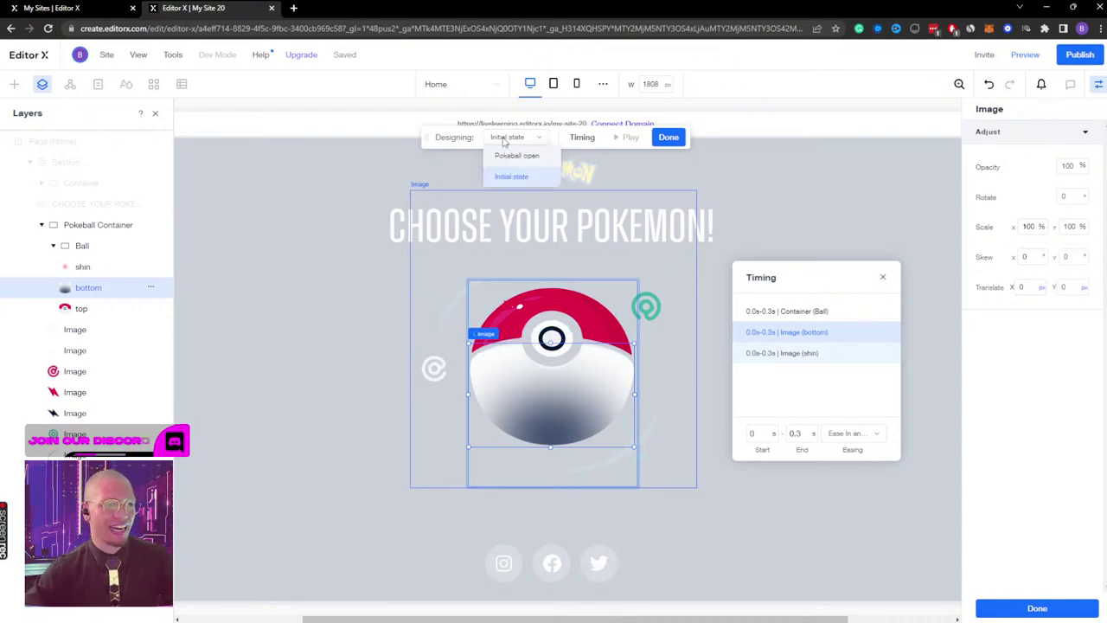
left_click(504, 154)
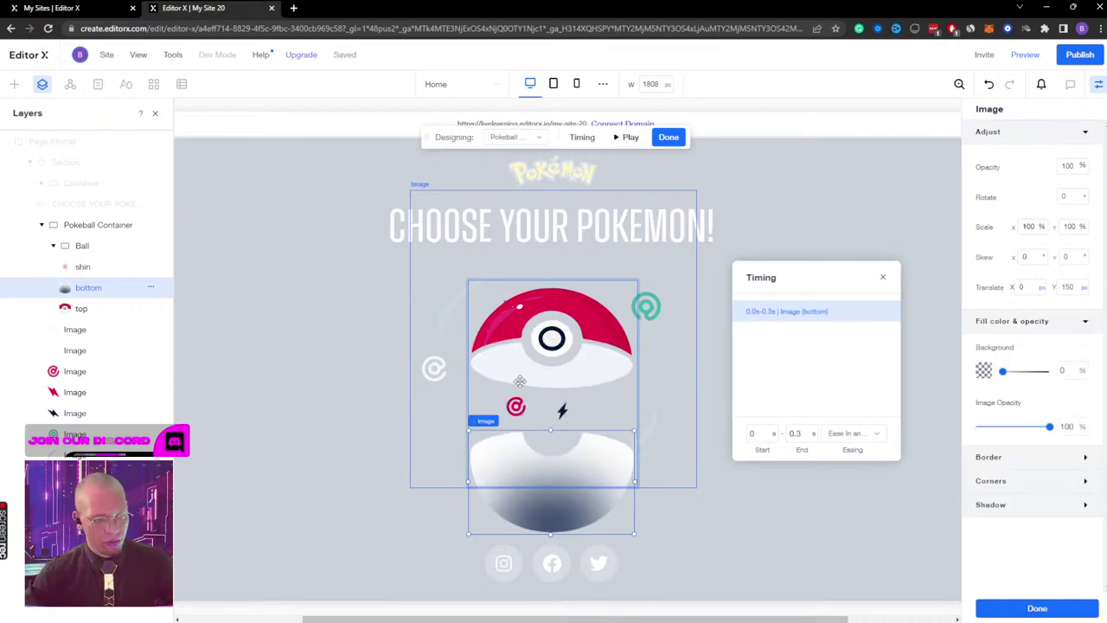
left_click(510, 137)
left_click(512, 176)
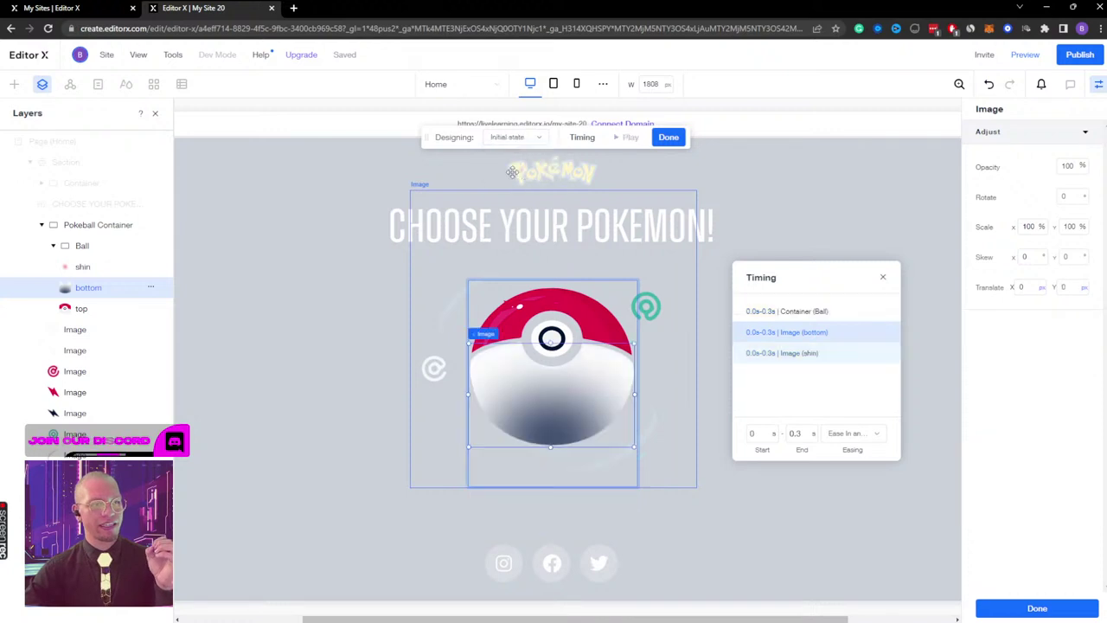
left_click(69, 329)
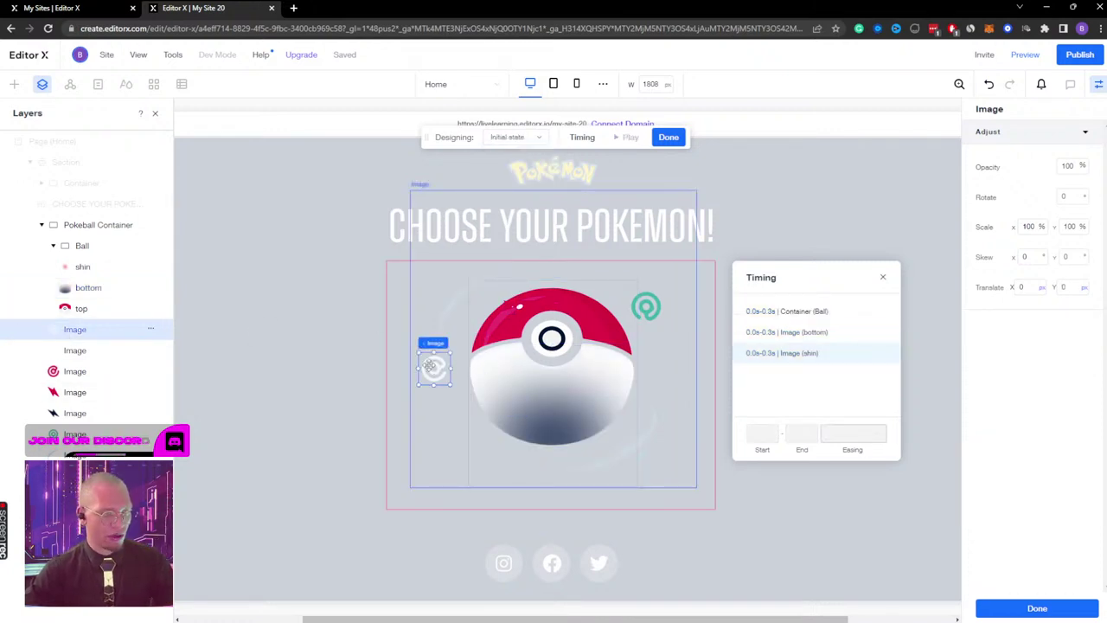
left_click(467, 362)
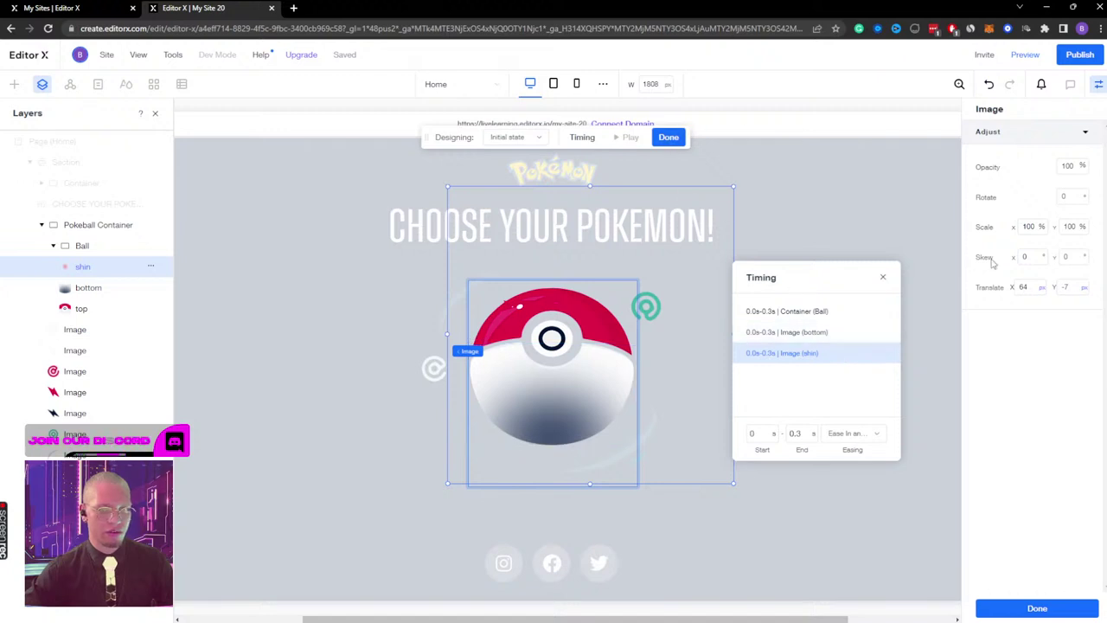
type("0")
key("Return")
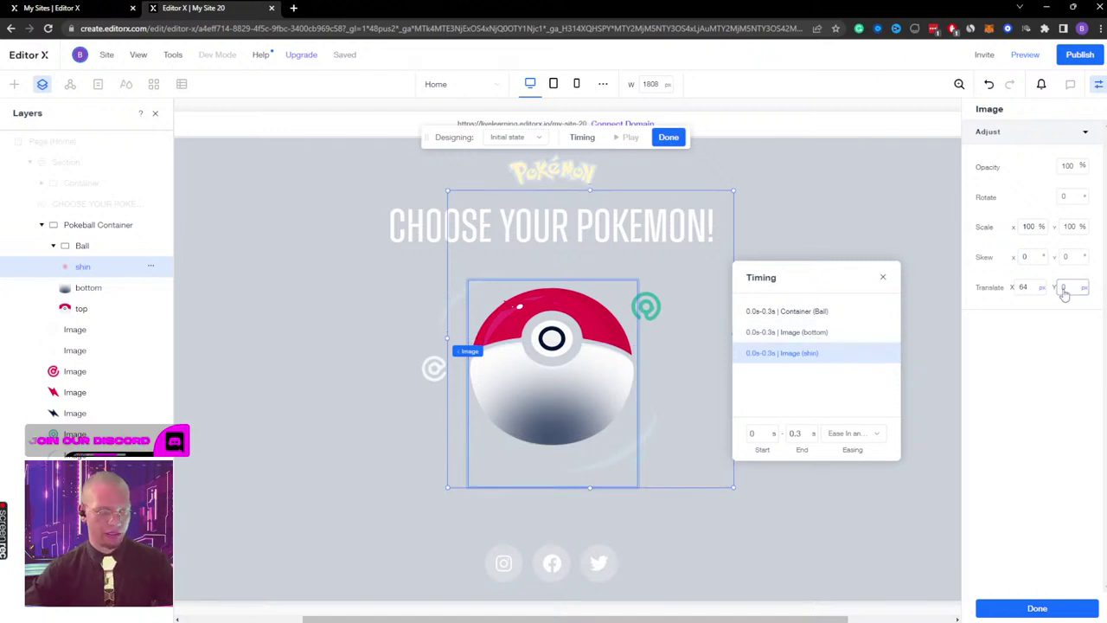
left_click(1022, 287)
type("0")
key("Return")
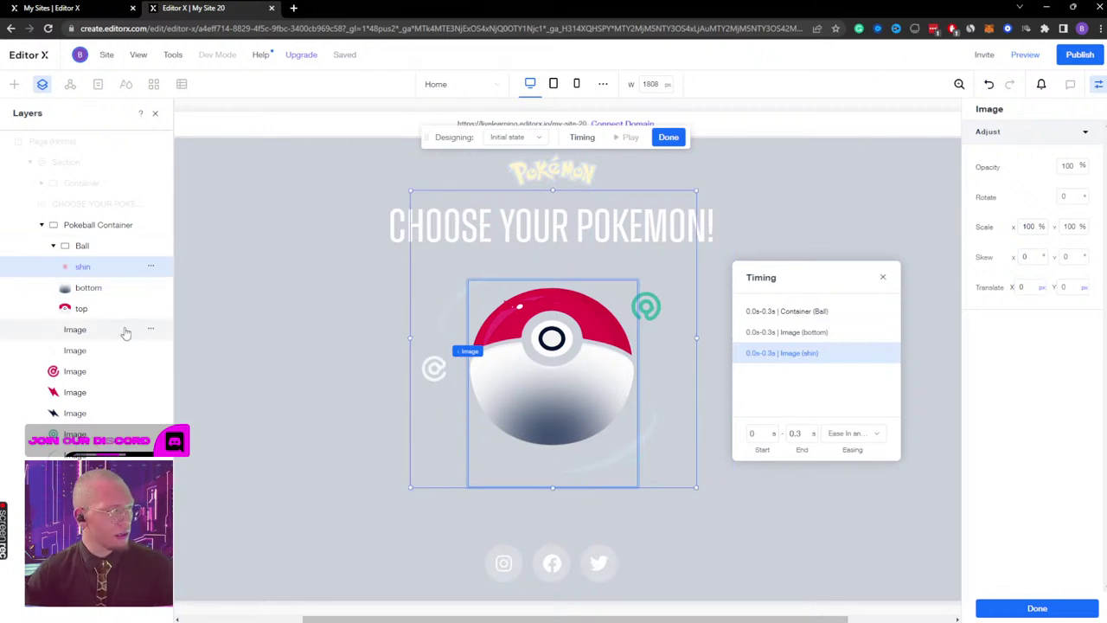
Step: Set the horizontal translation of the white spiral image beside the ball to 150 px in the Initial state
left_click(82, 329)
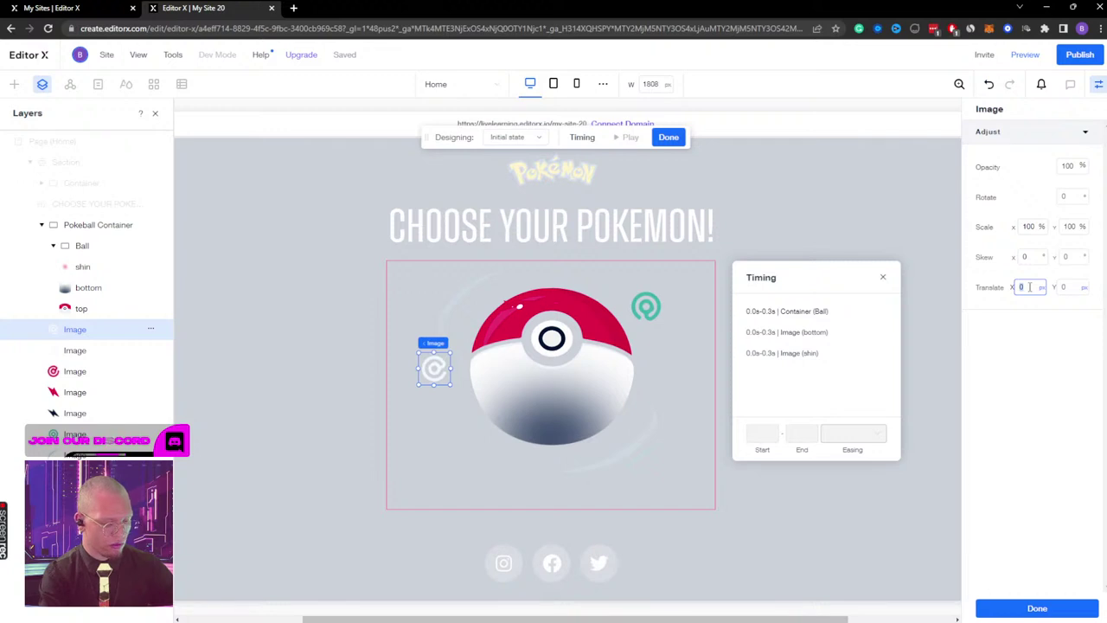
key("Return")
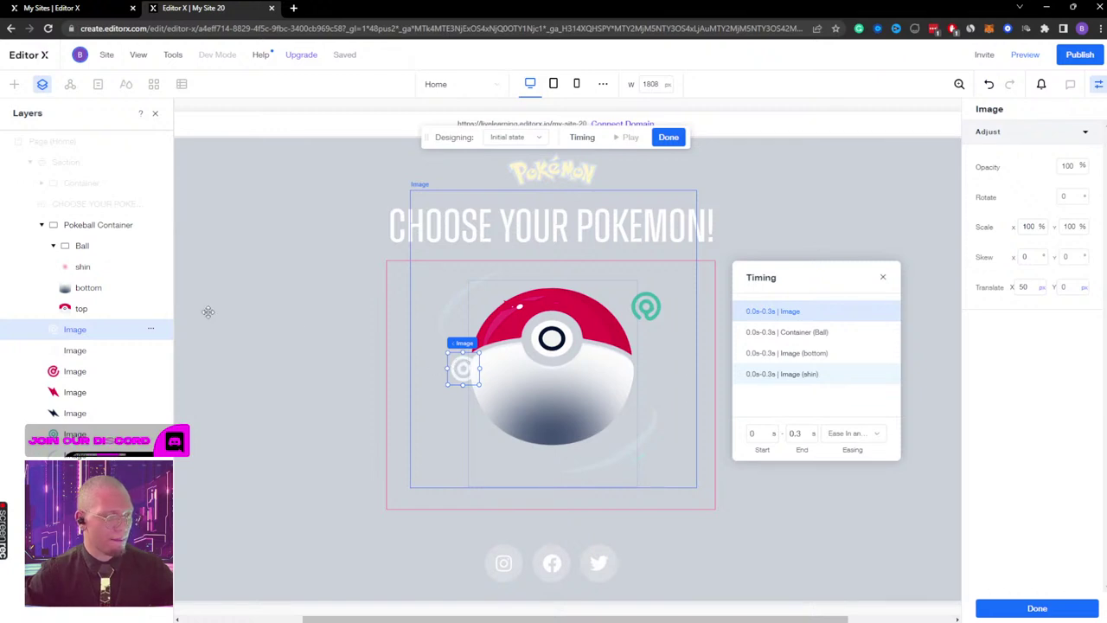
left_click(82, 269)
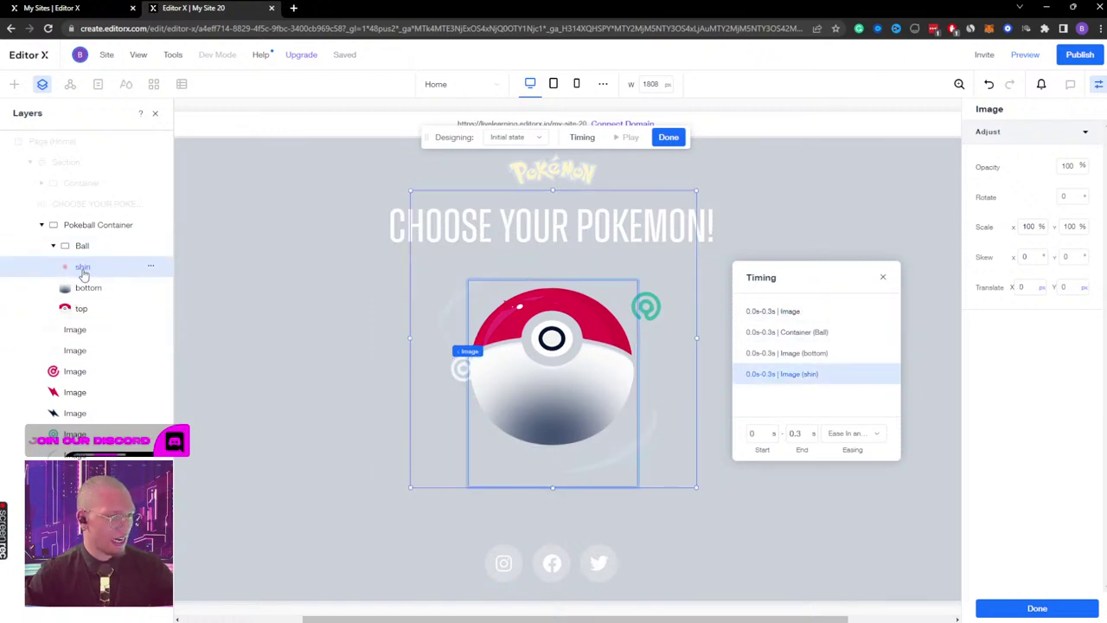
mouse_move(82, 275)
left_mouse_down()
mouse_move(70, 295)
mouse_move(71, 484)
mouse_move(71, 270)
left_mouse_up()
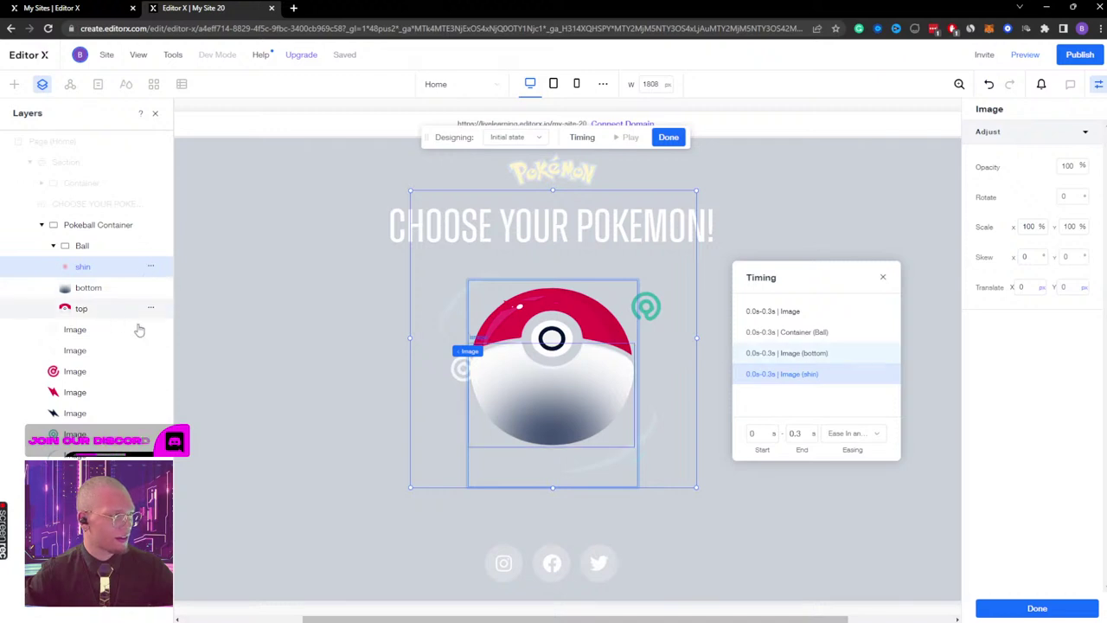
left_click(75, 329)
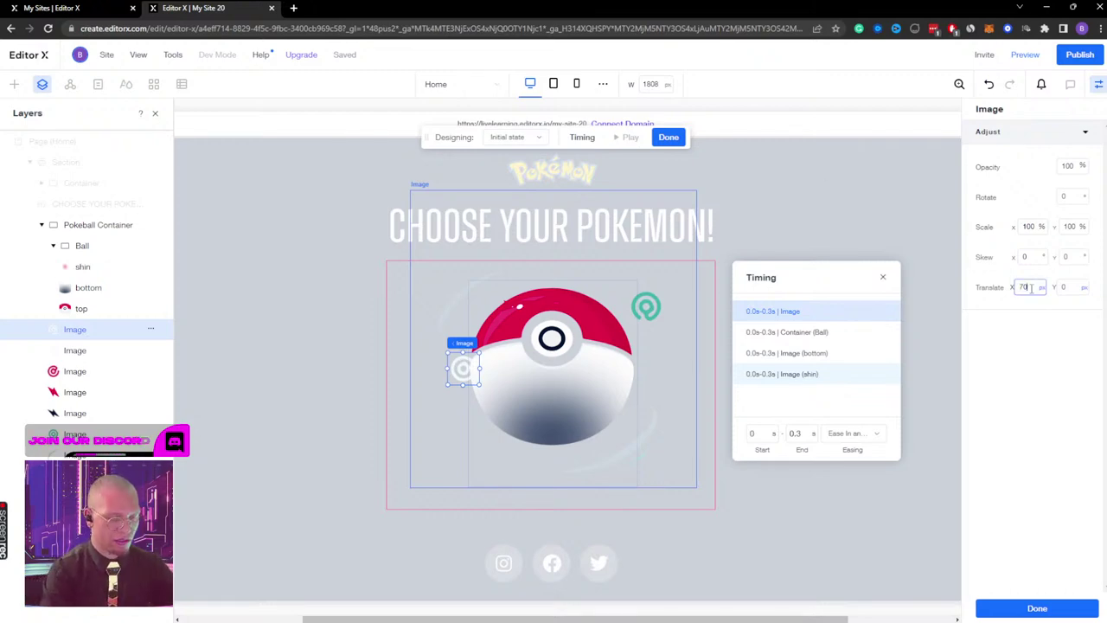
key("Return")
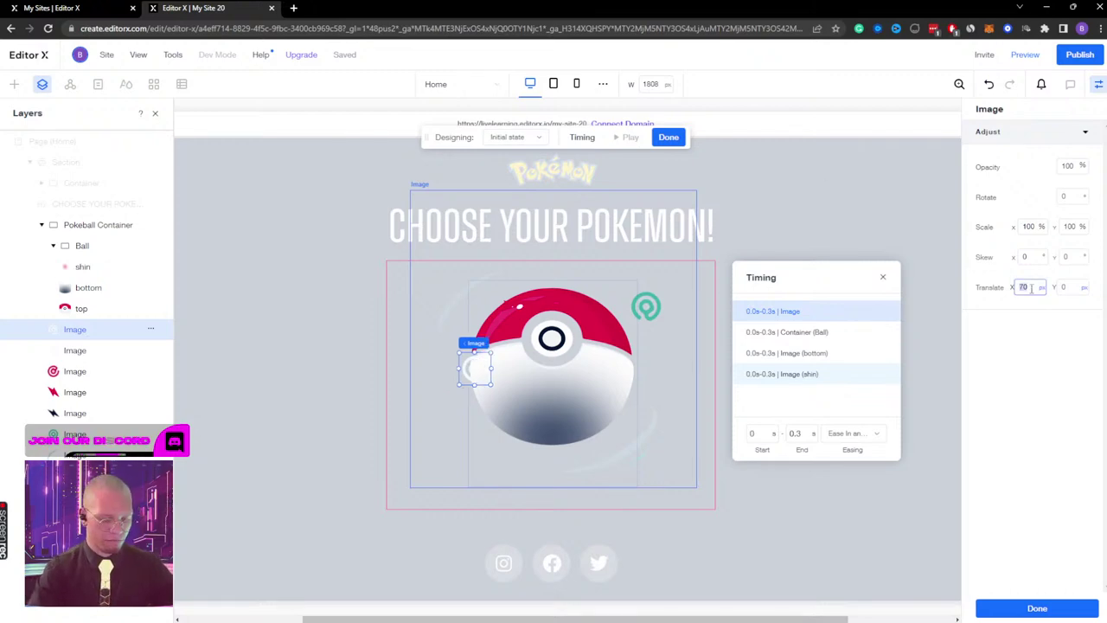
type("100")
key("Return")
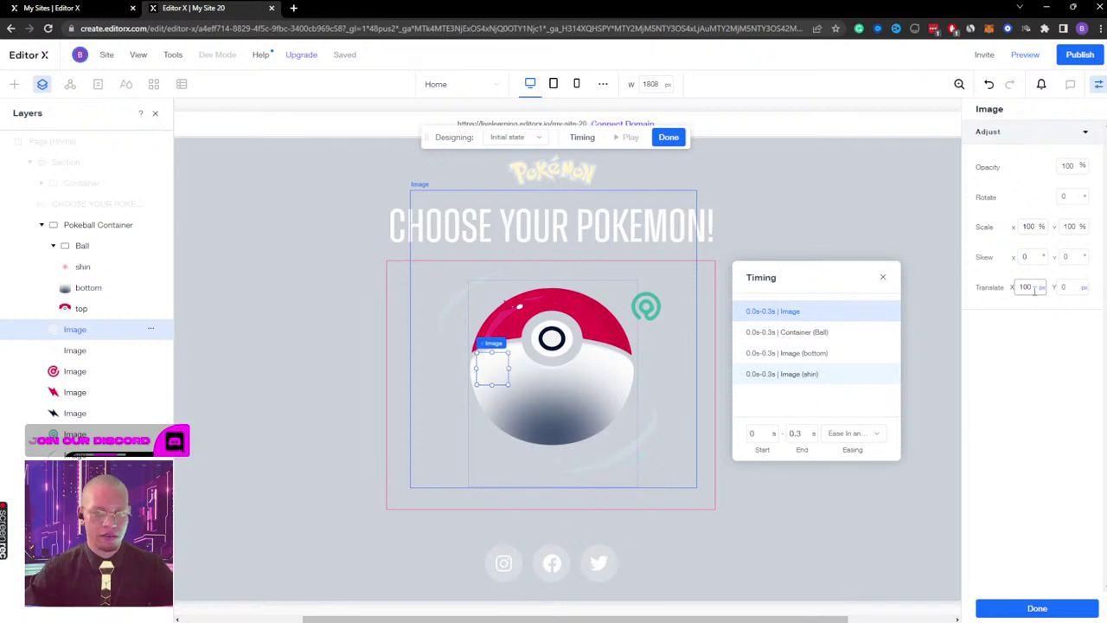
type("200")
key("Return")
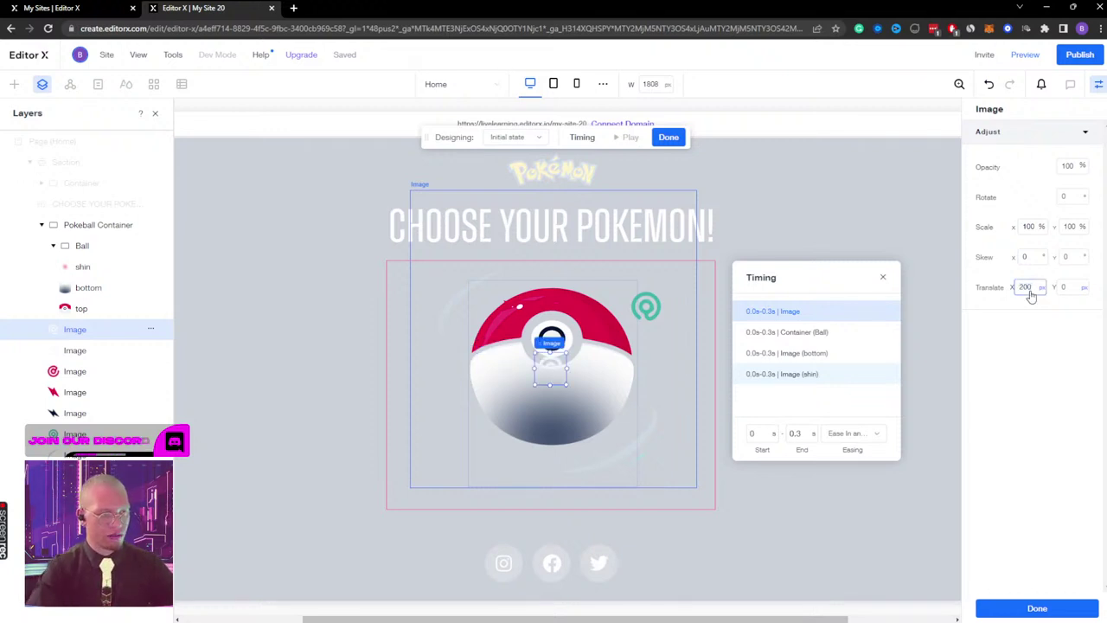
left_click(1025, 288)
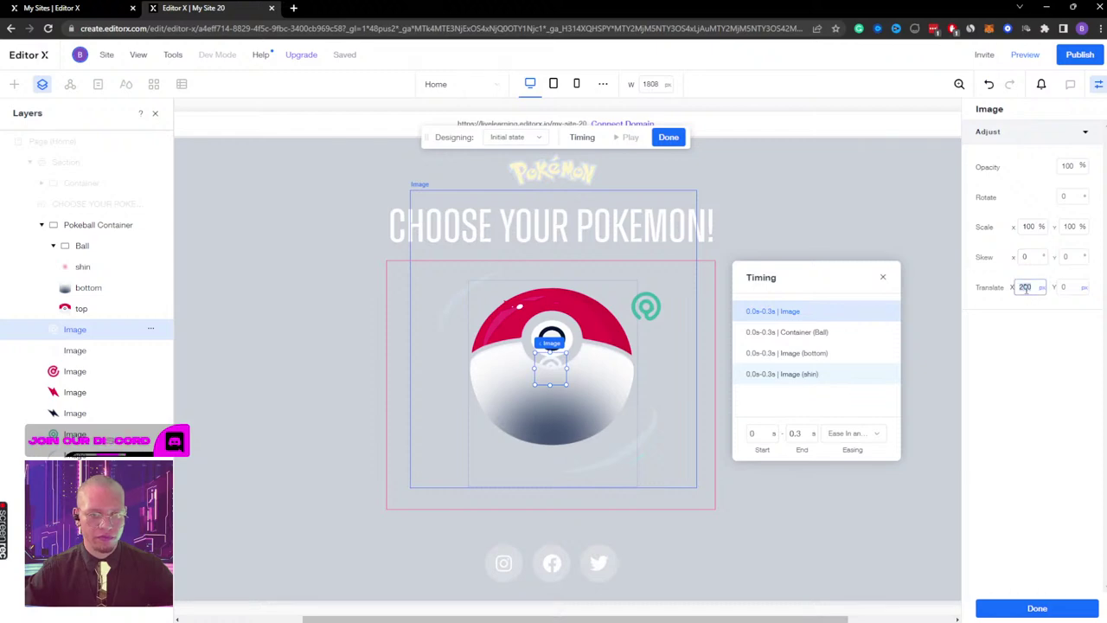
key("Return")
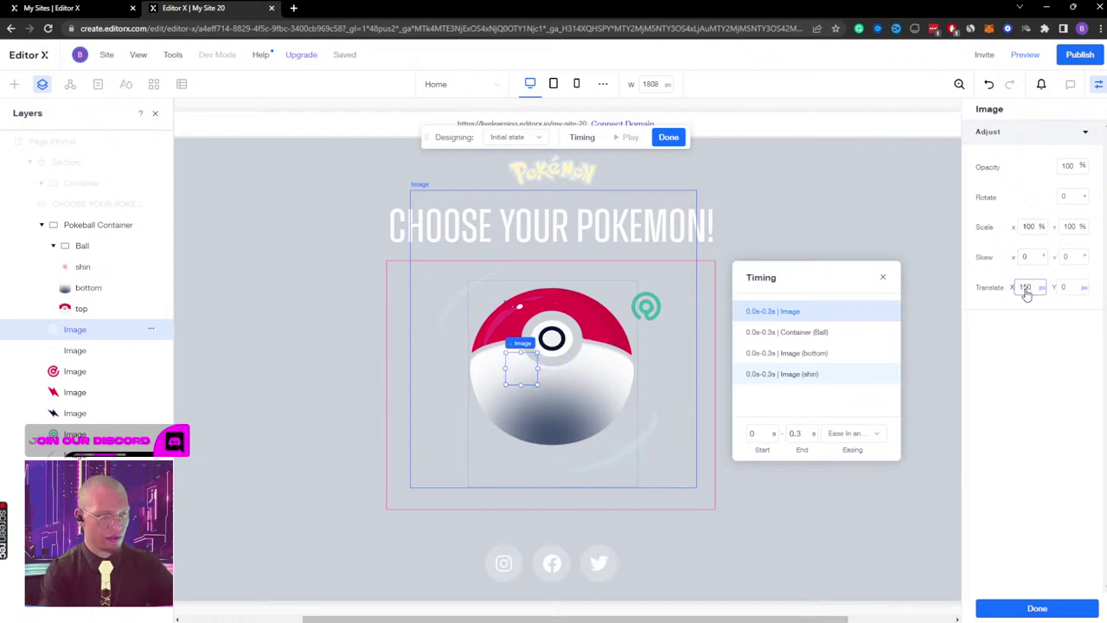
Step: Set the horizontal and vertical scale of the white spiral image to 0% in the Initial state
left_click(1029, 227)
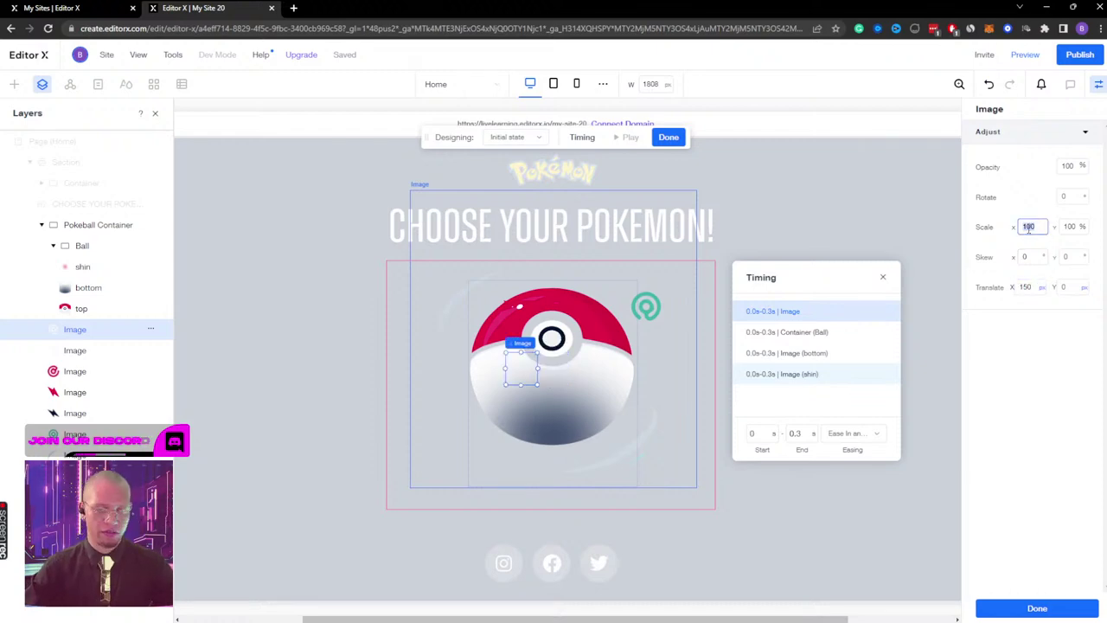
type("0")
left_click(1068, 226)
type("0")
key("Return")
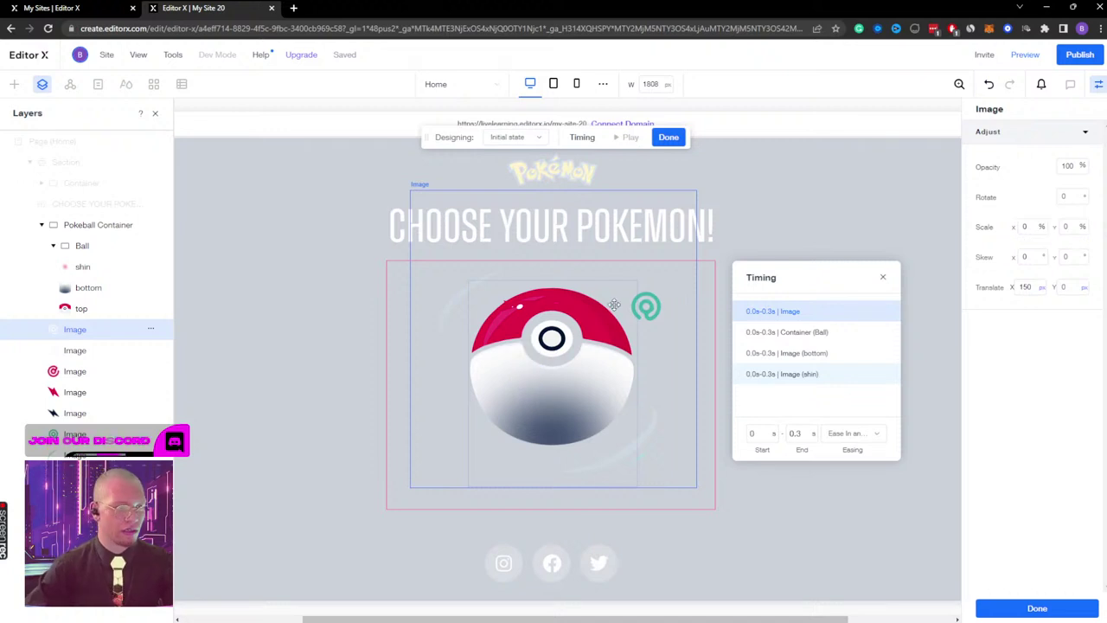
Step: Set the horizontal and vertical scale of the white lightning bolt image to 0% in the Initial state
left_click(81, 349)
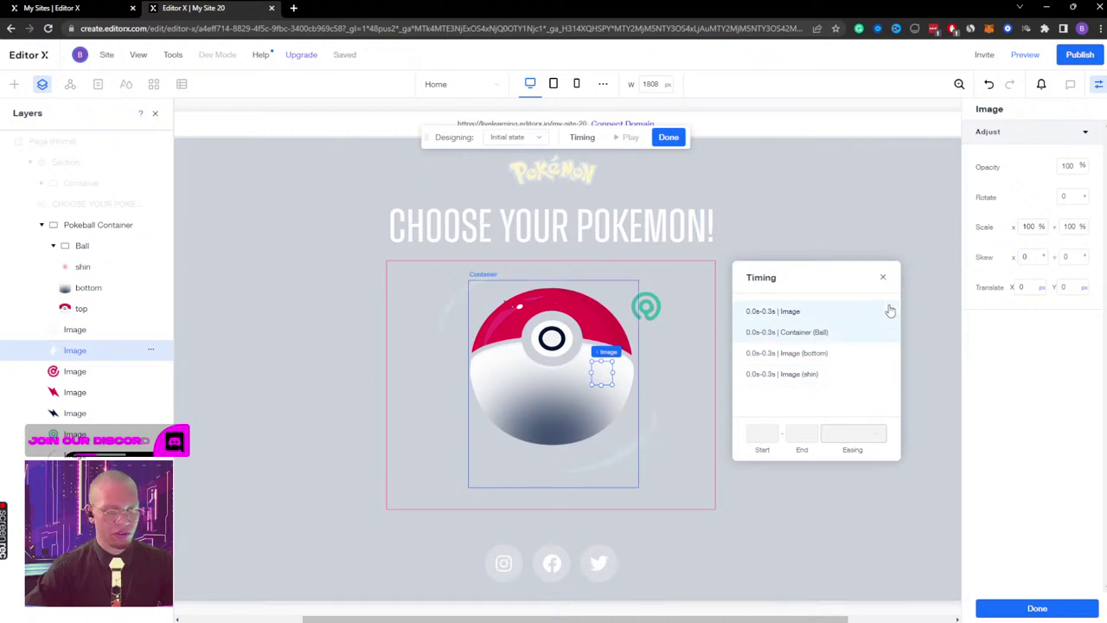
left_click(1031, 226)
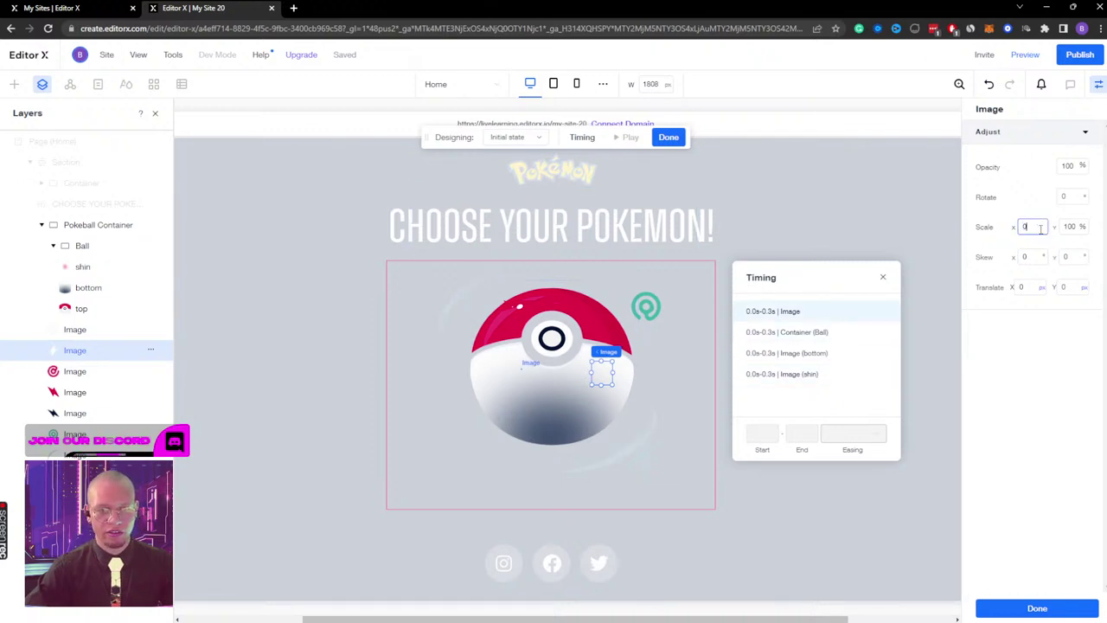
left_click(1068, 226)
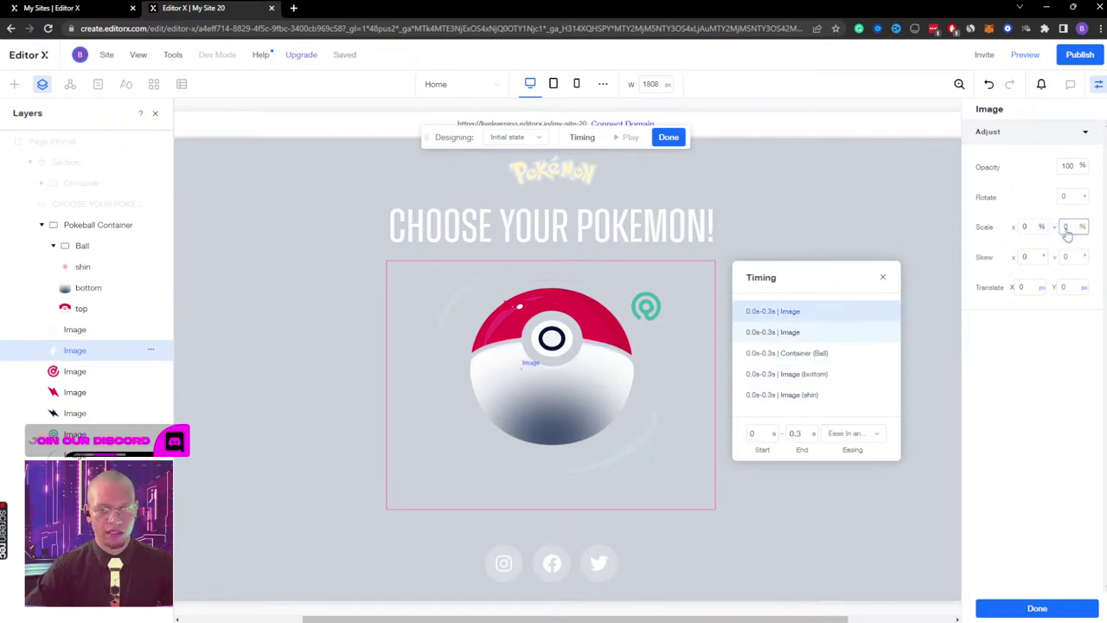
Step: Set the horizontal and vertical scale of the red spiral image to 0% in the Initial state
left_click(74, 372)
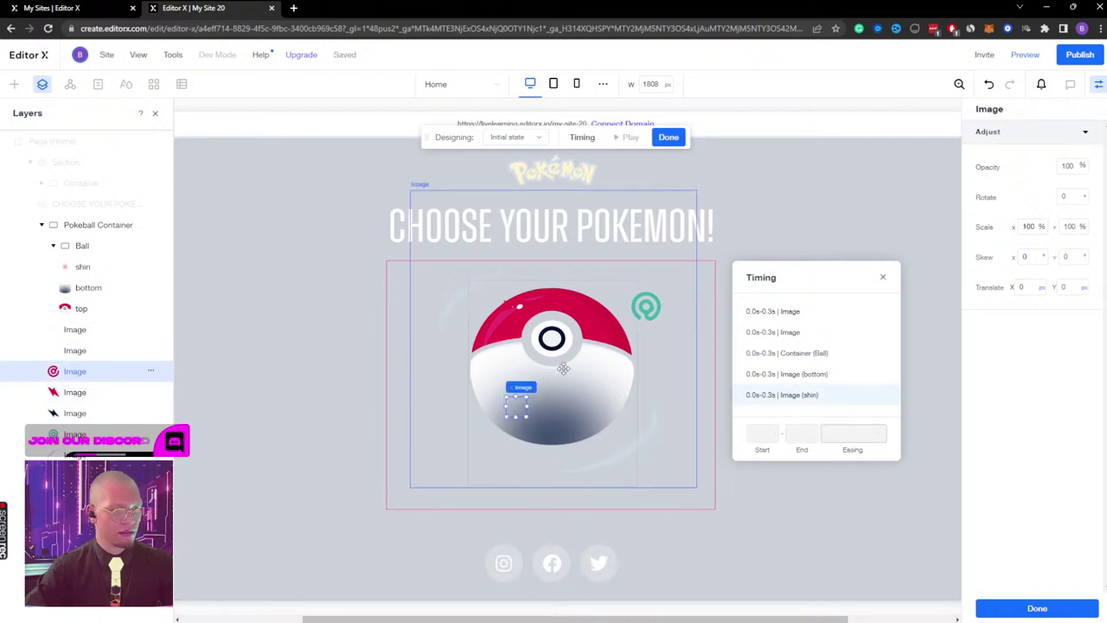
double_click(1032, 228)
type("0")
key("Tab")
type("0")
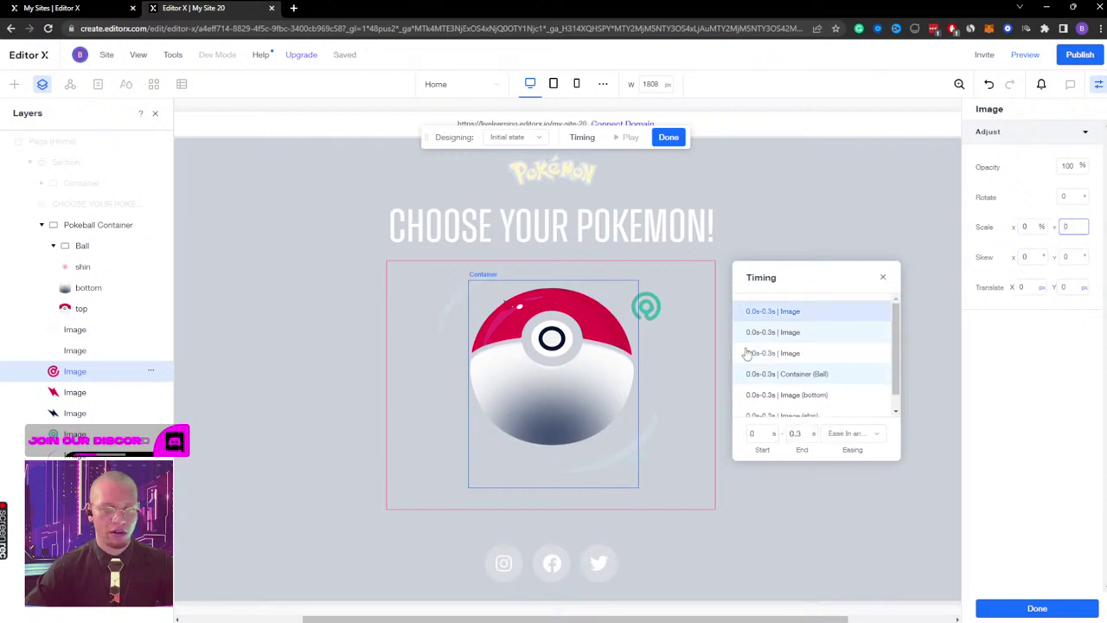
Step: Try a 0% horizontal scale on the red lightning bolt image and restore it to 100%
left_click(75, 392)
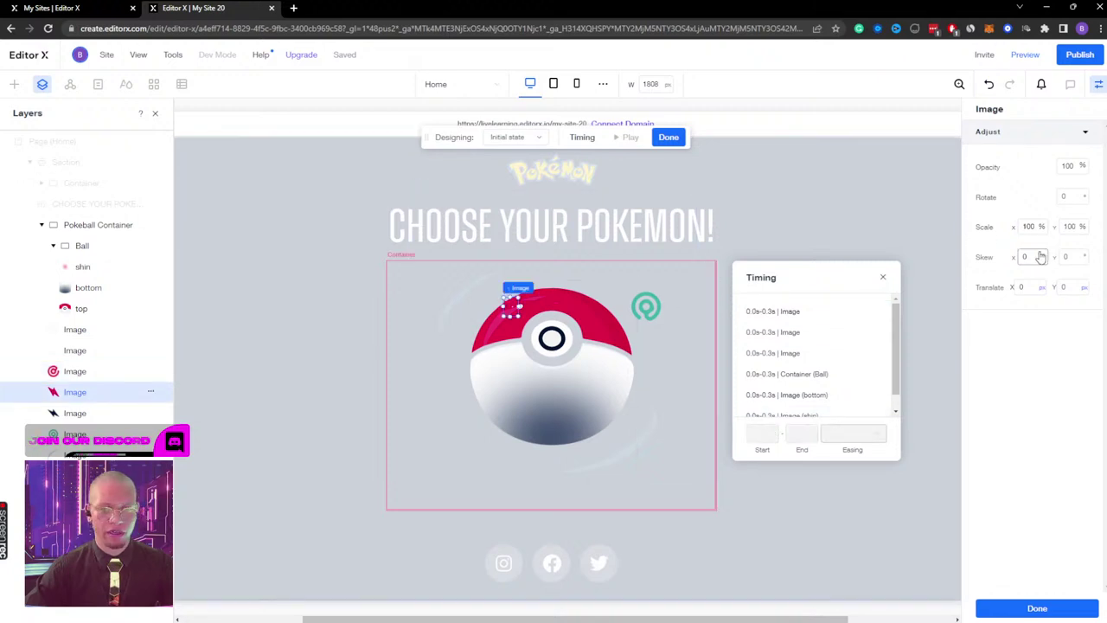
double_click(1031, 227)
type("0")
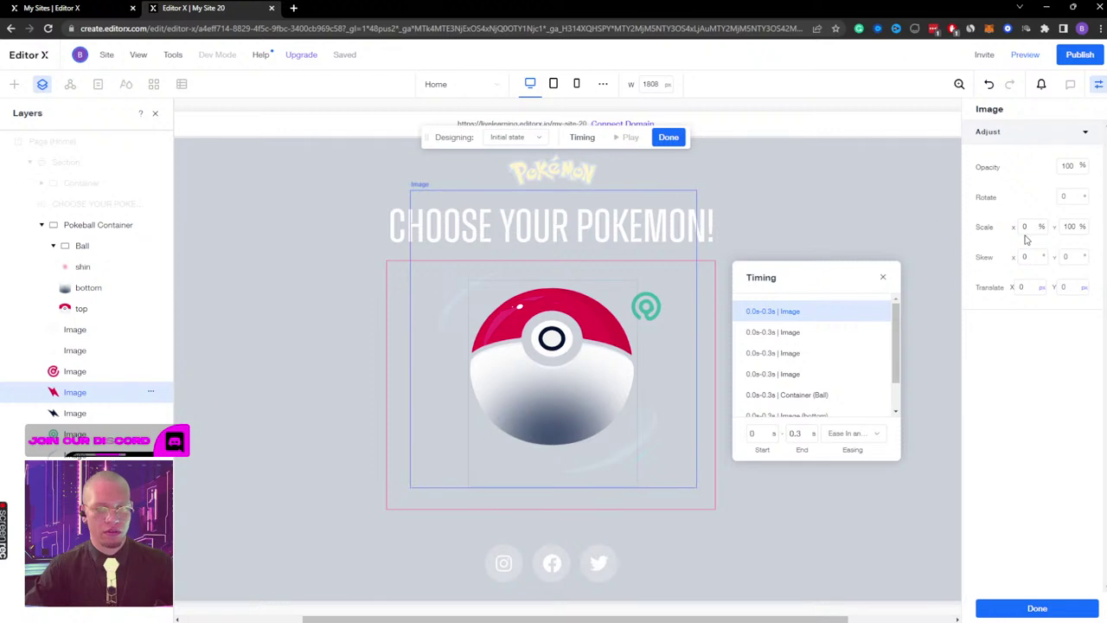
left_click(1025, 226)
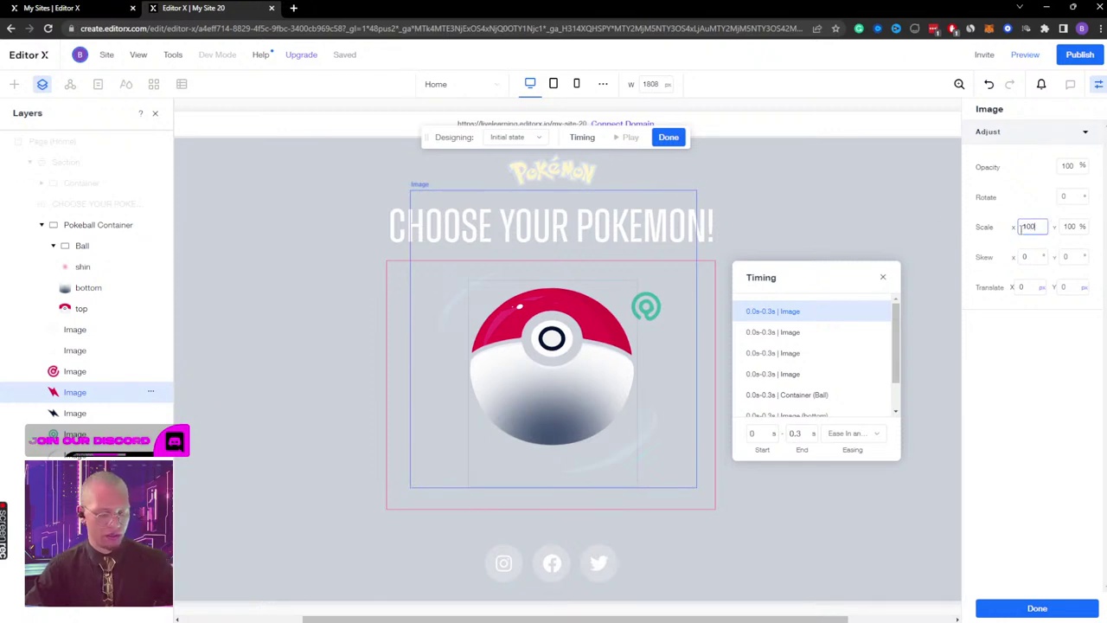
key("Return")
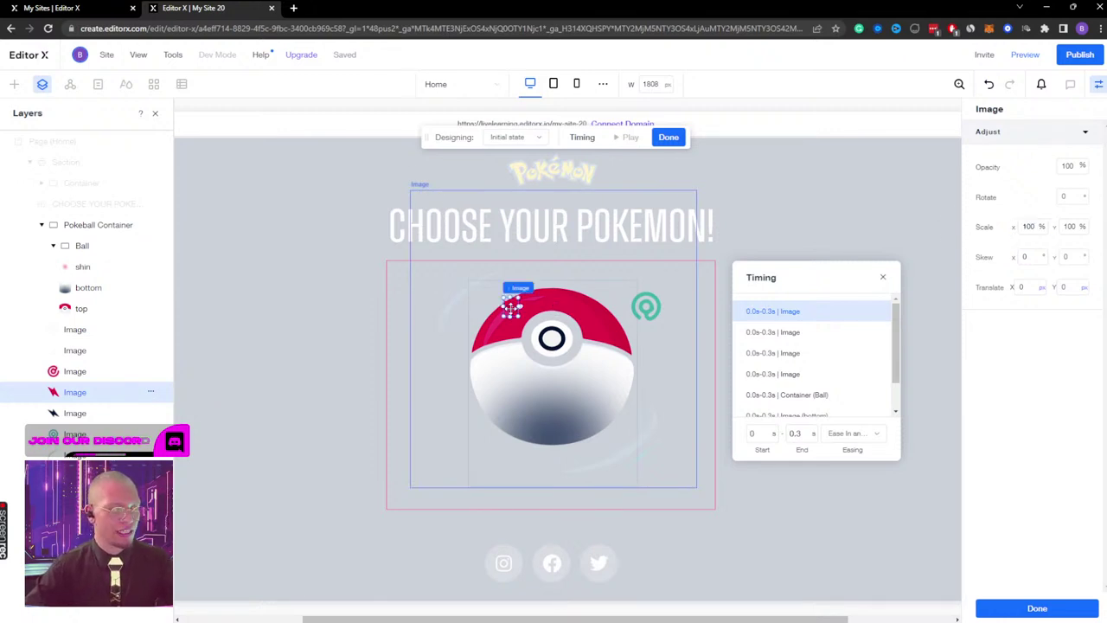
Step: Set the red lightning bolt image's translation to 50 px horizontally and 50 px vertically in the Initial state
left_click(1028, 288)
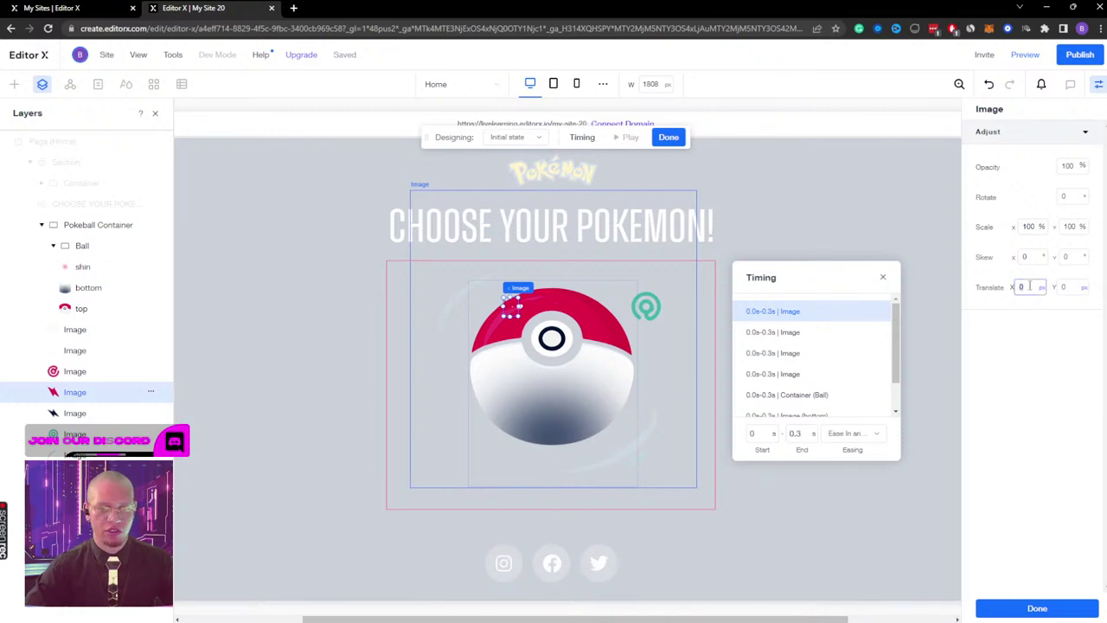
type("50")
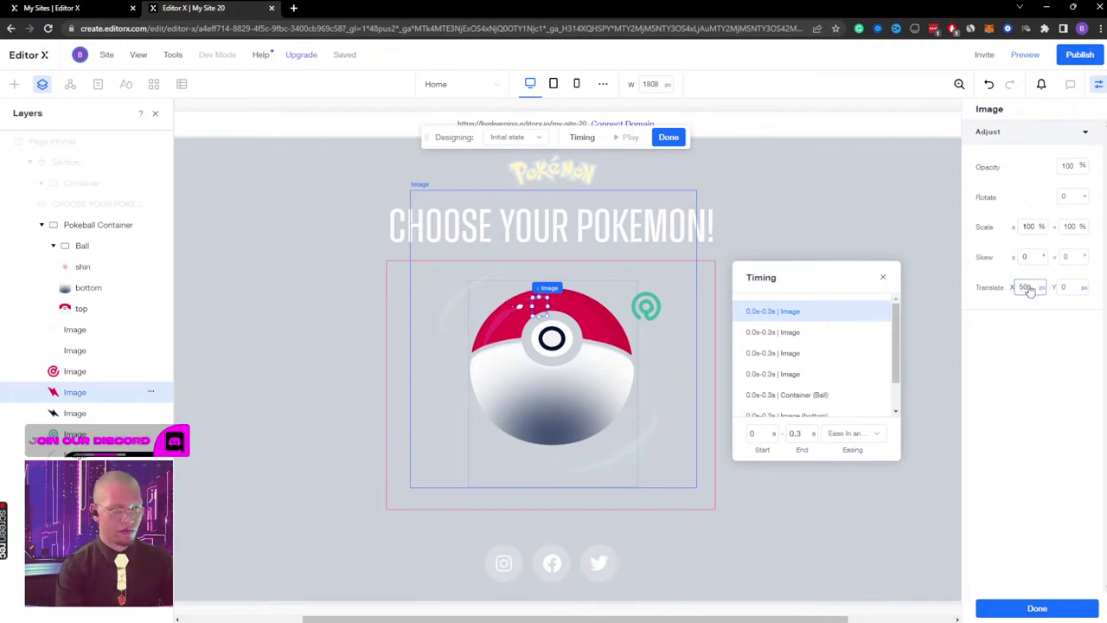
left_click(1064, 290)
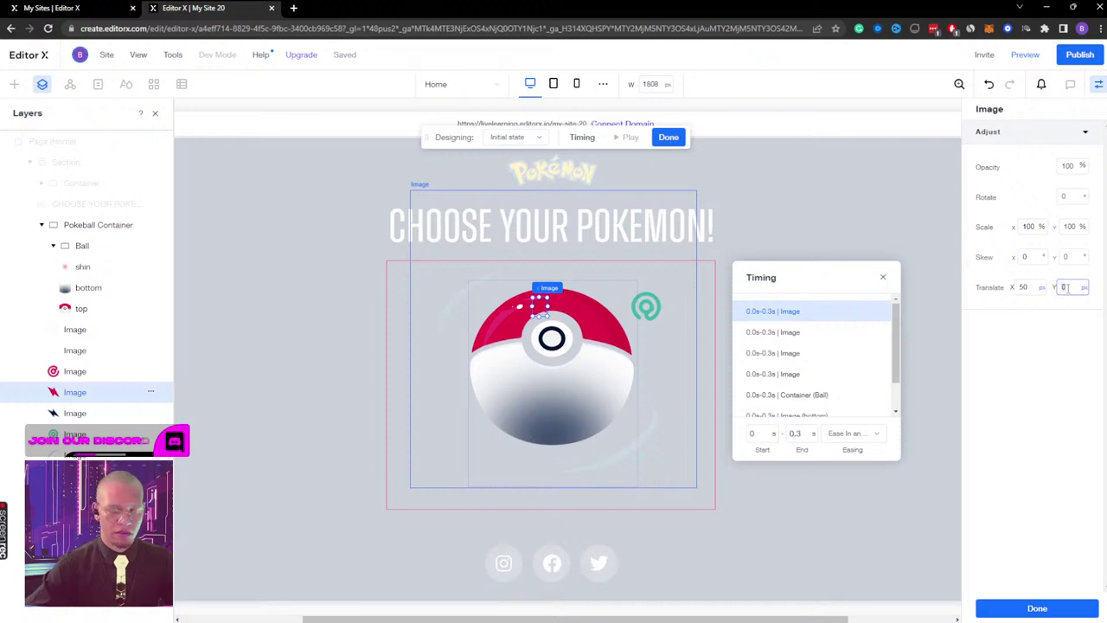
type("50")
key("Return")
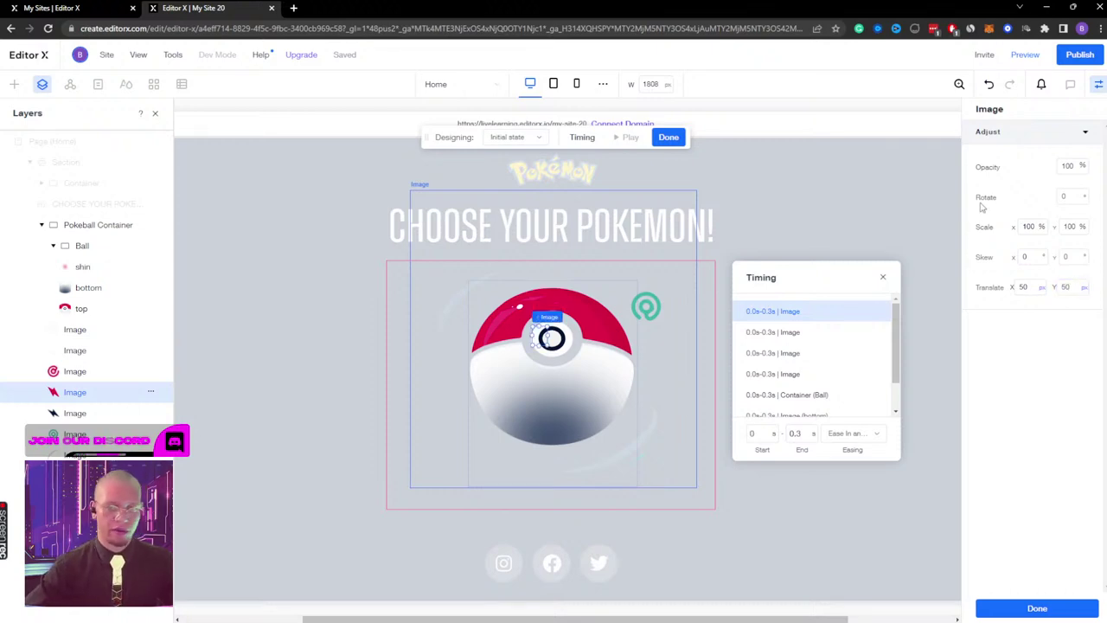
Step: Set the horizontal and vertical scale of the red lightning bolt image to 0% in the Initial state
left_click(1027, 226)
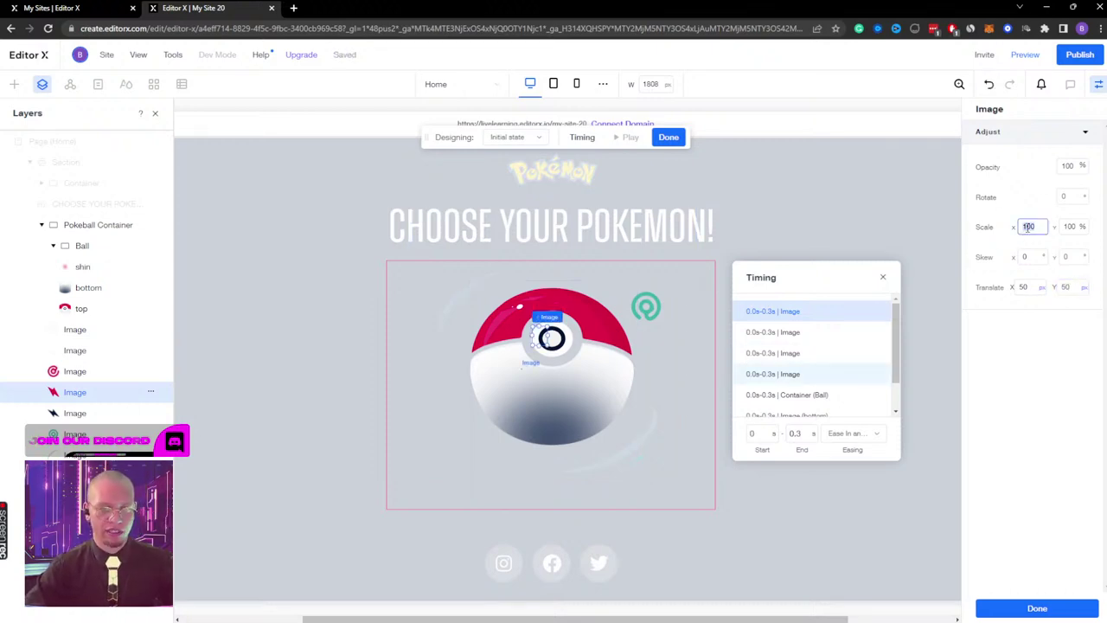
left_click(1070, 226)
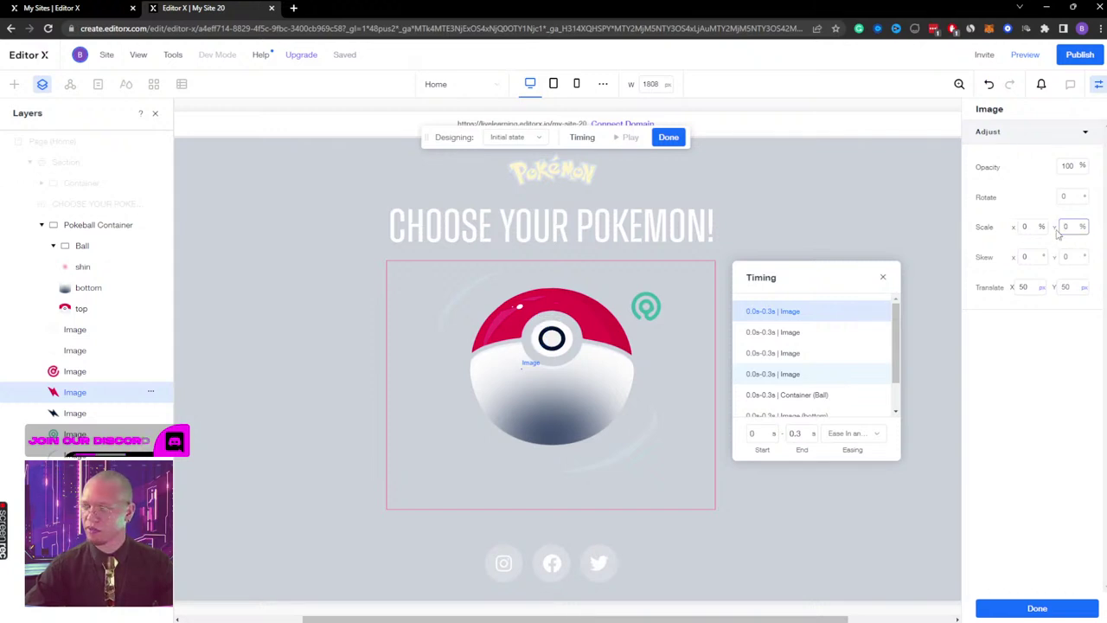
key("Return")
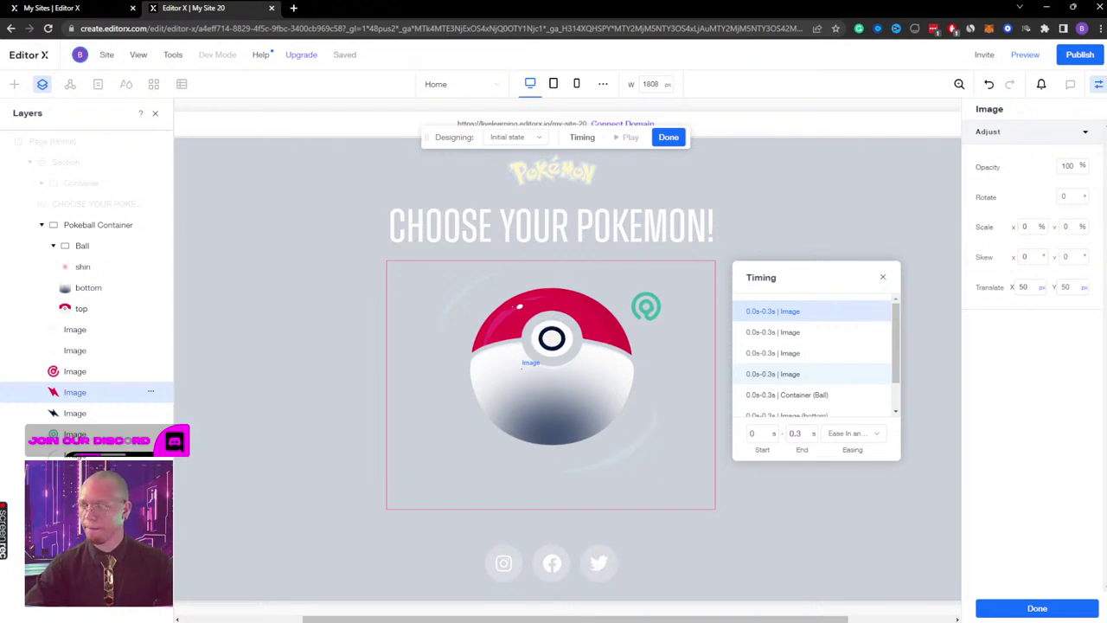
left_click(65, 413)
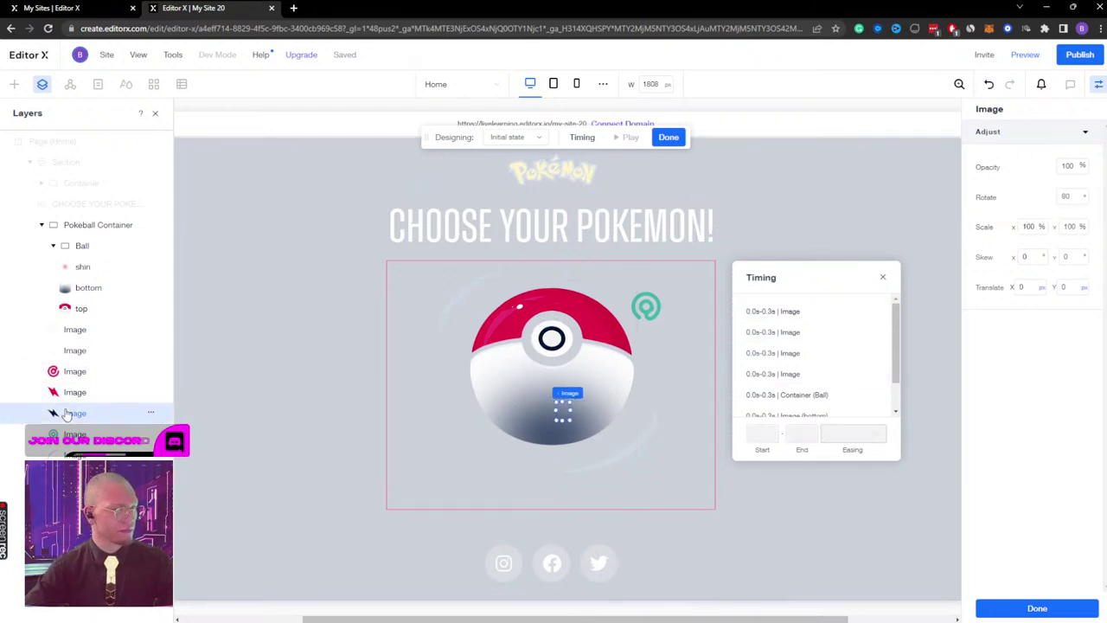
left_click(1026, 257)
left_click(1028, 287)
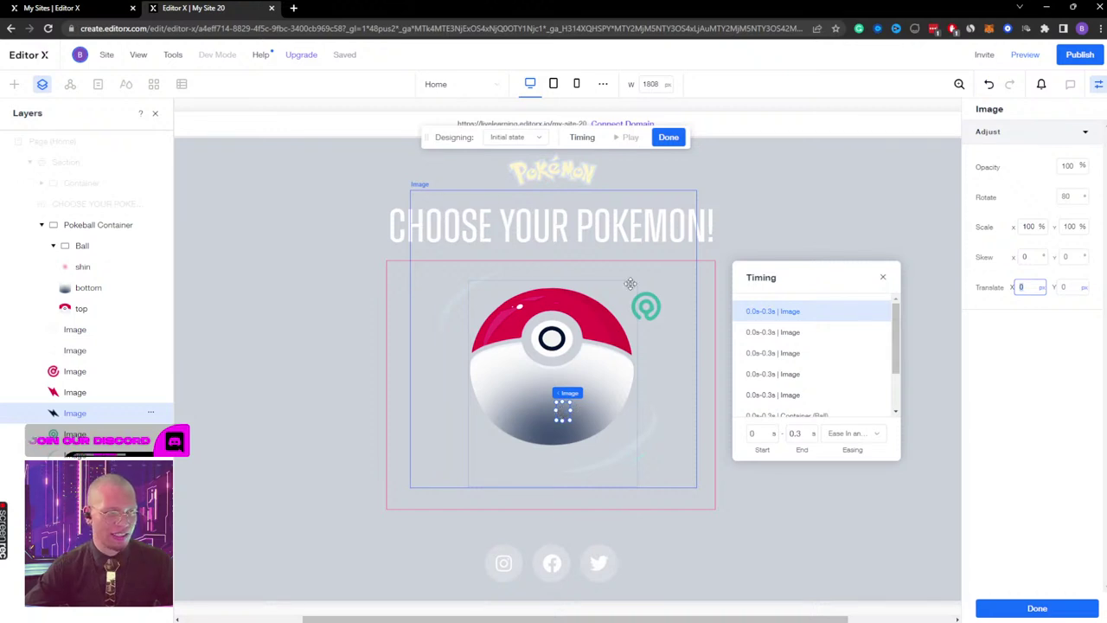
left_click(457, 278)
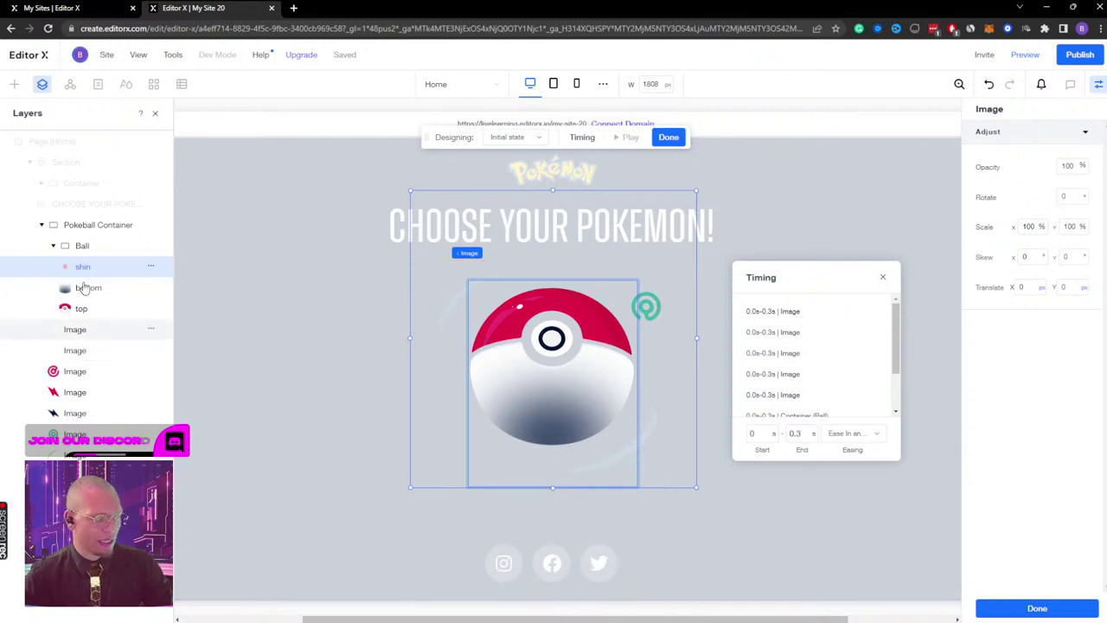
Step: Try horizontal translations of -50 and -70 px on the green spiral image beside the ball and settle on -90 px
left_click(646, 307)
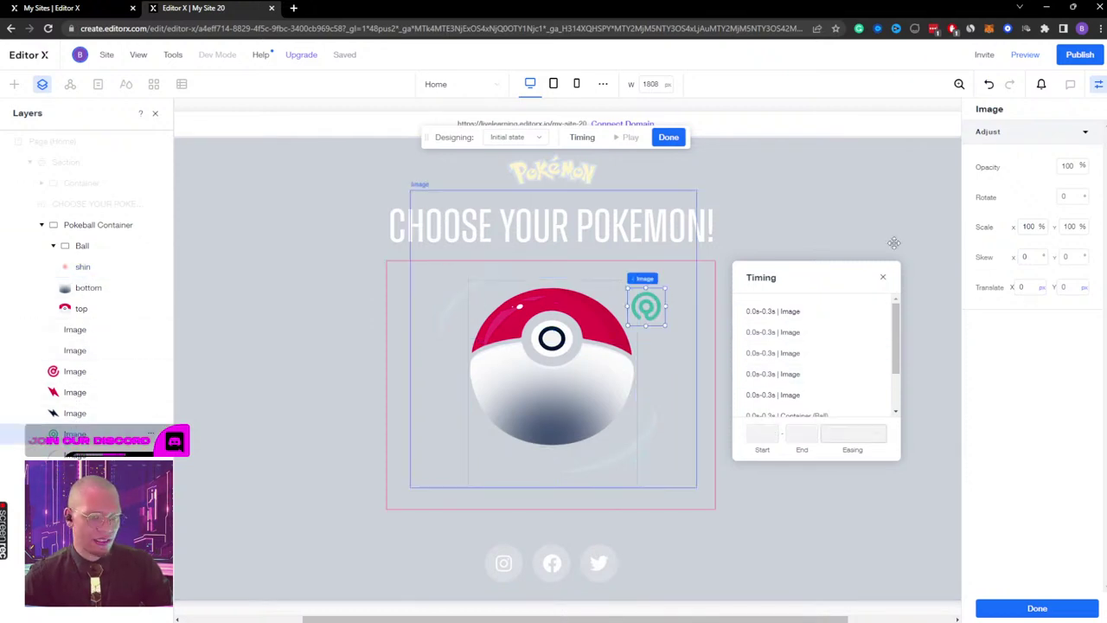
left_click(1032, 282)
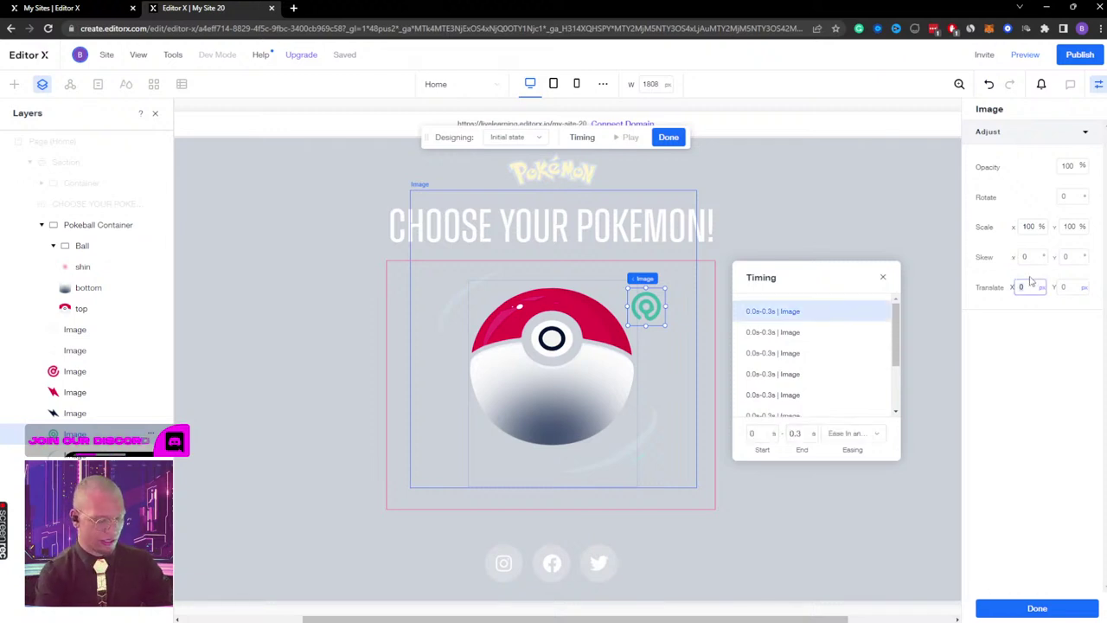
type("-50")
key("Return")
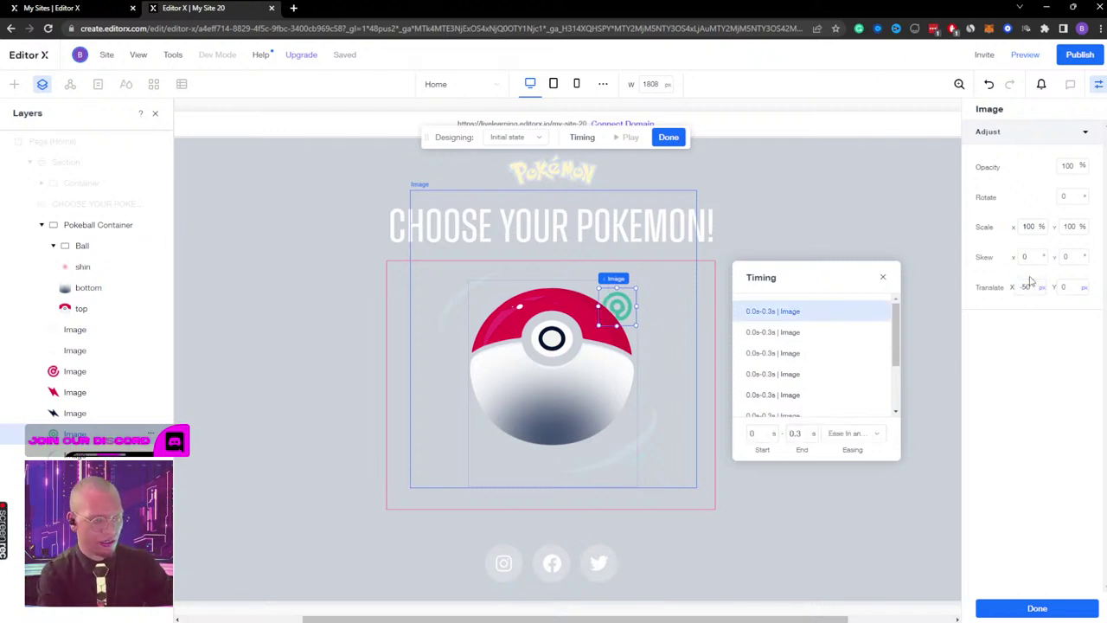
left_click(1032, 287)
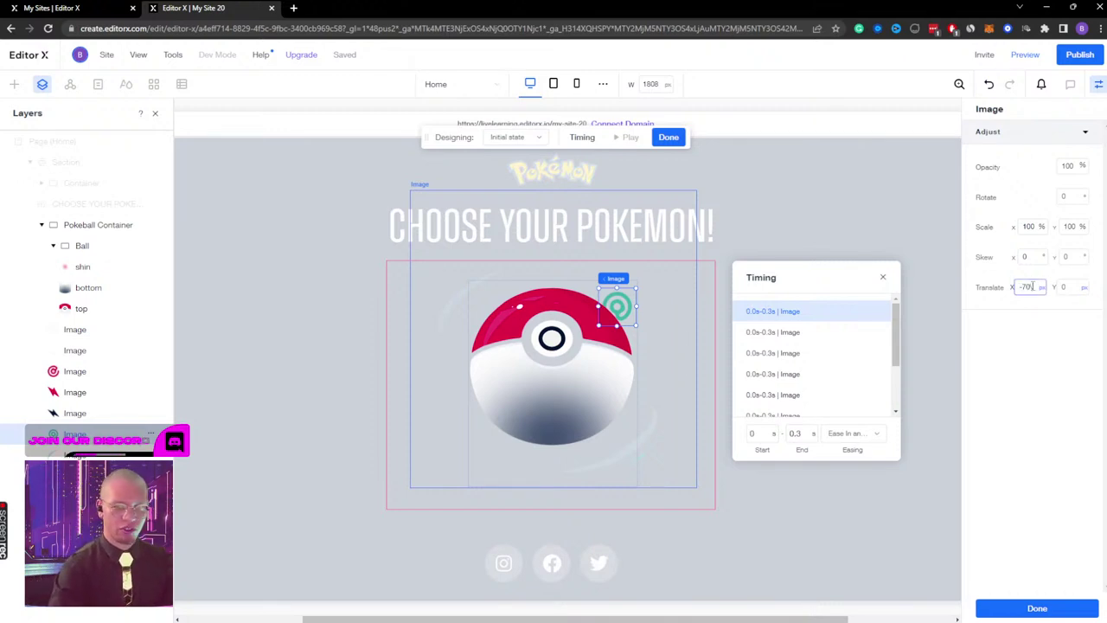
type("-70")
key("Return")
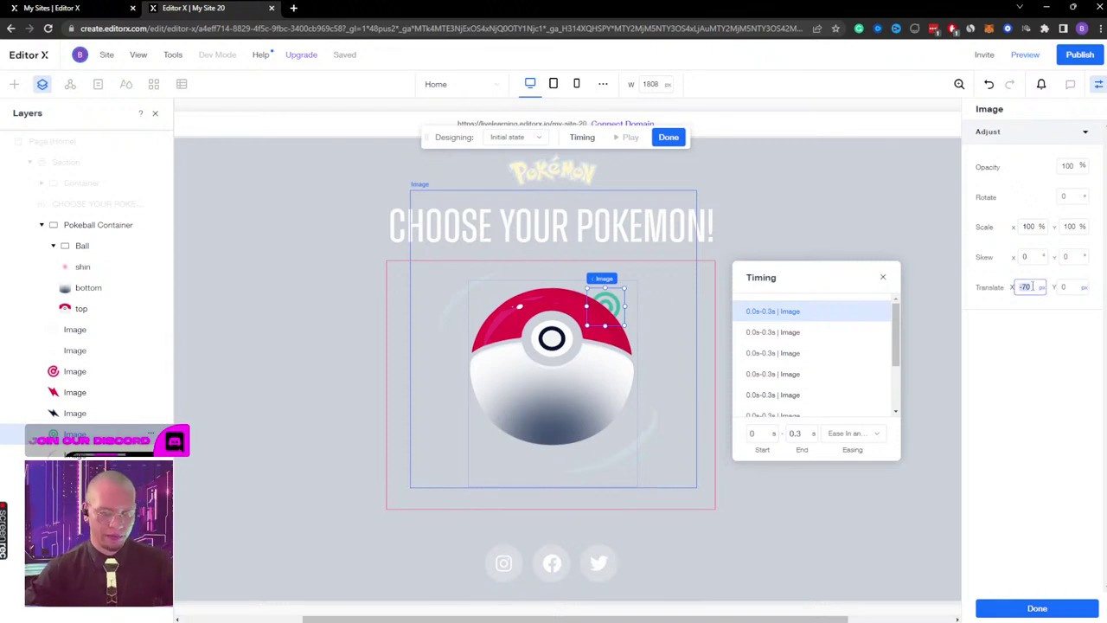
type("-90")
key("Return")
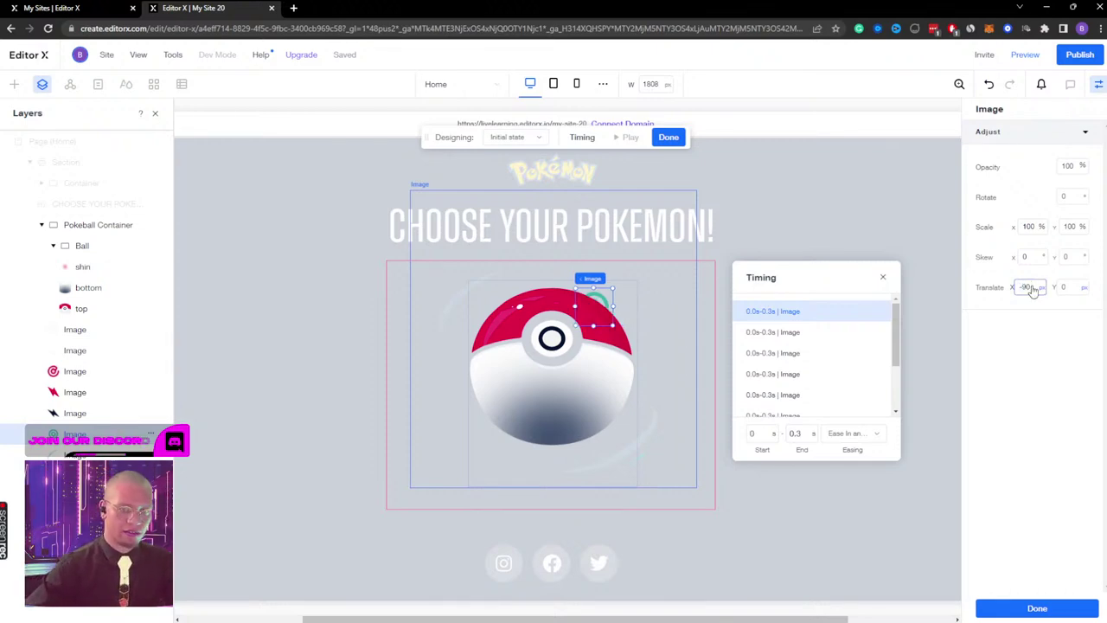
Step: Set the green spiral image's vertical translation to 80 px after trying -50 px
left_click(1068, 287)
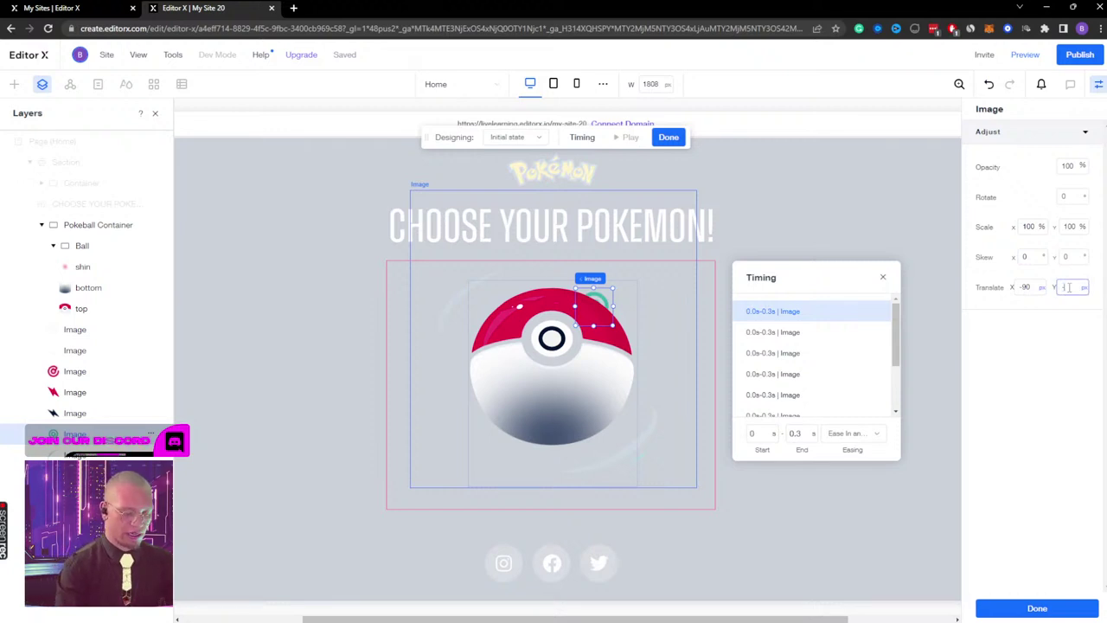
type("-50")
key("Return")
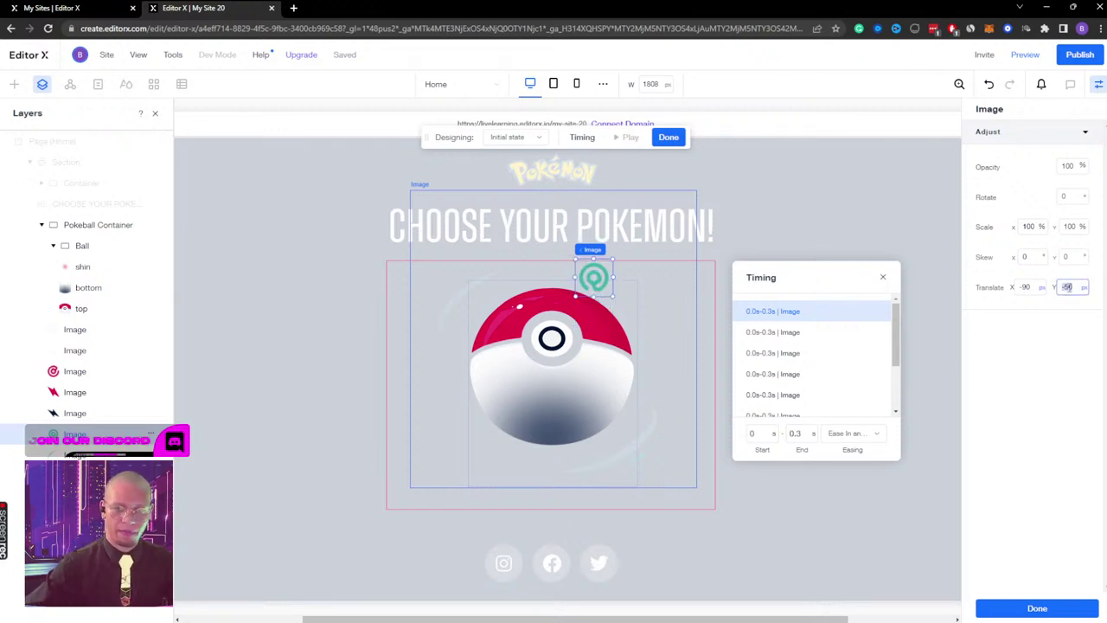
key("Return")
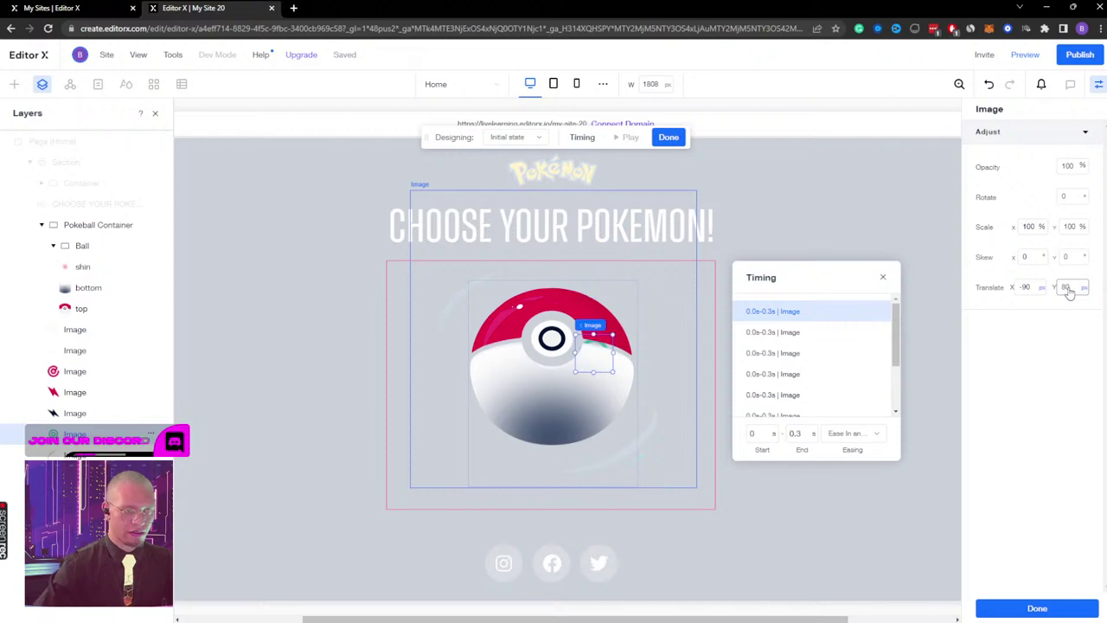
Step: Set the horizontal and vertical scale of the green spiral image to 0% in the Initial state
left_click(1030, 227)
type("0")
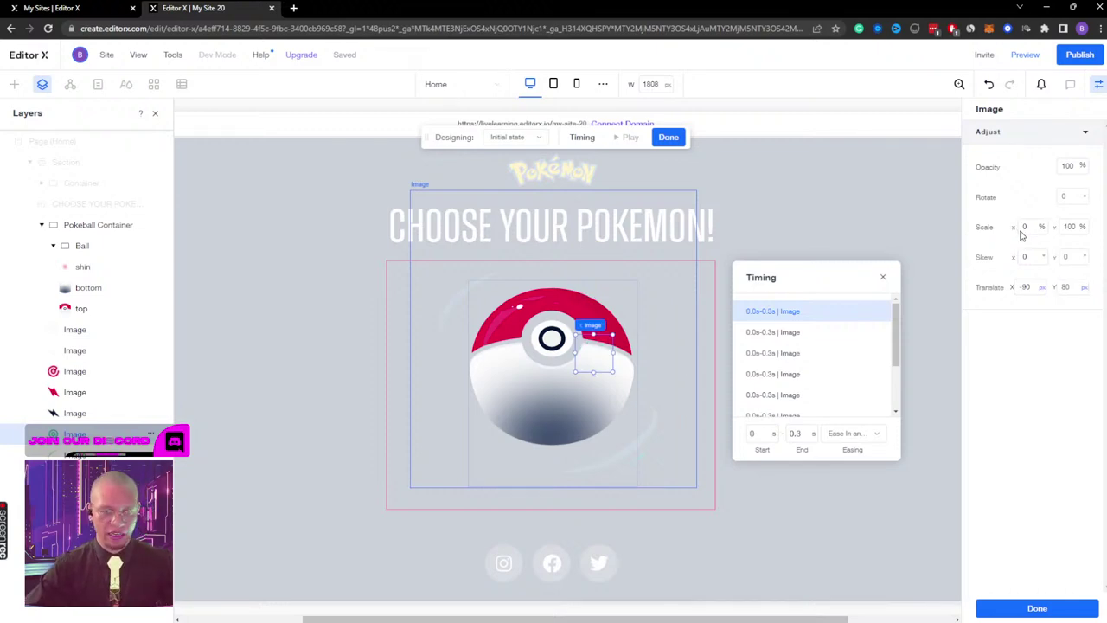
key("Tab")
type("0")
key("Return")
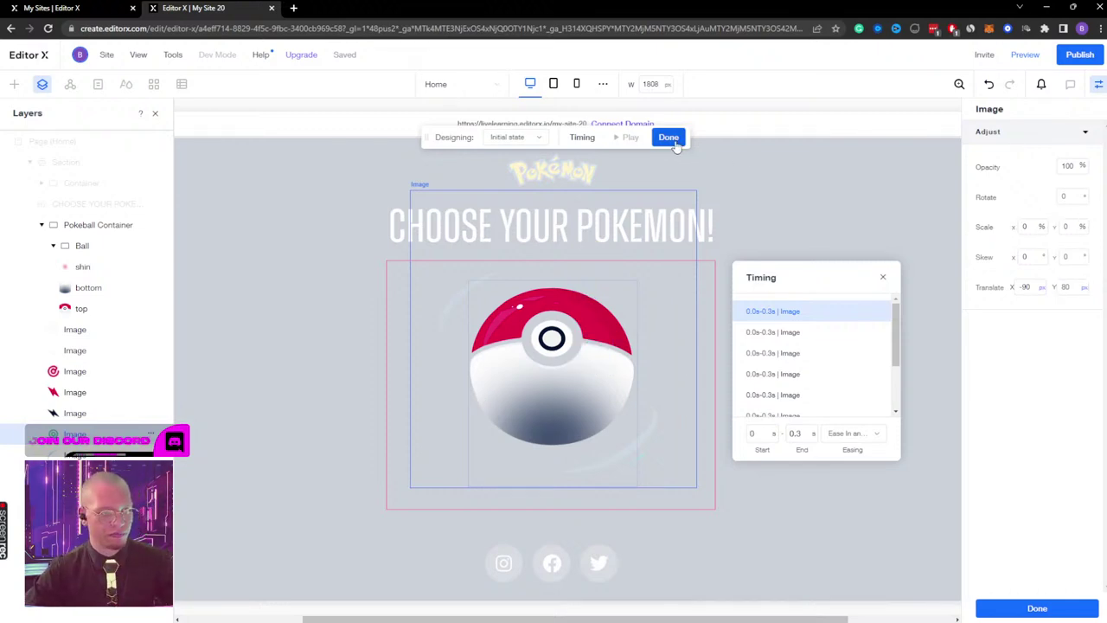
Step: Try resizing the faint white swoosh image at the ball's upper left and restore its horizontal and vertical scale to 100%
left_click(458, 294)
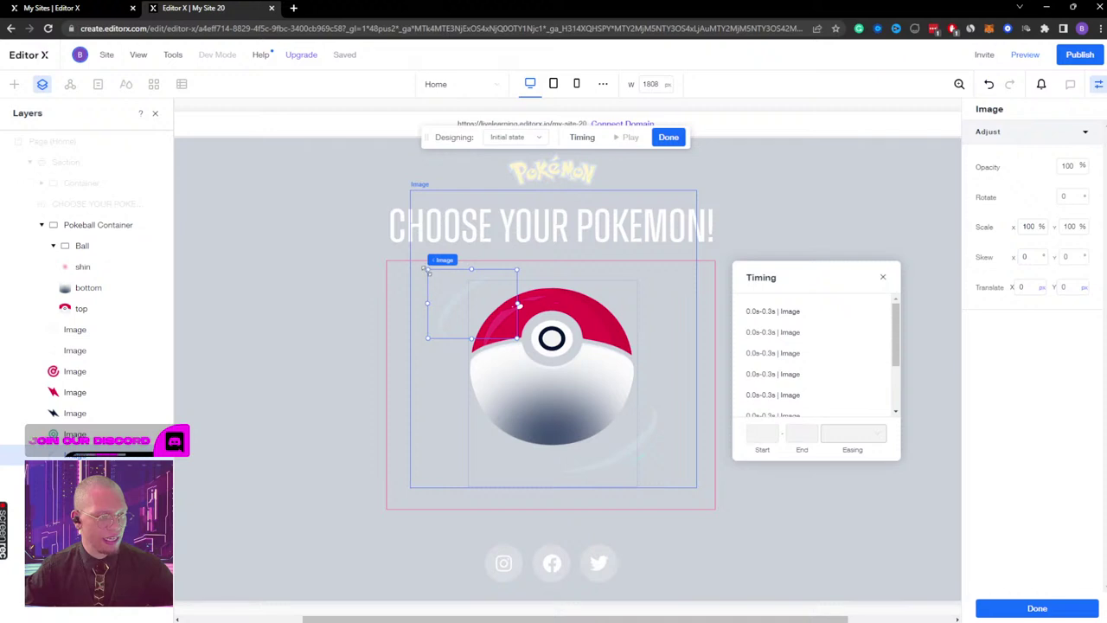
mouse_move(427, 270)
left_mouse_down()
mouse_move(458, 283)
mouse_move(432, 261)
left_mouse_up()
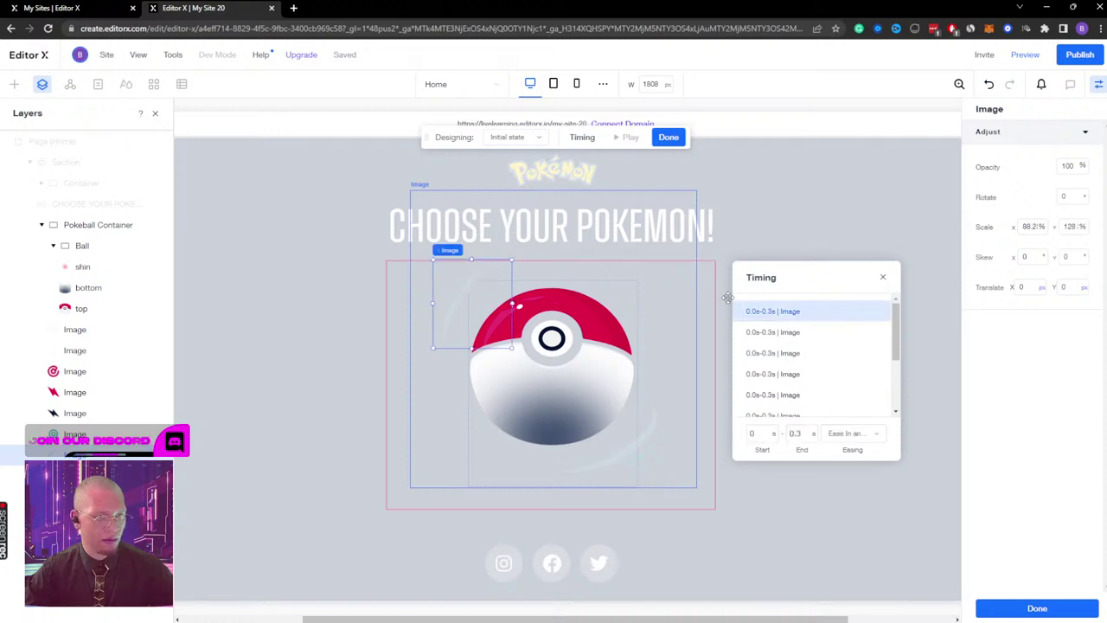
left_click(1037, 227)
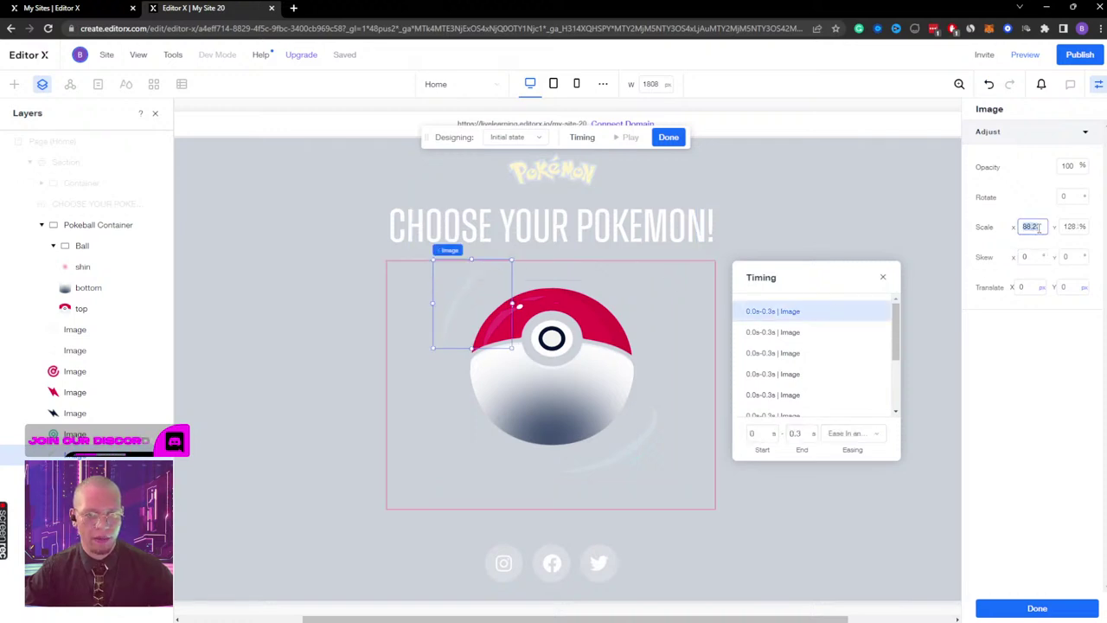
type("100")
left_click(1072, 227)
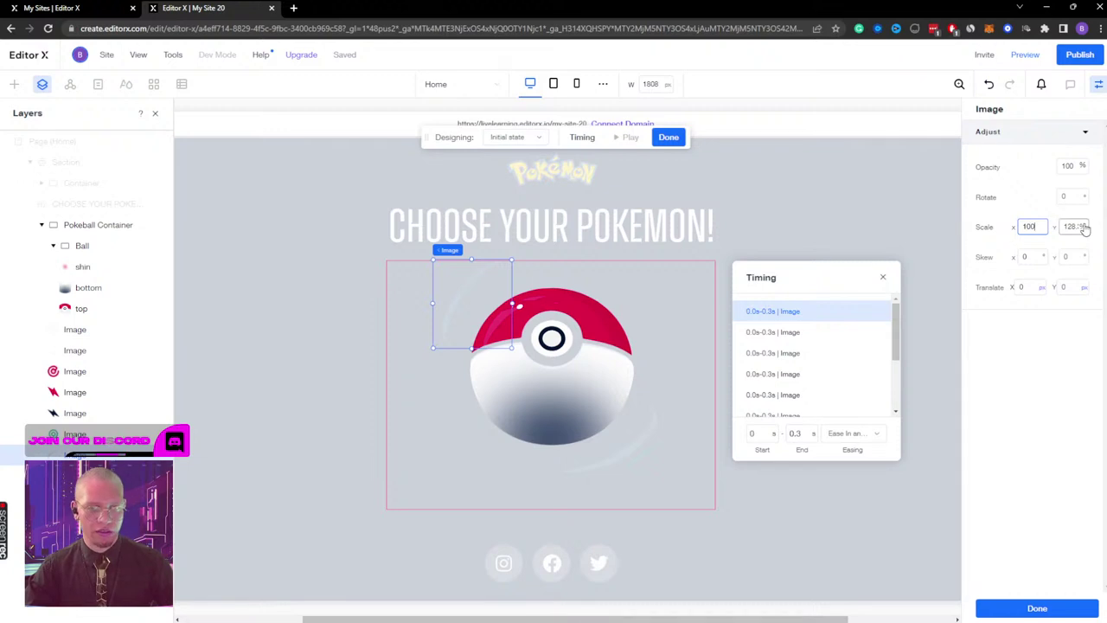
type("100")
key("Return")
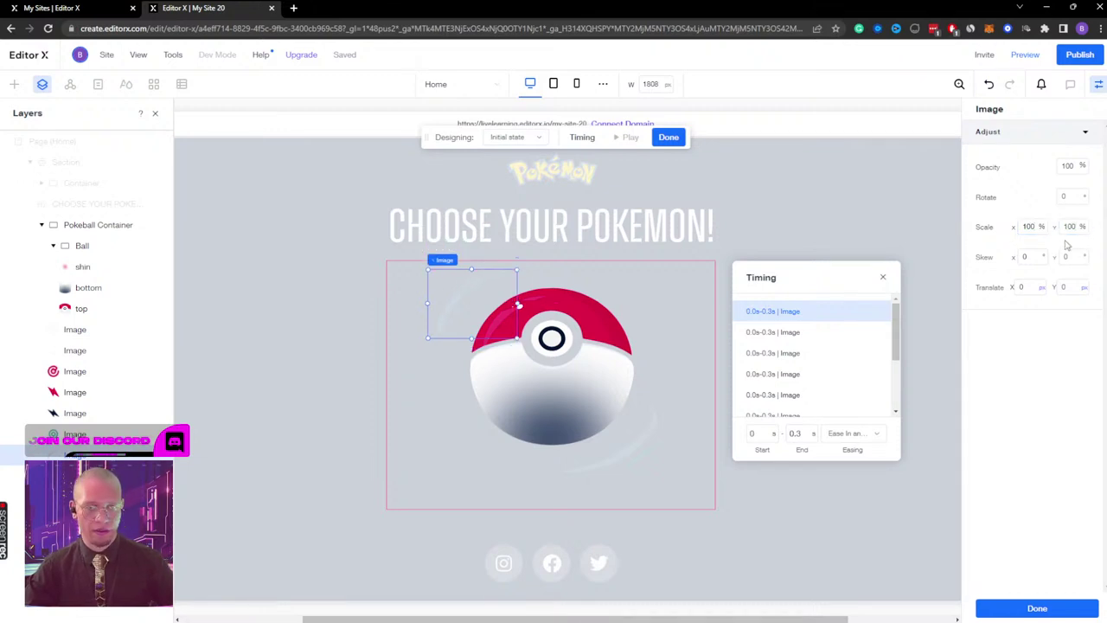
Step: Set the upper-left swoosh image's translation to 50 px horizontally and 25 px vertically in the Initial state
left_click(1025, 289)
type("50")
key("Return")
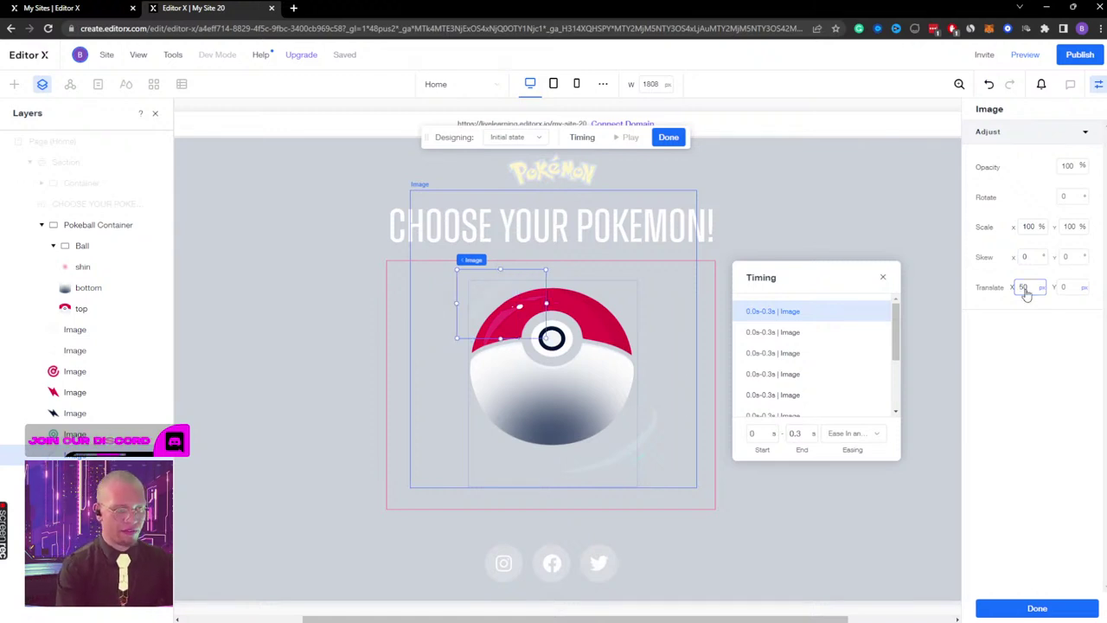
left_click(1066, 287)
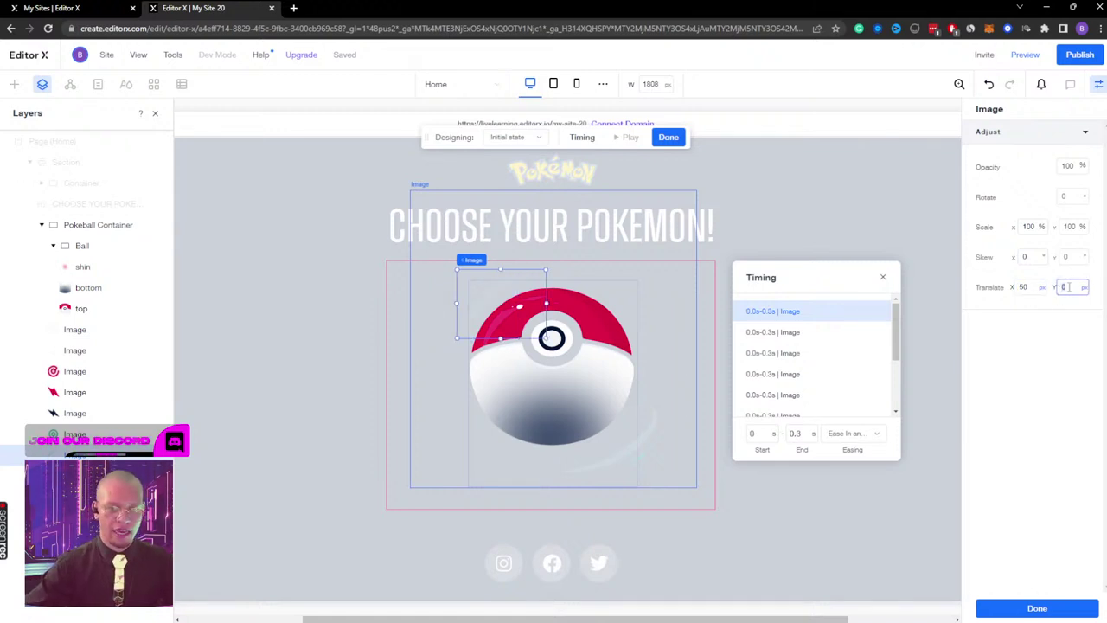
type("25")
key("Return")
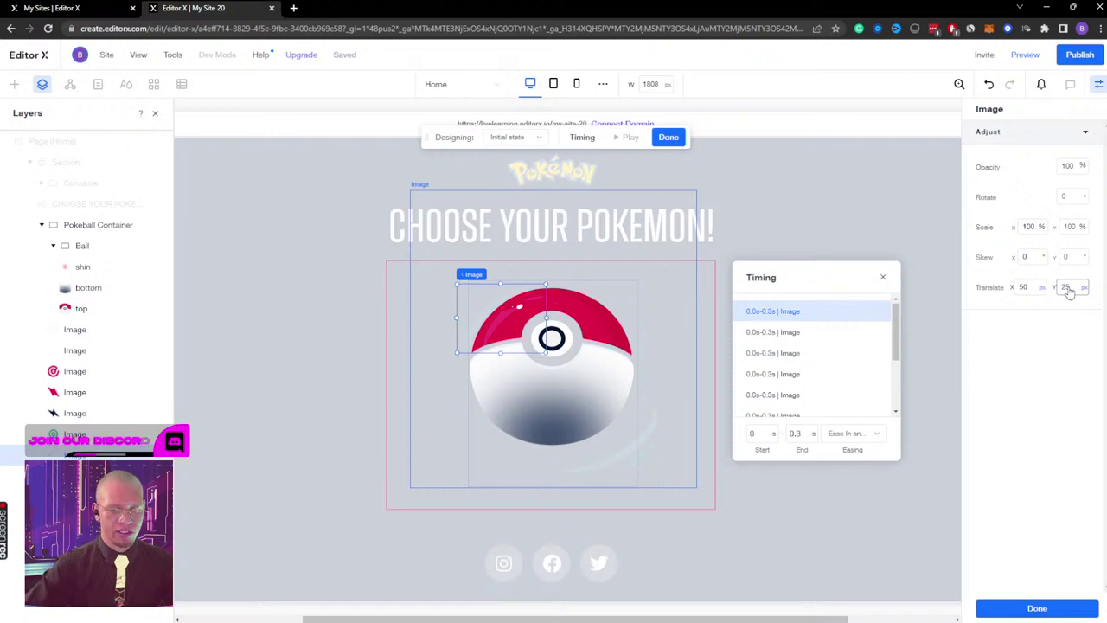
Step: Set the horizontal and vertical scale of the upper-left swoosh image to 50% in the Initial state
left_click(1030, 226)
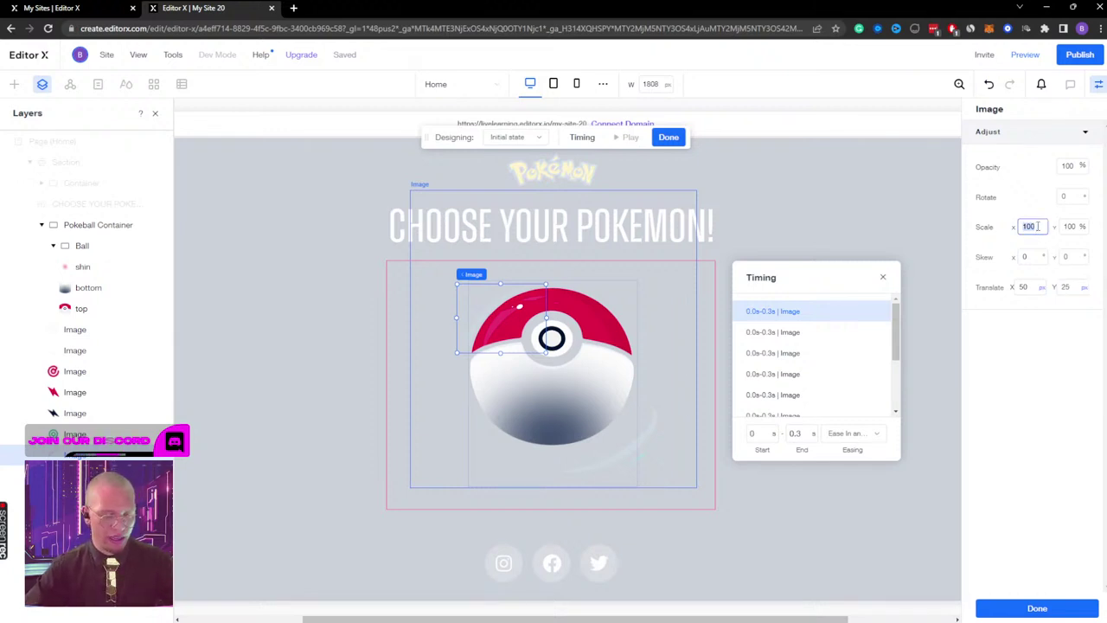
type("50")
left_click(1067, 225)
type("5")
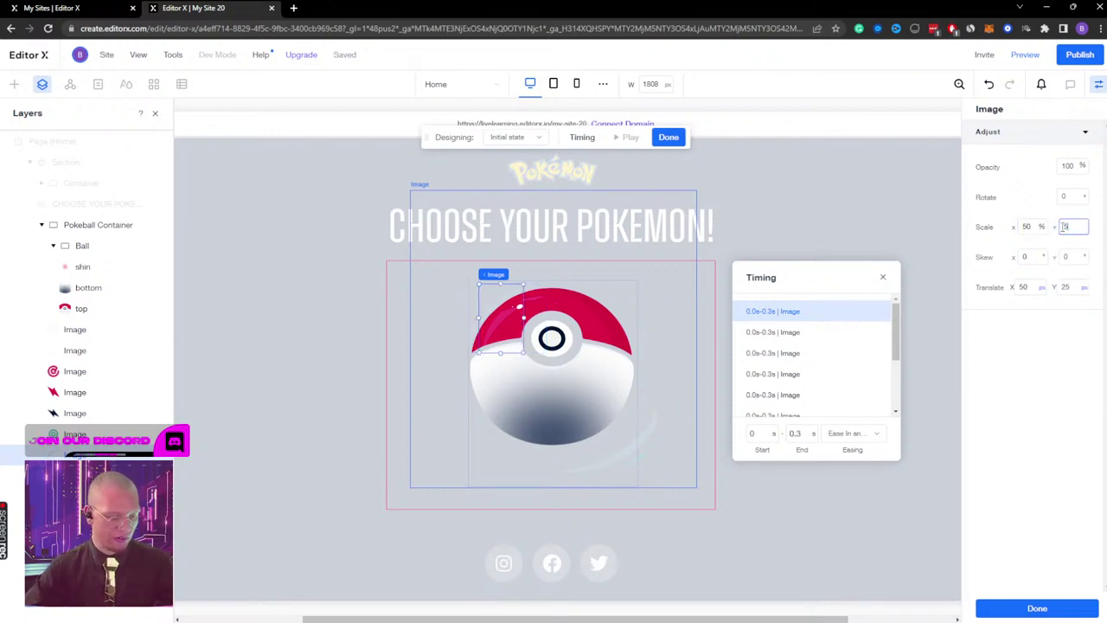
key("Return")
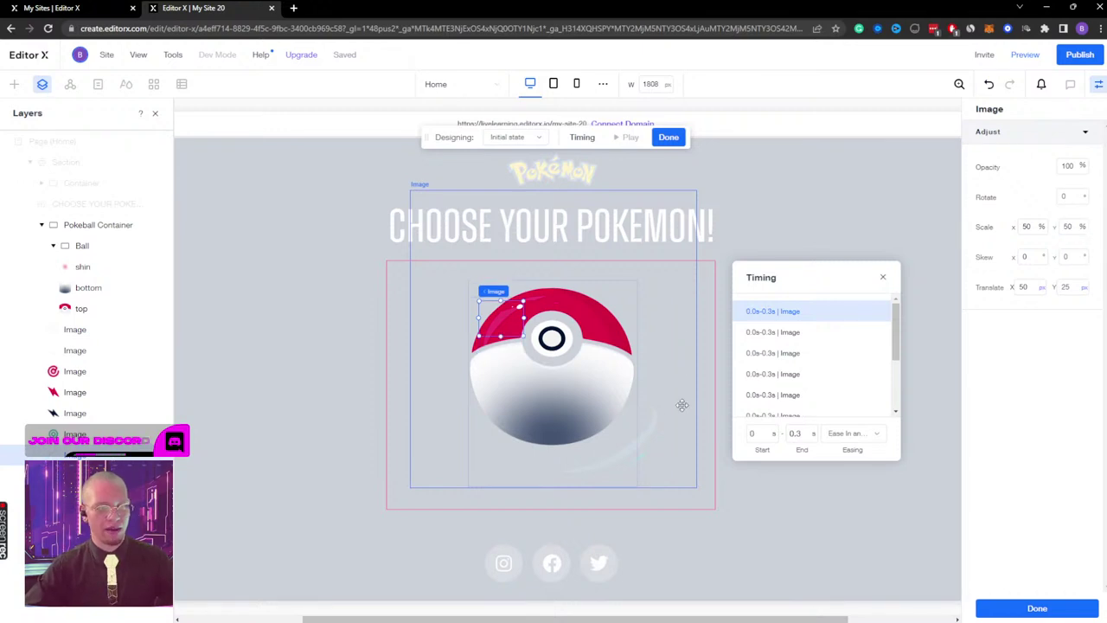
Step: Set the lower-right swoosh image's translation to -50 px both horizontally and vertically after trying 50 px horizontally
left_click(86, 475)
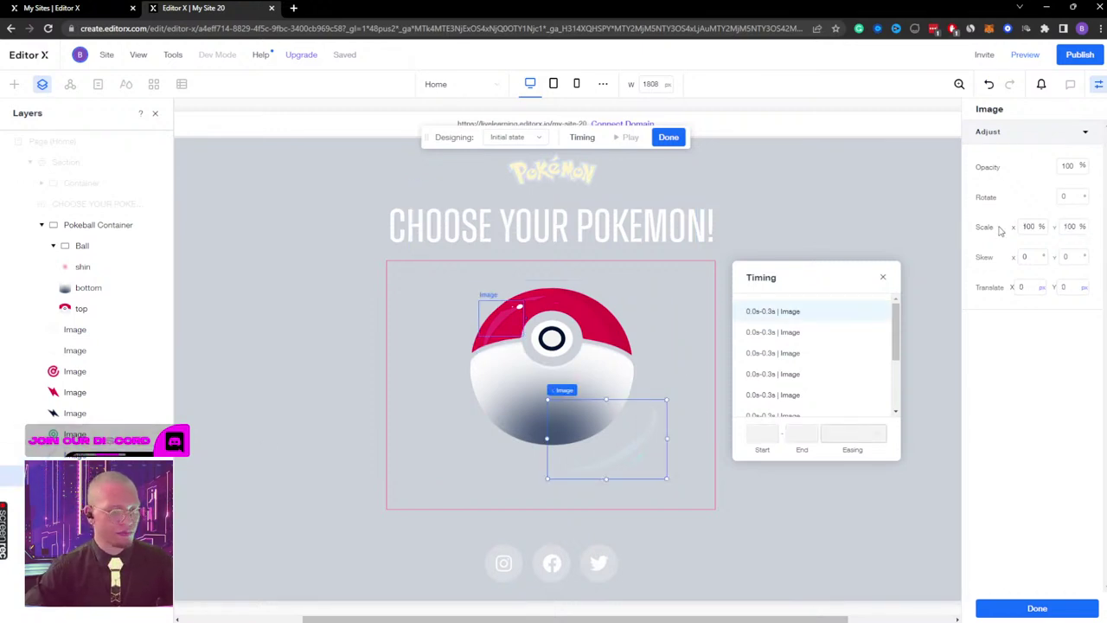
left_click(1025, 288)
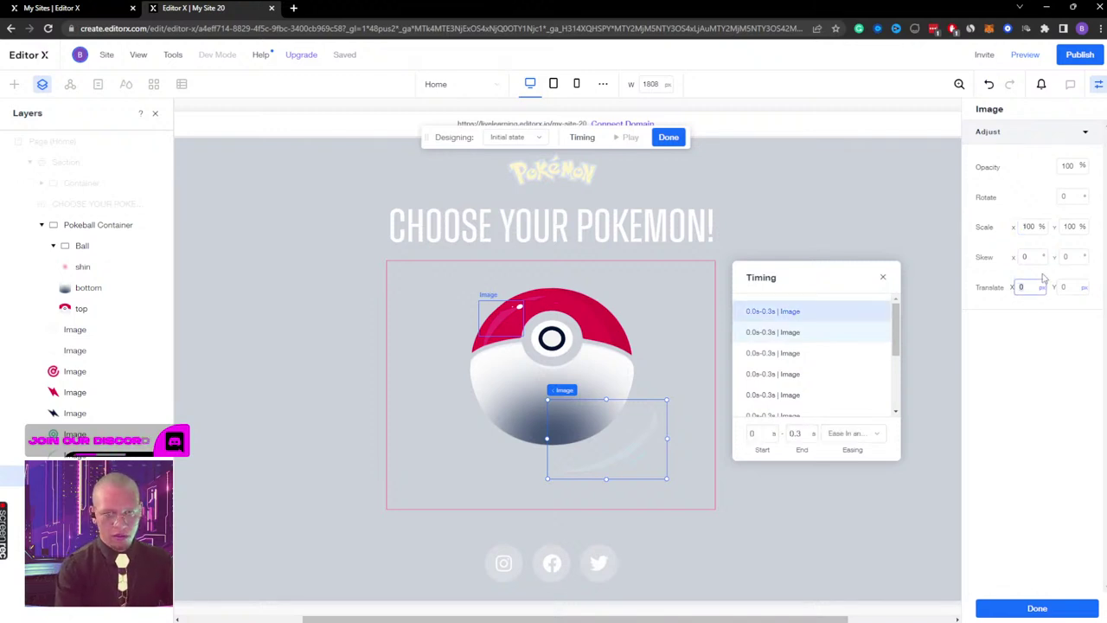
key("Return")
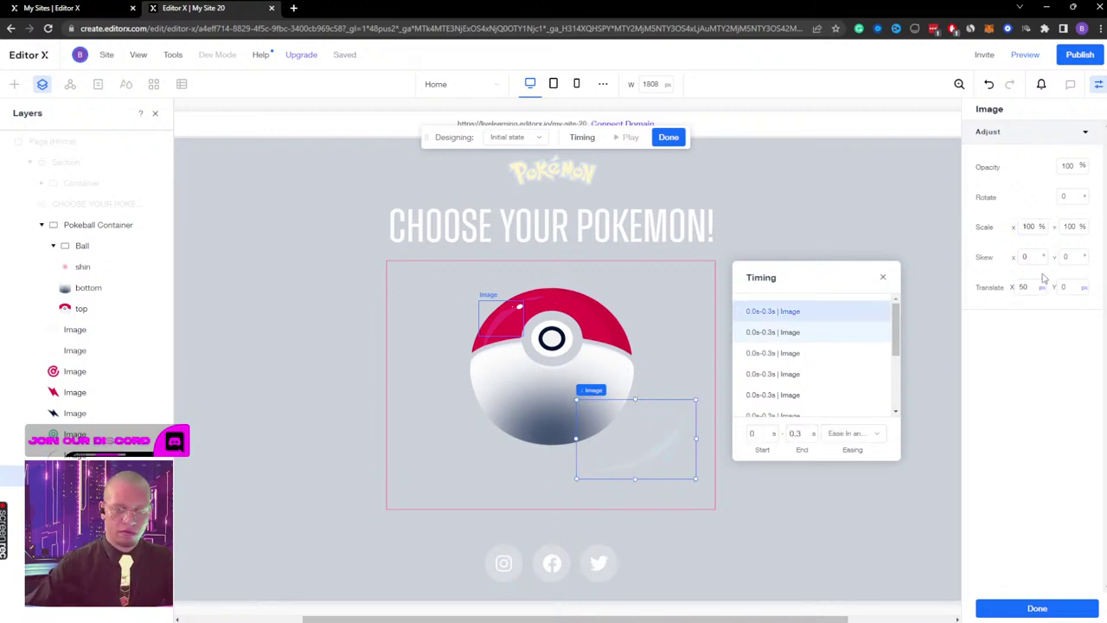
left_click(1025, 286)
type("-5")
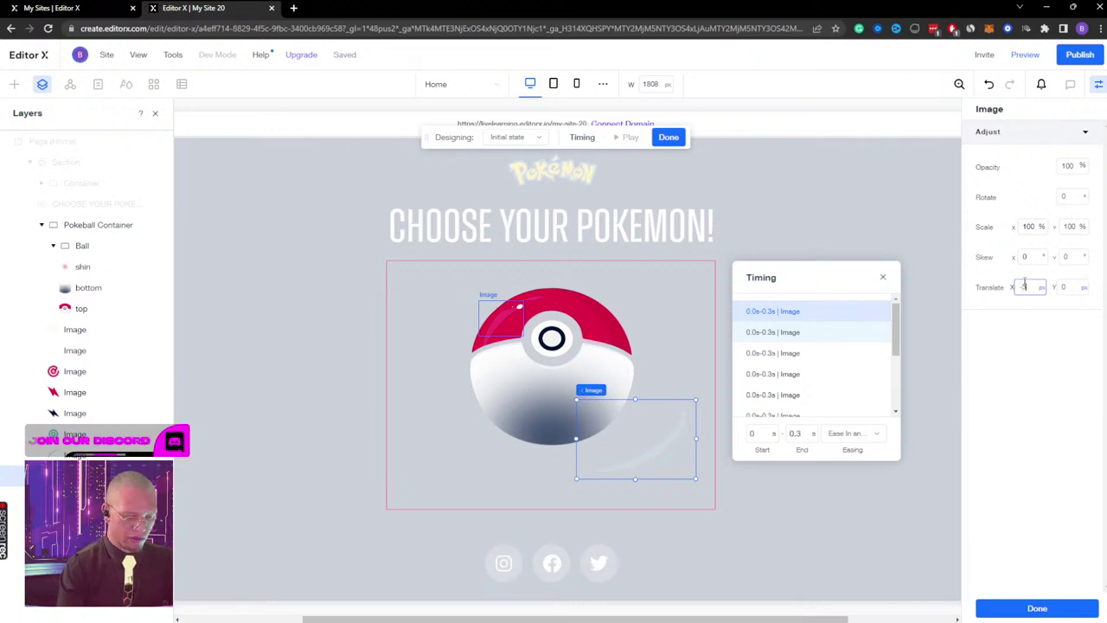
type("0")
key("Return")
left_click(1069, 288)
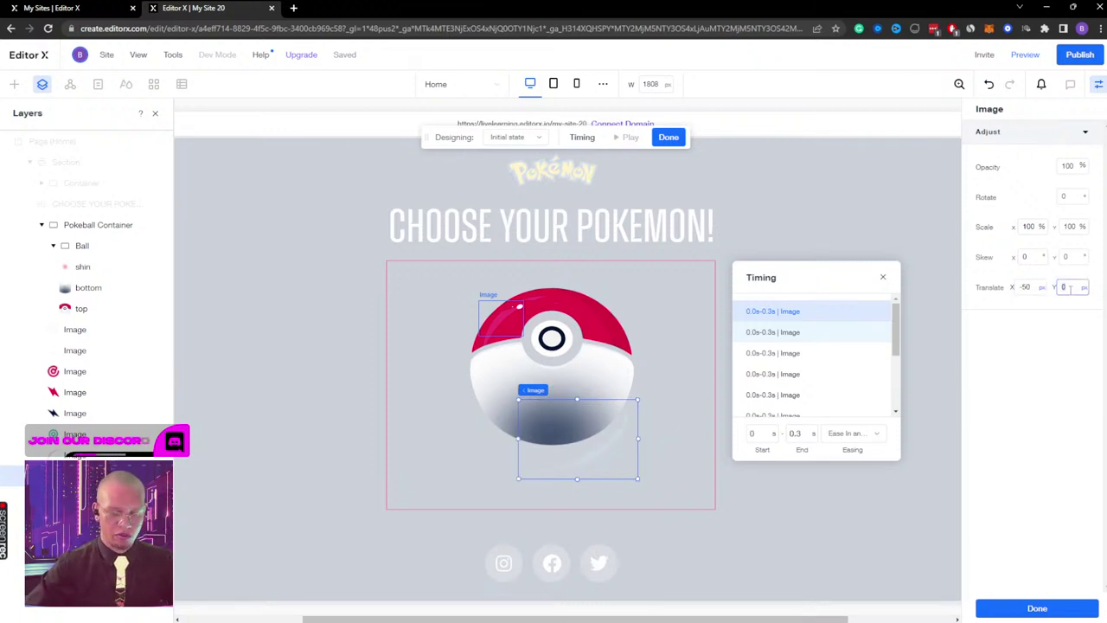
type("-50")
key("Return")
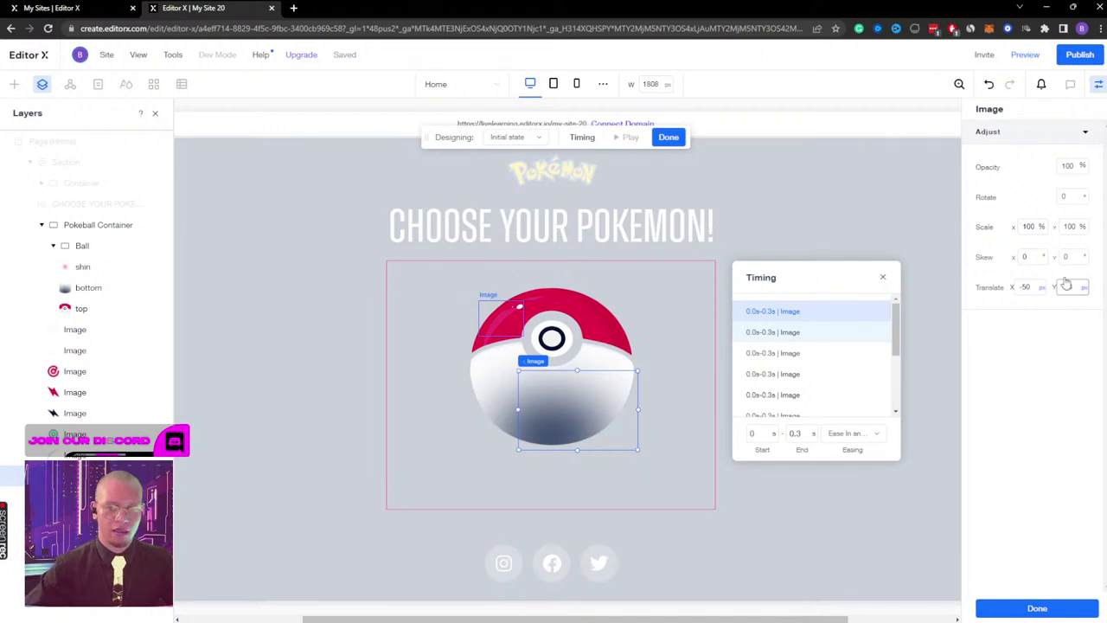
Step: Scale the lower-right swoosh image to 50% horizontally and vertically in the Initial state
left_click(1029, 227)
type("50")
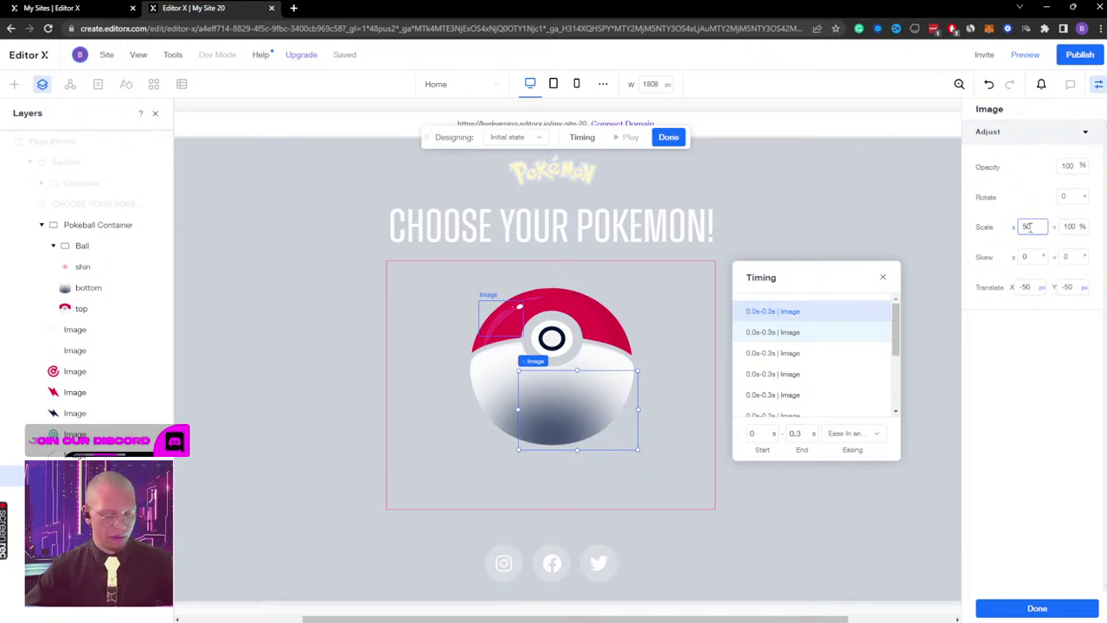
left_click(1070, 227)
type("50")
key("Return")
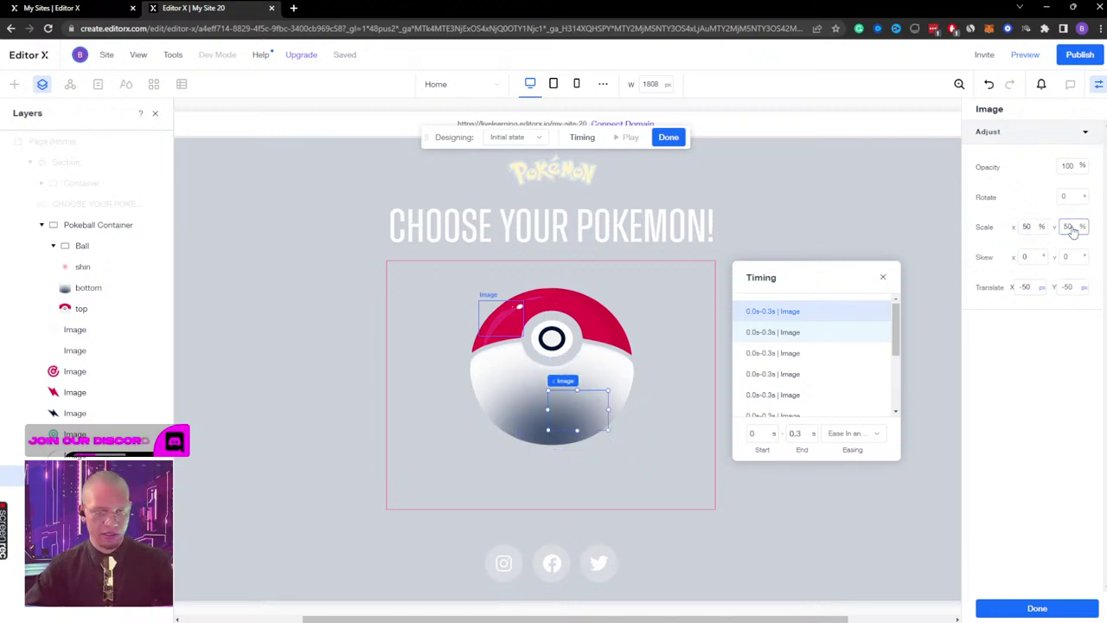
Step: Set the opacity of both the lower-right and upper-left swoosh images to 0% and finish designing the Initial state
left_click(1071, 165)
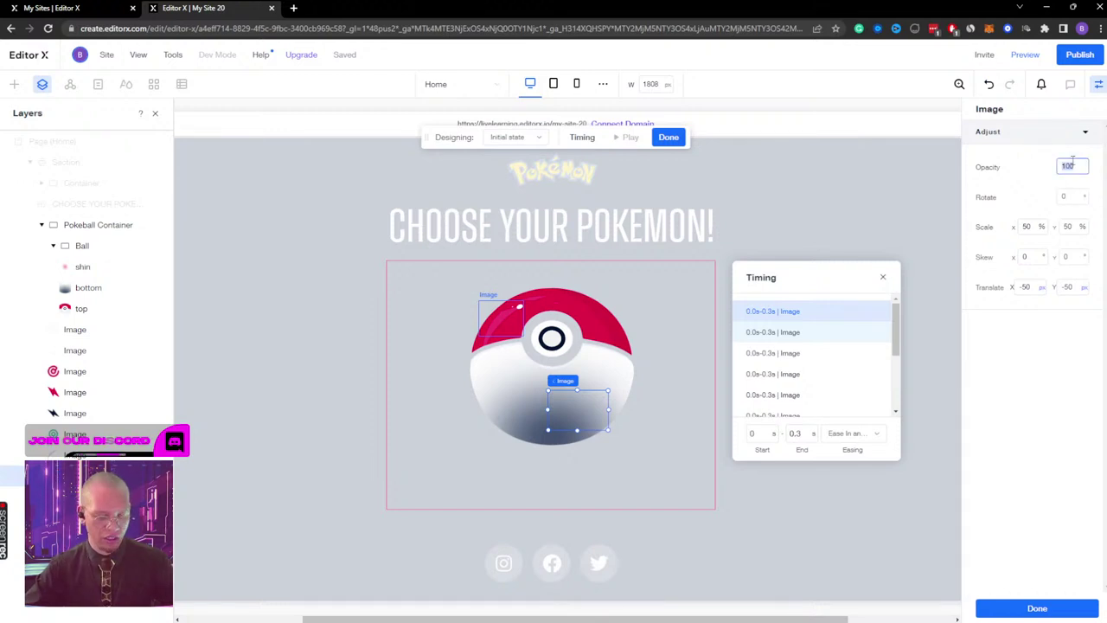
type("0")
key("Return")
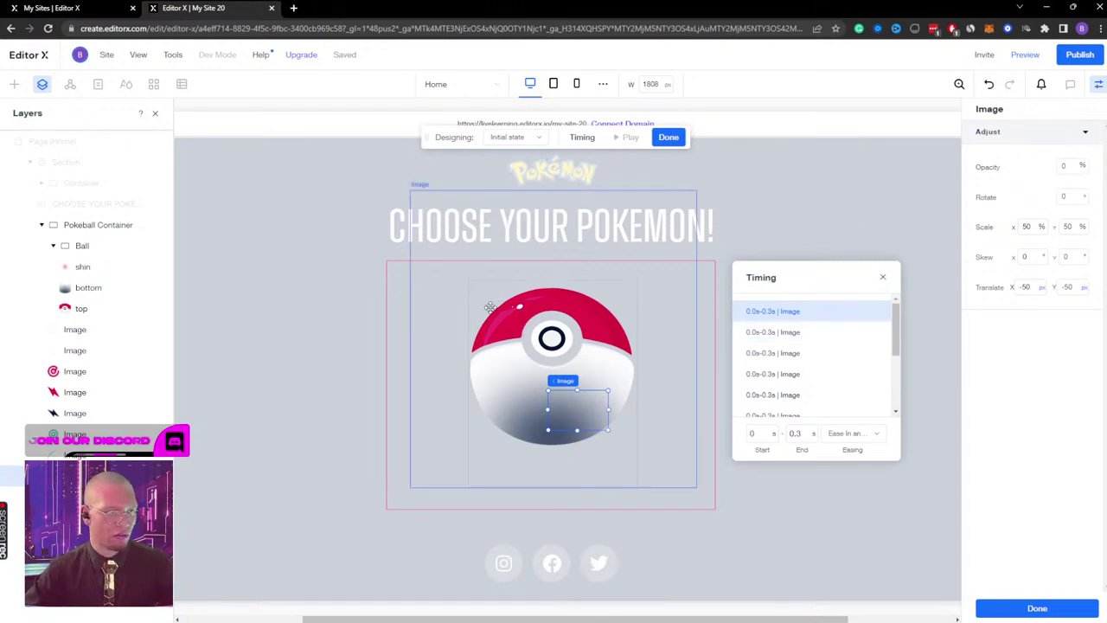
left_click(772, 332)
left_click(1071, 165)
type("0")
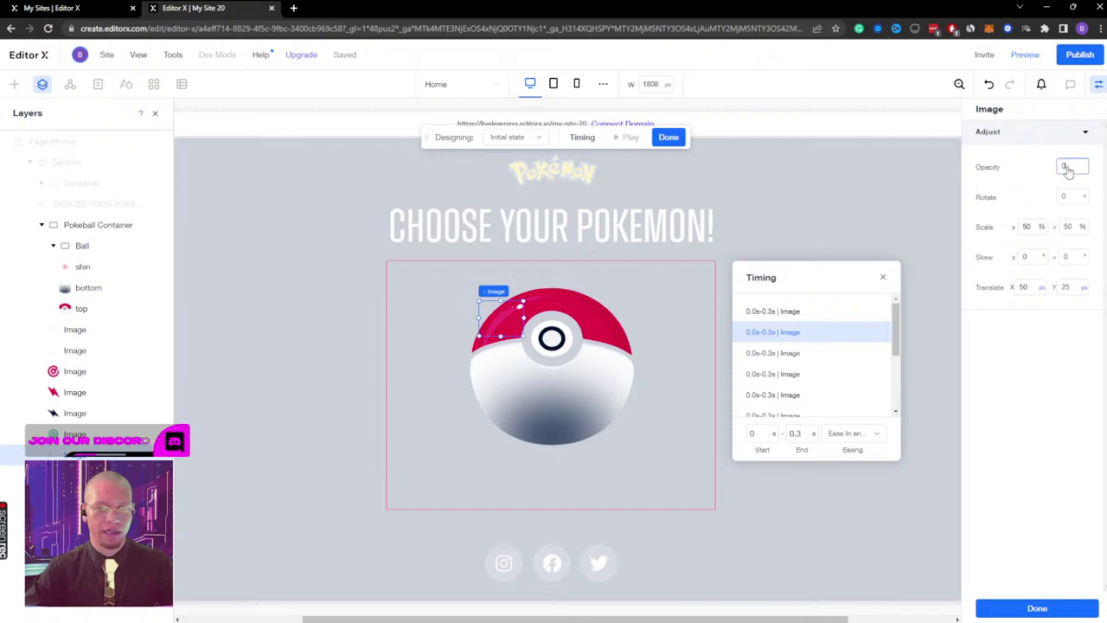
key("Return")
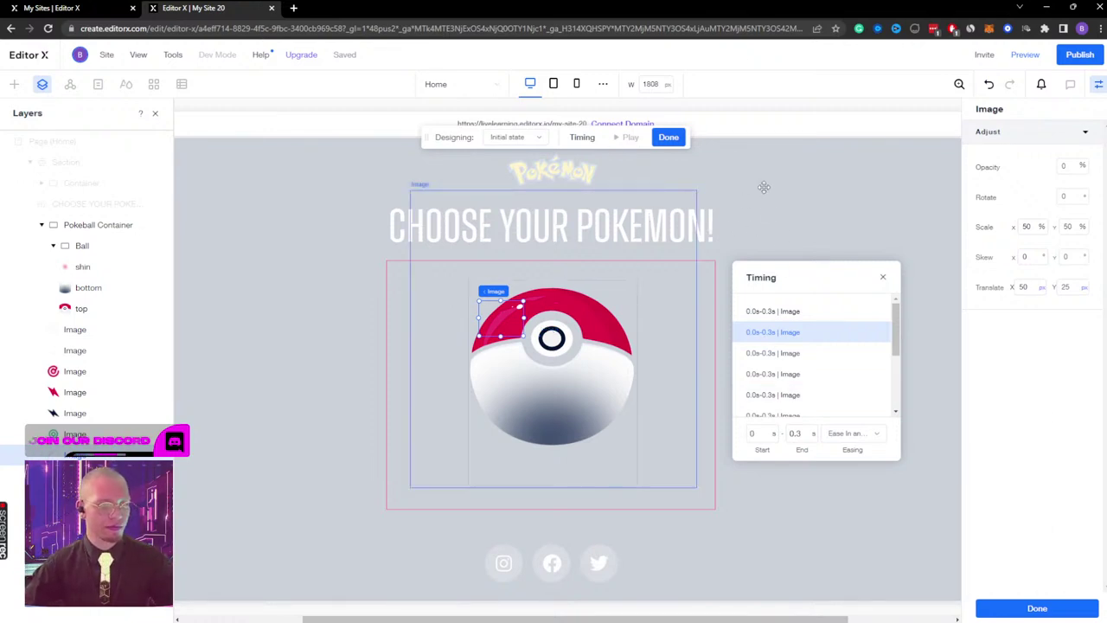
left_click(669, 138)
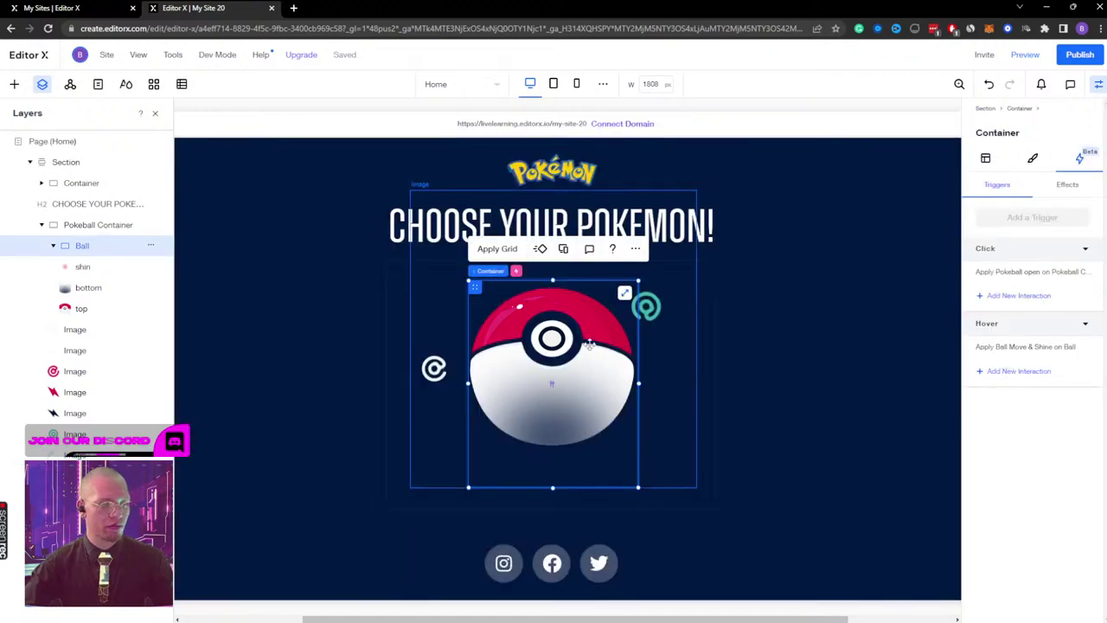
Step: Review the Ball's click interaction setup and compare the Pokeball Container's Pokeball open effect with its Initial state
left_click(1029, 275)
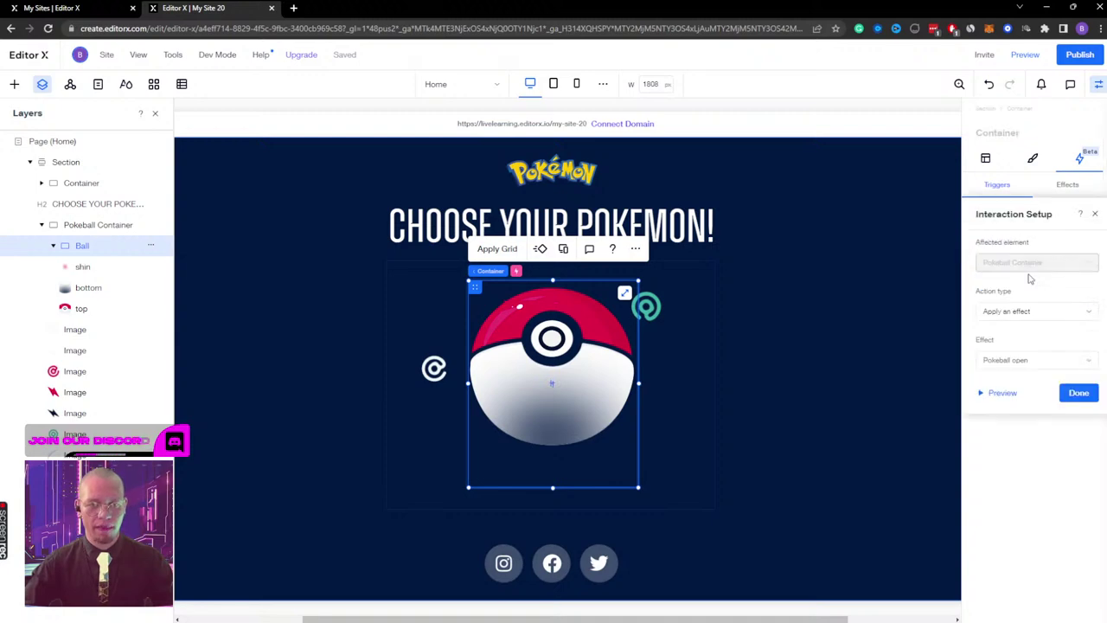
left_click(1095, 214)
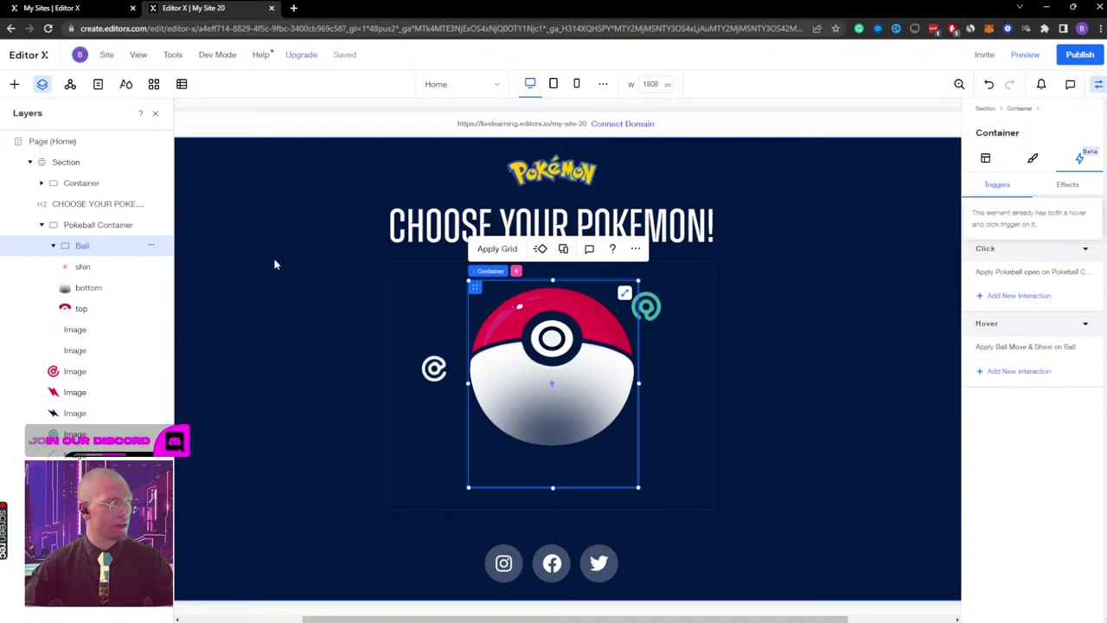
left_click(102, 227)
left_click(1068, 185)
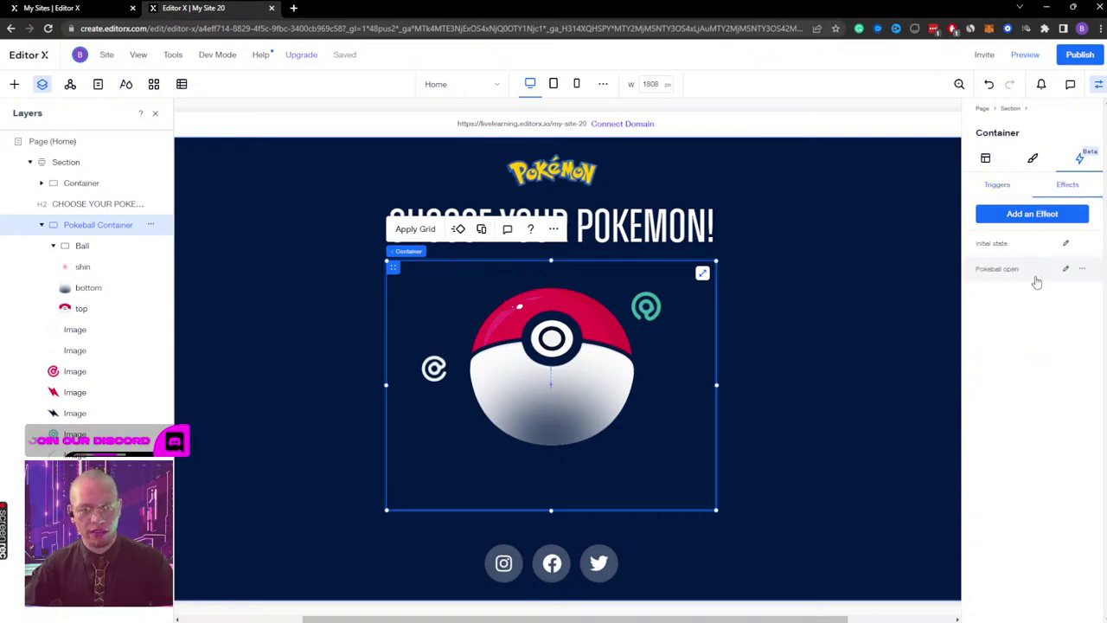
left_click(1066, 269)
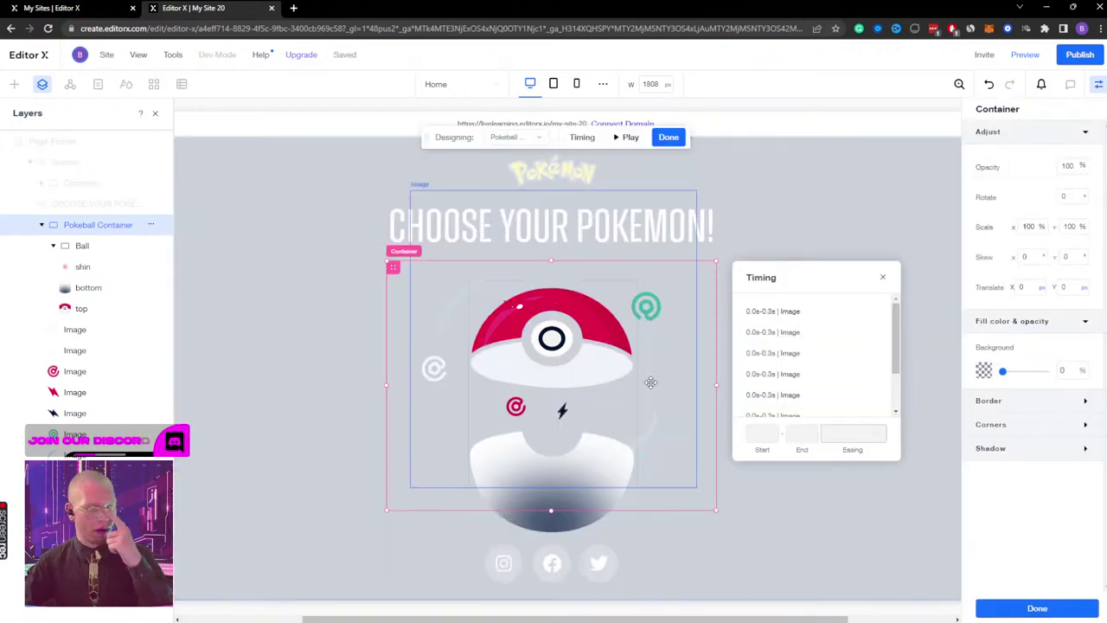
left_click(512, 137)
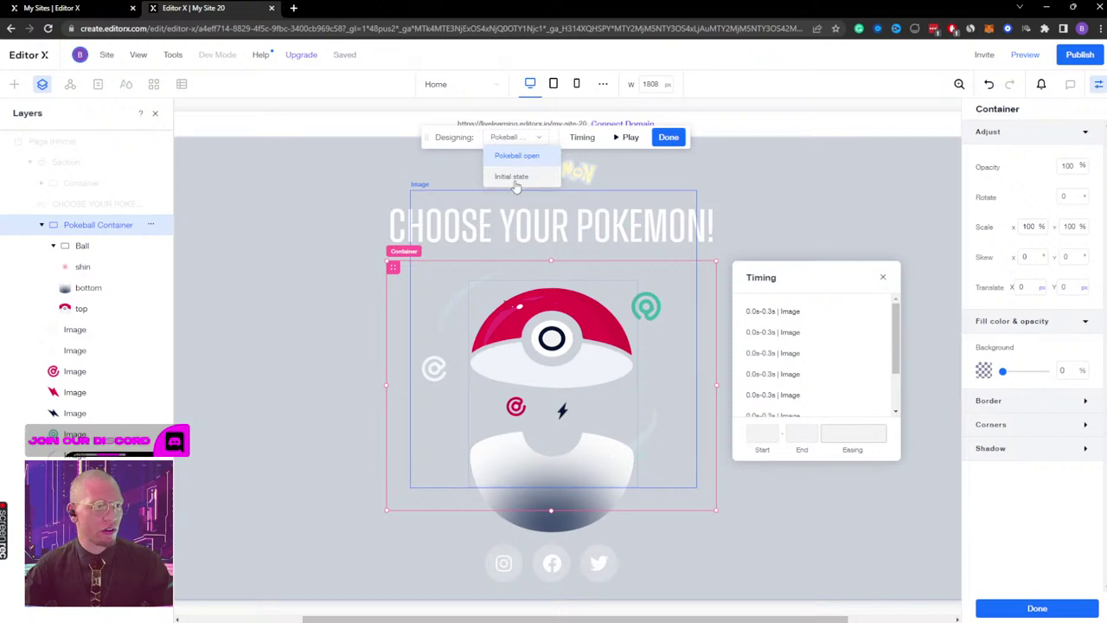
left_click(512, 176)
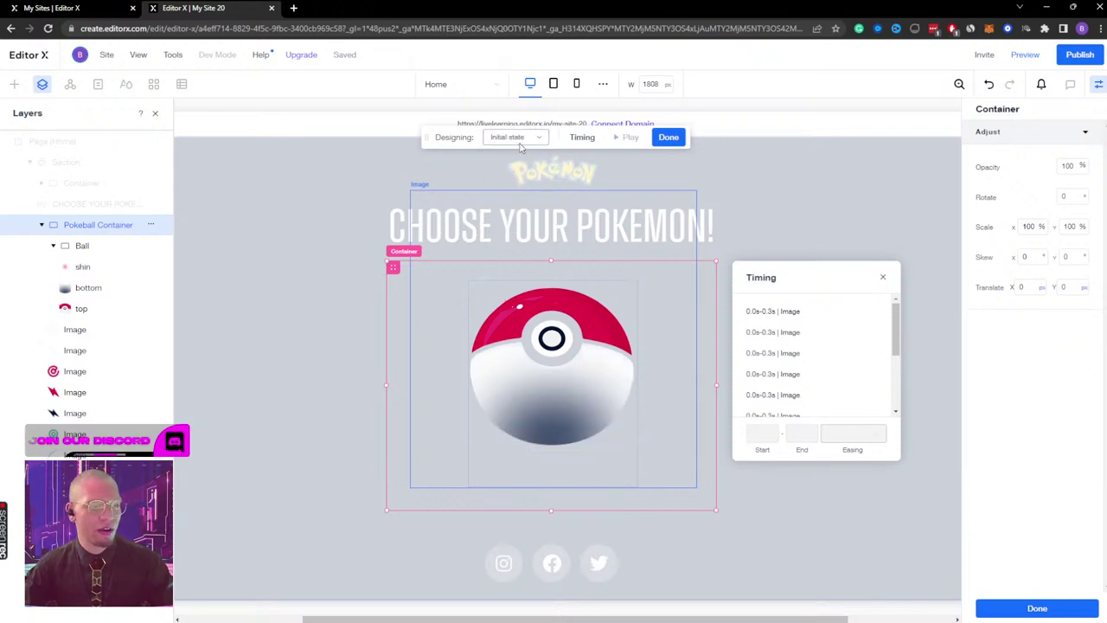
left_click(519, 139)
left_click(523, 155)
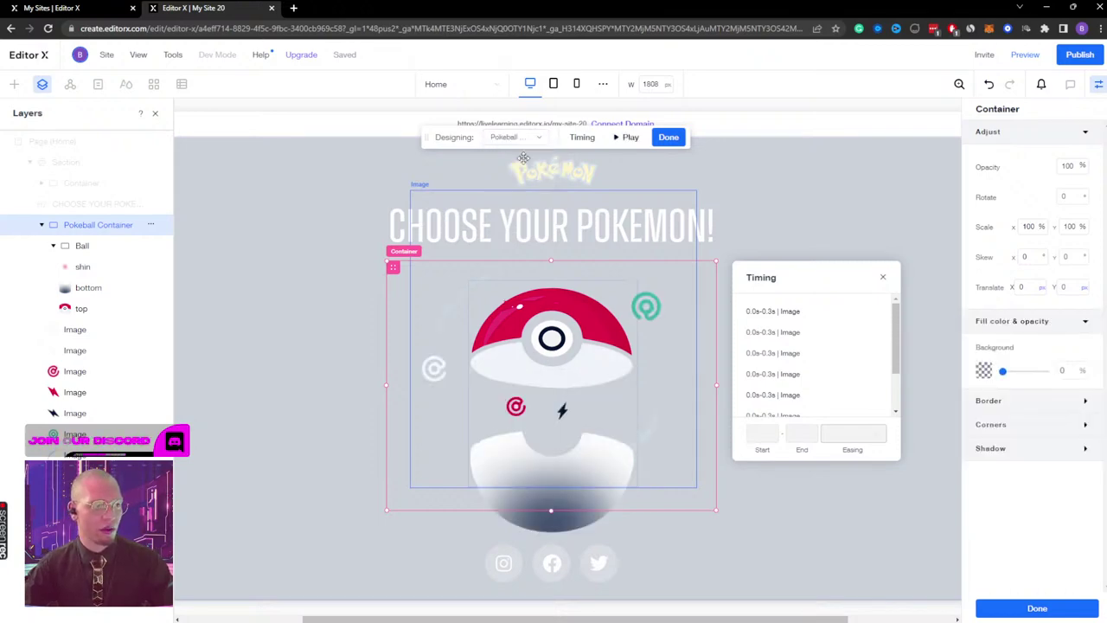
left_click(671, 135)
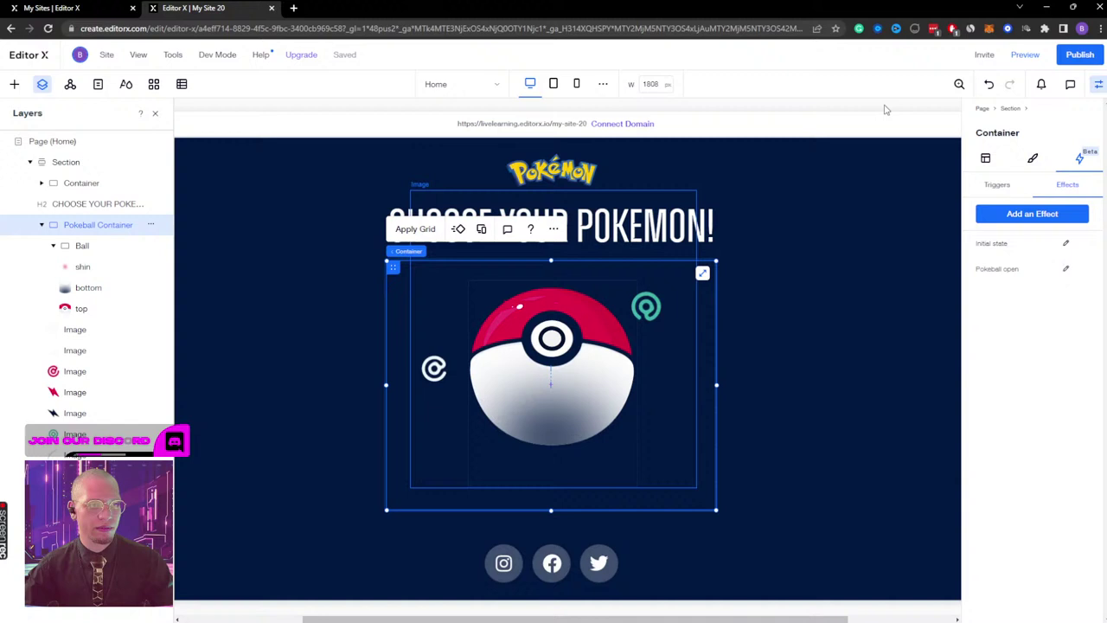
Step: Select the upper-left swoosh image and inspect its layout and its fill and opacity settings
left_click(782, 297)
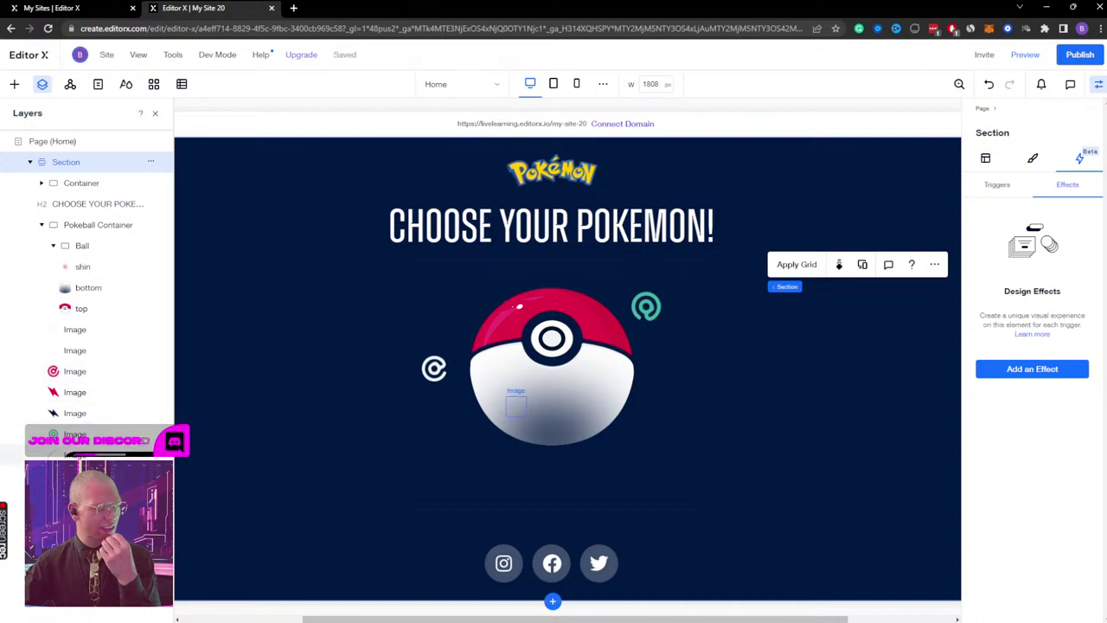
left_click(472, 307)
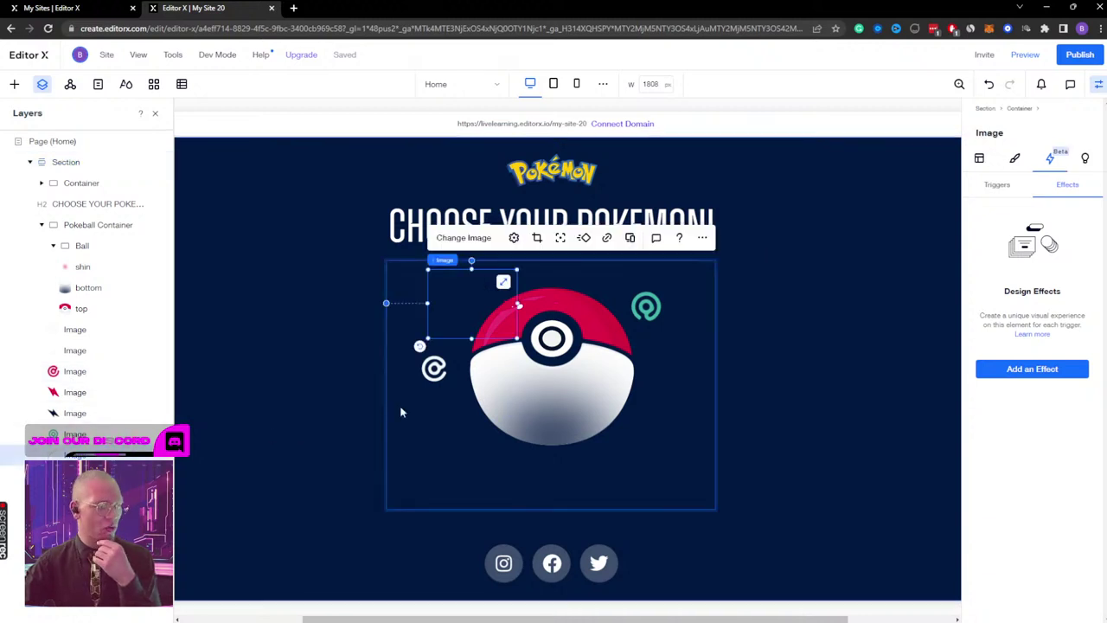
left_click(990, 161)
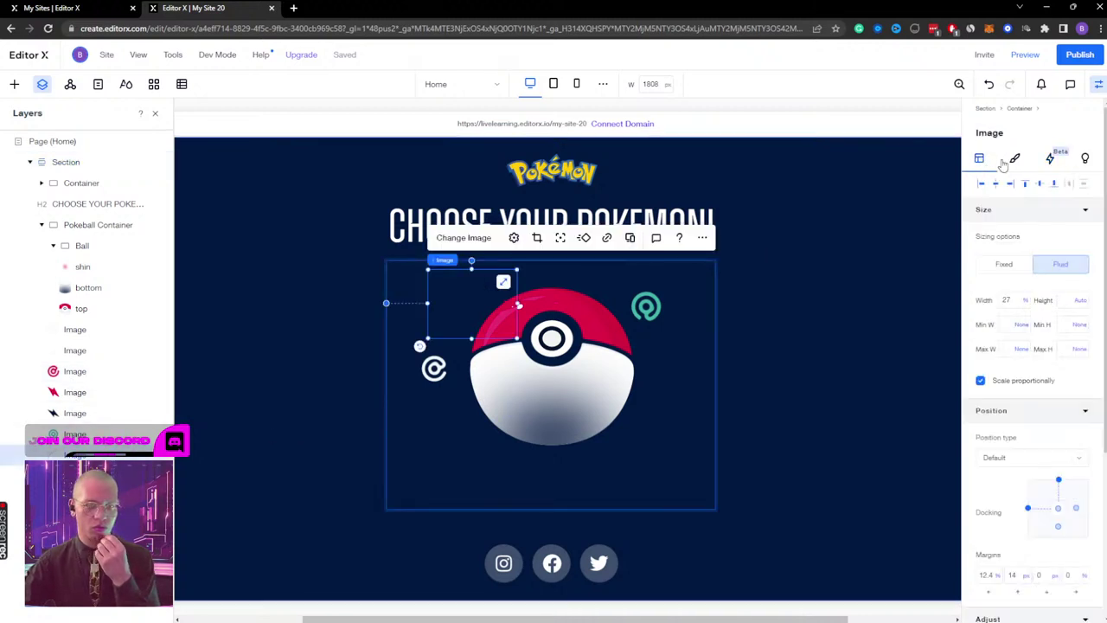
left_click(1013, 159)
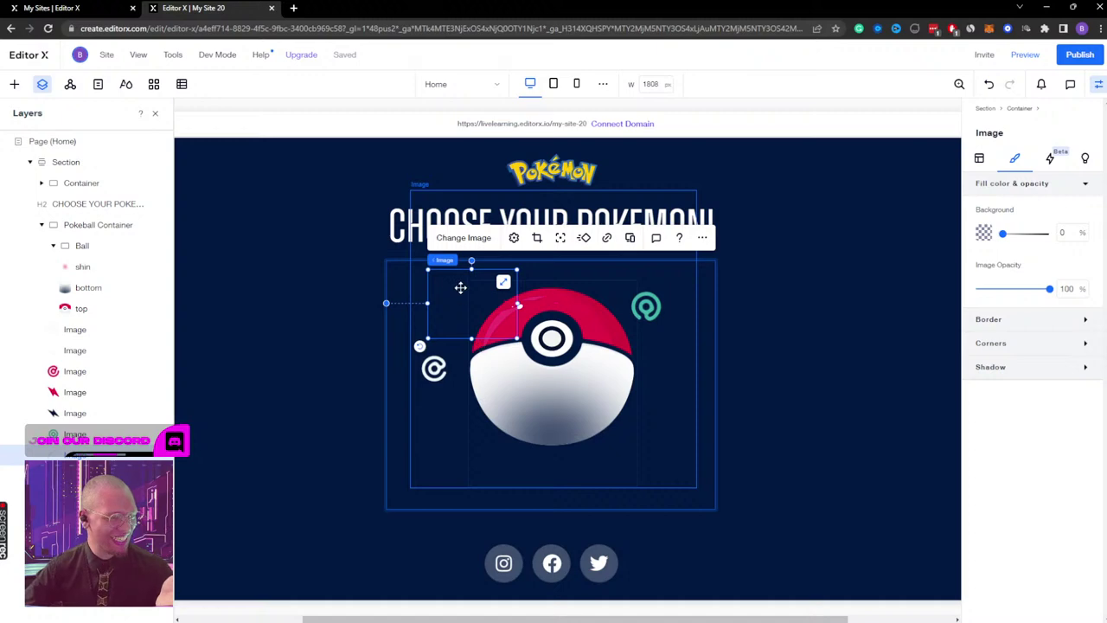
Step: Preview the site twice, opening the Pokeball each time to test the click and hover animations, and return to editing
left_click(1025, 55)
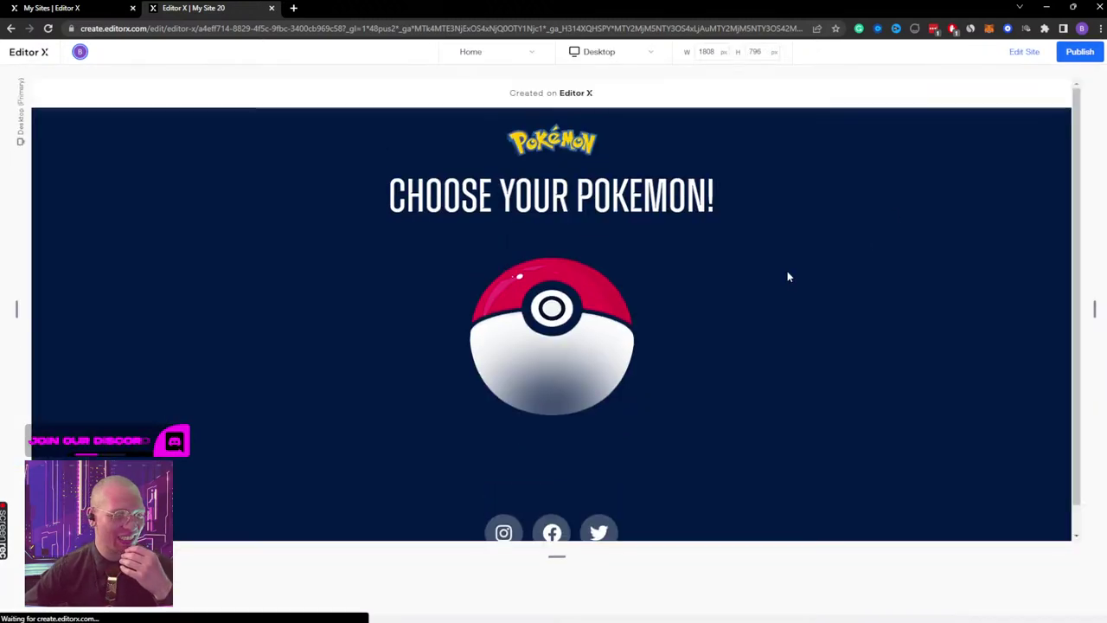
left_click(535, 314)
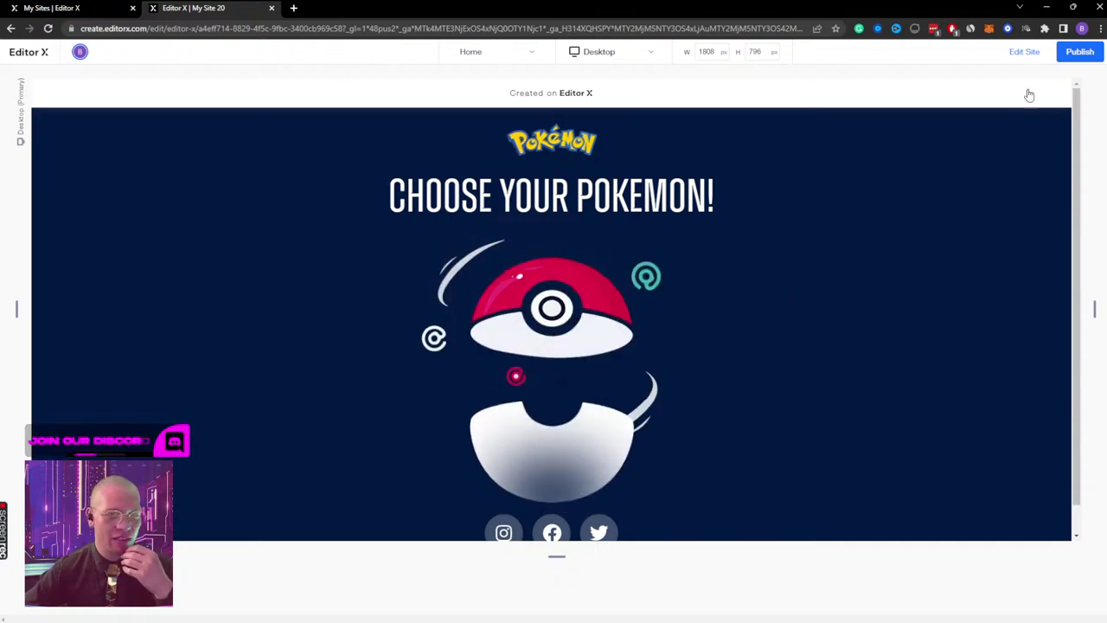
left_click(1029, 51)
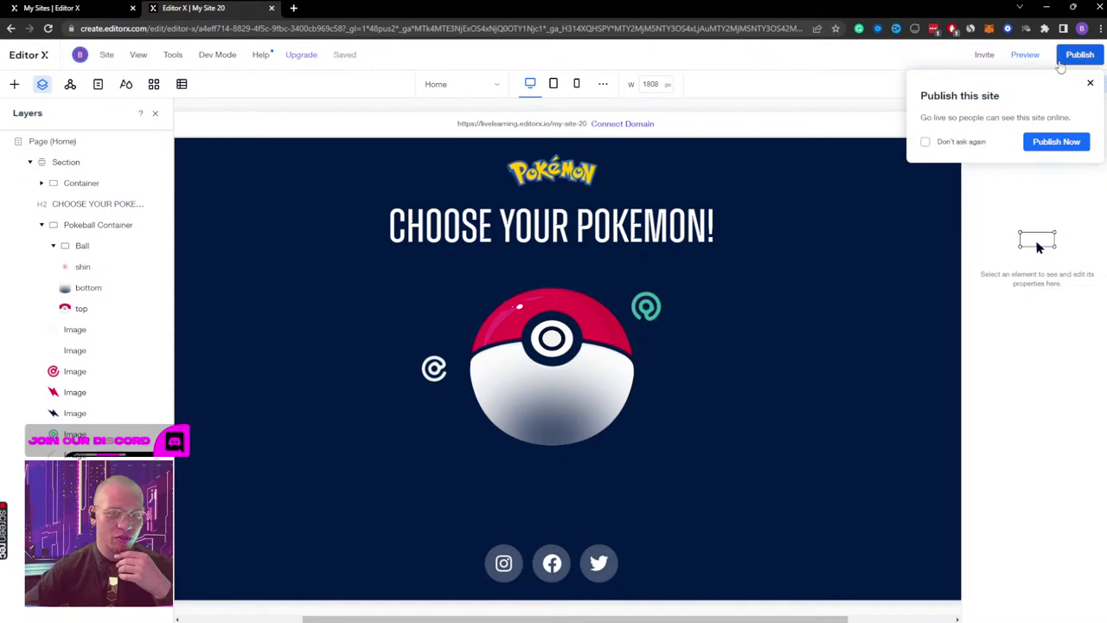
left_click(1025, 55)
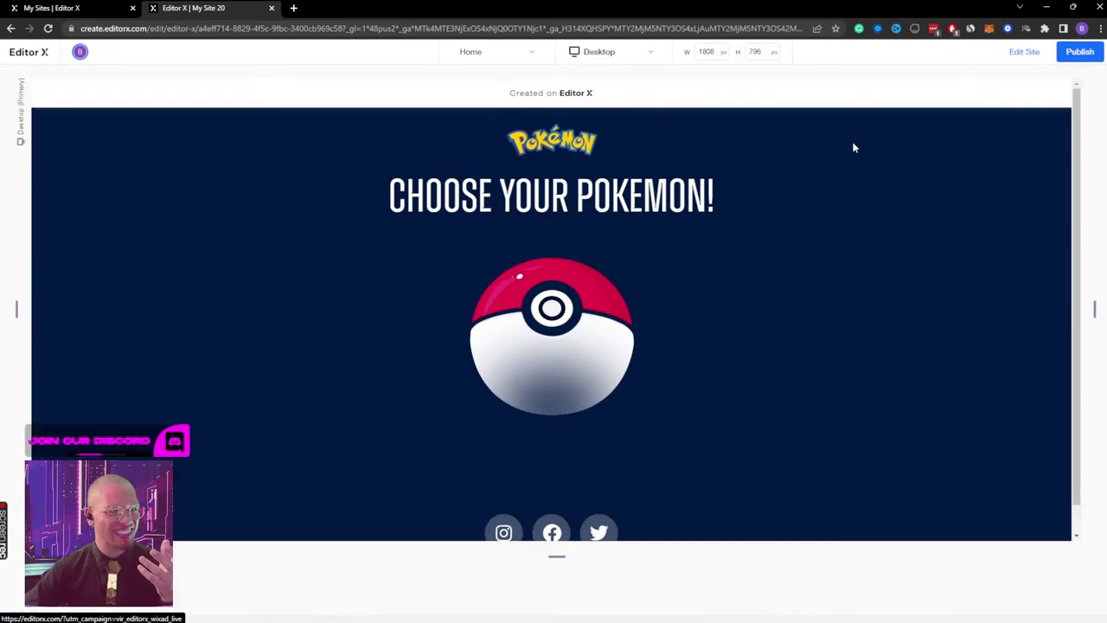
left_click(562, 310)
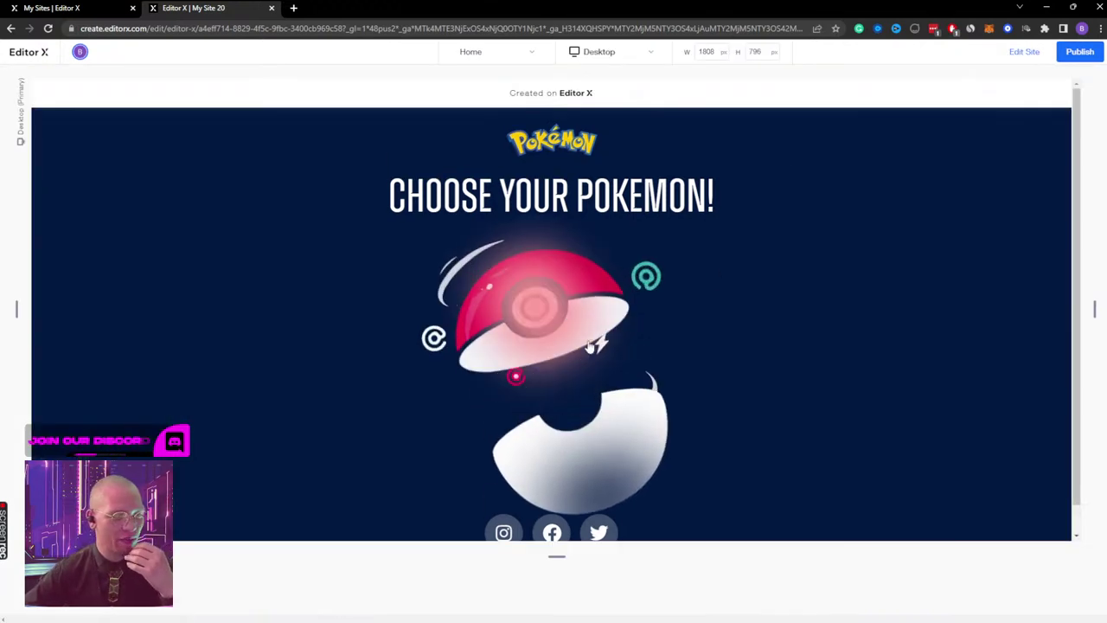
scroll(669, 388, "down", 1)
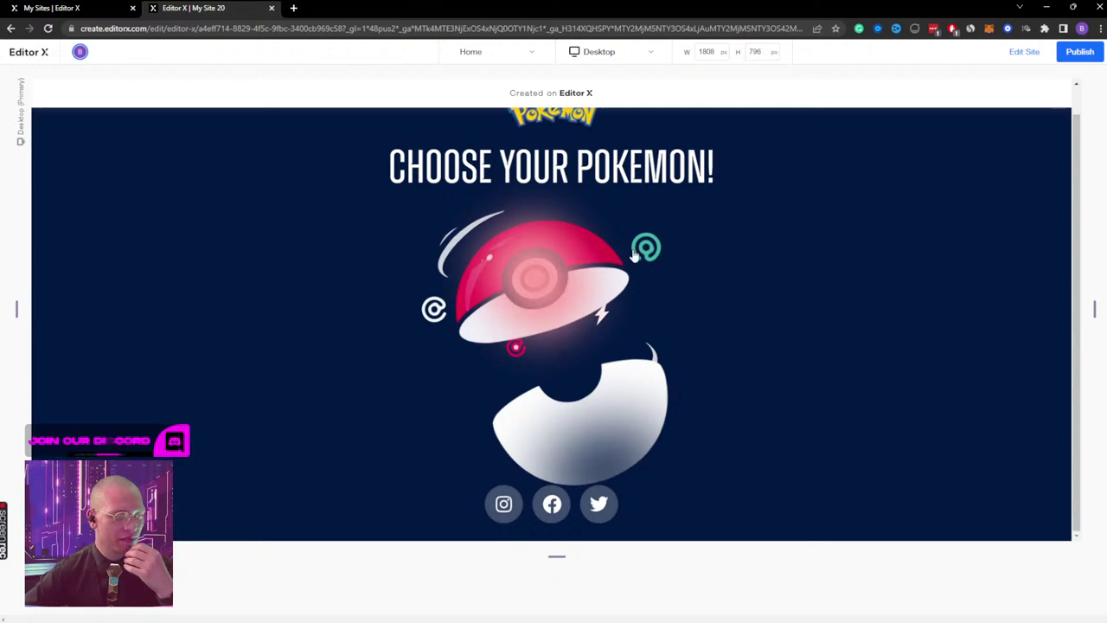
left_click(1024, 52)
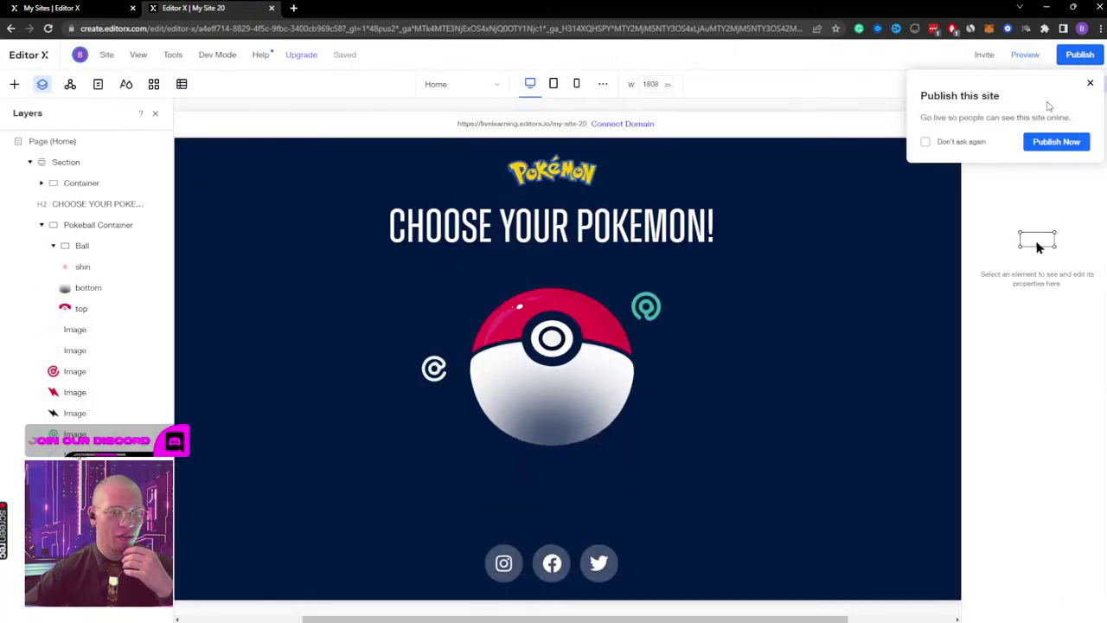
Step: Dismiss the publish prompt and inspect the layout settings of the Ball's shin and top images
left_click(1089, 83)
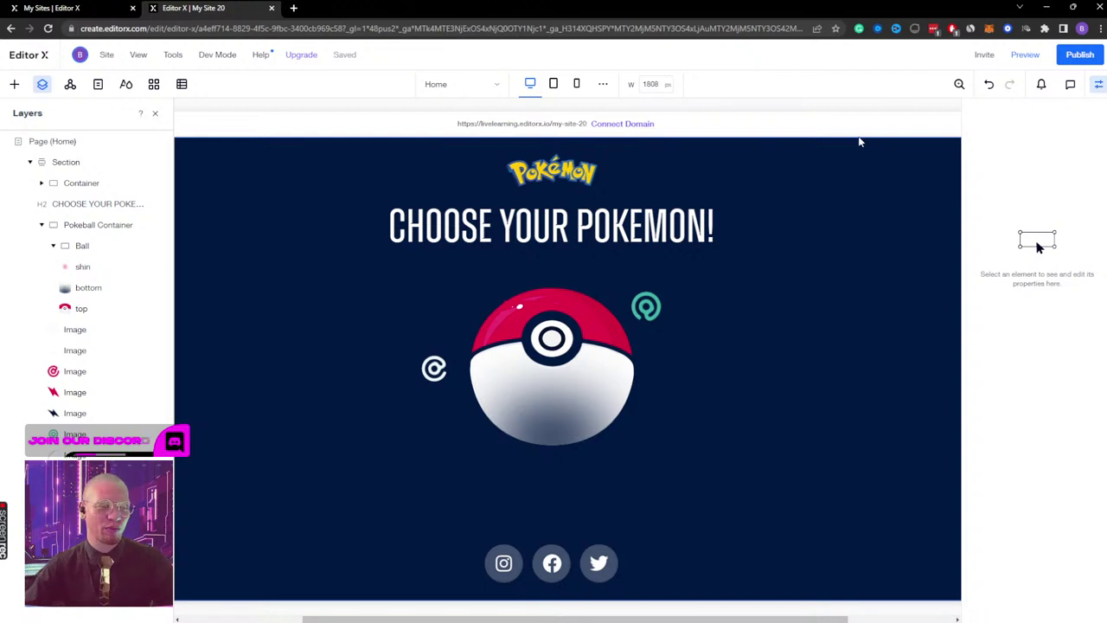
left_click(1099, 84)
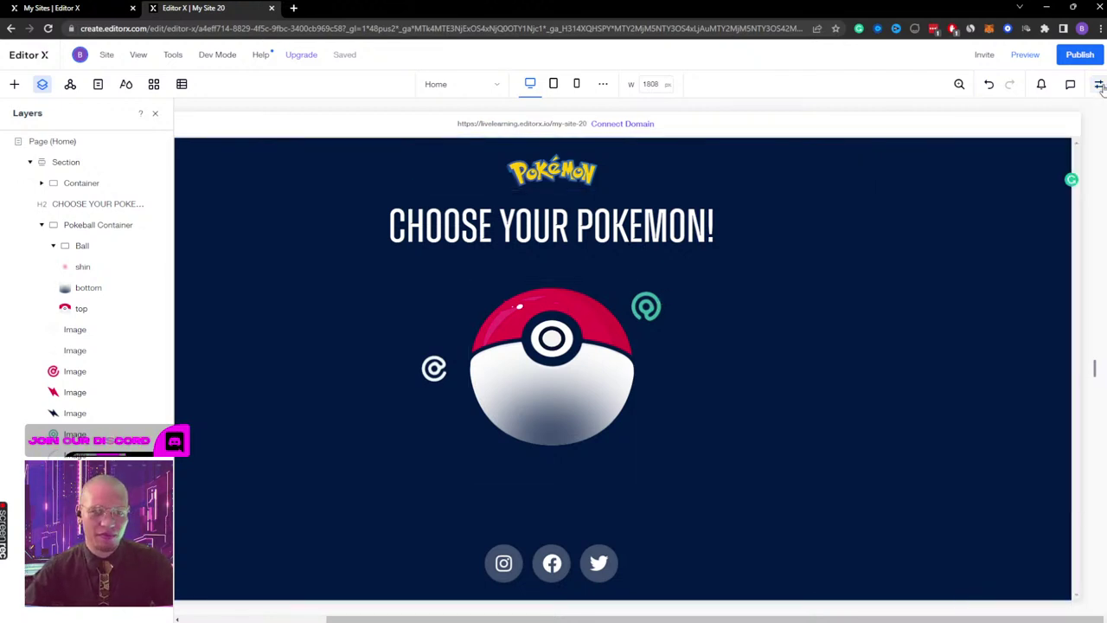
left_click(1098, 83)
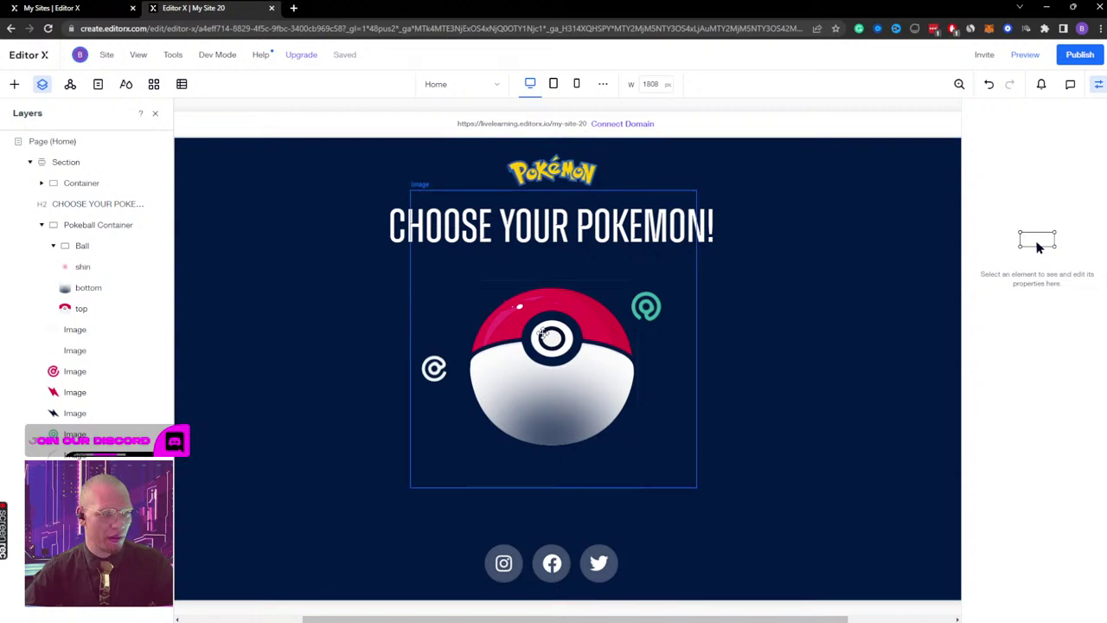
left_click(82, 266)
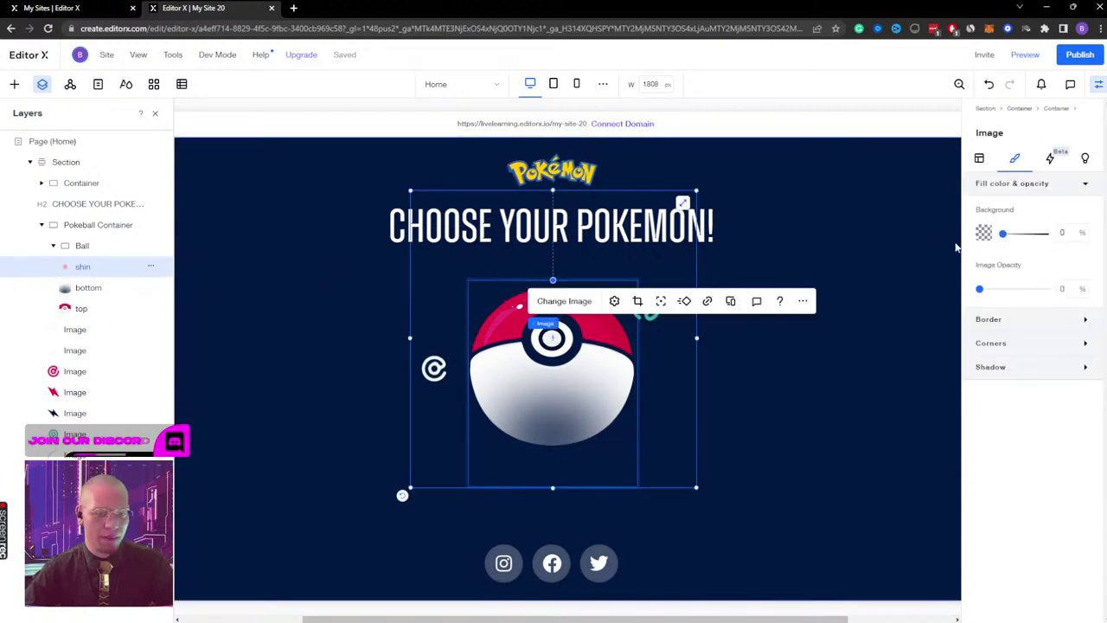
left_click(980, 159)
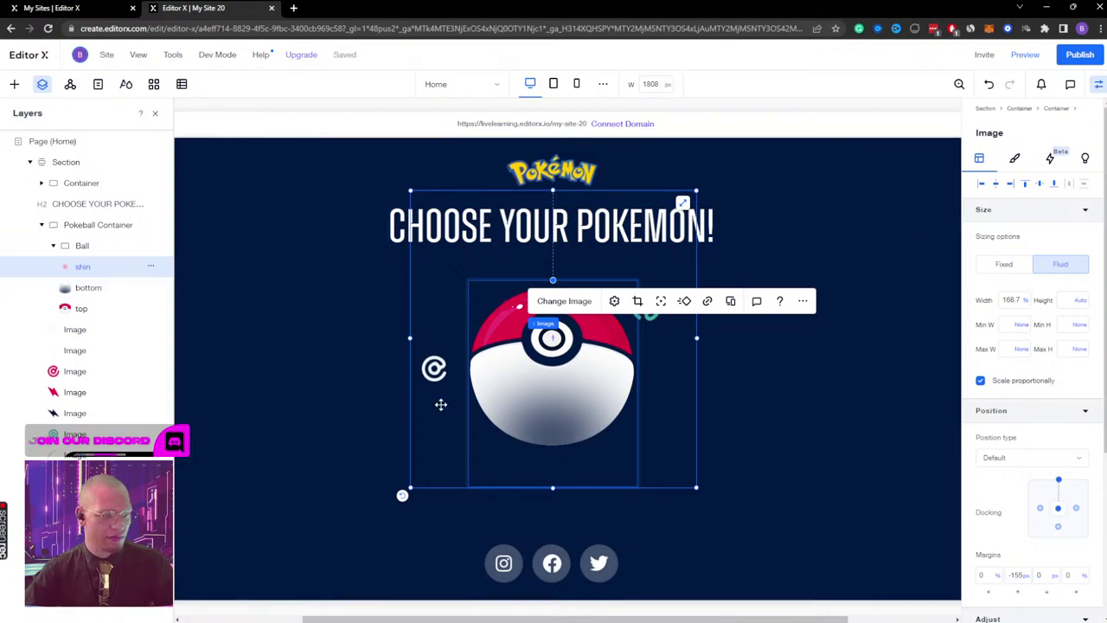
left_click(77, 311)
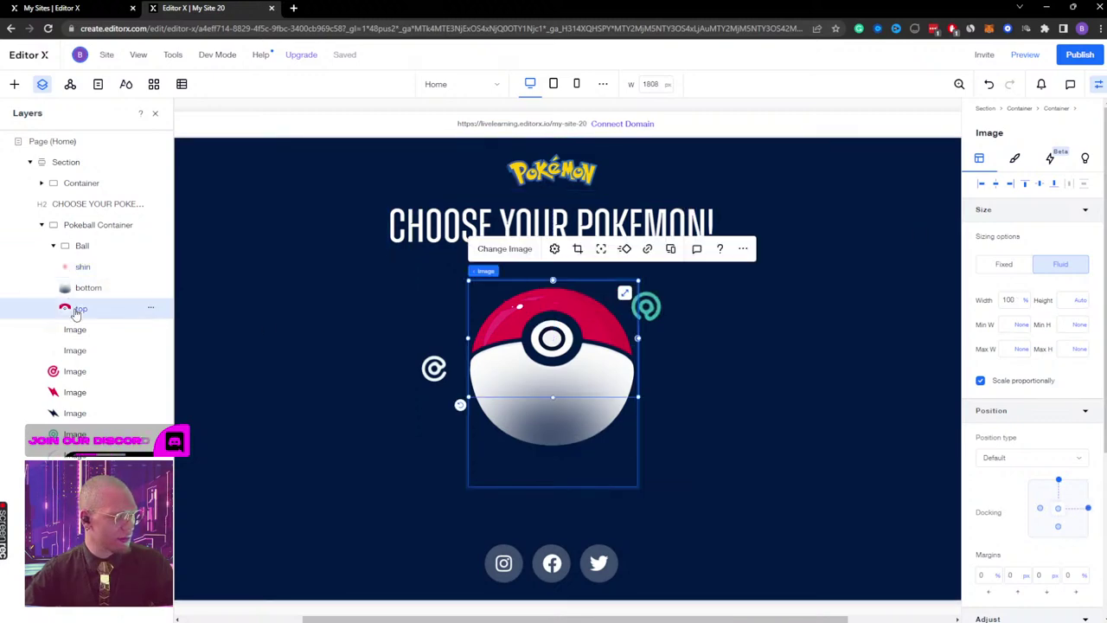
Step: Open the Pokeball Container's Pokeball open effect for designing and play its animation several times
left_click(86, 226)
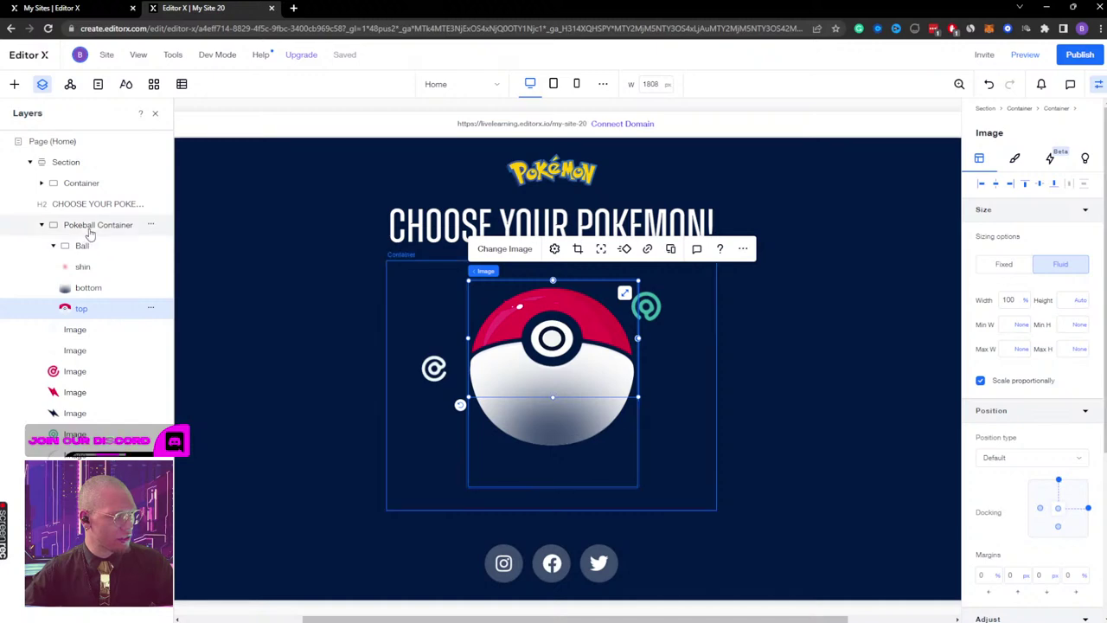
left_click(1080, 158)
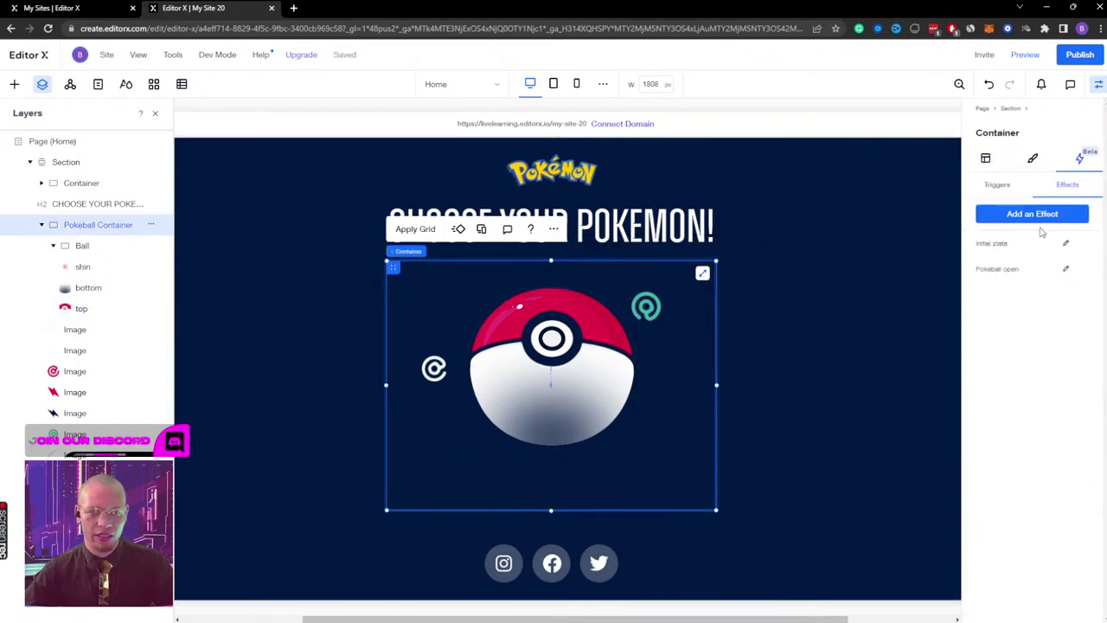
left_click(1063, 268)
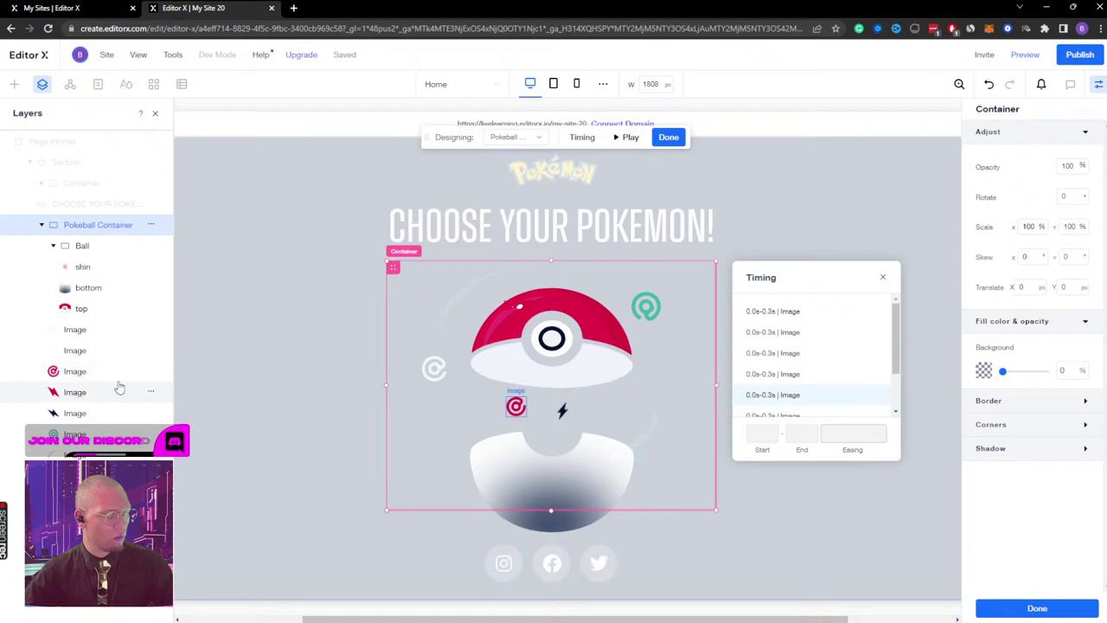
left_click(631, 138)
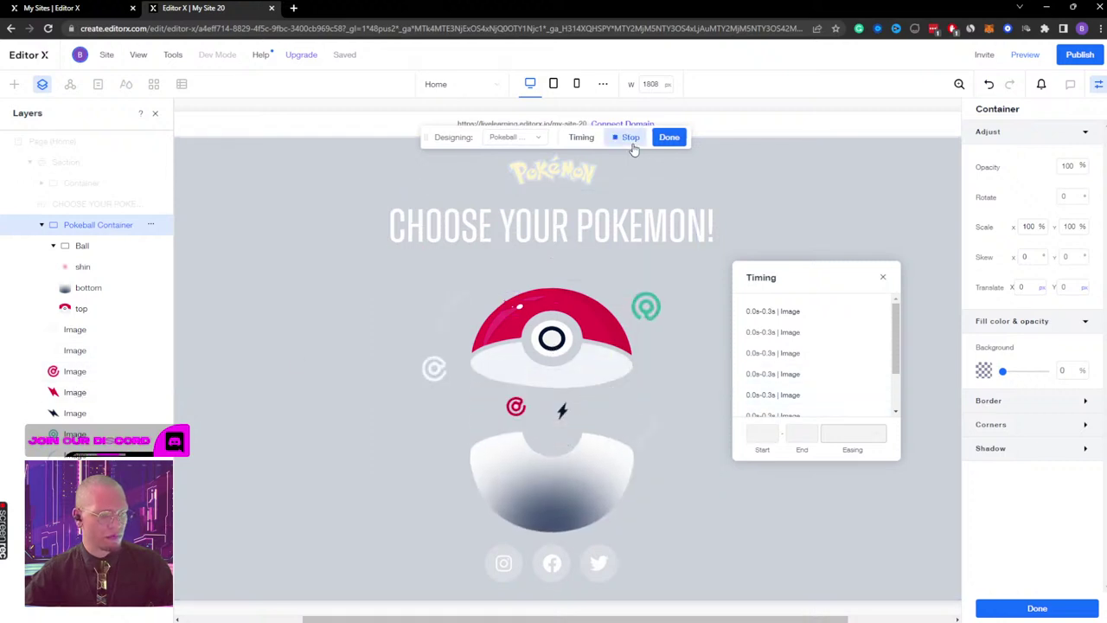
left_click(631, 138)
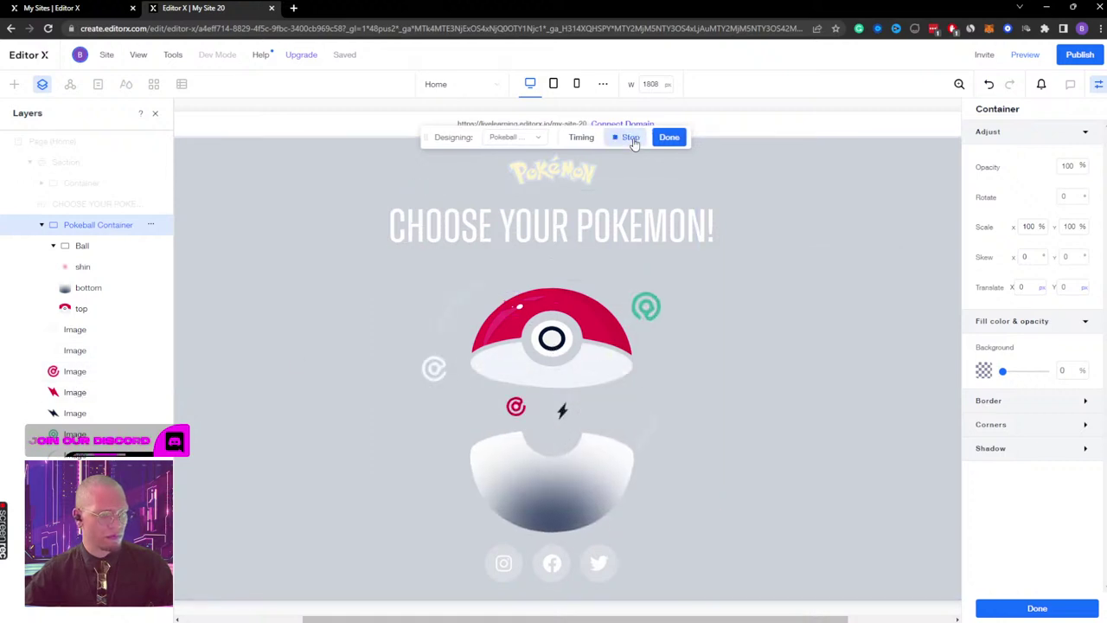
left_click(630, 138)
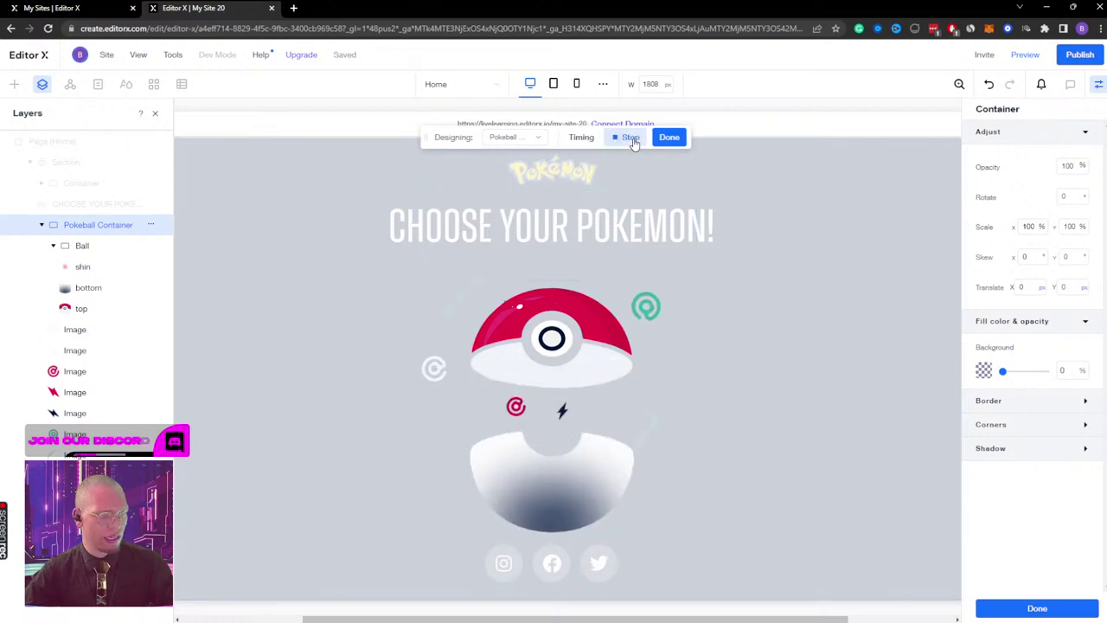
left_click(631, 138)
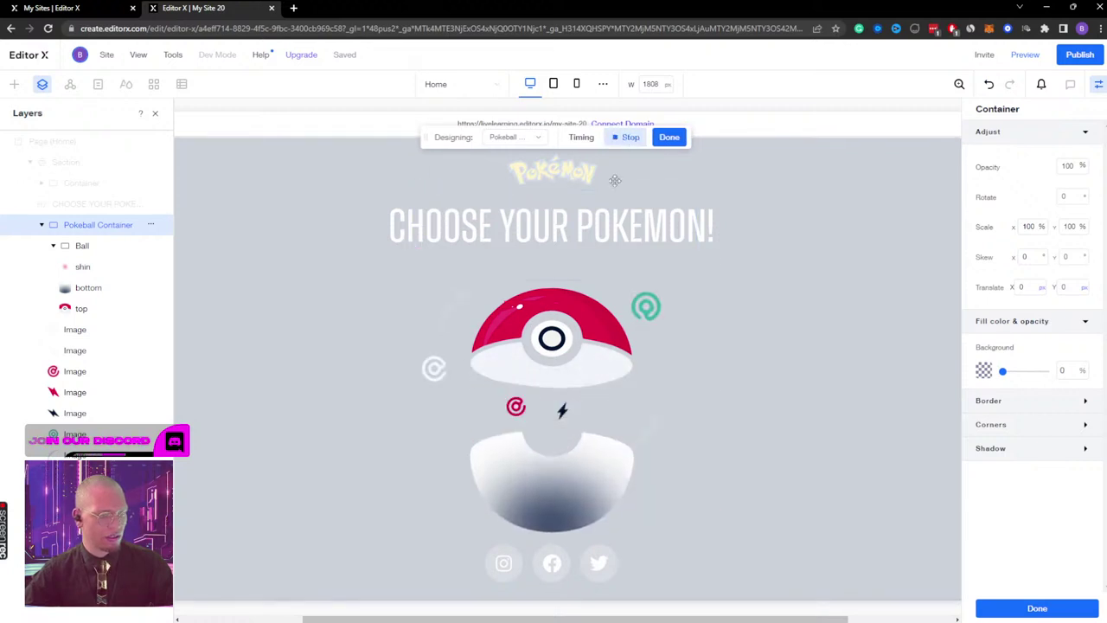
Step: In the Pokeball open effect, try offsets for the dark lightning bolt image, settling on translate X -25 px and Y 50 px
left_click(561, 413)
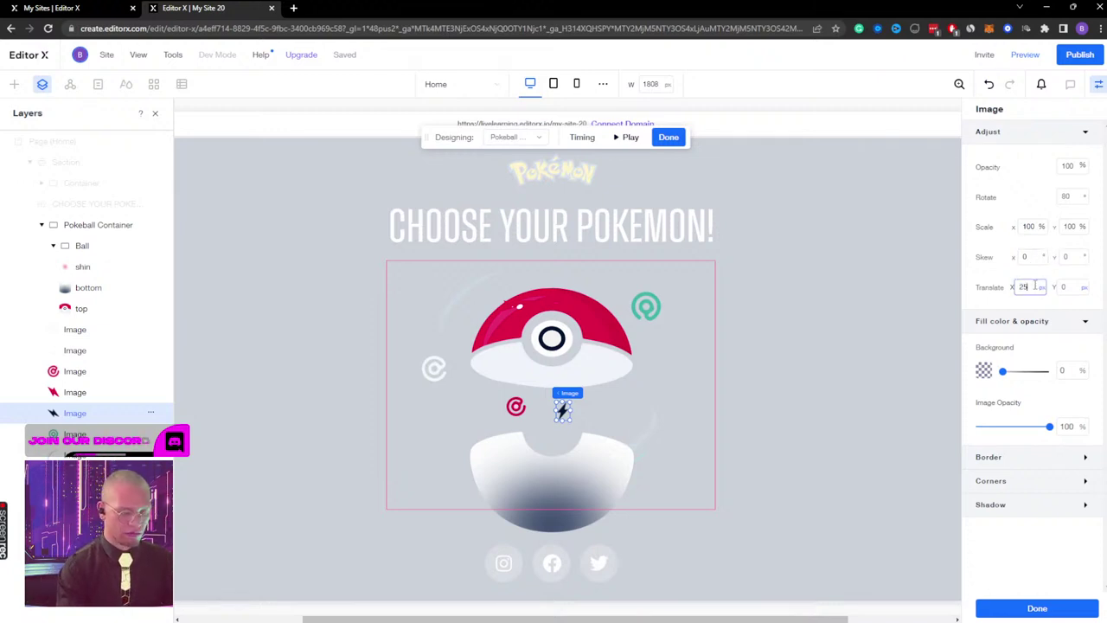
key("Return")
left_click(1031, 287)
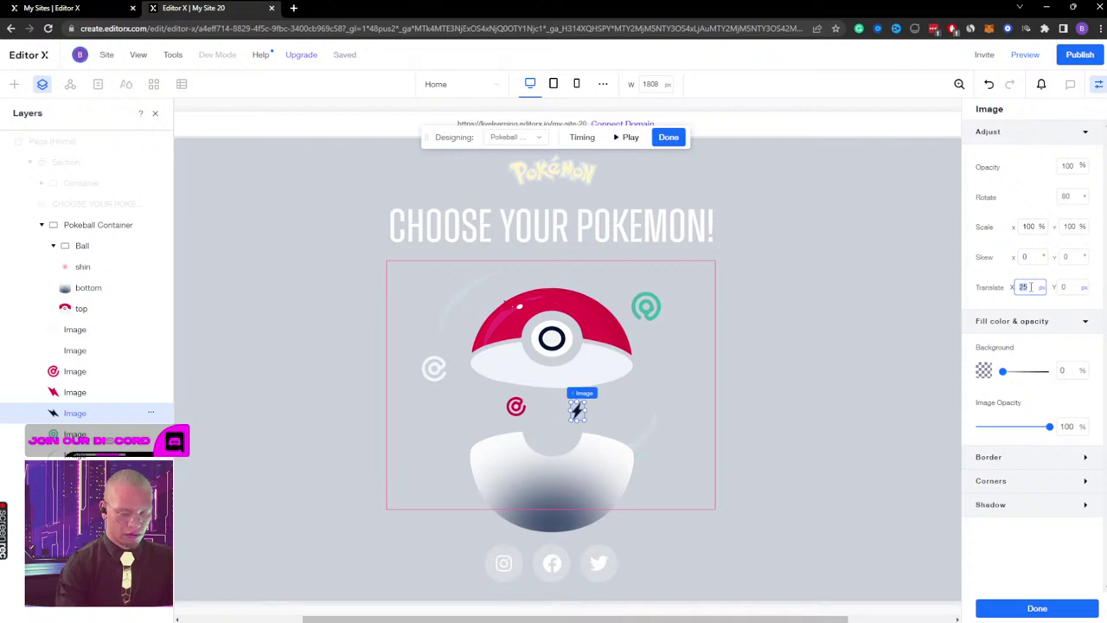
type("-50")
key("Return")
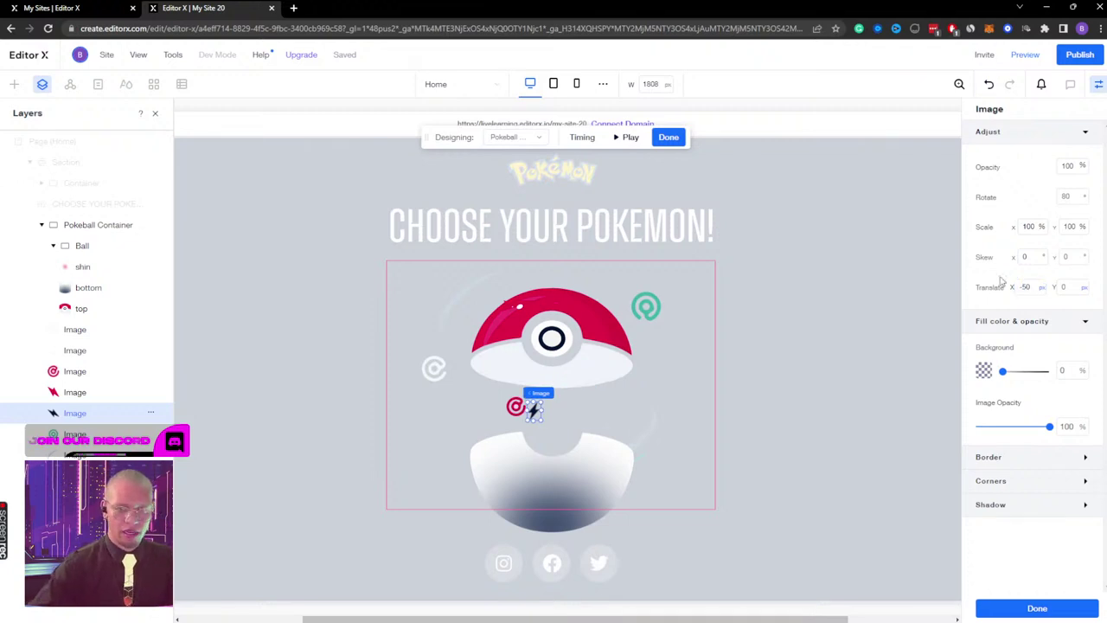
left_click(1033, 287)
type("-25")
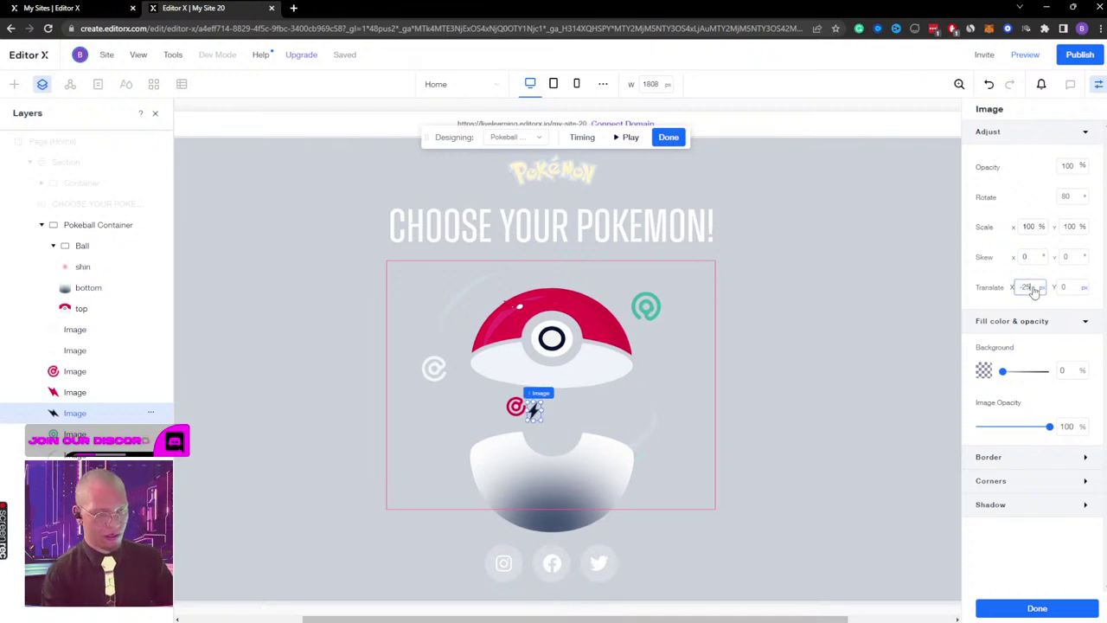
key("Tab")
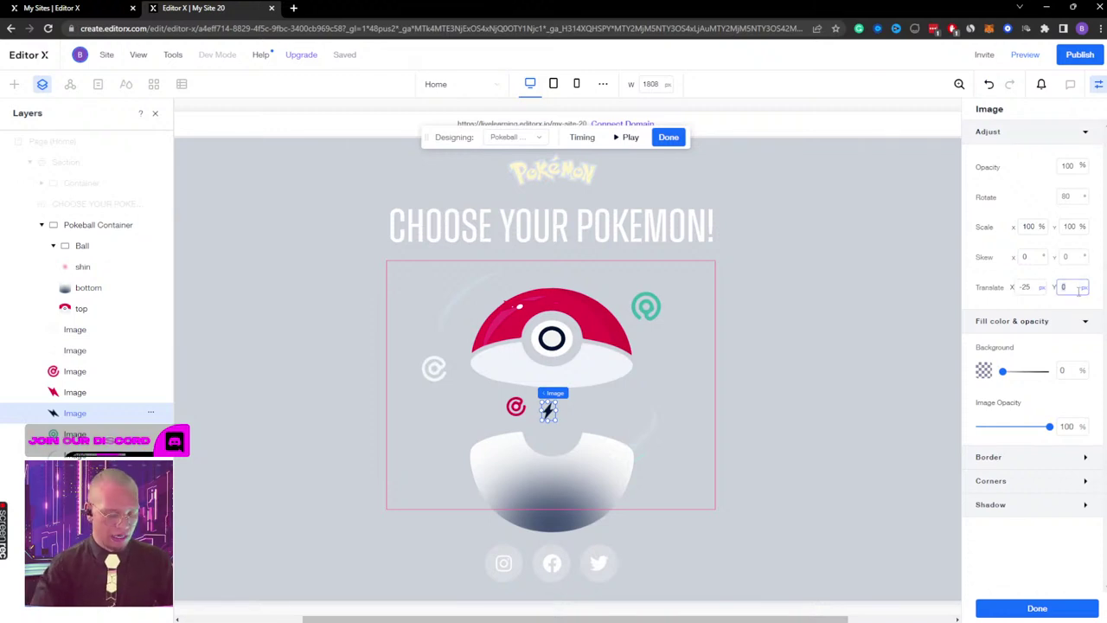
type("50")
key("Return")
Step: Set the dark lightning bolt's X and Y scale and its opacity to 0%, and finish designing the Pokeball open effect
left_click(1030, 226)
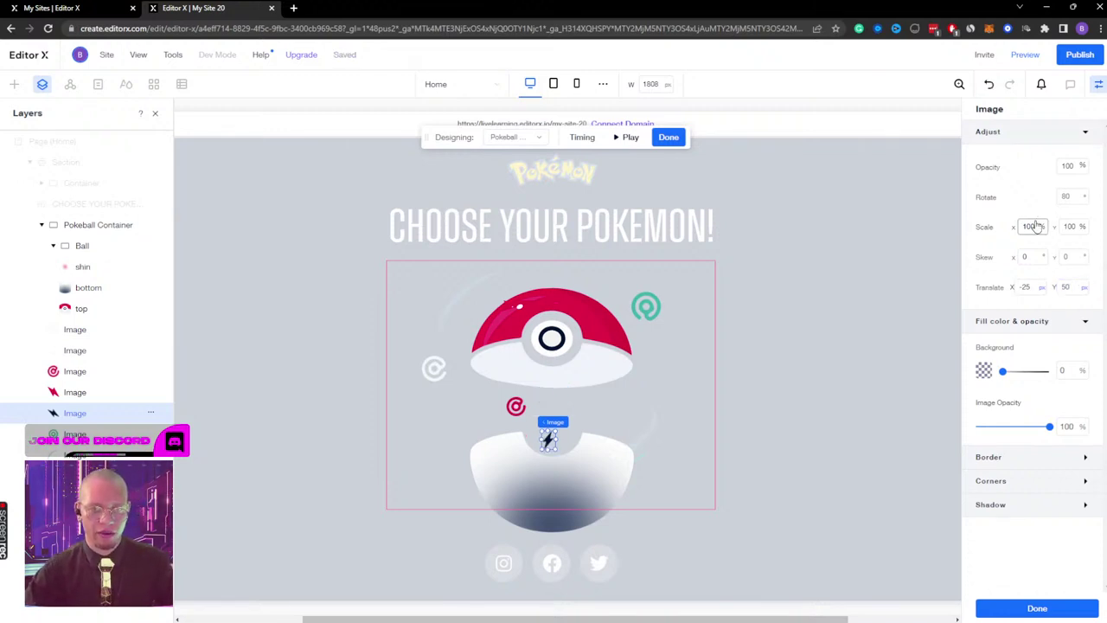
type("0")
left_click(1072, 227)
type("0")
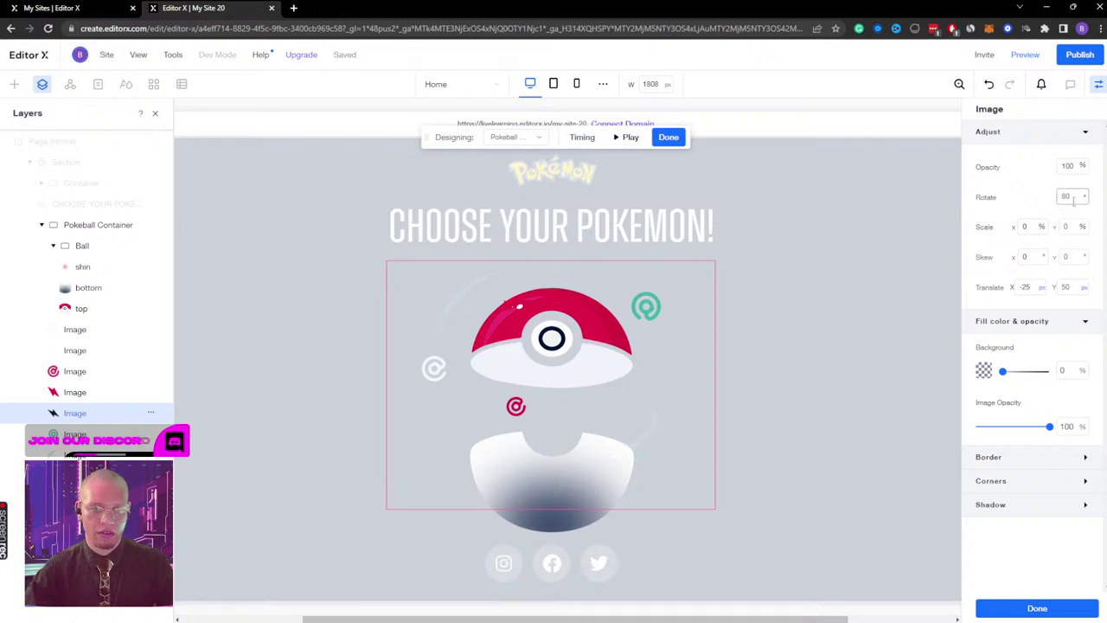
left_click(1067, 167)
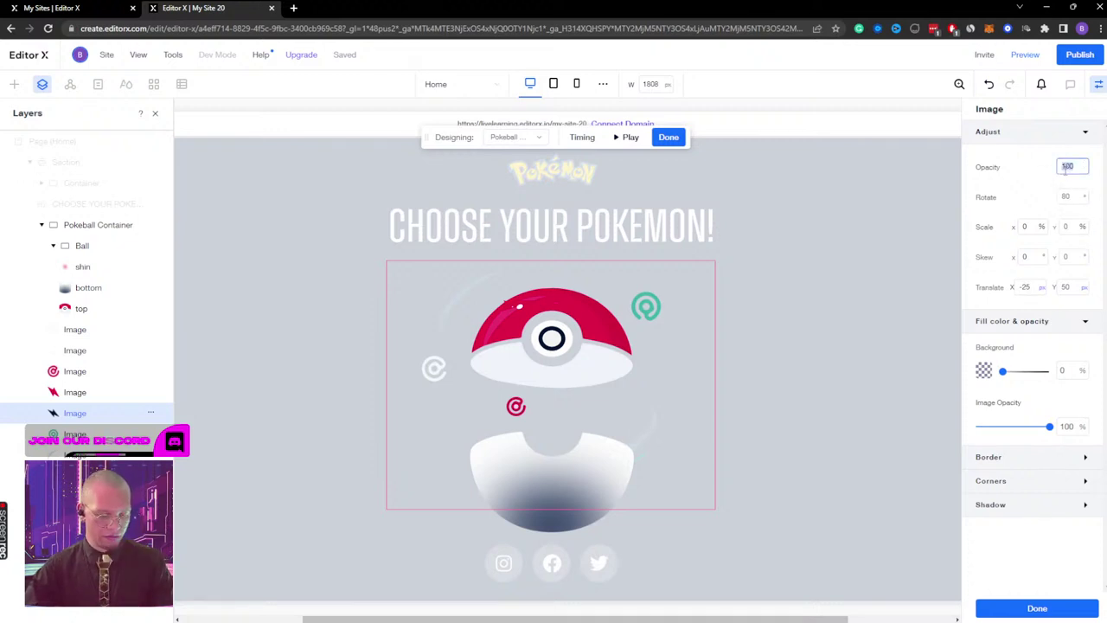
type("0")
key("Return")
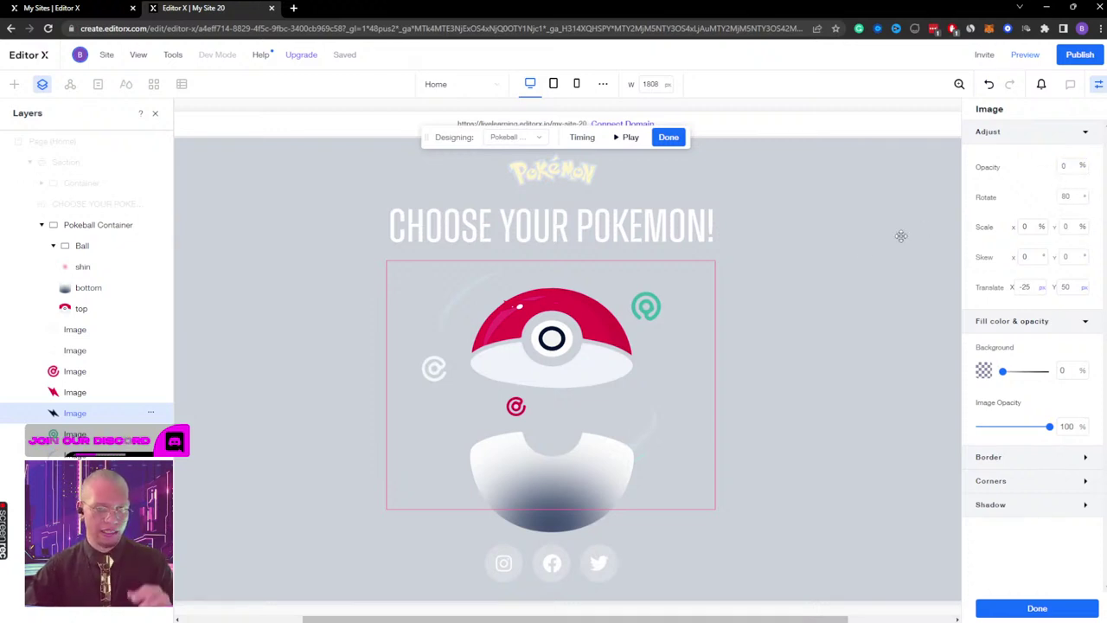
left_click(534, 145)
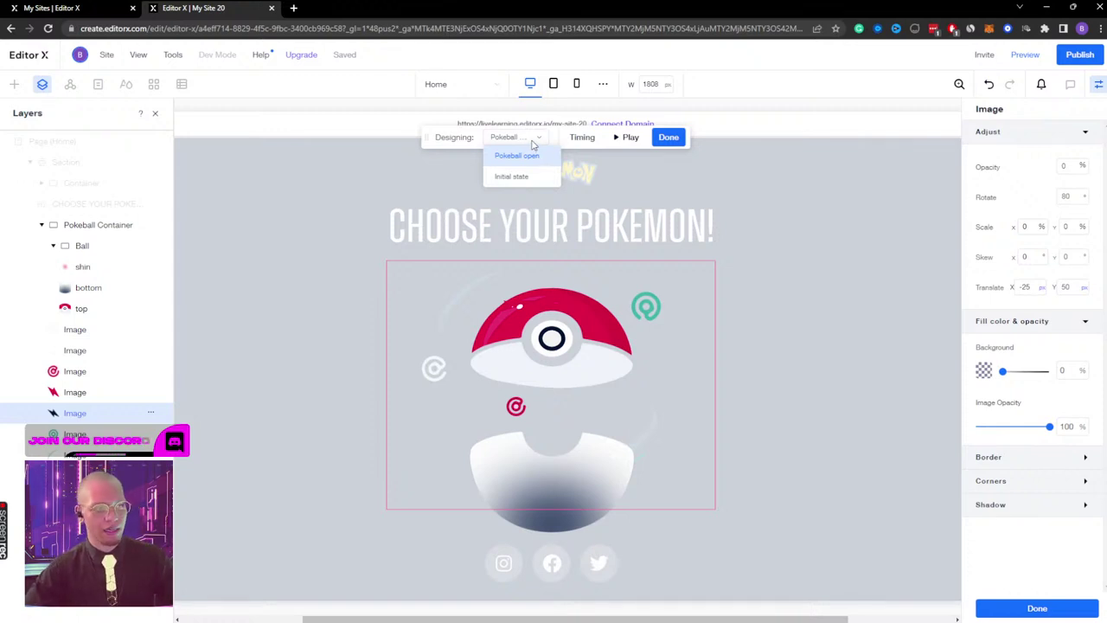
left_click(670, 139)
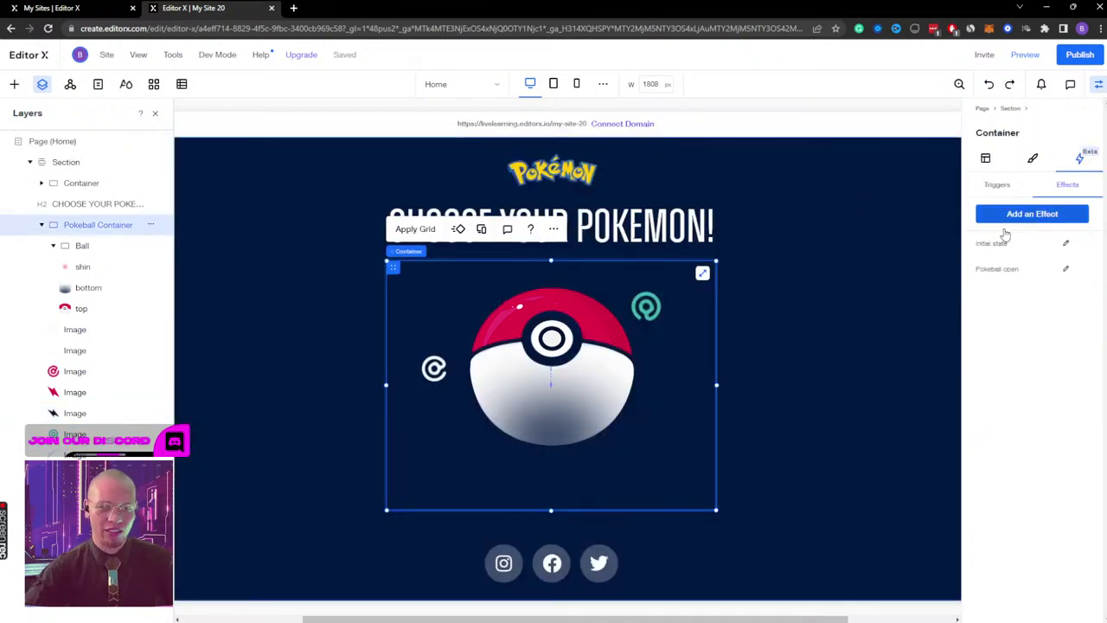
Step: Reopen the Pokeball open effect and restore the dark lightning bolt to 100% opacity, 100% X and Y scale, and 0 px translate
left_click(1066, 268)
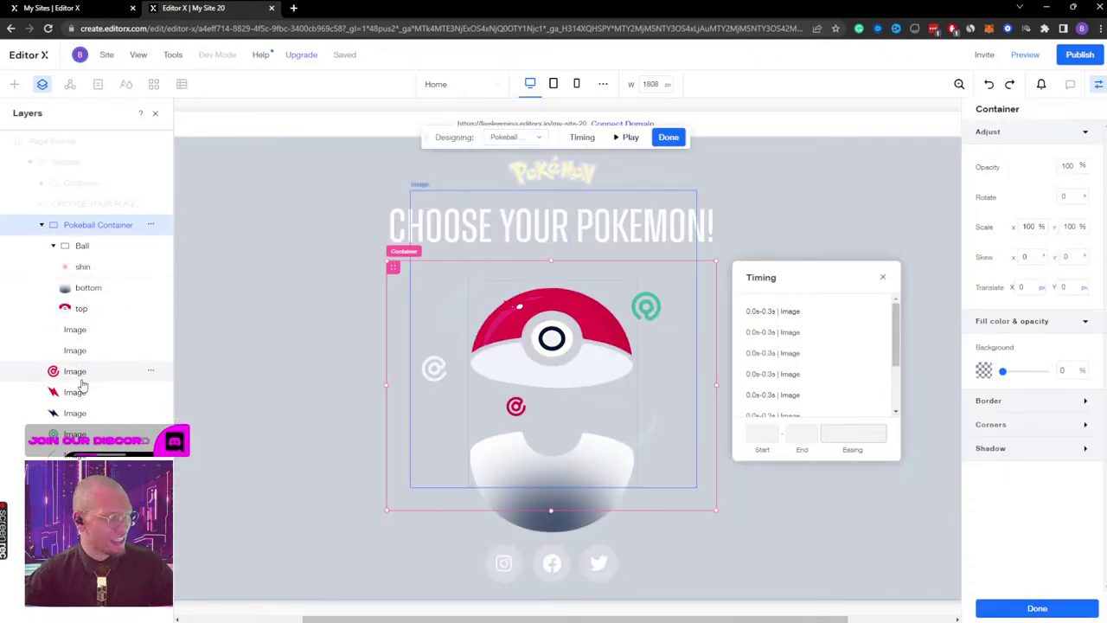
left_click(76, 412)
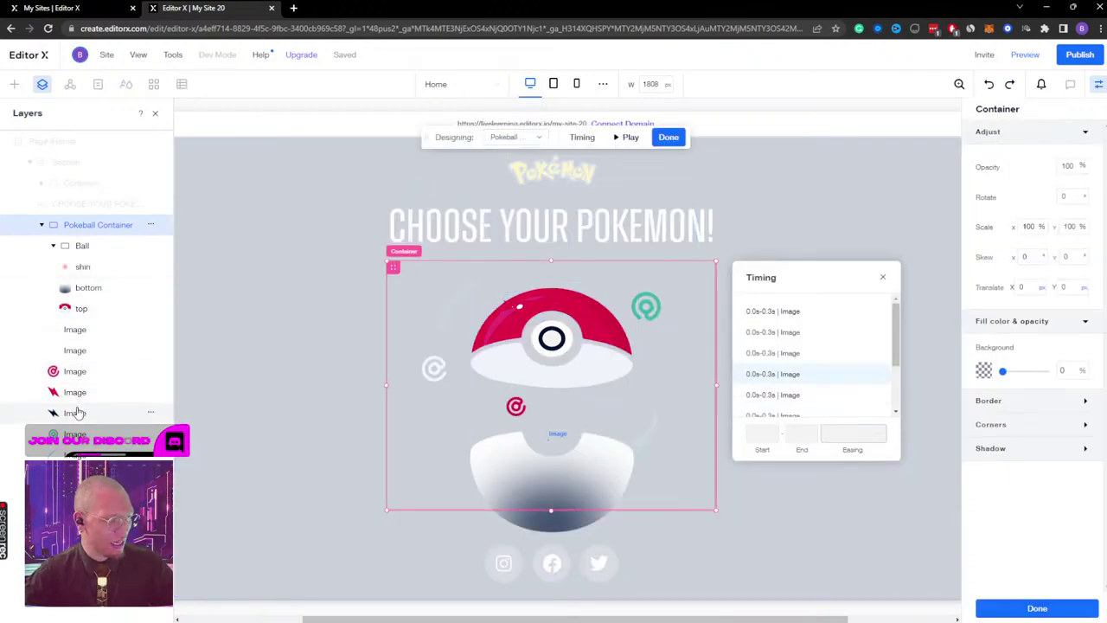
left_click(1030, 228)
type("100")
key("Return")
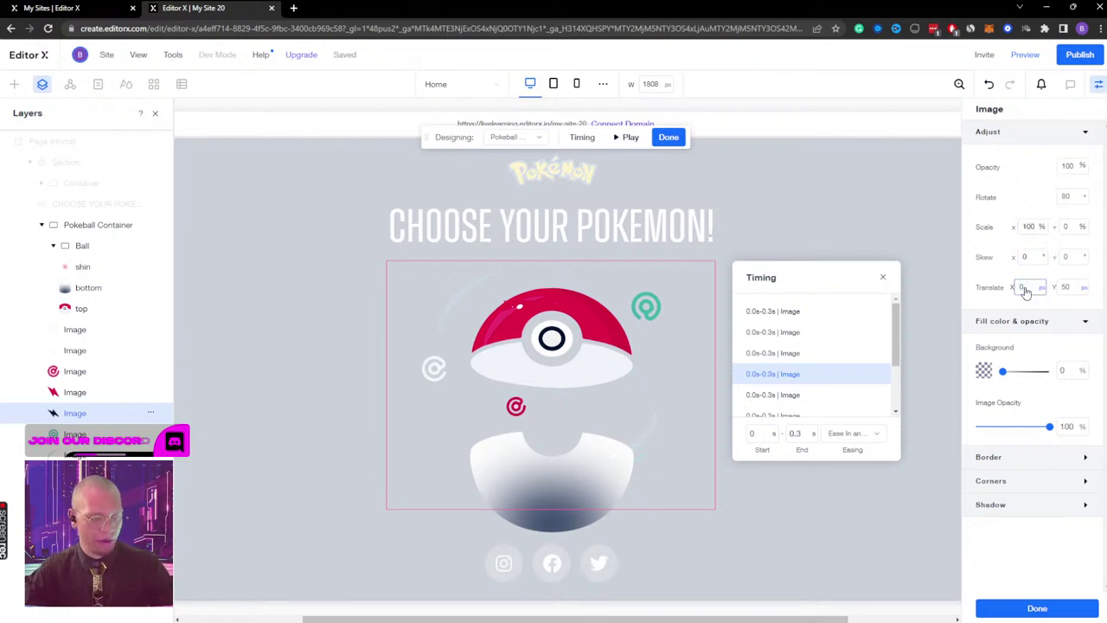
type("0")
left_click(1063, 287)
key("Return")
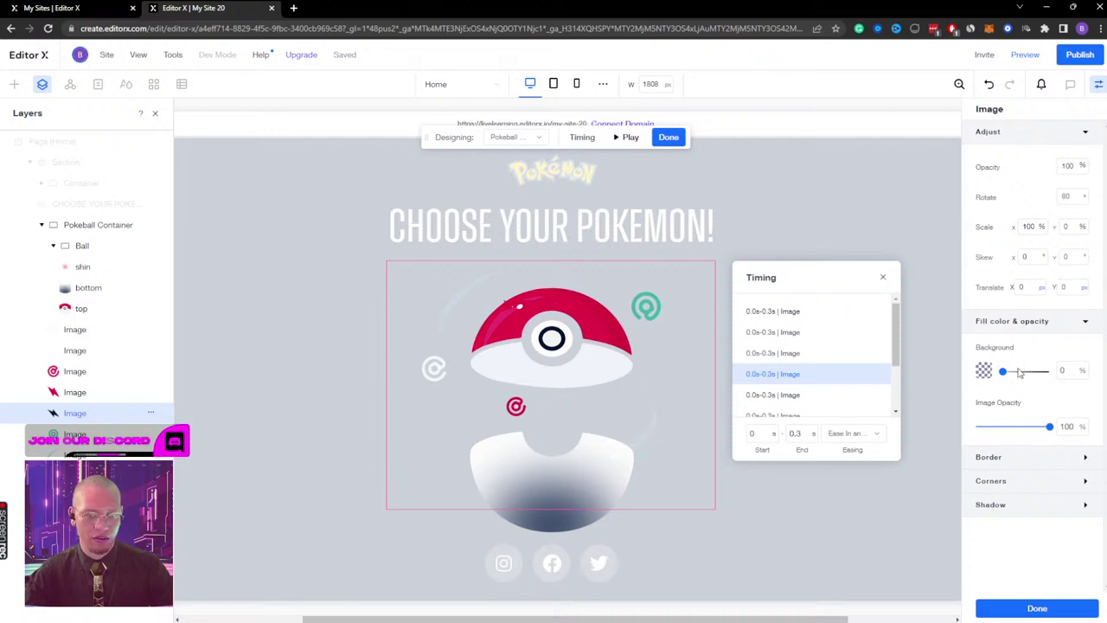
left_click(1070, 226)
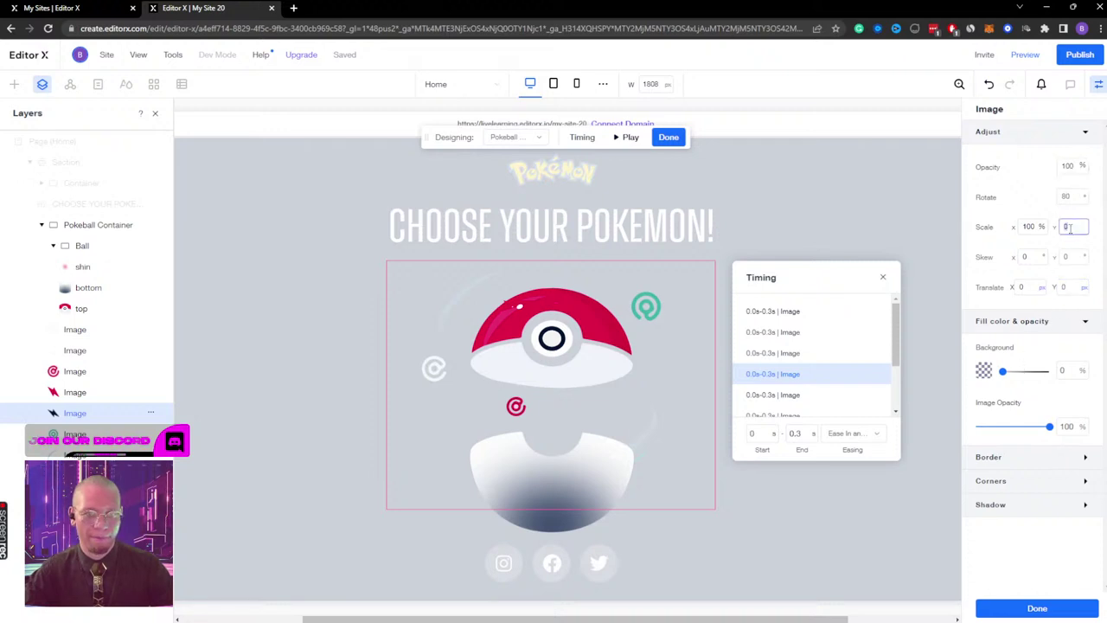
type("00")
key("Return")
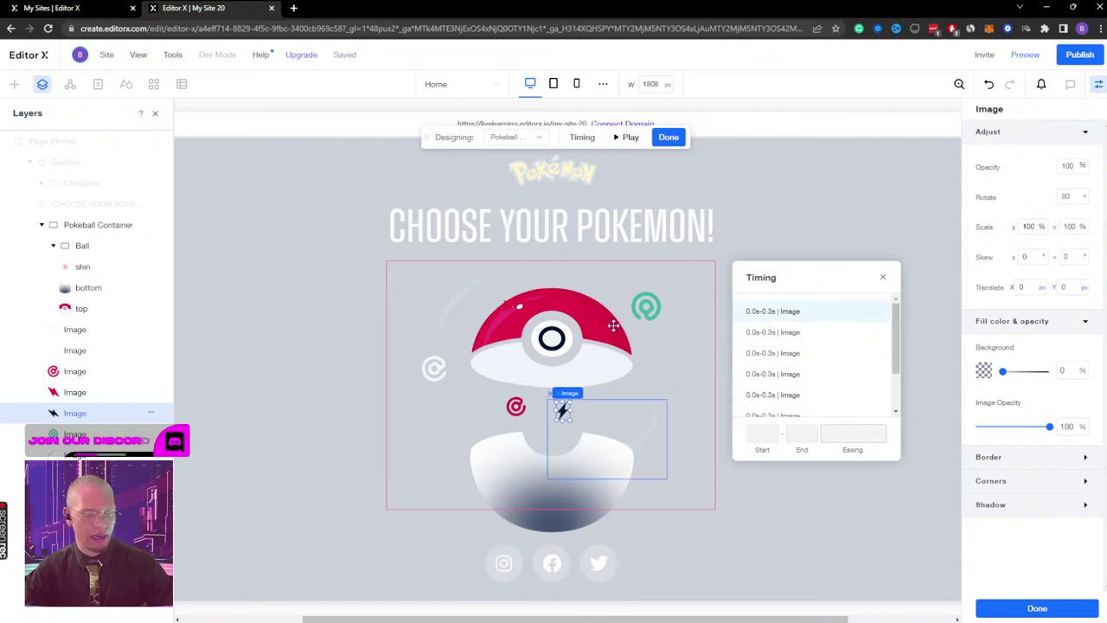
Step: Switch to the Initial state and set the dark lightning bolt's opacity and its X and Y scale to 0%
left_click(534, 142)
left_click(522, 177)
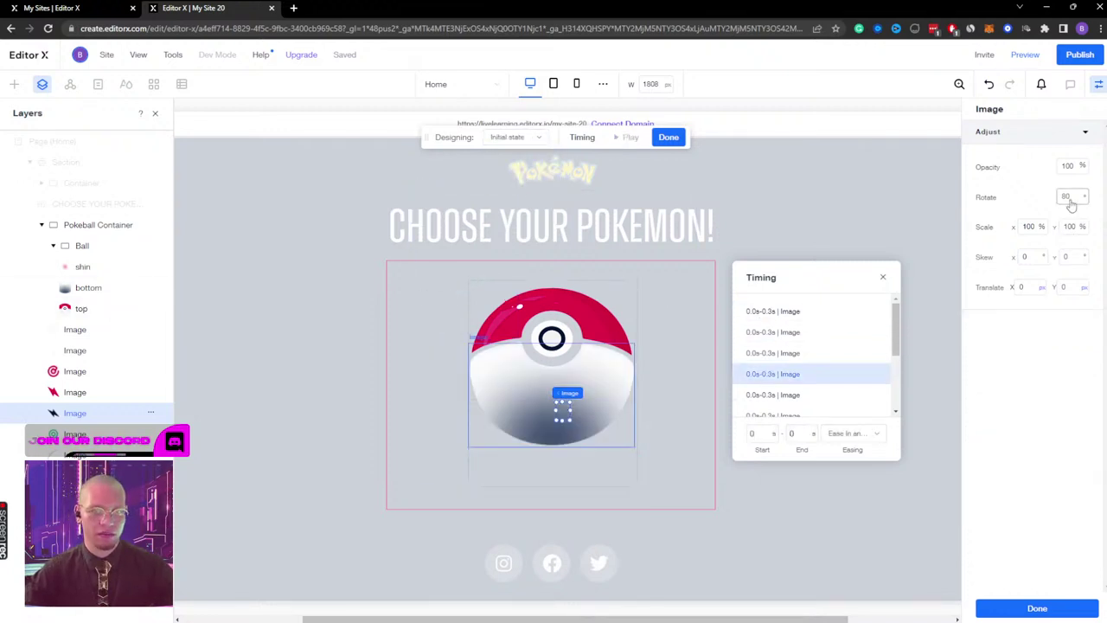
left_click(1070, 167)
type("0")
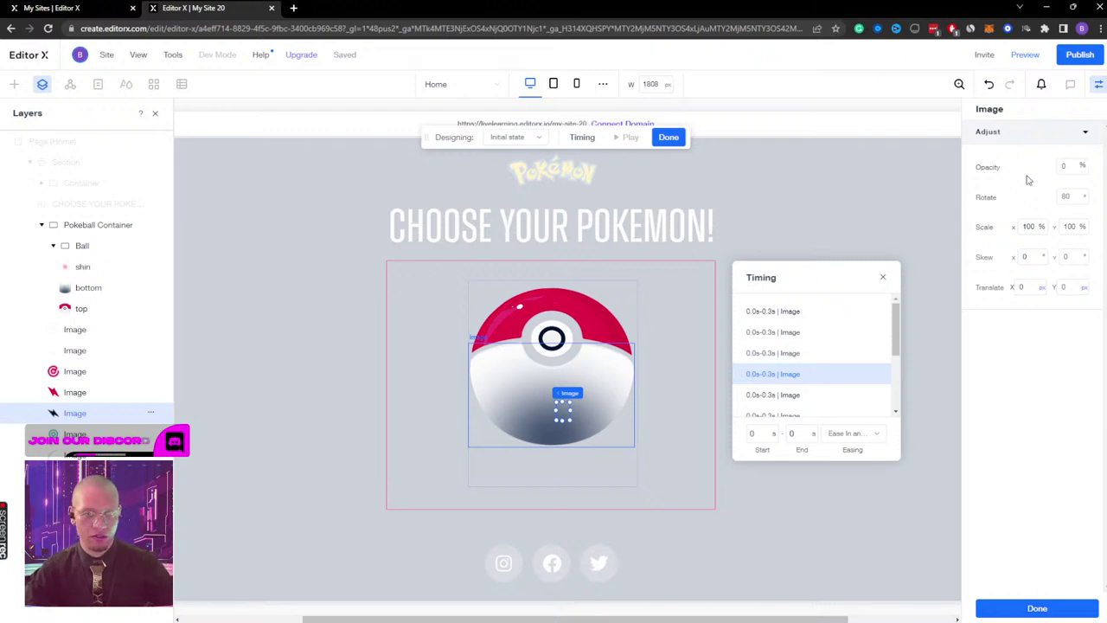
left_click(1029, 226)
type("0")
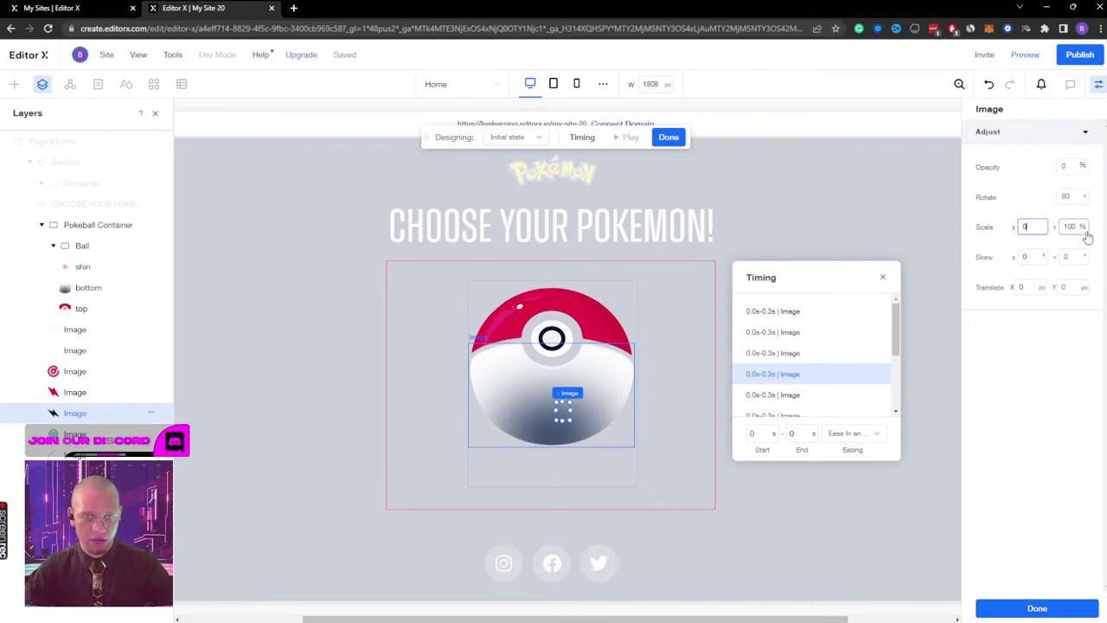
left_click(1069, 226)
type("0")
Step: Set the dark lightning bolt's translate X to -25 px in the Initial state and finish designing
left_click(1023, 287)
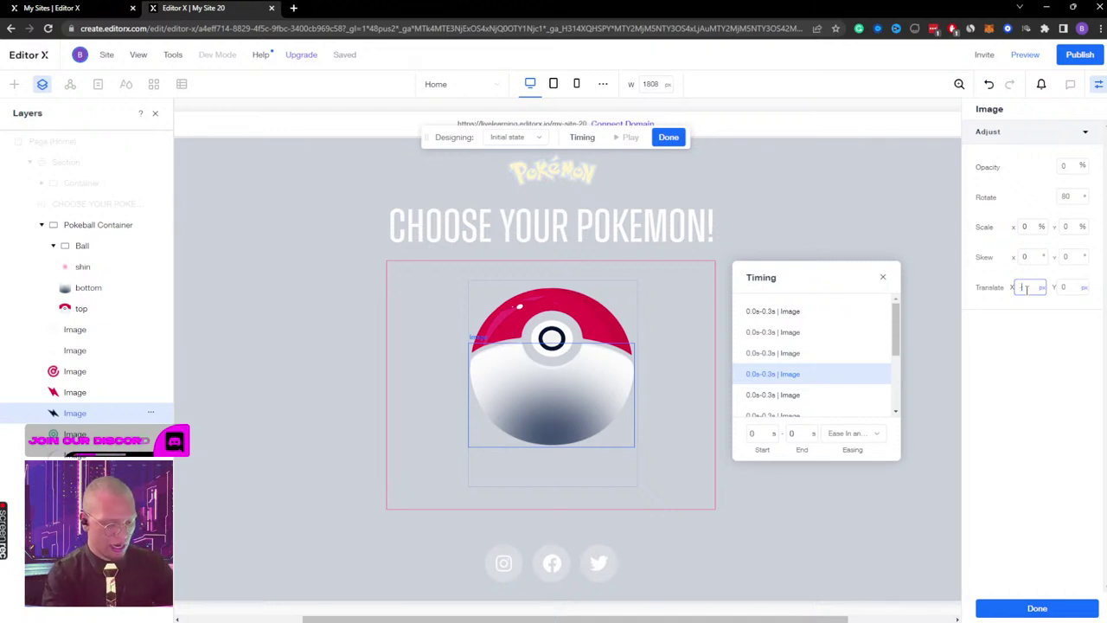
key("Tab")
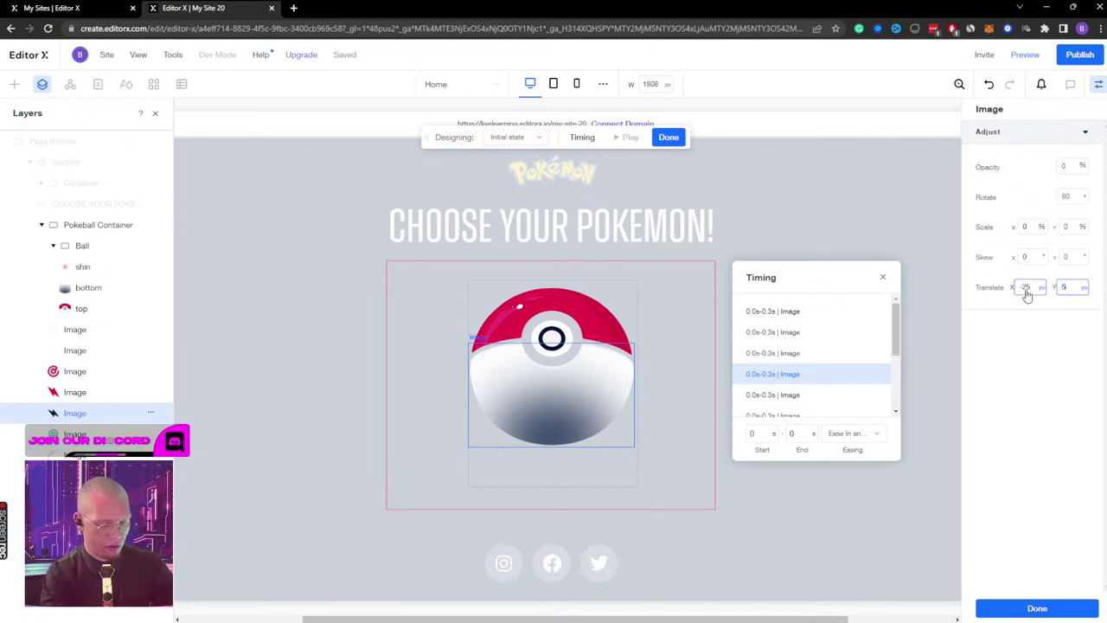
key("Return")
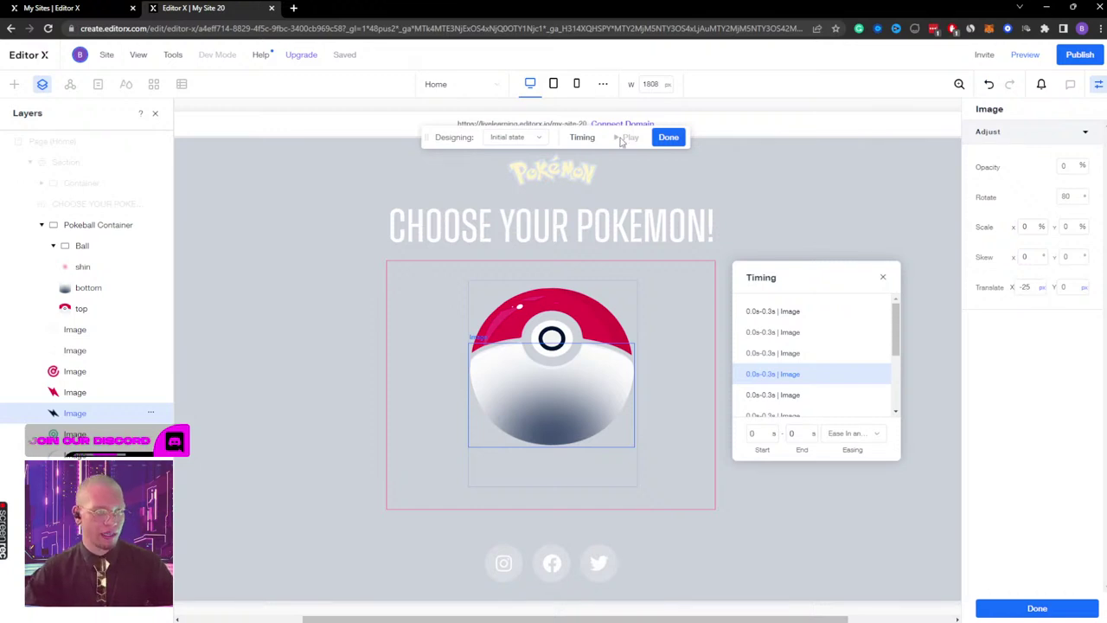
left_click(1018, 605)
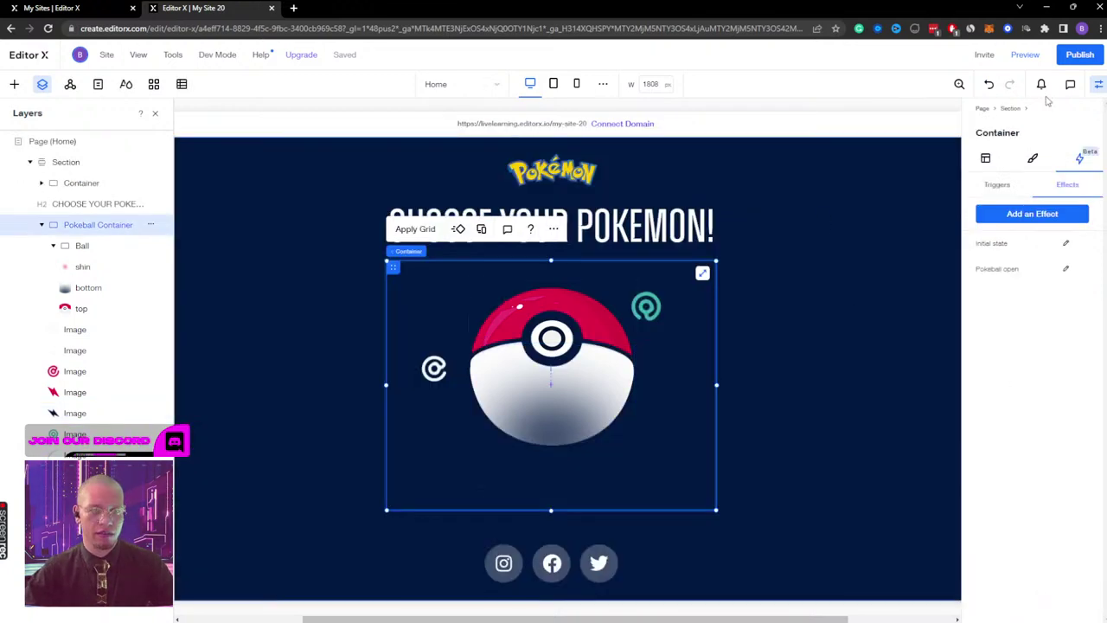
Step: Reopen the Pokeball open effect for designing and play its animation repeatedly to check how the images emerge
left_click(1065, 268)
left_click(629, 138)
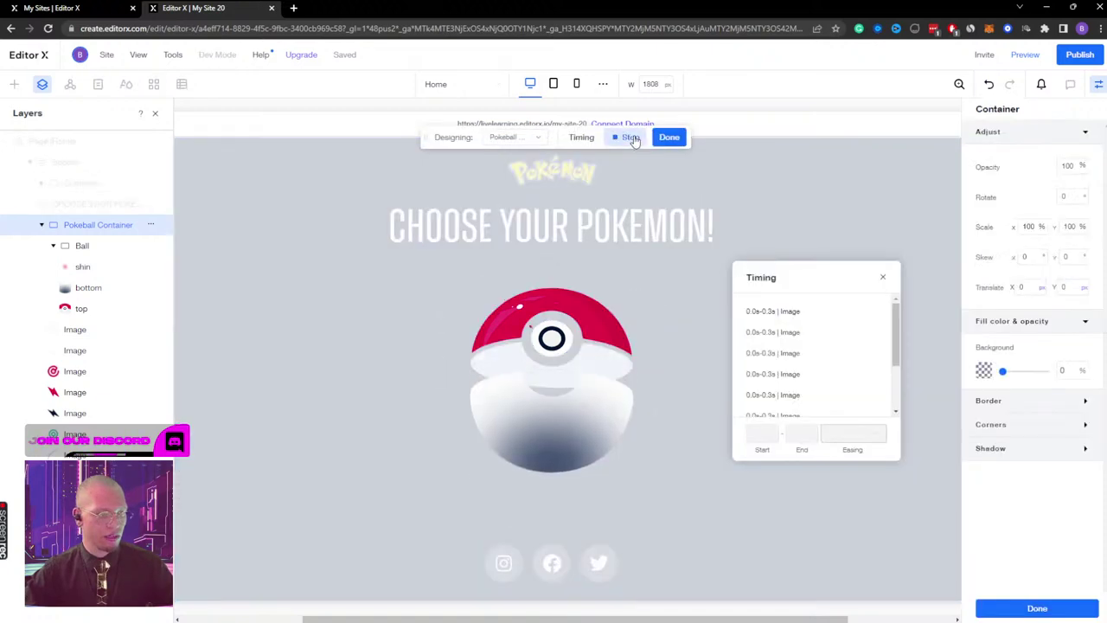
left_click(632, 139)
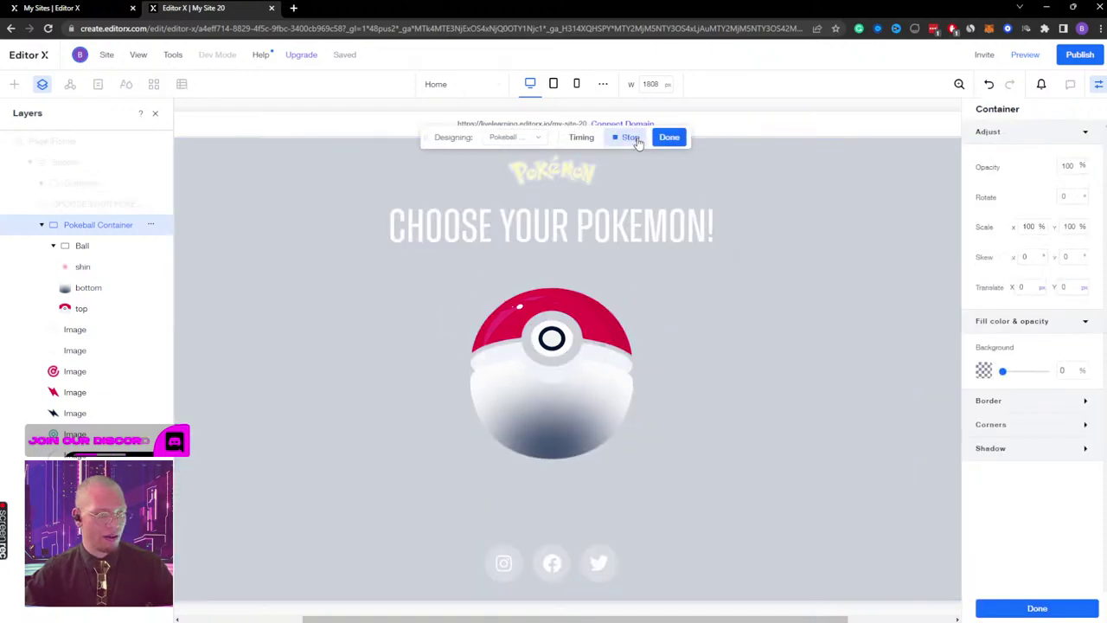
left_click(630, 138)
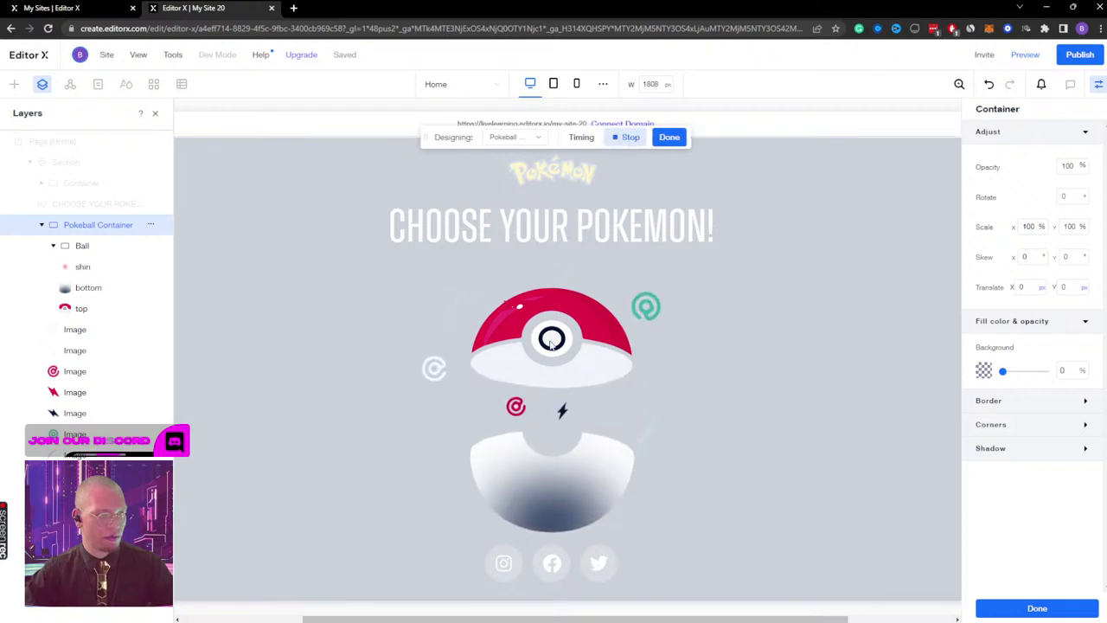
left_click(630, 138)
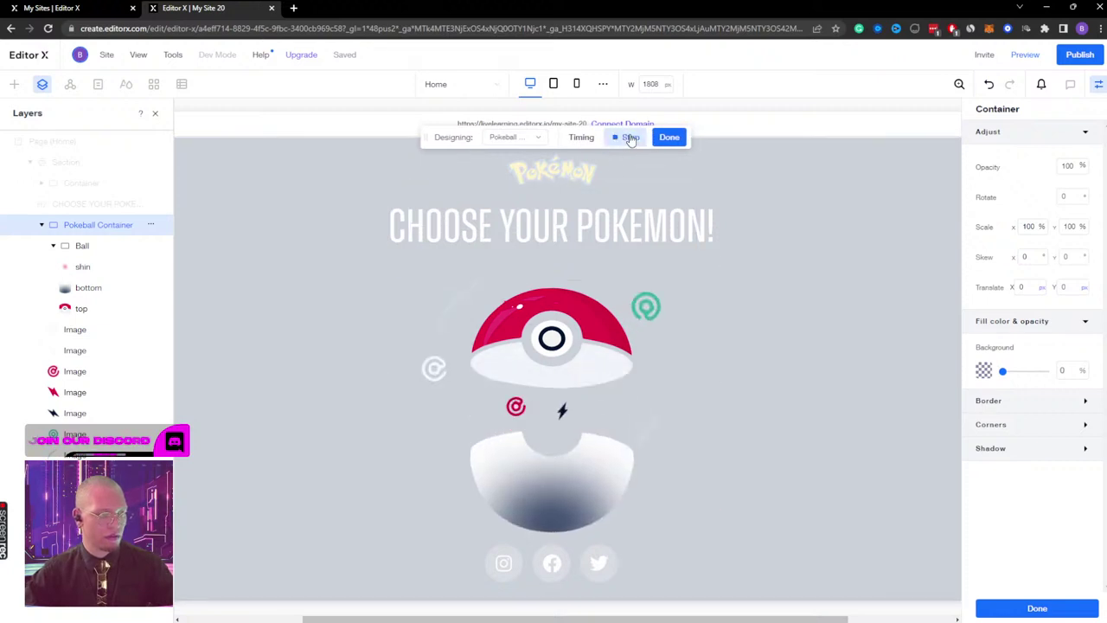
left_click(626, 137)
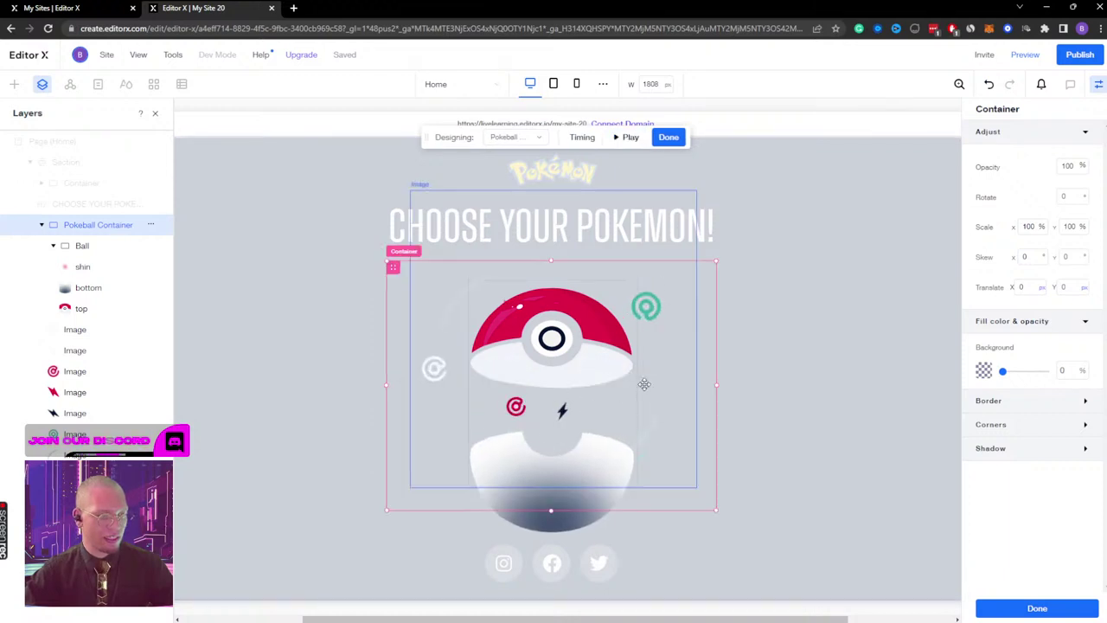
left_click(631, 138)
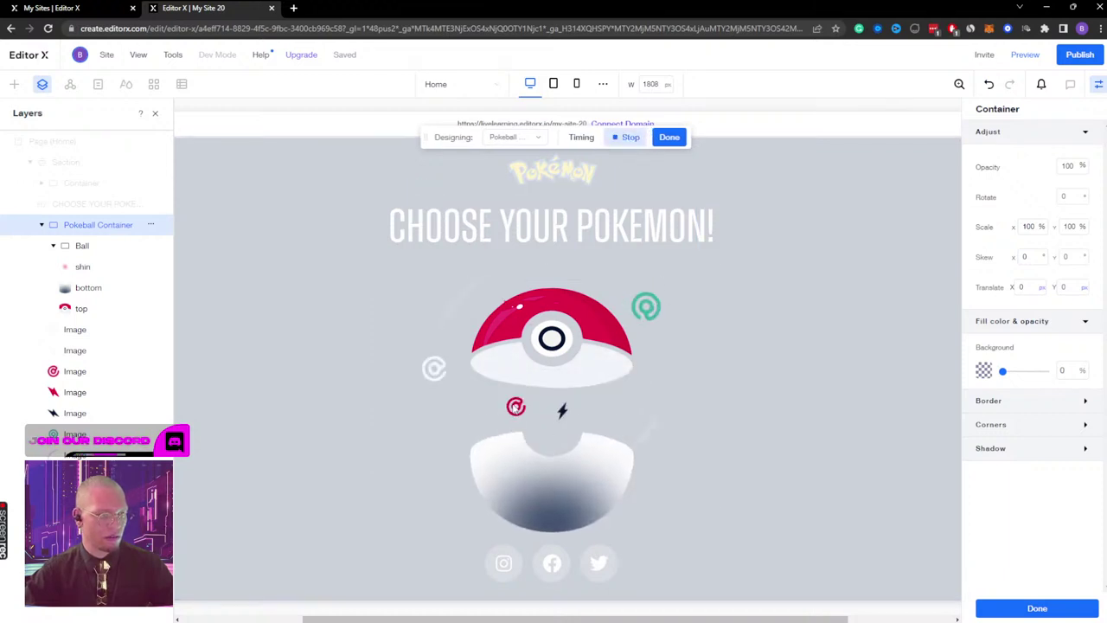
Step: In the Pokeball open effect, try offsets for the crimson swirl image, settling on translate X 60 px and Y 50 px
left_click(74, 371)
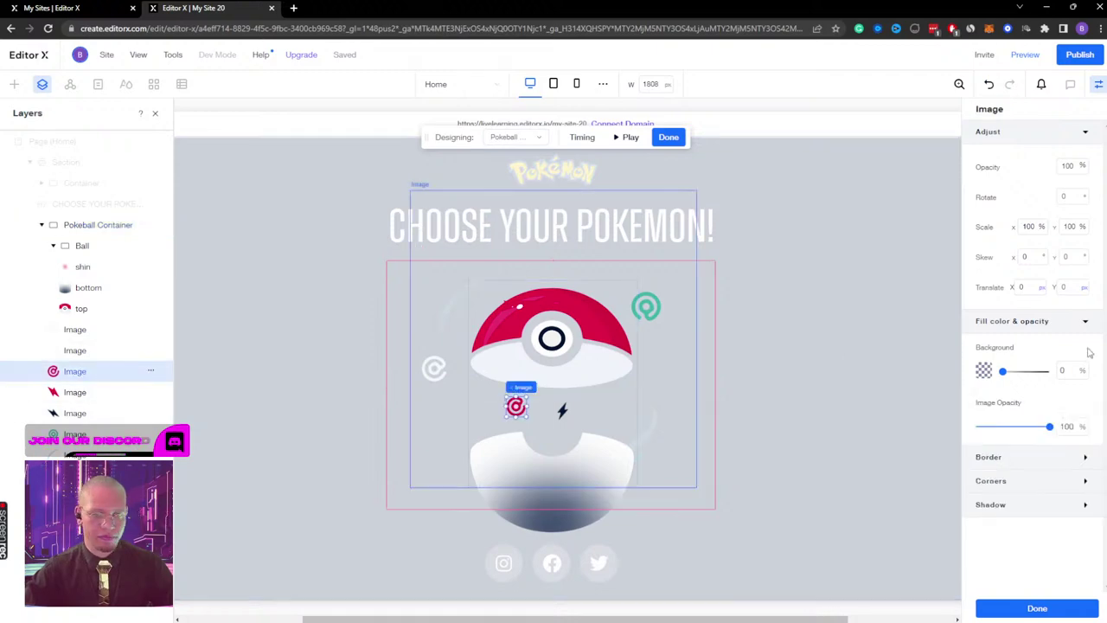
left_click(1025, 288)
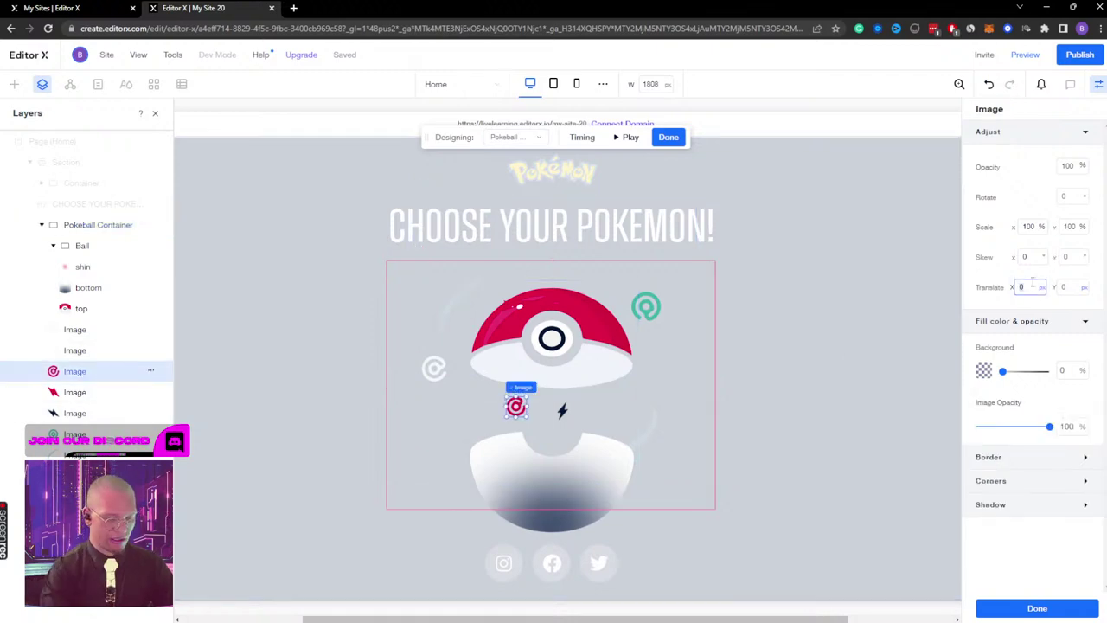
type("25")
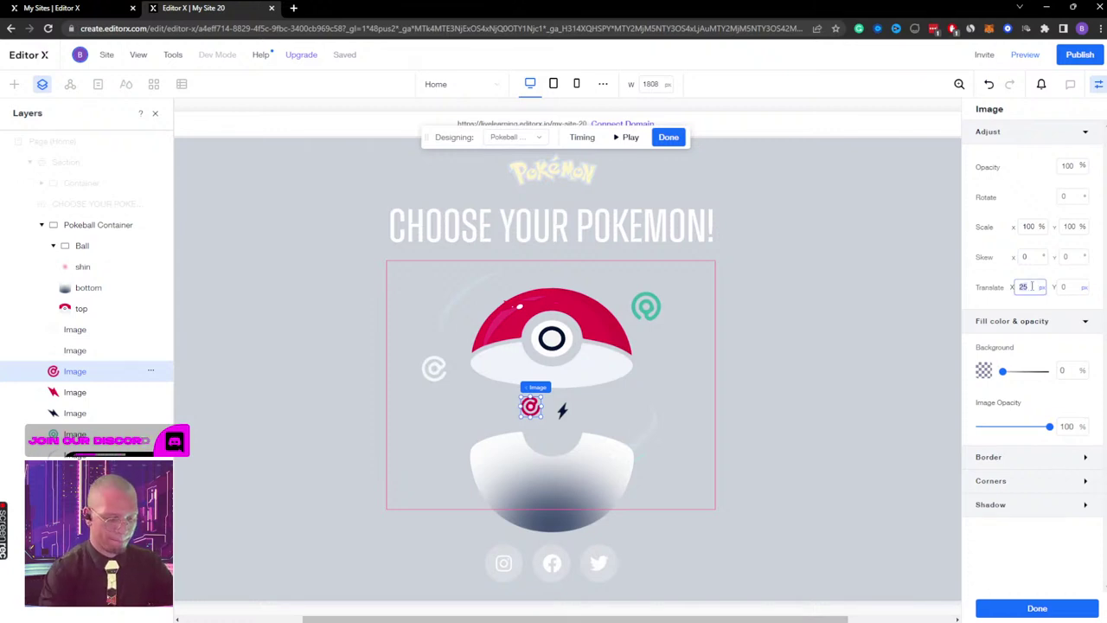
type("50")
left_click(1032, 288)
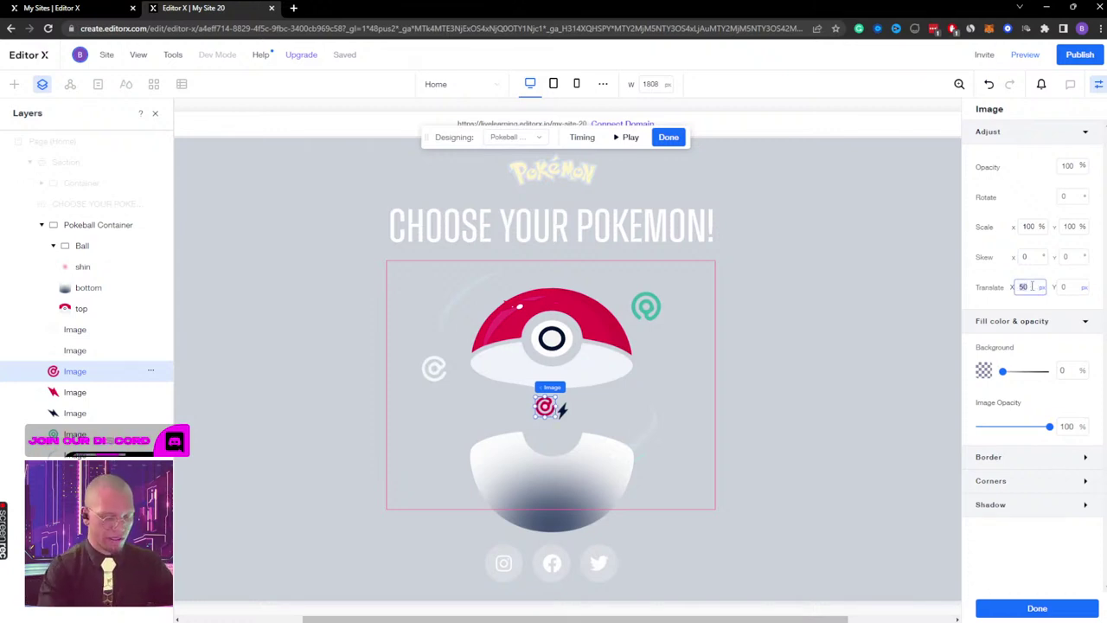
type("60")
left_click(1065, 287)
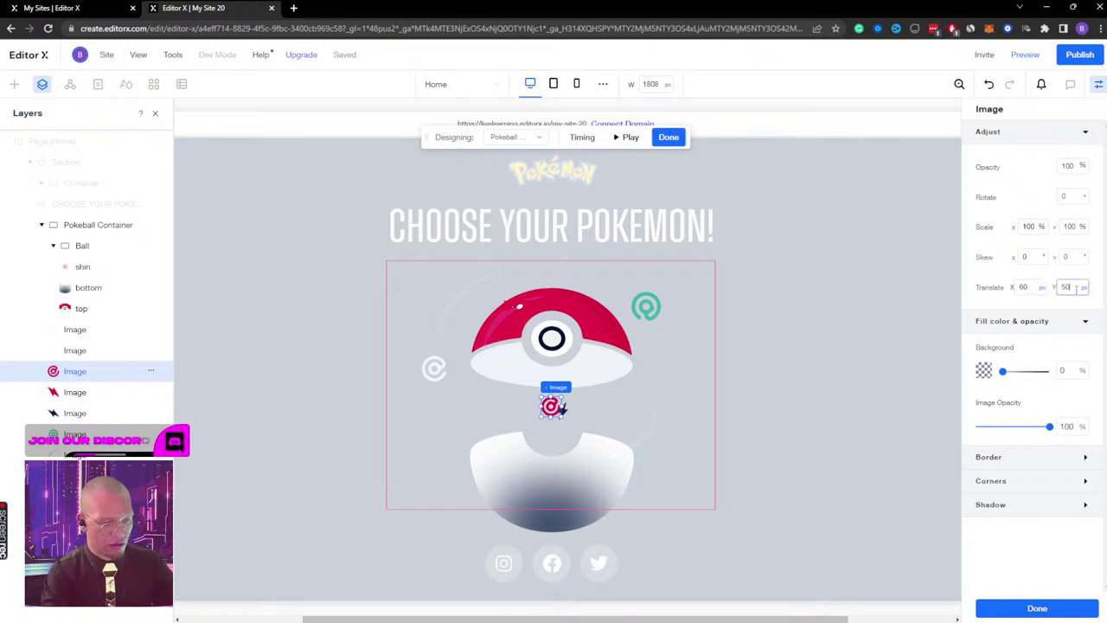
type("50")
key("Return")
Step: Set the crimson swirl image's X and Y scale and its opacity to 0% in the Pokeball open effect
left_click(1029, 226)
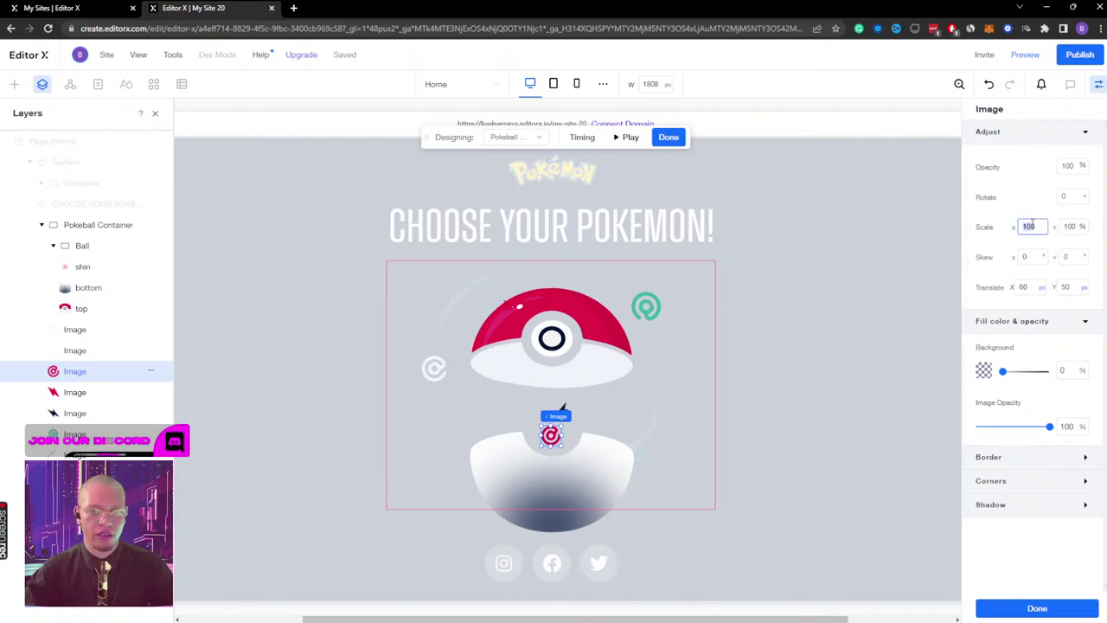
type("0")
left_click(1072, 227)
type("0")
left_click(1074, 167)
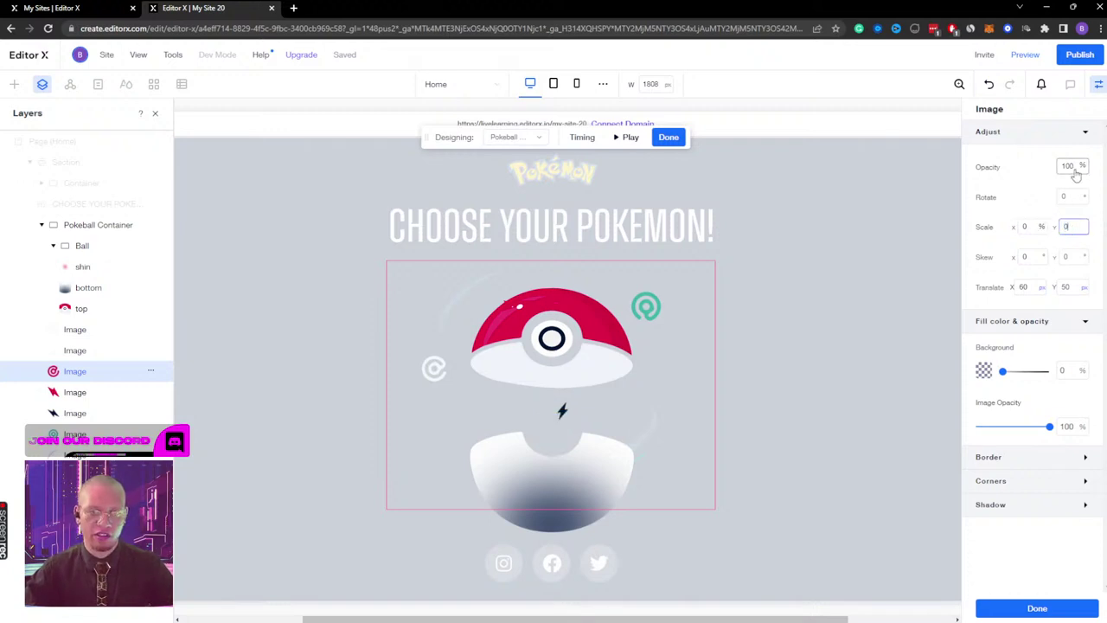
type("0")
key("Return")
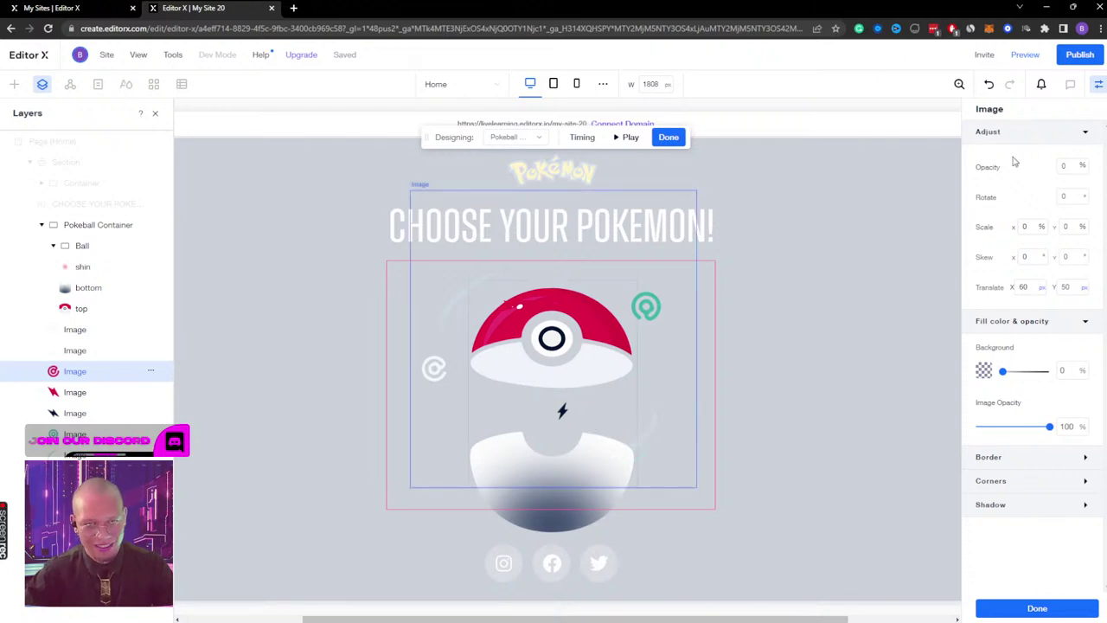
Step: Restore the crimson swirl image in the Pokeball open effect to 0 px translate, 100% opacity and 100% X and Y scale
left_click(496, 140)
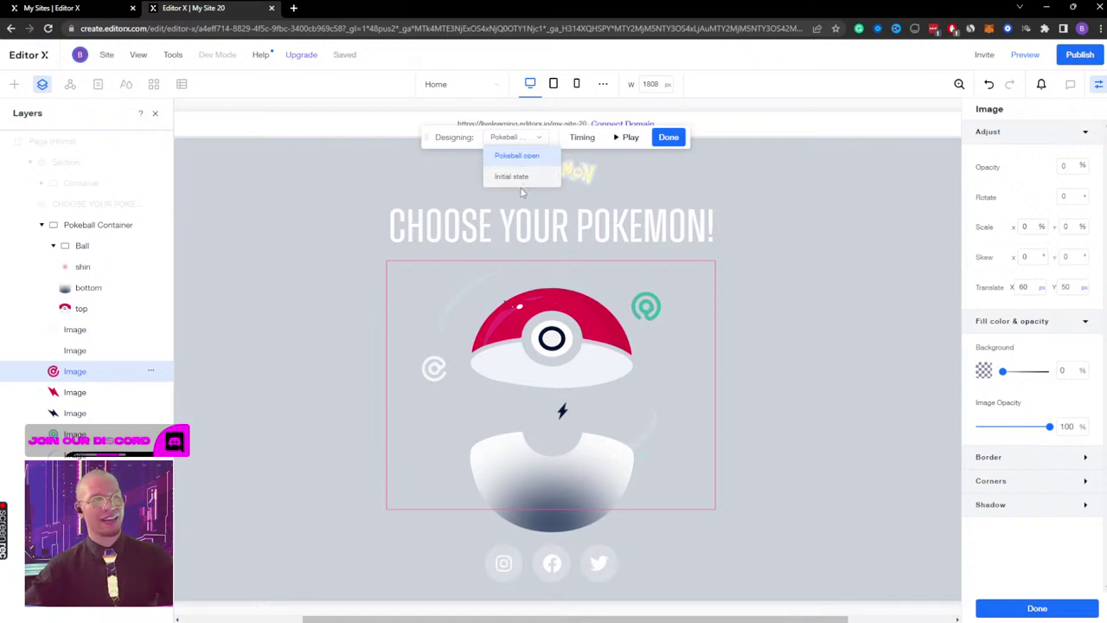
left_click(1023, 287)
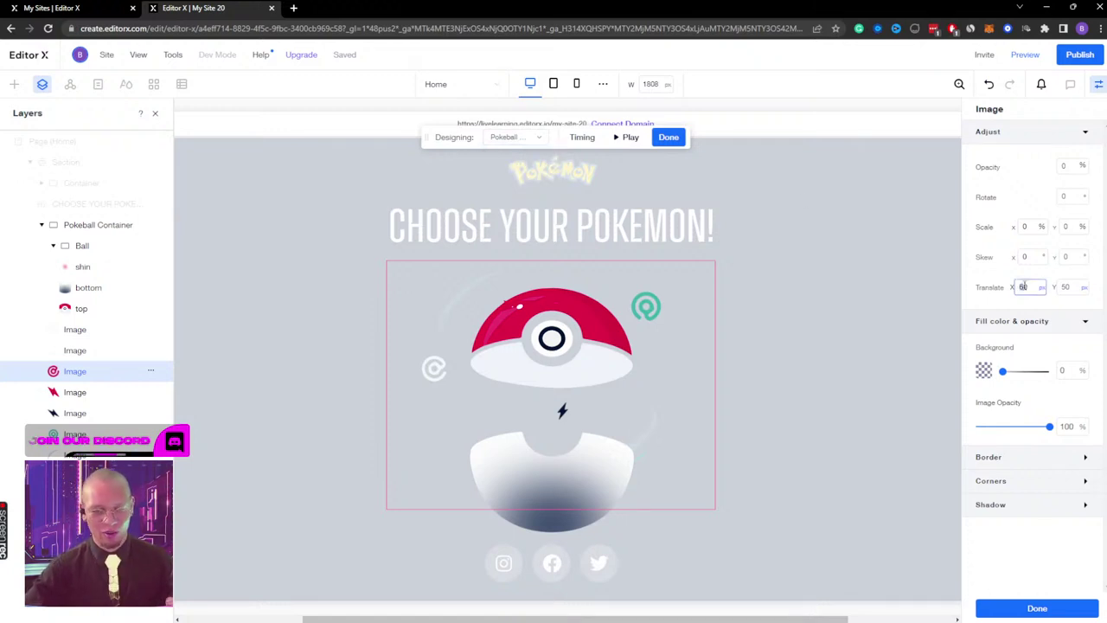
type("0")
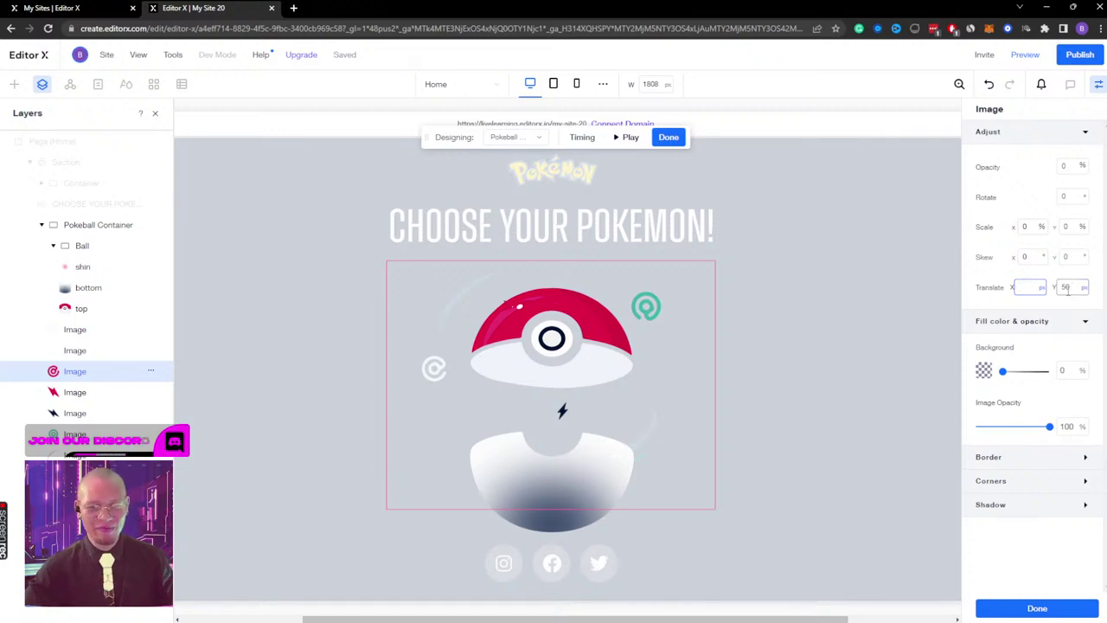
left_click(1067, 289)
type("0")
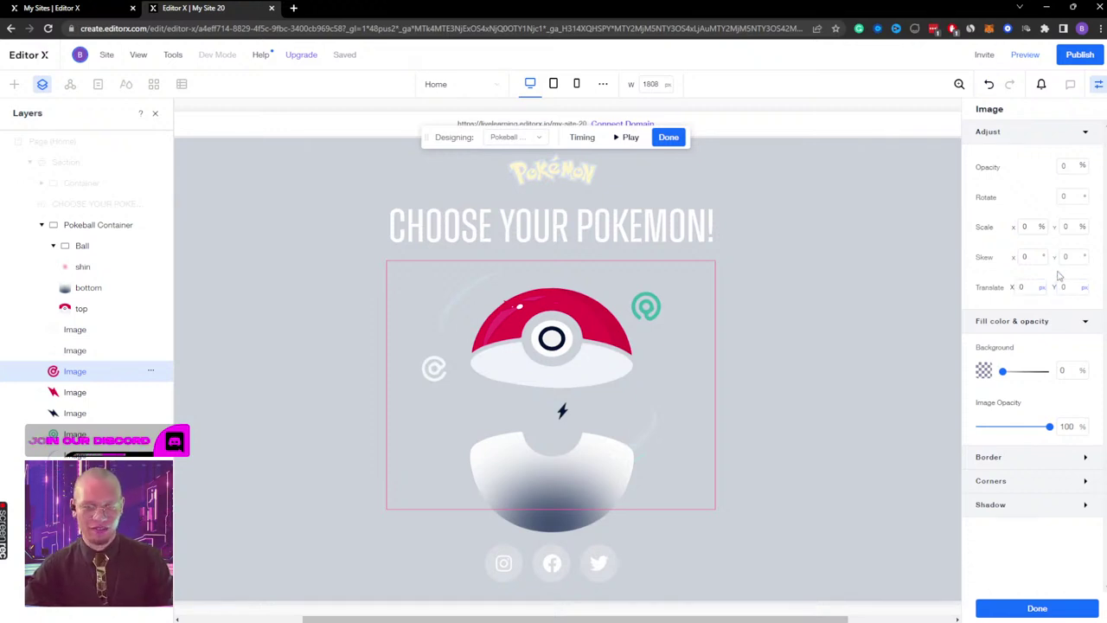
left_click(1073, 165)
type("100")
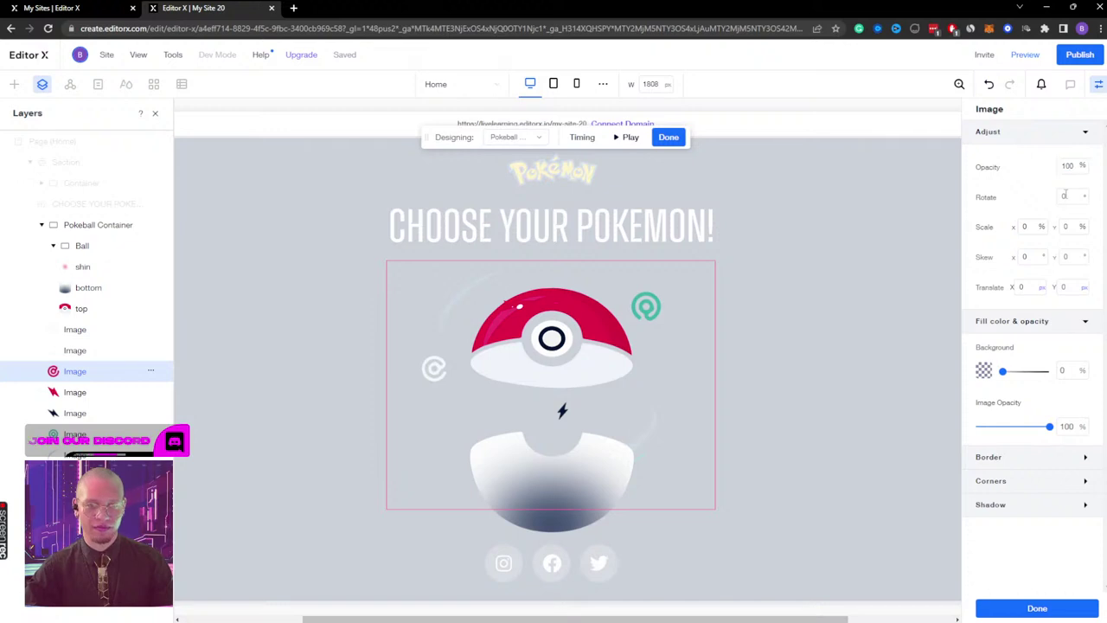
left_click(1034, 227)
type("100")
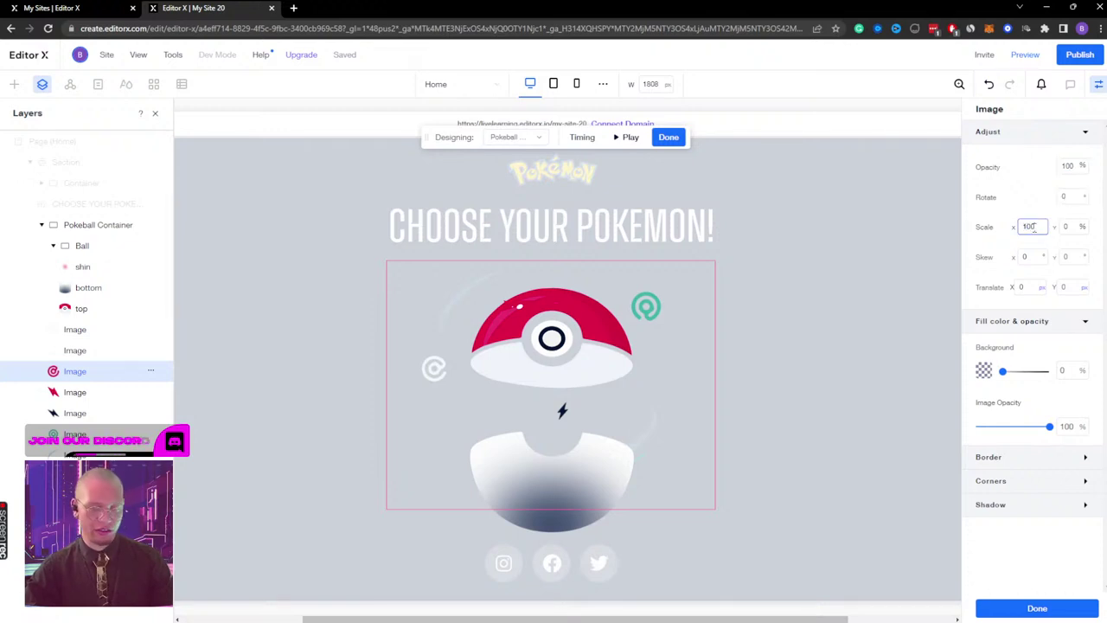
left_click(1068, 227)
type("100")
key("Return")
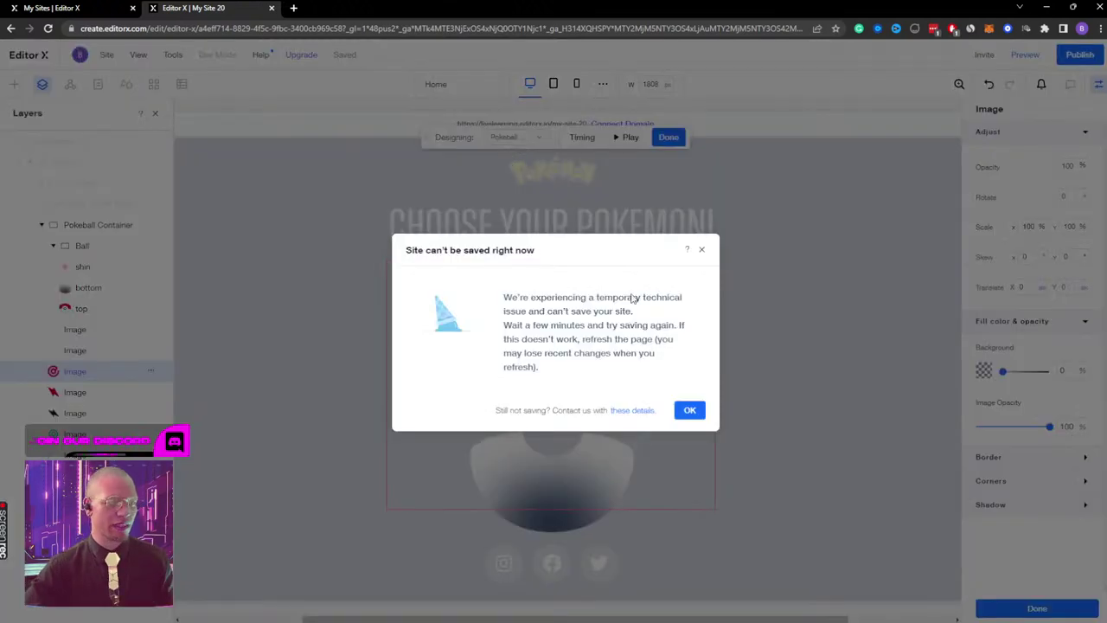
left_click(689, 410)
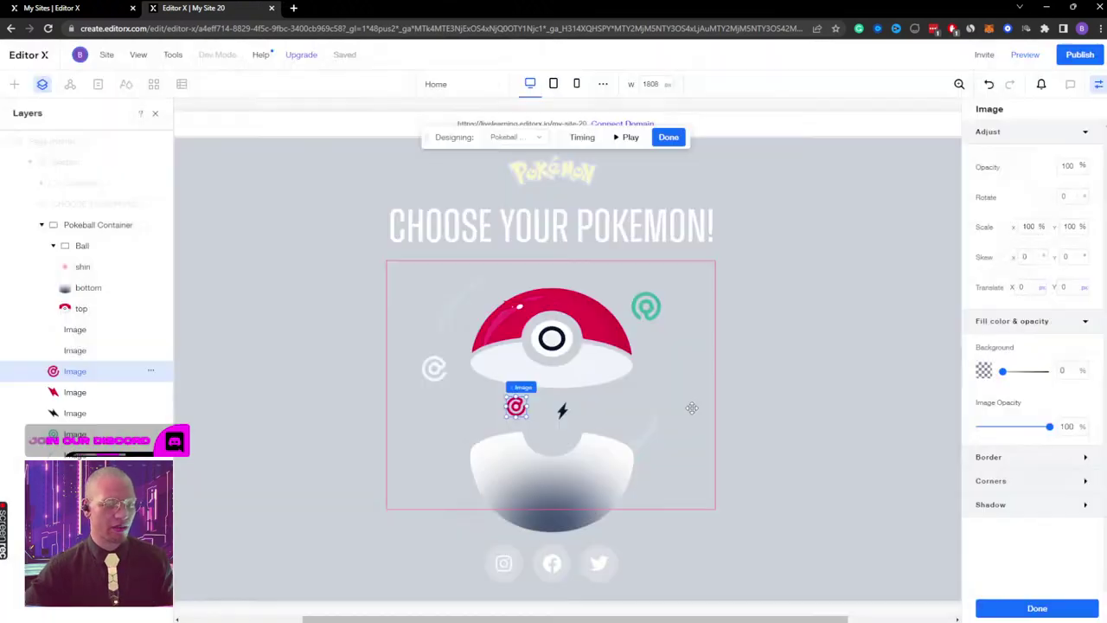
Step: In the Initial state, set the crimson swirl image's translate to X 60 px and Y 50 px, and finish designing
left_click(534, 136)
left_click(516, 176)
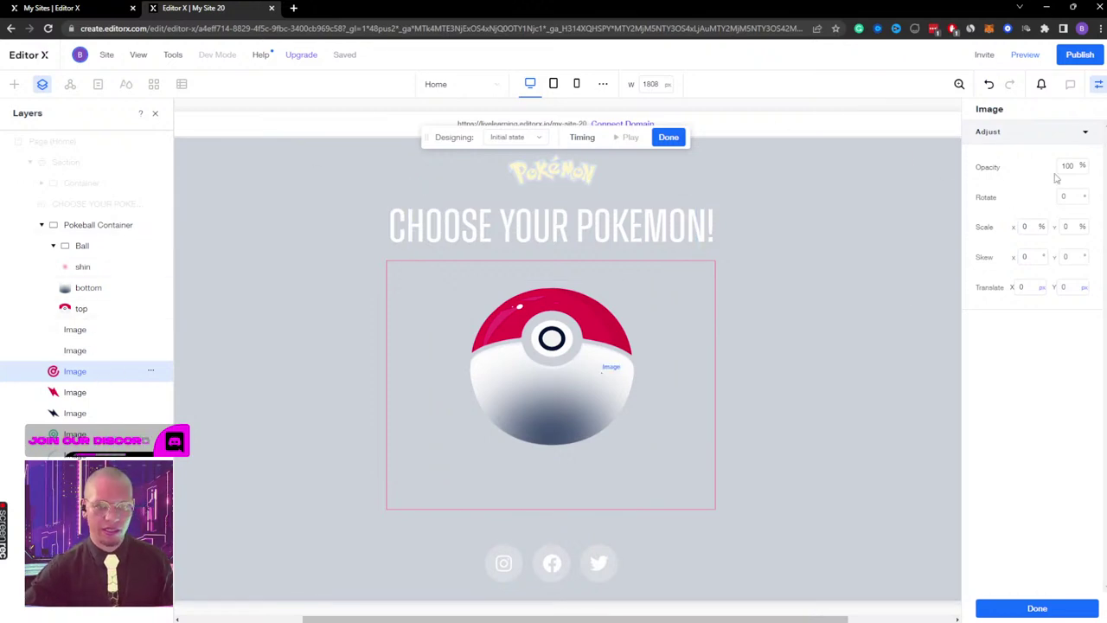
left_click(1026, 227)
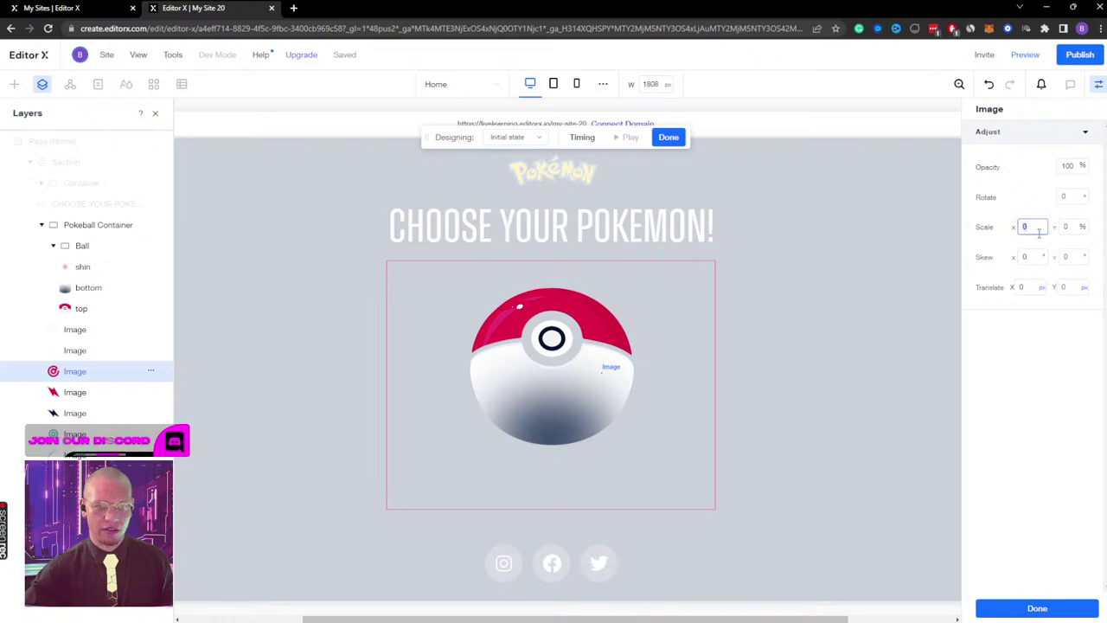
left_click(1027, 290)
left_click(1068, 286)
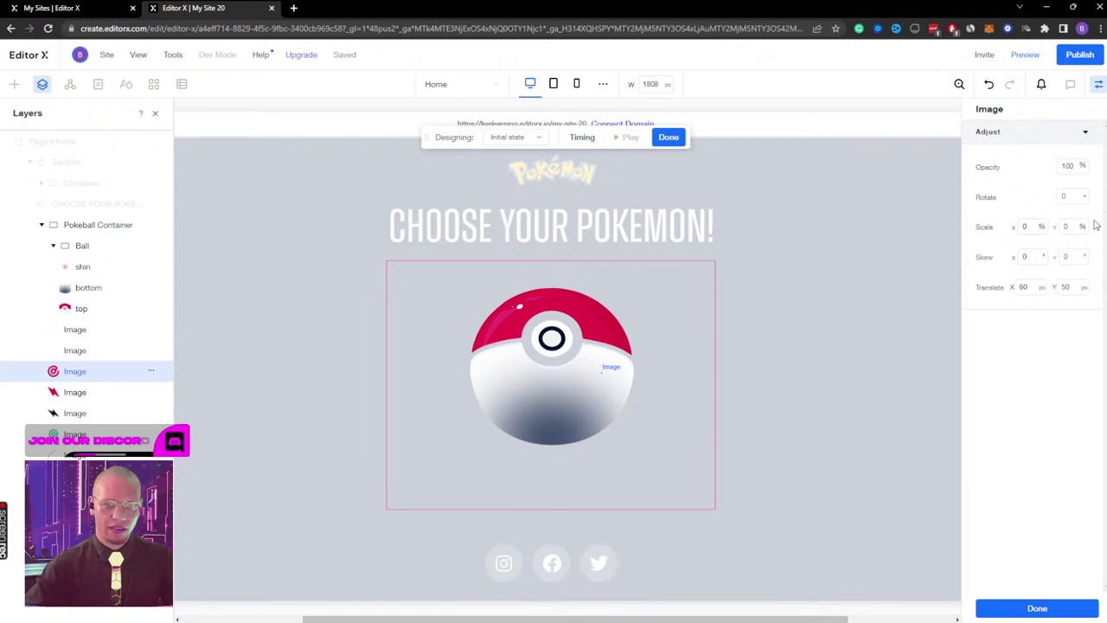
key("Escape")
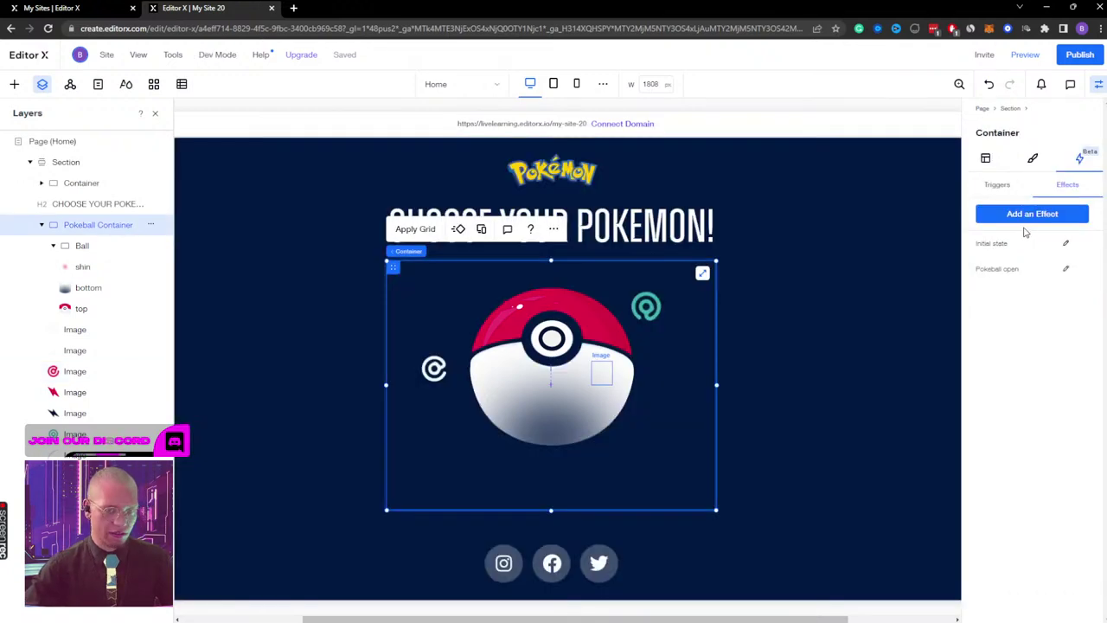
Step: In the Initial state, set the crimson swirl image's X and Y scale to 100% to check its offset position
left_click(1067, 270)
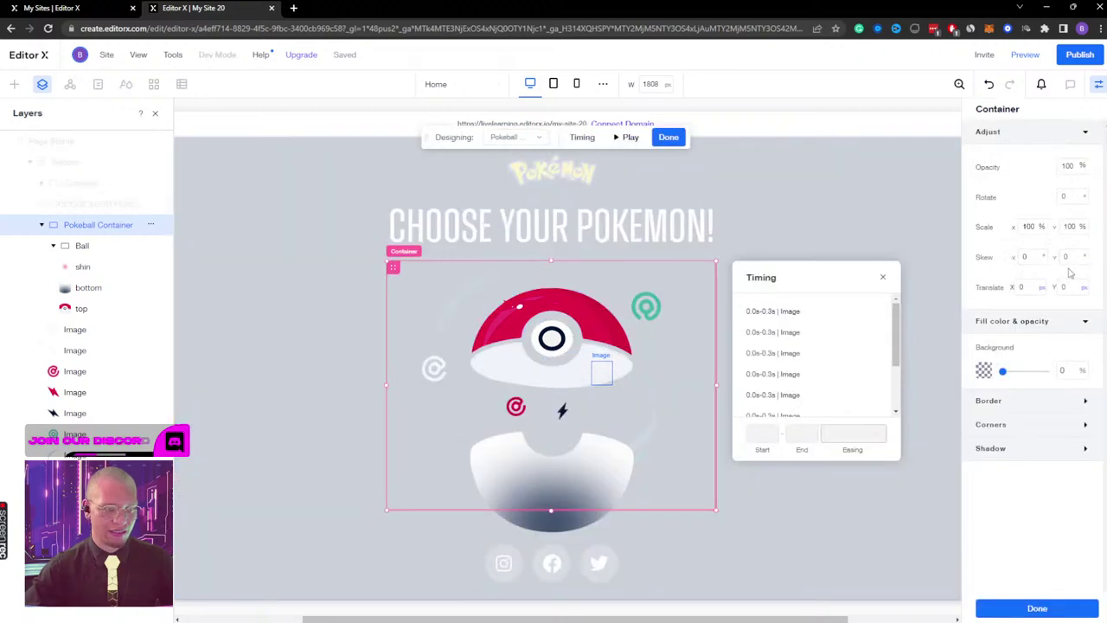
left_click(516, 138)
left_click(512, 176)
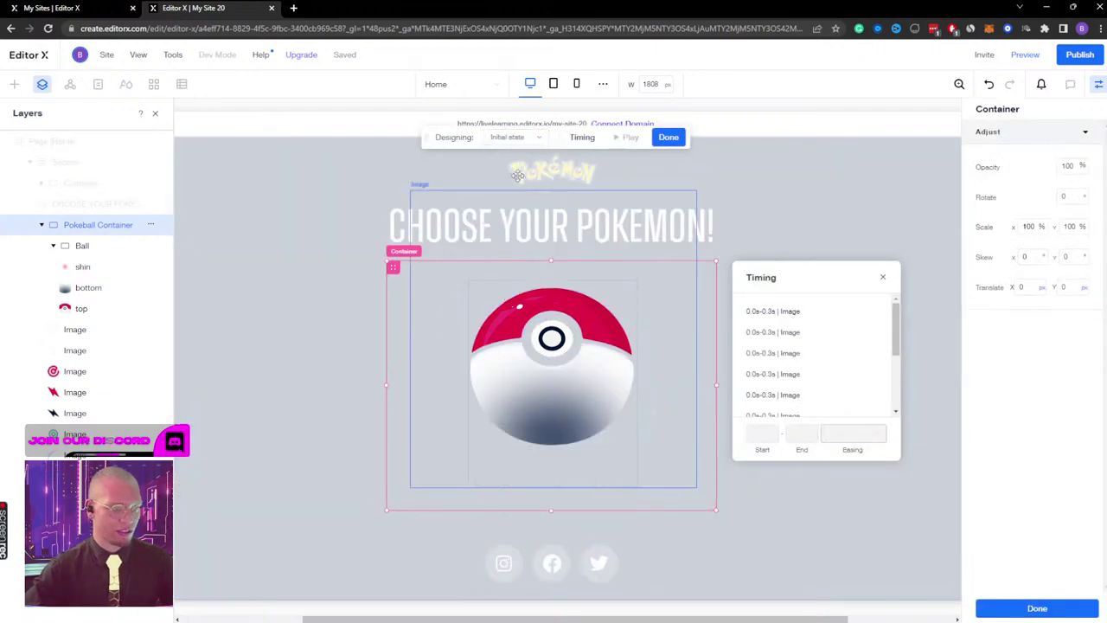
left_click(94, 374)
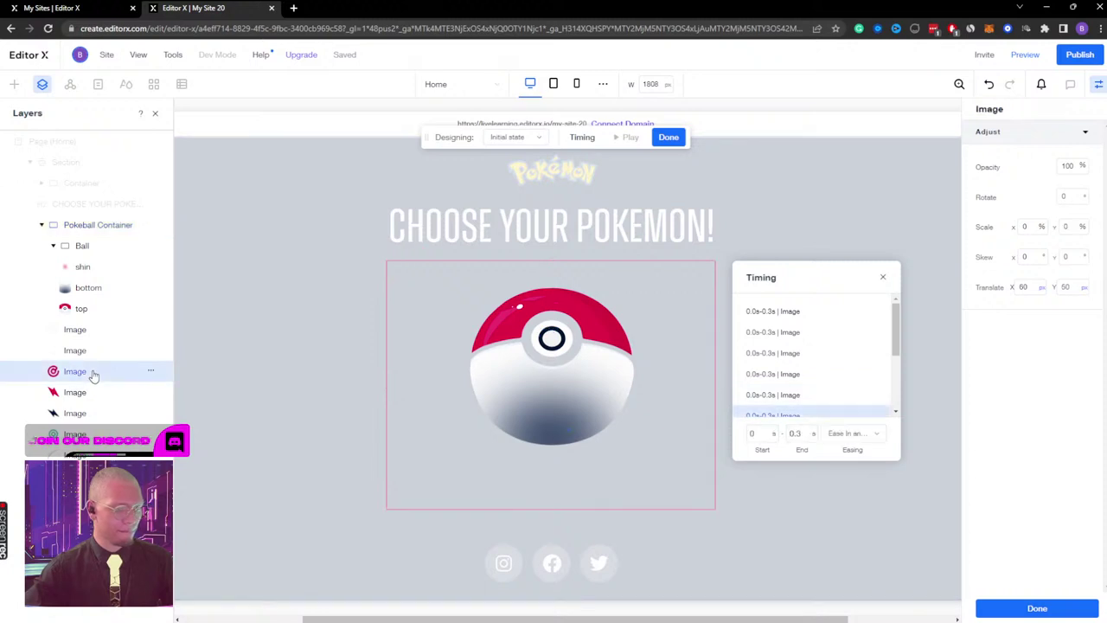
left_click(1026, 227)
type("10")
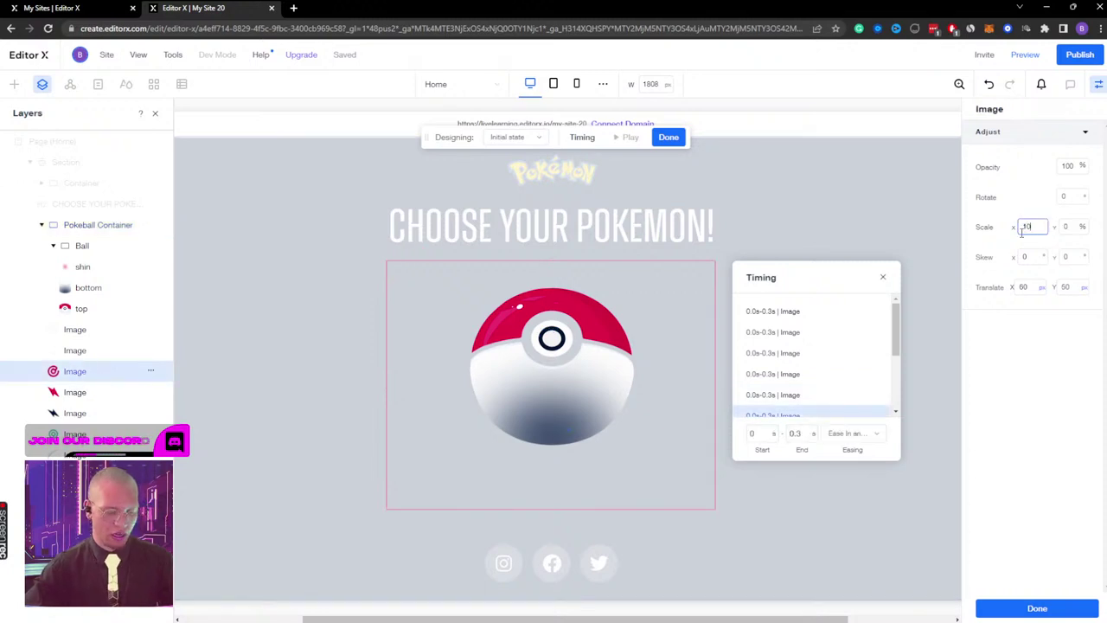
type("0")
left_click(1066, 227)
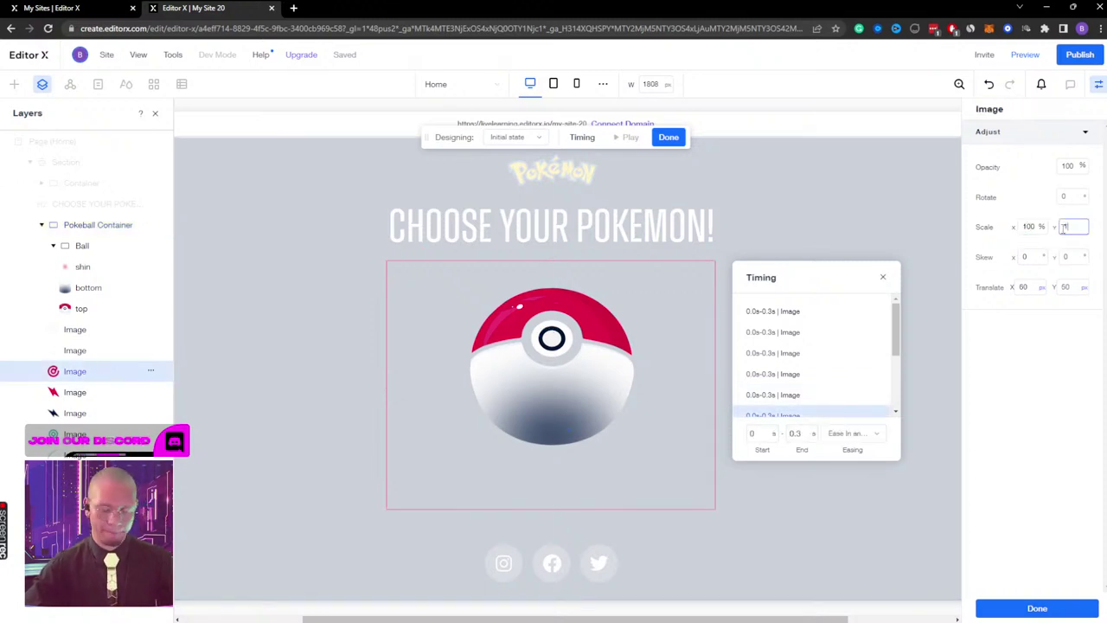
type("100")
key("Return")
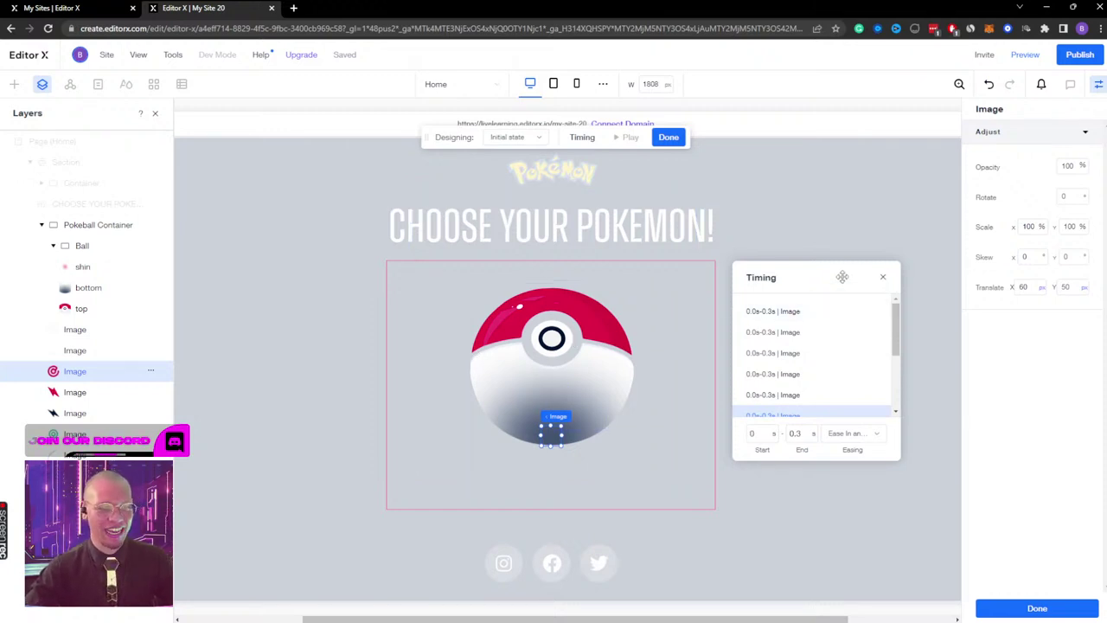
Step: Move the Timing window aside and set the crimson swirl image's X and Y scale to 0% in the Initial state
left_click_drag(841, 277, 870, 213)
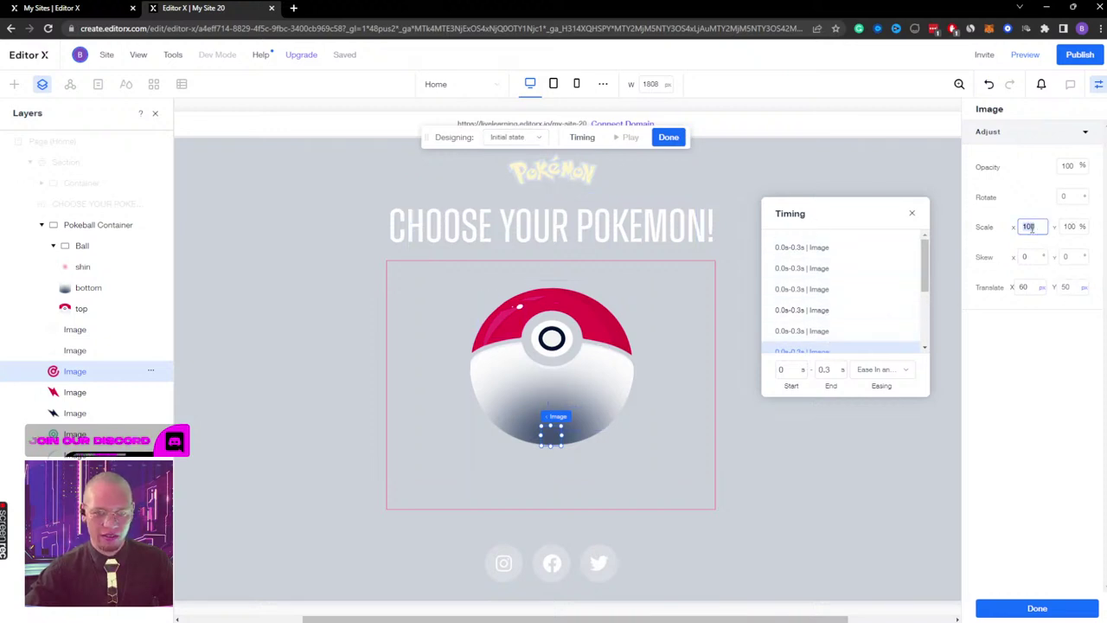
type("0")
left_click(1073, 227)
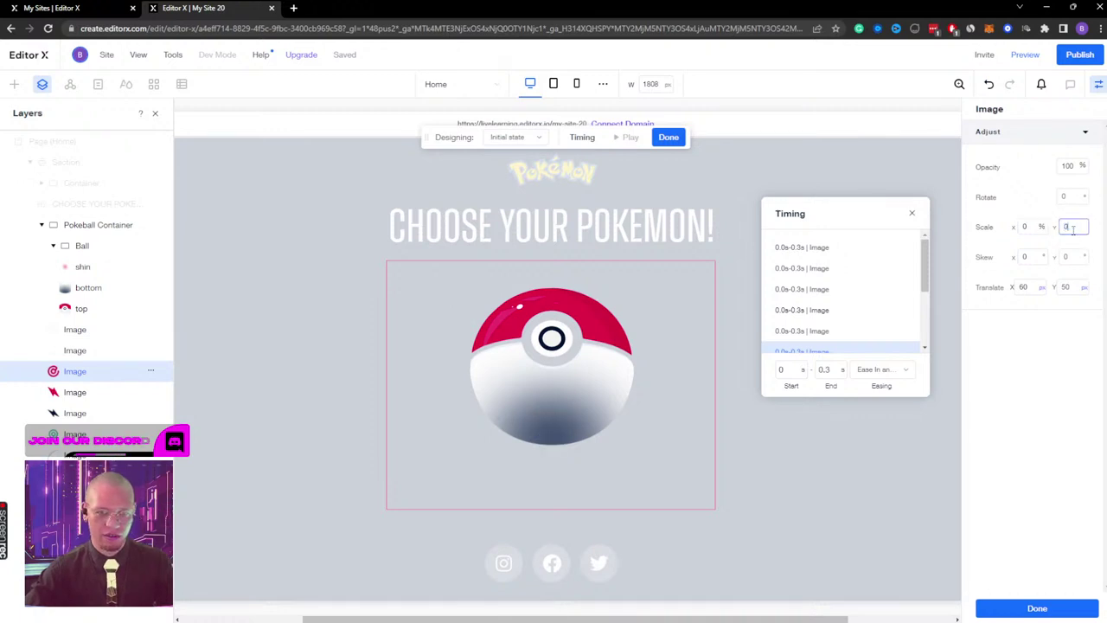
left_click(815, 331)
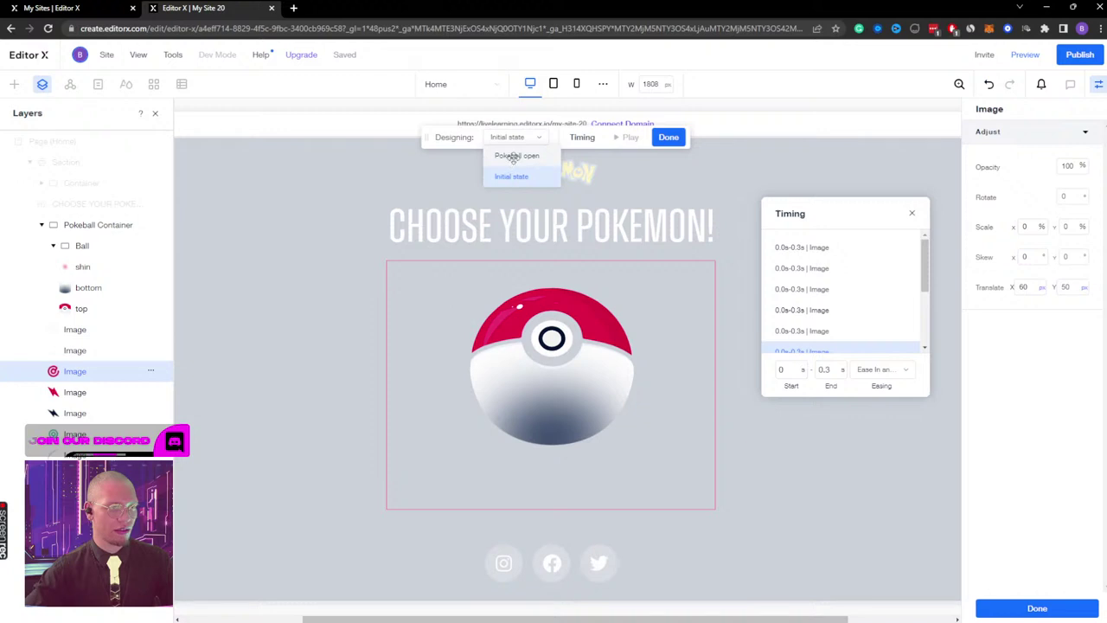
Step: Switch to the Pokeball open effect and play its animation to check how the crimson swirl emerges
left_click(516, 156)
left_click(630, 137)
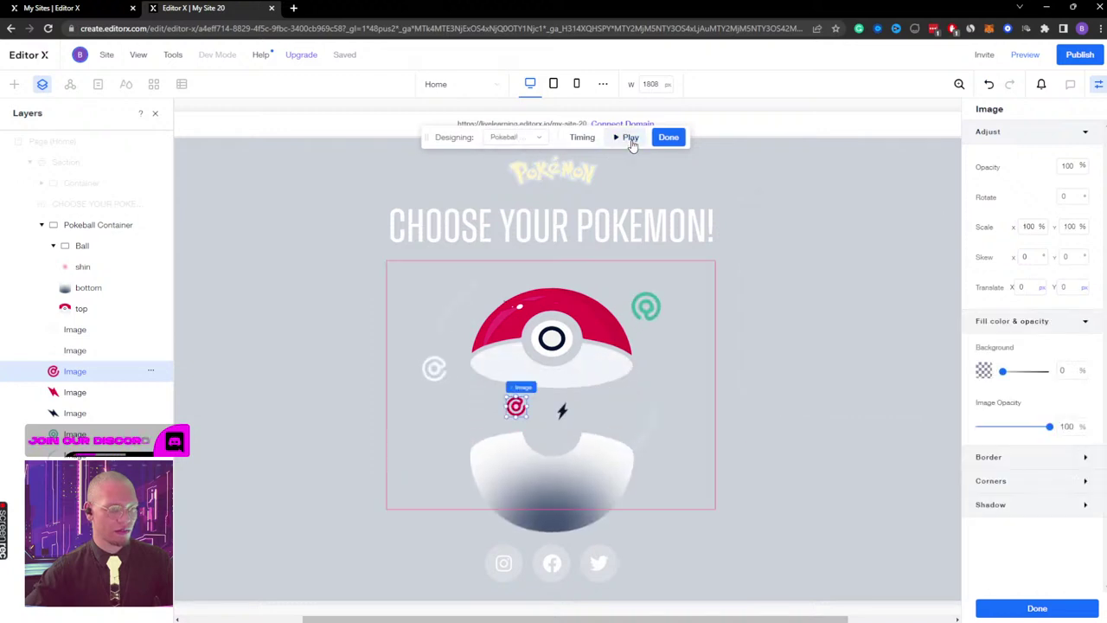
left_click(631, 140)
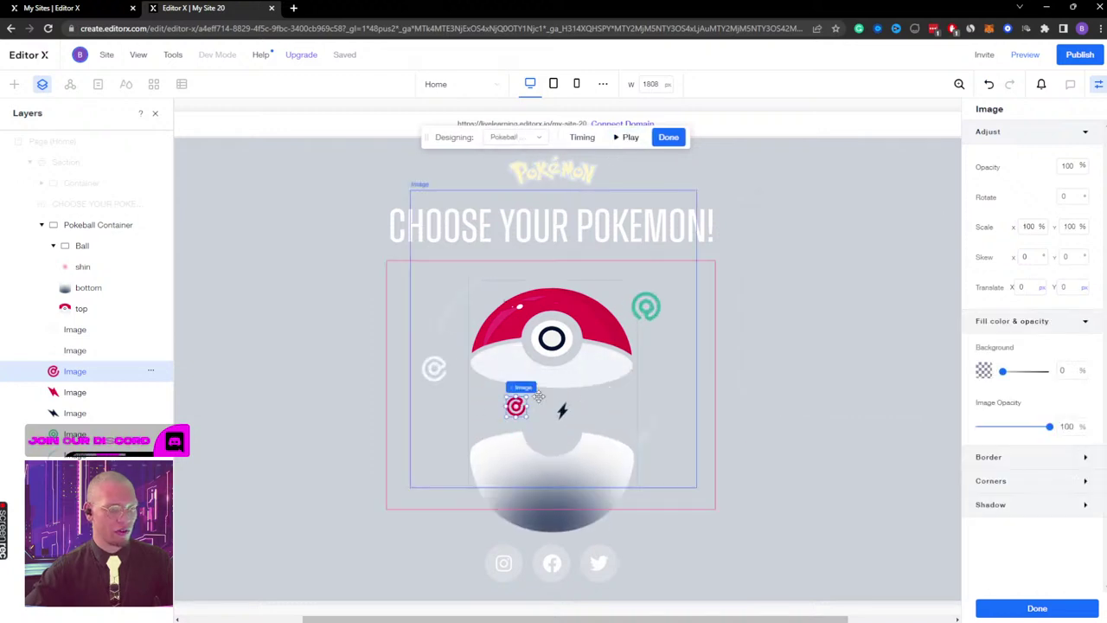
Step: In the Initial state, set the dark lightning bolt image's X and Y scale to 100%
left_click(516, 137)
left_click(522, 177)
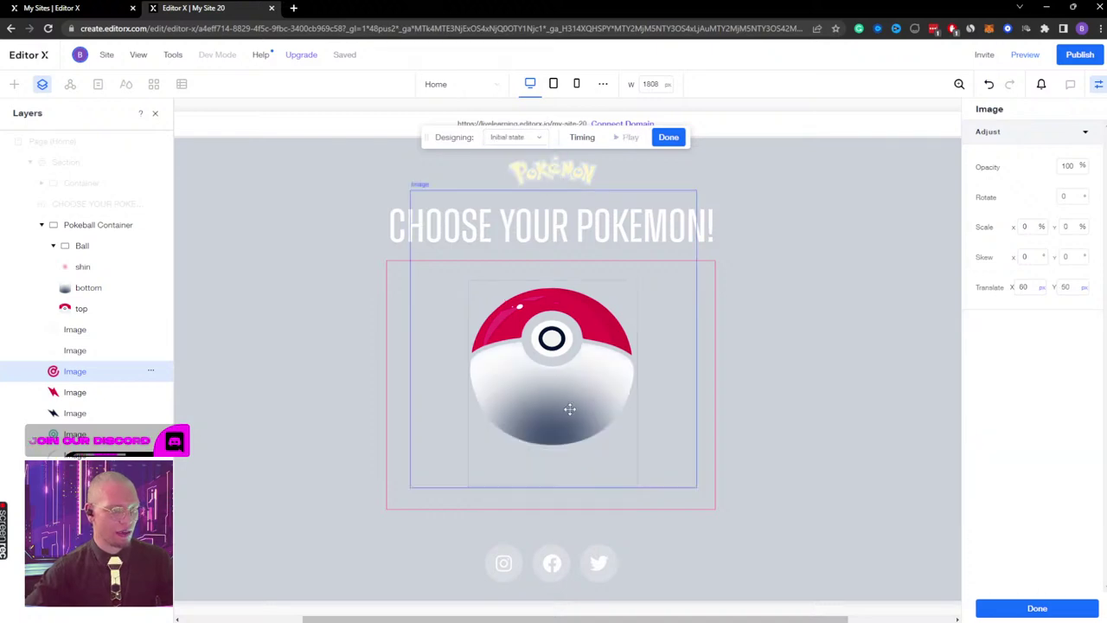
left_click(39, 412)
left_click(1026, 226)
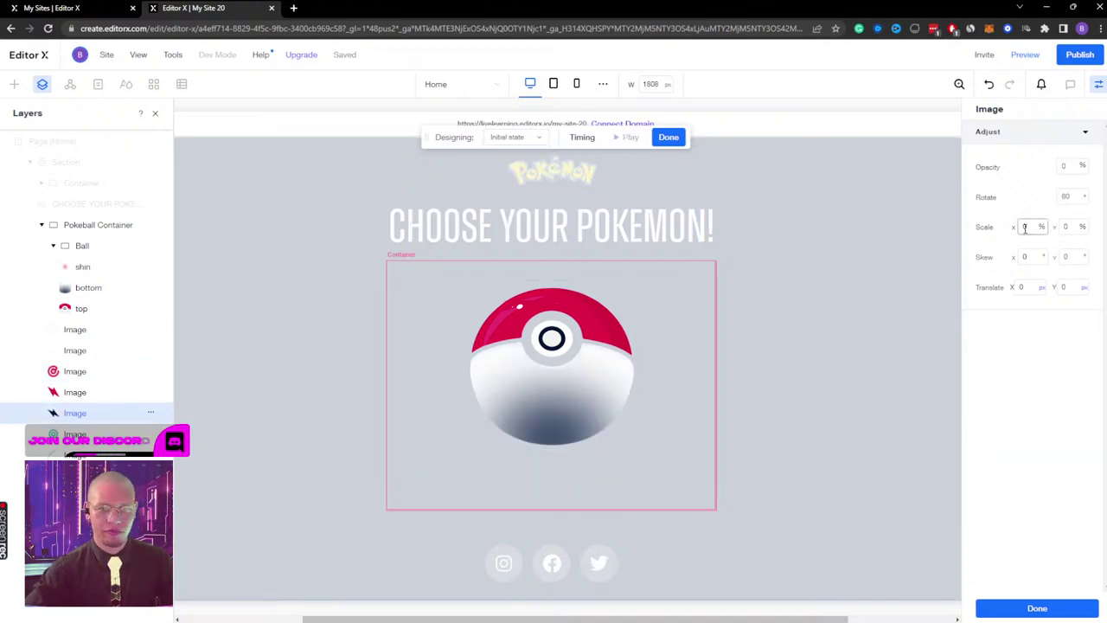
type("100")
left_click(1073, 227)
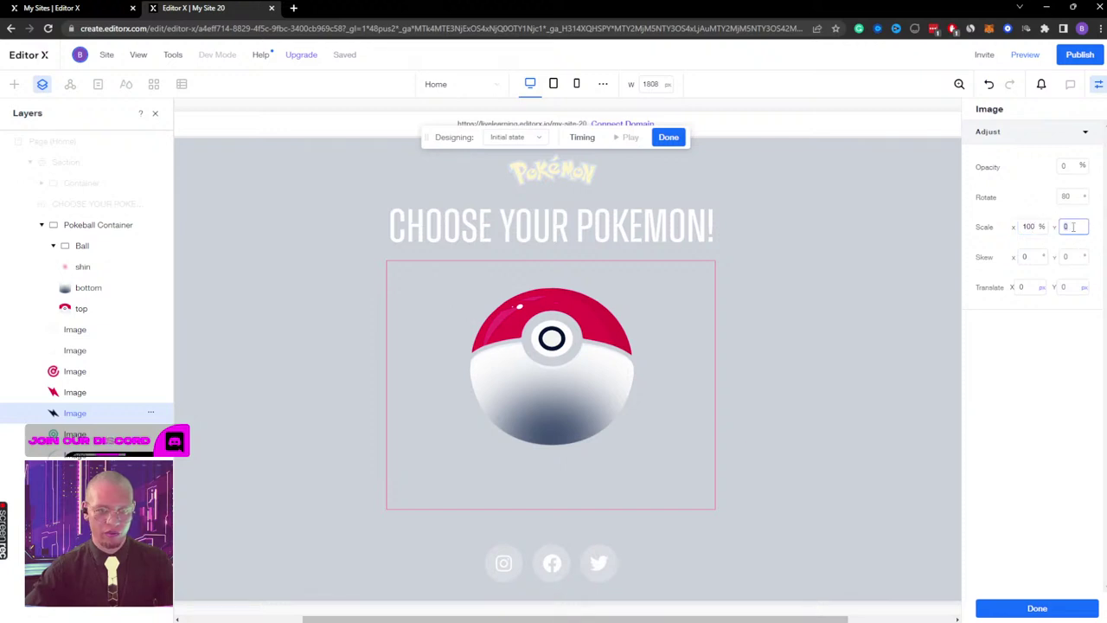
key("Return")
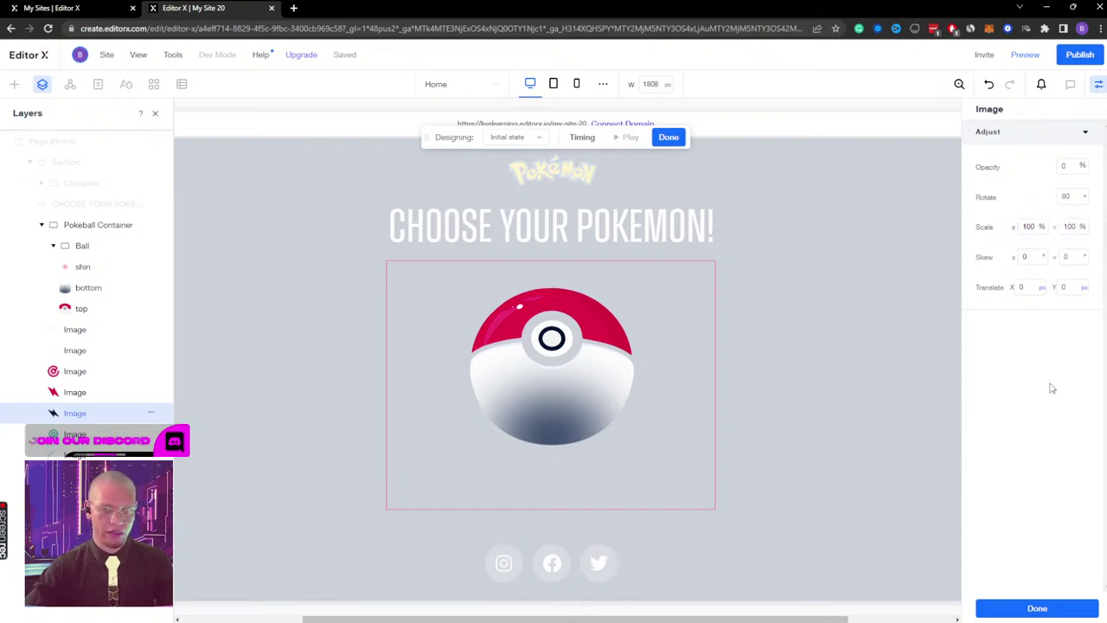
Step: Try offsets for the dark lightning bolt image in the Initial state, settling on translate X -20 px and Y 25 px
left_click(1031, 289)
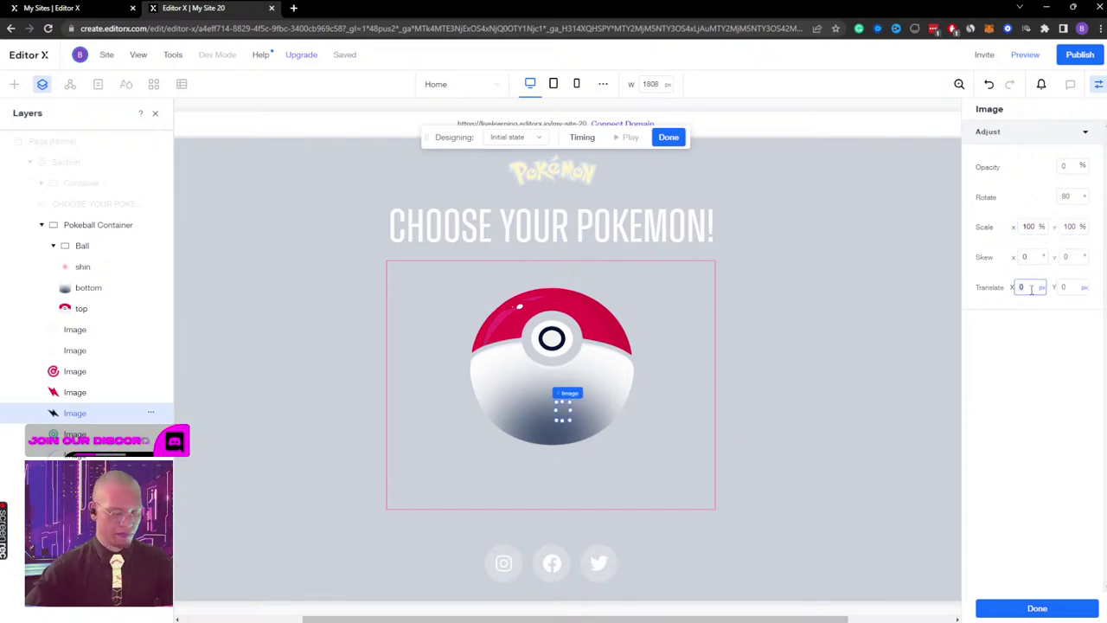
type("50")
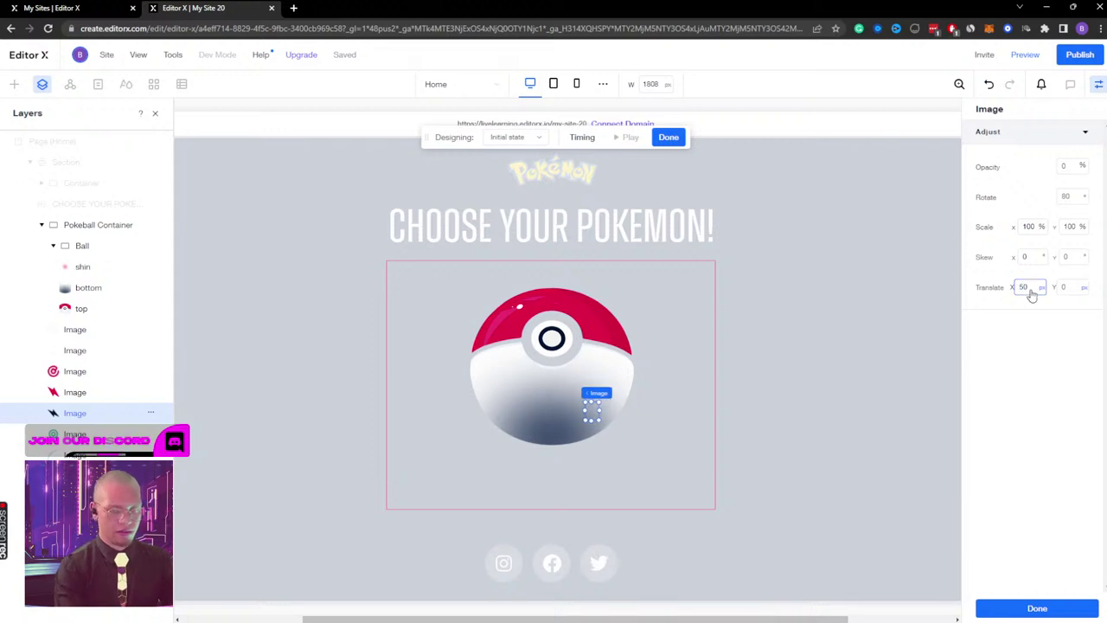
double_click(1031, 290)
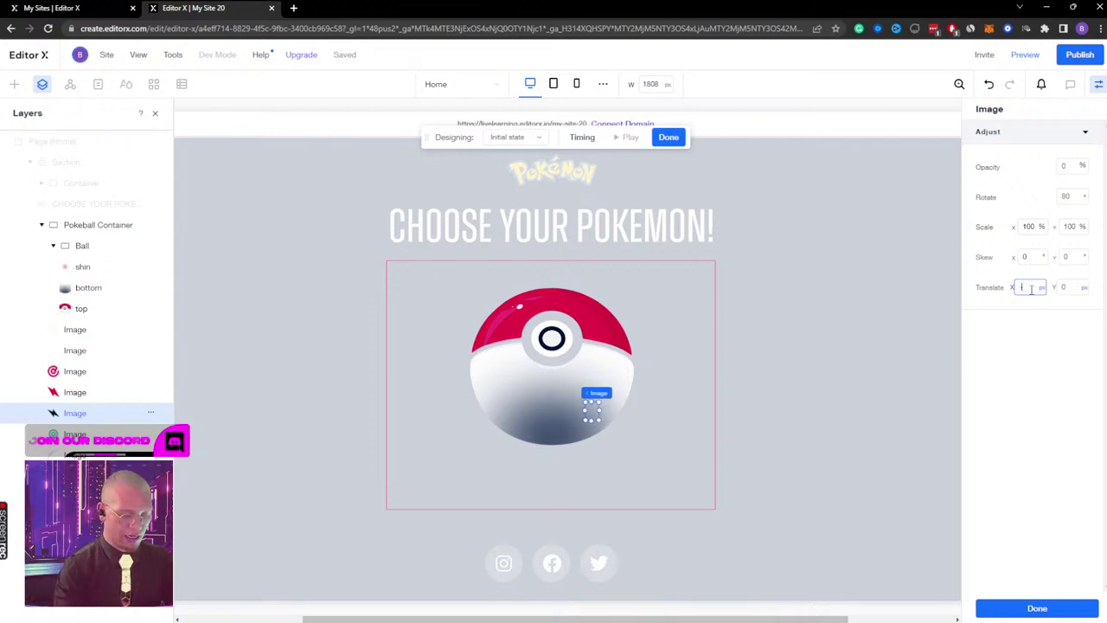
type("-49")
left_click(1066, 287)
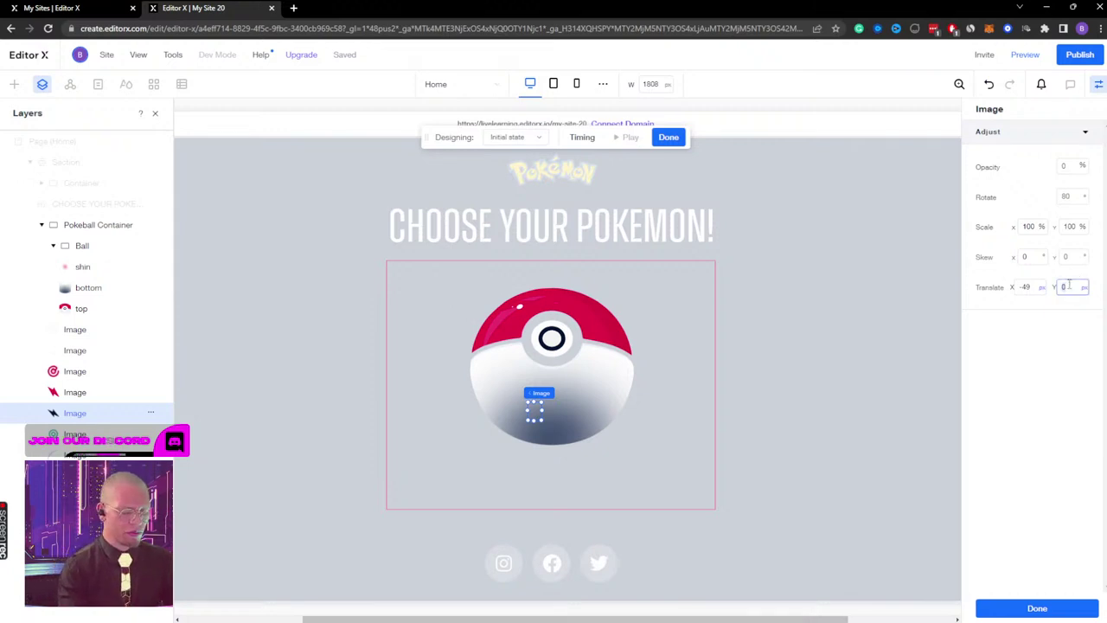
type("25")
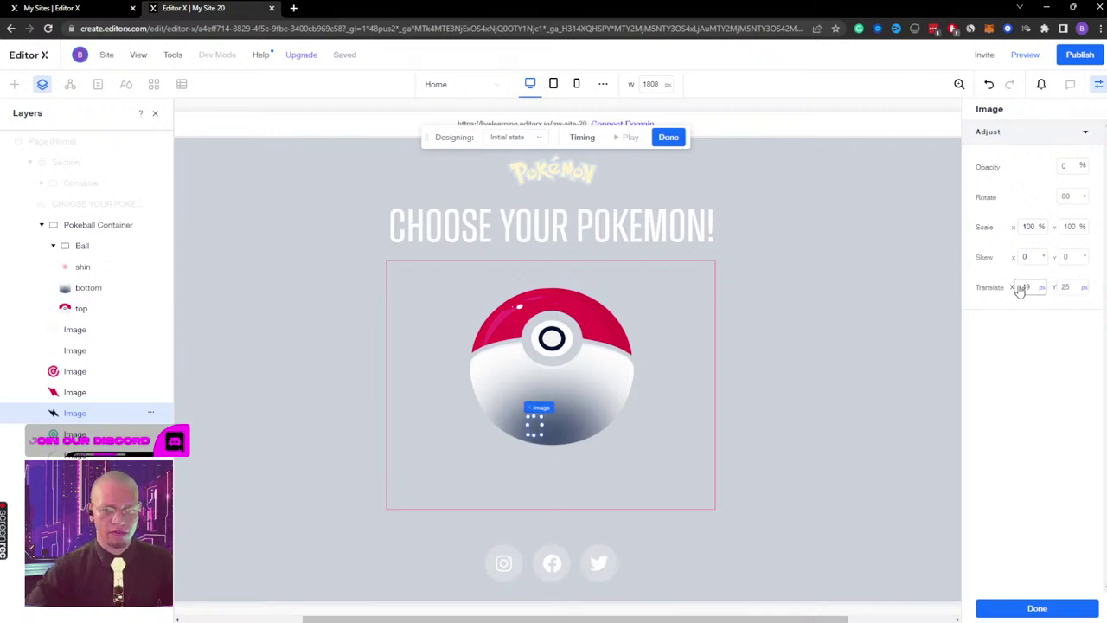
double_click(1031, 288)
type("-")
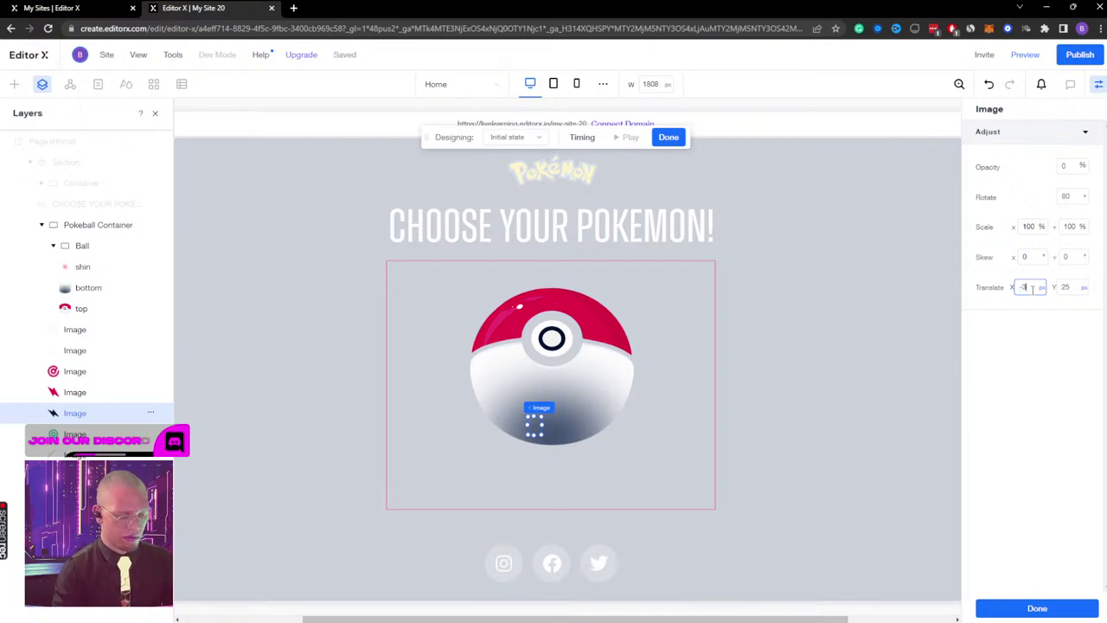
type("35")
double_click(1033, 289)
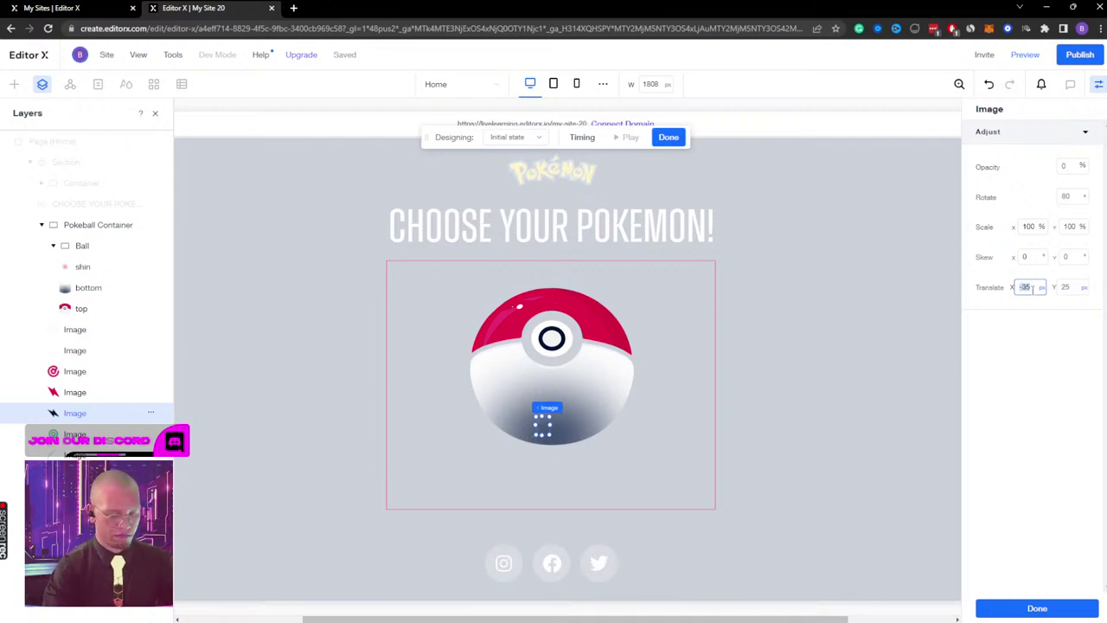
type("-20")
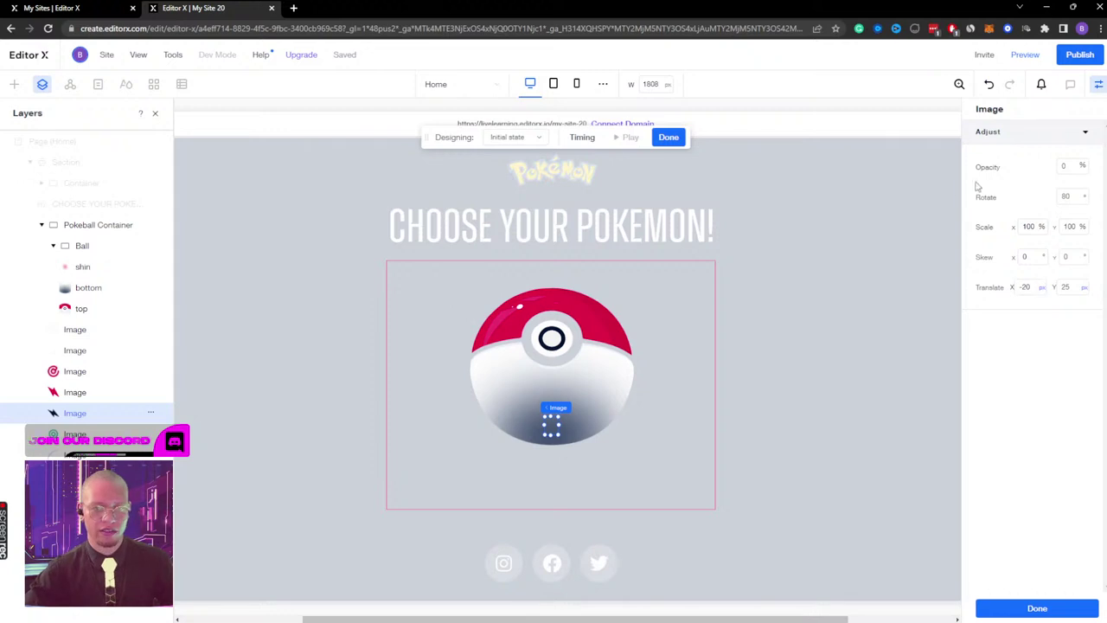
Step: Set the dark lightning bolt image's X and Y scale to 0% in the Initial state
double_click(1033, 227)
type("0")
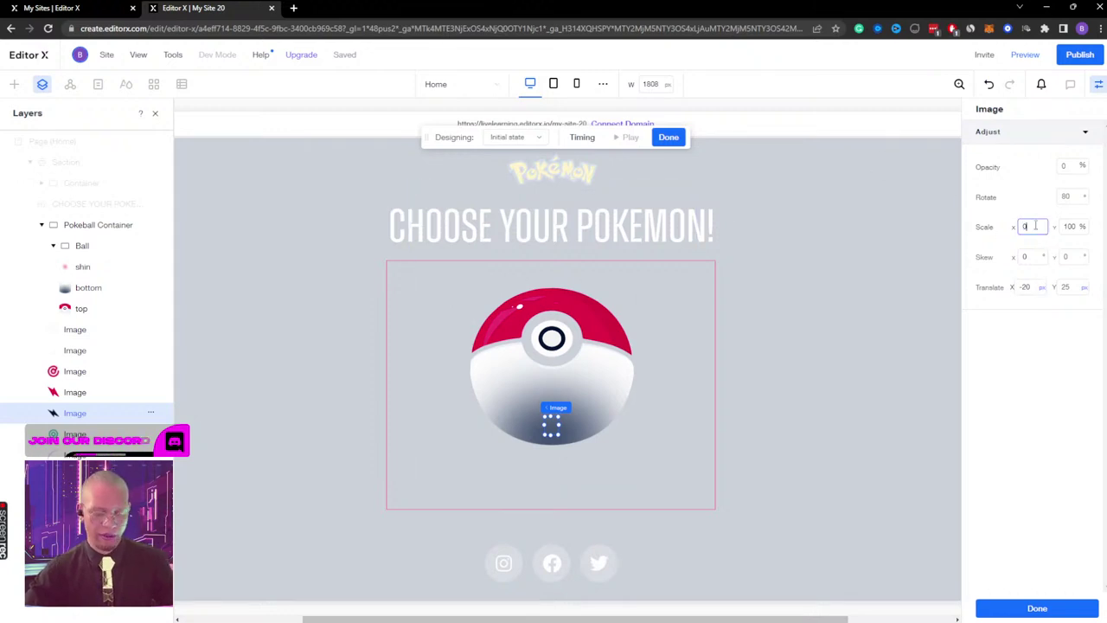
double_click(1070, 226)
type("0")
key("Return")
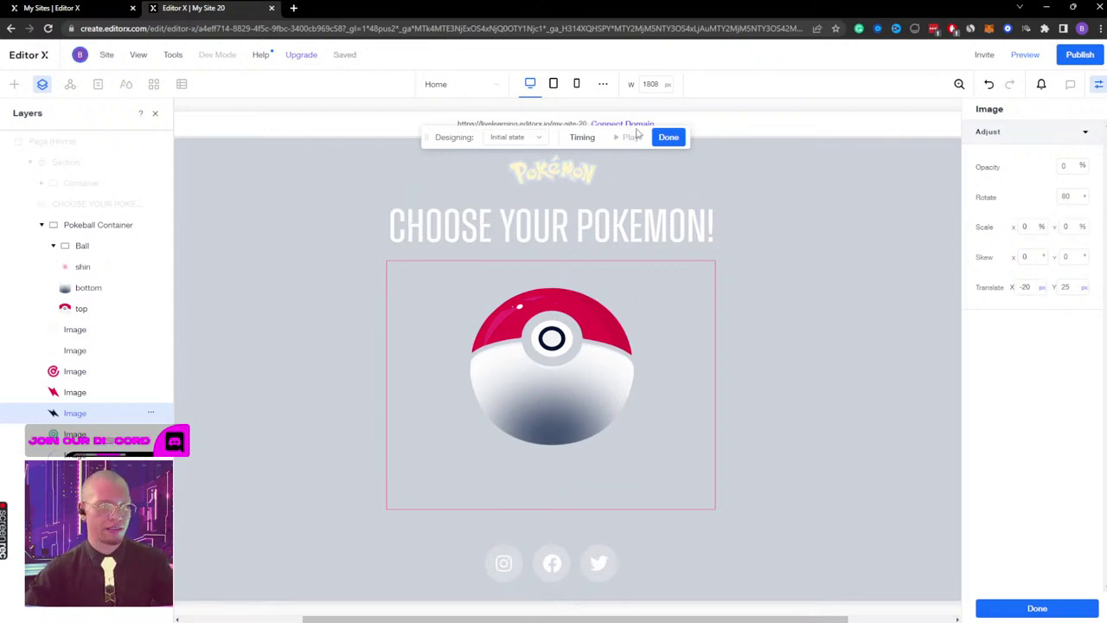
Step: Switch to the Pokeball open effect and replay its animation to check how the dark lightning bolt emerges
left_click(531, 137)
left_click(522, 154)
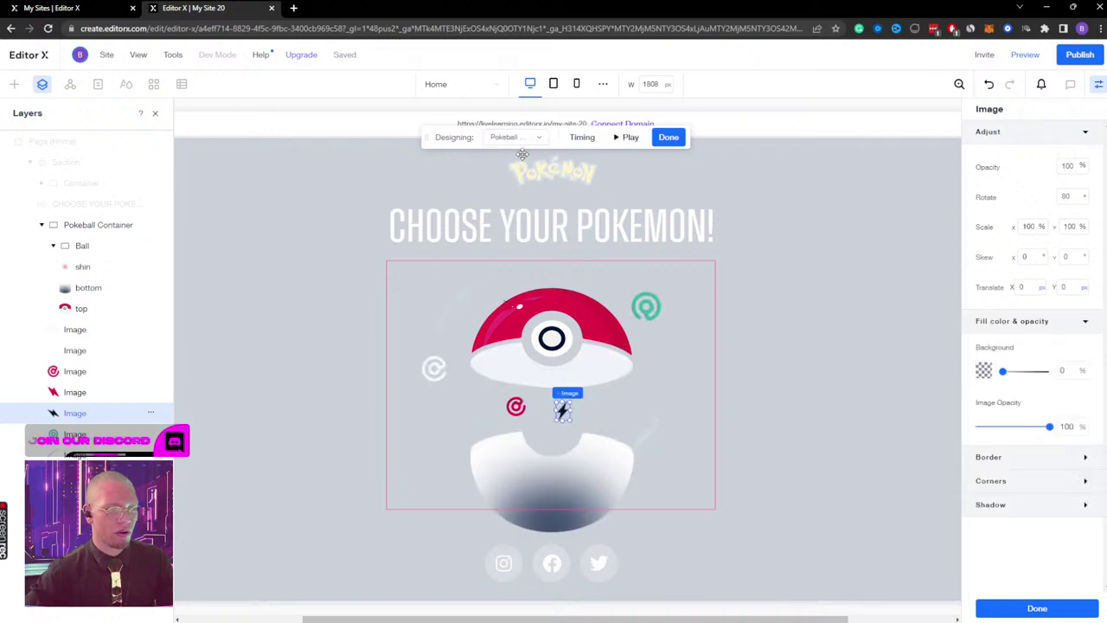
left_click(628, 138)
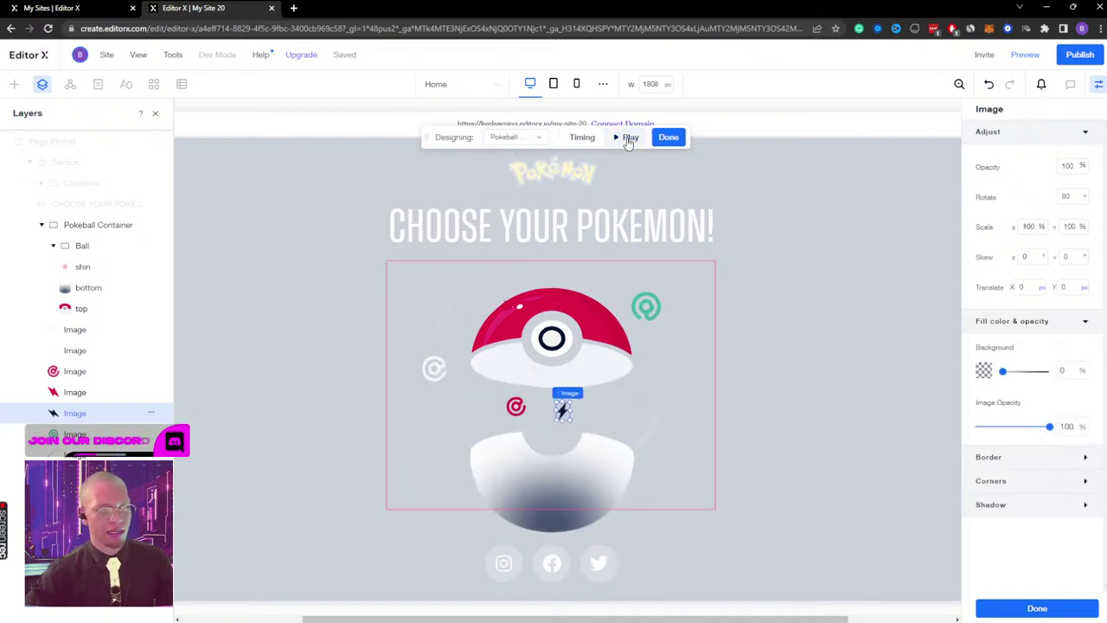
left_click(628, 139)
left_click(628, 138)
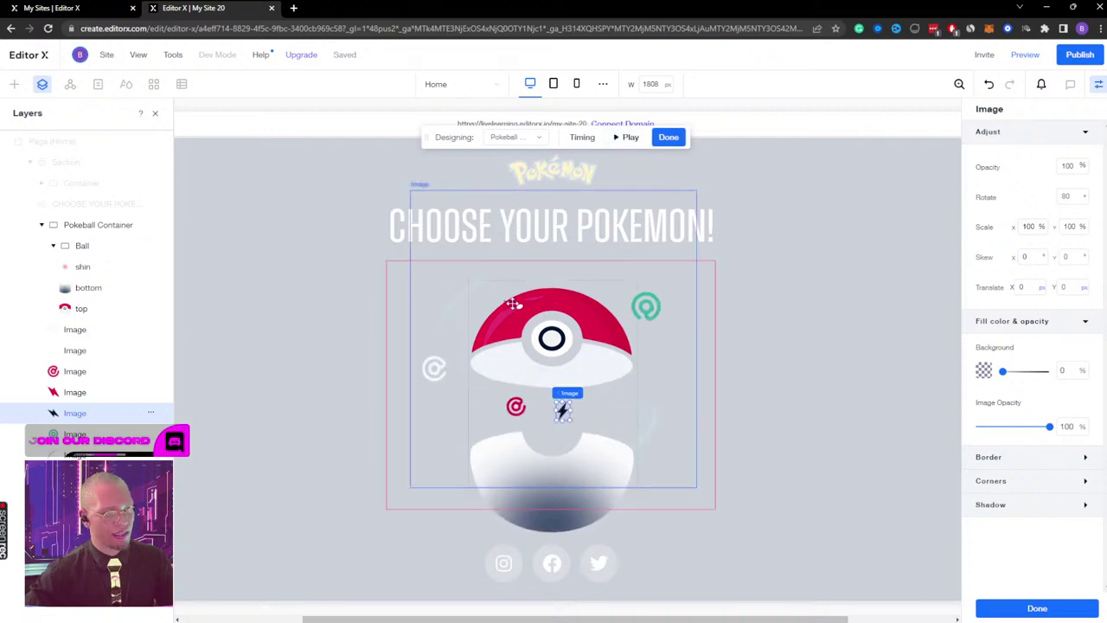
Step: In the Pokeball open effect, move the crimson lightning bolt image to translate X -25 px and Y -50 px, trying X -10 px first
left_click(74, 392)
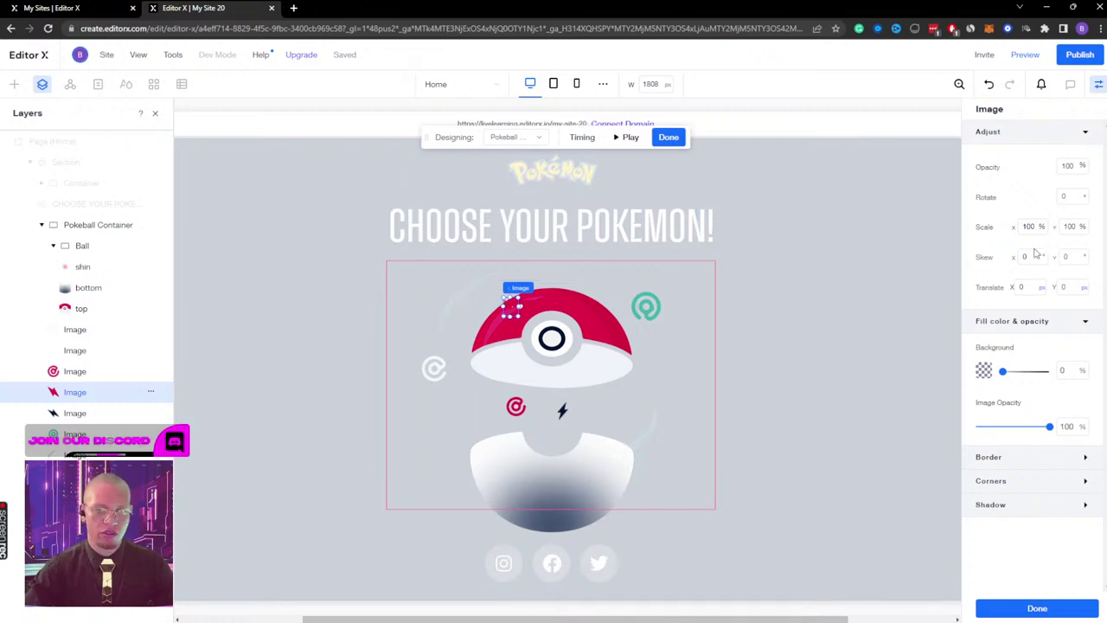
left_click(1028, 286)
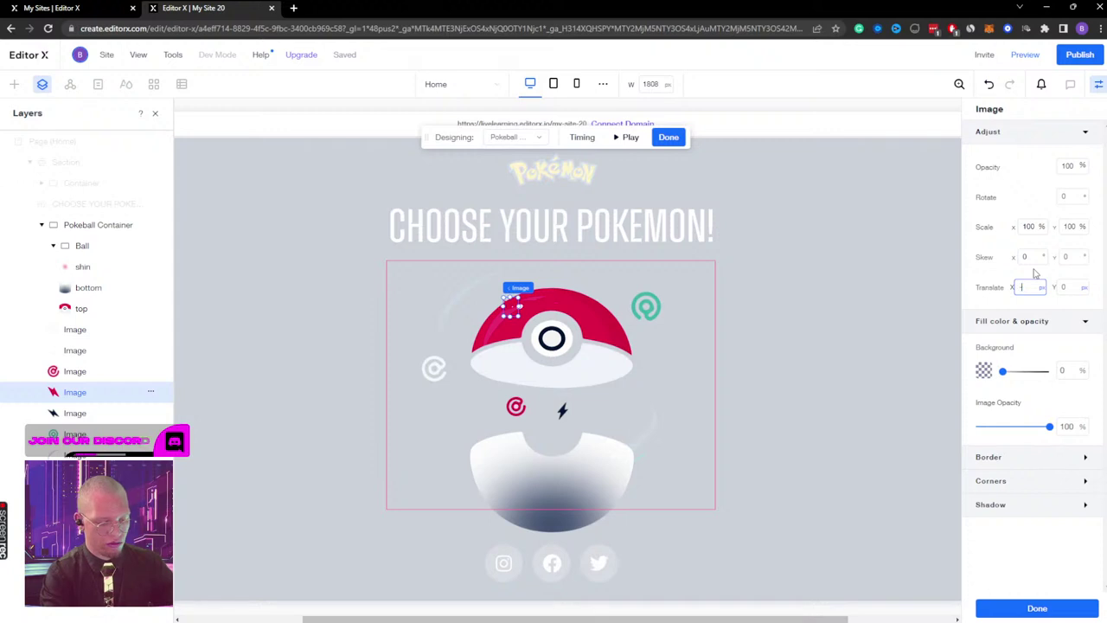
type("-10")
key("Return")
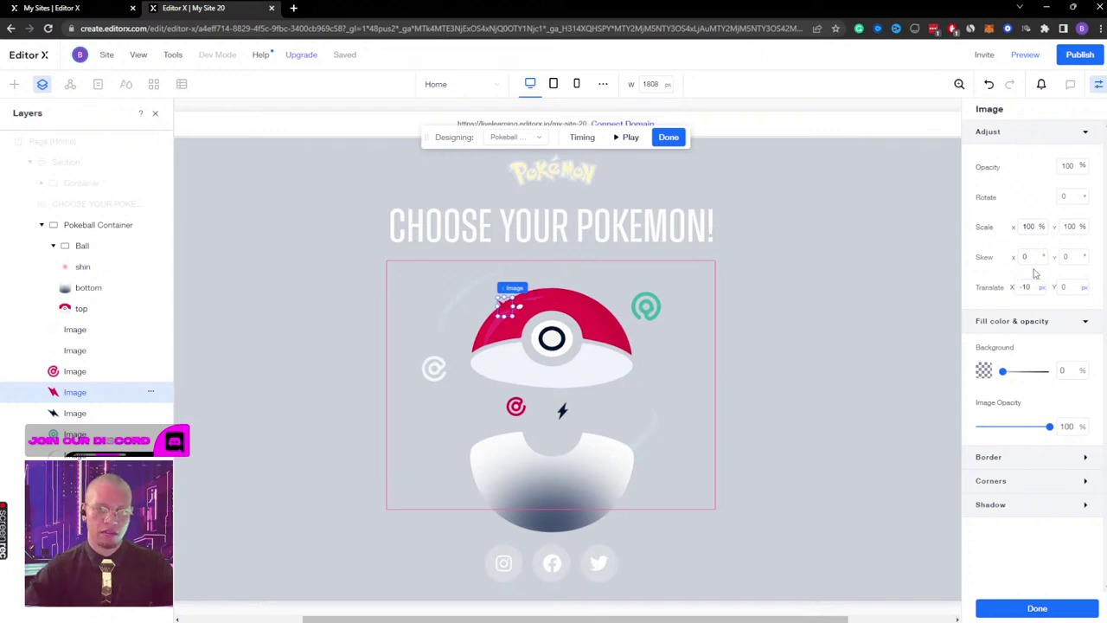
double_click(1026, 286)
type("-25")
key("Return")
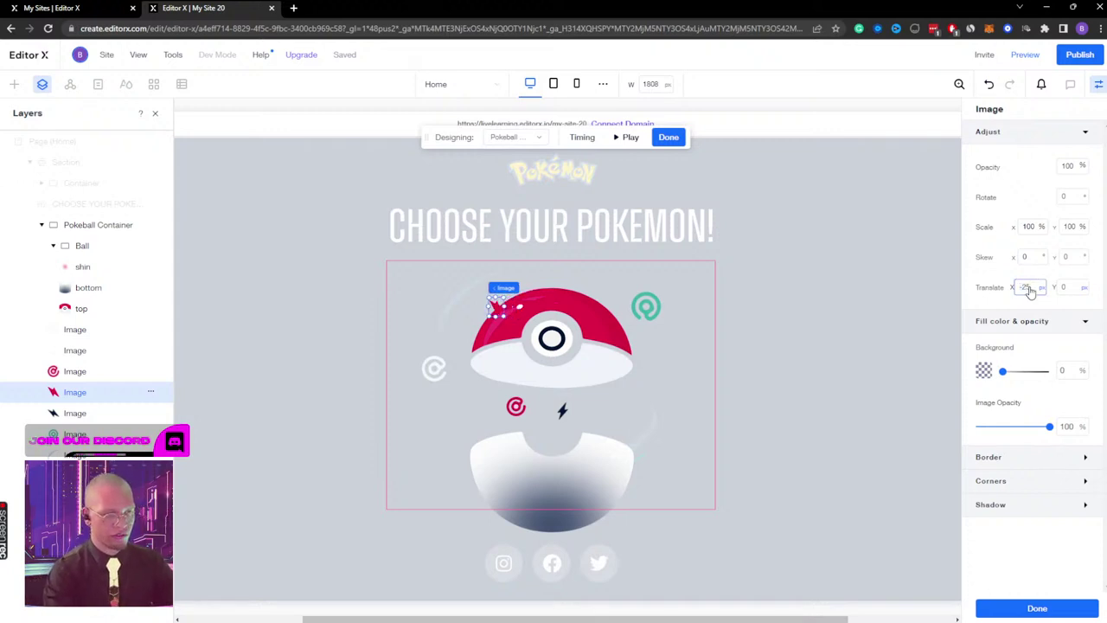
left_click(1072, 287)
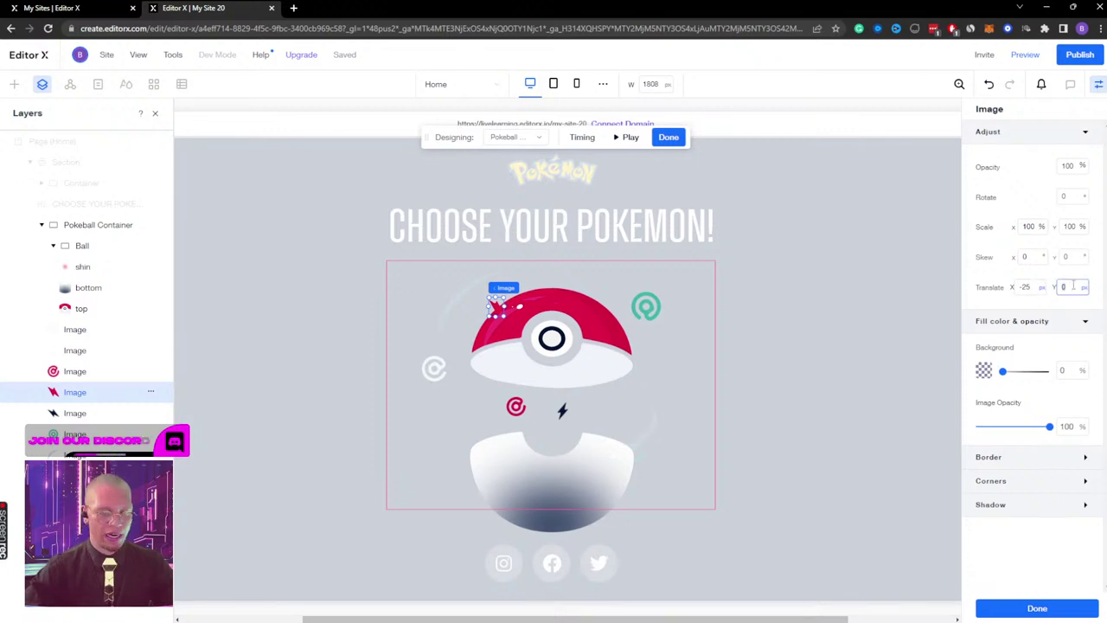
type("-50")
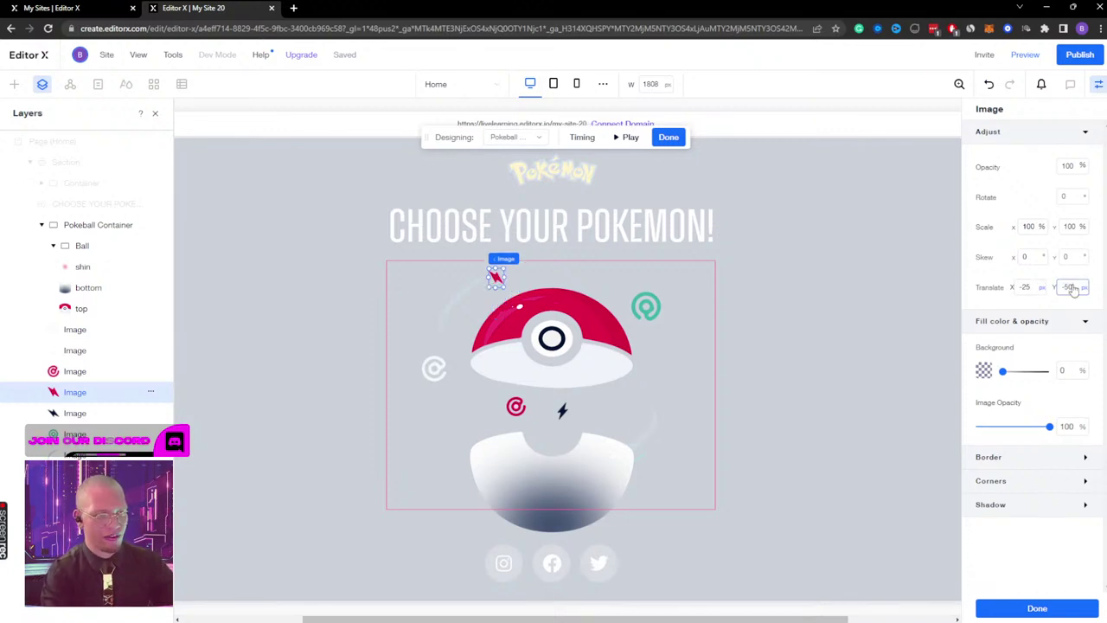
key("Return")
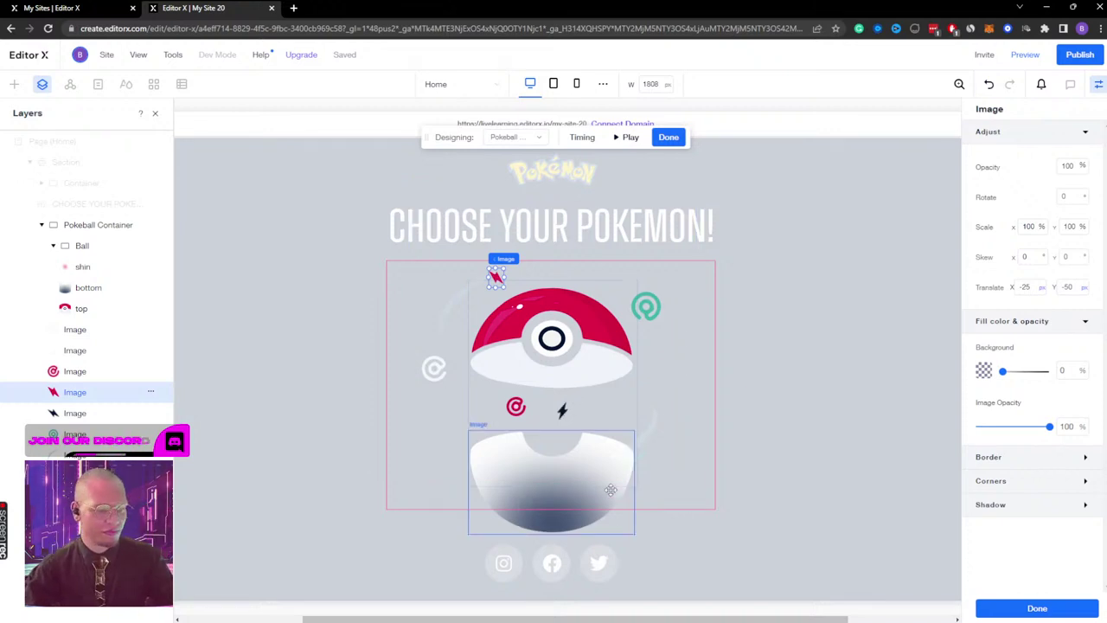
Step: Return the displaced shin image to translate X 0 px and Y 0 px in the Pokeball open effect
left_click(605, 441)
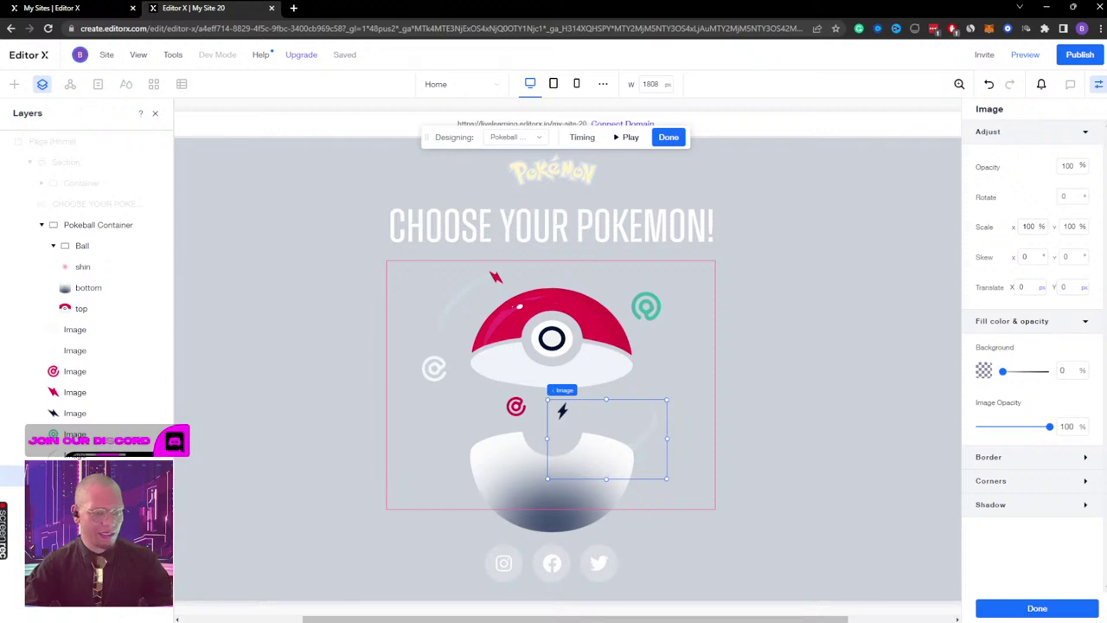
left_click(663, 440)
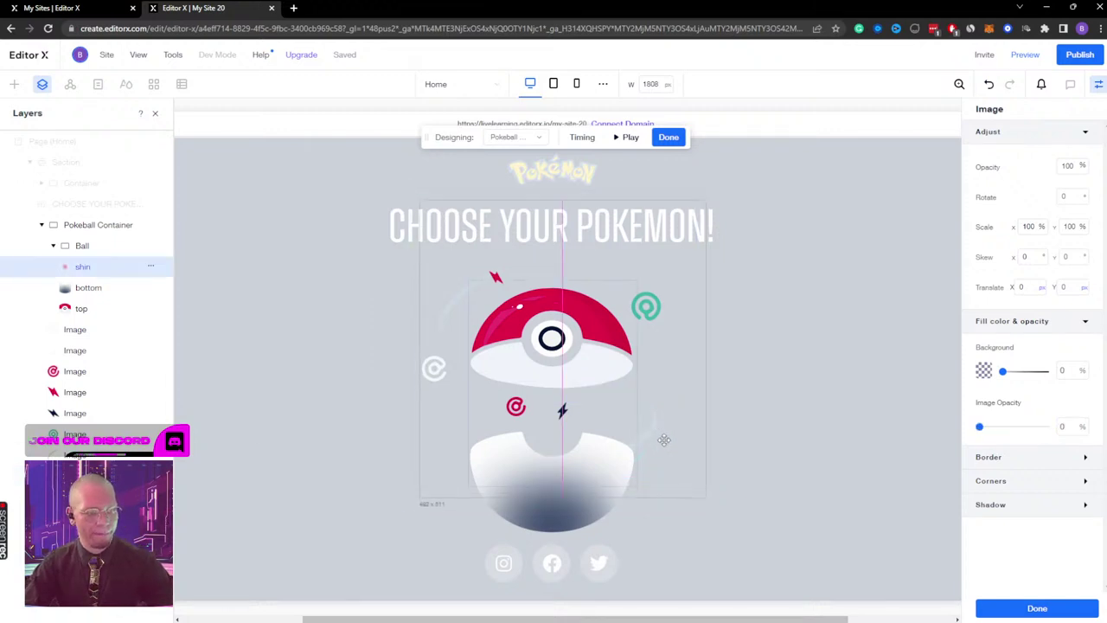
left_click(1023, 286)
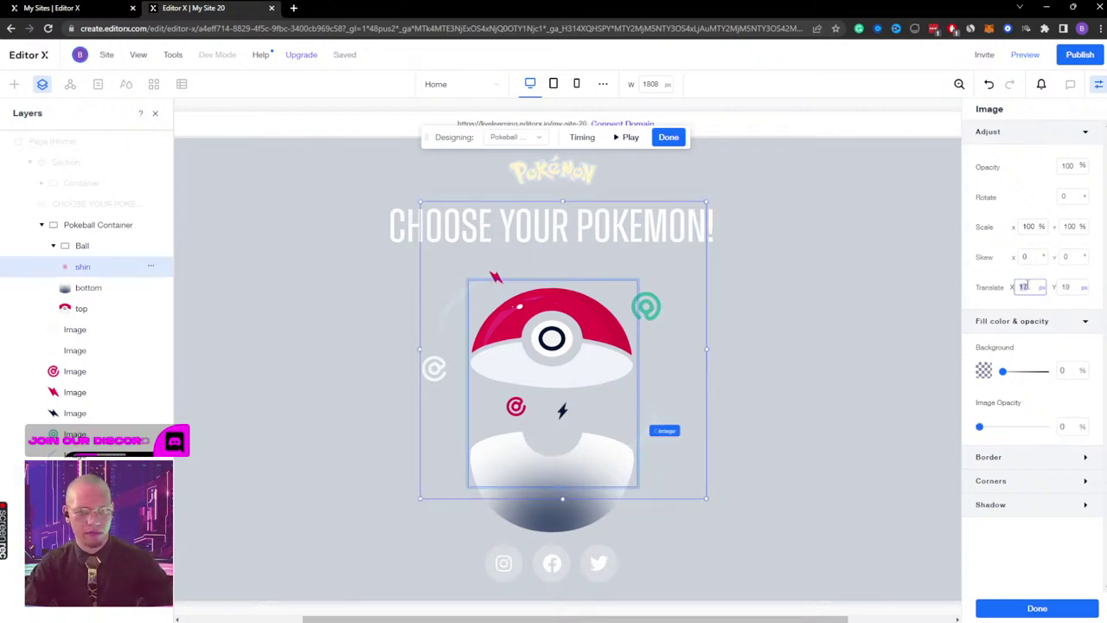
type("0")
left_click(1063, 286)
type("0")
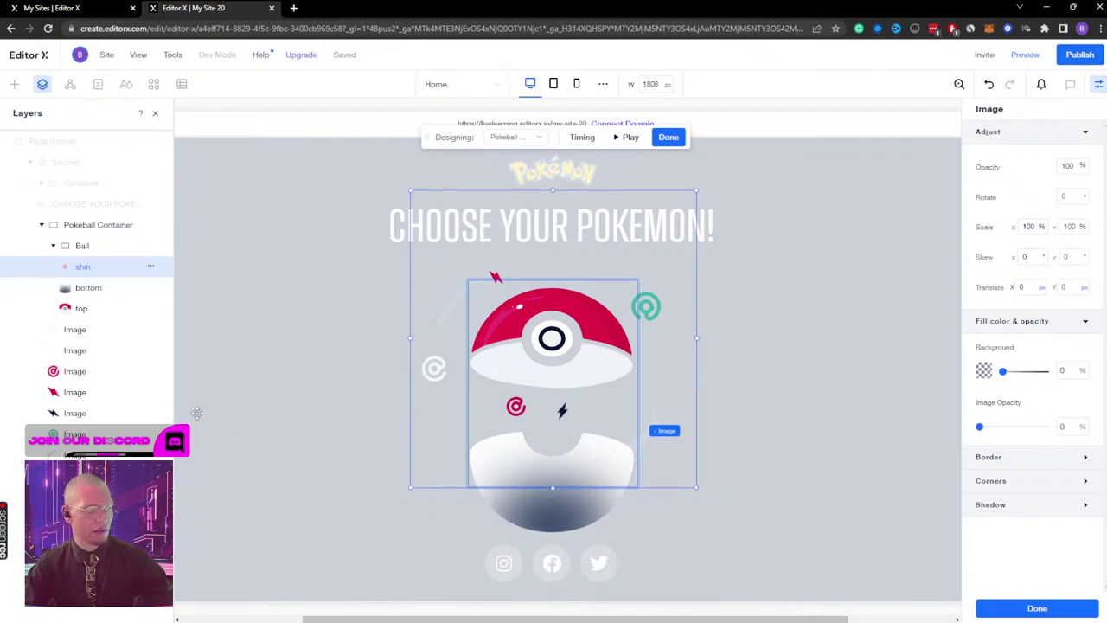
Step: In the Pokeball open effect, move the faint arc image at the ball's lower right to translate X 60 px and Y 60 px
left_click(562, 413)
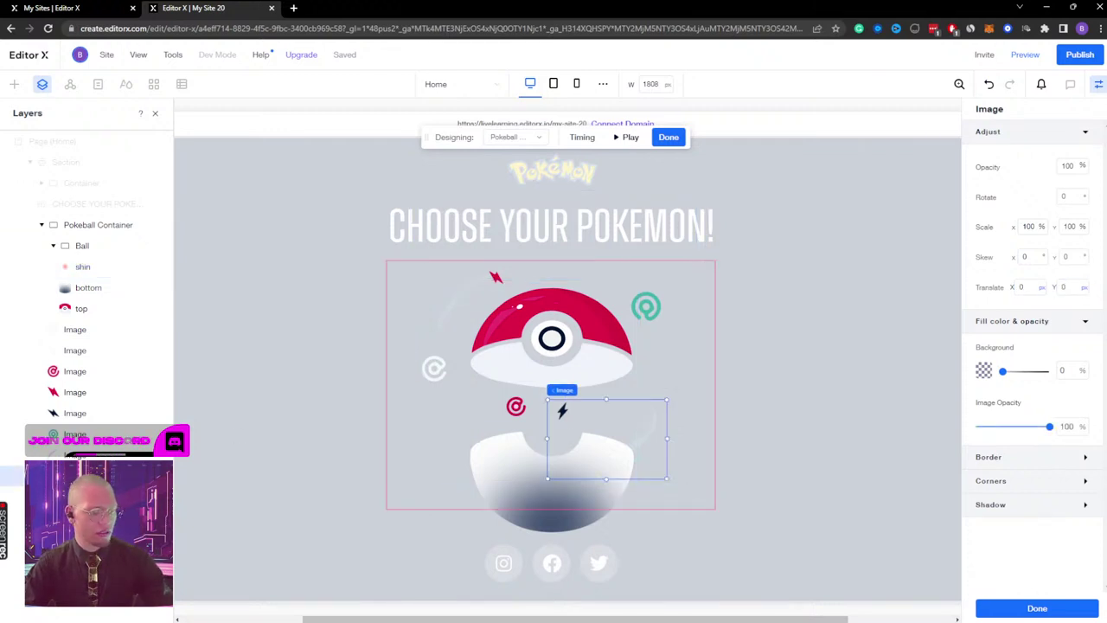
left_click(1029, 287)
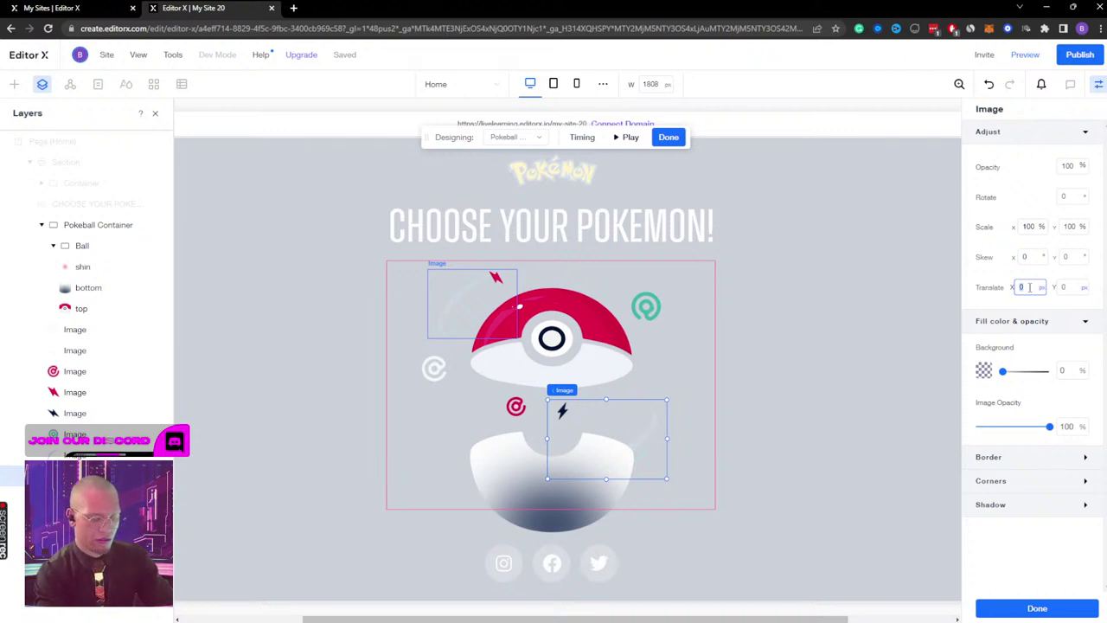
type("60")
key("Return")
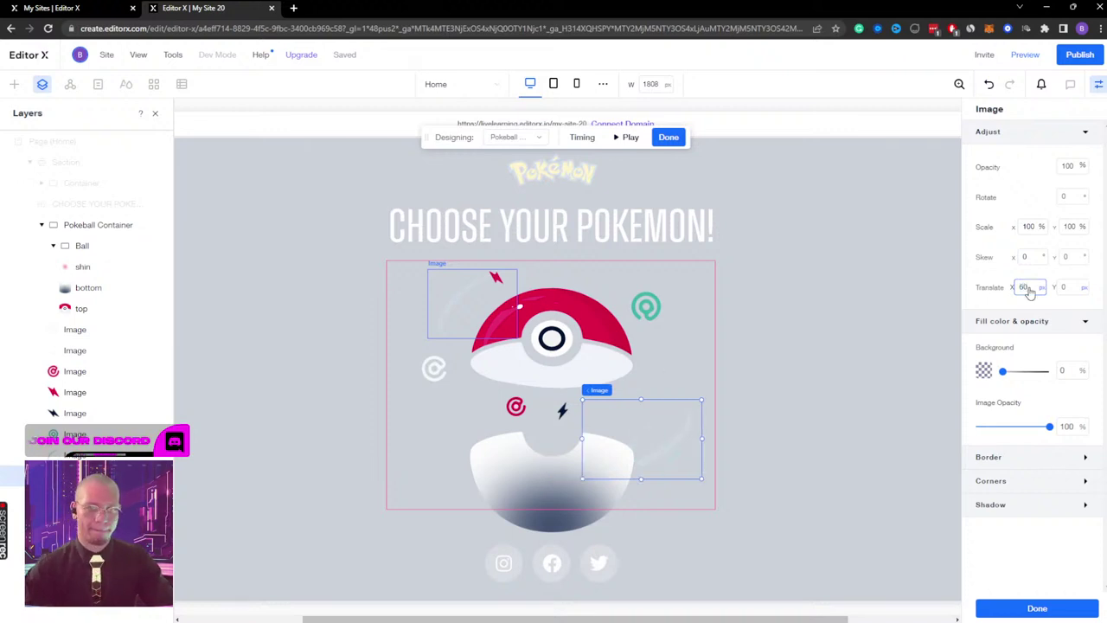
left_click(1063, 288)
type("60")
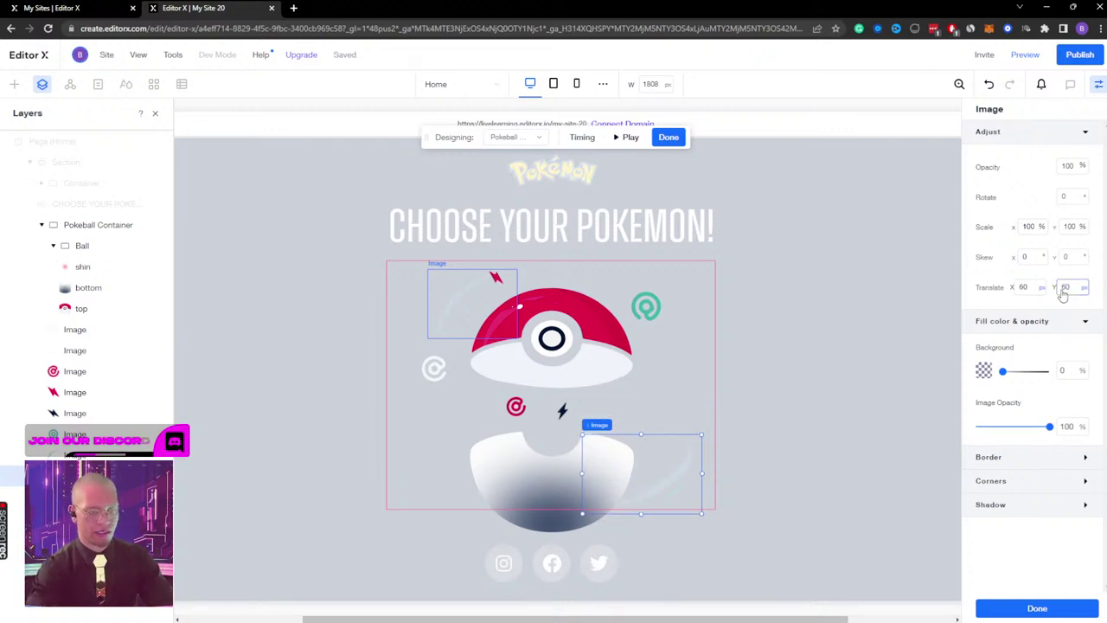
Step: Set the lower-right swoosh image's translate to X 20 px and Y 120 px in the Pokeball open effect
key("Return")
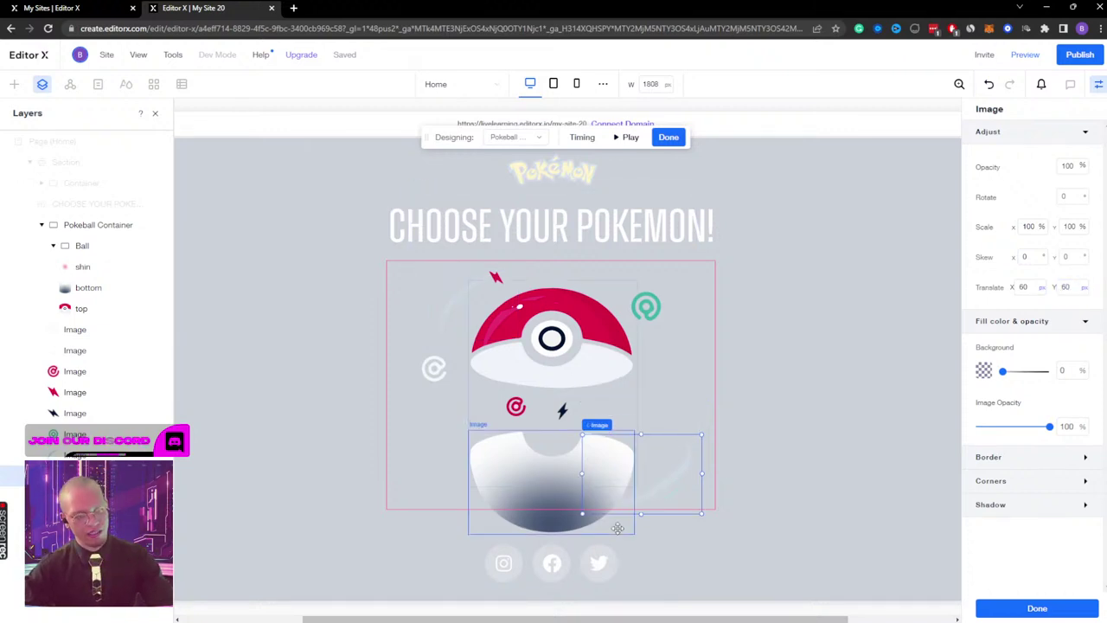
double_click(1073, 290)
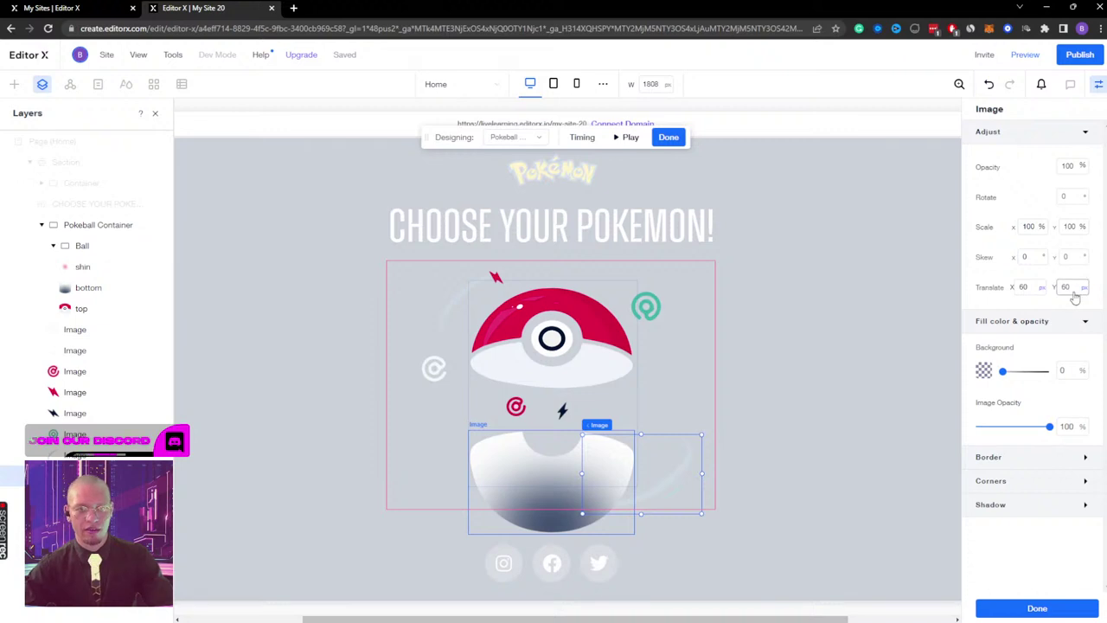
type("80")
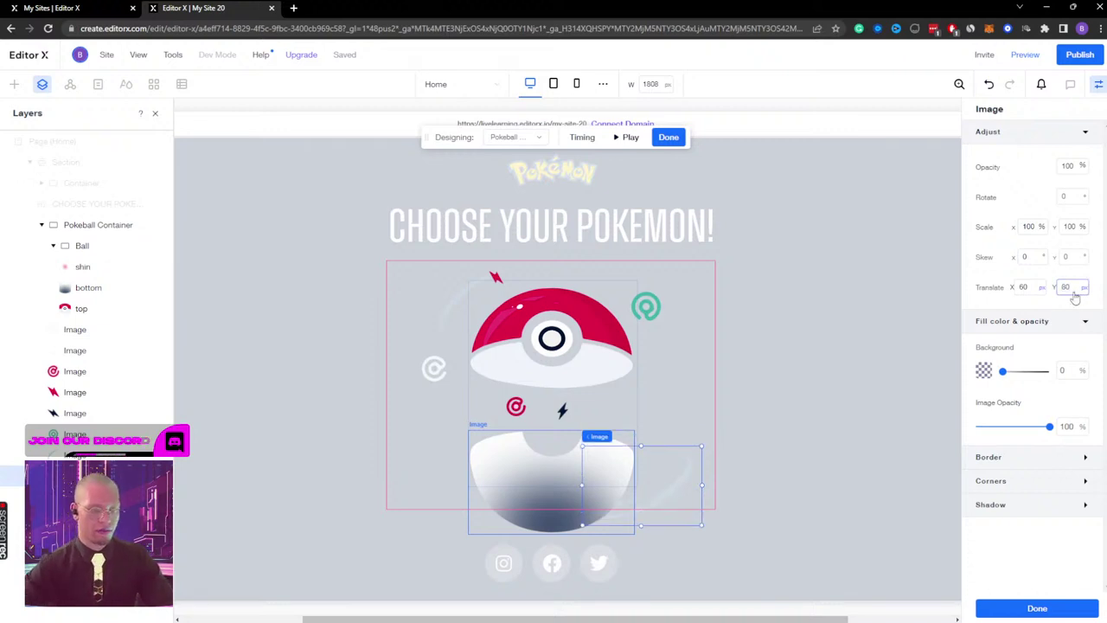
type("120")
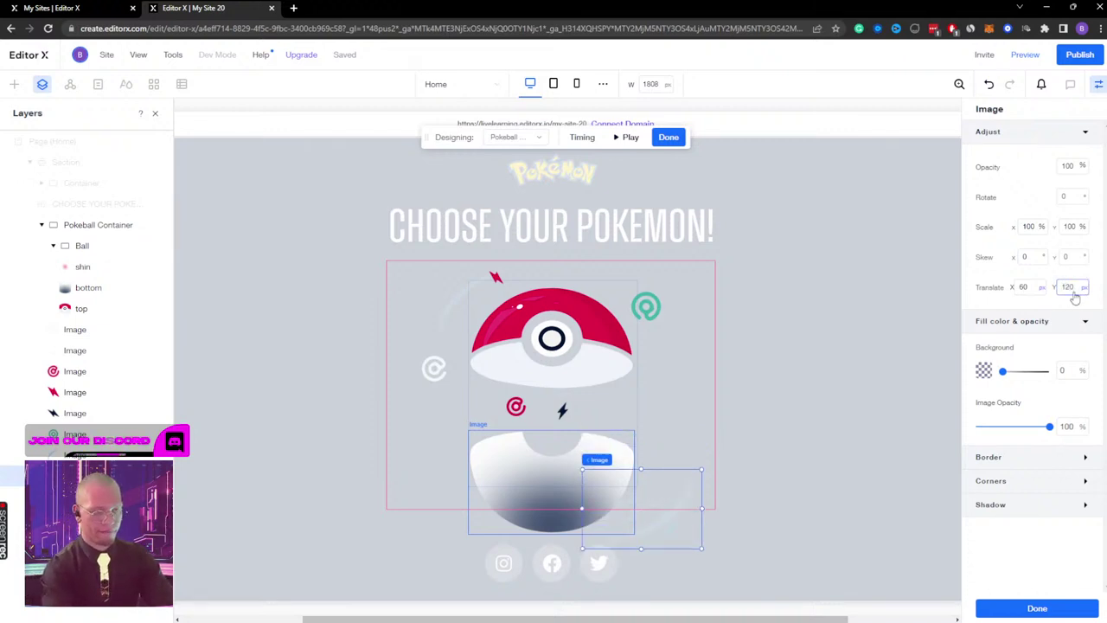
double_click(1023, 288)
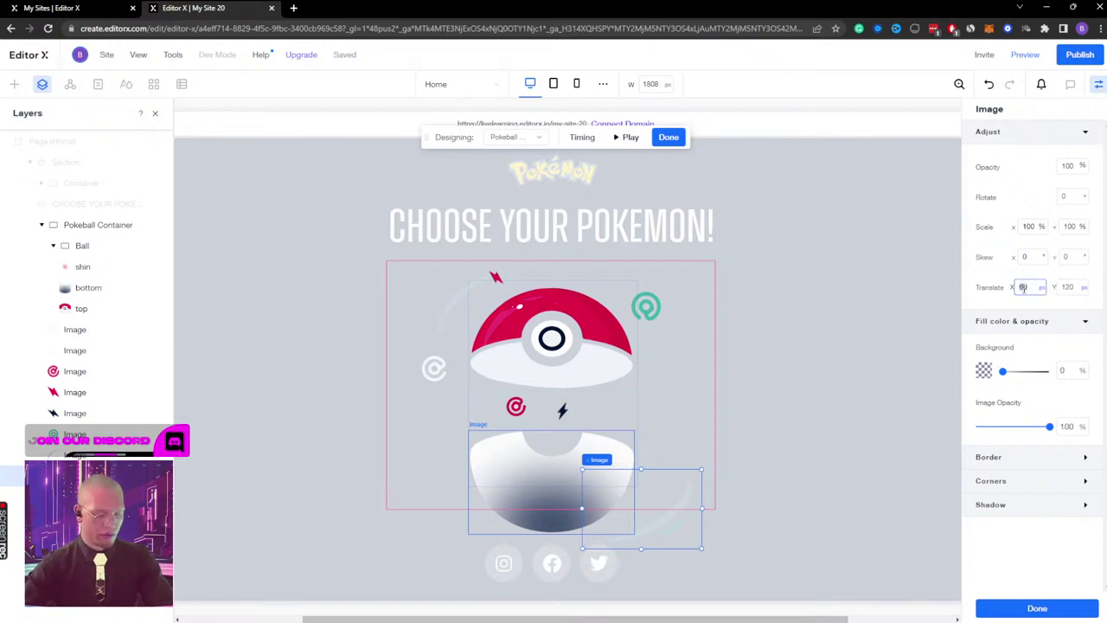
type("40")
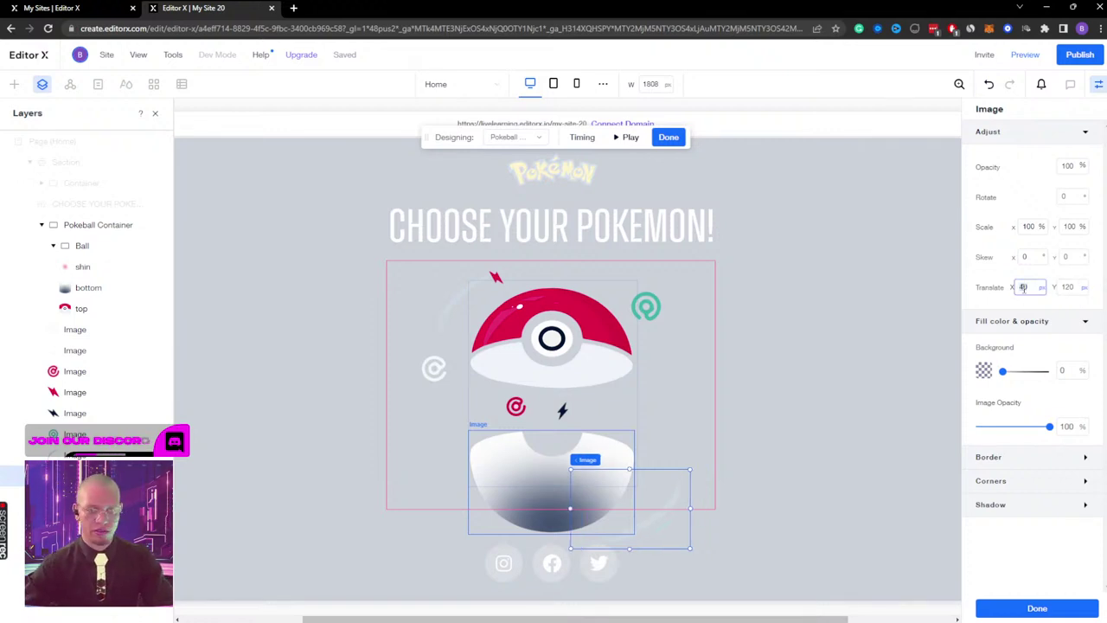
type("30")
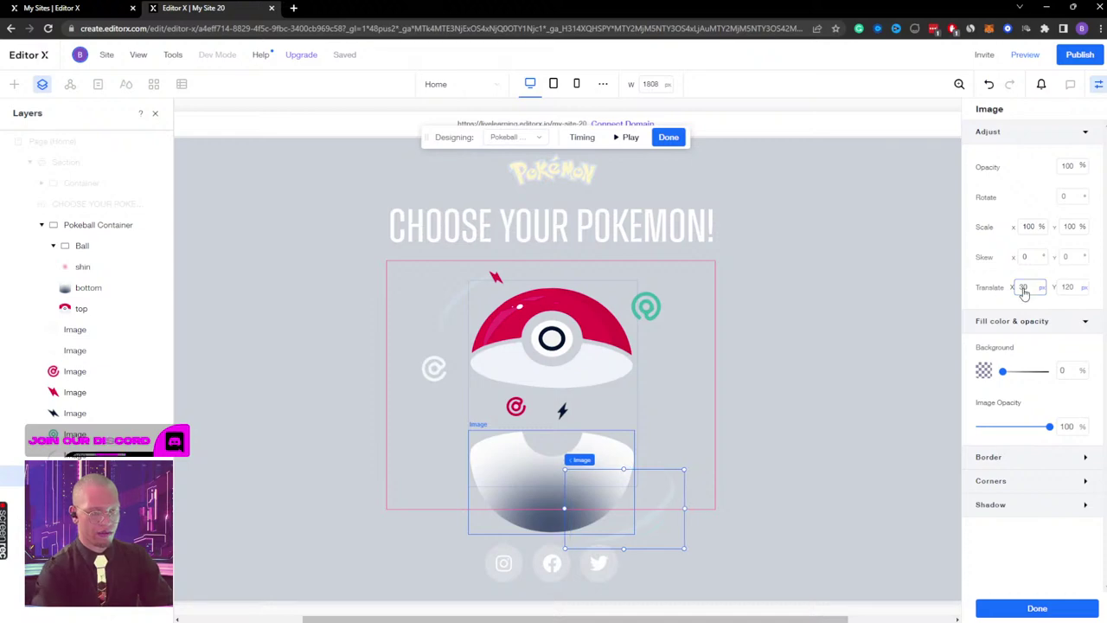
type("2")
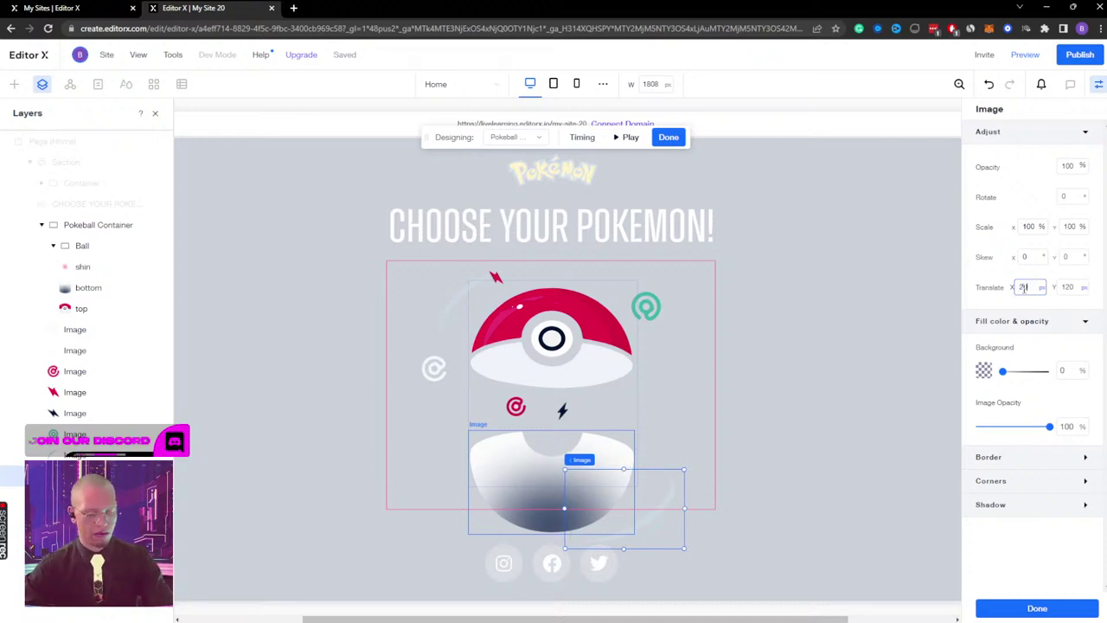
type("0")
Step: Play the Pokeball open effect on the canvas to check the motion of the swoosh images
left_click(626, 137)
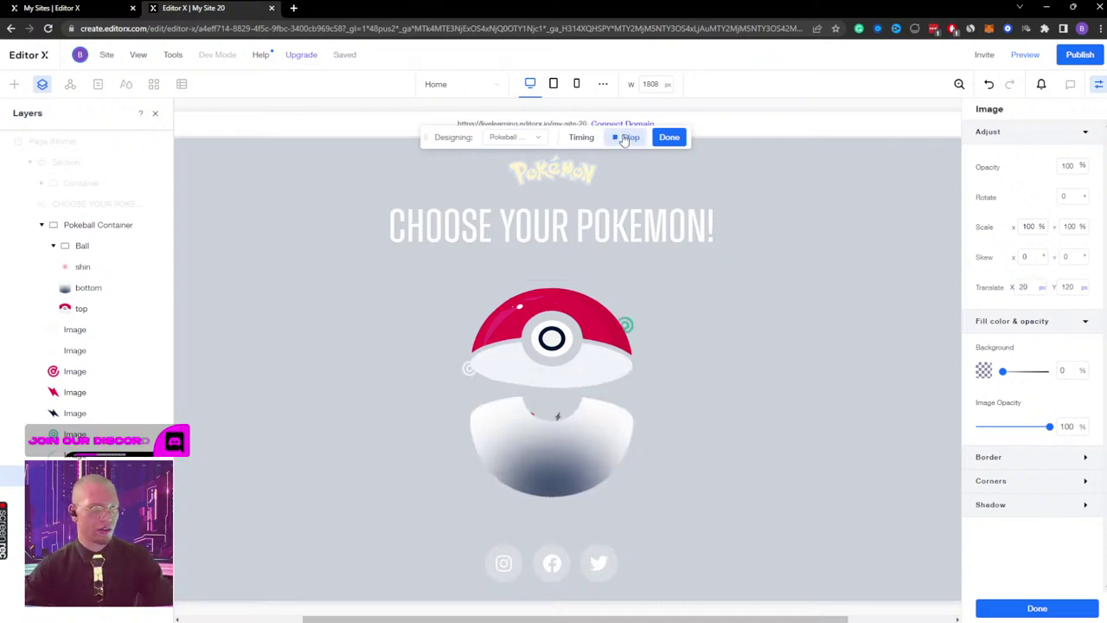
left_click(629, 138)
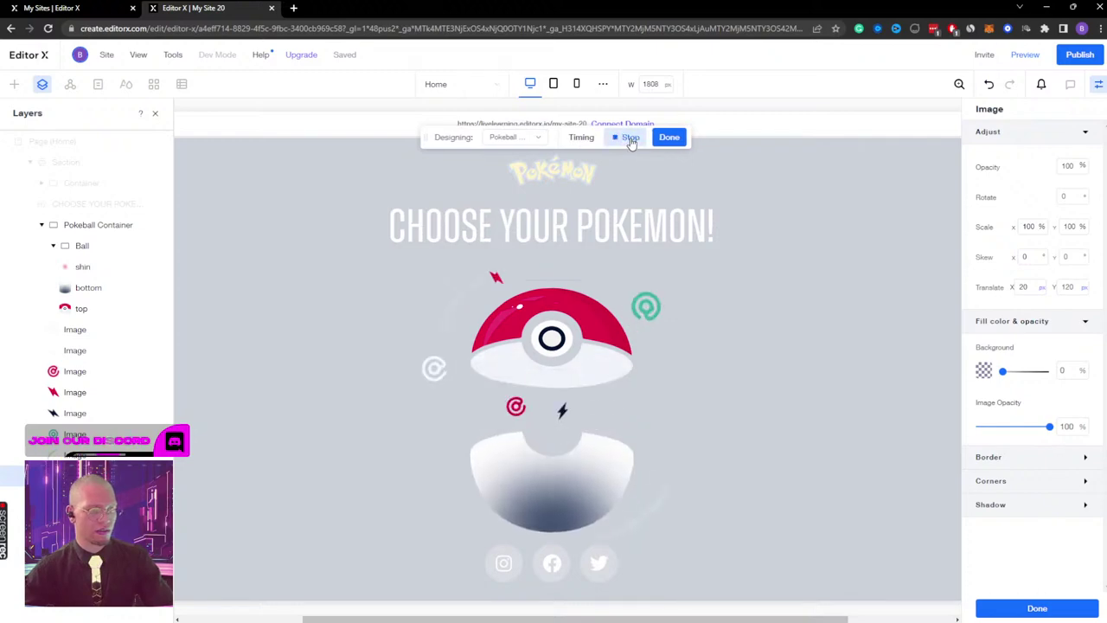
left_click(629, 138)
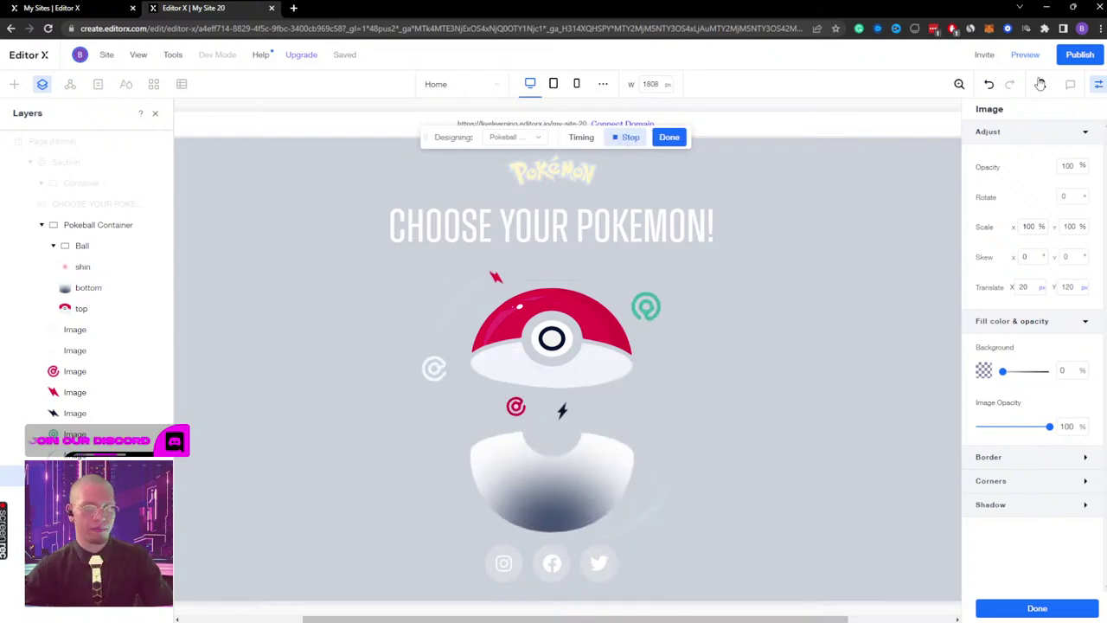
Step: Preview the site and test the Pokeball's hover and opening animation, then return to editing and dismiss the publish prompt
left_click(1025, 56)
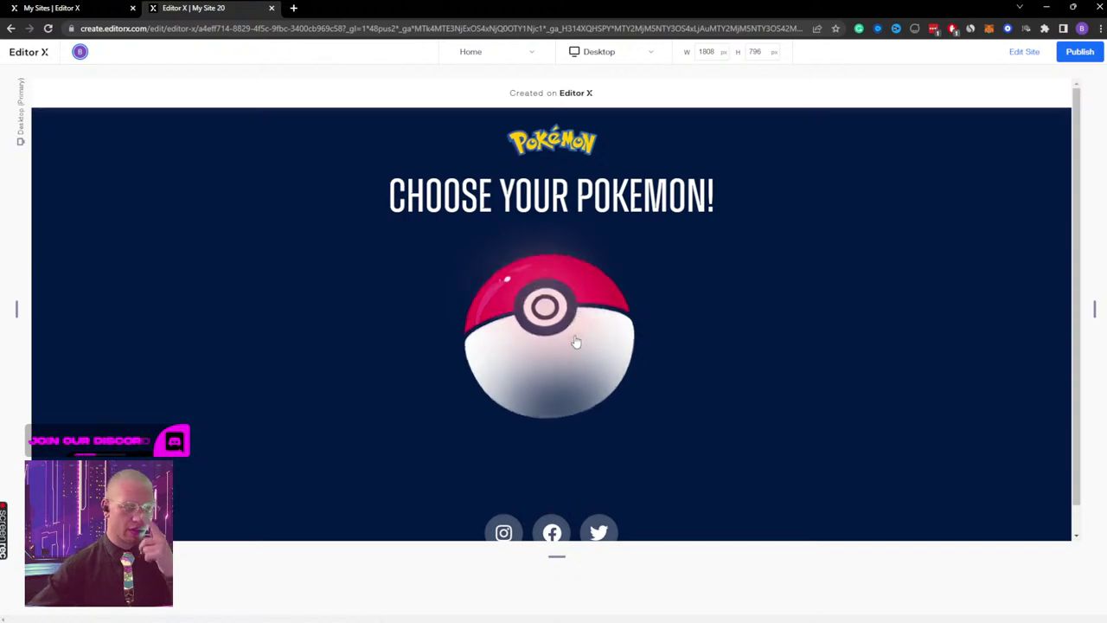
mouse_move(557, 318)
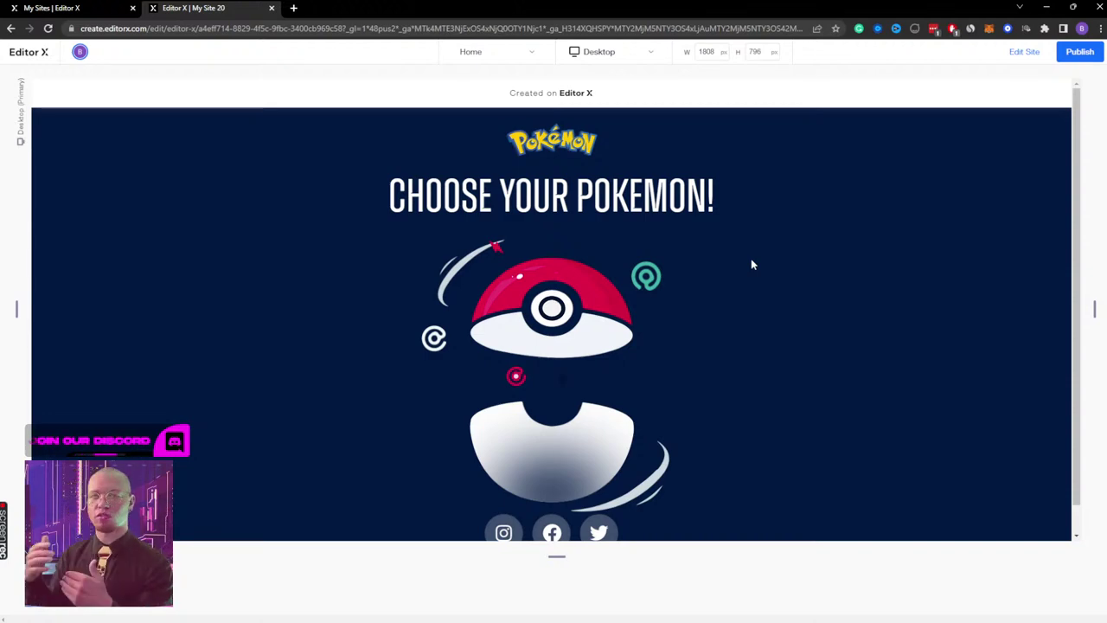
left_click(1023, 51)
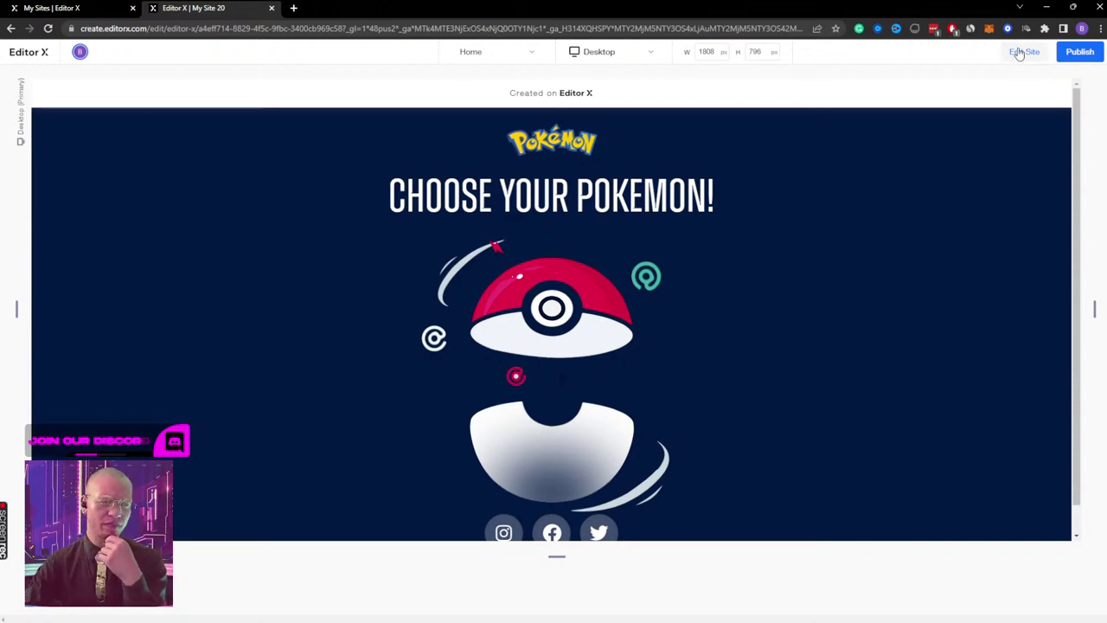
left_click(524, 388)
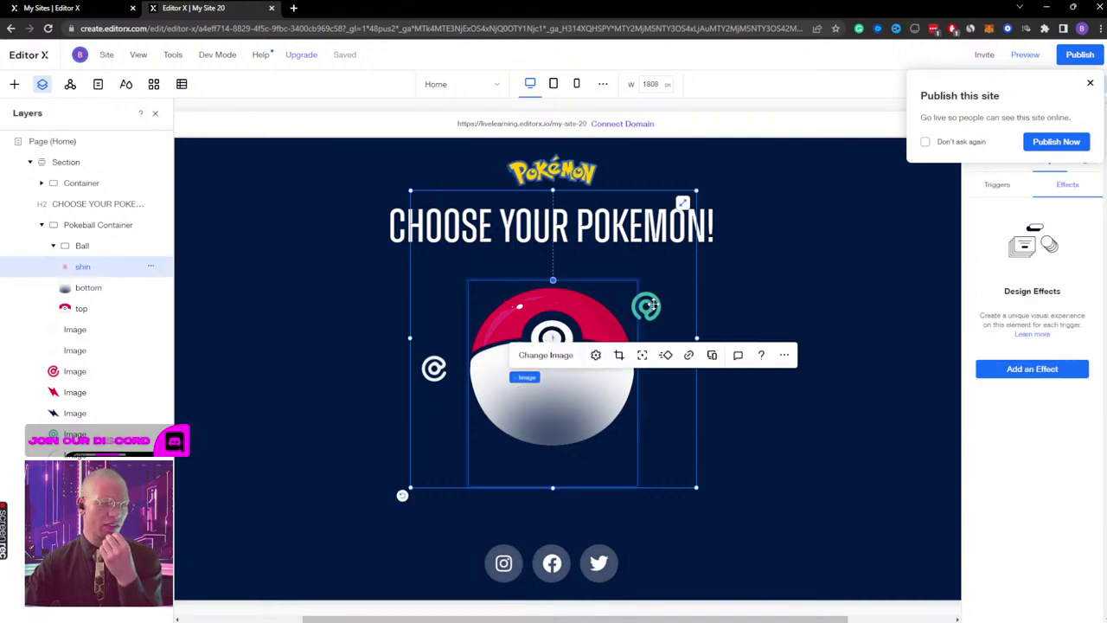
left_click(1090, 83)
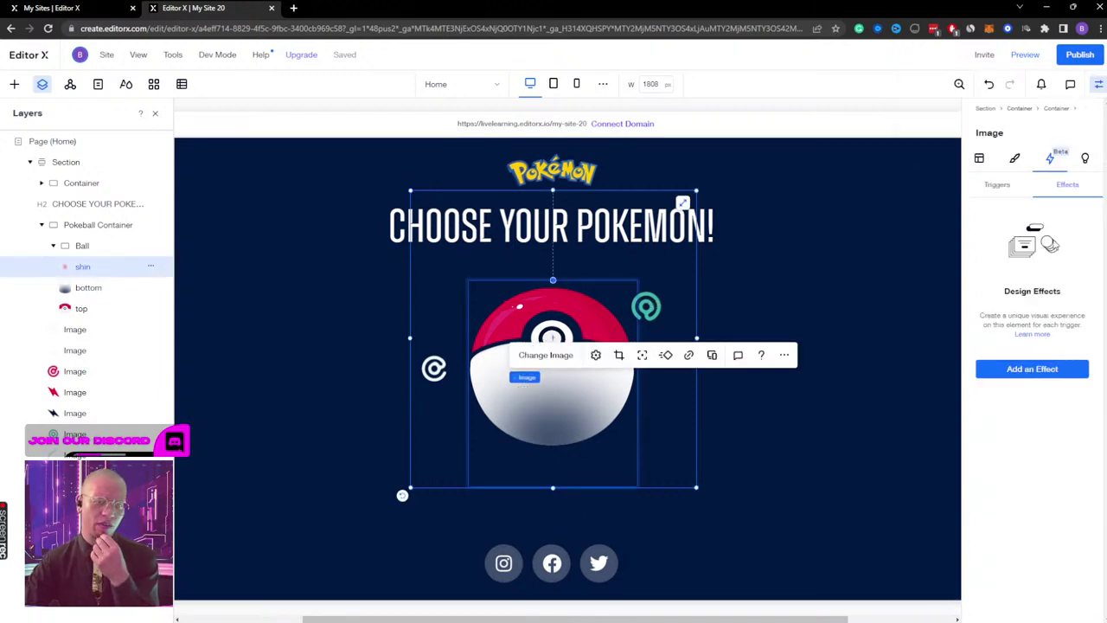
Step: Review the interactions on the shin image, Ball and Pokeball Container, including the container's Pokeball open effect
left_click(1003, 187)
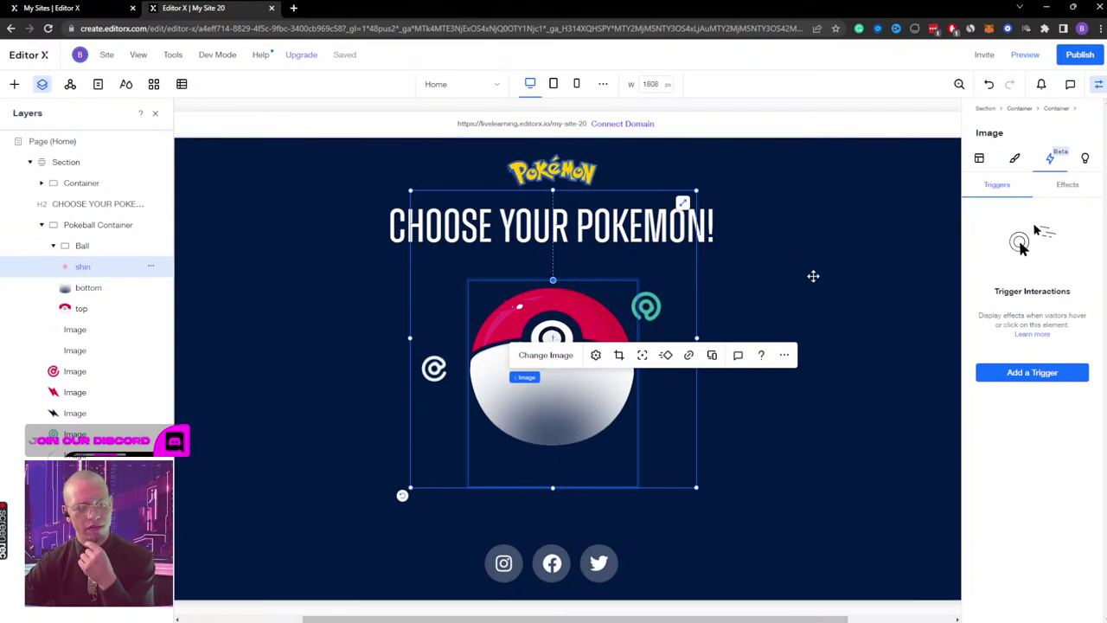
left_click(1068, 187)
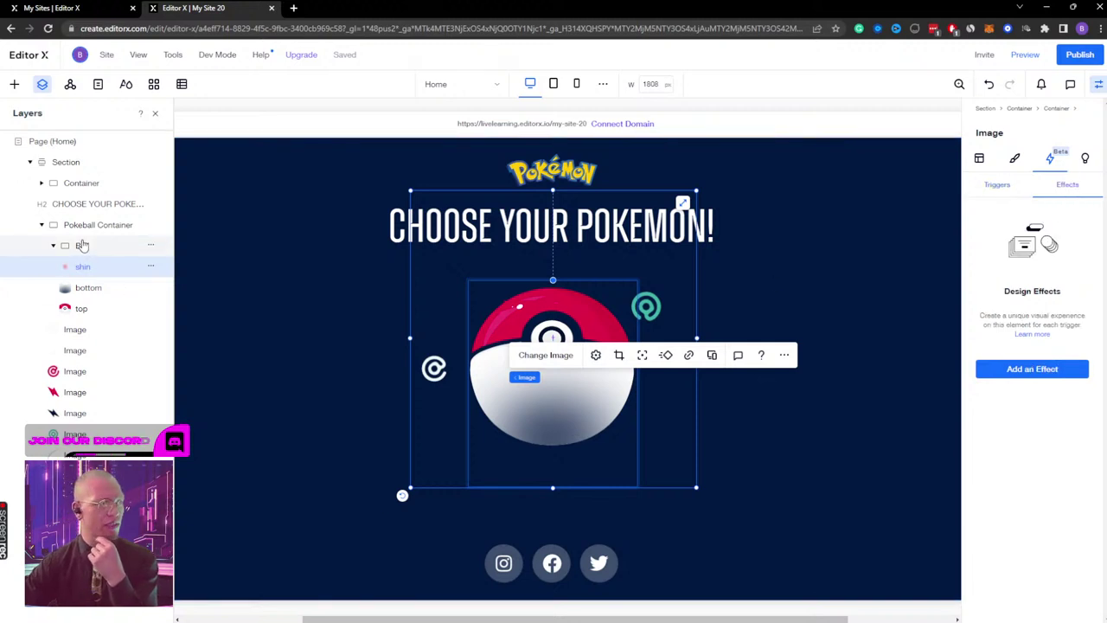
left_click(81, 246)
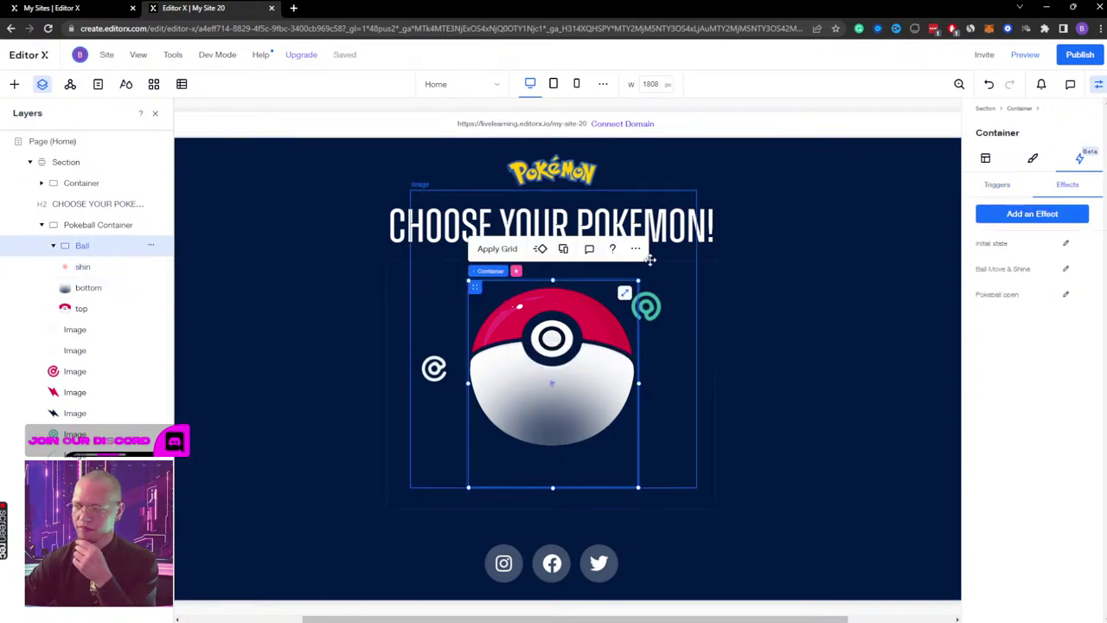
left_click(89, 227)
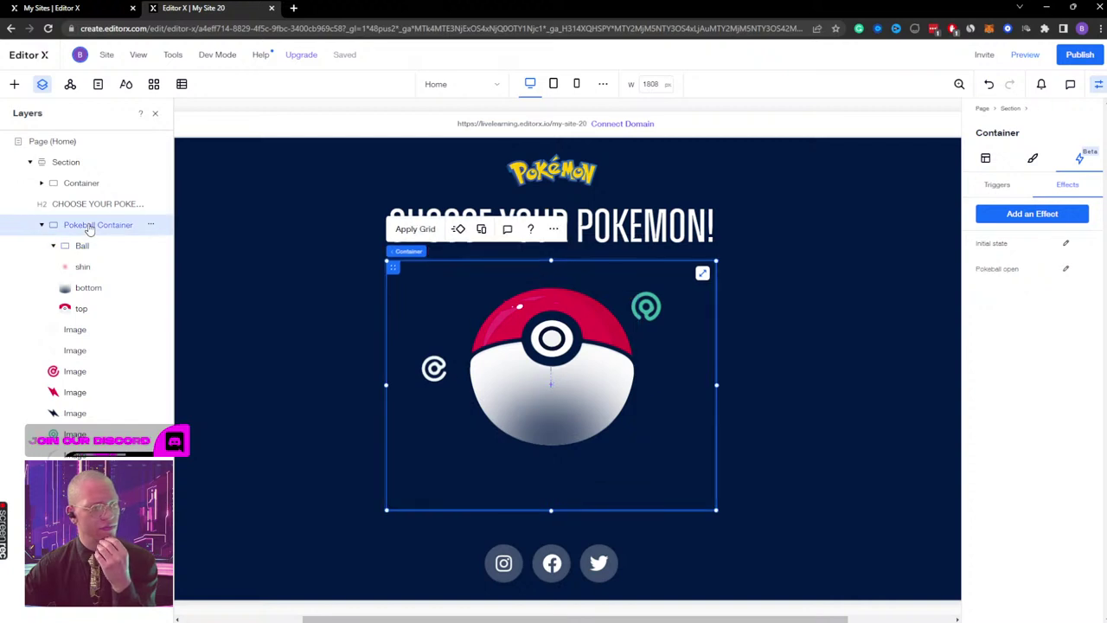
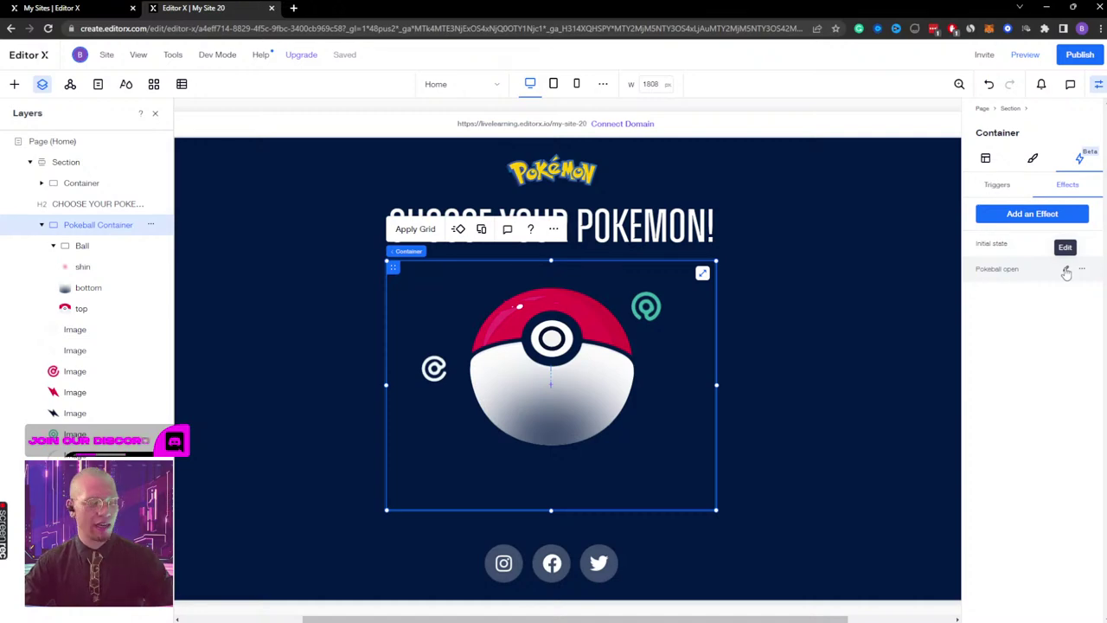
left_click(1066, 271)
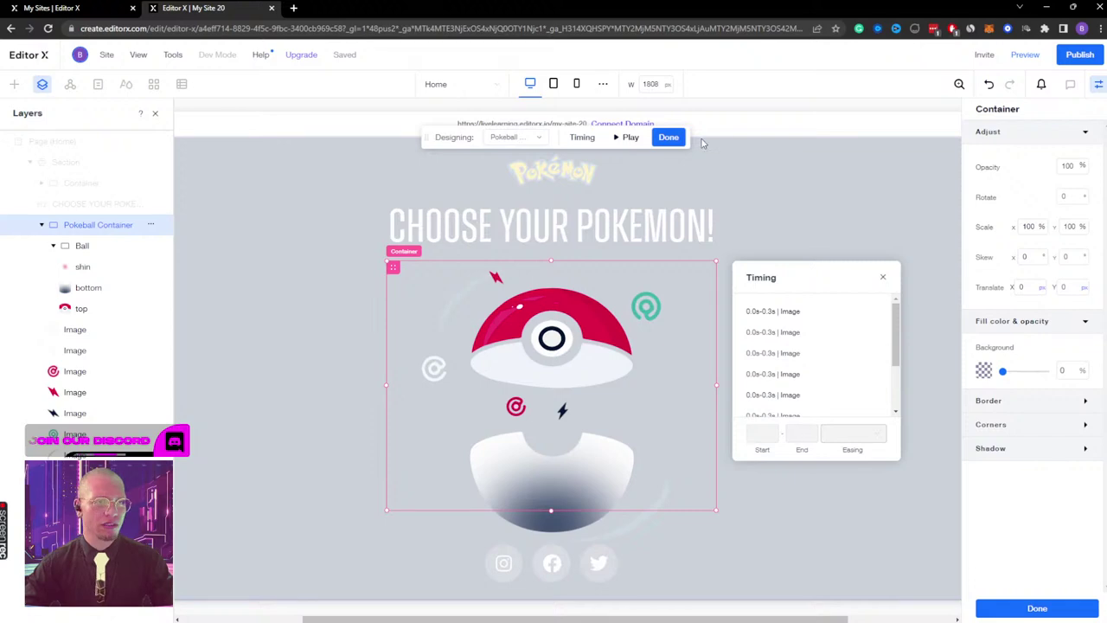
left_click(669, 137)
Step: Inspect the timing of the Ball container's Pokeball open and Initial state effects
left_click(83, 249)
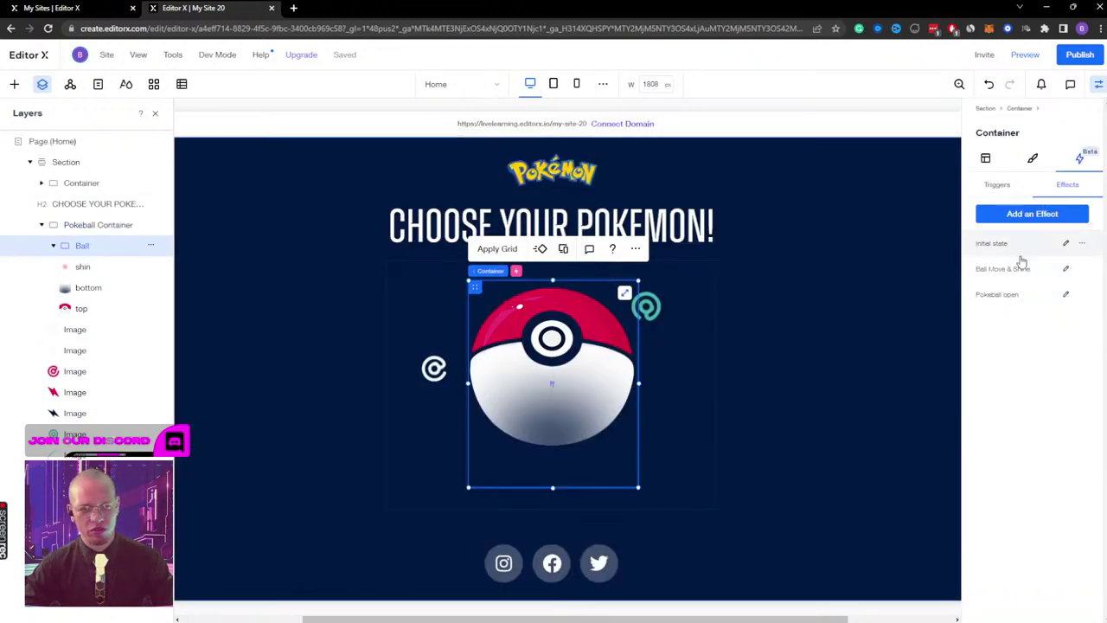
left_click(1066, 295)
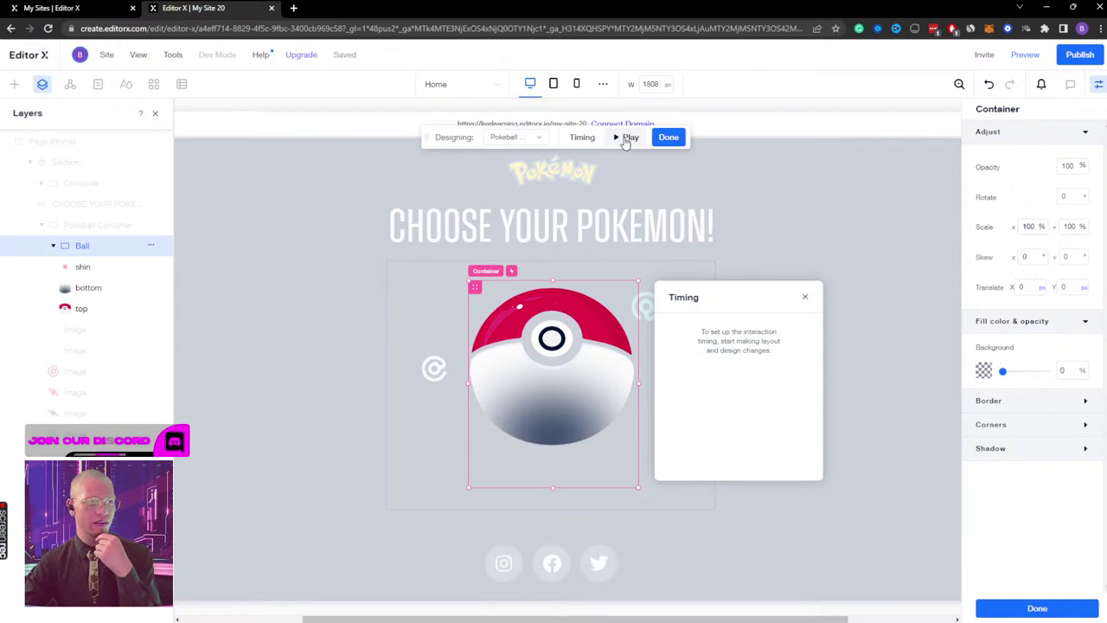
left_click(512, 138)
left_click(507, 174)
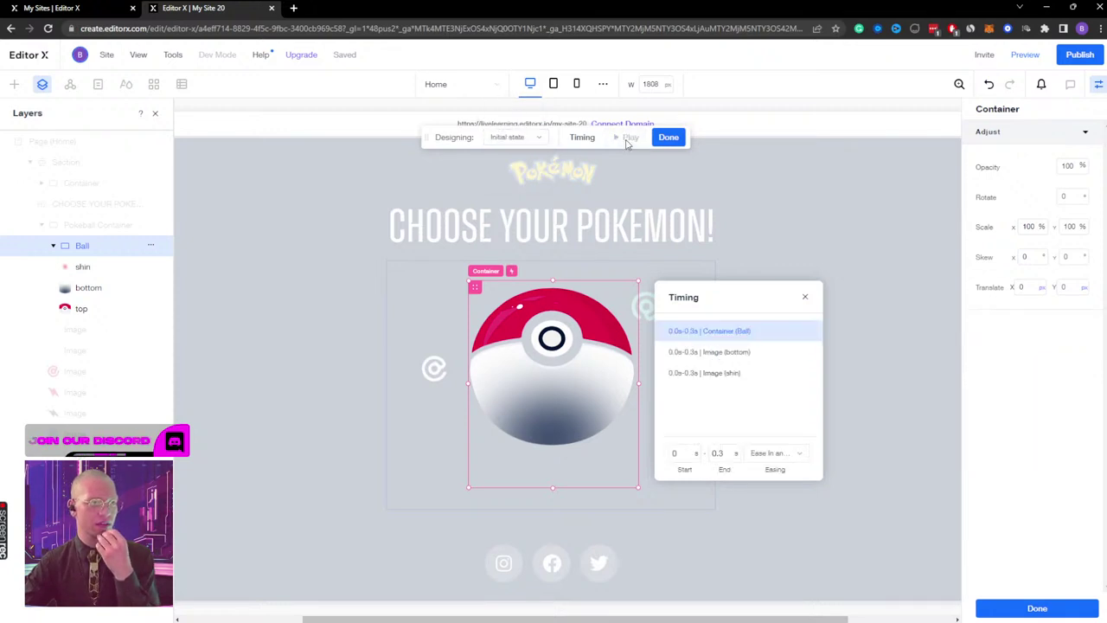
left_click(514, 139)
left_click(525, 156)
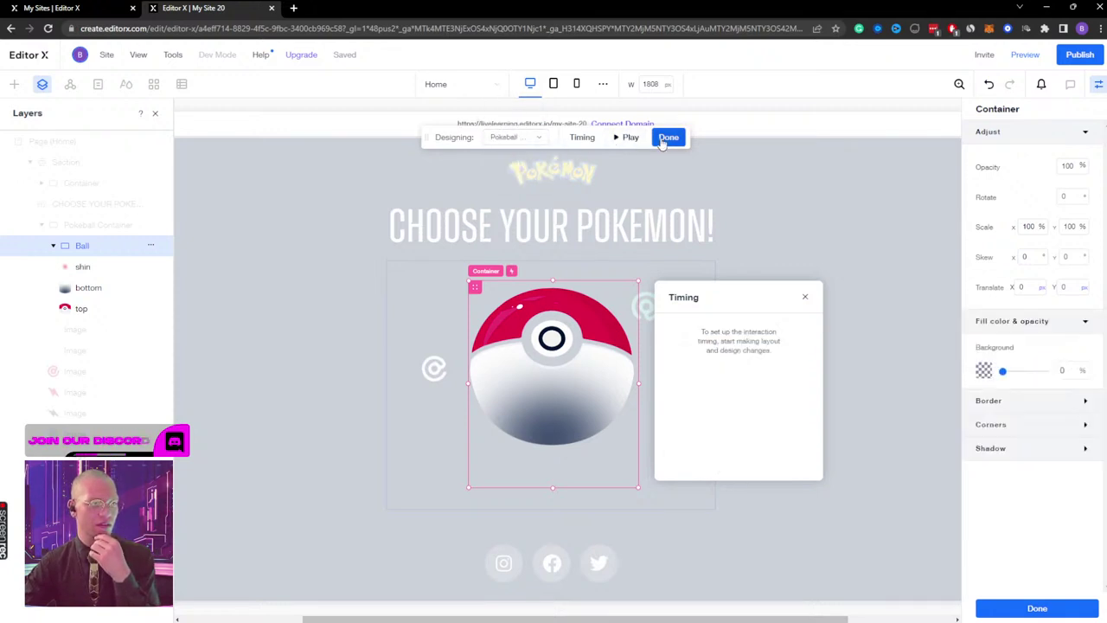
Step: Open the Ball container's Ball Move & Shine effect and play its animation
left_click(667, 138)
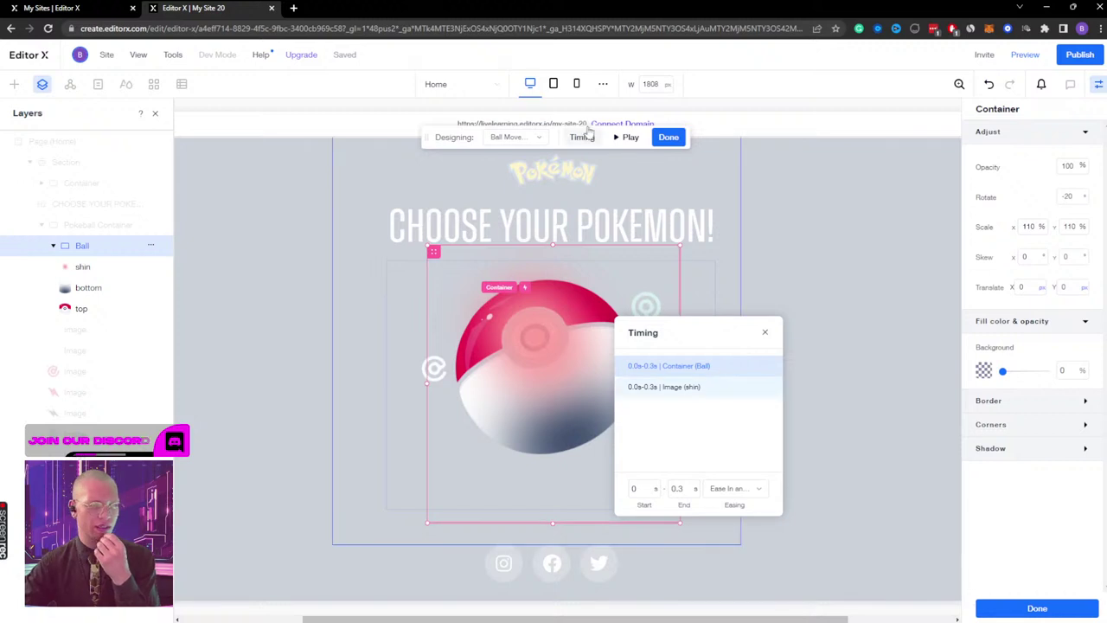
left_click(632, 144)
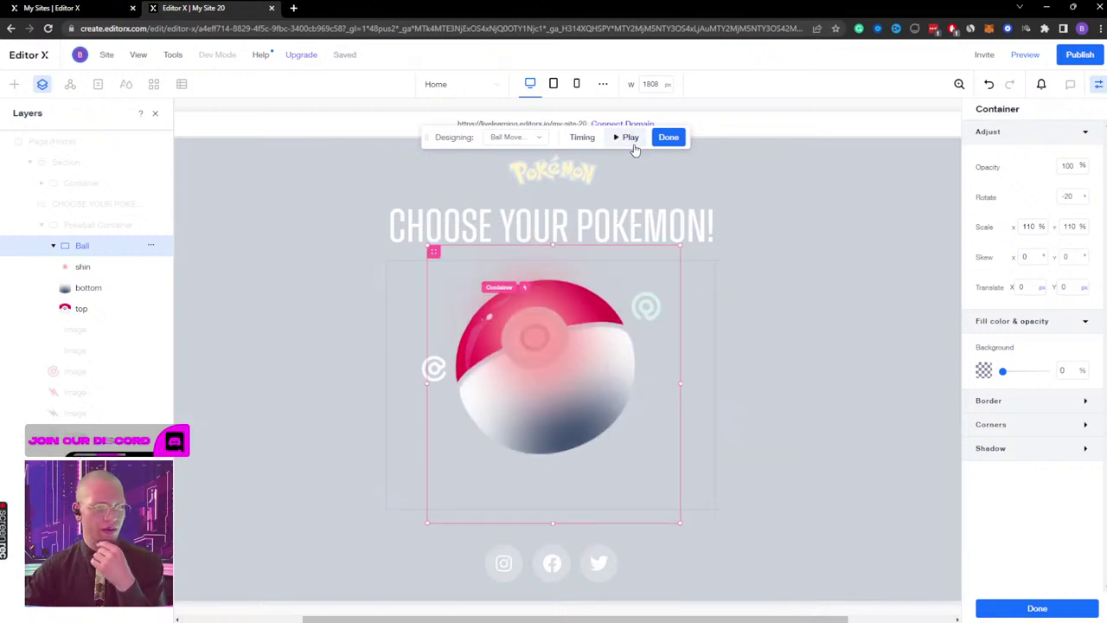
left_click(633, 145)
left_click(630, 138)
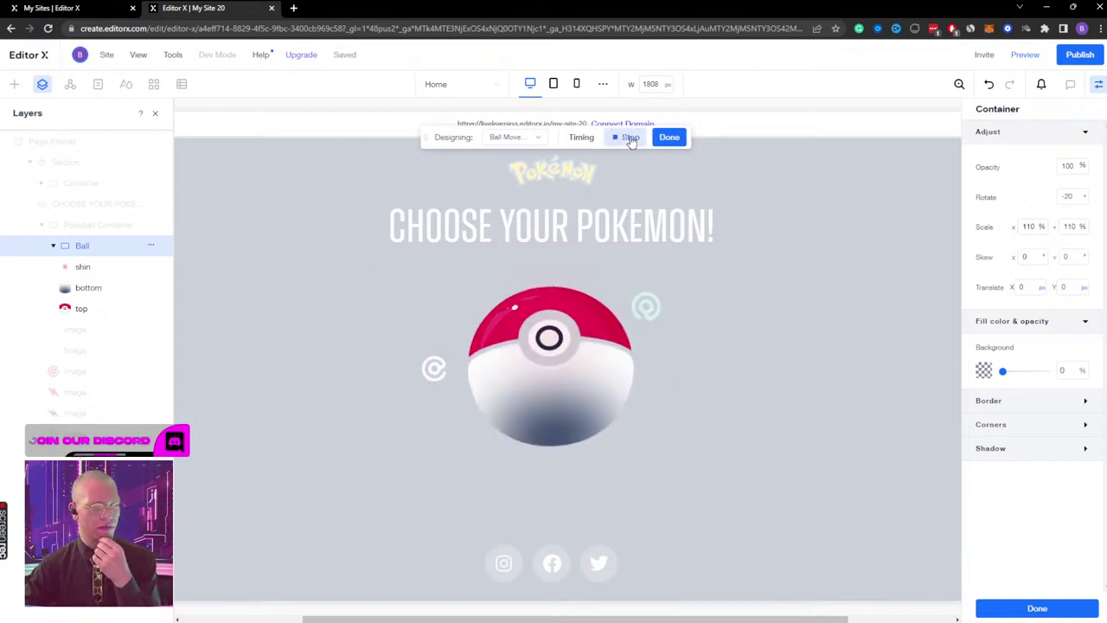
left_click(631, 140)
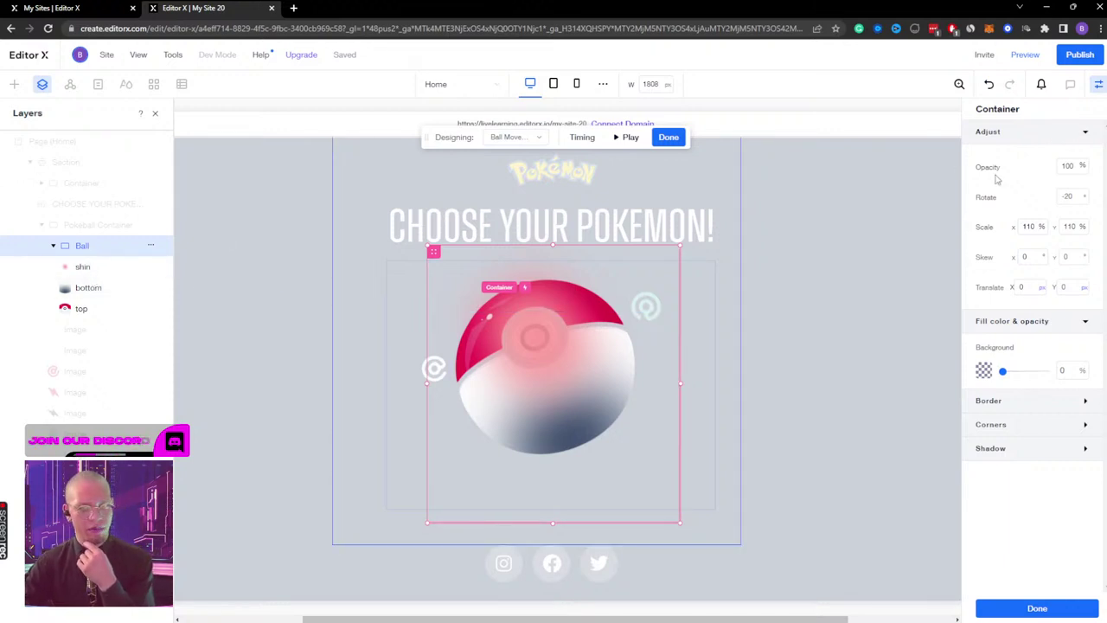
Step: Set the Ball container's rotation to 0° in the Ball Move & Shine effect and finish editing the effect
left_click(1068, 197)
type("0")
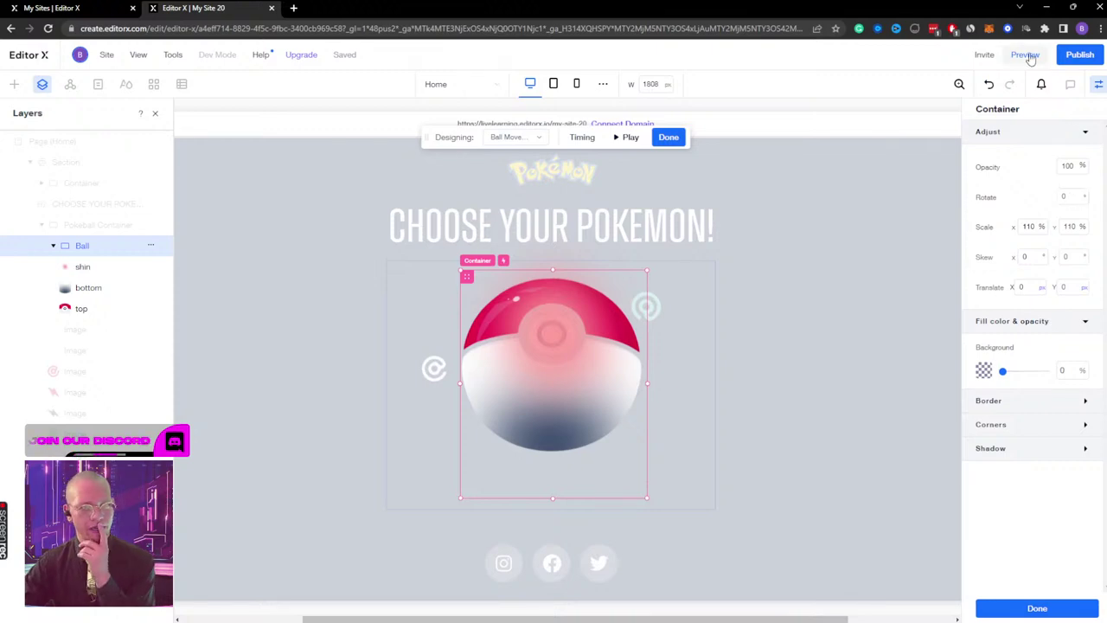
left_click(668, 137)
Step: Preview the site, test the ball's hover glow and opening animation, and return to the editor
left_click(1025, 55)
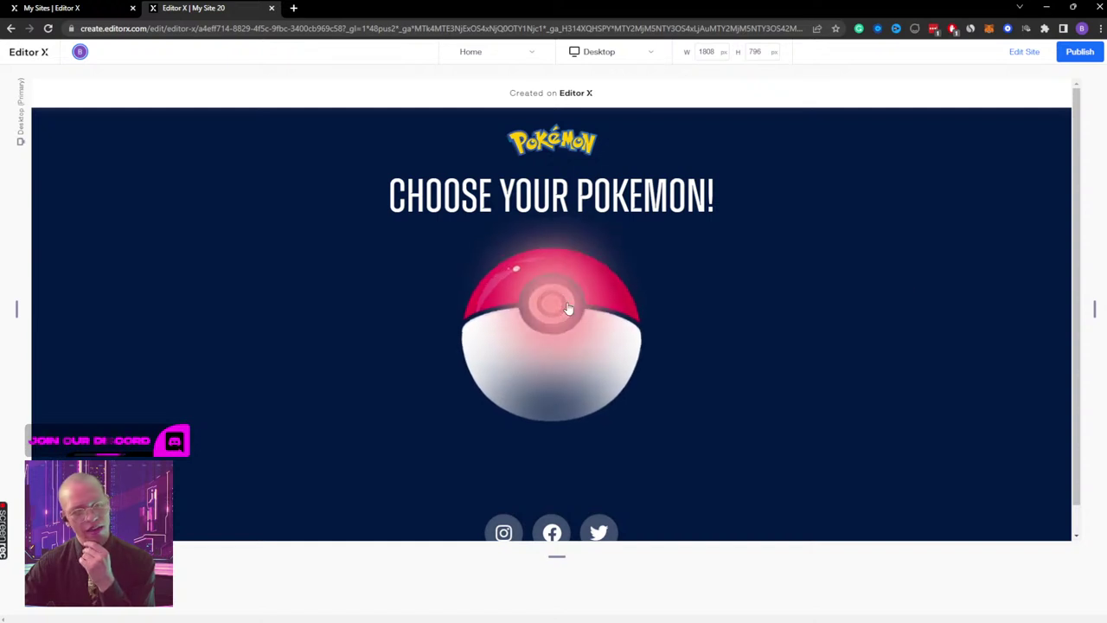
left_click(537, 310)
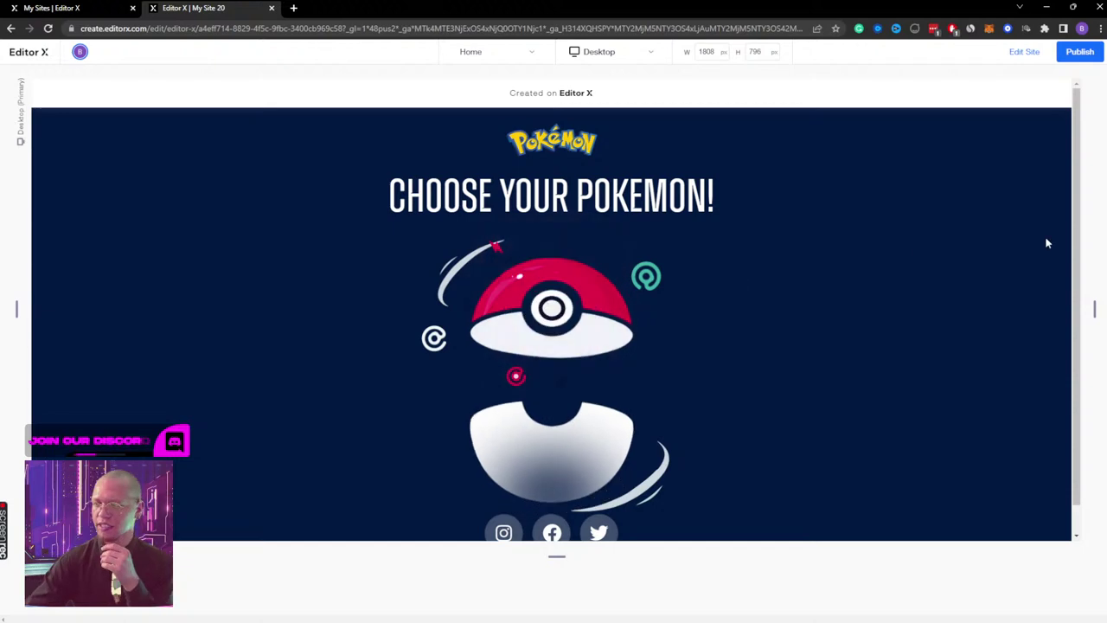
scroll(724, 264, "down", 1)
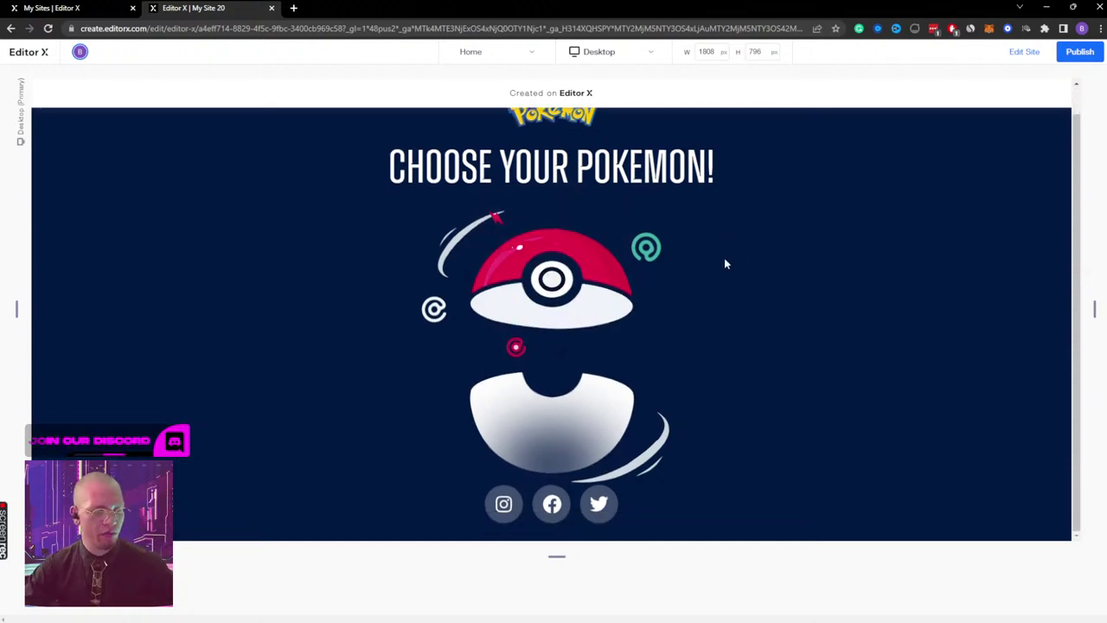
left_click(1024, 52)
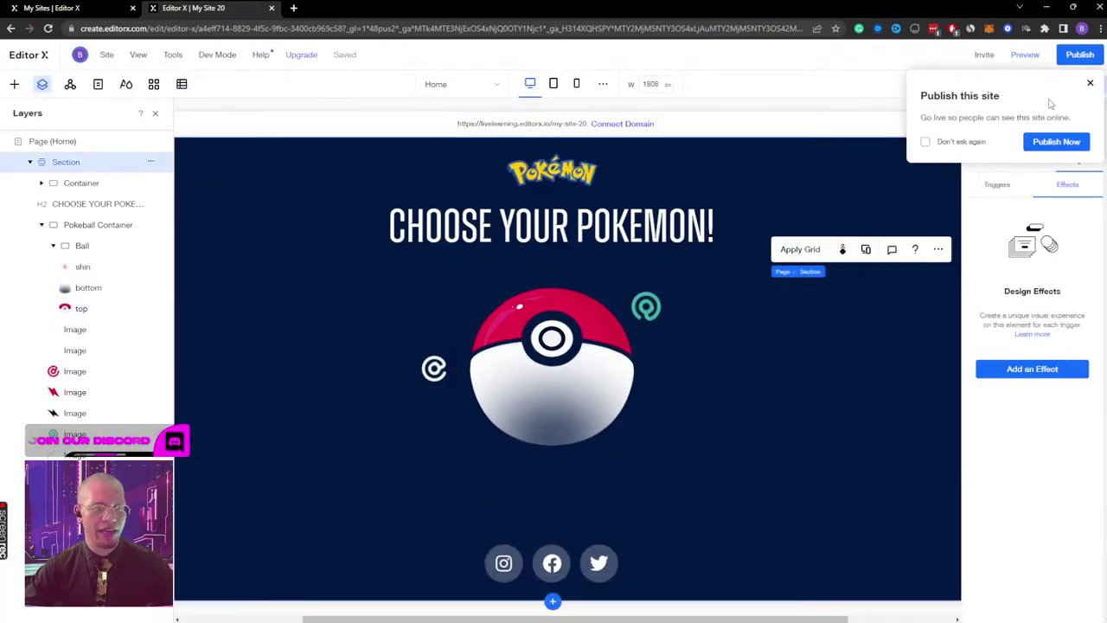
Step: Close the publish prompt and the layers list, and switch the page section's height unit from viewport height to pixels
left_click(1089, 82)
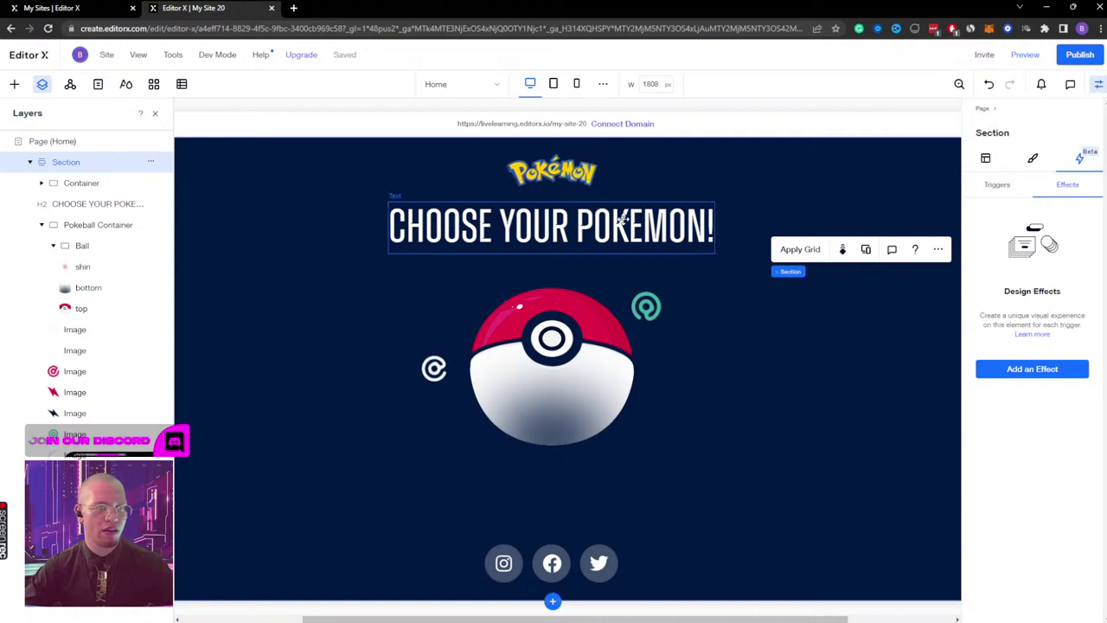
left_click(748, 472)
left_click(156, 113)
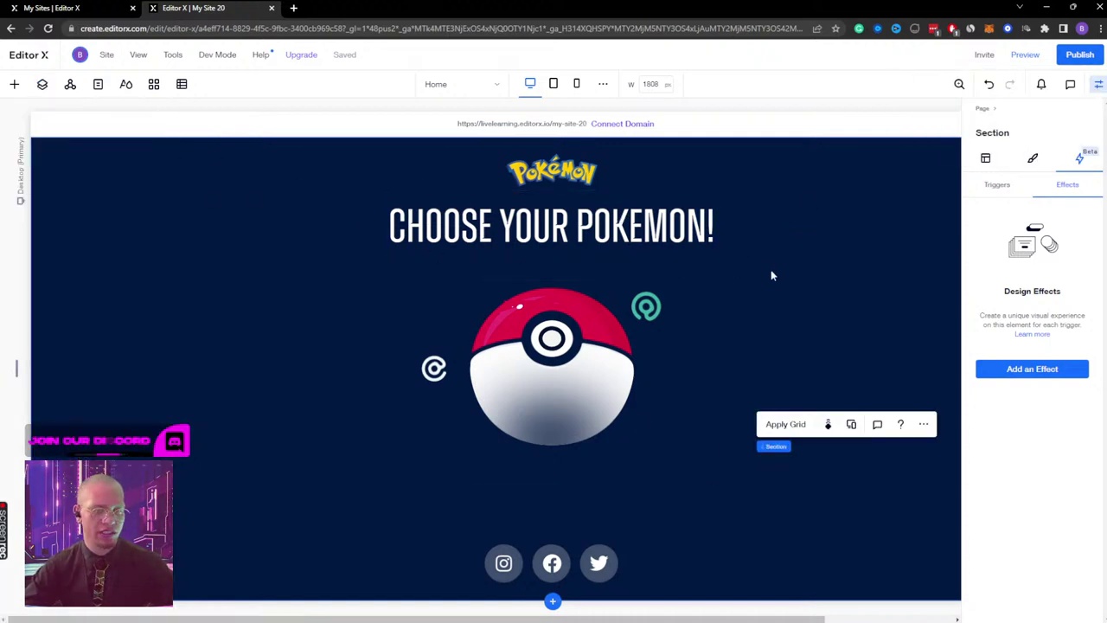
left_click(1097, 86)
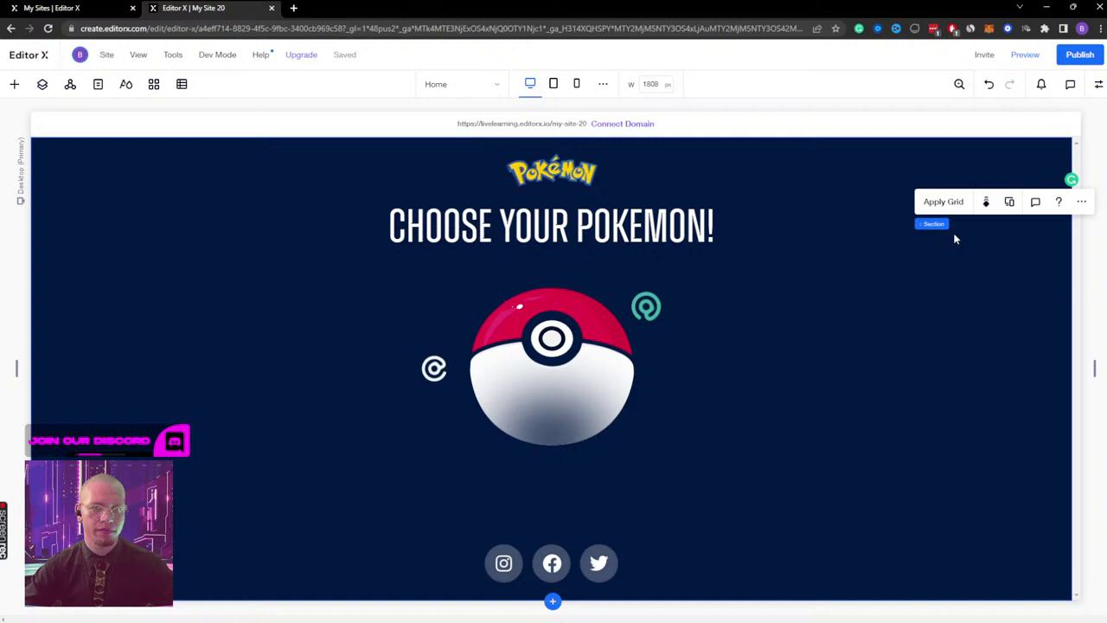
left_click(1098, 84)
left_click(985, 159)
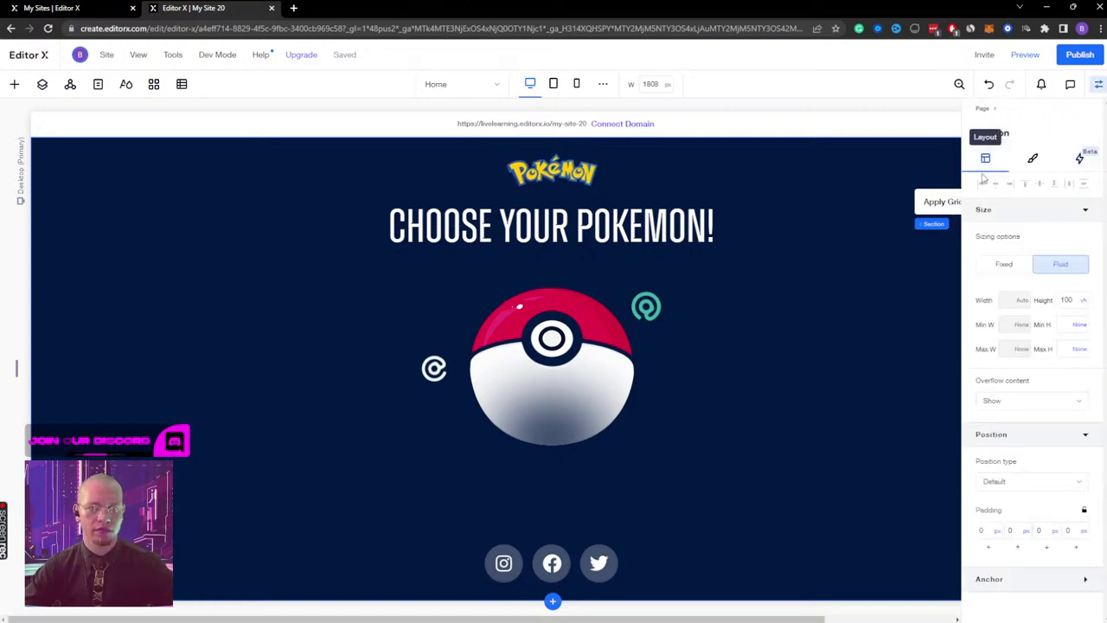
left_click(1084, 300)
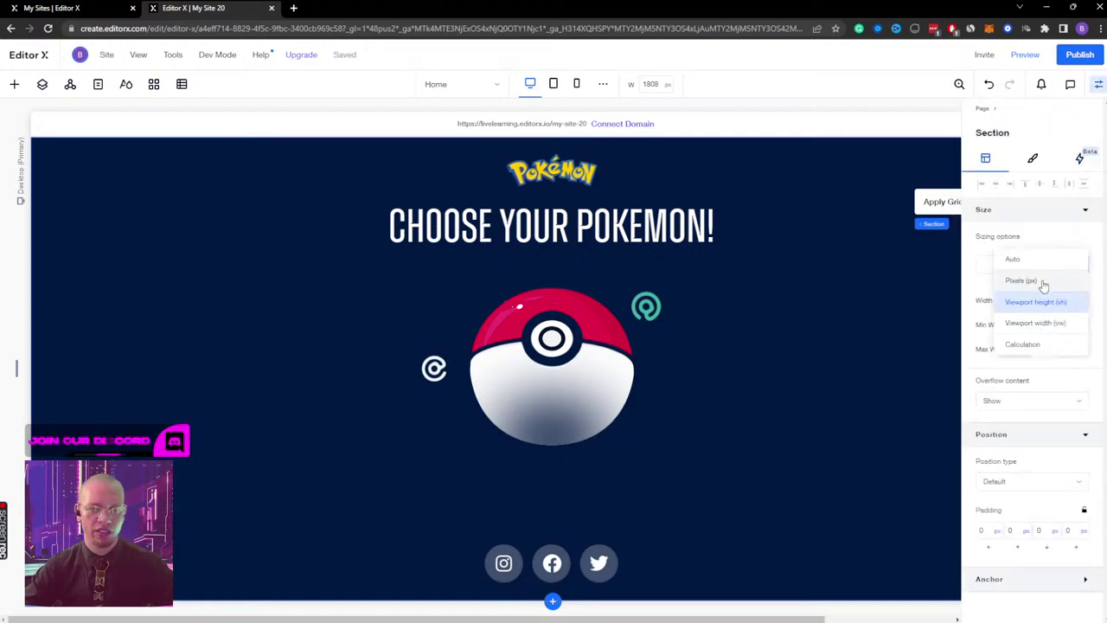
left_click(1043, 282)
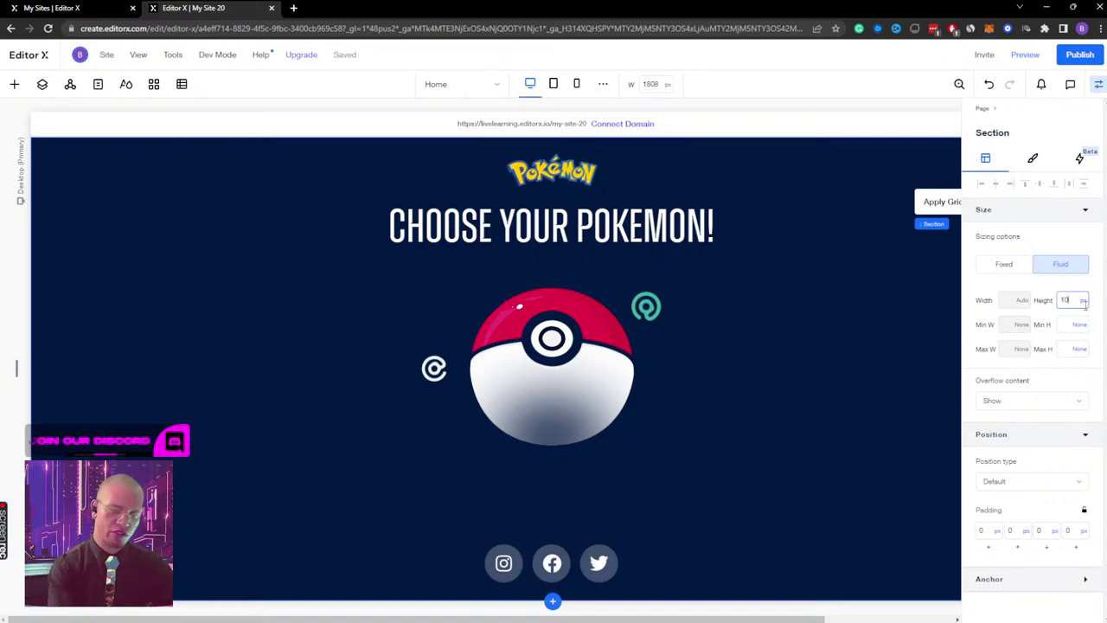
Step: Set the section's height to 1000 px and review the page down to the social icons
type("1000")
key("Return")
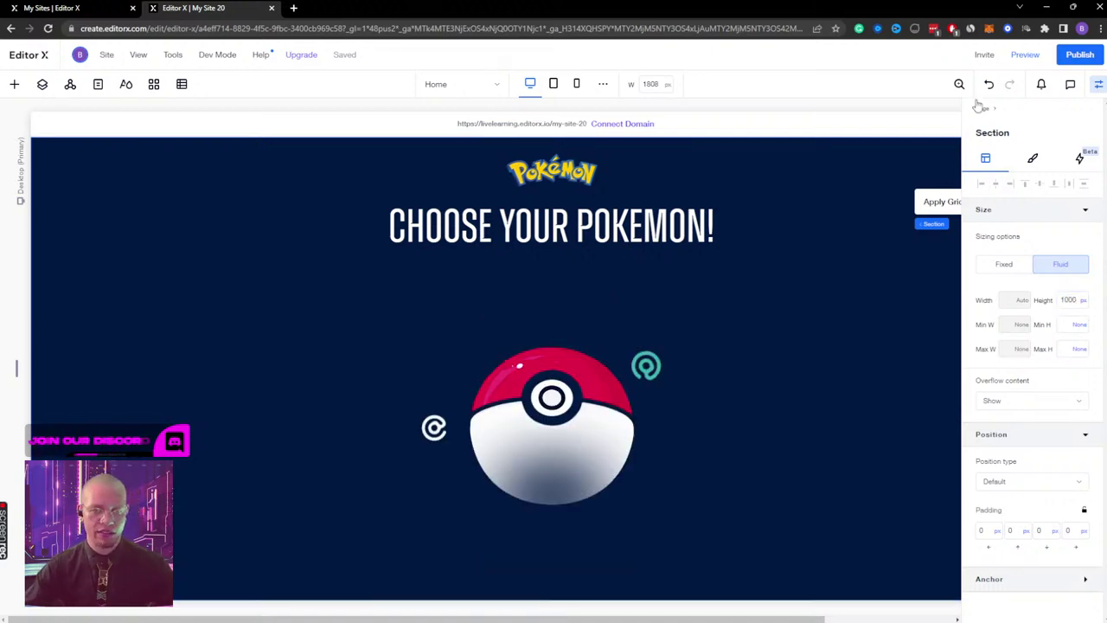
scroll(865, 334, "down", 1)
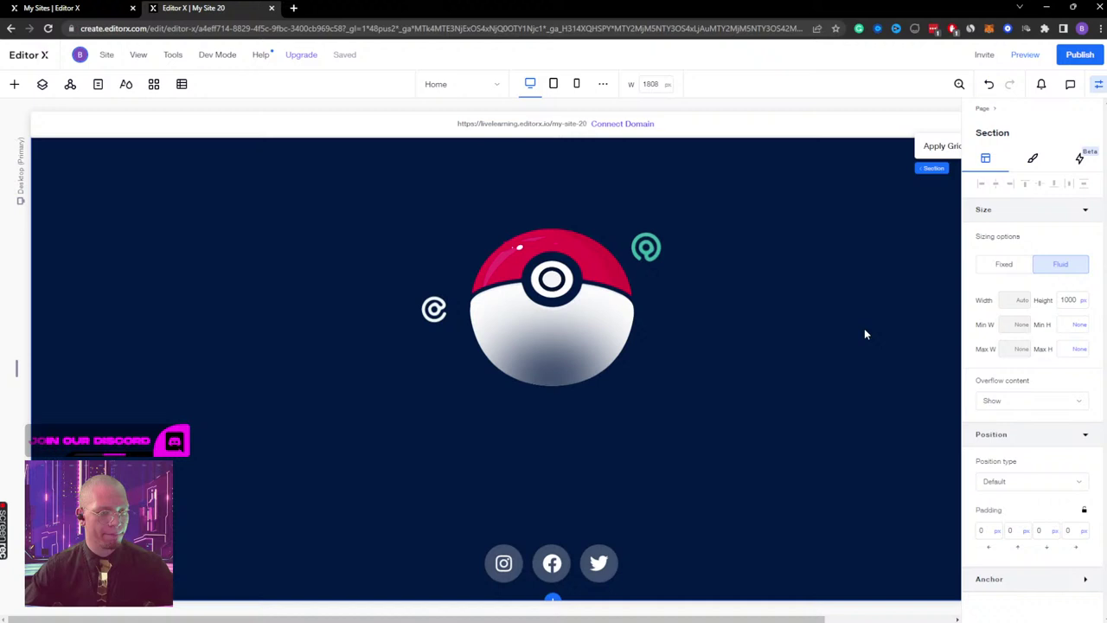
left_click(1091, 93)
scroll(740, 338, "up", 1)
scroll(739, 338, "down", 1)
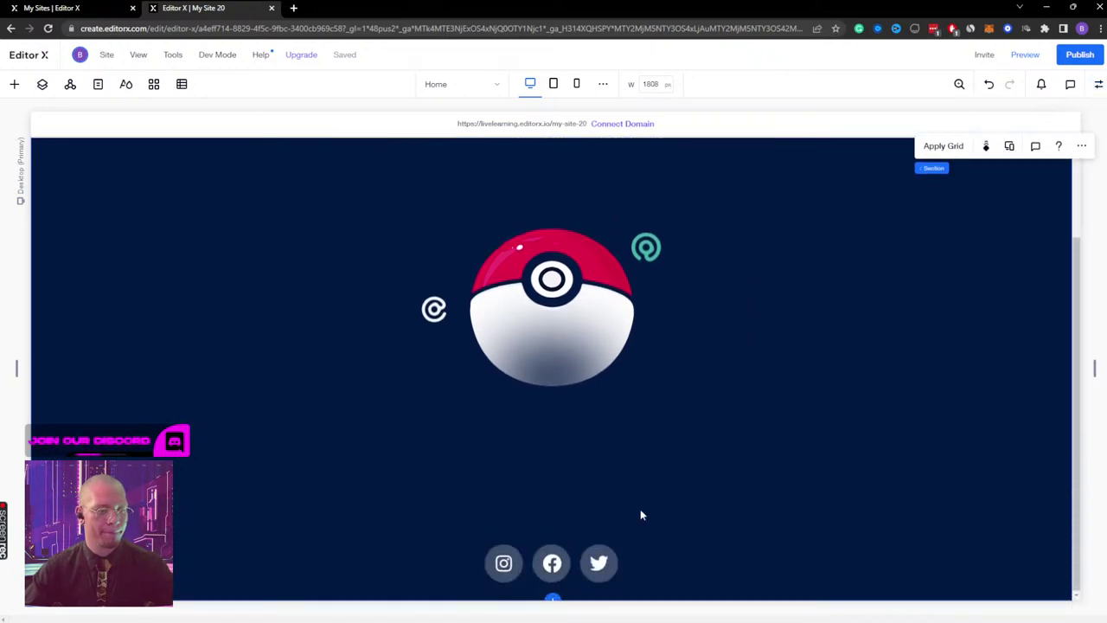
Step: Try shrinking the social icons container, and undo both the resize and the section's height change
left_click(572, 571)
left_click_drag(619, 543, 557, 566)
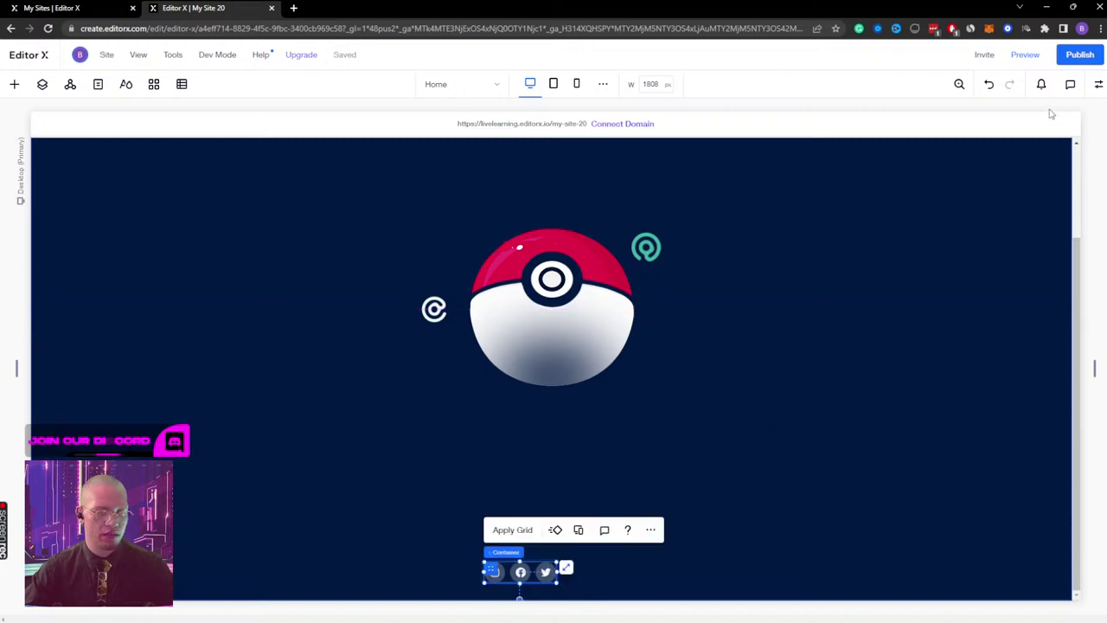
key("super+x")
left_click(865, 292)
key("ctrl+z")
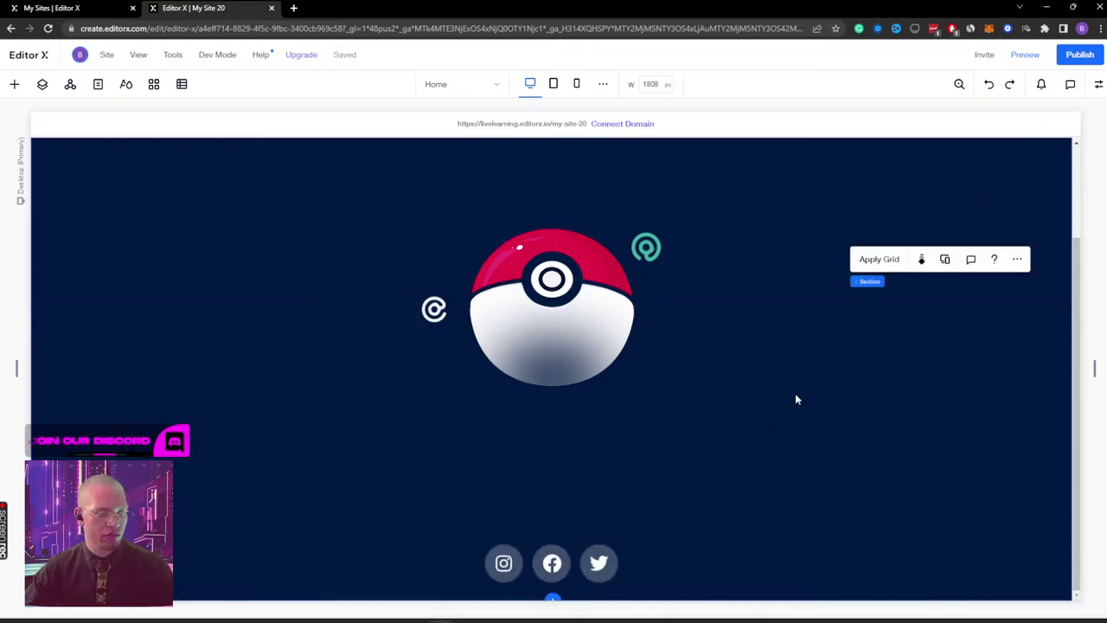
Step: Shrink the social icons container to about 6.9% width and center it horizontally in the section
left_click(573, 570)
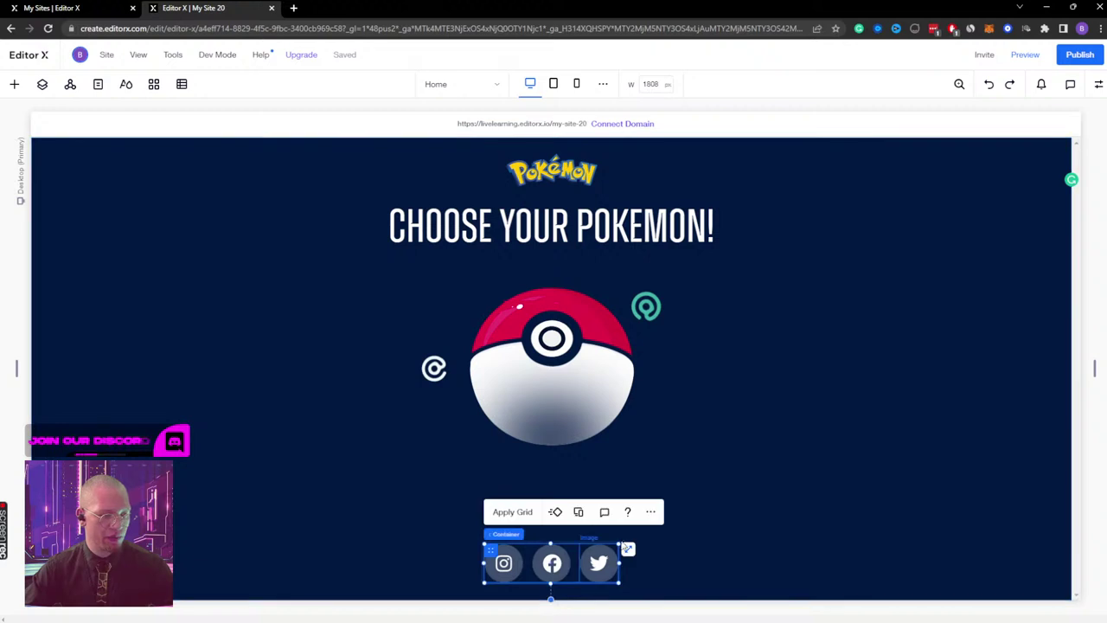
left_click_drag(626, 548, 558, 570)
left_click(1099, 85)
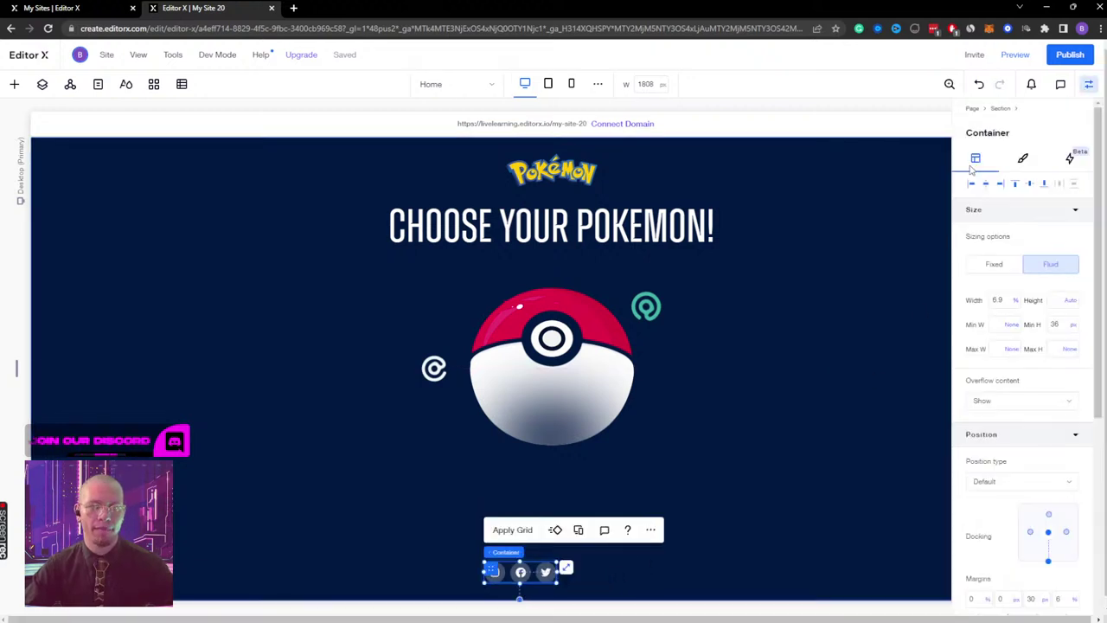
left_click(991, 187)
left_click(857, 381)
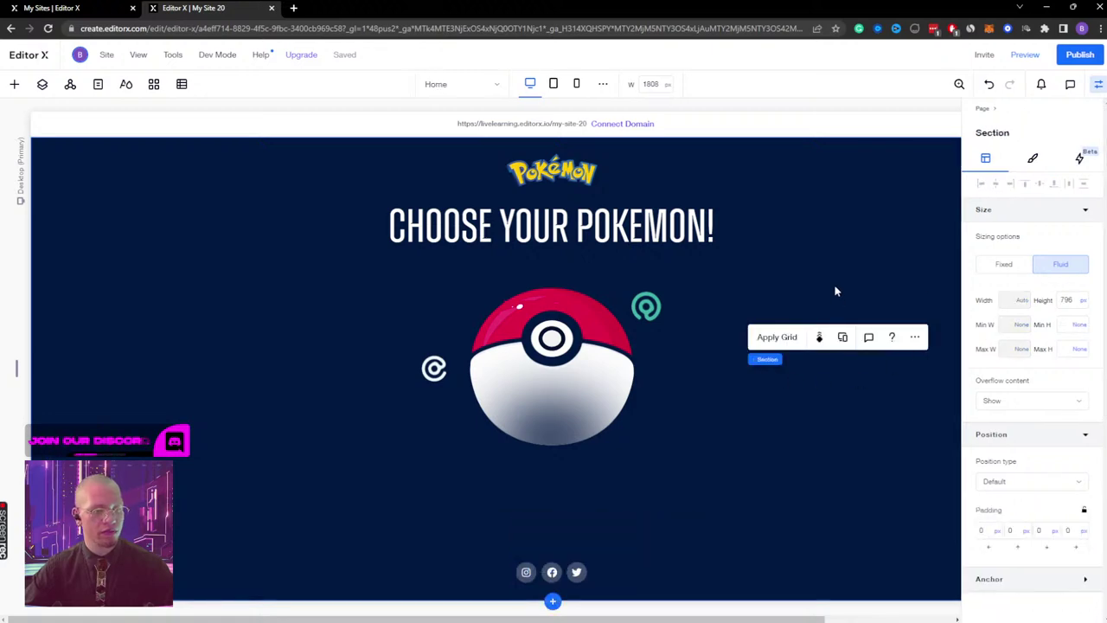
Step: Preview the page with the smaller social icons and return to the editor
left_click(1024, 55)
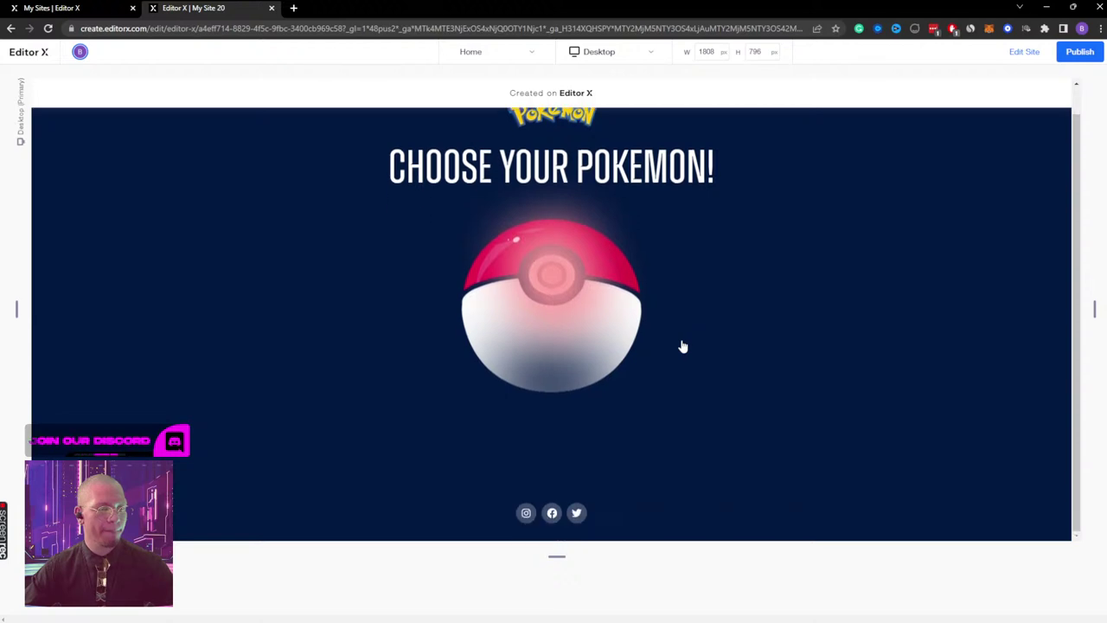
left_click(1024, 52)
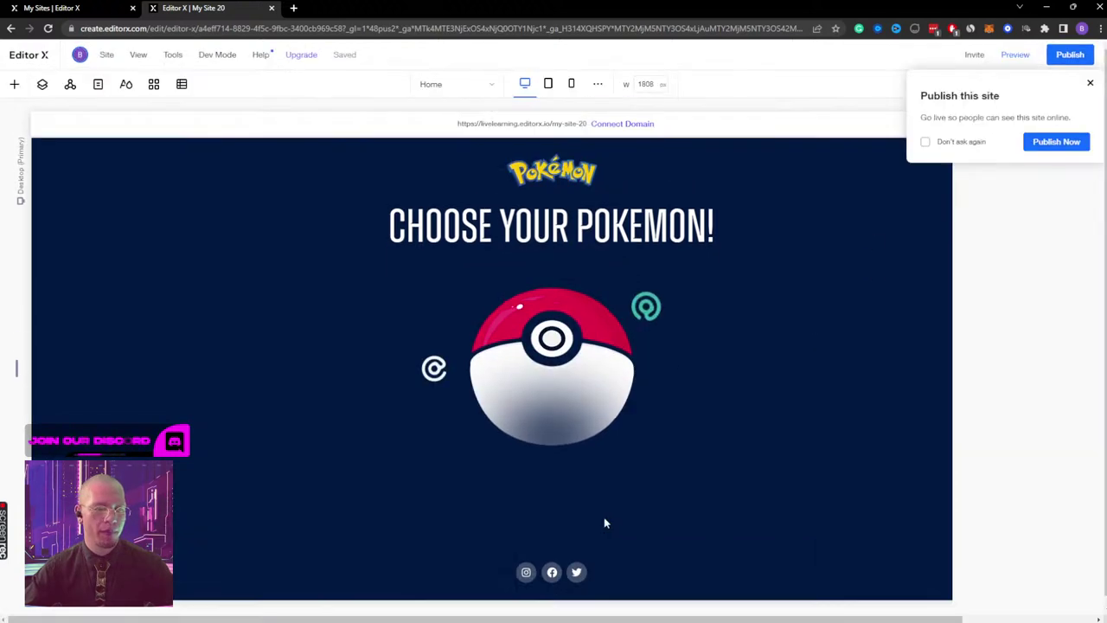
Step: Move the social icons container up to a bottom margin of 60 px and dismiss the publish prompt
left_click(526, 571)
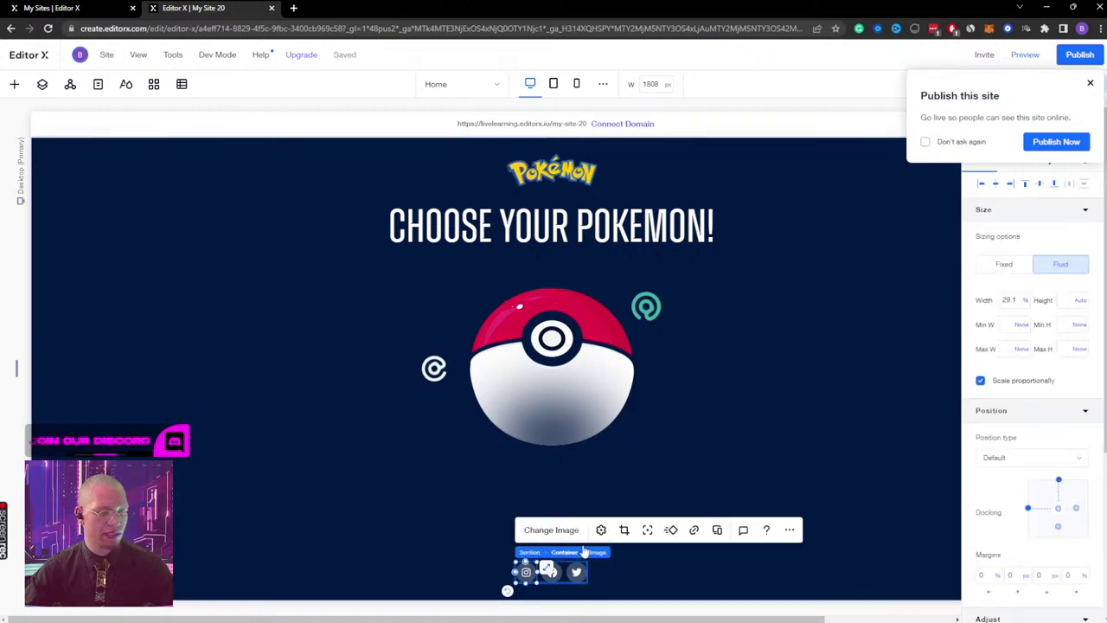
left_click(547, 551)
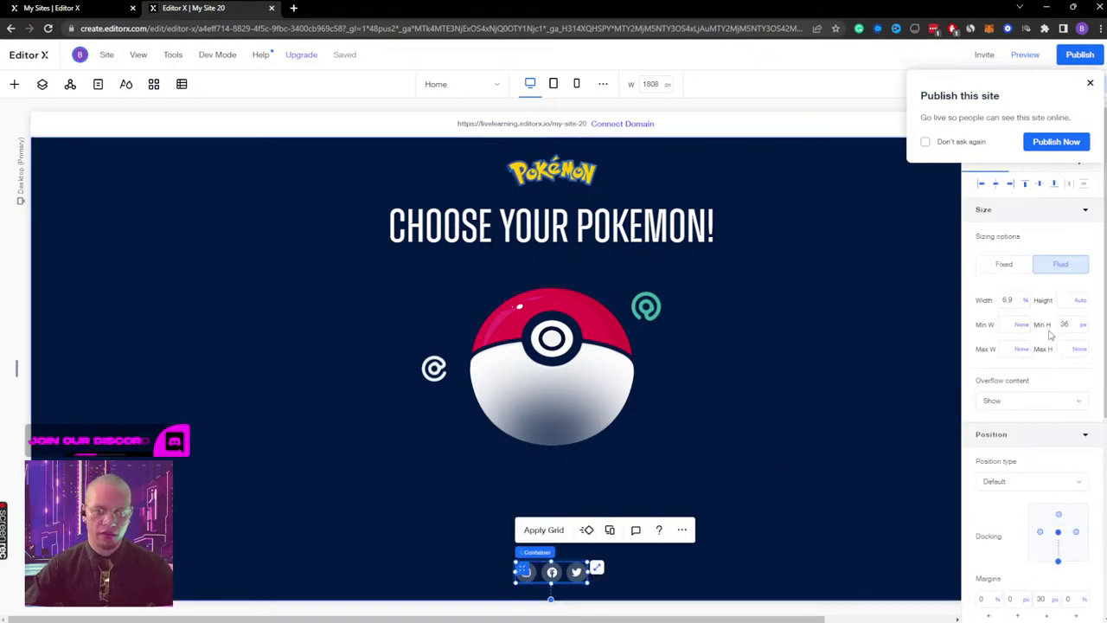
key("shift+Up")
key("shift+Up")
key("shift+Up")
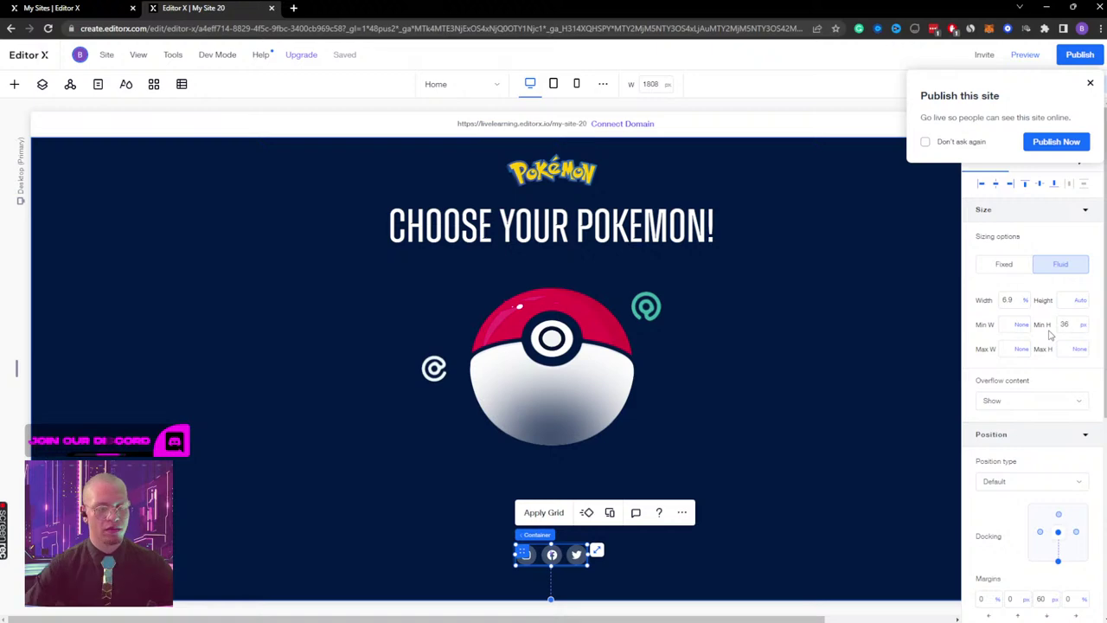
left_click(1089, 85)
Step: Preview the site, open the Pokeball to check its spacing from the social icons, and return to the editor
left_click(1024, 55)
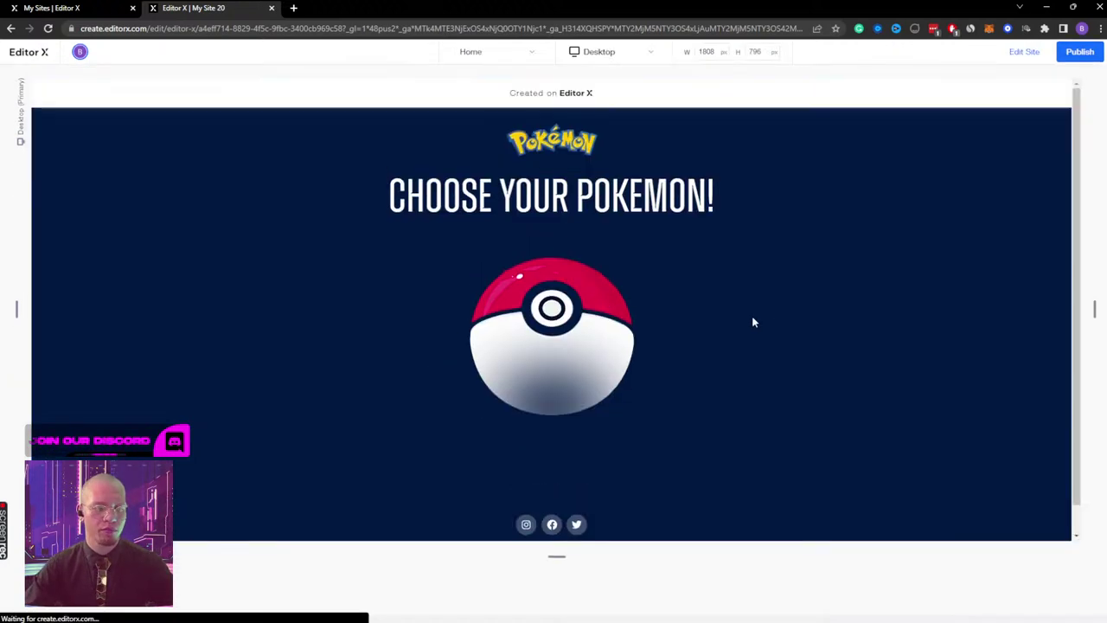
left_click(570, 344)
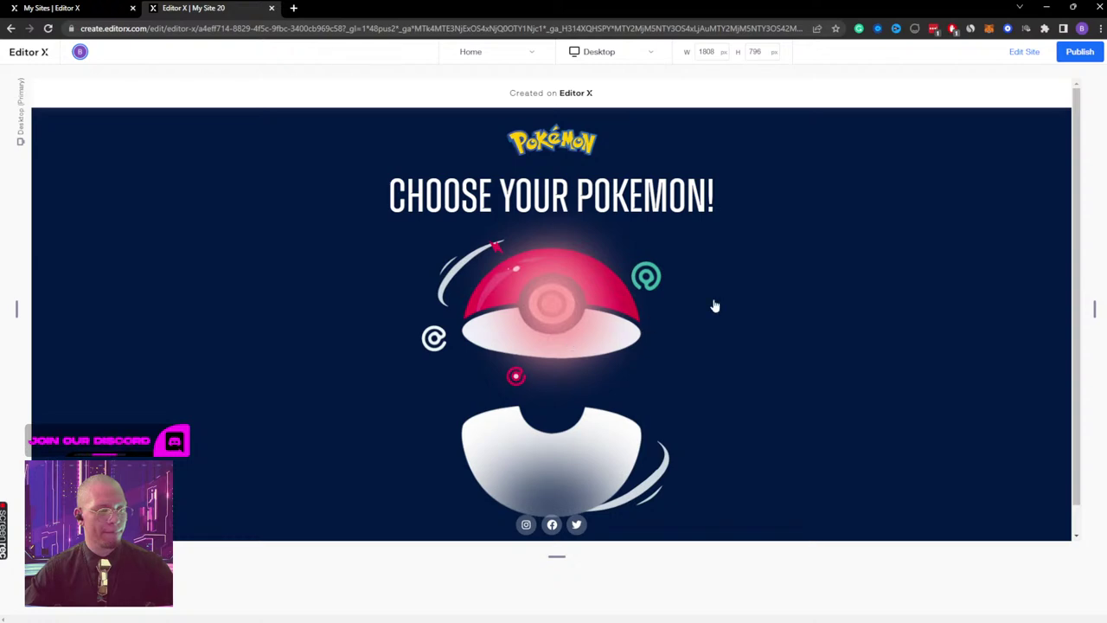
left_click(1024, 51)
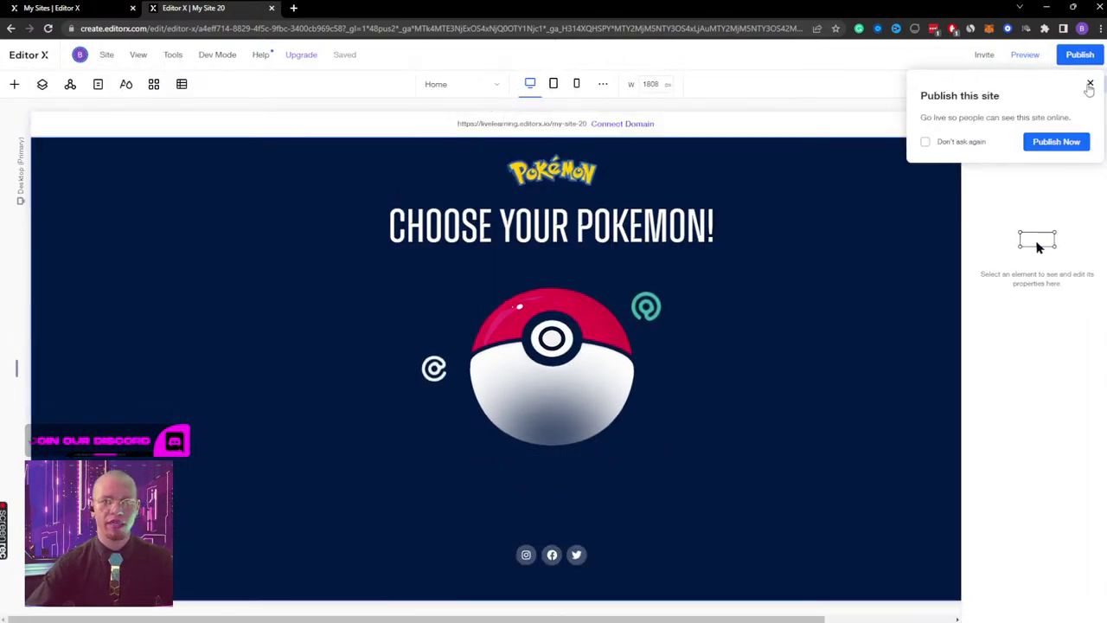
left_click(1089, 85)
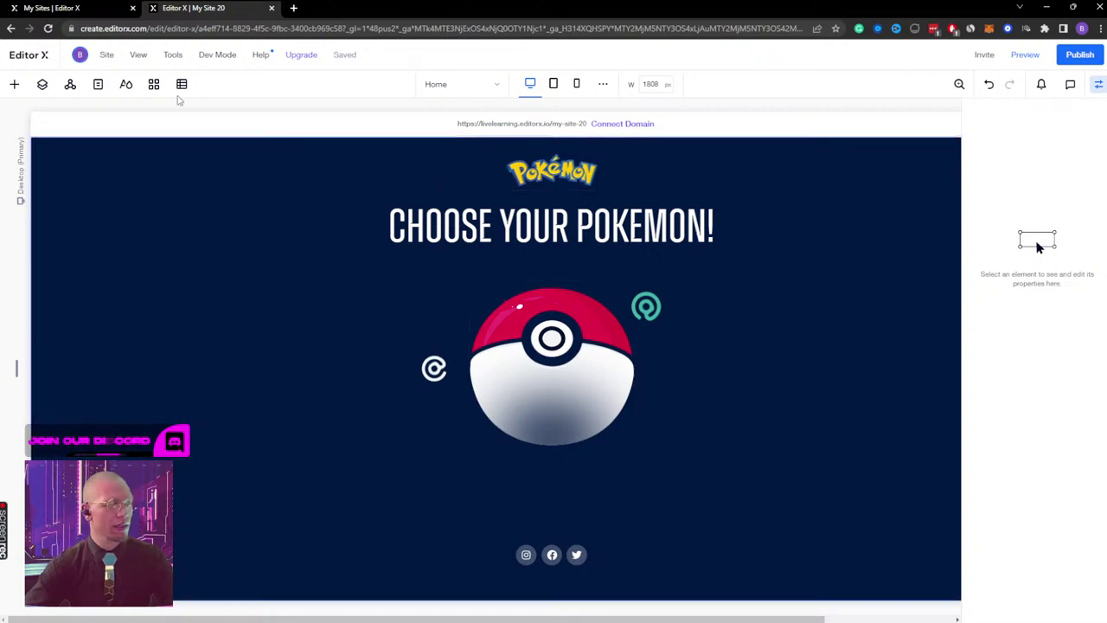
Step: Open the Pokeball Container's Pokeball open effect for editing and play its animation
left_click(42, 84)
left_click(98, 227)
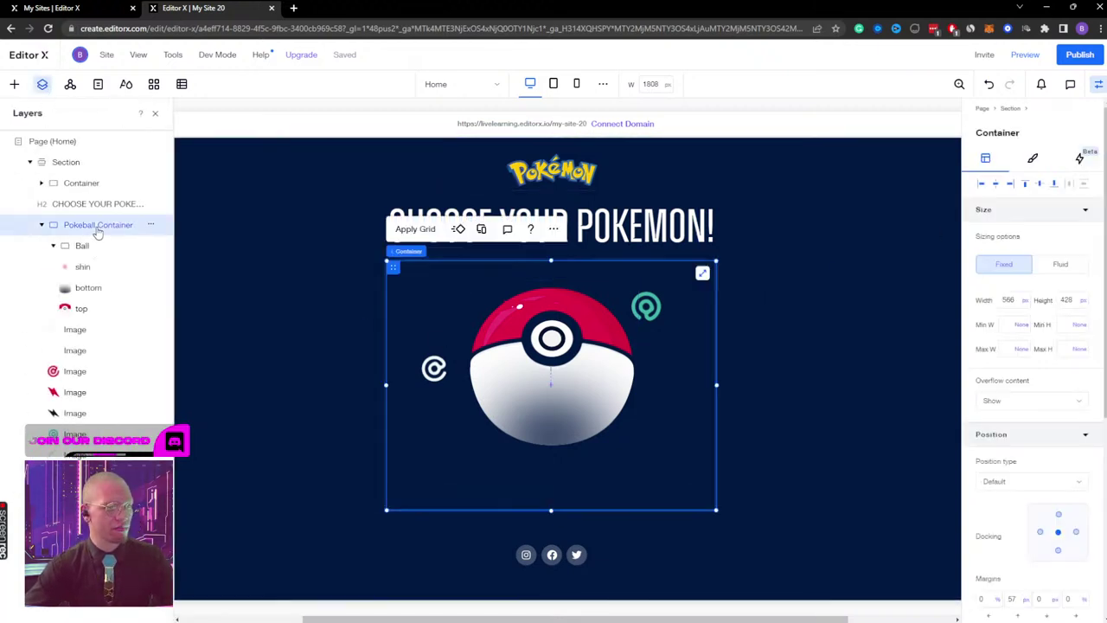
left_click(1080, 157)
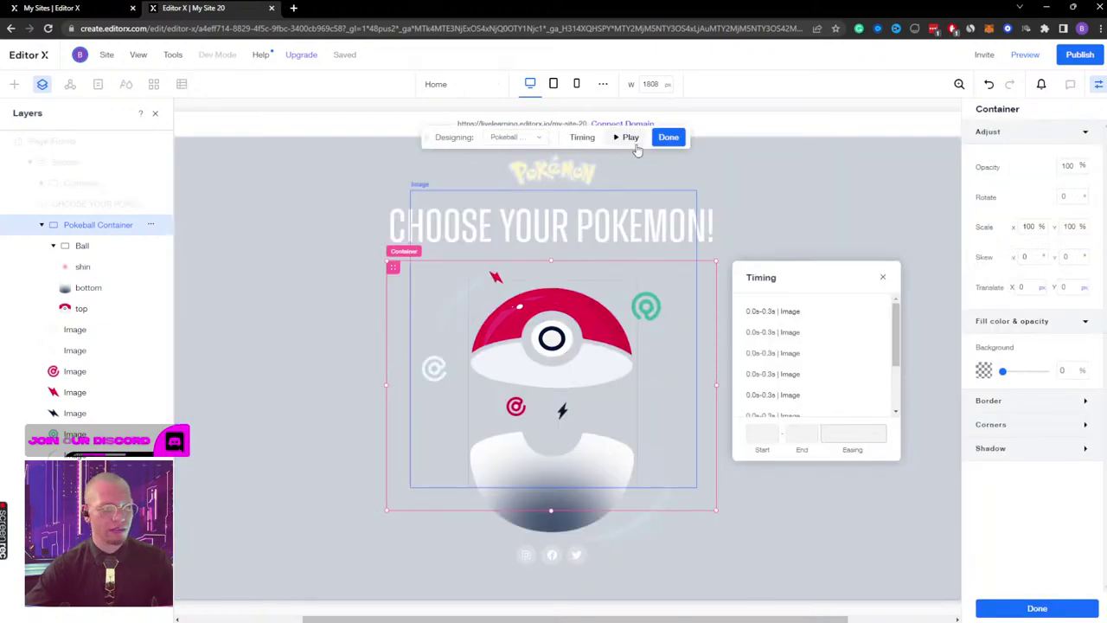
left_click(632, 138)
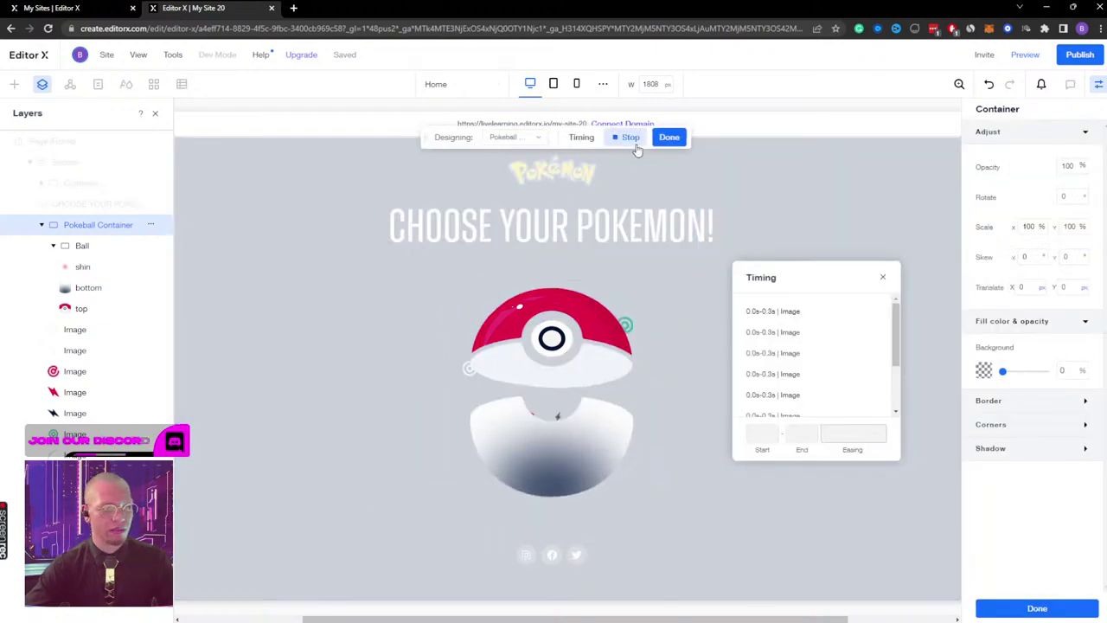
left_click(634, 139)
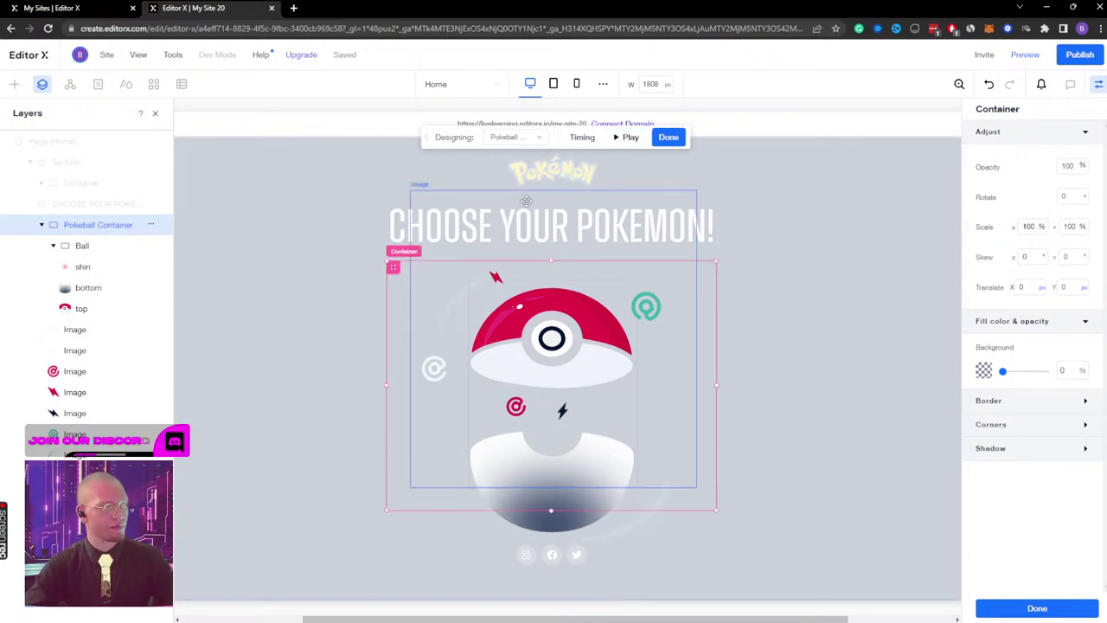
Step: Try a 20° rotation on the Pokeball Container in its Pokeball open effect, and set it to -20° instead
left_click(1066, 197)
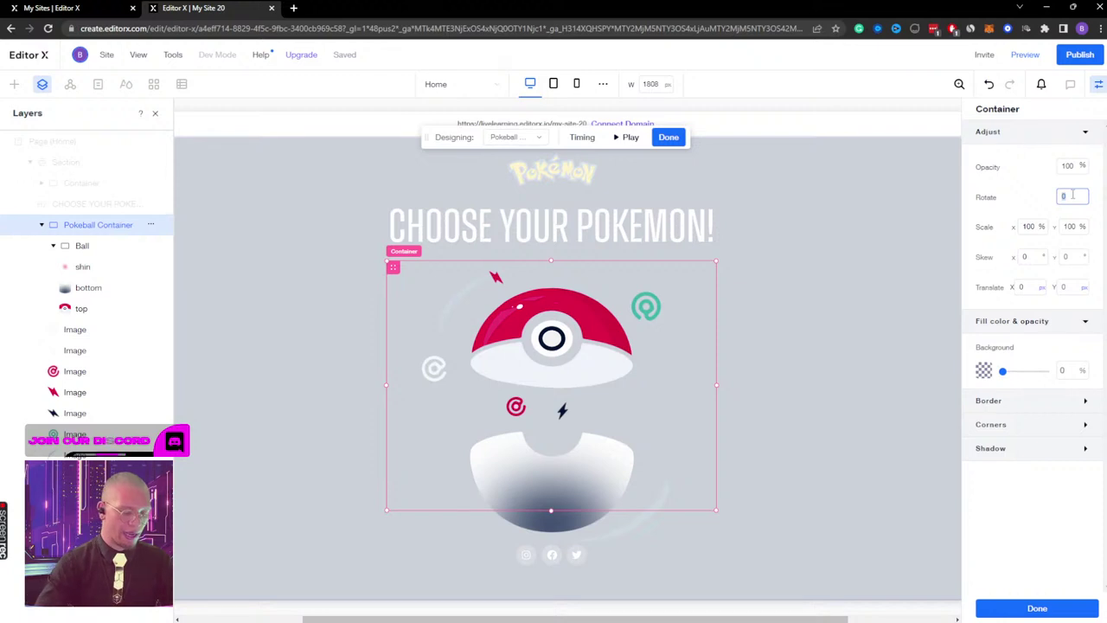
key("Return")
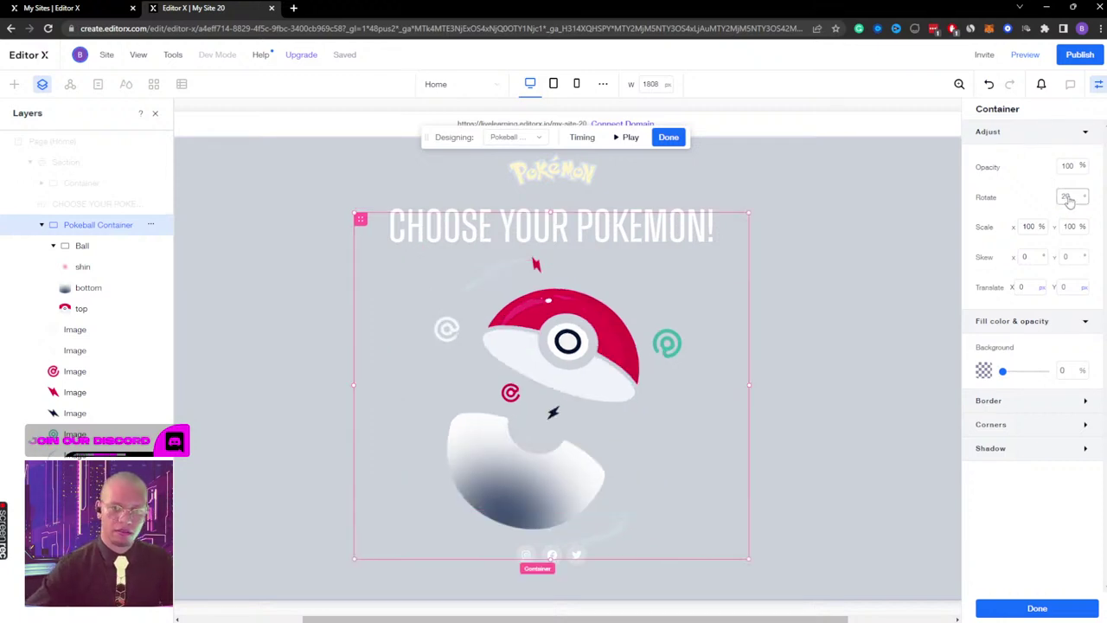
type("-20")
key("Return")
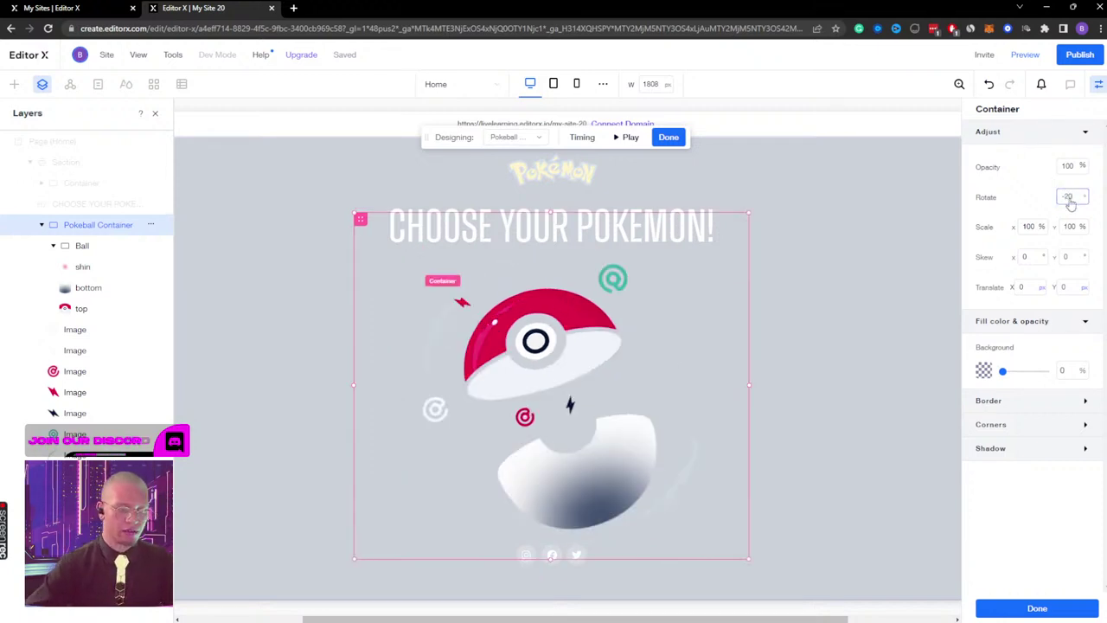
Step: Preview the site, test the tilted Pokeball opening animation, and return to the editor without publishing
left_click(1028, 56)
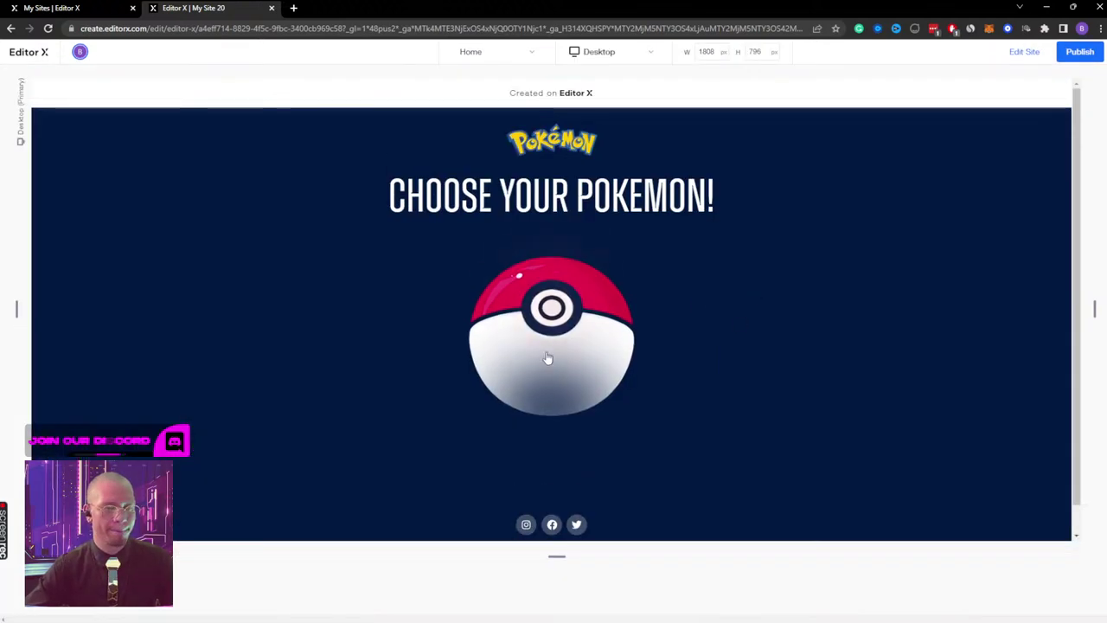
left_click(534, 312)
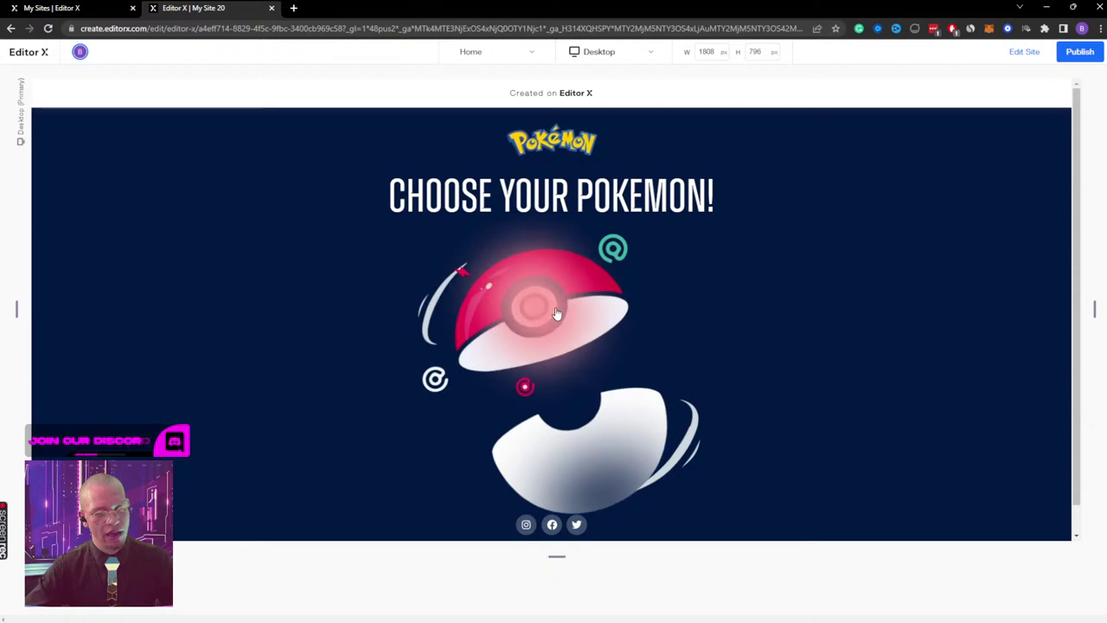
left_click(1021, 53)
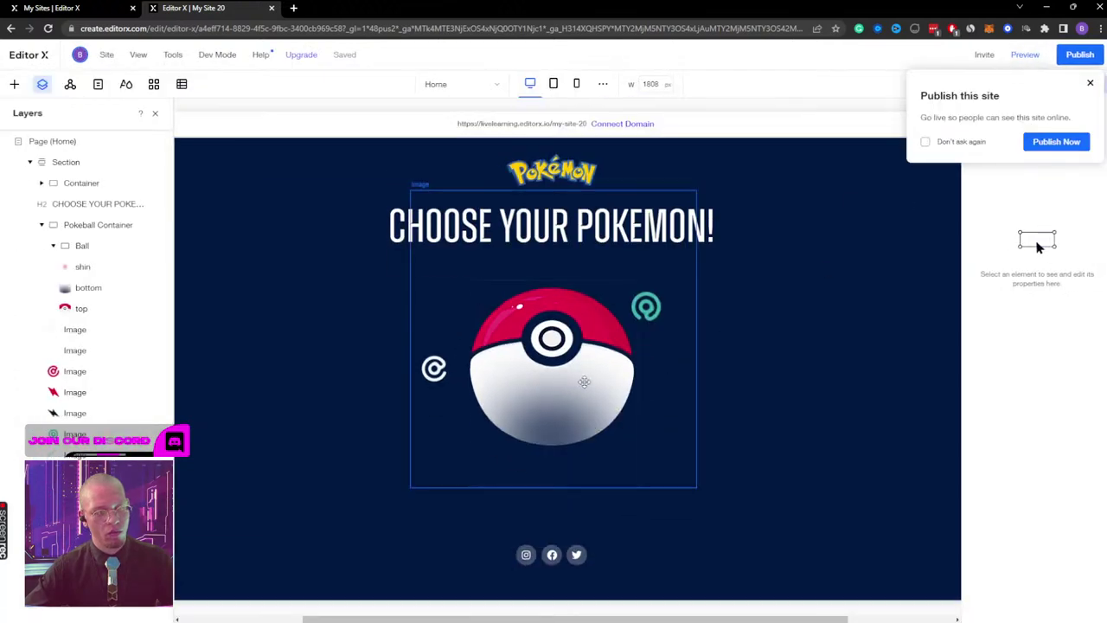
left_click(1091, 86)
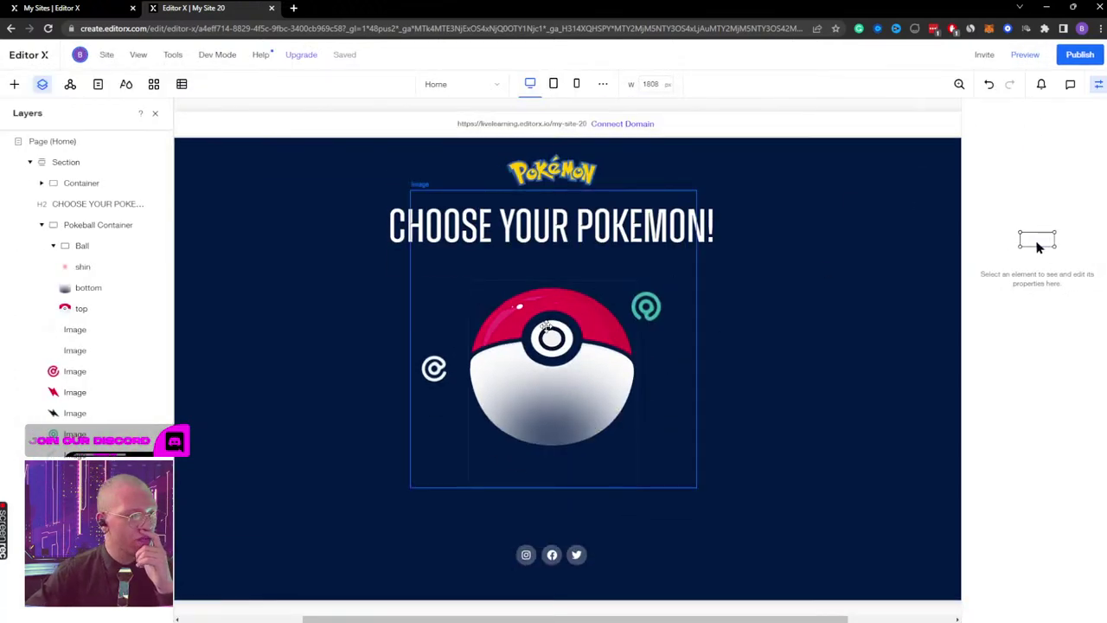
Step: Change the Ball container's click interaction to toggle the Pokeball open effect on and off
left_click(547, 326)
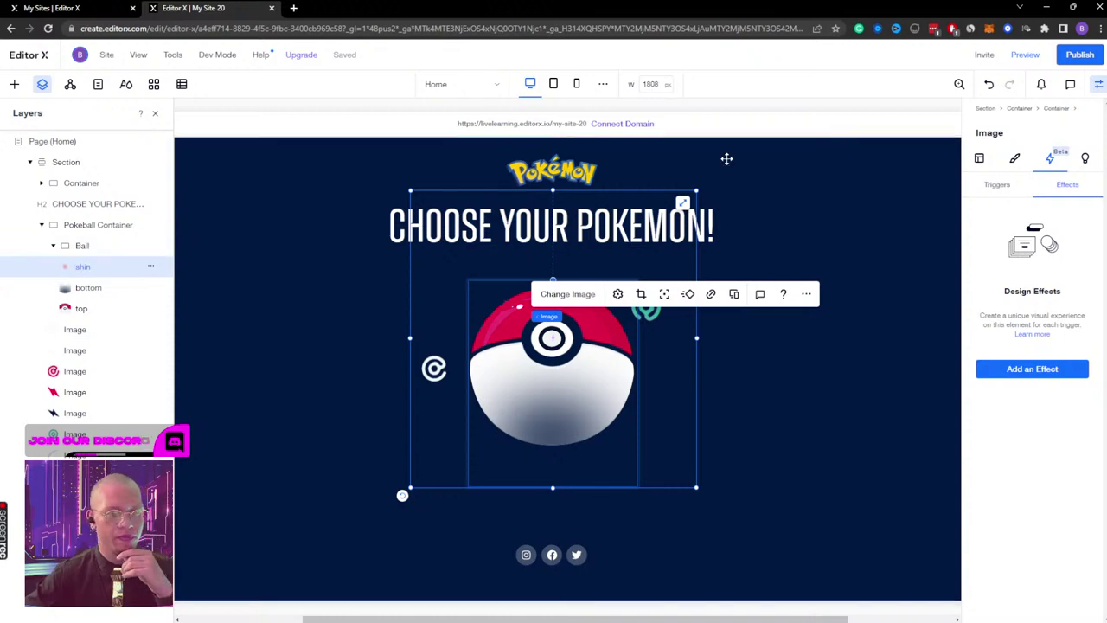
left_click(113, 225)
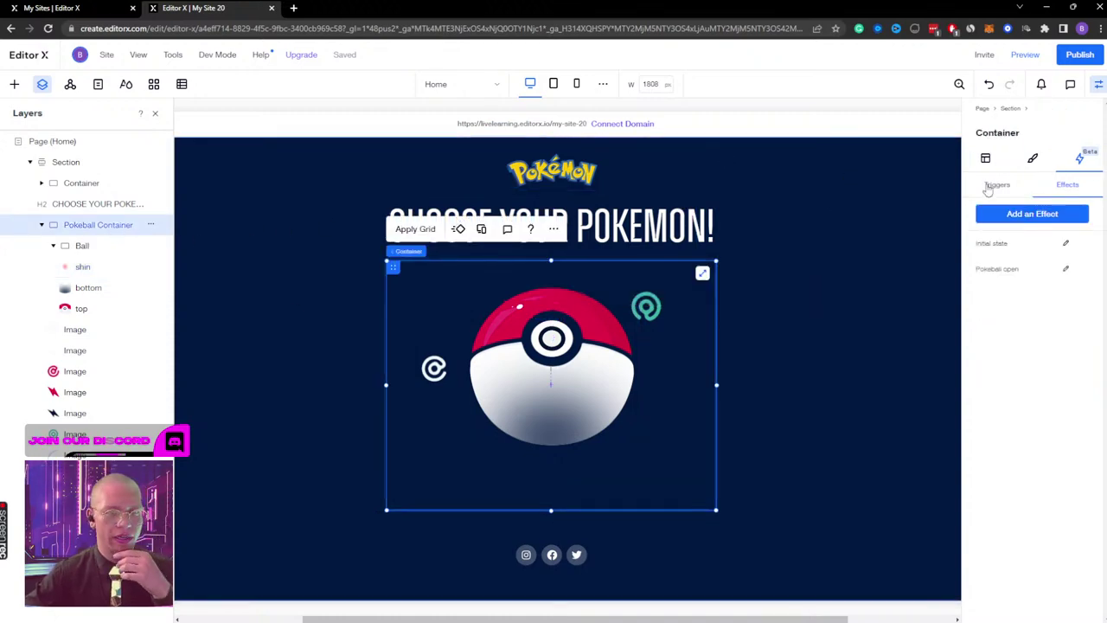
left_click(996, 184)
left_click(82, 246)
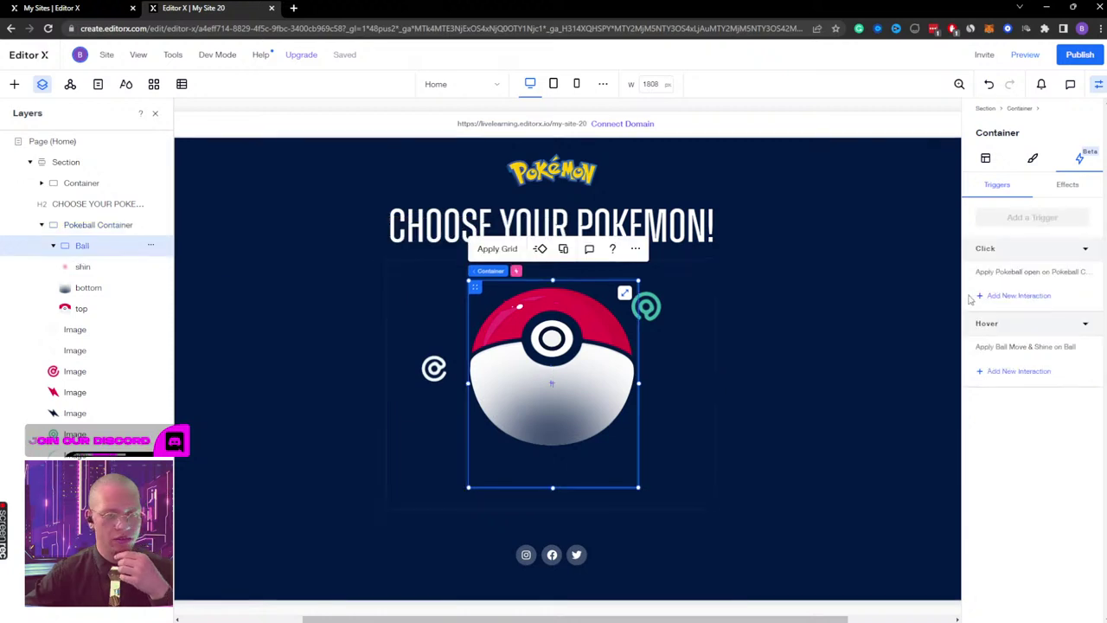
left_click(1016, 276)
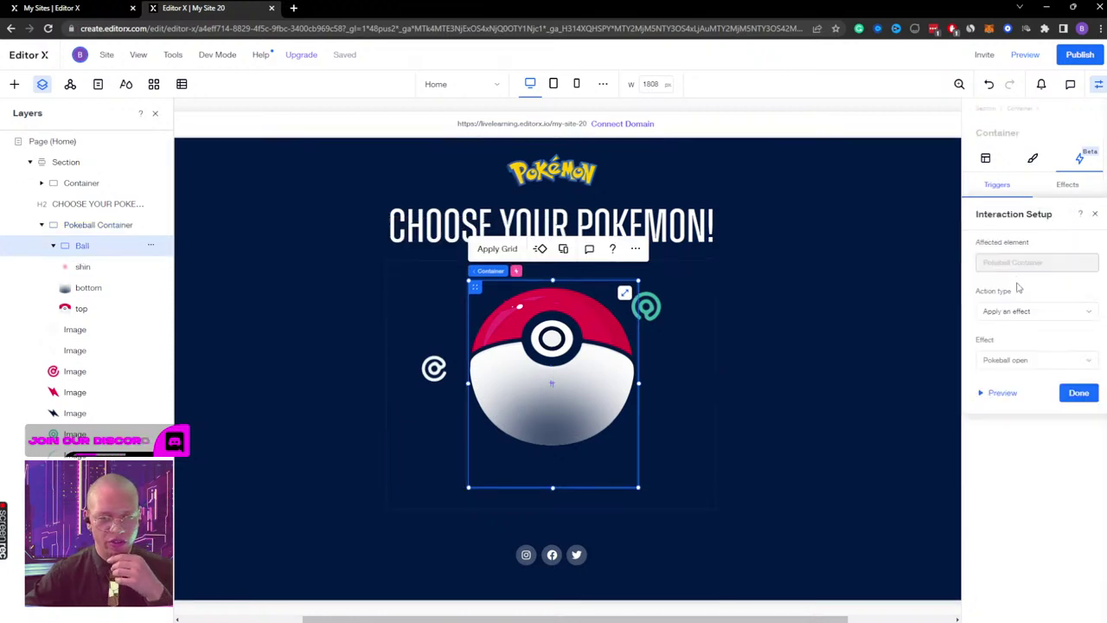
left_click(1018, 311)
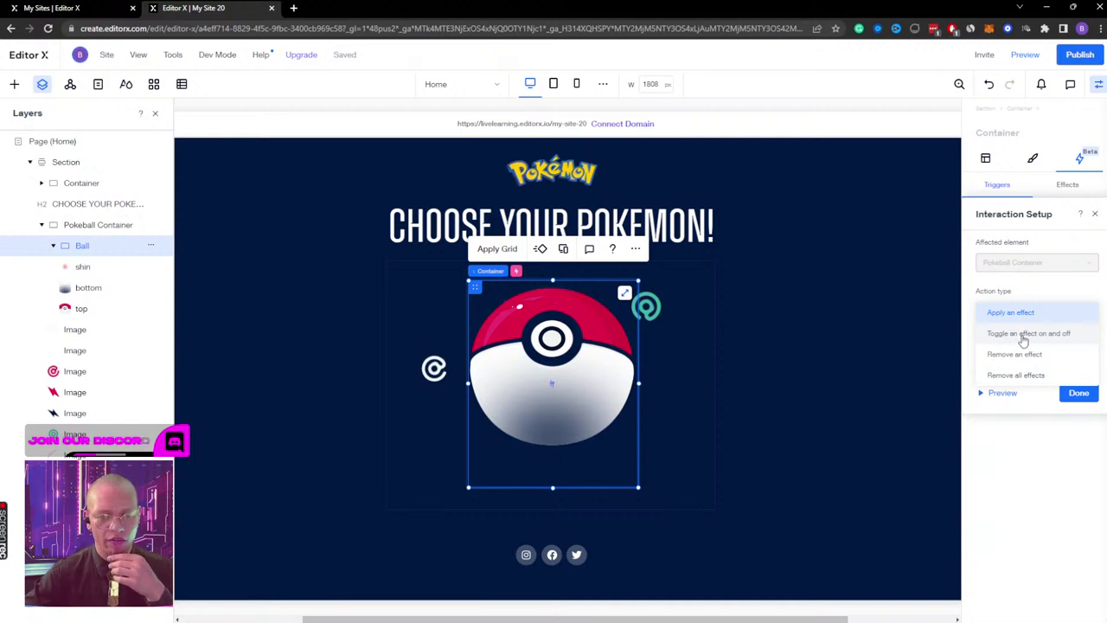
left_click(1023, 336)
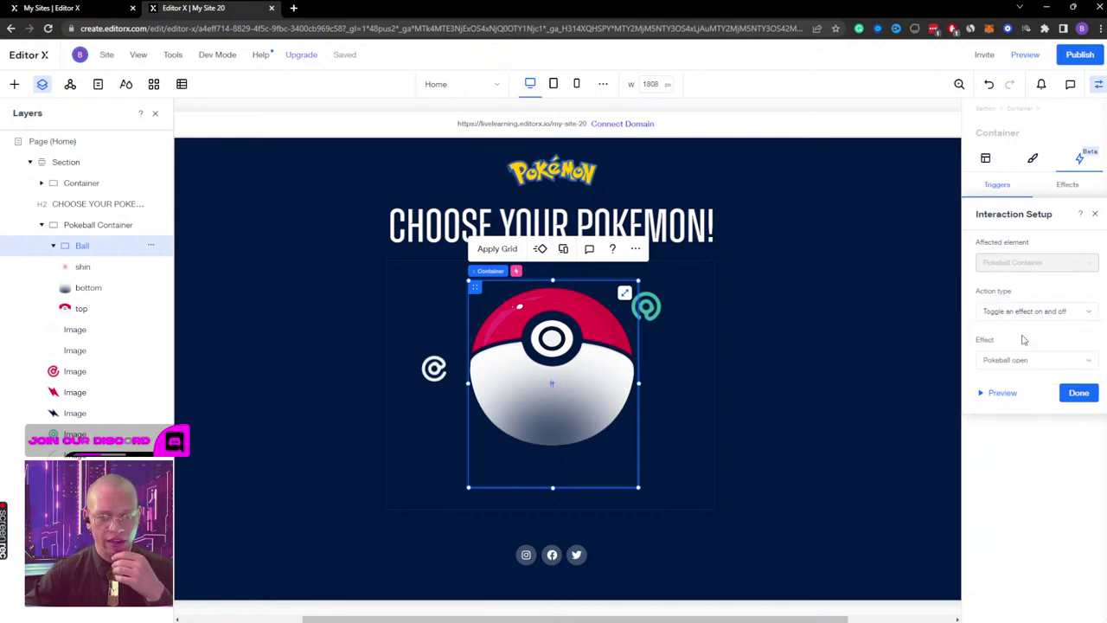
left_click(1078, 393)
Step: Preview the site, test opening and closing the Pokeball with repeated clicks, and return to the editor
left_click(1028, 57)
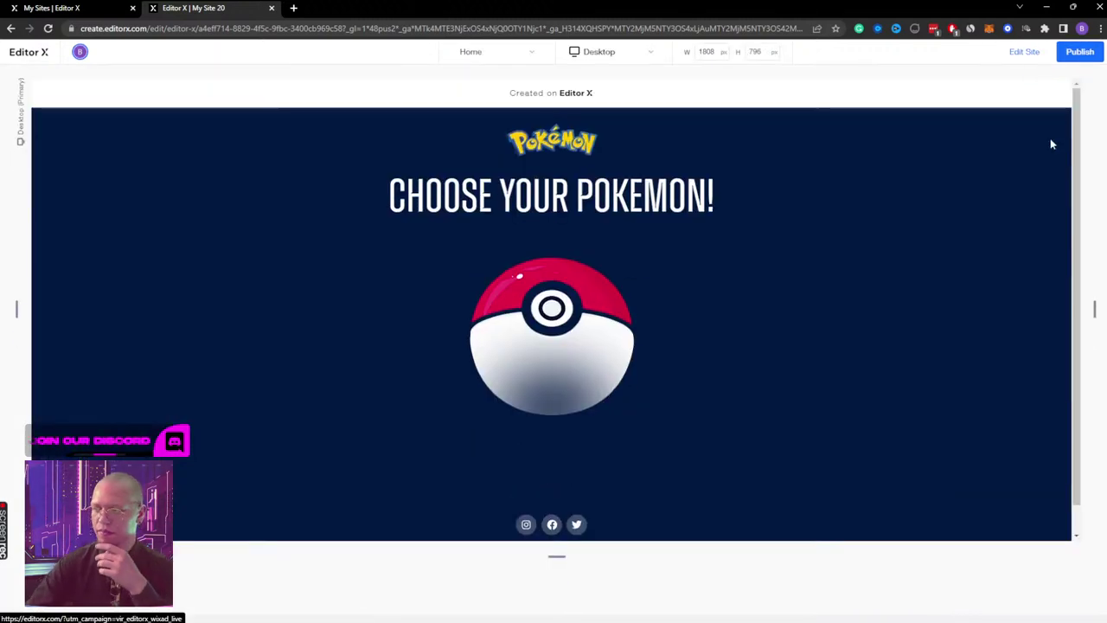
left_click(550, 317)
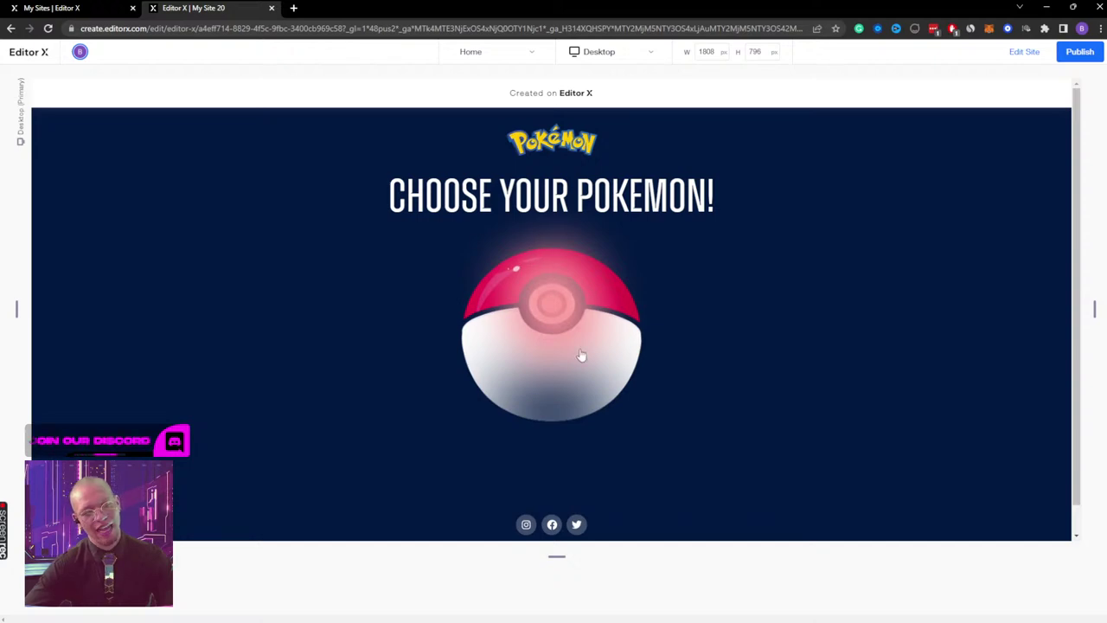
left_click(543, 316)
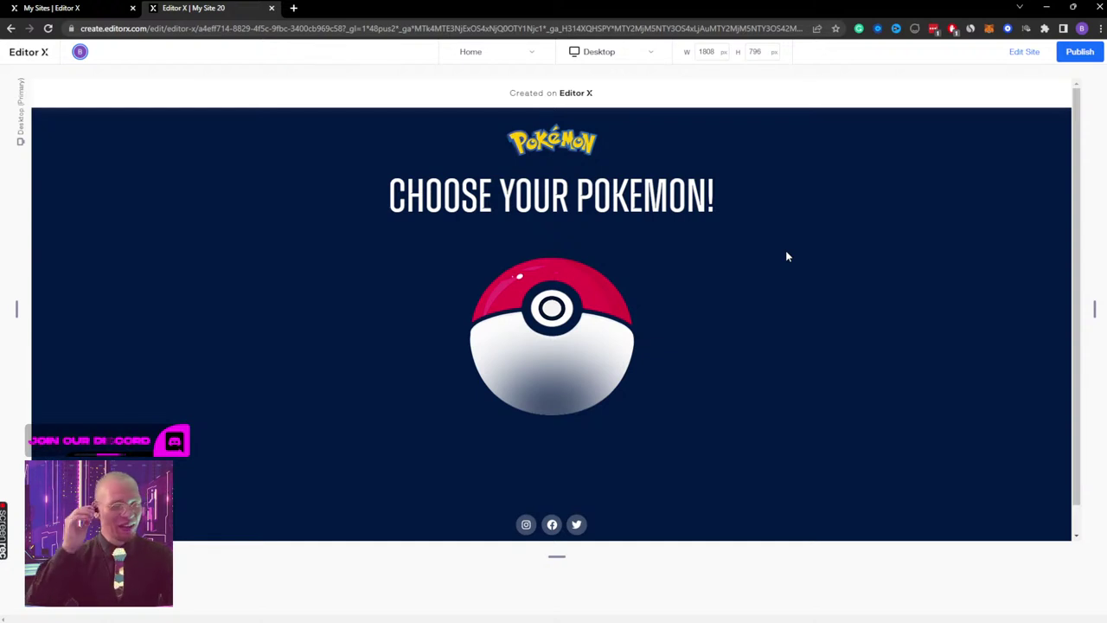
left_click(563, 318)
left_click(568, 323)
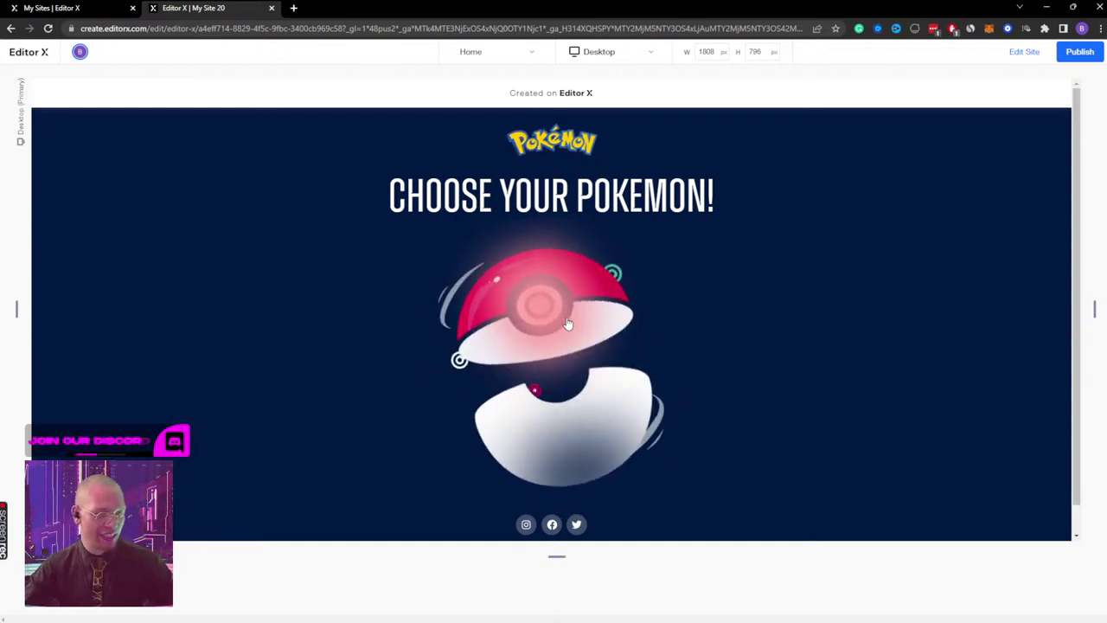
left_click(1024, 51)
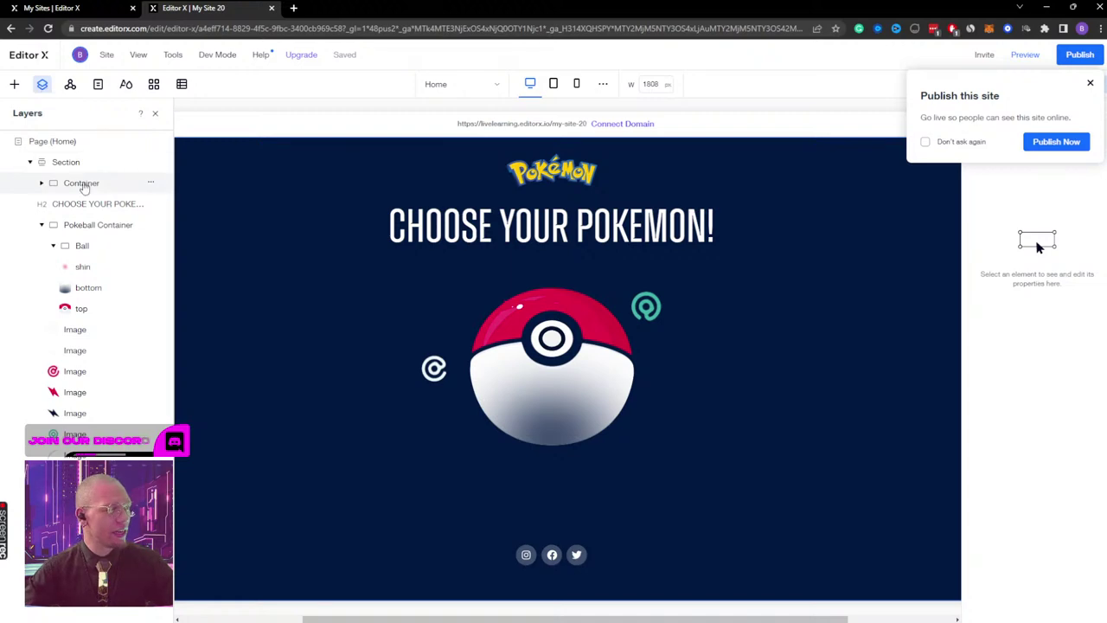
Step: Add shine.png from the site files to the page
left_click(14, 83)
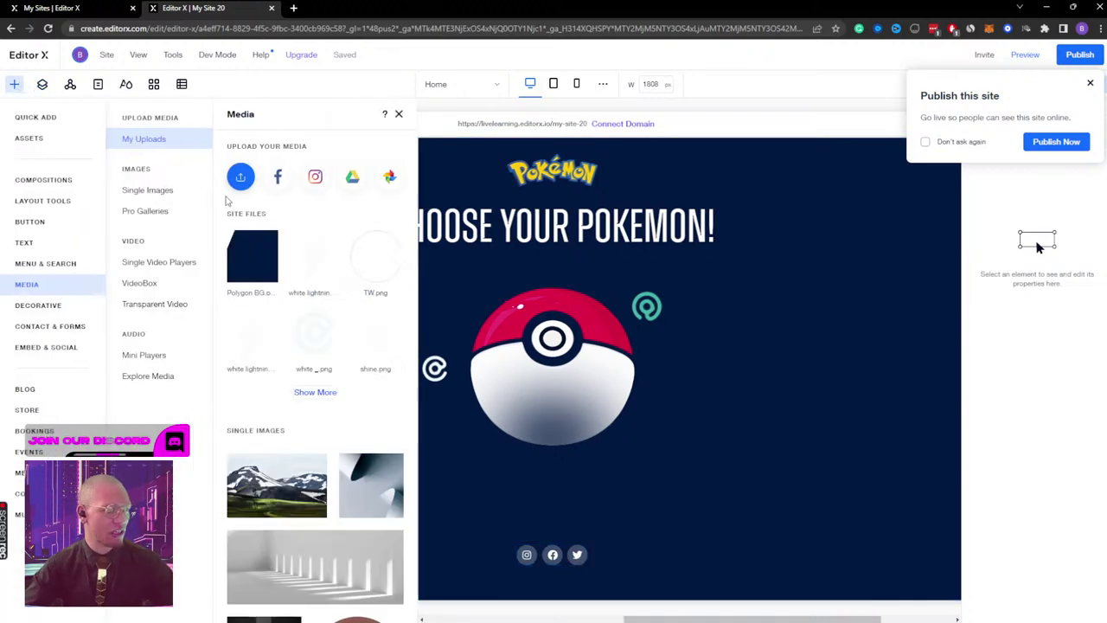
left_click(305, 391)
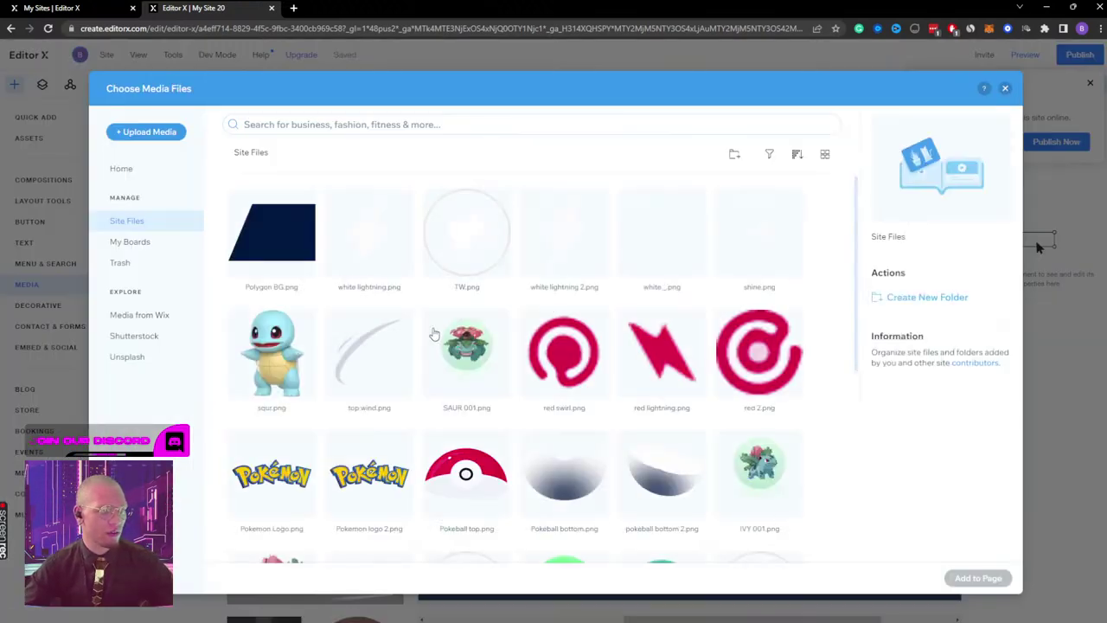
left_click(754, 242)
left_click(978, 577)
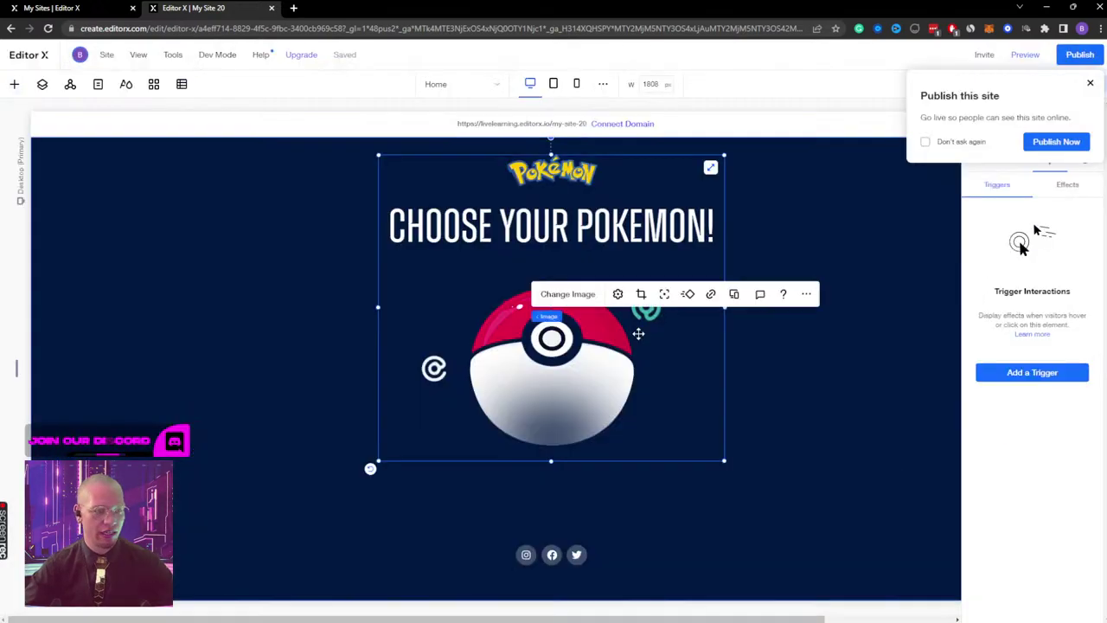
left_click(813, 228)
left_click(591, 260)
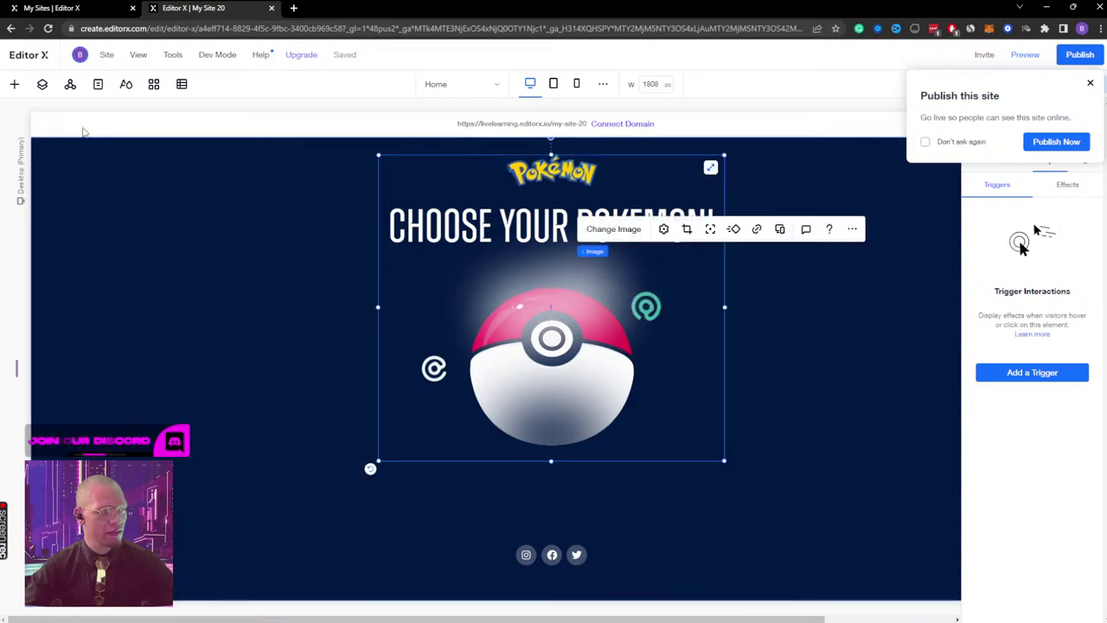
Step: Rename the newly added image layer as White shine
left_click(43, 84)
double_click(63, 184)
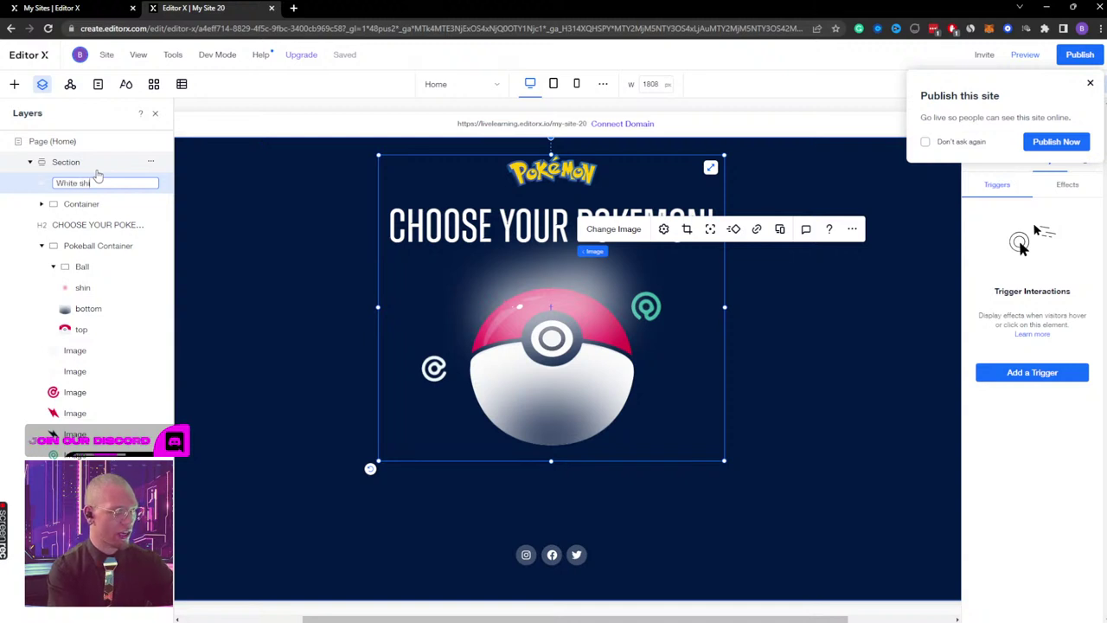
type("White shine")
key("Return")
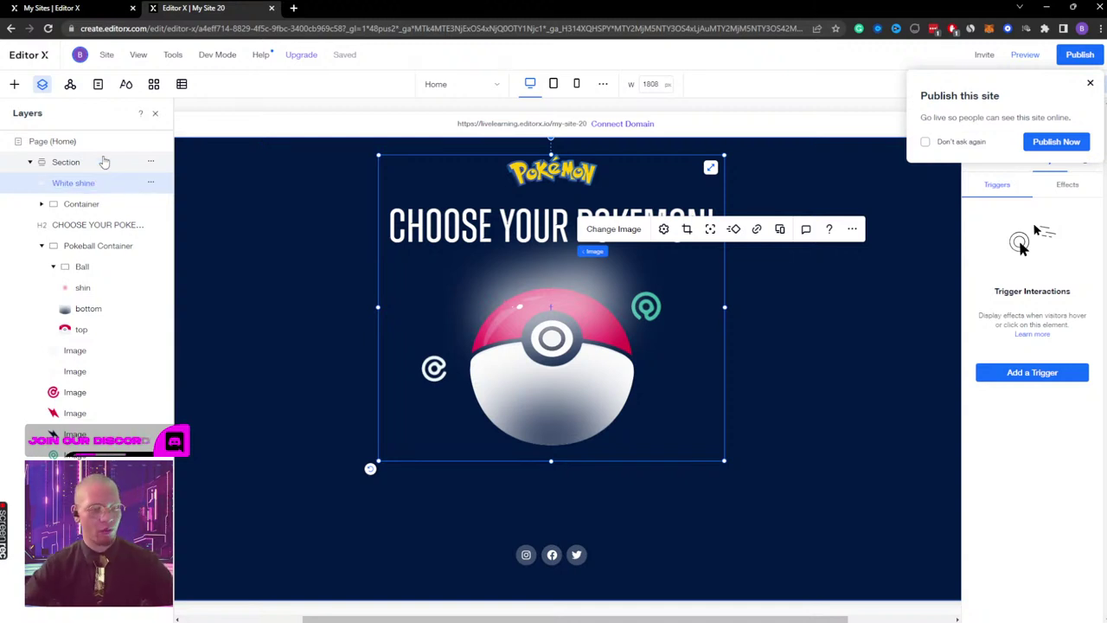
mouse_move(291, 57)
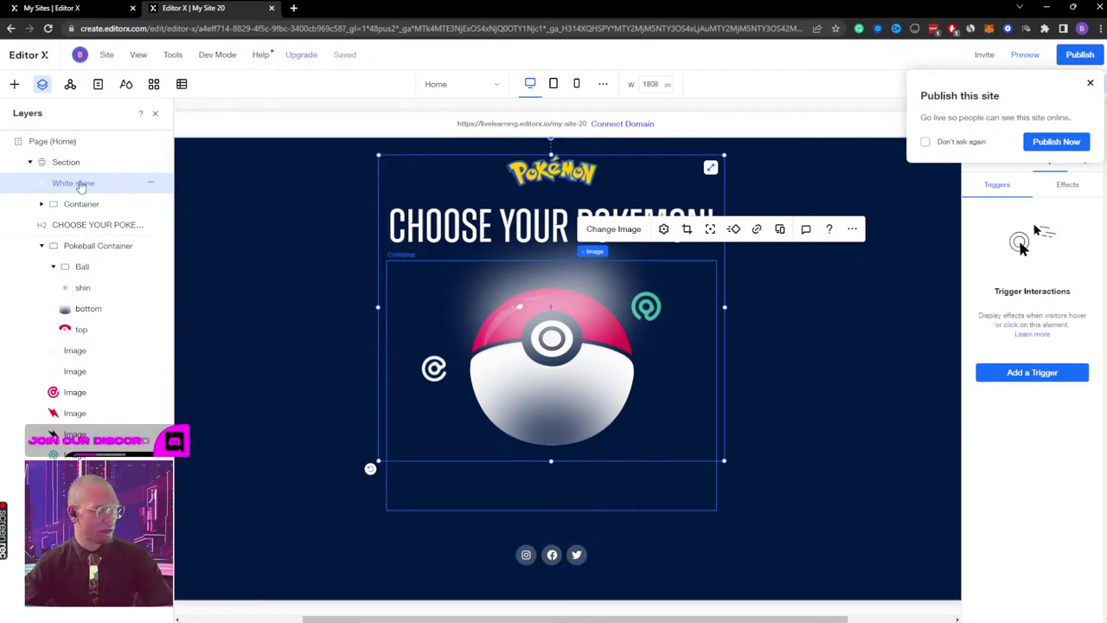
Step: Move the White shine layer into the Ball container and dismiss the publish prompt
left_click_drag(78, 184, 84, 263)
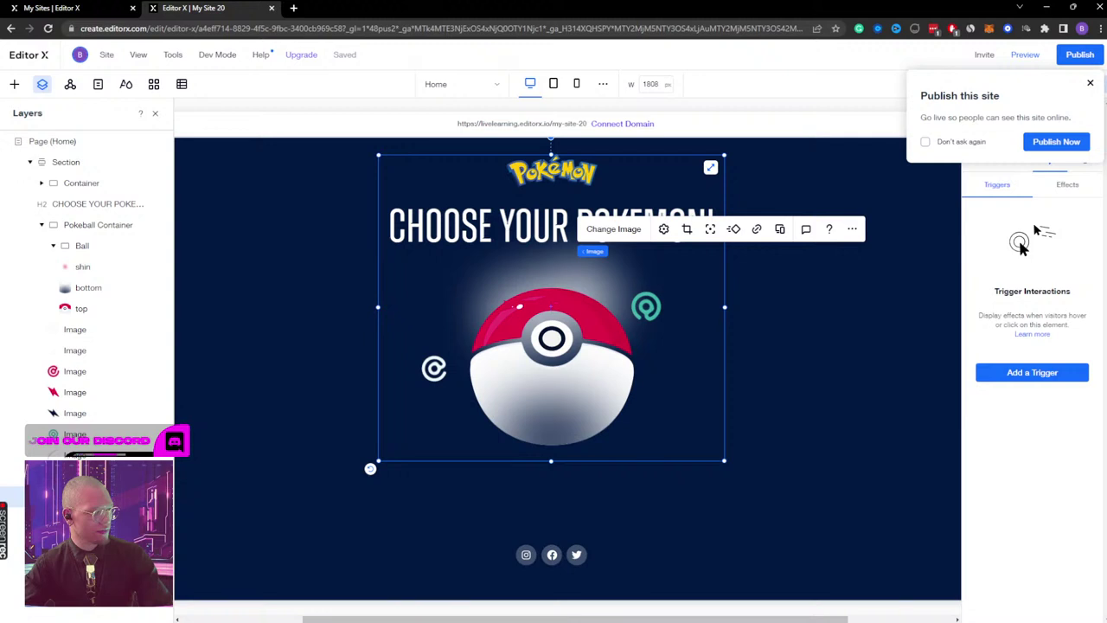
left_click(82, 246)
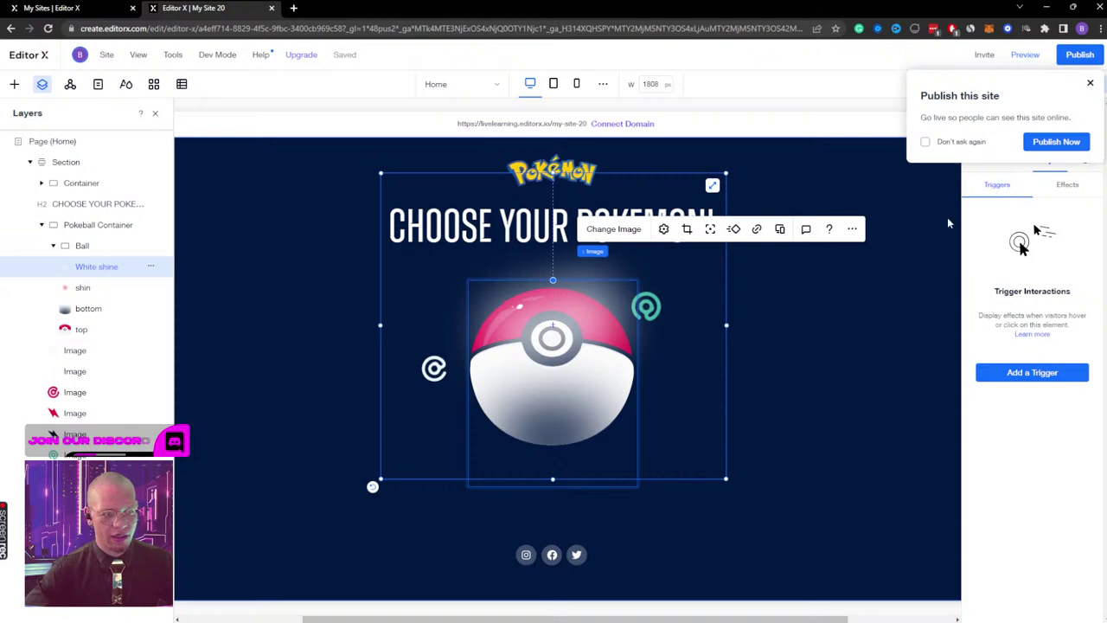
left_click(1090, 84)
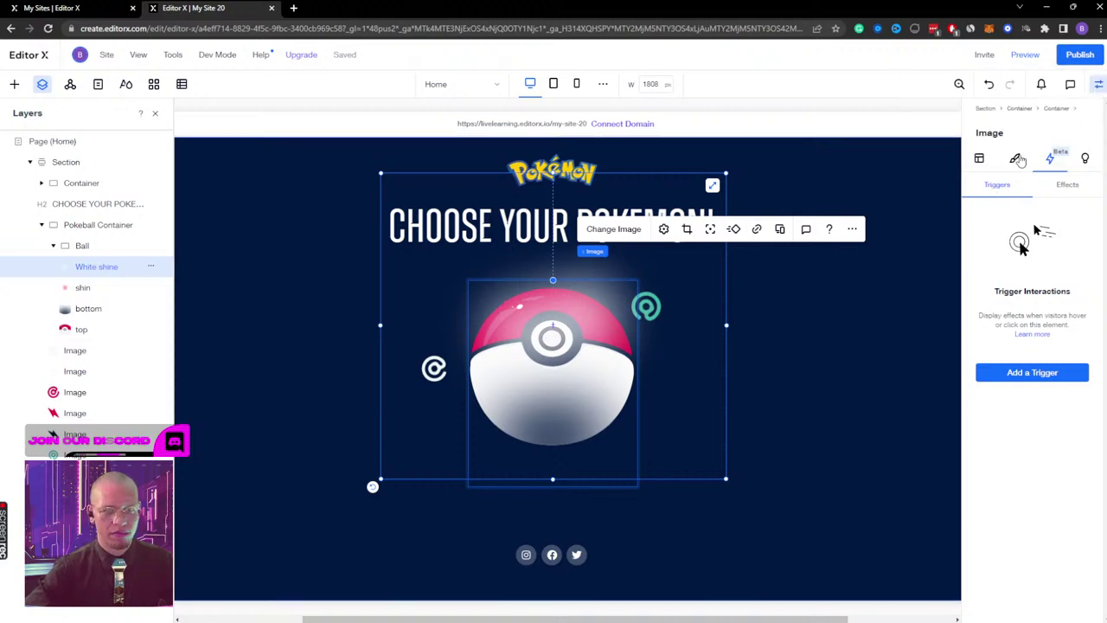
Step: Switch the Ball container's height from Auto to pixels
left_click(77, 245)
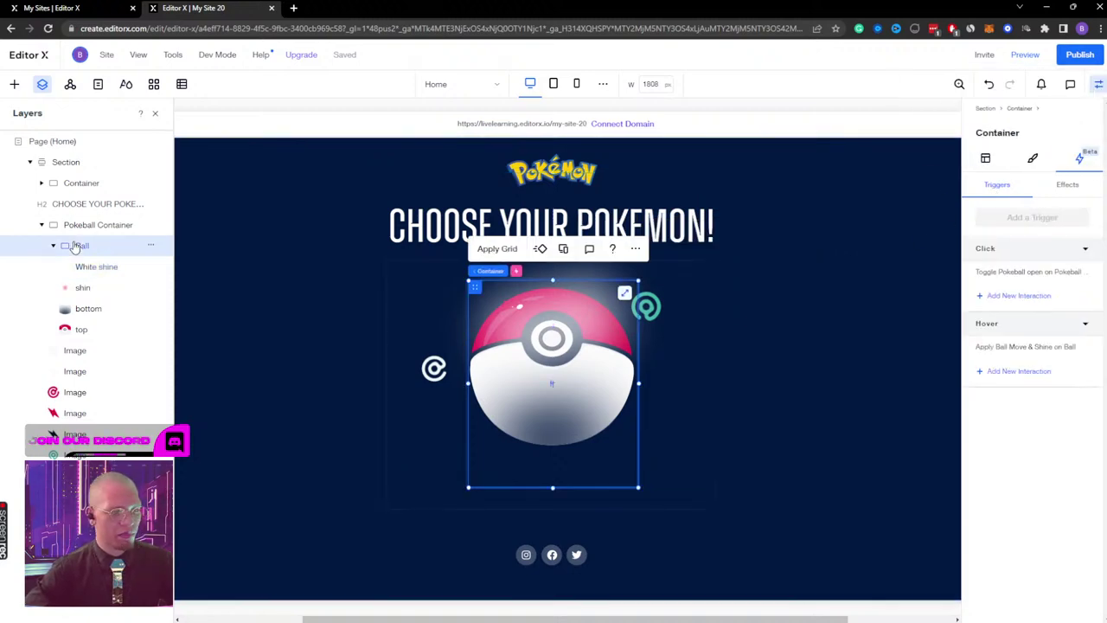
left_click(987, 159)
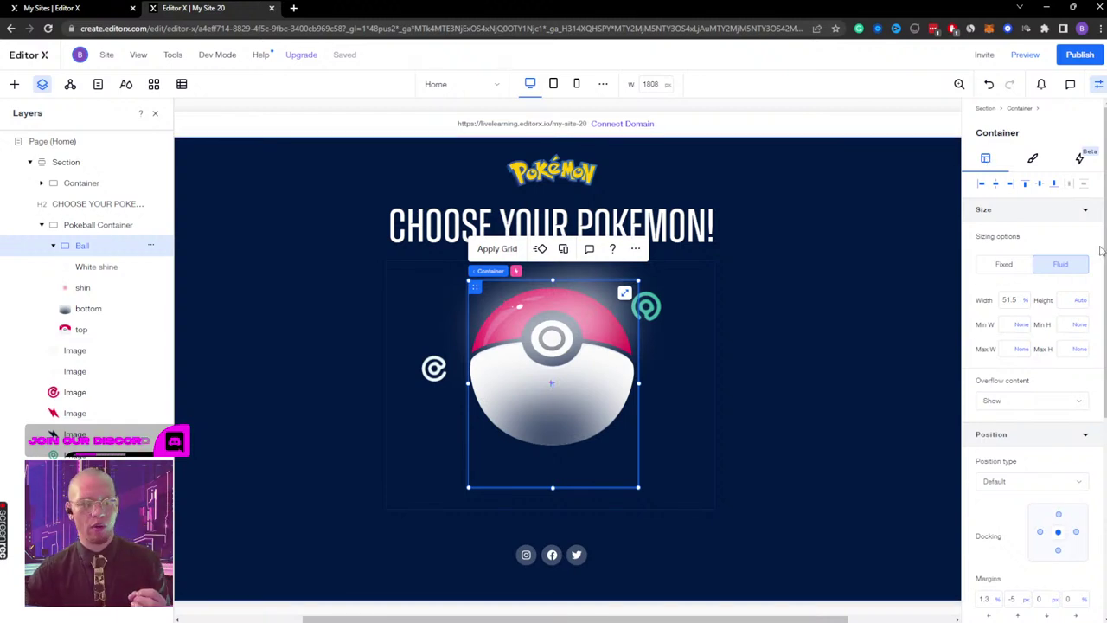
left_click(1074, 300)
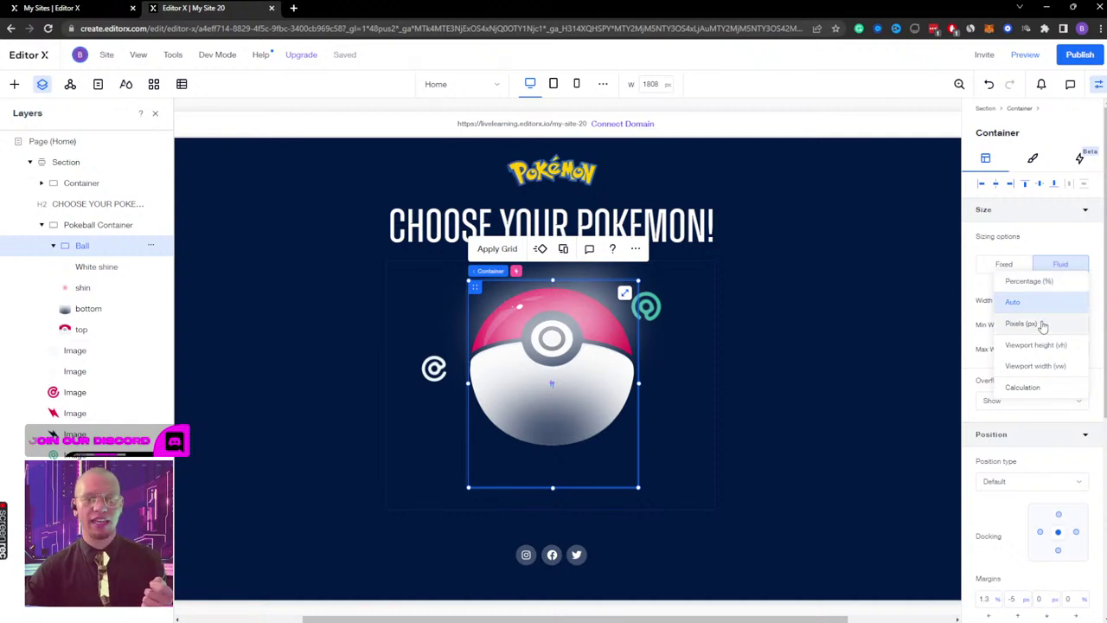
left_click(1043, 325)
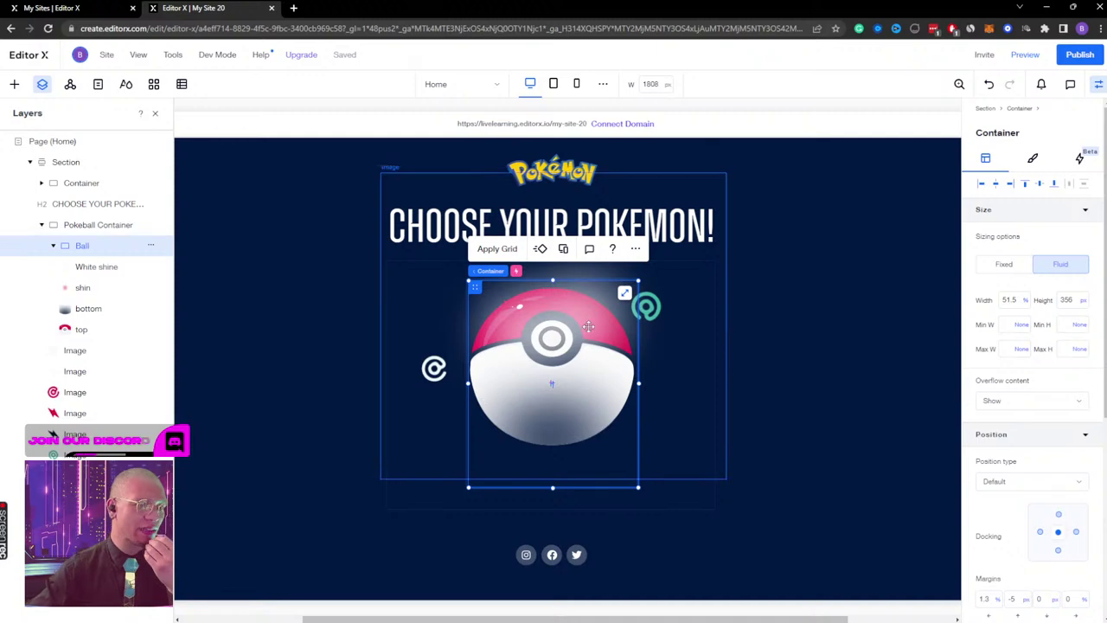
Step: Place the White shine layer behind the top image within the Ball container
left_click(90, 272)
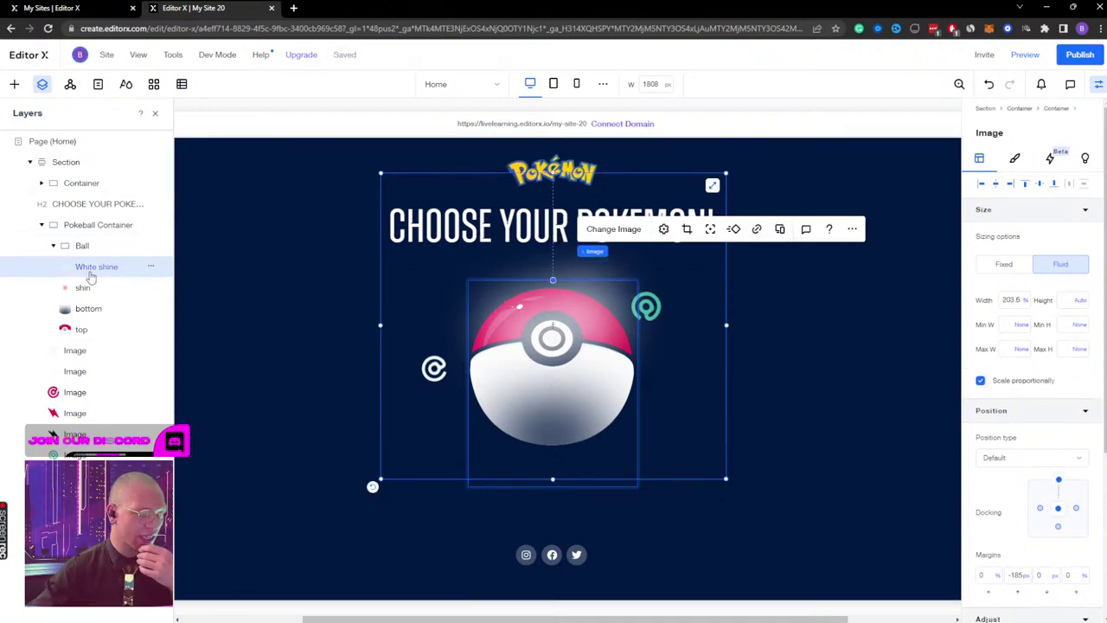
left_click_drag(95, 274, 98, 342)
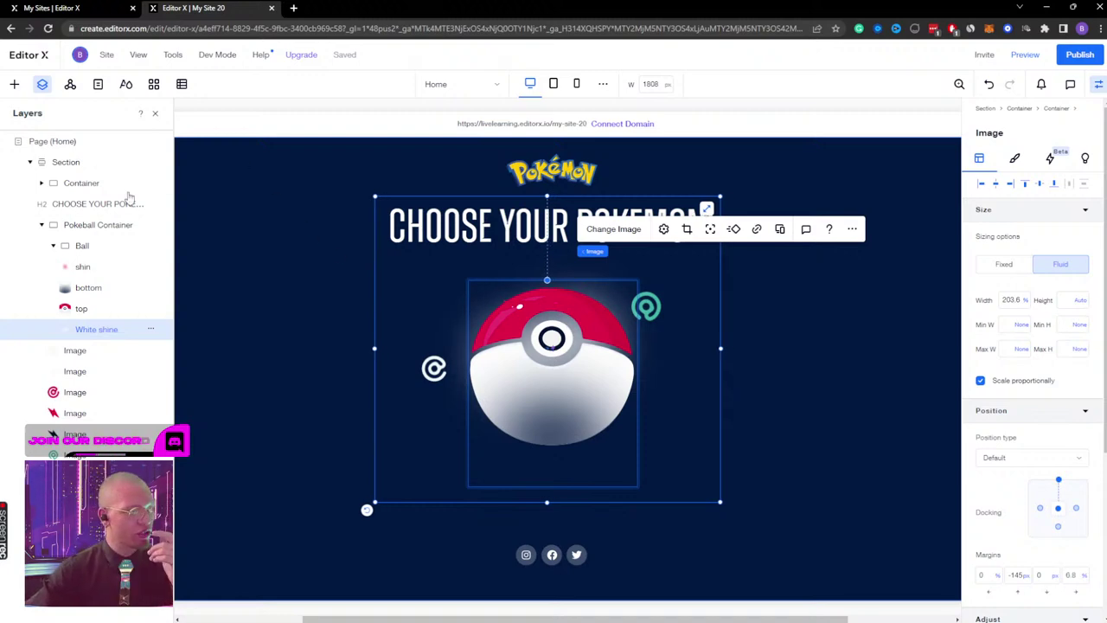
Step: Check the Ball container's click interaction settings and close them without changes
left_click(111, 247)
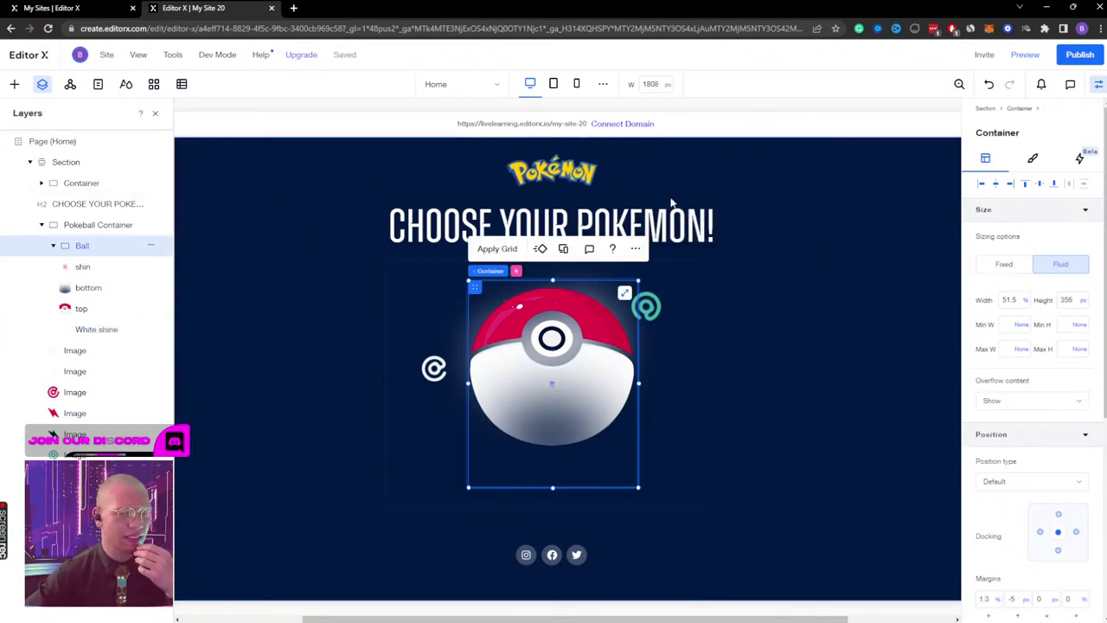
left_click(1080, 162)
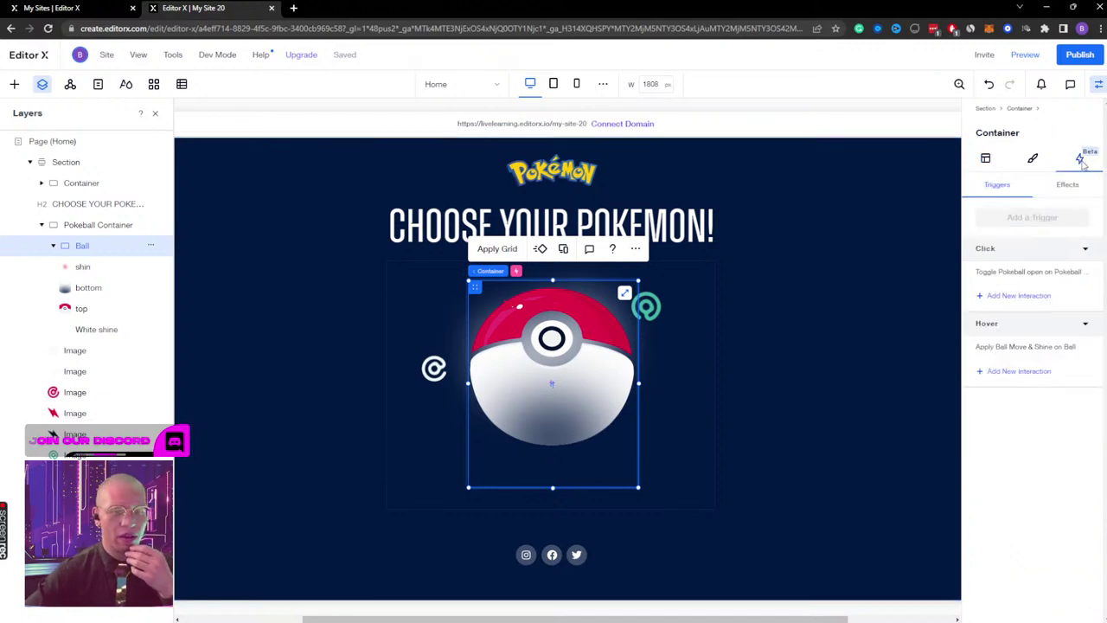
left_click(1008, 278)
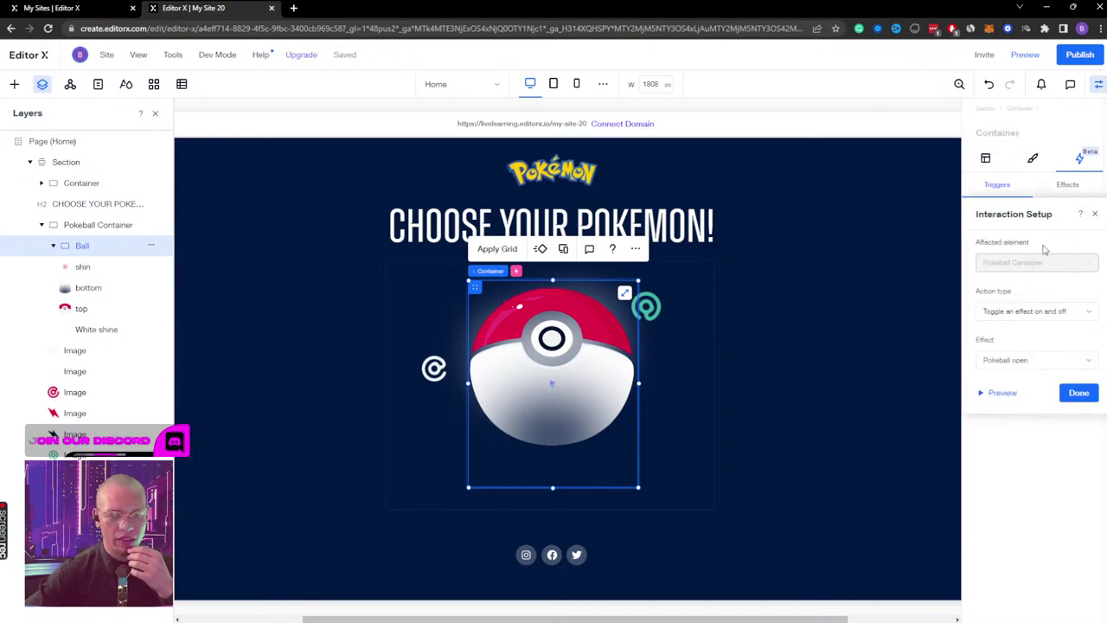
left_click(1094, 213)
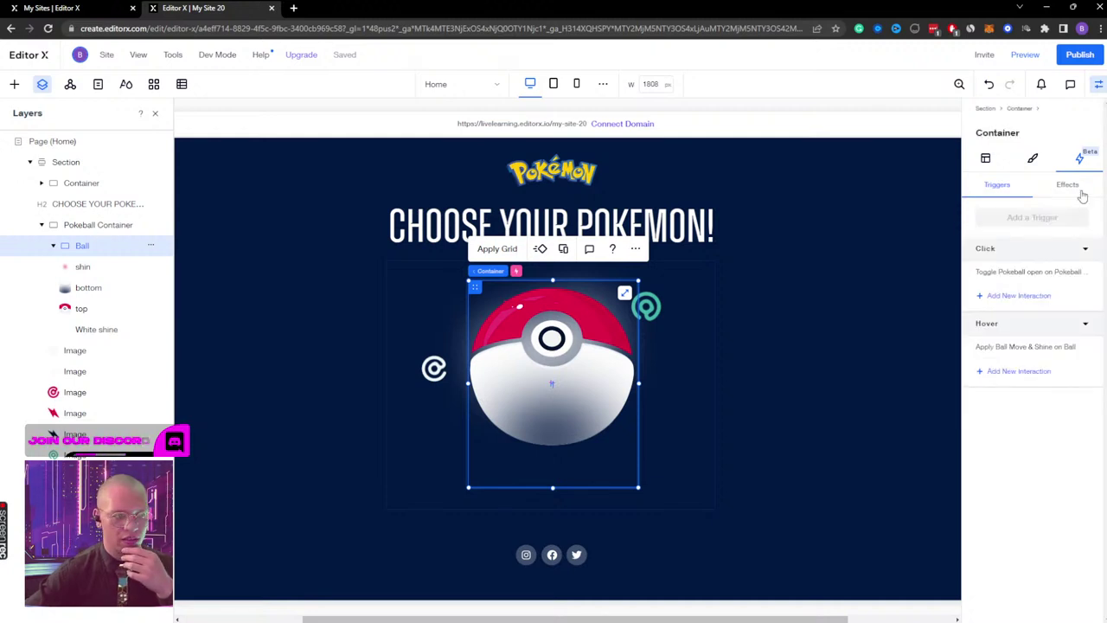
Step: Open the Ball container's Pokeball open effect for editing, checking its Initial state before returning to Pokeball open
left_click(1069, 186)
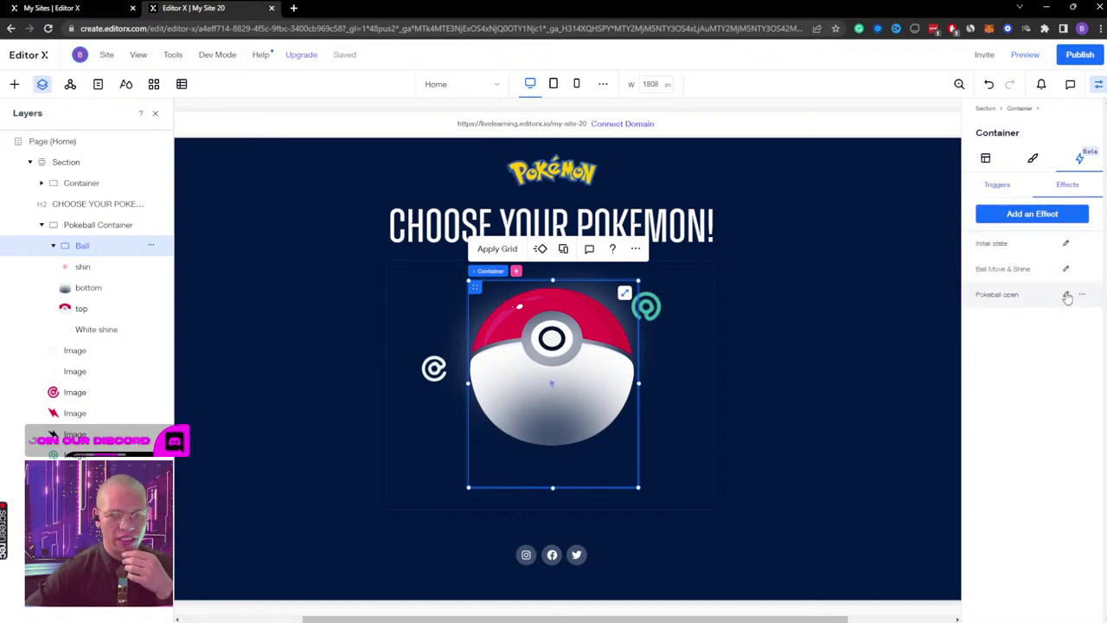
left_click(1067, 295)
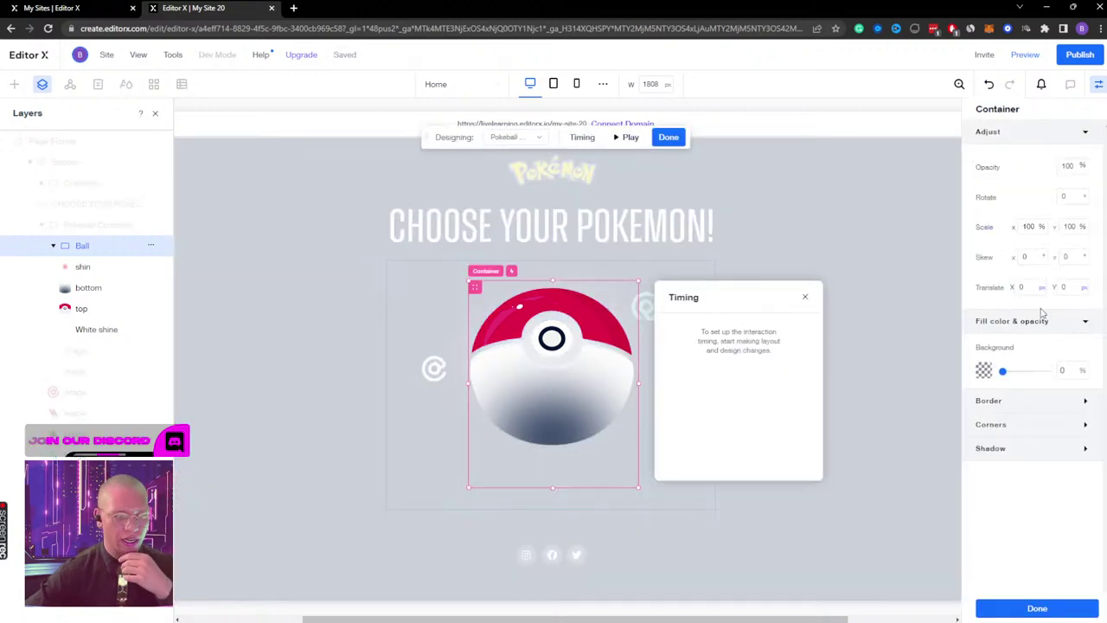
left_click(534, 146)
left_click(523, 175)
left_click(525, 140)
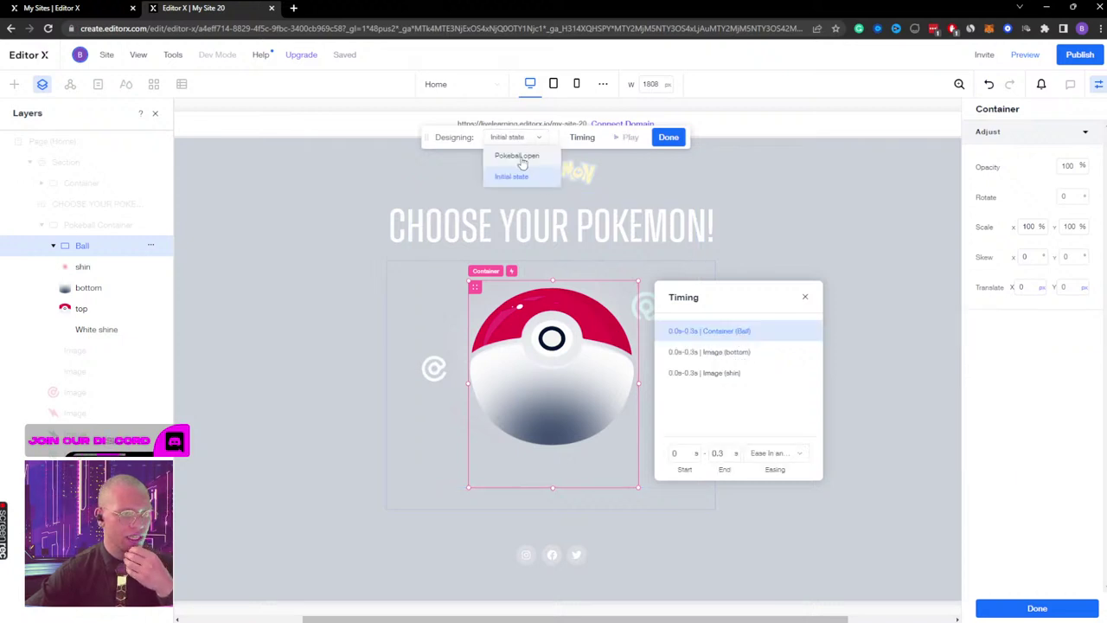
left_click(519, 155)
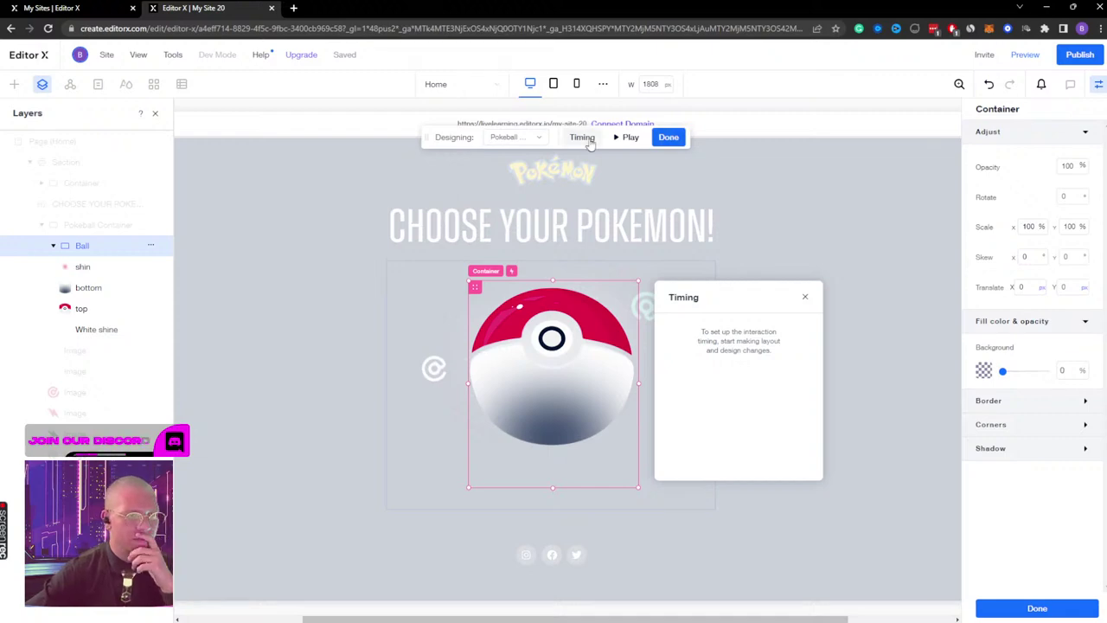
Step: In the Pokeball Container's Initial state, set the White shine's opacity to 0% and its X and Y scale to 0%
left_click(669, 137)
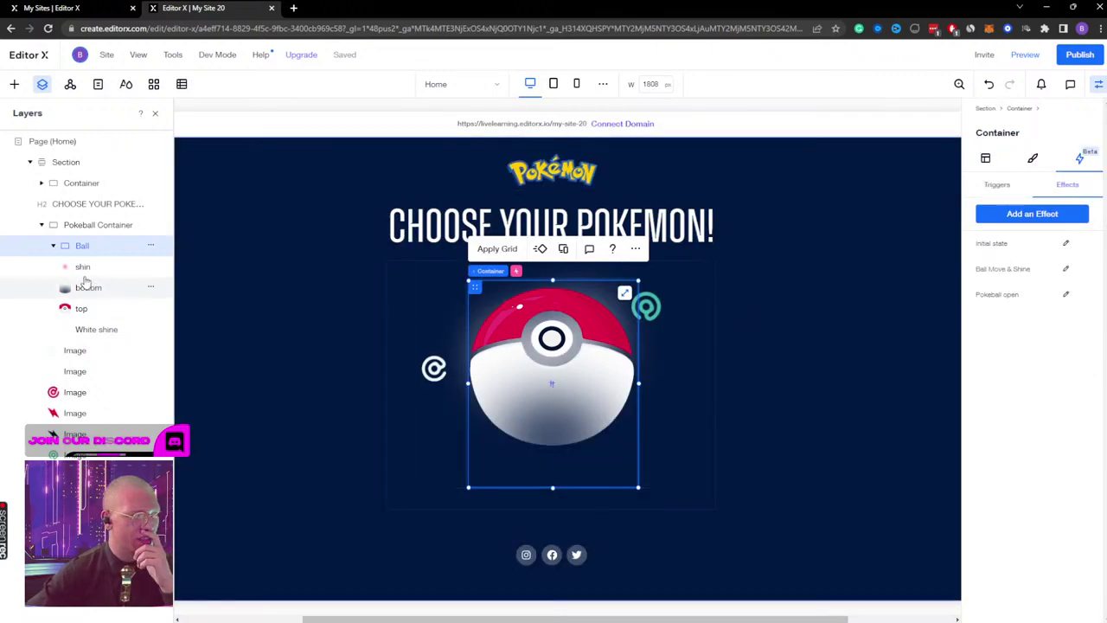
left_click(91, 226)
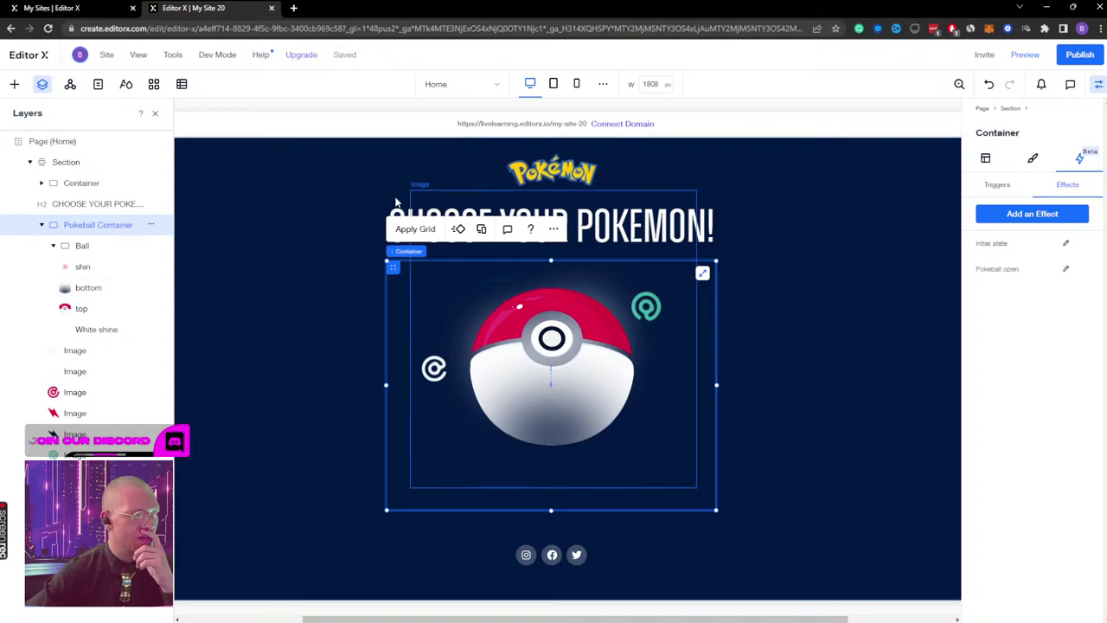
left_click(1066, 270)
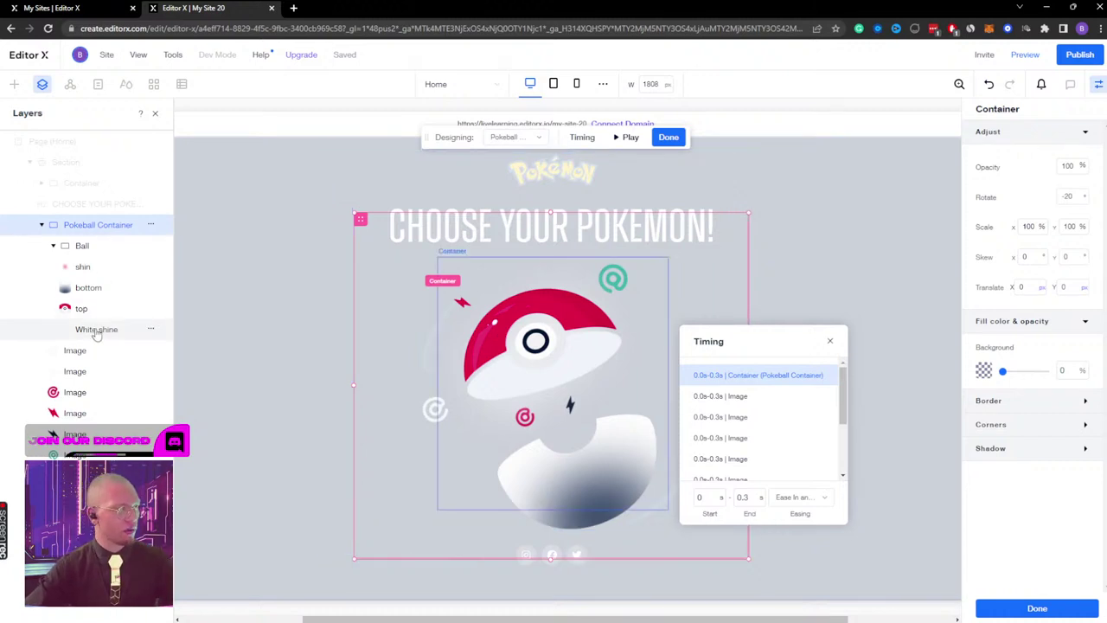
left_click(510, 137)
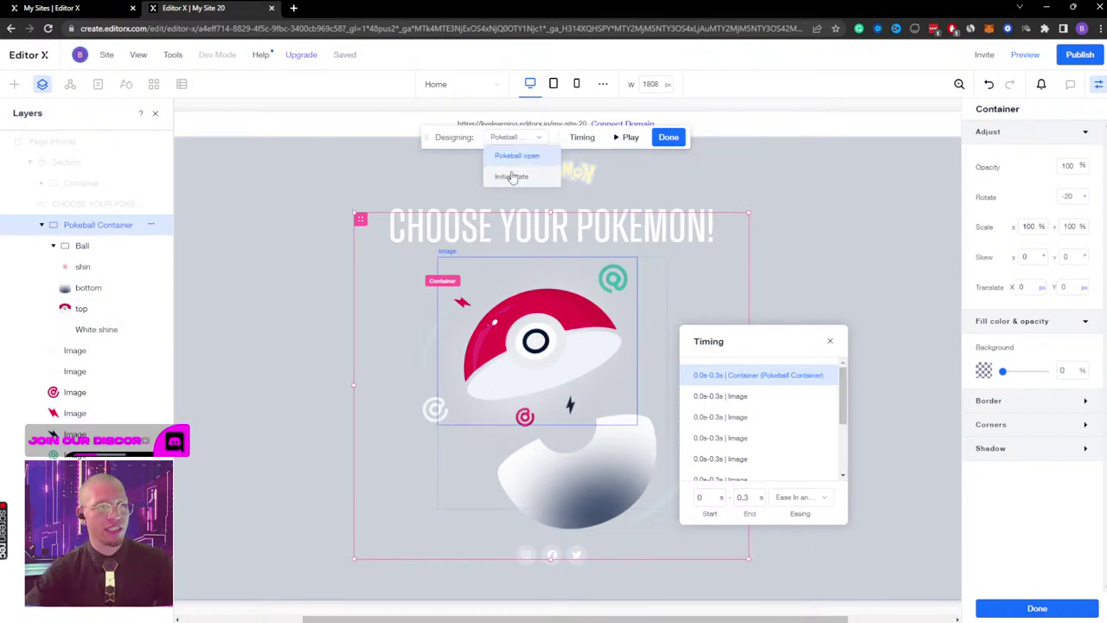
left_click(511, 176)
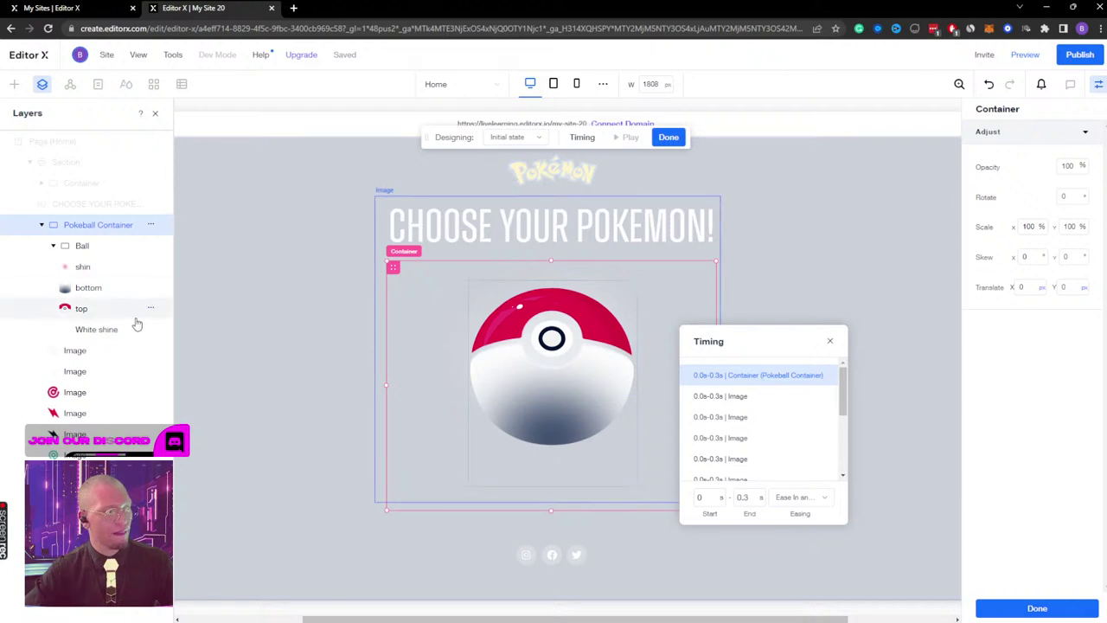
left_click(103, 337)
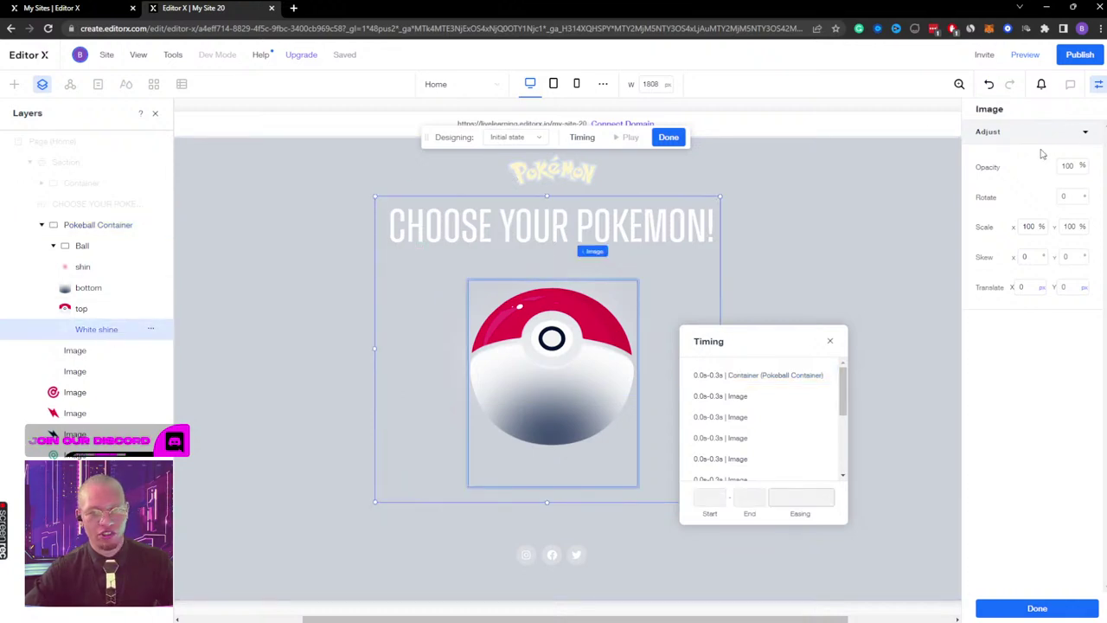
type("0")
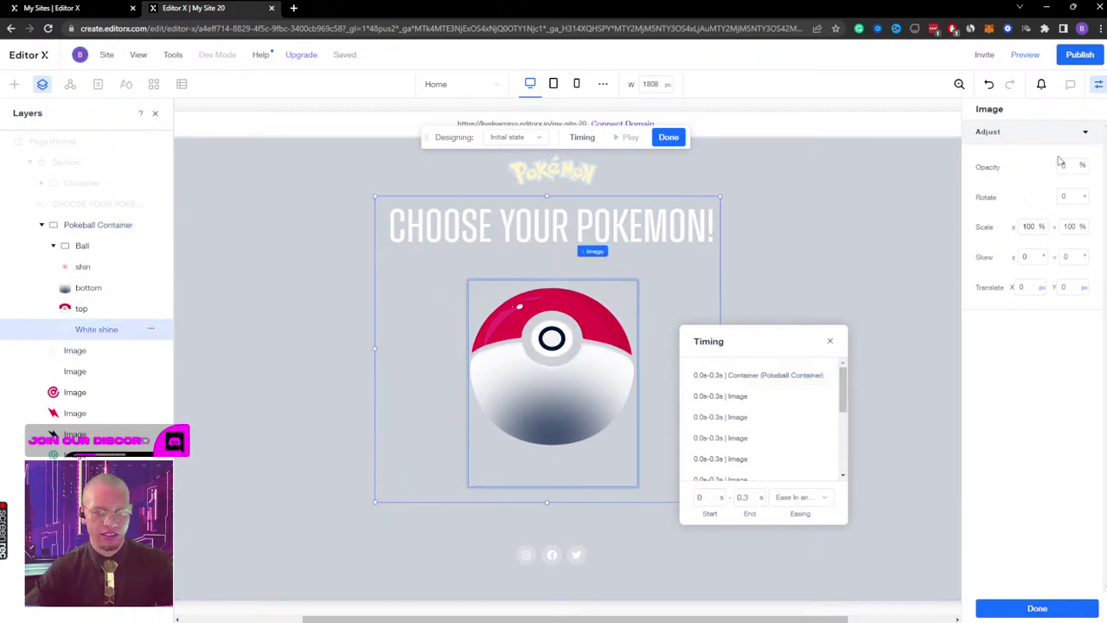
left_click(1030, 227)
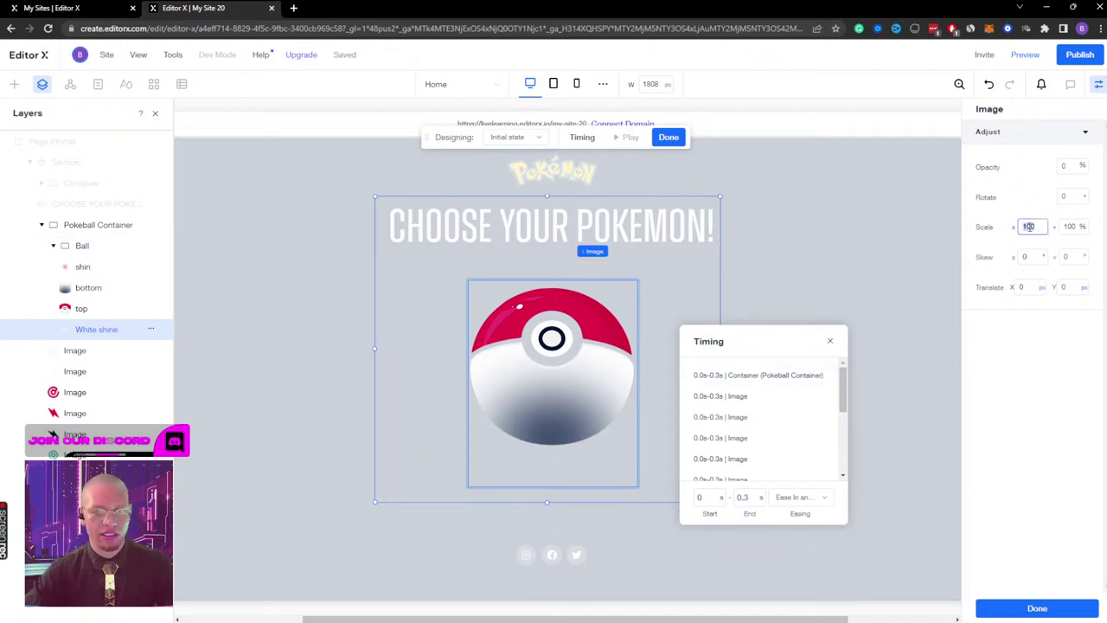
type("0")
key("Tab")
type("0")
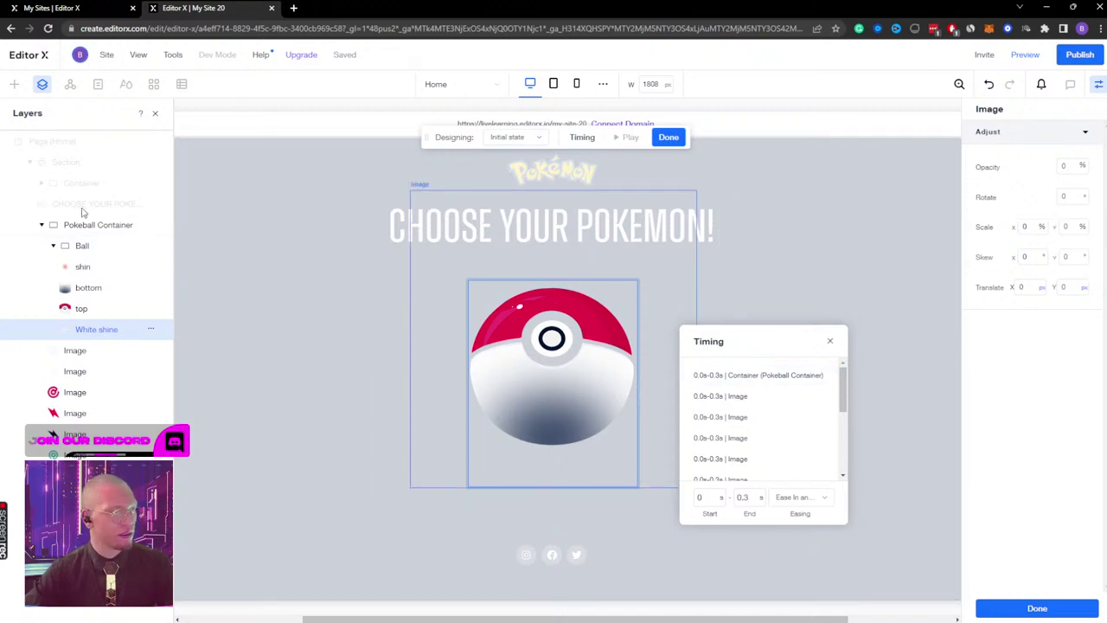
Step: Check the White shine in the Pokeball open state, preview the page to test the Pokeball's opening, and return to editing
left_click(517, 137)
left_click(519, 156)
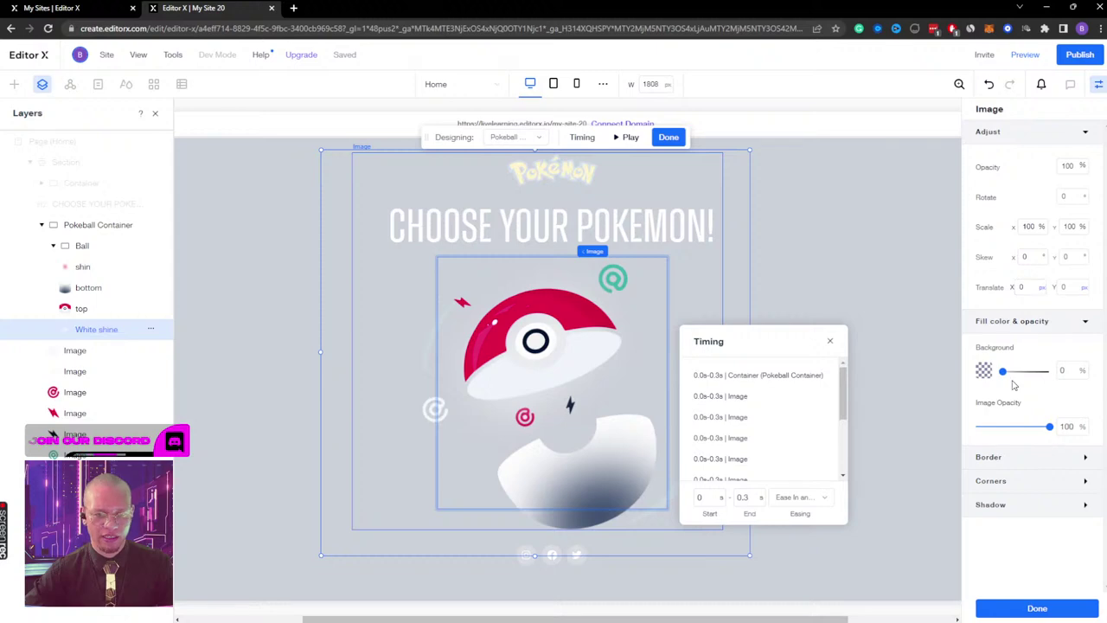
left_click(667, 138)
left_click(1023, 55)
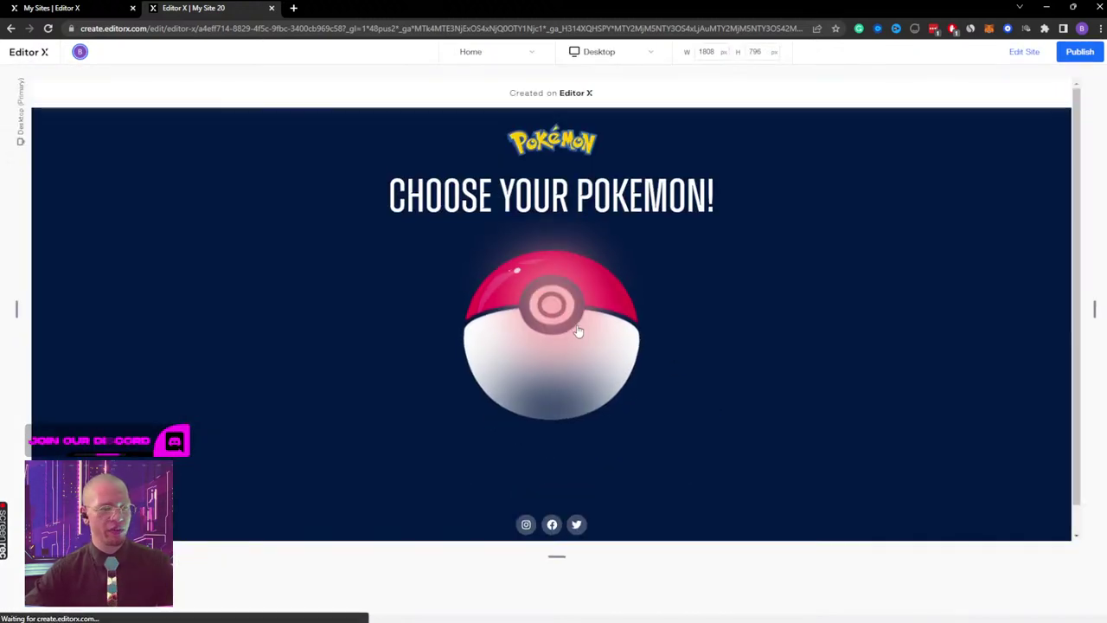
mouse_move(556, 328)
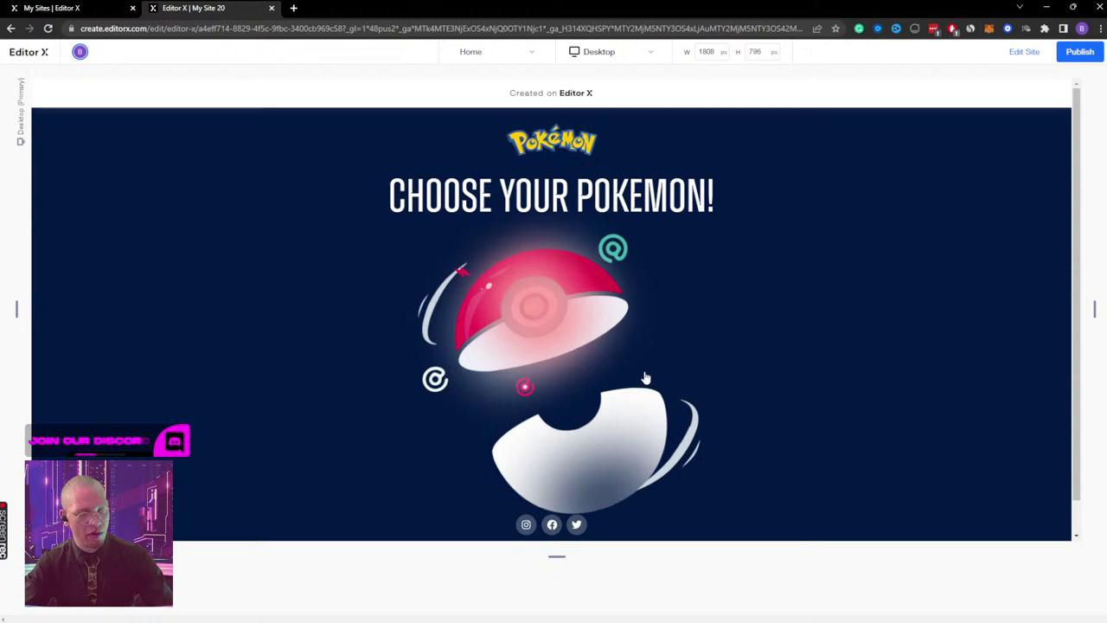
left_click(1037, 54)
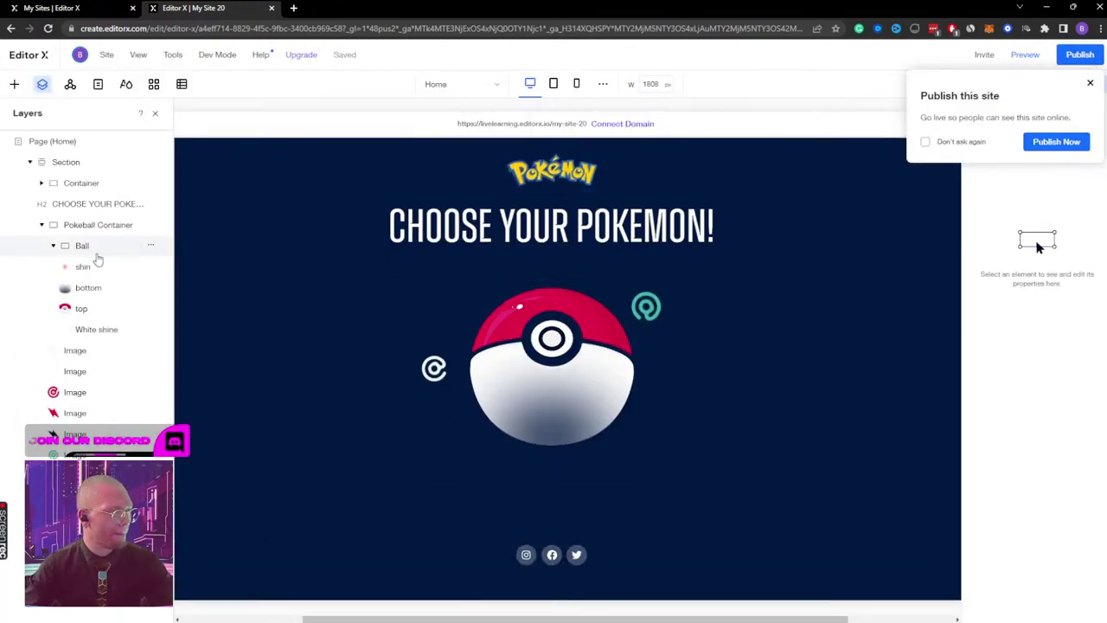
left_click(1090, 83)
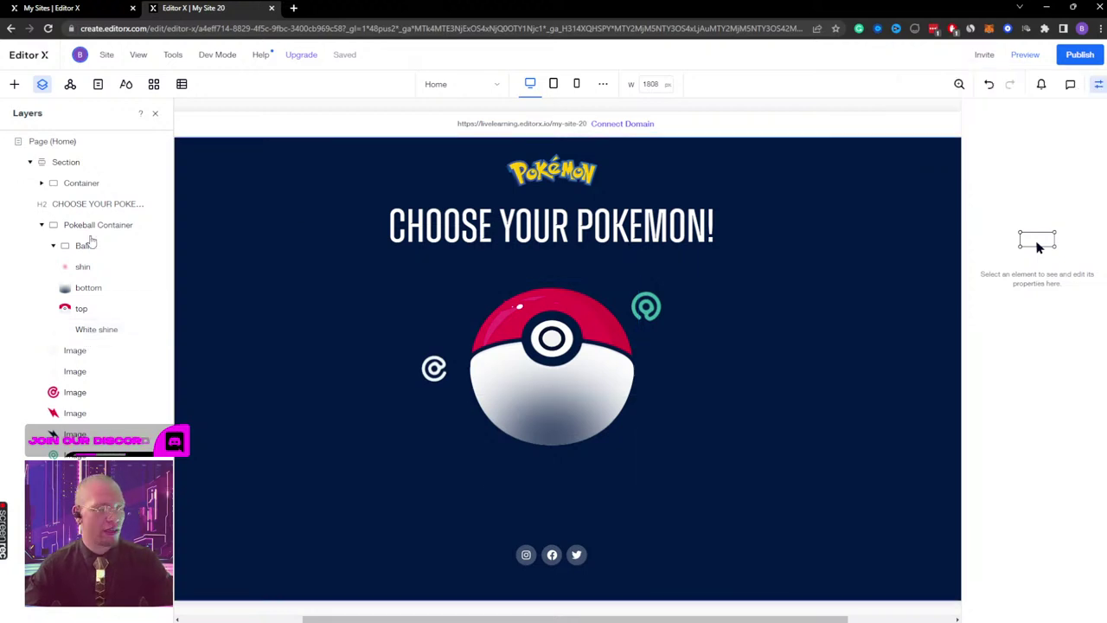
Step: In the Pokeball Container's Pokeball open effect, raise the White shine's background opacity to 49%
left_click(83, 227)
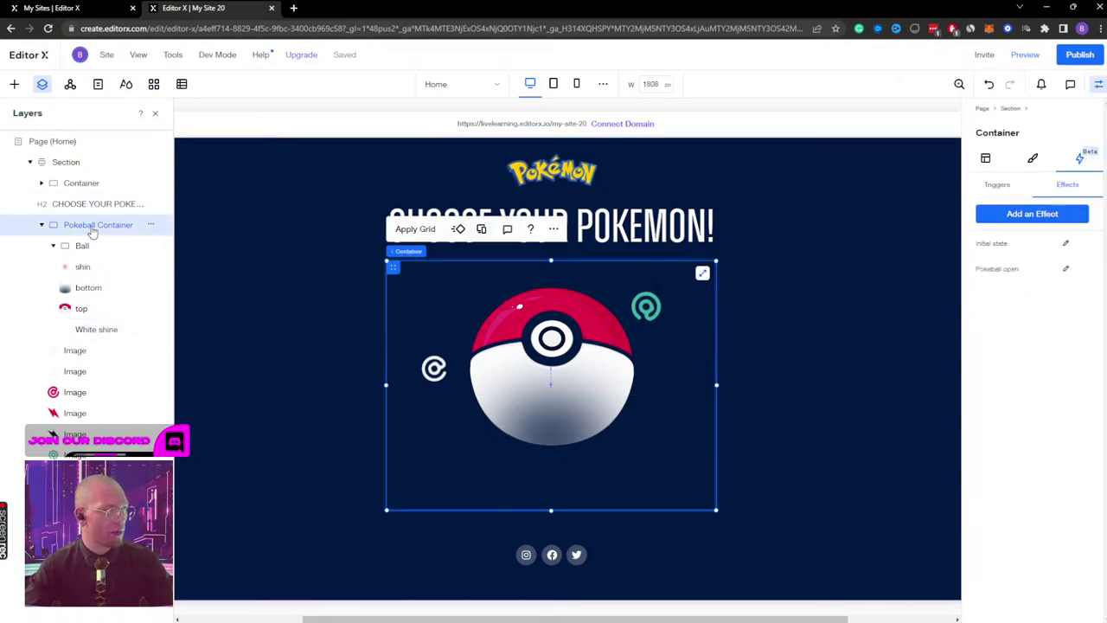
left_click(1067, 270)
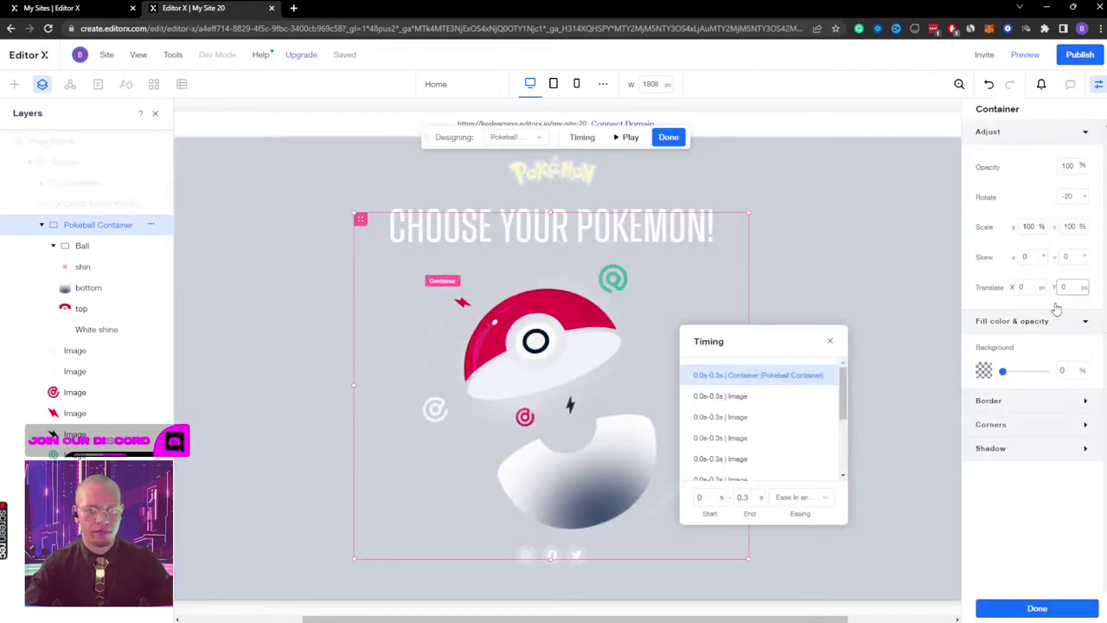
left_click(97, 329)
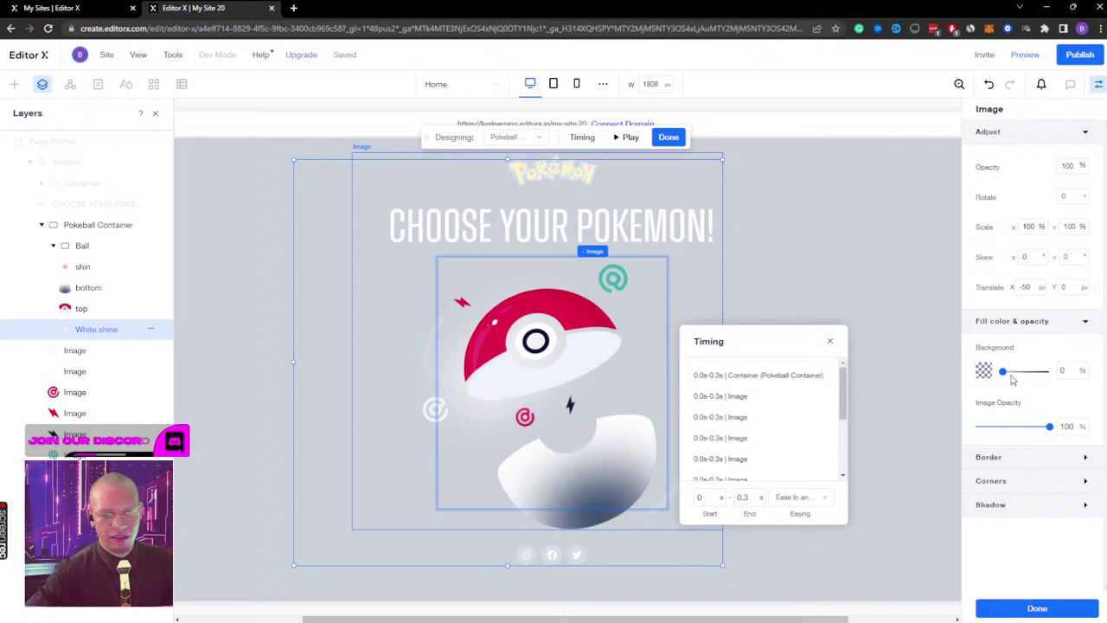
left_click_drag(1003, 378, 1025, 375)
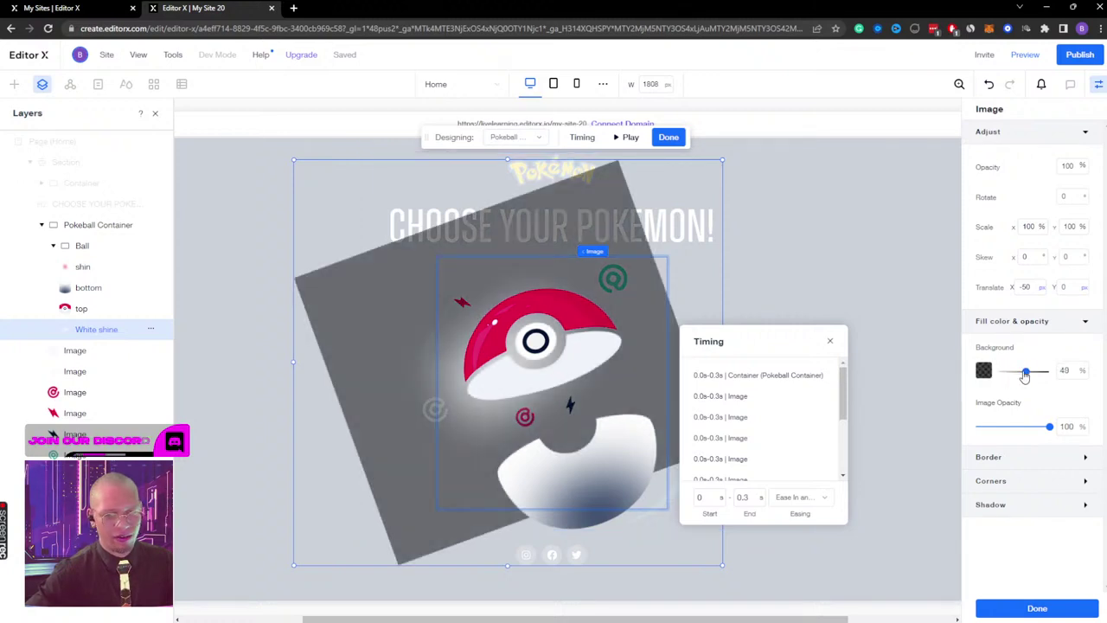
Step: Try White shine X translations of -100 px and 50 px, ending on 25 px
left_click(1028, 288)
key("BackSpace")
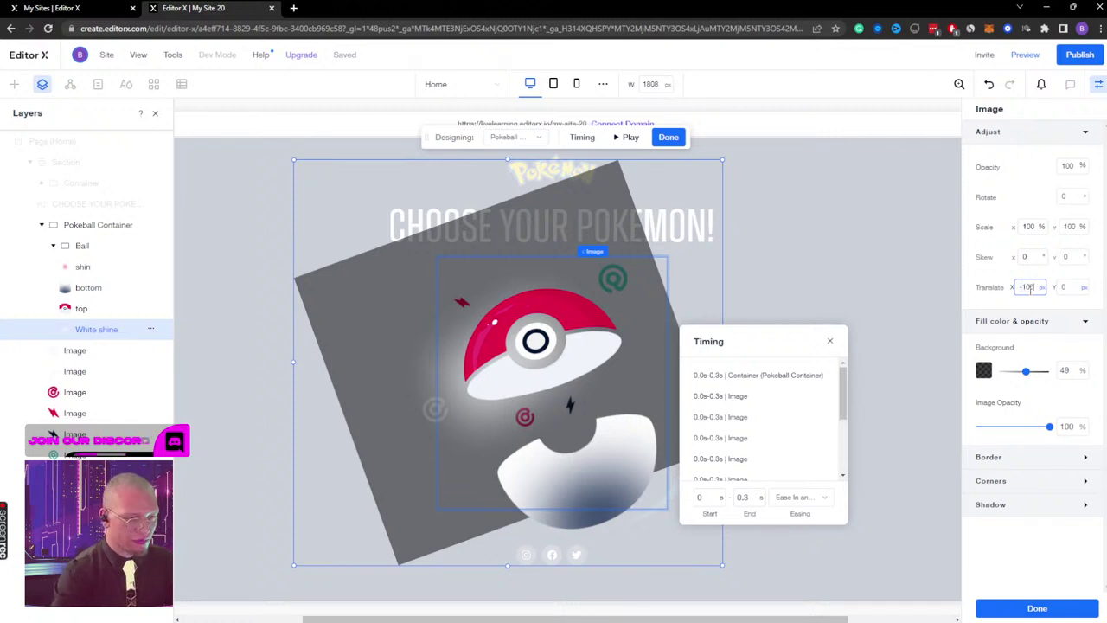
type("-100")
left_click(1073, 291)
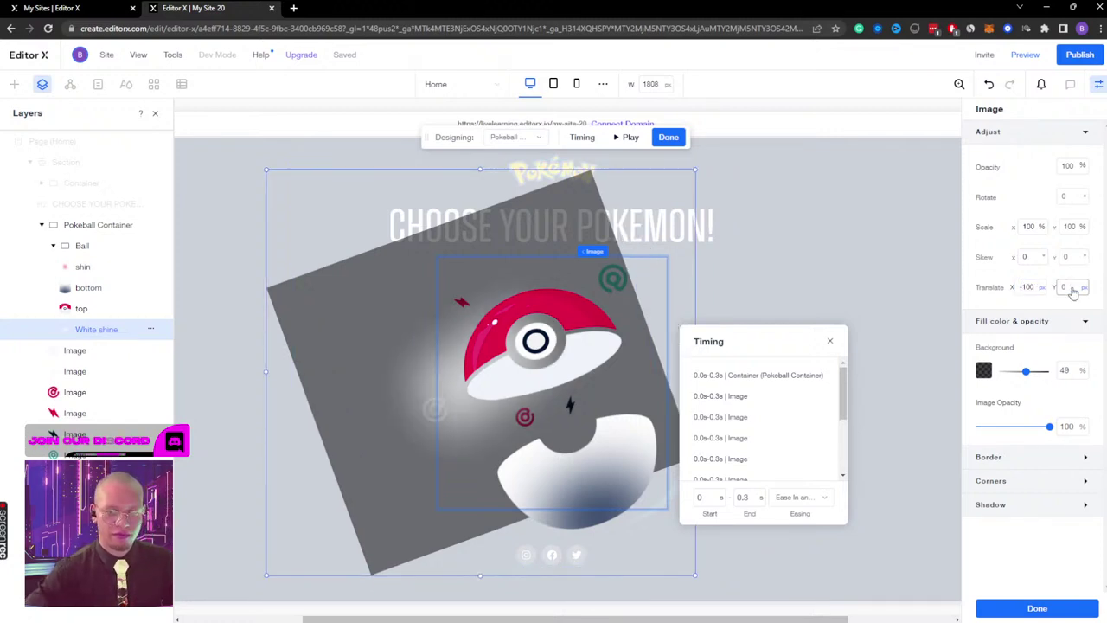
left_click(1027, 287)
type("50")
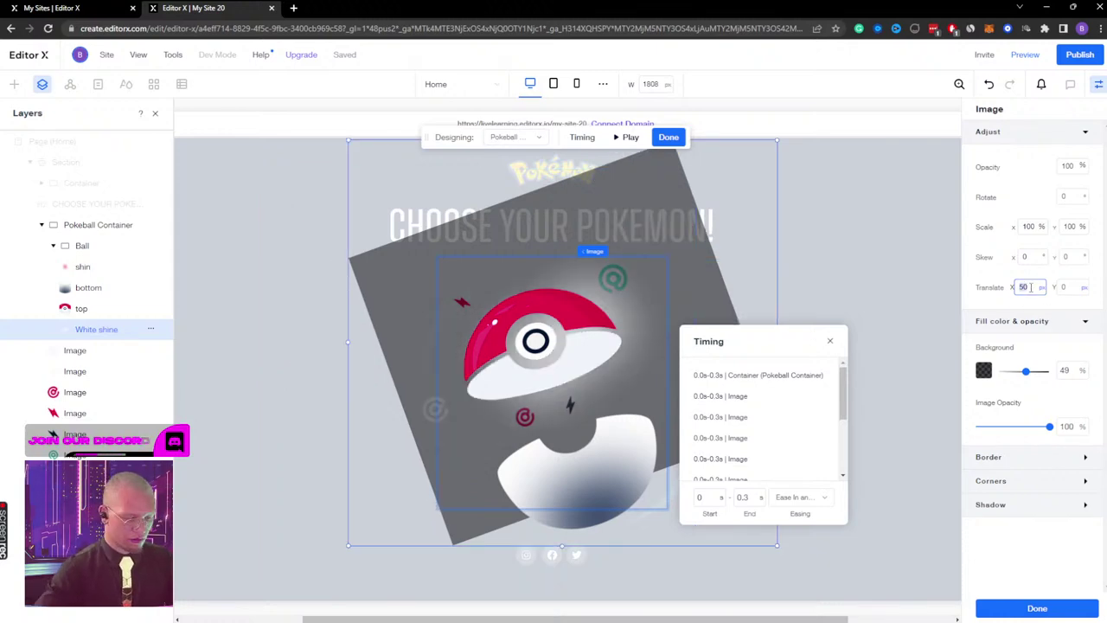
double_click(1030, 287)
type("25")
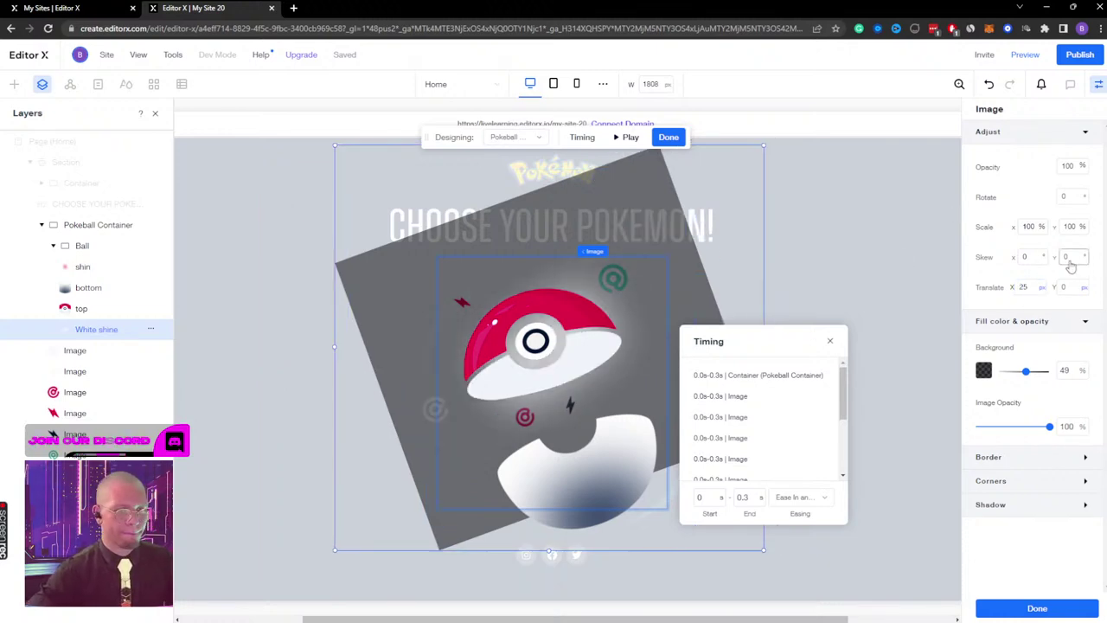
Step: Try White shine Y translations of 60, 80 and 120 px, and set its X translation to 20 px
left_click(1072, 287)
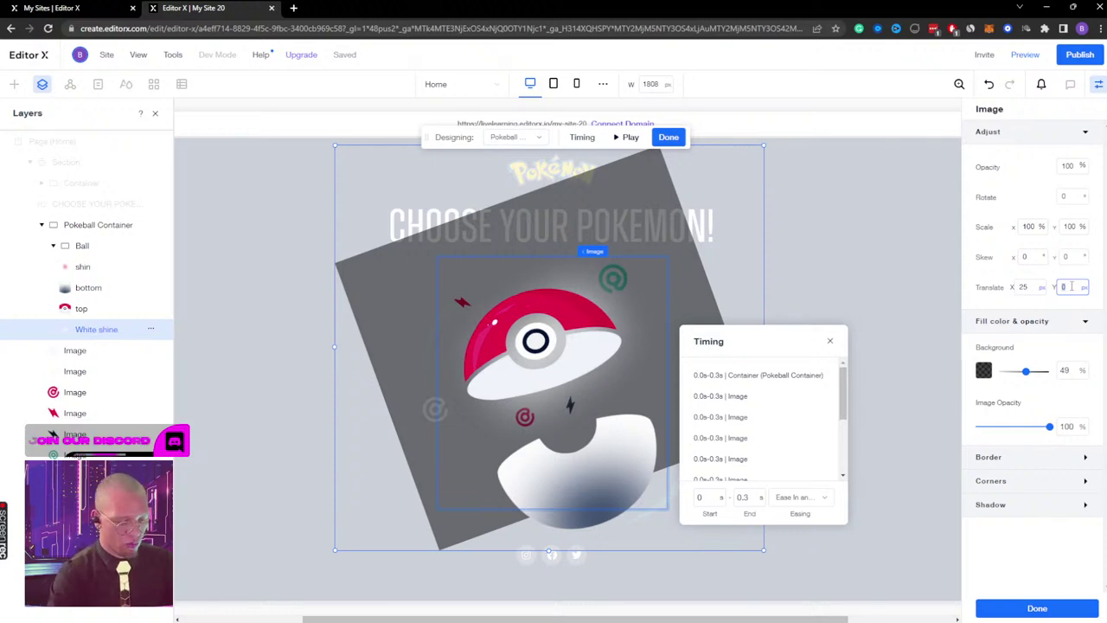
type("60")
double_click(1071, 287)
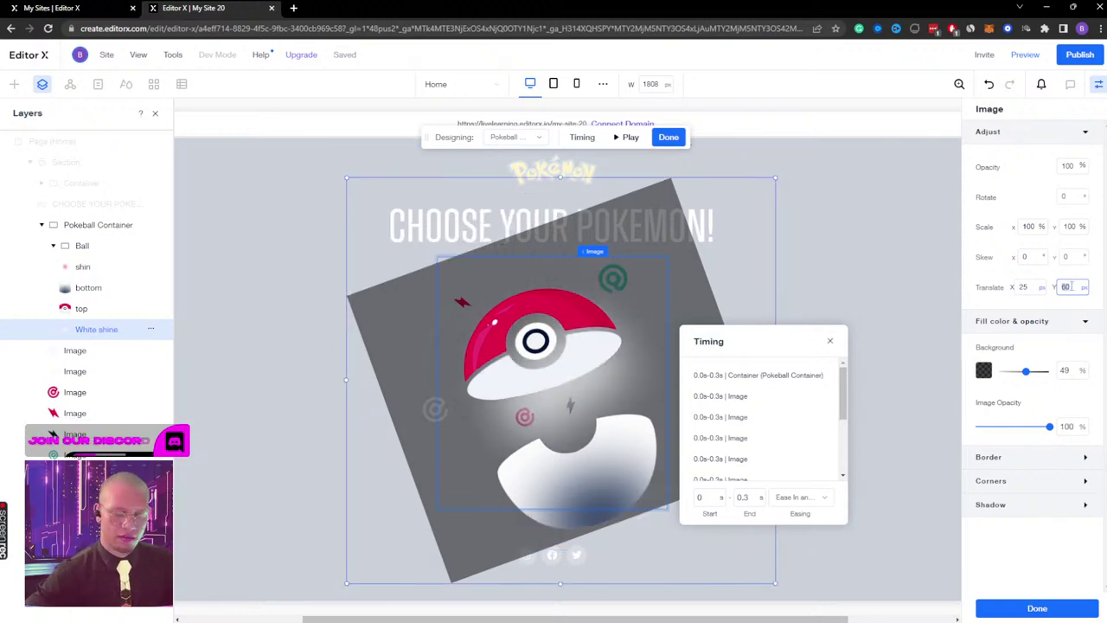
type("80")
double_click(1068, 288)
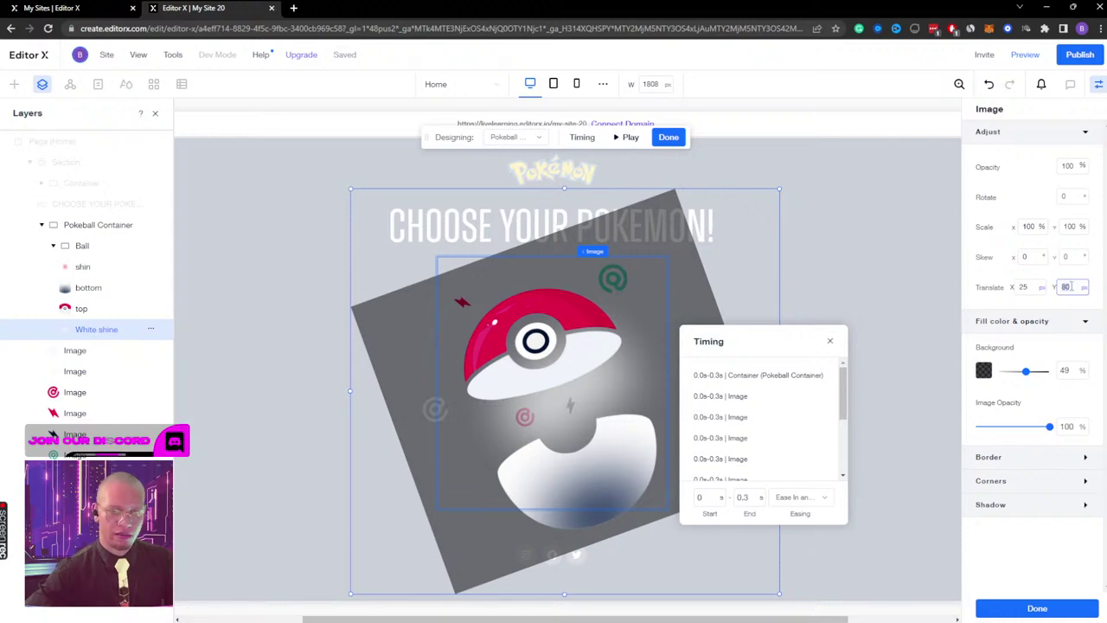
type("120")
left_click(1029, 288)
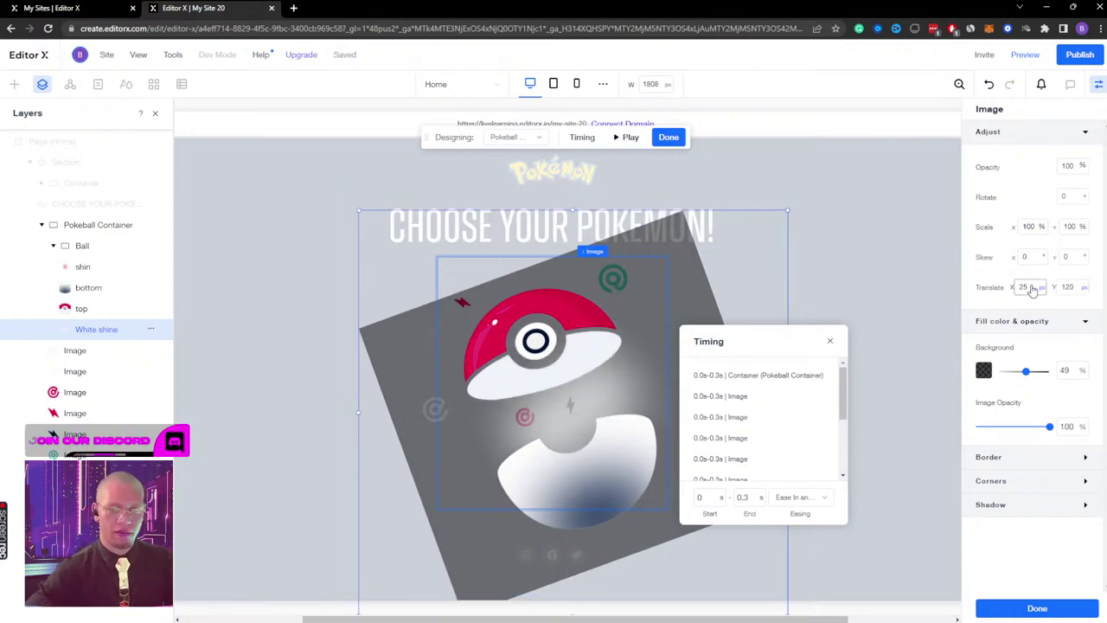
type("0")
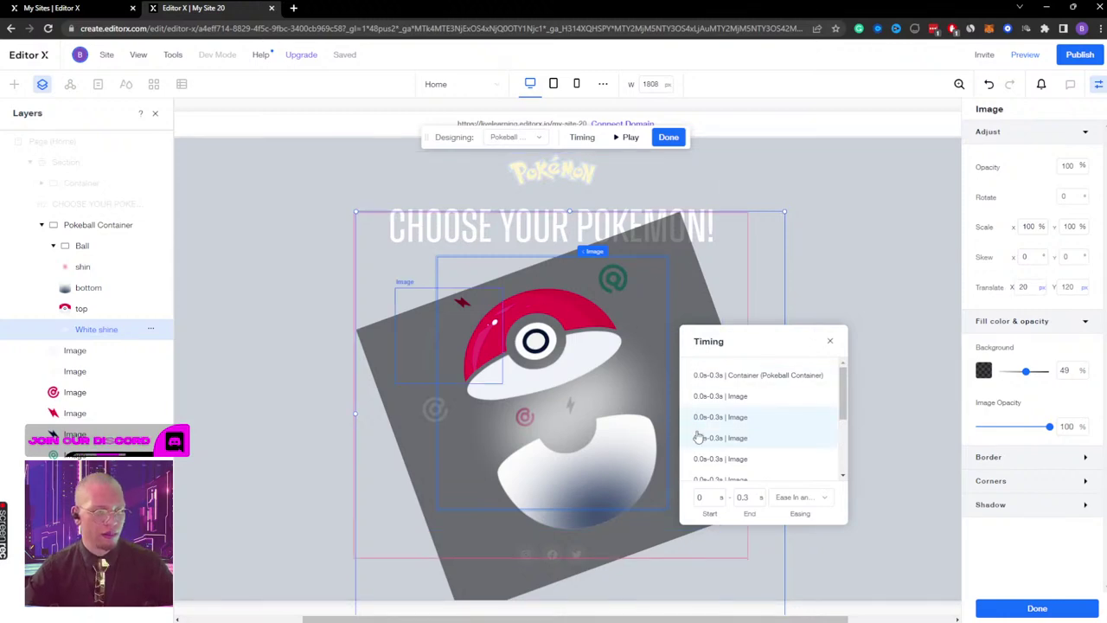
Step: Adjust the White shine's translation to 10 px in X and 180 px in Y to place the glow between the ball halves
double_click(1067, 287)
type("13")
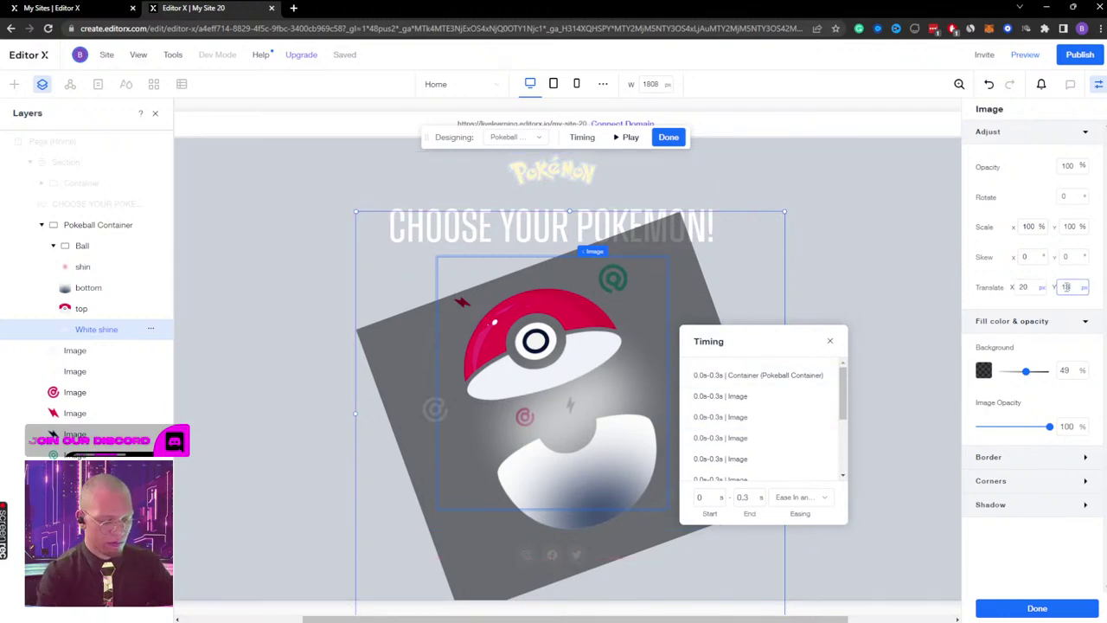
type("0130")
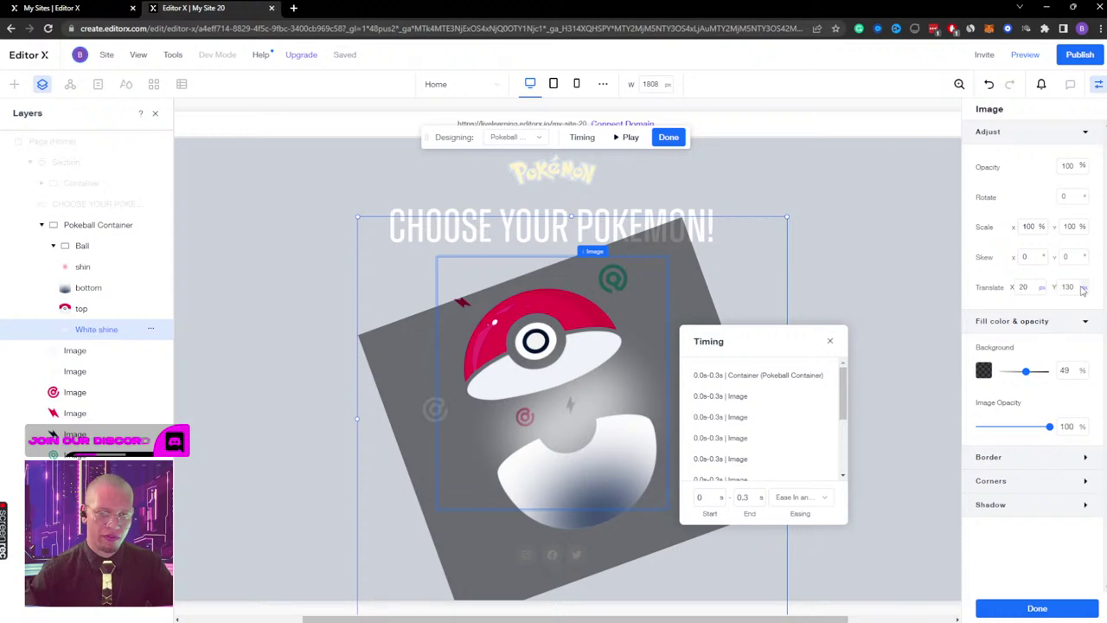
type("0")
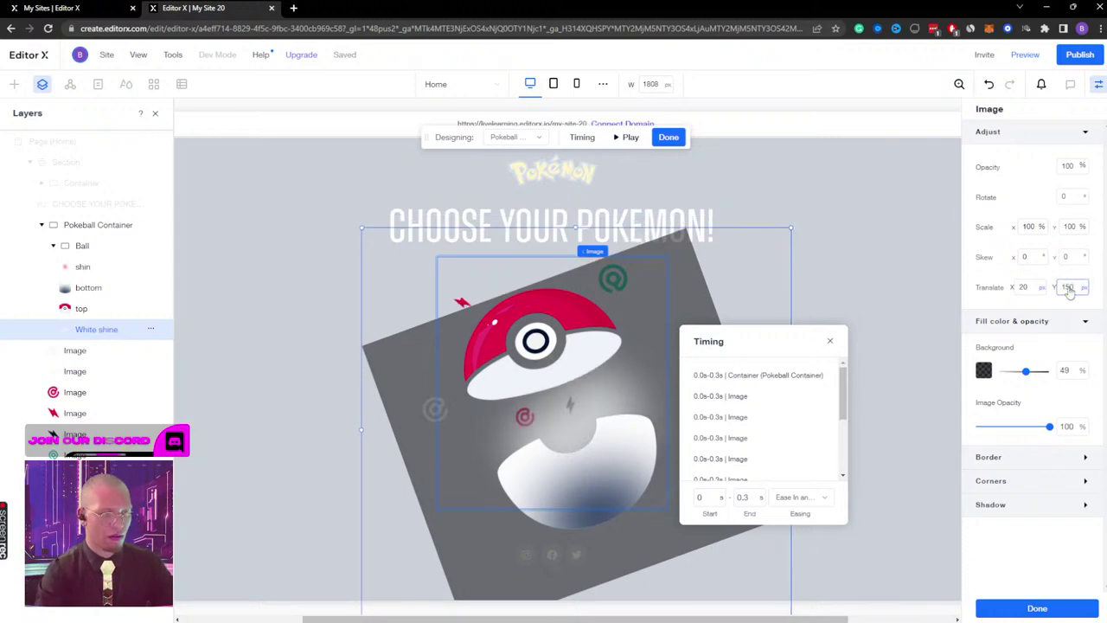
double_click(1069, 287)
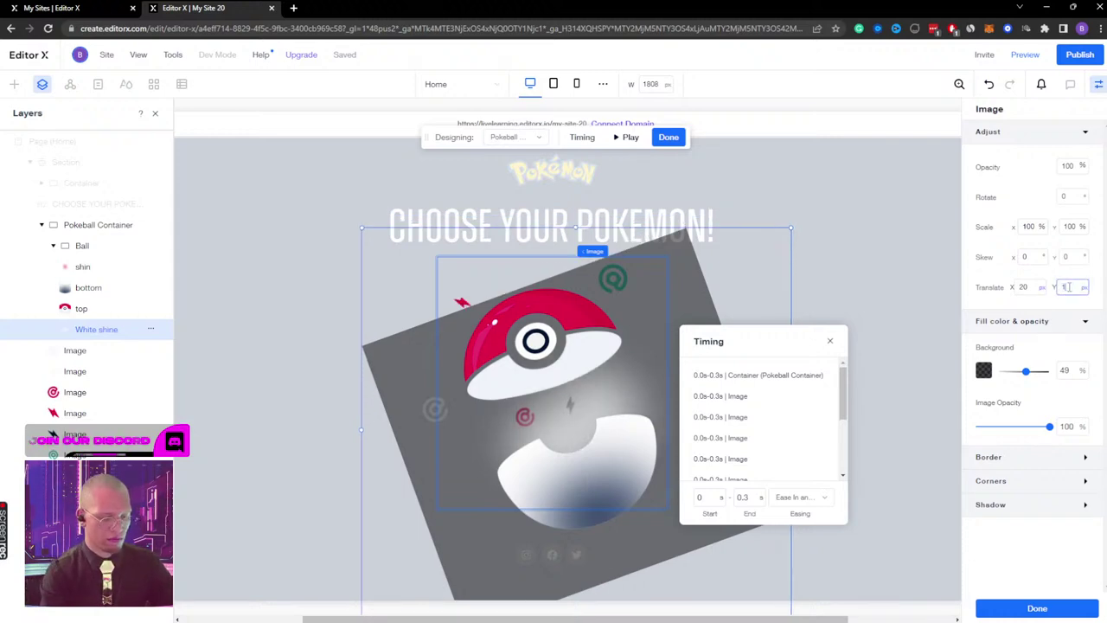
double_click(1032, 287)
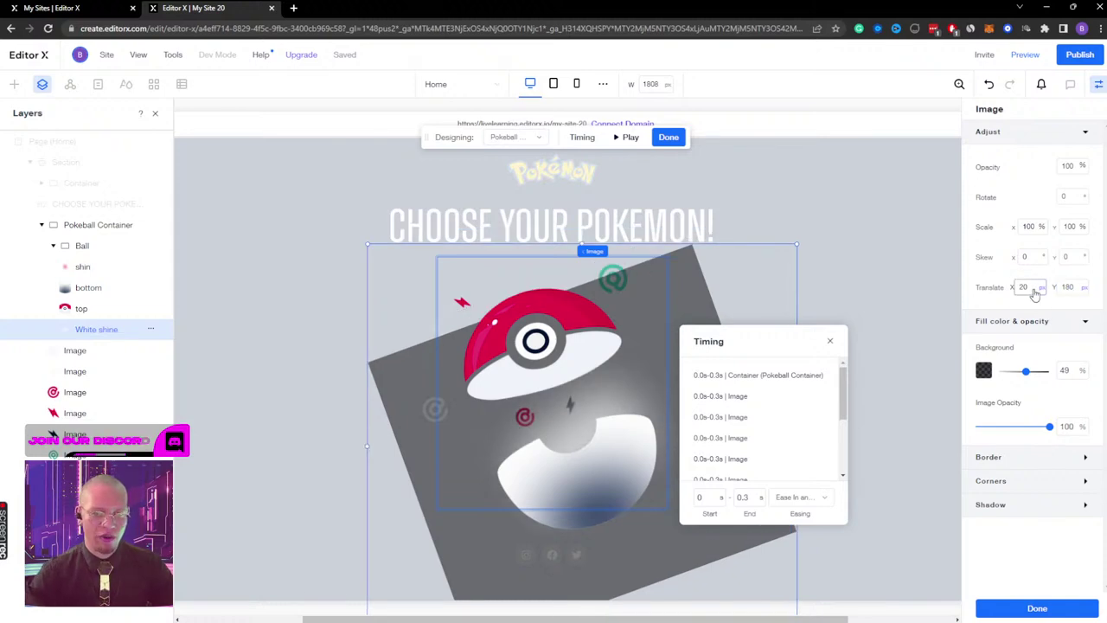
type("15")
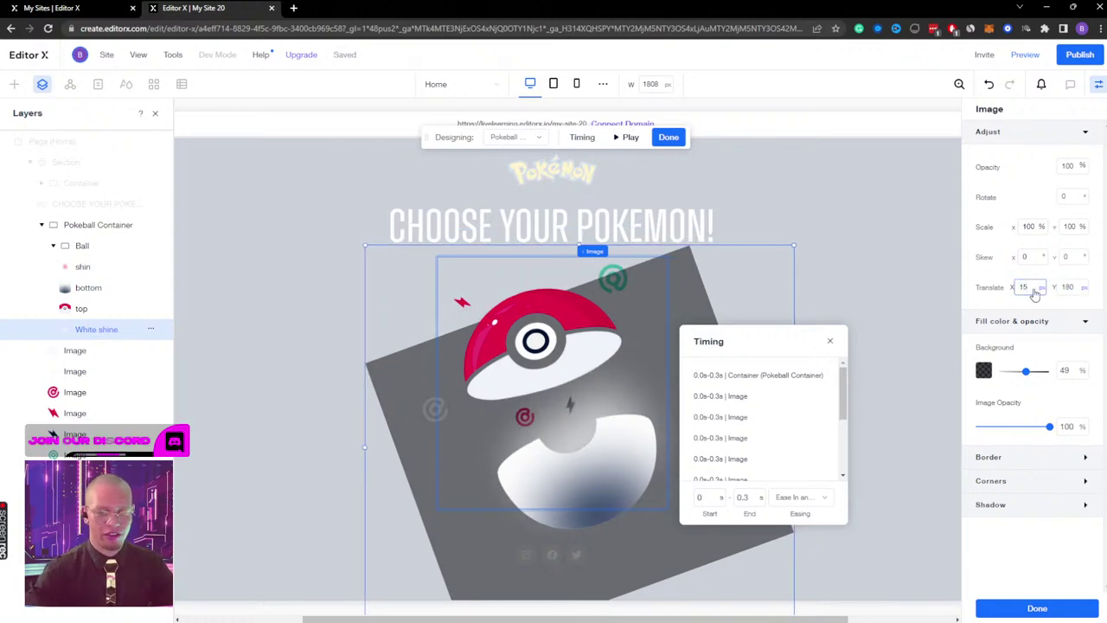
double_click(1034, 289)
type("10")
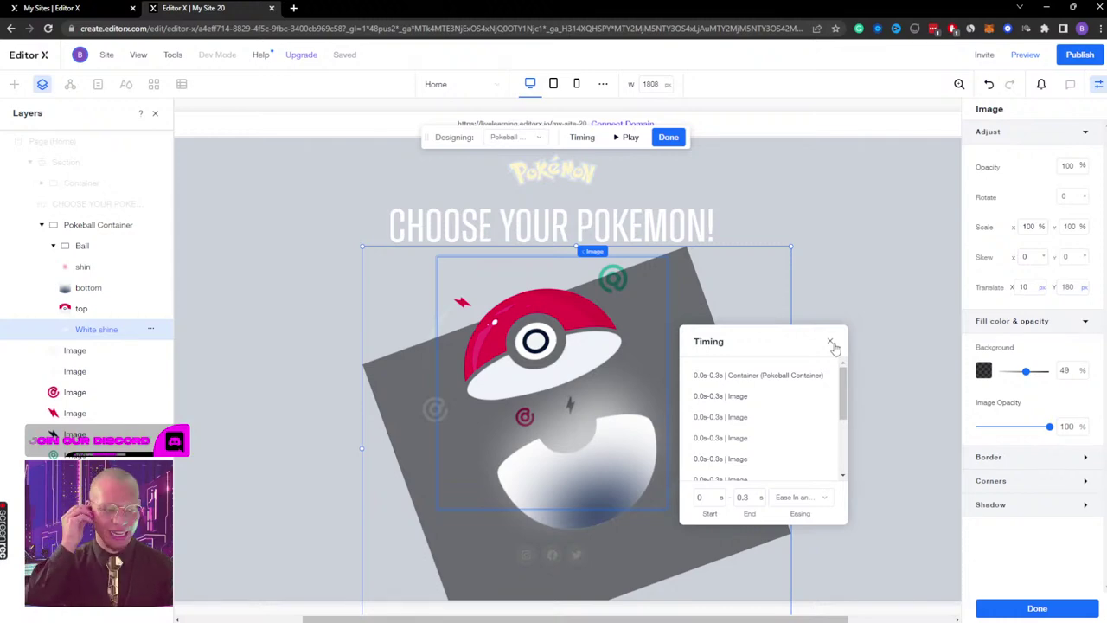
Step: Finish editing the Pokeball open effect and preview the opened Pokeball on the page
left_click(669, 140)
left_click(1080, 54)
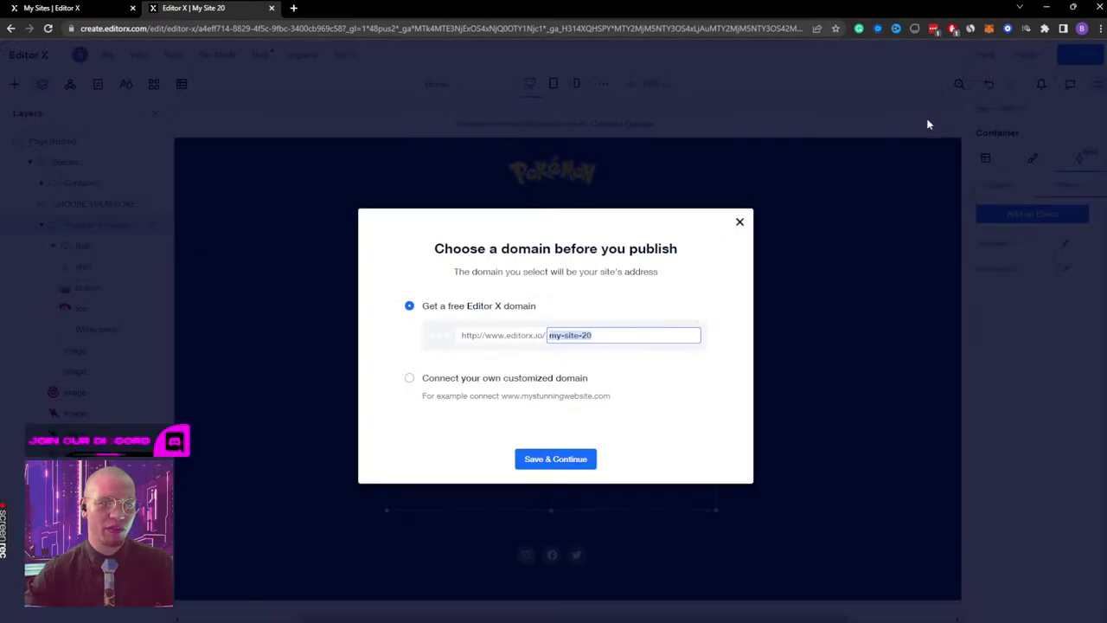
left_click(740, 221)
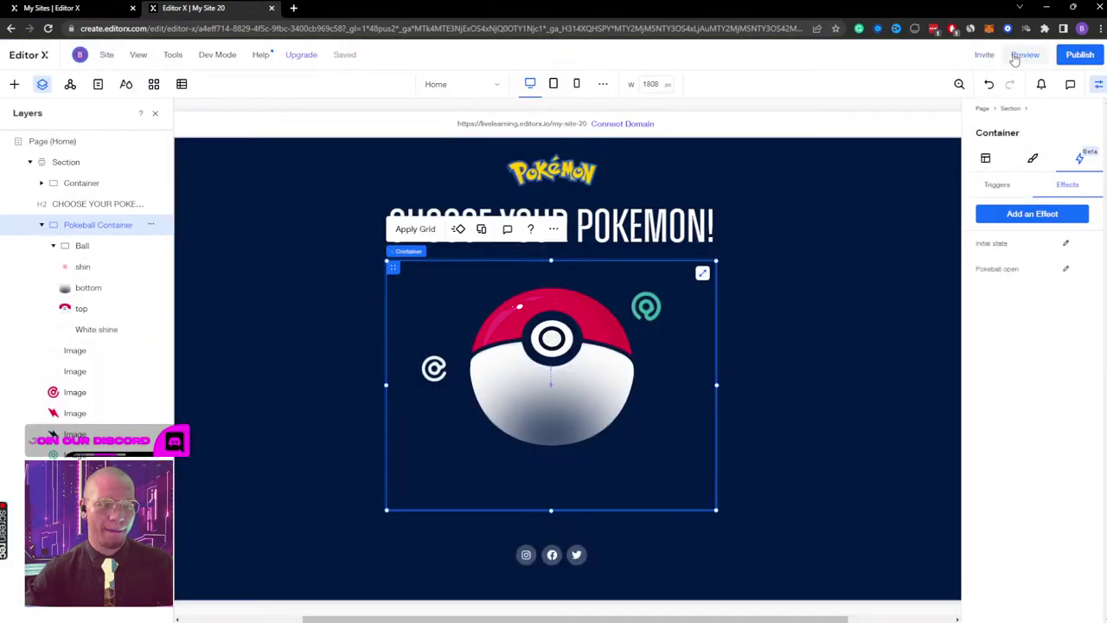
left_click(1018, 53)
left_click(548, 307)
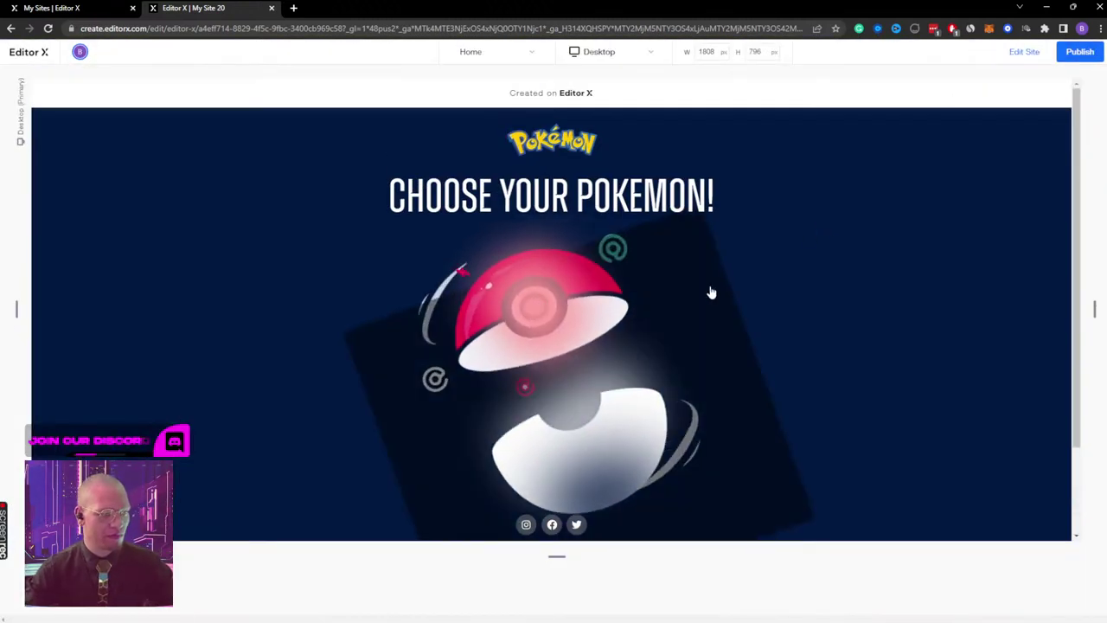
left_click(1025, 52)
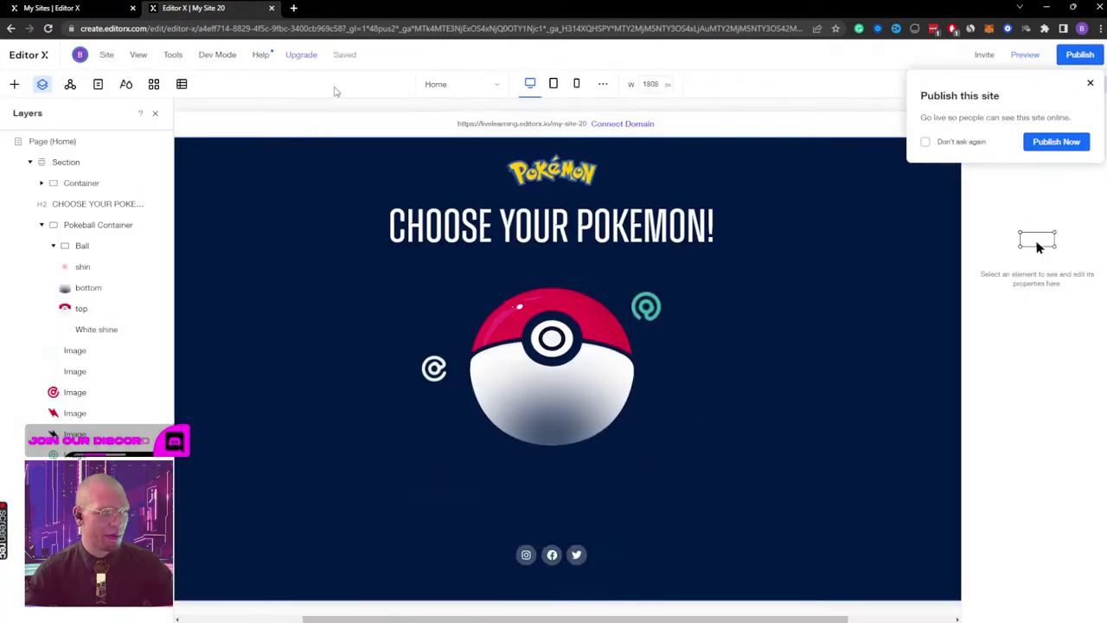
Step: In the Pokeball Container's Pokeball open effect, set the White shine's background opacity to 0%
left_click(82, 267)
left_click(70, 226)
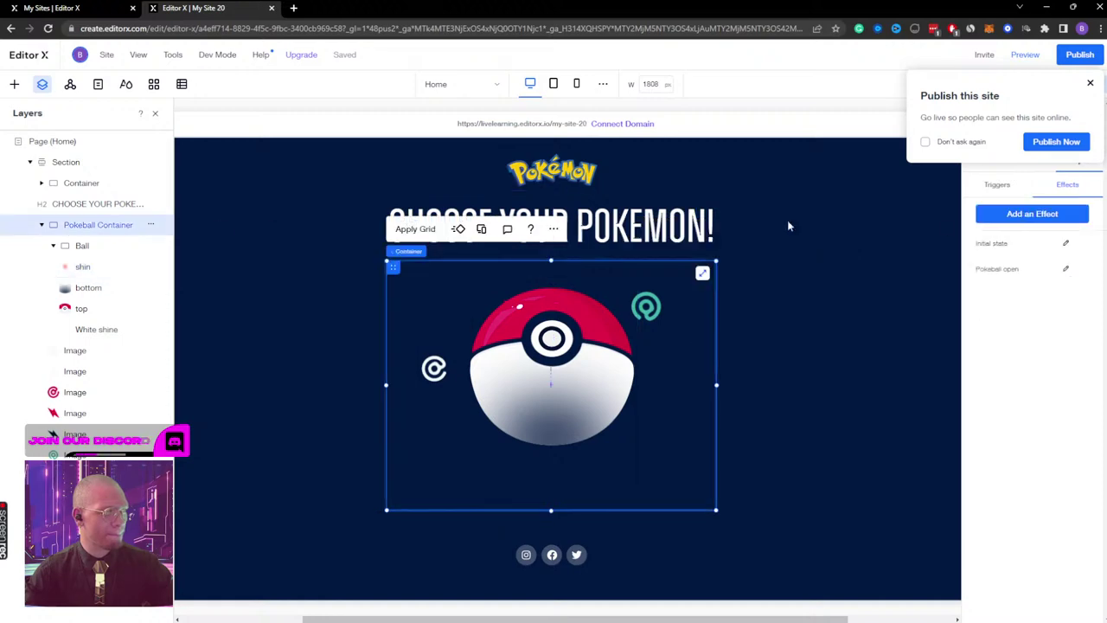
left_click(1065, 268)
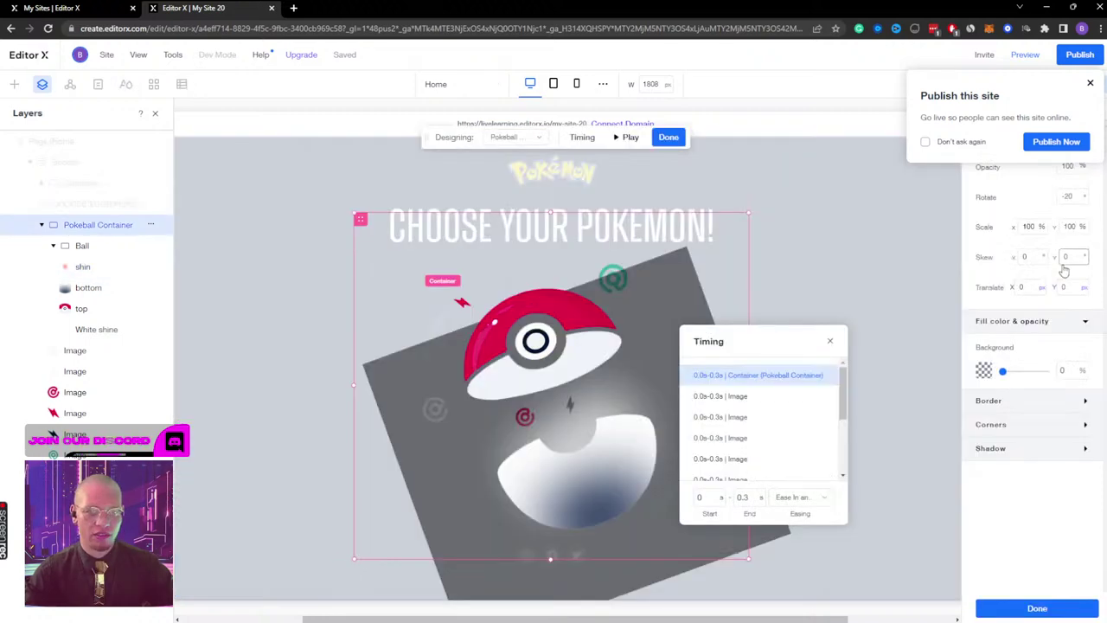
left_click(69, 288)
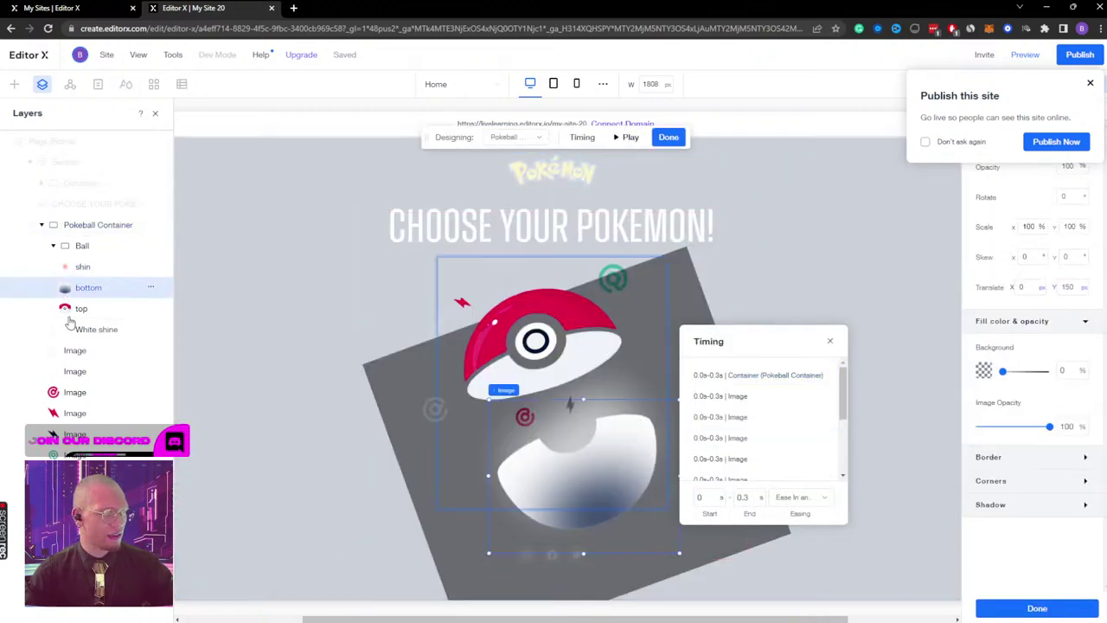
left_click(86, 333)
mouse_move(1026, 370)
left_mouse_down()
mouse_move(945, 374)
mouse_move(1042, 371)
mouse_move(1011, 377)
left_mouse_up()
double_click(1064, 370)
type("0")
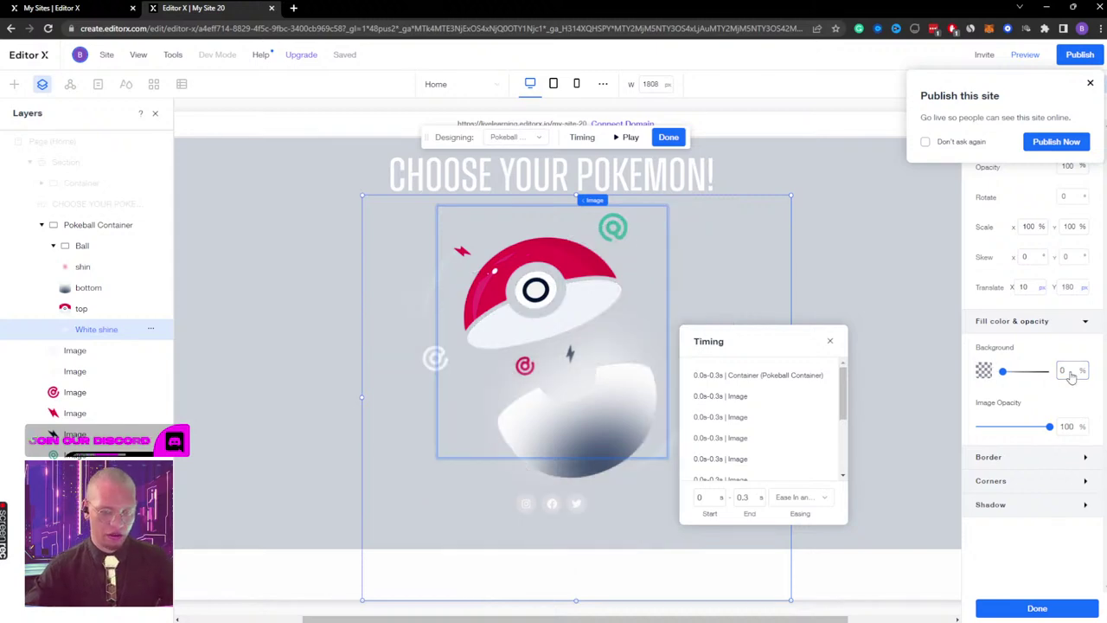
left_click(1089, 83)
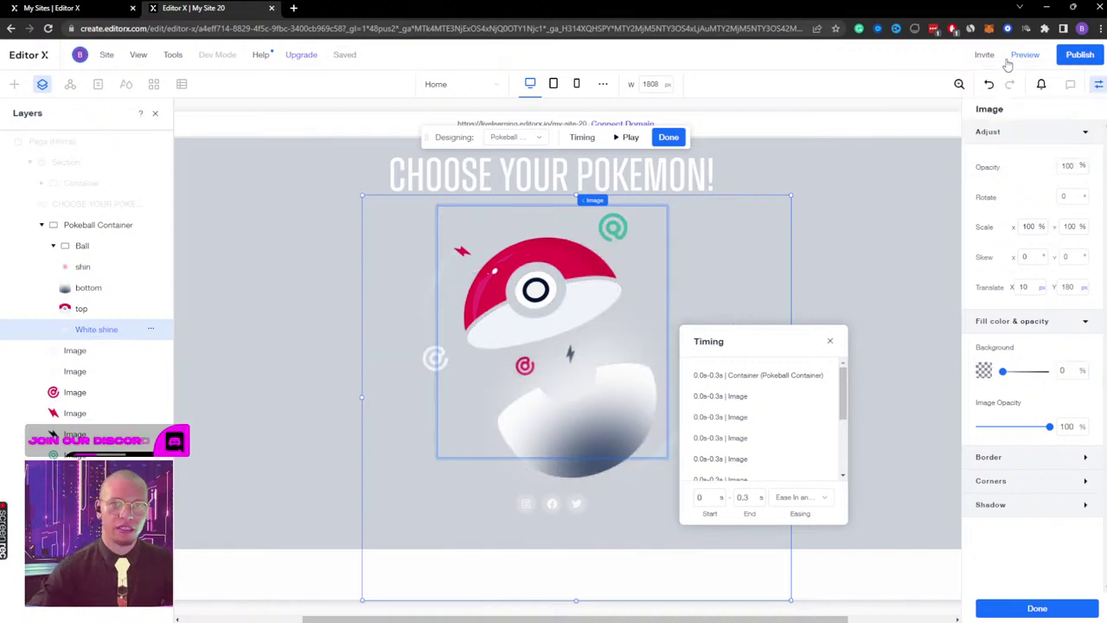
Step: Preview the opened Pokeball without the dark background and check the Pokeball Container's triggers
left_click(1024, 56)
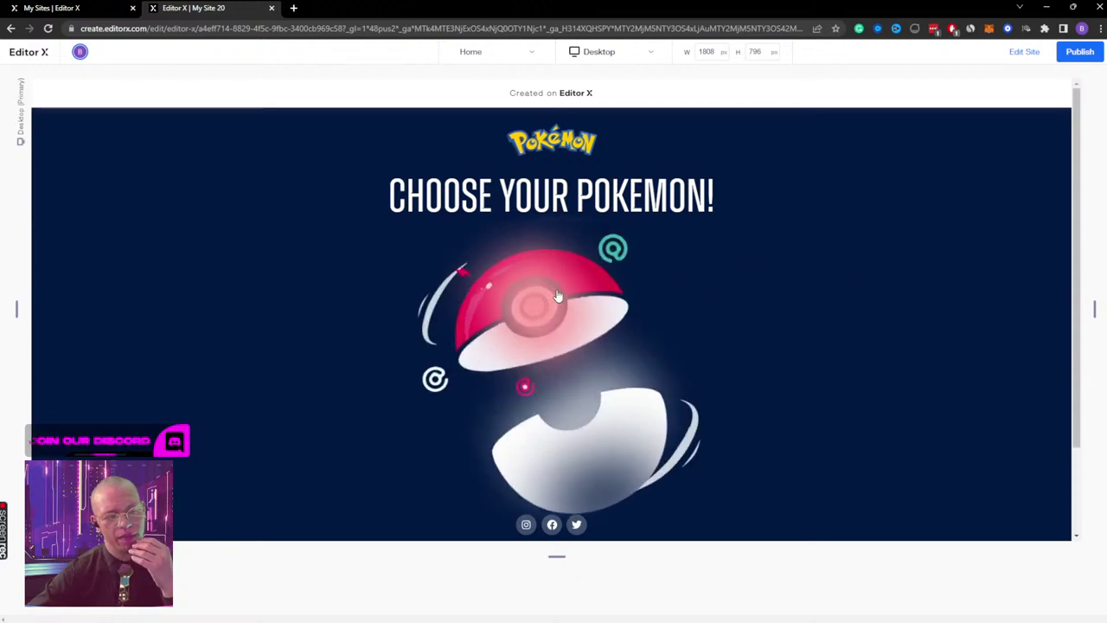
left_click(1024, 51)
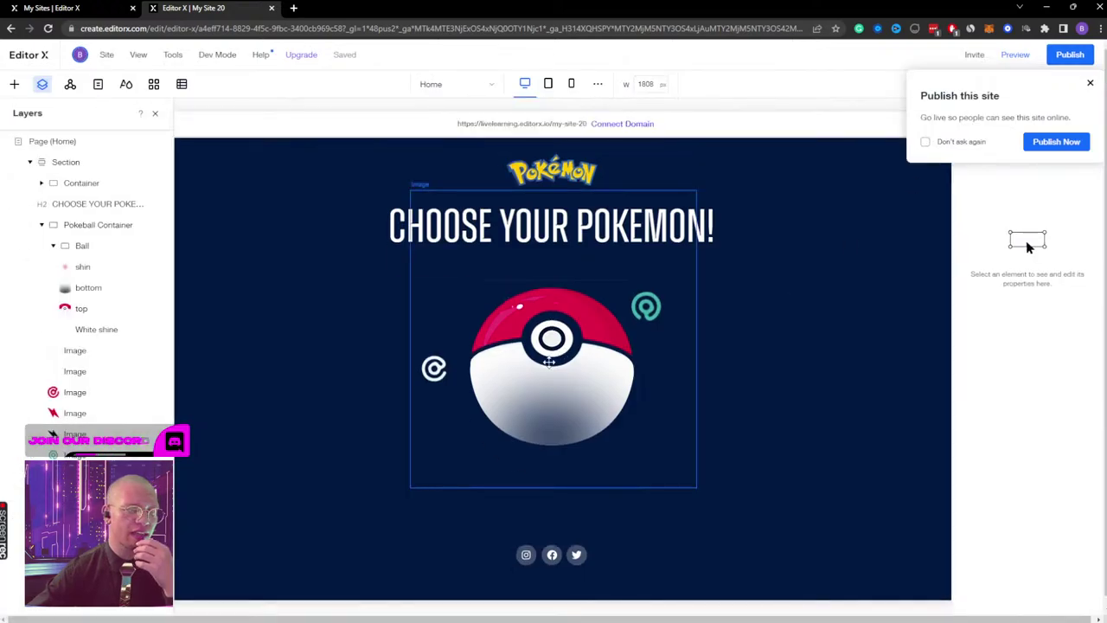
left_click(96, 230)
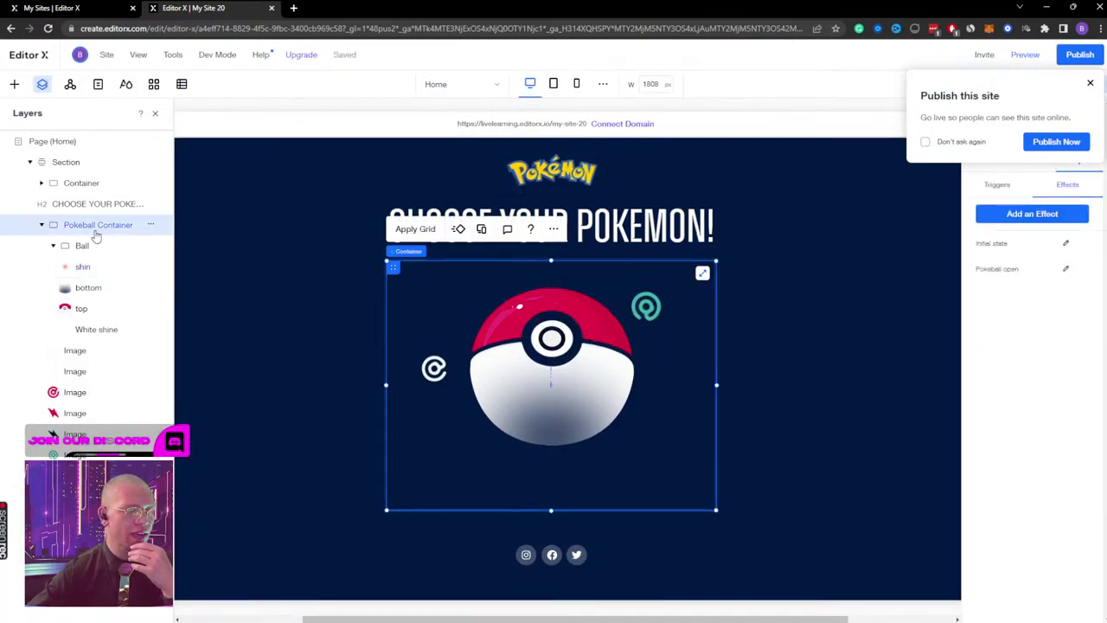
left_click(1008, 194)
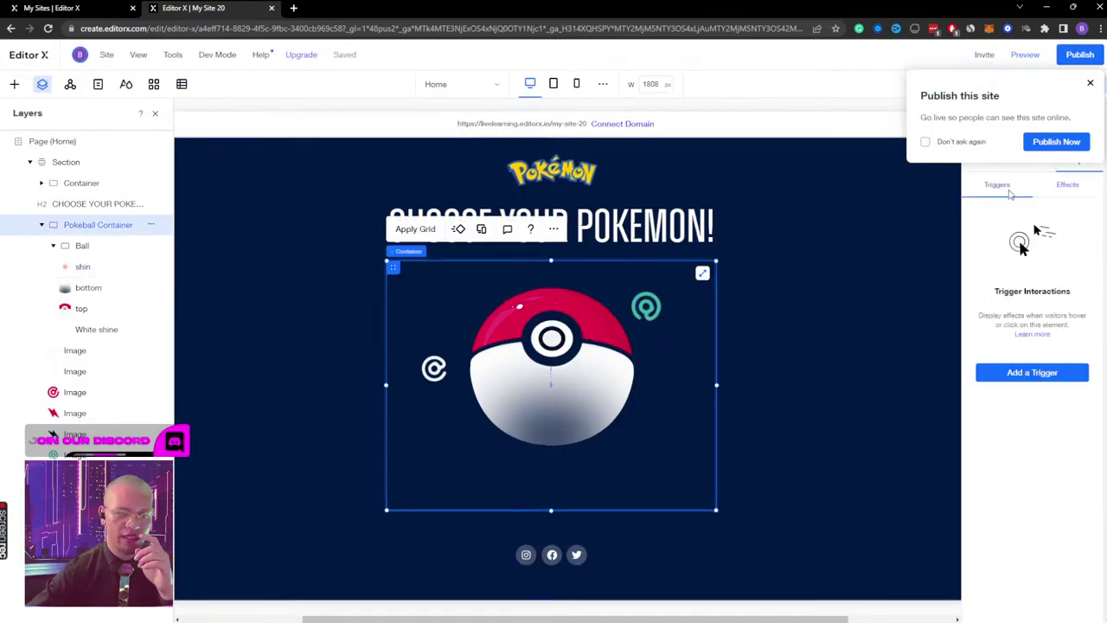
Step: Add a new click interaction to the Ball with the shin image as the affected element
left_click(81, 245)
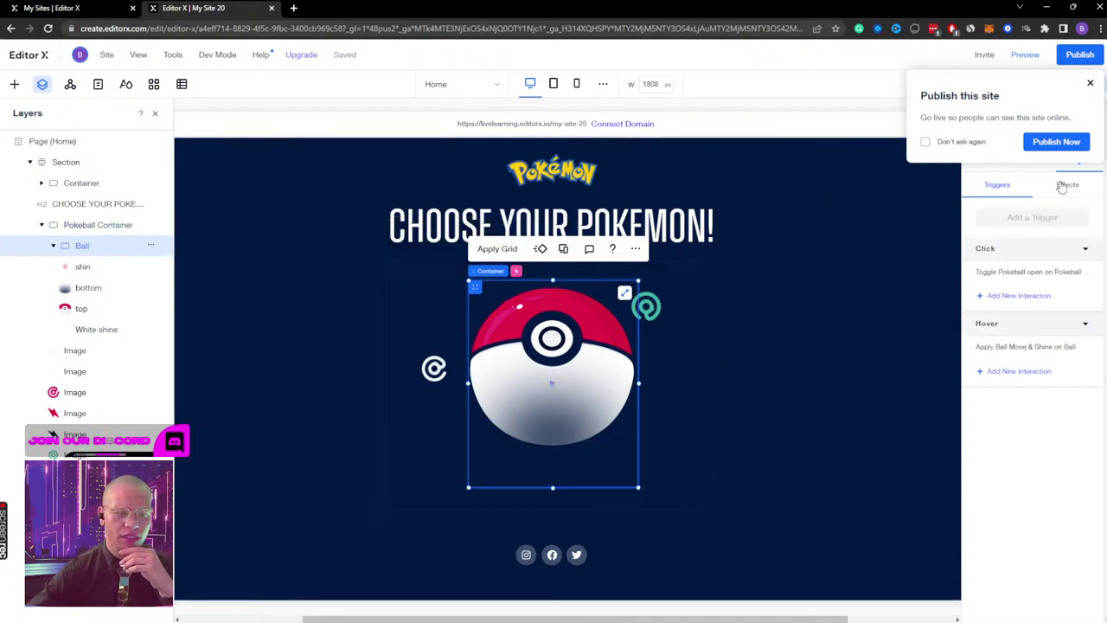
left_click(981, 297)
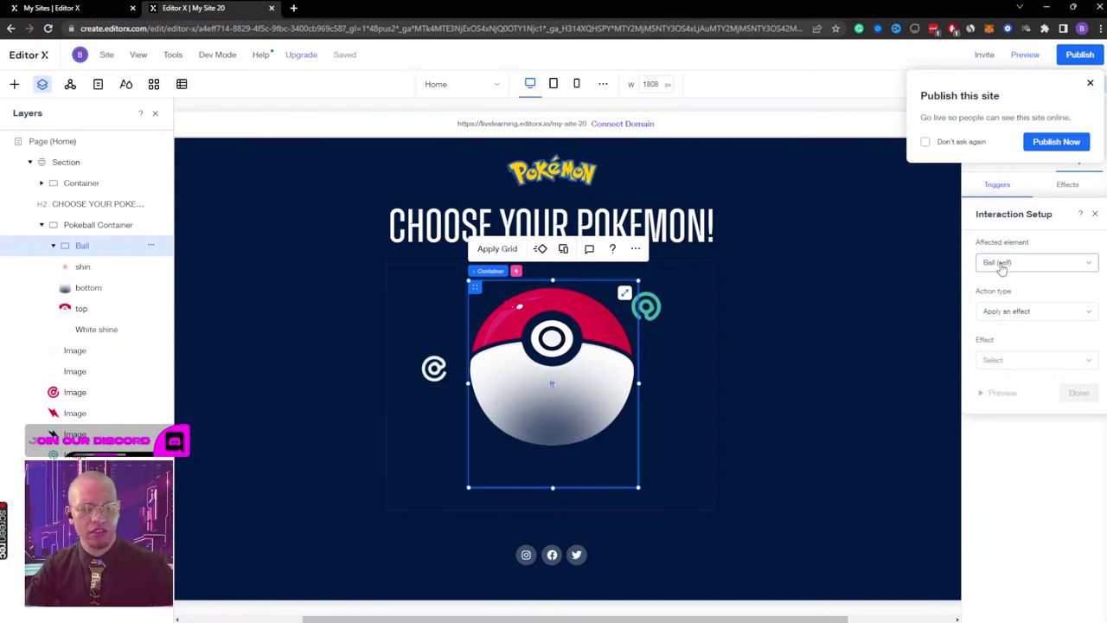
left_click(1000, 263)
left_click(1028, 291)
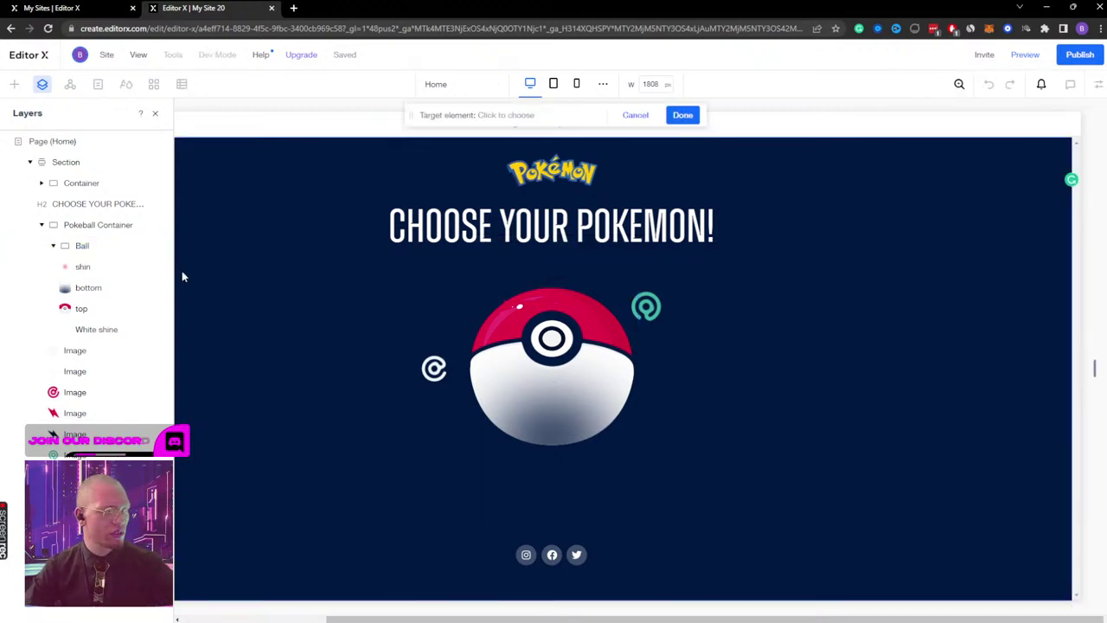
left_click(82, 268)
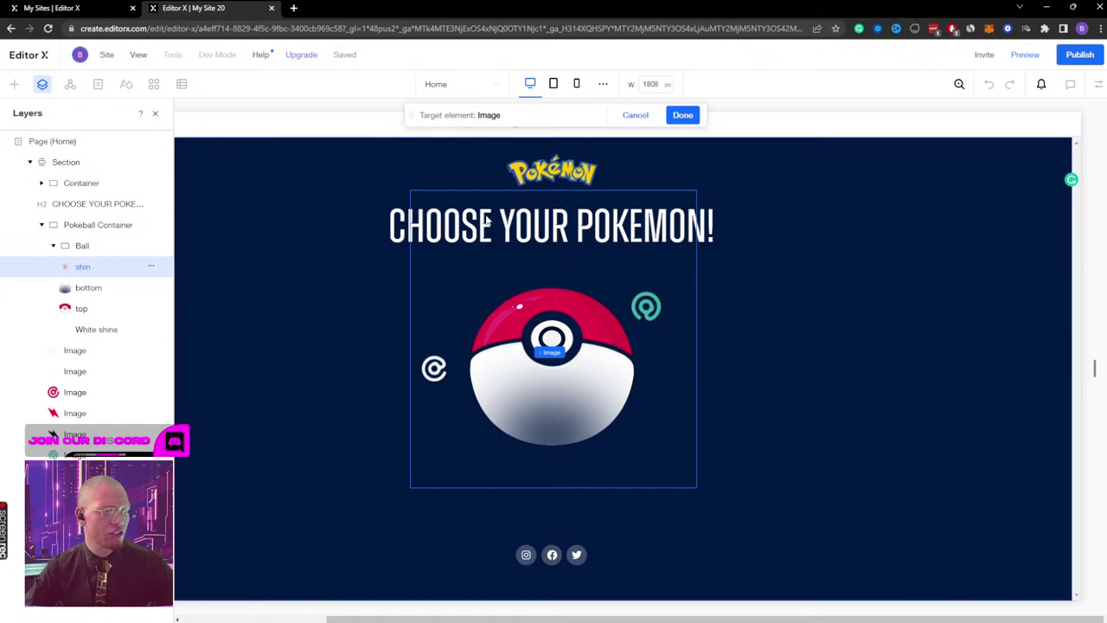
left_click(683, 116)
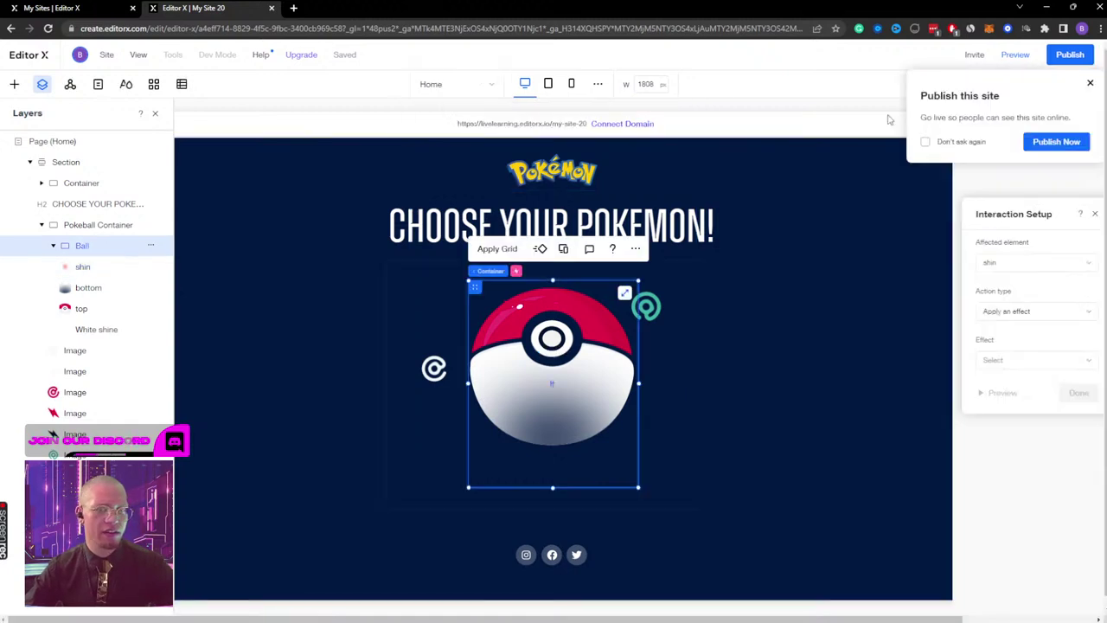
left_click(1008, 315)
left_click(1012, 354)
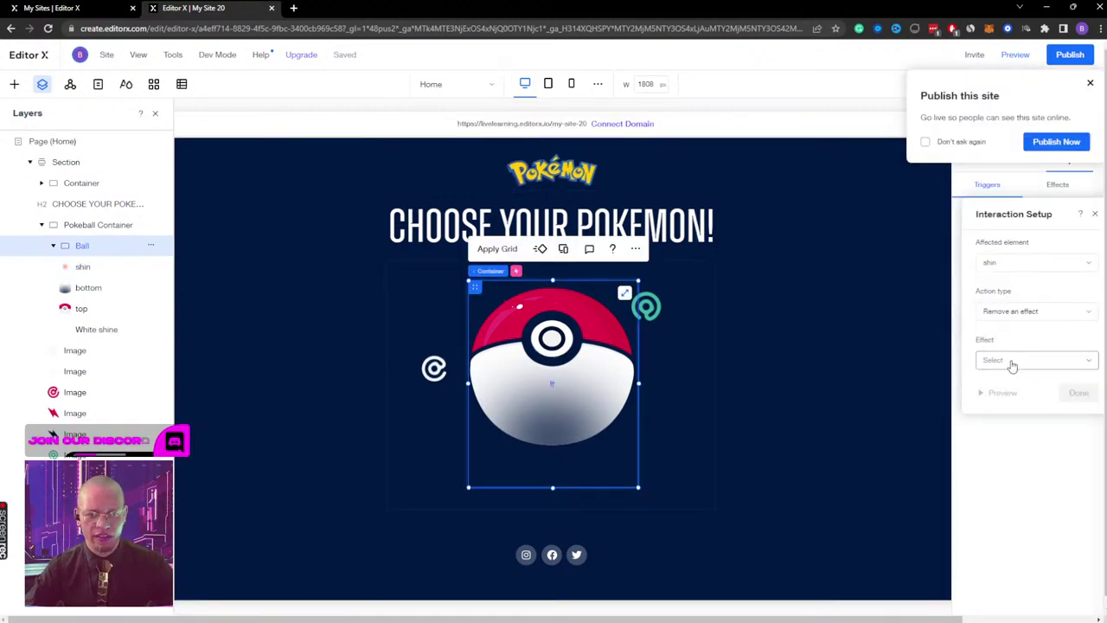
left_click(1012, 361)
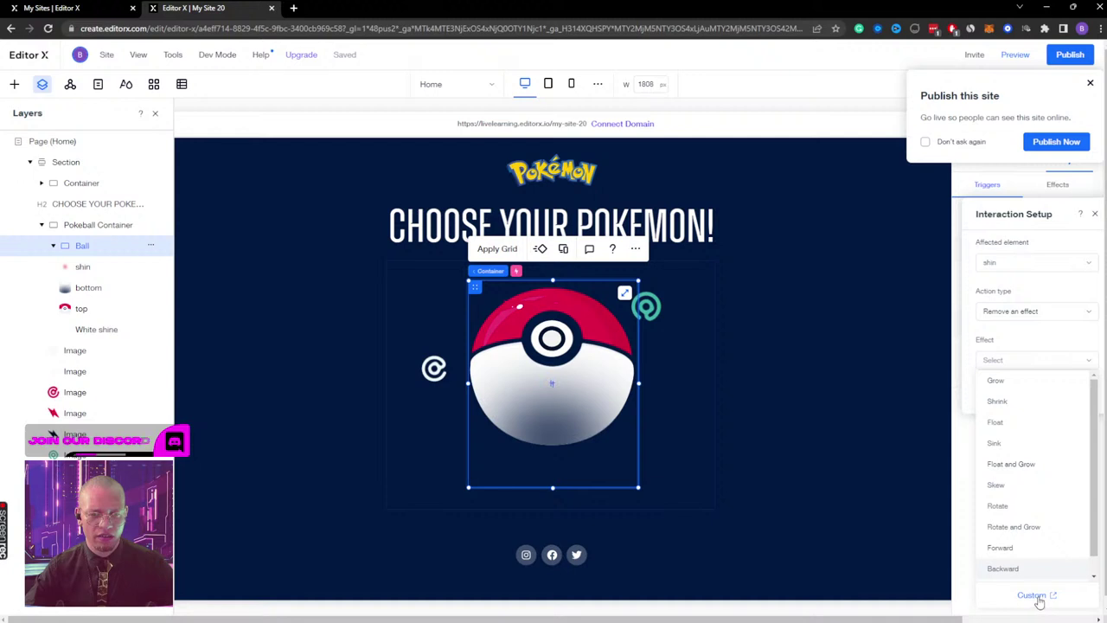
left_click(1034, 313)
left_click(1033, 312)
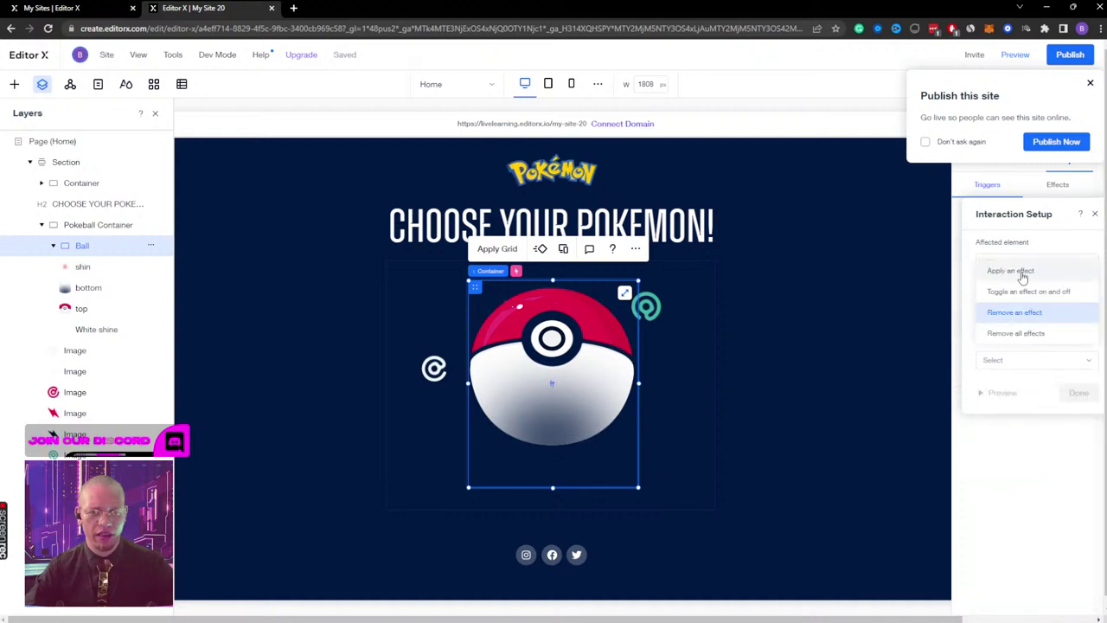
left_click(1023, 273)
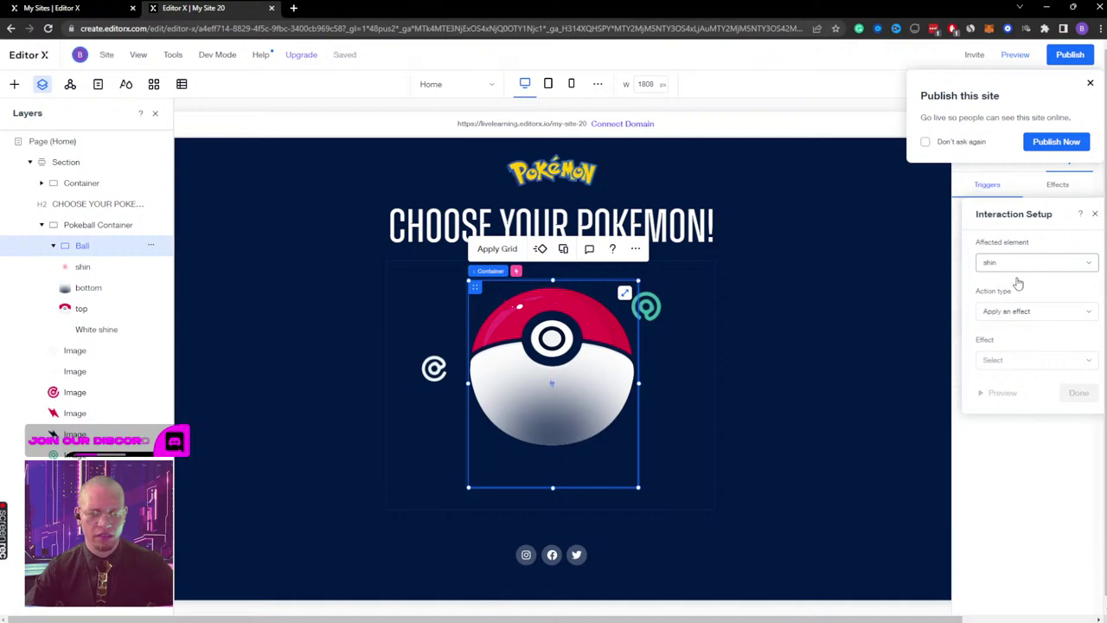
Step: Create a custom effect named "turn off shine" for the shin image's click interaction
left_click(1017, 358)
scroll(1040, 536, "down", 1)
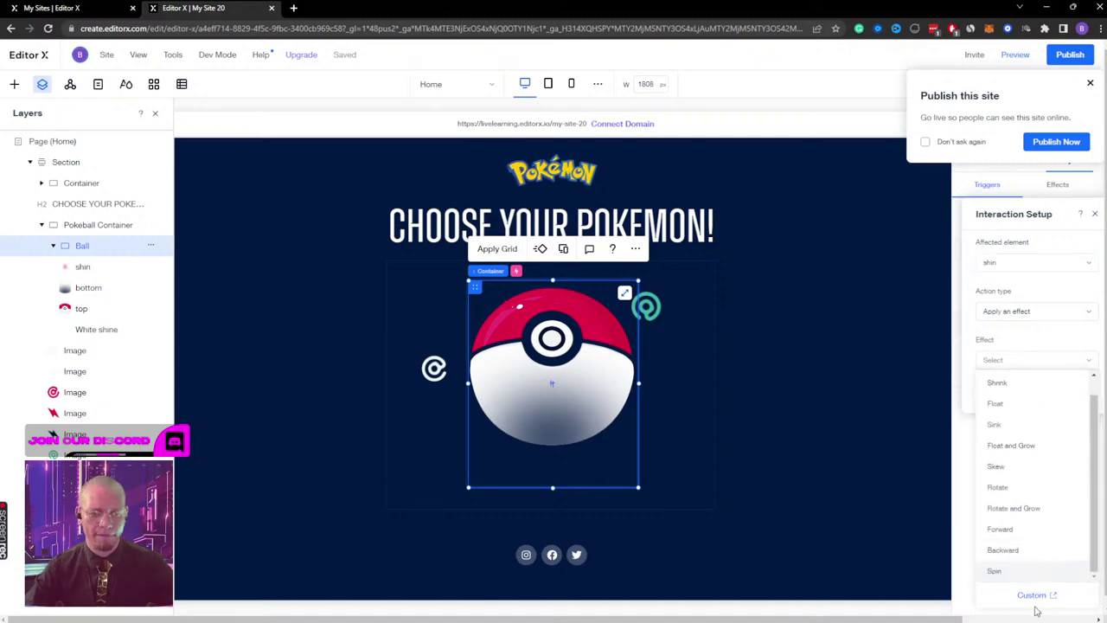
left_click(1032, 597)
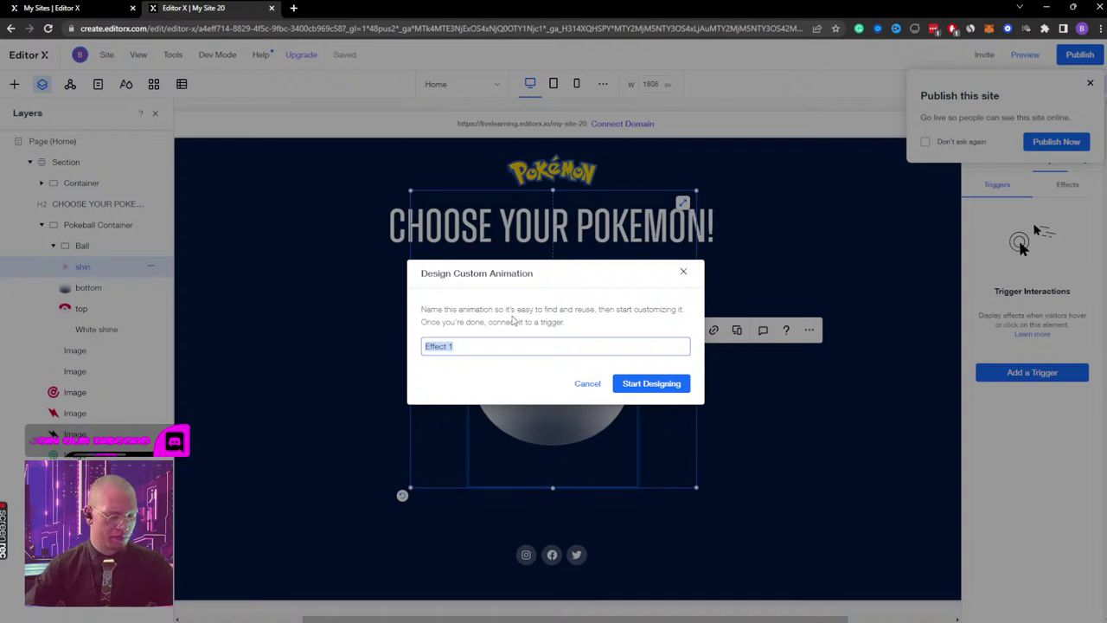
type("turn off shine")
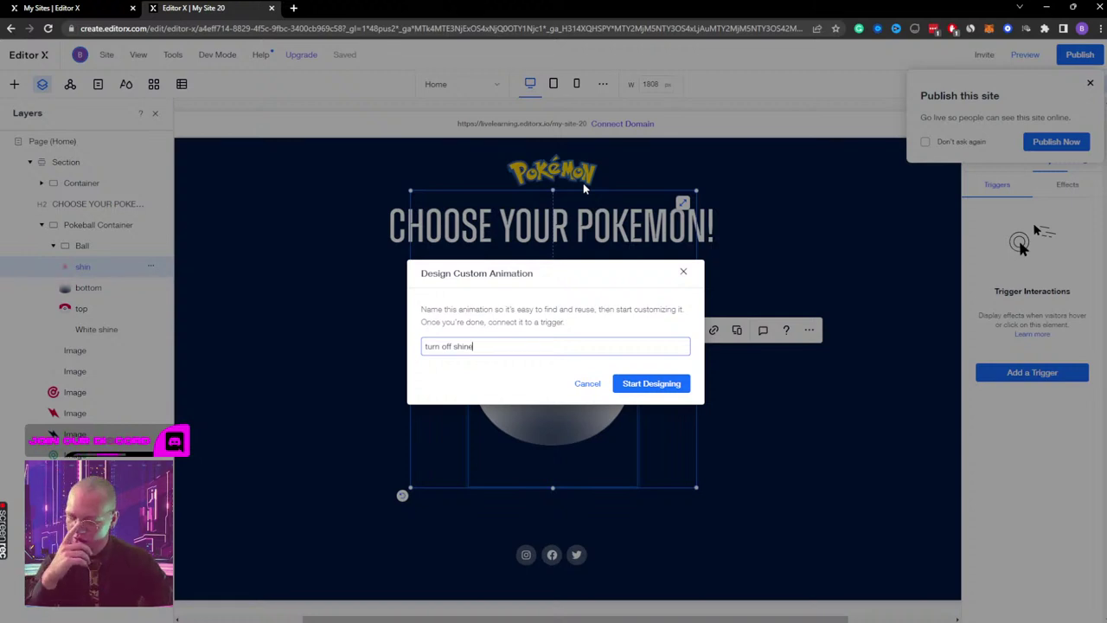
left_click(664, 388)
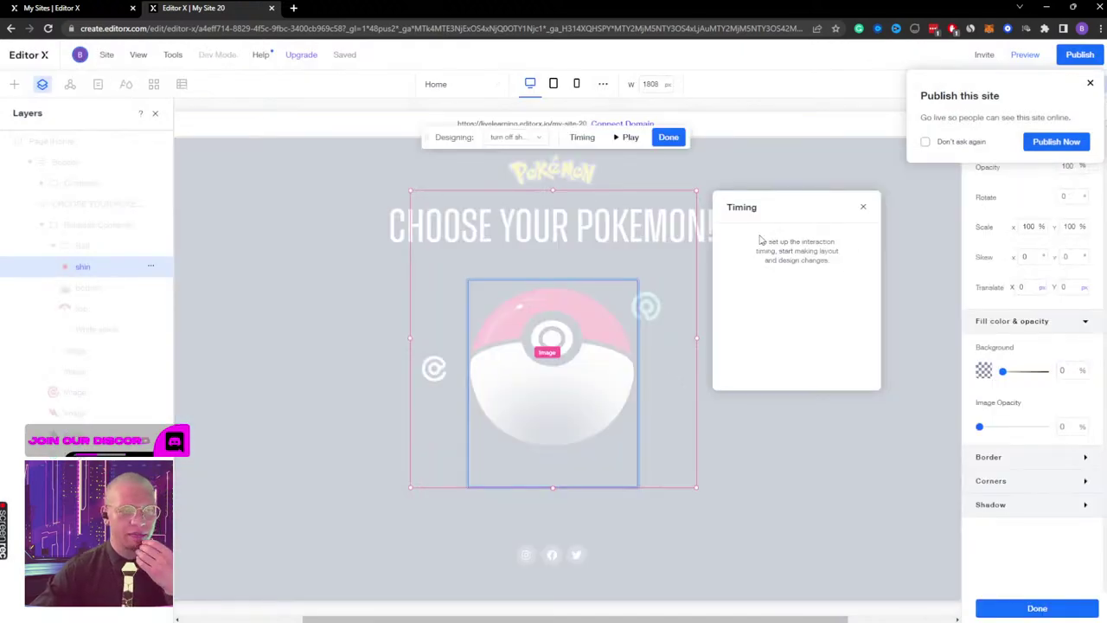
Step: Set the shin image's opacity to 0% in the turn off shine effect and finish designing it
left_click(1092, 84)
left_click(1068, 164)
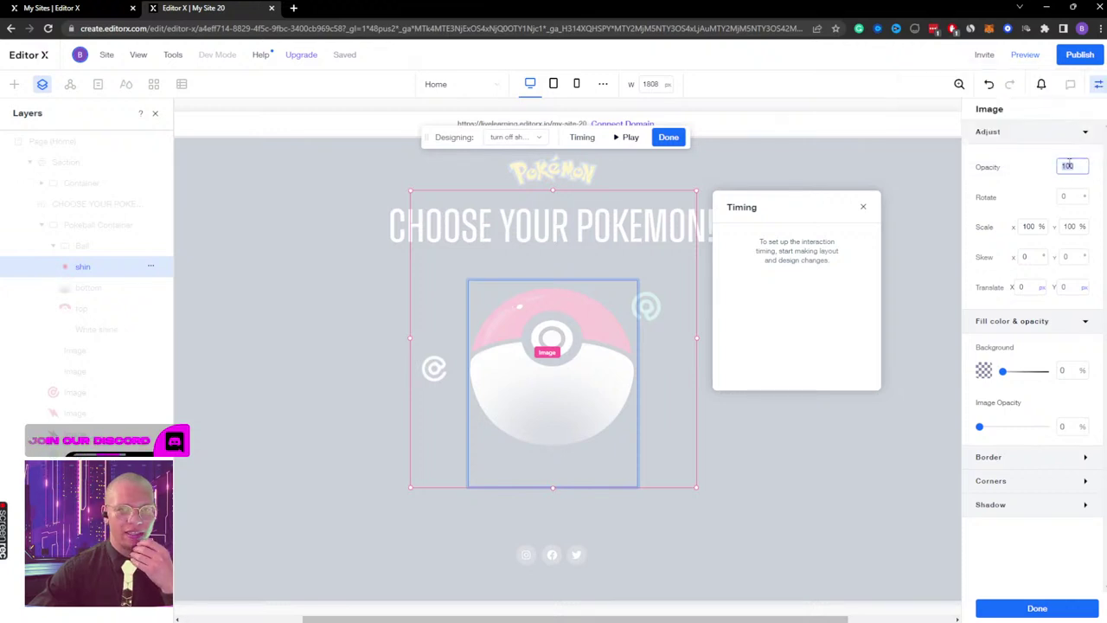
left_click(516, 138)
left_click(516, 142)
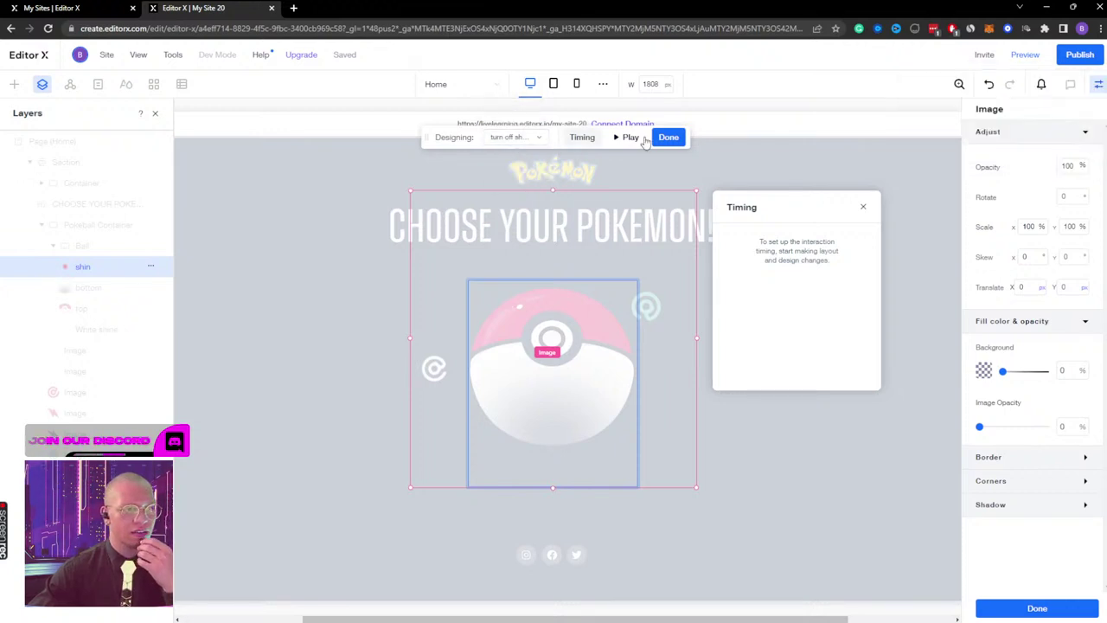
left_click(1070, 162)
type("0")
key("Return")
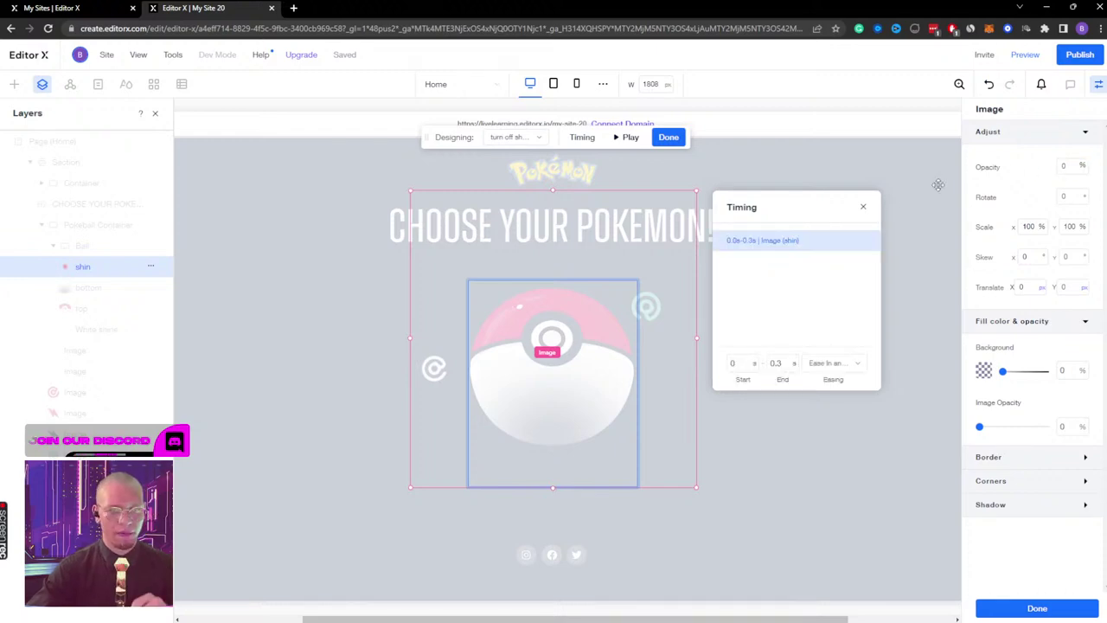
left_click(668, 138)
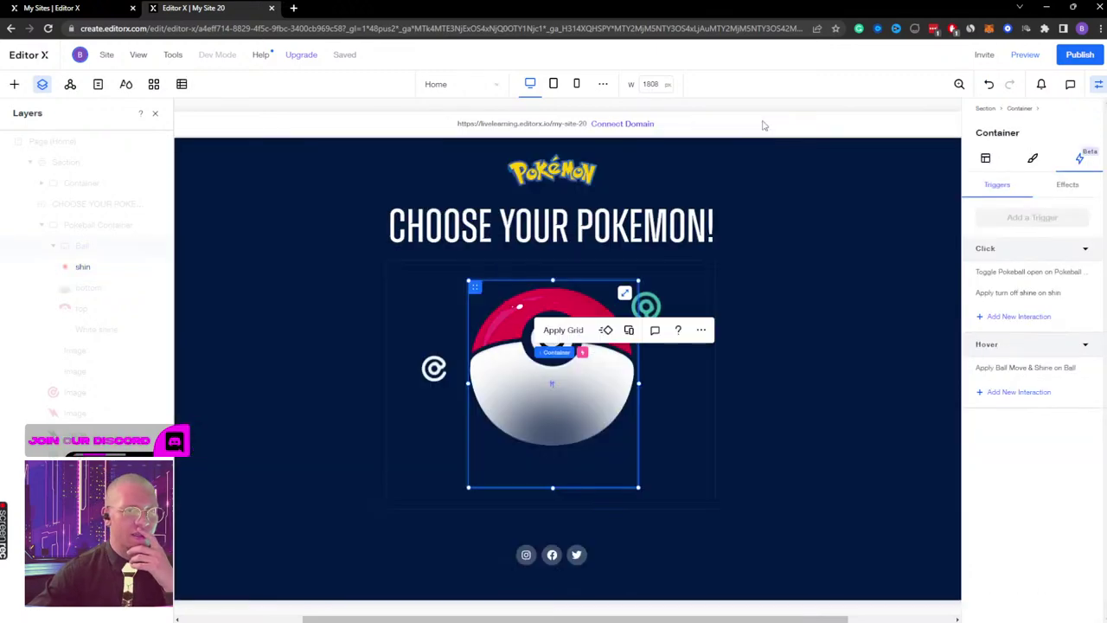
Step: Preview the Pokeball opening and closing on click, and review the triggers of the Ball and shin image
left_click(1025, 55)
left_click(571, 303)
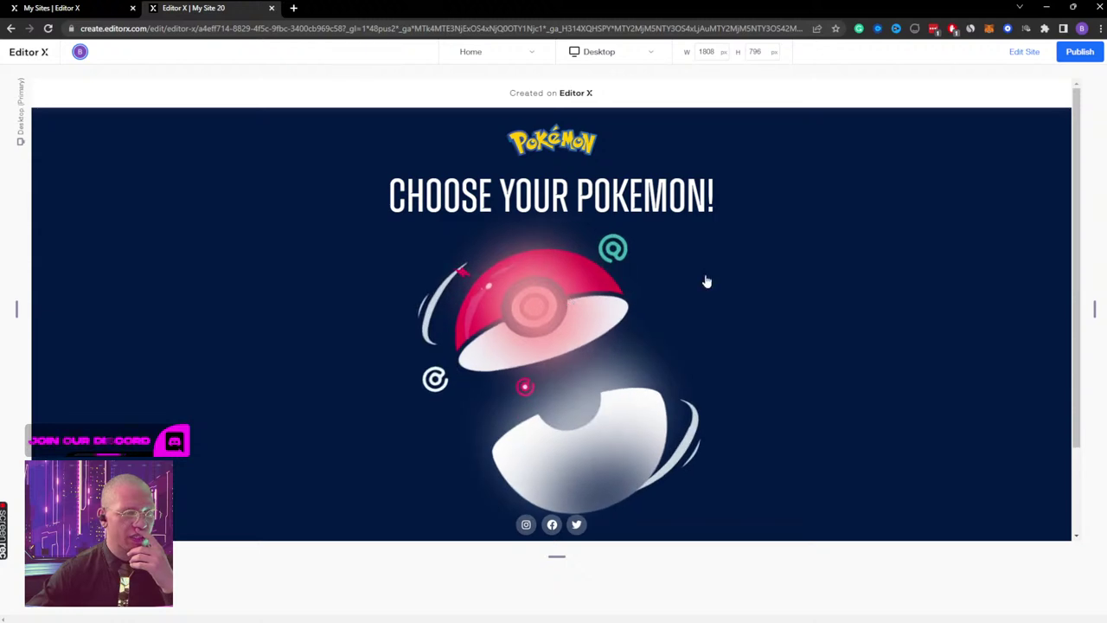
left_click(594, 308)
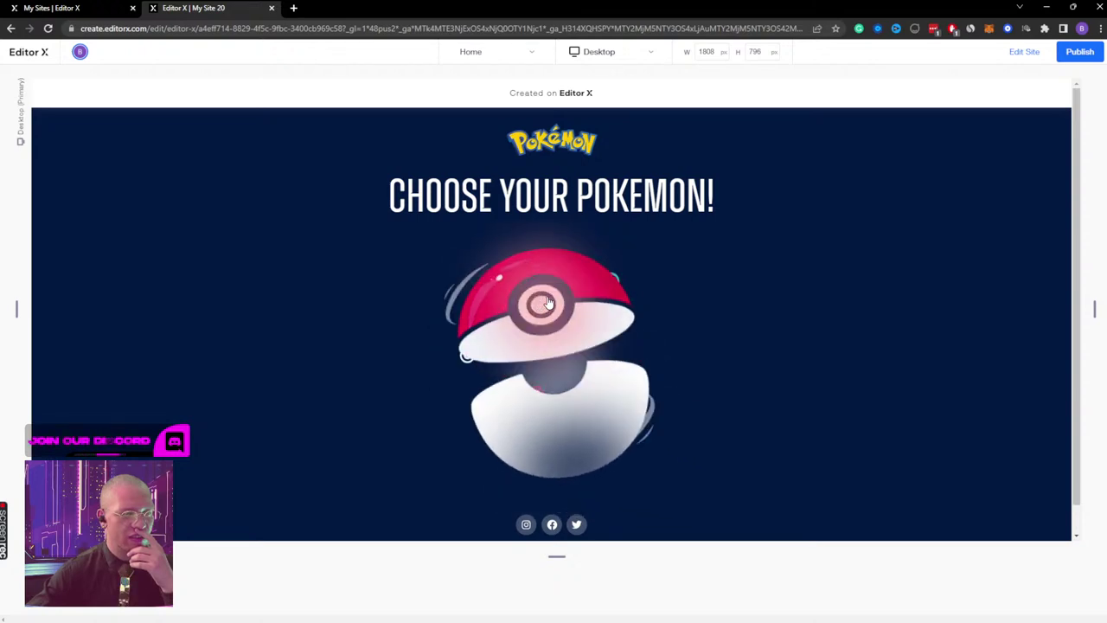
left_click(1025, 52)
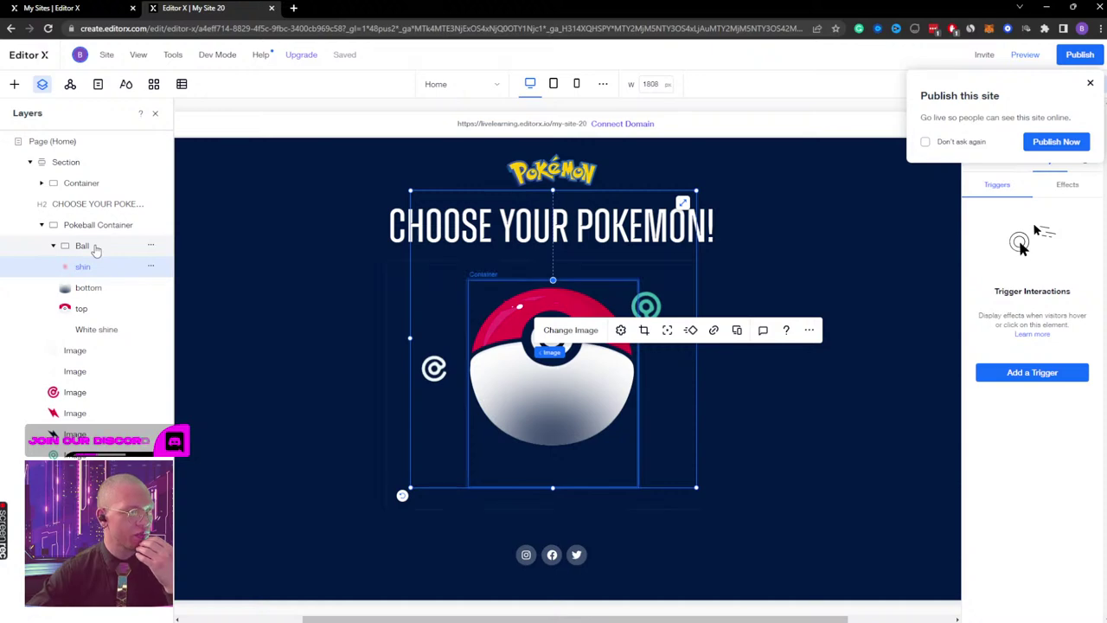
left_click(83, 246)
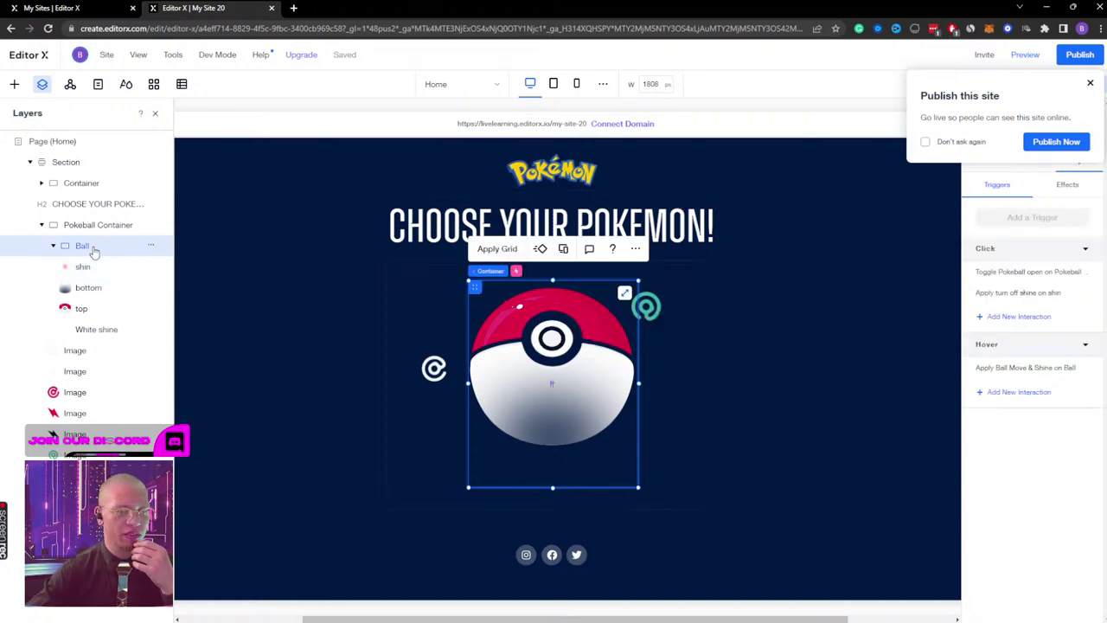
left_click(83, 270)
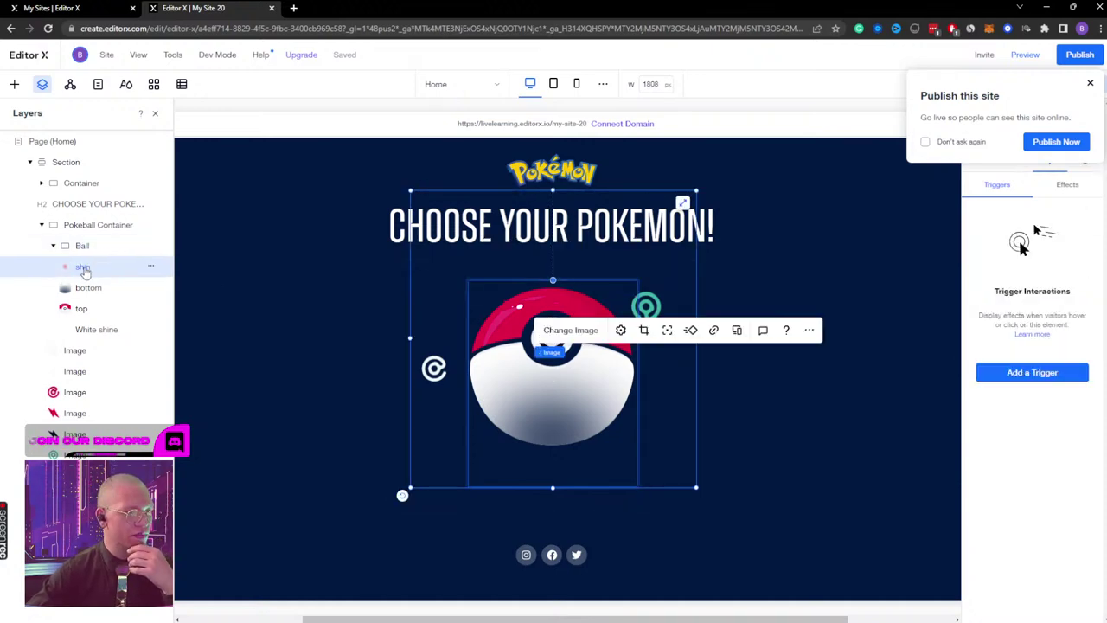
Step: Try moving the shin layer below the top layer inside the Ball container, and check the result in preview
left_click_drag(85, 272, 85, 316)
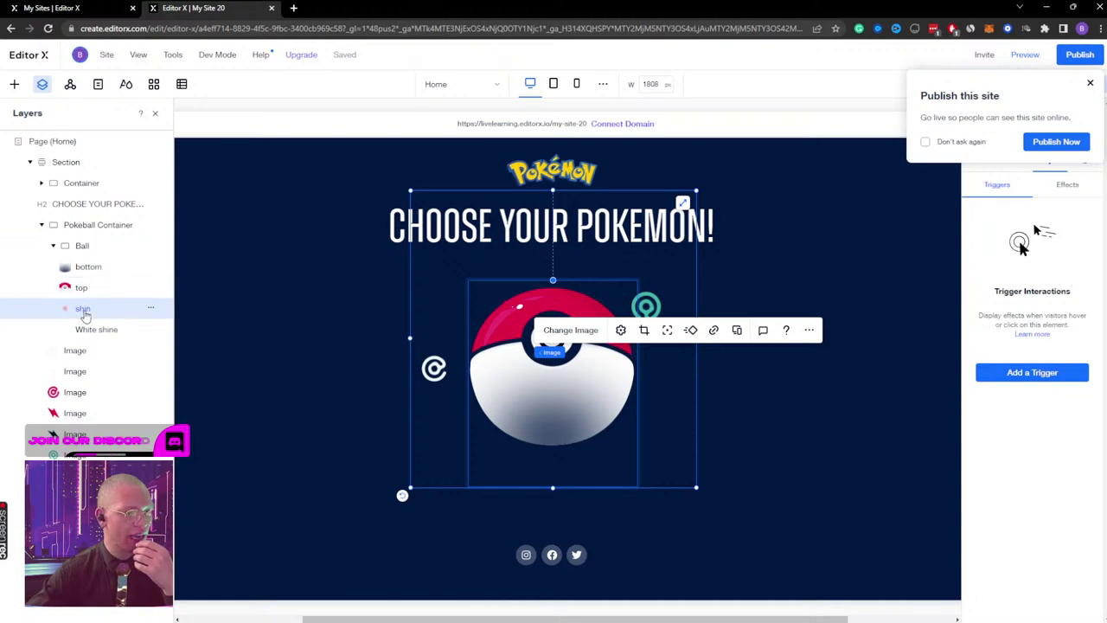
left_click(1025, 54)
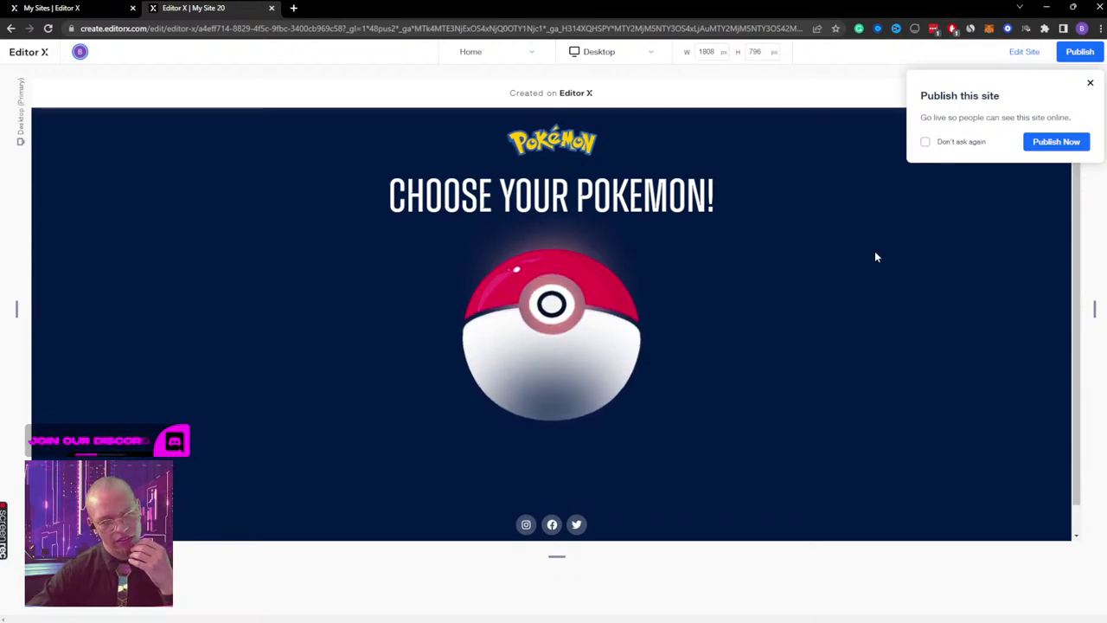
left_click(1090, 83)
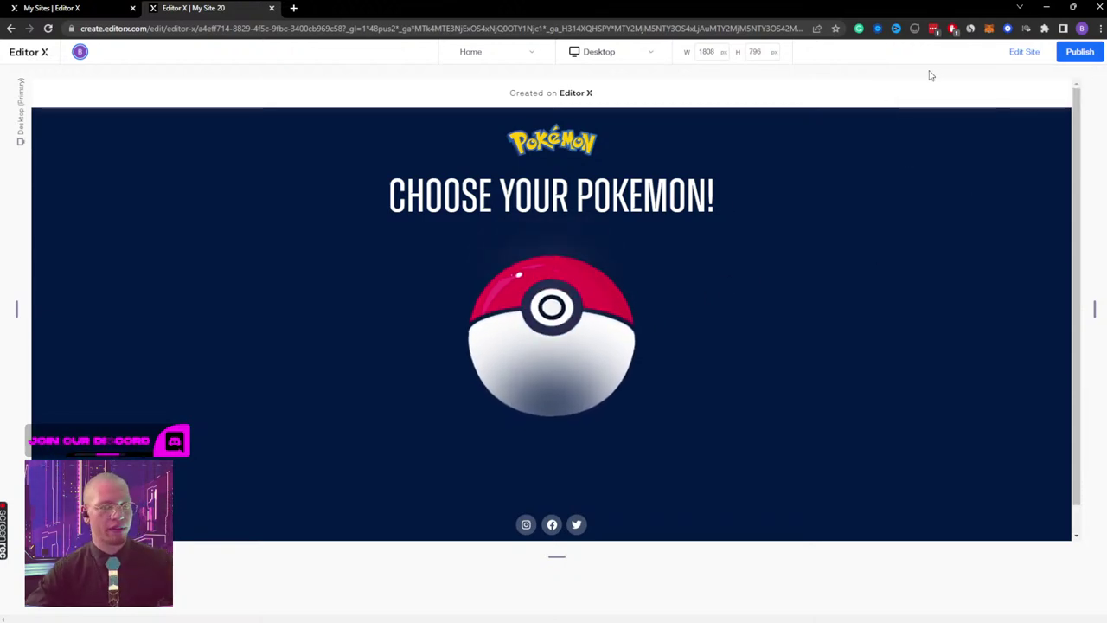
left_click(1023, 52)
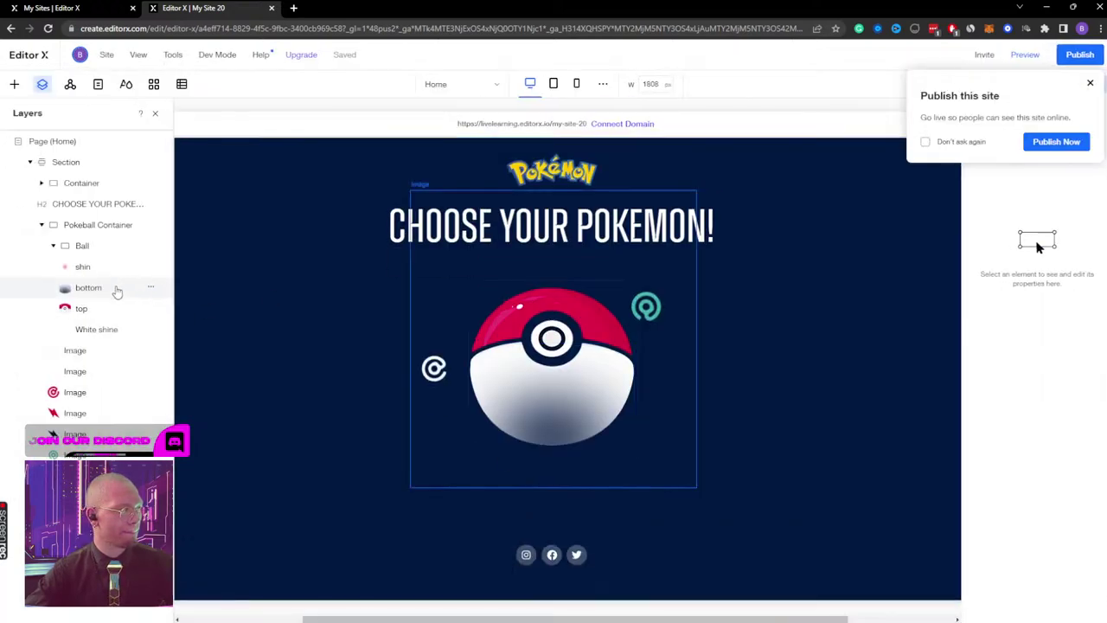
left_click(1089, 84)
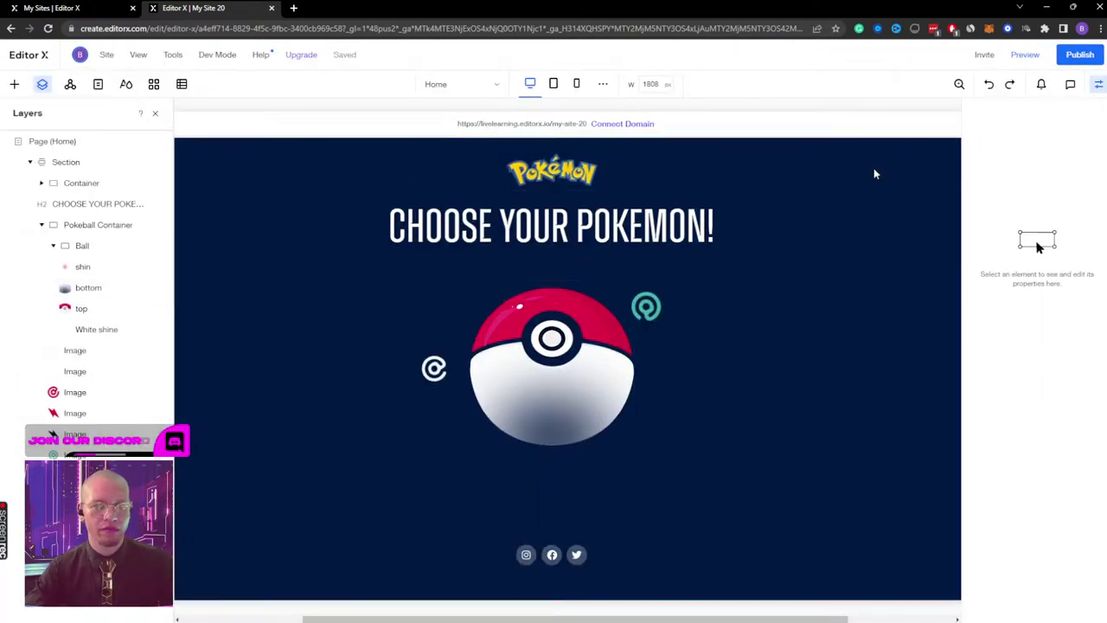
Step: Delete the Ball's click interaction that applies turn off shine on shin, and review its hover interaction setup
left_click(106, 246)
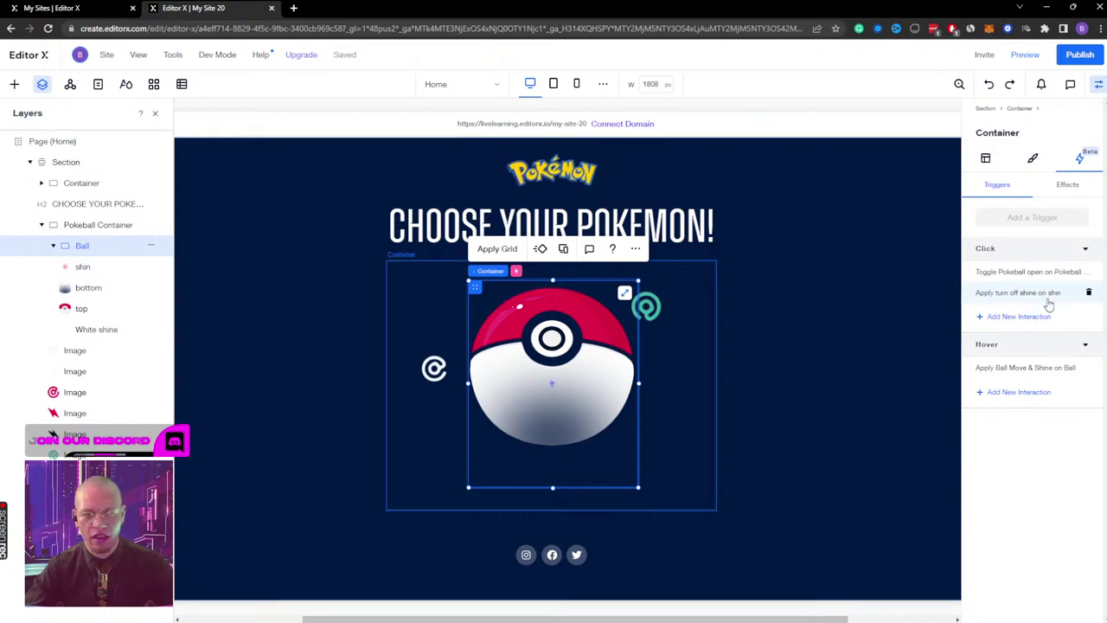
left_click(1088, 292)
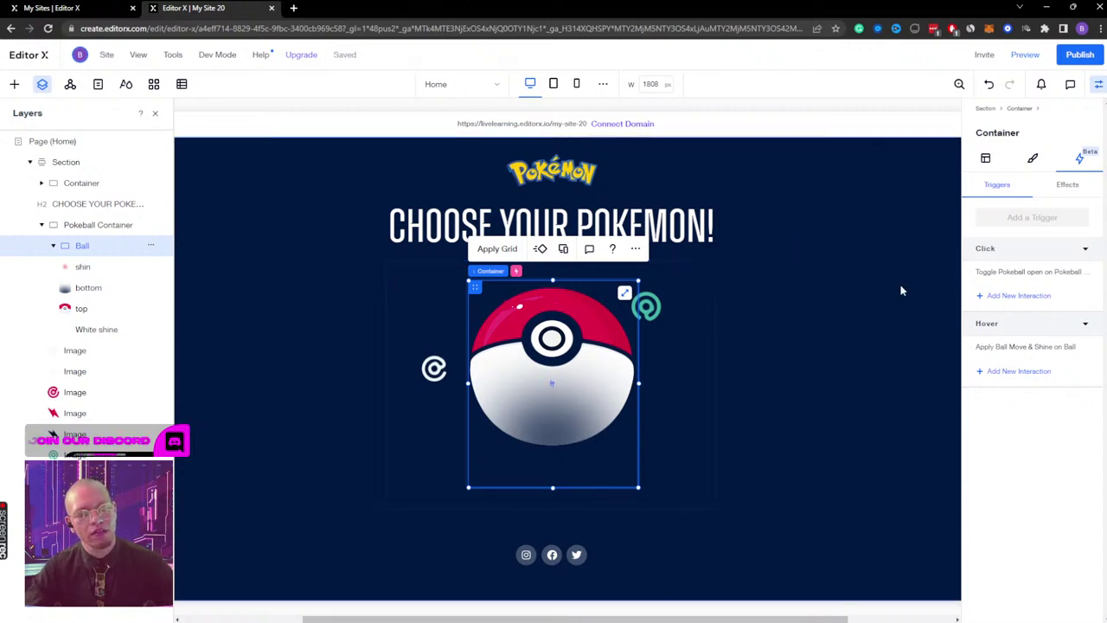
left_click(1018, 357)
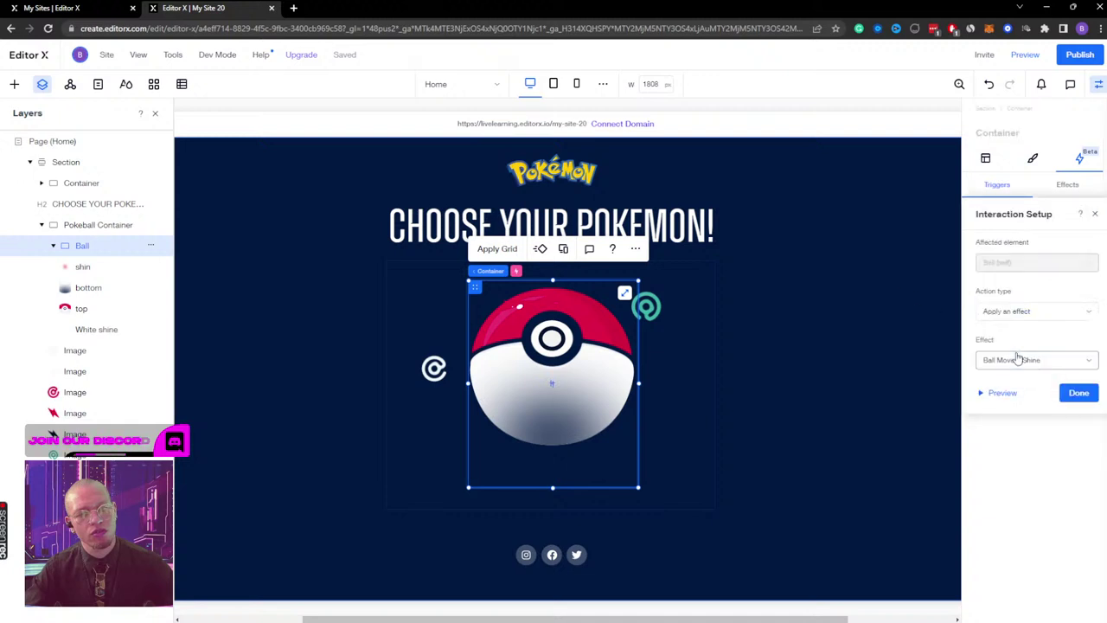
left_click(1023, 316)
left_click(1023, 315)
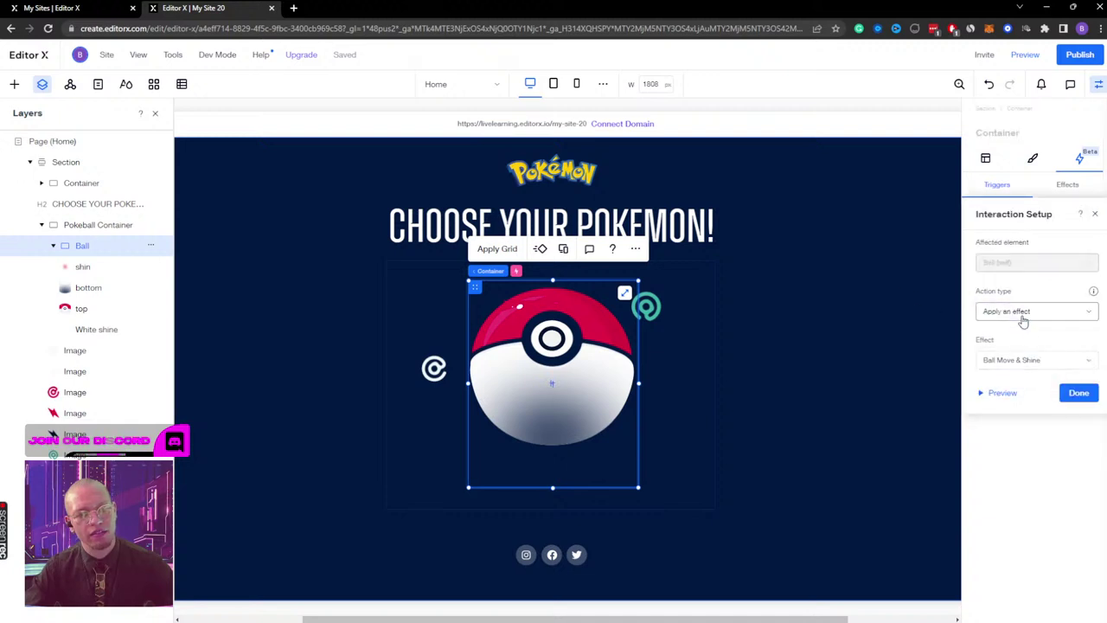
left_click(1078, 395)
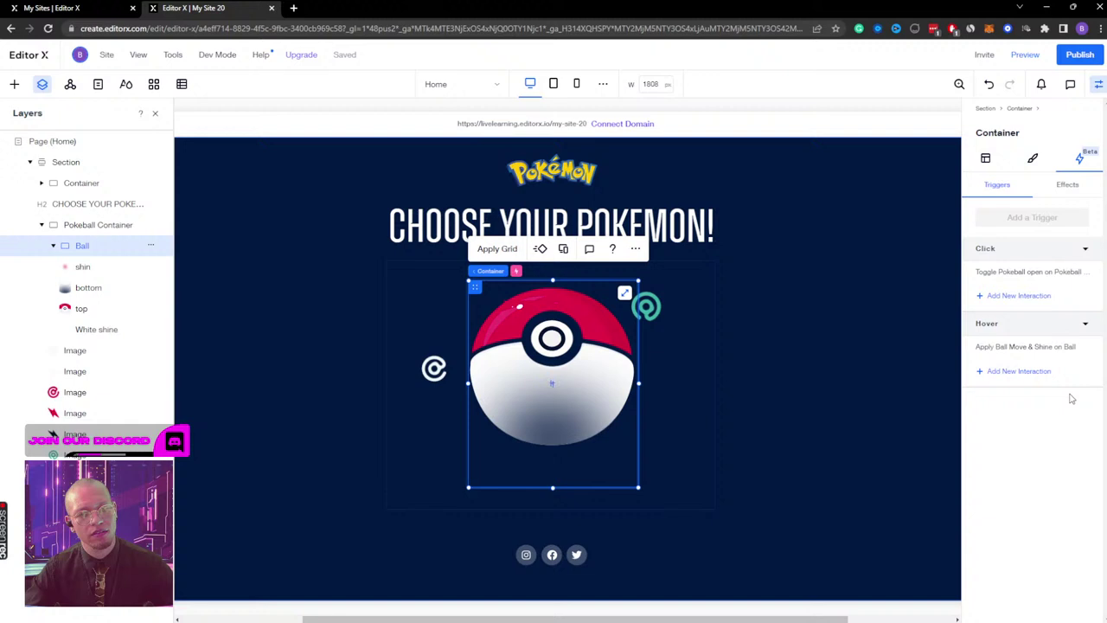
left_click(1018, 296)
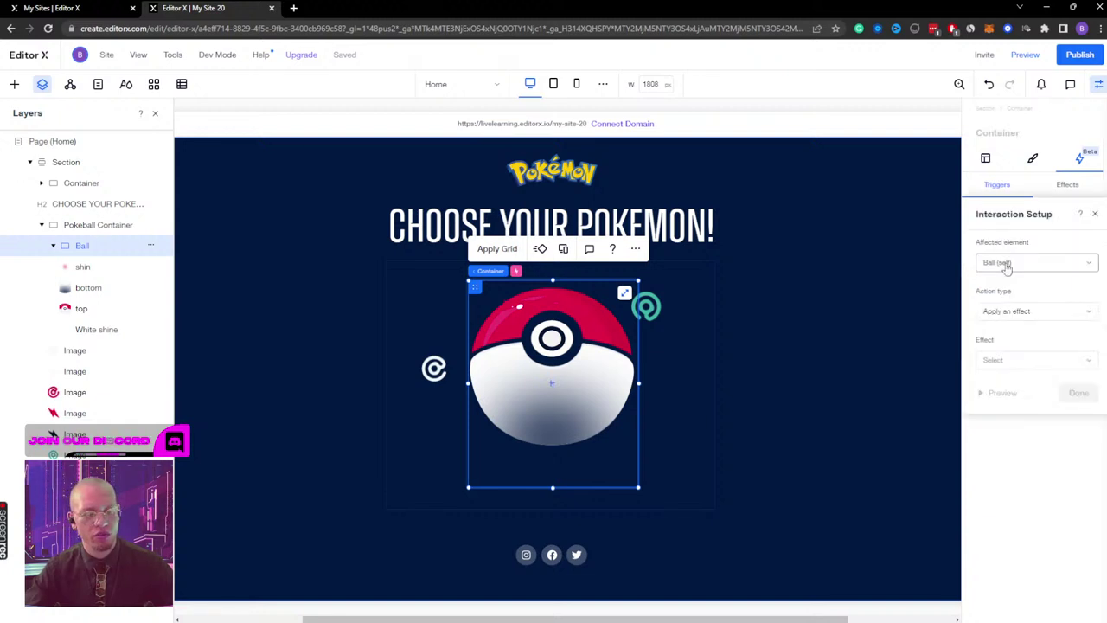
left_click(1006, 267)
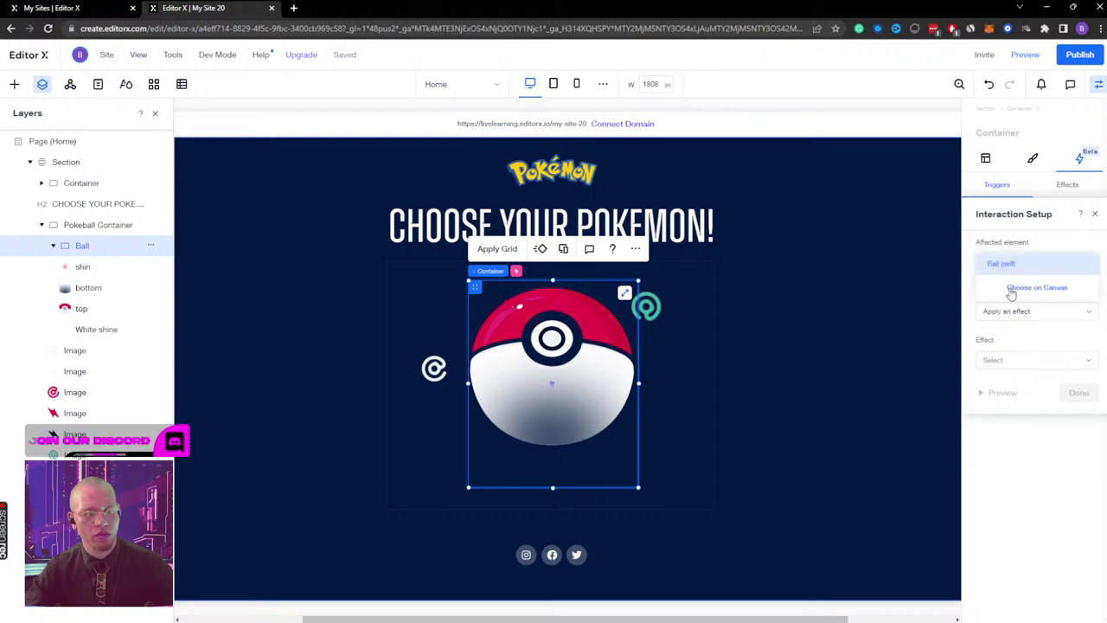
left_click(1011, 291)
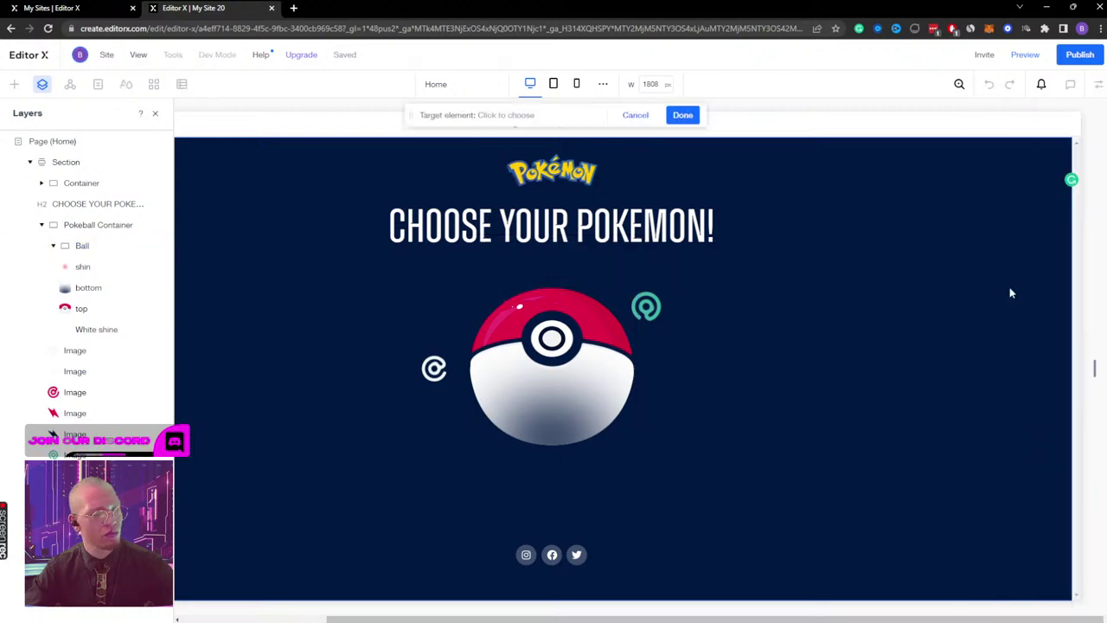
left_click(83, 269)
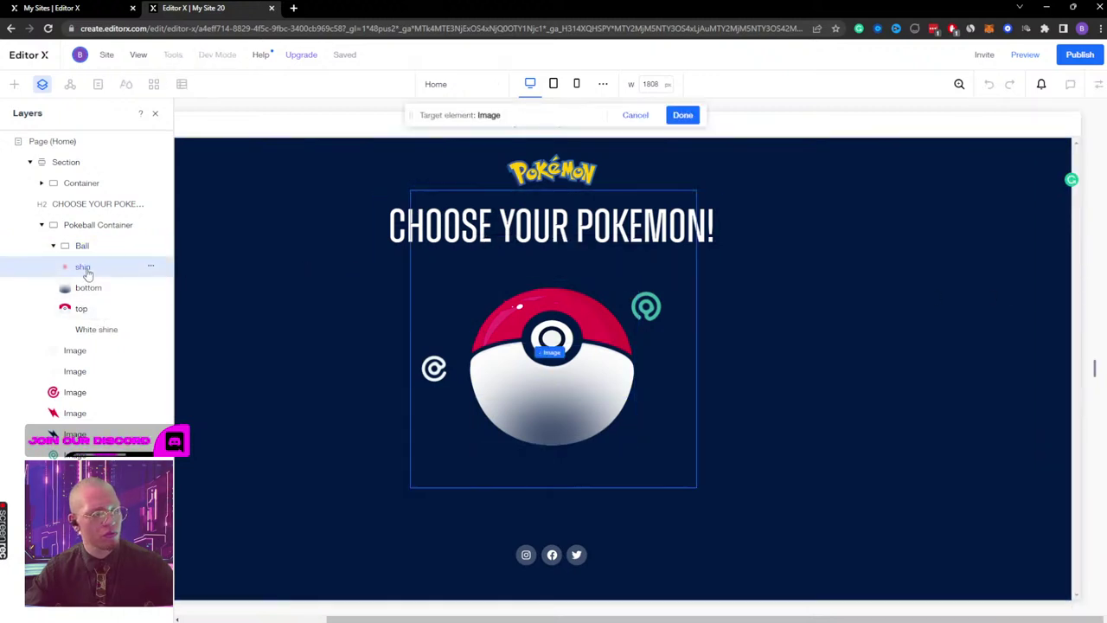
left_click(683, 115)
left_click(1020, 315)
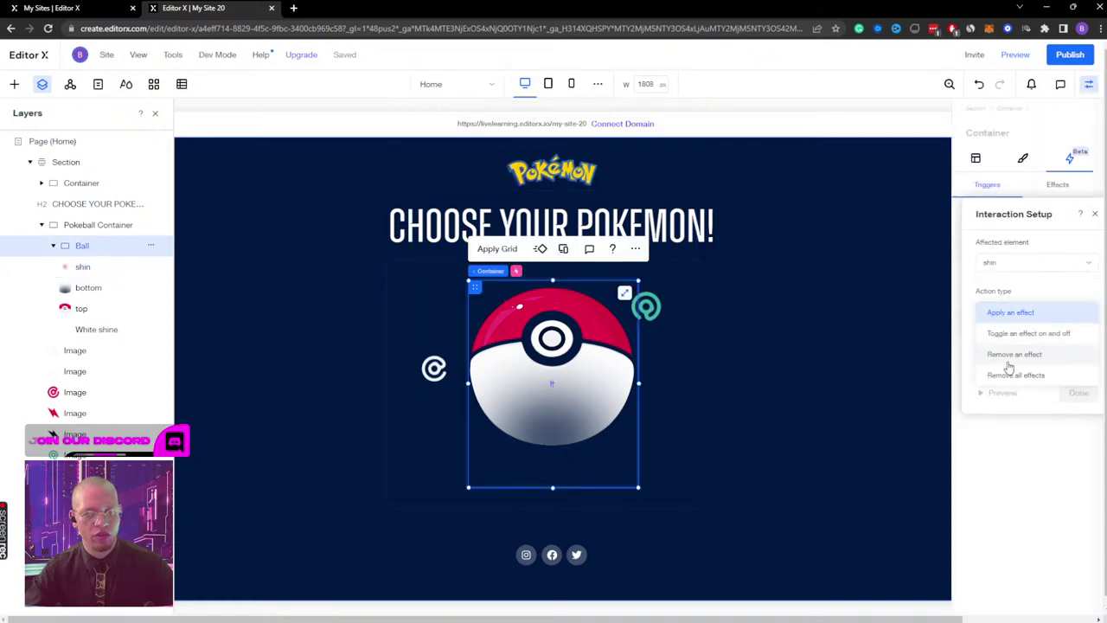
left_click(1007, 357)
left_click(1008, 365)
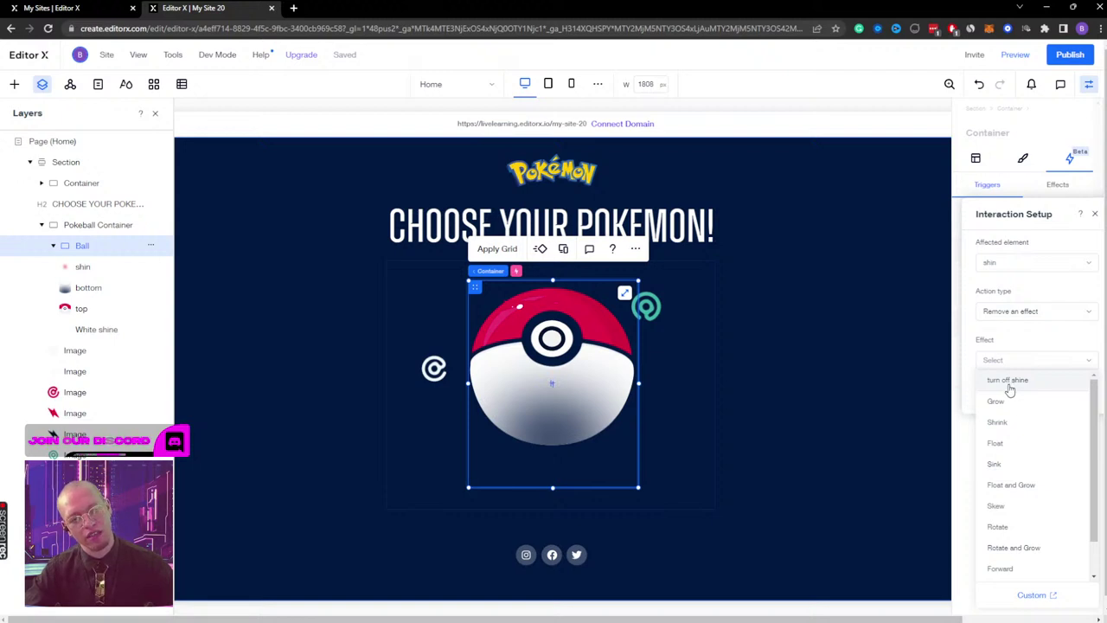
left_click(1094, 213)
left_click(1094, 214)
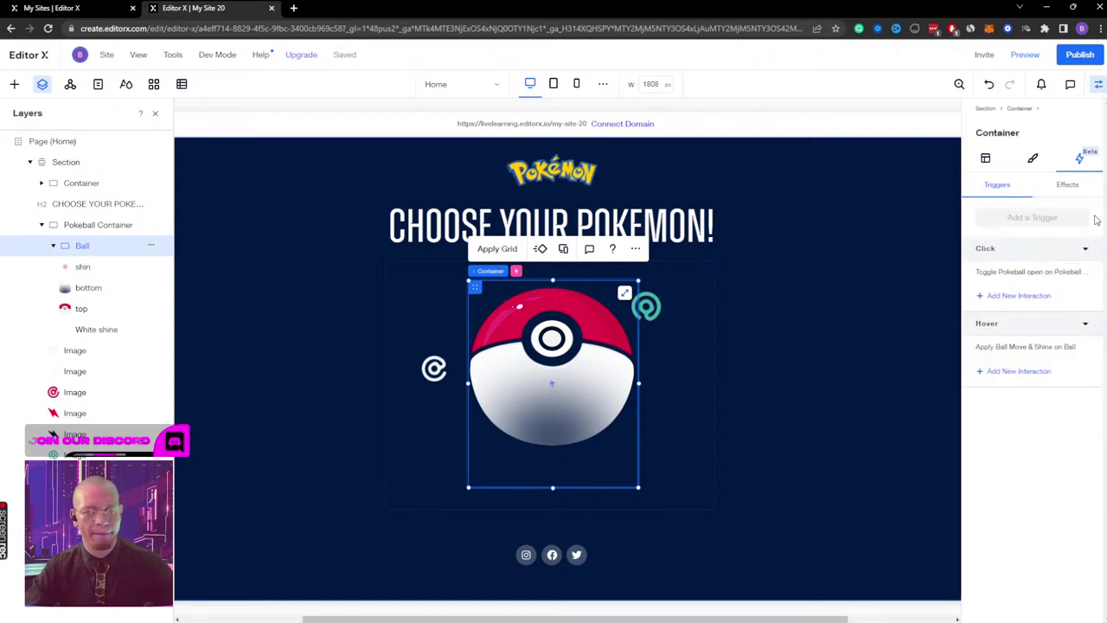
Step: Delete the turn off shine effect from the shin image
left_click(102, 265)
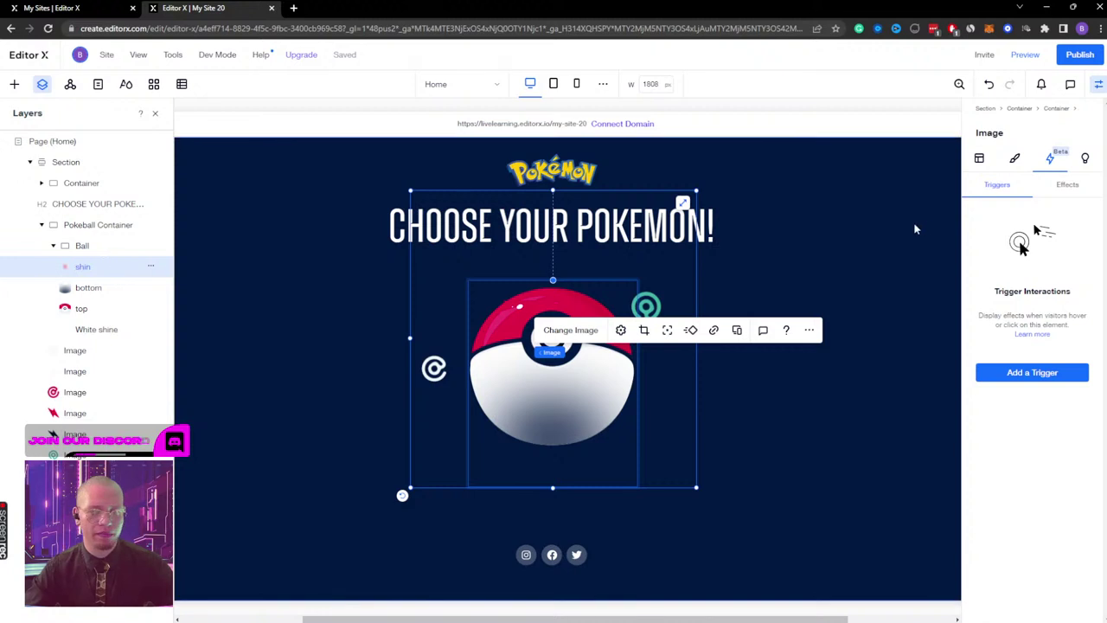
left_click(1077, 196)
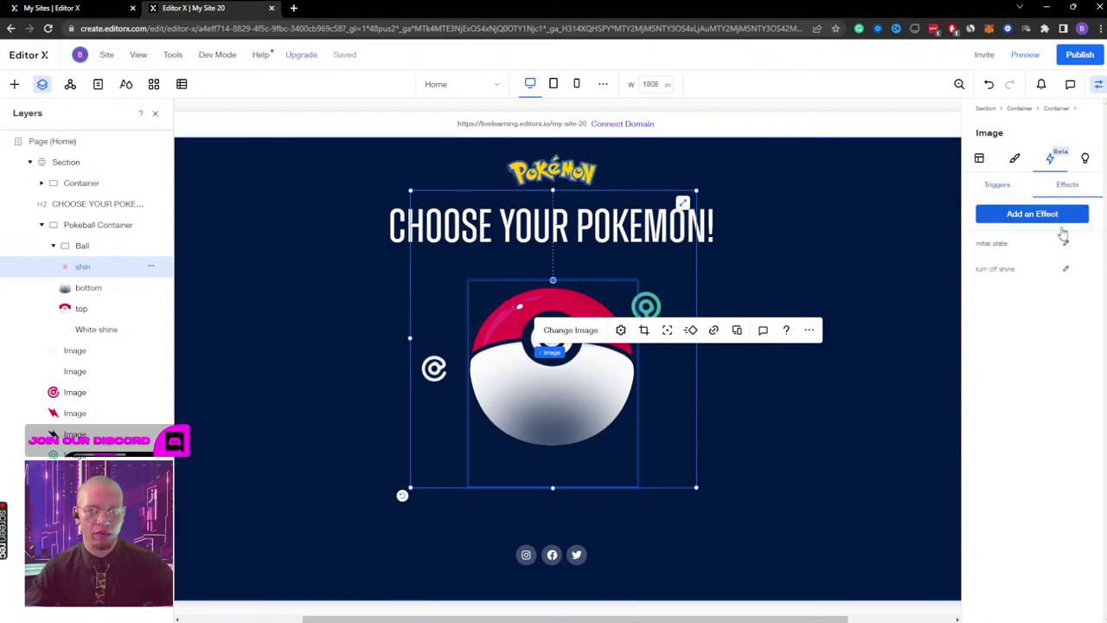
left_click(1081, 270)
left_click(1045, 313)
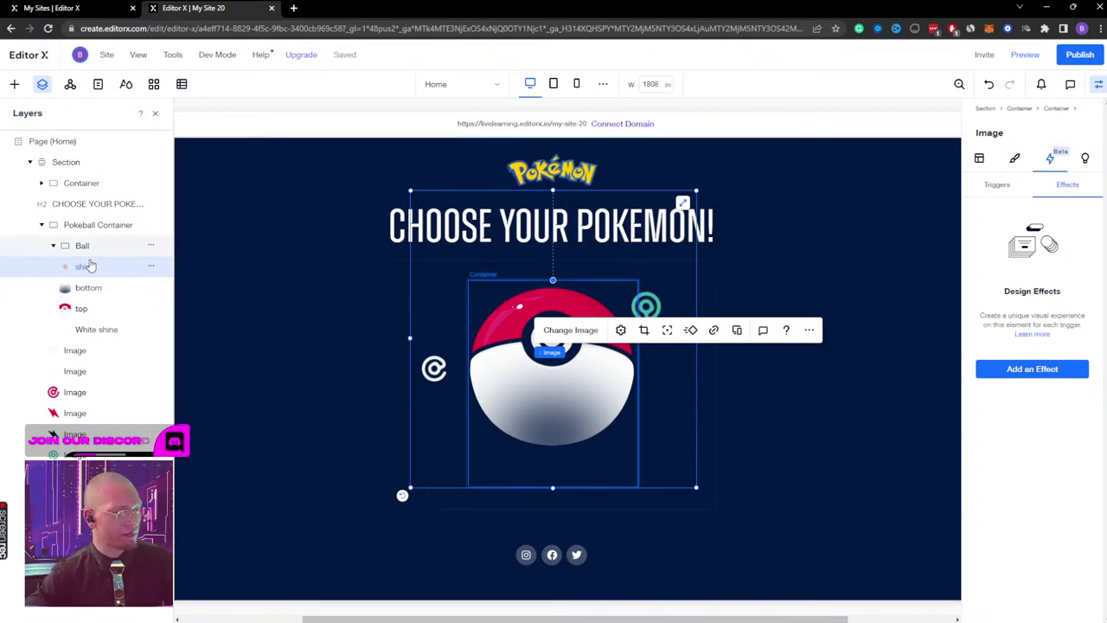
Step: Review the triggers and effects of the top image, the Ball and the Pokeball Container
left_click(93, 310)
left_click(1001, 186)
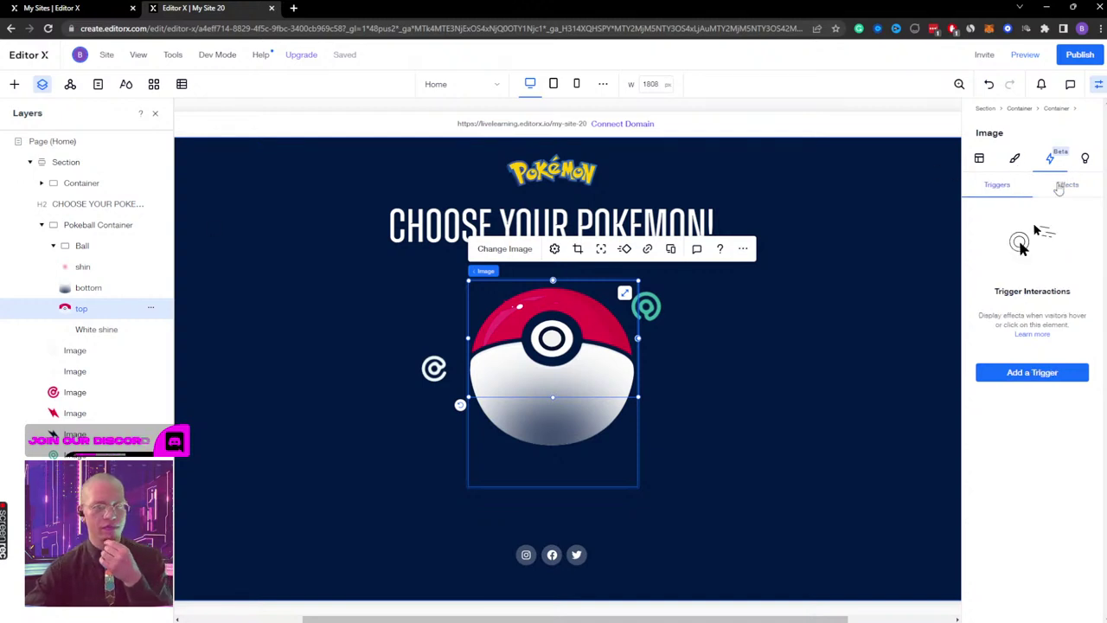
left_click(82, 246)
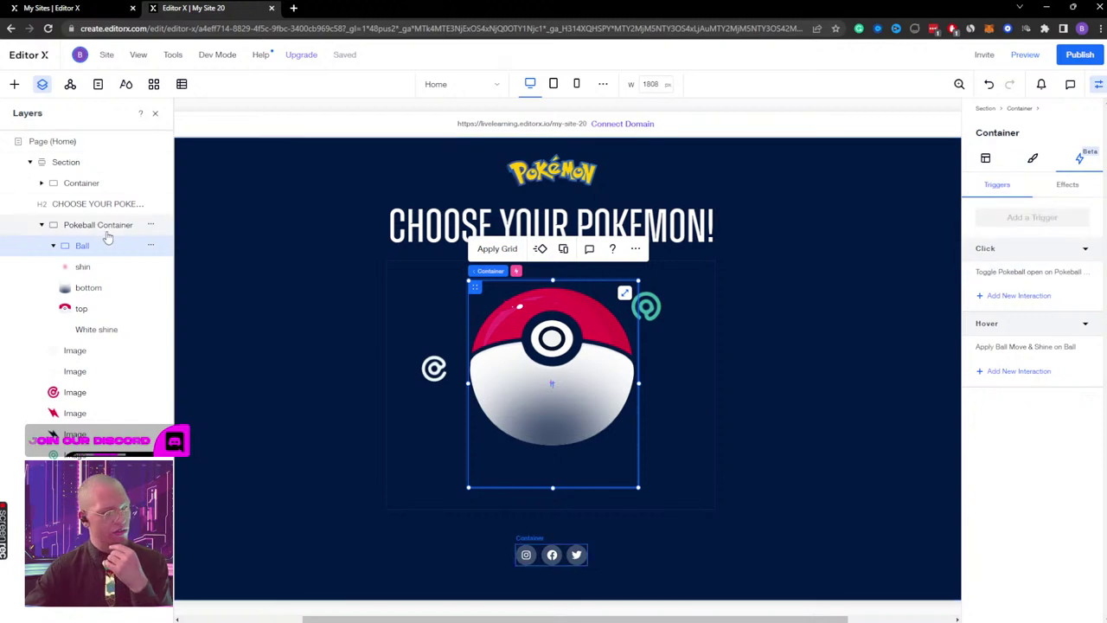
left_click(110, 233)
left_click(1067, 184)
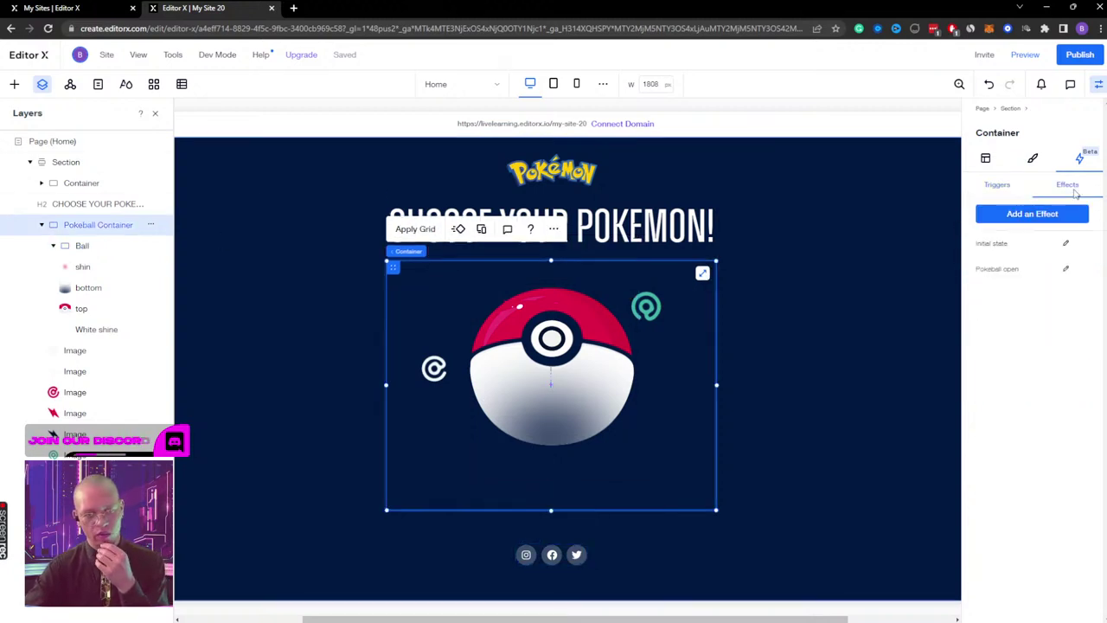
left_click(95, 249)
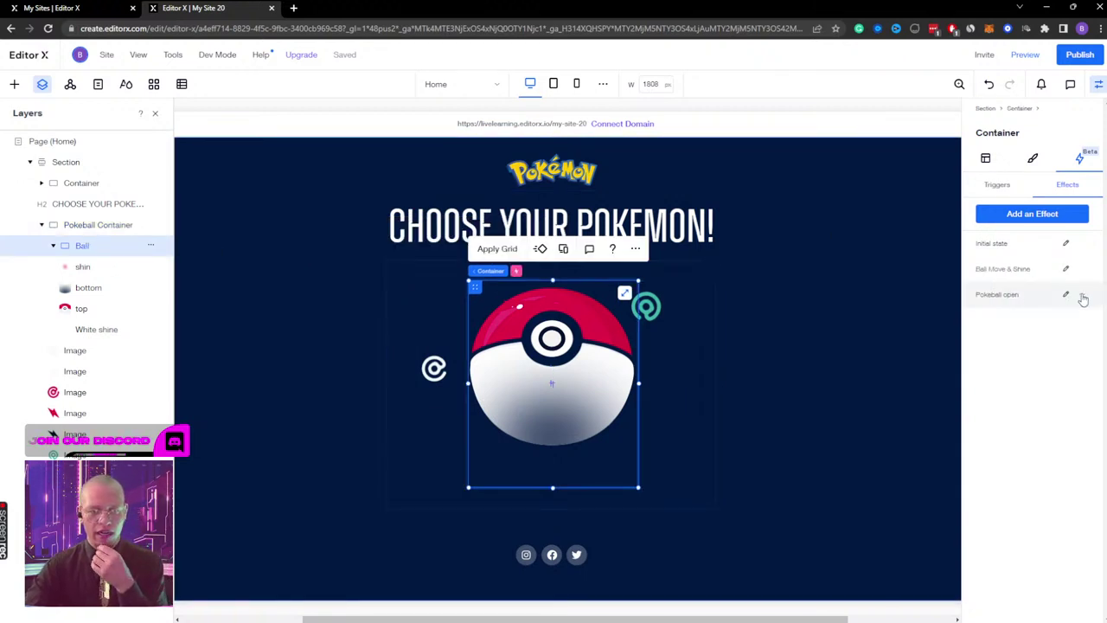
left_click(98, 226)
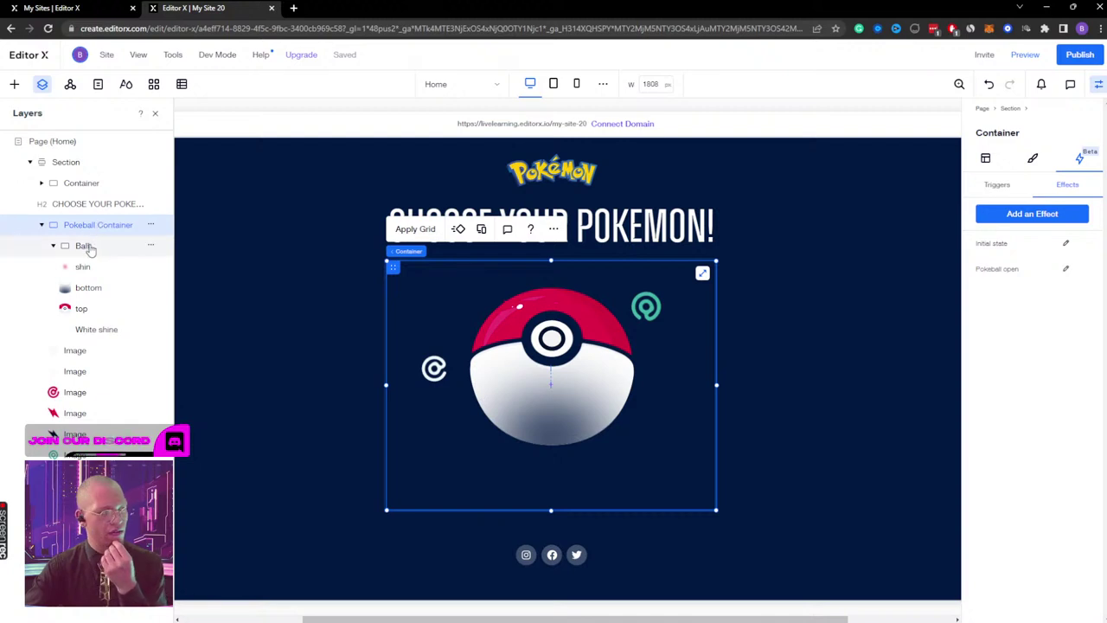
left_click(88, 248)
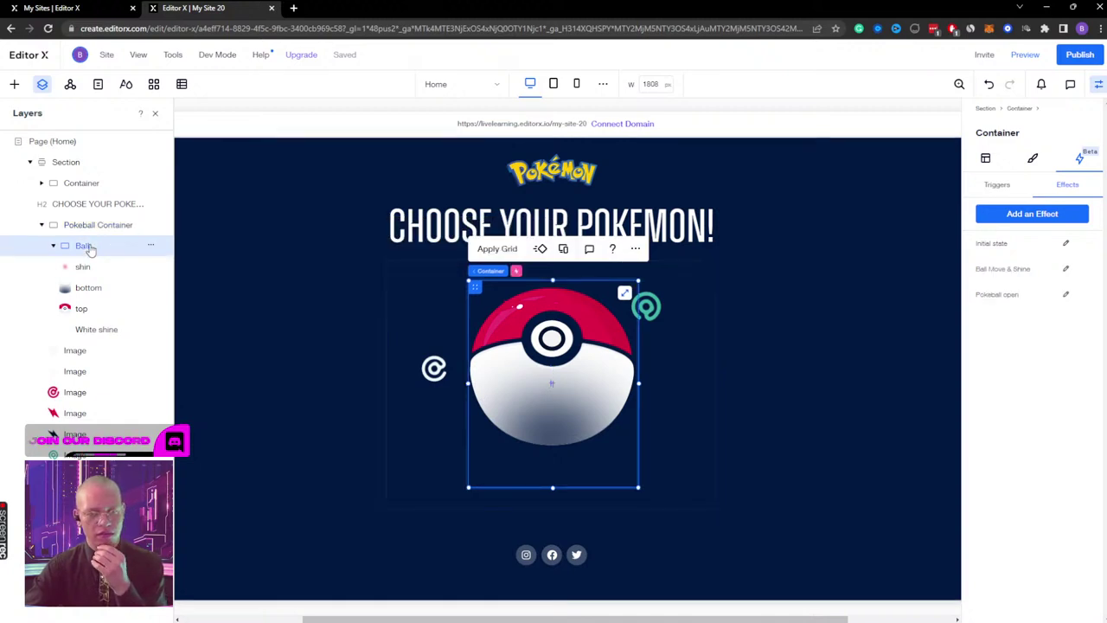
left_click(997, 185)
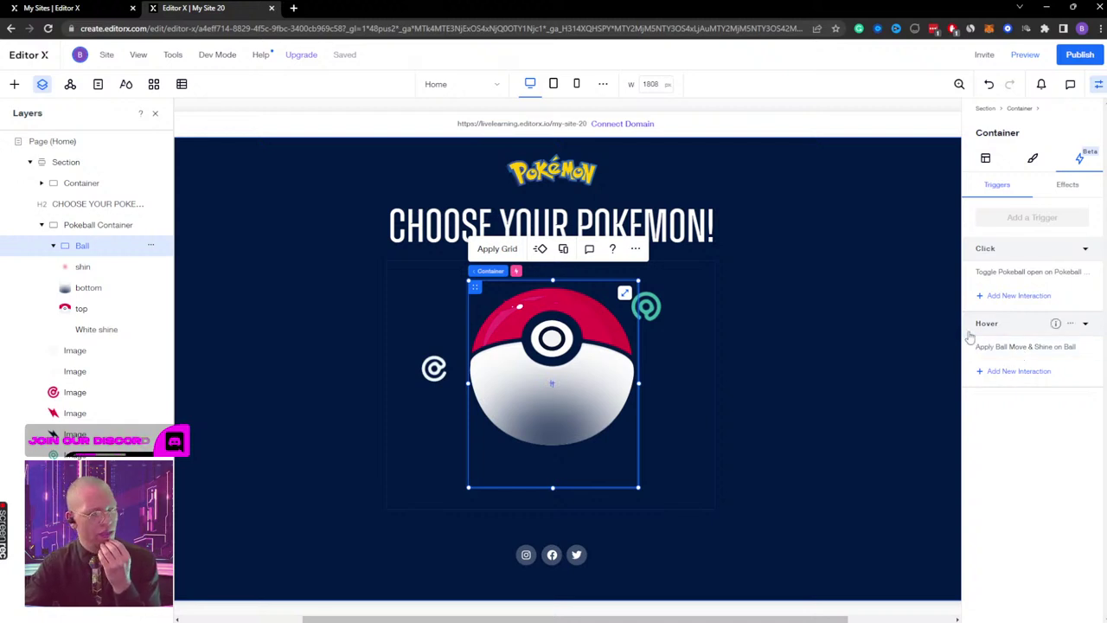
left_click(1068, 185)
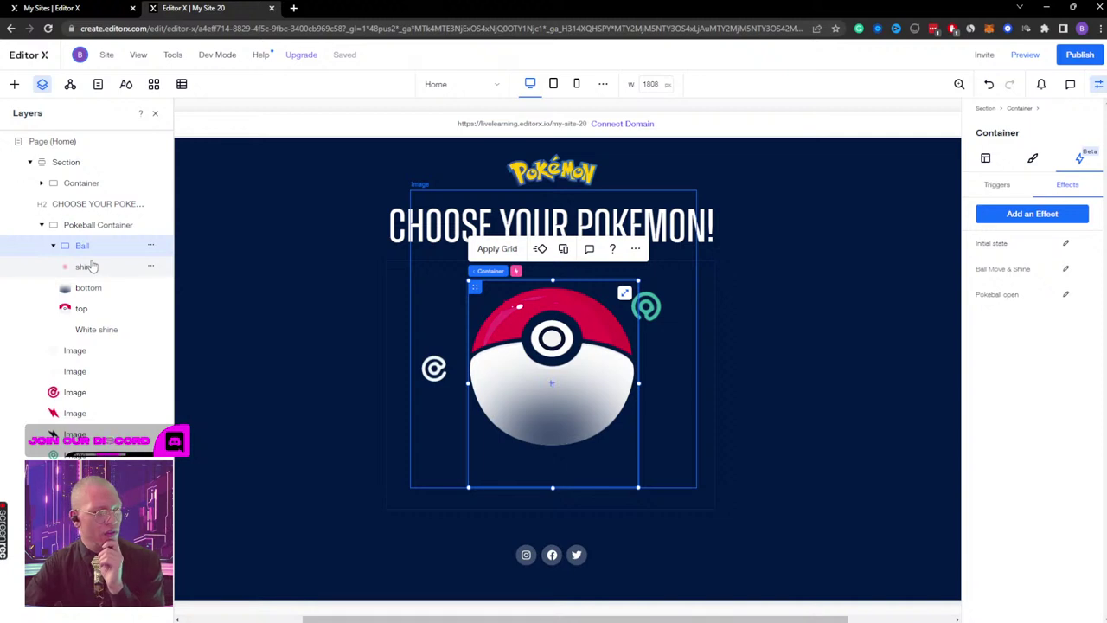
left_click(83, 225)
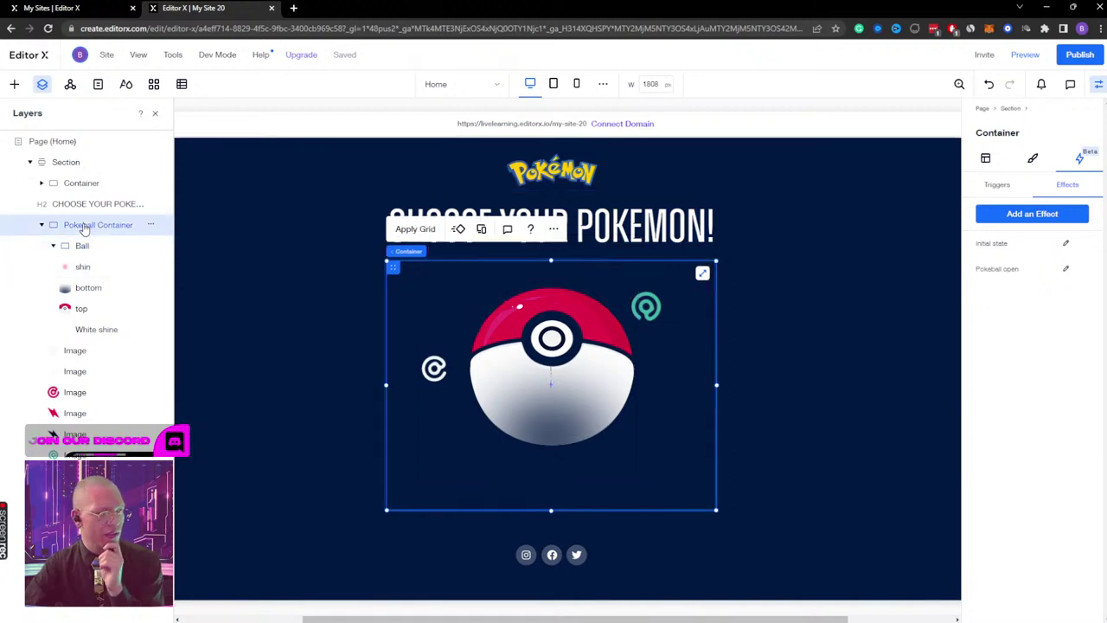
left_click(81, 247)
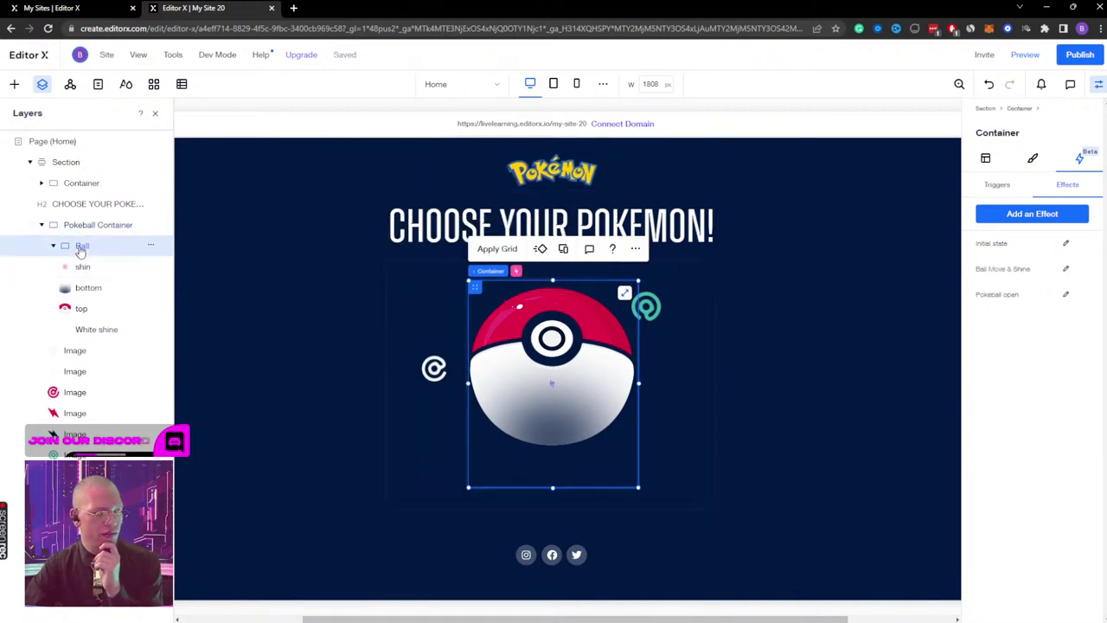
left_click(996, 184)
left_click(992, 297)
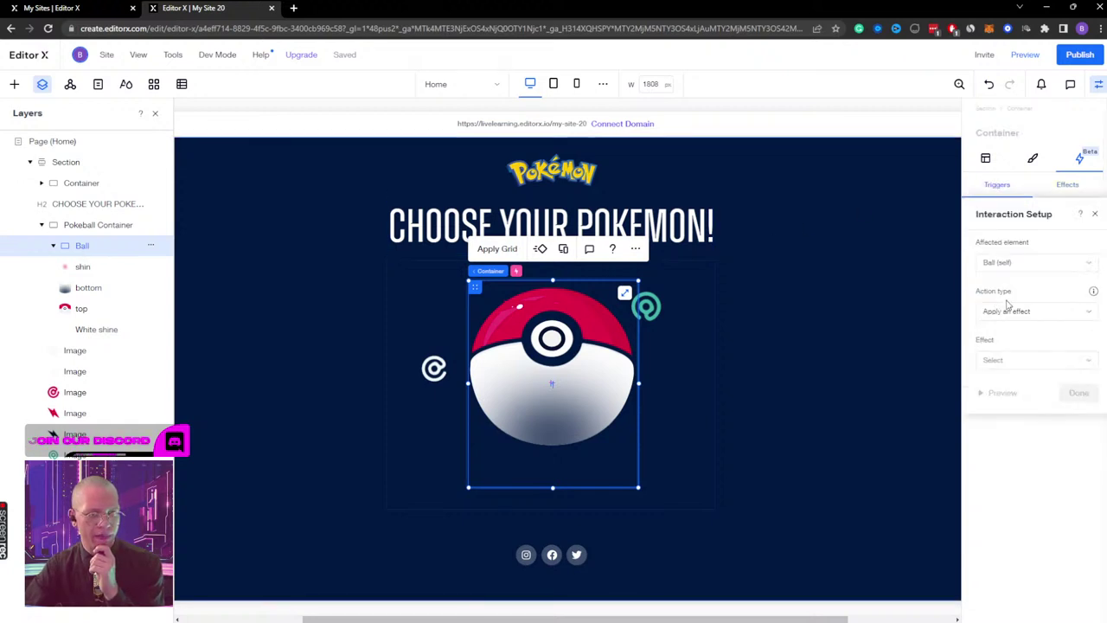
left_click(1023, 267)
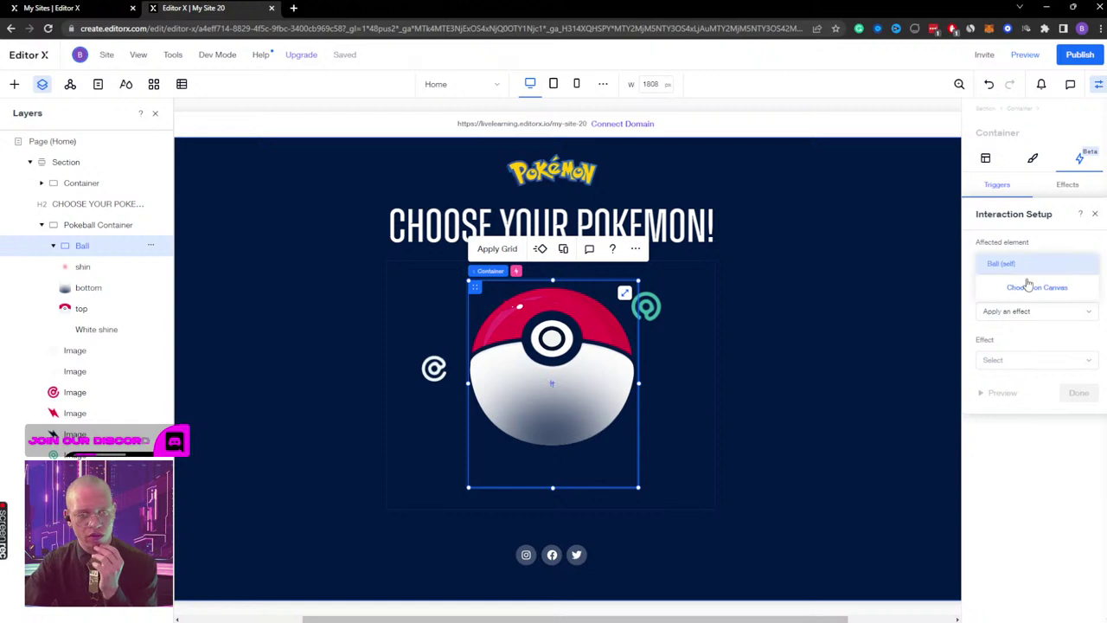
left_click(1029, 289)
left_click(92, 226)
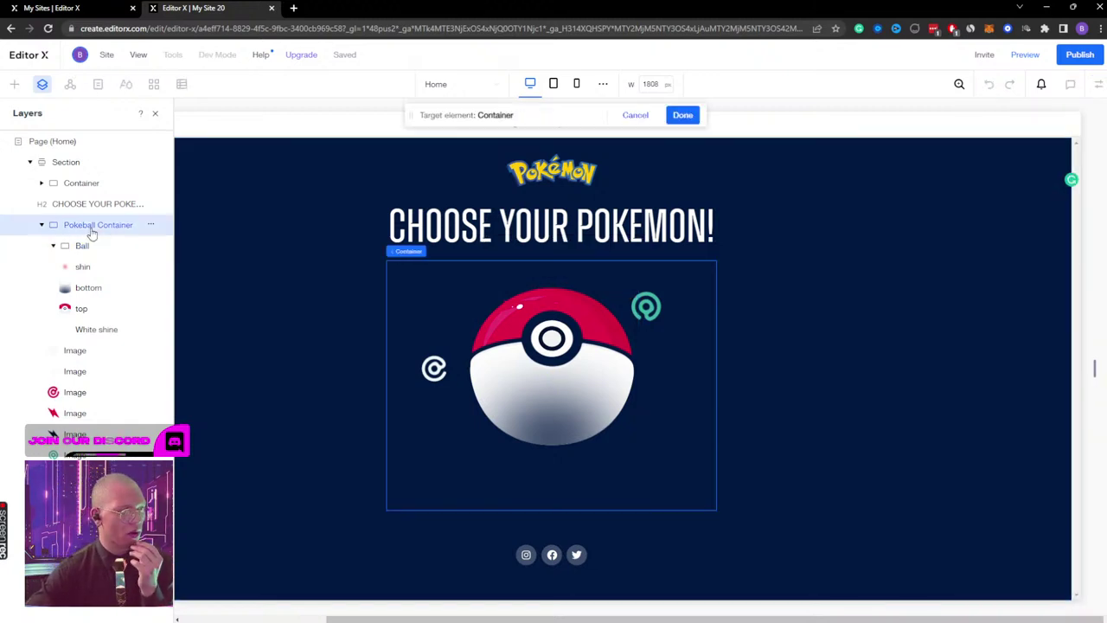
left_click(682, 115)
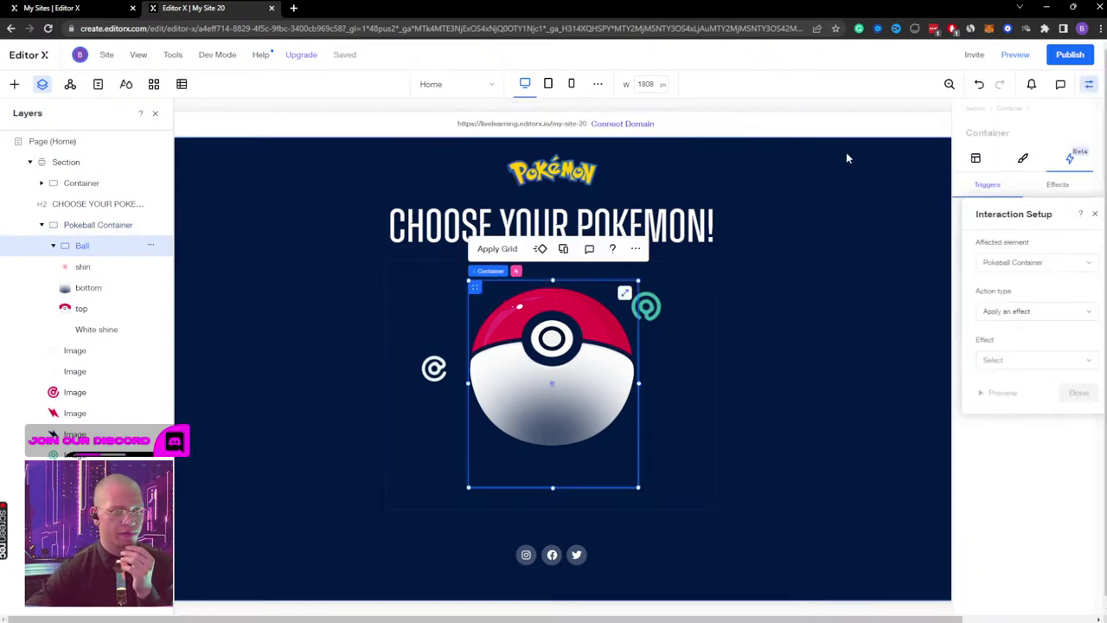
left_click(1010, 311)
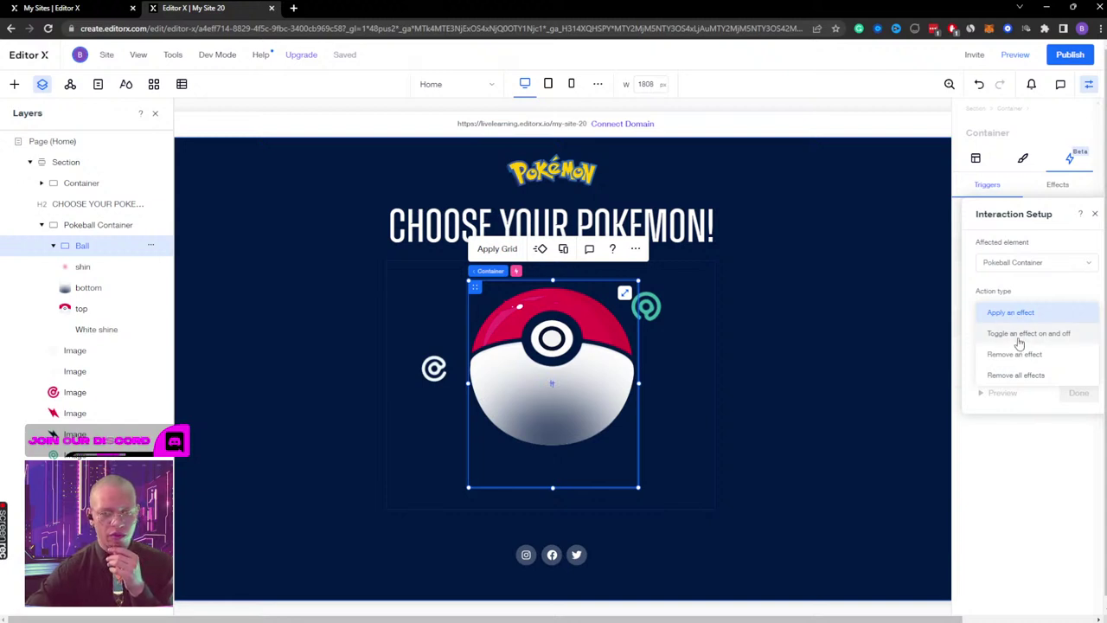
left_click(1020, 336)
left_click(1021, 362)
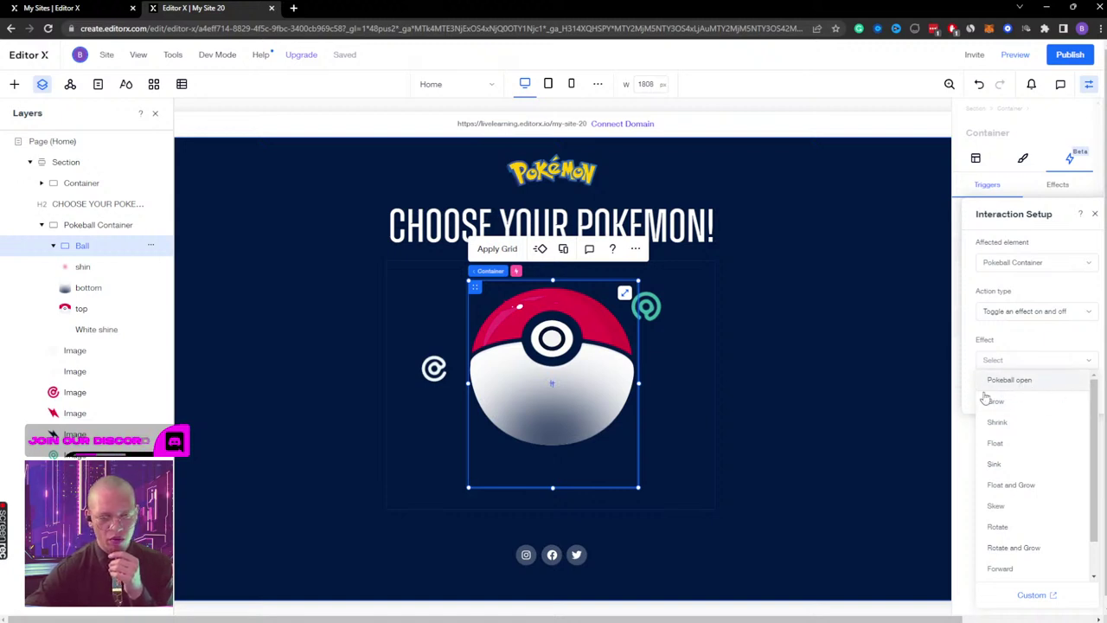
scroll(1040, 447, "down", 2)
scroll(1041, 447, "up", 2)
left_click(1038, 344)
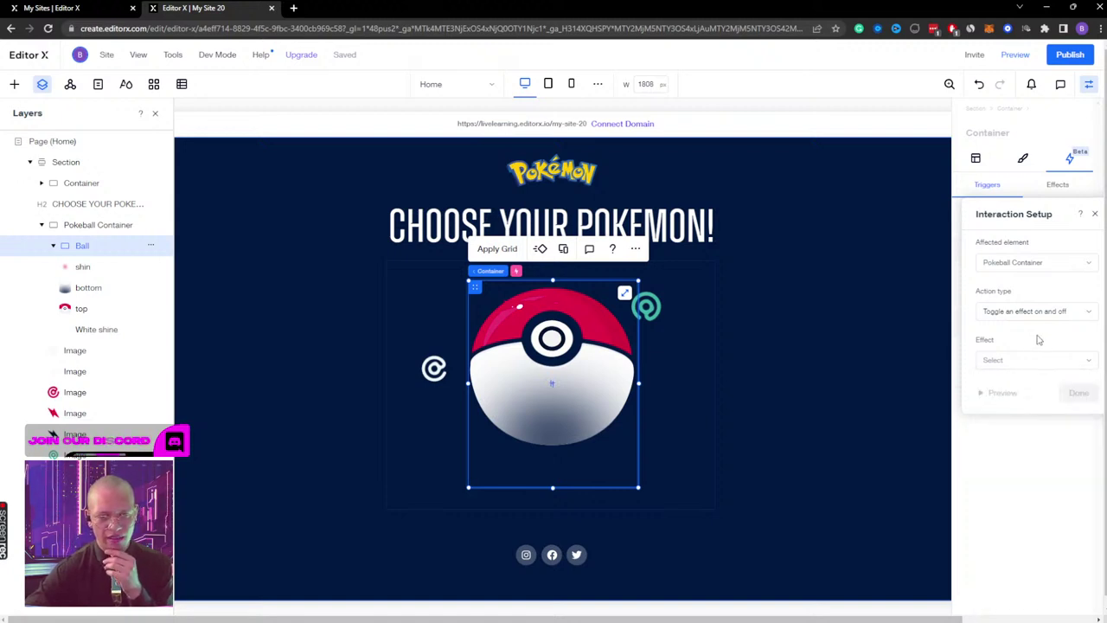
left_click(1031, 311)
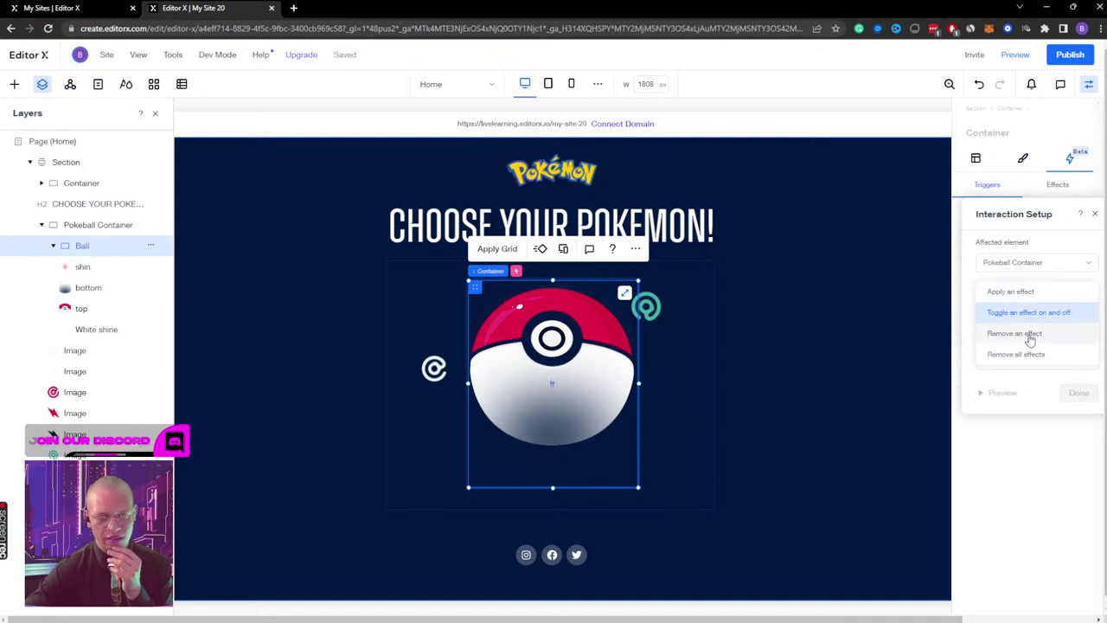
left_click(1029, 333)
left_click(1025, 360)
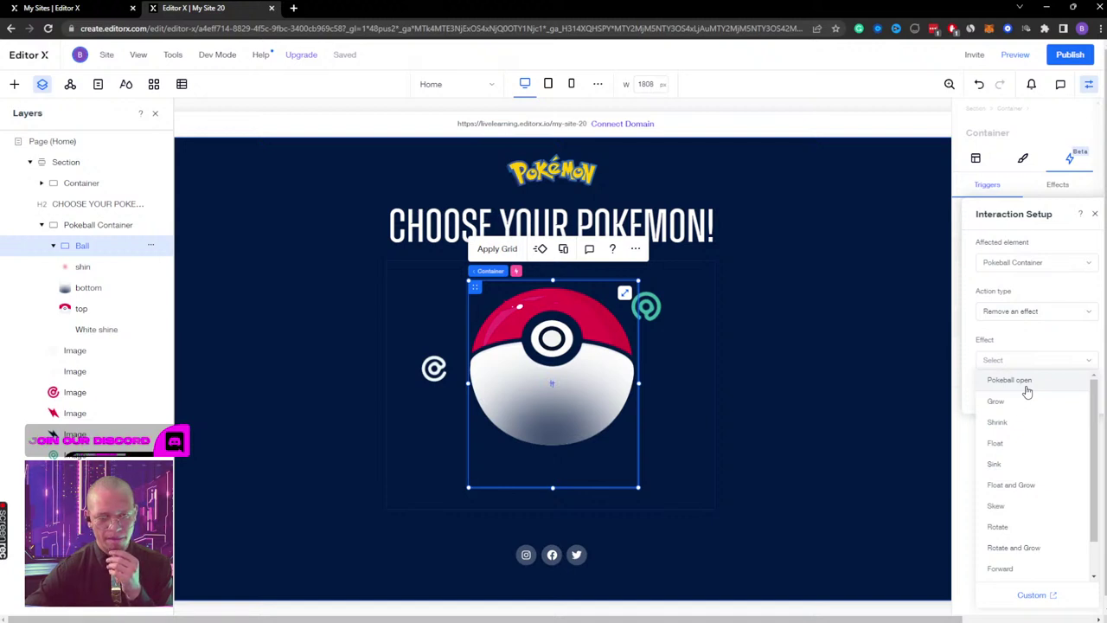
left_click(1010, 337)
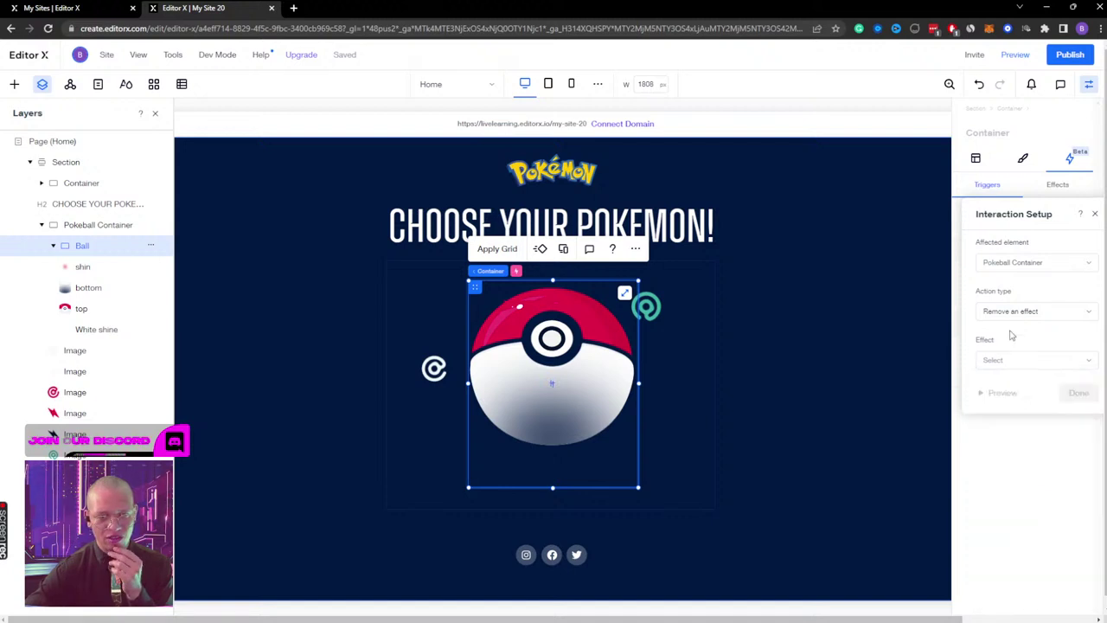
left_click(1017, 264)
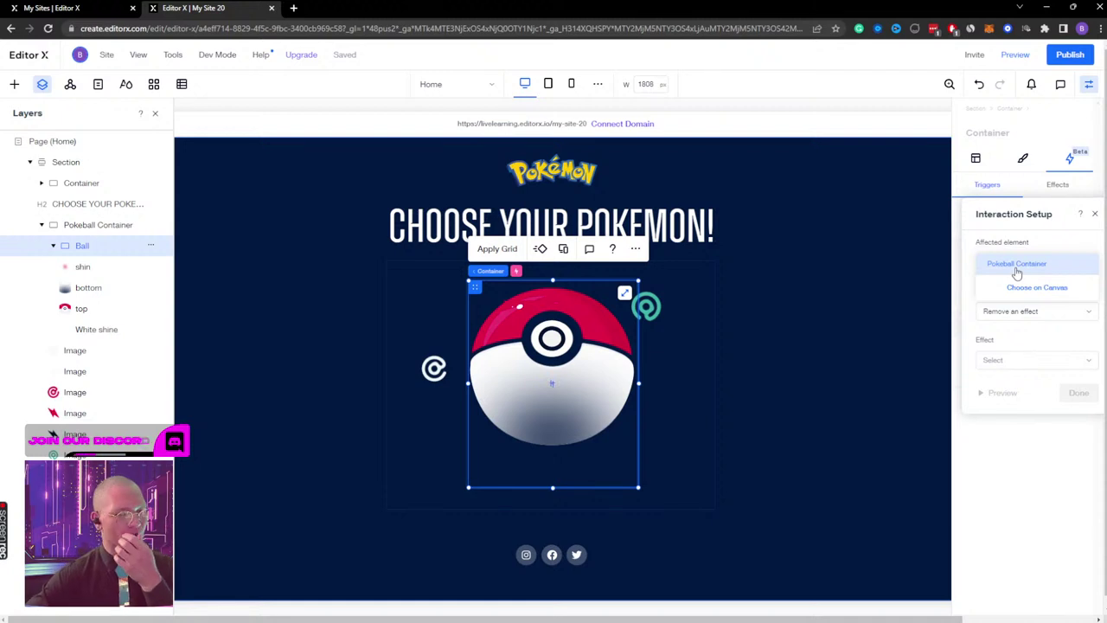
left_click(1060, 241)
left_click(1094, 216)
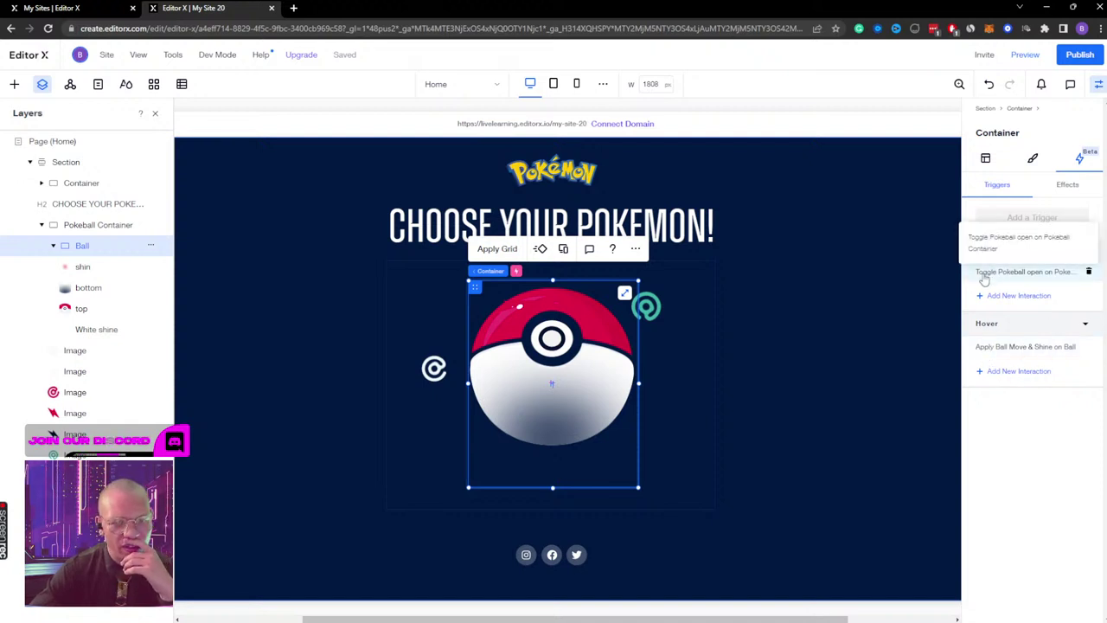
Step: Test the Pokeball's hover and click animation in preview, and review the Ball's triggers and effects
left_click(1025, 54)
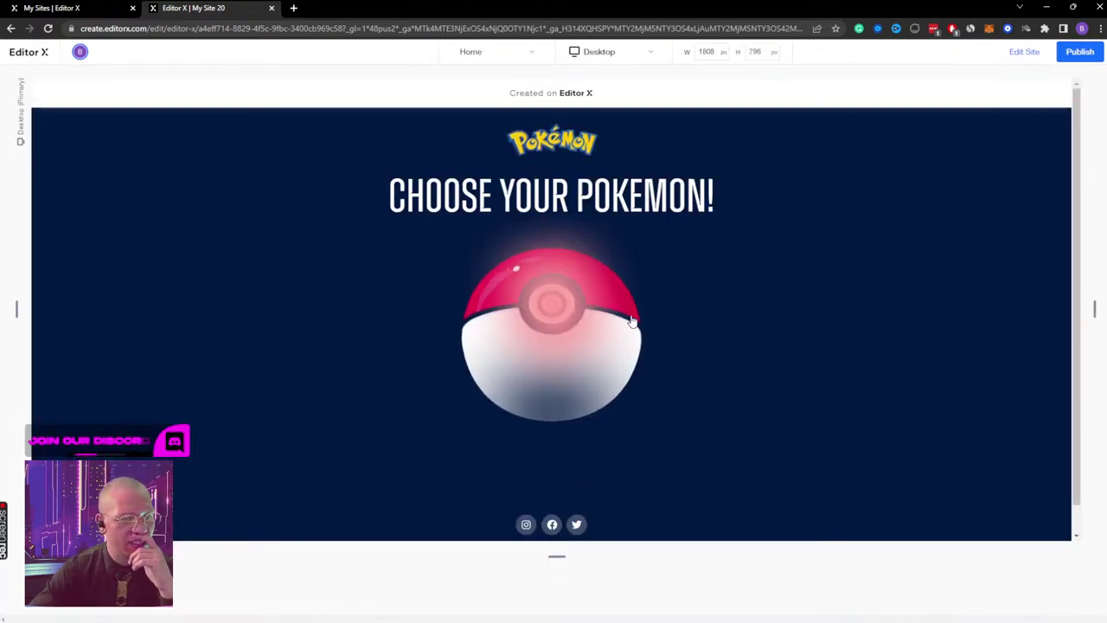
left_click(557, 317)
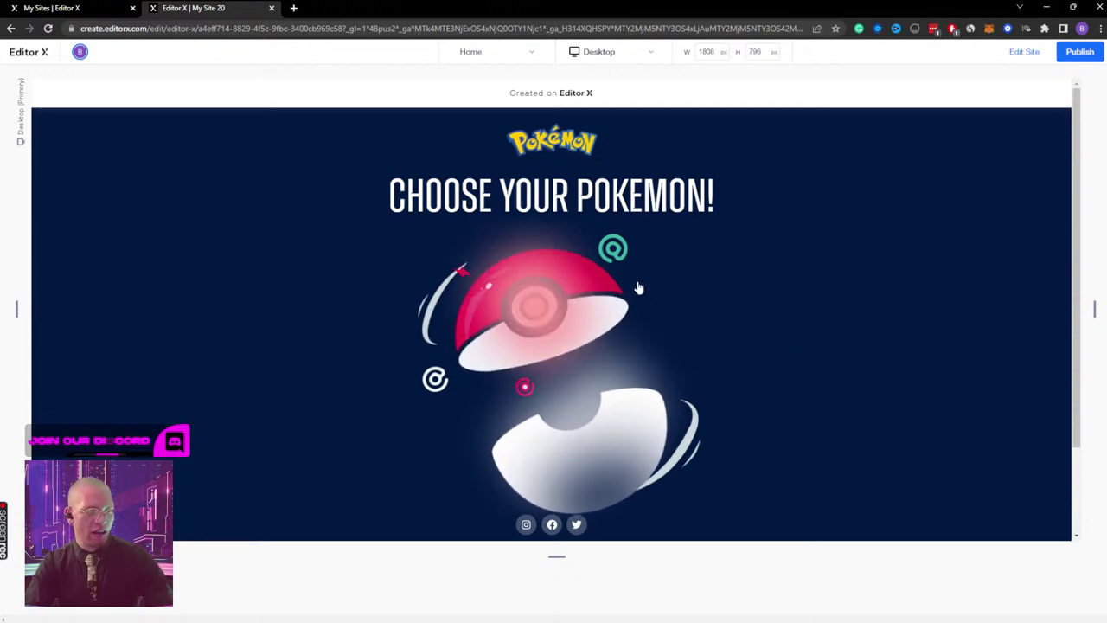
scroll(635, 308, "down", 2)
scroll(636, 311, "up", 2)
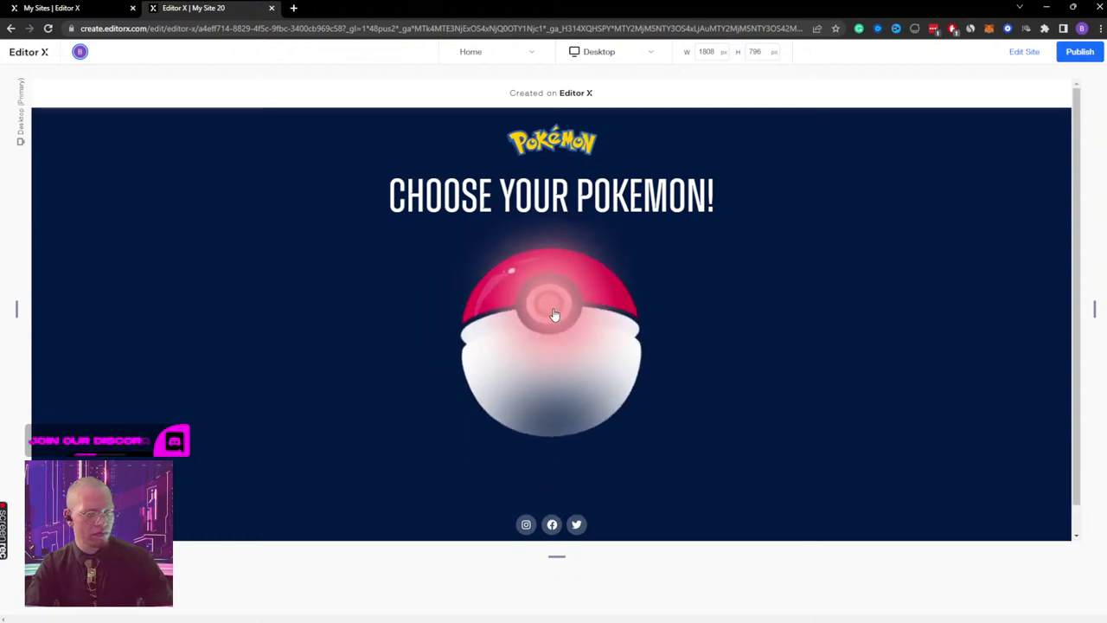
left_click(1025, 52)
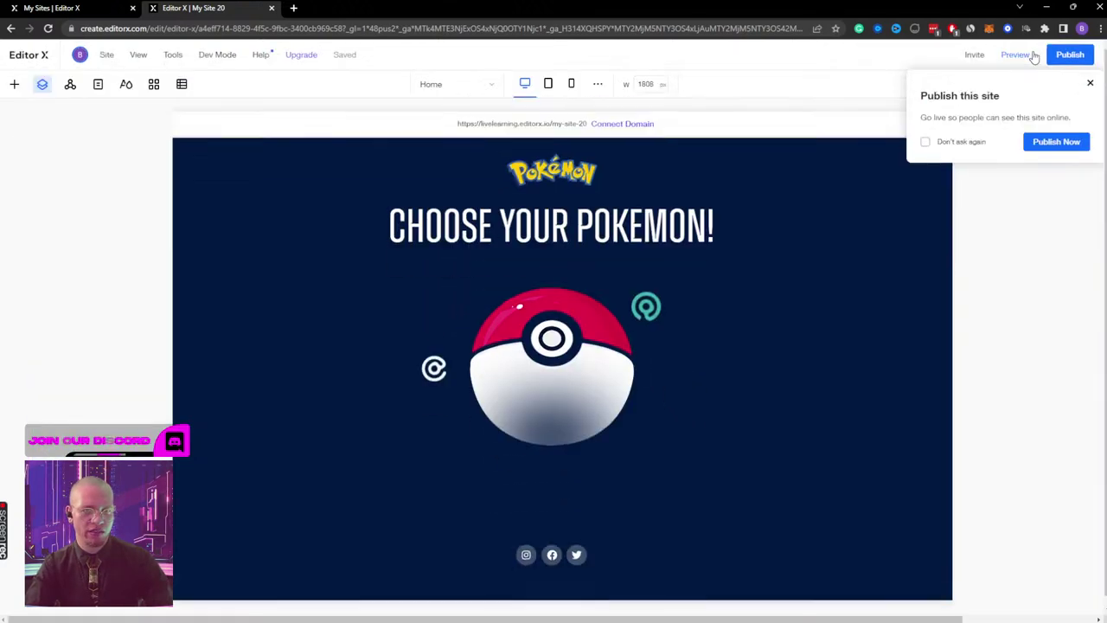
left_click(95, 224)
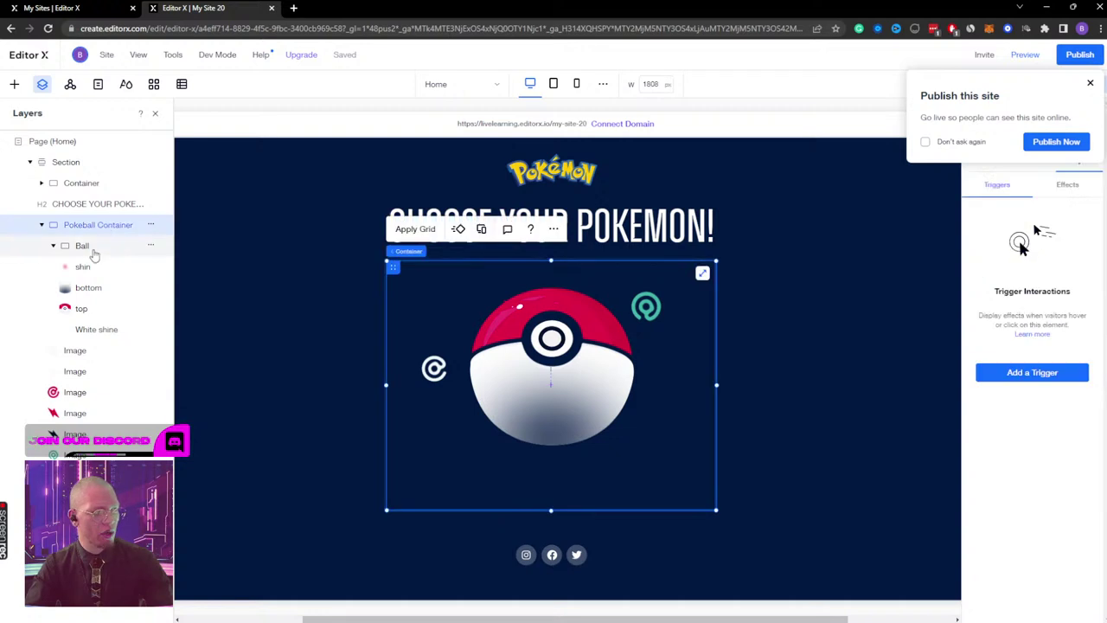
left_click(87, 247)
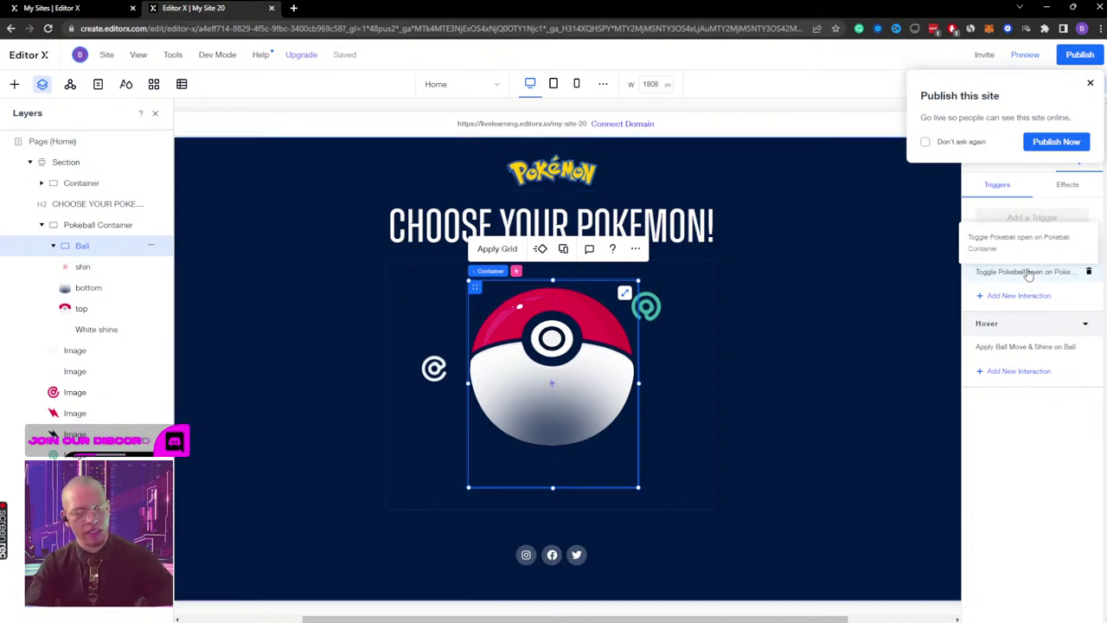
left_click(1070, 184)
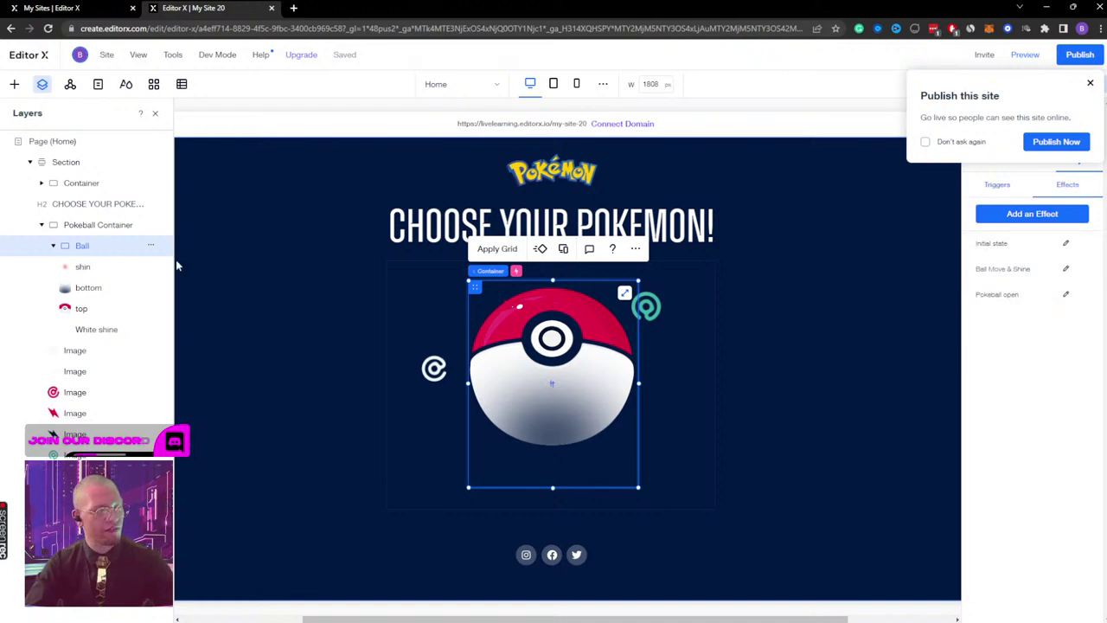
left_click(1003, 184)
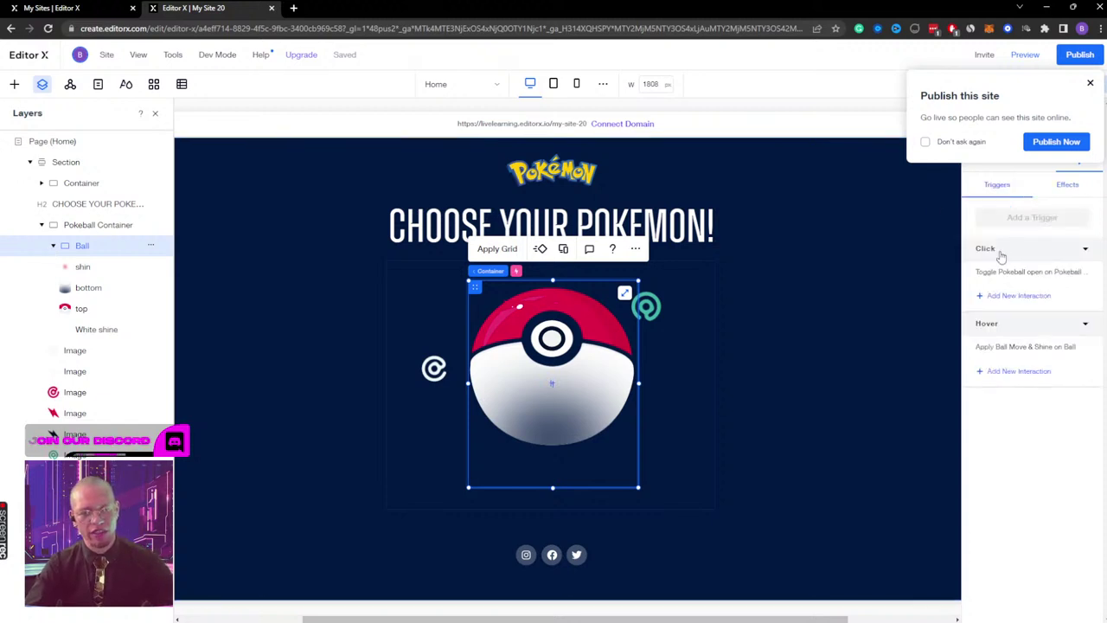
Step: Add a click interaction to the Ball that removes the Ball Move & Shine effect from the Ball itself
left_click(996, 298)
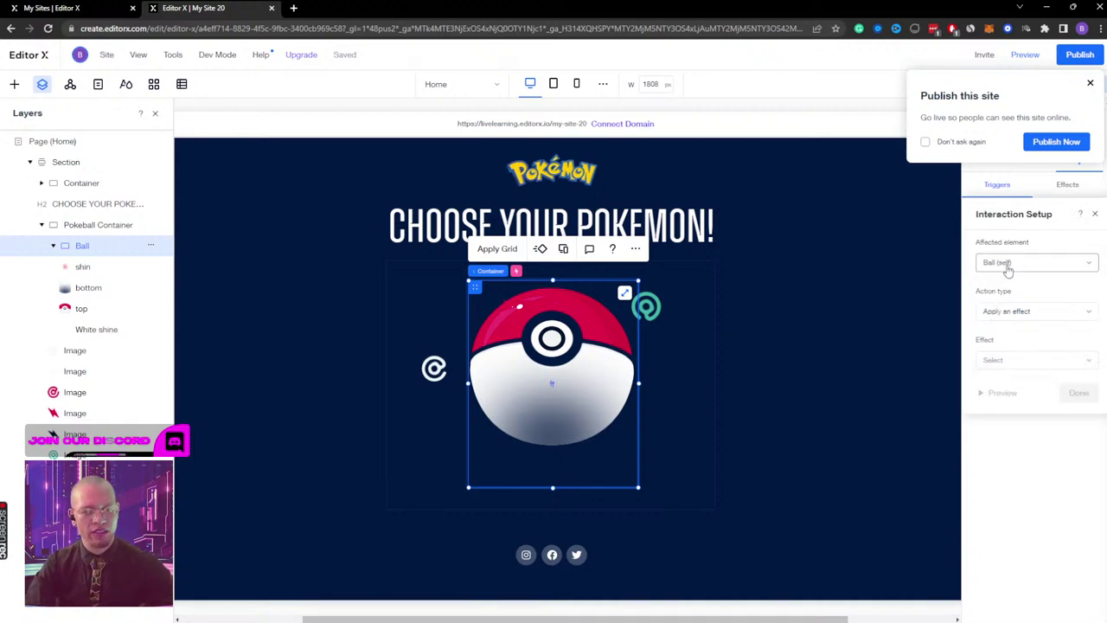
left_click(1008, 271)
left_click(1026, 287)
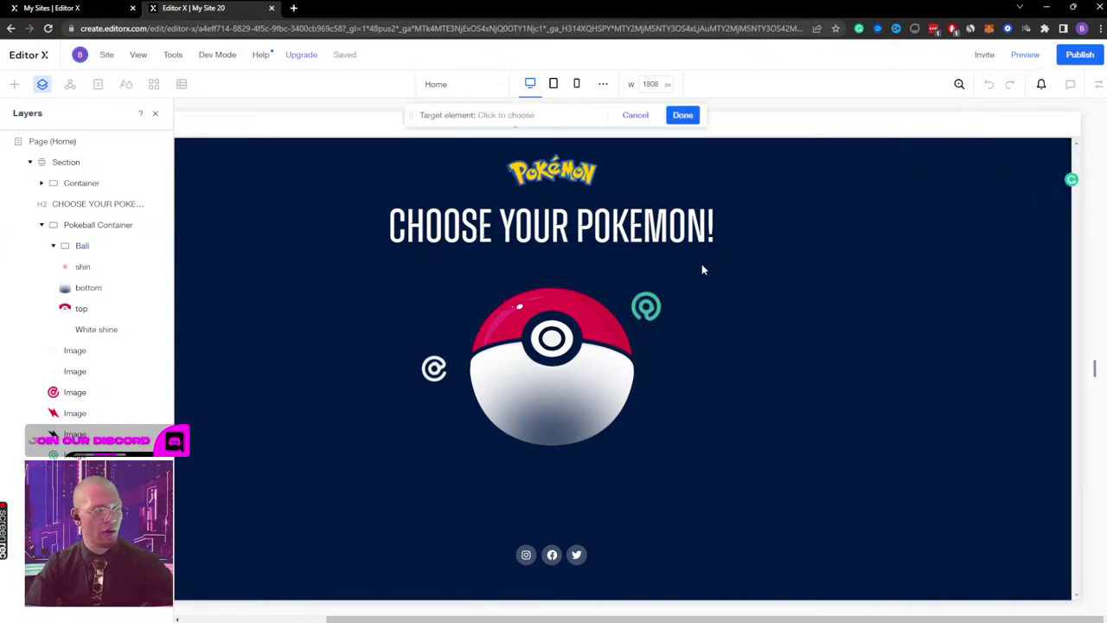
left_click(82, 247)
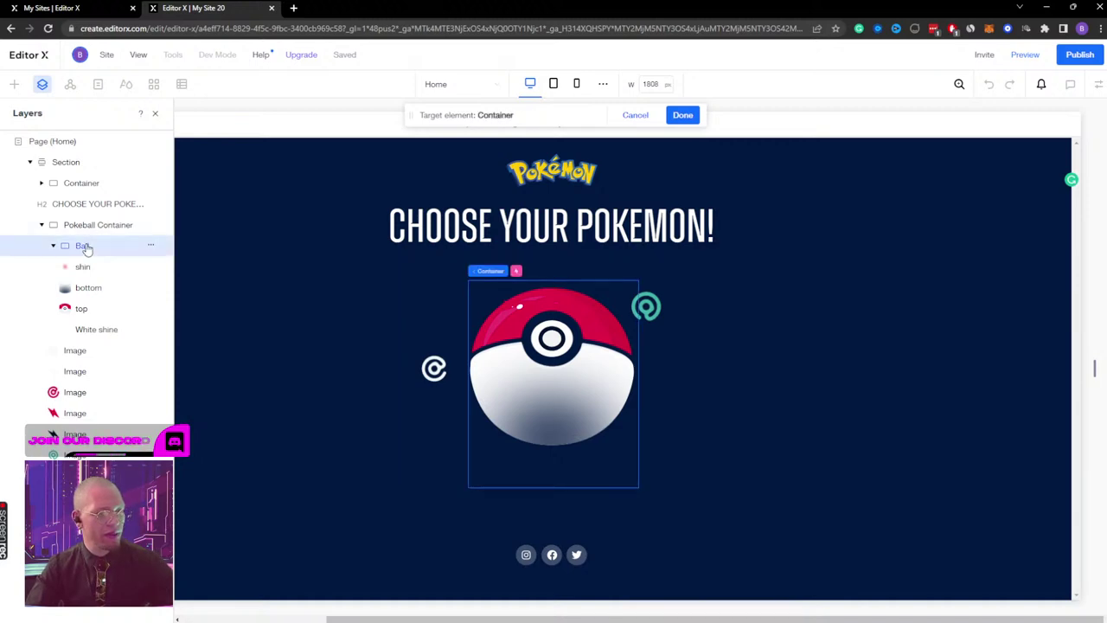
left_click(681, 117)
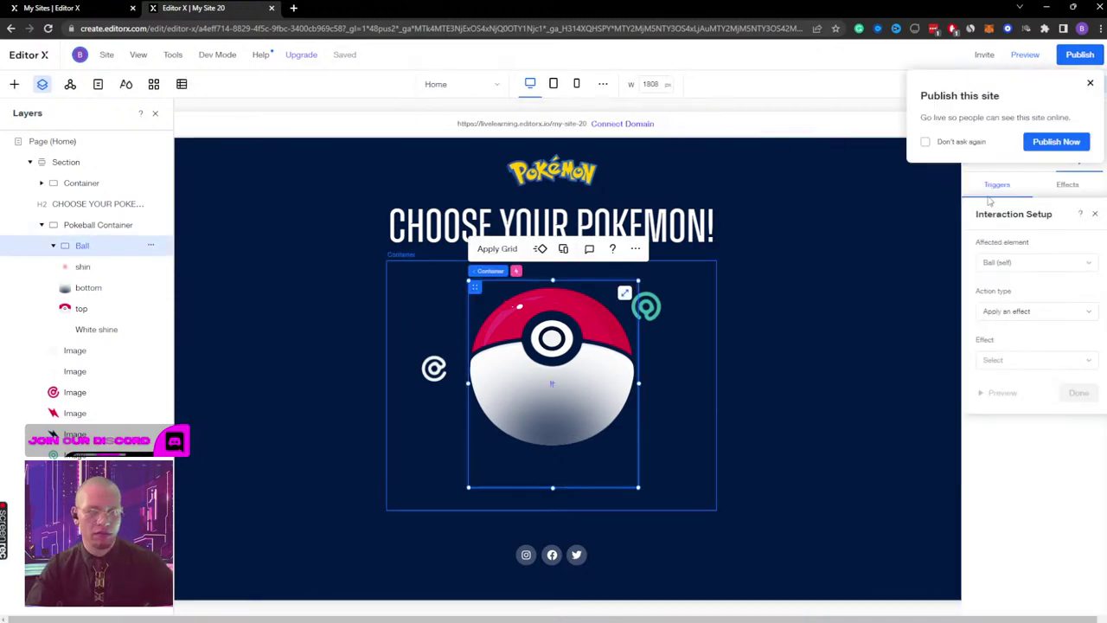
left_click(1023, 313)
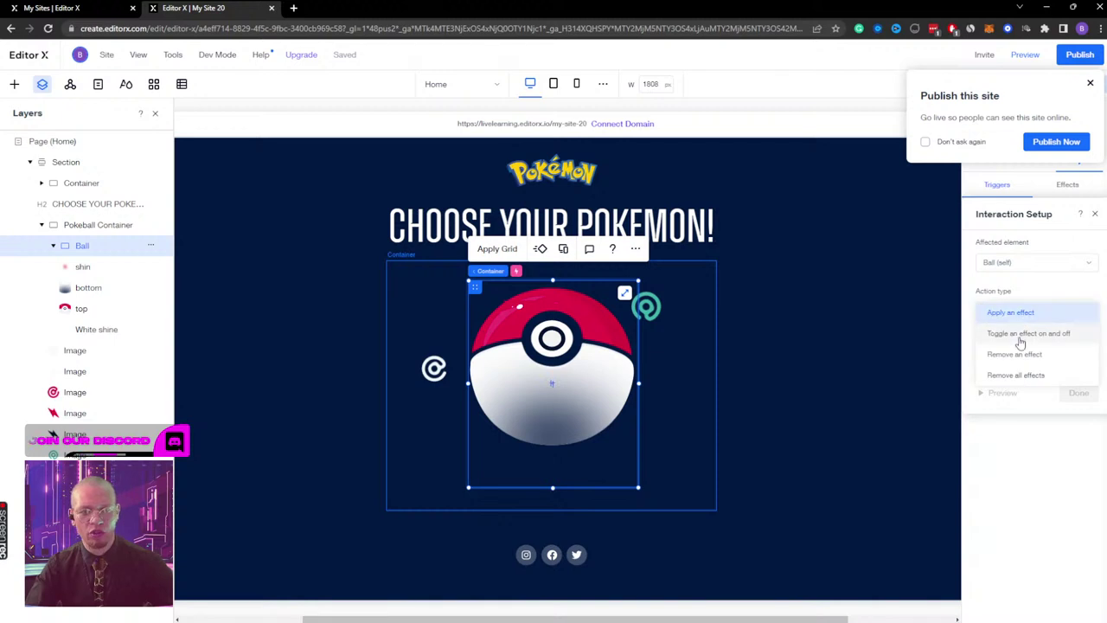
left_click(1015, 353)
left_click(1019, 365)
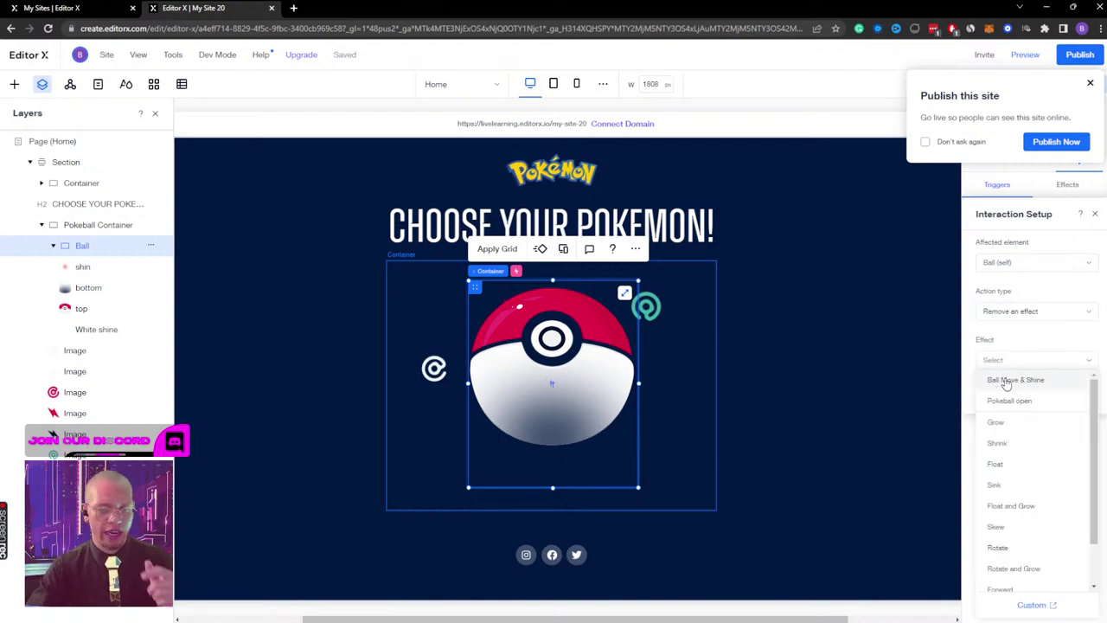
left_click(1007, 381)
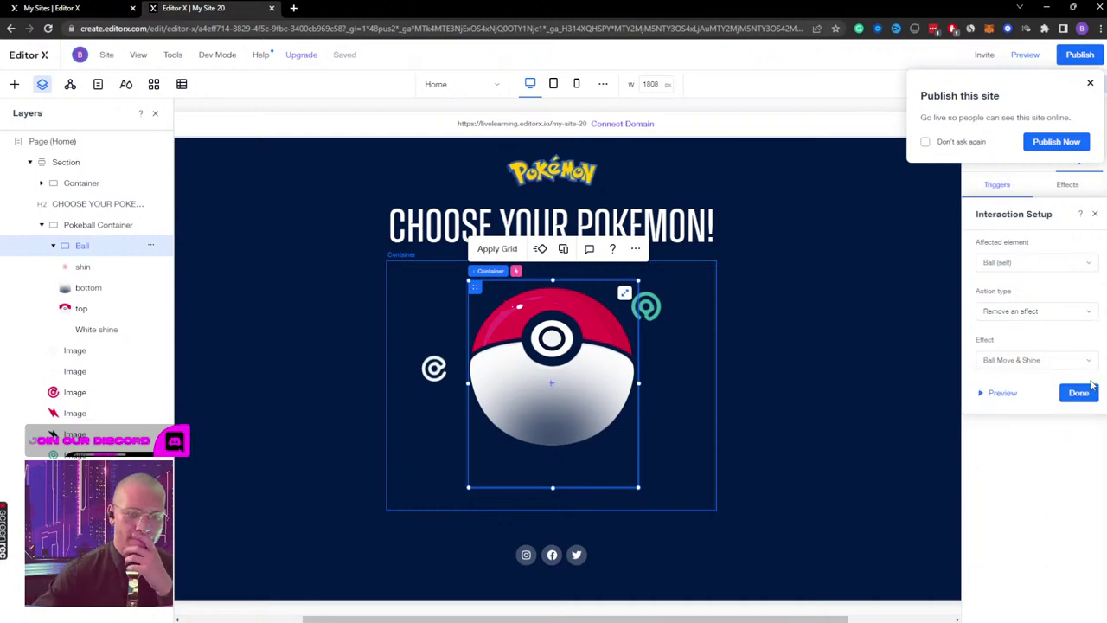
left_click(1088, 395)
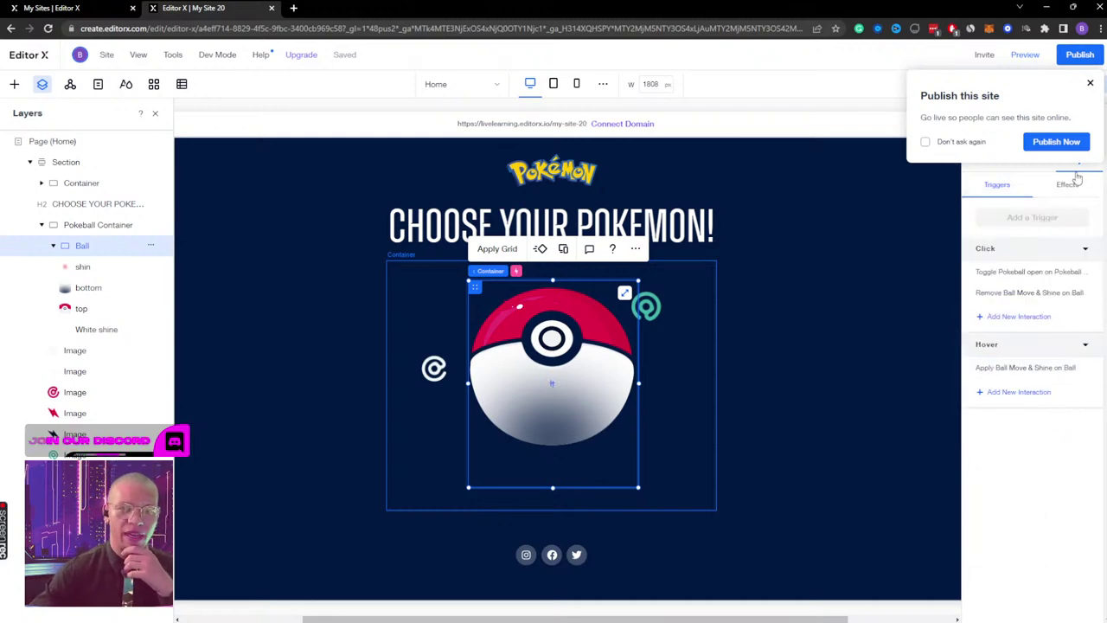
Step: Dismiss the publish prompt and test the Ball's click interaction in preview
left_click(1090, 85)
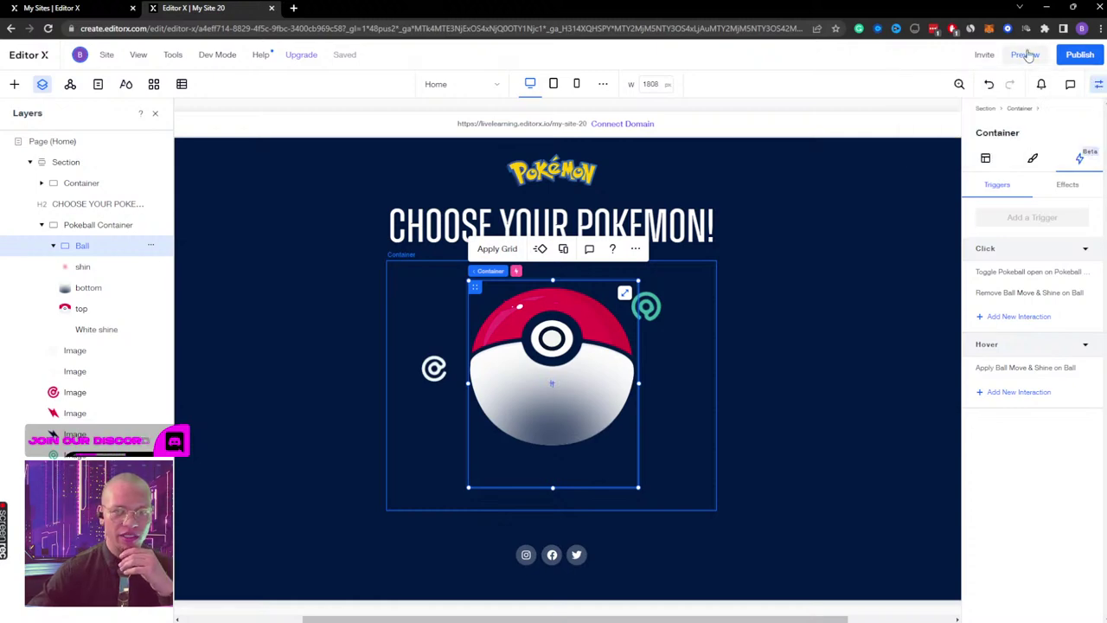
left_click(1025, 54)
left_click(554, 334)
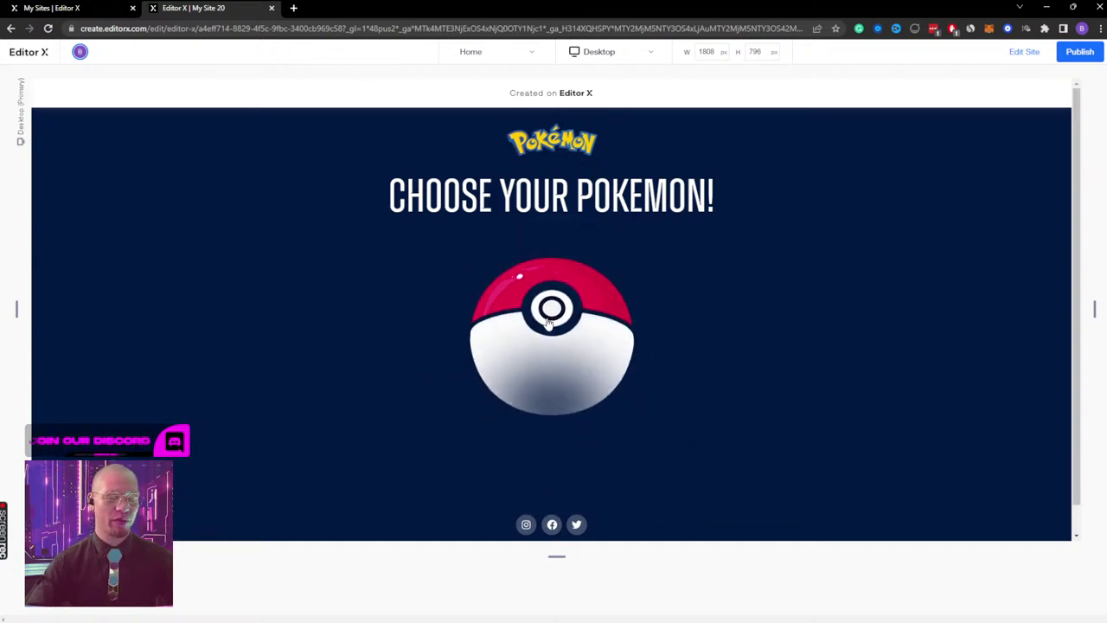
left_click(1024, 52)
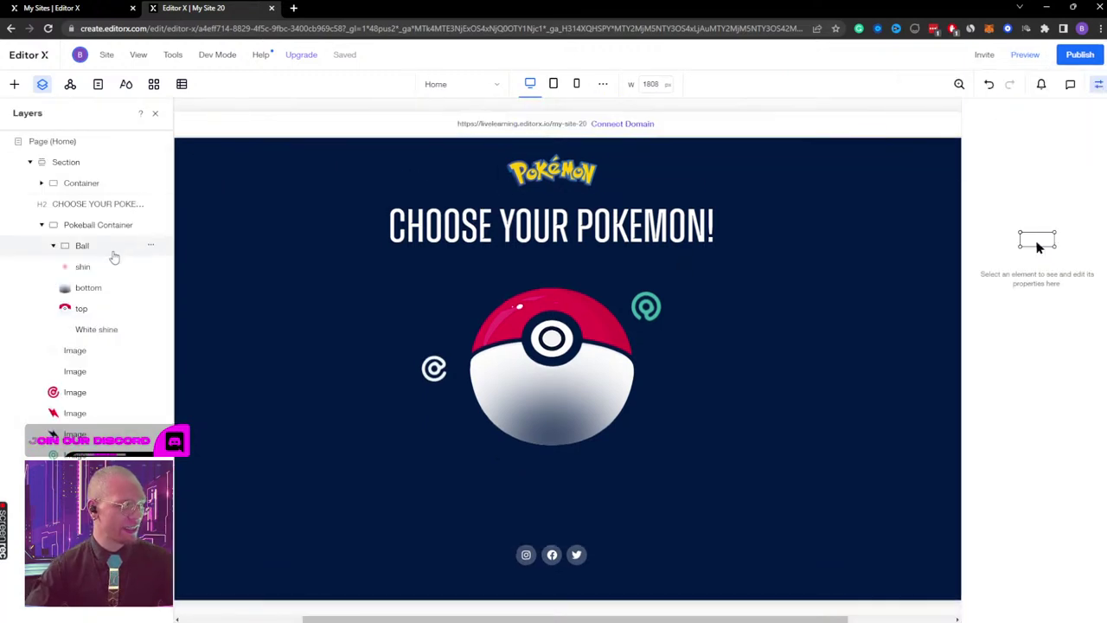
Step: Review the triggers and effects of the White shine image and the effects of the Ball
left_click(80, 328)
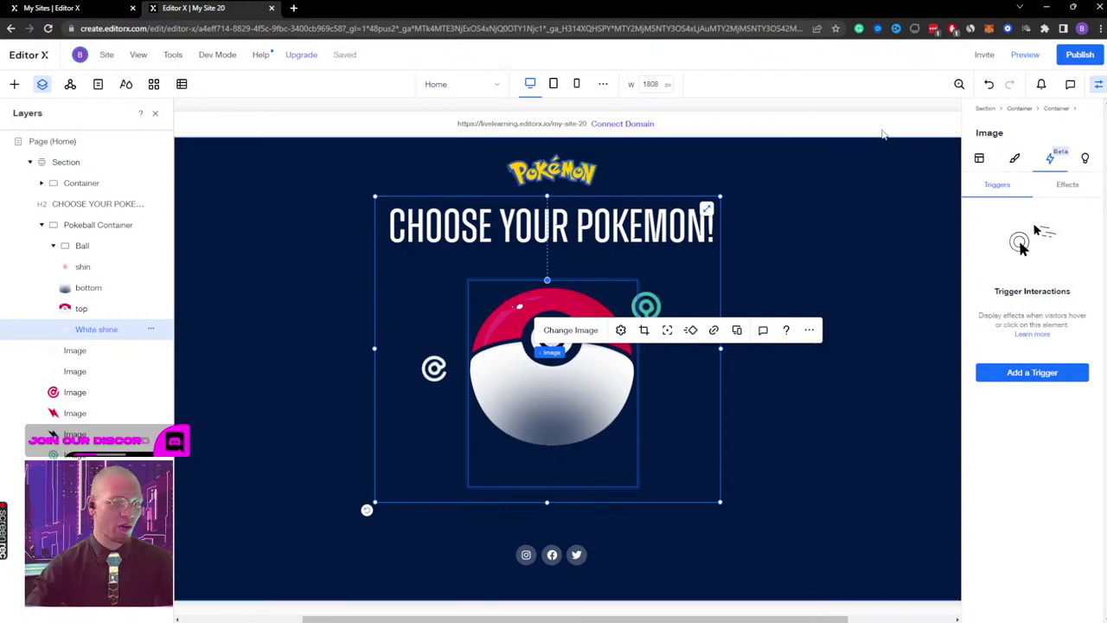
left_click(1067, 186)
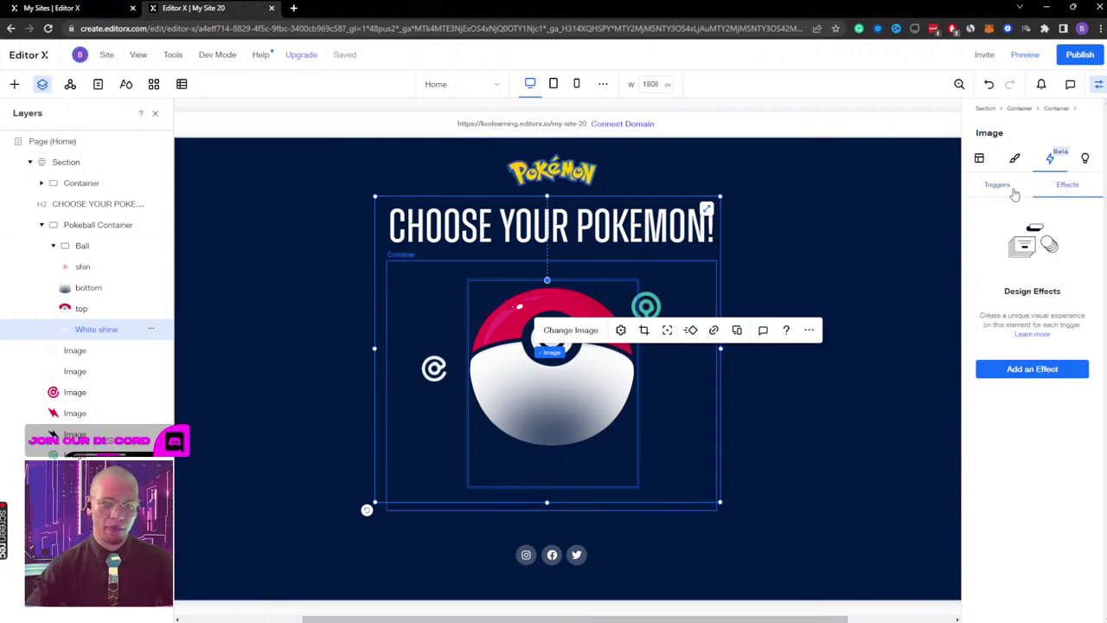
left_click(82, 247)
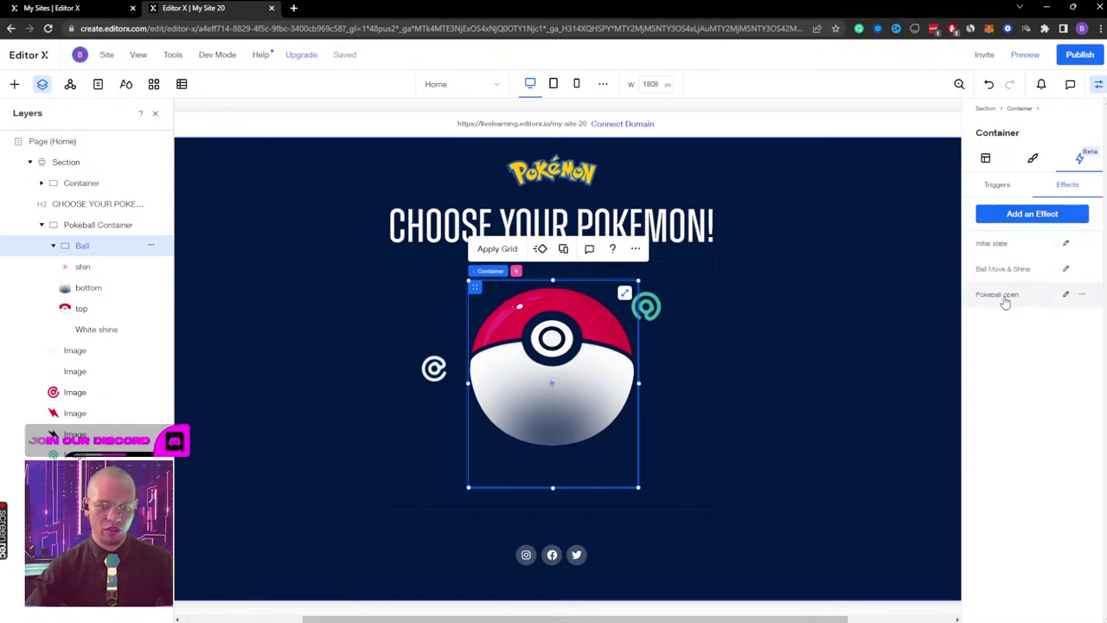
Step: Review the Ball's Pokeball open effect and compare it with the Ball's initial state
left_click(1066, 294)
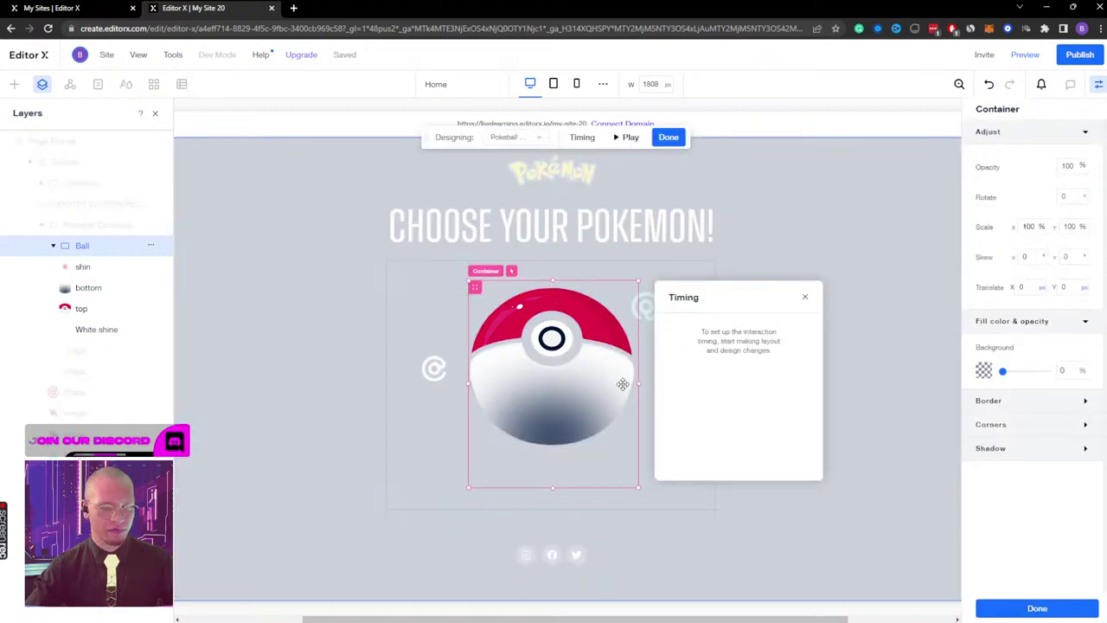
left_click(510, 139)
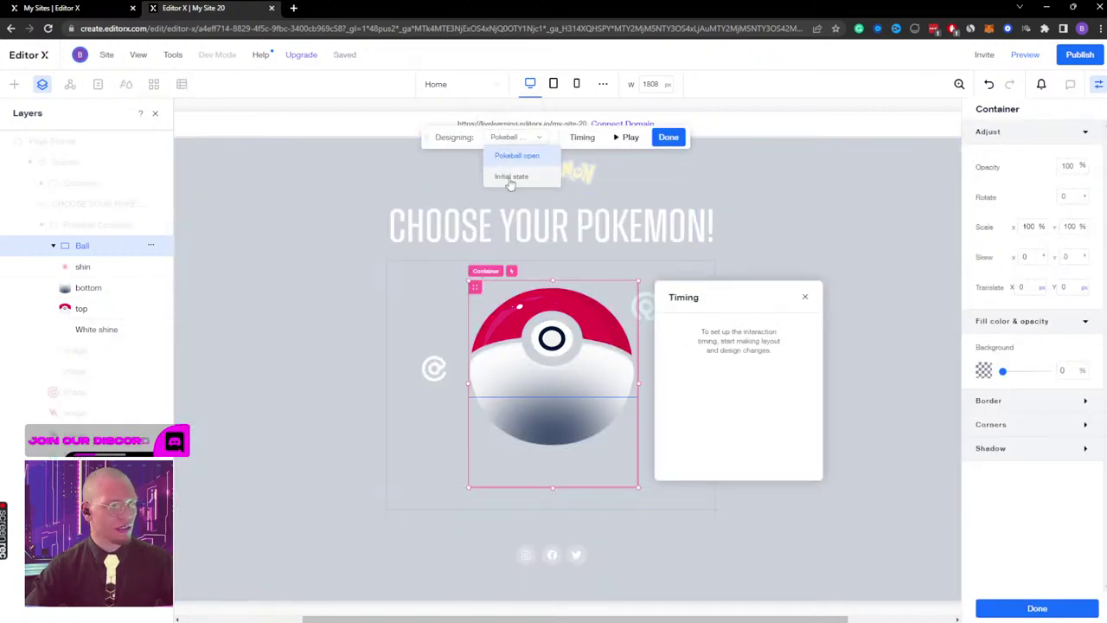
left_click(508, 176)
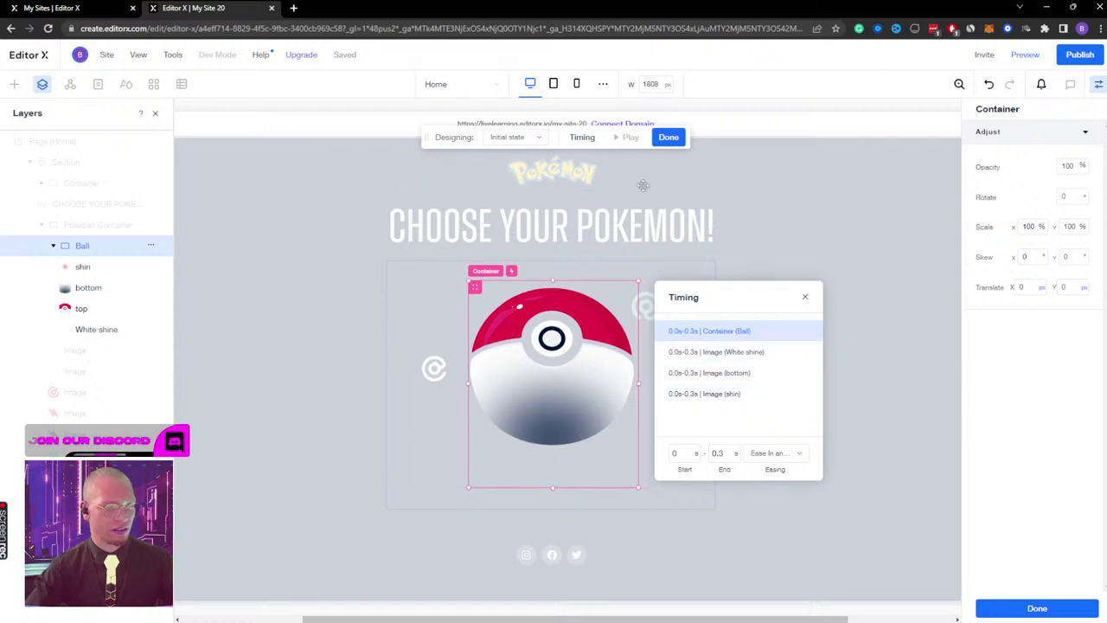
left_click(516, 138)
left_click(515, 153)
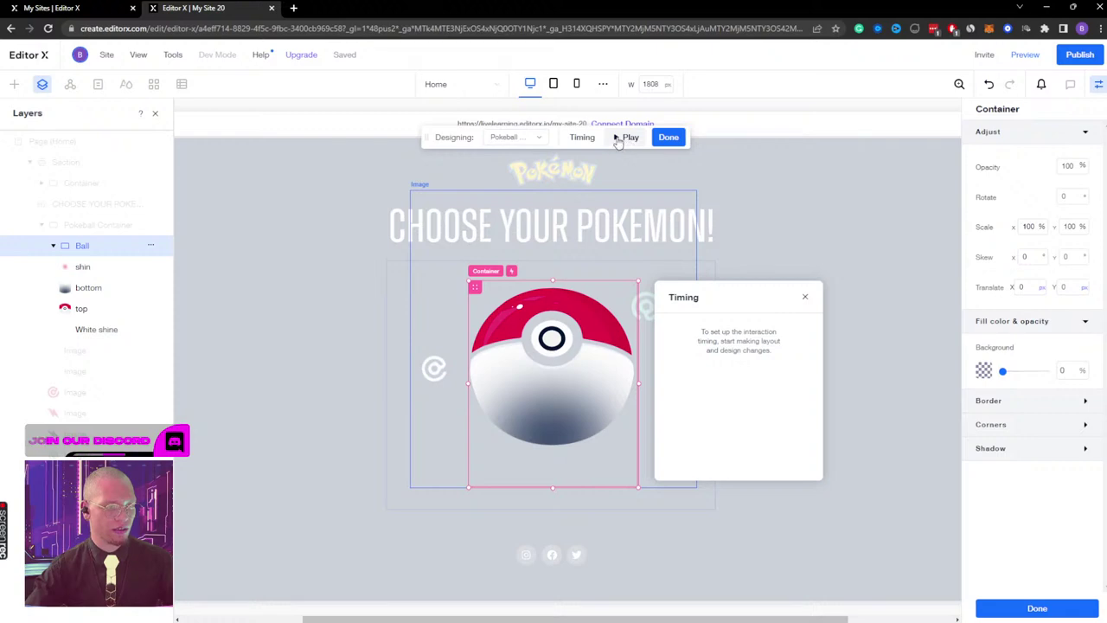
left_click(666, 137)
Step: In the Pokeball Container's Pokeball open effect, scale the White shine image to 500% in X and Y and check the page in preview
left_click(98, 225)
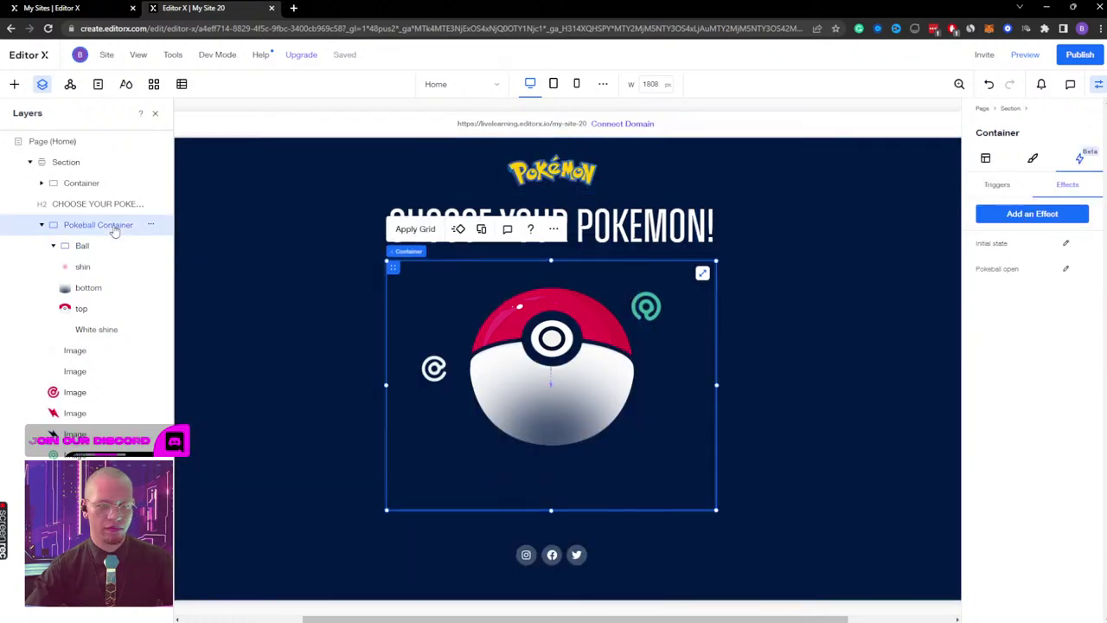
left_click(1064, 269)
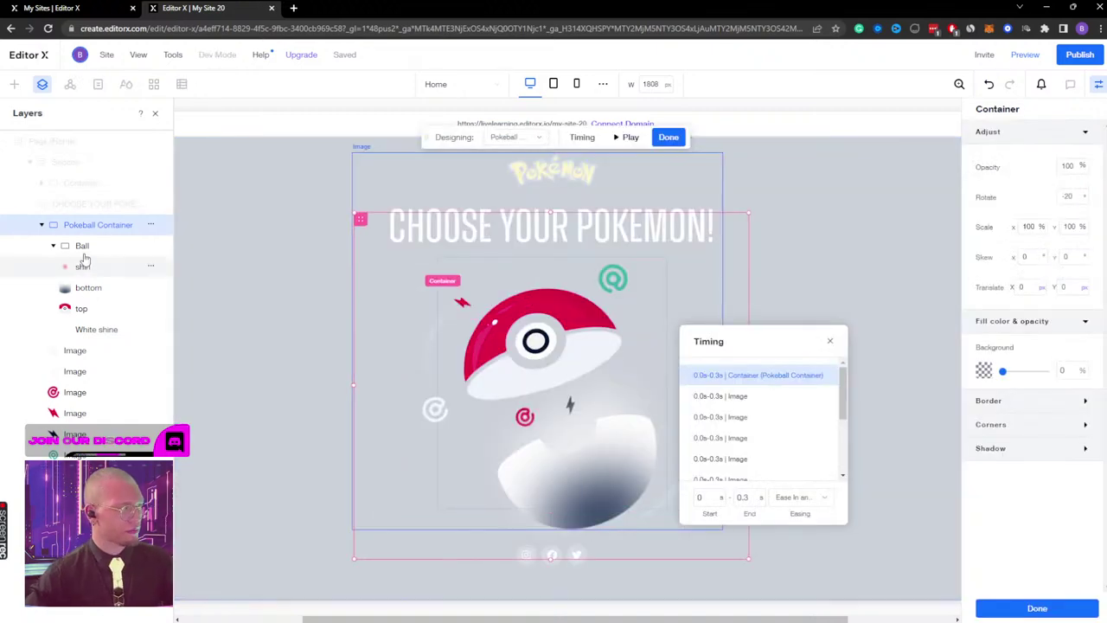
left_click(94, 328)
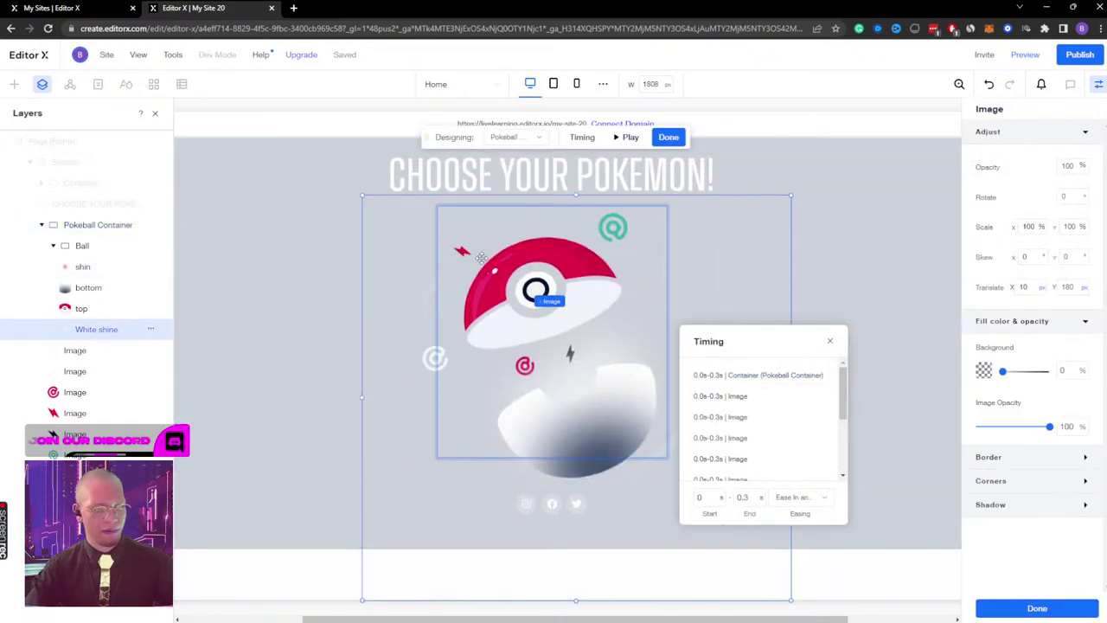
left_click(1029, 226)
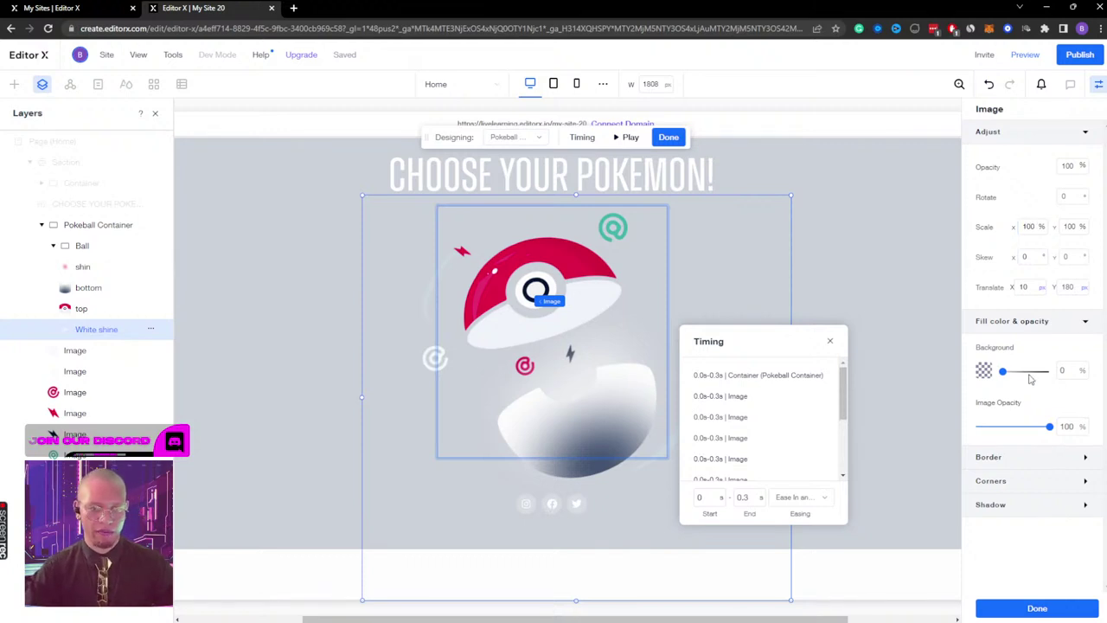
left_click_drag(1003, 372, 1019, 374)
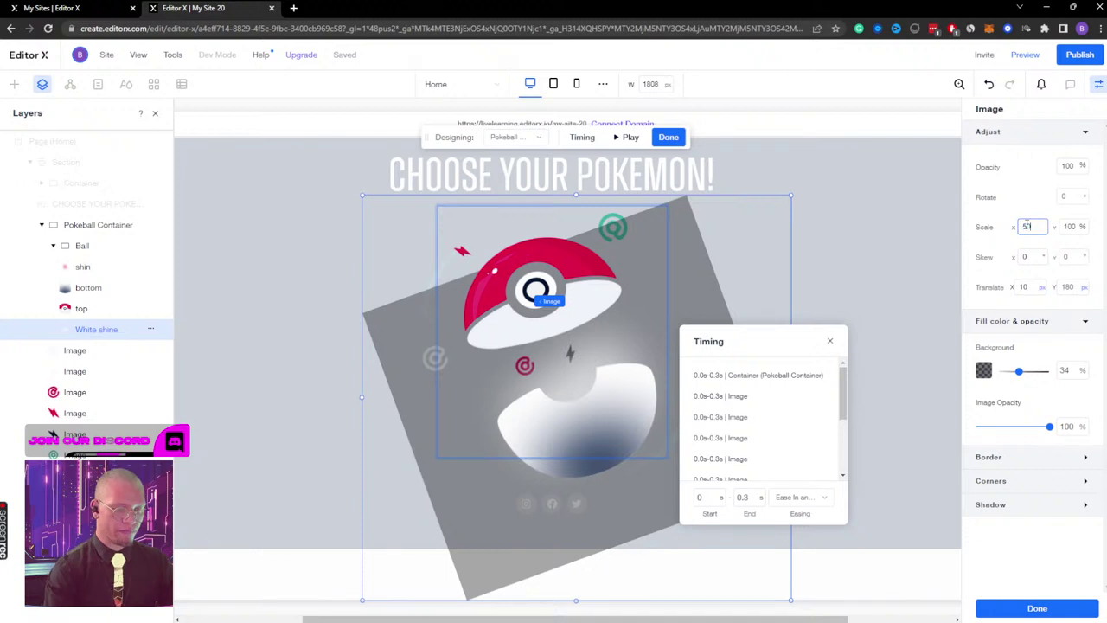
key("Tab")
type("50")
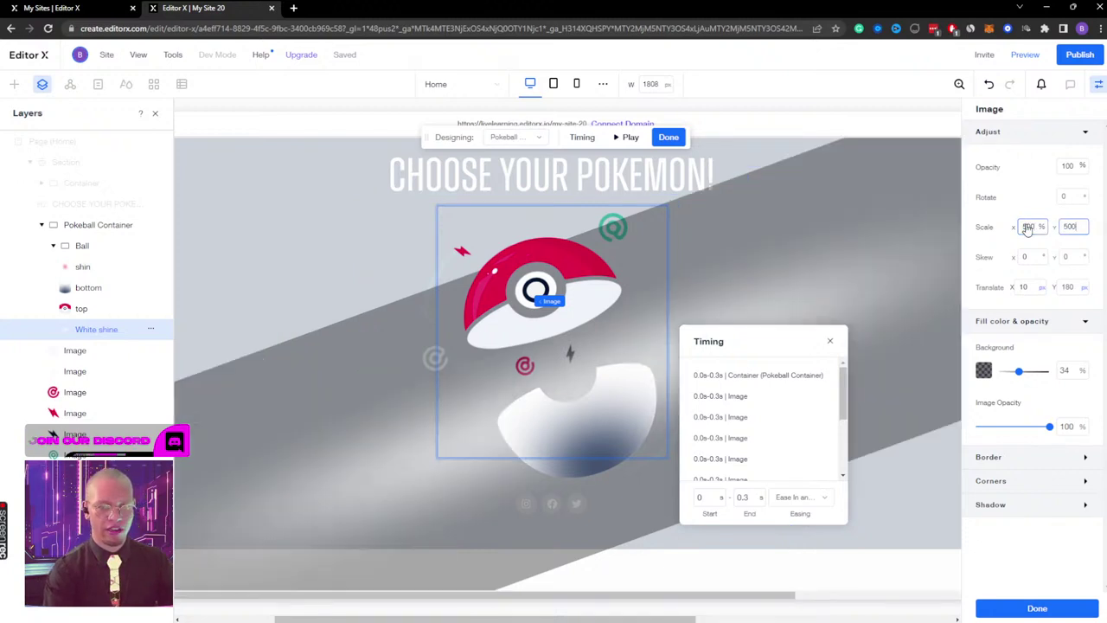
key("Return")
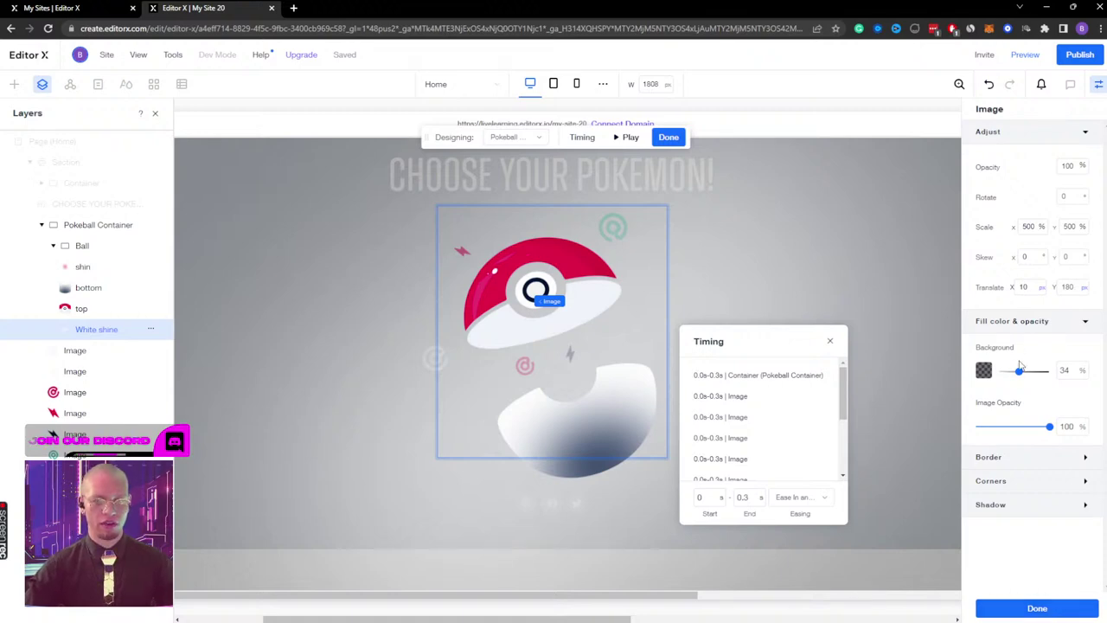
left_click_drag(1020, 373, 1002, 372)
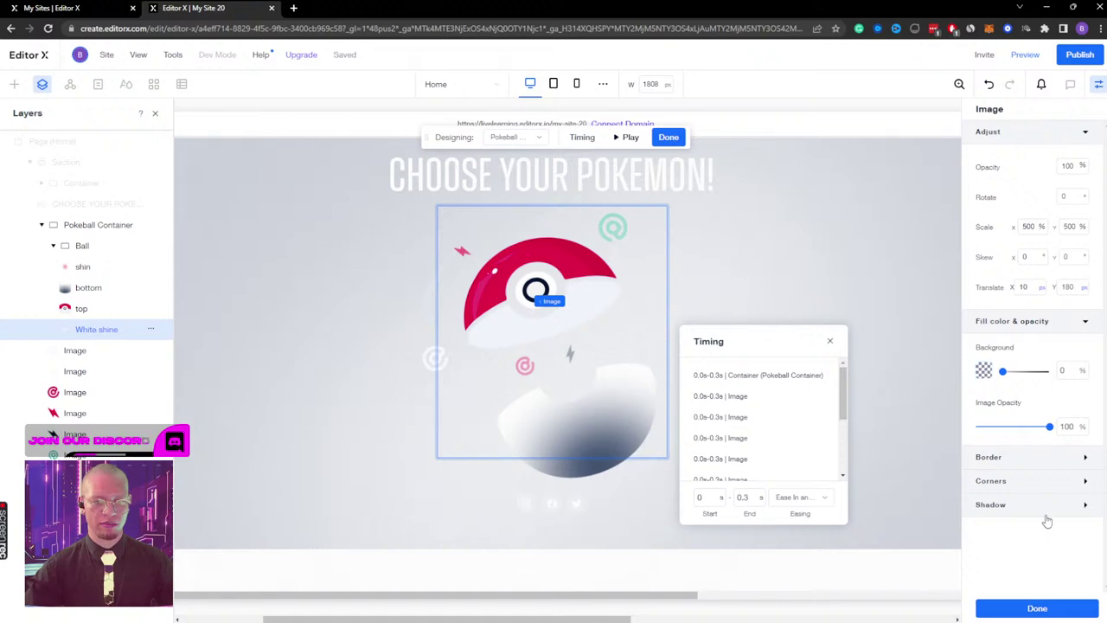
left_click(1037, 609)
left_click(1025, 54)
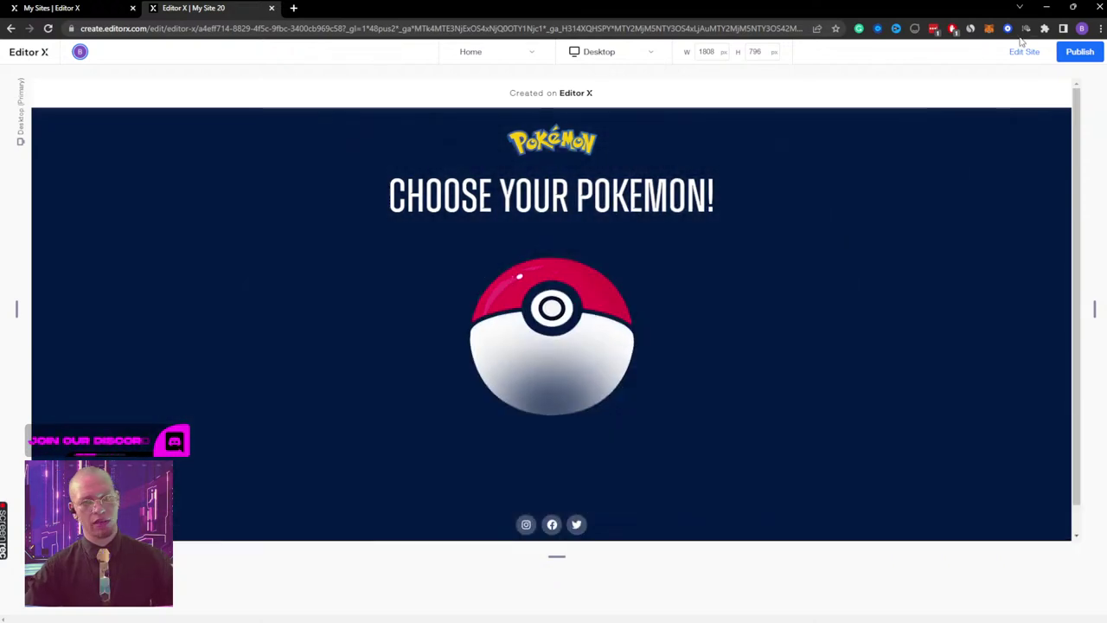
left_click(1024, 54)
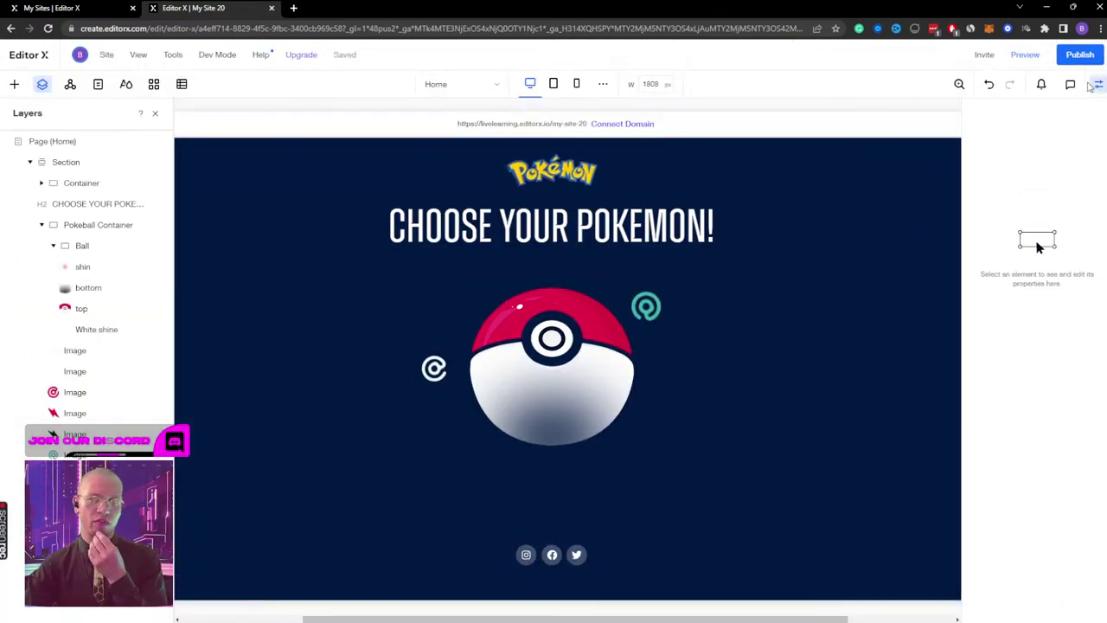
Step: Set the Section's overflow content to Hide
left_click(1097, 84)
left_click(886, 198)
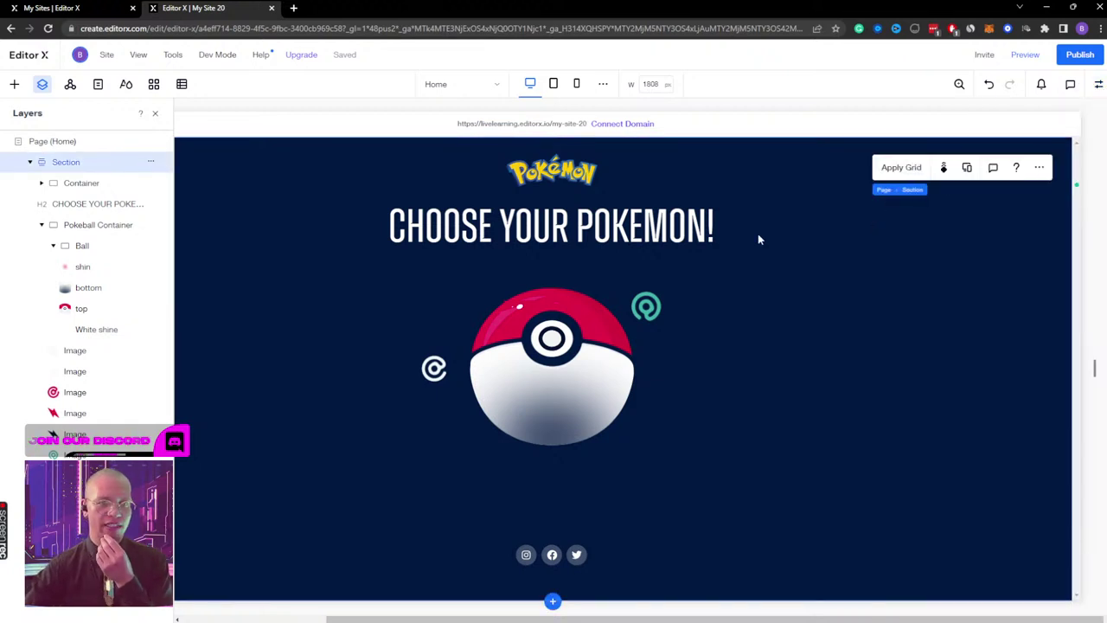
left_click(1097, 84)
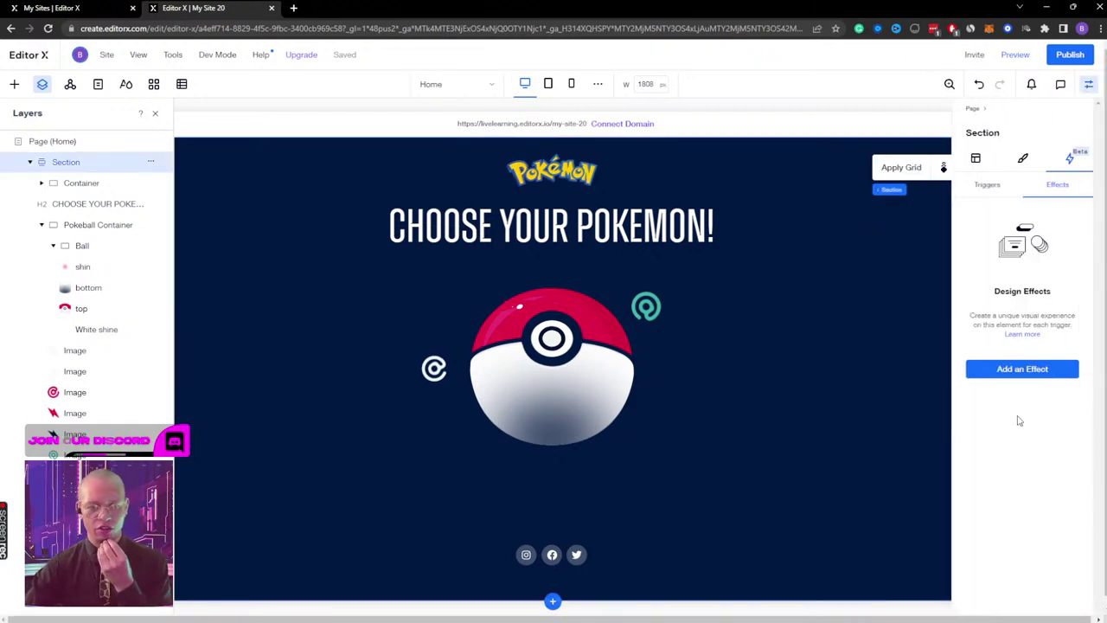
left_click(984, 160)
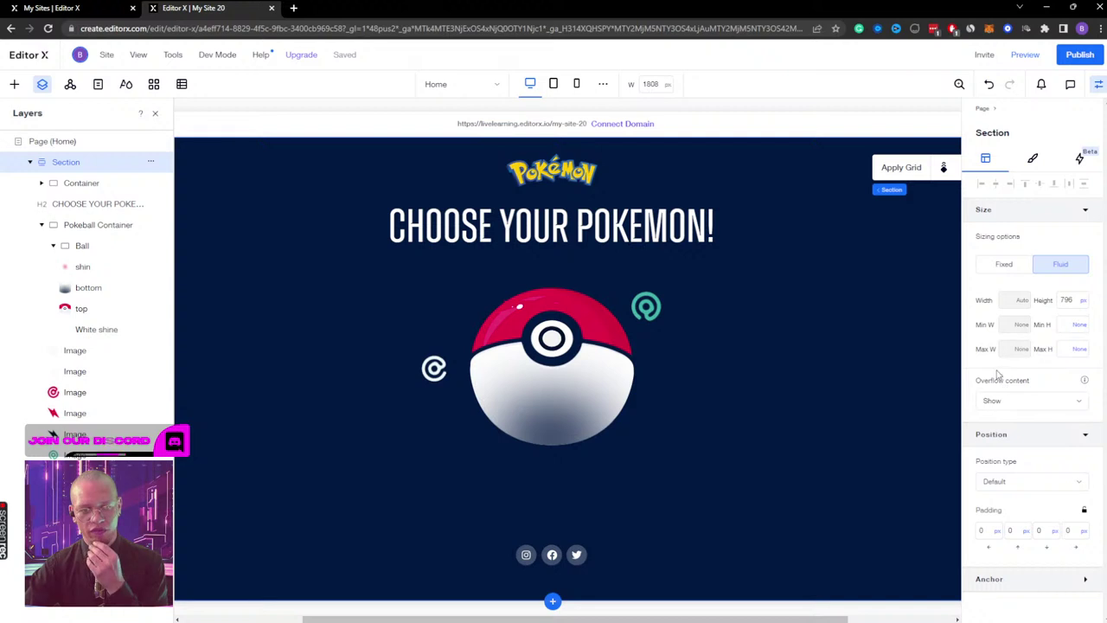
left_click(997, 404)
left_click(997, 429)
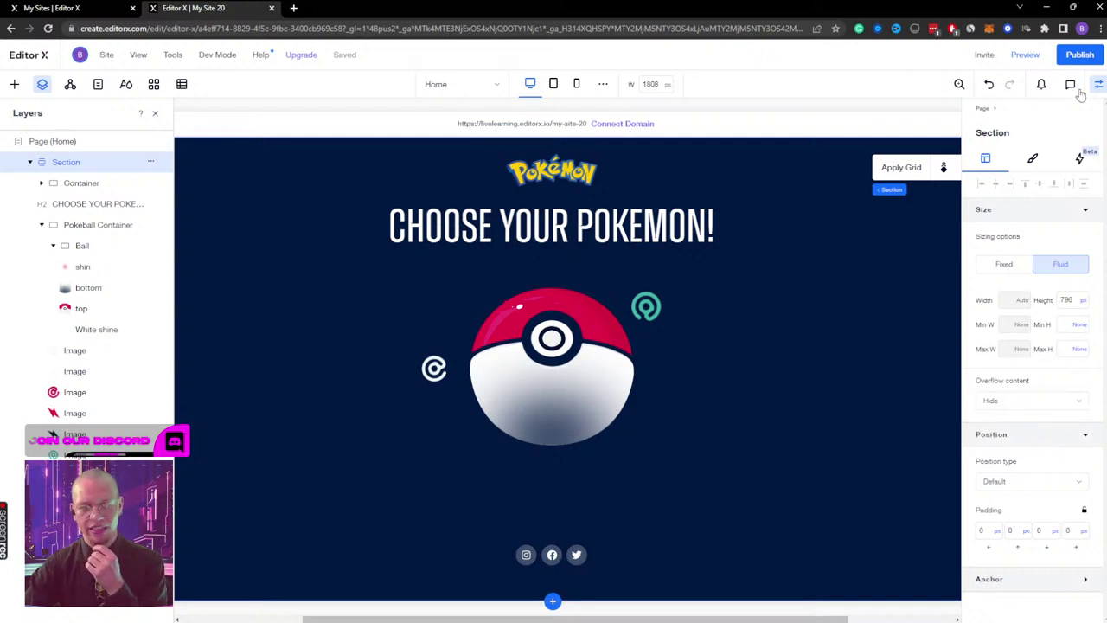
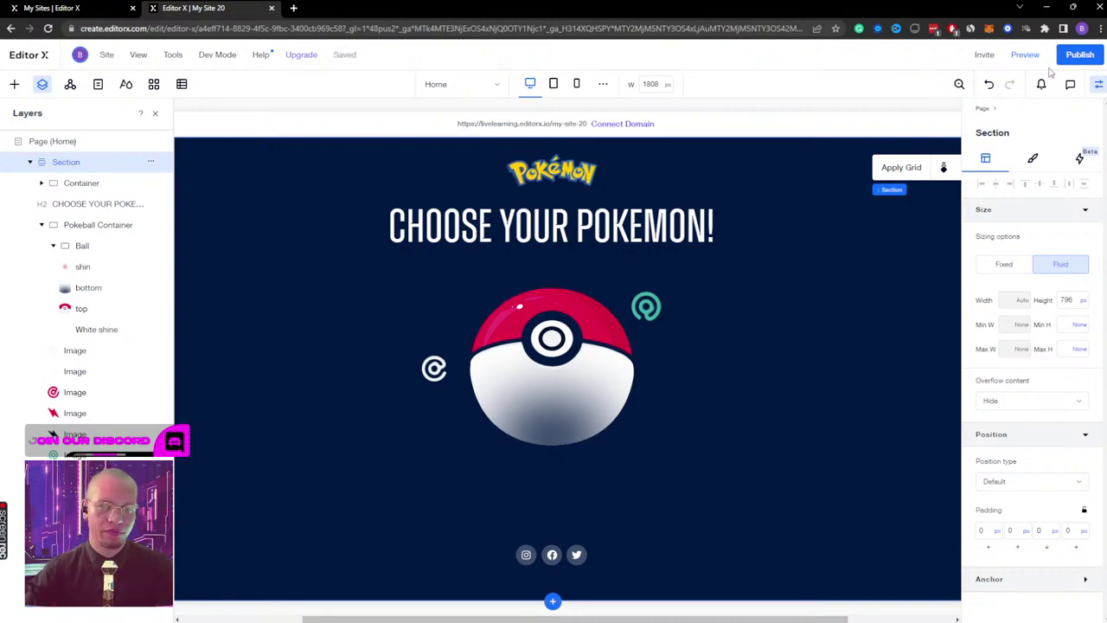
Step: Test the Pokeball's opening in preview, and return the Section's overflow content to Show for a second test
left_click(1026, 54)
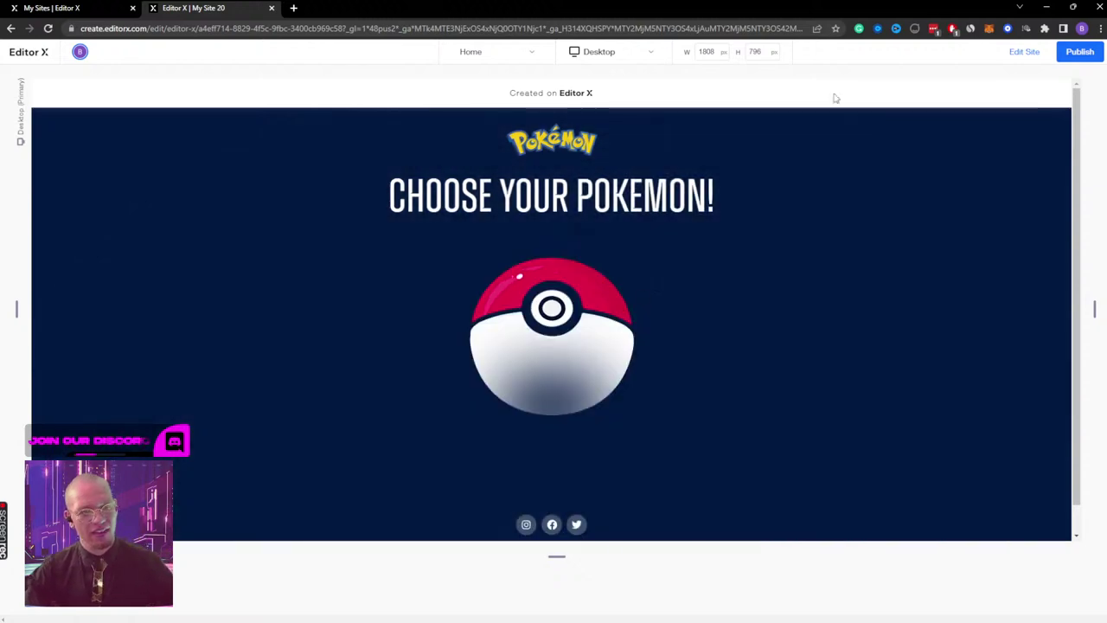
left_click(1023, 52)
left_click(799, 253)
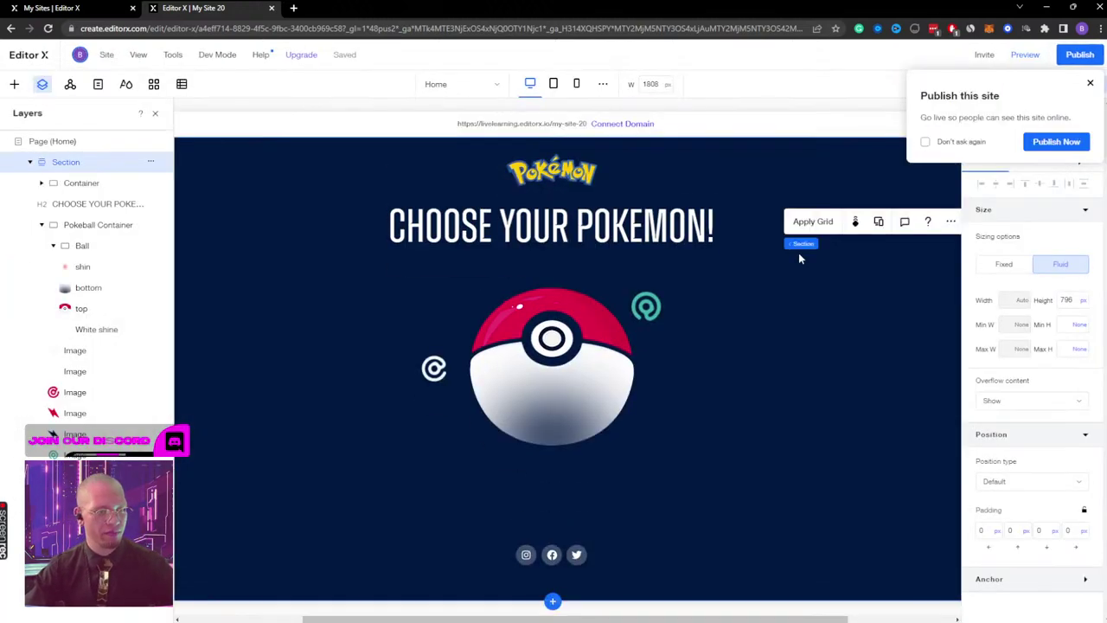
left_click(1025, 54)
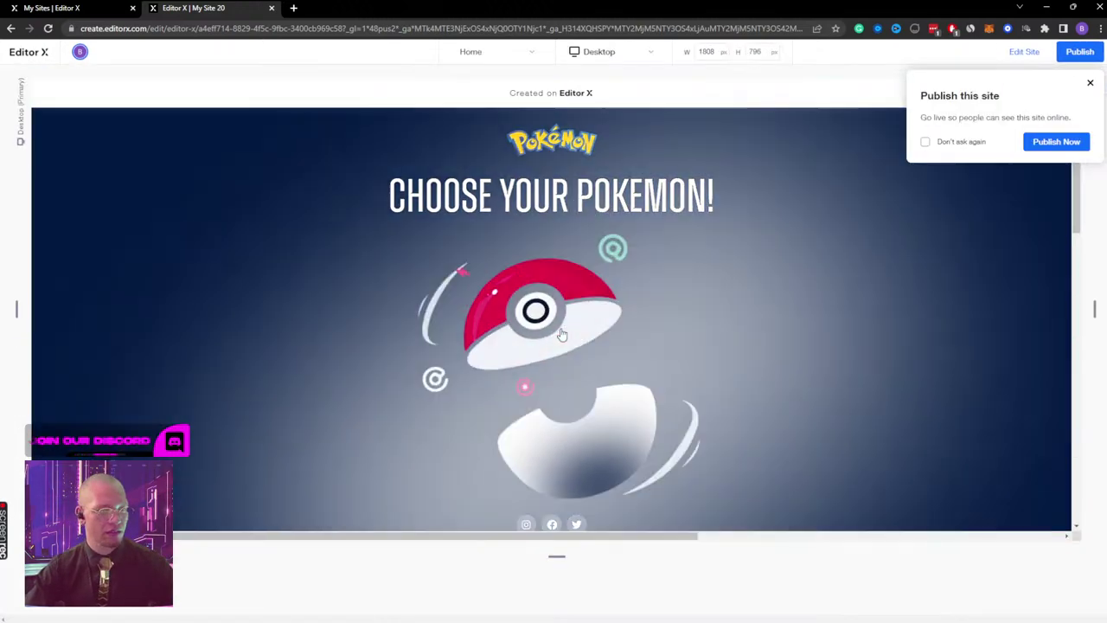
left_click(1012, 53)
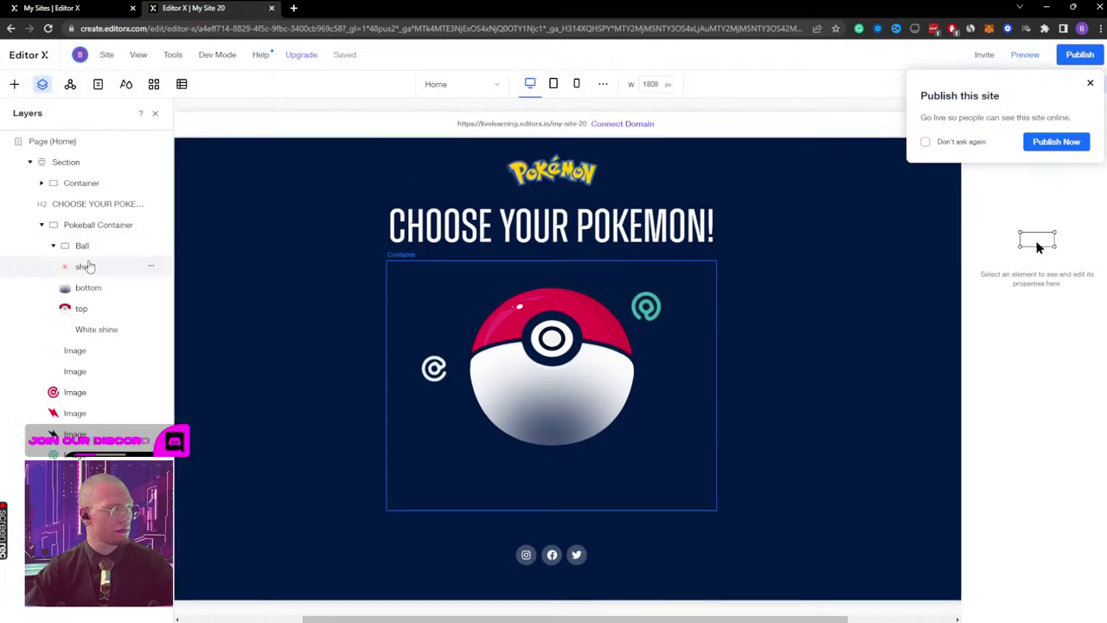
Step: In the Pokeball Container's Pokeball open effect, reset the White shine image's X and Y scale to 100% and test the opening in preview
left_click(86, 225)
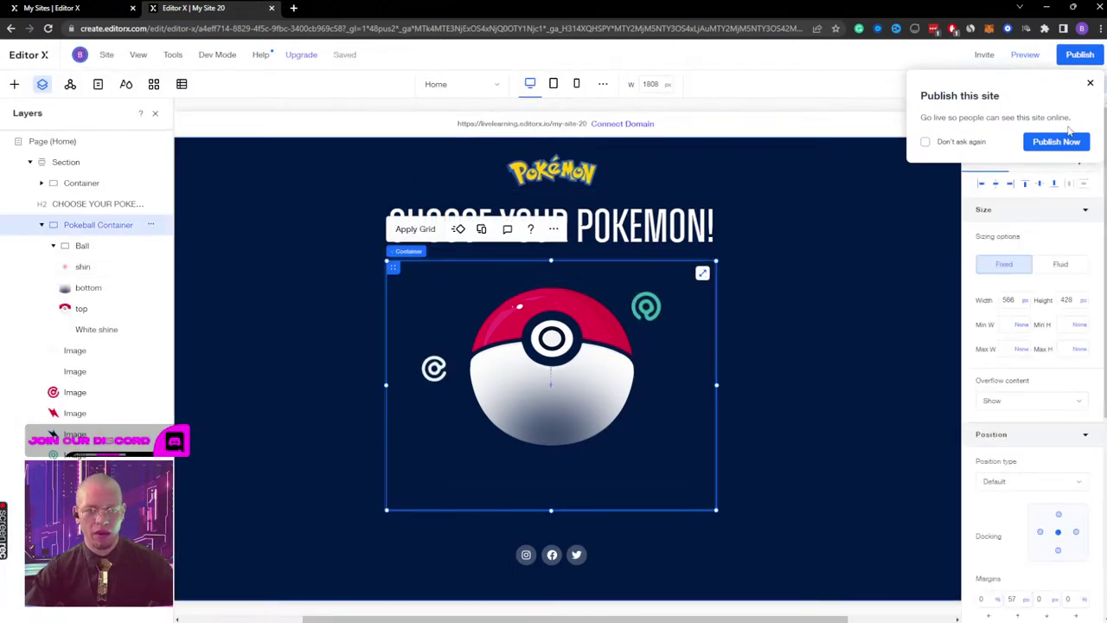
left_click(1090, 82)
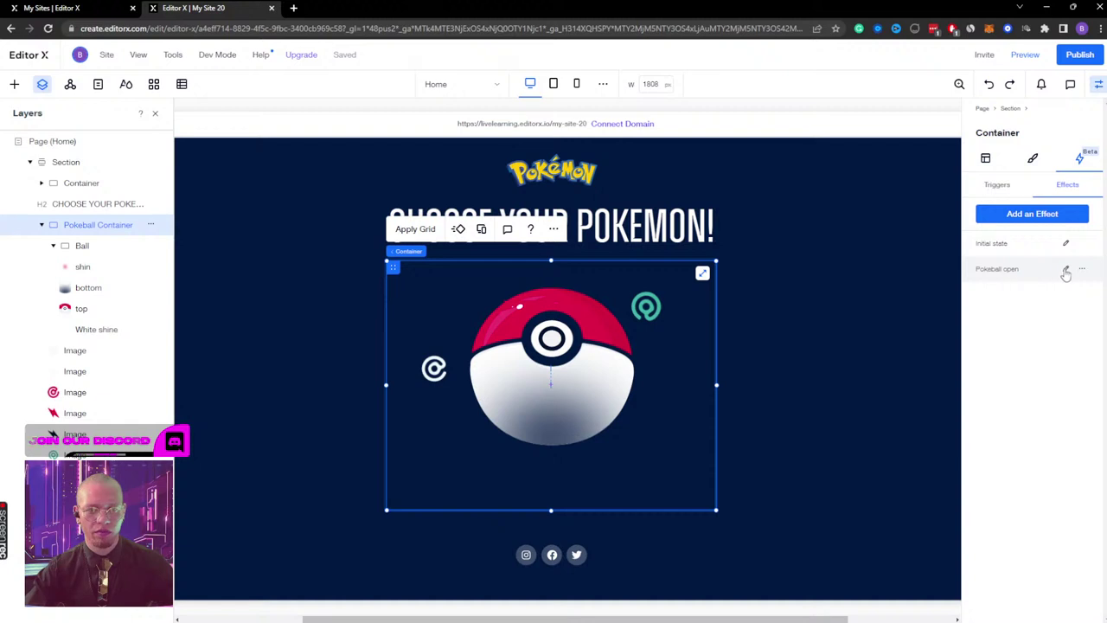
left_click(1065, 269)
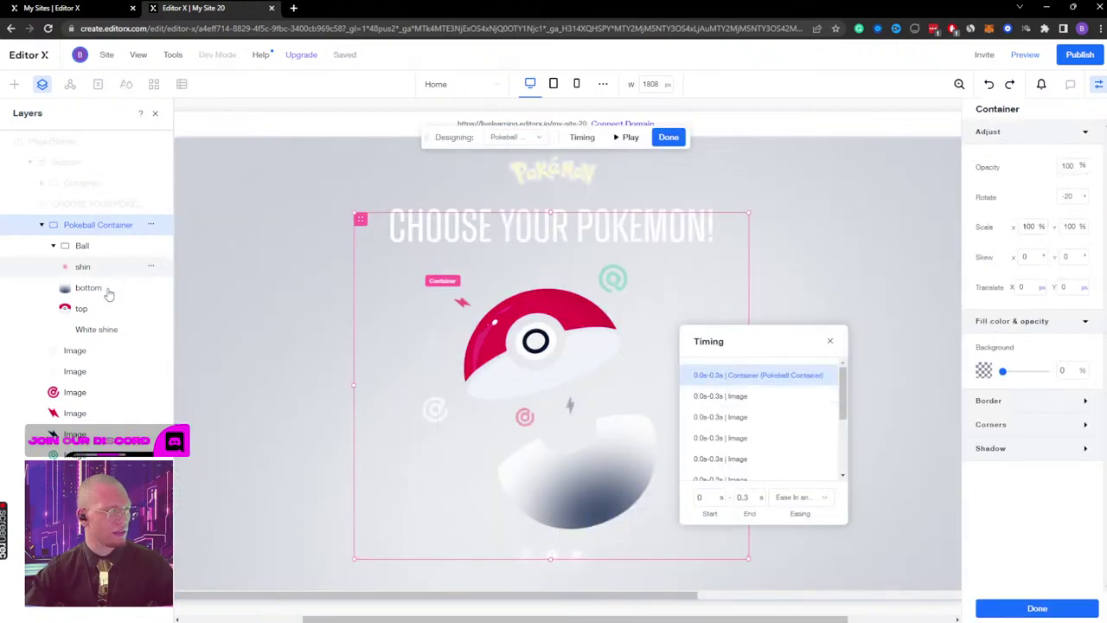
left_click(94, 329)
scroll(907, 180, "down", 1)
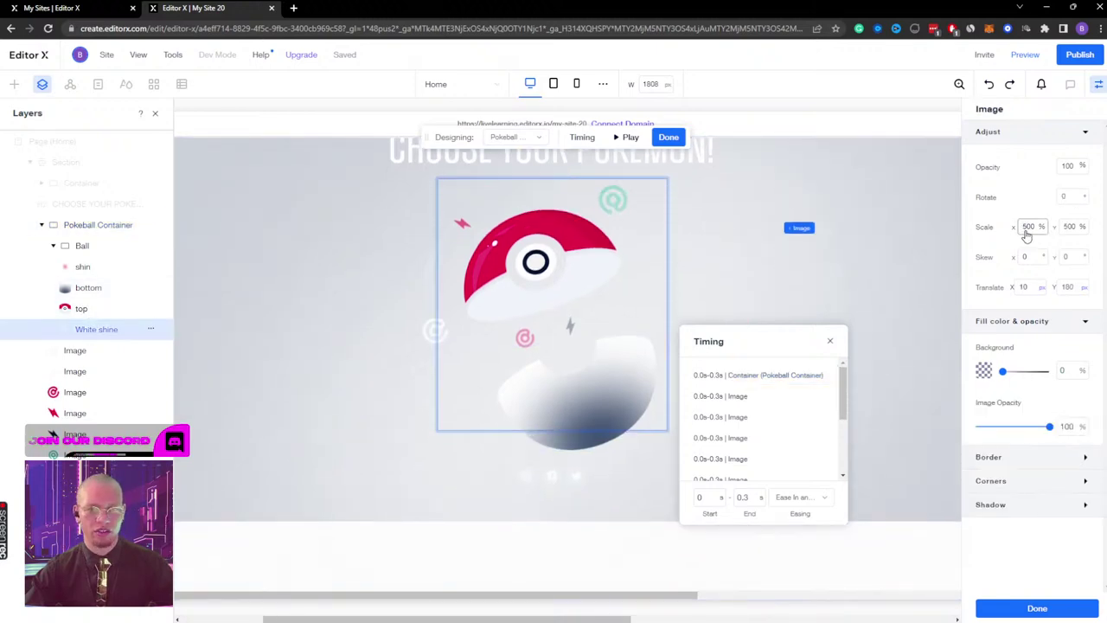
left_click(1029, 226)
type("100")
key("Tab")
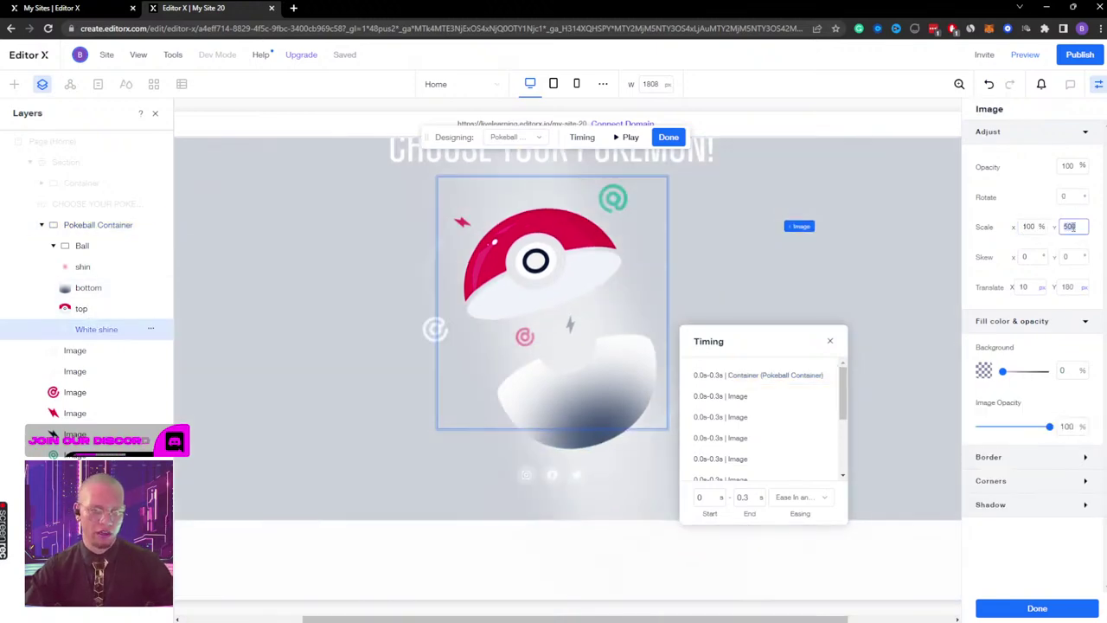
type("100")
key("Return")
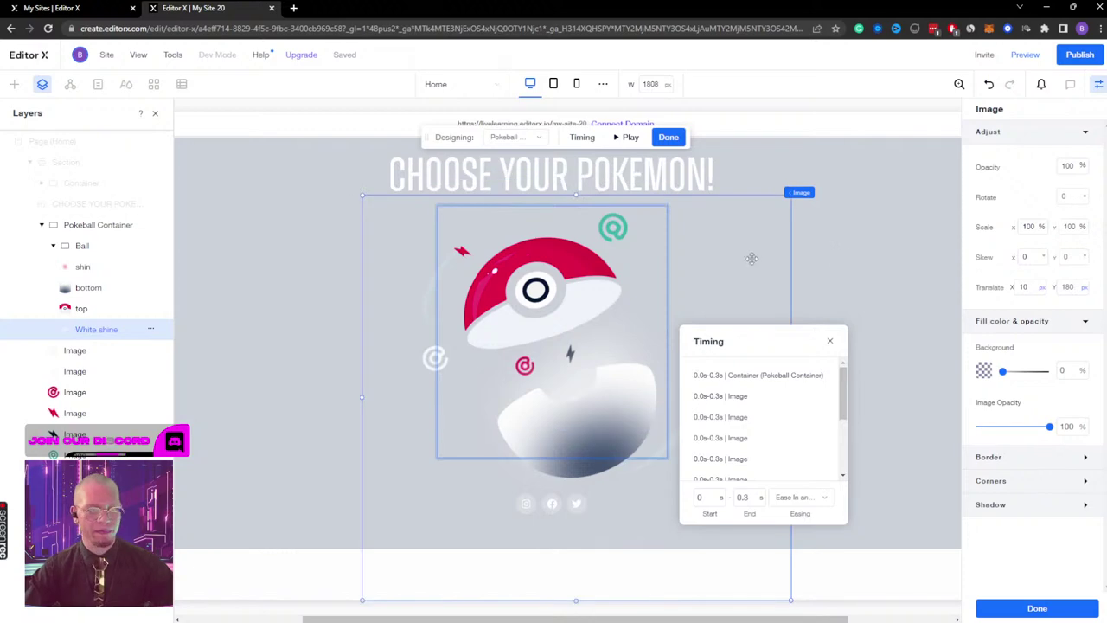
left_click(669, 137)
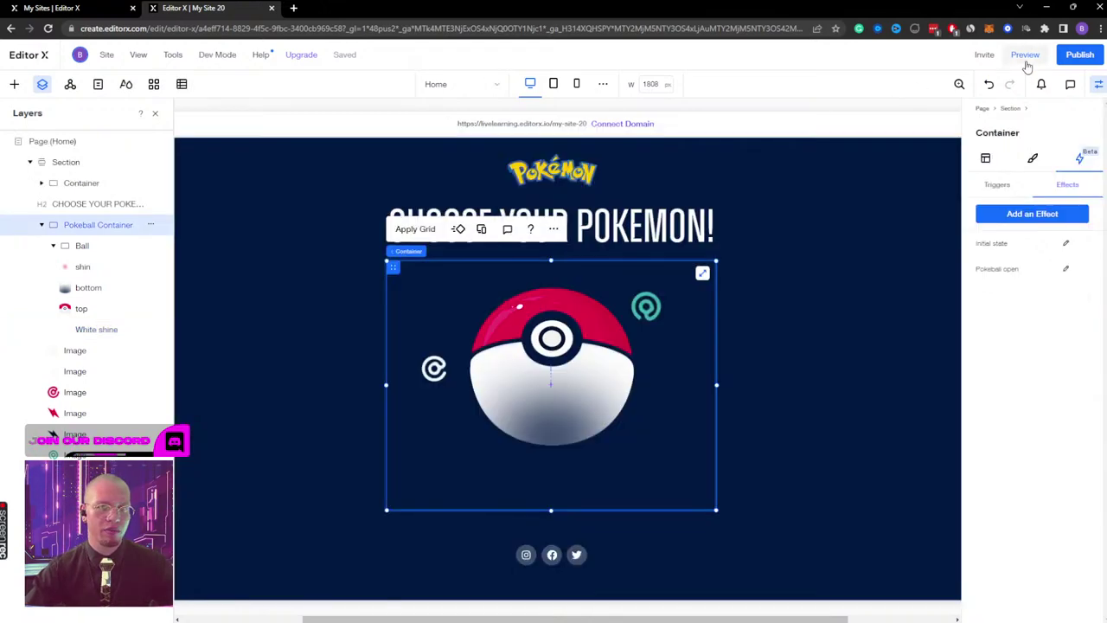
left_click(1025, 54)
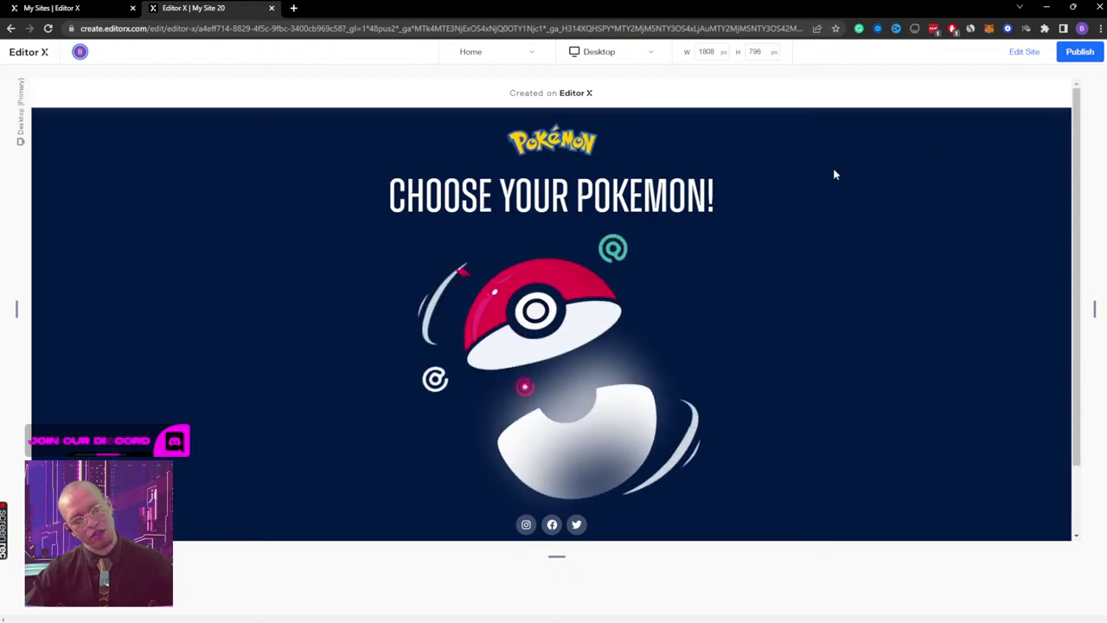
left_click(1023, 54)
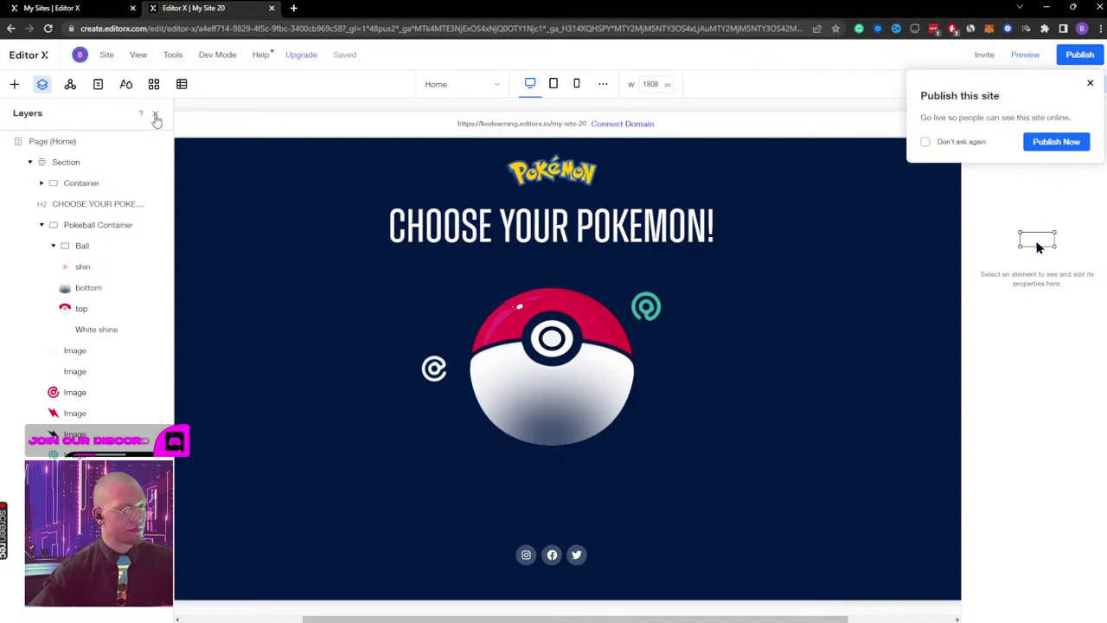
Step: Add a basic shape to the Section and change it to the circle shape from Media from Wix
left_click(82, 246)
left_click(92, 225)
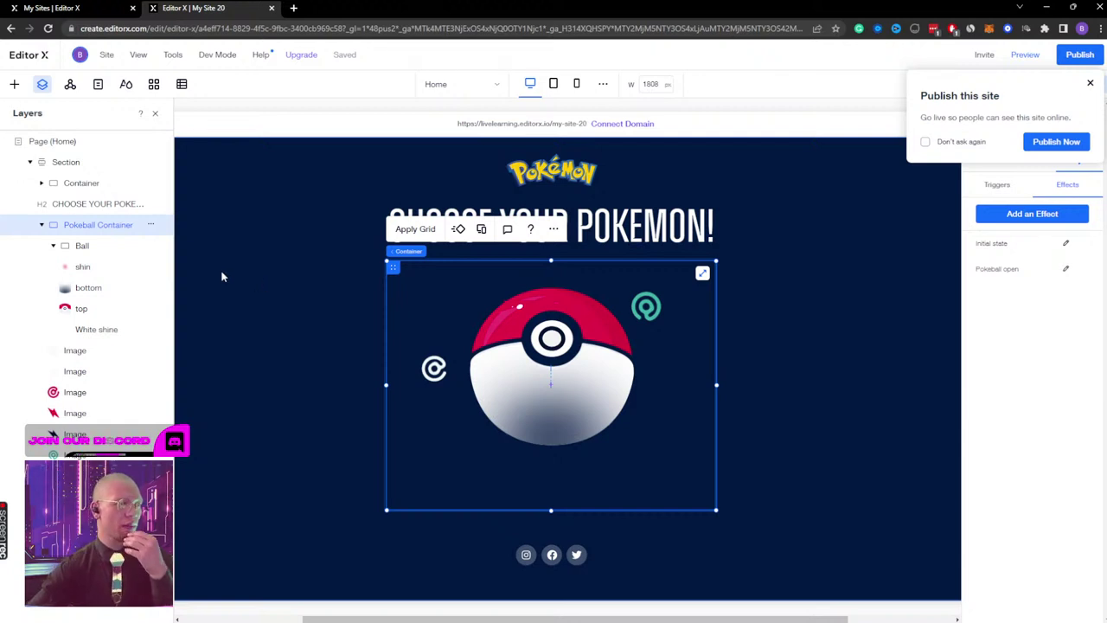
left_click(78, 164)
right_click(779, 178)
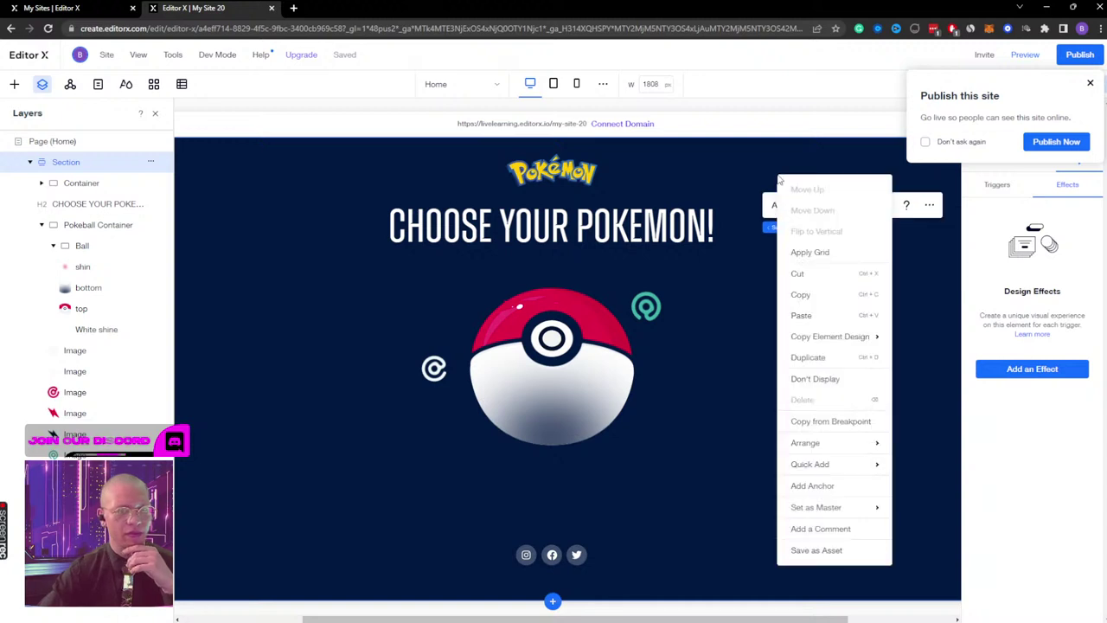
mouse_move(857, 476)
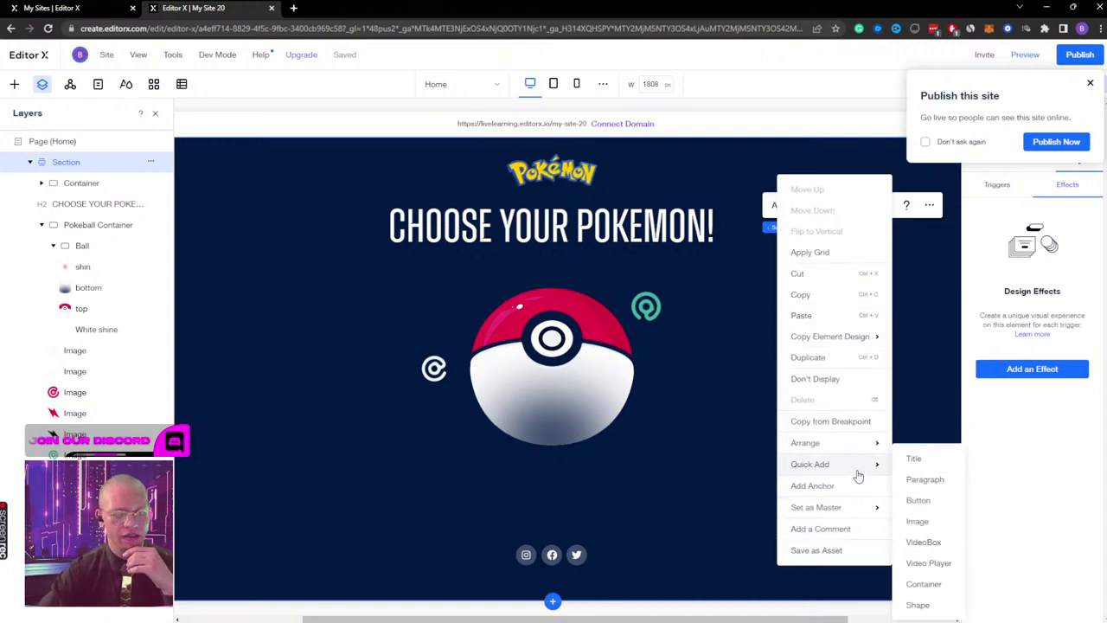
left_click(918, 604)
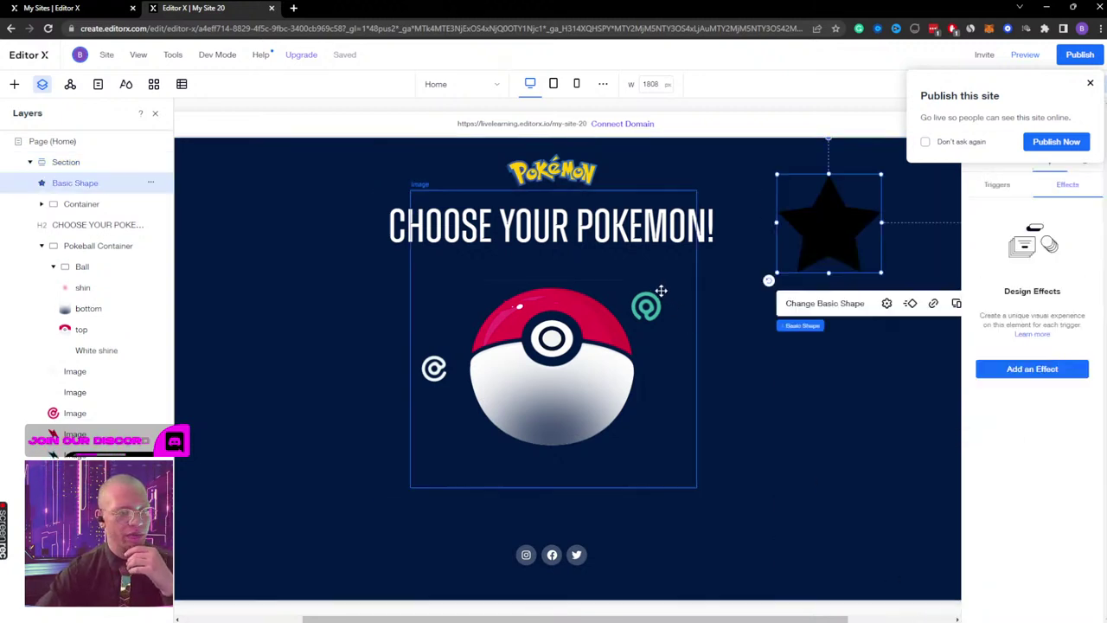
left_click(818, 303)
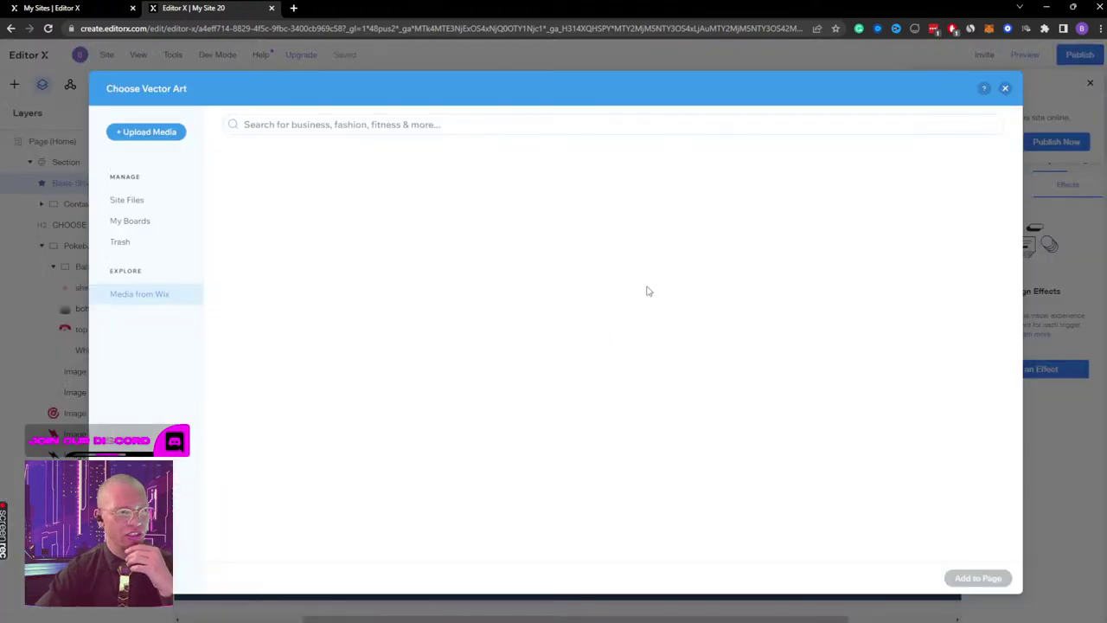
left_click(275, 260)
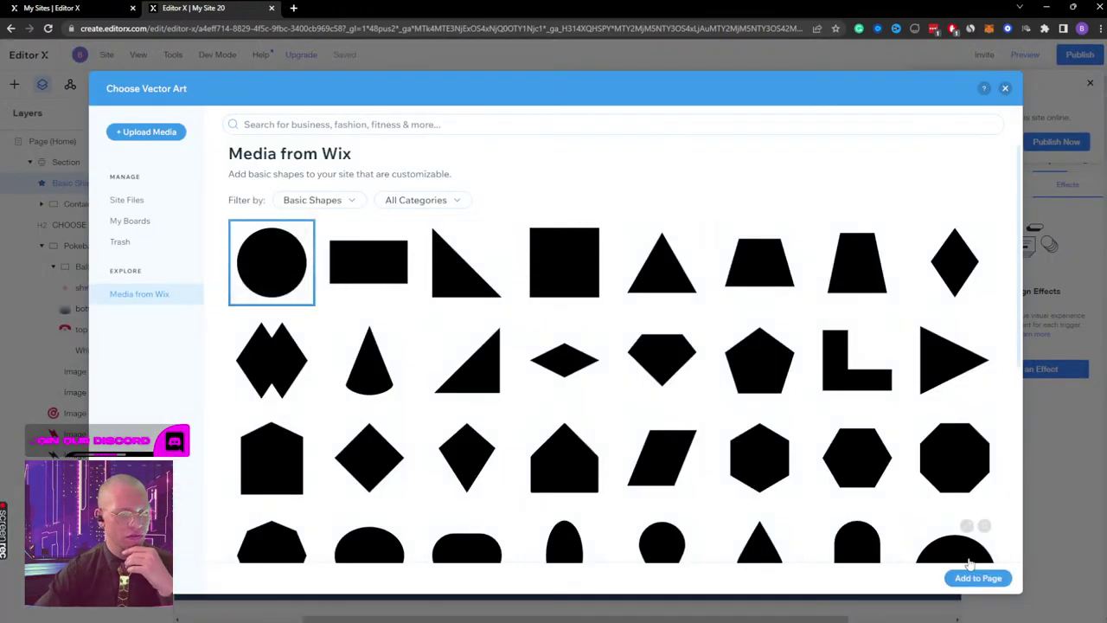
left_click(977, 577)
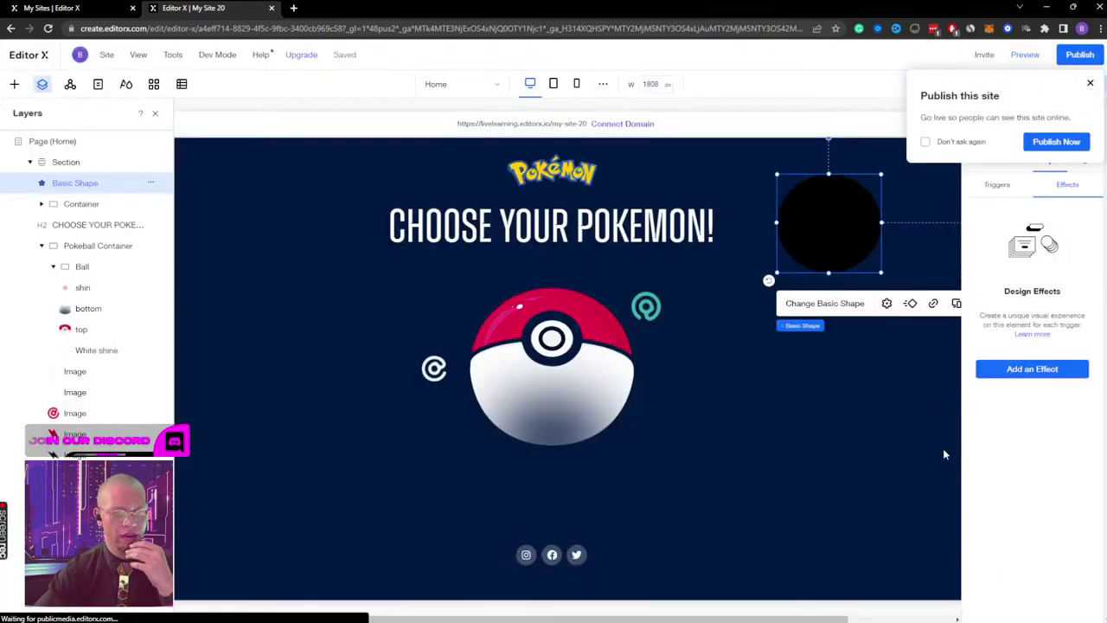
Step: Dismiss the publish prompt and centre the circle horizontally and vertically in the Section
left_click(1091, 83)
left_click(979, 159)
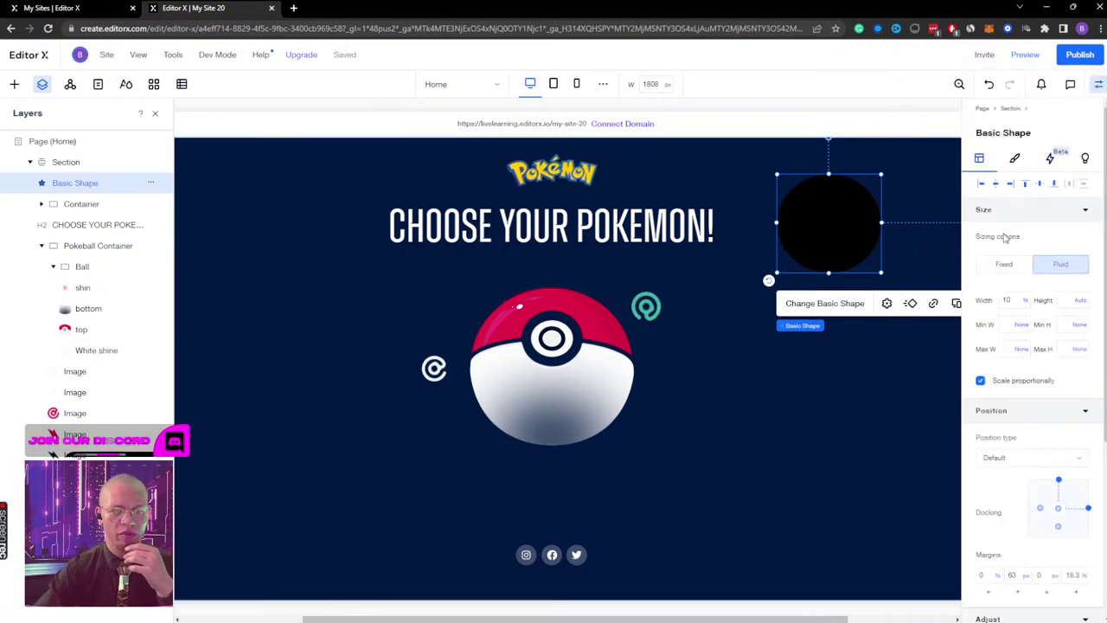
left_click(995, 184)
left_click(1039, 183)
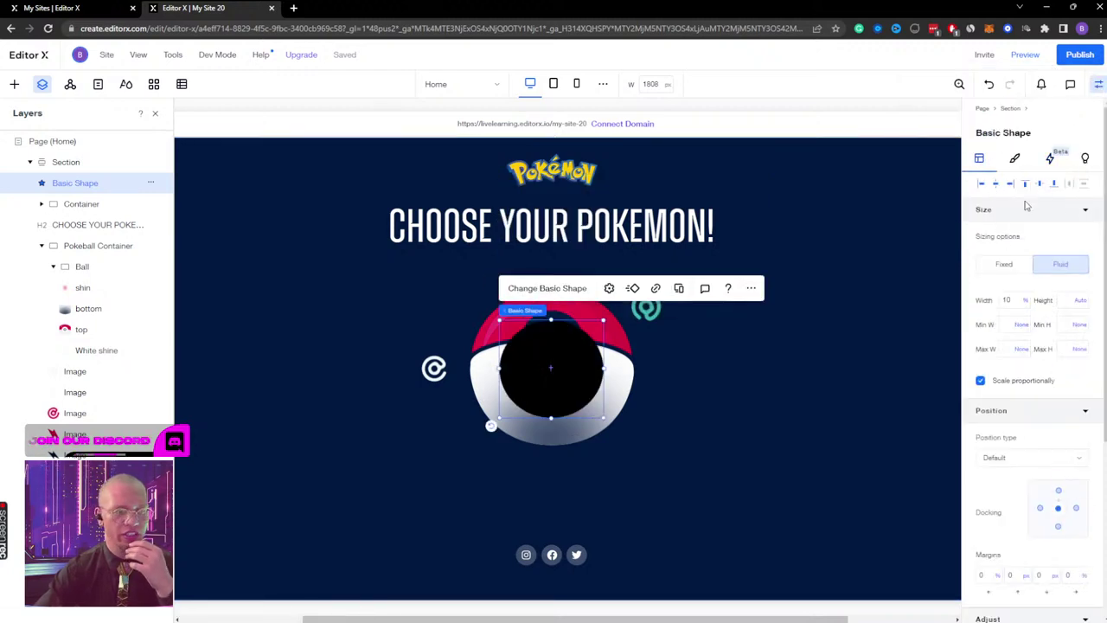
Step: Set the circle's fill color to white (#FFFFFF)
left_click(1015, 159)
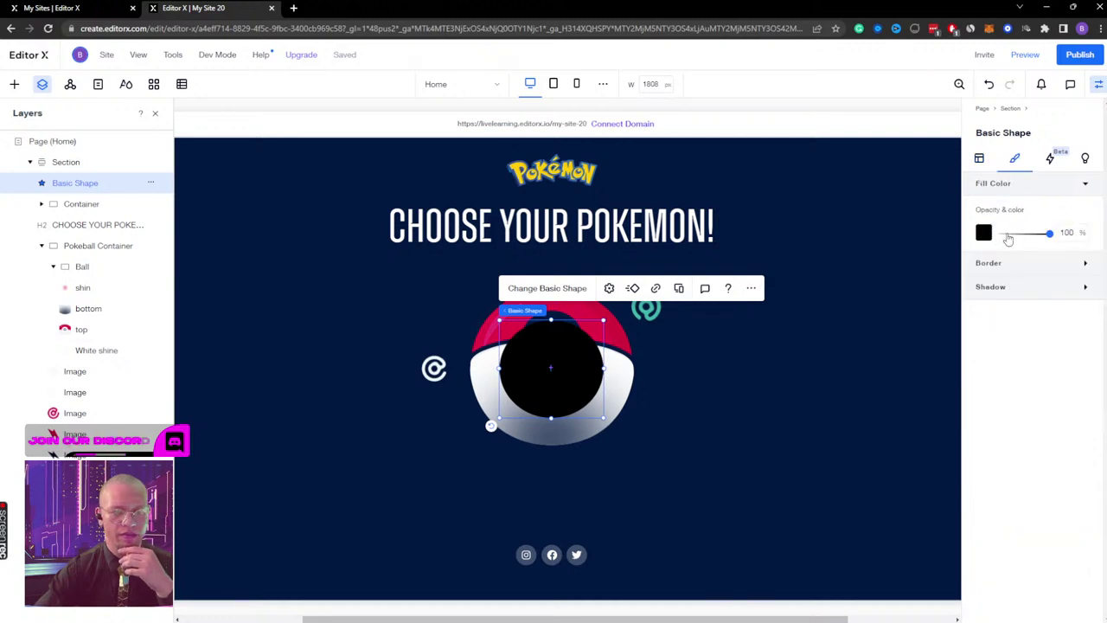
left_click(985, 237)
left_click(712, 435)
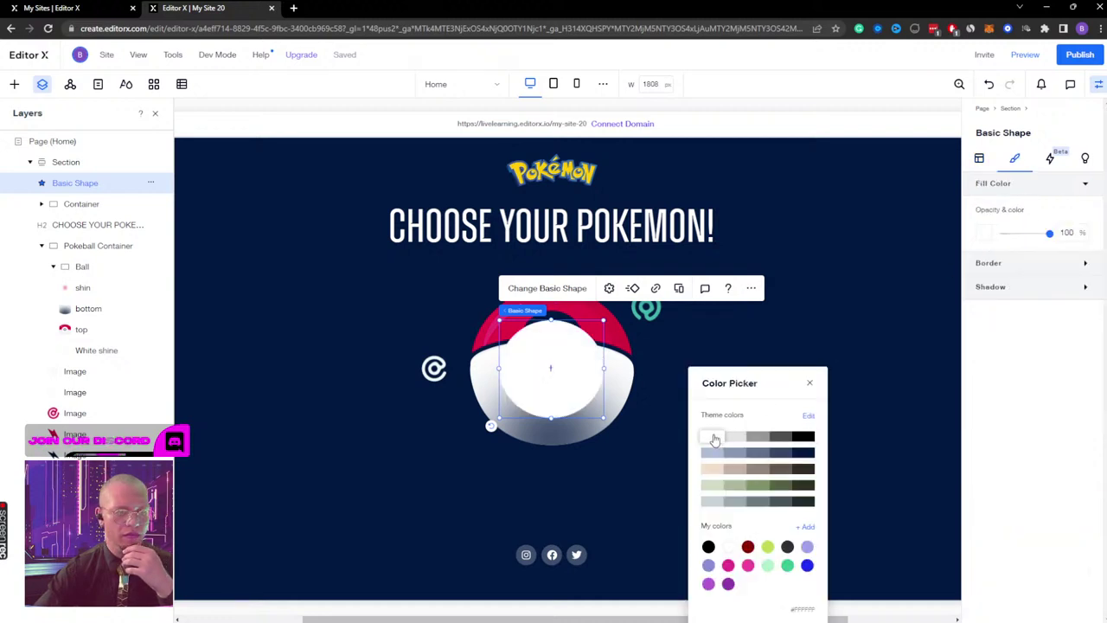
left_click(923, 186)
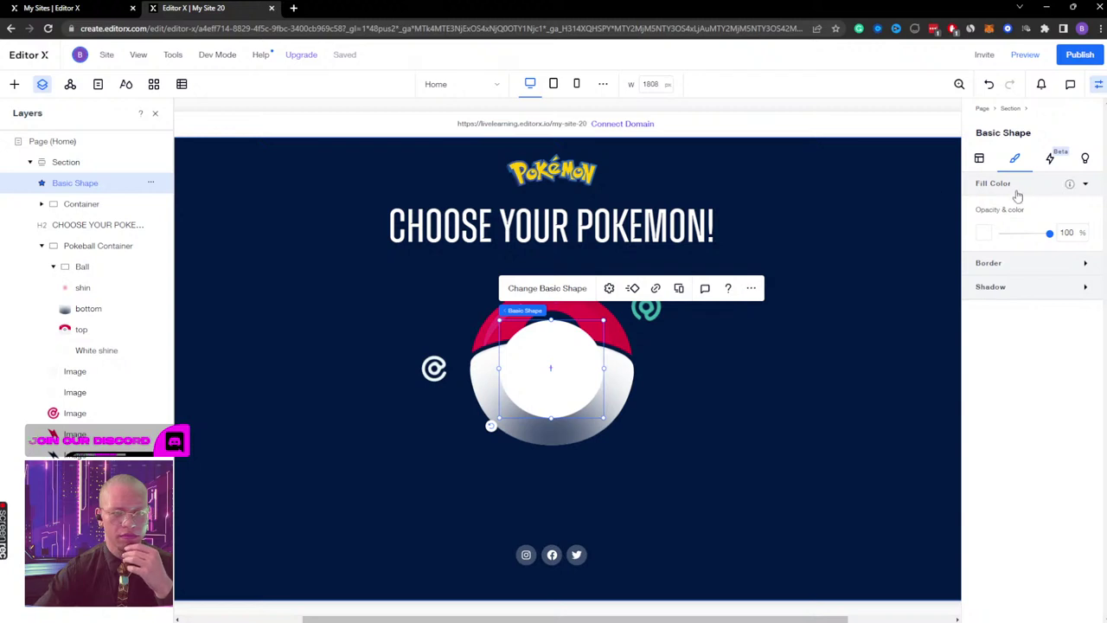
left_click(1011, 293)
left_click(1012, 295)
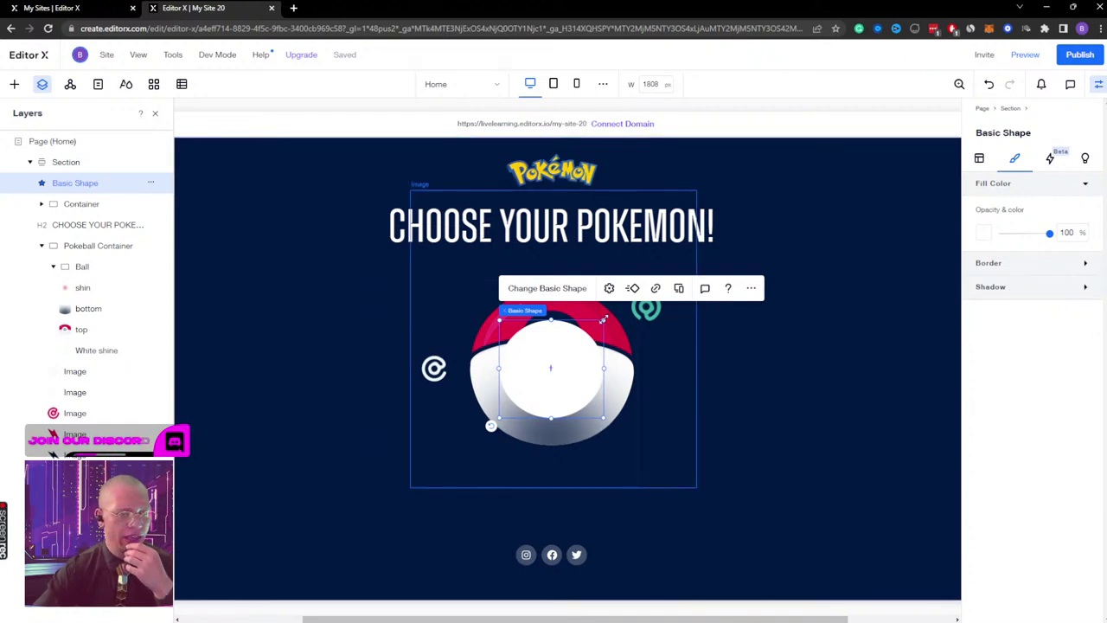
Step: Try enlarging the circle freehand from one corner, undoing and redoing the change
left_click_drag(604, 320, 672, 267)
key("ctrl+z")
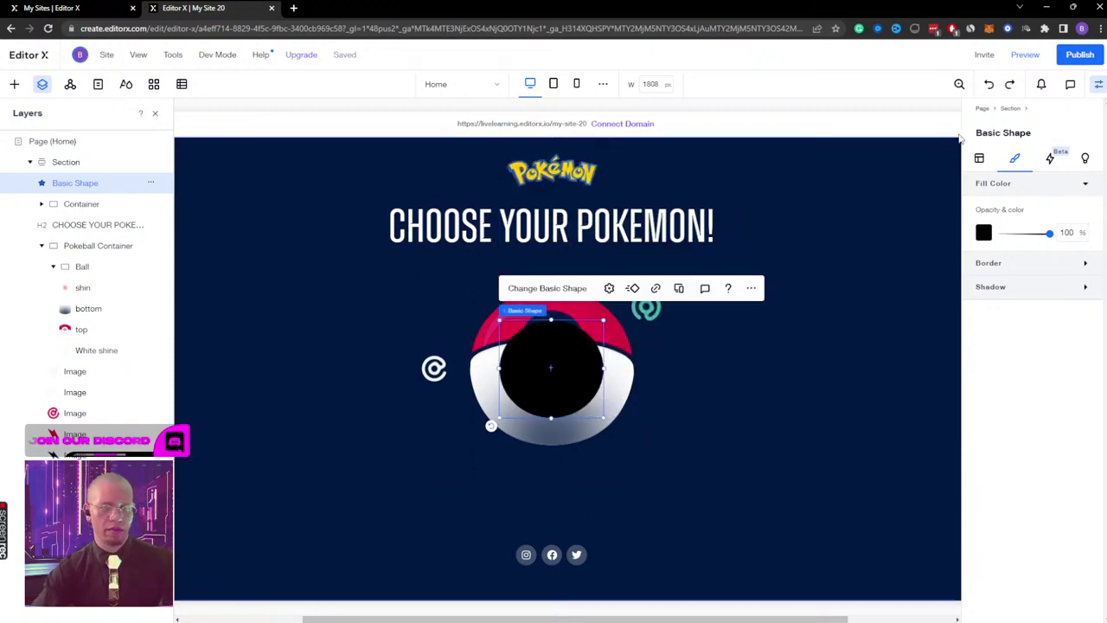
key("ctrl+shift+z")
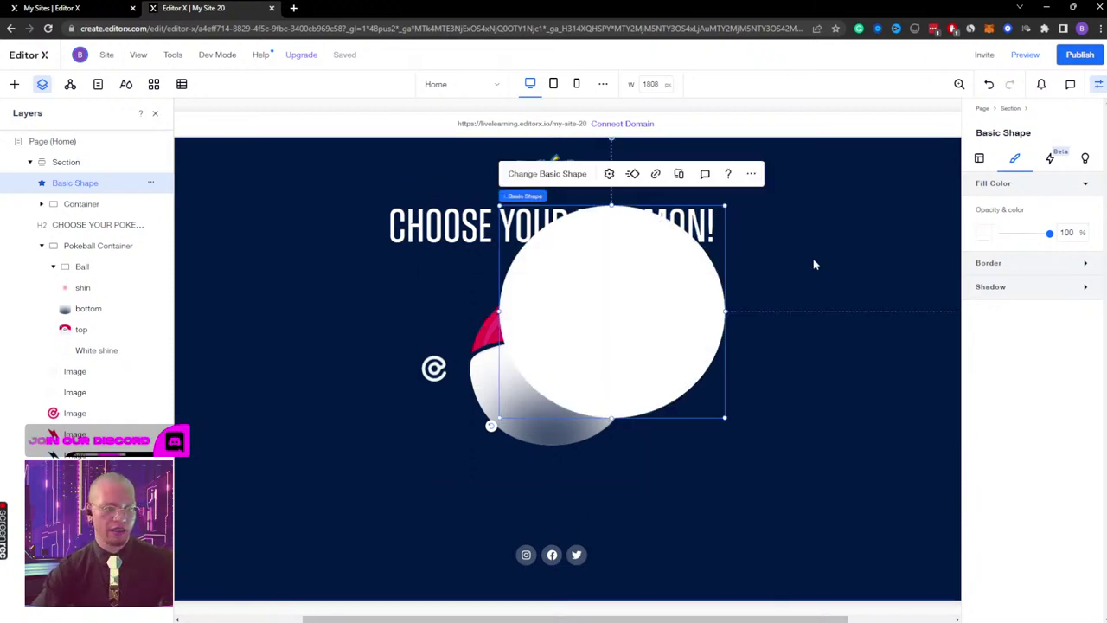
Step: Try a 10% width for the circle, reduce it to 2%, and centre it again in the Section
left_click(979, 158)
left_click(1012, 300)
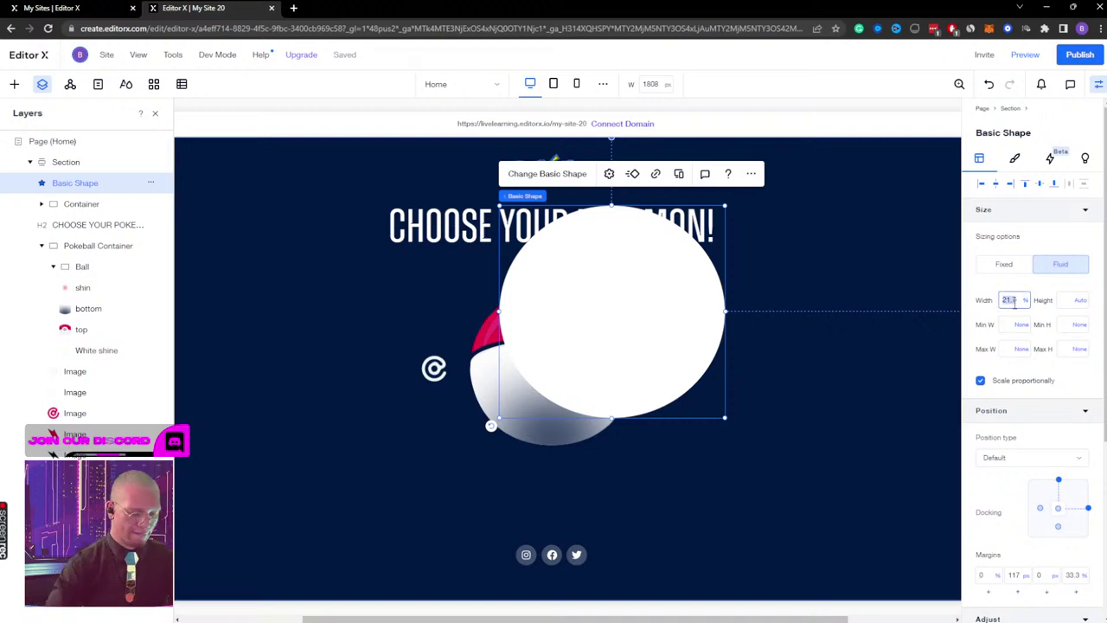
type("10")
key("Return")
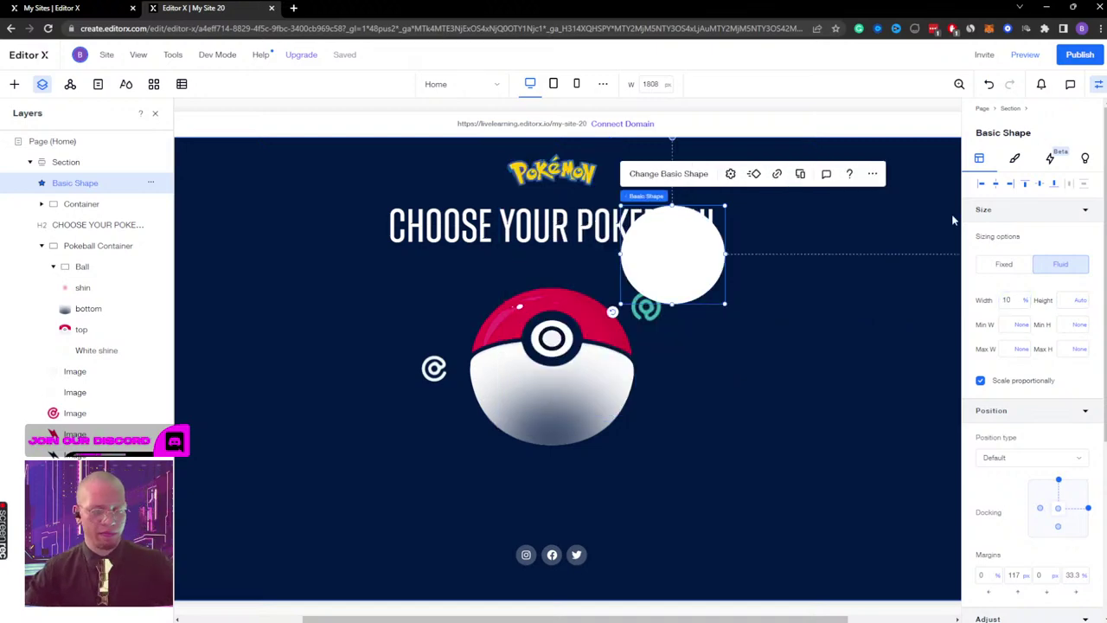
left_click(1005, 300)
key("Return")
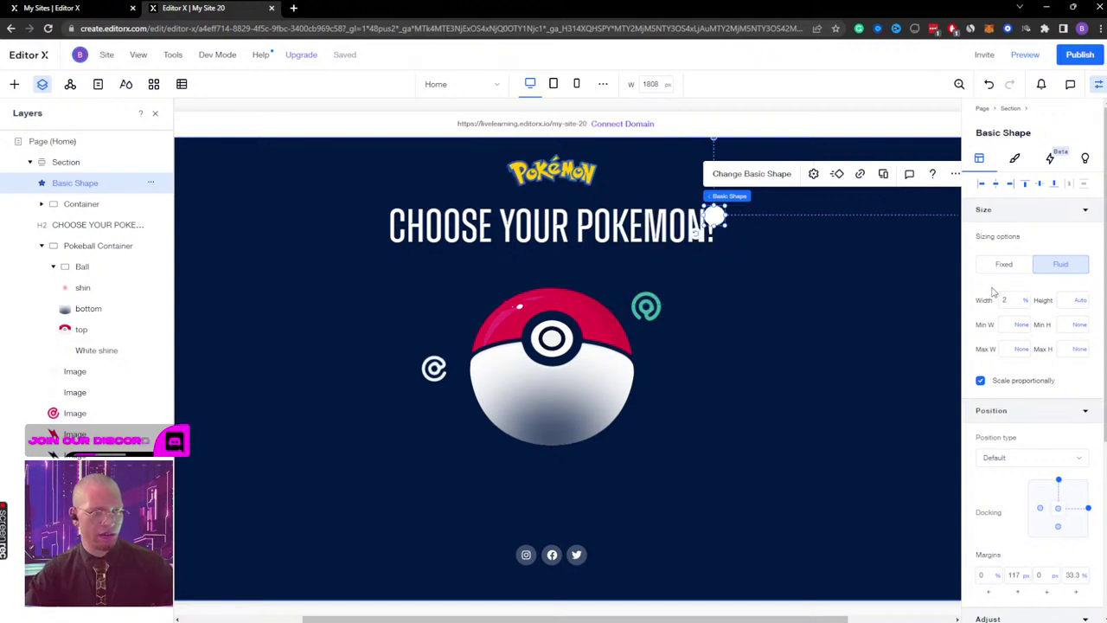
left_click(1041, 184)
left_click(1042, 184)
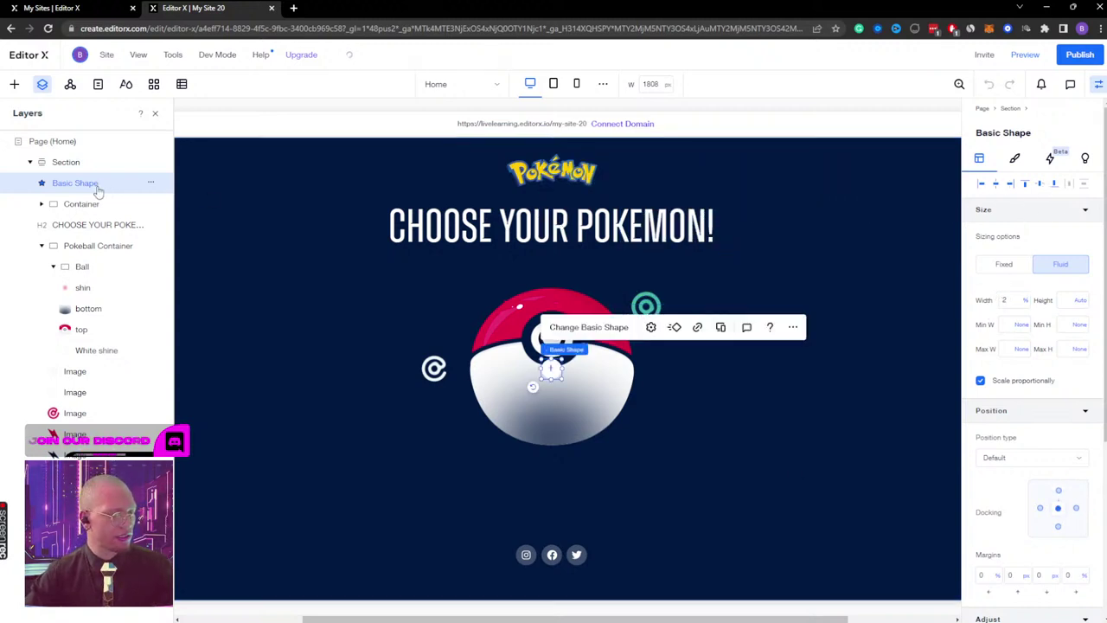
Step: Nudge the small white circle down to a 60 px top margin over the Pokeball's lower half
key("shift+Down")
key("shift+Down")
key("shift+Down")
key("shift+Down")
key("shift+Down")
key("shift+Down")
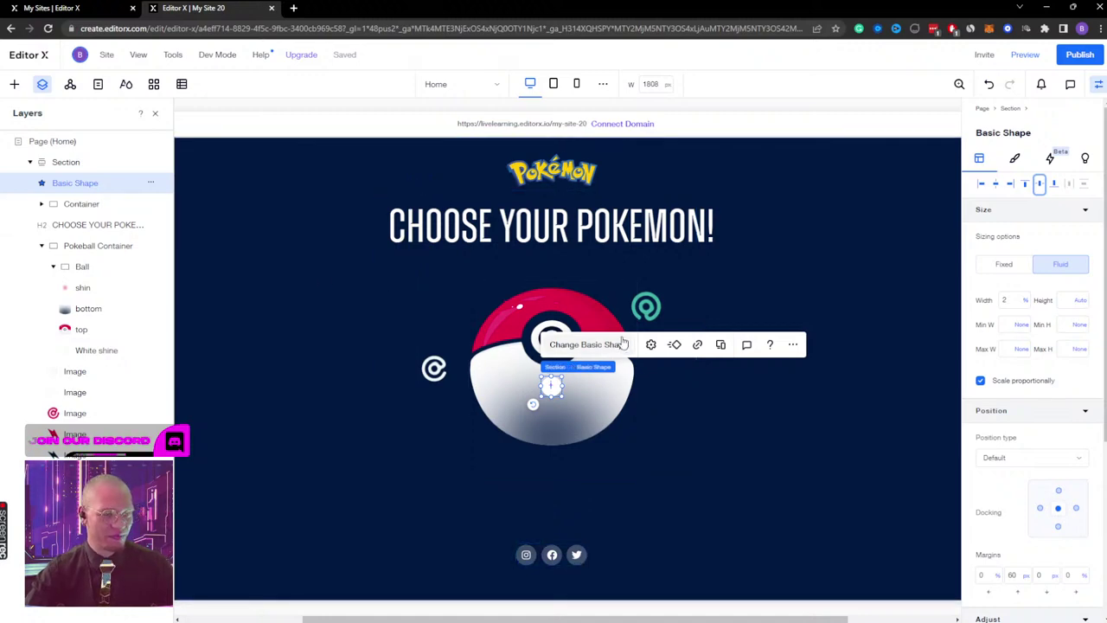
Step: Rename the circle's Basic Shape layer as Screen Take Over
double_click(86, 182)
type("Screen")
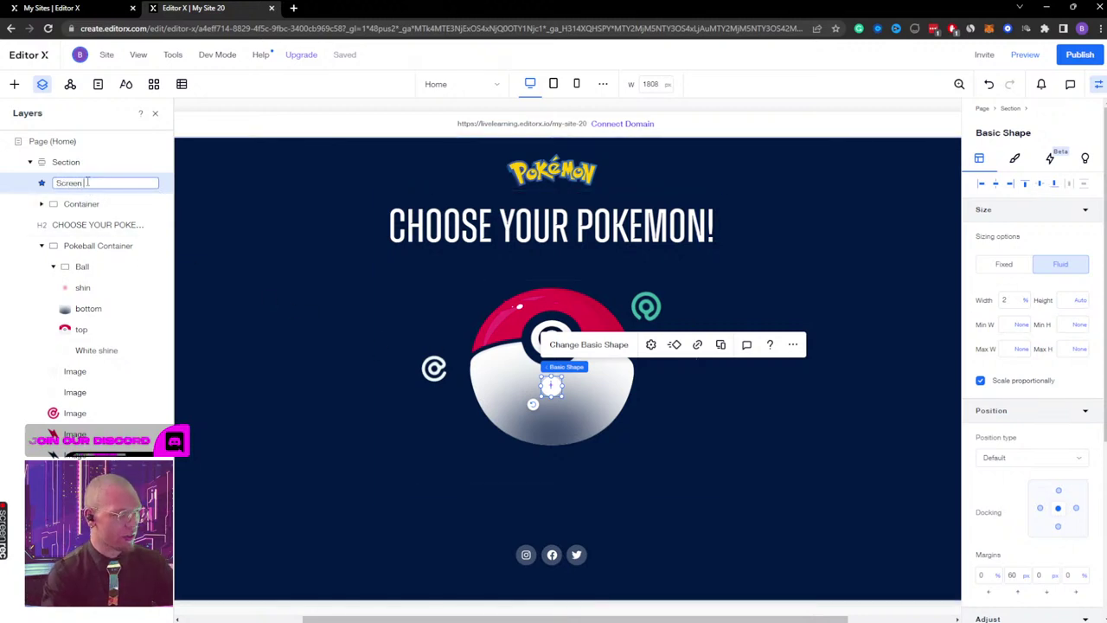
type(" Take Over")
key("Return")
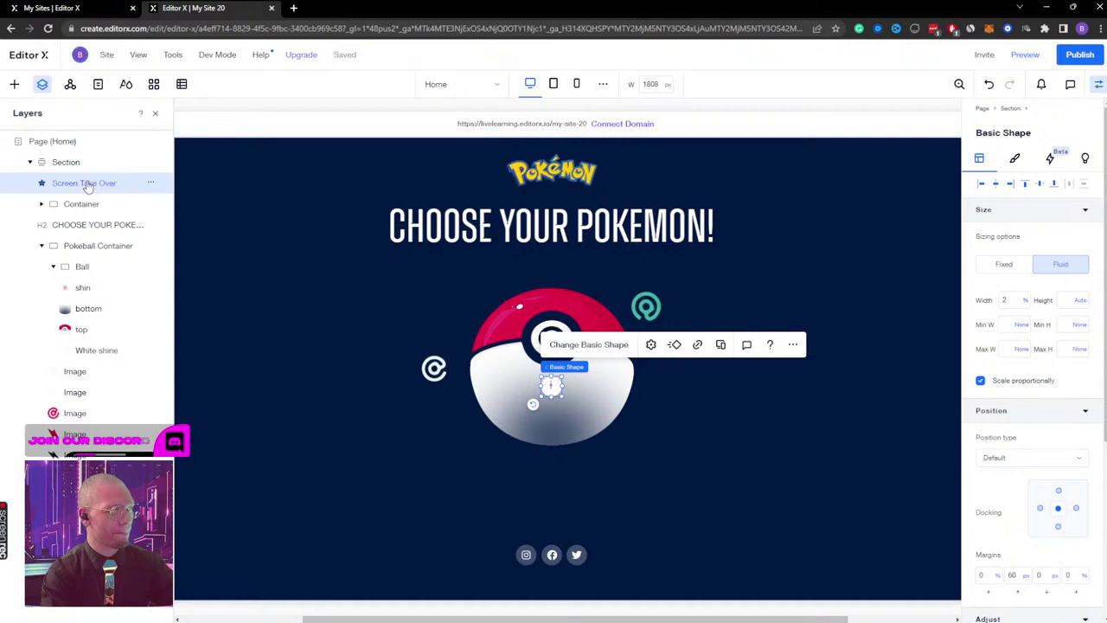
Step: Add a new click interaction to the Ball container, with the Screen Take Over circle as its affected element
left_click(77, 246)
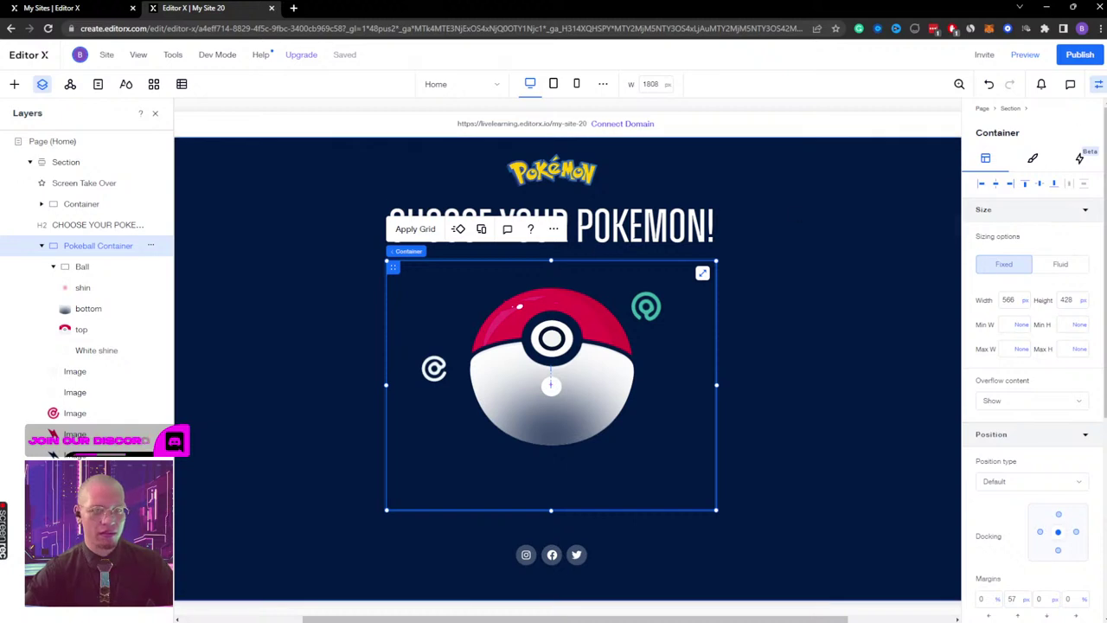
left_click(1082, 161)
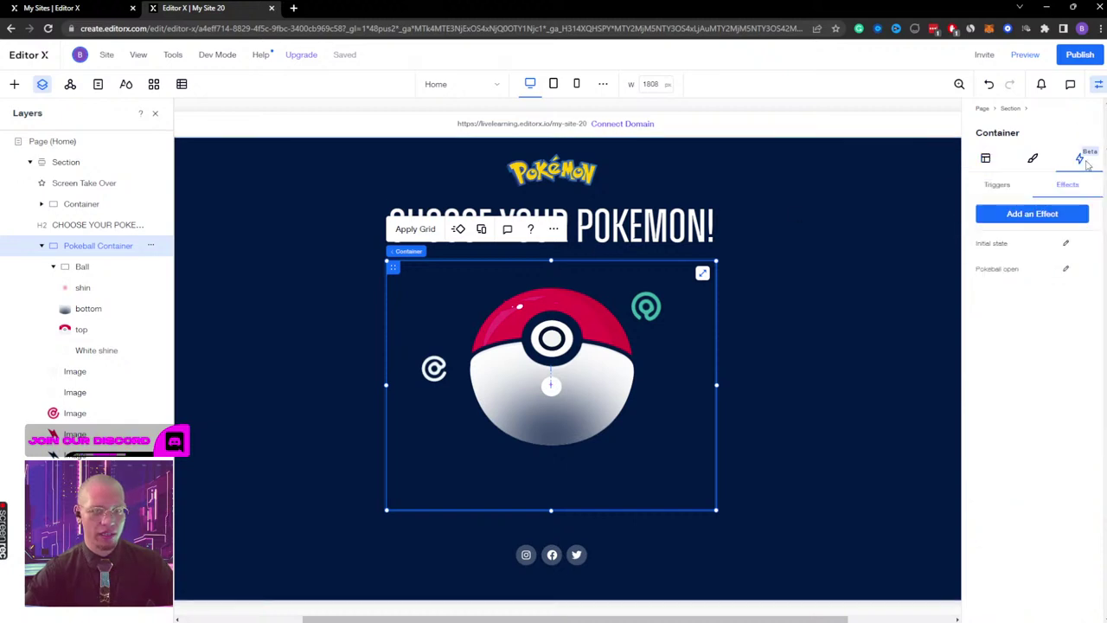
left_click(998, 187)
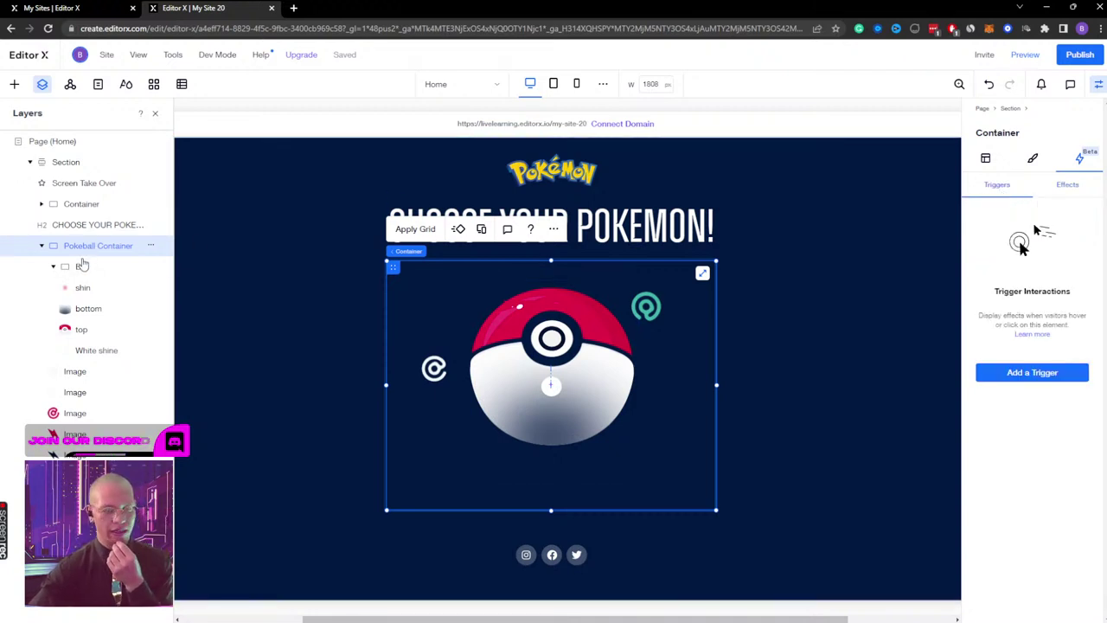
left_click(83, 266)
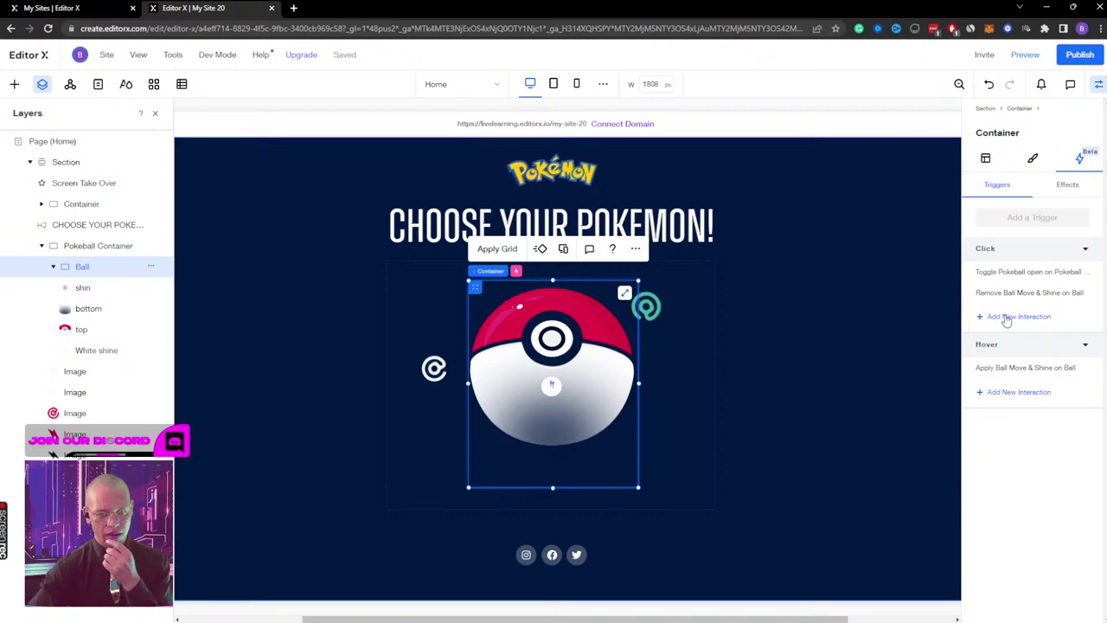
left_click(1007, 317)
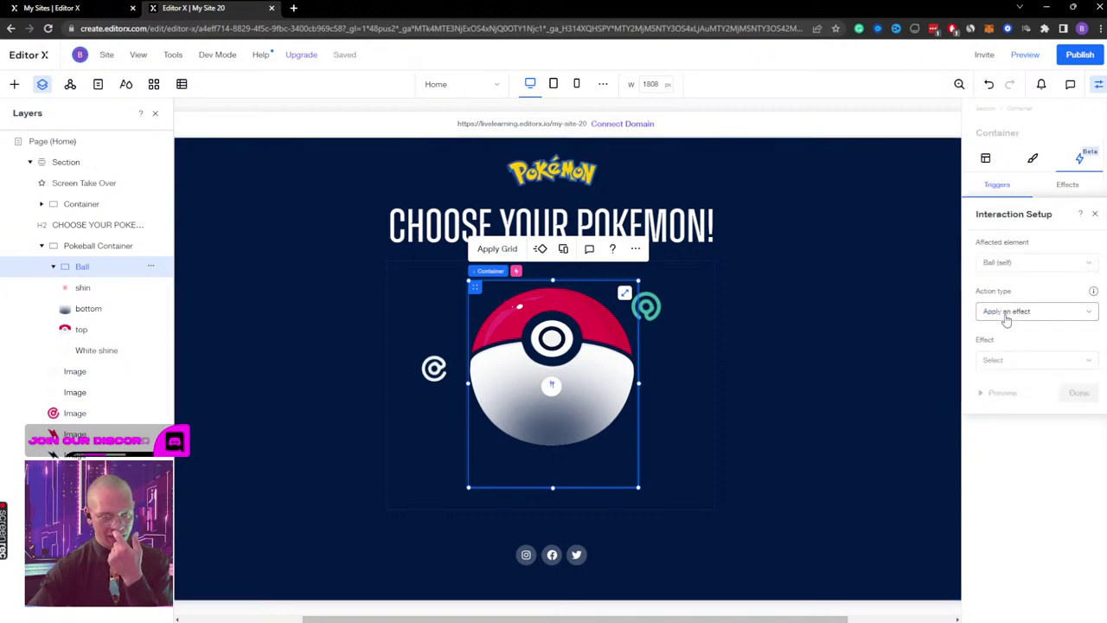
left_click(1030, 262)
left_click(1045, 291)
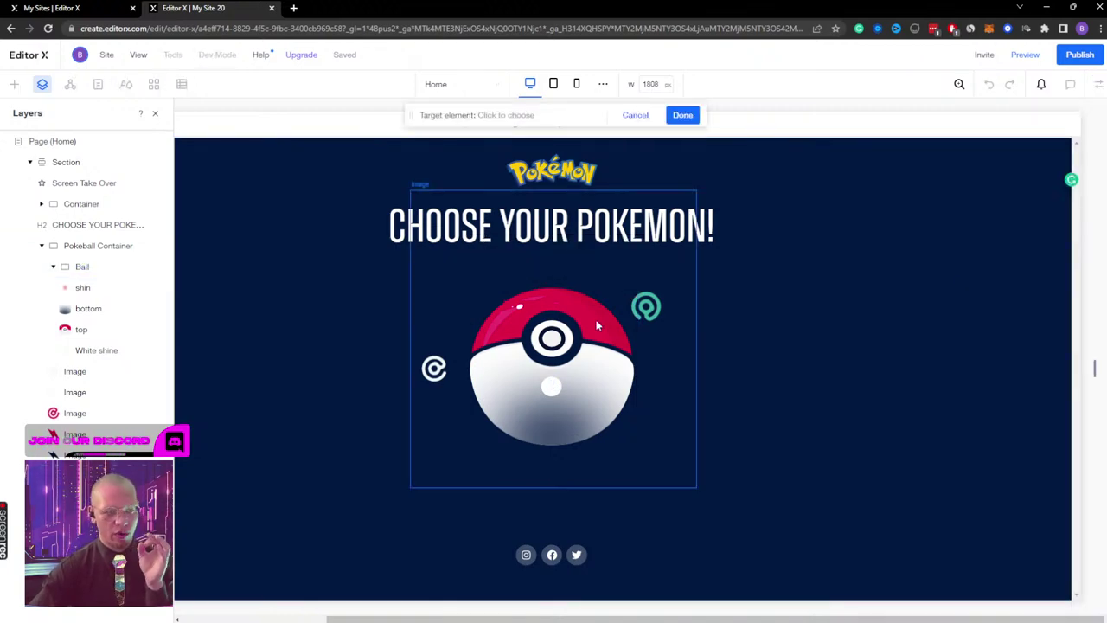
left_click(555, 393)
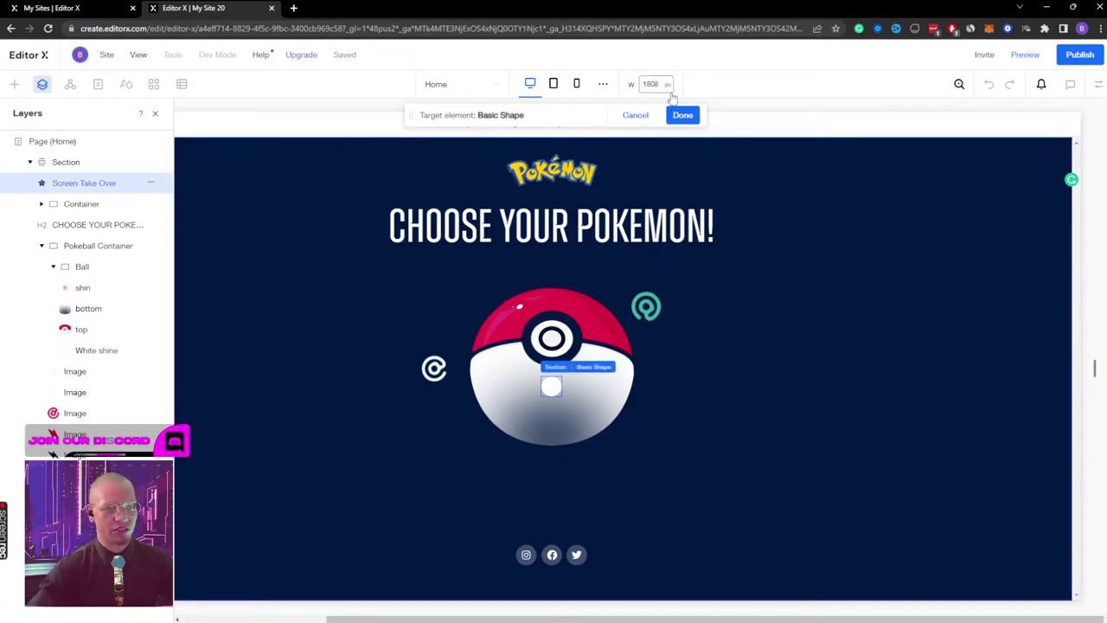
left_click(682, 116)
Step: Set the interaction to toggle an effect on and off, and create a custom effect named Screen Take Over for it
left_click(1027, 313)
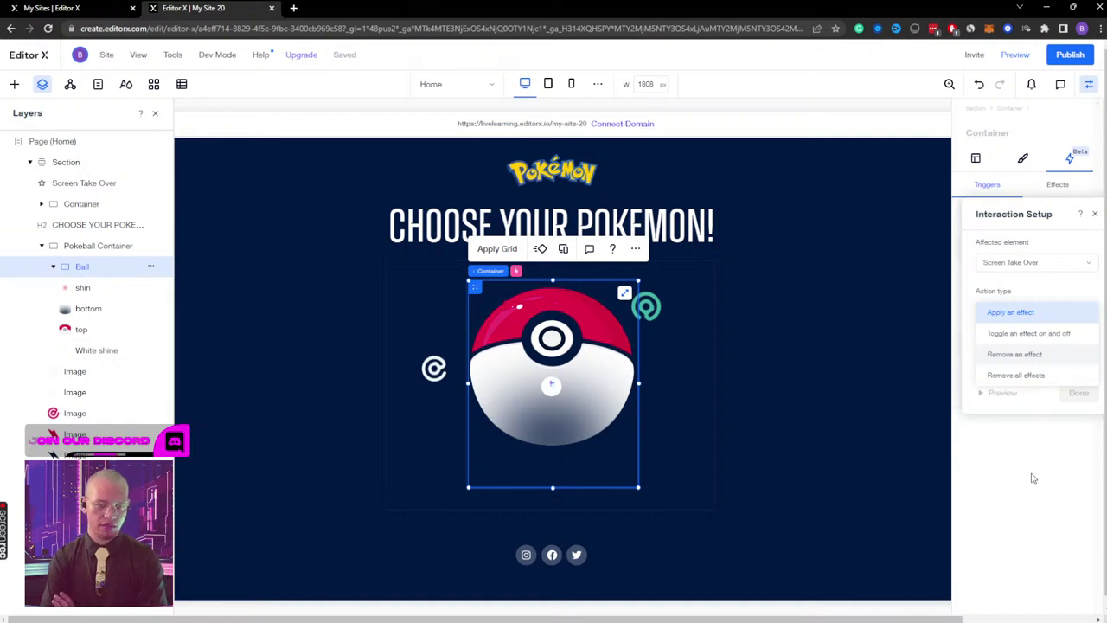
left_click(1001, 337)
left_click(1004, 366)
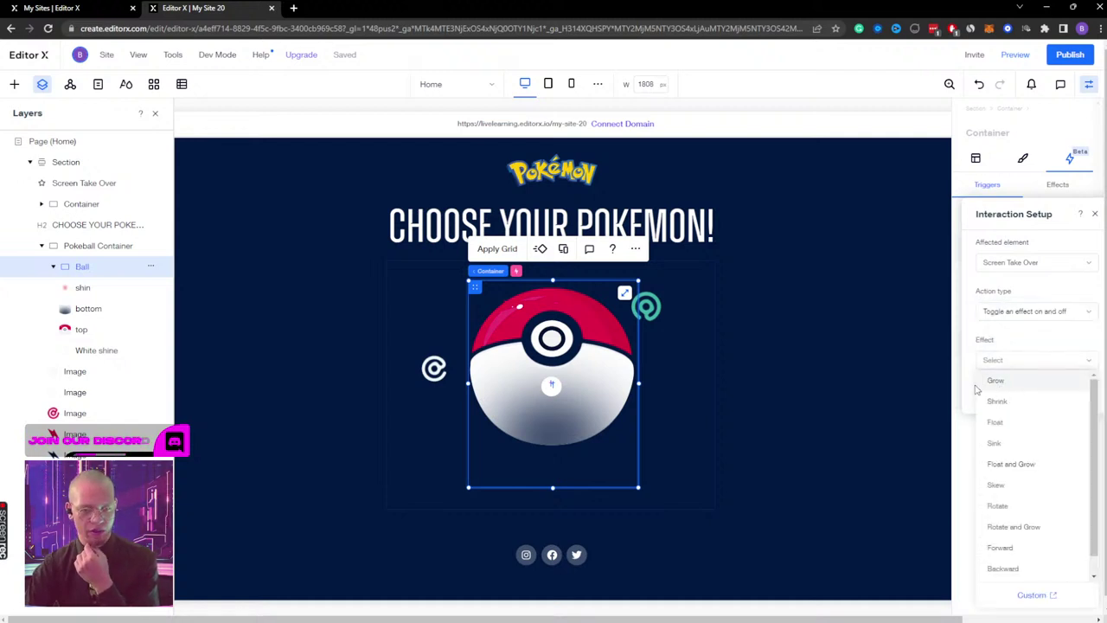
left_click(1032, 596)
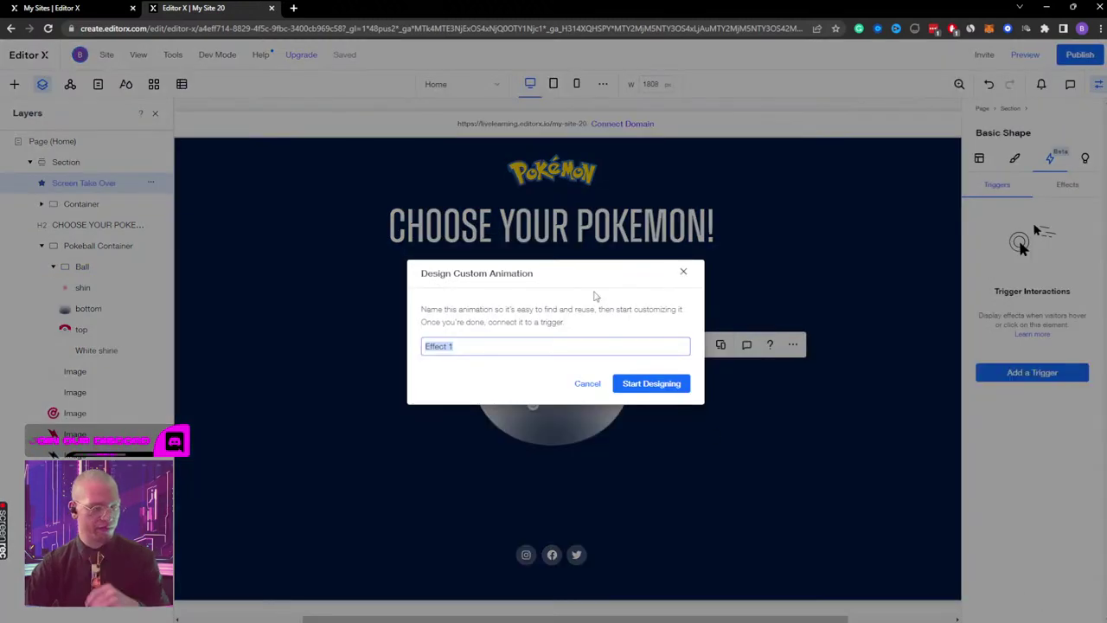
type("Screen Take")
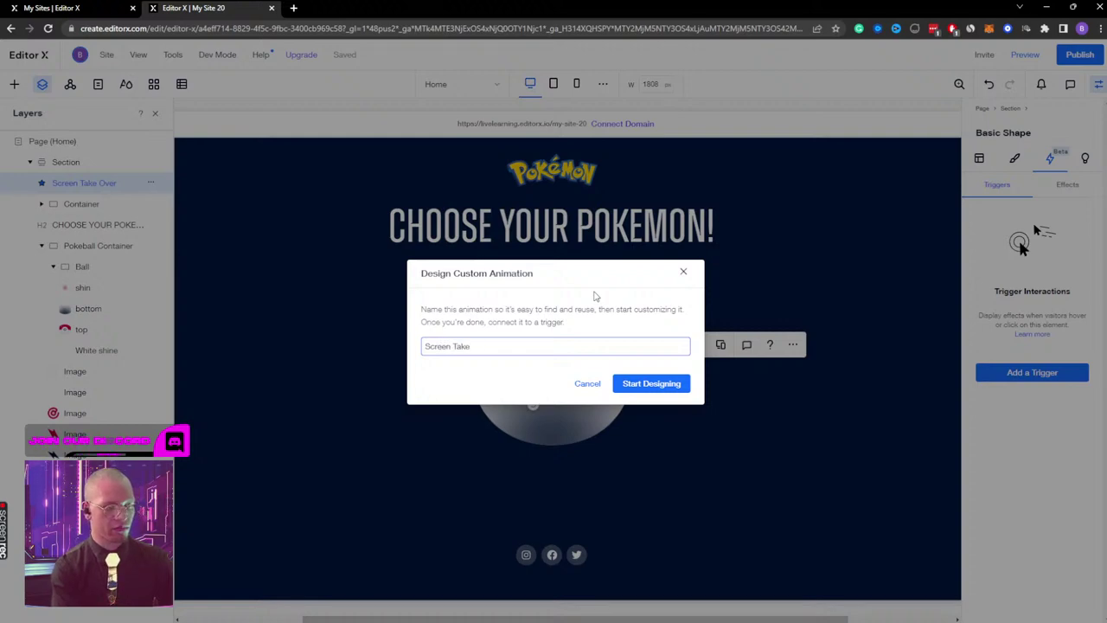
type(" Over")
key("Return")
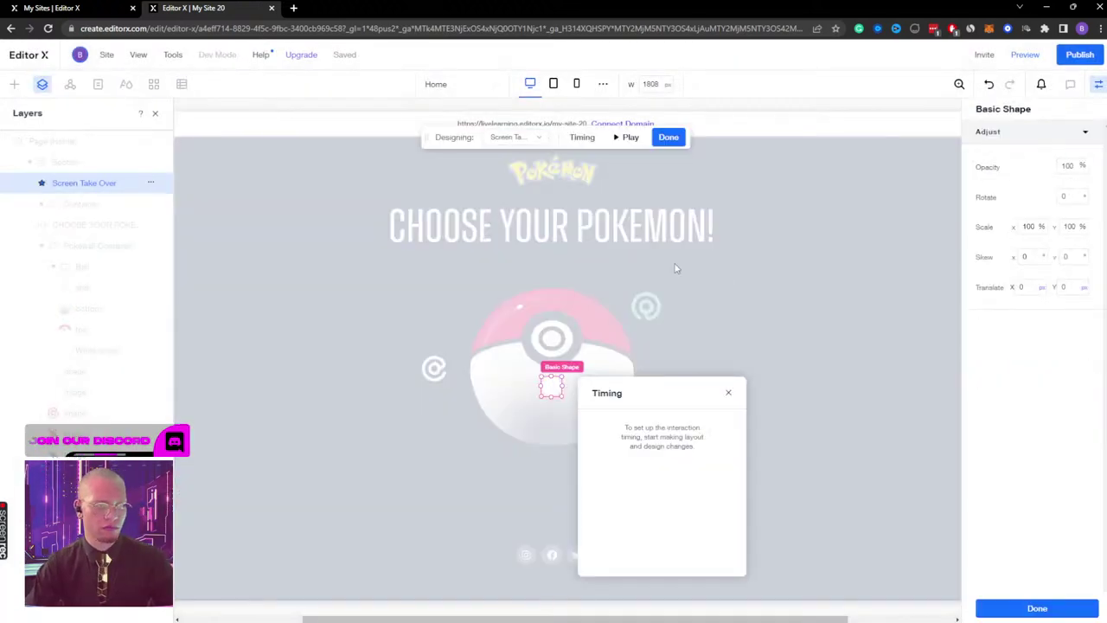
Step: In the Screen Take Over effect state, scale the circle to 500% on both X and Y
left_click(514, 136)
left_click(515, 177)
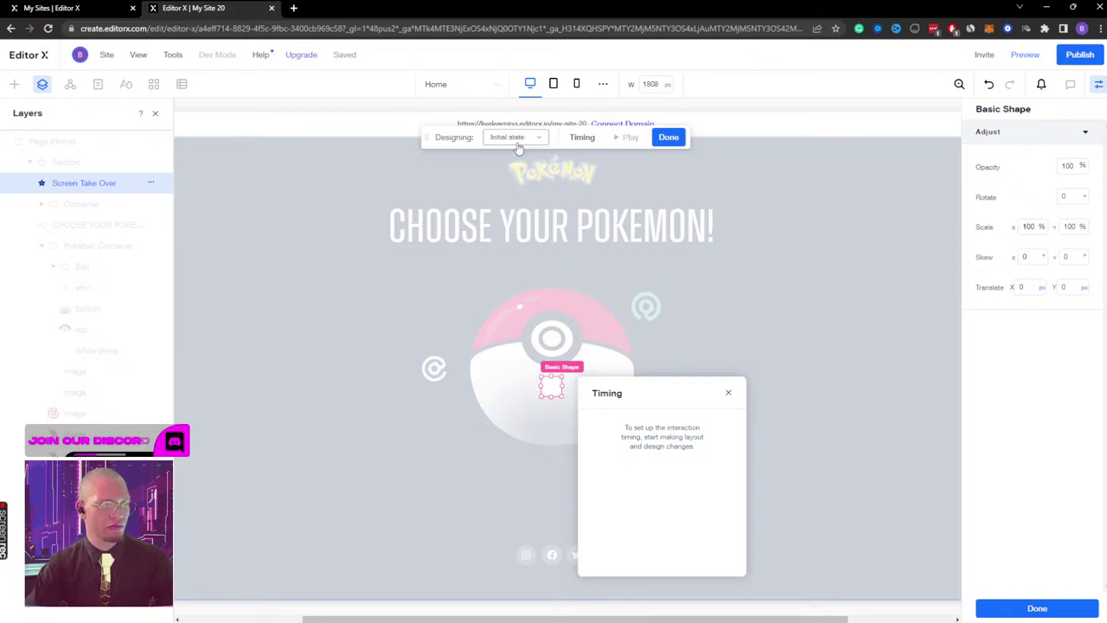
left_click(517, 138)
left_click(524, 156)
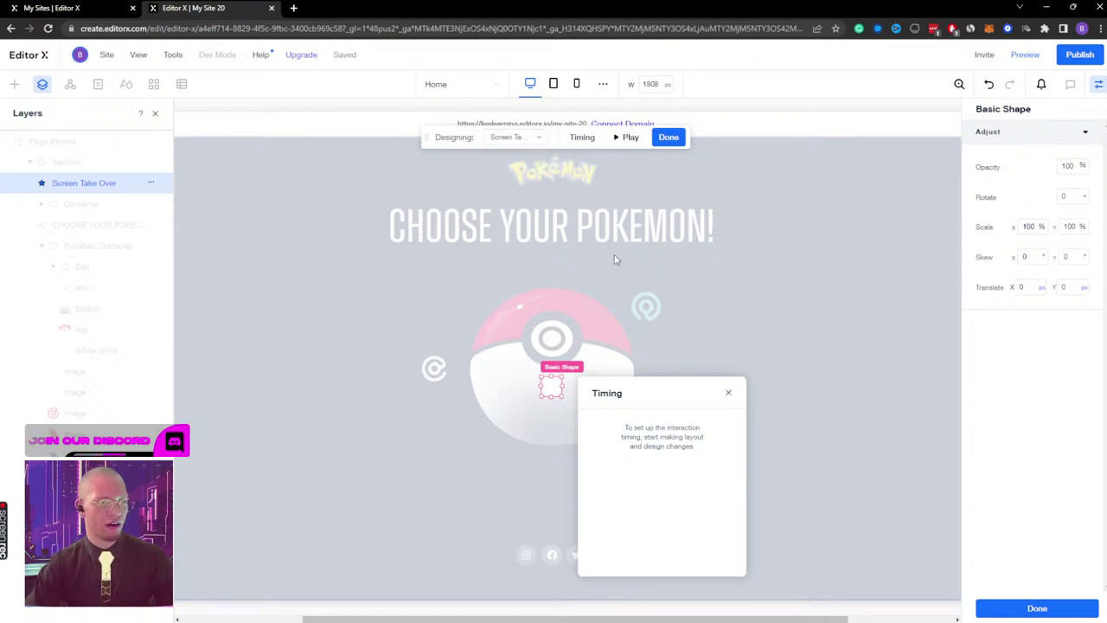
left_click(1024, 227)
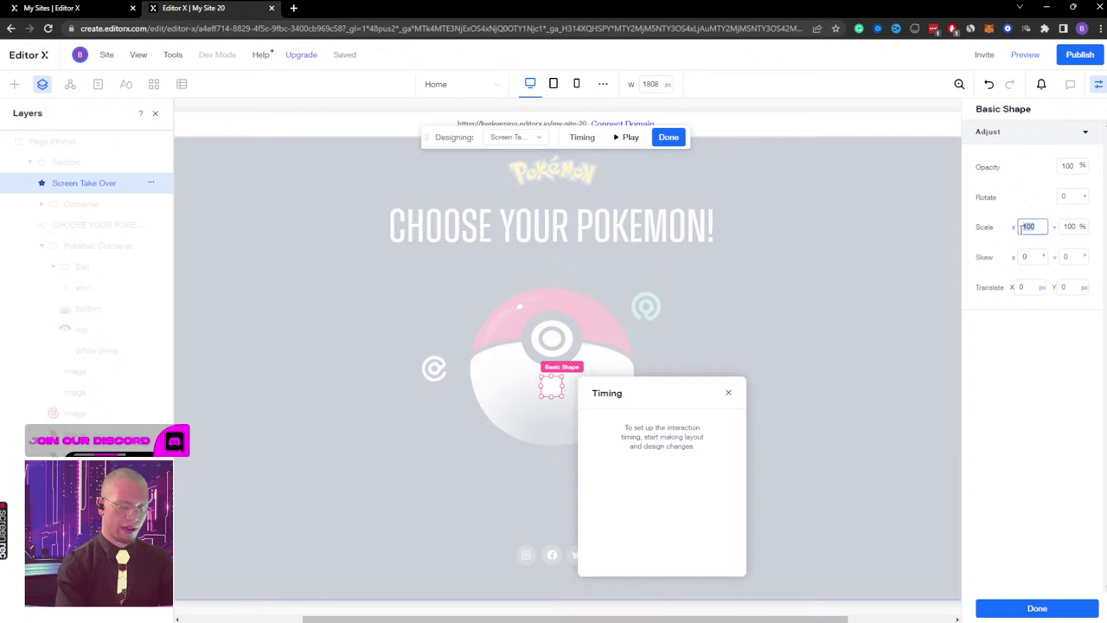
type("500")
key("Tab")
key("Return")
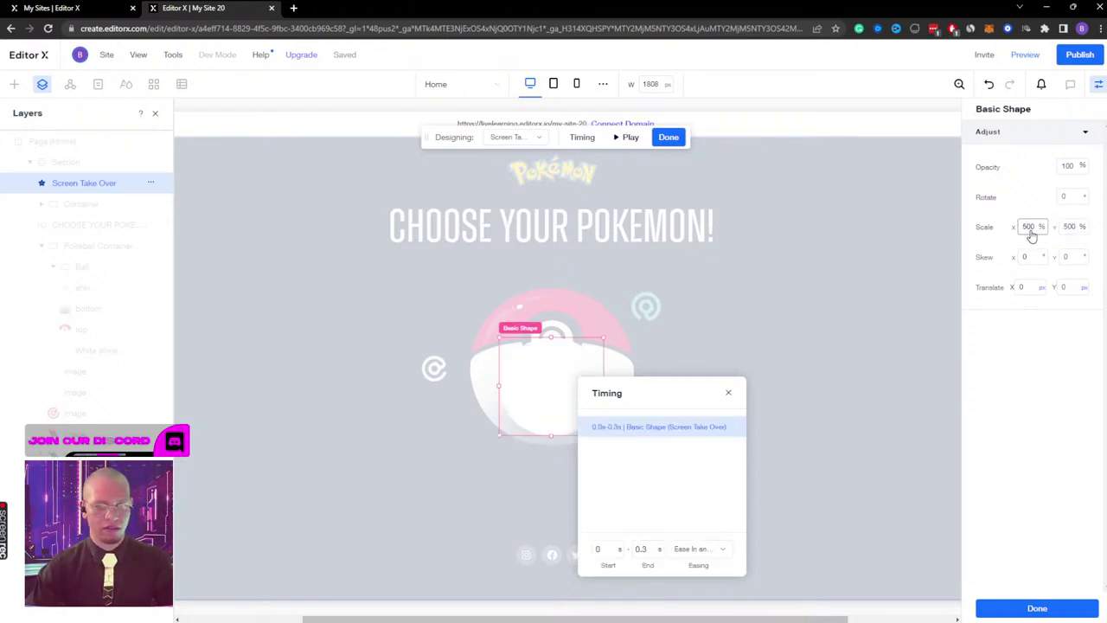
Step: Raise the circle's scale in the Screen Take Over effect to 5000% on both X and Y
left_click(1038, 226)
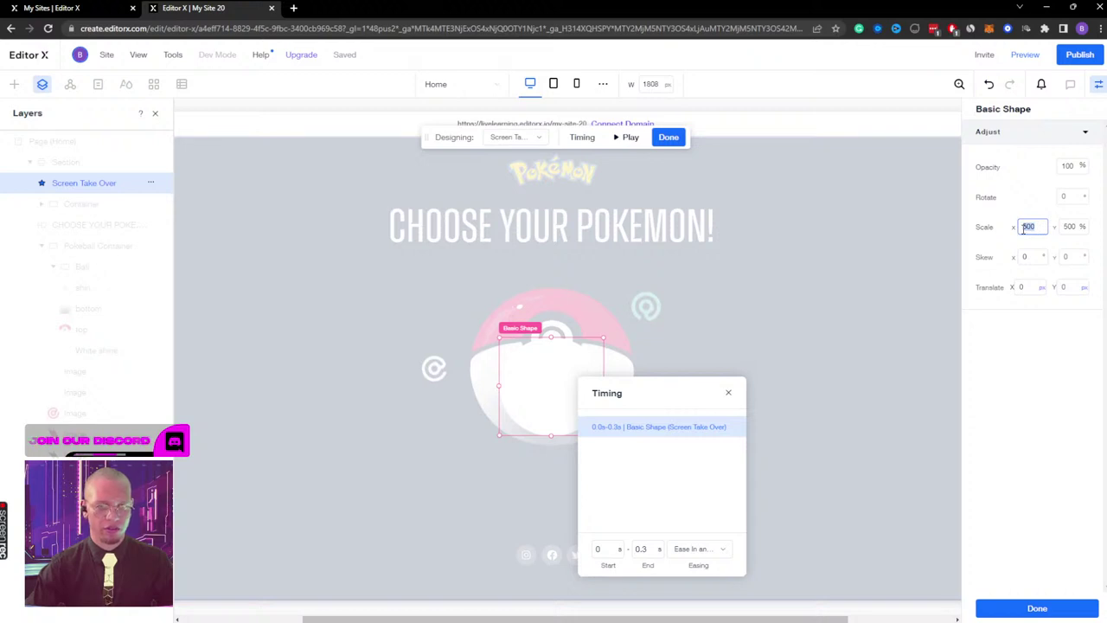
type("100")
key("Tab")
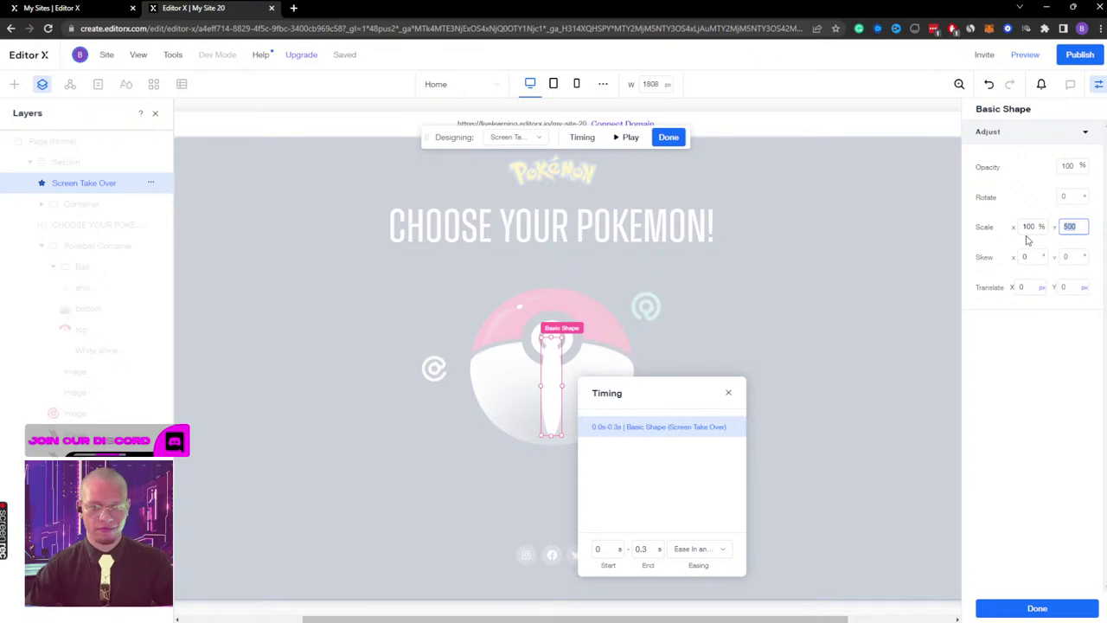
left_click(1028, 227)
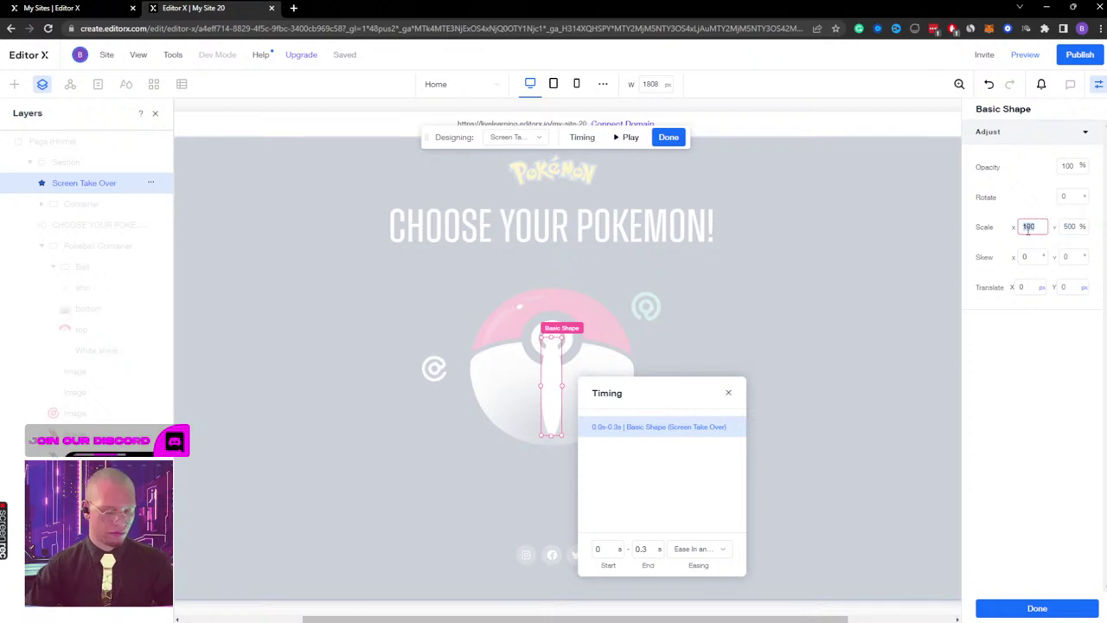
type("5000")
key("Tab")
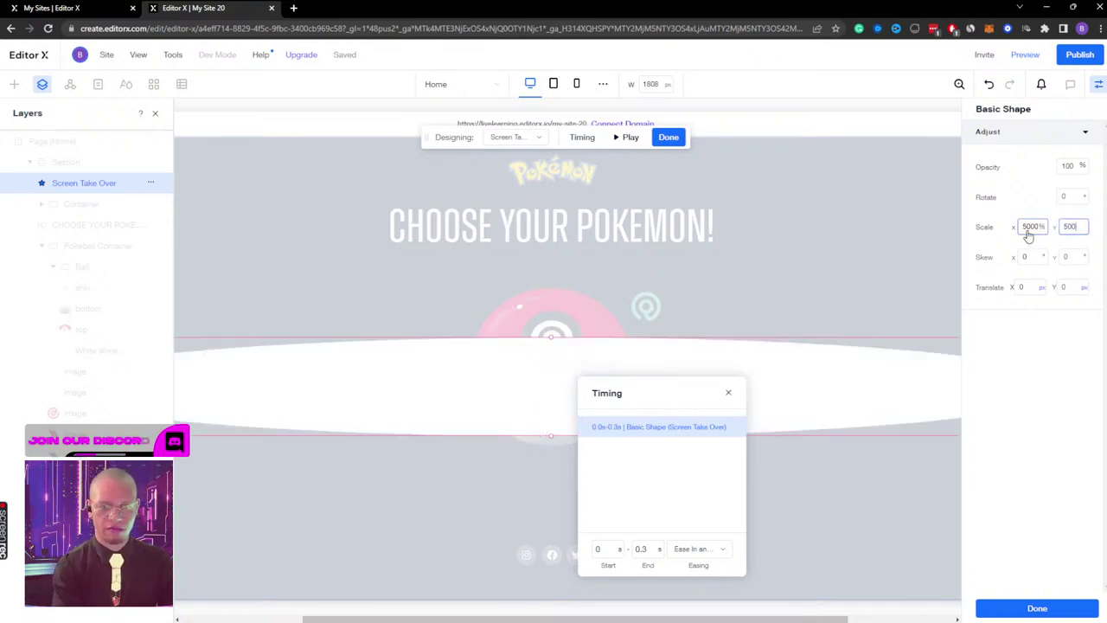
type("5000")
key("Return")
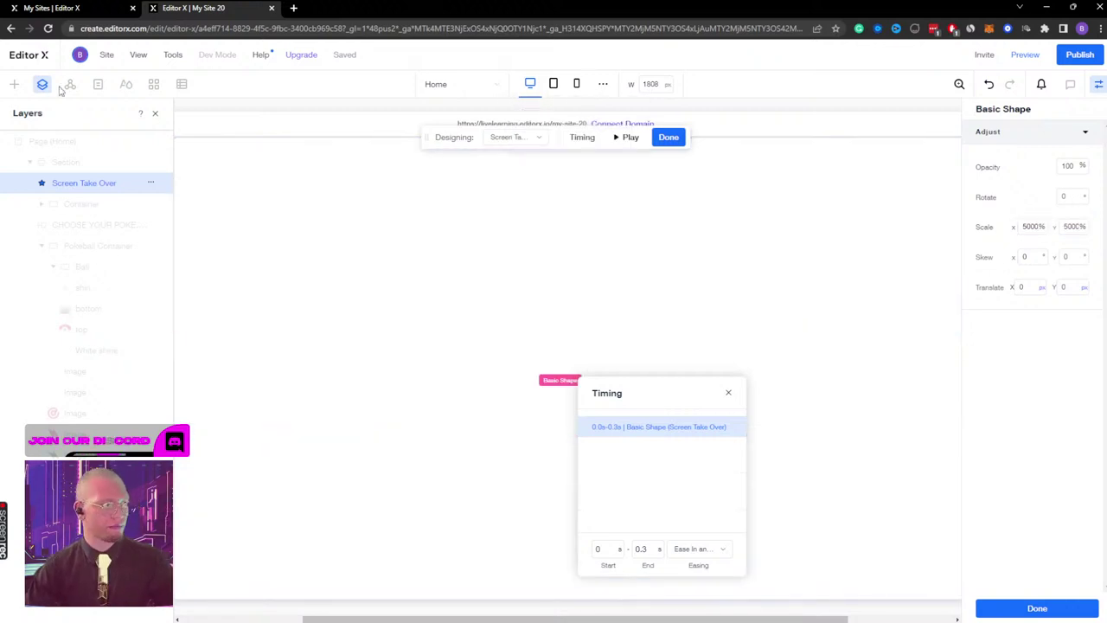
Step: Set the circle's effect scale to 6000% on X and Y so it fills the whole page width, and finish the effect
left_click(155, 114)
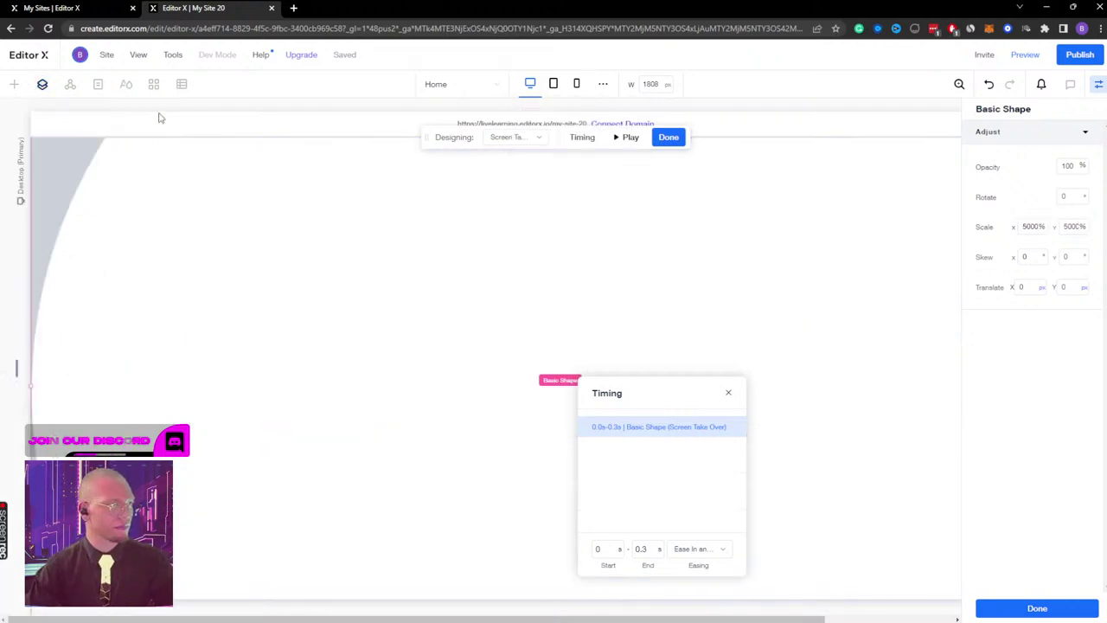
left_click(1032, 226)
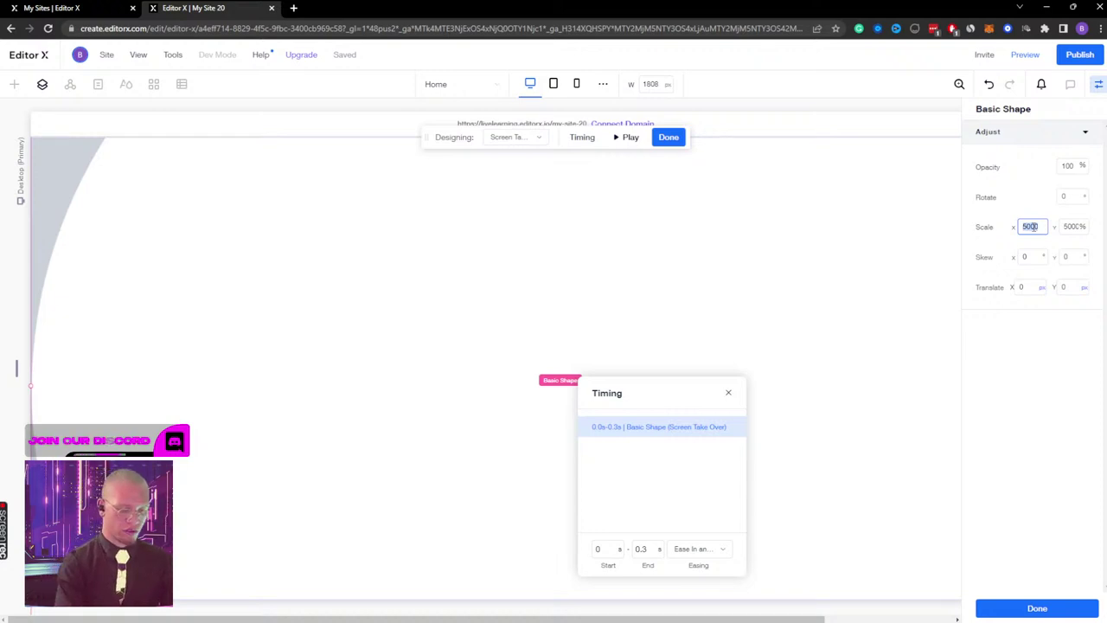
key("Tab")
type("600")
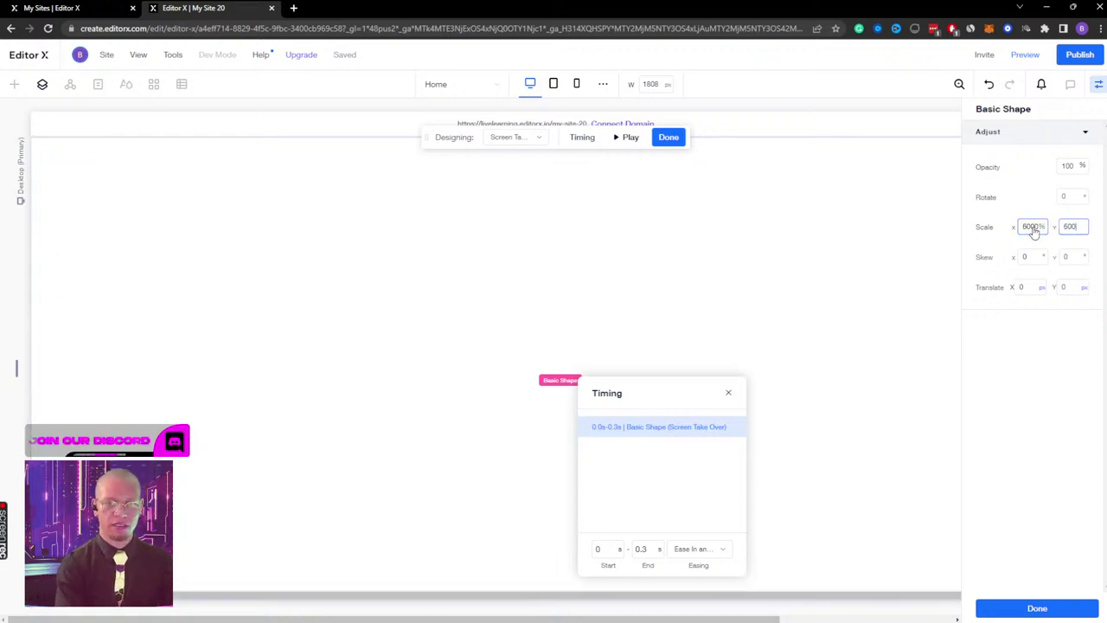
type("0")
key("Return")
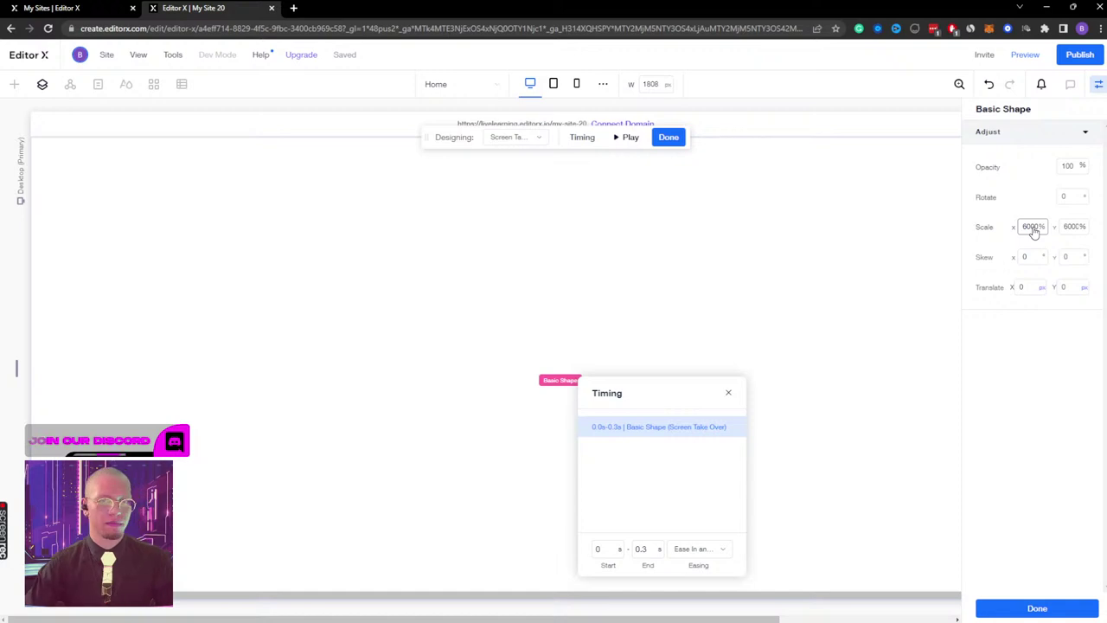
left_click(668, 137)
Step: Preview the site twice to test the screen takeover on the Pokeball, returning to editing and dismissing the publish prompt each time
left_click(1027, 54)
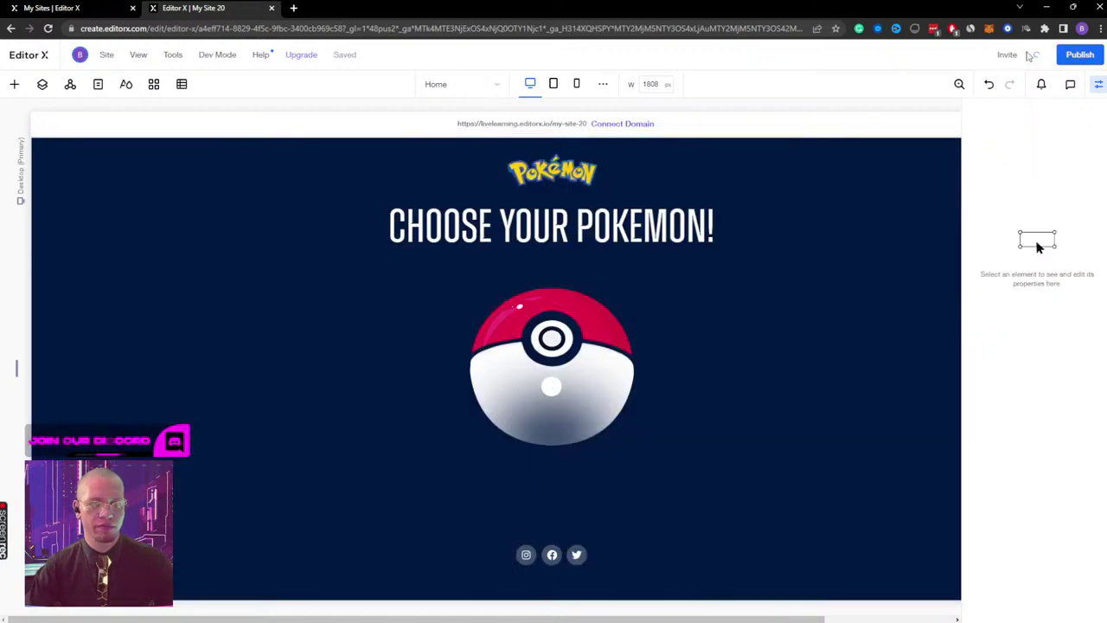
mouse_move(565, 326)
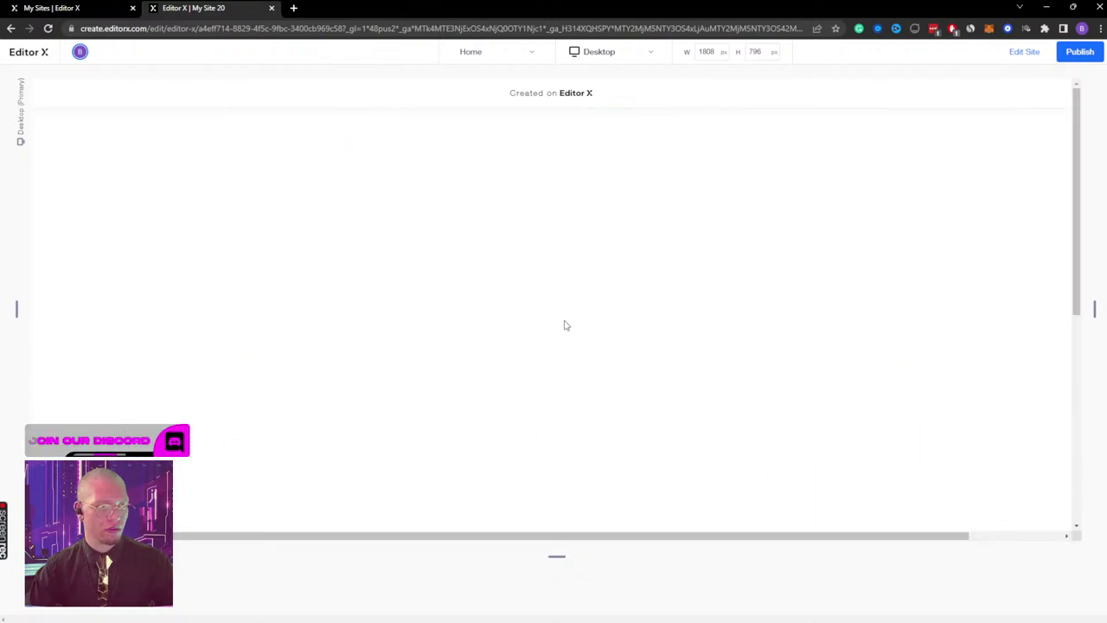
left_click(1024, 53)
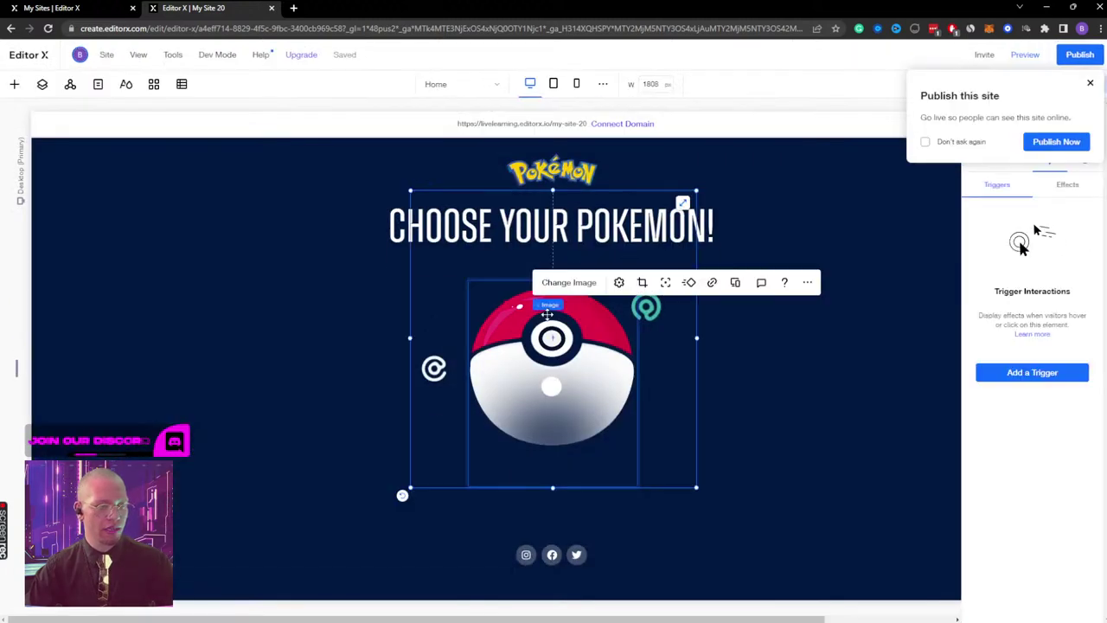
left_click(1091, 84)
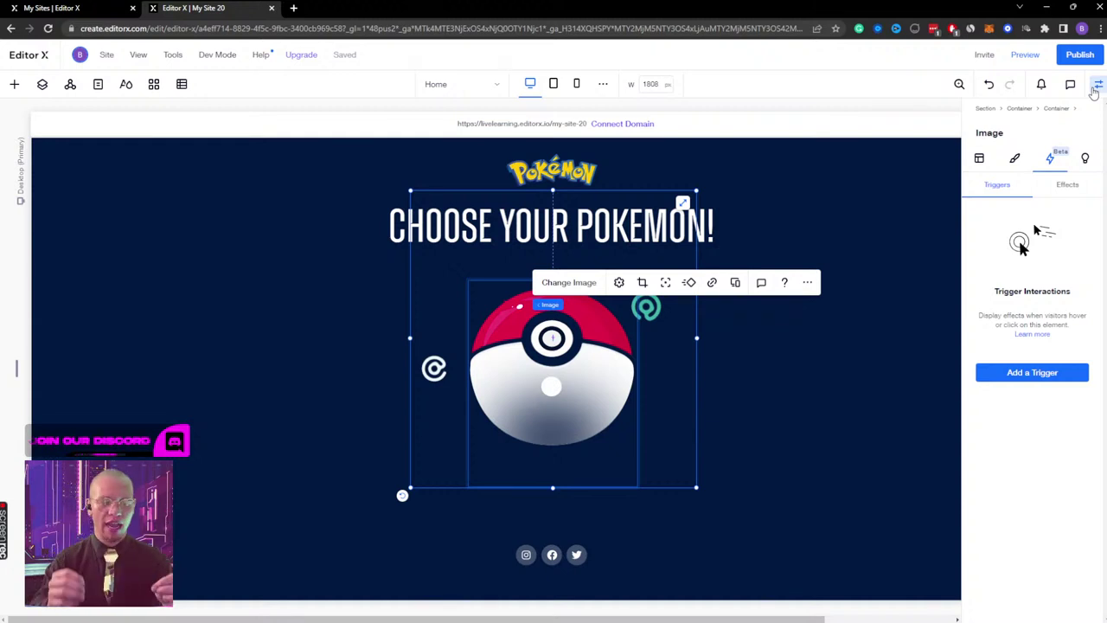
left_click(1025, 54)
left_click(554, 316)
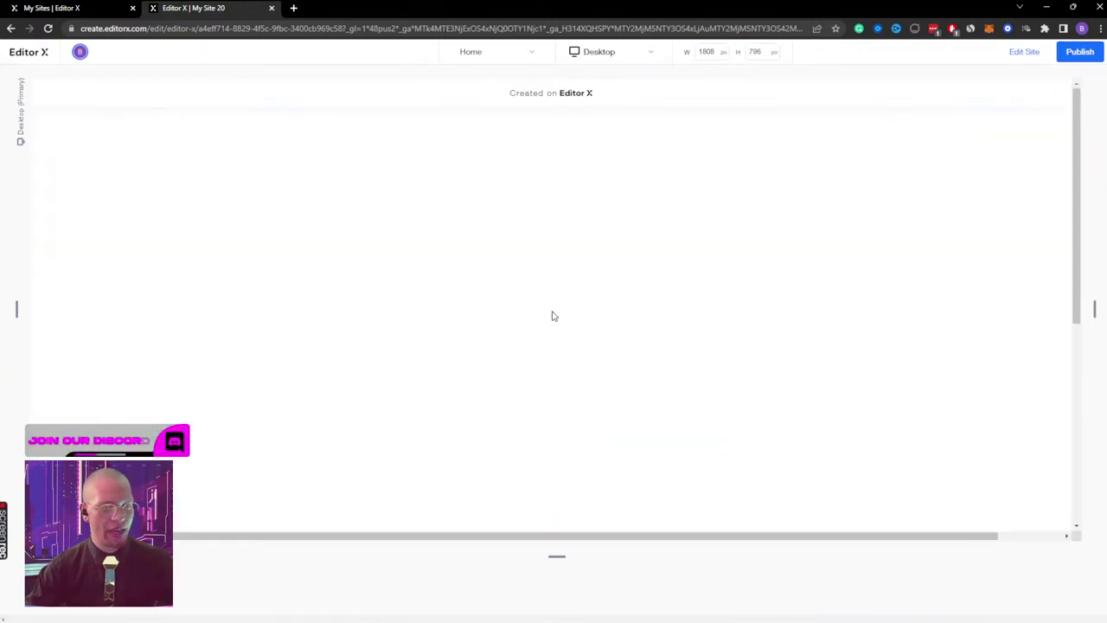
left_click(1023, 52)
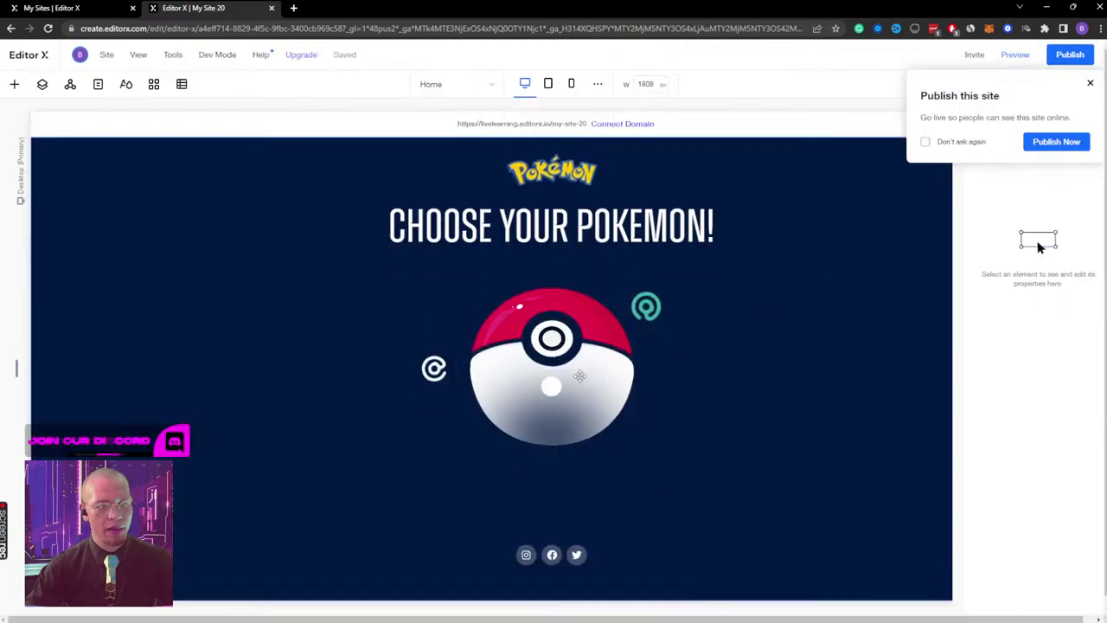
left_click(1091, 84)
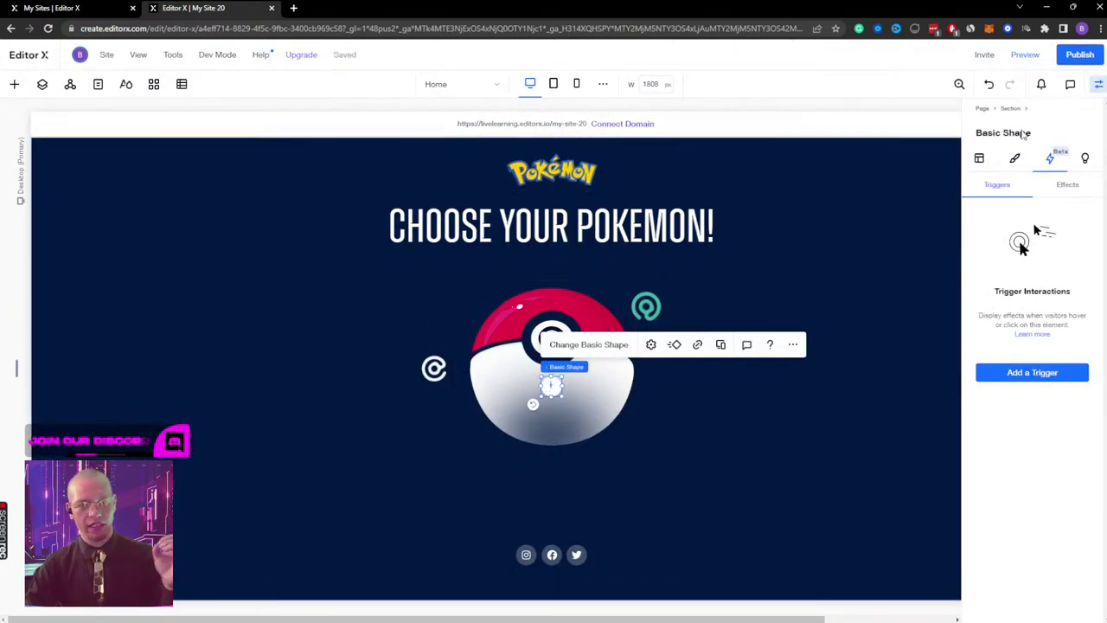
Step: Check the effects assigned to the Pokeball Container and its Ball container
left_click(533, 329)
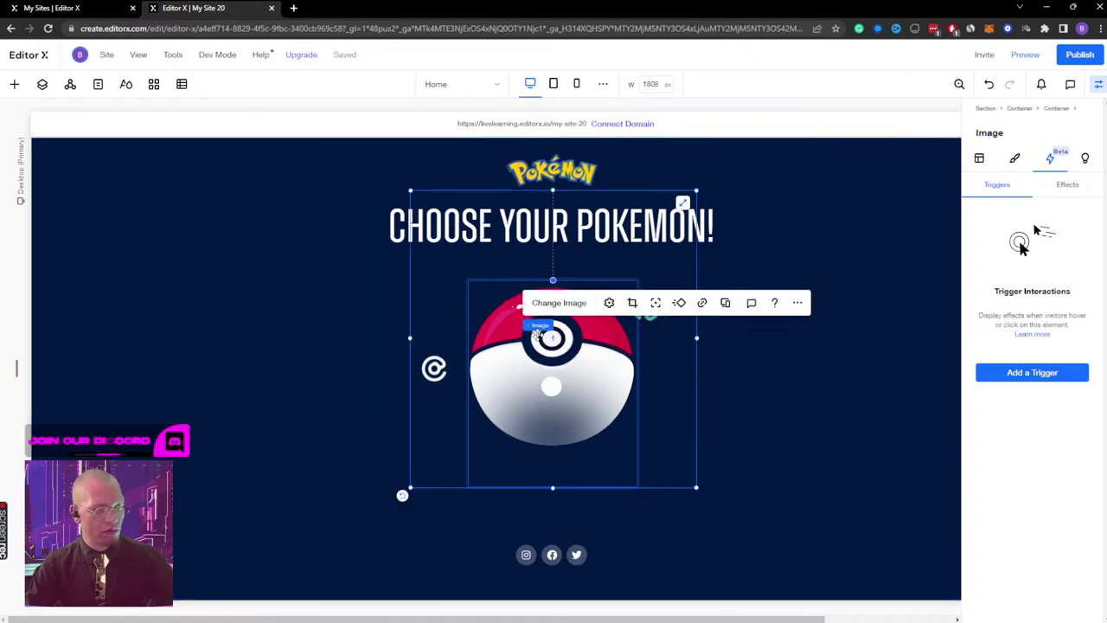
mouse_move(539, 327)
left_click(43, 84)
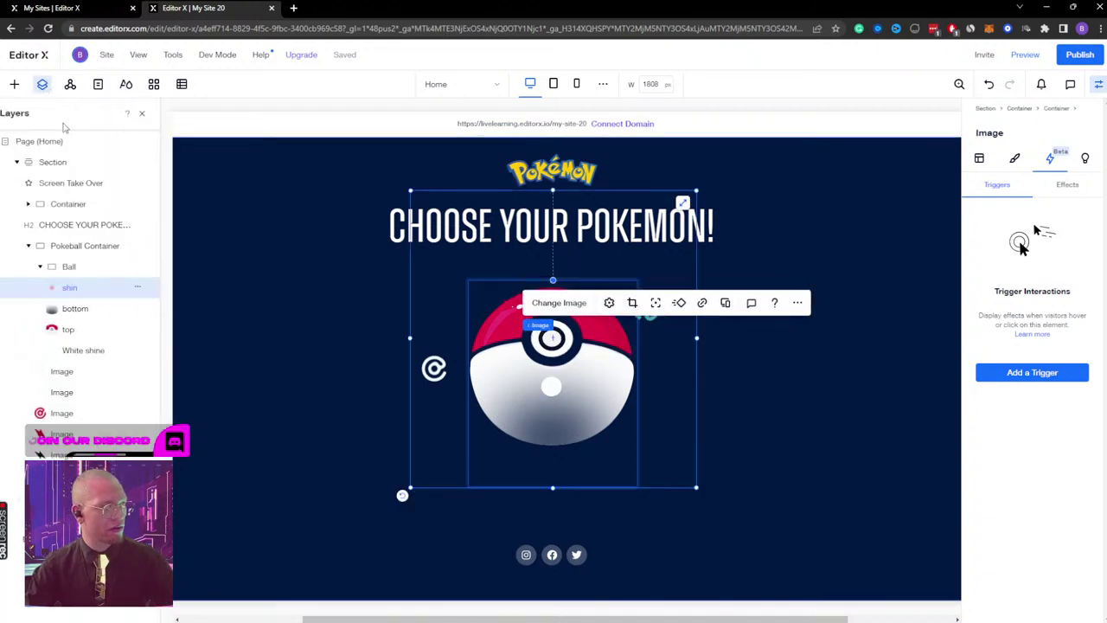
left_click(99, 248)
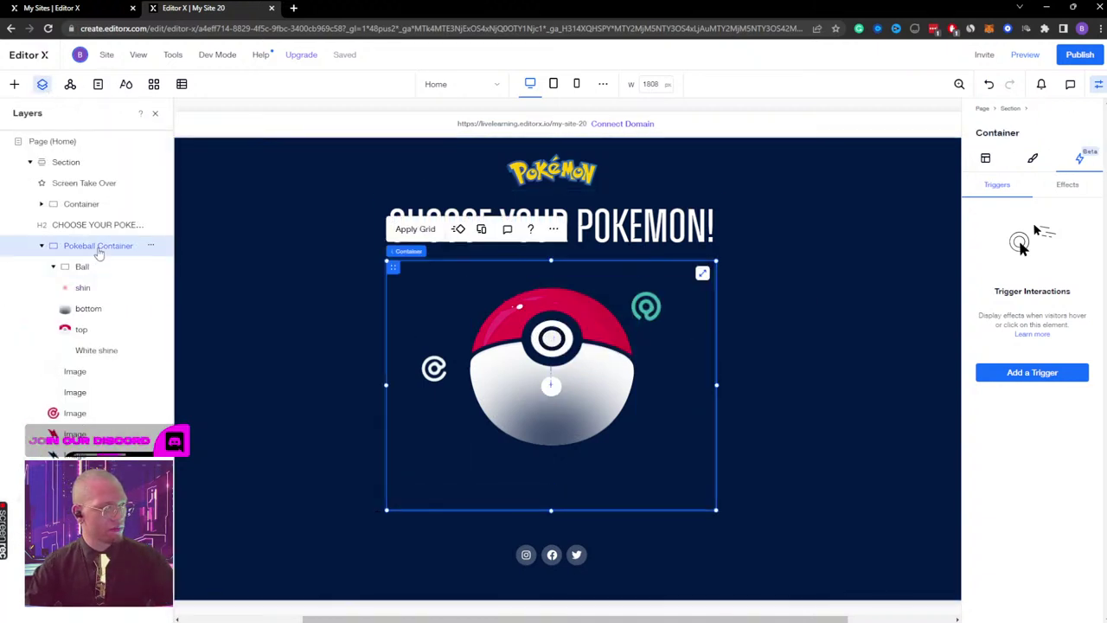
left_click(1063, 185)
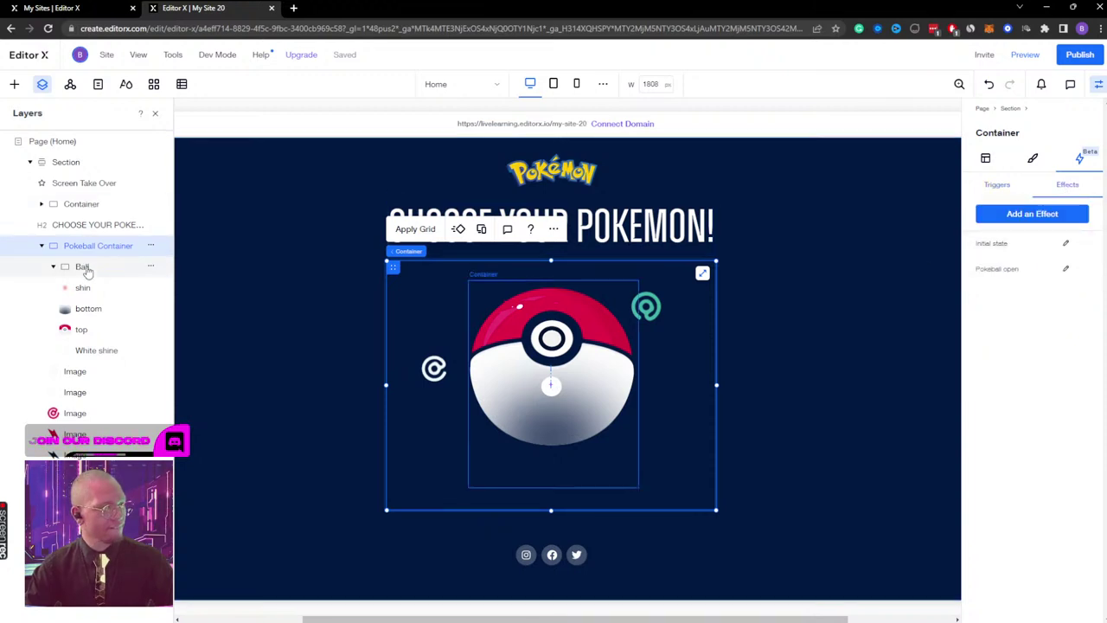
left_click(86, 268)
Step: Time the Screen Take Over circle's effect to start at 0.3 s and end at 0.6 s, and play it back
left_click(85, 182)
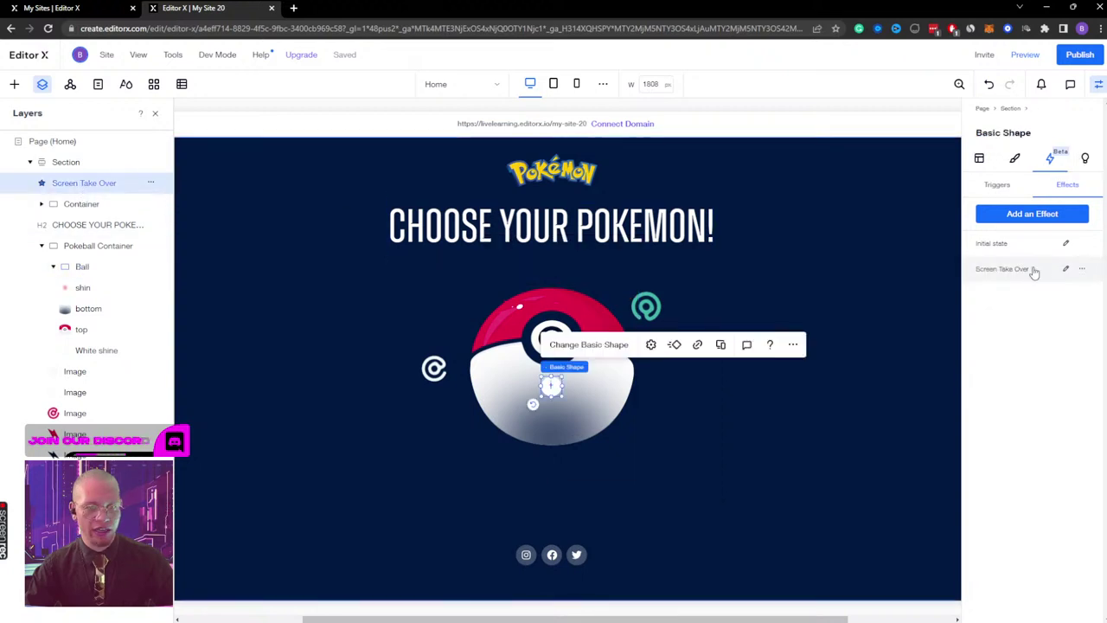
left_click(1067, 269)
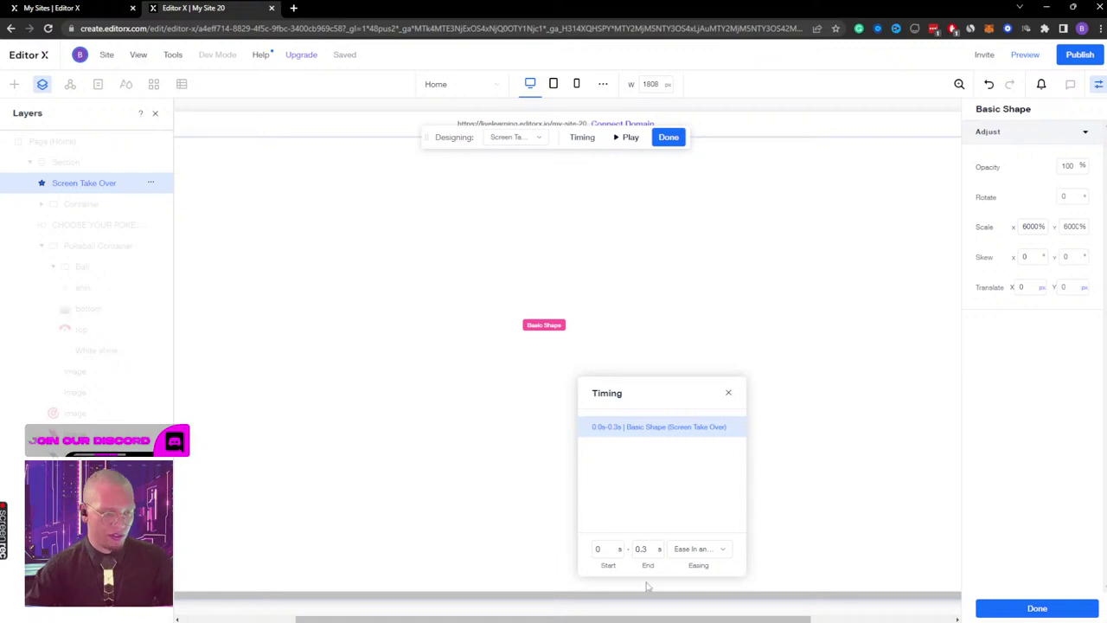
left_click(605, 550)
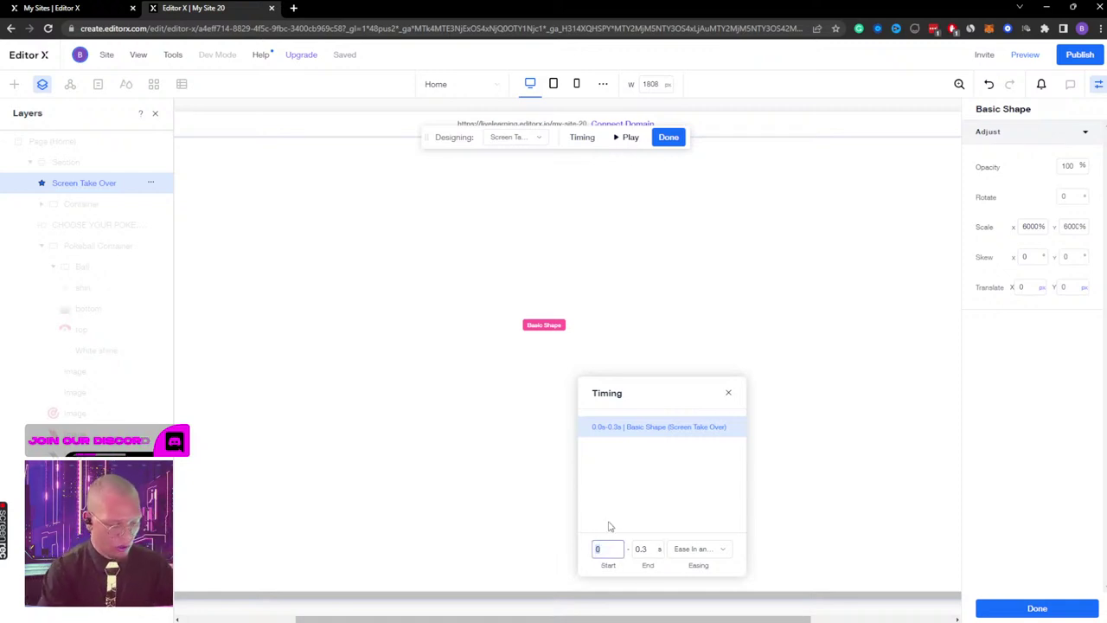
left_click(647, 548)
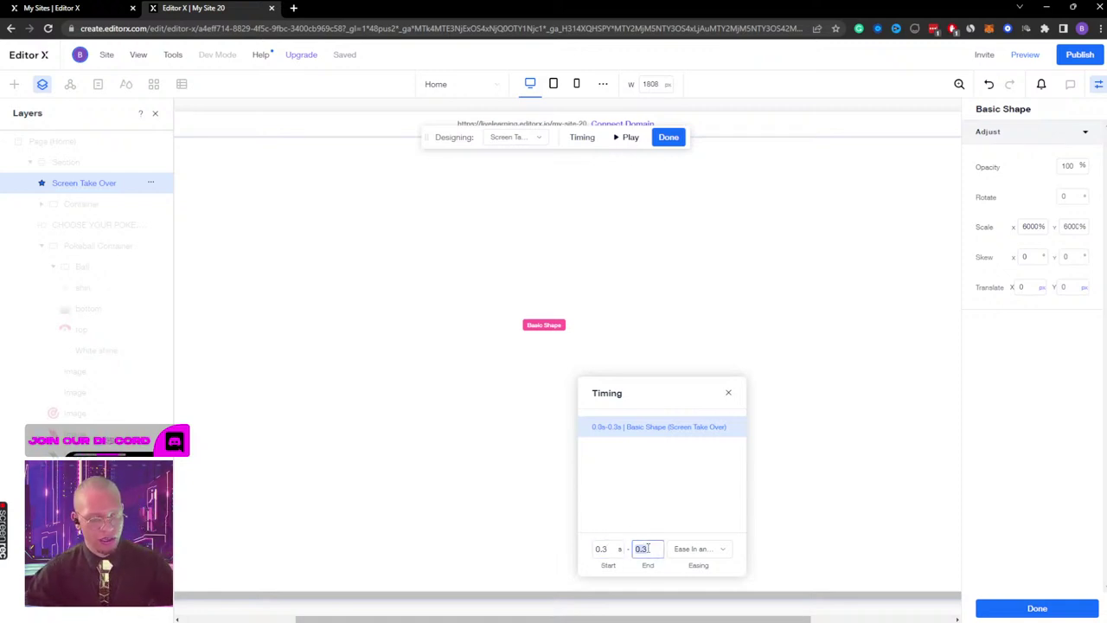
type("1")
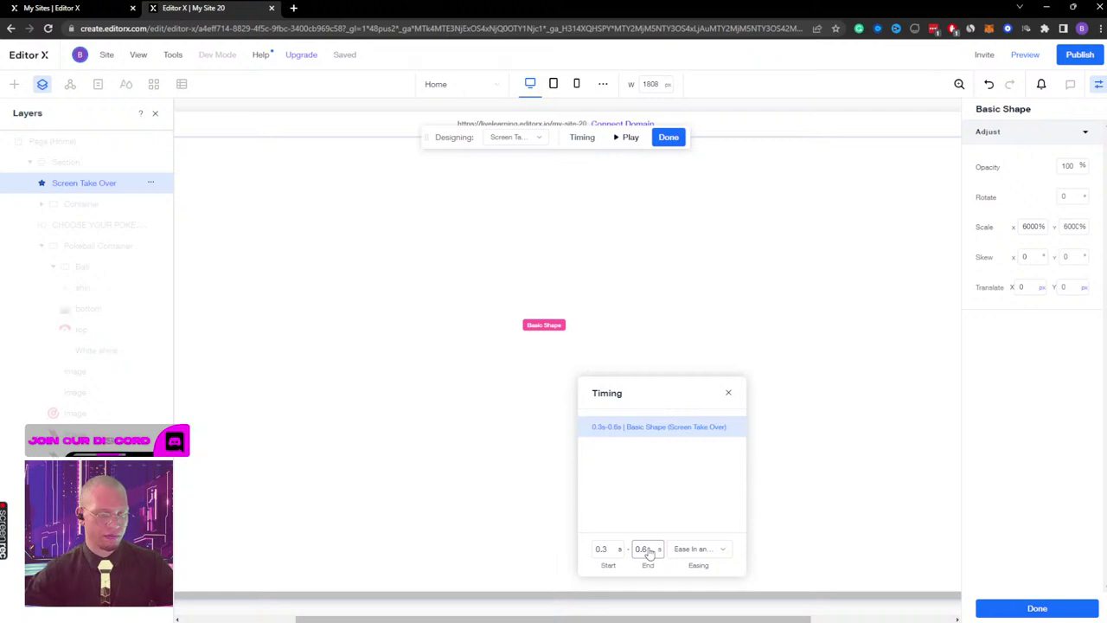
key("Return")
left_click(731, 395)
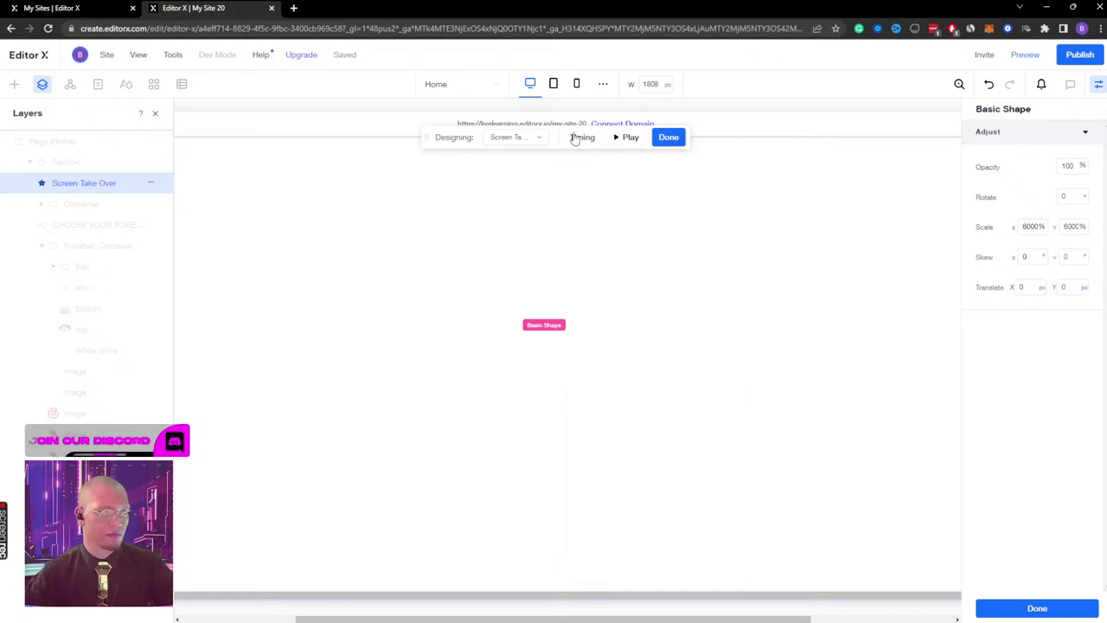
left_click(154, 116)
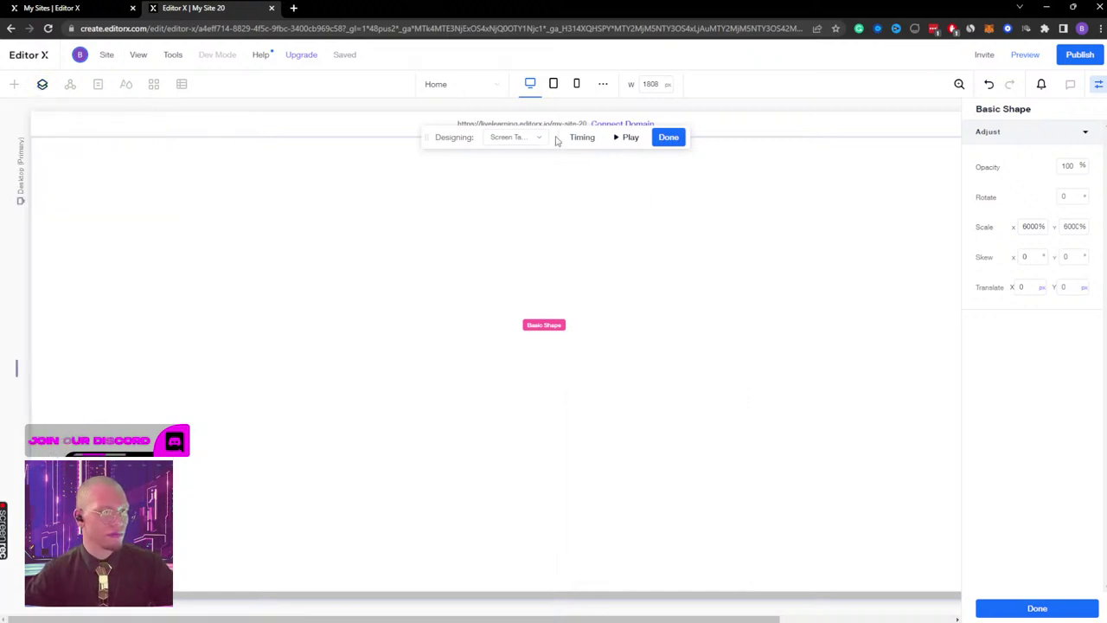
left_click(625, 137)
left_click(670, 138)
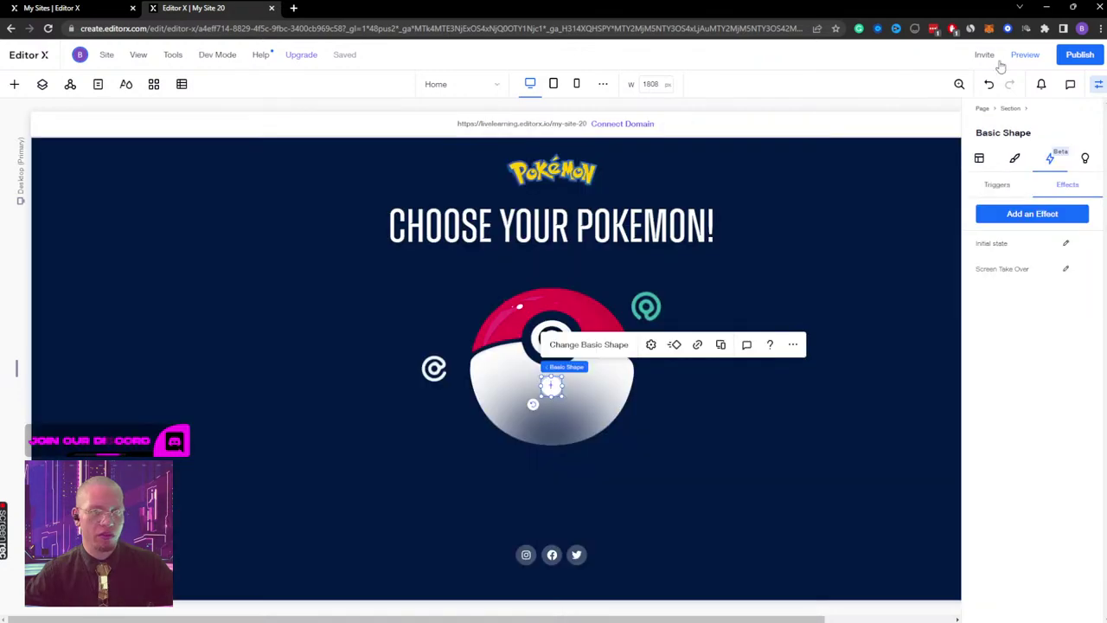
Step: In the circle's initial state, set the opacity to 0% and the scale to 0% on both X and Y
left_click(1065, 243)
left_click(1069, 167)
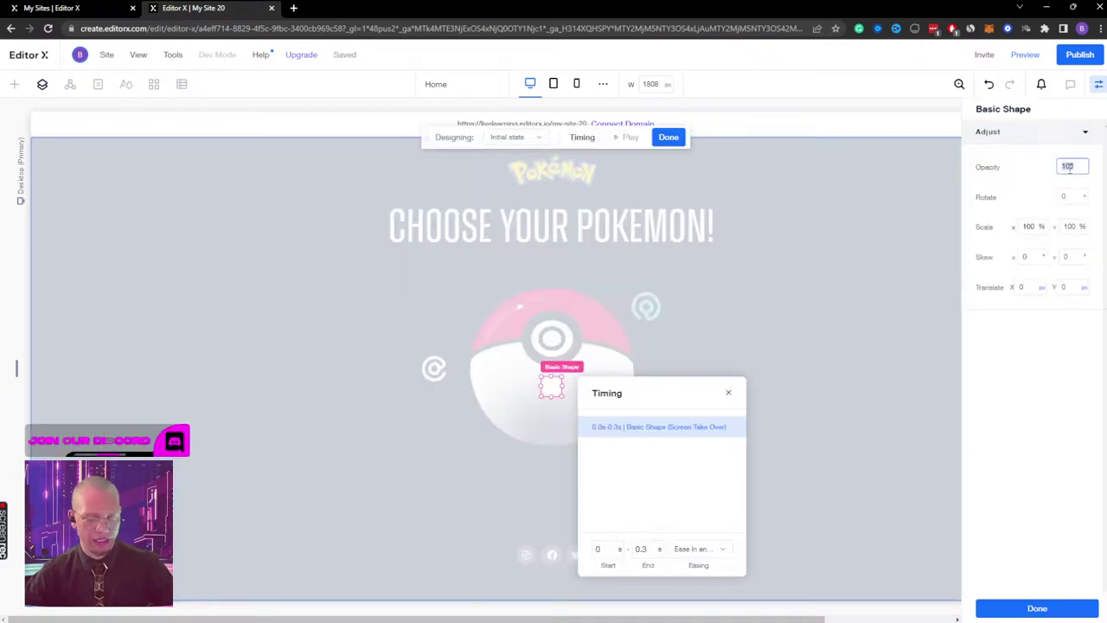
left_click(1029, 227)
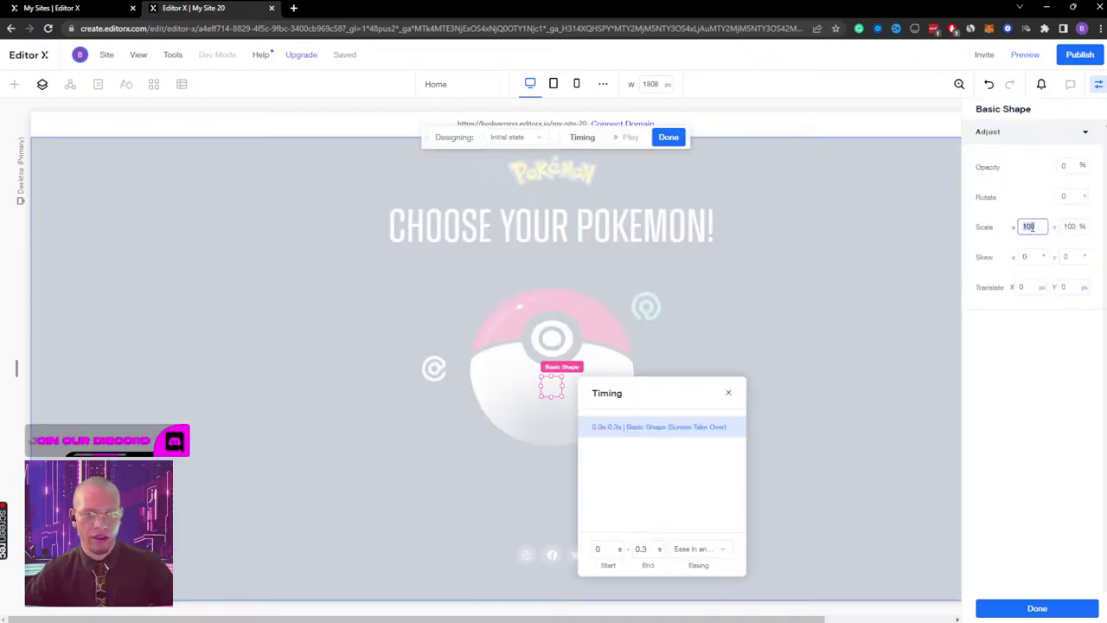
type("0")
key("Tab")
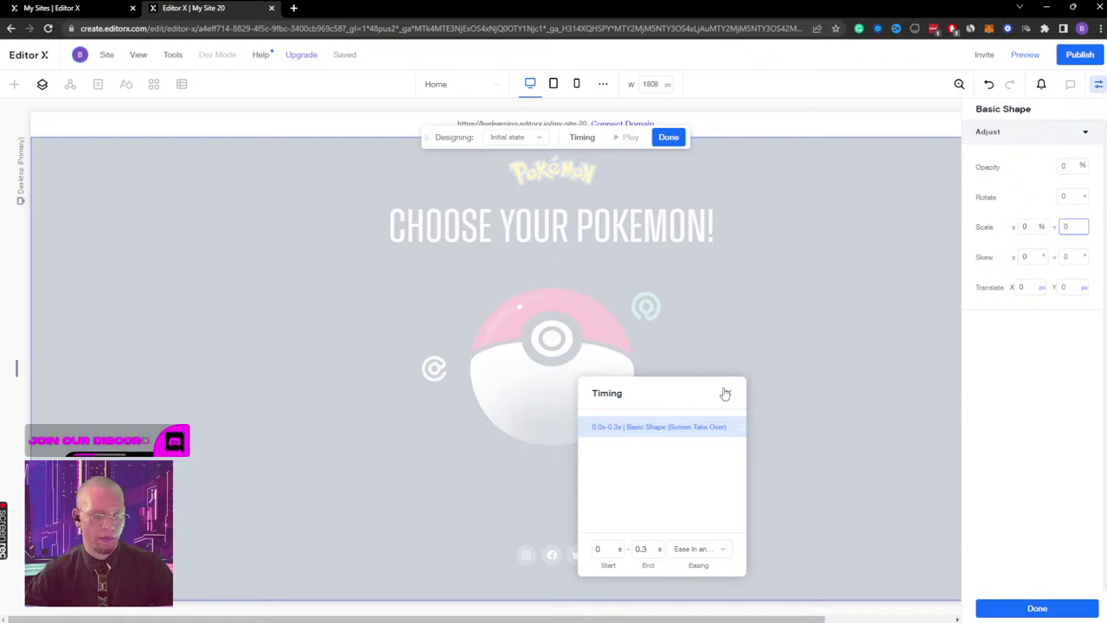
Step: Finish editing the circle's initial state, preview the screen takeover, return to editing and dismiss the publish prompt
left_click(728, 394)
left_click(667, 137)
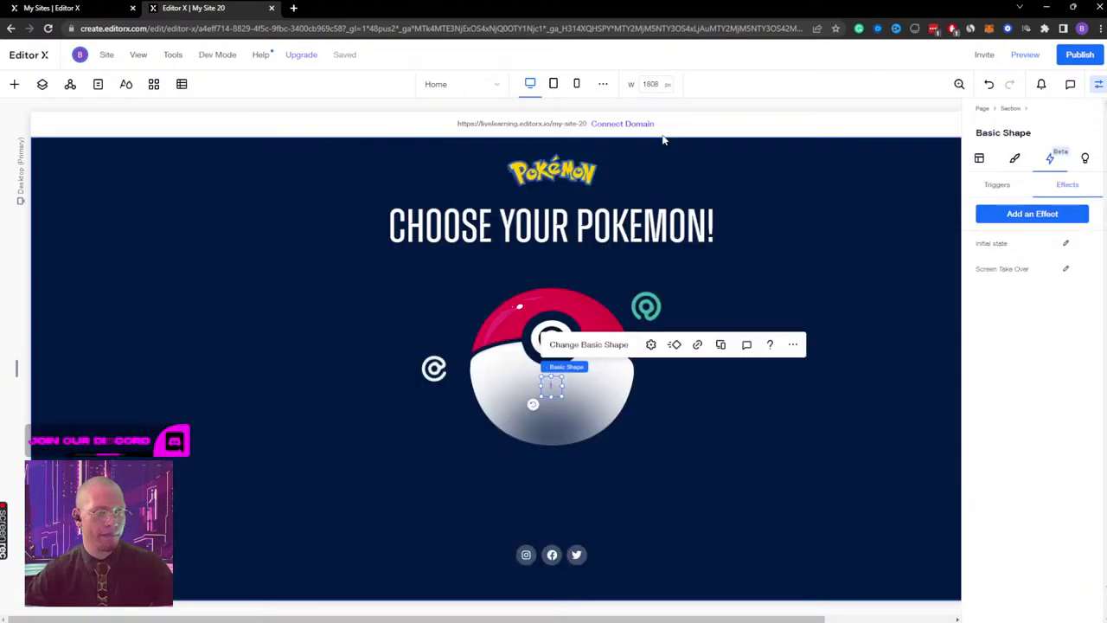
left_click(1024, 56)
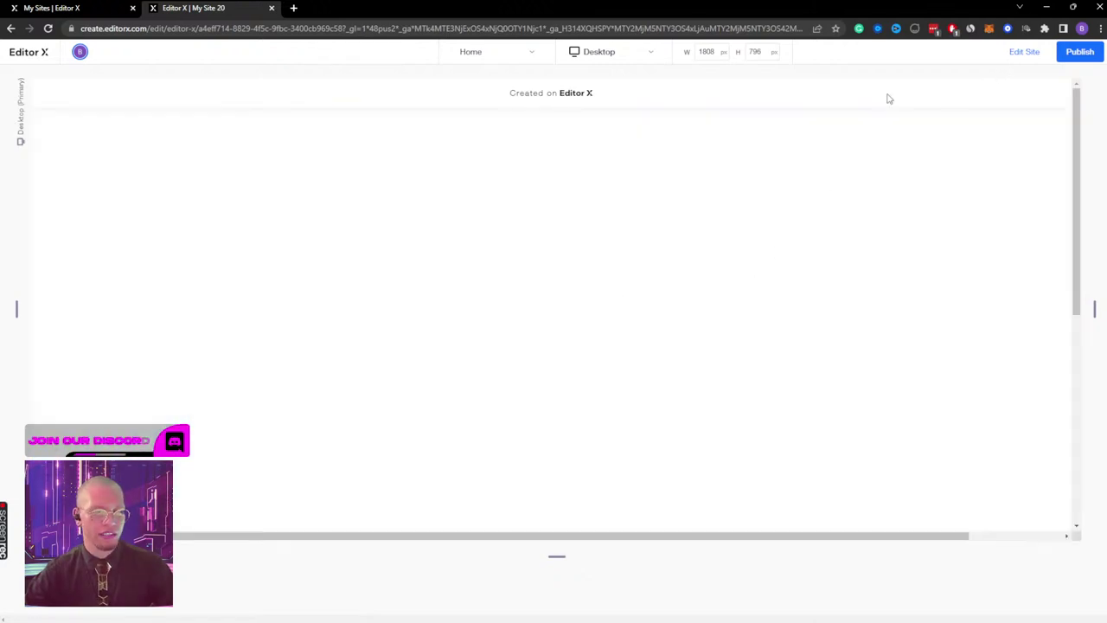
left_click(1024, 51)
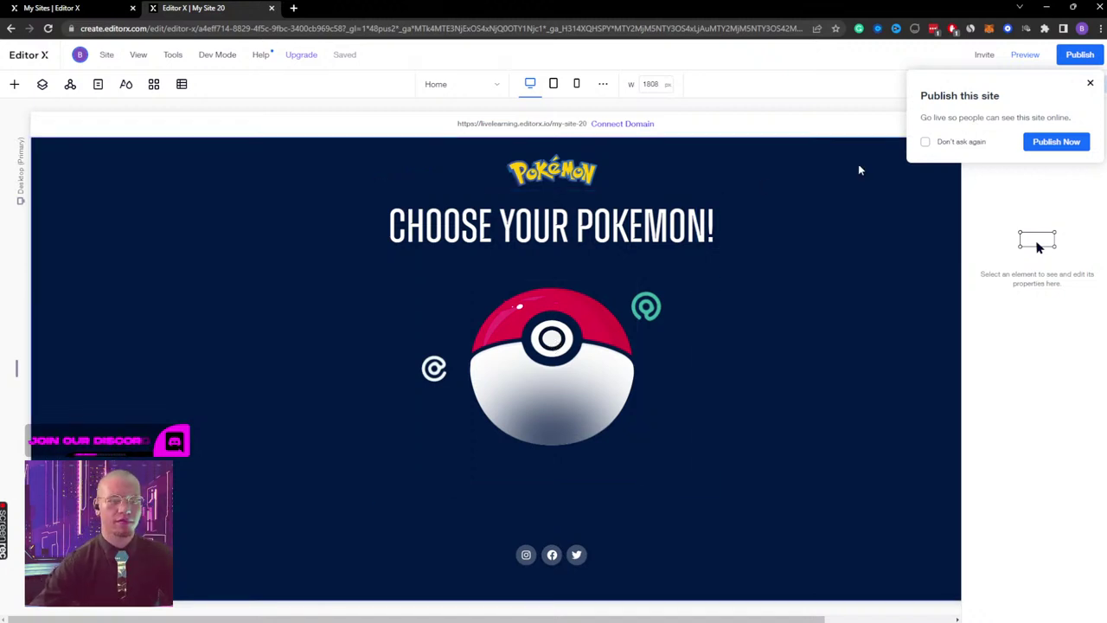
left_click(1090, 83)
left_click(988, 84)
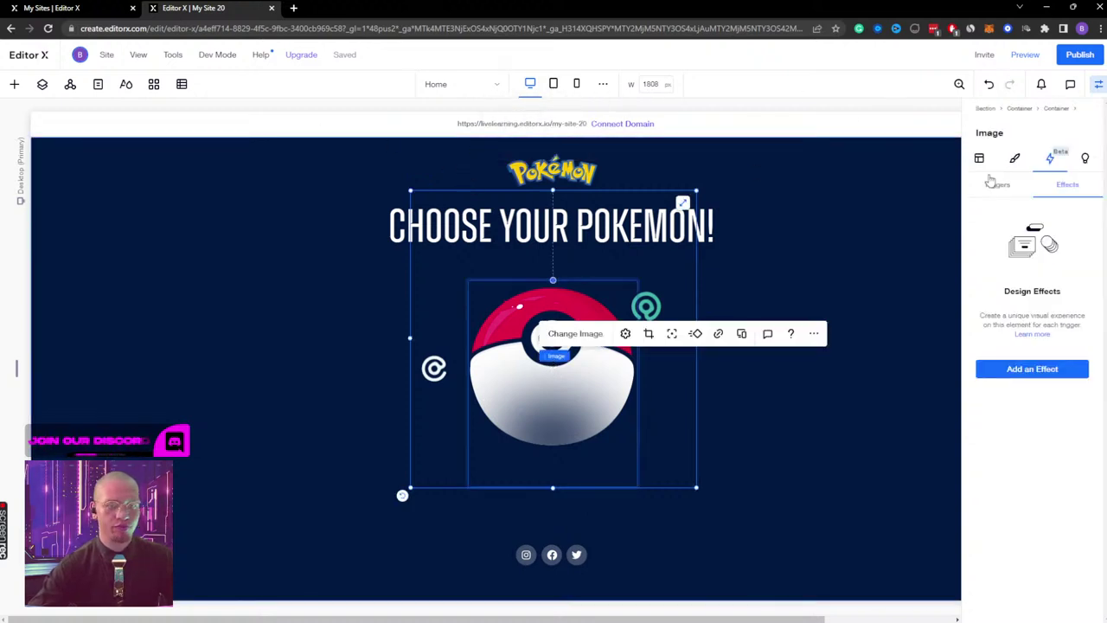
Step: Time the Screen Take Over circle's effect from 0.5 s to 1 s with Ease Out easing and finish editing it
left_click(42, 84)
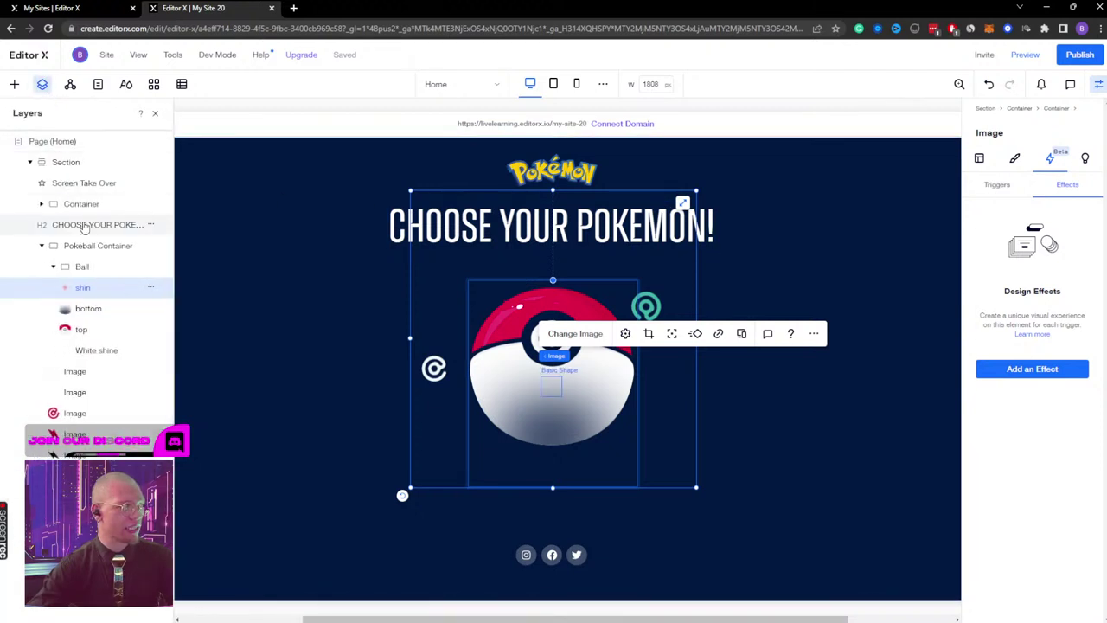
left_click(84, 183)
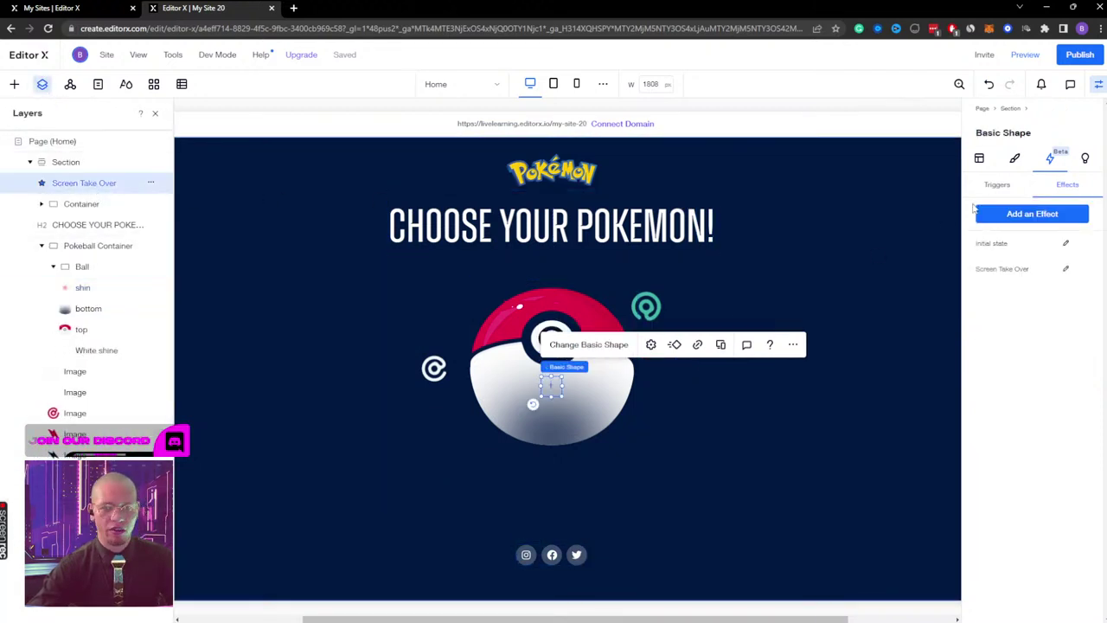
left_click(1067, 270)
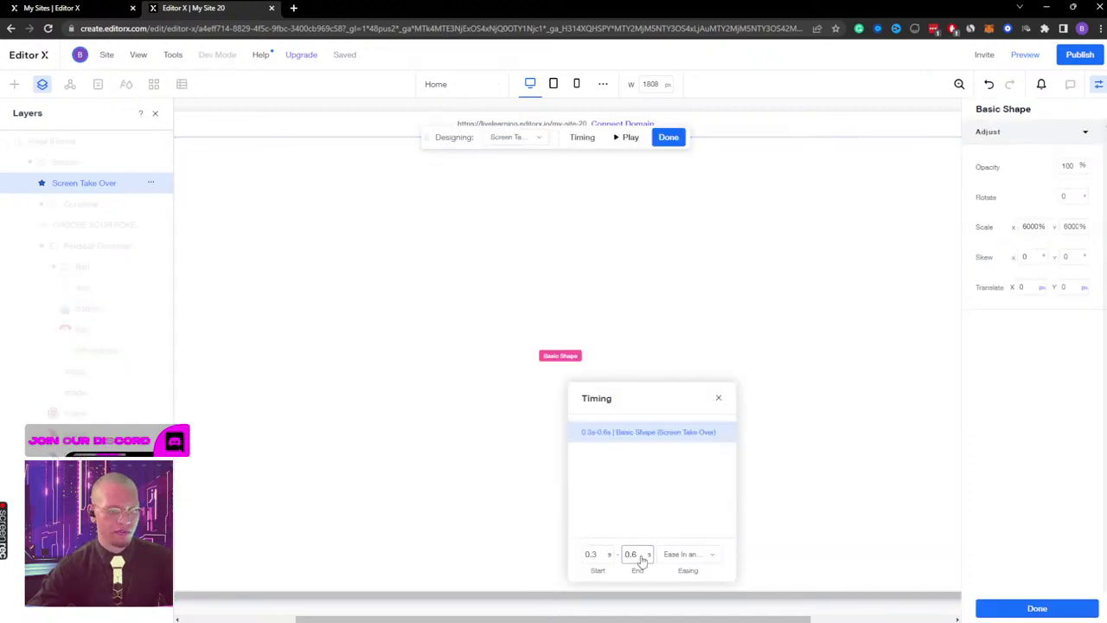
left_click(594, 554)
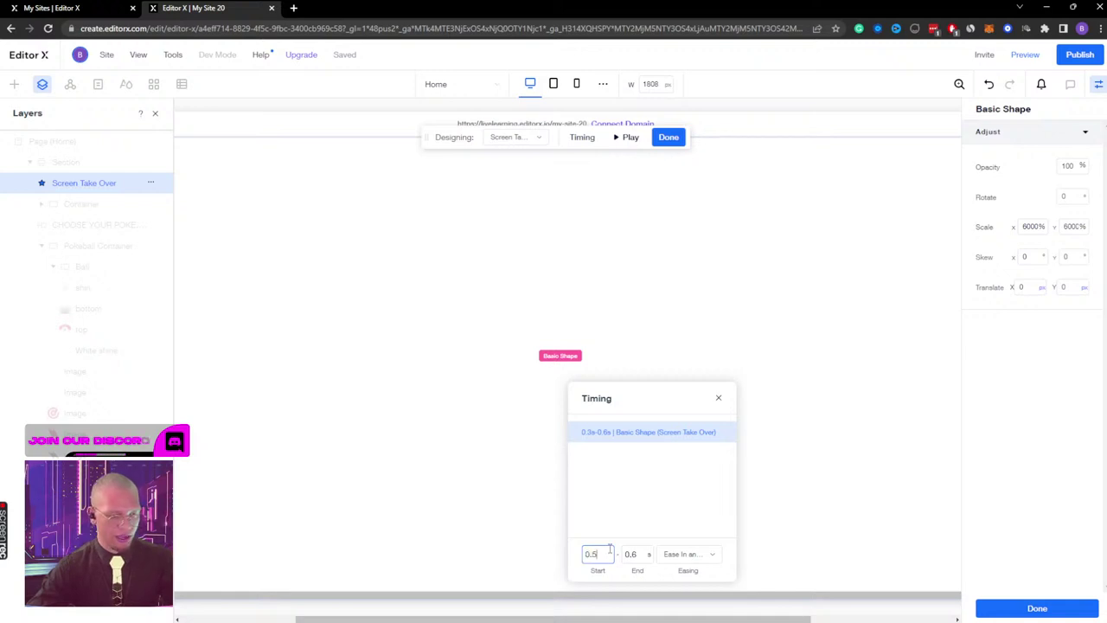
left_click(638, 554)
type("1")
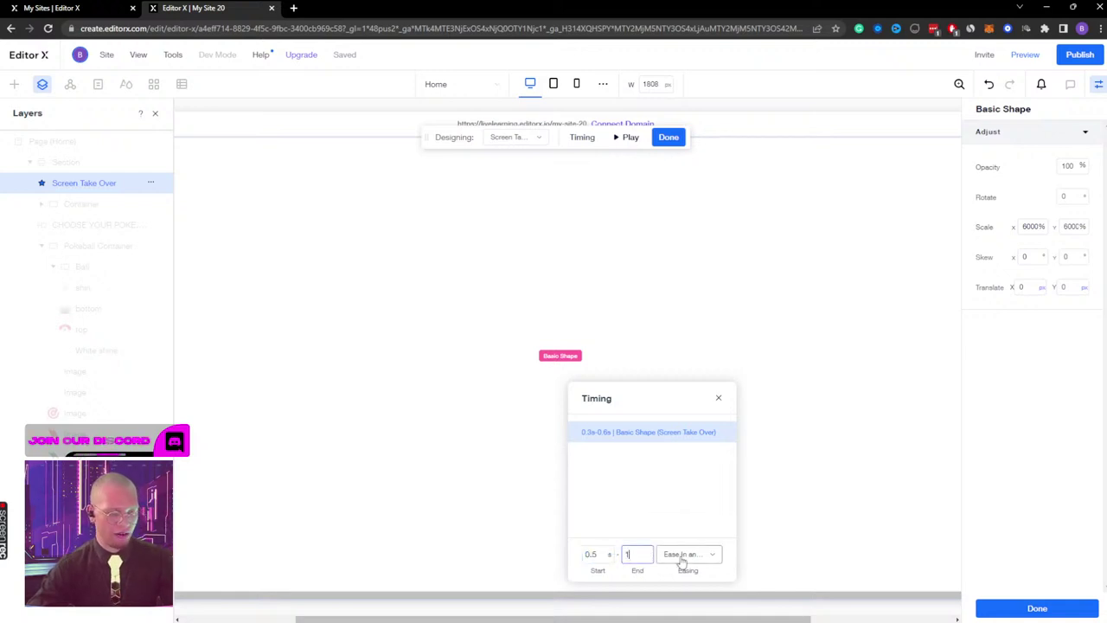
left_click(705, 553)
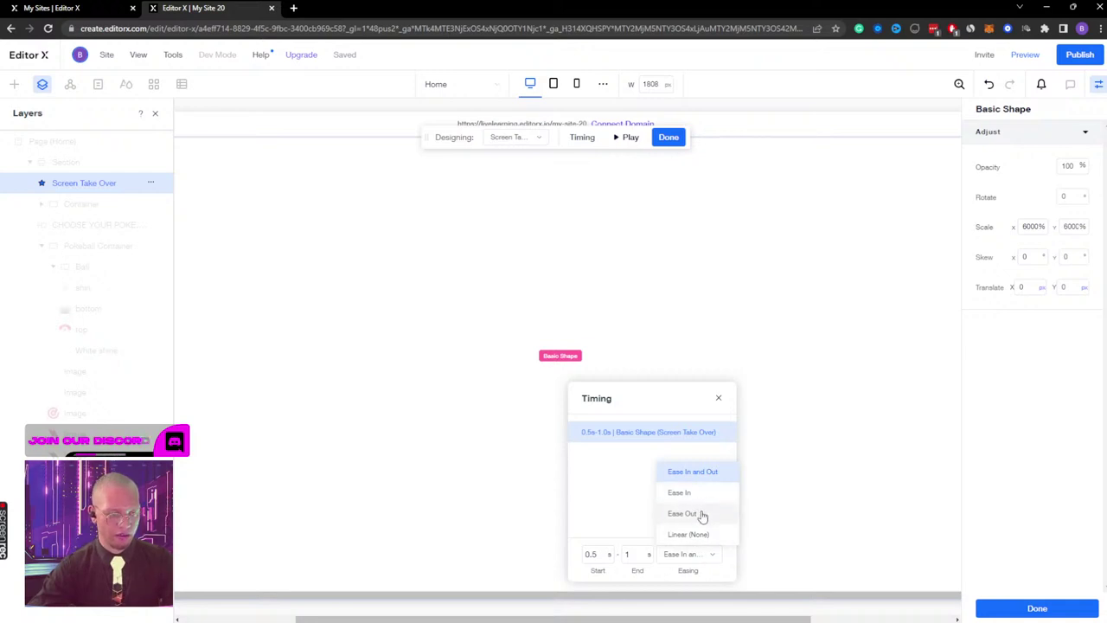
left_click(683, 513)
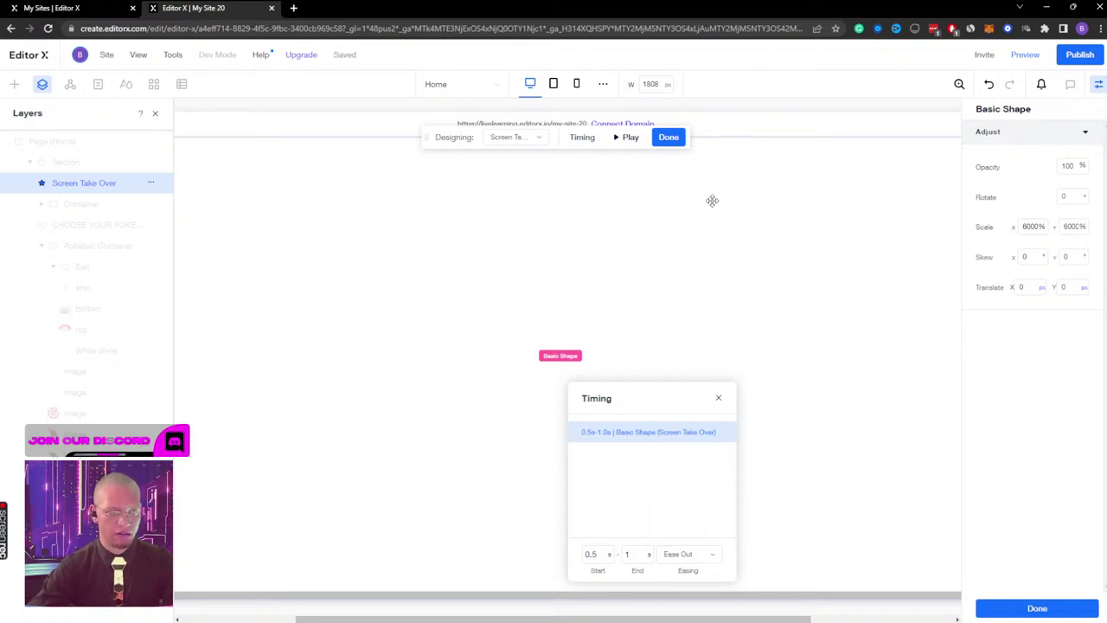
left_click(668, 137)
Step: Preview the site two times to test the takeover on the Pokeball, returning to the editor and dismissing the publish prompt after each test
left_click(1025, 54)
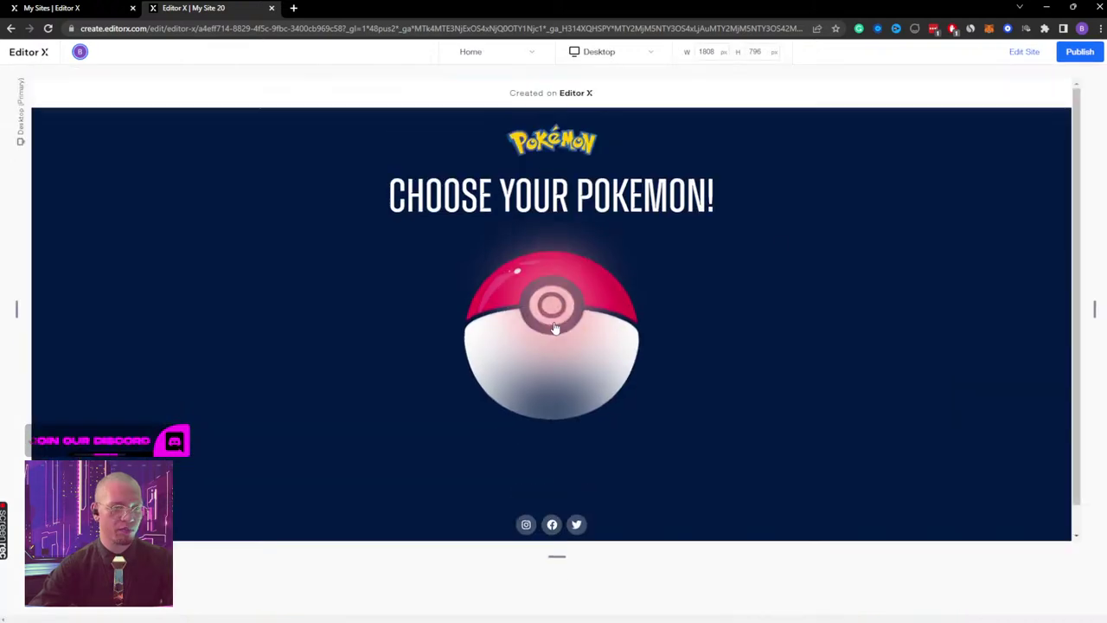
left_click(555, 327)
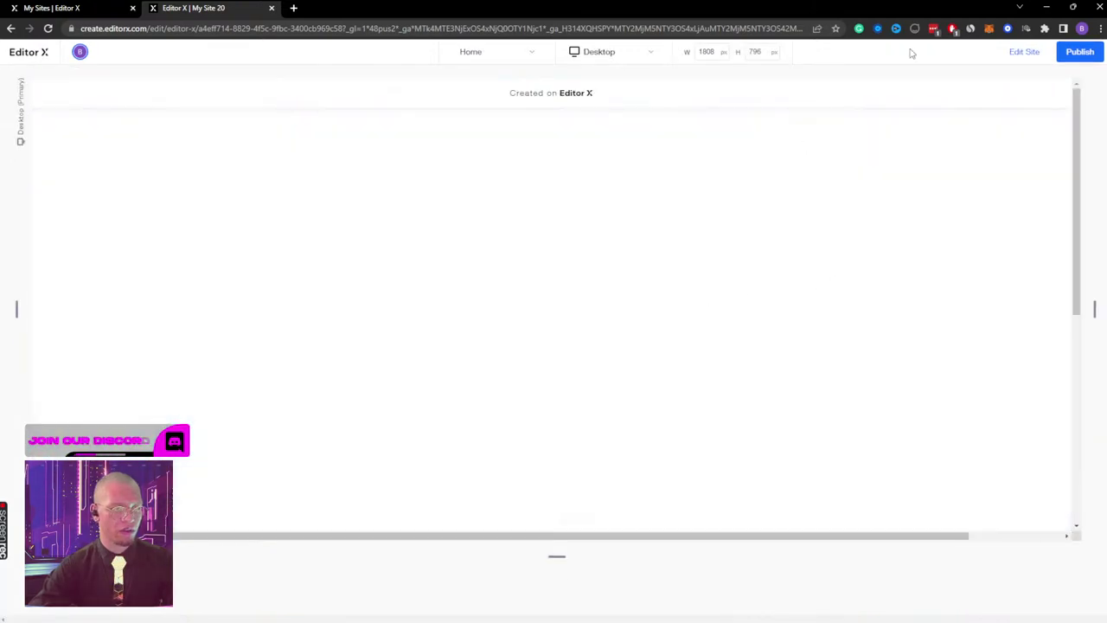
left_click(1025, 52)
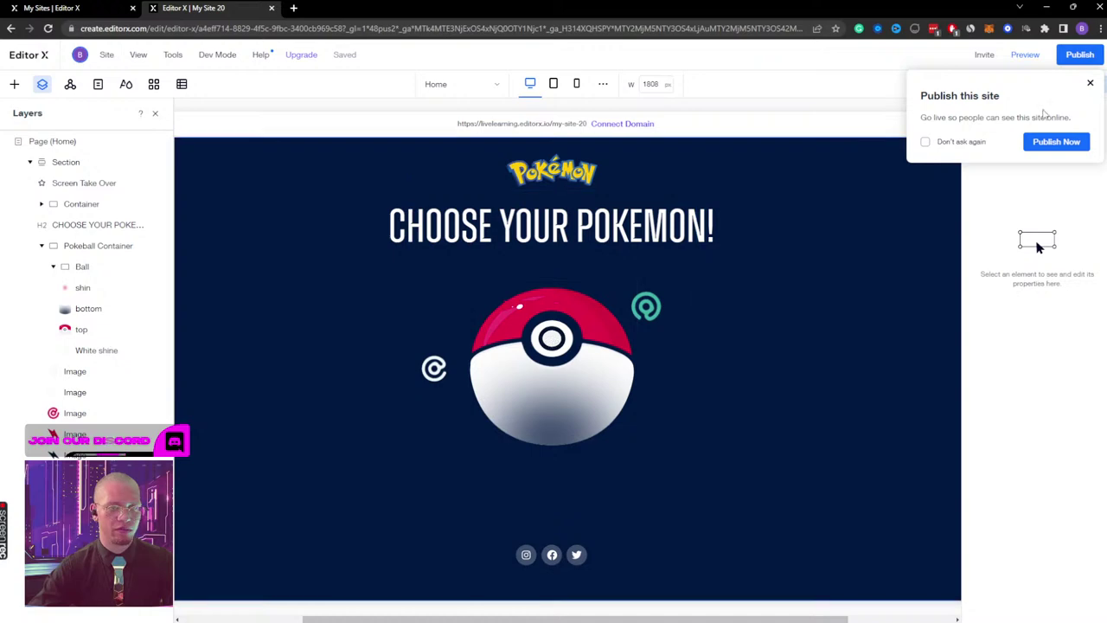
left_click(1089, 82)
left_click(1025, 55)
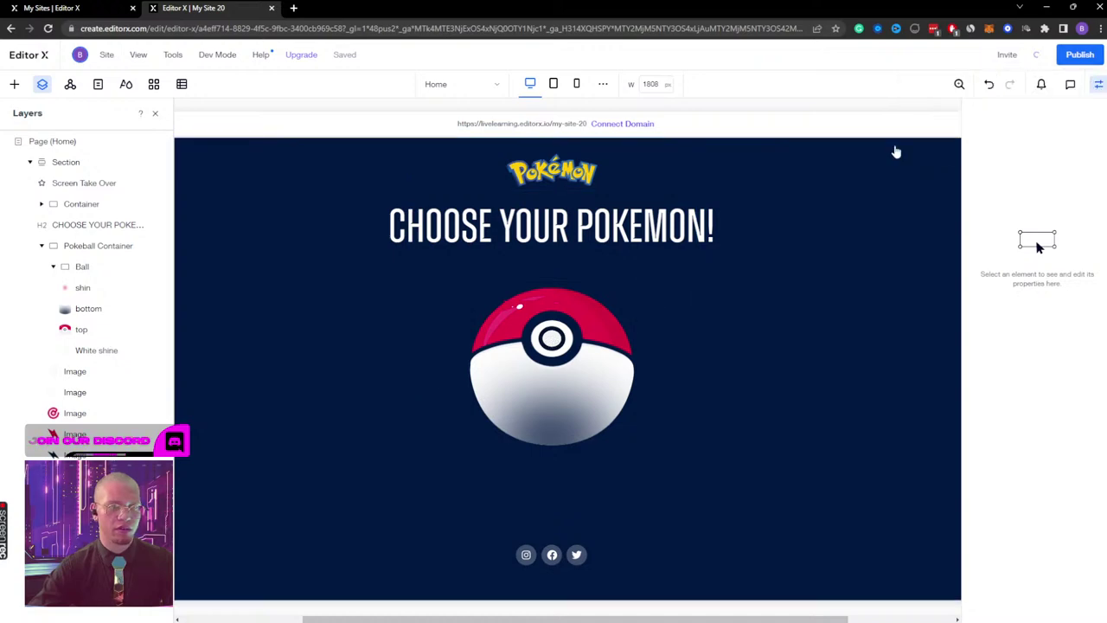
left_click(556, 316)
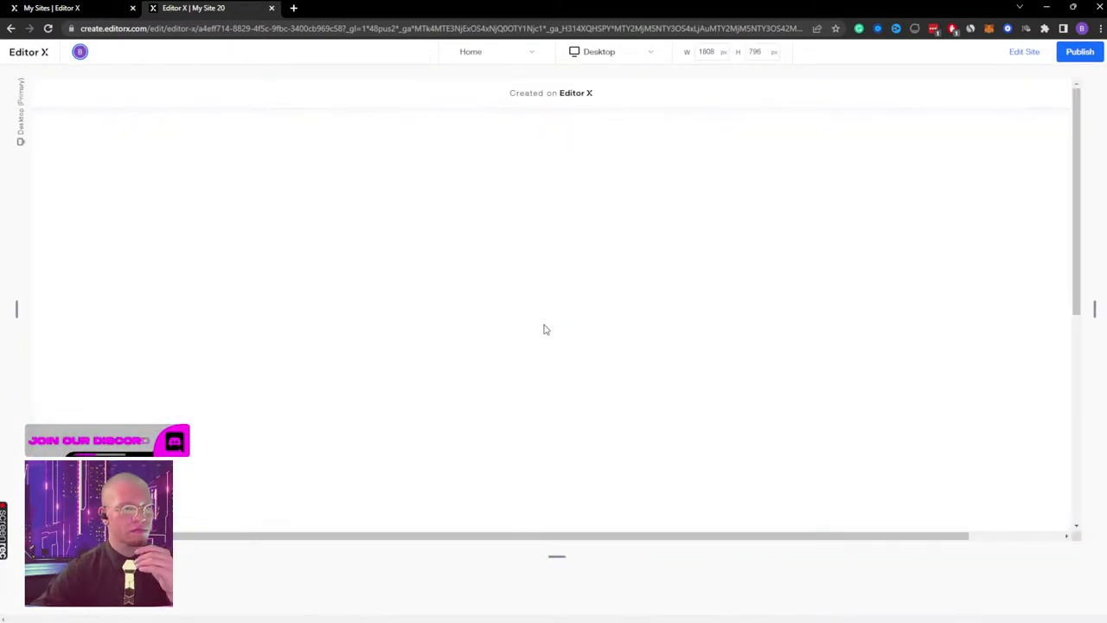
left_click(1024, 55)
left_click(1088, 82)
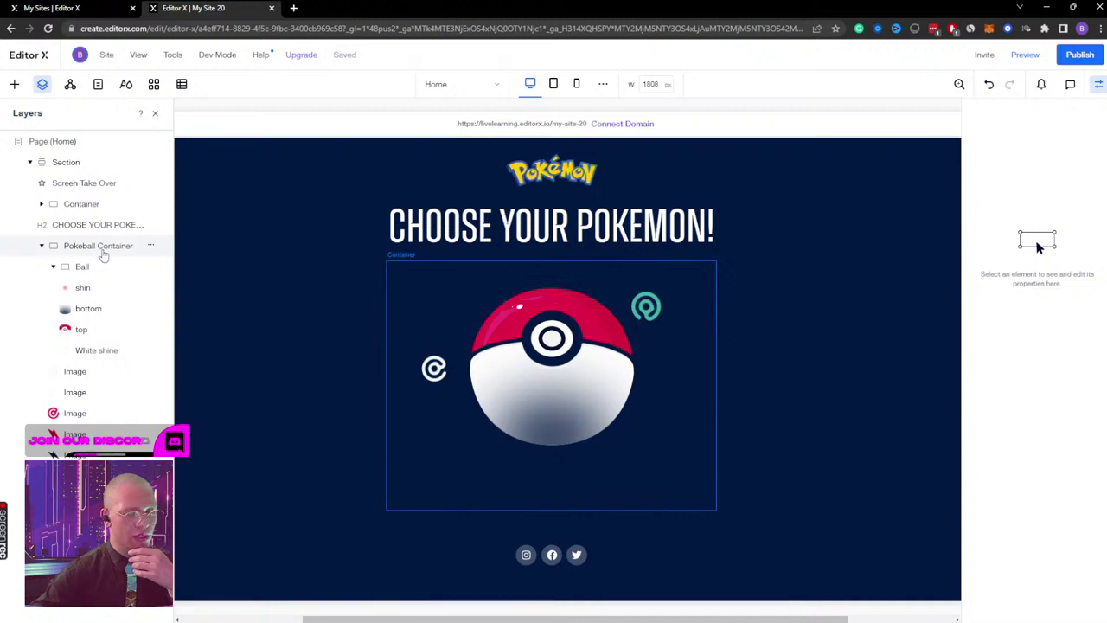
Step: Select the Pokeball Container and check its assigned effects
left_click(1098, 85)
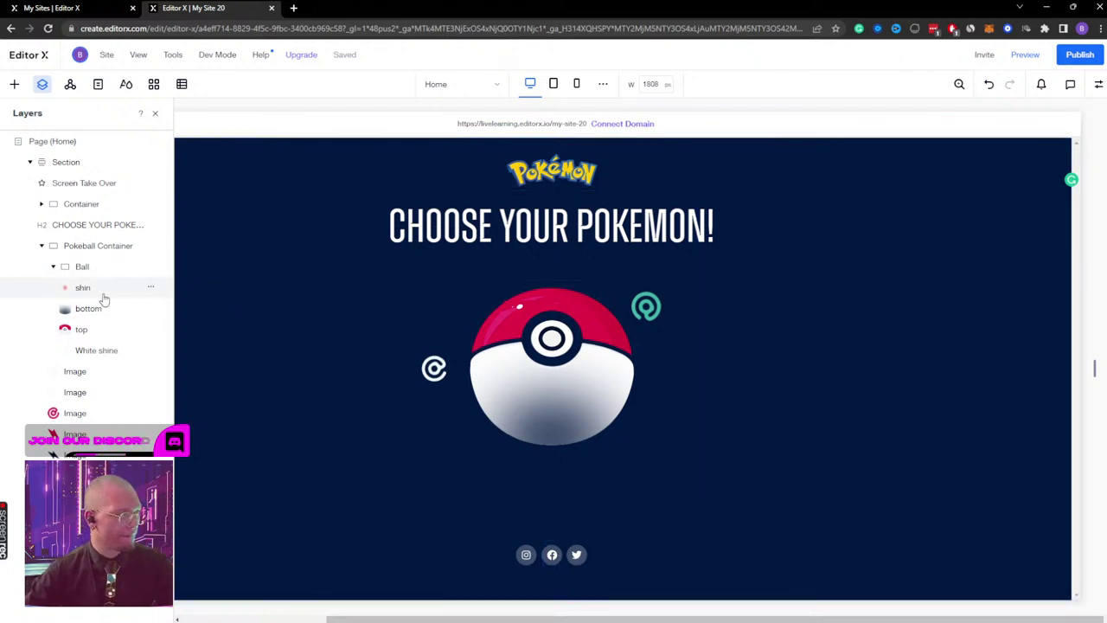
left_click(85, 245)
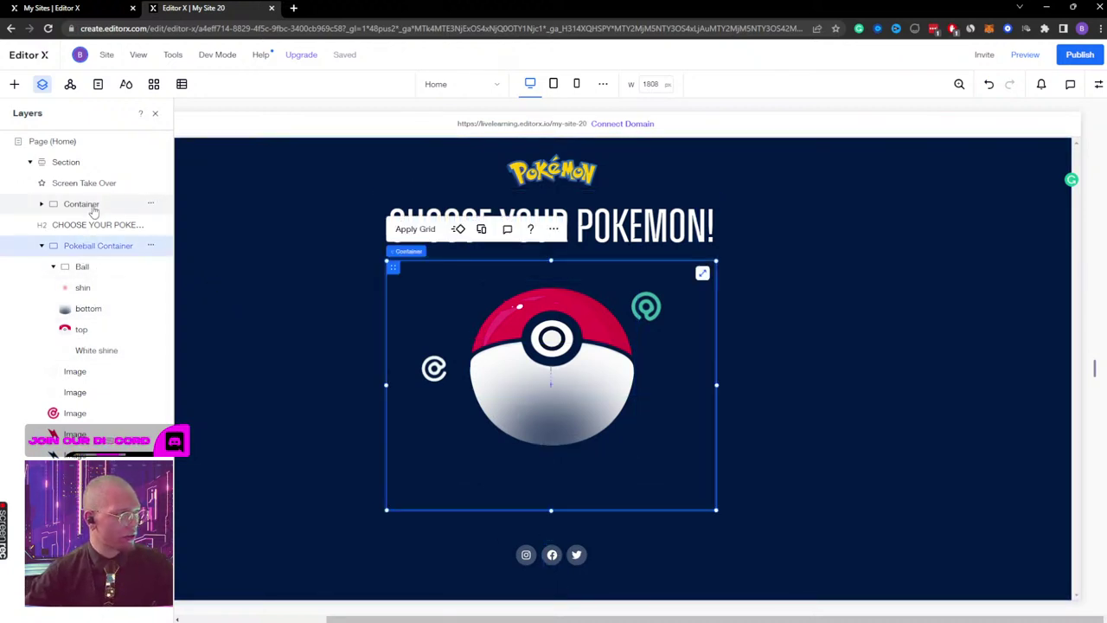
left_click(87, 224)
left_click(83, 247)
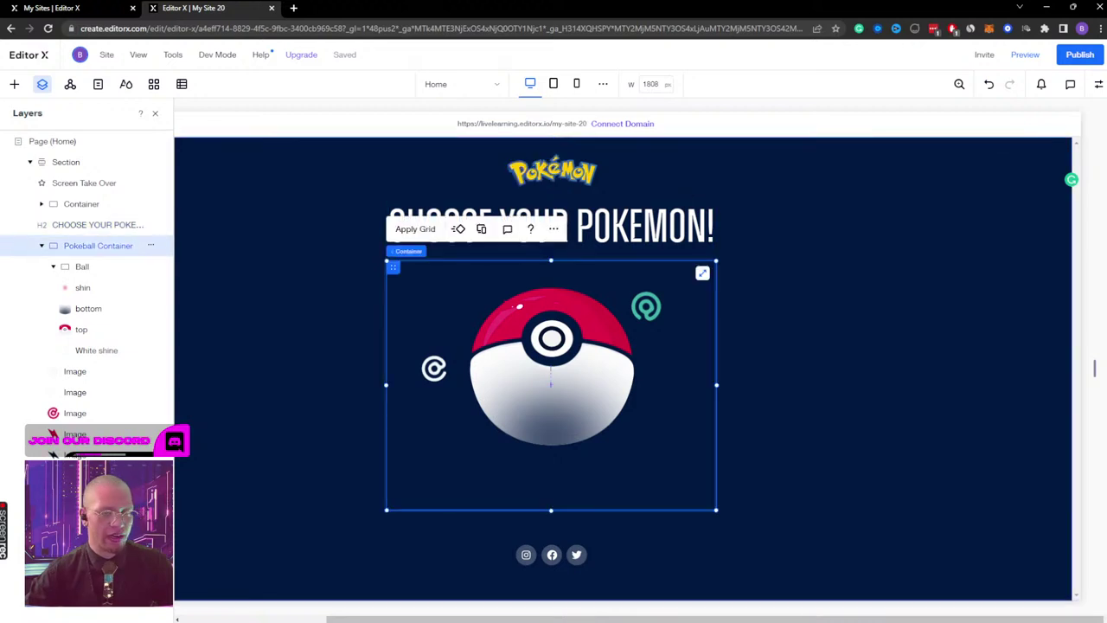
left_click(1099, 84)
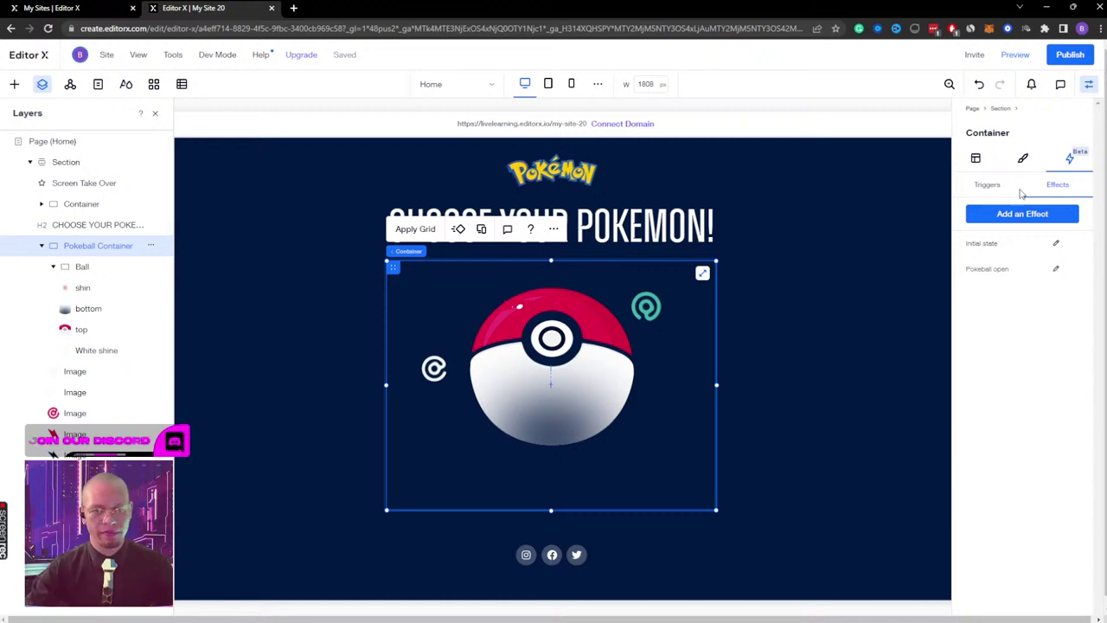
Step: Retime the Screen Take Over circle's effect to start at 0 s and end at 2 s, and finish editing it
left_click(72, 187)
left_click(1065, 268)
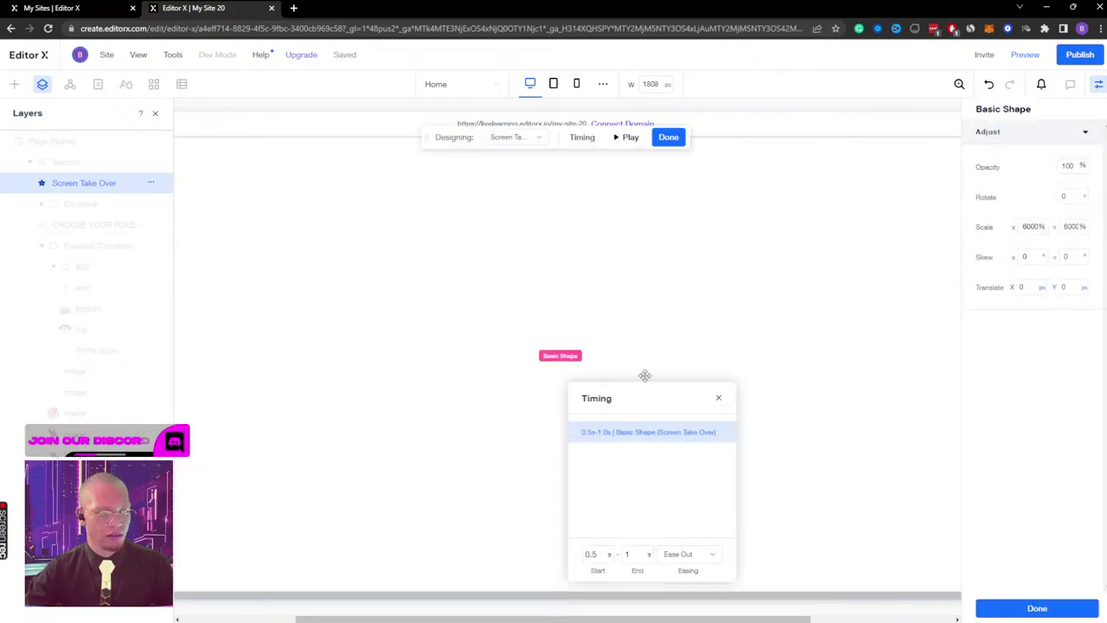
left_click(631, 552)
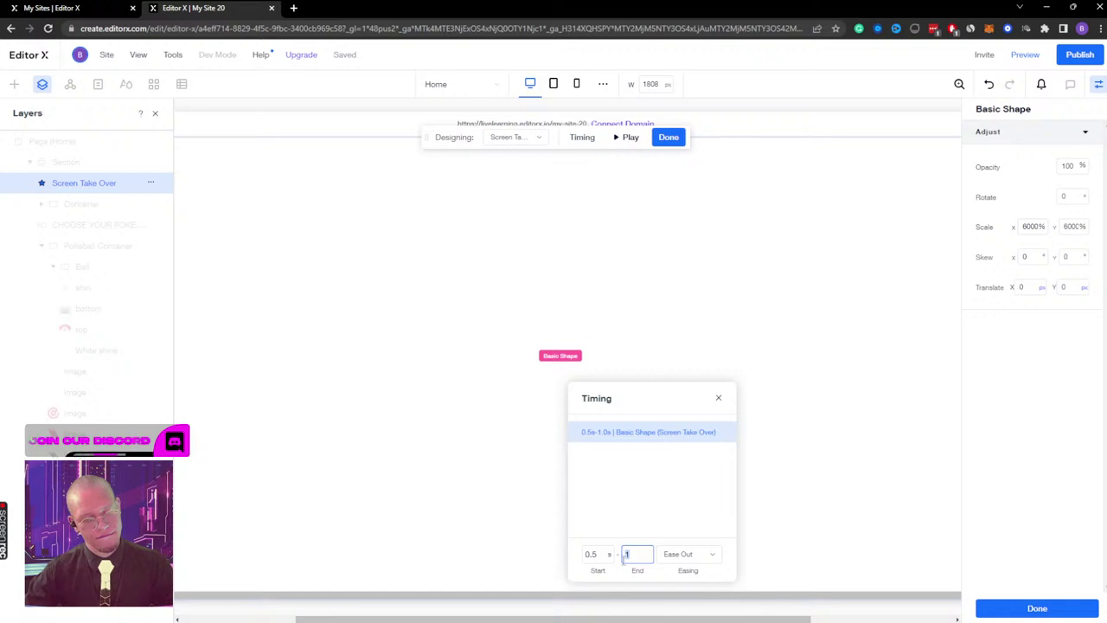
left_click(597, 556)
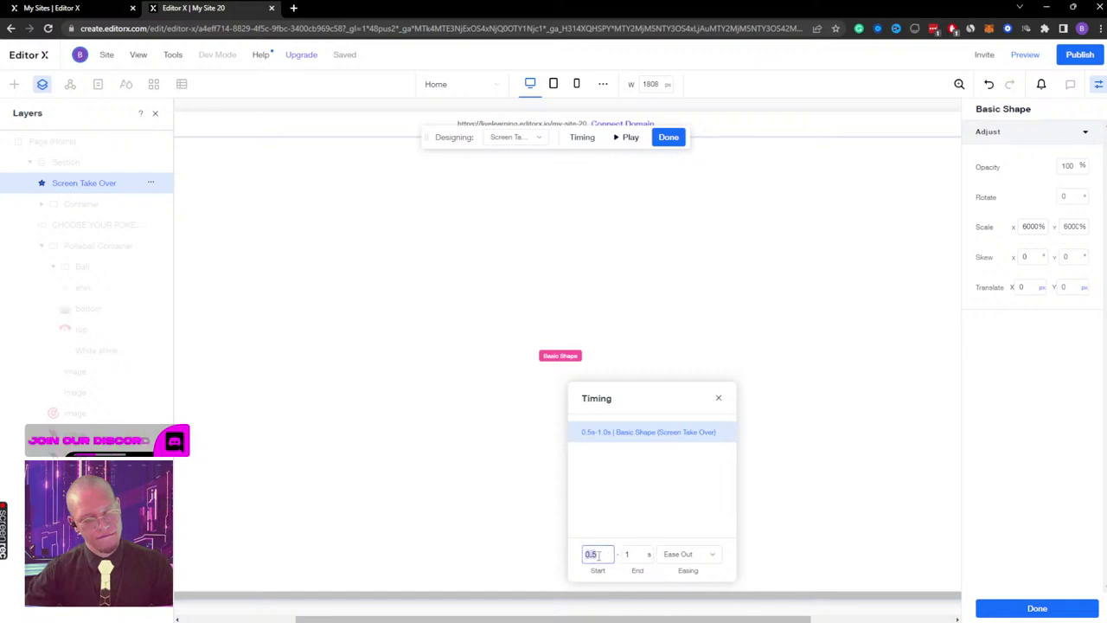
type("0")
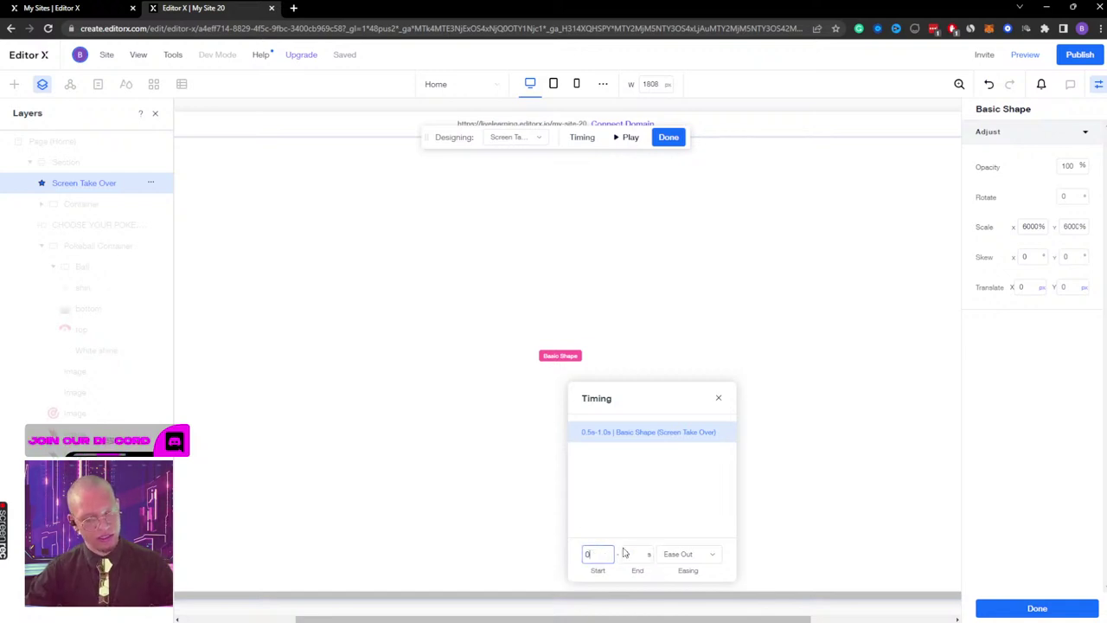
left_click(632, 555)
type("2")
key("Return")
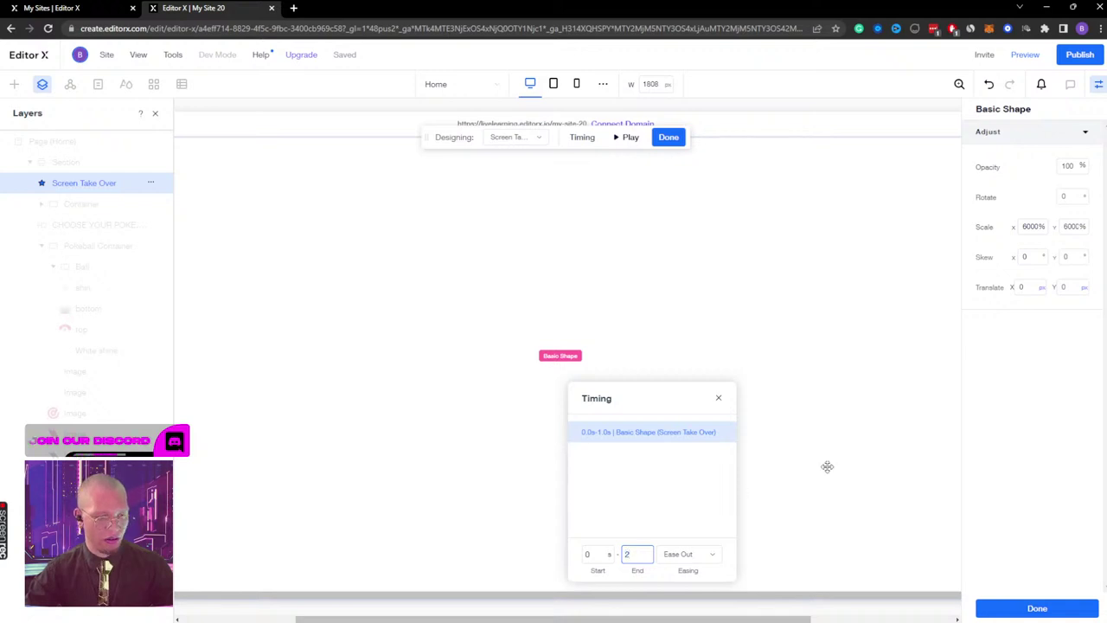
left_click(668, 137)
Step: Test the slower screen takeover in two previews of the site, returning to editing after each
left_click(1025, 54)
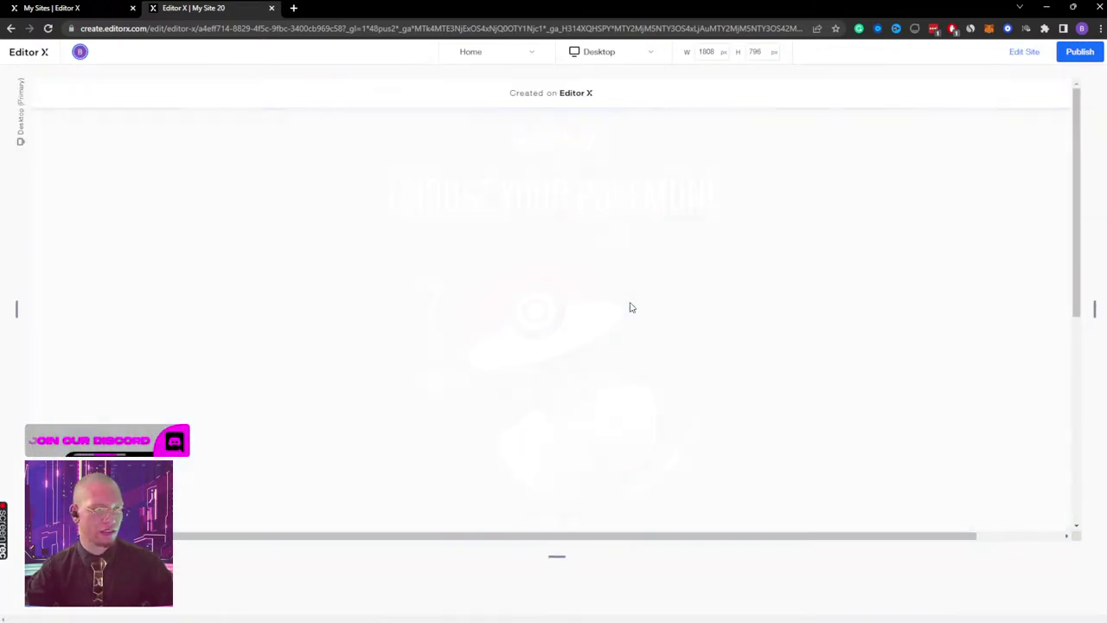
left_click(1024, 54)
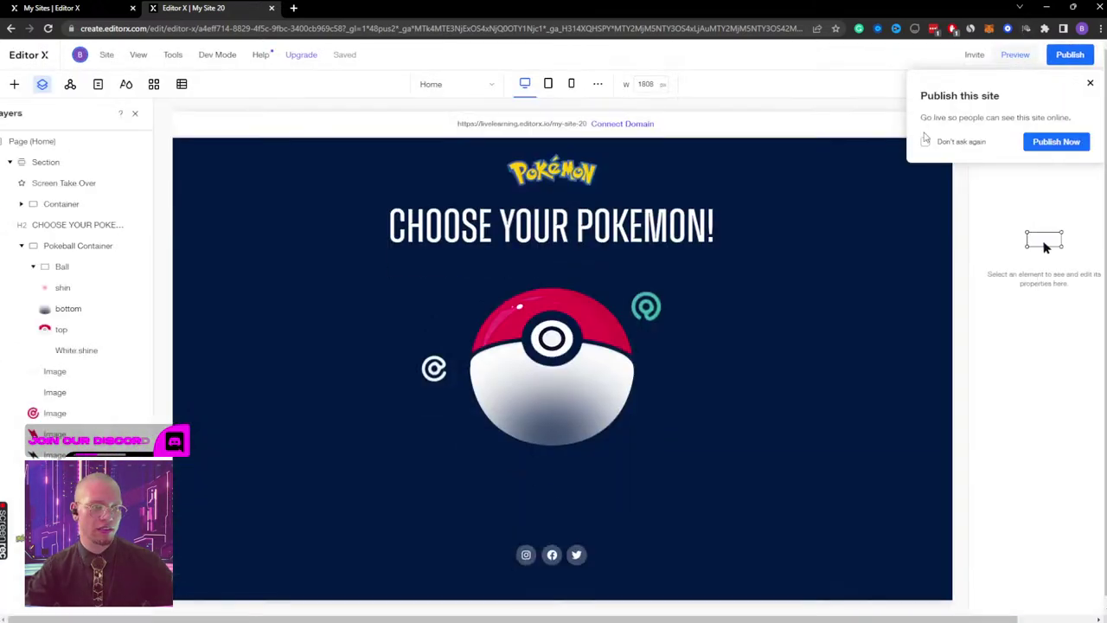
left_click(627, 311)
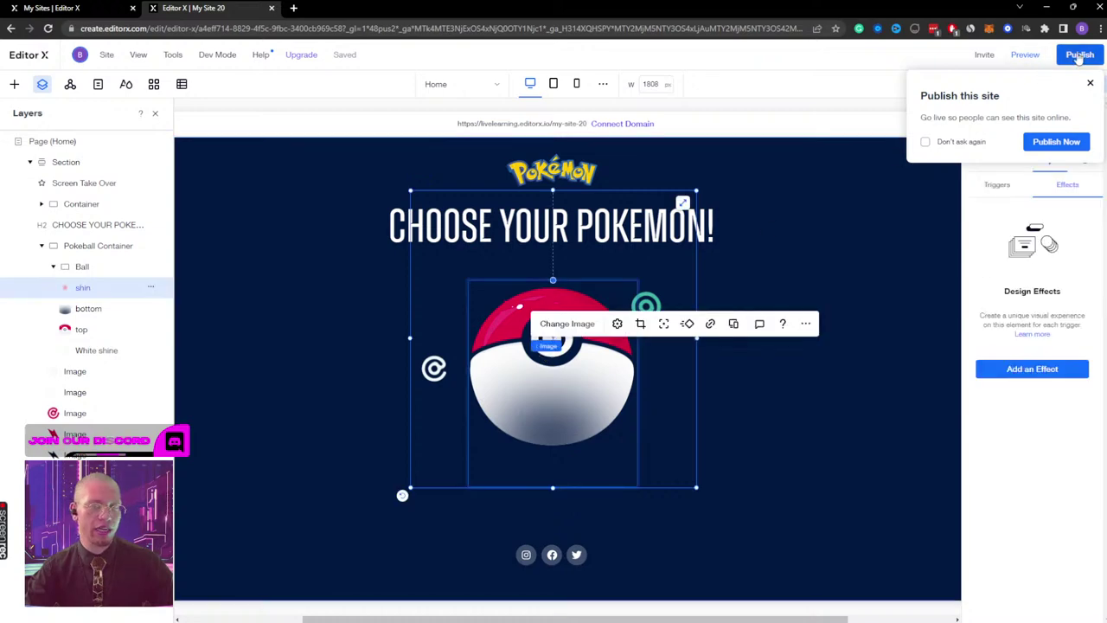
left_click(1024, 55)
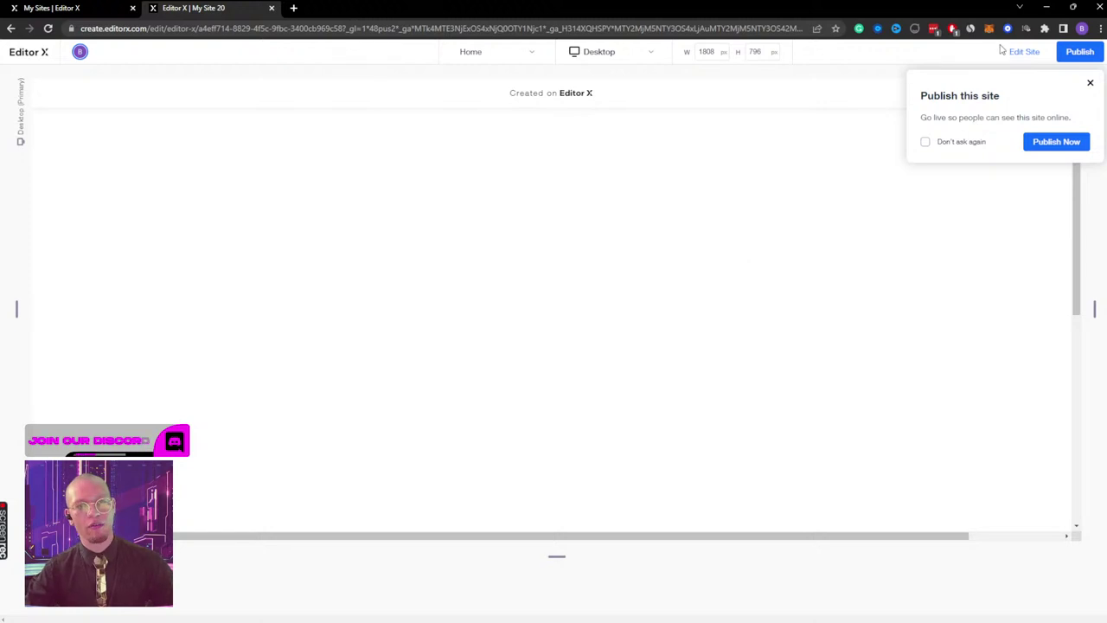
left_click(1007, 52)
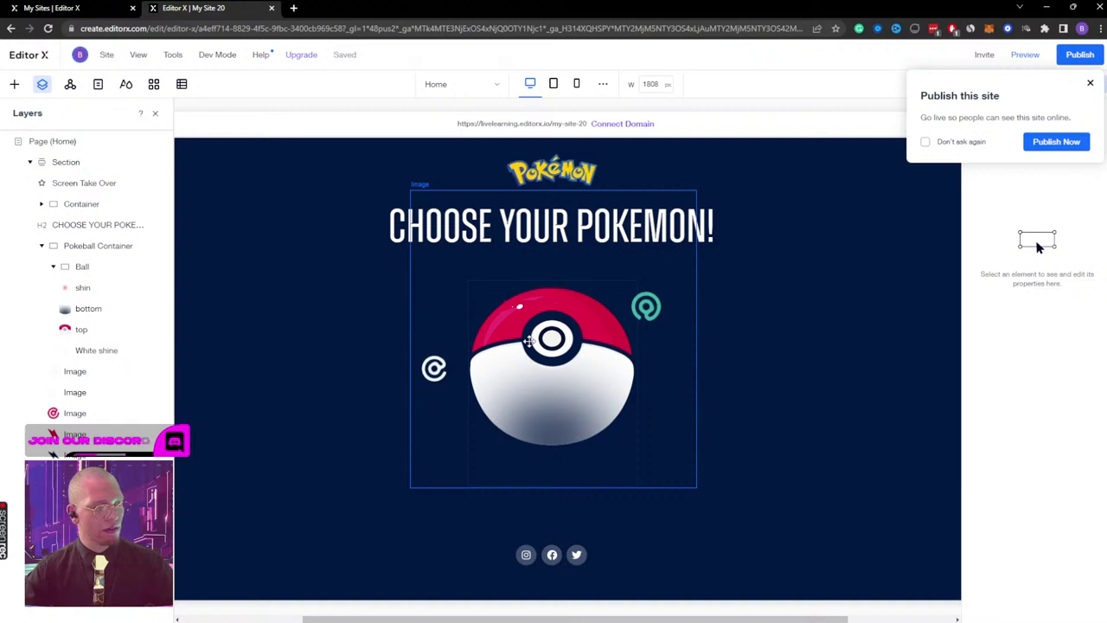
Step: Add the shine.png image from the site files to the page
mouse_move(605, 618)
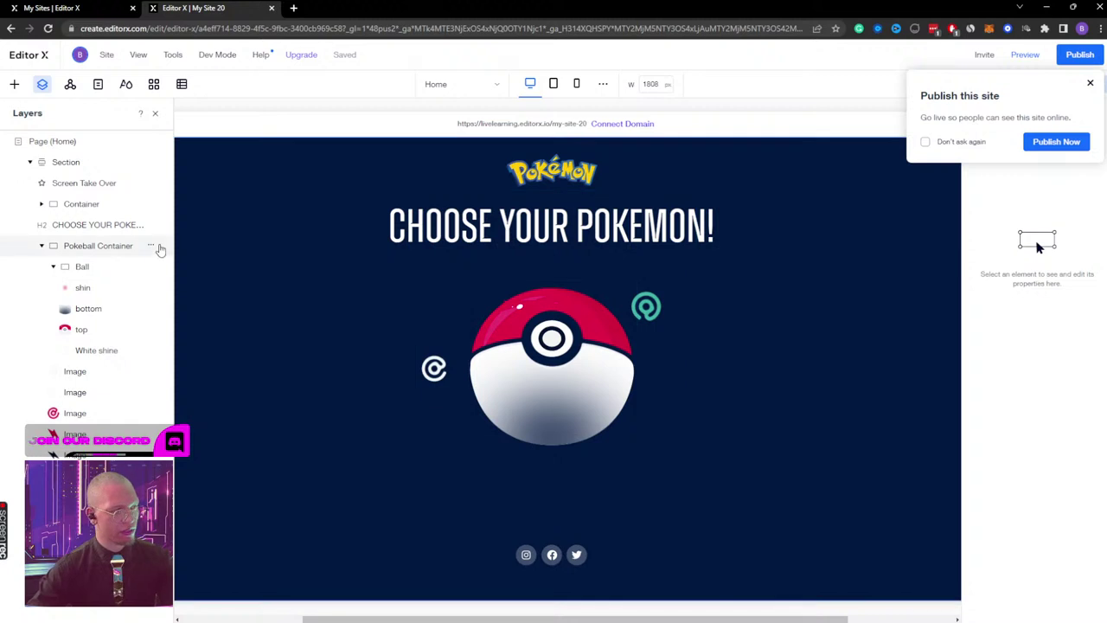
left_click(19, 85)
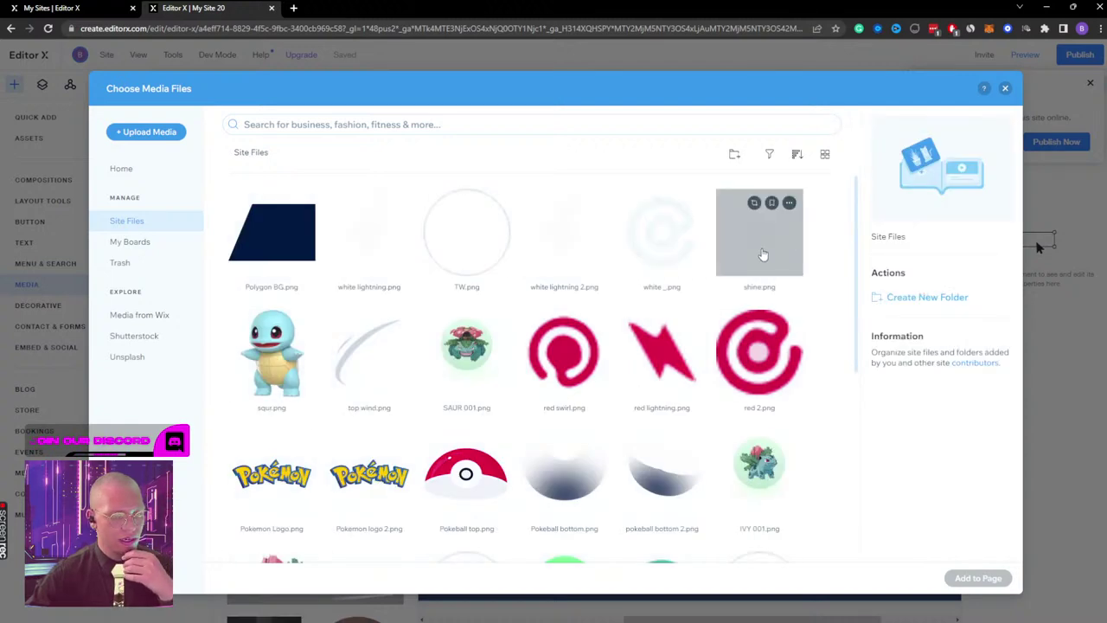
scroll(511, 381, "down", 2)
scroll(502, 364, "up", 2)
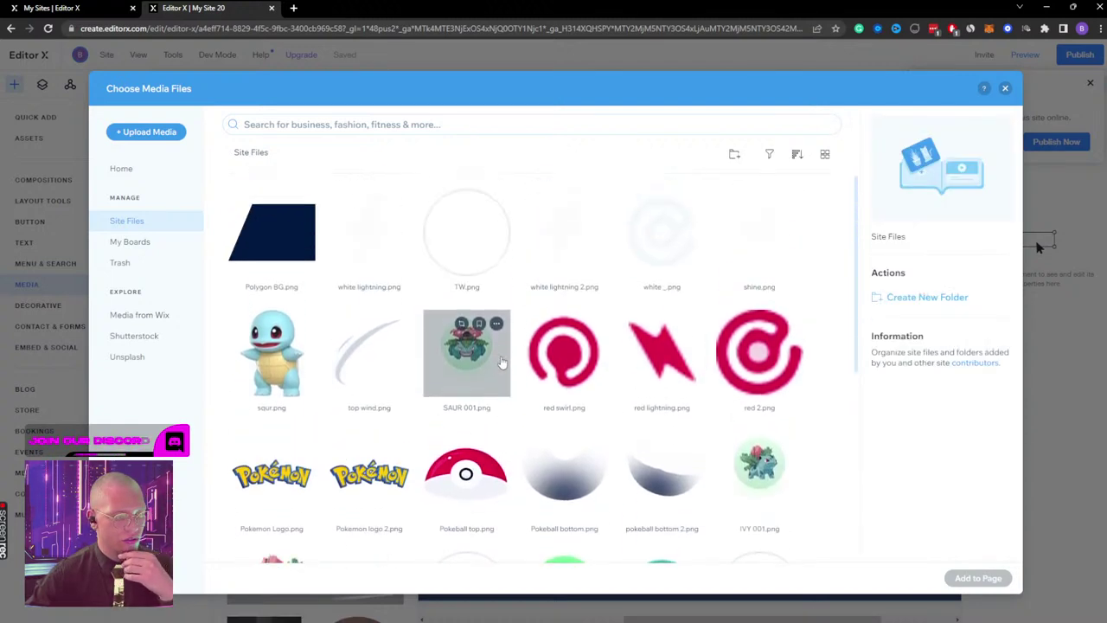
scroll(493, 275, "down", 3)
scroll(507, 284, "up", 2)
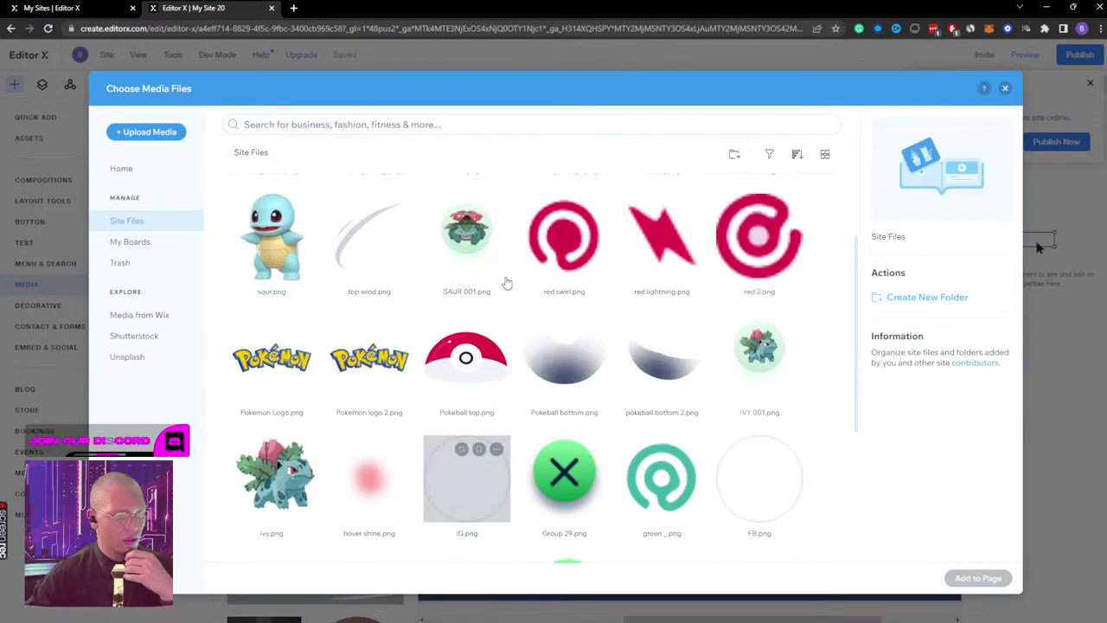
scroll(536, 281, "up", 2)
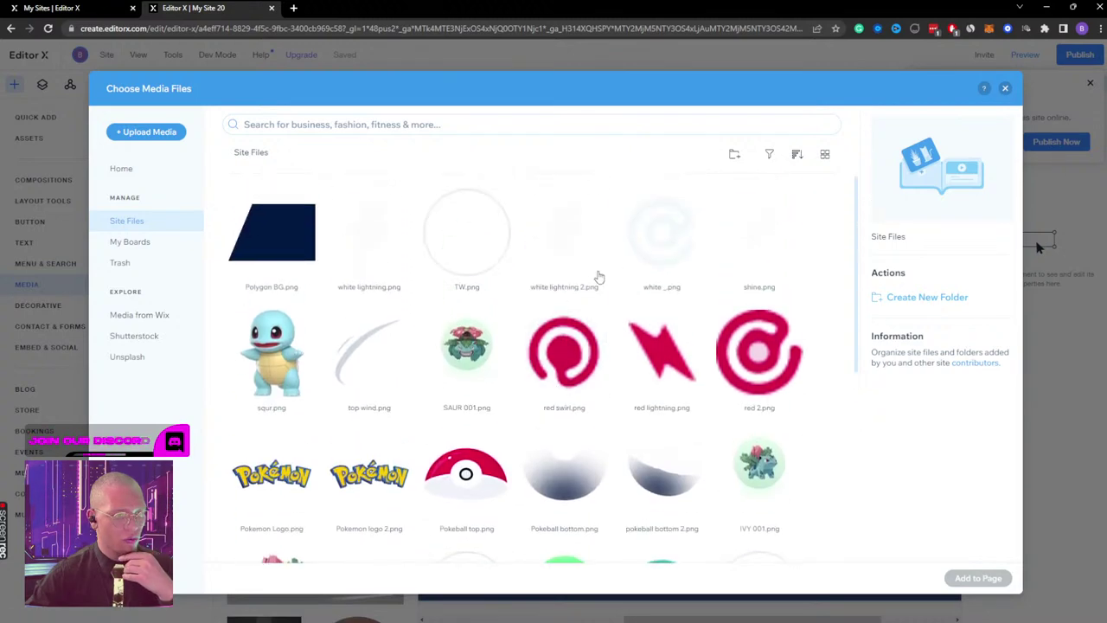
left_click(750, 242)
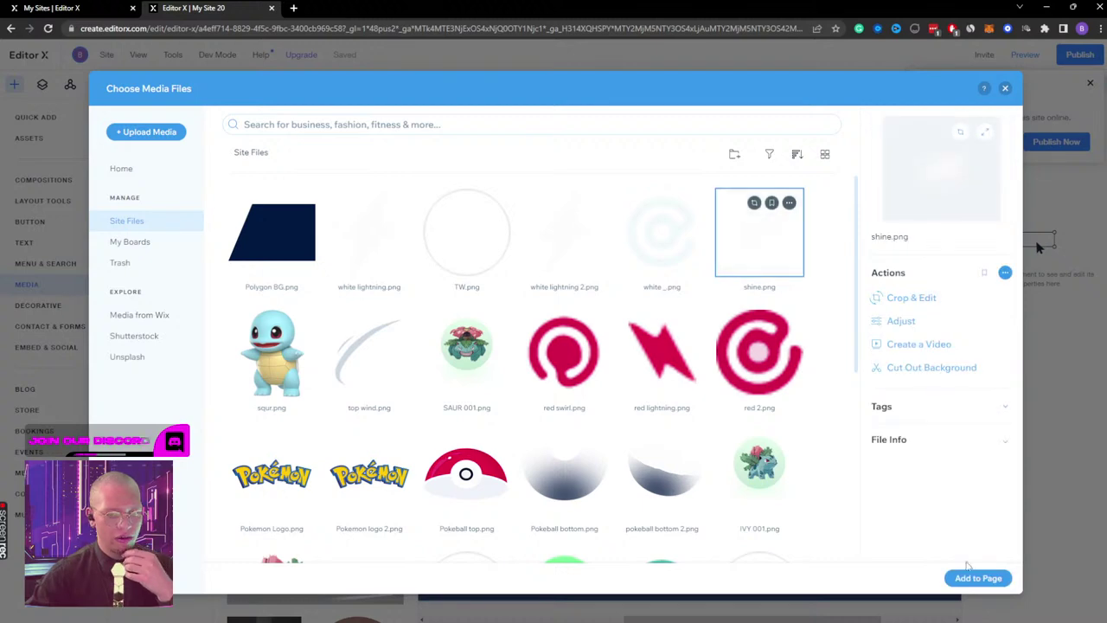
left_click(977, 578)
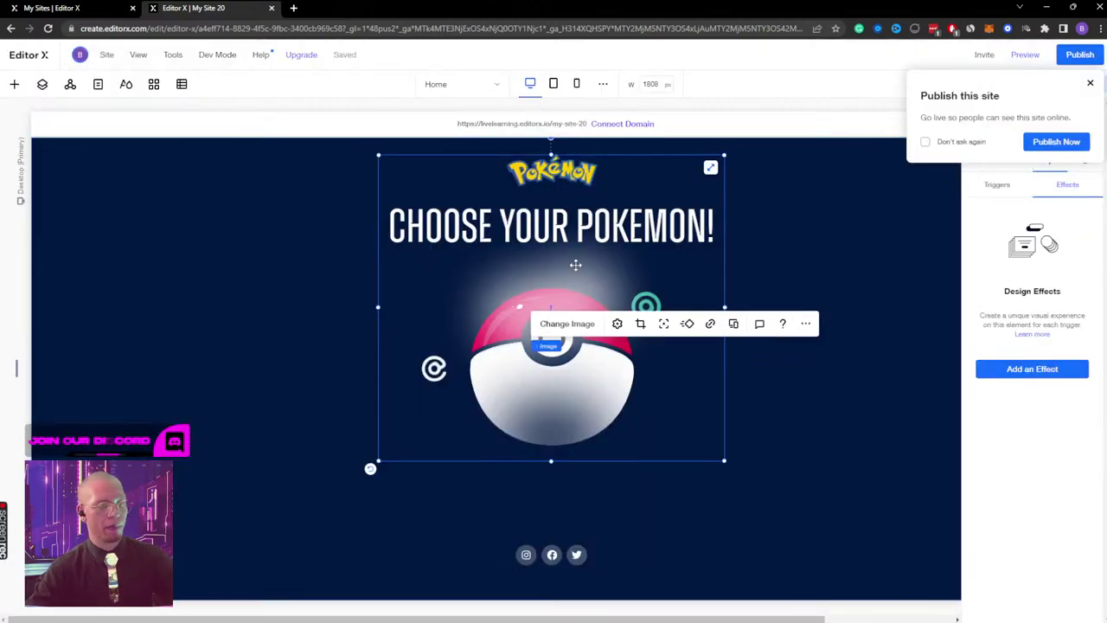
Step: Move the shine image to the empty area right of the Pokeball and shrink it slightly, dismissing the publish prompt
left_click_drag(576, 267, 906, 297)
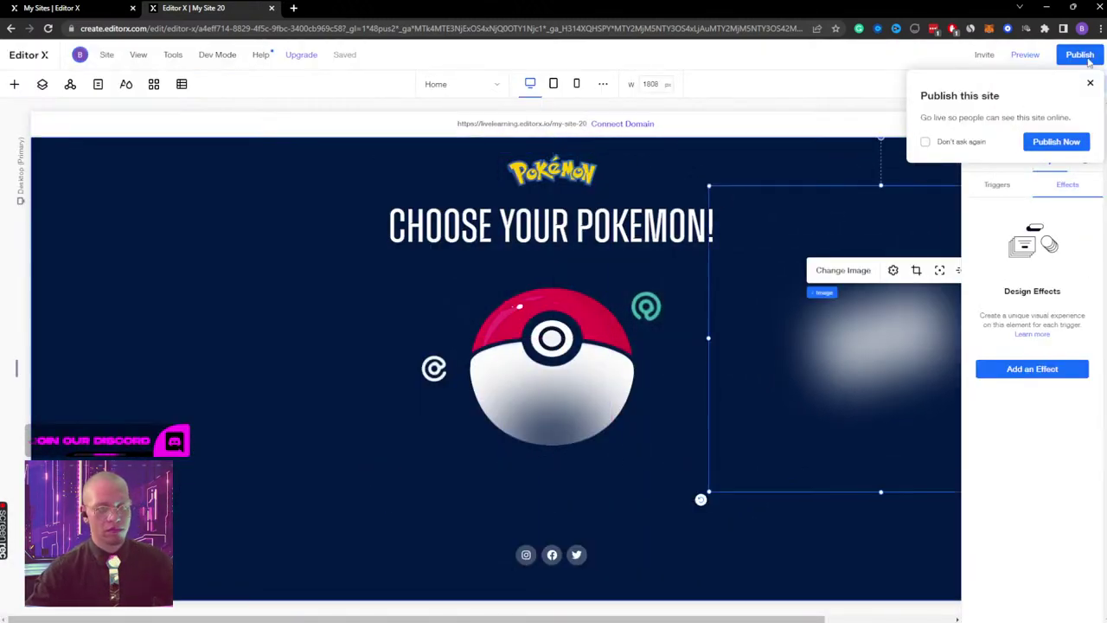
left_click(1090, 85)
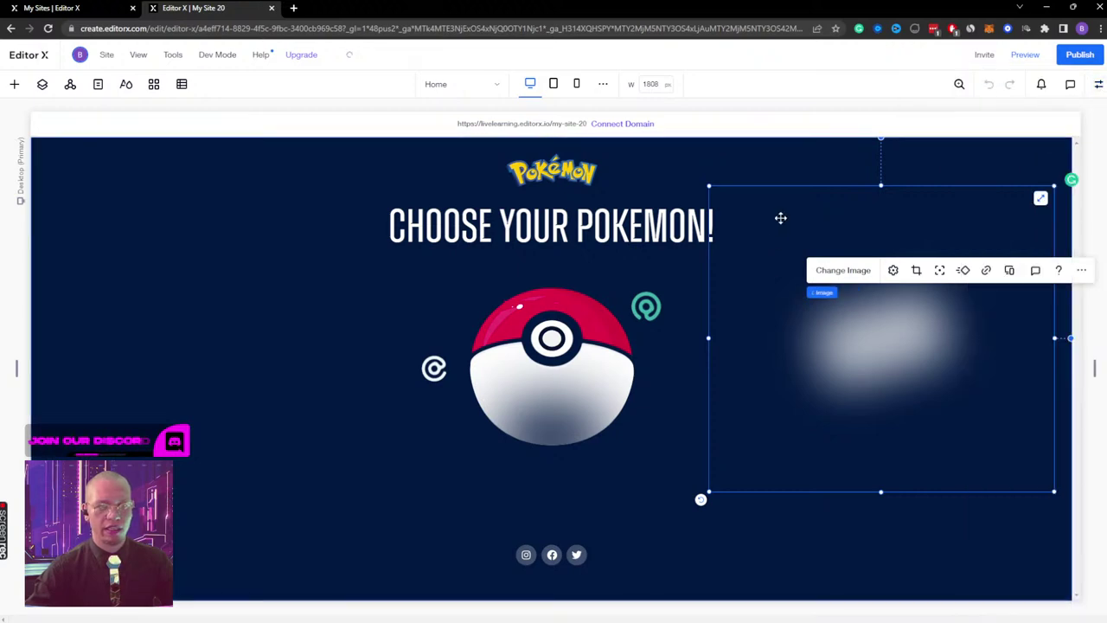
left_click_drag(707, 186, 745, 221)
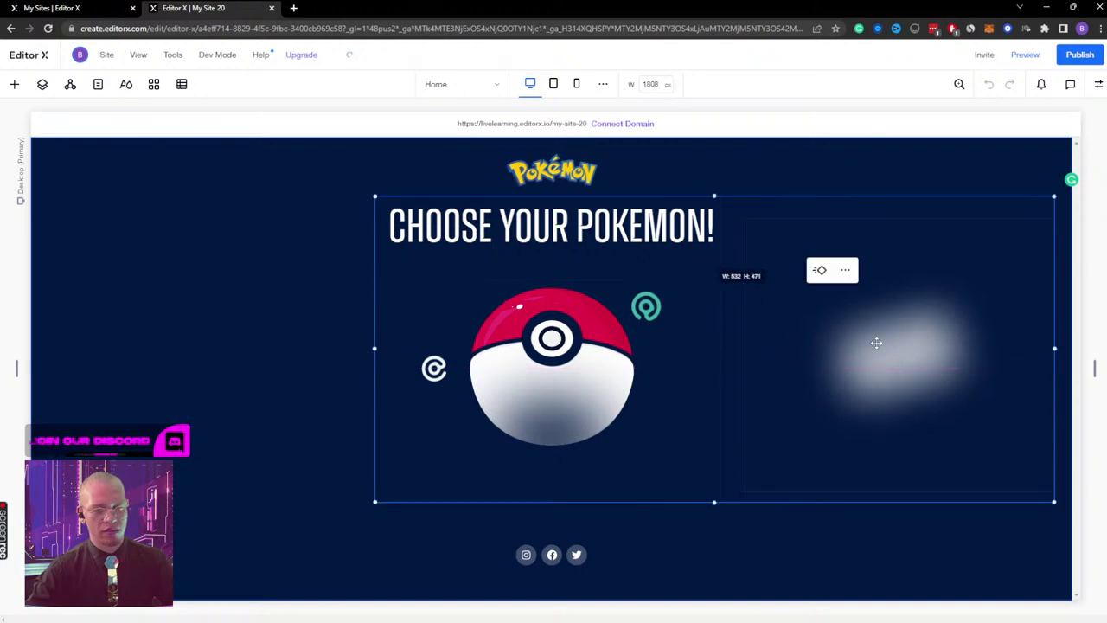
key("ctrl+z")
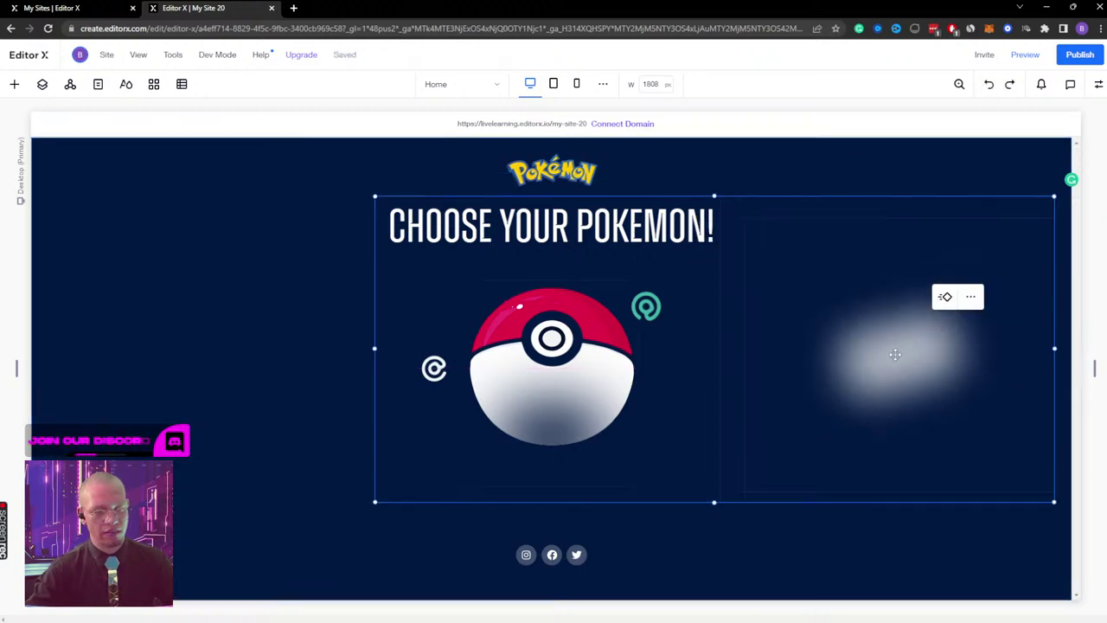
Step: Undo the white glow images' last move and try deleting the glow around the Pokeball
key("ctrl+z")
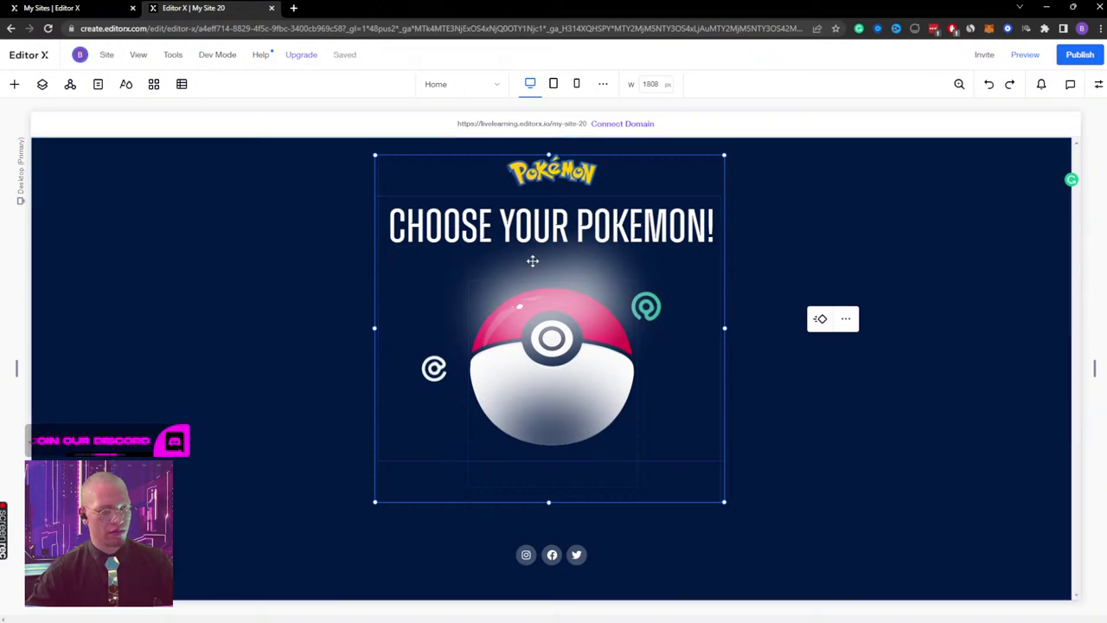
key("Delete")
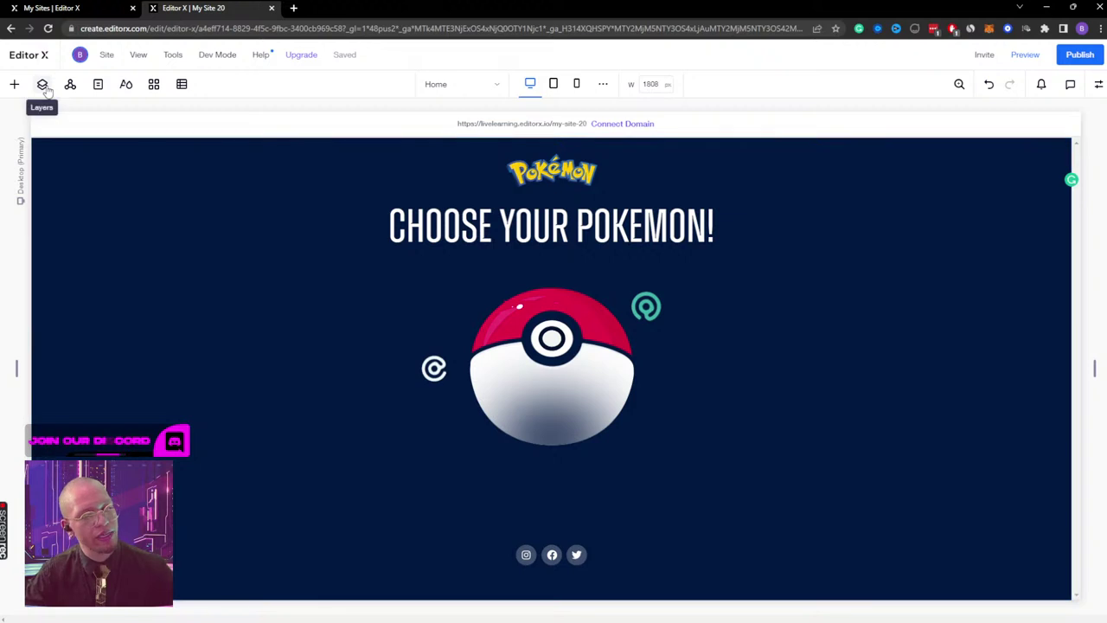
key("ctrl+z")
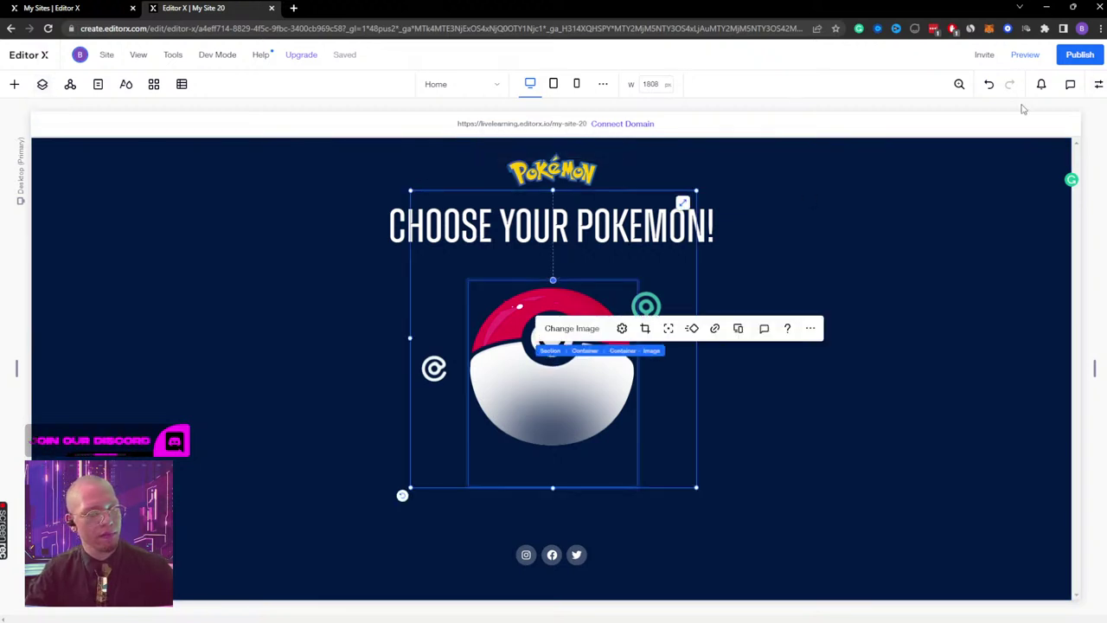
Step: Restore the White shine image inside the Ball container and remove the extra glow image placed directly in the section
left_click(1095, 90)
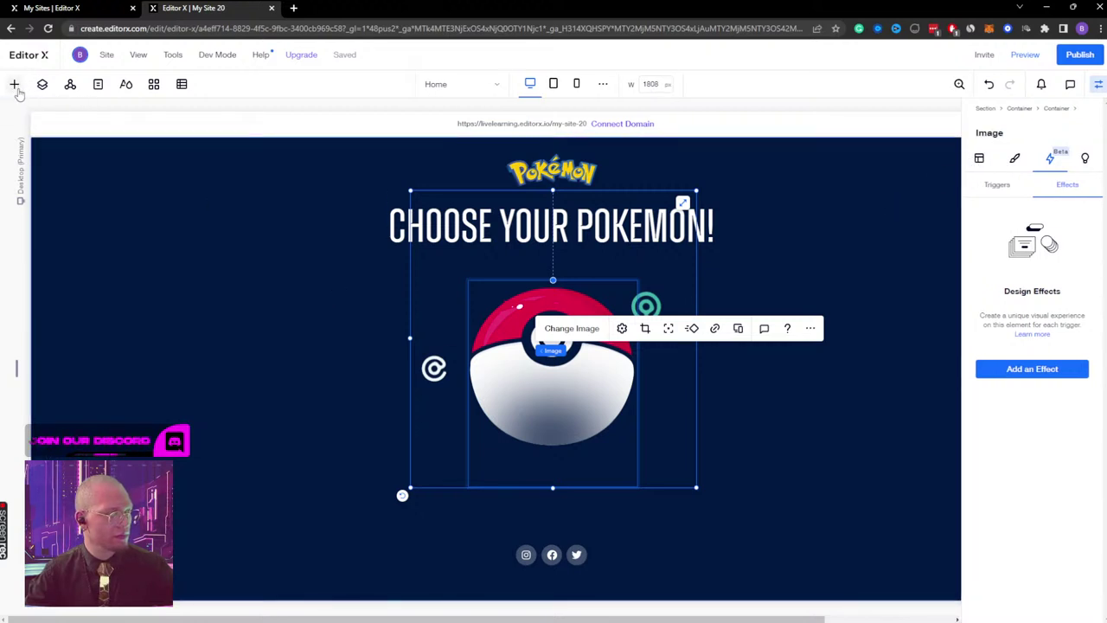
left_click(42, 84)
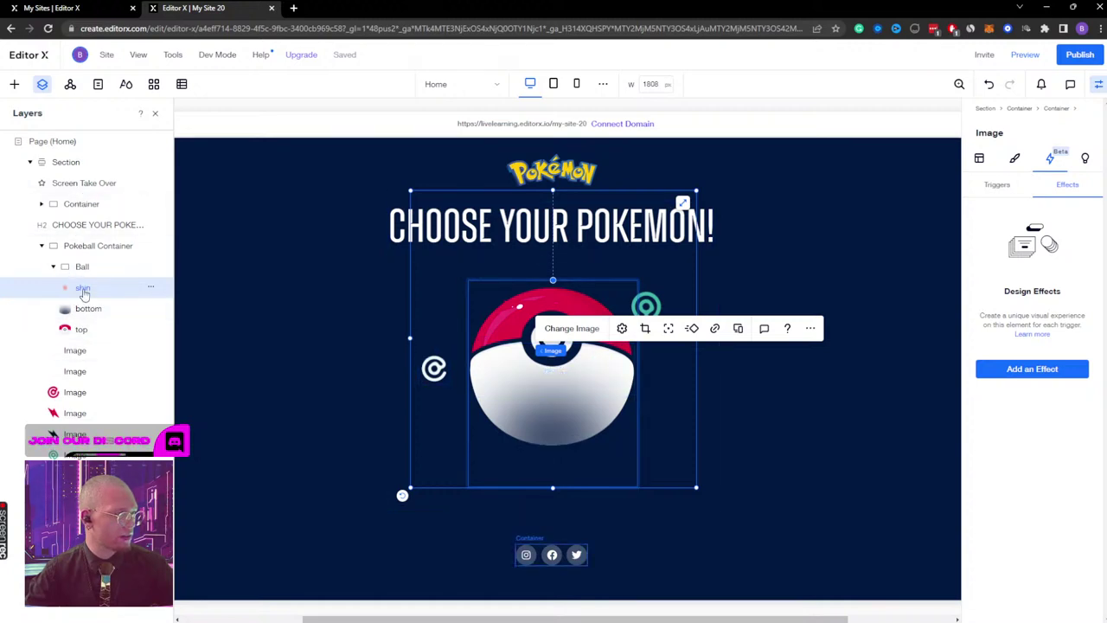
left_click(80, 351)
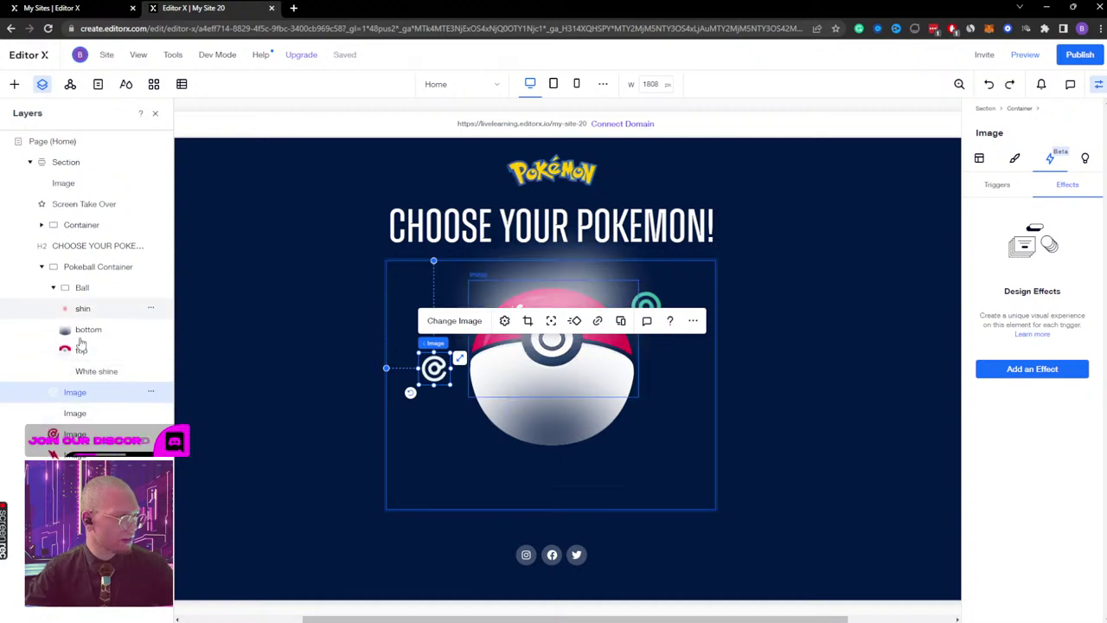
left_click(74, 371)
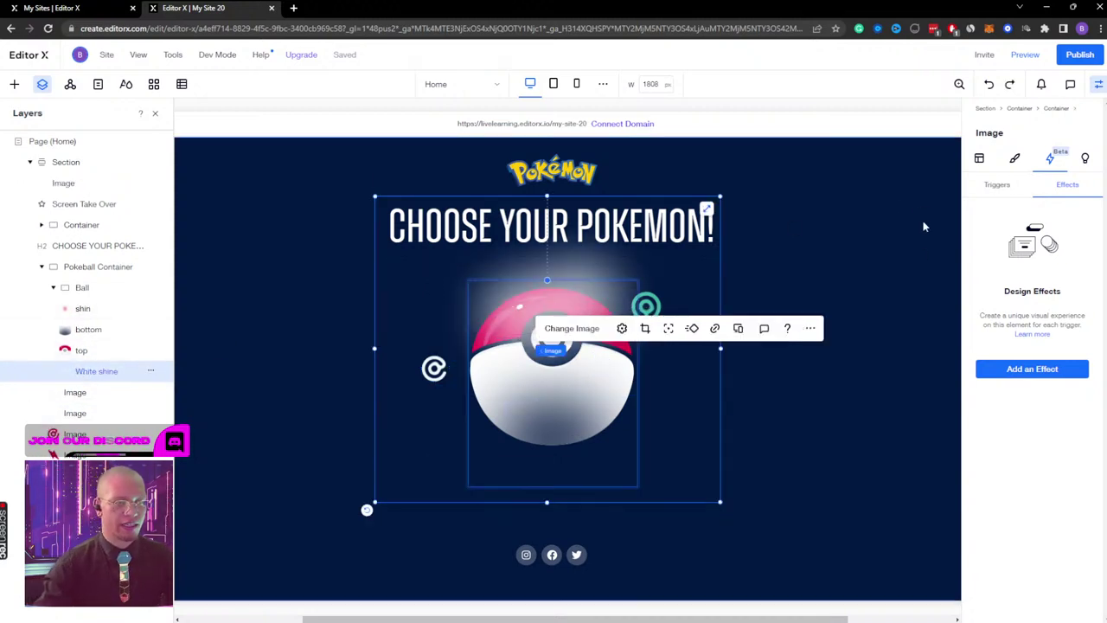
left_click(1097, 86)
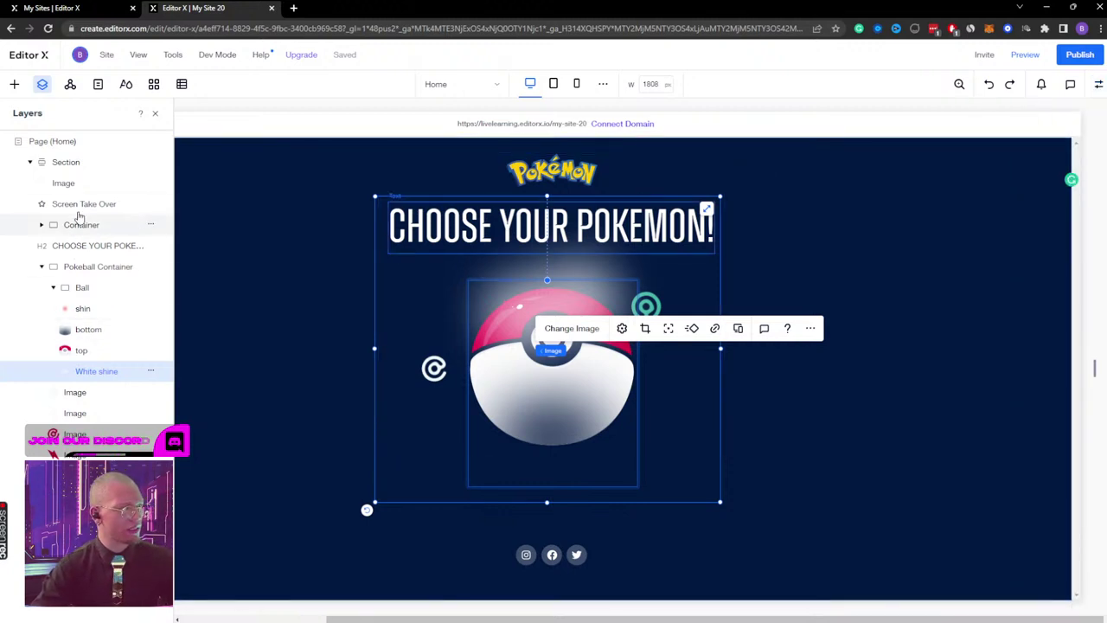
left_click(92, 293)
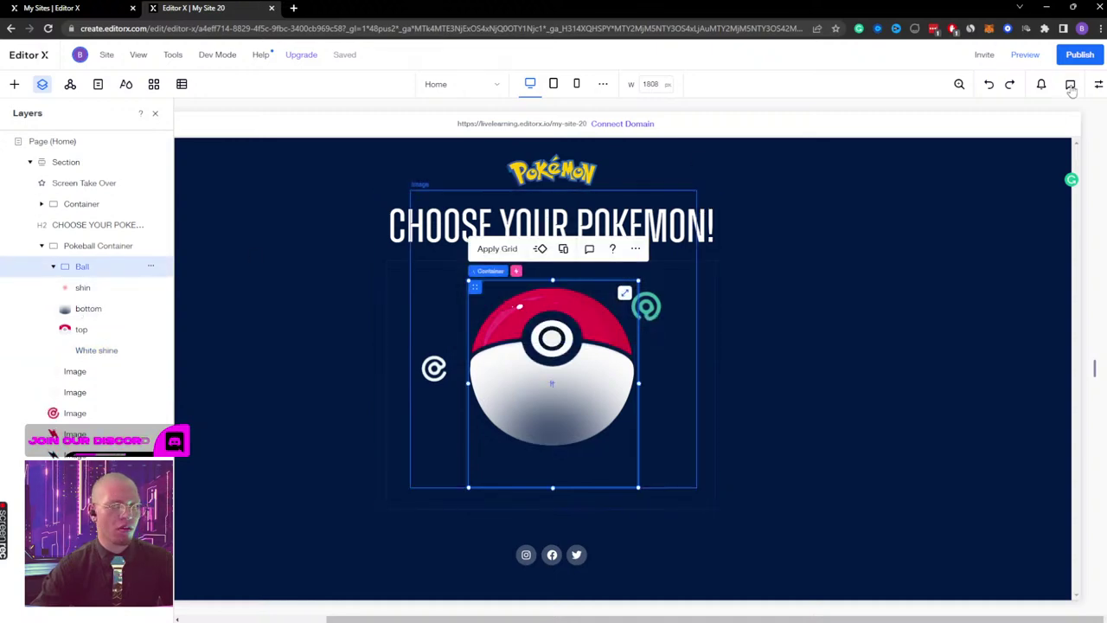
Step: Preview the home page twice to check the Pokeball opening and white take-over animation, and dismiss the publish prompts
left_click(1025, 55)
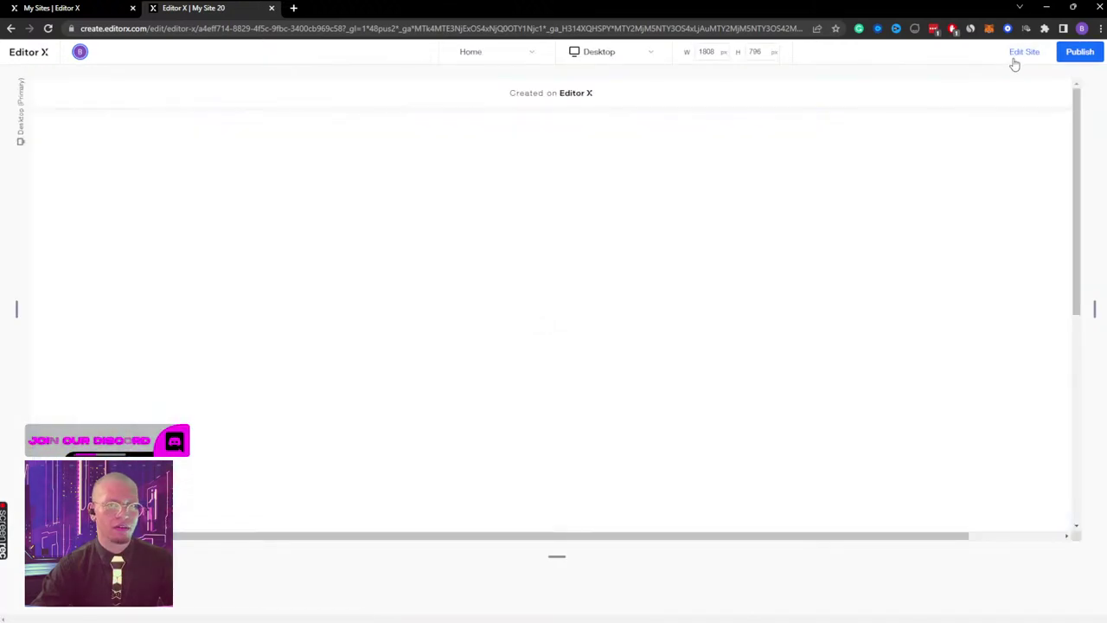
left_click(1021, 55)
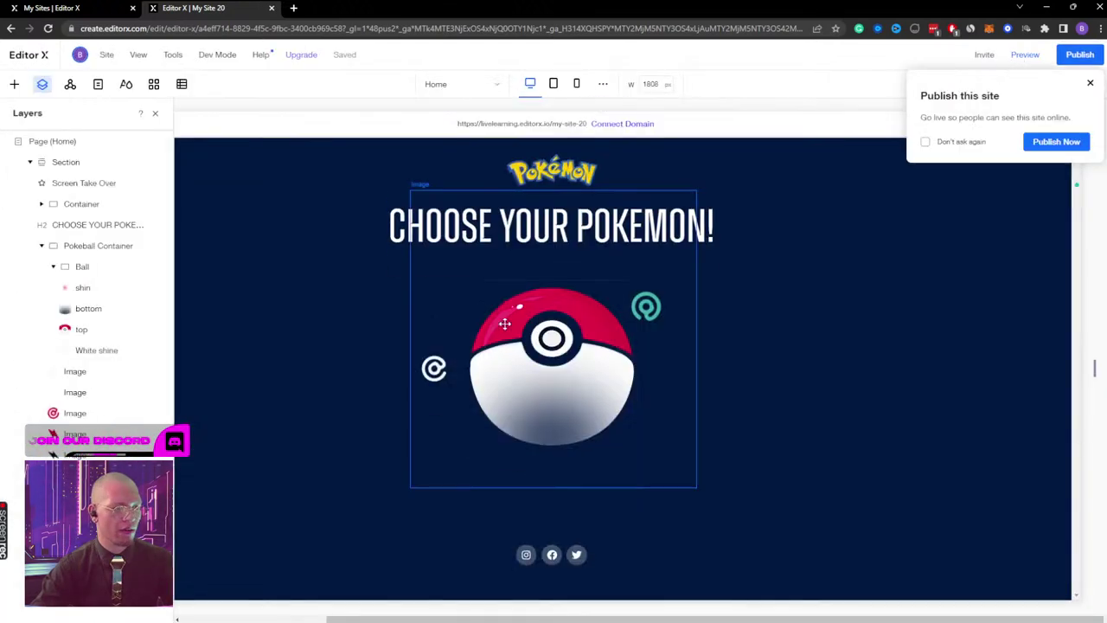
left_click(101, 353)
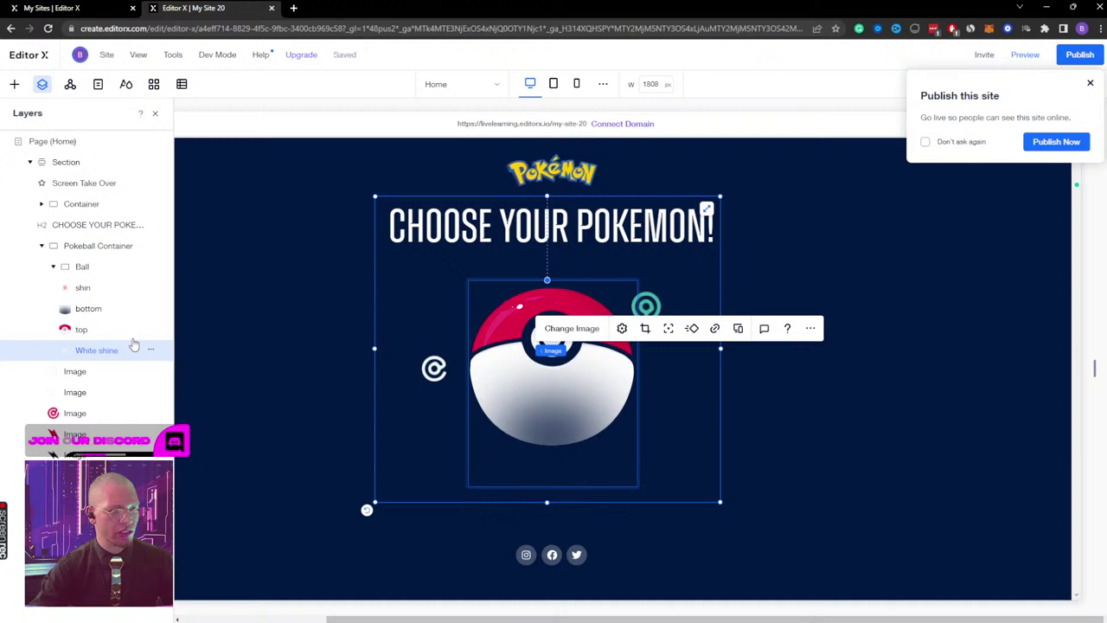
left_click(1090, 85)
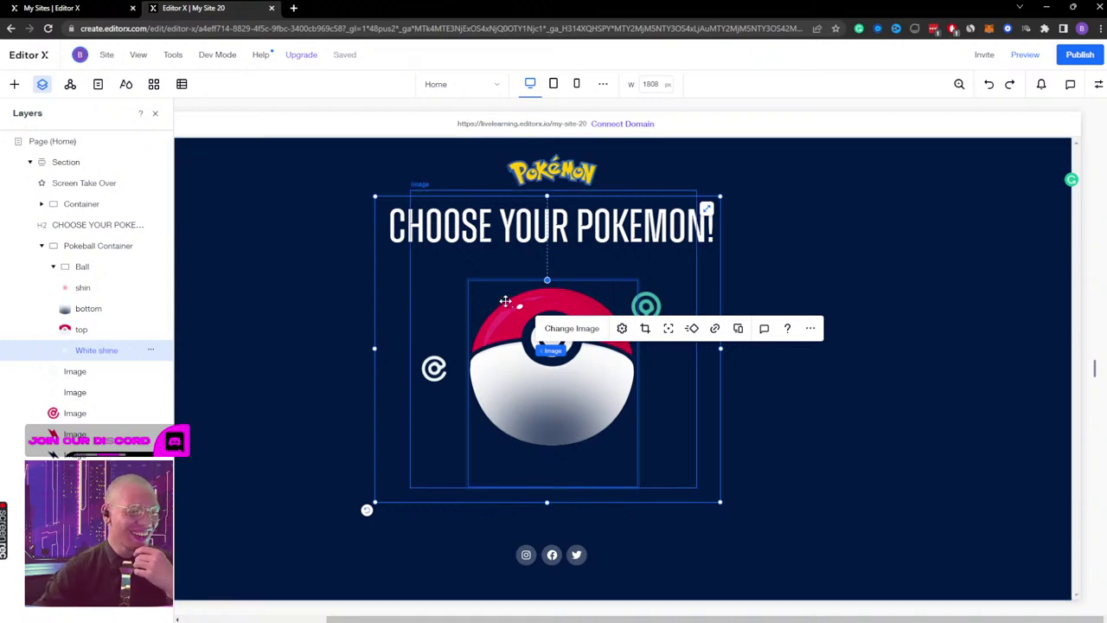
left_click(1025, 54)
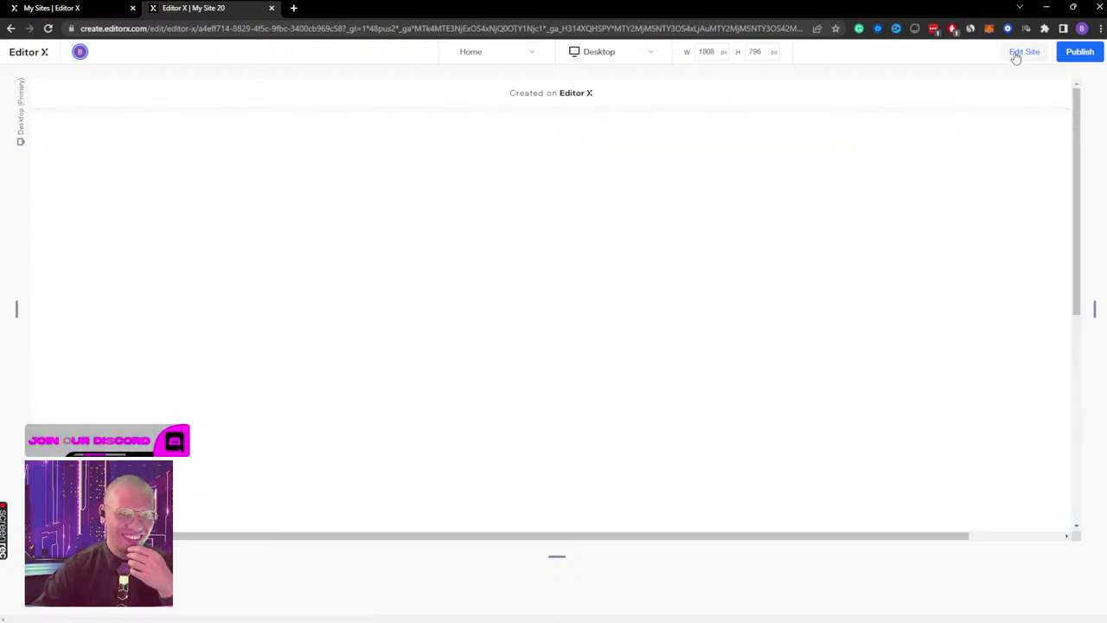
left_click(1014, 54)
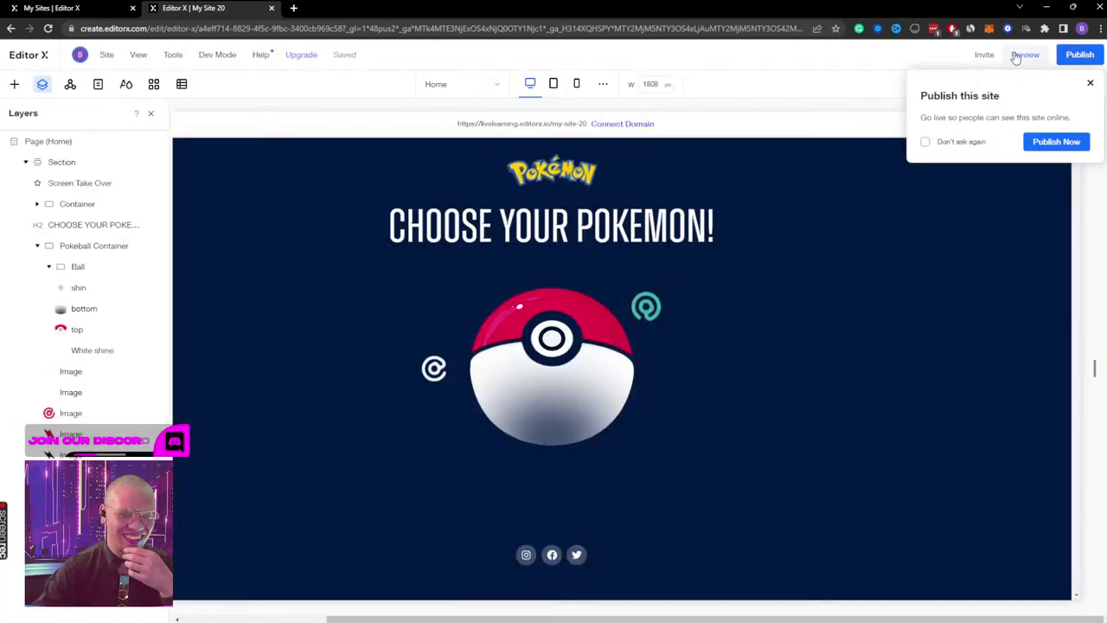
left_click(1091, 85)
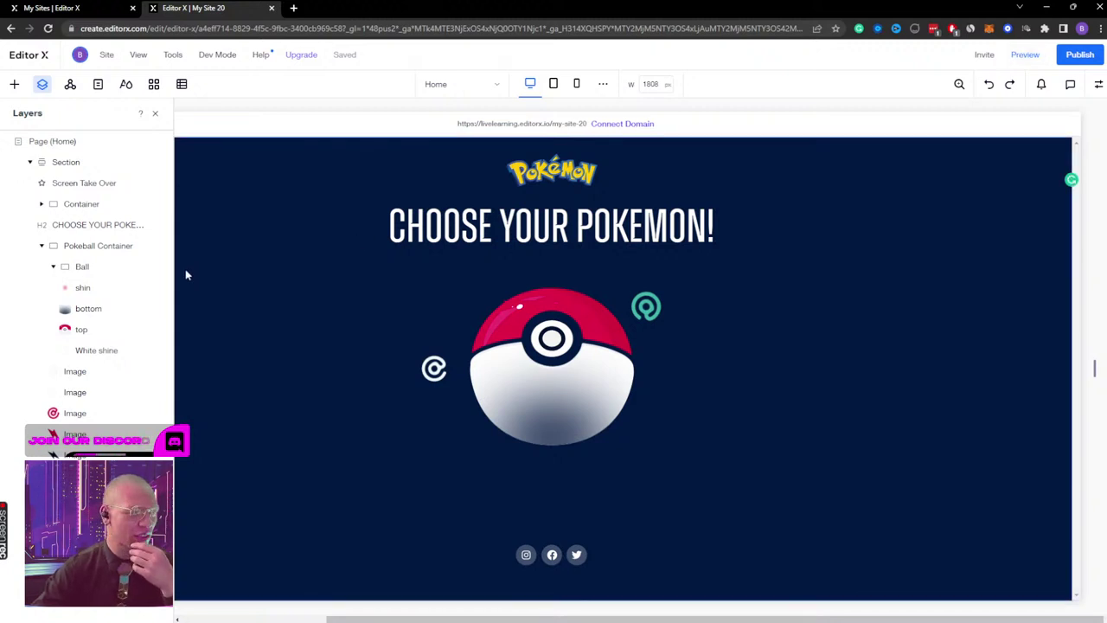
Step: Set the X and Y scale of the Screen Take Over shape's Screen Take Over effect to 8000%
left_click(87, 183)
left_click(1095, 84)
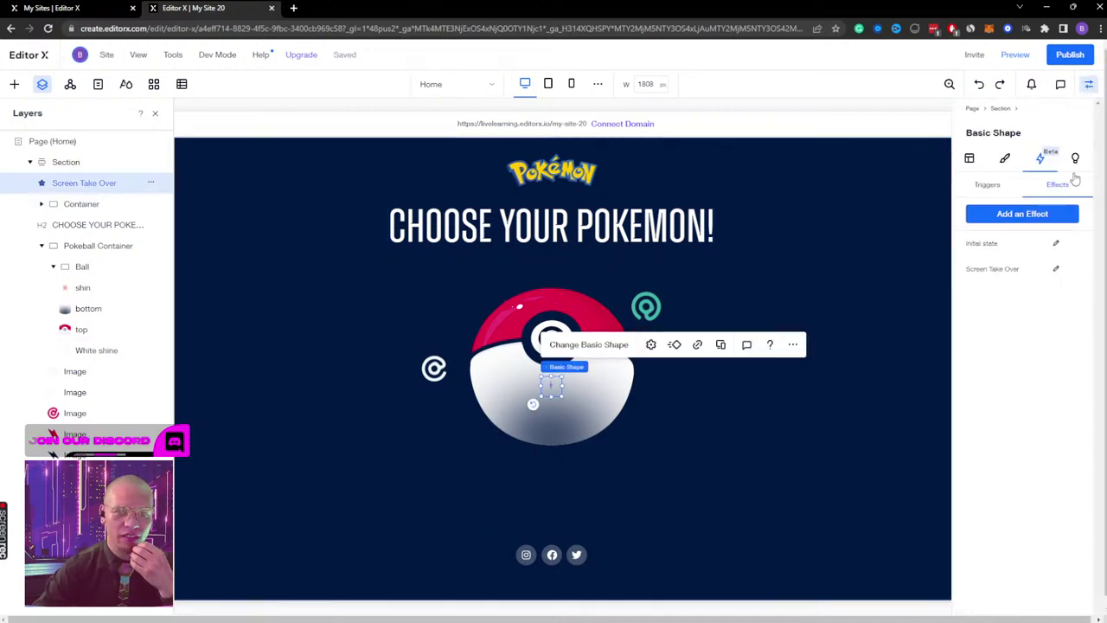
left_click(1067, 269)
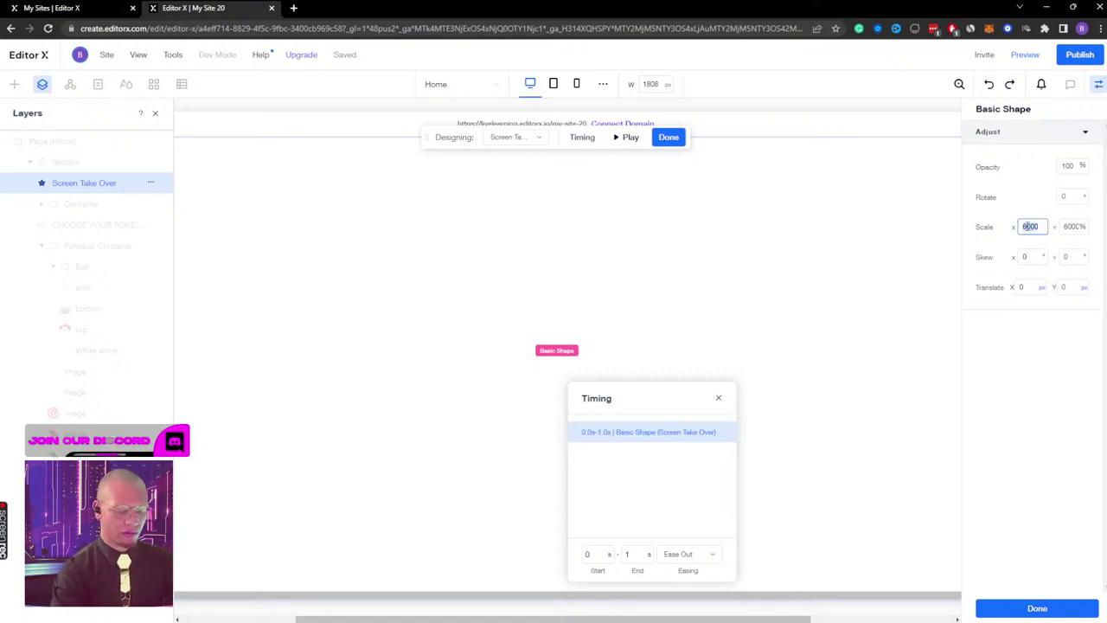
type("0")
key("Tab")
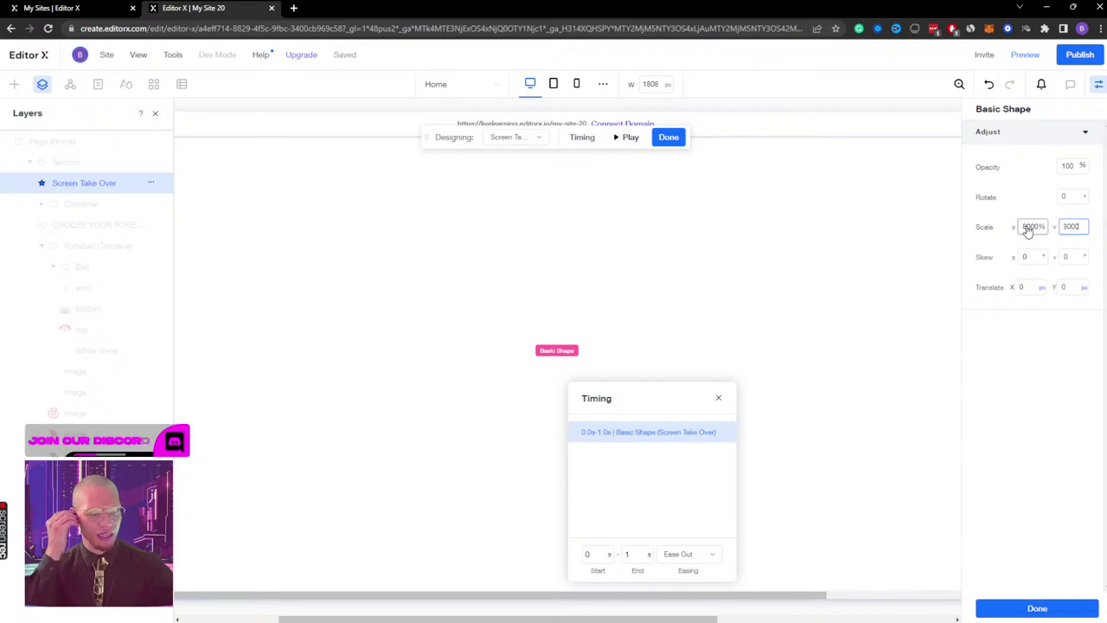
Step: Set the Screen Take Over effect's end time to 0.6 s and finish designing the effect
left_click(632, 555)
key("BackSpace")
type("0.")
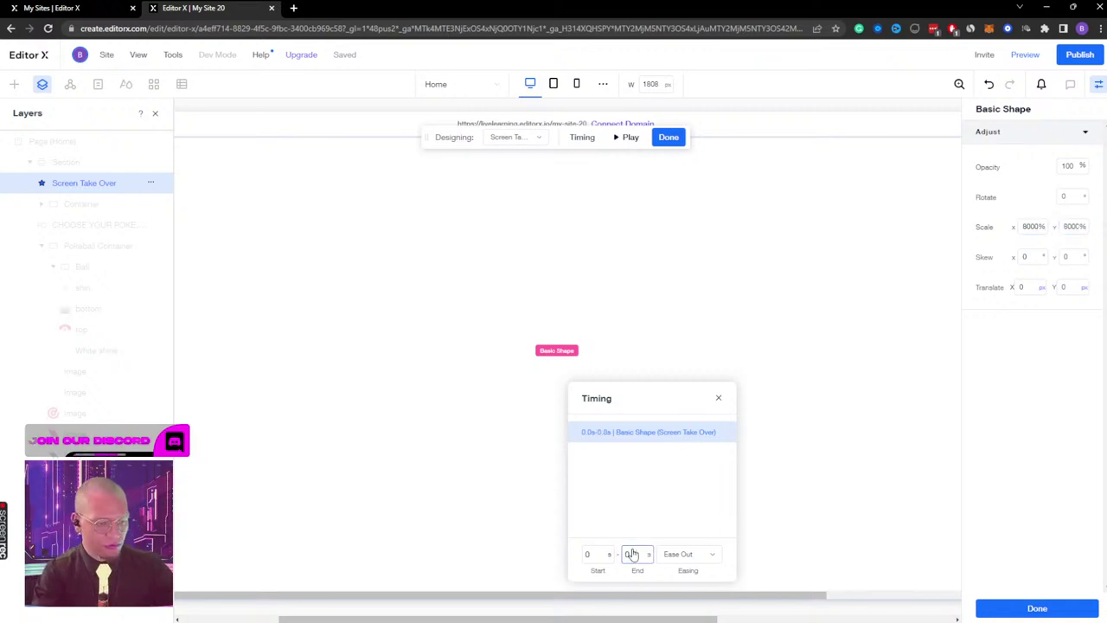
type("8")
left_click(692, 500)
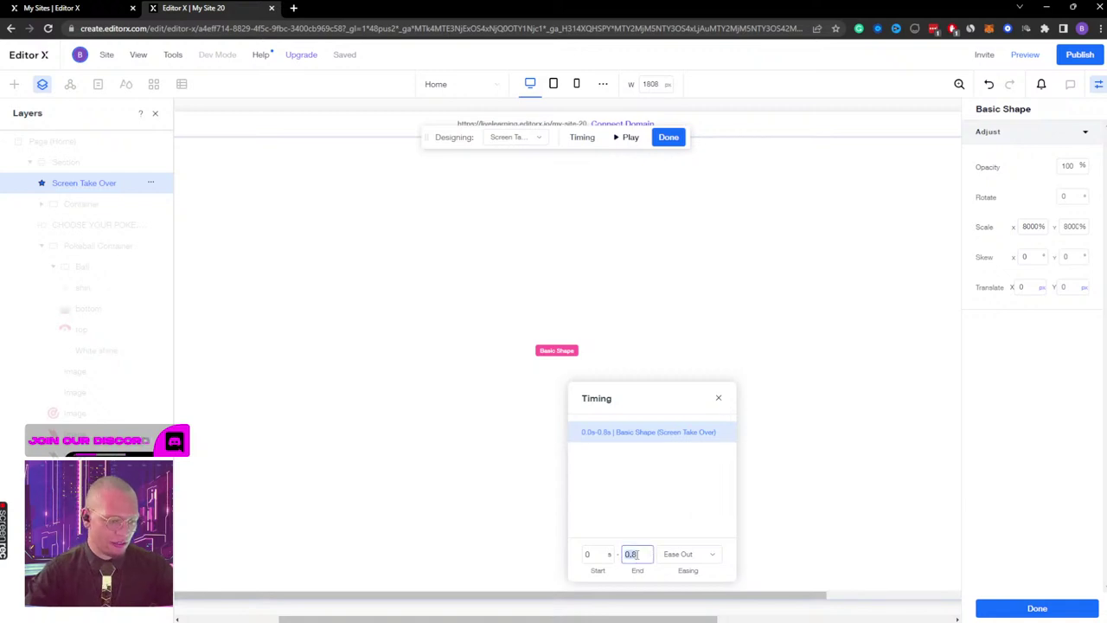
key("BackSpace")
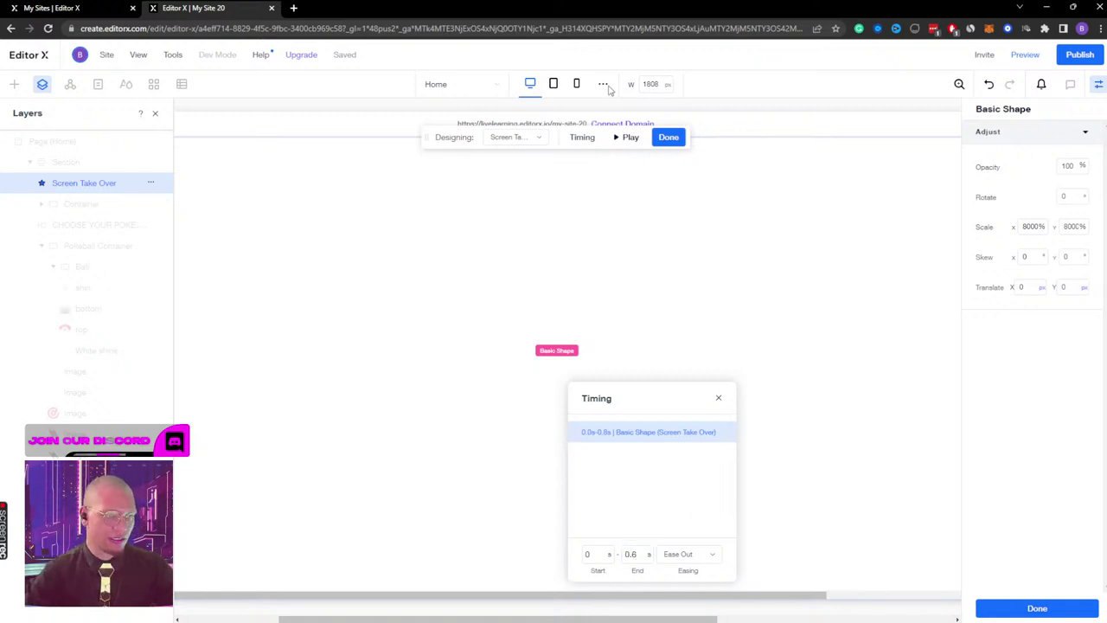
left_click(668, 137)
Step: Preview the site twice, triggering the Pokeball animation to check the take-over speed, and return to the editor
left_click(1025, 54)
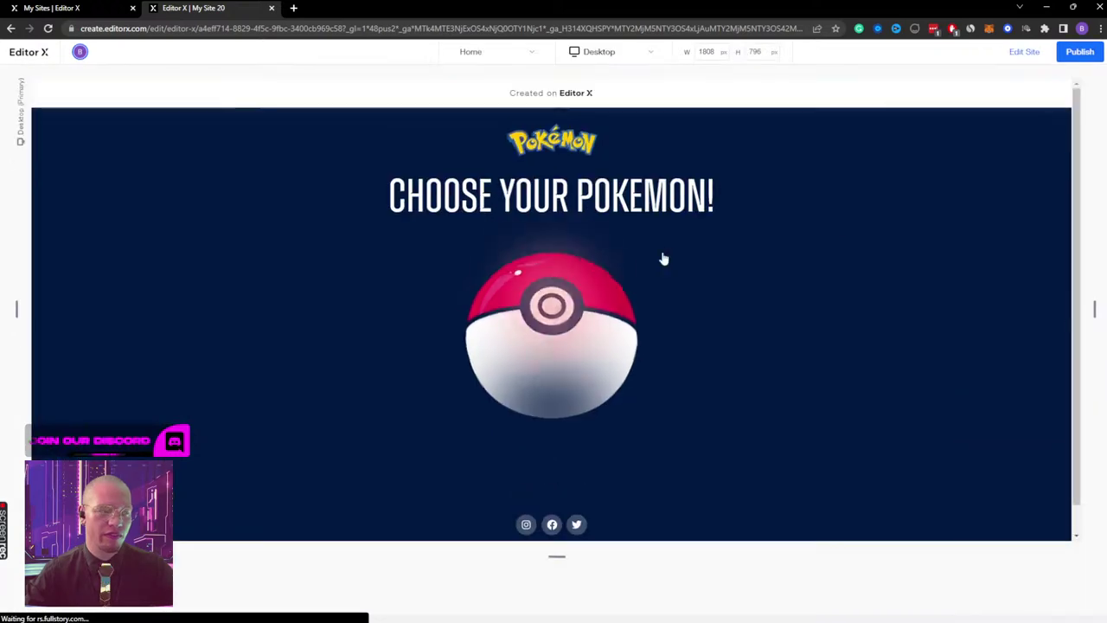
left_click(557, 295)
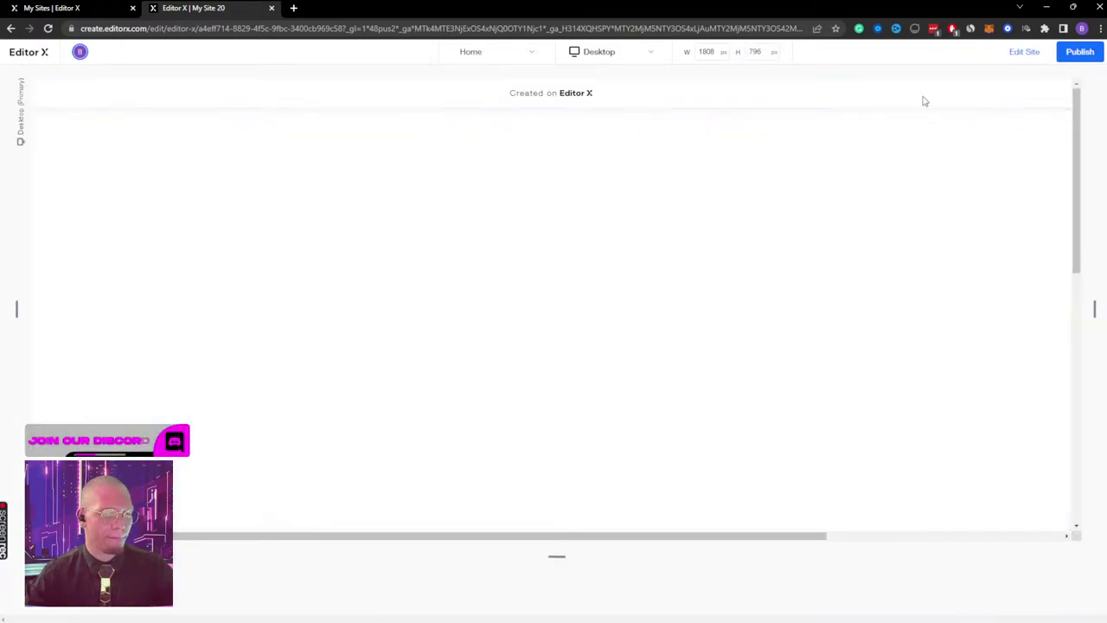
left_click(1020, 53)
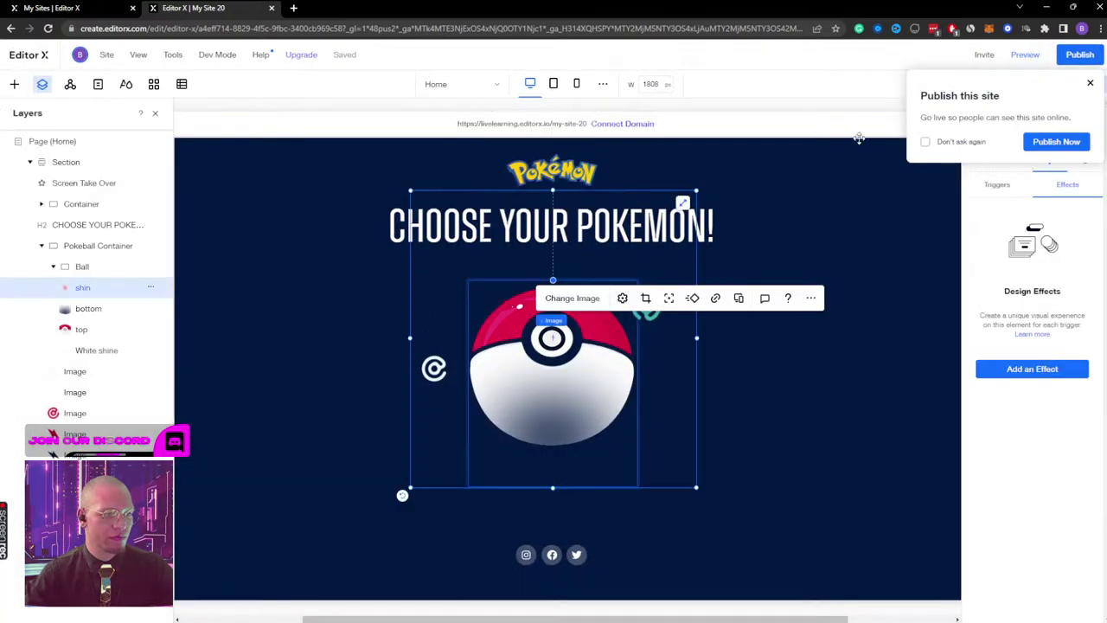
left_click(1024, 55)
left_click(536, 315)
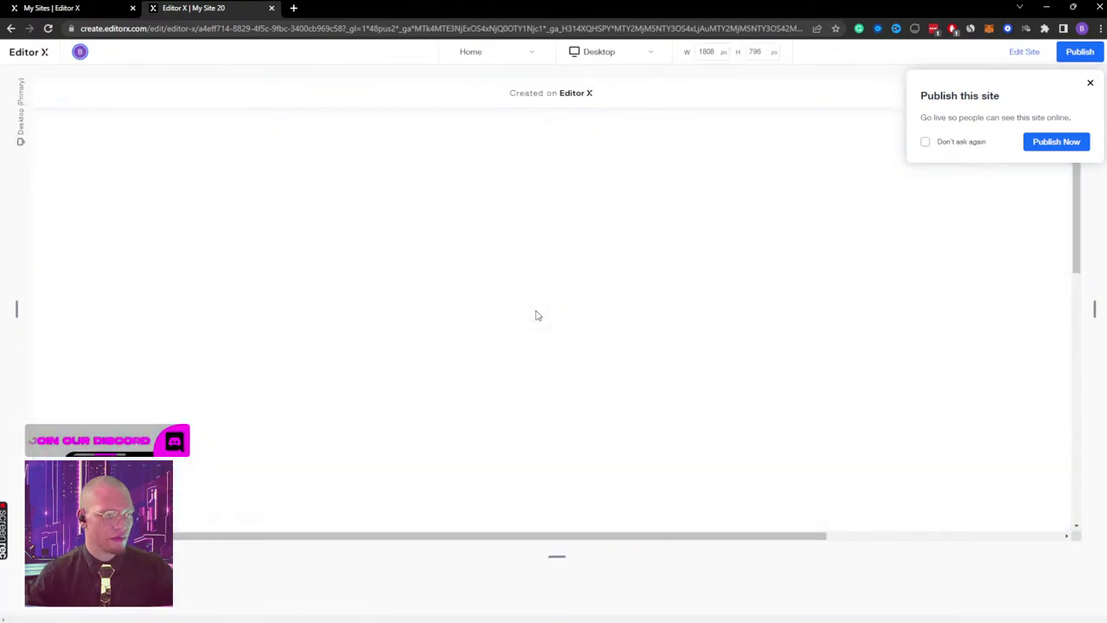
left_click(1024, 52)
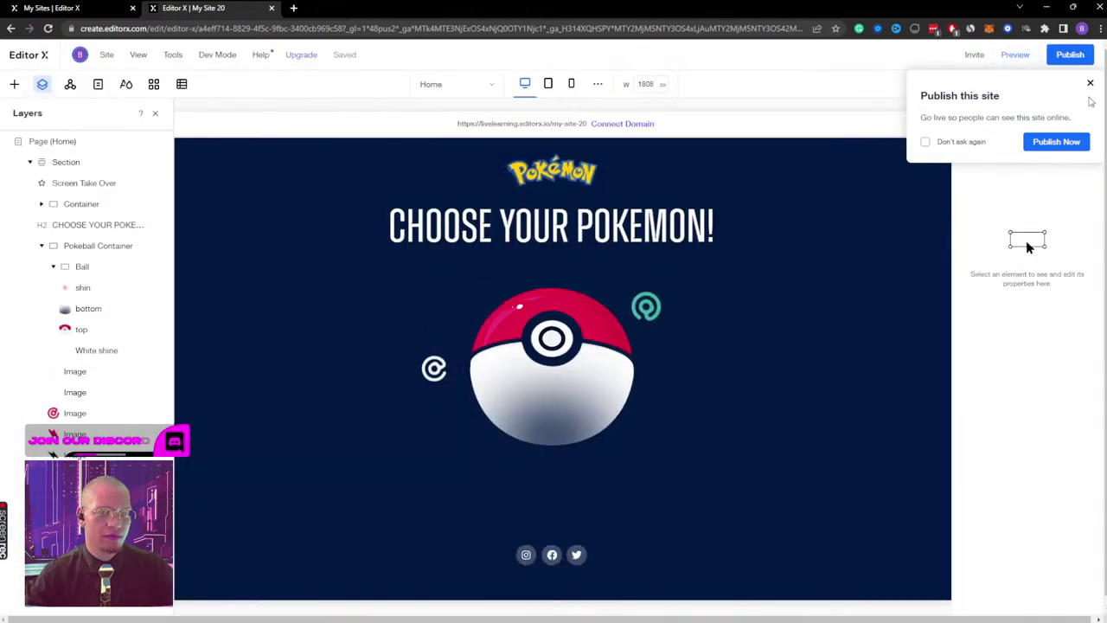
left_click(1089, 84)
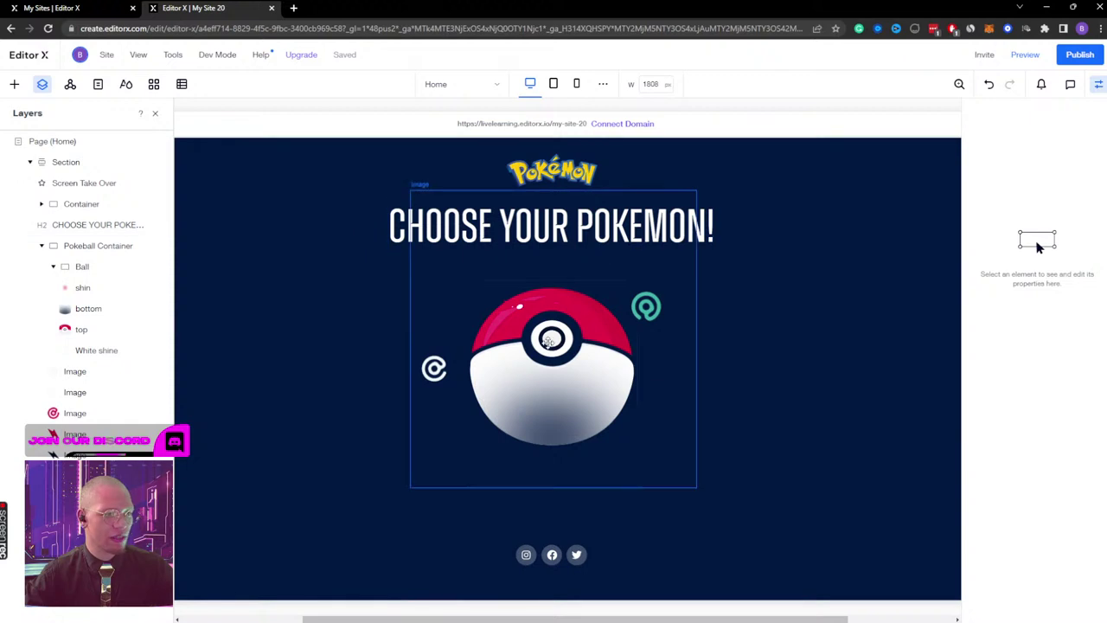
Step: Set the start time of the Screen Take Over shape's take-over effect to 0.3 s and finish designing it
left_click(106, 281)
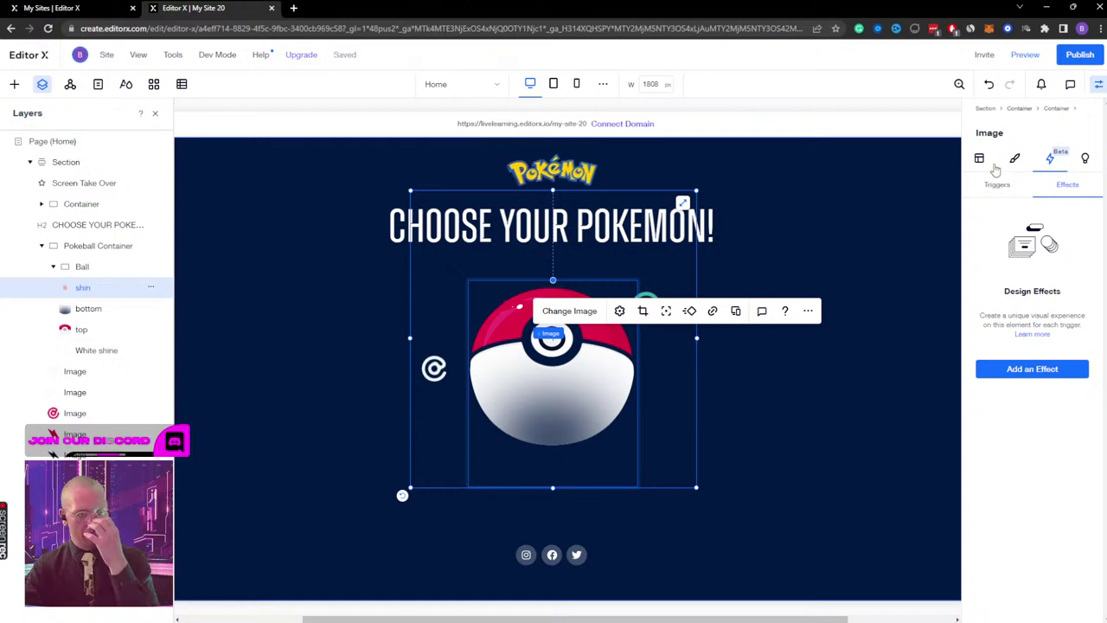
left_click(108, 245)
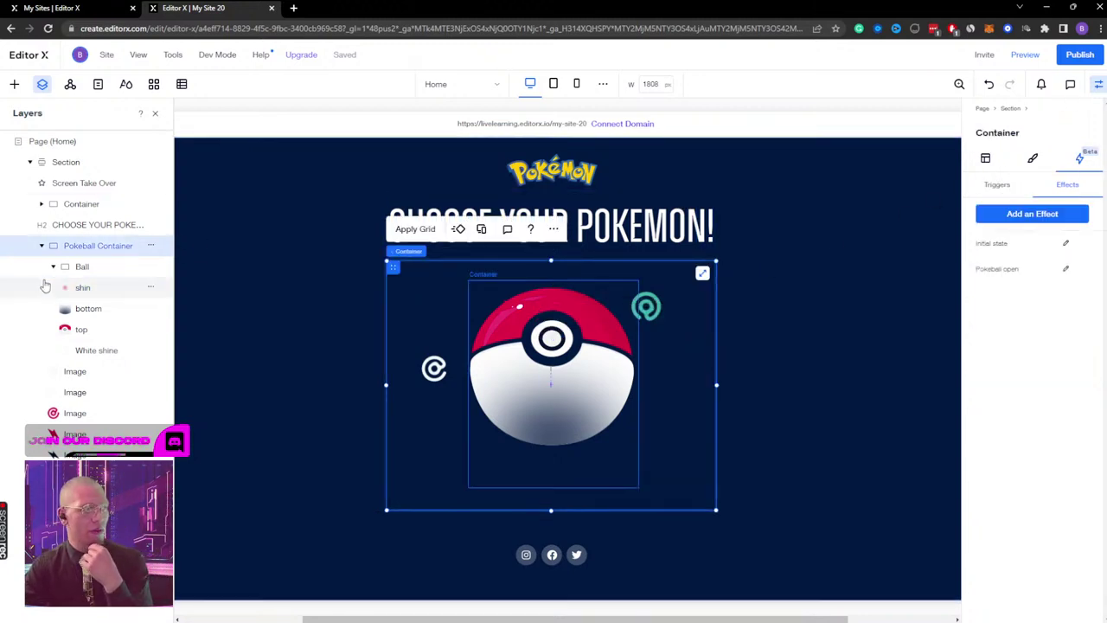
left_click(95, 184)
left_click(1067, 269)
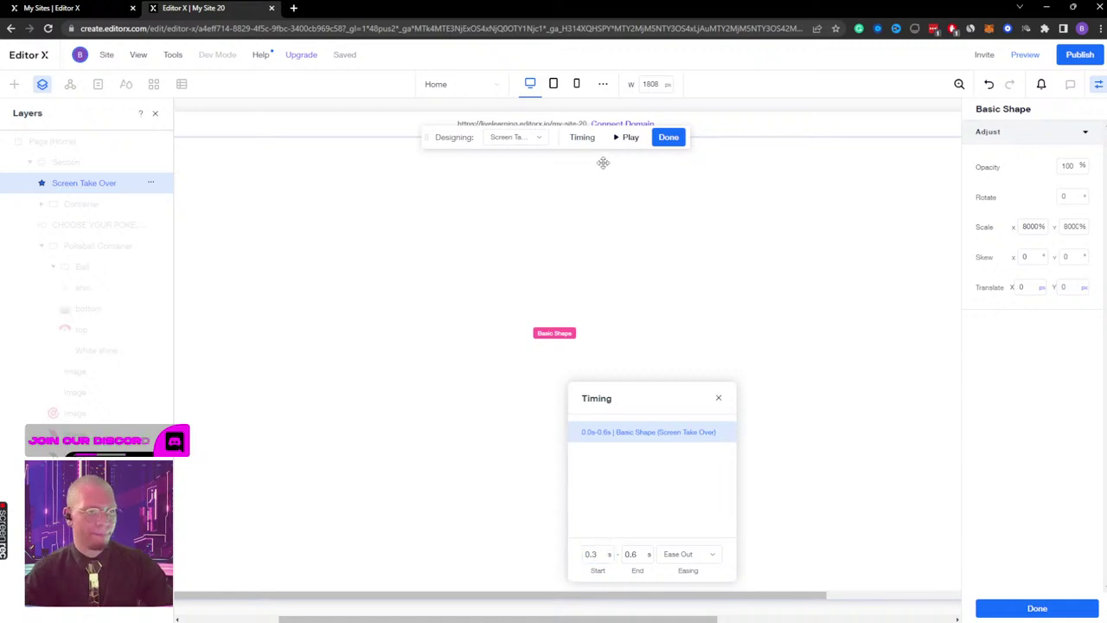
left_click(630, 136)
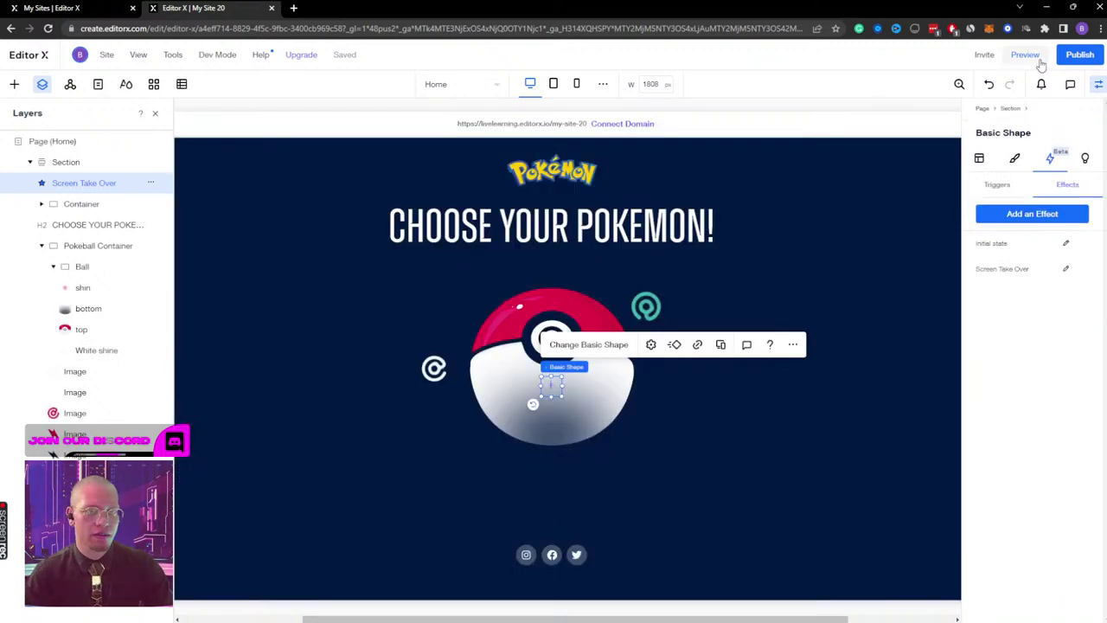
Step: Preview the site and trigger the Pokeball to check the delayed white take-over, then return to editing
left_click(1024, 54)
left_click(580, 336)
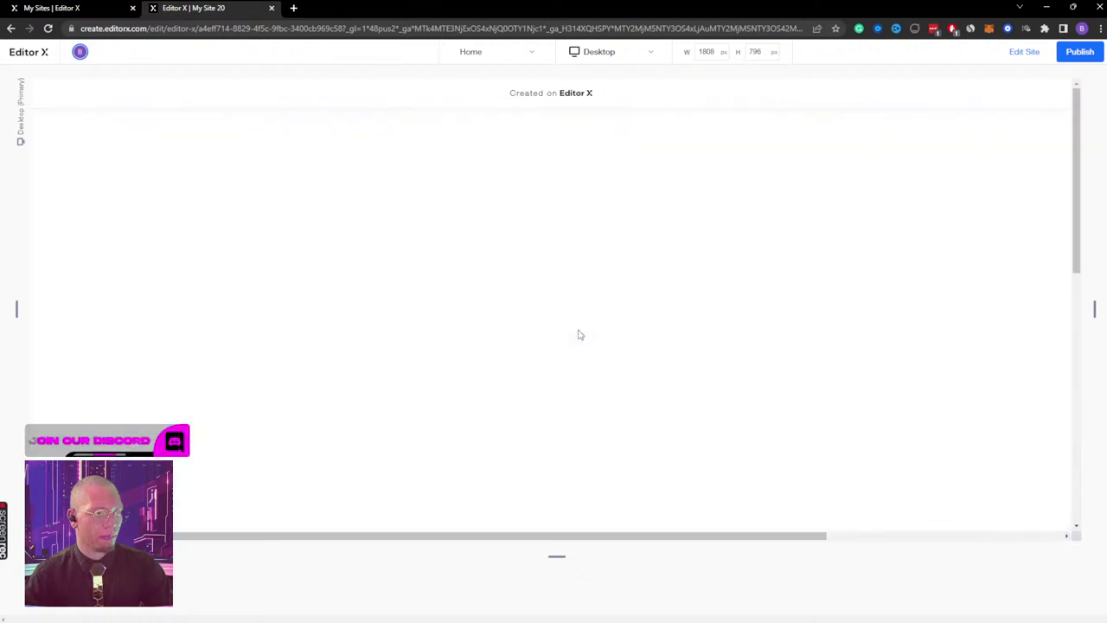
left_click(1024, 52)
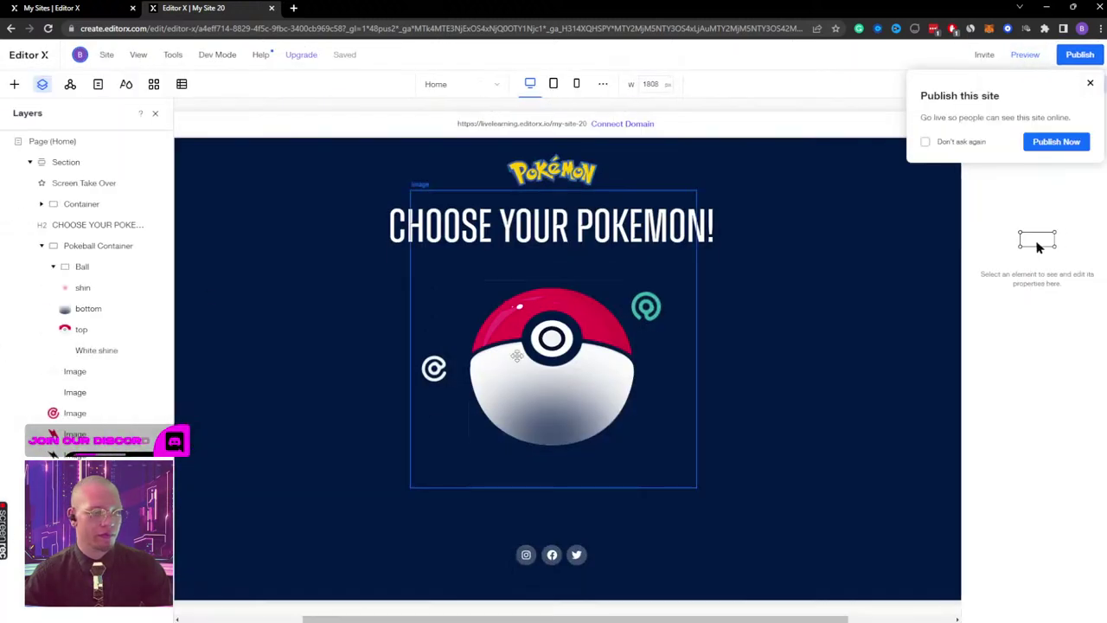
Step: Set the Screen Take Over effect's timing to start at 0.5 s and end at 0.7 s, and finish designing it
left_click(102, 191)
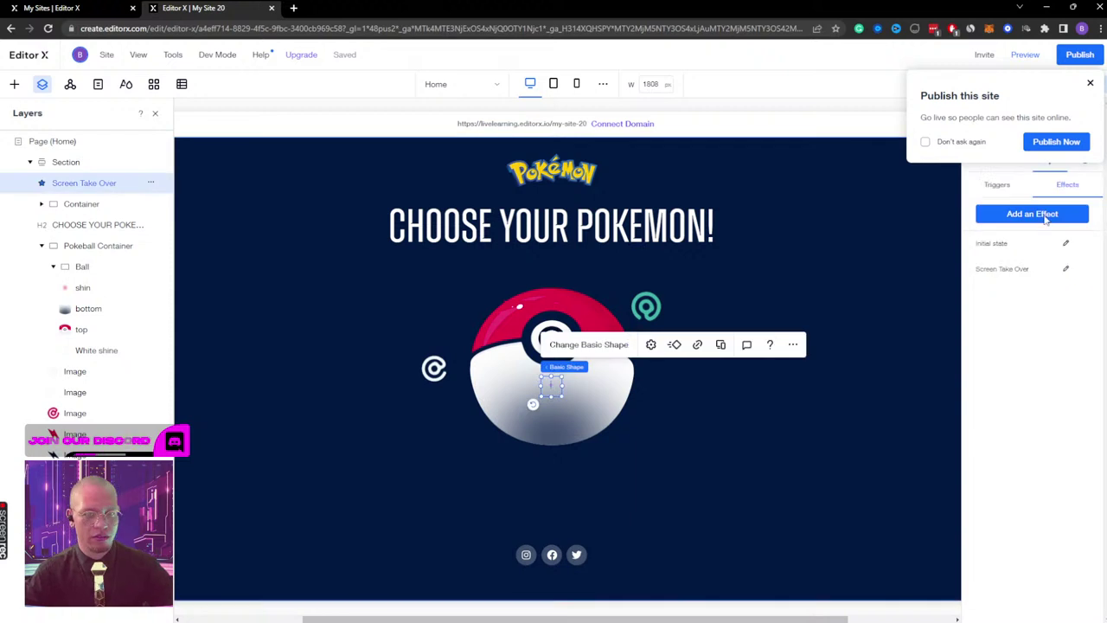
left_click(1067, 269)
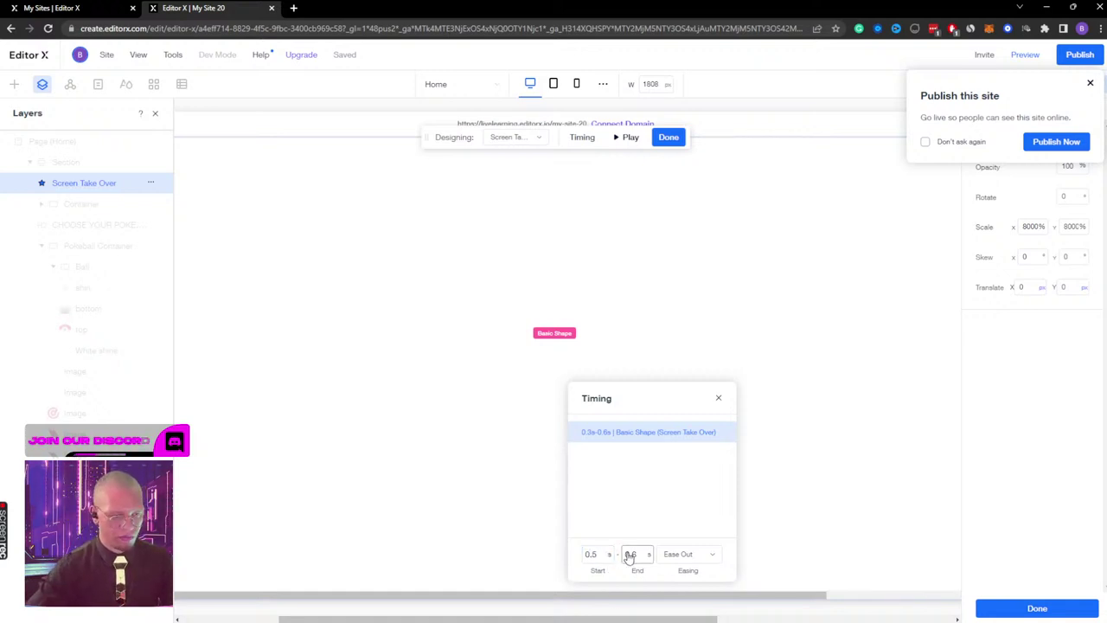
left_click(640, 554)
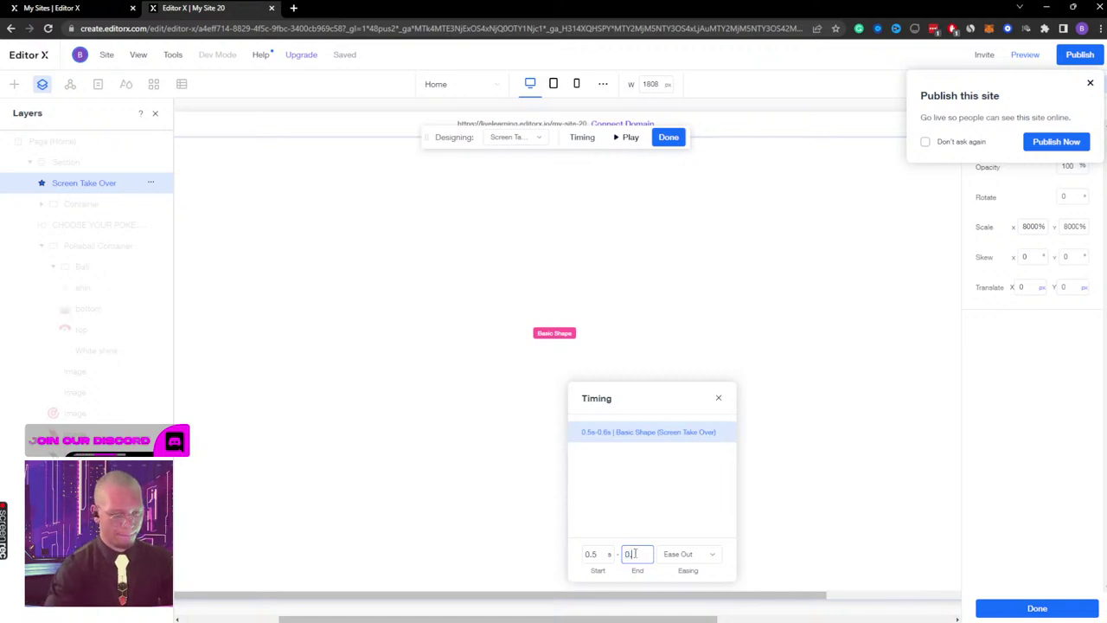
left_click(668, 138)
Step: Preview the site, trigger the Pokeball to check the take-over timing, and return to editing
left_click(1091, 84)
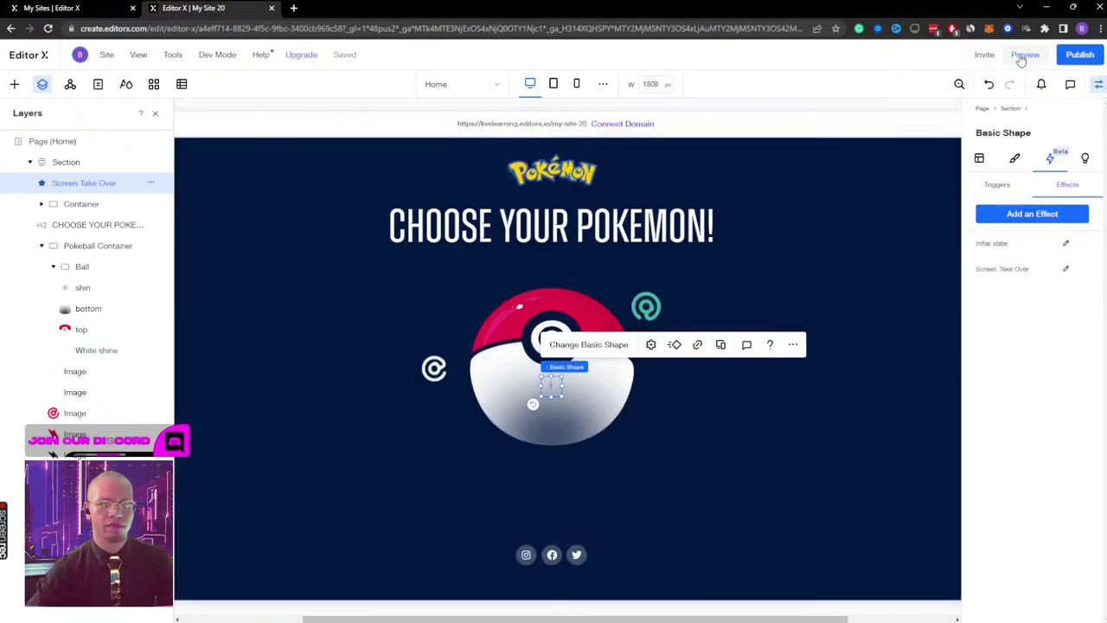
left_click(1024, 54)
left_click(554, 312)
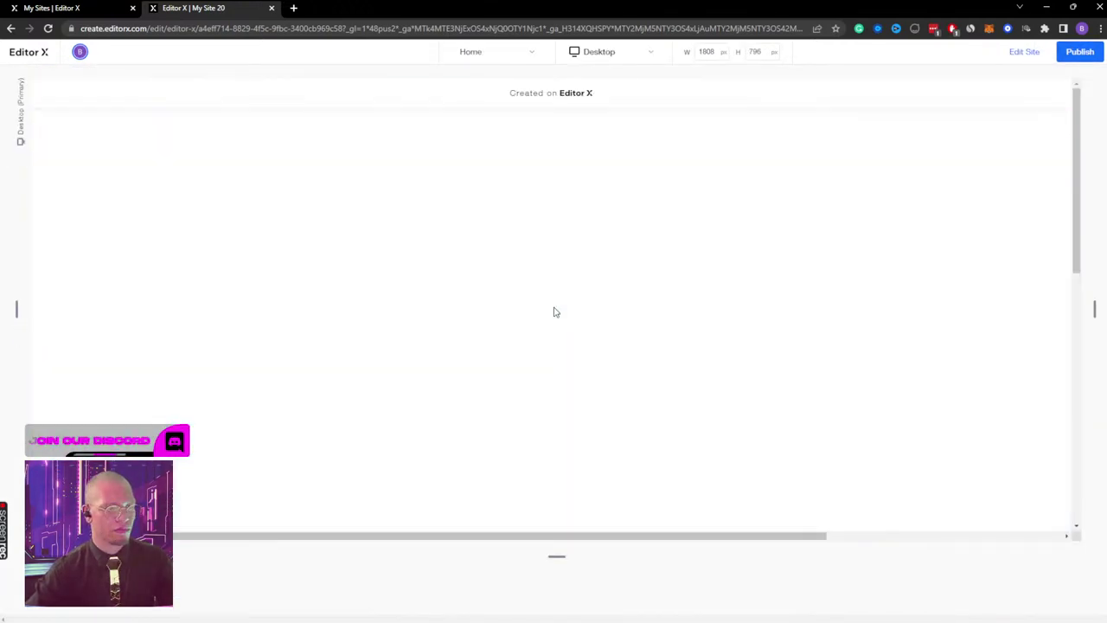
left_click(1025, 53)
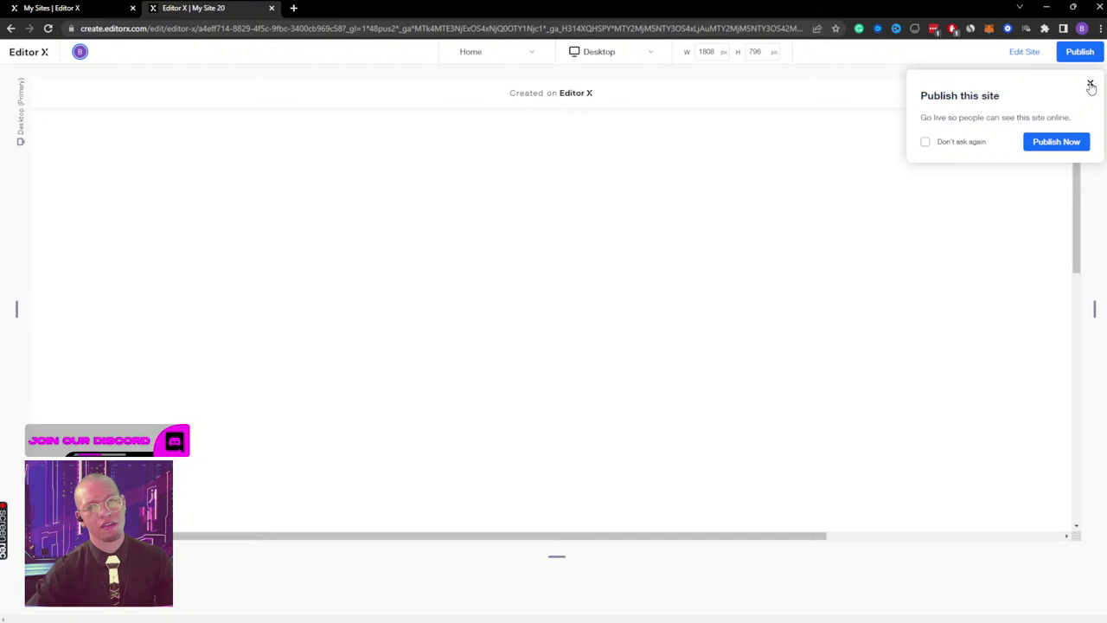
left_click(1091, 85)
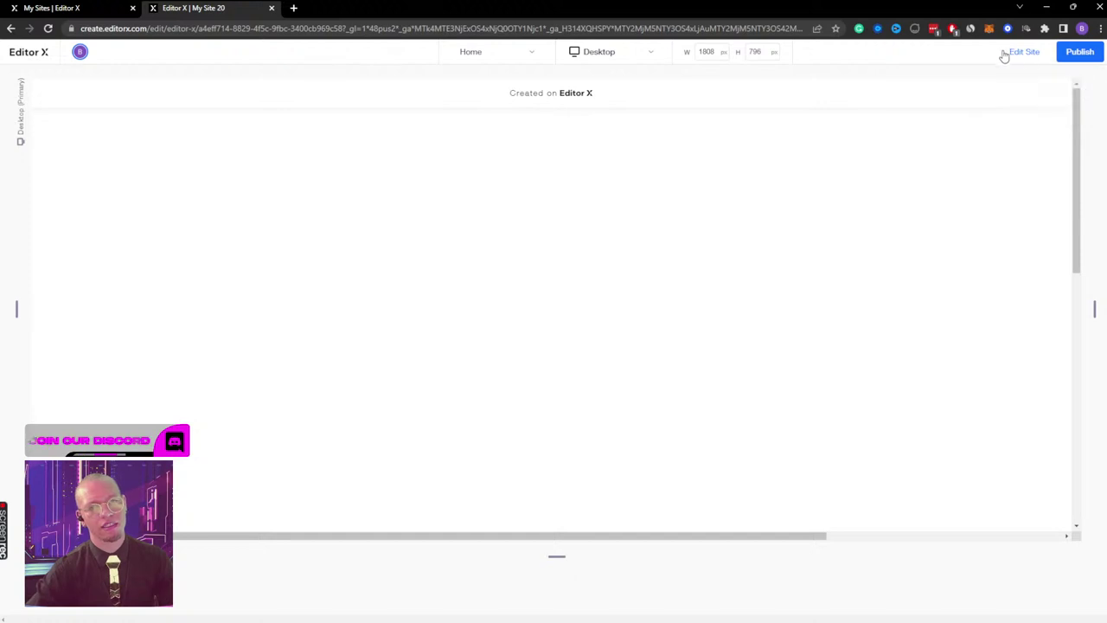
left_click(1010, 52)
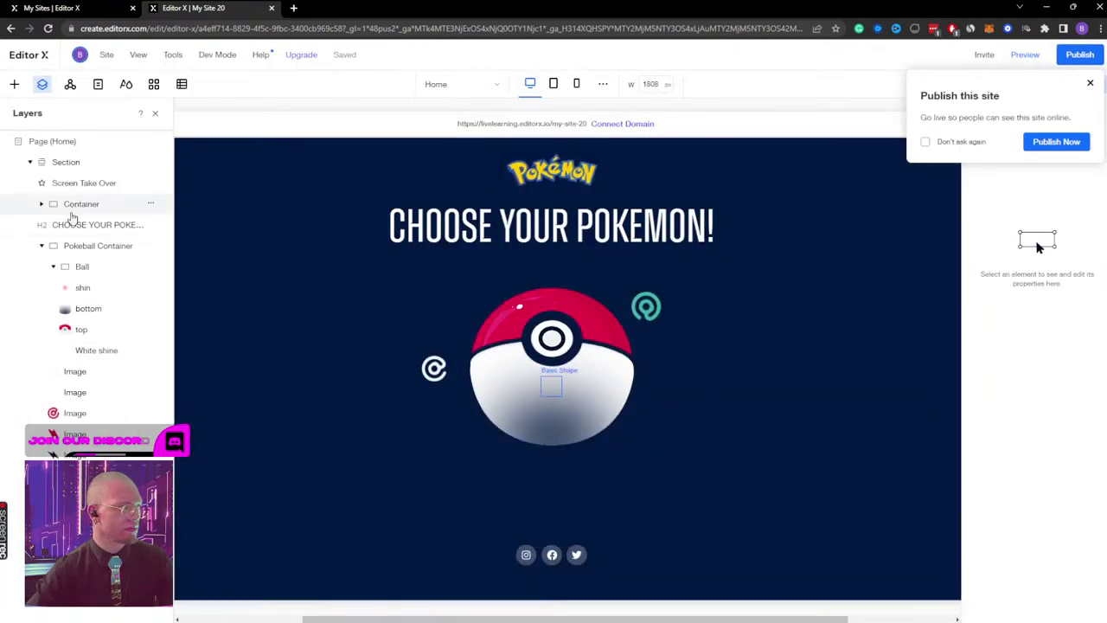
Step: Set the start time of the Screen Take Over effect to 0.35 s and finish designing it
left_click(496, 186)
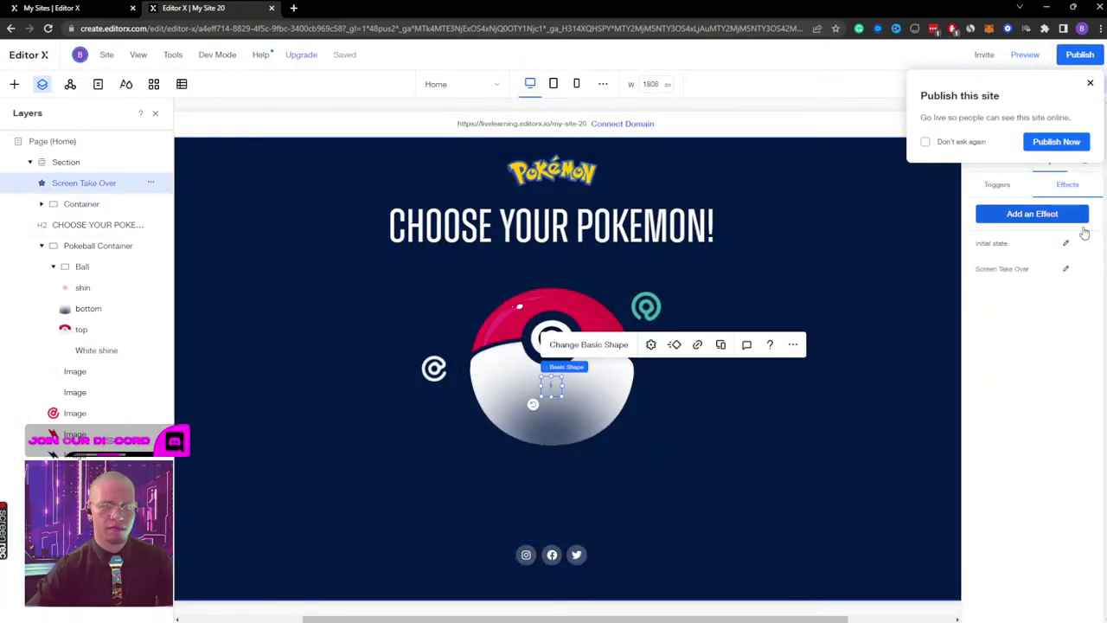
left_click(1065, 267)
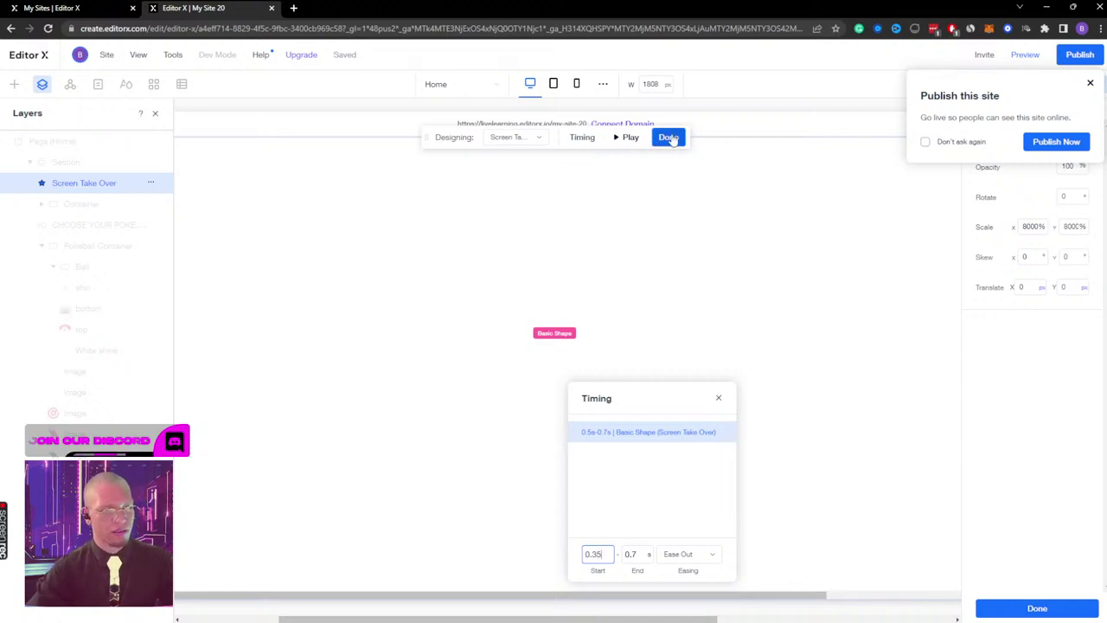
key("Return")
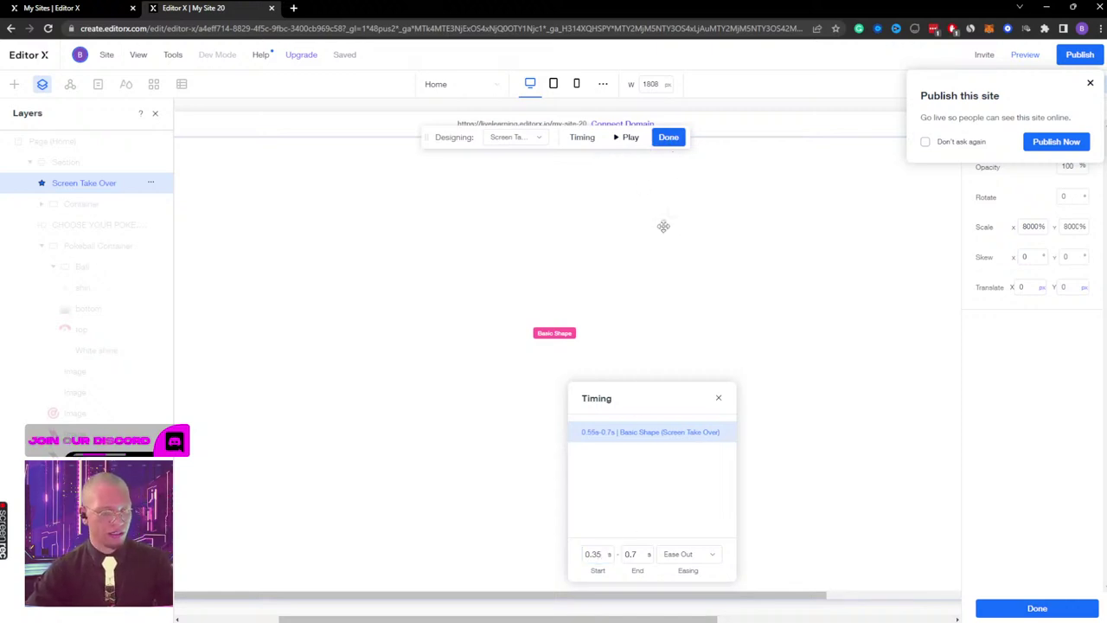
left_click(666, 140)
Step: Preview the site to check the adjusted start of the white take-over, and return to the editor
left_click(1089, 83)
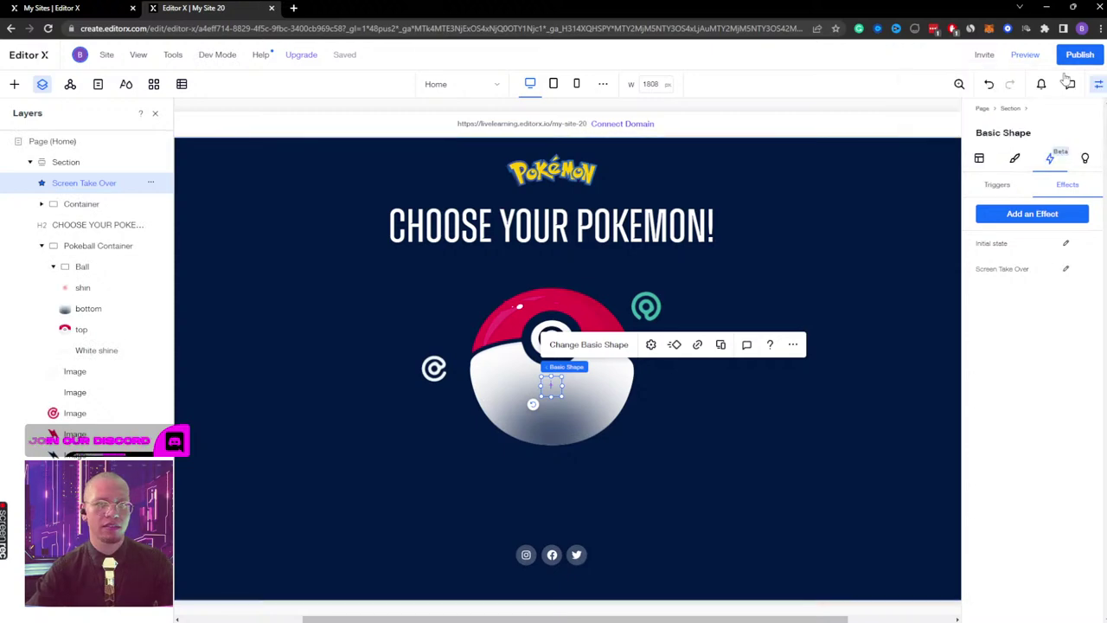
left_click(1025, 55)
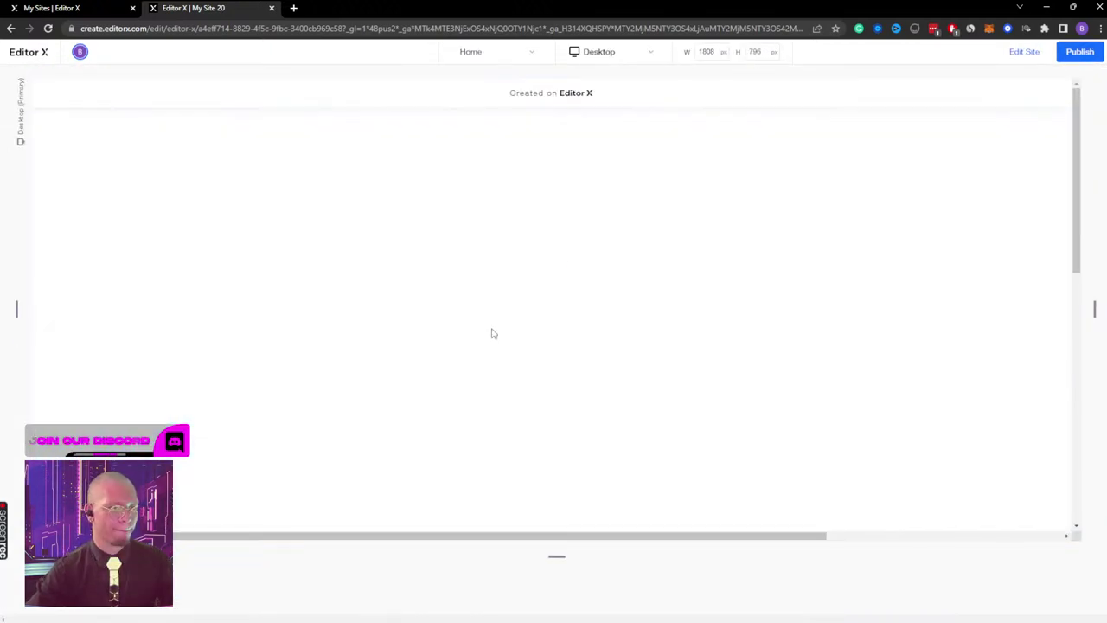
left_click(1024, 52)
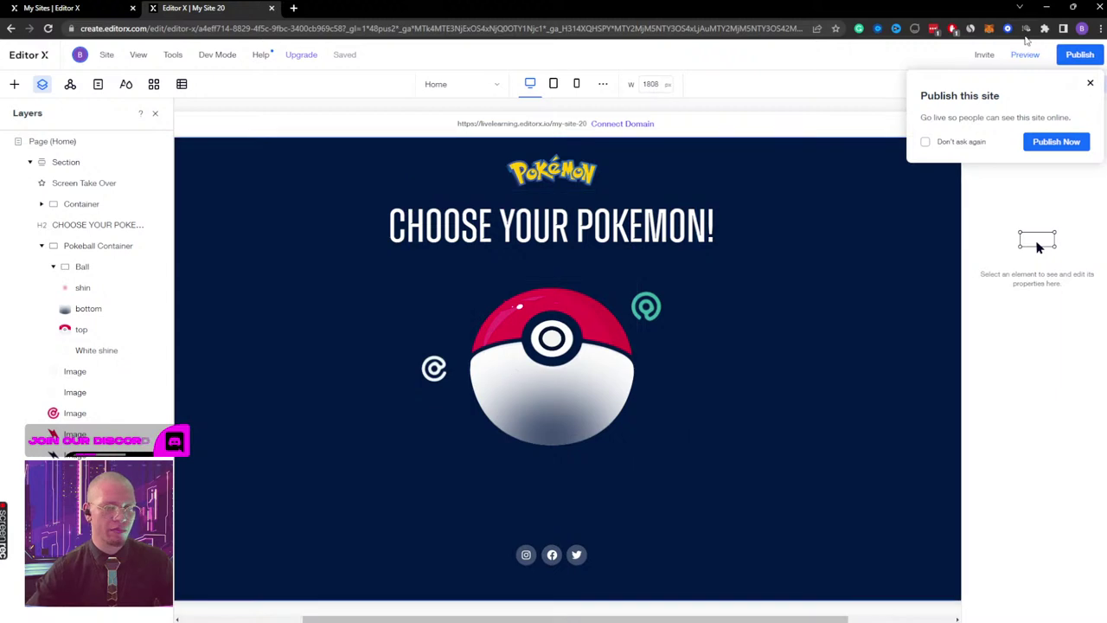
Step: In the Pokeball Container's Pokeball open effect, set the White shine image's scale to 500% in both X and Y
left_click(91, 349)
left_click(1090, 84)
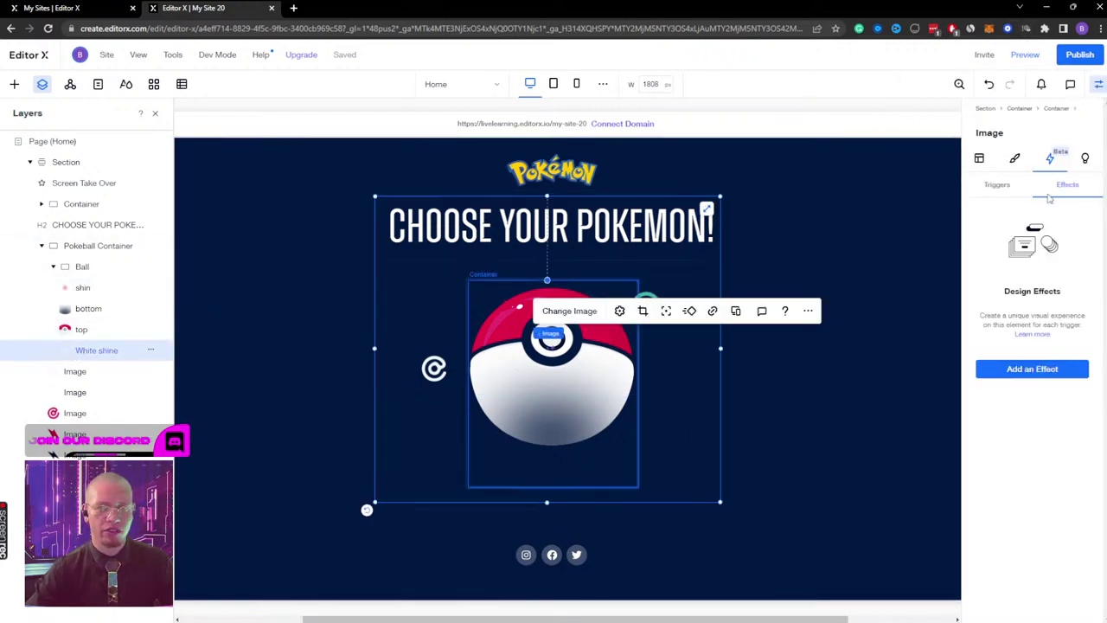
left_click(97, 245)
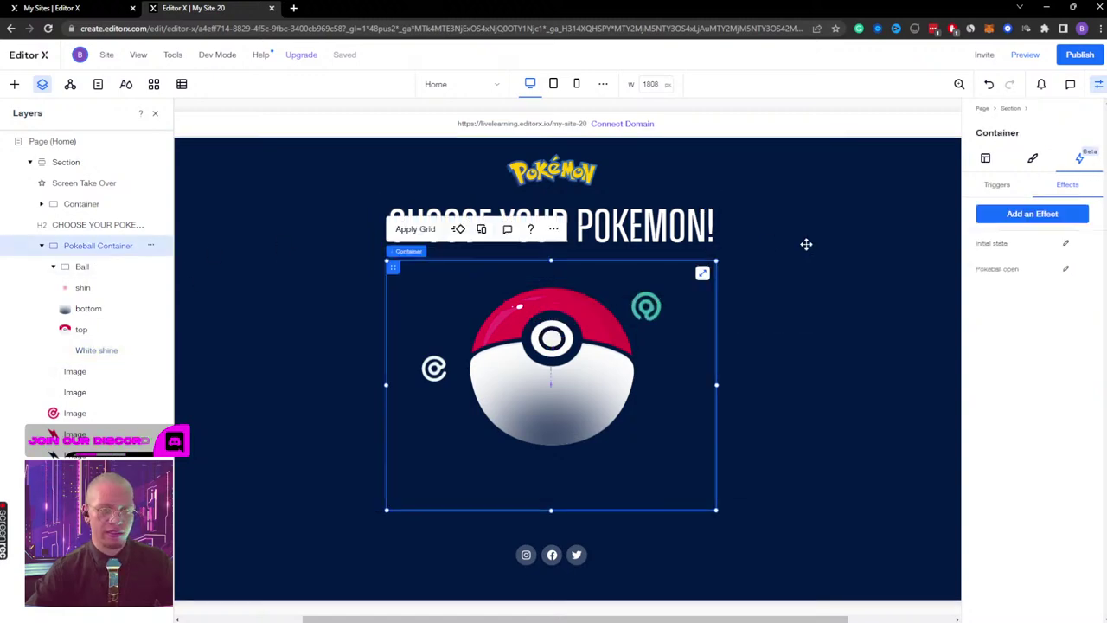
left_click(1066, 270)
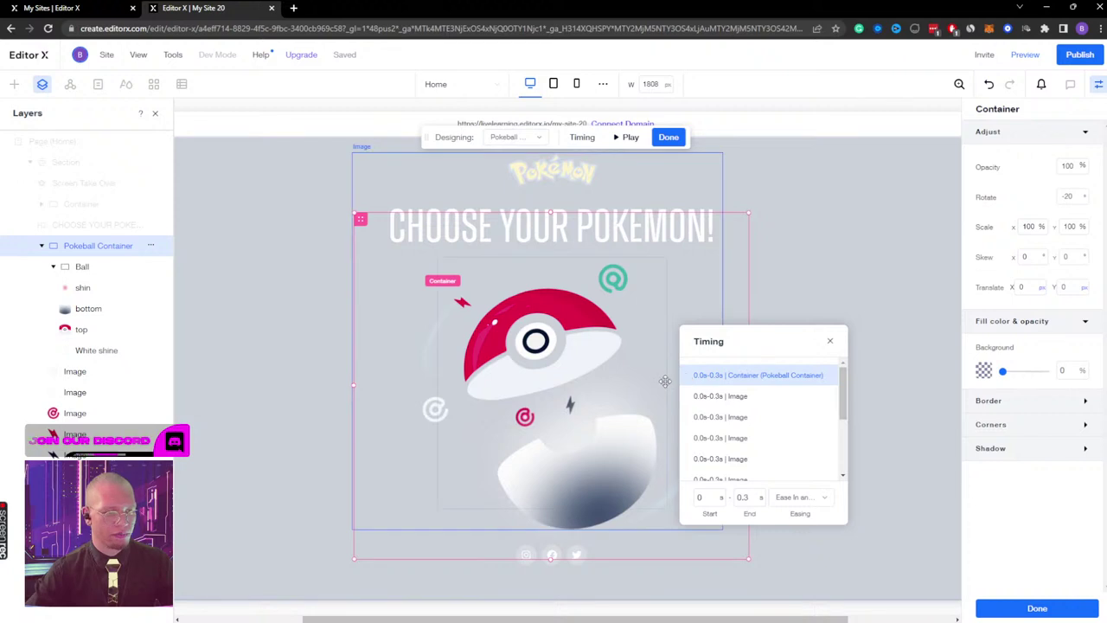
left_click(110, 354)
scroll(779, 291, "down", 1)
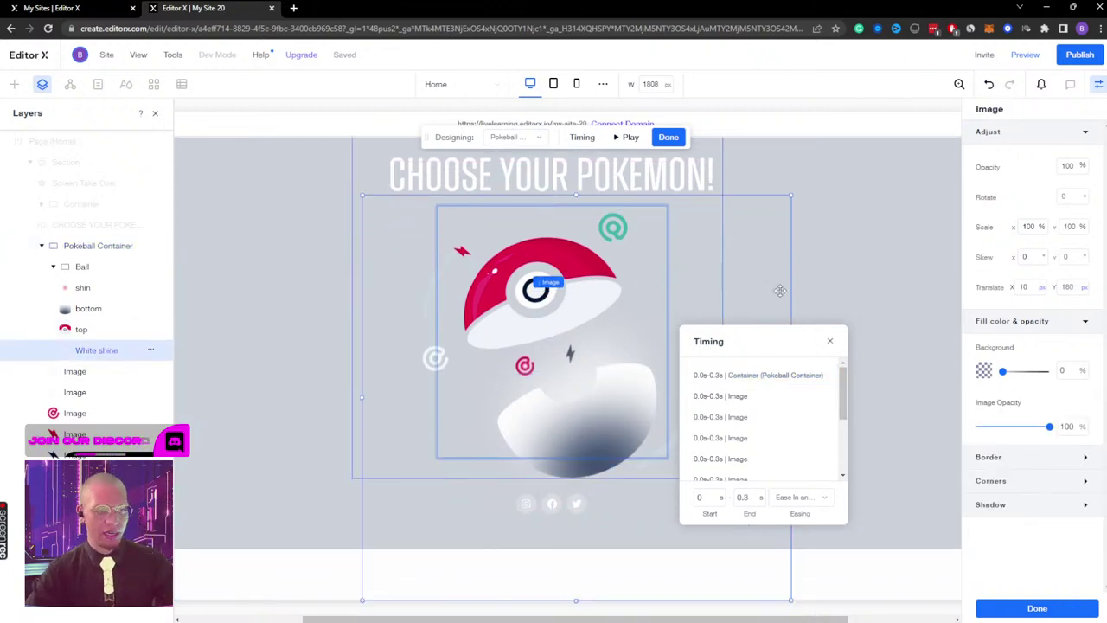
scroll(742, 397, "down", 3)
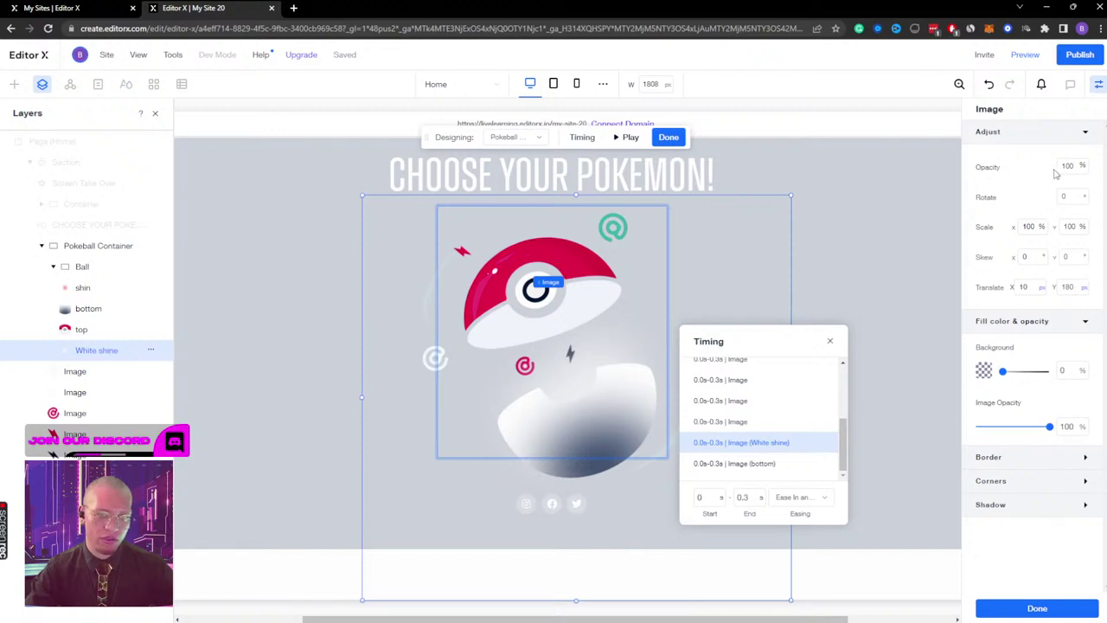
left_click(1029, 226)
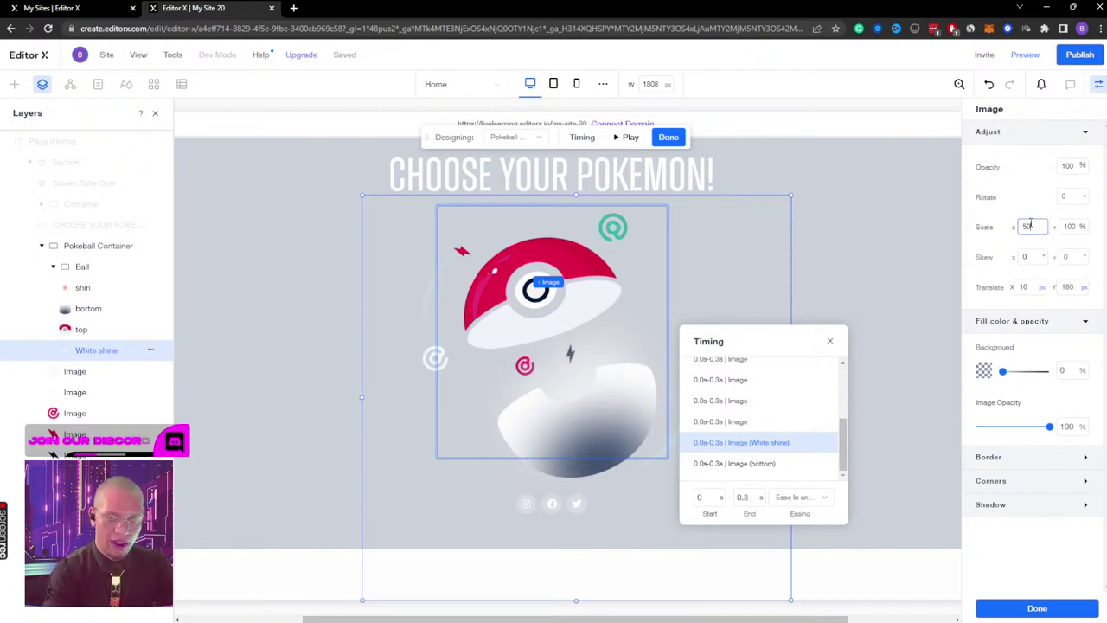
key("Tab")
key("Return")
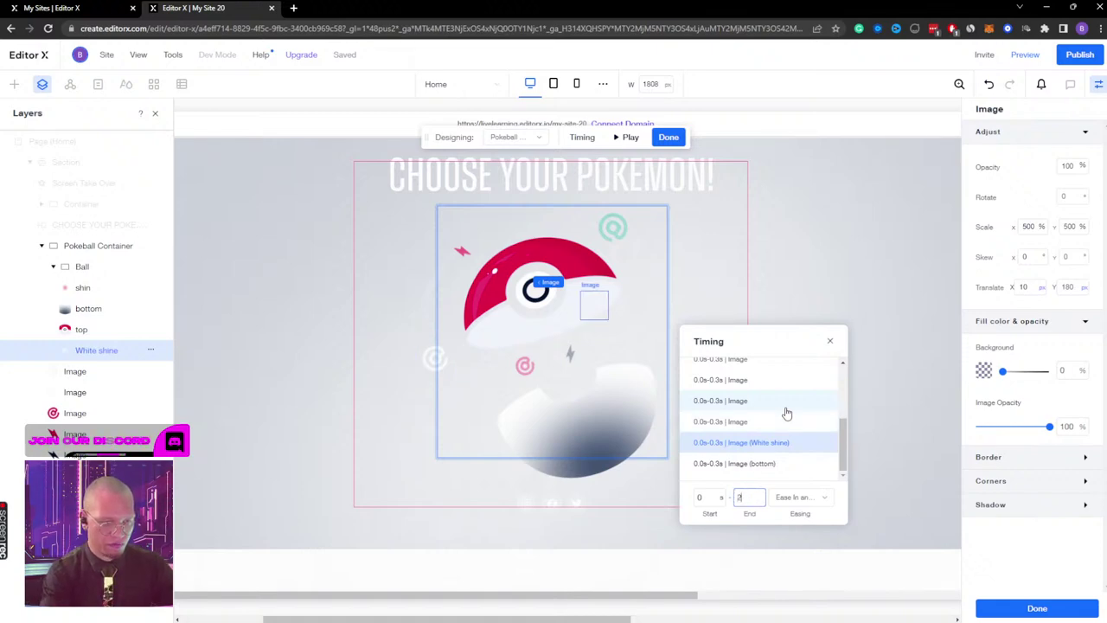
Step: Set the White shine image's end time to 2 s with Ease Out easing, and finish designing the effect
key("Return")
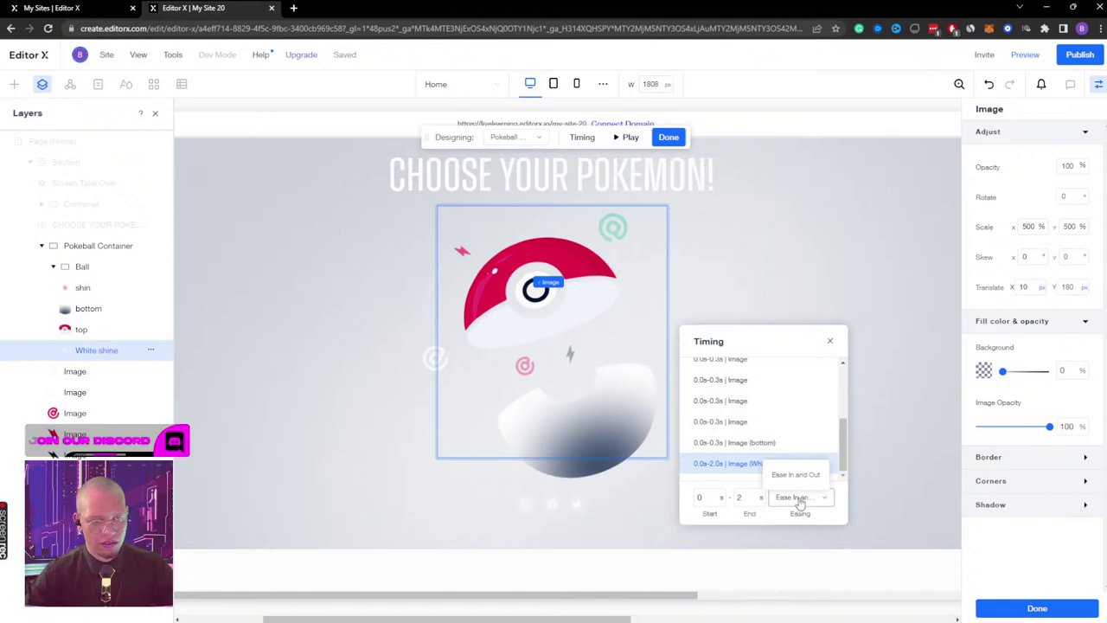
left_click(796, 496)
left_click(810, 560)
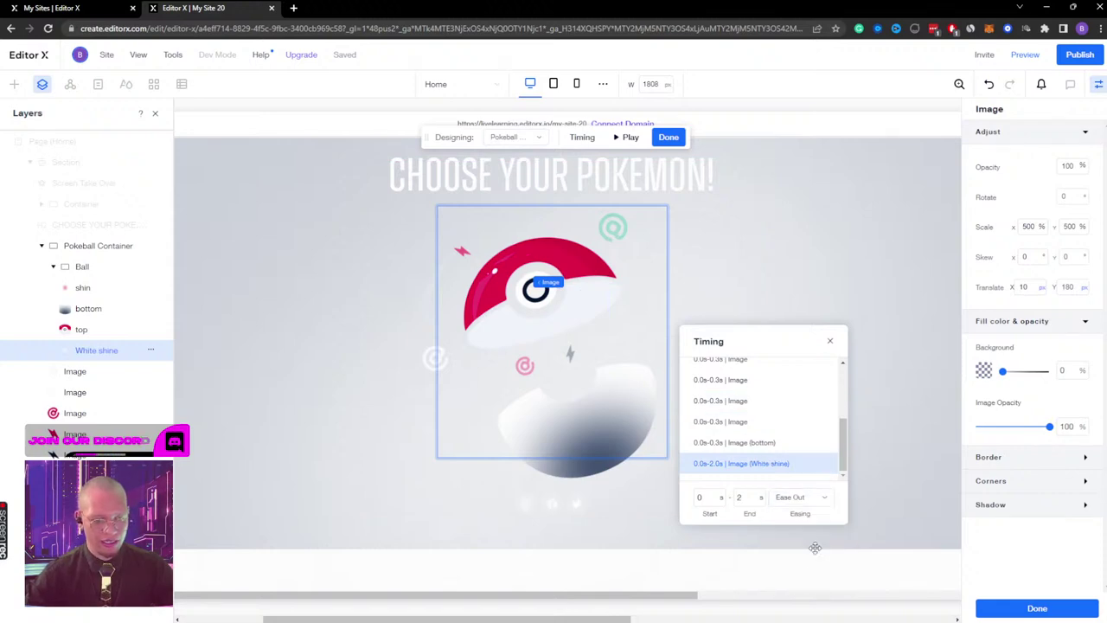
left_click(669, 138)
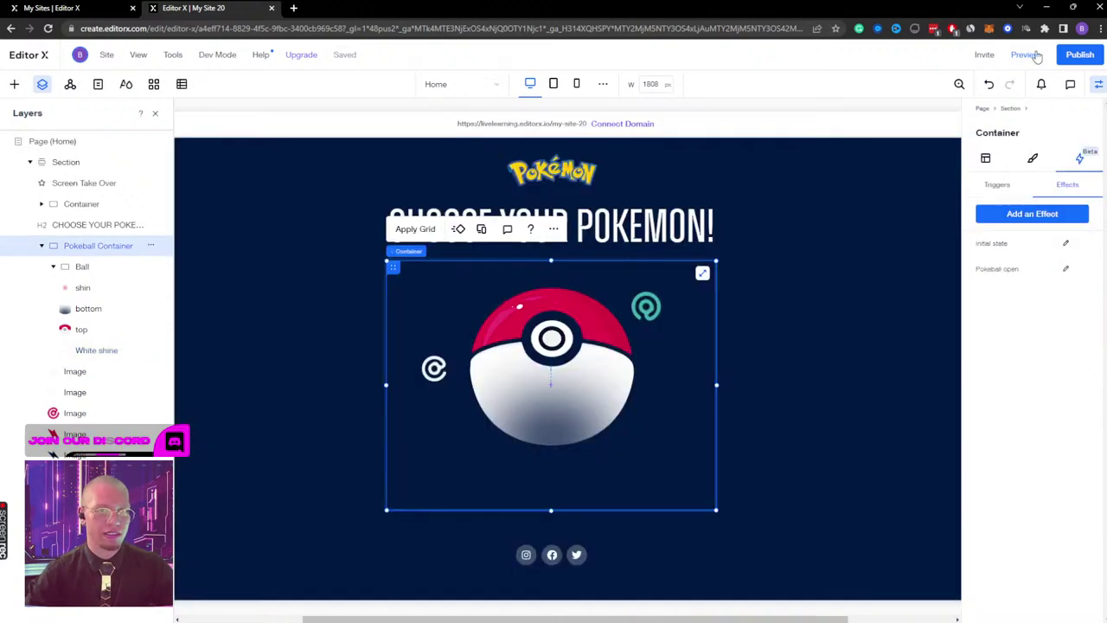
Step: Preview the site and trigger the Pokeball to check the enlarged white shine, then return to editing
left_click(1024, 54)
left_click(561, 308)
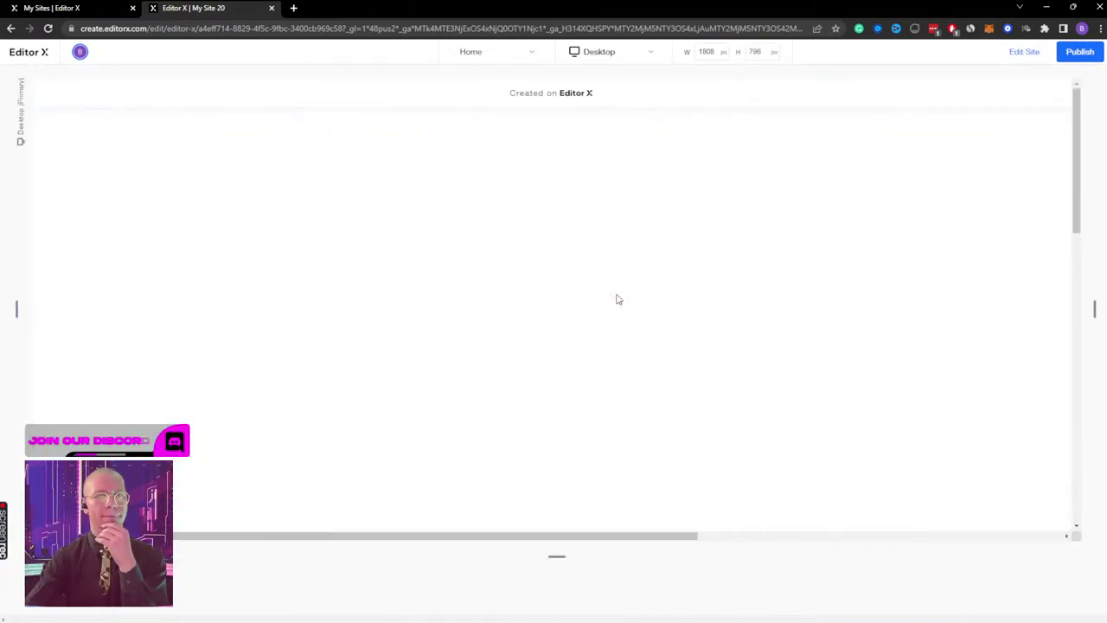
left_click(1020, 53)
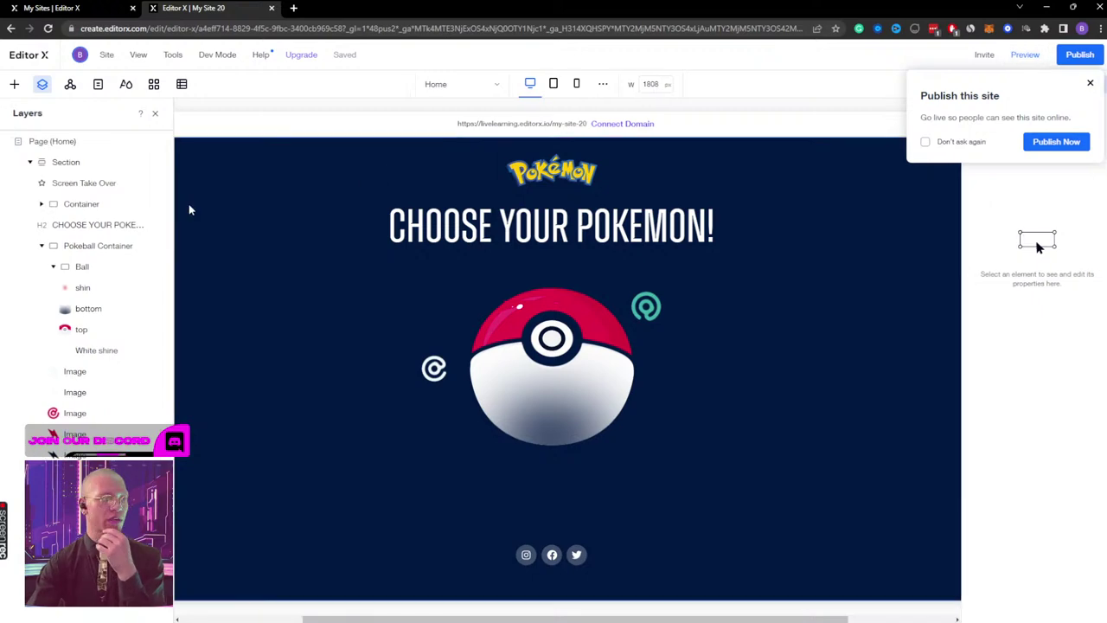
Step: Set the Screen Take Over shape to Don't Display
left_click(139, 184)
left_click(152, 184)
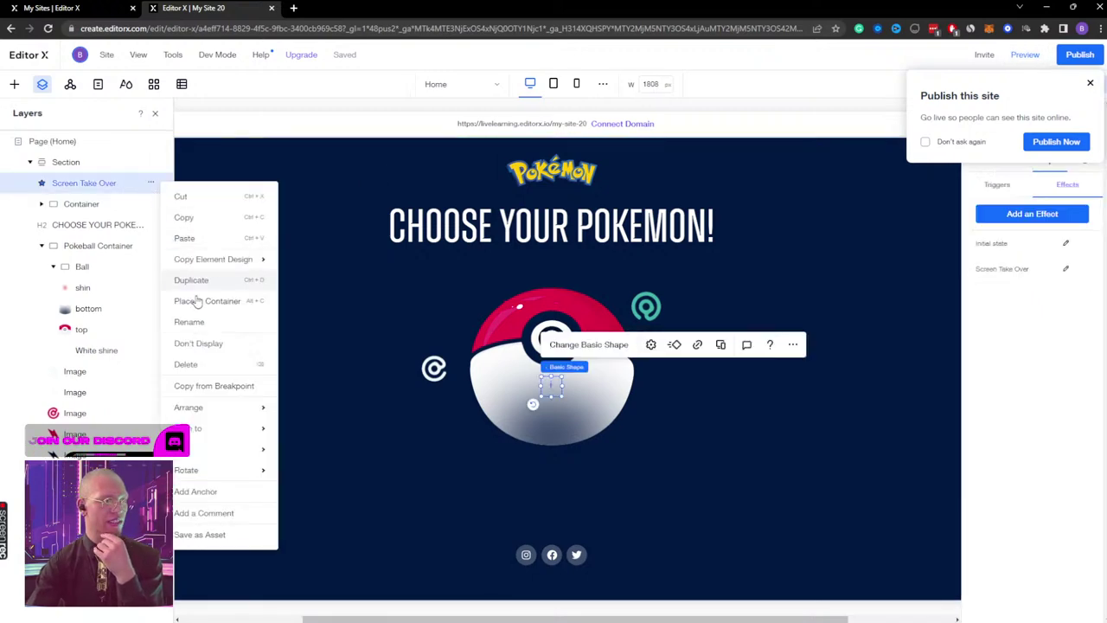
left_click(200, 347)
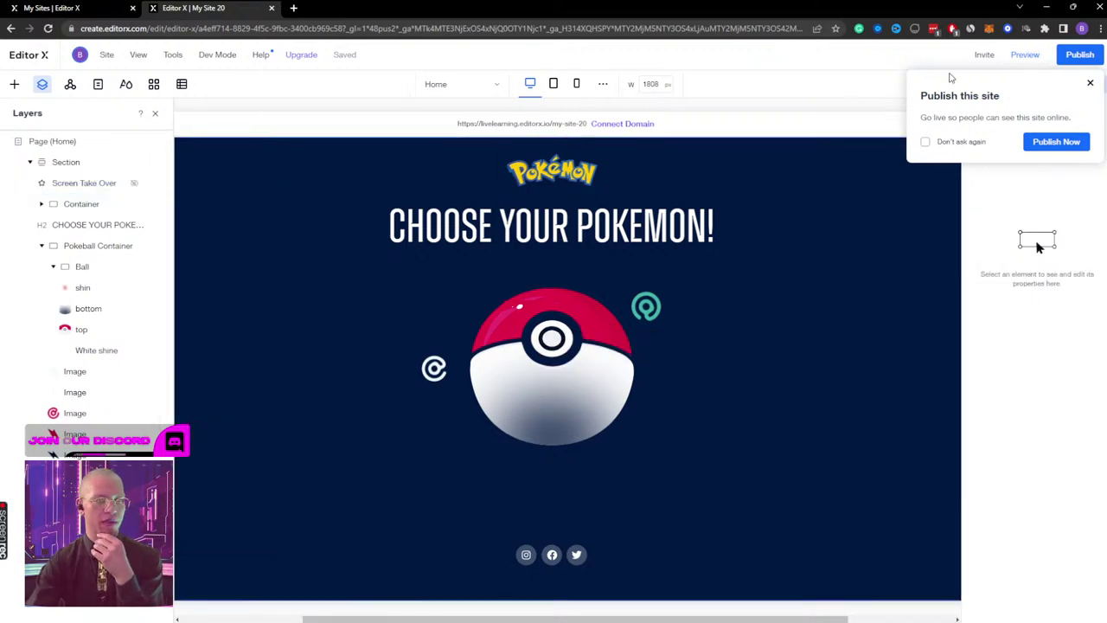
Step: Preview the Pokeball opening without the take-over shape, return to the editor, and display the shape again
left_click(1024, 54)
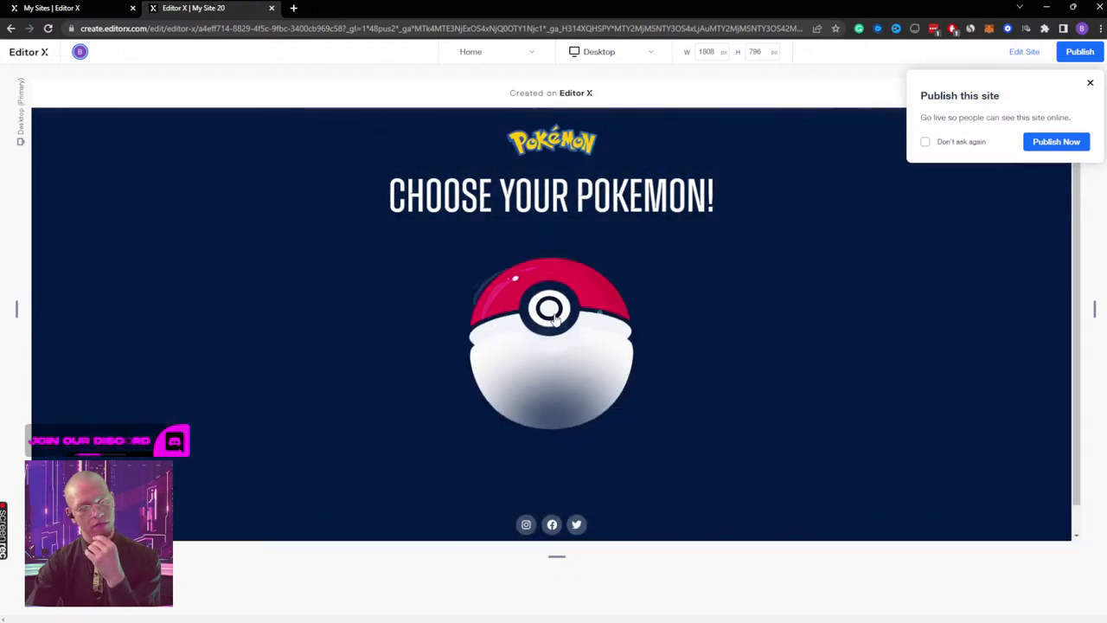
left_click(1089, 83)
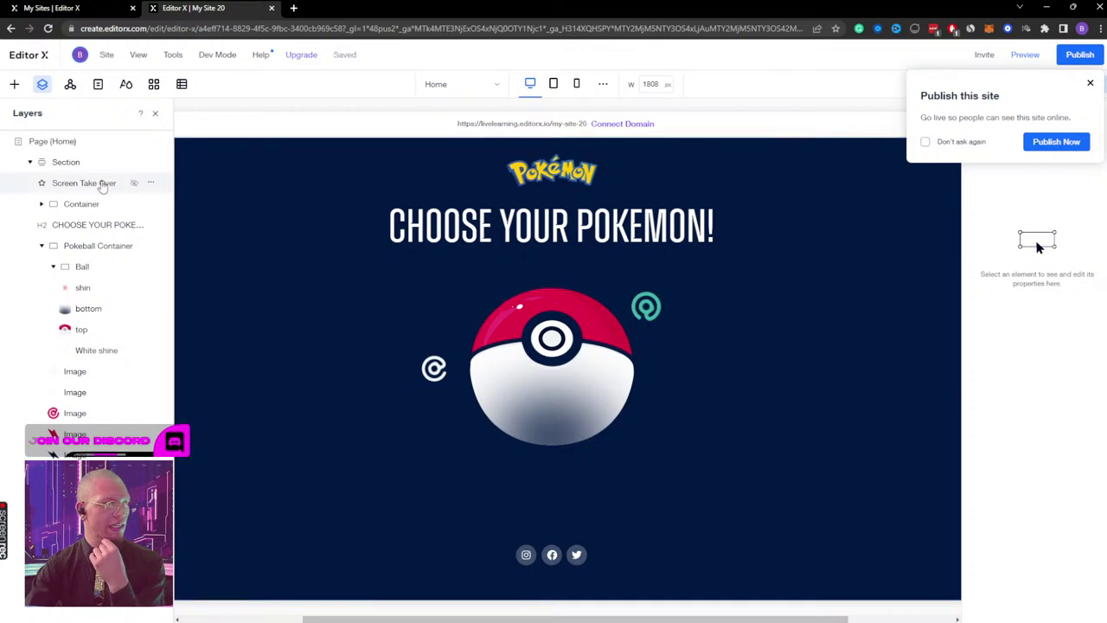
left_click(1090, 83)
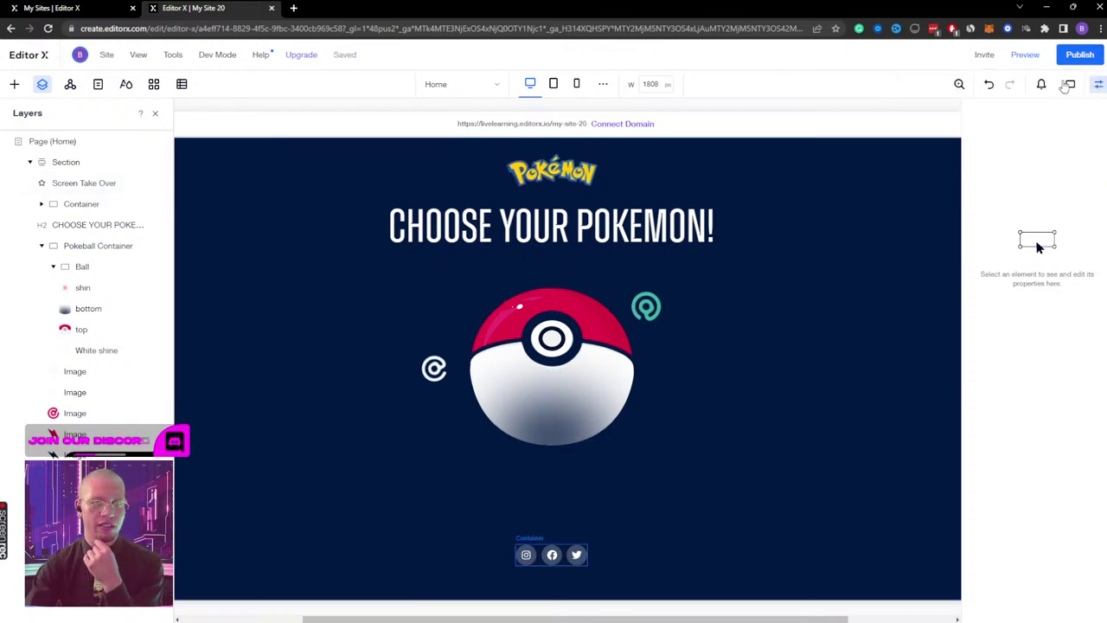
Step: Preview the full Pokeball animation with the white take-over included, then return to editing
left_click(1025, 55)
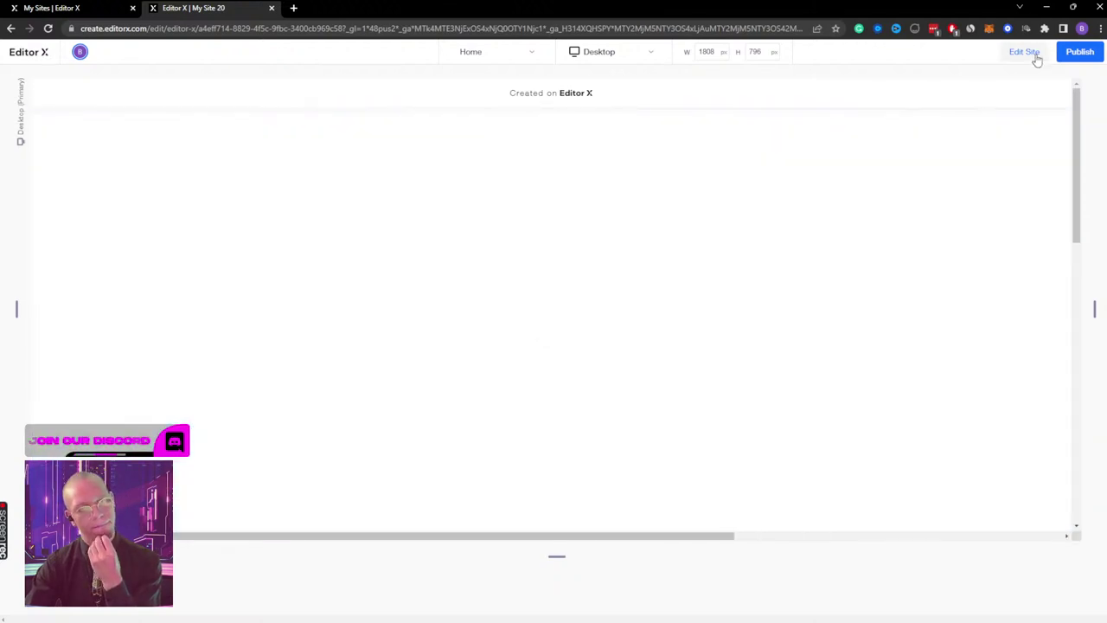
left_click(1029, 52)
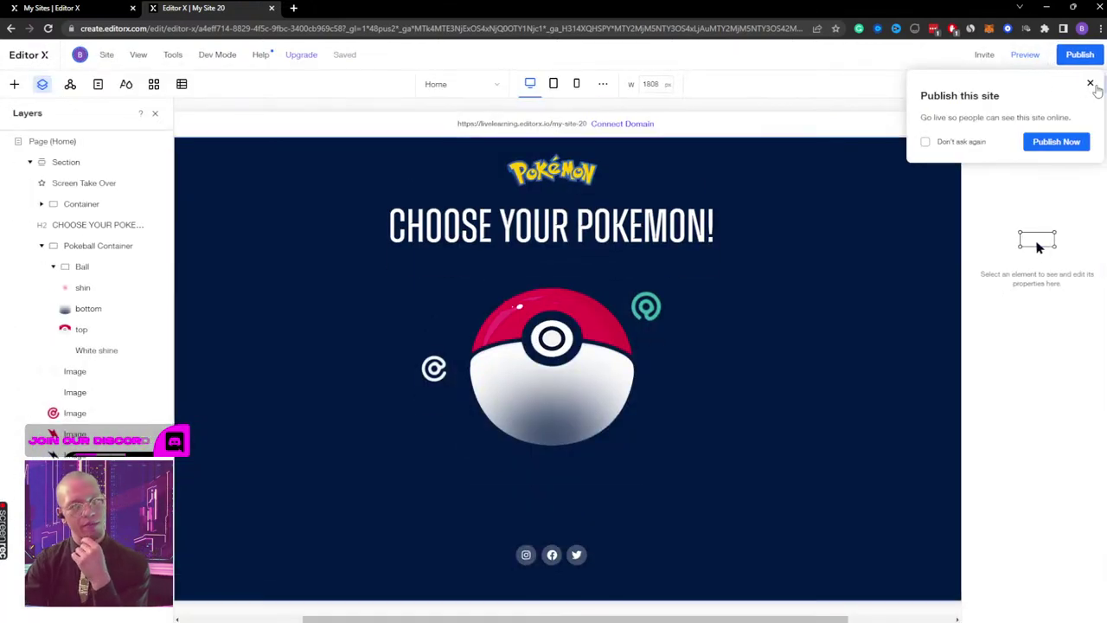
left_click(1091, 84)
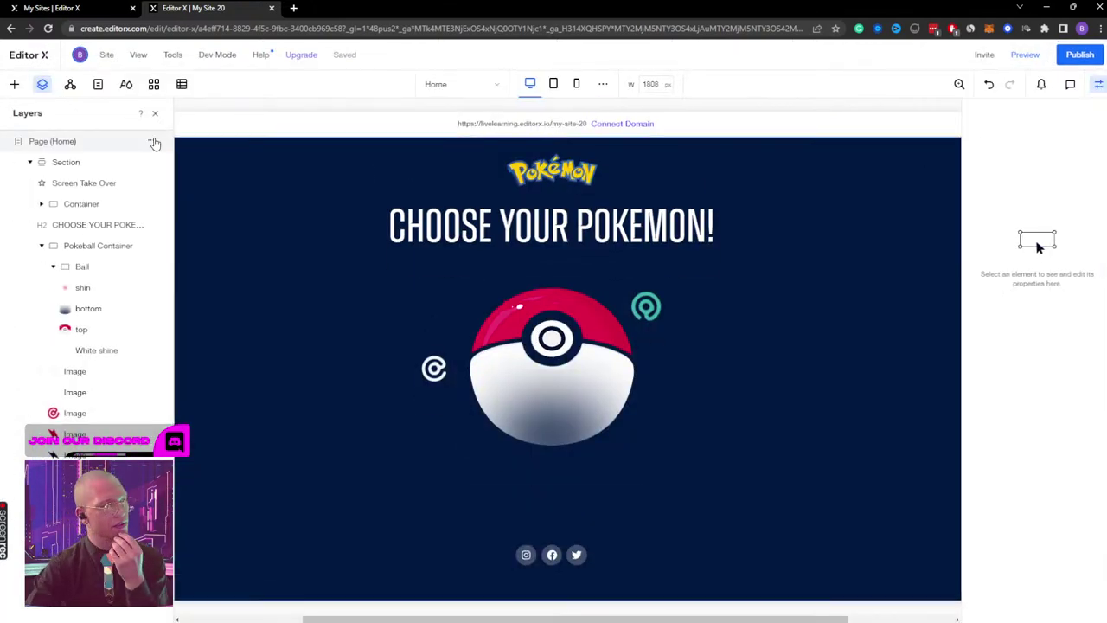
Step: Set the end time of the Screen Take Over effect to 2 seconds
left_click(84, 186)
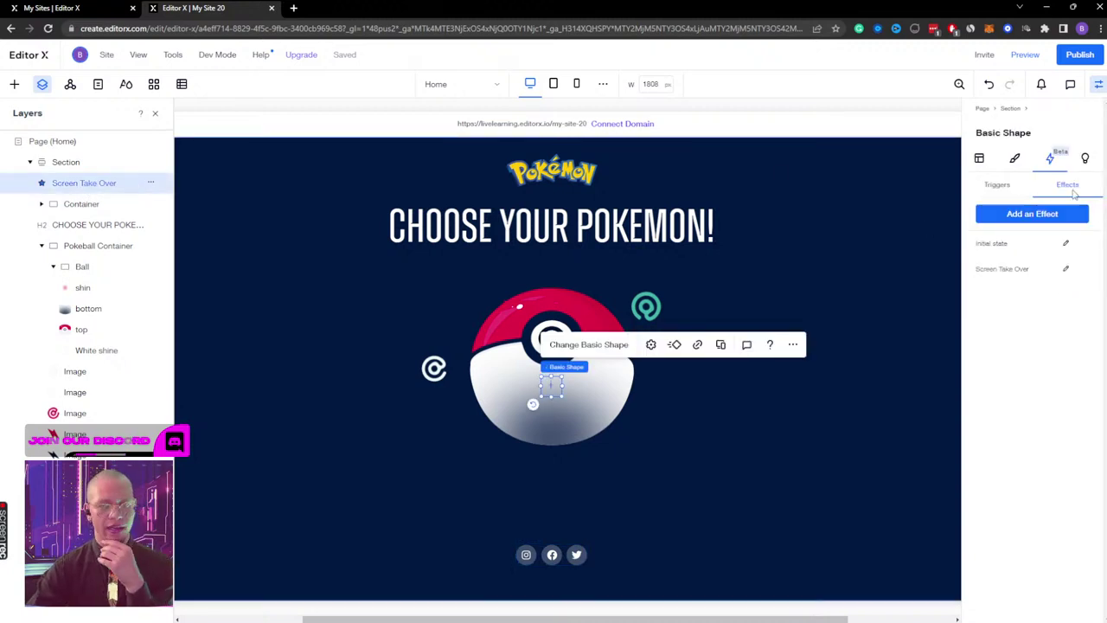
left_click(1066, 269)
left_click(639, 554)
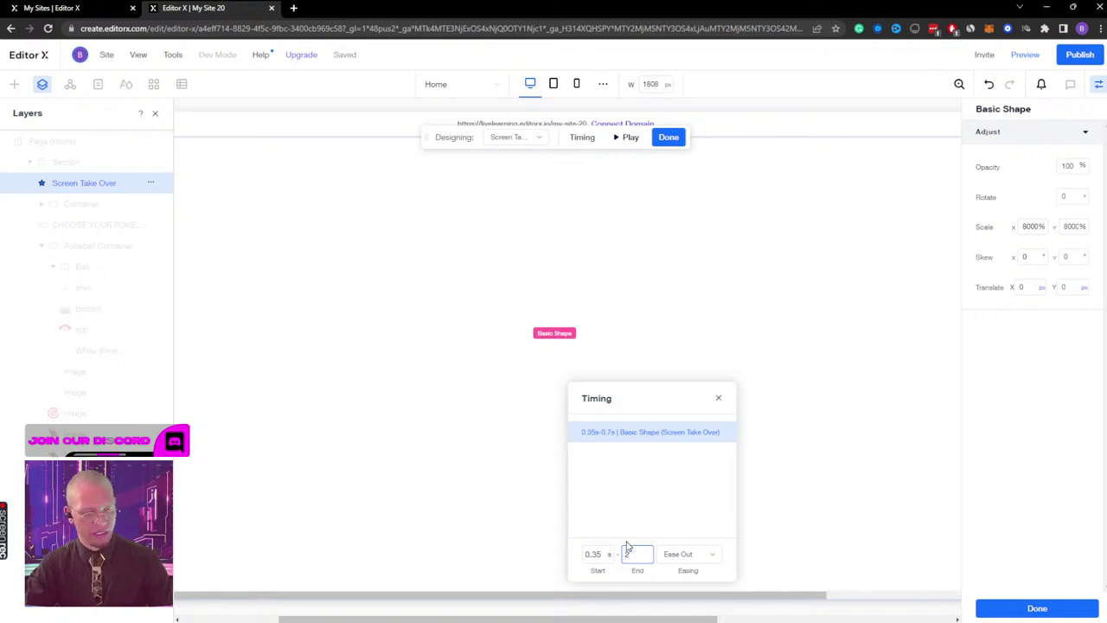
left_click(669, 137)
Step: Preview the Pokeball animation twice with the new take-over timing and return to editing
left_click(1025, 55)
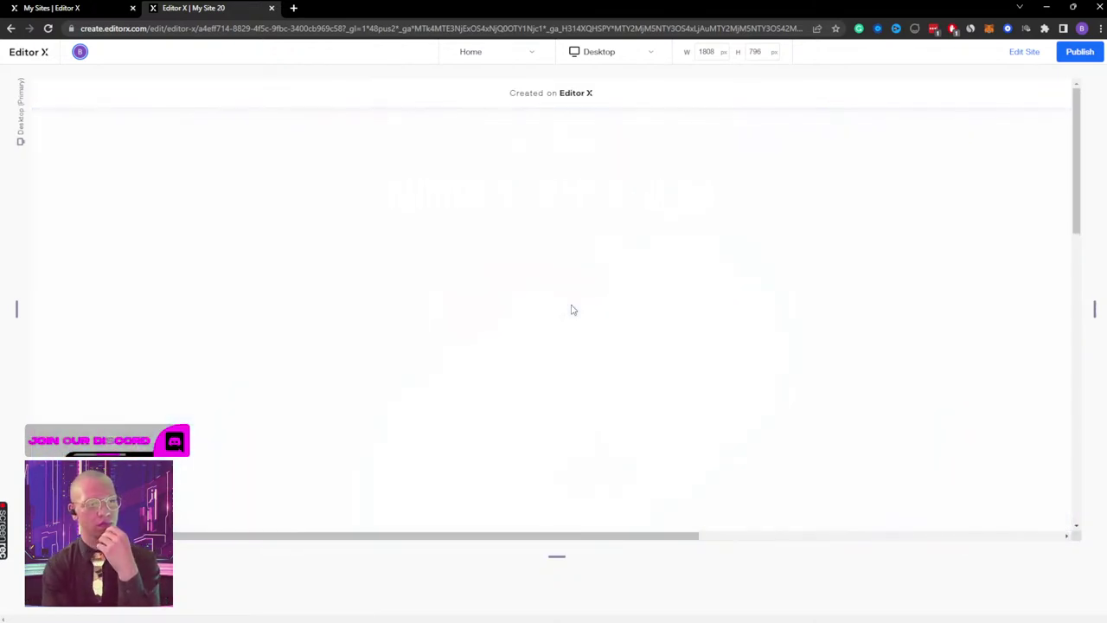
left_click(1023, 53)
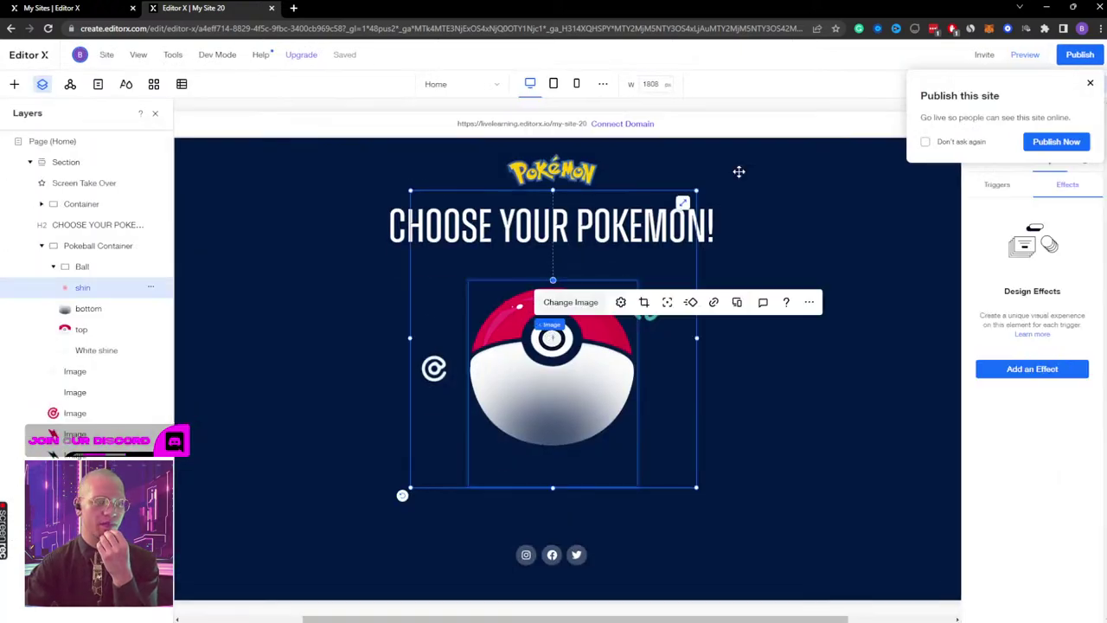
left_click(1025, 55)
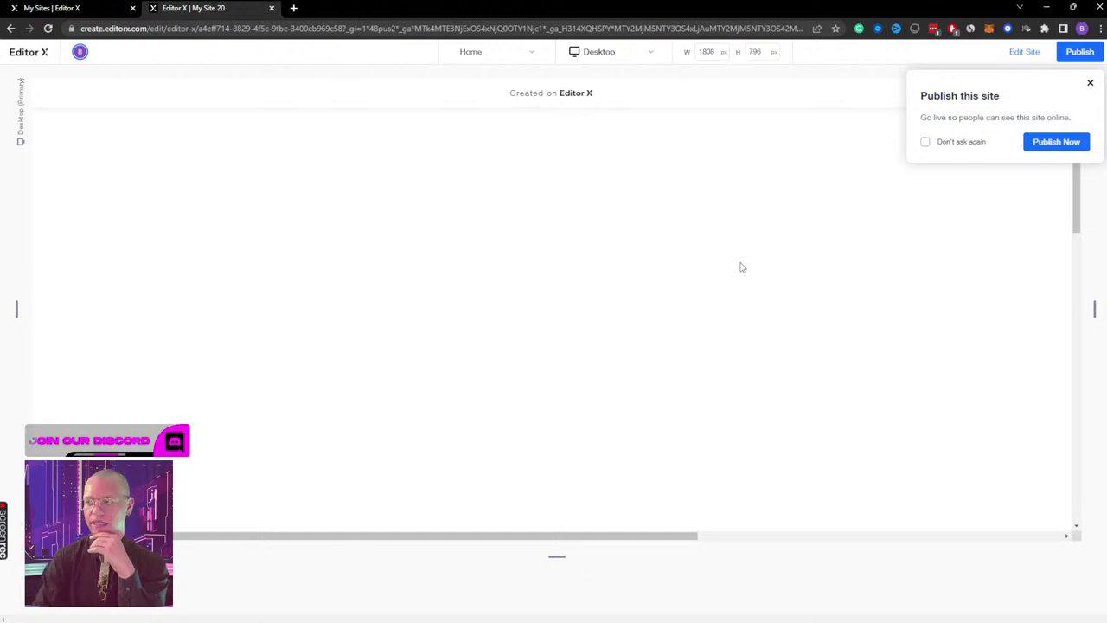
left_click(1087, 81)
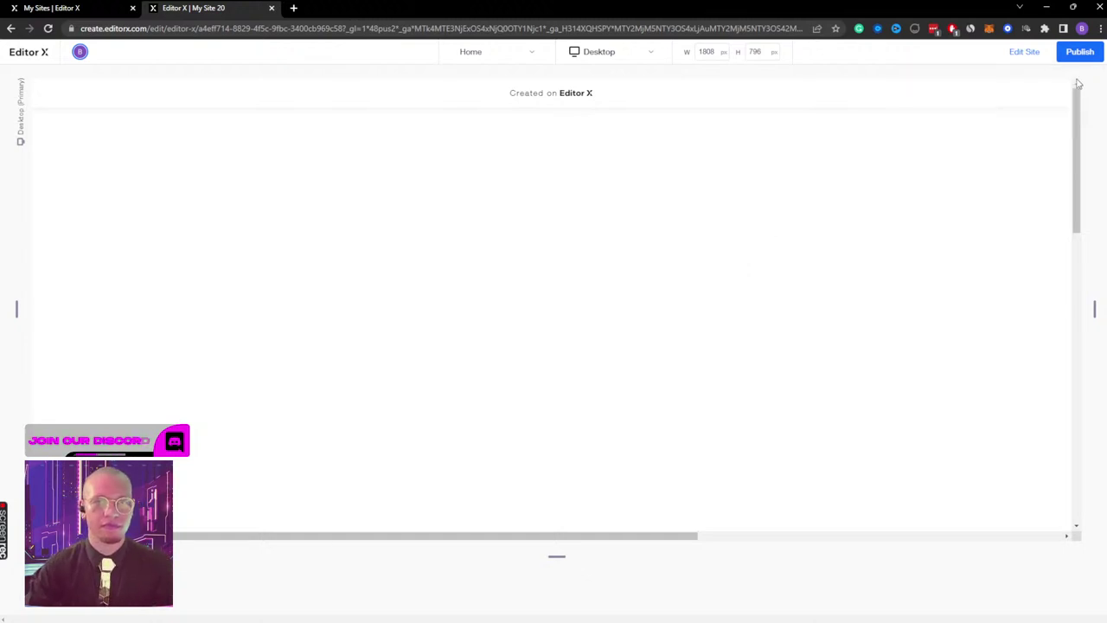
left_click(1017, 55)
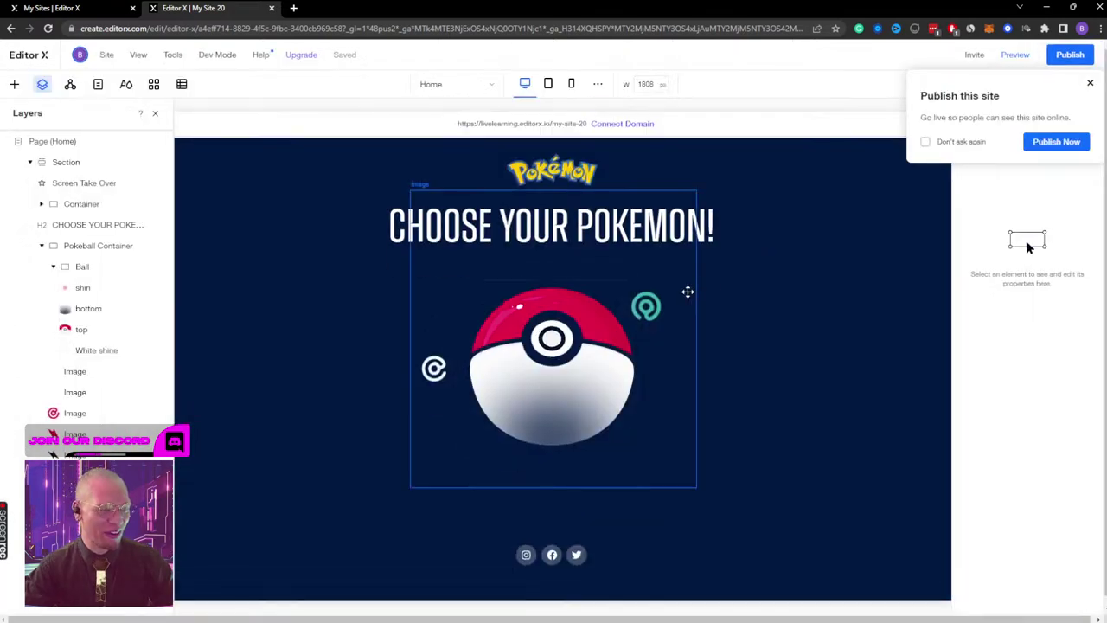
left_click(1091, 85)
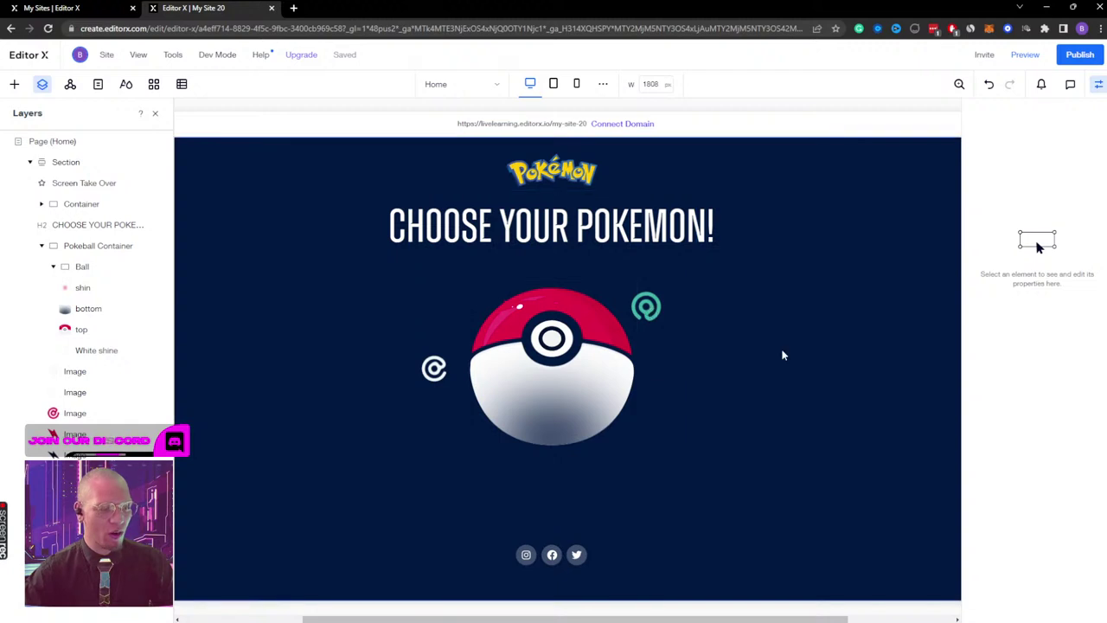
Step: Preview the take-over again, scroll down and up the page to inspect the white fill's extent, and return to editing
left_click(155, 117)
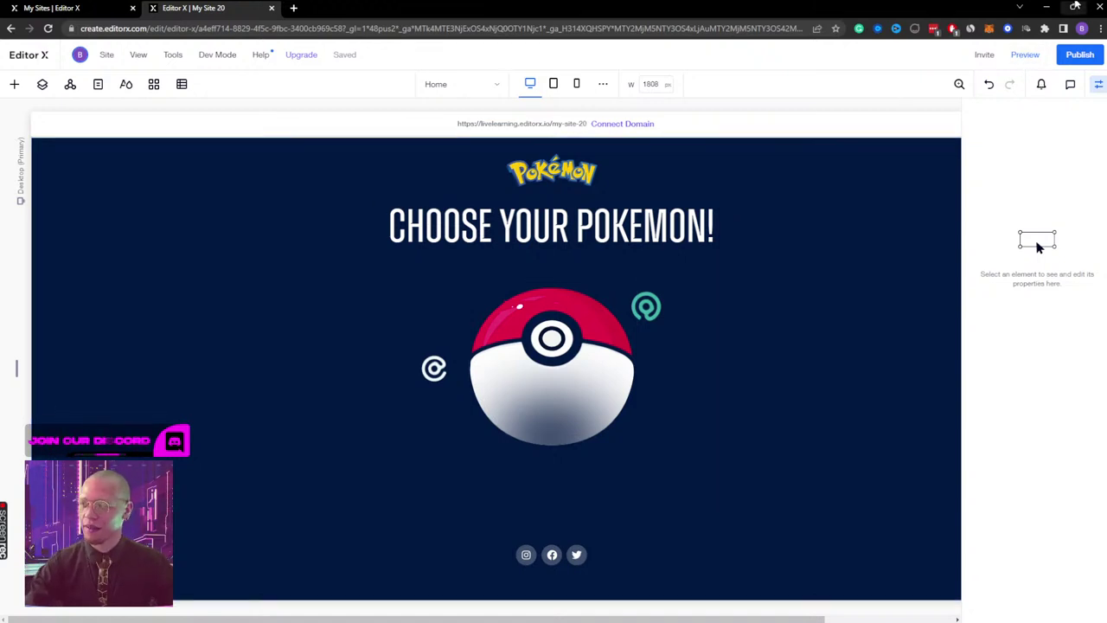
left_click(1024, 54)
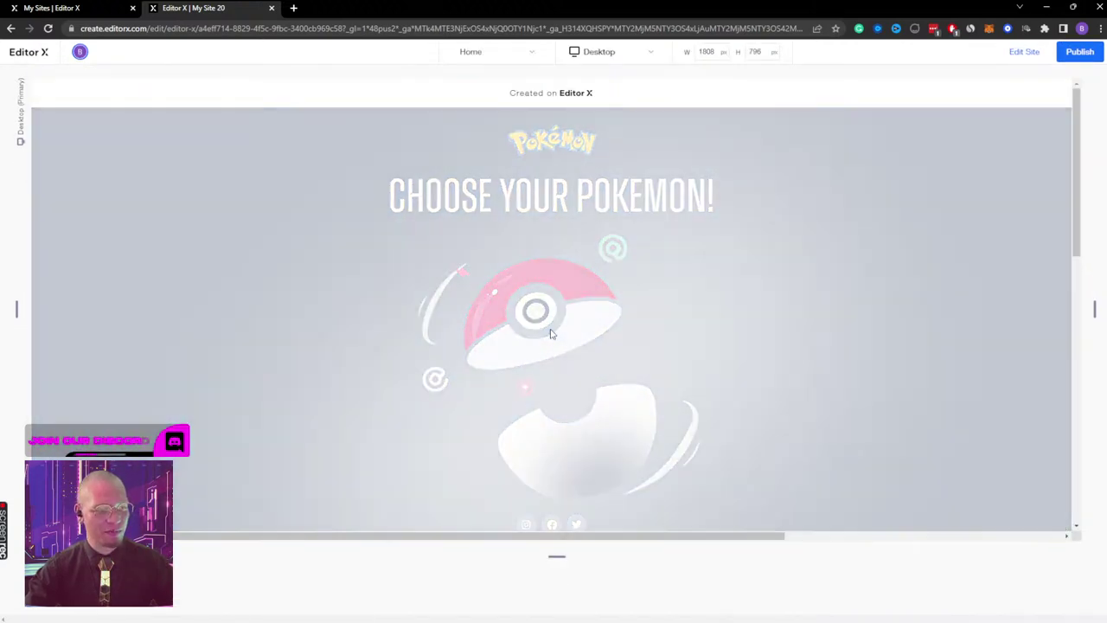
scroll(608, 315, "down", 5)
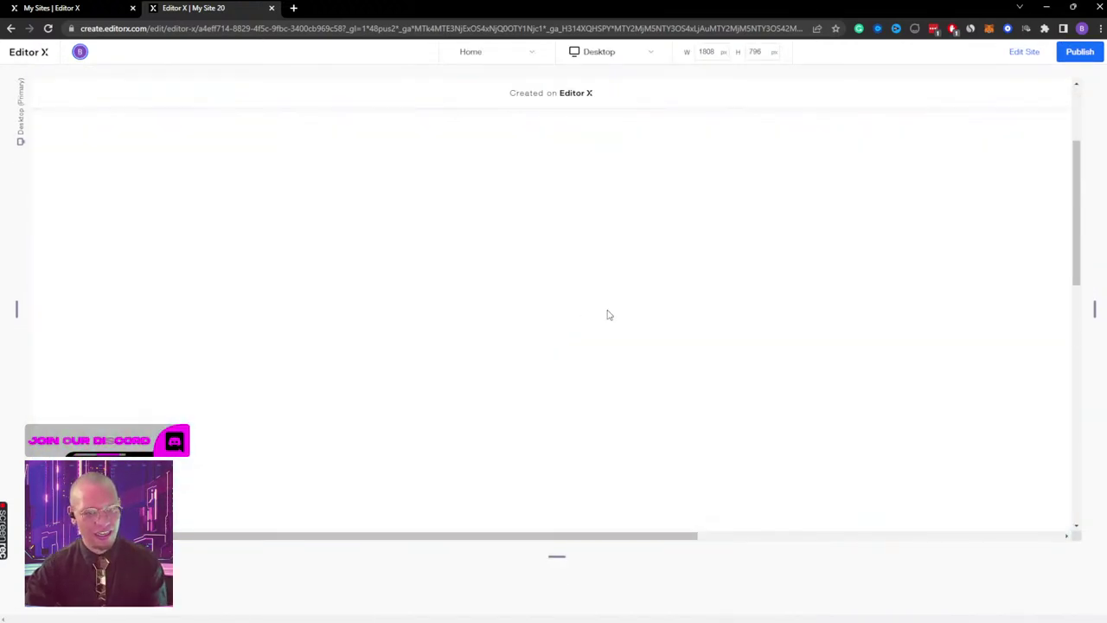
scroll(608, 315, "up", 5)
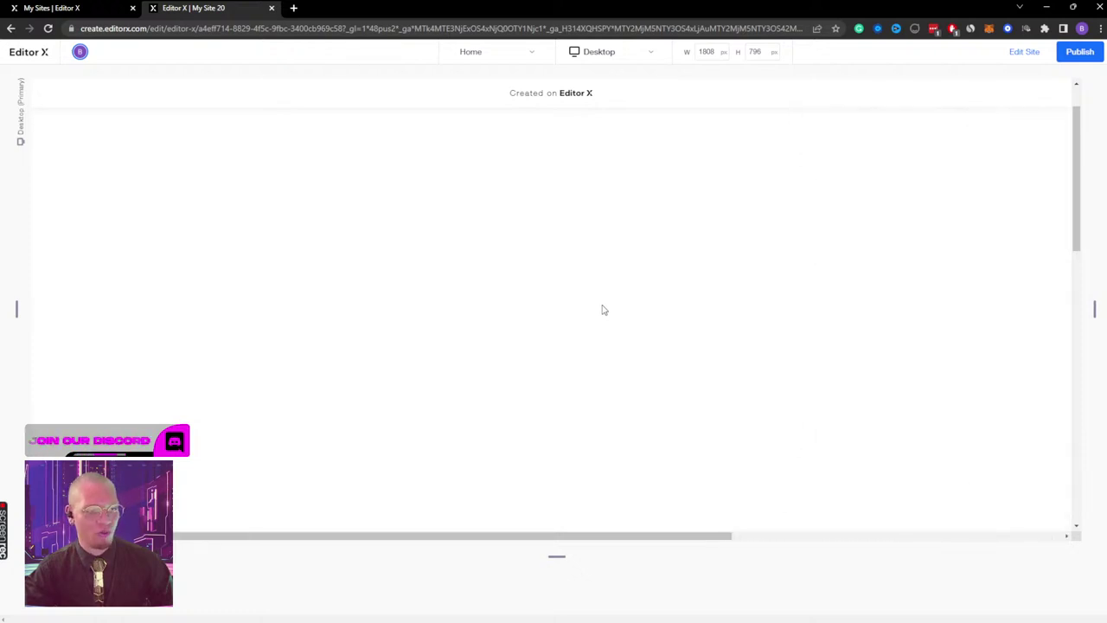
left_click(1012, 52)
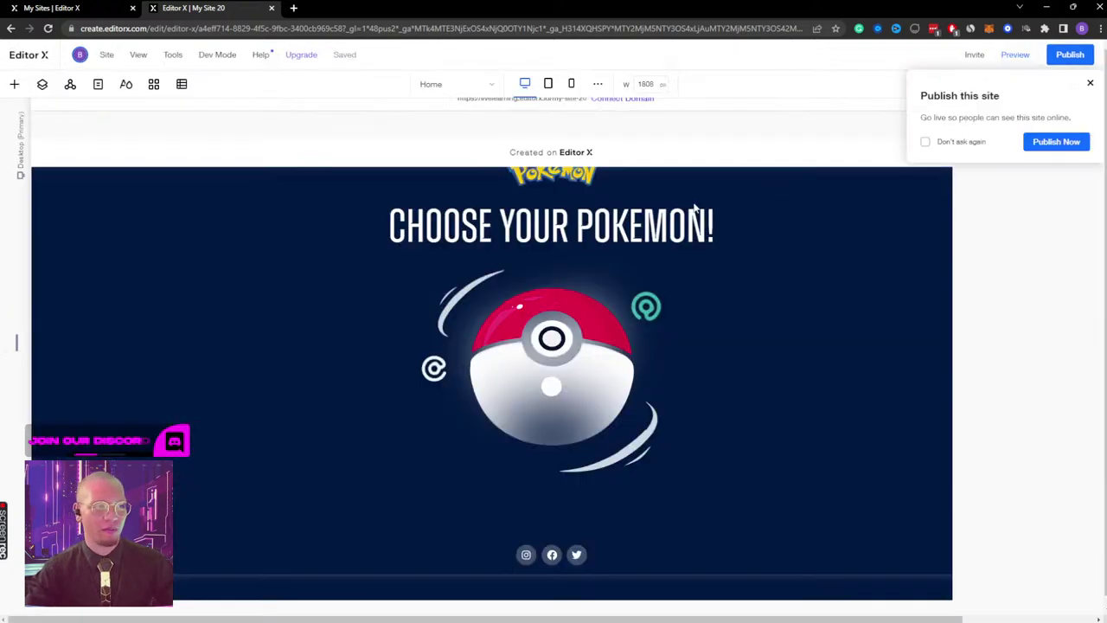
left_click(550, 199)
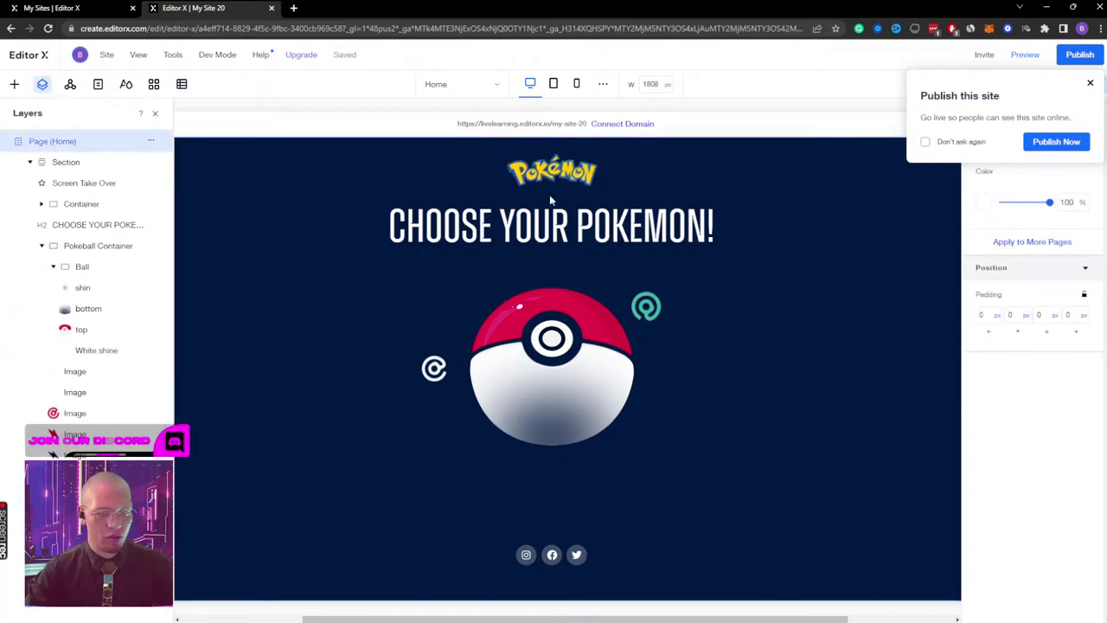
left_click(1090, 84)
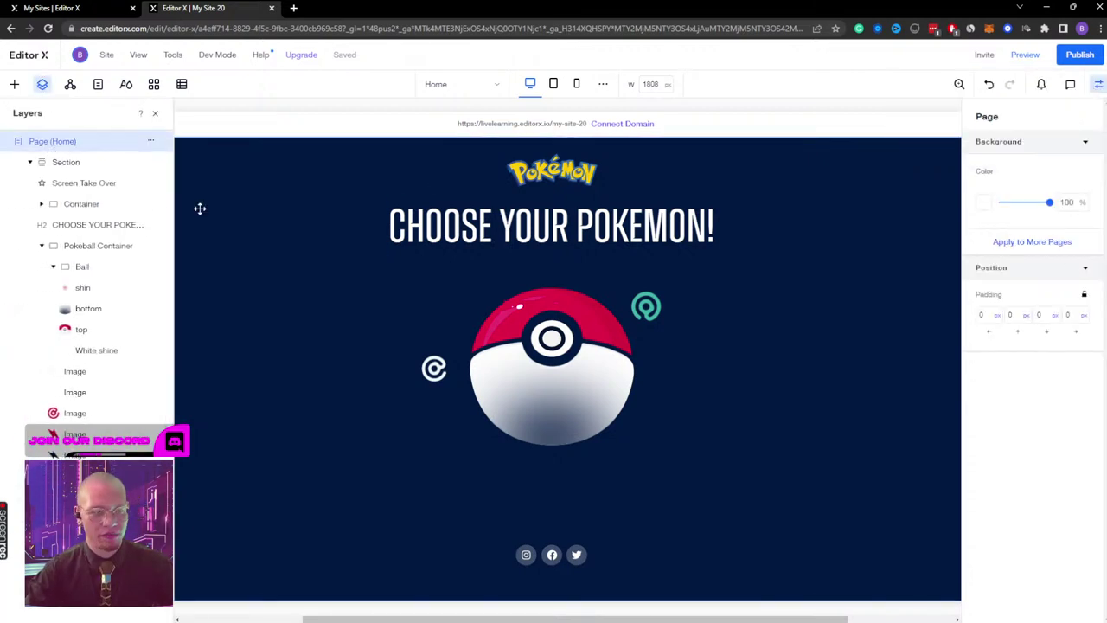
Step: Set the overflow content of the page's Section to Hide
left_click(53, 162)
left_click(986, 158)
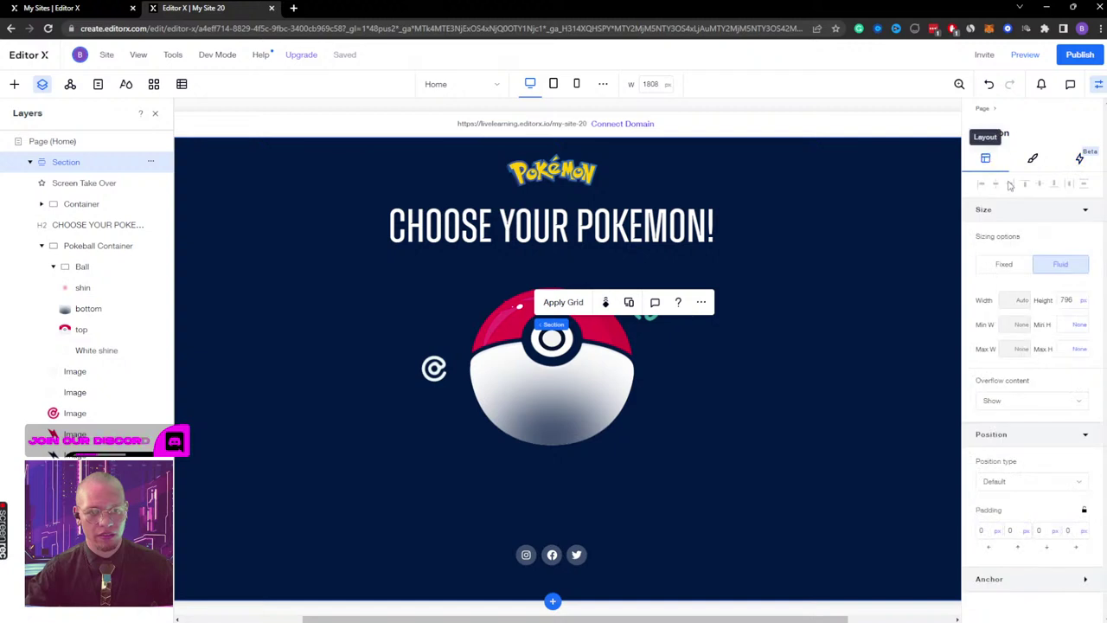
left_click(993, 400)
left_click(1030, 422)
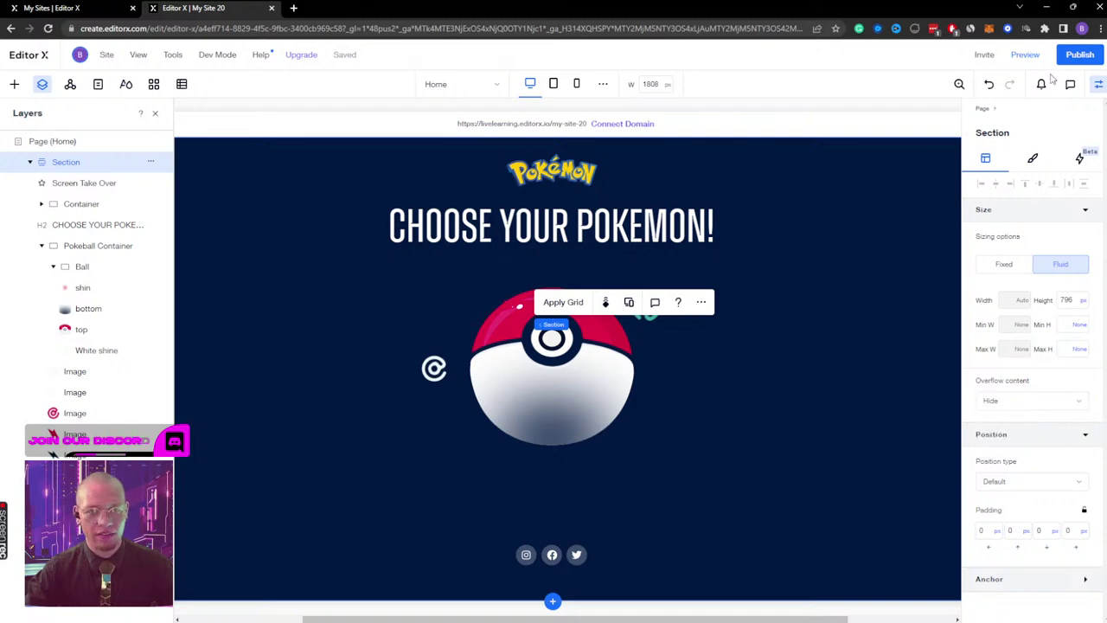
Step: Preview the Pokeball take-over with the section's overflow hidden, return to editing and close the layer list
left_click(1025, 54)
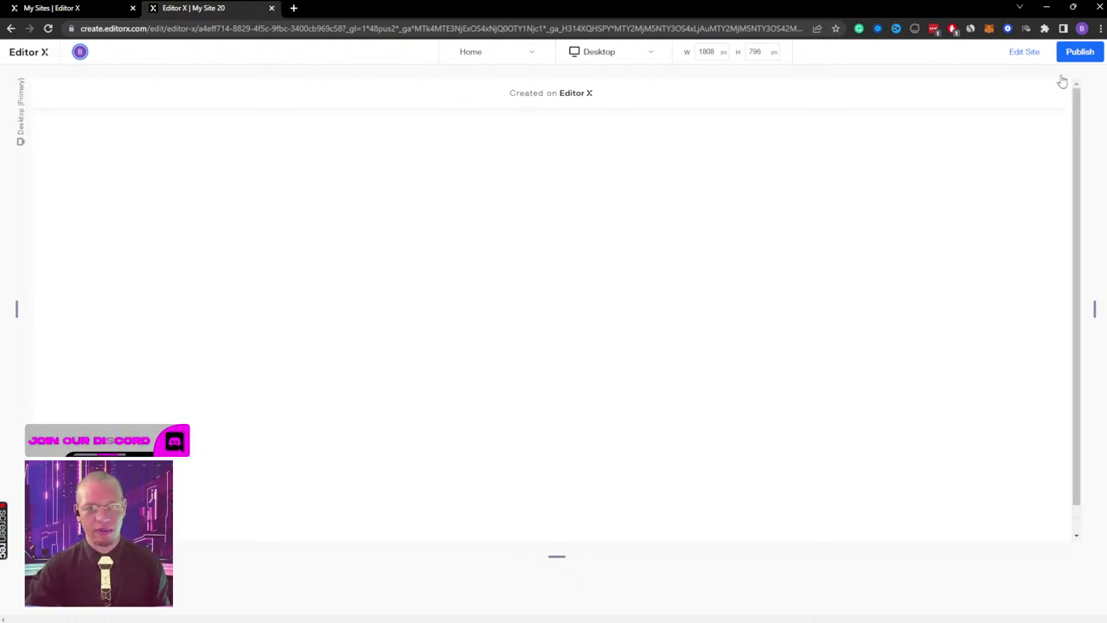
left_click(1010, 54)
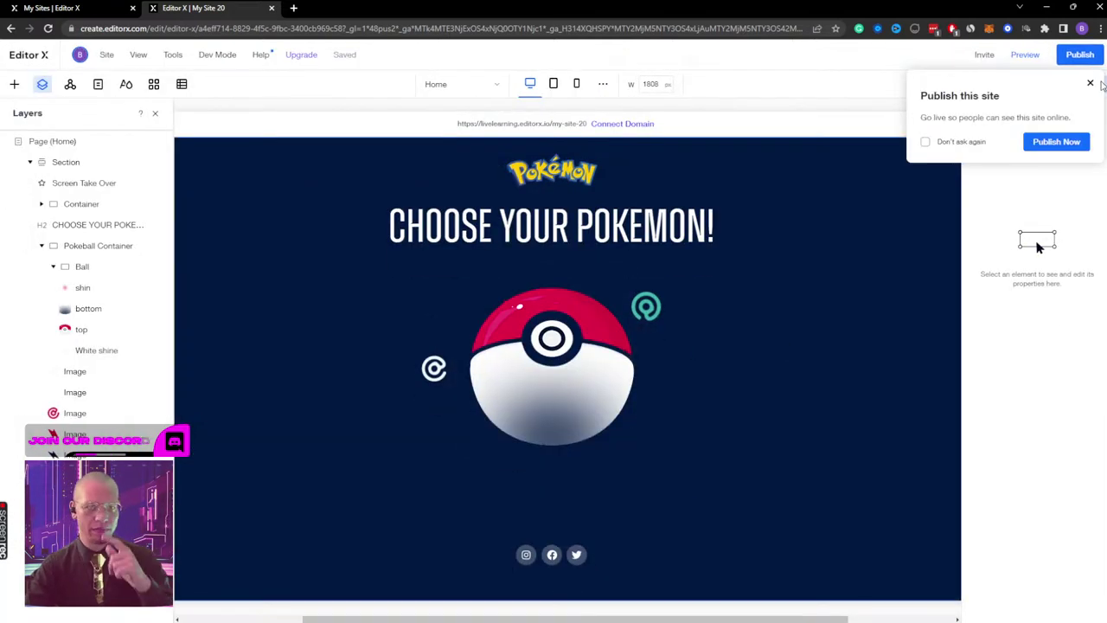
left_click(1090, 83)
left_click(155, 112)
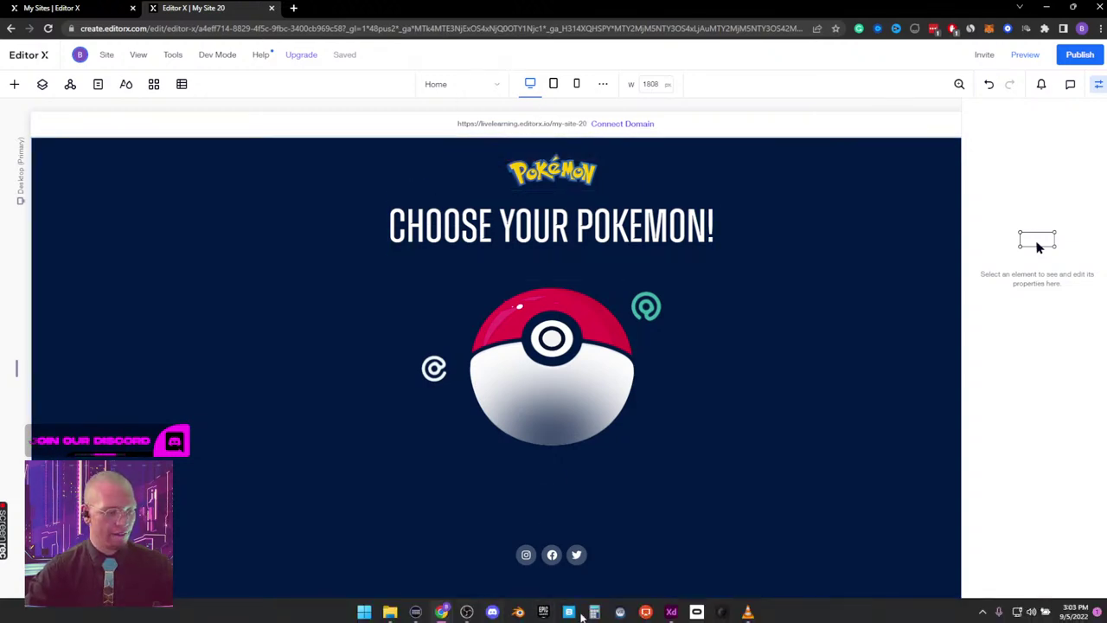
Step: Switch to the Adobe XD design and examine the green gradient transition artboard and the Bulbasaur page
left_click(671, 611)
scroll(692, 234, "down", 5)
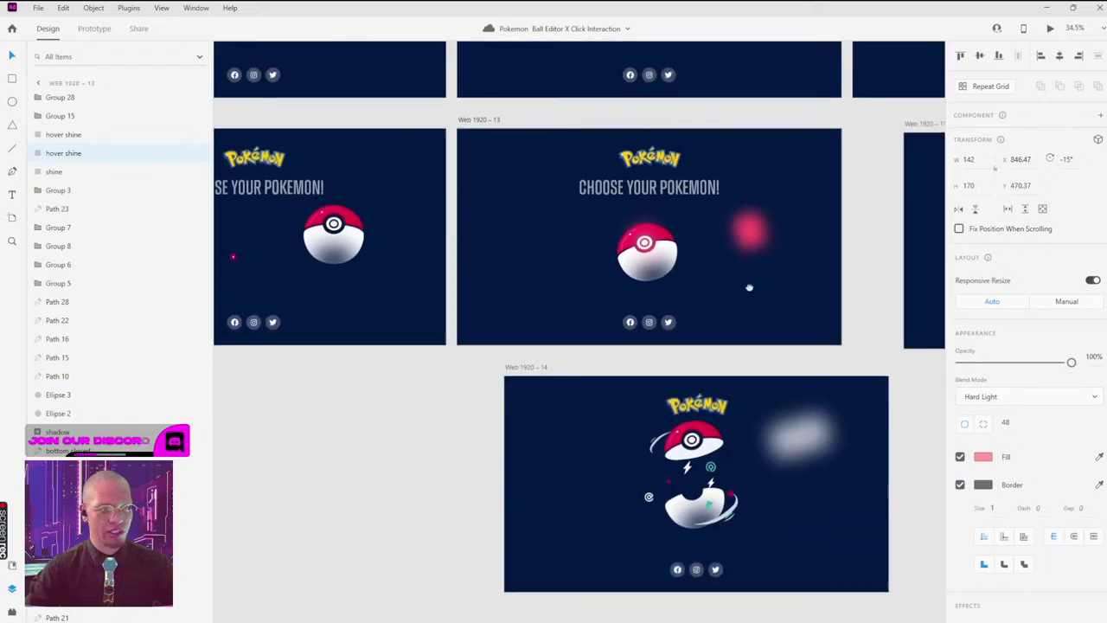
scroll(655, 217, "down", 6)
scroll(571, 311, "up", 3)
scroll(559, 289, "right", 2)
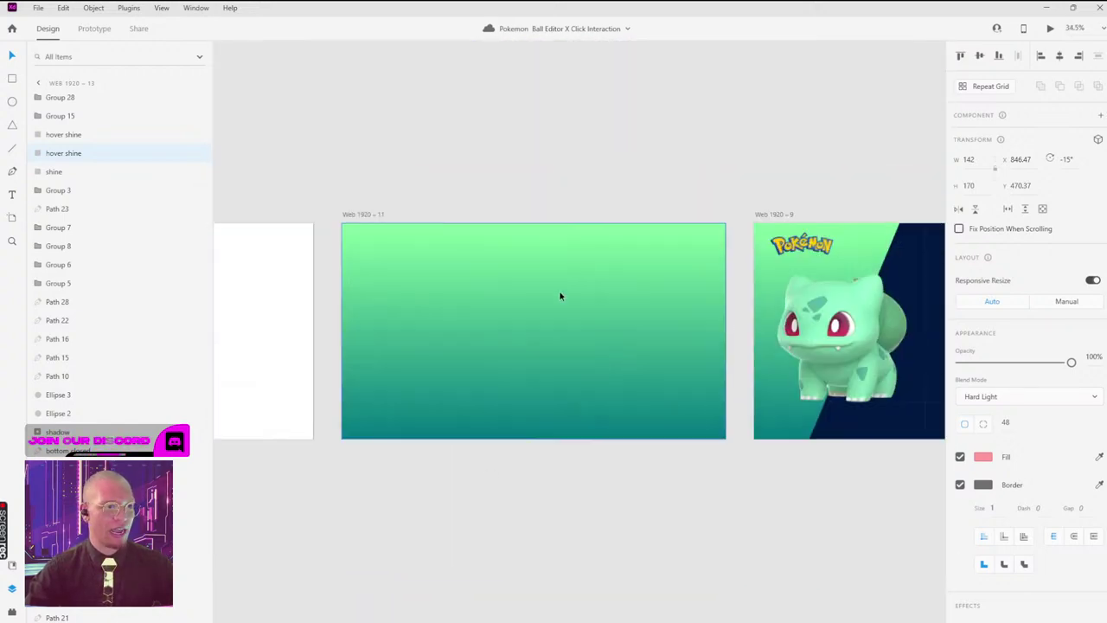
left_click(559, 290)
scroll(545, 287, "right", 4)
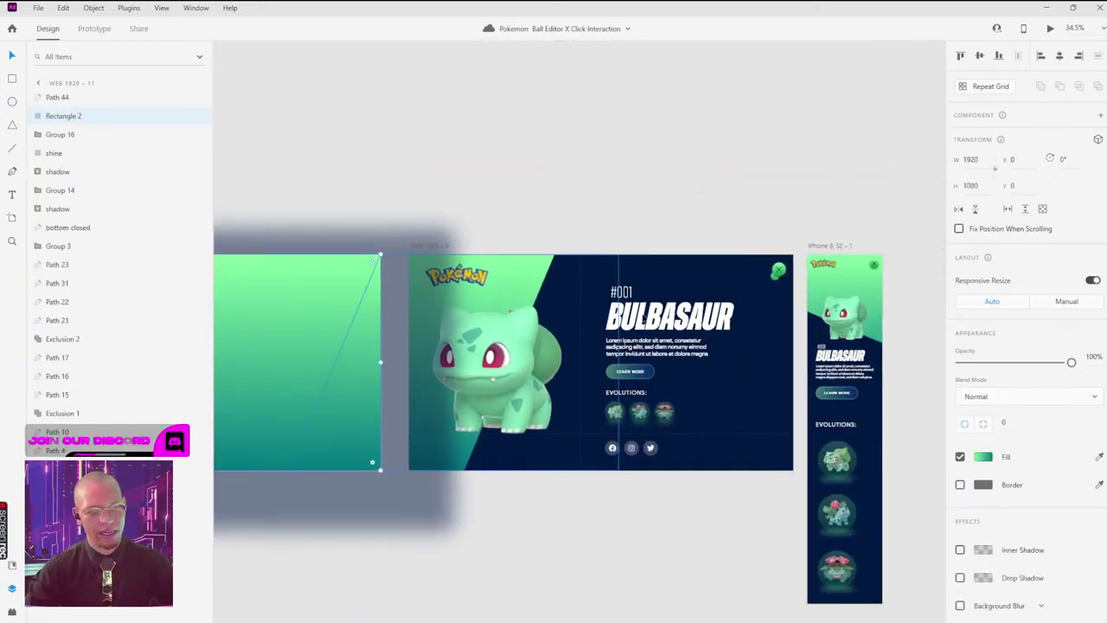
left_click(511, 373)
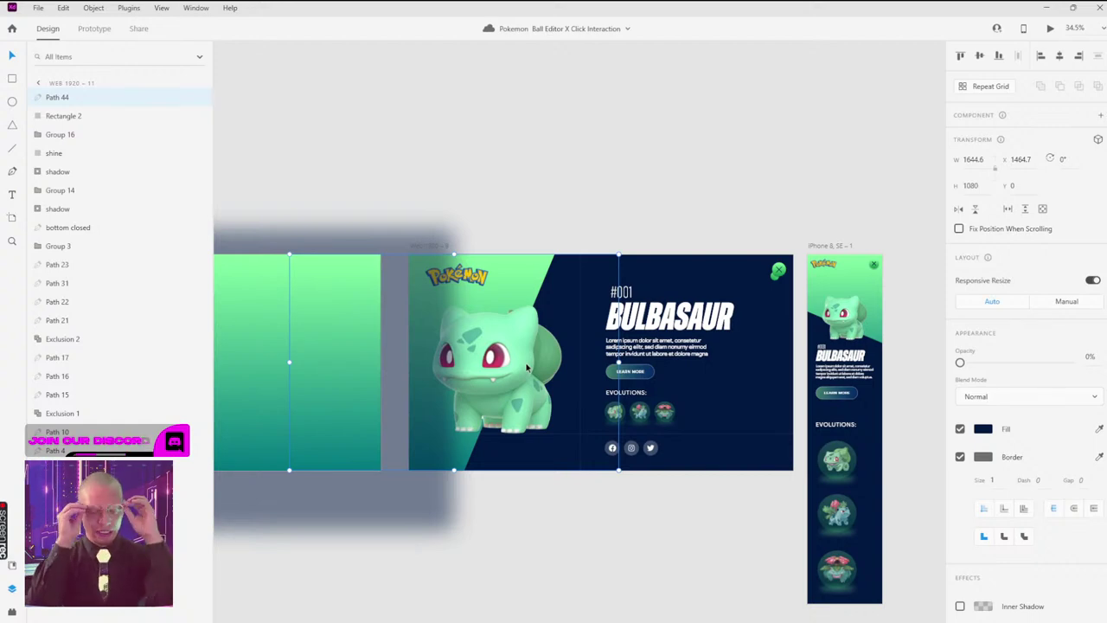
left_click(609, 110)
Step: Switch back to Editor X and quick-add a new shape to the page's Section
key("super+Tab")
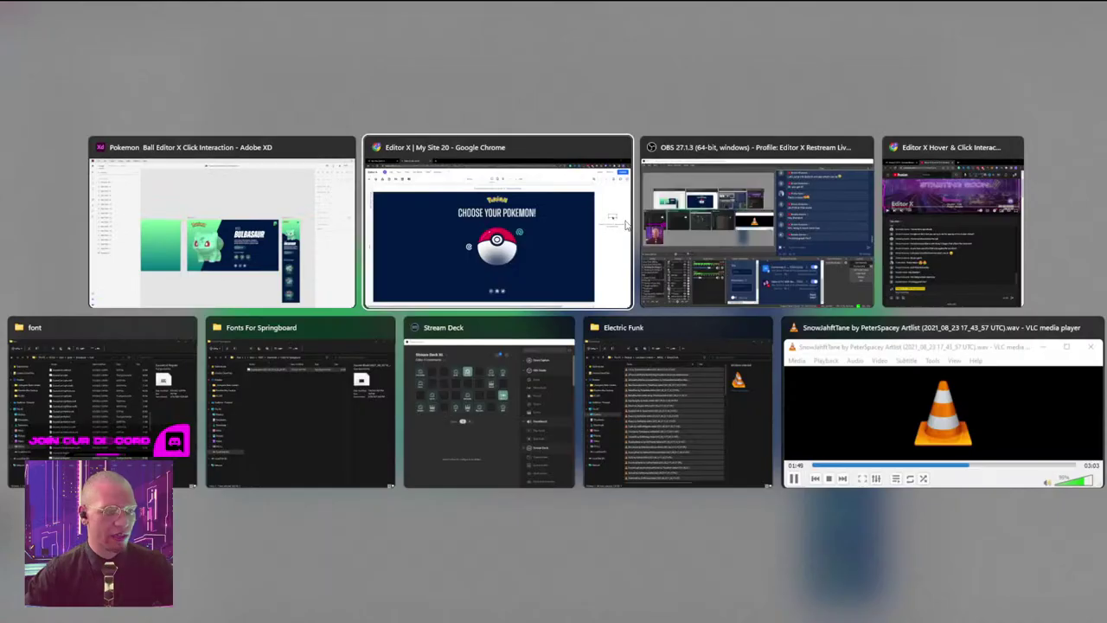
left_click(442, 201)
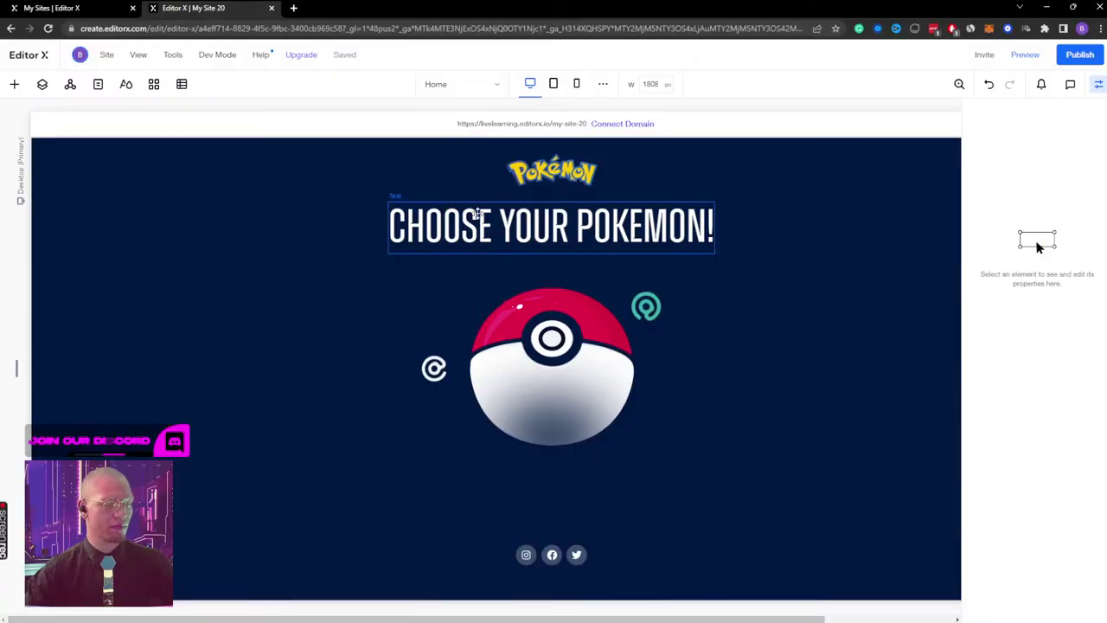
left_click(43, 84)
left_click(80, 184)
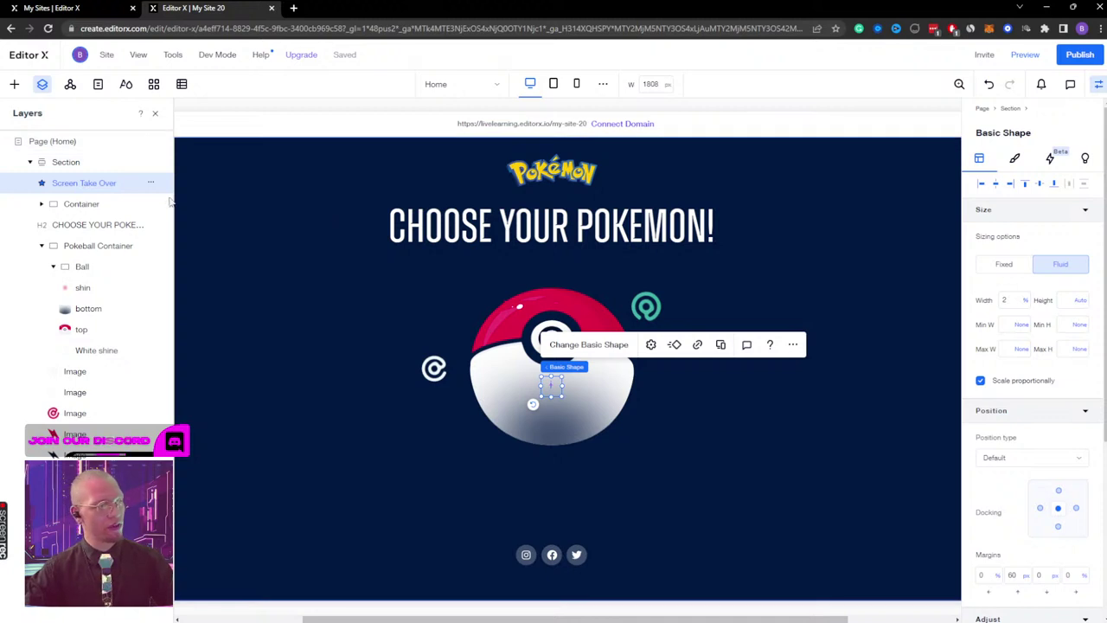
left_click(95, 163)
right_click(243, 199)
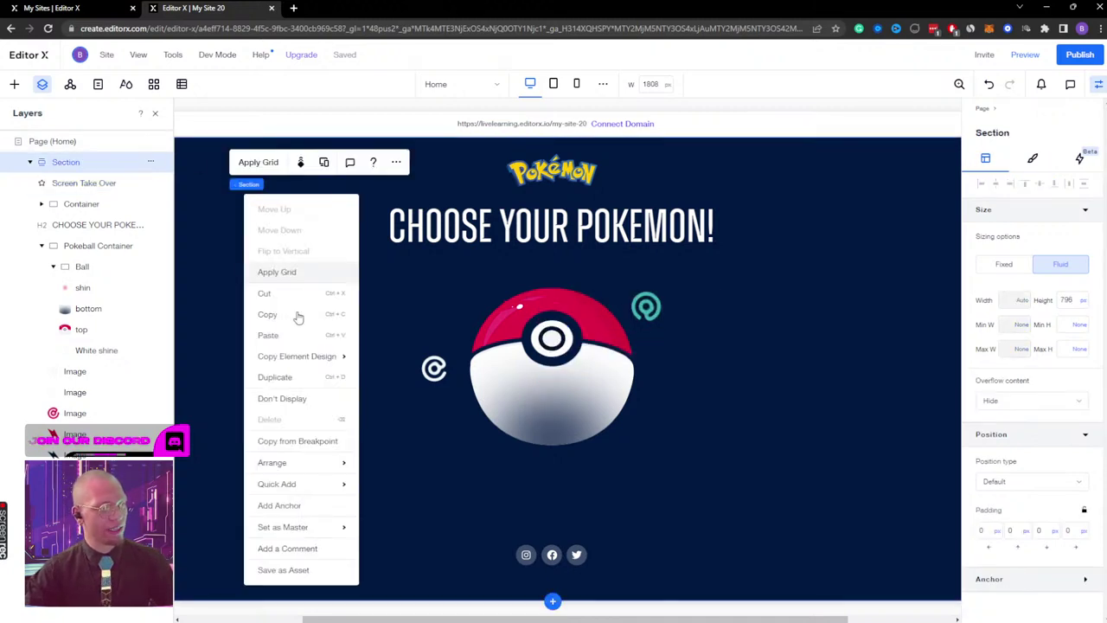
mouse_move(302, 493)
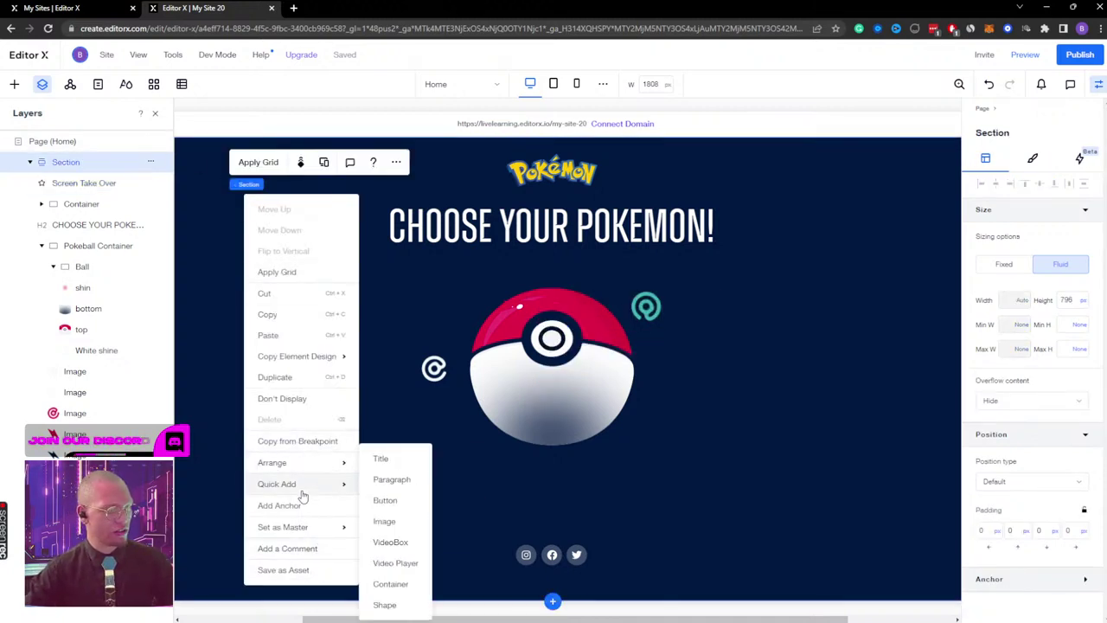
left_click(385, 605)
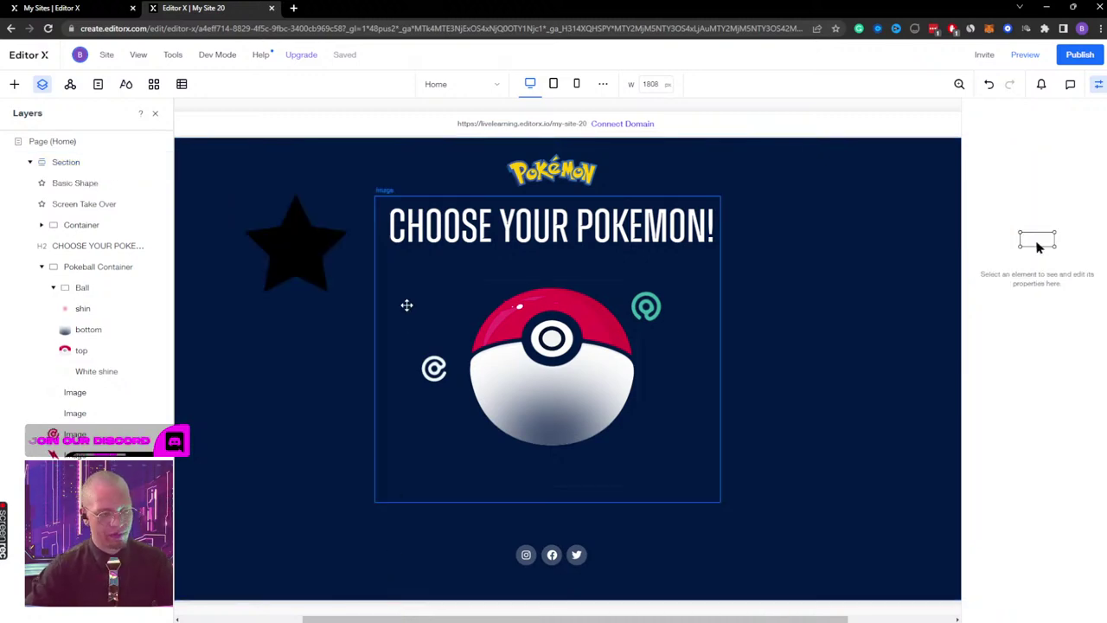
Step: Change the new star shape to the Rectangle from the Wix basic shapes
left_click(303, 163)
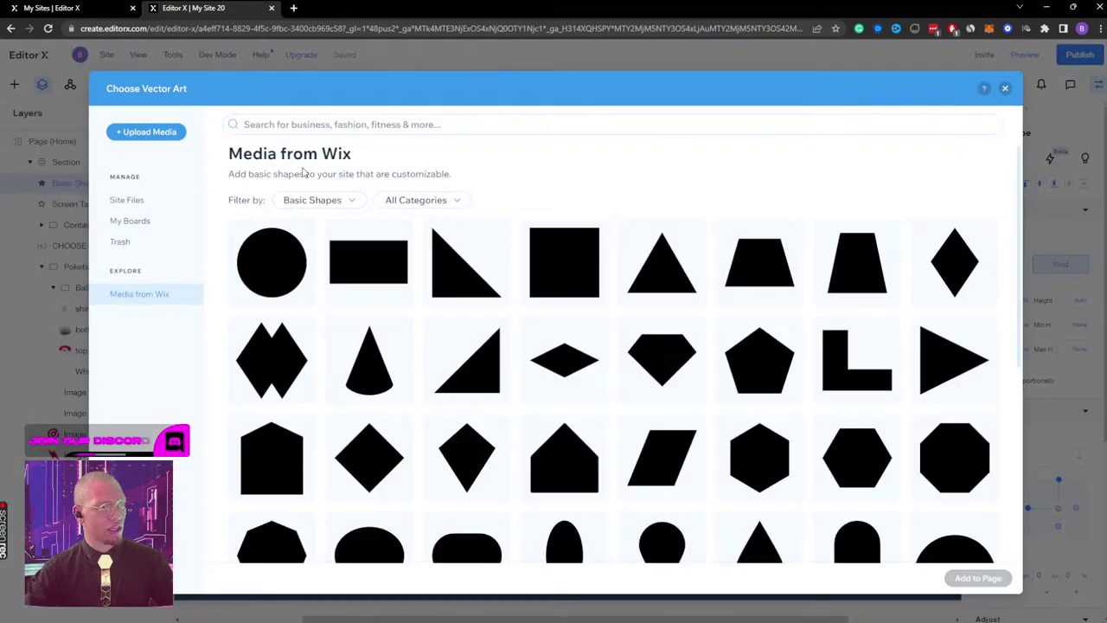
left_click(368, 255)
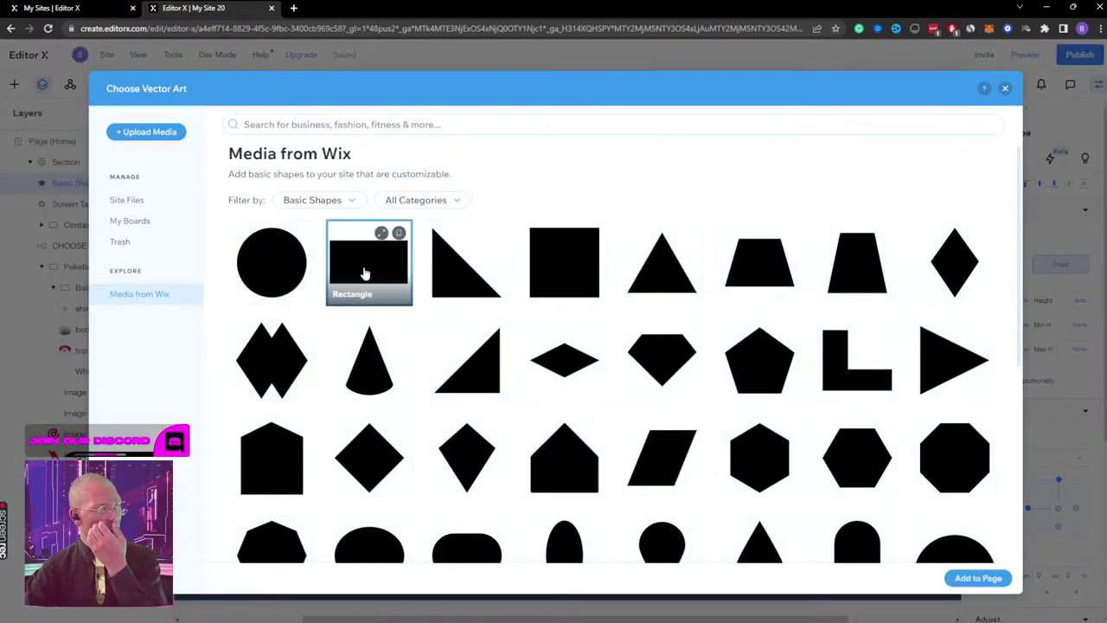
left_click(973, 578)
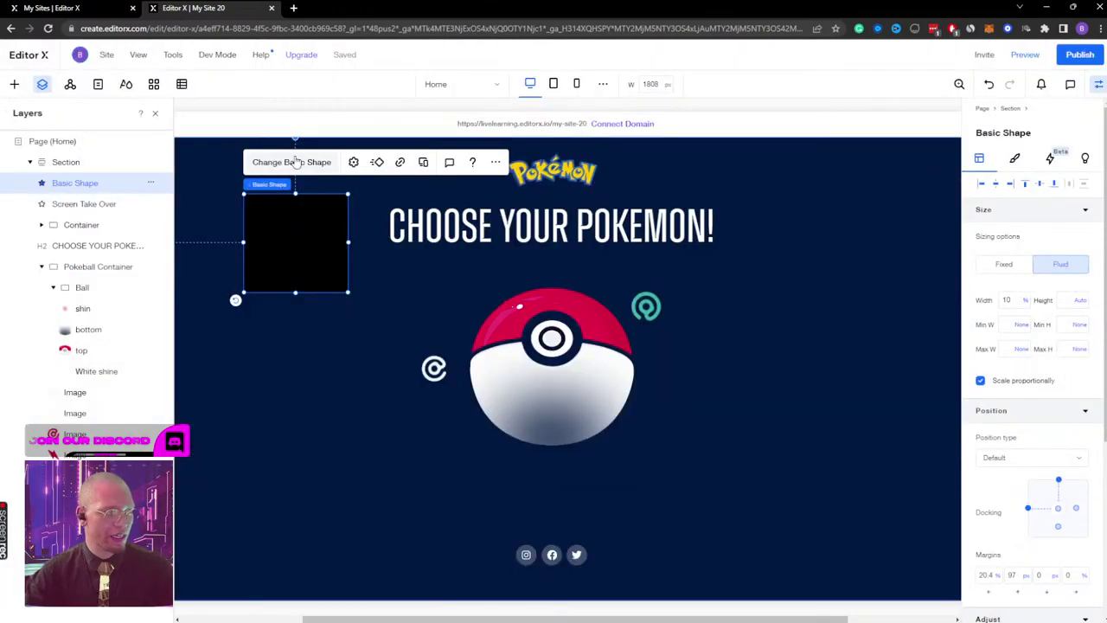
Step: Check the black rectangle's fill color settings and delete the rectangle from the Section
left_click(1016, 159)
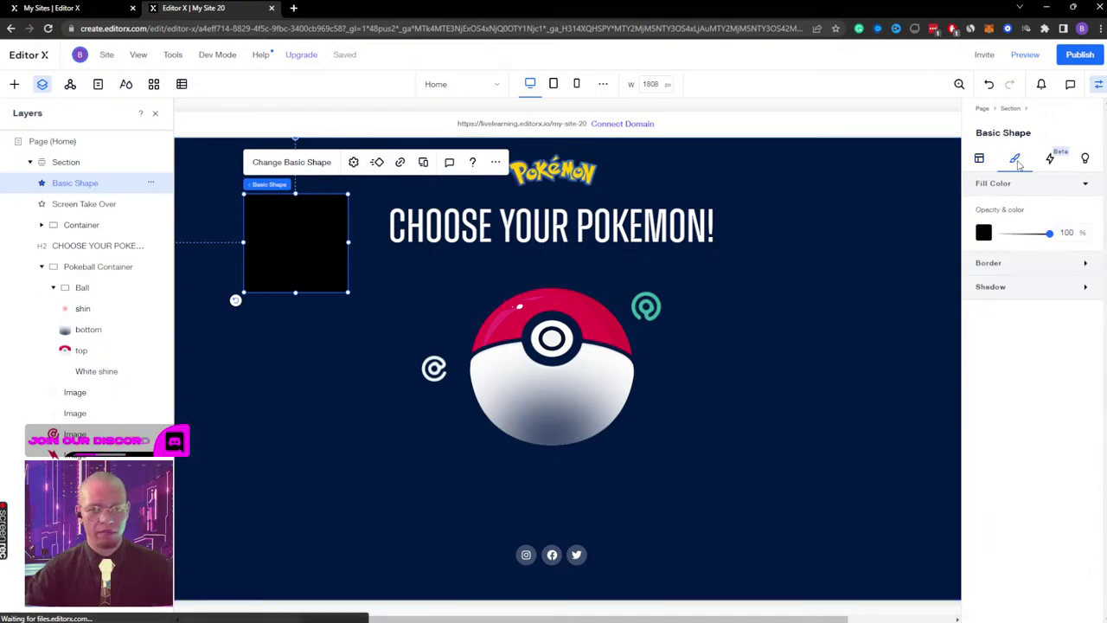
left_click(984, 233)
left_click(298, 232)
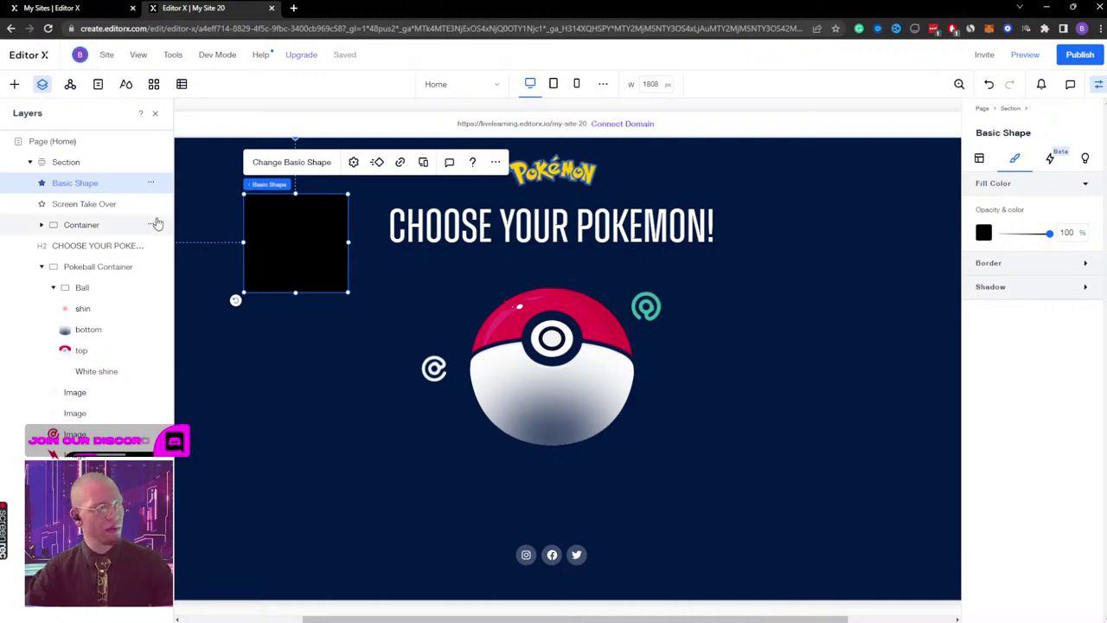
key("Delete")
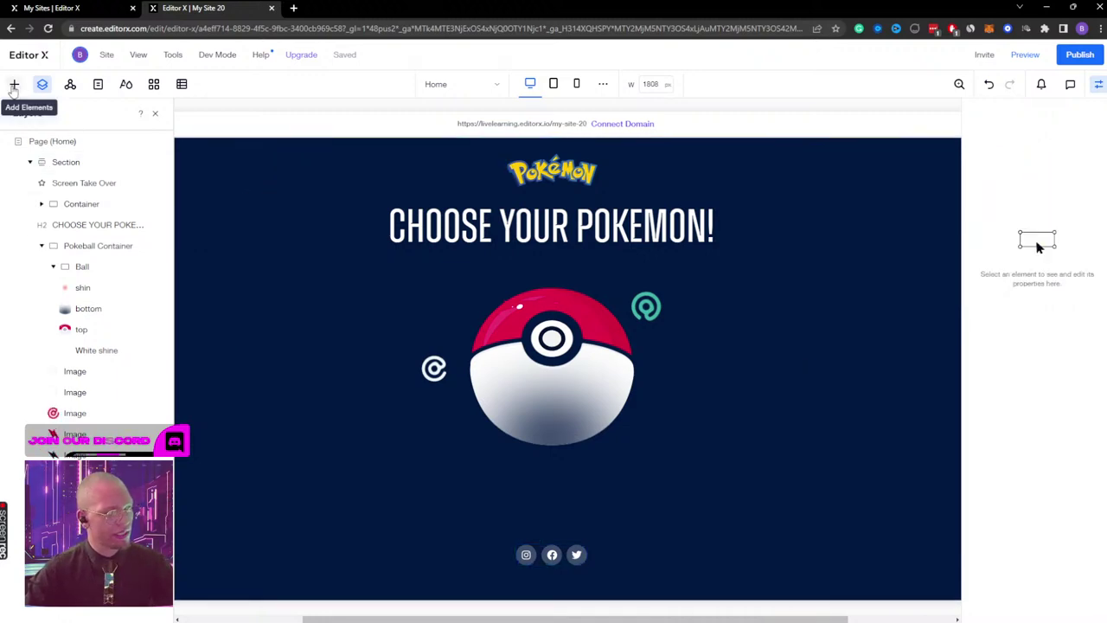
left_click(13, 85)
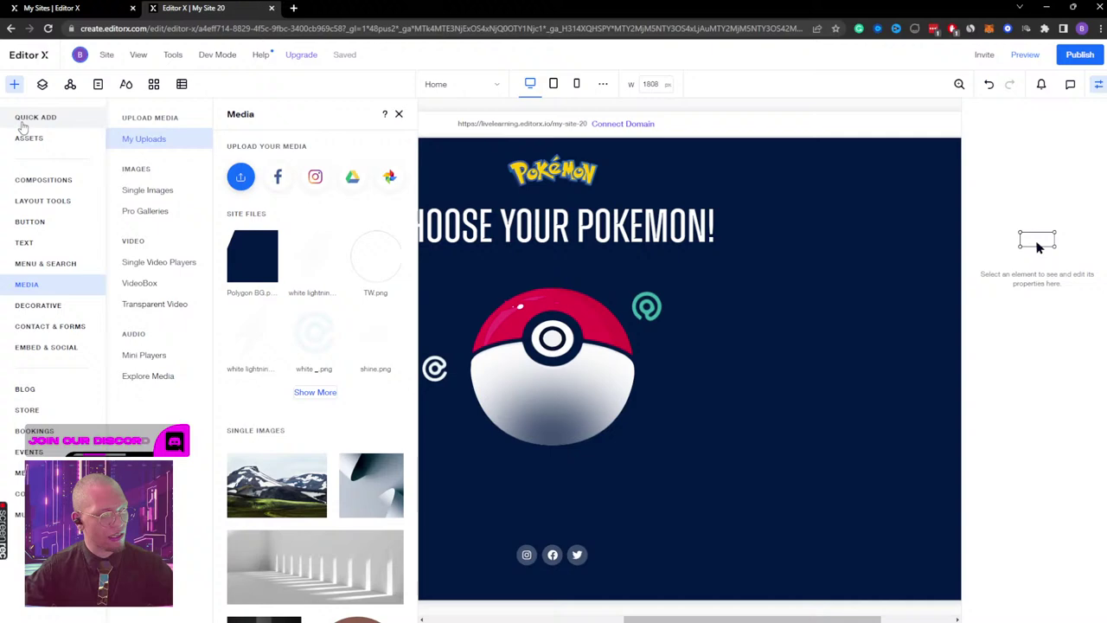
left_click(26, 223)
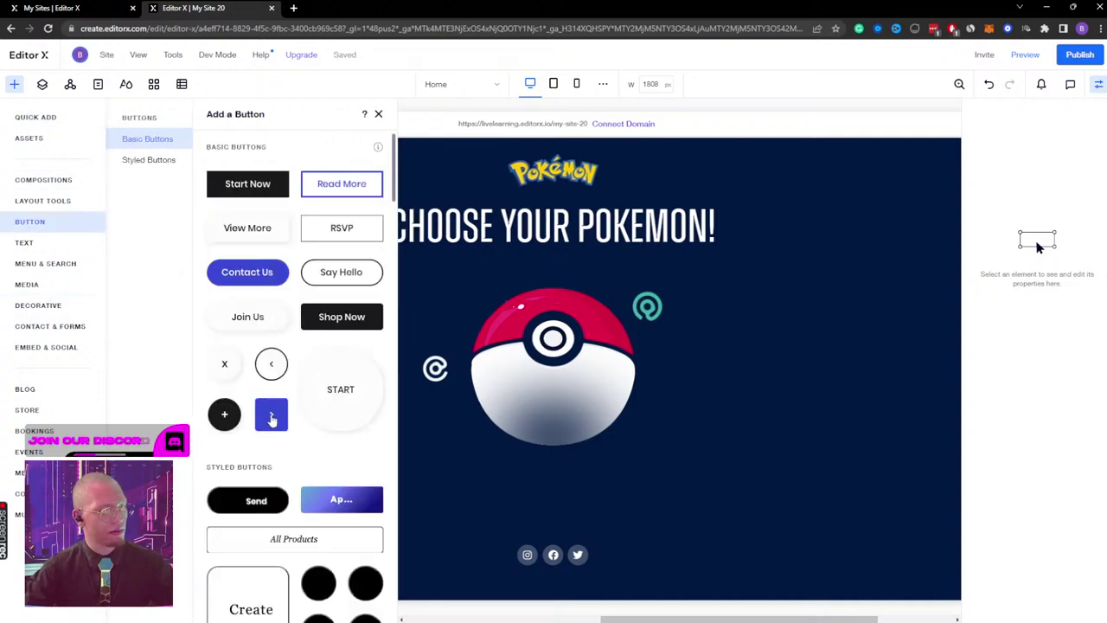
scroll(271, 410, "down", 1)
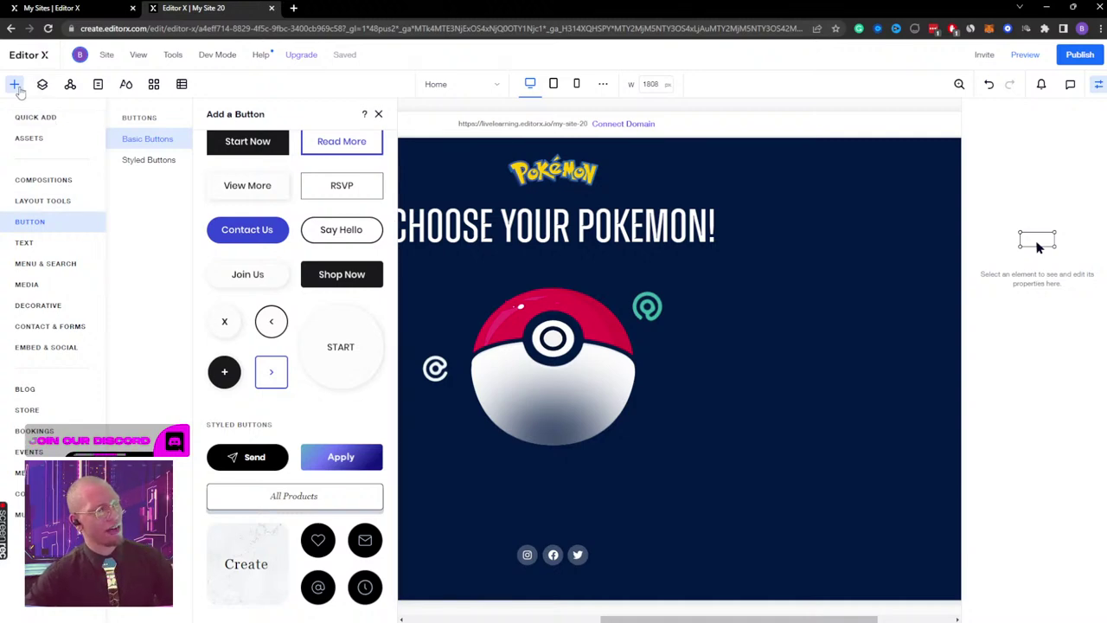
left_click(448, 152)
left_click(378, 113)
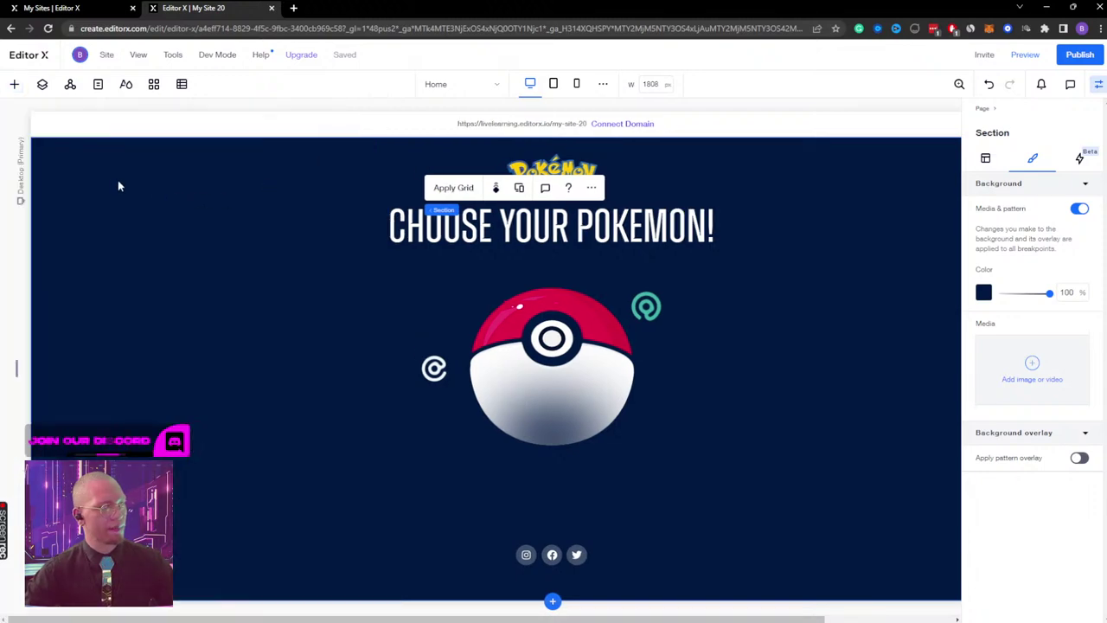
Step: Try a quick-added container in the Section, check its background color options and delete the container
right_click(117, 183)
left_click(67, 152)
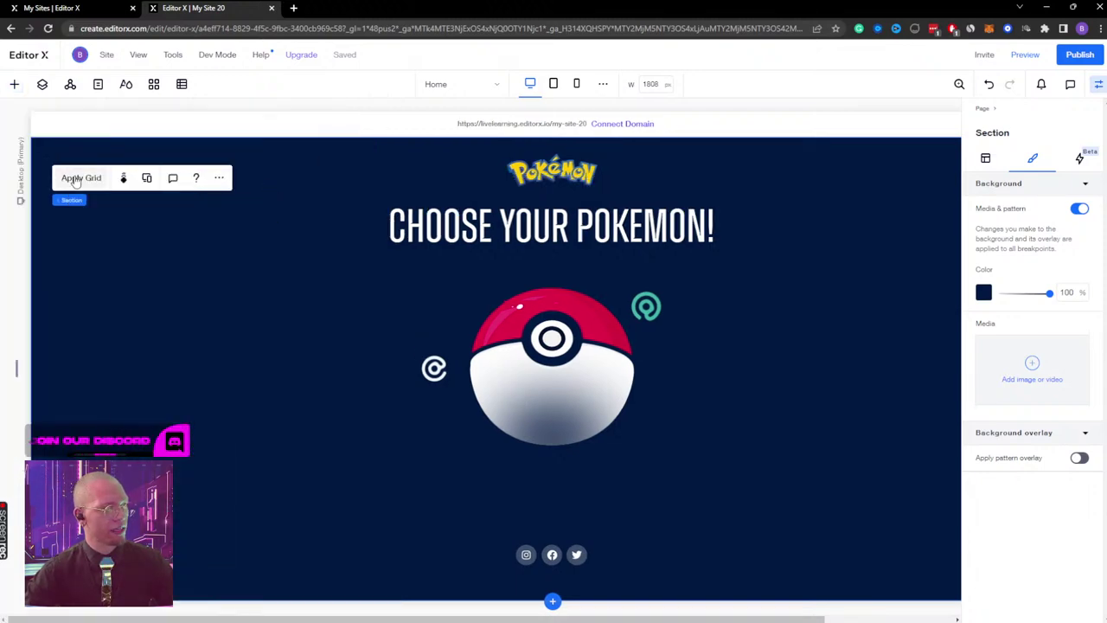
left_click(222, 182)
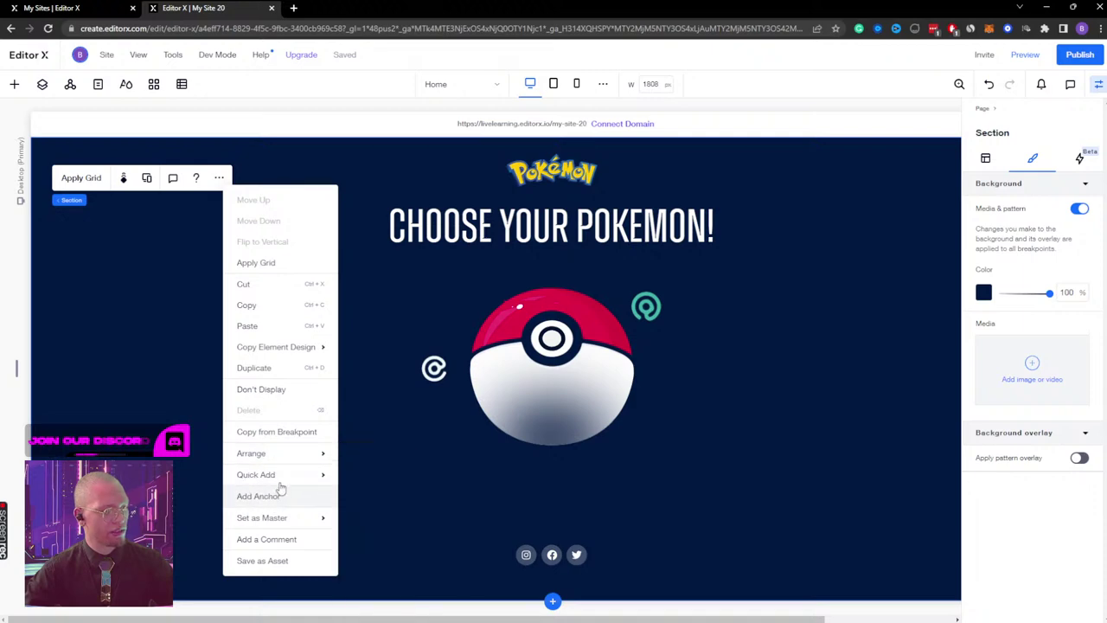
mouse_move(301, 477)
left_click(370, 583)
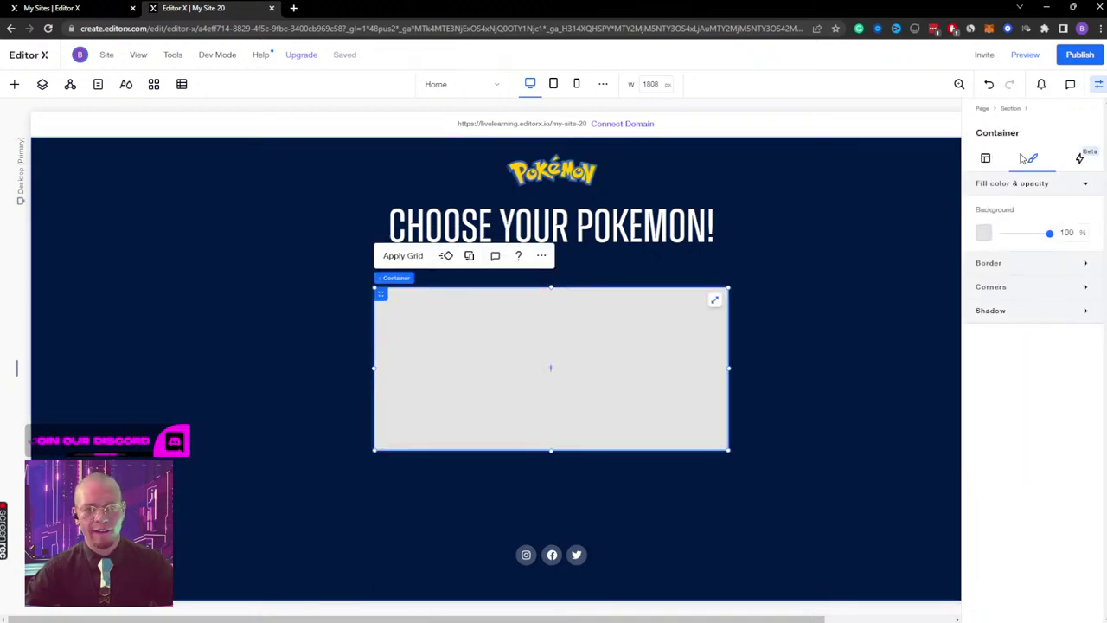
left_click(983, 232)
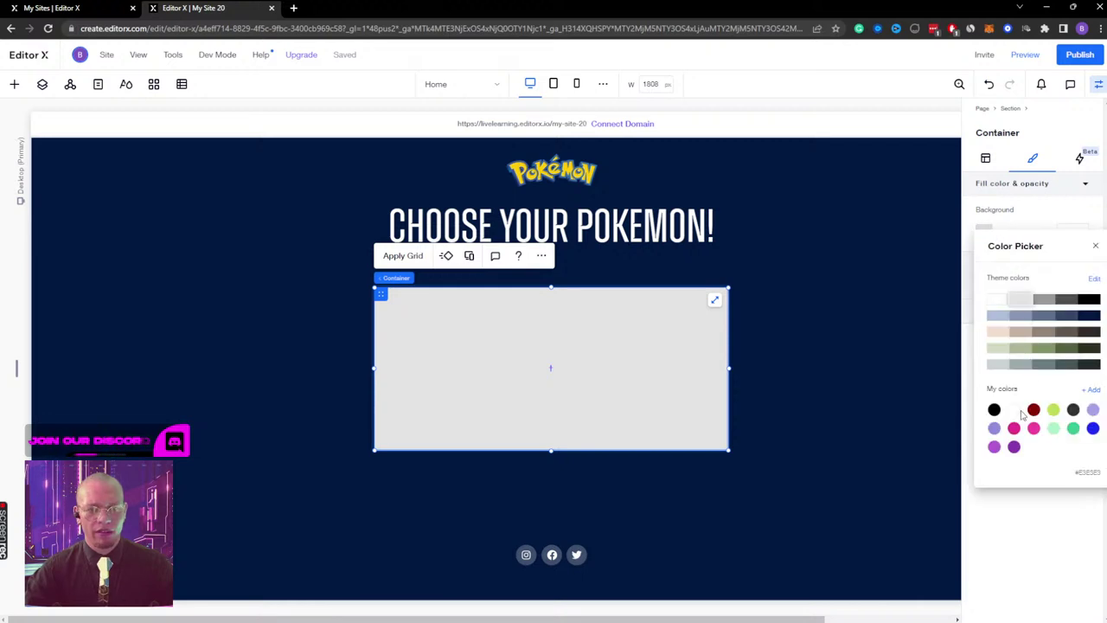
left_click(1095, 246)
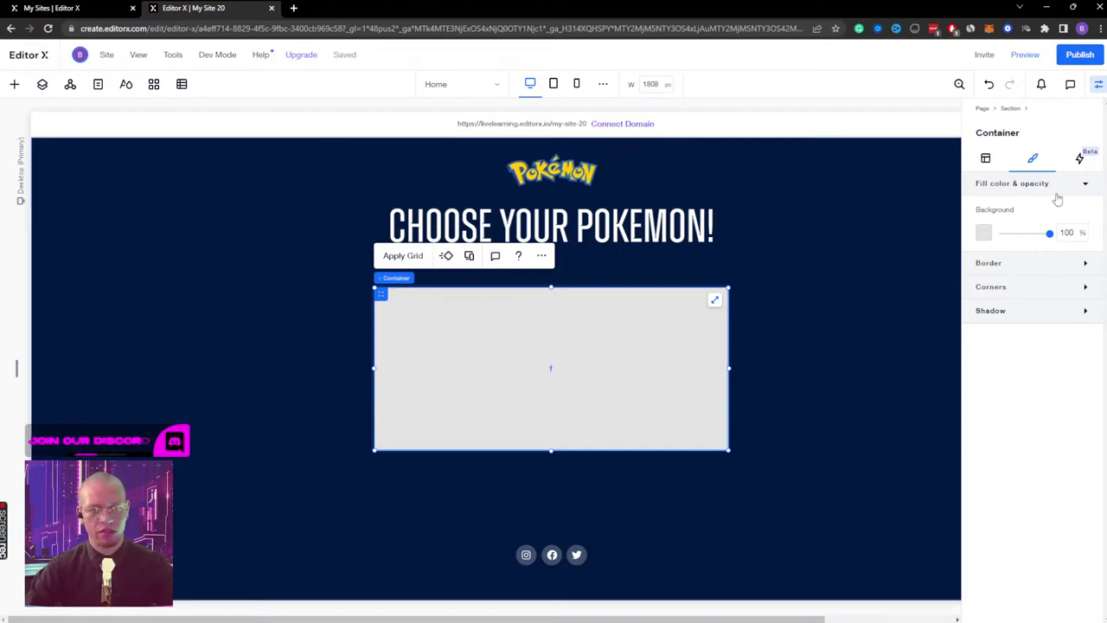
key("Delete")
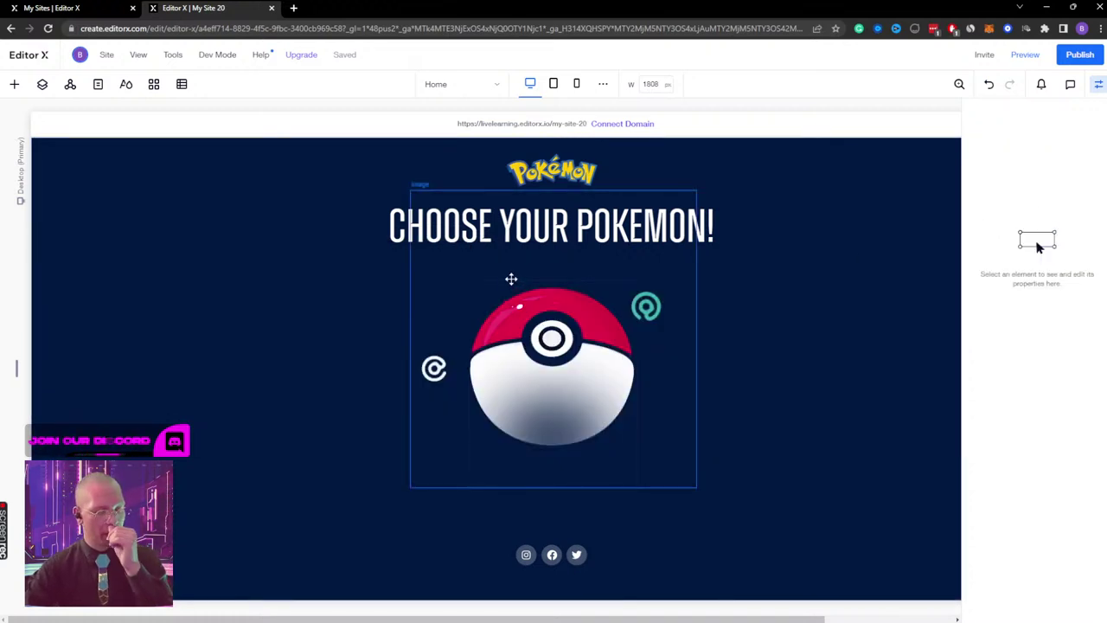
Step: Switch to the Adobe XD design and rename the green gradient rectangle on artboard Web 1920 – 11 as Gradient Rec
key("alt+Tab")
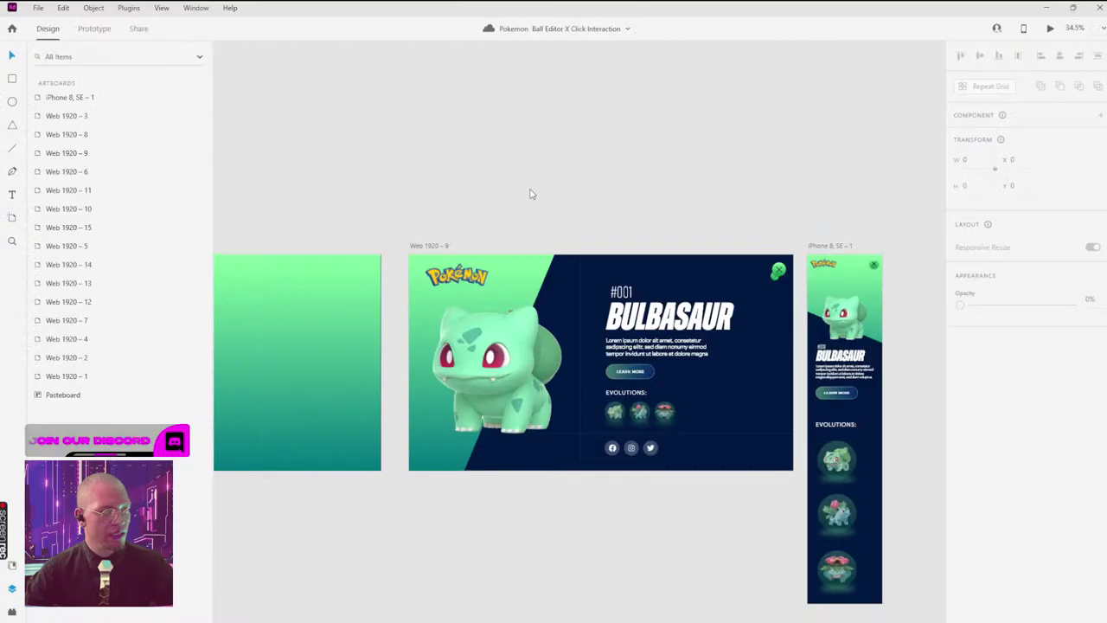
scroll(592, 246, "left", 5)
left_click(591, 246)
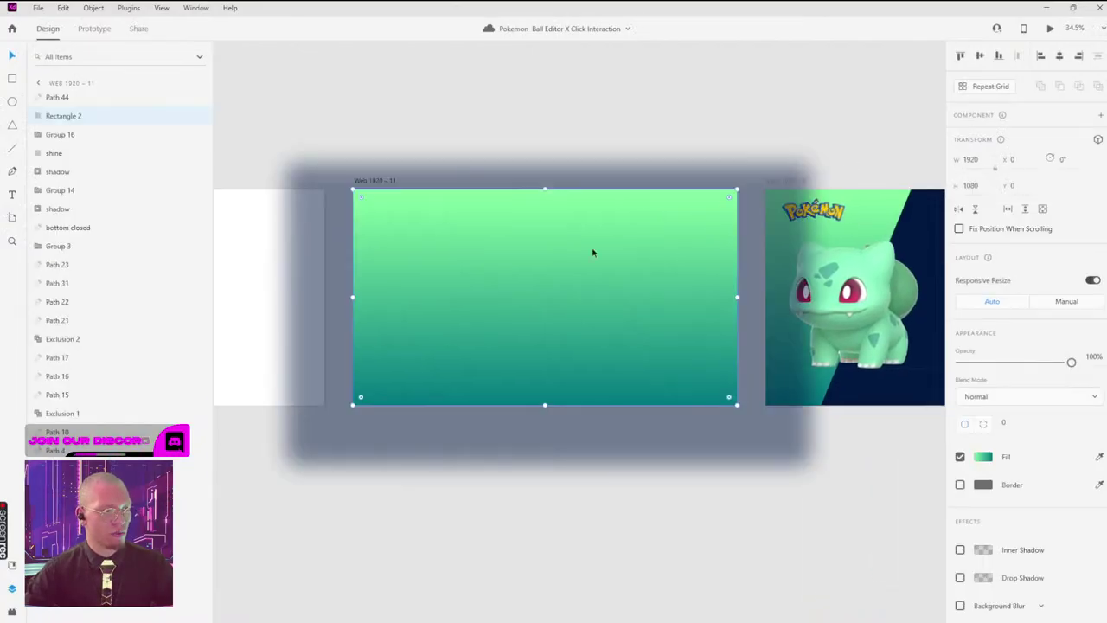
double_click(58, 118)
type("Gradient Re")
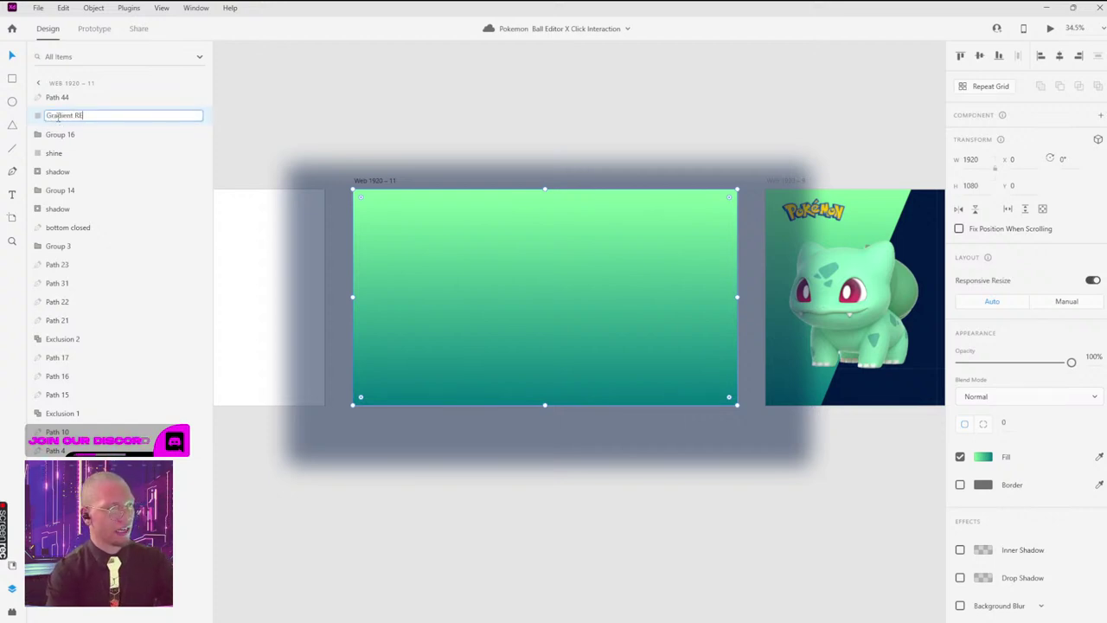
type("c")
key("Return")
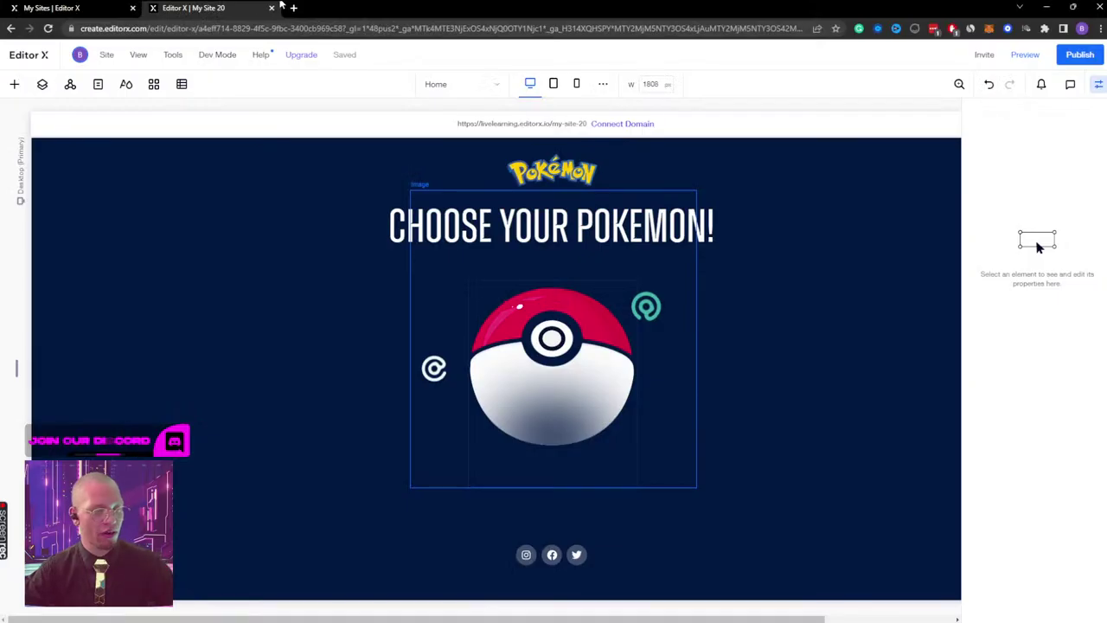
Step: Switch back to Editor X, add the gradient "Apply" styled button to the Section's empty area and clear its text
left_click(143, 208)
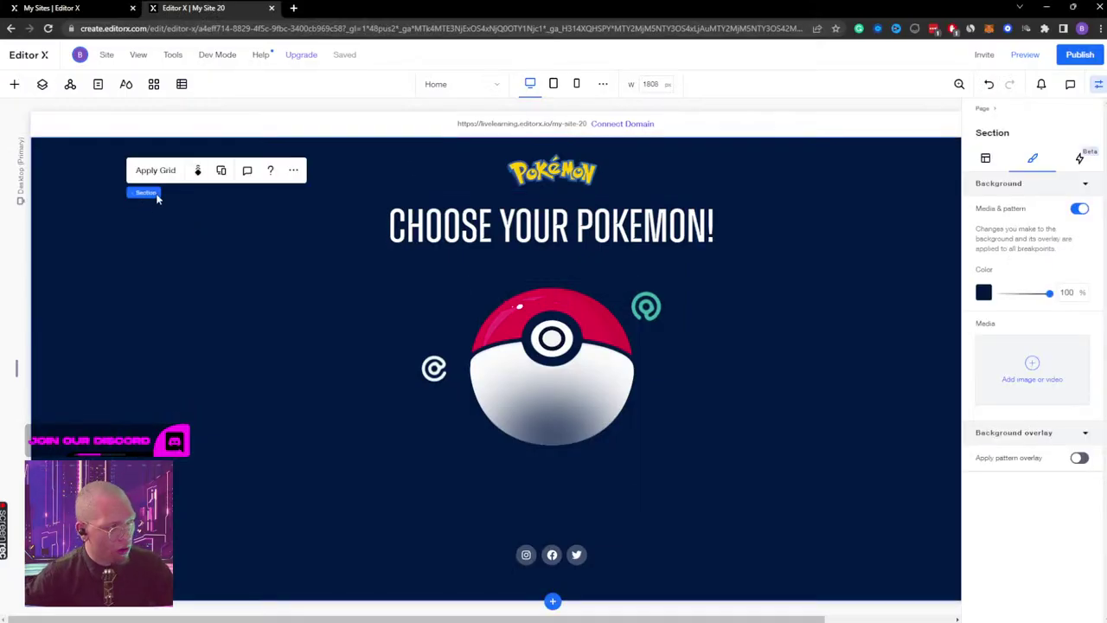
left_click(293, 171)
left_click(14, 84)
left_click(14, 84)
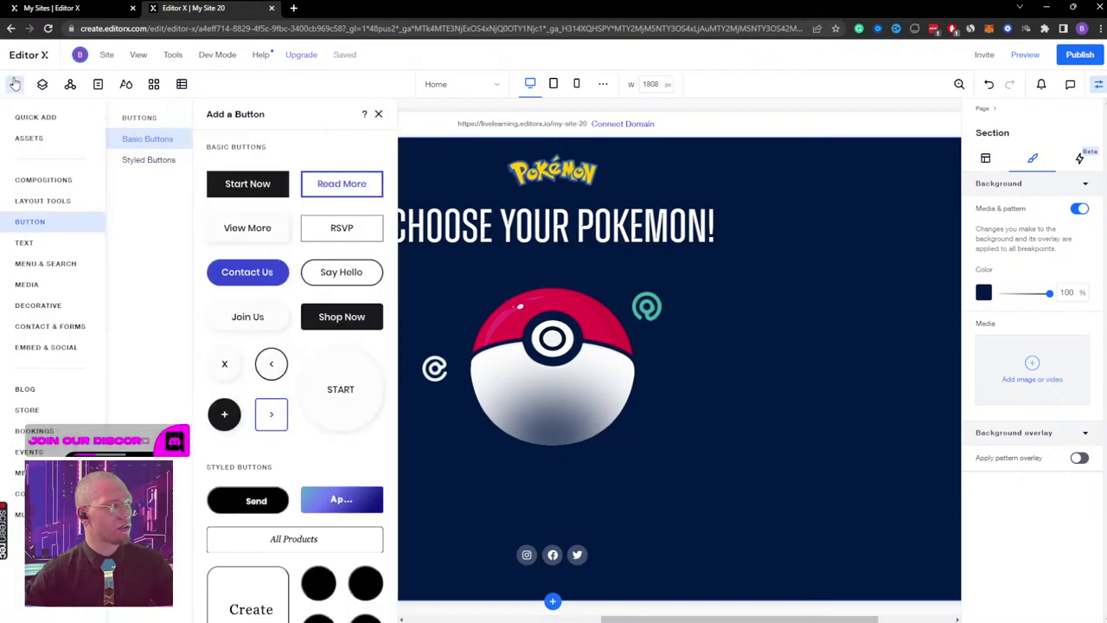
left_click_drag(354, 500, 143, 219)
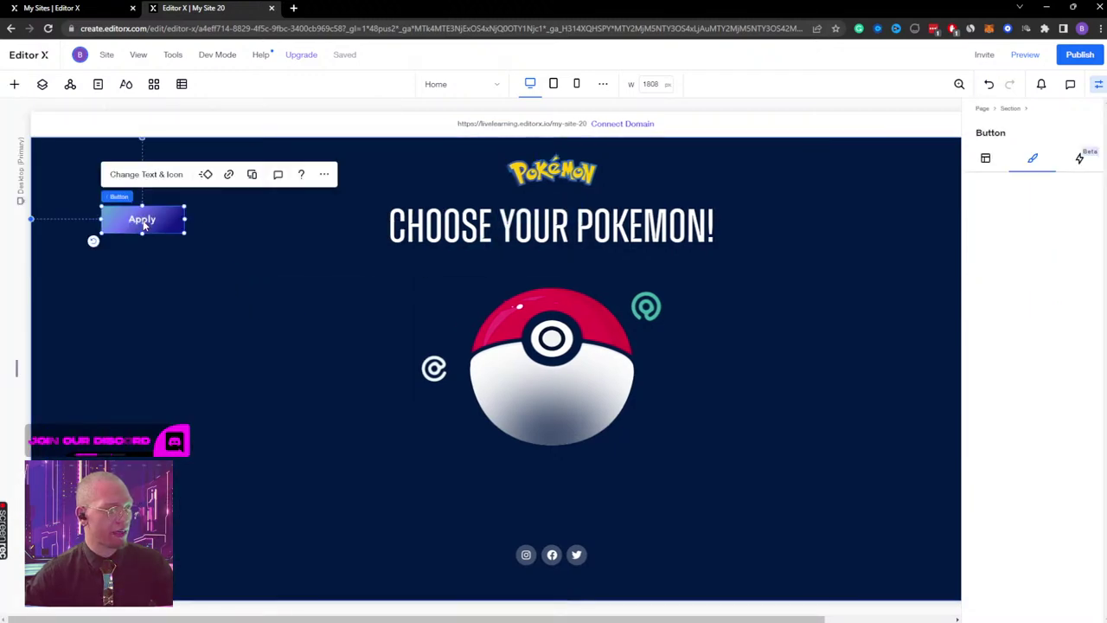
left_click(146, 174)
key("BackSpace")
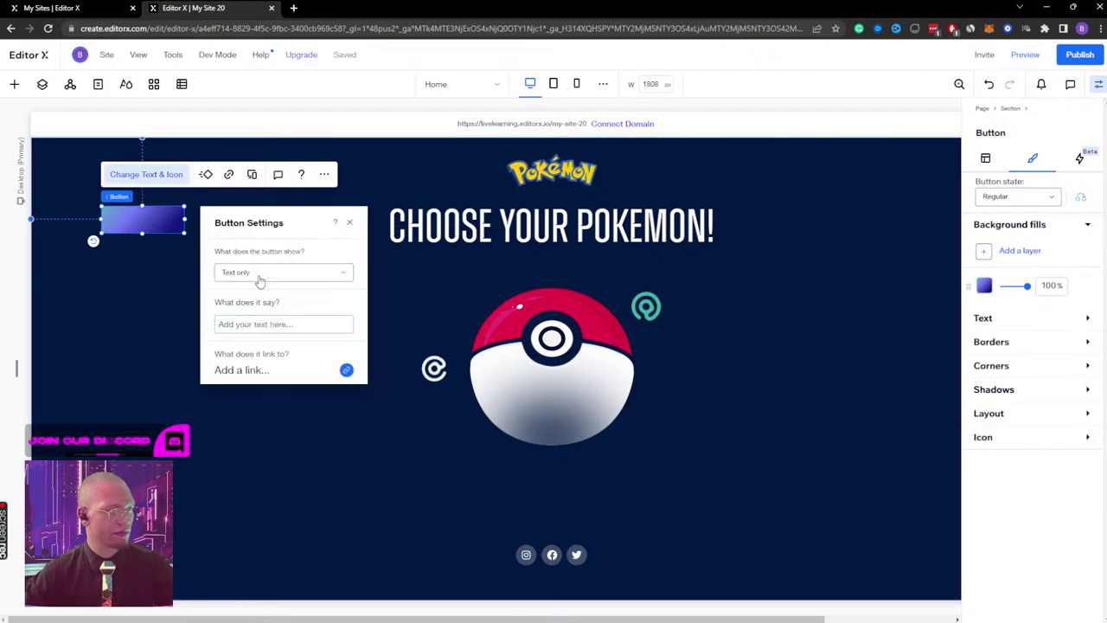
Step: Open the button's background fill for editing, switch to Adobe XD and copy Gradient Rec's light green stop color #87F9A2
left_click(984, 286)
key("alt+Tab")
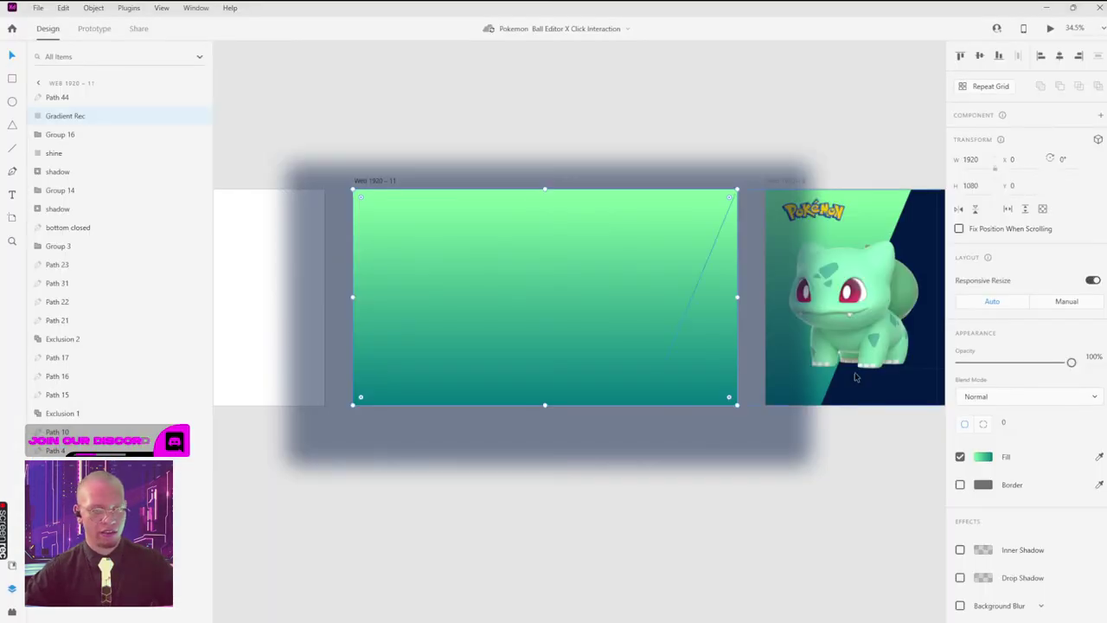
left_click(982, 463)
key("ctrl+c")
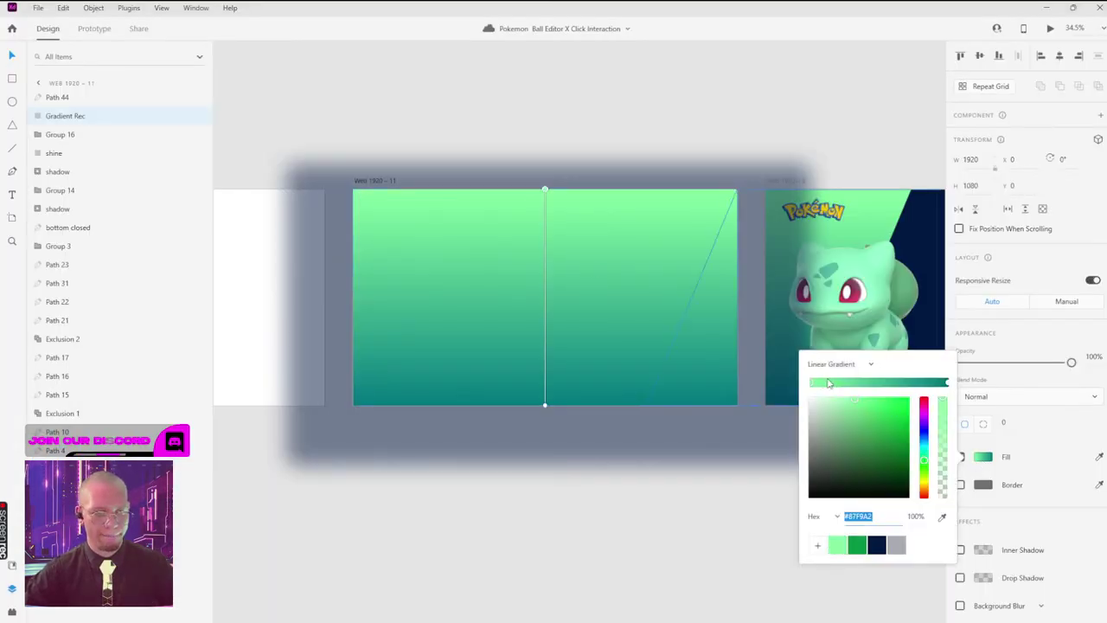
Step: Return to Editor X and remove the middle color stop from the button's linear gradient
key("alt+Tab")
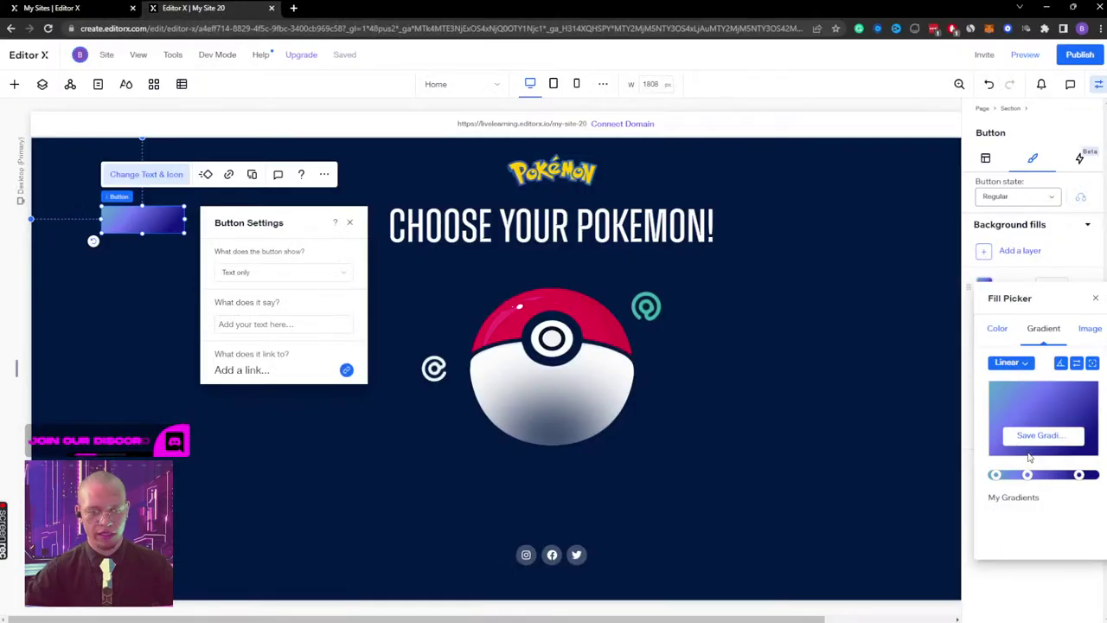
left_click_drag(1027, 475, 1032, 475)
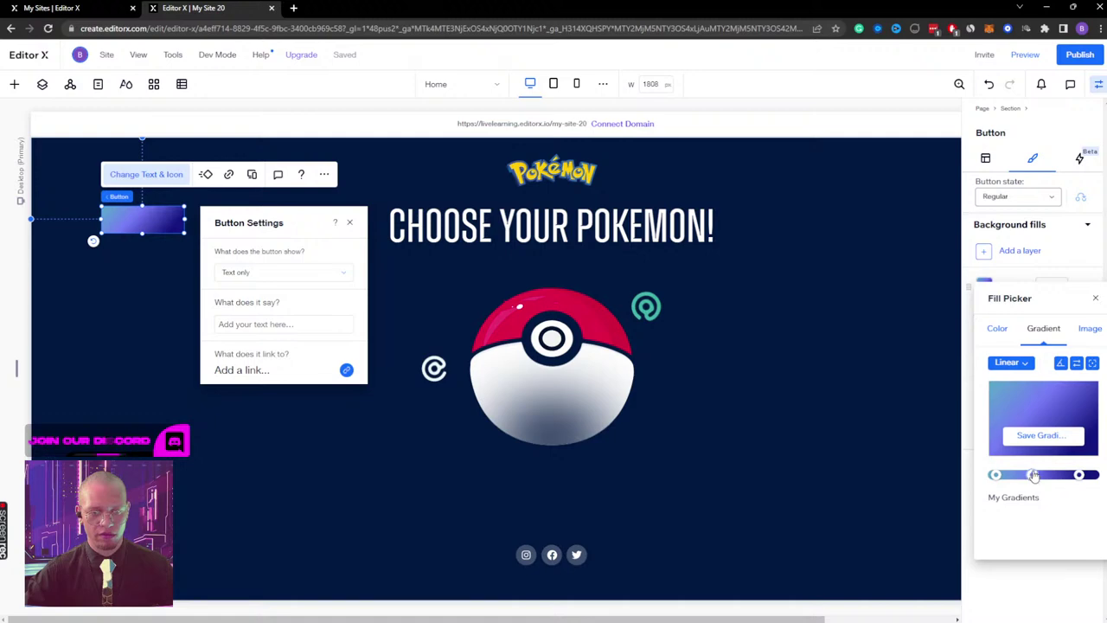
left_click(1032, 475)
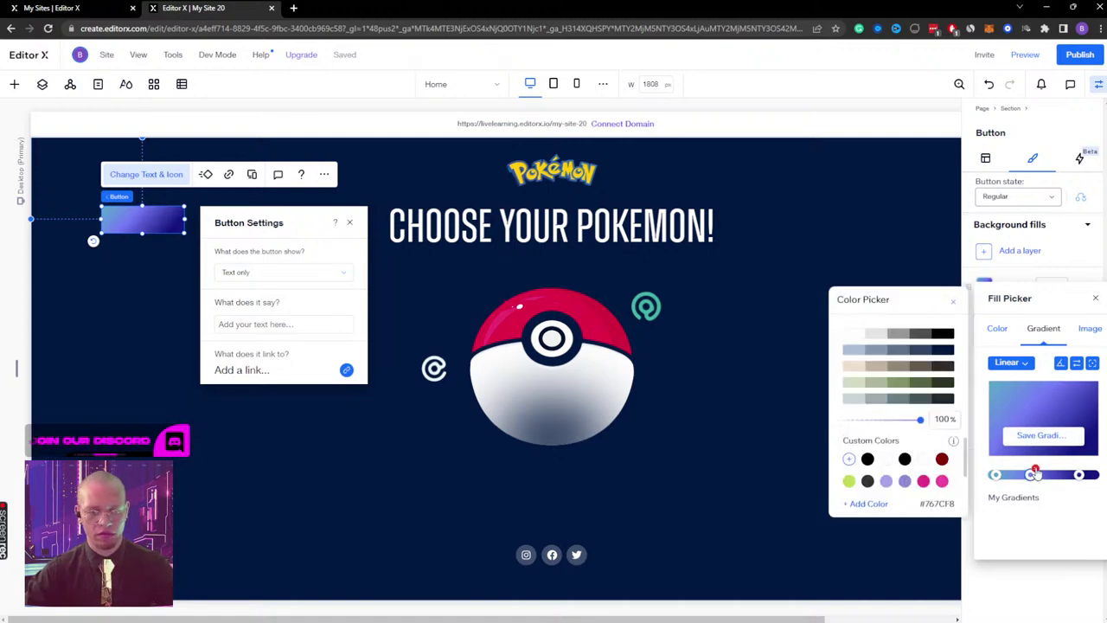
left_click_drag(1034, 474, 1029, 493)
Step: Set the first stop of the button's gradient to the custom color 87F9A2
left_click(994, 474)
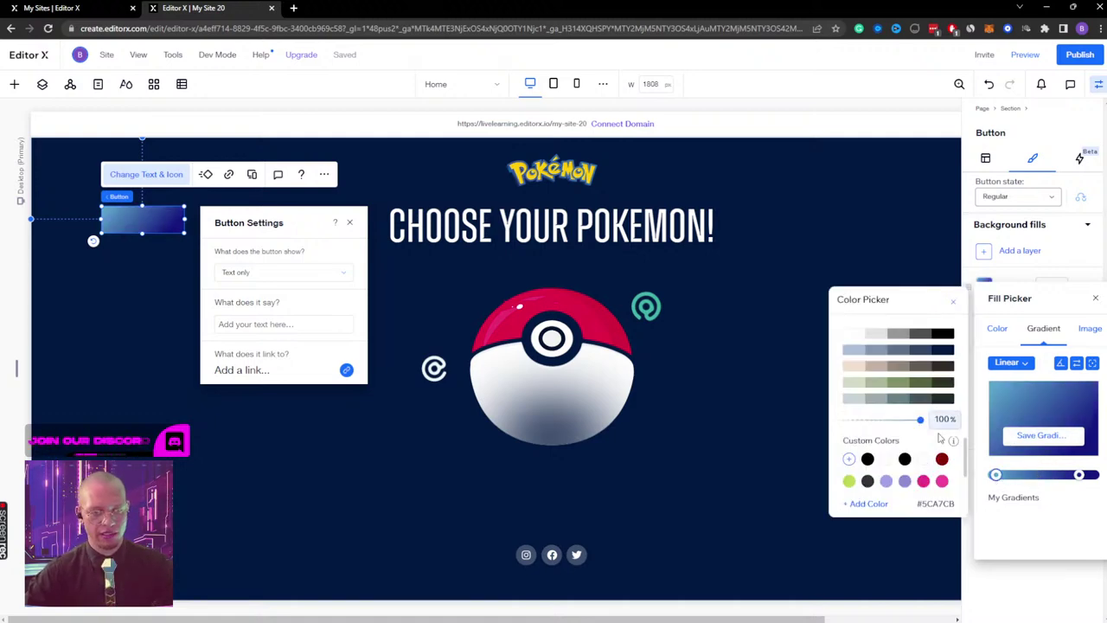
left_click(868, 503)
left_click(889, 469)
key("ctrl+v")
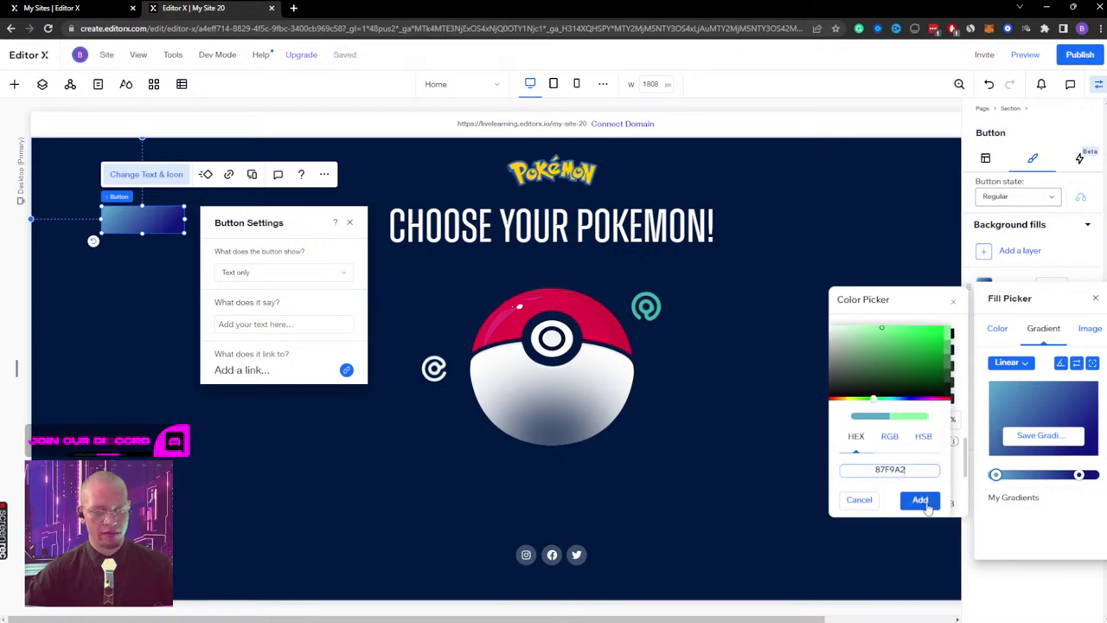
left_click(922, 501)
Step: Switch to Adobe XD and copy the hex color 00767F from the end stop of Gradient Rec's fill
key("alt+Tab")
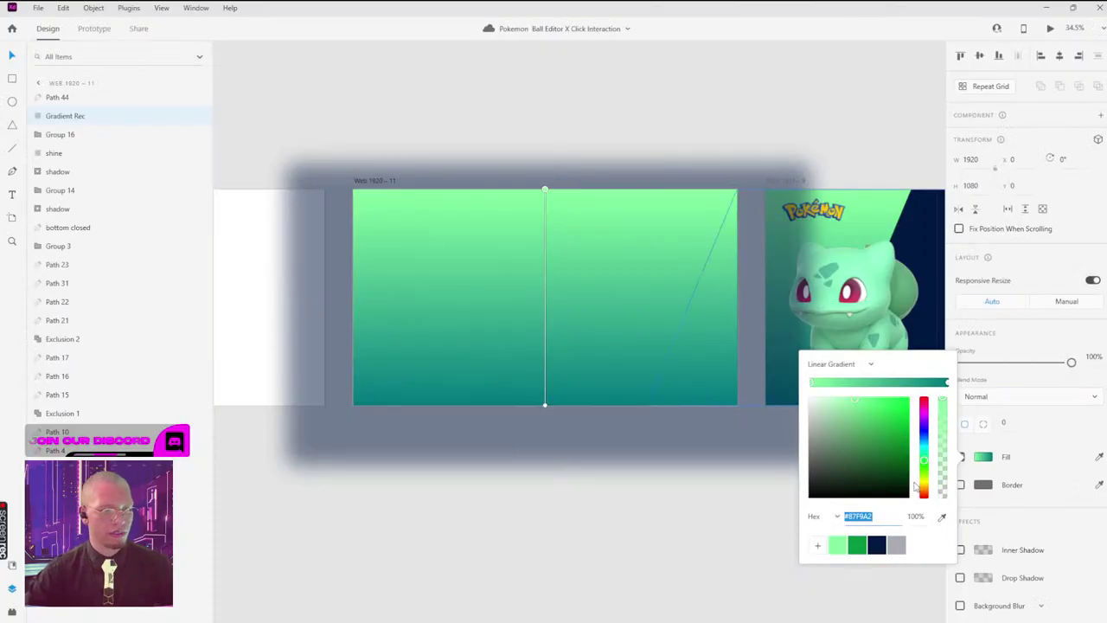
left_click(947, 383)
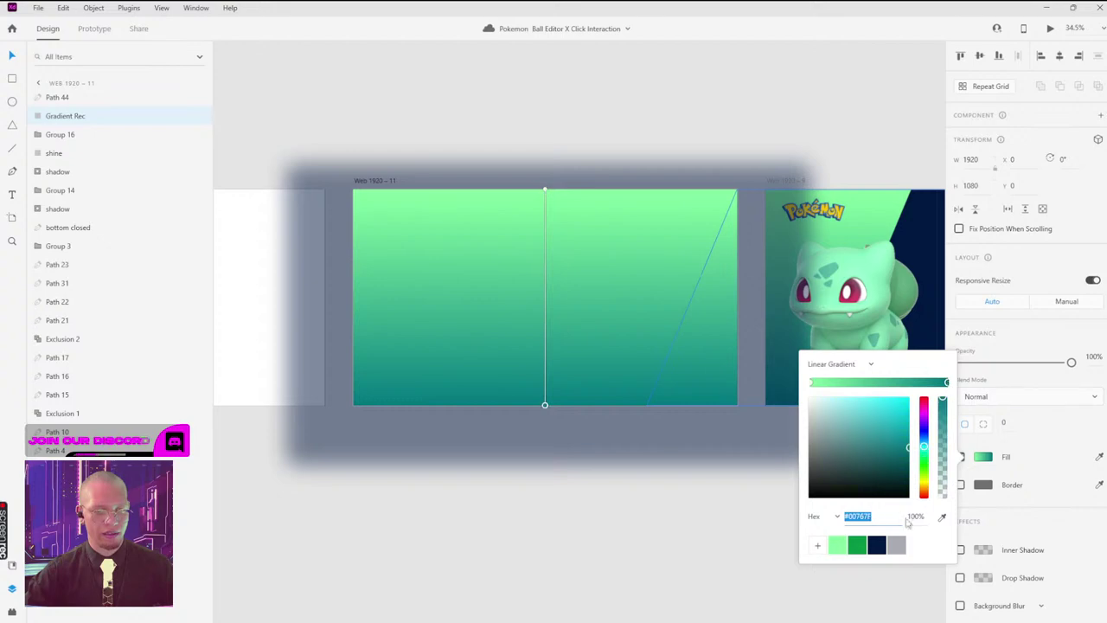
double_click(862, 516)
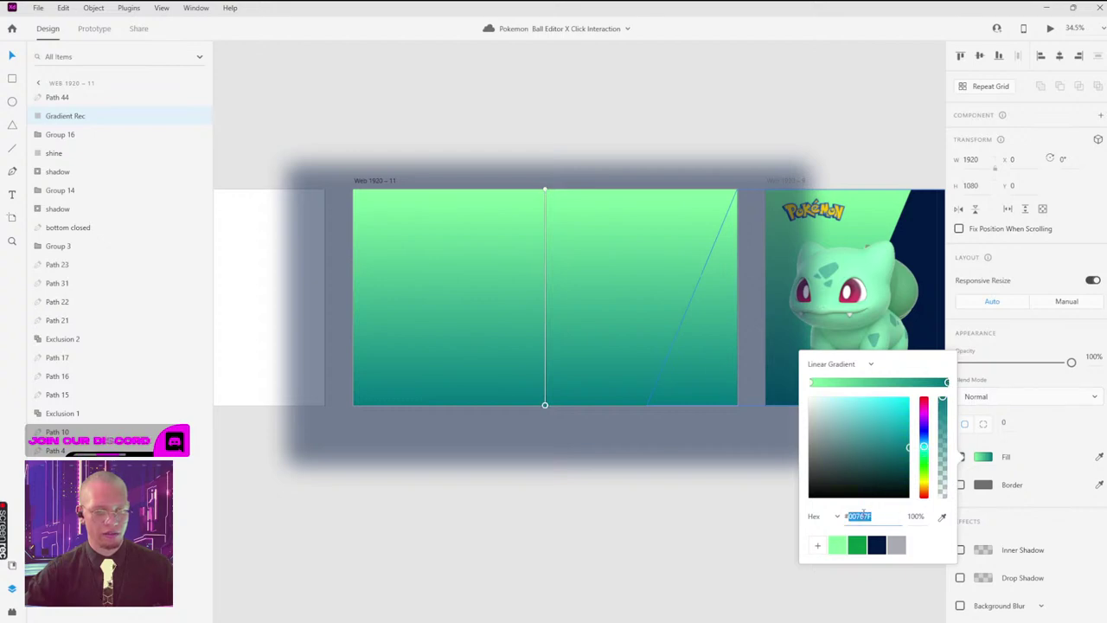
Step: Back in Editor X, set the button gradient's last stop to 00767F and move that stop to the gradient's end
key("alt+Tab")
left_click(1075, 476)
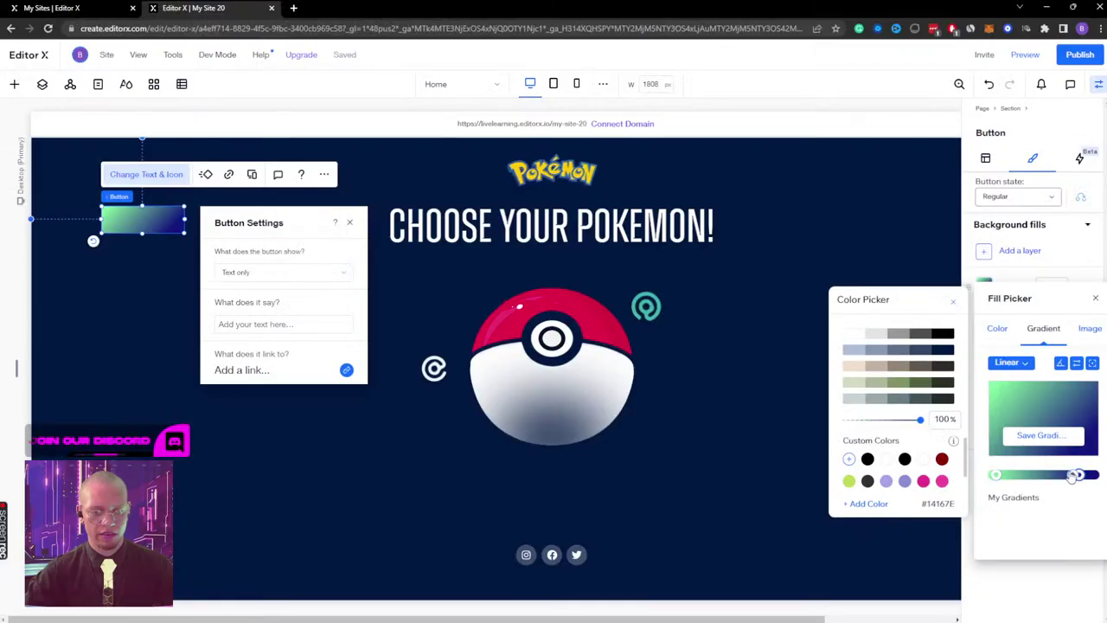
left_click(849, 458)
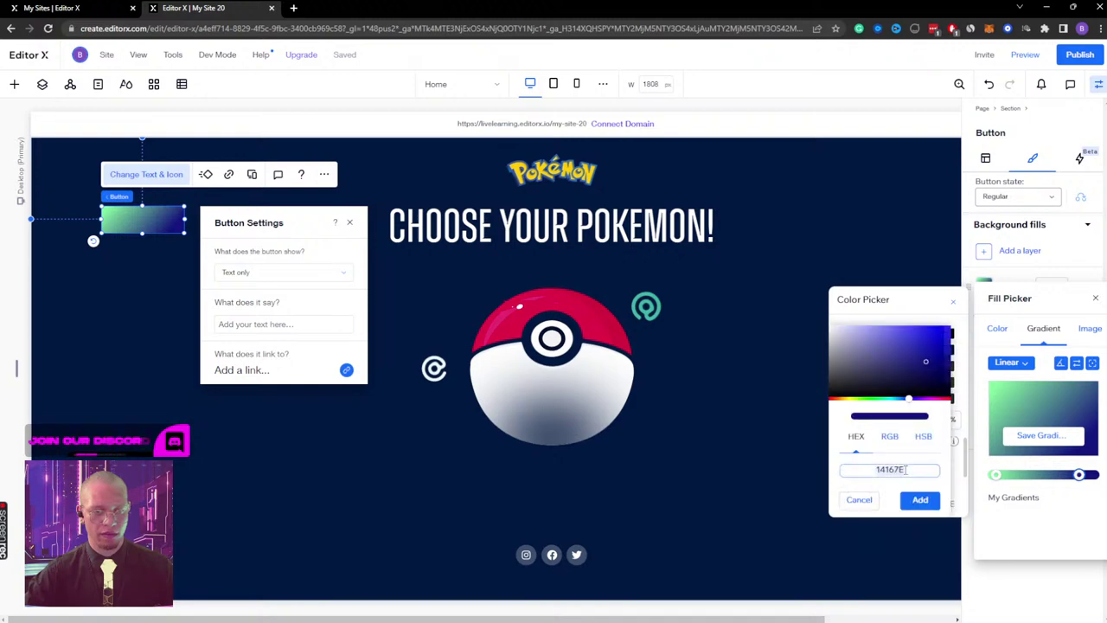
type("00767F")
left_click(920, 500)
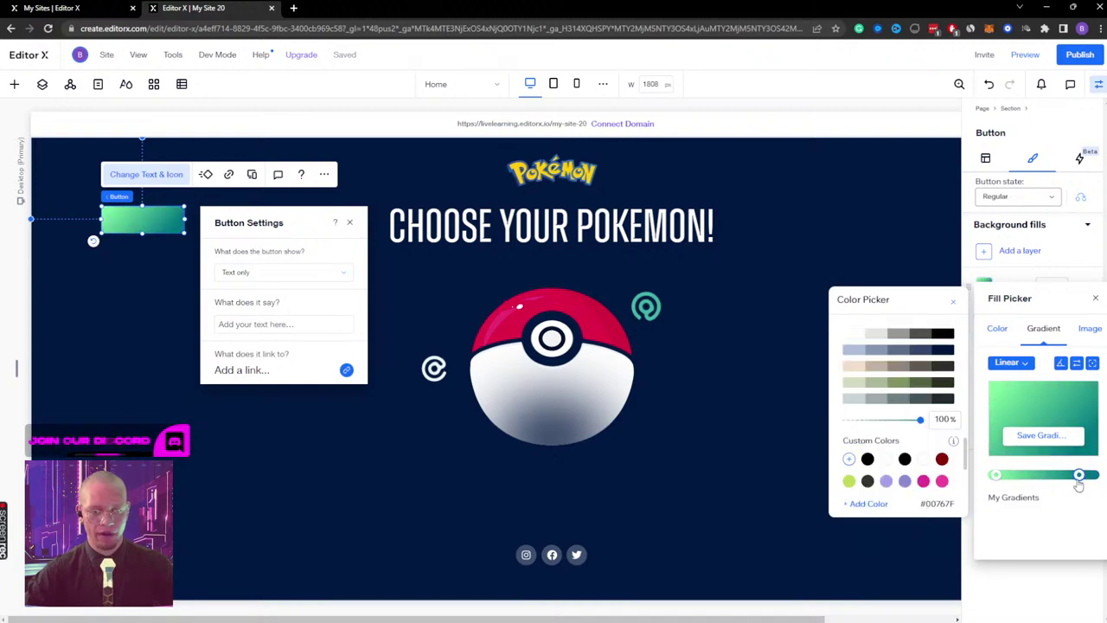
left_click_drag(1079, 474, 1095, 475)
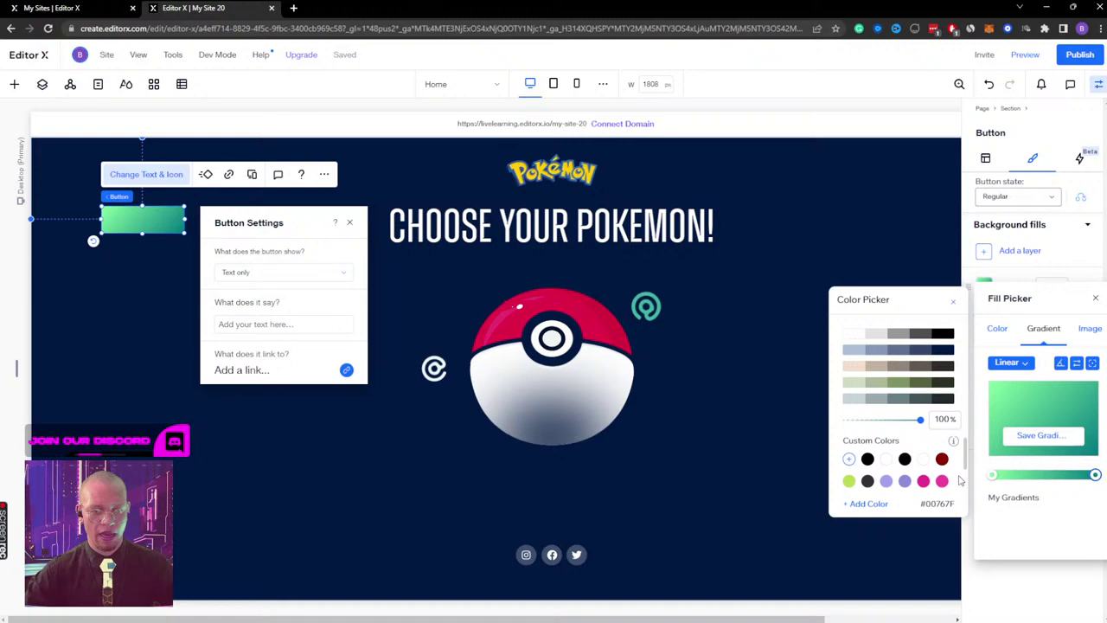
Step: Save the button's gradient to My Gradients and enlarge the button to about 1327 by 427 px
left_click(1034, 435)
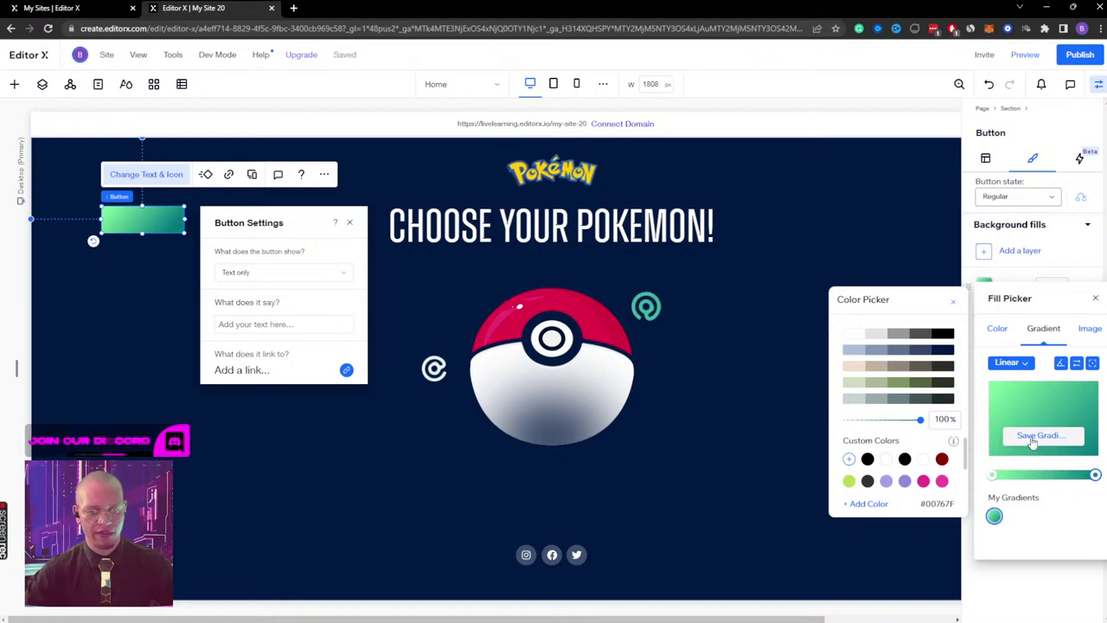
left_click(1077, 264)
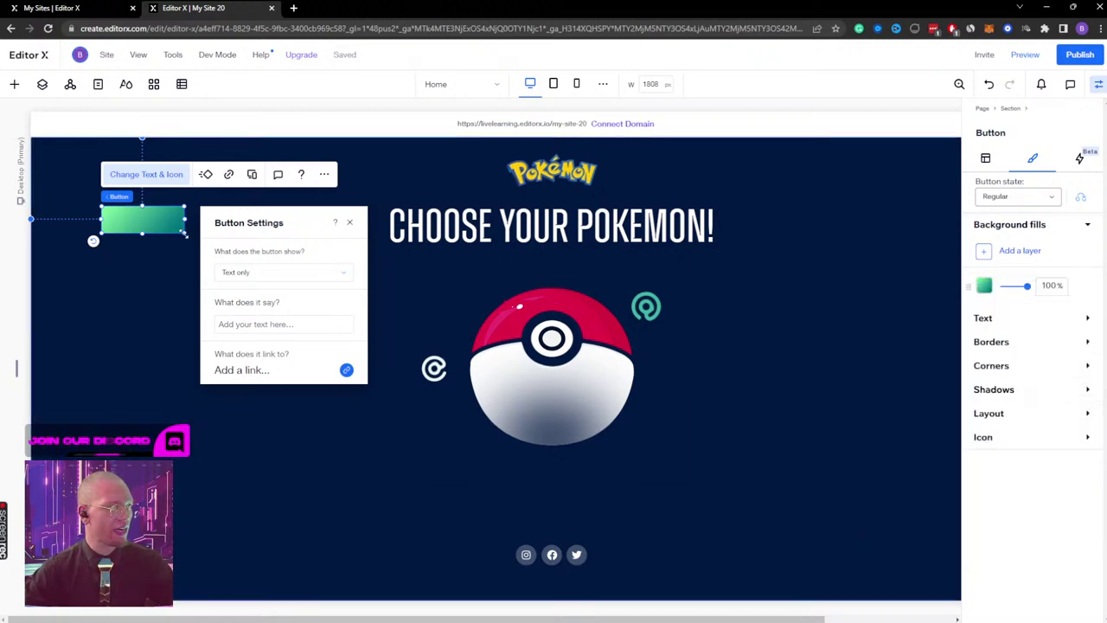
left_click_drag(184, 231, 837, 585)
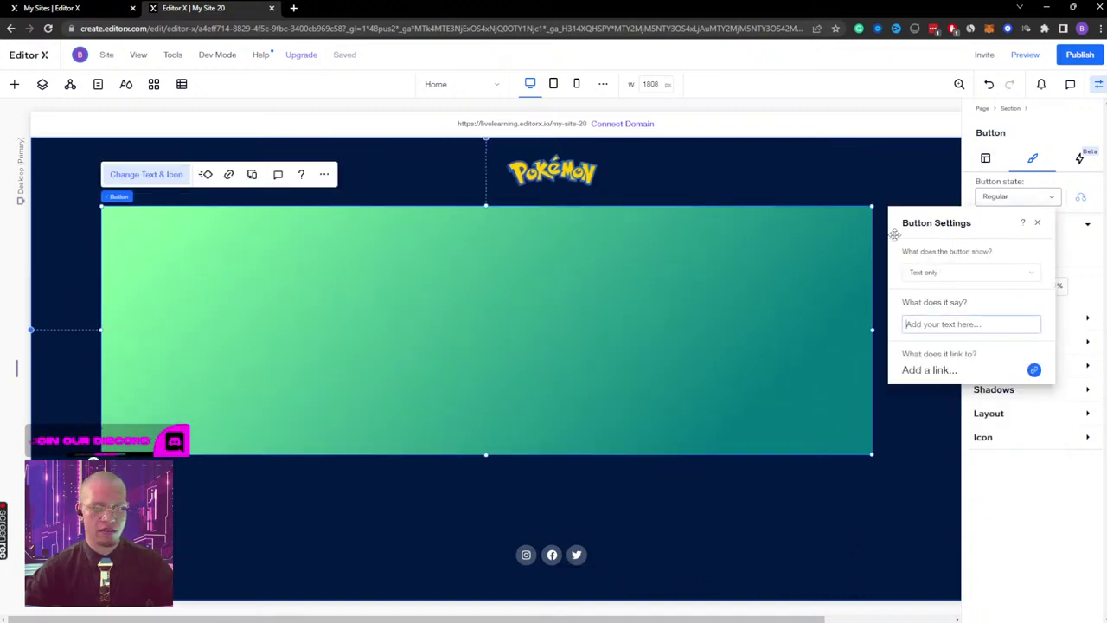
Step: Set both the width and the height of the gradient button to 100%
left_click(985, 158)
left_click(1040, 223)
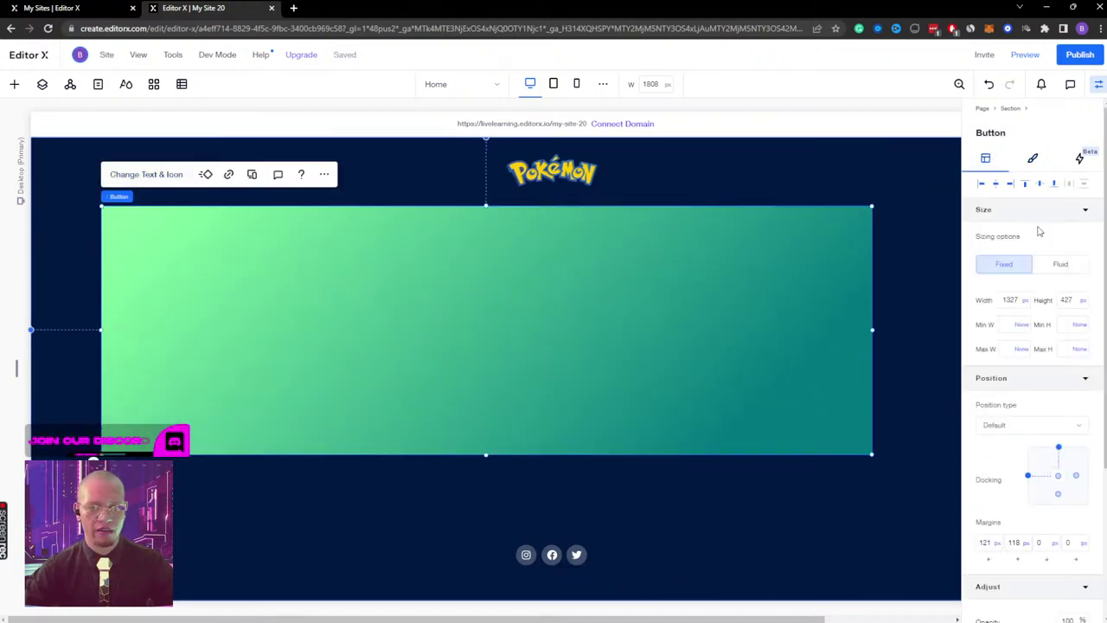
left_click(1011, 300)
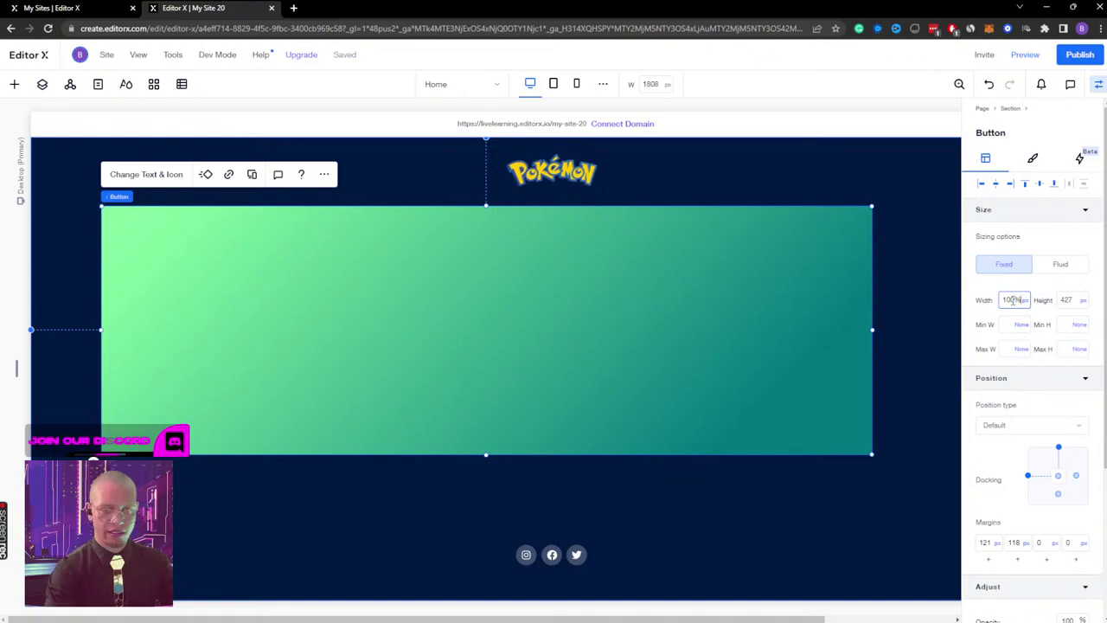
key("Tab")
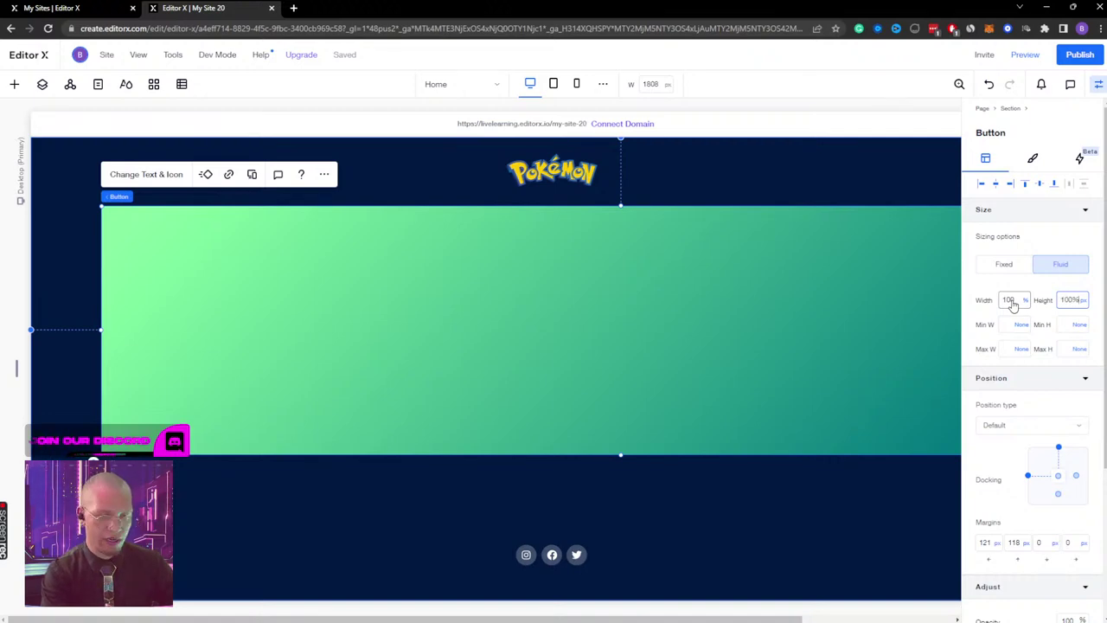
type("100%")
key("Return")
Step: Align the gradient button to the left and top edges of the section
left_click(981, 183)
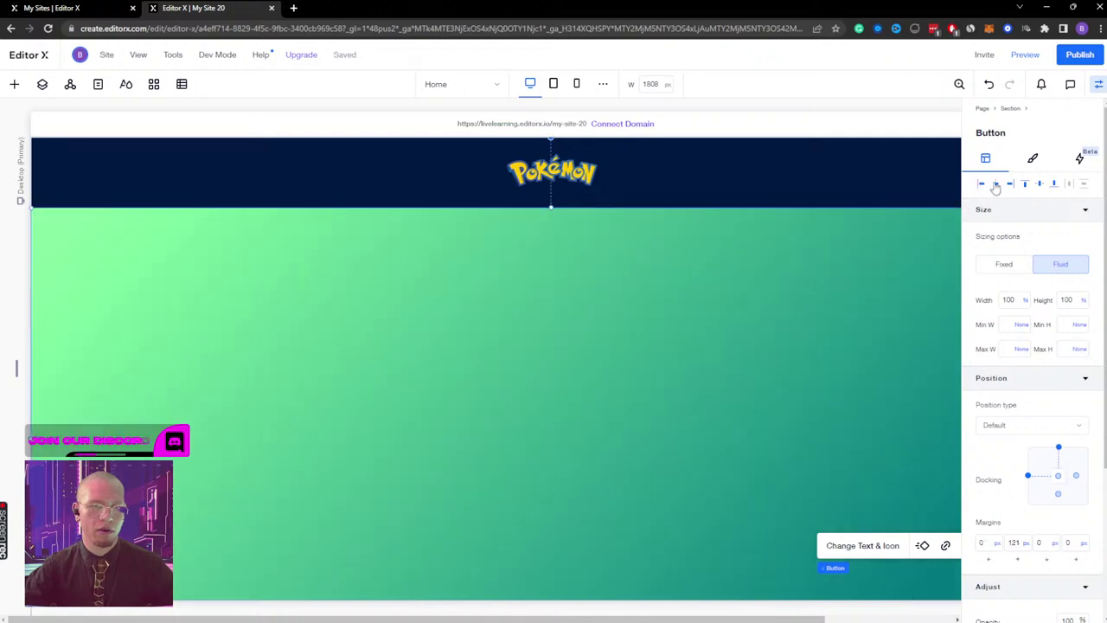
left_click(1025, 183)
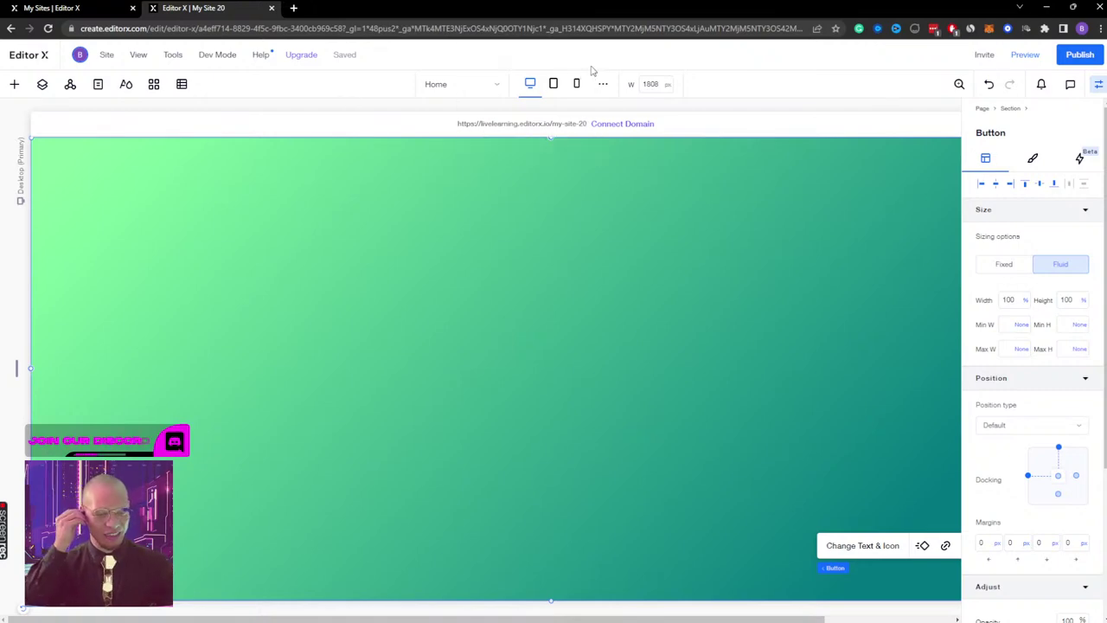
left_click(1097, 85)
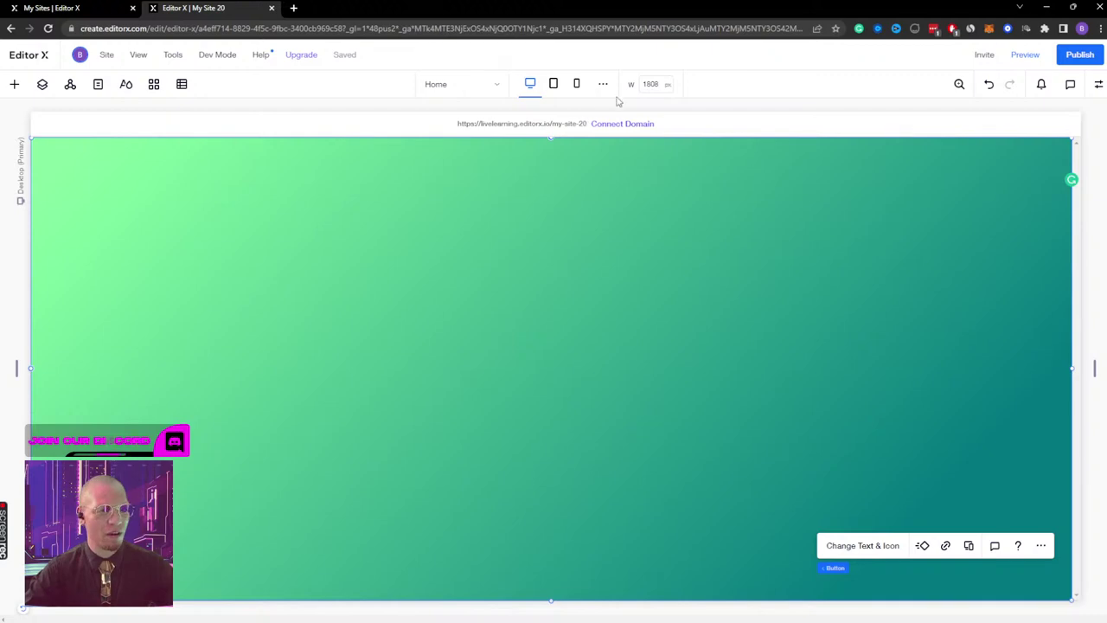
left_click(1098, 87)
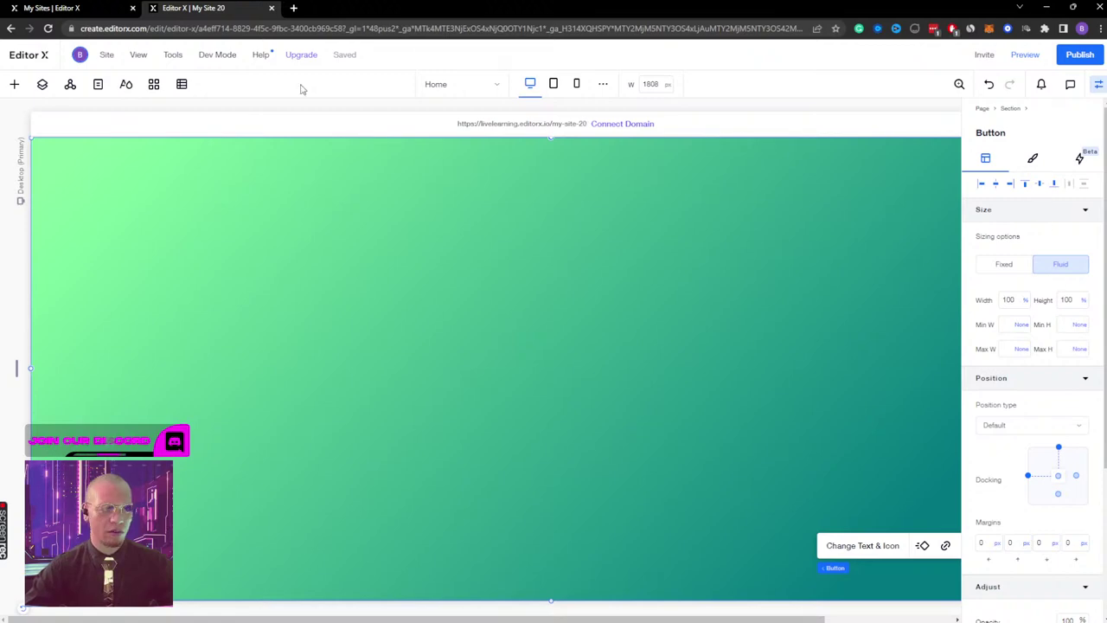
Step: Reduce the opacity of the button's gradient background fill to 0%
left_click(1032, 158)
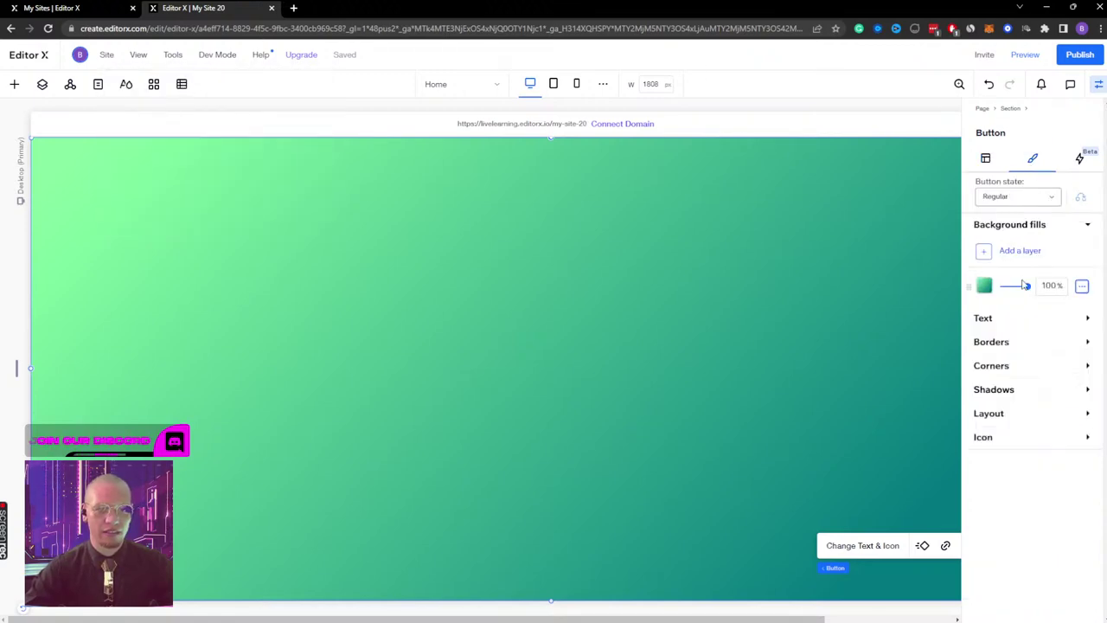
left_click_drag(1027, 288, 995, 291)
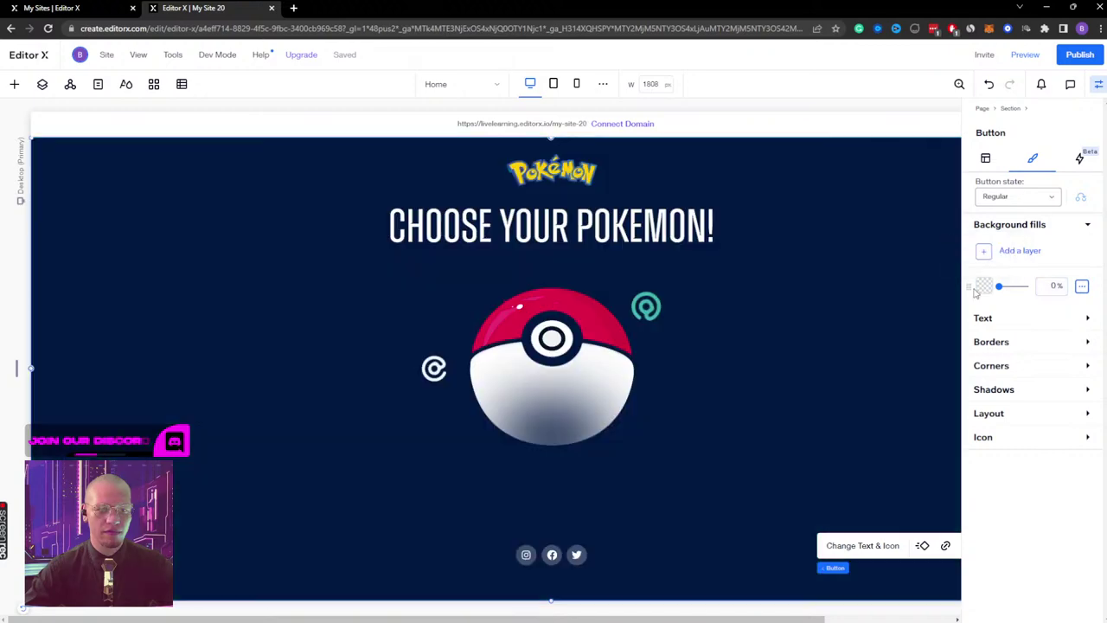
left_click(1097, 84)
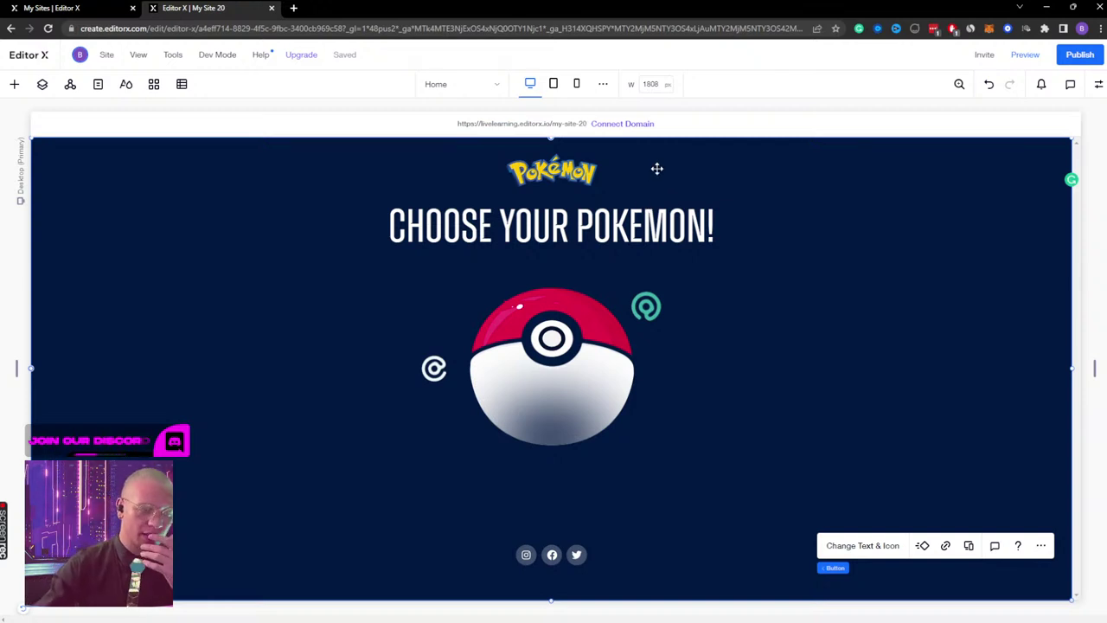
Step: Rename the Button layer as Gradient BG
left_click(43, 83)
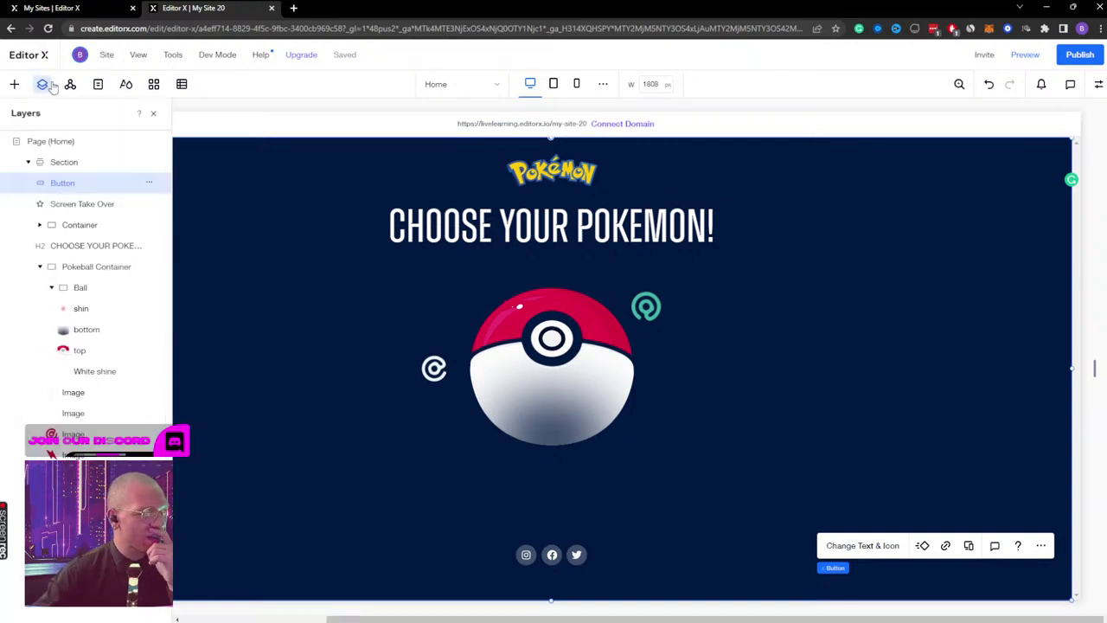
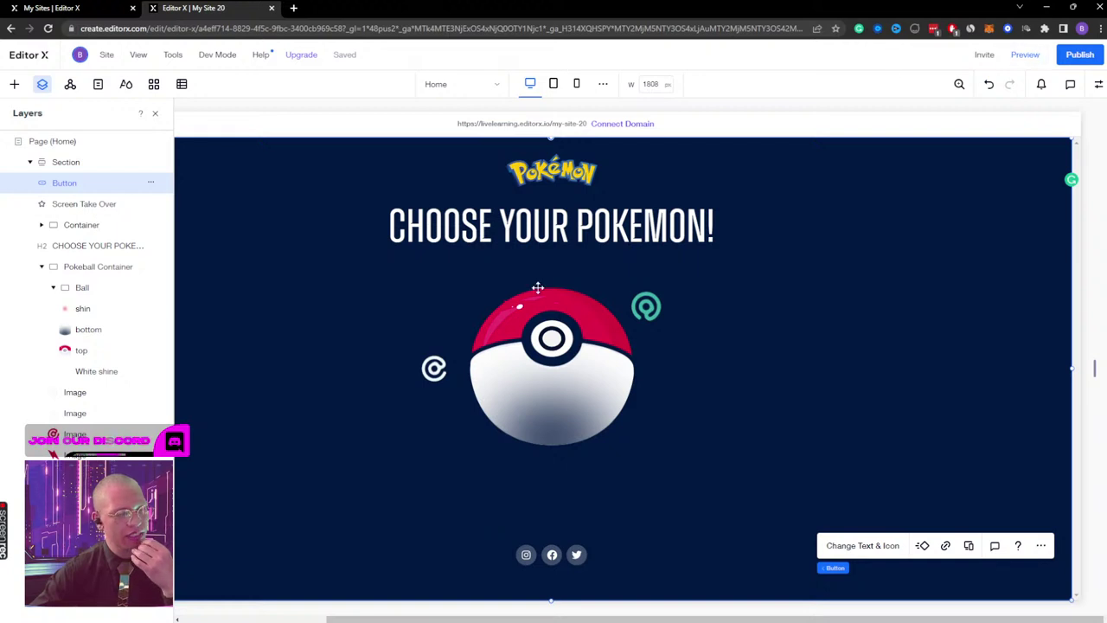
double_click(69, 182)
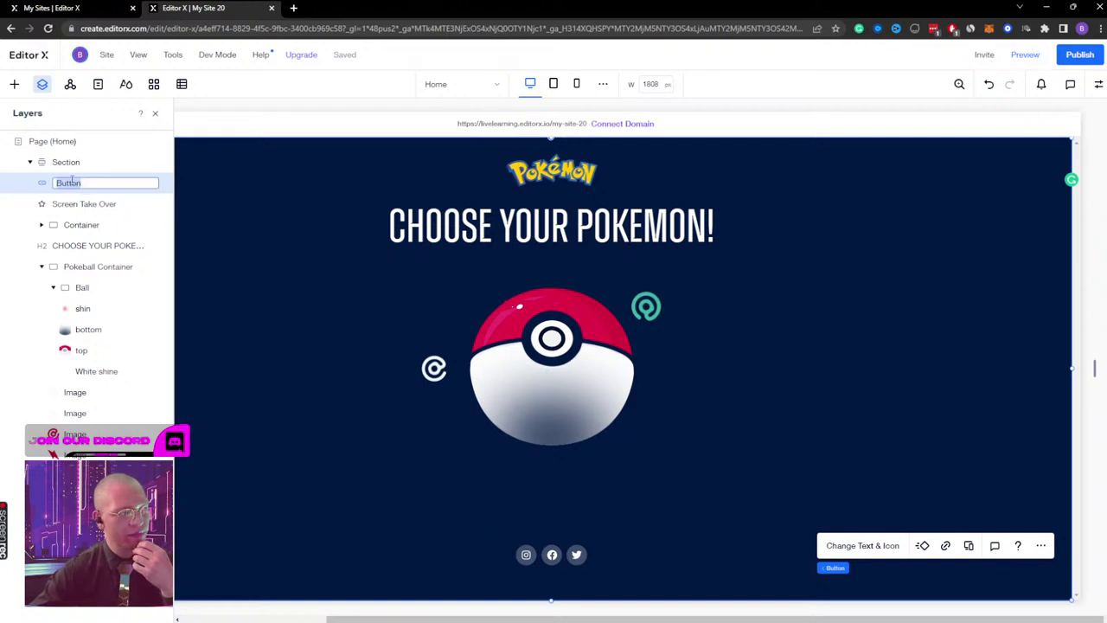
type("Grad")
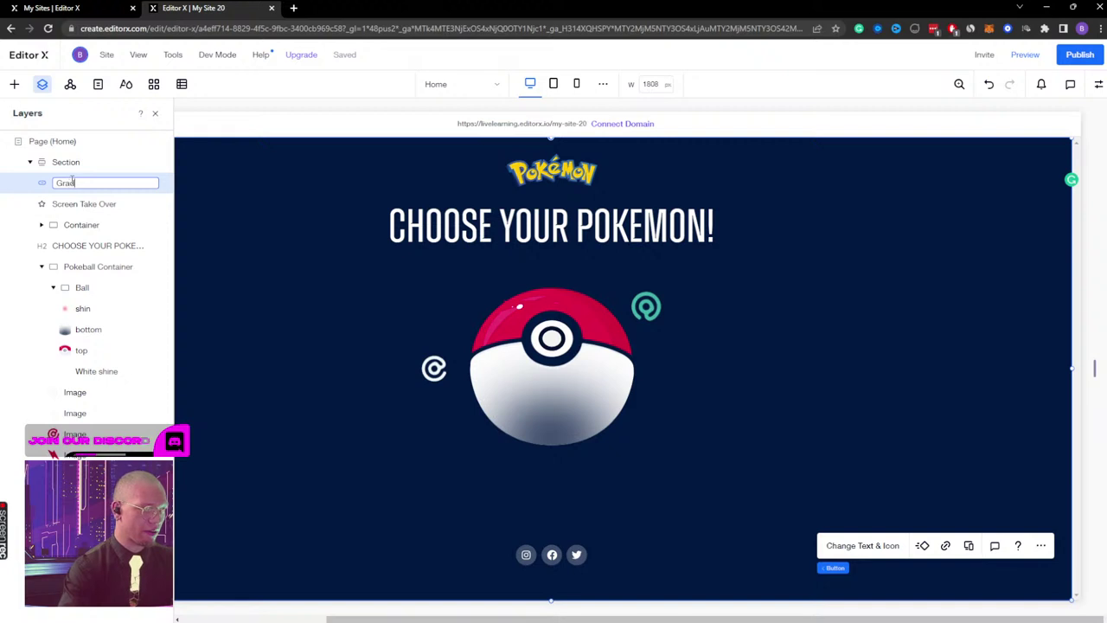
type("ient BG")
key("Return")
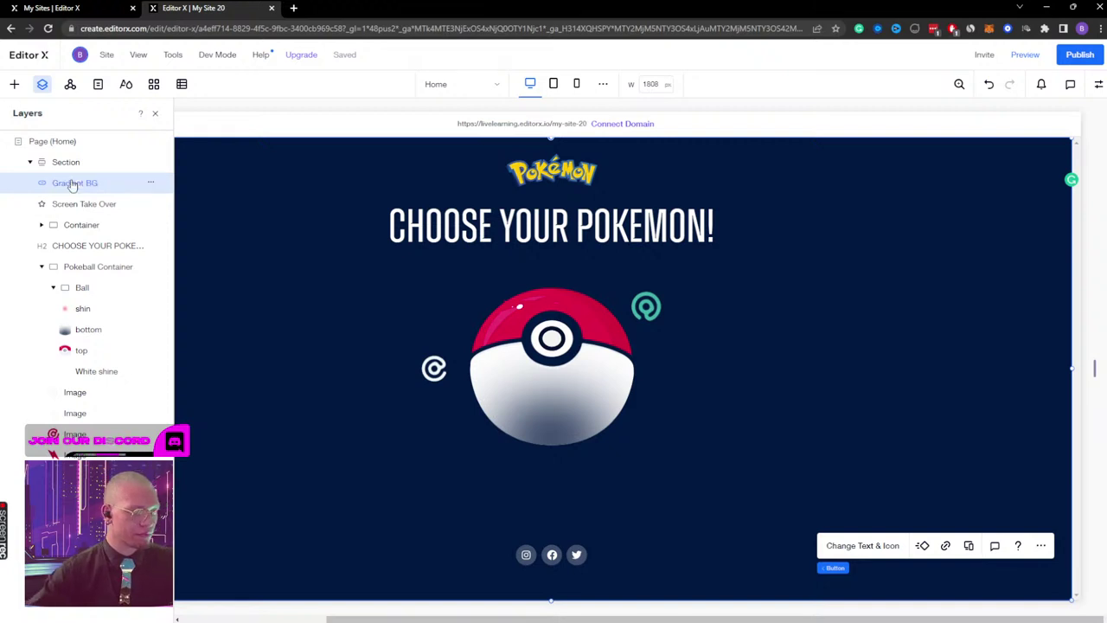
Step: Examine the effects and triggers assigned to the Pokeball Container and its Ball container
left_click(95, 251)
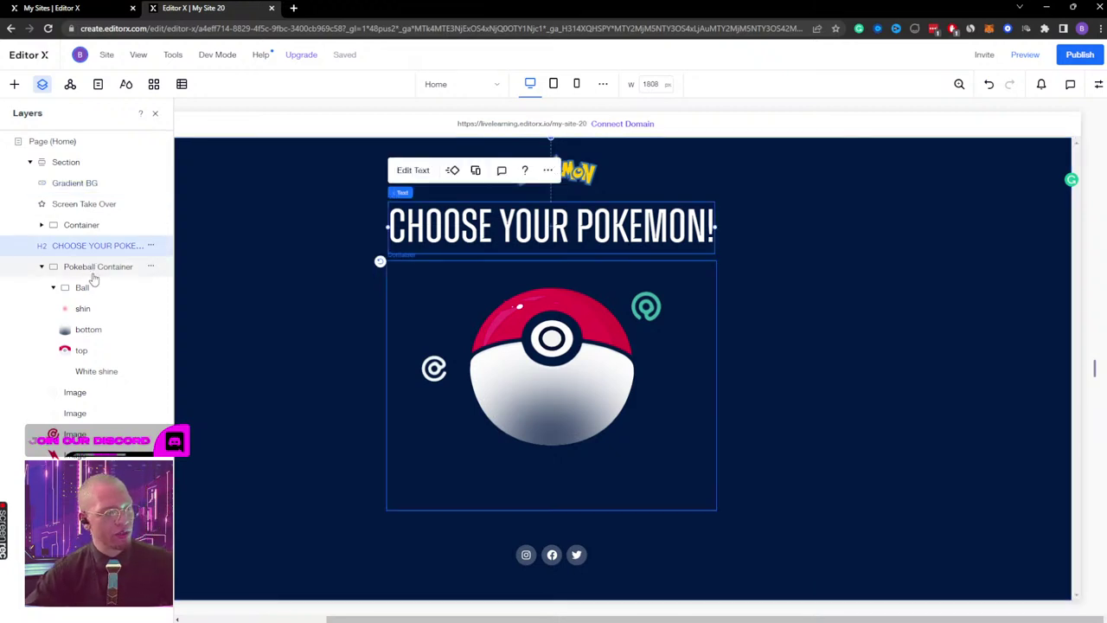
left_click(96, 267)
left_click(1100, 85)
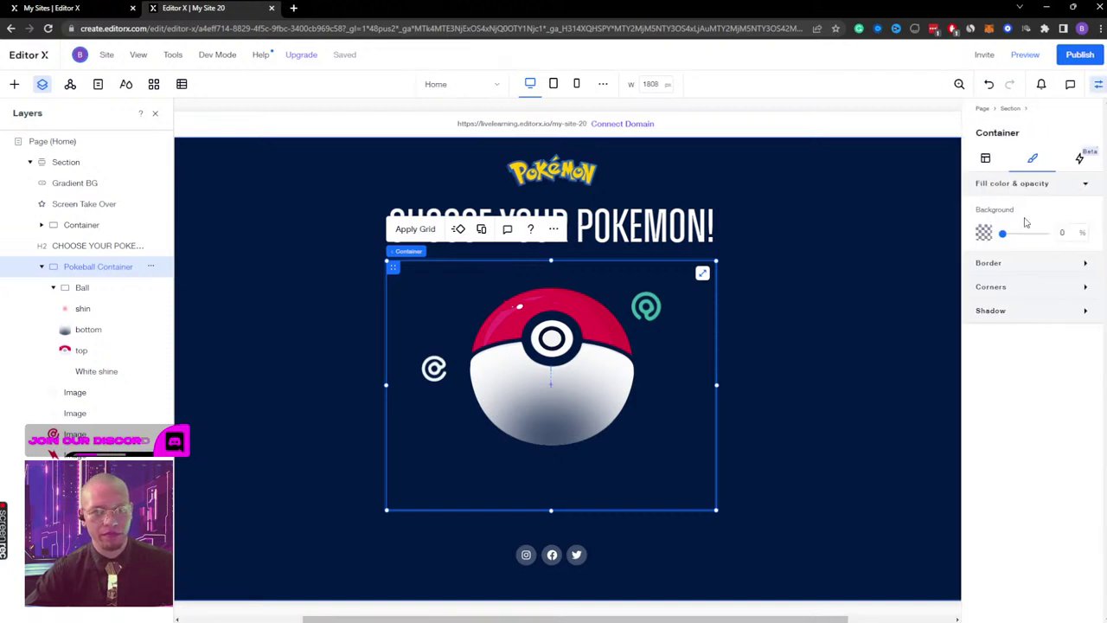
left_click(986, 160)
left_click(1031, 160)
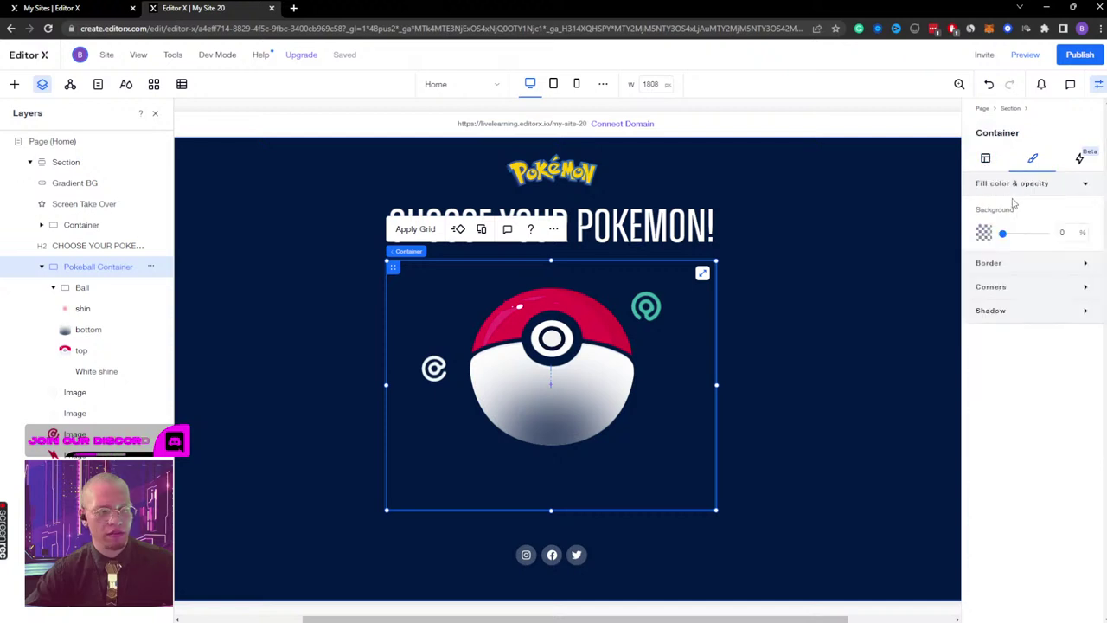
left_click(1080, 157)
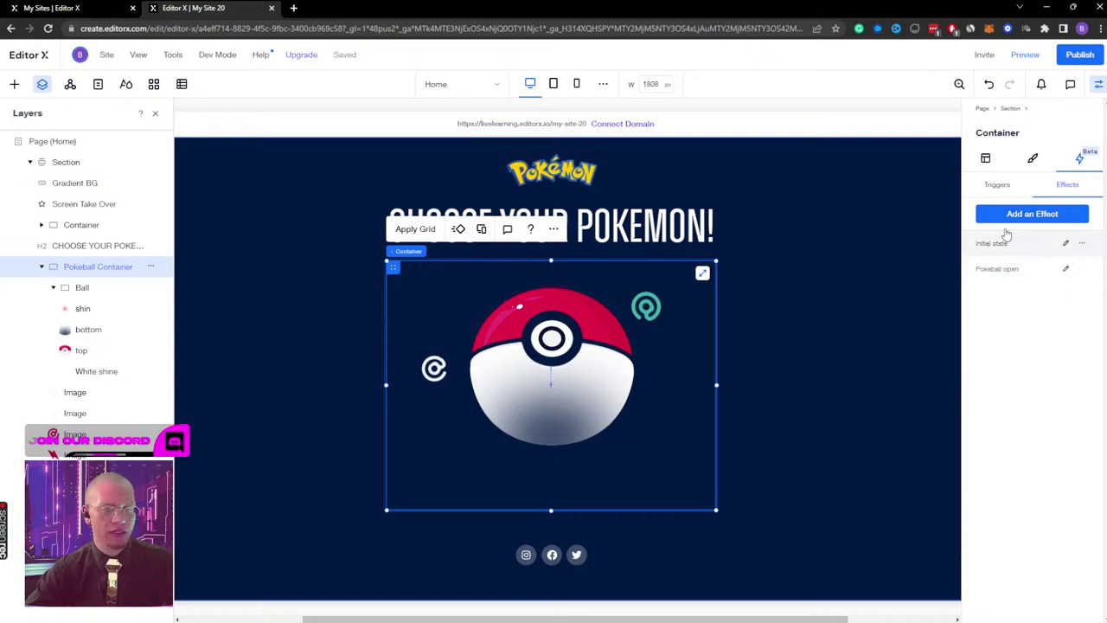
left_click(997, 185)
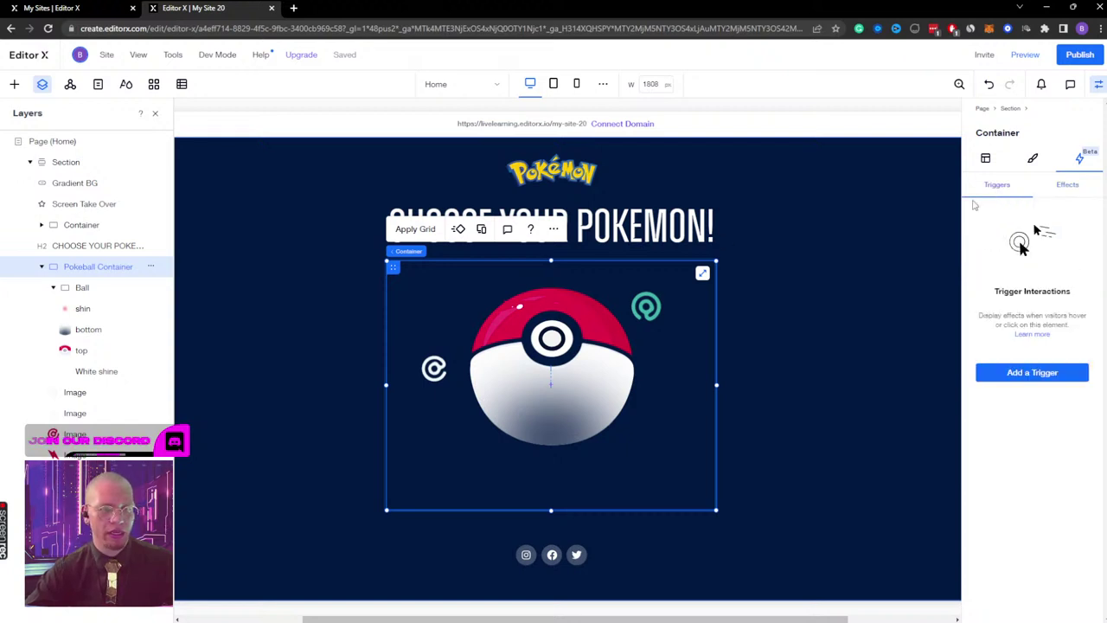
left_click(94, 289)
left_click_drag(1007, 322, 1026, 340)
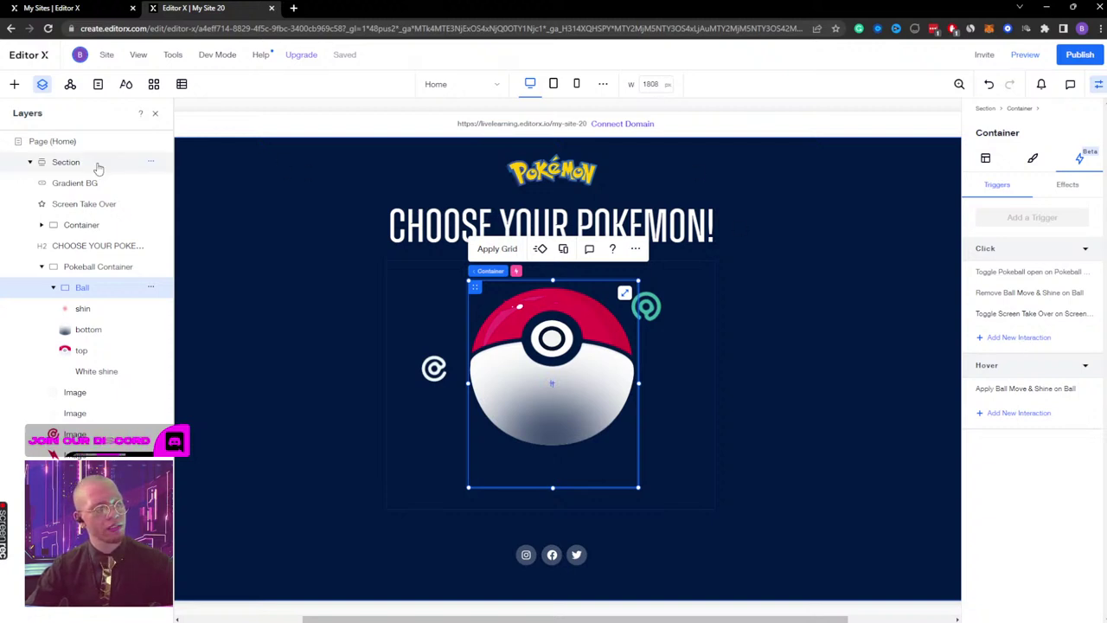
Step: Set the width and height of Gradient BG to 1%
left_click(66, 181)
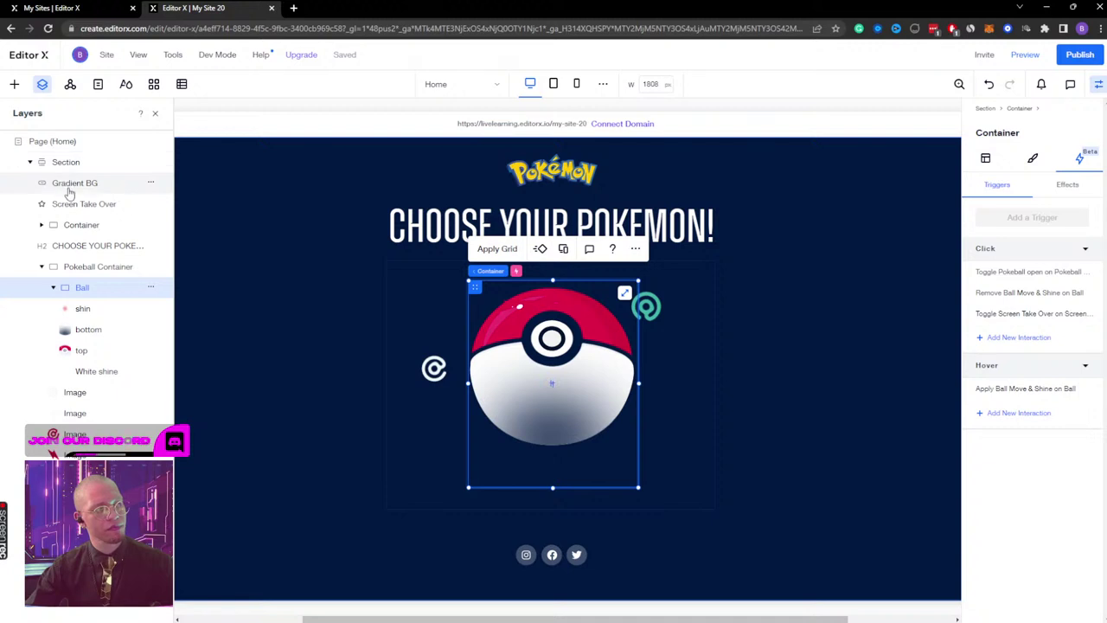
left_click(986, 160)
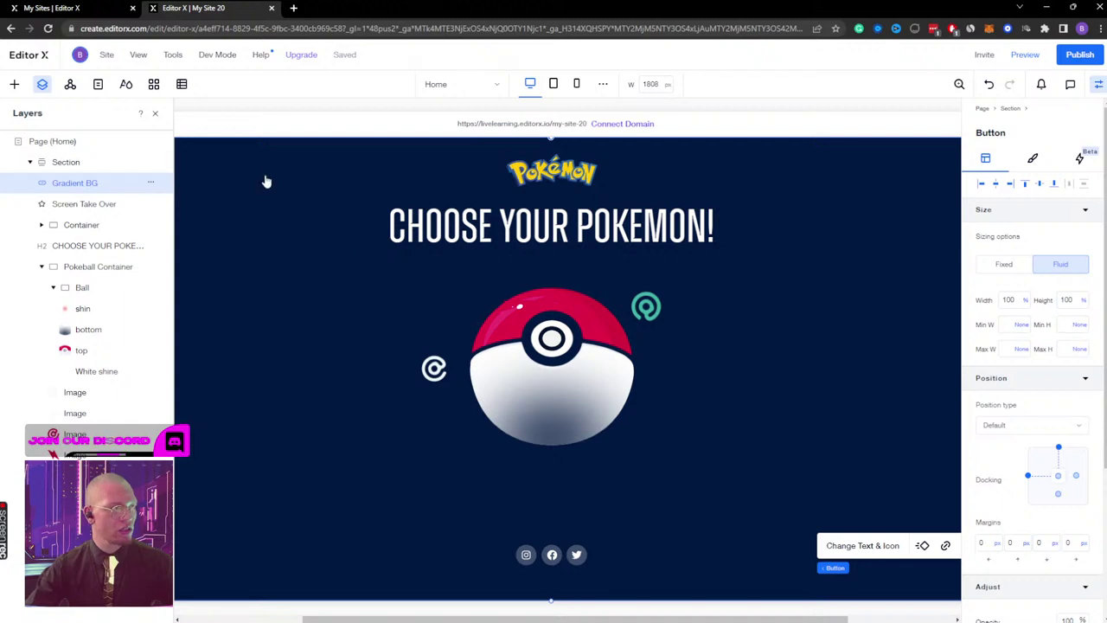
left_click(1008, 300)
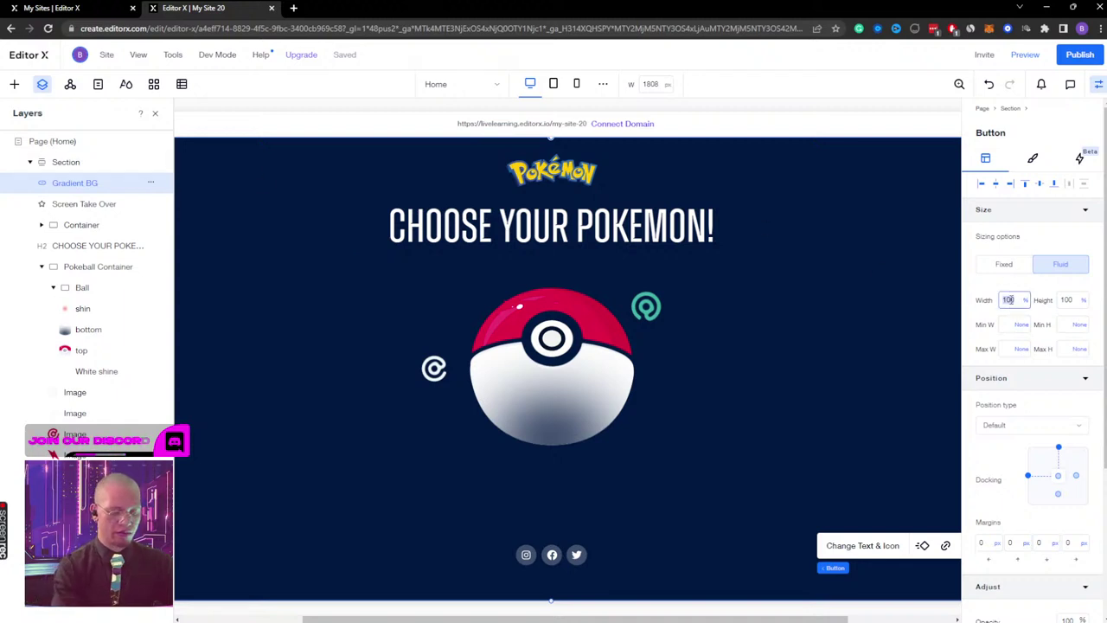
type("1")
key("Tab")
type("1")
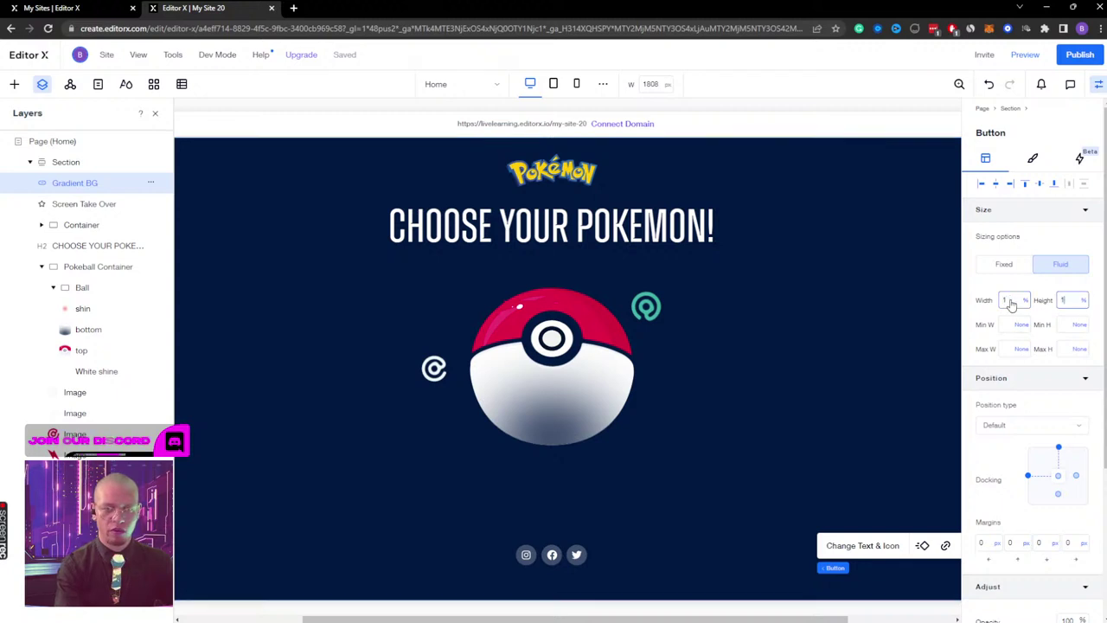
key("Return")
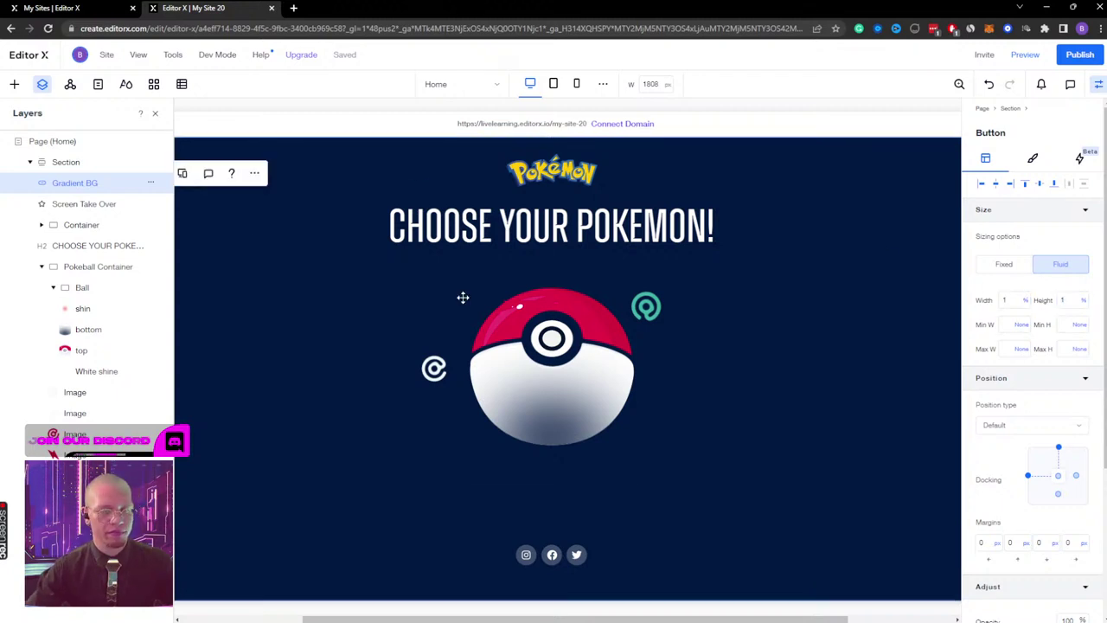
Step: Add a new click interaction to the Ball container with Gradient BG as the affected element
left_click(94, 270)
left_click(99, 248)
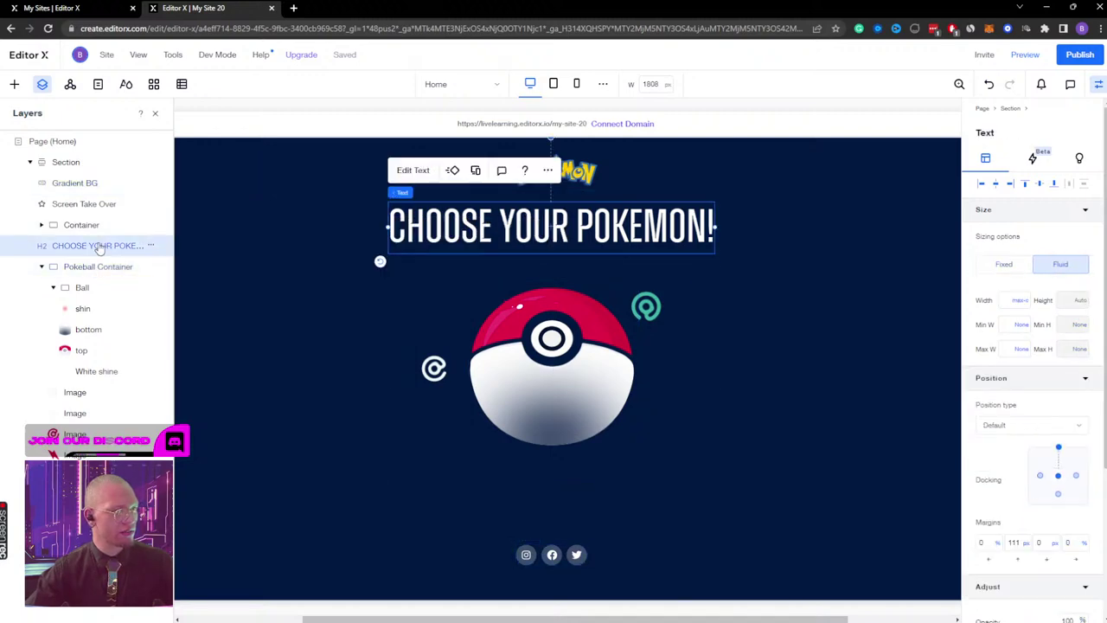
left_click(81, 289)
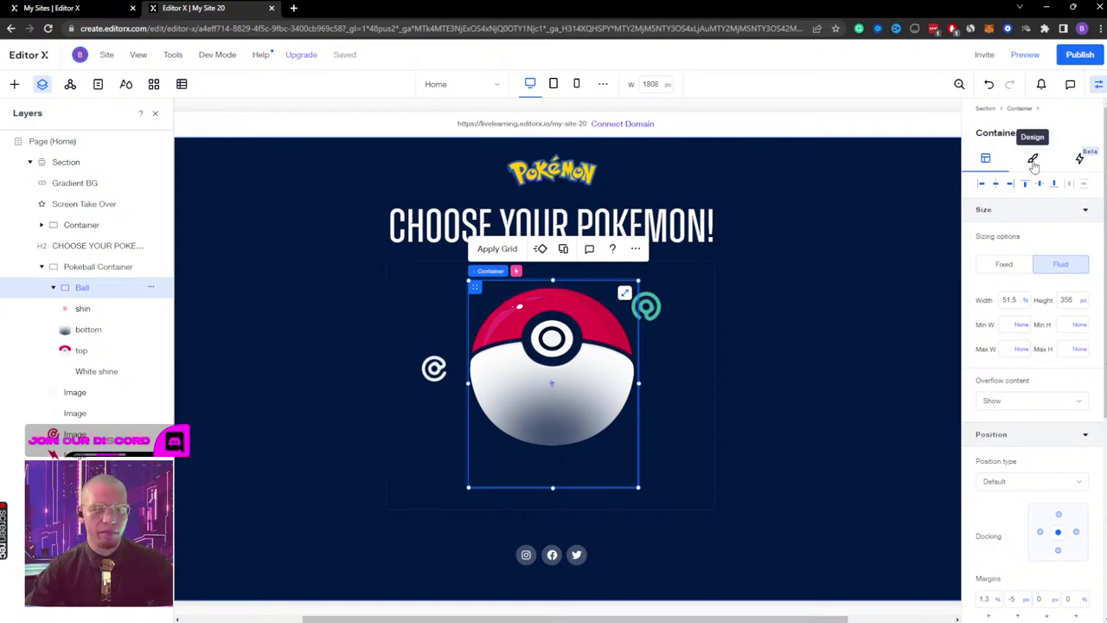
left_click(1079, 159)
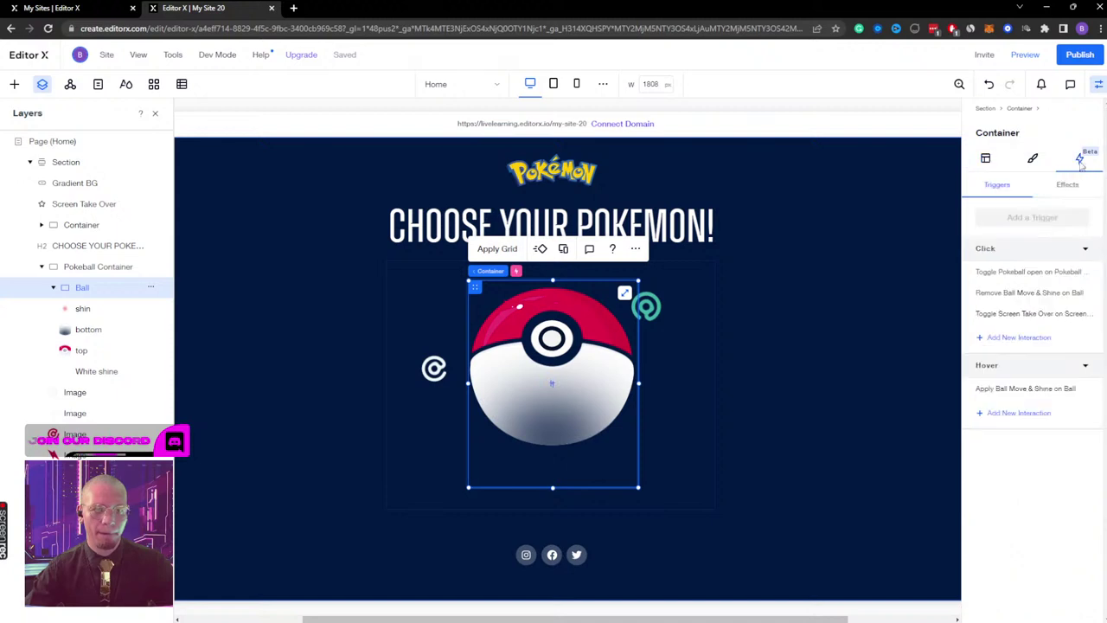
left_click(1003, 339)
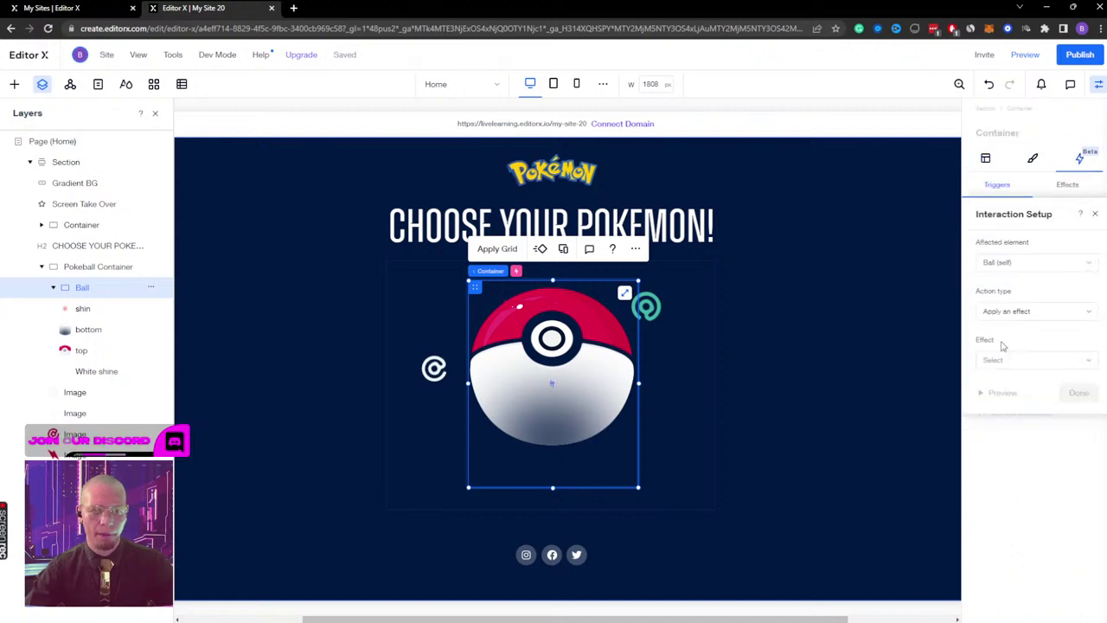
left_click(1021, 268)
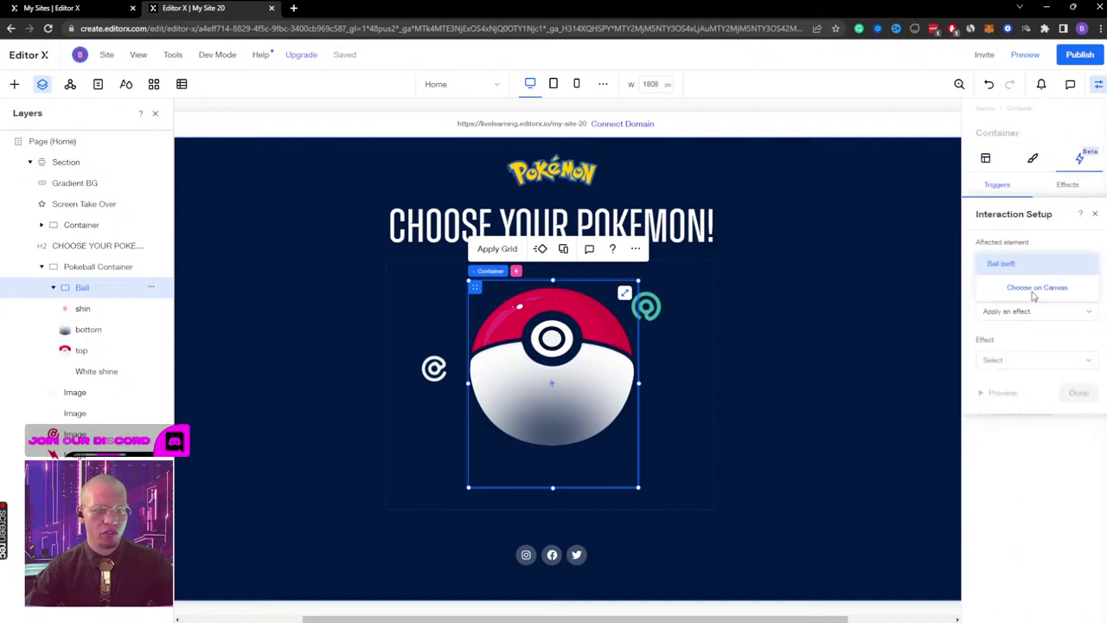
left_click(1035, 289)
left_click(56, 184)
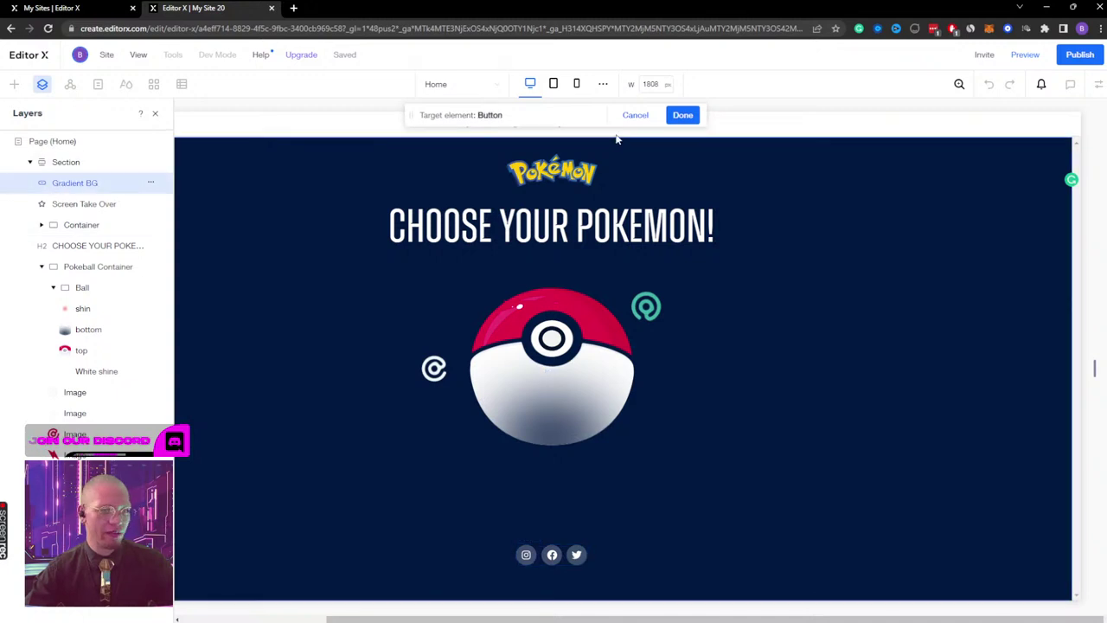
left_click(683, 116)
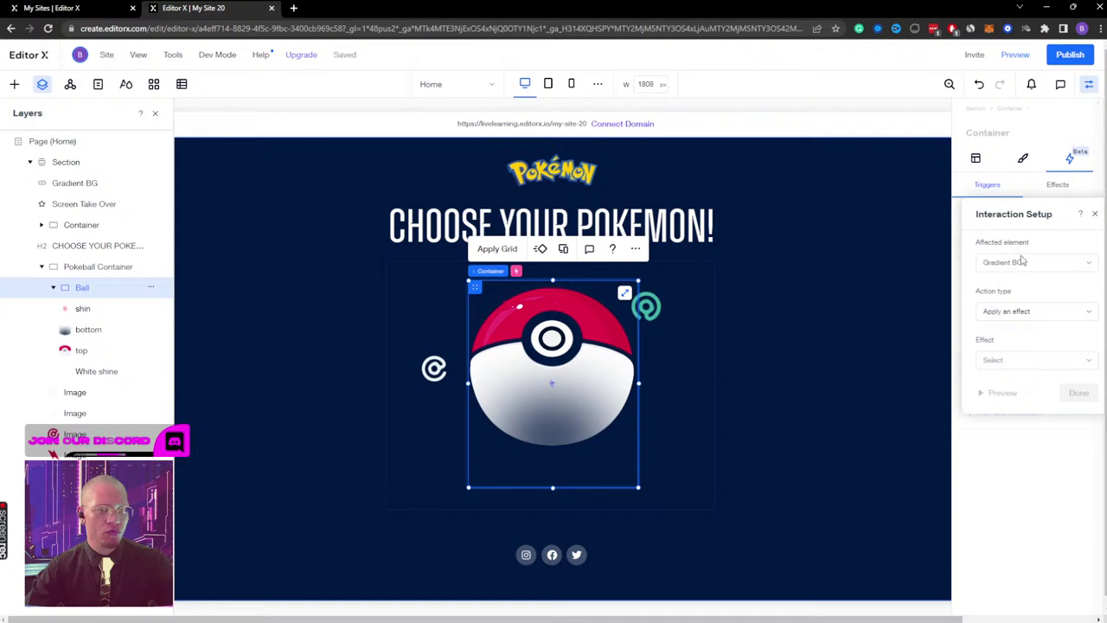
Step: Make the interaction toggle an effect on and off, and start designing a custom animation named Gradient BG Display
left_click(1022, 312)
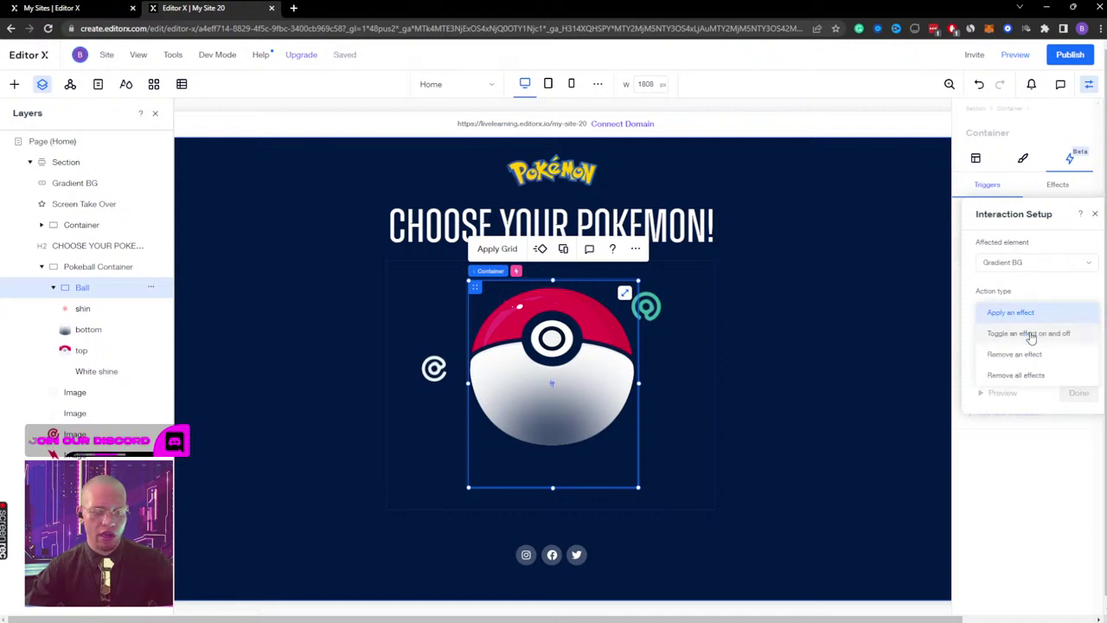
left_click(1031, 335)
left_click(1014, 360)
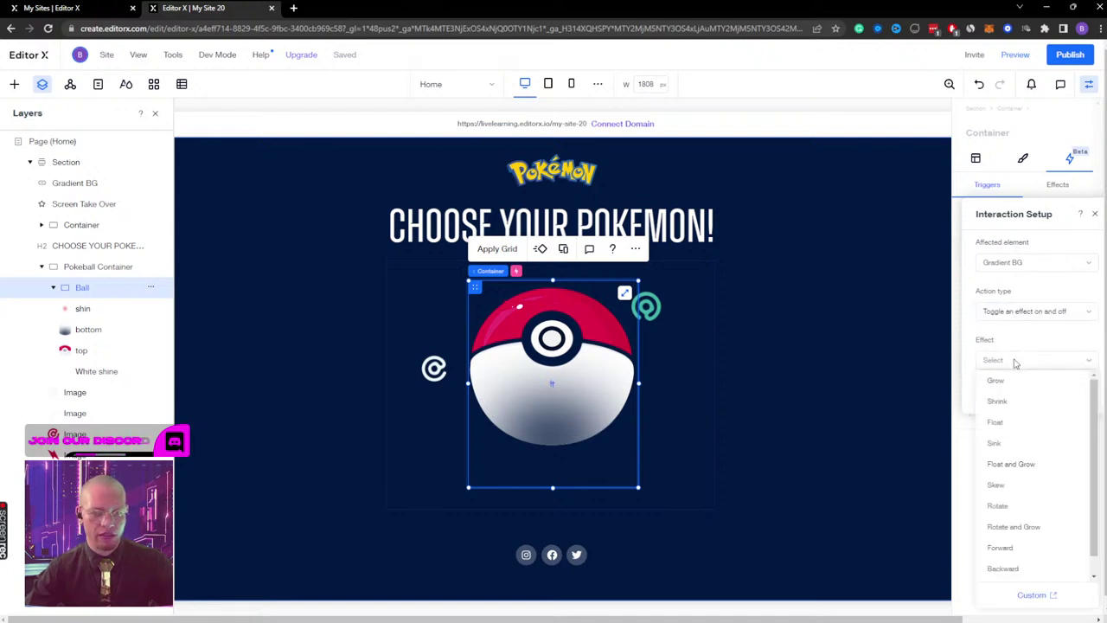
left_click(1031, 596)
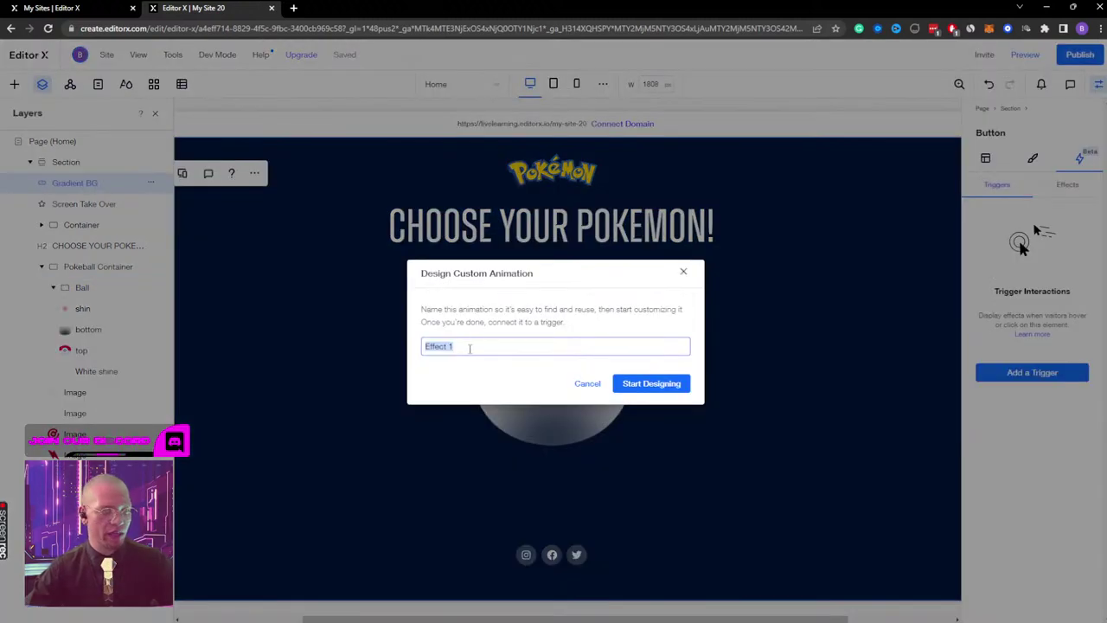
type("Gradient BG Di")
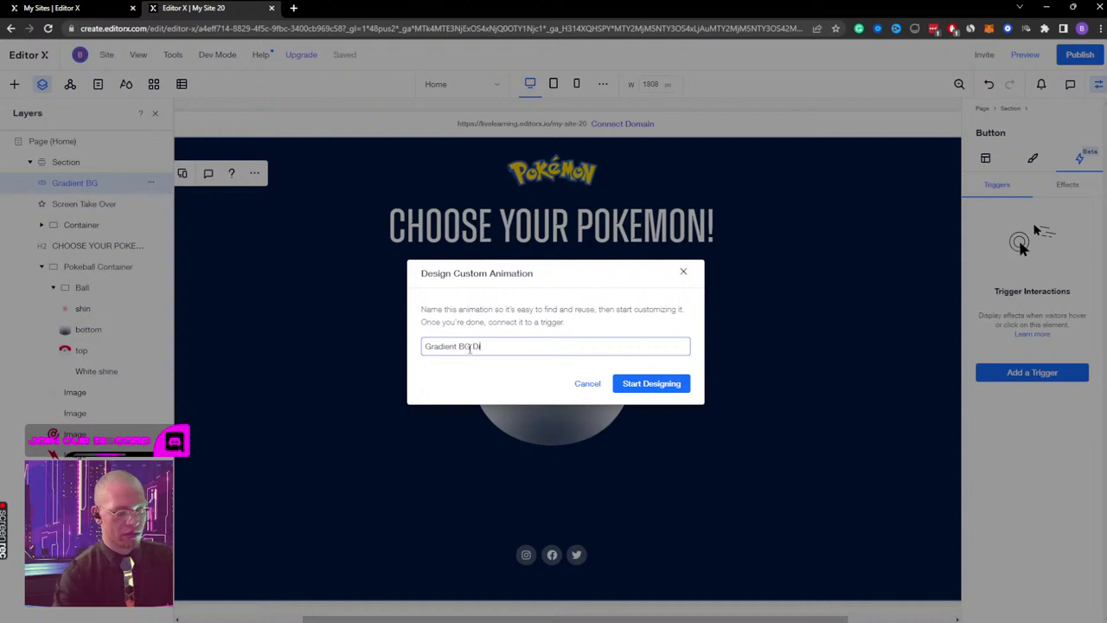
type("splay")
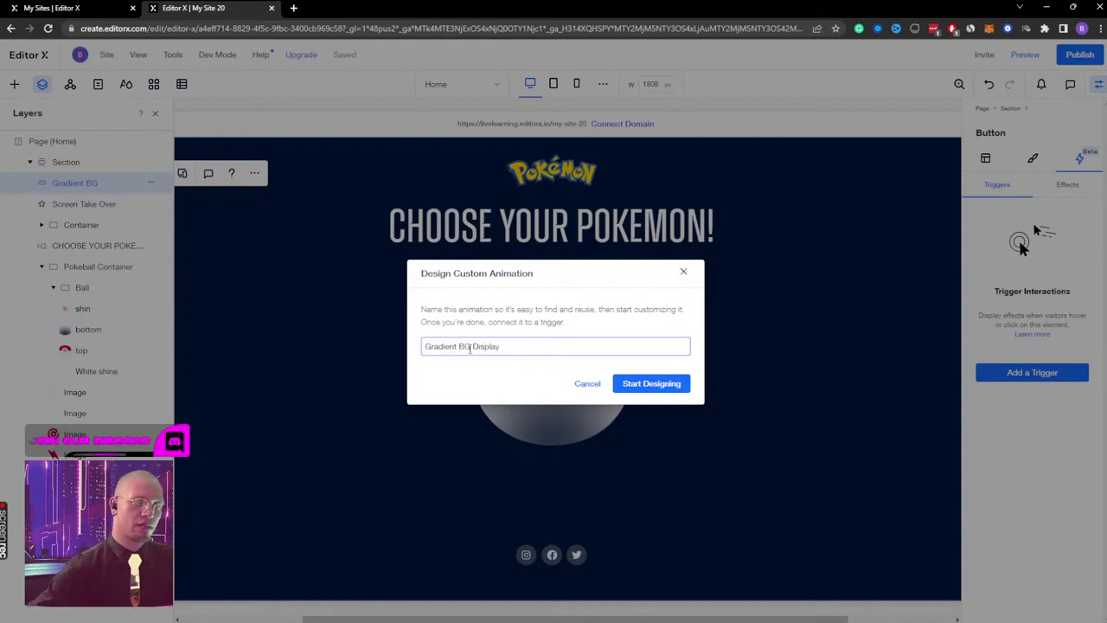
left_click(664, 384)
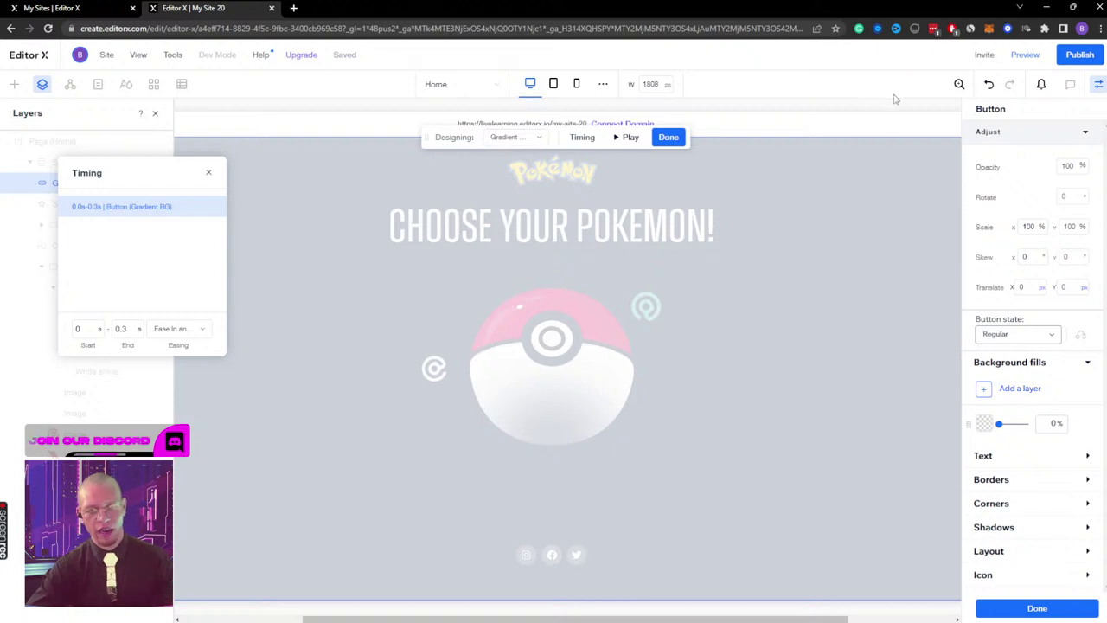
Step: Set the gradient button's X and Y scale to 1000% in the animation
left_click(1027, 227)
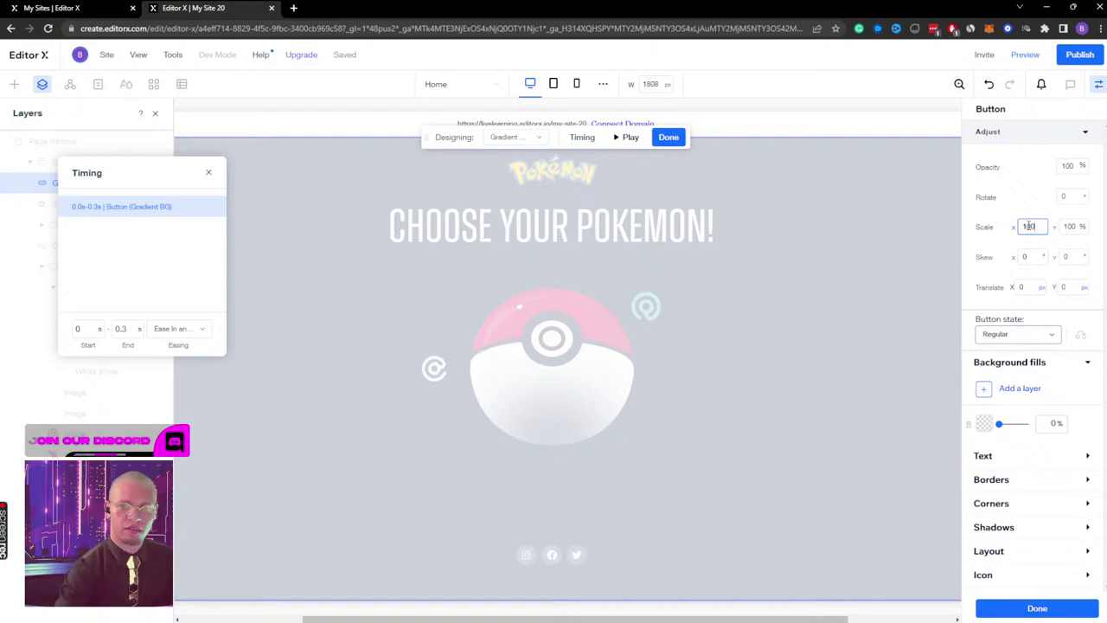
type("1000")
key("Return")
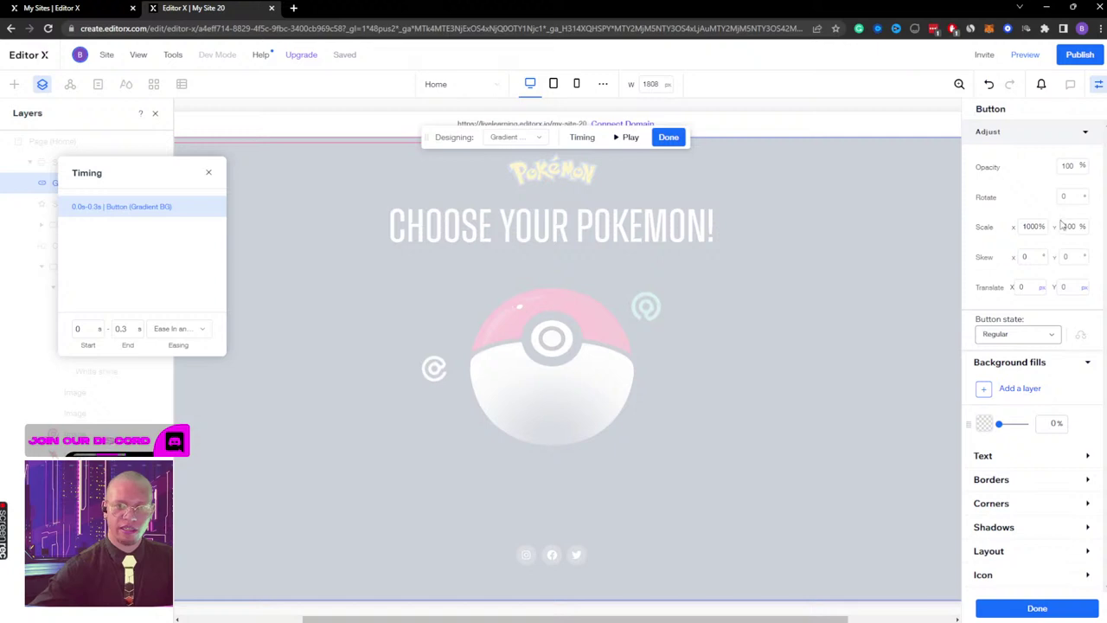
left_click(1069, 225)
type("10")
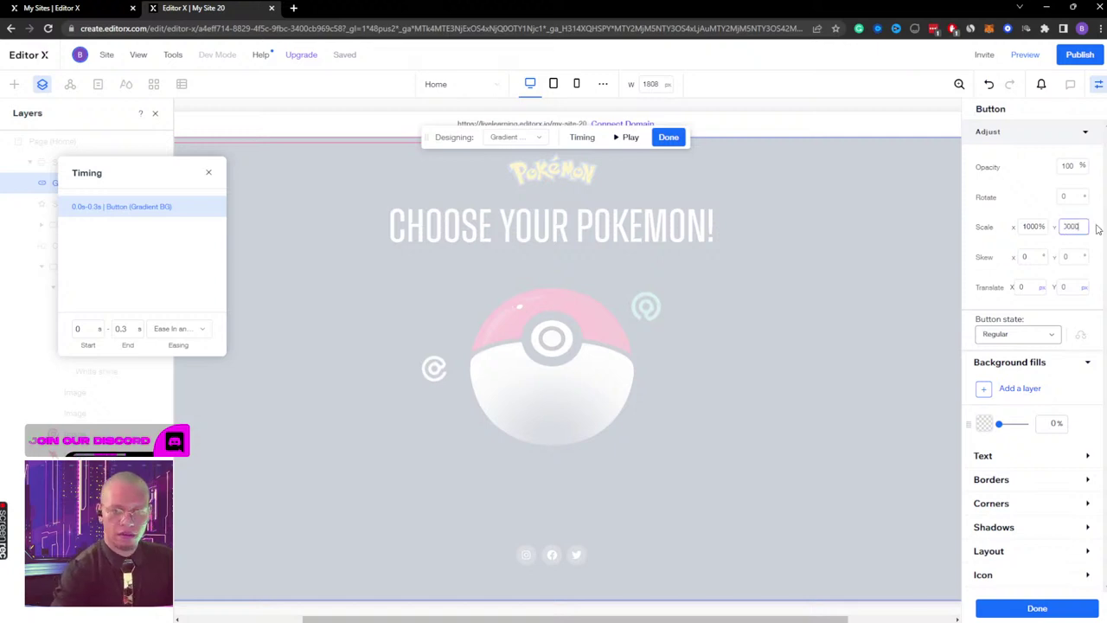
key("Return")
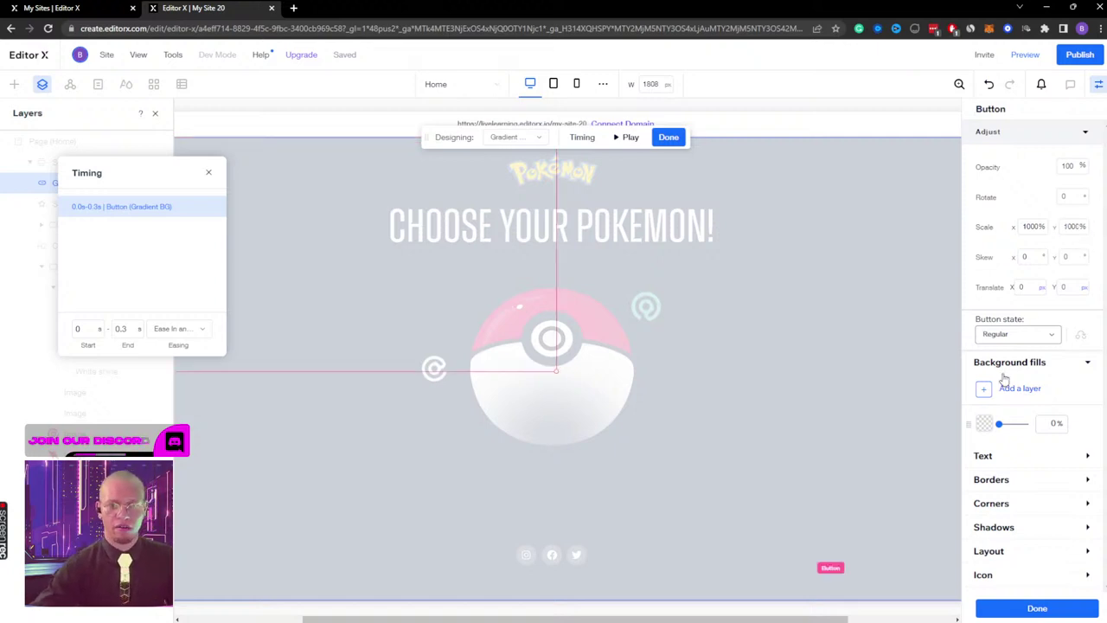
Step: Raise the gradient button's background fill opacity to 100% and set its corner radius to 0 px in the animation
left_click(999, 424)
left_click(1029, 430)
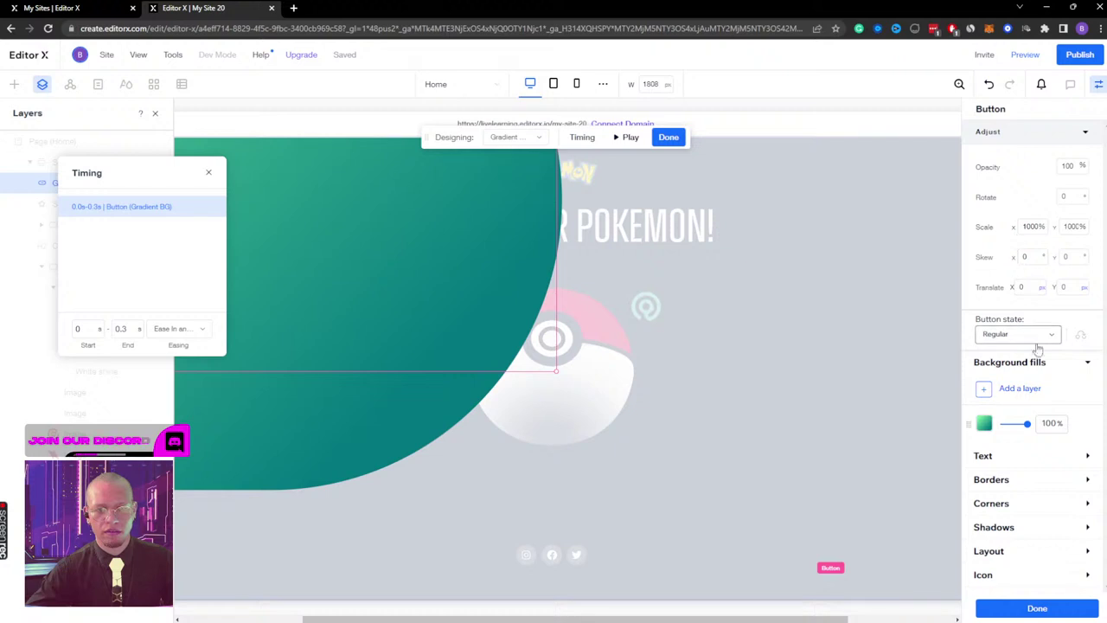
left_click(1014, 480)
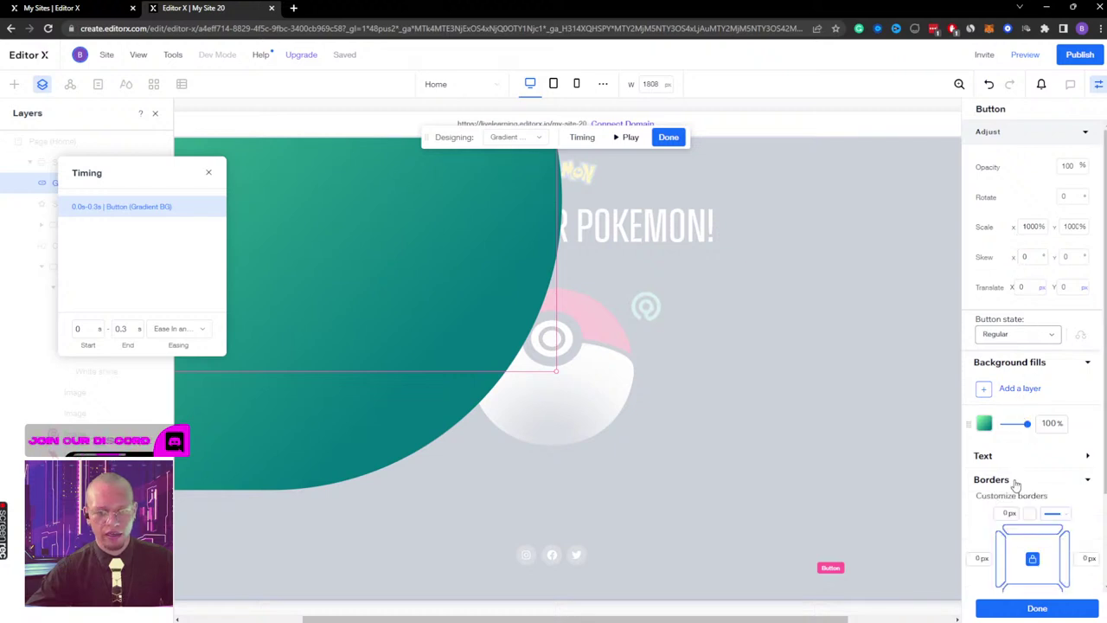
left_click(1015, 482)
left_click(1021, 505)
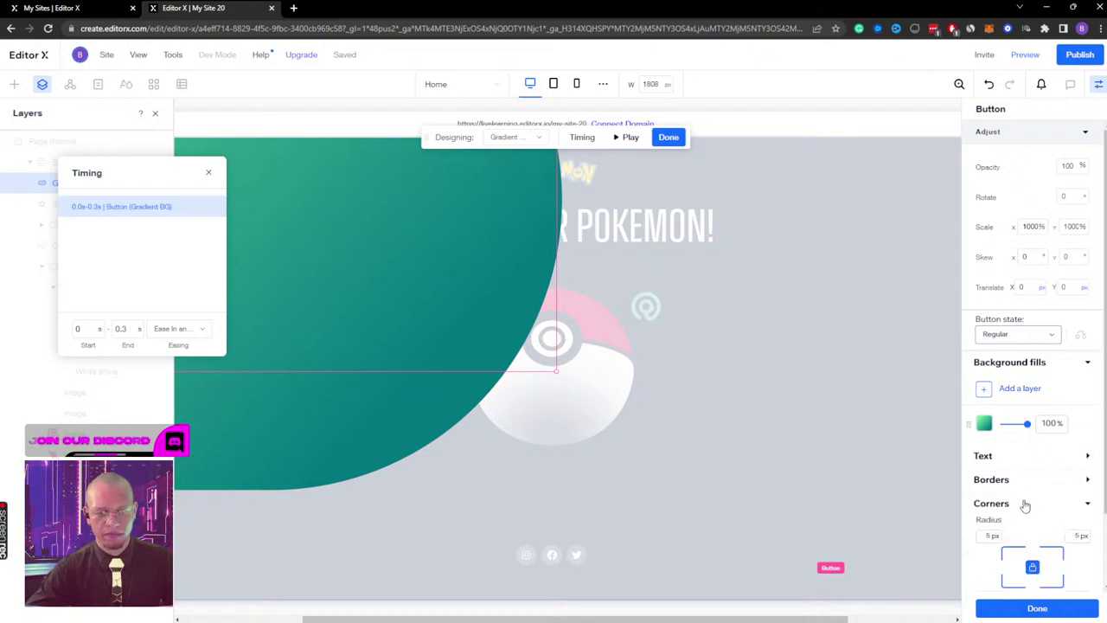
scroll(1031, 493, "down", 1)
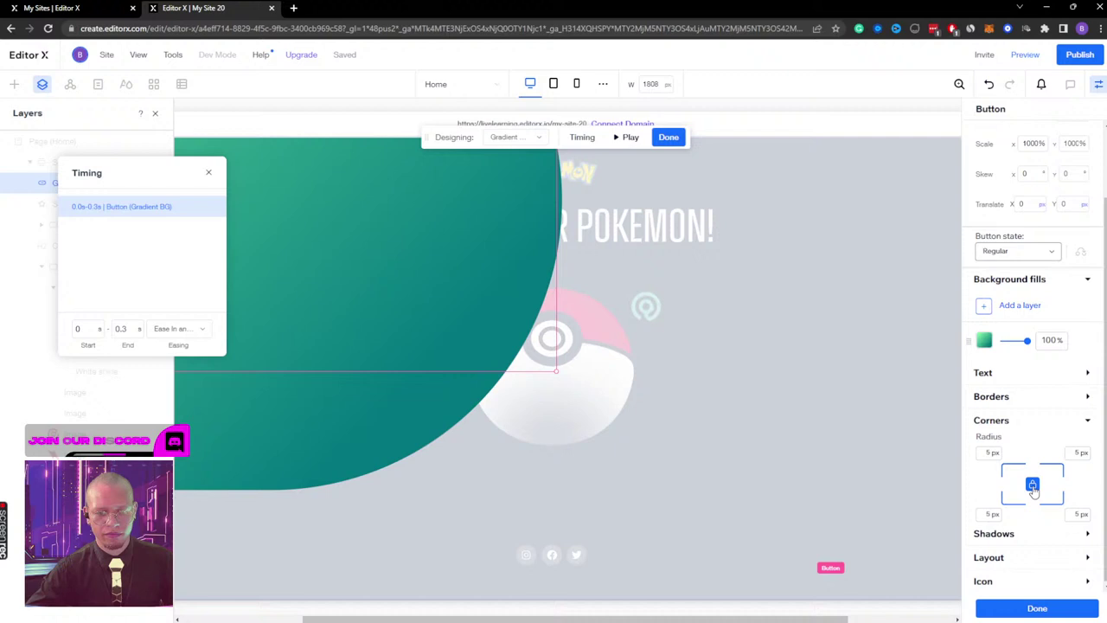
left_click(991, 451)
type("0")
left_click(988, 513)
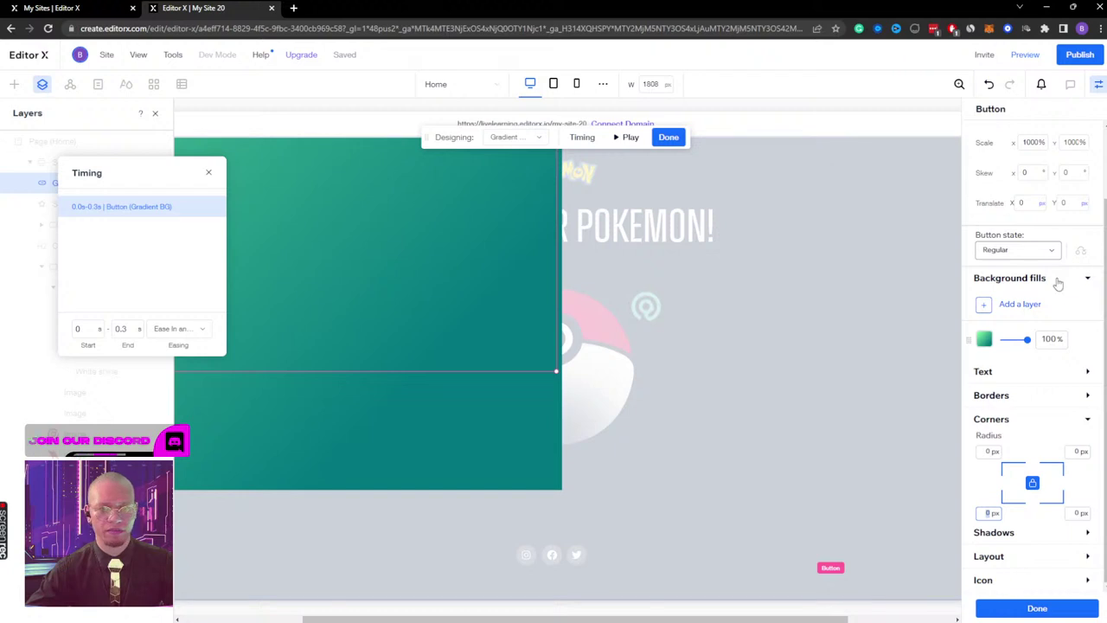
Step: Move the gradient button to a translation of about X 445 px, Y 155 px and set its X and Y scale to 500%
scroll(1058, 282, "up", 1)
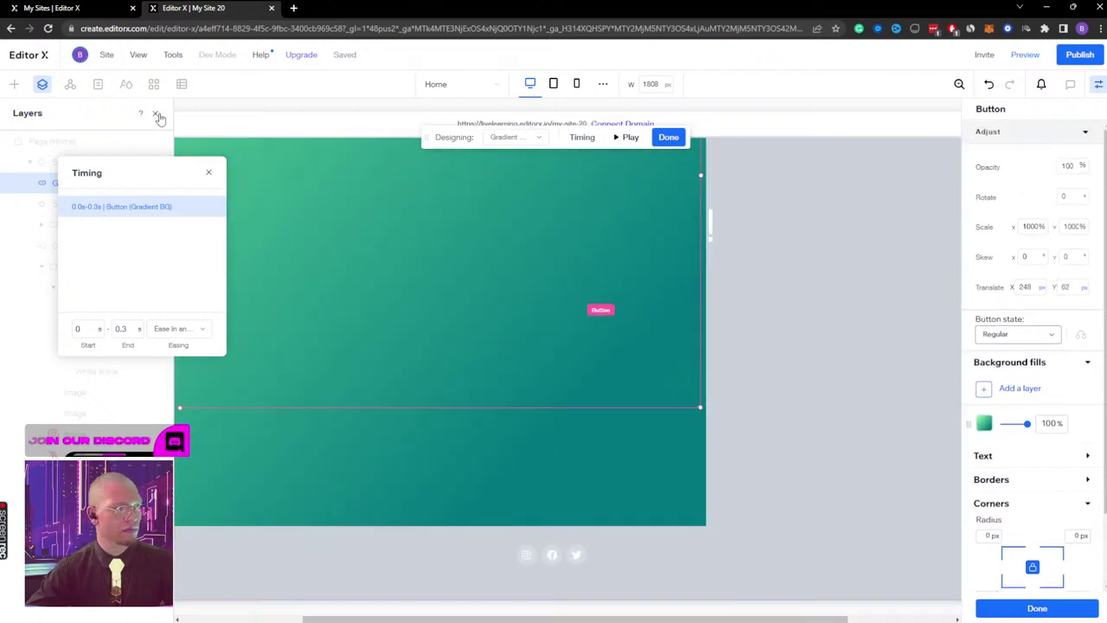
left_click(156, 114)
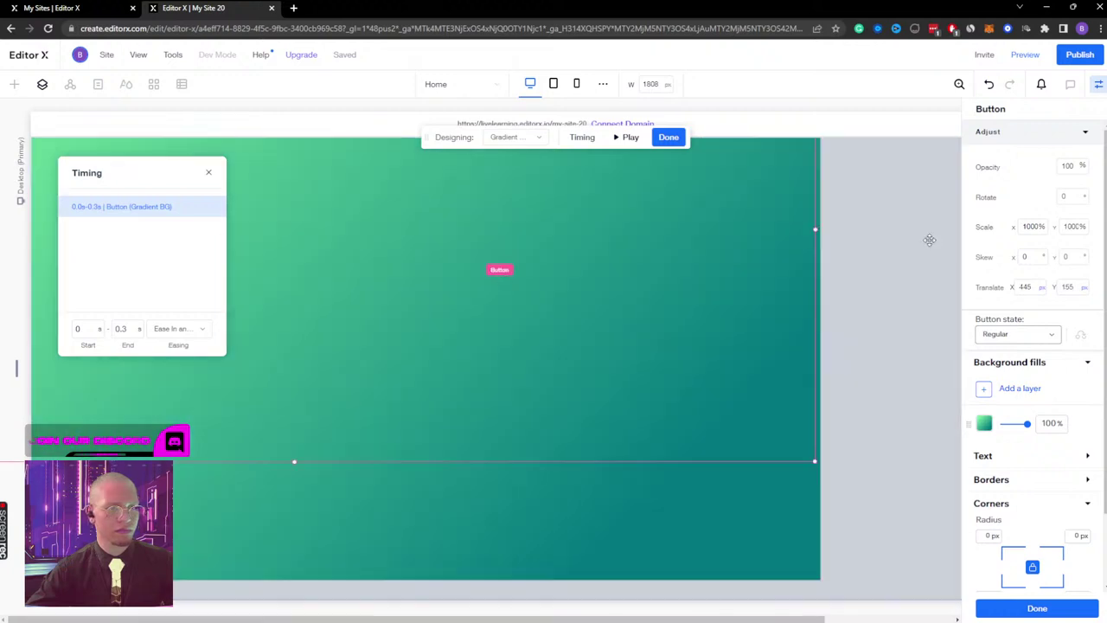
left_click(1030, 227)
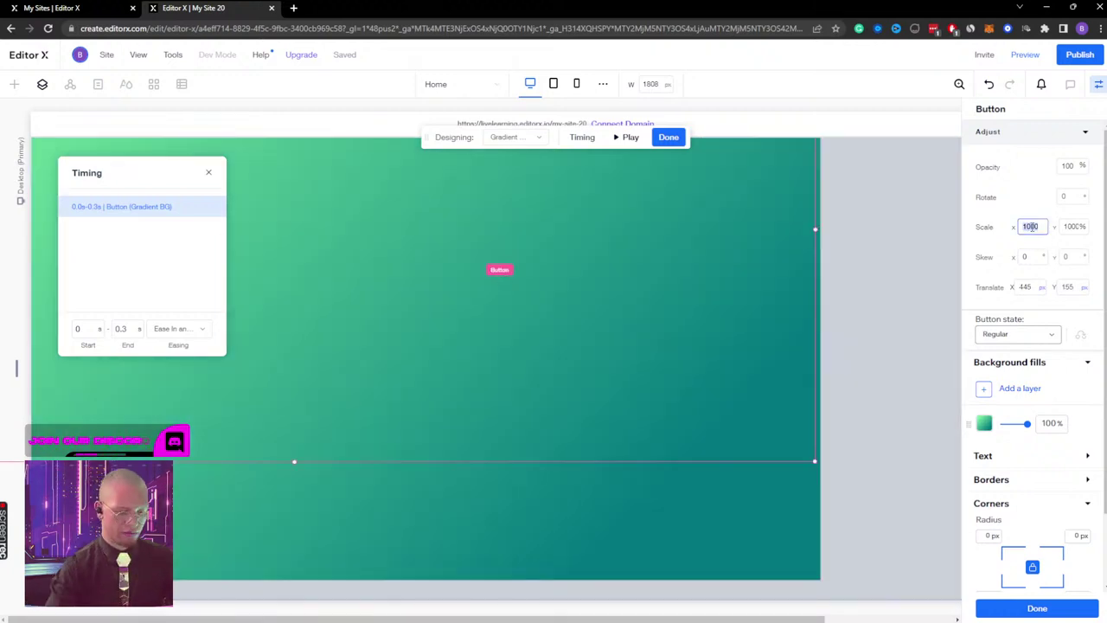
type("100")
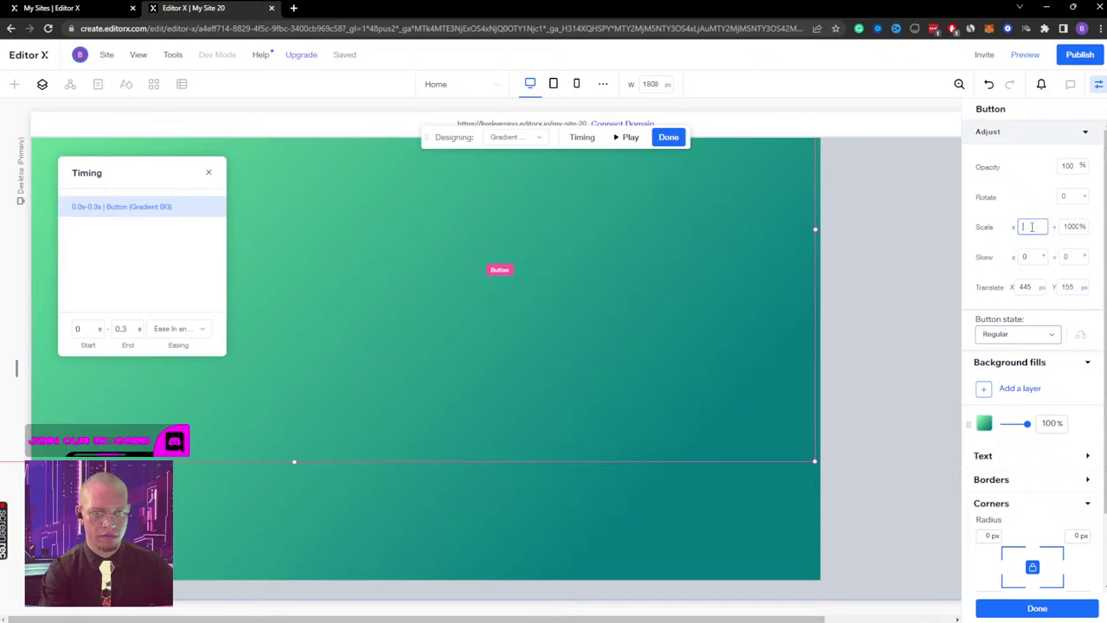
key("Tab")
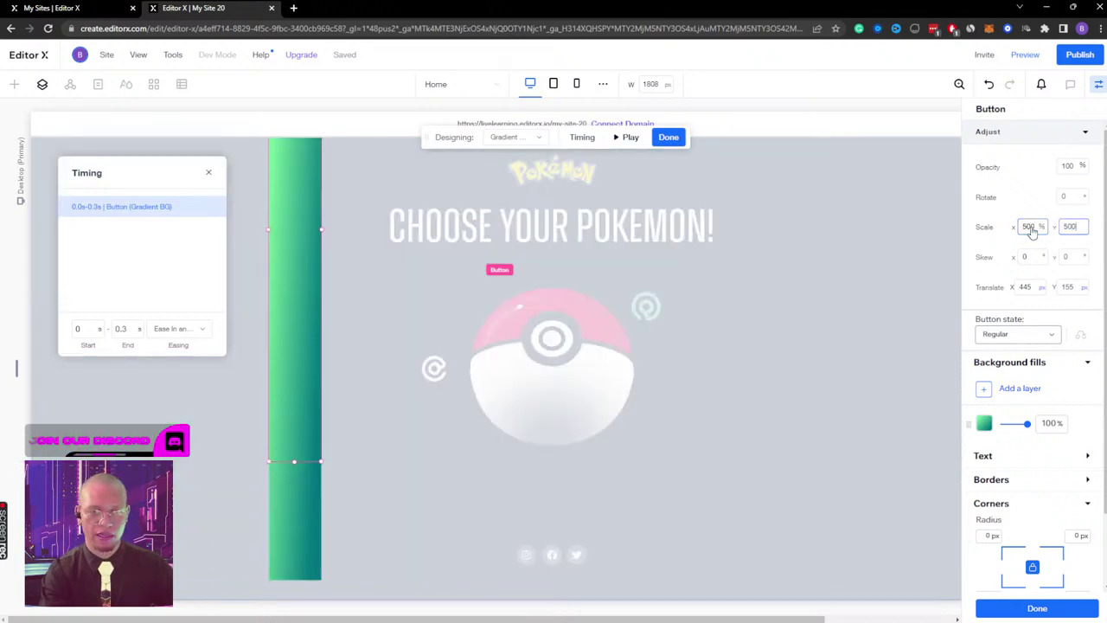
type("500")
key("Return")
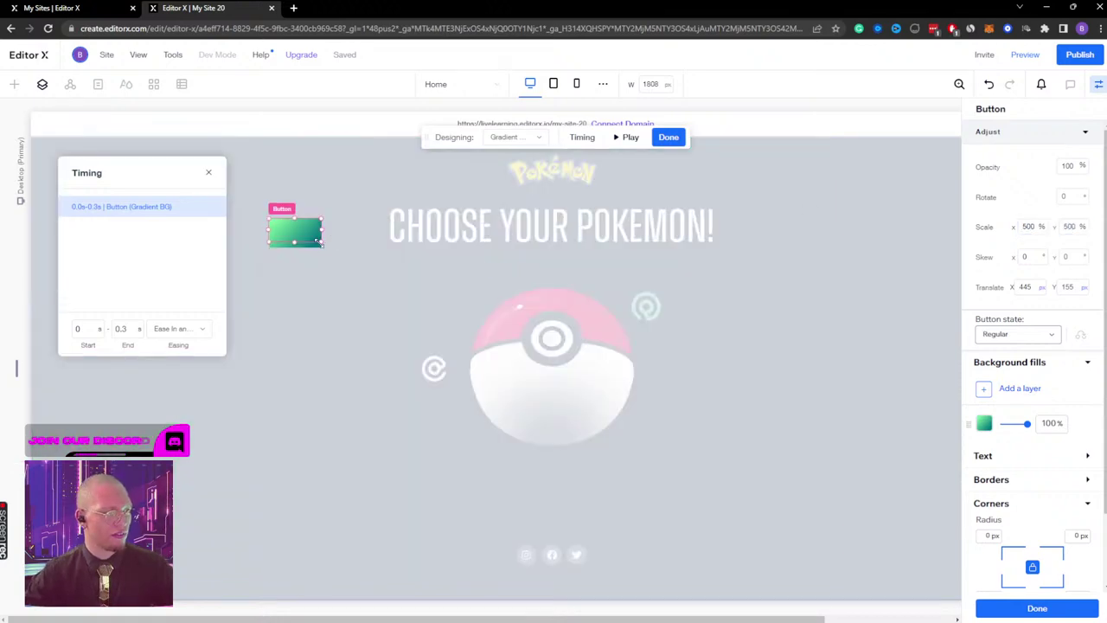
Step: Enlarge the gradient button on the canvas to a scale of about 1615% by 2282% and finish the animation design
left_click_drag(320, 243, 399, 295)
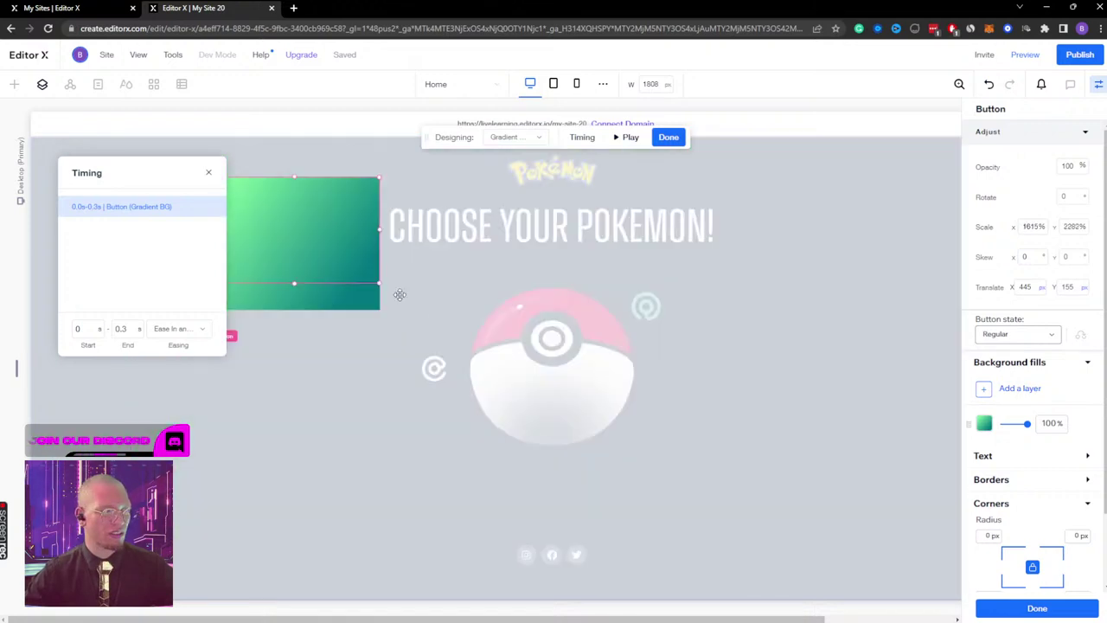
left_click(671, 138)
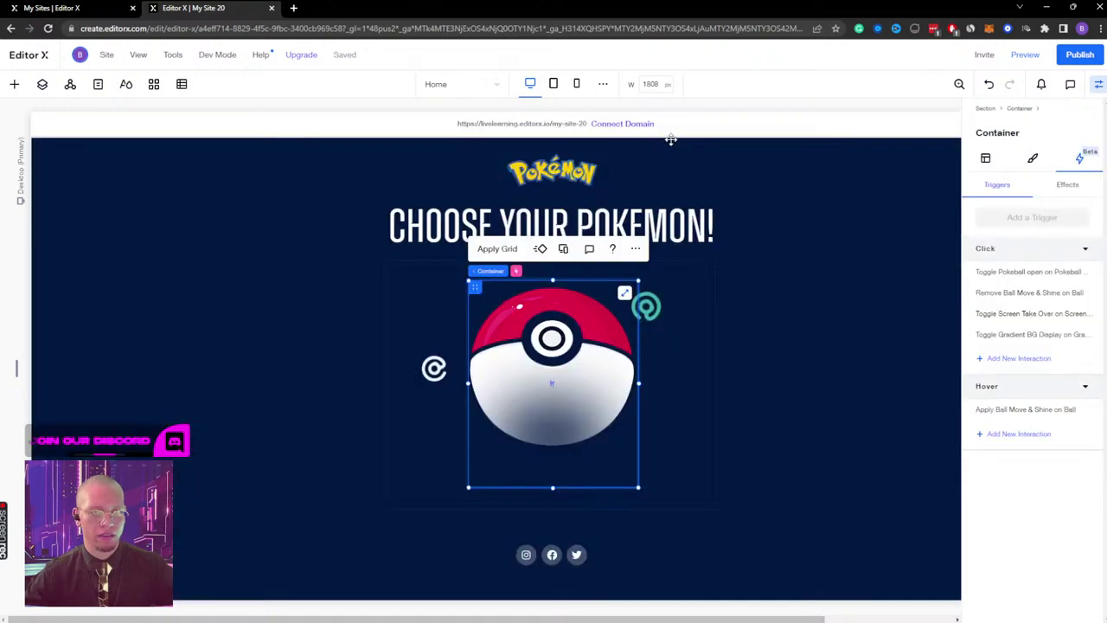
Step: Set the Gradient BG layer's width and height to 100% and raise its background fill opacity to 100%
left_click(42, 84)
left_click(60, 184)
left_click(990, 164)
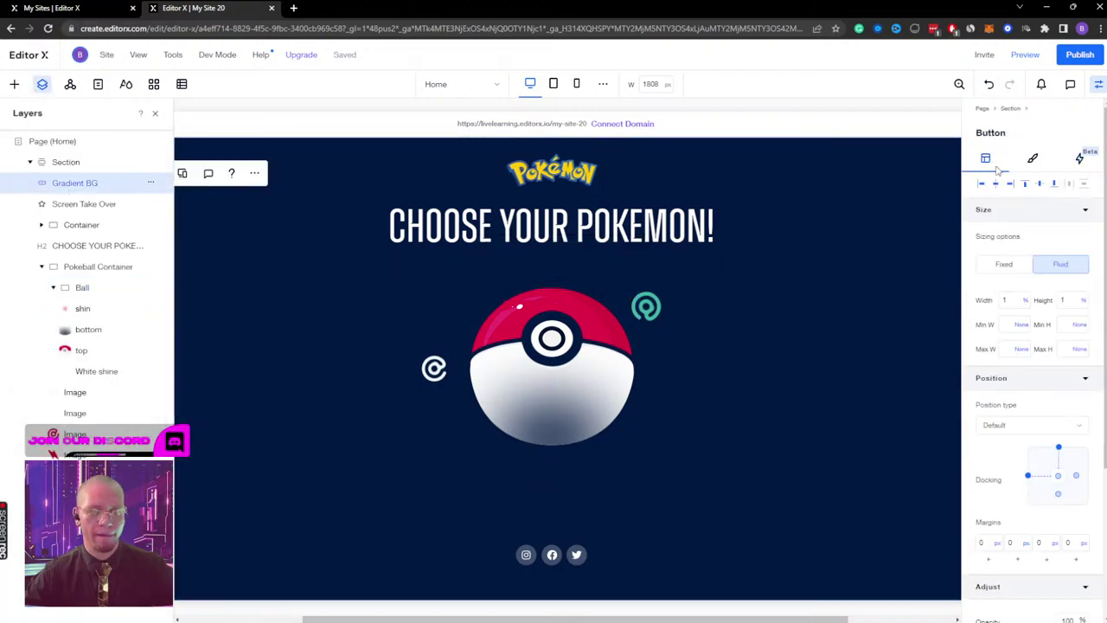
left_click(999, 295)
type("100")
left_click(1069, 299)
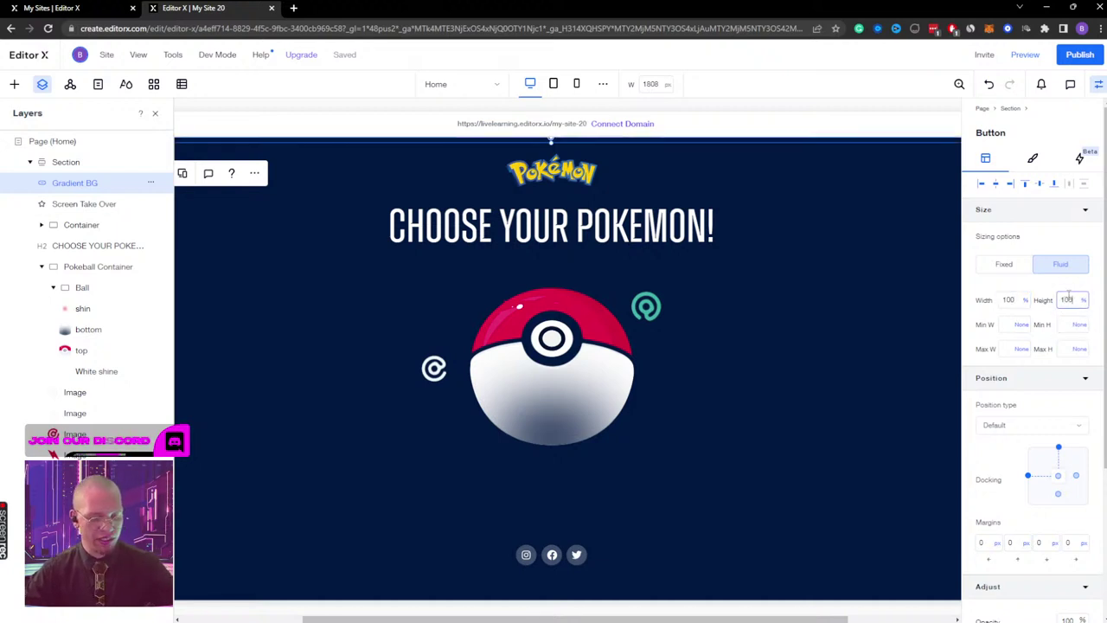
type("100")
key("Return")
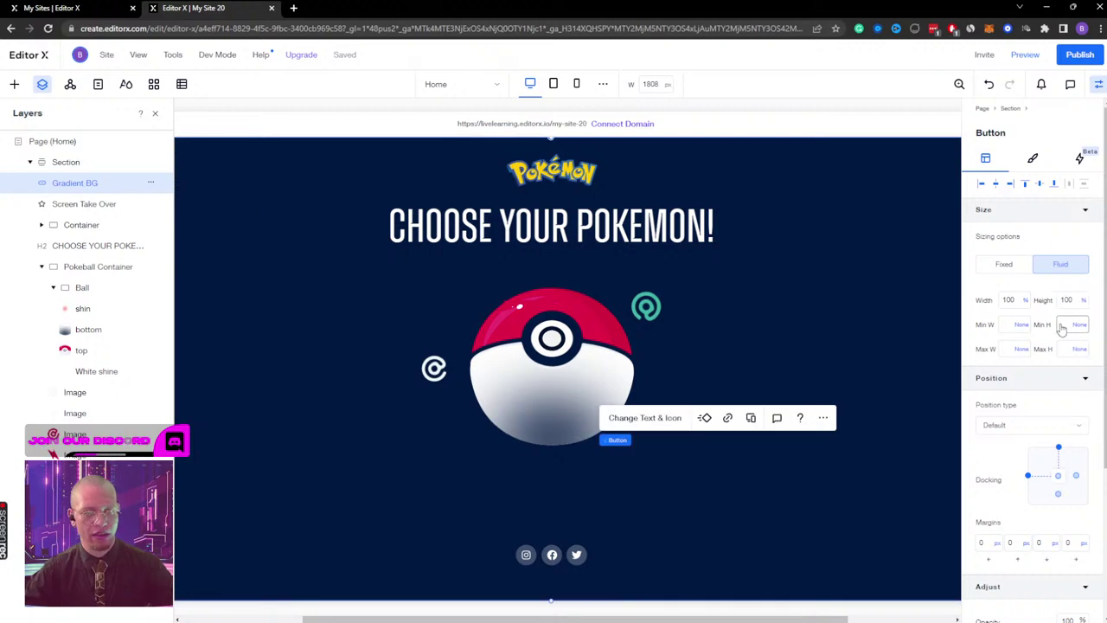
left_click(1032, 158)
left_click_drag(995, 288, 1057, 292)
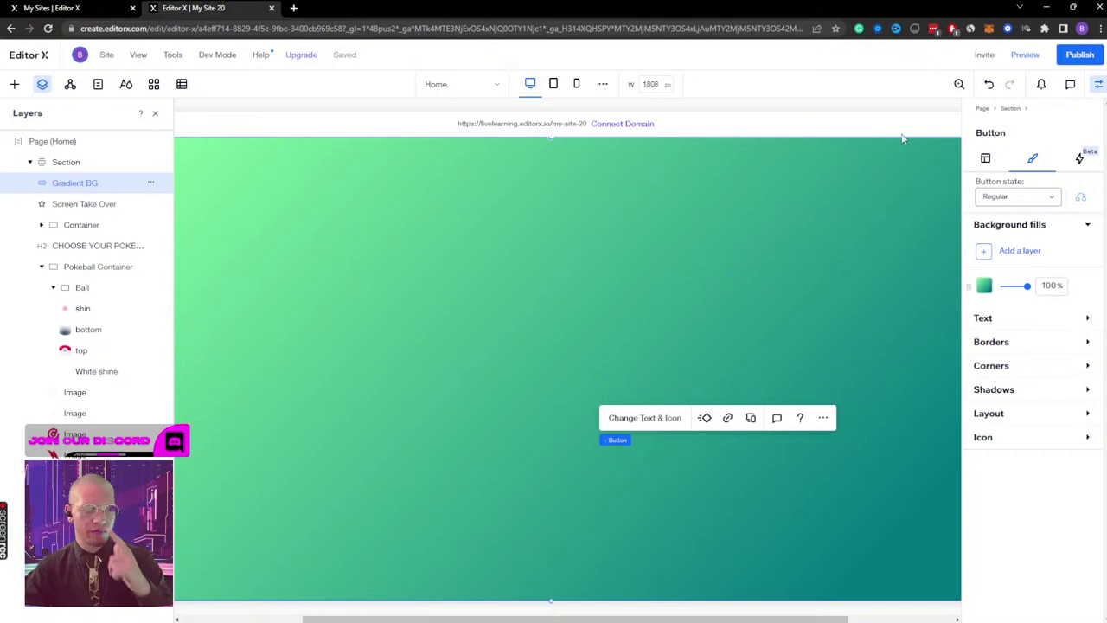
Step: Review the click and hover interactions set on the Ball container inside the Pokeball Container
left_click(51, 267)
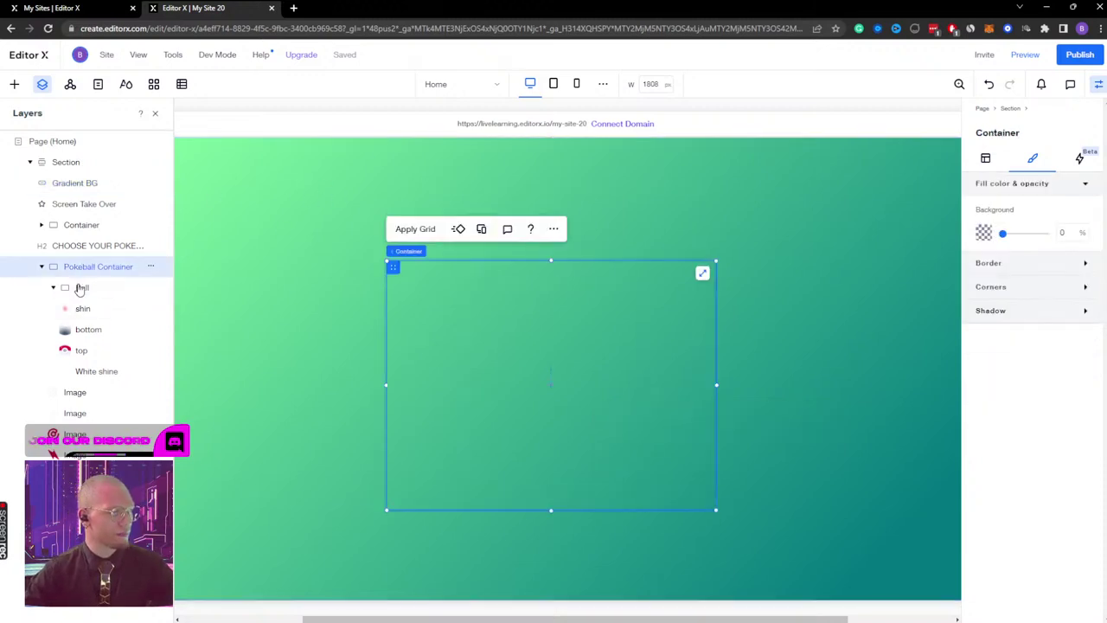
left_click(81, 287)
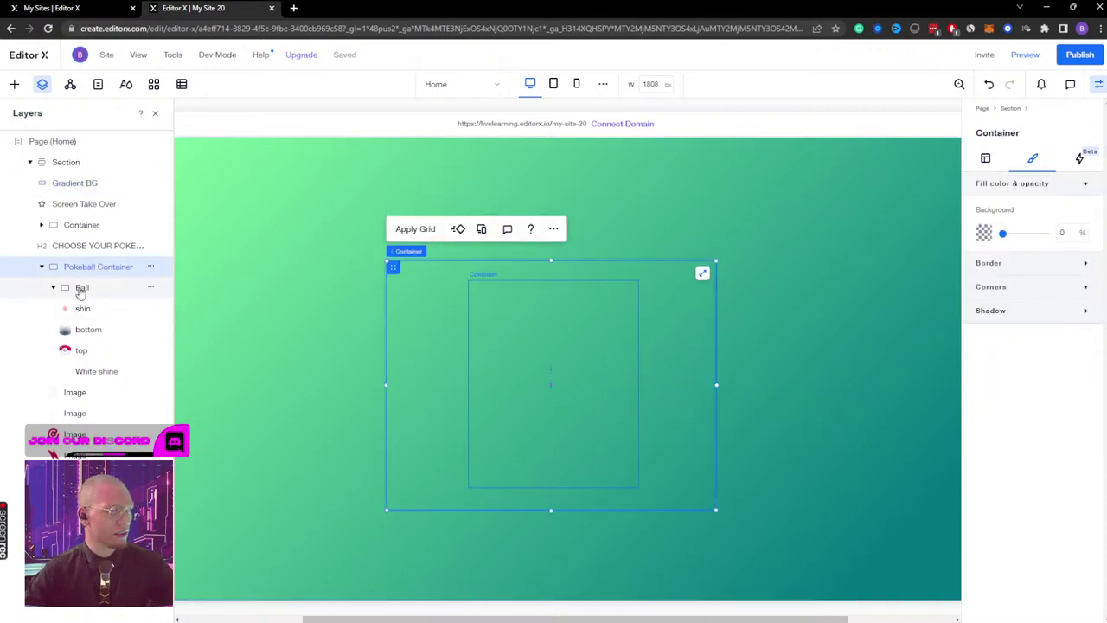
left_click(1078, 161)
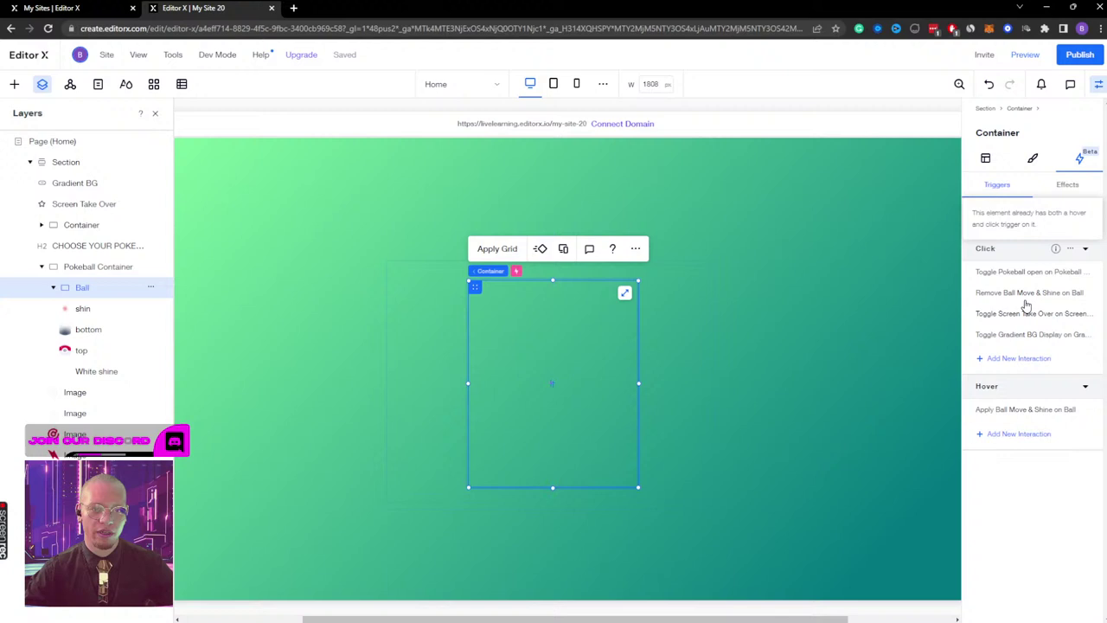
Step: Open the Gradient BG Display effect of the Gradient BG button and check the transform values of its initial state
left_click(78, 182)
left_click(1078, 195)
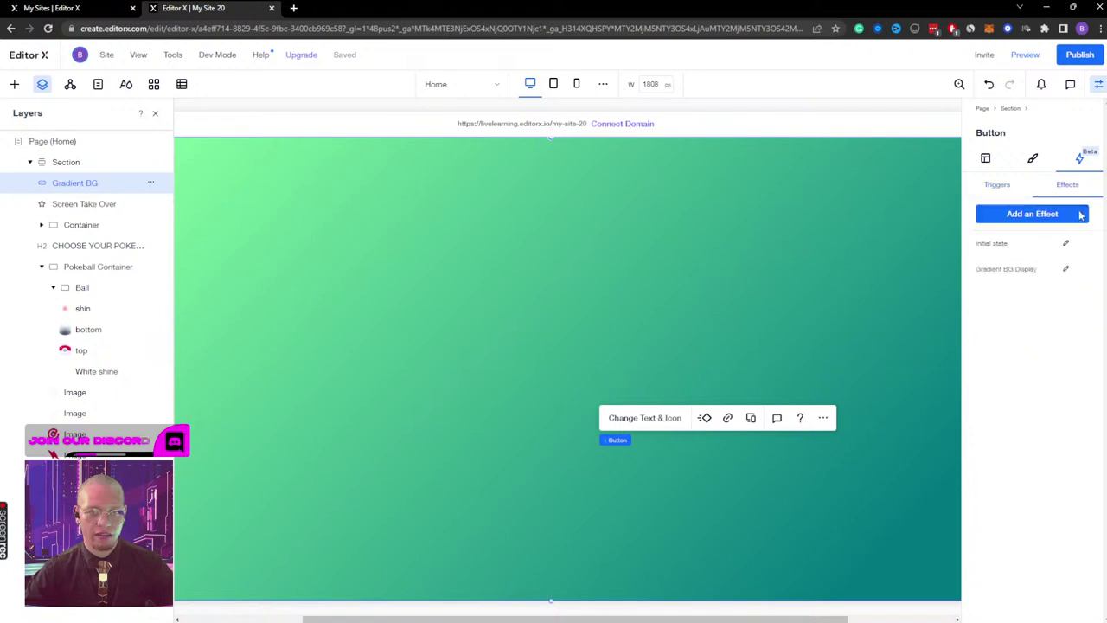
left_click(1065, 270)
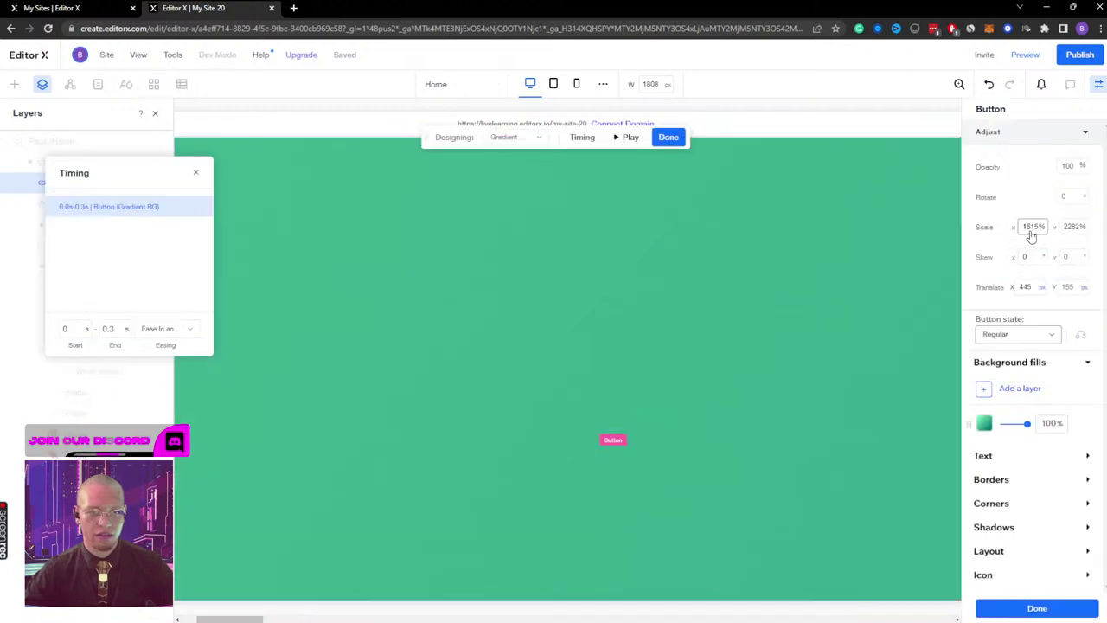
left_click(506, 140)
left_click(512, 175)
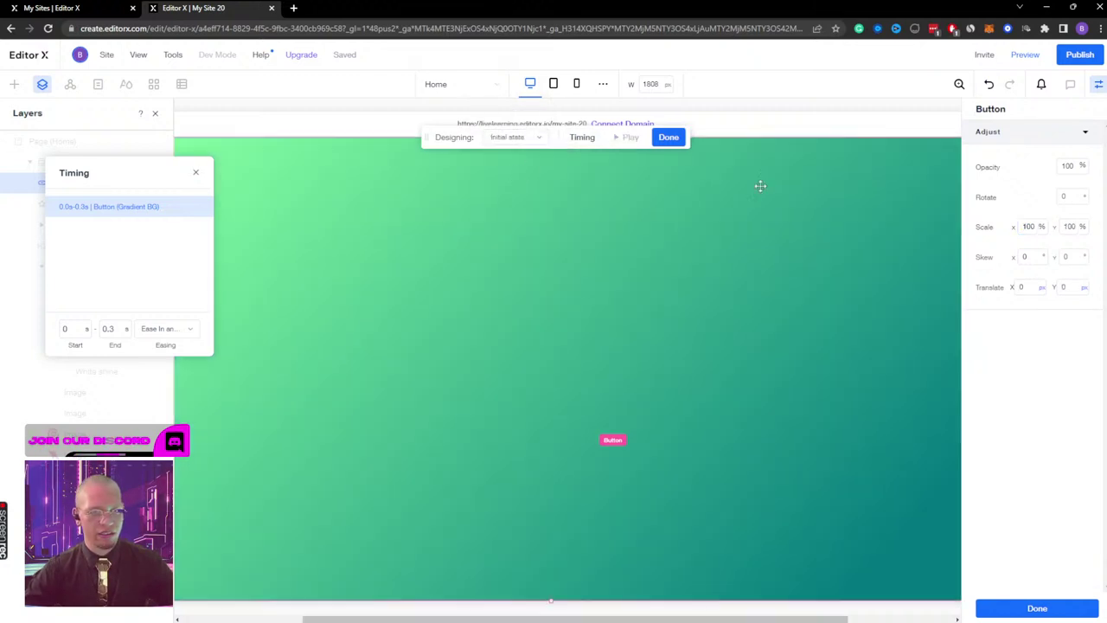
Step: Return to designing Gradient BG Display and set the gradient button's X and Y scale to 100%
left_click(534, 140)
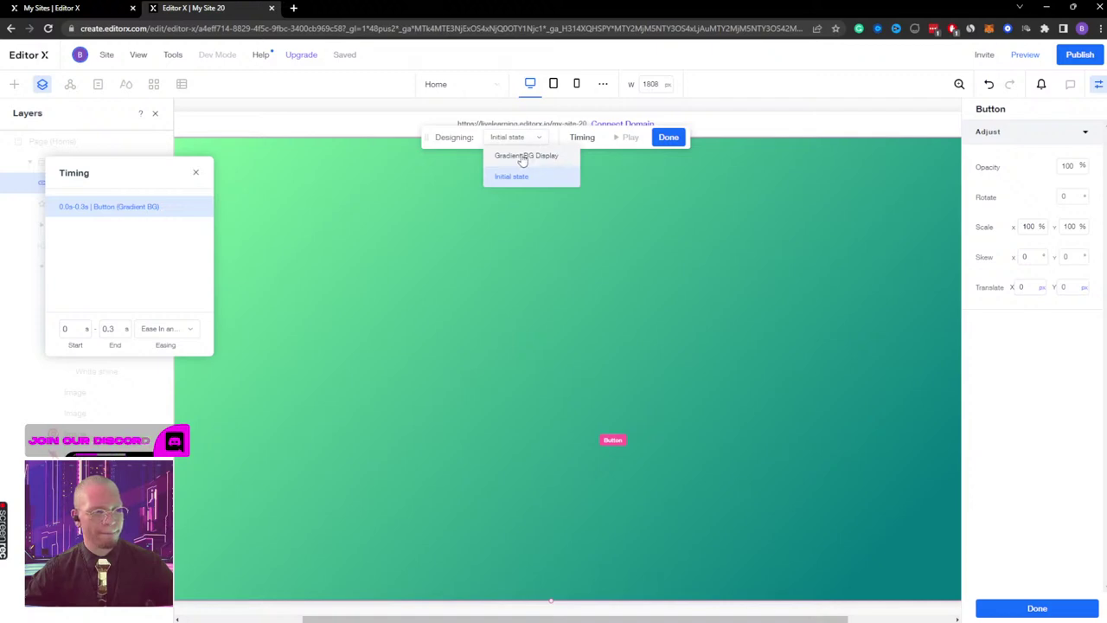
left_click(522, 157)
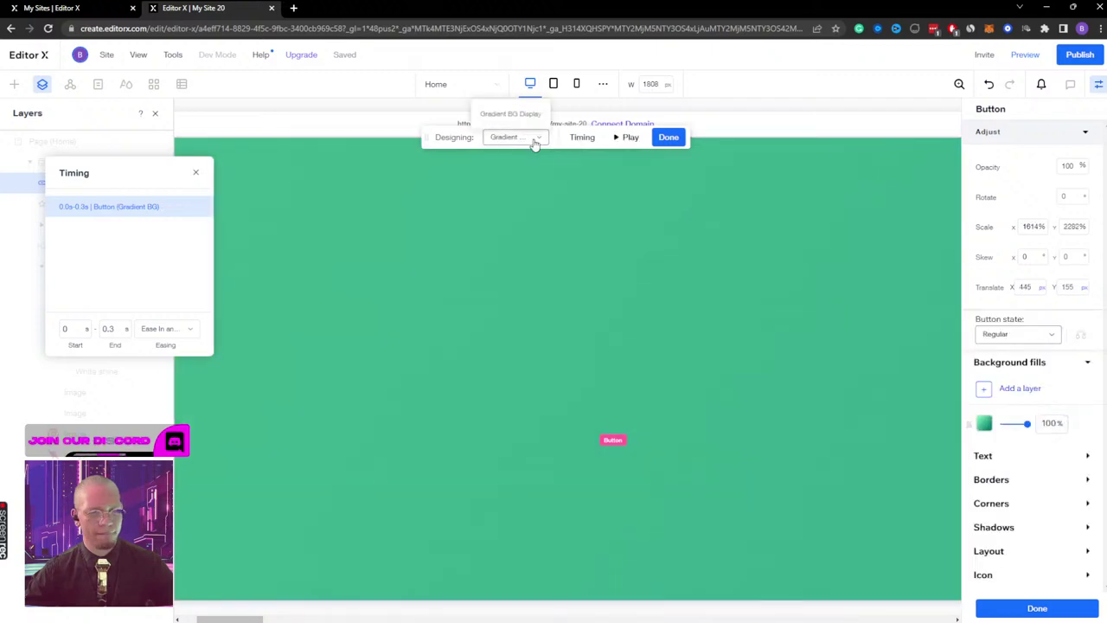
left_click(1023, 226)
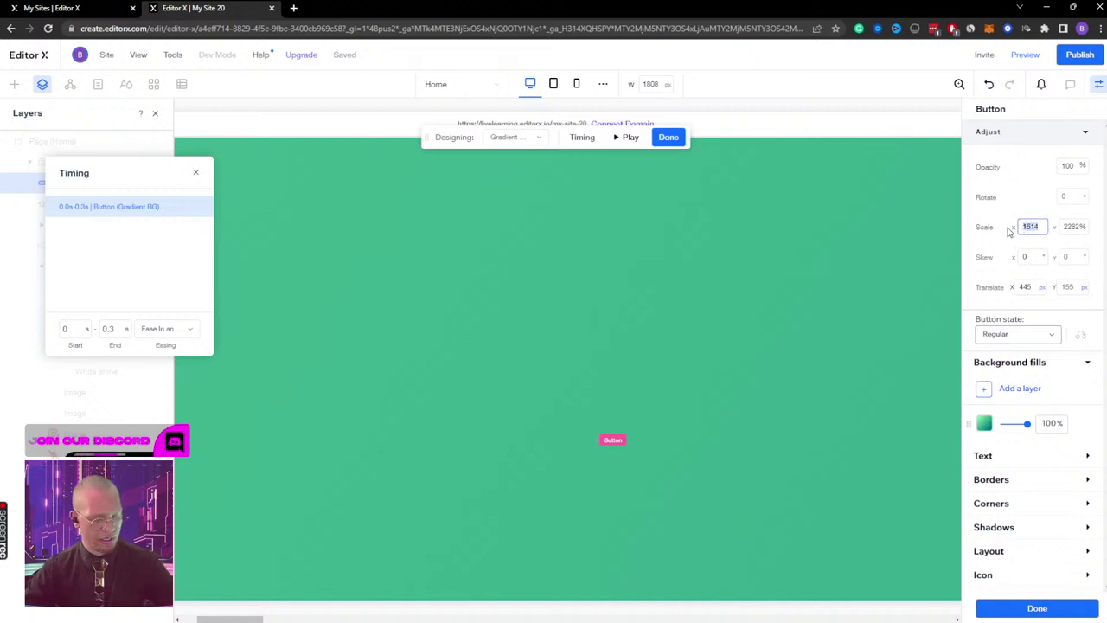
type("100")
key("Return")
left_click(1071, 227)
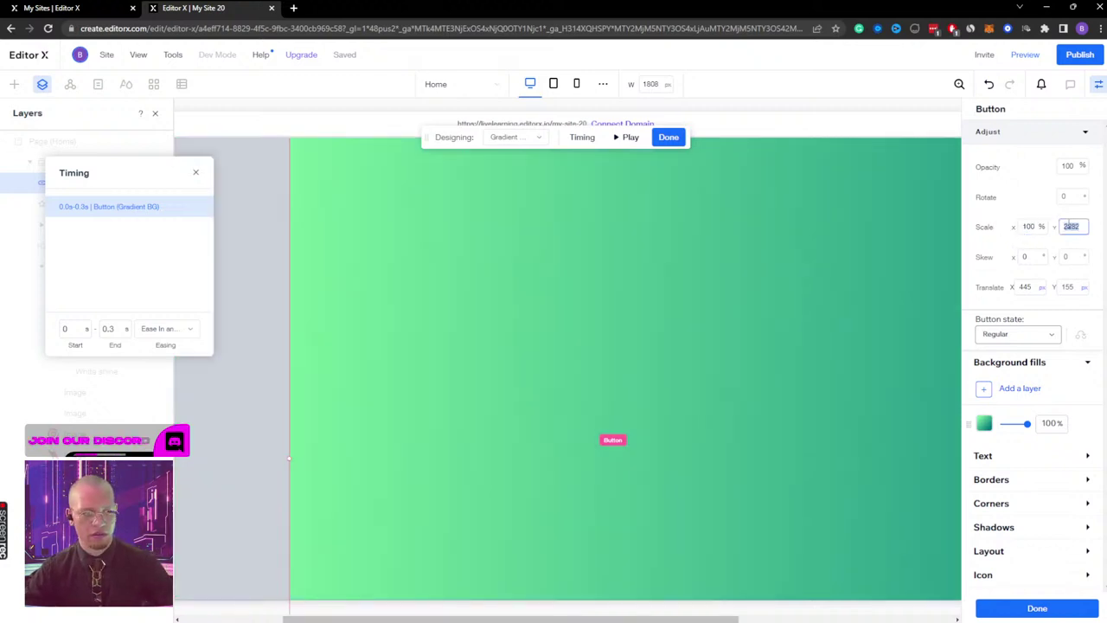
type("100")
key("Return")
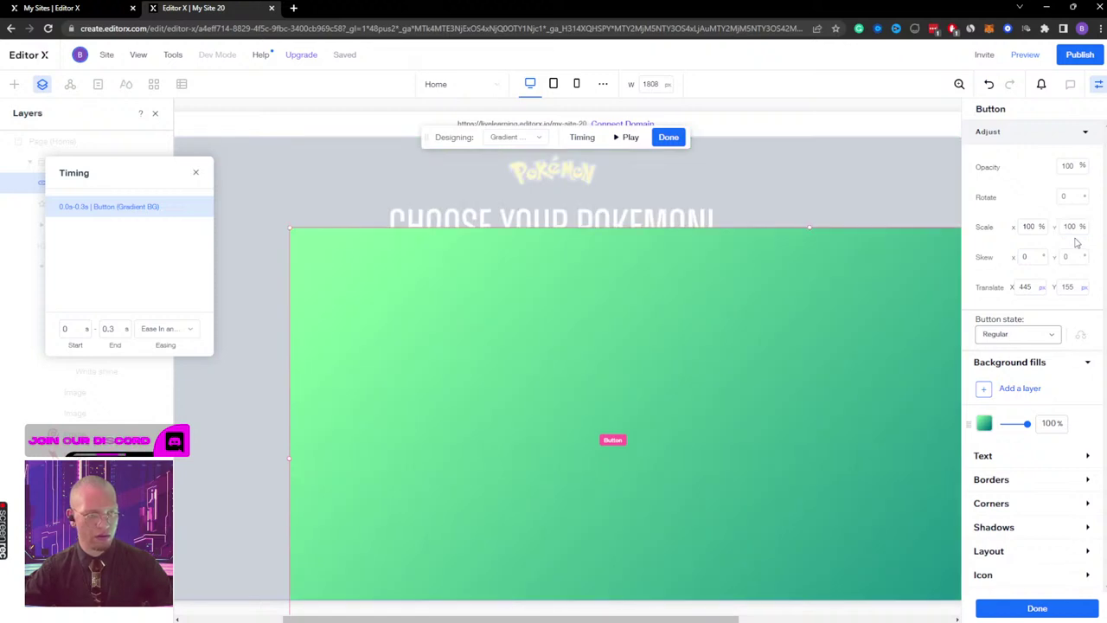
Step: Move the gradient button to a translation of X 0 px, Y 0 px so it covers the whole section
left_click_drag(684, 314, 126, 112)
left_click(155, 116)
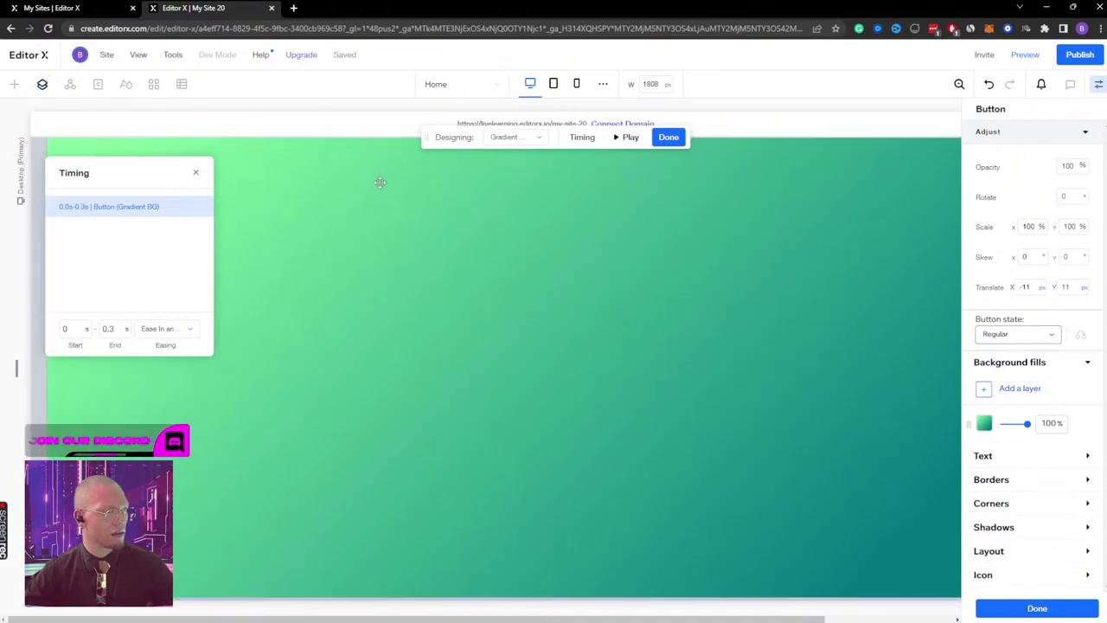
mouse_move(360, 189)
left_mouse_down()
mouse_move(341, 180)
mouse_move(366, 183)
left_mouse_up()
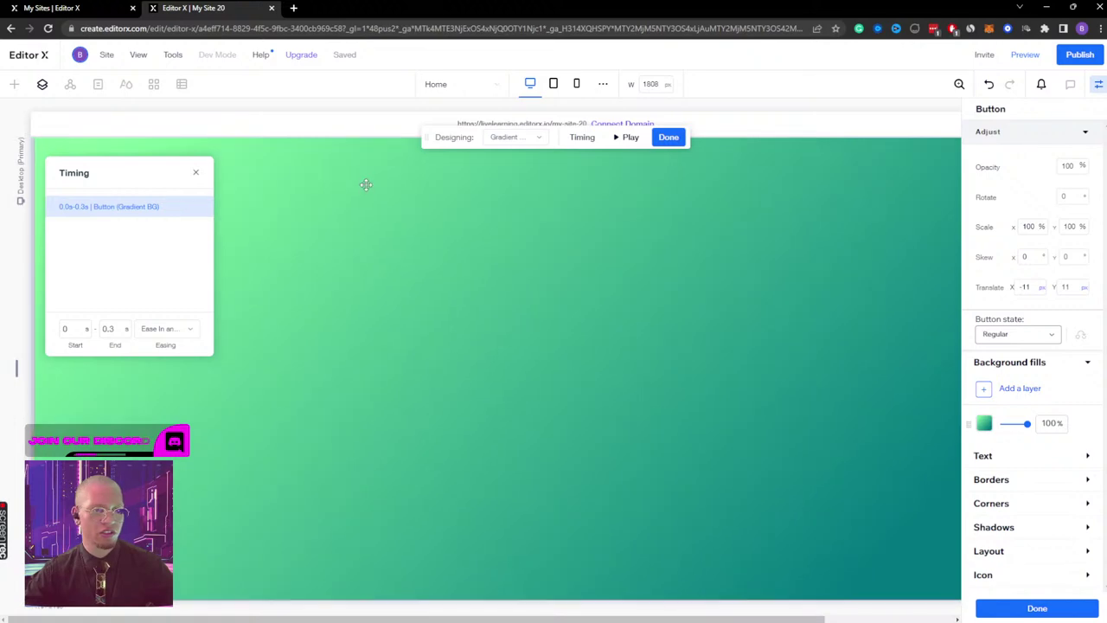
left_click(1098, 83)
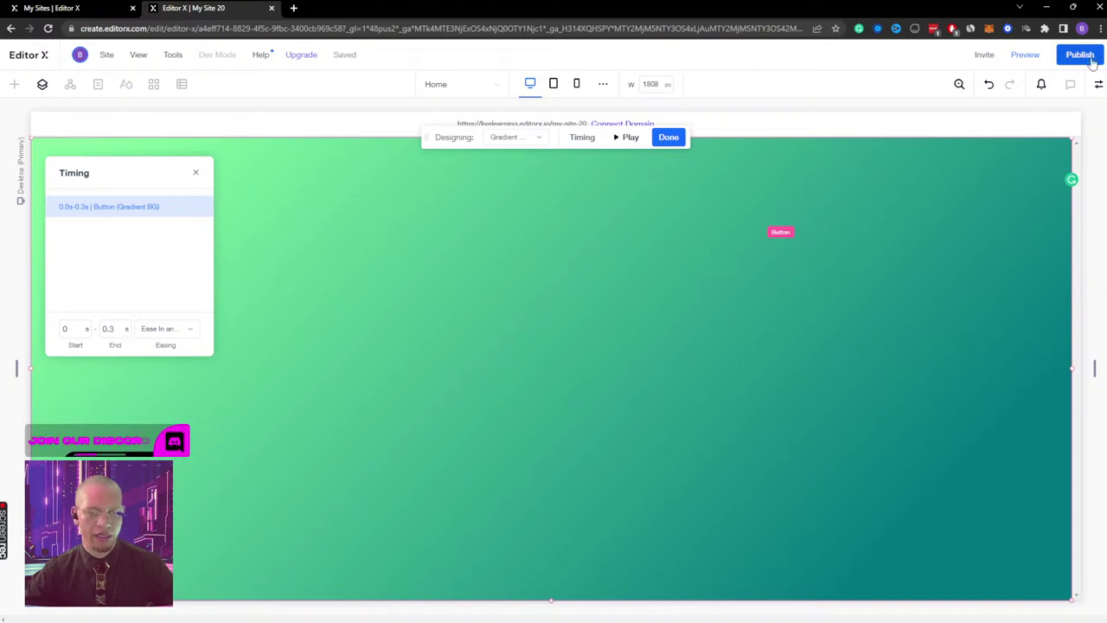
left_click(1098, 84)
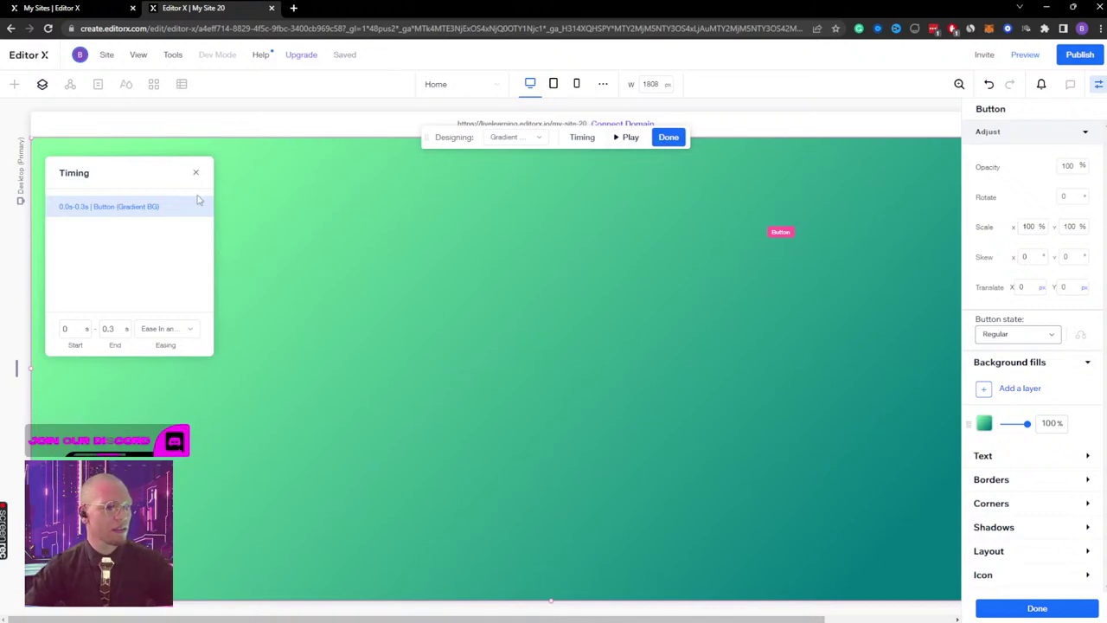
Step: Set the start time of the Gradient BG animation to 2 s
left_click(108, 328)
left_click(81, 329)
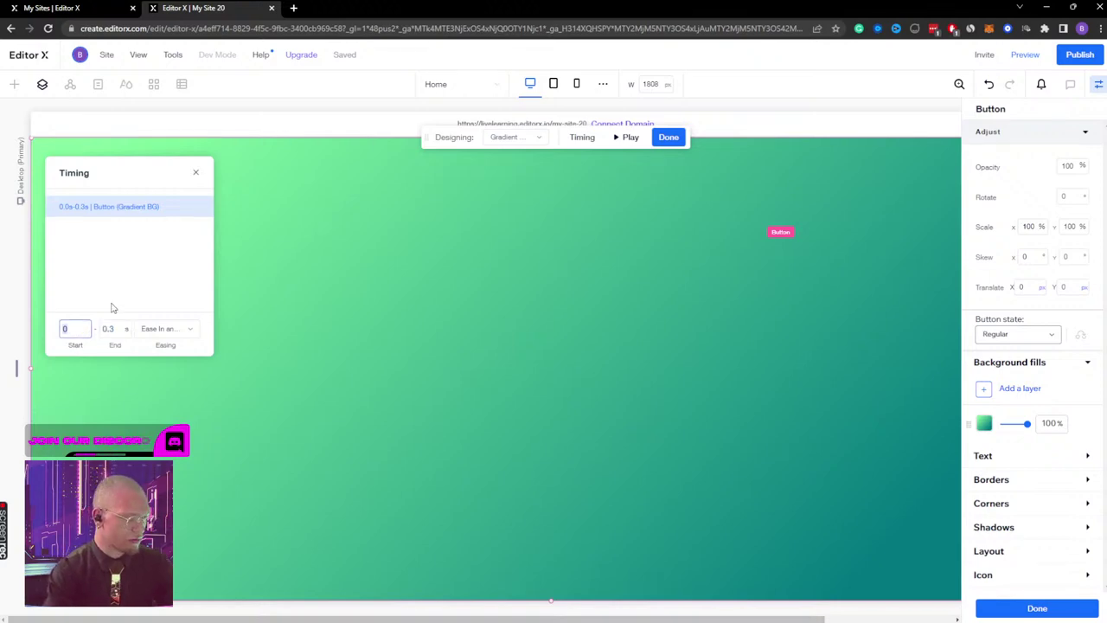
type("23")
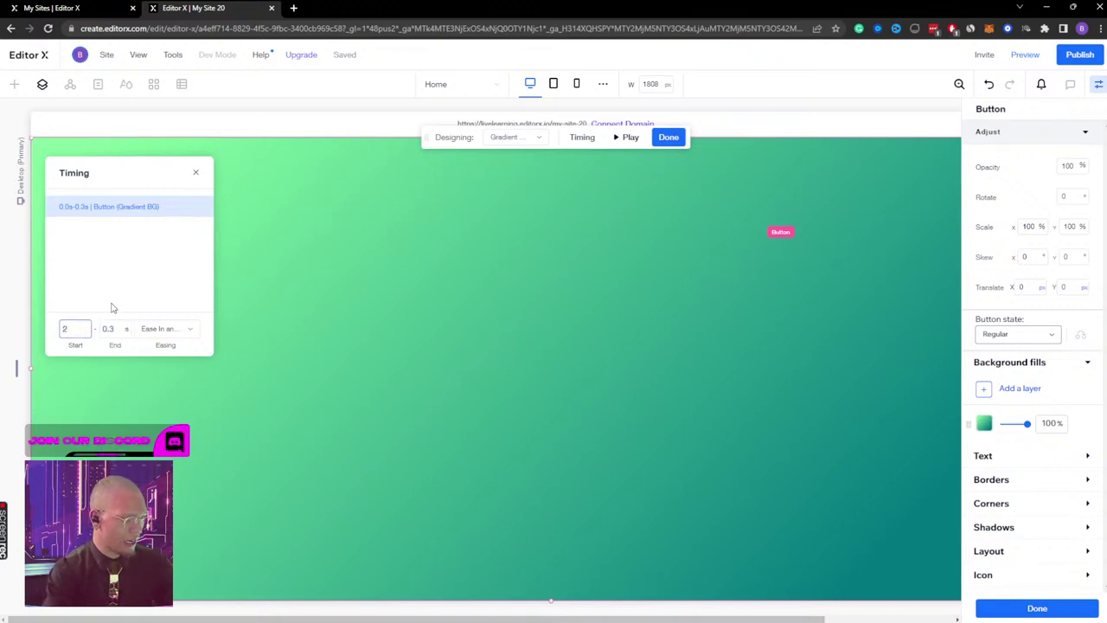
key("Tab")
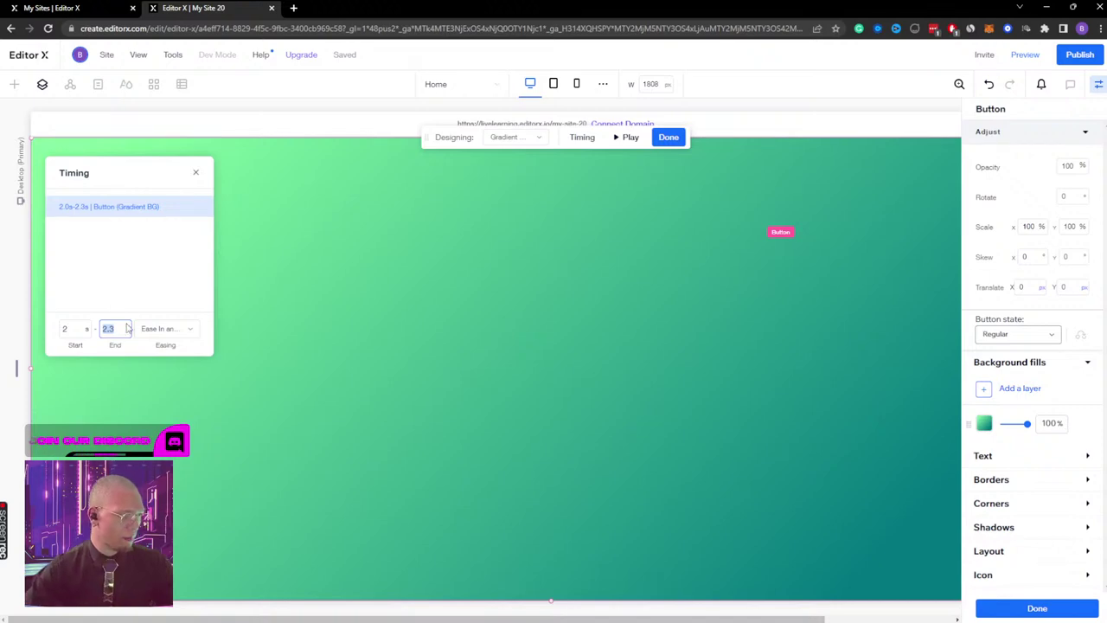
Step: Time the Gradient BG animation to start at 1.8 s and end at 2 s, and finish the effect design
left_click(66, 331)
type("1.")
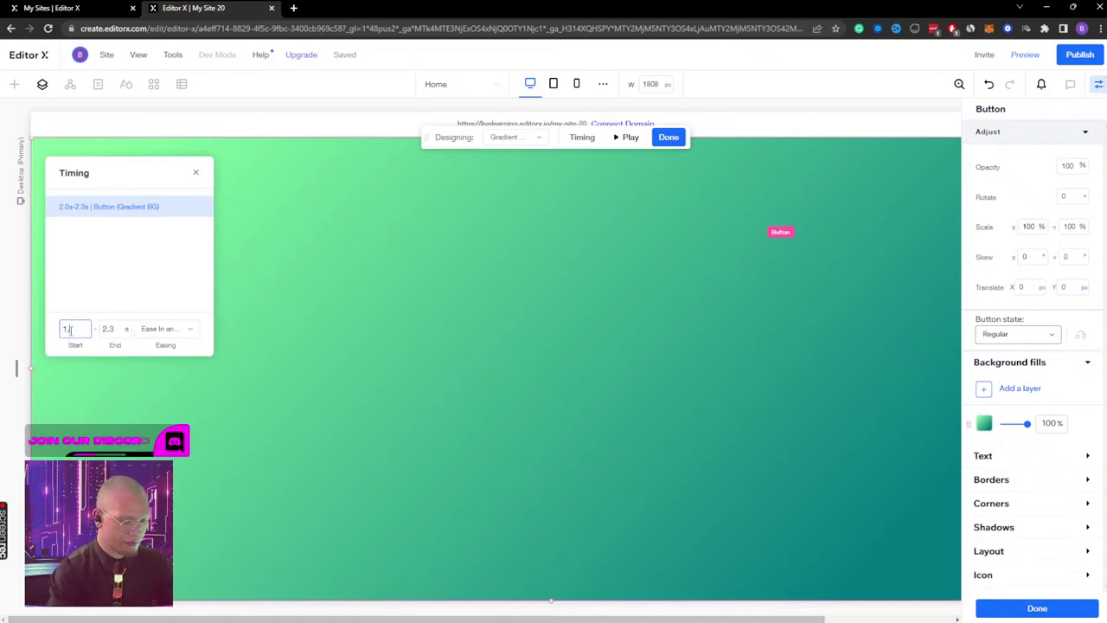
type("8")
key("Return")
left_click(108, 329)
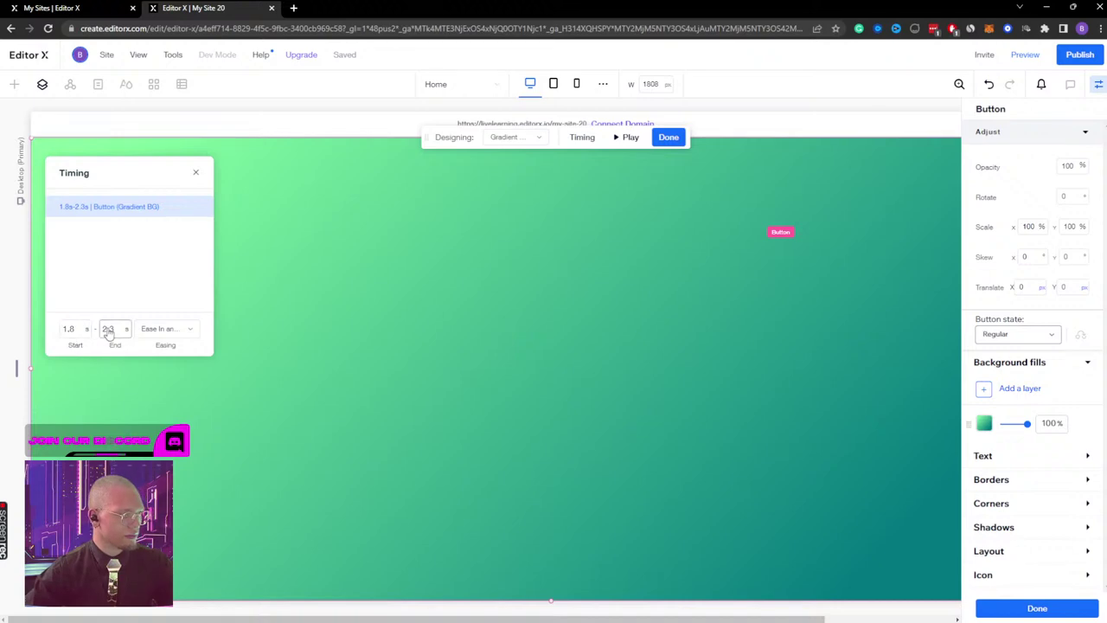
type("2")
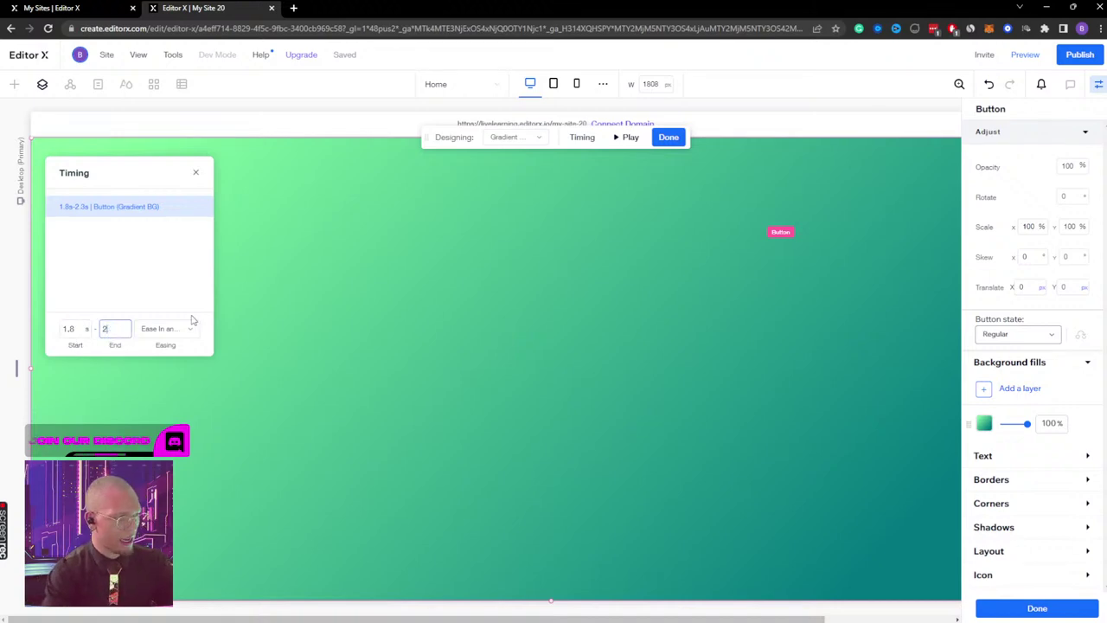
key("Return")
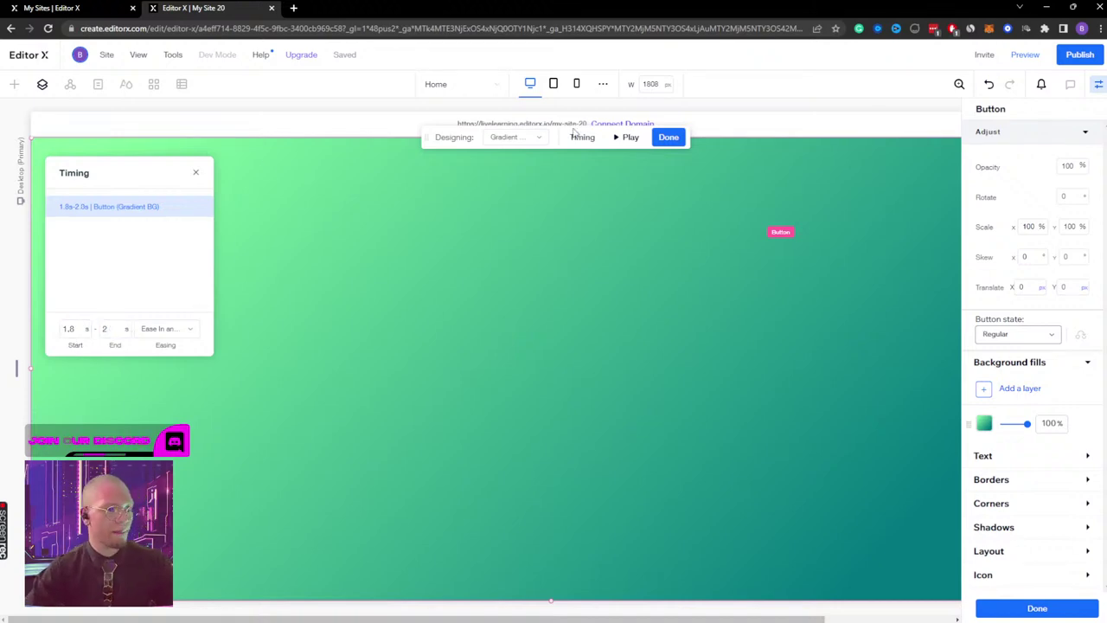
left_click(668, 136)
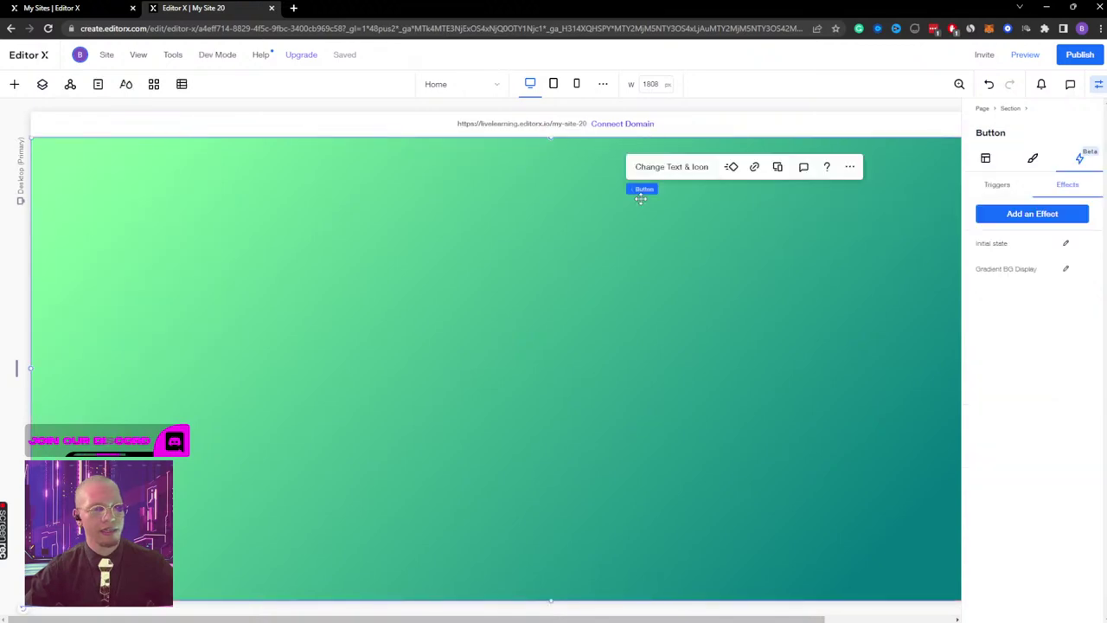
Step: Reopen the Gradient BG effect design and set the initial state's opacity to 0%
left_click(1065, 269)
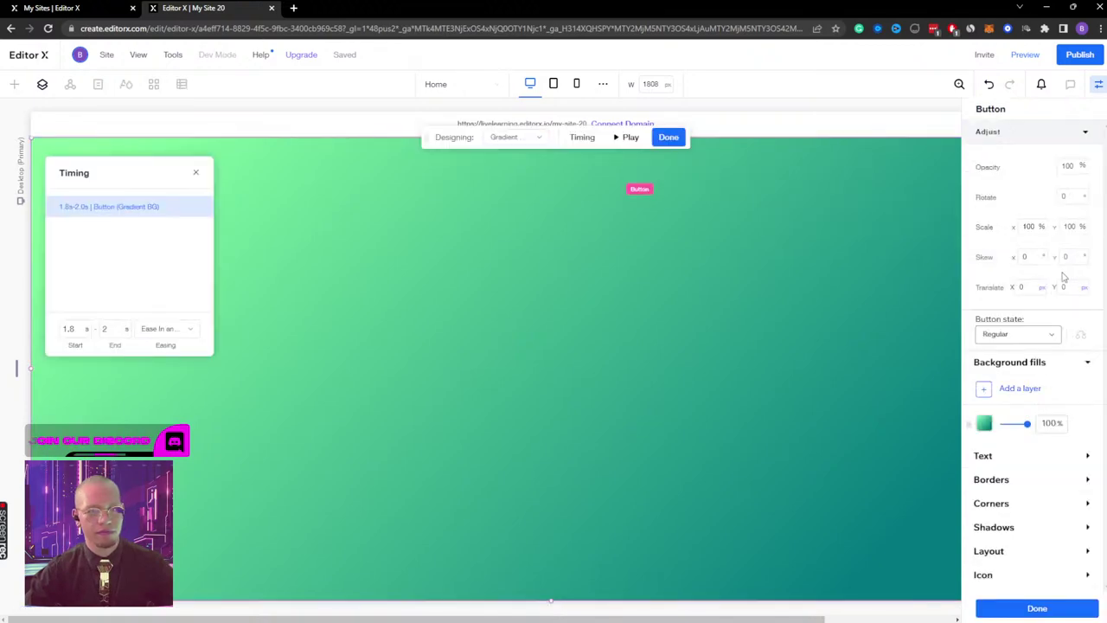
left_click(488, 141)
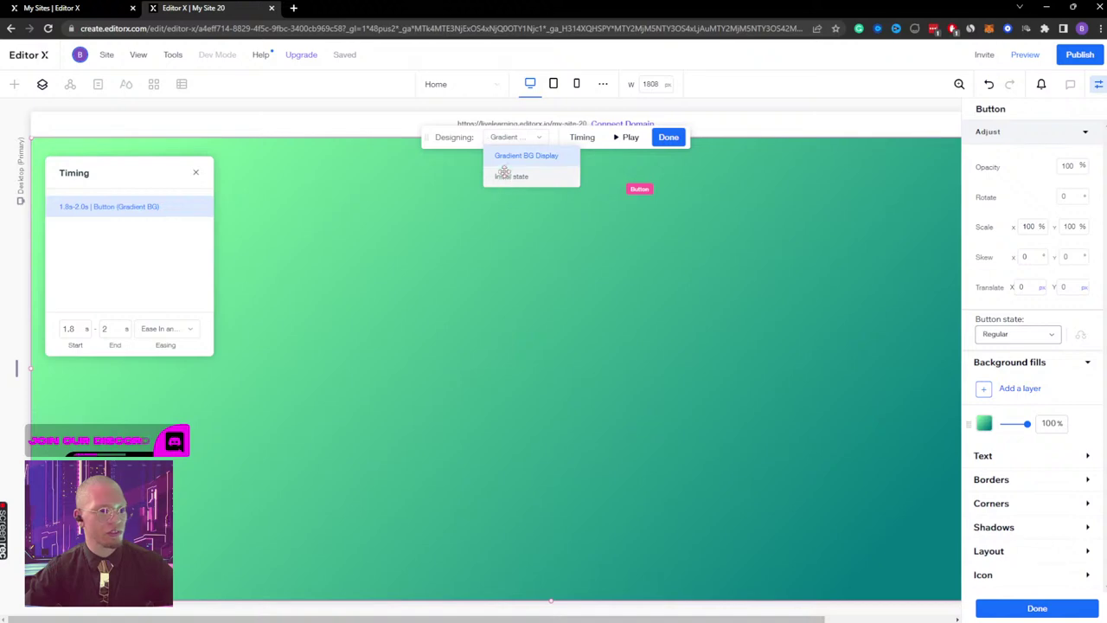
left_click(511, 175)
left_click(1068, 166)
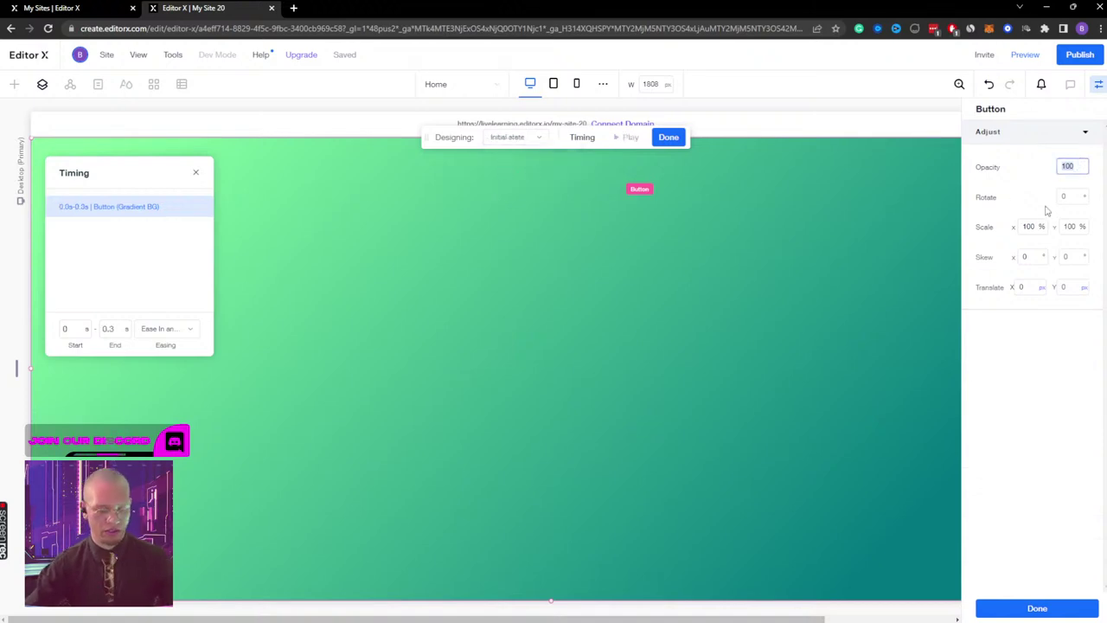
type("0")
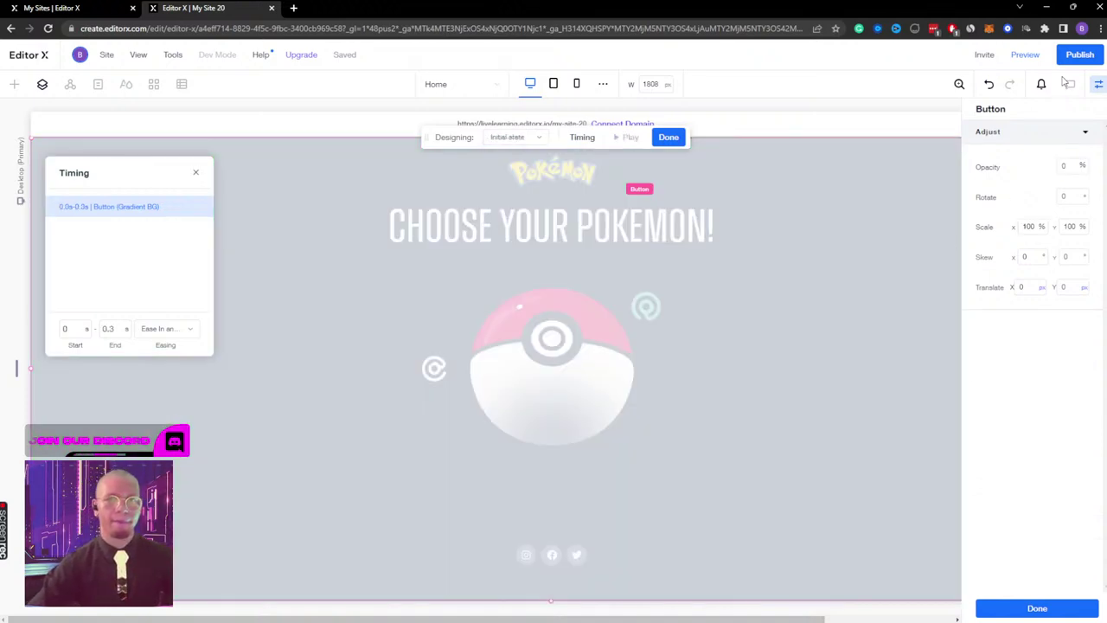
Step: Set the initial state's X and Y scale to 0% and finish the effect design
left_click(1033, 227)
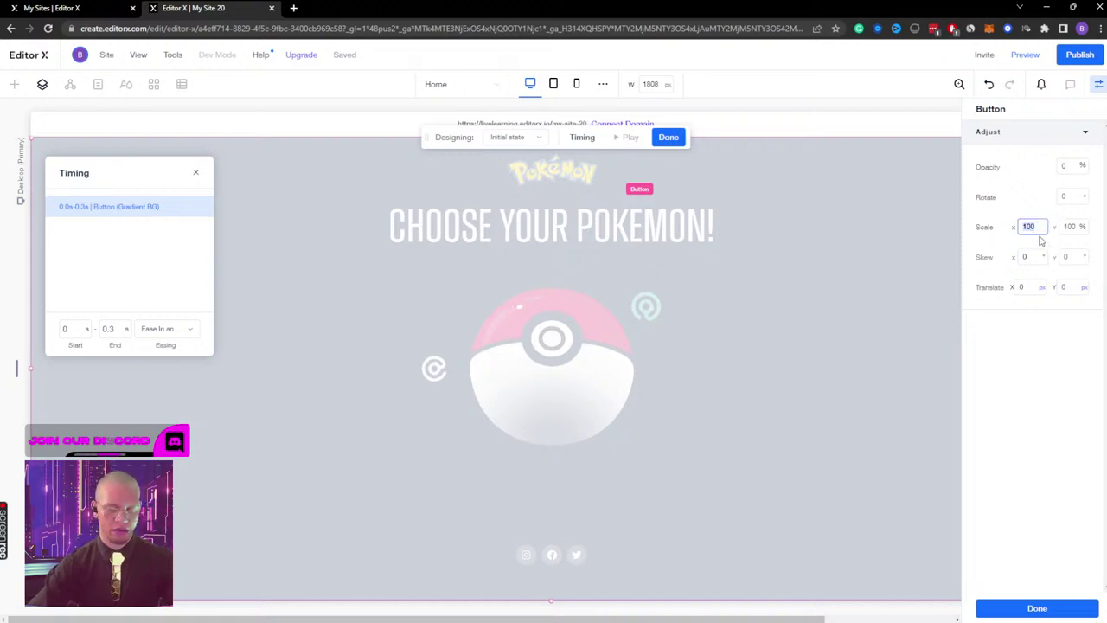
type("0")
key("Tab")
type("0")
left_click(1071, 390)
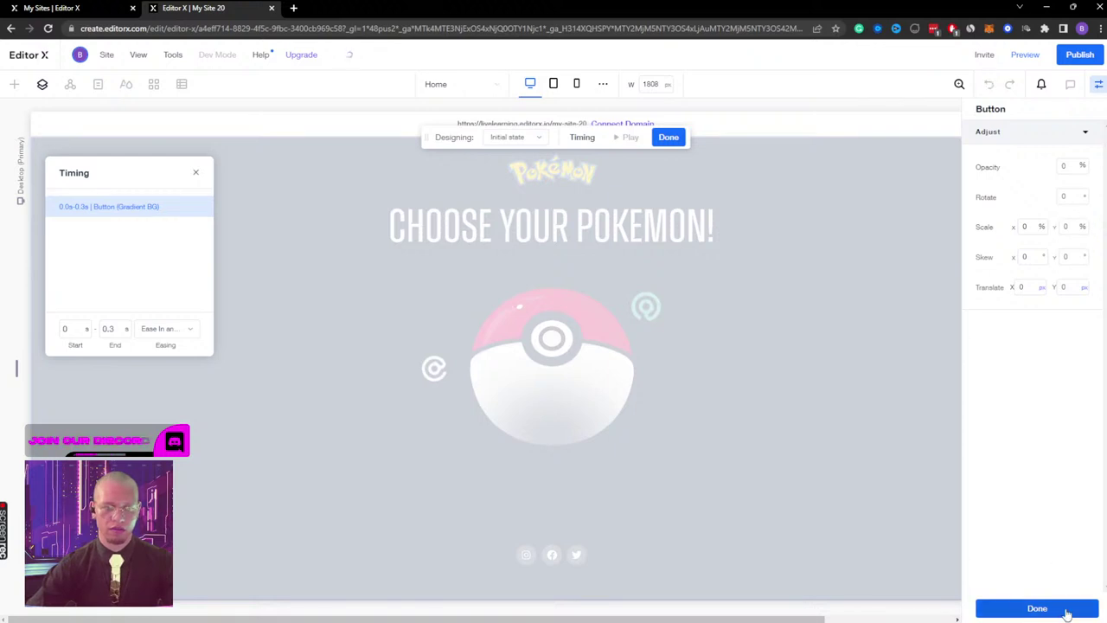
left_click(1068, 613)
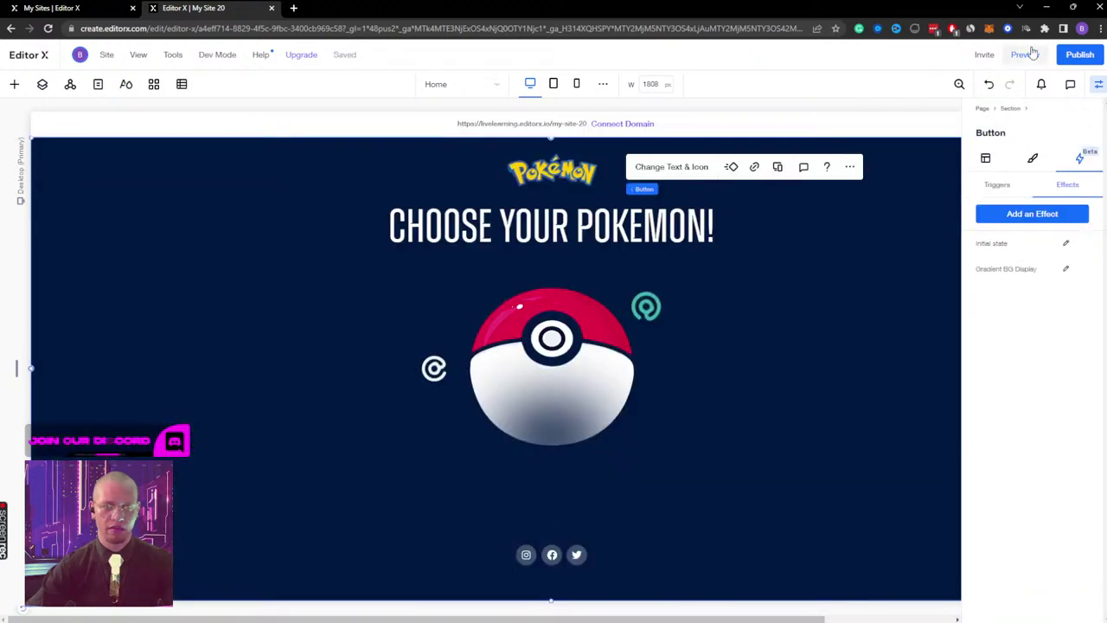
Step: Preview the page to test the gradient transition, return to editing and dismiss the publish suggestion
left_click(1026, 53)
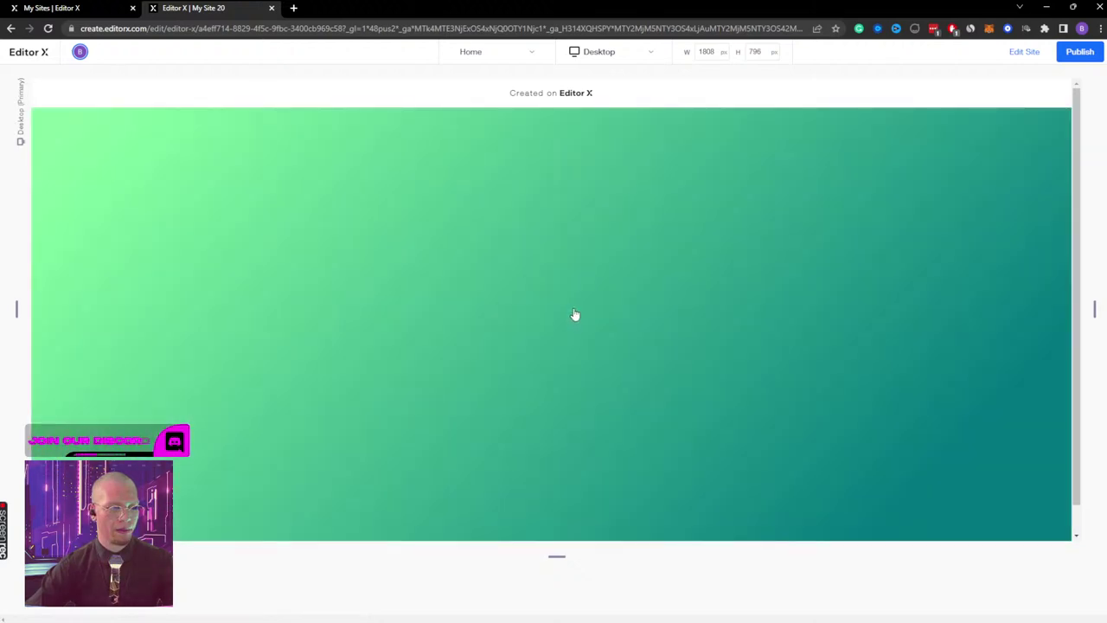
left_click(1023, 54)
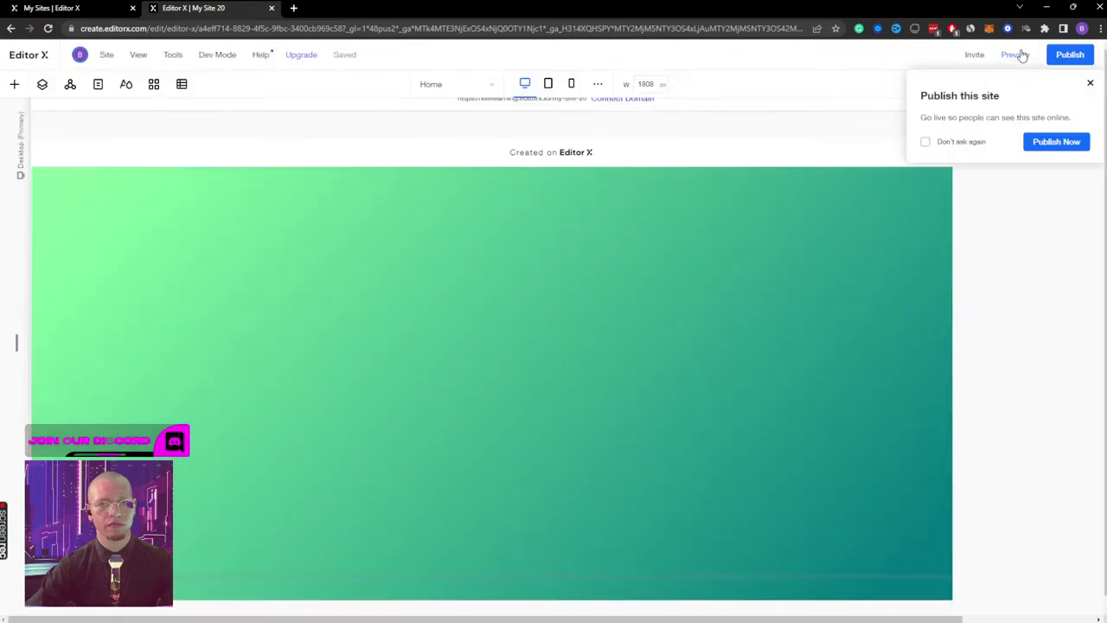
left_click(1090, 83)
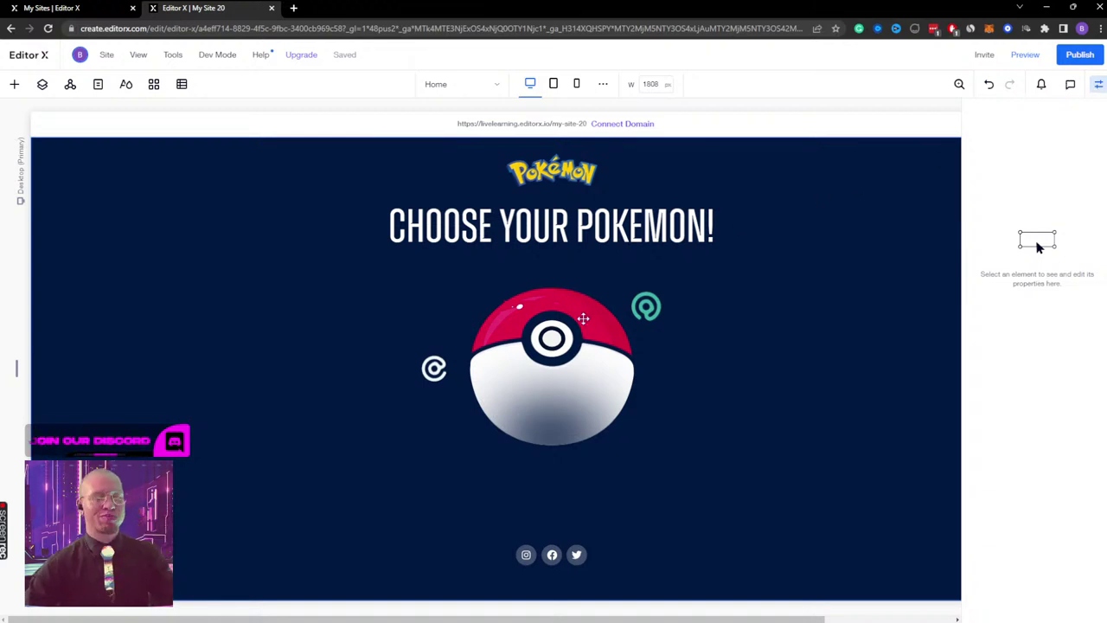
left_click(1098, 86)
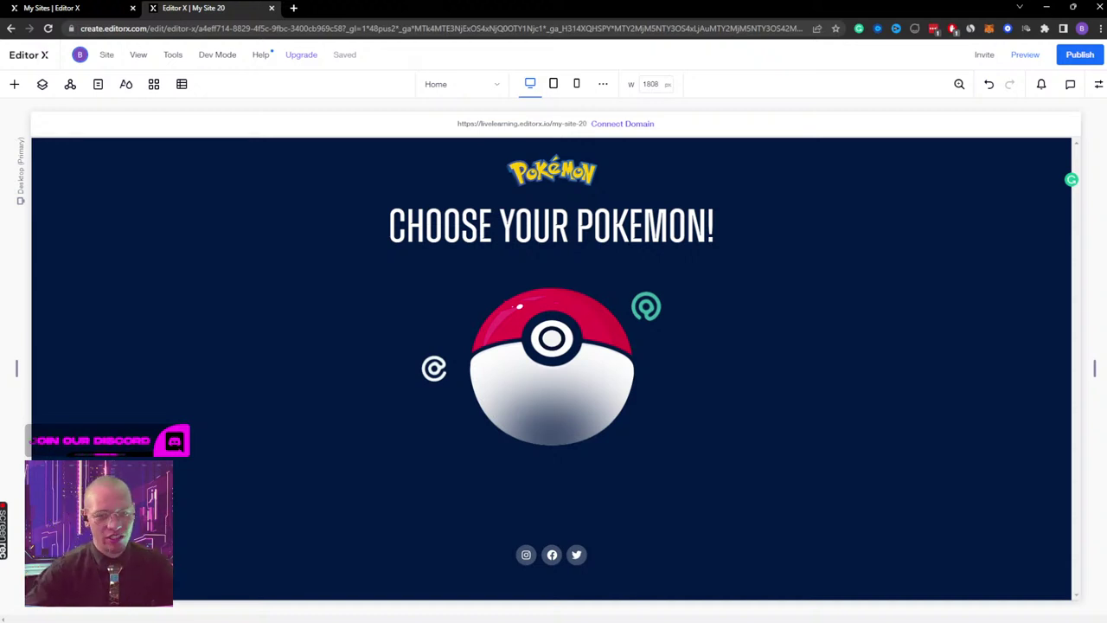
left_click(1097, 84)
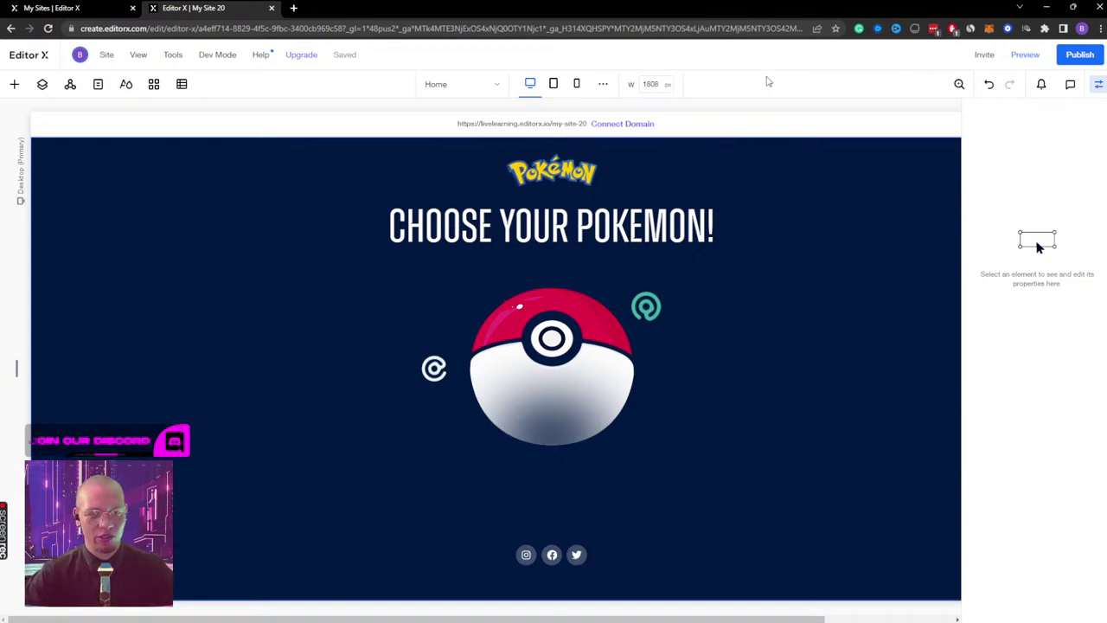
Step: Open the Gradient BG Display effect design of the Gradient BG button and set its start time to 1.8 s
left_click(597, 346)
left_click(1097, 86)
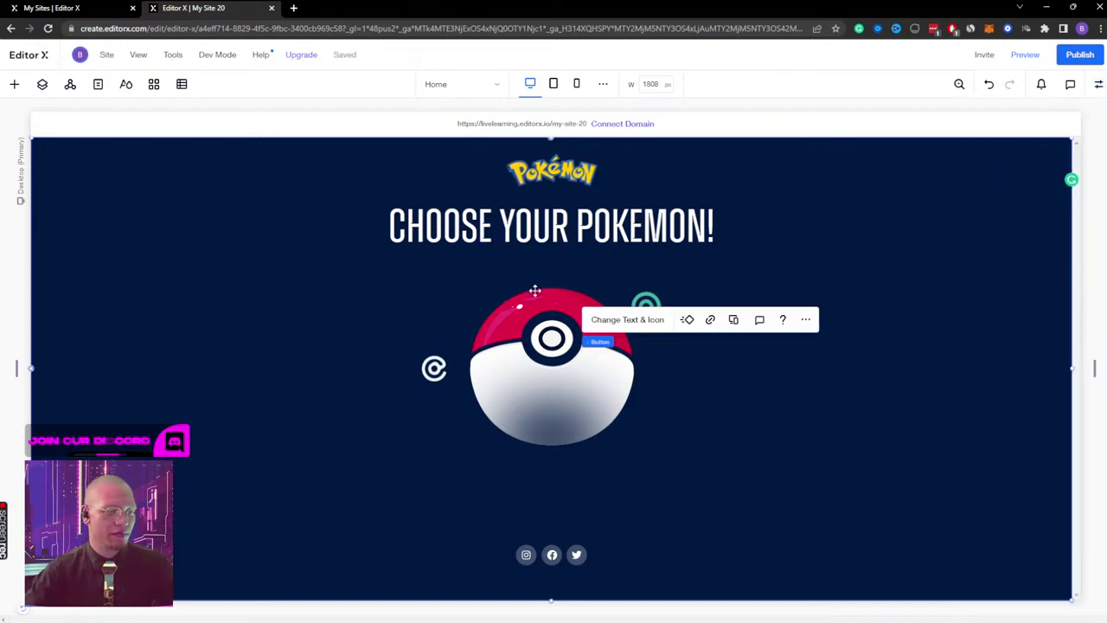
left_click(42, 84)
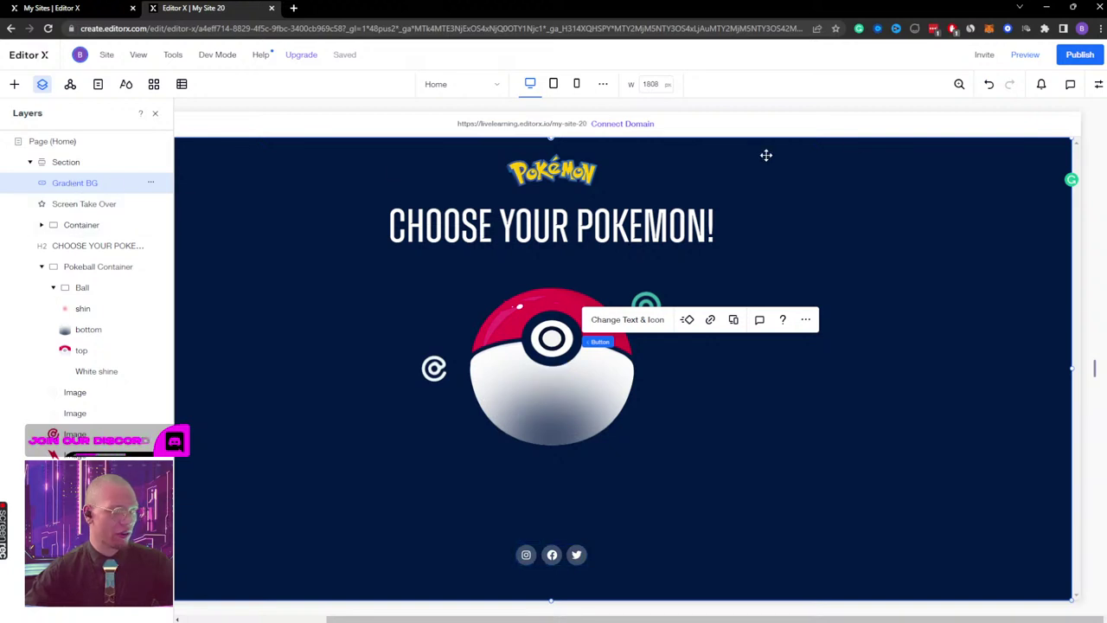
left_click(1096, 85)
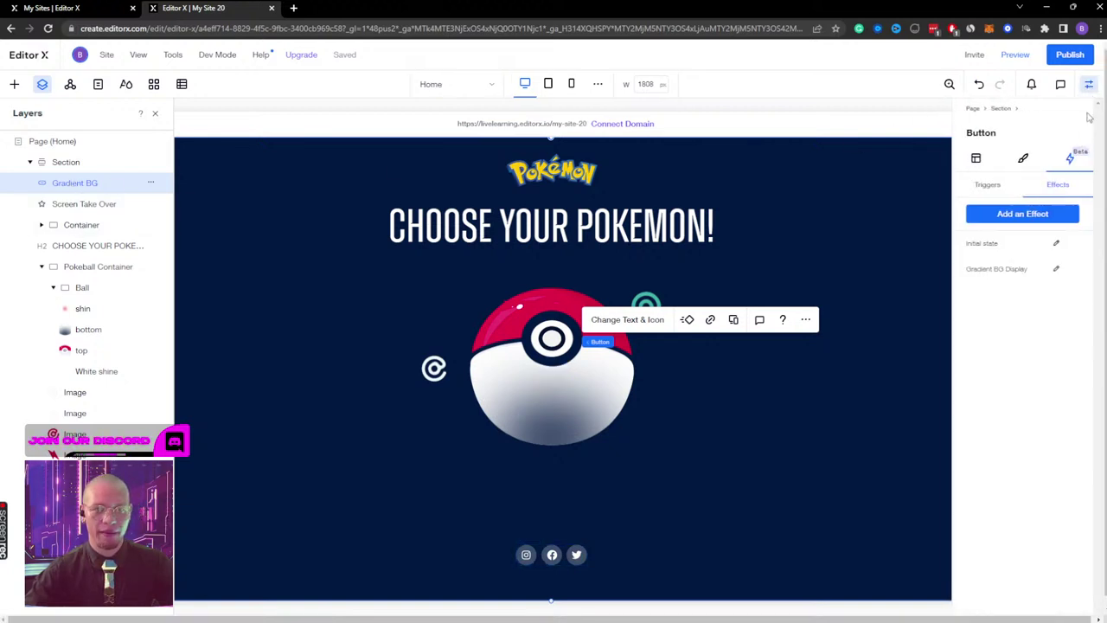
left_click(1067, 270)
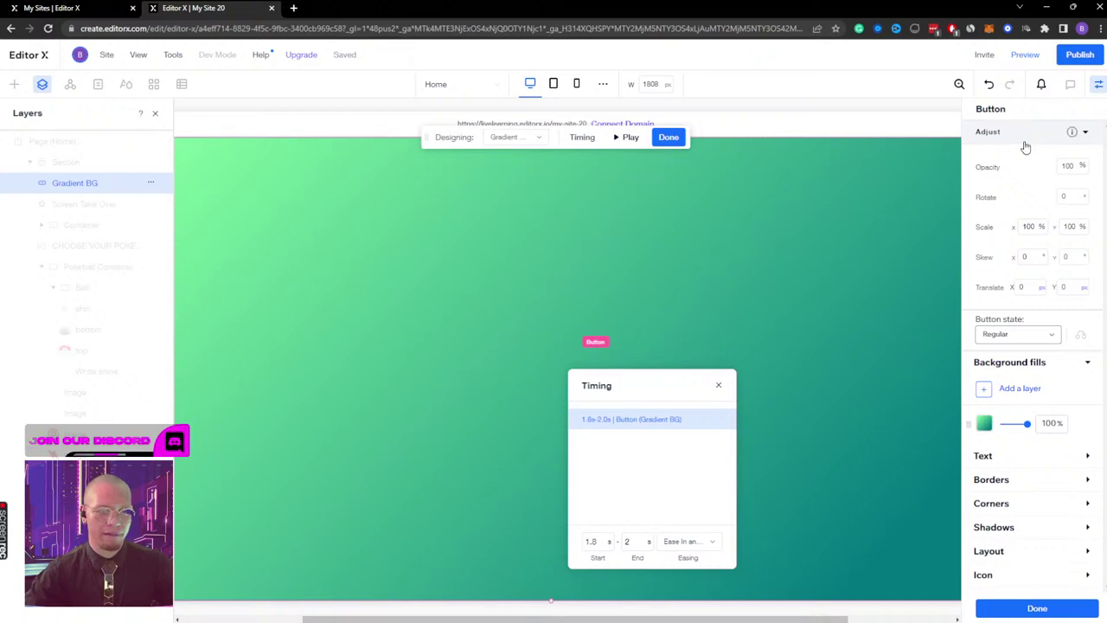
left_click(598, 540)
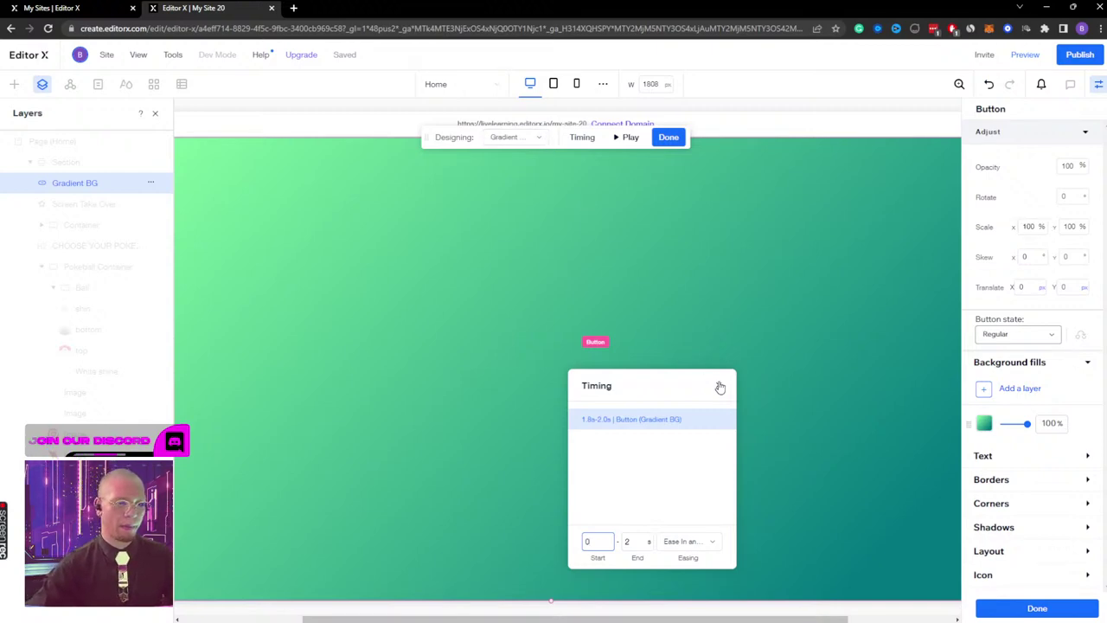
key("BackSpace")
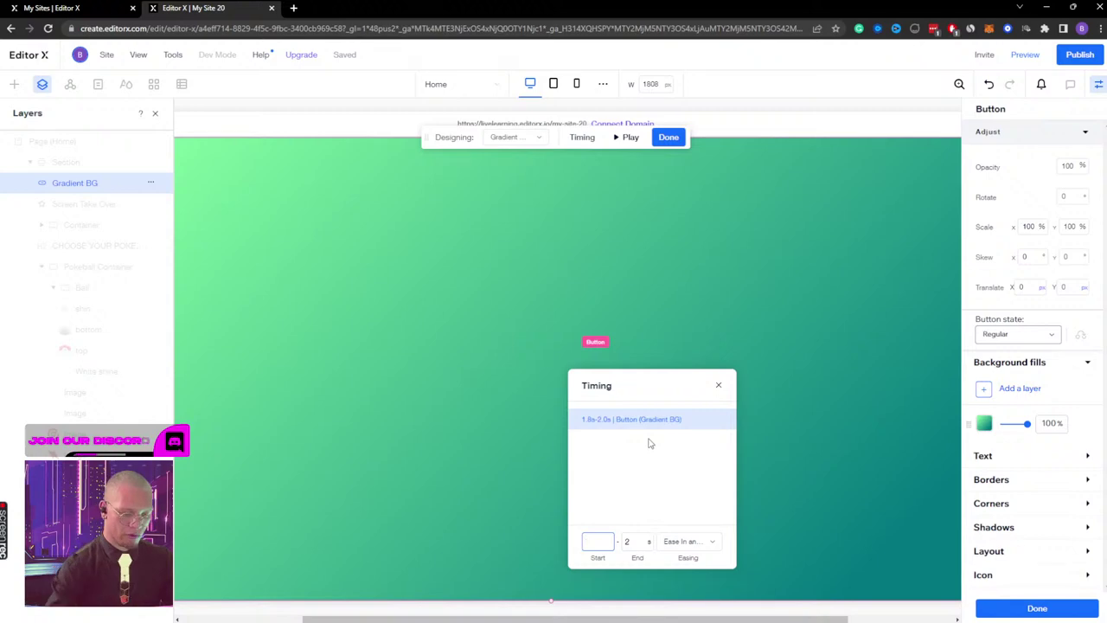
type("1.8")
key("Return")
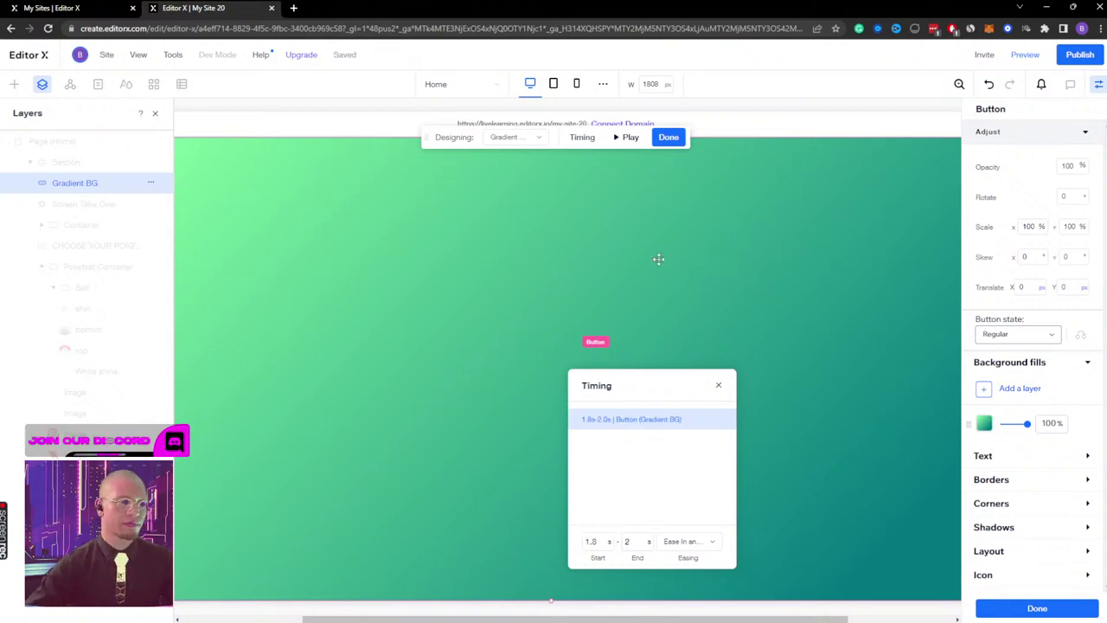
Step: Set the X and Y scale of the Gradient BG initial state to 100% and finish the effect design
left_click(520, 142)
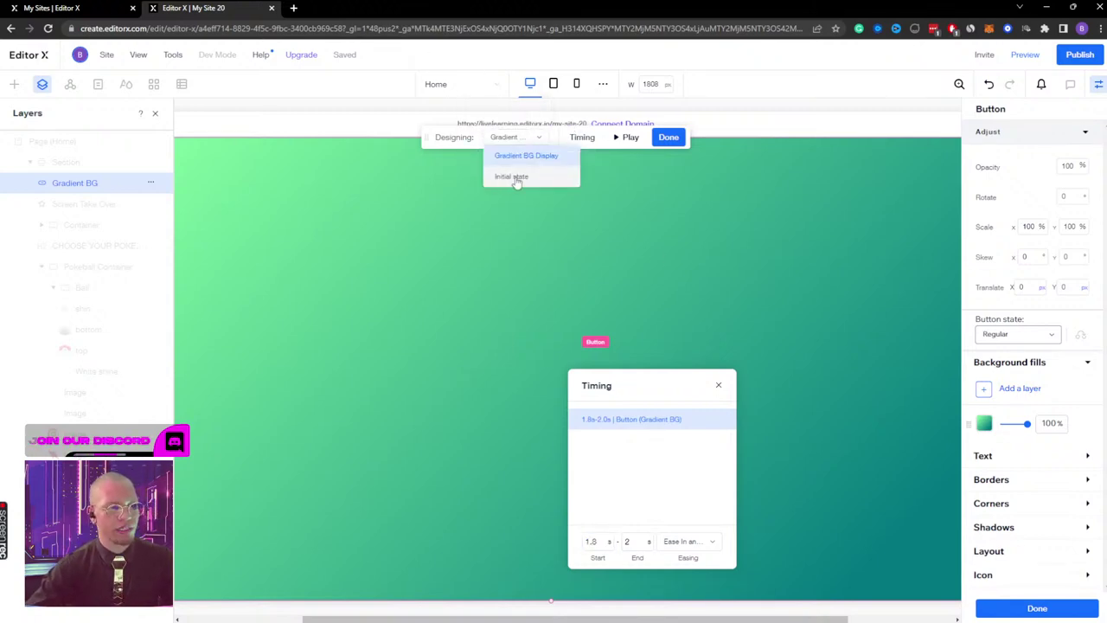
left_click(512, 177)
left_click(1027, 228)
type("1")
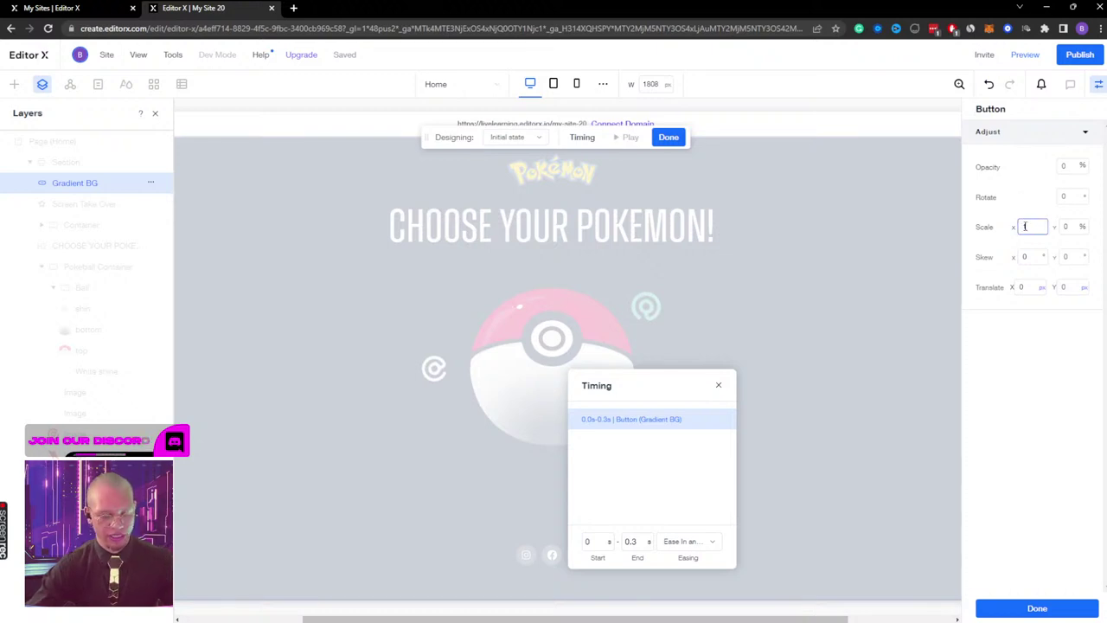
type("00")
left_click(1069, 226)
type("100")
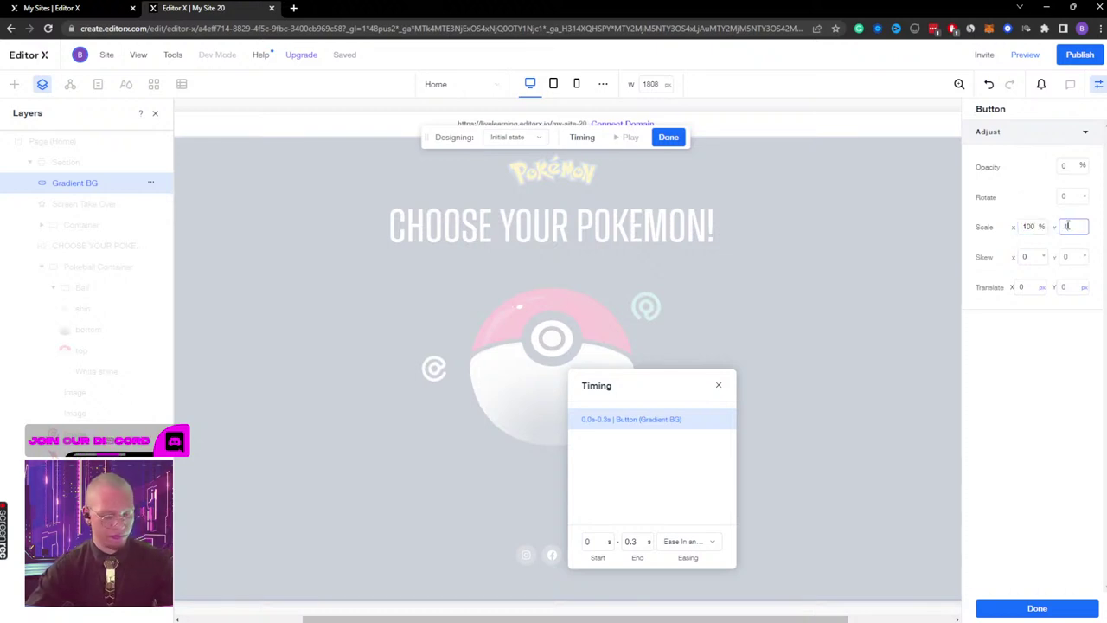
key("Return")
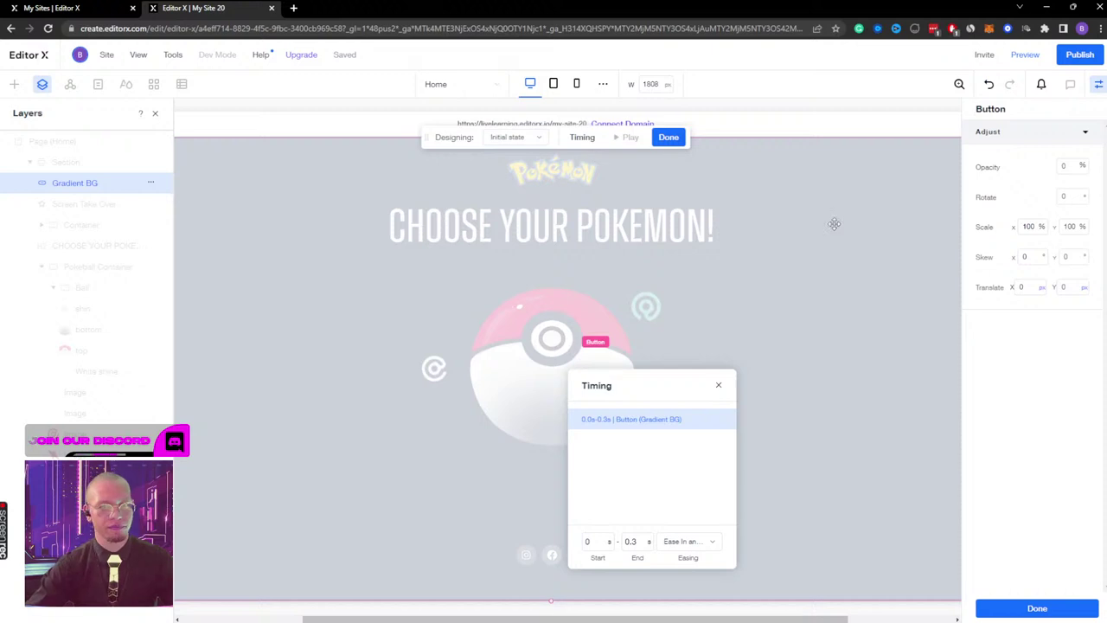
left_click(1072, 168)
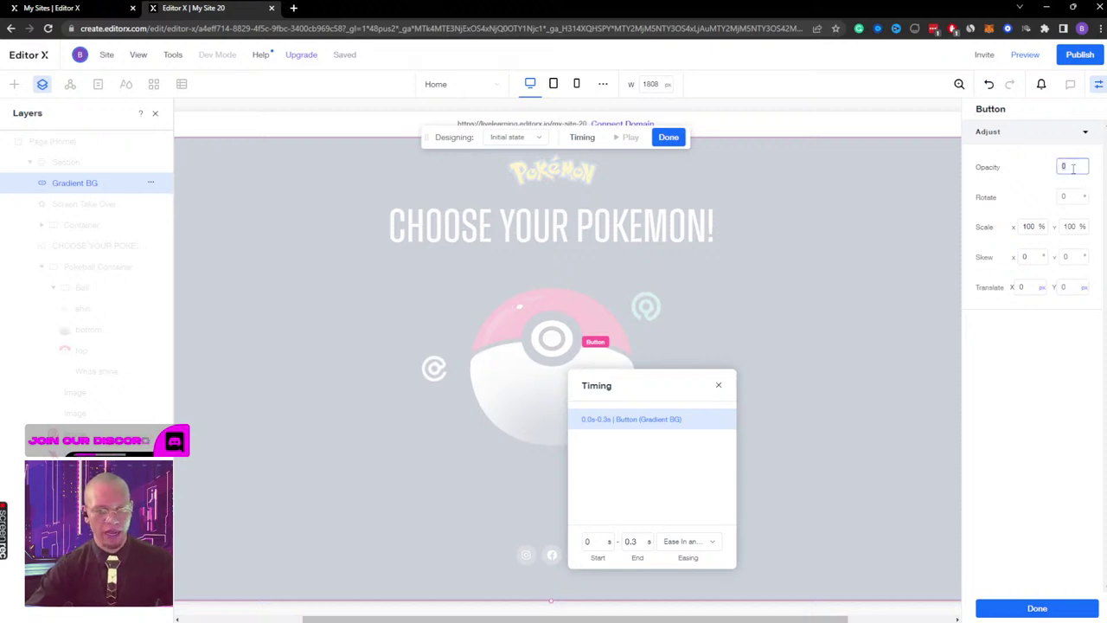
left_click(669, 138)
Step: Preview the home page to test the transition, return to editing and dismiss the publish suggestion
left_click(1023, 55)
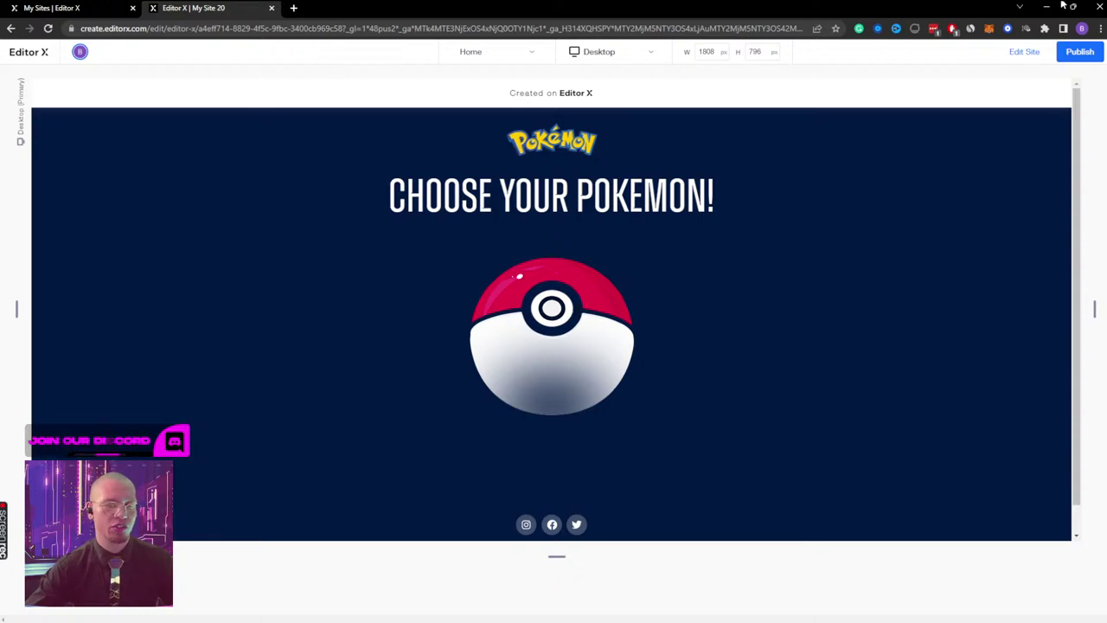
left_click(1017, 59)
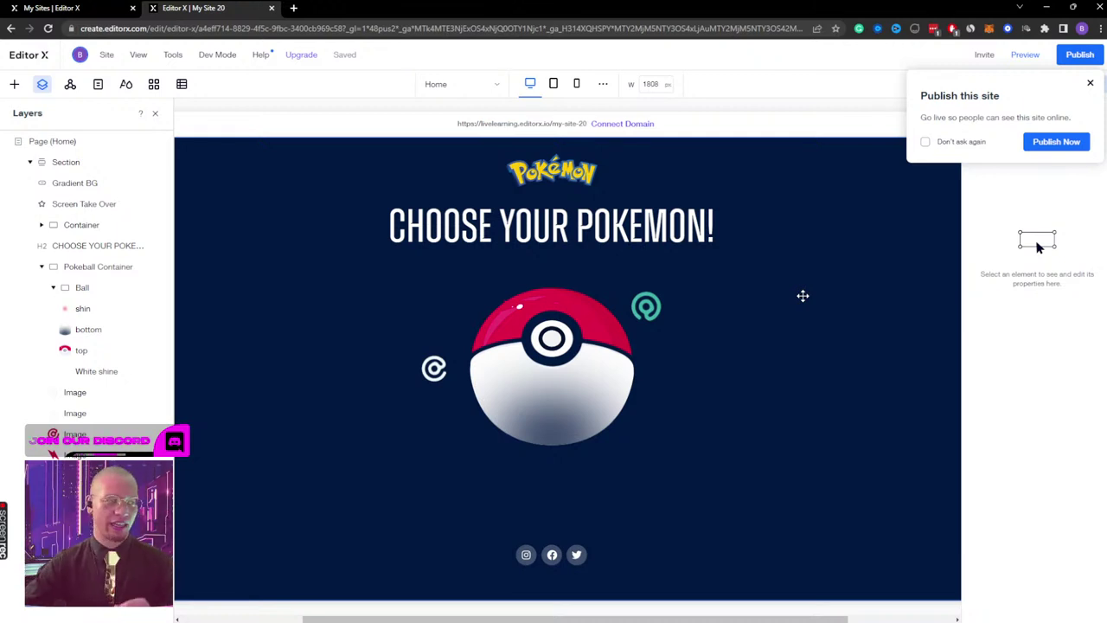
left_click(1089, 83)
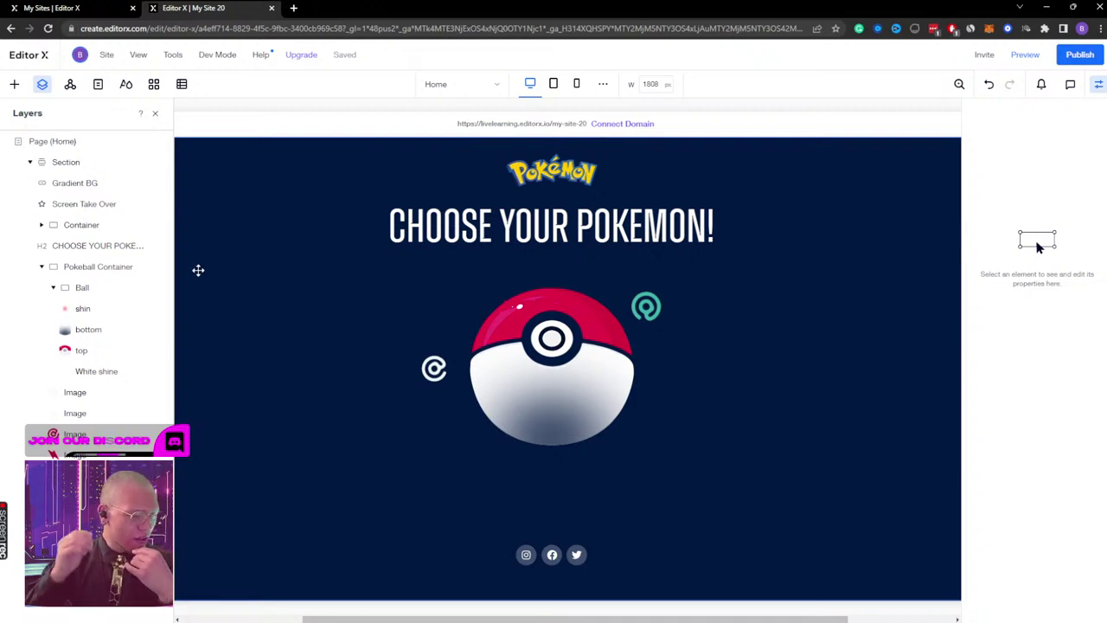
left_click(86, 164)
left_click(90, 183)
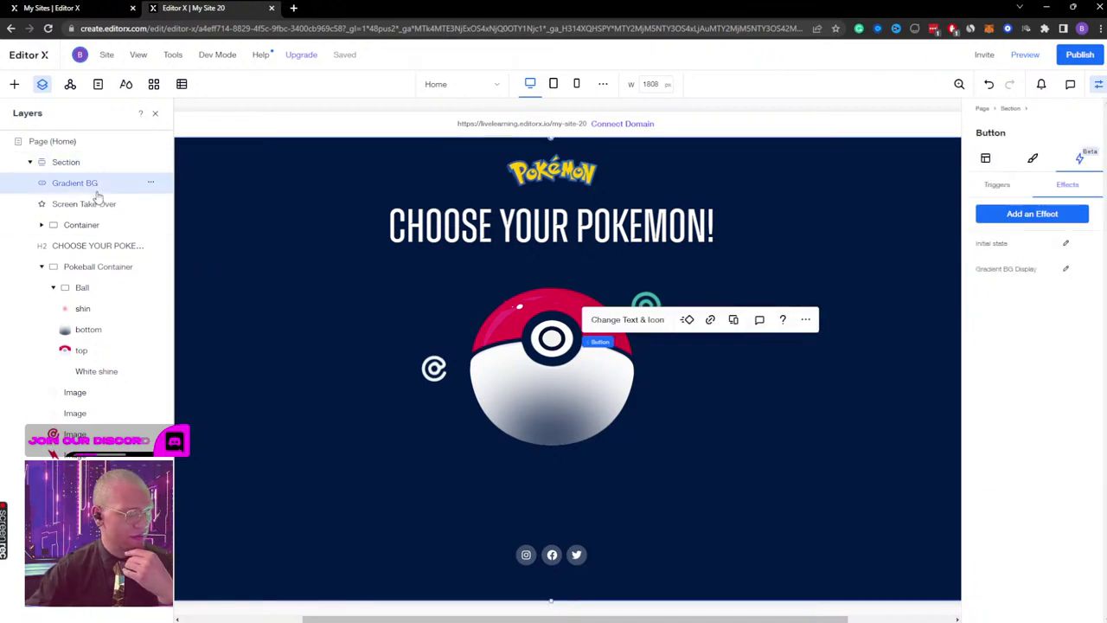
left_click(86, 204)
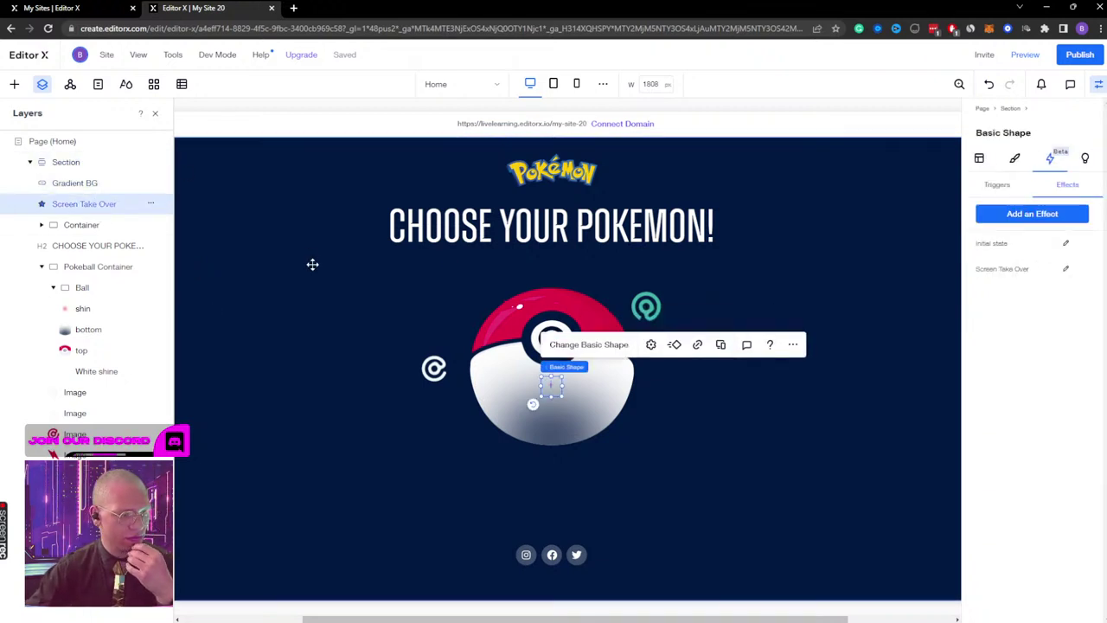
left_click(83, 227)
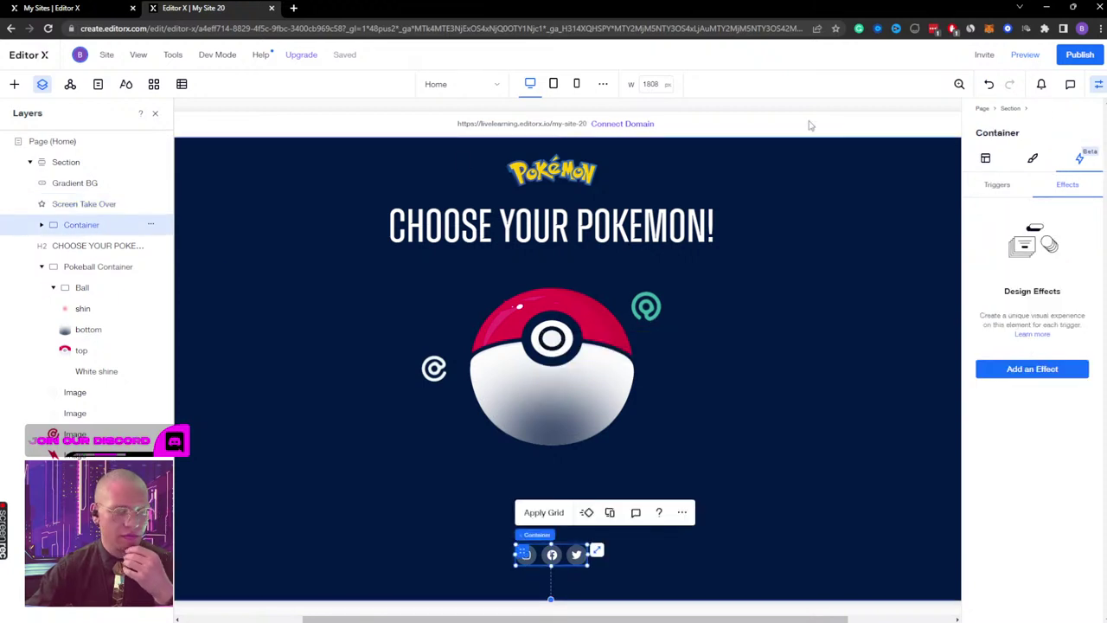
Step: Reopen the Gradient BG effect design and set the initial state's opacity to 50%
left_click(77, 186)
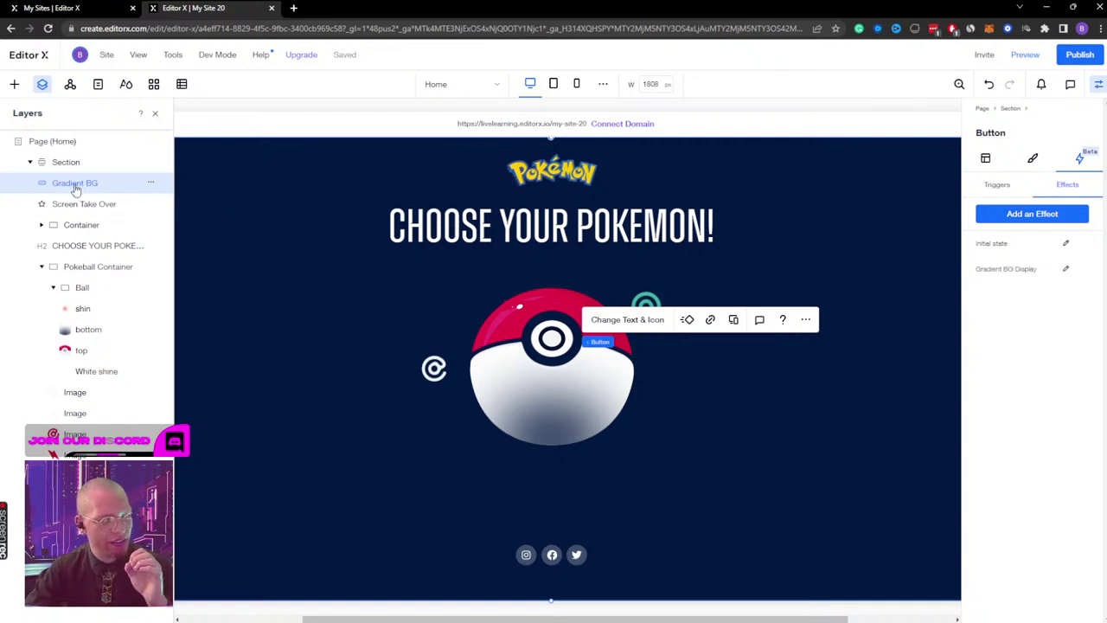
left_click(1066, 270)
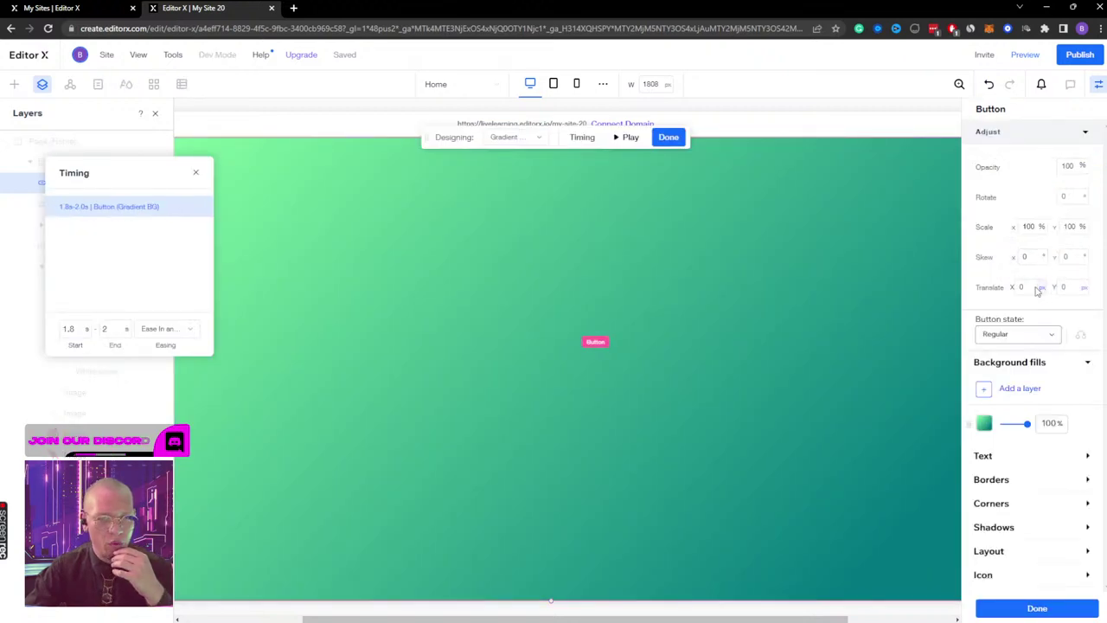
left_click(514, 136)
left_click(510, 173)
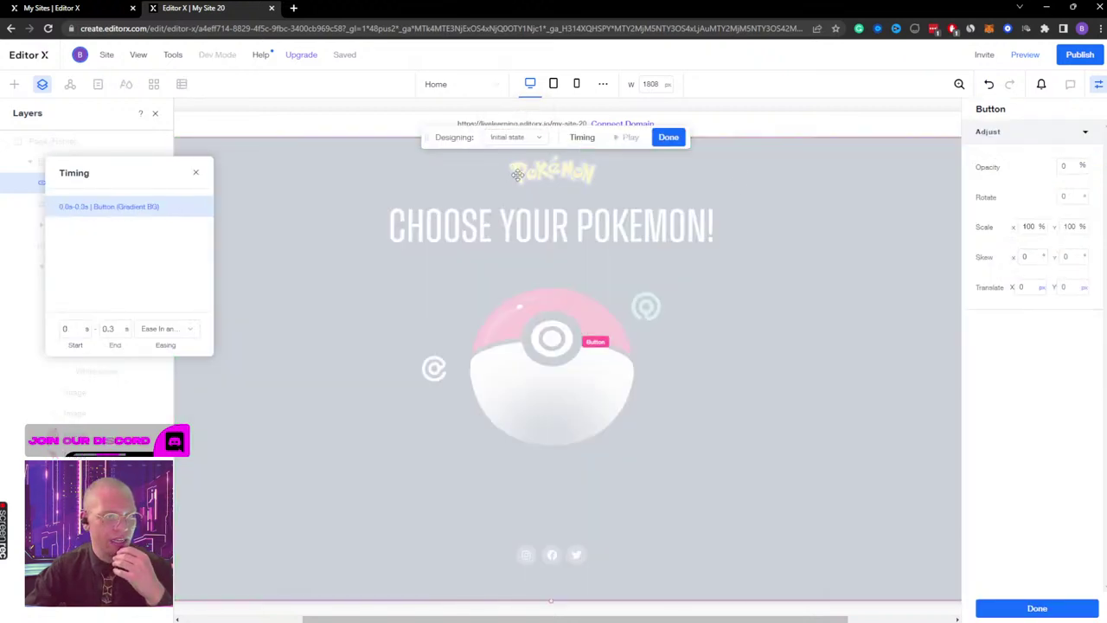
left_click(1072, 164)
type("5")
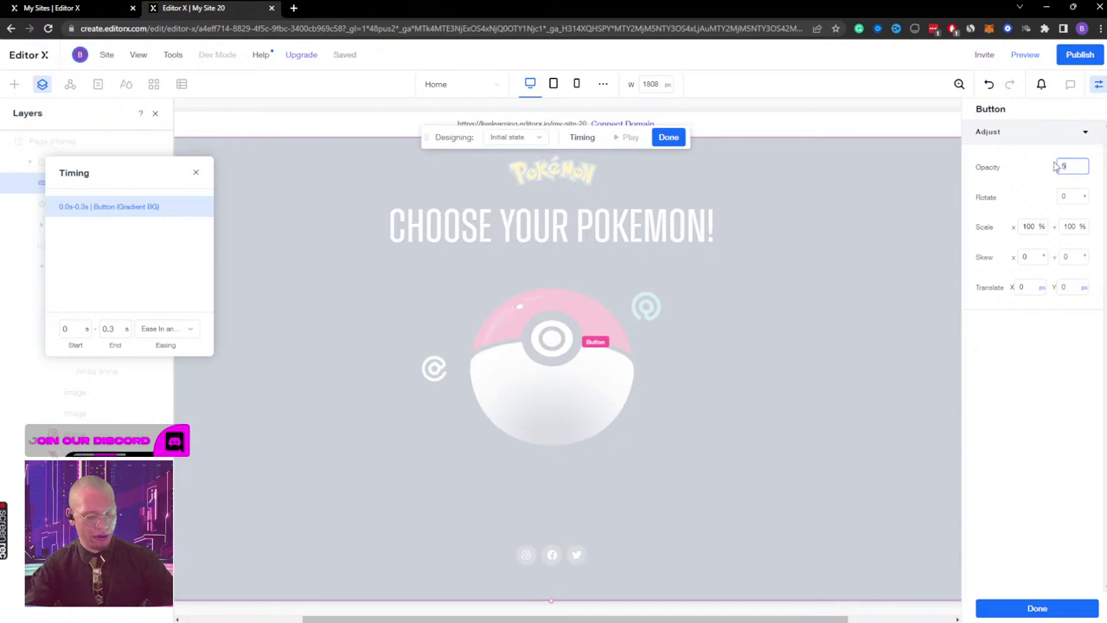
type("0")
key("Return")
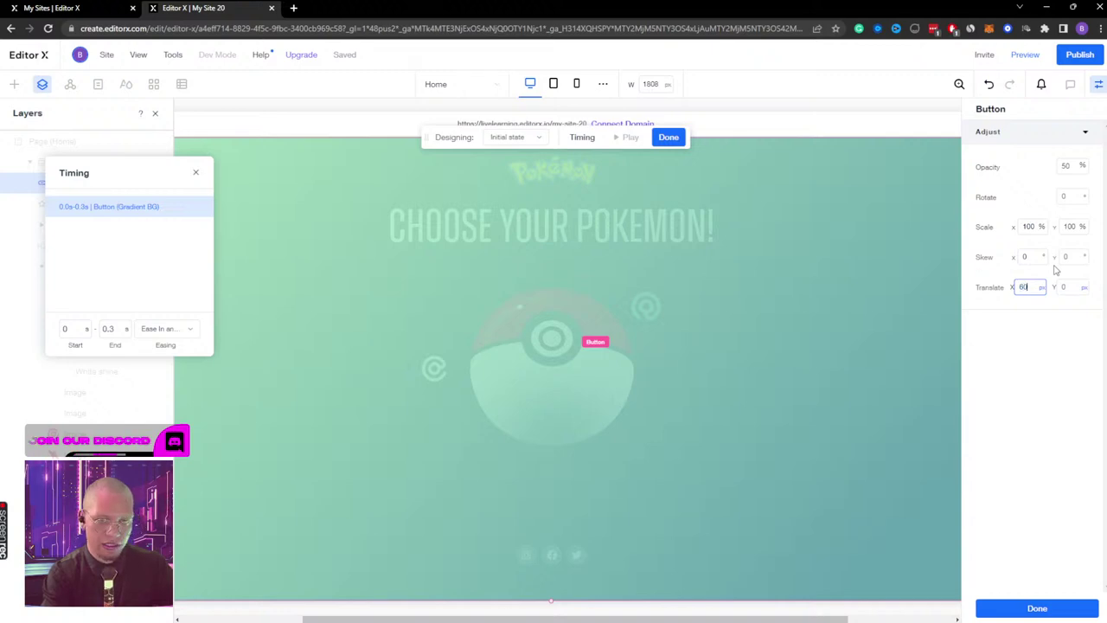
Step: Try translating the initial state horizontally by 60% and reset the X translation to 0
type("60%")
key("Return")
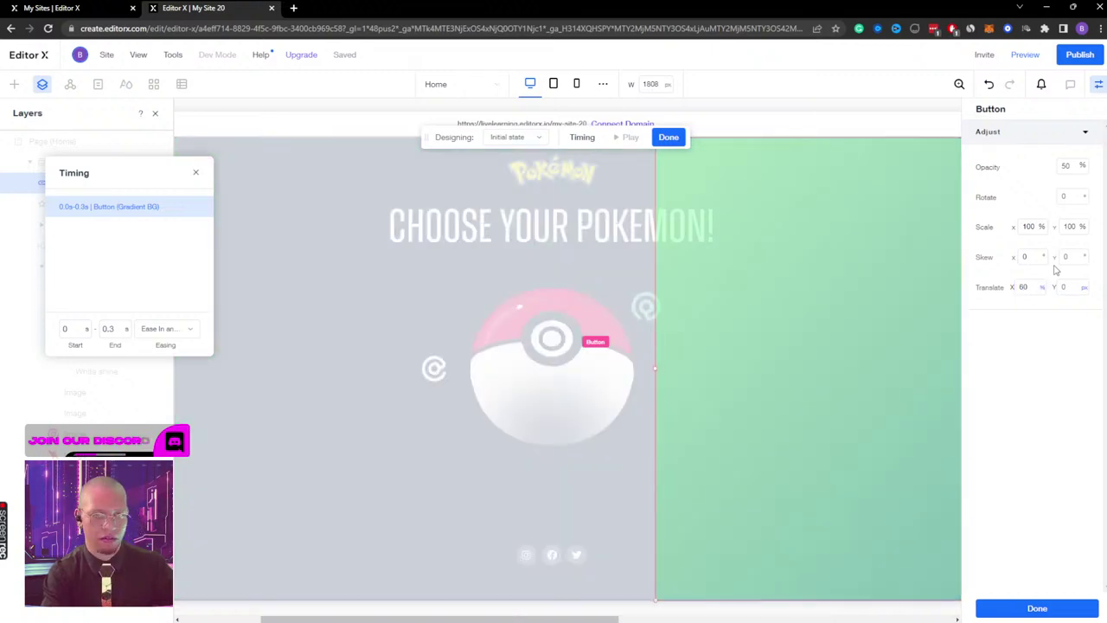
left_click(1032, 286)
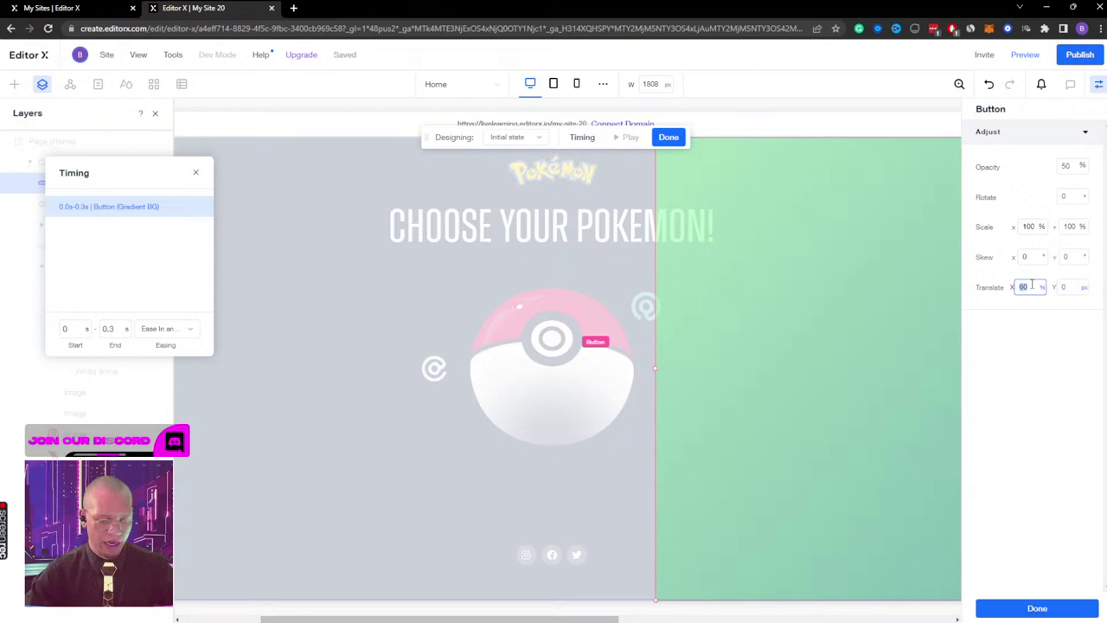
type("0")
key("Return")
Step: Set the initial state's Y translation to 100% and finish the effect design
left_click(1082, 289)
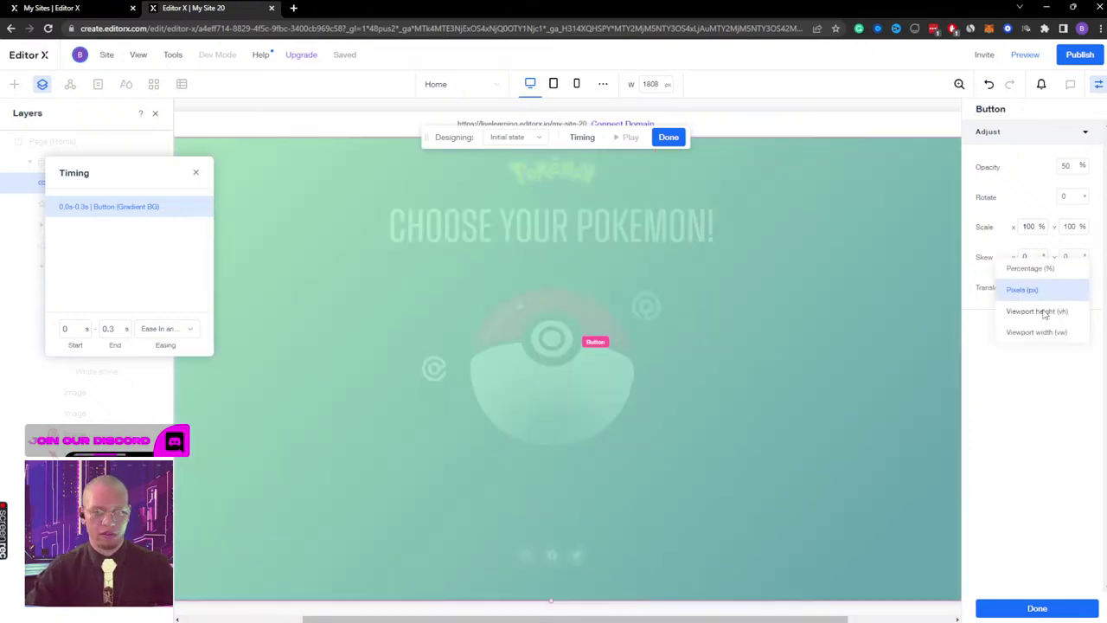
left_click(1048, 319)
left_click(1064, 287)
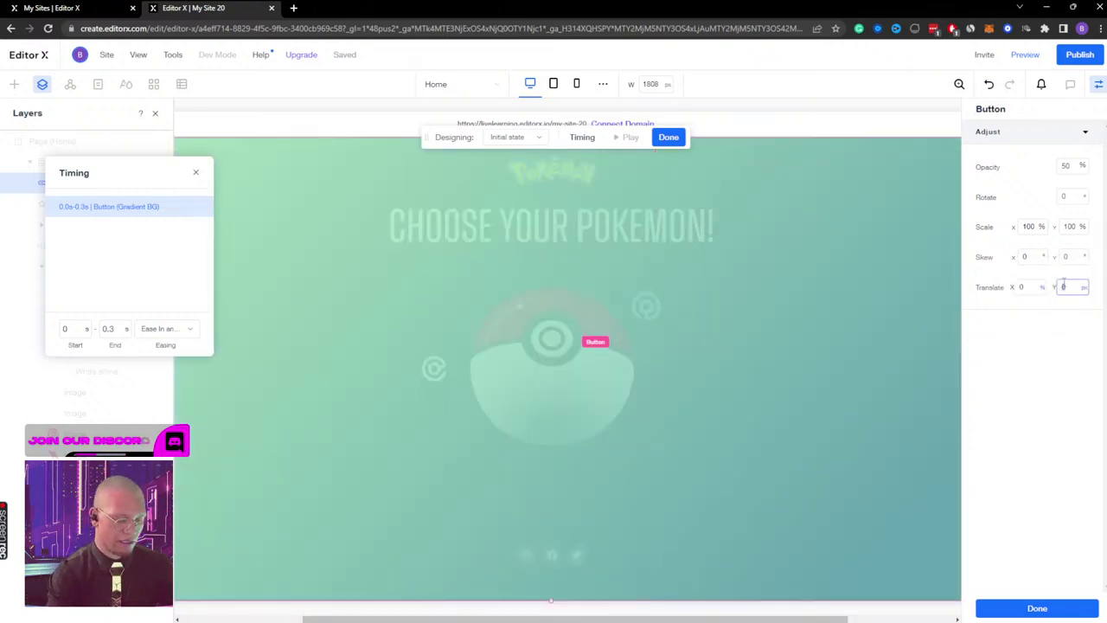
key("Return")
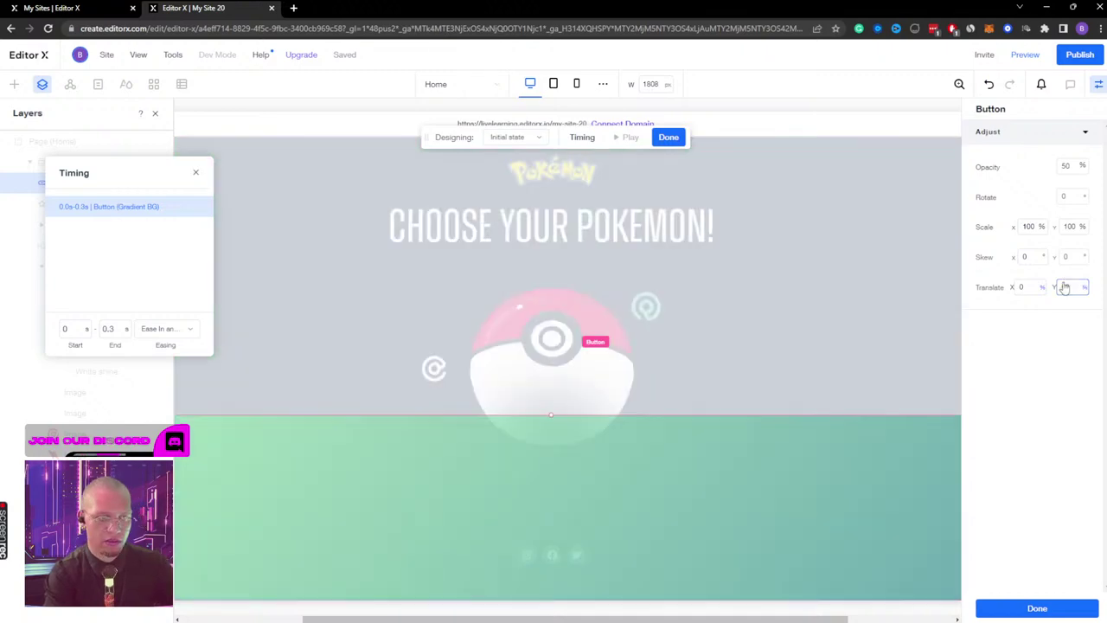
left_click(1070, 288)
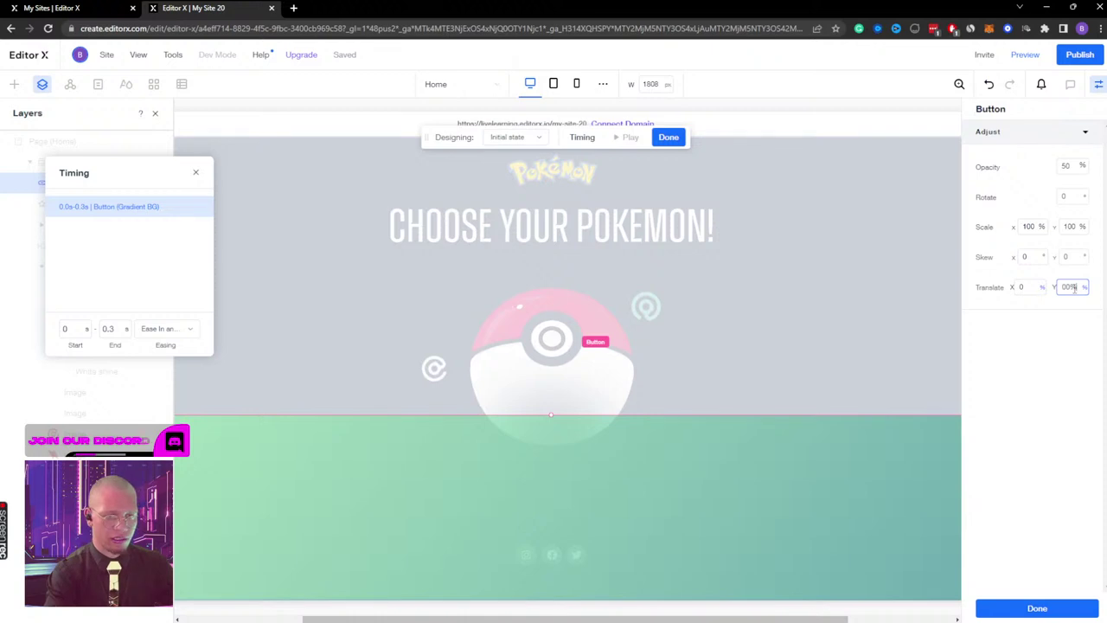
key("Return")
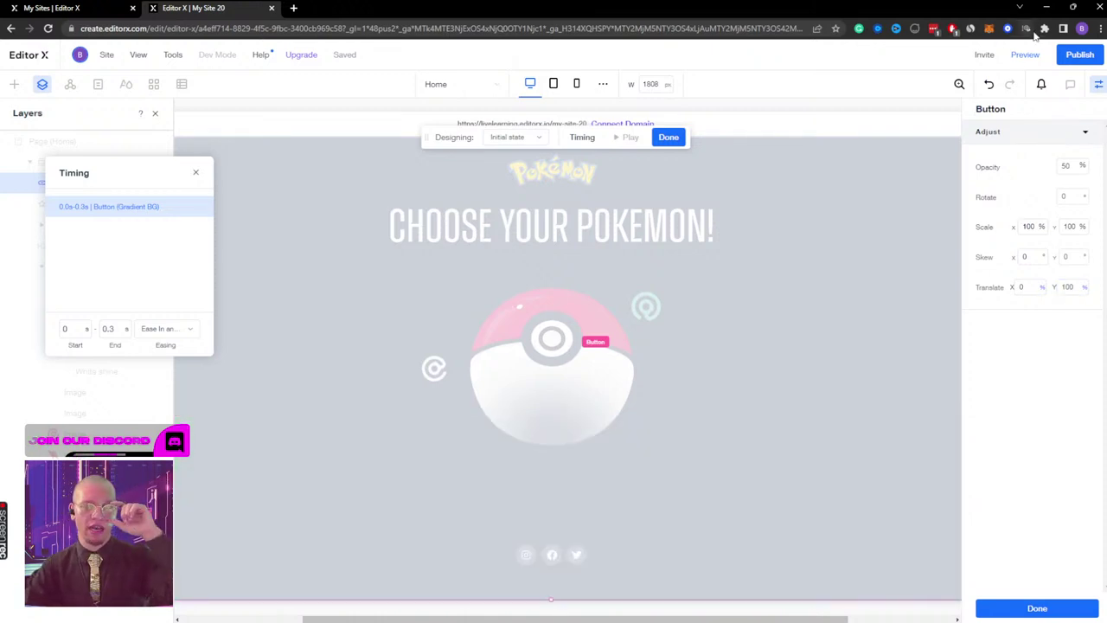
left_click(668, 137)
Step: Preview the page and trigger the transition from the Pokeball, return to editing and dismiss the publish suggestion
left_click(1026, 54)
left_click(617, 286)
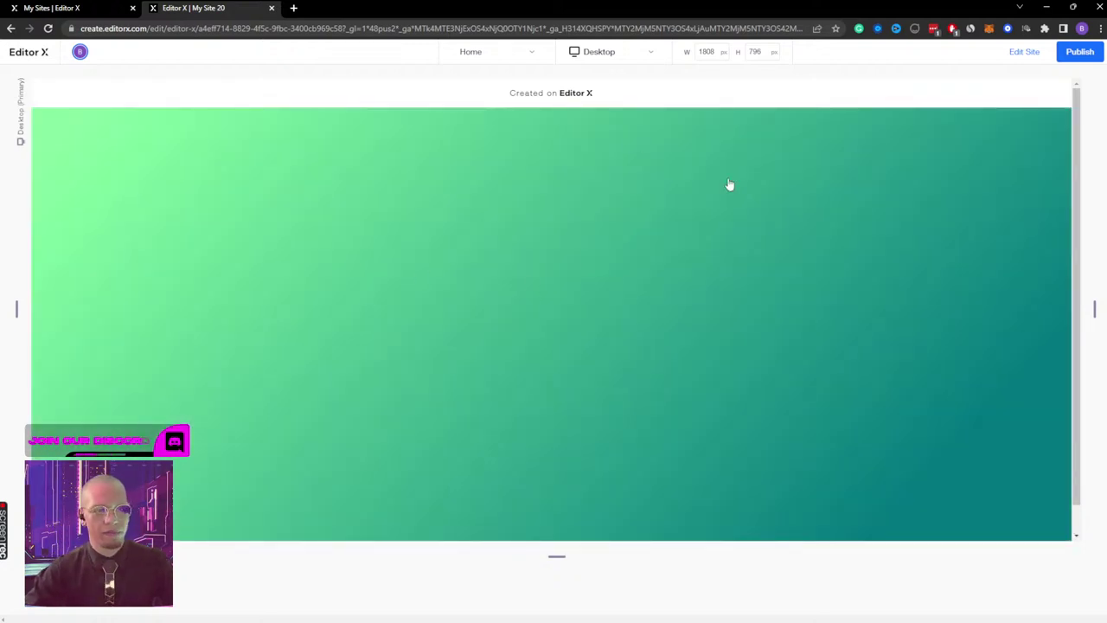
left_click(1023, 52)
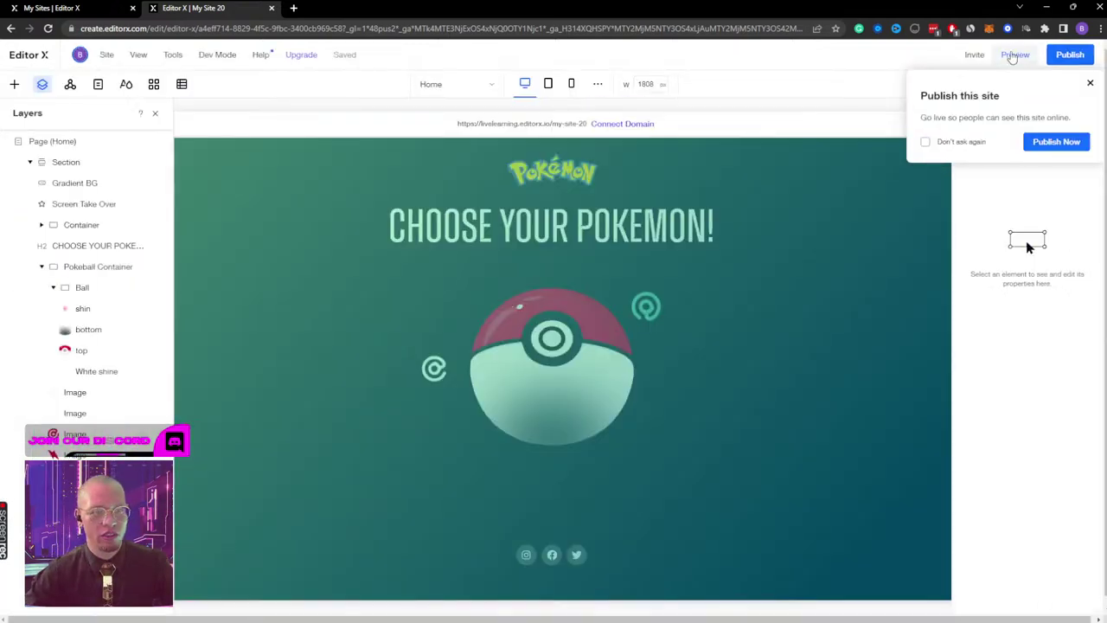
left_click(1089, 82)
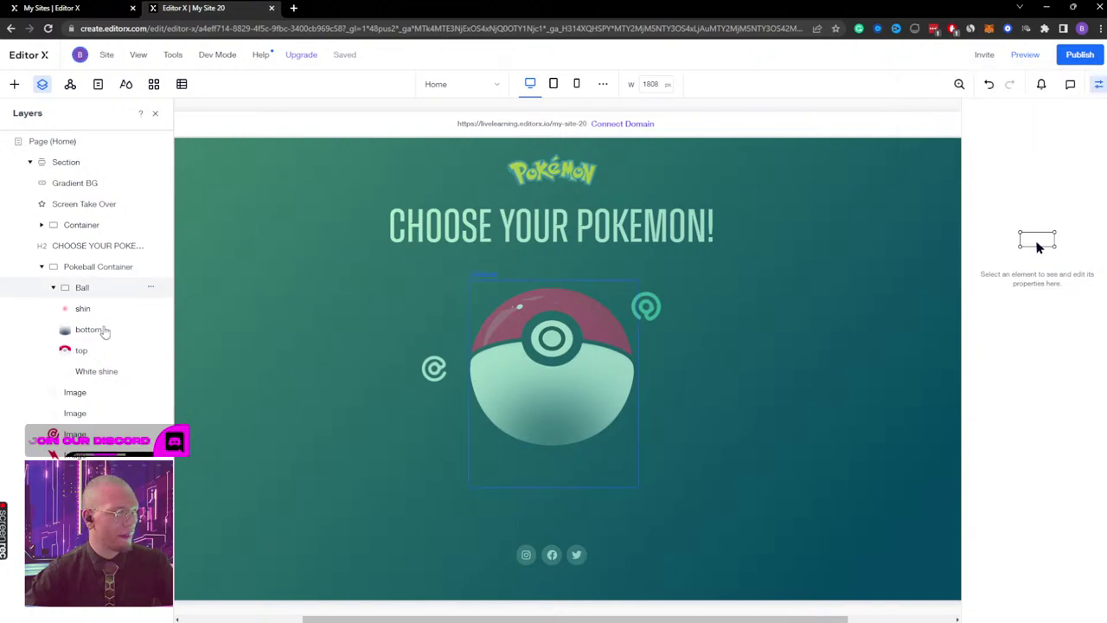
Step: Change the easing of the Gradient BG Display effect in its timing settings and finish the effect design
left_click(84, 184)
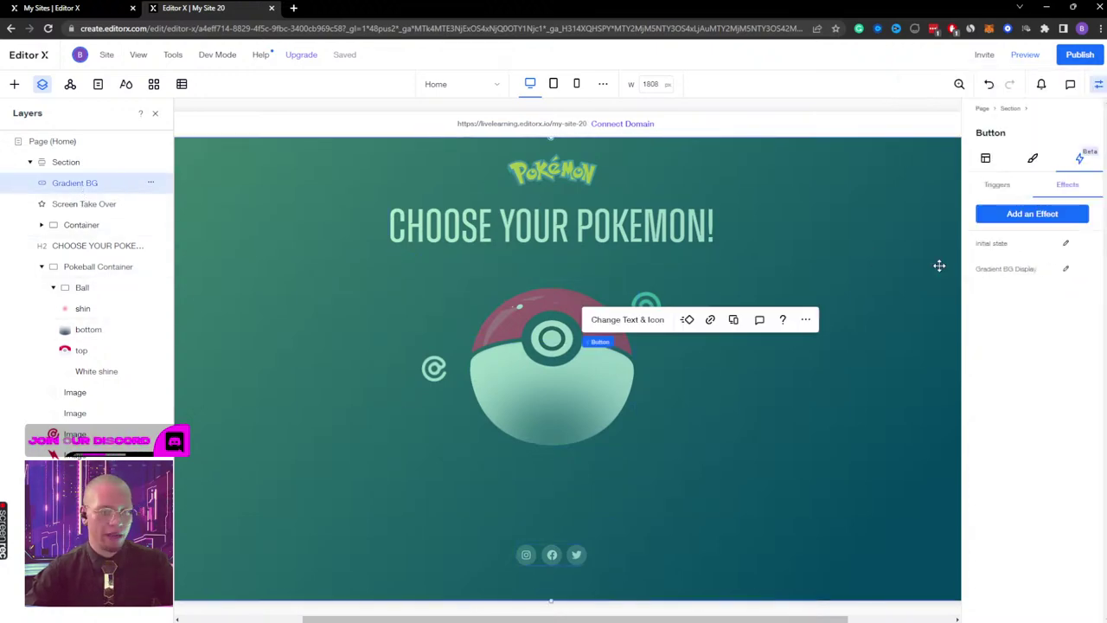
left_click(1066, 271)
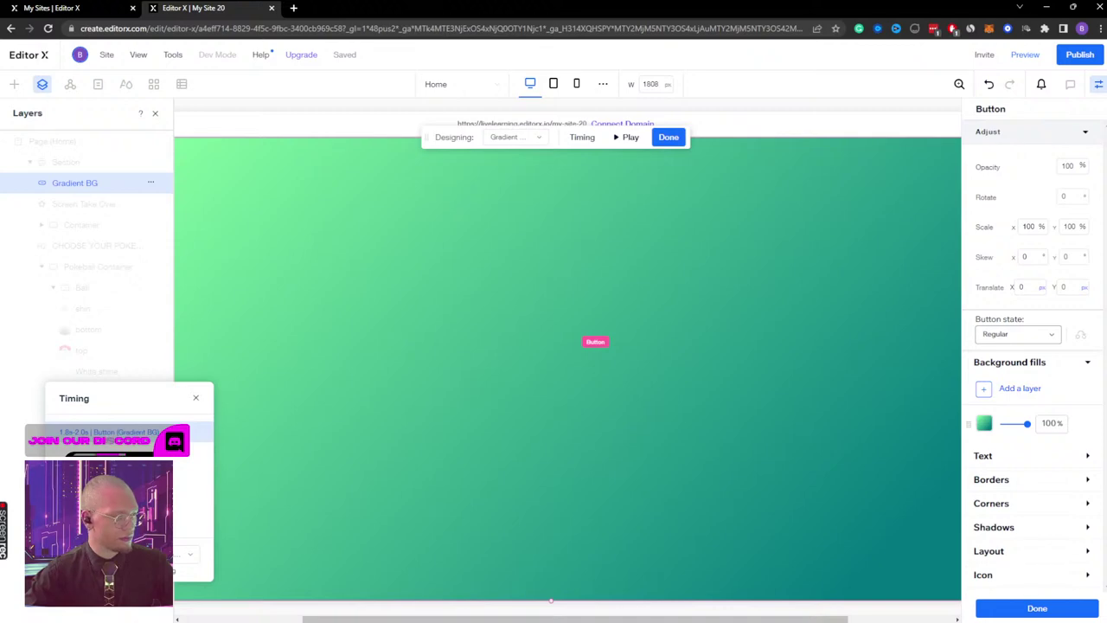
left_click(179, 560)
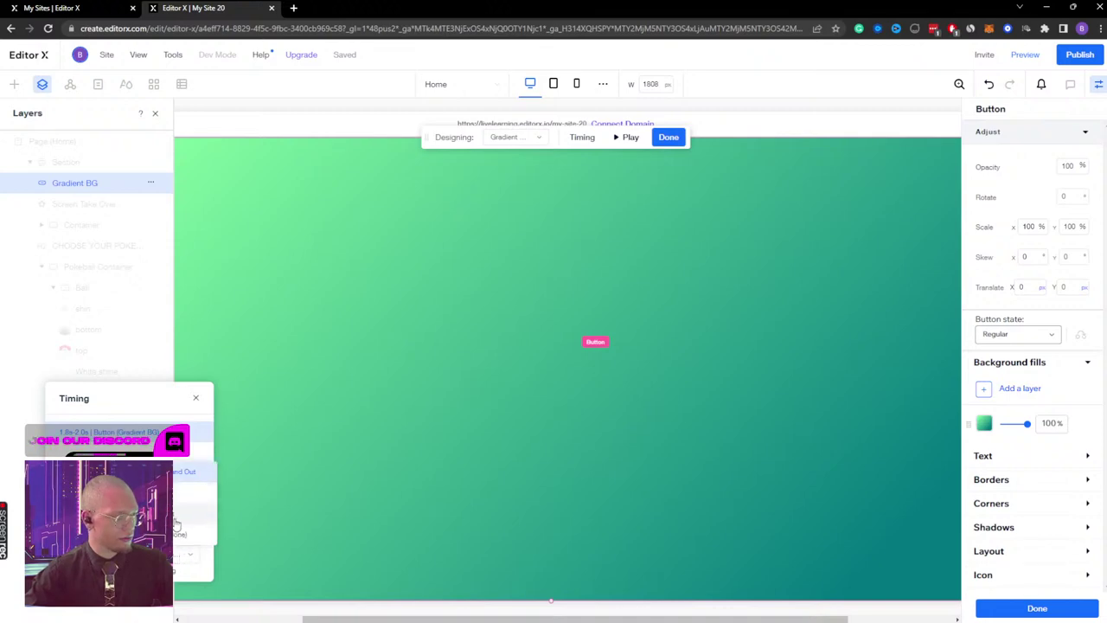
left_click(176, 517)
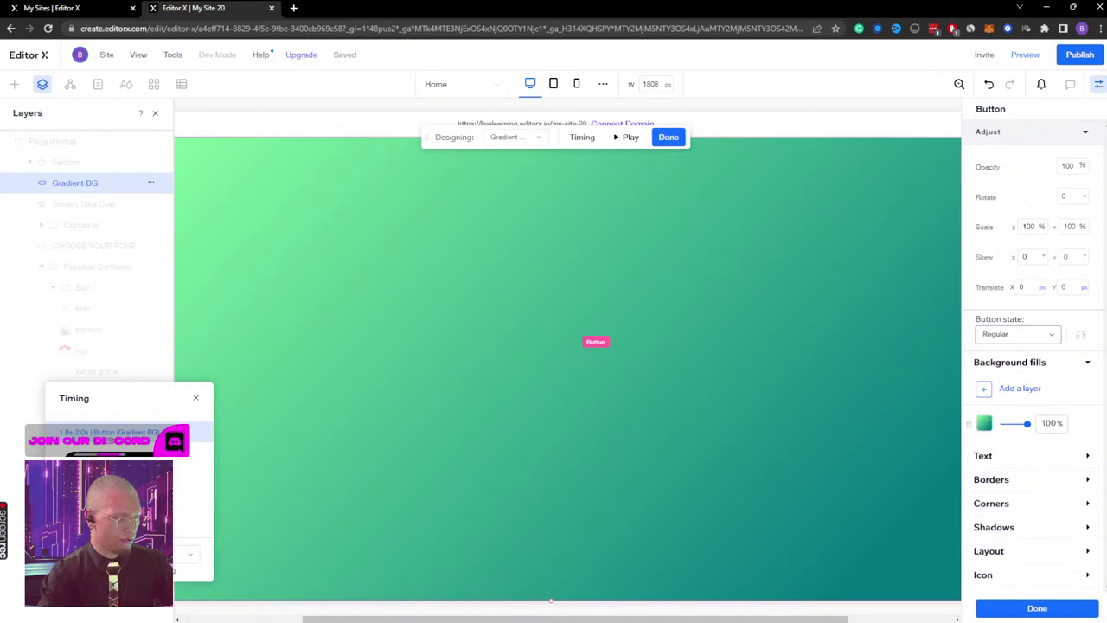
left_click(668, 137)
Step: Preview the page's transition and recheck the timing of the Gradient BG Display effect
left_click(1027, 56)
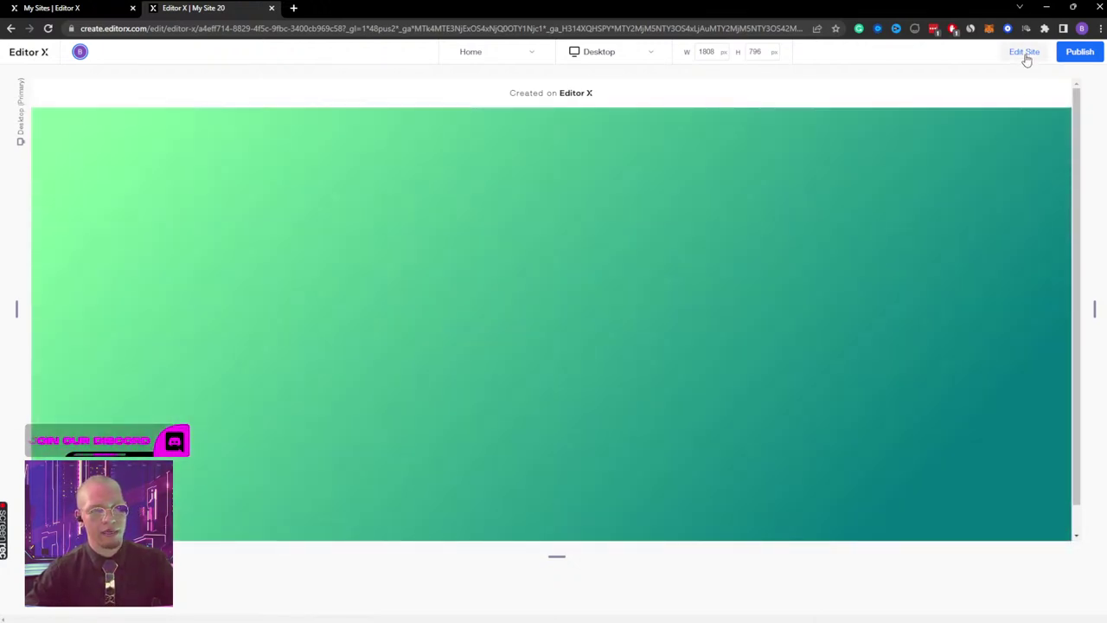
left_click(1026, 57)
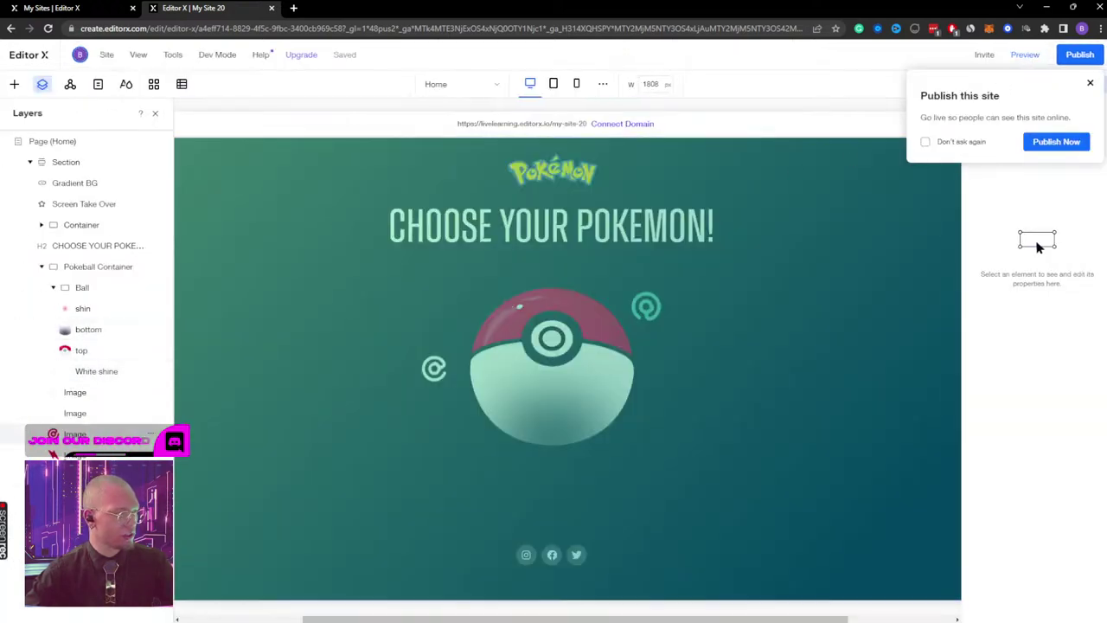
left_click(126, 184)
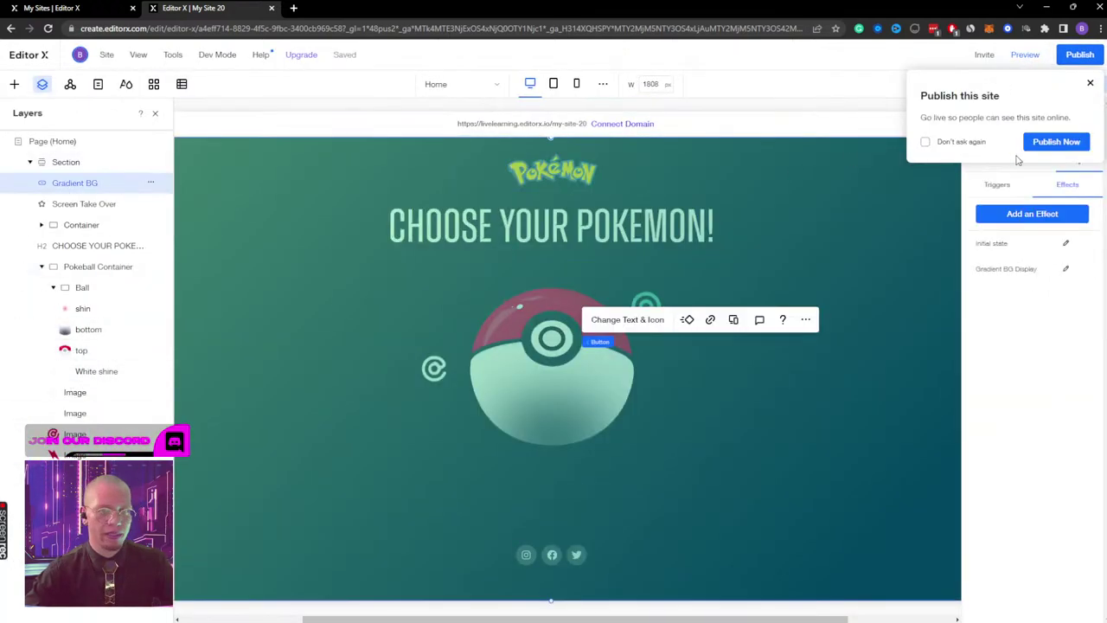
left_click(1066, 270)
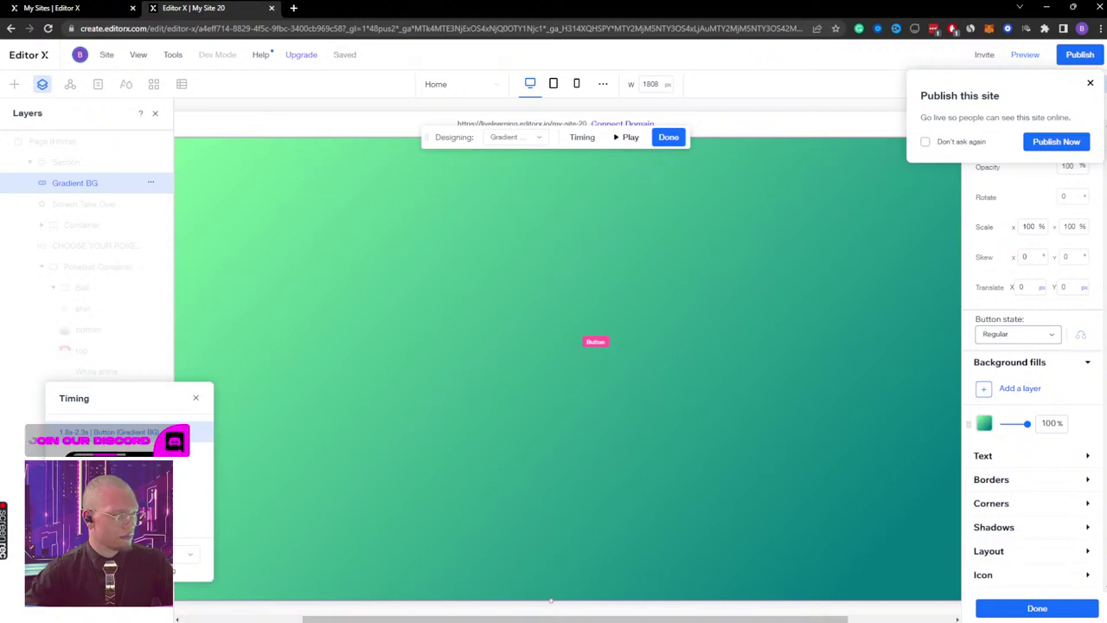
left_click(669, 138)
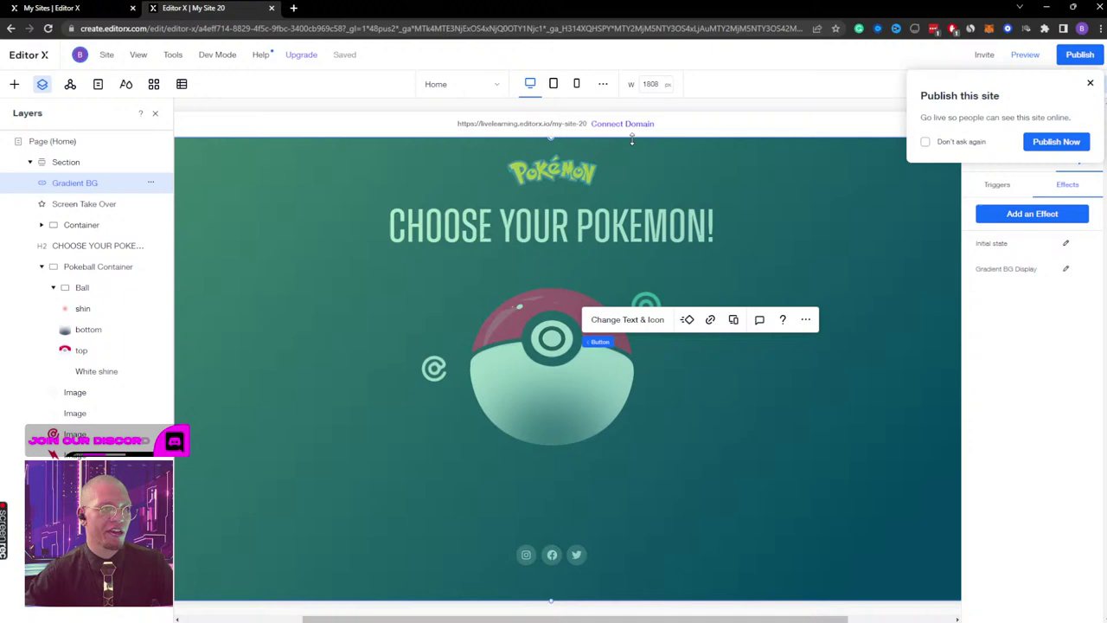
left_click(1090, 82)
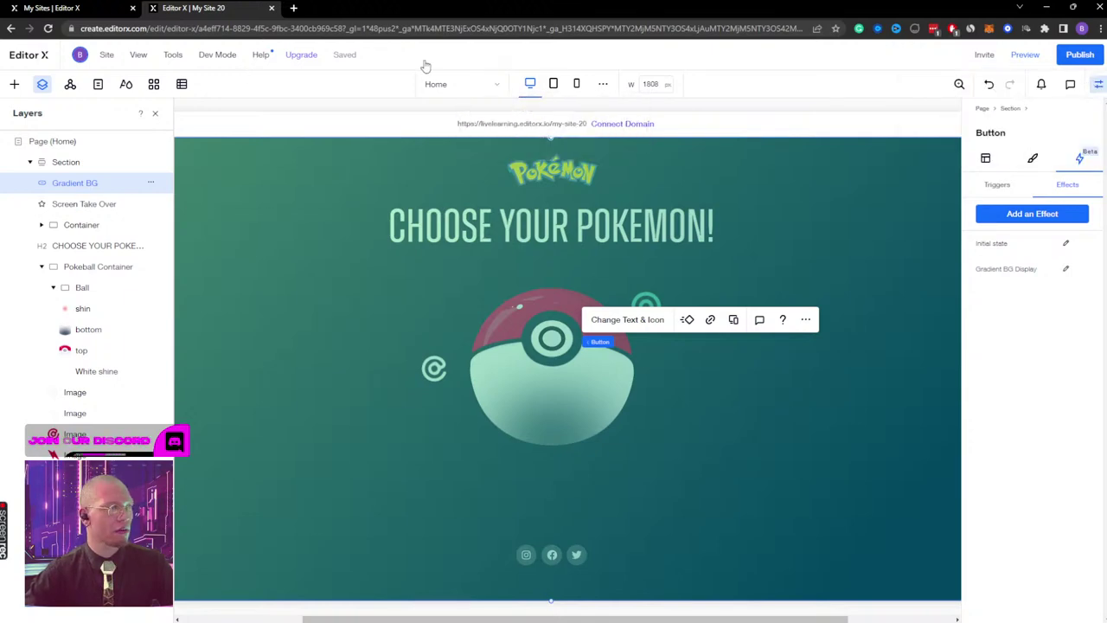
Step: Hide the element inspector, preview the page again and return to editing without publishing
left_click(1098, 84)
left_click(1025, 54)
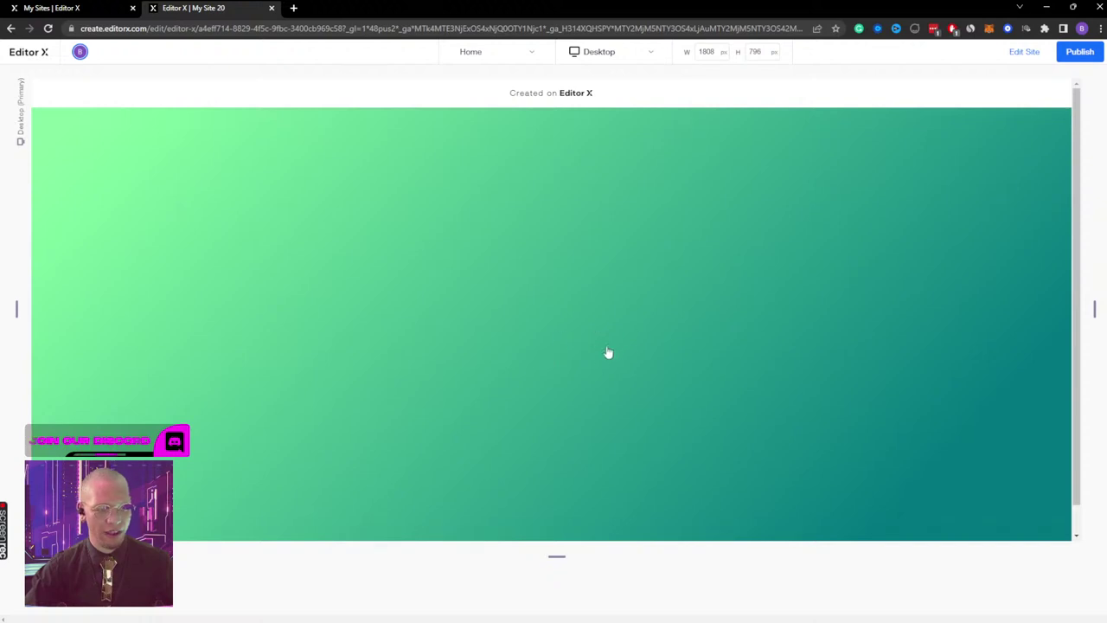
left_click(1023, 53)
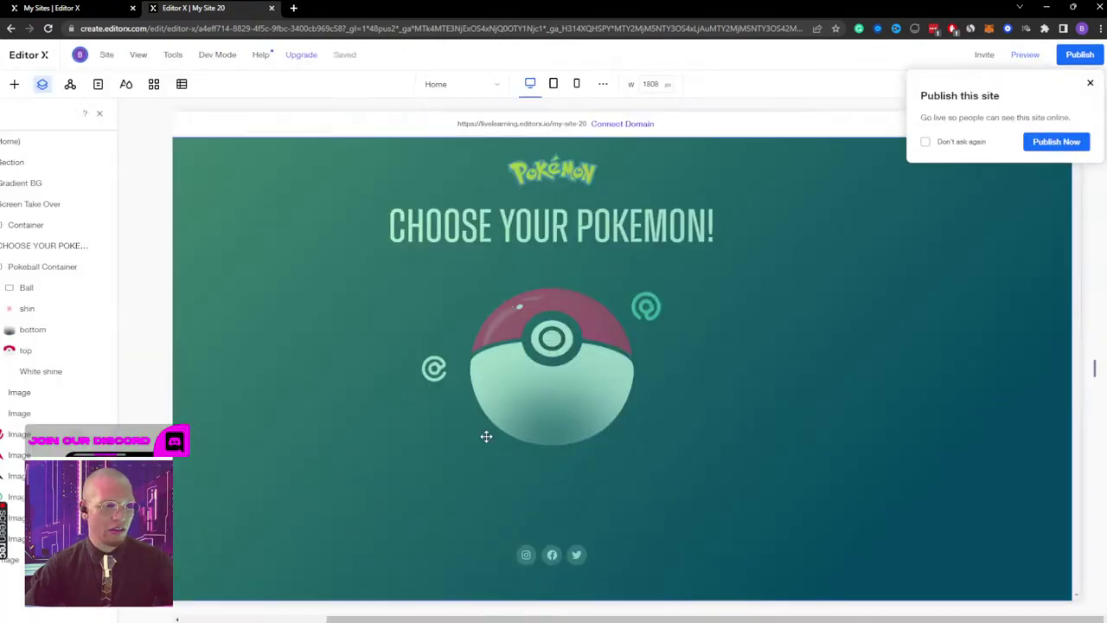
left_click(1091, 81)
Step: Set the Gradient BG button's link to None, leaving its text settings as they are
left_click(865, 267)
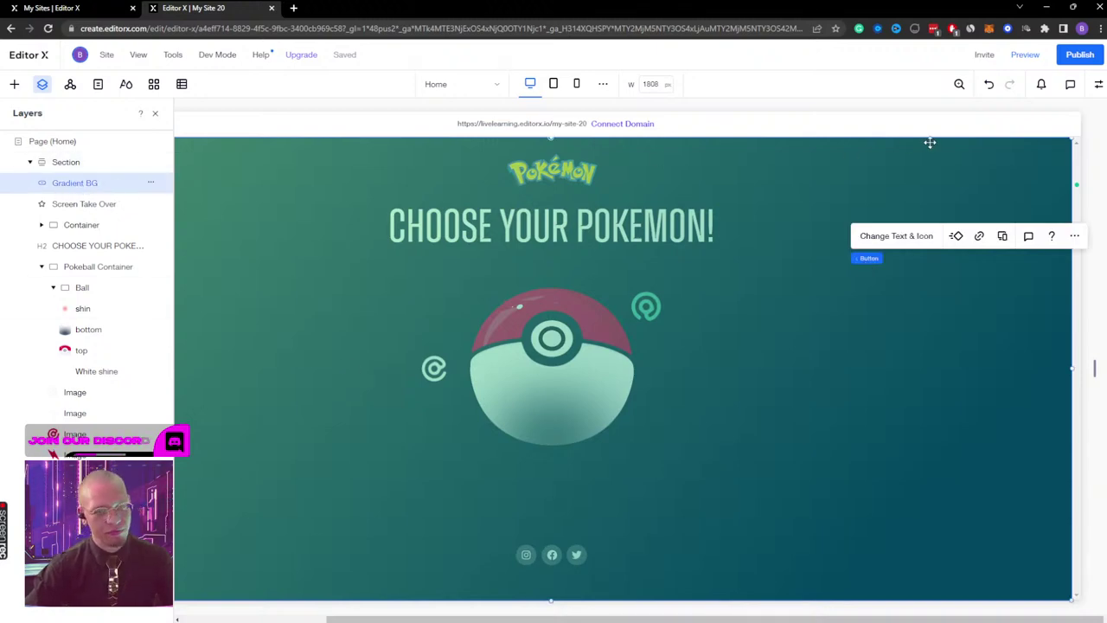
left_click(920, 244)
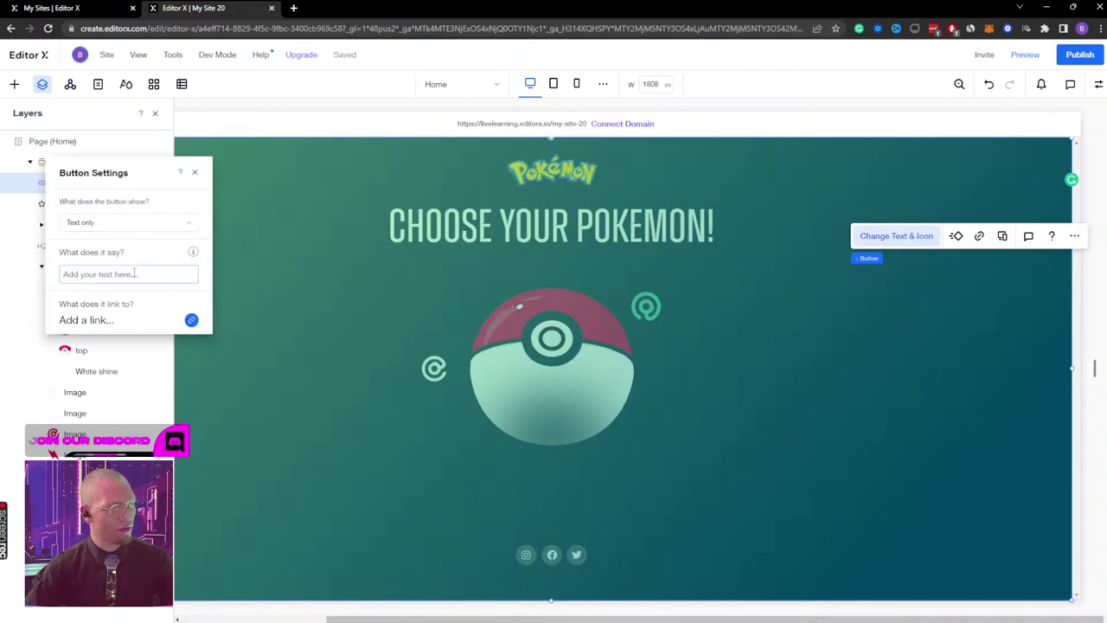
left_click(979, 235)
left_click(414, 261)
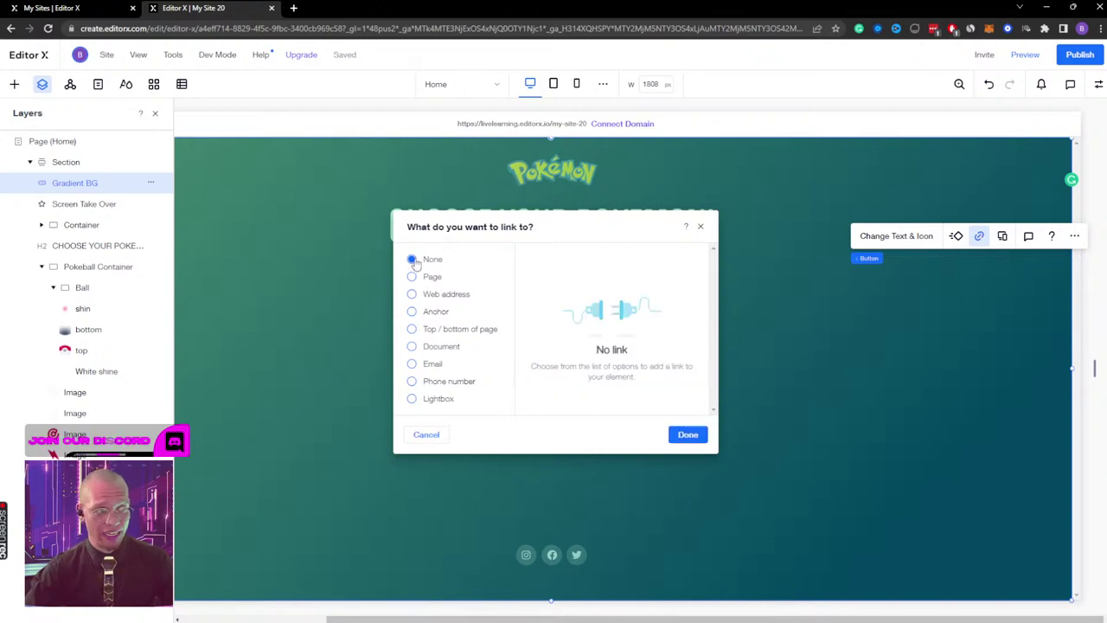
left_click(688, 434)
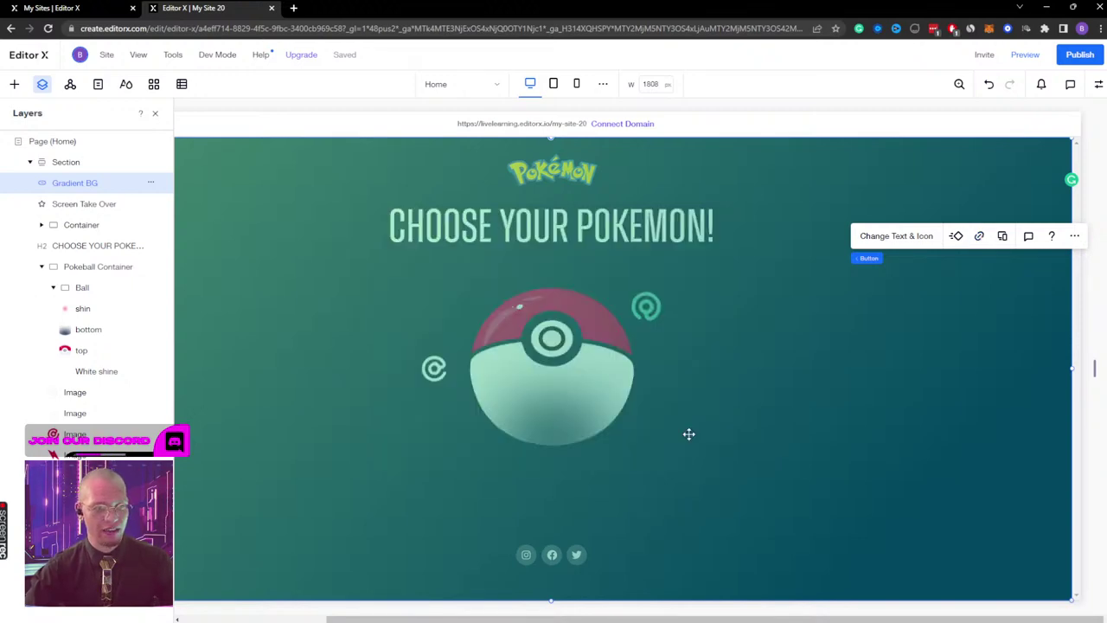
Step: Preview the page, trigger the transition from the Pokeball, return to editing and dismiss the publish suggestion
left_click(1025, 55)
left_click(597, 327)
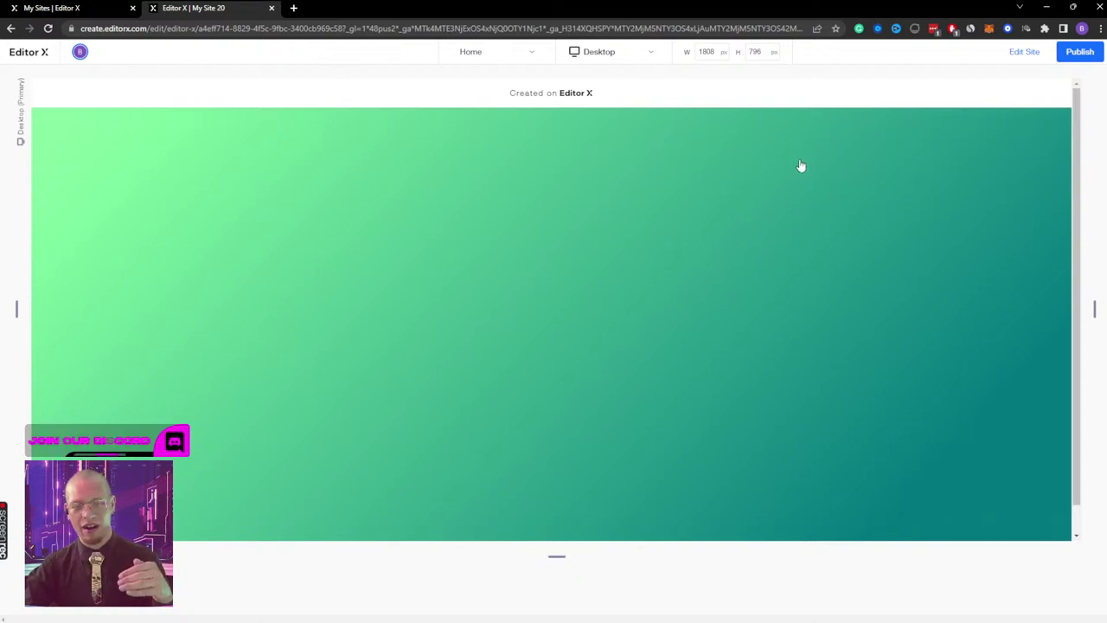
left_click(1038, 57)
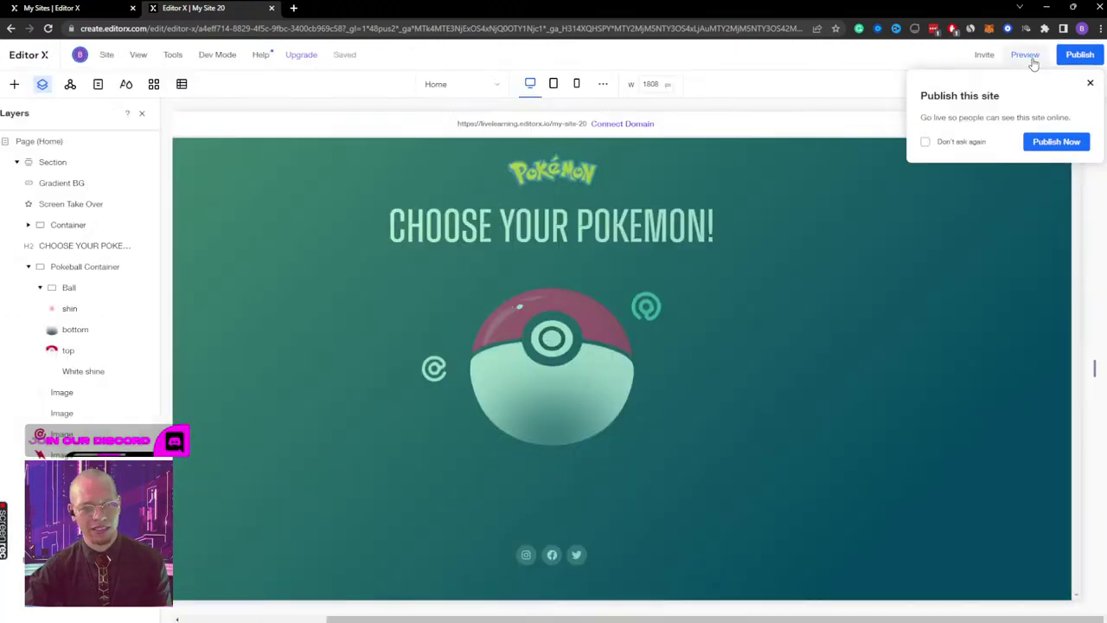
left_click(1090, 83)
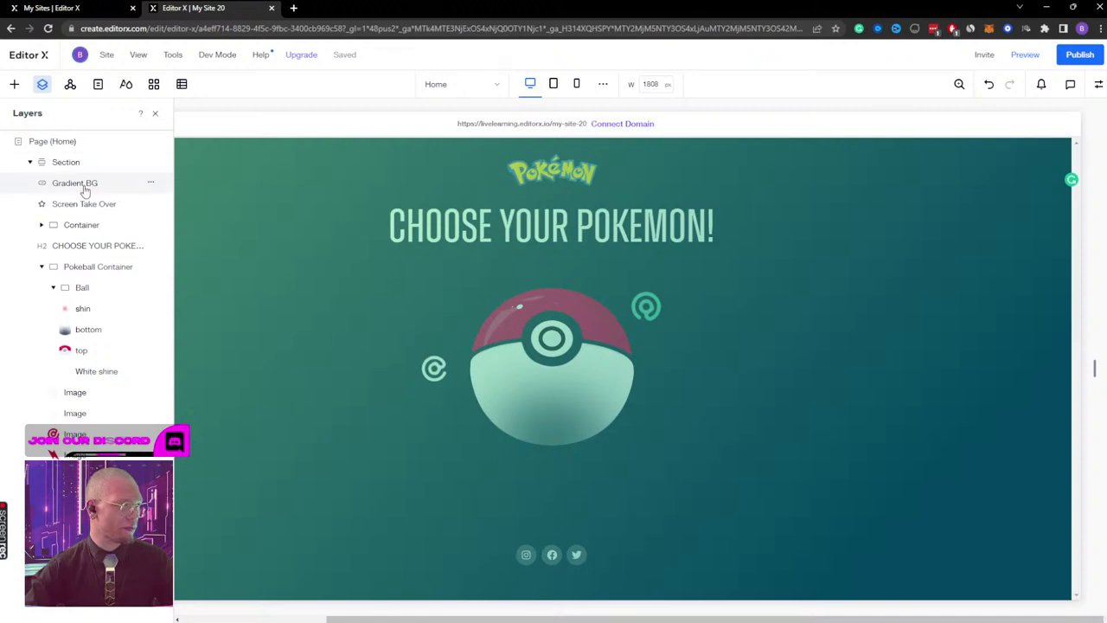
Step: Add a new container to the home page section and stretch it to fill the section
left_click(63, 164)
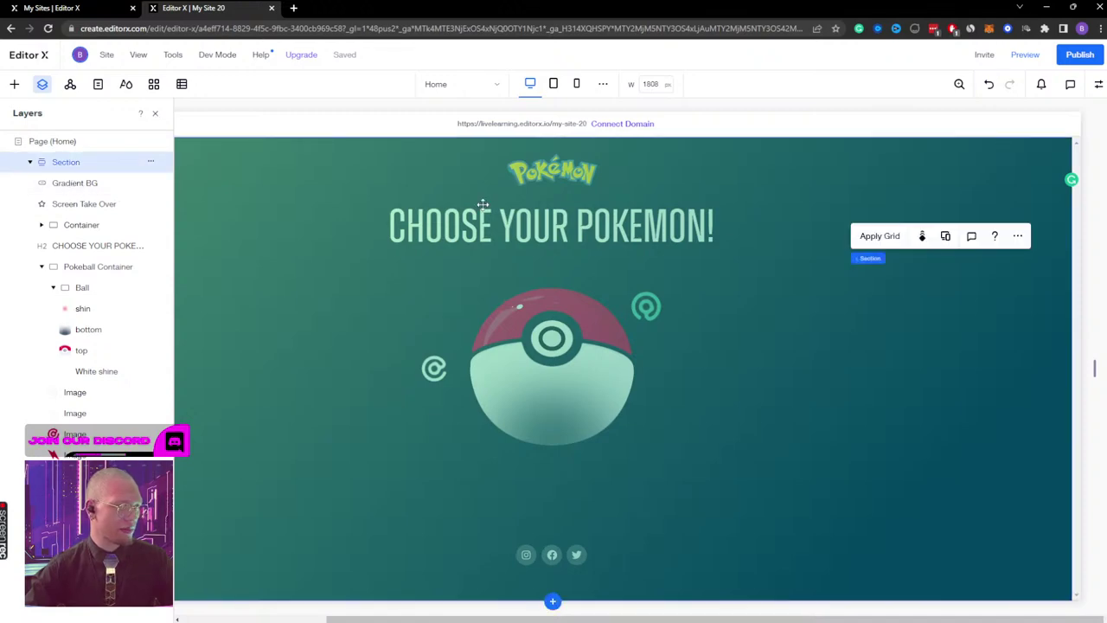
left_click(1017, 235)
mouse_move(972, 343)
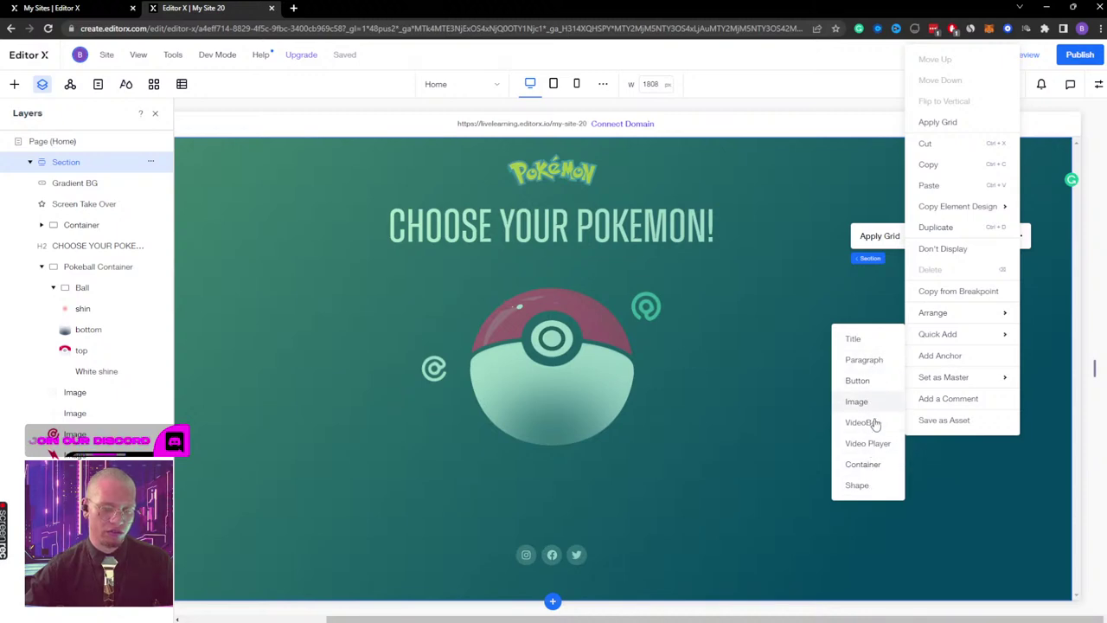
left_click(863, 465)
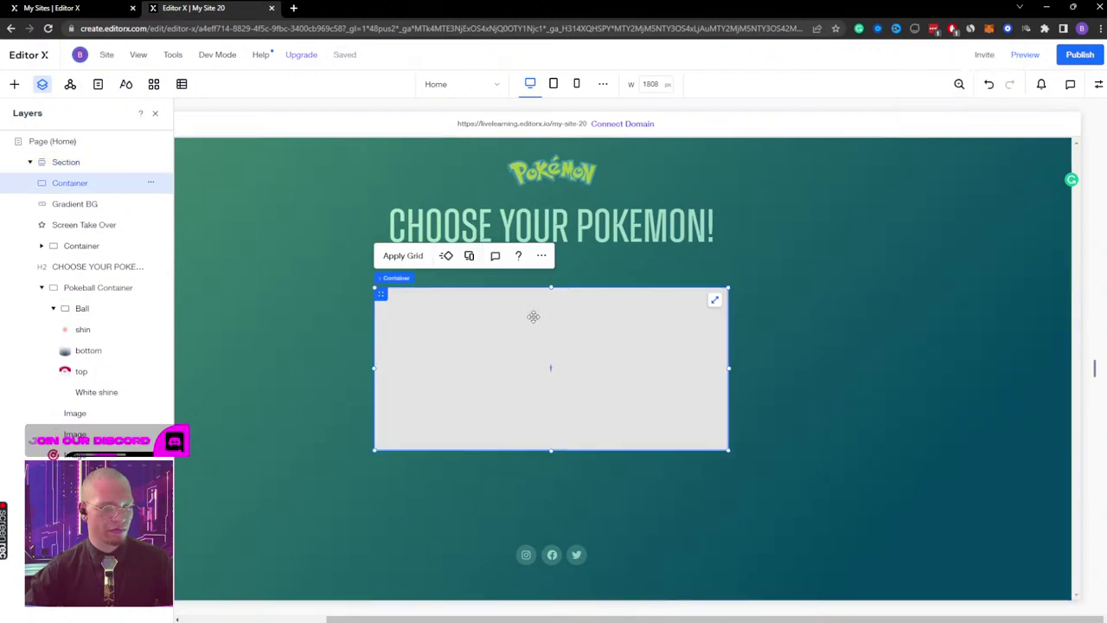
left_click(714, 299)
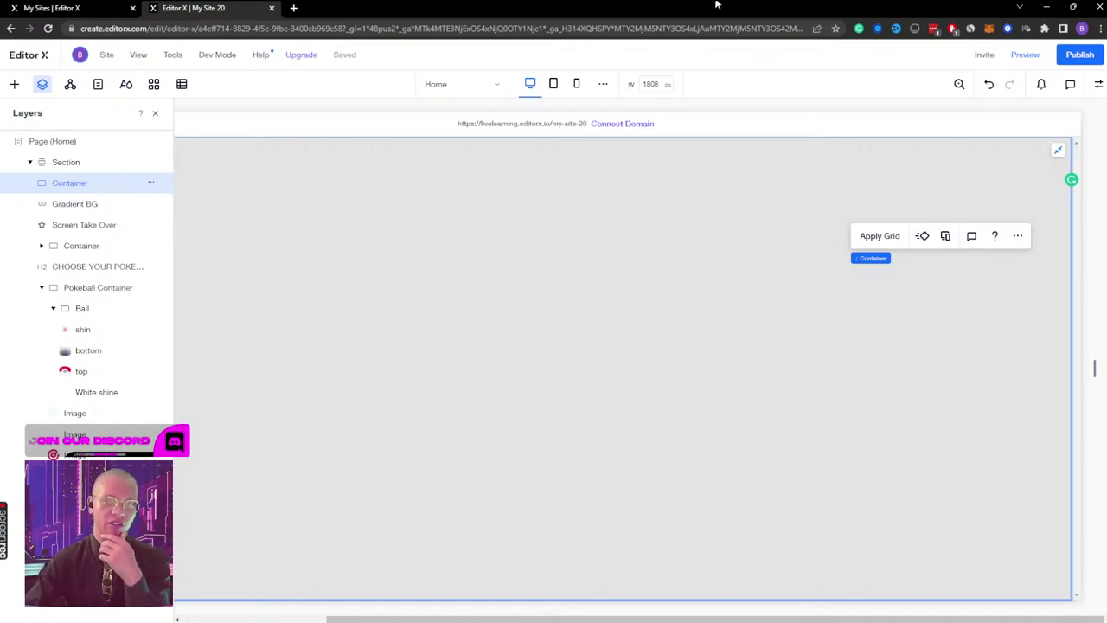
Step: Preview the page with the stretched container, return to editing and reselect the container with the layers list closed
left_click(1024, 55)
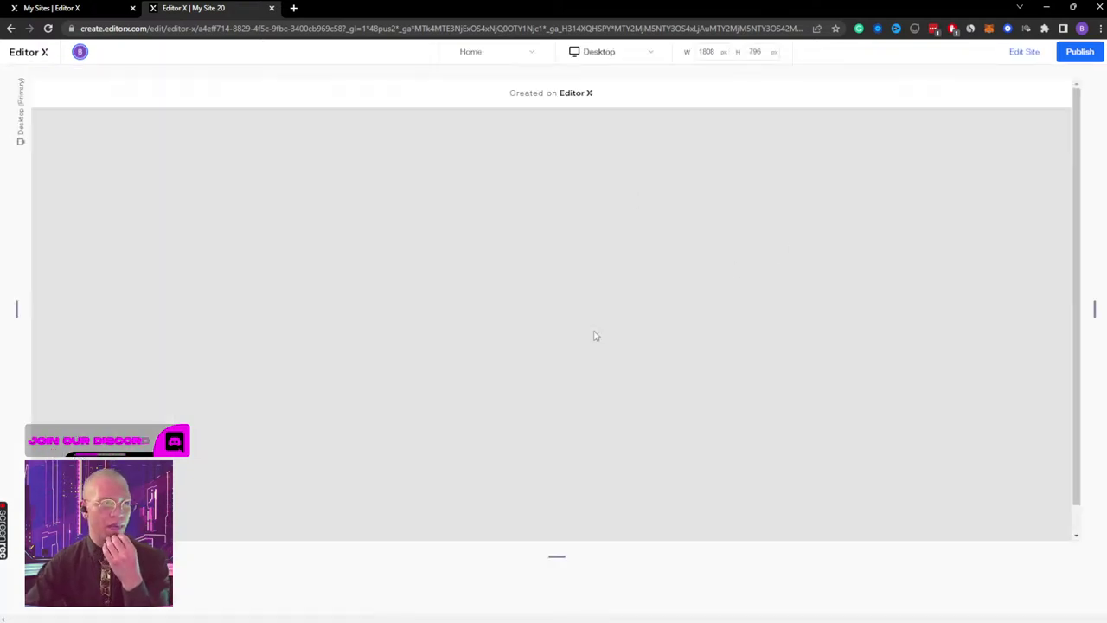
left_click(1022, 54)
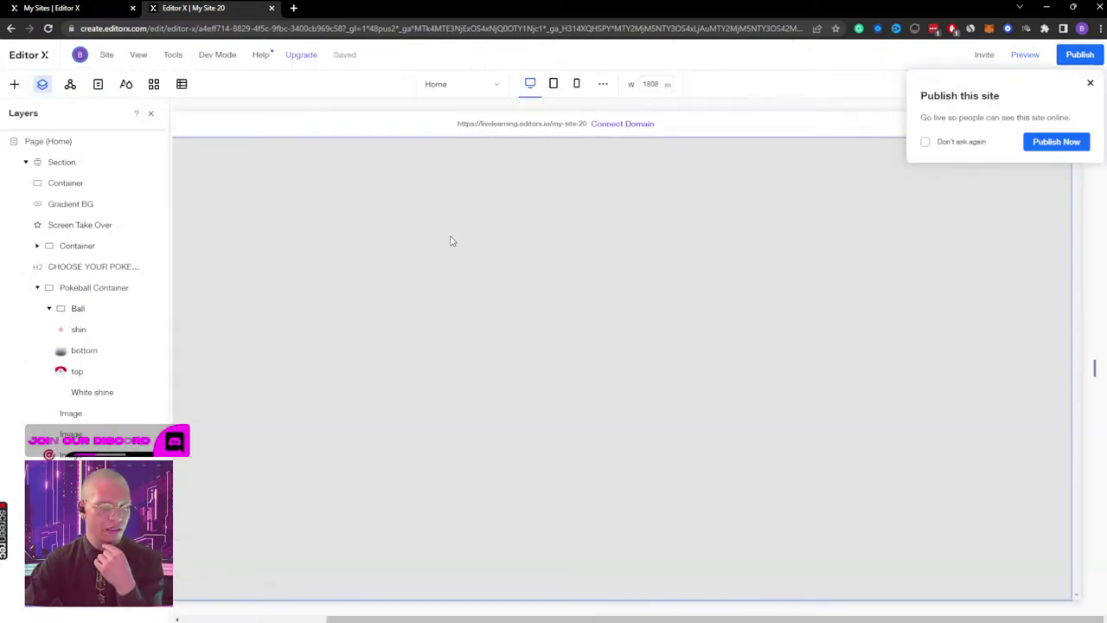
left_click(96, 205)
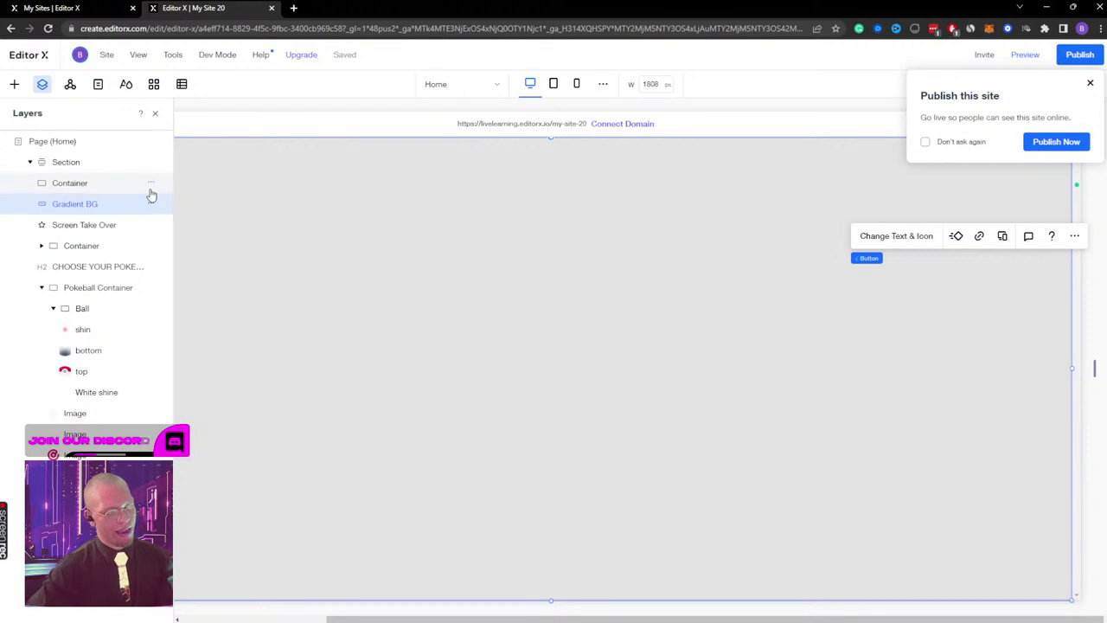
left_click(66, 190)
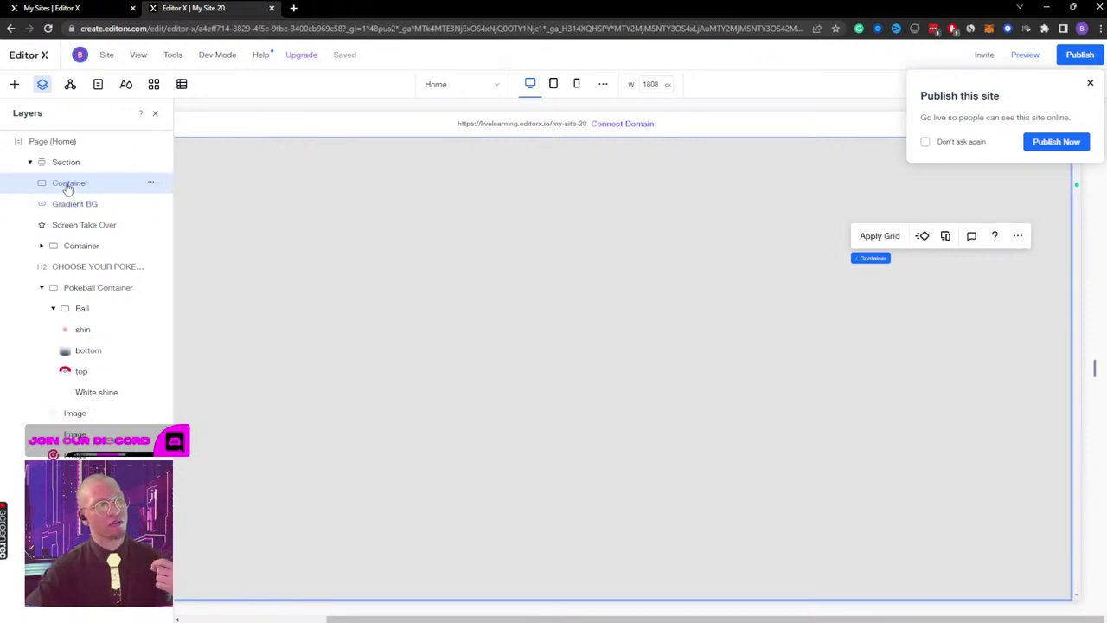
left_click(1090, 84)
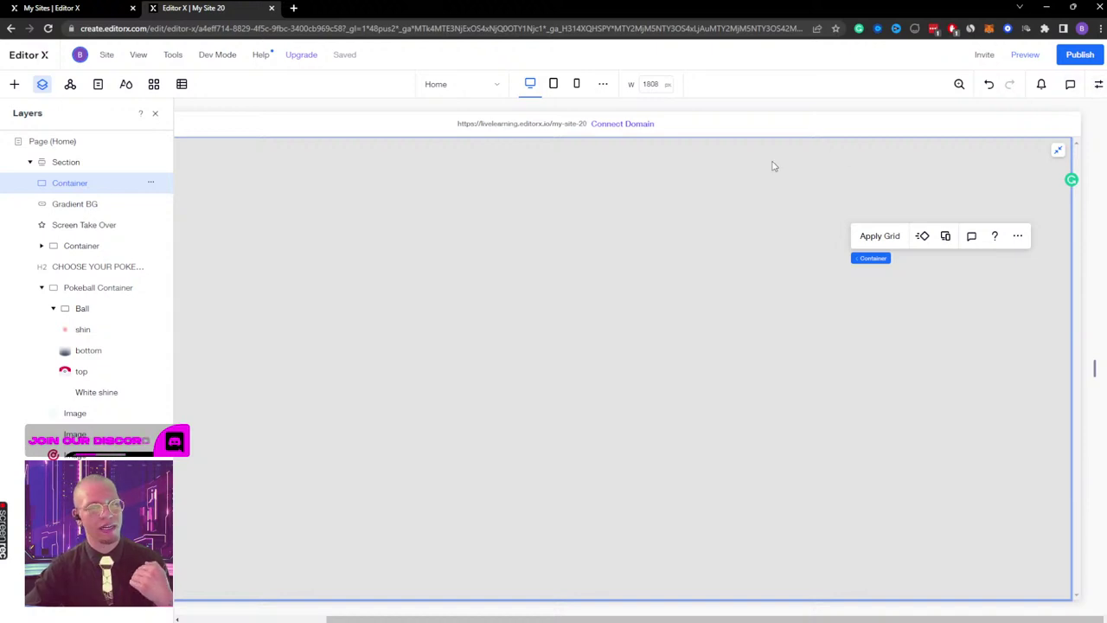
left_click(156, 115)
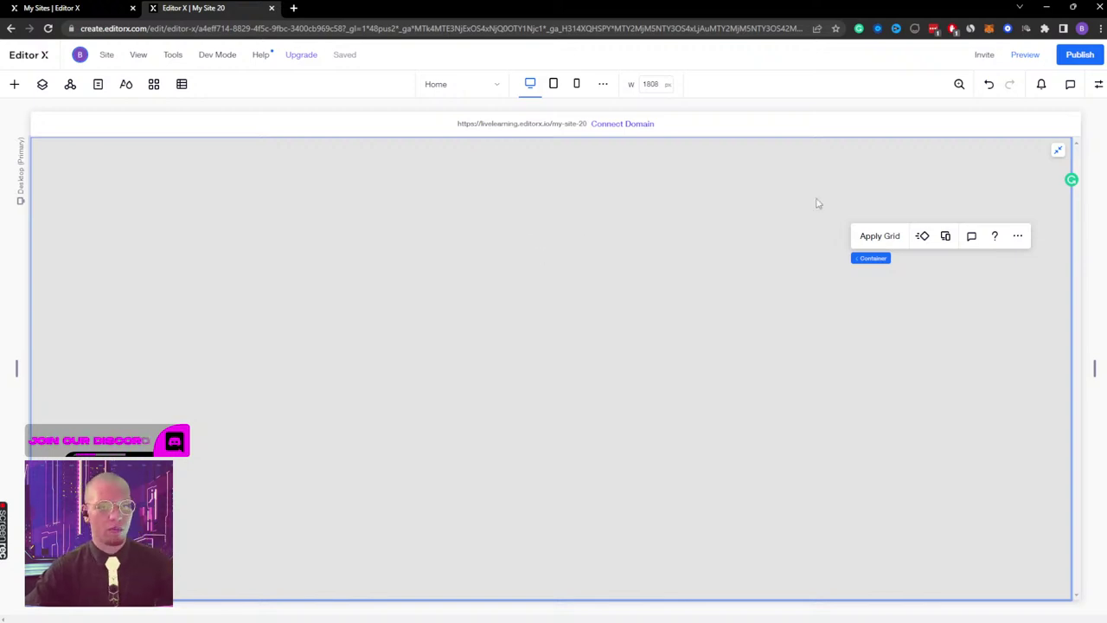
Step: Switch to Adobe XD and examine the layout of the Bulbasaur artboard beside the gradient artboard
key("super+Tab")
left_click(556, 215)
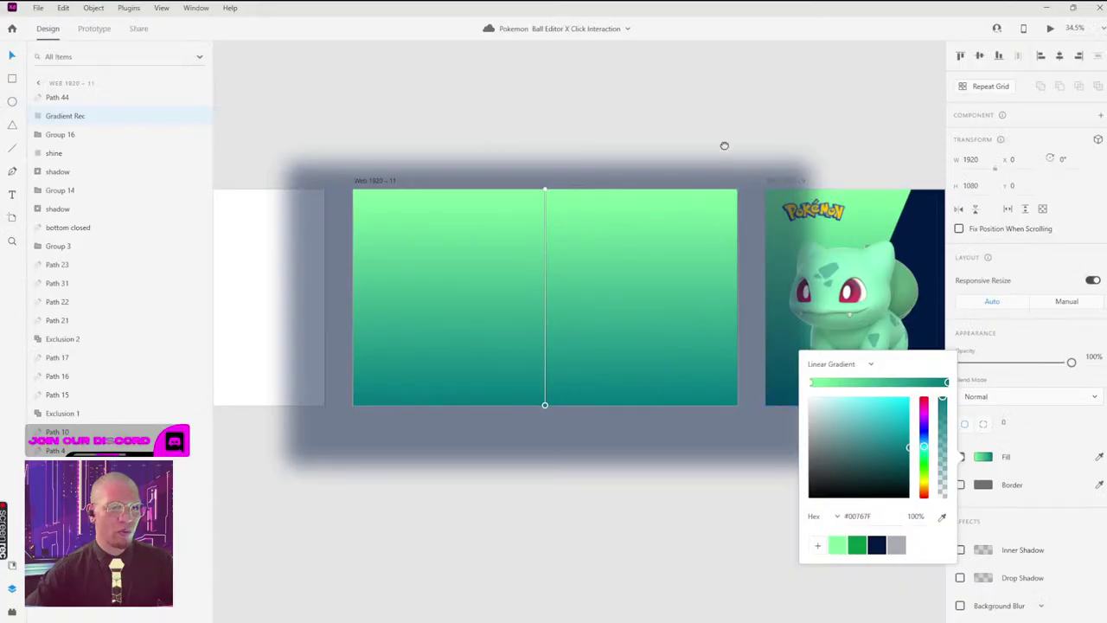
scroll(724, 143, "right", 3)
scroll(768, 115, "right", 2)
left_click(663, 106)
scroll(539, 194, "up", 3)
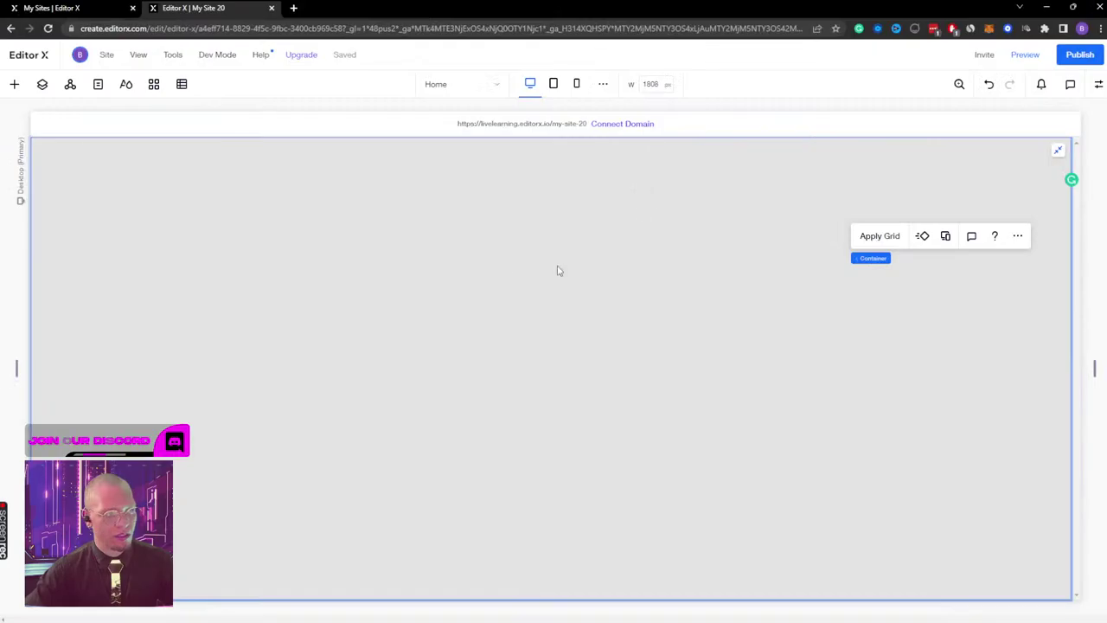
Step: Apply a 1x3 grid to the stretched container in Editor X and check it against the Bulbasaur artboard in Adobe XD
left_click(556, 267)
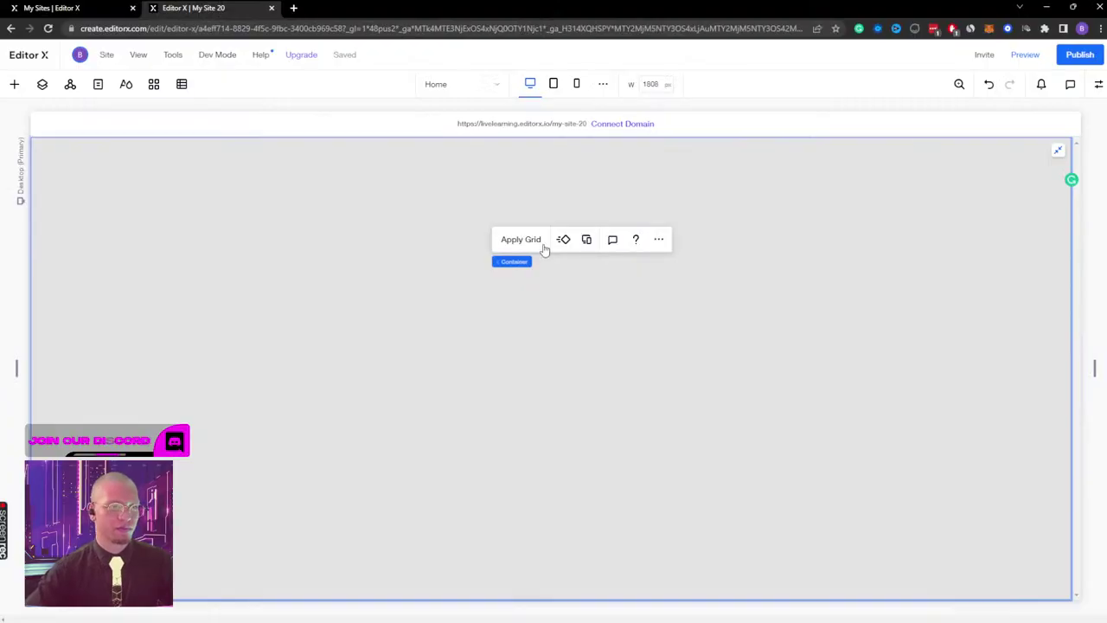
left_click(524, 241)
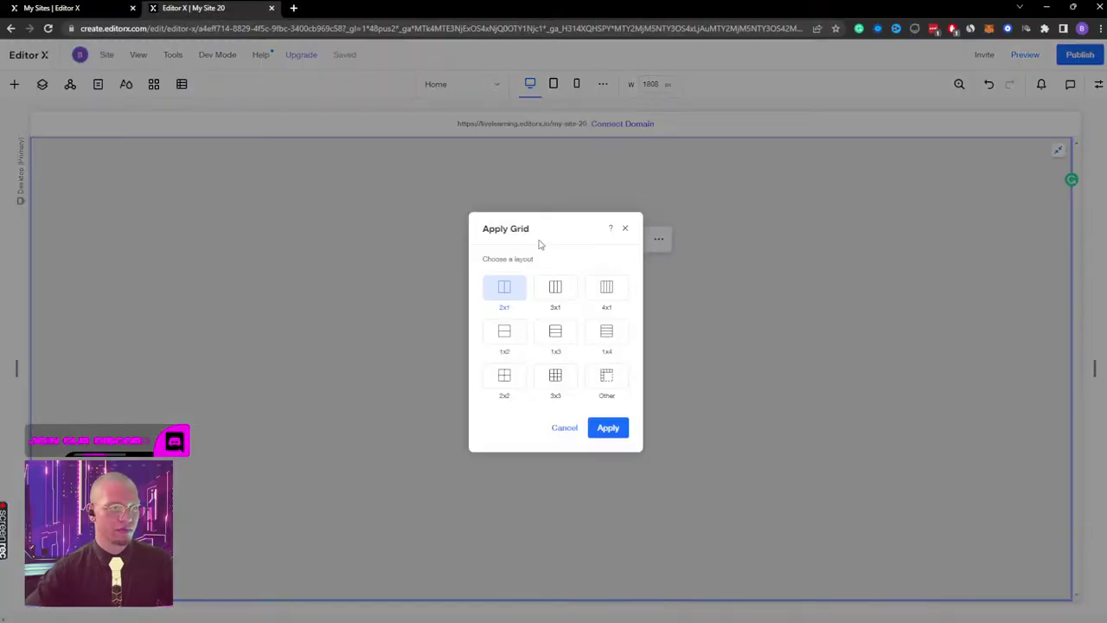
left_click(562, 336)
left_click(612, 429)
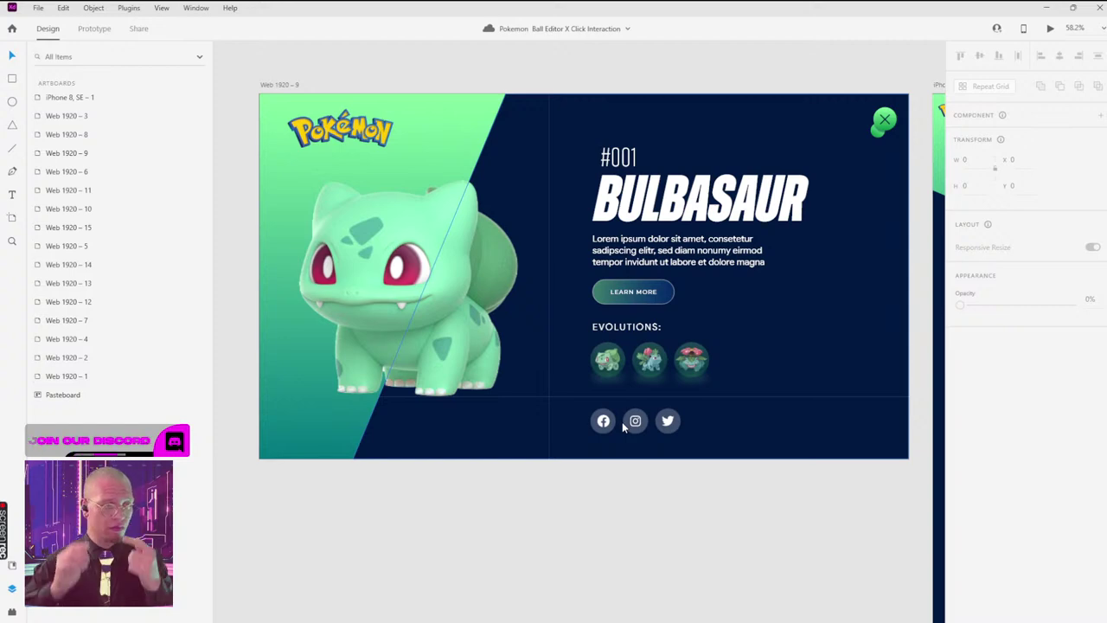
left_click(277, 85)
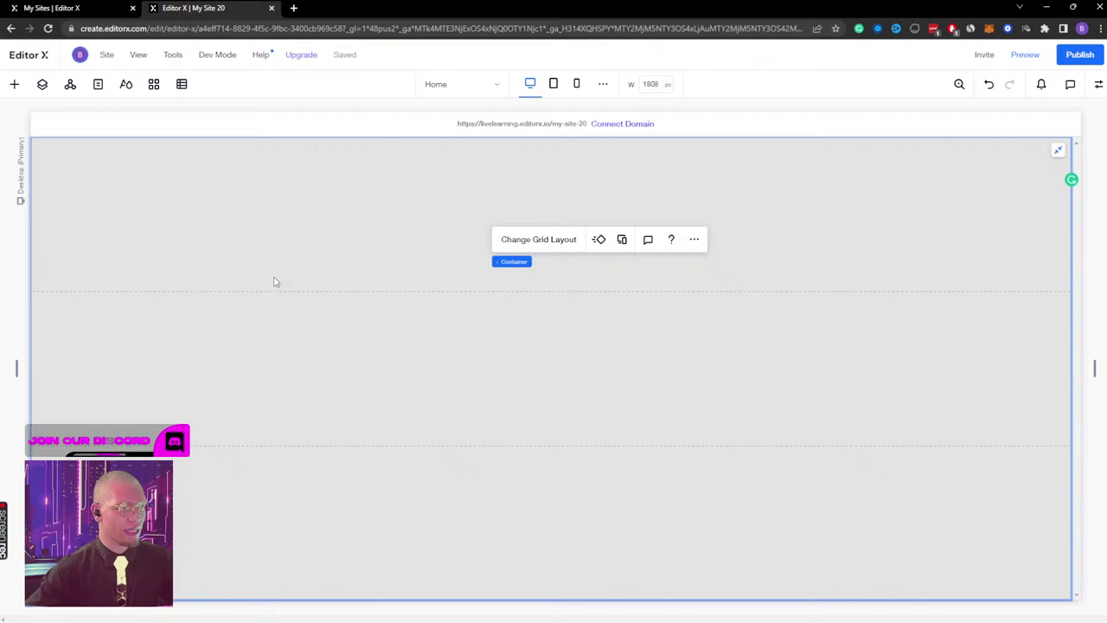
left_click(544, 240)
left_click(571, 372)
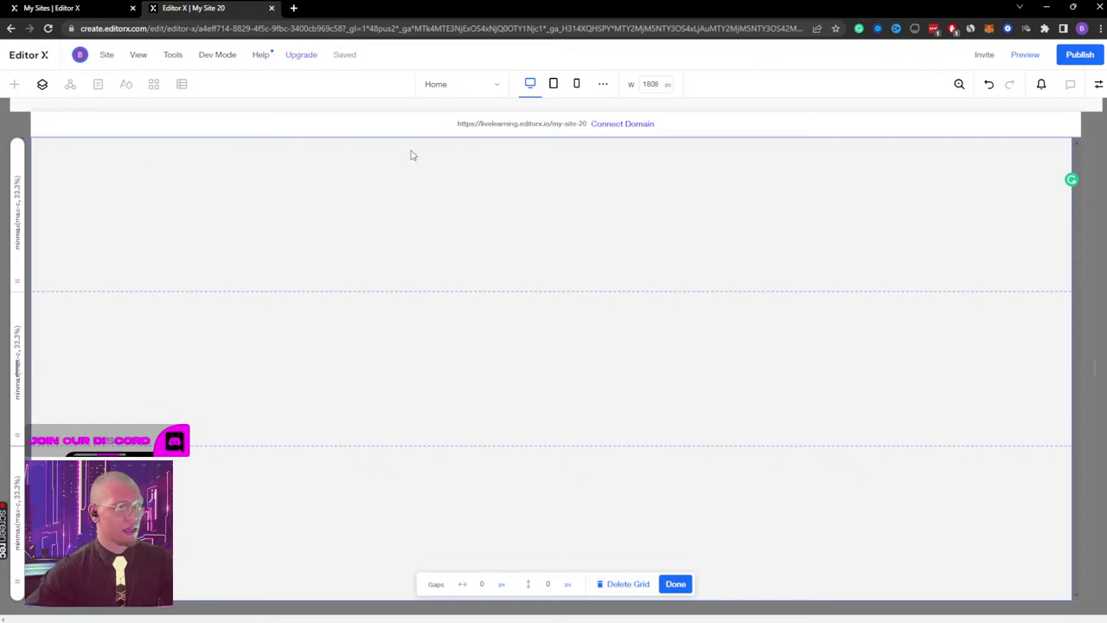
left_click(675, 584)
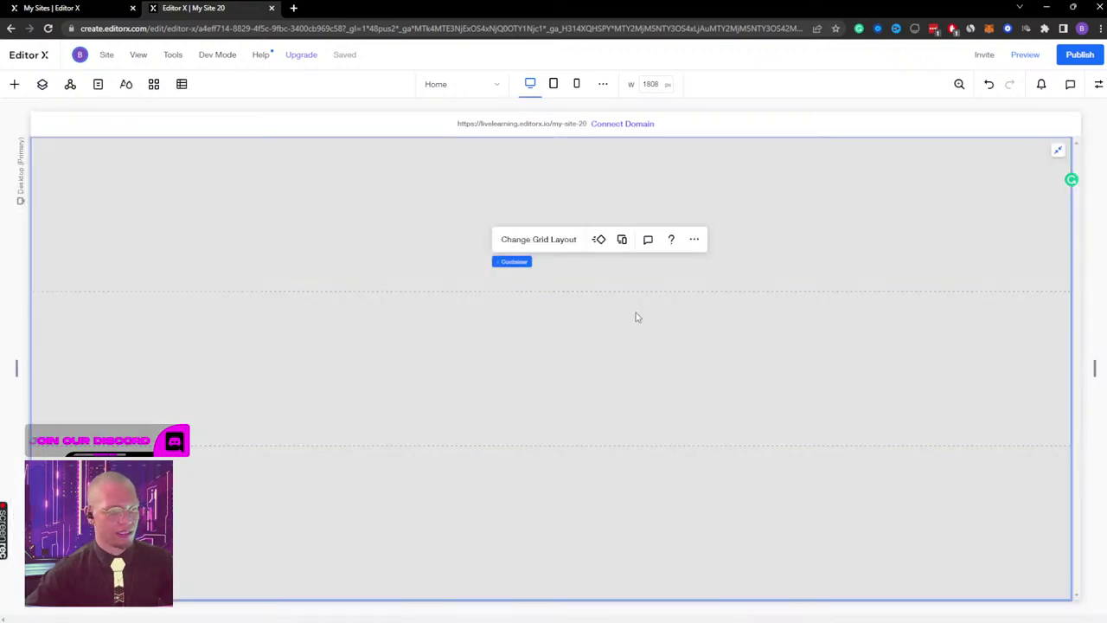
Step: Undo the container's 1x3 grid and apply a custom grid with 2 columns and 3 rows instead
key("ctrl+z")
left_click(510, 239)
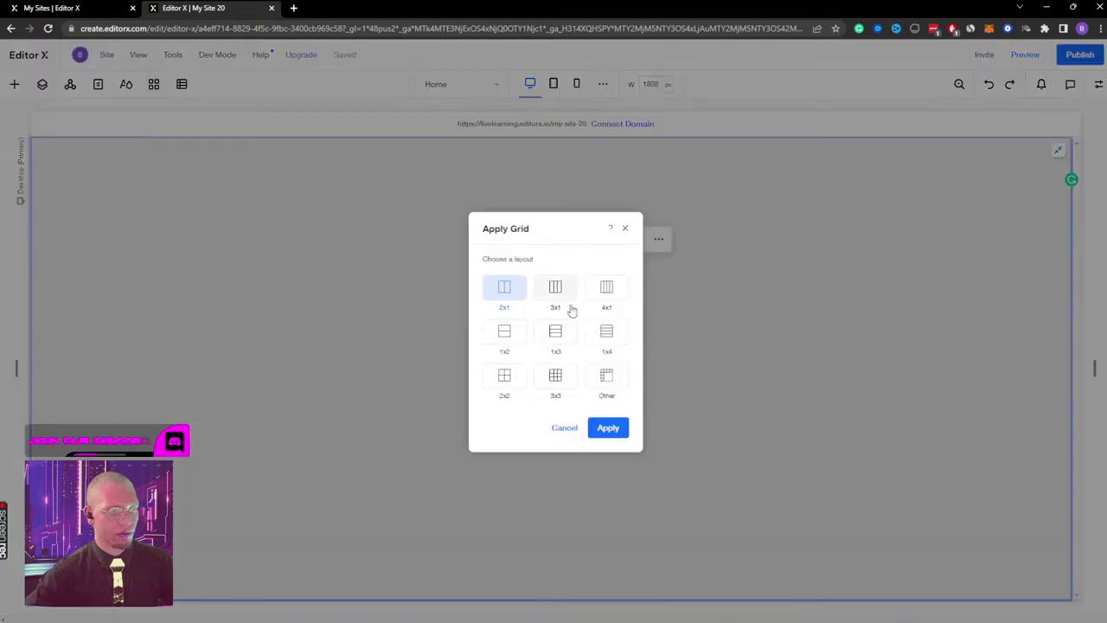
left_click(610, 367)
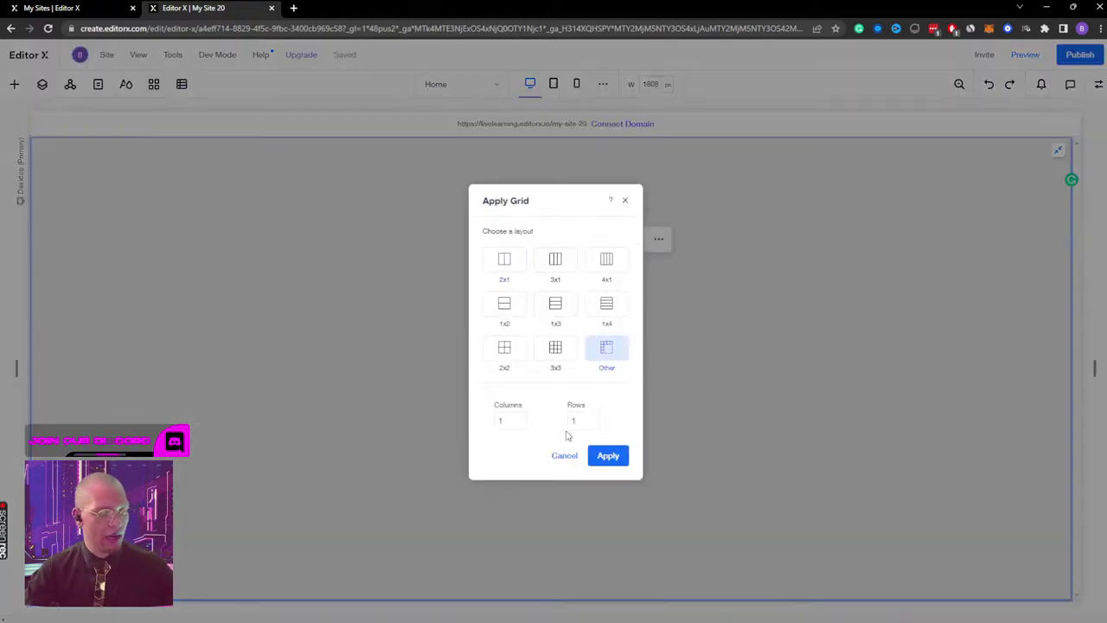
left_click(576, 420)
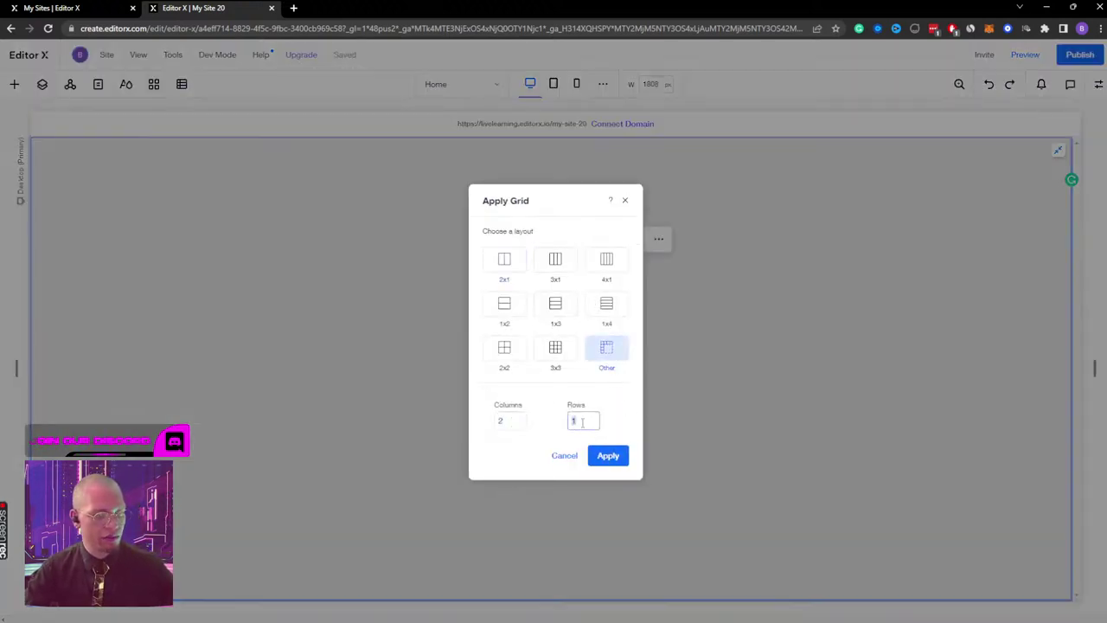
type("3")
left_click(608, 454)
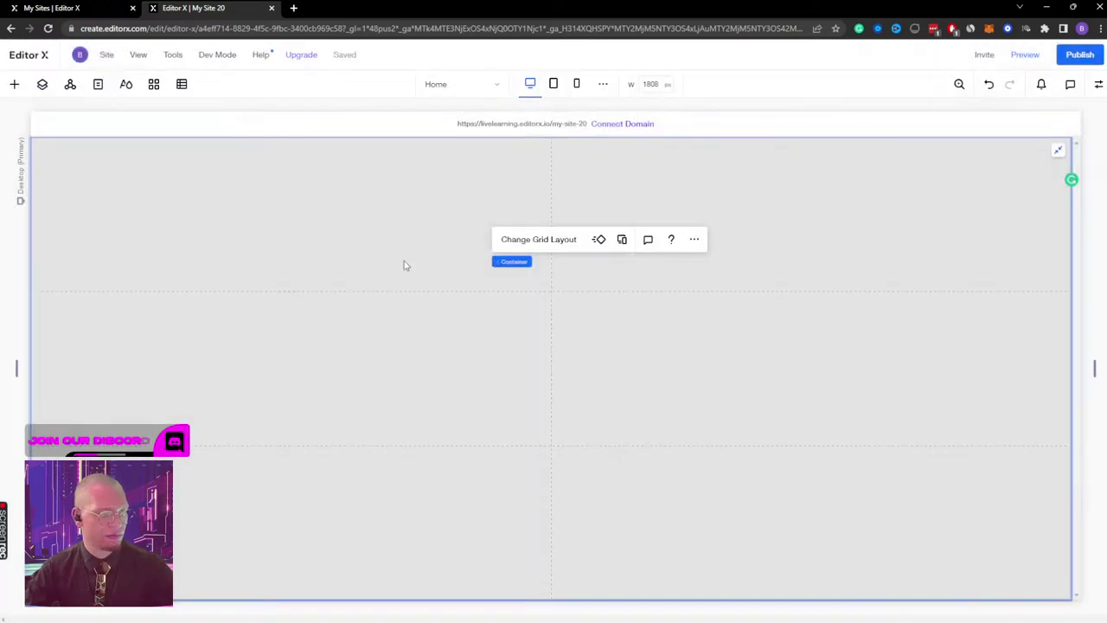
Step: Move the container's column divider slightly left of centre, comparing its position with the Bulbasaur artboard in Adobe XD
key("alt+Tab")
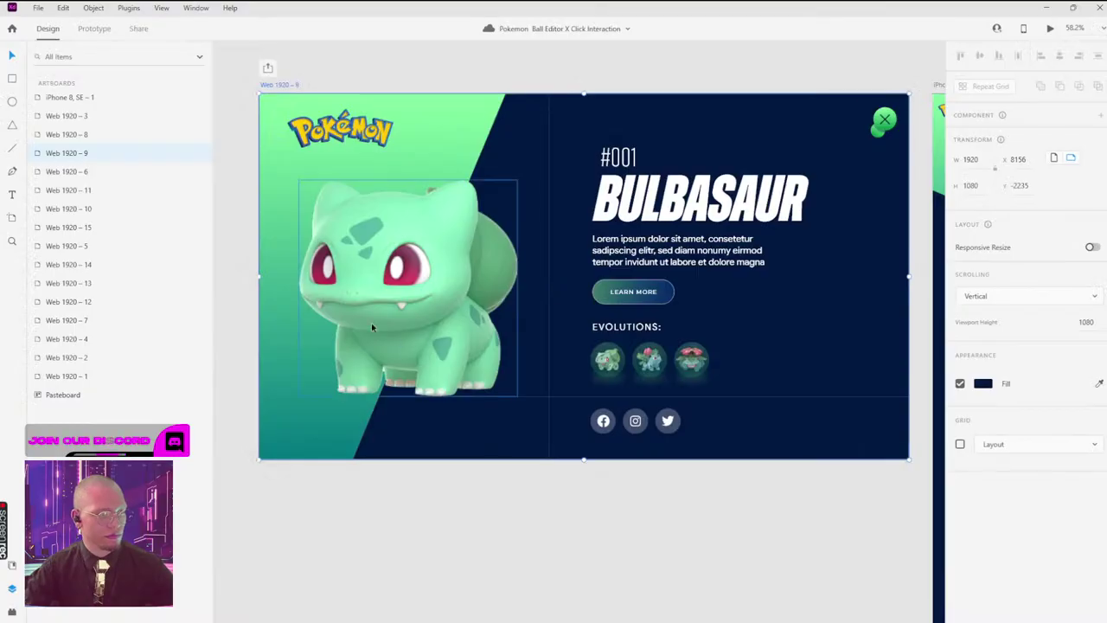
key("alt+Tab")
left_click_drag(551, 263, 452, 264)
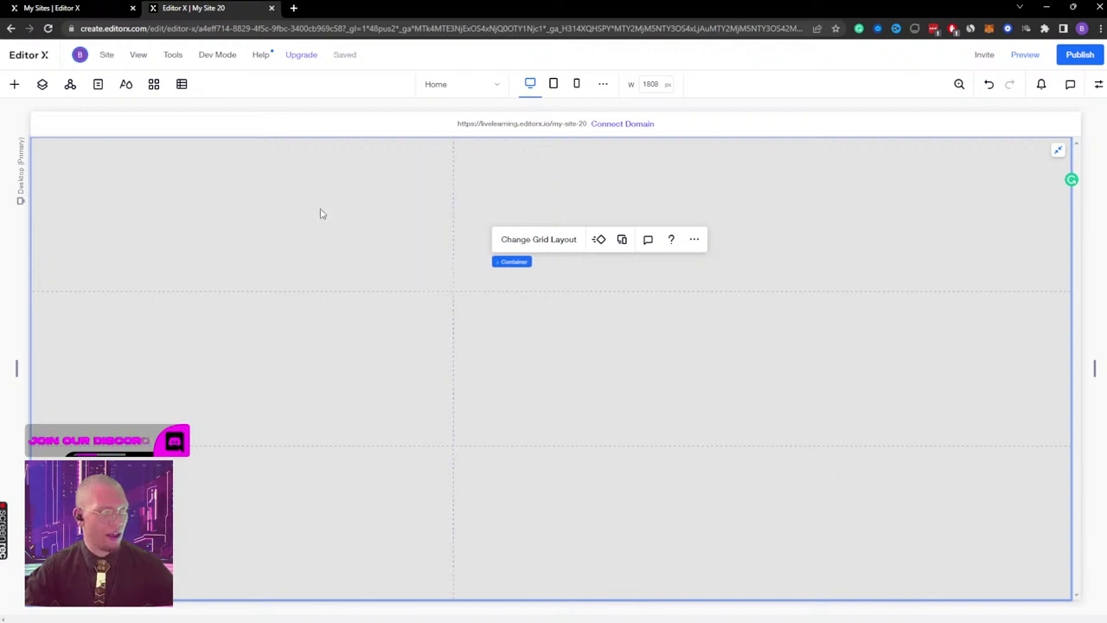
key("alt+Tab")
key("alt+Tab")
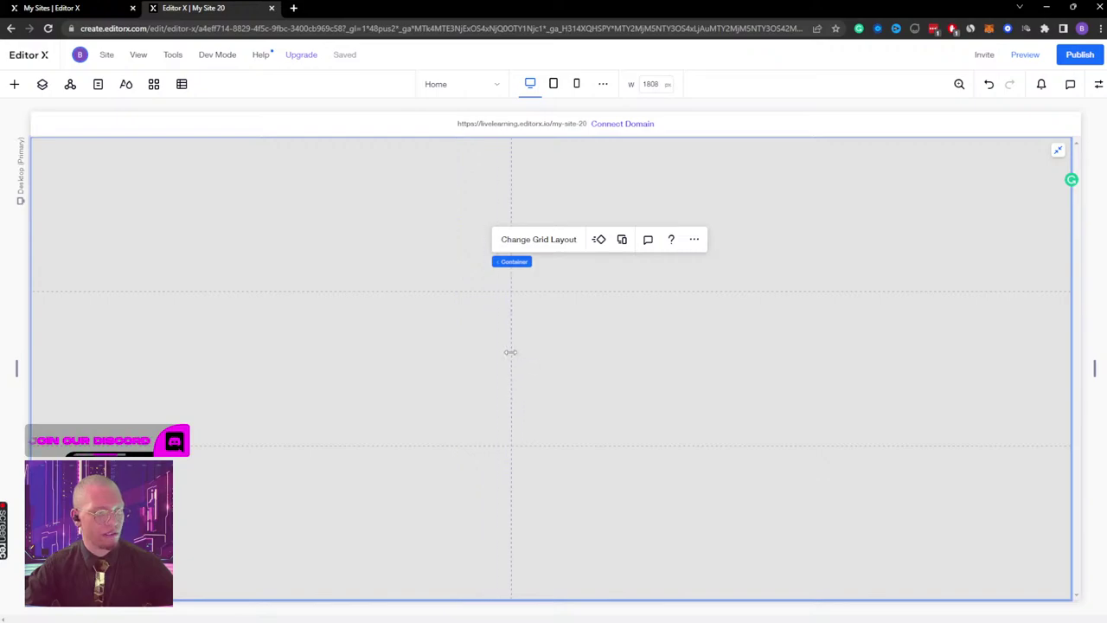
key("alt+Tab")
key("alt+Tab")
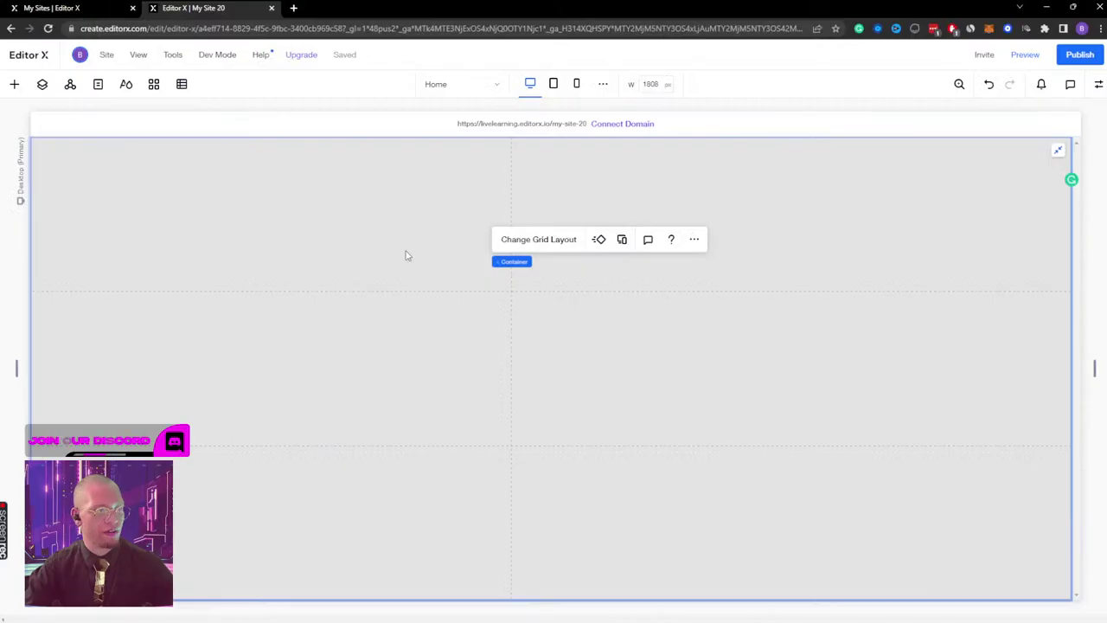
Step: Raise the upper row divider and lower the bottom one in the container grid to match the Bulbasaur artboard in Adobe XD
left_click(395, 294)
left_click_drag(394, 294, 408, 197)
key("alt+Tab")
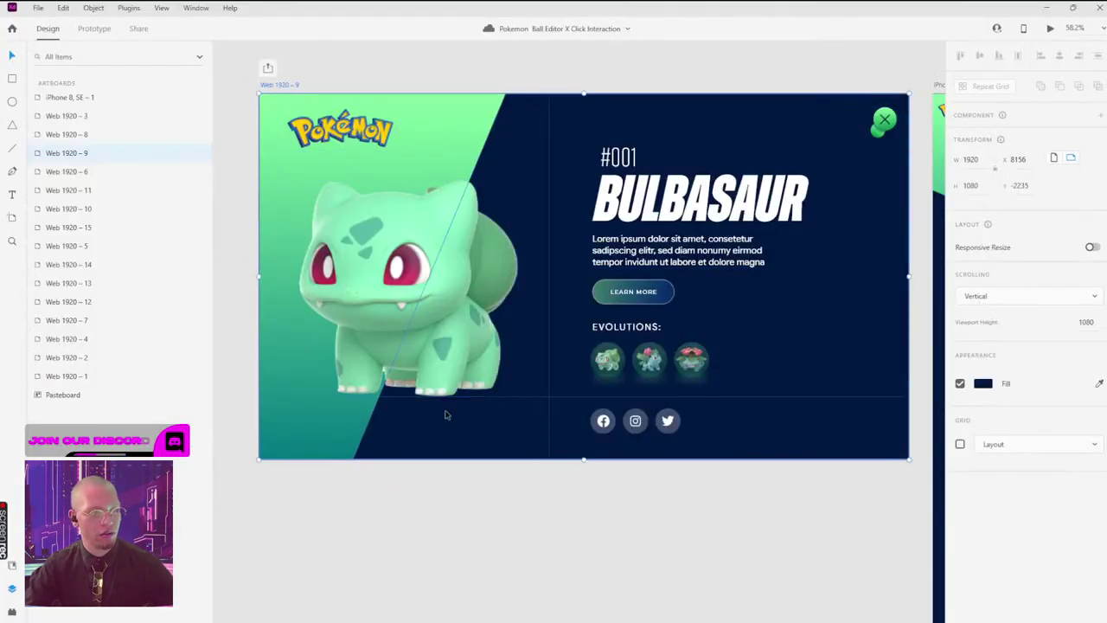
key("alt+Tab")
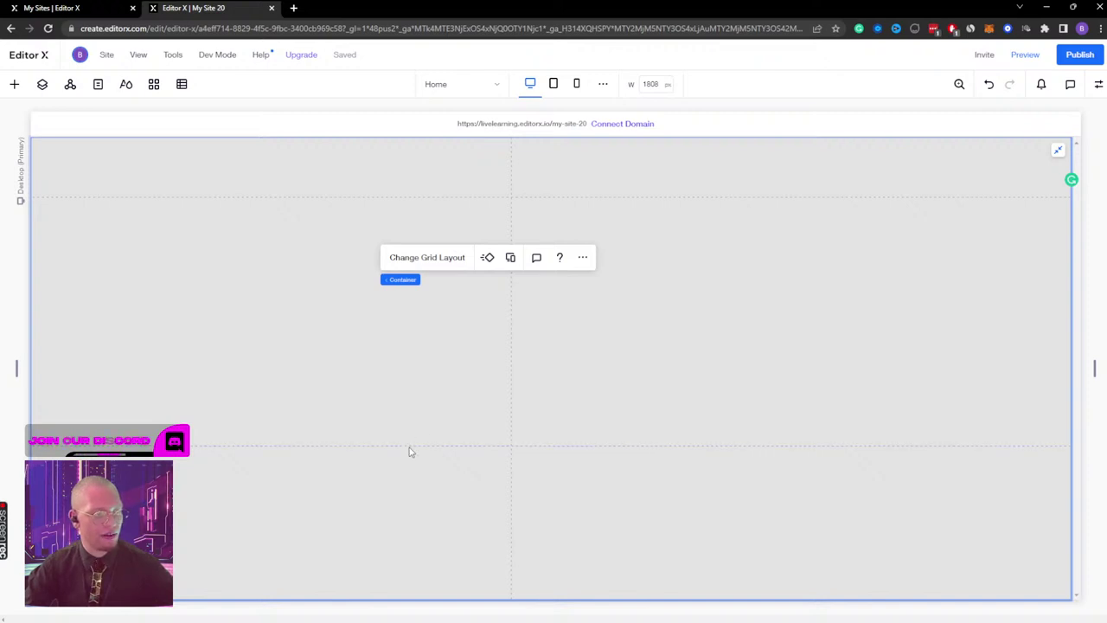
left_click_drag(411, 451, 389, 550)
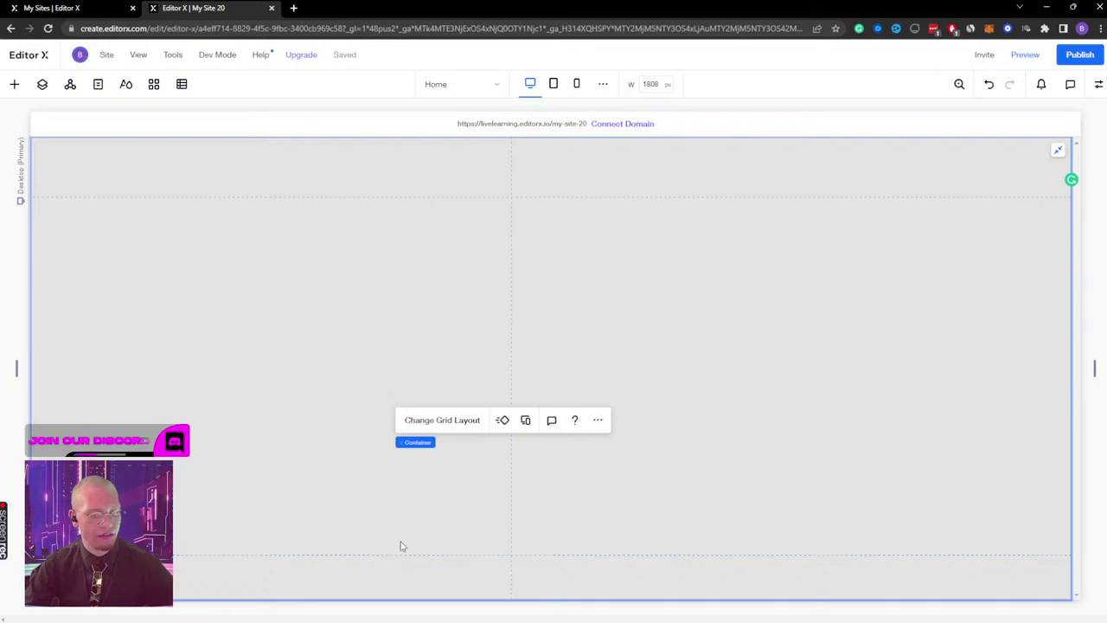
key("alt+Tab")
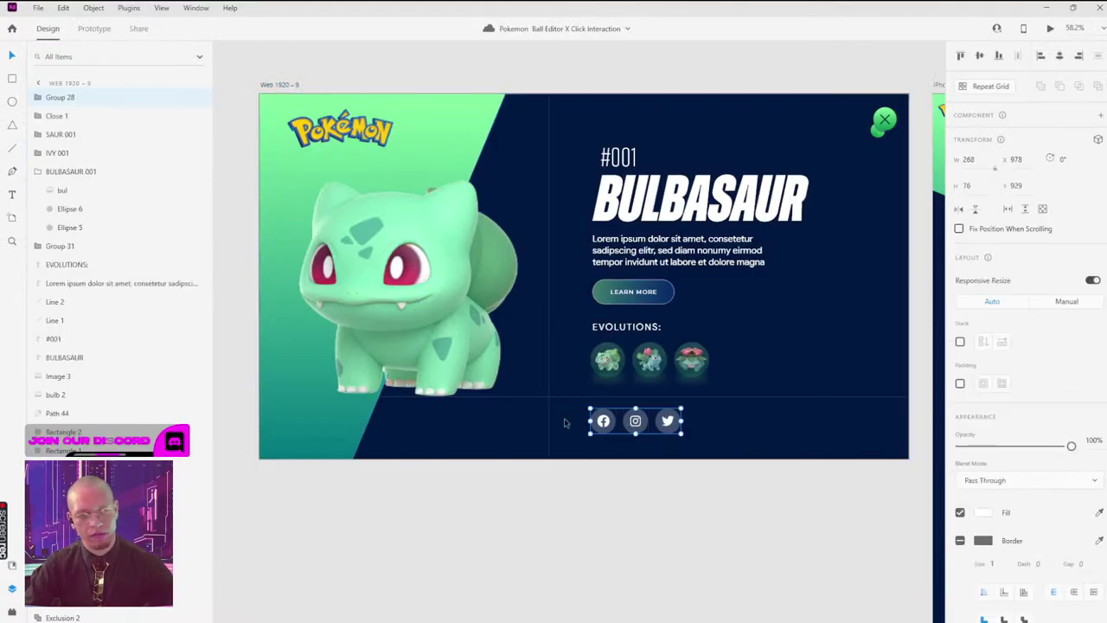
key("alt+Tab")
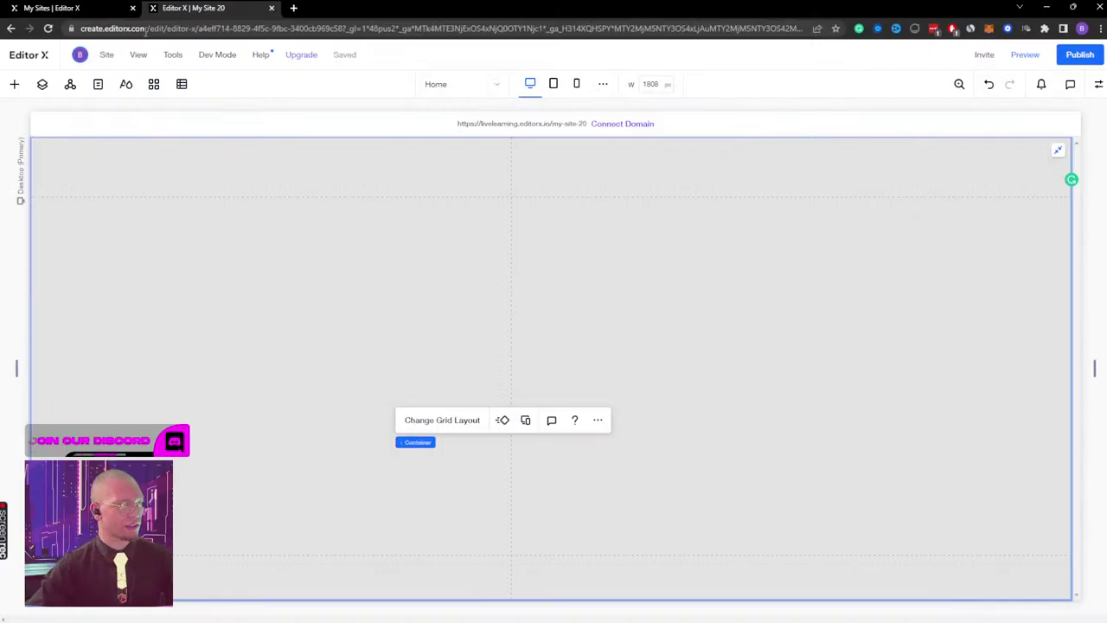
Step: Add an image to the container and replace the placeholder with the slanted navy background from the site files
left_click(286, 271)
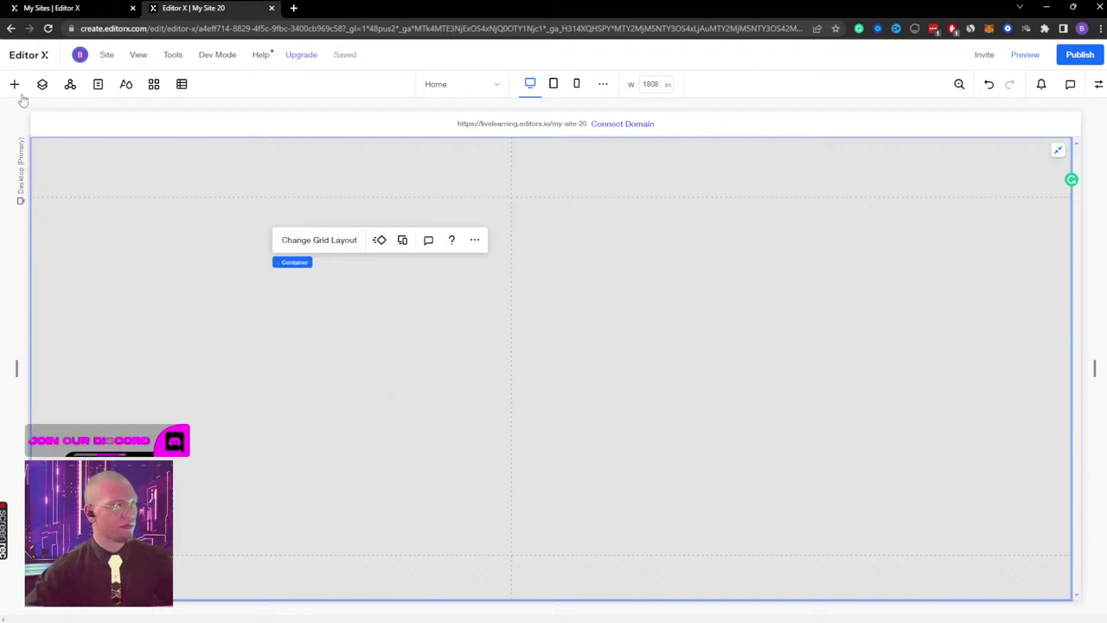
left_click(473, 239)
mouse_move(526, 360)
mouse_move(585, 375)
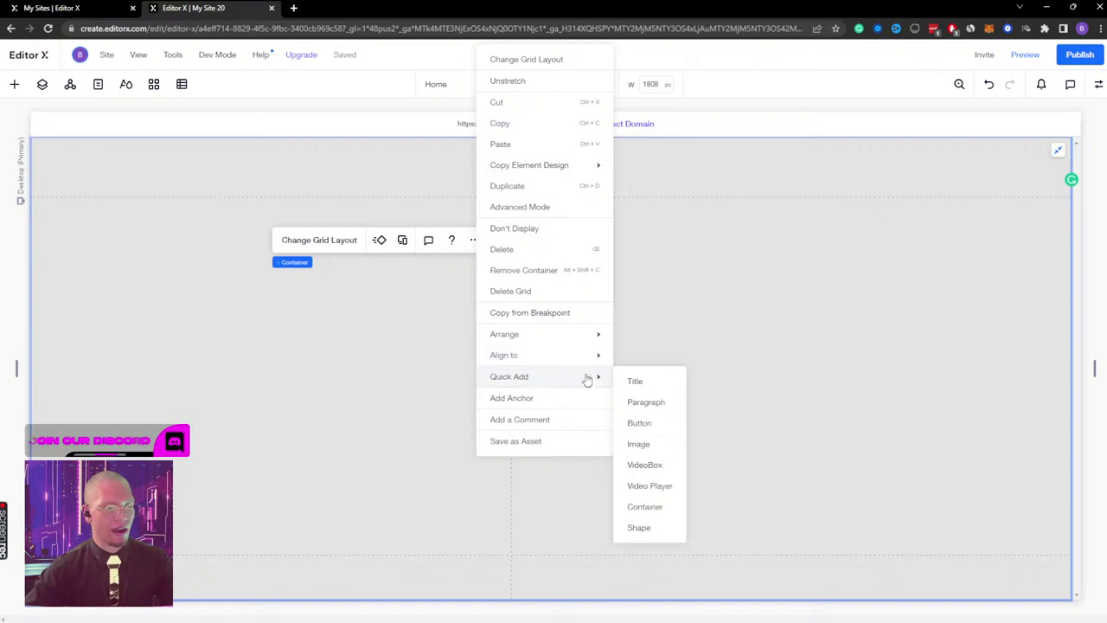
left_click(639, 444)
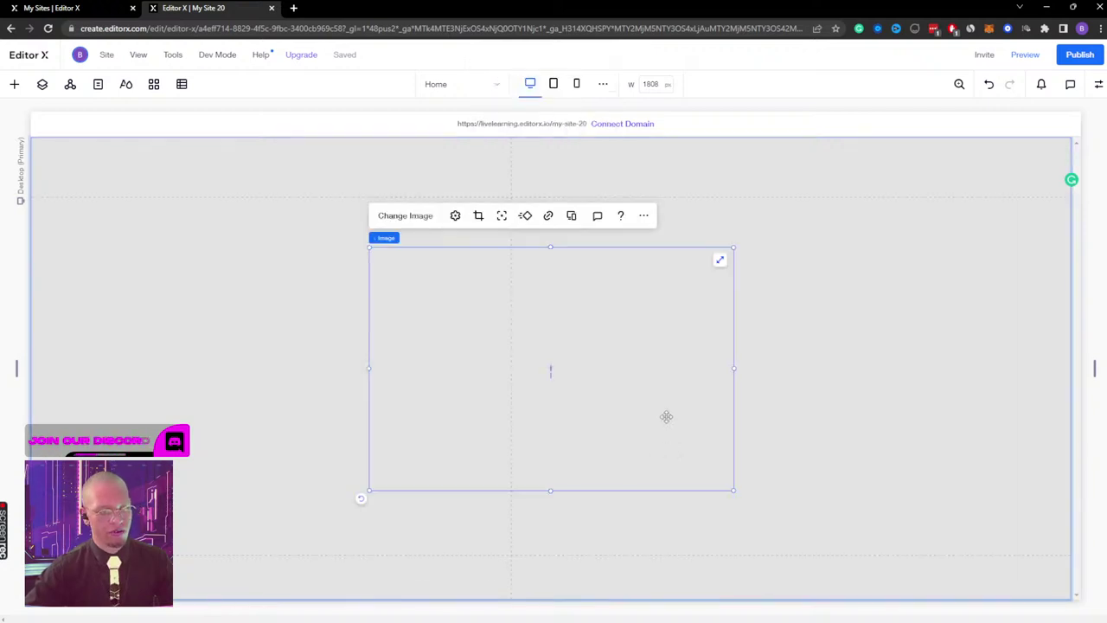
left_click(405, 216)
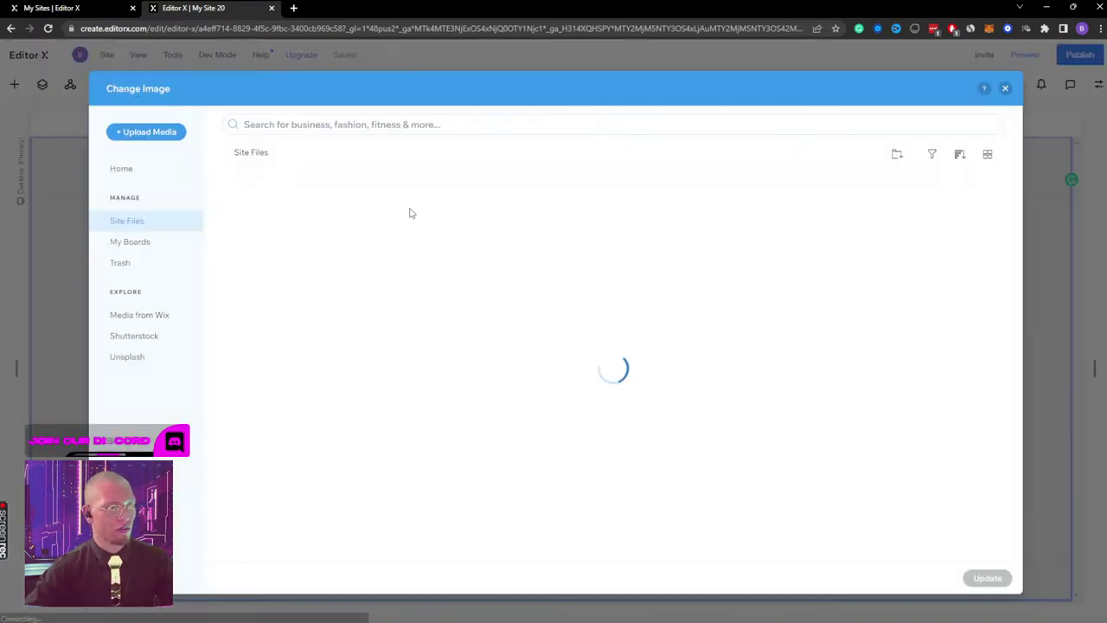
left_click(302, 247)
left_click(987, 577)
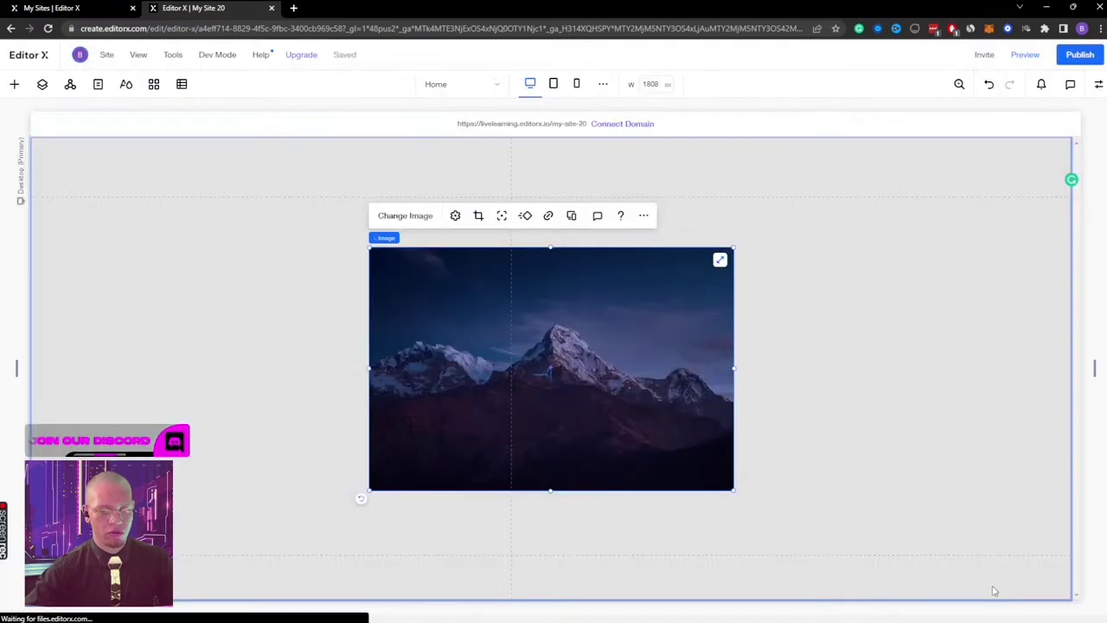
Step: Stretch the slanted navy background image to fill the entire container
left_click_drag(674, 299, 878, 233)
left_click_drag(591, 414, 356, 569)
left_click(942, 185)
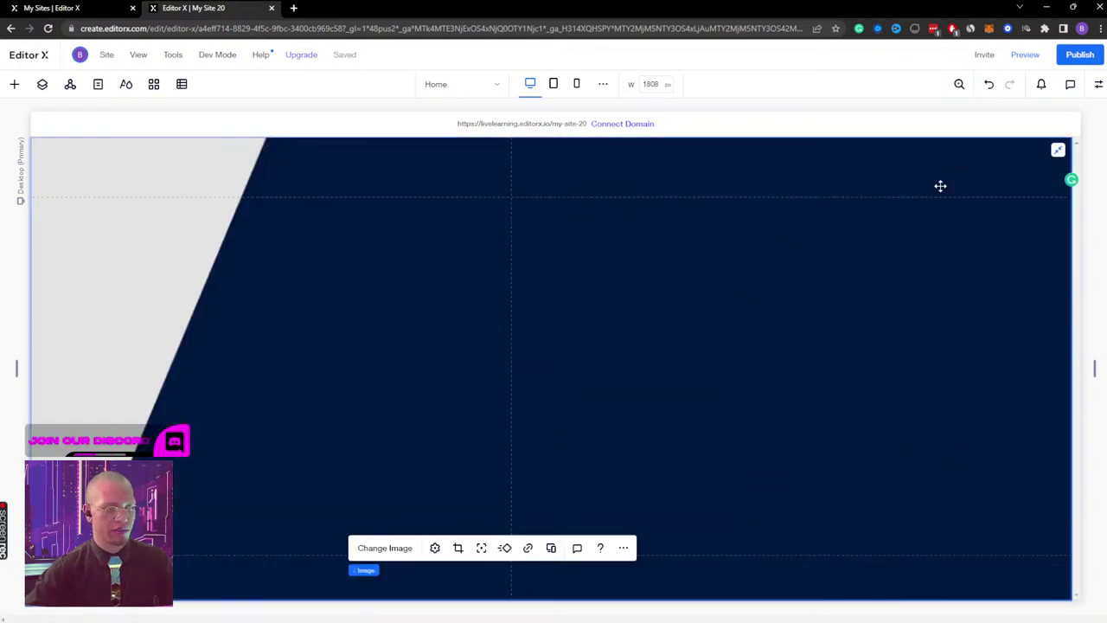
left_click(130, 262)
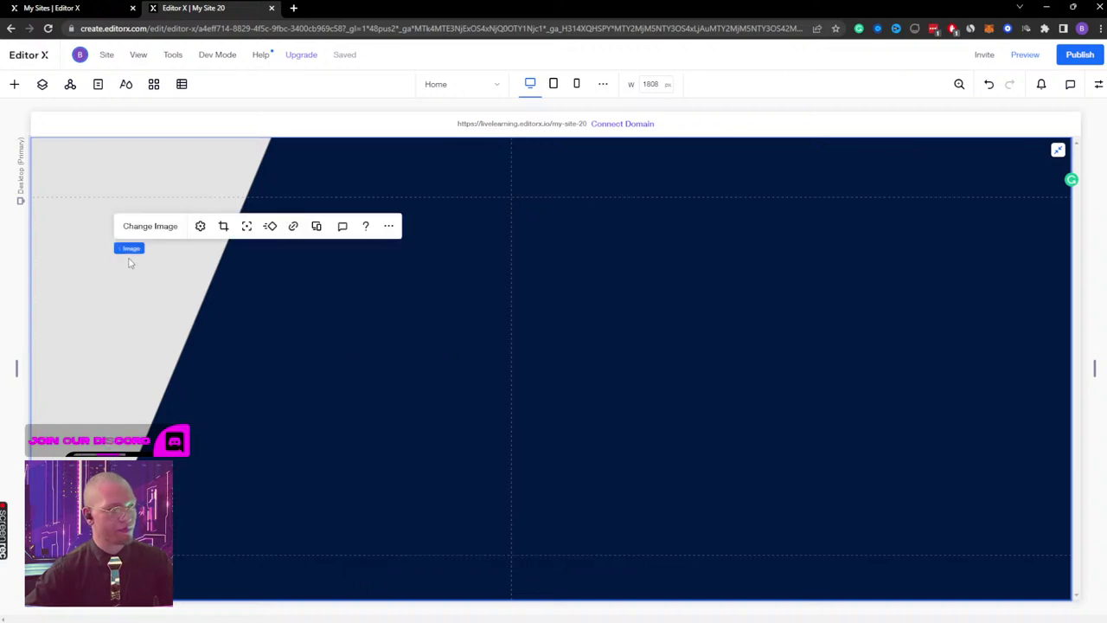
Step: Add a second image to the container and place it in the middle row of the first column
left_click(576, 323)
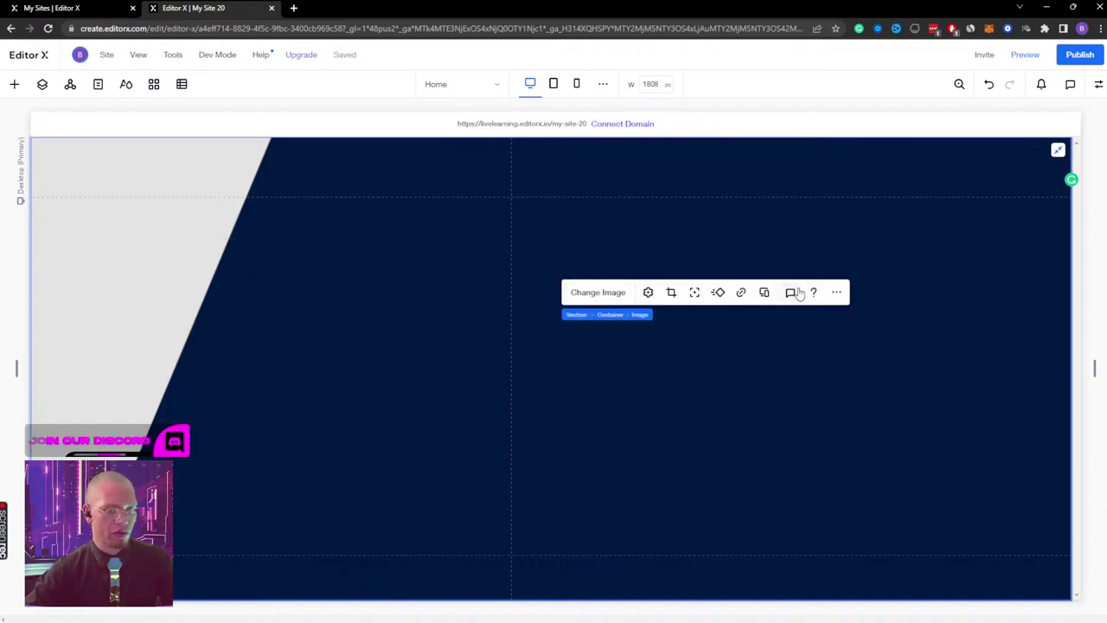
left_click(608, 315)
left_click(765, 293)
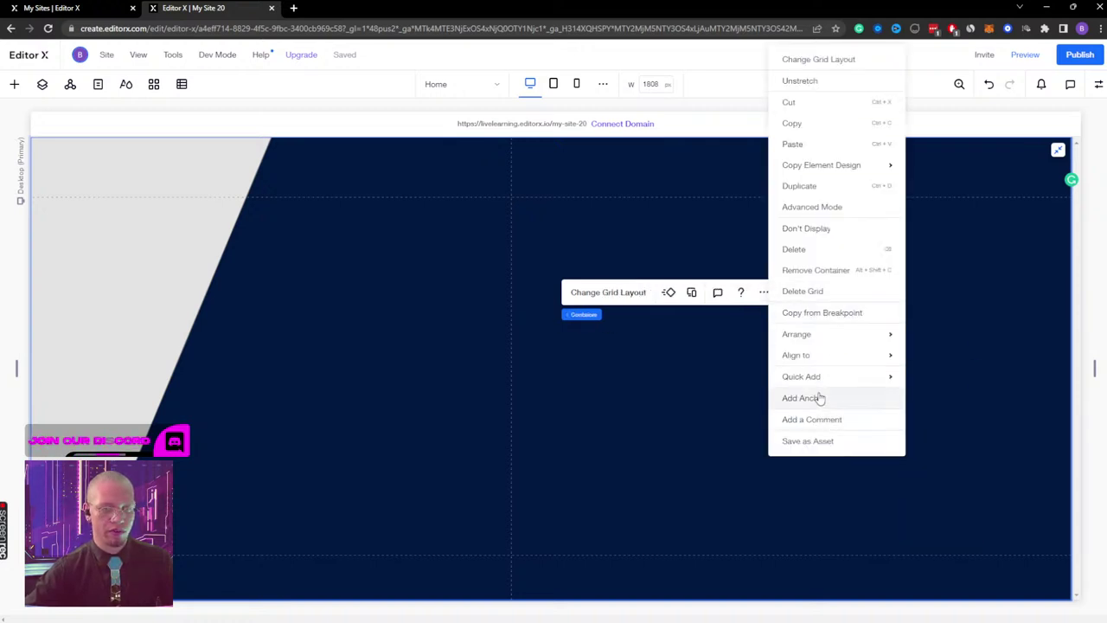
mouse_move(830, 378)
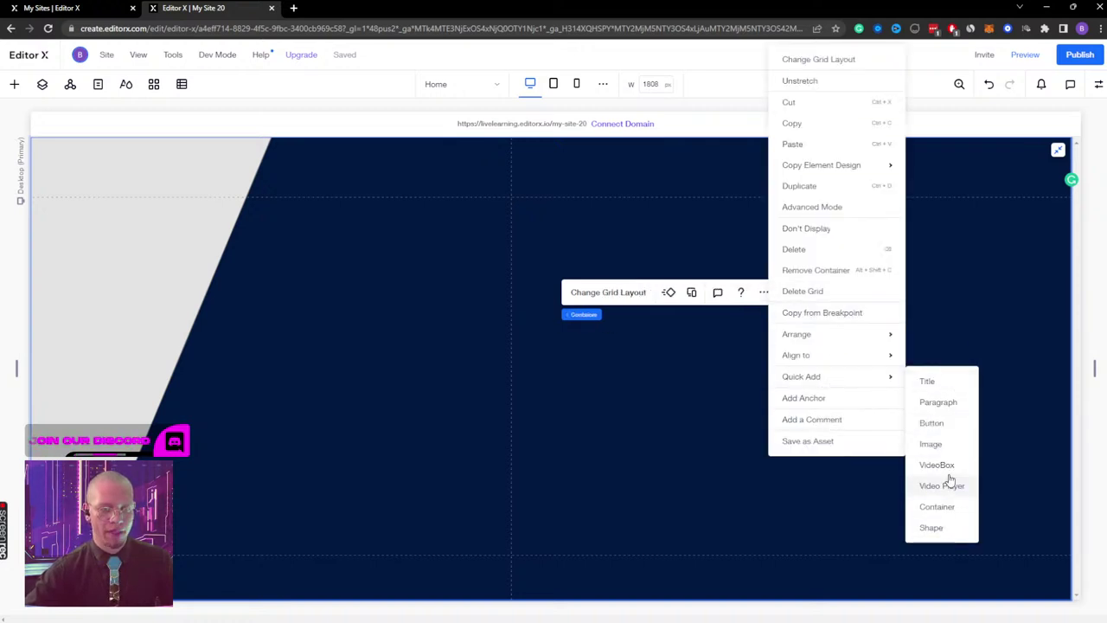
left_click(946, 443)
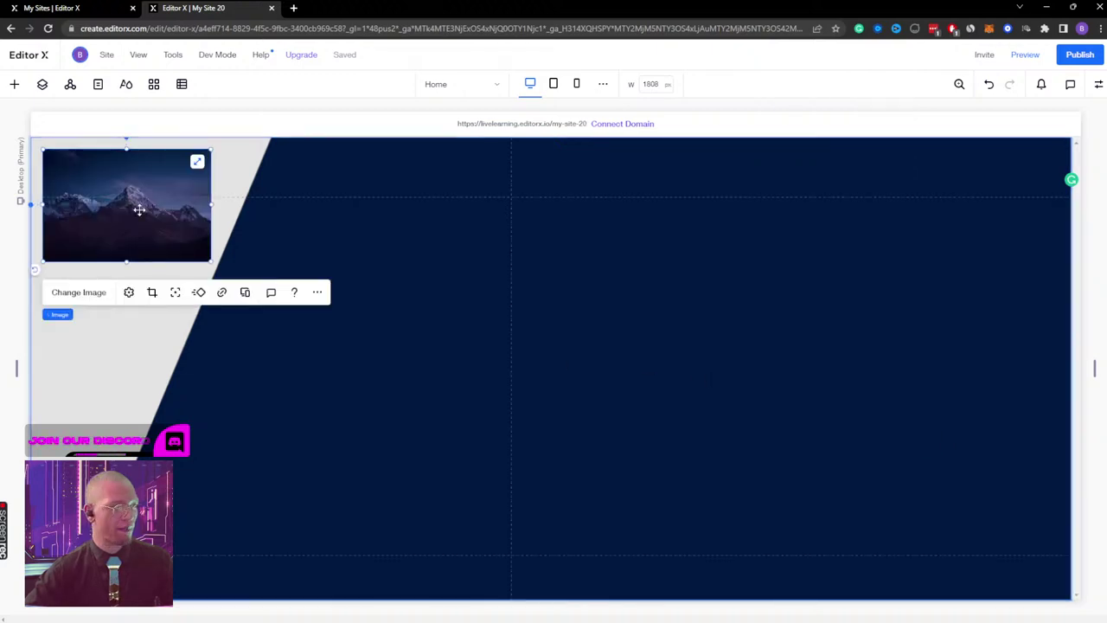
left_click_drag(103, 220, 249, 375)
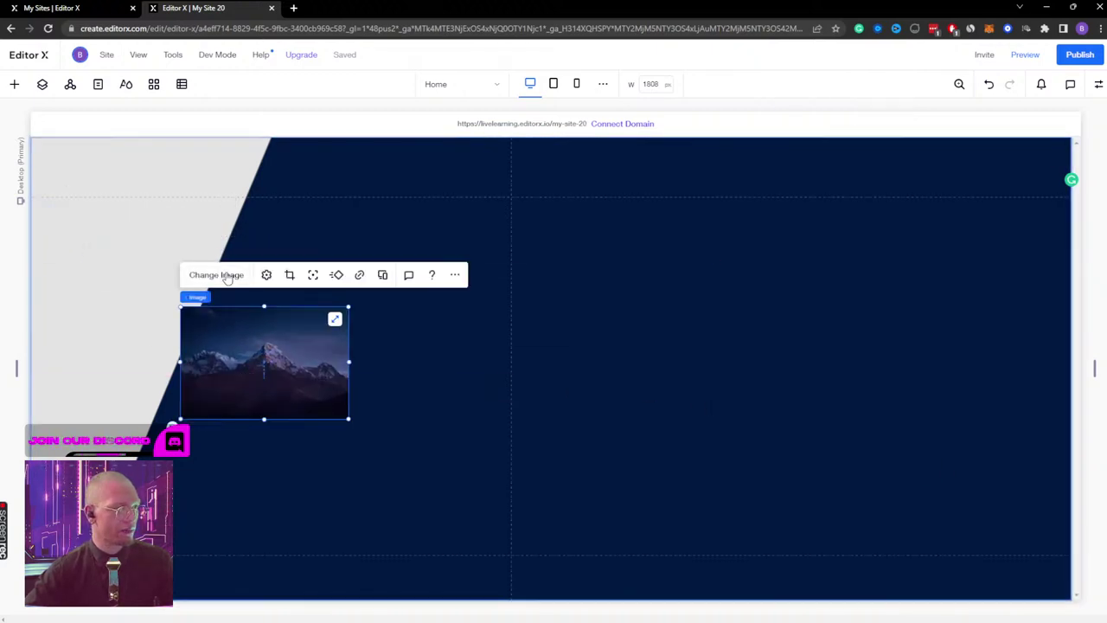
Step: Replace the second placeholder image with bulb 2.png and reset the image to its original proportions
left_click(227, 274)
scroll(467, 363, "down", 5)
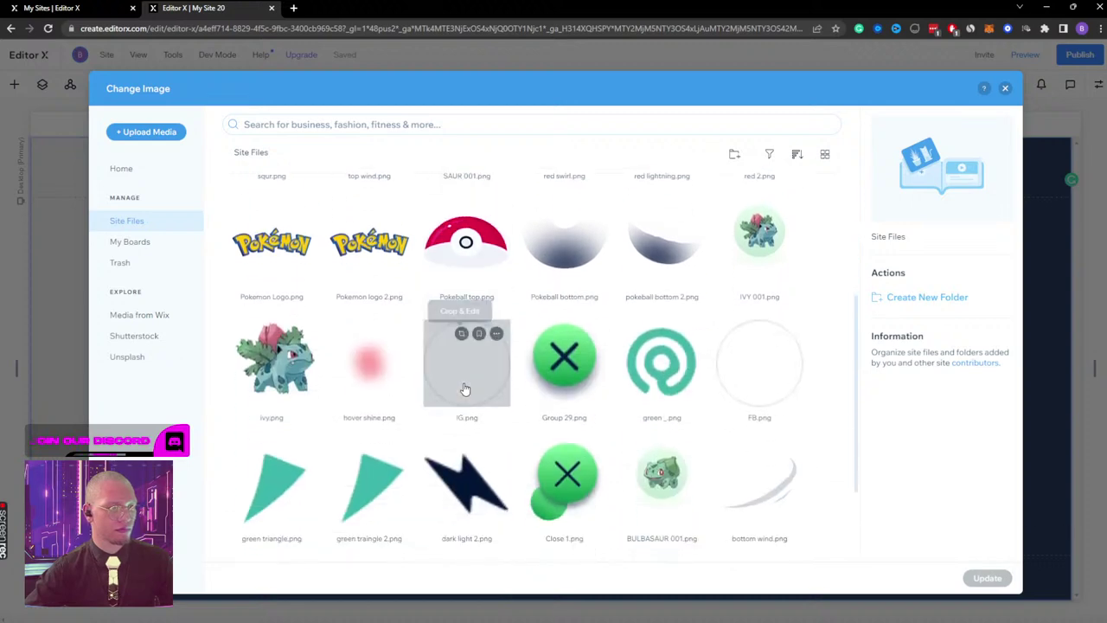
left_click(301, 470)
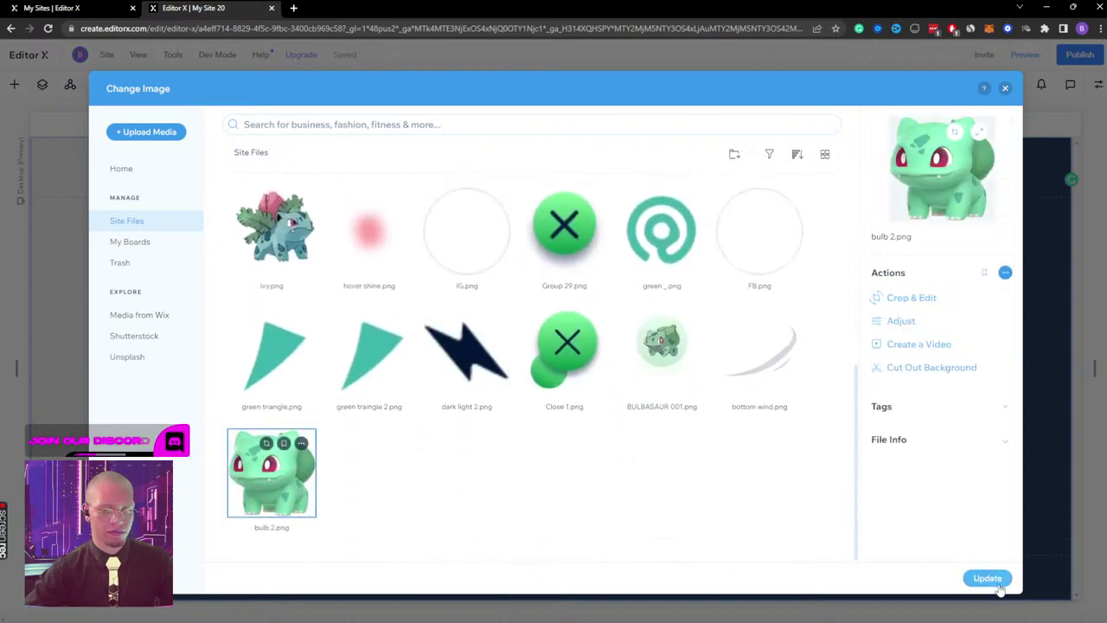
left_click(988, 578)
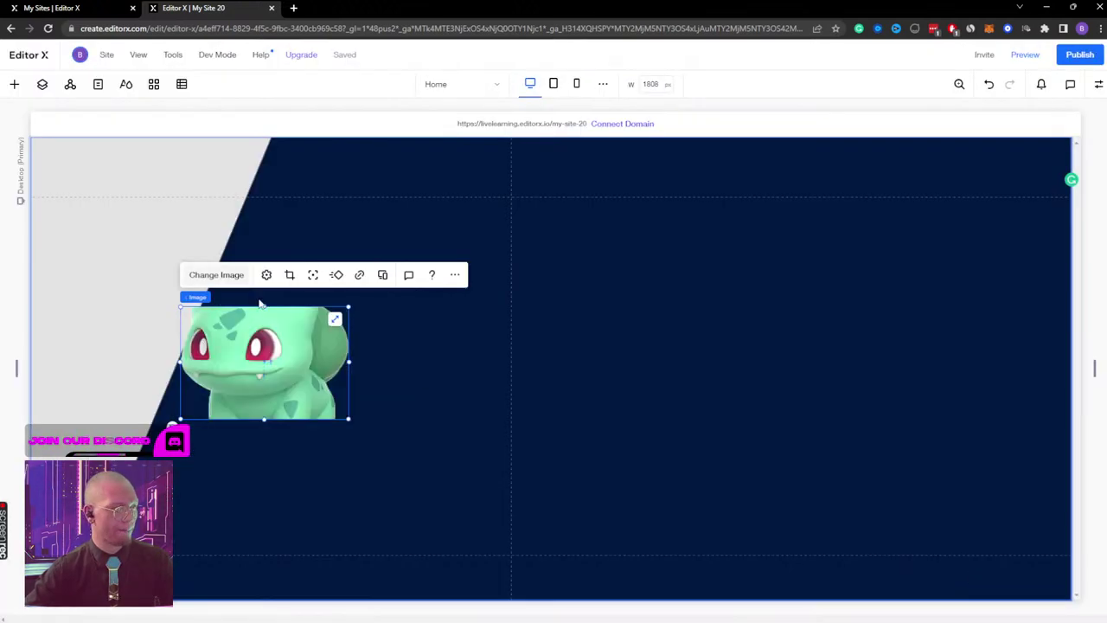
left_click(266, 274)
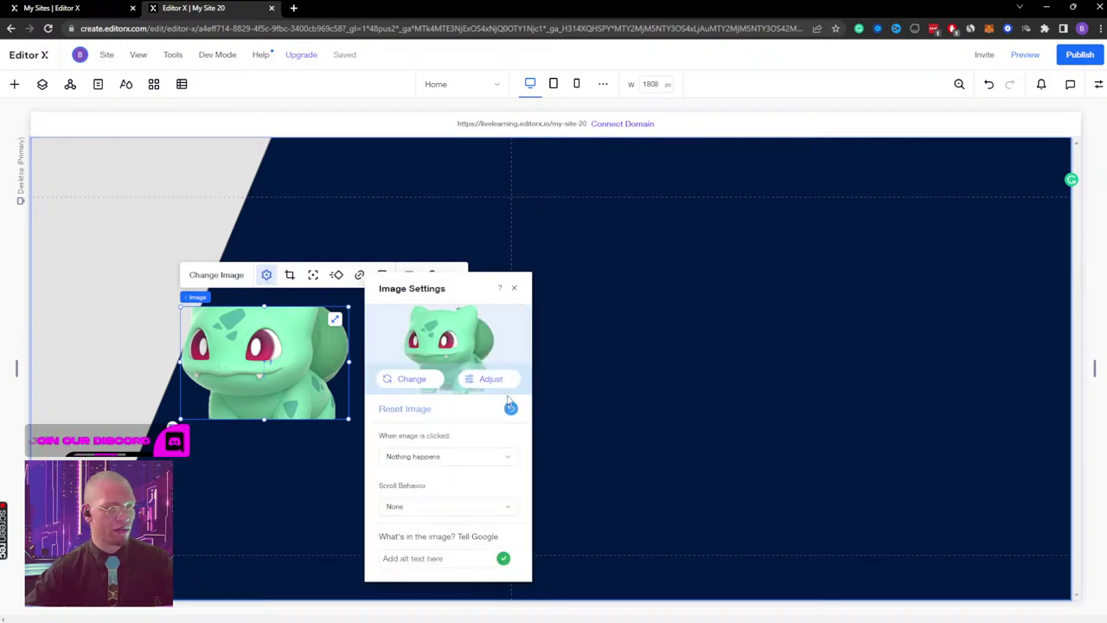
left_click(518, 288)
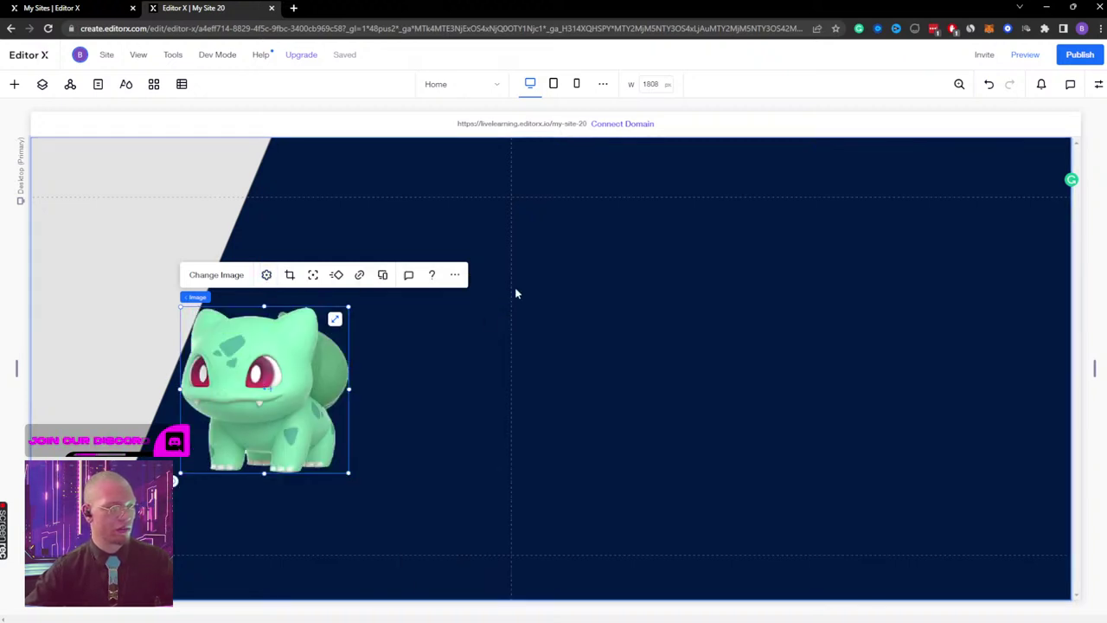
Step: Enlarge the Bulbasaur image and position it within the middle row of the first column, overlapping the slanted edge
left_click_drag(269, 359, 224, 307)
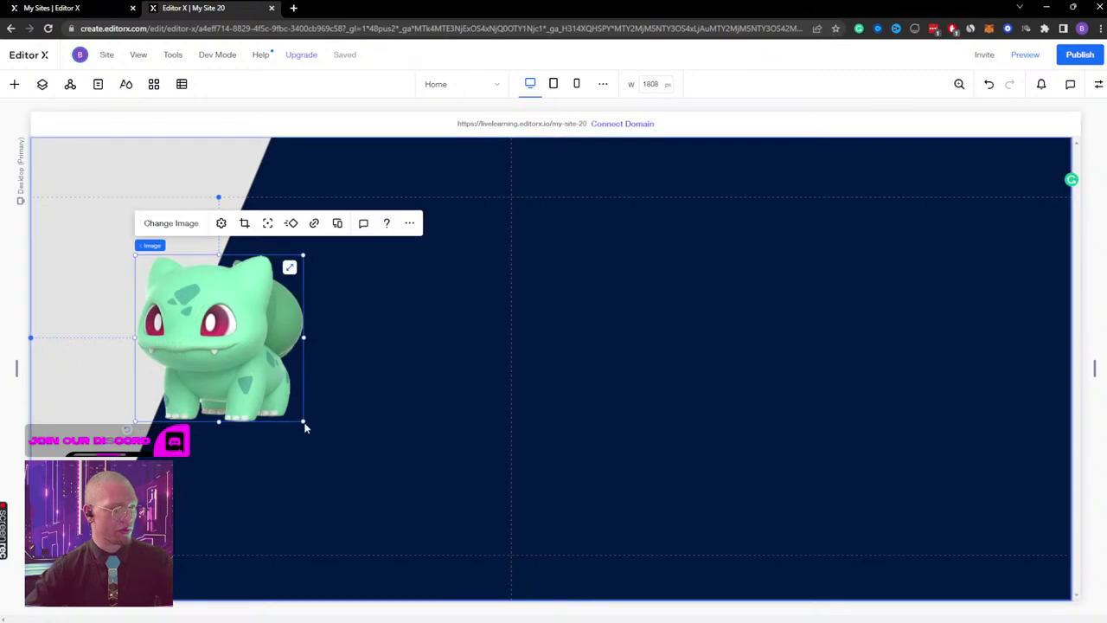
mouse_move(304, 424)
left_mouse_down()
mouse_move(422, 503)
mouse_move(308, 413)
mouse_move(268, 420)
mouse_move(322, 420)
left_mouse_up()
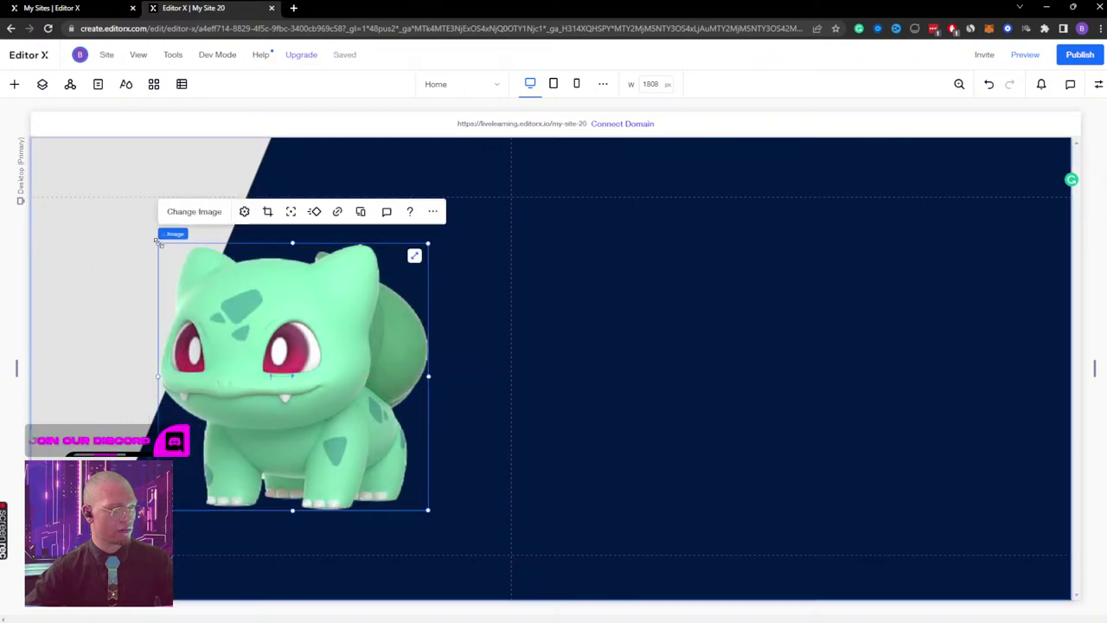
left_click_drag(159, 244, 141, 226)
left_click_drag(311, 323, 295, 331)
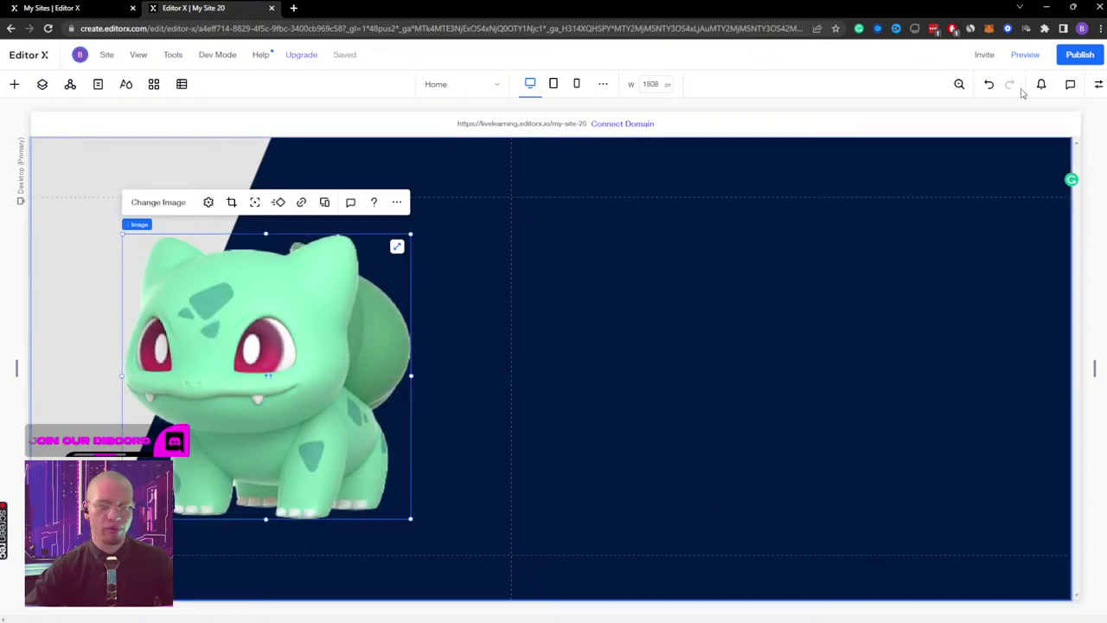
left_click(1098, 84)
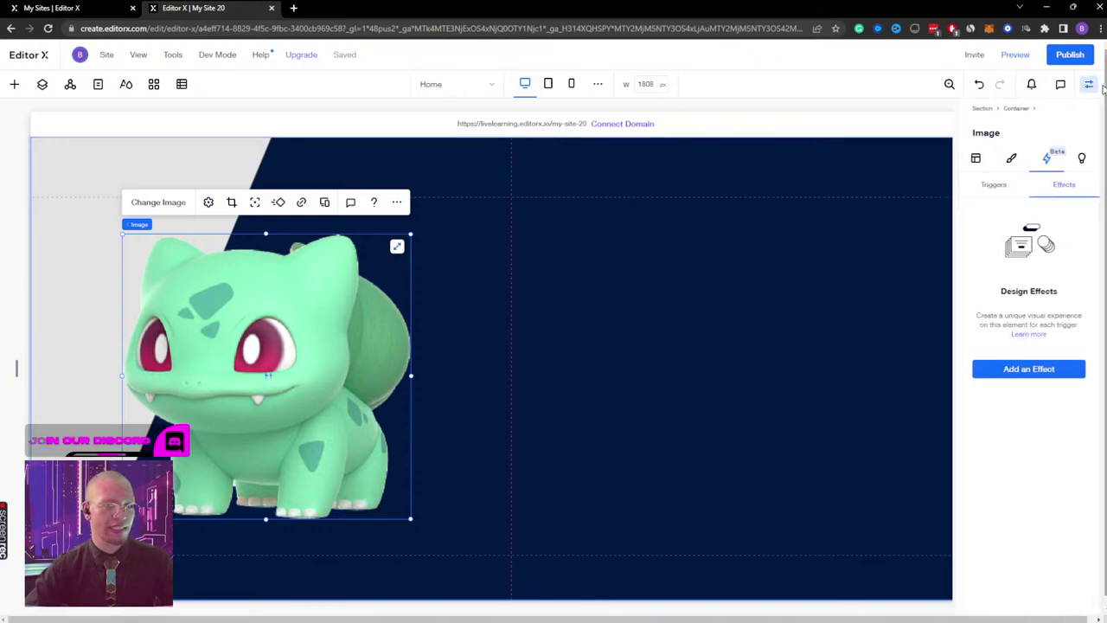
left_click(979, 159)
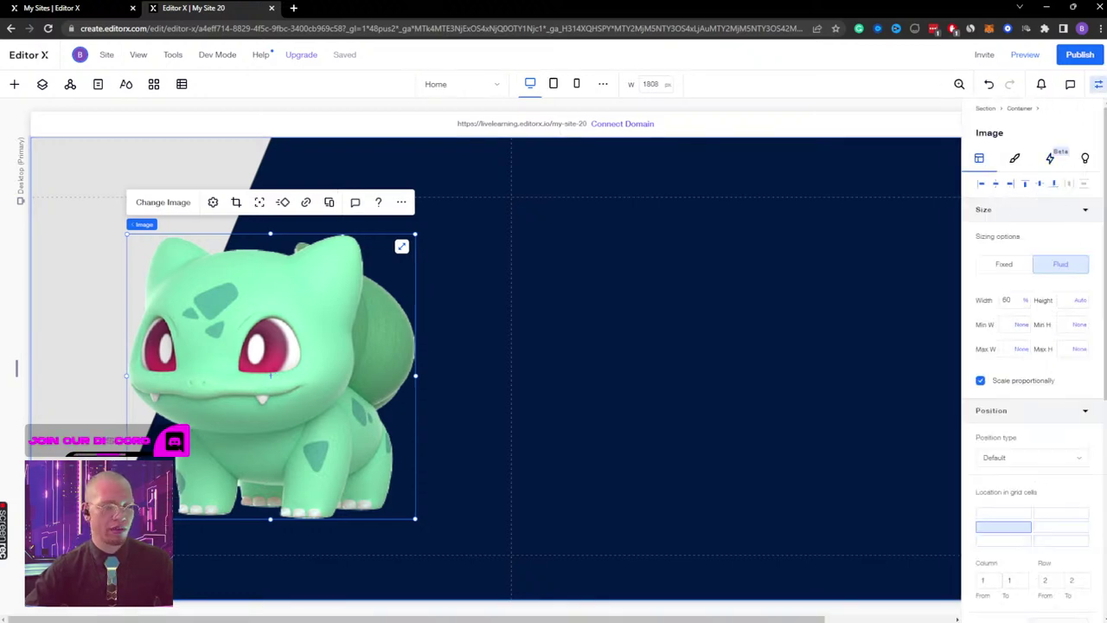
left_click(1098, 85)
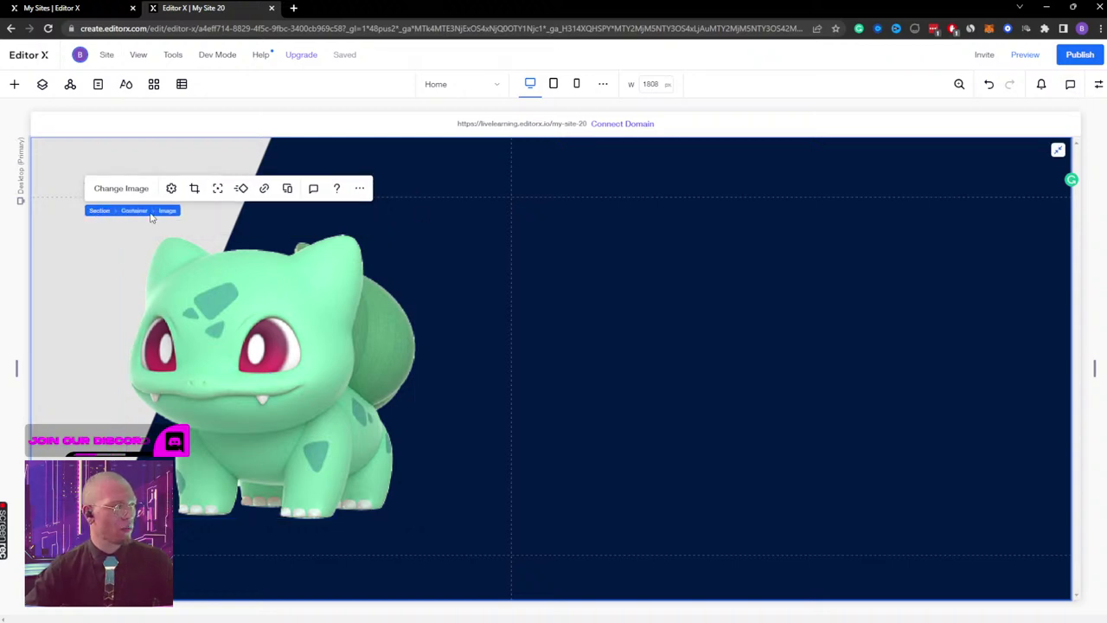
Step: Set the Bulbasaur container's background opacity to 0% so the green gradient shows behind the slanted image
left_click(147, 217)
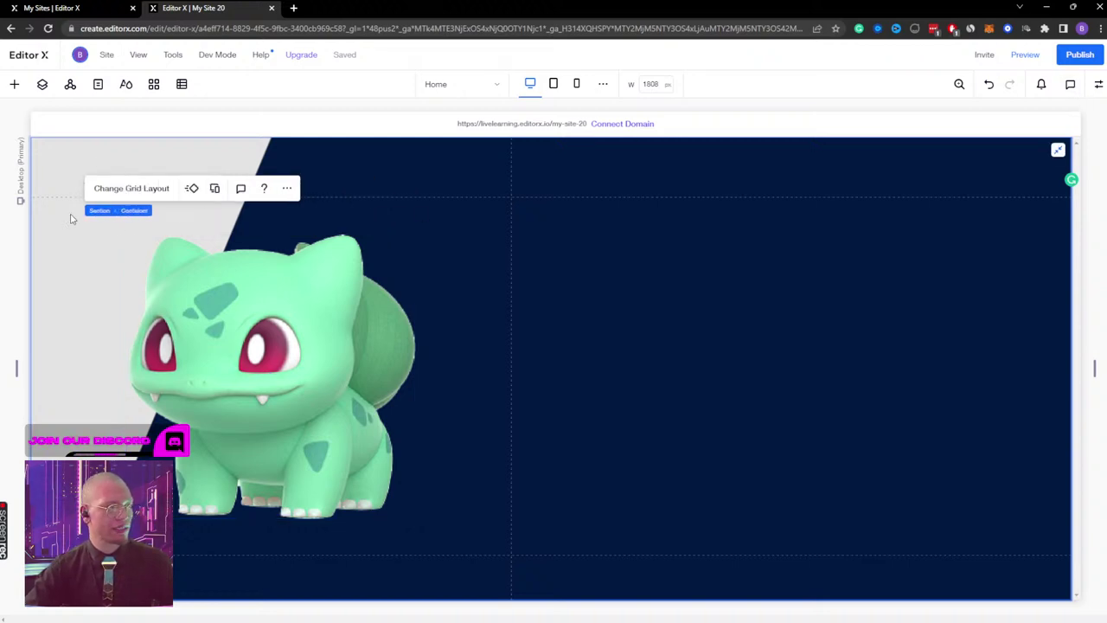
left_click(1098, 85)
left_click(1033, 158)
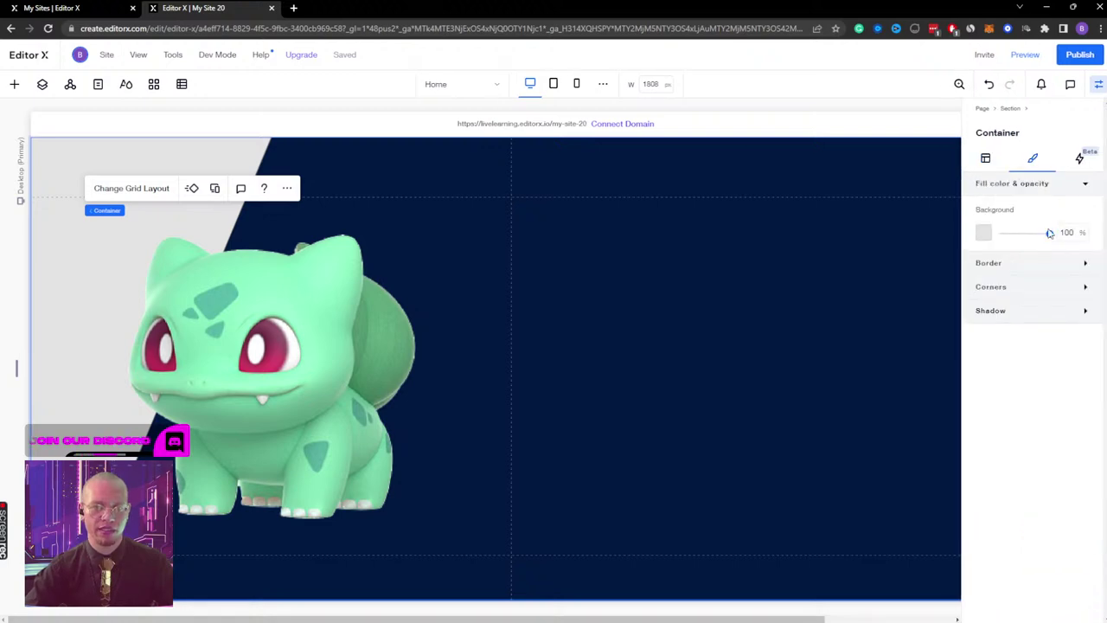
mouse_move(1050, 234)
left_mouse_down()
mouse_move(948, 233)
mouse_move(1050, 233)
mouse_move(993, 240)
left_mouse_up()
left_click(928, 234)
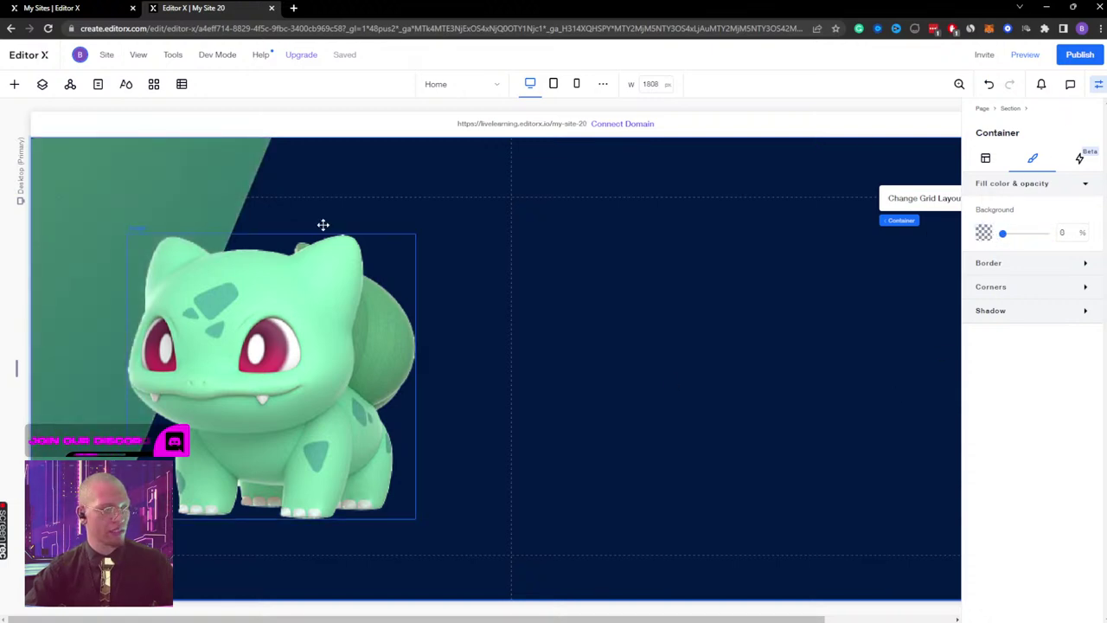
key("ctrl+shift+i")
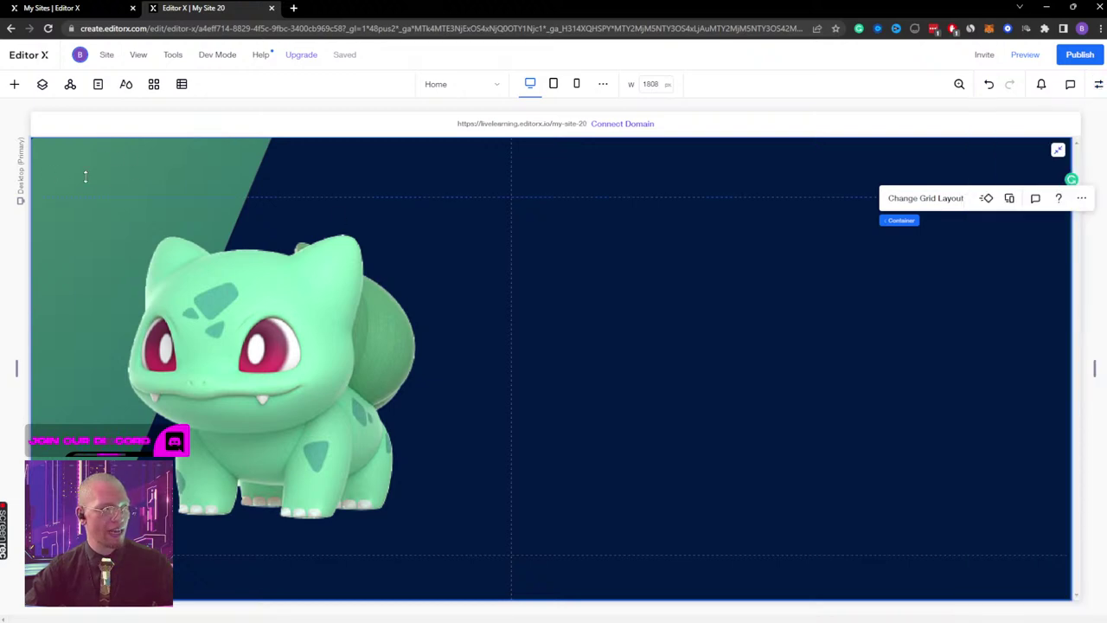
Step: Hide the Bulbasaur container in the page's layer list
left_click(41, 84)
left_click(147, 184)
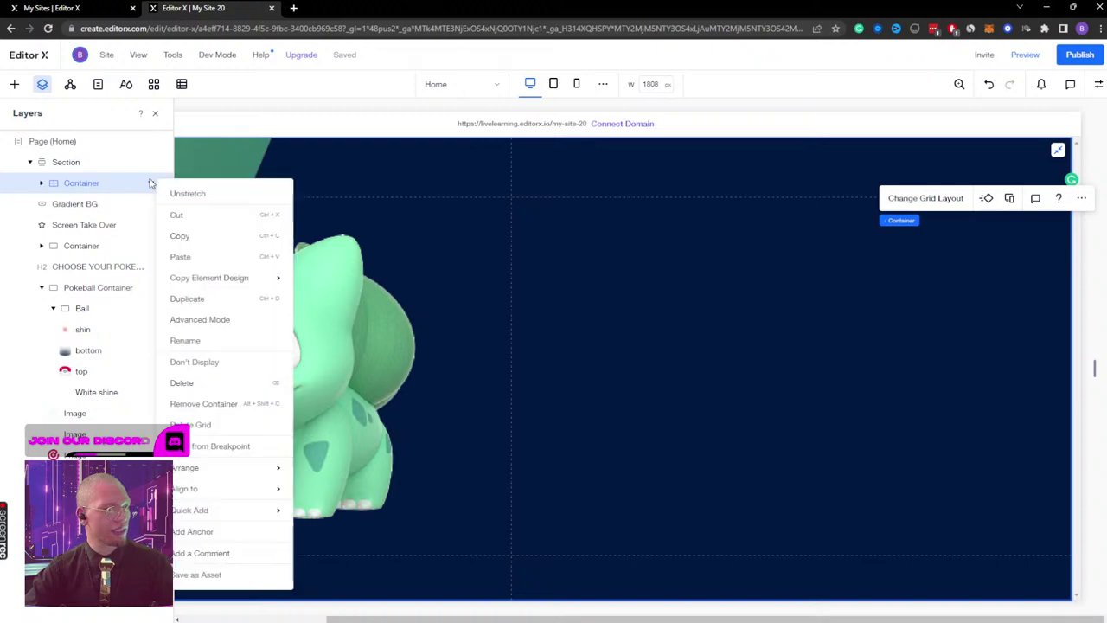
left_click(216, 362)
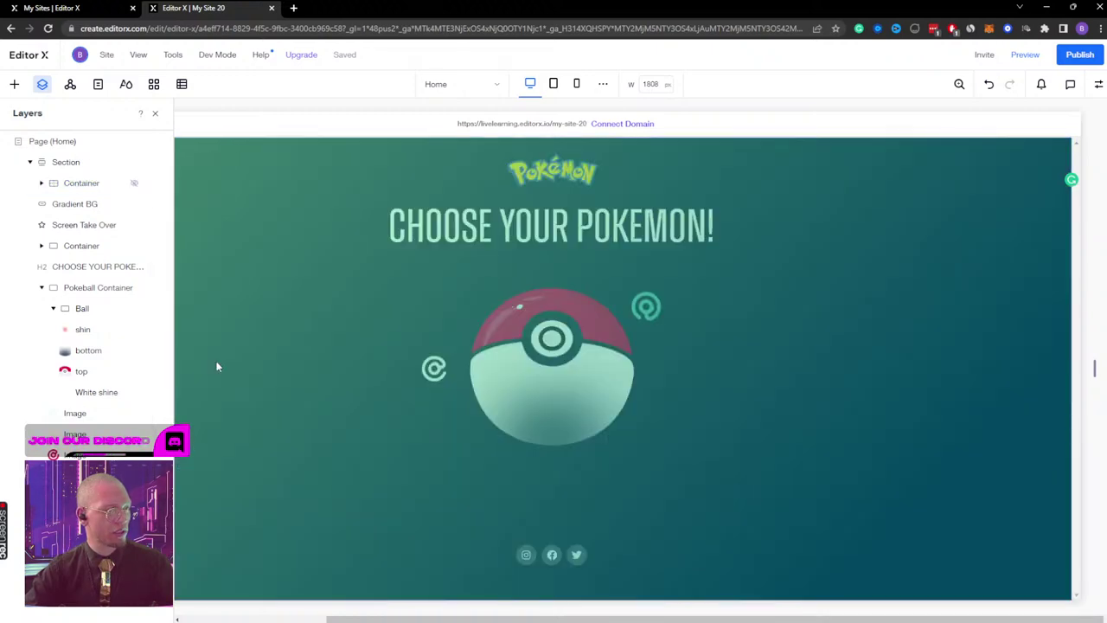
Step: Examine the layout and design settings of the full-screen Gradient BG button, including its background fill
left_click(920, 222)
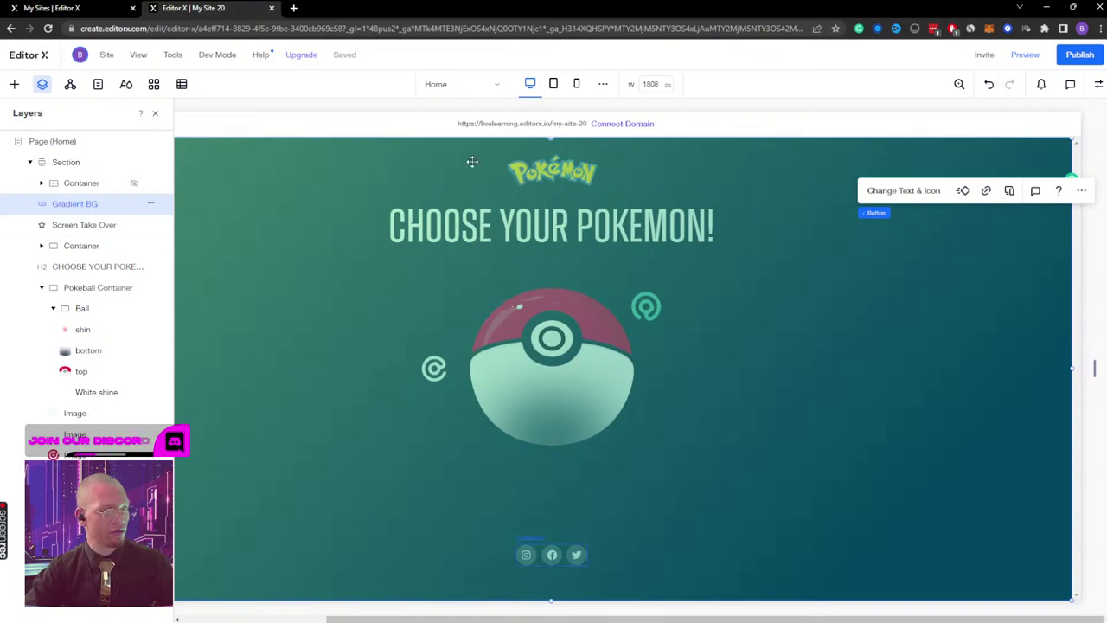
left_click(1097, 85)
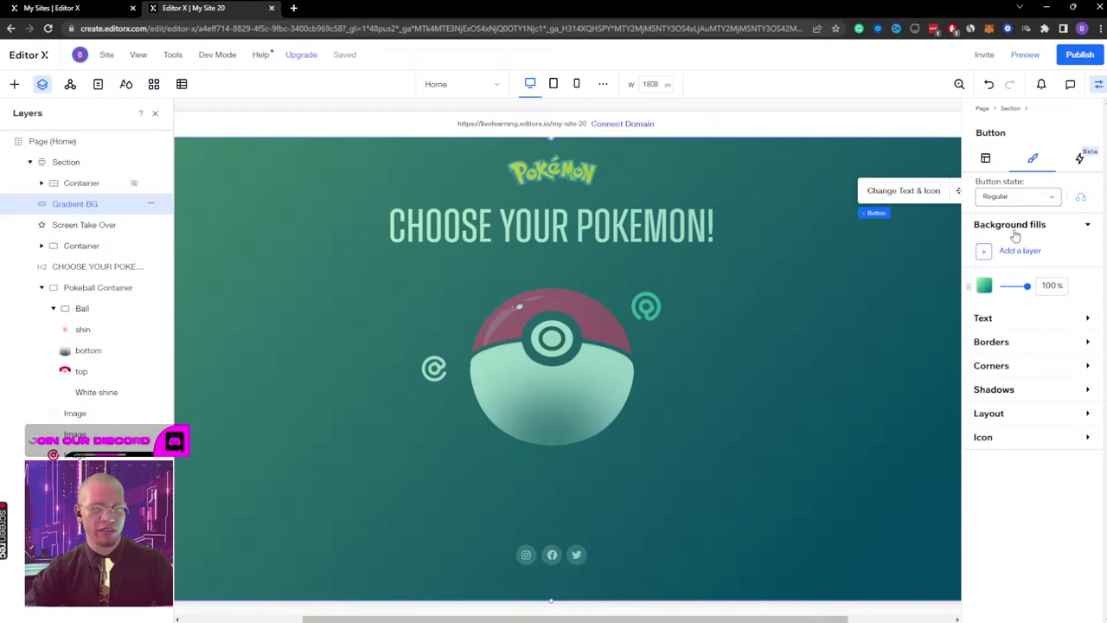
left_click(984, 157)
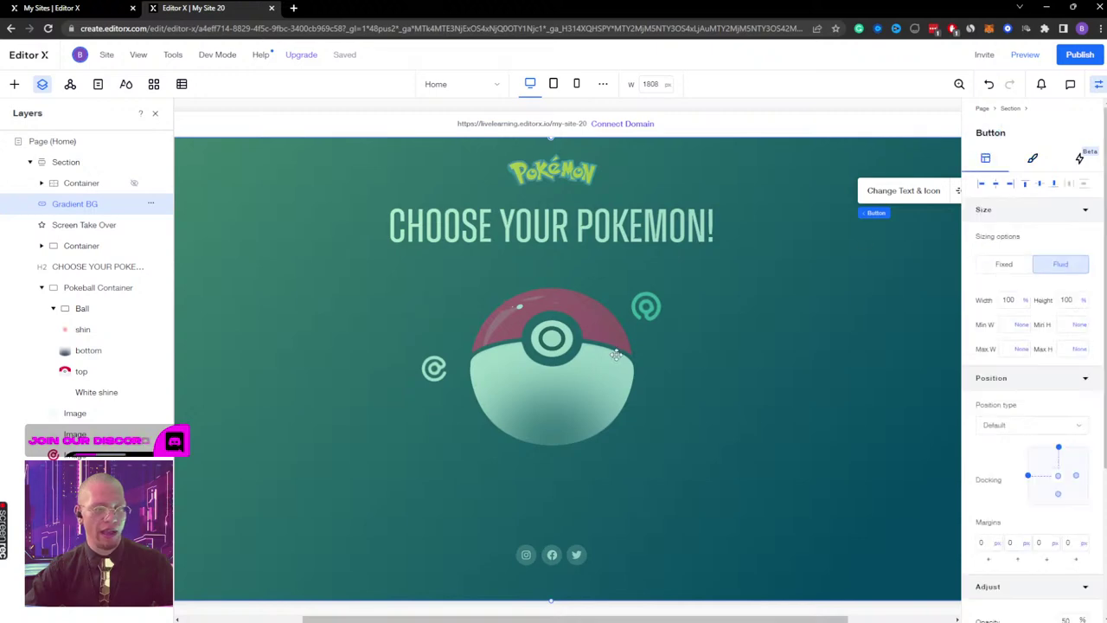
left_click(93, 230)
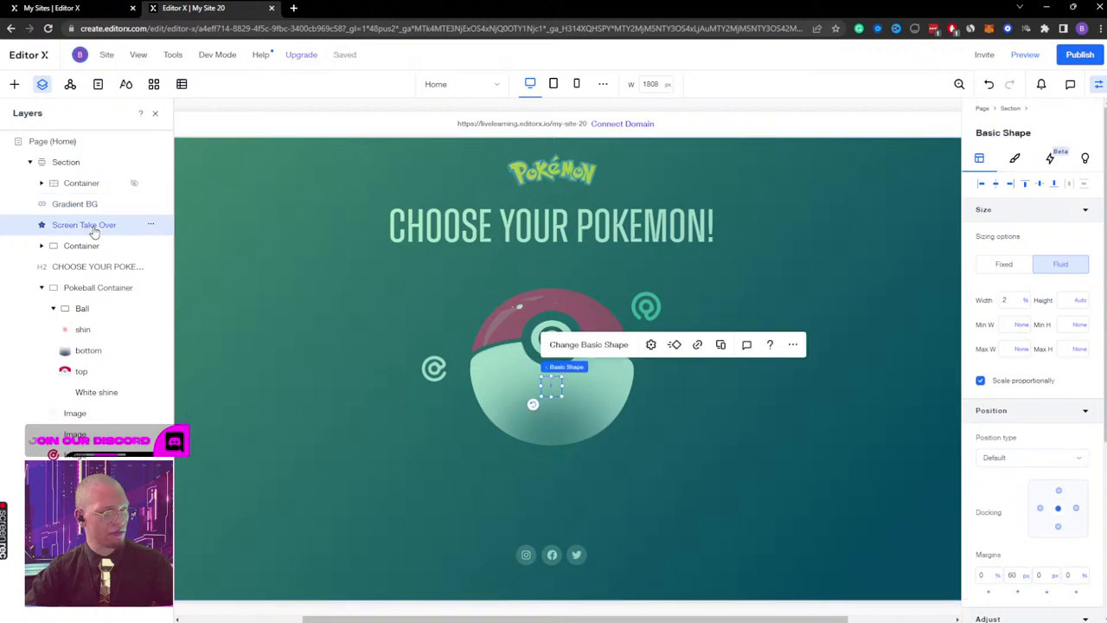
left_click(97, 206)
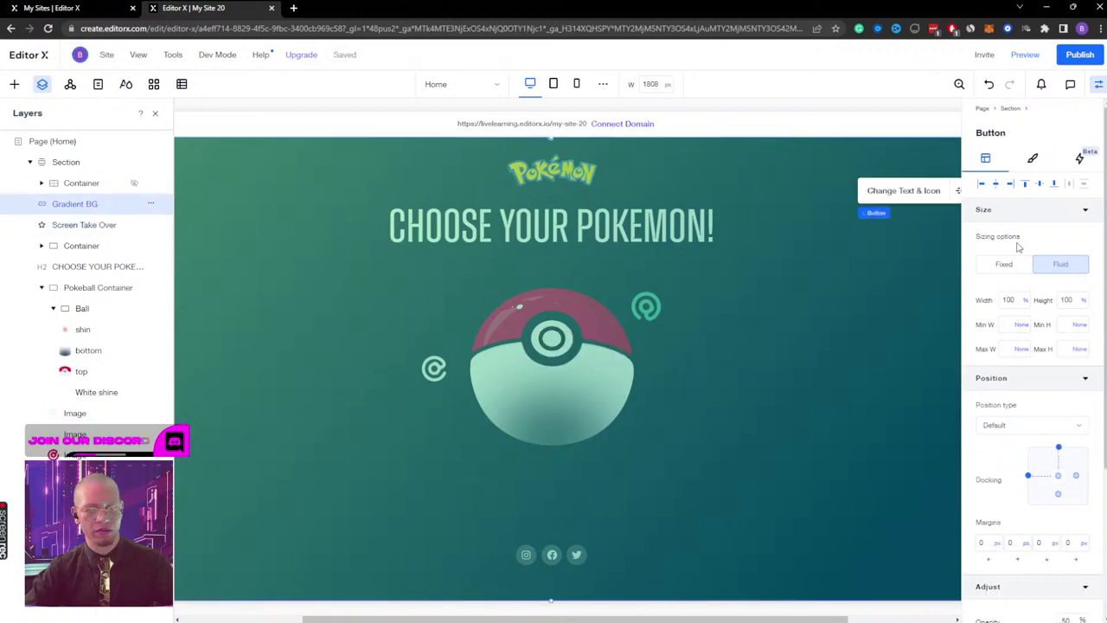
left_click(1032, 159)
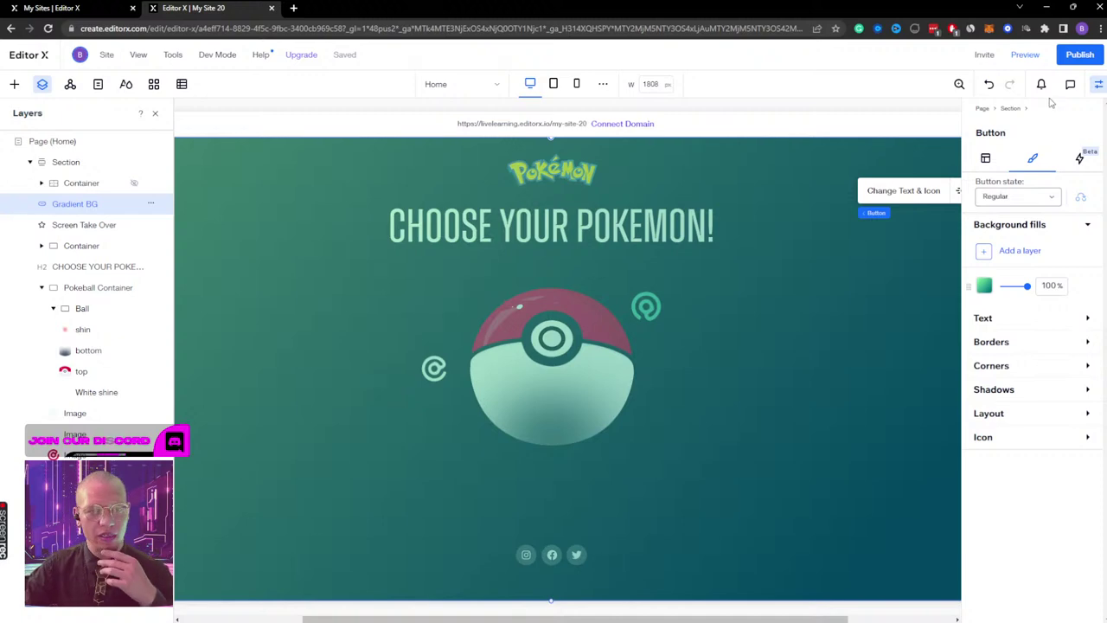
Step: Preview the page to check the gradient's appearance, and return to editing
left_click(1033, 59)
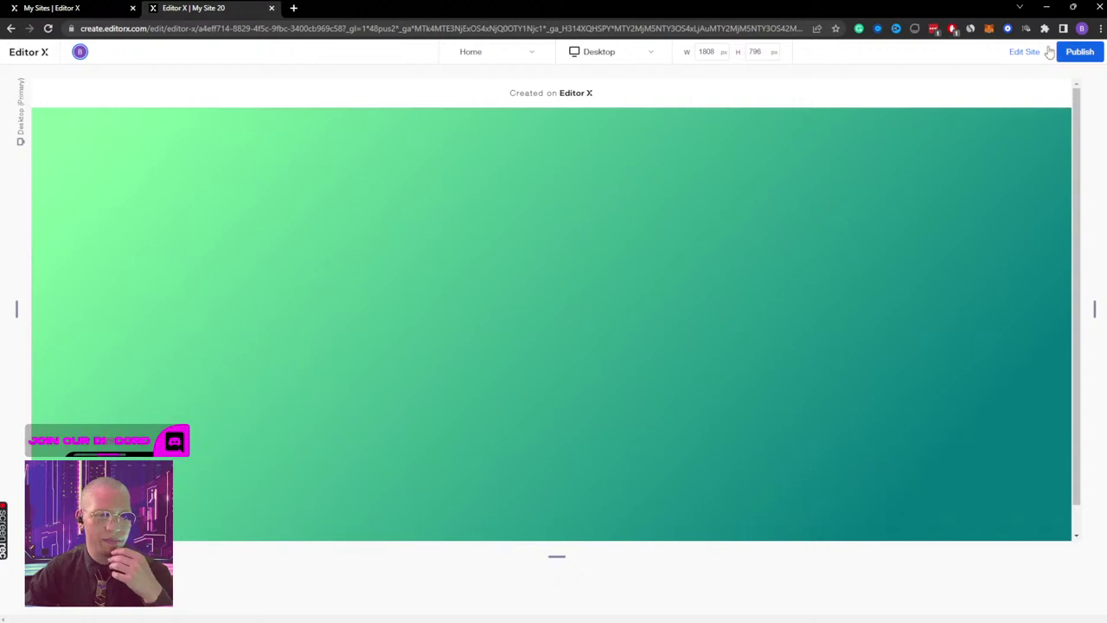
left_click(1023, 53)
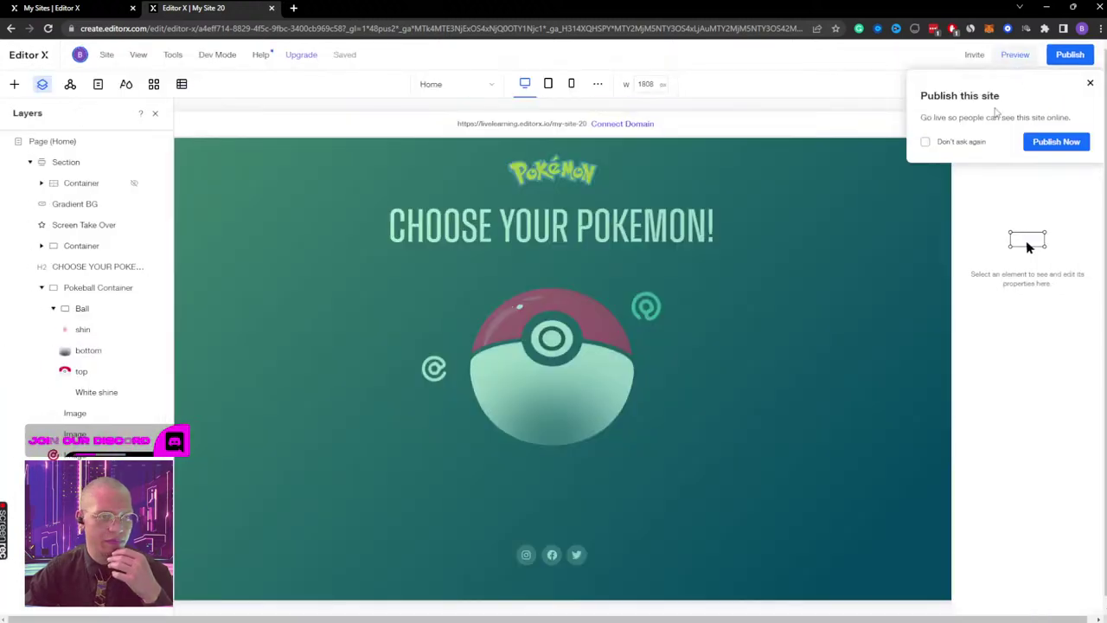
left_click(1091, 84)
Step: Inspect the Gradient BG button's text, border, corner, shadow, layout, fill opacity and button state settings, keeping the fill at 100%
left_click(212, 207)
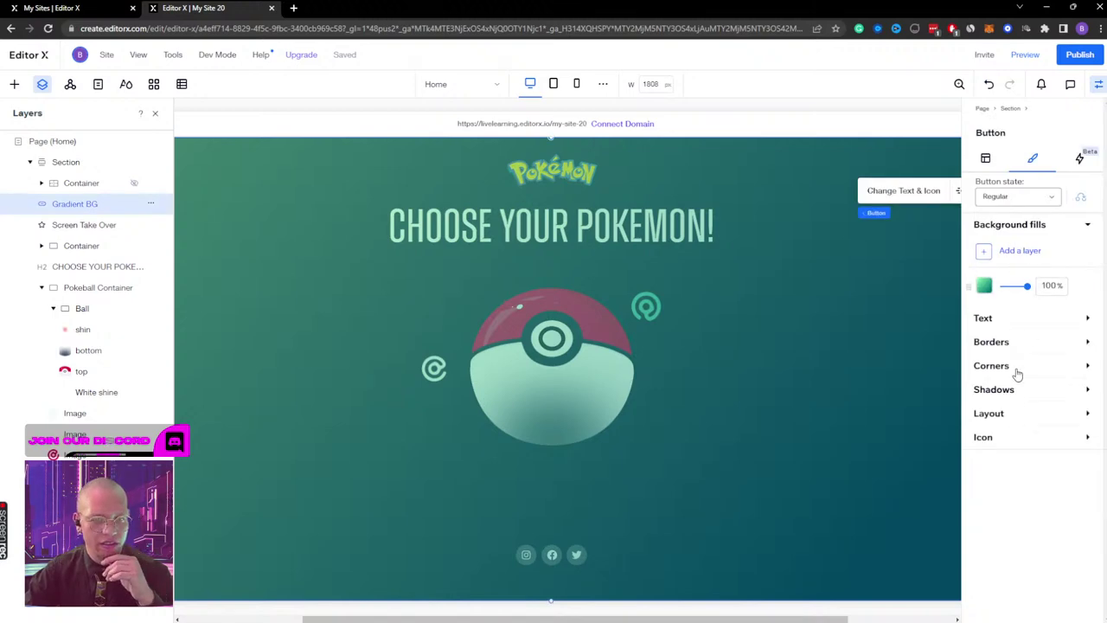
left_click(1017, 320)
left_click(1016, 321)
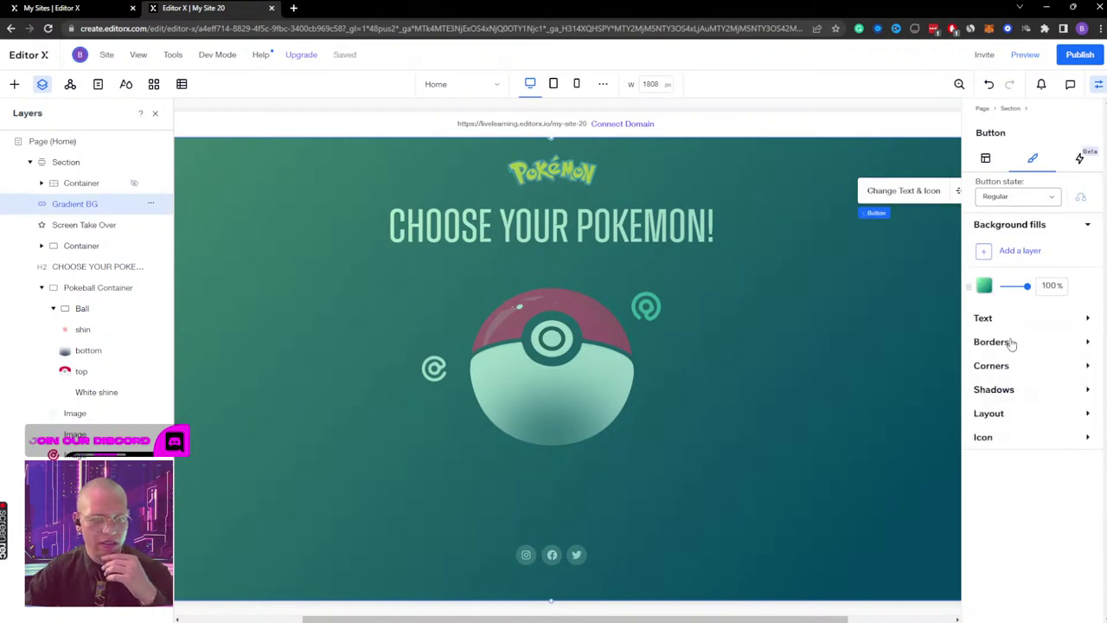
left_click(1003, 344)
left_click(1005, 350)
left_click(1005, 366)
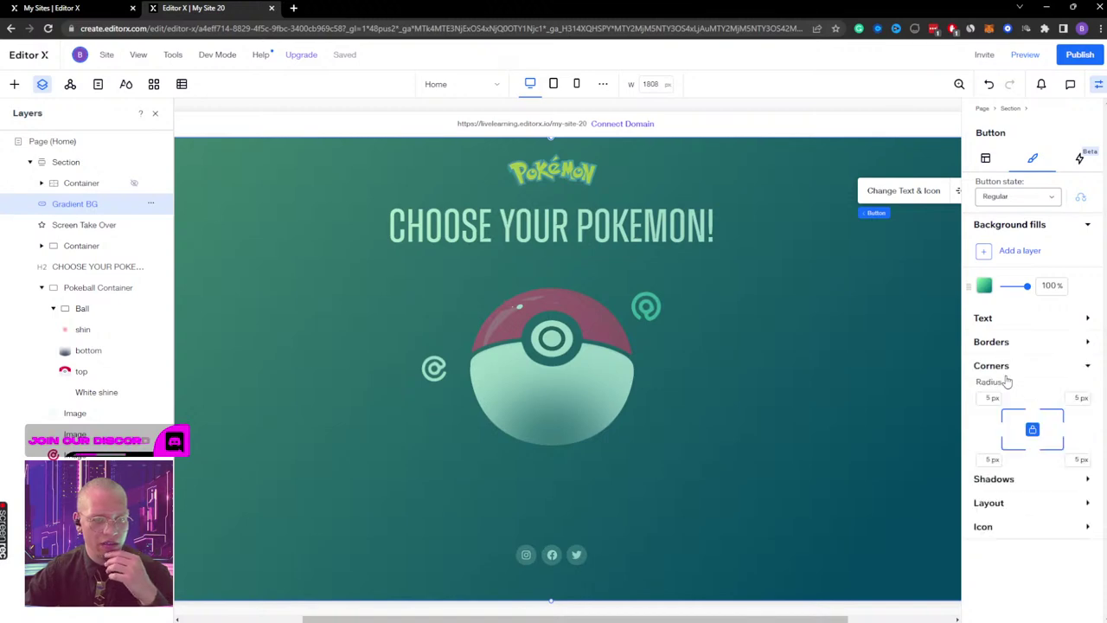
left_click(1007, 367)
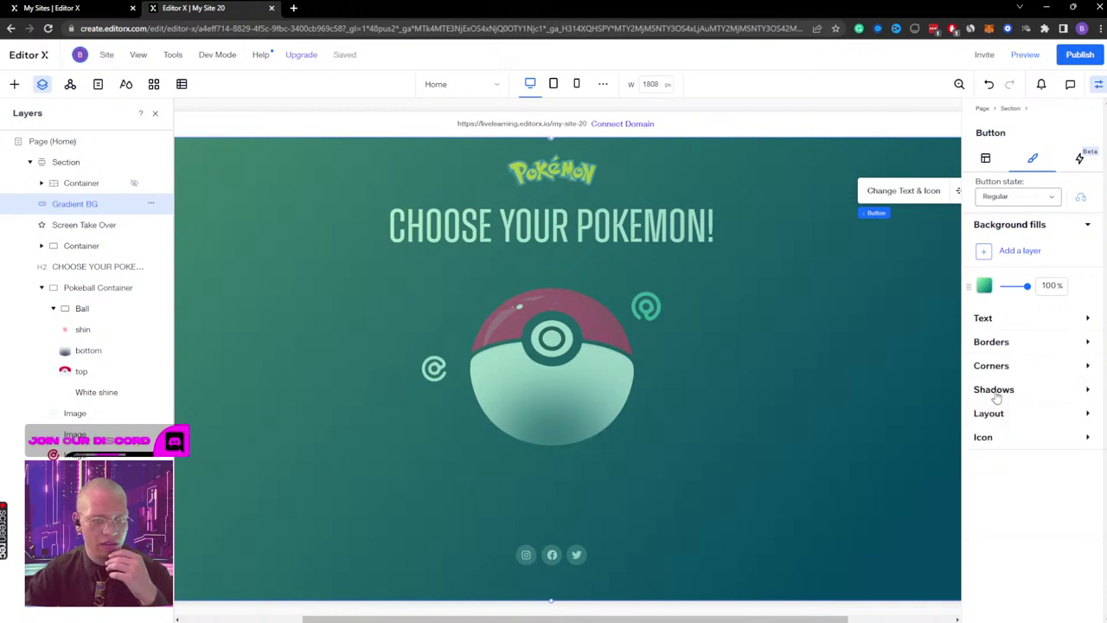
left_click(997, 394)
left_click(996, 394)
left_click(998, 415)
left_click(999, 415)
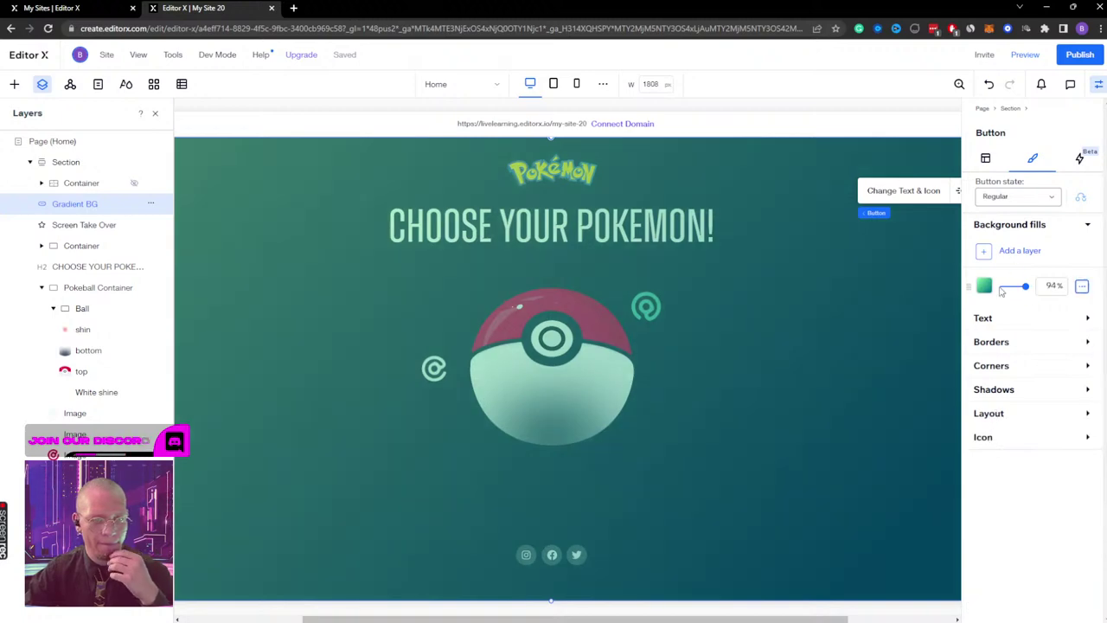
left_click_drag(1001, 292, 1050, 287)
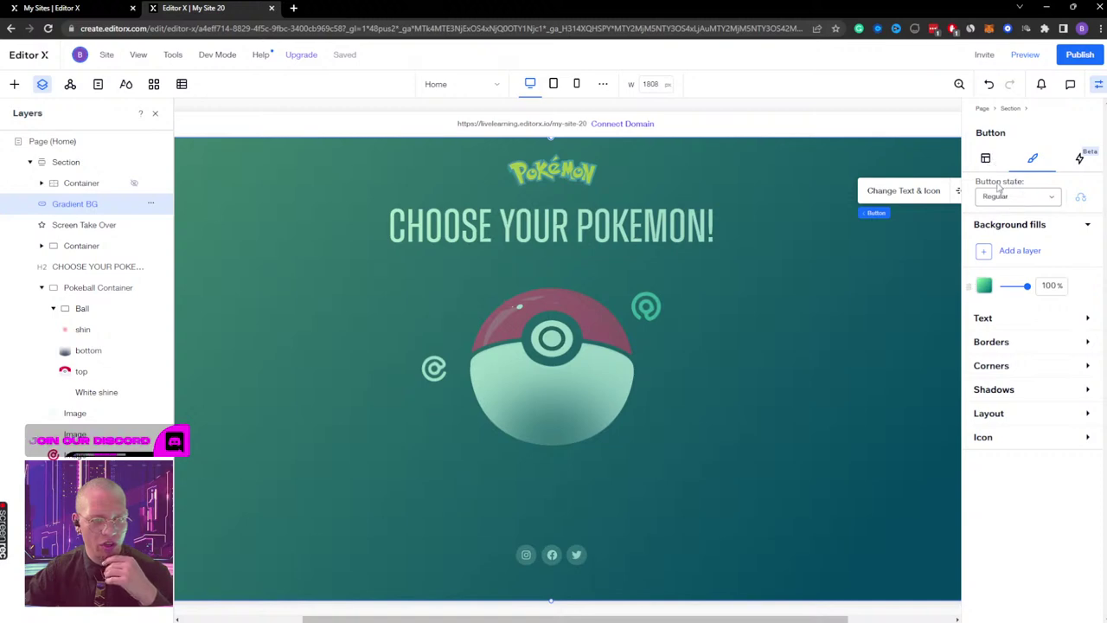
left_click(1050, 204)
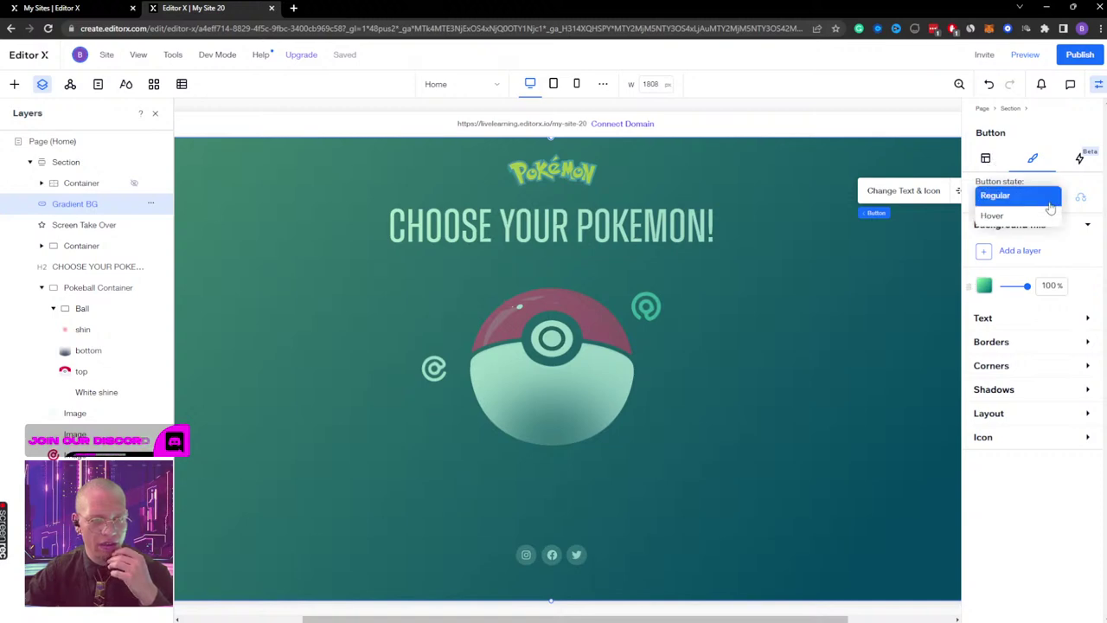
left_click(1053, 201)
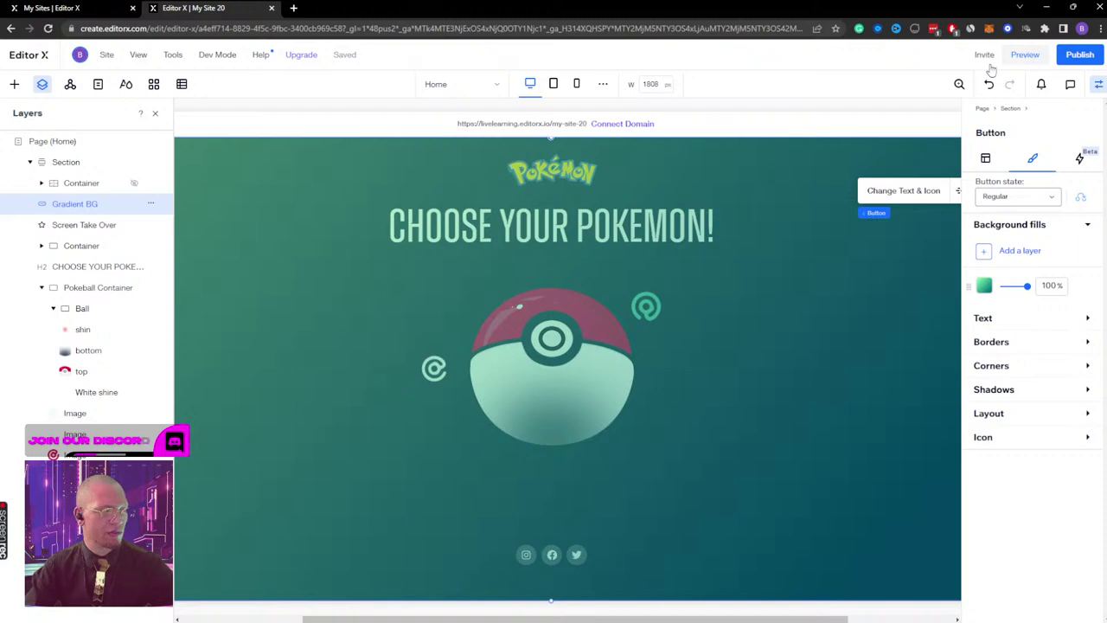
Step: Display the hidden Bulbasaur container again and clear the side panels from the canvas
left_click(133, 183)
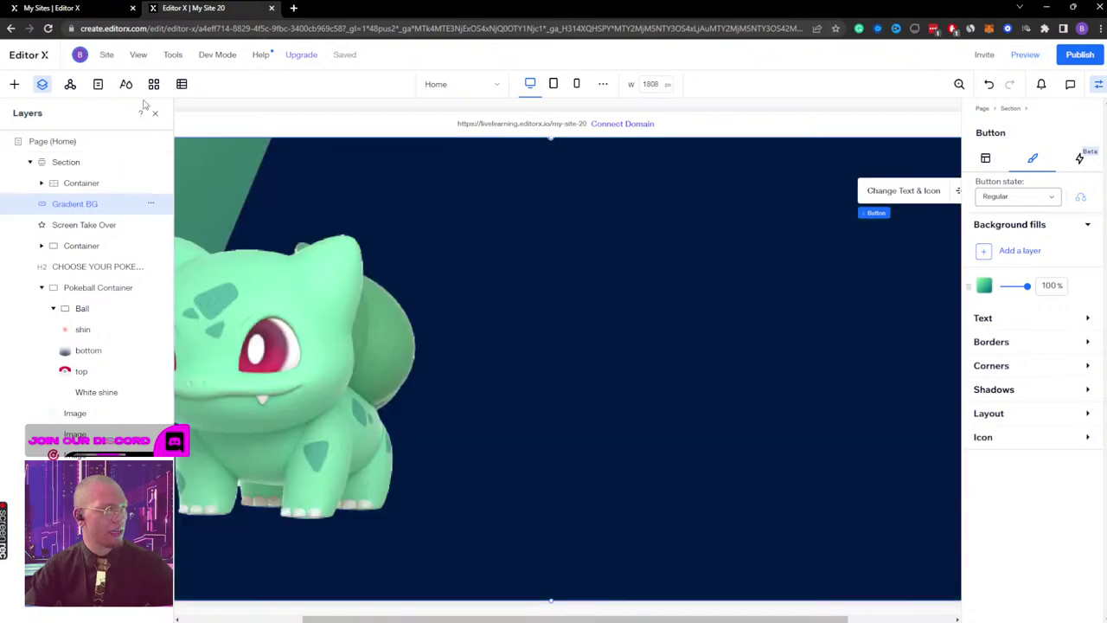
left_click(156, 113)
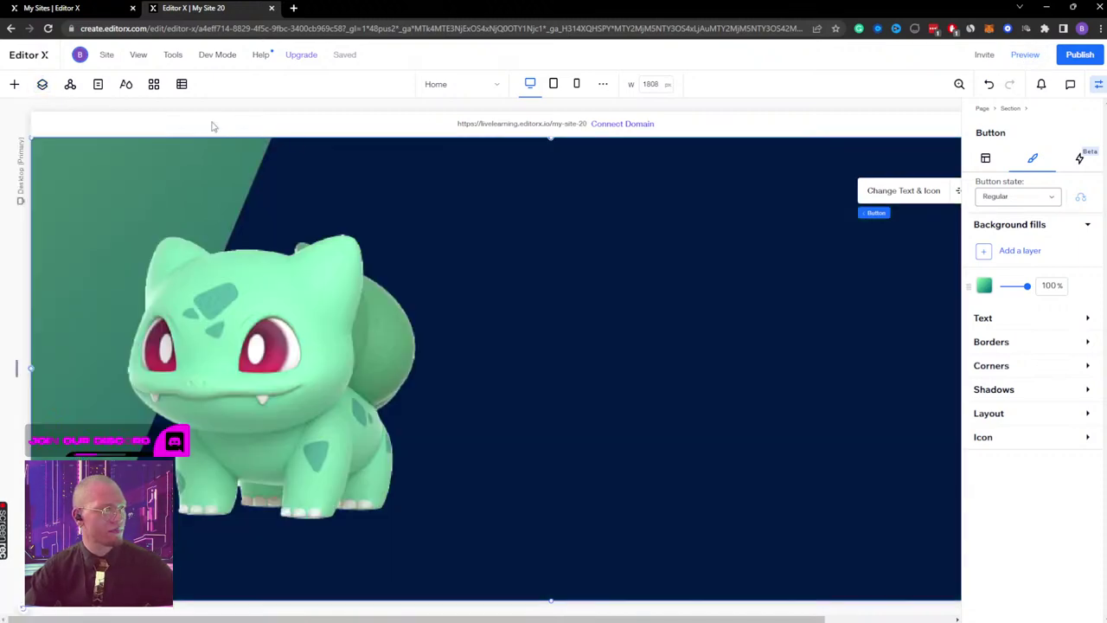
left_click(1097, 87)
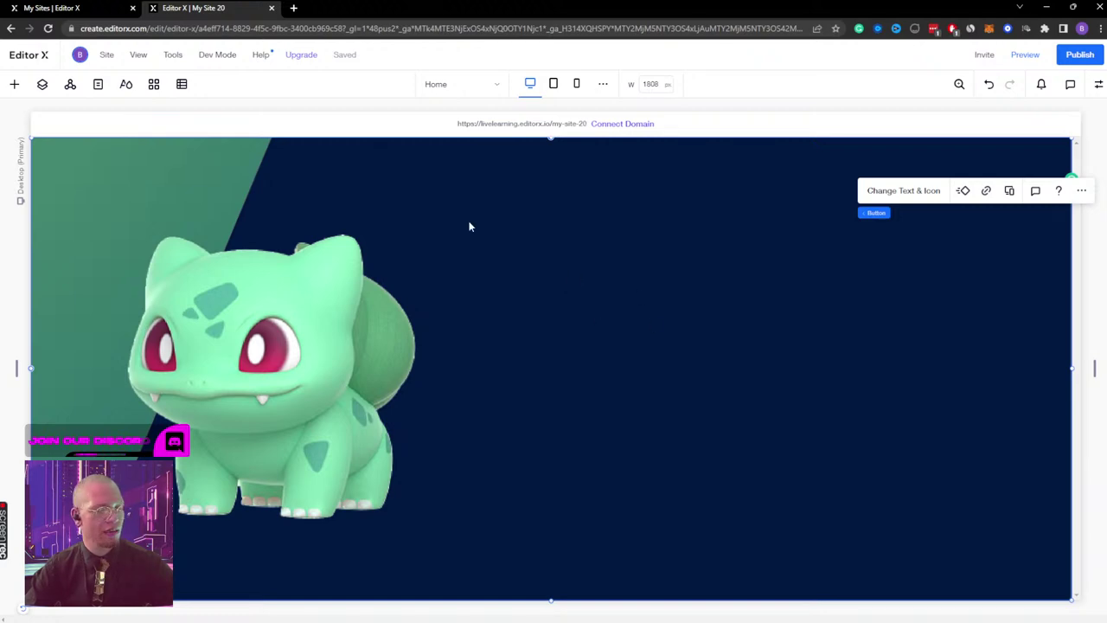
Step: Add a third image to the Bulbasaur container and place it in the middle row of the second column
mouse_move(870, 220)
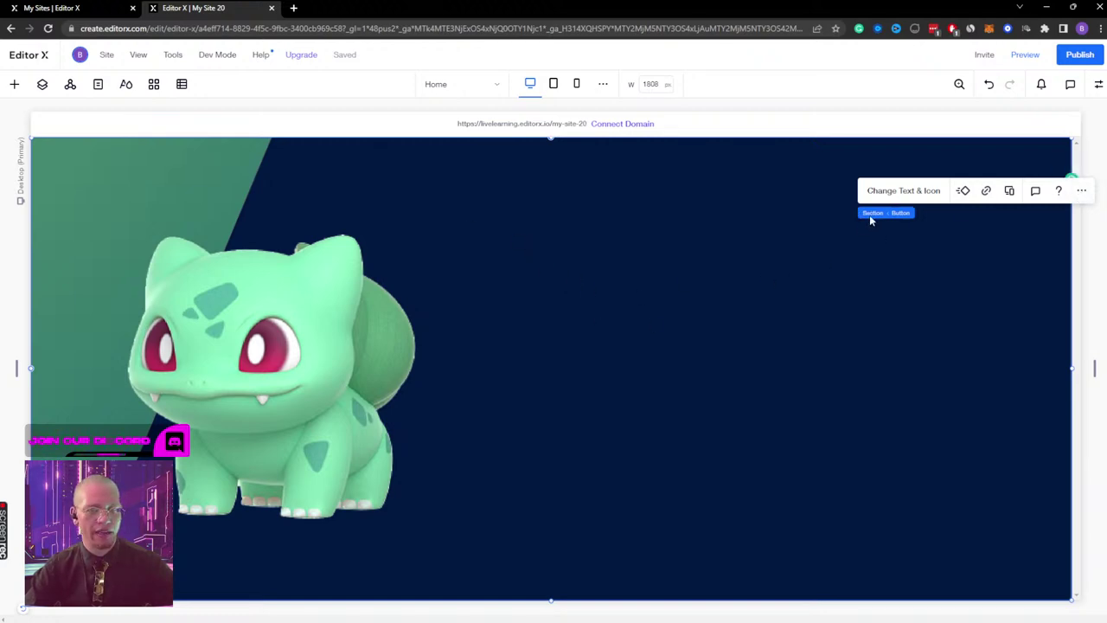
left_click(833, 254)
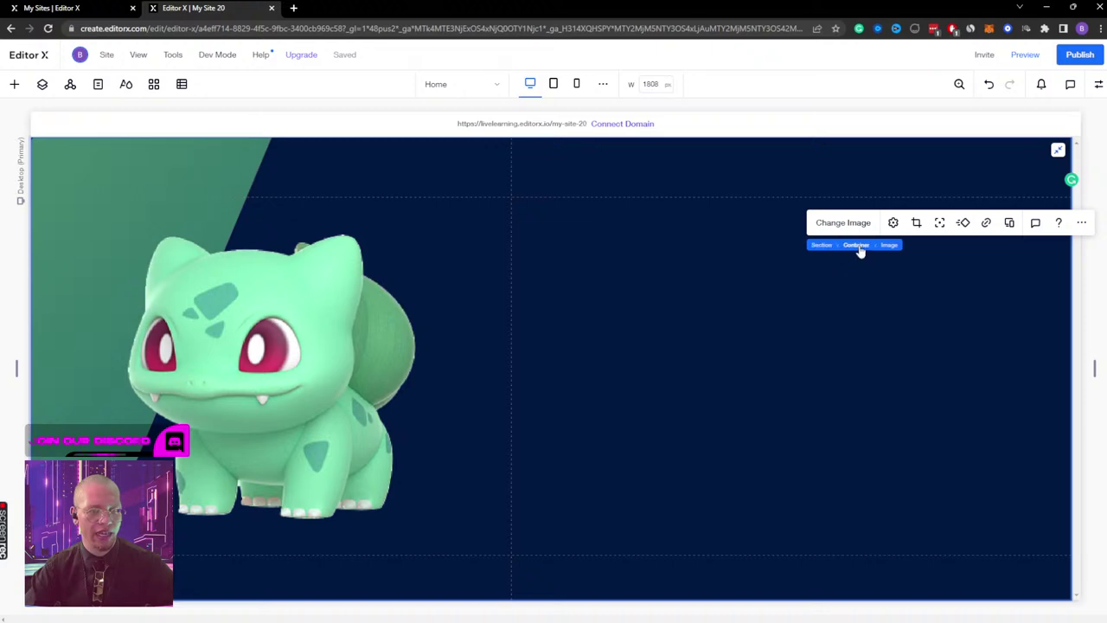
left_click(859, 247)
left_click(1018, 222)
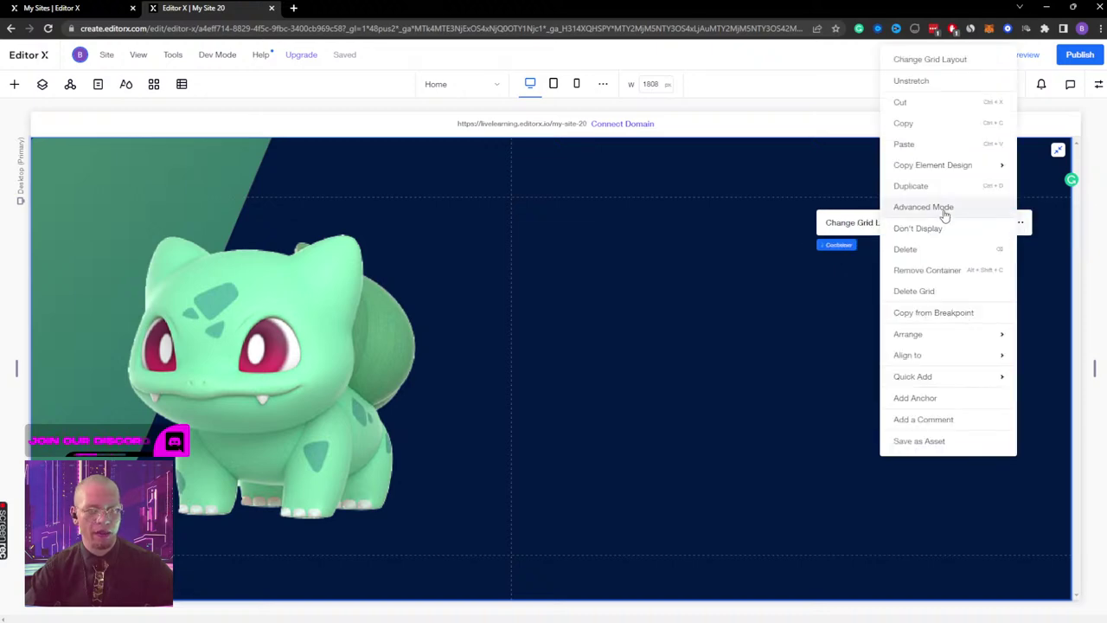
mouse_move(934, 383)
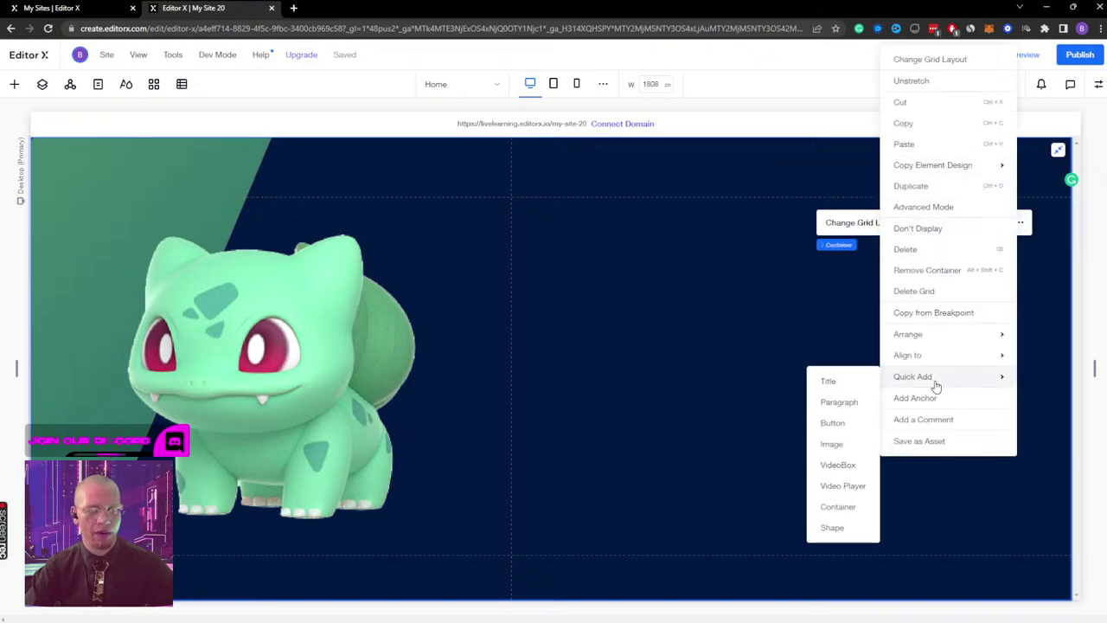
left_click(846, 443)
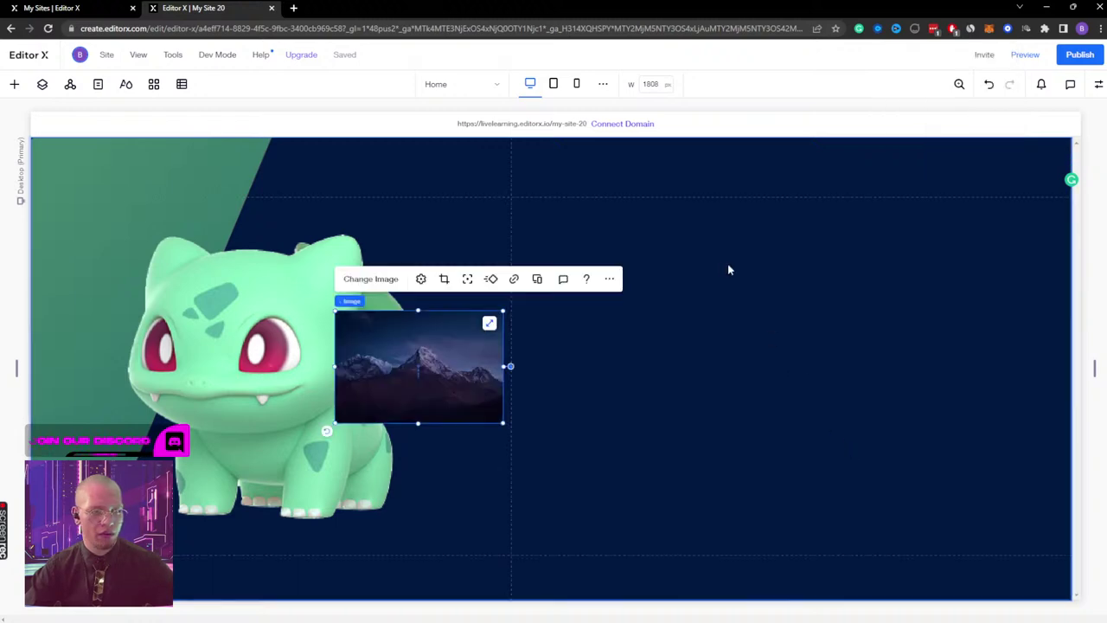
left_click_drag(427, 350, 704, 303)
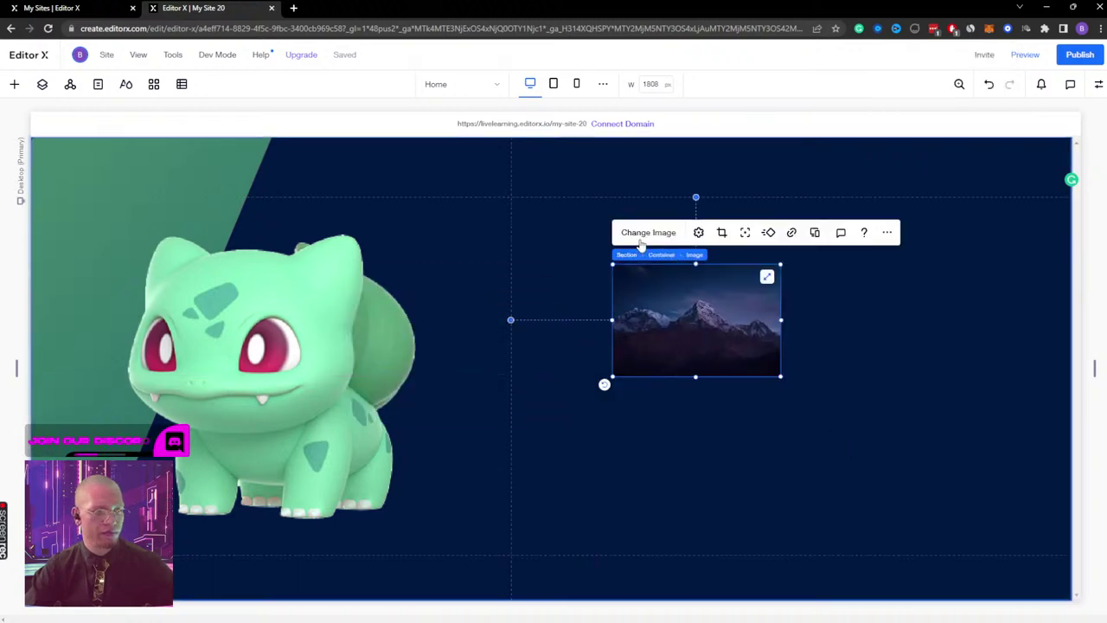
Step: Replace the placeholder picture in the second column with Pokemon Logo.png from the site files
left_click(648, 232)
scroll(432, 346, "down", 3)
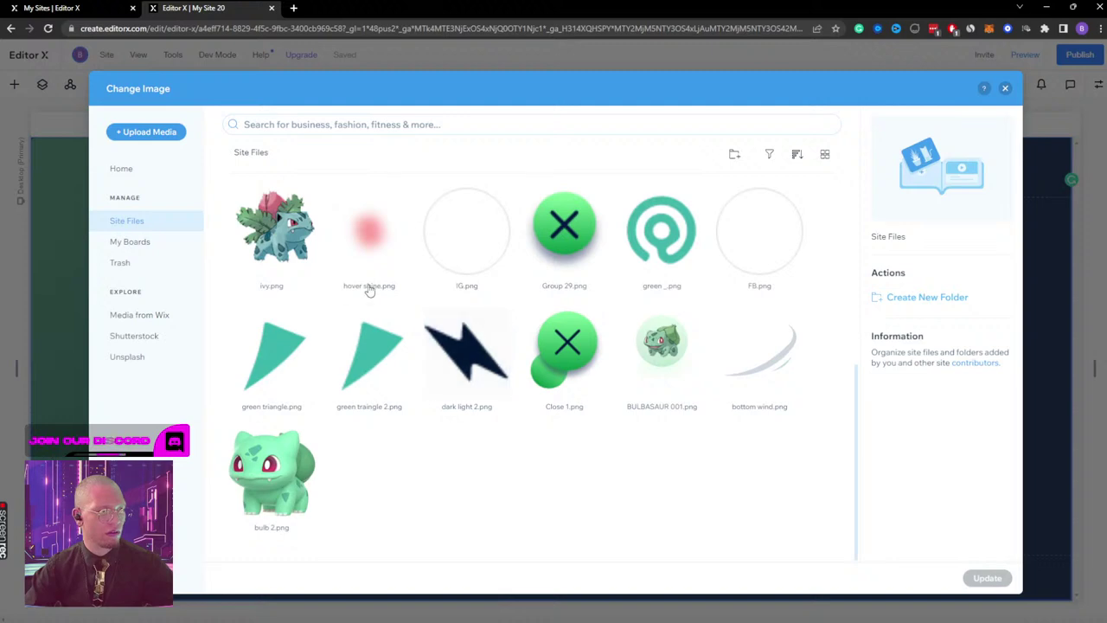
scroll(369, 290, "up", 3)
left_click(271, 343)
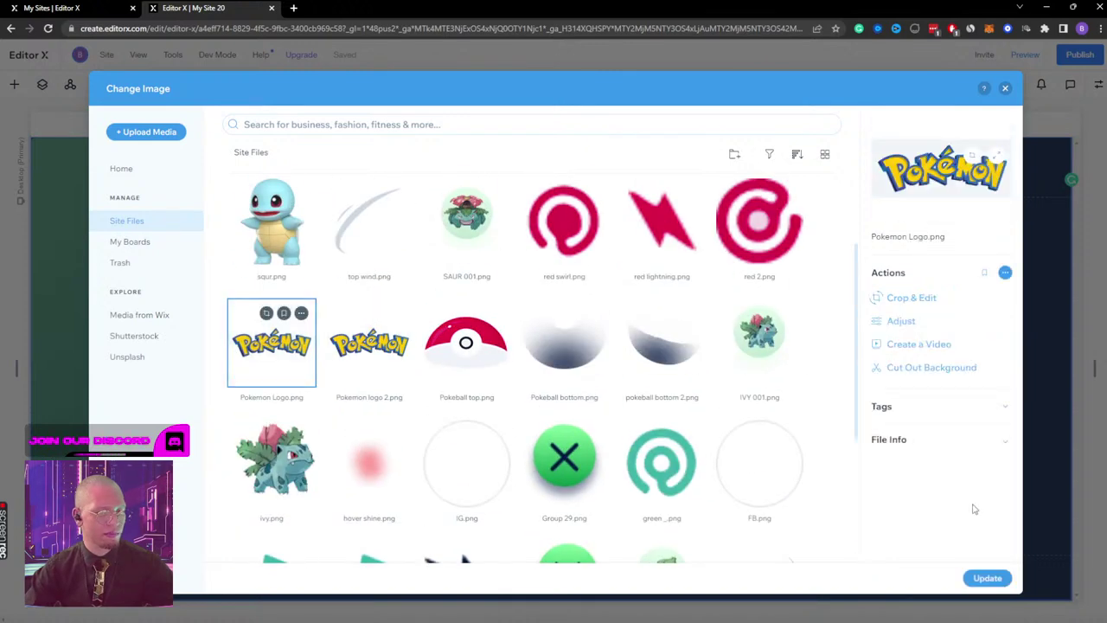
left_click(986, 577)
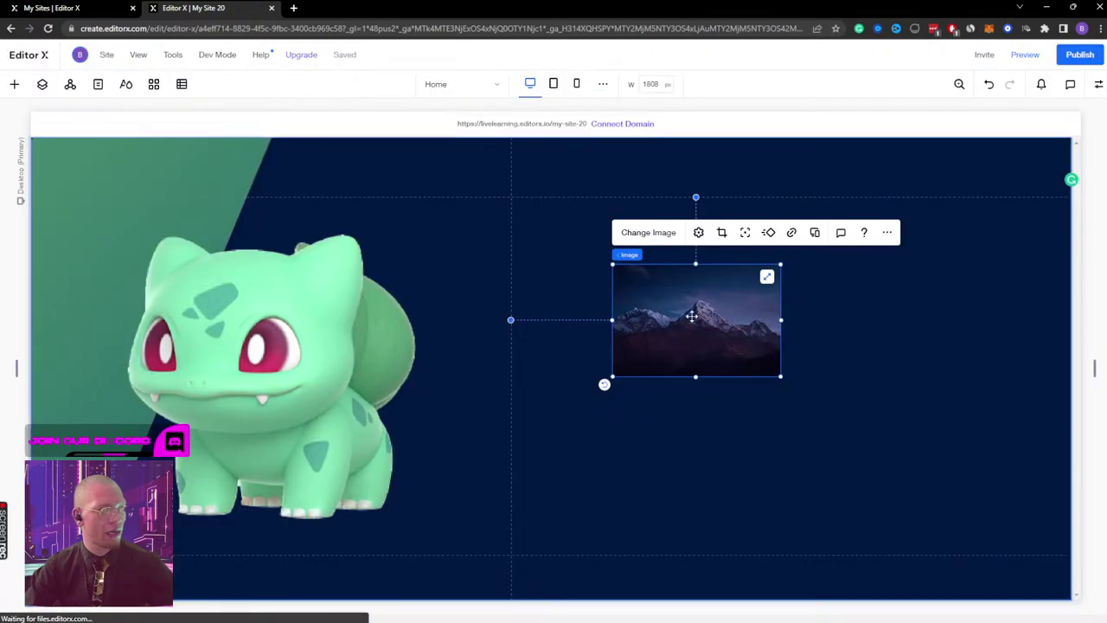
Step: Reset the Pokemon logo image so the whole logo fits its frame, and close the image settings
left_click(698, 232)
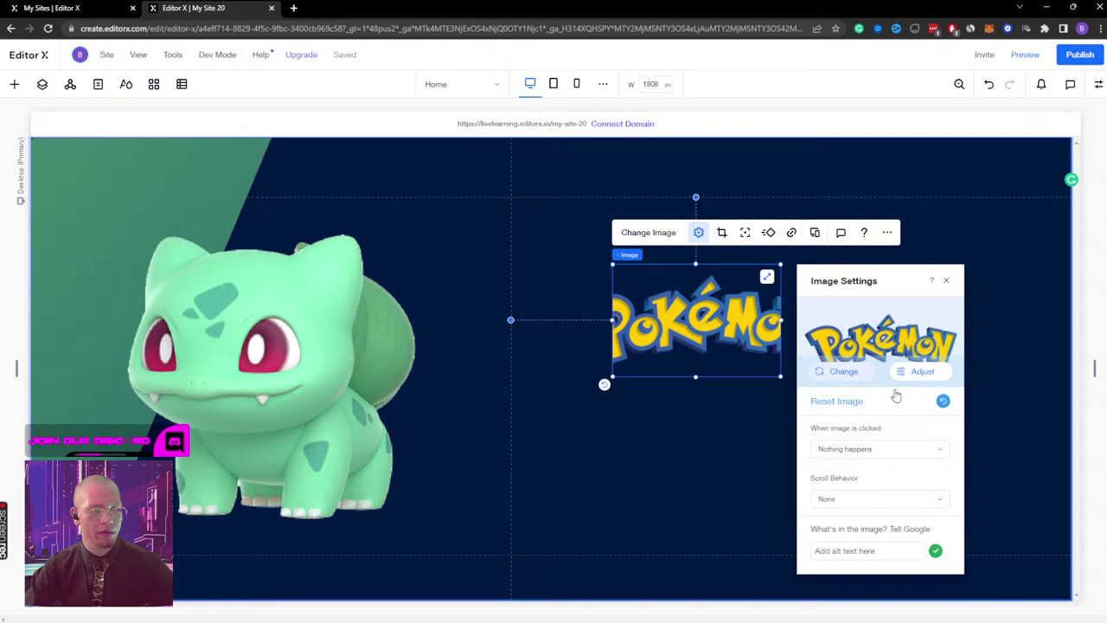
left_click(942, 401)
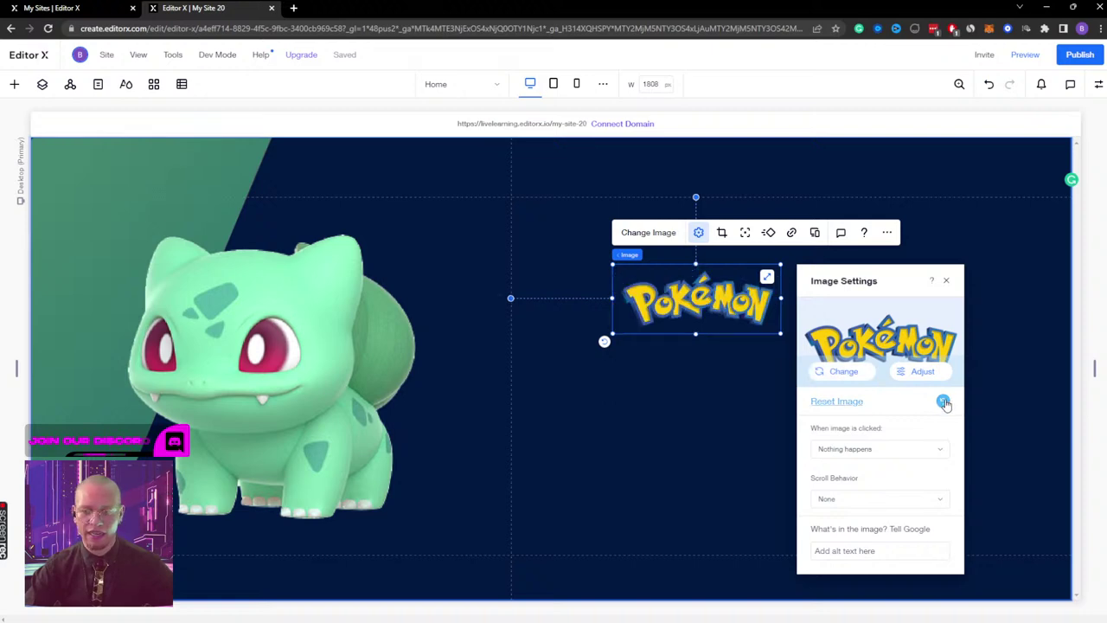
left_click(946, 282)
Step: Move the Pokemon logo into the upper-left grid cell over the green area and scale it down slightly
left_click_drag(702, 289, 143, 166)
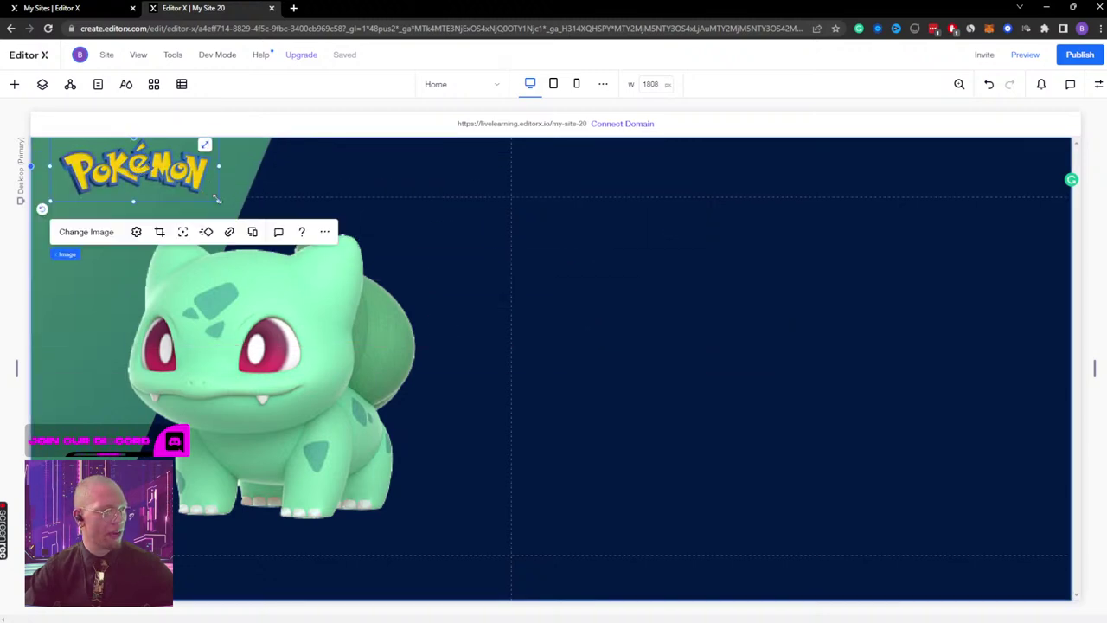
left_click_drag(217, 199, 134, 167)
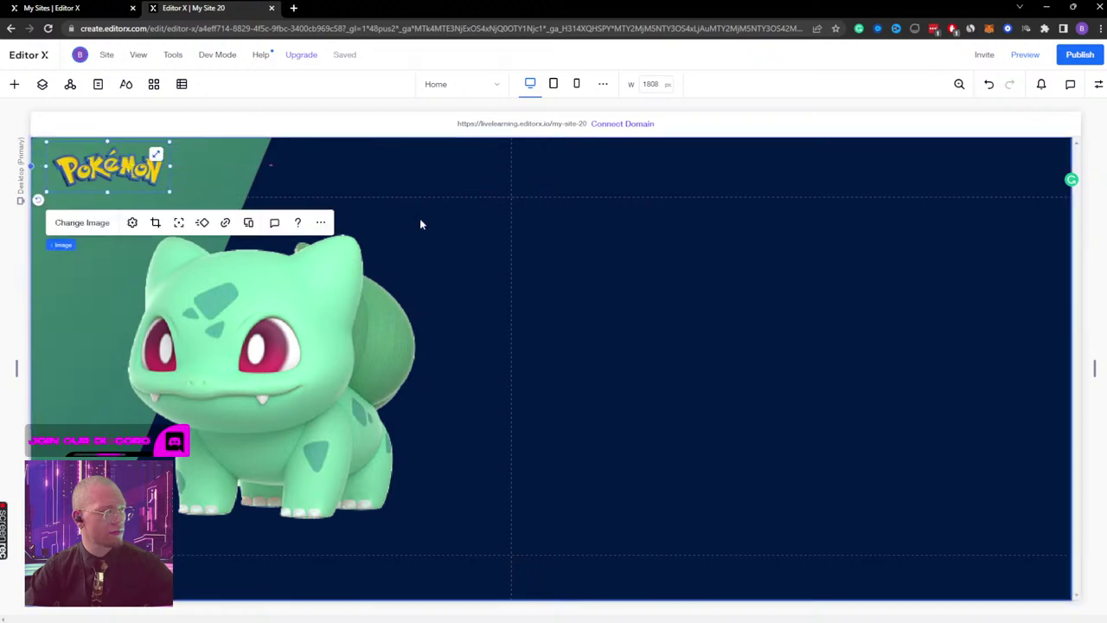
Step: Select the Bulbasaur container instead of the stretched navy background image
right_click(870, 282)
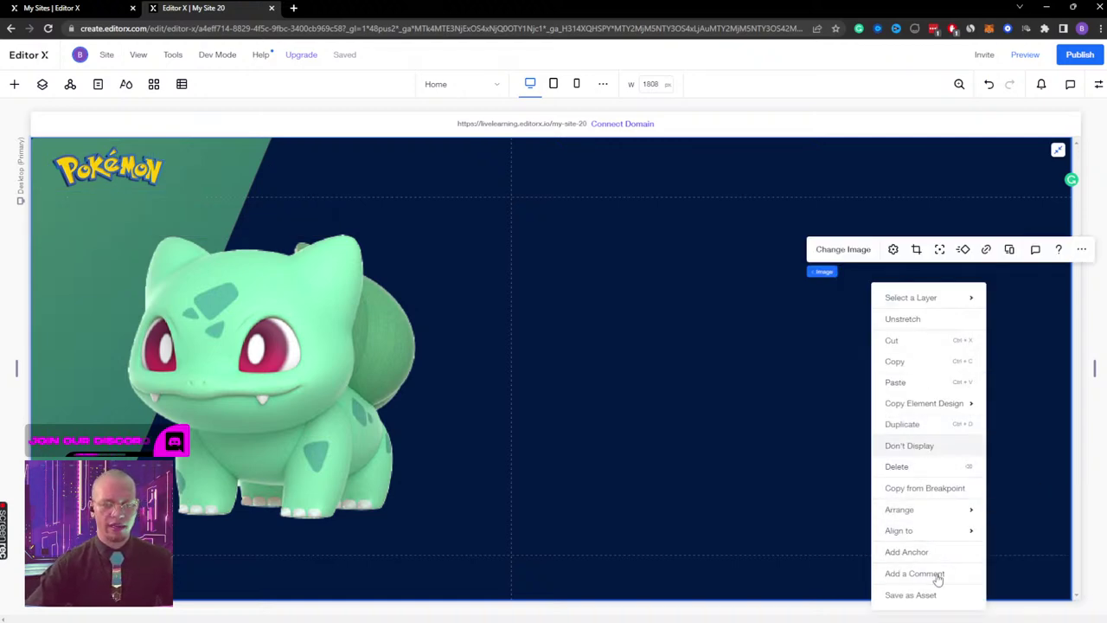
mouse_move(923, 536)
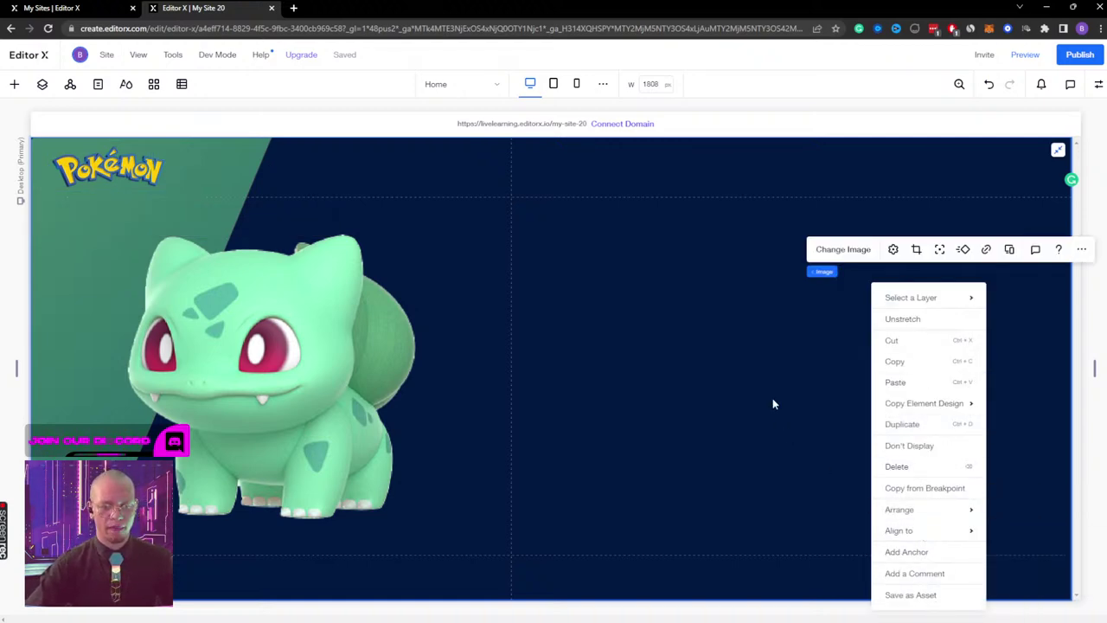
left_click(899, 273)
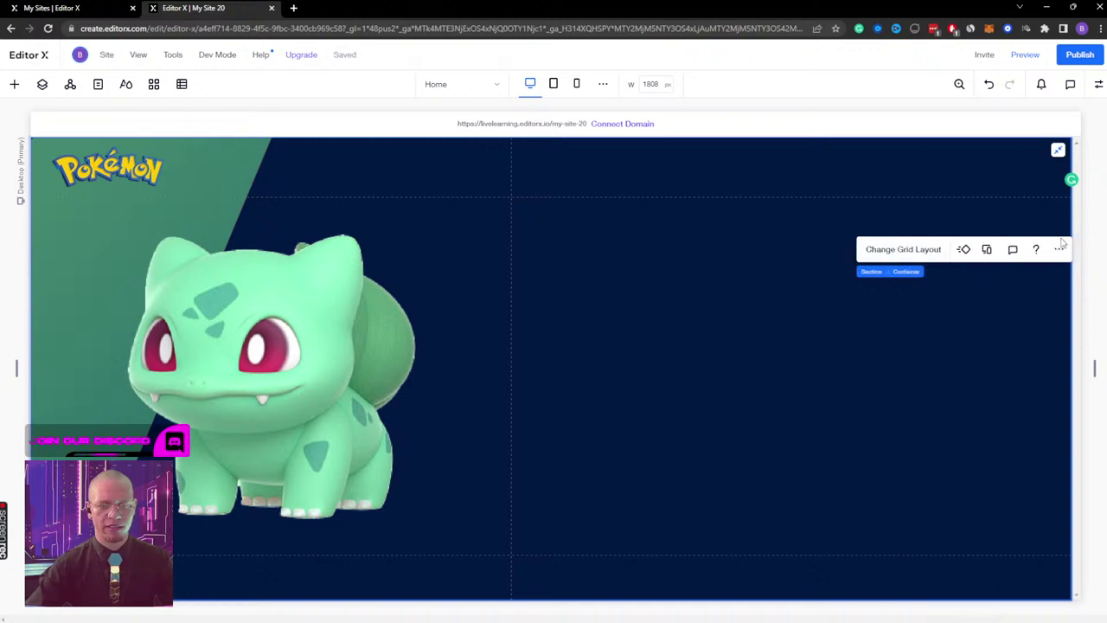
Step: Add a new image to the hero container and place it in the middle cell of the second grid column
left_click(1058, 249)
mouse_move(972, 370)
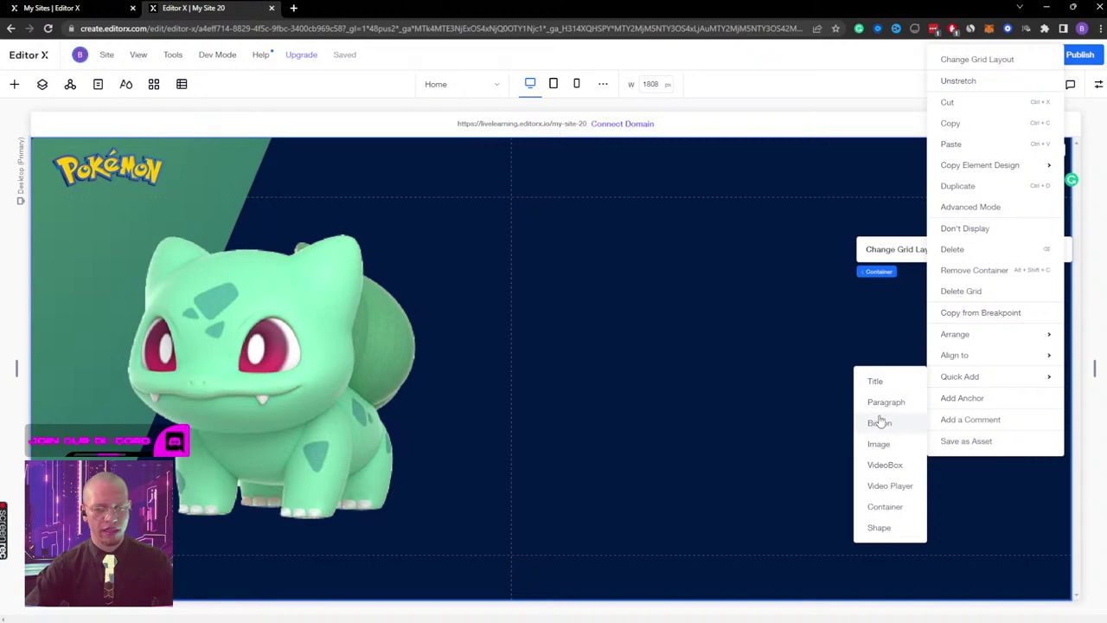
left_click(884, 444)
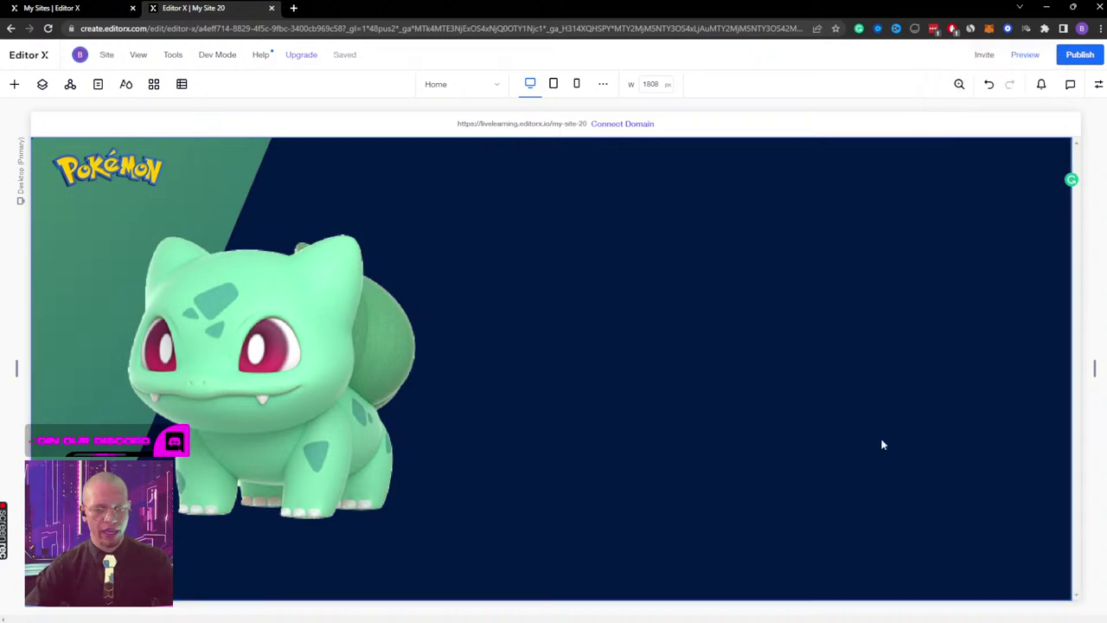
left_click_drag(163, 170, 683, 318)
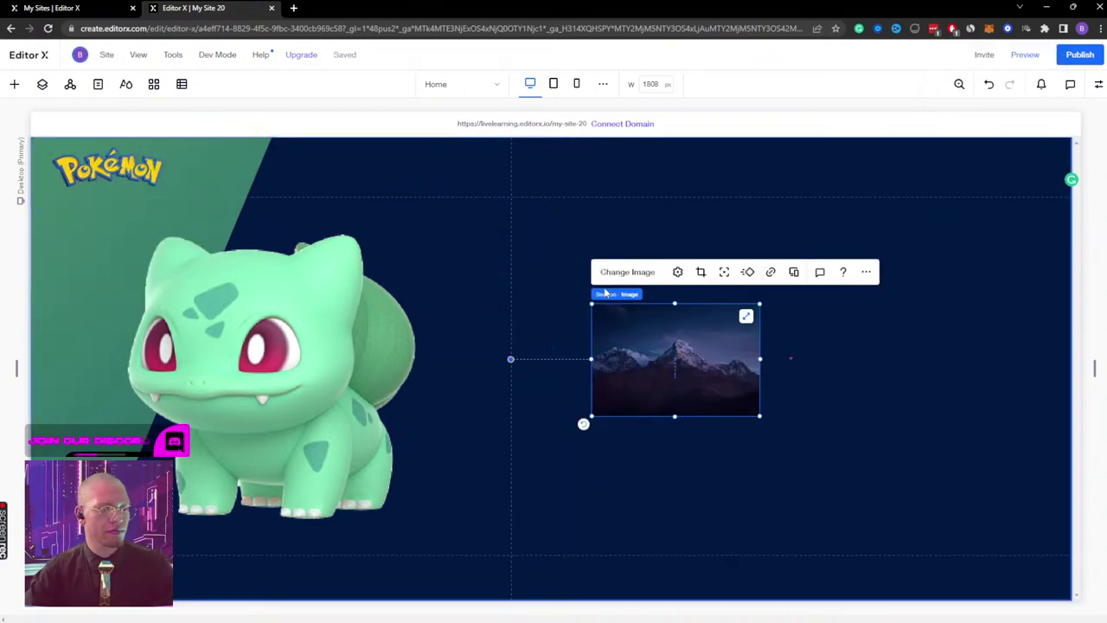
Step: Replace the placeholder image with Close 1.png from the site files and reset the image to its original proportions
left_click(628, 269)
scroll(553, 395, "down", 4)
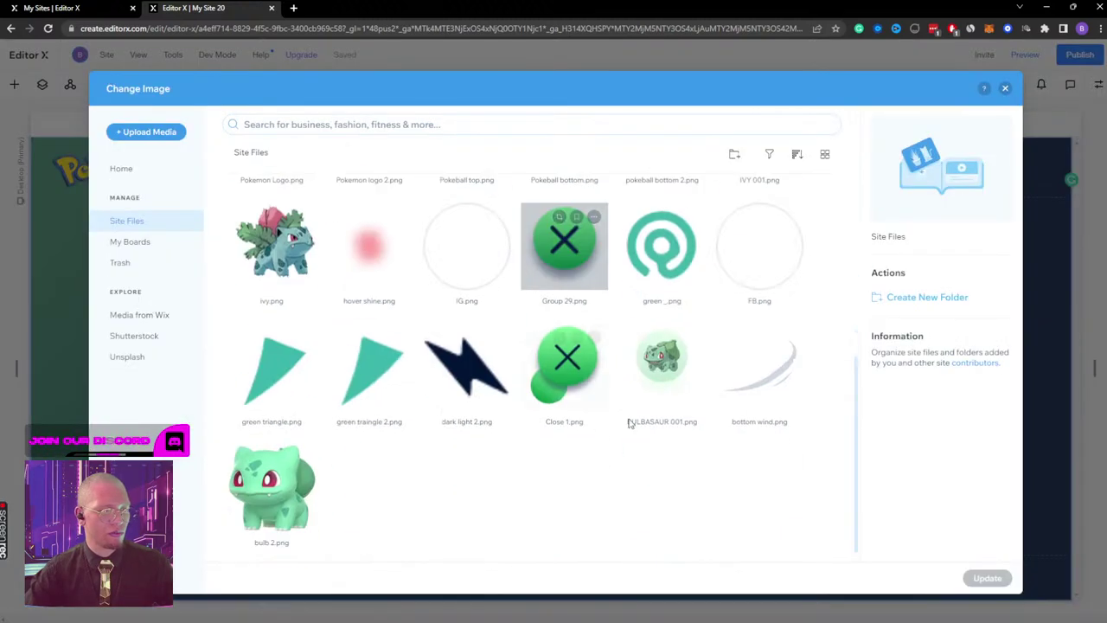
left_click(567, 359)
left_click(987, 578)
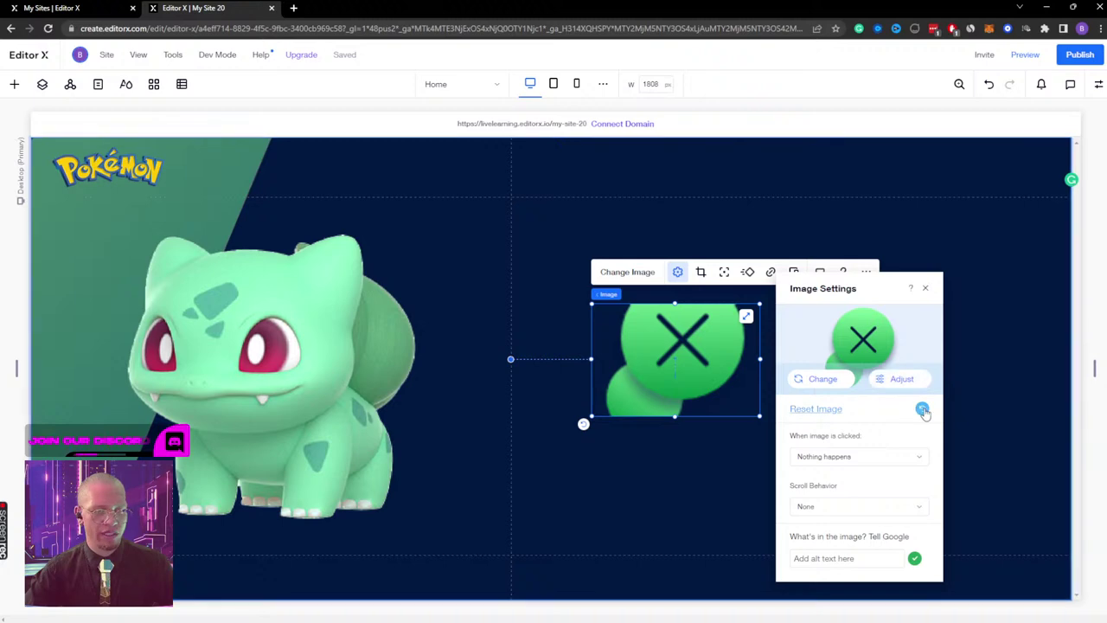
Step: Shrink the close image to about 57 by 61 px, place it in the container's upper-right corner and centre it vertically in its cell
left_click_drag(591, 416, 1035, 168)
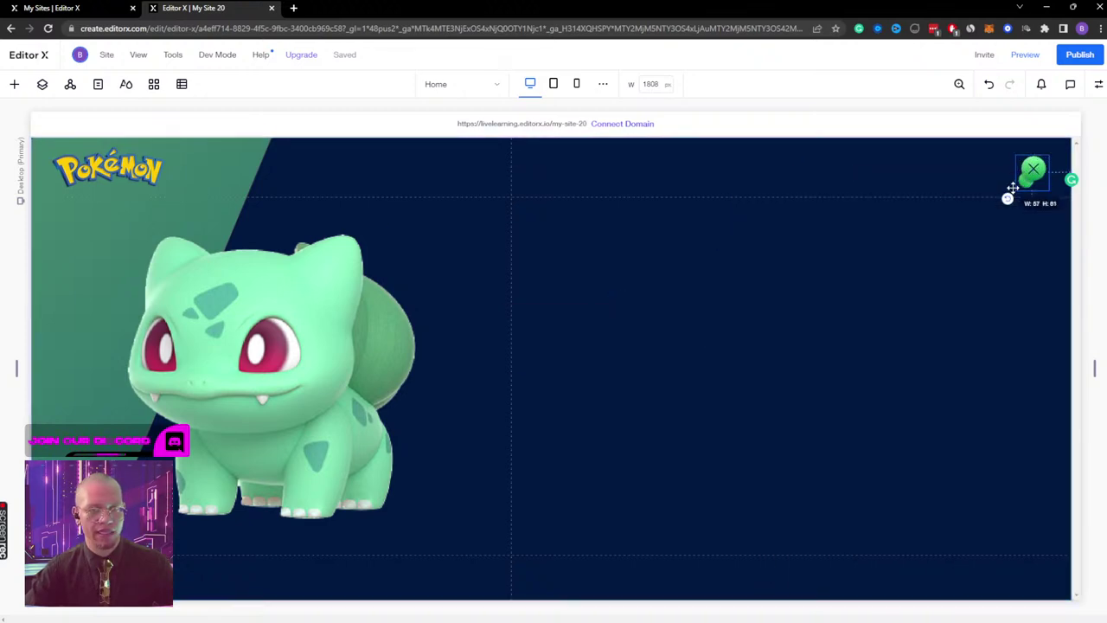
left_click(1098, 84)
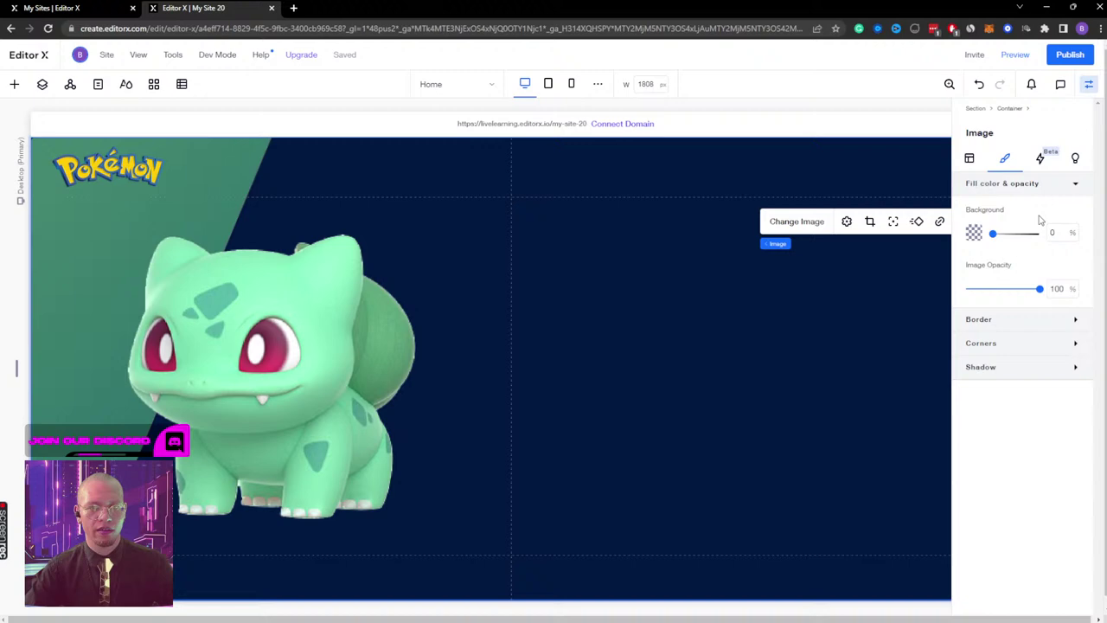
left_click(969, 158)
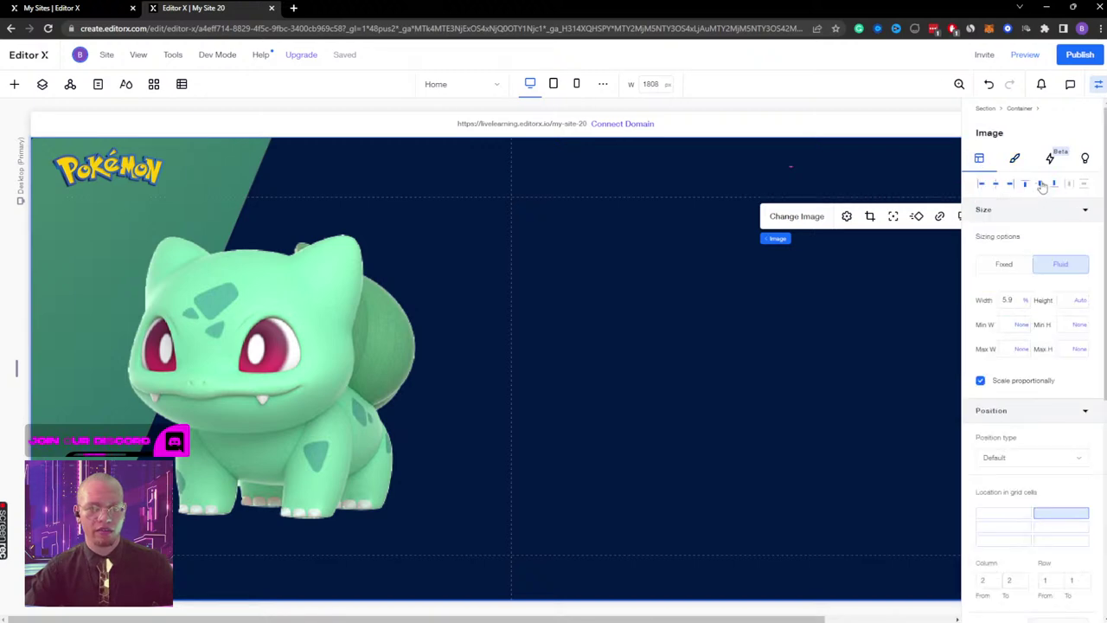
left_click(1098, 84)
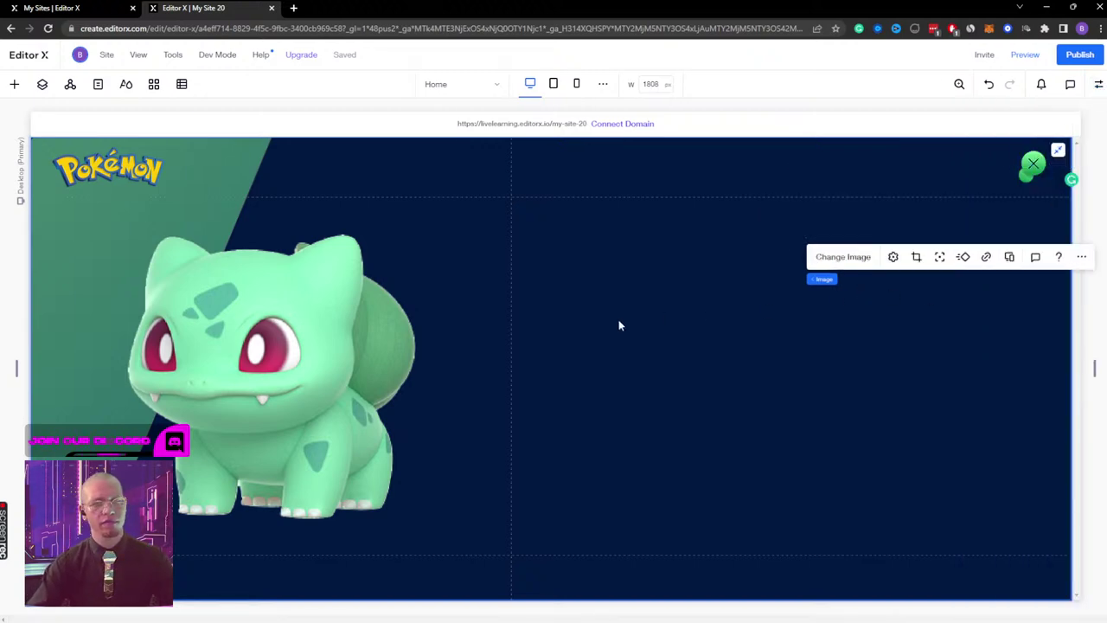
Step: Examine the Bulbasaur design's text, Learn More button and divider lines in Adobe XD, and return to Editor X
left_click(1029, 164)
left_click(166, 169)
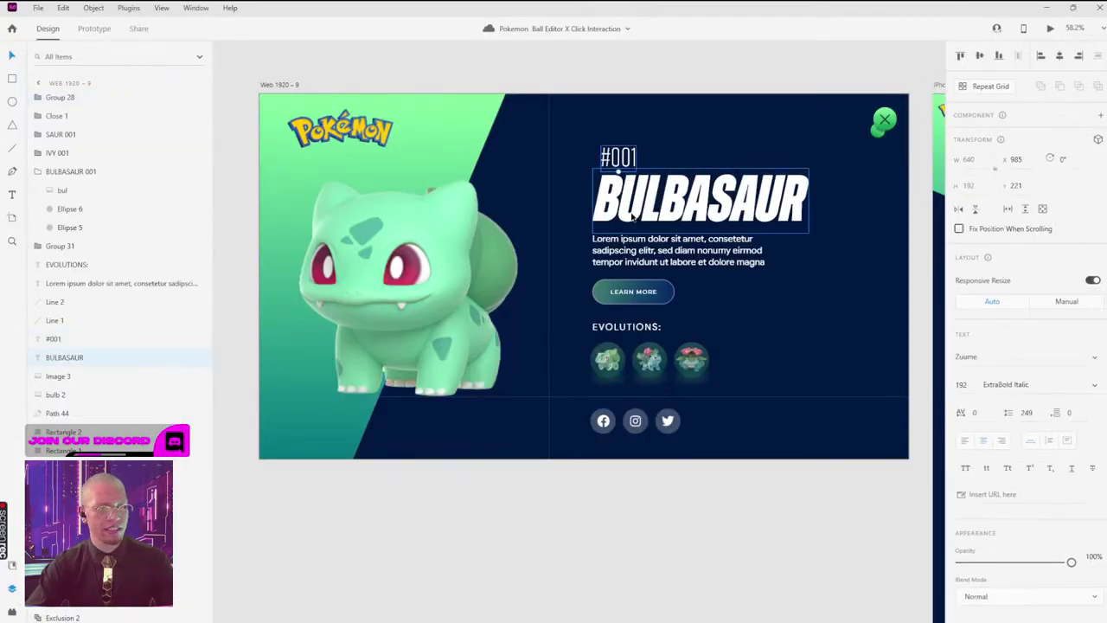
left_click(628, 250)
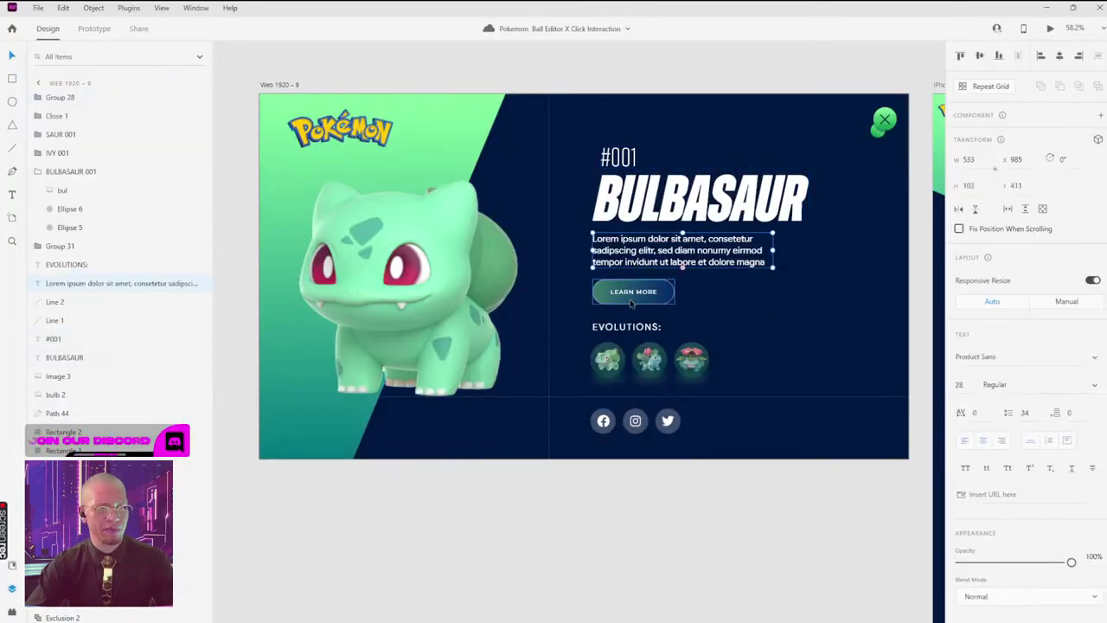
left_click(623, 292)
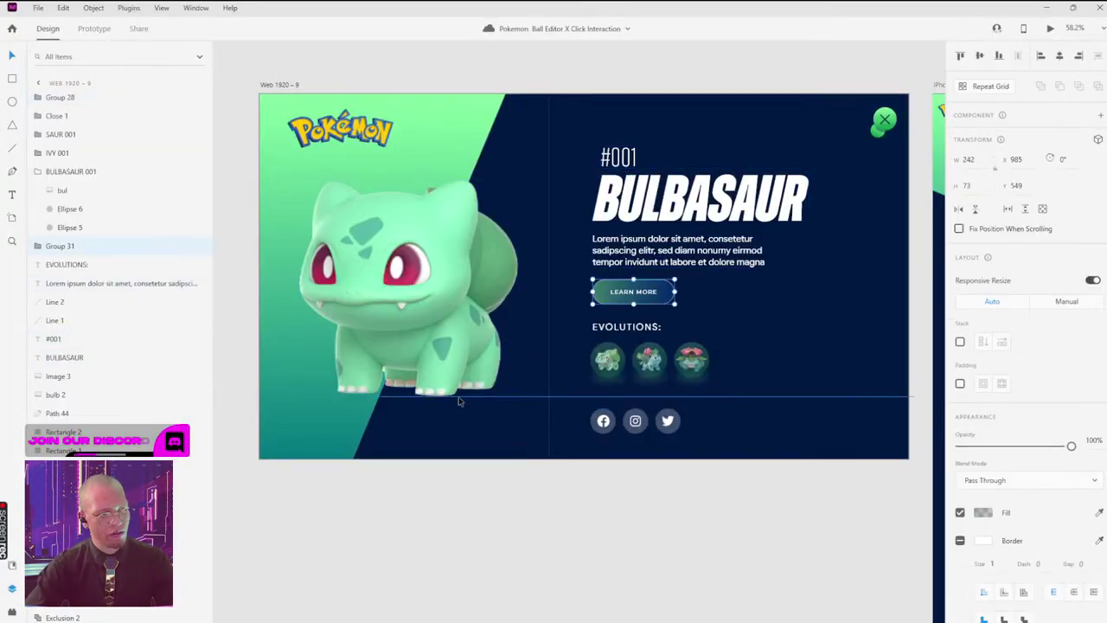
left_click(523, 397)
left_click(549, 370)
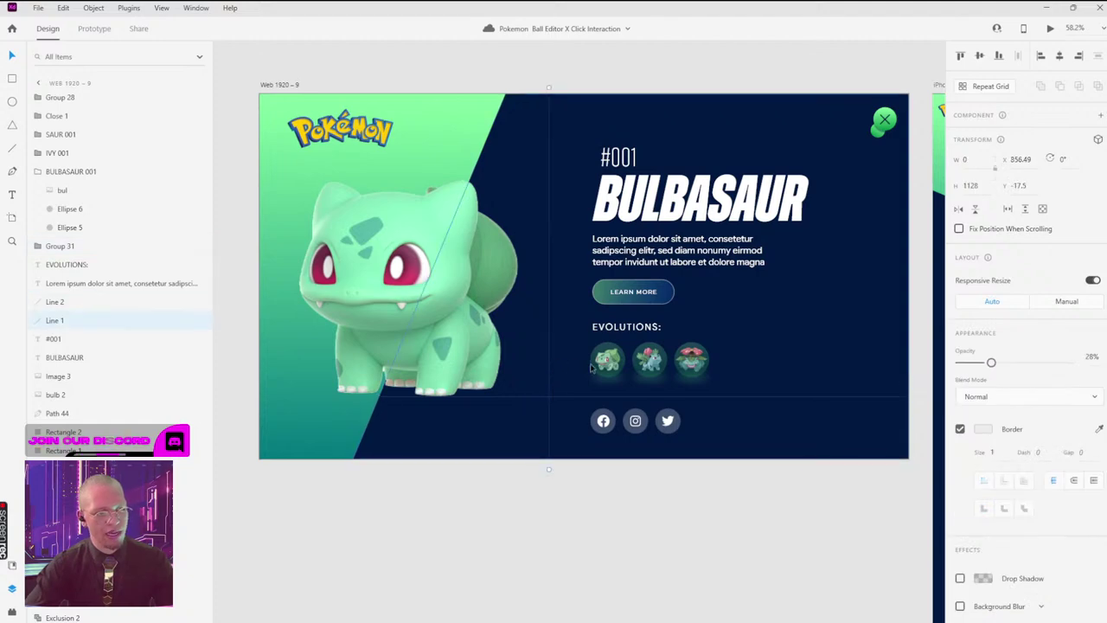
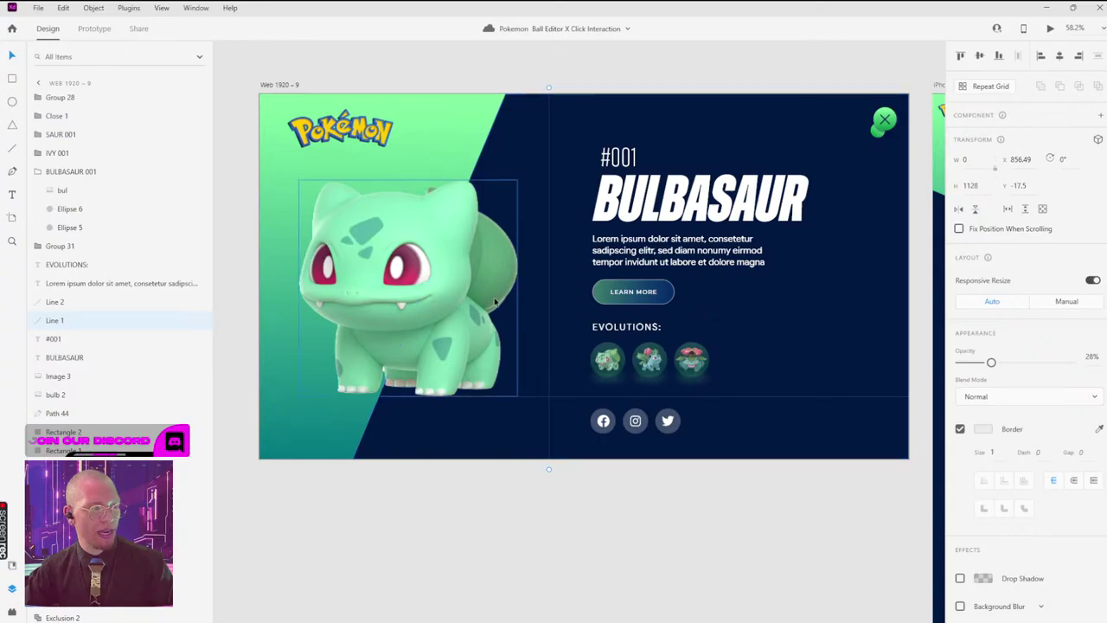
key("alt+Tab")
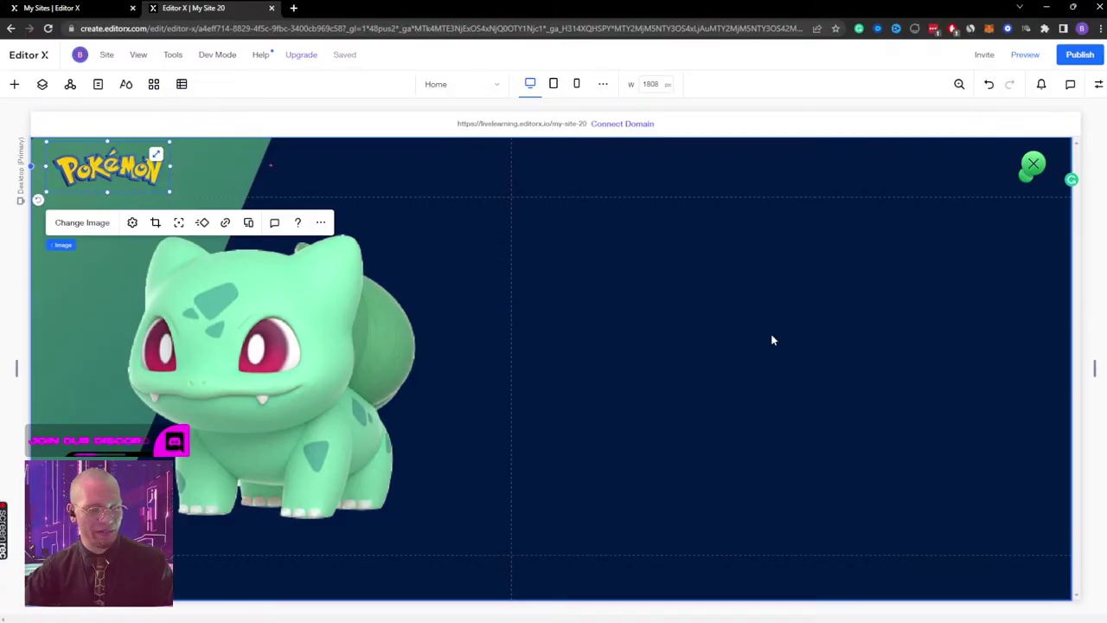
Step: Preview the site to check the hero section's appearance, return to editing and dismiss the publish prompt
left_click(773, 340)
left_click(79, 335)
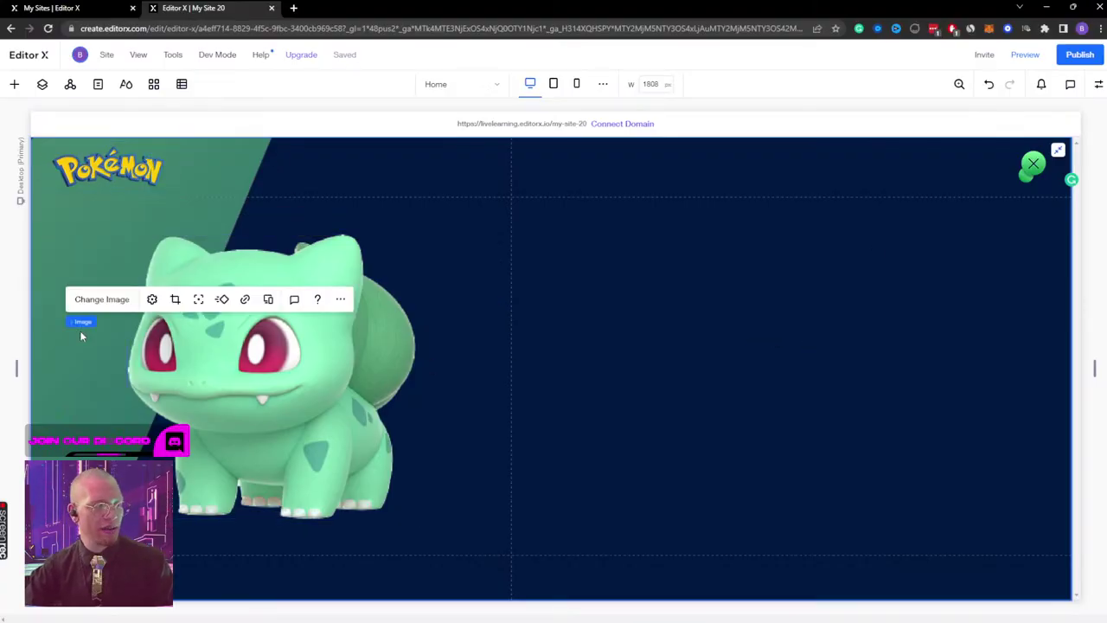
left_click(1025, 54)
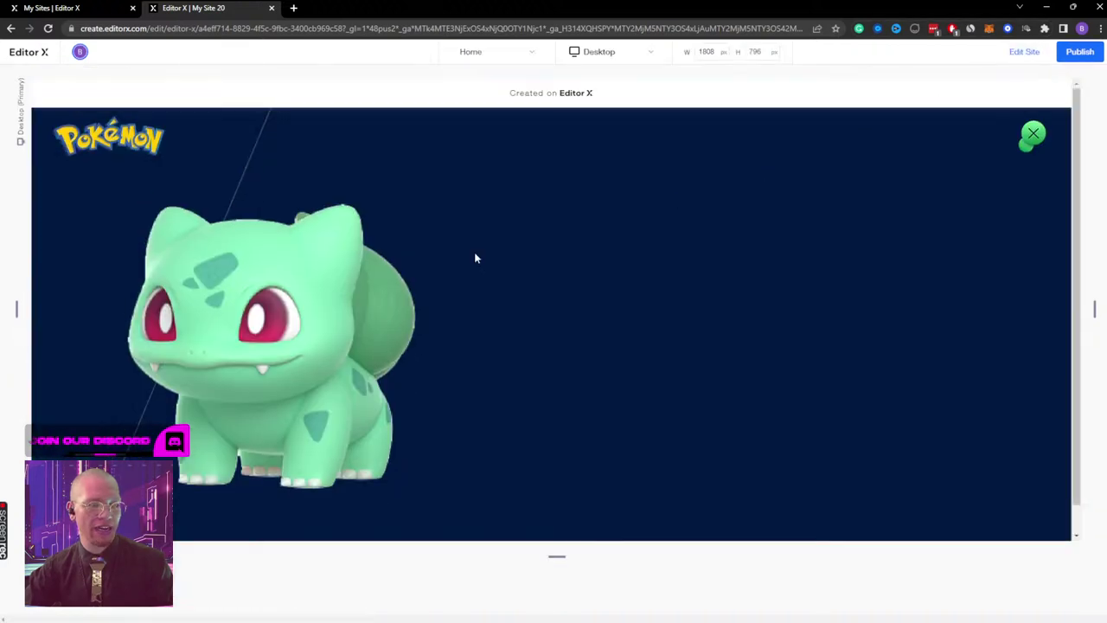
left_click(1025, 53)
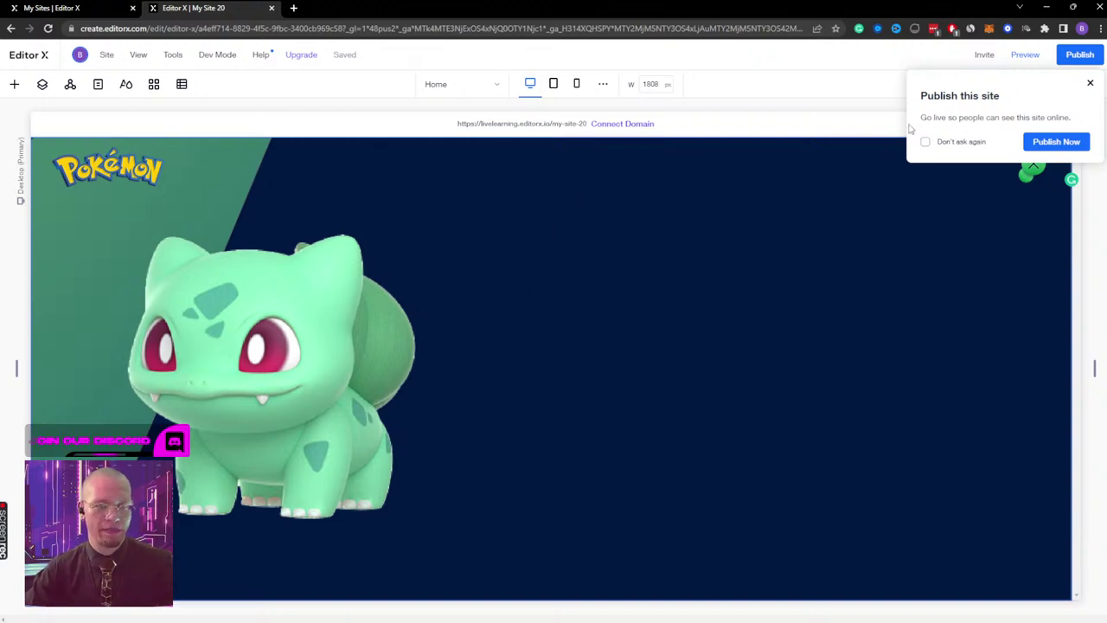
left_click(1090, 81)
left_click(578, 318)
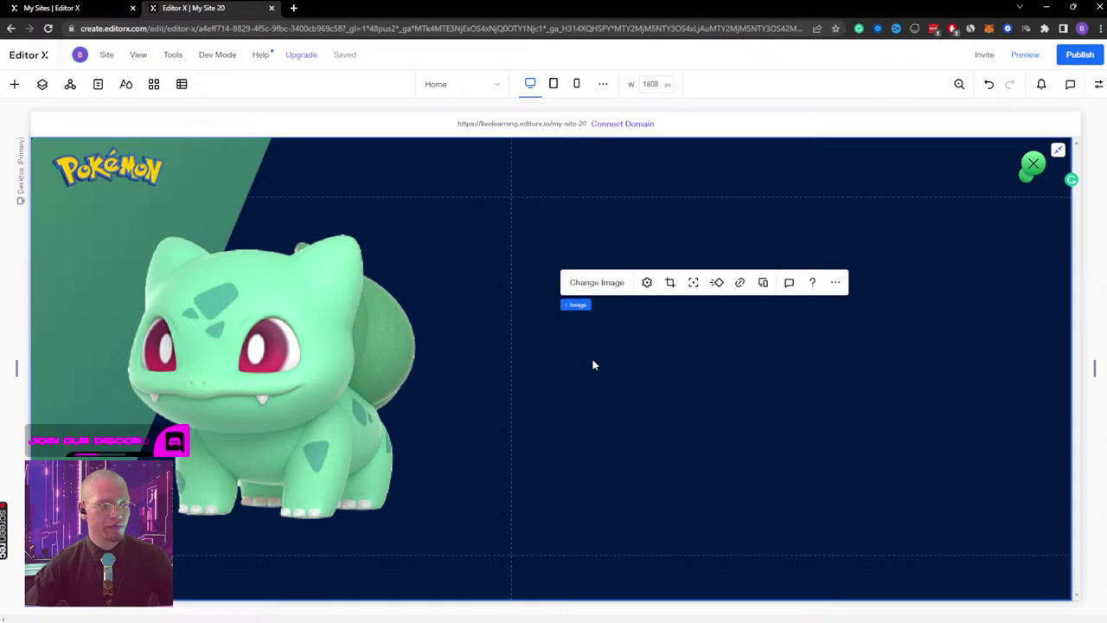
Step: Add a decorative vertical line to the container on the boundary between its two grid columns
left_click(13, 84)
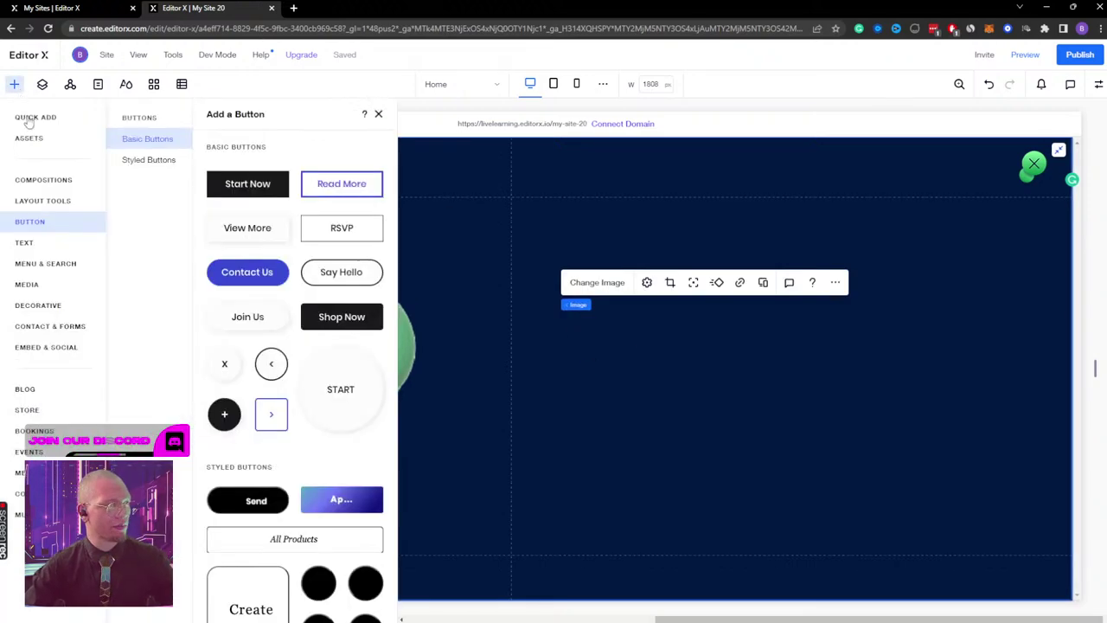
left_click(38, 305)
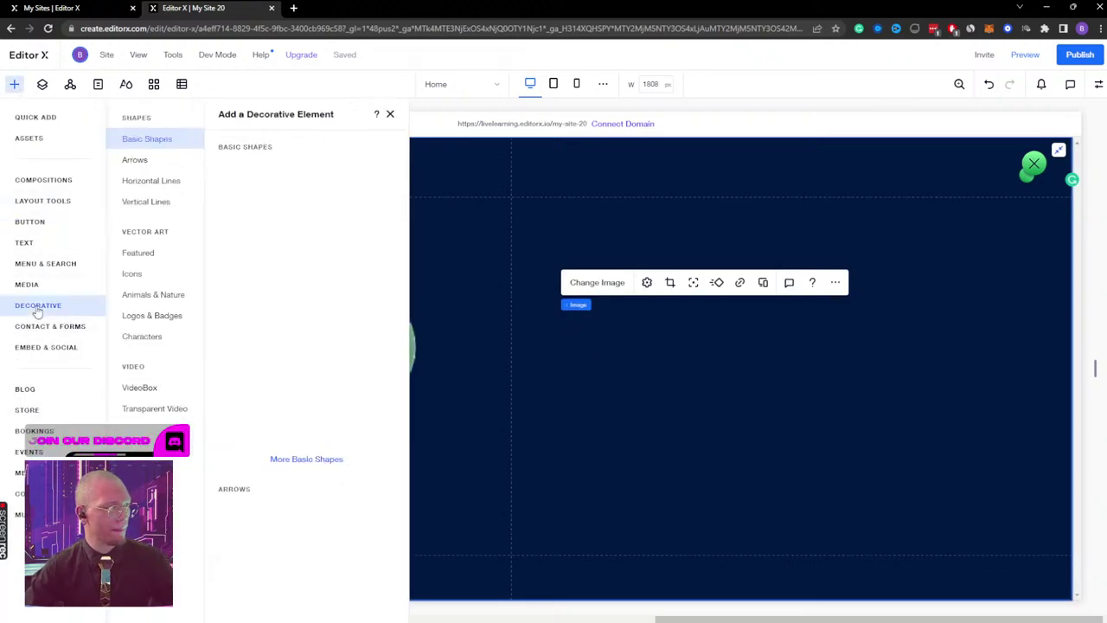
scroll(273, 454, "down", 8)
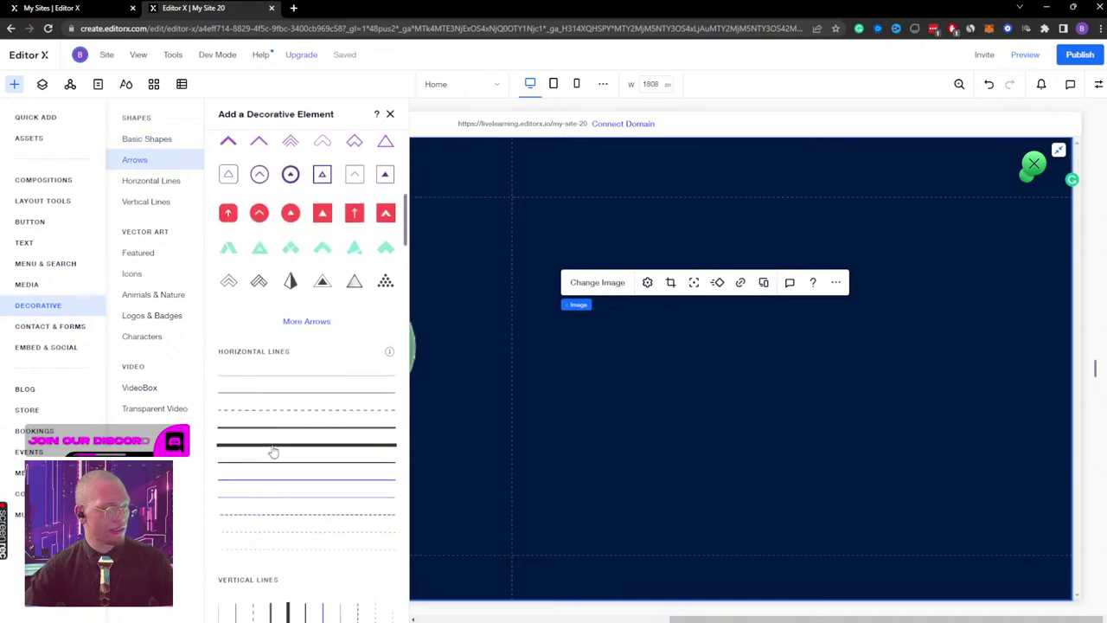
left_click_drag(236, 550, 508, 307)
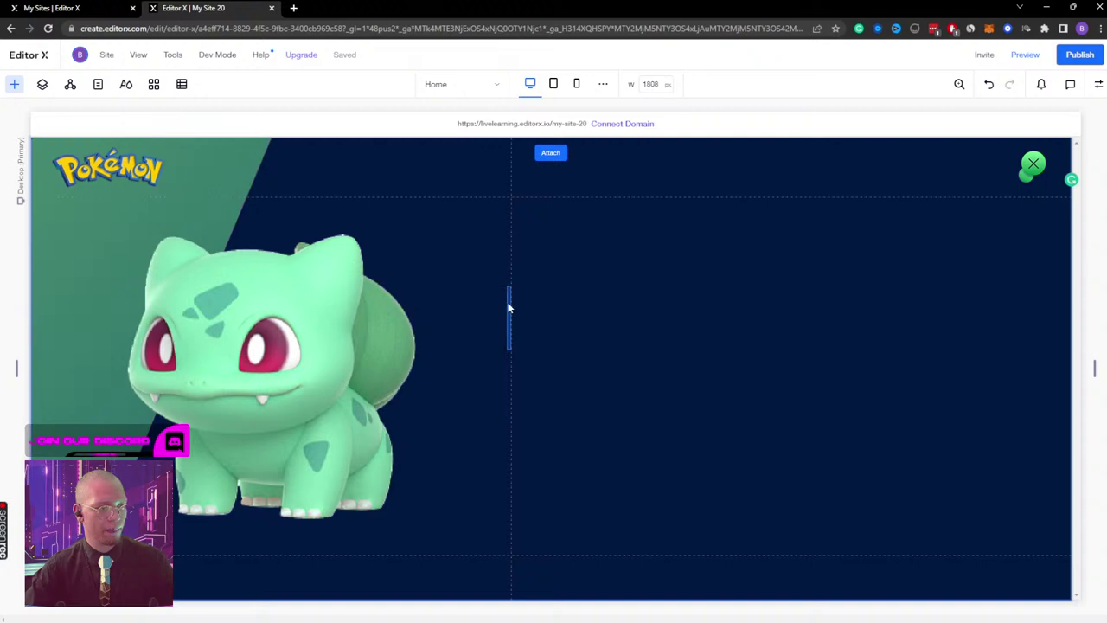
left_click(592, 354)
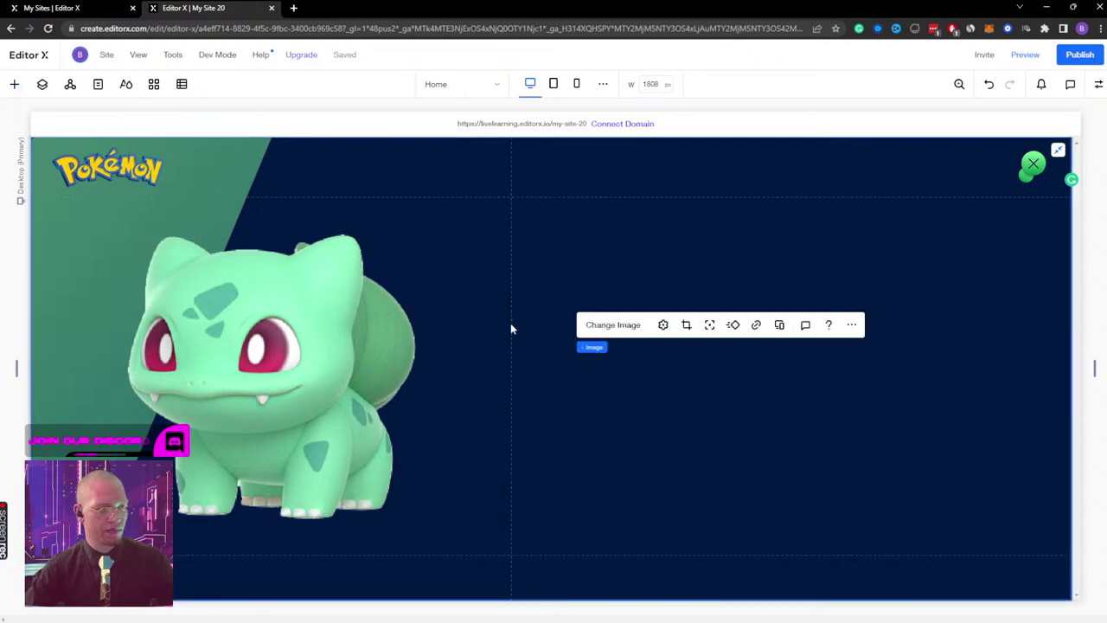
left_click(510, 328)
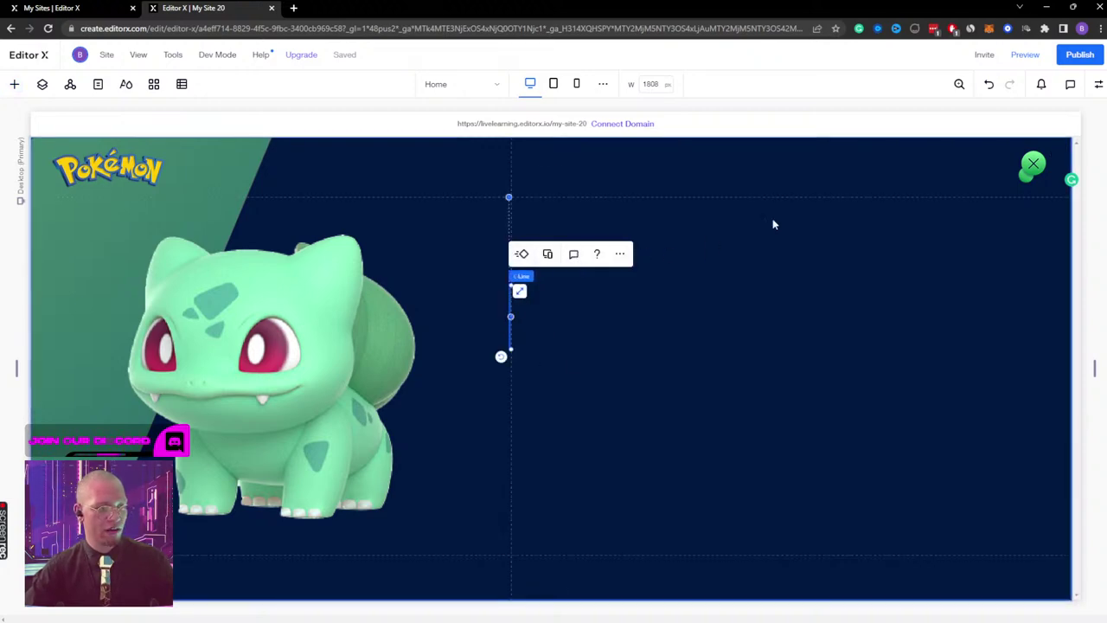
Step: Set the vertical line's colour to white (#FFFFFF)
left_click(1098, 86)
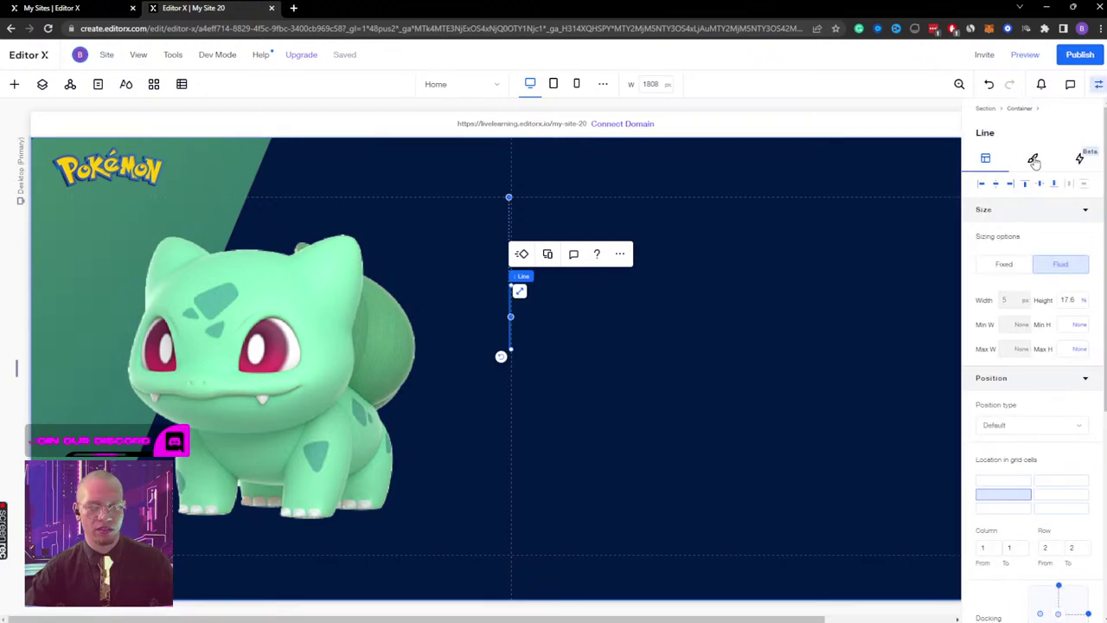
left_click(1034, 161)
left_click(983, 274)
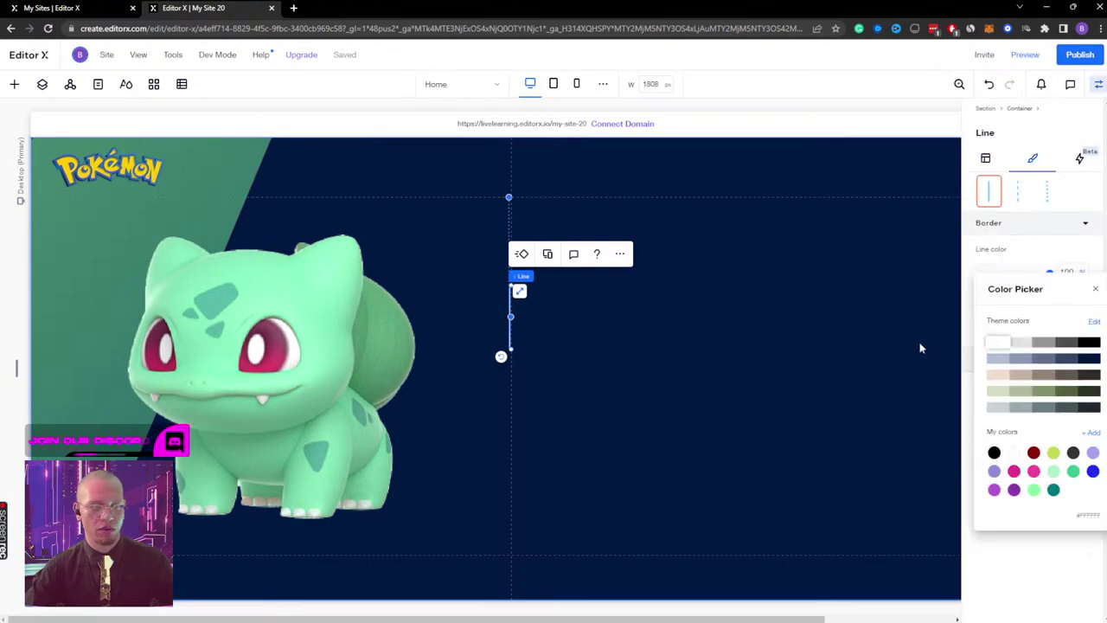
left_click(991, 162)
Step: Set the vertical line's height to 100% and align it to the top of its grid cell
left_click(986, 159)
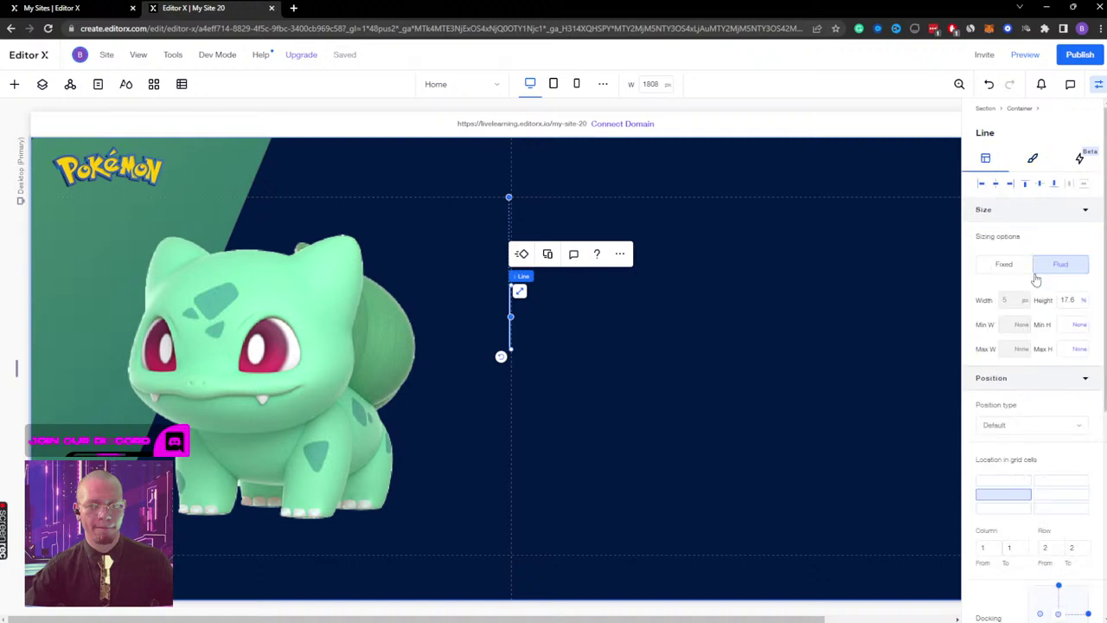
type("100")
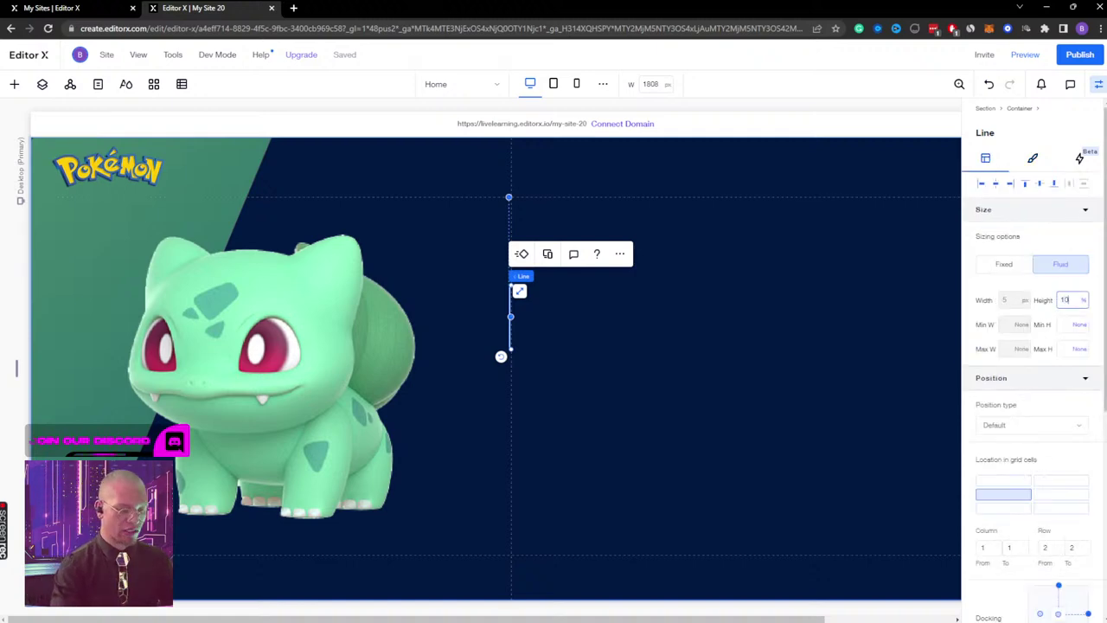
key("Return")
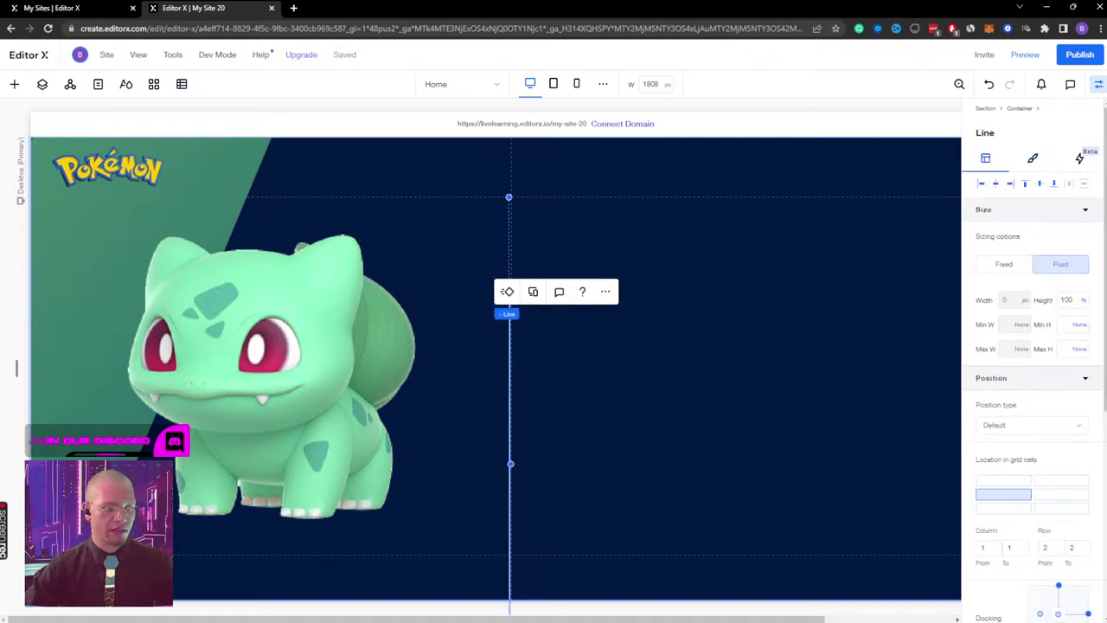
left_click(1026, 184)
Step: Extend the vertical line across grid rows 1 to 3 in column 1
scroll(991, 416, "down", 3)
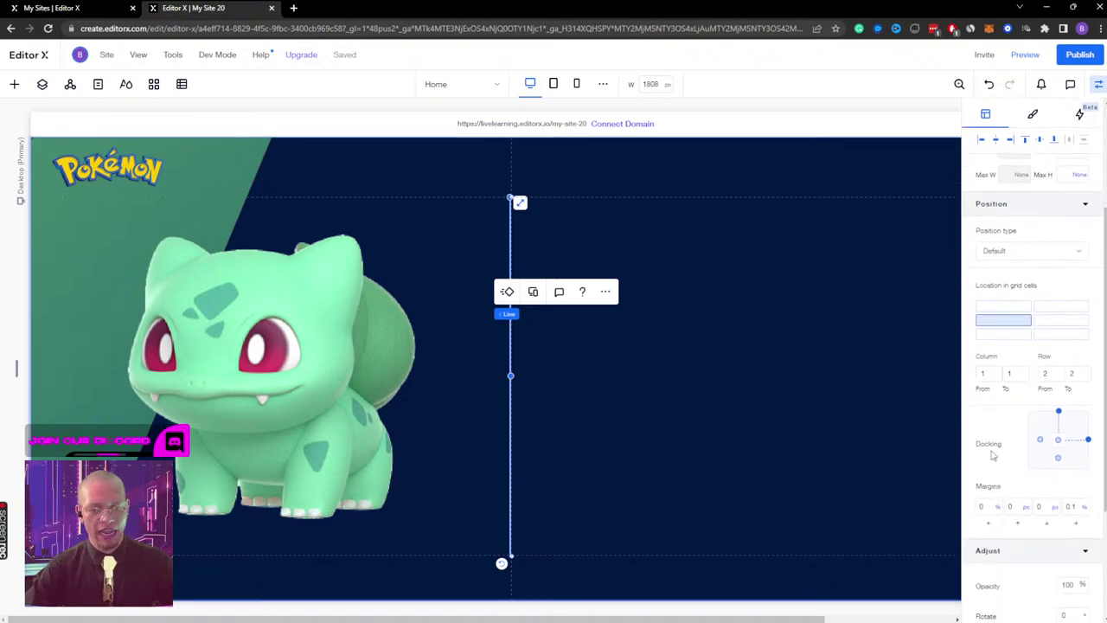
mouse_move(989, 323)
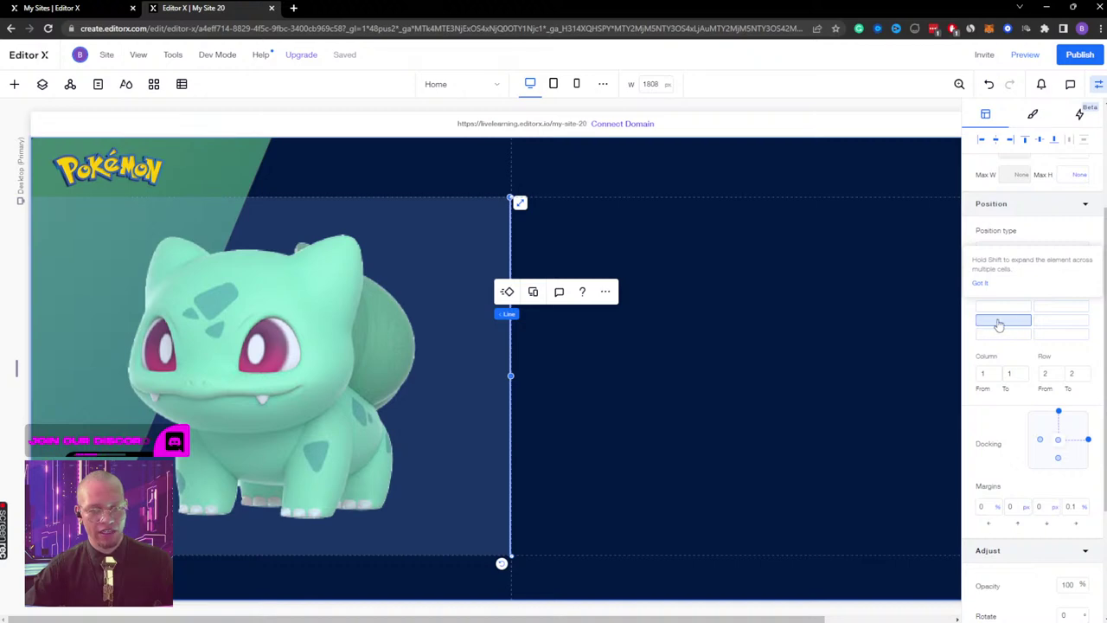
left_click(1007, 308, "shift")
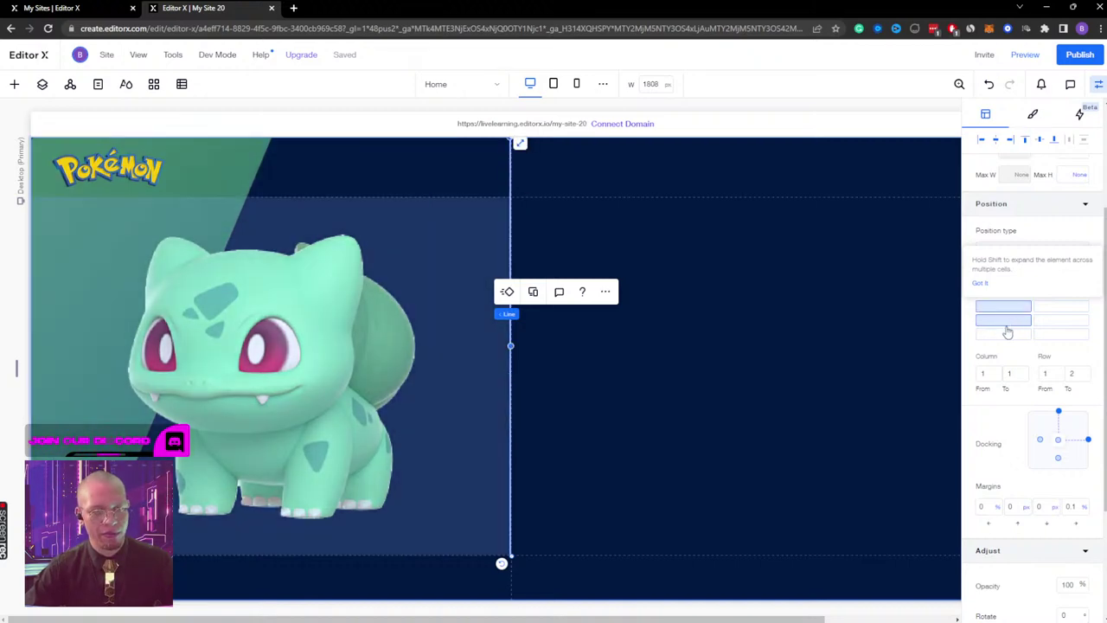
left_click(1006, 337, "shift")
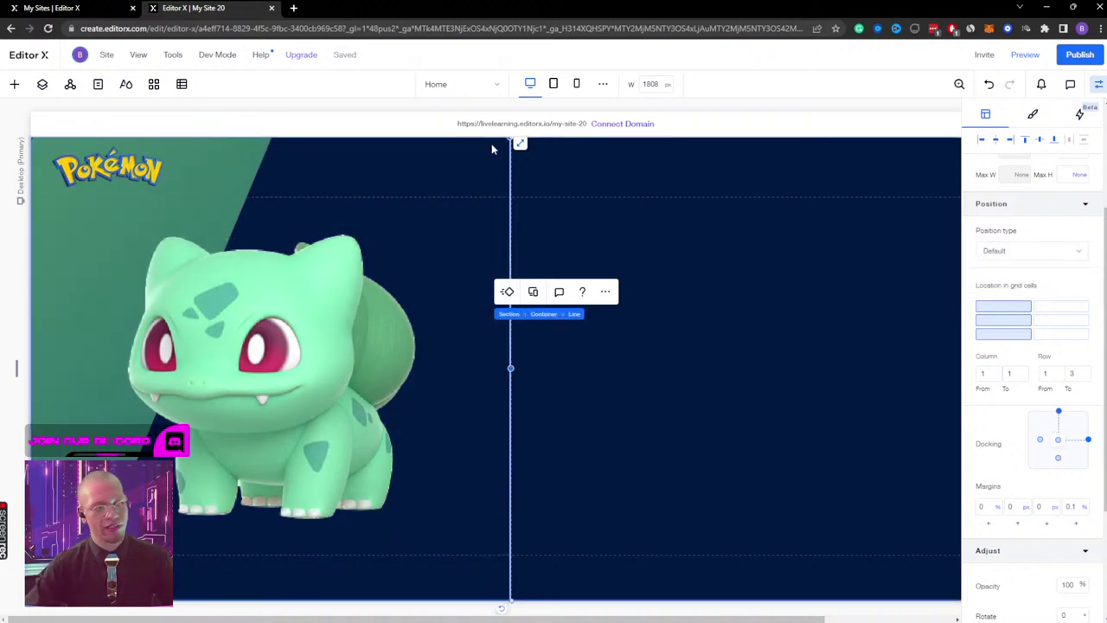
Step: Lower the vertical line's colour opacity to 23% and check the line in the site preview
left_click(1033, 113)
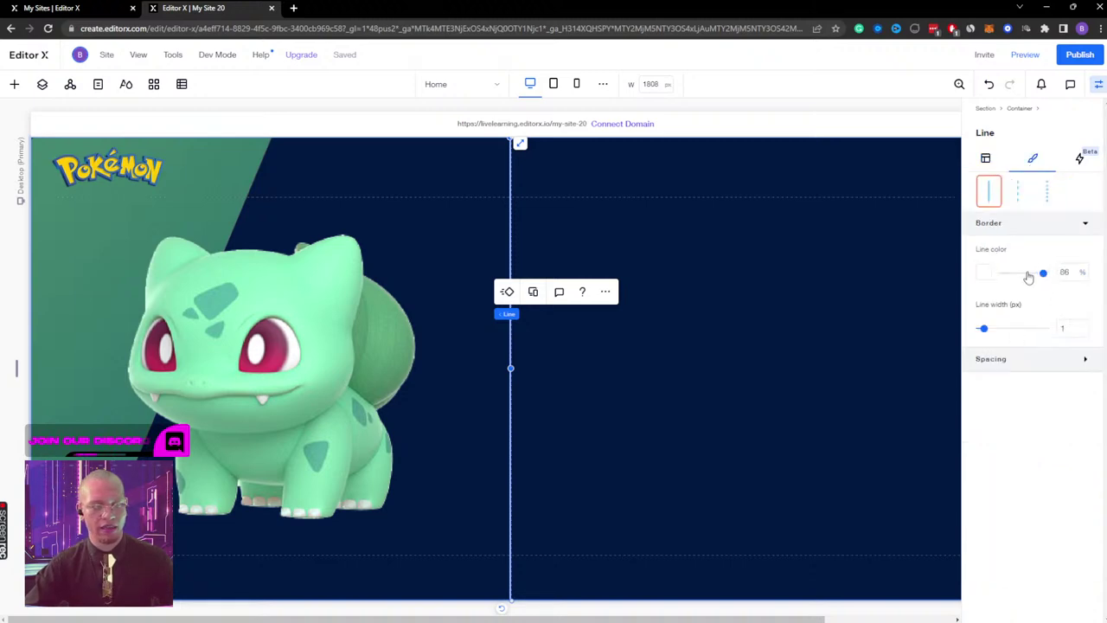
left_click_drag(1028, 275, 1018, 274)
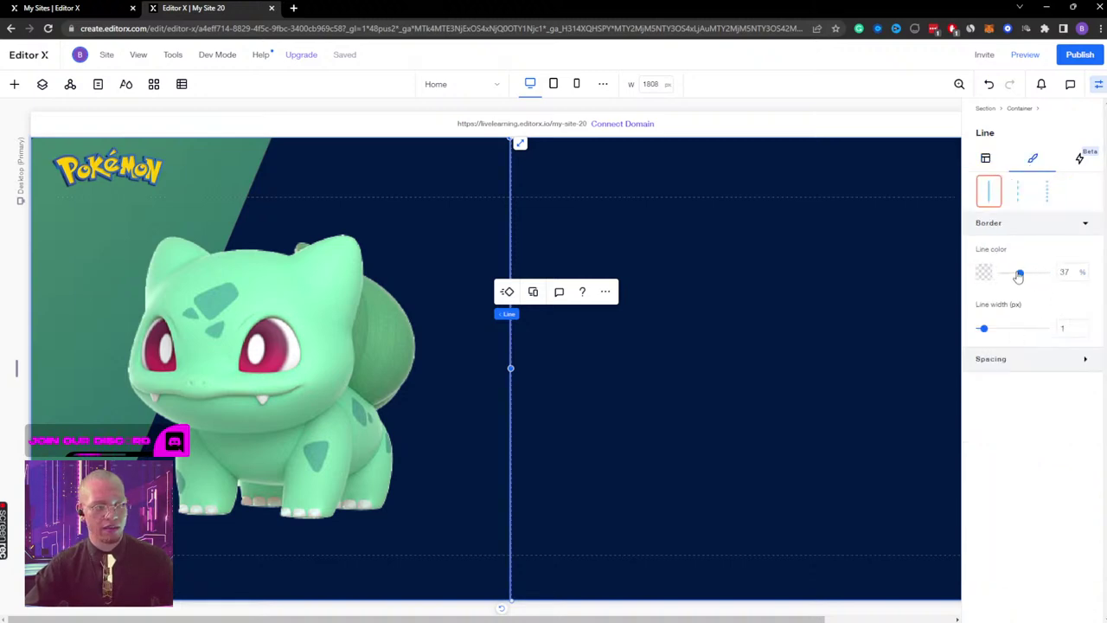
left_click(774, 320)
left_click(1025, 56)
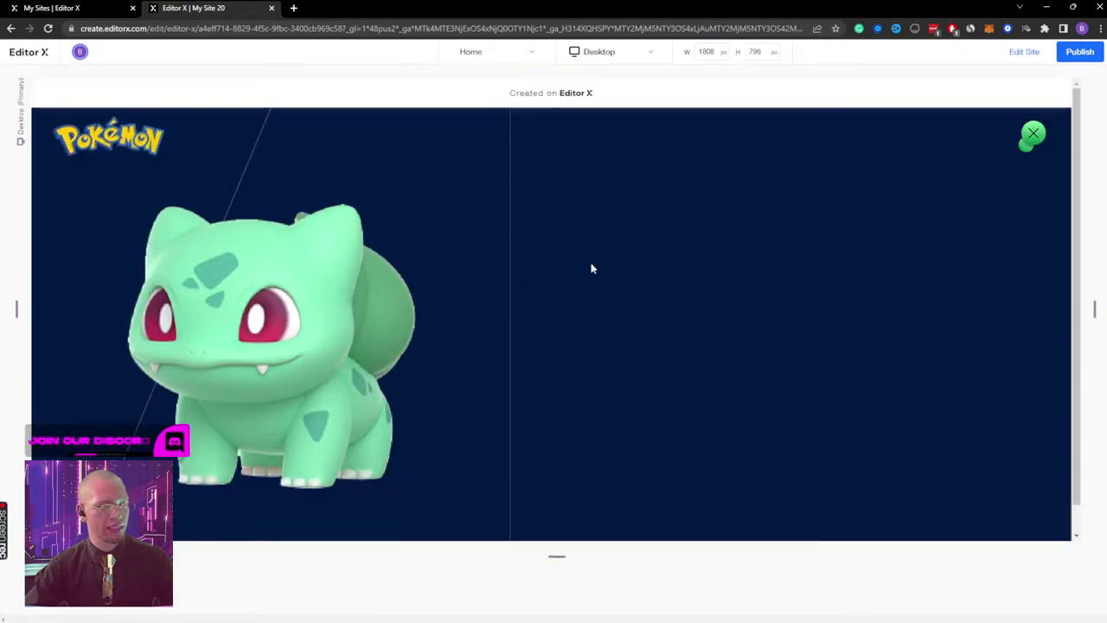
left_click(1020, 55)
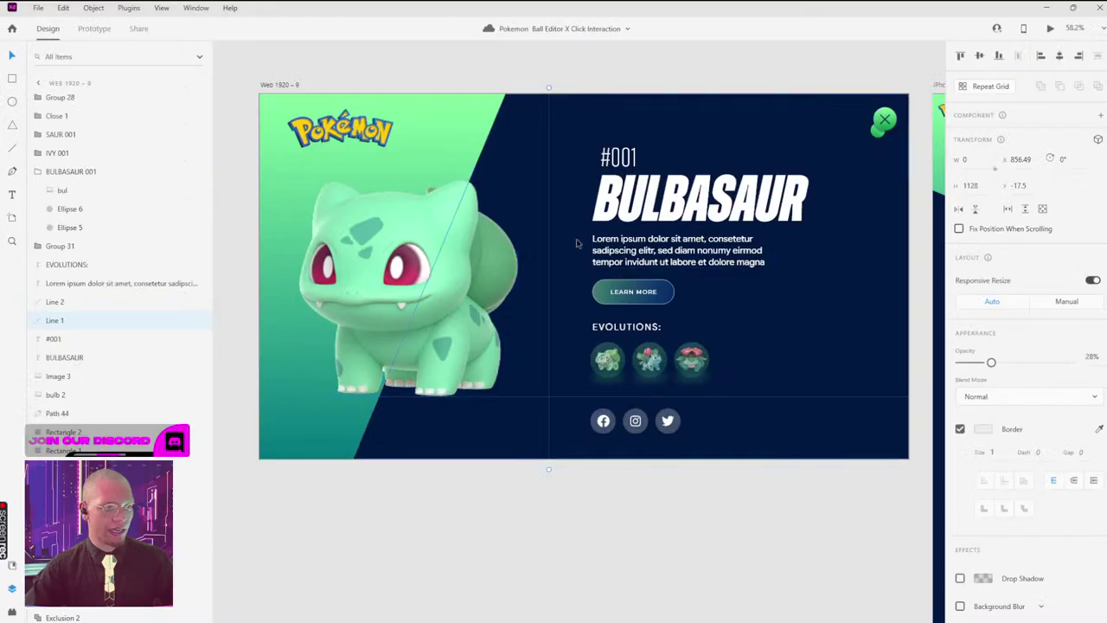
Step: In Adobe XD, remove the border from the dark blue angled shape, Path 44, on the Web 1920 – 9 artboard
left_click(520, 148)
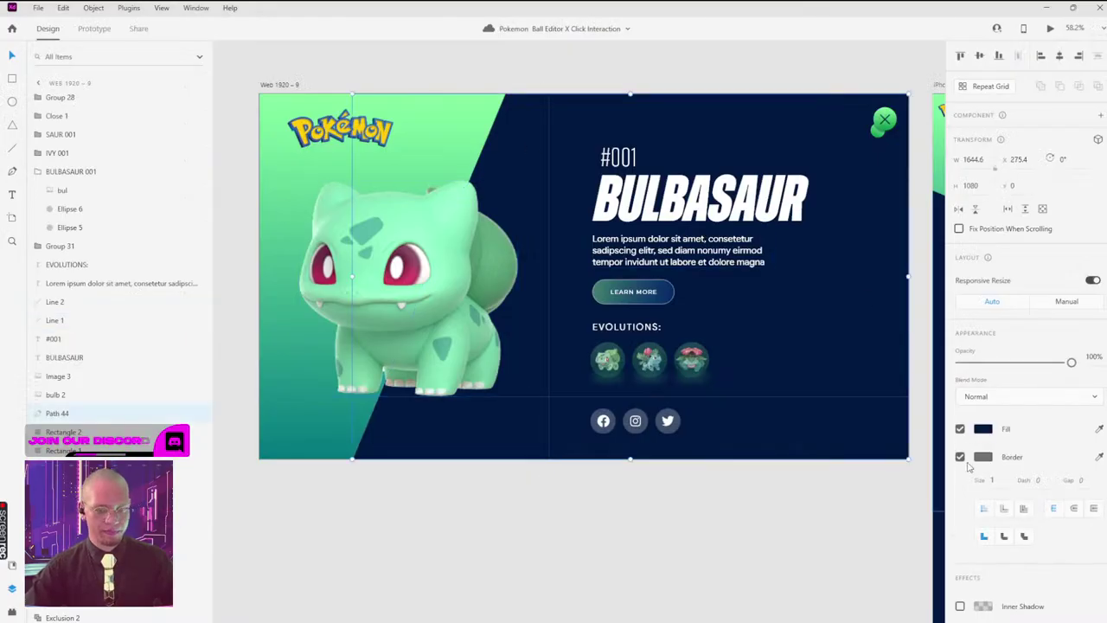
scroll(349, 438, "up", 10)
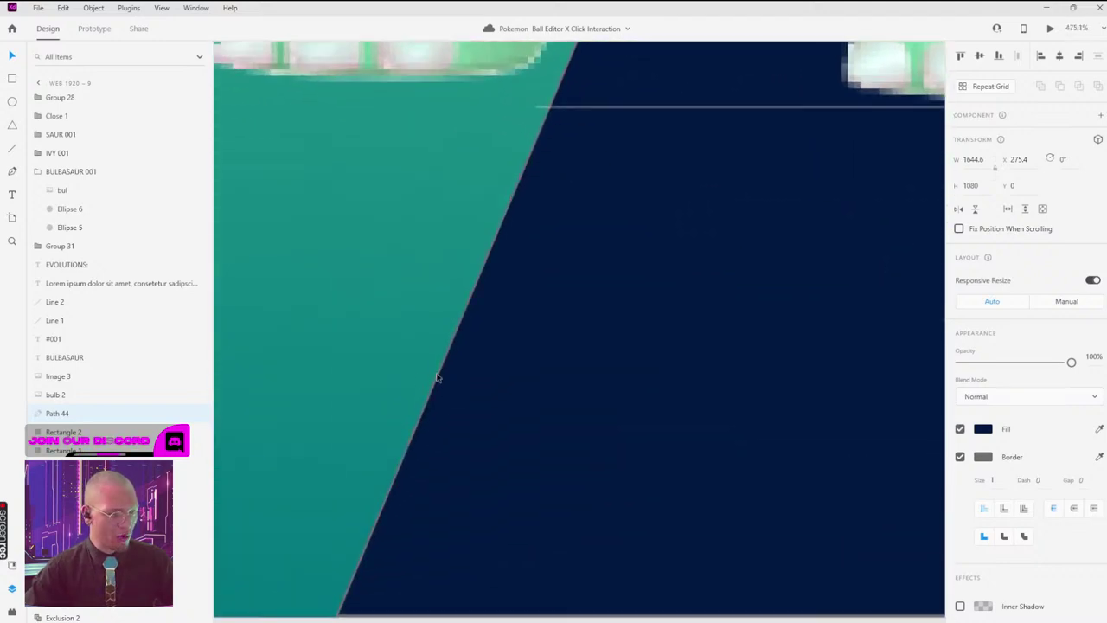
left_click(960, 457)
scroll(778, 416, "down", 10)
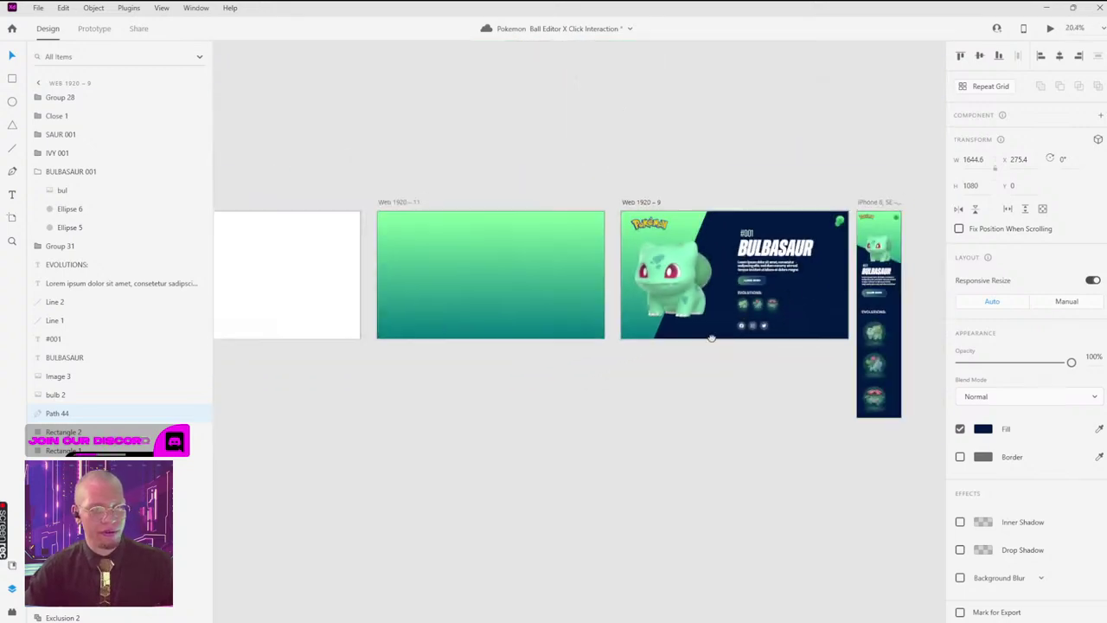
Step: Export the Path 44 shape as a PNG to the Pokemon Click and Hover Interaction folder
scroll(588, 342, "up", 5)
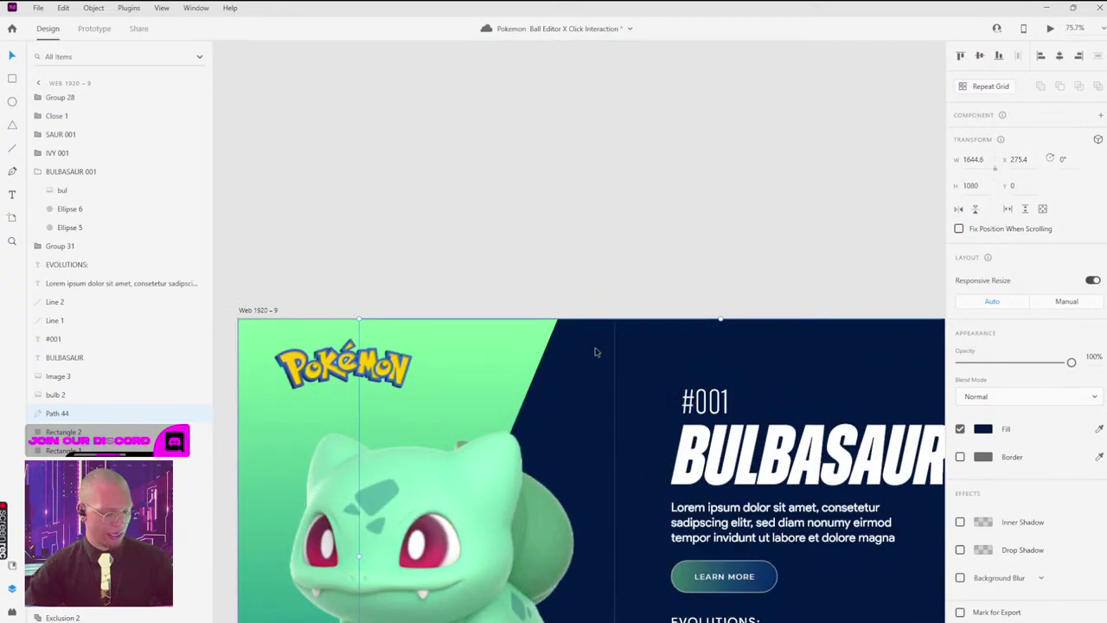
key("ctrl+e")
left_click(601, 342)
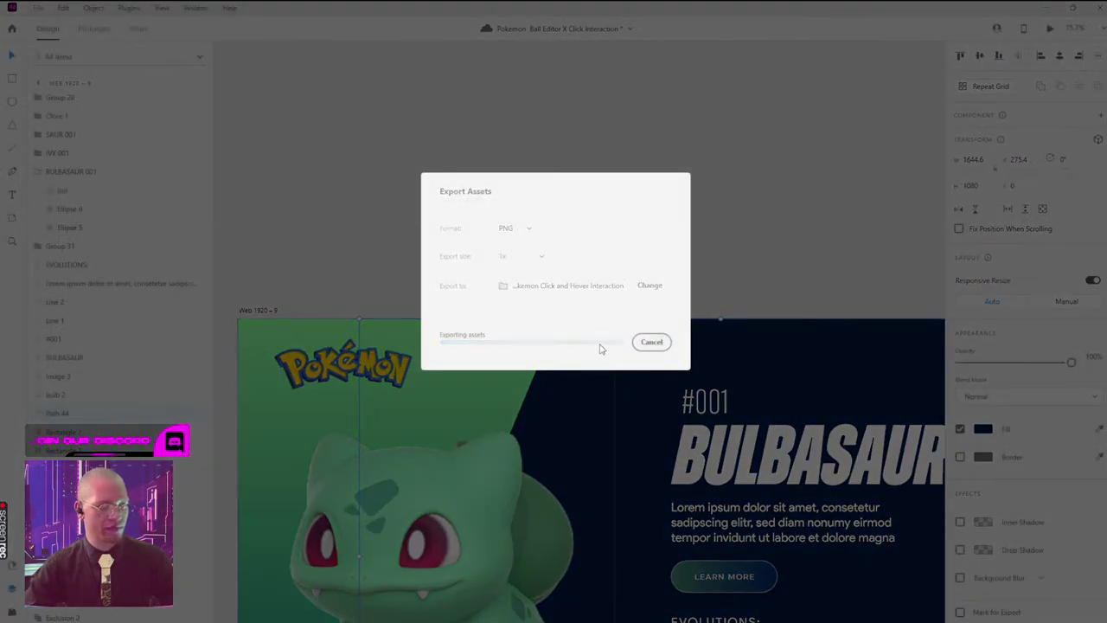
Step: Switch to Editor X and start a media upload from the computer to replace the dark blue angled background image
key("alt+Tab")
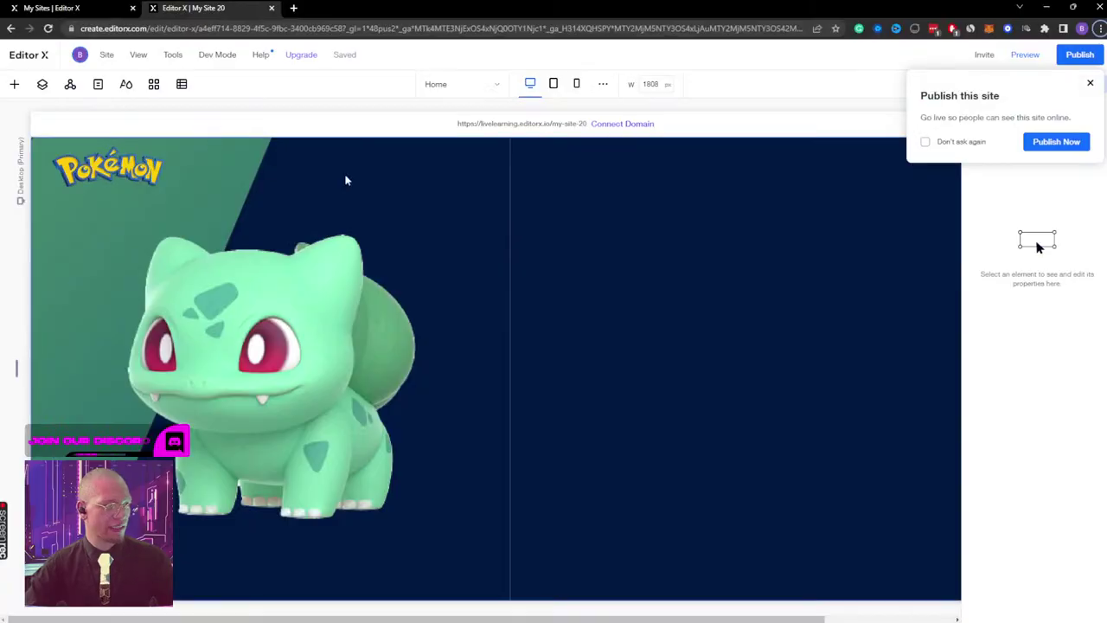
left_click(346, 180)
left_click(365, 206)
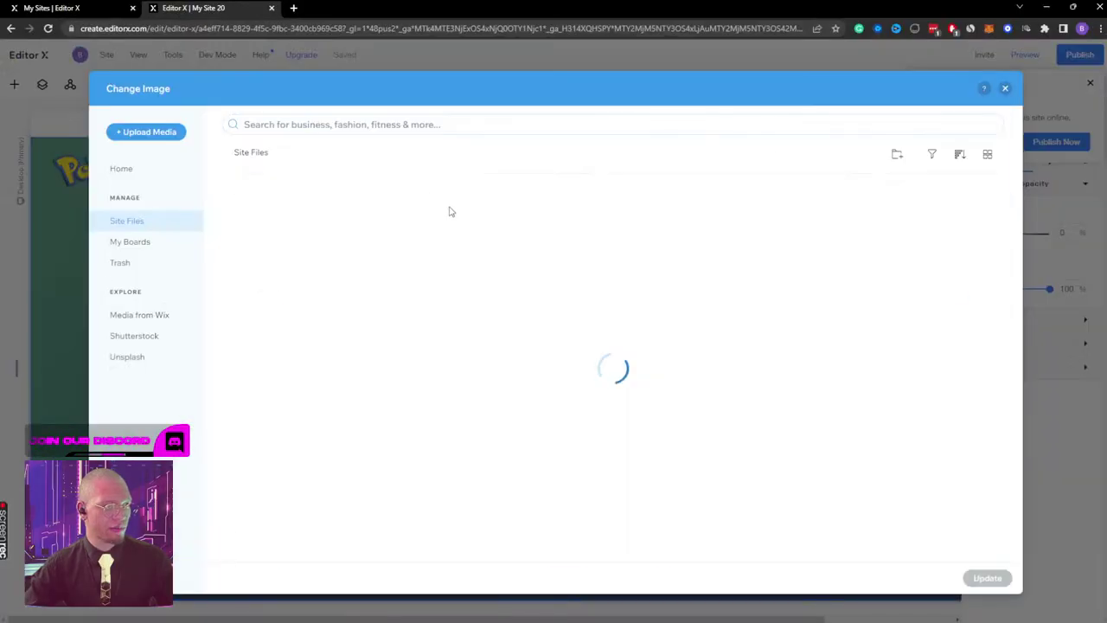
left_click(140, 135)
left_click(575, 350)
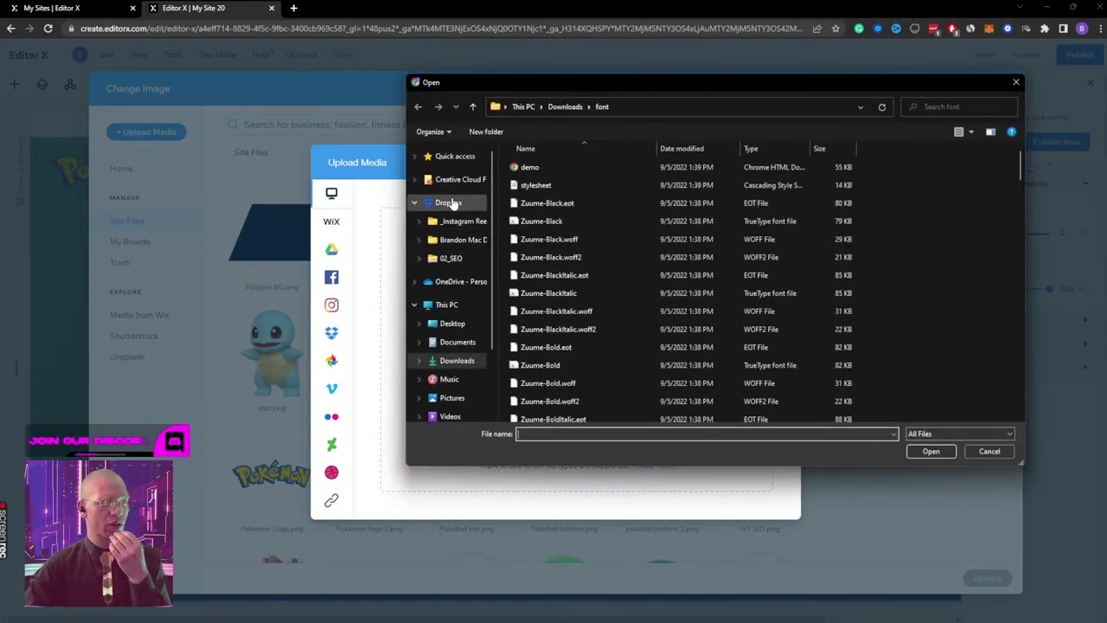
Step: Browse from Dropbox through Brand Partnerships, Editor X and Technical Livestreams to the folder 010 Pokemon Click and Hover Interaction
left_click(441, 203)
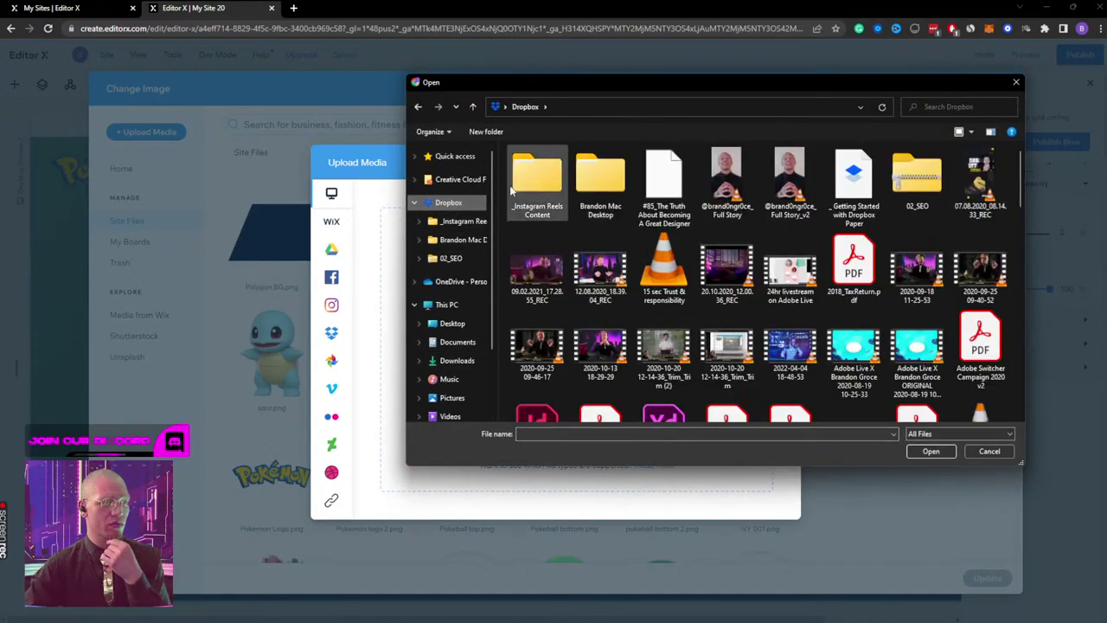
double_click(605, 177)
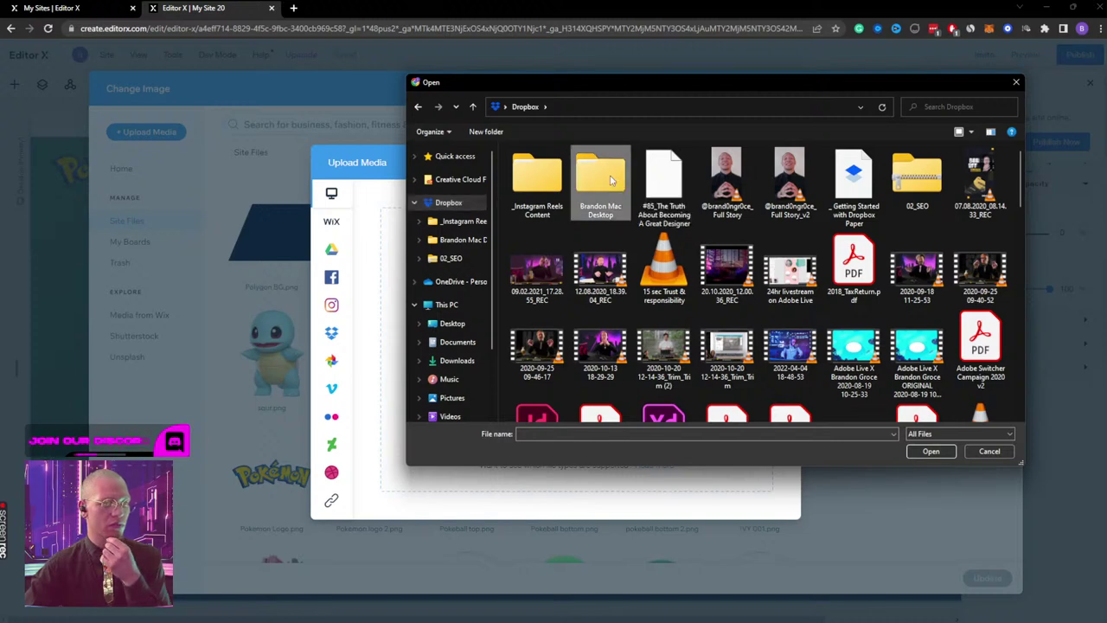
double_click(533, 176)
double_click(532, 169)
double_click(535, 170)
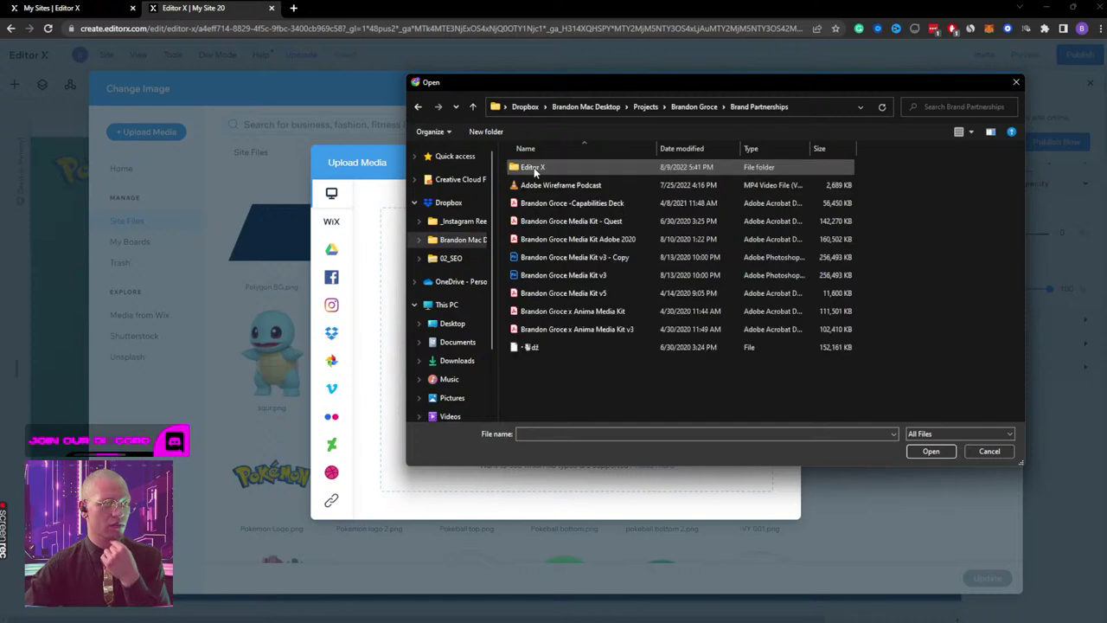
double_click(527, 167)
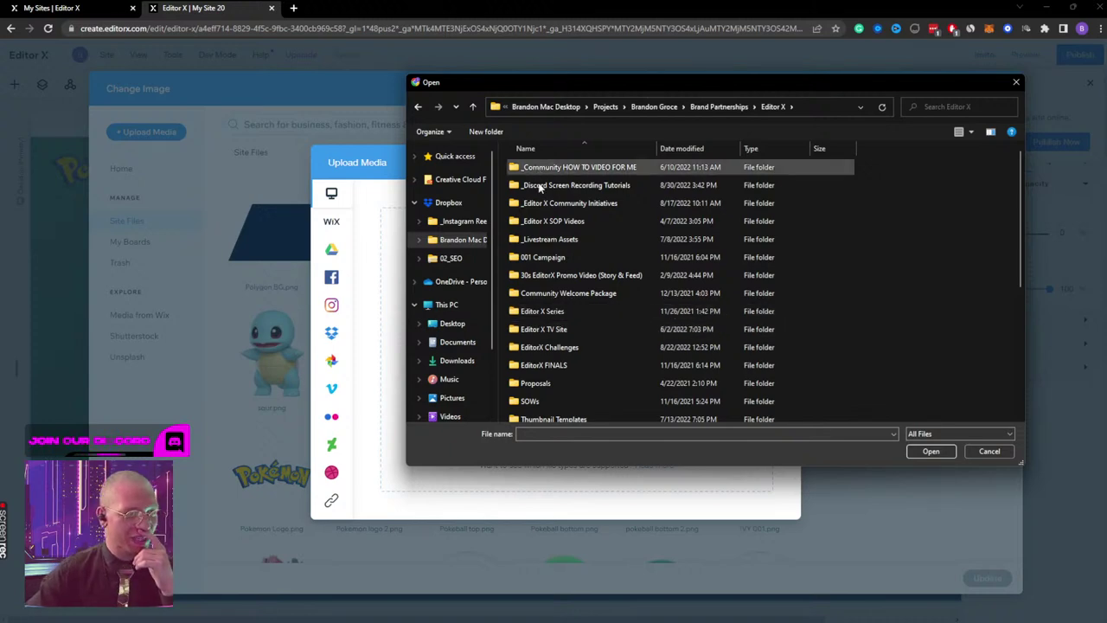
double_click(542, 203)
double_click(536, 239)
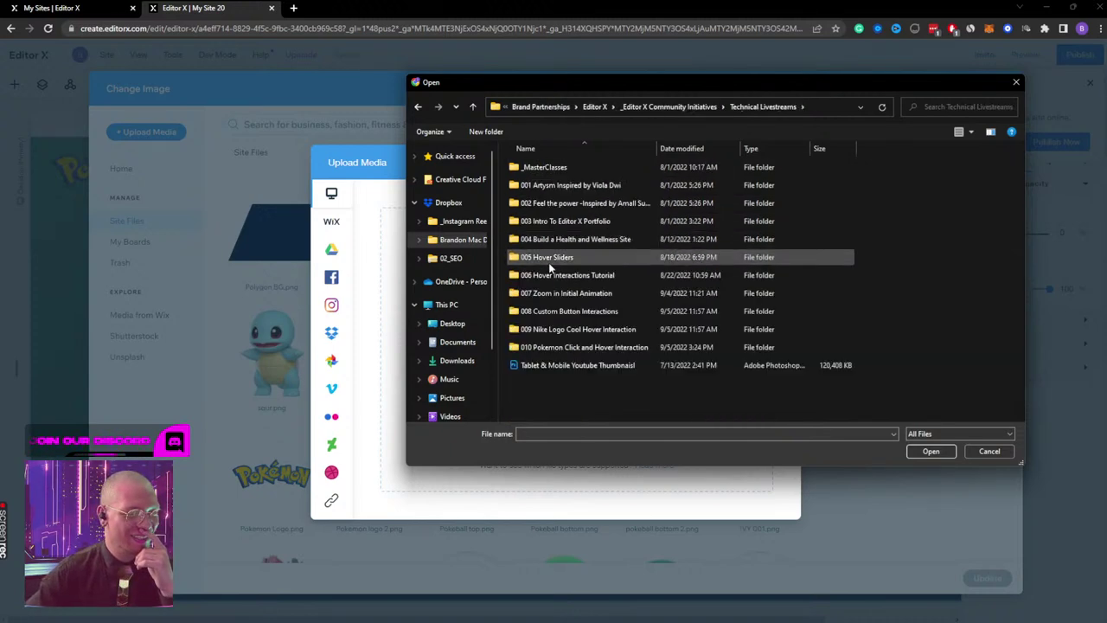
double_click(563, 347)
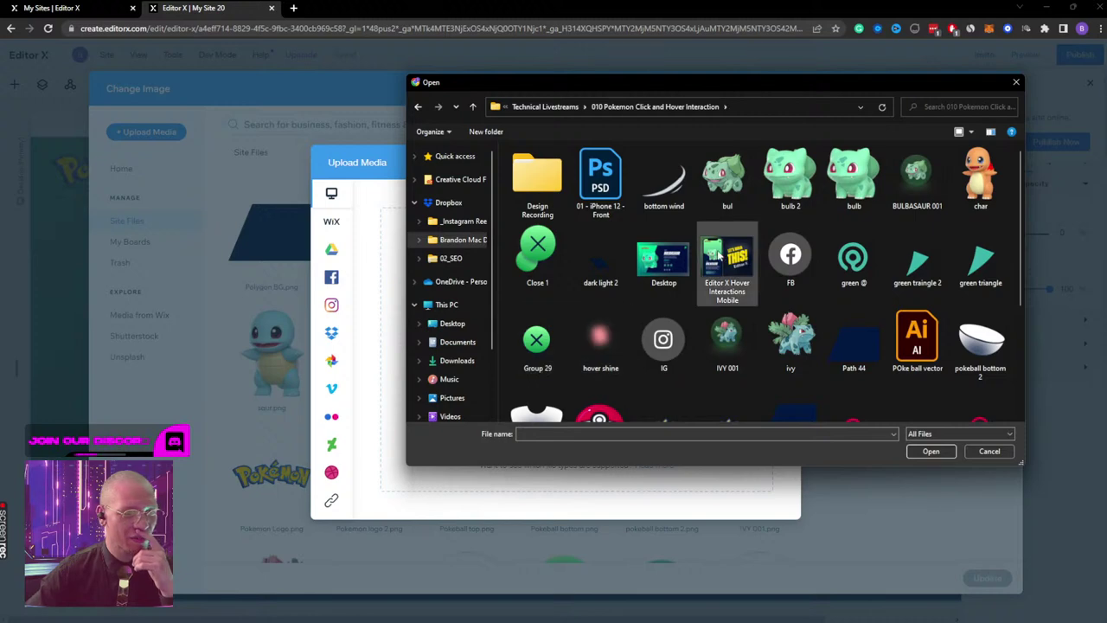
Step: Upload the Path 44 image, replace the dark background image with it, and dismiss the publish prompt
scroll(774, 273, "down", 3)
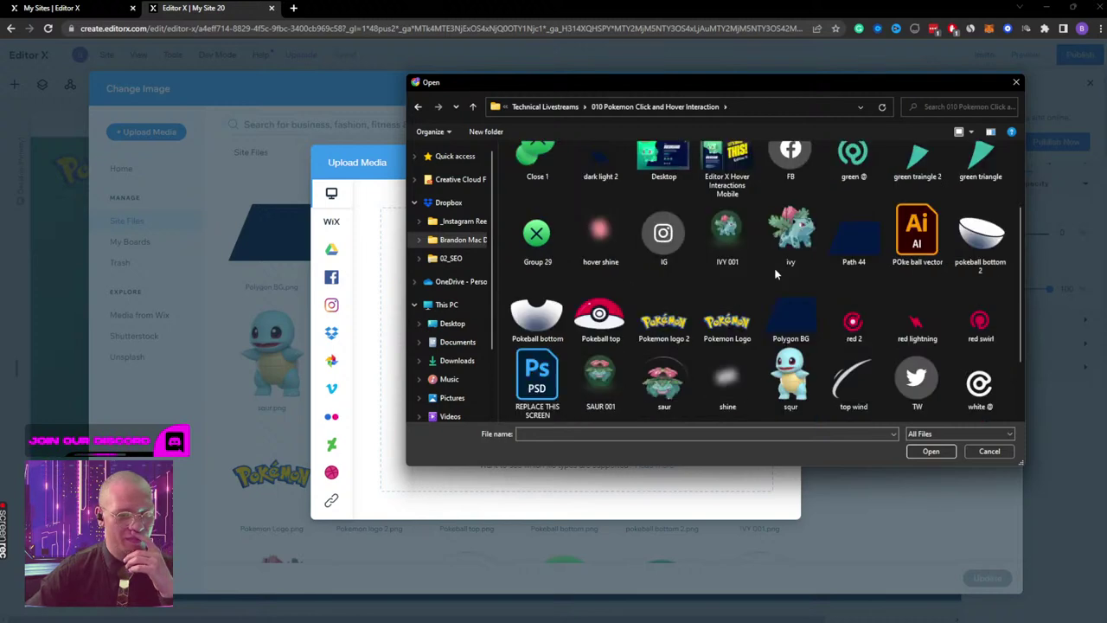
left_click(838, 266)
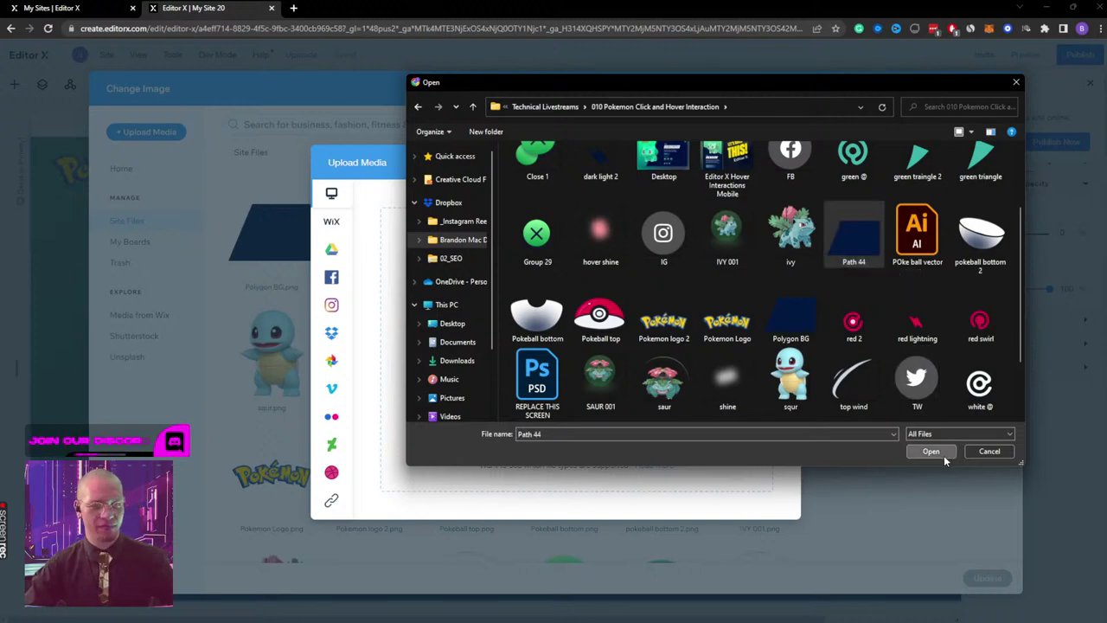
left_click(942, 453)
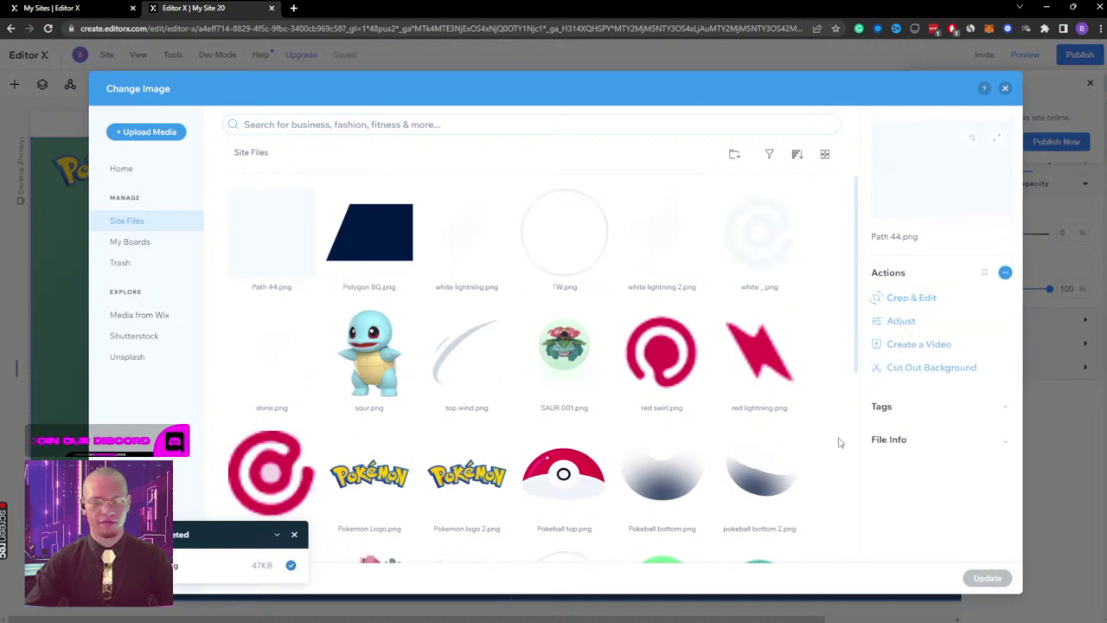
left_click(987, 578)
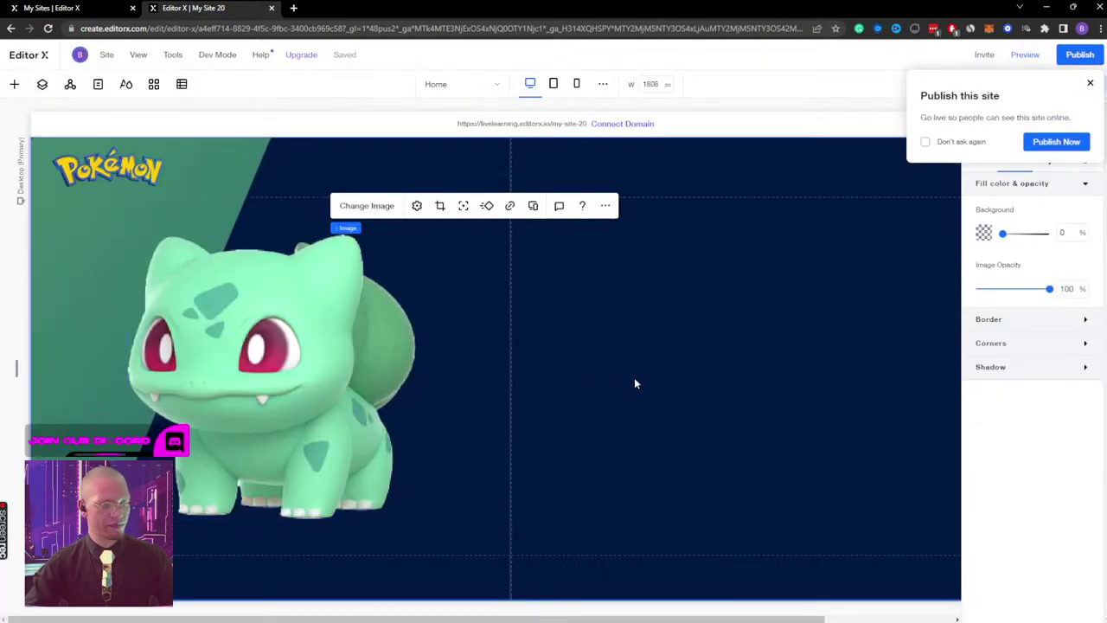
left_click(1090, 82)
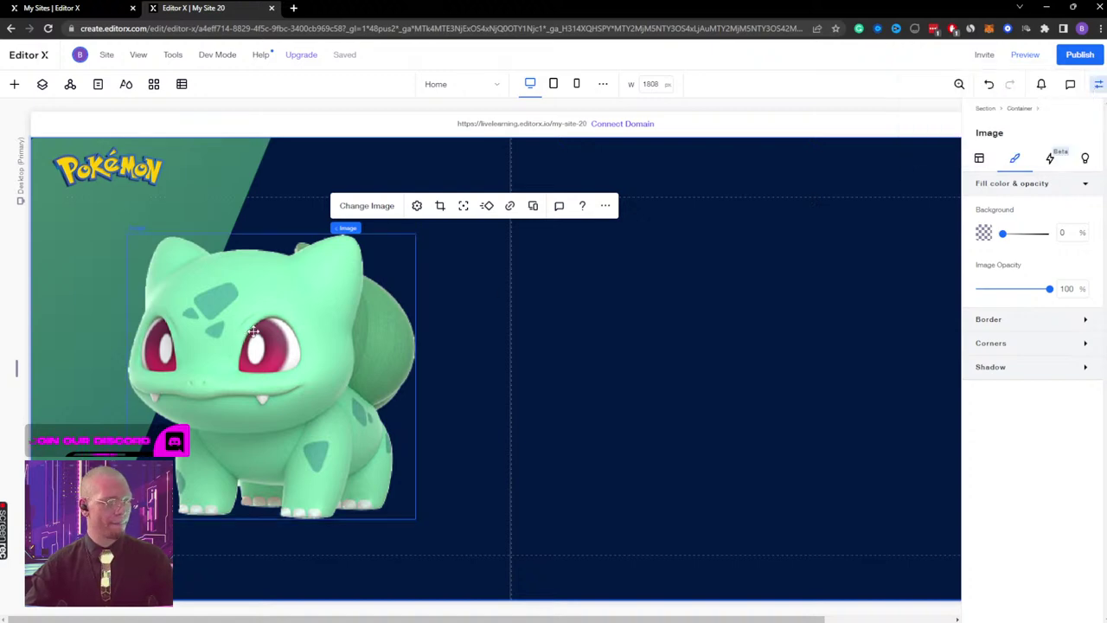
Step: Scale the Bulbasaur image down to about 44.6% width and centre it horizontally and vertically in its grid cell
left_click_drag(417, 234, 322, 286)
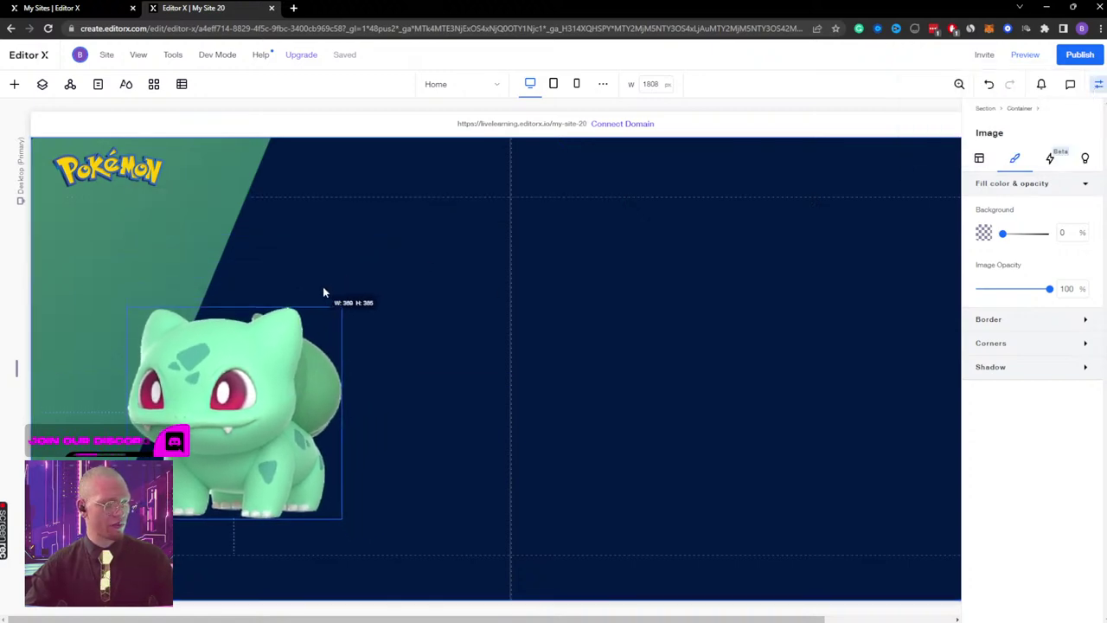
left_click(979, 158)
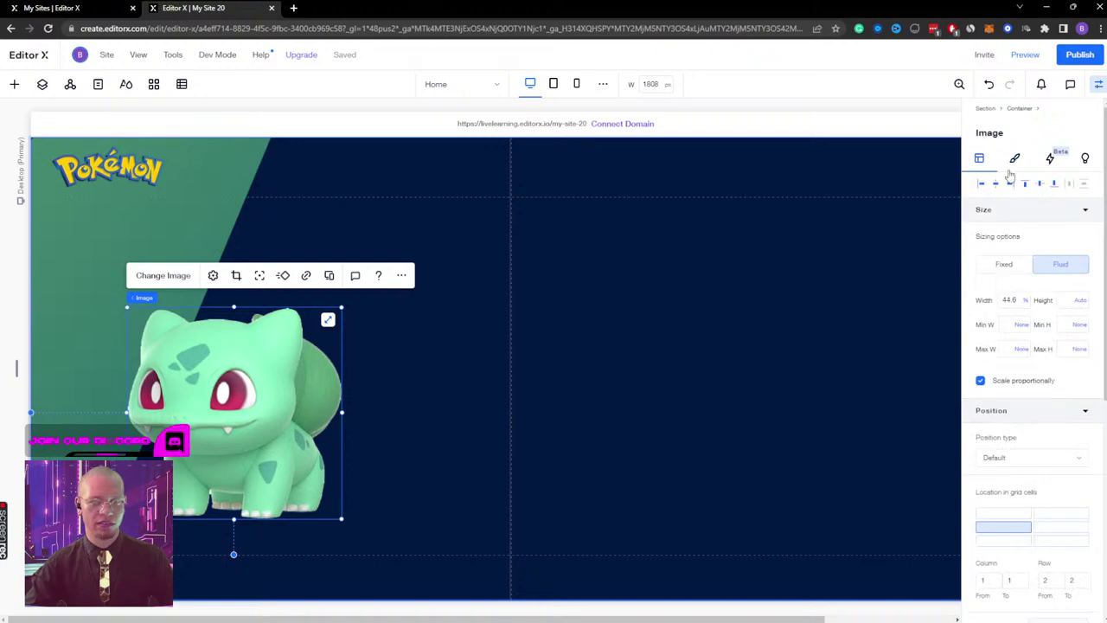
left_click(1030, 184)
left_click(1041, 185)
left_click(651, 369)
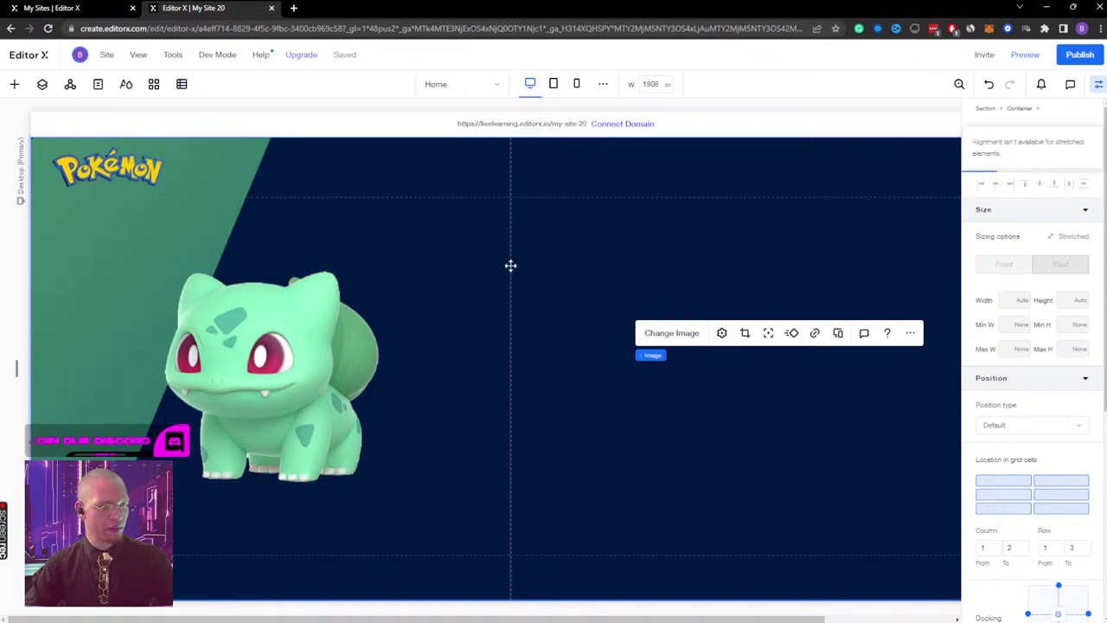
Step: Add a thin decorative horizontal line spanning both columns at the upper edge of the container's third grid row
left_click(13, 84)
scroll(262, 286, "down", 5)
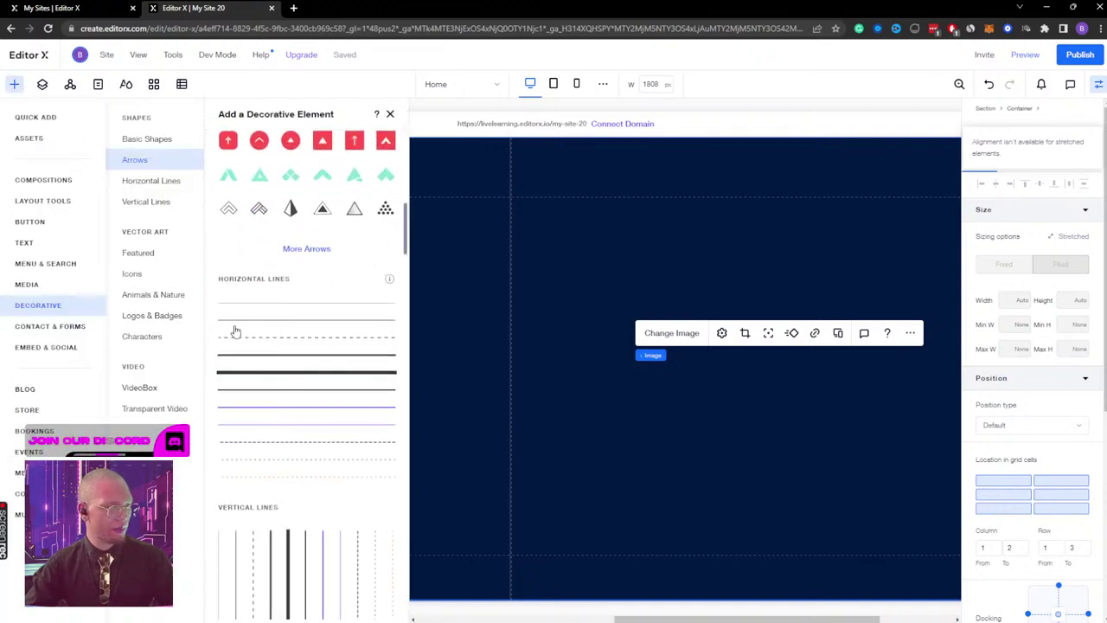
left_click_drag(238, 305, 453, 560)
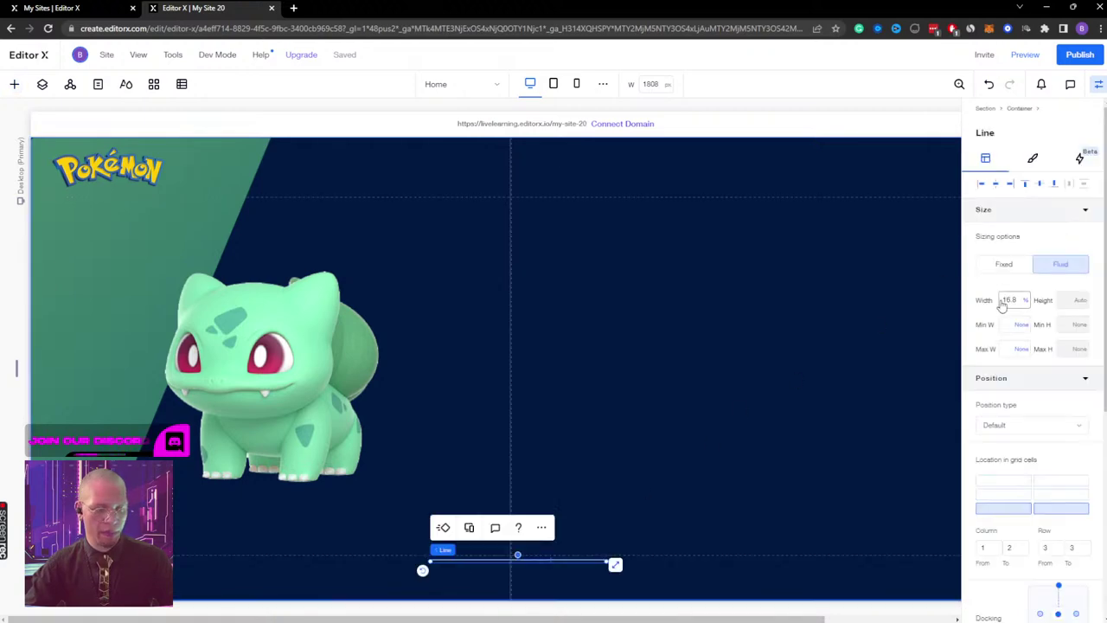
Step: Set the horizontal line's colour to white (#FFFFFF) at 23% opacity to match the vertical line
left_click(509, 268)
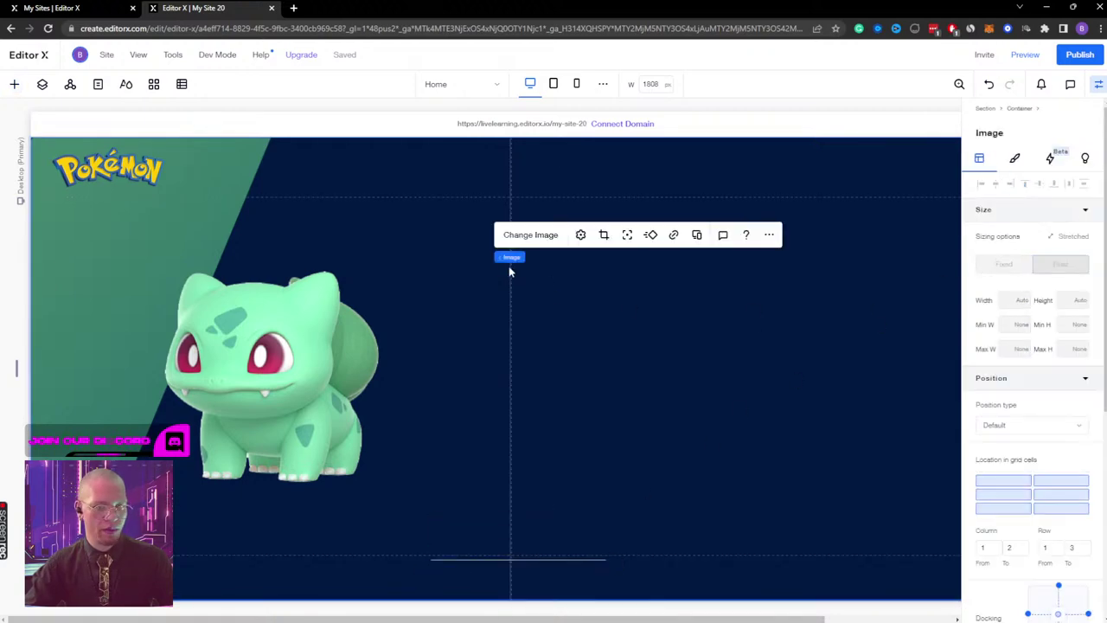
left_click(508, 267)
left_click(1034, 158)
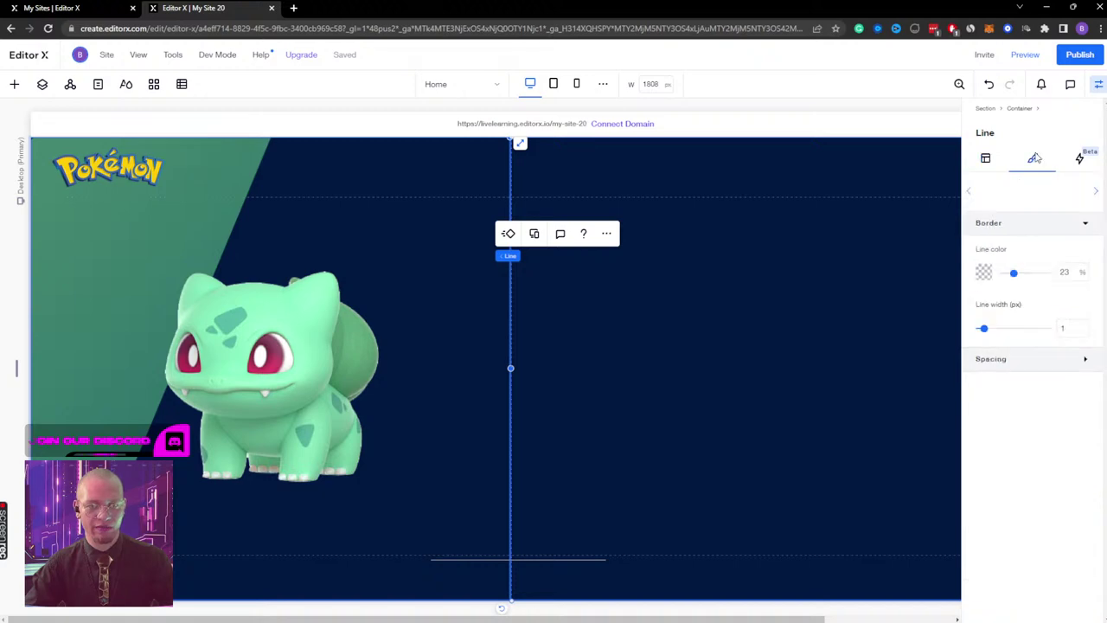
left_click(524, 559)
left_click(985, 272)
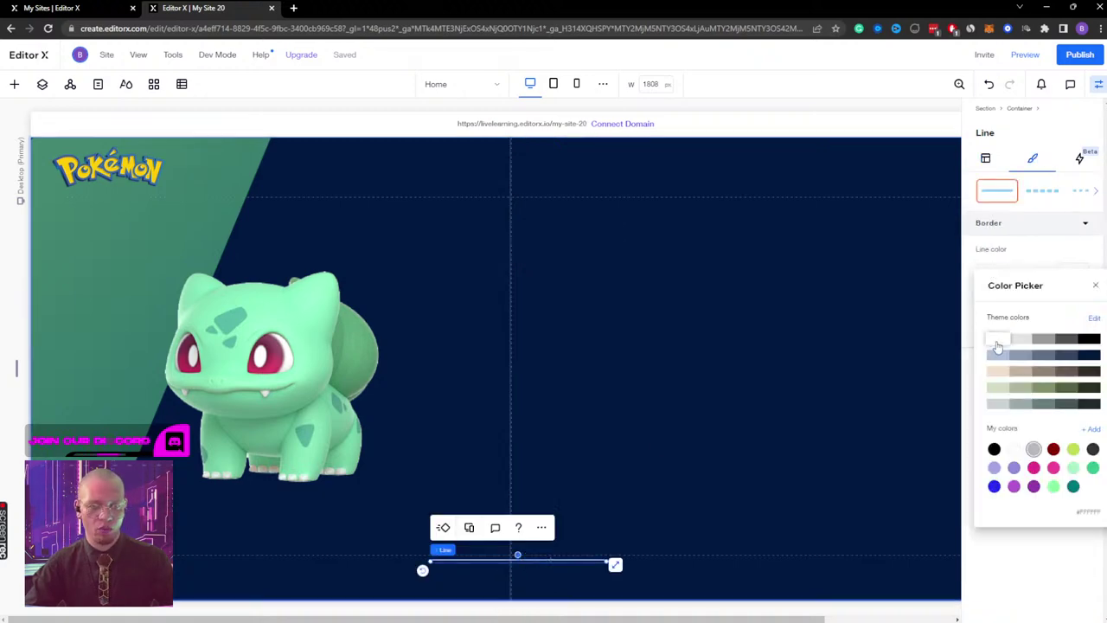
left_click(1056, 247)
double_click(1071, 272)
type("23")
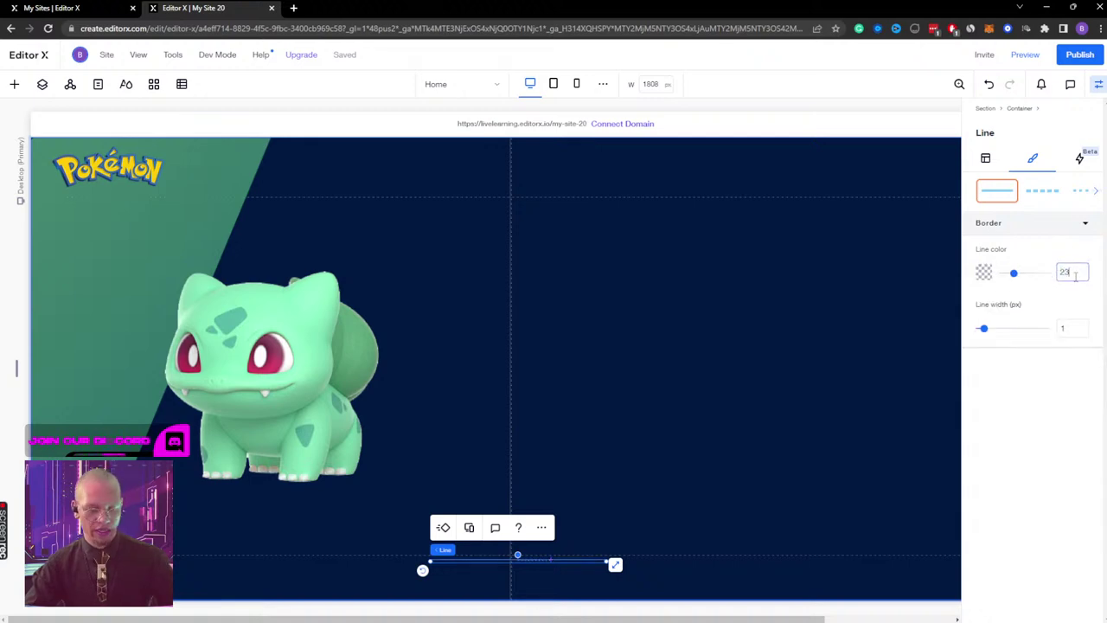
key("Return")
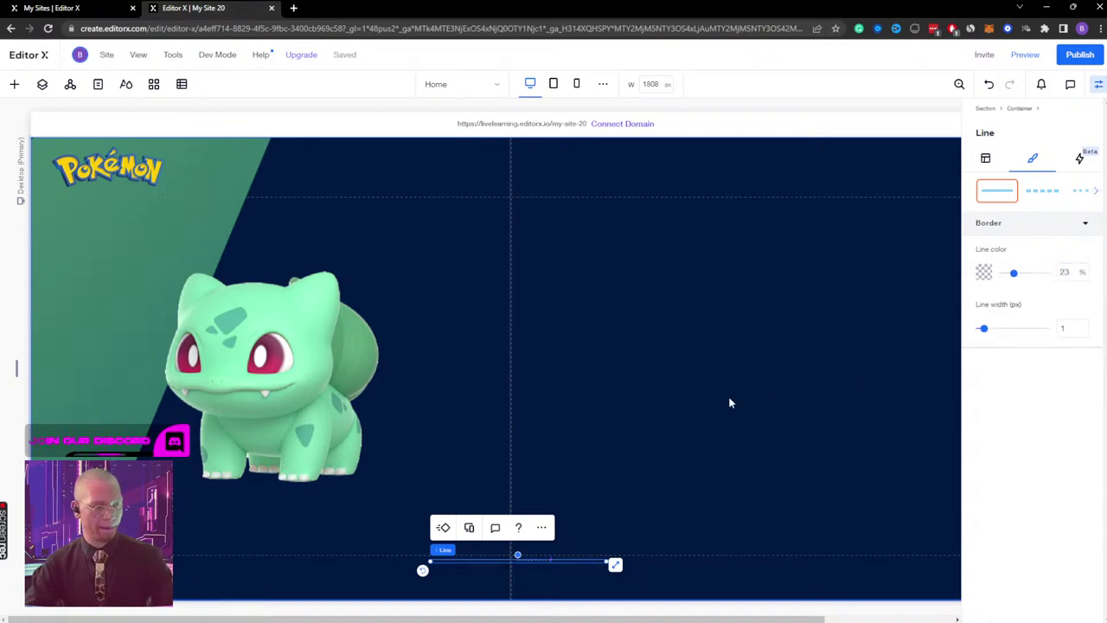
Step: Set the horizontal line's width to 100%
left_click(985, 159)
type("100")
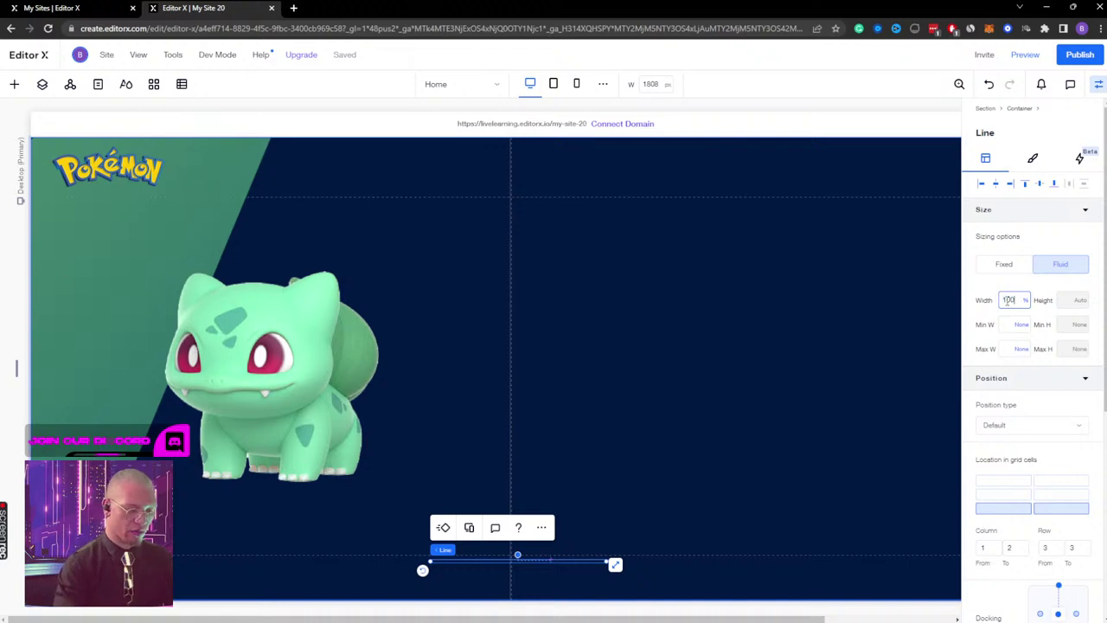
key("Return")
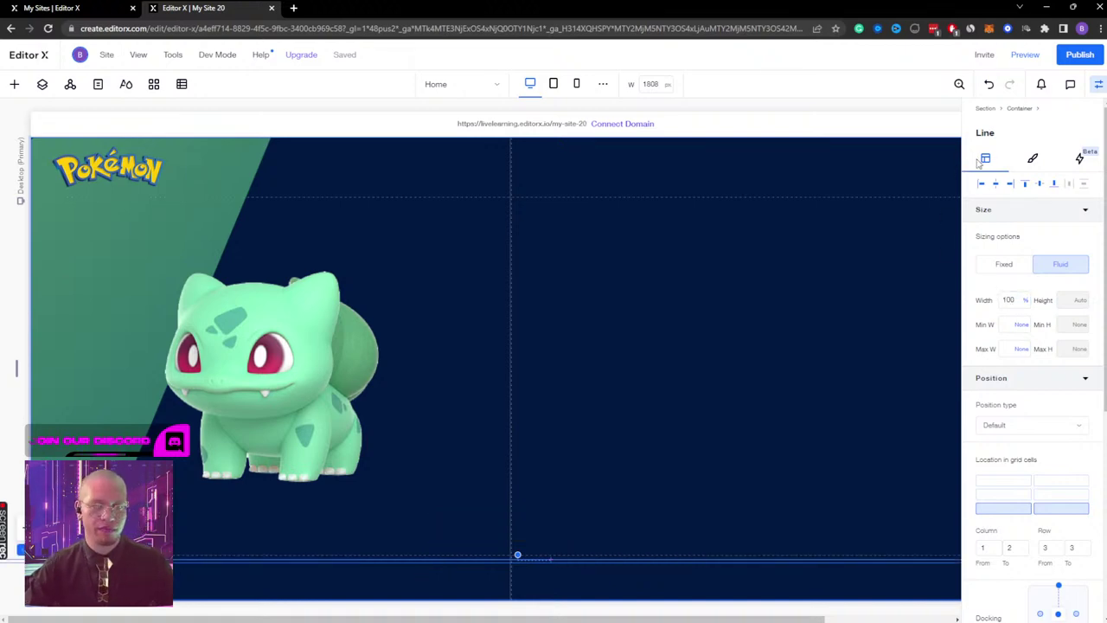
Step: Align the horizontal line to the upper edge of its grid row and preview the full page
left_click(1028, 185)
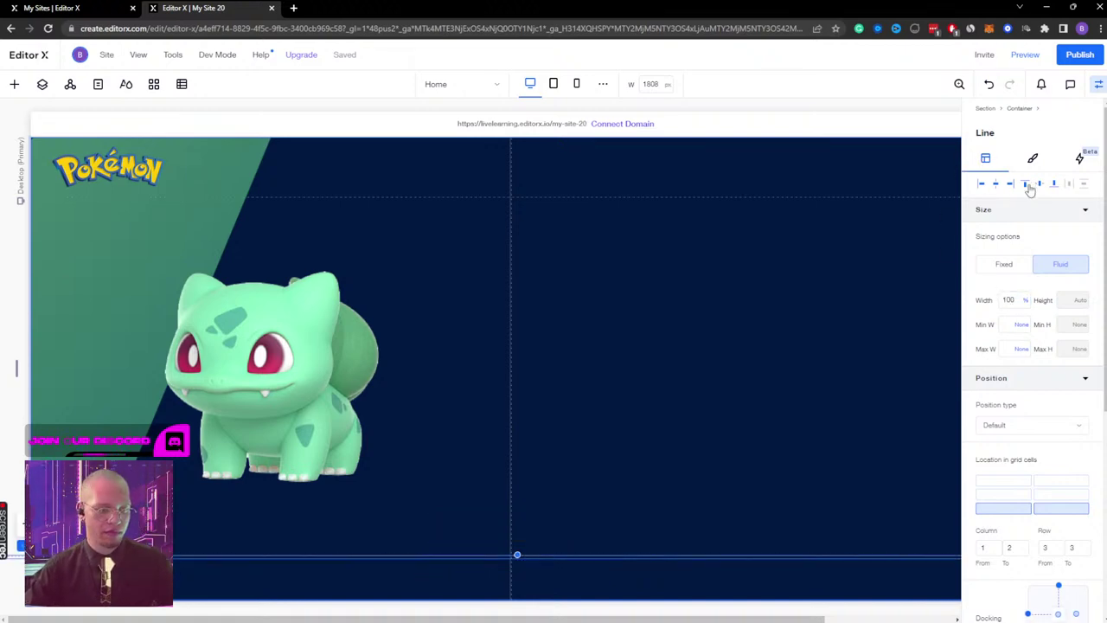
left_click(766, 502)
left_click(1024, 55)
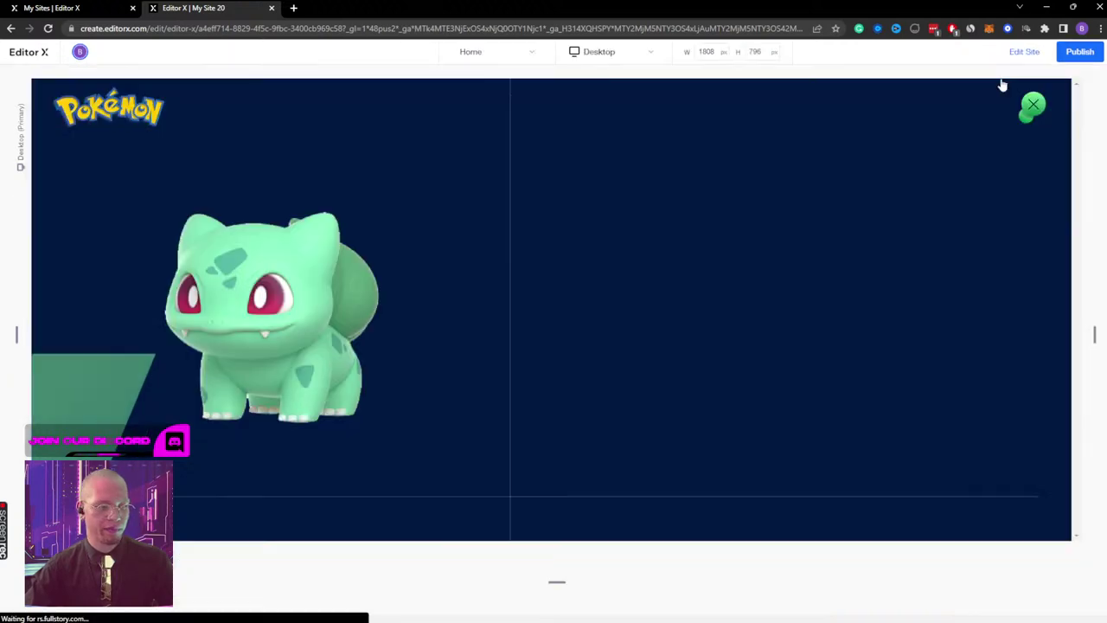
scroll(548, 363, "down", 1)
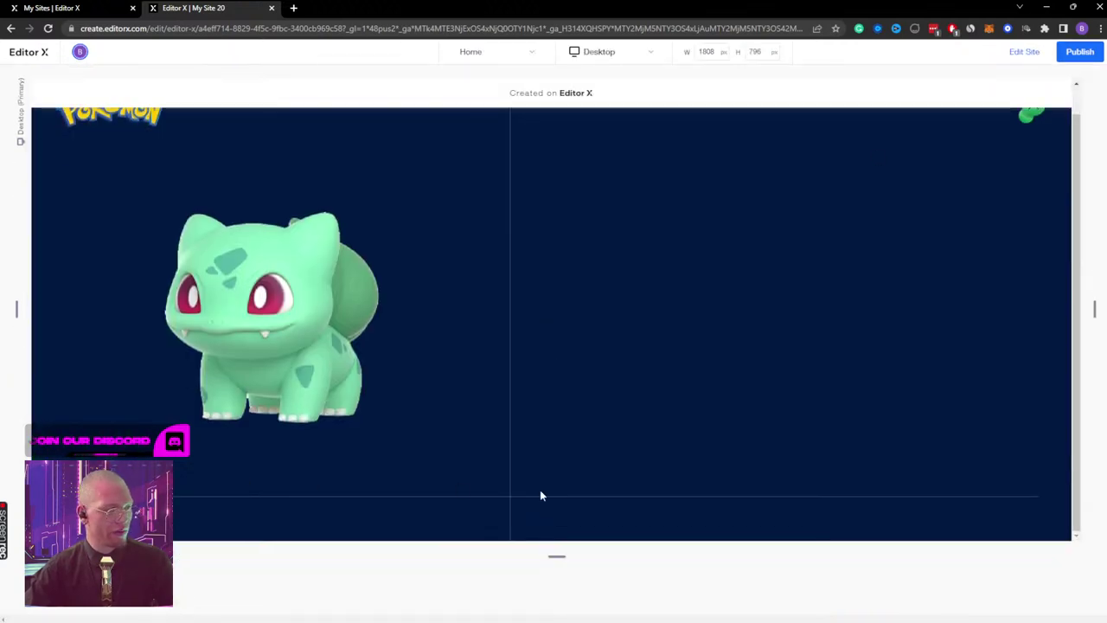
scroll(489, 314, "up", 1)
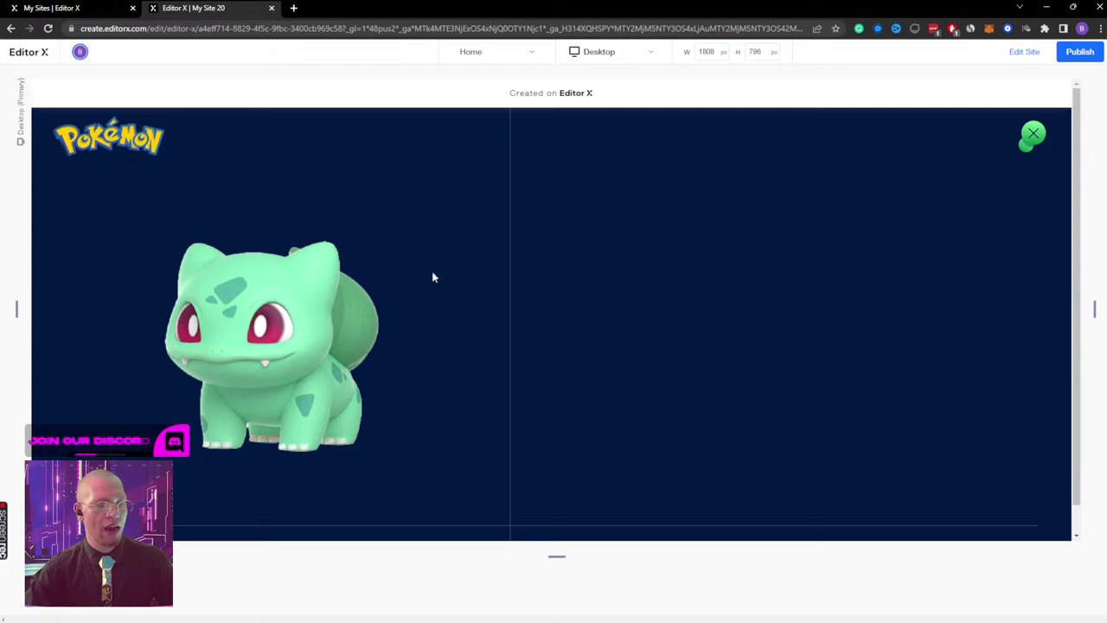
left_click(1027, 52)
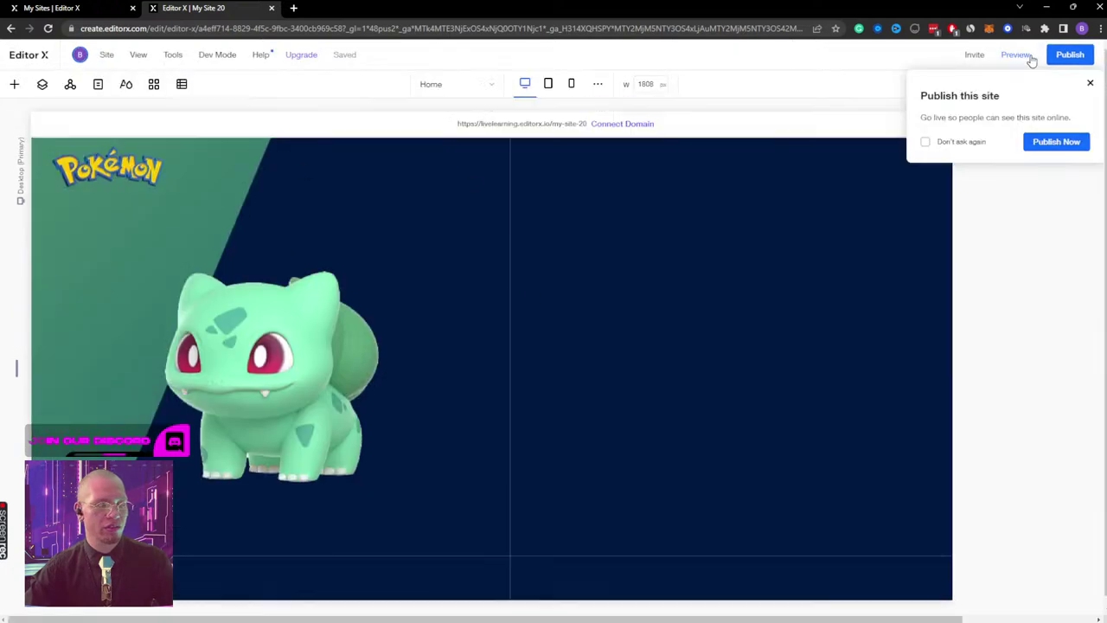
left_click(655, 328)
left_click(1089, 84)
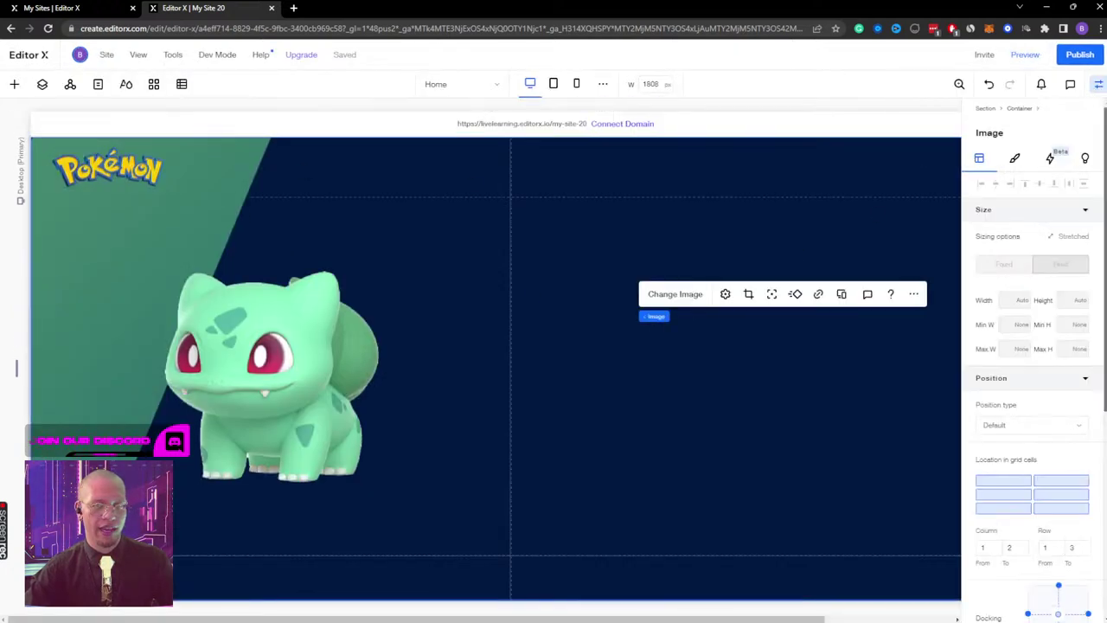
scroll(1029, 303, "down", 1)
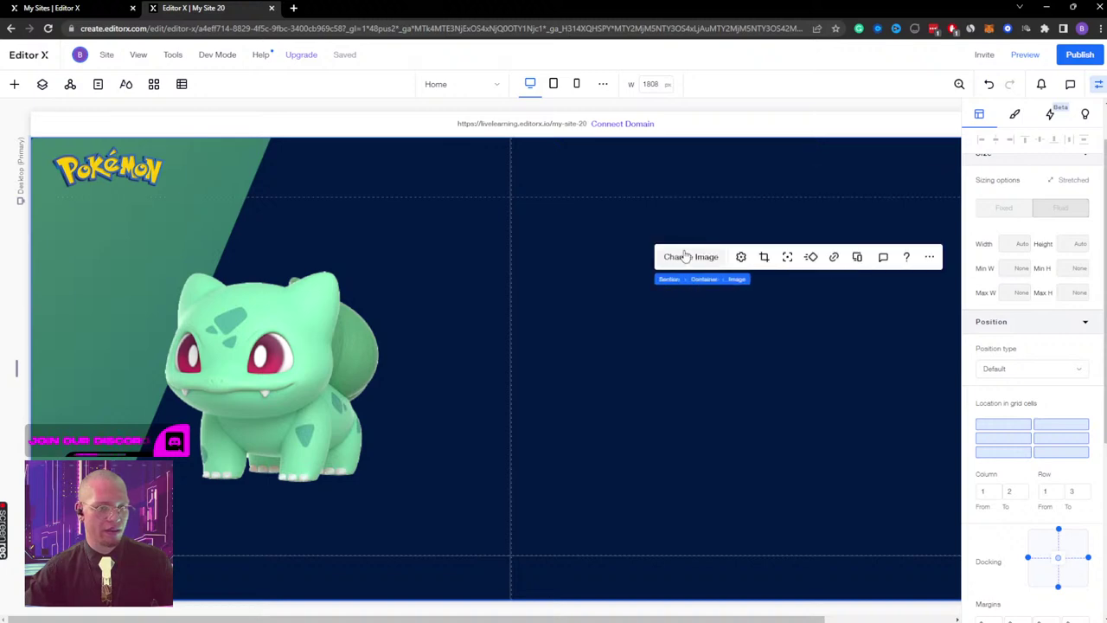
left_click(681, 257)
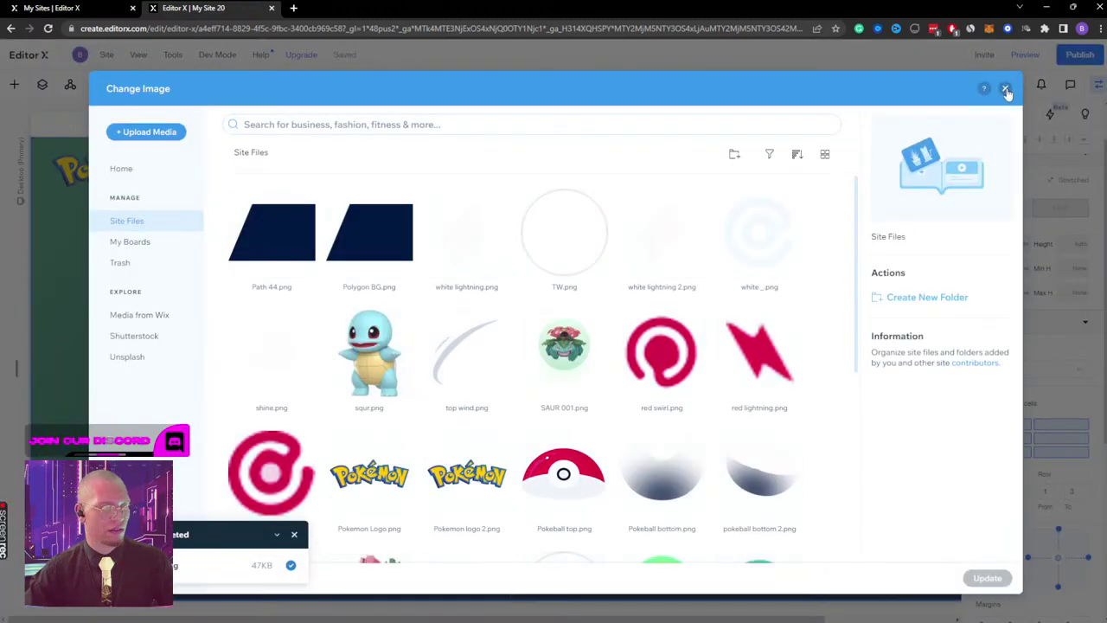
left_click(1005, 90)
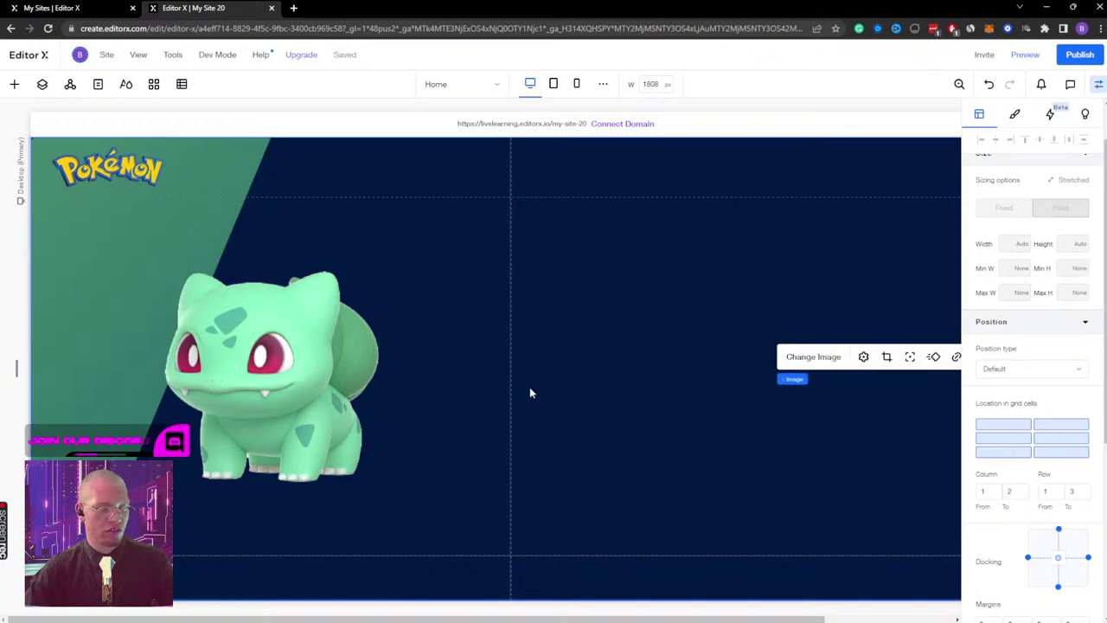
Step: Preview the page again to examine how the dark-blue background shape renders behind Bulbasaur
left_click(1024, 54)
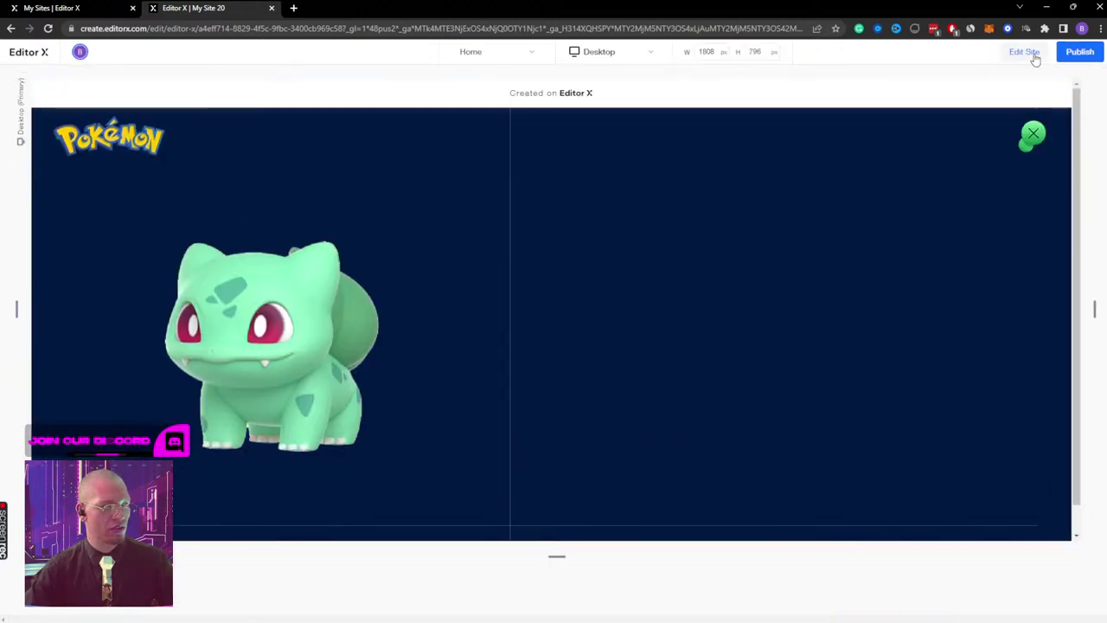
scroll(759, 277, "down", 1)
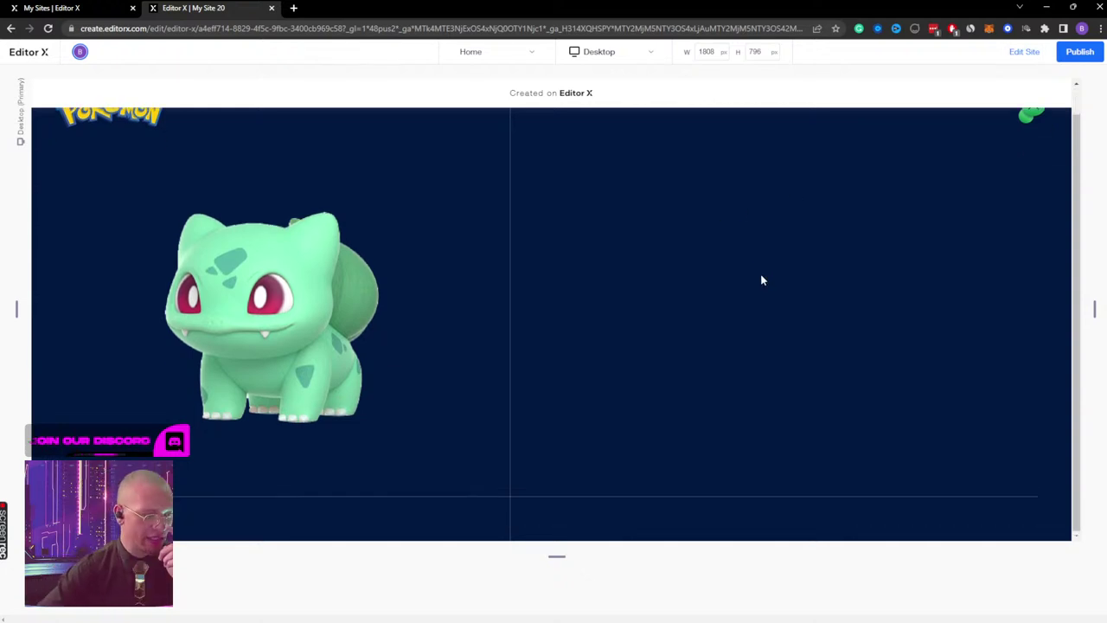
scroll(523, 387, "up", 1)
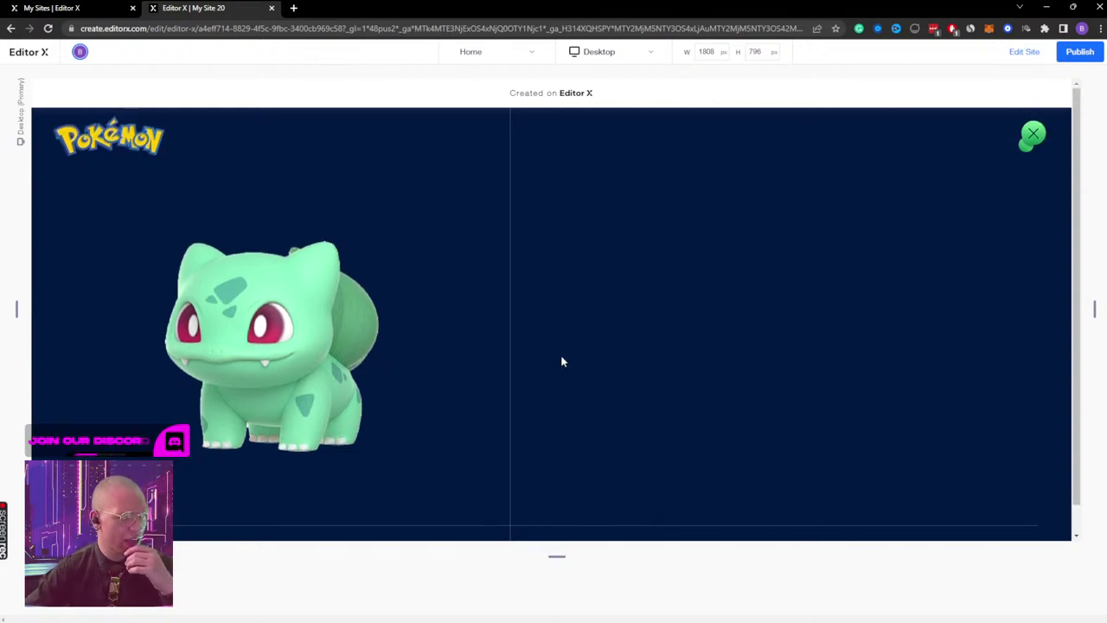
left_click(1023, 64)
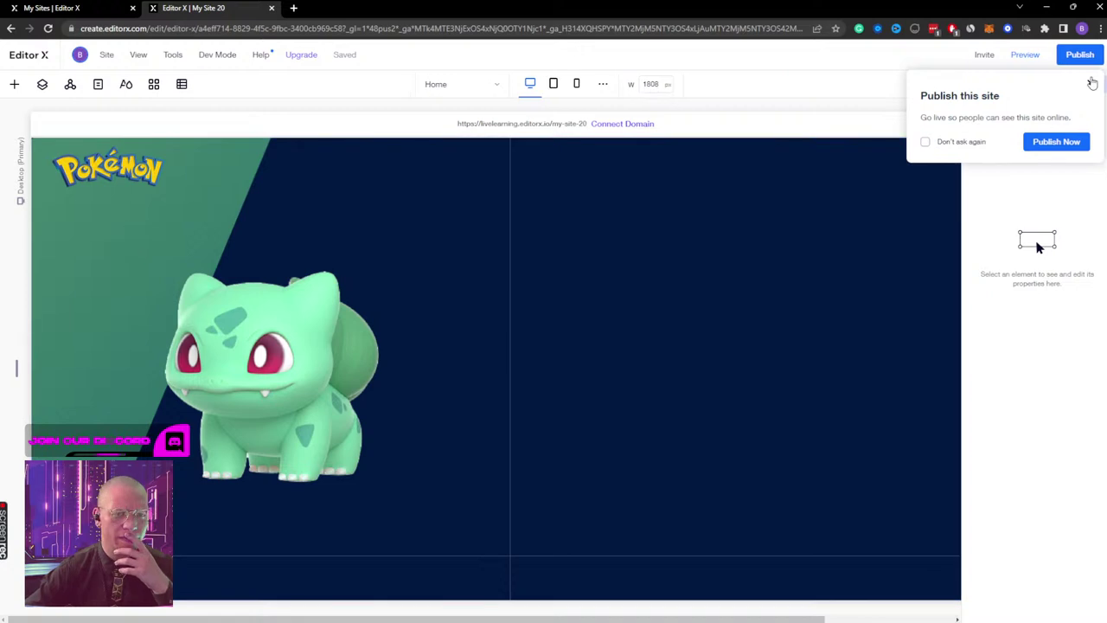
Step: Restrict the dark-blue polygon image to column 2 across rows 1 to 3 of the container grid and preview the page
left_click(763, 280)
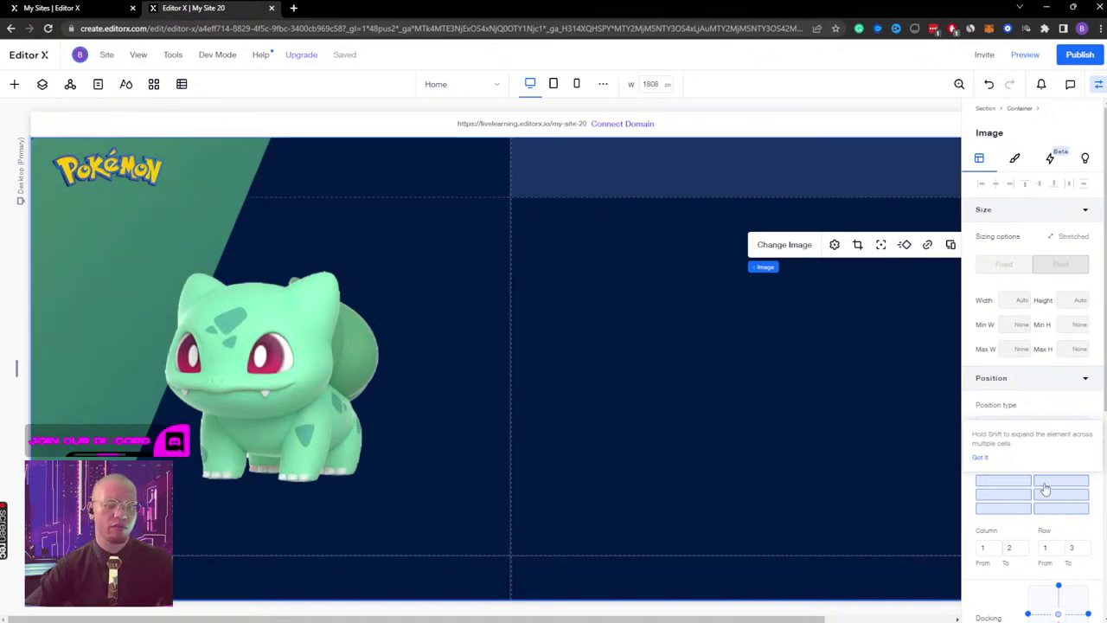
left_click(1046, 494)
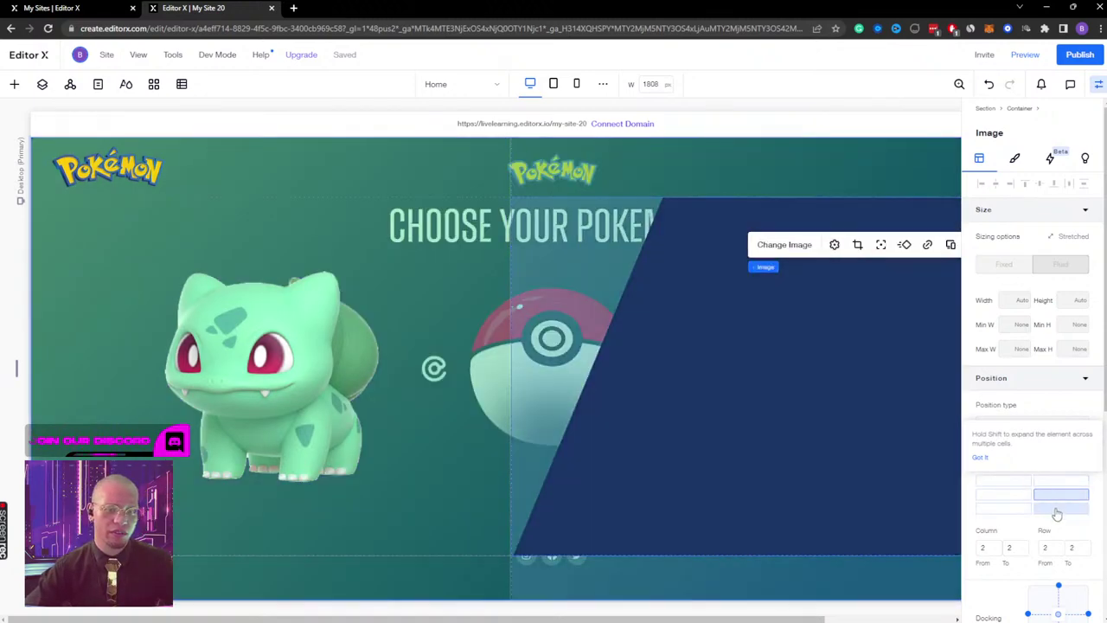
left_click(1060, 481, "shift")
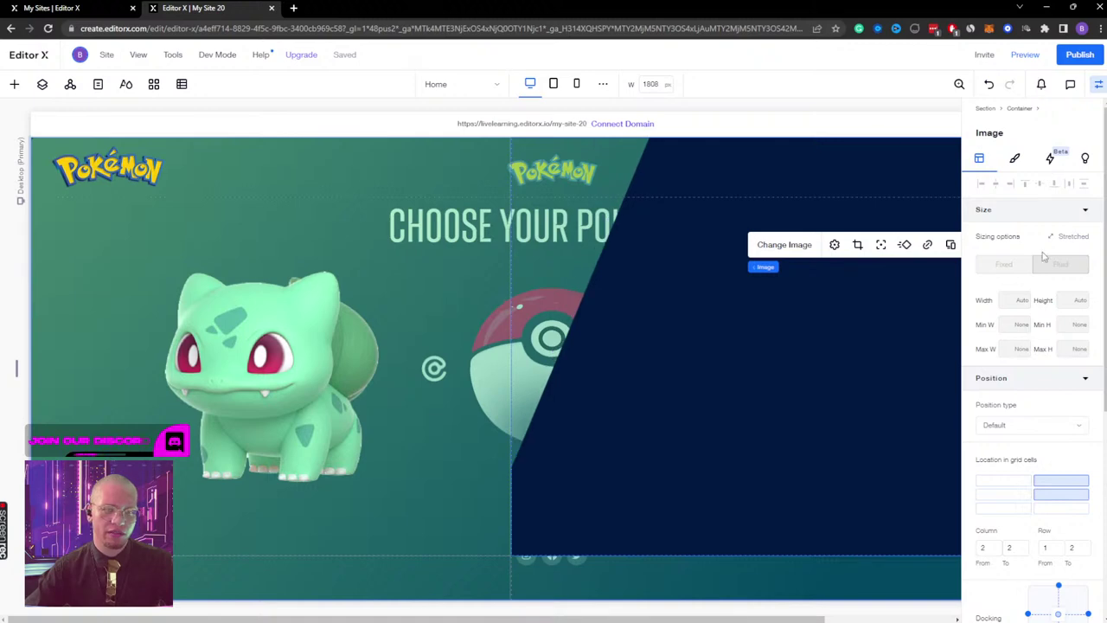
left_click(1061, 509, "shift")
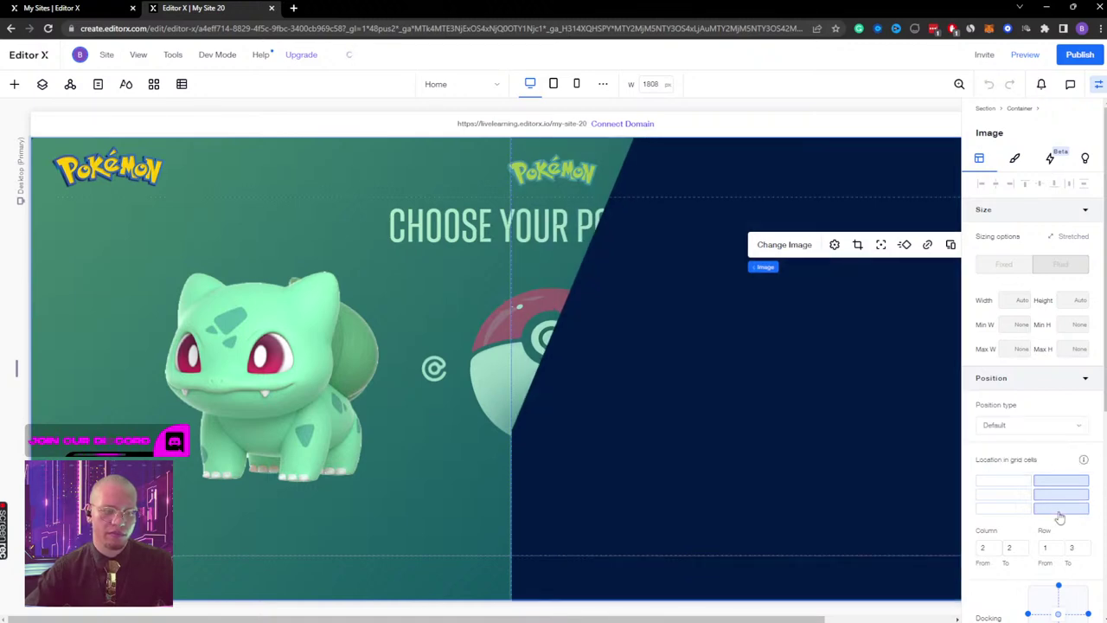
left_click(1018, 517, "shift")
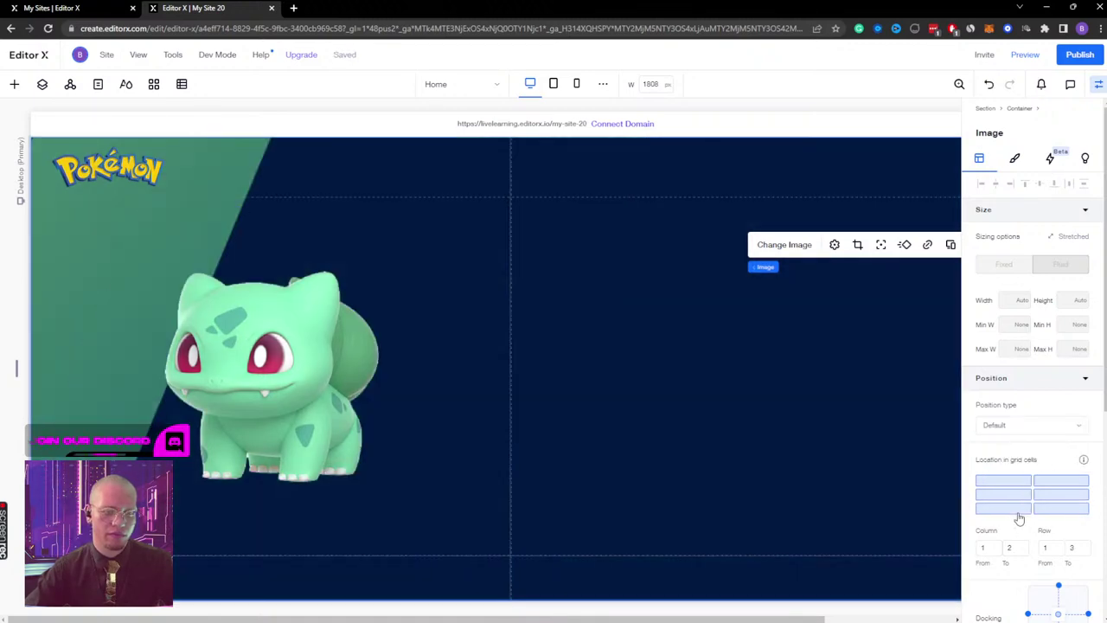
left_click(1047, 511)
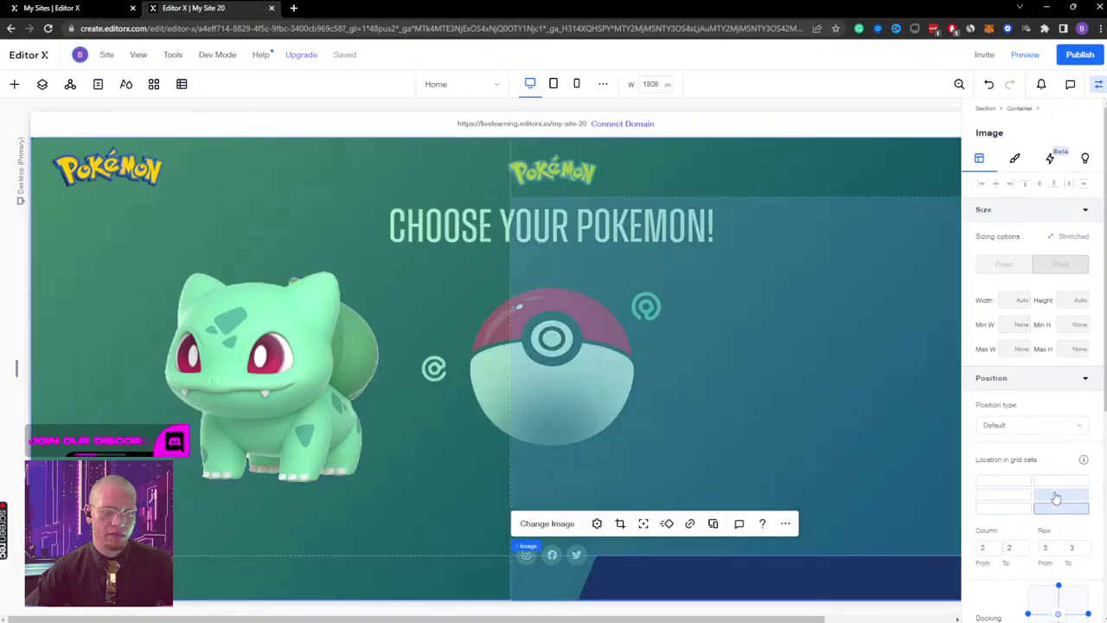
left_click(1056, 490, "shift")
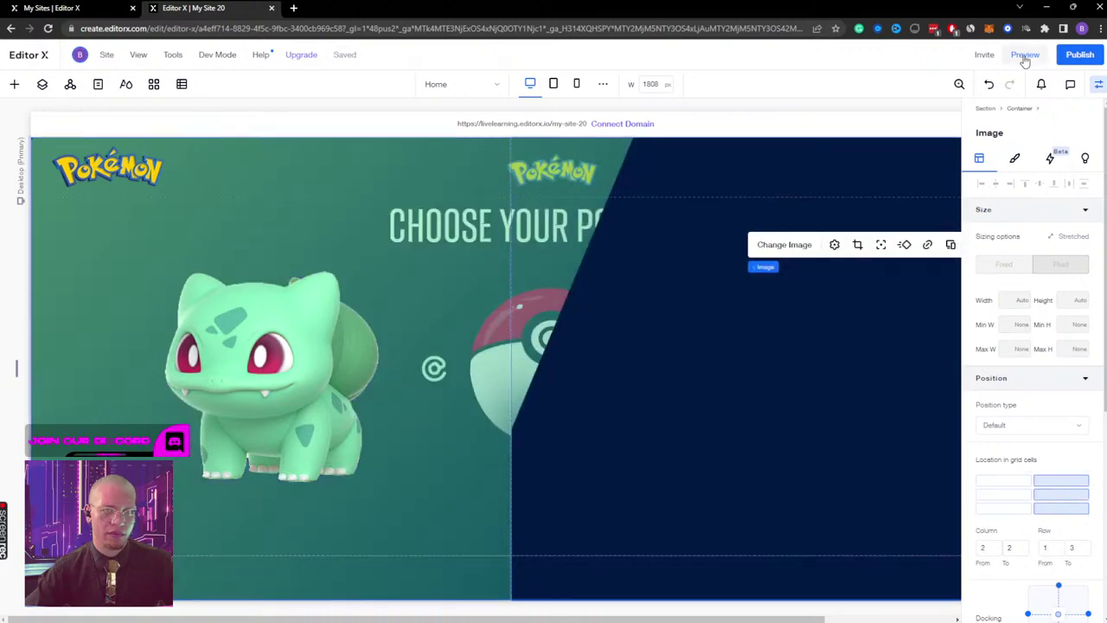
left_click(1025, 55)
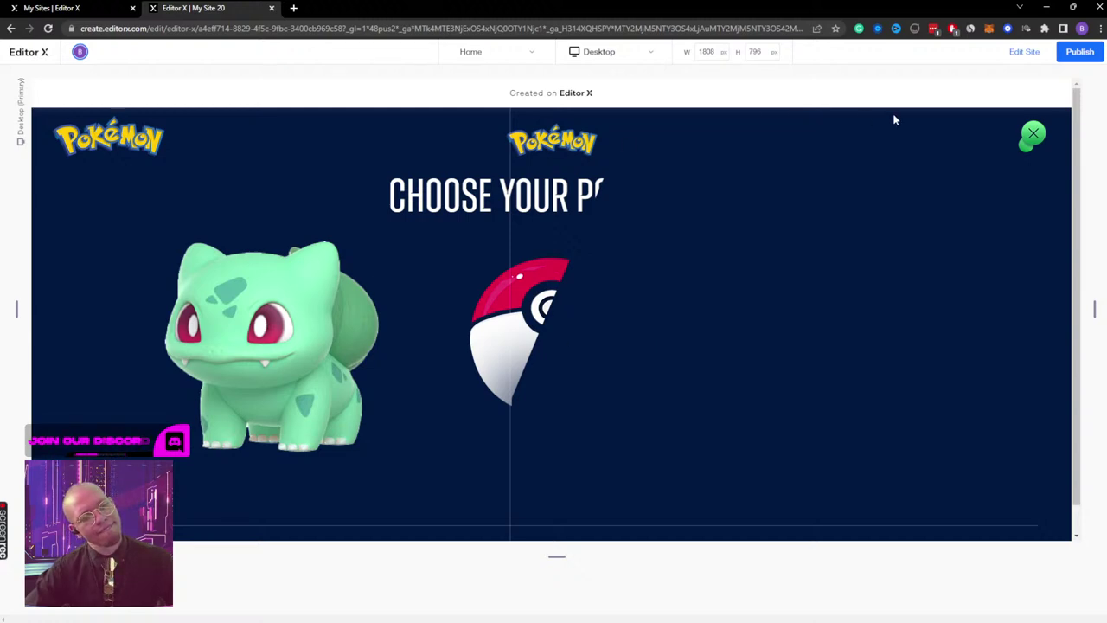
left_click(1026, 52)
Step: Set the dark-blue polygon image inside the container to not display
left_click(776, 198)
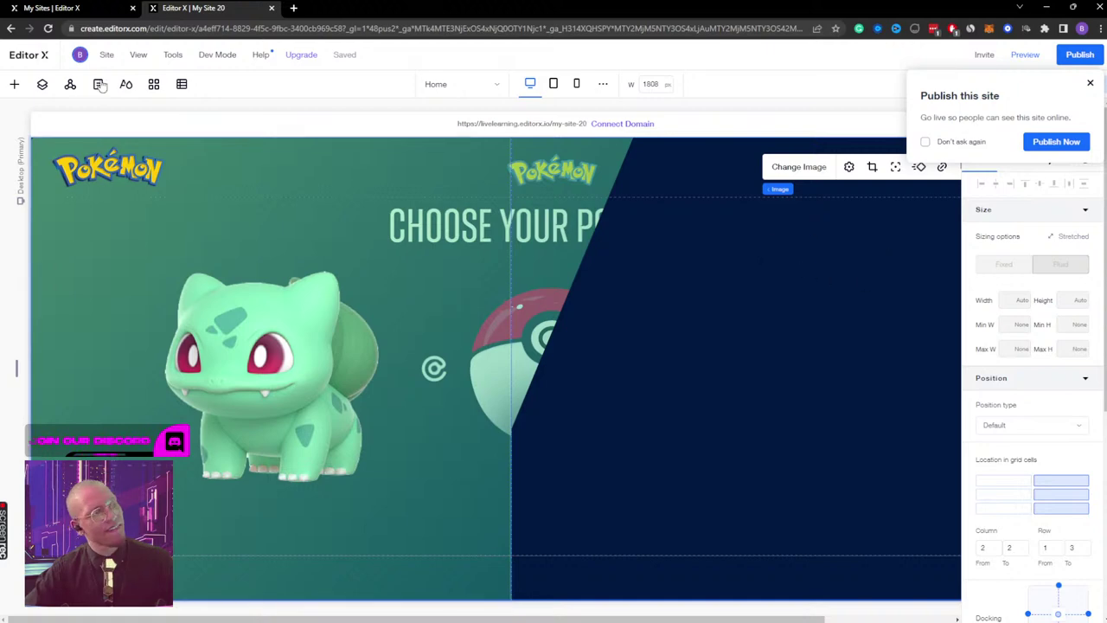
left_click(14, 86)
left_click(14, 86)
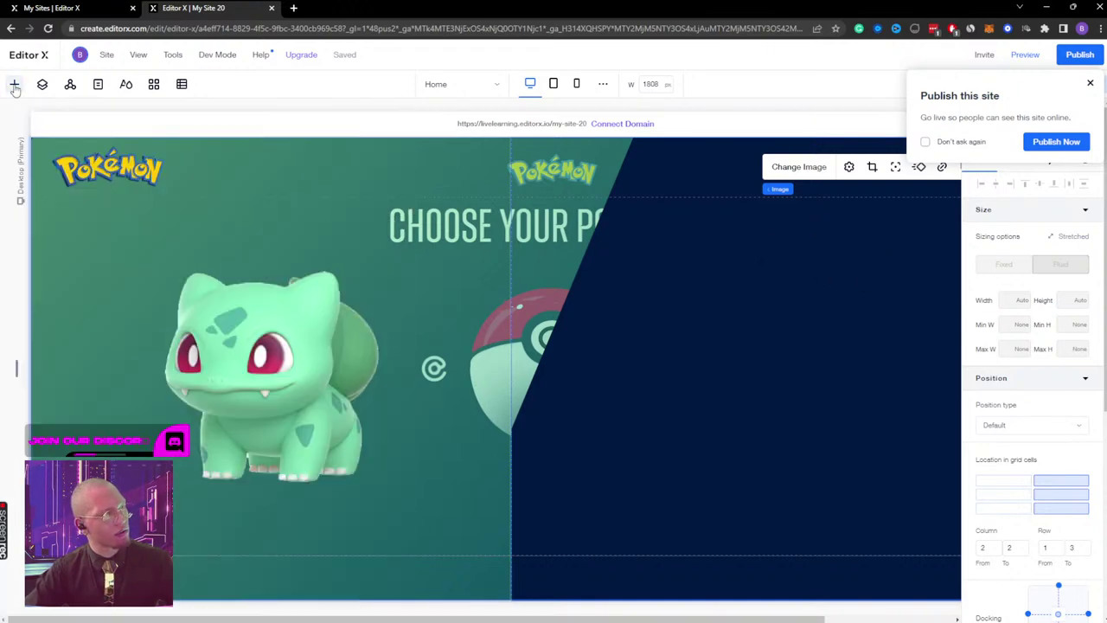
left_click(13, 87)
left_click(42, 84)
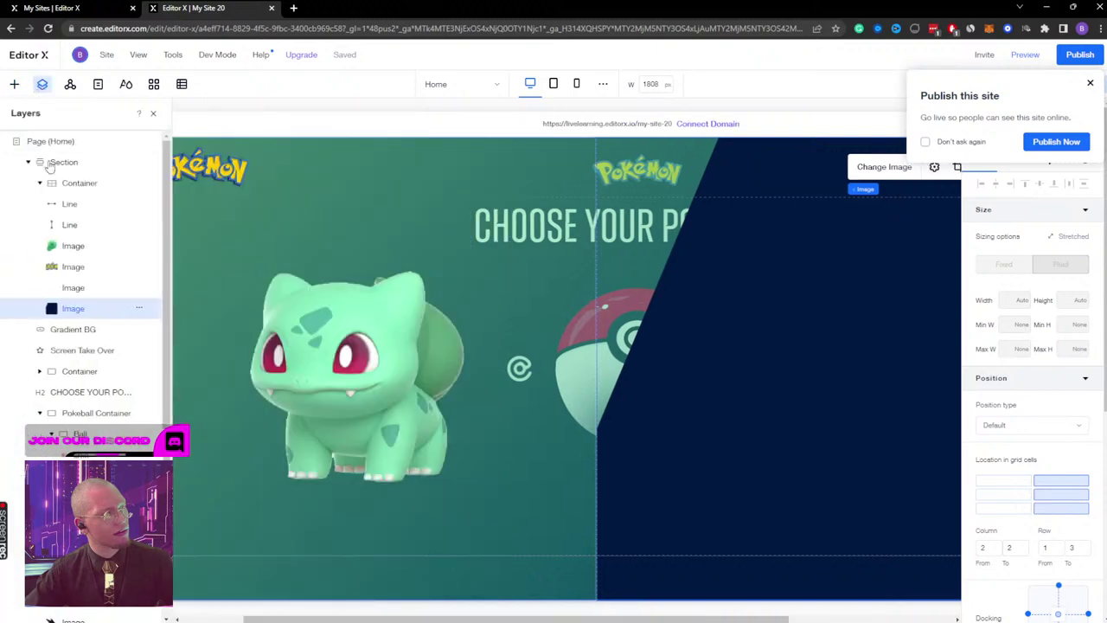
left_click(141, 309)
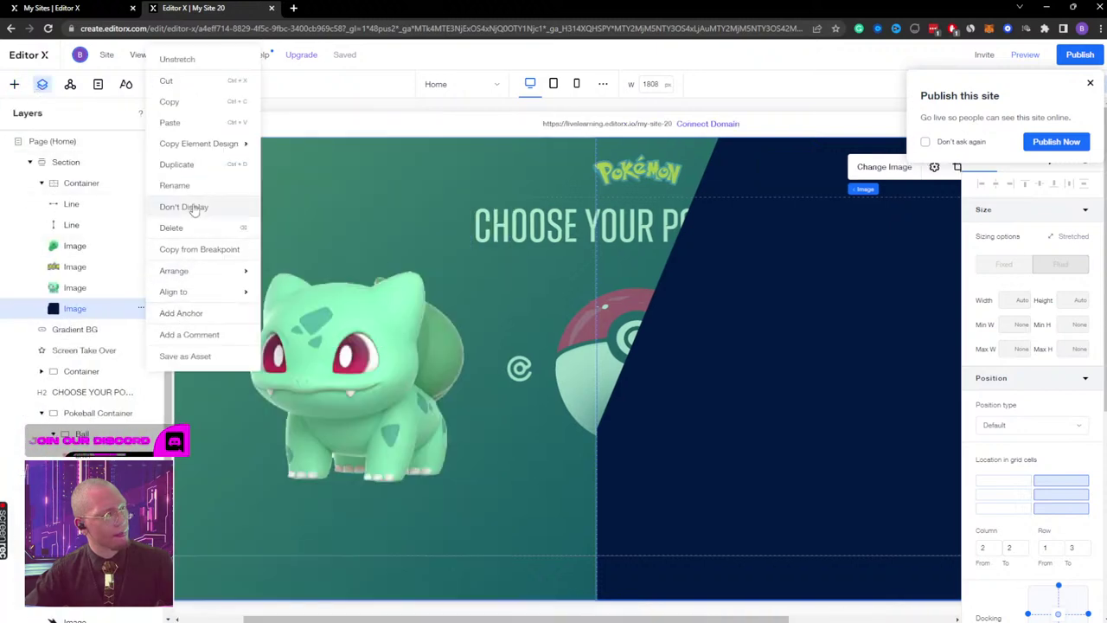
left_click(255, 207)
Step: Preview the page without the polygon image and examine where the dark-blue background comes from
left_click(1025, 55)
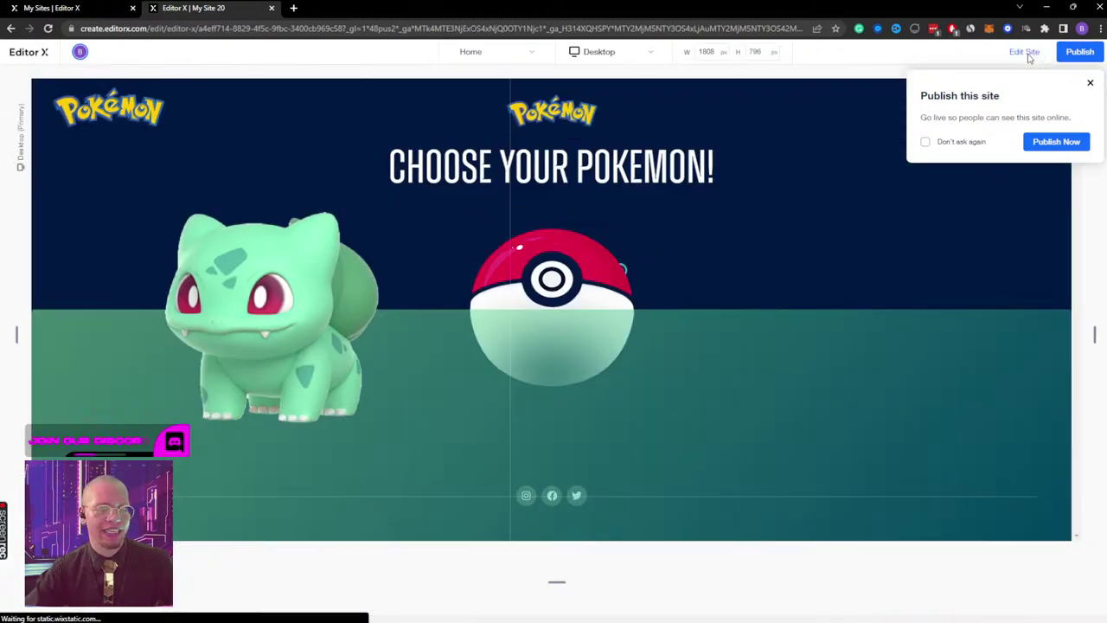
left_click(1026, 54)
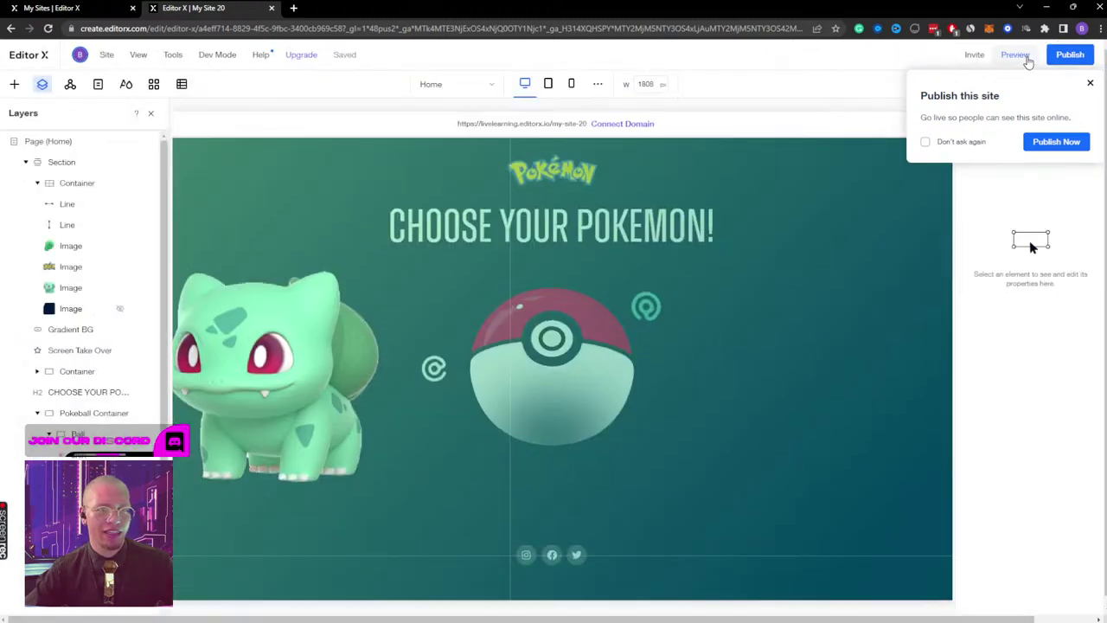
left_click(1025, 56)
scroll(483, 382, "down", 1)
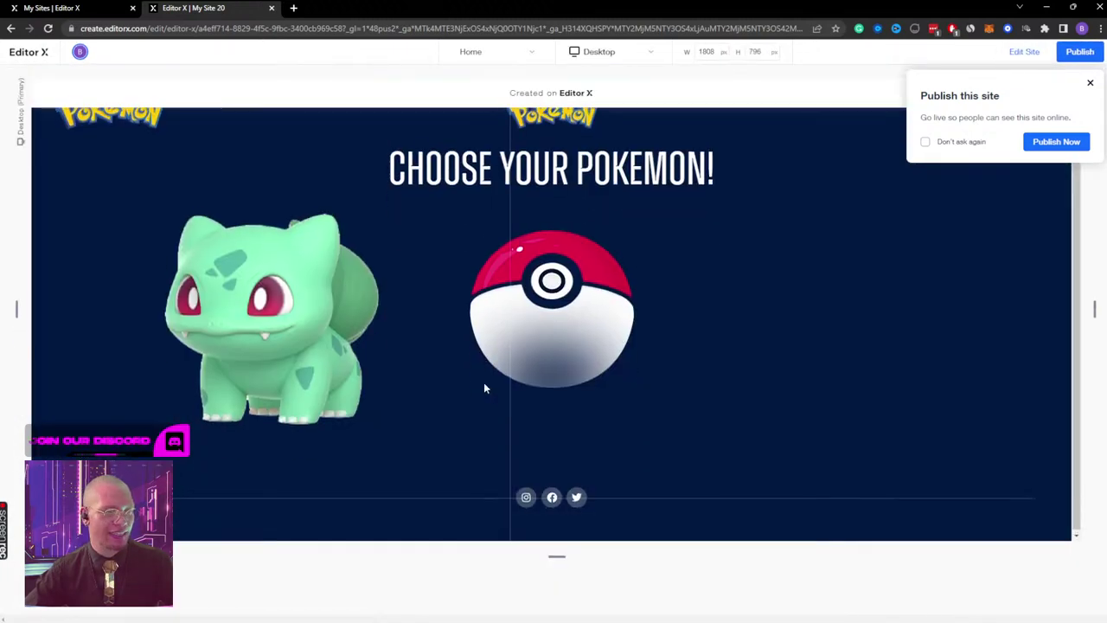
scroll(484, 382, "up", 1)
left_click(1090, 84)
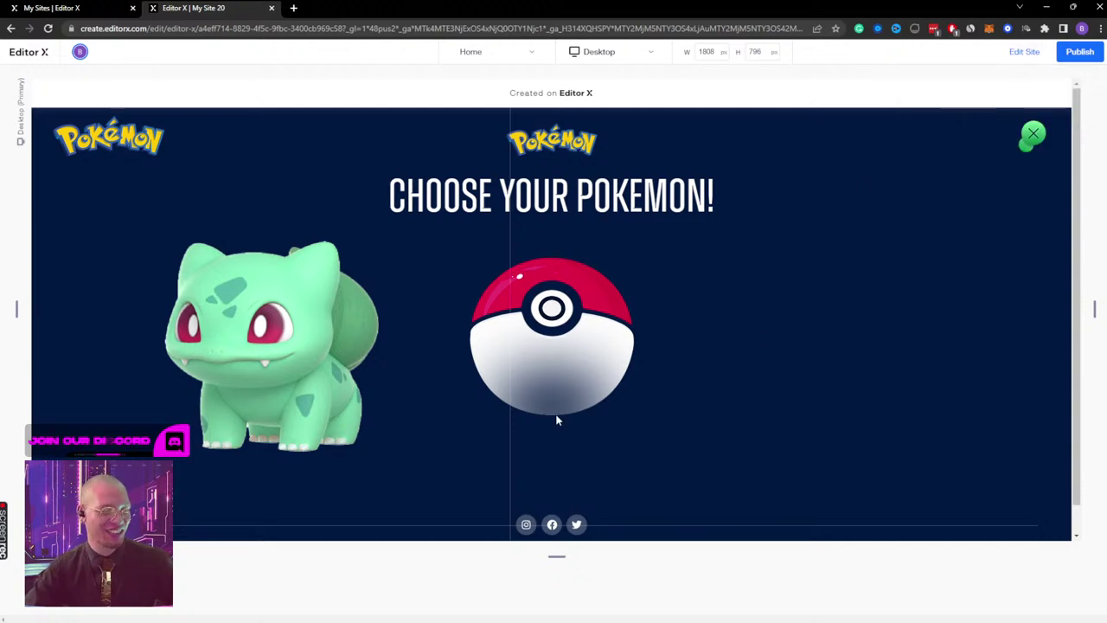
scroll(413, 366, "down", 1)
scroll(695, 297, "up", 1)
scroll(559, 277, "down", 1)
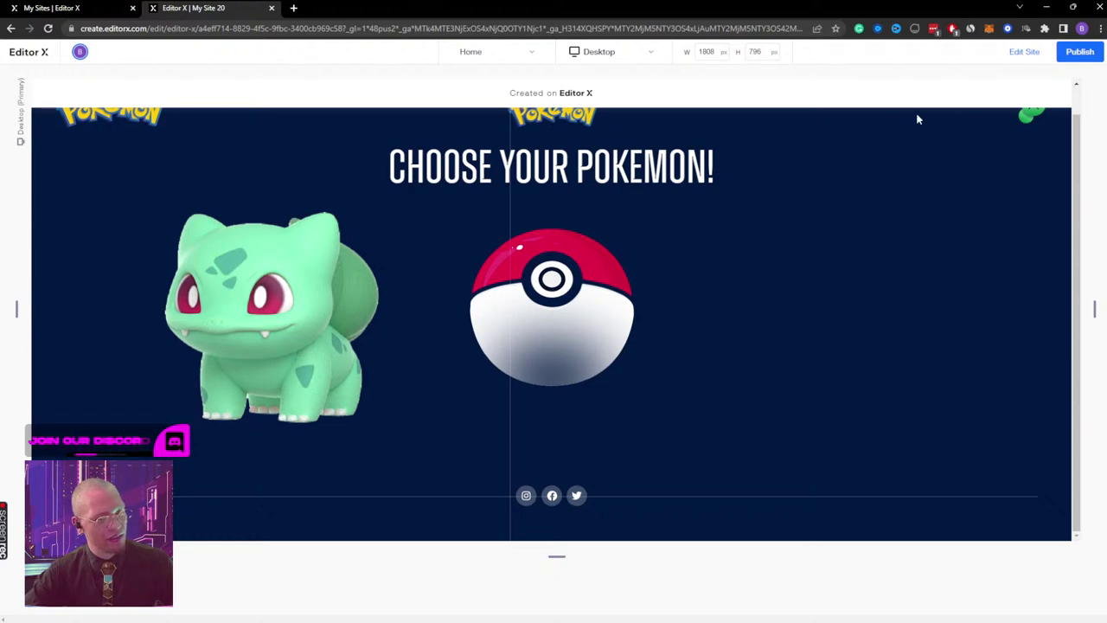
left_click(1024, 53)
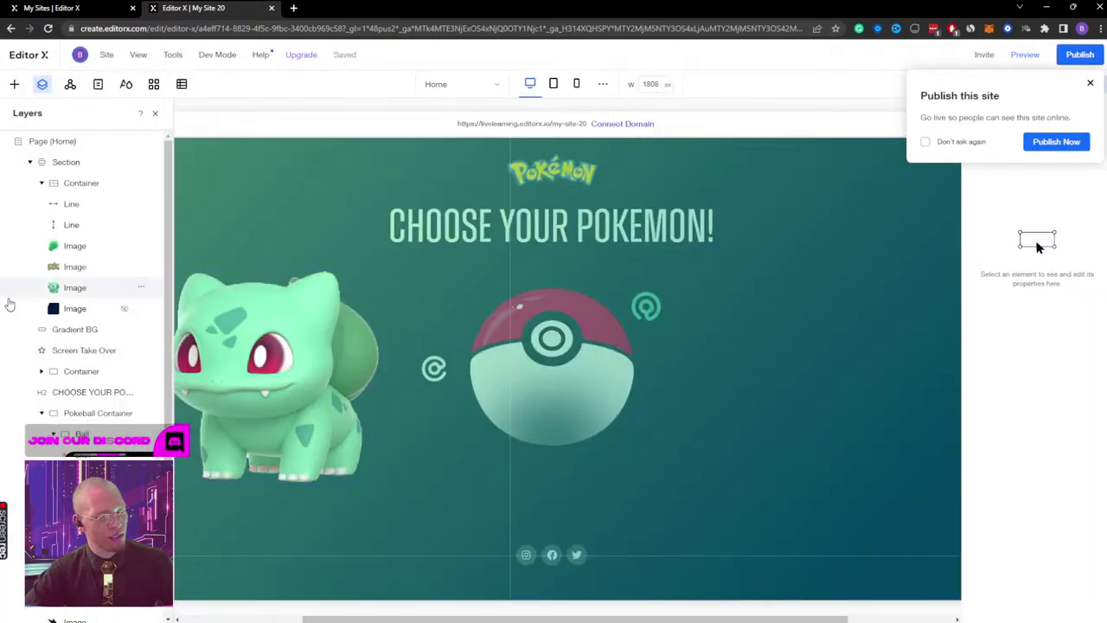
scroll(73, 313, "down", 2)
scroll(72, 313, "up", 3)
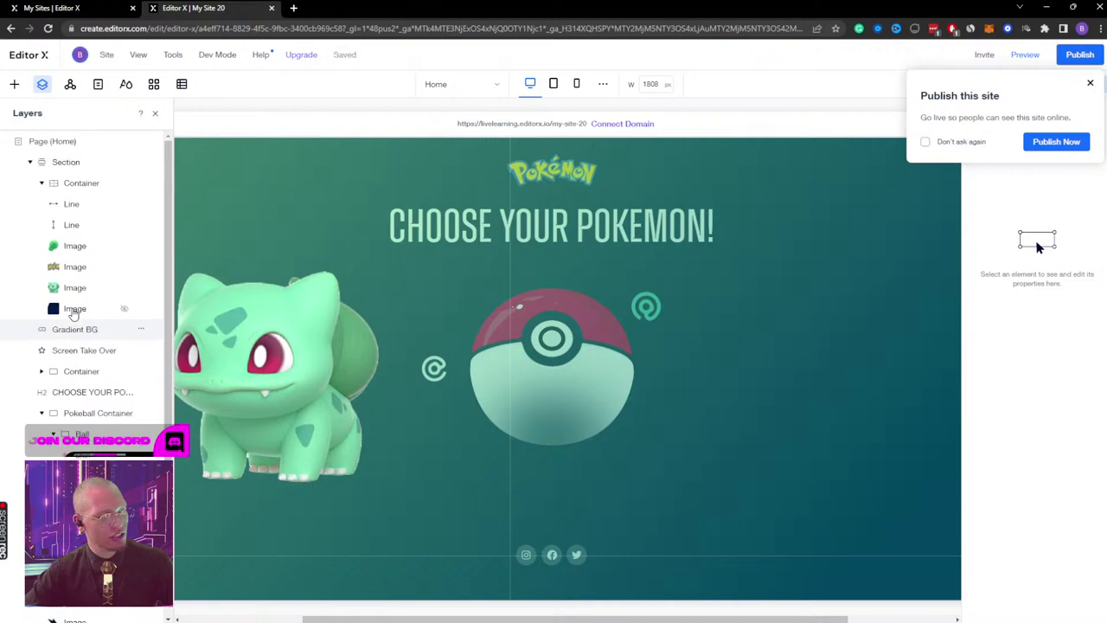
left_click(1090, 82)
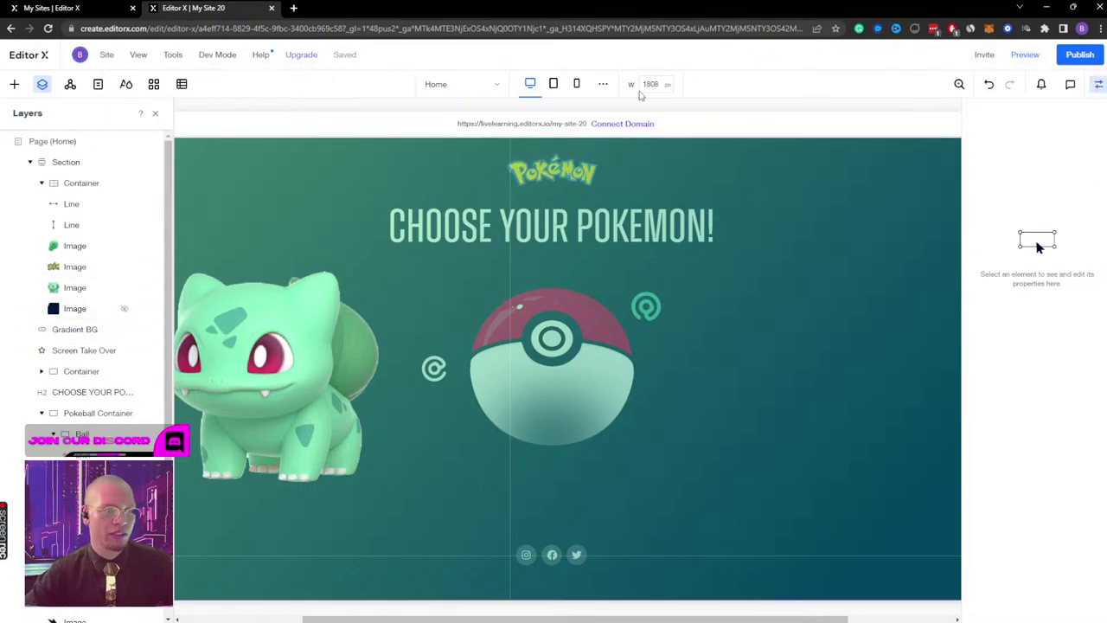
left_click(834, 105)
key("ctrl+s")
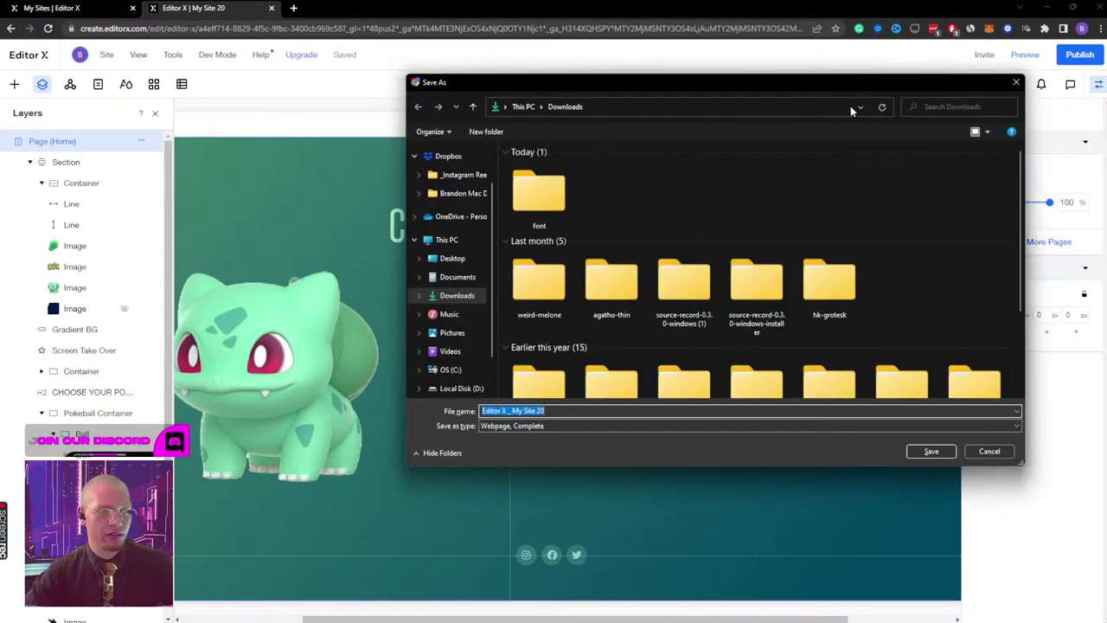
left_click(1012, 84)
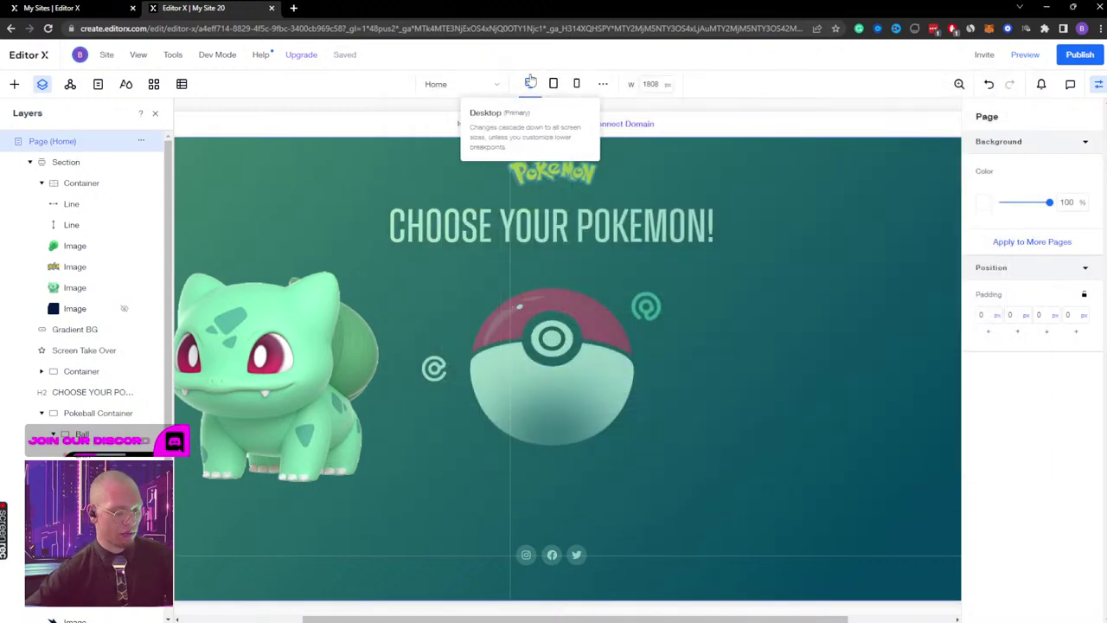
Step: Reload the editor and preview the page to examine the dark-blue background with the polygon image hidden
key("ctrl+r")
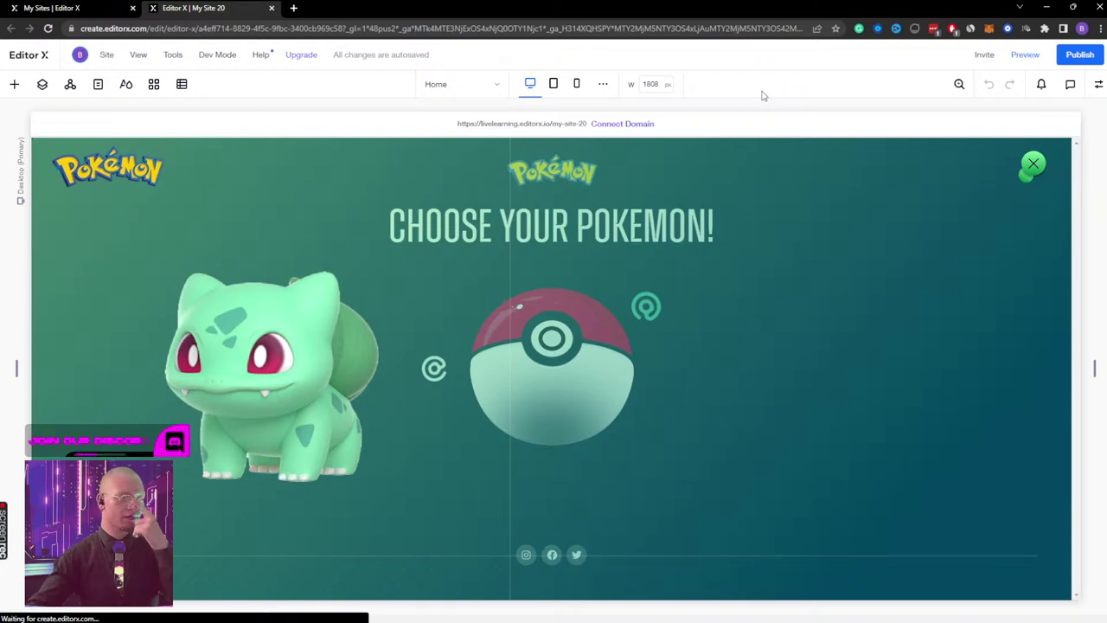
left_click(1027, 56)
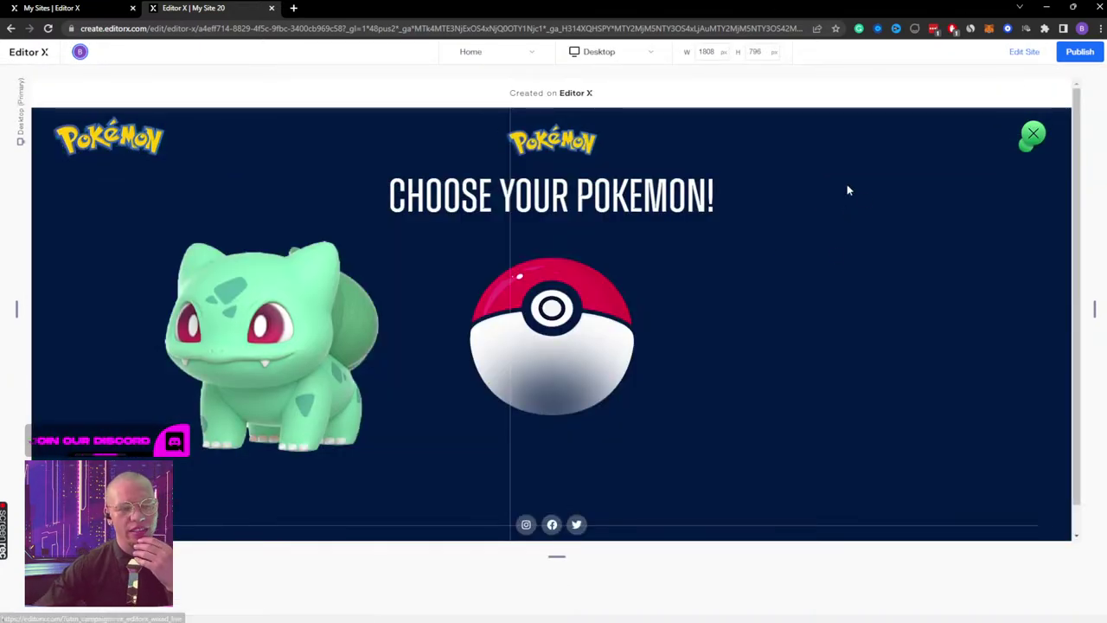
scroll(793, 230, "down", 1)
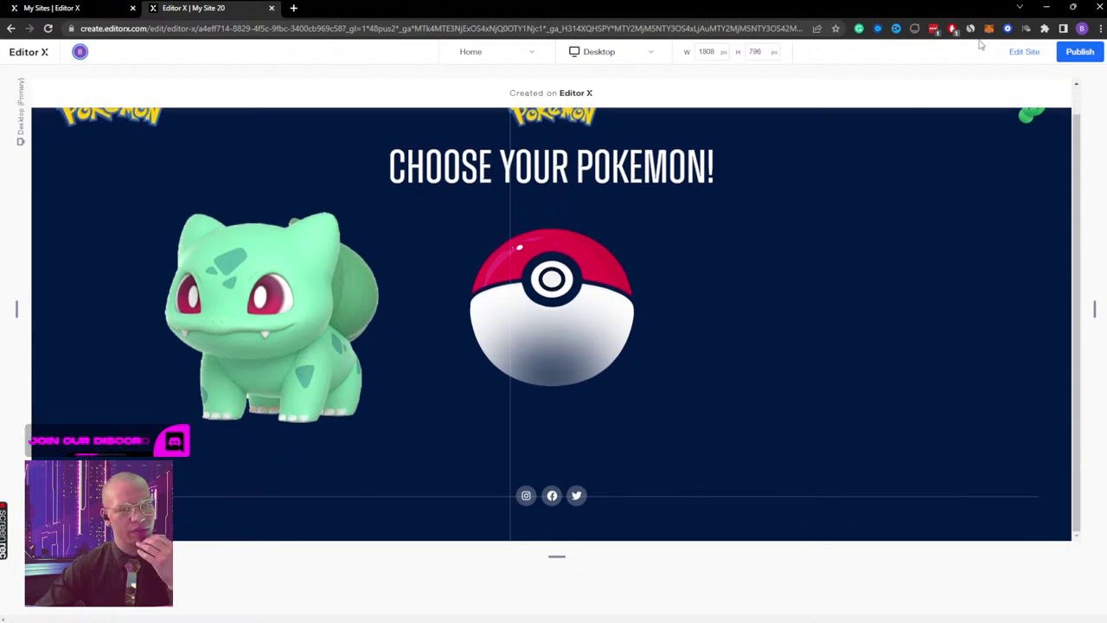
left_click(1024, 51)
Step: Set the Gradient BG layer to not display and preview the page without it
left_click(42, 84)
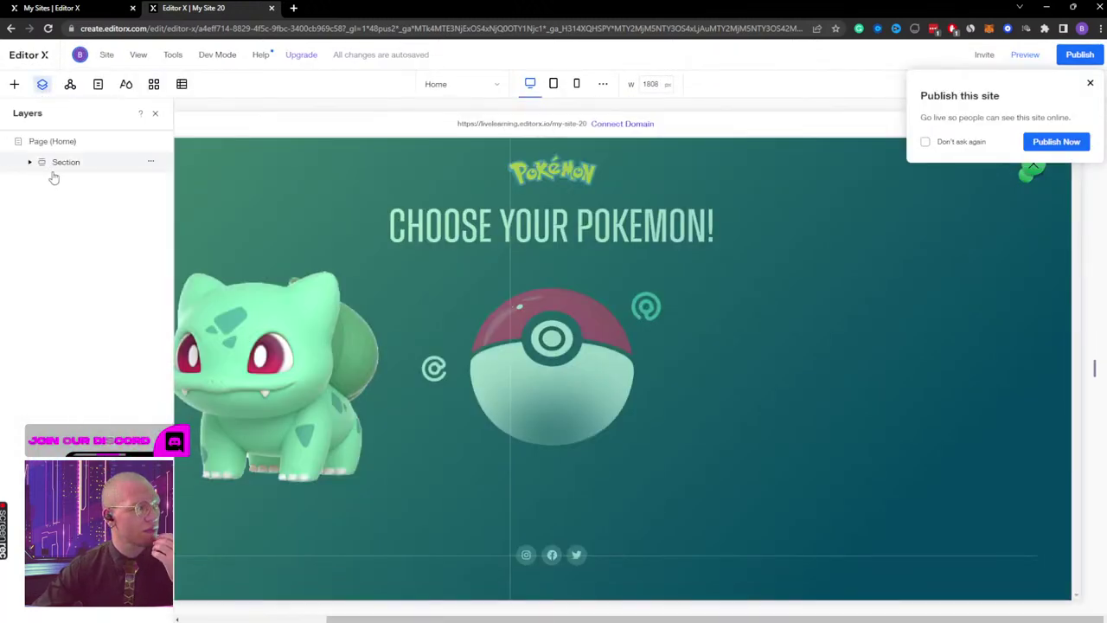
left_click(30, 162)
left_click(41, 182)
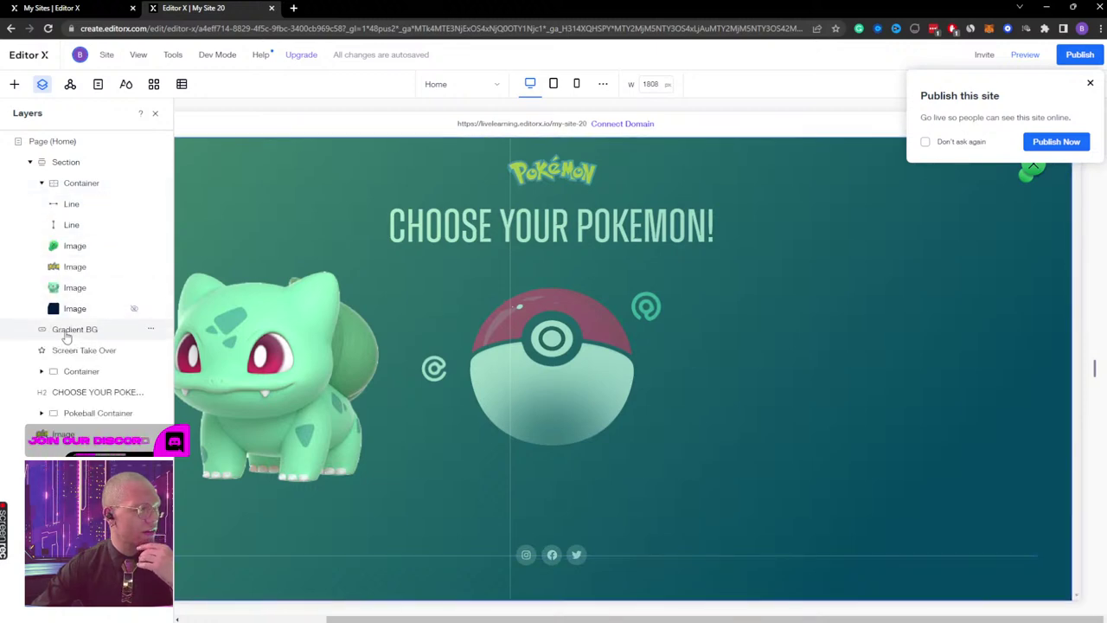
left_click(65, 335)
left_click(150, 329)
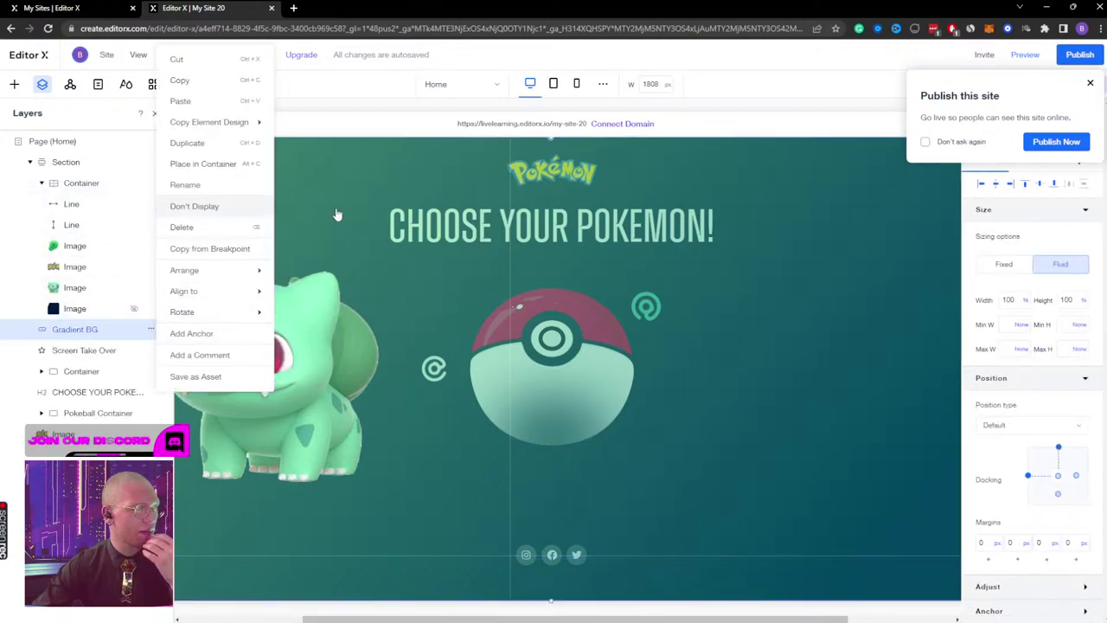
left_click(195, 206)
left_click(1028, 57)
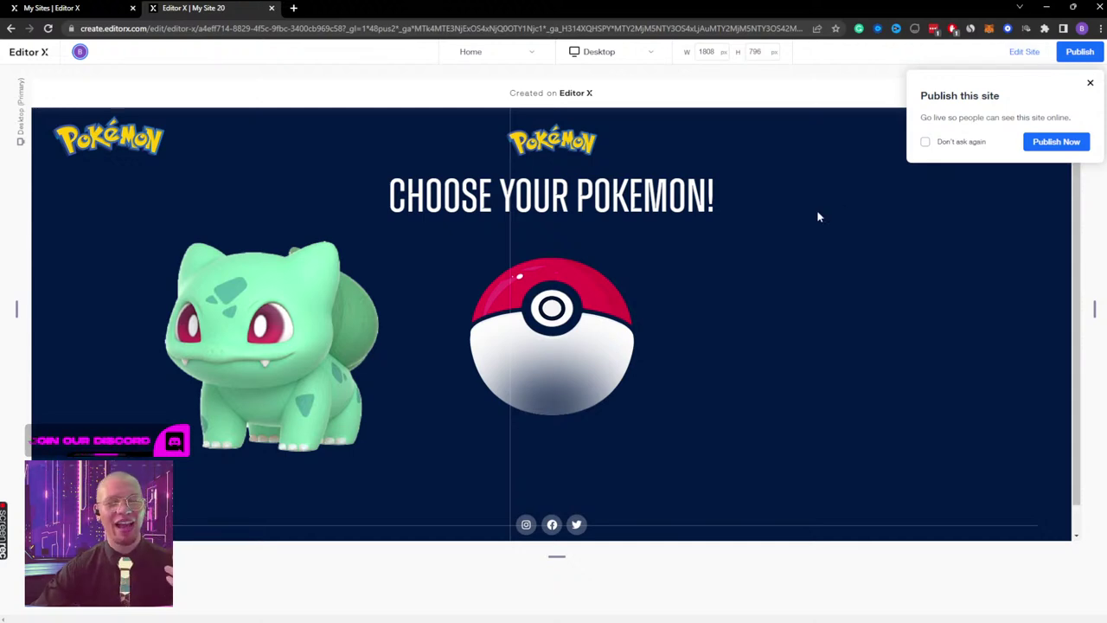
left_click(1090, 84)
left_click(1026, 51)
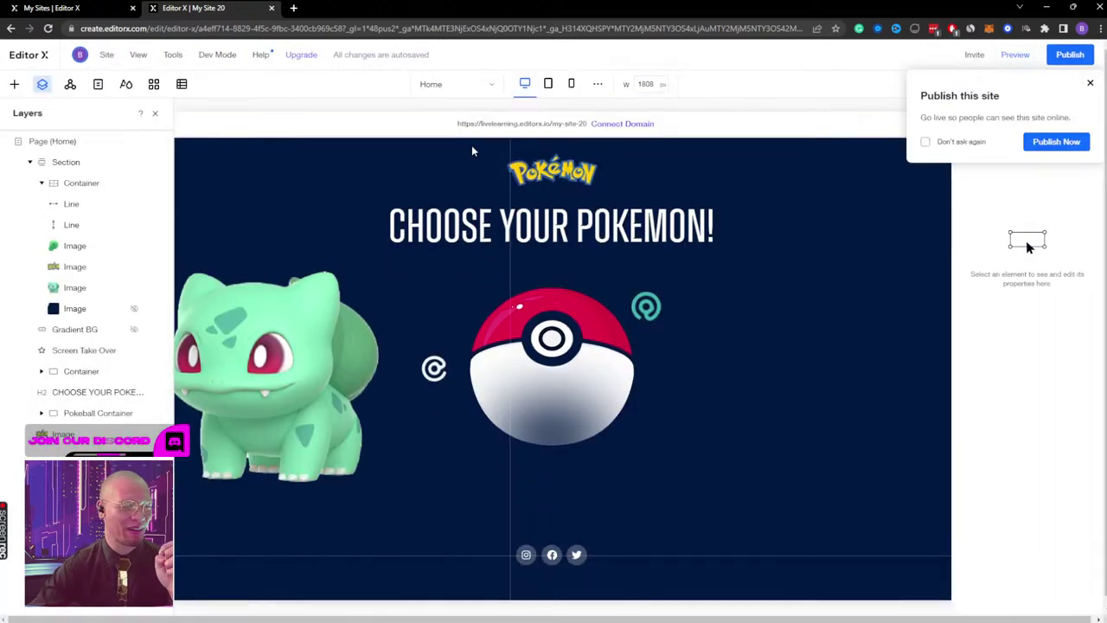
Step: Display the Gradient BG and the dark-blue polygon image again, and span the image across columns 1 to 2 and rows 1 to 3
left_click(134, 329)
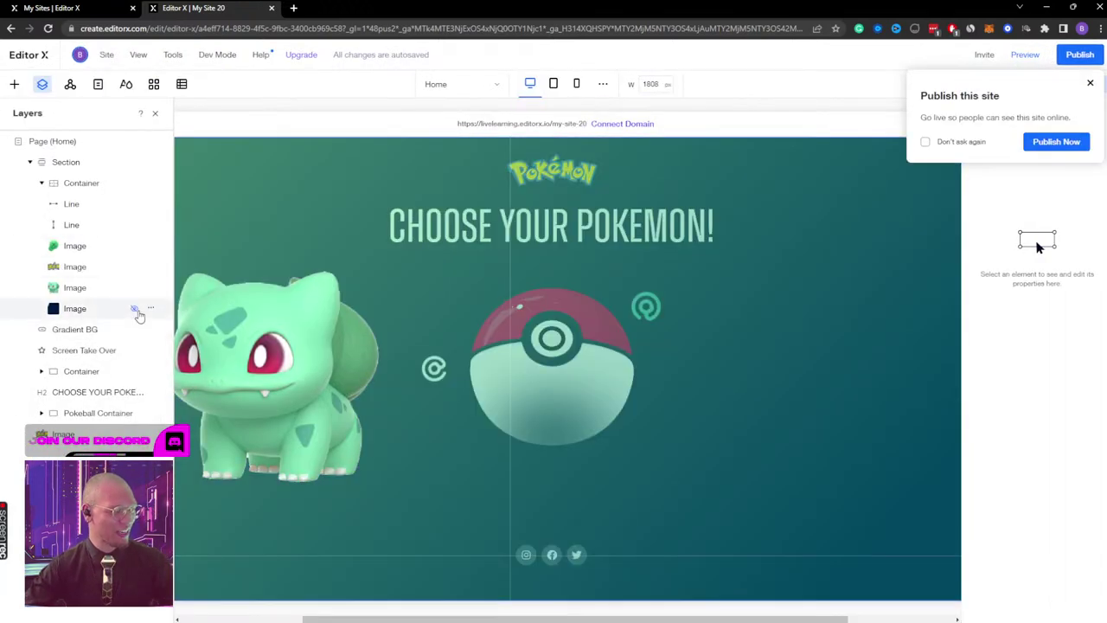
left_click(136, 309)
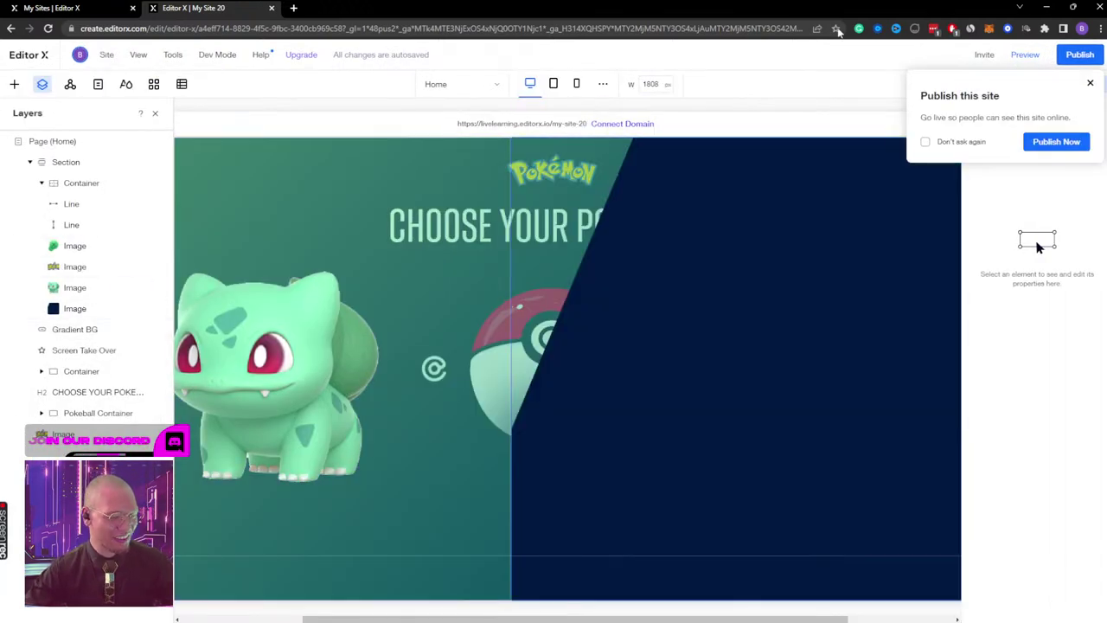
left_click(835, 241)
left_click(1090, 84)
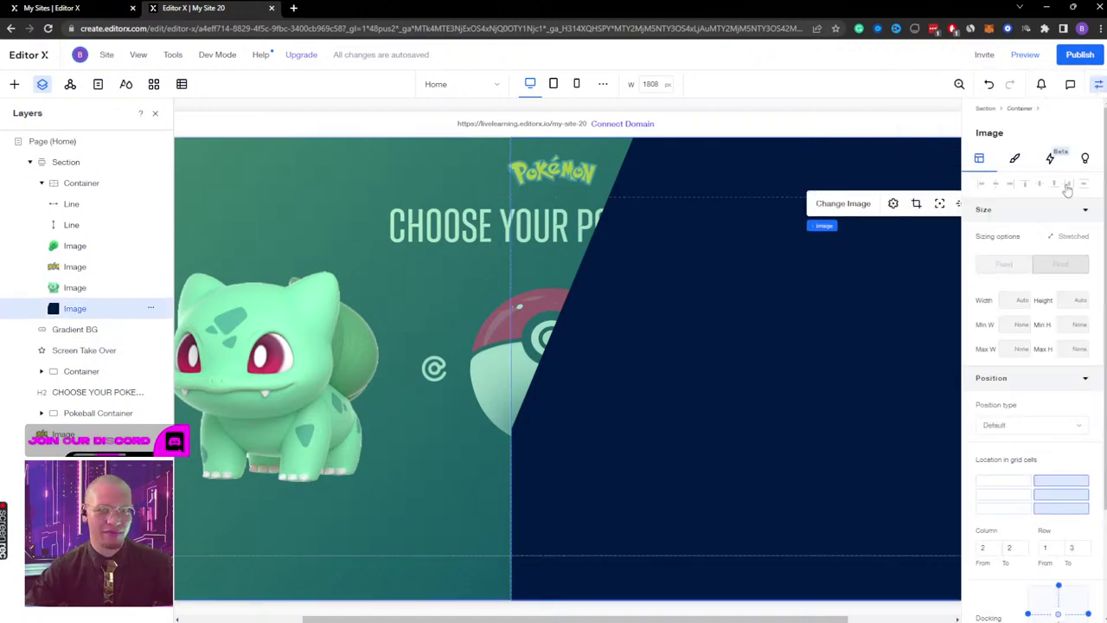
left_click(1015, 492)
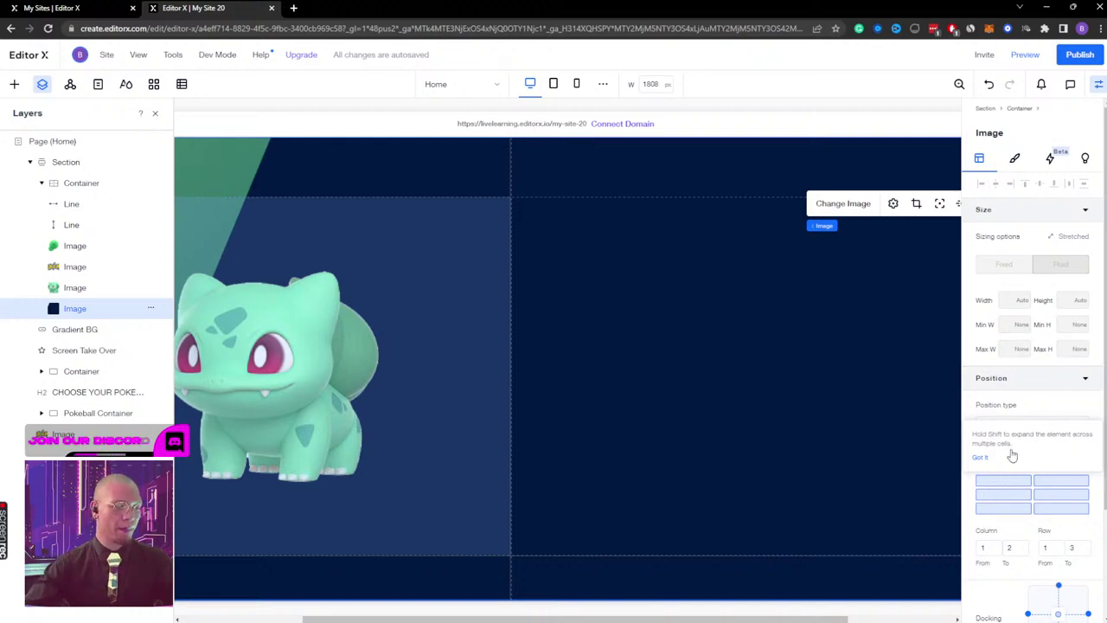
Step: Duplicate the Gradient BG layer and place the copy directly beneath the grid container in the section's layer order
left_click(42, 185)
left_click(57, 204)
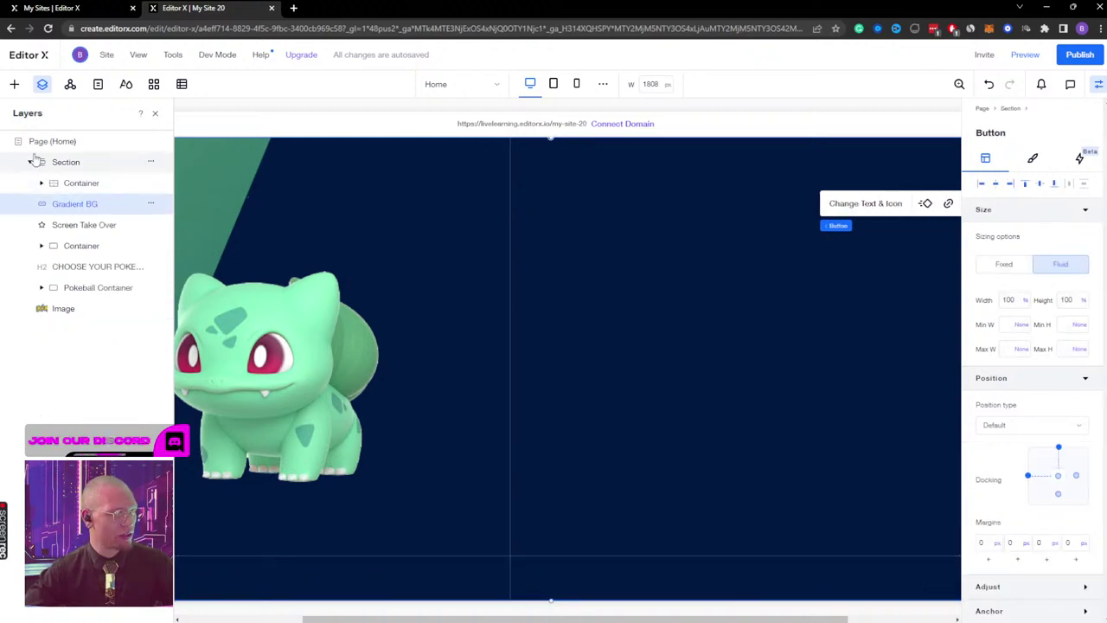
key("ctrl+d")
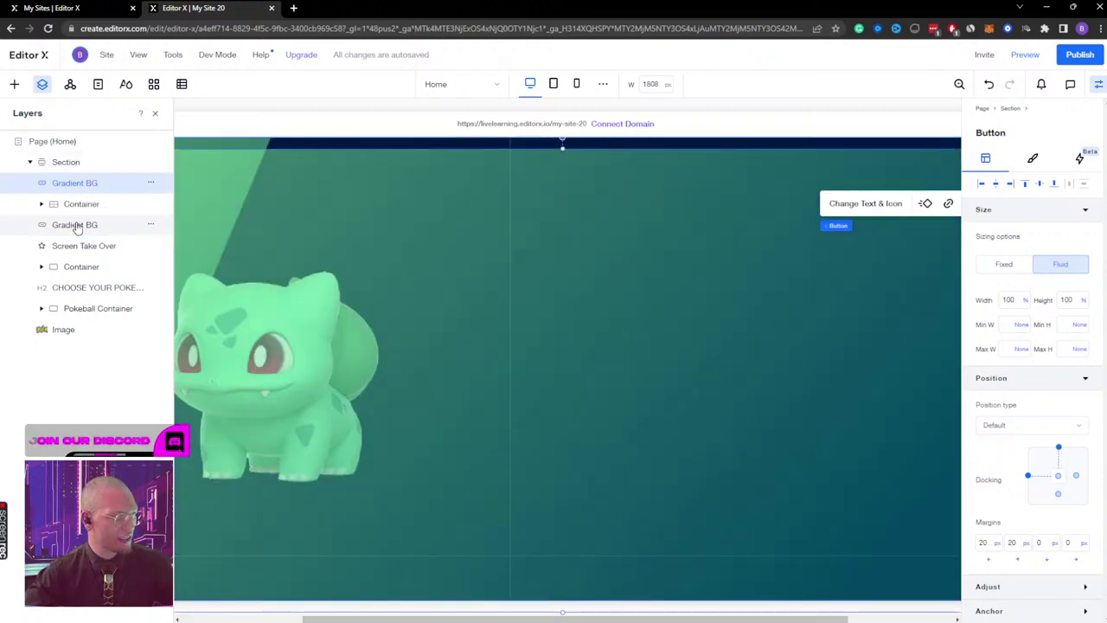
left_click_drag(69, 188, 71, 208)
Step: Rename the duplicated gradient layer to "Background place holder"
double_click(78, 202)
type("B")
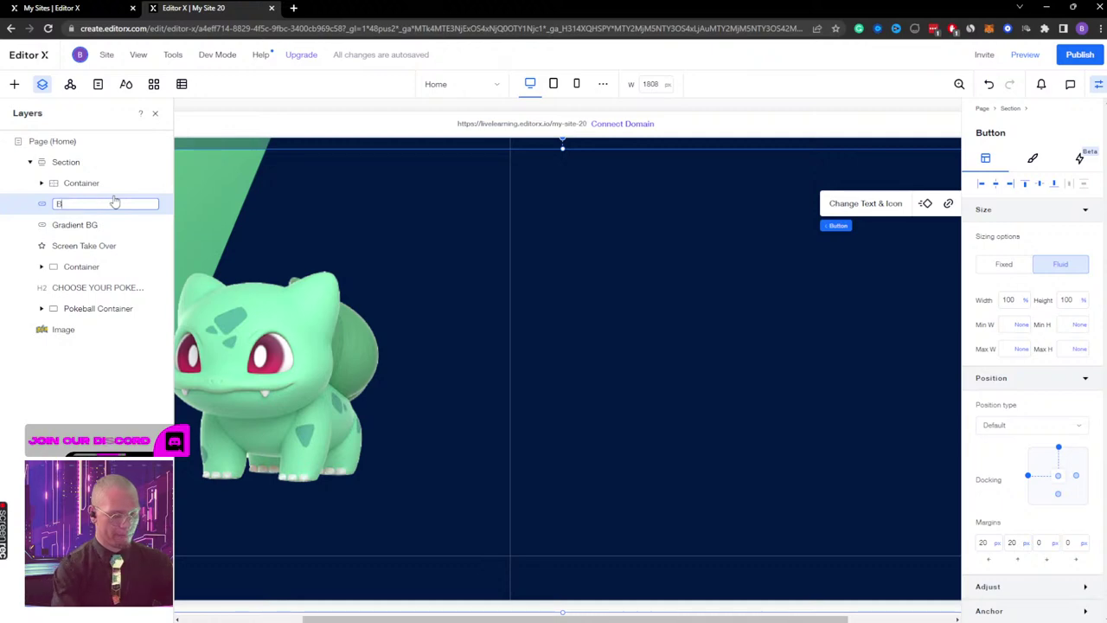
type("ack")
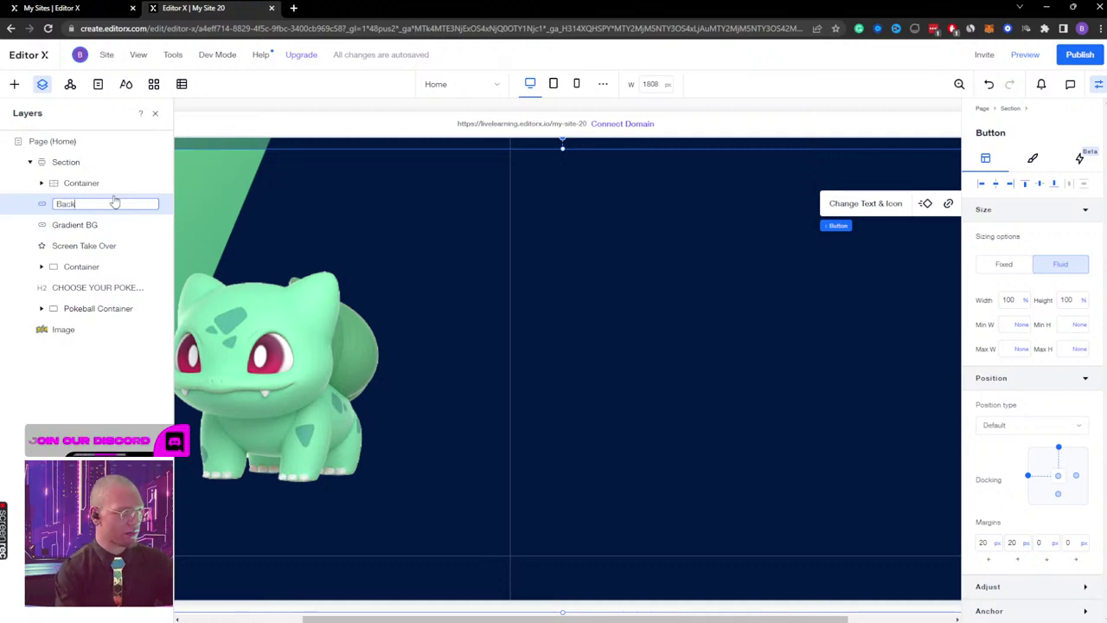
type("ground place ho")
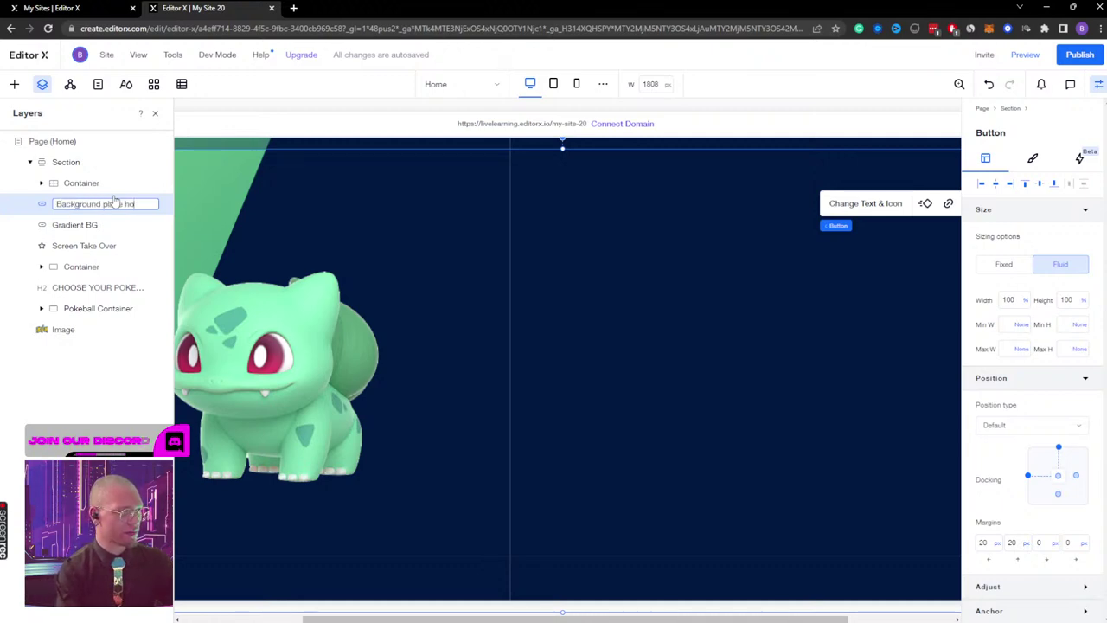
type("lder")
key("Return")
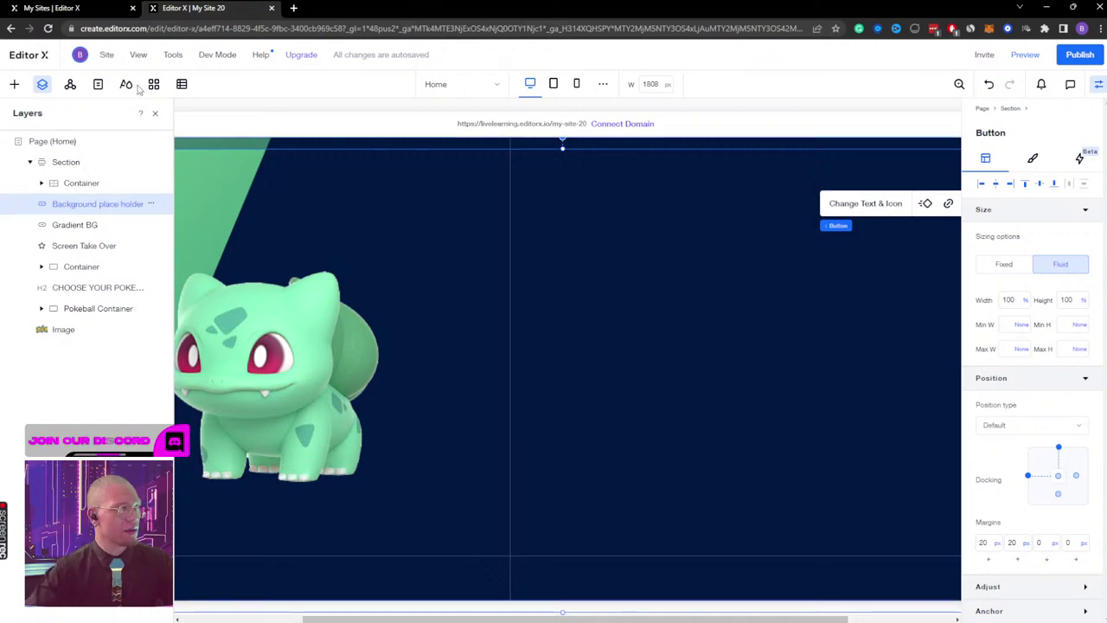
Step: Align the Background place holder flush with the left and top edges of the section
left_click(155, 116)
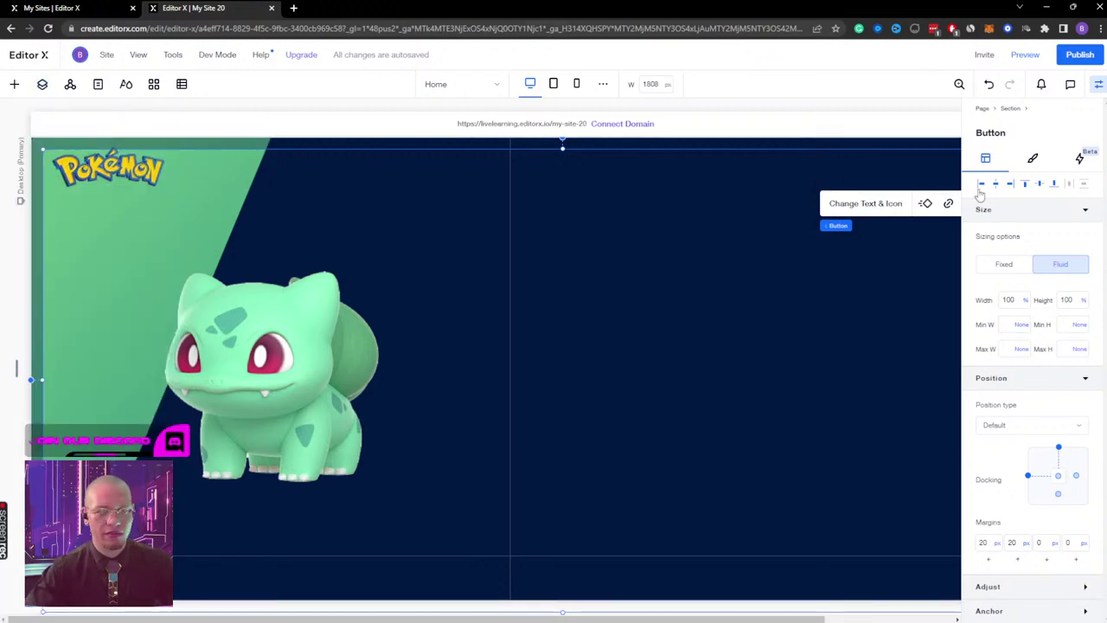
left_click(1025, 183)
left_click(1096, 87)
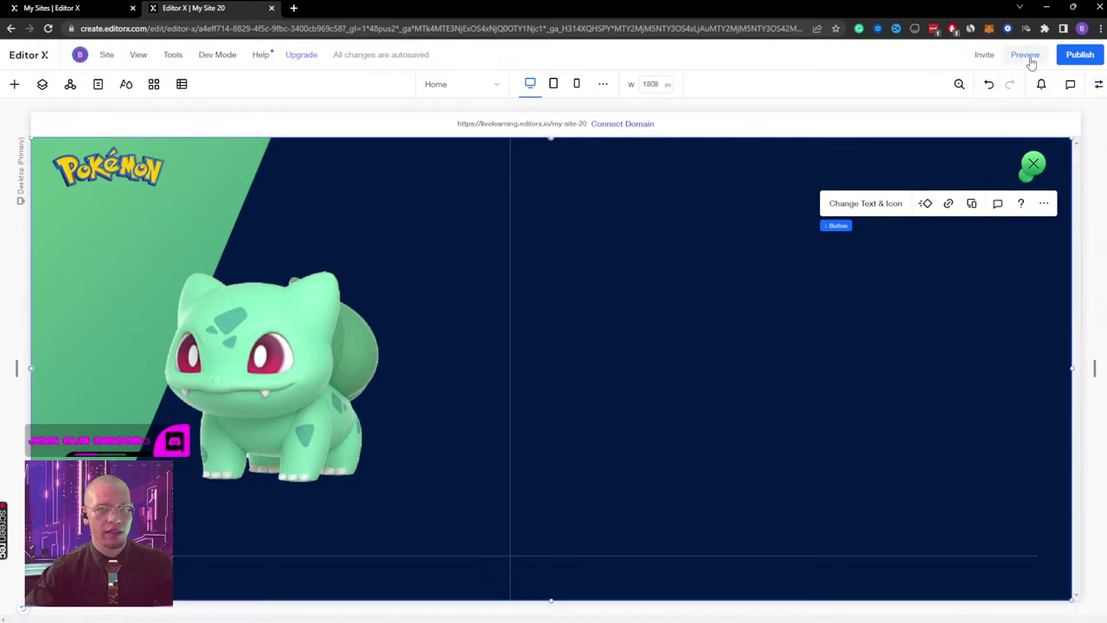
Step: Preview the page with the background placeholder in place to examine the area behind Bulbasaur
left_click(1026, 56)
left_click(1029, 53)
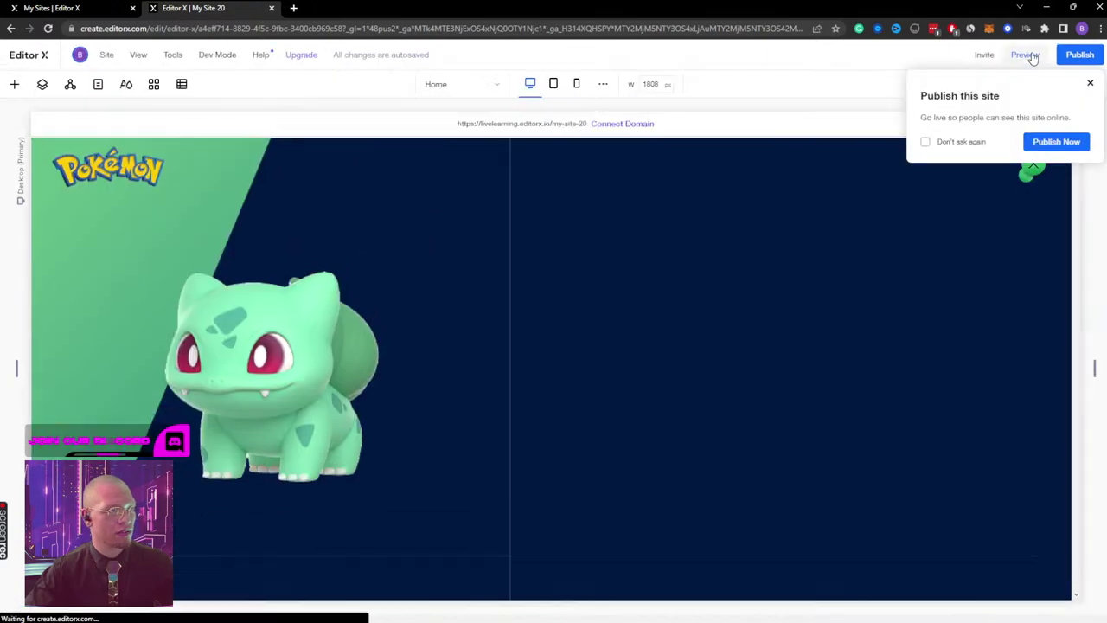
left_click(1090, 83)
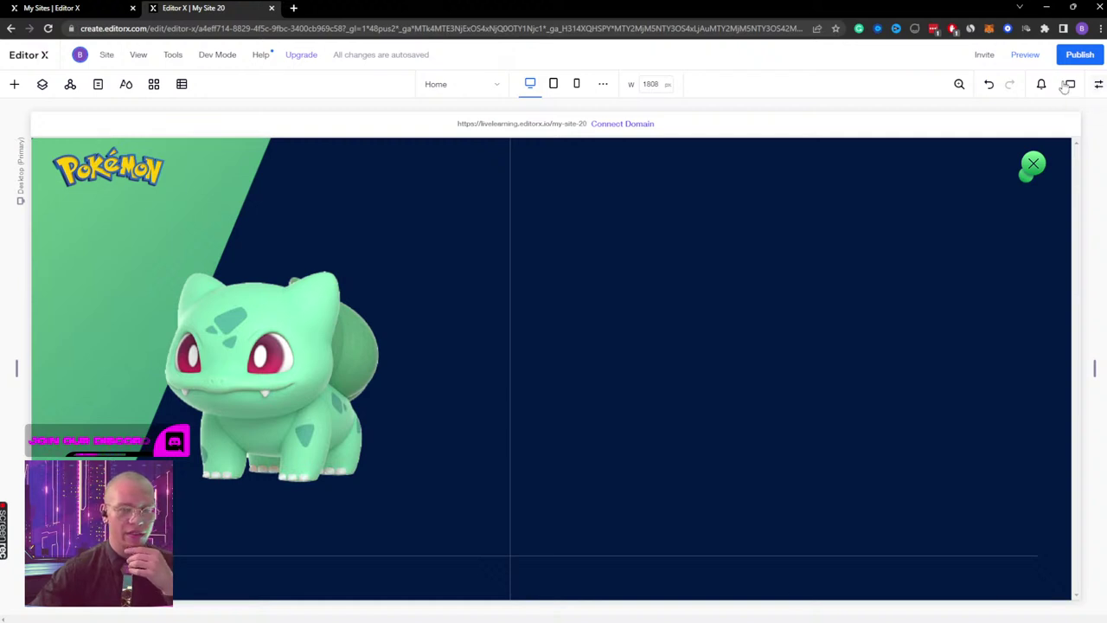
Step: Open the Hover state's background fill settings for the Background place holder
left_click(1098, 85)
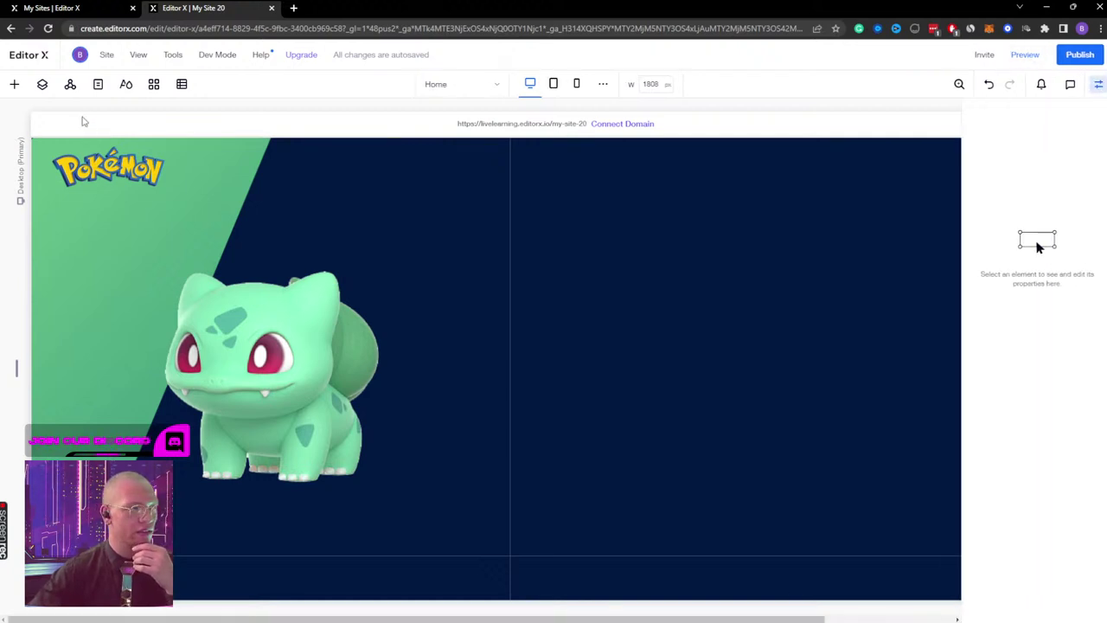
left_click(14, 84)
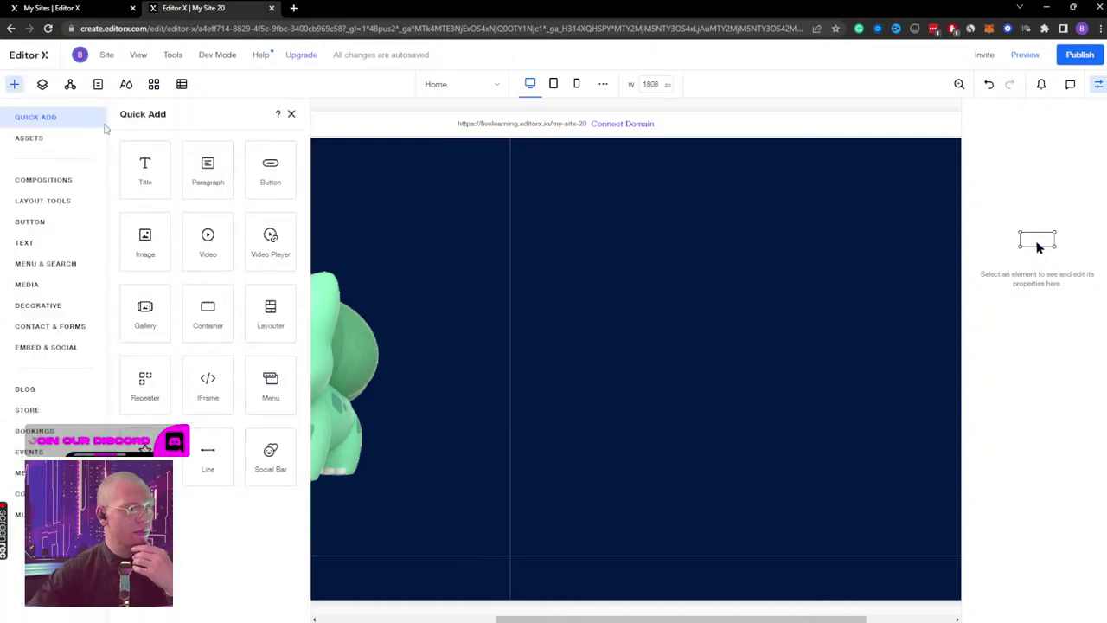
left_click(13, 84)
left_click(42, 84)
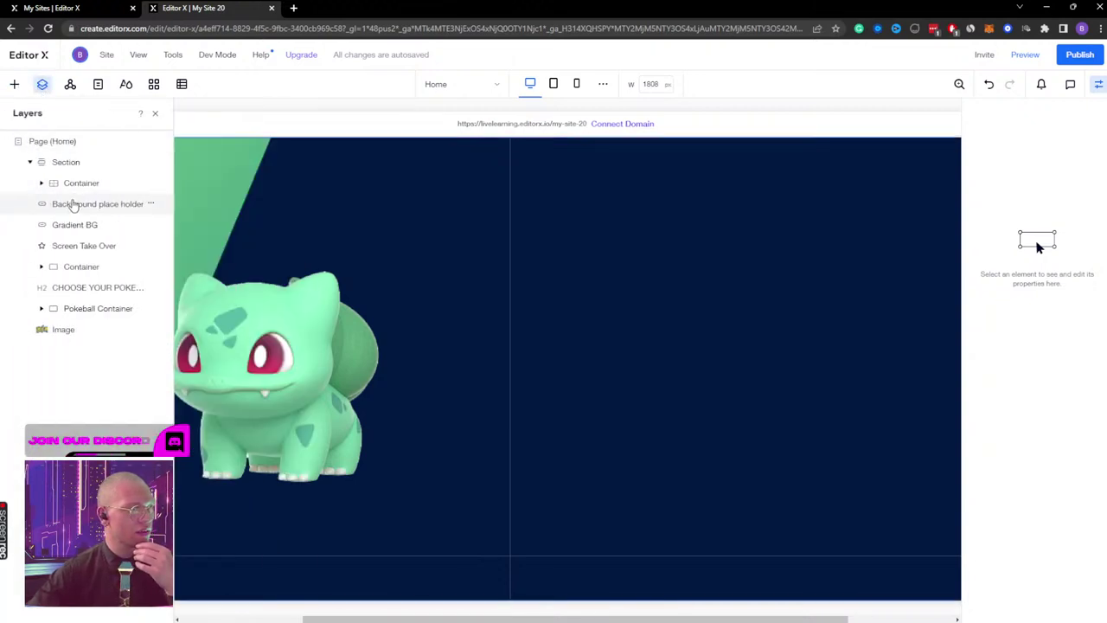
left_click(76, 208)
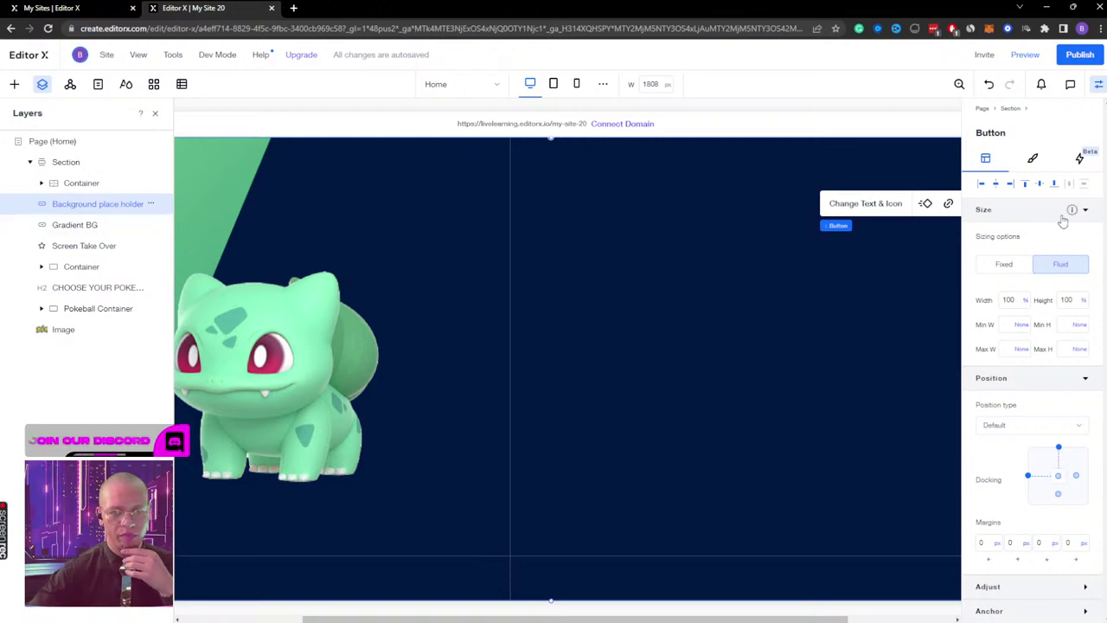
left_click(1036, 159)
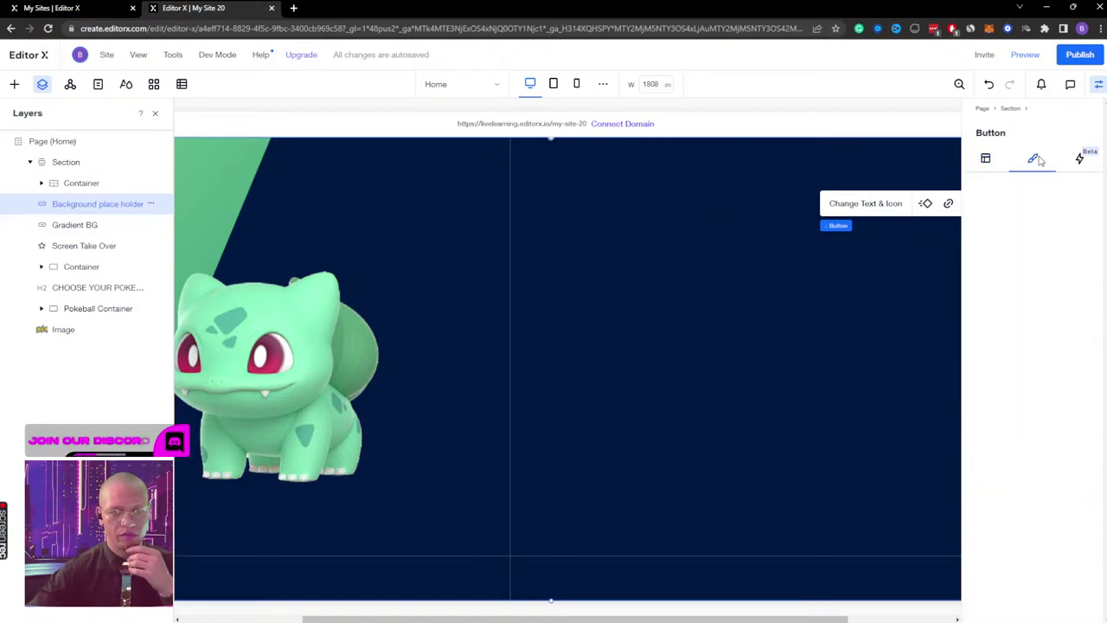
left_click(1033, 198)
left_click(1034, 220)
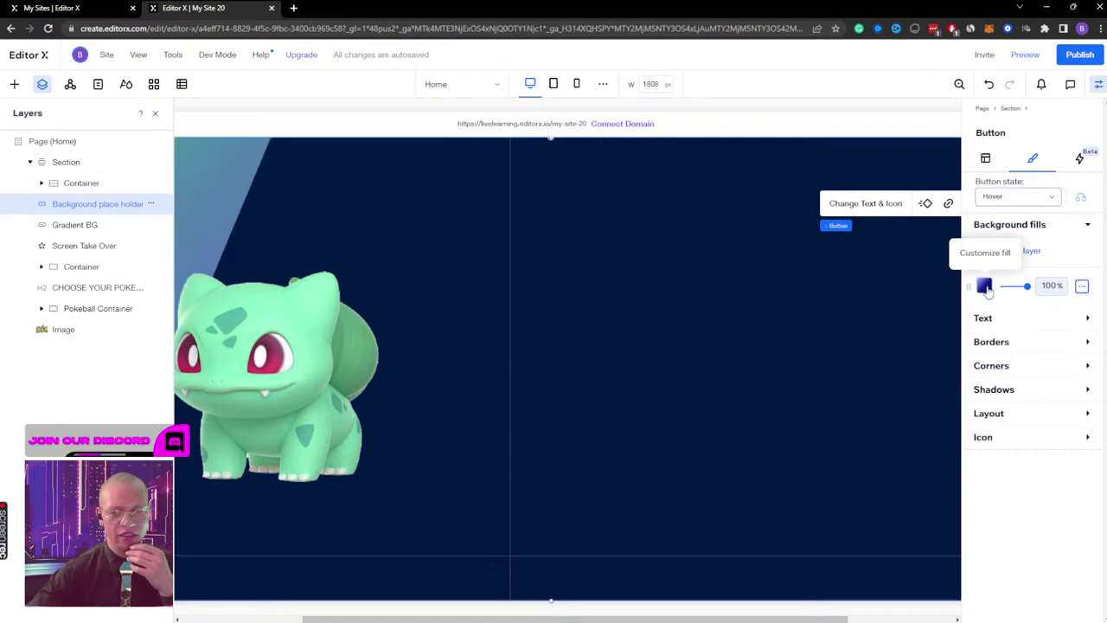
left_click(1082, 286)
left_click(1081, 283)
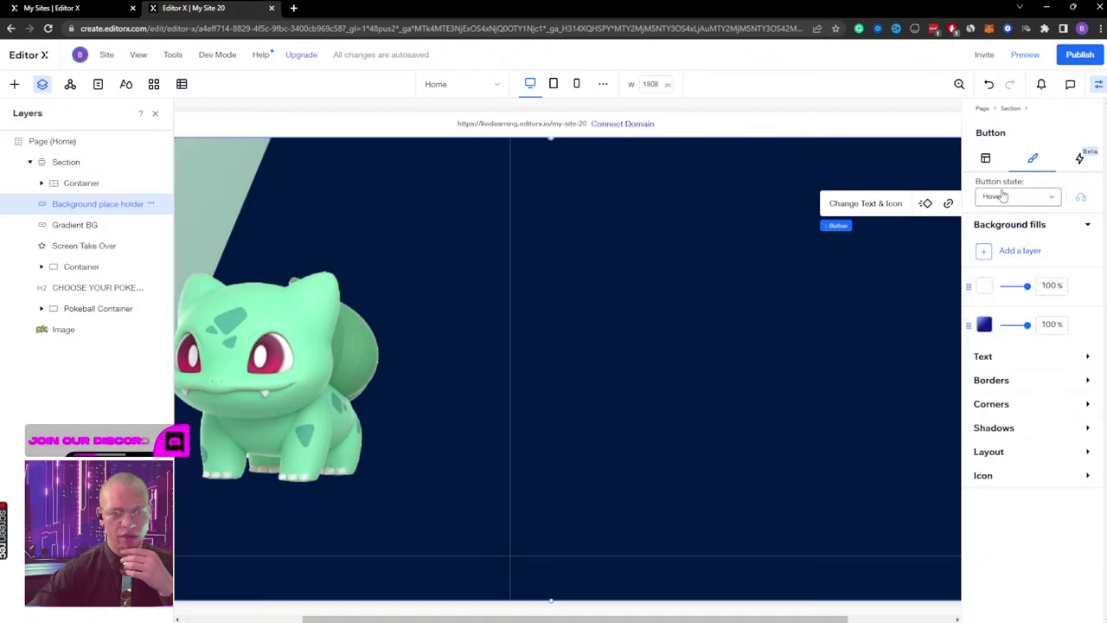
left_click(1083, 288)
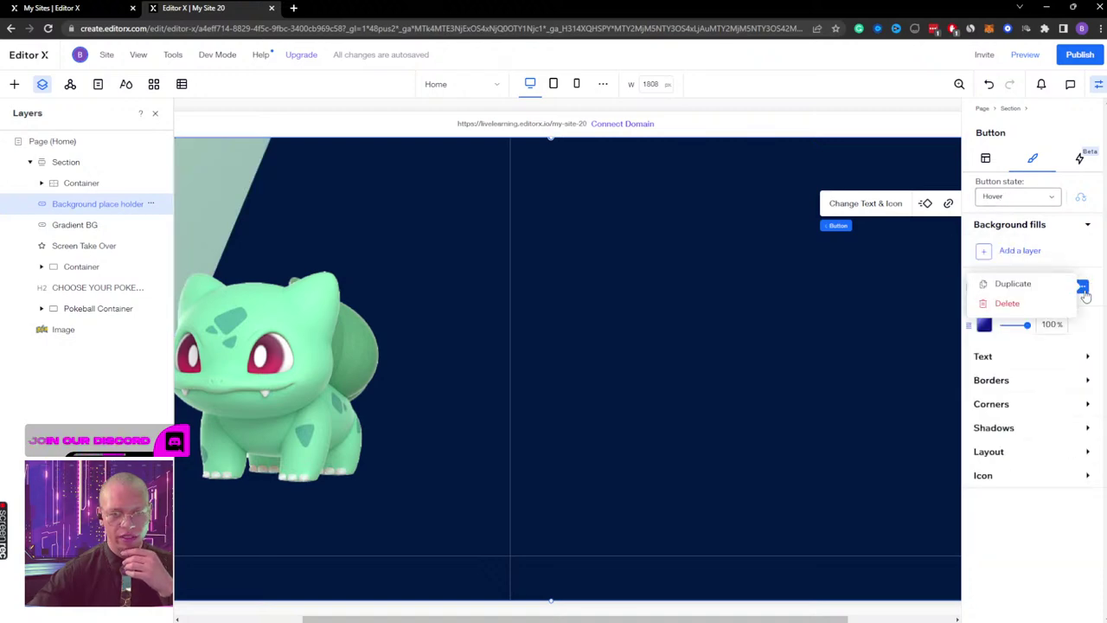
left_click(1029, 308)
Step: Apply the saved green gradient as the Background place holder's Hover fill and preview the page
left_click(986, 288)
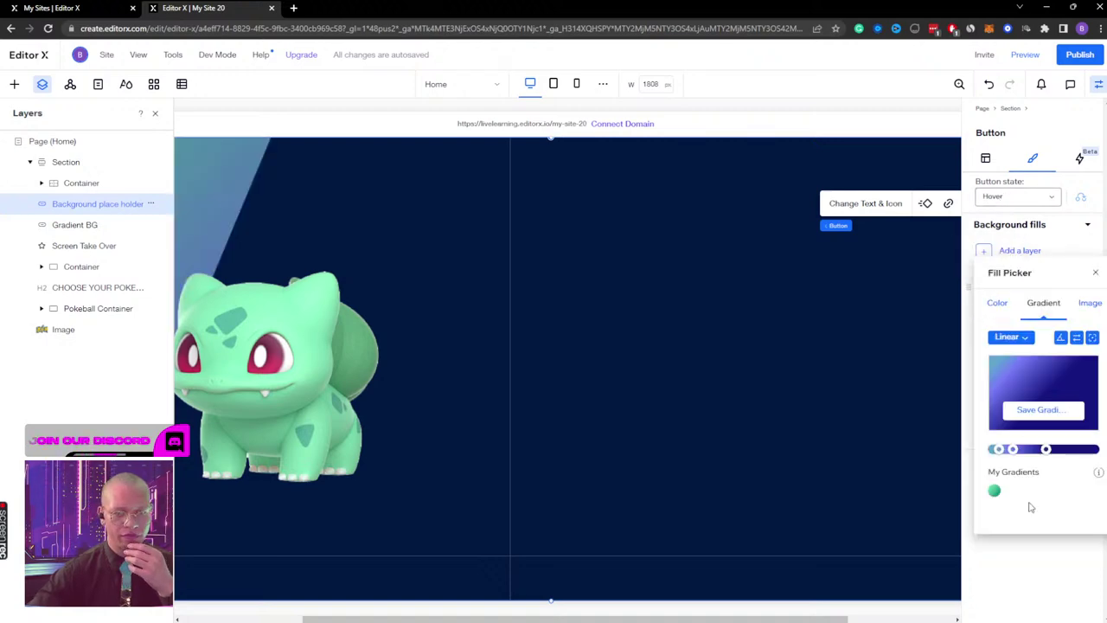
left_click(995, 491)
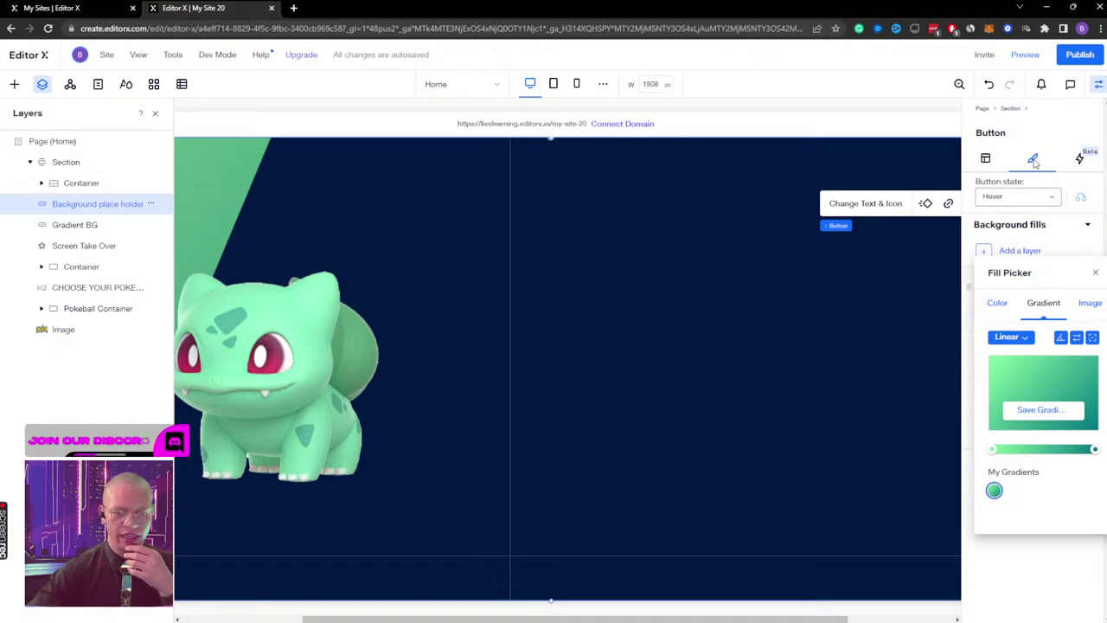
left_click(1053, 537)
left_click(1026, 57)
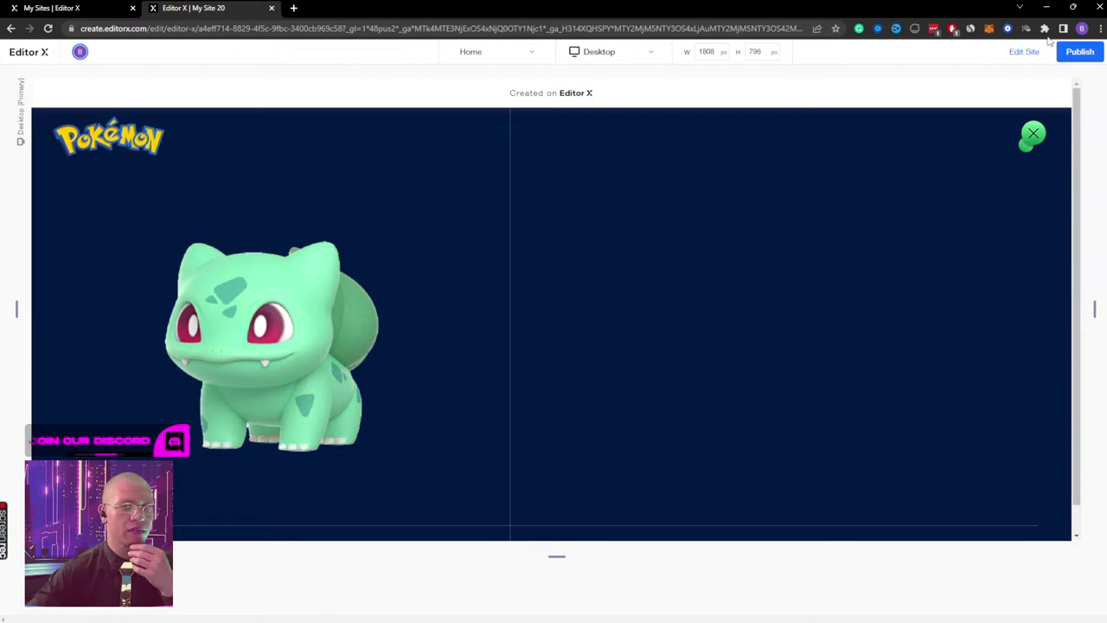
left_click(1025, 52)
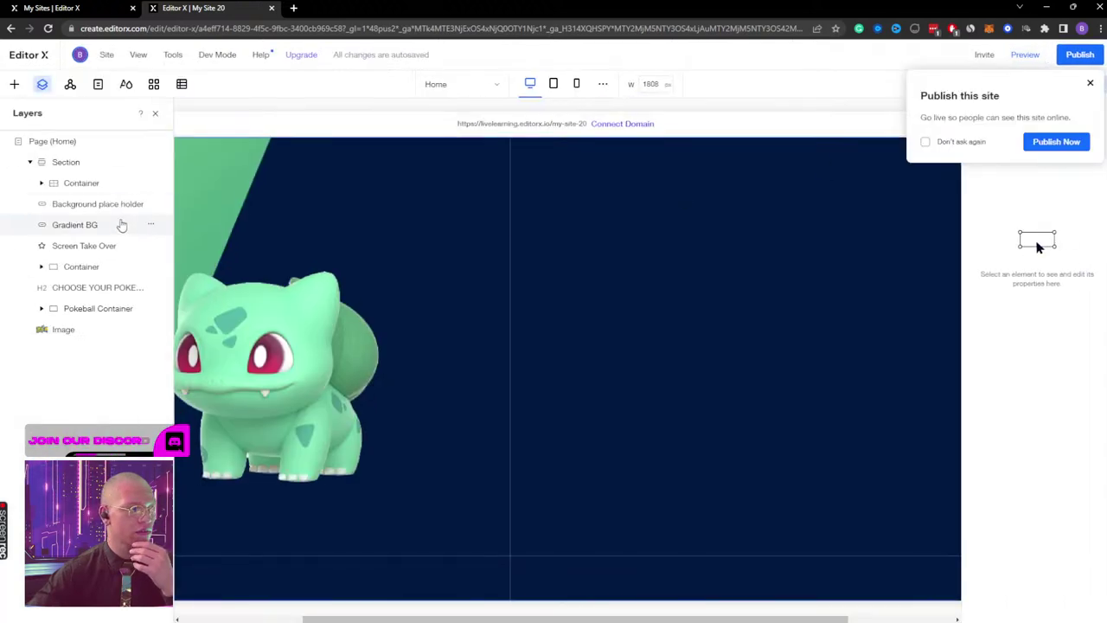
Step: Set the Gradient BG element to not display
left_click(152, 225)
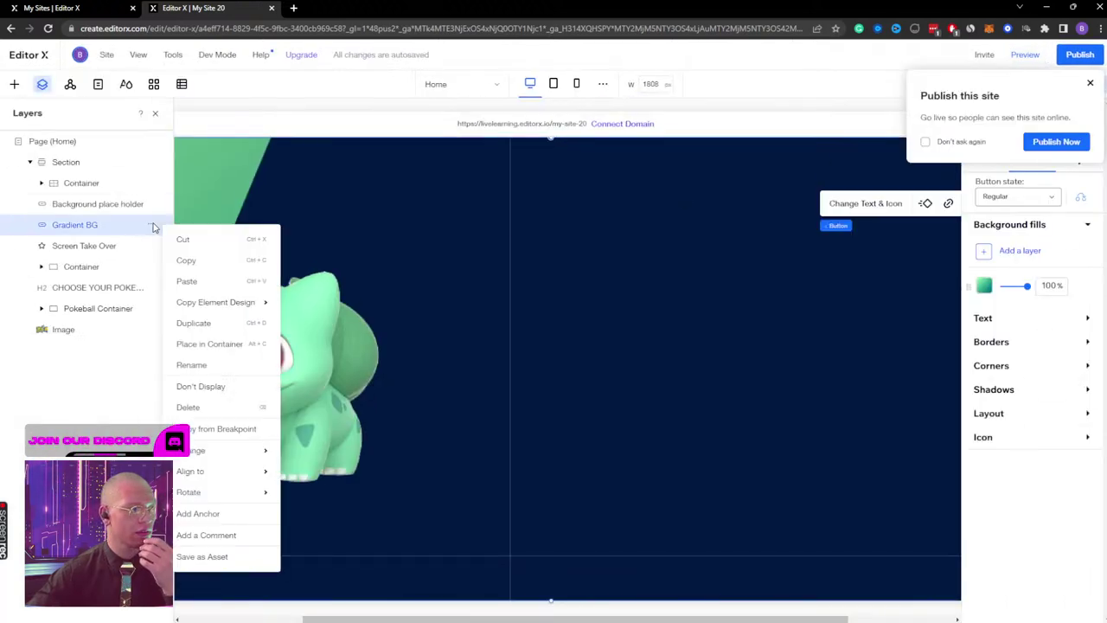
left_click(216, 387)
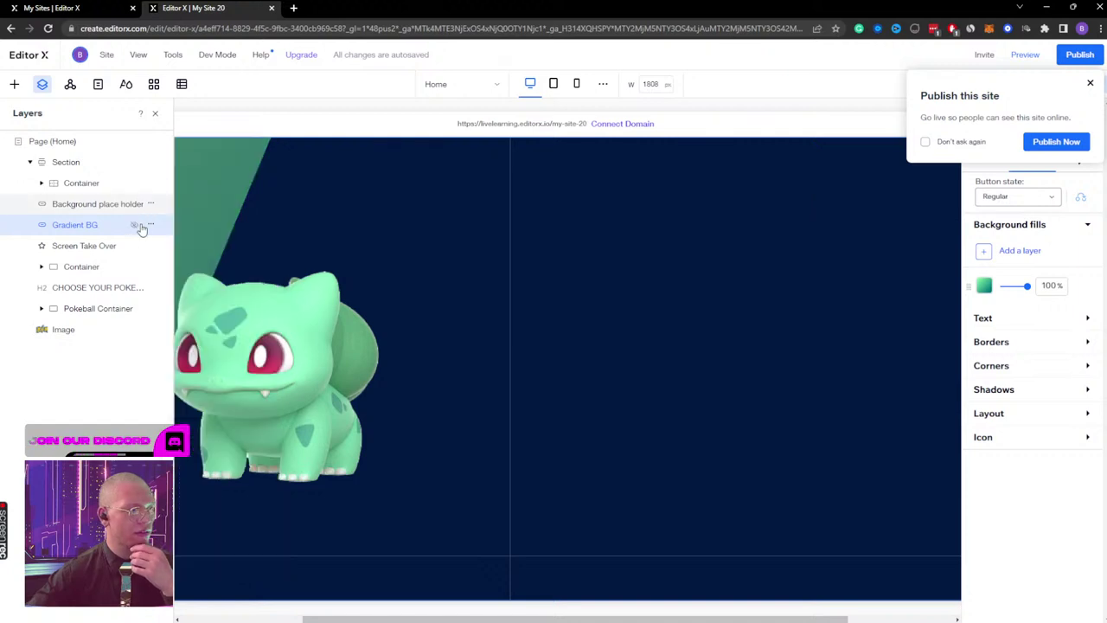
Step: Check the Background place holder's background fill in the Regular and Hover states
left_click(97, 207)
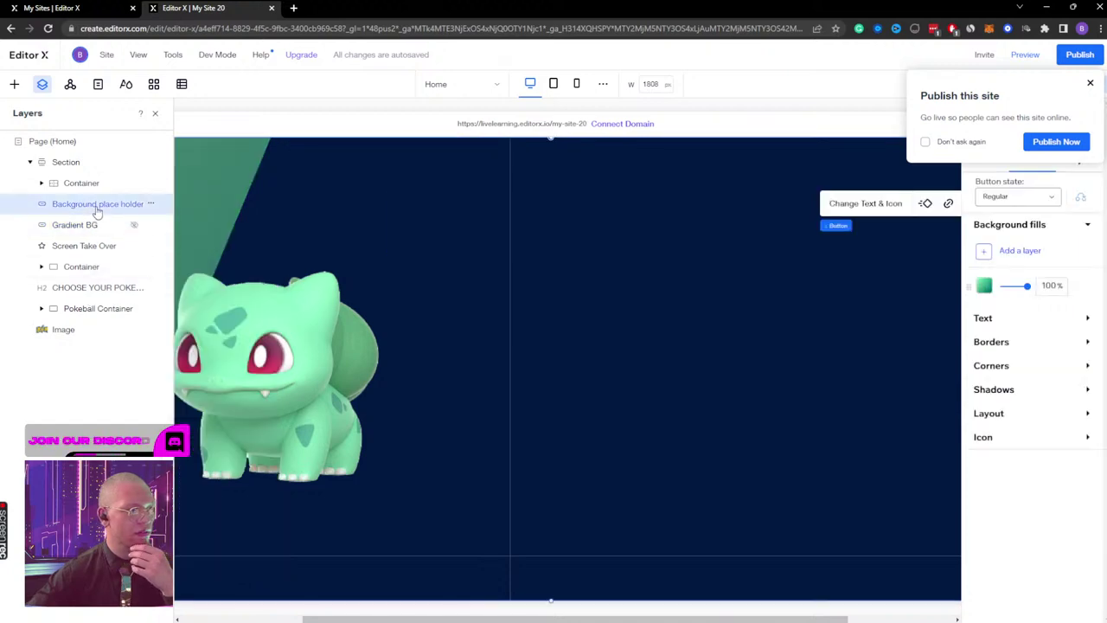
left_click(1091, 84)
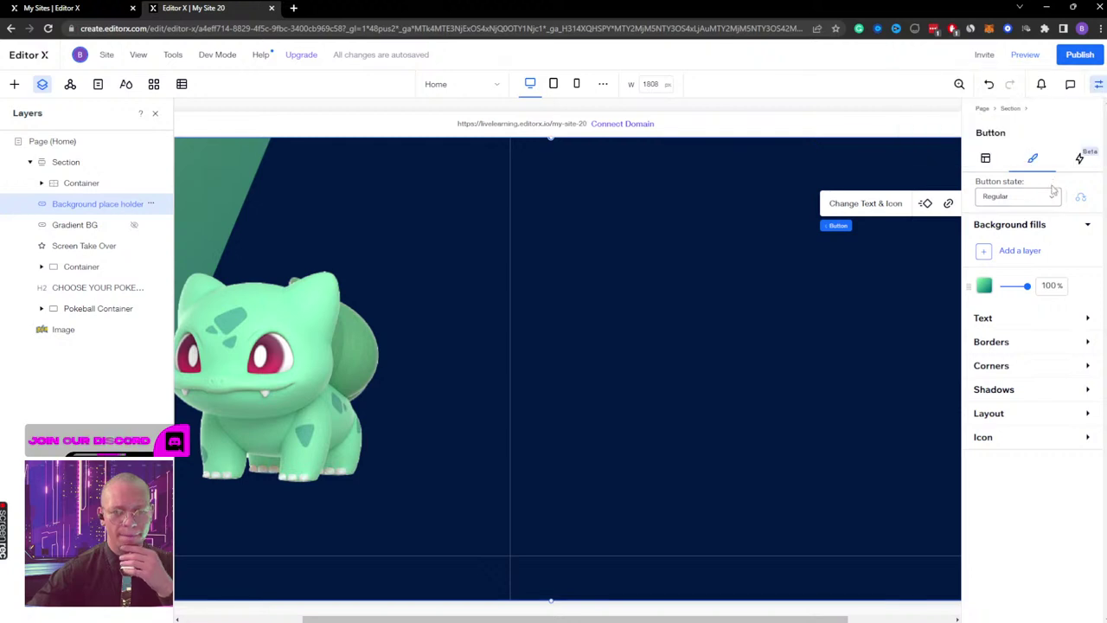
left_click(1038, 196)
left_click(1034, 213)
left_click(1026, 197)
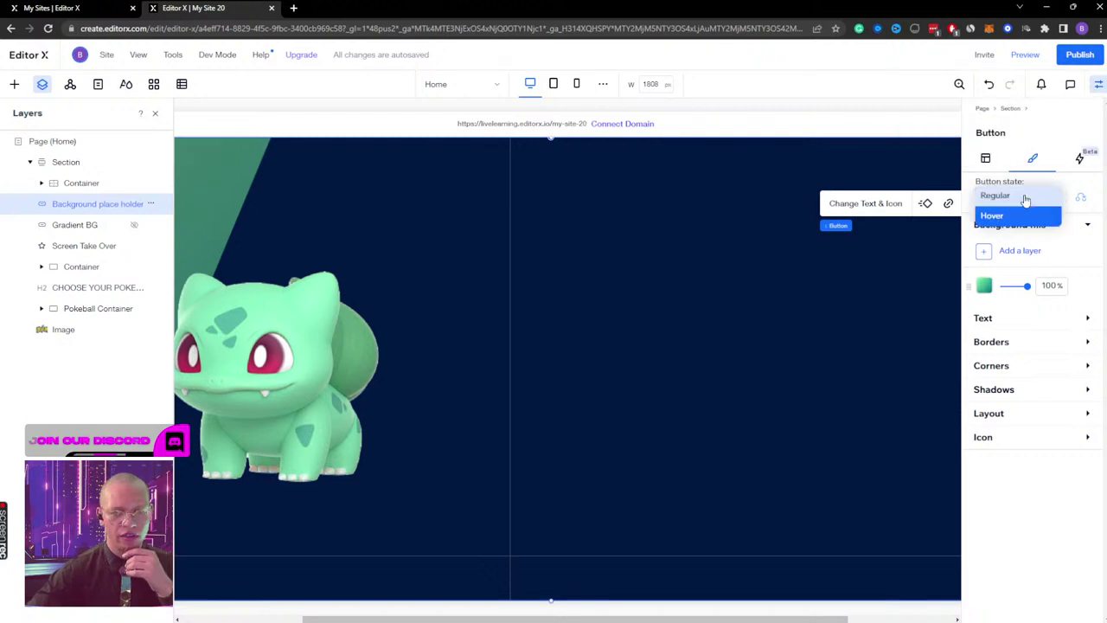
left_click(1012, 196)
left_click(1017, 198)
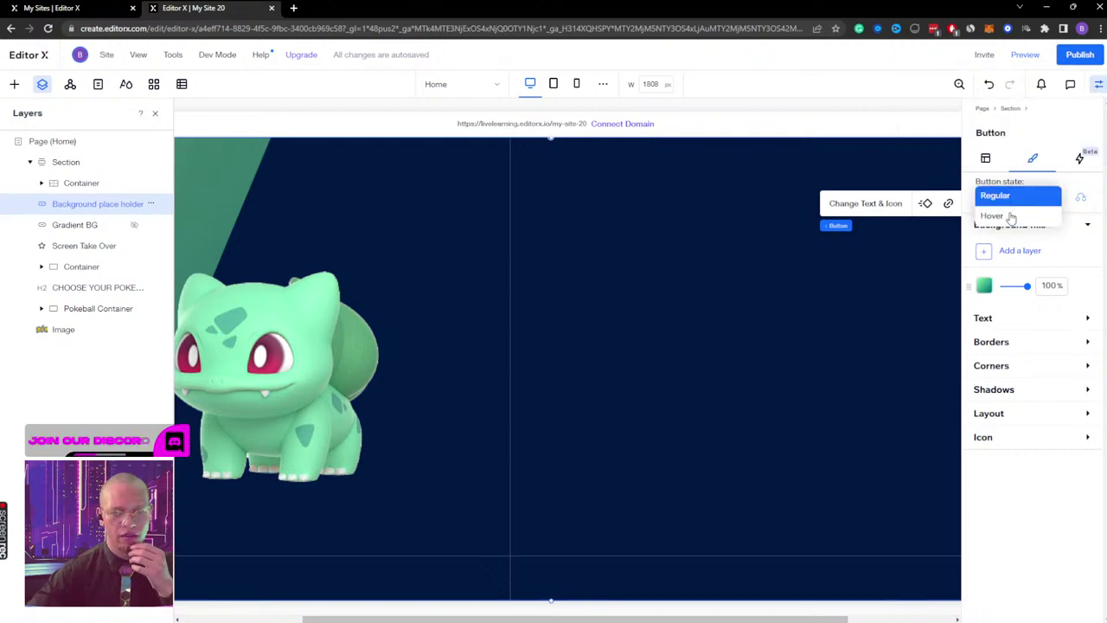
left_click(1010, 215)
left_click(985, 288)
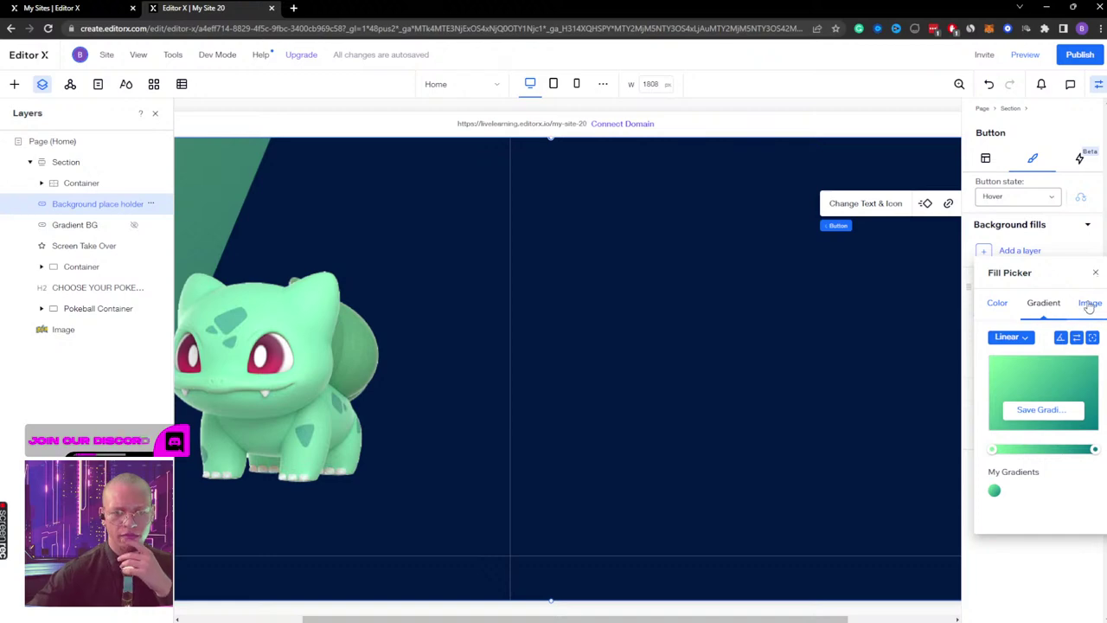
left_click(1094, 273)
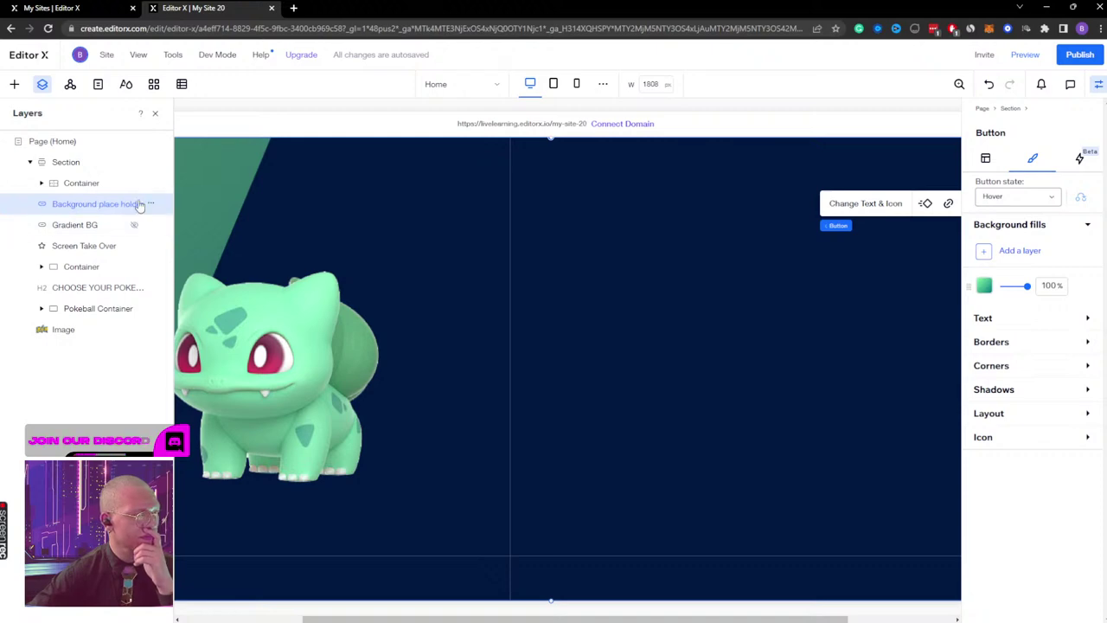
Step: Inspect the Background place holder's interaction effects and the design of its Initial state
left_click(1079, 161)
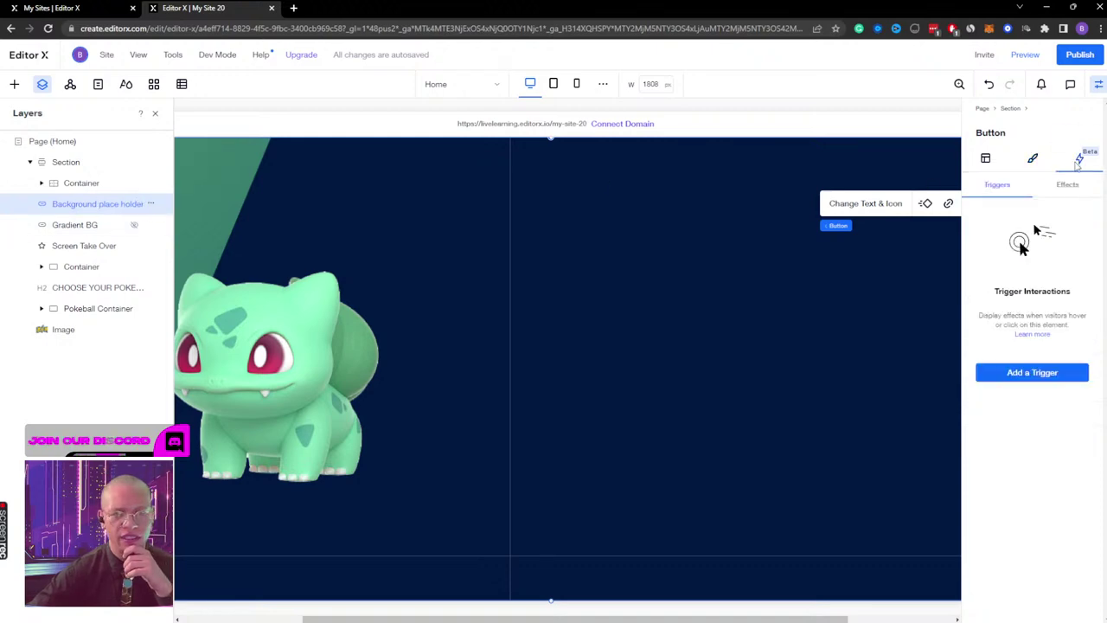
left_click(1055, 198)
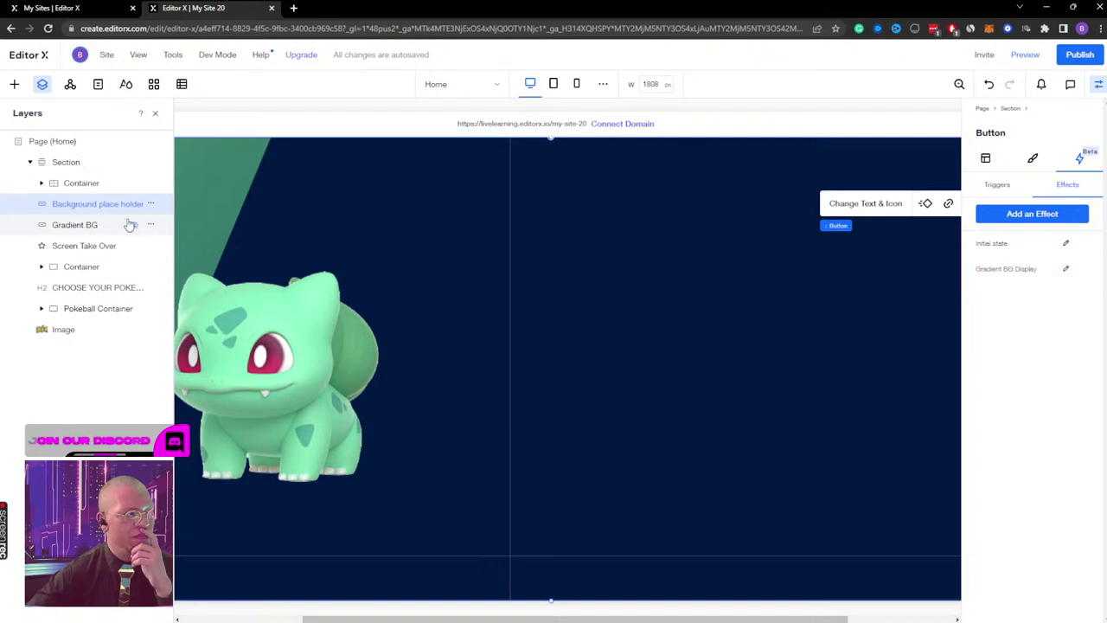
left_click(85, 225)
left_click(92, 207)
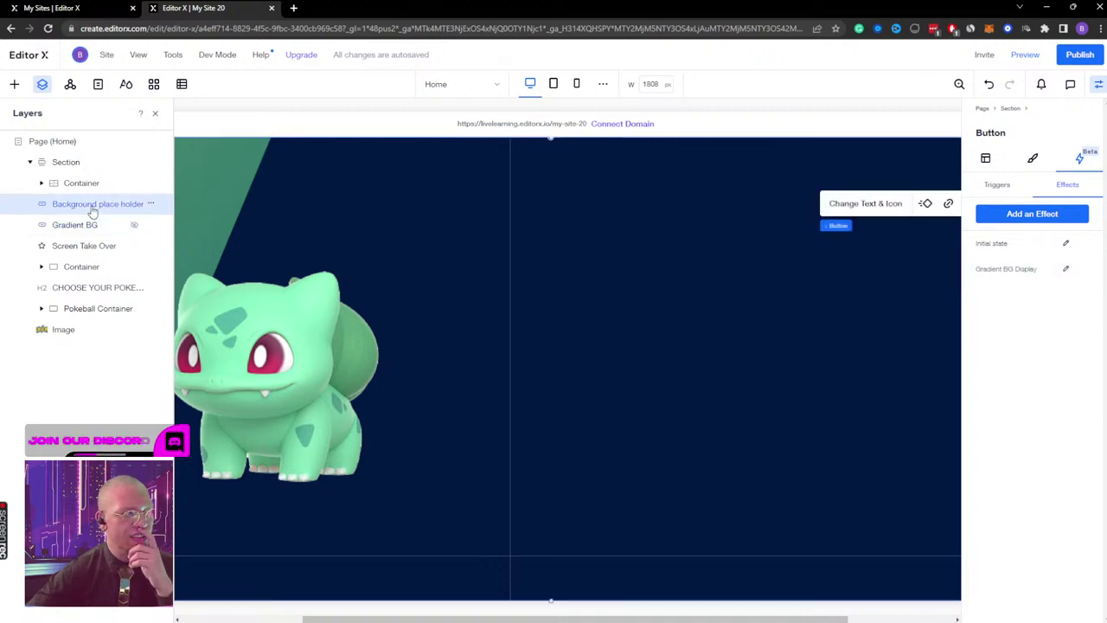
left_click(1065, 245)
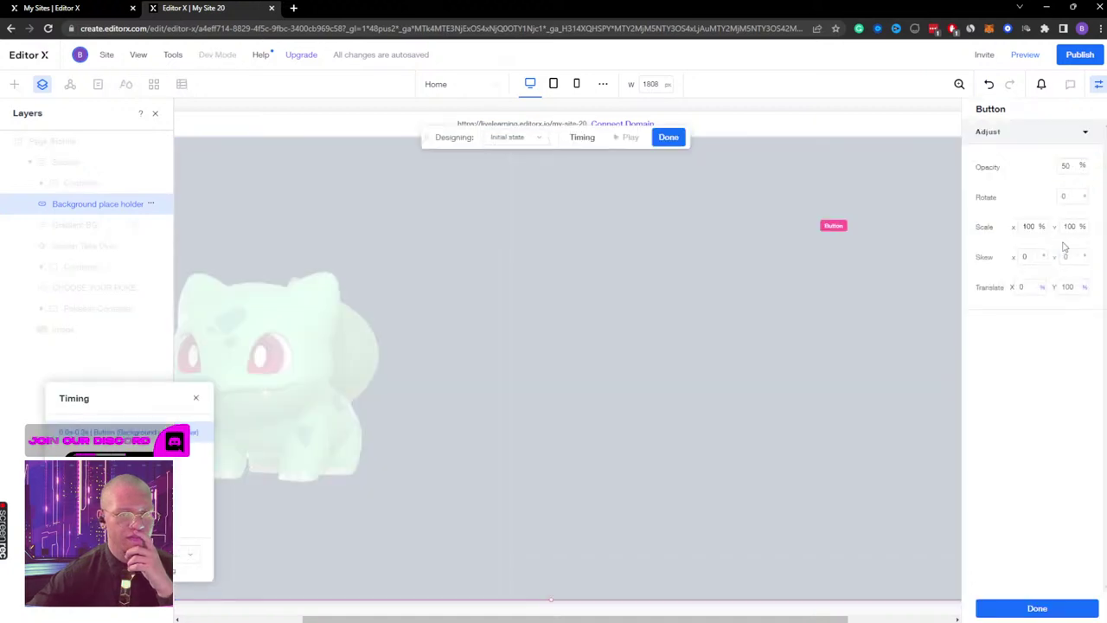
left_click(1098, 87)
left_click(1098, 86)
left_click(1098, 87)
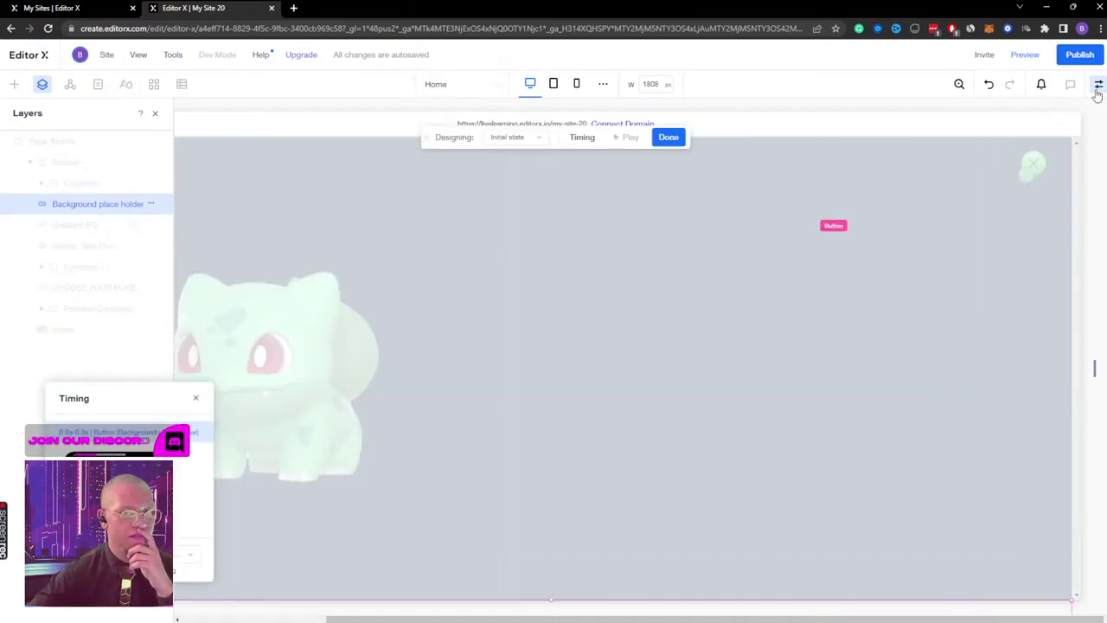
left_click(195, 398)
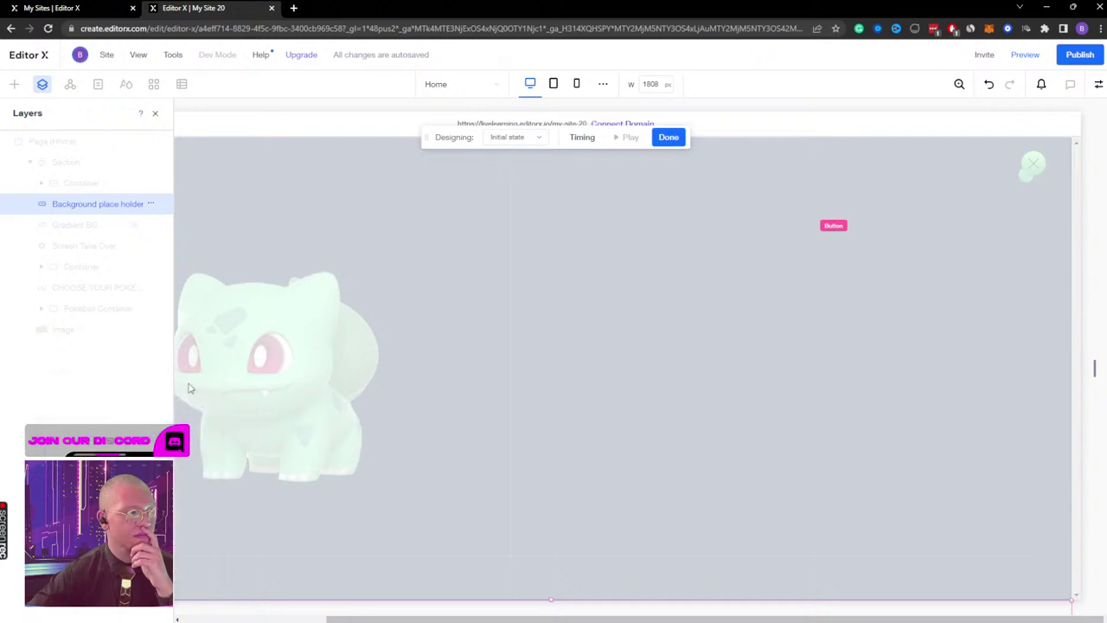
left_click(668, 136)
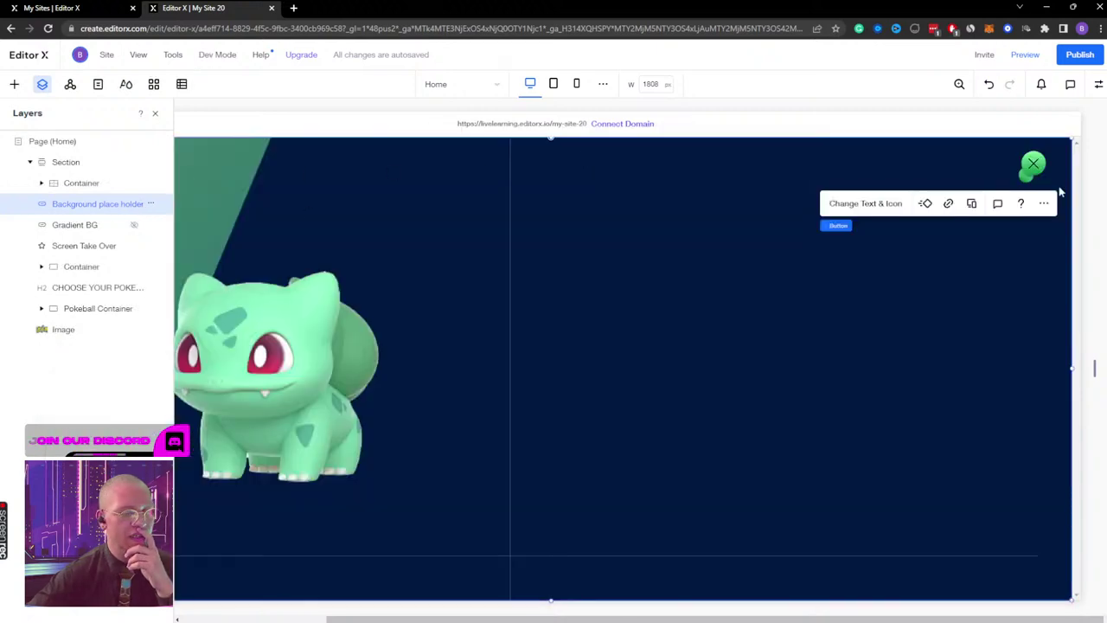
Step: Review the Gradient BG Display effect on the Background place holder and remove the element's effects
left_click(1098, 85)
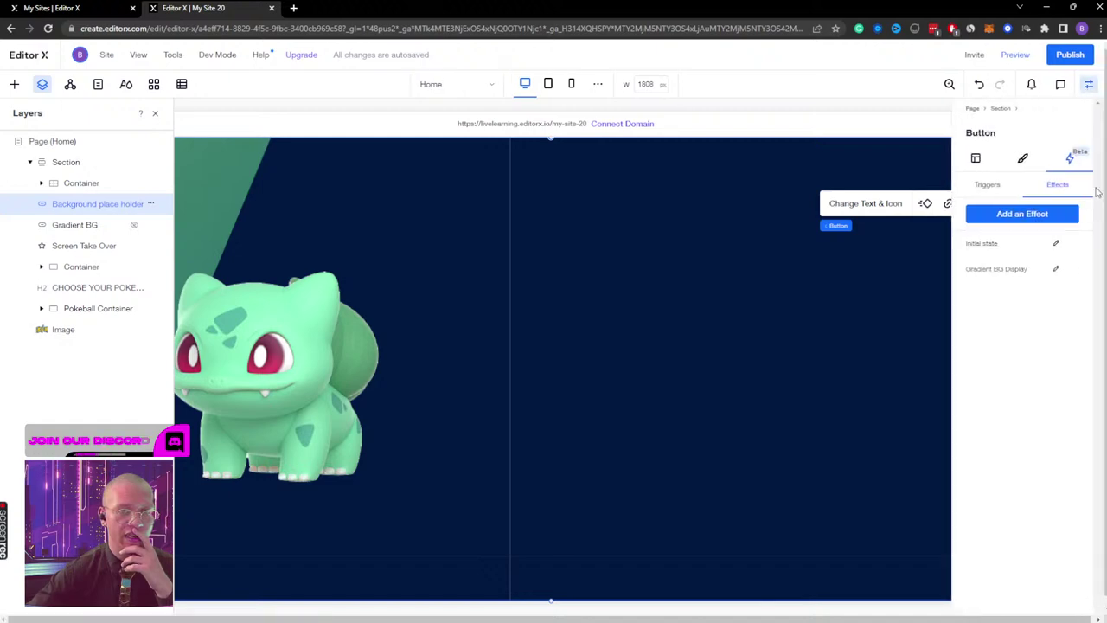
left_click(1064, 270)
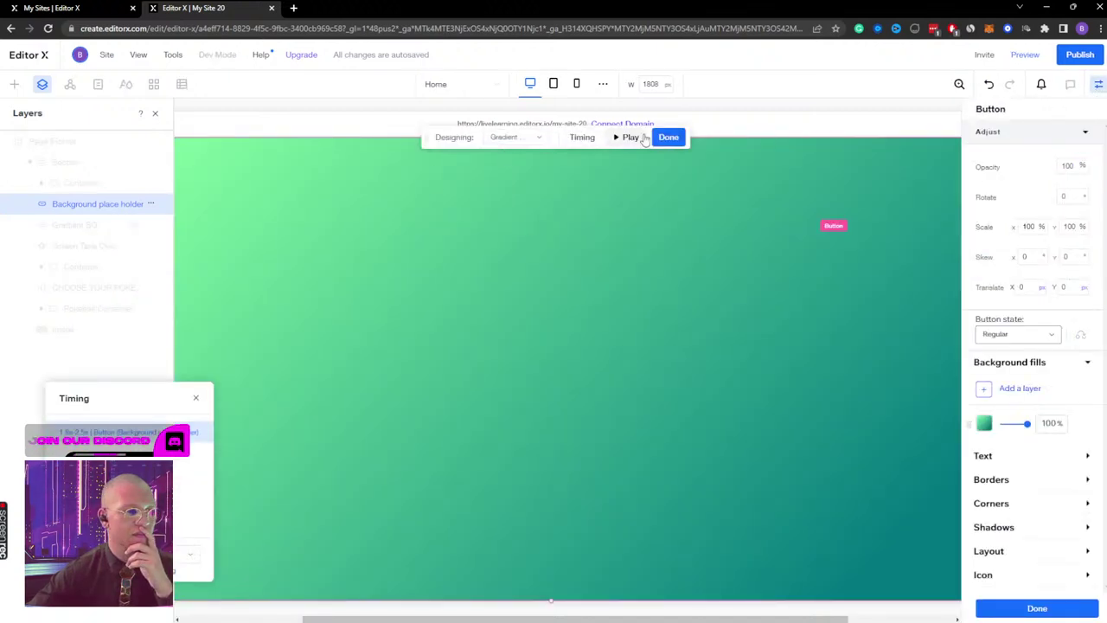
left_click(671, 137)
left_click(1082, 270)
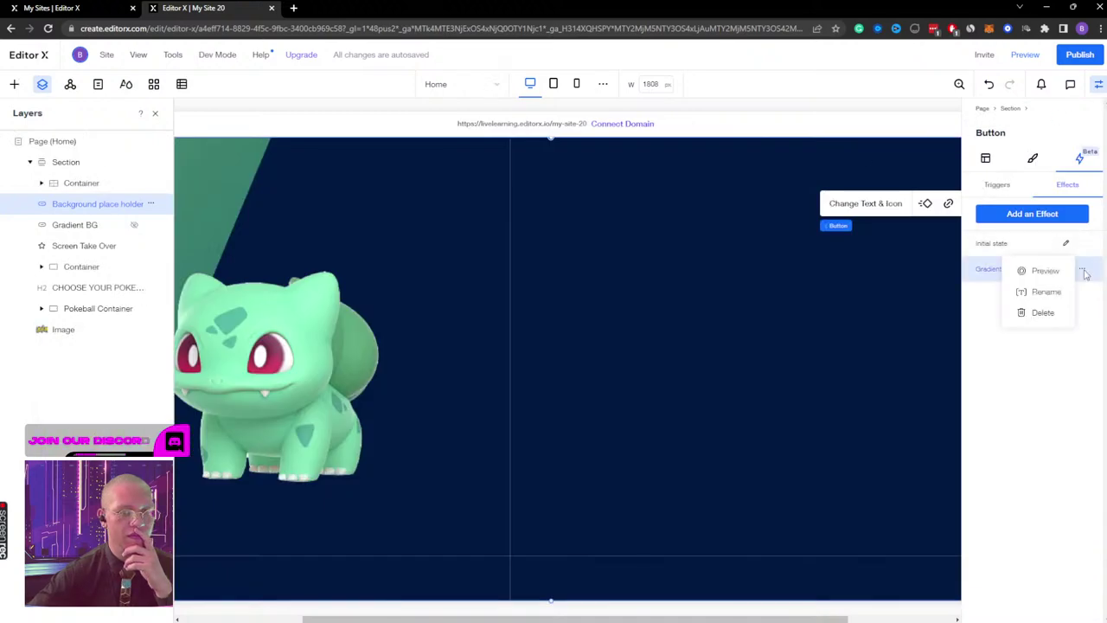
left_click(1046, 313)
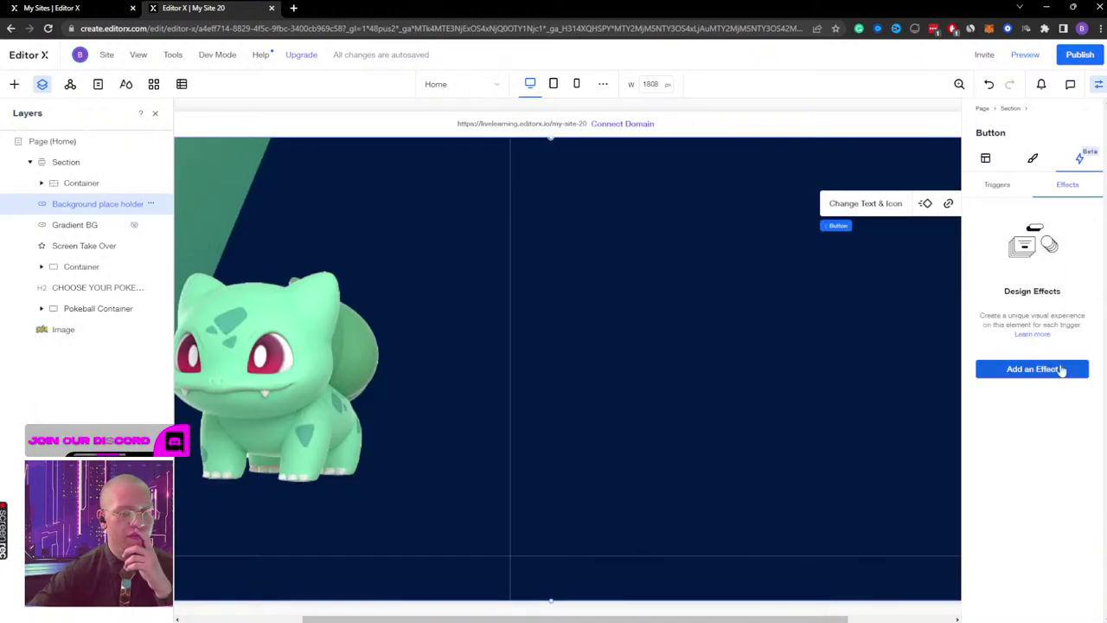
Step: Check the Gradient BG's effects and the Background place holder's triggers, and preview the page
left_click(84, 230)
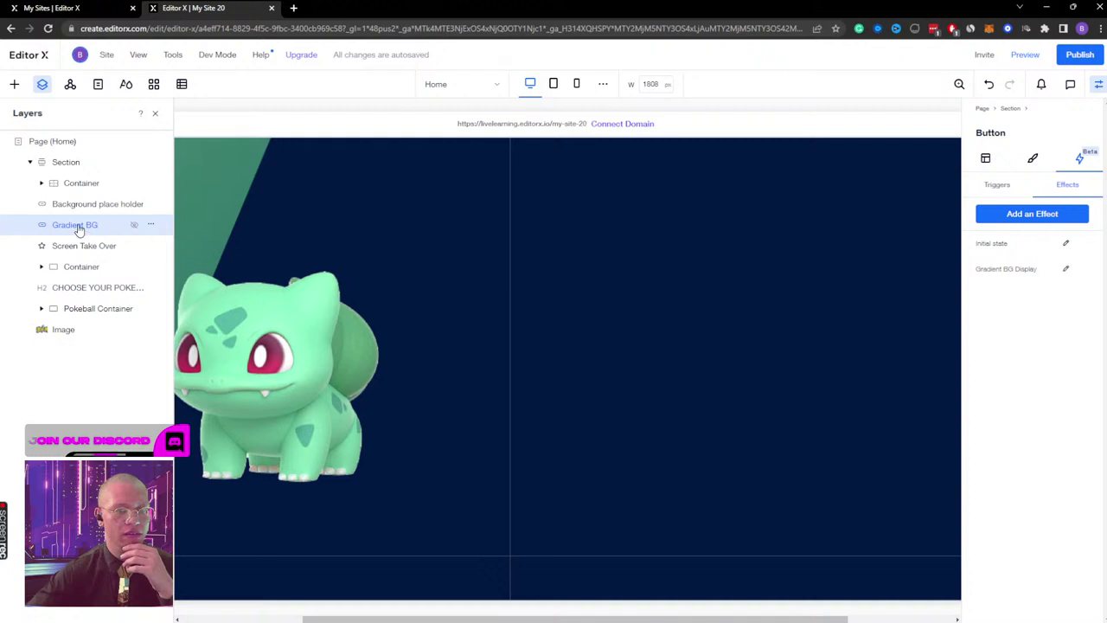
left_click(79, 204)
left_click(999, 186)
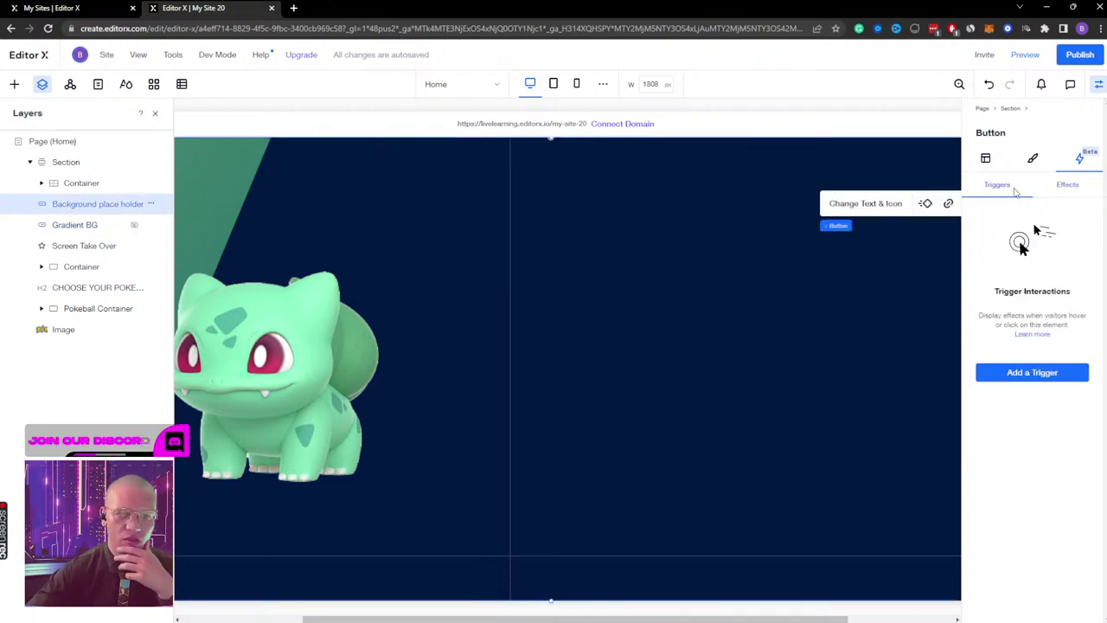
left_click(1025, 56)
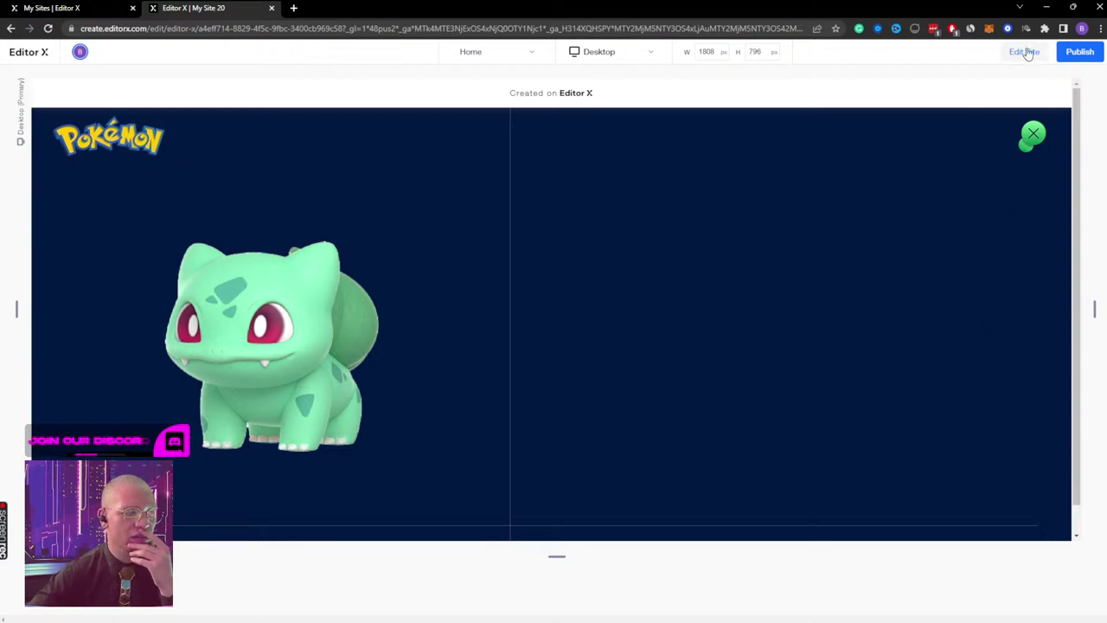
Step: Switch to Adobe XD and export the green gradient rectangle behind Bulbasaur as a PNG at 1x
mouse_move(505, 614)
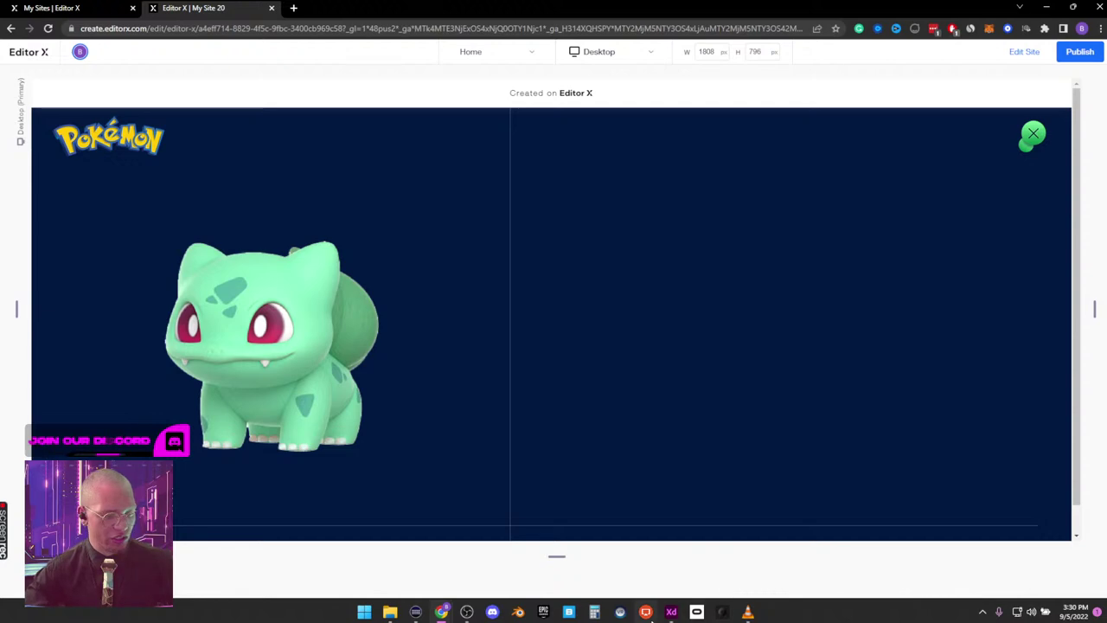
left_click(671, 611)
left_click(275, 337)
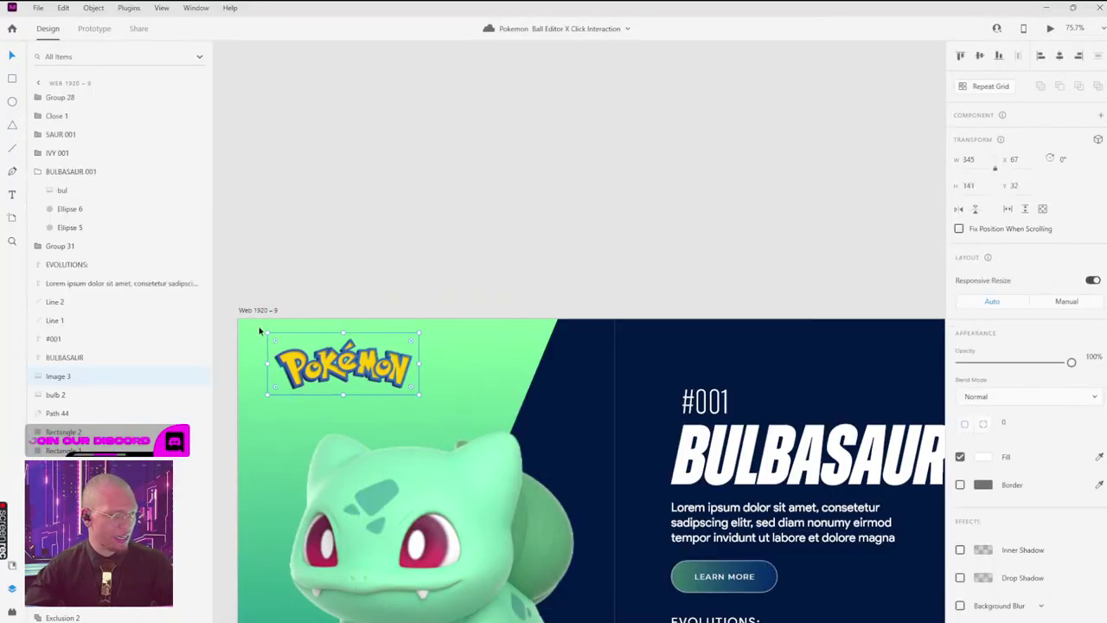
left_click(259, 330)
key("ctrl+e")
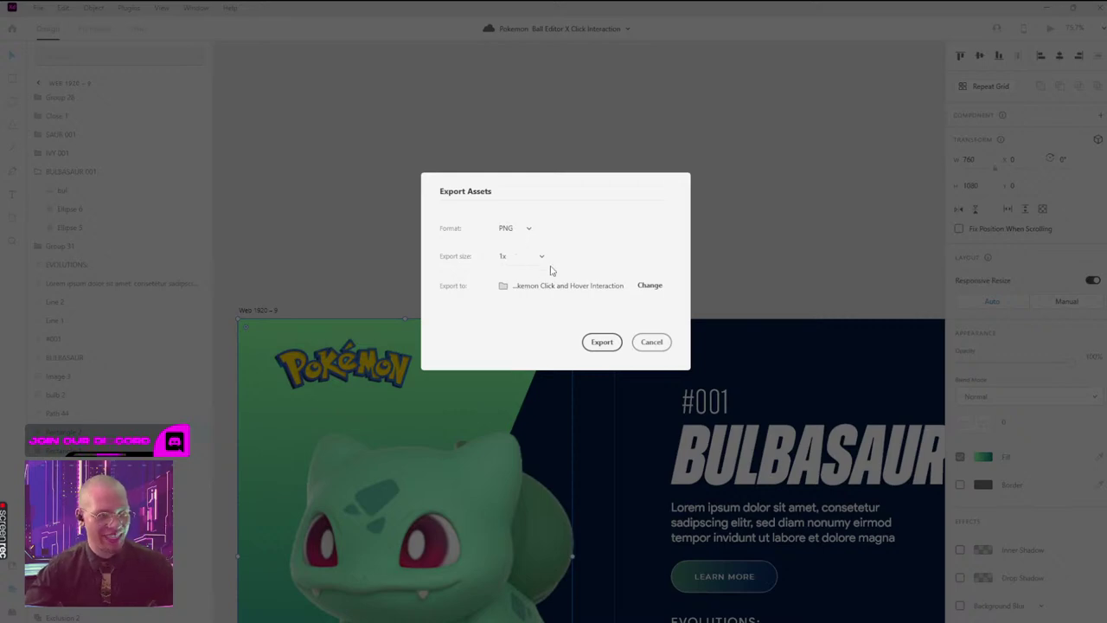
left_click(599, 341)
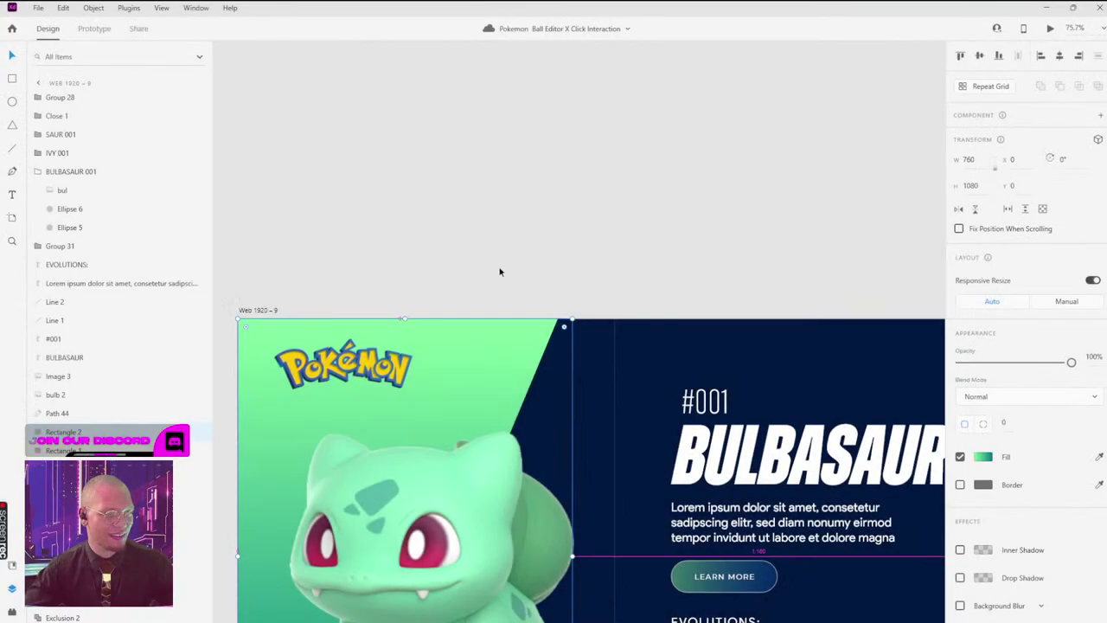
Step: Switch back to Editor X, return to editing the site, and add an Image element to the Section
key("super+Tab")
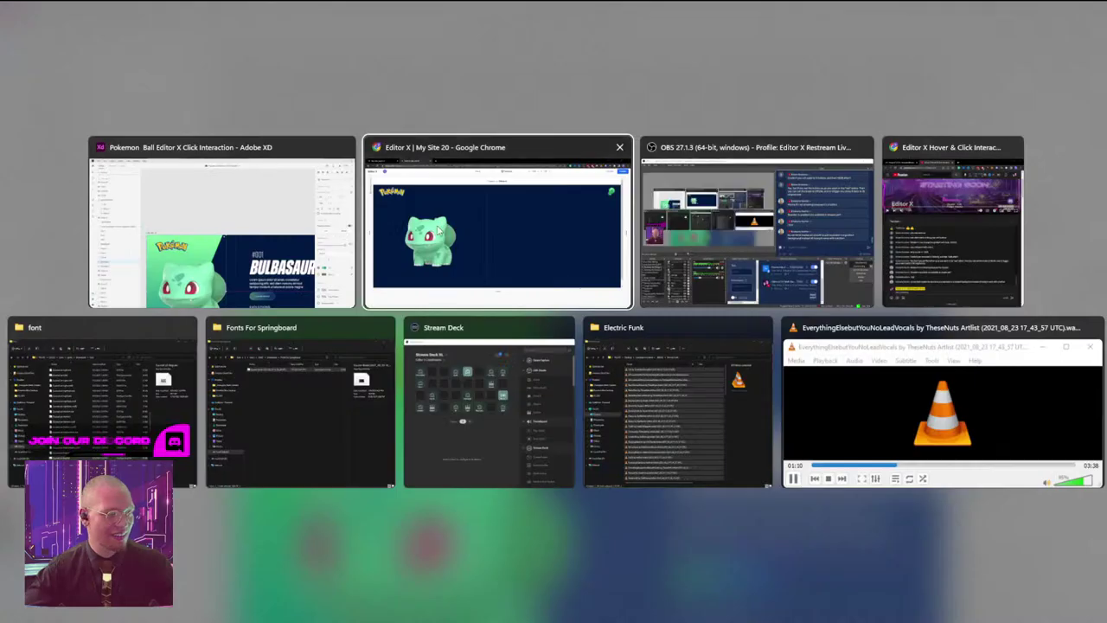
left_click(493, 222)
left_click(1013, 52)
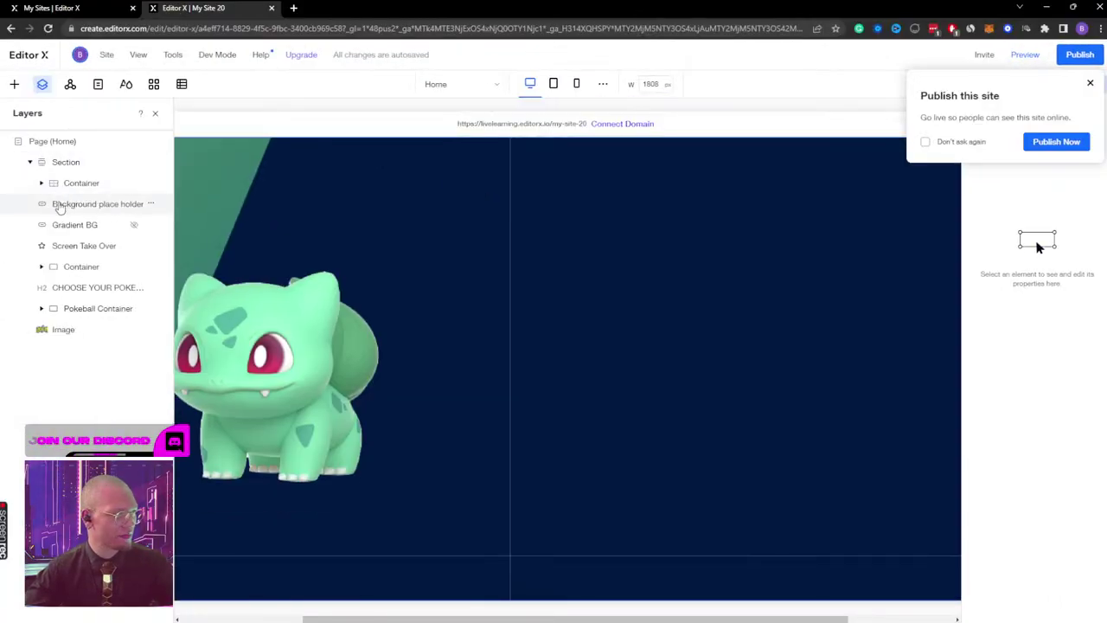
left_click(65, 205)
left_click(69, 164)
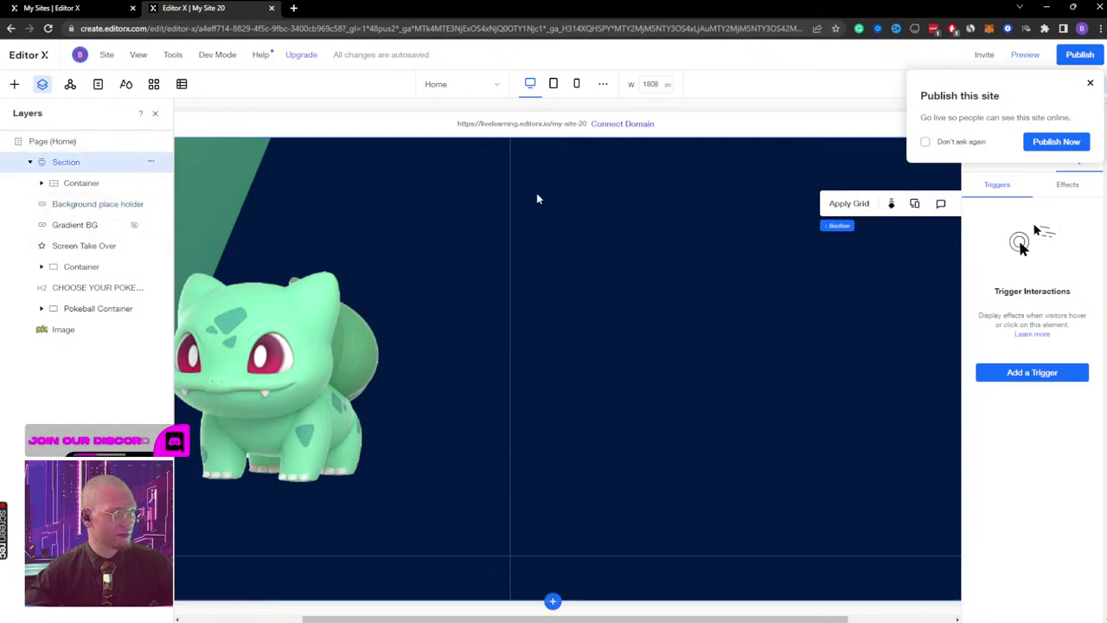
left_click(1091, 84)
left_click(1098, 84)
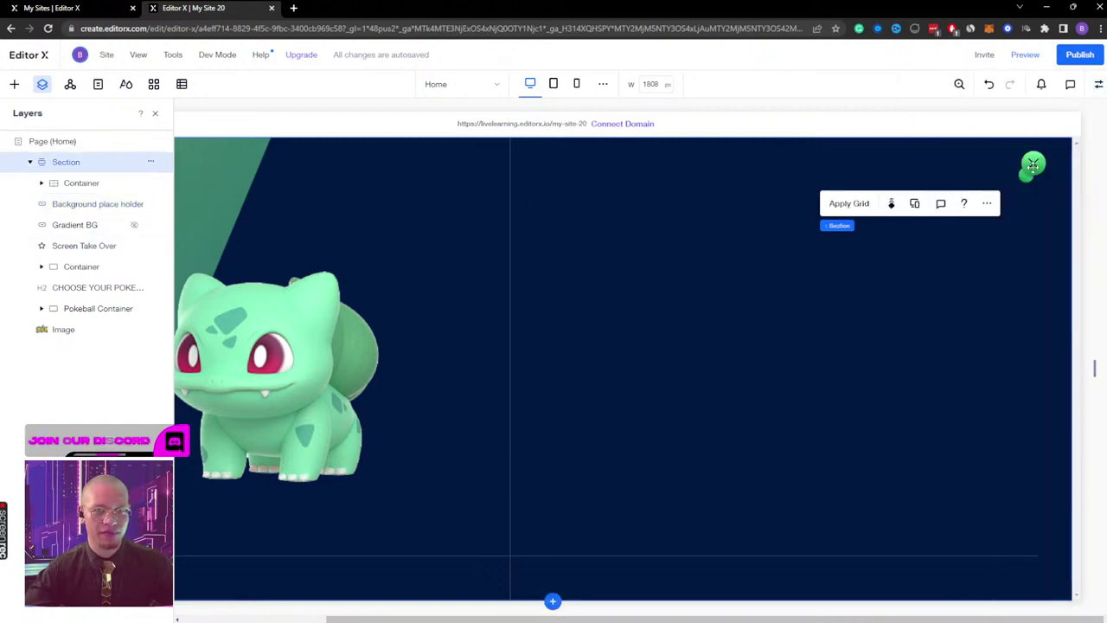
left_click(987, 203)
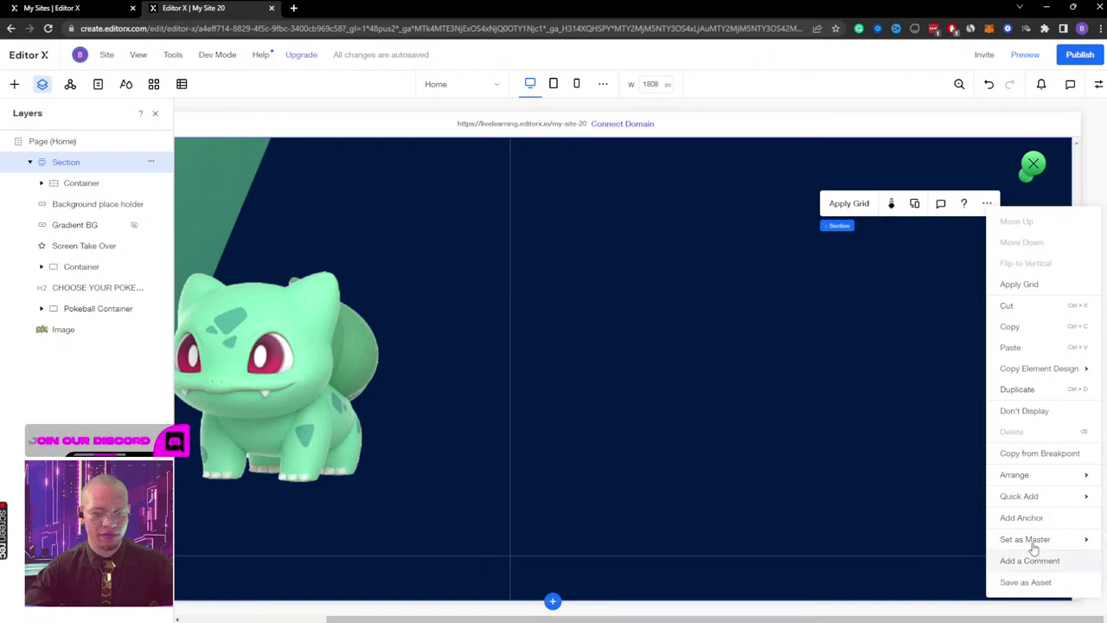
mouse_move(1021, 495)
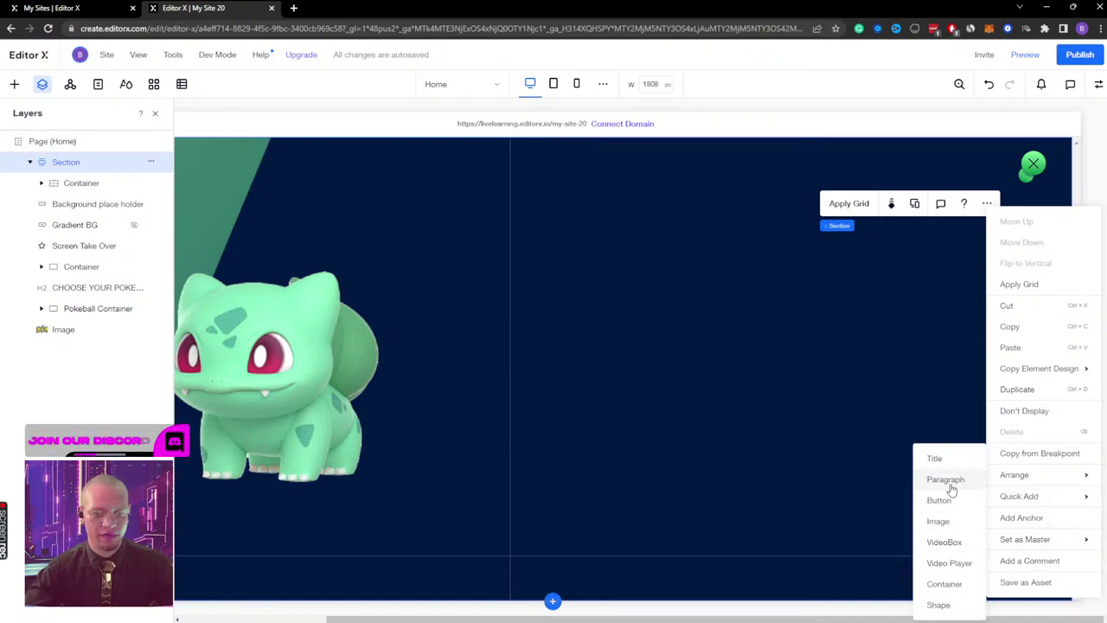
left_click(938, 522)
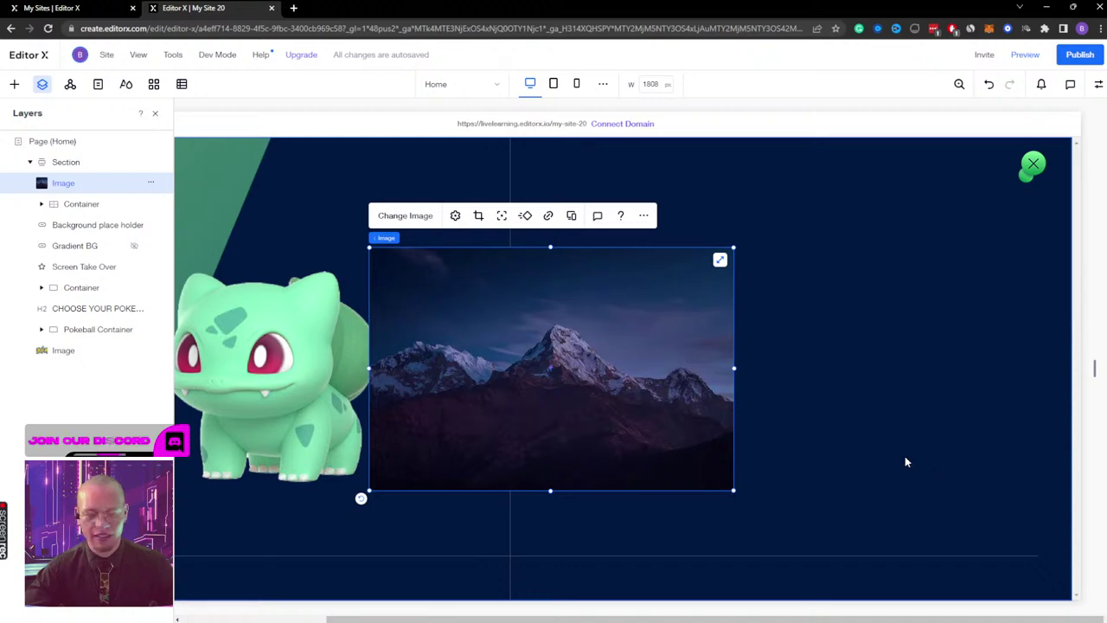
Step: Start a media upload to replace the new Image element's picture and select Rectangle 2 in the 010 Pokemon Click and Hover Interaction folder
left_click(414, 217)
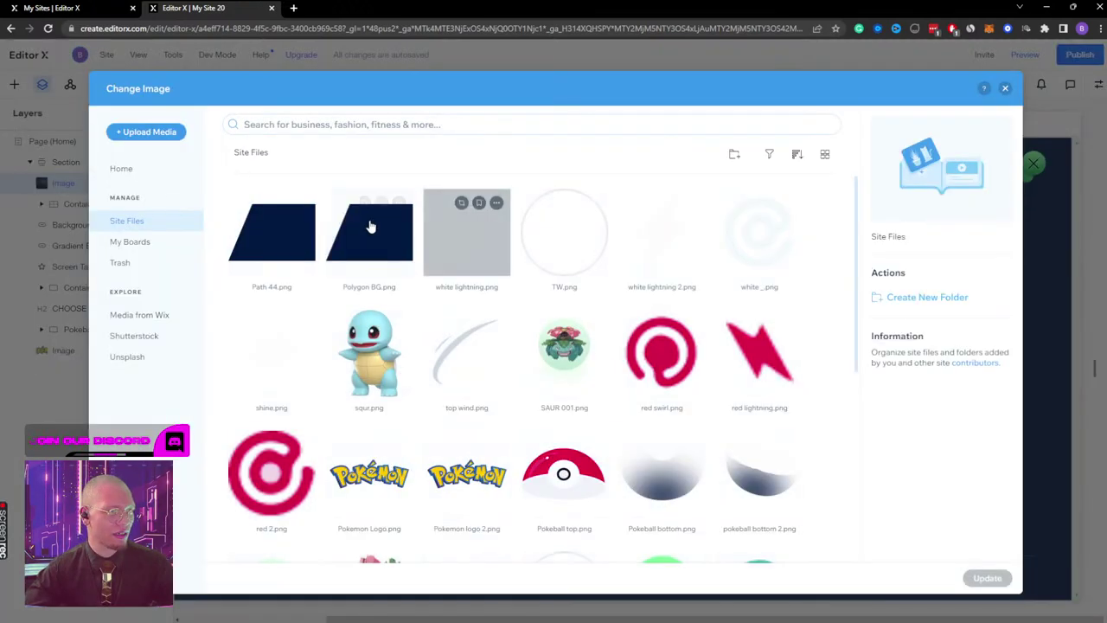
scroll(622, 294, "down", 3)
scroll(657, 297, "up", 3)
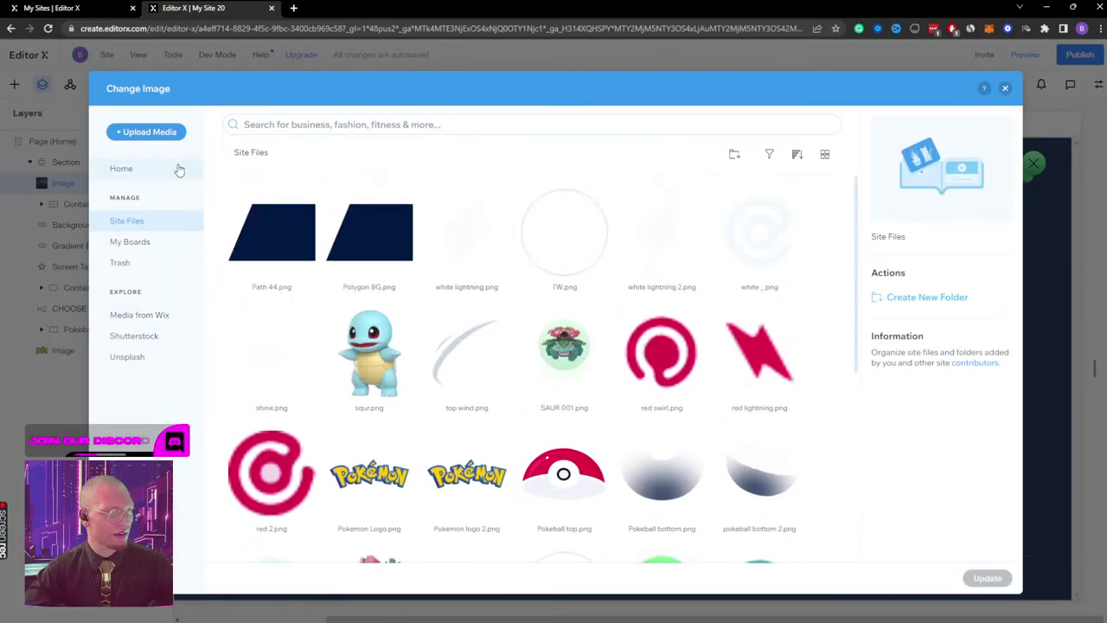
left_click(173, 132)
left_click(555, 351)
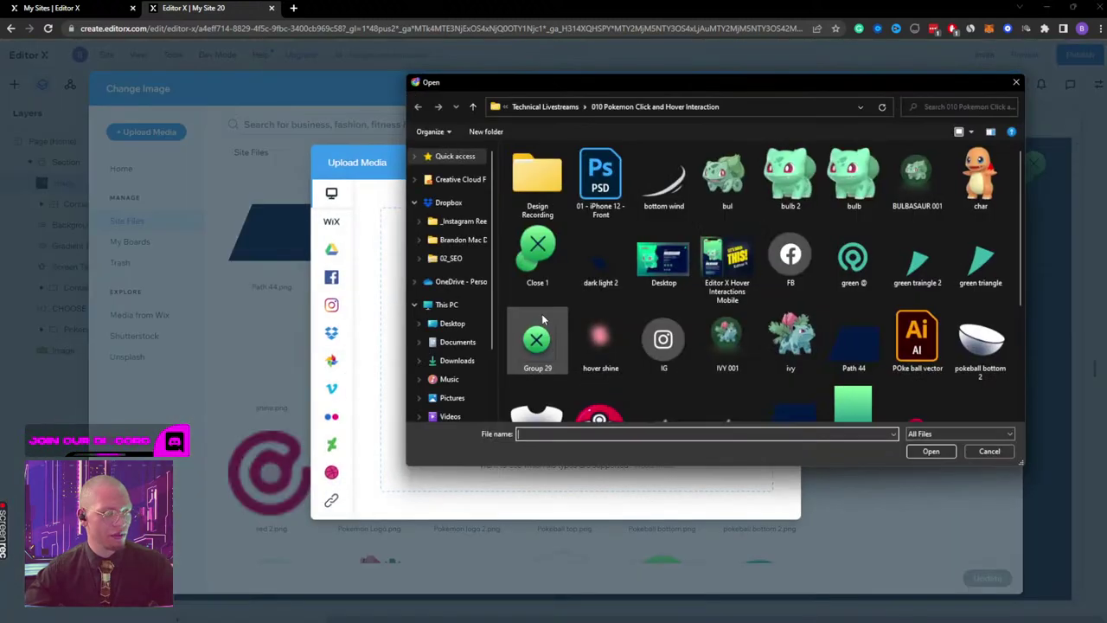
scroll(761, 285, "down", 2)
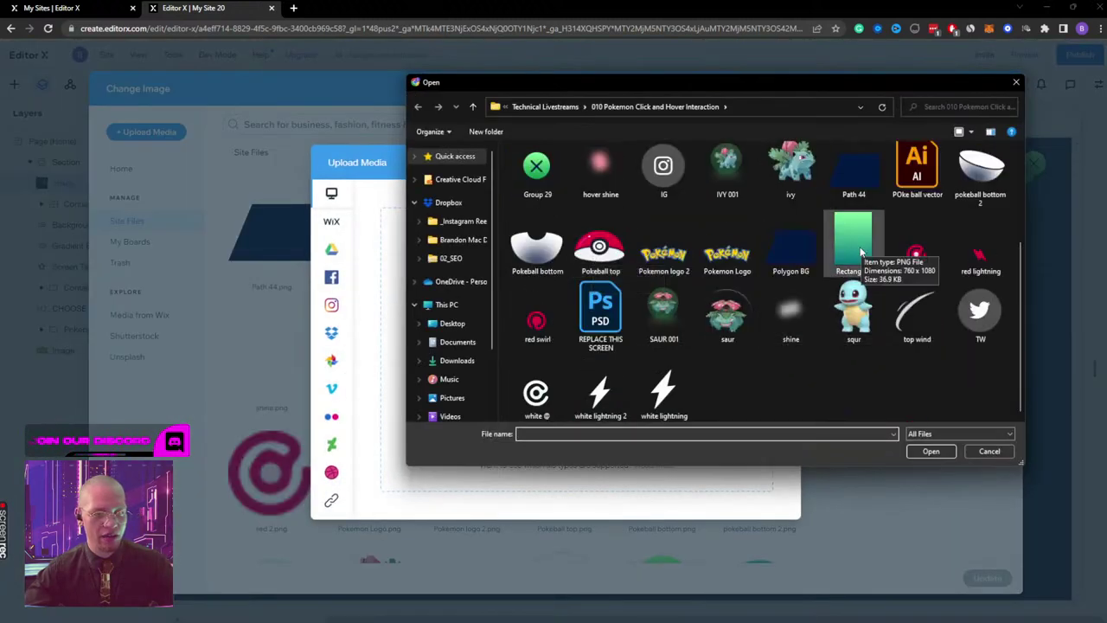
scroll(856, 260, "up", 2)
scroll(848, 275, "down", 2)
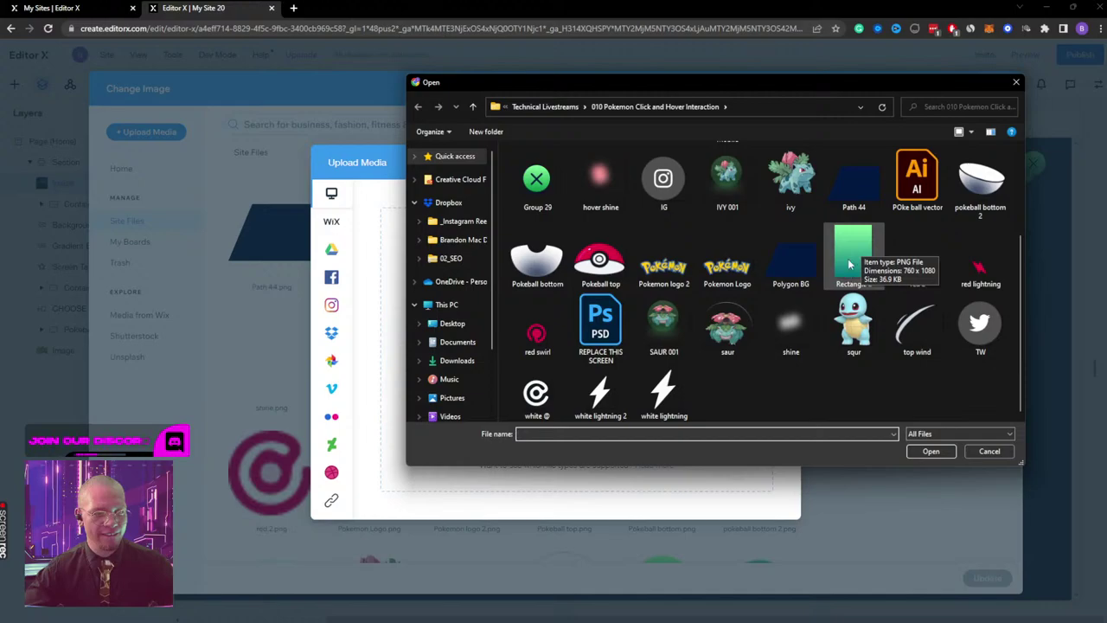
left_click(851, 255)
Step: Switch to Adobe XD and export the full-width 1920 × 1080 Gradient Rec as a PNG at 1x
key("alt+Tab")
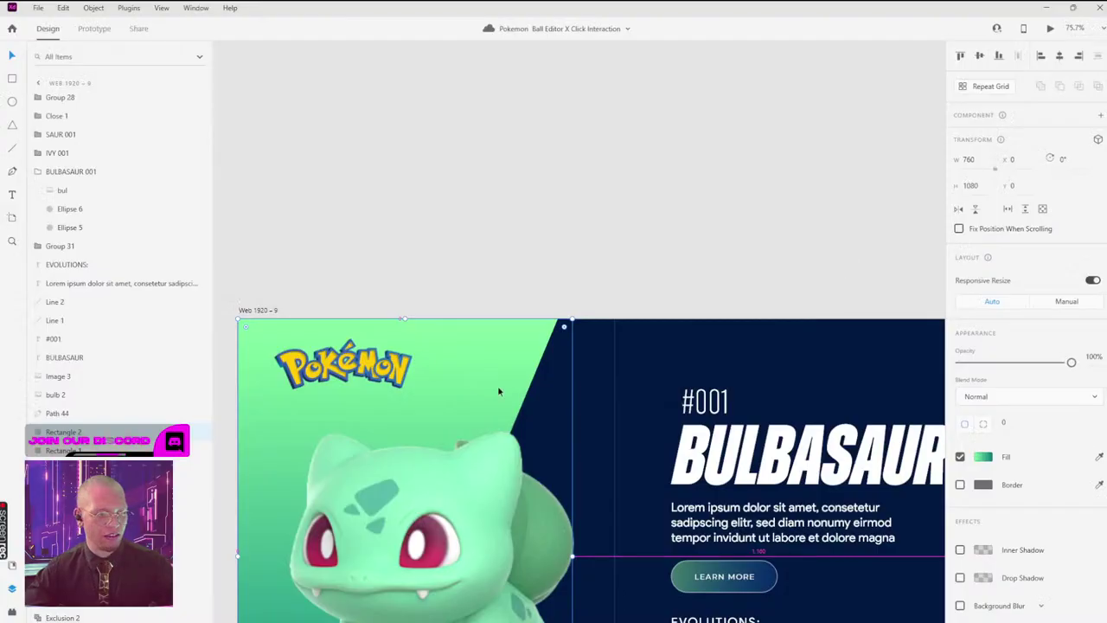
scroll(497, 391, "down", 10)
scroll(519, 328, "left", 5)
left_click(601, 364)
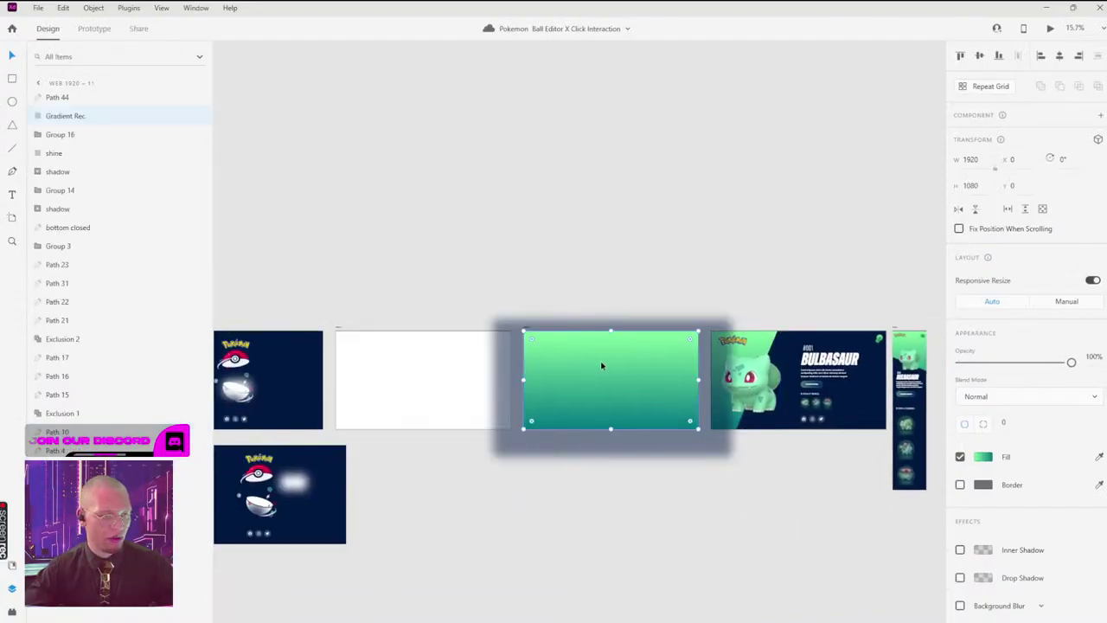
key("ctrl+e")
left_click(600, 341)
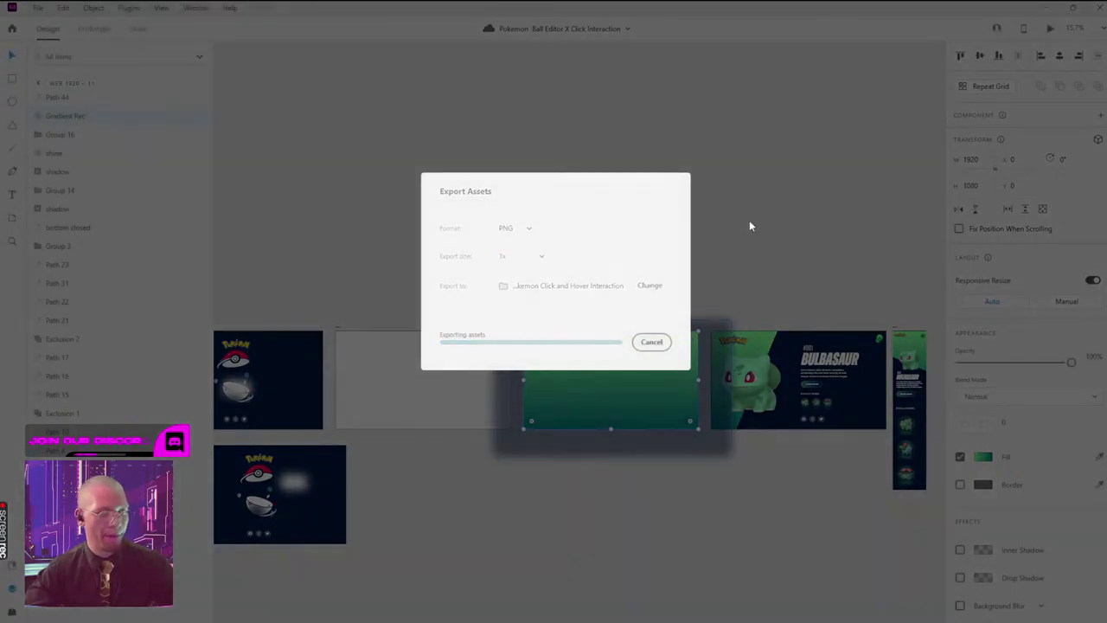
Step: Switch back to Editor X, upload Gradient Rec.png and use it as the new Image element's picture
key("alt+Tab")
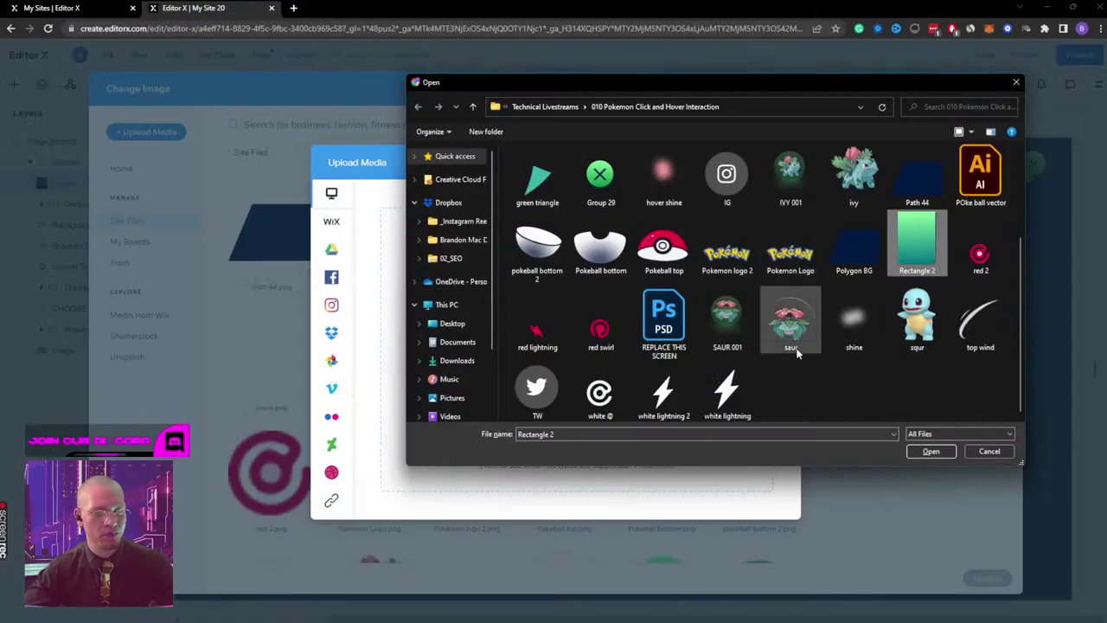
left_click(856, 271)
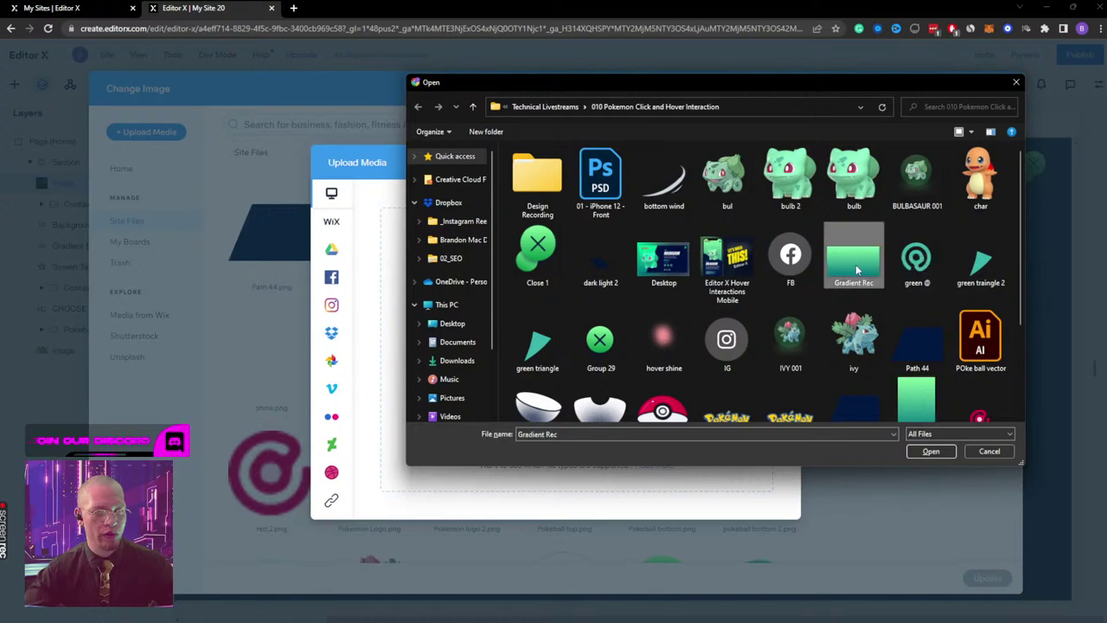
left_click(930, 451)
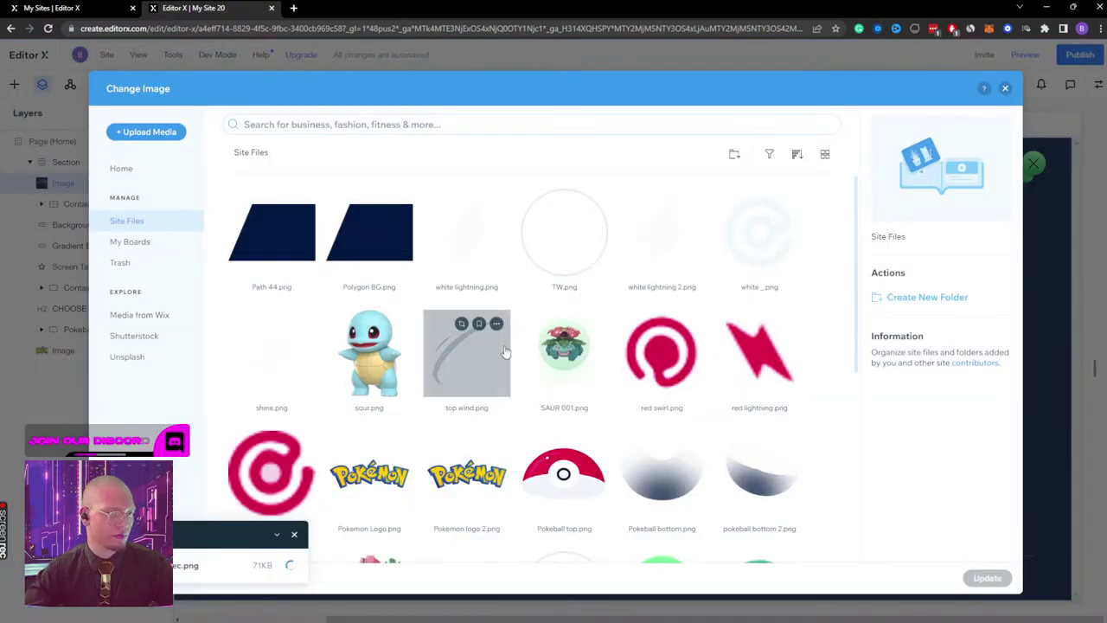
scroll(506, 352, "down", 5)
scroll(373, 441, "up", 4)
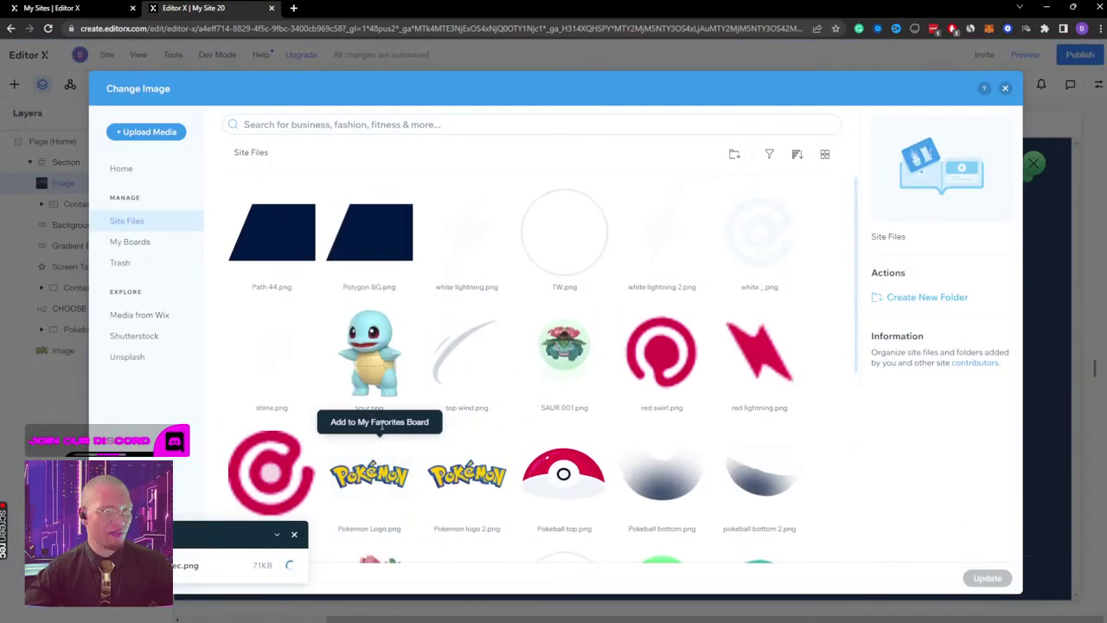
scroll(571, 416, "down", 5)
scroll(372, 419, "up", 5)
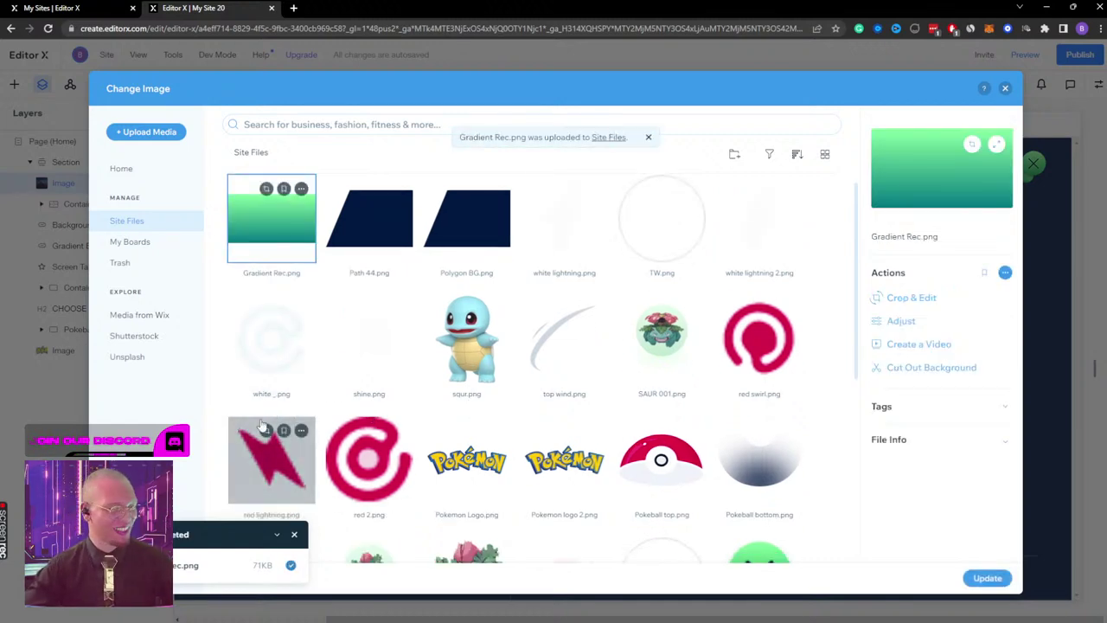
left_click(987, 578)
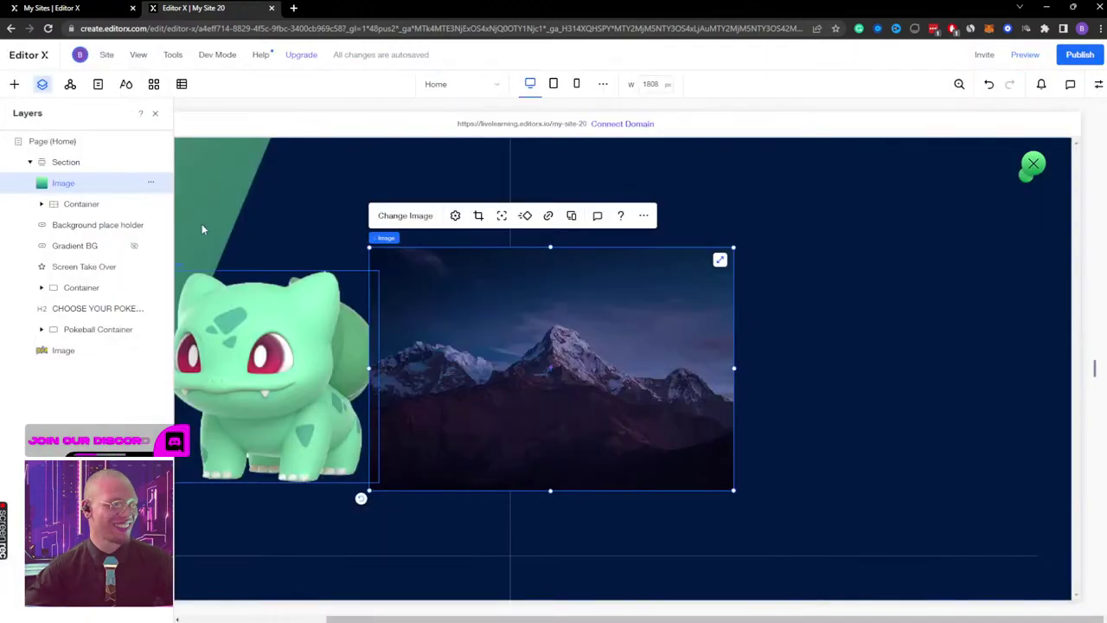
Step: Stretch the gradient image over the whole section and place it directly beneath the first Container in the layer order
left_click(719, 261)
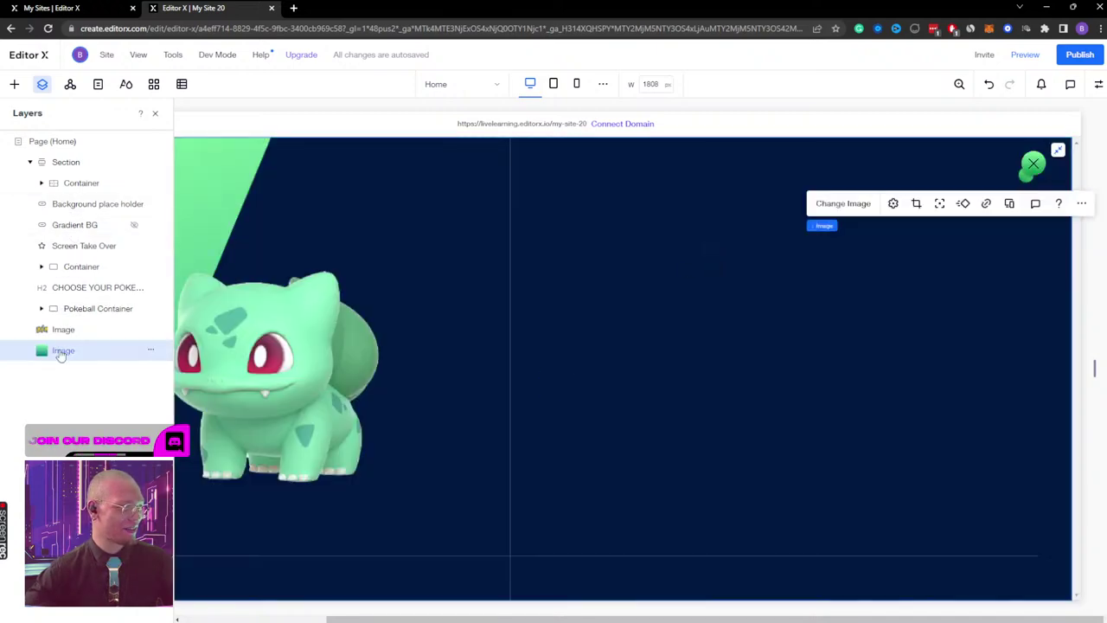
left_click_drag(60, 352, 67, 202)
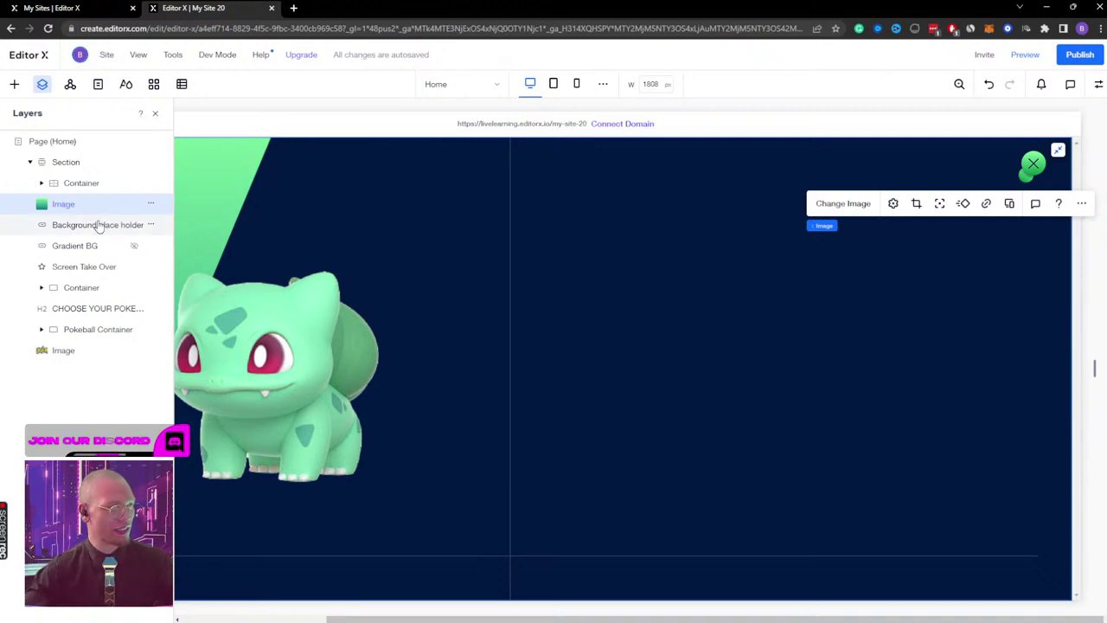
Step: Set the Background place holder button to Don't Display and close the layer list
left_click(99, 224)
left_click(151, 225)
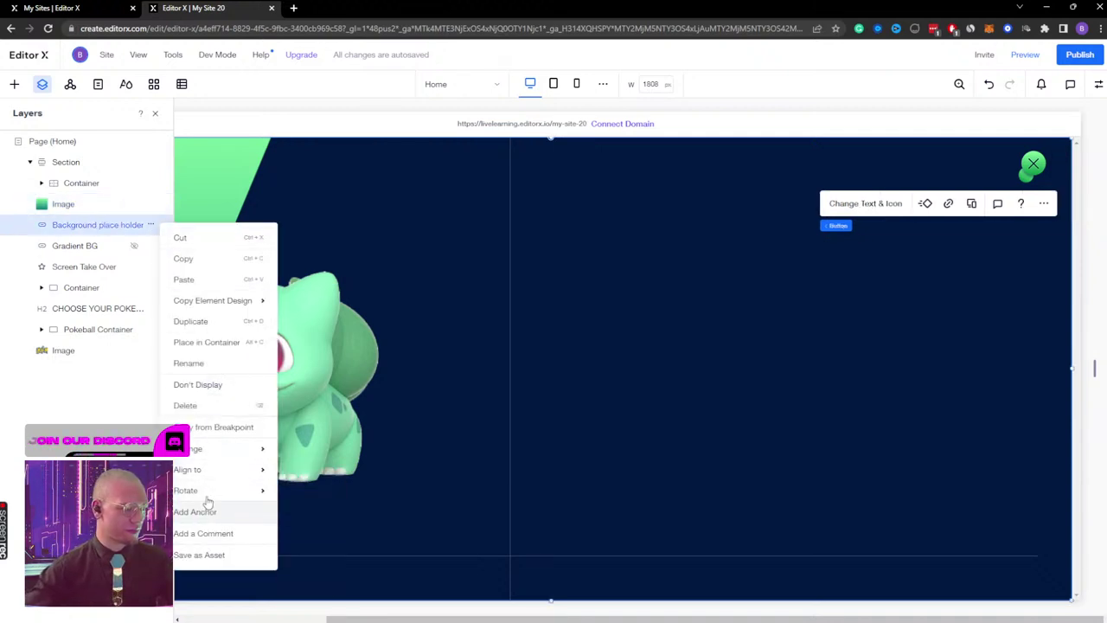
left_click(194, 384)
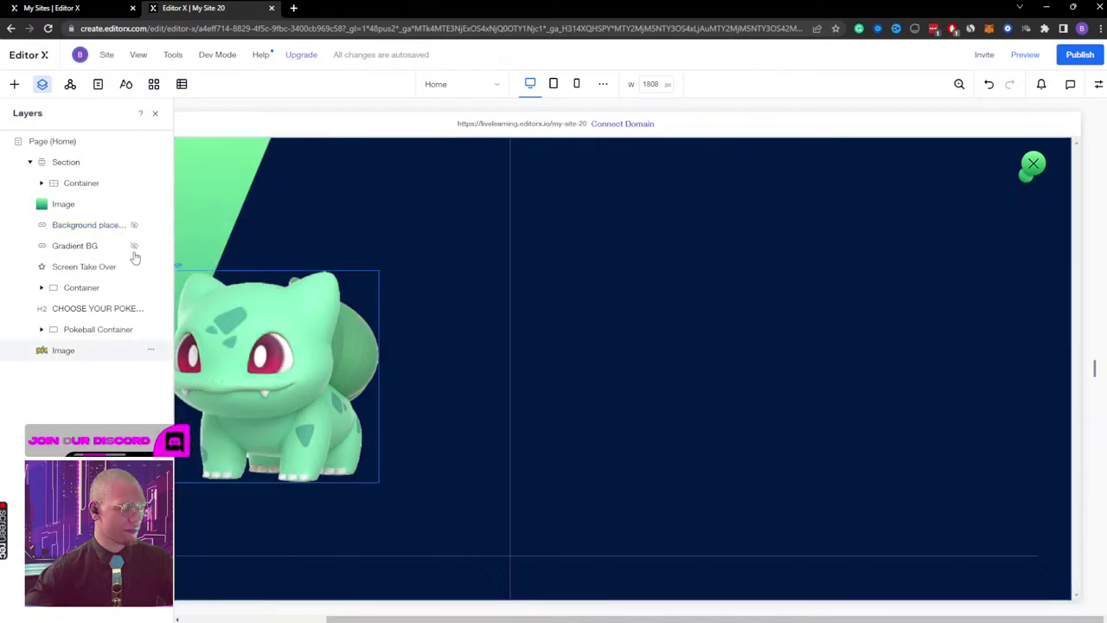
left_click(155, 113)
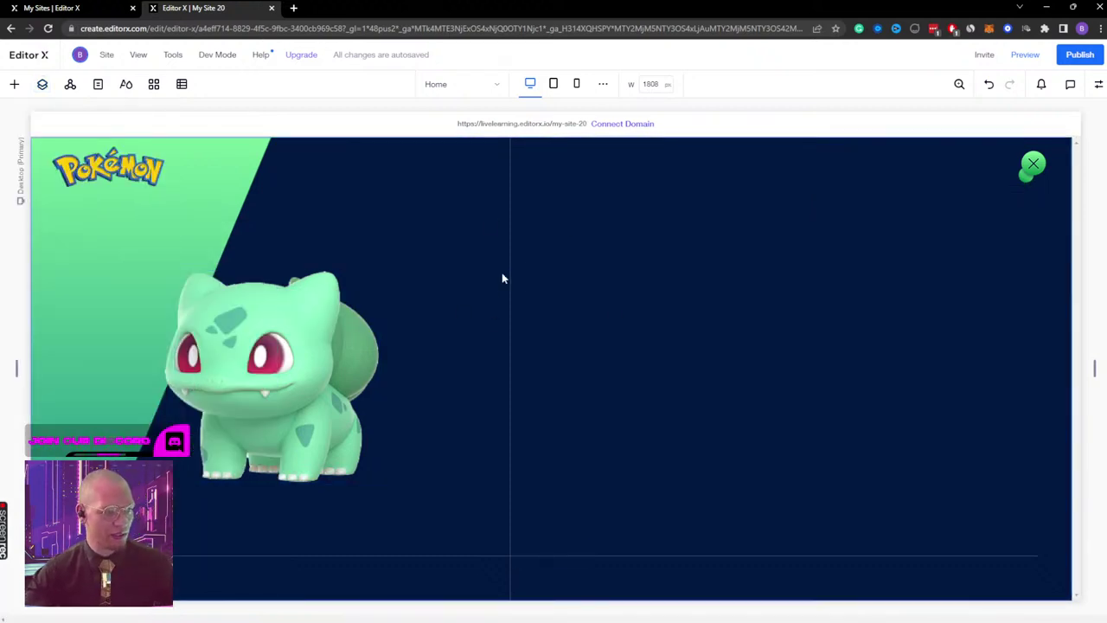
Step: Enlarge the Bulbasaur image to about 57% width and centre it horizontally and vertically in its grid cell
left_click(358, 380)
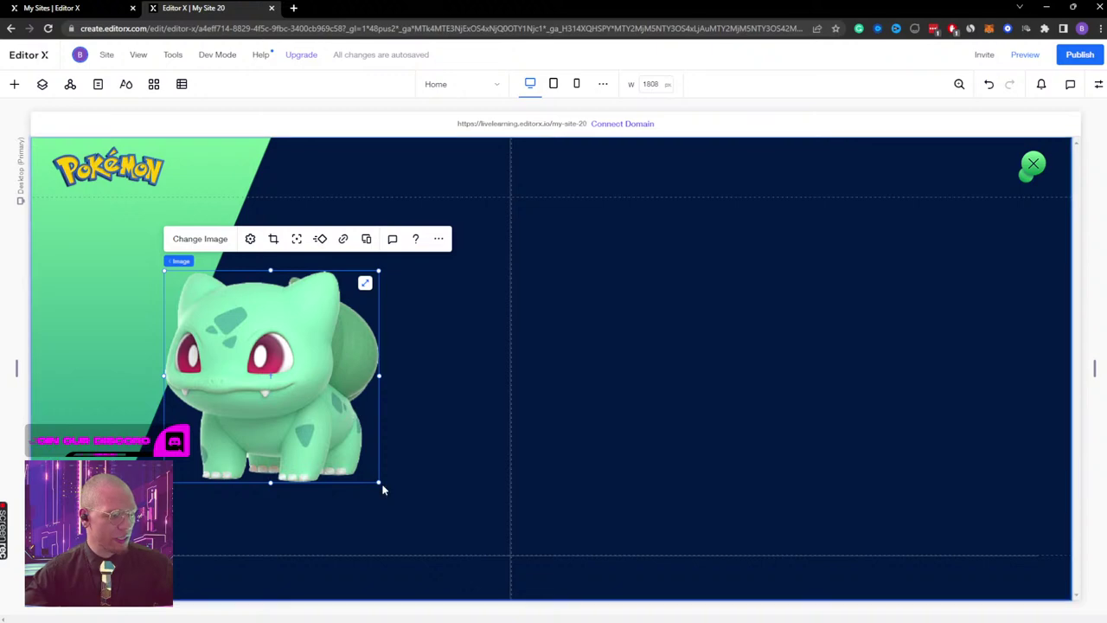
left_click_drag(379, 482, 439, 542)
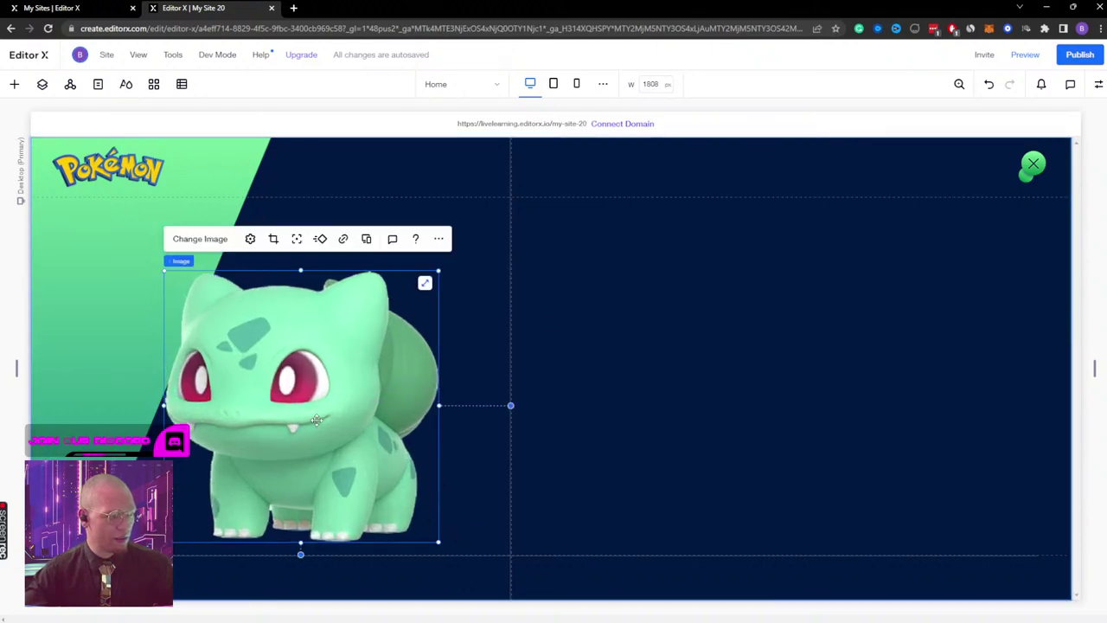
left_click(1098, 83)
left_click(977, 162)
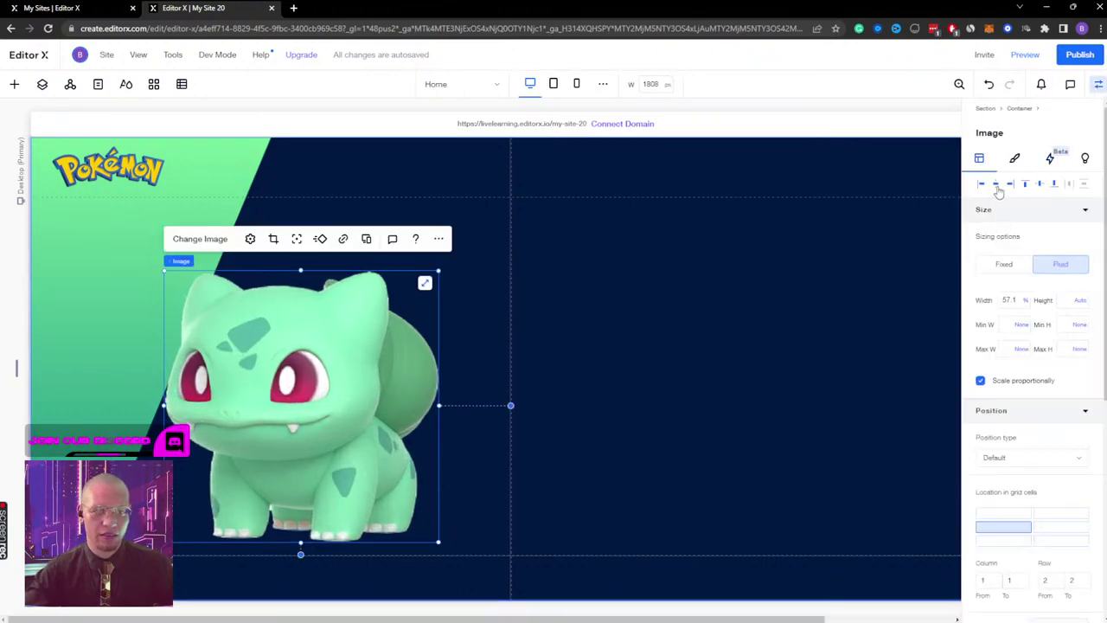
left_click(995, 184)
left_click(1040, 183)
left_click(1098, 84)
Step: Add a title text element to the grid Container and move it into the cell beside Bulbasaur
left_click(753, 291)
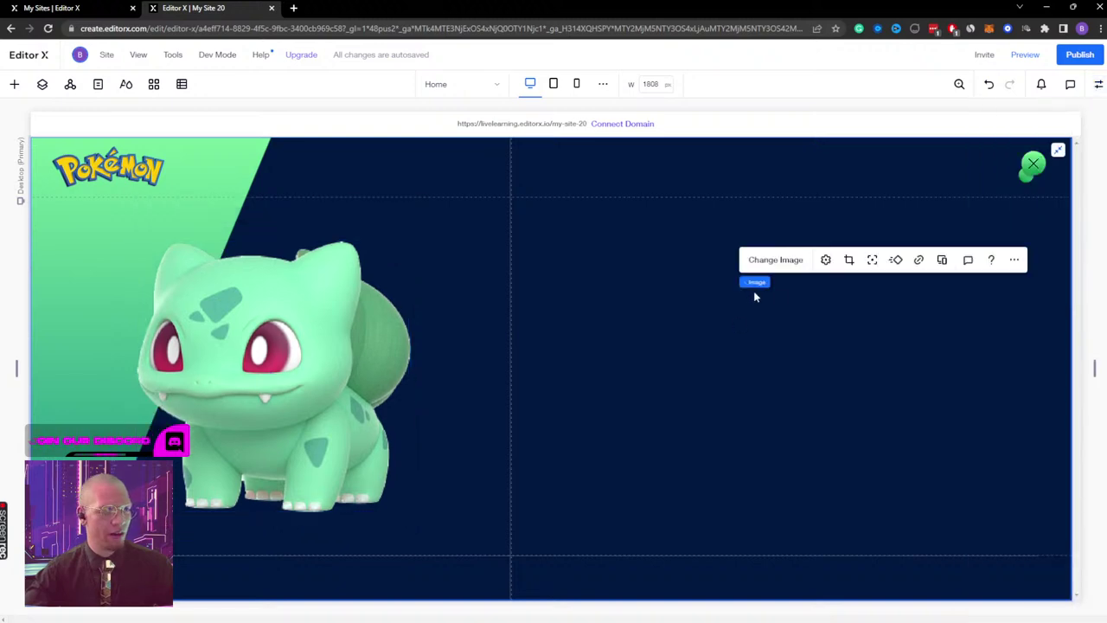
right_click(628, 277)
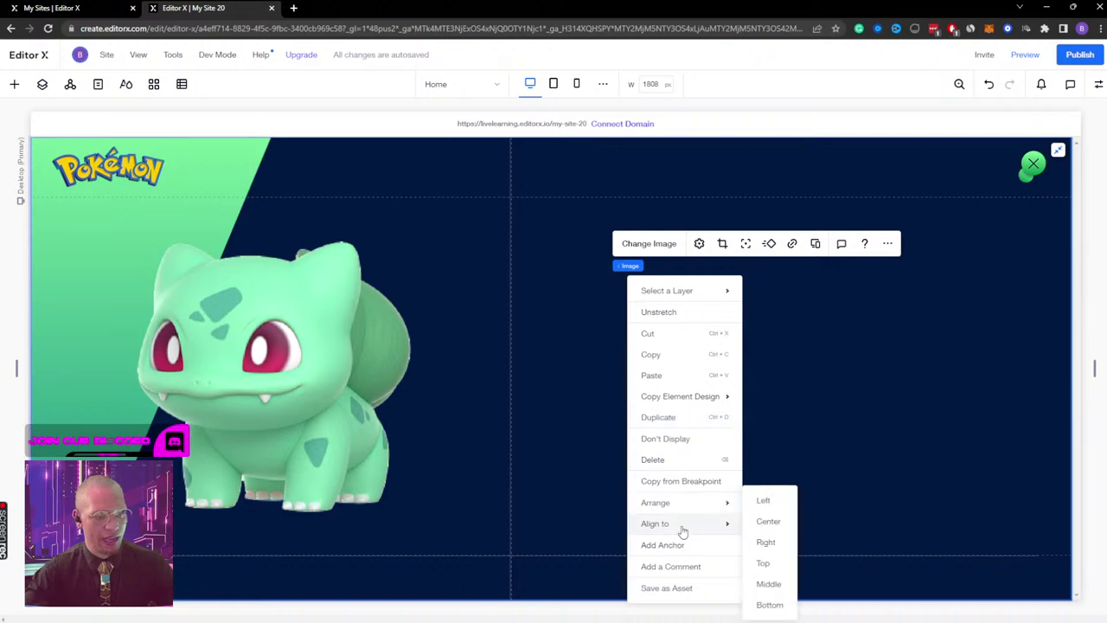
left_click(659, 266)
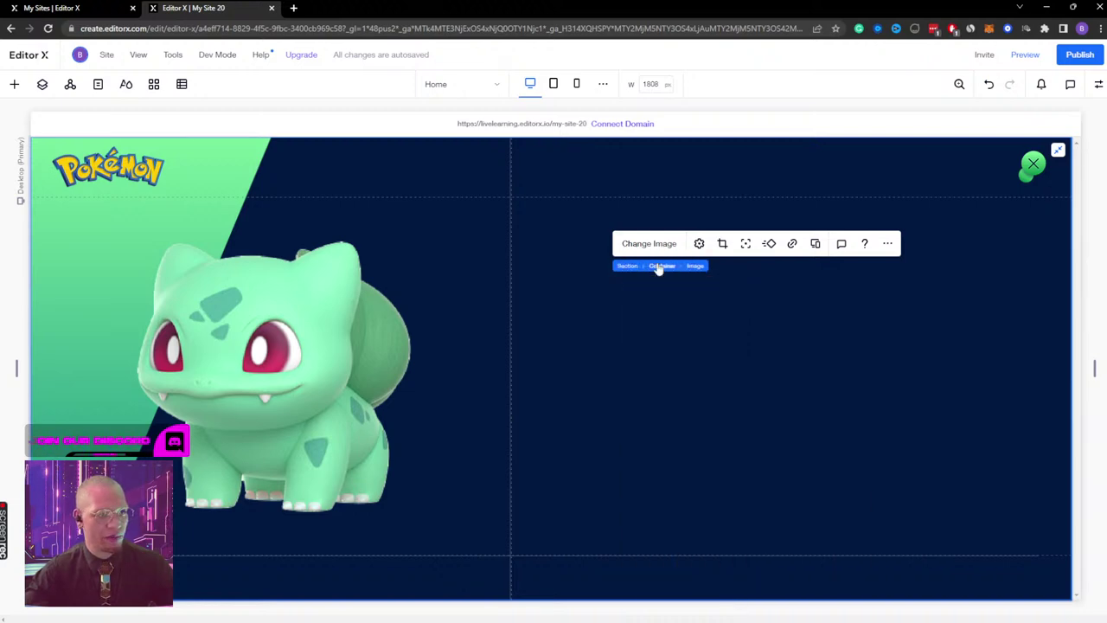
left_click(815, 244)
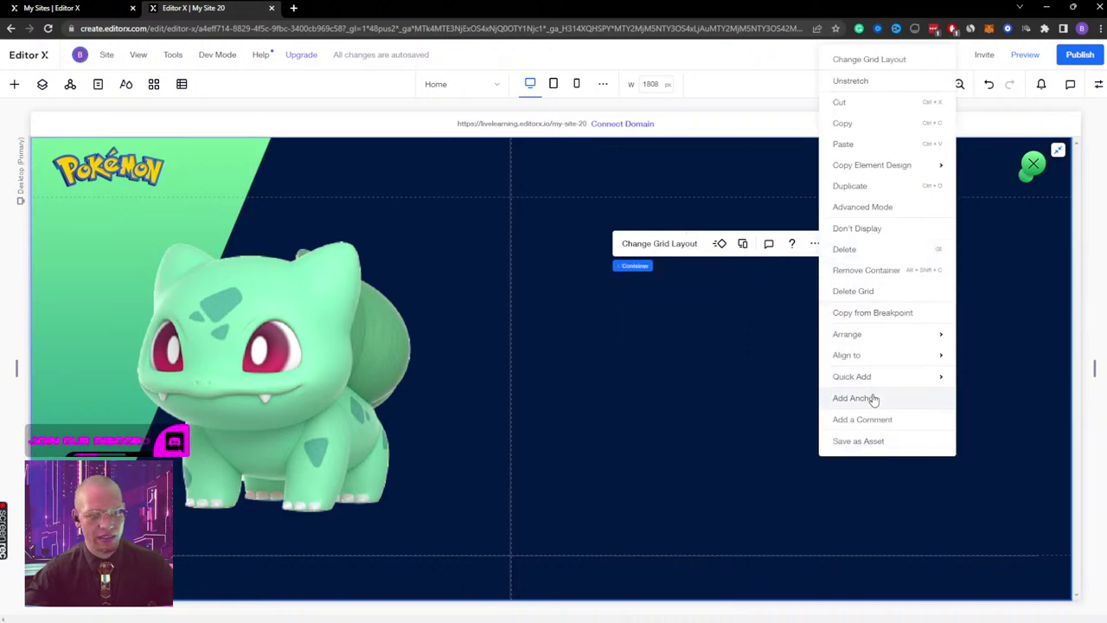
mouse_move(864, 377)
left_click(1004, 387)
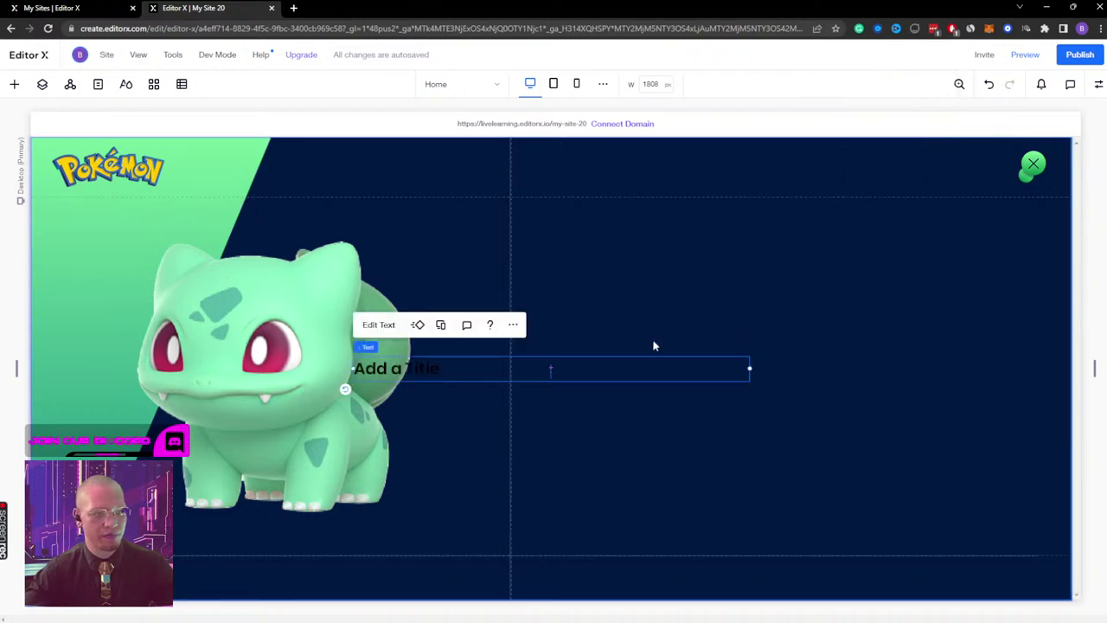
left_click_drag(381, 368, 603, 292)
Step: Copy the "#001" text from the Adobe XD design and replace the new Editor X title's text with it
key("alt+Tab")
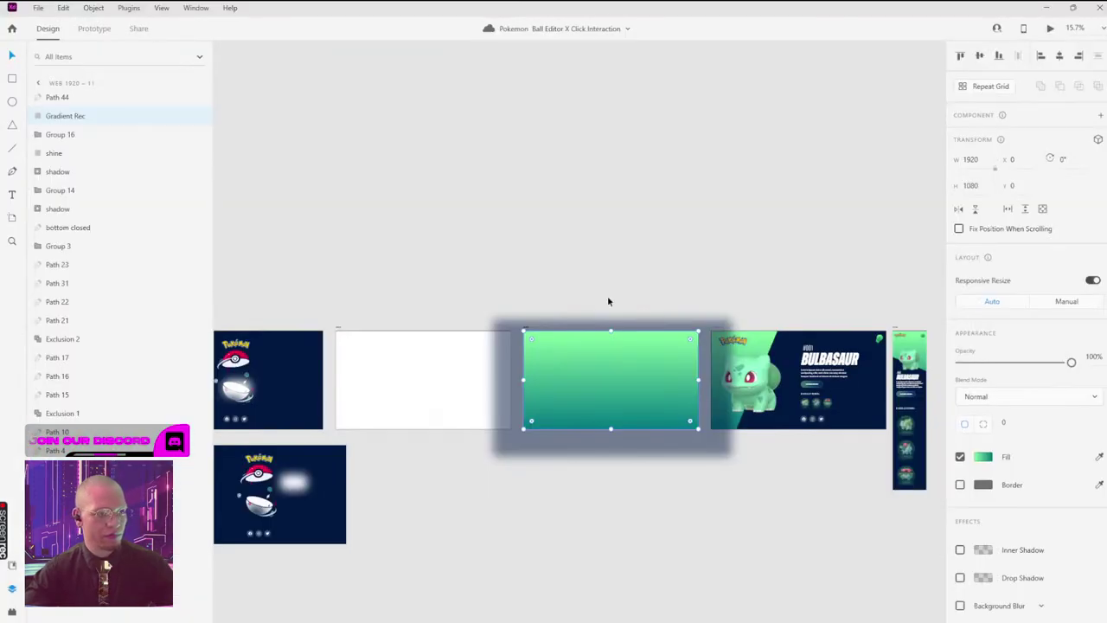
scroll(593, 265, "up", 8)
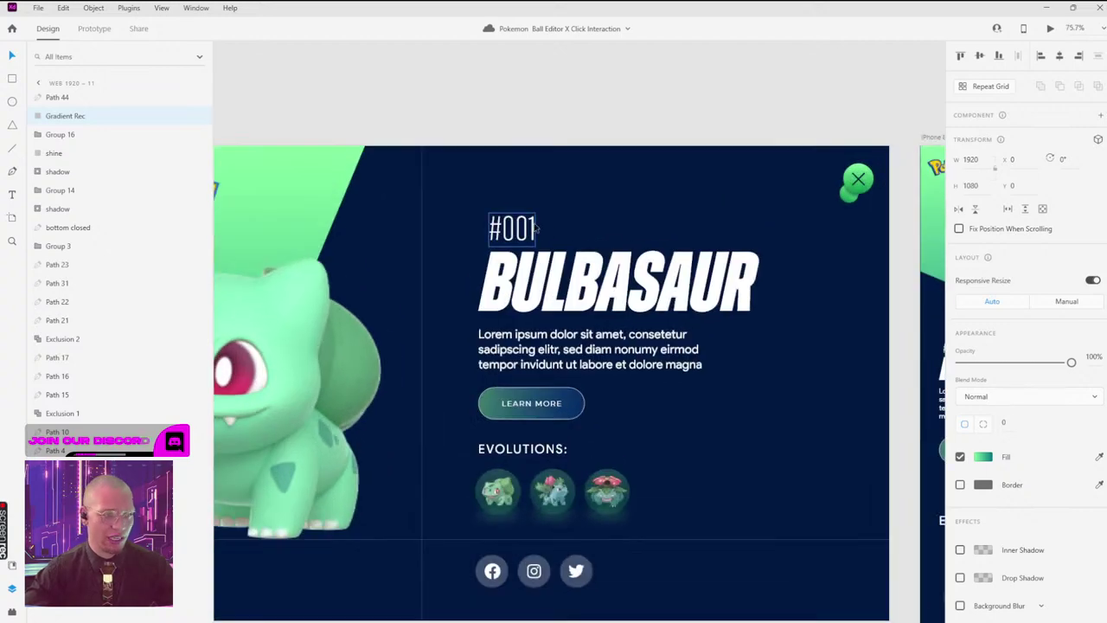
left_click(518, 228)
double_click(525, 228)
key("ctrl+c")
key("alt+Tab")
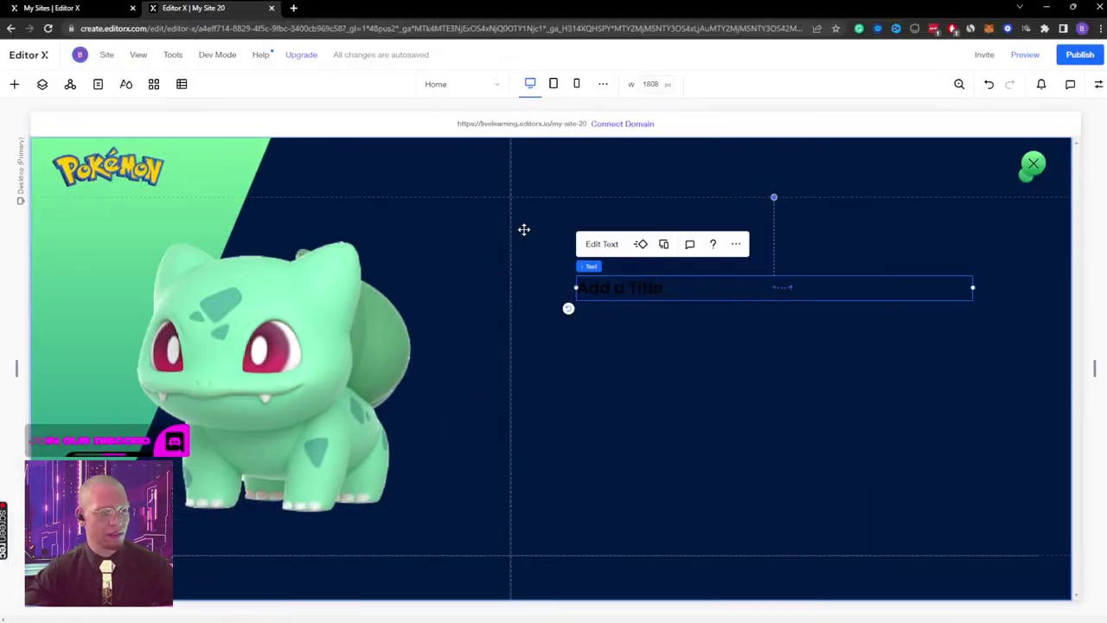
double_click(630, 288)
key("ctrl+v")
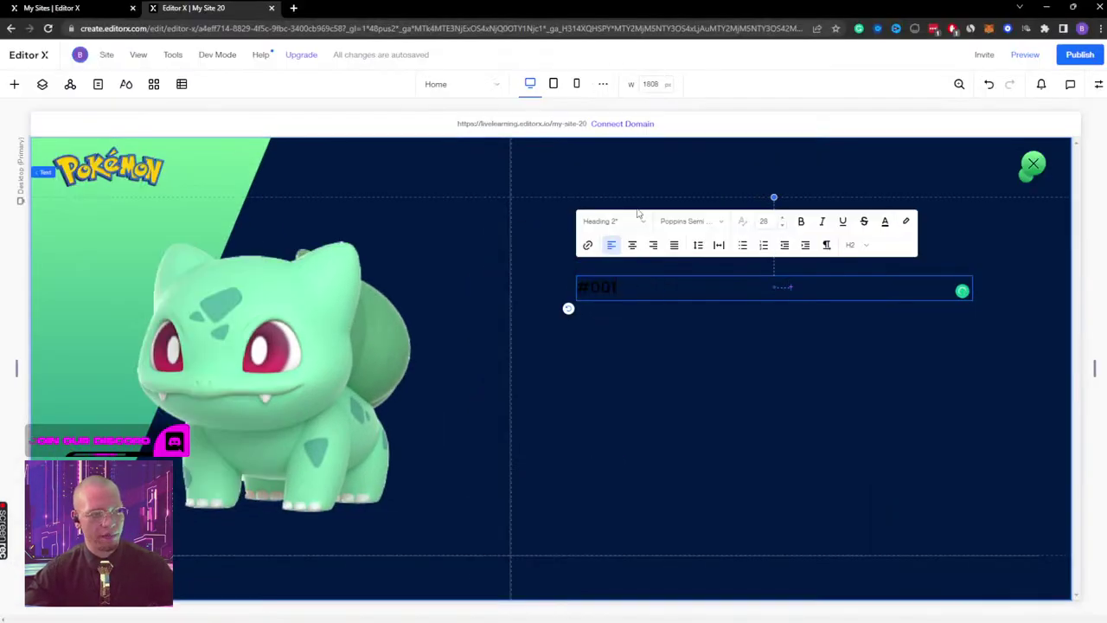
Step: Set the font of the #001 title to Zuume Cut Extra Light and finish editing the text
left_click(705, 224)
scroll(707, 303, "up", 10)
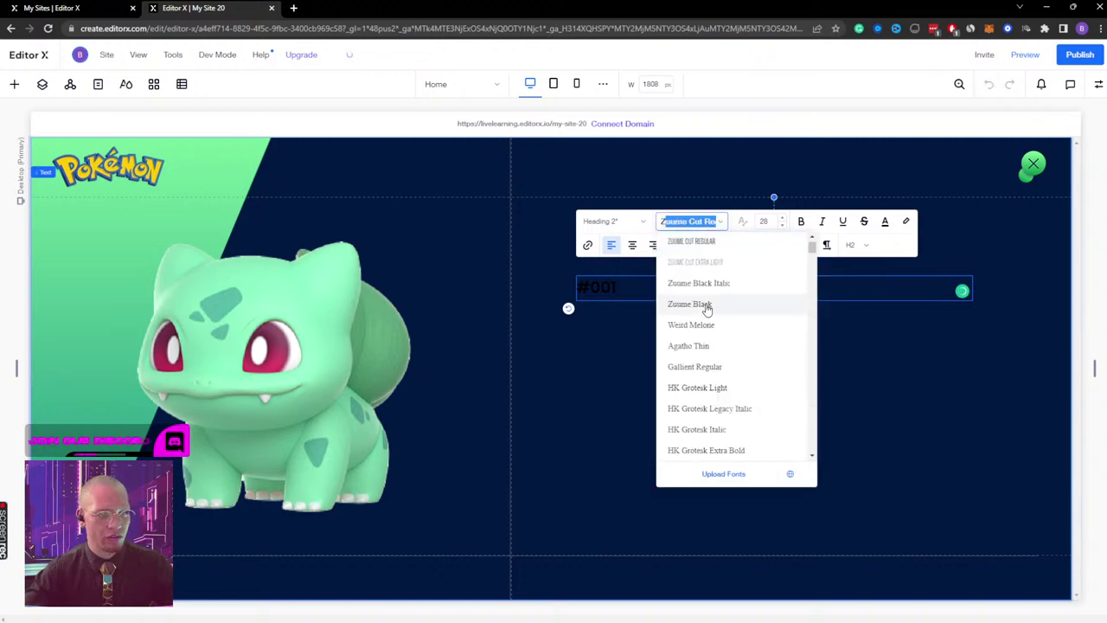
left_click(688, 243)
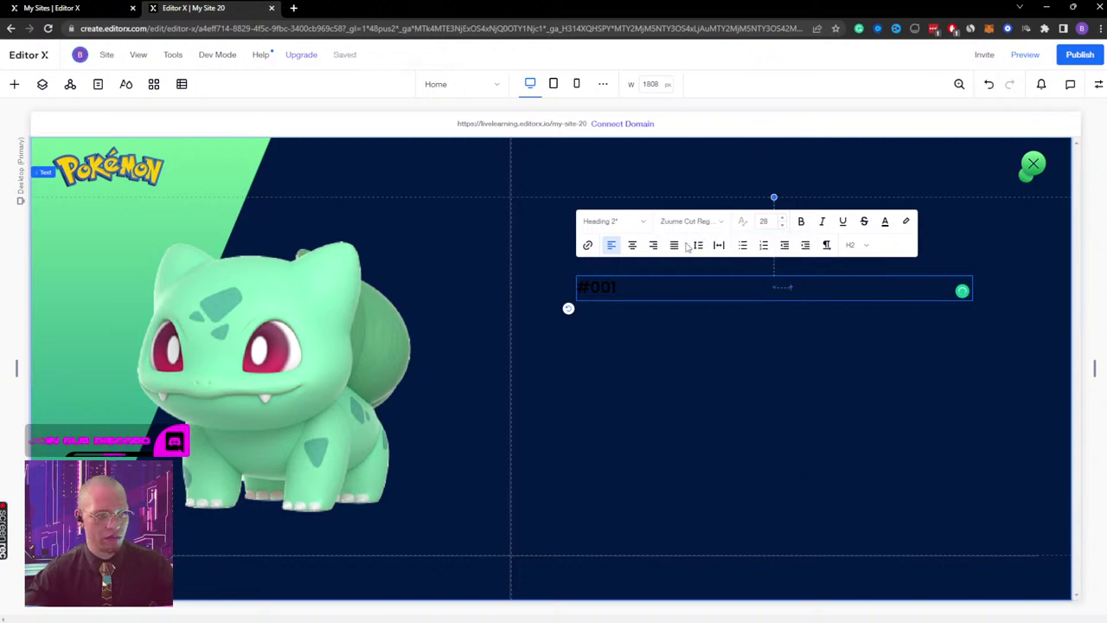
double_click(644, 283)
left_click(689, 224)
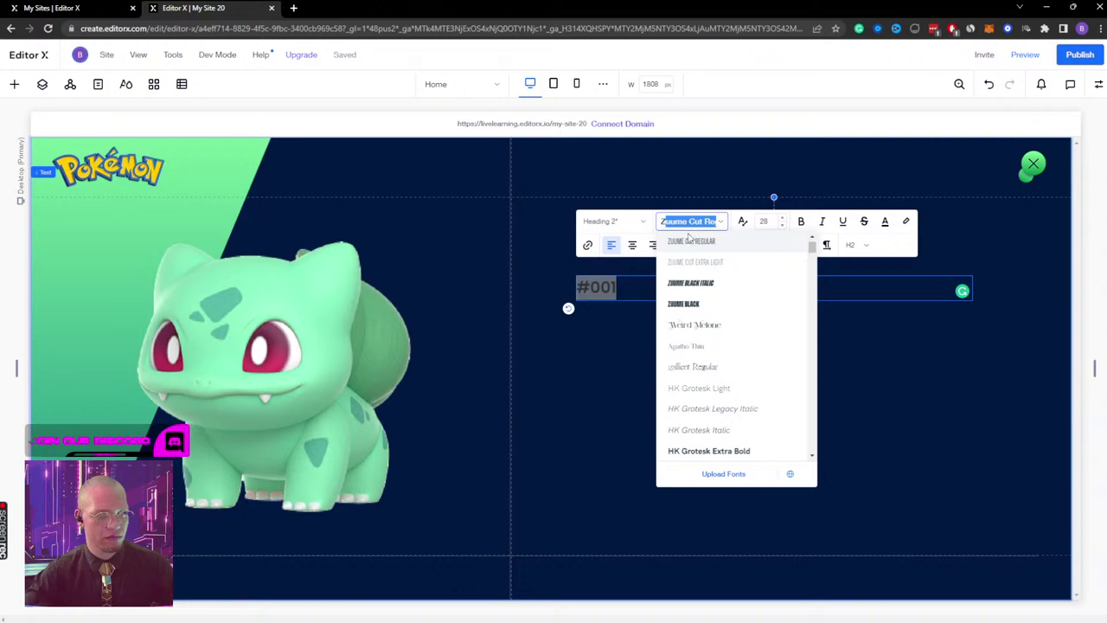
left_click(692, 263)
left_click(666, 335)
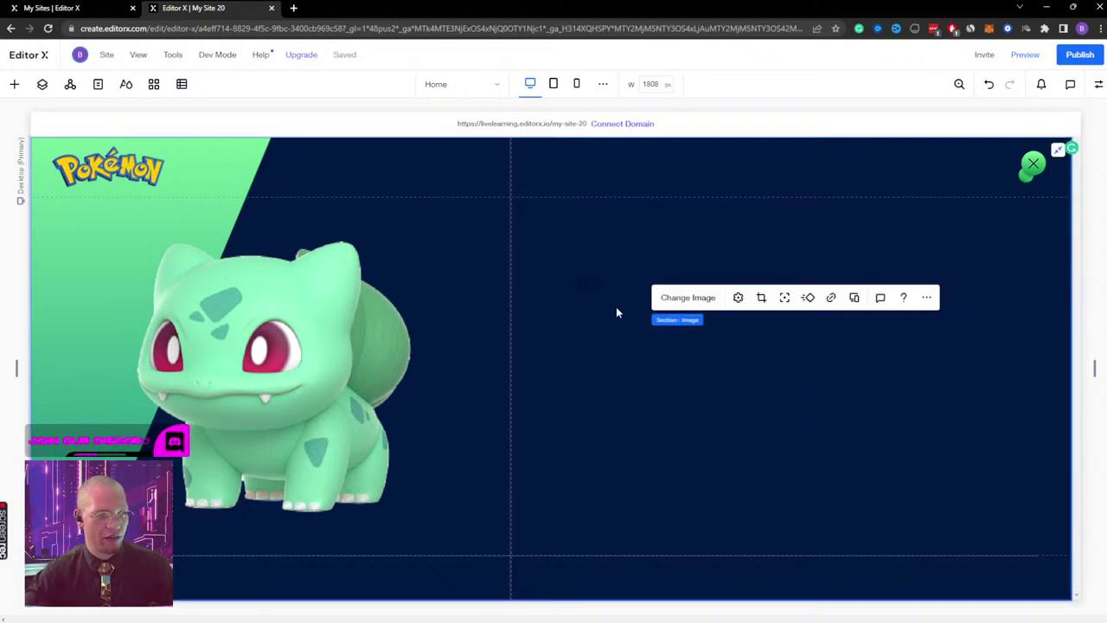
Step: Set the font size of the #001 title to 77, matching the size used in the Adobe XD design
left_click(583, 286)
key("Escape")
key("Return")
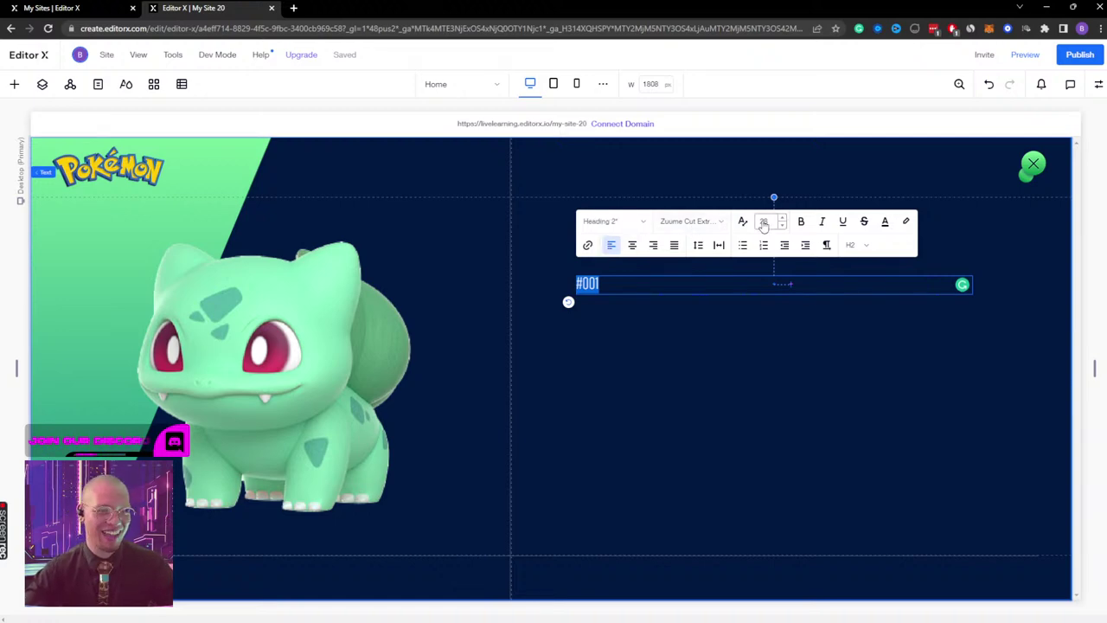
key("alt+Tab")
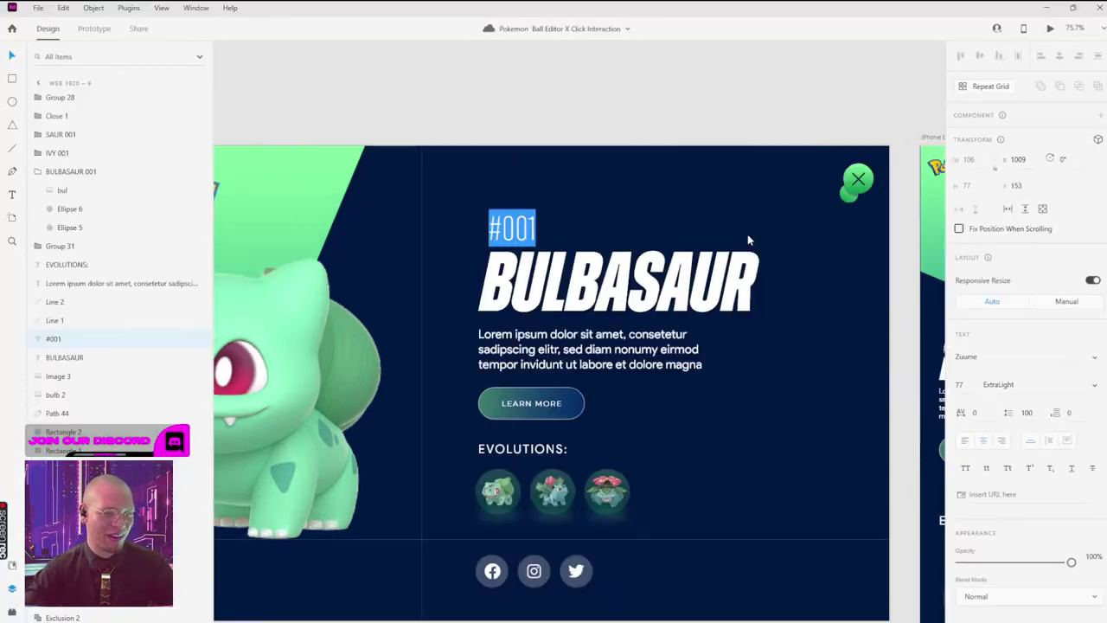
left_click(970, 384)
key("alt+Tab")
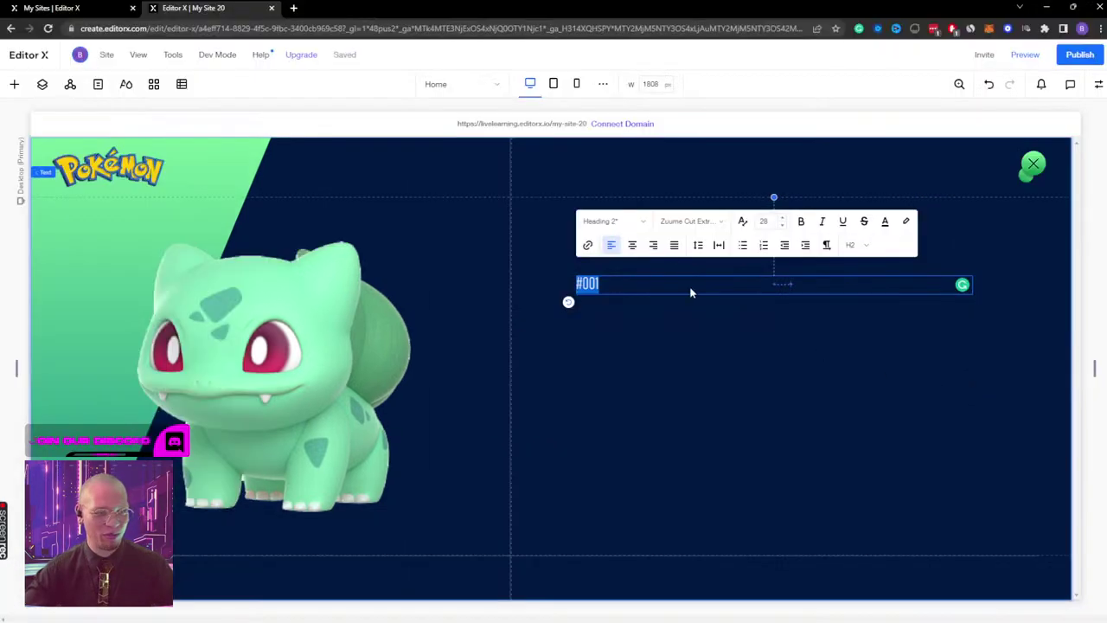
left_click(773, 221)
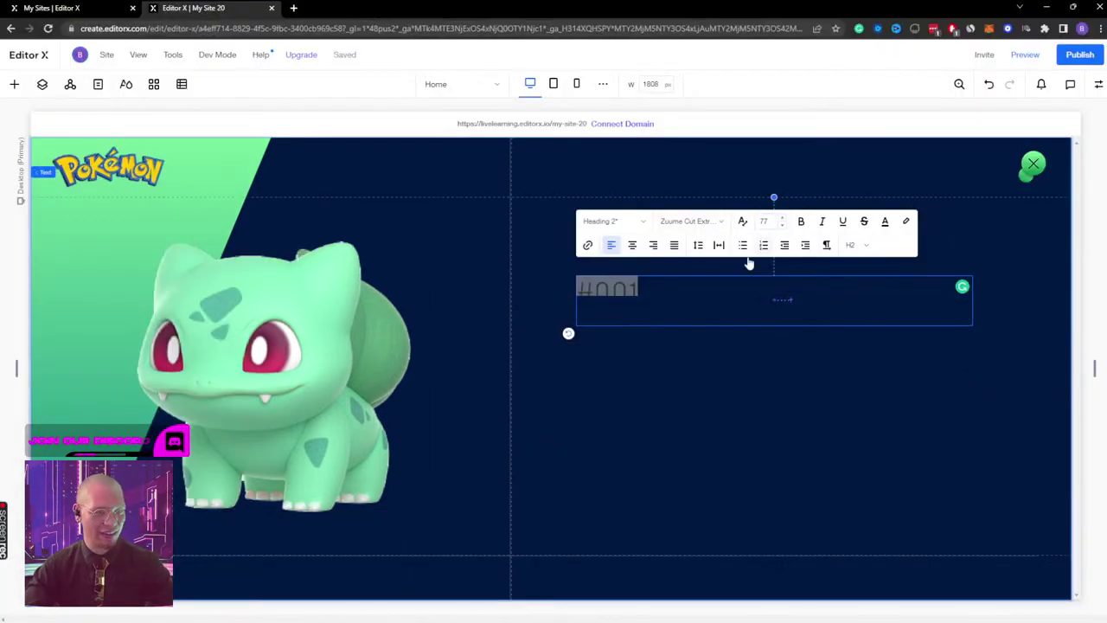
left_click(666, 375)
Step: Change the text colour of the #001 title to white (#FFFFFF) and finish editing it
left_click(612, 292)
left_click(603, 244)
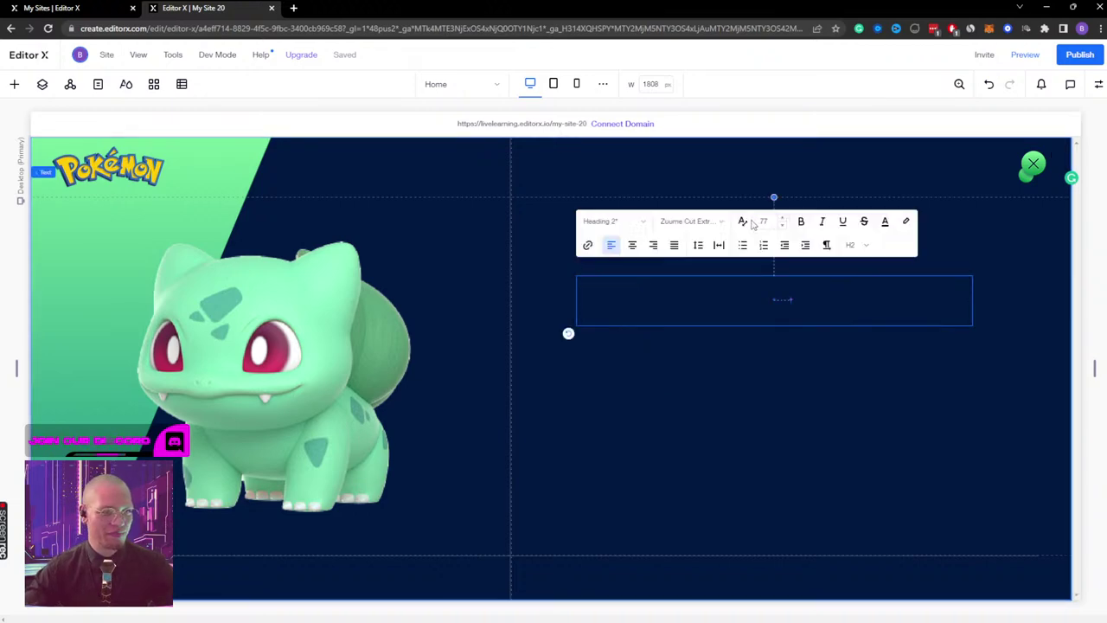
left_click(884, 222)
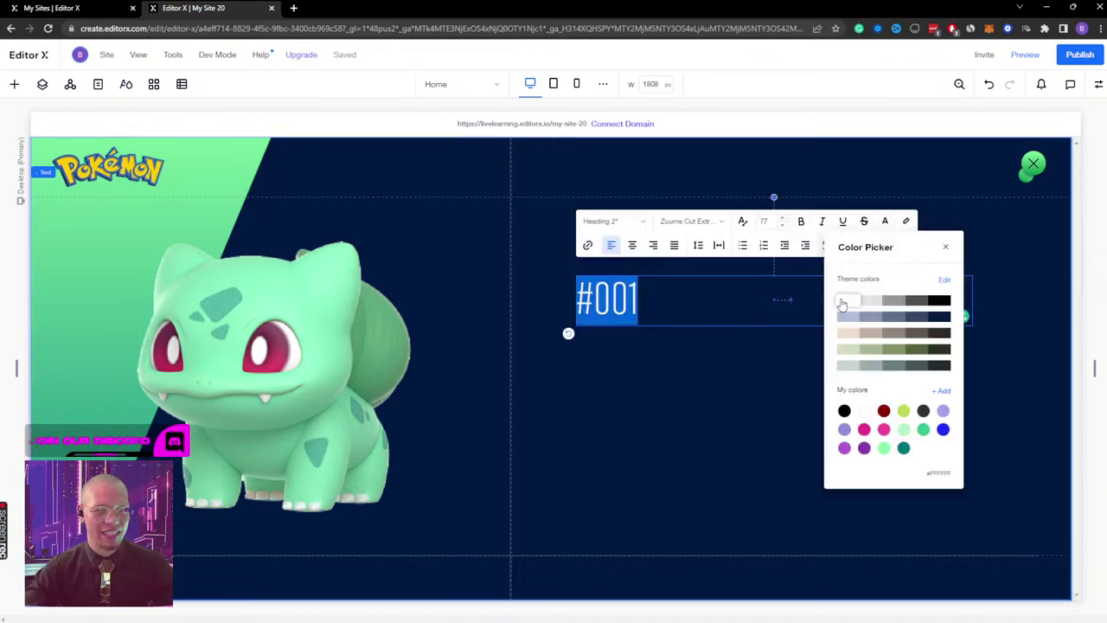
left_click(702, 413)
left_click(698, 422)
Step: Move the #001 title higher in its grid cell and place a duplicate of it directly beneath
left_click(597, 299)
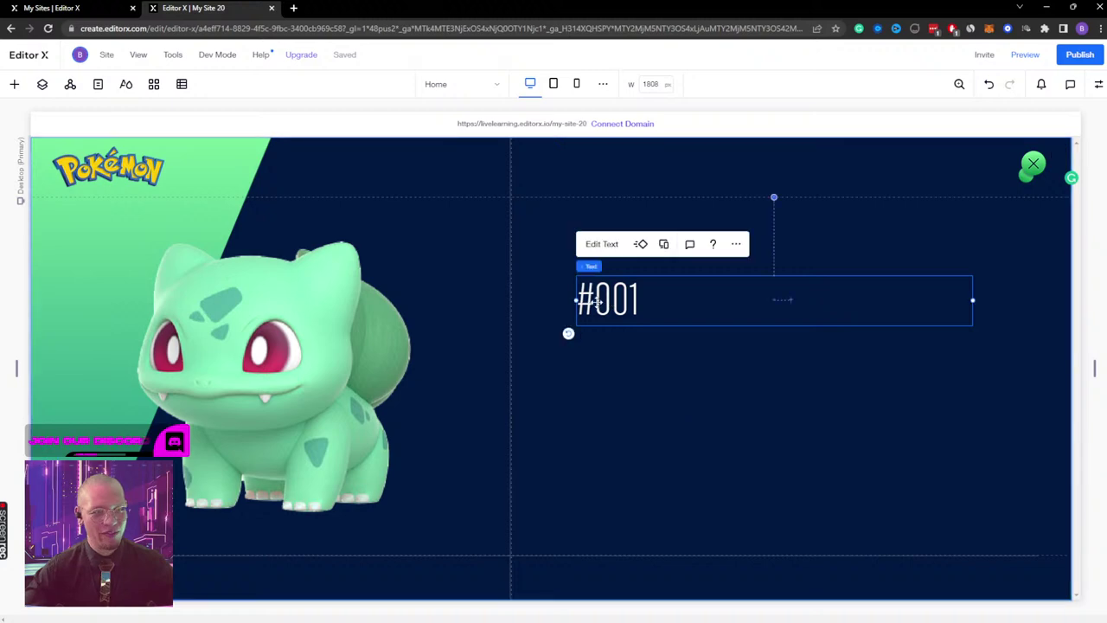
left_click_drag(597, 299, 591, 254)
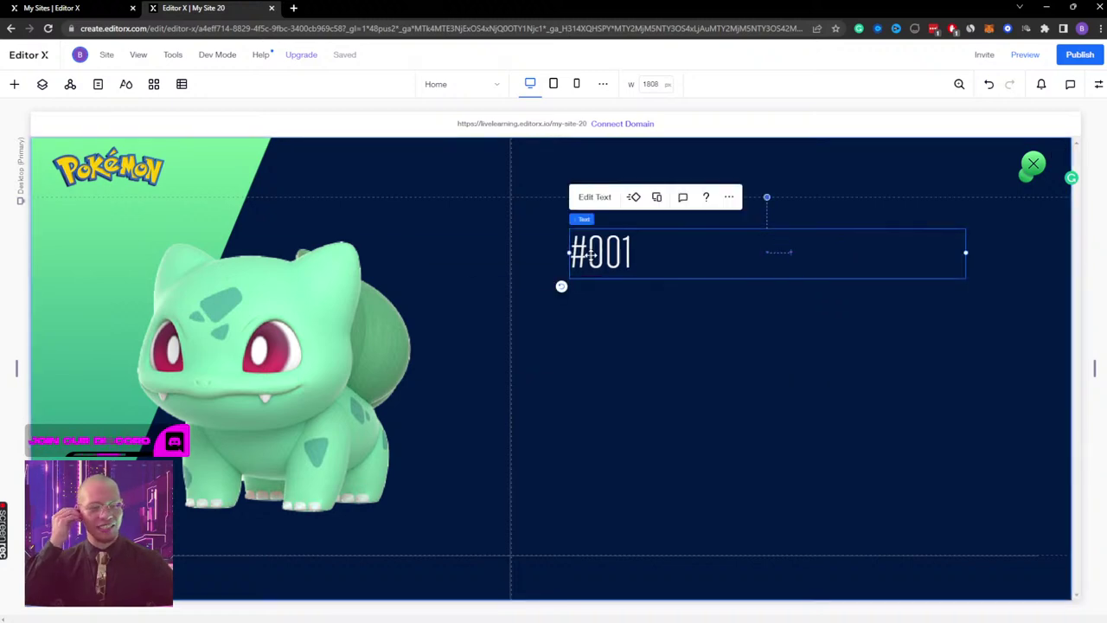
key("alt+Tab")
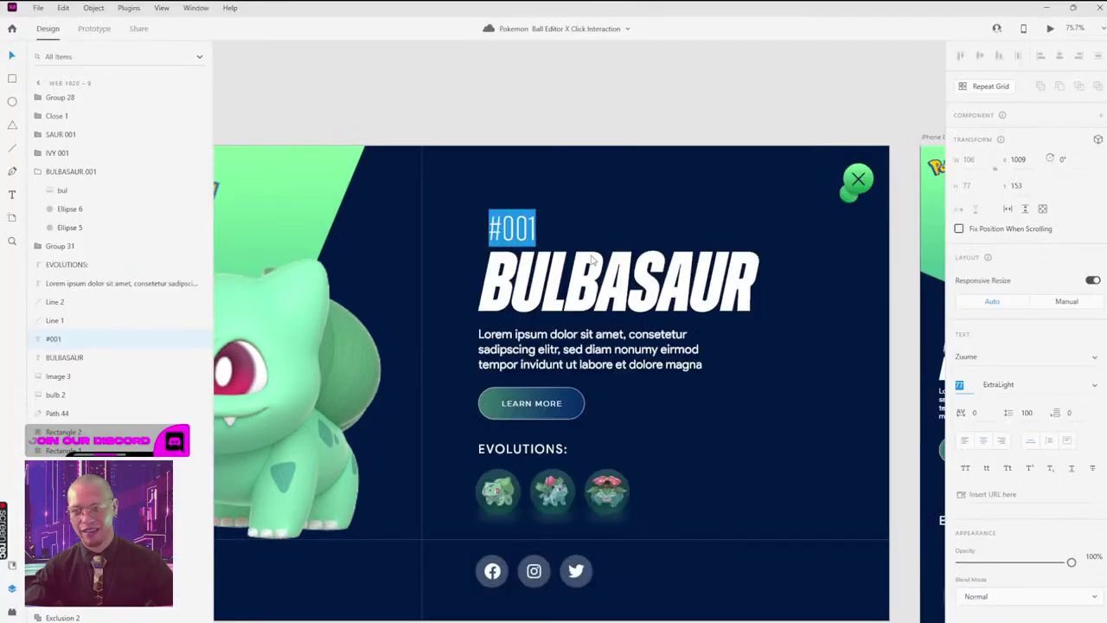
key("Escape")
key("alt+Tab")
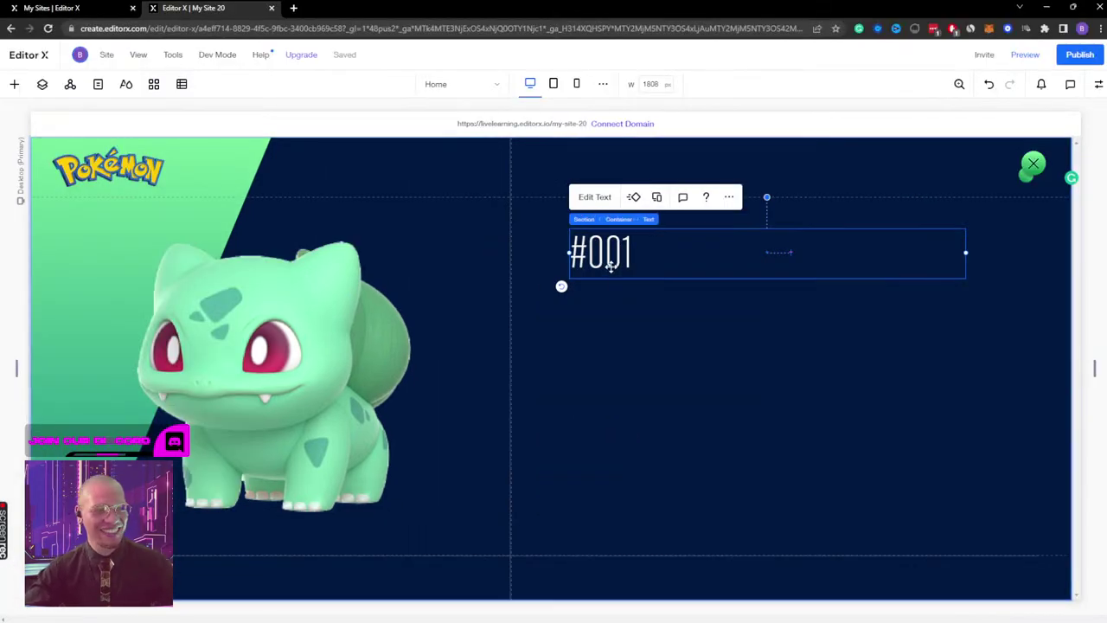
left_click_drag(611, 268, 561, 331)
Step: Copy the "BULBASAUR" text from the Adobe XD design and replace the duplicated title's text in Editor X with it
double_click(561, 331)
key("alt+Tab")
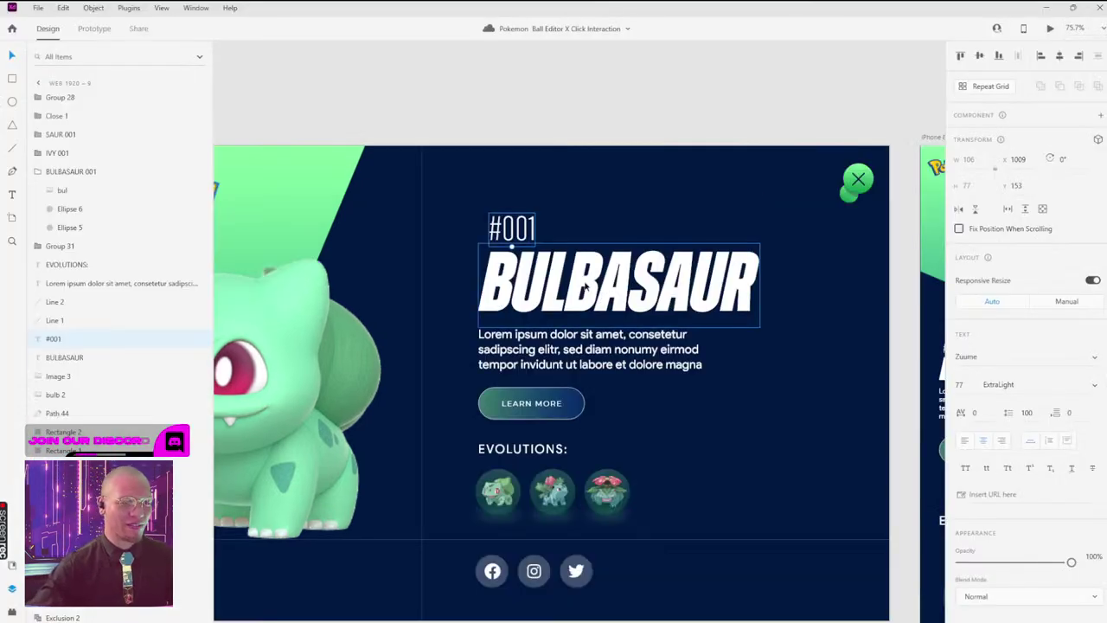
double_click(585, 287)
key("ctrl+c")
key("alt+Tab")
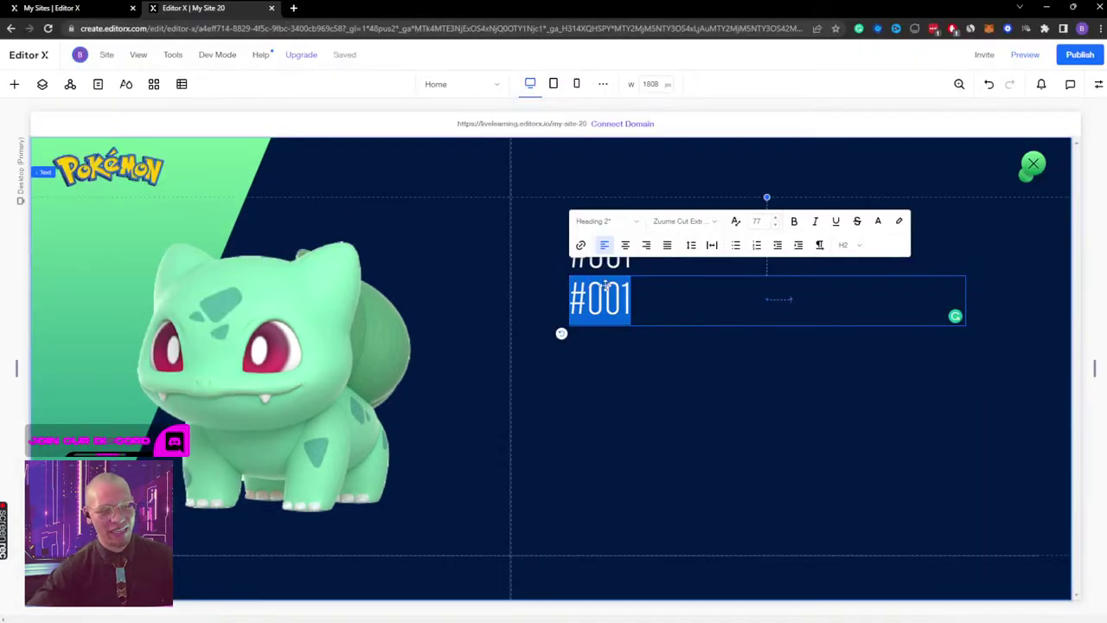
left_click_drag(585, 298, 631, 298)
key("ctrl+v")
key("ctrl+a")
key("ctrl+v")
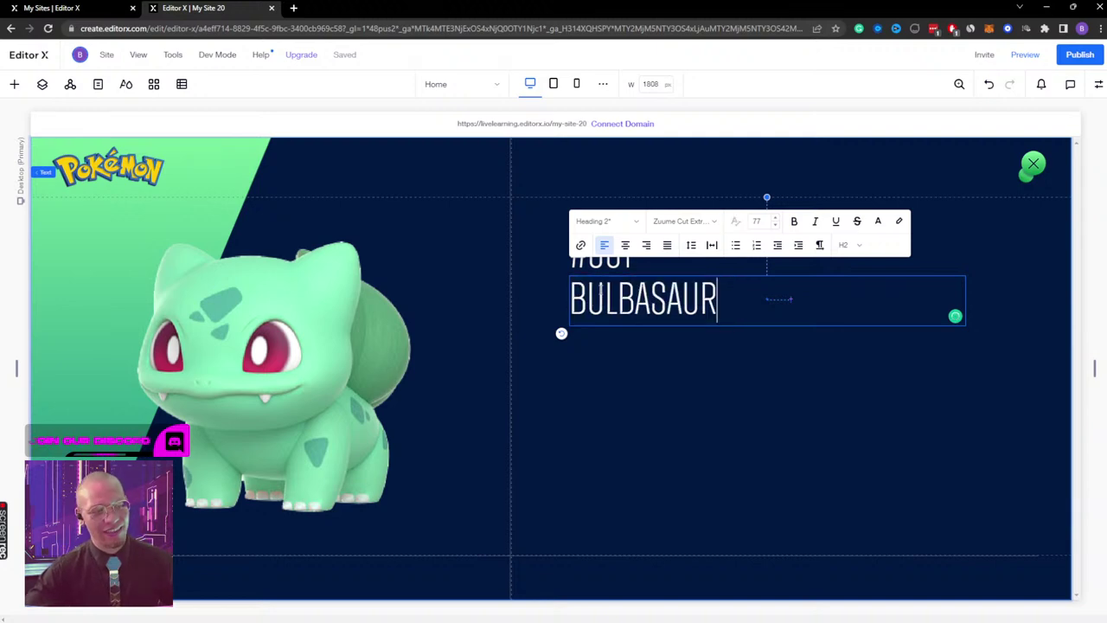
Step: Set the font of the BULBASAUR title to Zuume Black Italic and finish editing the text
key("ctrl+a")
left_click(715, 222)
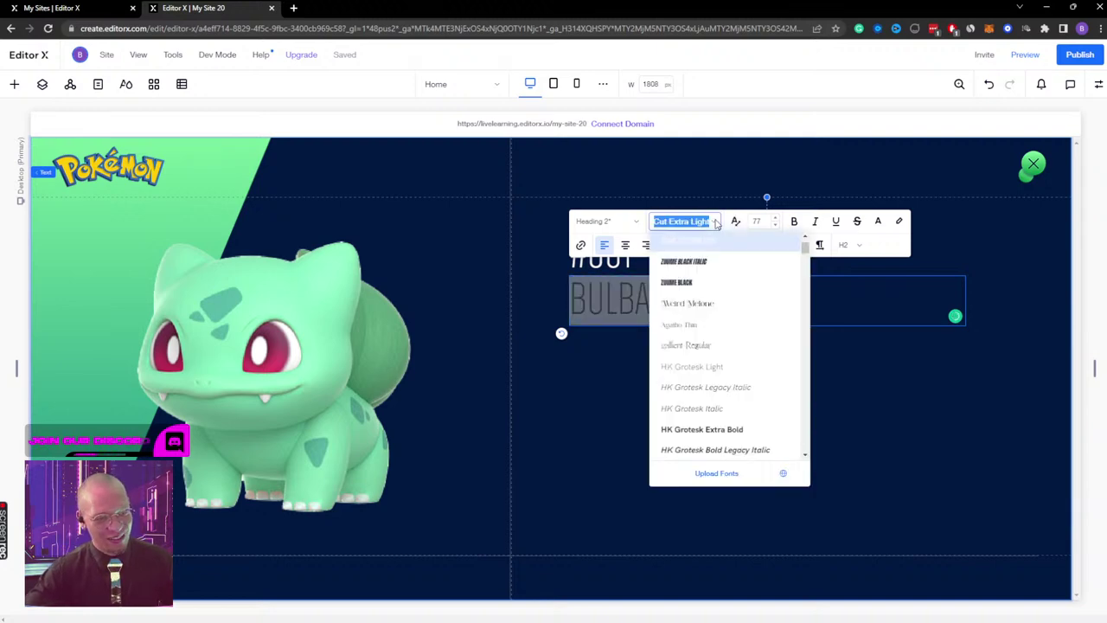
left_click(689, 270)
left_click(623, 370)
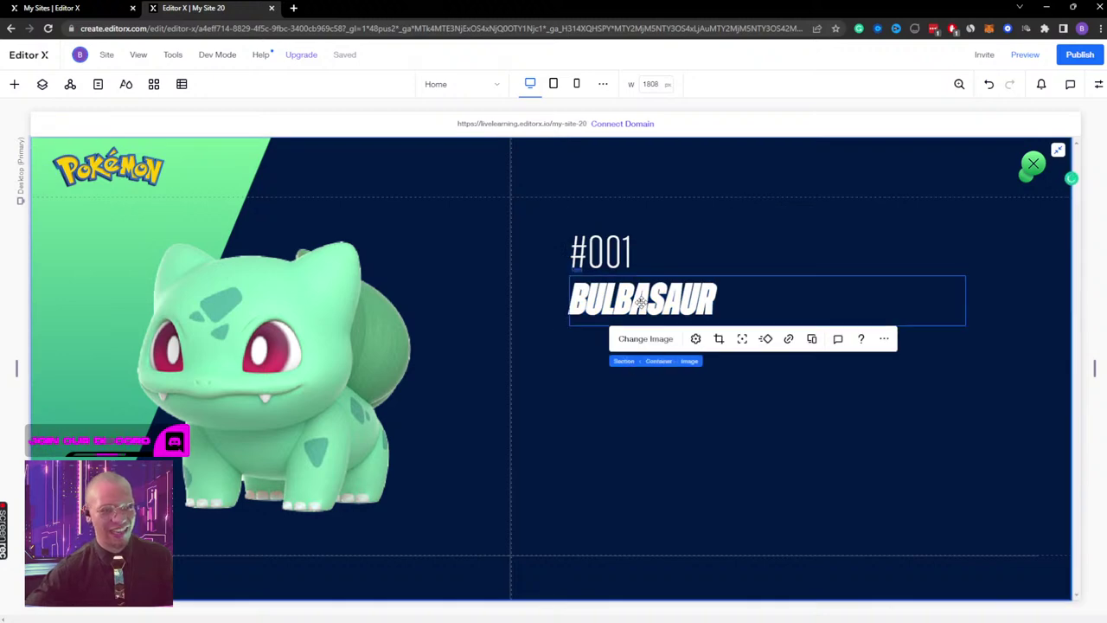
Step: Set the font size of the BULBASAUR title to 192 and finish editing it
left_click(631, 244)
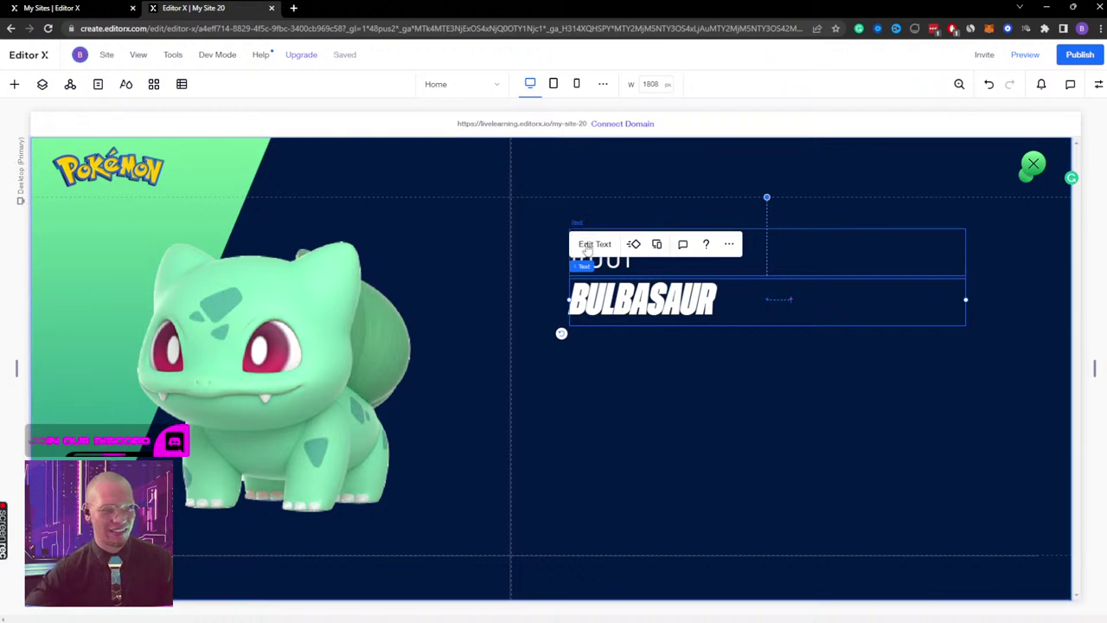
left_click(594, 244)
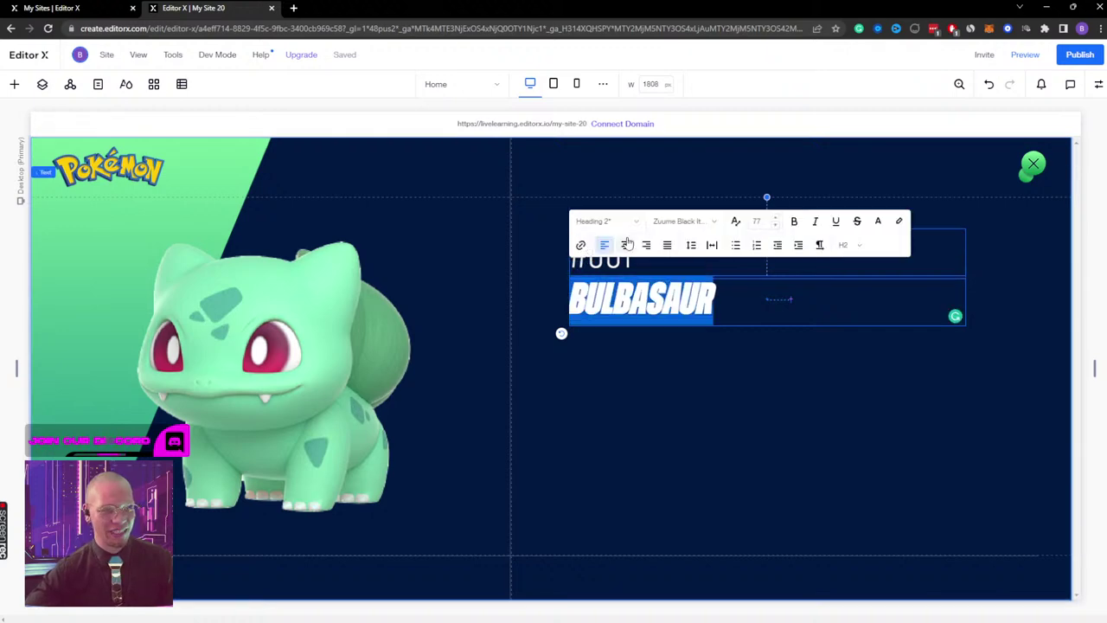
left_click(757, 222)
type("192")
key("Return")
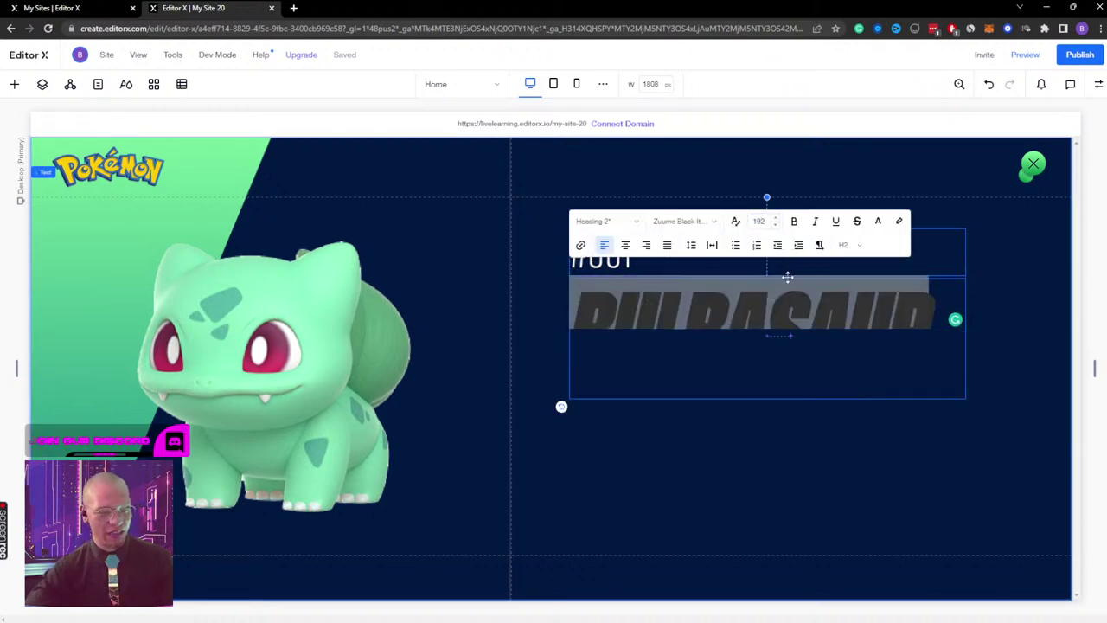
left_click(792, 458)
left_click(662, 319)
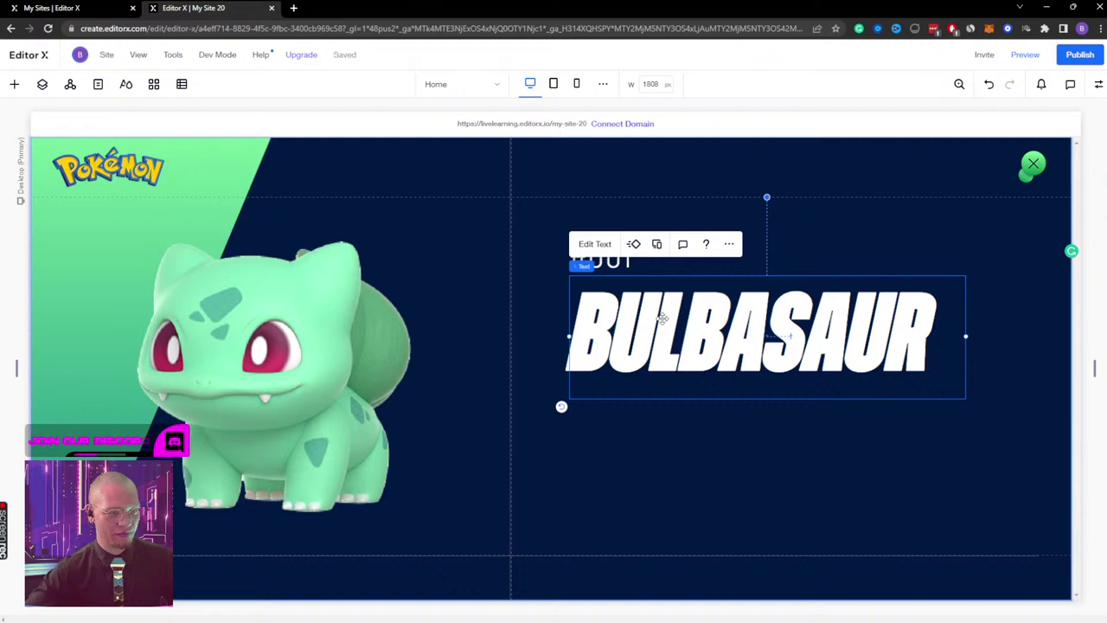
Step: Examine the lorem ipsum paragraph and its text settings in the Adobe XD design, and return to Editor X
key("alt+Tab")
key("Escape")
left_click(517, 348)
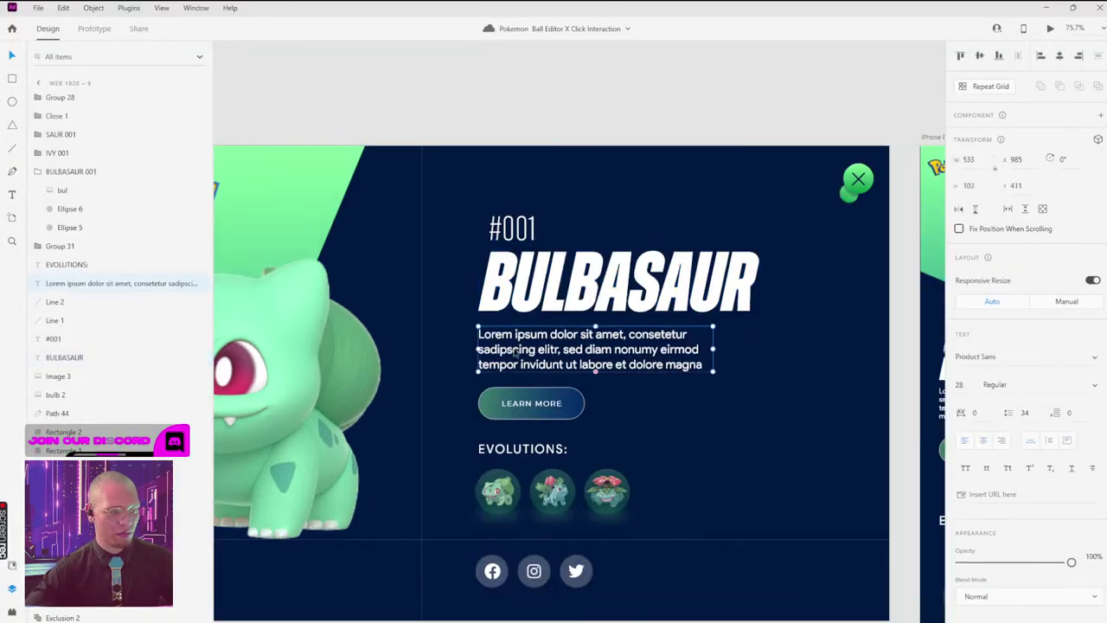
double_click(516, 350)
key("Escape")
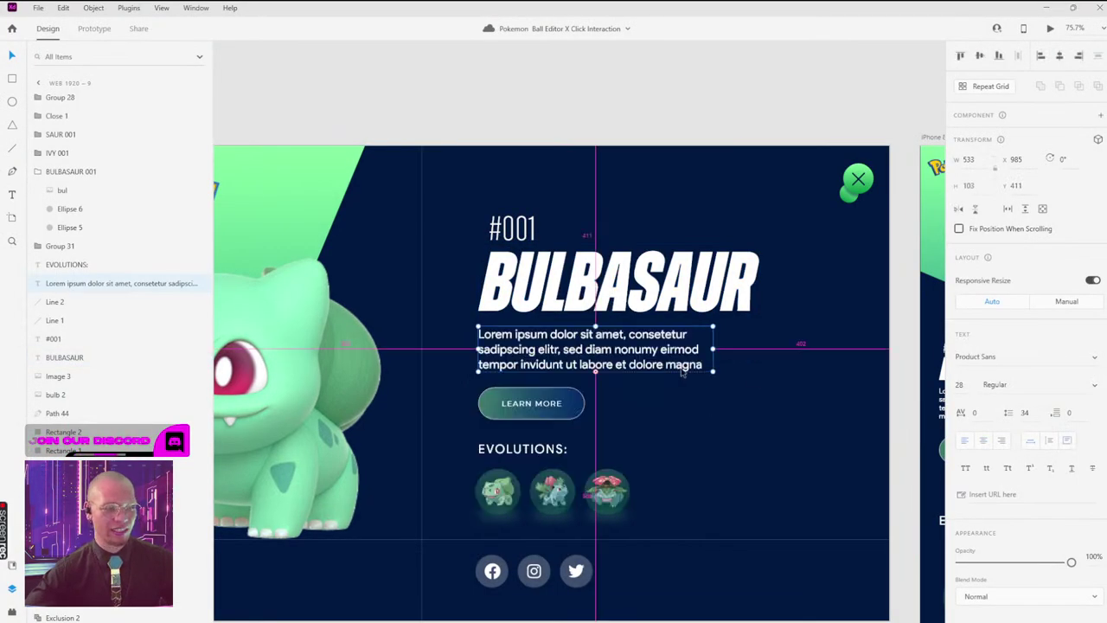
key("alt+Tab")
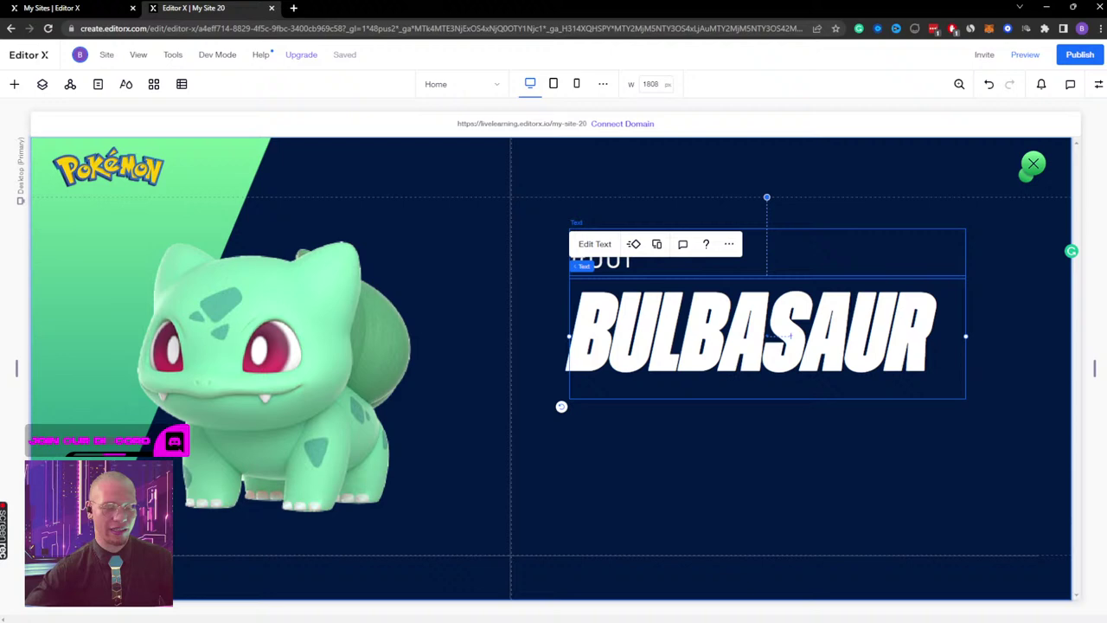
Step: Search Google for "bulbusaur description" in a new tab and copy the snippet from "Bulbasaur are small" to "darker blue-green spots"
left_click(294, 8)
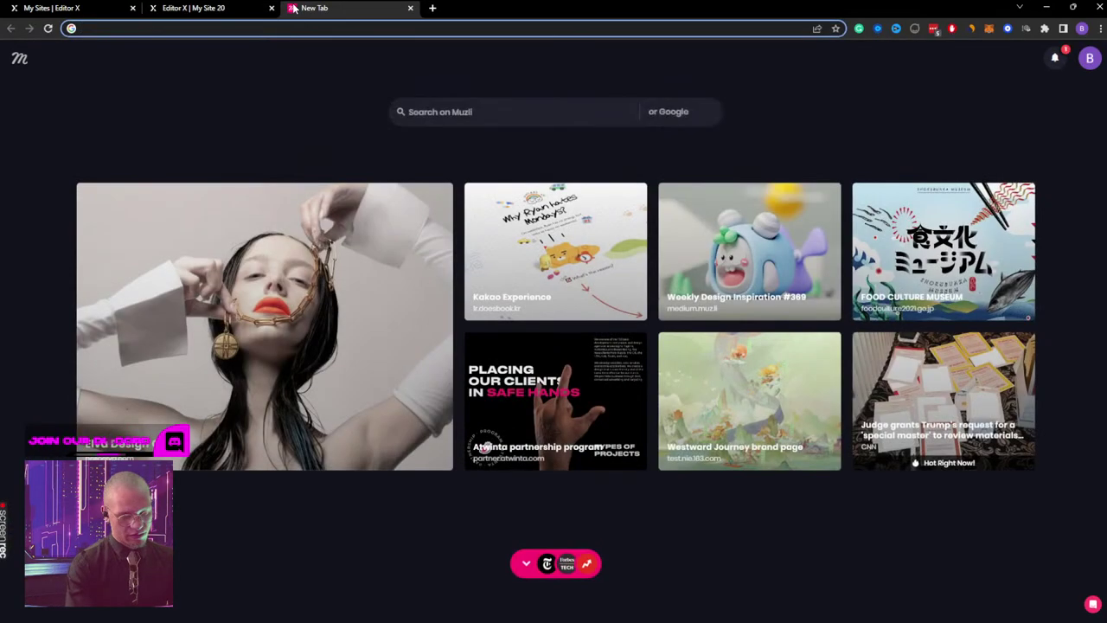
type("d")
key("BackSpace")
key("BackSpace")
type("bu")
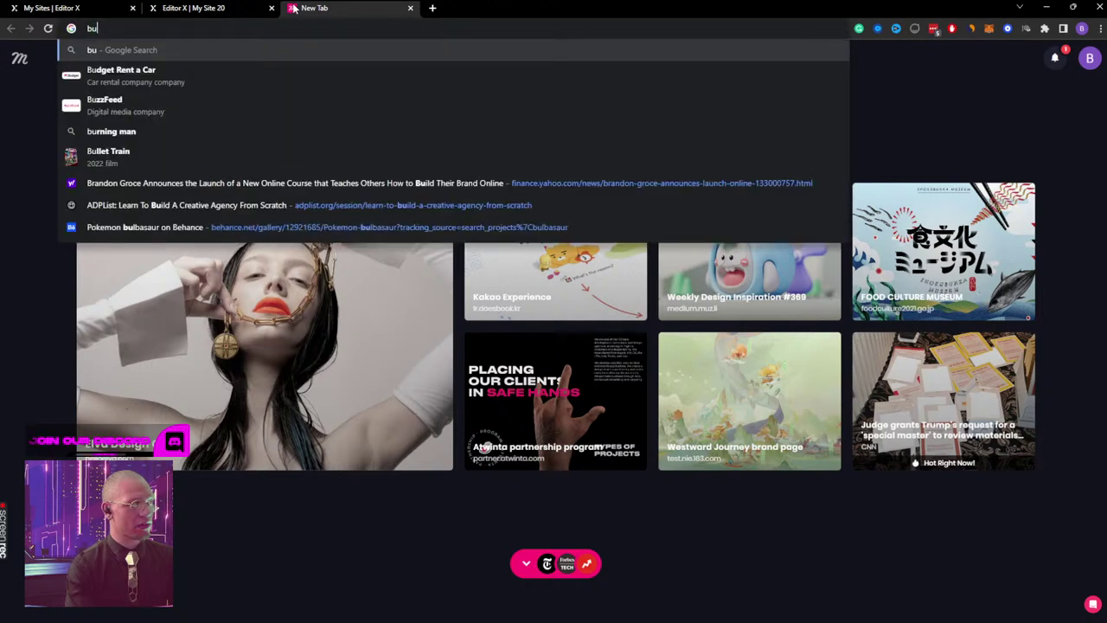
type("lbasaur ")
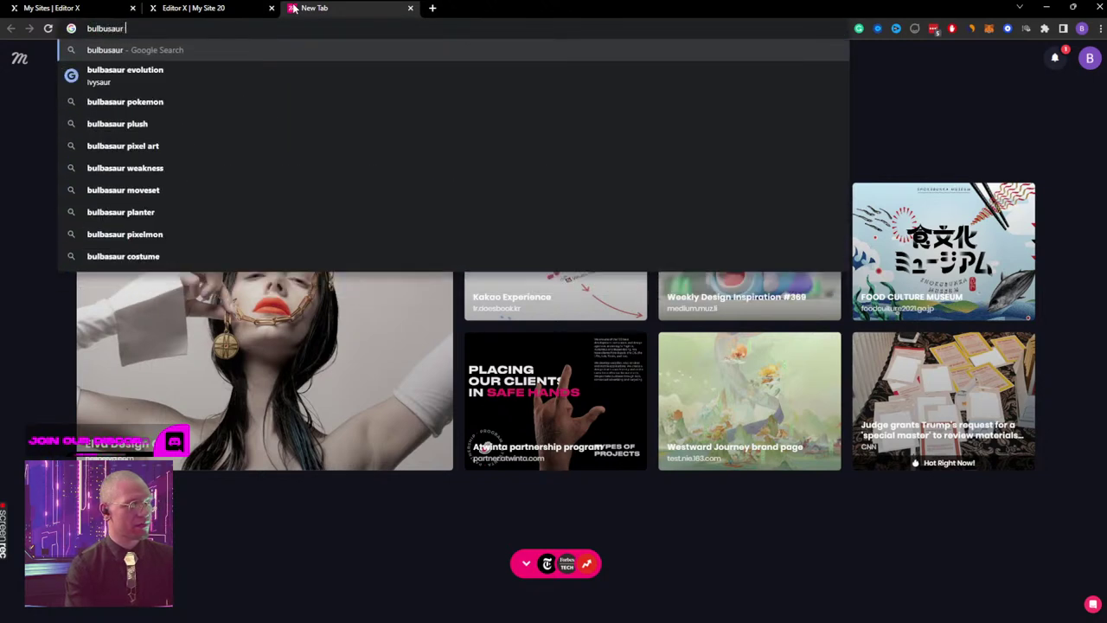
type("descriptiop")
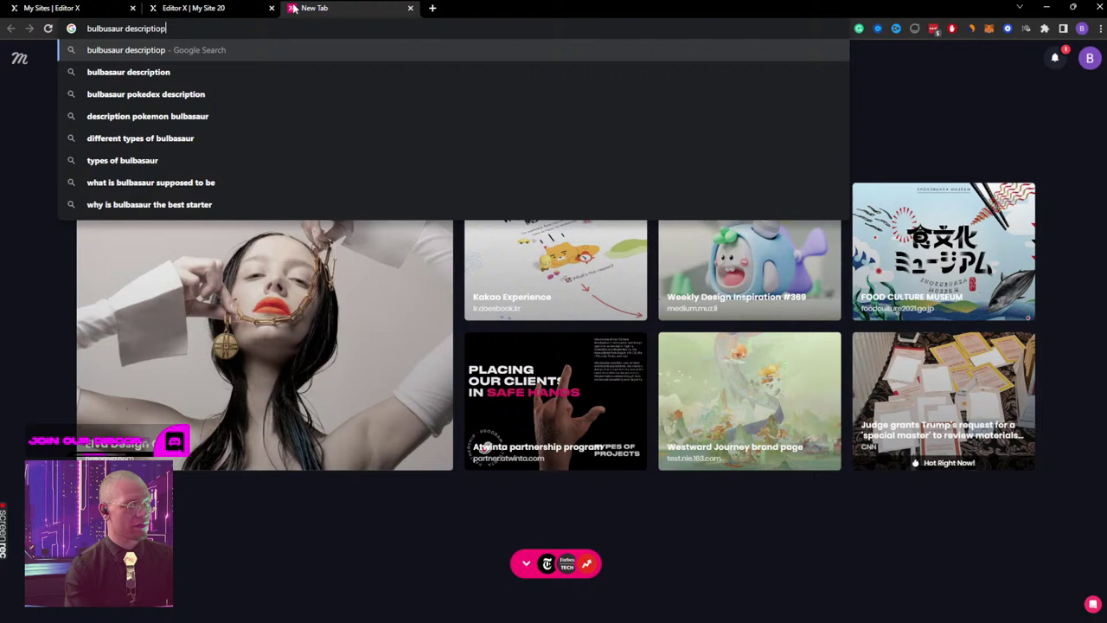
key("BackSpace")
type("on")
key("Return")
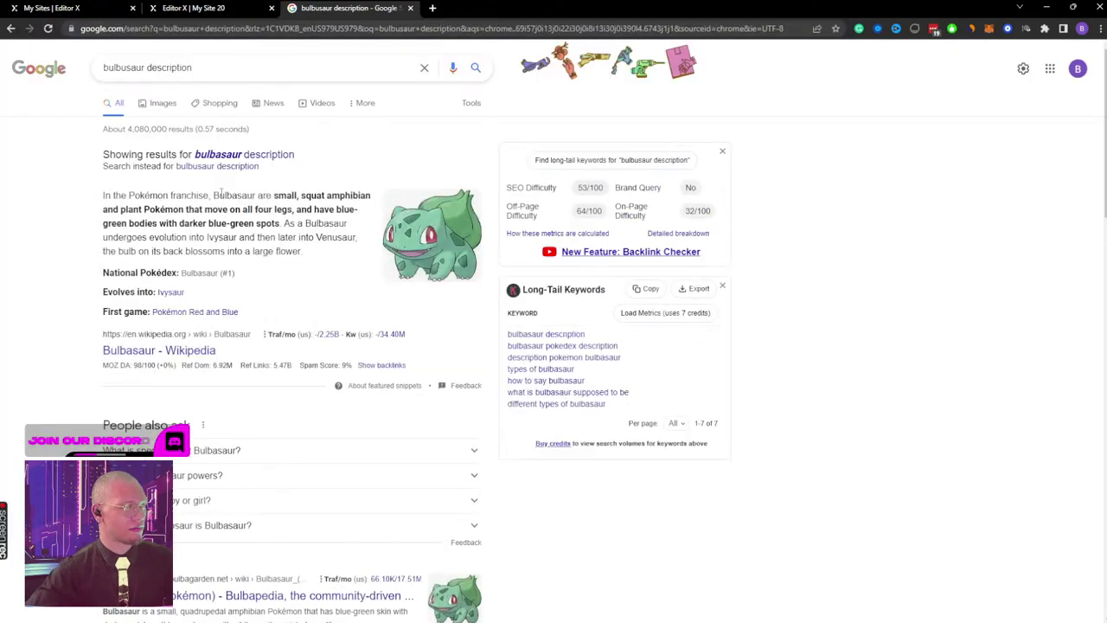
left_click_drag(214, 196, 281, 224)
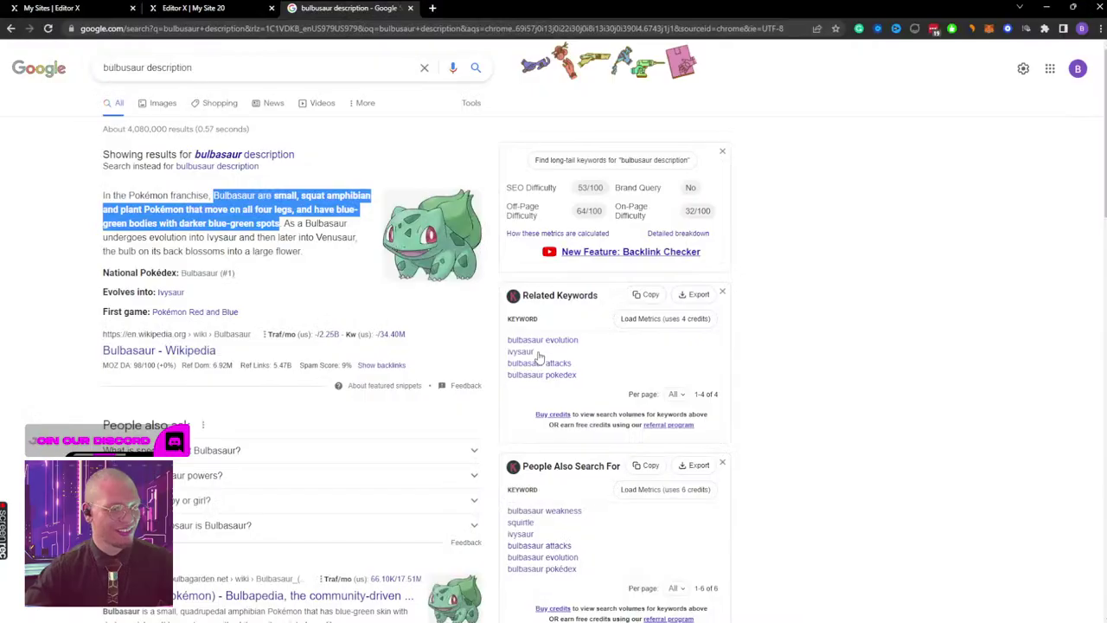
left_click(197, 8)
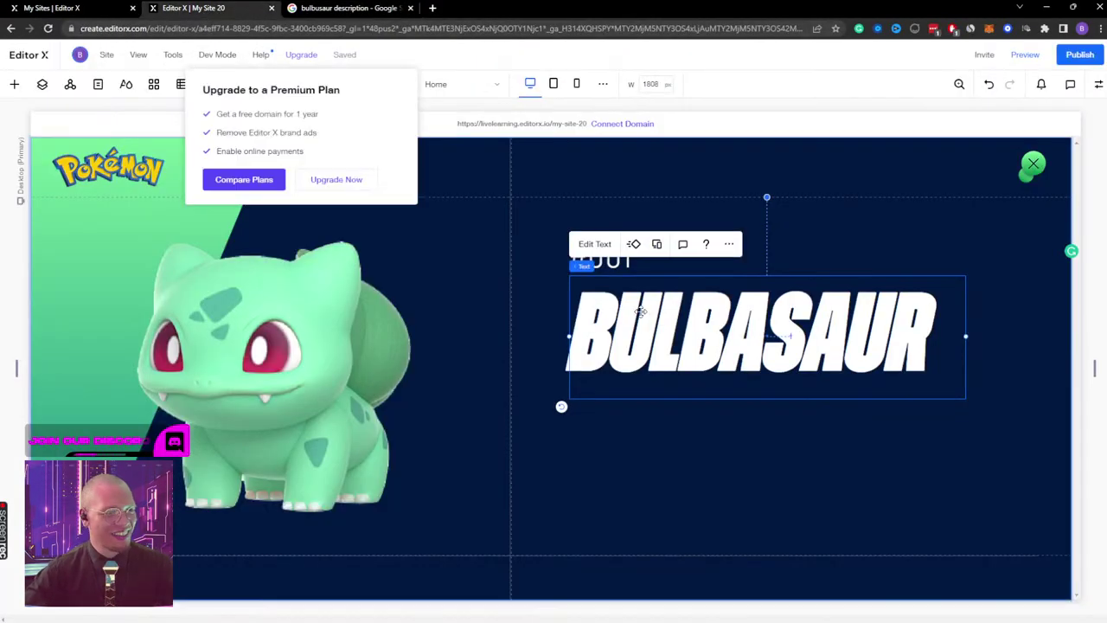
Step: Add a paragraph text element to the grid Container and place it below the BULBASAUR title
left_click(643, 454)
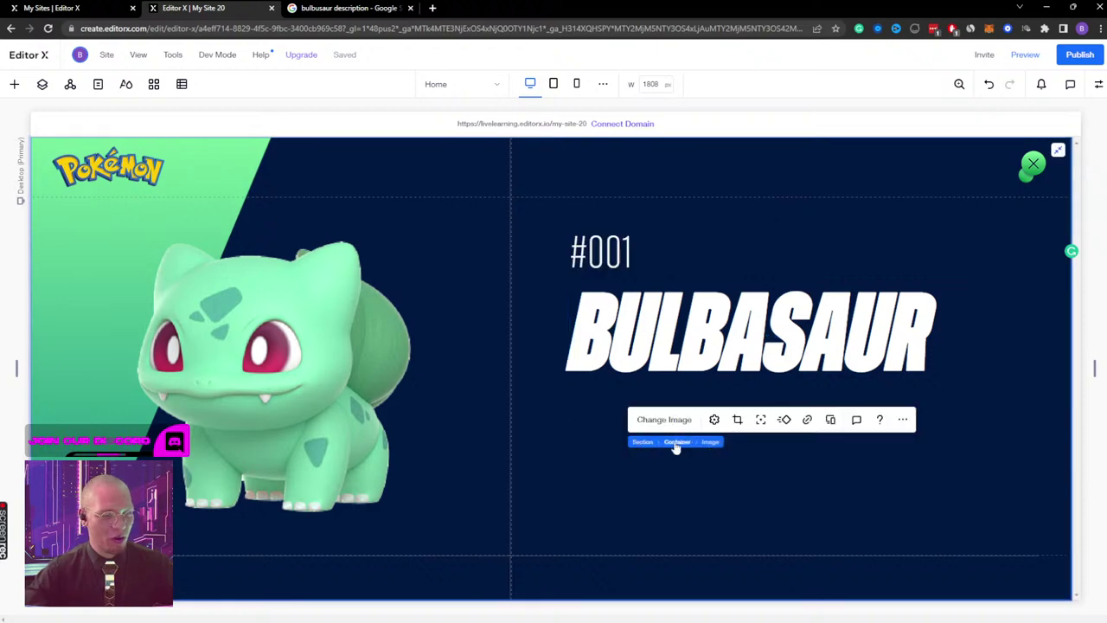
left_click(675, 444)
left_click(830, 421)
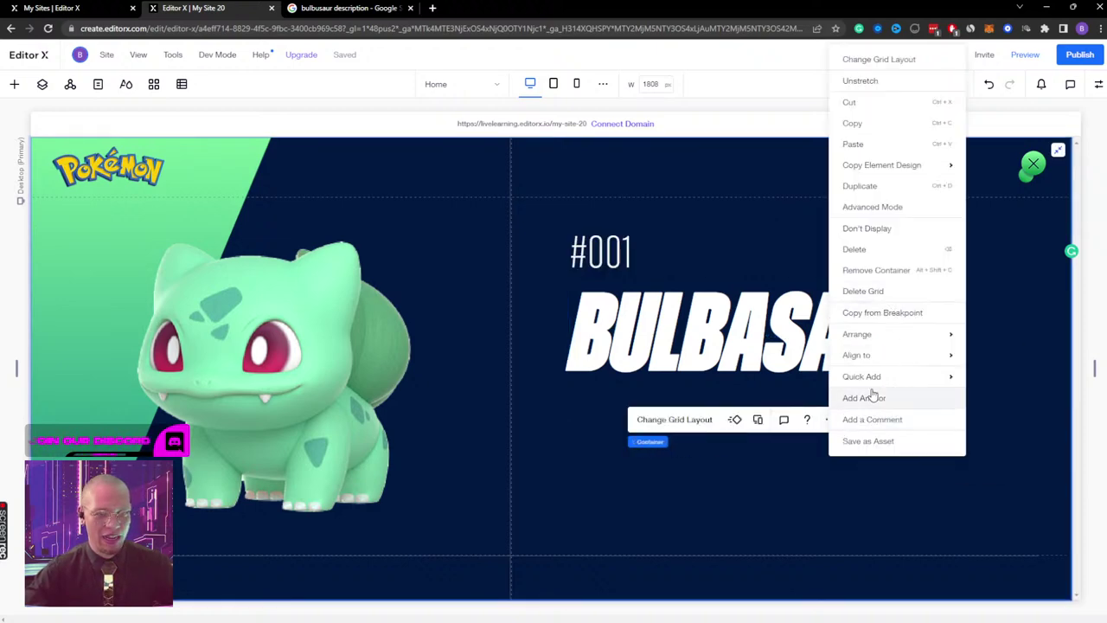
mouse_move(931, 380)
left_click(1003, 403)
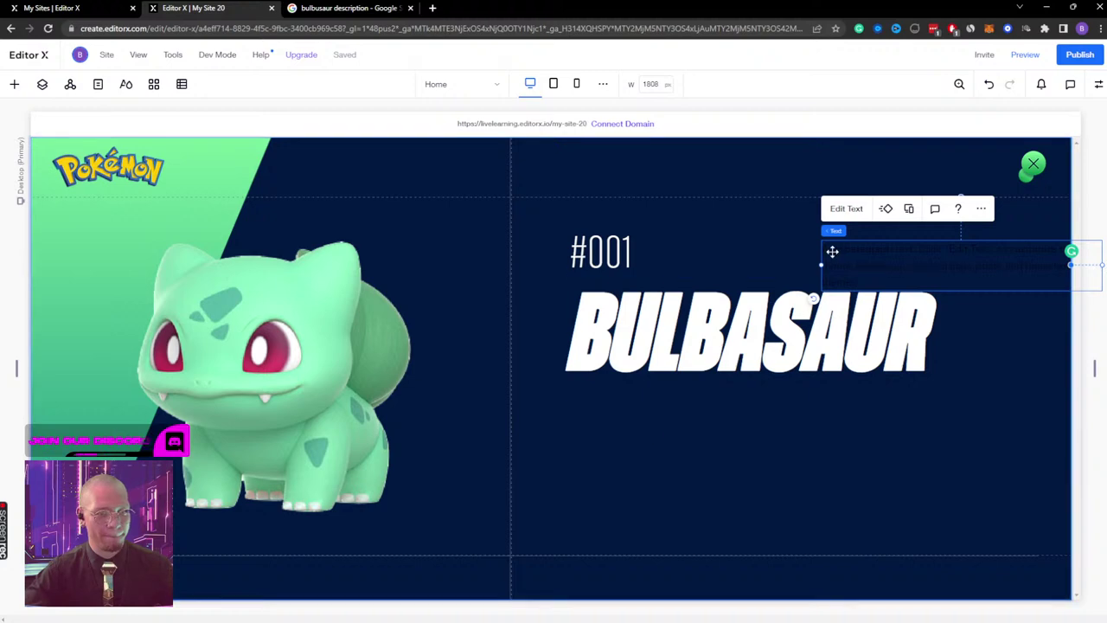
left_click_drag(832, 250, 628, 413)
Step: Replace the placeholder paragraph text with the copied description, from "Bulbasaur are small" to "darker blue-green spots", and color it white
double_click(629, 413)
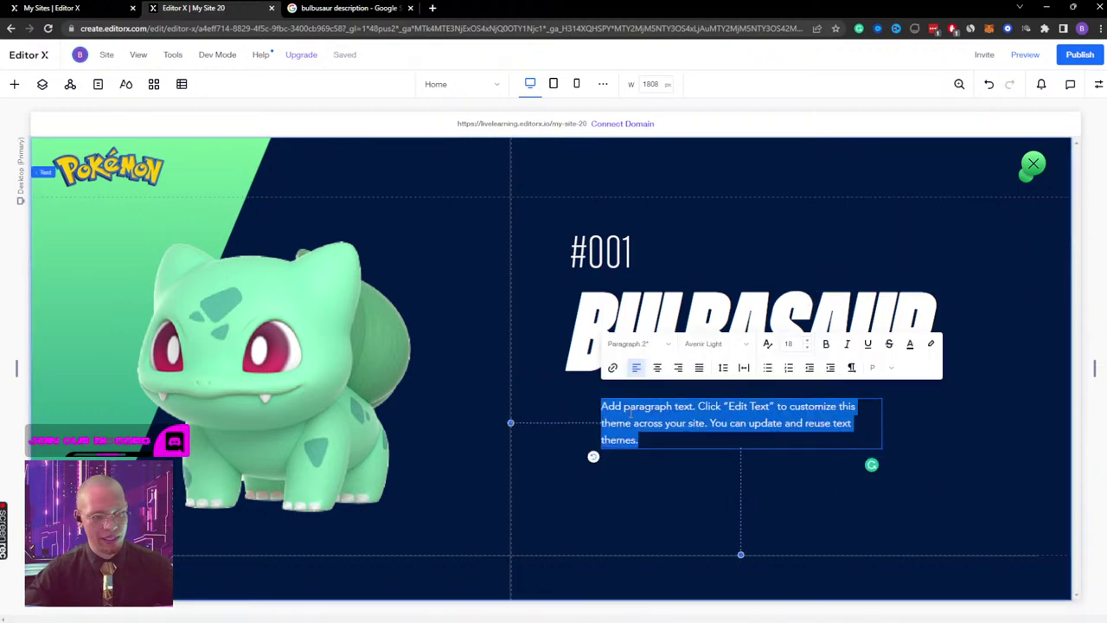
left_click(630, 413)
key("ctrl+a")
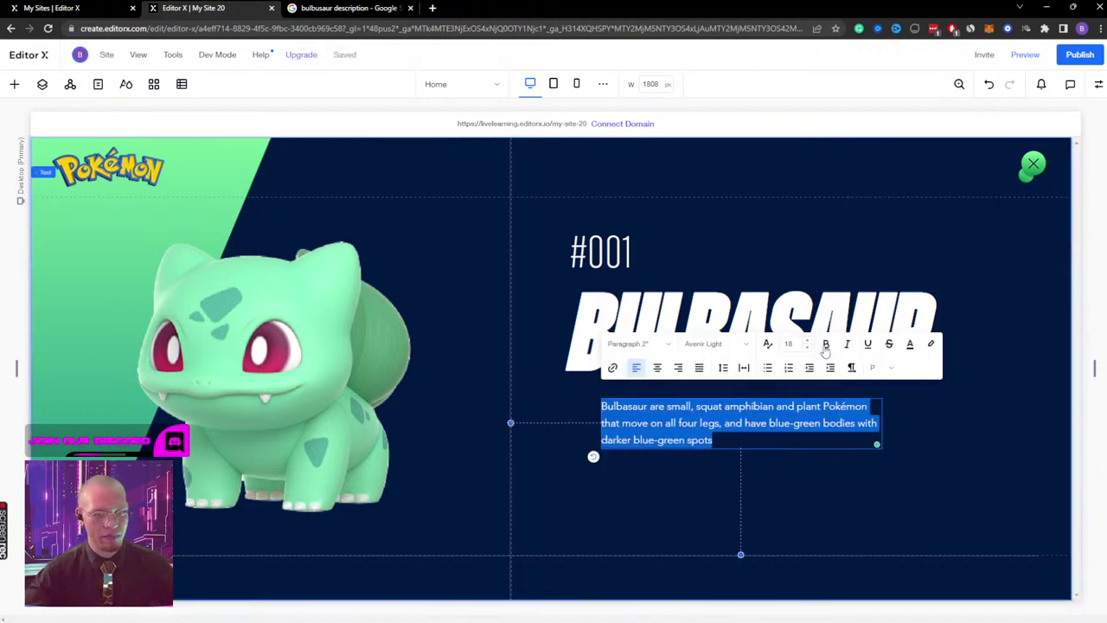
left_click(910, 345)
key("Escape")
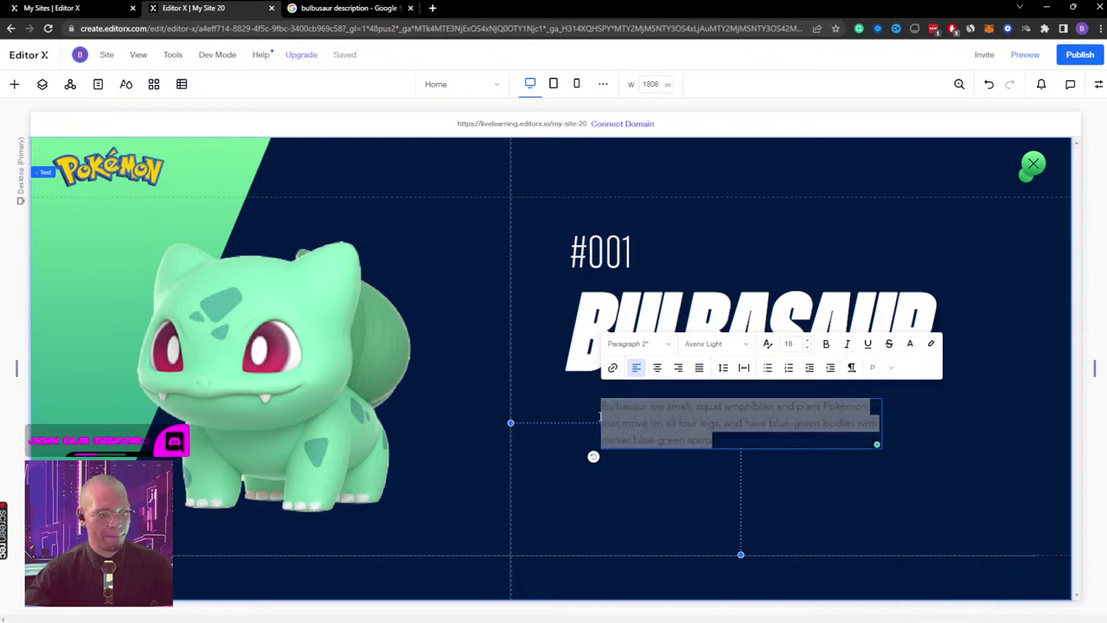
Step: Set the font of the description paragraph to Product Sans and finish editing the text
left_click(725, 345)
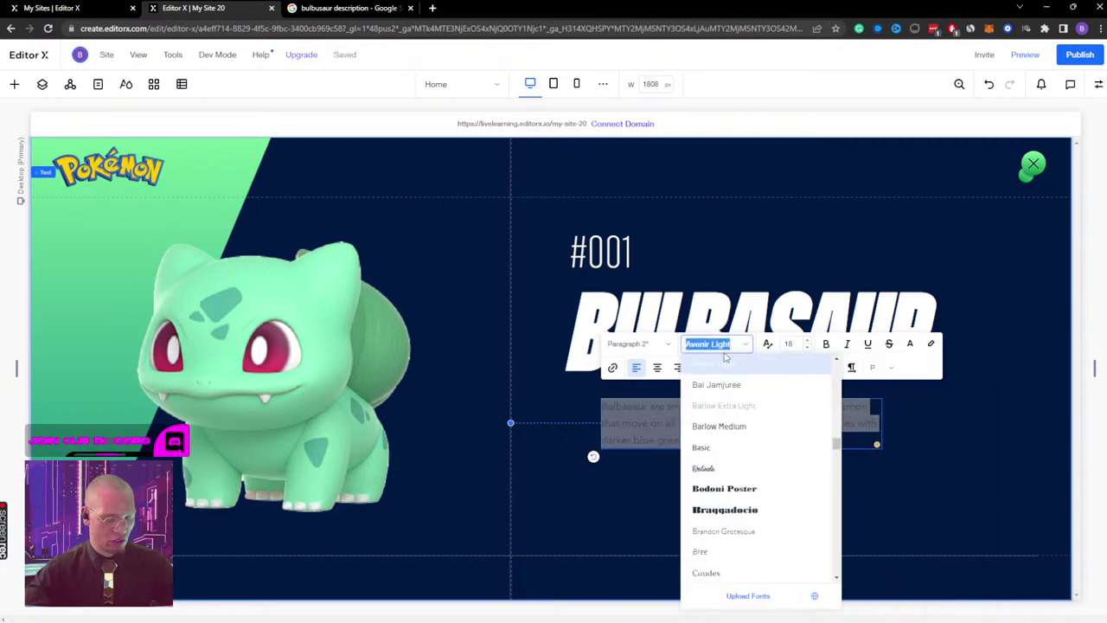
type("P")
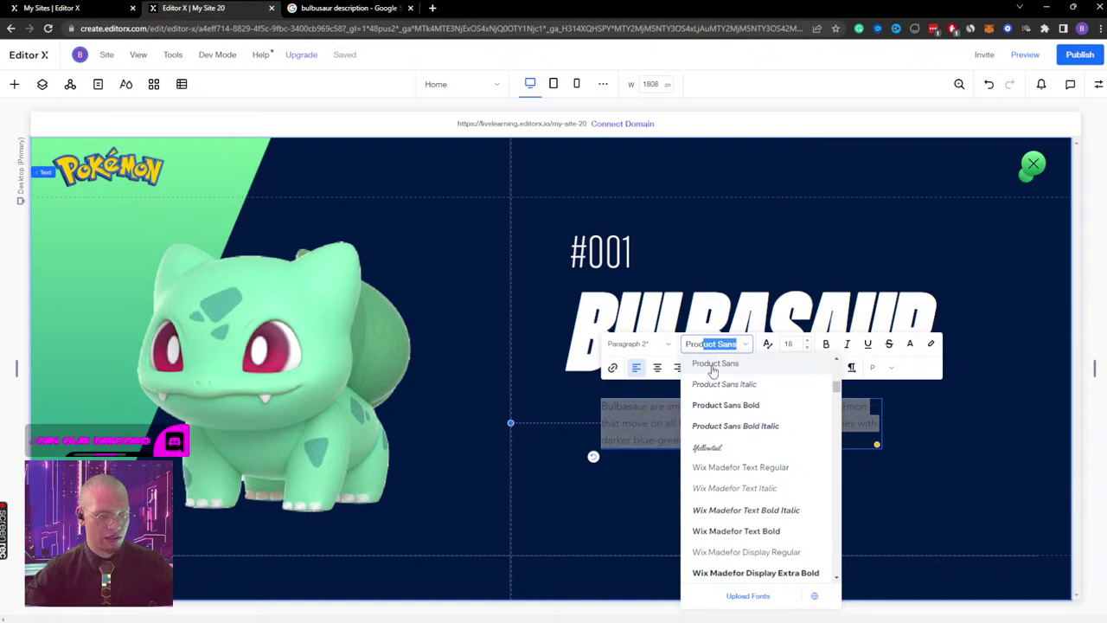
type("rod")
left_click(712, 364)
left_click(800, 482)
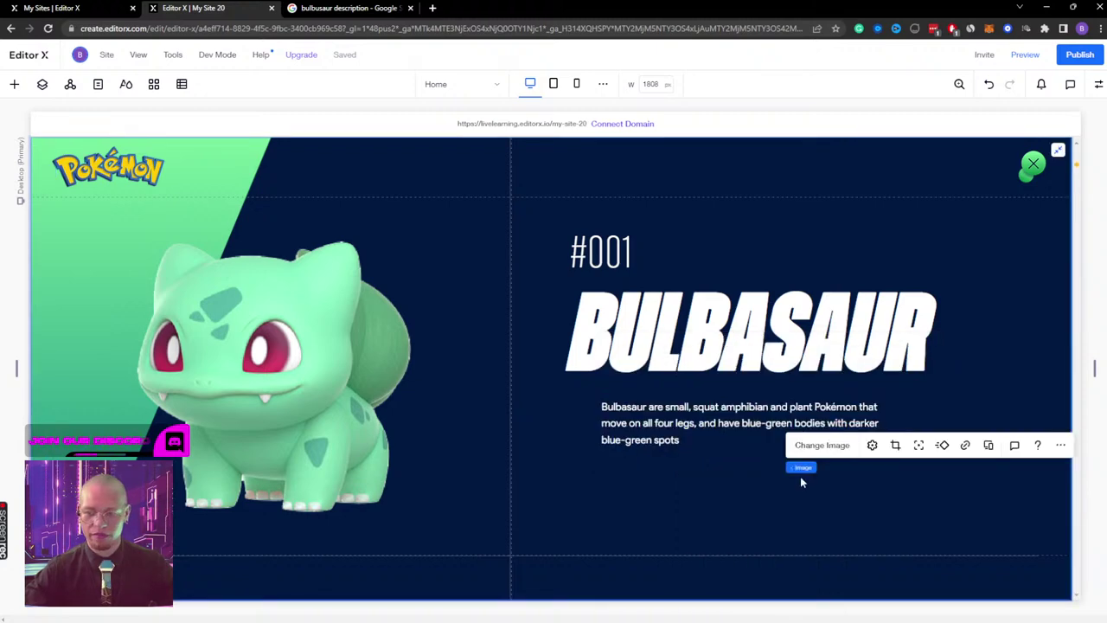
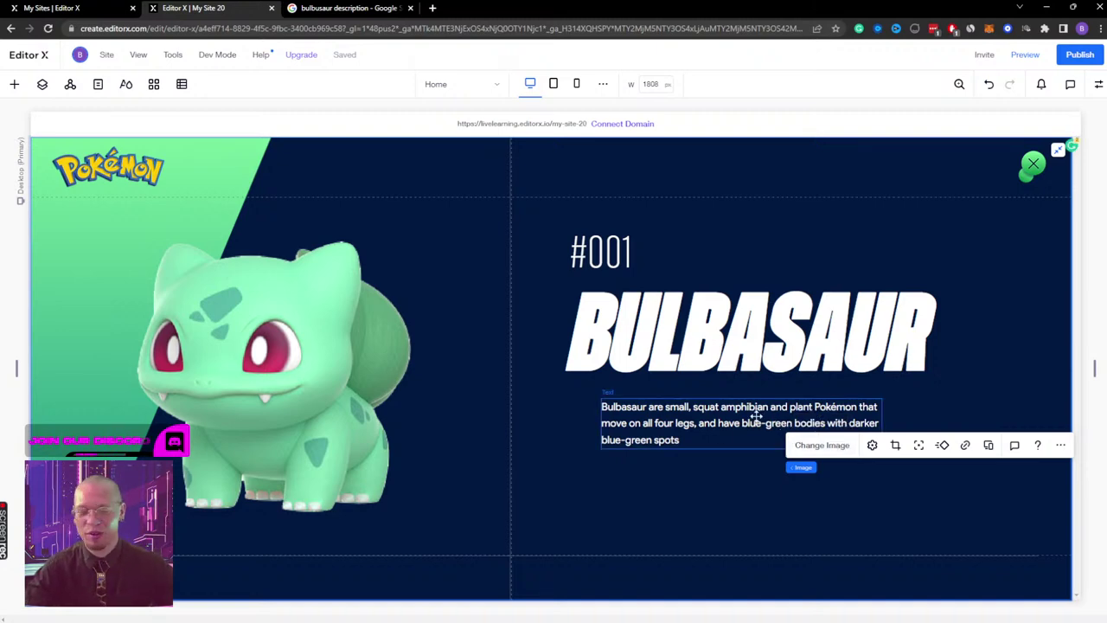
Step: Move the description directly under the BULBASAUR title, and nudge both together upward closer to #001
left_click_drag(644, 423, 610, 408)
left_click(614, 358)
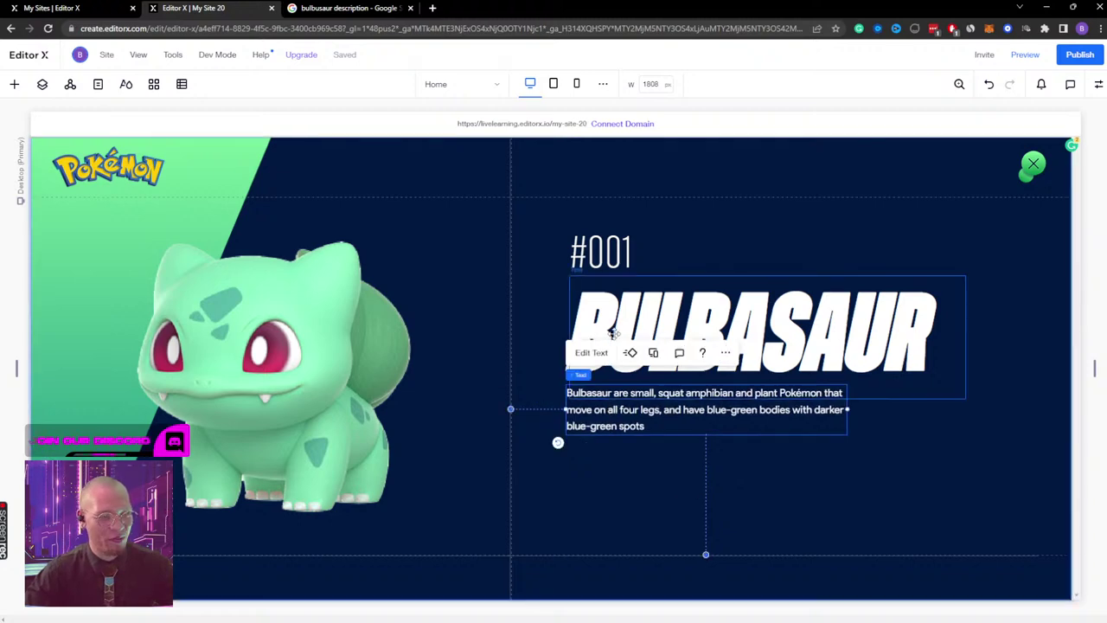
left_click(614, 424, "shift")
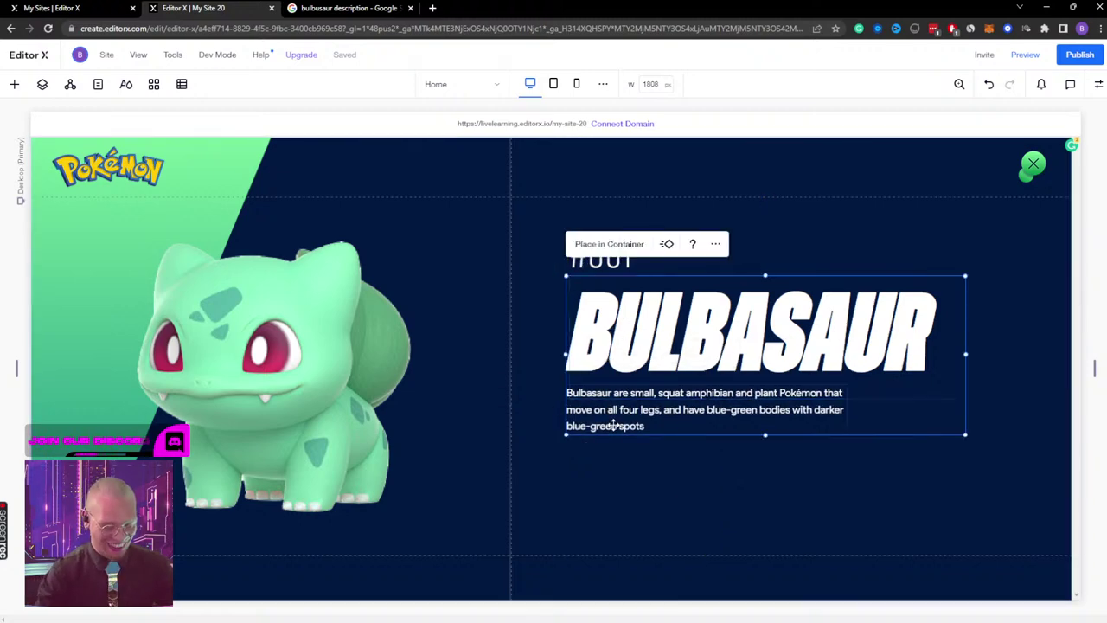
key("Up")
key("Up")
key("Up")
key("Up")
key("Up")
key("Up")
key("Up")
key("Up")
key("Up")
key("Up")
key("Up")
key("Up")
key("Up")
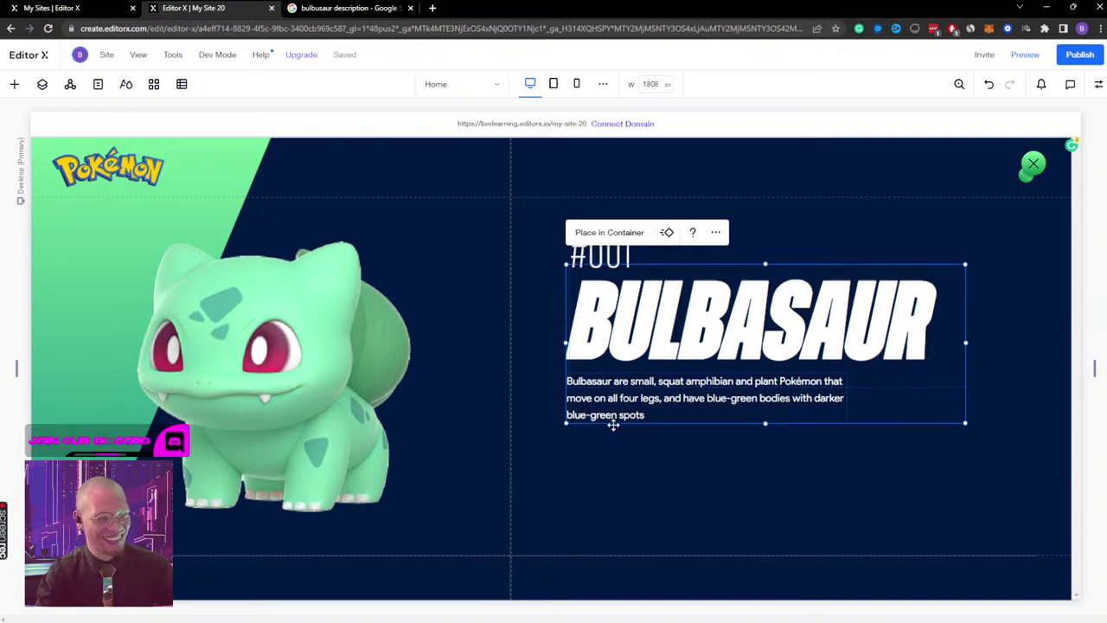
Step: Align #001, the BULBASAUR title and the description to a common left edge
left_click(596, 271, "shift")
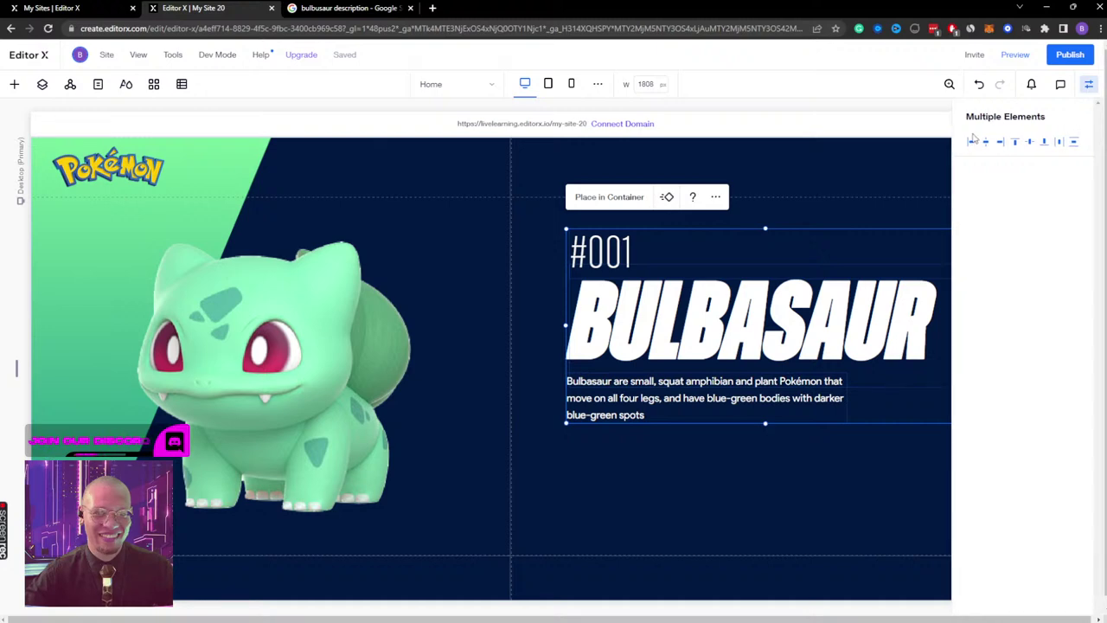
left_click(795, 475)
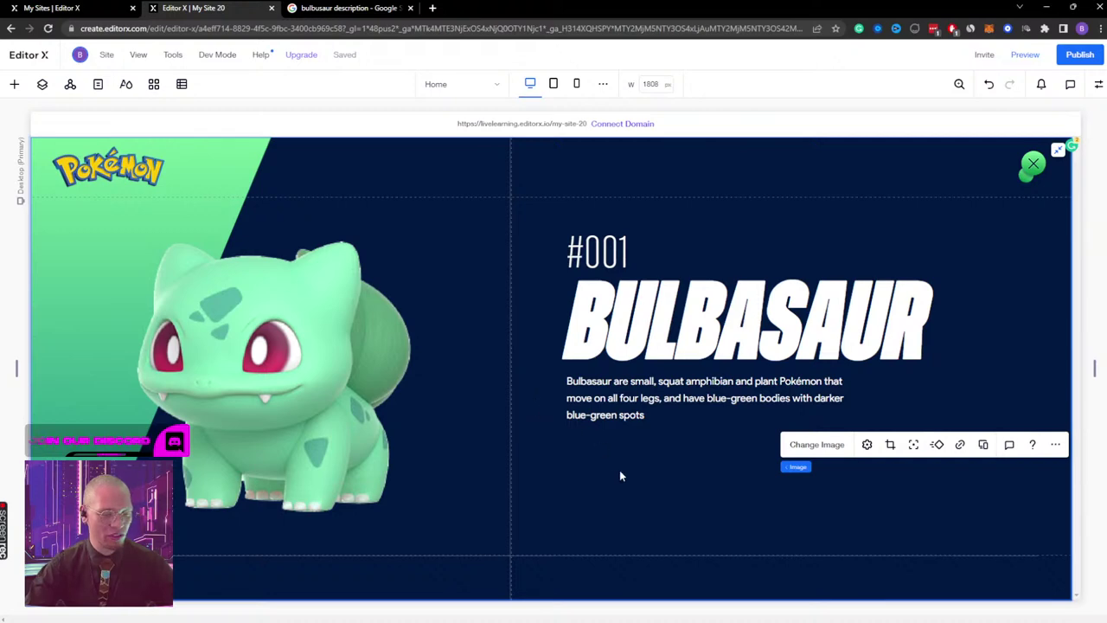
Step: Add the styled gradient Apply button to the grid Container, just below the description and aligned with its left edge
right_click(619, 476)
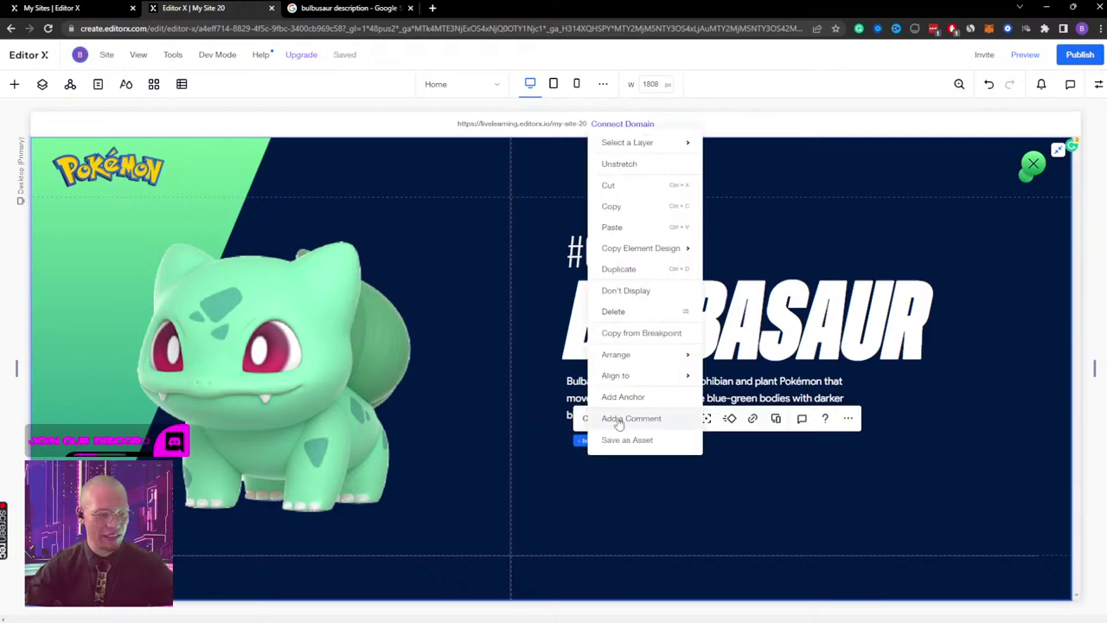
left_click(645, 430)
left_click(782, 482)
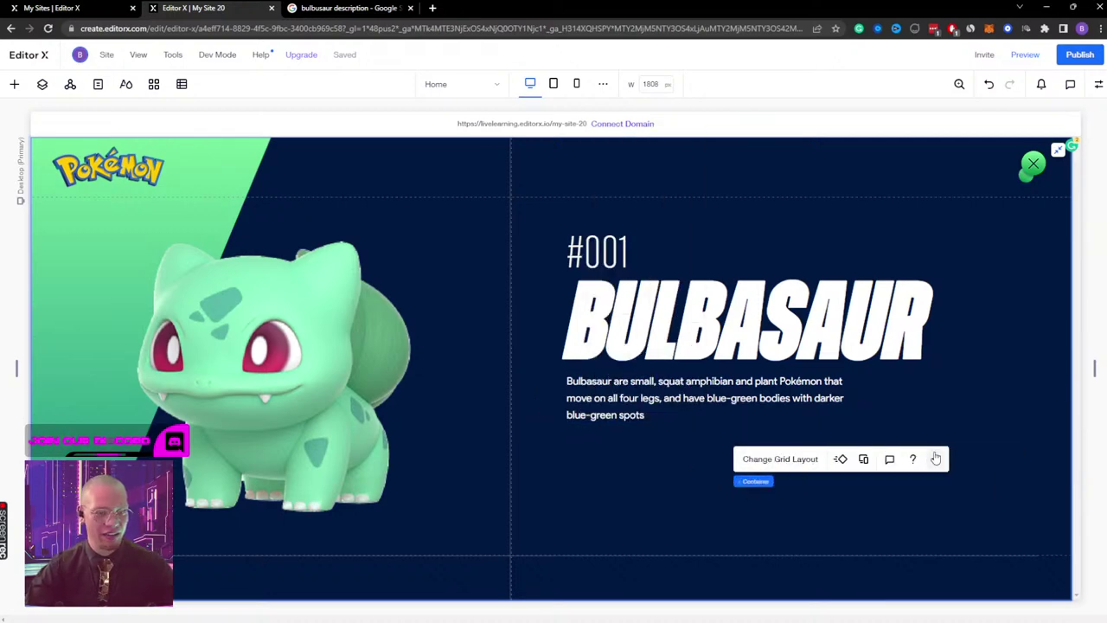
left_click(14, 83)
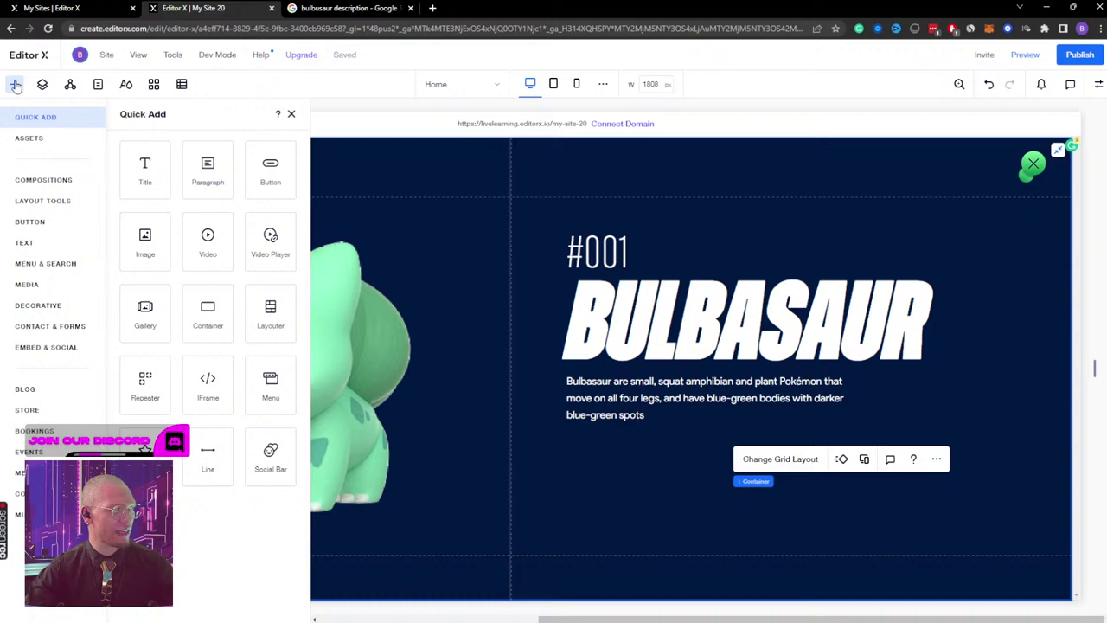
left_click(33, 223)
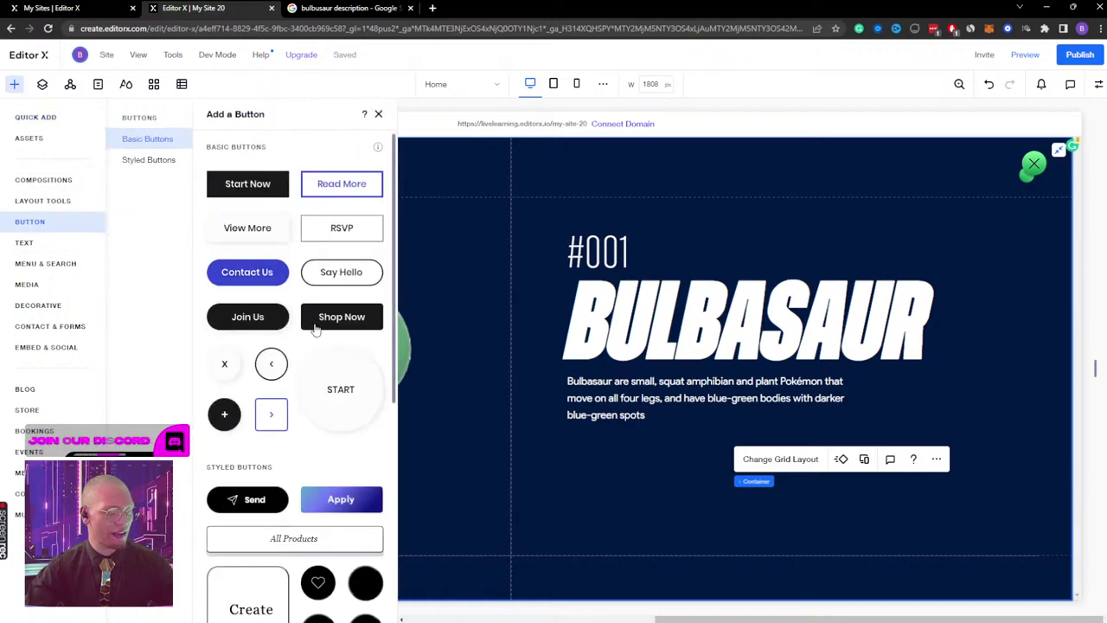
scroll(315, 363, "down", 1)
left_click_drag(340, 457, 609, 454)
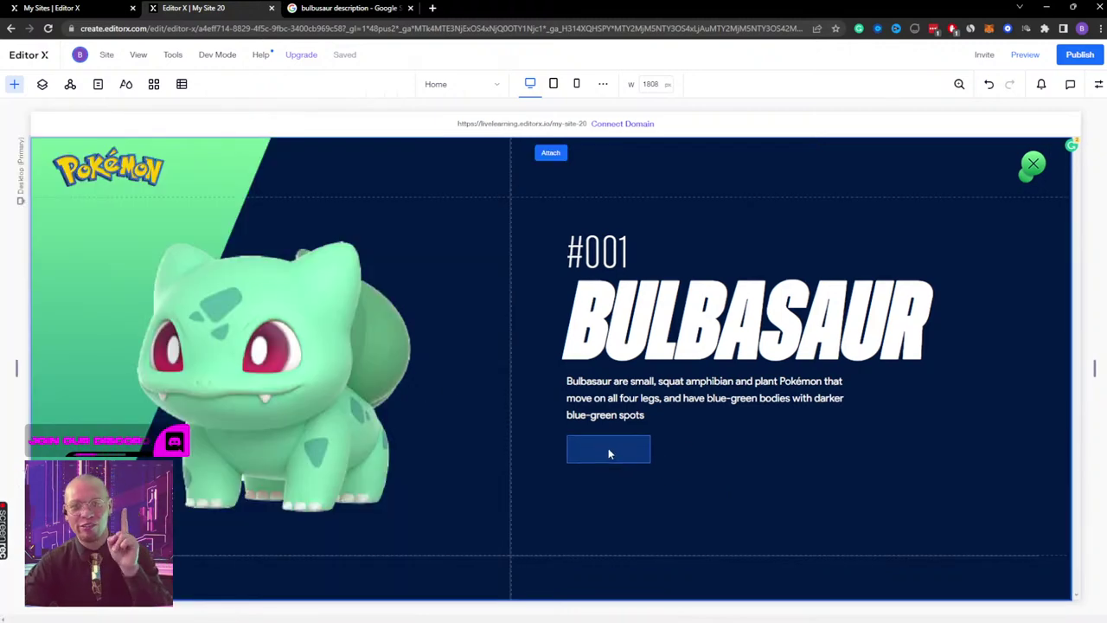
left_click_drag(608, 450, 608, 449)
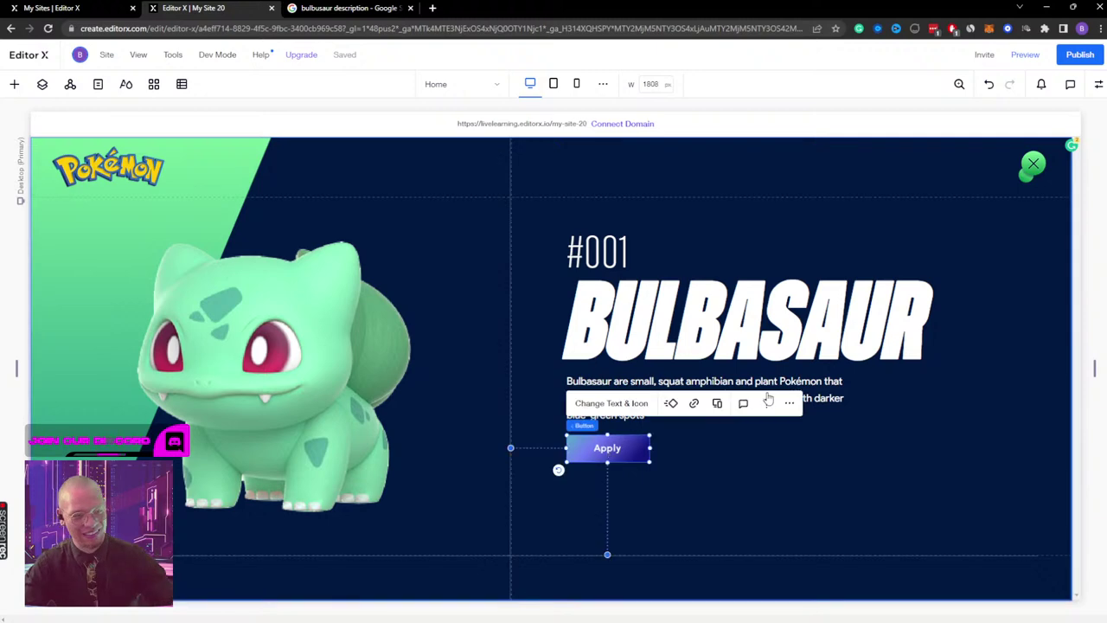
Step: Set the corner radius of the Apply button to 99 px on all corners
left_click(1099, 86)
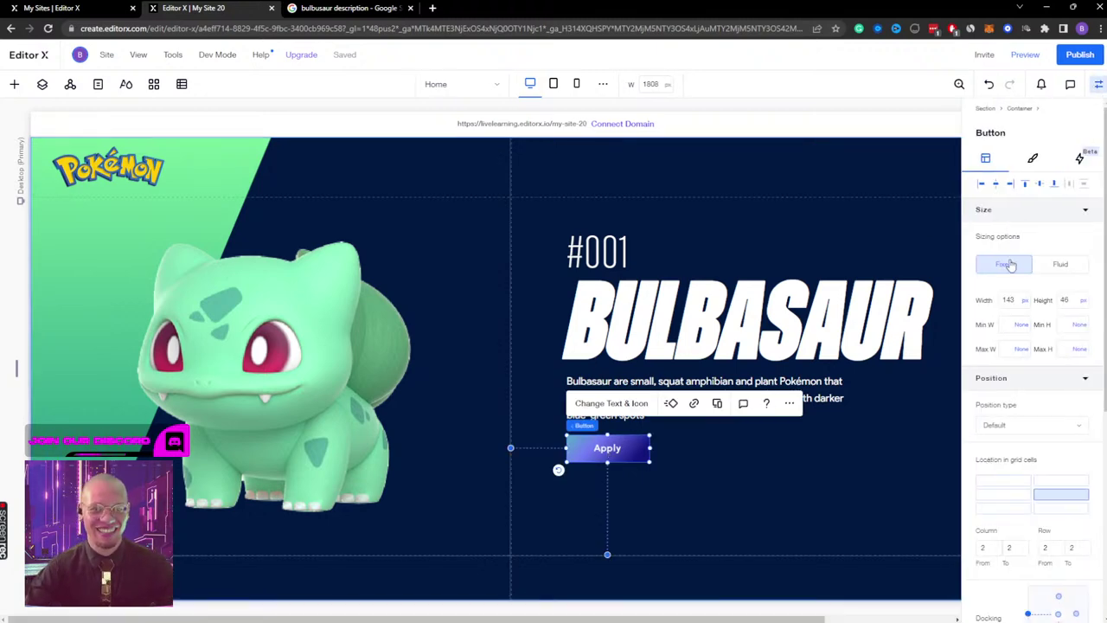
left_click(1033, 158)
left_click(995, 366)
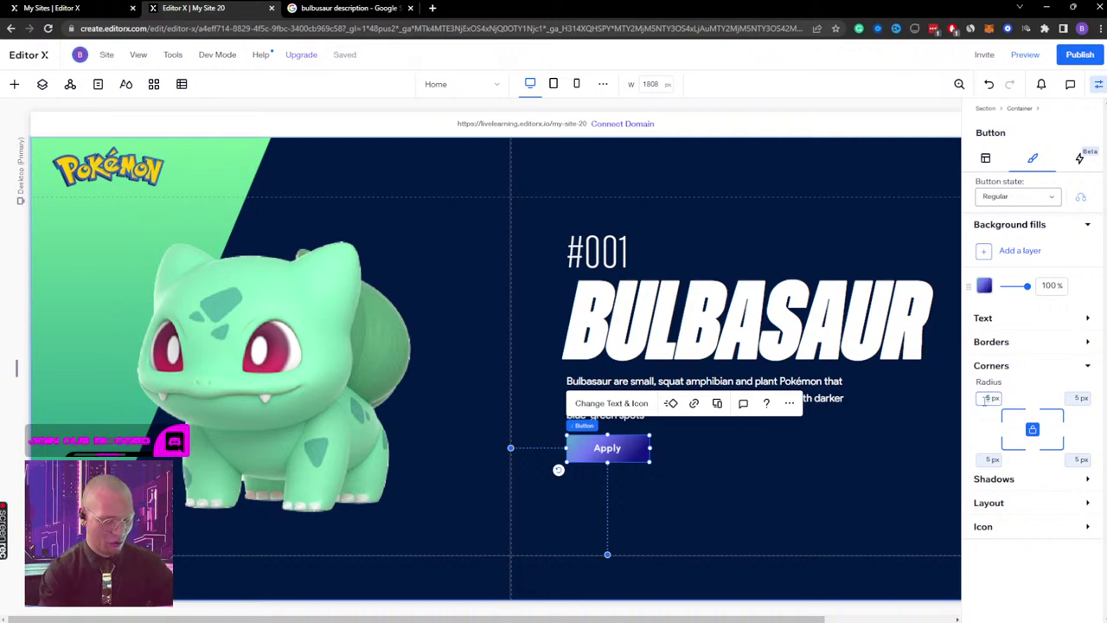
type("99")
key("Return")
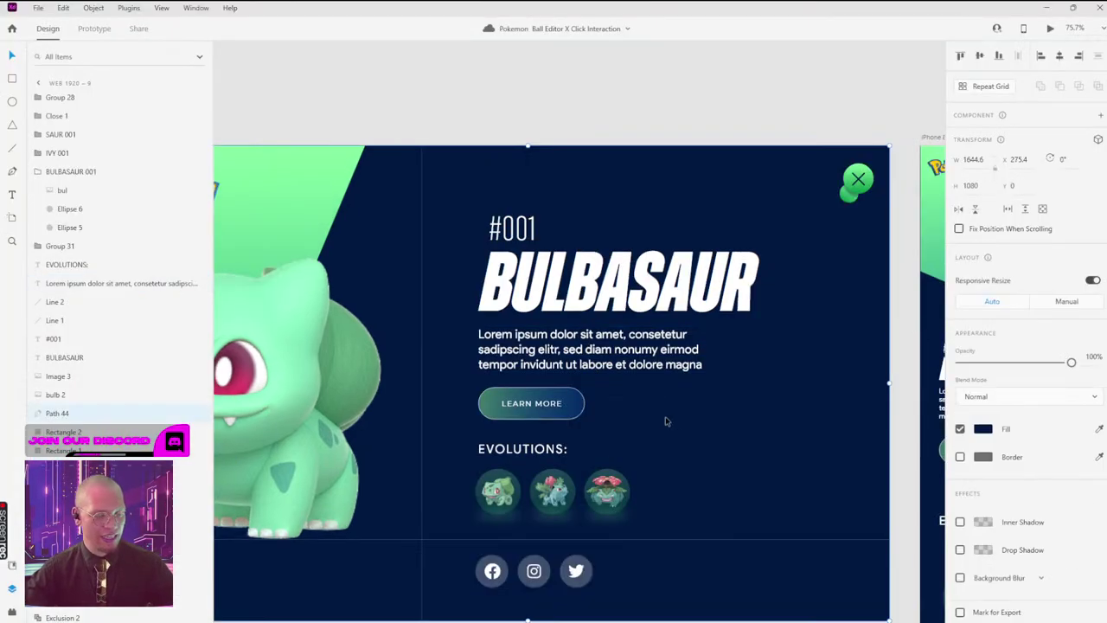
Step: Switch to Adobe XD and place a copy of the LEARN MORE button above the #001 title
scroll(663, 420, "up", 2)
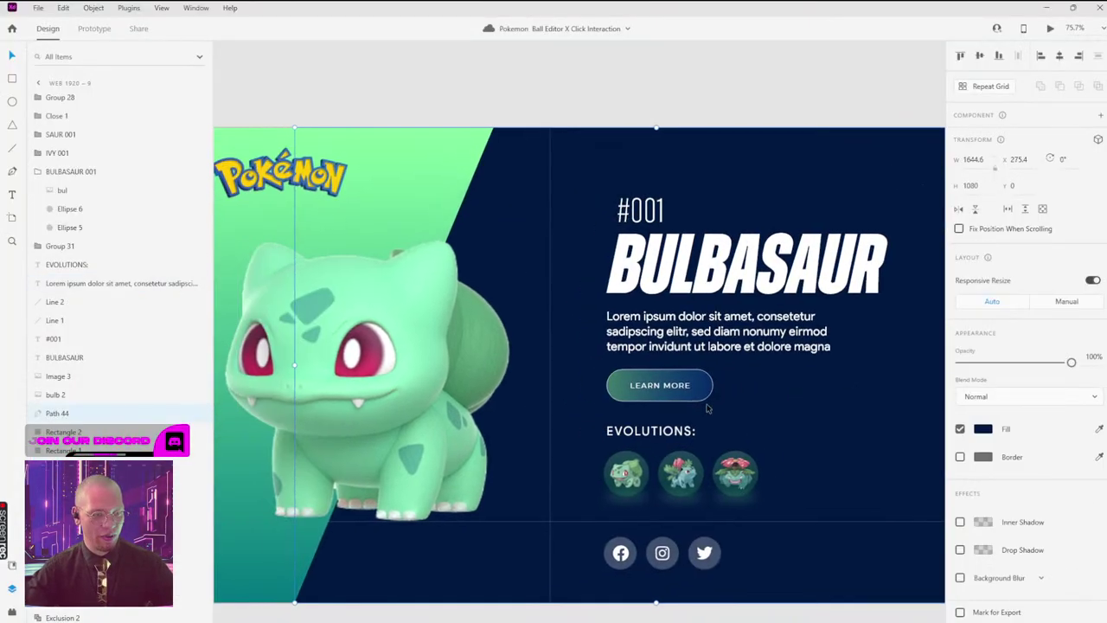
left_click_drag(668, 338, 680, 250)
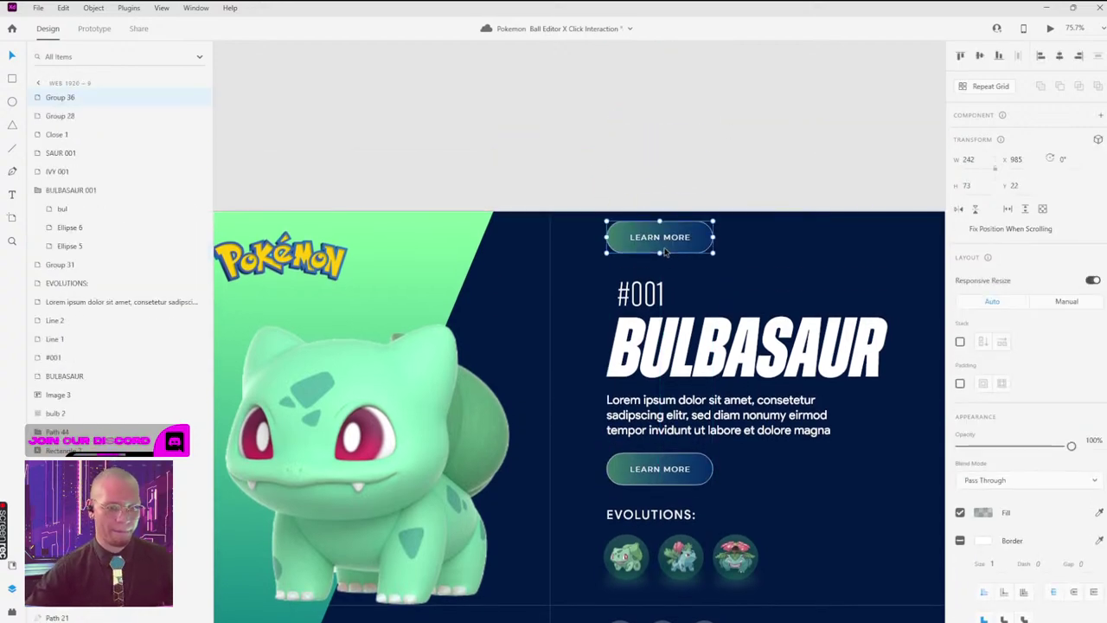
Step: Save both gradient colors of the duplicated LEARN MORE button's background as swatches and copy the green hex code 87F9A2
double_click(680, 250)
left_click(981, 446)
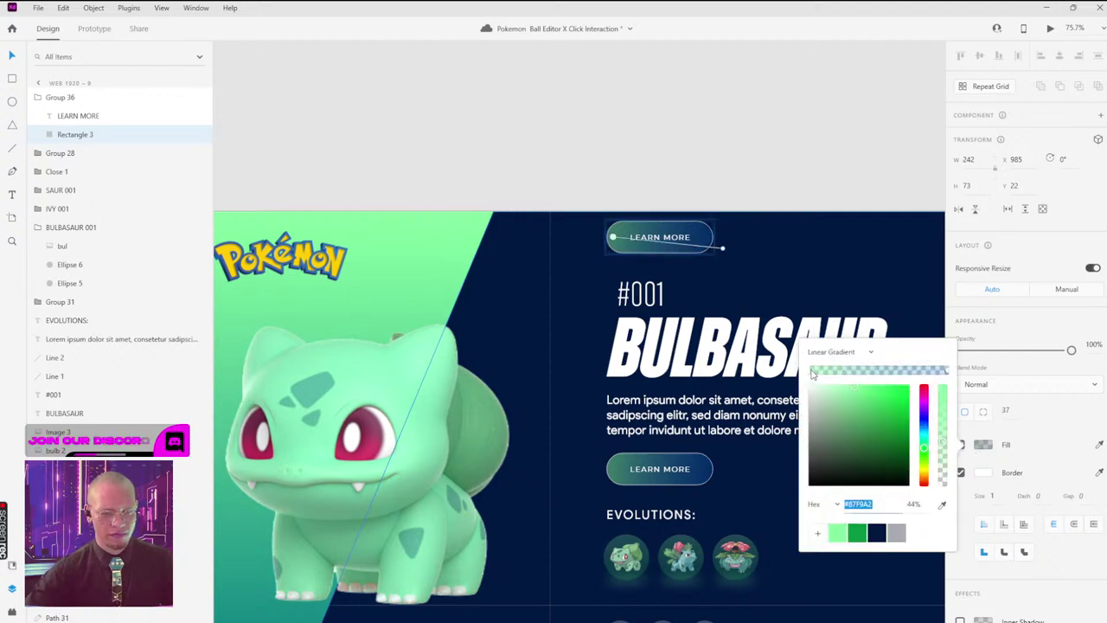
left_click(817, 532)
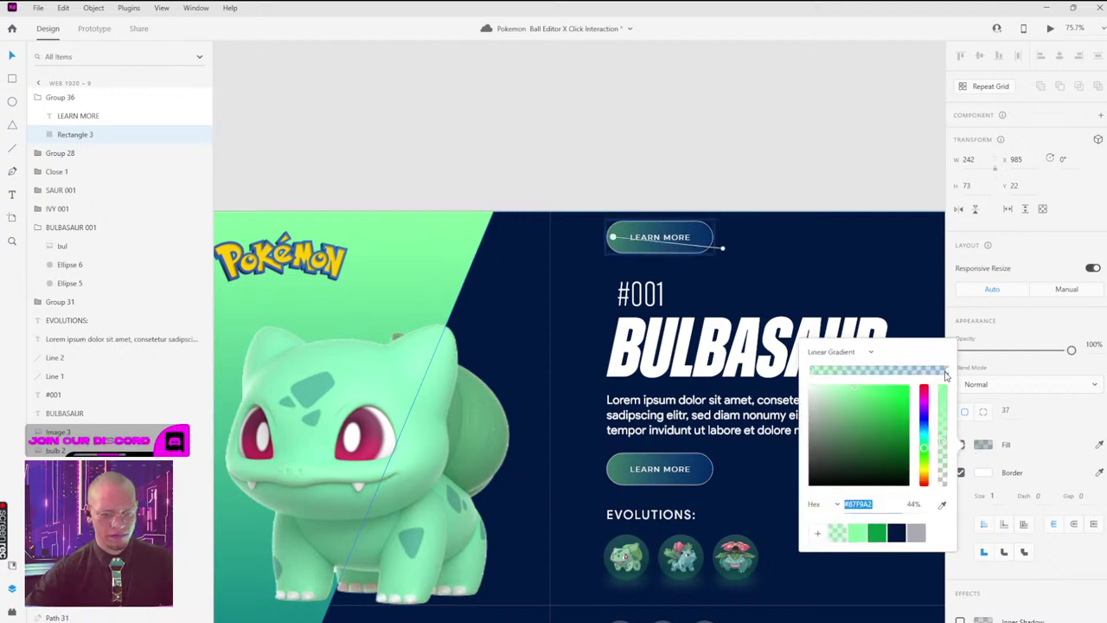
left_click(946, 373)
left_click(816, 534)
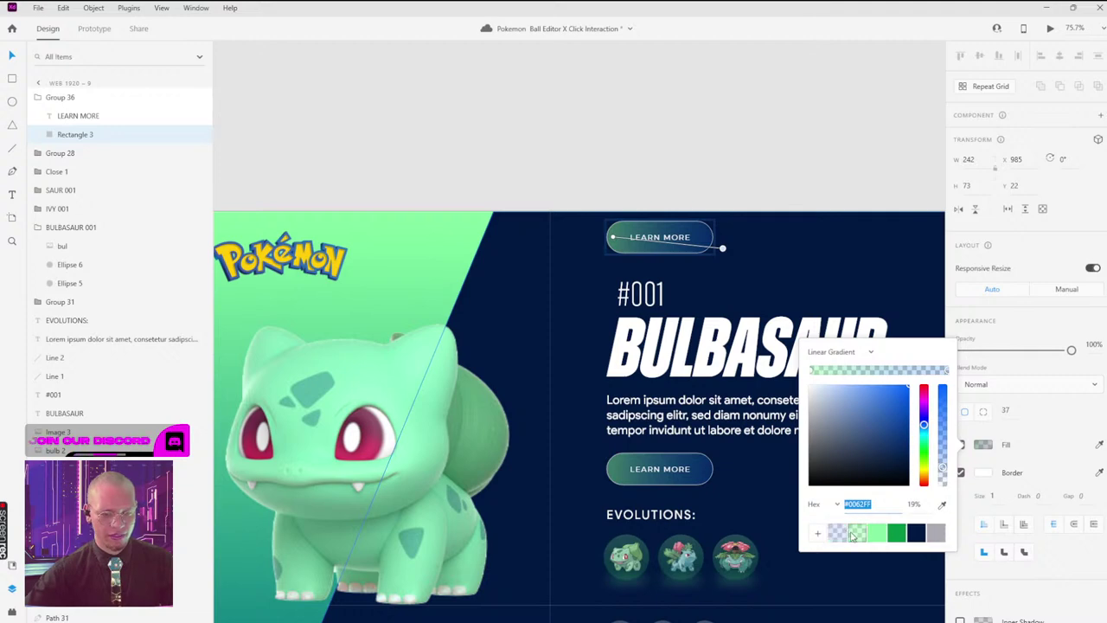
left_click(856, 533)
left_click(856, 505)
key("ctrl+c")
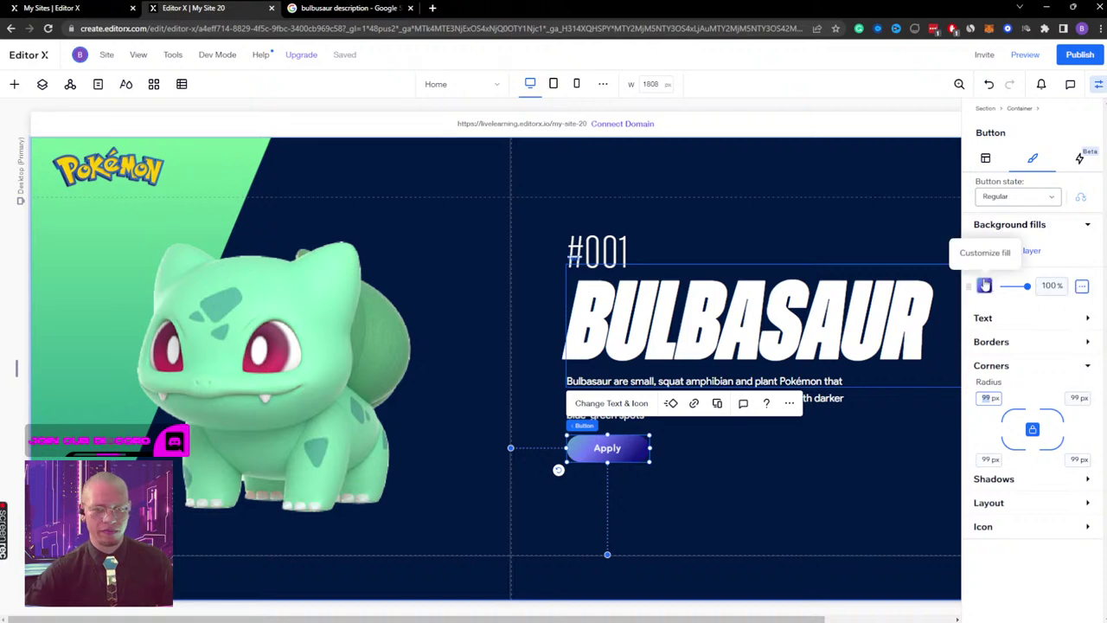
Step: Back in Editor X, remove the middle stop from the Apply button's gradient fill and set the first stop to #87F9A2
left_click(983, 286)
left_click(1028, 449)
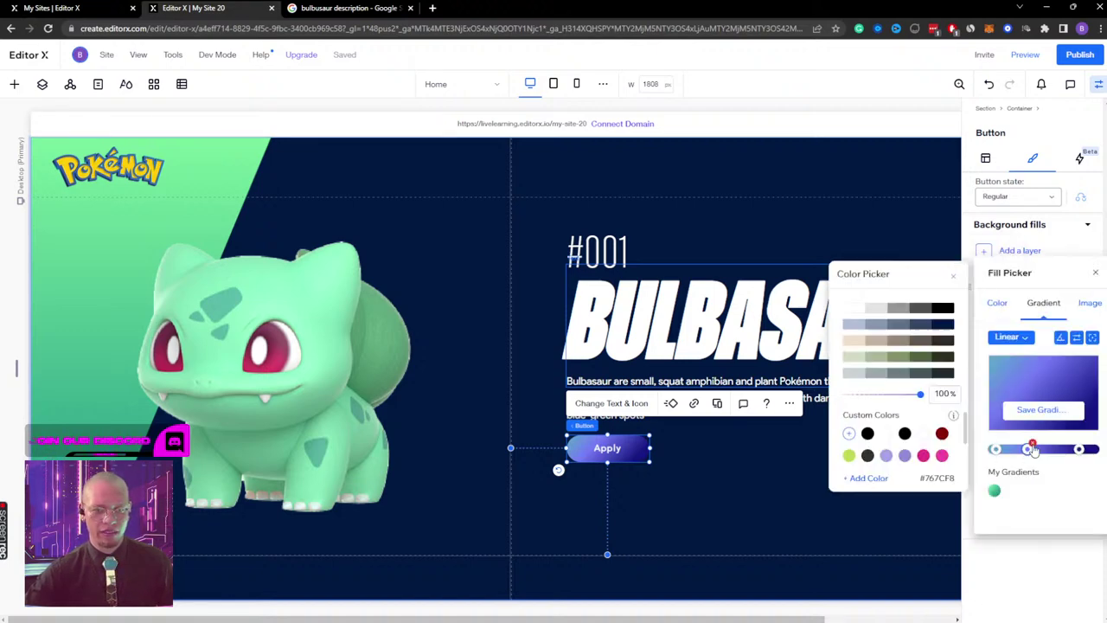
left_click(1032, 443)
left_click(996, 449)
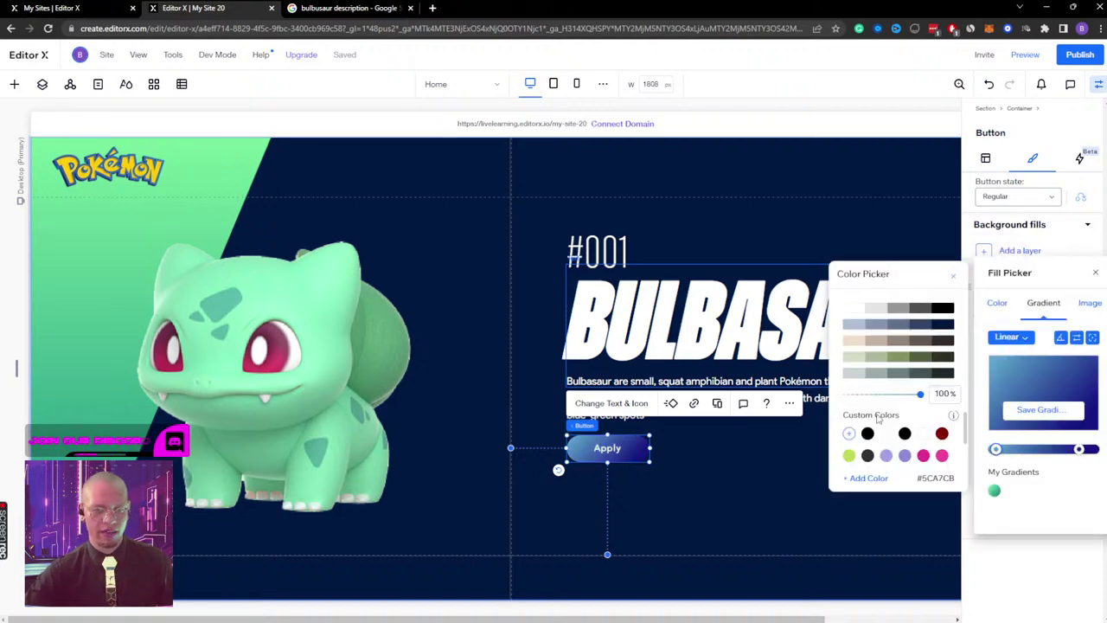
left_click(849, 434)
key("ctrl+v")
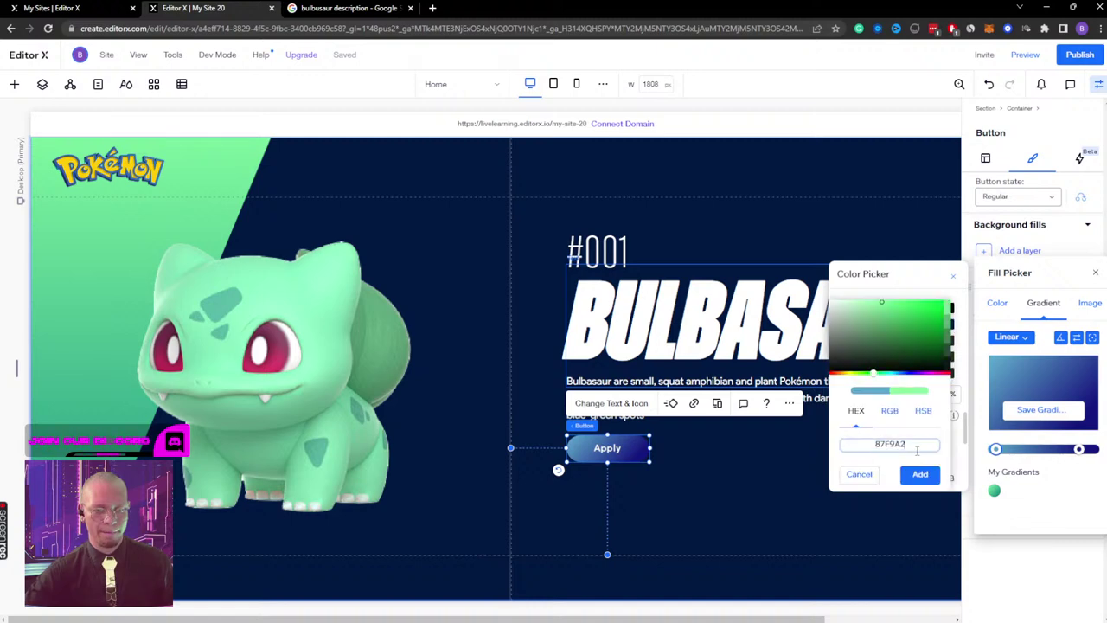
left_click(920, 474)
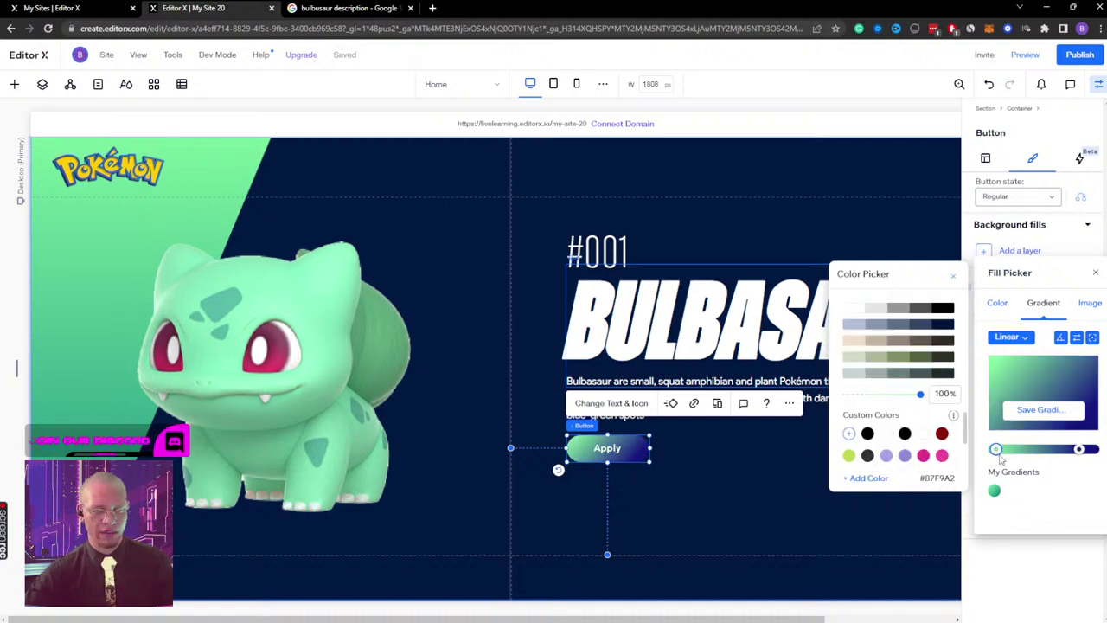
Step: Move the gradient's two stops out to the ends of the bar and set the green stop's opacity to 68%
left_click_drag(997, 450, 991, 451)
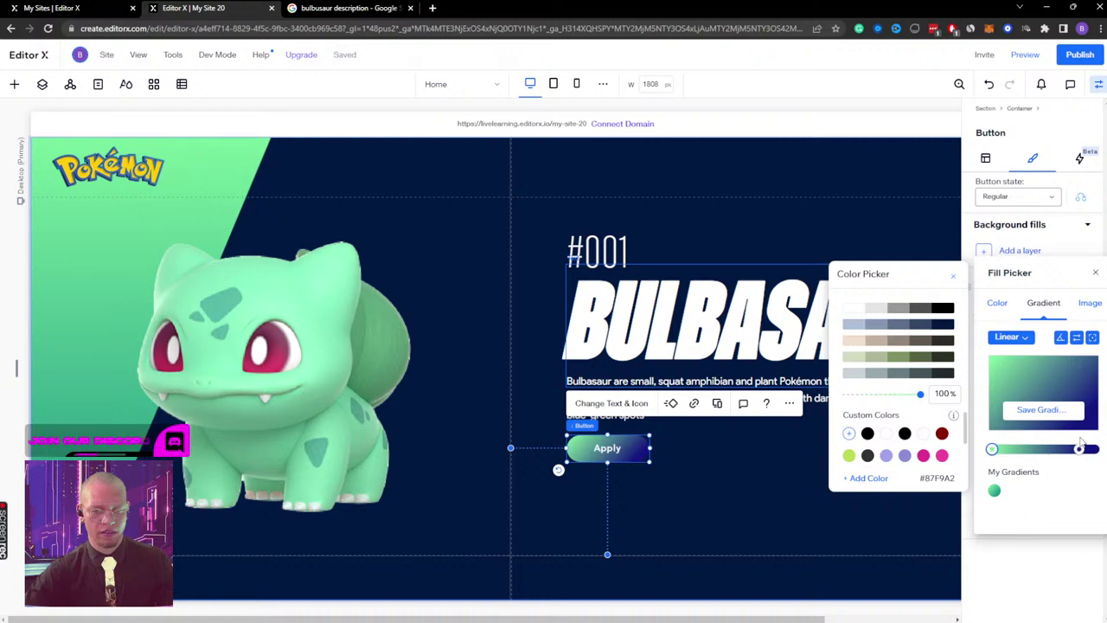
left_click_drag(920, 395, 898, 398)
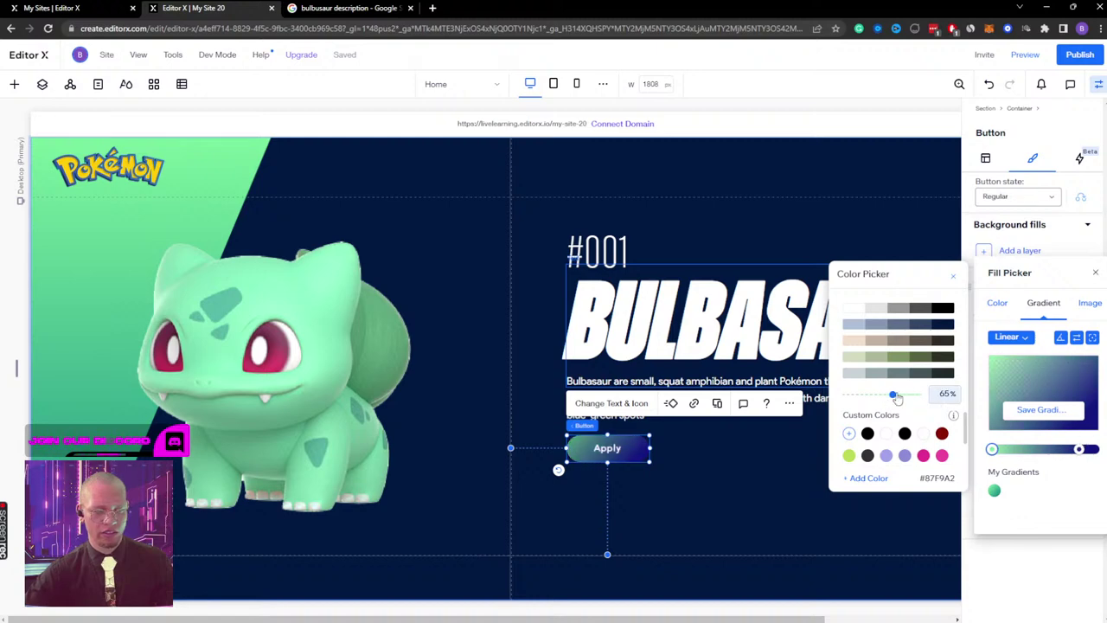
left_click_drag(1079, 449, 1095, 449)
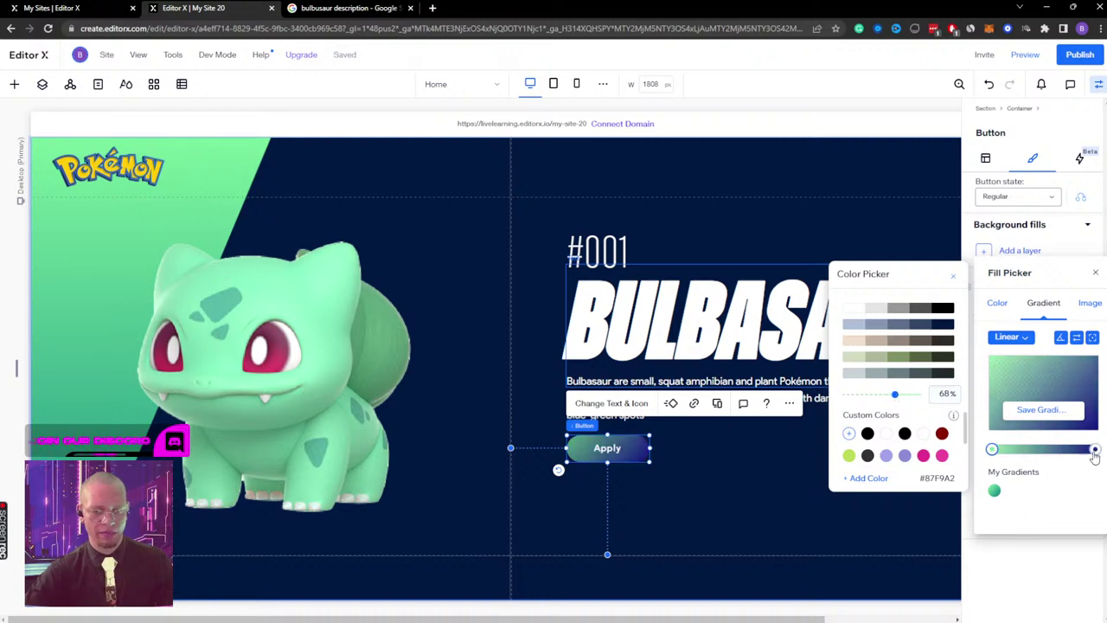
Step: Look up the second gradient color in Adobe XD, return to Editor X and set the gradient's end stop to #0062FF
key("alt+Tab")
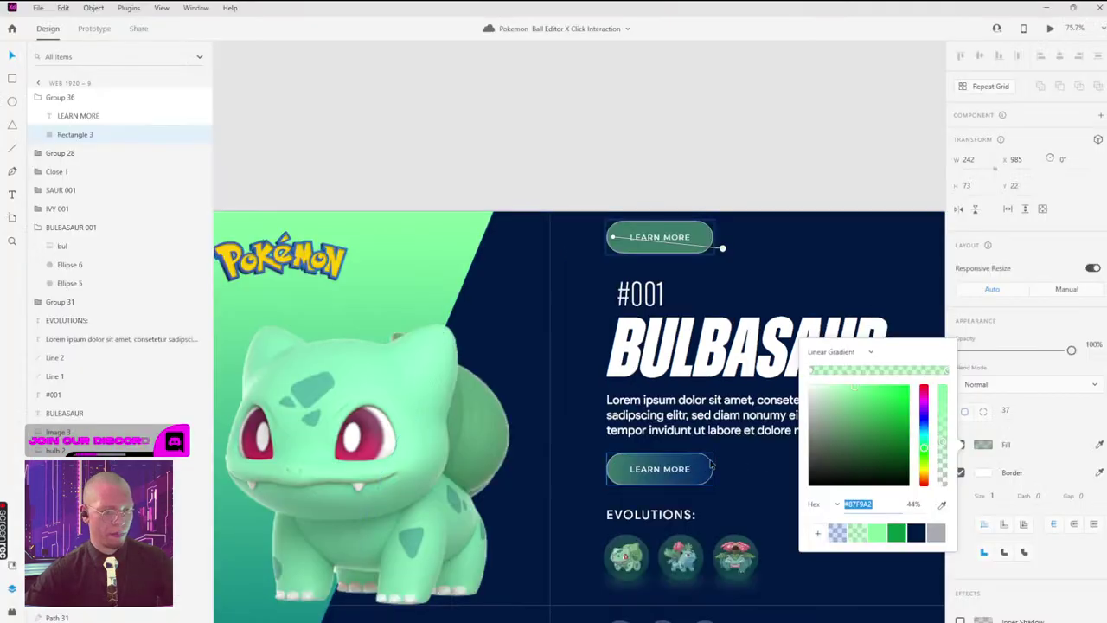
left_click(838, 534)
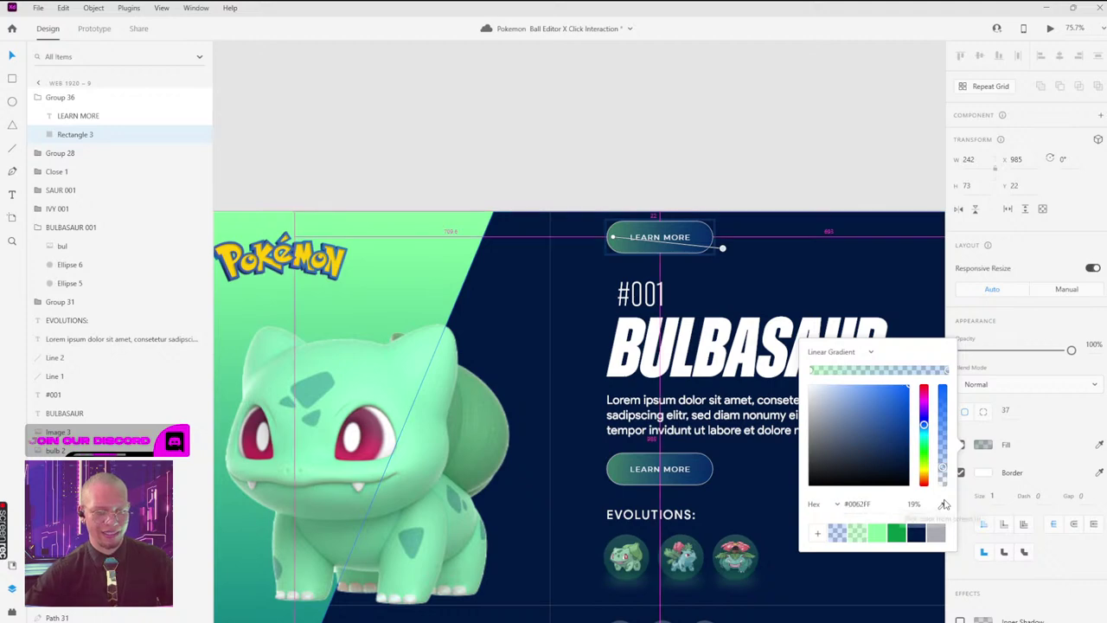
key("alt+Tab")
left_click(1095, 450)
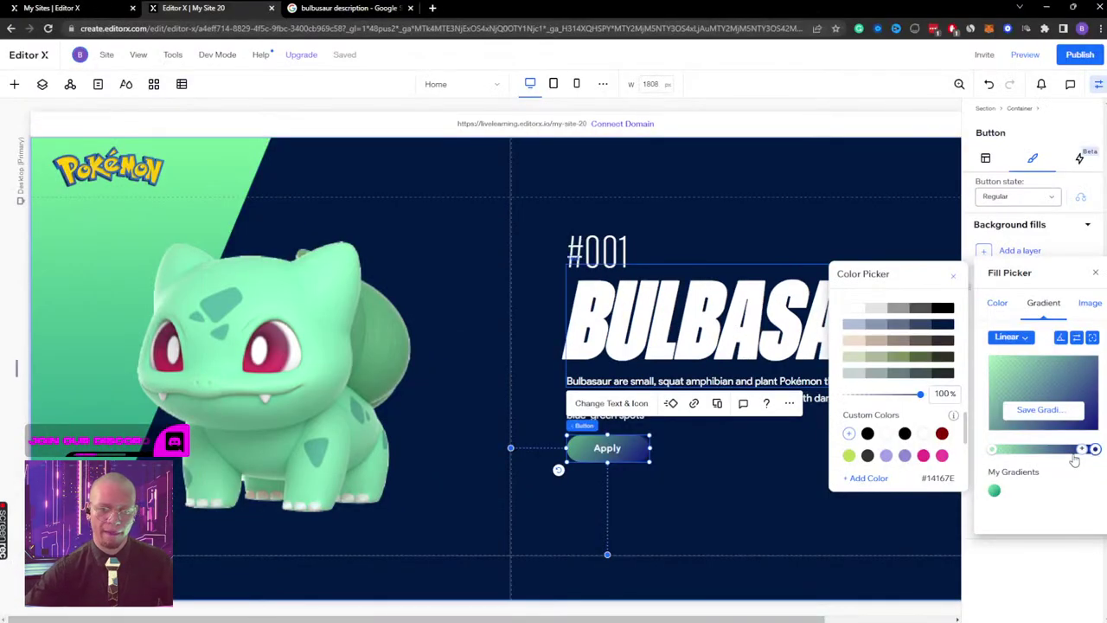
left_click(849, 433)
type("0062FF")
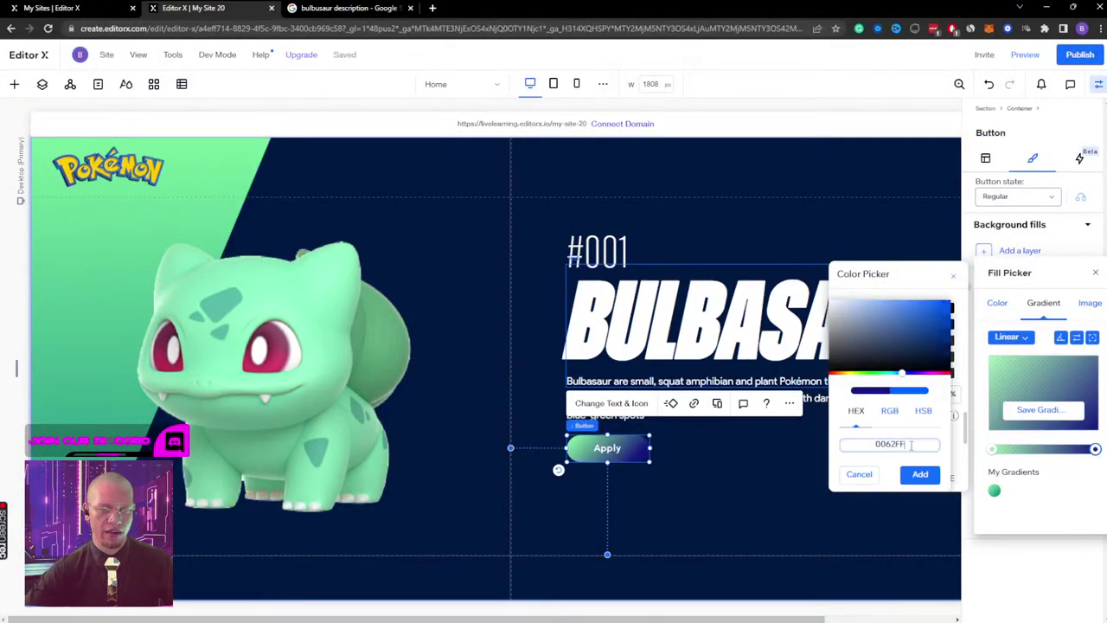
left_click(920, 474)
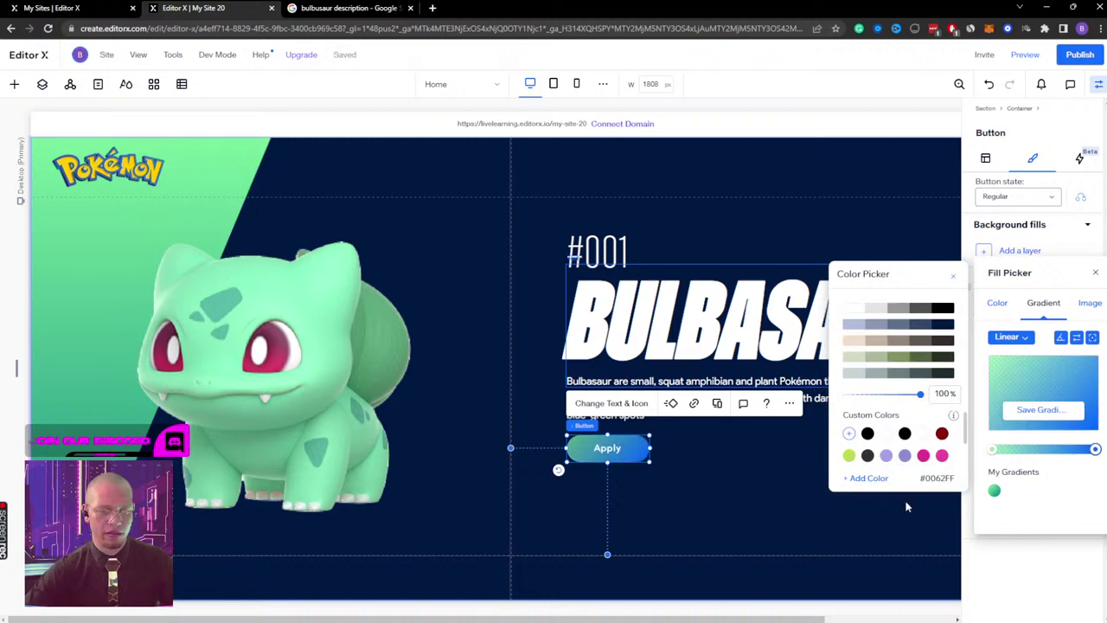
Step: Try the magenta swatch on the end stop, reapply the saved blue #0062FF and lower its opacity to 19%
scroll(899, 441, "down", 2)
left_click(923, 417)
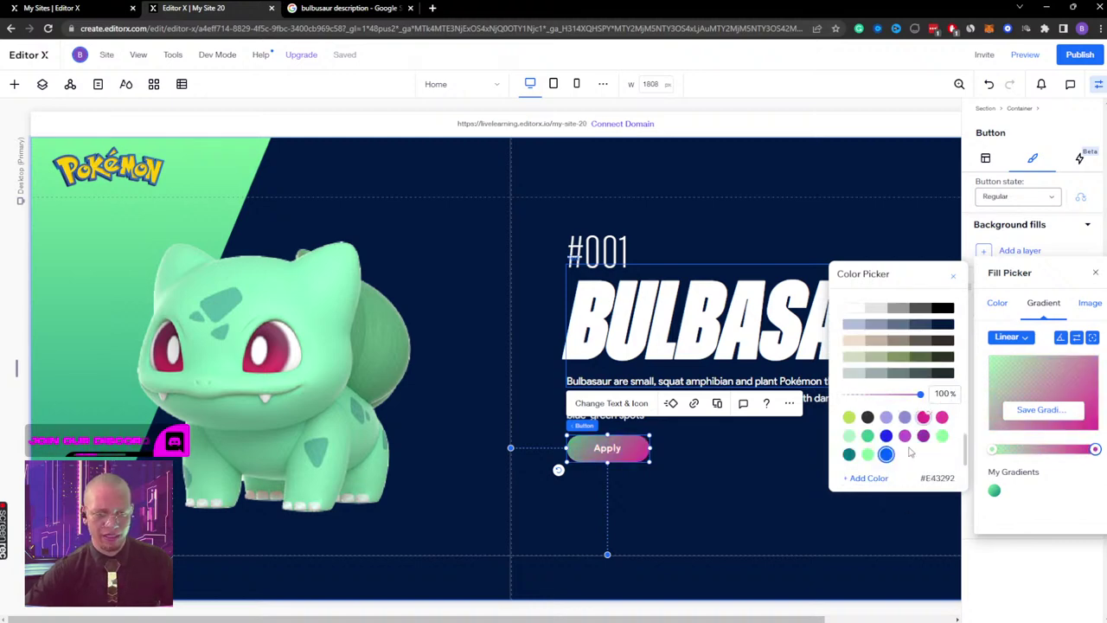
left_click(885, 454)
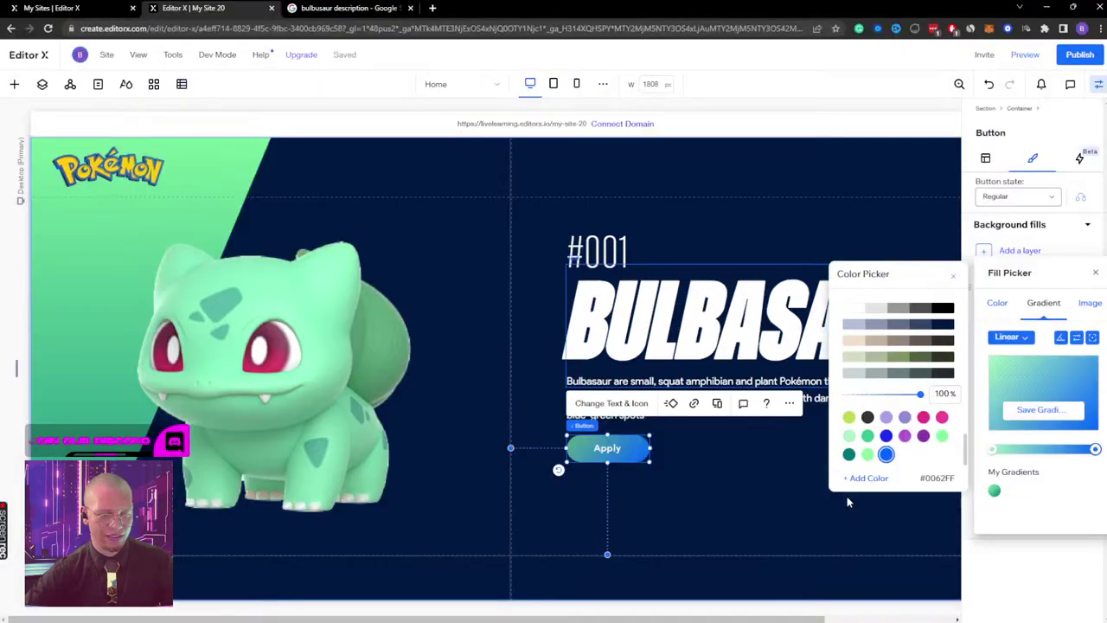
left_click_drag(920, 393, 872, 394)
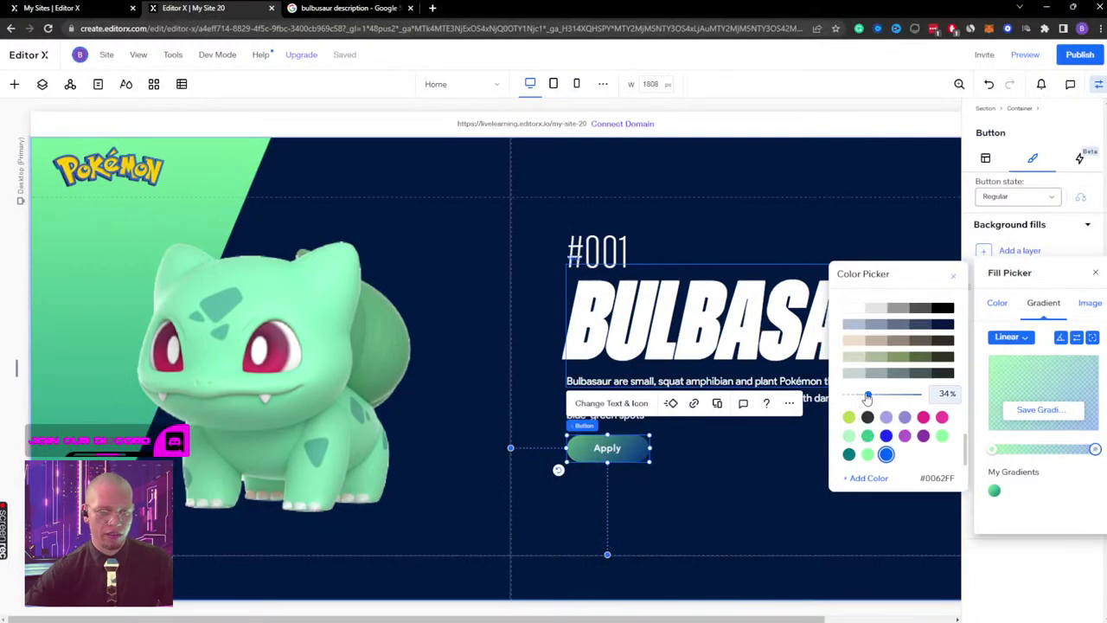
left_click_drag(867, 396, 860, 396)
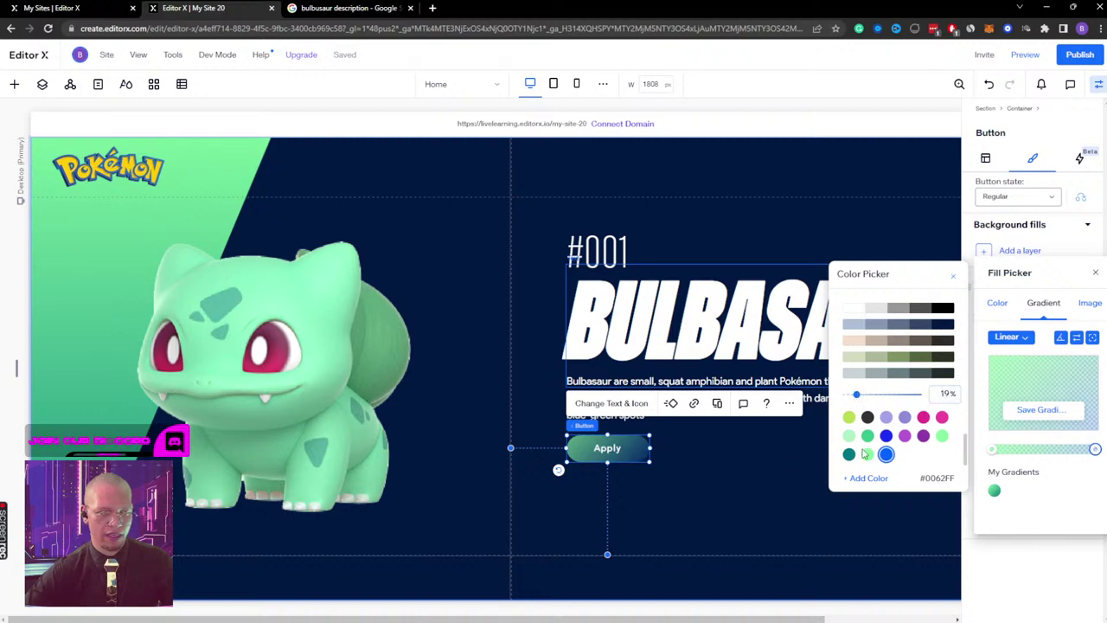
Step: Set the green gradient stop's opacity to 44% and close the color and fill pickers
left_click(992, 450)
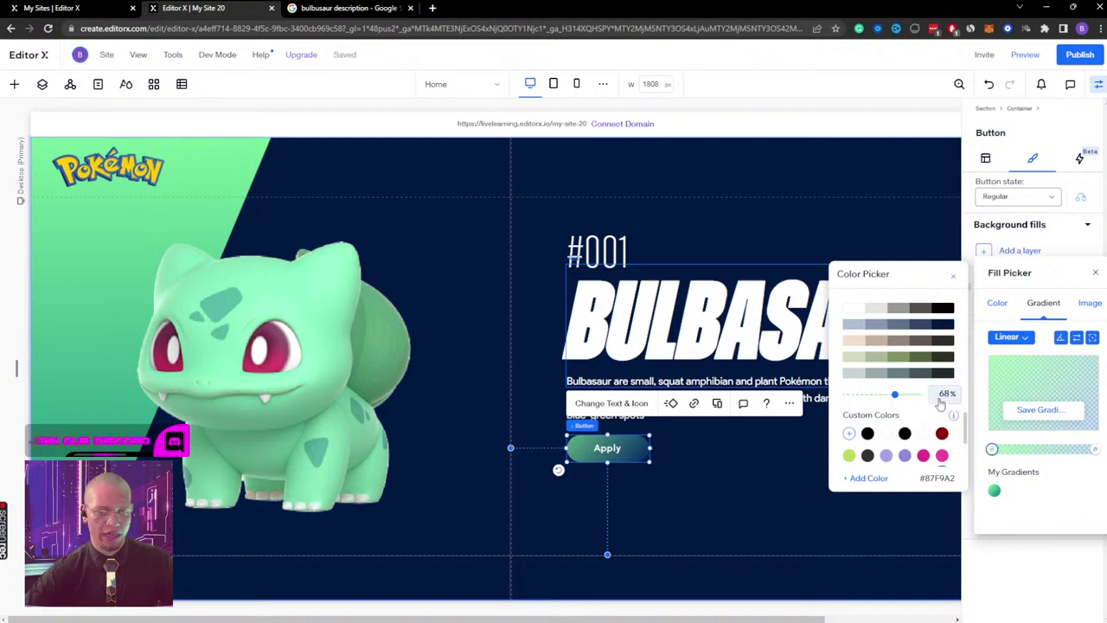
type("44")
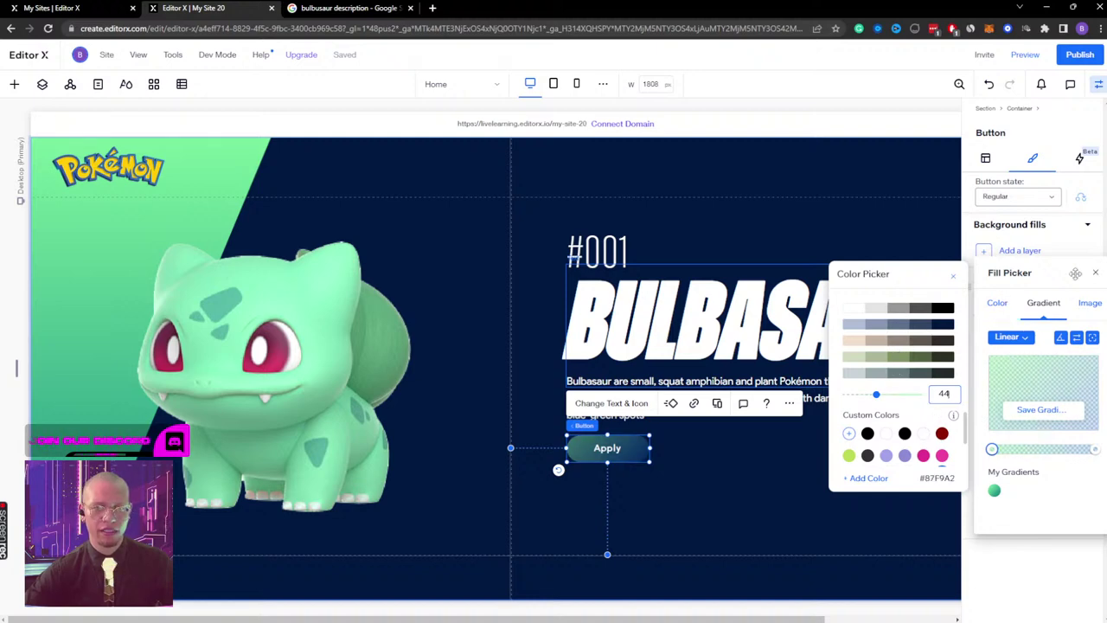
left_click(953, 277)
left_click(1094, 275)
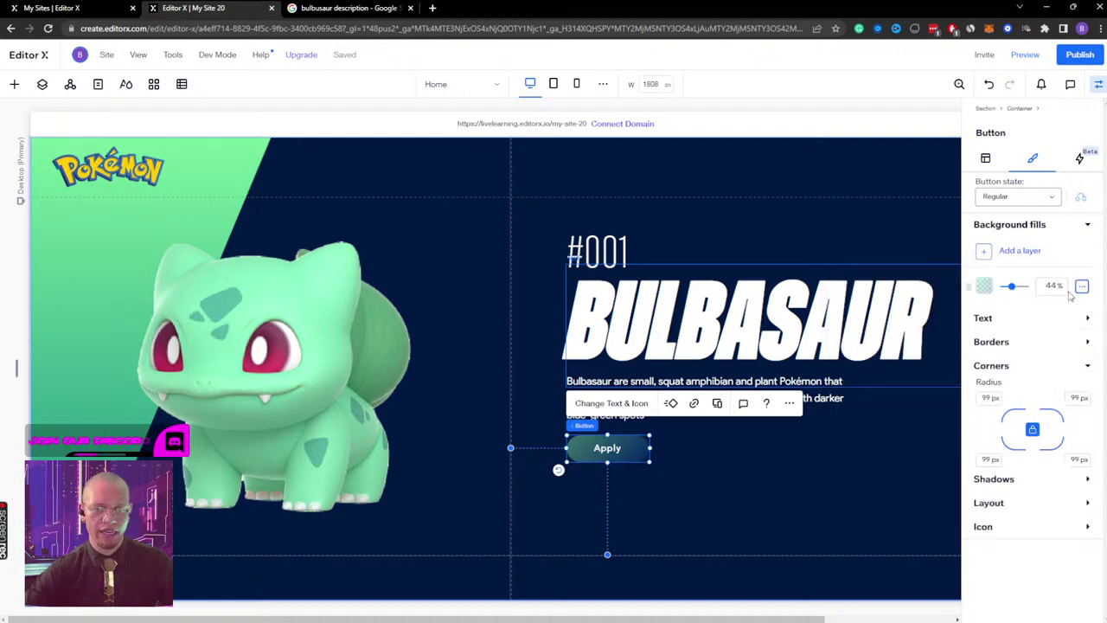
Step: Give the Apply button a 1 px border on all sides
left_click(1012, 346)
left_click(1009, 376)
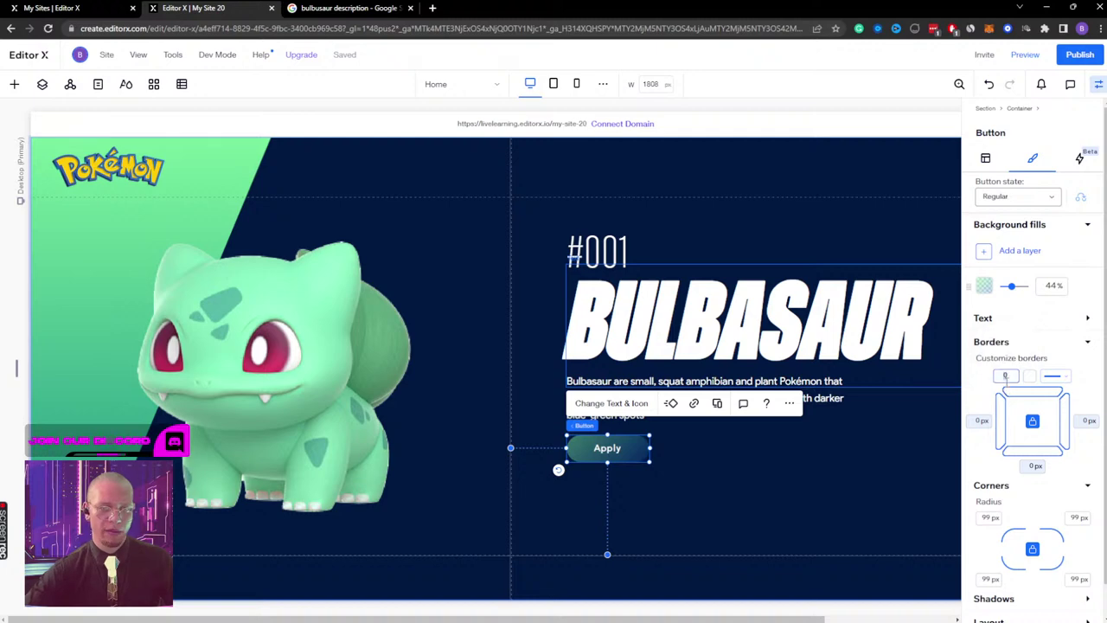
type("1")
left_click(1038, 441)
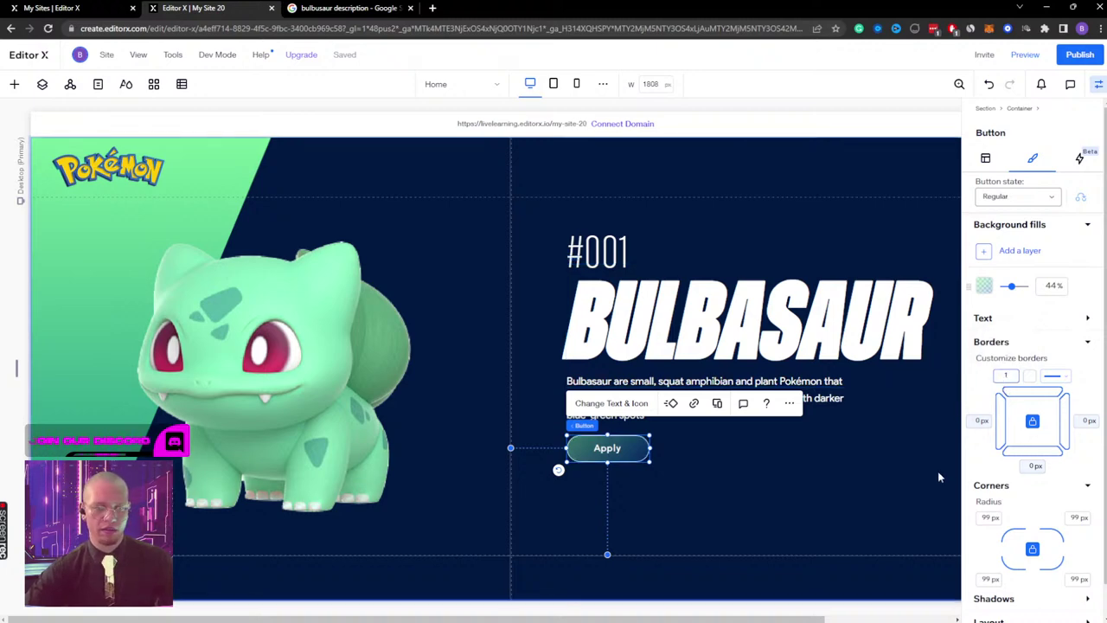
left_click(739, 452)
left_click(610, 450)
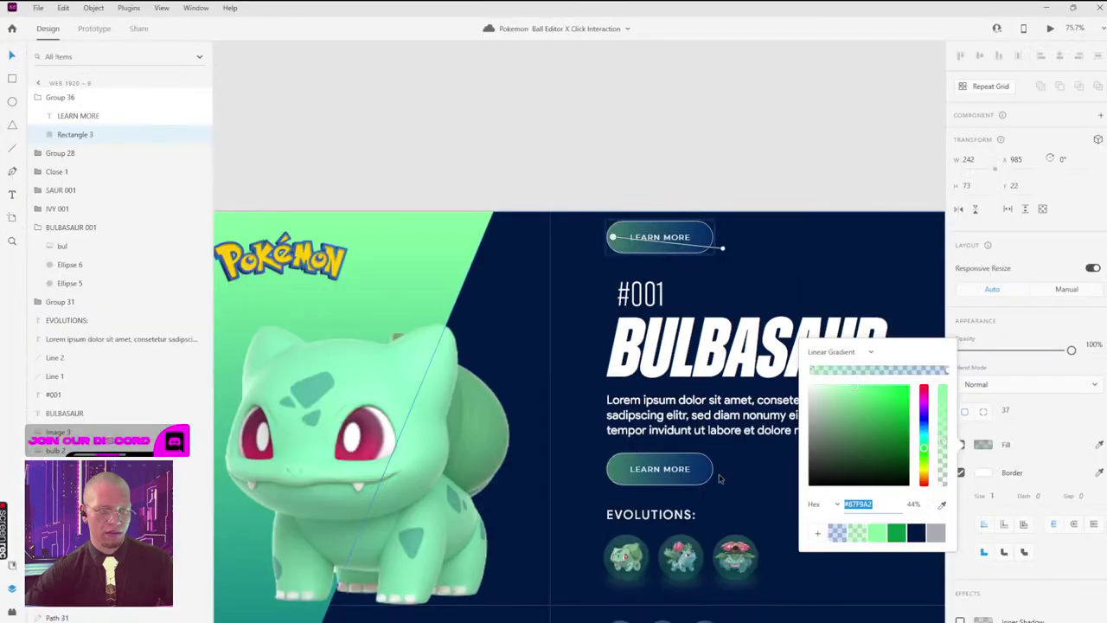
Step: Check the LEARN MORE button in Adobe XD, return to Editor X and change the Apply button's text to LEARN MORE
left_click(683, 467)
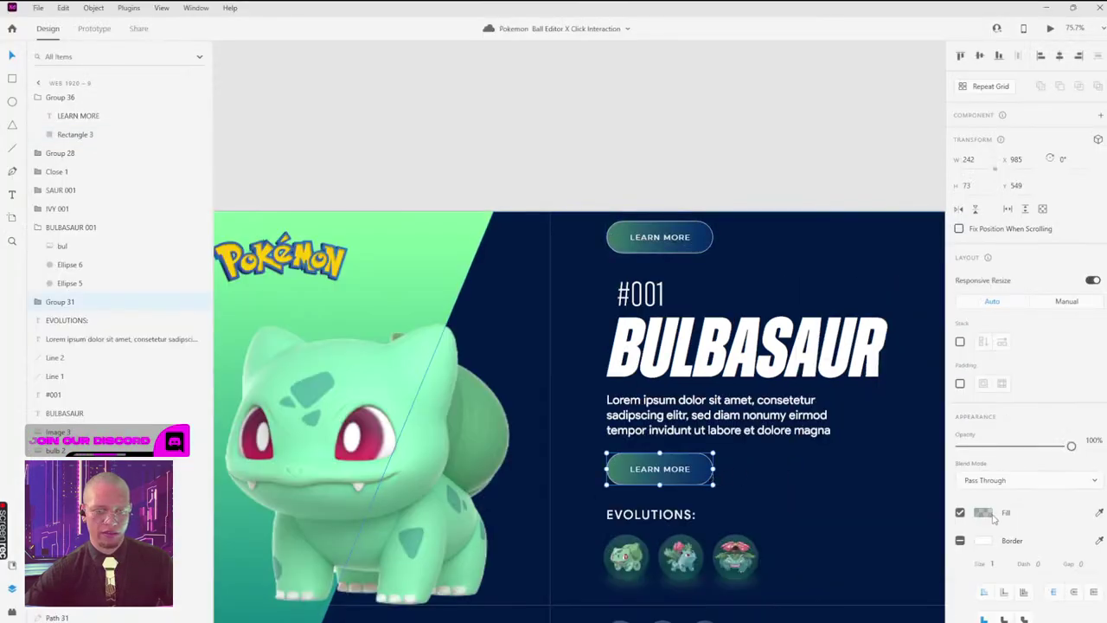
scroll(994, 517, "down", 1)
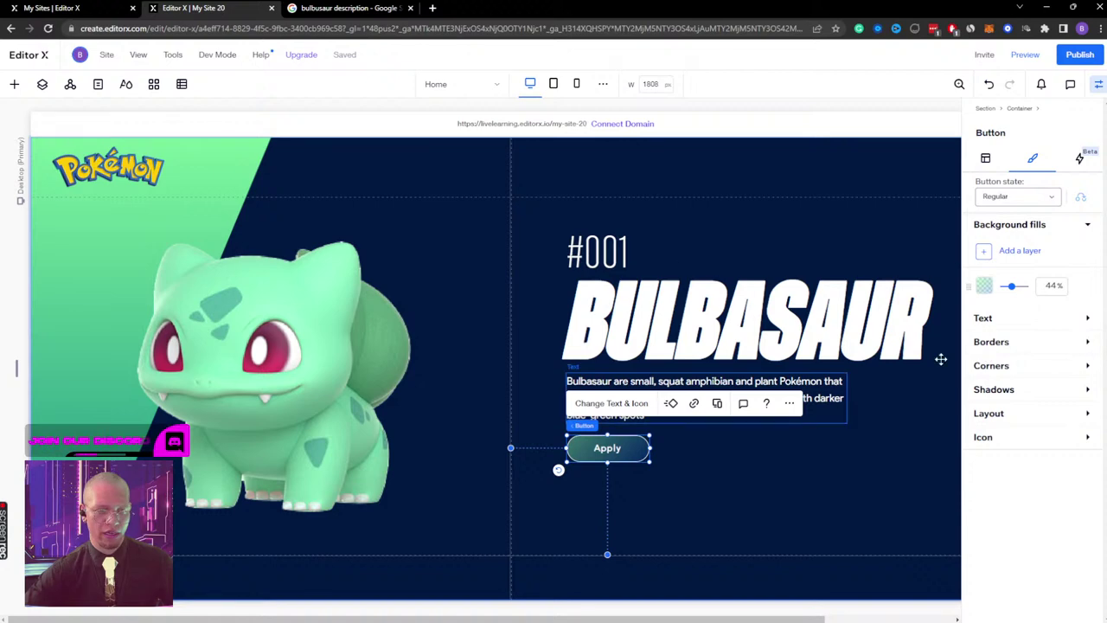
left_click(631, 405)
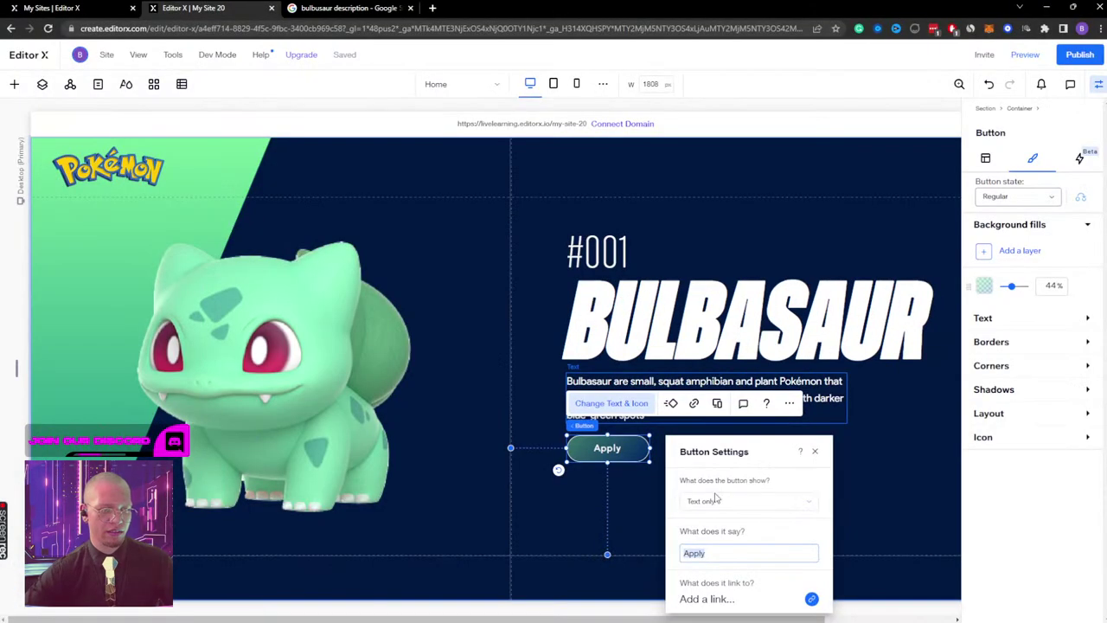
left_click(716, 497)
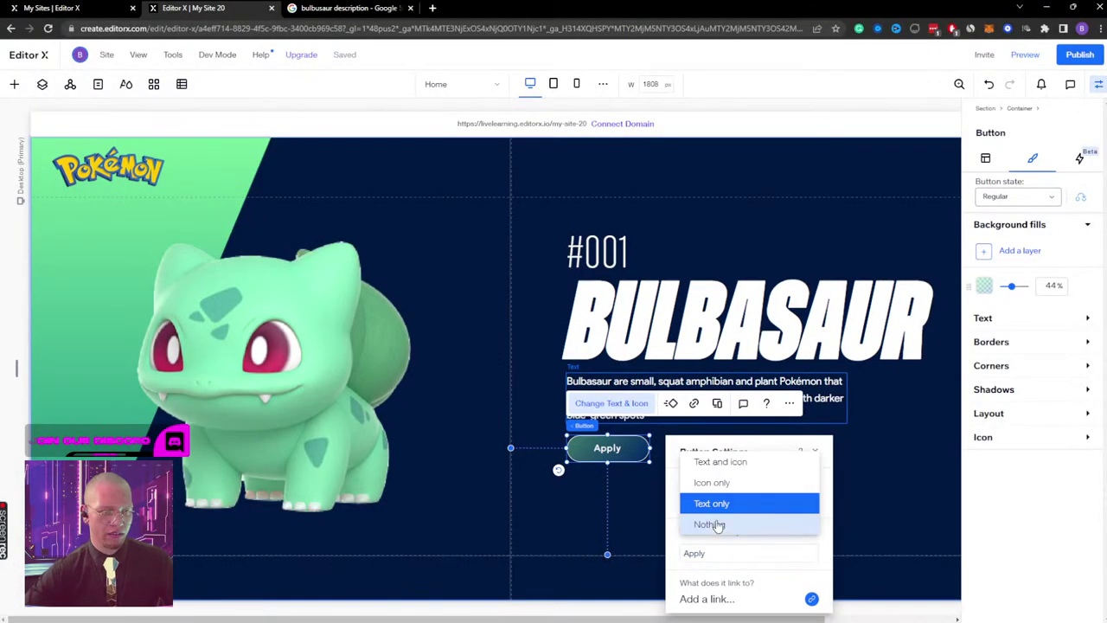
left_click(715, 553)
type("Le")
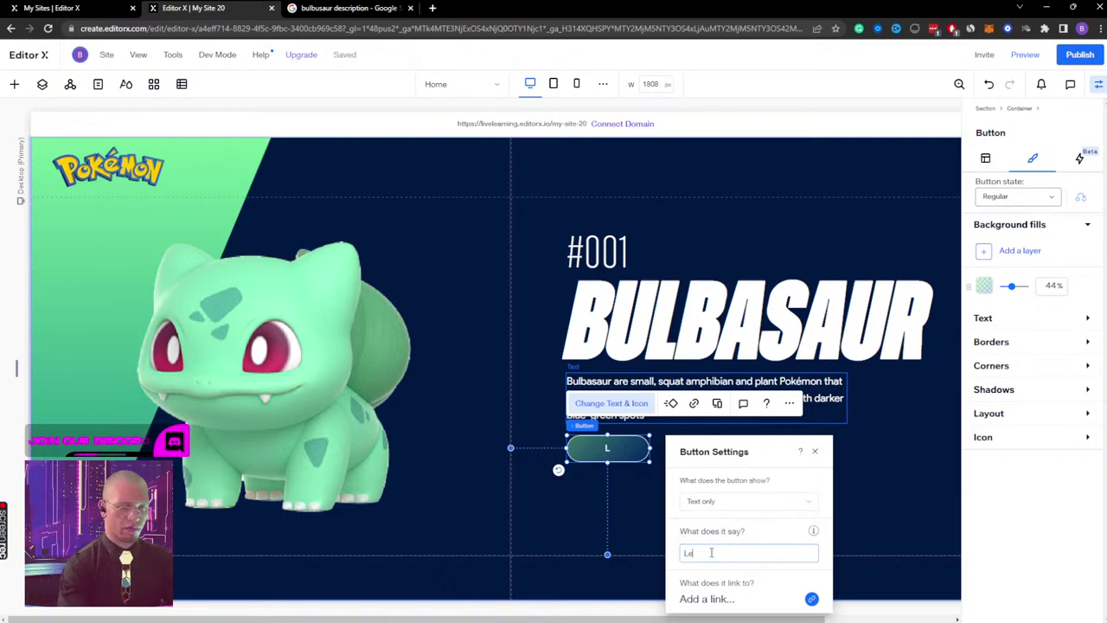
key("BackSpace")
key("BackSpace")
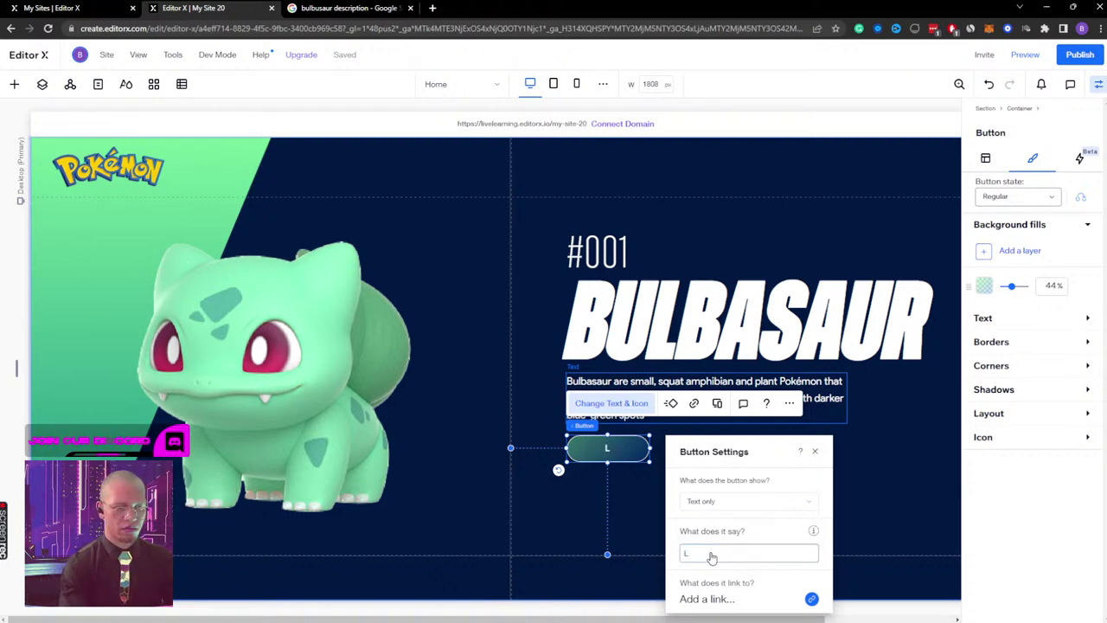
type("e")
key("BackSpace")
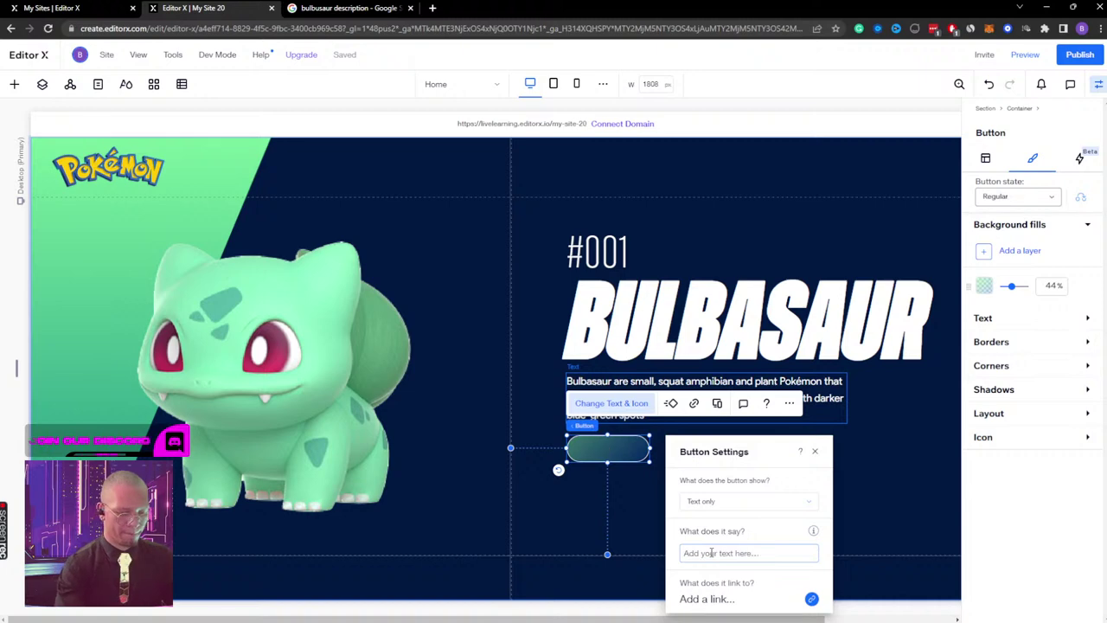
type("LEARN MORE")
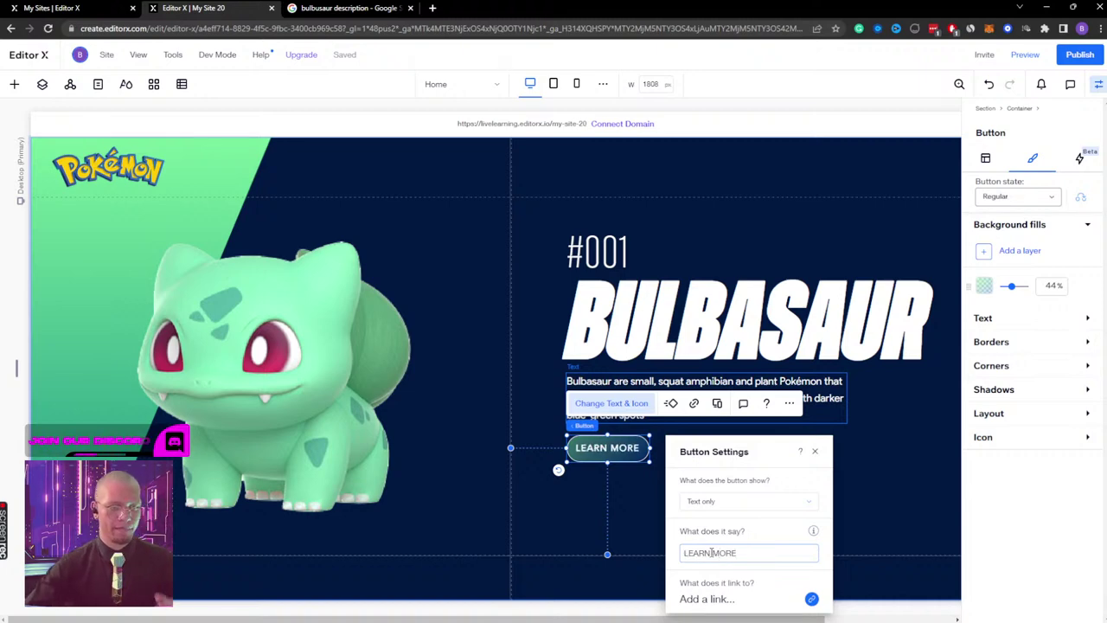
Step: Try Product Sans for the LEARN MORE button's text and settle on the Montserrat Light font
left_click(1006, 320)
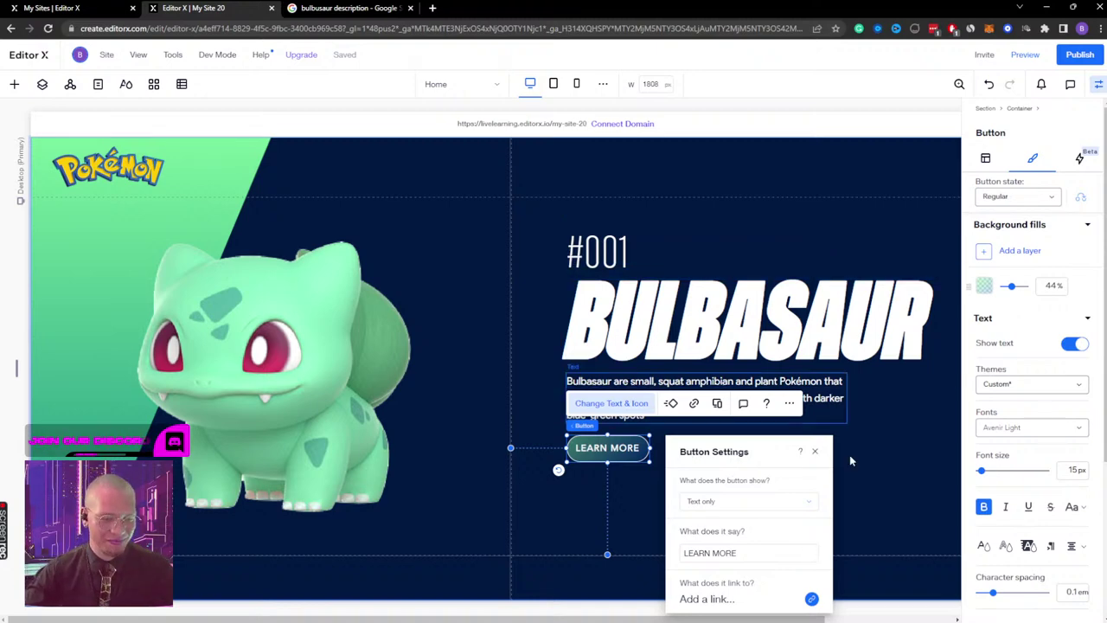
left_click(1025, 429)
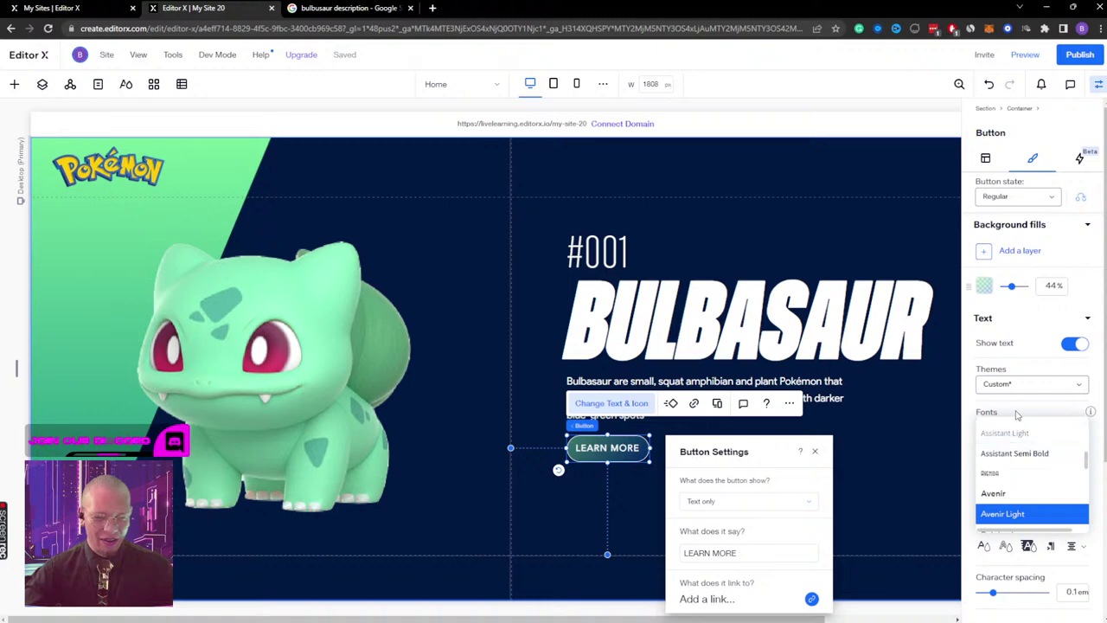
scroll(1033, 472, "down", 15)
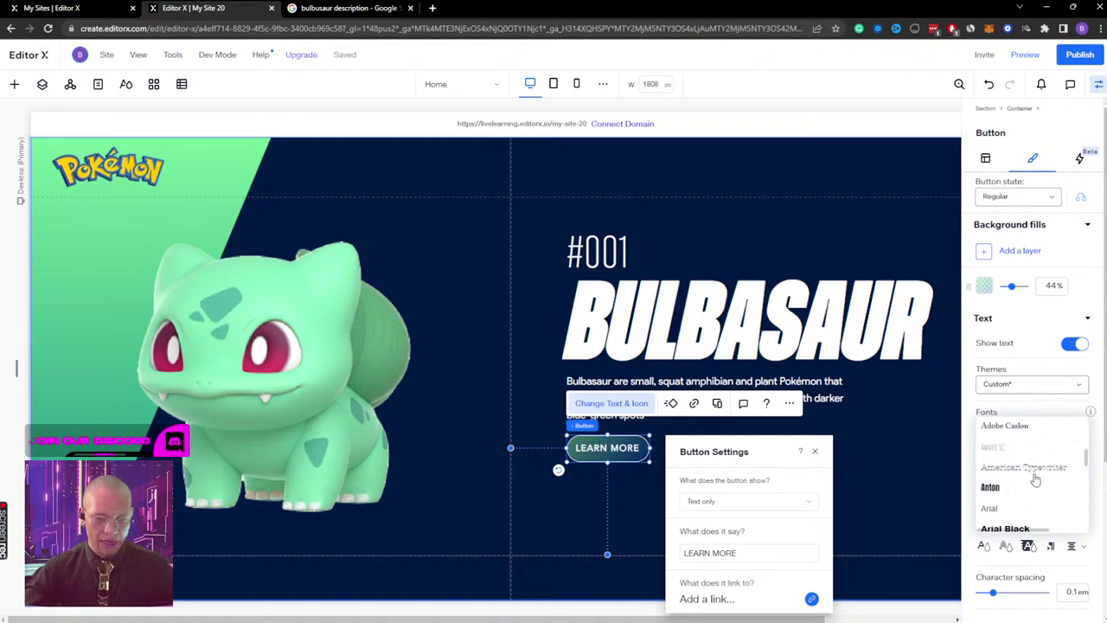
scroll(1029, 476, "down", 2)
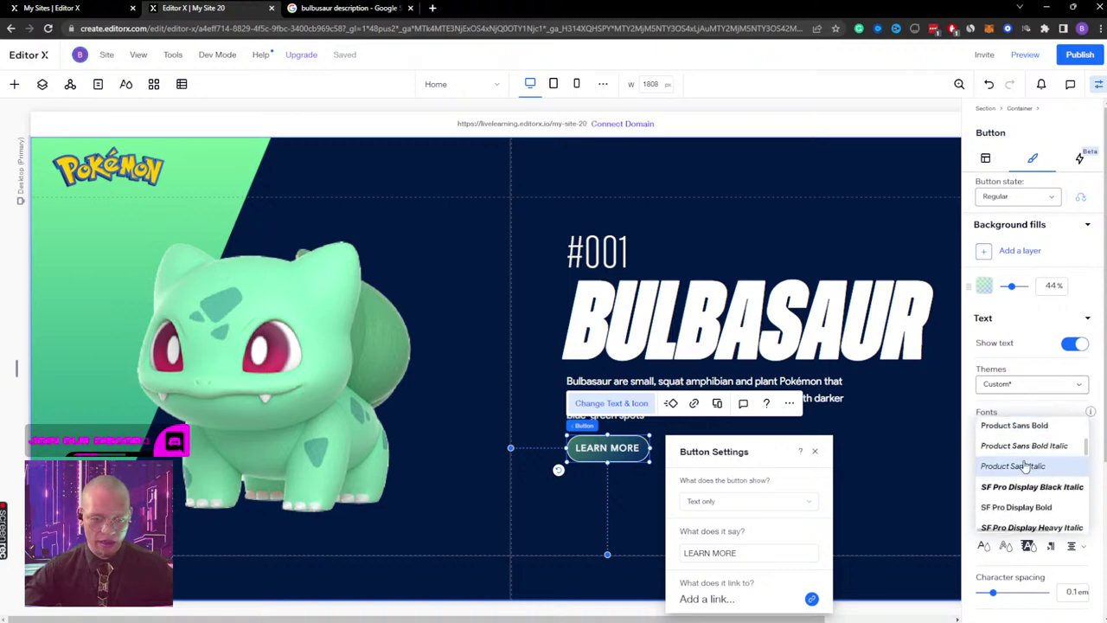
scroll(1008, 467, "up", 2)
left_click(1006, 463)
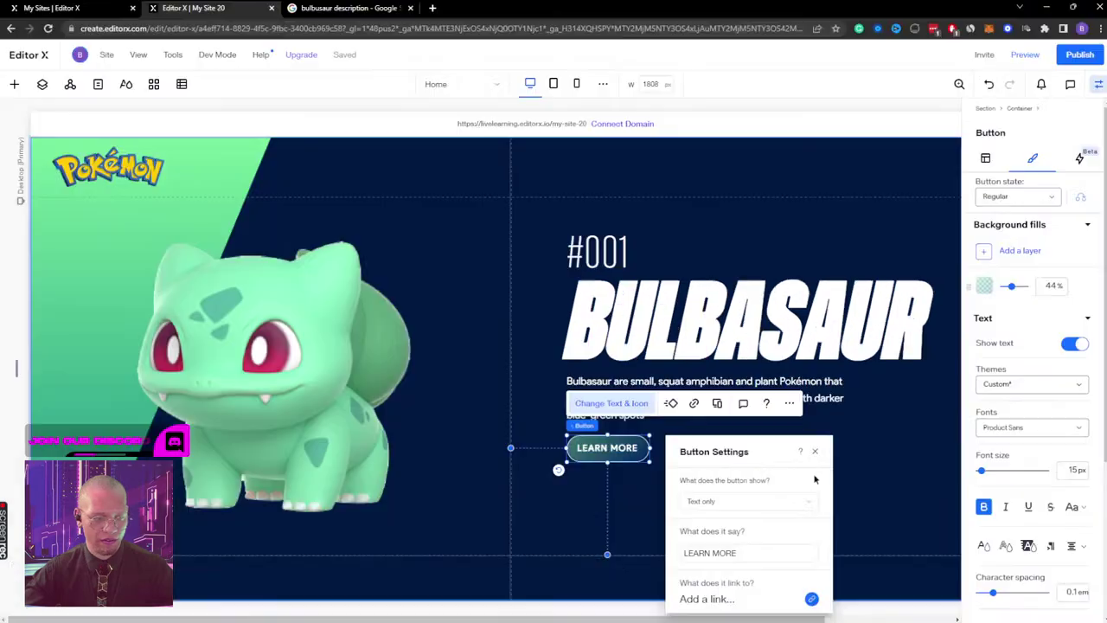
left_click(1014, 435)
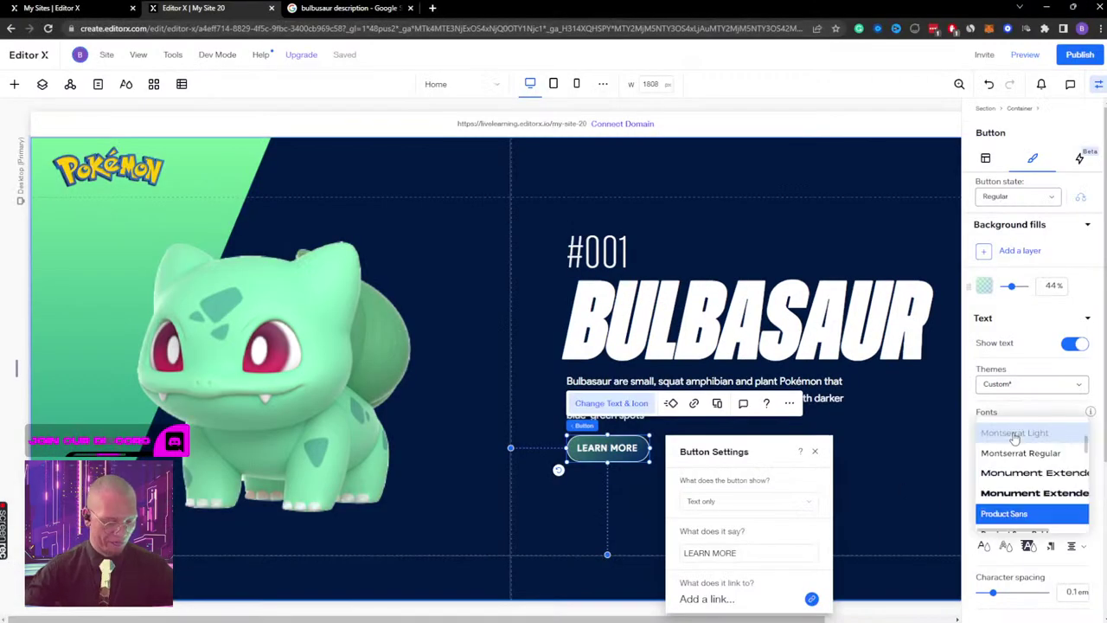
left_click(1013, 435)
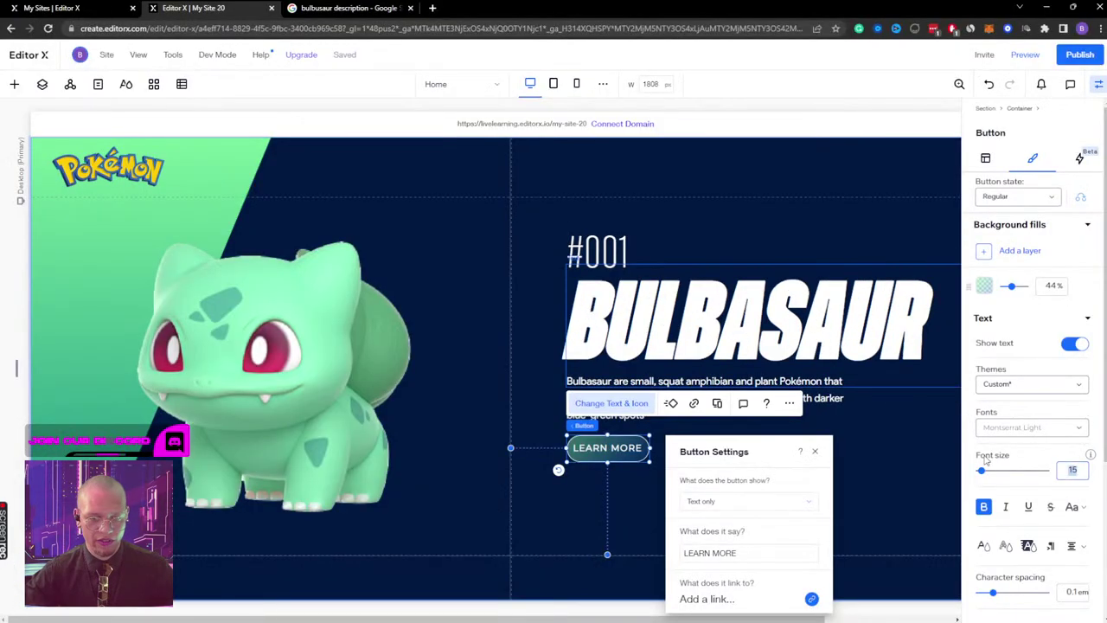
Step: Widen the LEARN MORE button and increase its height to about 65 px
left_click(631, 448)
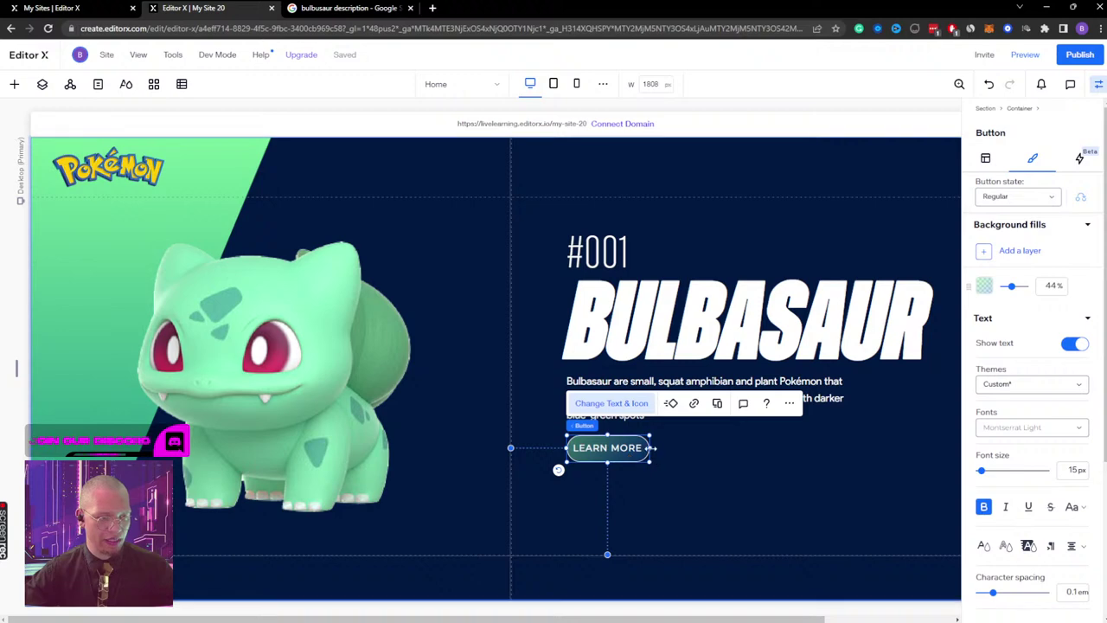
left_click_drag(650, 448, 628, 473)
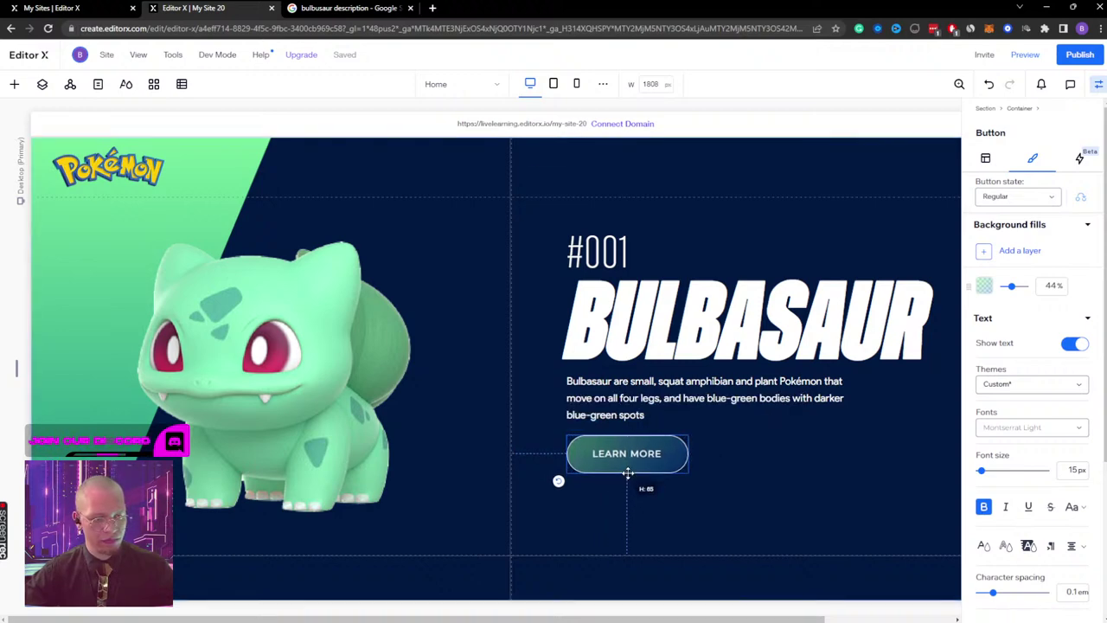
left_click(762, 460)
left_click(644, 453)
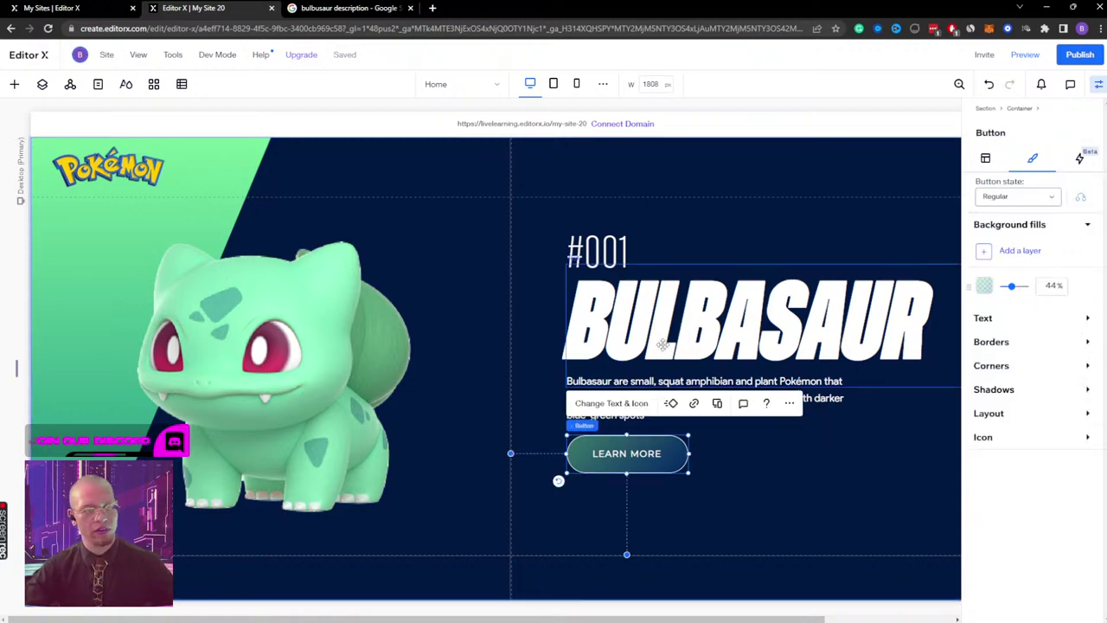
Step: Hide the button's inspector, compare the LEARN MORE button with the Adobe XD design and return to Editor X
left_click(1091, 90)
key("alt+Tab")
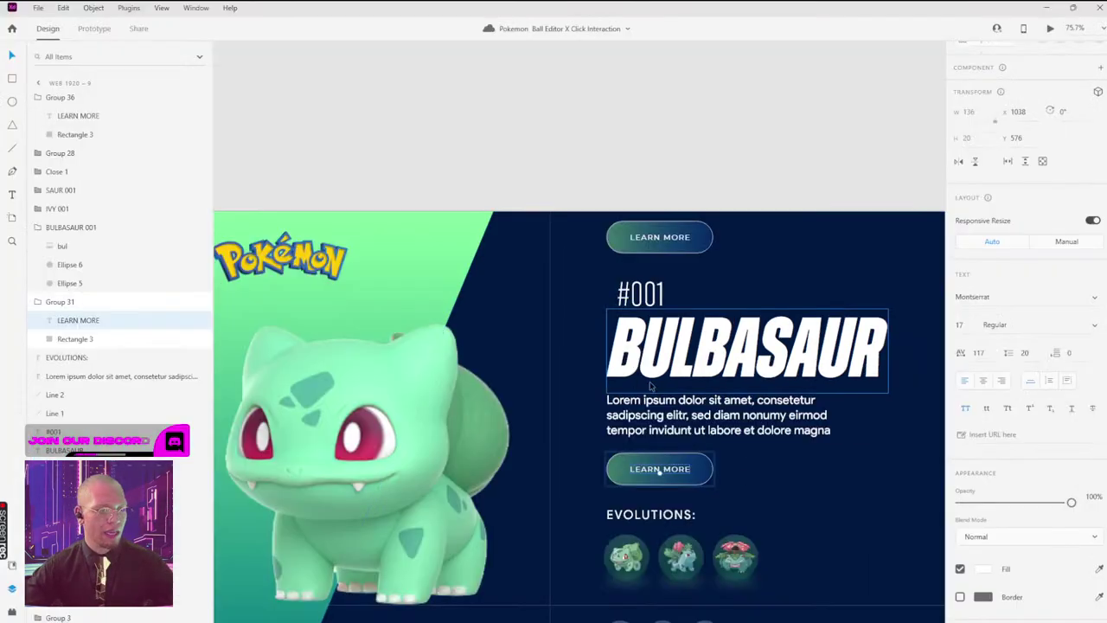
scroll(651, 385, "down", 2)
key("alt+Tab")
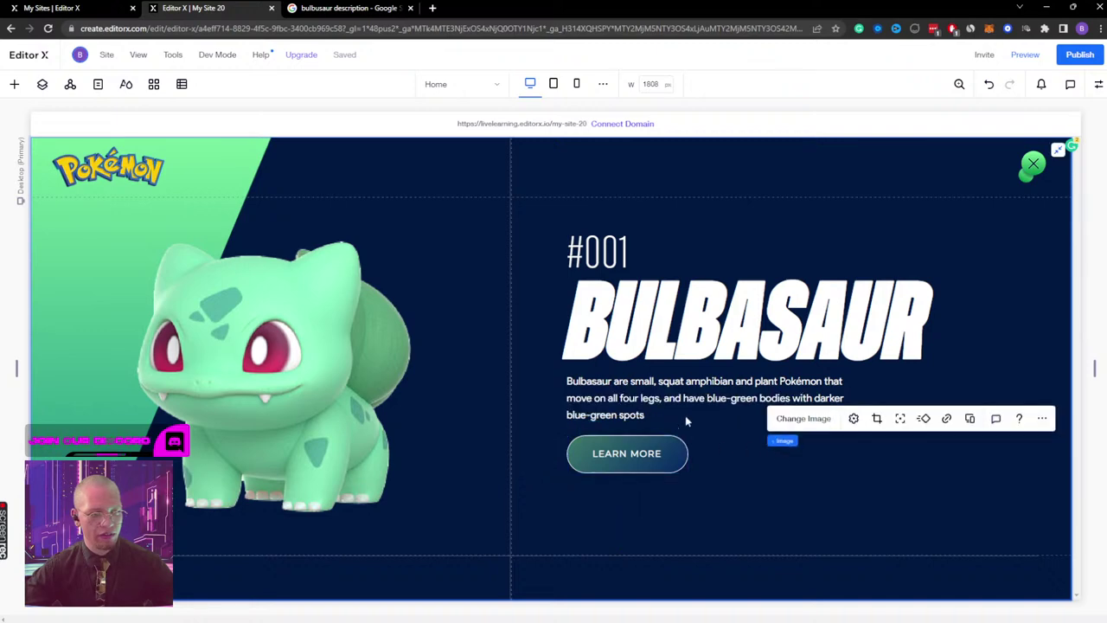
Step: Select the #001 number, BULBASAUR heading, description and LEARN MORE button together and move them up and slightly to the left
left_click(830, 400)
left_click(613, 246)
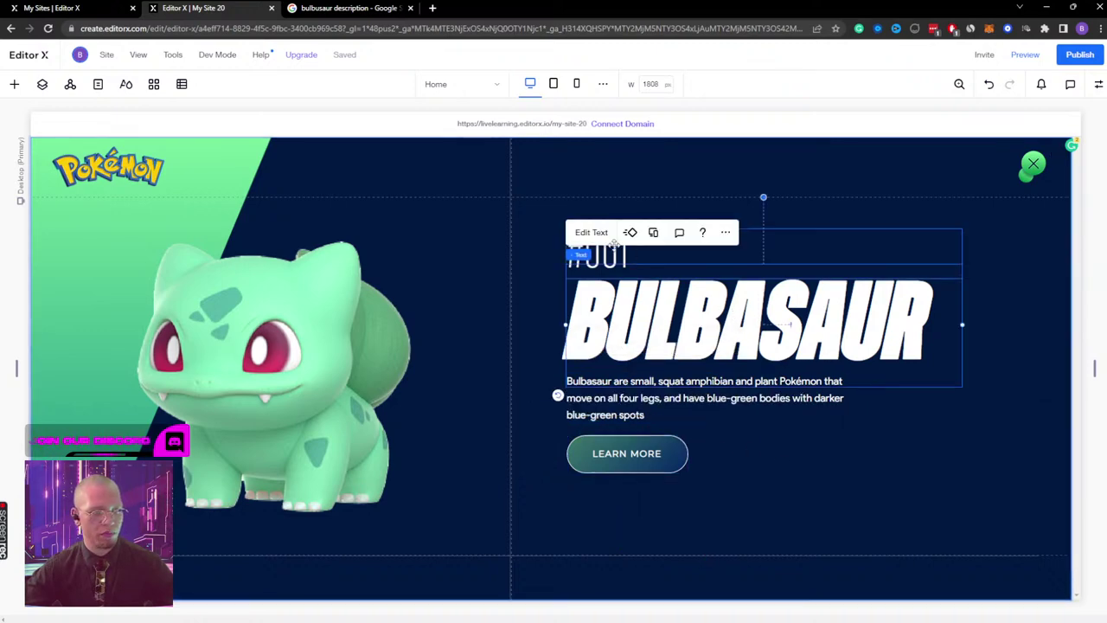
left_click(603, 259, "shift")
left_click(624, 398, "shift")
left_click(630, 454, "shift")
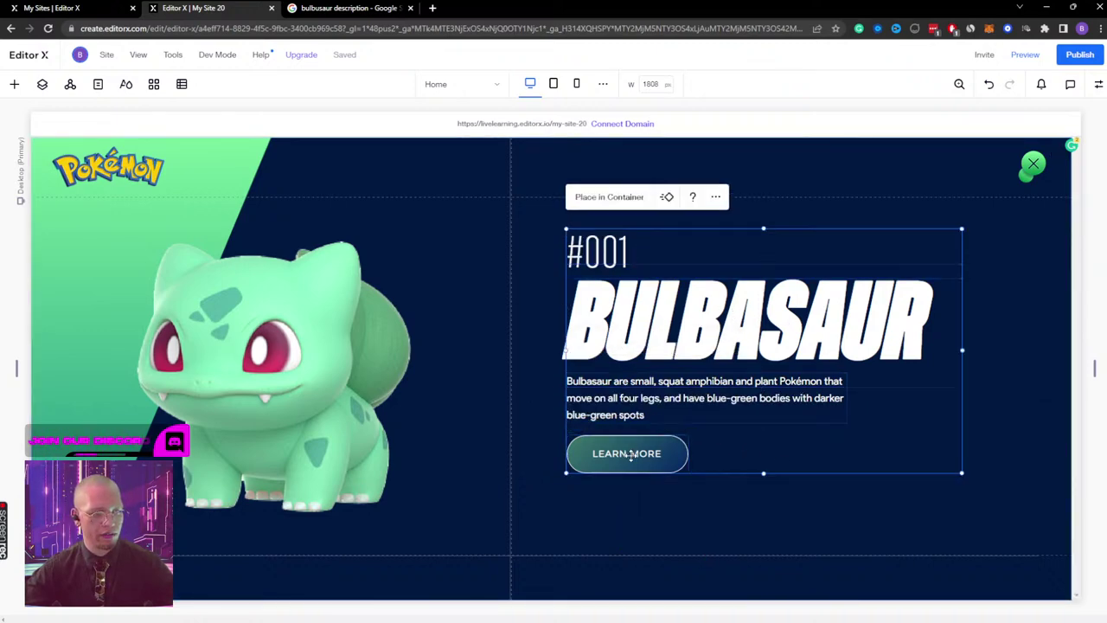
key("Up")
key("Up")
key("Up")
key("Up")
key("Up")
key("Up")
key("Up")
key("Up")
key("Up")
key("Up")
key("Up")
key("Up")
key("Up")
key("Up")
key("Up")
key("Up")
key("Up")
key("Up")
key("Up")
key("Up")
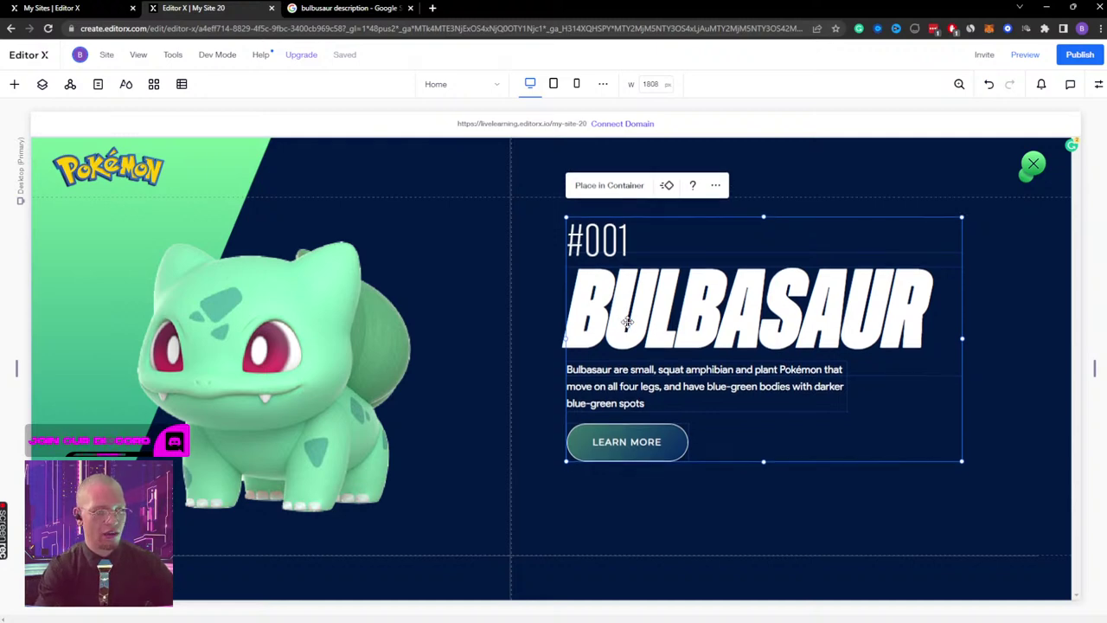
key("Left")
key("Left")
key("Left")
key("Left")
key("Left")
key("Left")
key("Left")
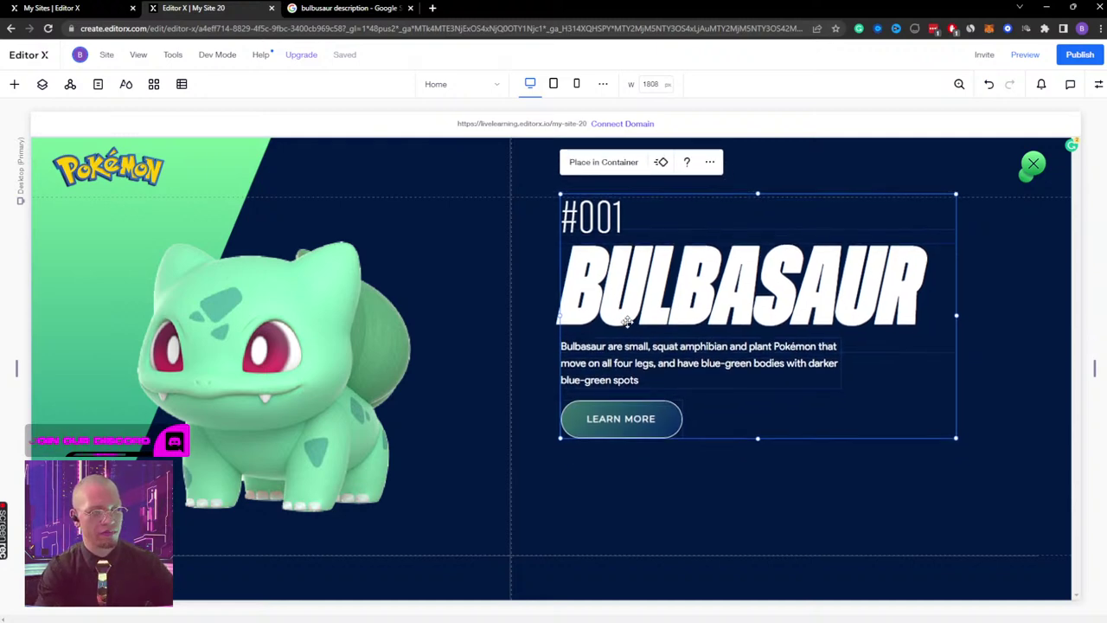
left_click(712, 511)
Step: Open the BULBASAUR heading's text for editing
left_click(650, 369)
left_click(700, 275)
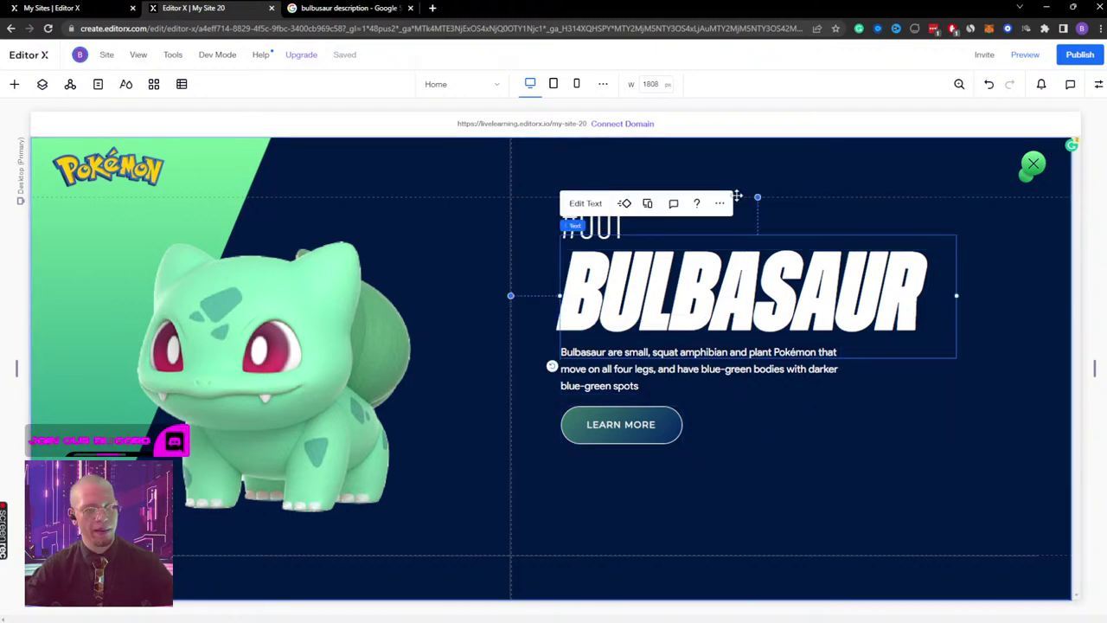
left_click(588, 201)
left_click(749, 180)
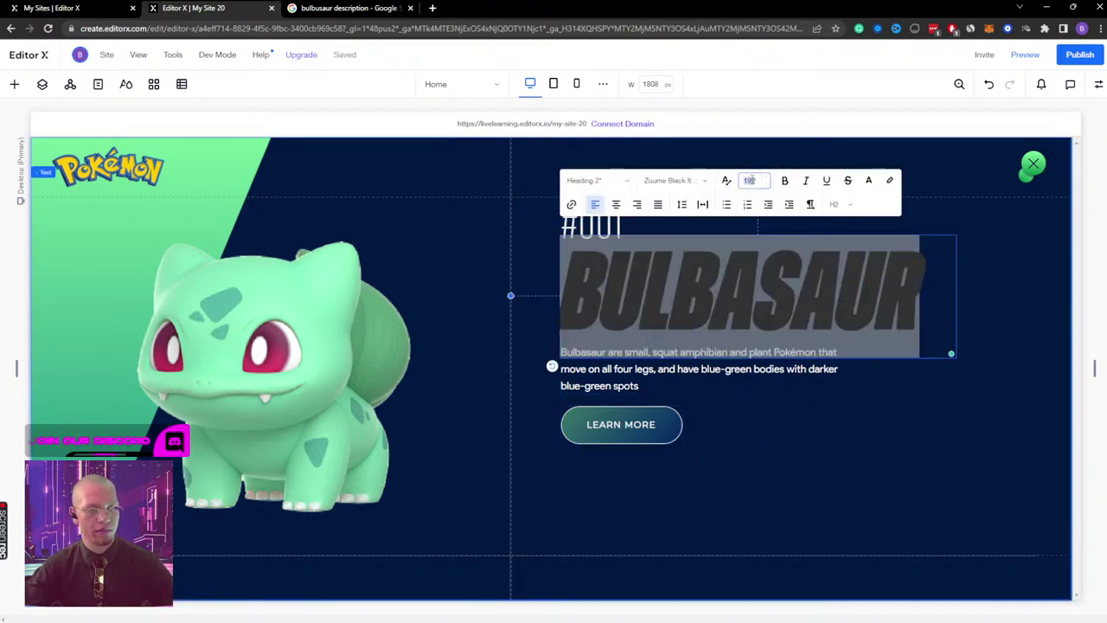
type("1509")
key("Return")
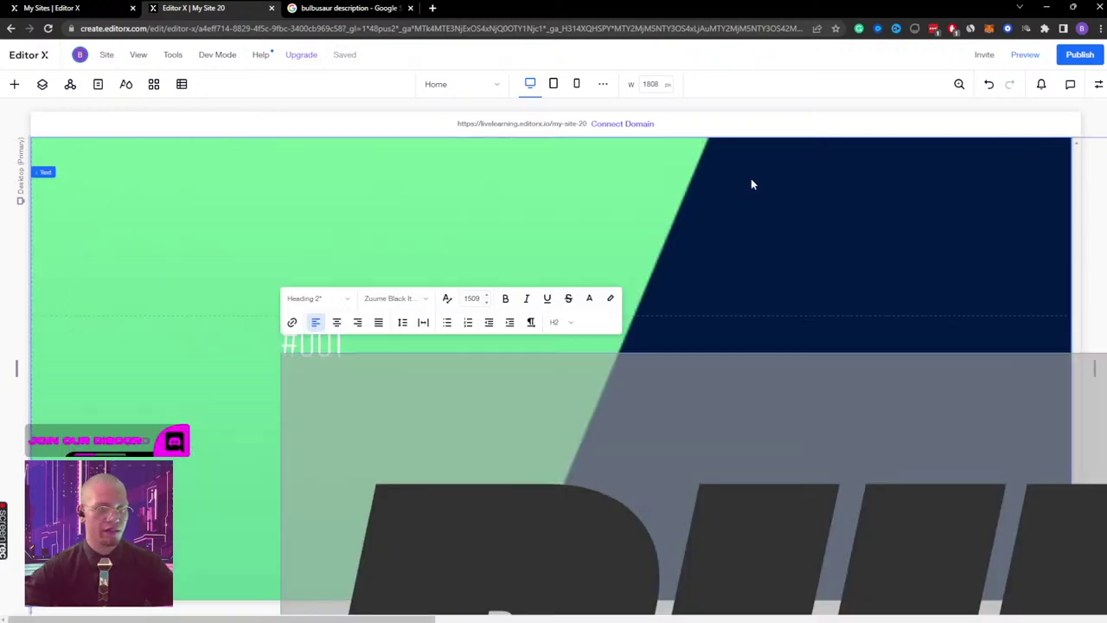
key("ctrl+z")
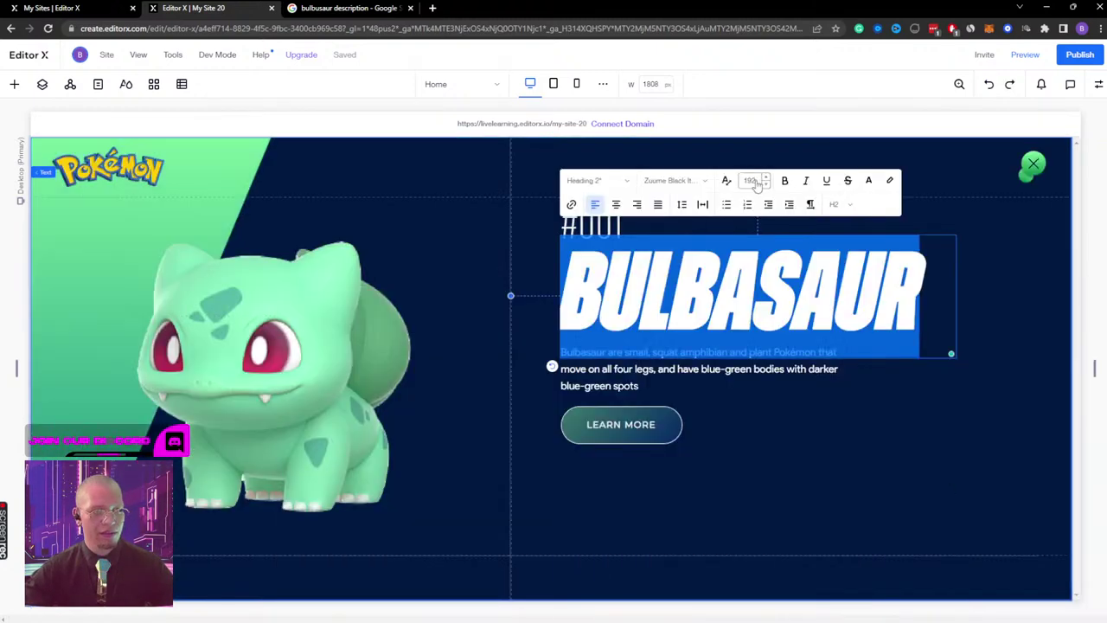
Step: Set the BULBASAUR heading's font size to 150
left_click(749, 180)
type("150")
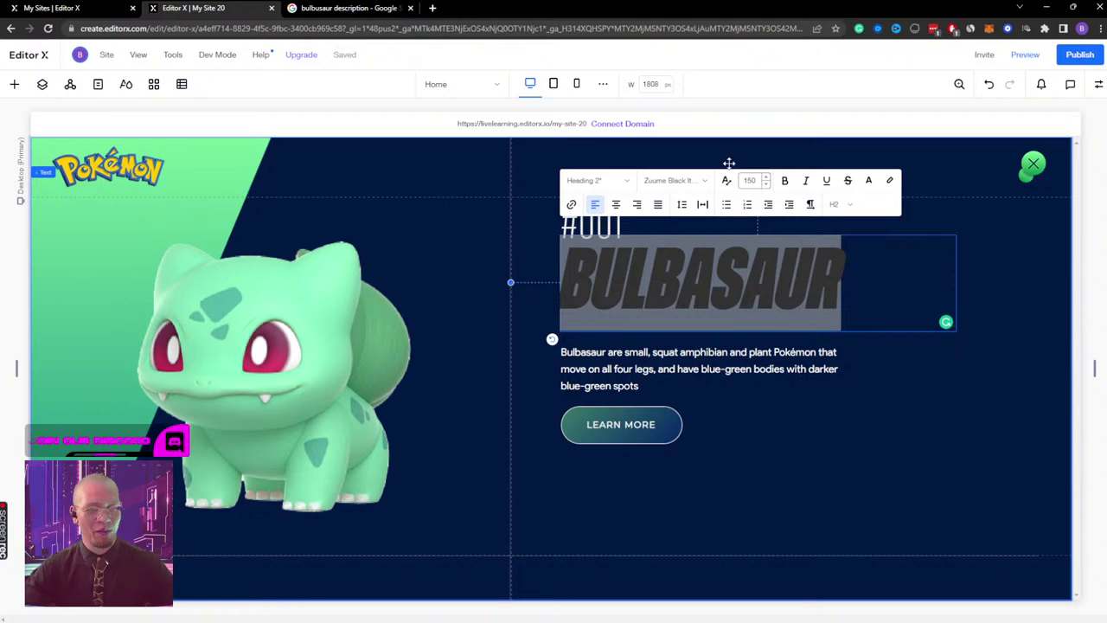
left_click(858, 451)
Step: Set the font size of the #001 number above the heading to 55
left_click(614, 221)
left_click(588, 167)
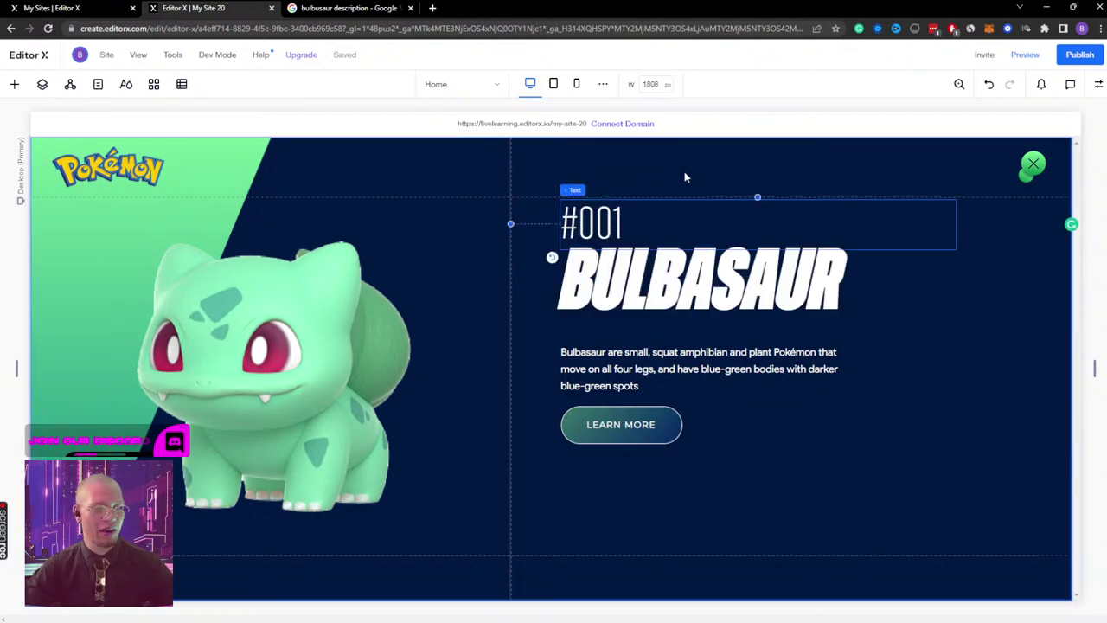
left_click(749, 278)
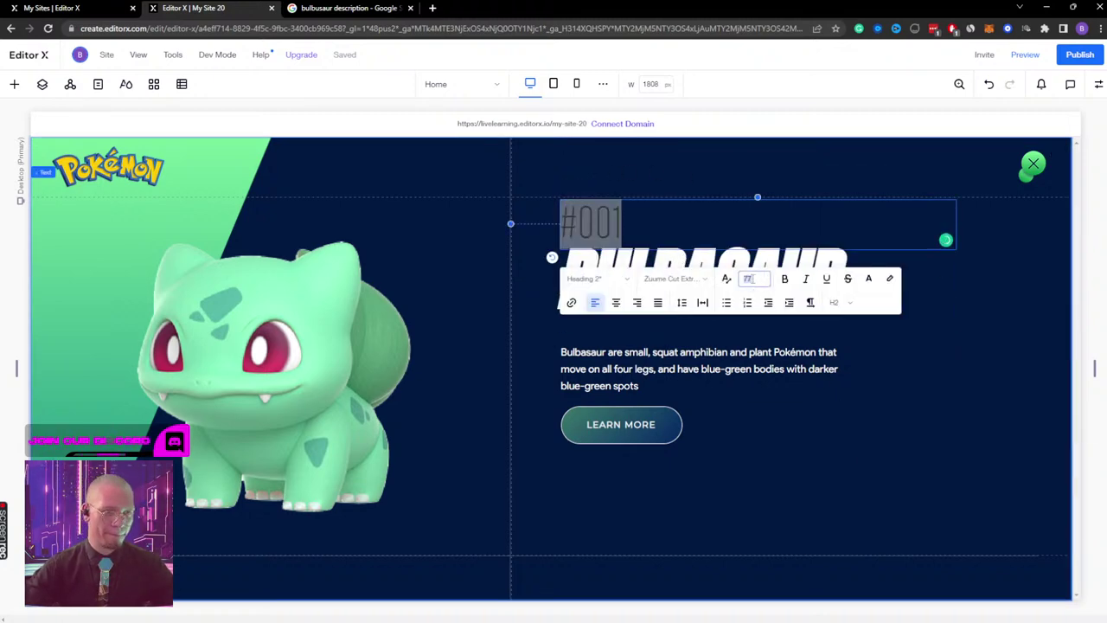
type("55")
key("Return")
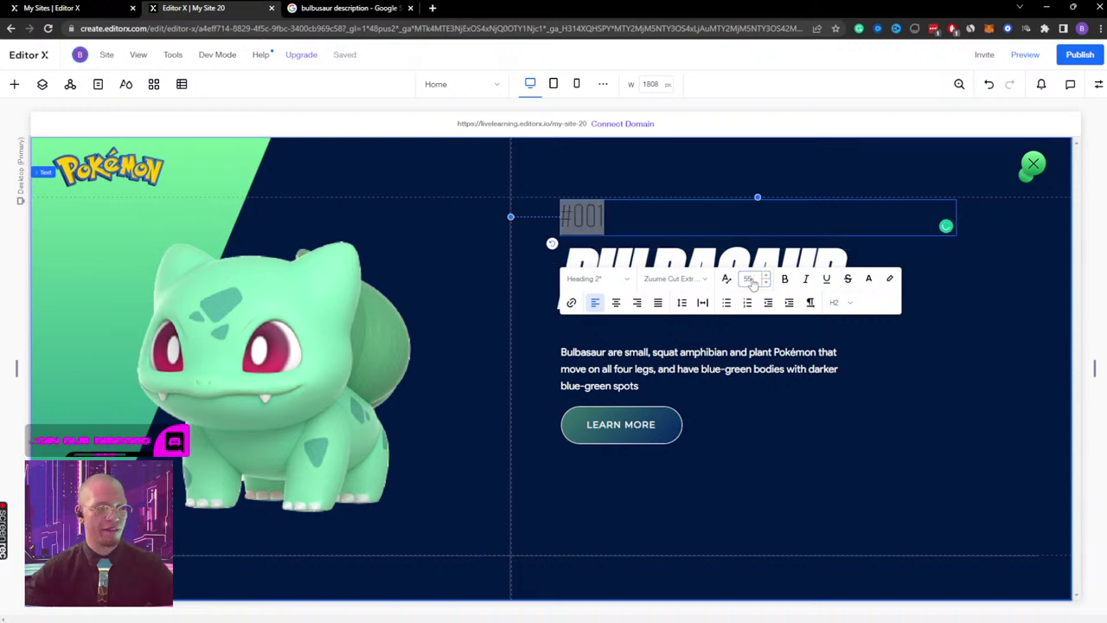
left_click(782, 409)
Step: Move the description up just below the BULBASAUR heading and raise the LEARN MORE button close beneath the description
left_click(701, 368)
left_click_drag(701, 368, 700, 365)
left_click(644, 414)
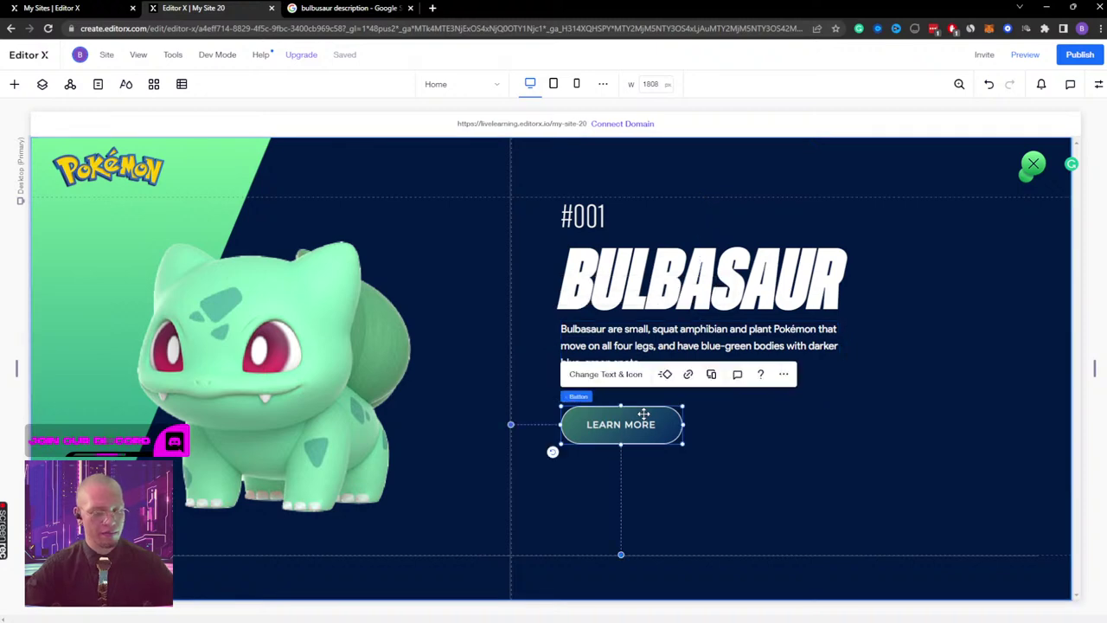
key("Up")
key("Up")
key("Up")
key("Up")
key("Up")
key("Up")
key("Up")
key("Up")
key("Up")
key("Up")
key("Up")
key("Up")
key("Up")
key("Up")
key("Up")
key("Up")
key("Up")
key("Up")
key("Up")
key("Up")
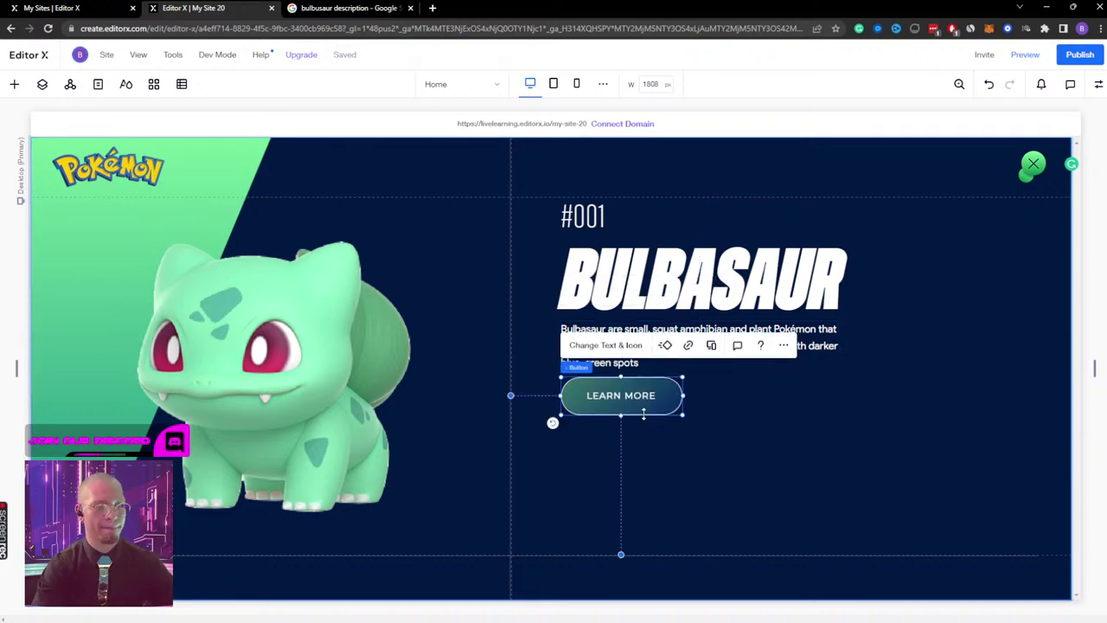
left_click(818, 364)
Step: Duplicate the description, place the copy left-aligned below the LEARN MORE button and replace its text with EVOLUTIONS:
left_click(787, 345)
key("ctrl+d")
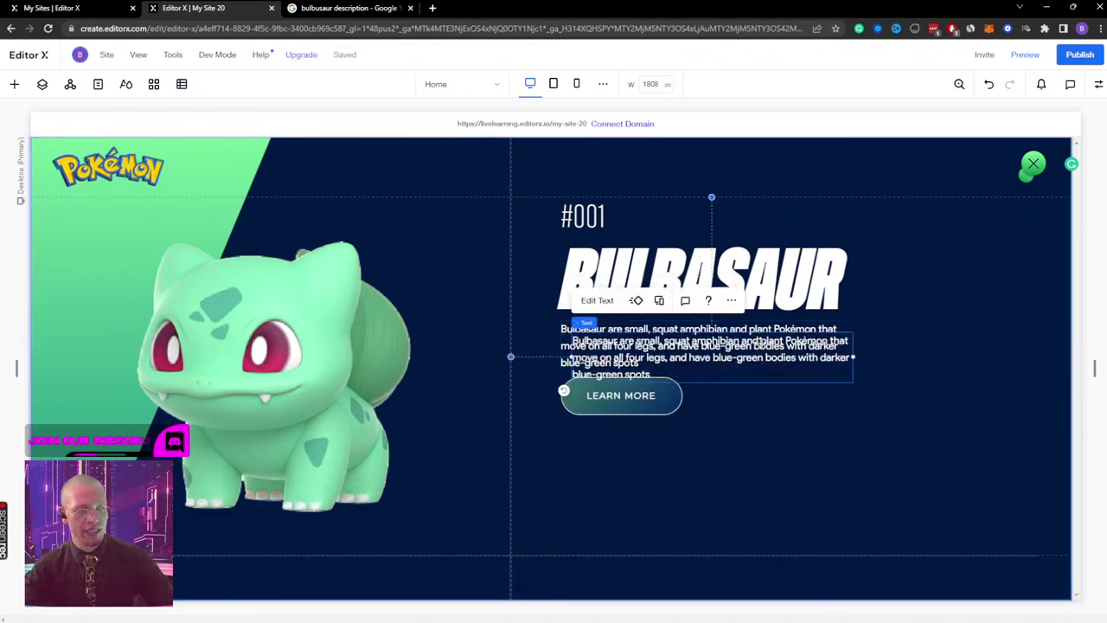
left_click_drag(787, 346, 745, 441)
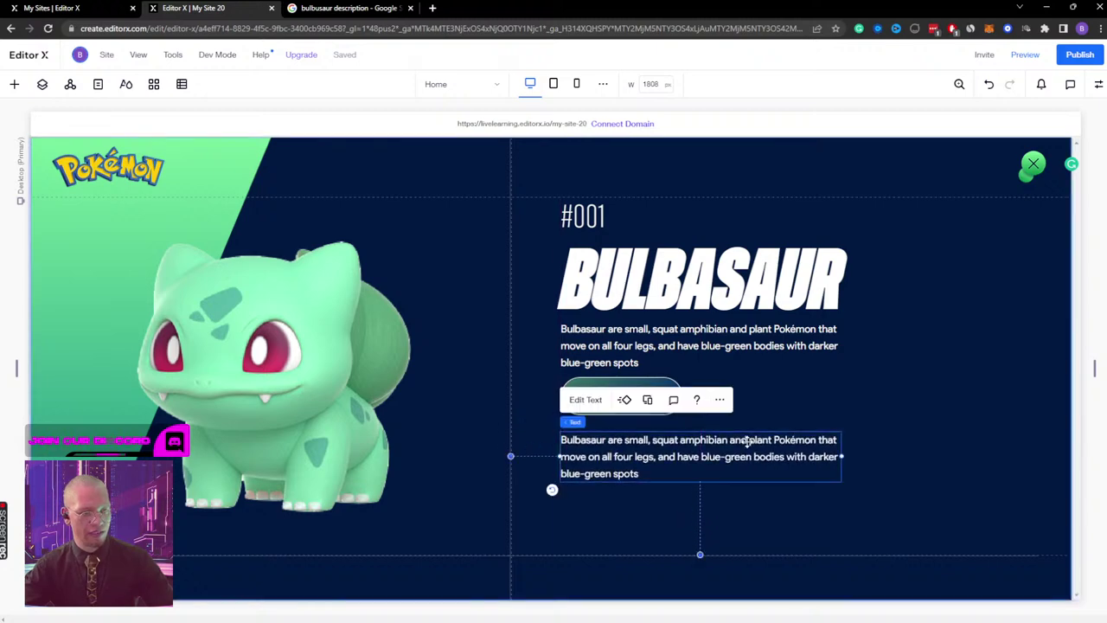
double_click(745, 441)
type("e")
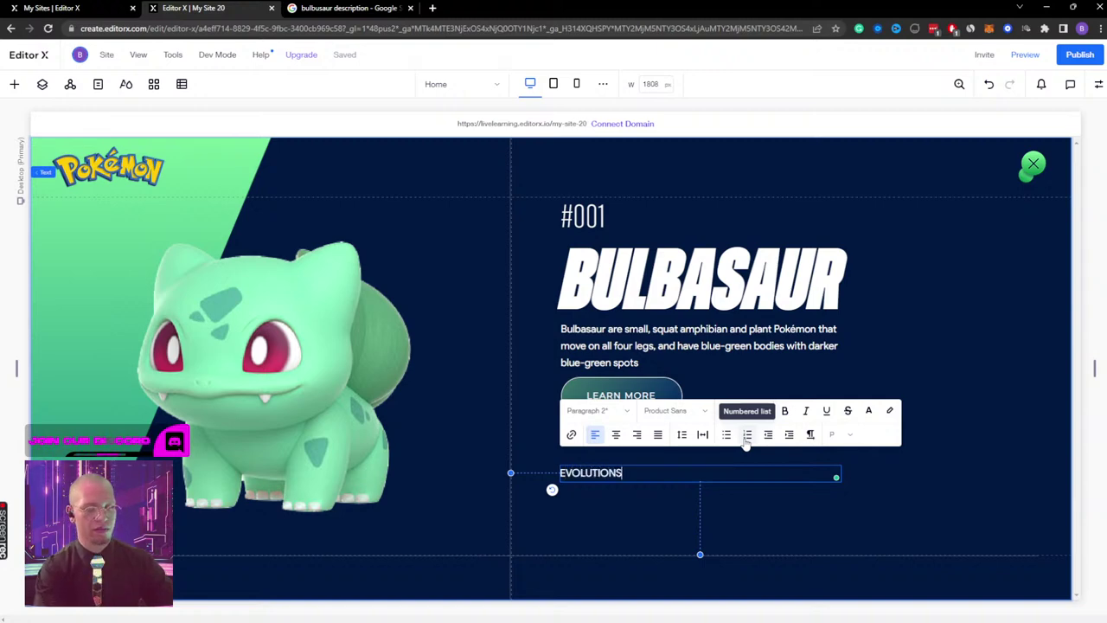
Step: Check the EVOLUTIONS: text's character spacing in Adobe XD, return to Editor X and set the label's character spacing to about 0.47
key("ctrl+a")
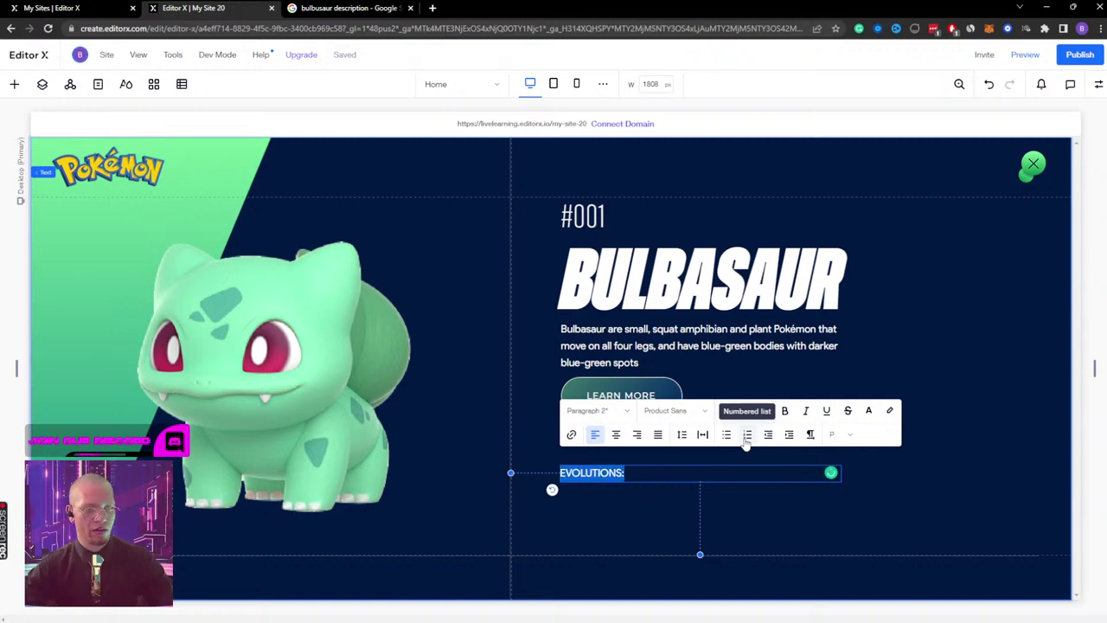
left_click(702, 435)
key("alt+Tab")
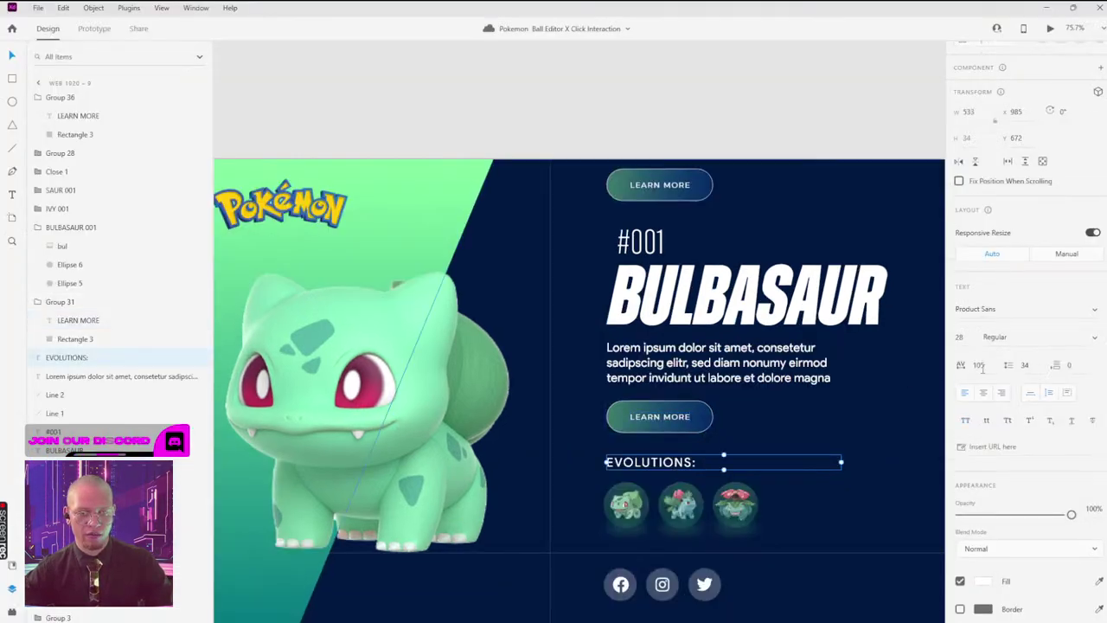
key("alt+Tab")
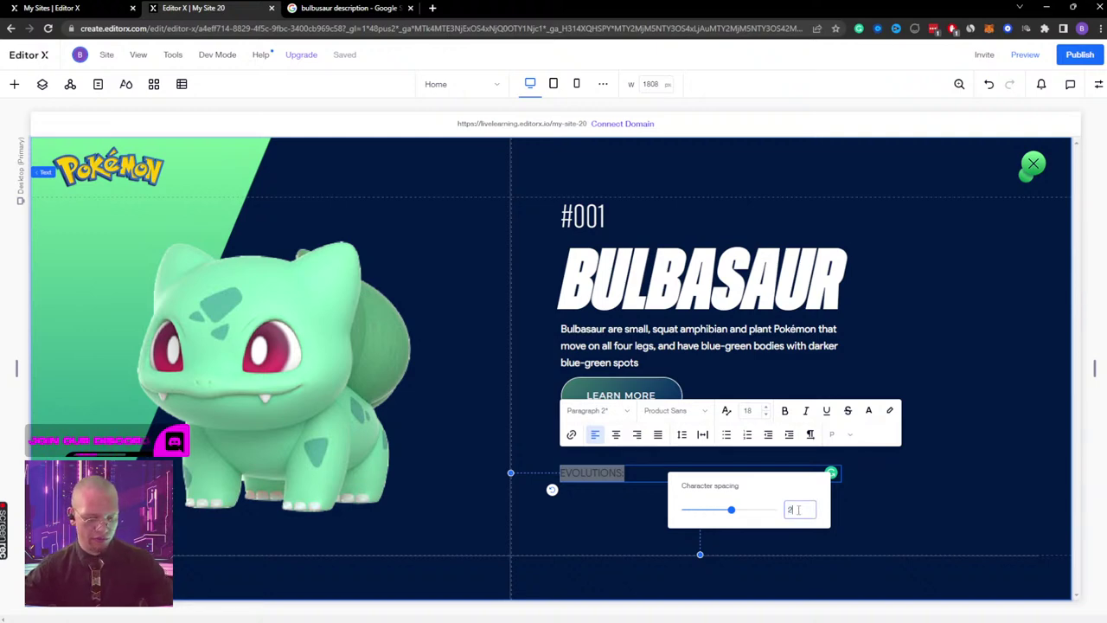
key("Return")
left_click_drag(777, 514, 755, 515)
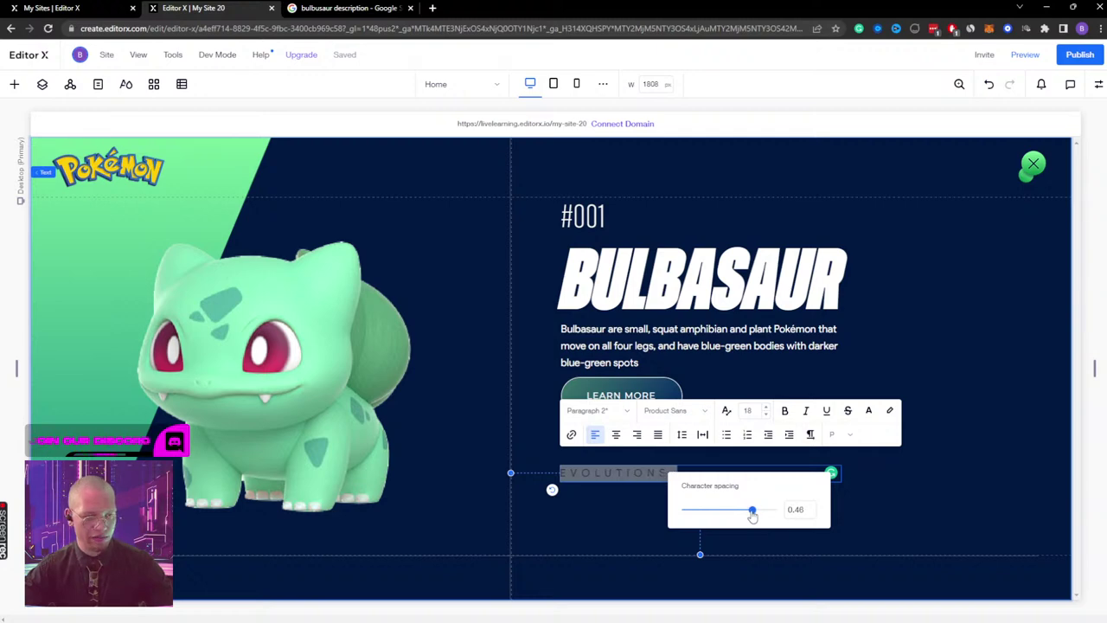
left_click(982, 516)
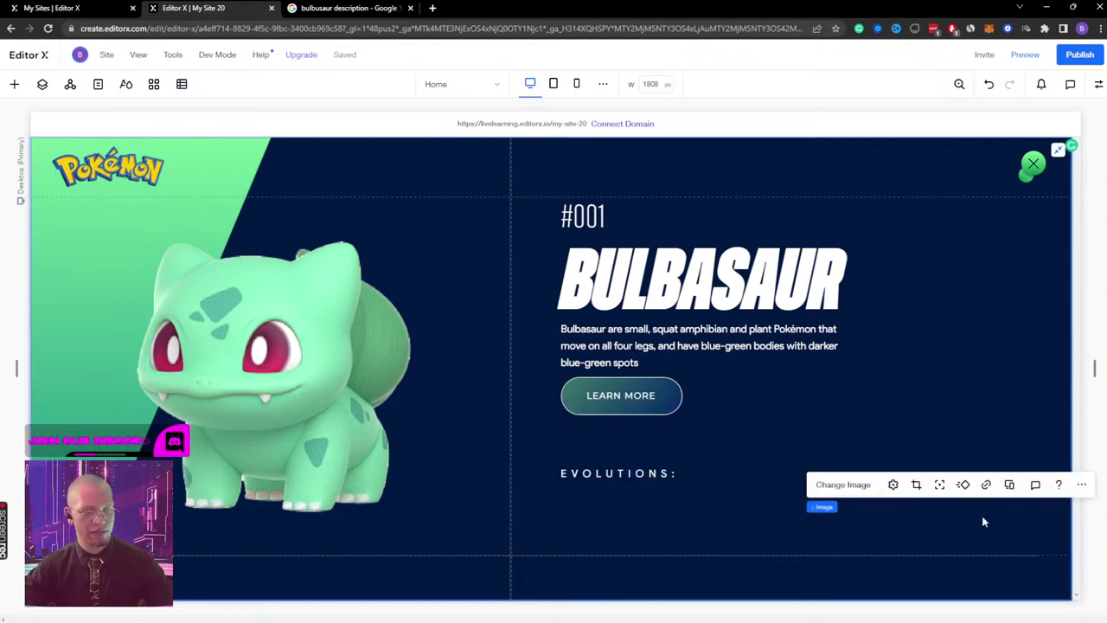
Step: Compare the EVOLUTIONS: label with the Adobe XD design, return to Editor X and set its character spacing to 0.35
key("alt+Tab")
key("alt+Tab")
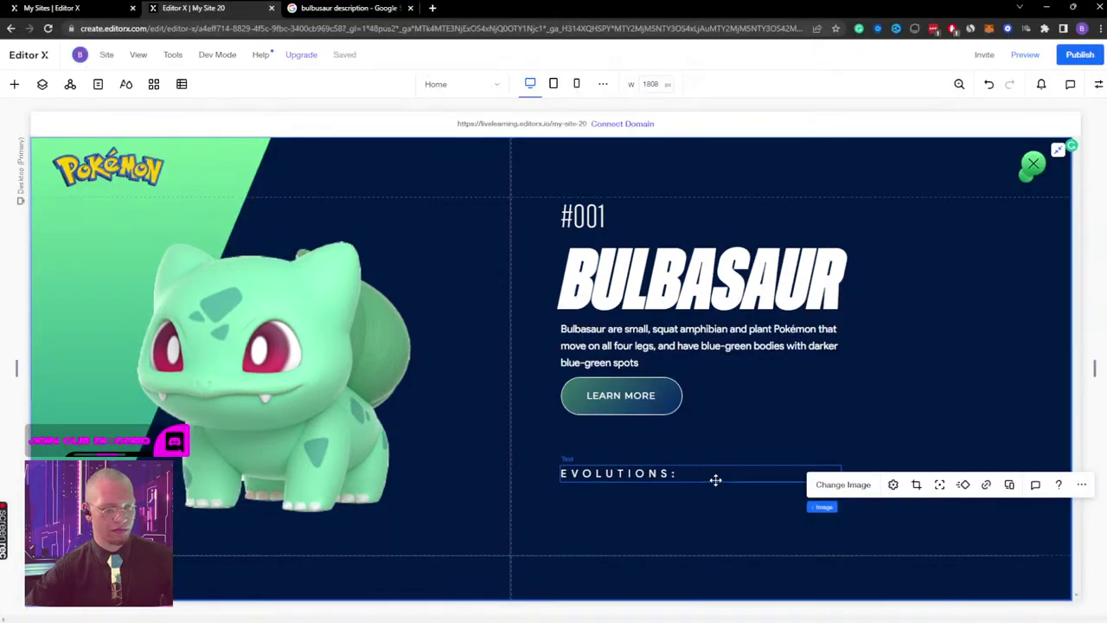
left_click(655, 476)
left_click(654, 471)
left_click(621, 474)
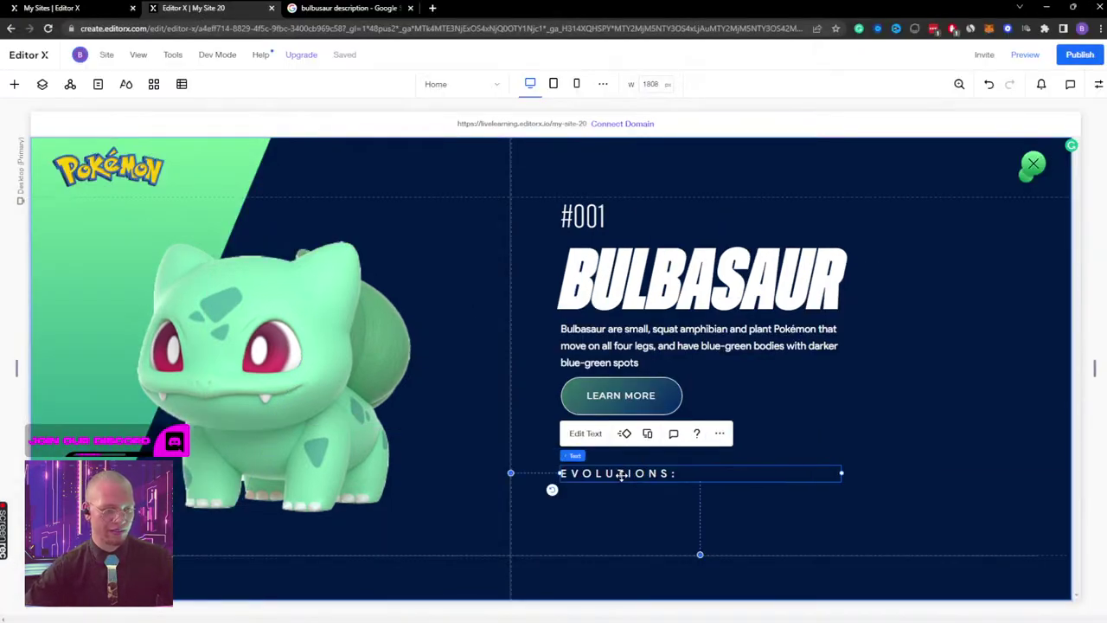
left_click(584, 434)
left_click(702, 435)
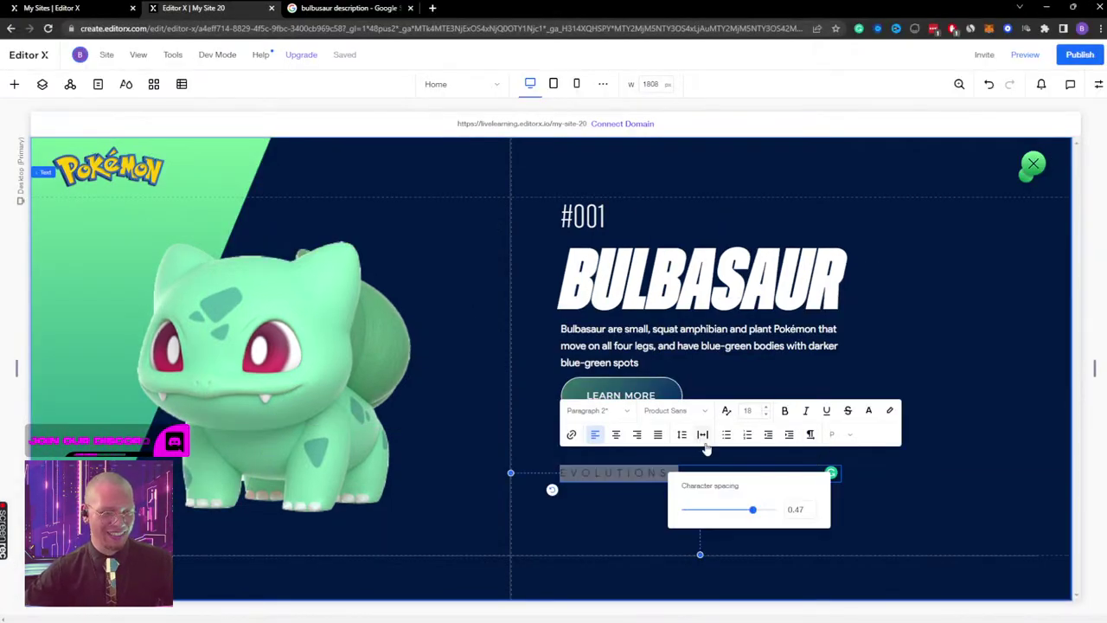
left_click_drag(754, 511, 747, 514)
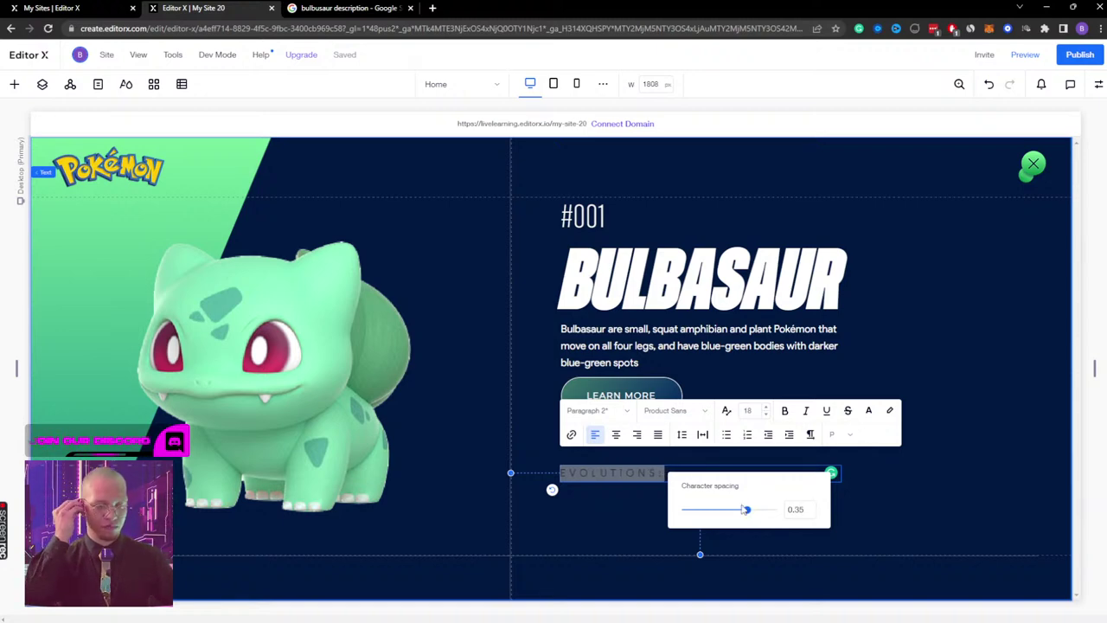
left_click(877, 516)
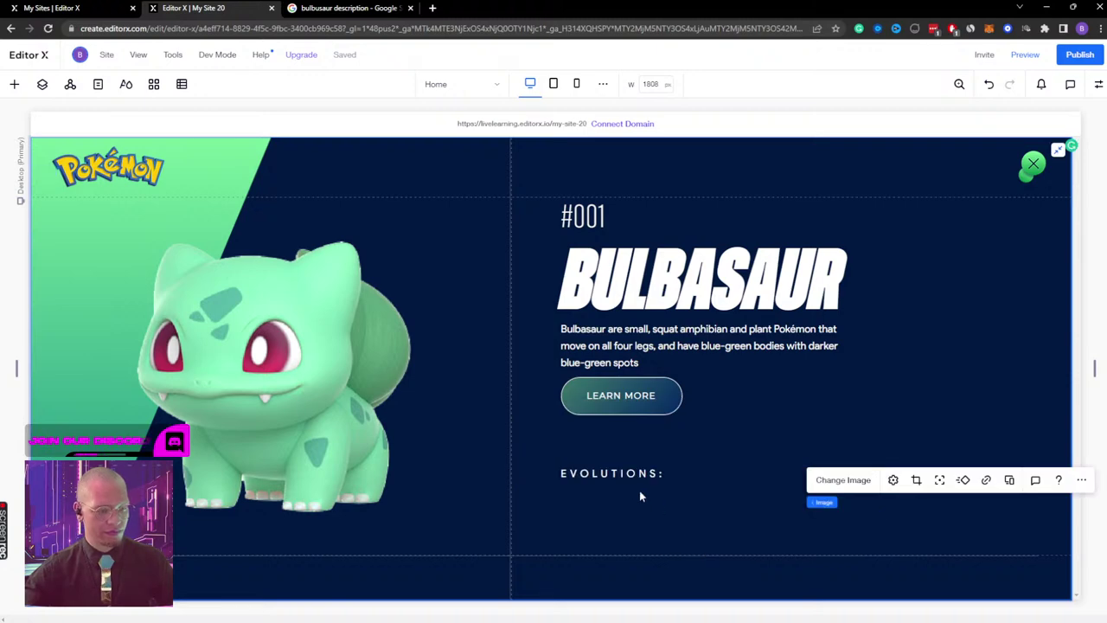
Step: Move the EVOLUTIONS: label up slightly, closer to the LEARN MORE button
left_click(610, 474)
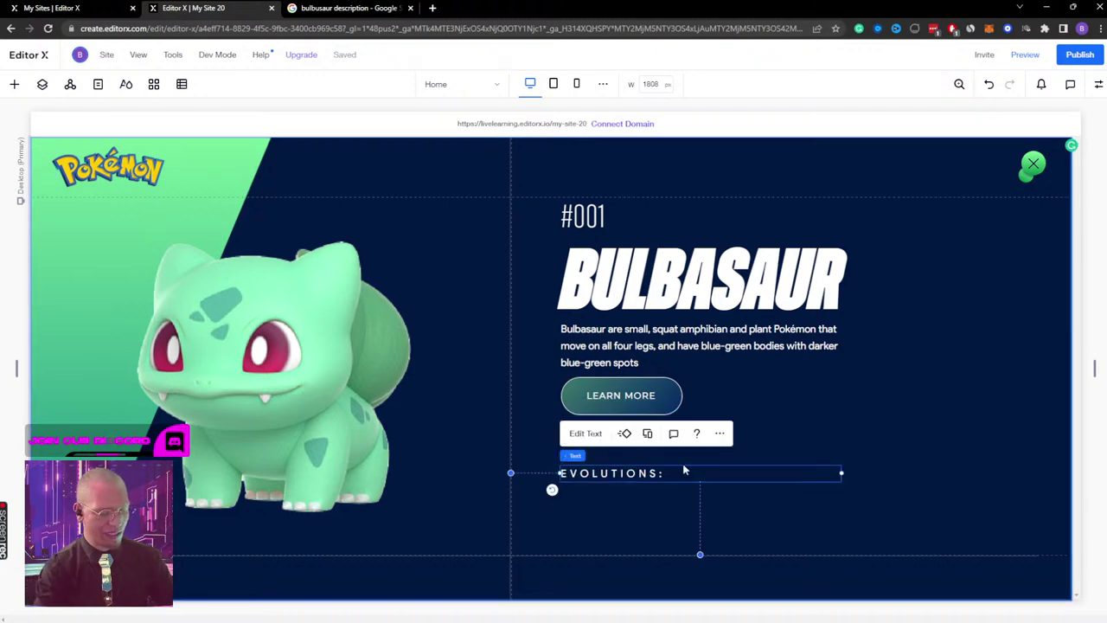
key("shift+Up")
key("shift+Up")
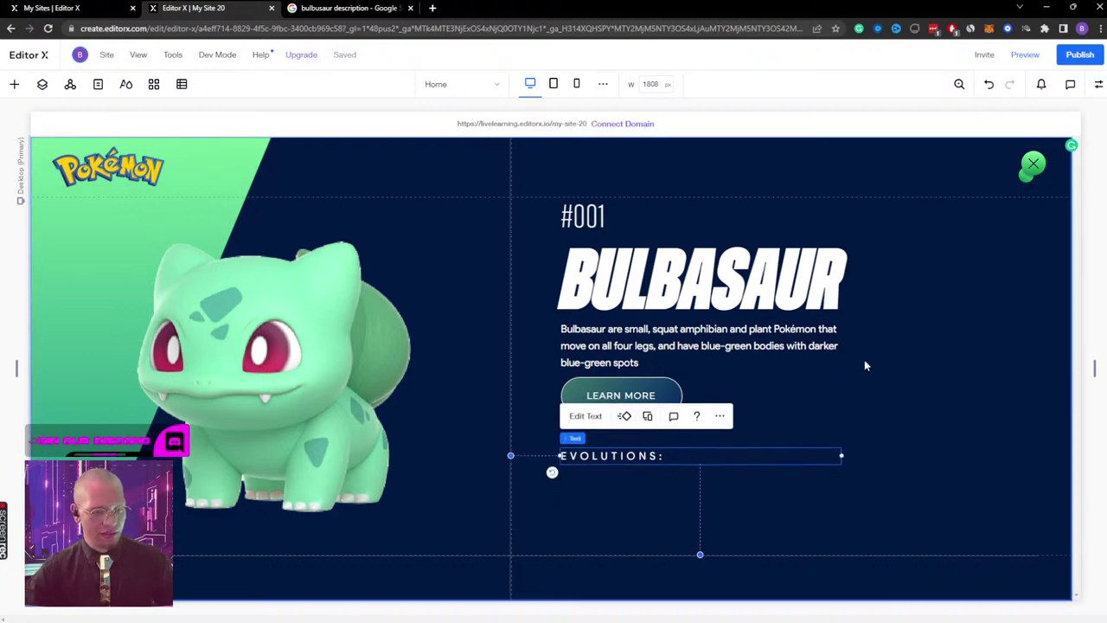
left_click(907, 483)
Step: Select the container behind the hero content and quick-add an image to it
left_click(679, 510)
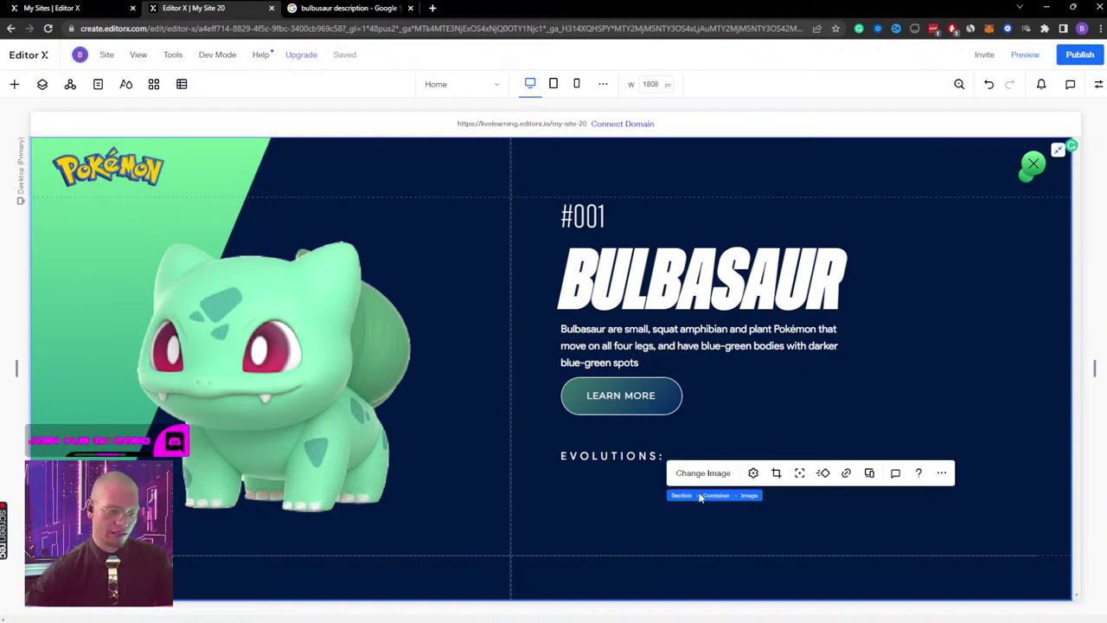
left_click(709, 496)
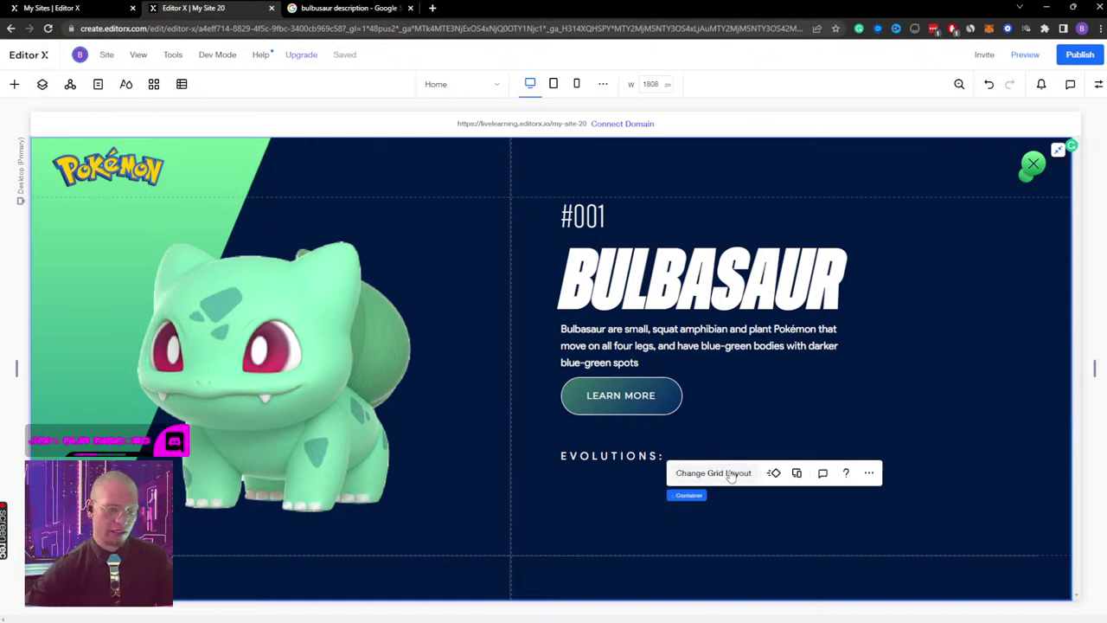
left_click(869, 473)
mouse_move(934, 395)
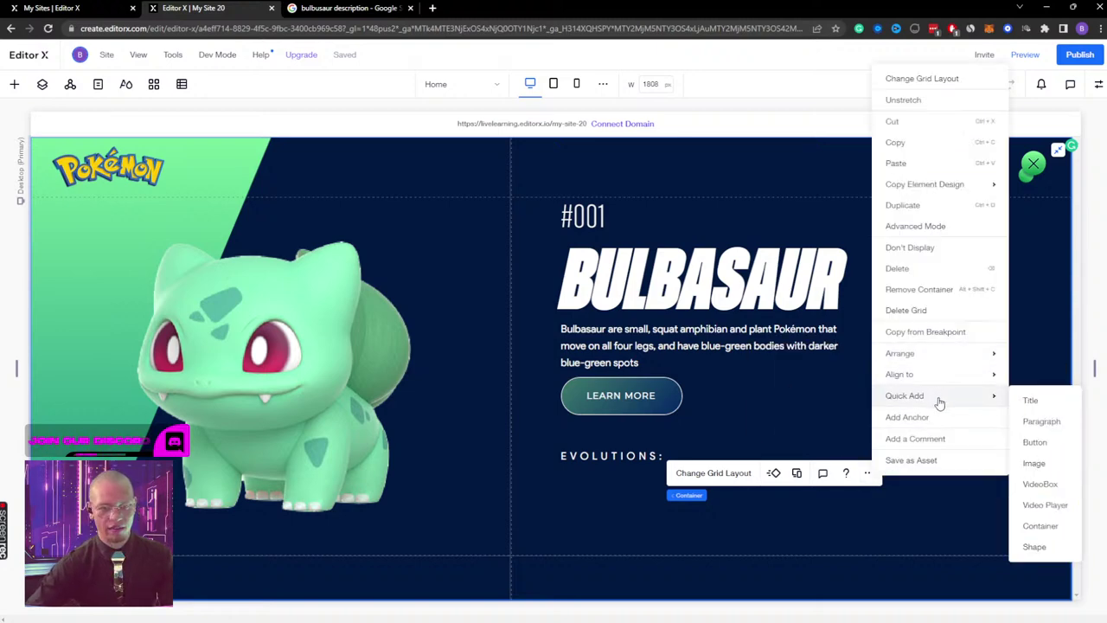
left_click(1035, 464)
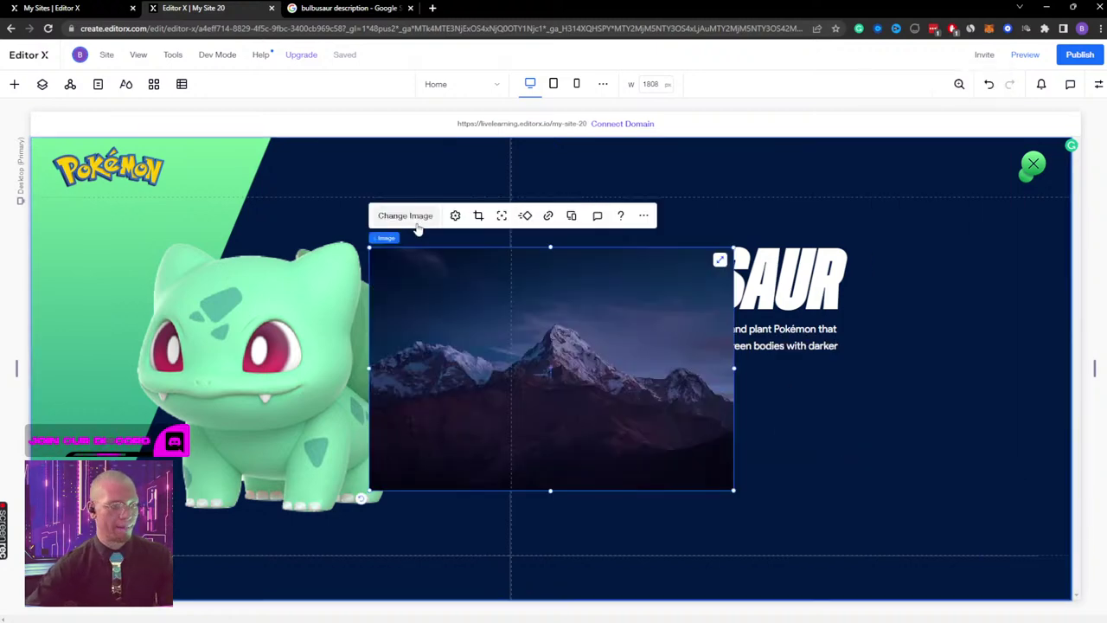
Step: Replace the placeholder mountain image with the small circular Bulbasaur icon from the site files
left_click(418, 223)
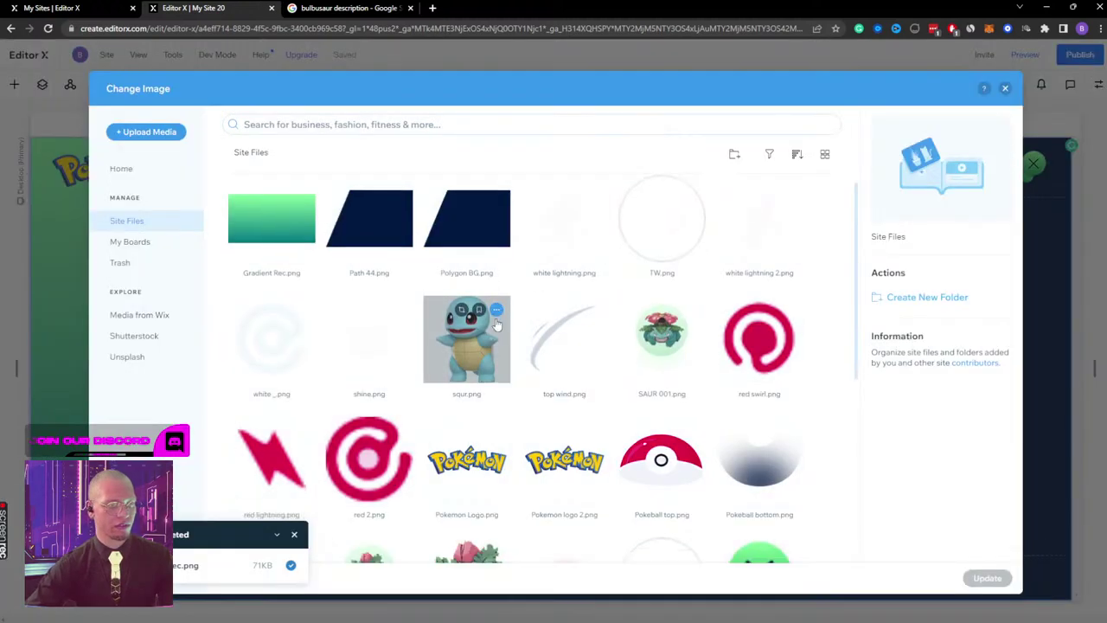
scroll(498, 324, "down", 3)
scroll(498, 323, "down", 1)
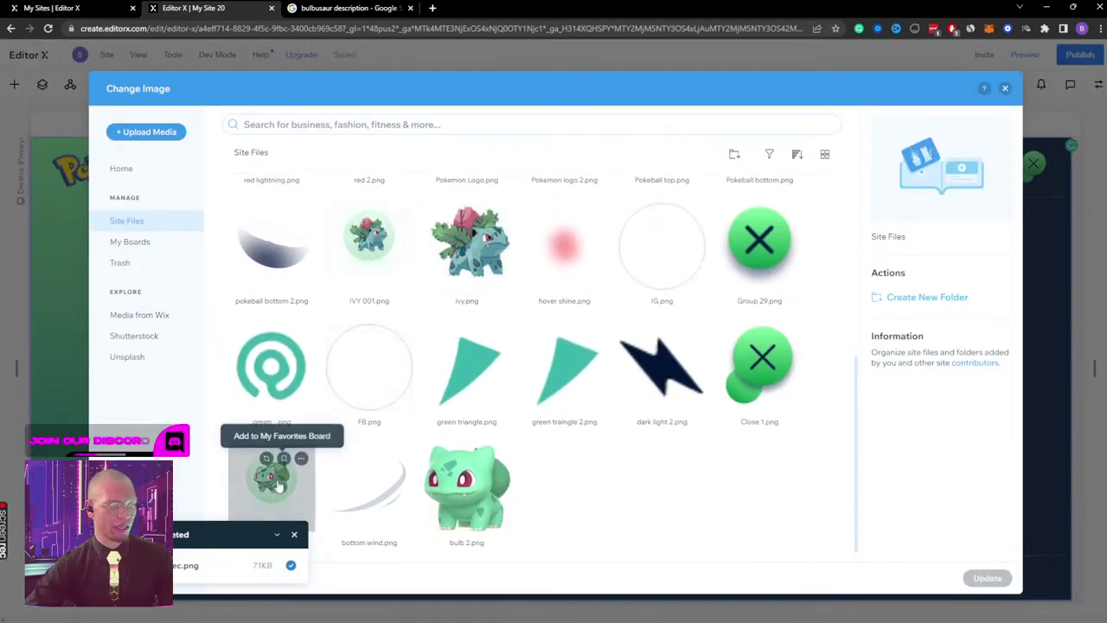
left_click(298, 460)
left_click(986, 578)
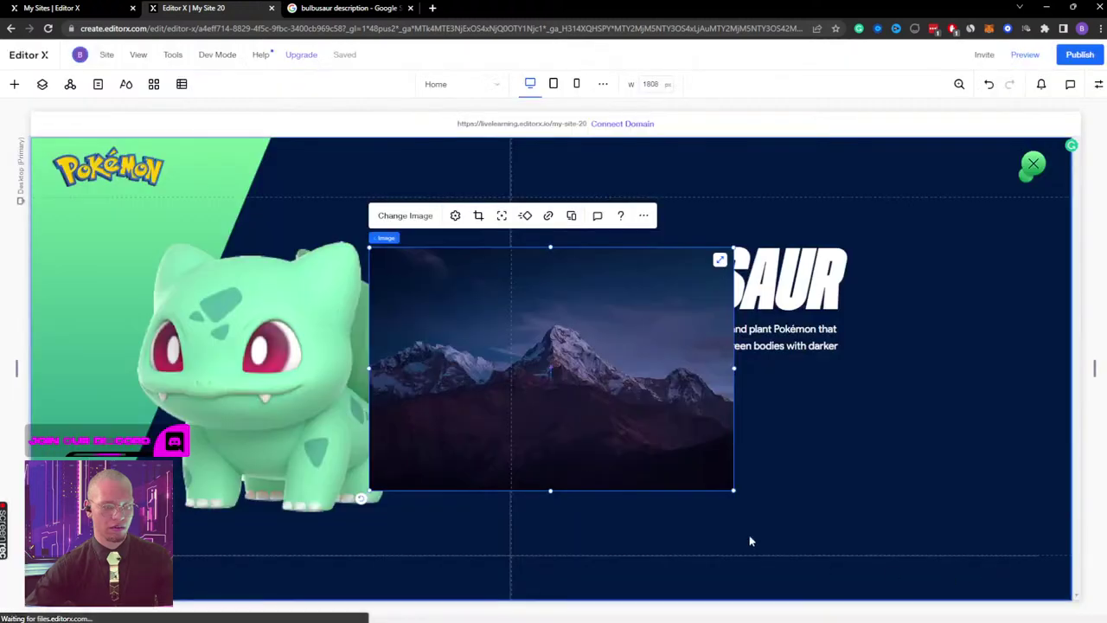
Step: Reset the Bulbasaur icon to its original proportions, shrink it to fit below the EVOLUTIONS: label and duplicate it alongside
left_click(455, 216)
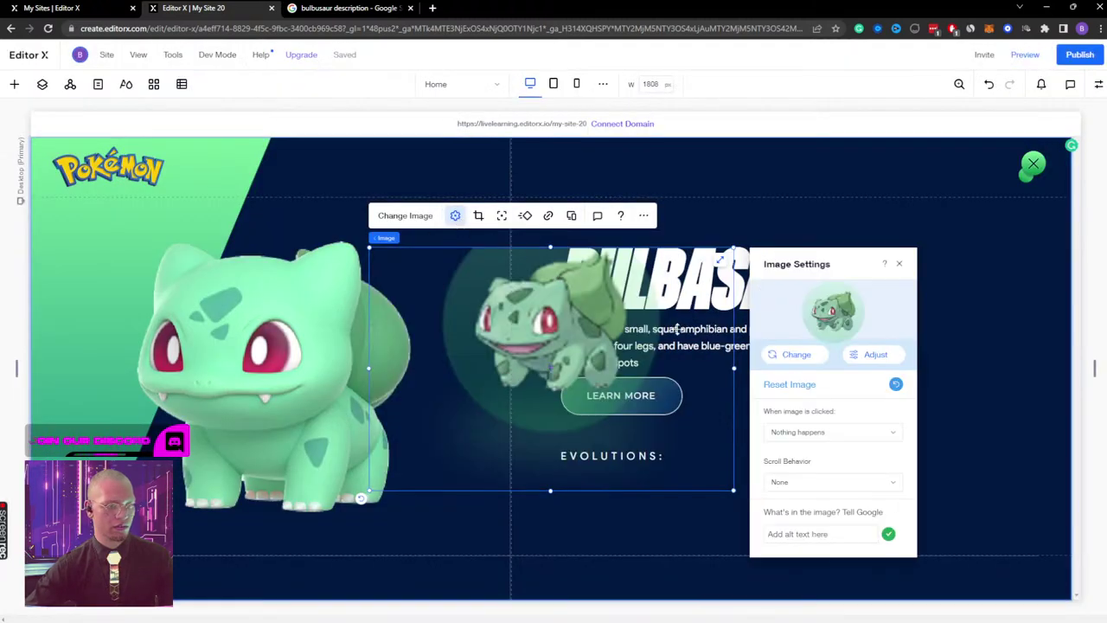
left_click(897, 387)
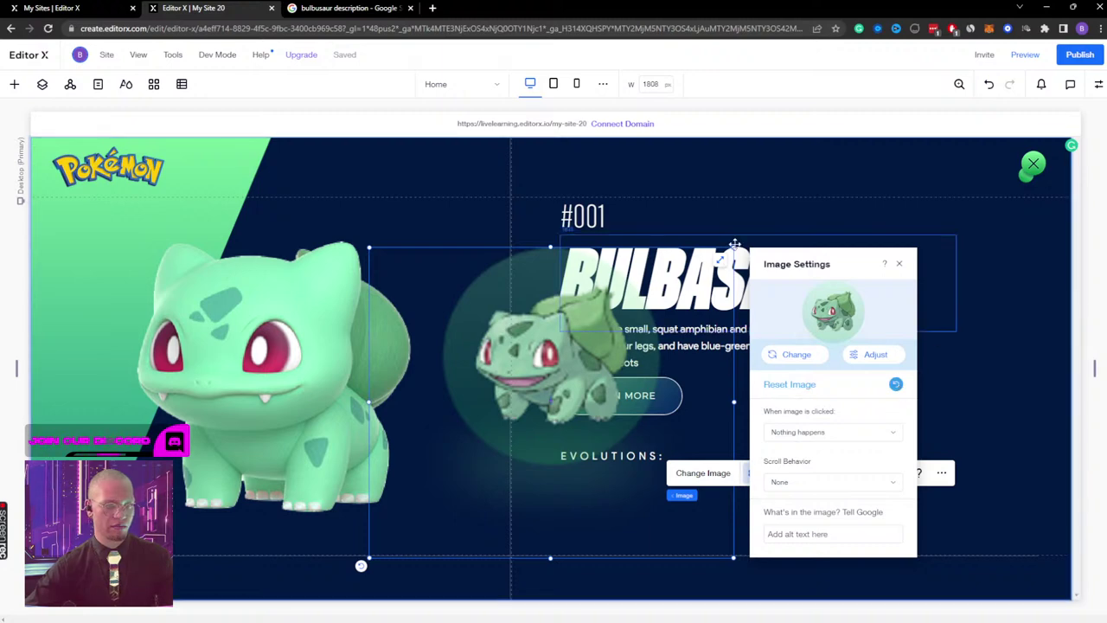
left_click_drag(720, 259, 416, 471)
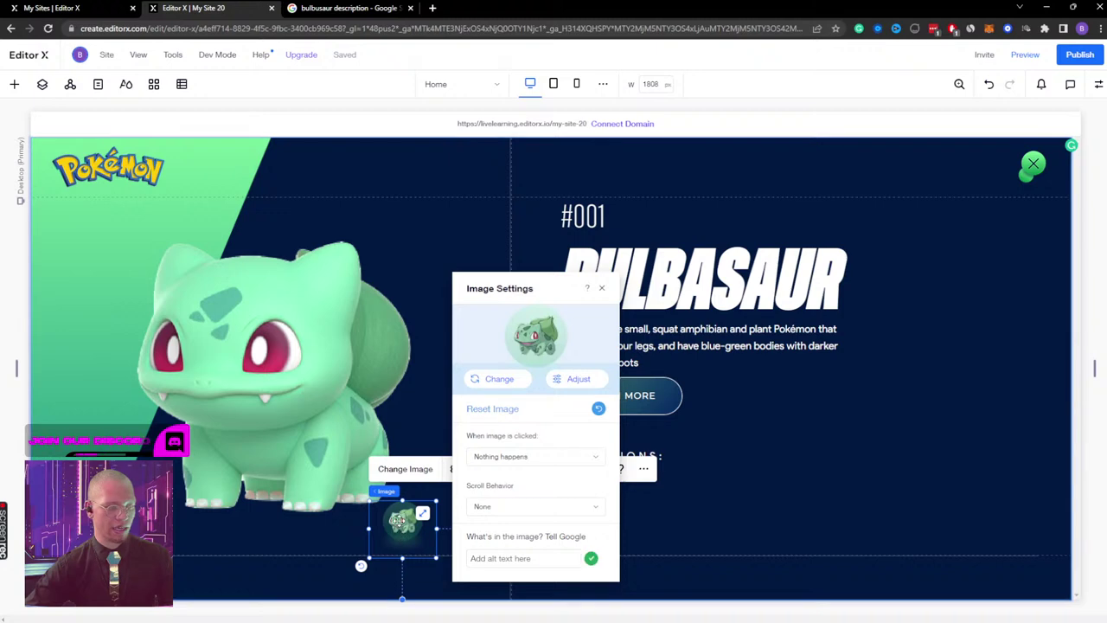
left_click_drag(399, 517, 657, 498)
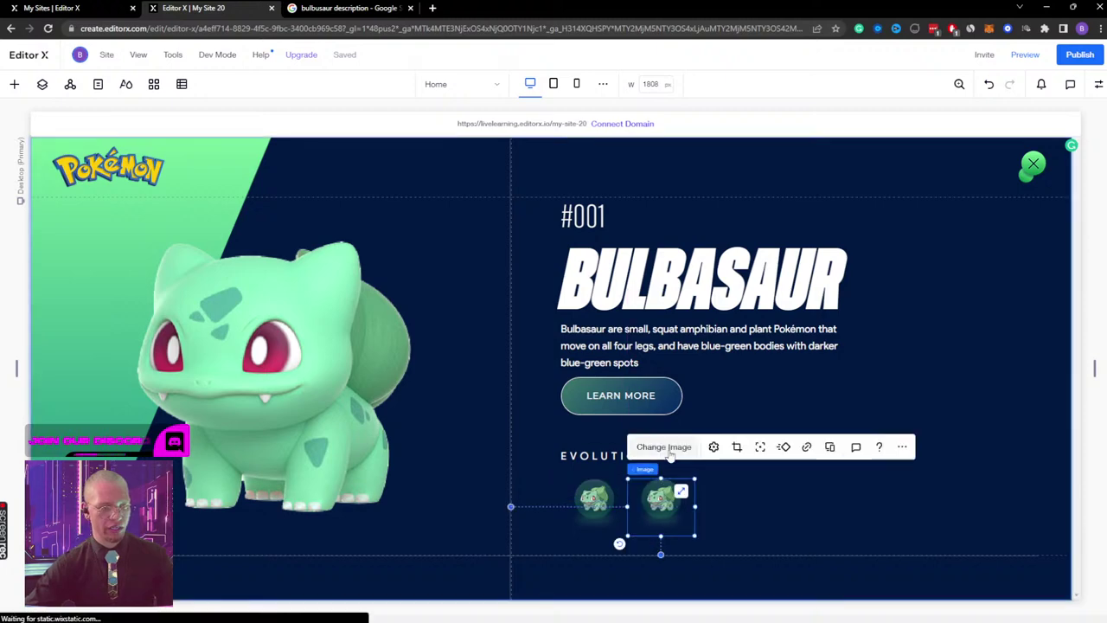
Step: Swap the duplicated icon's image for IVY 001.png from the site files
left_click(664, 446)
scroll(577, 340, "down", 3)
scroll(575, 372, "up", 1)
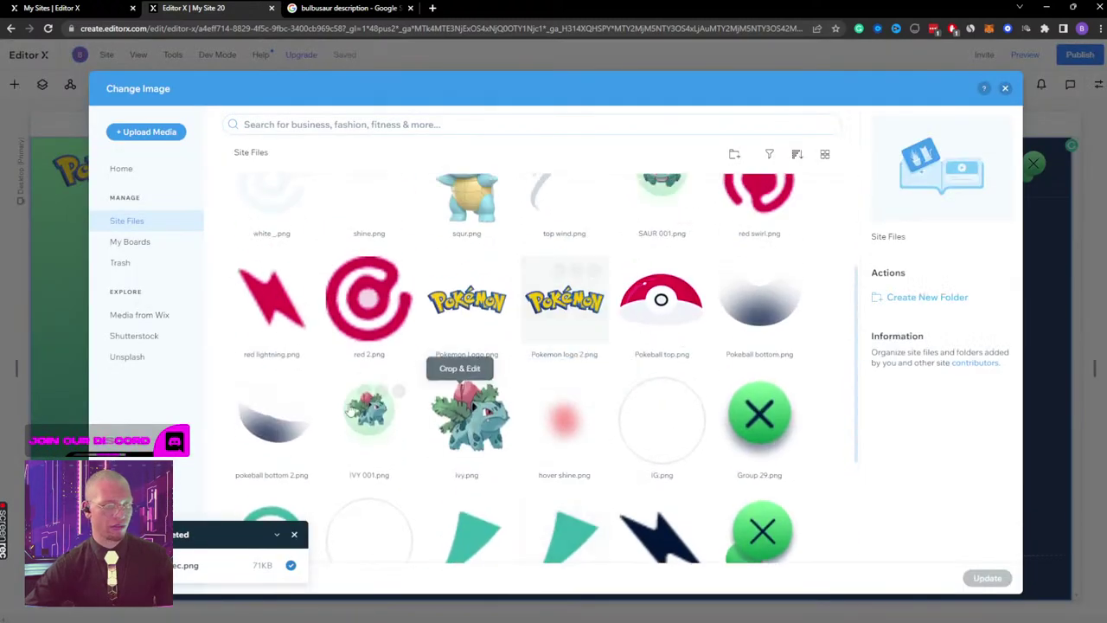
left_click(370, 416)
left_click(987, 578)
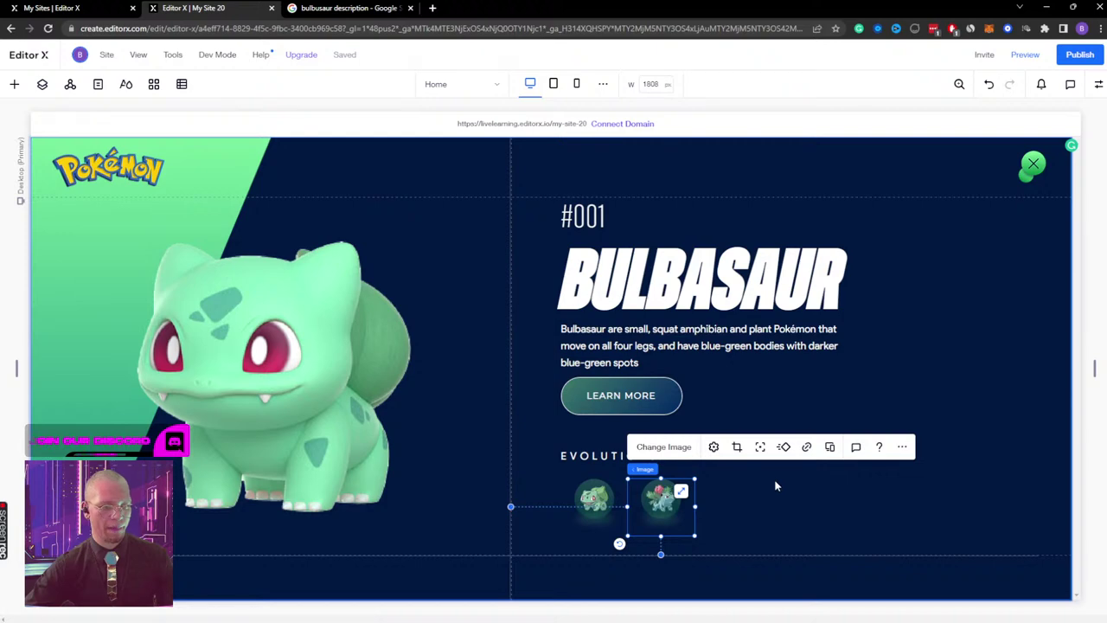
Step: Duplicate the Ivysaur icon to its right and change the copy's image to SAUR 001.png
left_click_drag(683, 512, 735, 510)
left_click(737, 450)
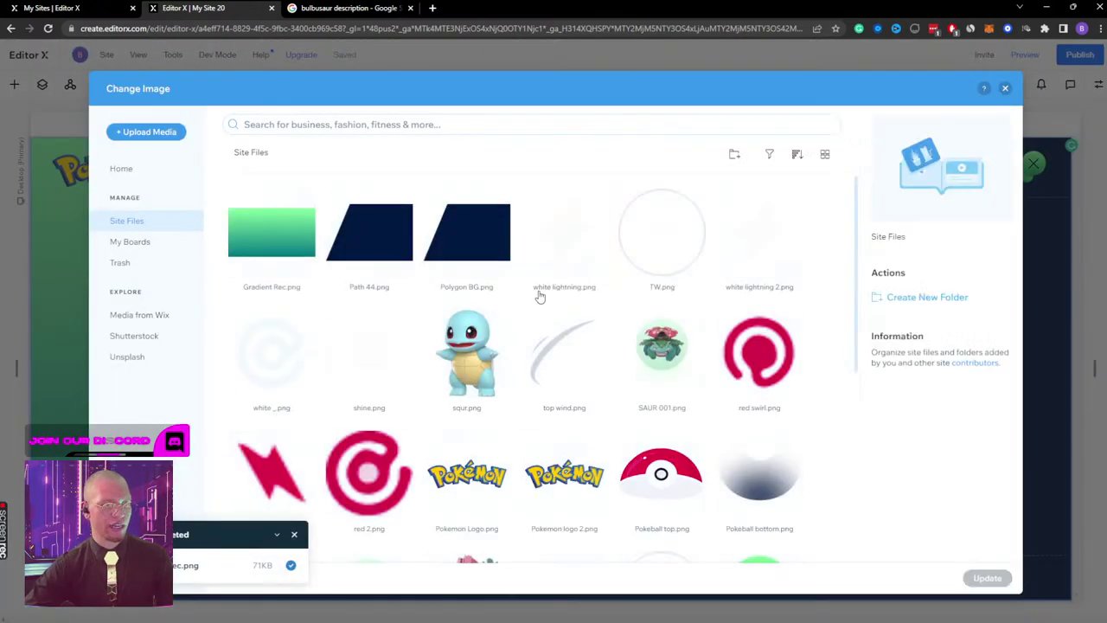
left_click(662, 353)
left_click(981, 577)
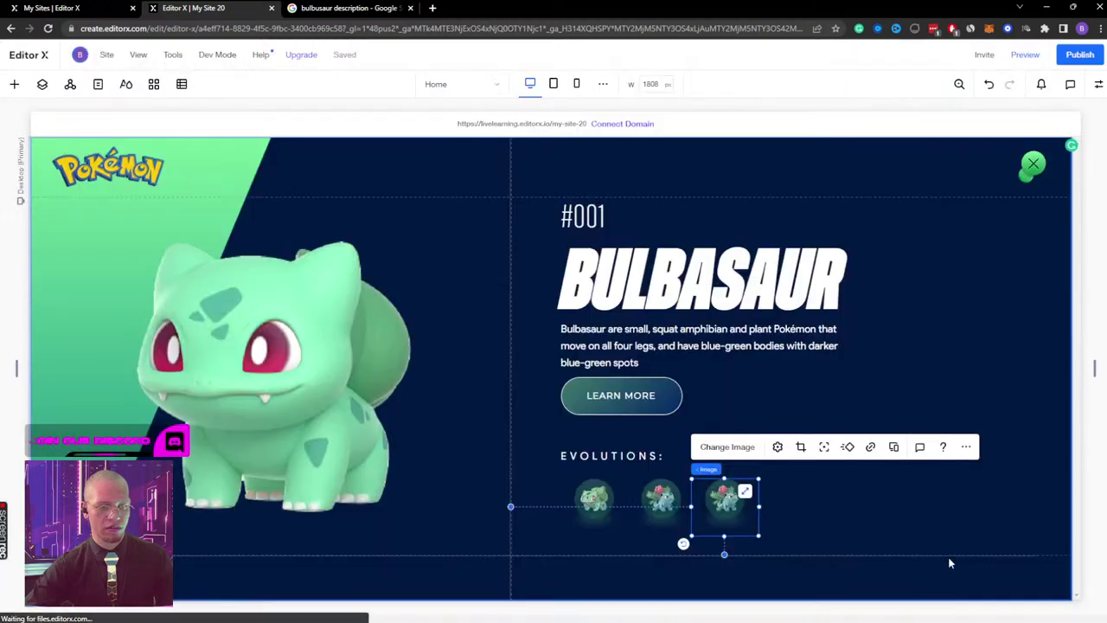
Step: Select all three evolution icons and distribute them evenly in the horizontal direction
left_click(660, 500, "shift")
left_click(593, 499, "shift")
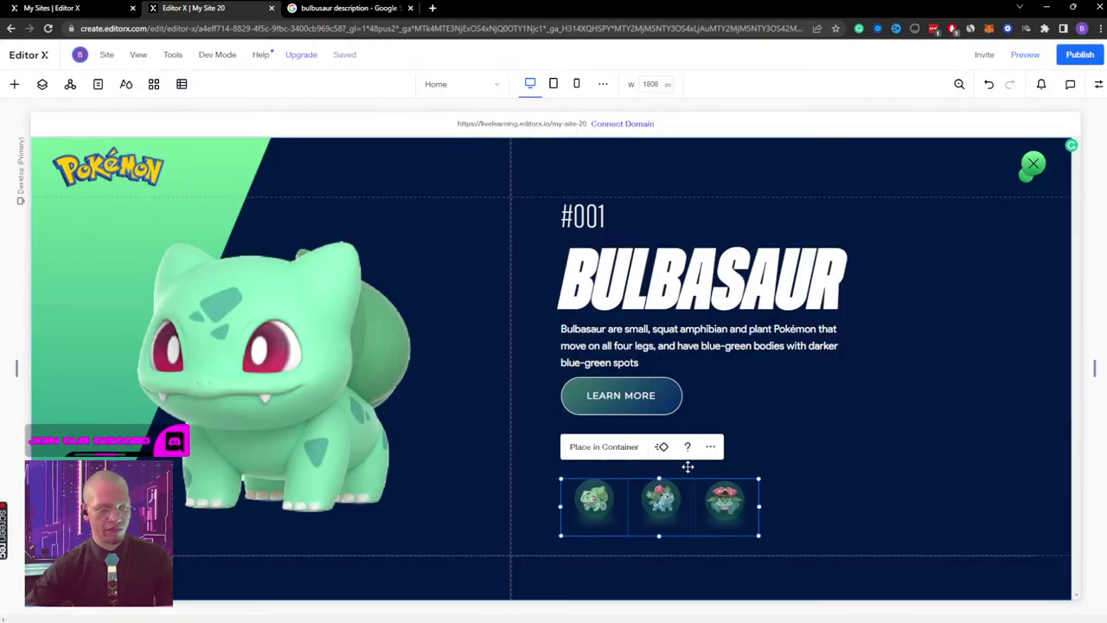
left_click(1096, 86)
left_click(986, 143)
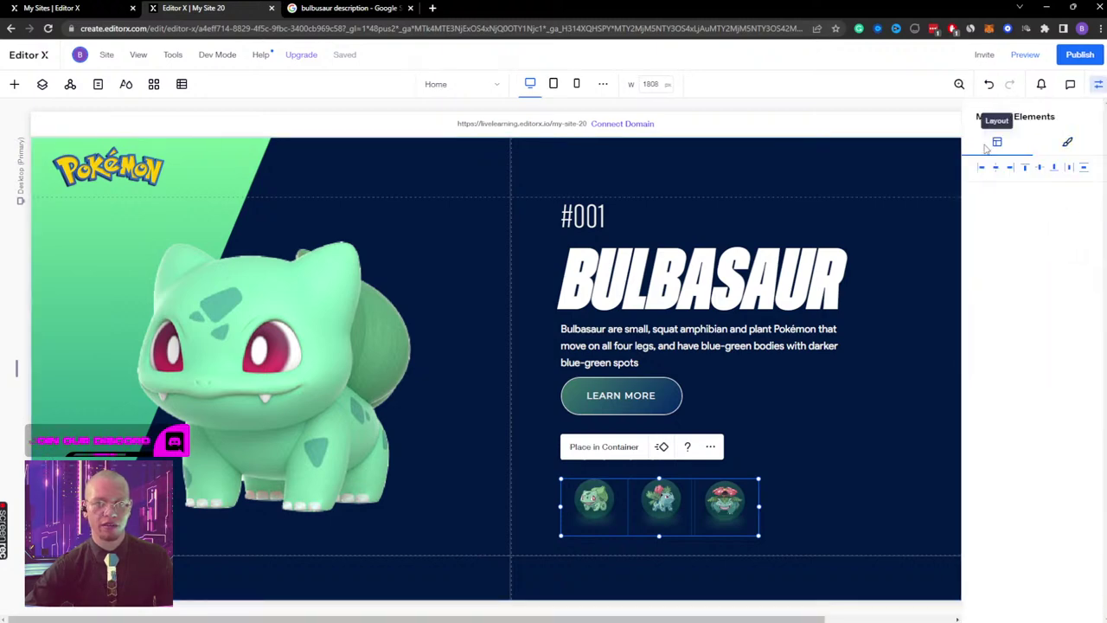
left_click(1070, 169)
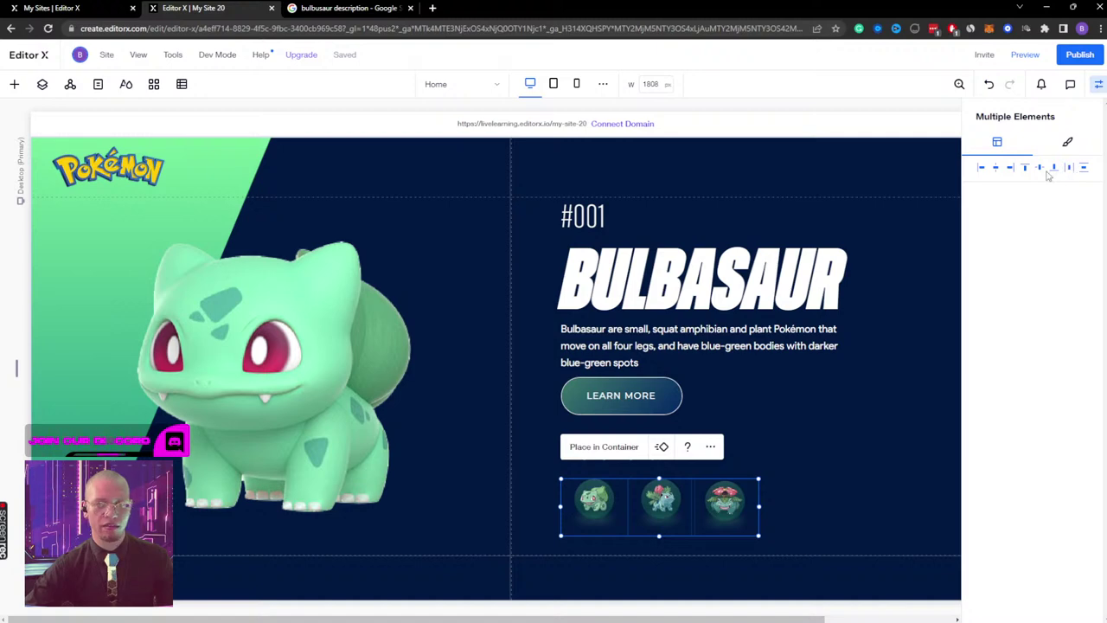
left_click(848, 384)
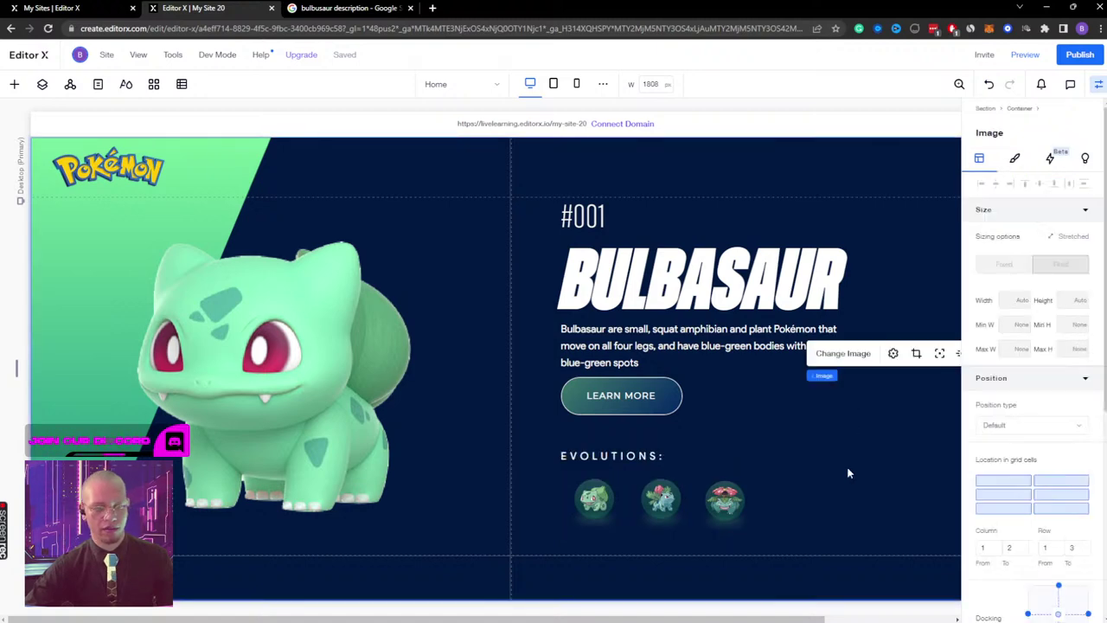
Step: Select the three evolution icons together and scale them down slightly
left_click(715, 500)
left_click(689, 505, "shift")
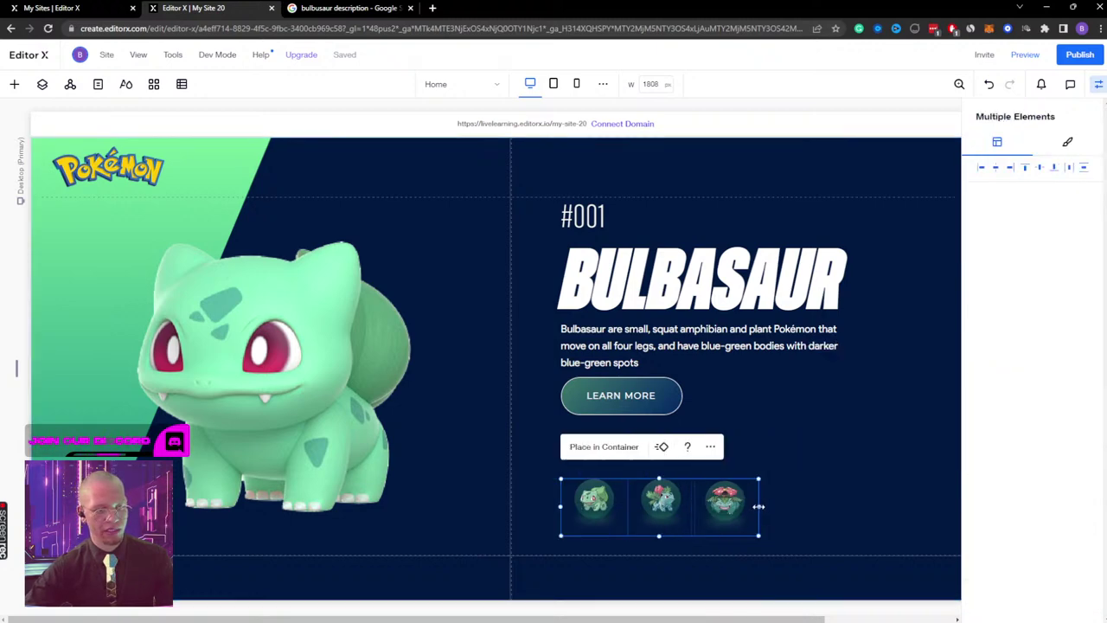
left_click_drag(758, 506, 736, 505)
left_click(711, 500)
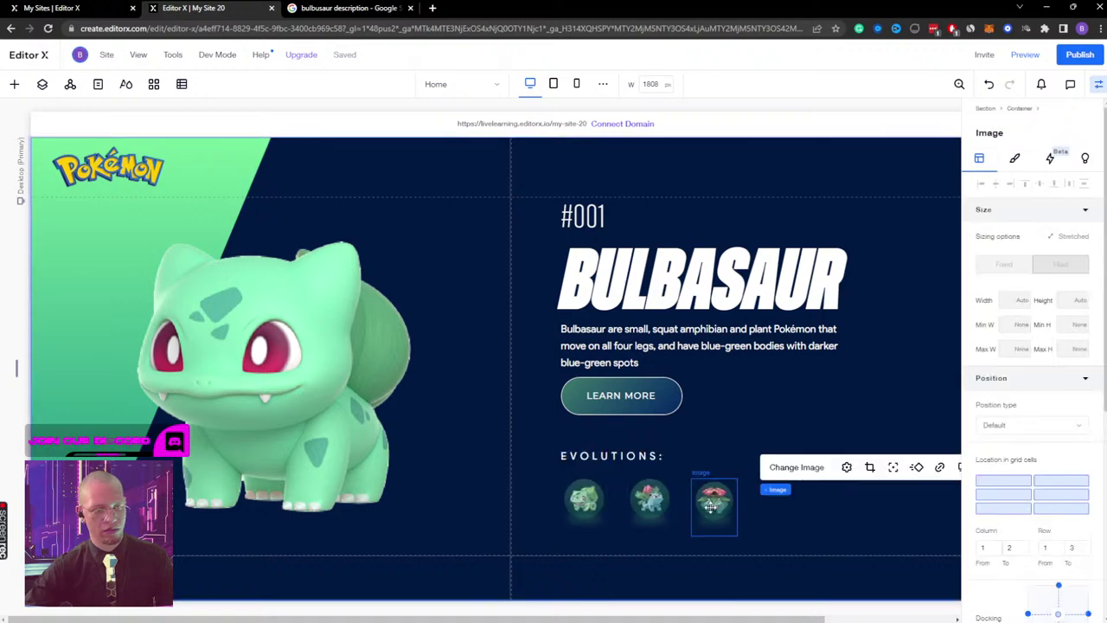
Step: Move the Venusaur and Ivysaur icons left so the three evolution icons sit closer together with even gaps
left_click_drag(712, 500, 700, 500)
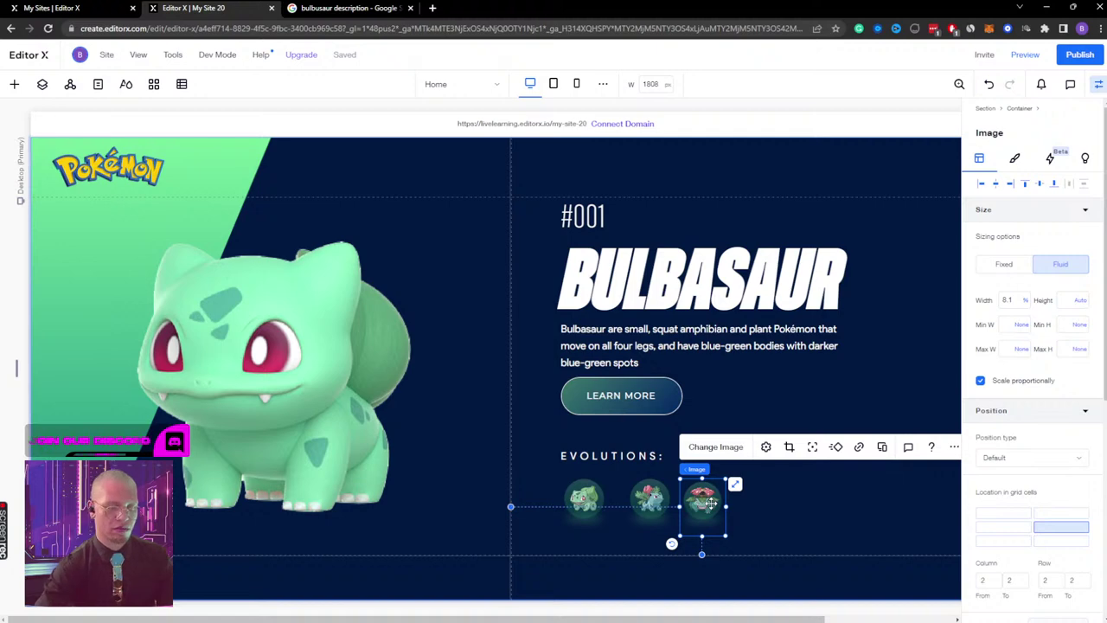
left_click(640, 496, "shift")
key("Left")
key("Left")
key("Left")
key("Left")
key("Left")
key("Left")
key("Left")
key("Left")
key("Left")
key("Left")
key("Left")
key("Left")
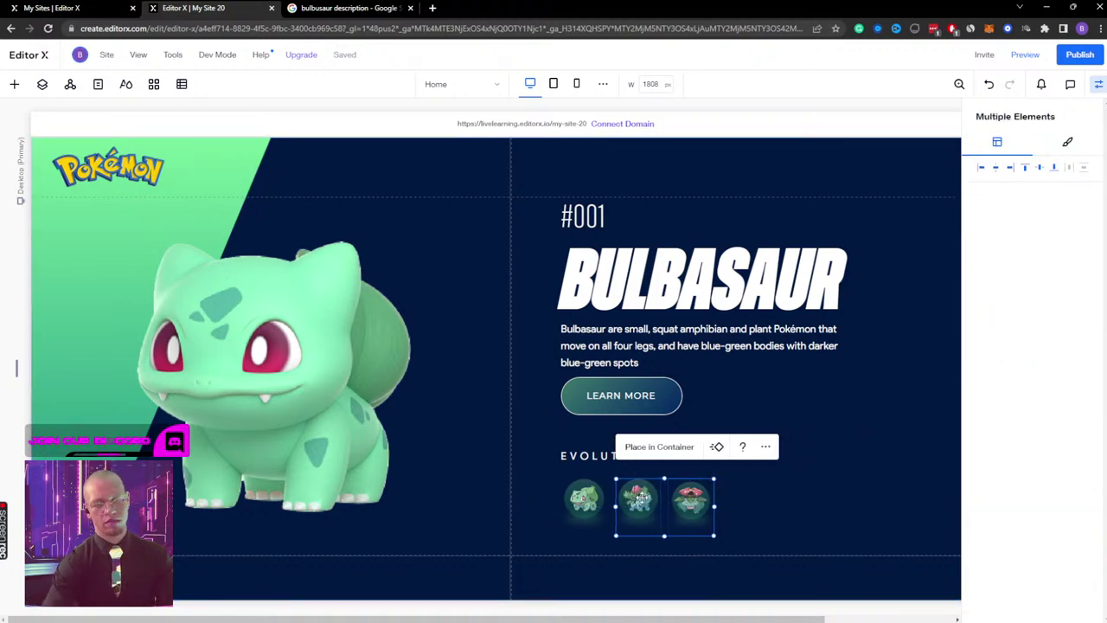
left_click(641, 497, "shift")
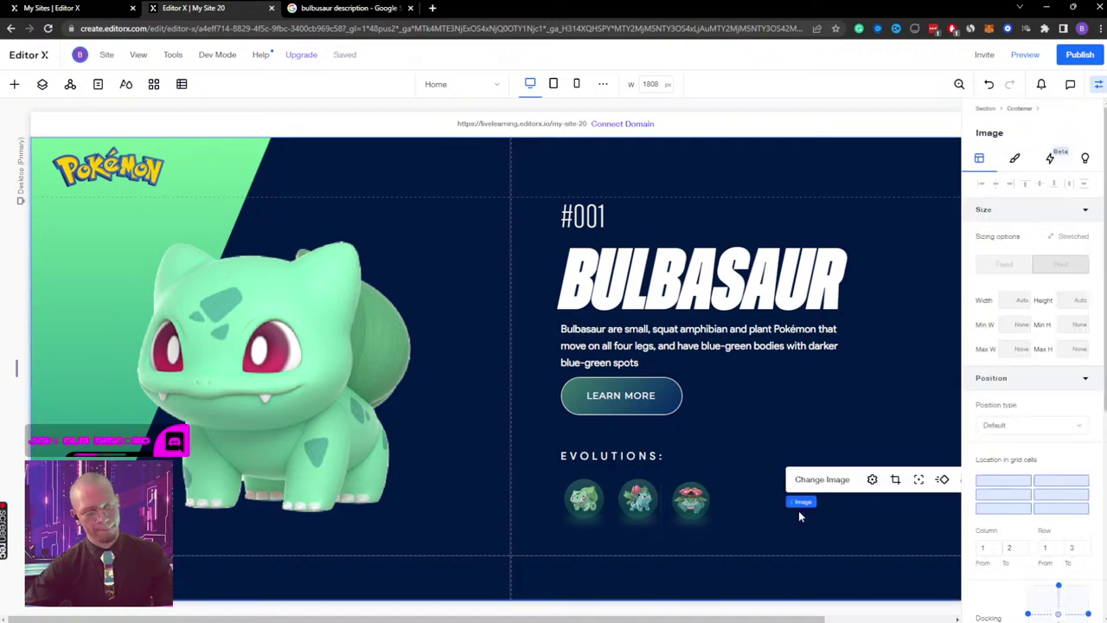
Step: Group the three evolution icons by placing them together in a container
left_click(637, 502, "shift")
left_click(584, 499, "shift")
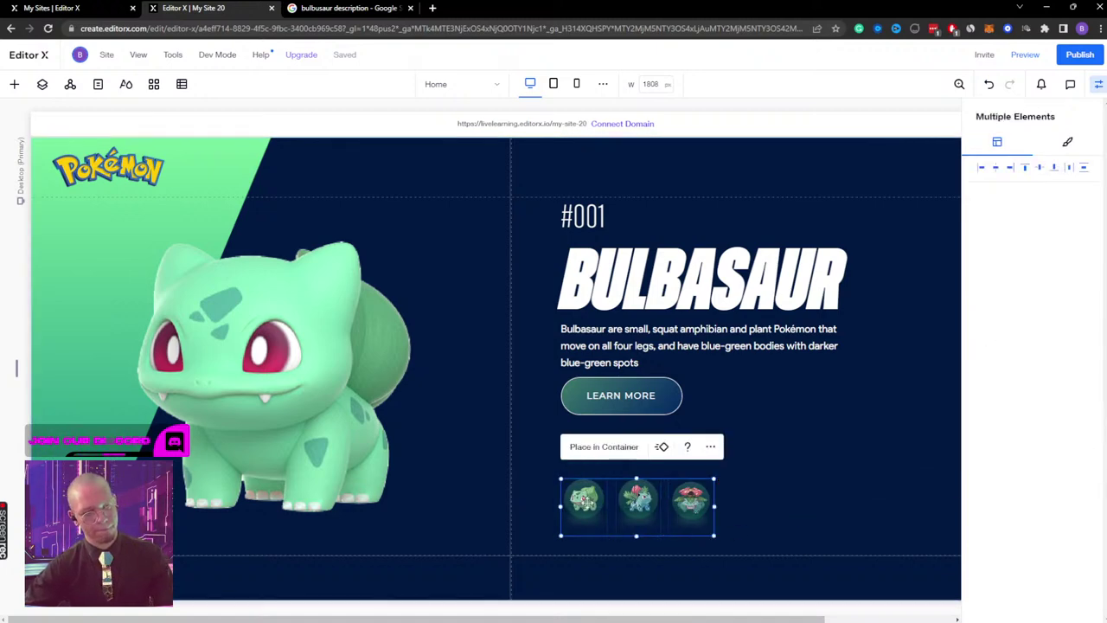
left_click(622, 449)
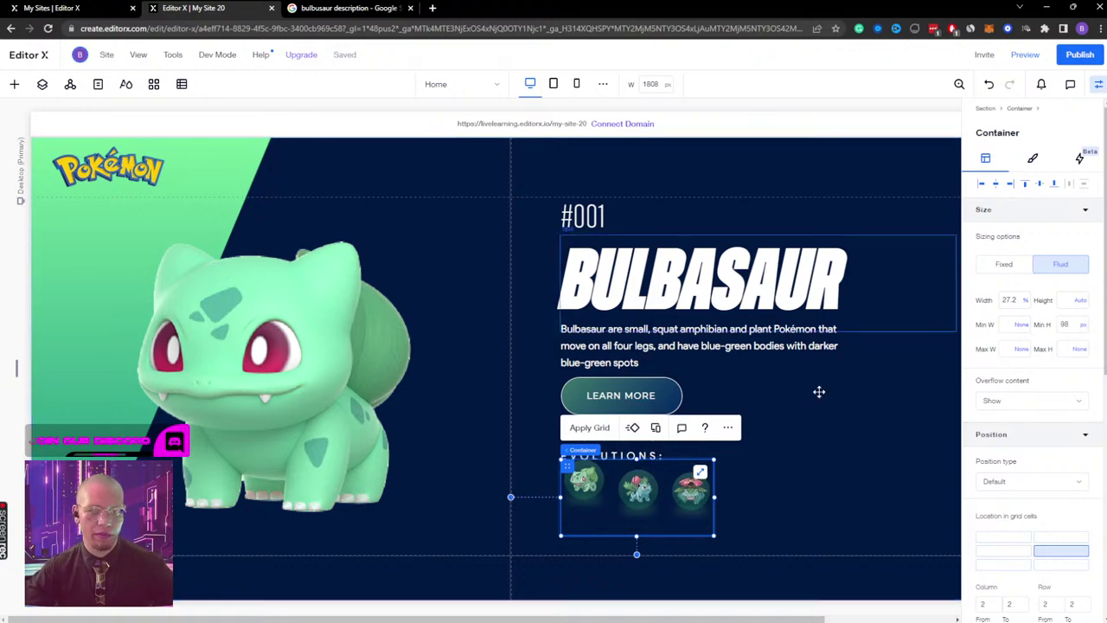
Step: Align the three evolution icons vertically with each other inside their container
left_click(690, 493)
left_click(634, 497, "shift")
left_click(585, 494, "shift")
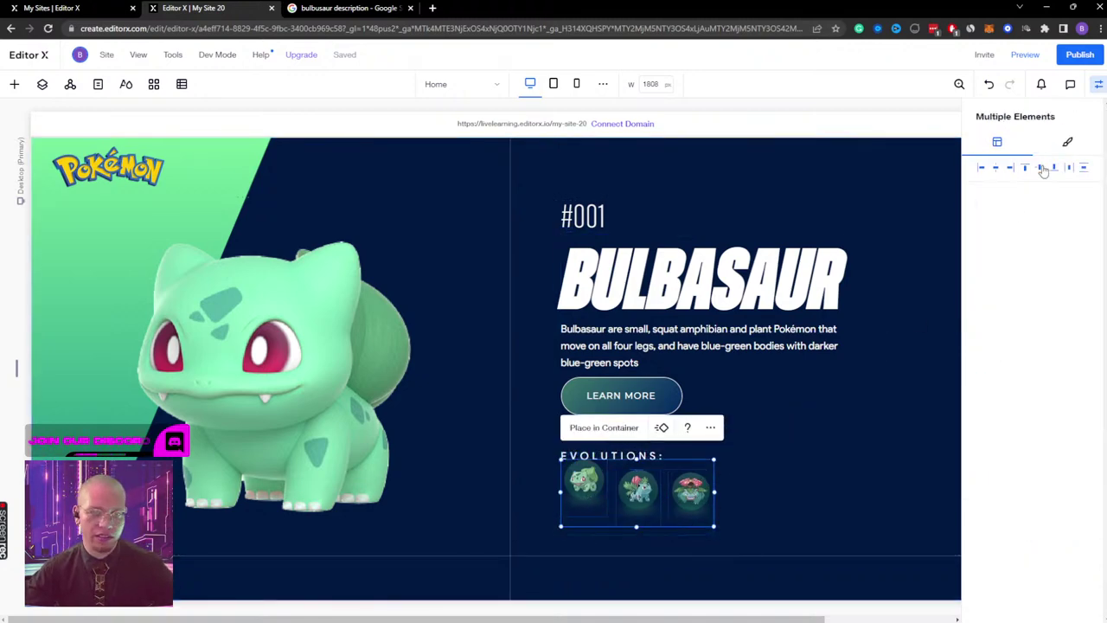
left_click(1039, 169)
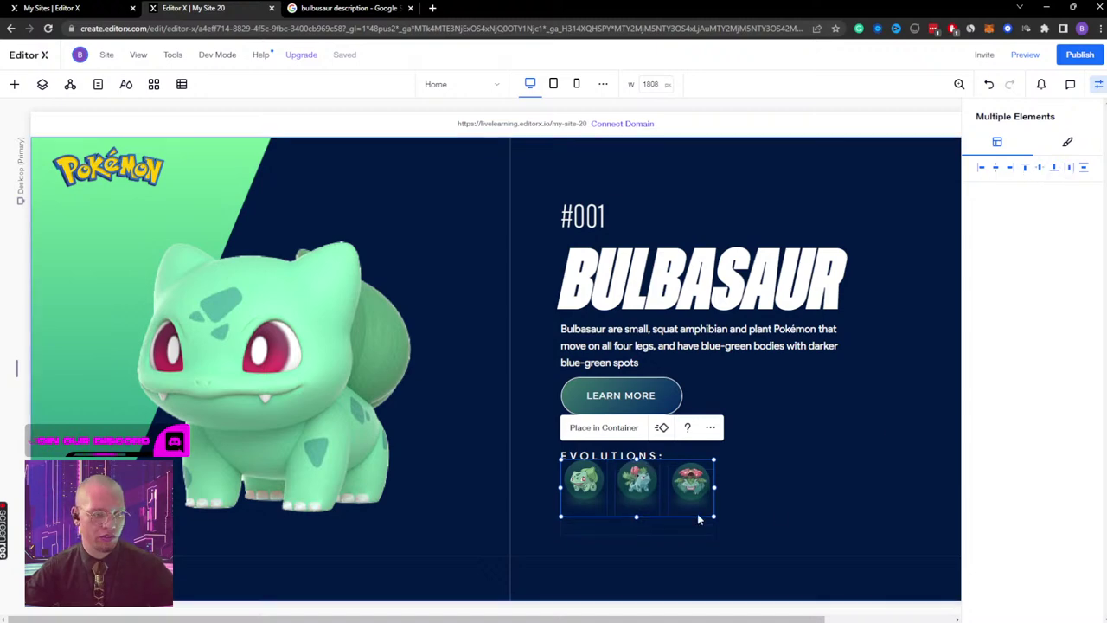
Step: Set the vertical margins of the evolution icons inside their container to 0 px
left_click(606, 490)
left_click(607, 489)
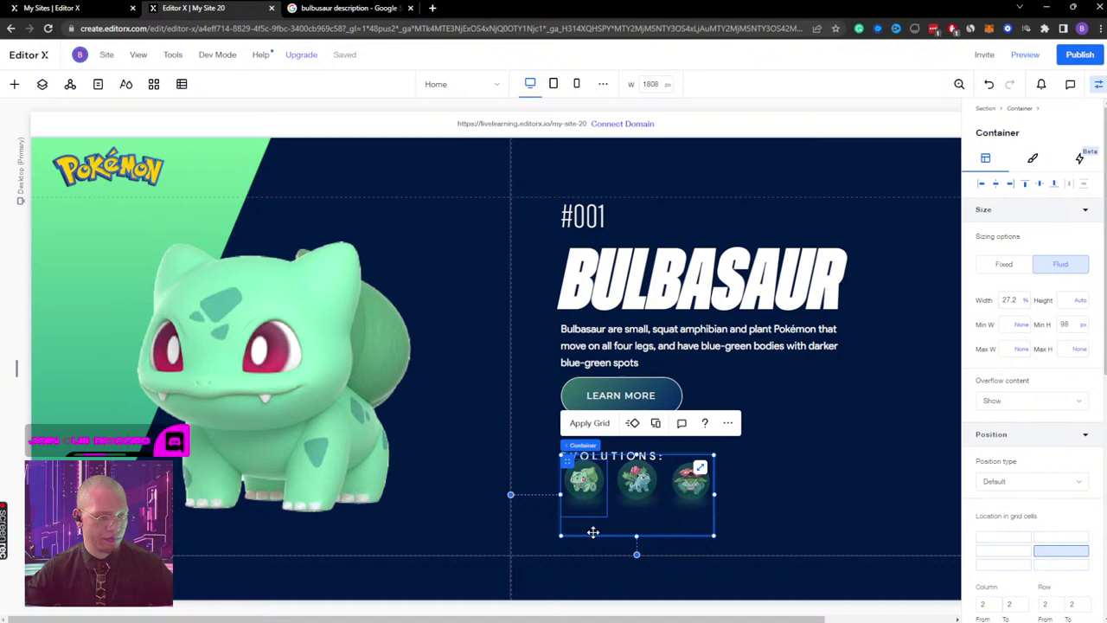
left_click(640, 505)
scroll(1057, 536, "down", 2)
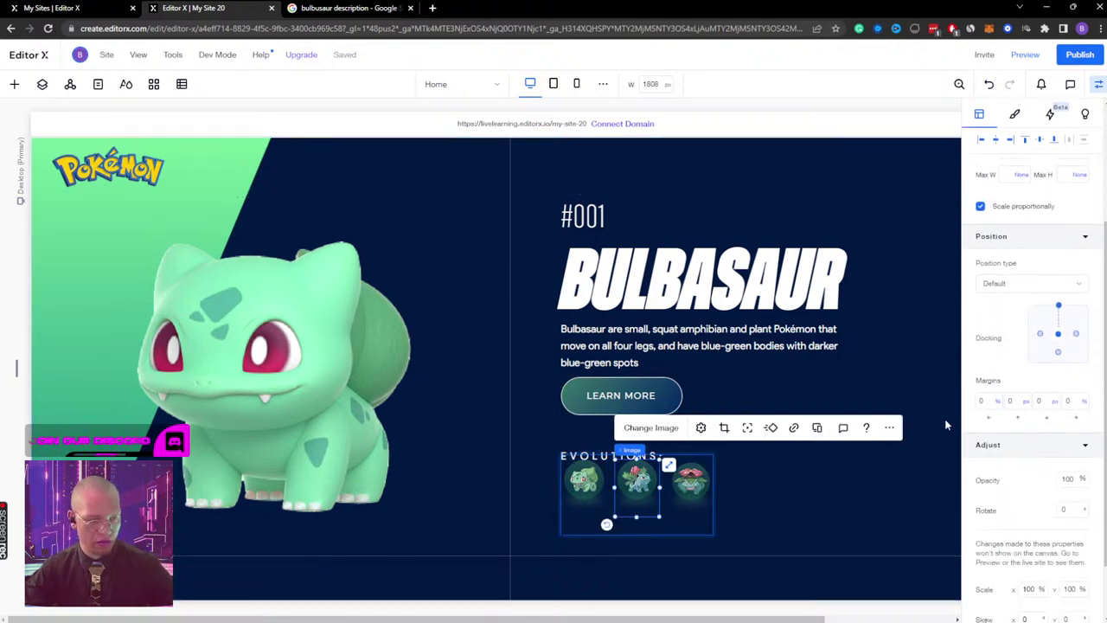
key("Tab")
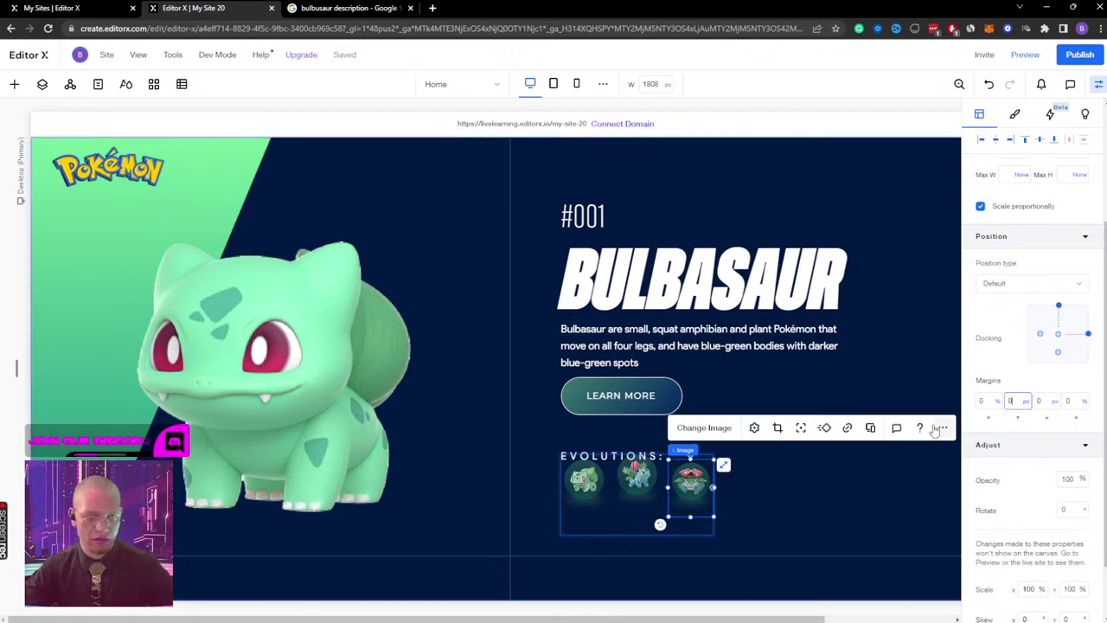
key("Tab")
left_click(1038, 407)
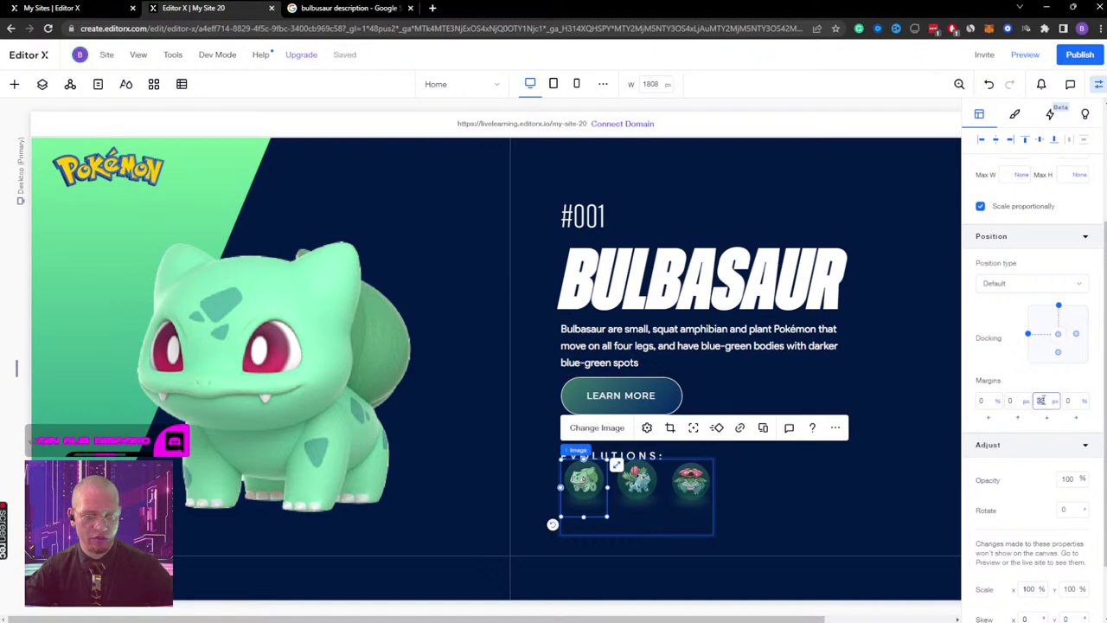
type("0")
key("Return")
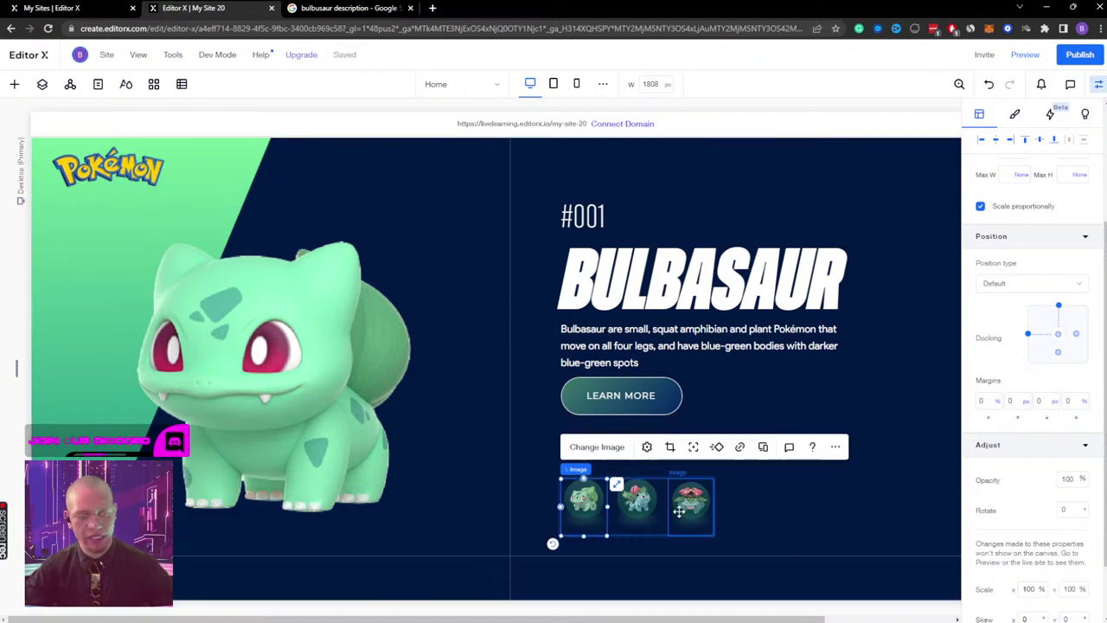
left_click(795, 511)
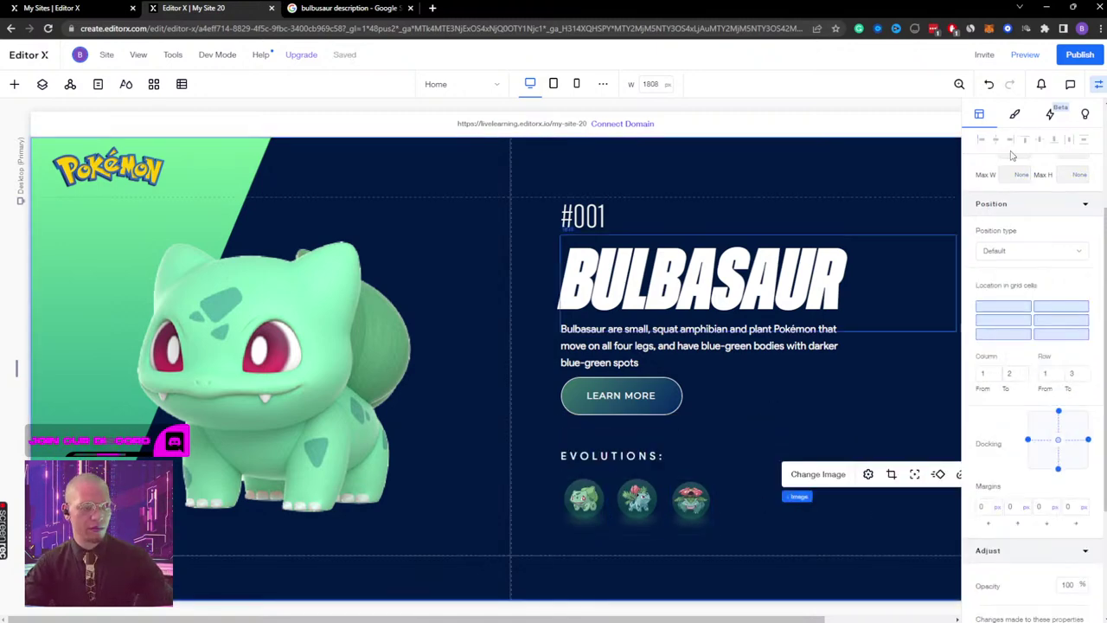
left_click(1098, 83)
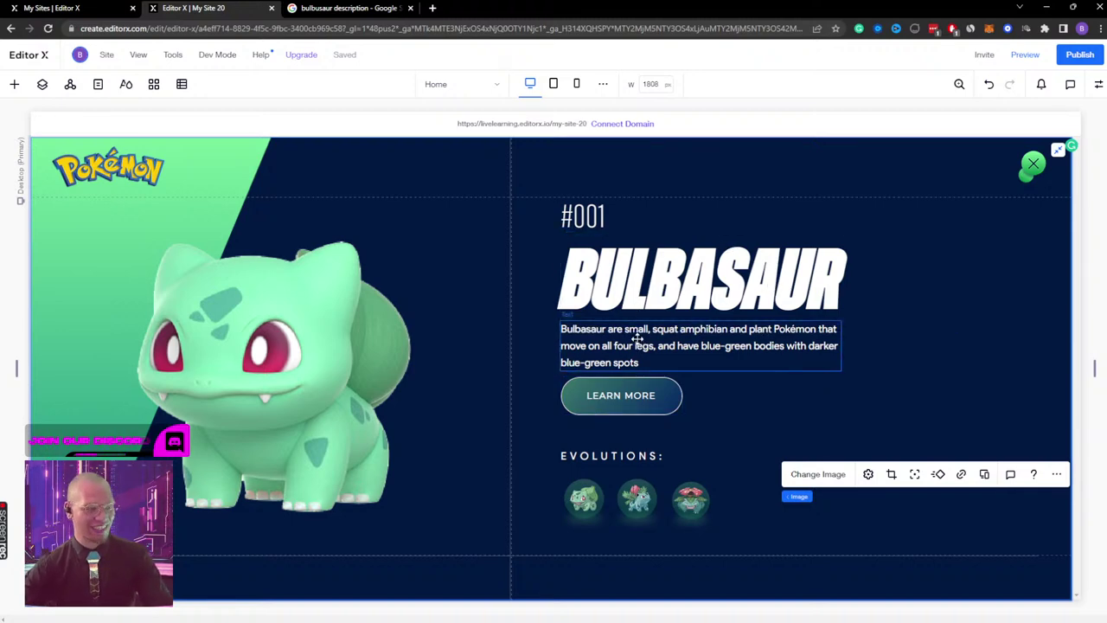
Step: Find the social icons container in the page layers and transfer it into the main grid container
left_click(42, 84)
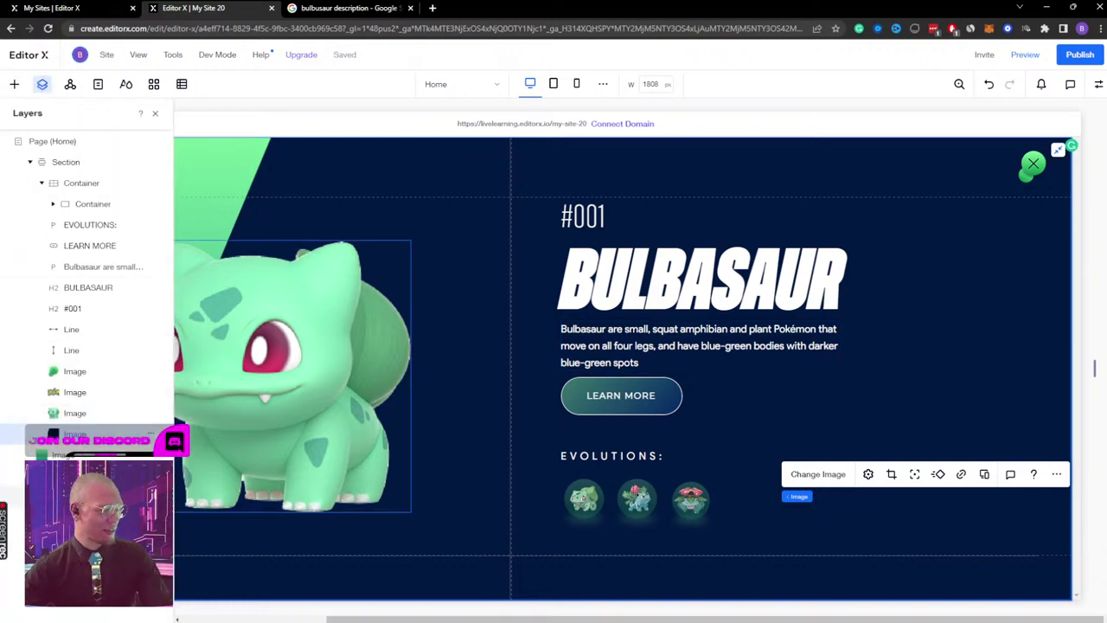
left_click(86, 502)
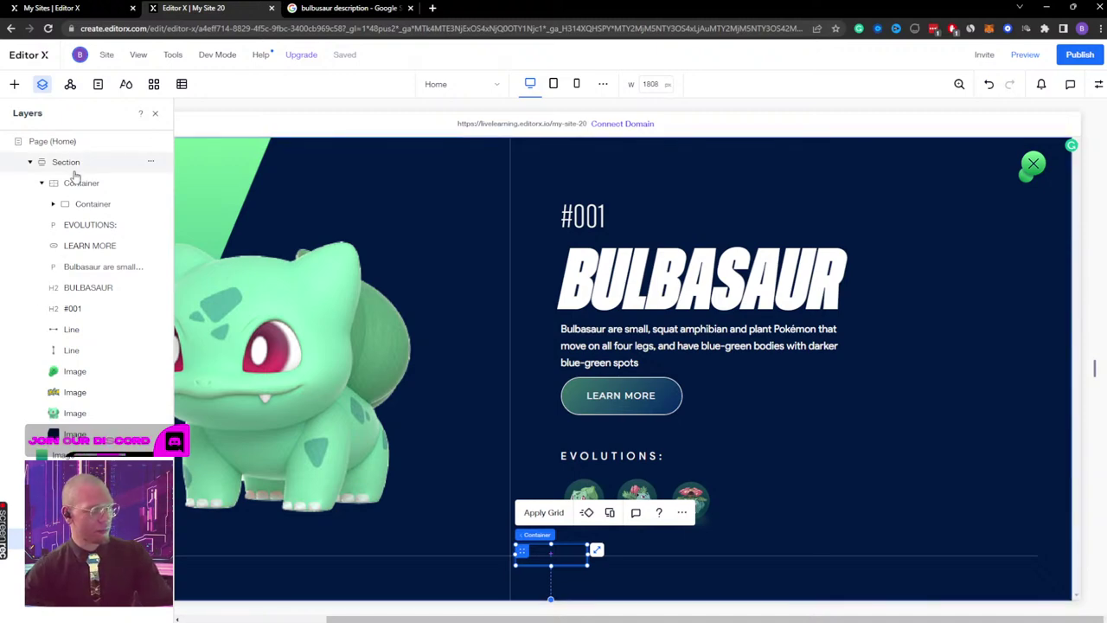
left_click(111, 187)
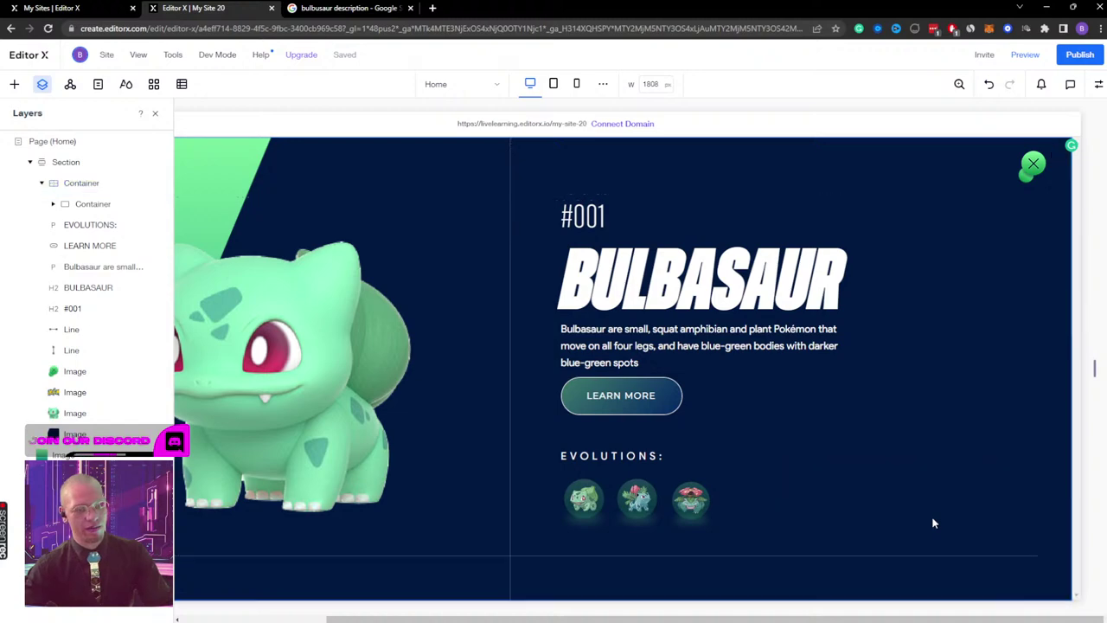
Step: Position the social icons container in the bottom grid row, below the evolution icons and lined up with their left edge
left_click(728, 509)
left_click_drag(583, 499, 569, 576)
left_click_drag(638, 583, 655, 595)
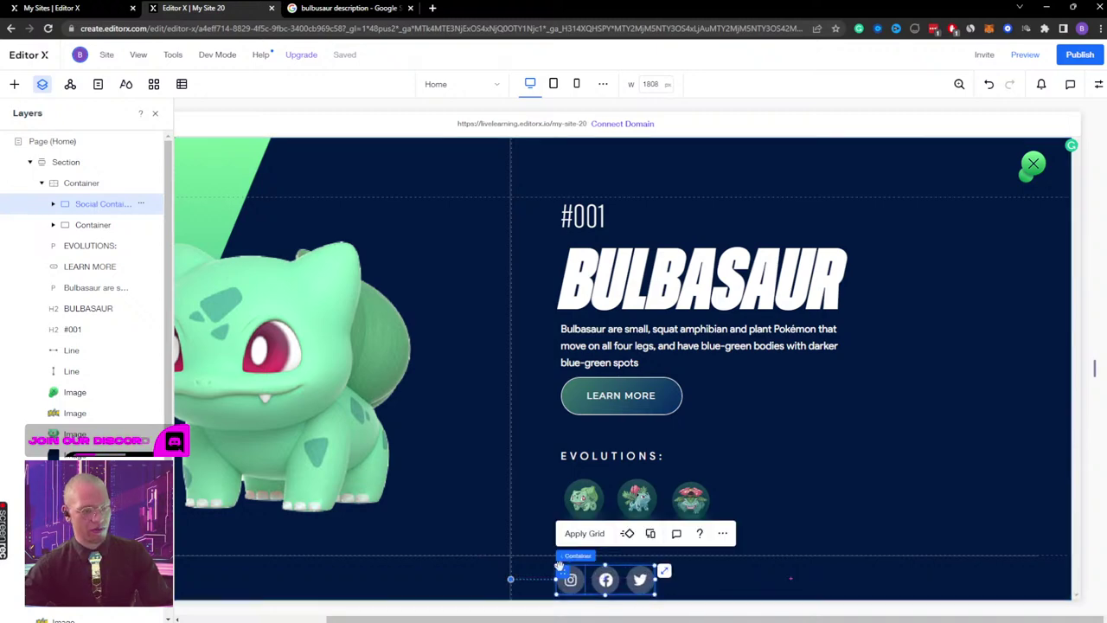
left_click_drag(562, 571, 568, 572)
left_click(855, 468)
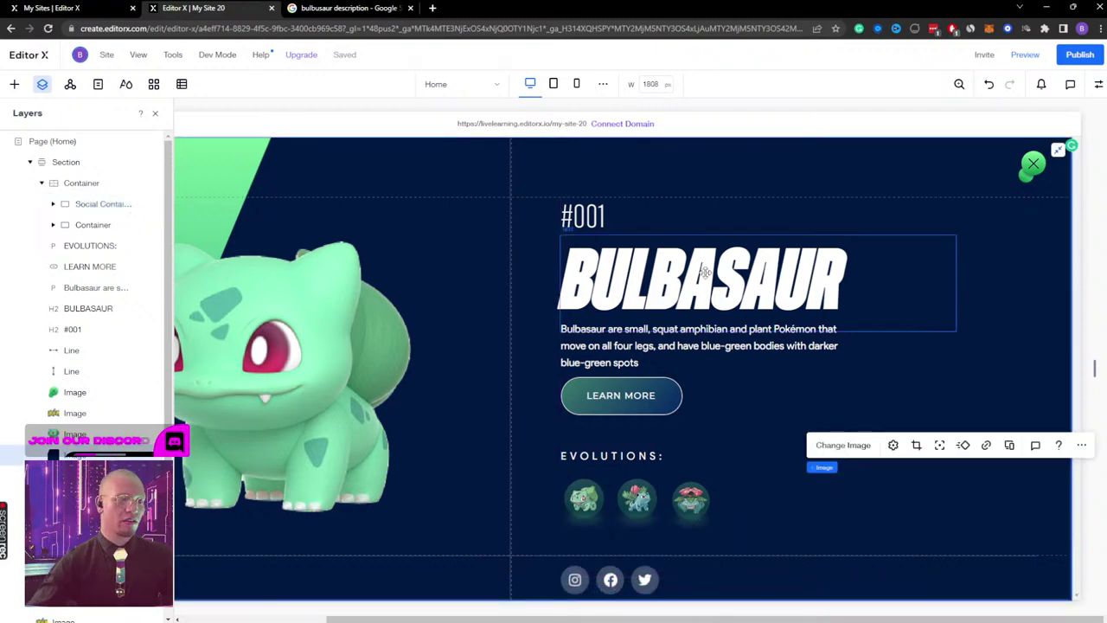
Step: Select the #001 heading, BULBASAUR title, description, LEARN MORE button, EVOLUTIONS: label and evolution icons container together for grouping in one container
left_click(609, 222)
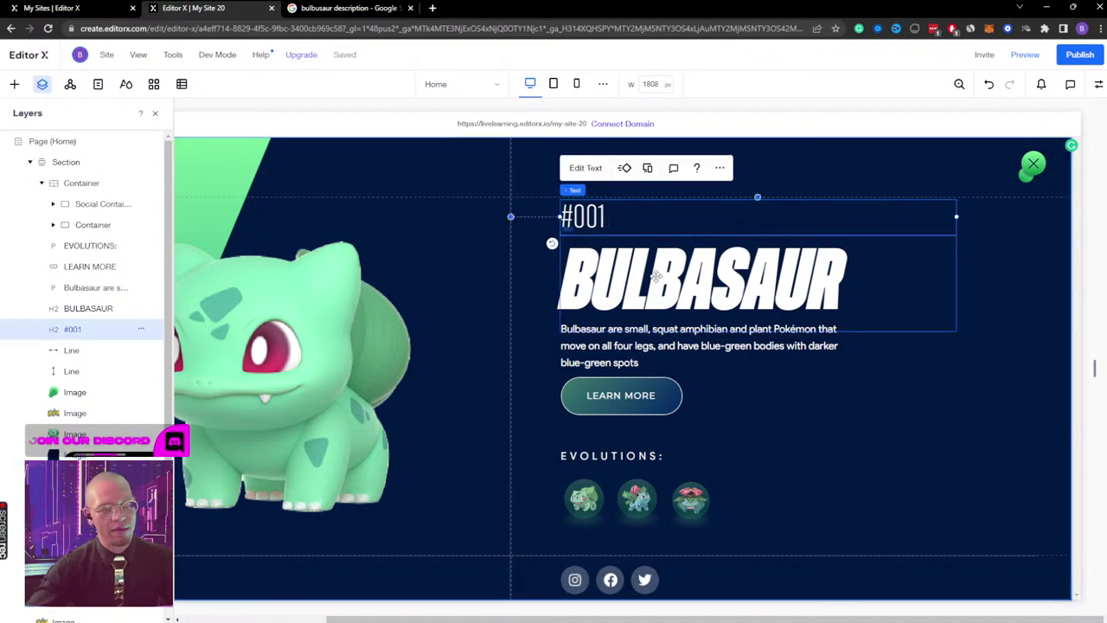
left_click(647, 270, "shift")
left_click(627, 357, "shift")
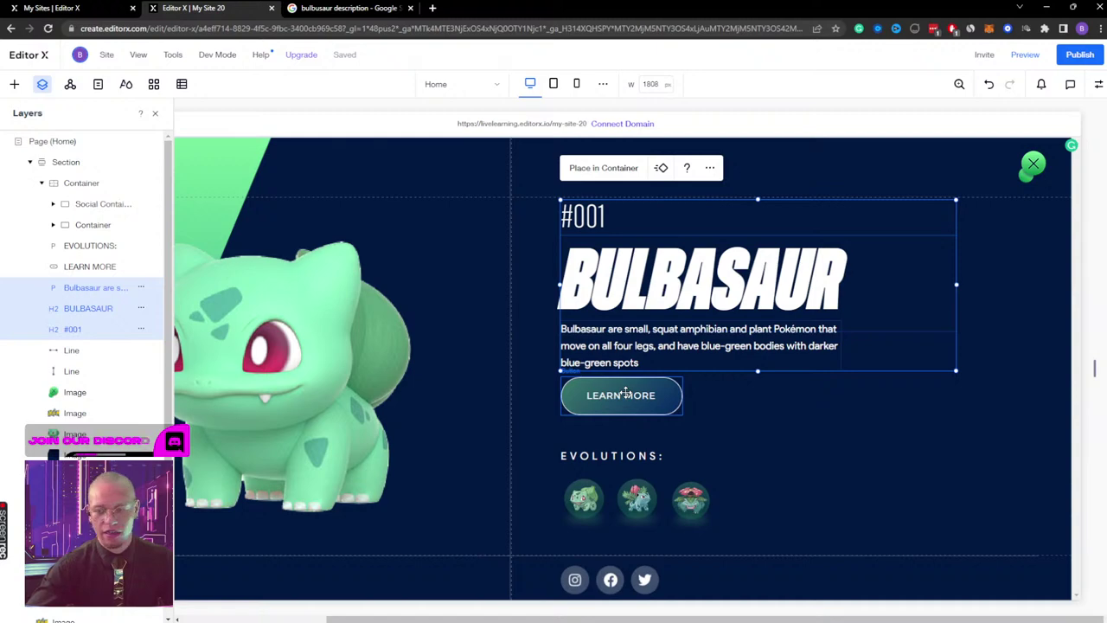
left_click(626, 394, "shift")
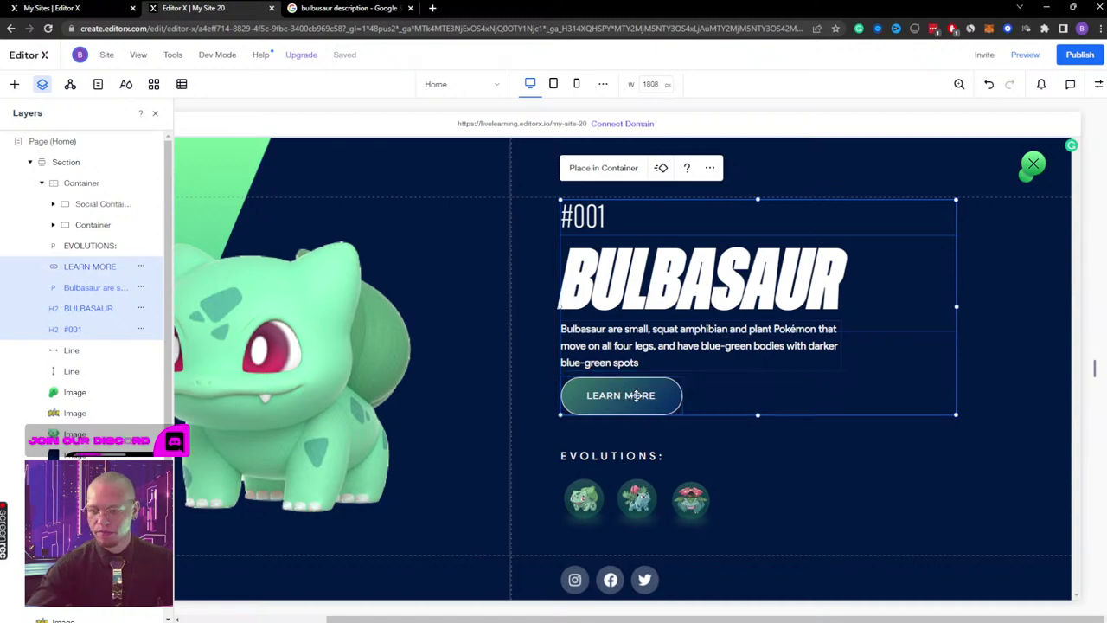
left_click(626, 454, "shift")
left_click(607, 495, "shift")
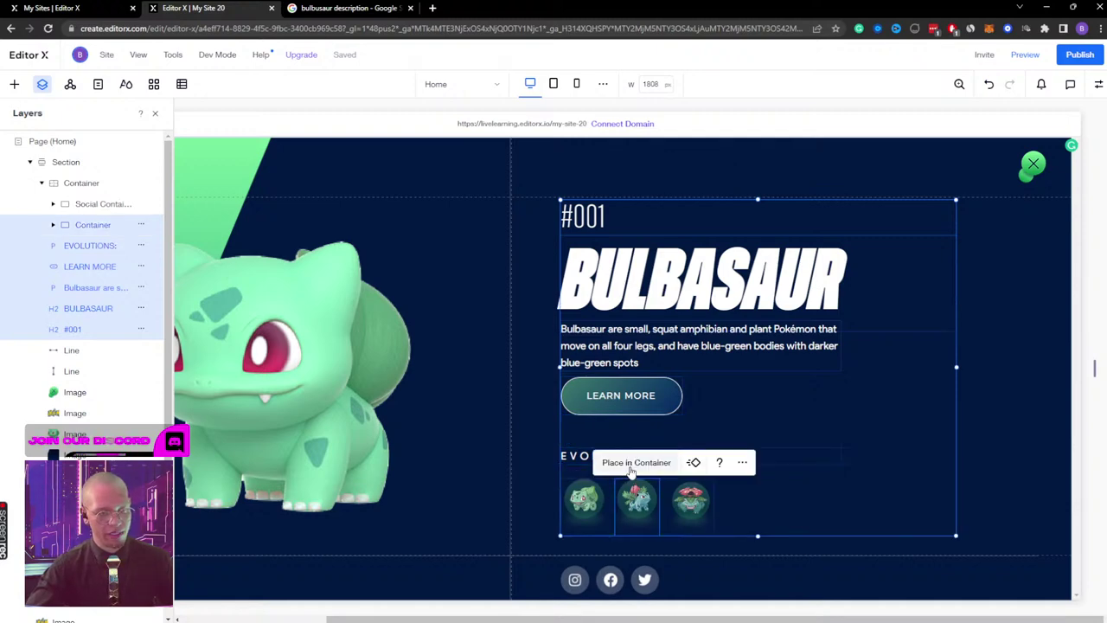
Step: Place the selected Bulbasaur text, button and evolution elements in a new container and apply a grid of 1 column and 6 rows
left_click(631, 465)
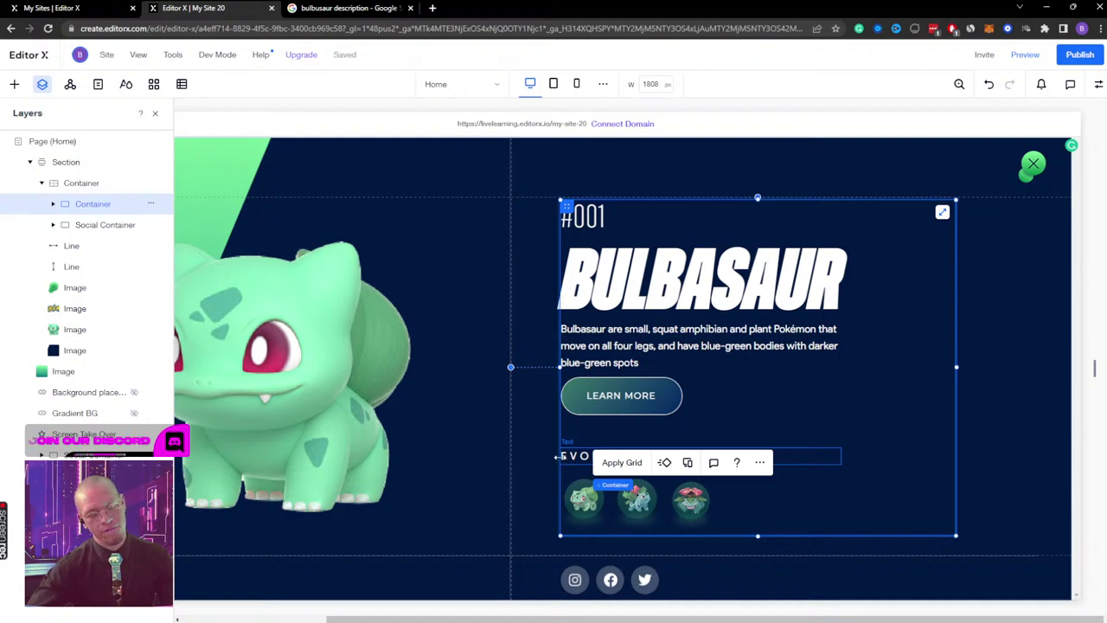
left_click(624, 465)
left_click(598, 372)
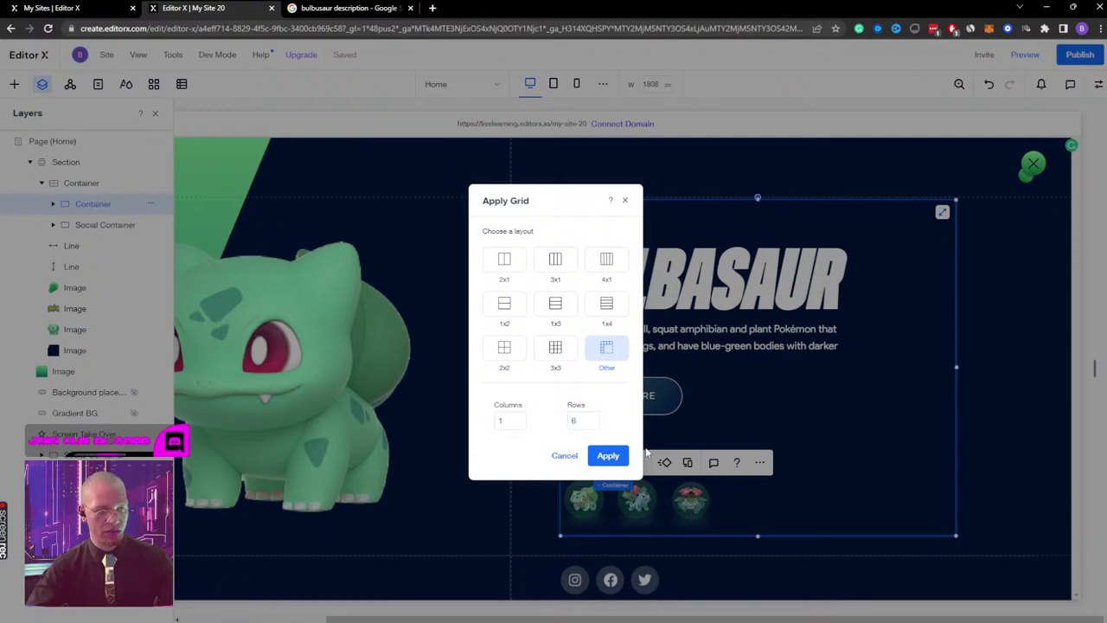
left_click(608, 455)
Step: Assign the BULBASAUR heading to grid row 2, the description to row 3 and the evolution images container to row 6
left_click(596, 223)
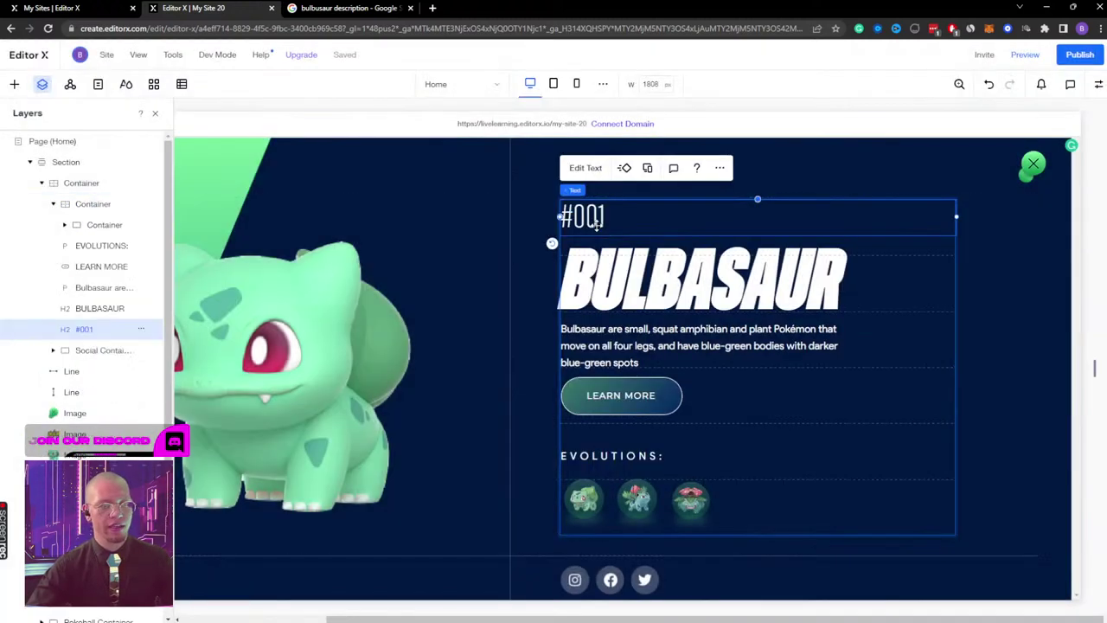
left_click(1098, 84)
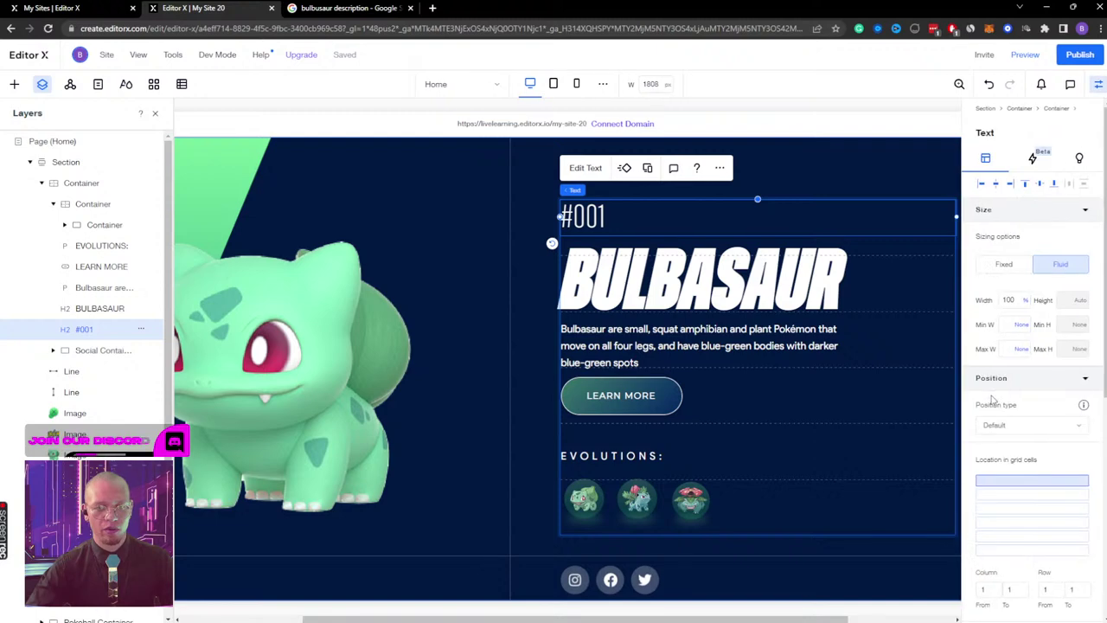
left_click(614, 269)
left_click(1018, 498)
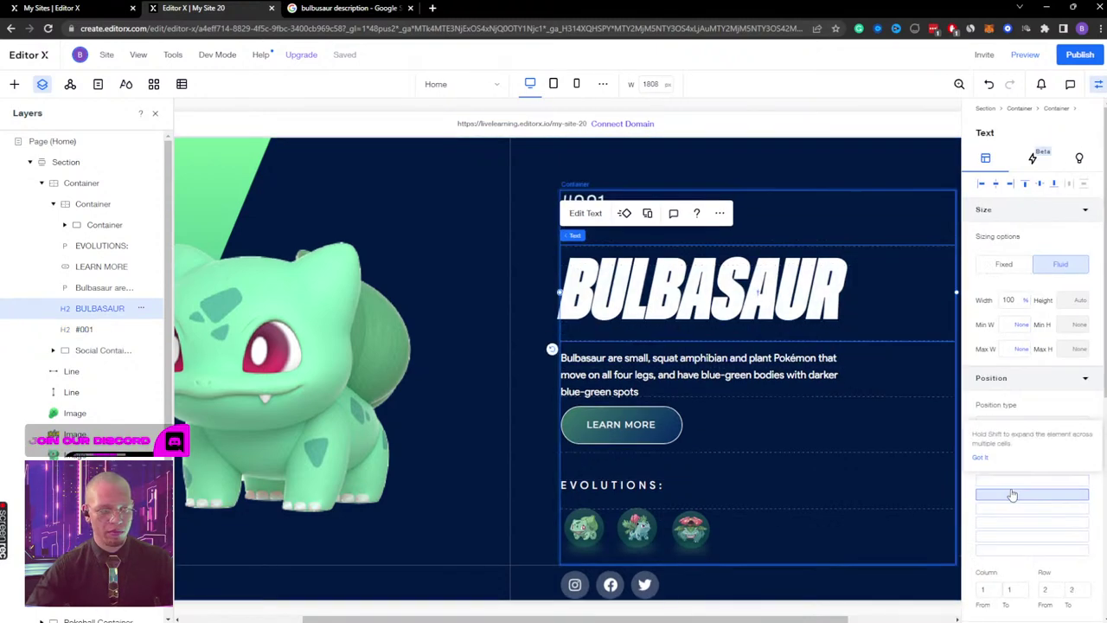
left_click(645, 365)
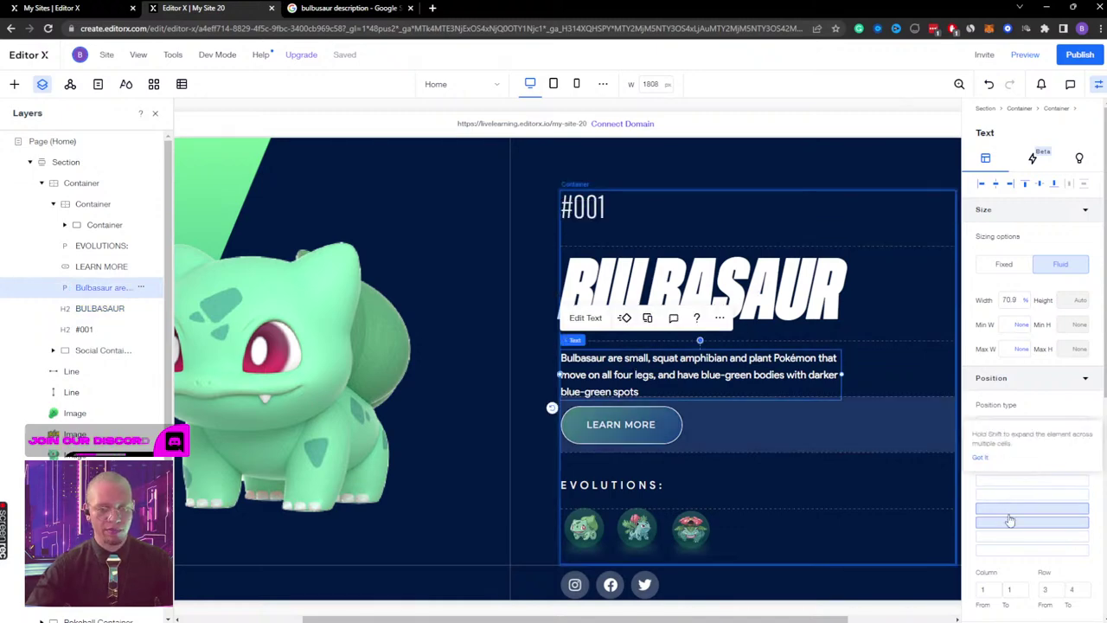
left_click(1003, 510)
left_click(616, 425)
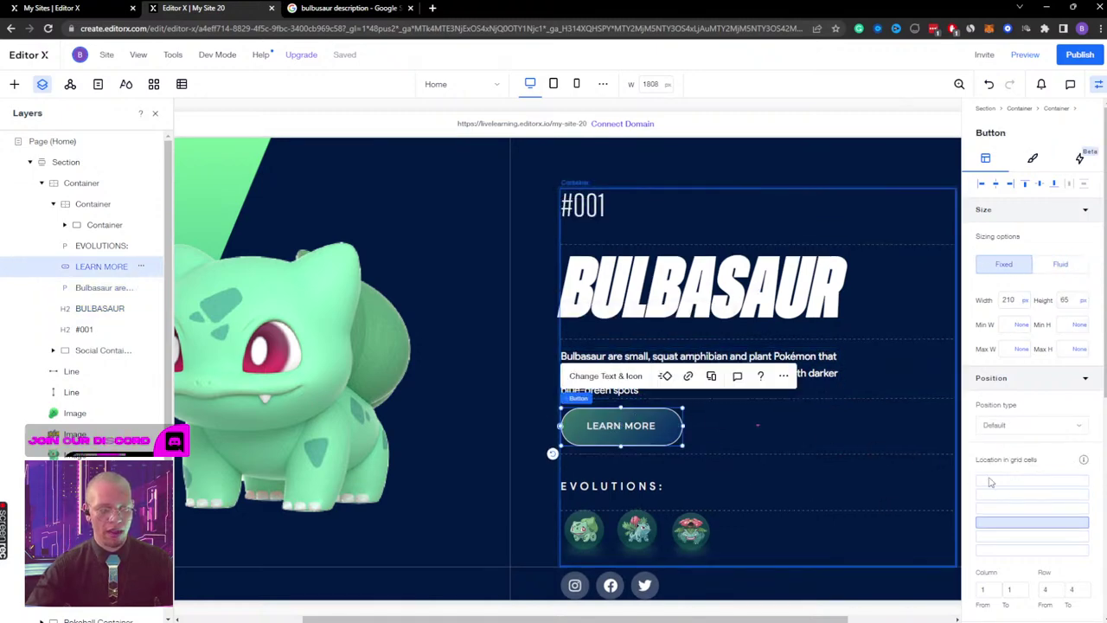
left_click(605, 486)
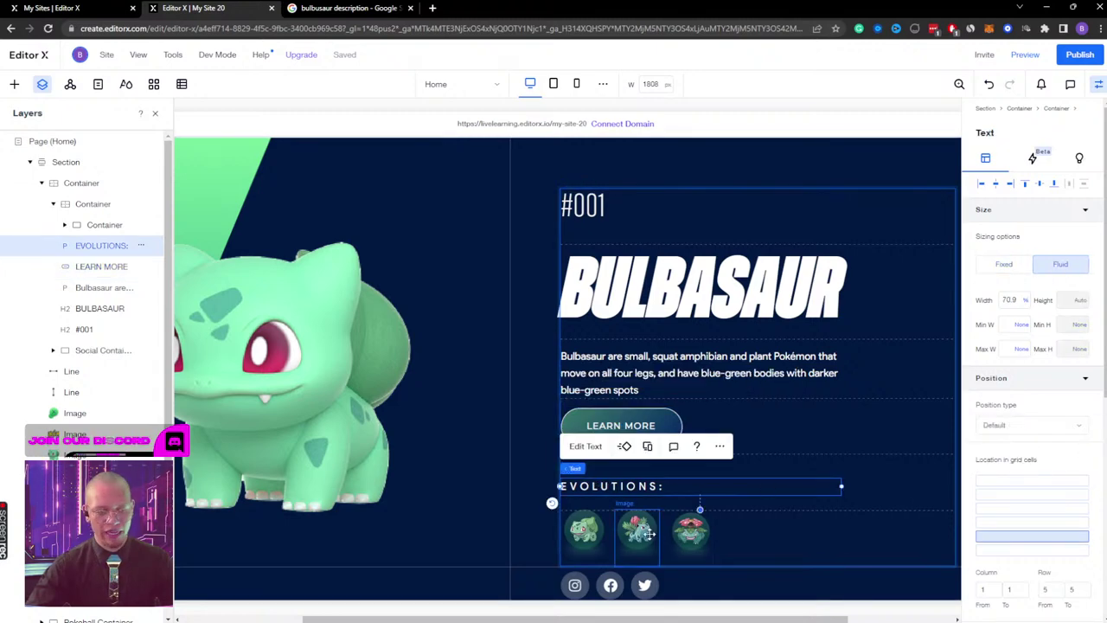
left_click(609, 544)
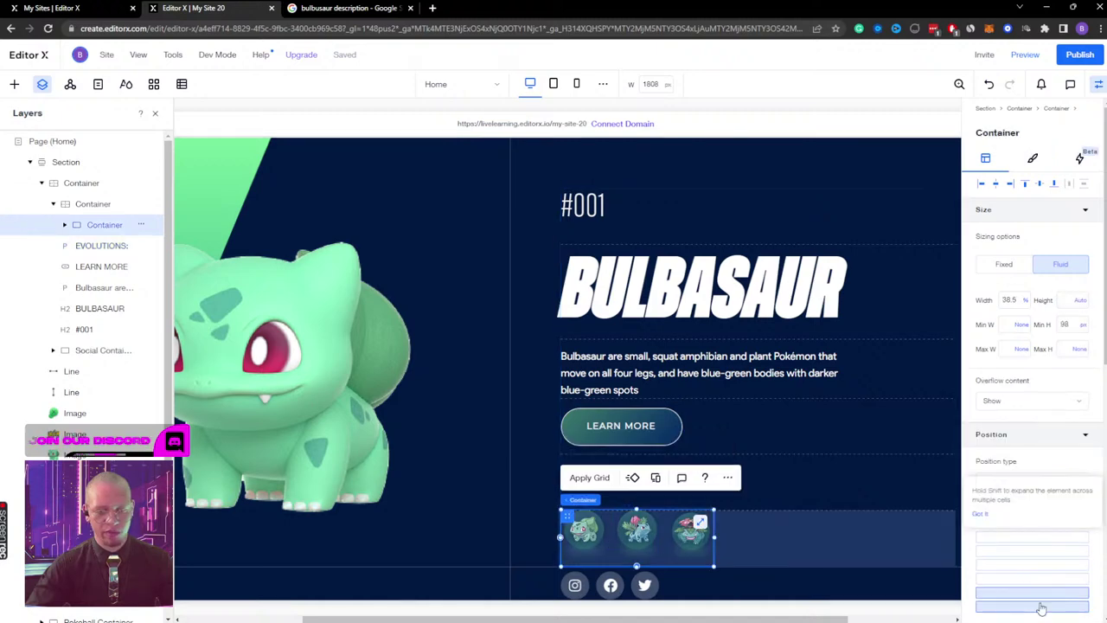
Step: Edit the content container's grid in Advanced Mode and set the height of the #001 row to Max content
left_click(652, 237)
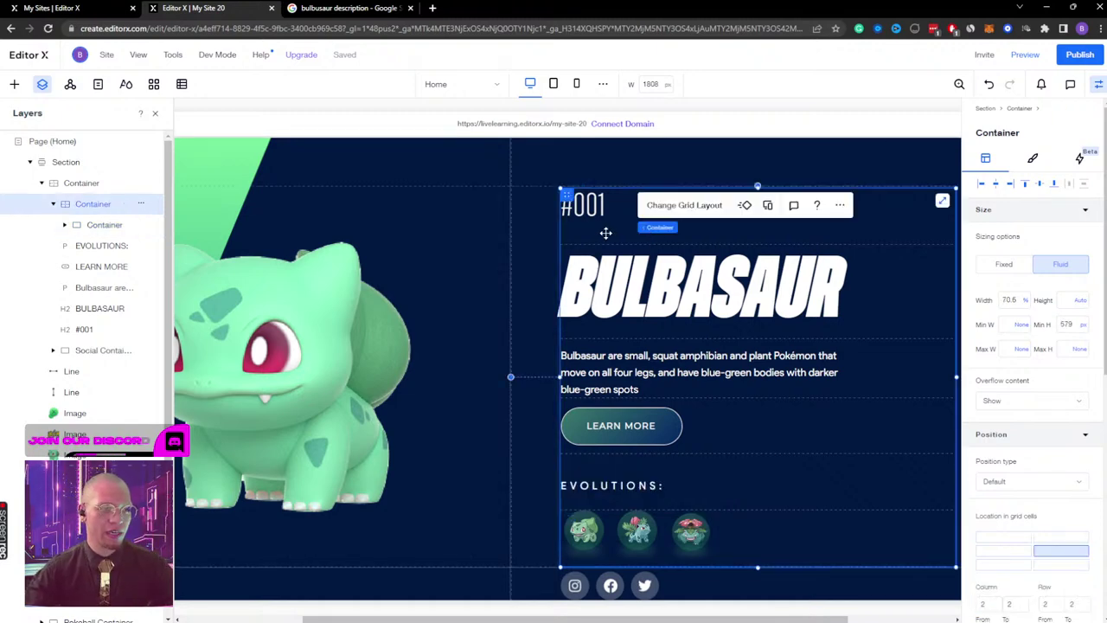
left_click(681, 207)
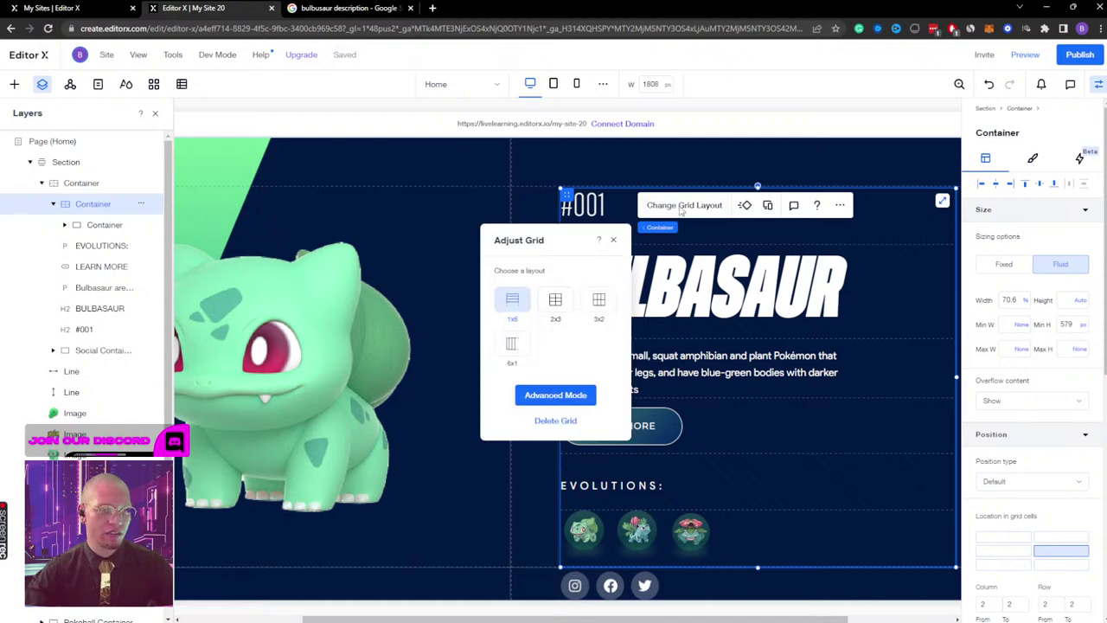
left_click(556, 395)
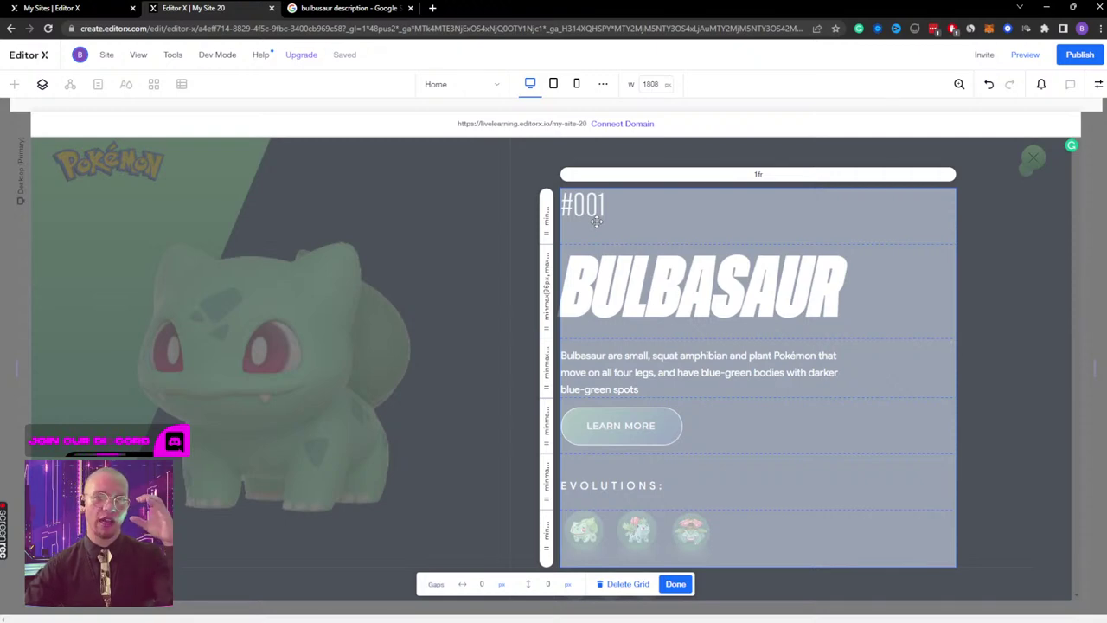
left_click(548, 222)
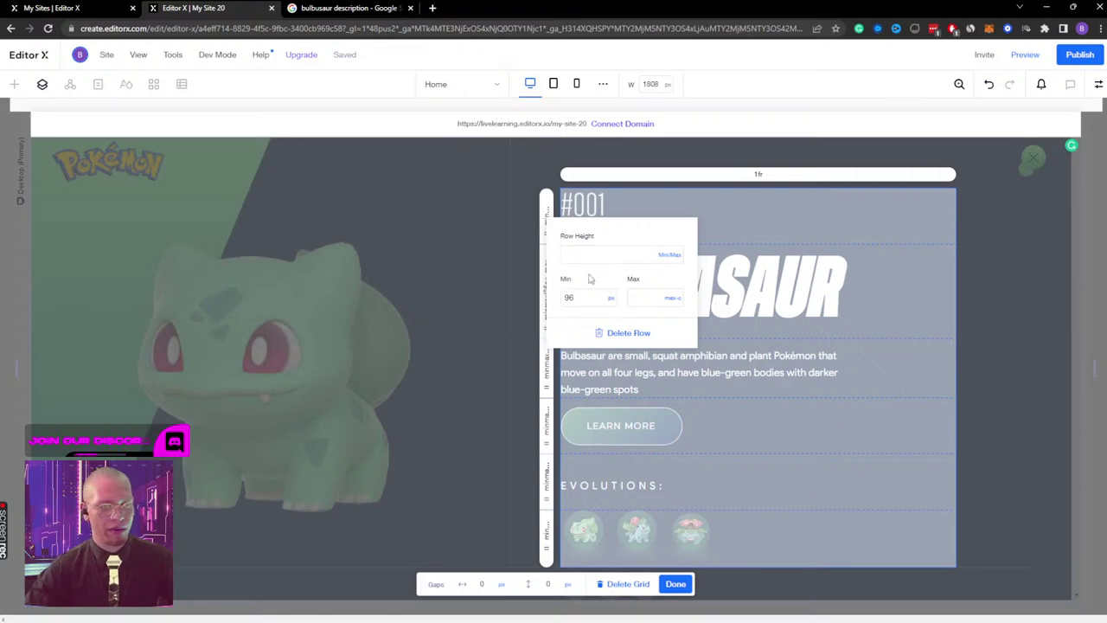
left_click(673, 256)
left_click(705, 215)
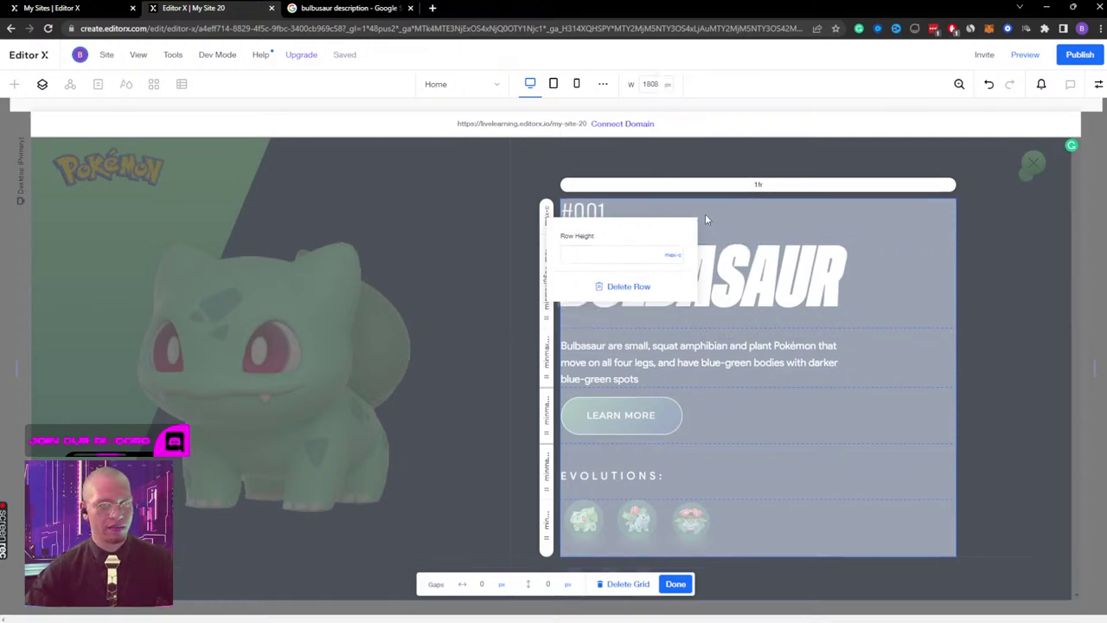
Step: Set the heights of the BULBASAUR heading row and the description row to Max content
left_click(549, 270)
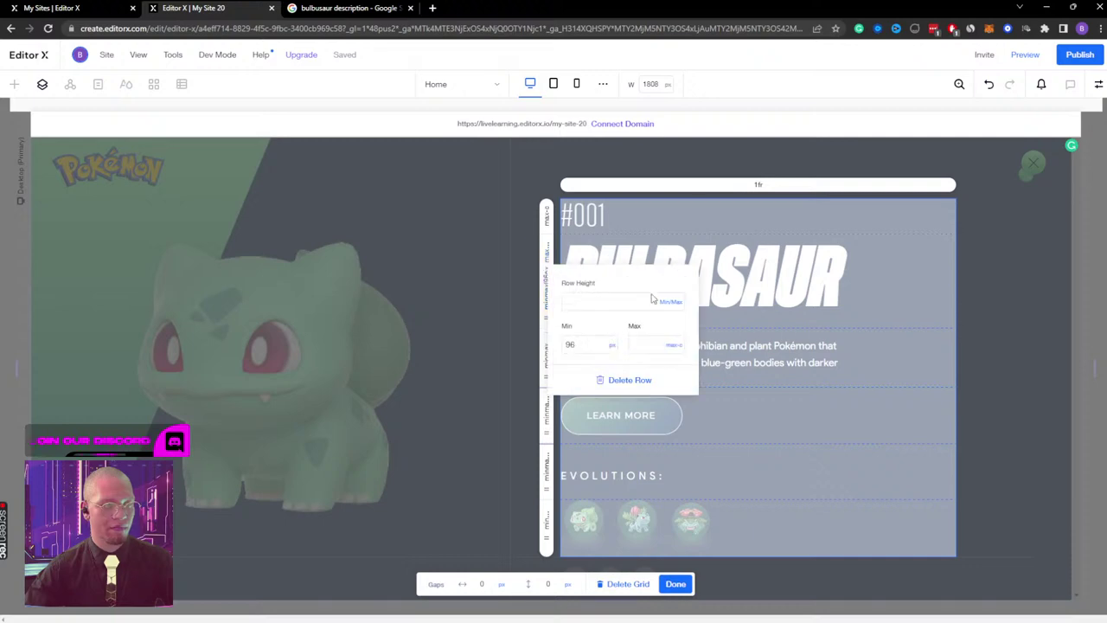
left_click(674, 302)
left_click(694, 282)
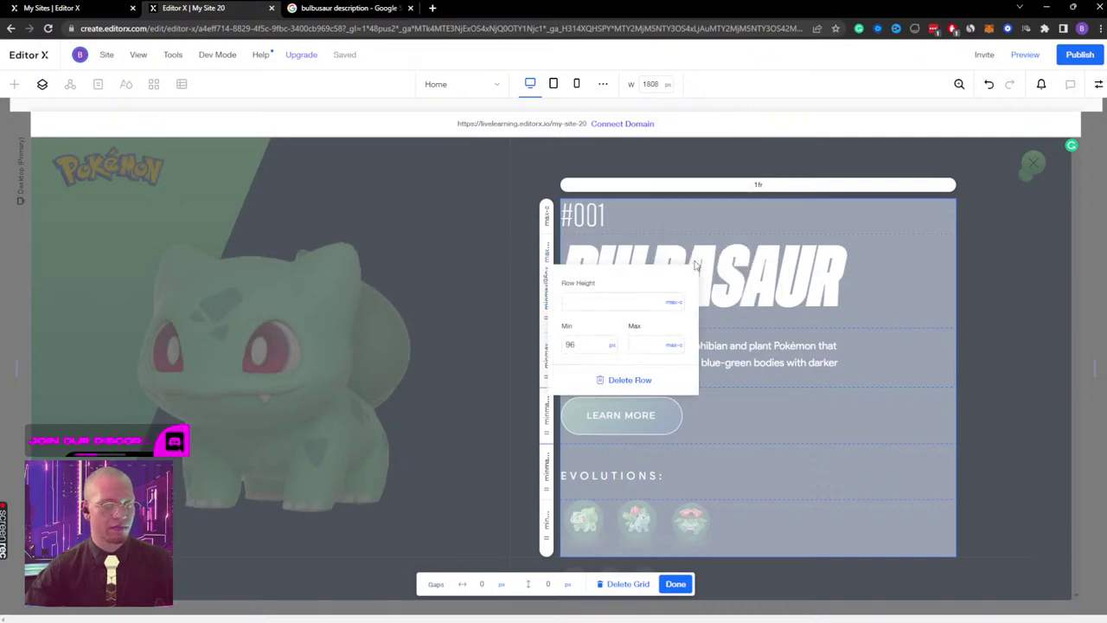
left_click(548, 374)
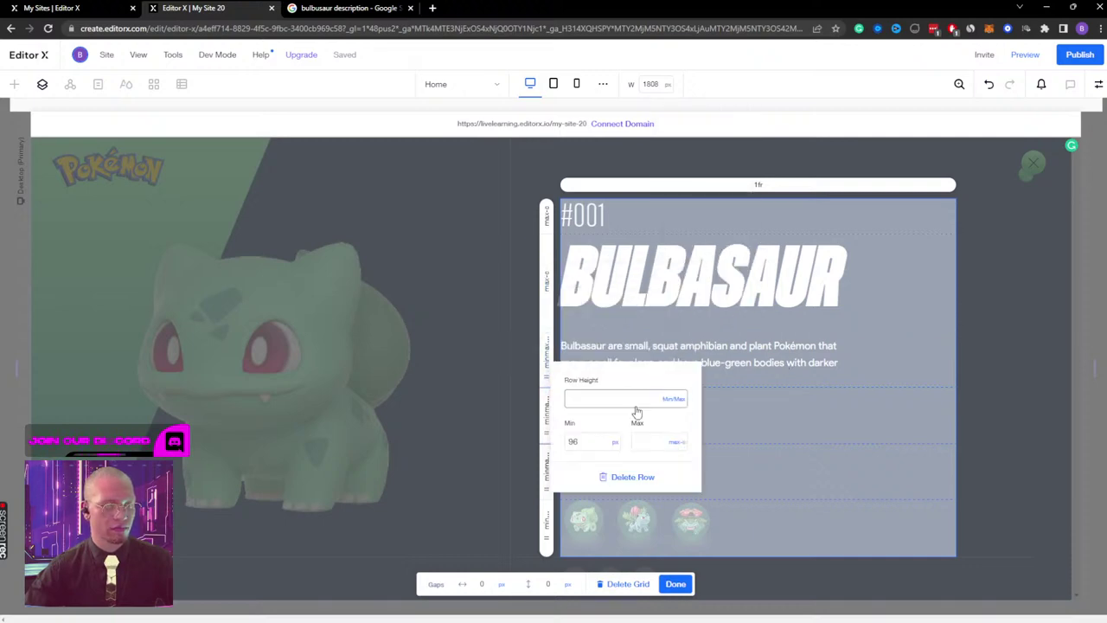
left_click(677, 400)
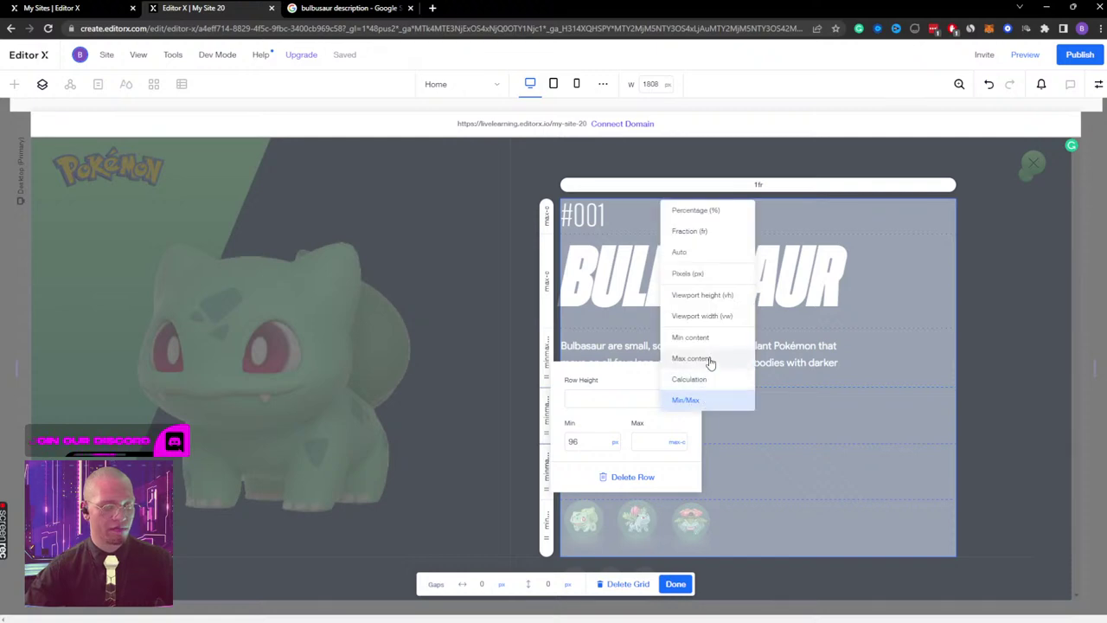
left_click(710, 361)
Step: Set the heights of the LEARN MORE button row and the EVOLUTIONS row to Max content
left_click(550, 418)
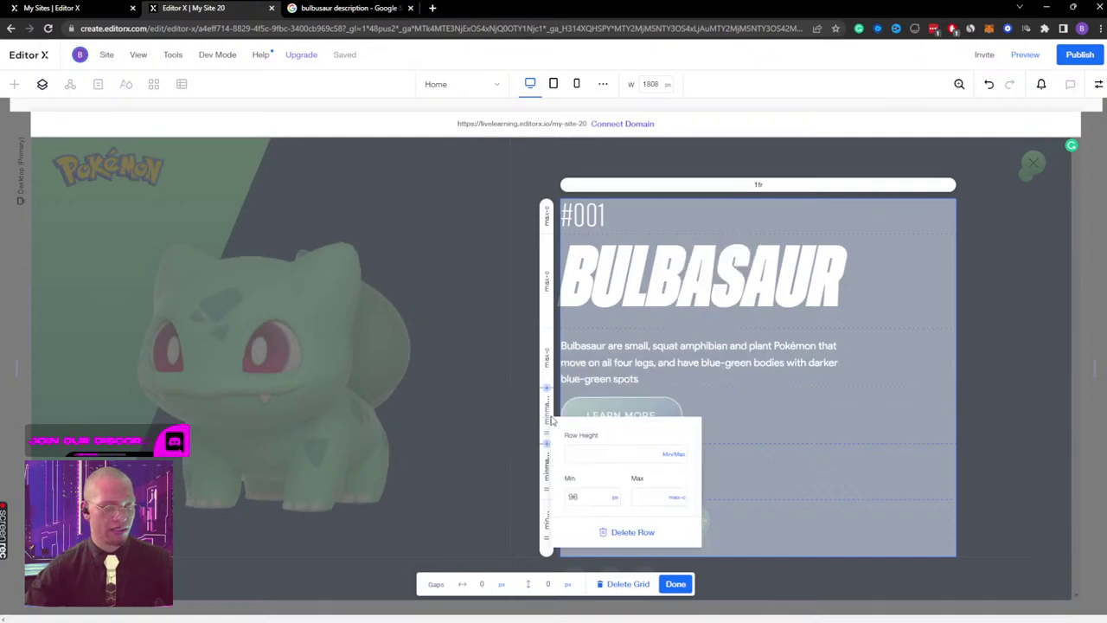
left_click(671, 454)
left_click(722, 414)
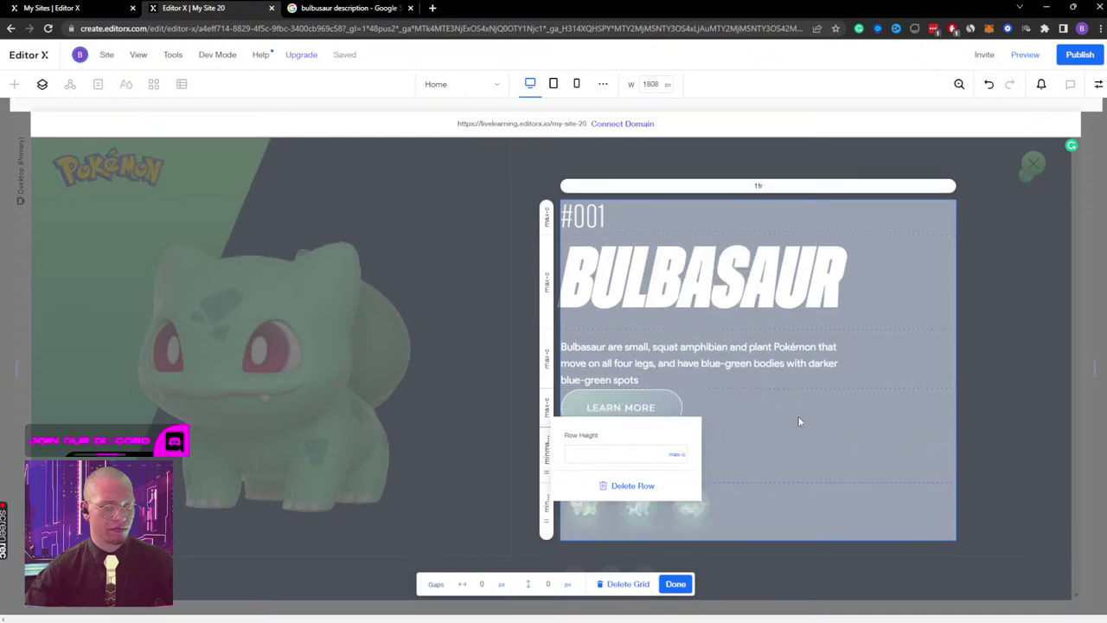
left_click(546, 451)
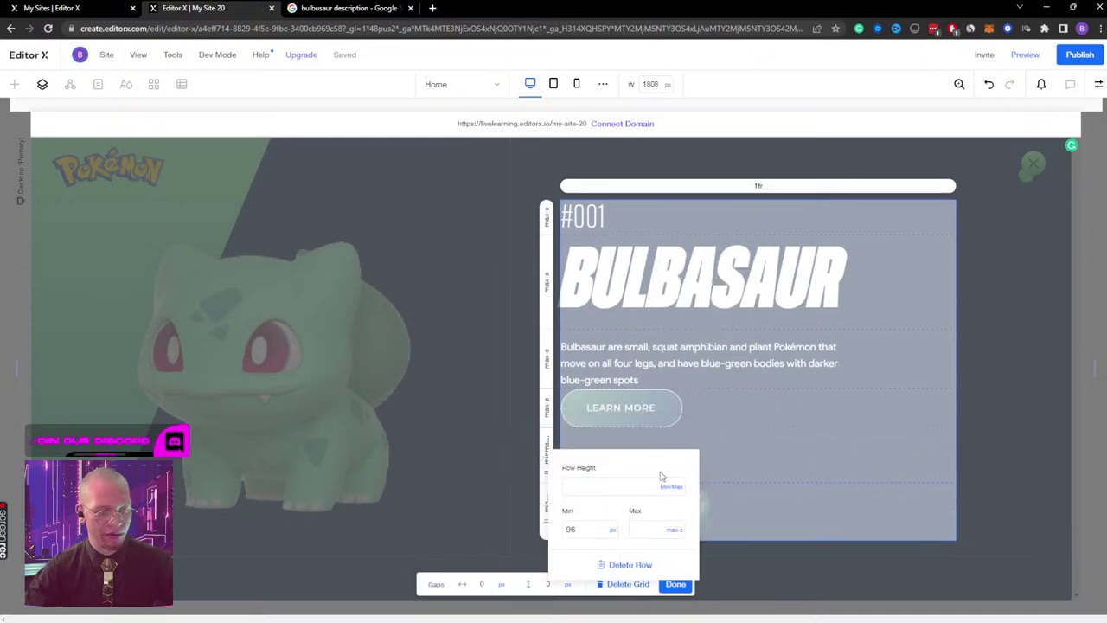
left_click(667, 488)
left_click(702, 447)
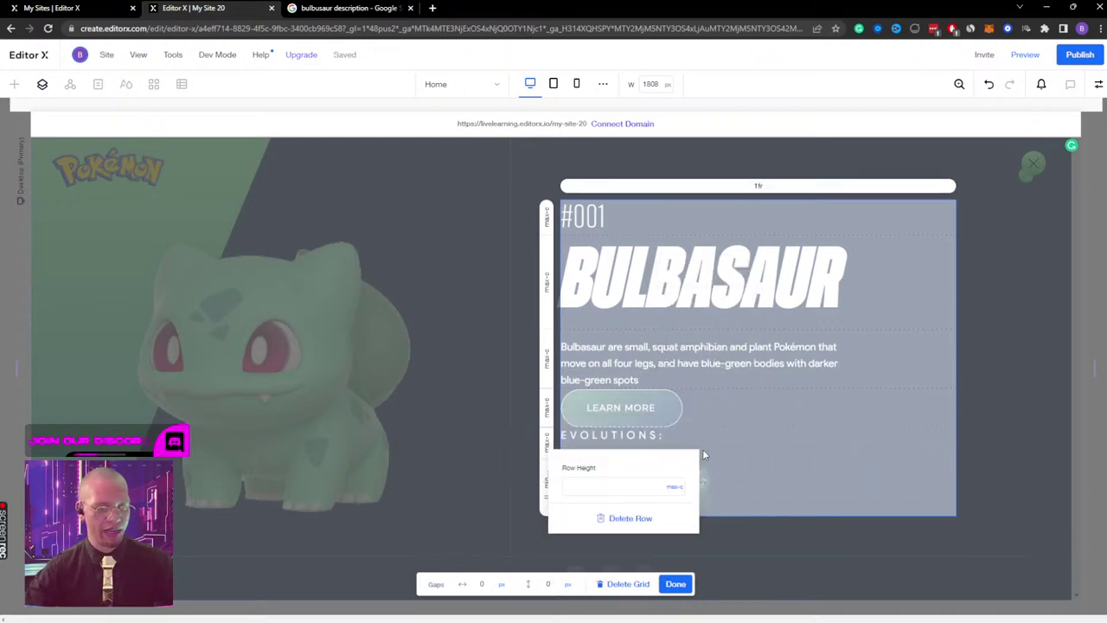
left_click(818, 445)
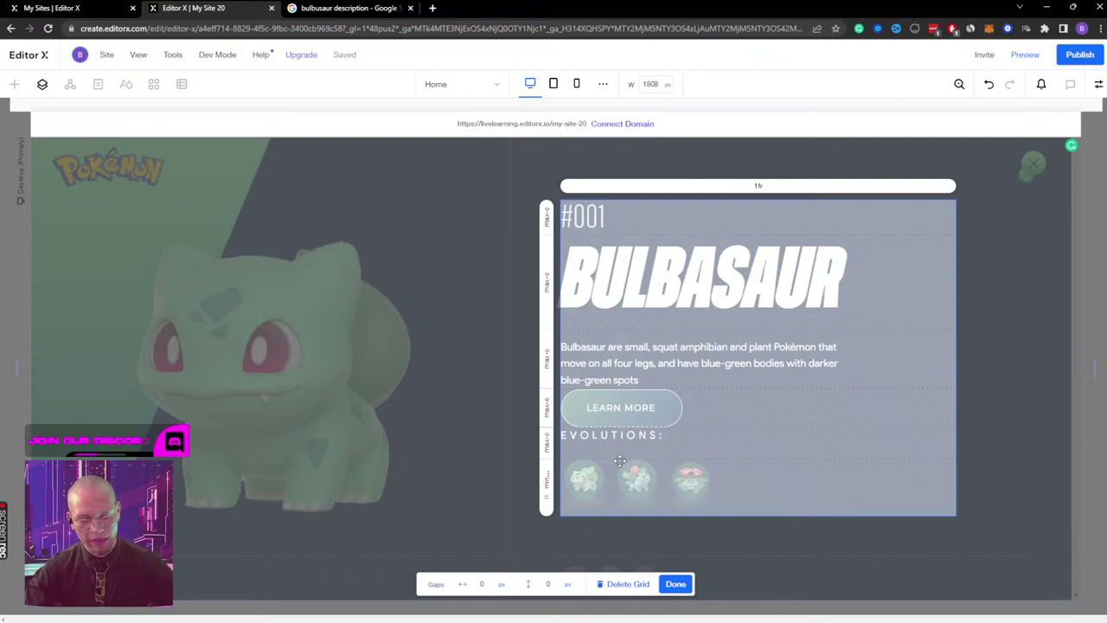
Step: Set the height of the evolution images row to Max content and finish editing the grid
left_click(550, 475)
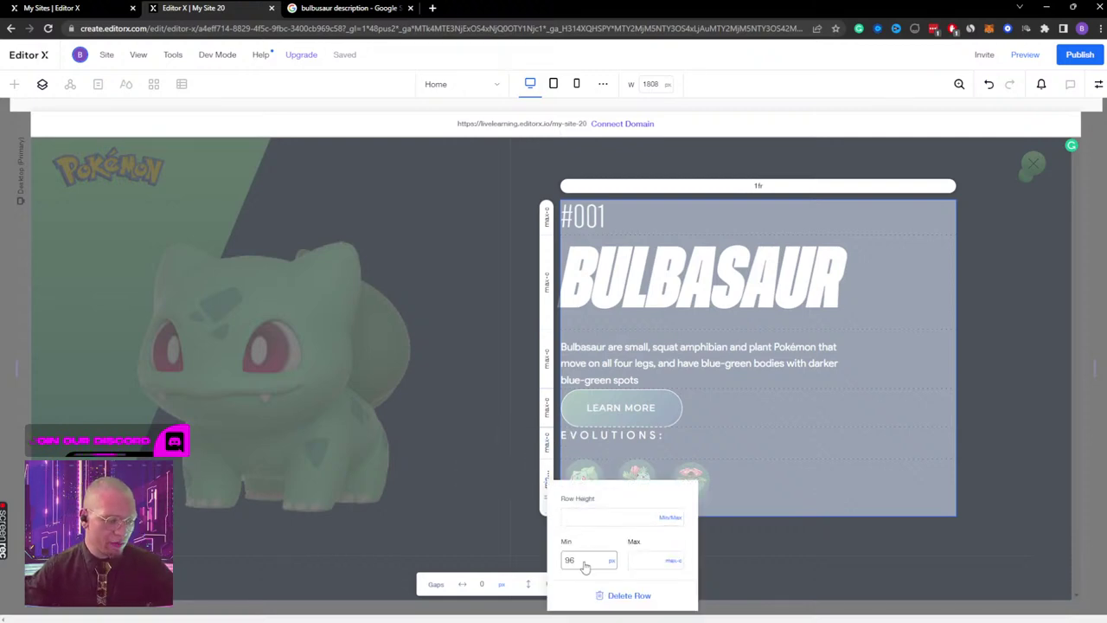
left_click(671, 518)
left_click(697, 483)
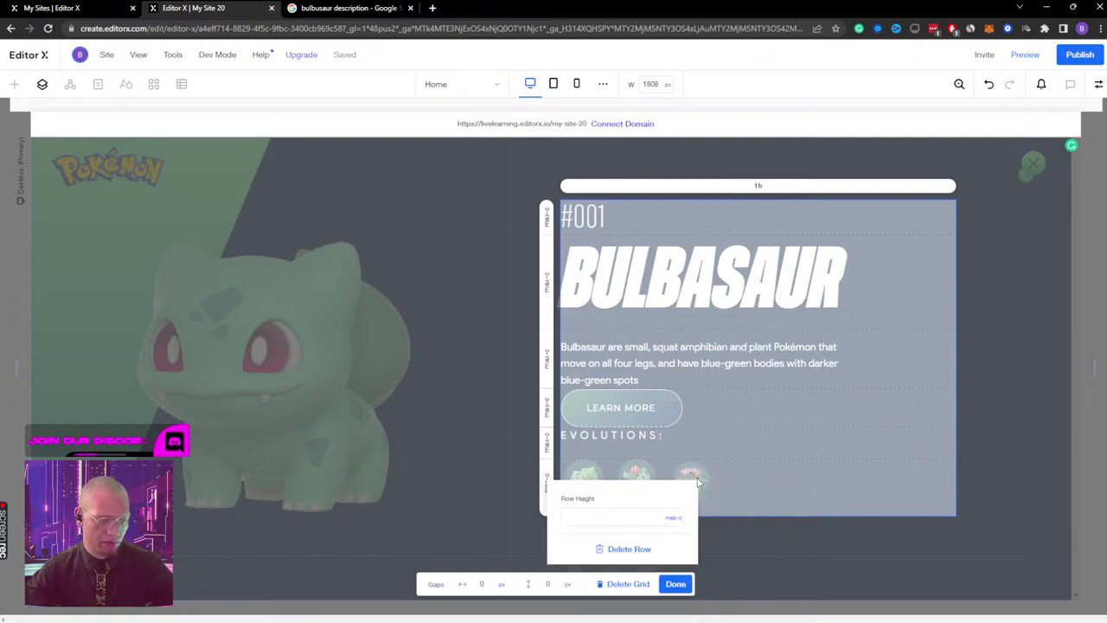
left_click(680, 584)
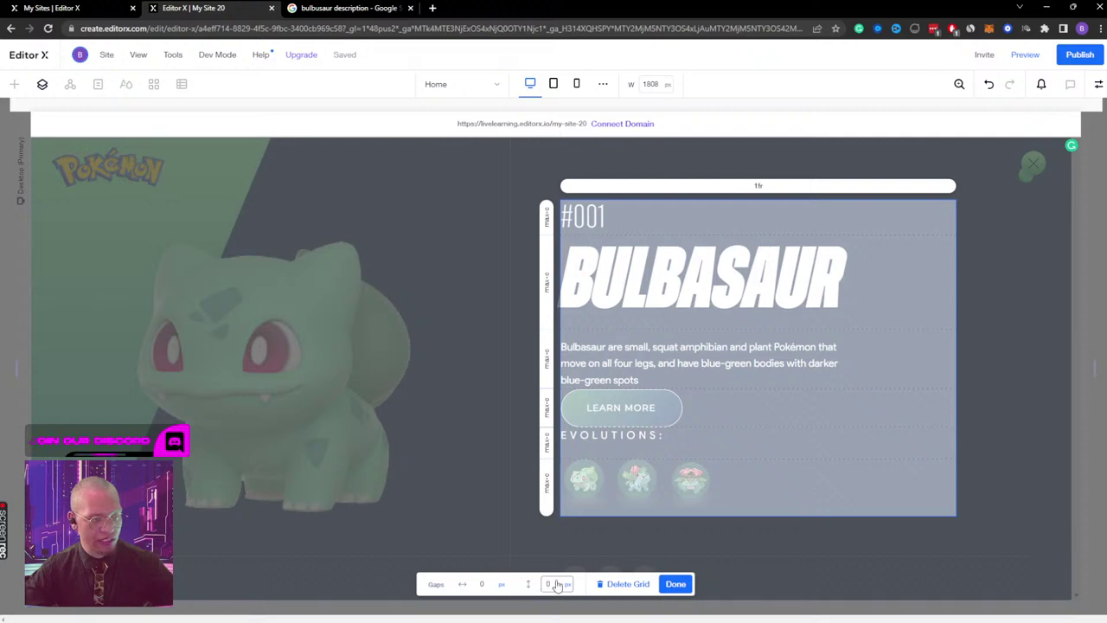
left_click(680, 585)
Step: Set the description text's top margin to 0 px and remove the bottom margin of the EVOLUTIONS text
left_click(949, 216)
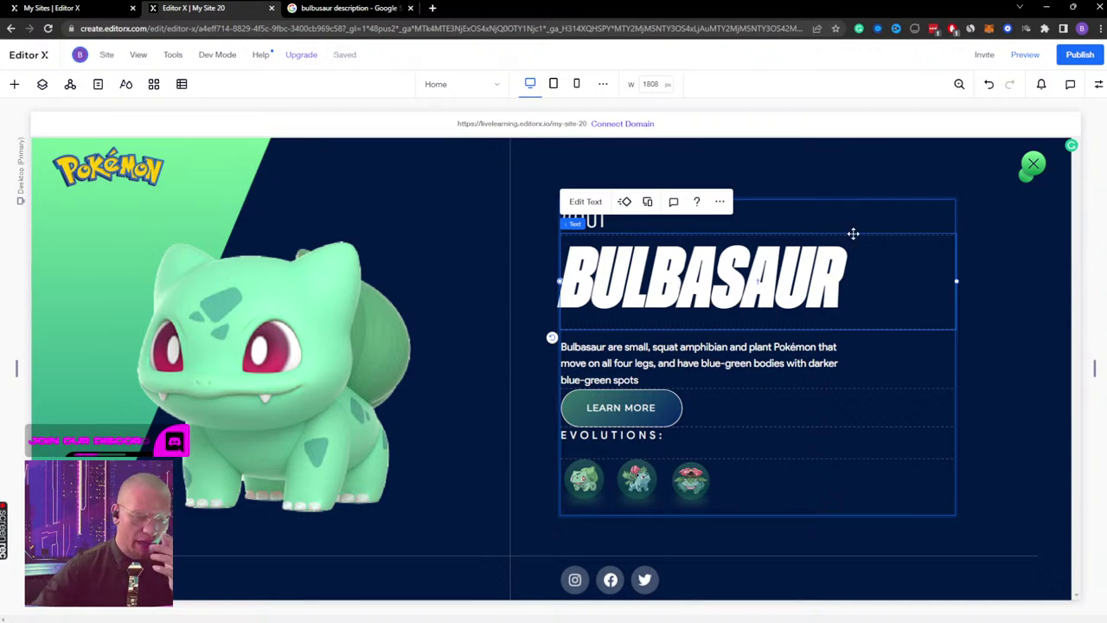
left_click(674, 365)
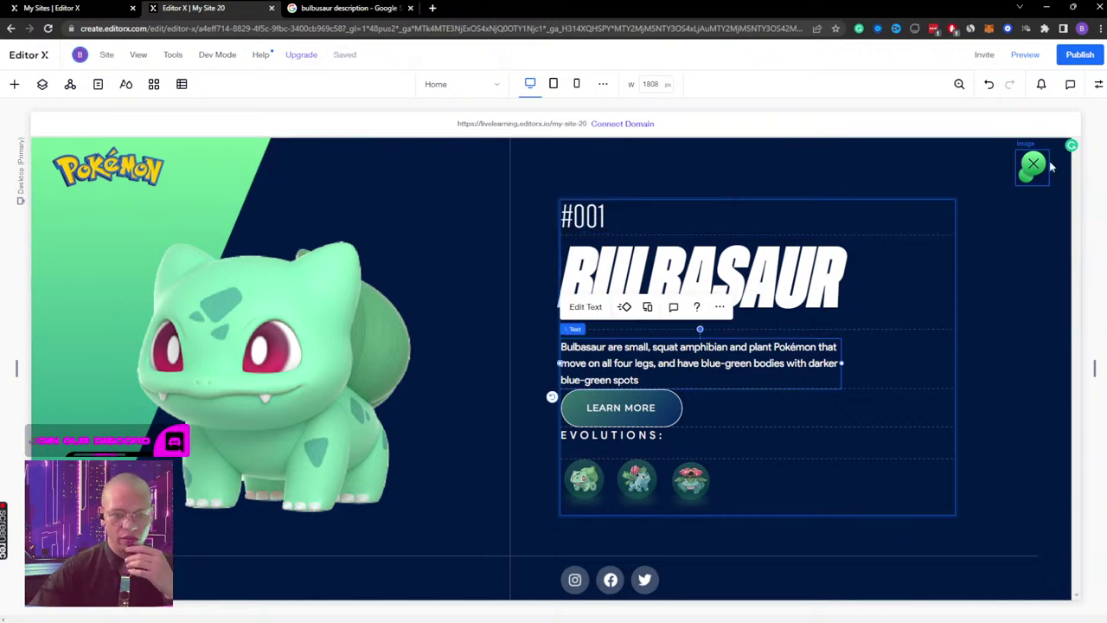
left_click(1099, 84)
scroll(1037, 389, "down", 5)
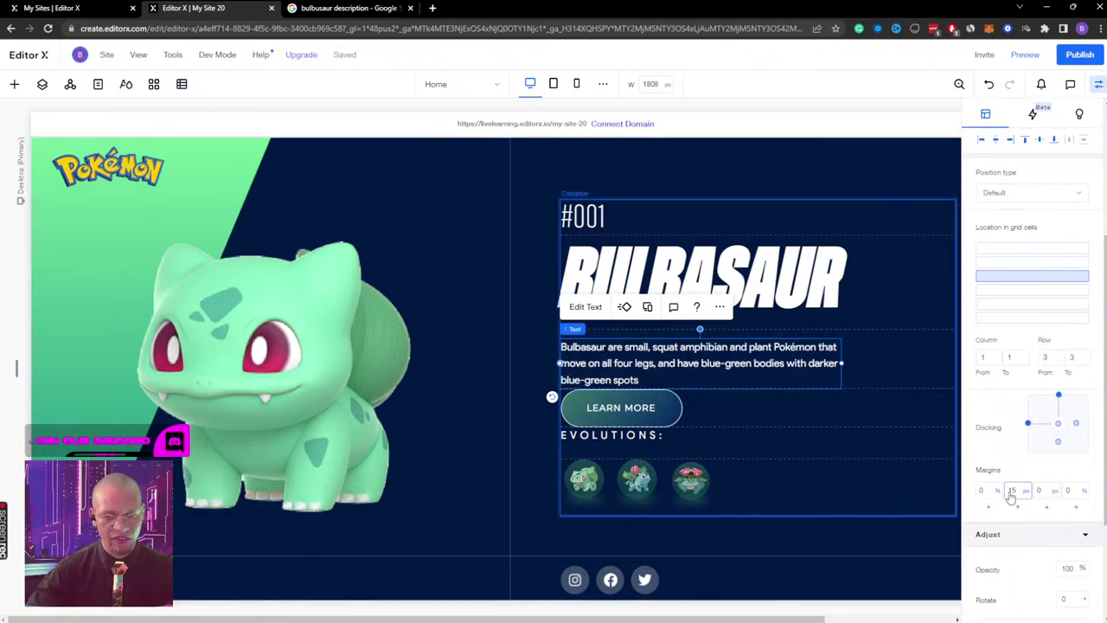
type("0")
key("Return")
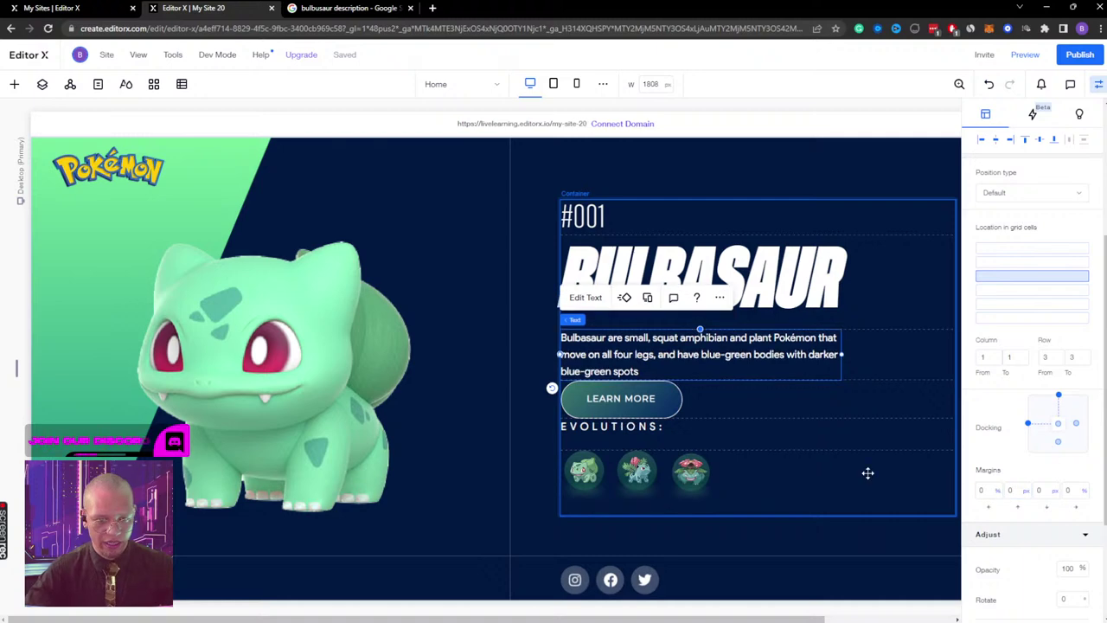
left_click(632, 429)
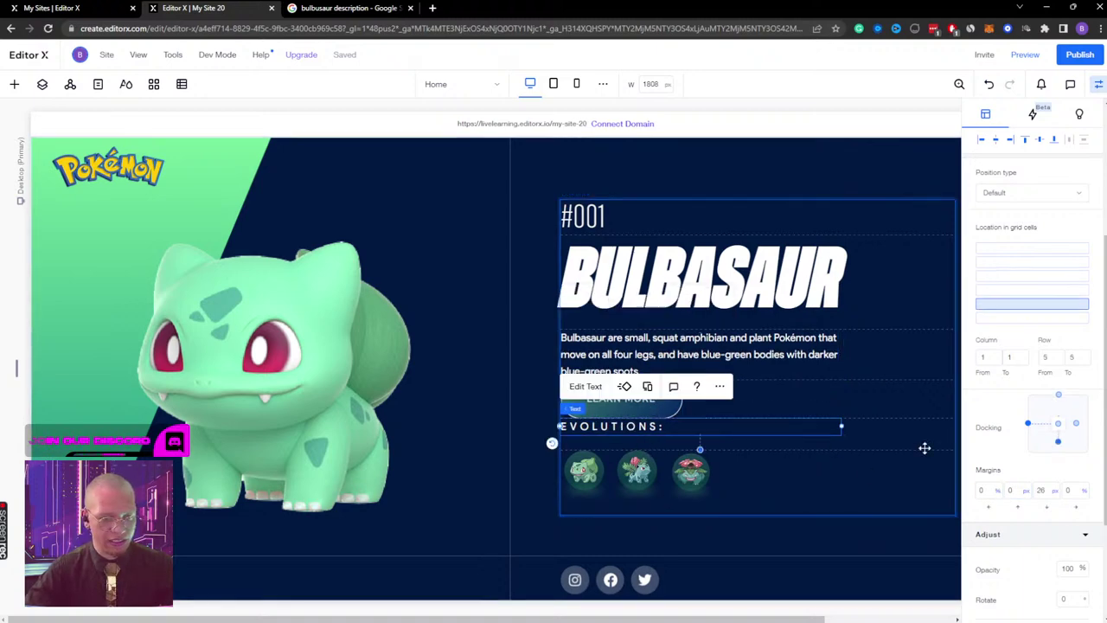
left_click(1041, 491)
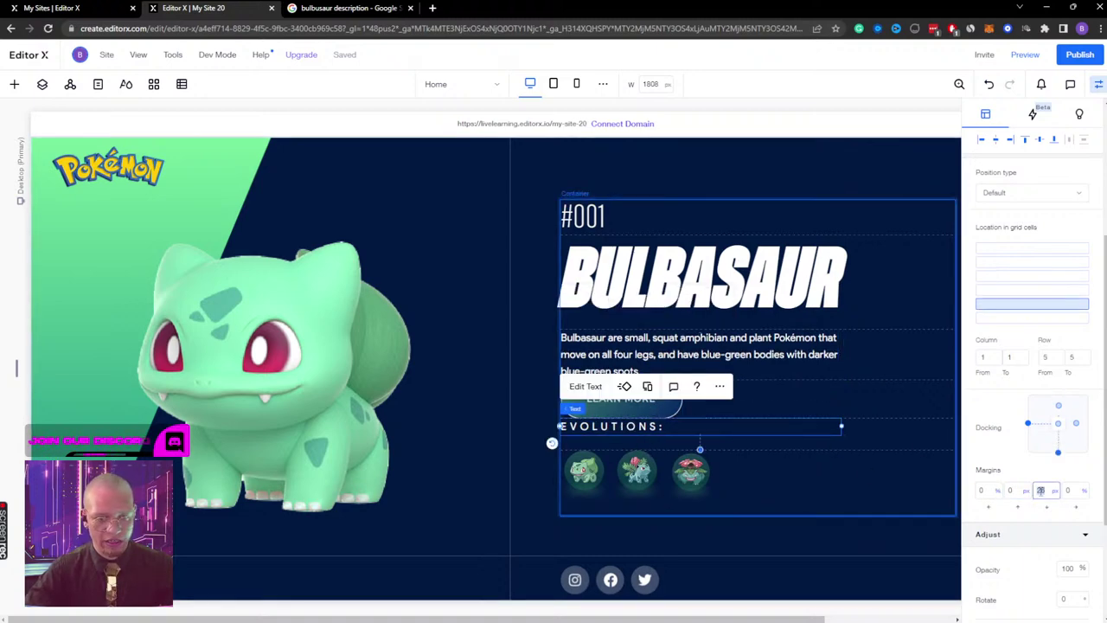
Step: Check the content container's row layout in the advanced grid editor and close it
left_click(661, 502)
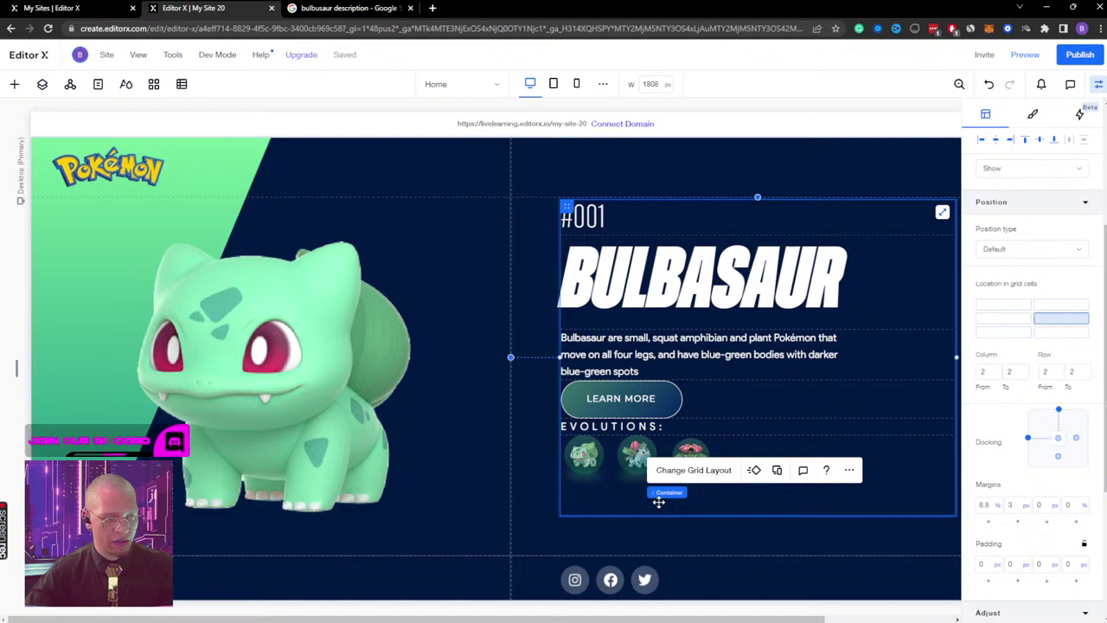
left_click(699, 474)
left_click(583, 395)
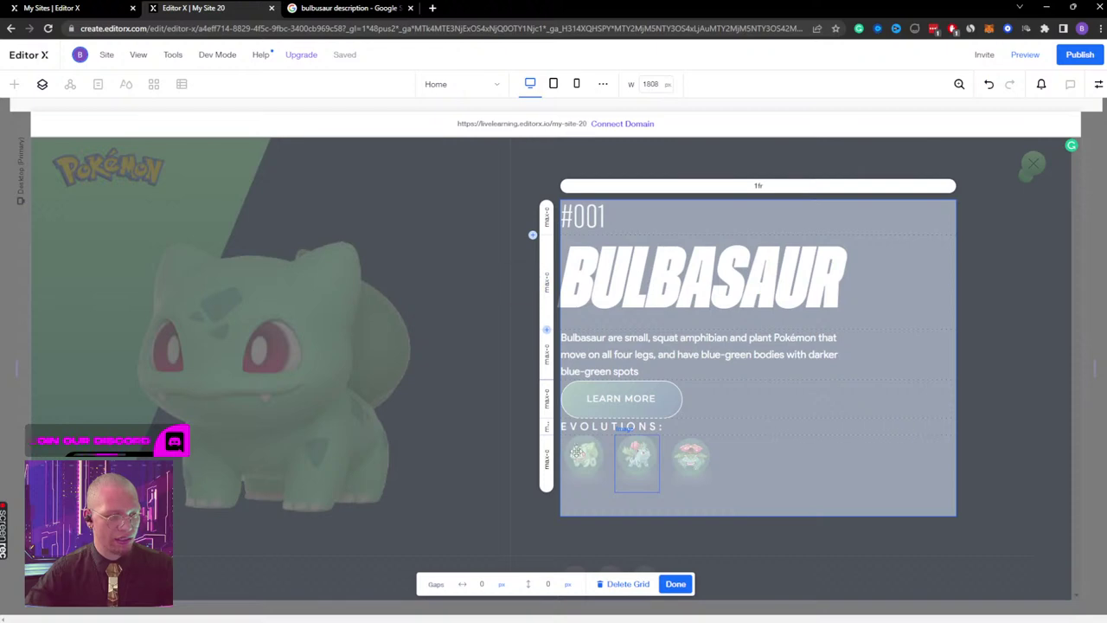
left_click(676, 584)
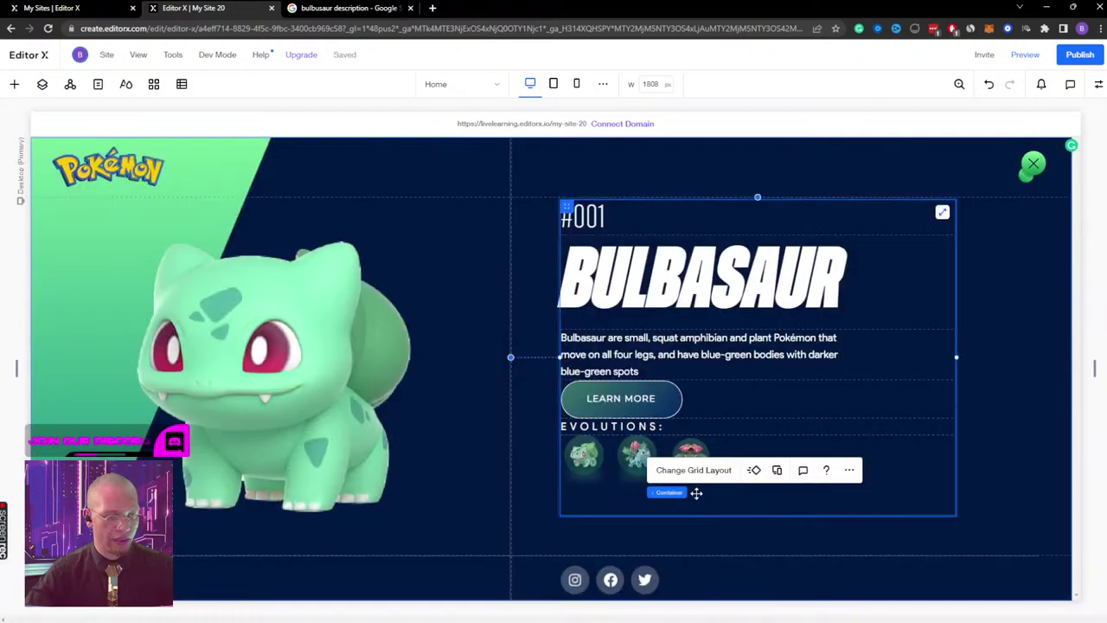
Step: Set the left margin of the container holding the three evolution images to 0%
left_click(704, 486)
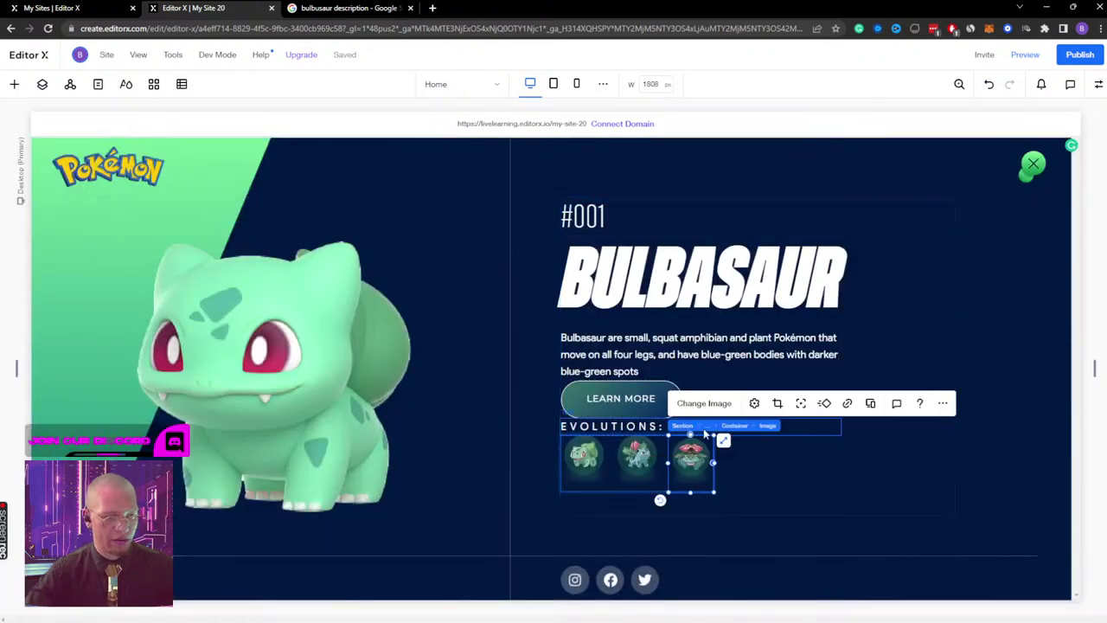
key("Escape")
left_click(1098, 84)
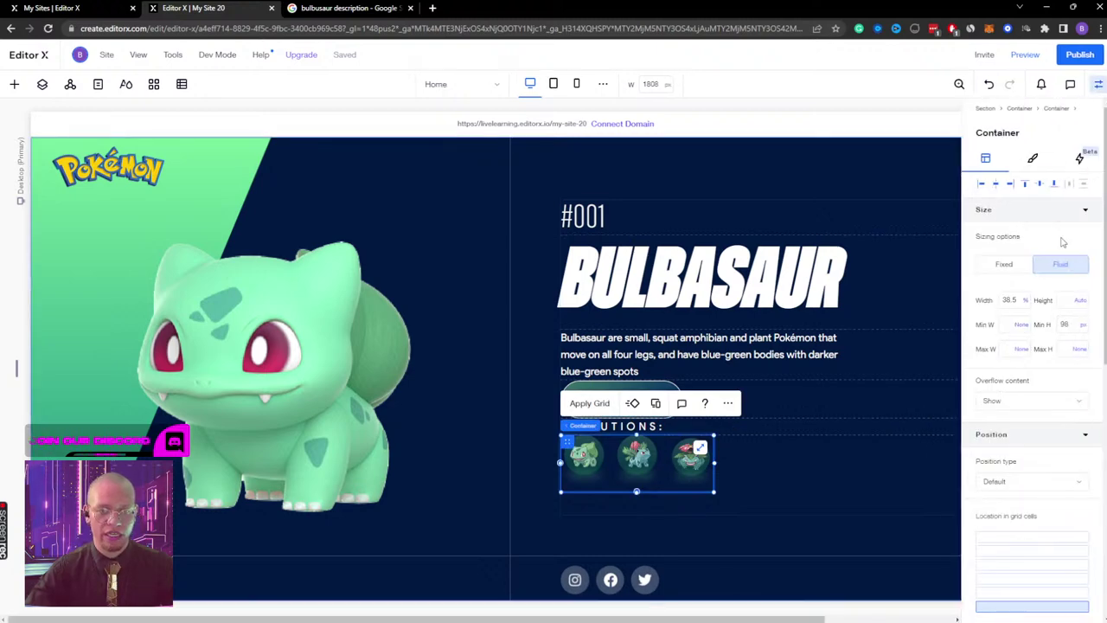
scroll(1050, 346, "down", 5)
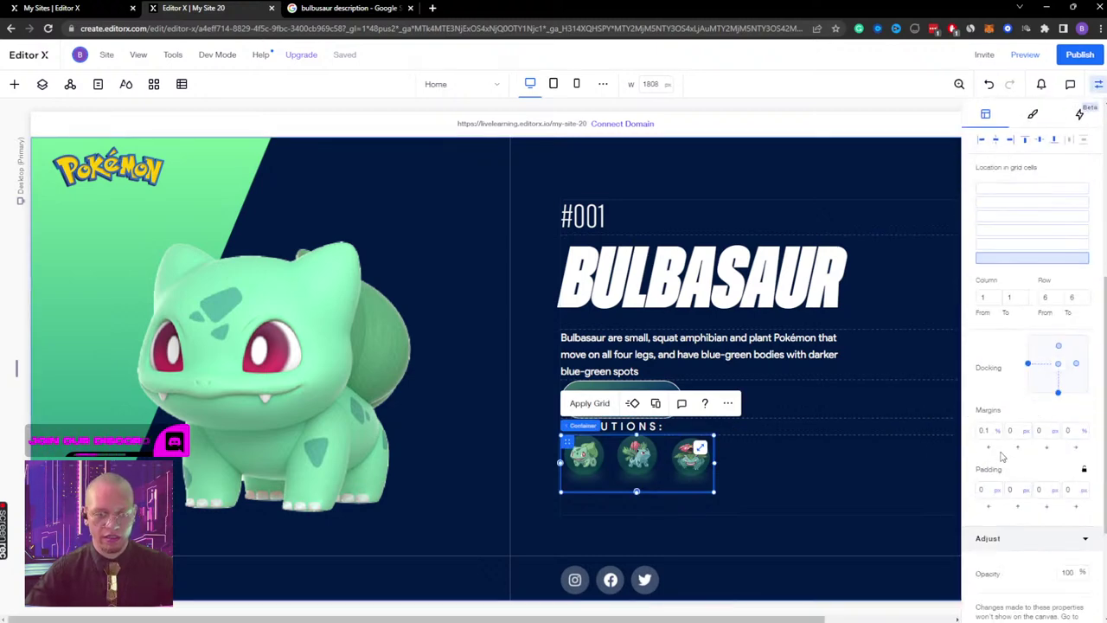
left_click(986, 431)
type("0")
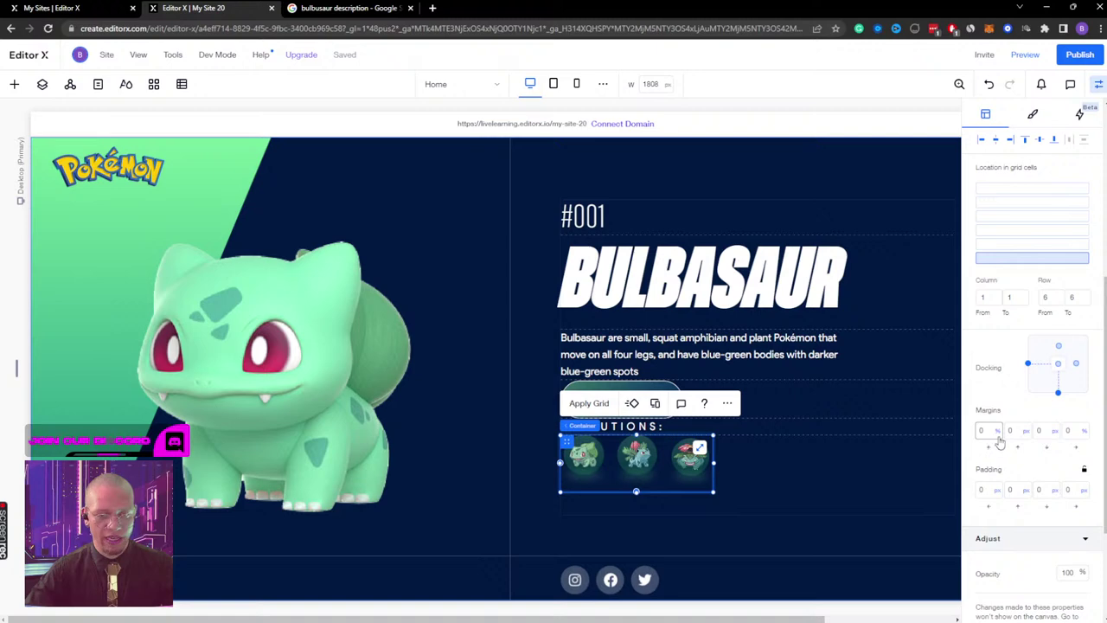
Step: Check the docking and margins of the three evolution images and the content container's rows in the advanced grid editor
left_click(753, 507)
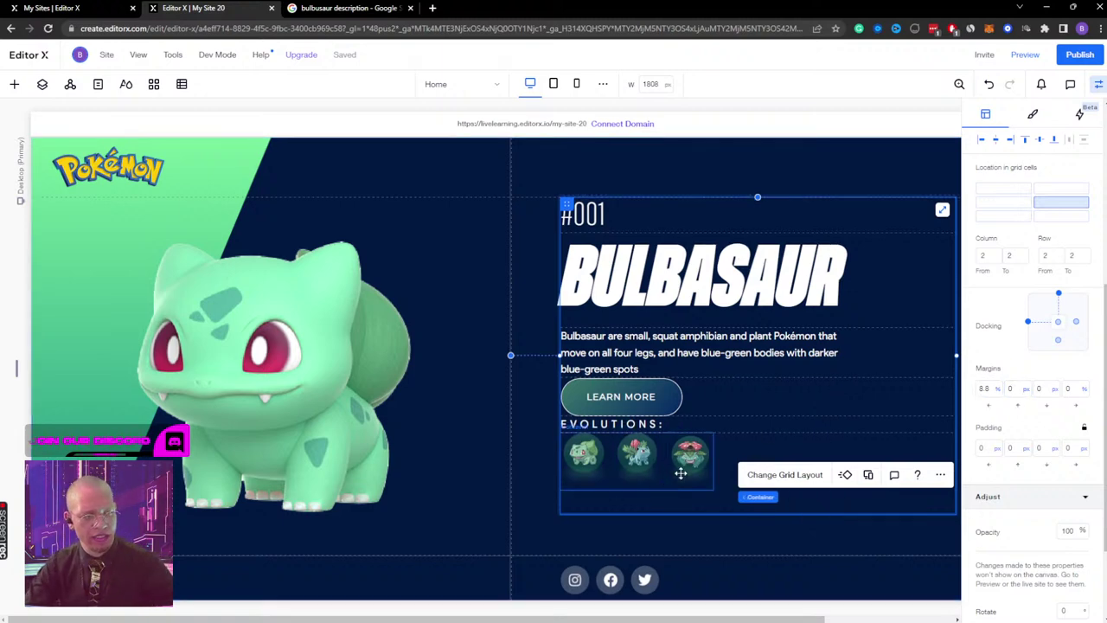
left_click(688, 470)
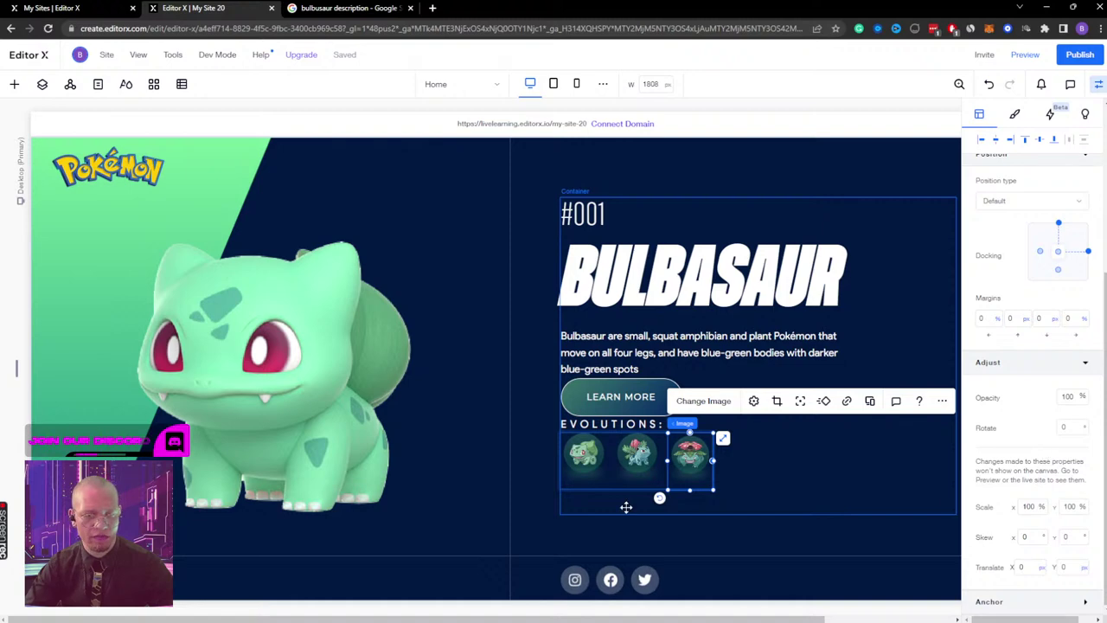
left_click(641, 449)
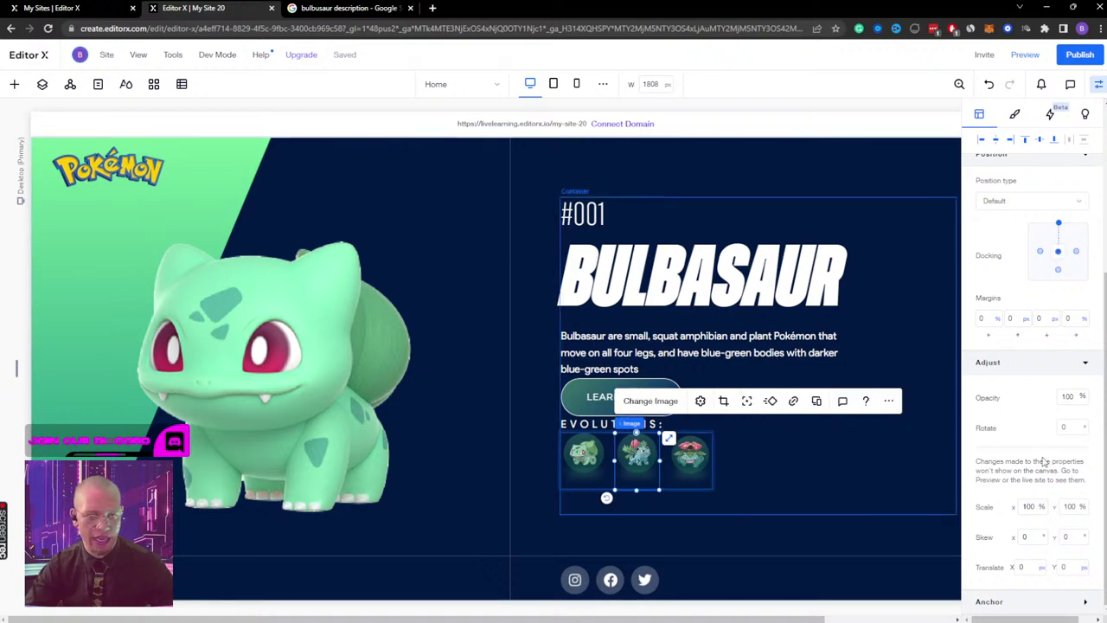
left_click(583, 454)
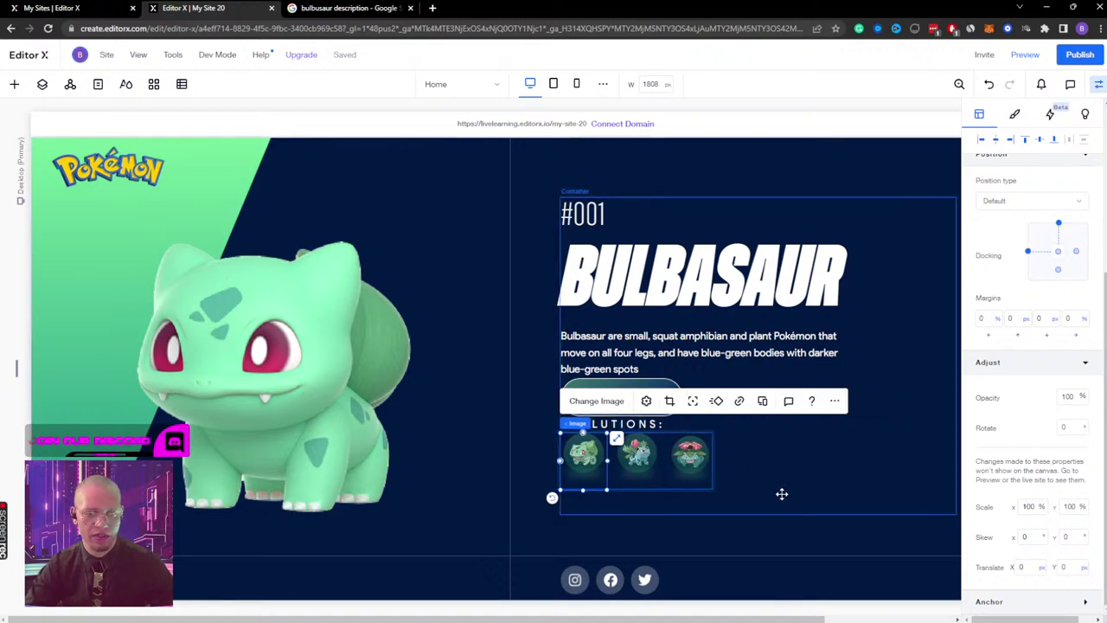
left_click(782, 494)
left_click(791, 465)
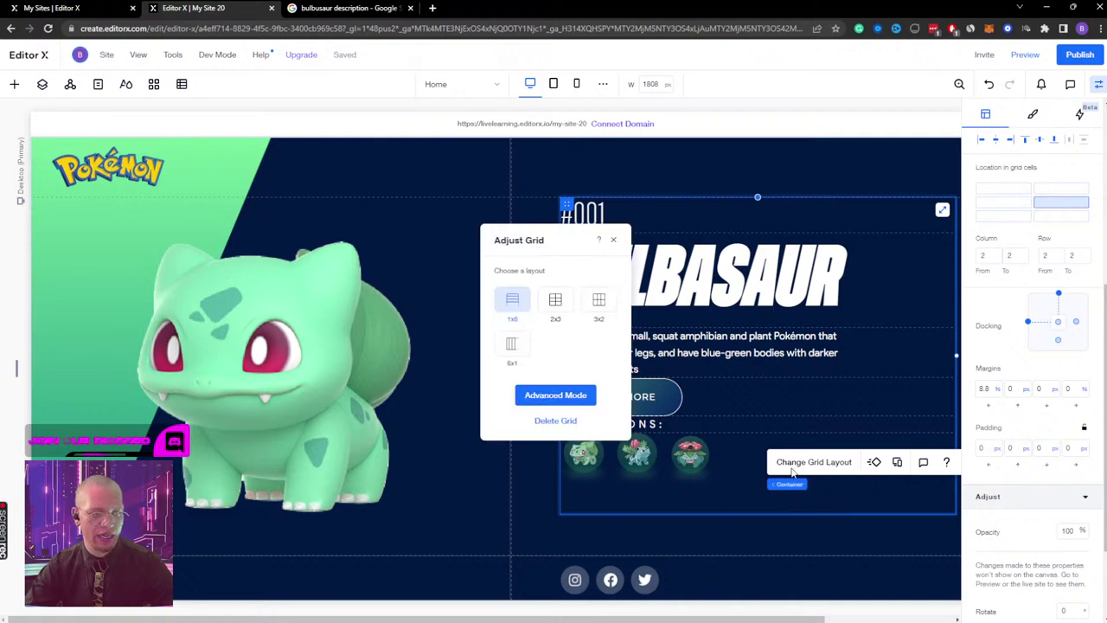
left_click(552, 398)
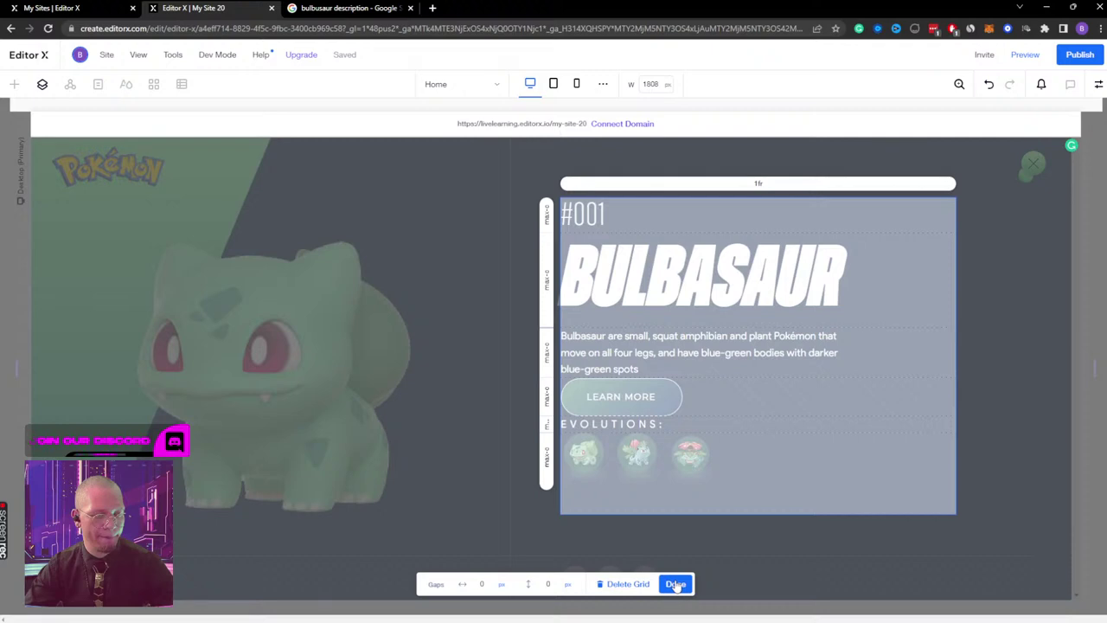
left_click(676, 585)
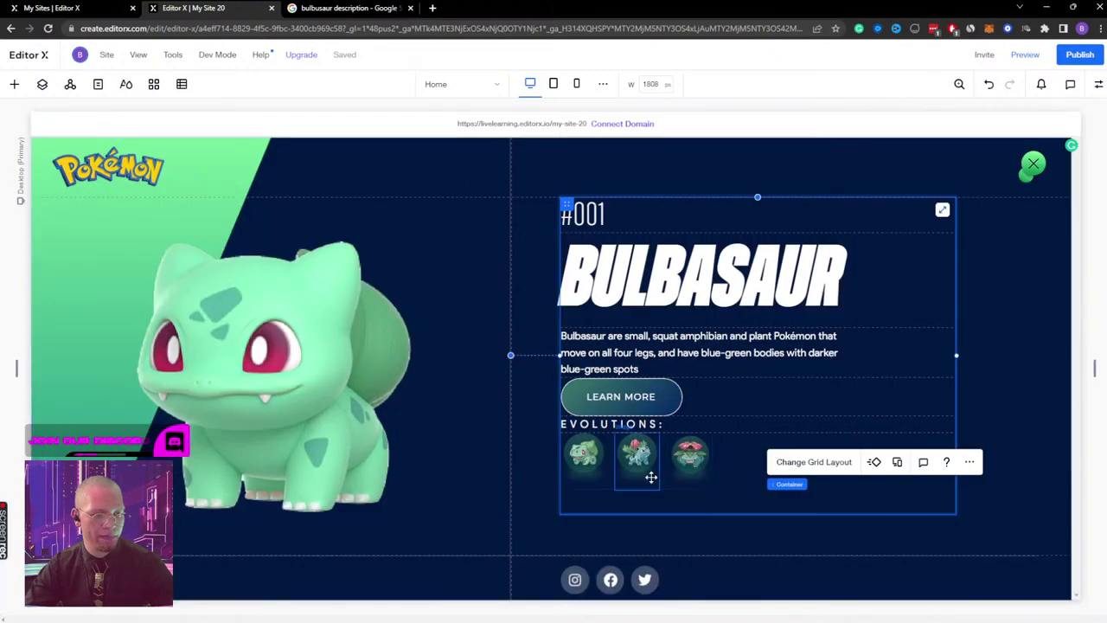
Step: Set the minimum height of the container around the evolution images to None
left_click(665, 487)
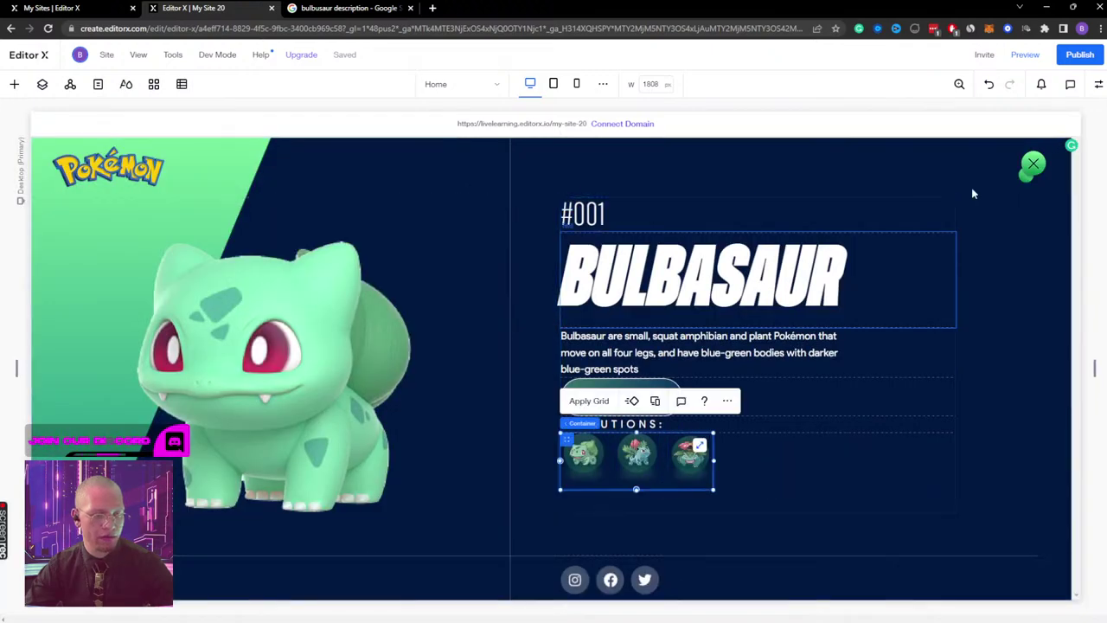
left_click(1098, 84)
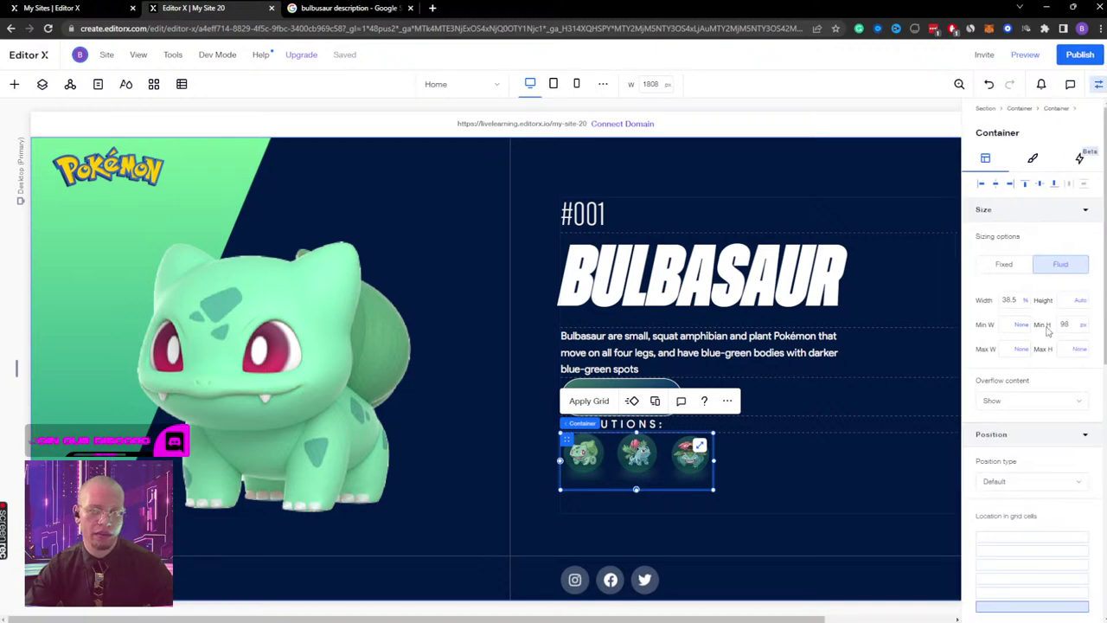
left_click(1081, 324)
left_click(1085, 333)
left_click(1033, 304)
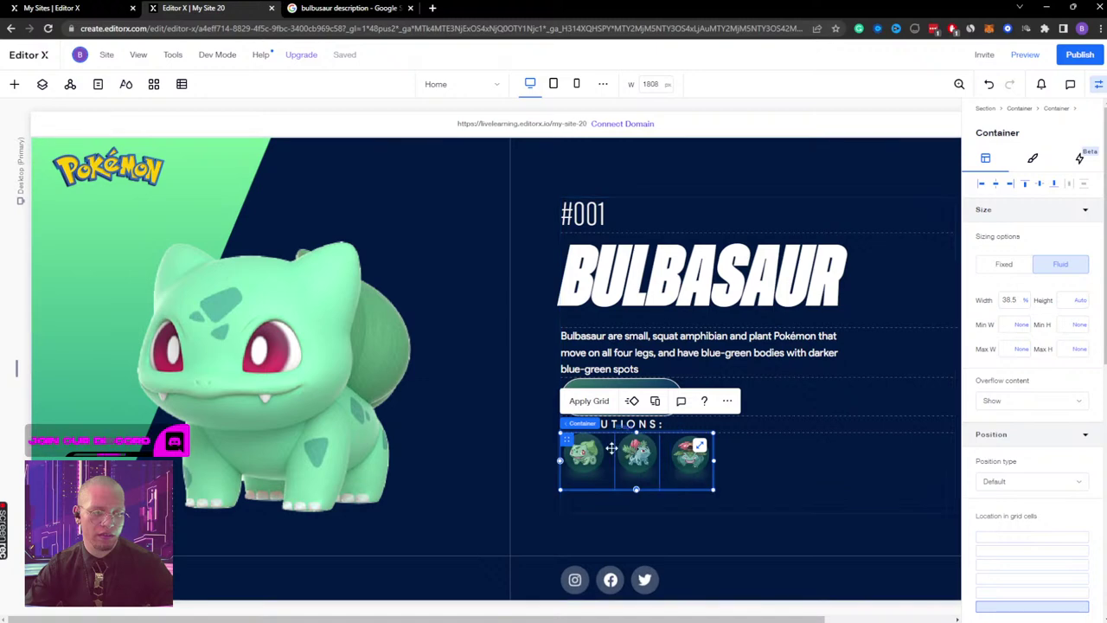
mouse_move(578, 428)
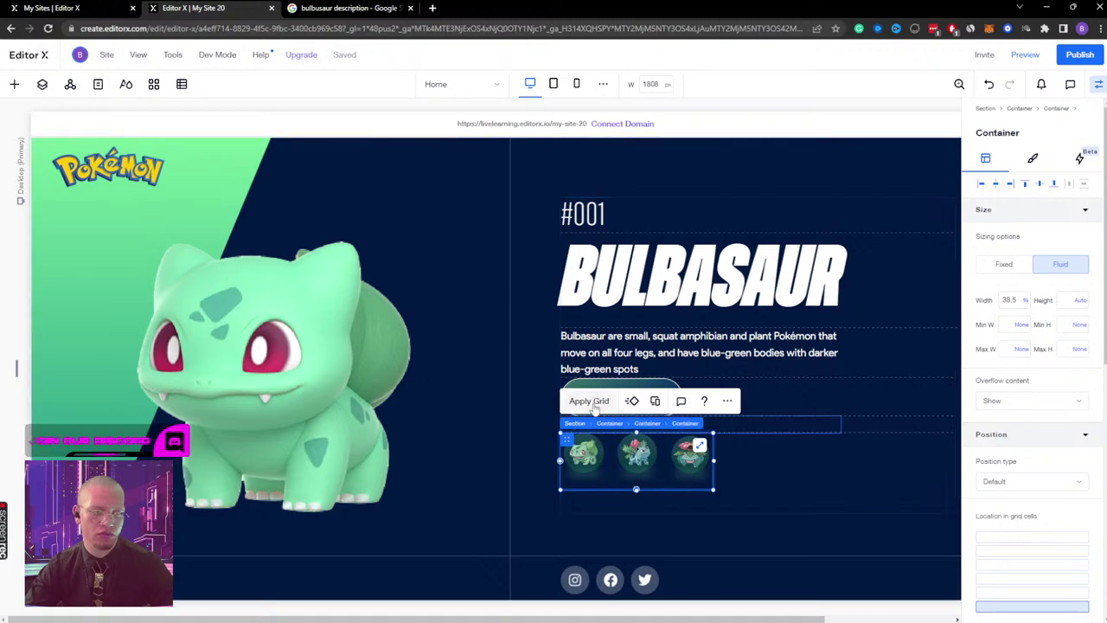
Step: Set the minimum height of the main content container to None and close its settings
left_click(784, 476)
left_click(1086, 324)
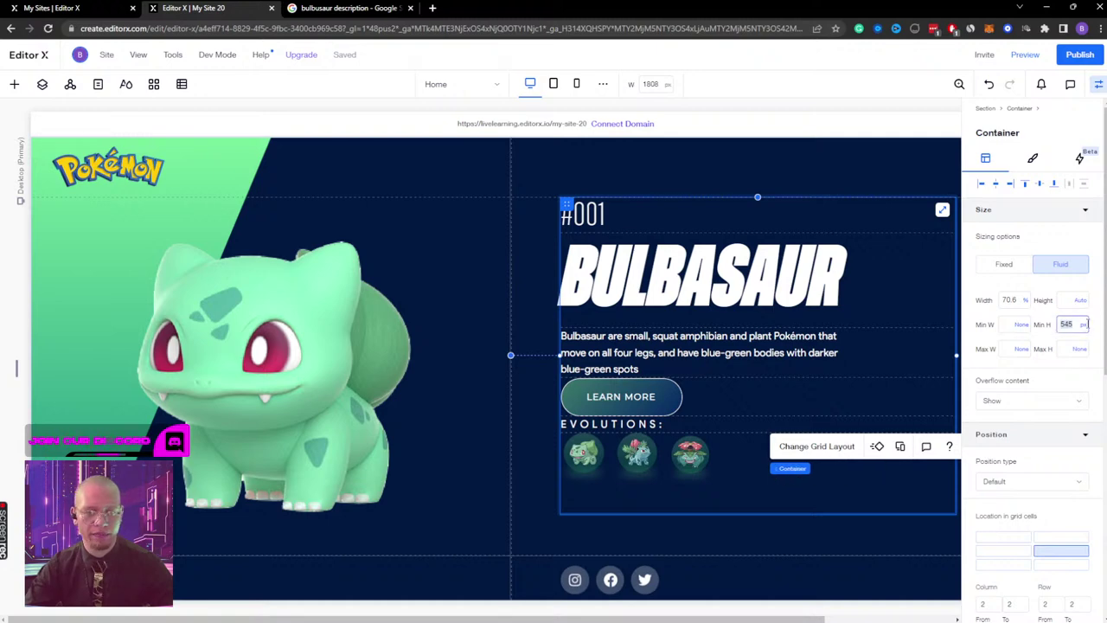
left_click(1083, 323)
left_click(1063, 321)
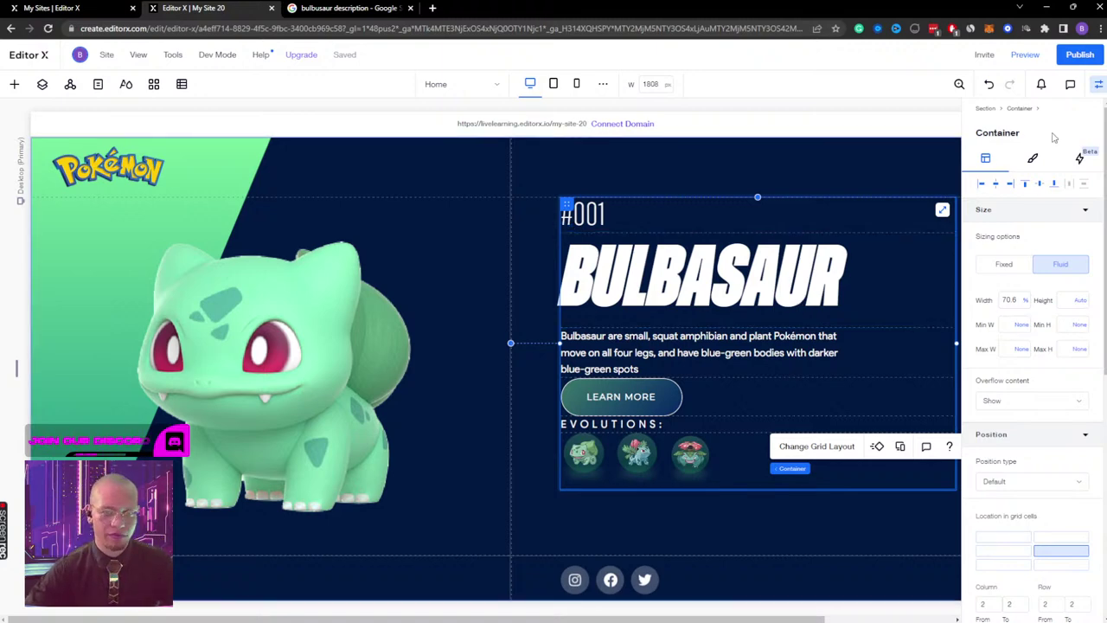
left_click(1099, 85)
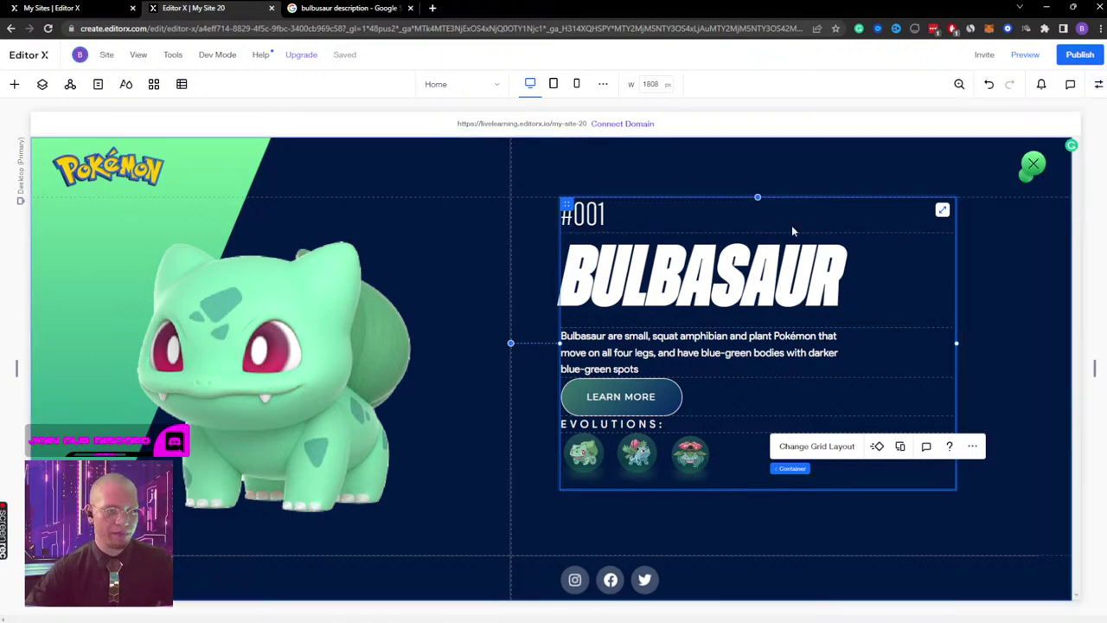
Step: Try a top margin of -40 px on the BULBASAUR title, undo it and set the top margin to 0 px
left_click(643, 295)
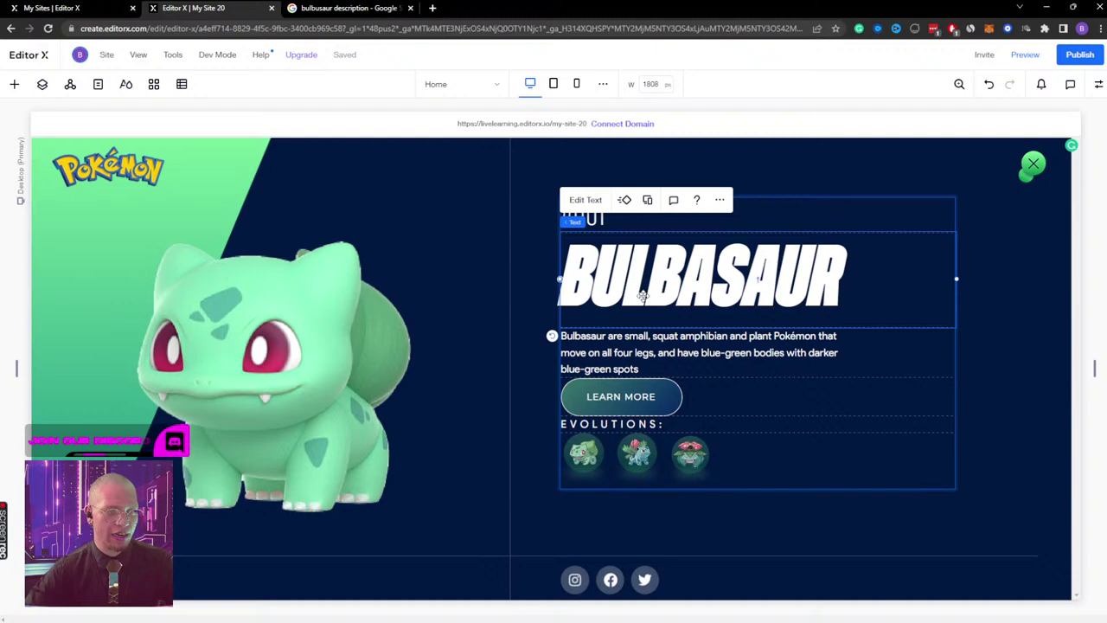
left_click(1098, 85)
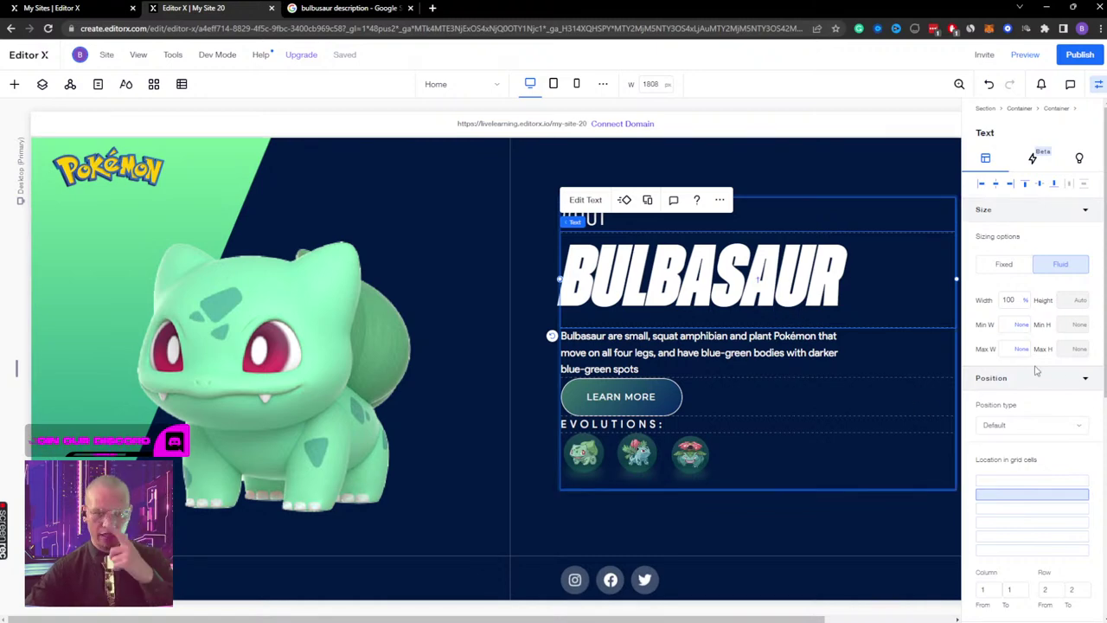
scroll(995, 380, "down", 5)
left_click(1012, 431)
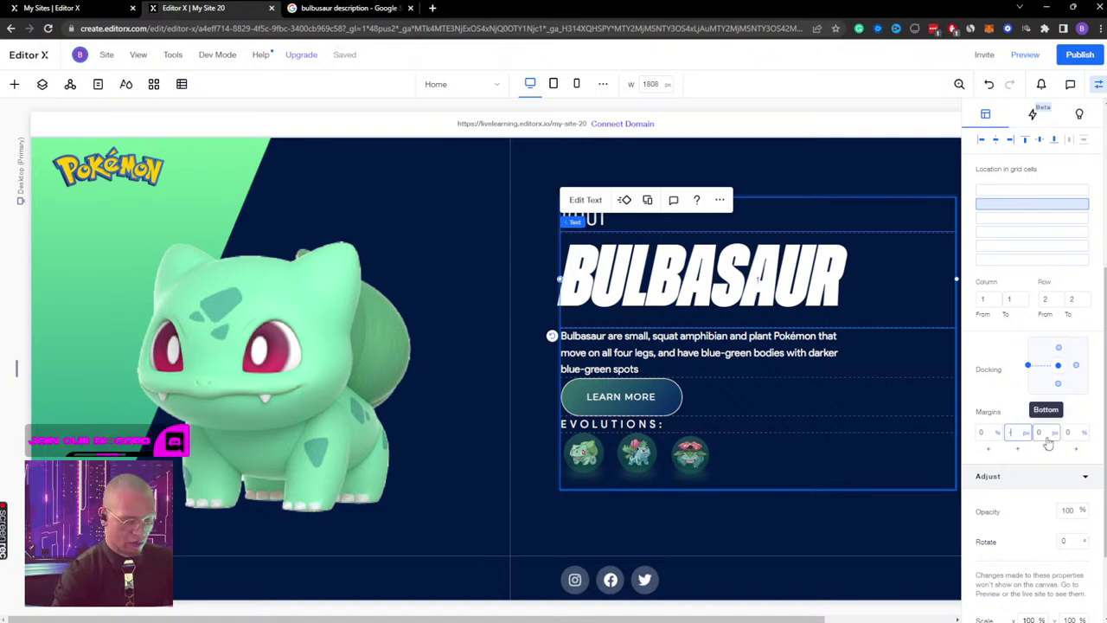
type("-40")
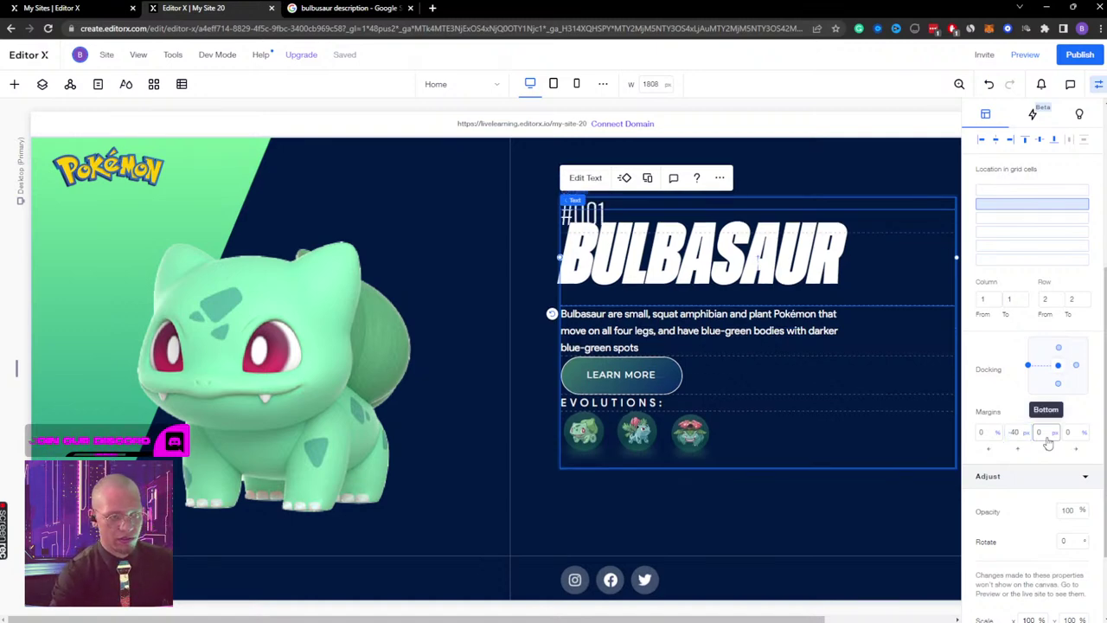
key("ctrl+z")
left_click(1013, 431)
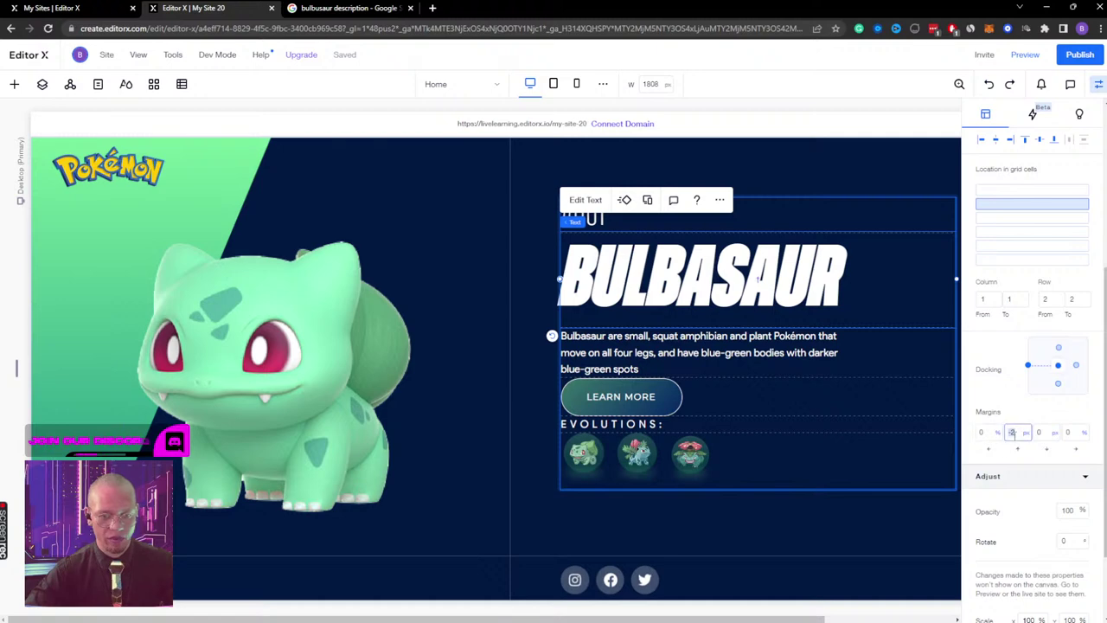
type("0")
Step: Try bottom margins of -40, -20 and -25 px on the BULBASAUR title
left_click(1044, 441)
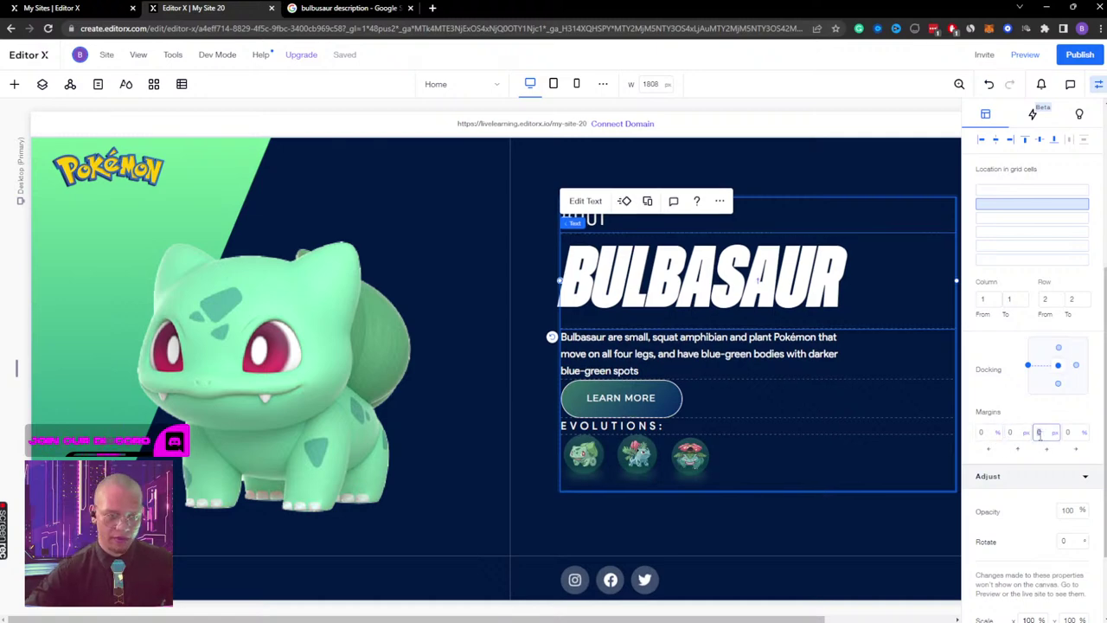
type("-40")
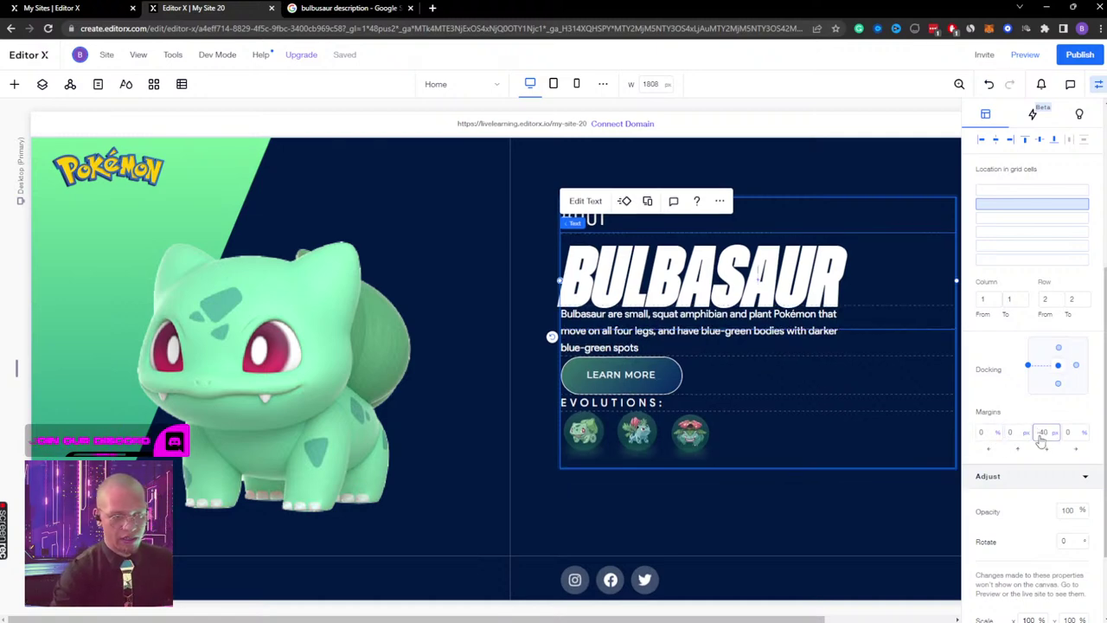
left_click(1041, 435)
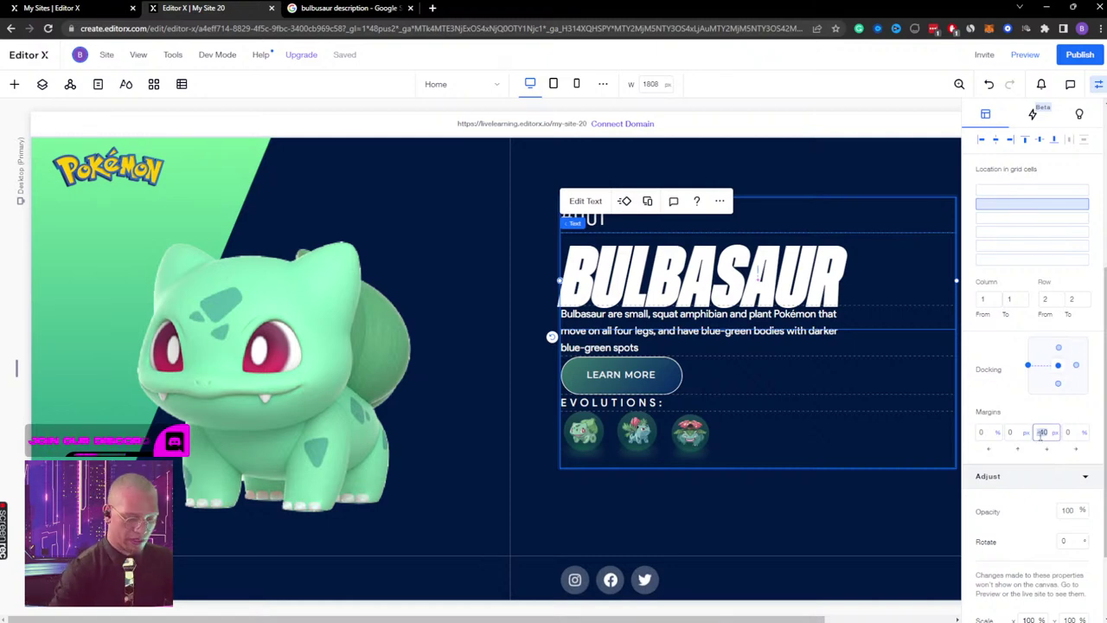
type("-20")
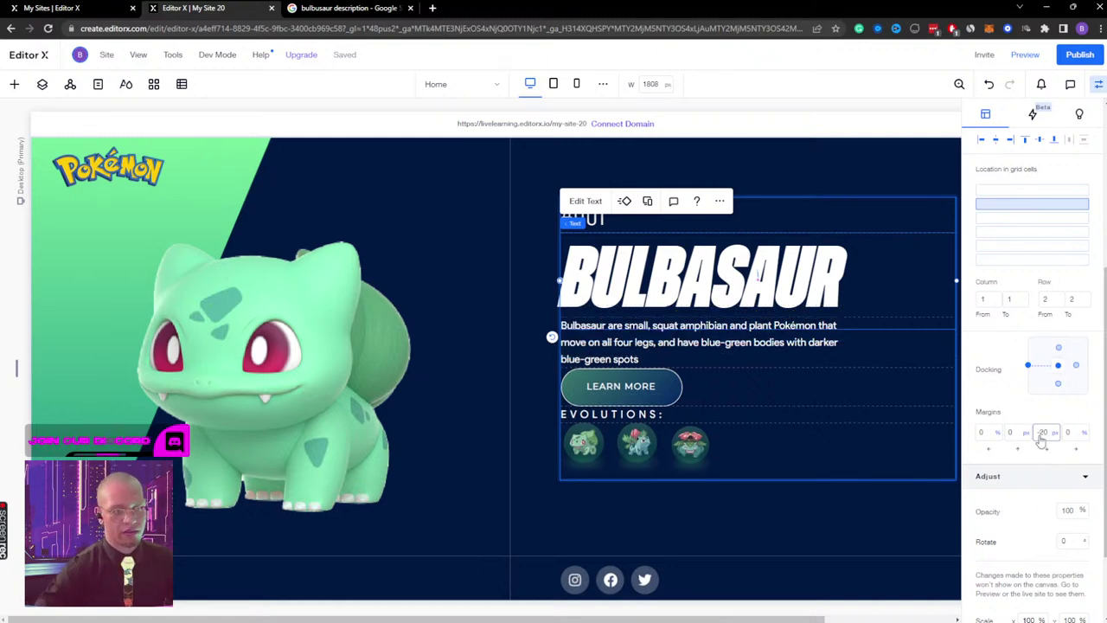
left_click(1041, 436)
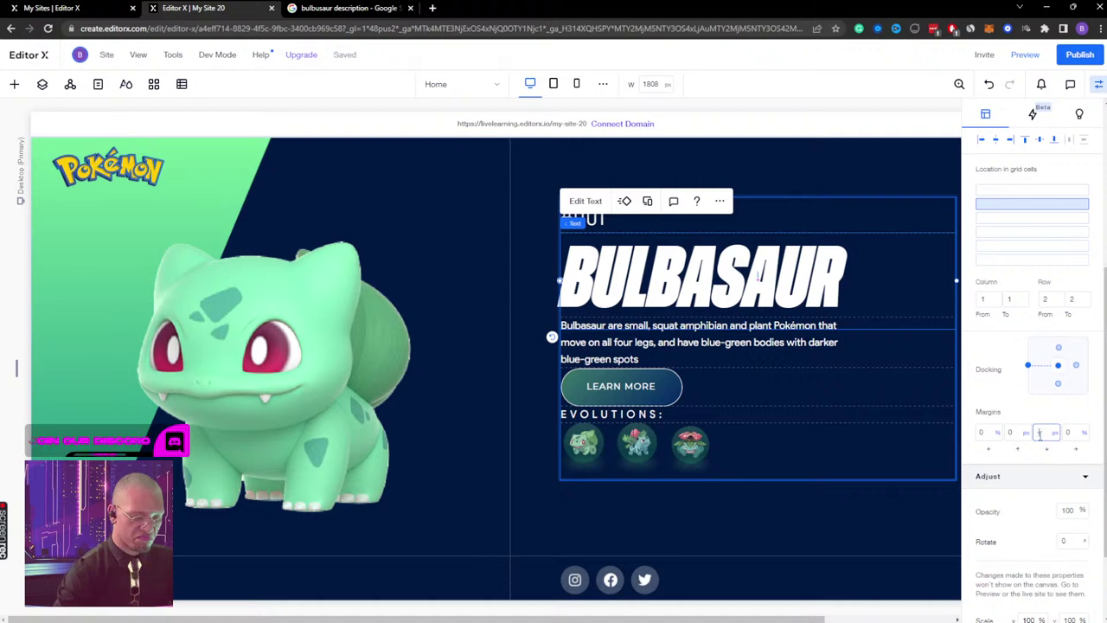
type("-25")
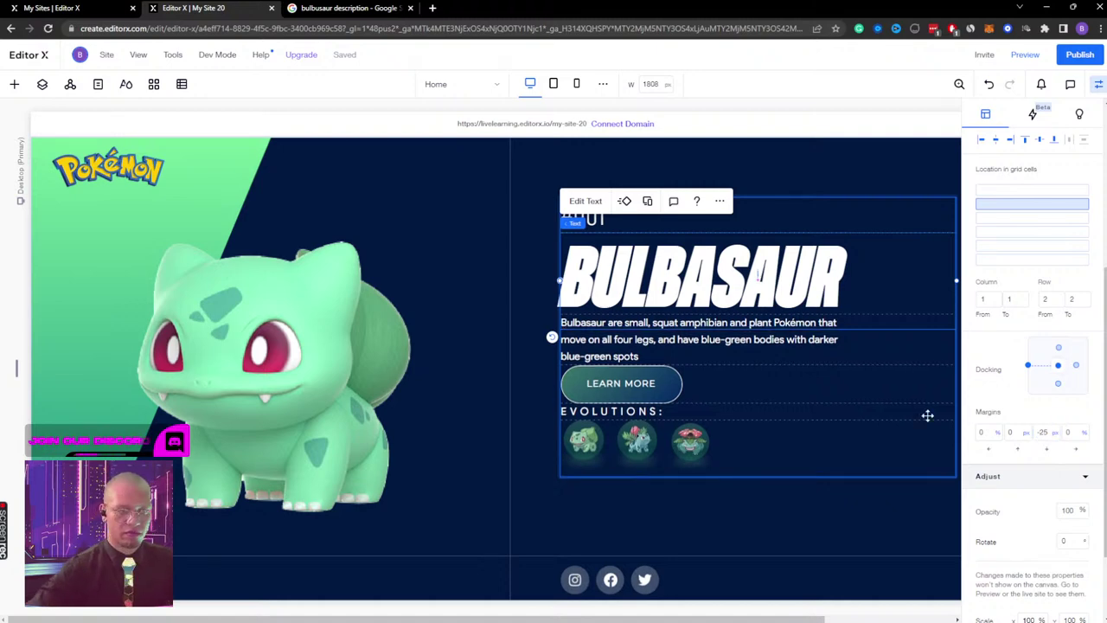
Step: Compare the title spacing with the Adobe XD design, return to Editor X and set the BULBASAUR title's bottom margin to -10 px
key("alt+Tab")
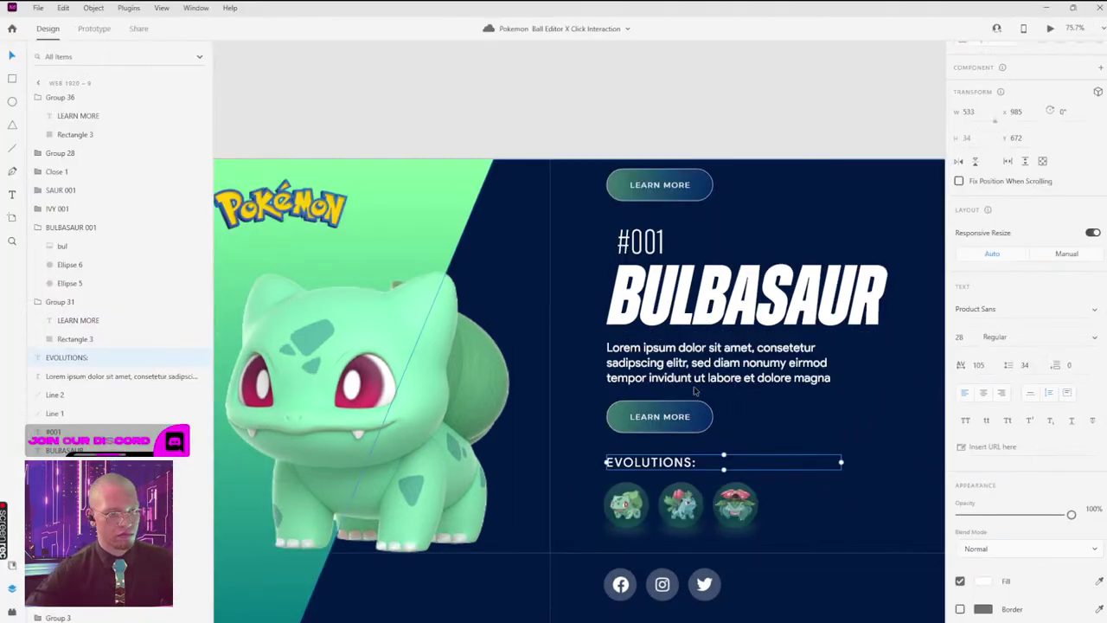
key("alt+Tab")
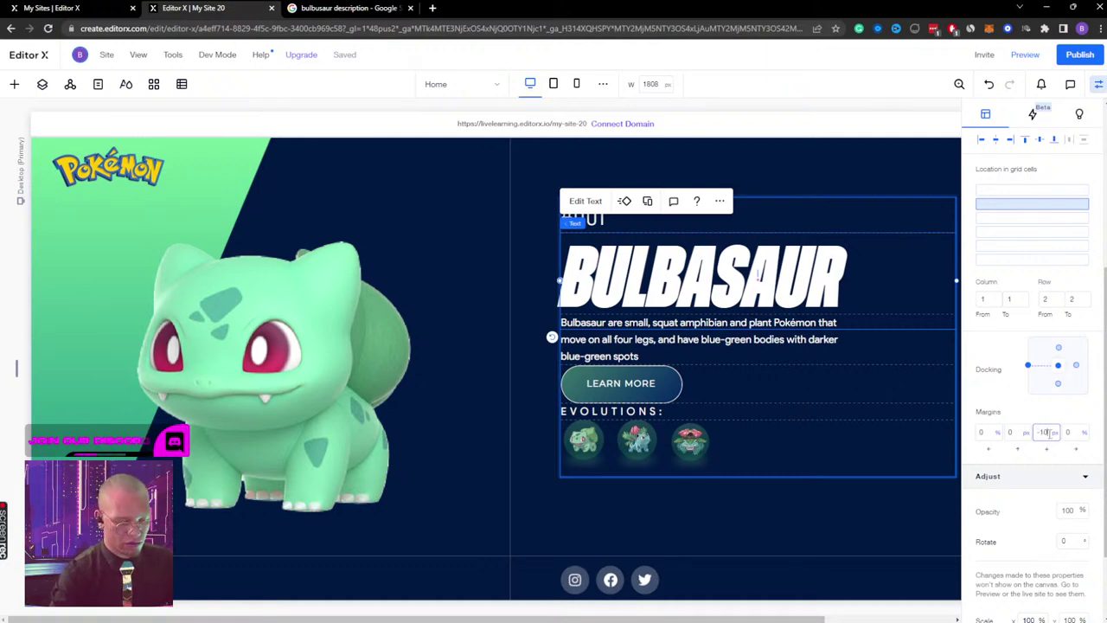
key("Return")
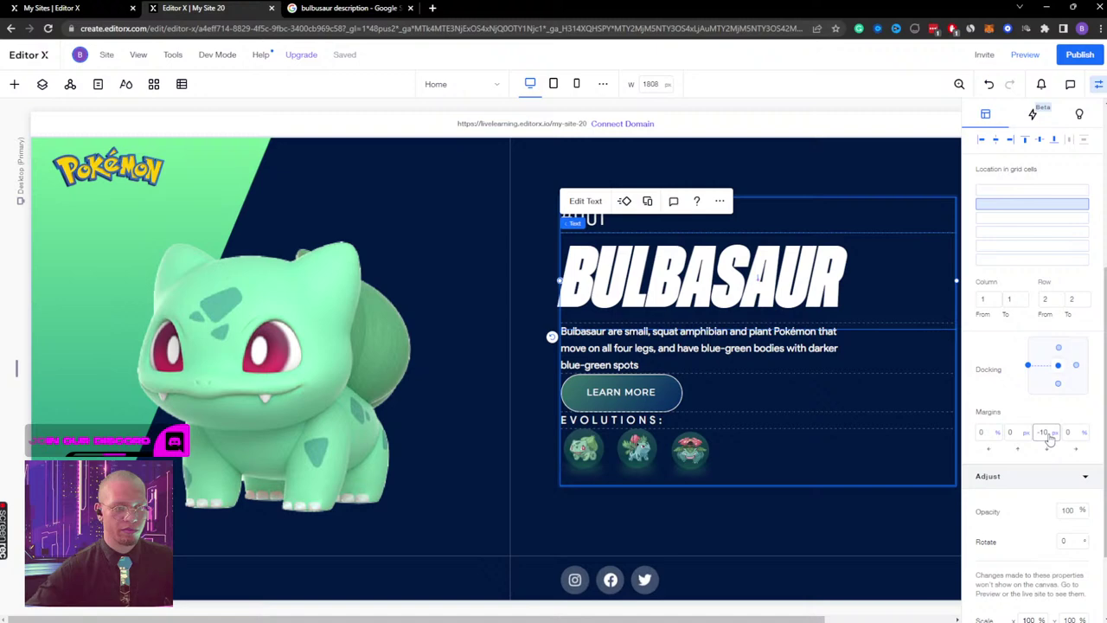
left_click(456, 355)
left_click(524, 425)
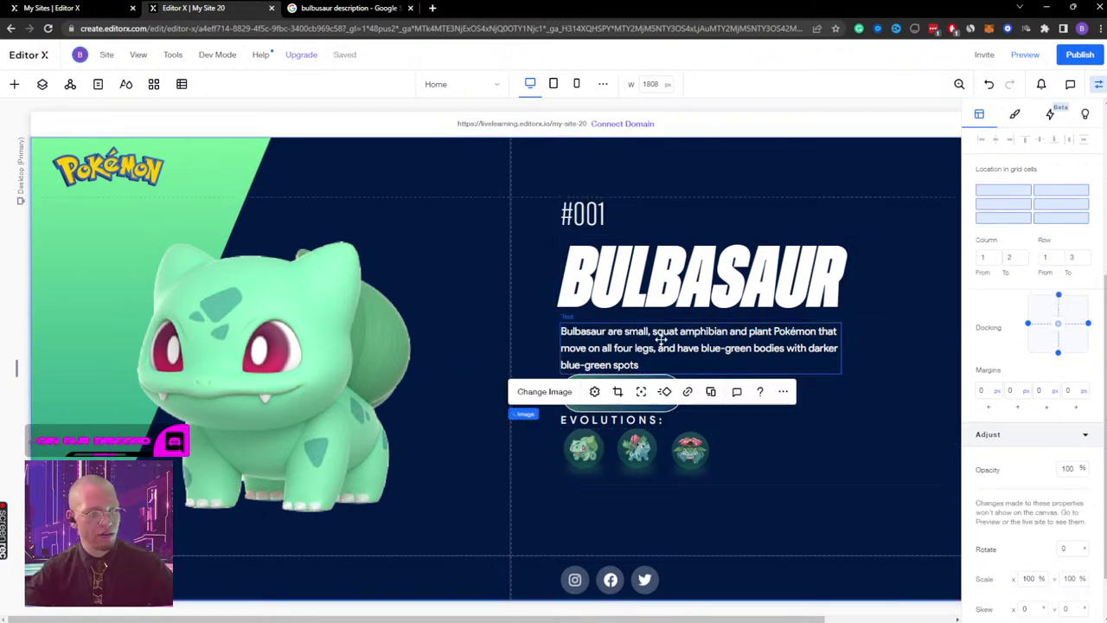
Step: Compare the description's spacing above the LEARN MORE button with the Adobe XD design and increase the description's bottom margin in Editor X
left_click(654, 332)
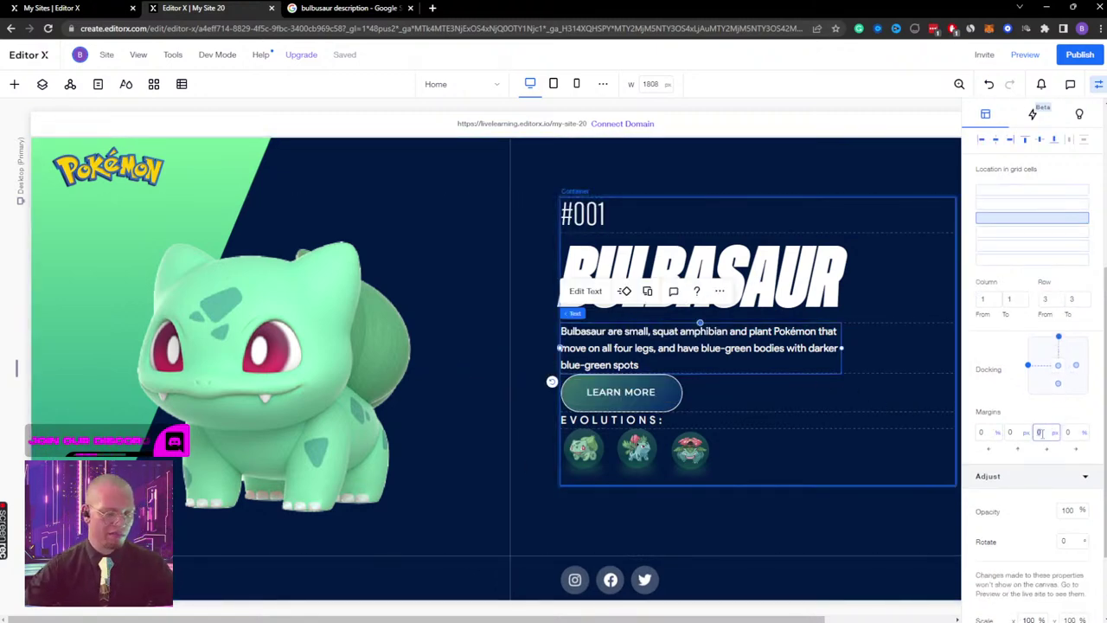
key("alt+Tab")
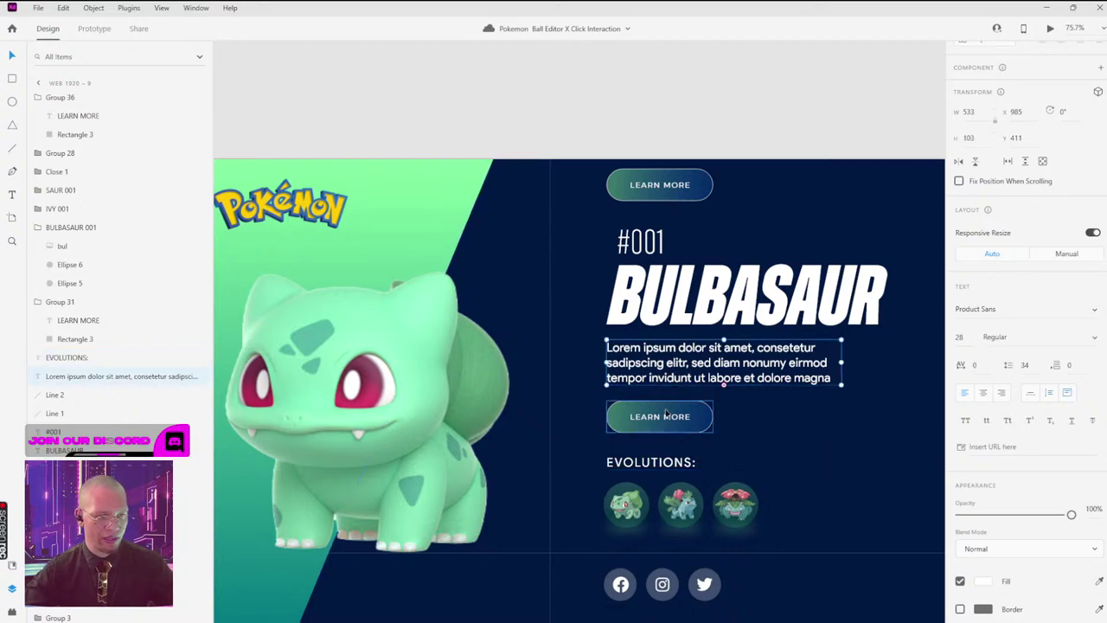
key("alt+Tab")
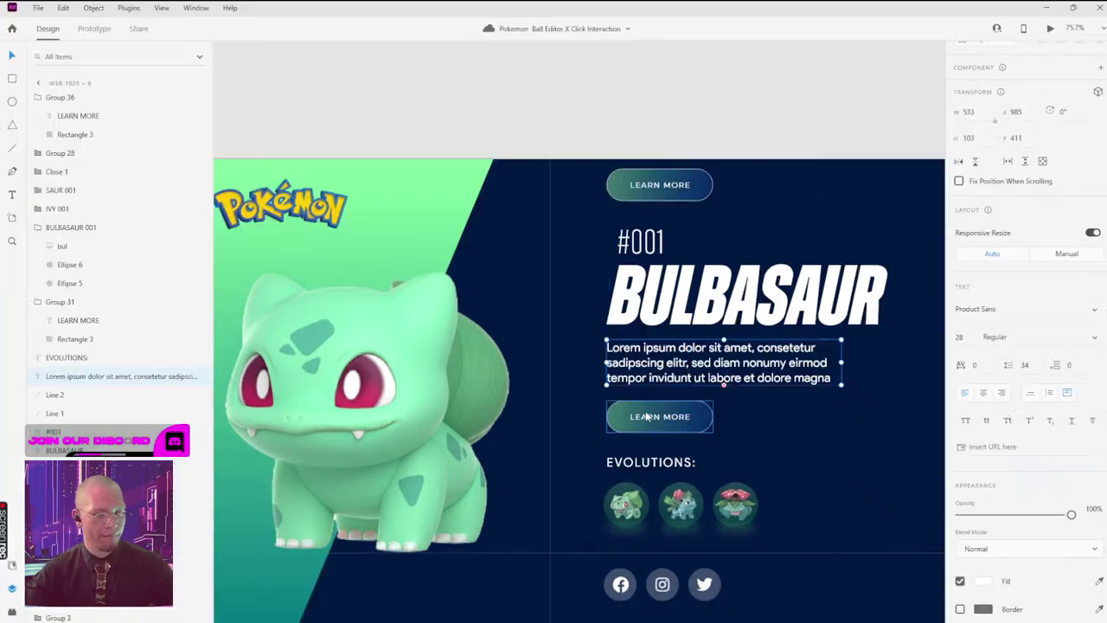
key("alt+Tab")
Step: Measure the gap between LEARN MORE and EVOLUTIONS in Adobe XD, and in Editor X set the button's top margin to 0 px and bottom margin to 35 px
left_click(642, 465)
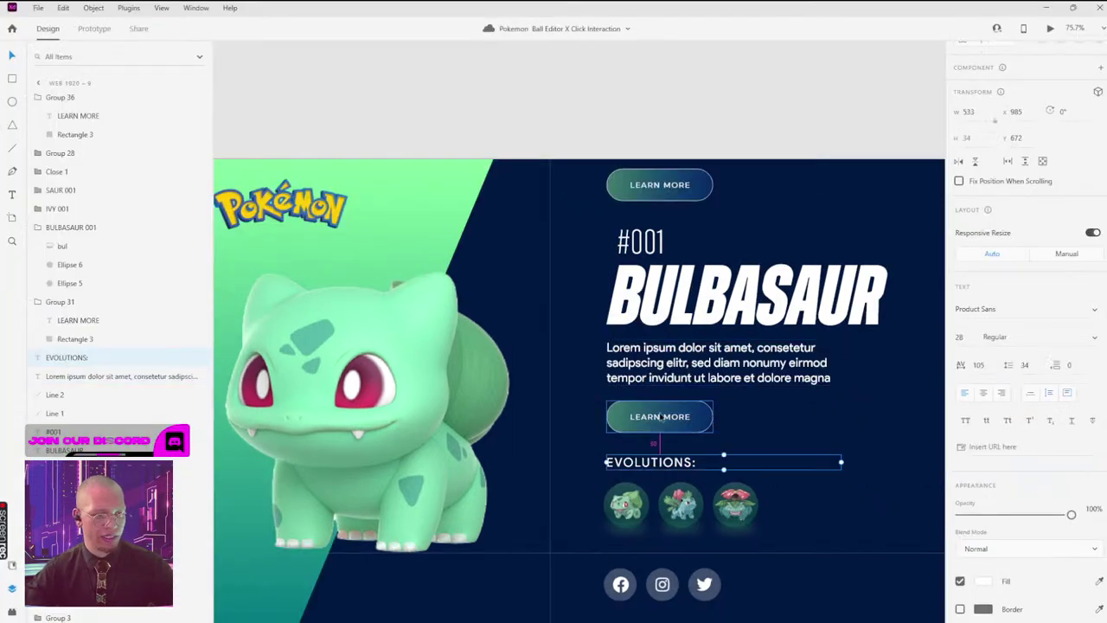
key("alt+Tab")
left_click(663, 412)
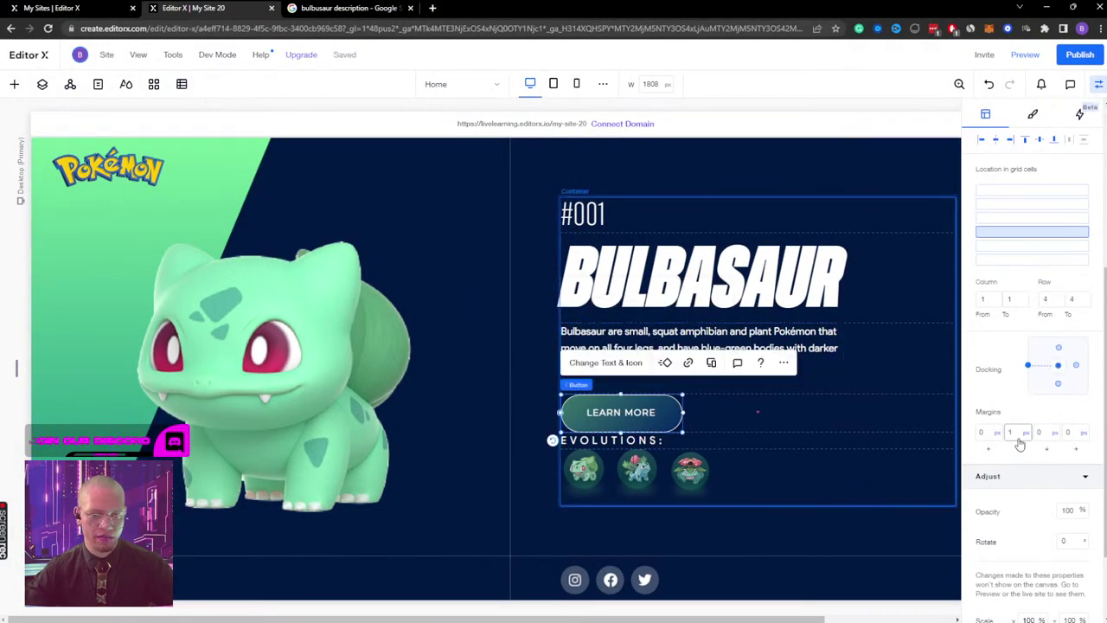
type("0")
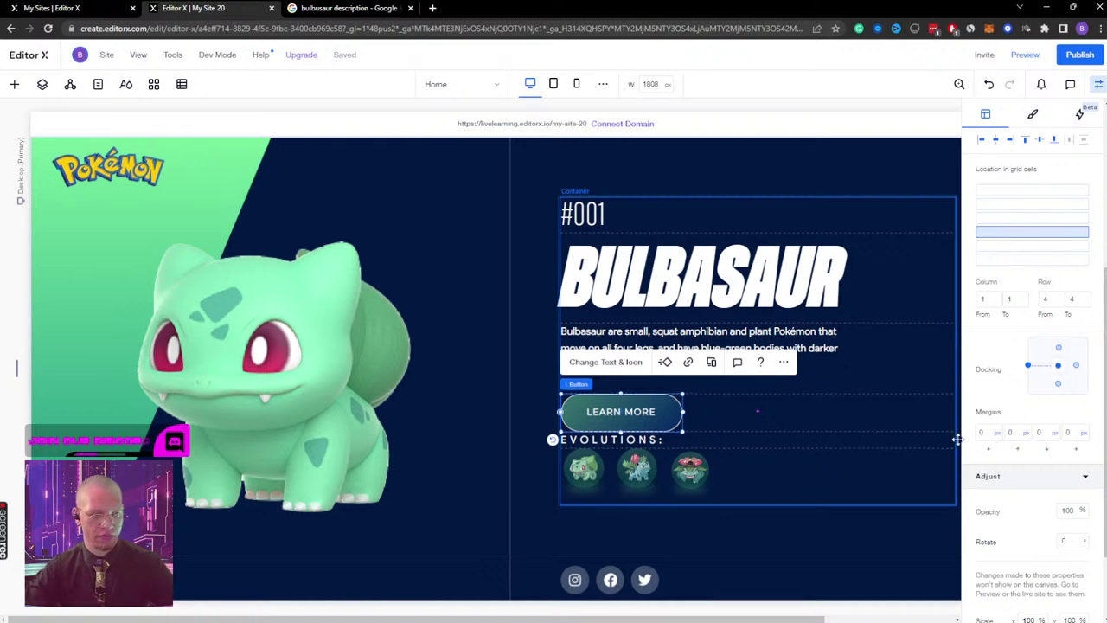
left_click(1039, 432)
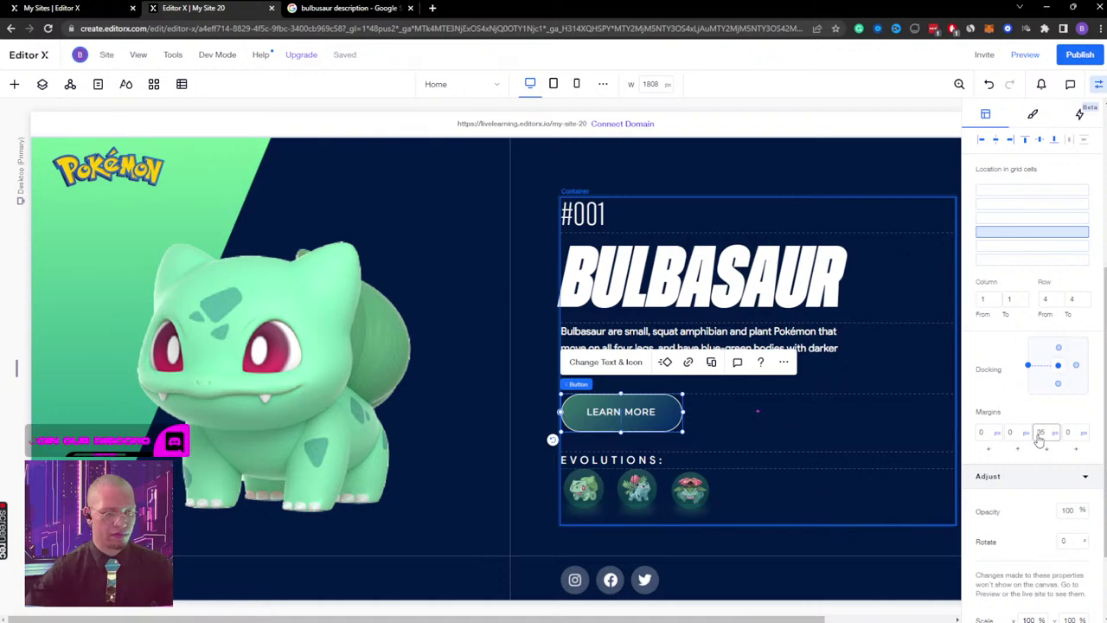
Step: Measure the gap between EVOLUTIONS and its icons in Adobe XD and set the EVOLUTIONS text's bottom margin in Editor X to 20 px
key("alt+Tab")
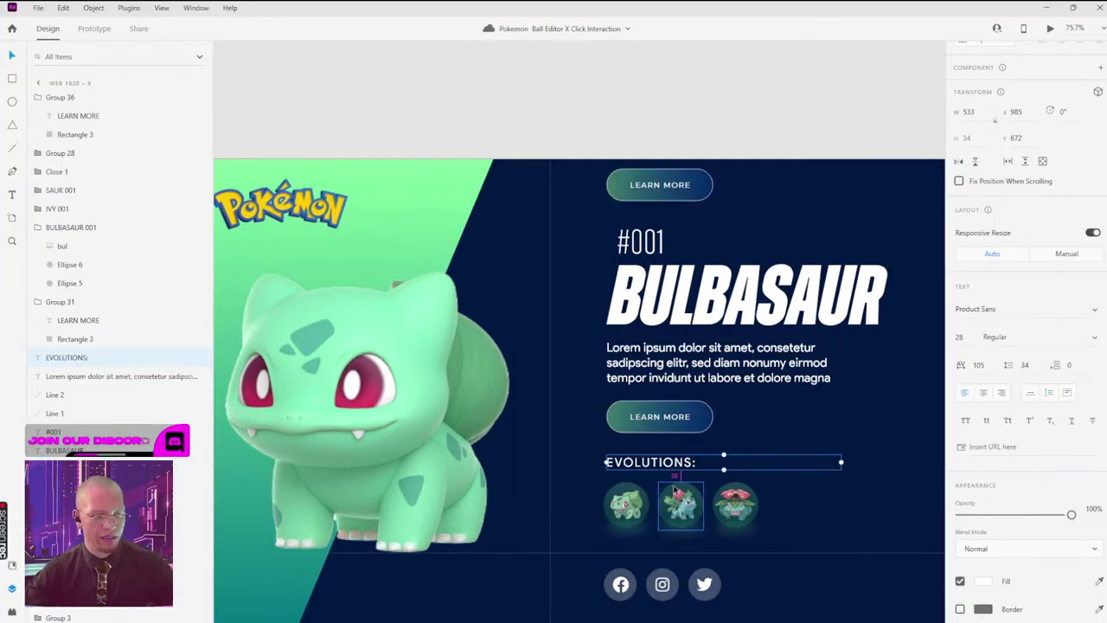
key("alt+Tab")
left_click(609, 460)
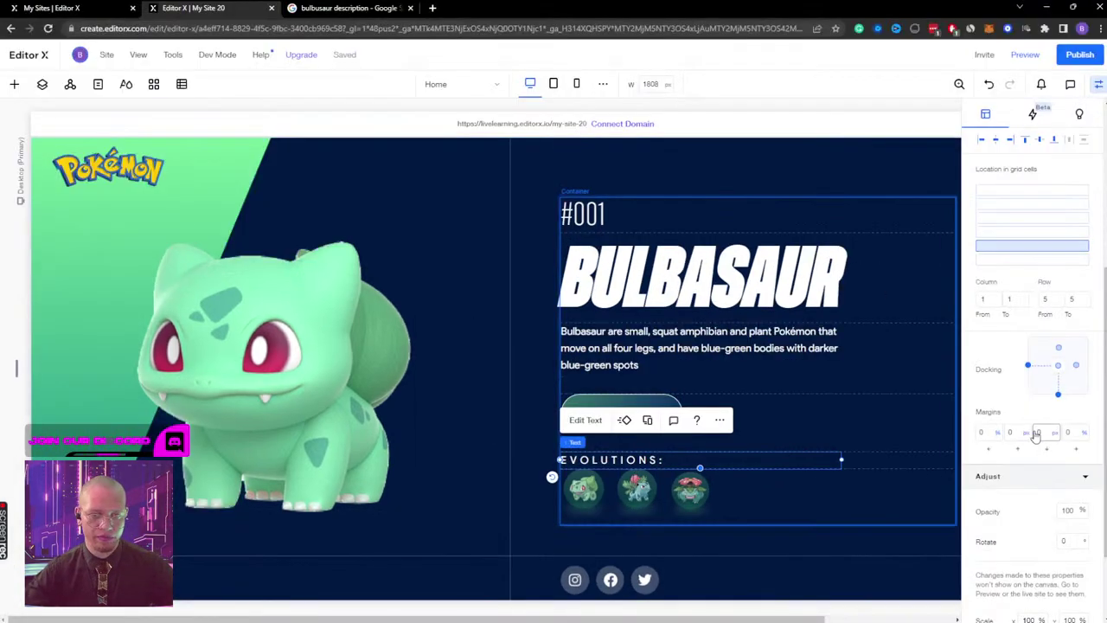
type("20")
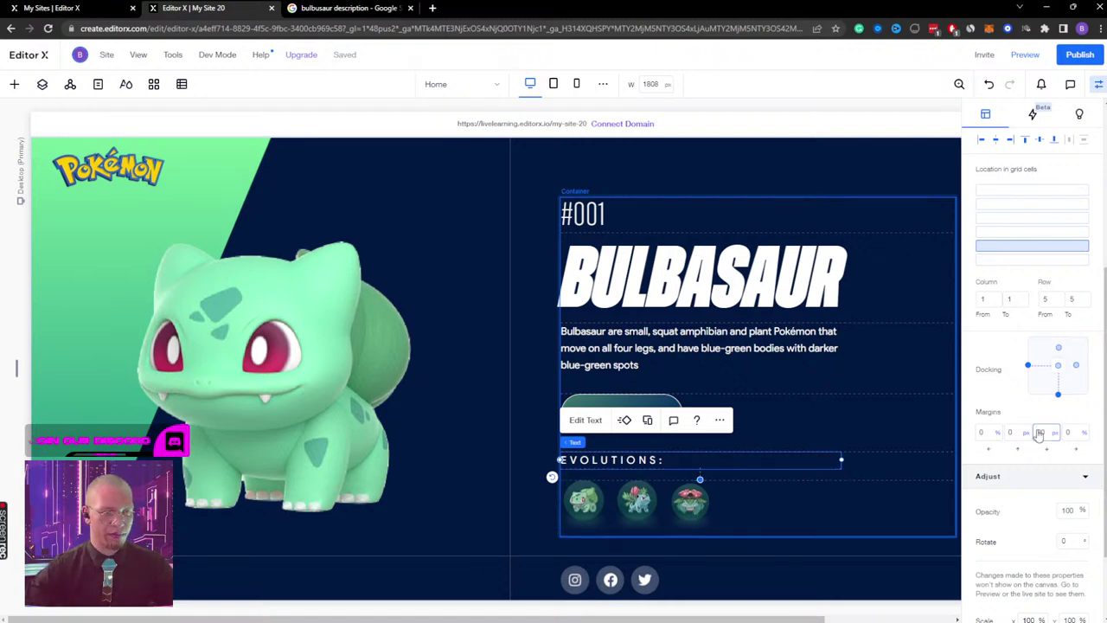
Step: Set the LEARN MORE button's bottom margin to 50 px, close the inspector and deselect the button
left_click(522, 296)
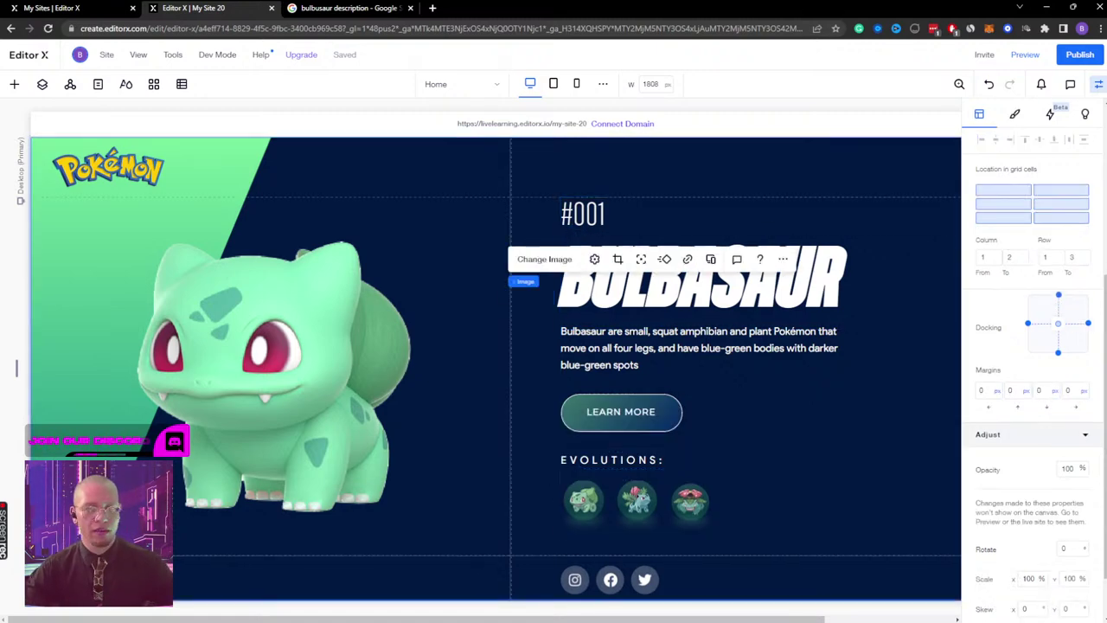
left_click(633, 412)
left_click(1041, 431)
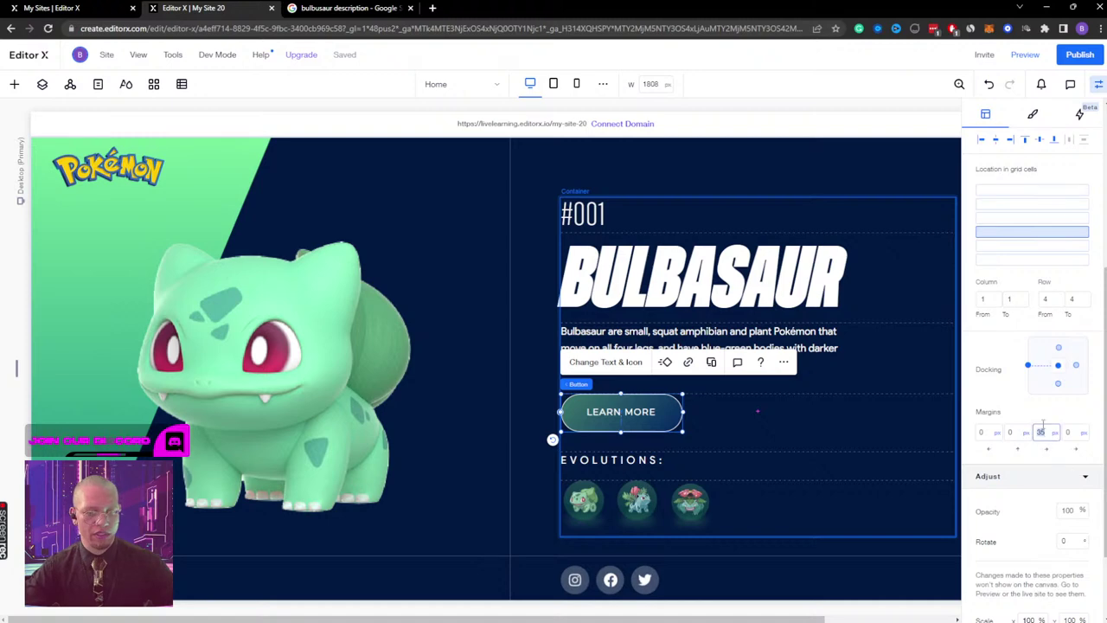
type("50")
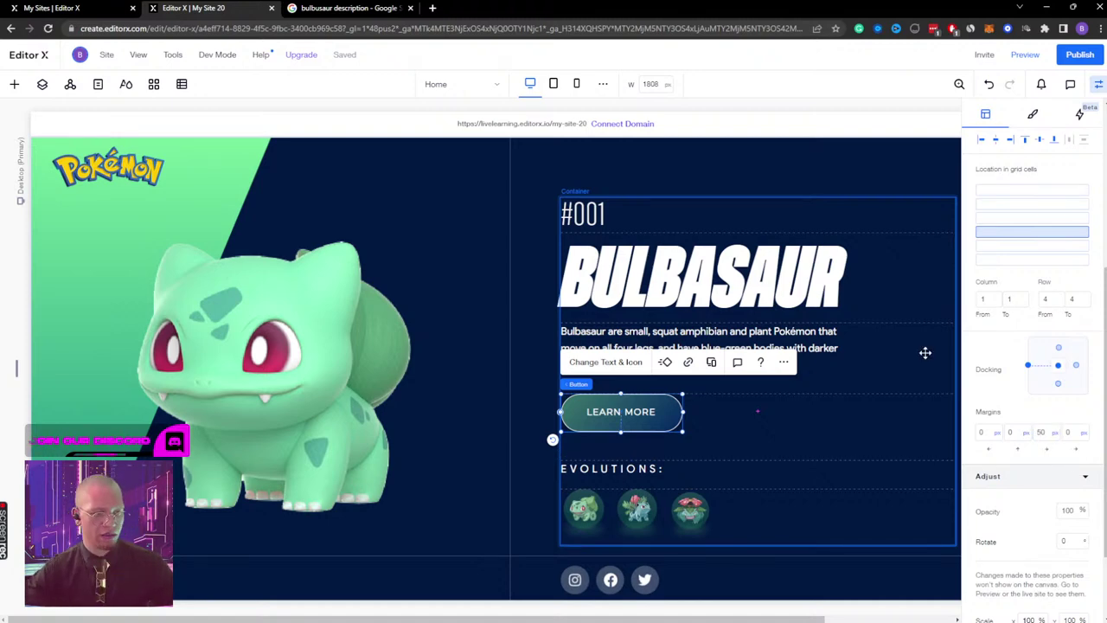
left_click(1096, 84)
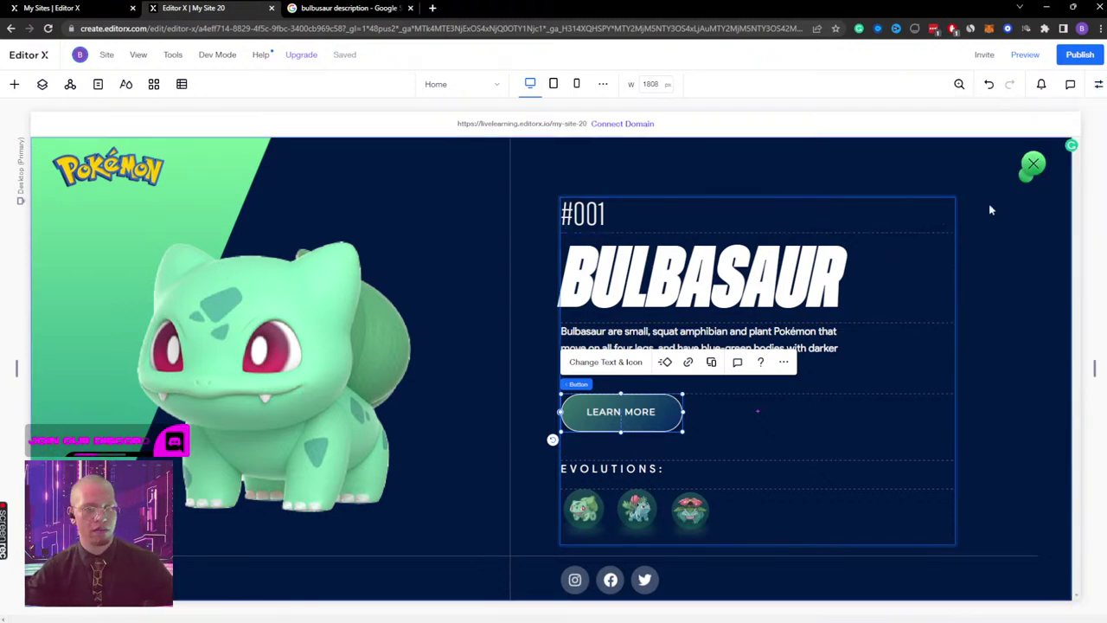
left_click(924, 398)
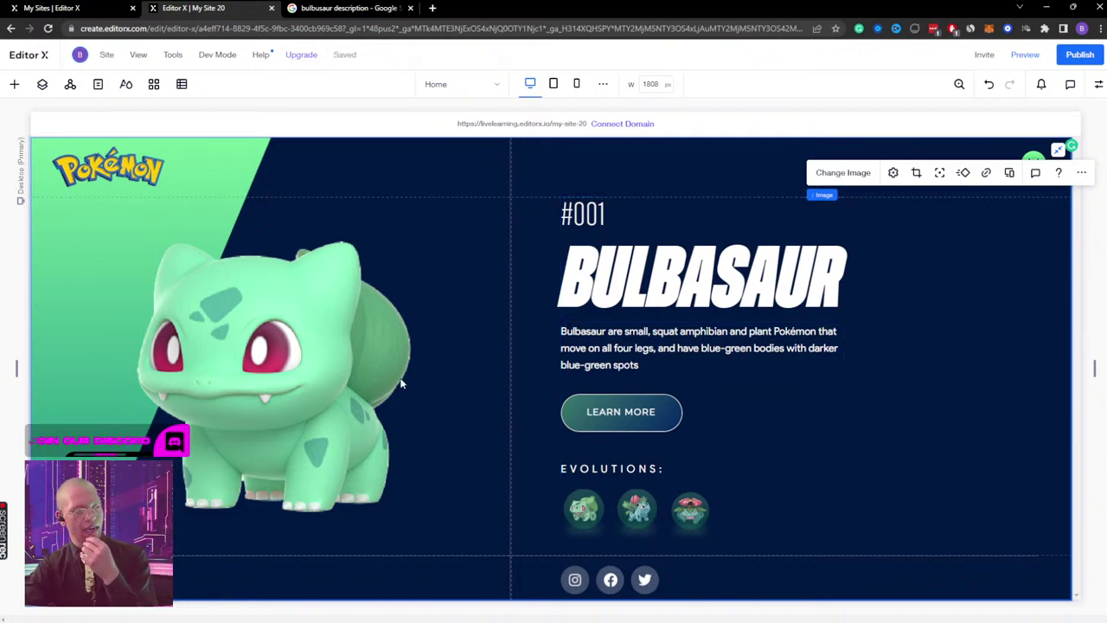
Step: Compare the #001 label's spacing with the Adobe XD design, try a bottom margin of -10 px in Editor X and set it to -20 px
left_click(538, 222)
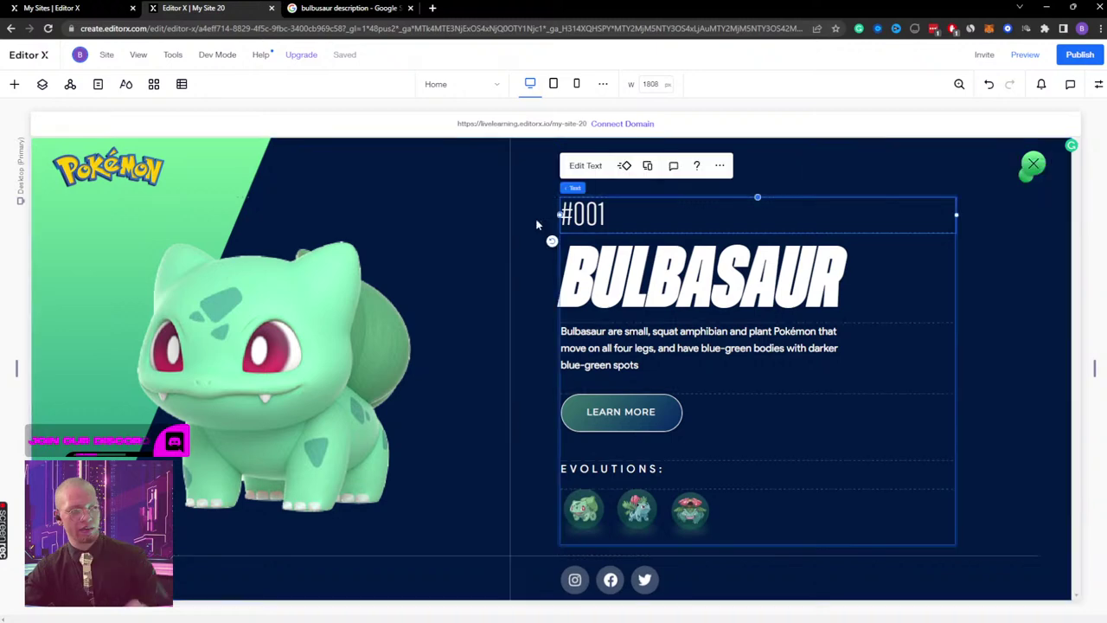
key("alt+Tab")
key("alt+Tab")
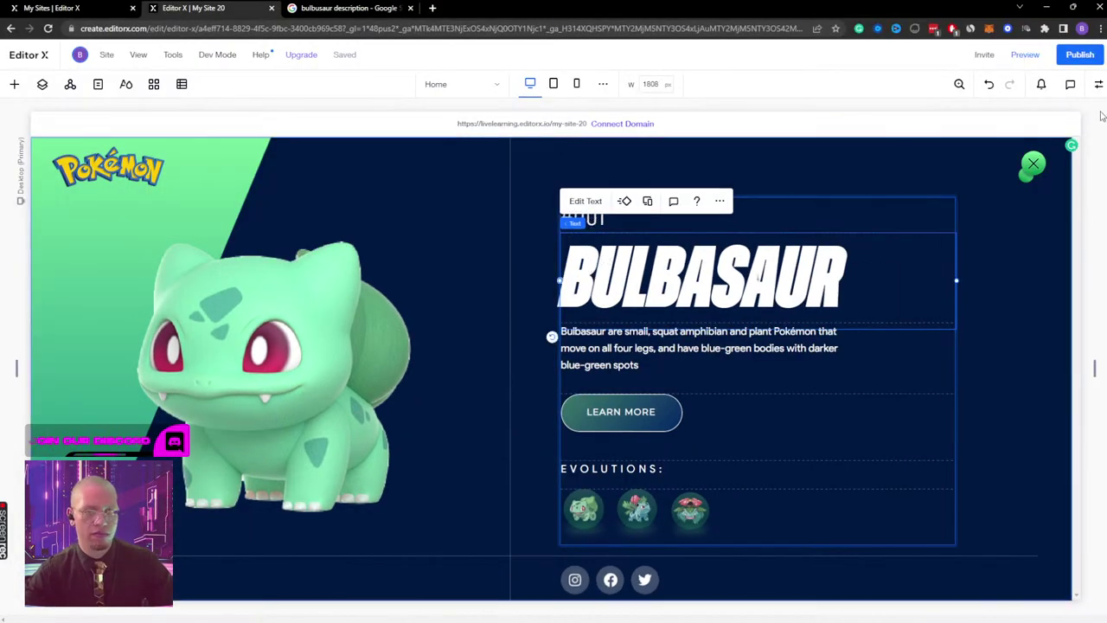
left_click(1099, 83)
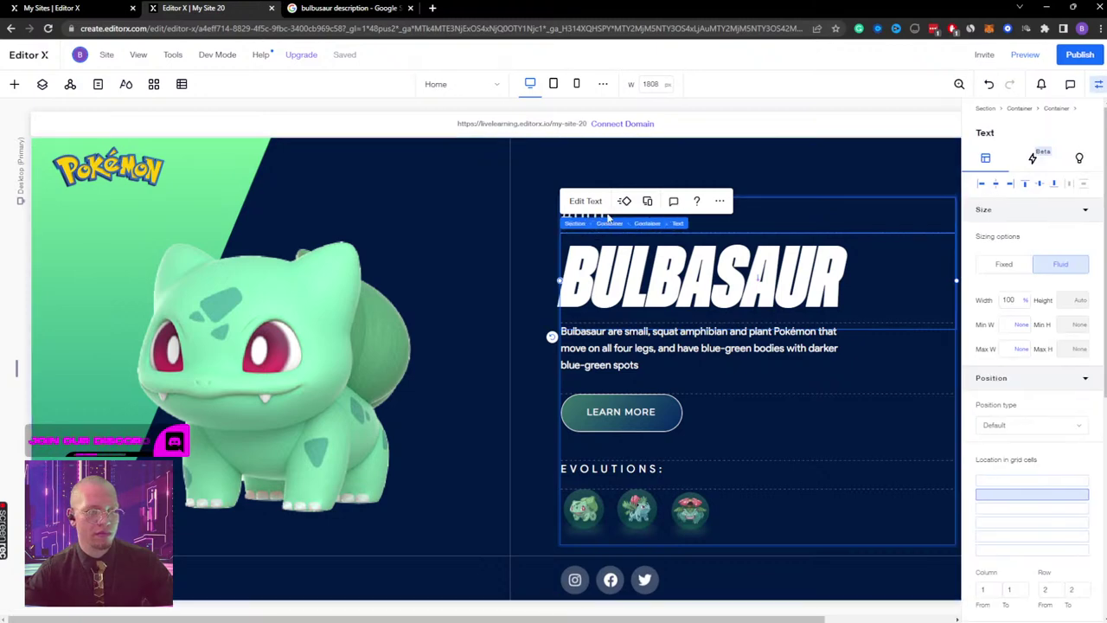
left_click(599, 216)
scroll(1010, 351, "down", 3)
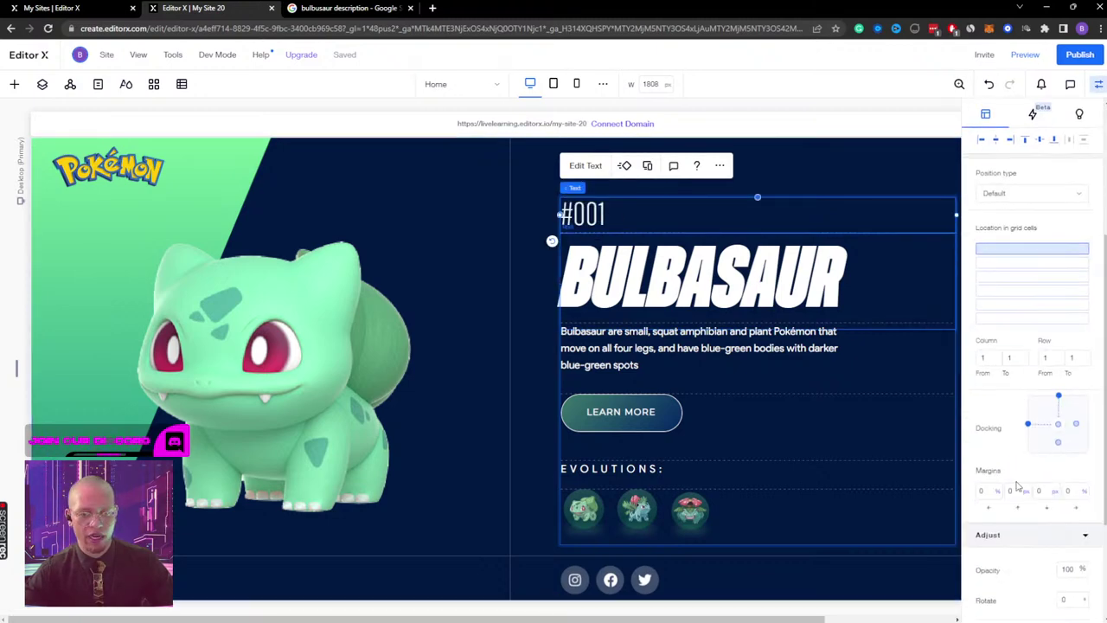
left_click(1037, 490)
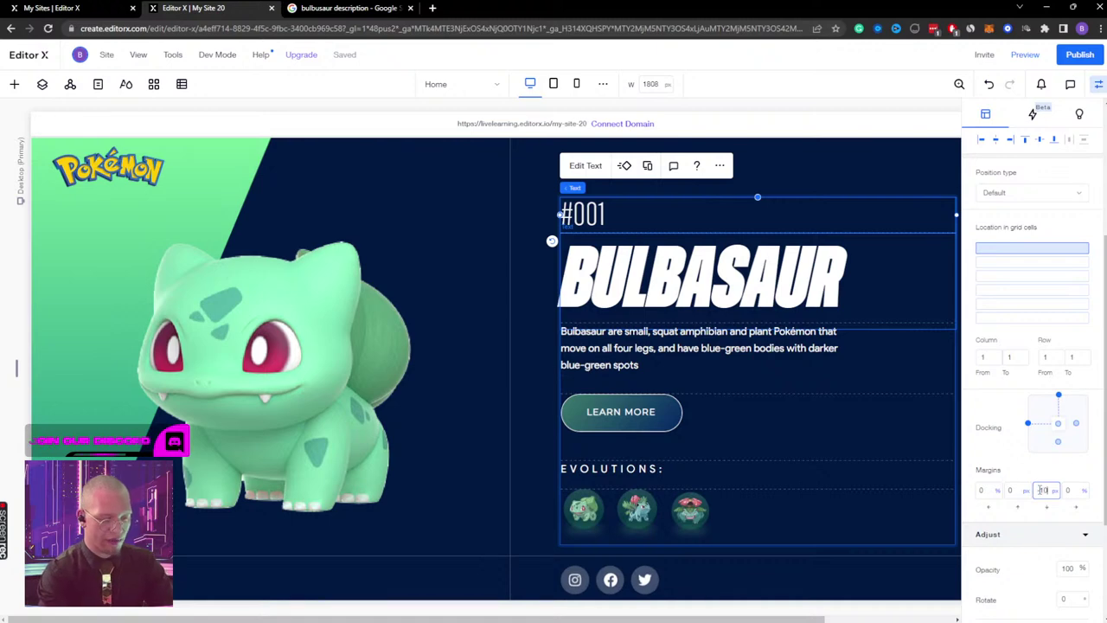
type("-")
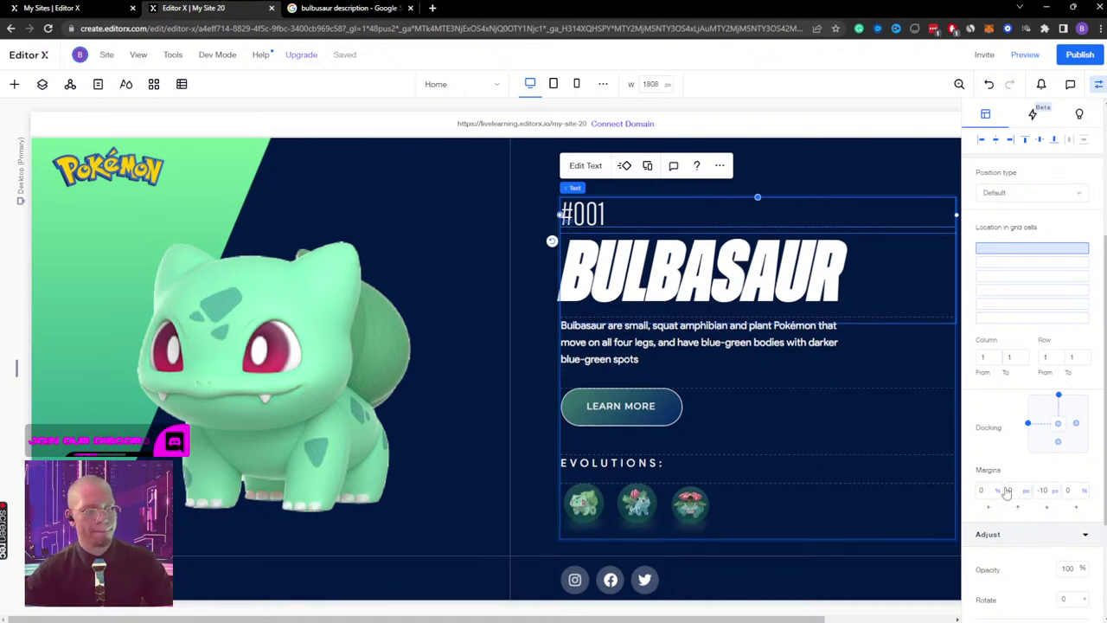
double_click(1042, 490)
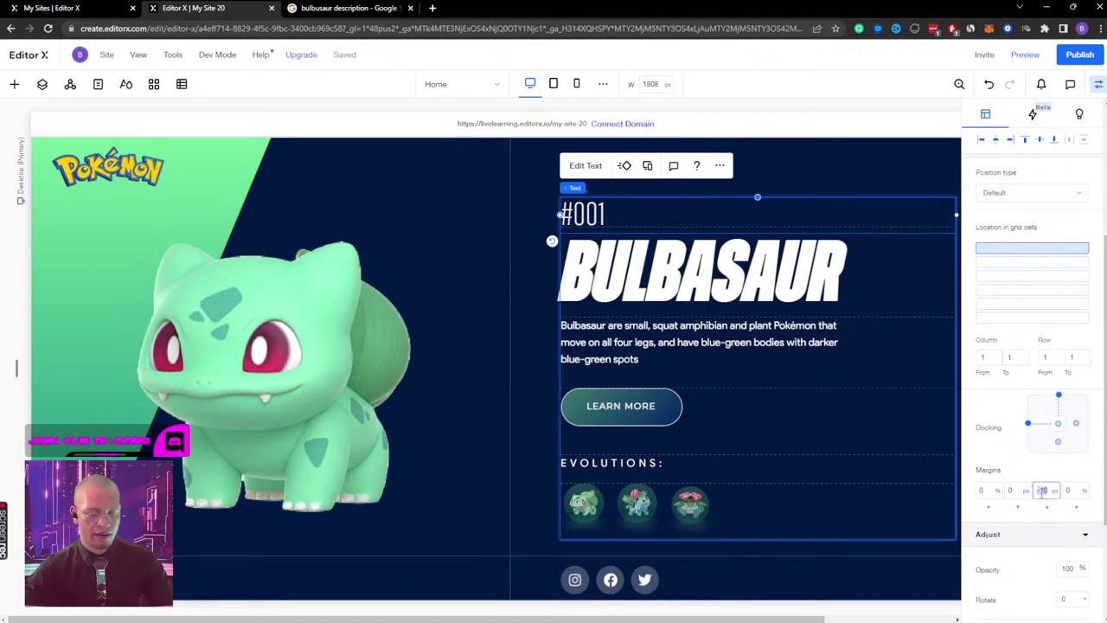
type("-20")
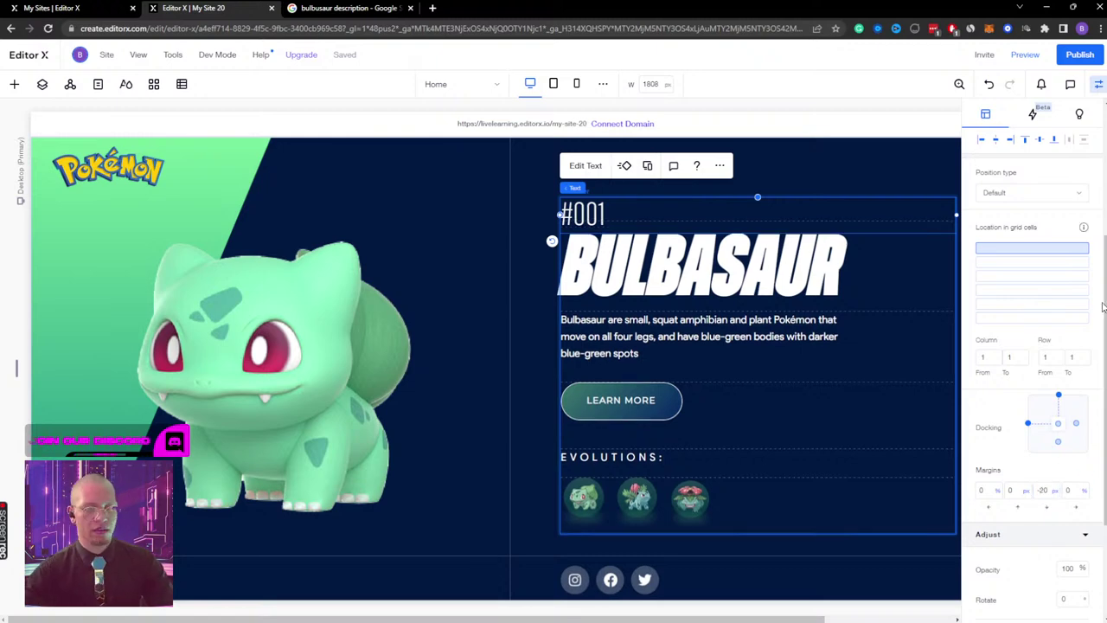
left_click(1098, 84)
left_click(1004, 242)
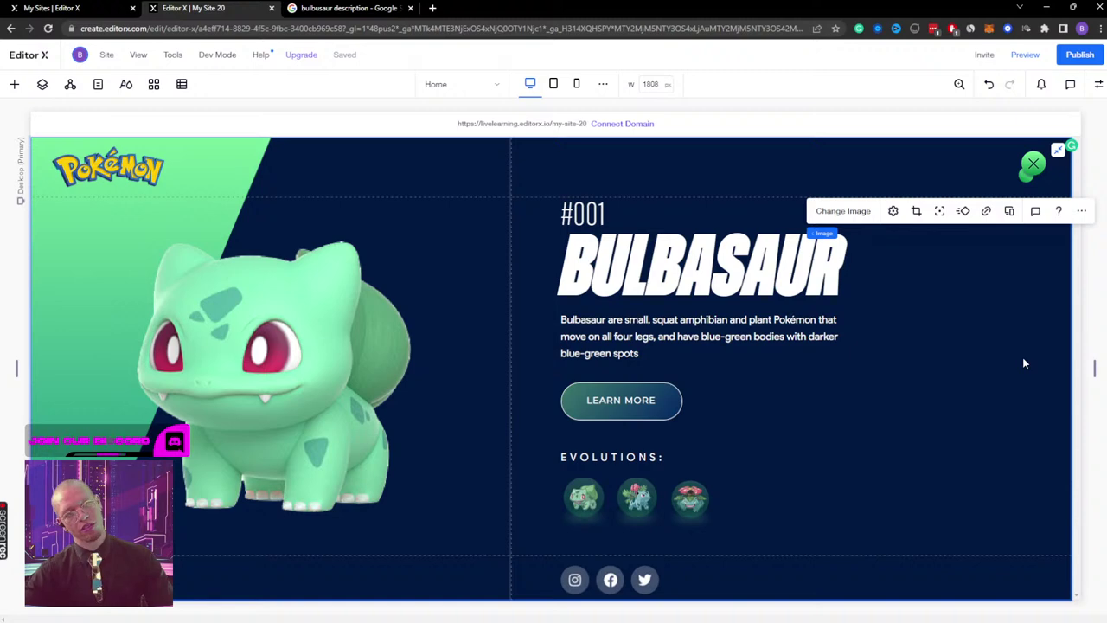
Step: Preview the page and check the spacing and layout of the Bulbasaur section
left_click(1024, 54)
scroll(906, 360, "down", 1)
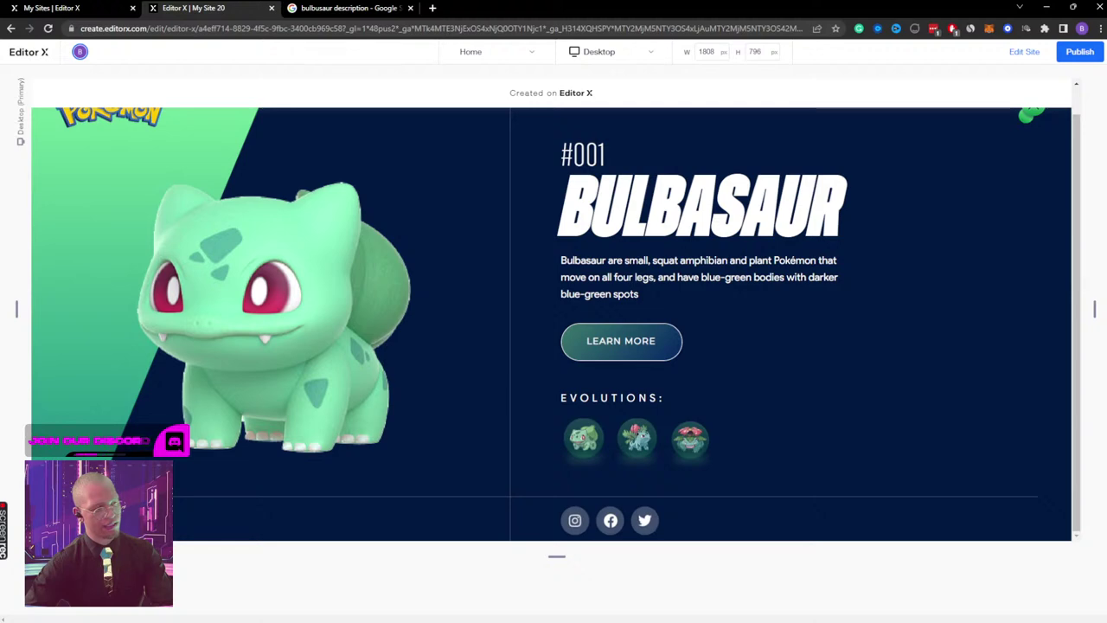
mouse_move(3, 506)
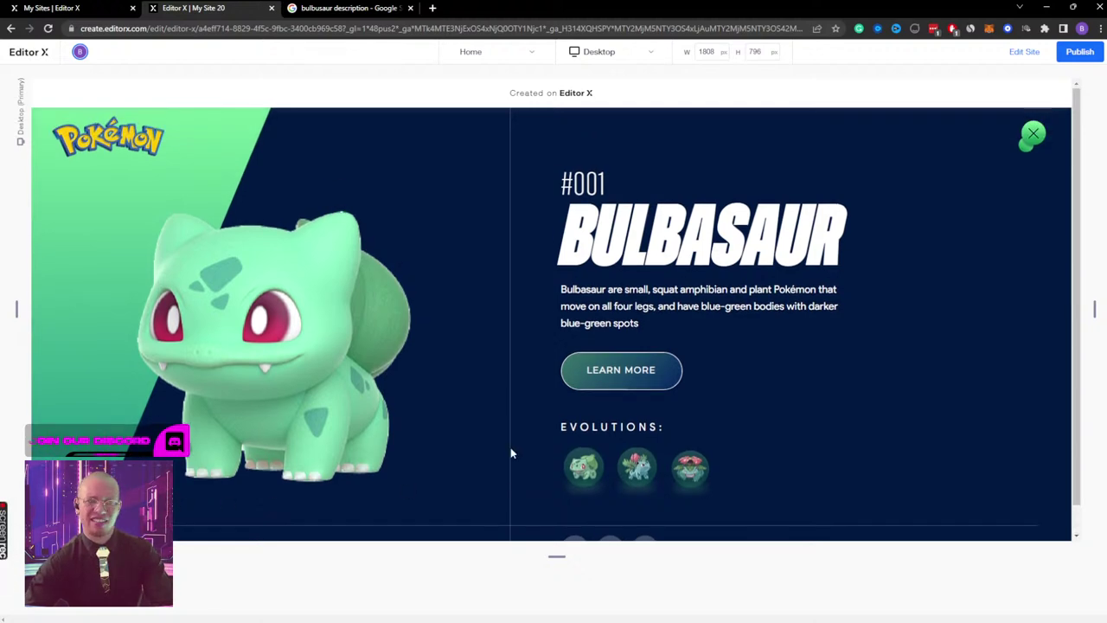
scroll(511, 446, "up", 1)
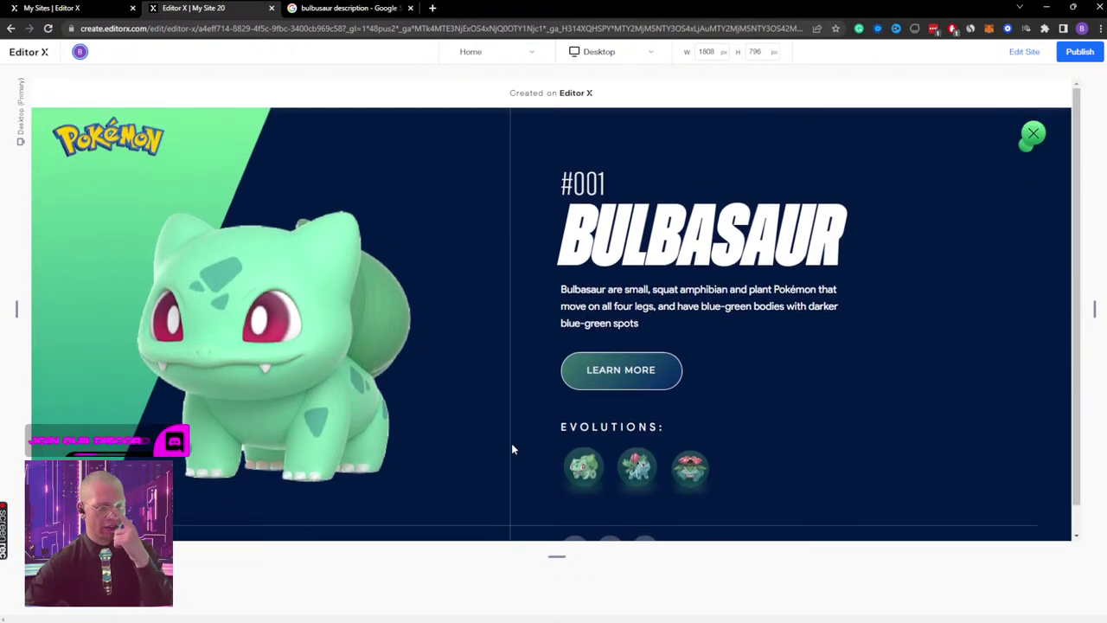
scroll(515, 440, "down", 1)
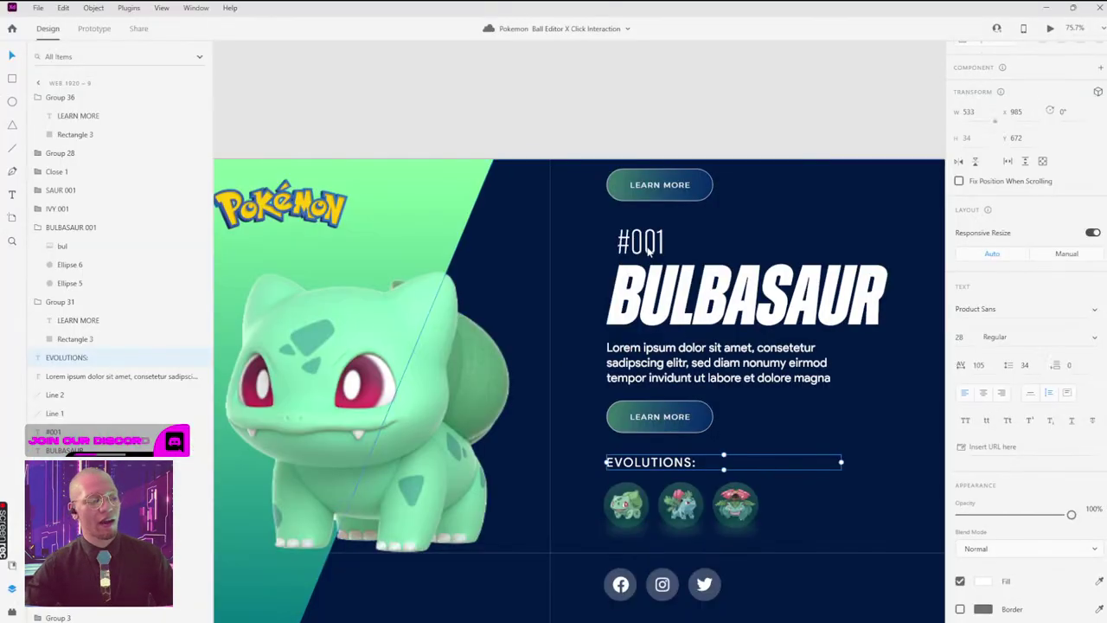
Step: Switch to Adobe XD and group the two divider lines with the dark angled background shape on the Web 1920 – 9 artboard
left_click(550, 413)
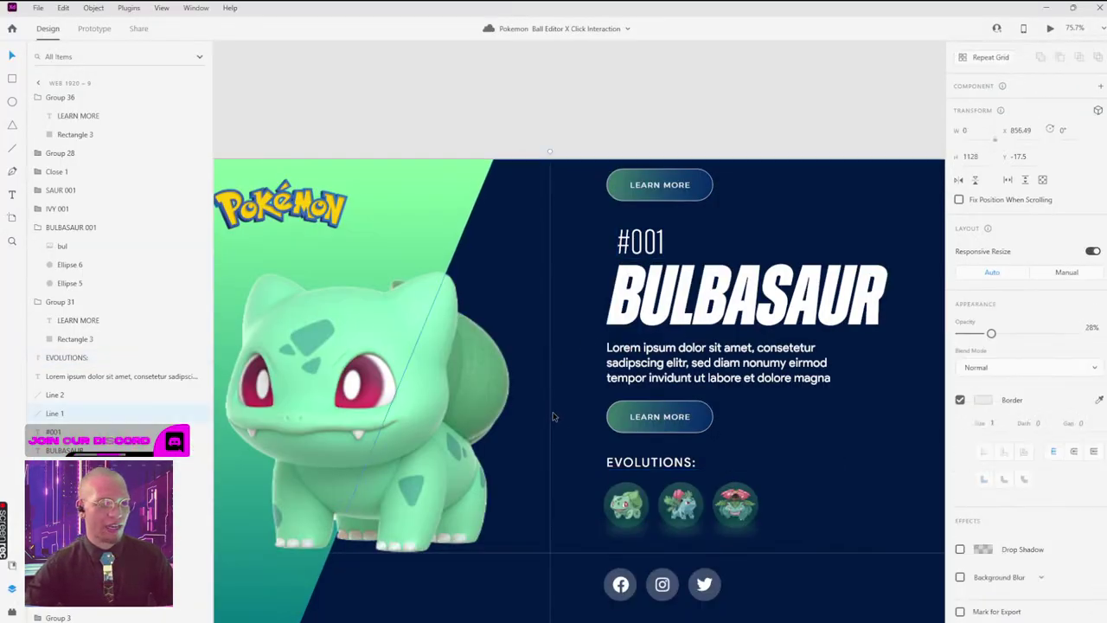
scroll(550, 413, "down", 5)
scroll(547, 511, "up", 3)
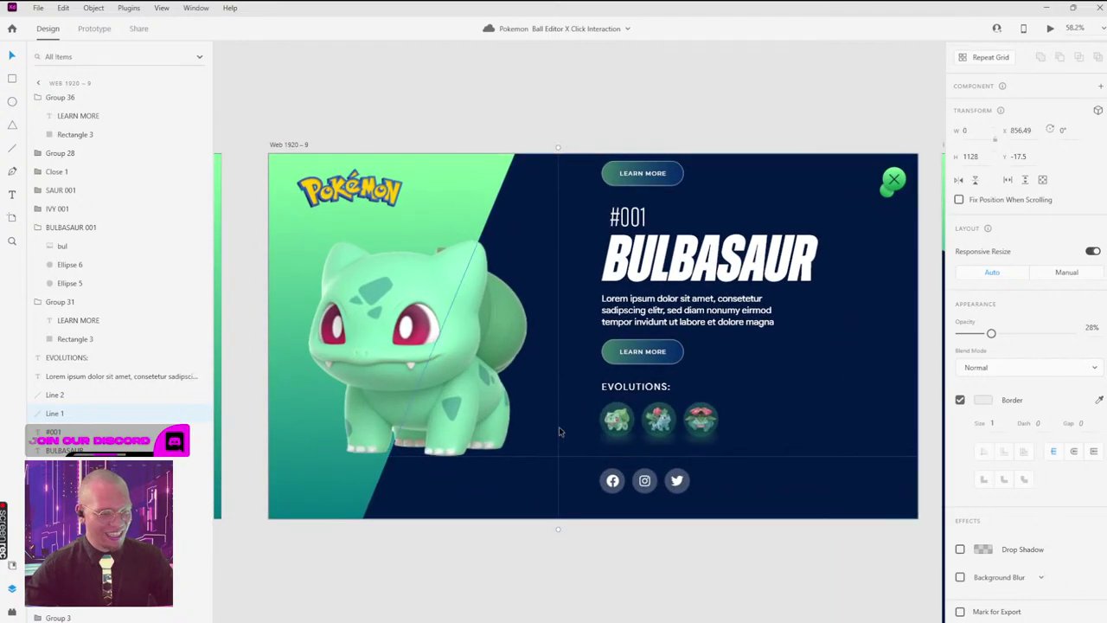
left_click(544, 461, "shift")
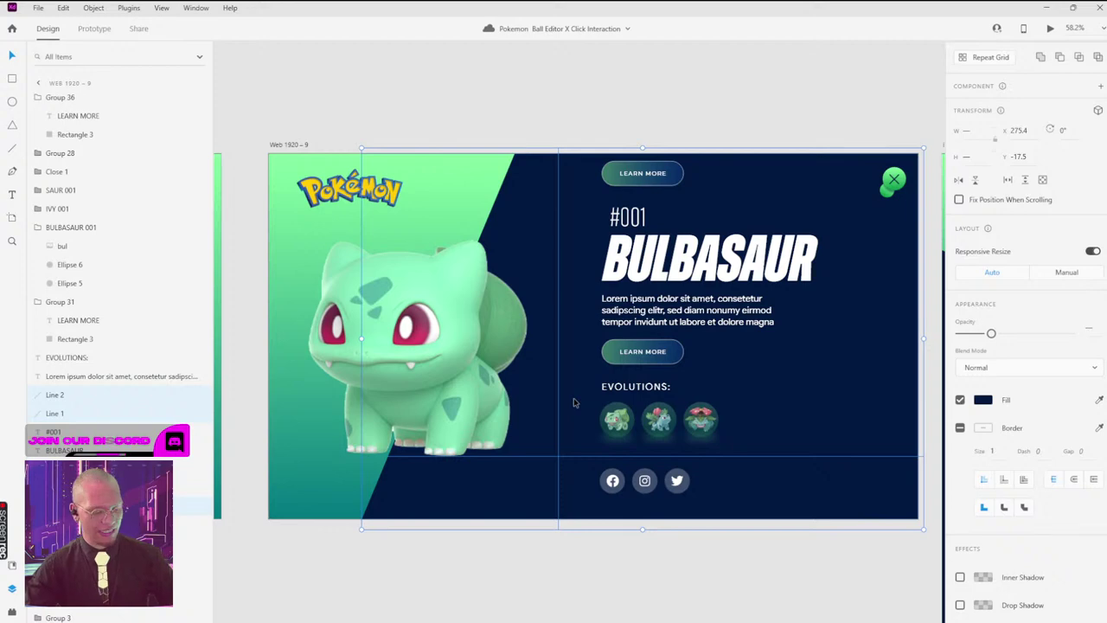
key("ctrl+g")
Step: Move the grouped lines and dark shape backward in the layer order, directly behind the Bulbasaur image
left_click(543, 556)
left_click(535, 413)
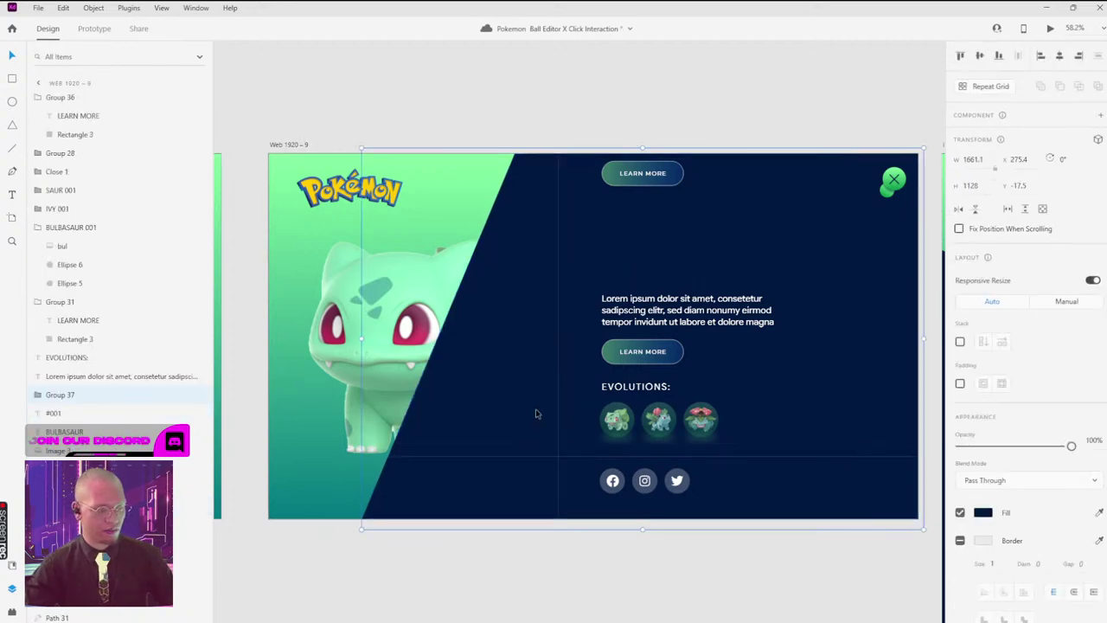
key("ctrl+z")
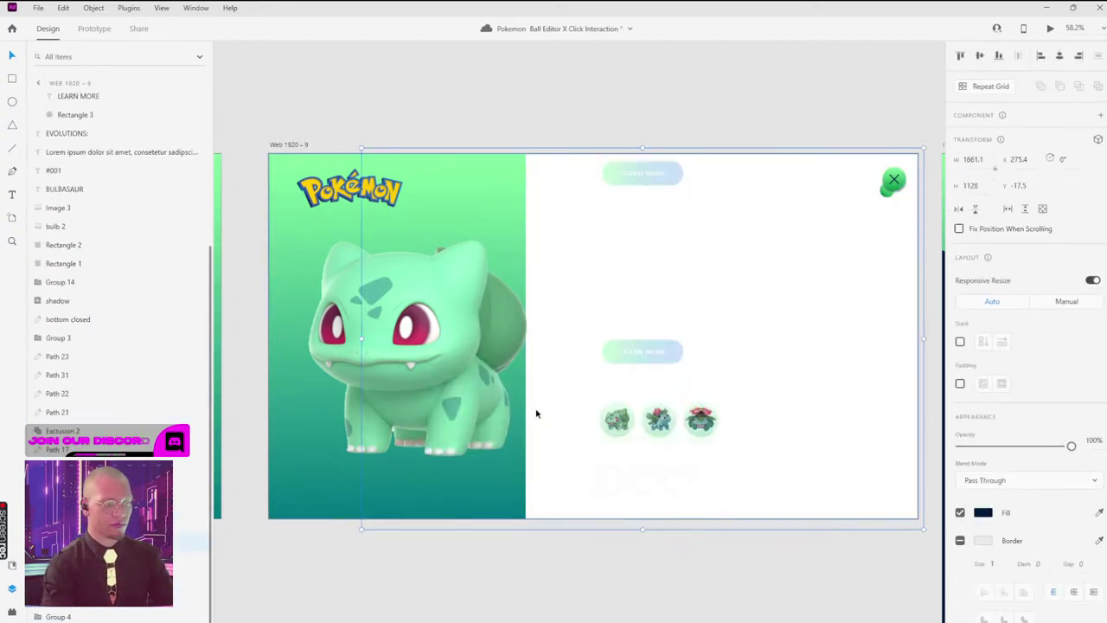
key("ctrl+shift+z")
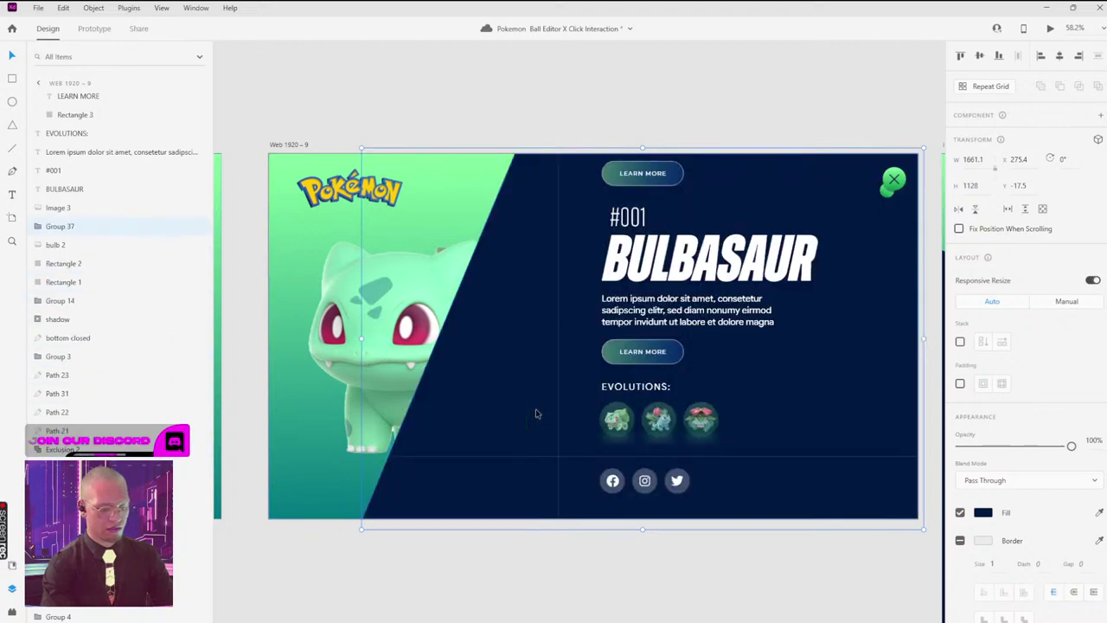
key("ctrl+z")
key("ctrl+shift+z")
key("ctrl+z")
Step: Export the grouped divider lines and dark angled shape as a PNG at 1x into the project folder
key("ctrl+e")
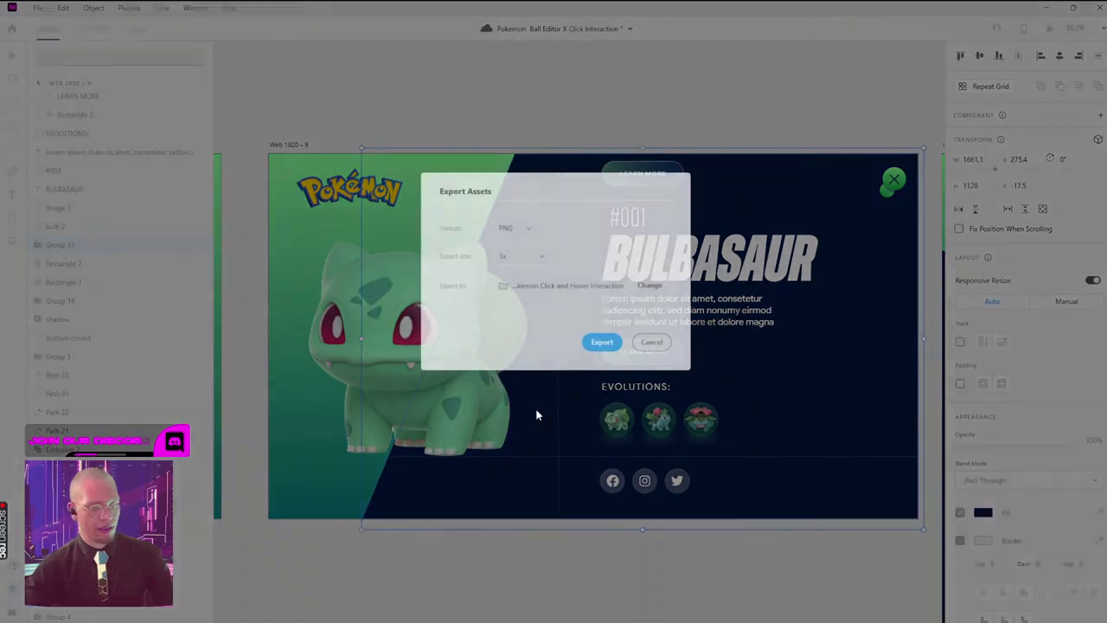
left_click(601, 341)
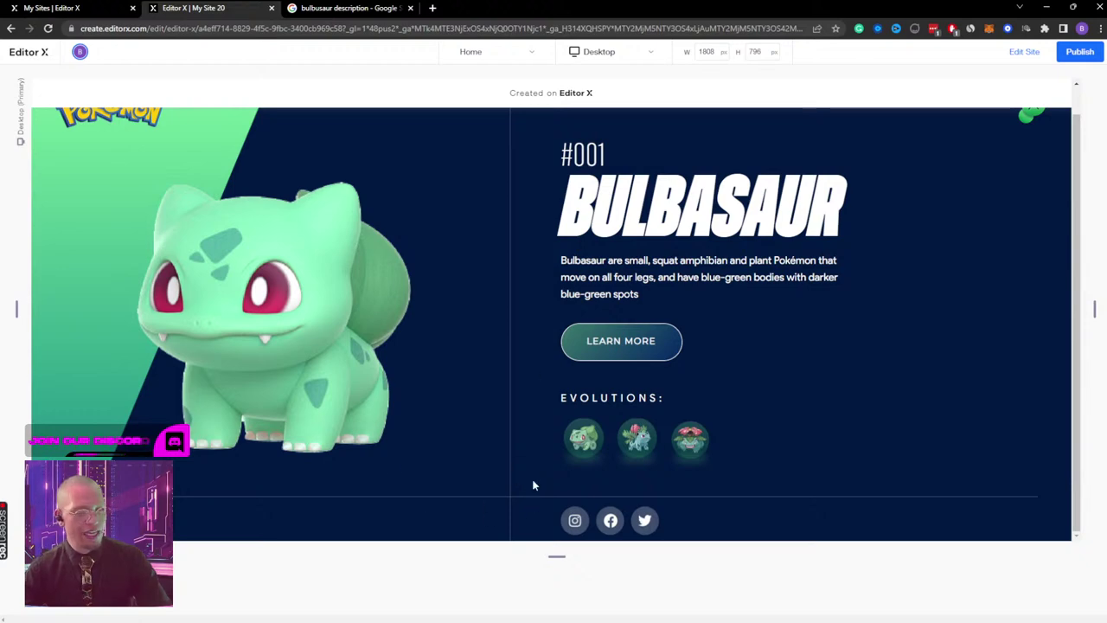
Step: Switch to Editor X, start changing the section's dark background image, and upload Group 37 to the site files
left_click(1024, 52)
left_click(415, 178)
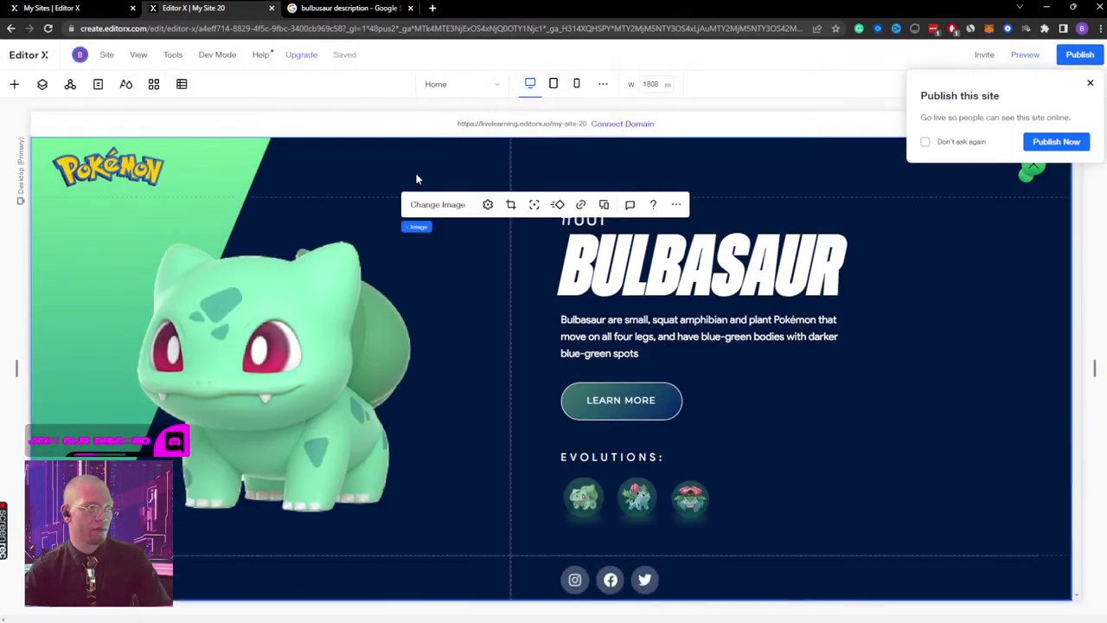
left_click(449, 207)
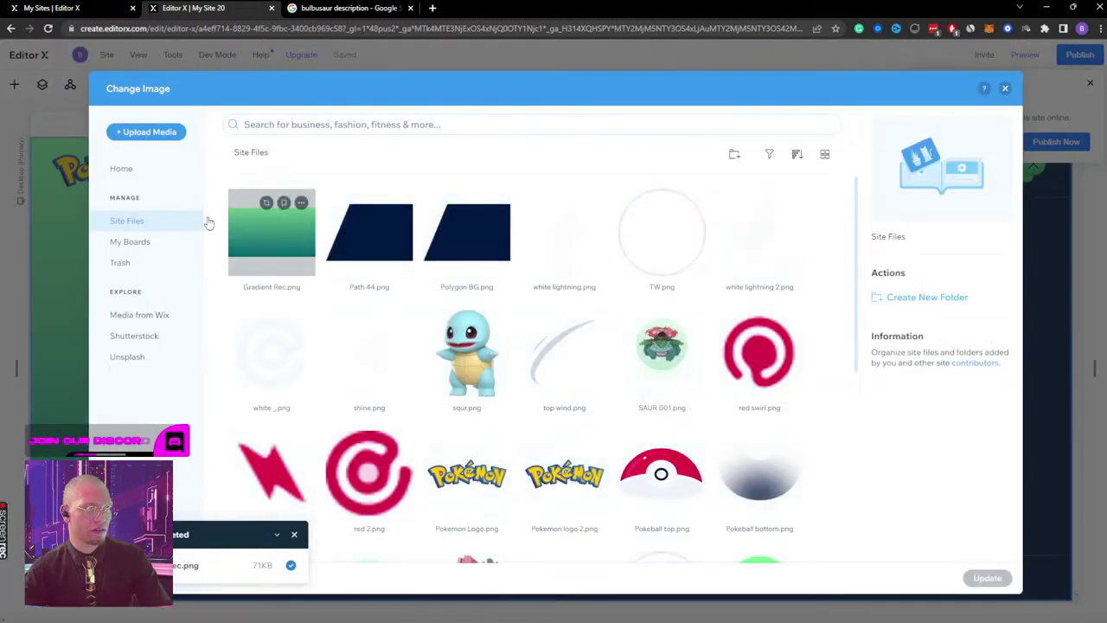
left_click(149, 133)
left_click(568, 353)
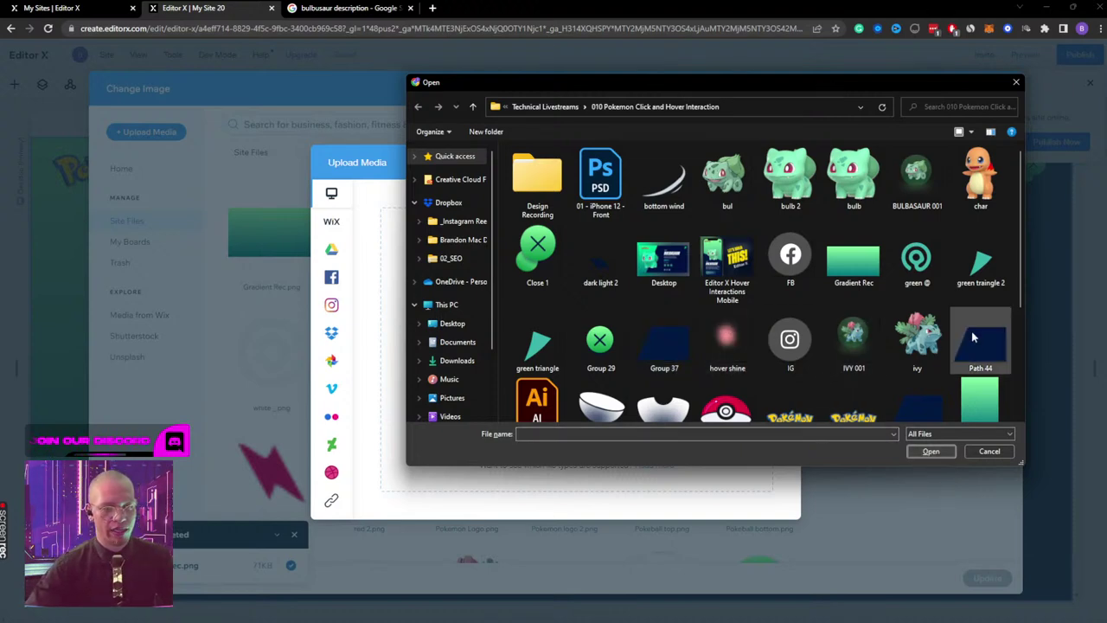
scroll(977, 339, "down", 2)
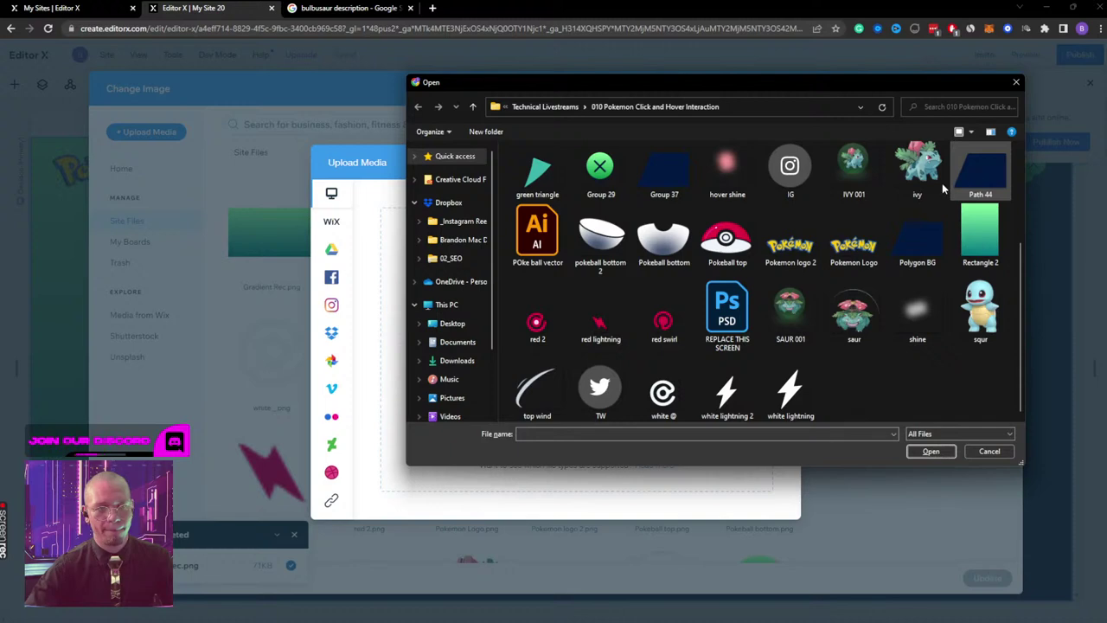
left_click(679, 183)
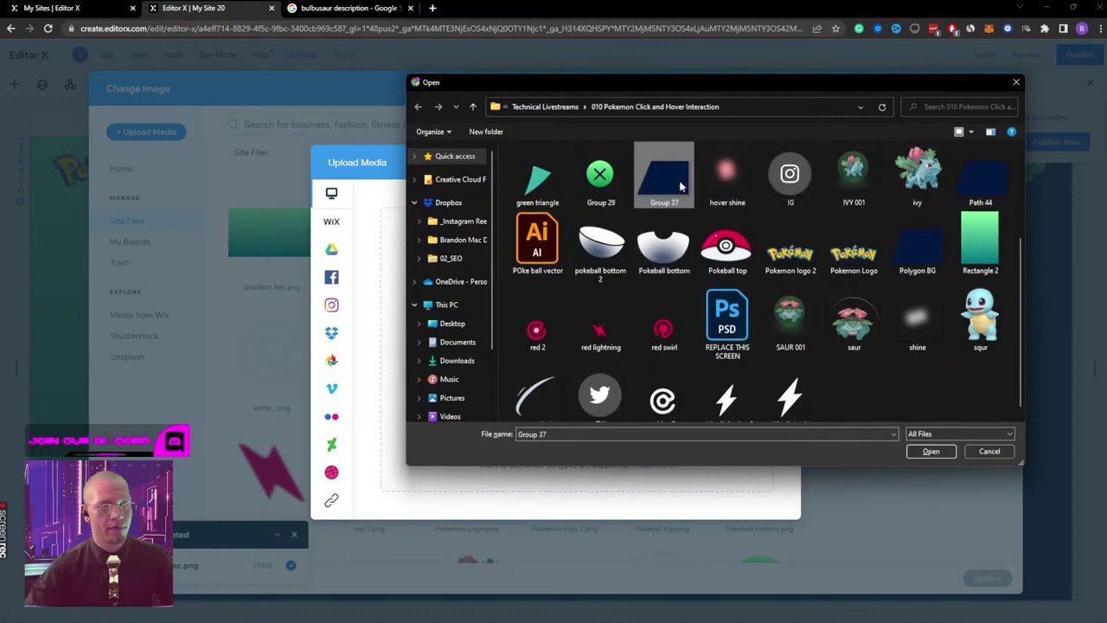
left_click(933, 450)
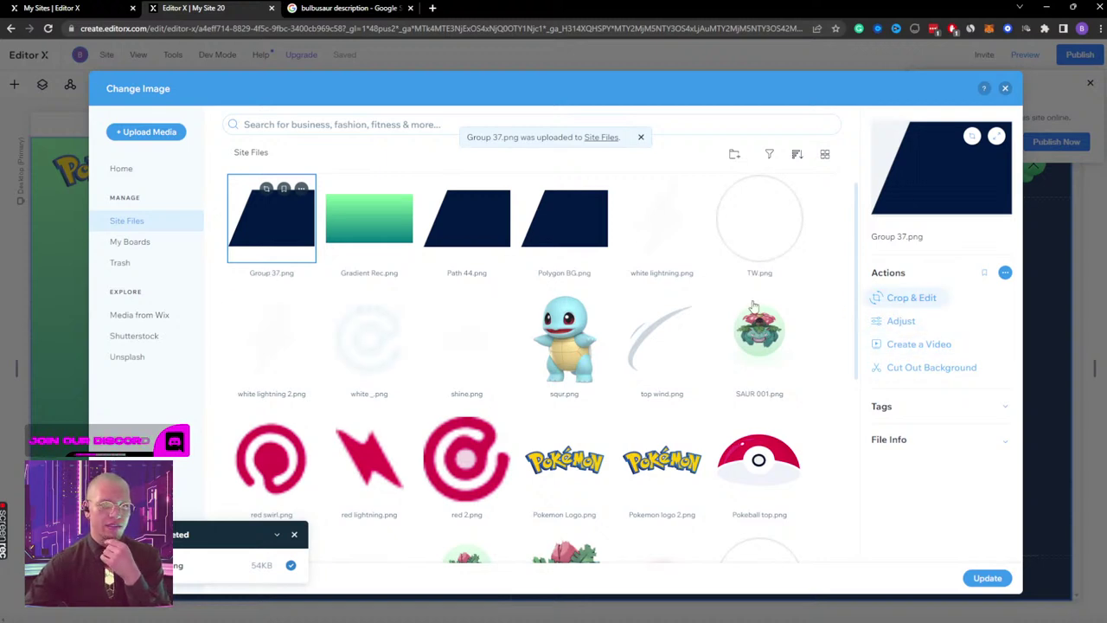
Step: Rename the uploaded Group 37 image to "BG Plate with Lines" in the site files
right_click(284, 264)
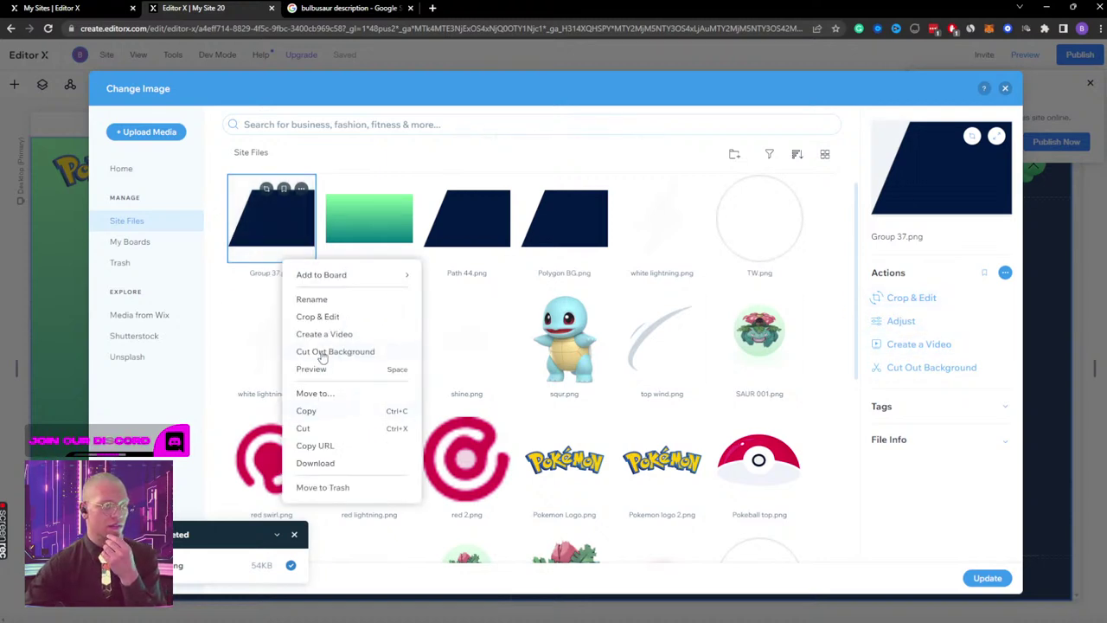
left_click(313, 299)
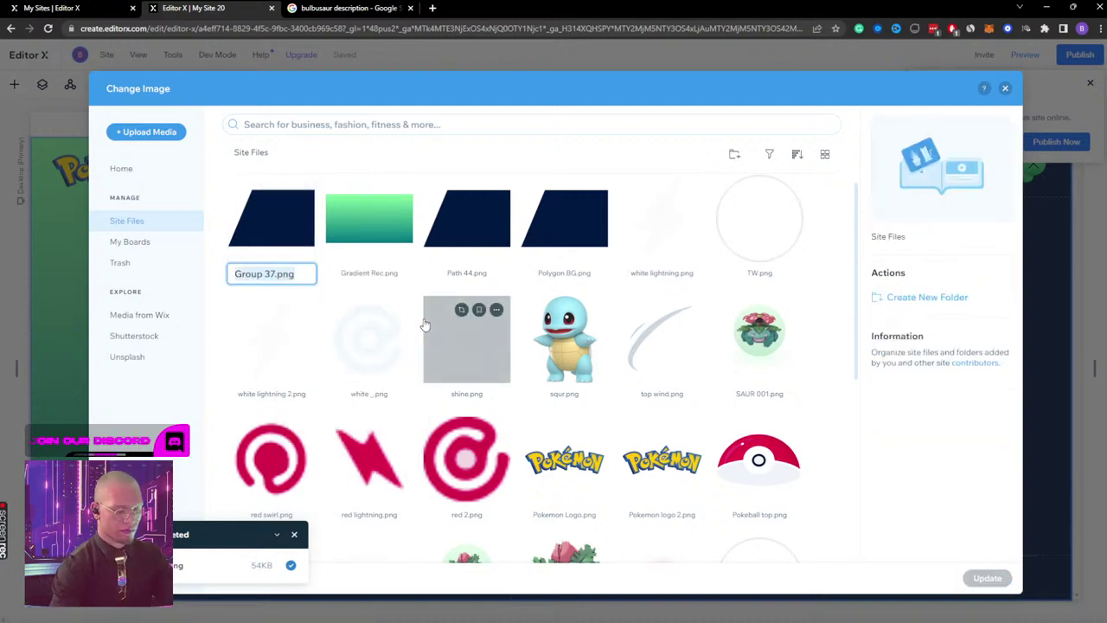
type("BG Plate wi")
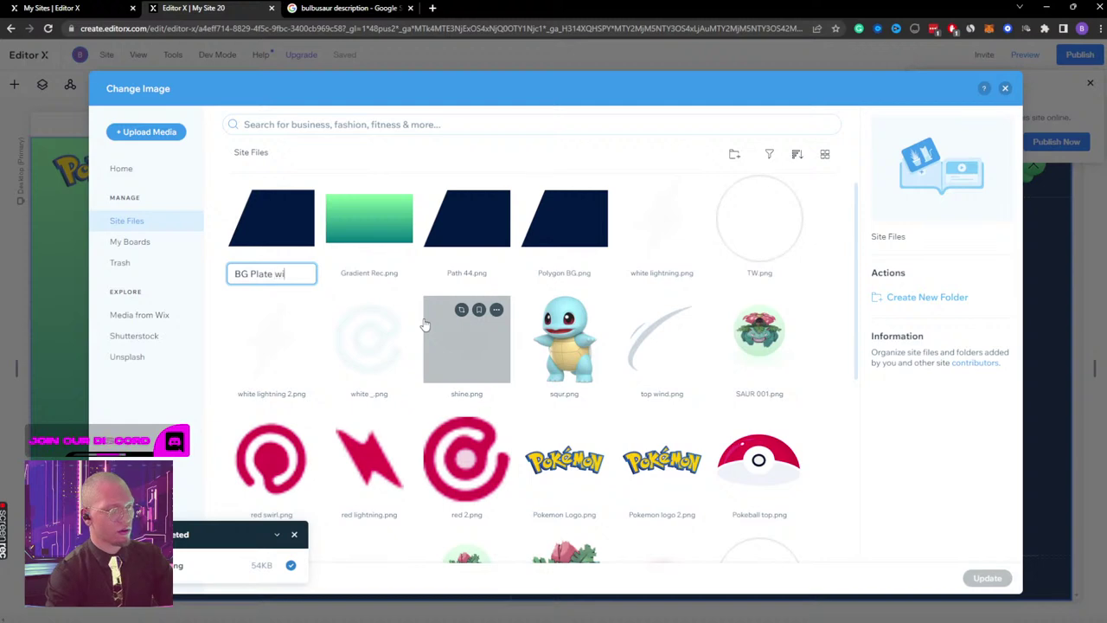
type("th Lines")
key("Return")
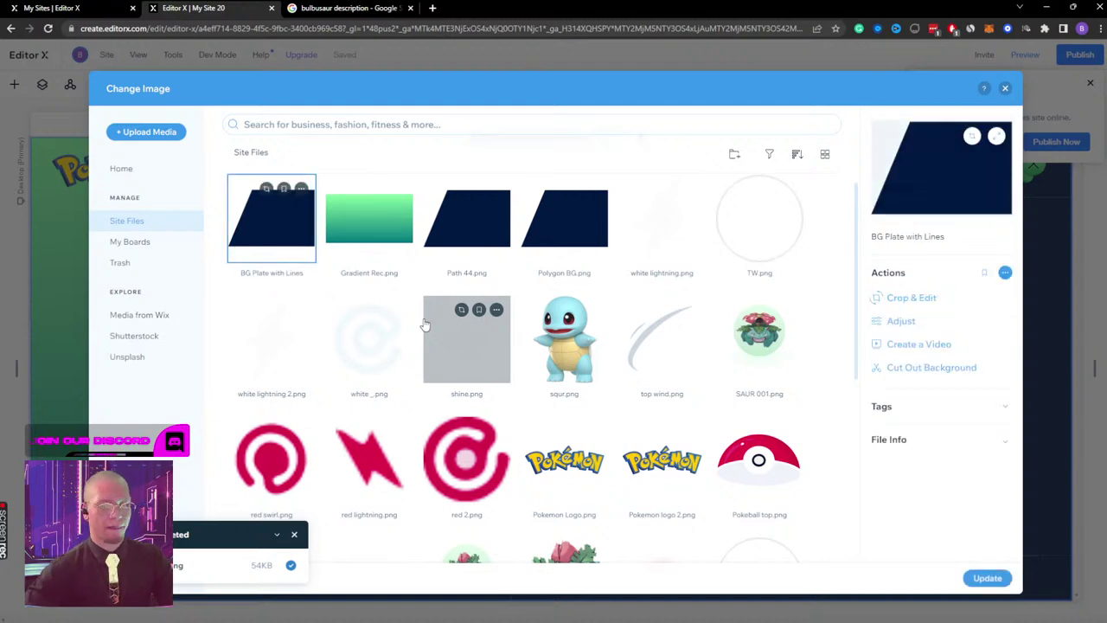
Step: Try BG Plate with Lines as the section's dark background and set the separate vertical and horizontal lines to Don't Display
left_click(987, 577)
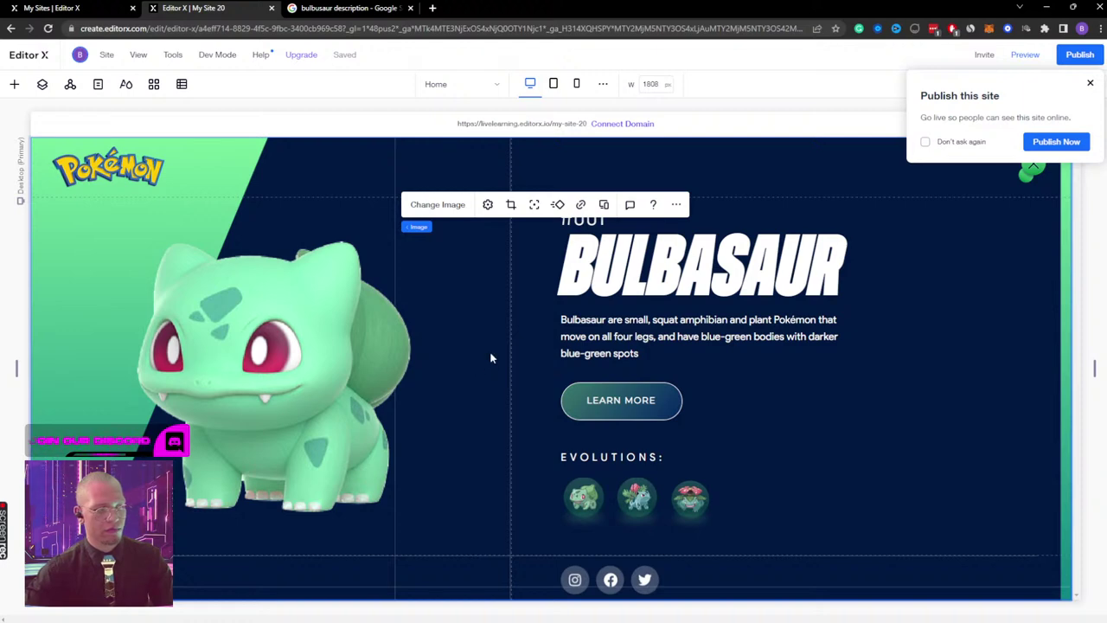
left_click(509, 545)
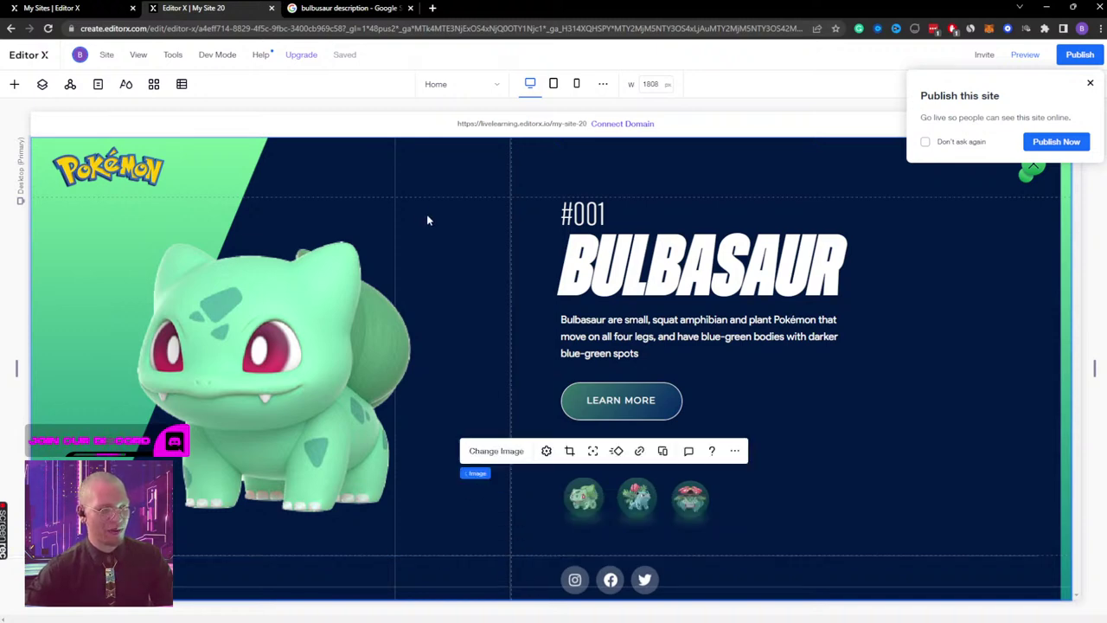
left_click(510, 372)
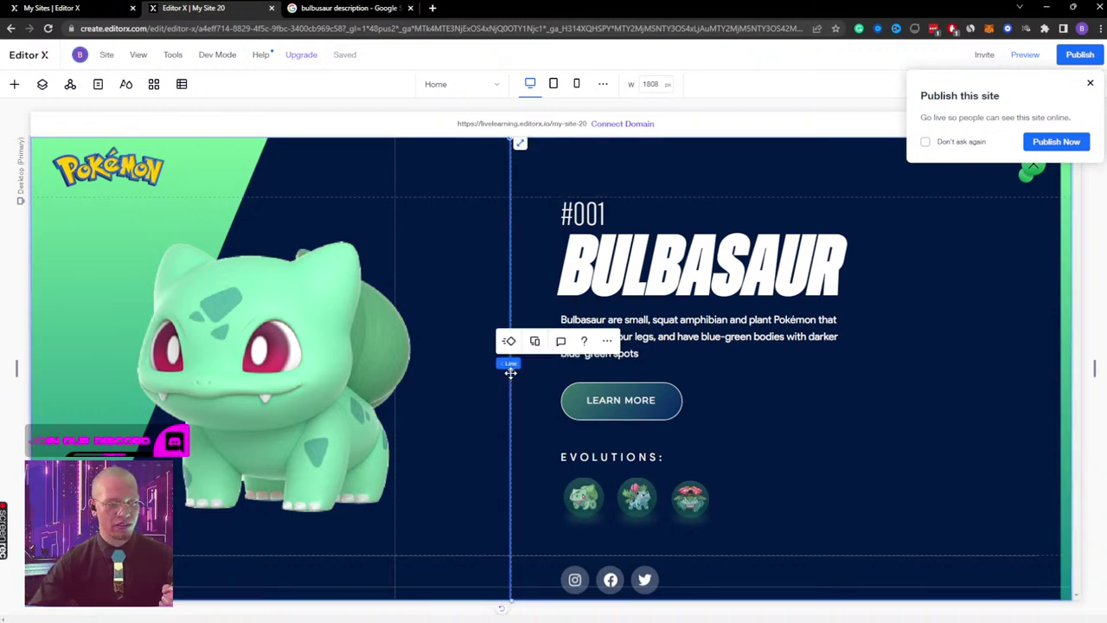
left_click(605, 340)
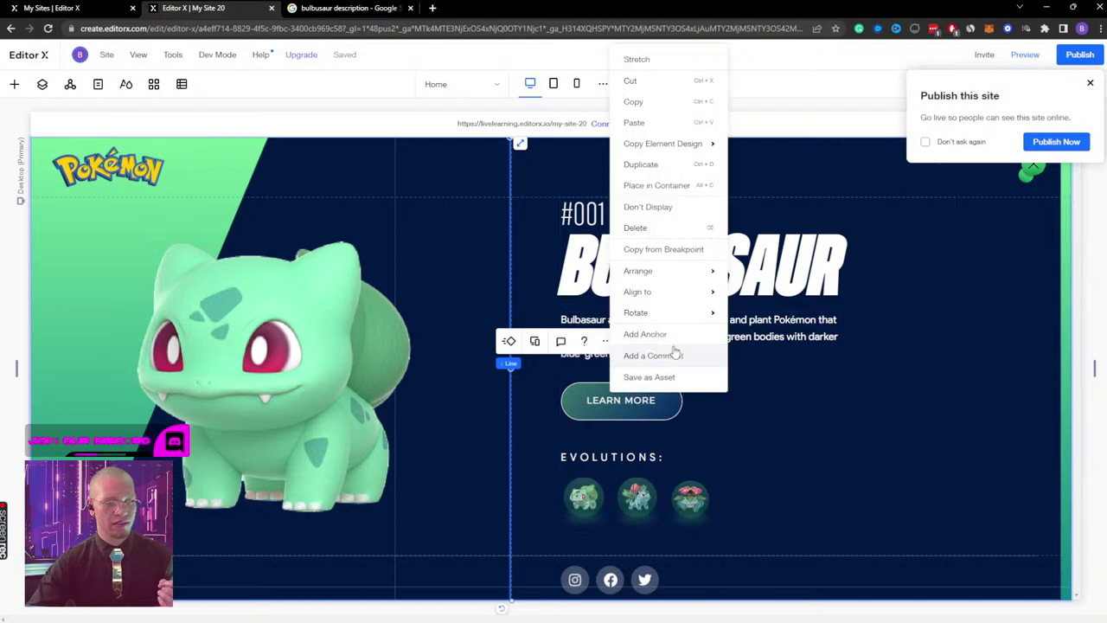
left_click(657, 207)
left_click(509, 556)
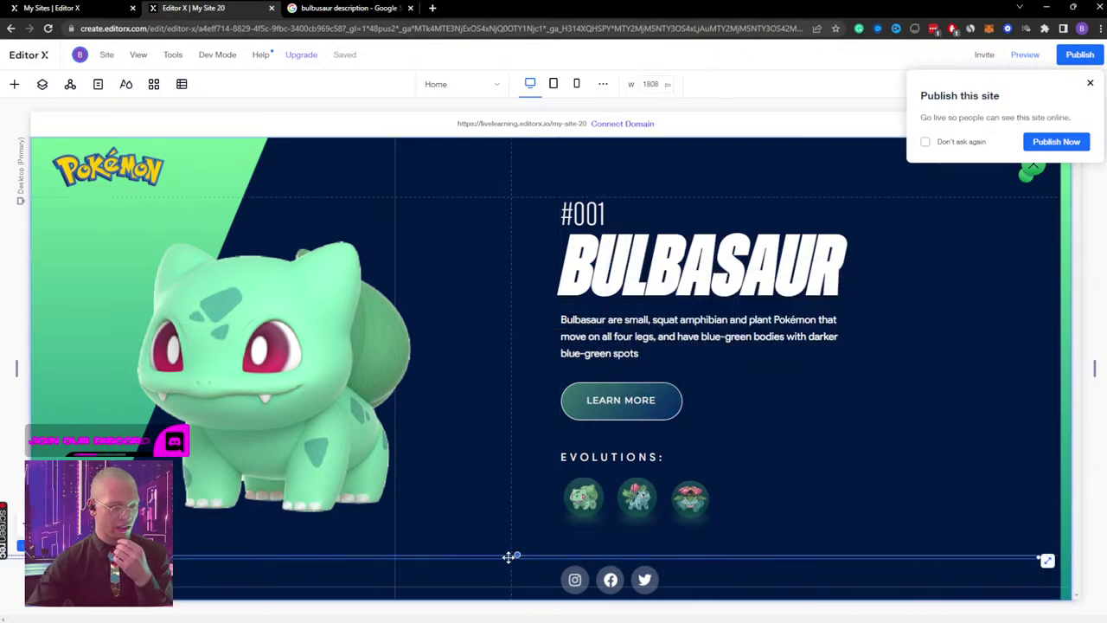
right_click(130, 179)
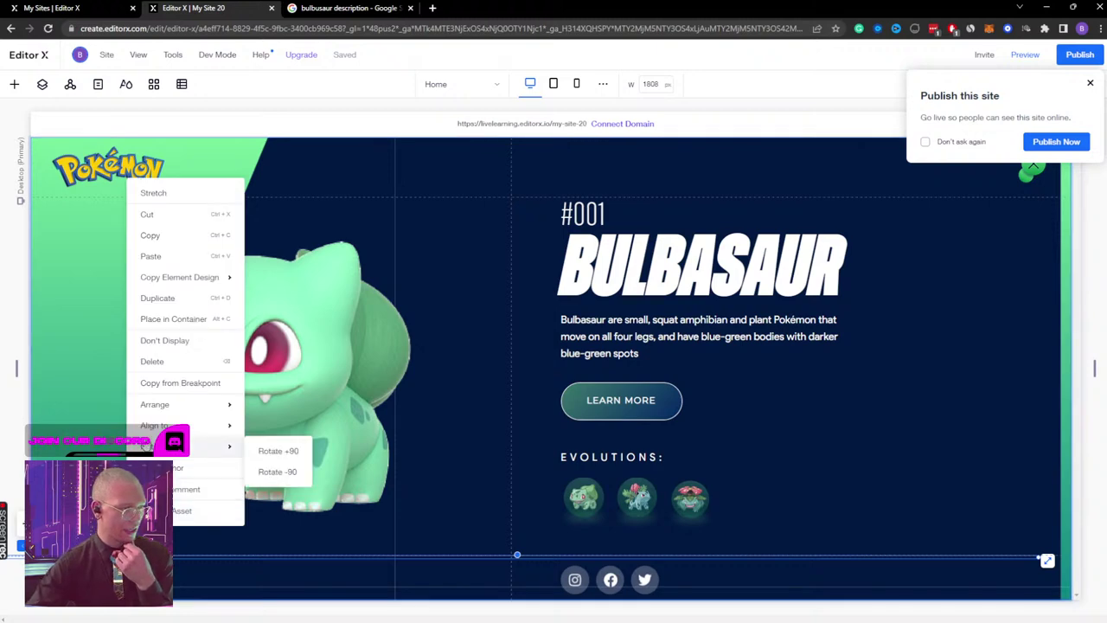
left_click(307, 377)
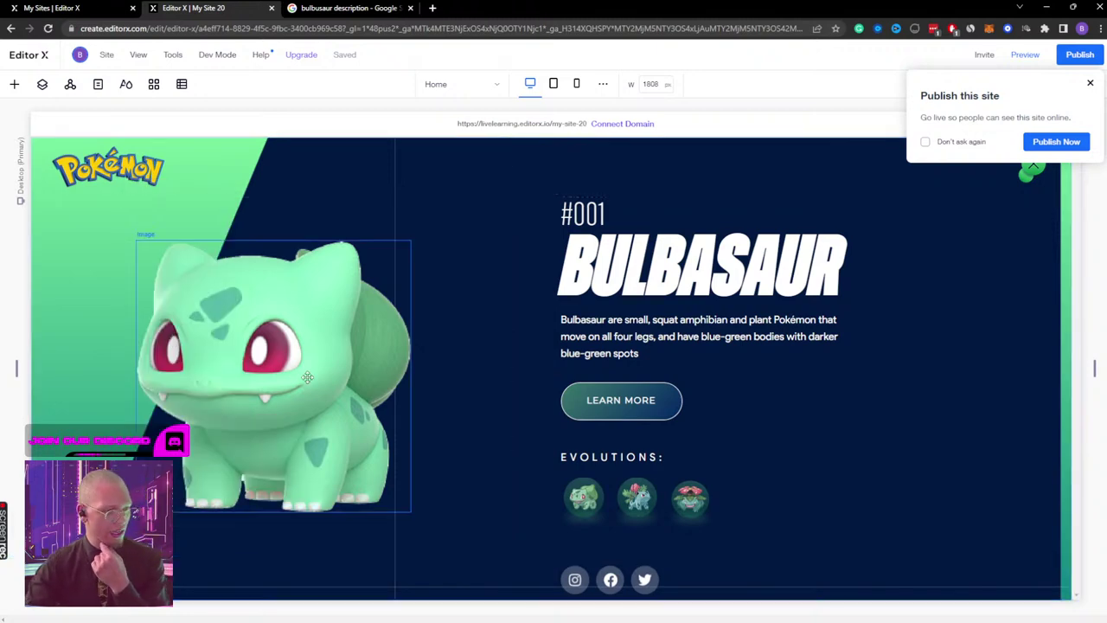
Step: Preview the page and check how the swapped background and its built-in lines sit in the Bulbasaur section
left_click(457, 454)
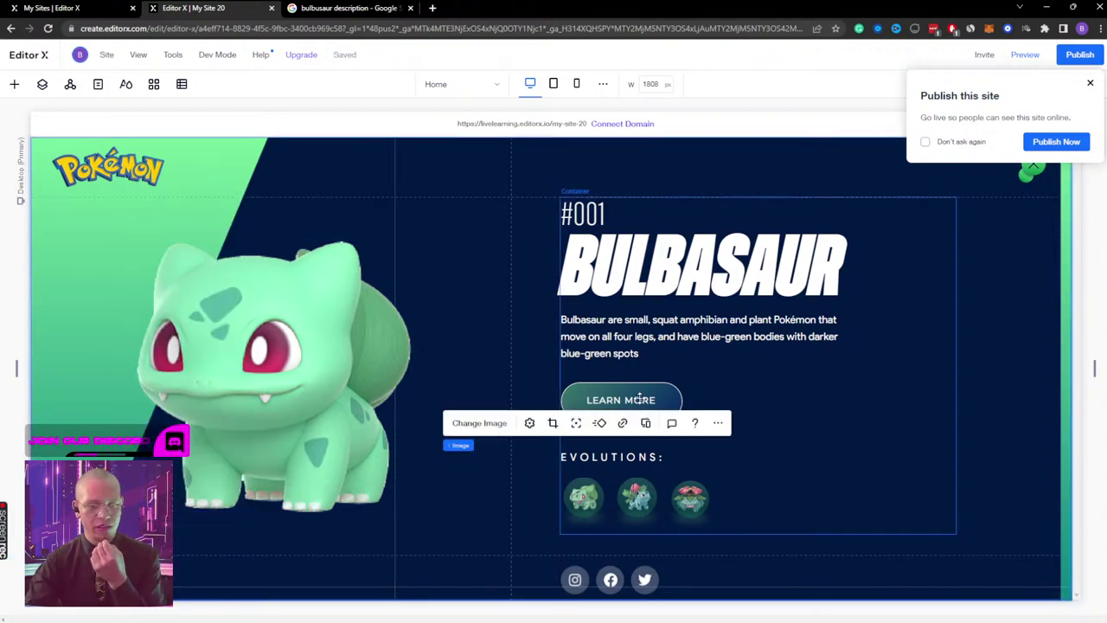
left_click(1025, 54)
scroll(379, 317, "down", 1)
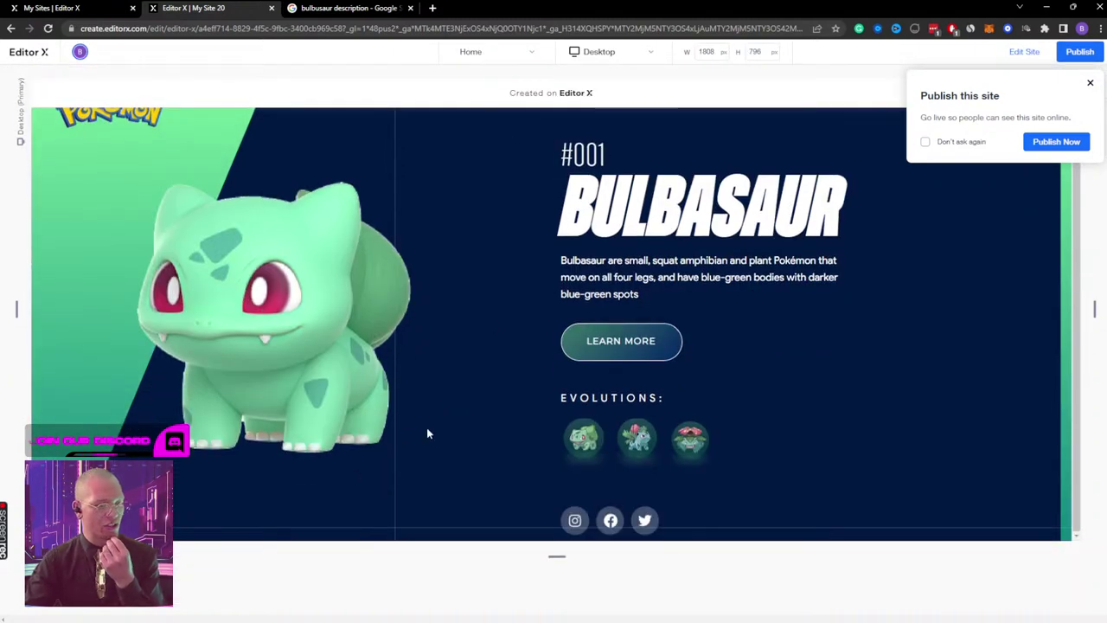
left_click(1089, 84)
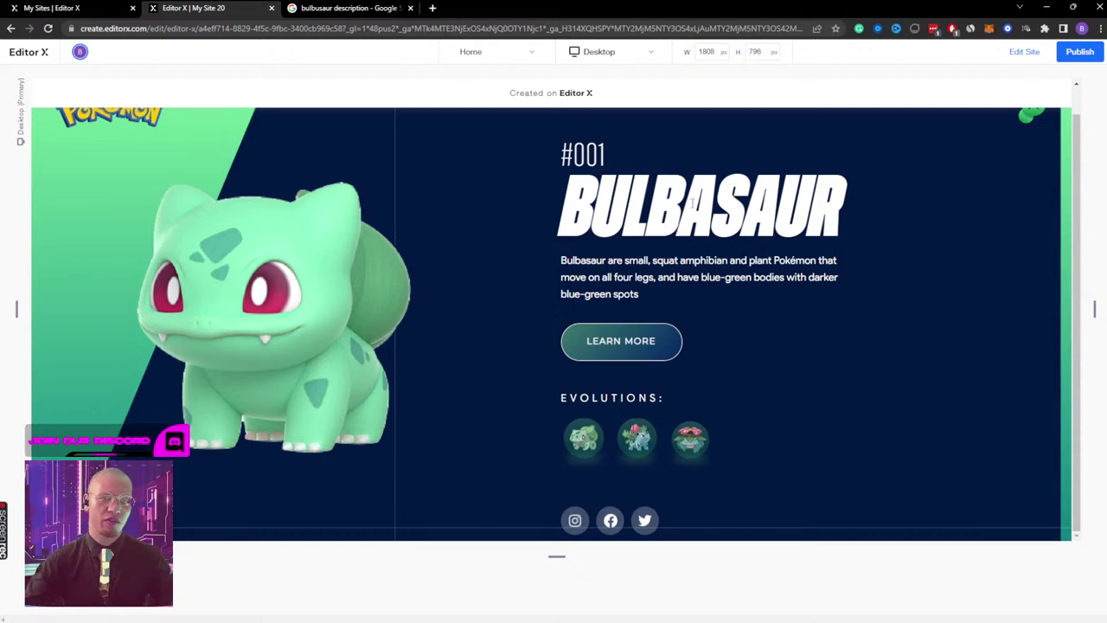
Step: Return to editing and undo the background image swap and the hiding of the two divider lines
left_click(1025, 51)
left_click(389, 194)
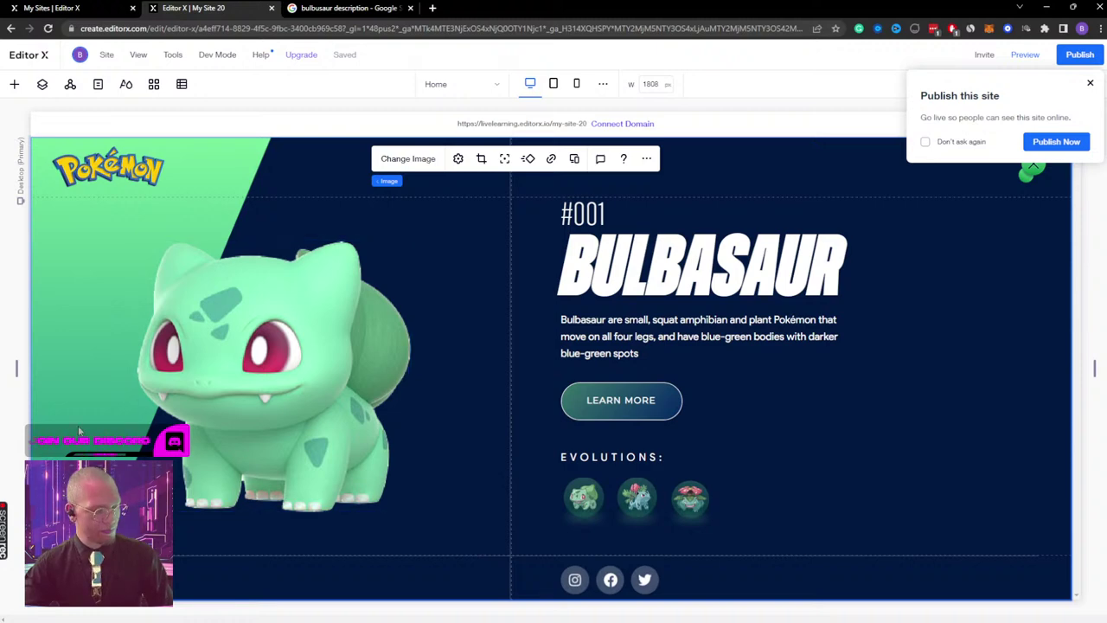
key("Escape")
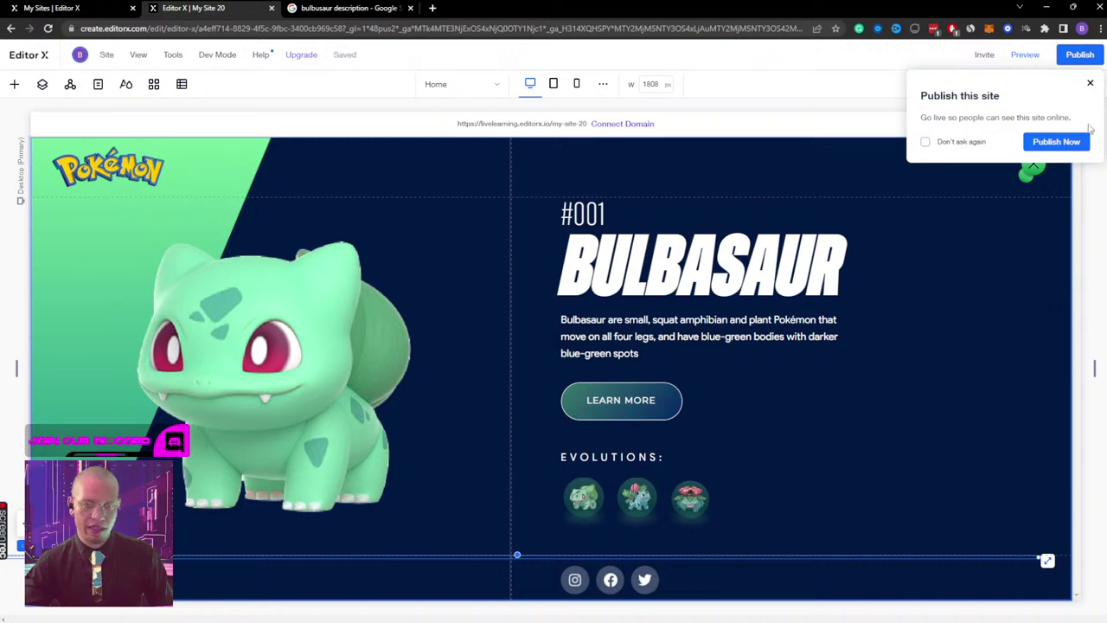
Step: Align and dock the horizontal divider line to the section's right edge and shorten it to 93.7% width
left_click(1091, 83)
left_click(1099, 84)
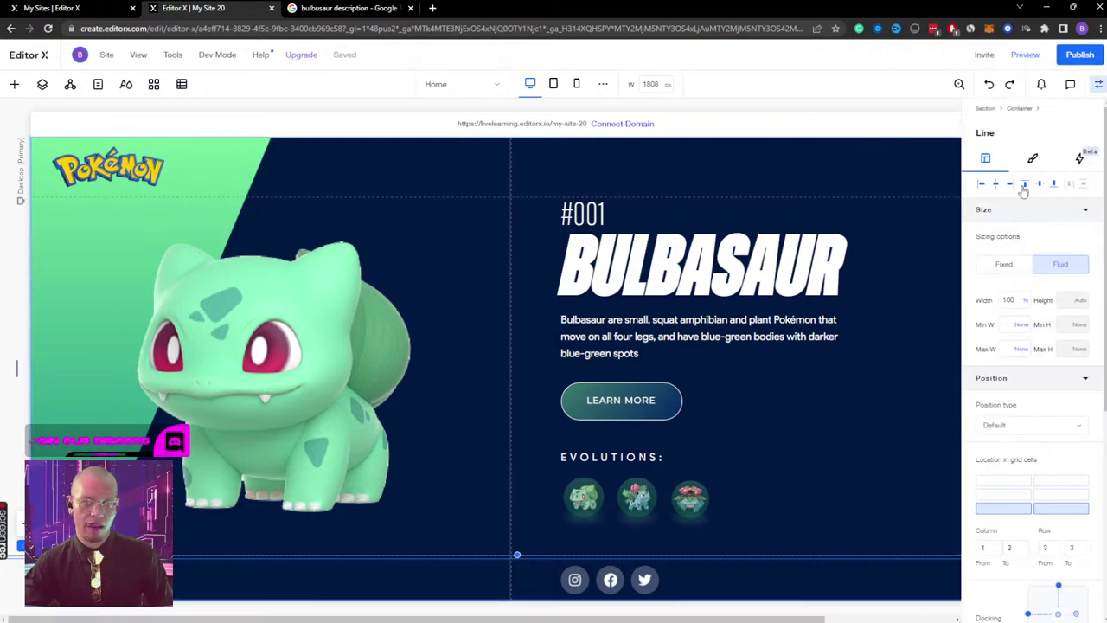
left_click(1014, 186)
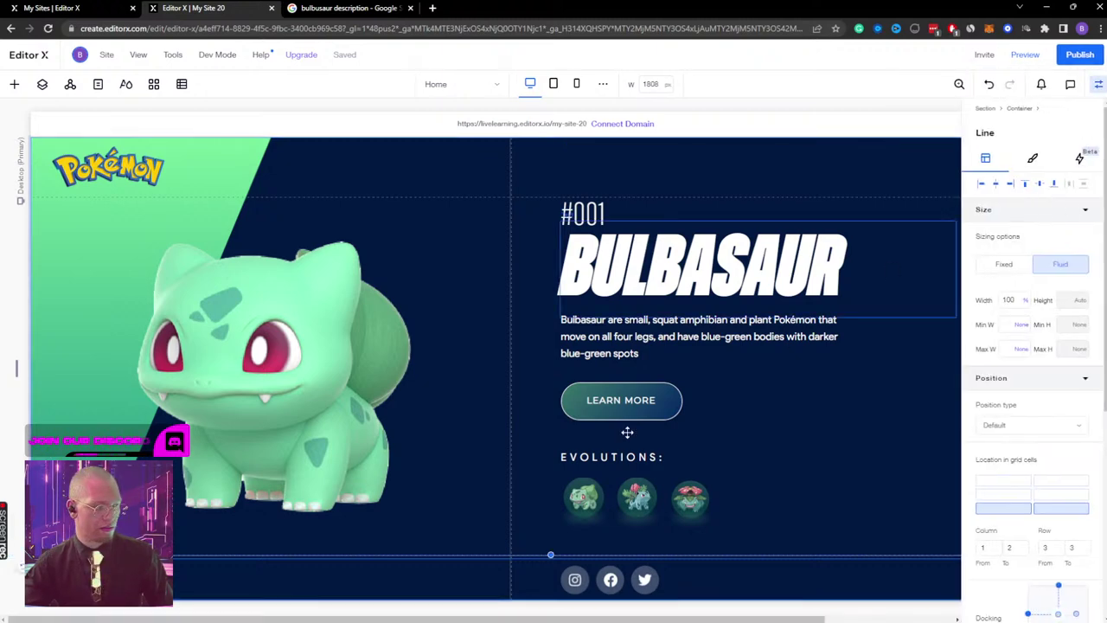
left_click(510, 230)
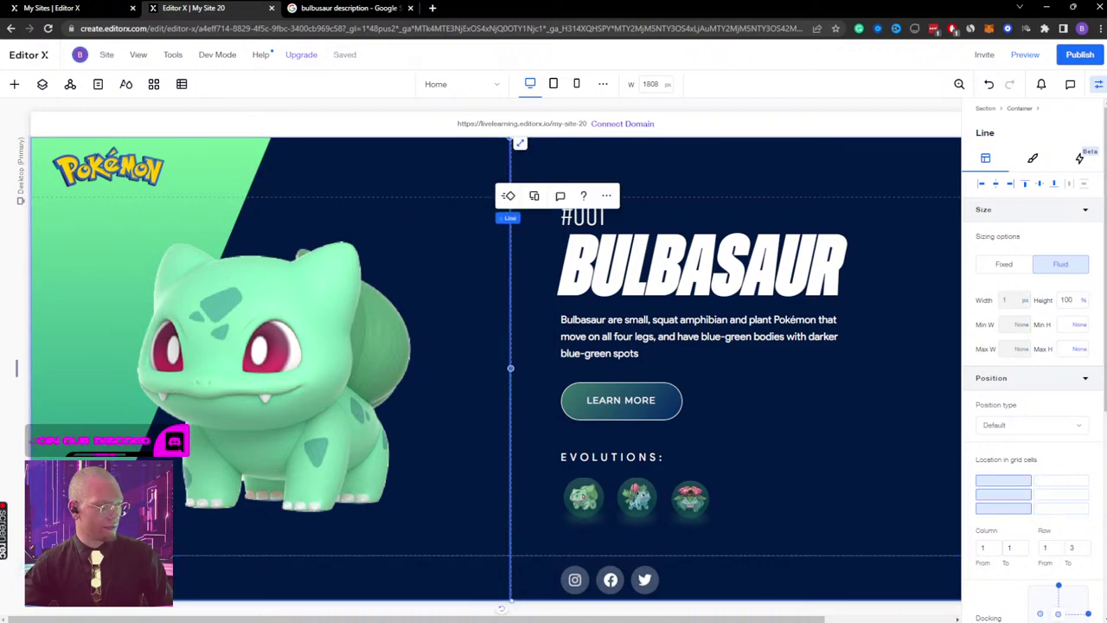
left_click(550, 554)
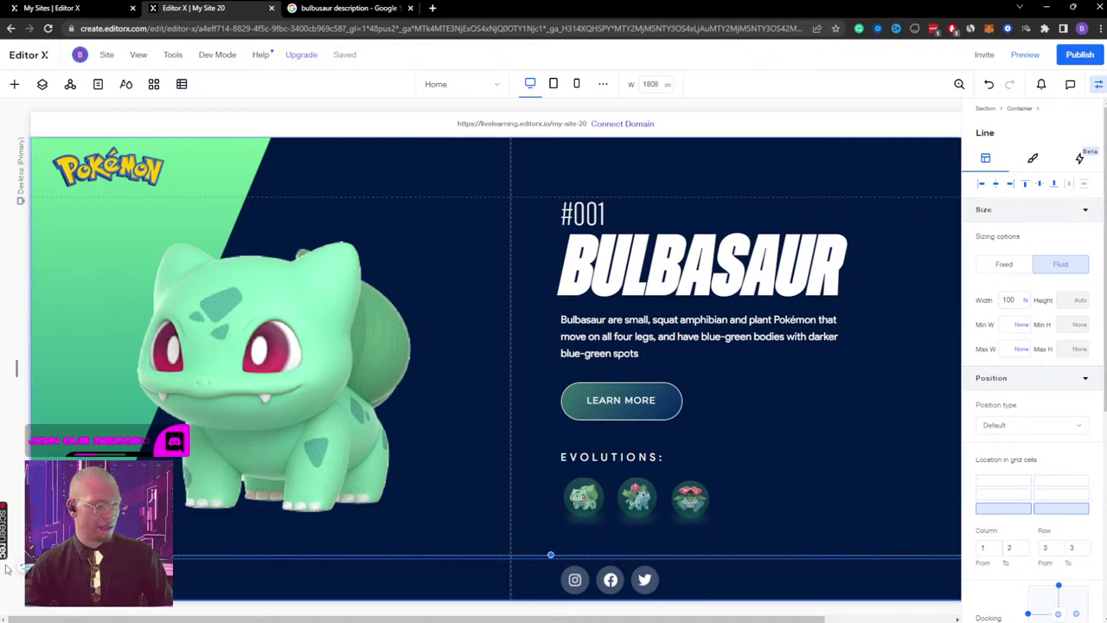
left_click(1087, 613)
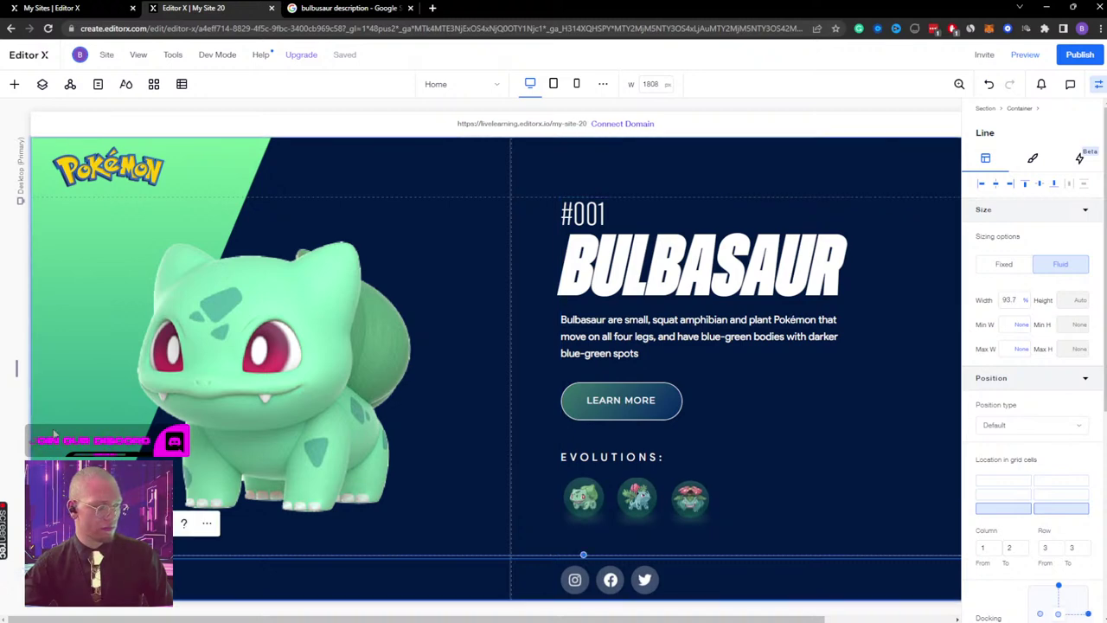
Step: Preview the page to check both divider lines in the Bulbasaur section, then return to editing with the inspector closed
left_click(361, 519)
left_click(1024, 54)
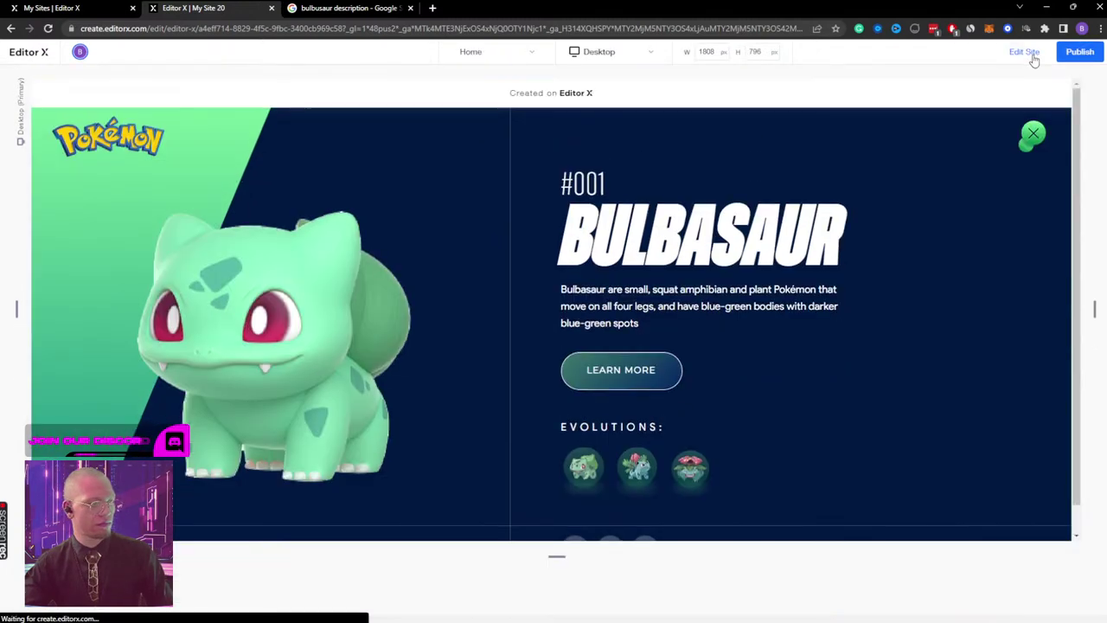
scroll(671, 264, "down", 1)
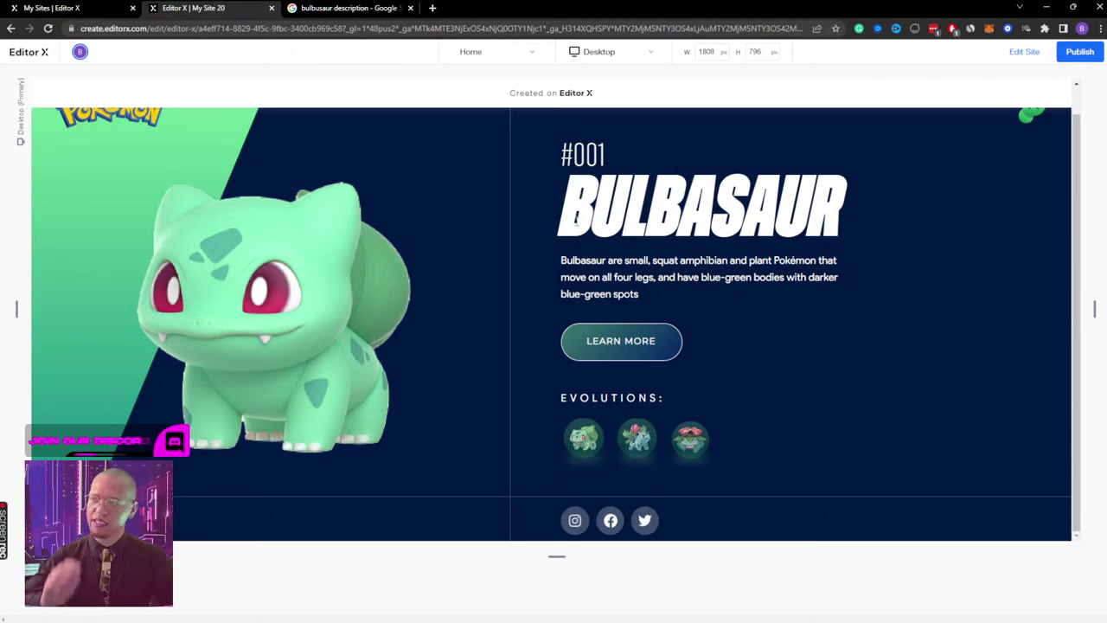
left_click(1026, 53)
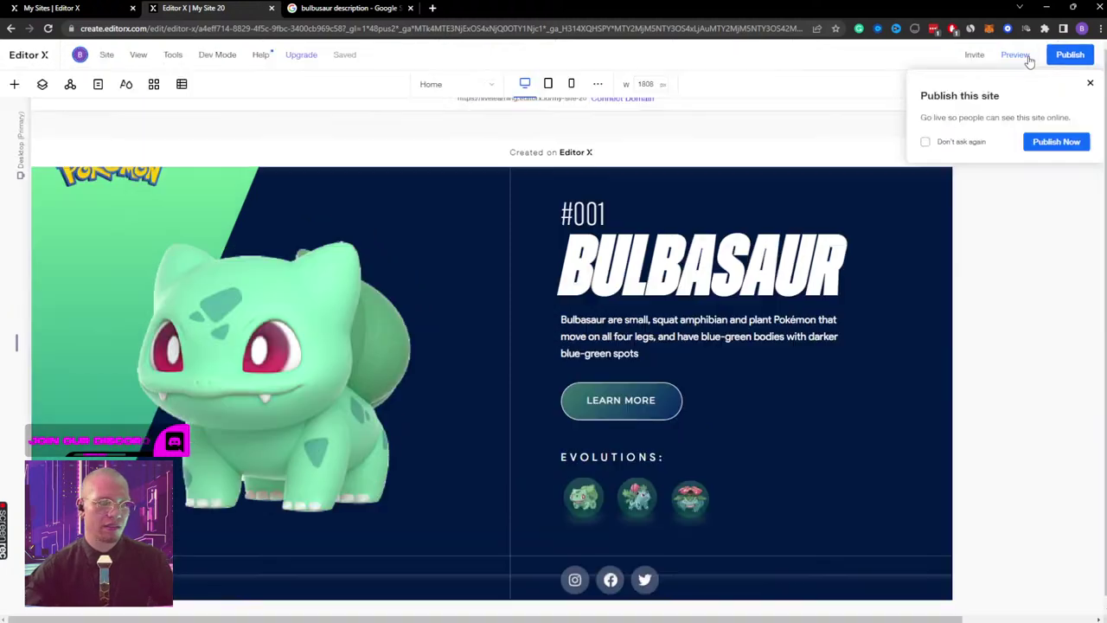
left_click(1091, 85)
left_click(1097, 84)
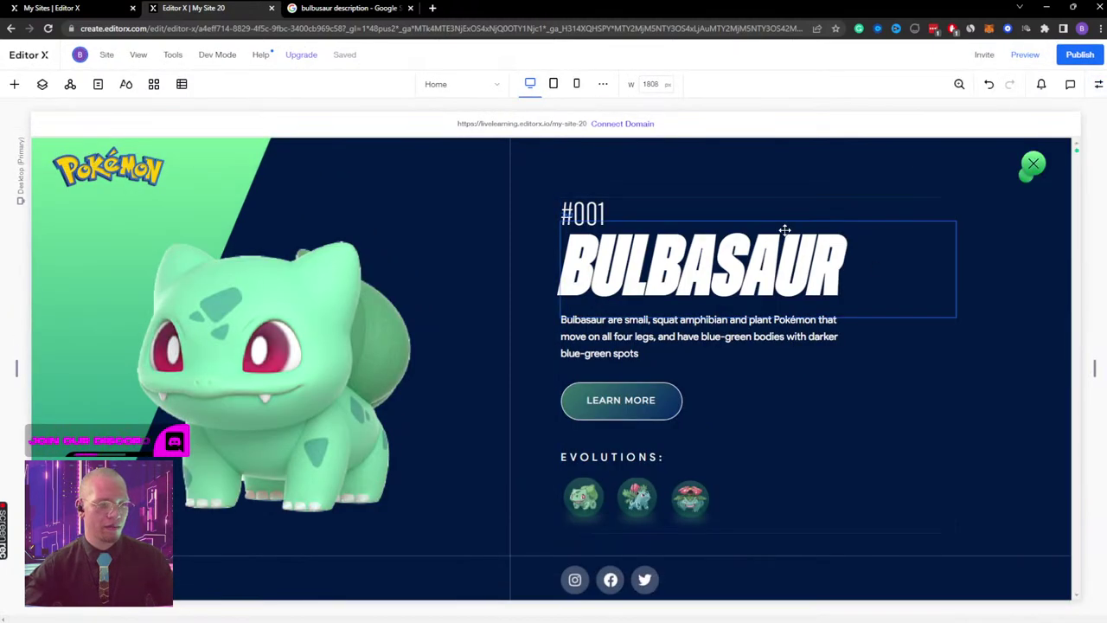
left_click(605, 486)
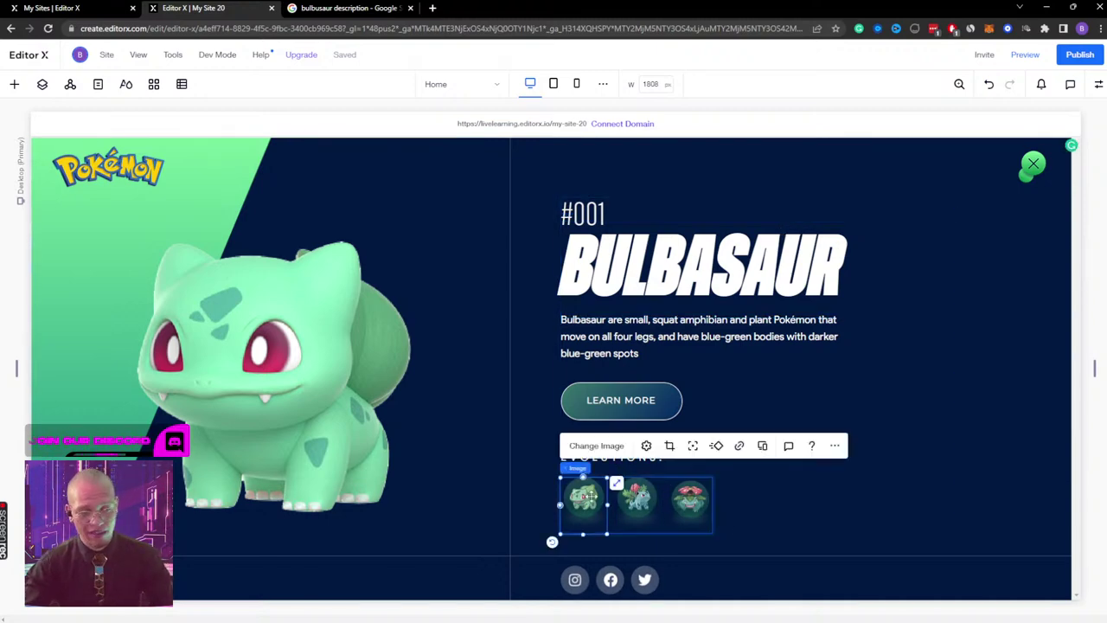
left_click(640, 493)
left_click(691, 494)
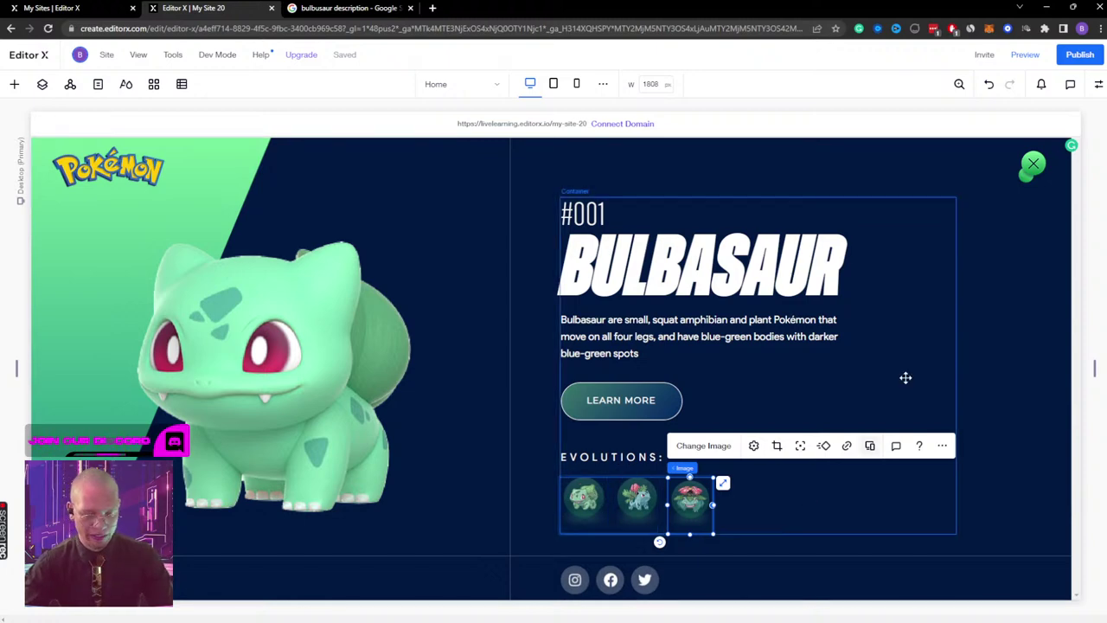
left_click(942, 214)
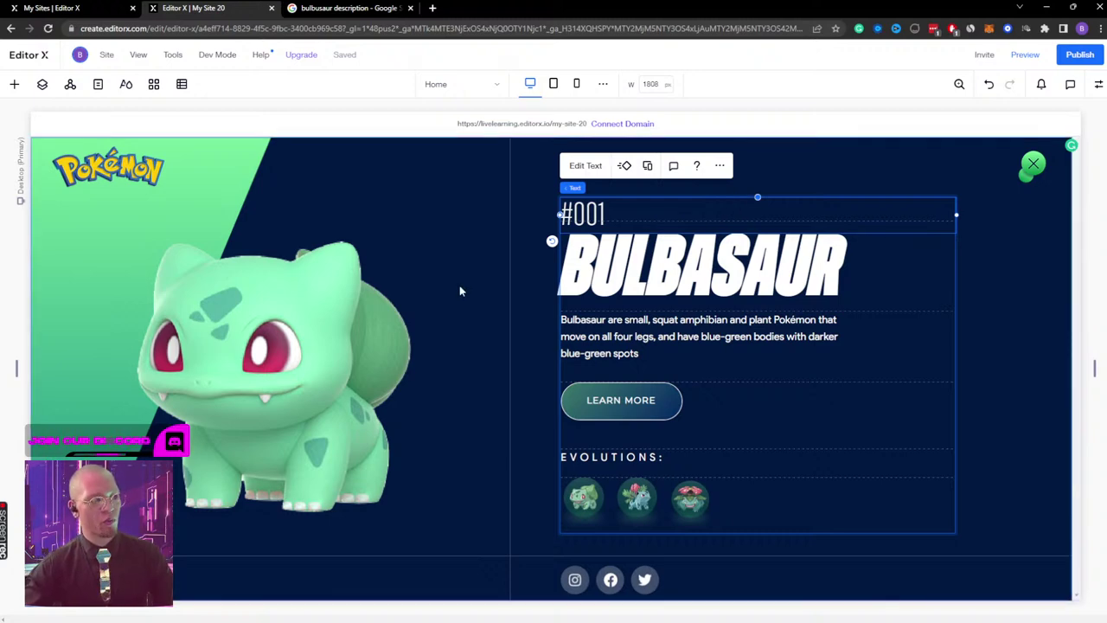
Step: Switch to the Adobe XD design, select the large Bulbasaur image and open it for editing in Photoshop
left_click(298, 339)
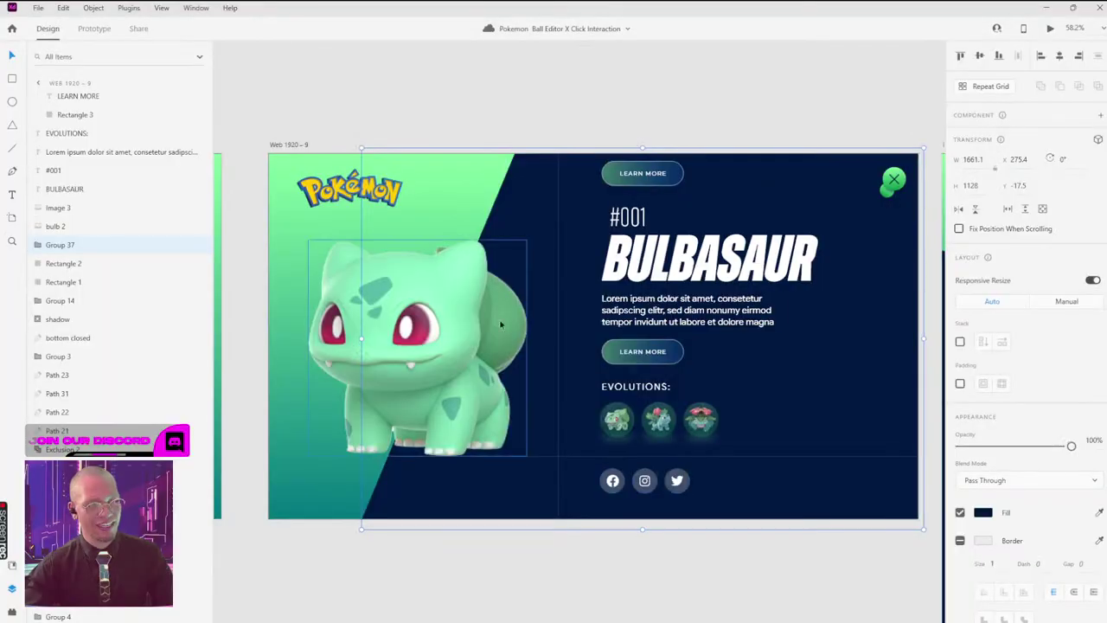
left_click(404, 307)
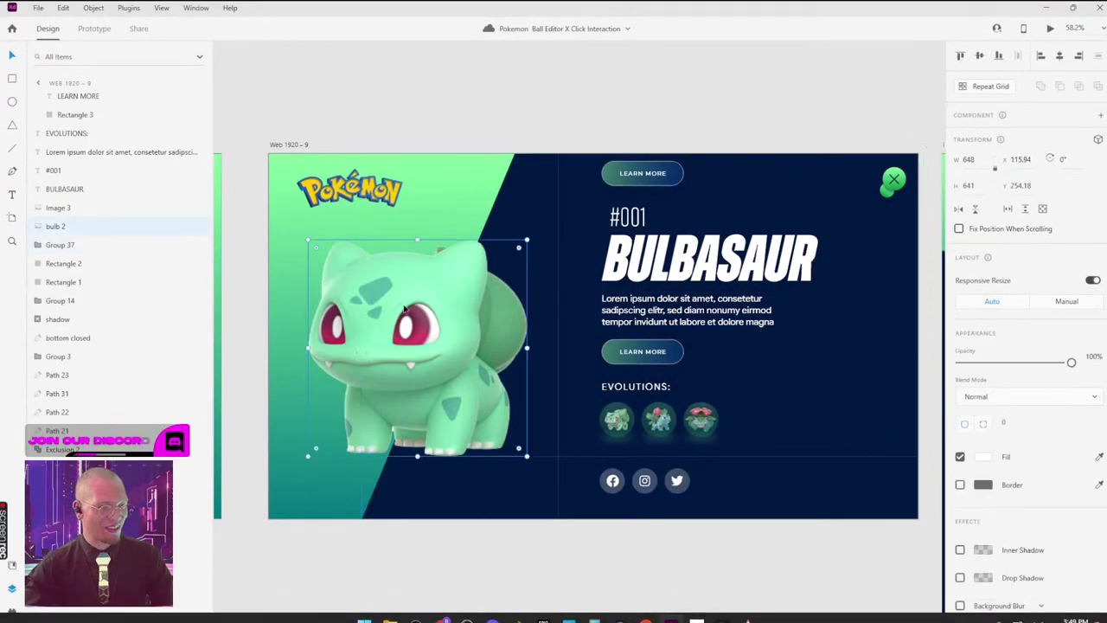
right_click(404, 307)
left_click(477, 121)
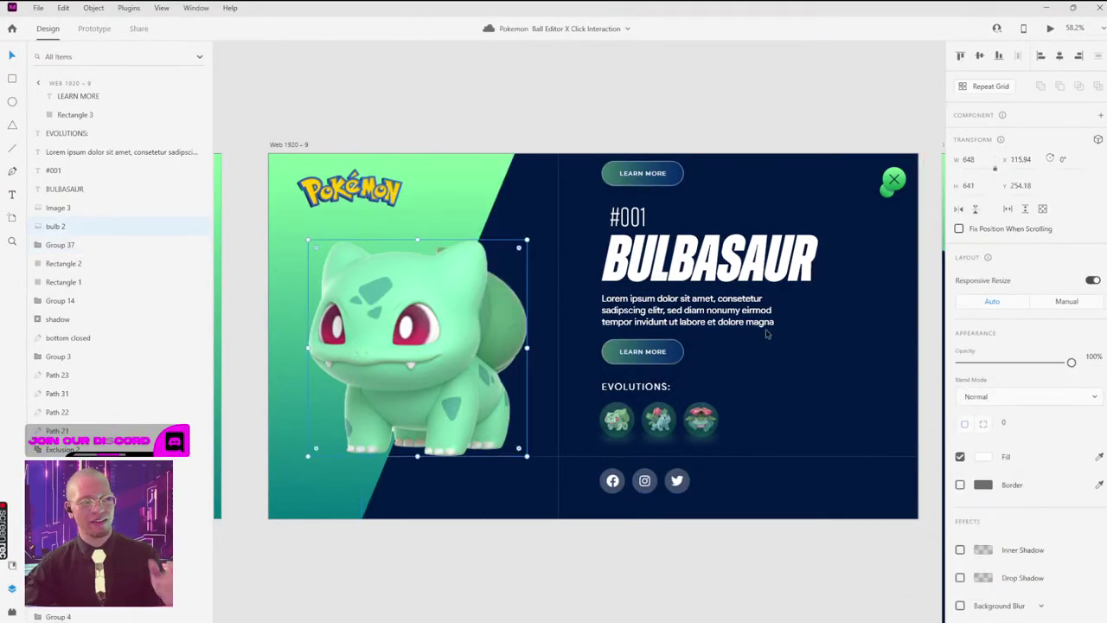
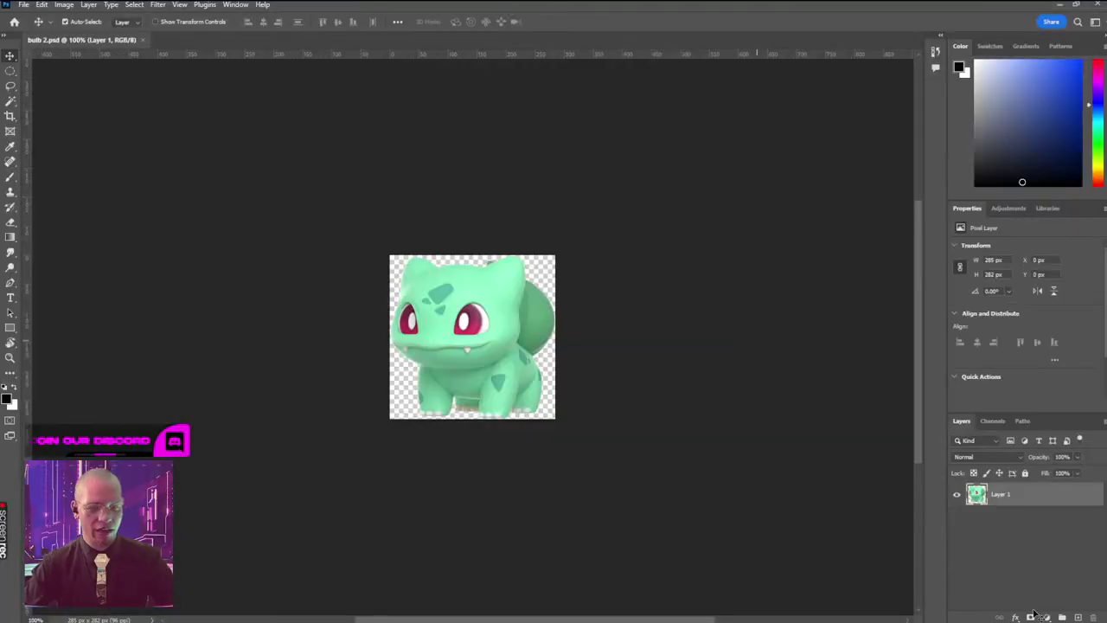
Step: Add a black-filled layer beneath the Bulbasaur layer and delete the surplus blank layers
left_click(1077, 617)
left_click(1078, 618)
left_click(1077, 617)
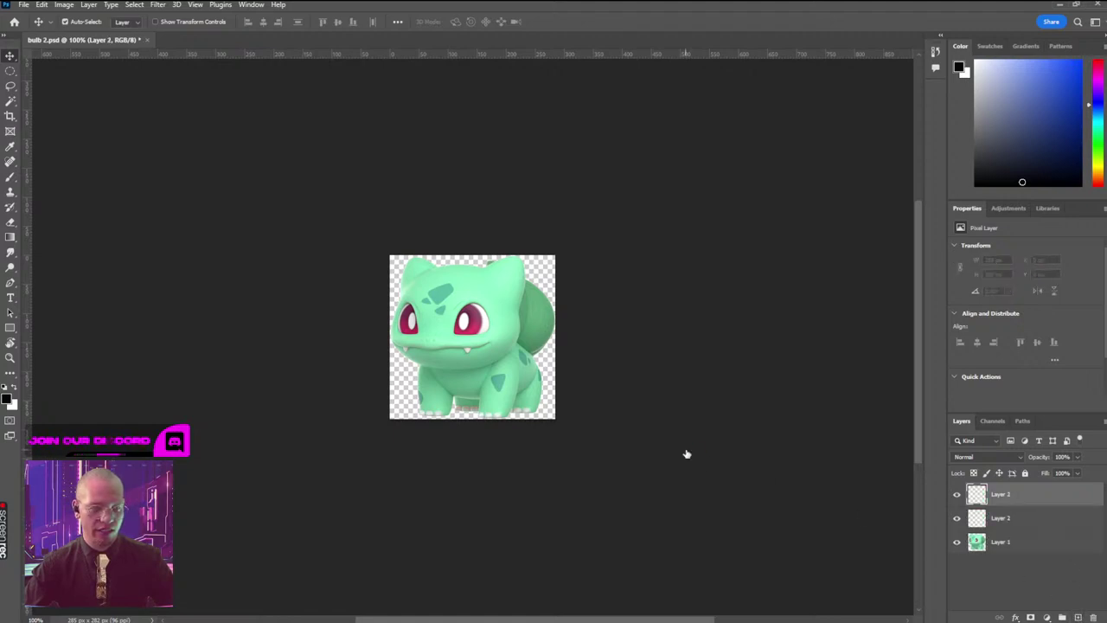
left_click(779, 467)
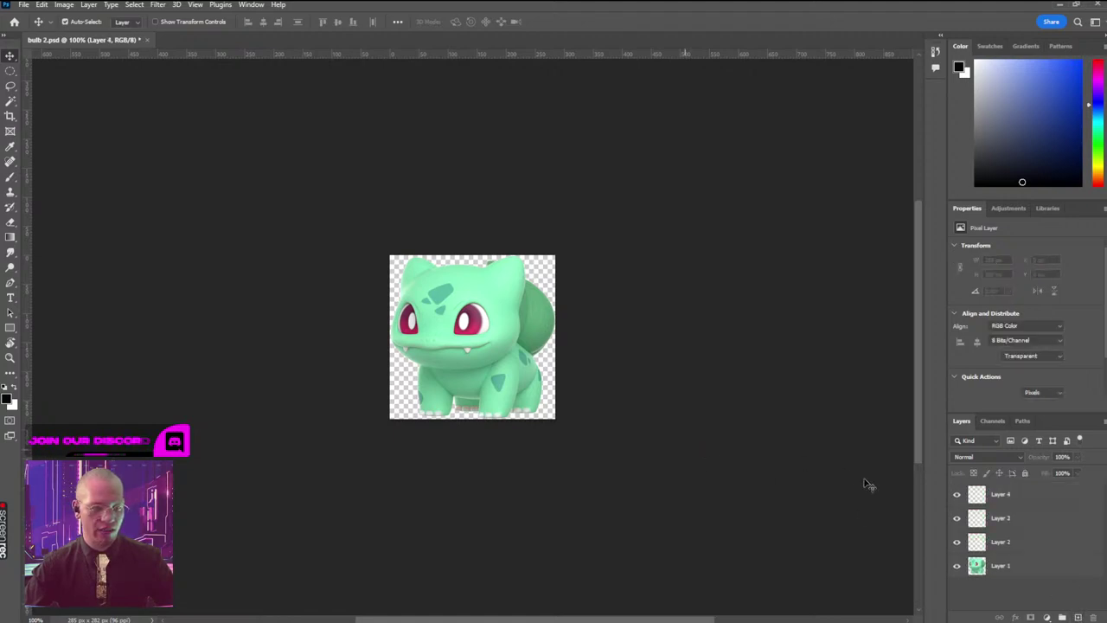
left_click(1003, 543)
left_click(1004, 518, "shift")
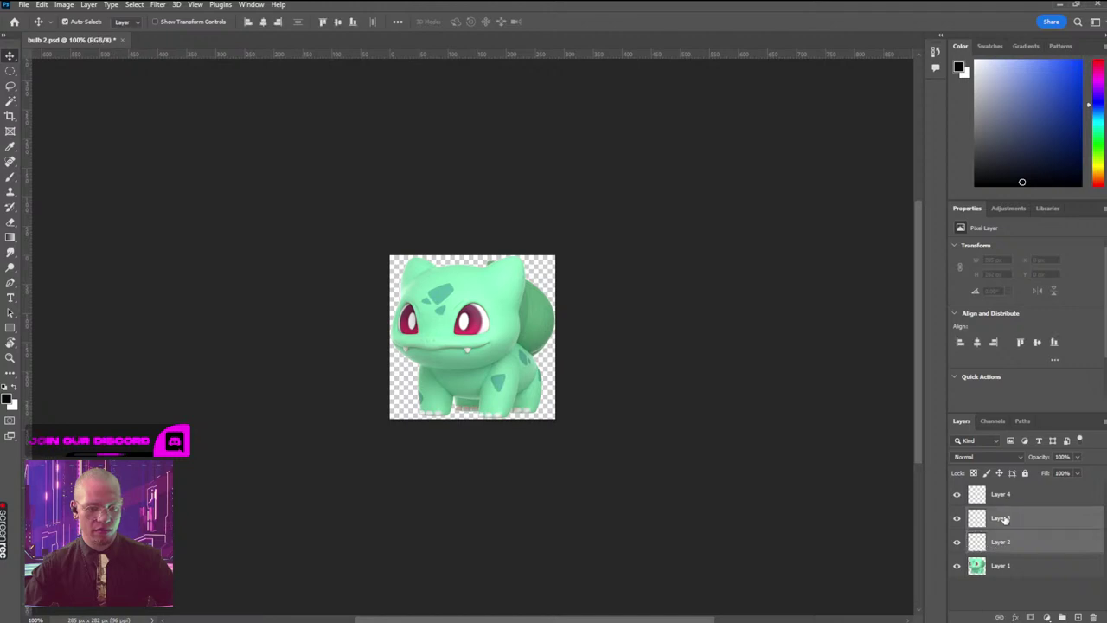
left_click(1091, 616)
left_click(502, 236)
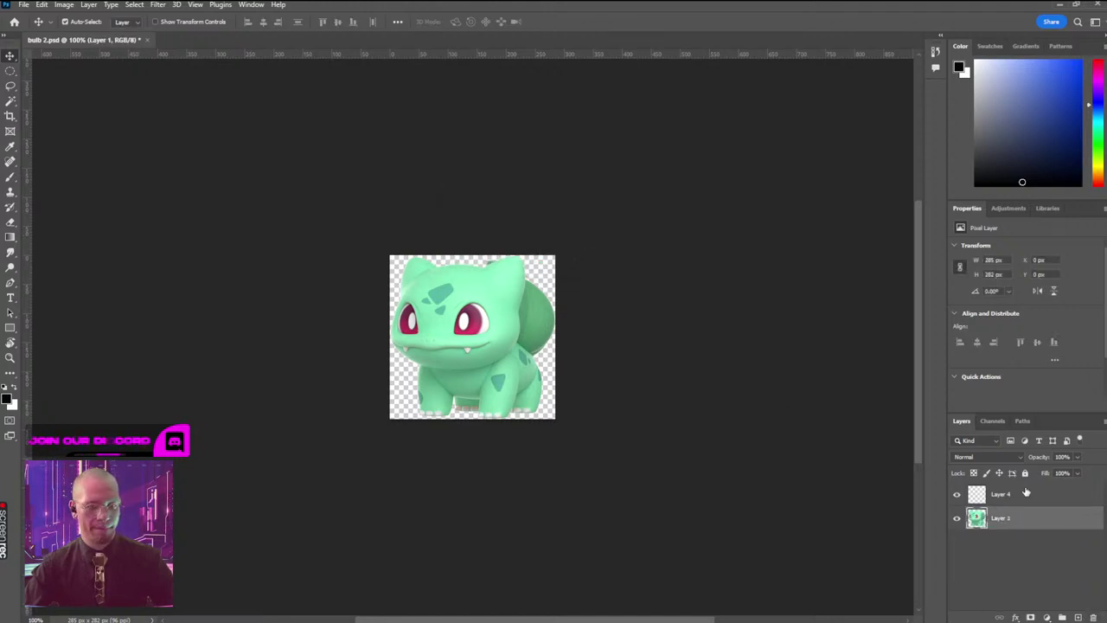
left_click_drag(1020, 494, 1016, 539)
key("alt+BackSpace")
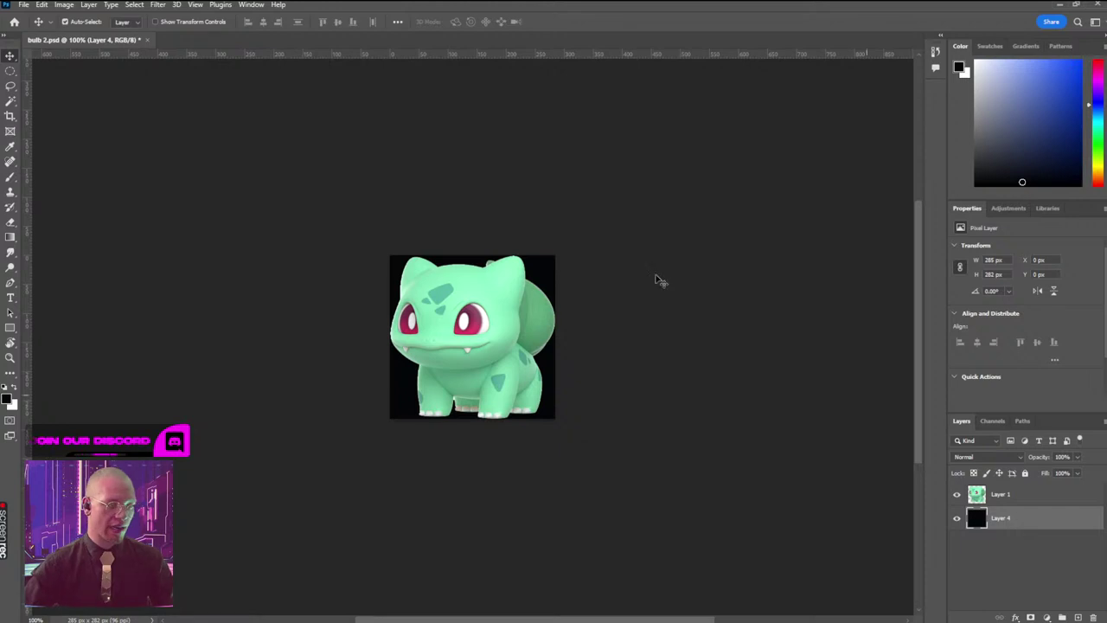
Step: Lock the transparent pixels of both the Bulbasaur layer and the black background layer
scroll(464, 281, "up", 3)
scroll(329, 237, "up", 2)
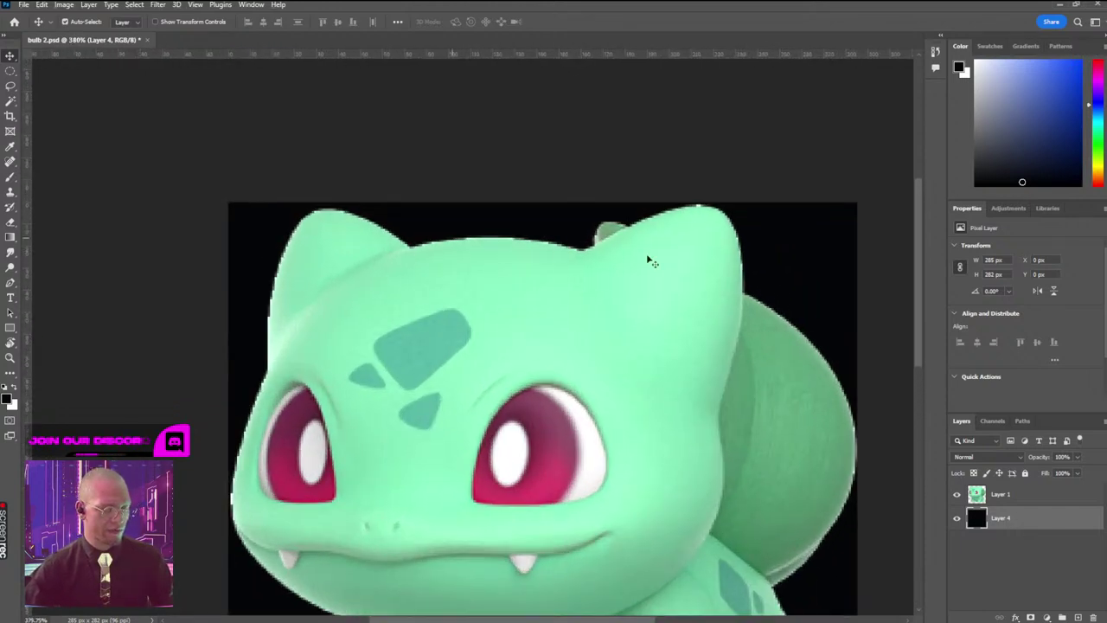
left_click(986, 472)
left_click(1001, 497)
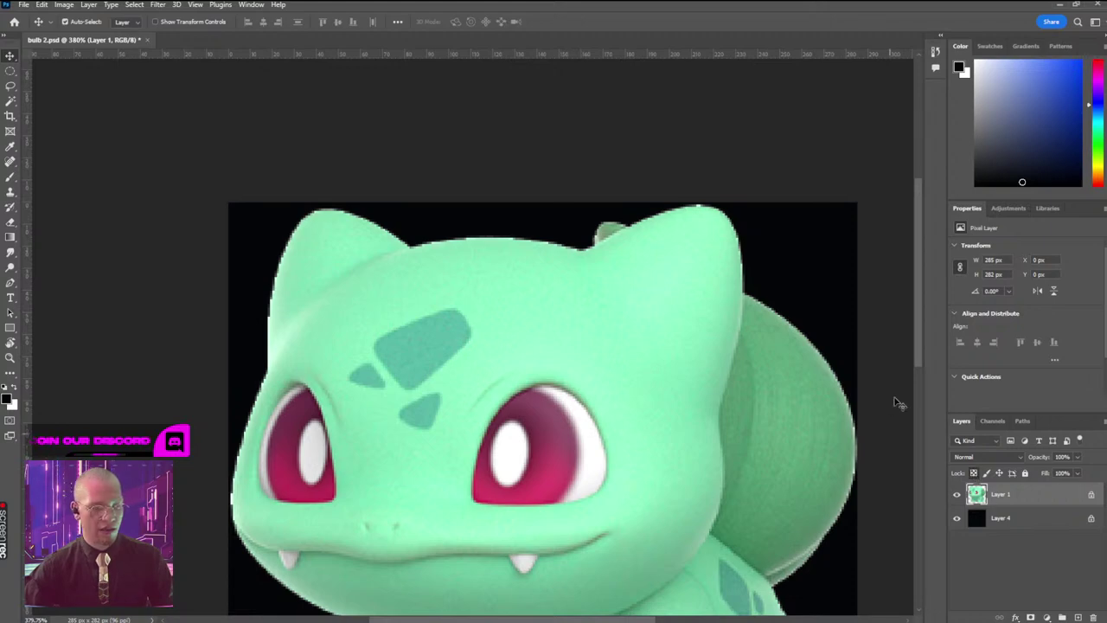
Step: With a 15 px brush and greens sampled nearby, paint over the white fringe around Bulbasaur's ears, head top and bulb tip
key("b")
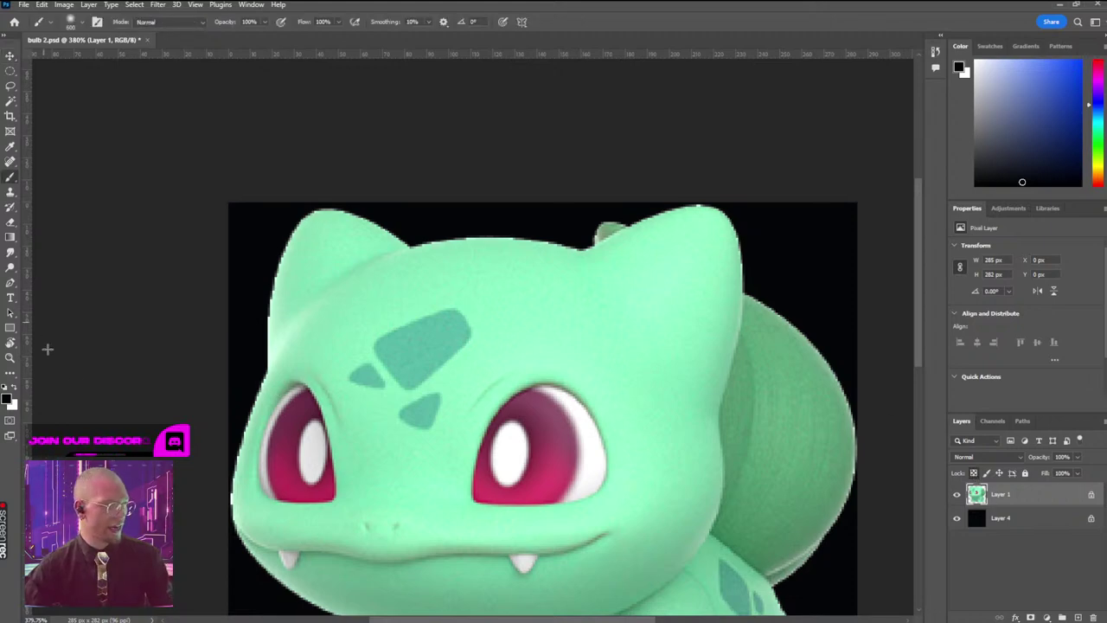
left_click(305, 249, "alt")
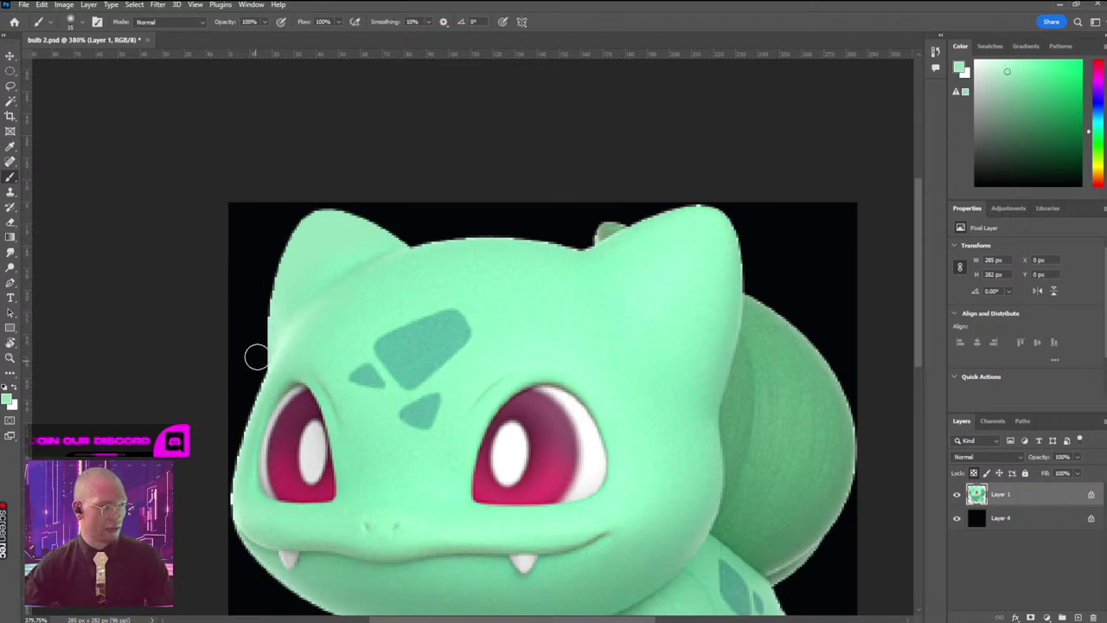
left_click(475, 246, "alt")
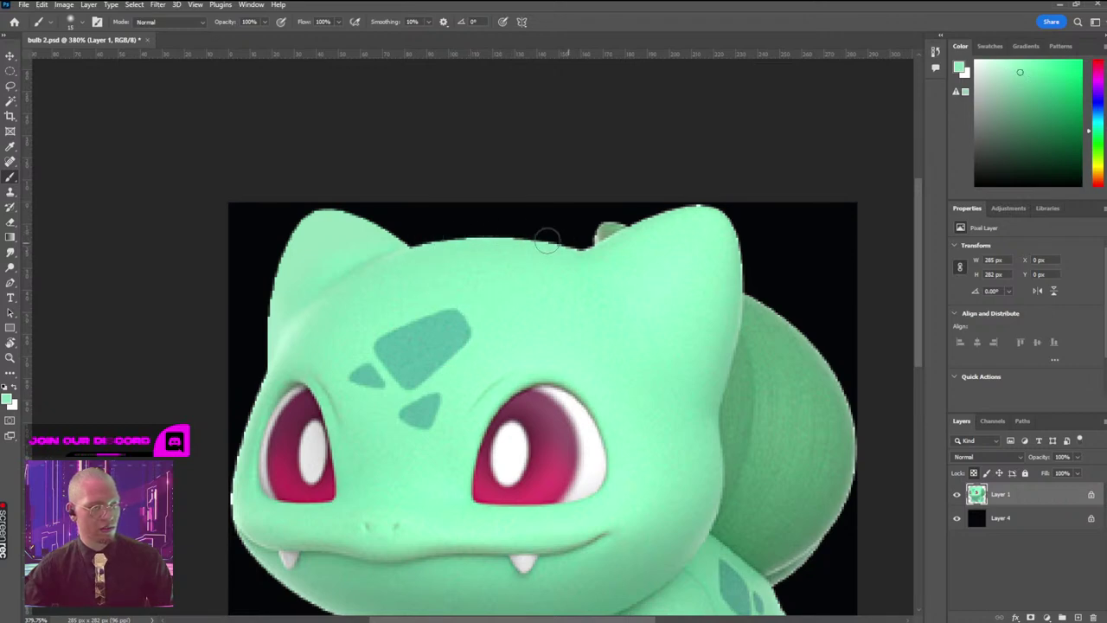
left_click(596, 229, "alt")
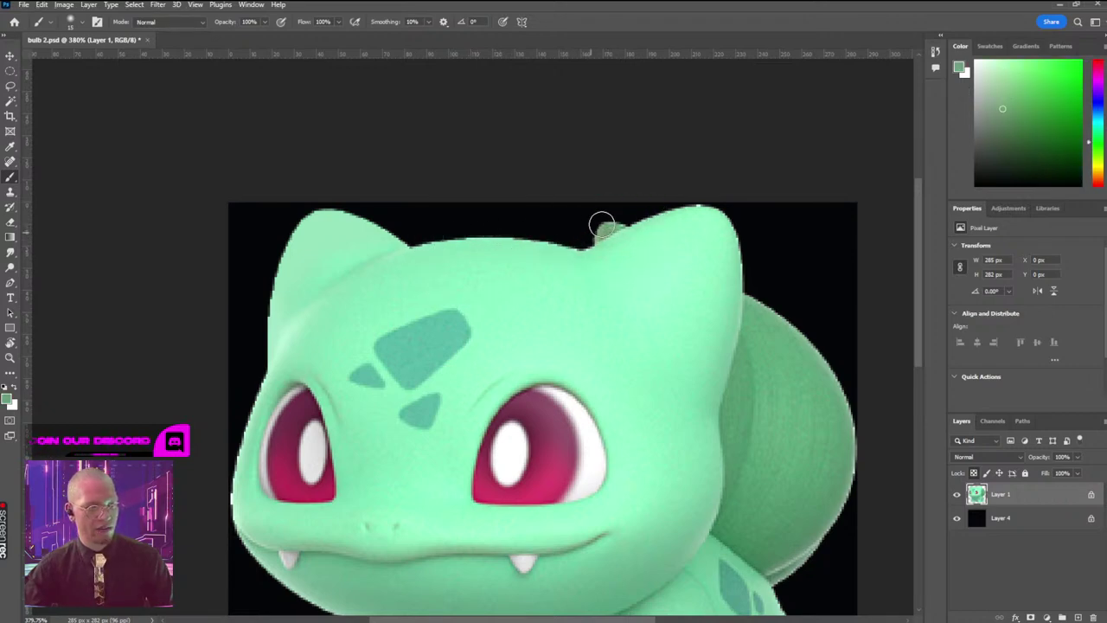
left_click(595, 240, "alt")
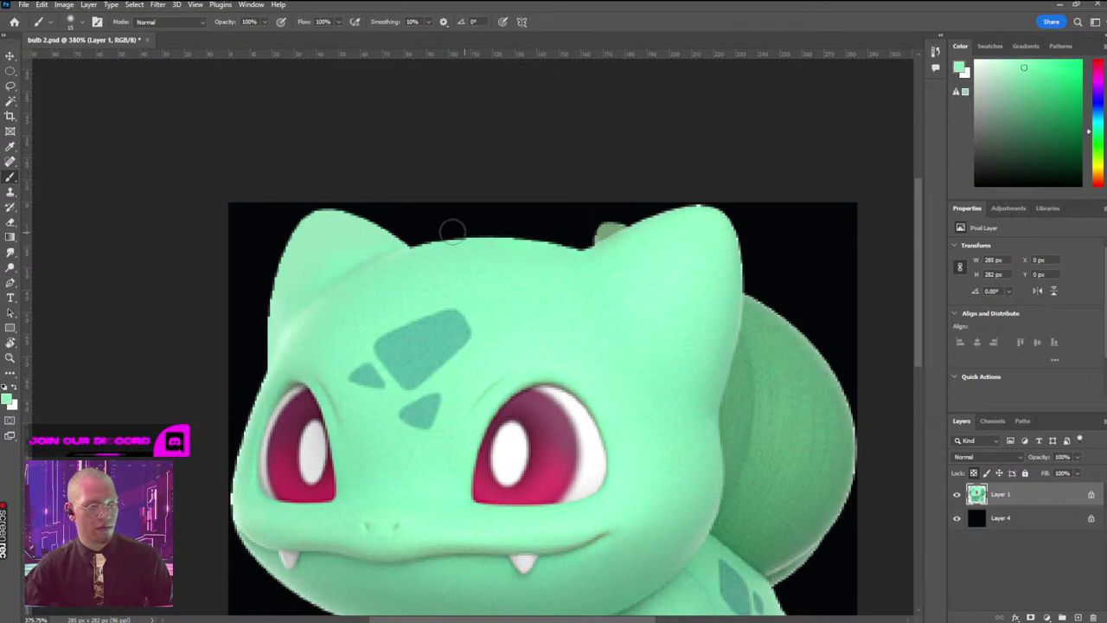
left_click(670, 219, "alt")
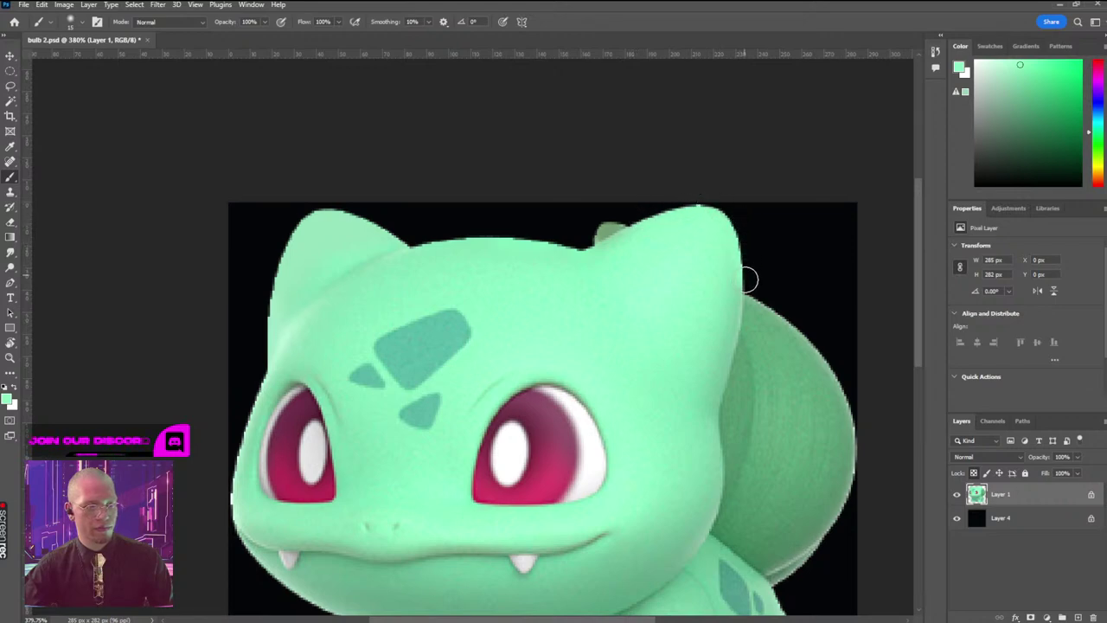
Step: Paint over the white fringe around the bulb with its sampled green, lowering the brush opacity to 45% for the lower edge
left_click_drag(749, 280, 616, 182)
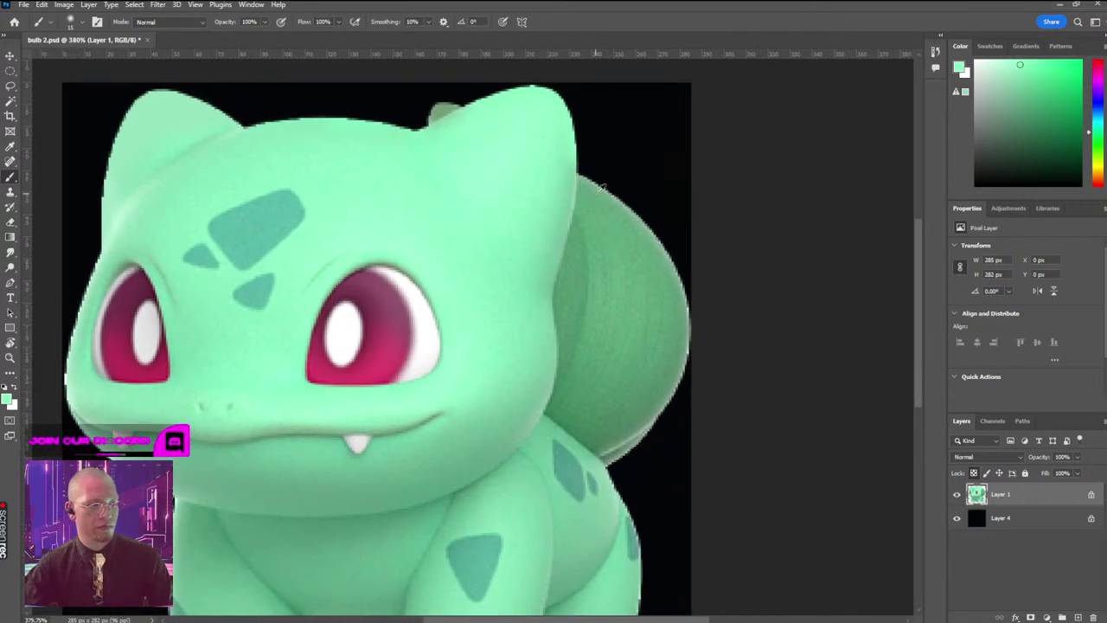
left_click(603, 185, "alt")
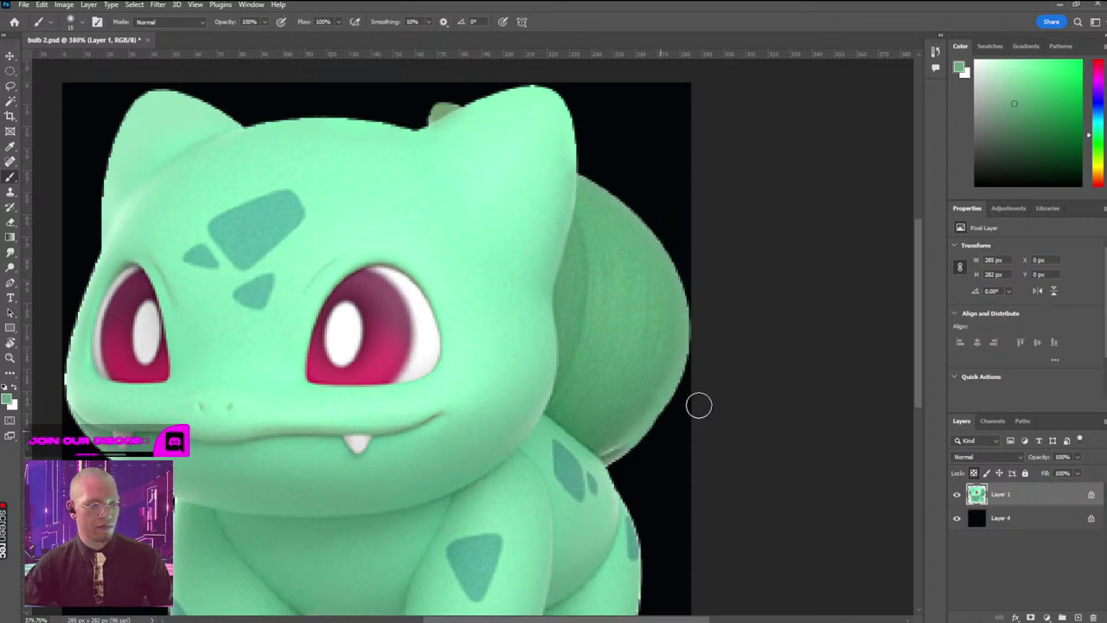
left_click_drag(227, 25, 210, 25)
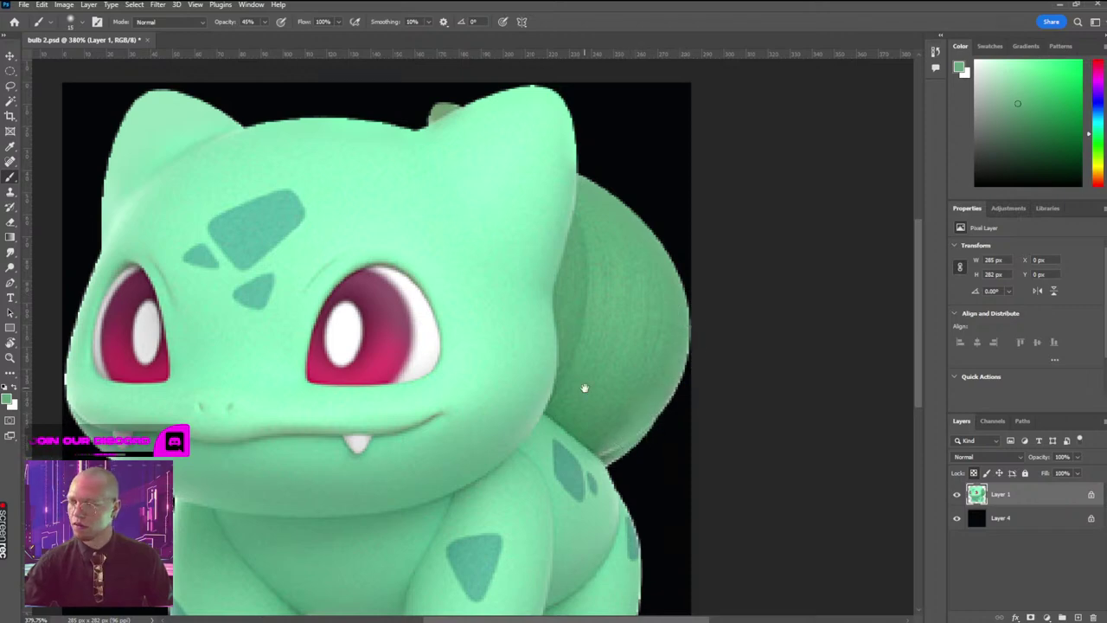
left_click_drag(585, 389, 554, 254)
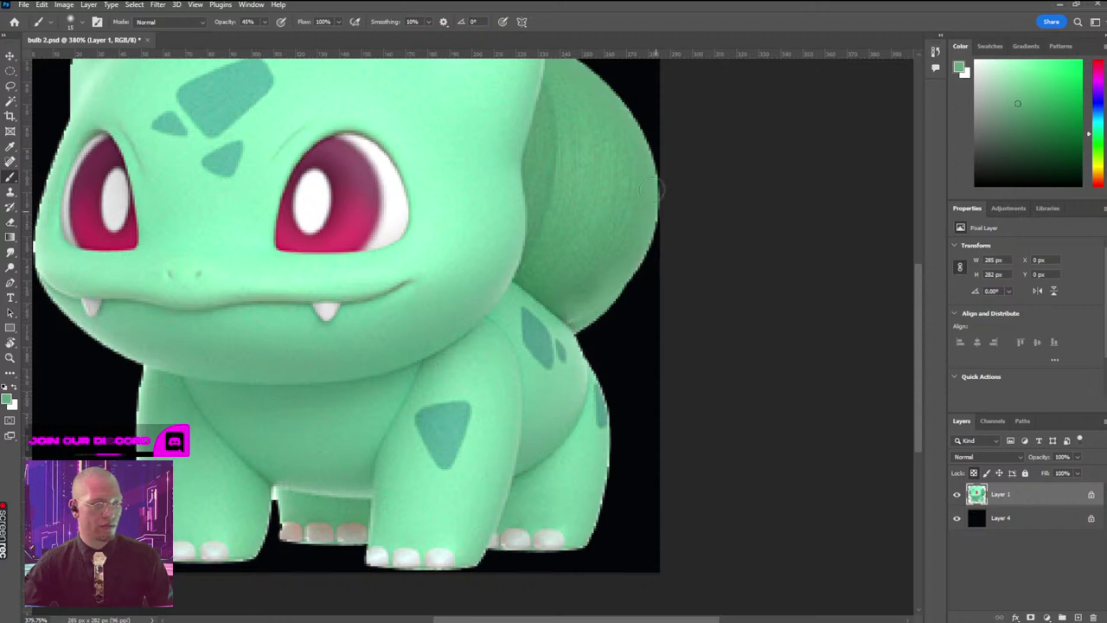
Step: Paint over the white fringe along the left side of Bulbasaur's face and chin with greens sampled from each area
left_click_drag(358, 420, 648, 390)
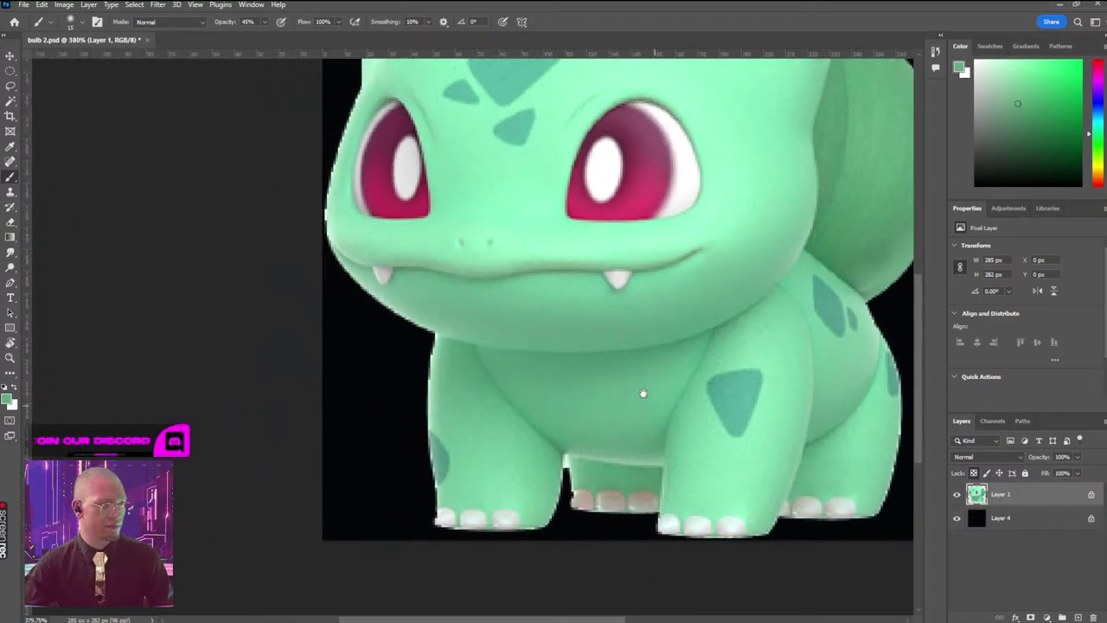
left_click(339, 192, "alt")
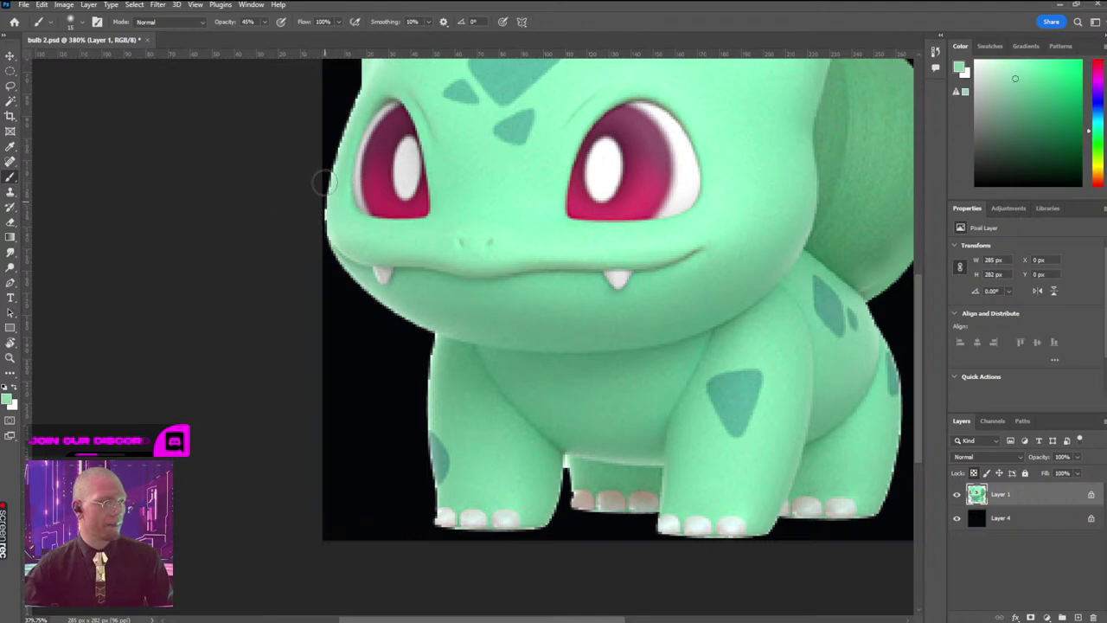
left_click_drag(351, 87, 391, 259)
left_click_drag(480, 402, 503, 216)
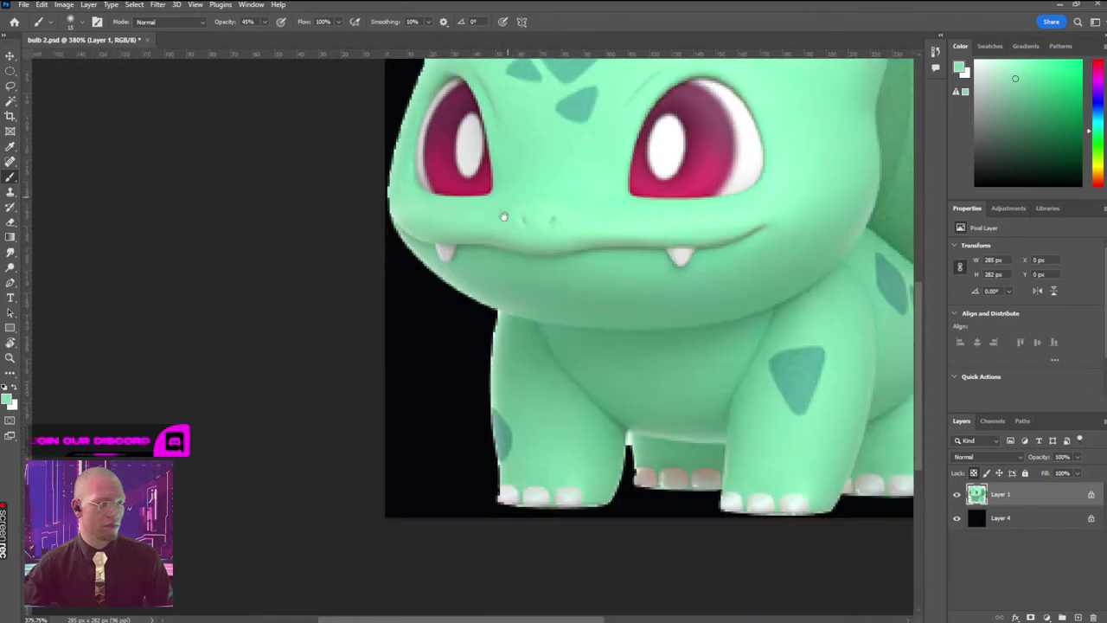
left_click(474, 259, "alt")
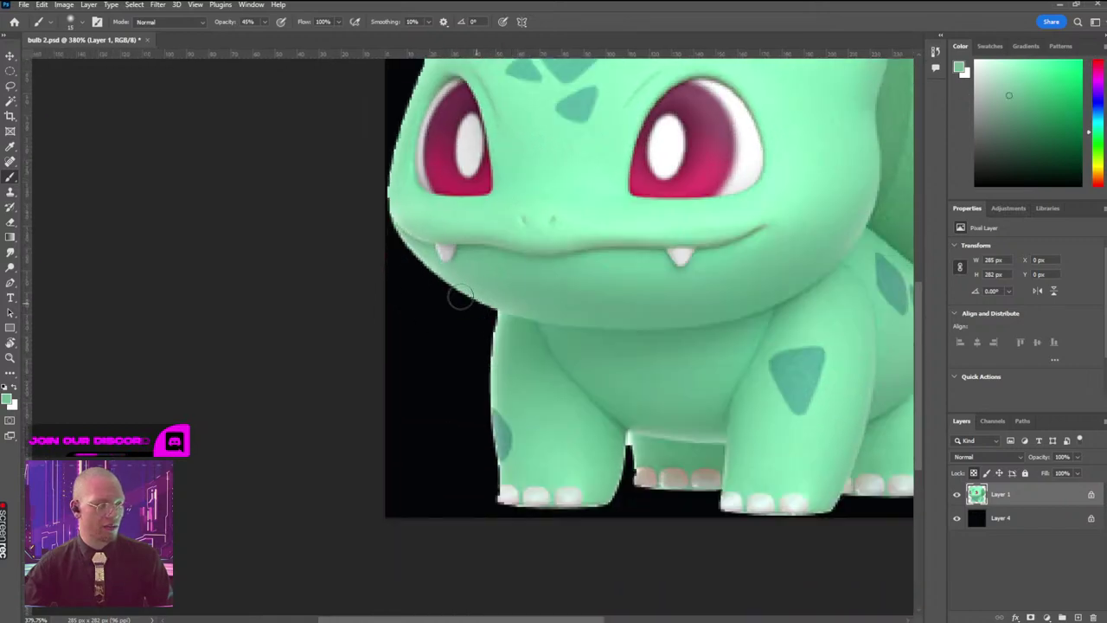
Step: Recolor the white fringe around the left front leg, sampling the skin green and the darker spot color for matching parts
left_click(508, 331, "alt")
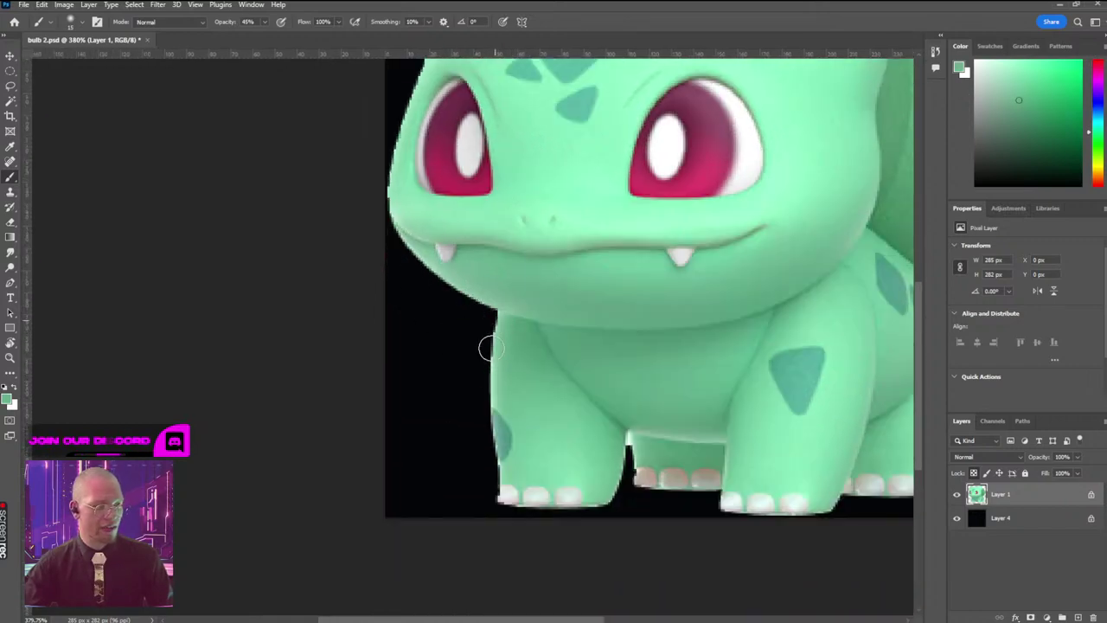
left_click(500, 424, "alt")
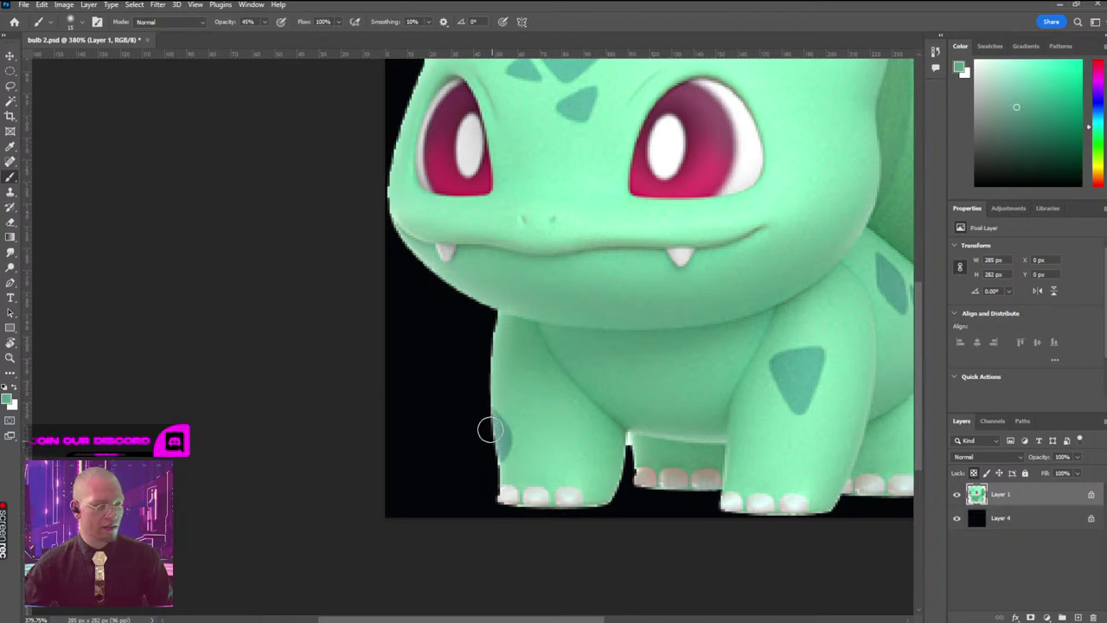
left_click(489, 423)
left_click(519, 467, "alt")
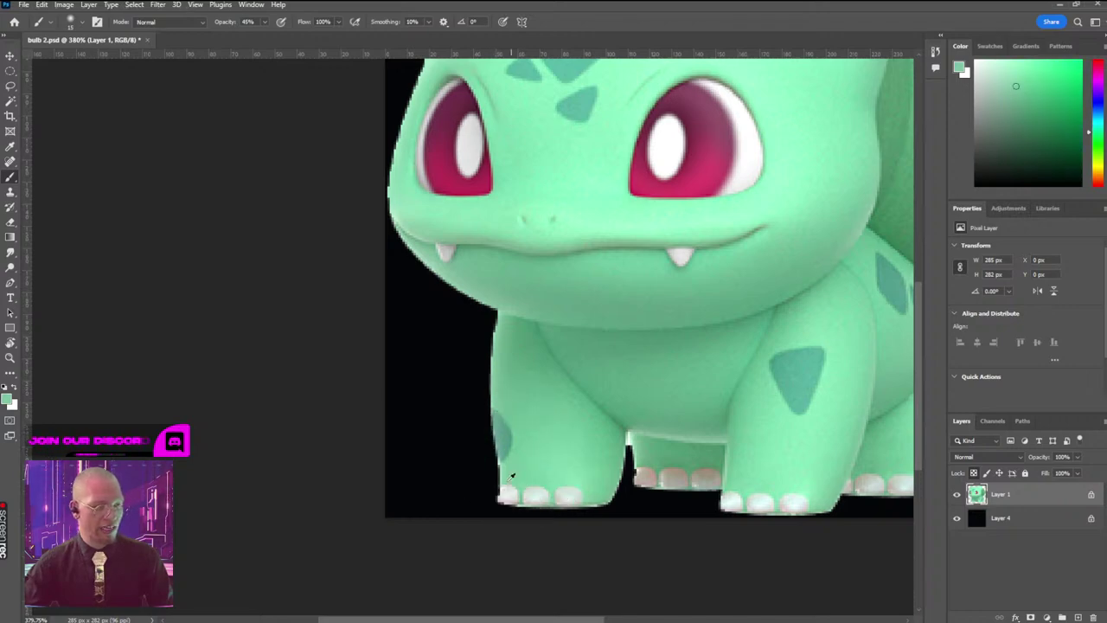
left_click(548, 471, "alt")
mouse_move(503, 501)
left_mouse_down()
mouse_move(601, 505)
mouse_move(621, 460)
mouse_move(615, 439)
left_mouse_up()
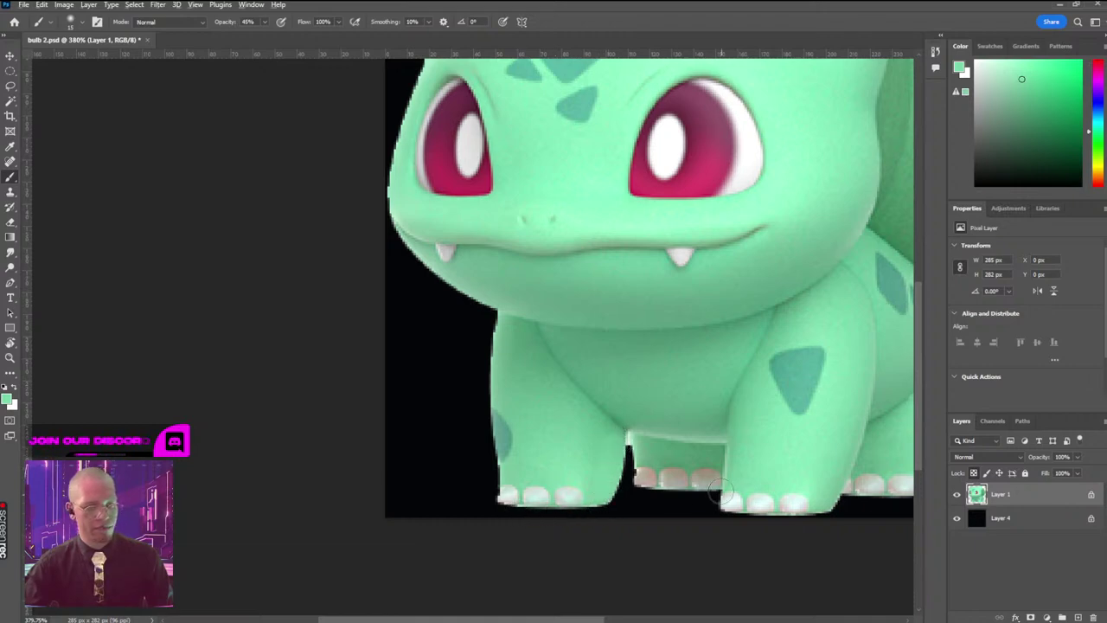
Step: Paint over the white fringe along the right hind leg and back with a green sampled from the leg
left_click_drag(756, 457, 536, 376)
left_click(732, 335, "alt")
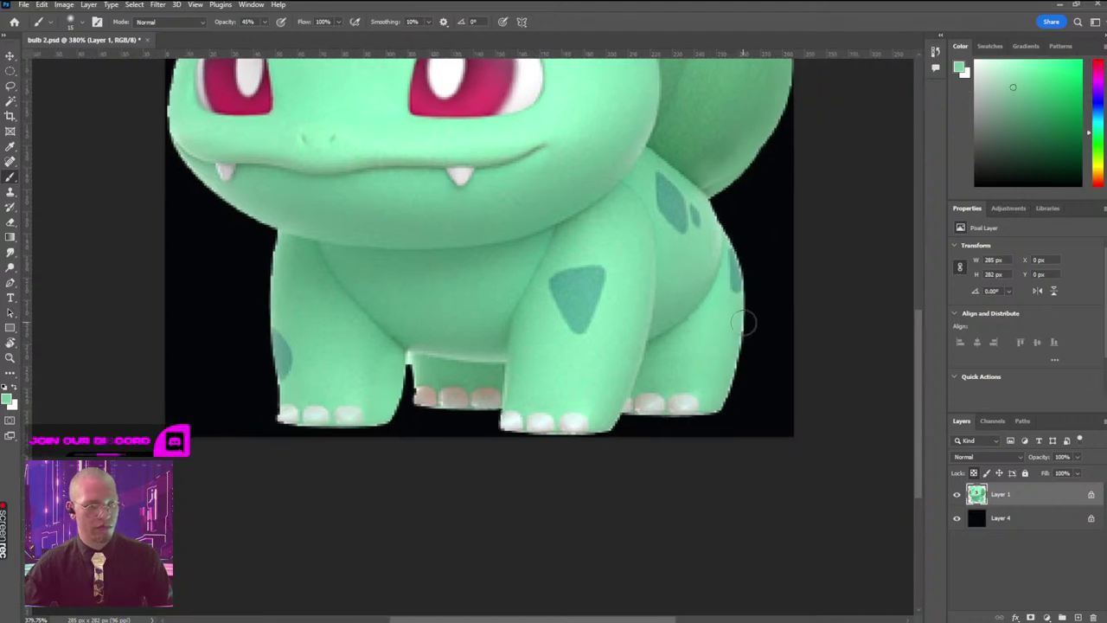
mouse_move(740, 377)
left_mouse_down()
mouse_move(744, 257)
mouse_move(719, 210)
left_mouse_up()
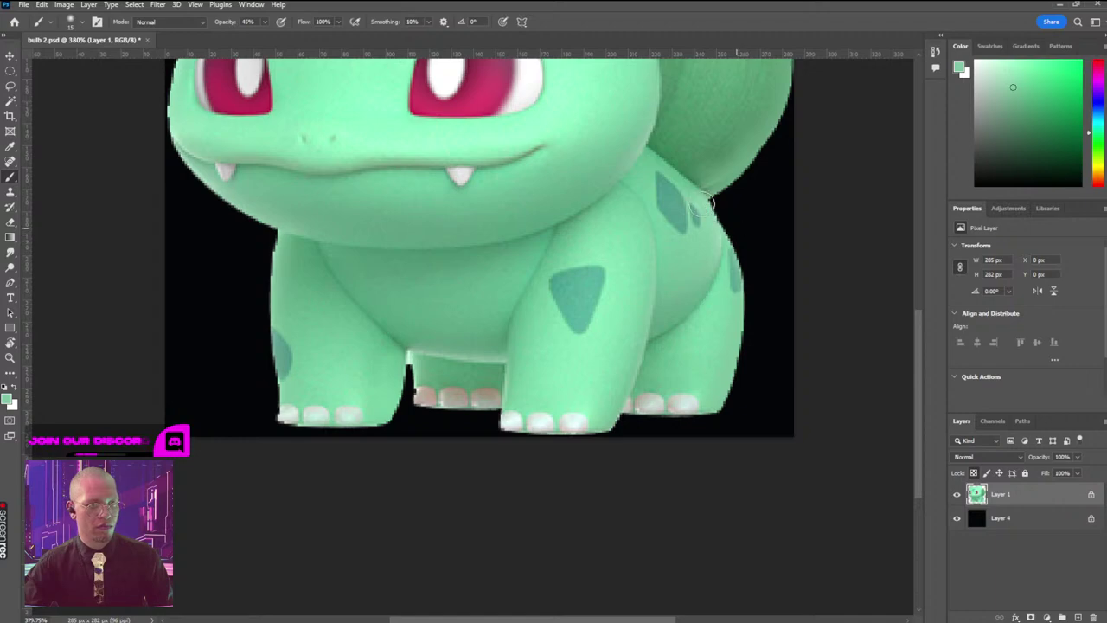
scroll(759, 236, "up", 5)
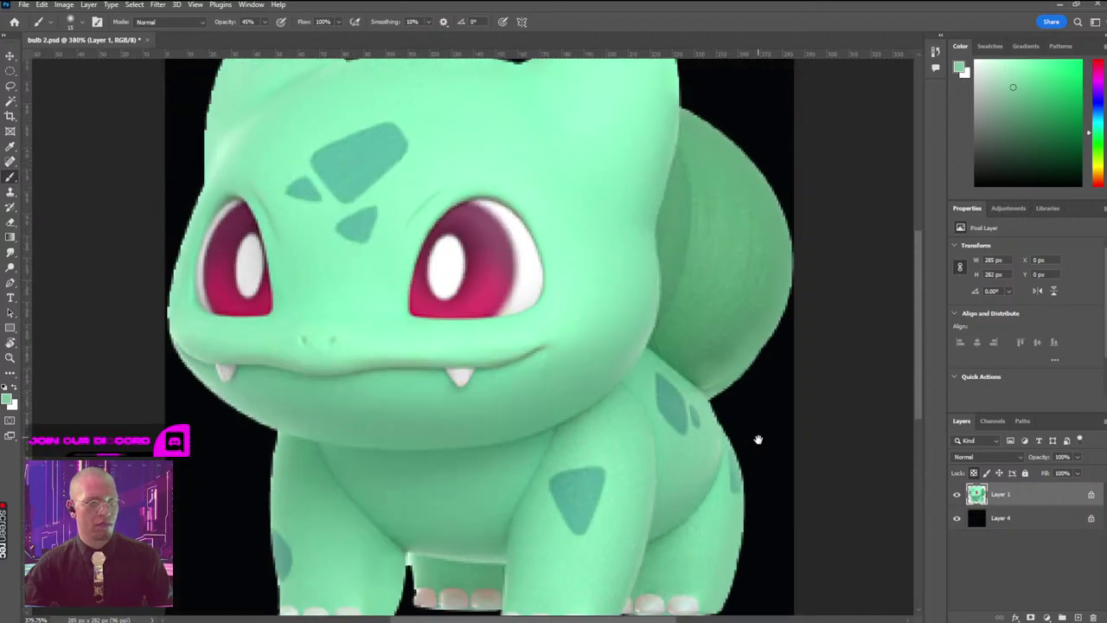
Step: Hide the black Layer 4 so that Bulbasaur sits on a transparent background
scroll(684, 285, "down", 3)
left_click(956, 517)
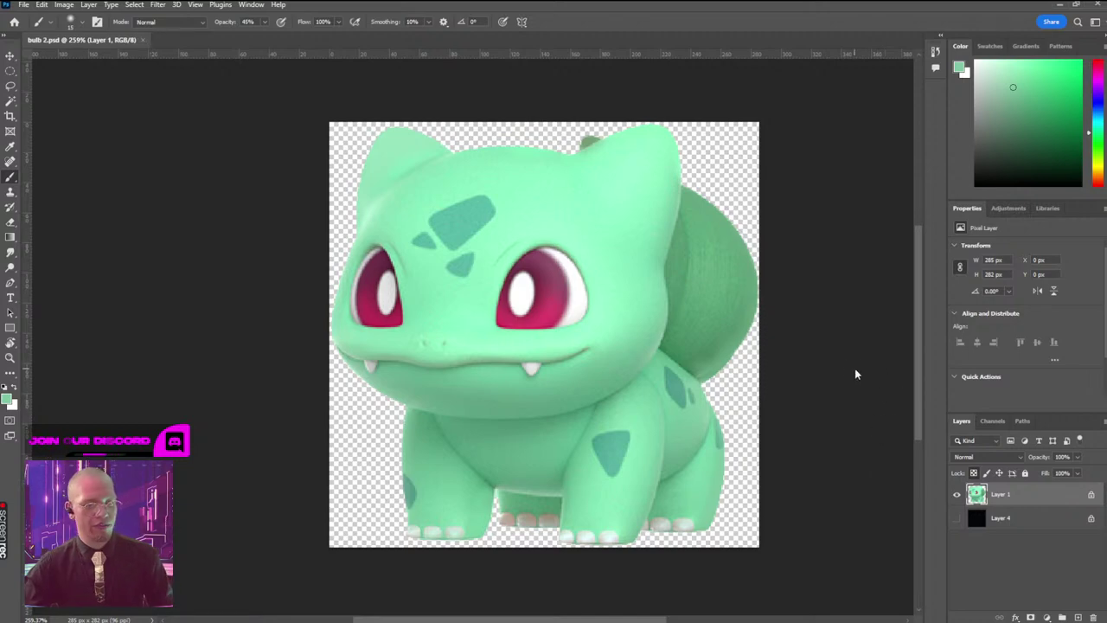
right_click(1000, 497)
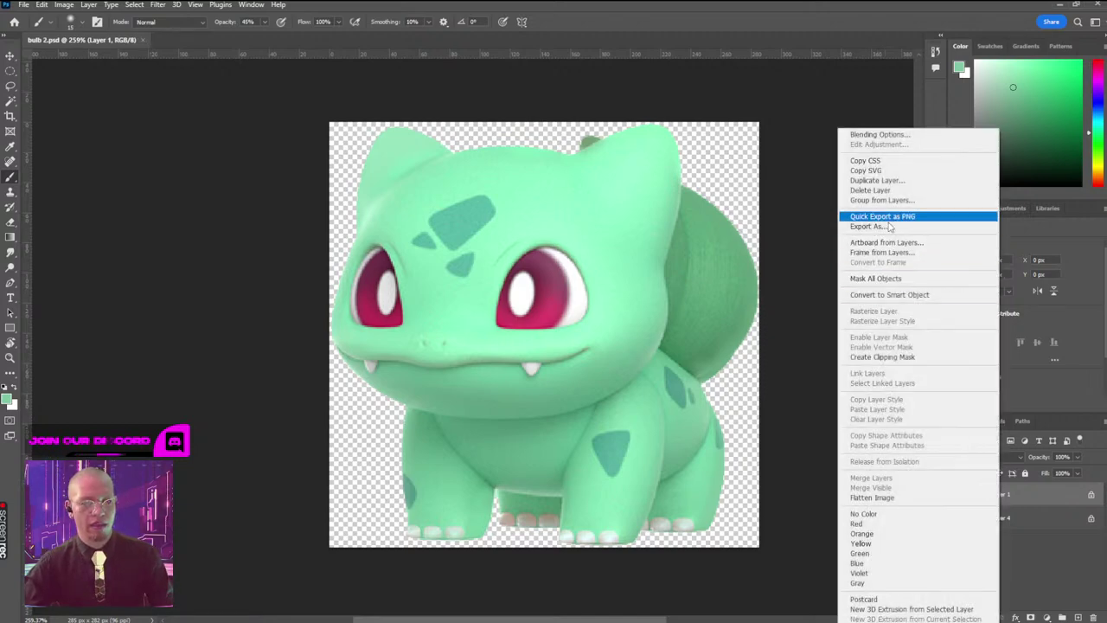
left_click(819, 260)
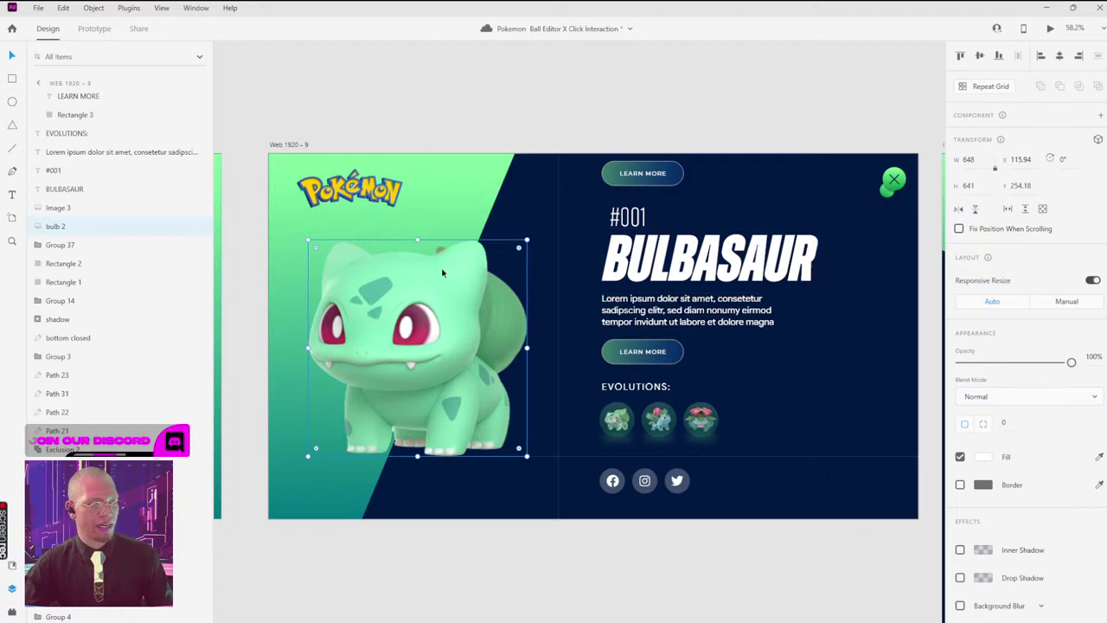
Step: In Adobe XD, rename the large Bulbasaur image layer as bulb V3 and export it as a 1x PNG
left_click(500, 538)
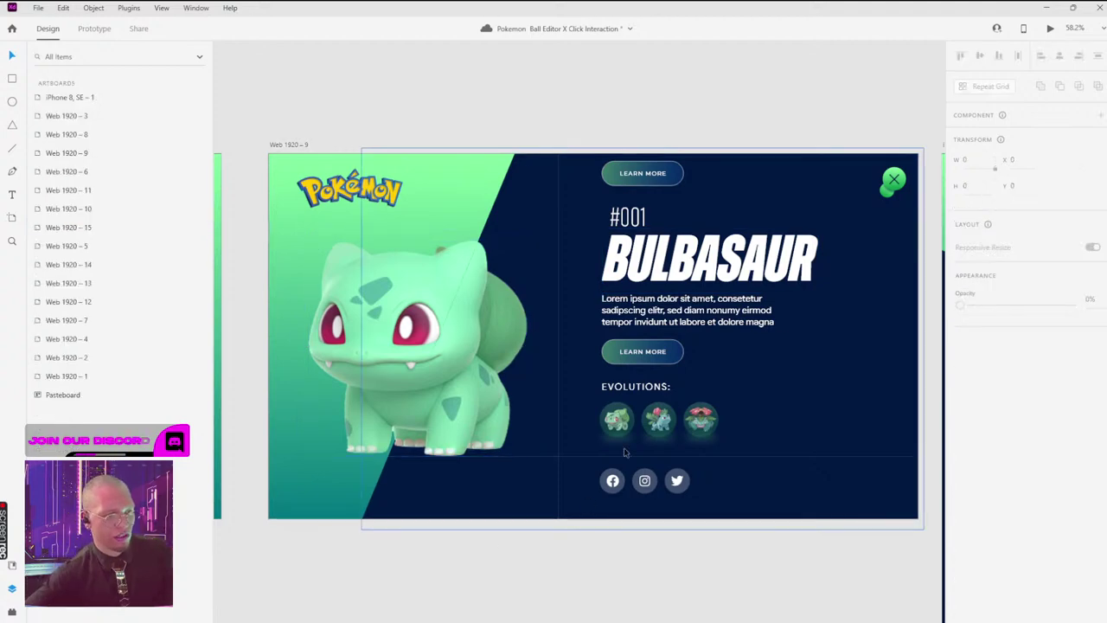
left_click(436, 366)
key("ctrl+e")
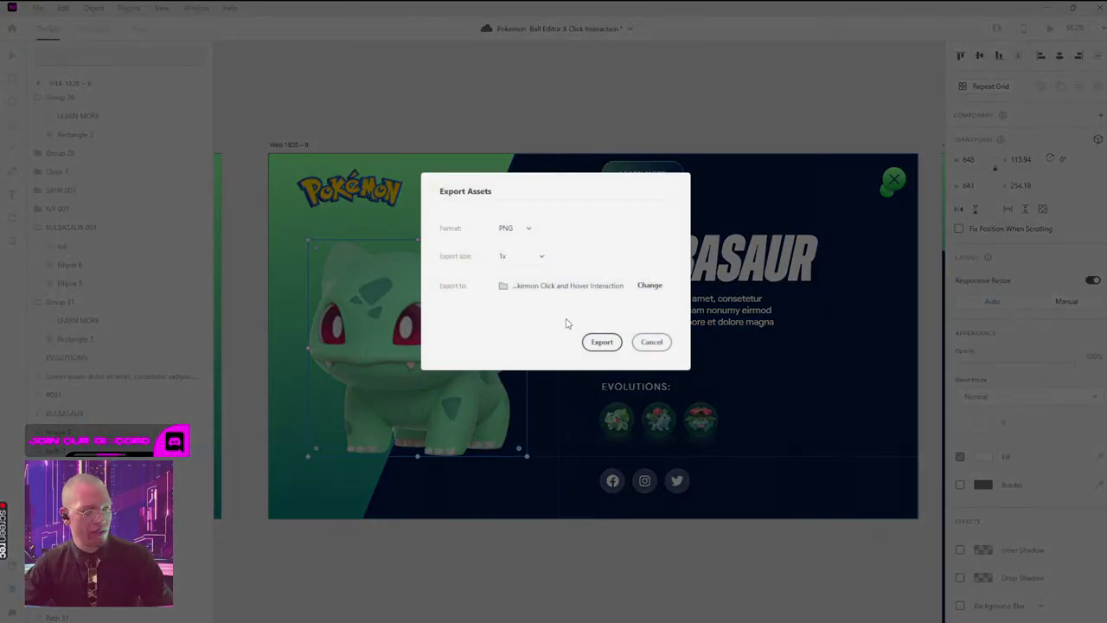
left_click(652, 341)
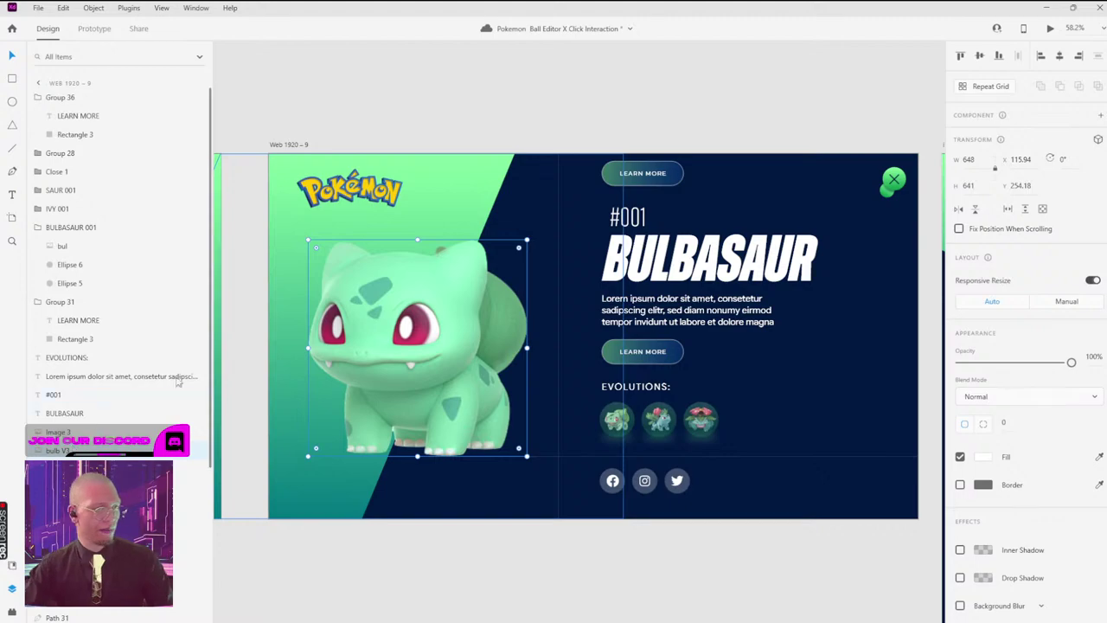
key("ctrl+e")
left_click(600, 342)
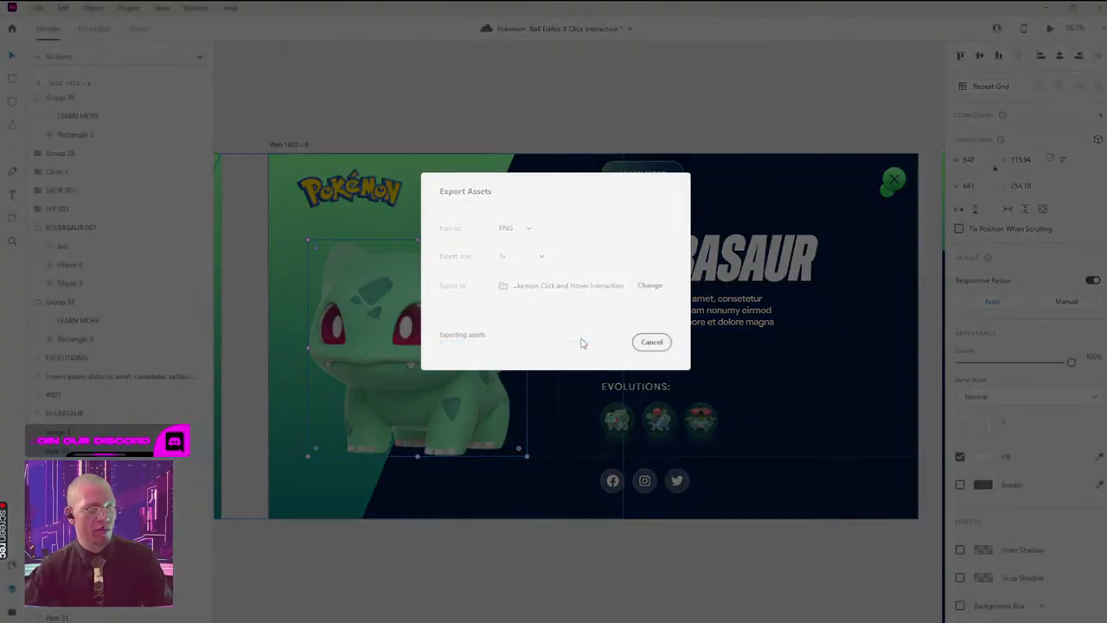
Step: Switch to Editor X and replace the large Bulbasaur image with bulb V3, uploaded from the 010 Pokemon Click and Hover Interaction folder
key("alt+Tab")
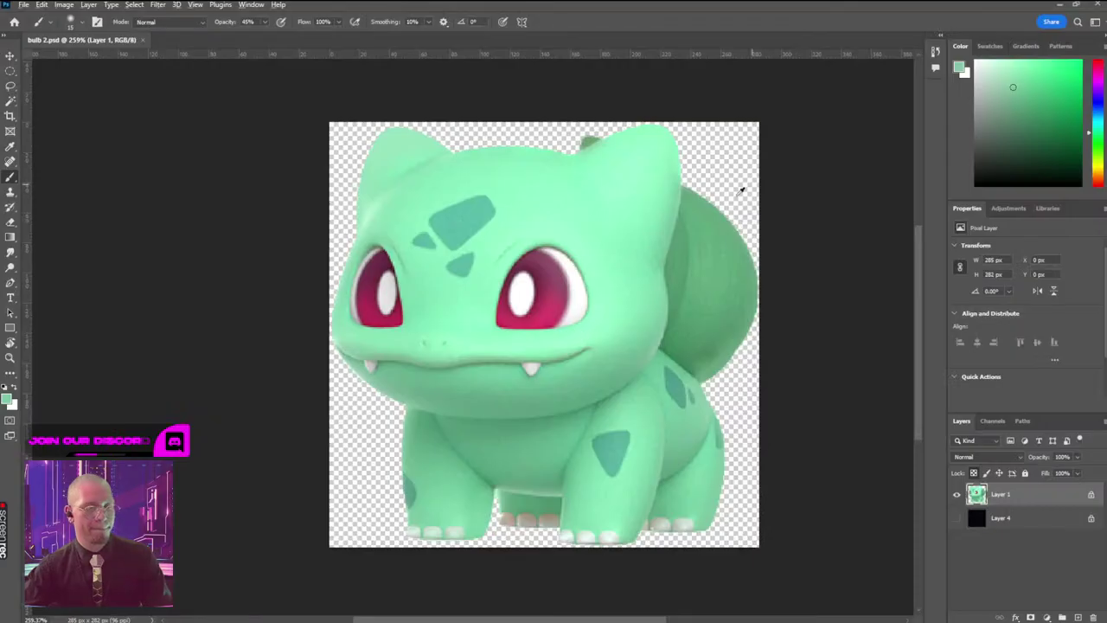
key("alt+Tab")
key("Escape")
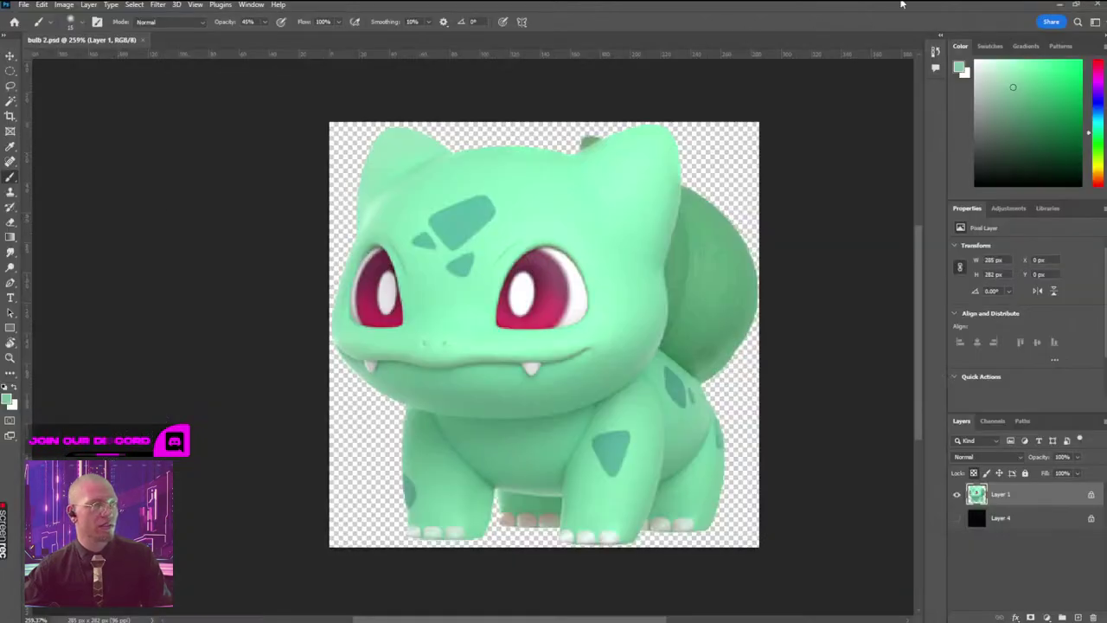
left_click(1102, 5)
key("alt+Tab")
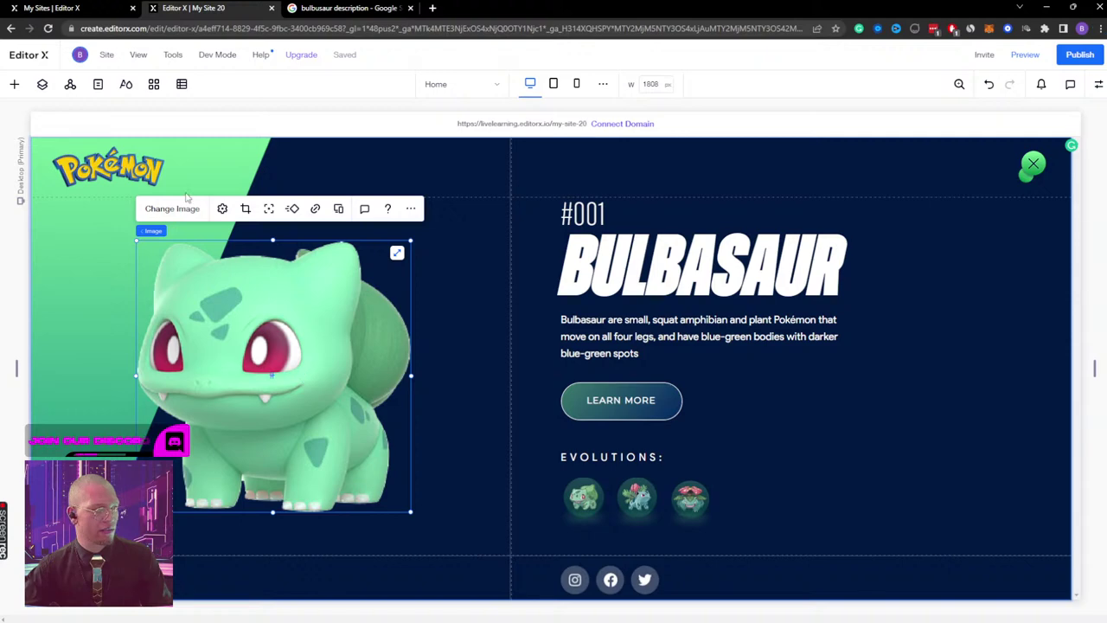
double_click(407, 260)
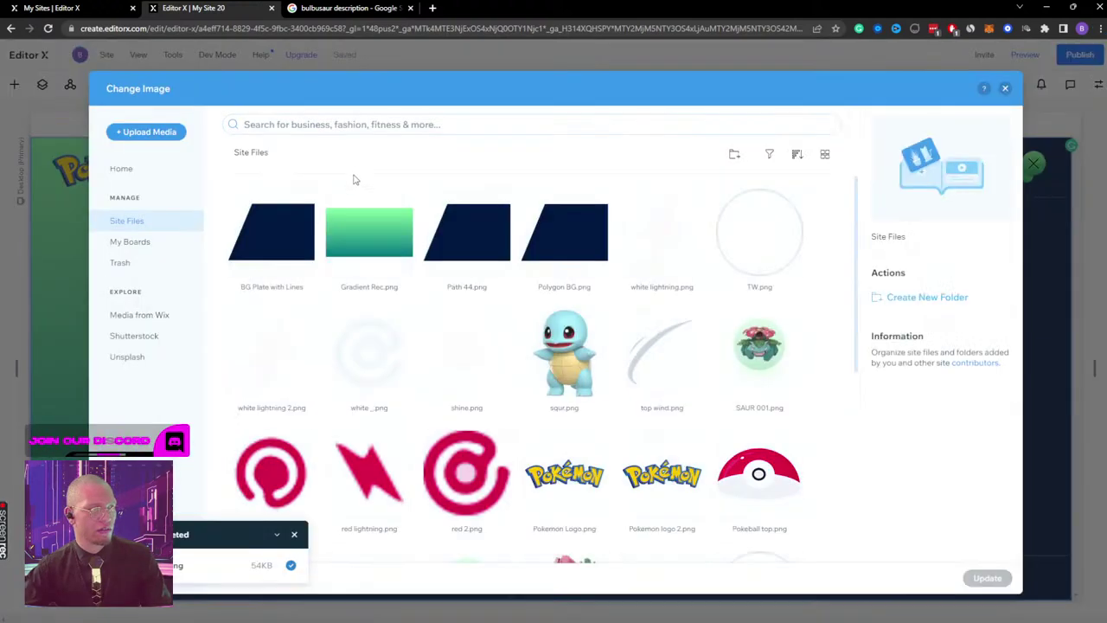
left_click(158, 132)
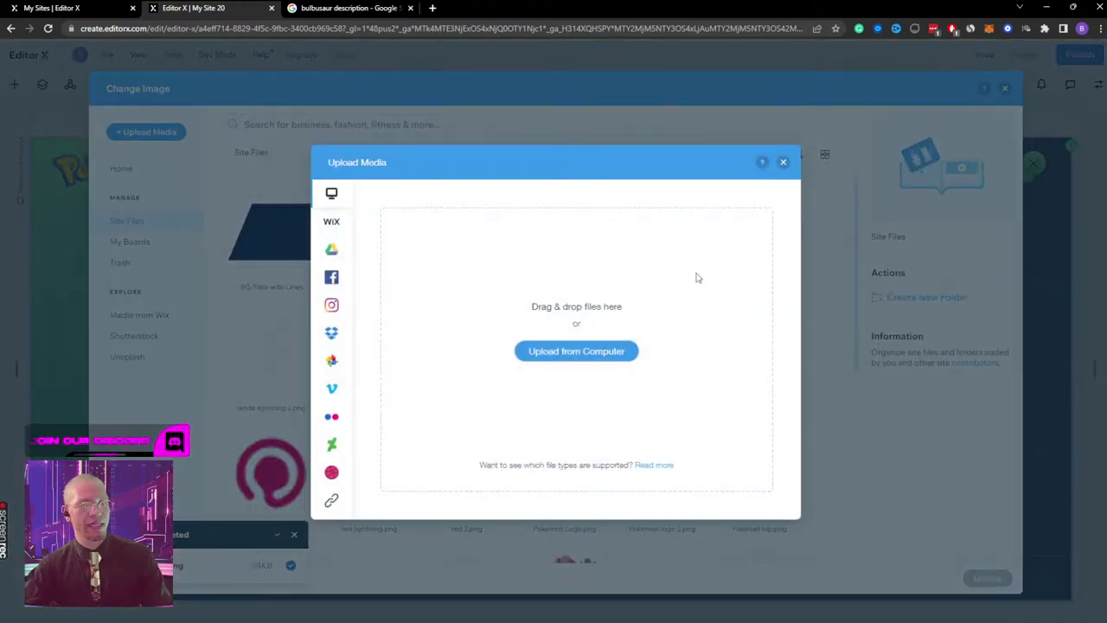
left_click(589, 353)
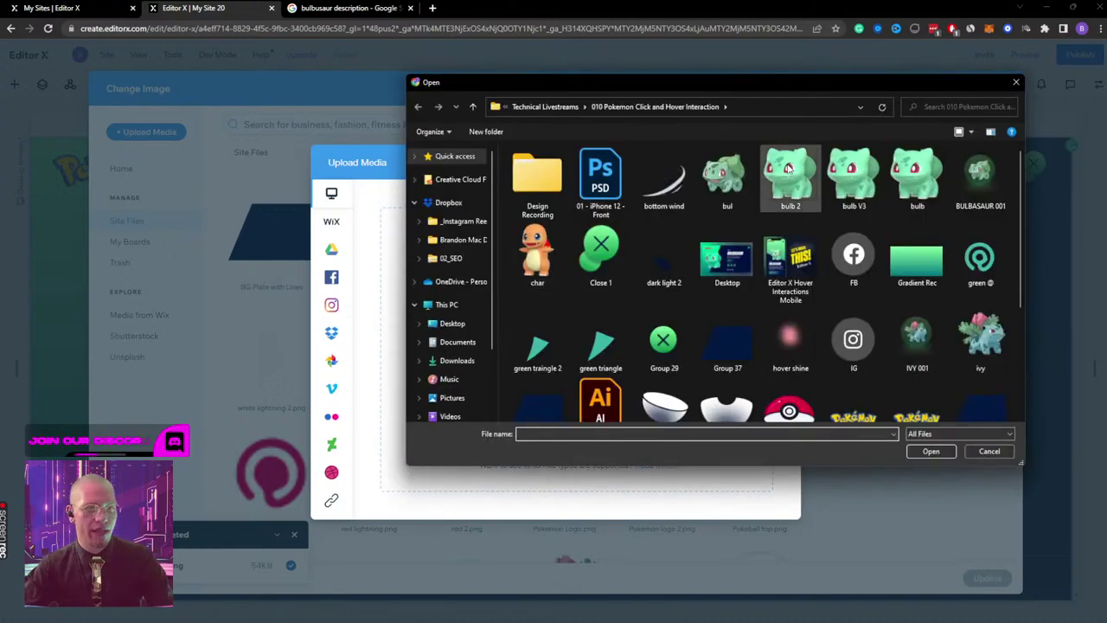
left_click(850, 173)
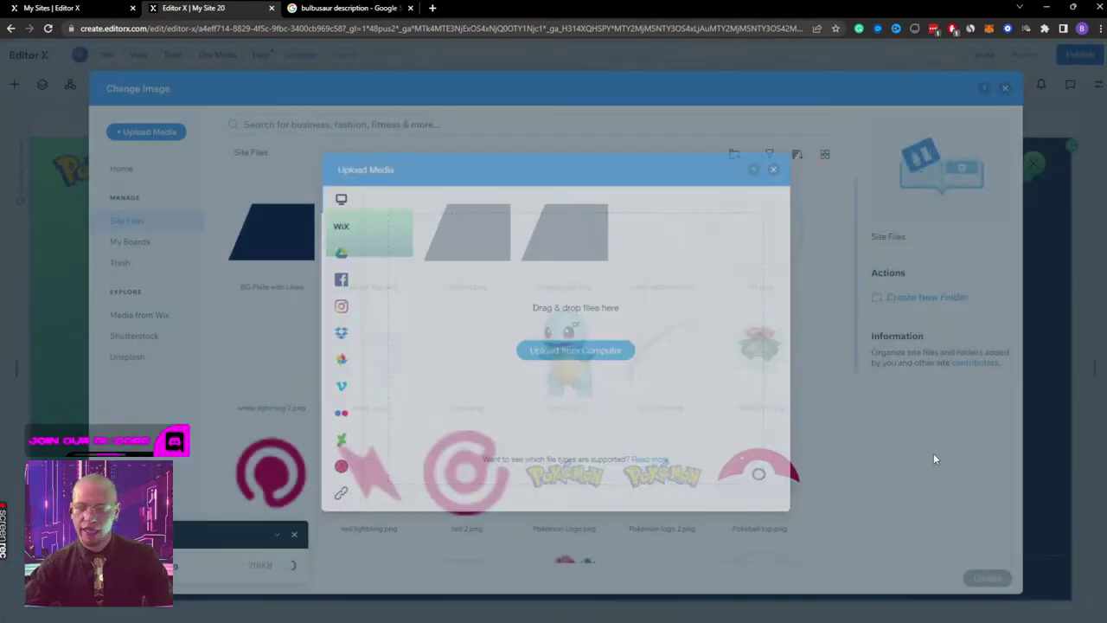
left_click(930, 450)
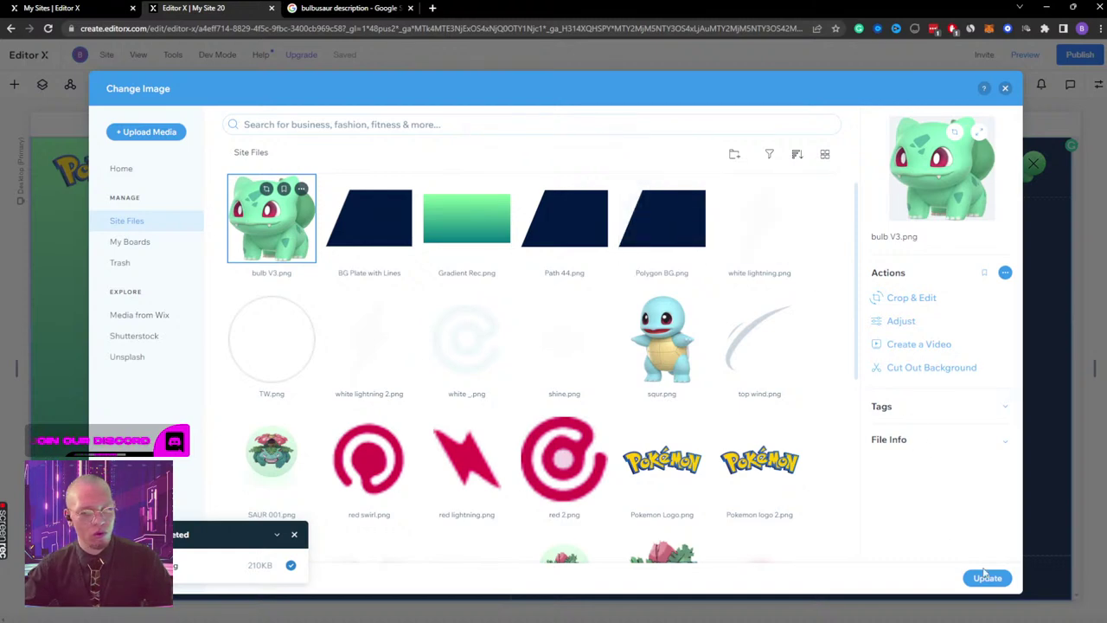
left_click(987, 577)
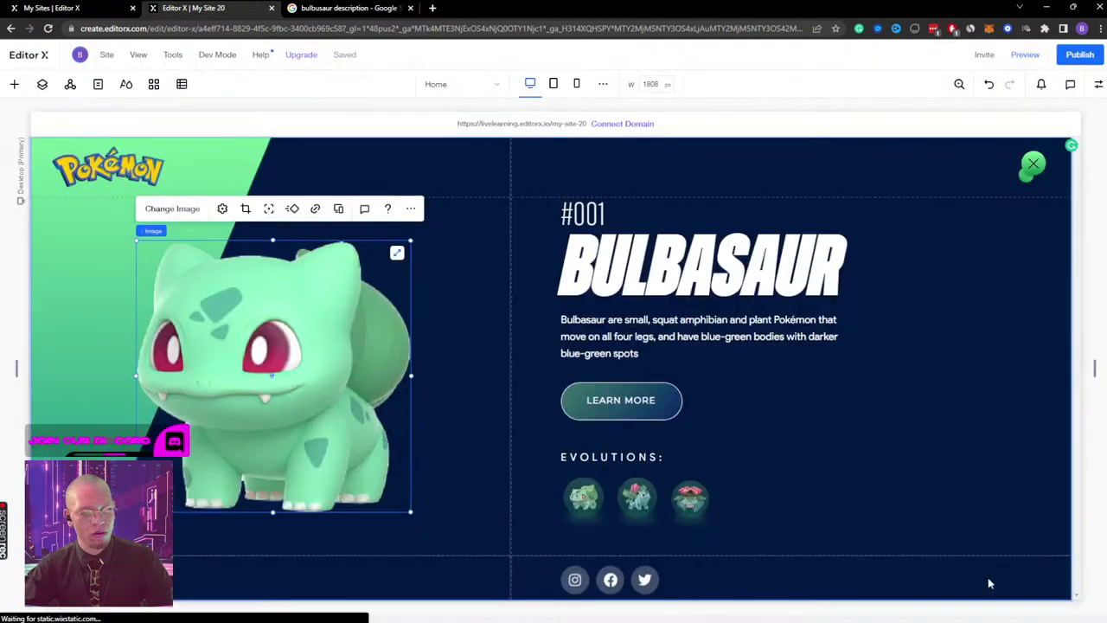
left_click(435, 346)
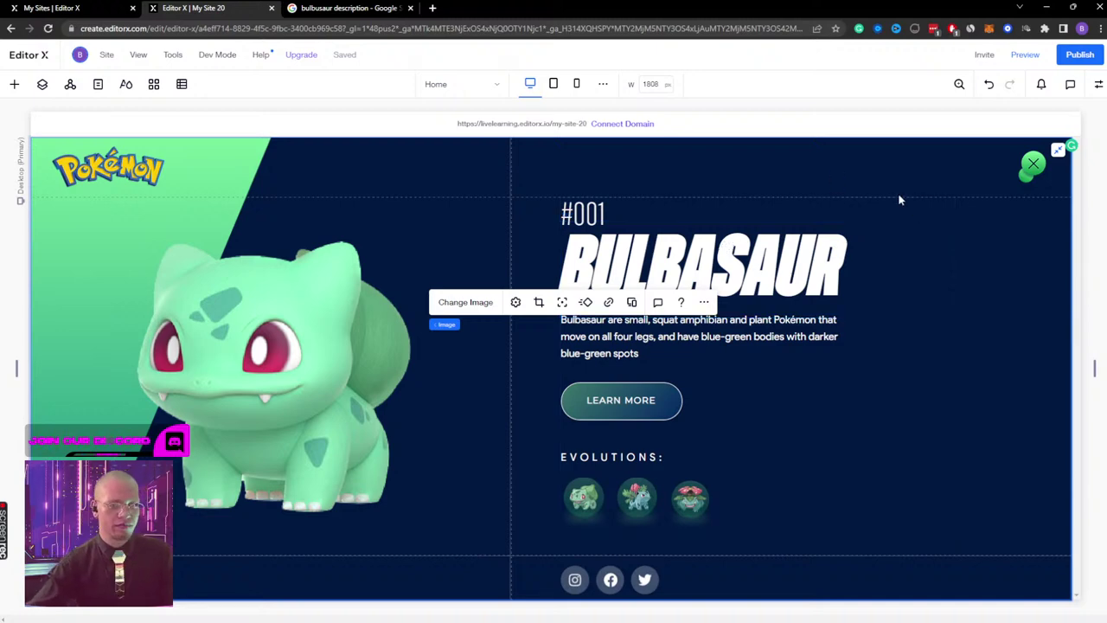
left_click(1005, 222)
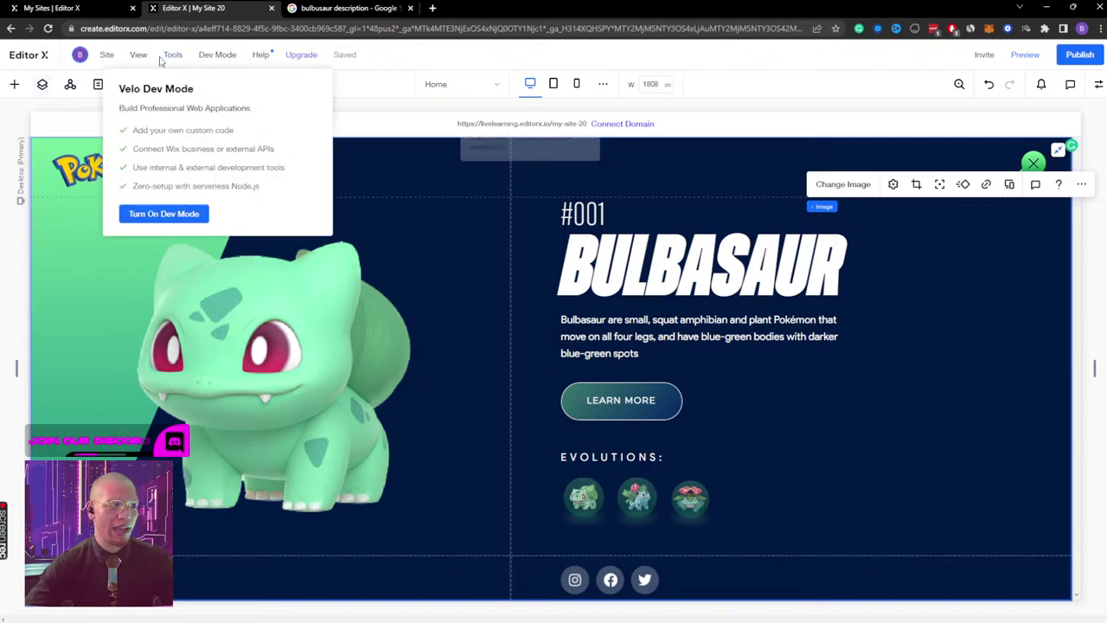
Step: Rename the outer container directly inside the section as "bulb container"
left_click(43, 86)
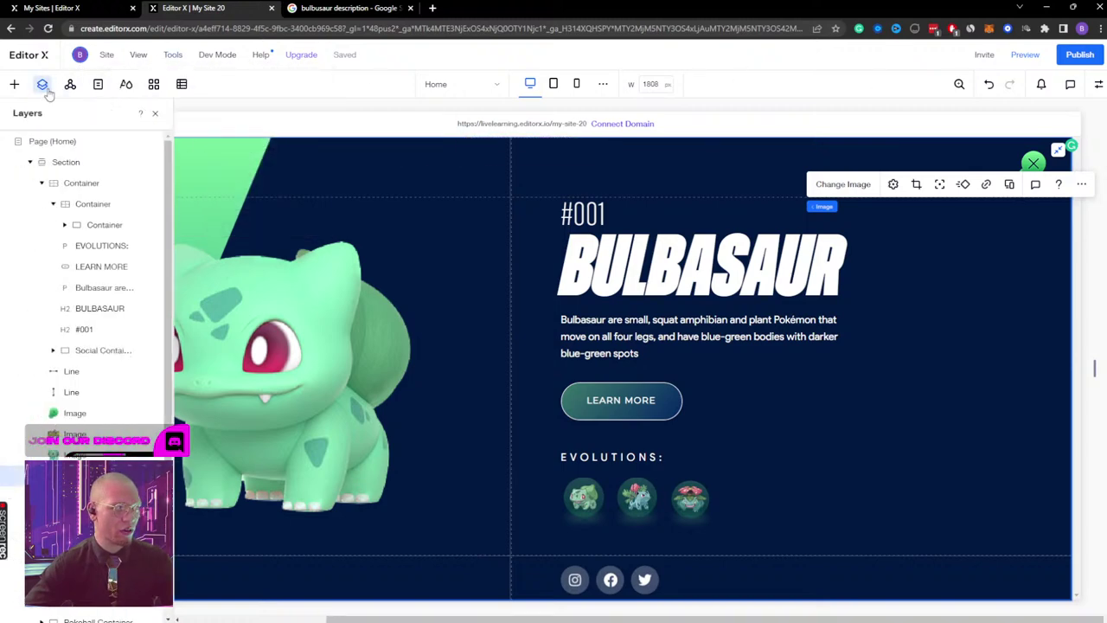
double_click(83, 182)
type("b")
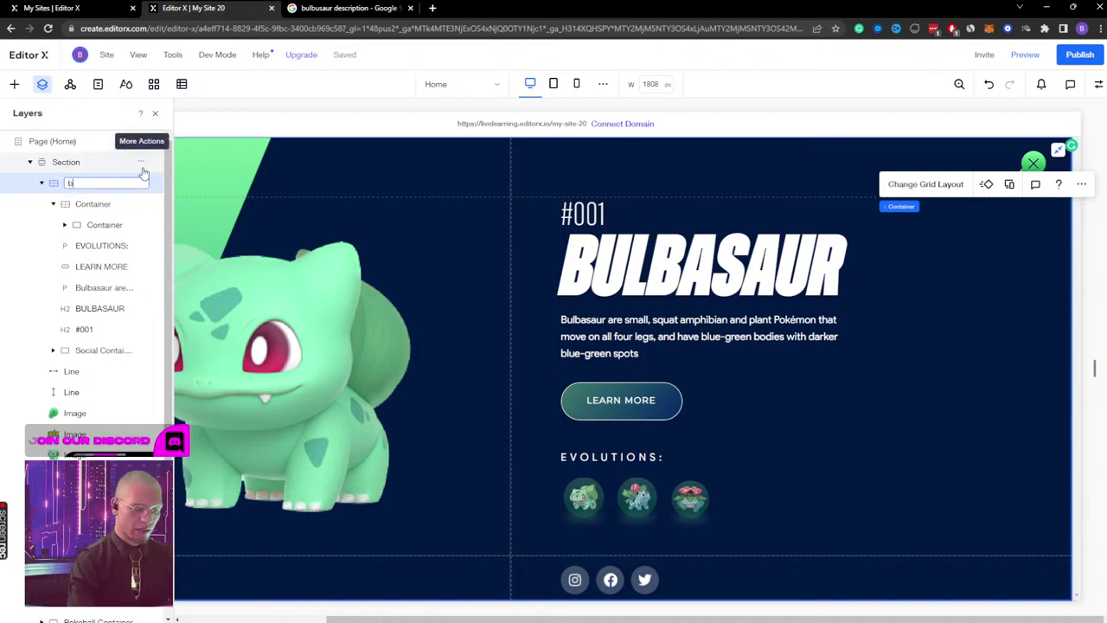
type("ulb contain")
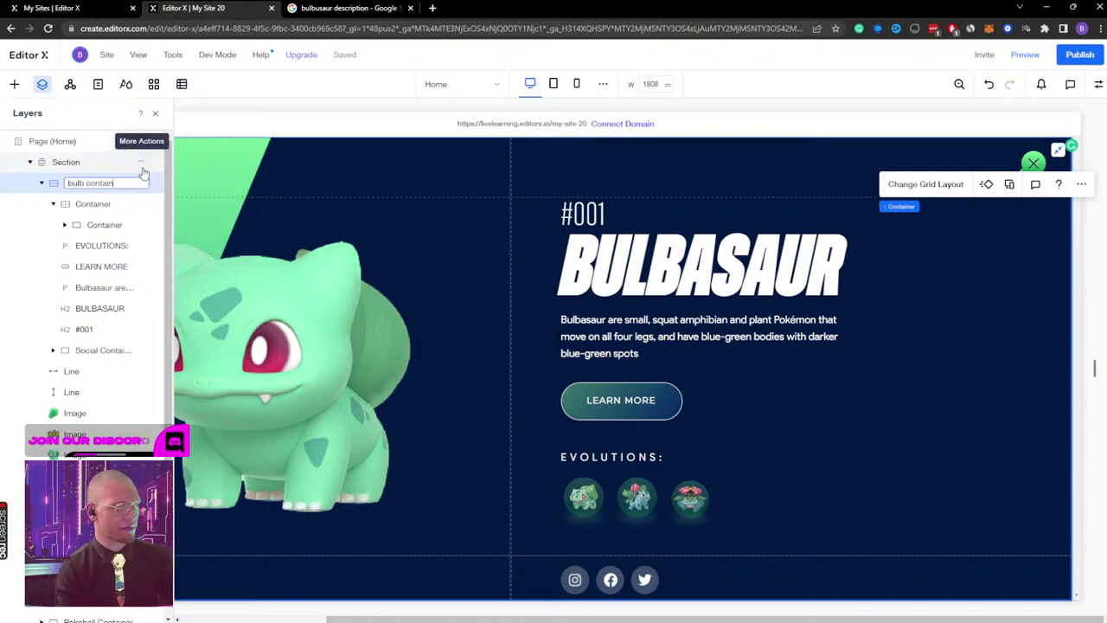
type("er")
key("Return")
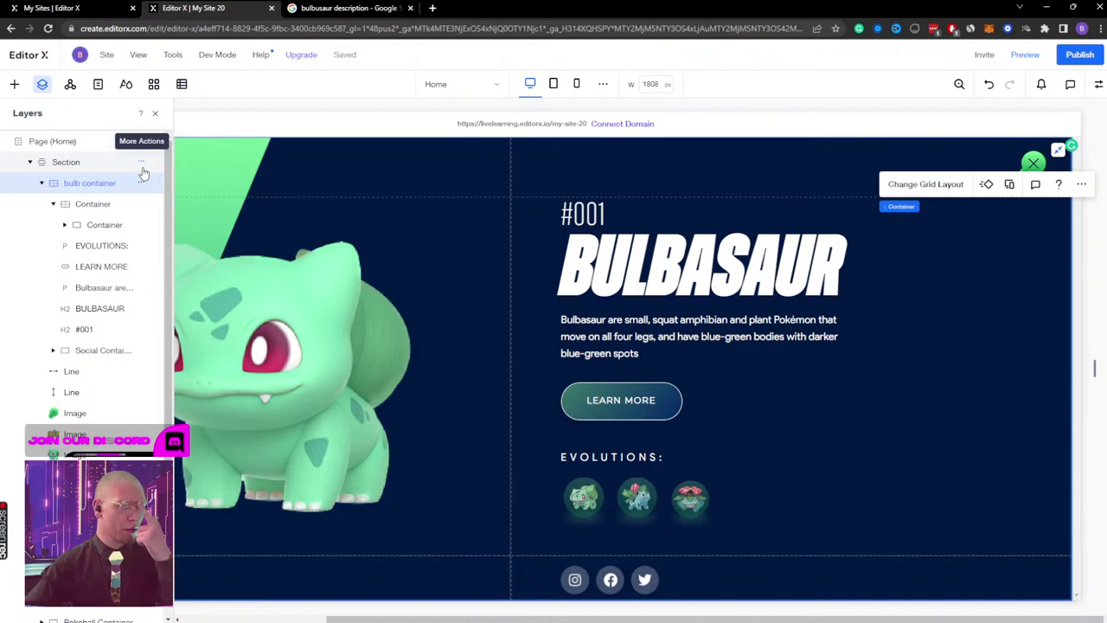
Step: Examine the bulb container's fill and opacity settings and the layers nested inside it
left_click(1098, 84)
left_click(1023, 162)
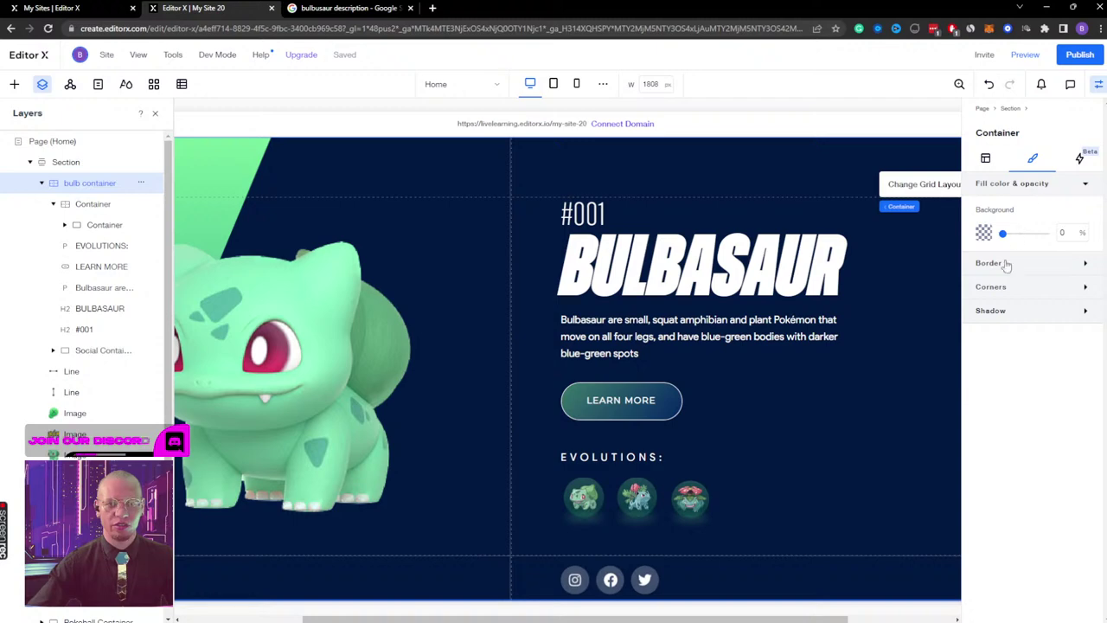
left_click(1057, 189)
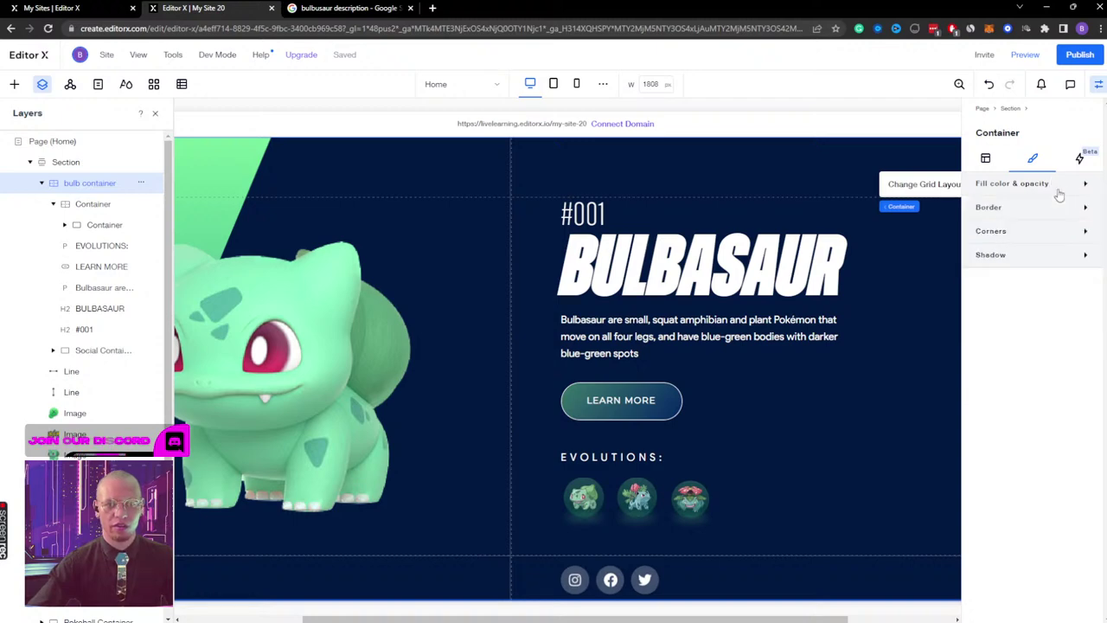
left_click(1058, 192)
left_click(1058, 192)
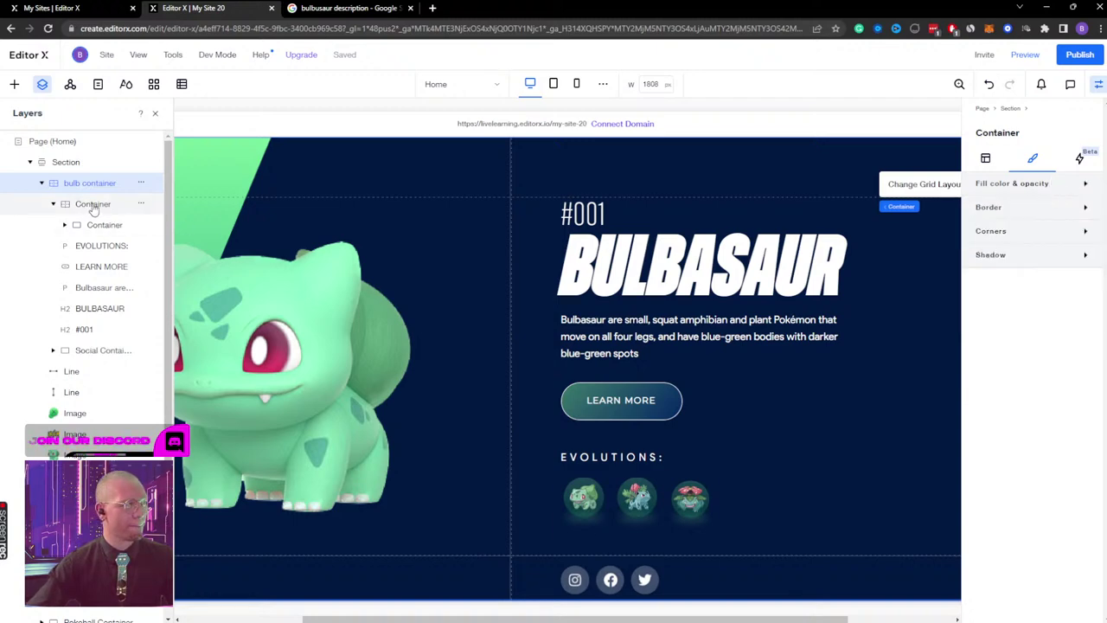
left_click(43, 184)
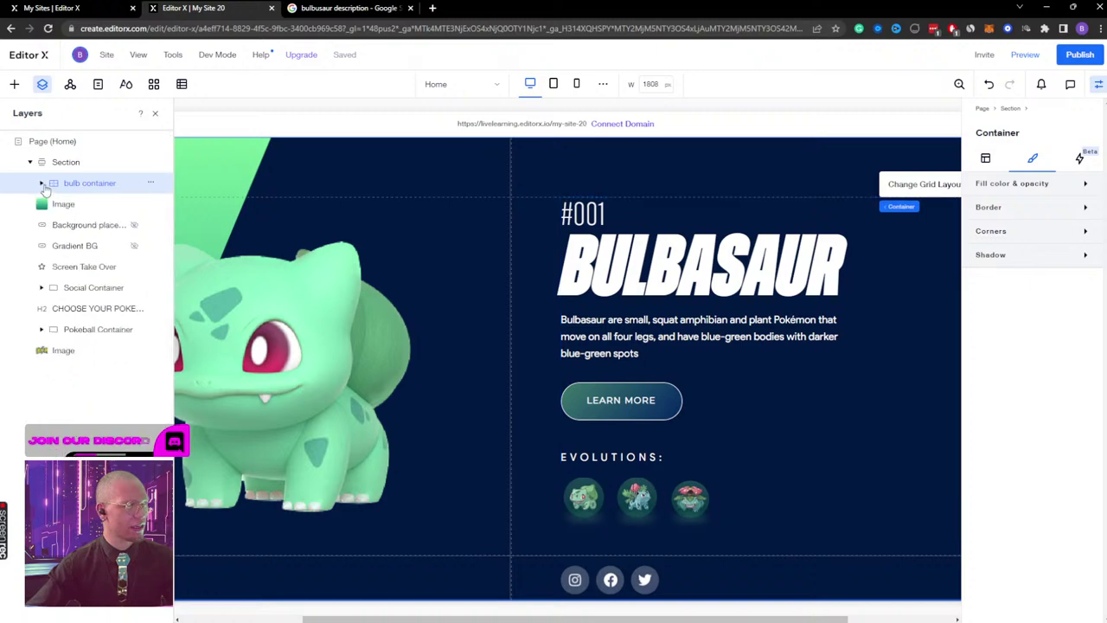
left_click(43, 184)
left_click(42, 184)
left_click(43, 184)
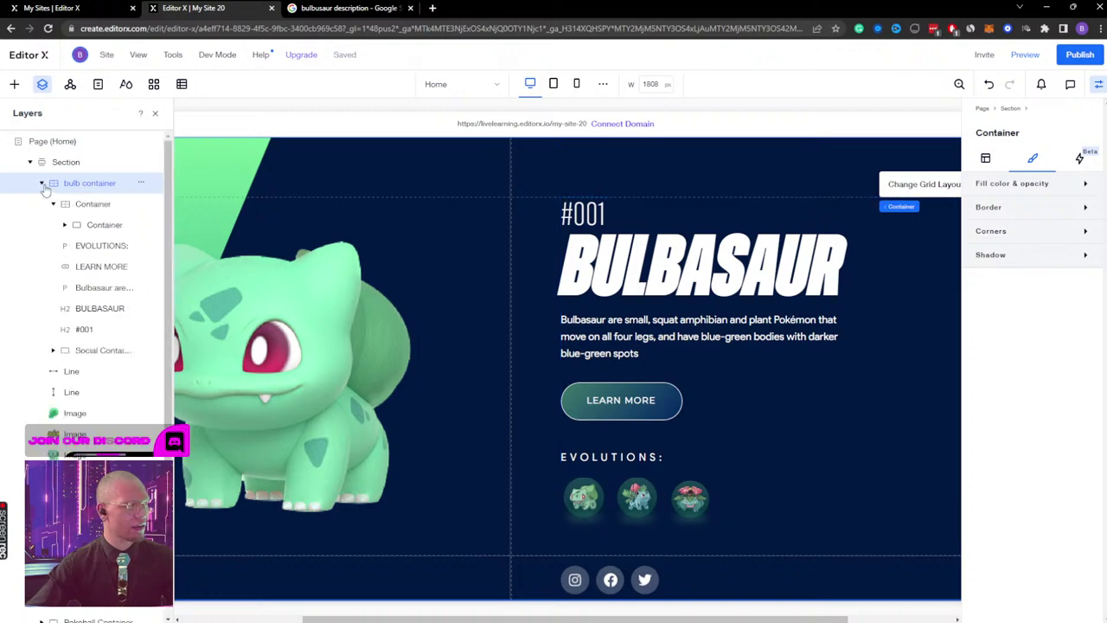
left_click(53, 205)
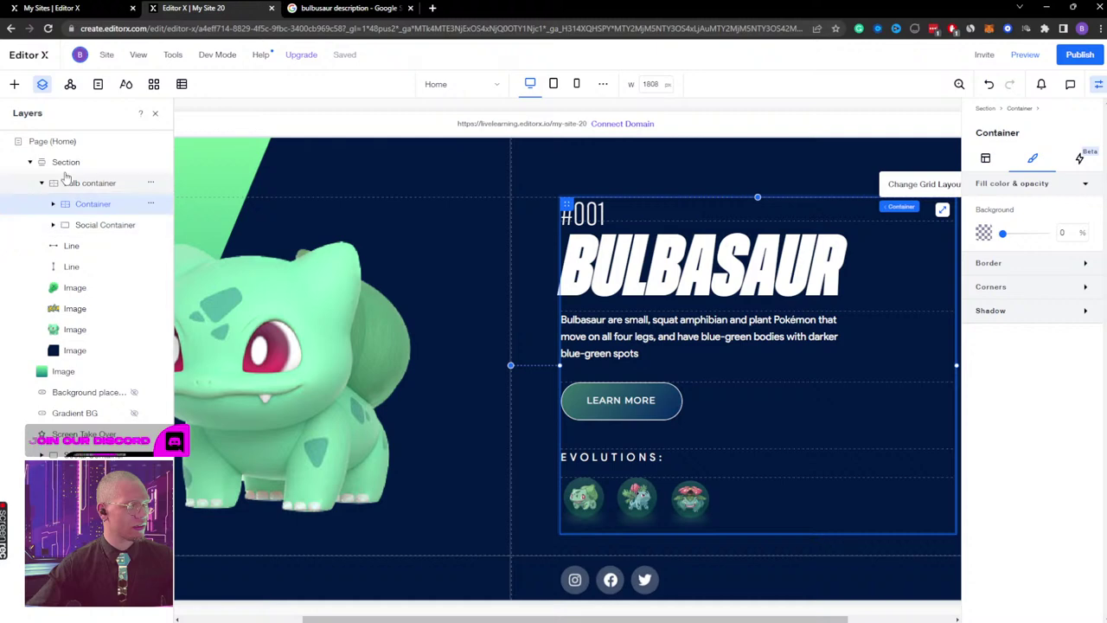
Step: Set the whole bulb container's opacity to 0%
left_click(67, 184)
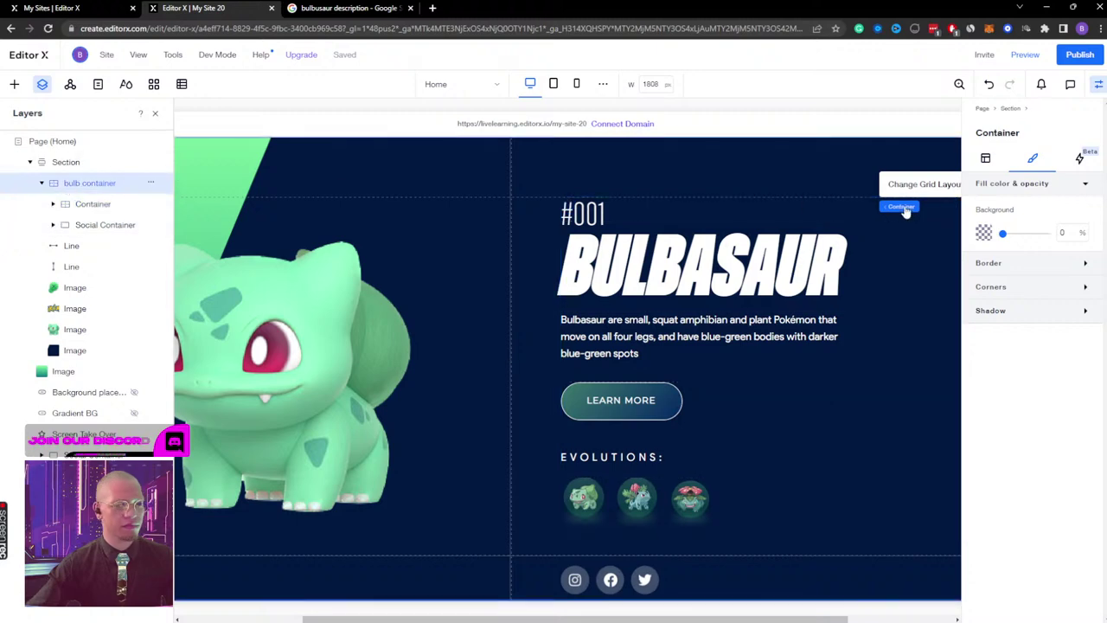
left_click(986, 159)
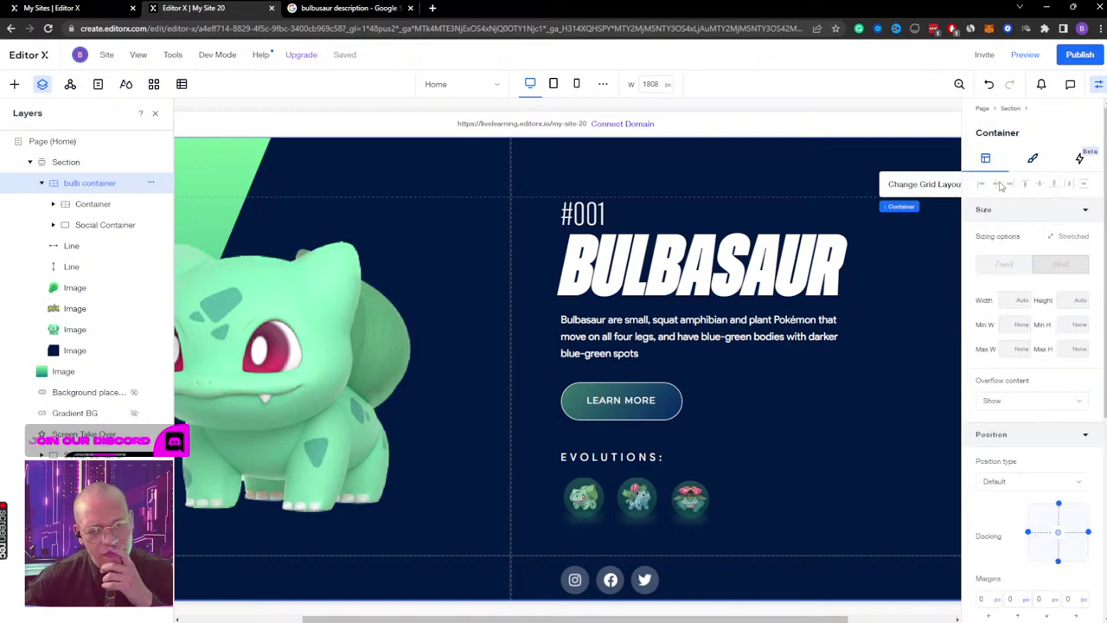
scroll(1014, 296, "down", 4)
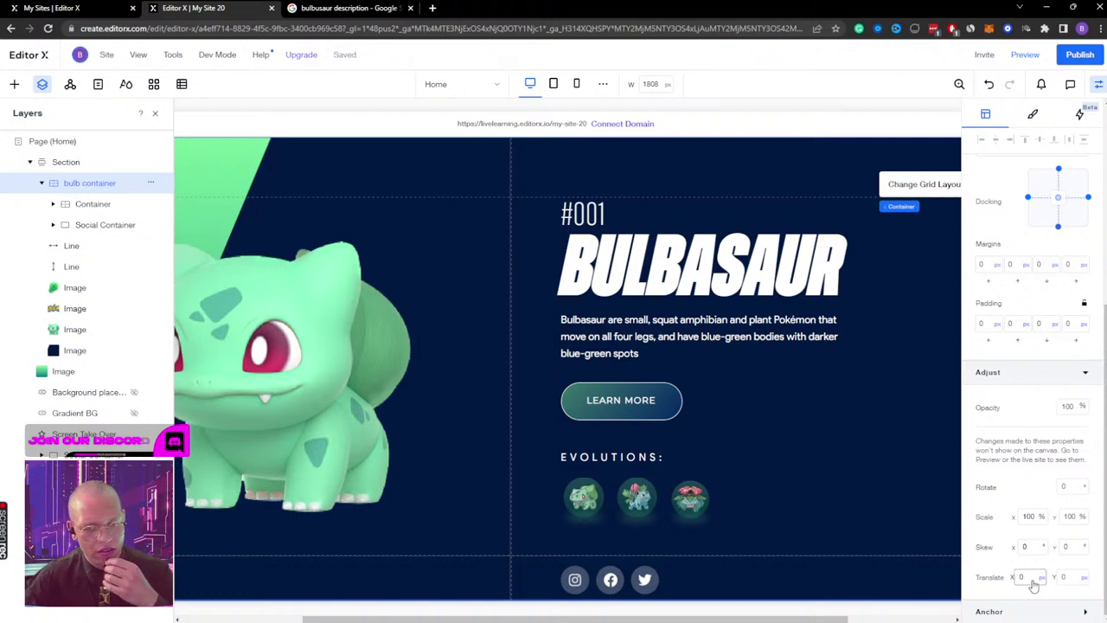
double_click(1065, 406)
type("0")
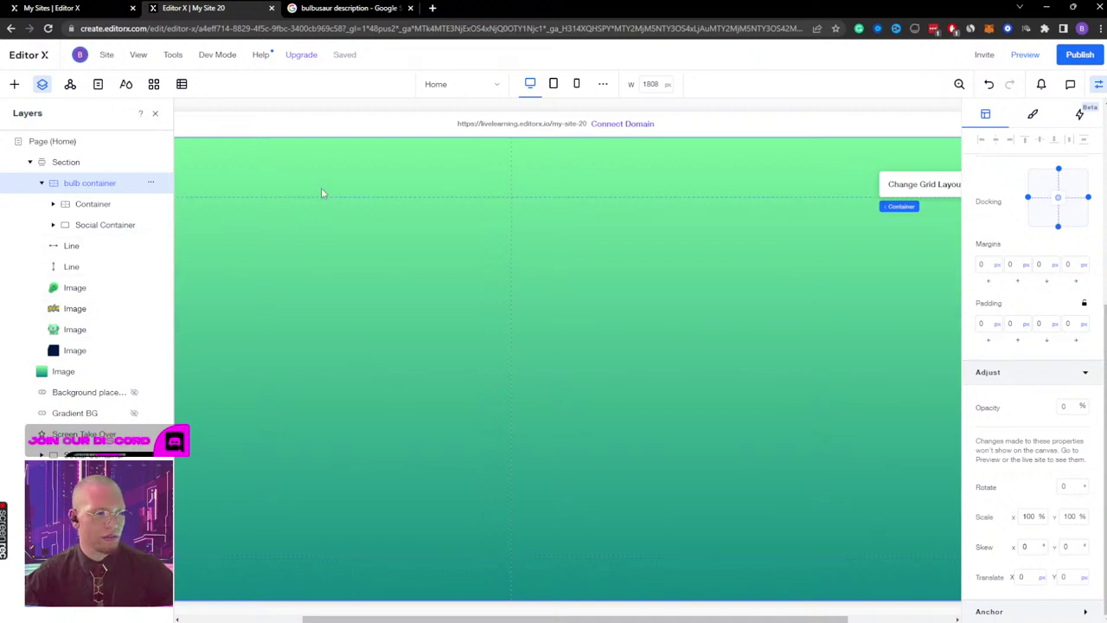
Step: Set the opacity of the green gradient background image directly below the bulb container to 0%
left_click(41, 183)
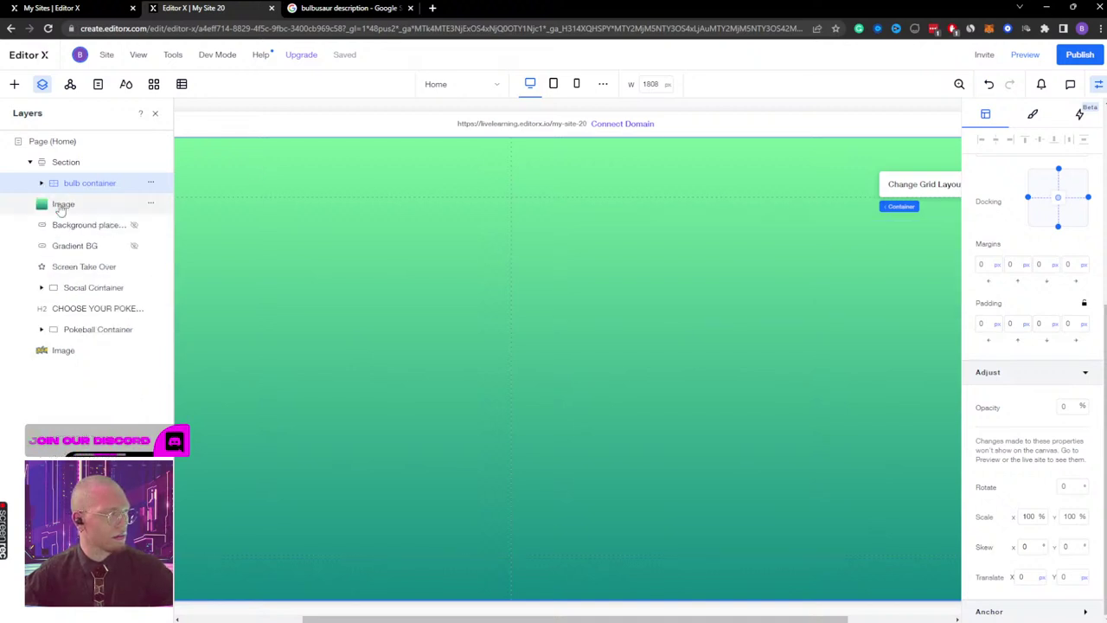
left_click(60, 206)
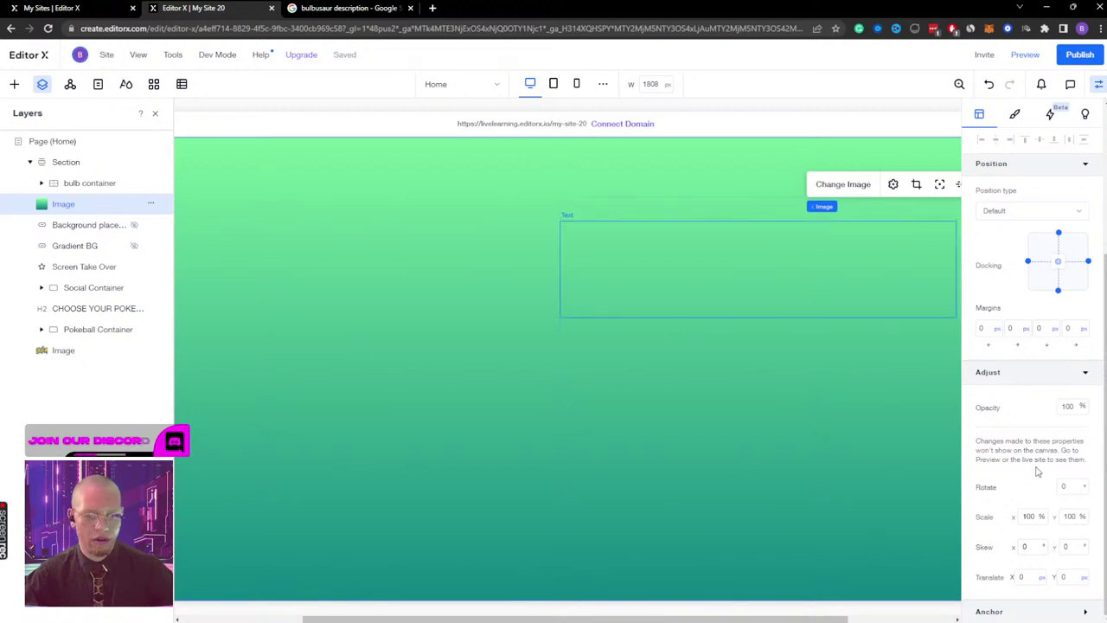
left_click(1069, 407)
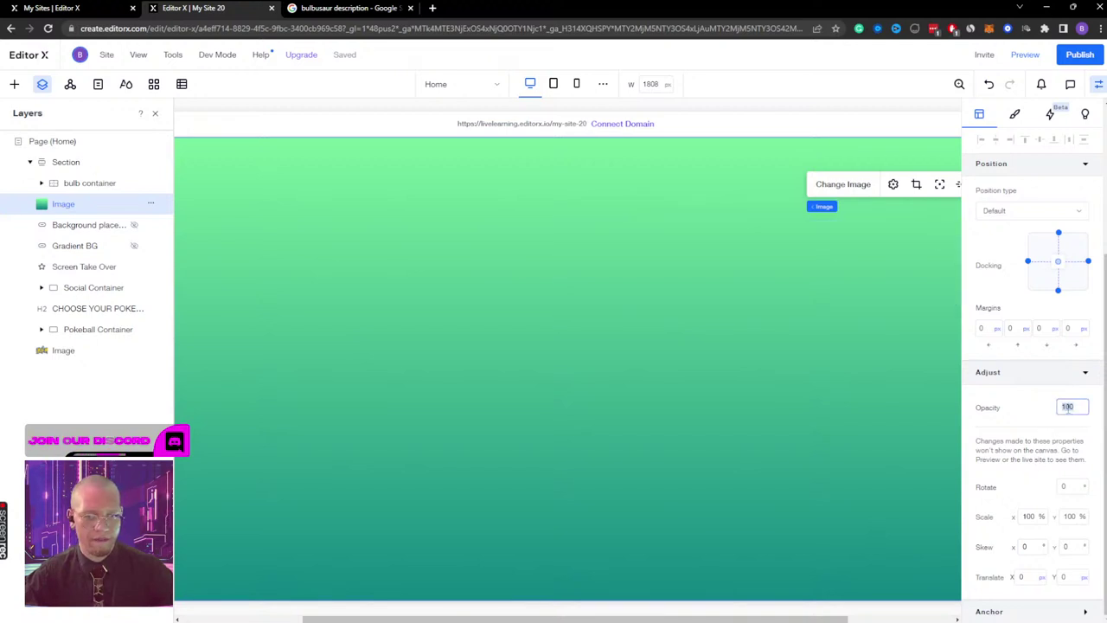
type("0")
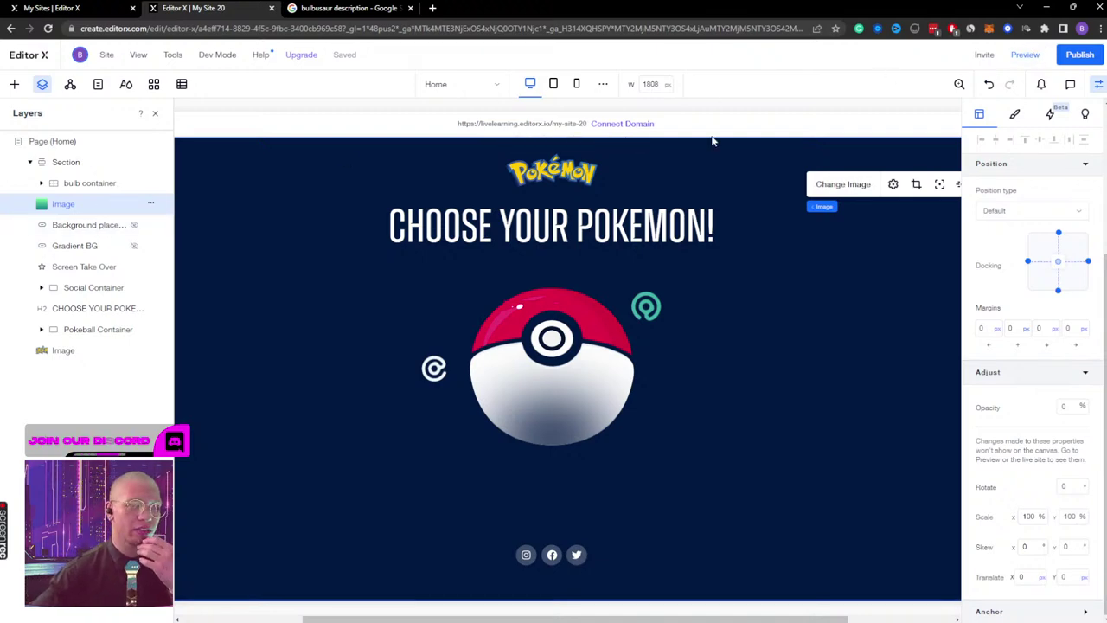
Step: Restore the bulb container's opacity to 100%
left_click(59, 294)
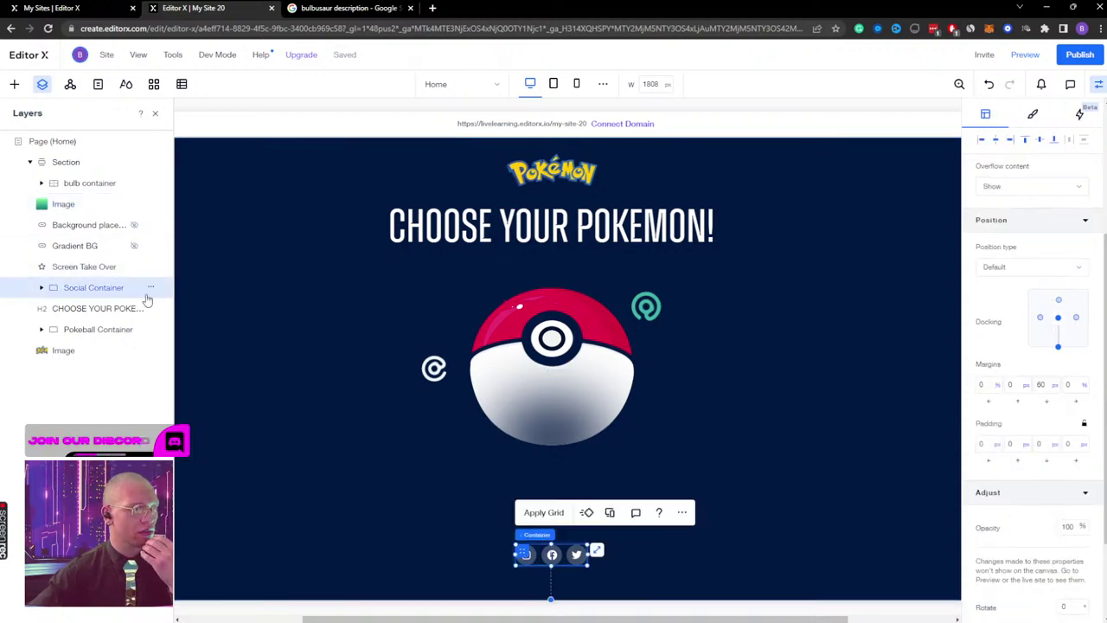
left_click(527, 335)
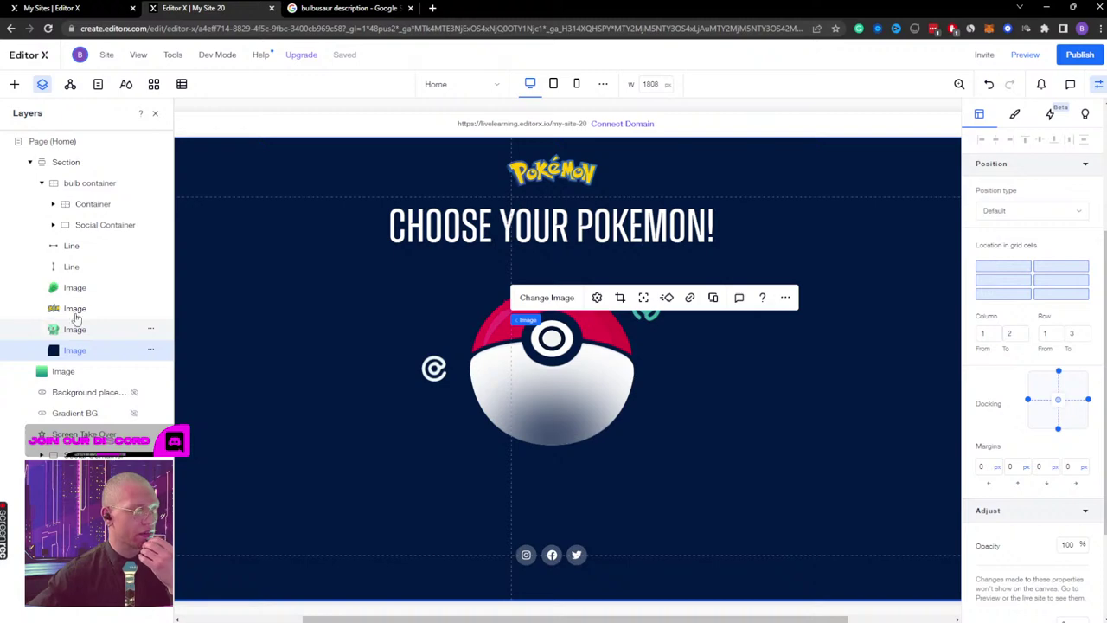
left_click(42, 183)
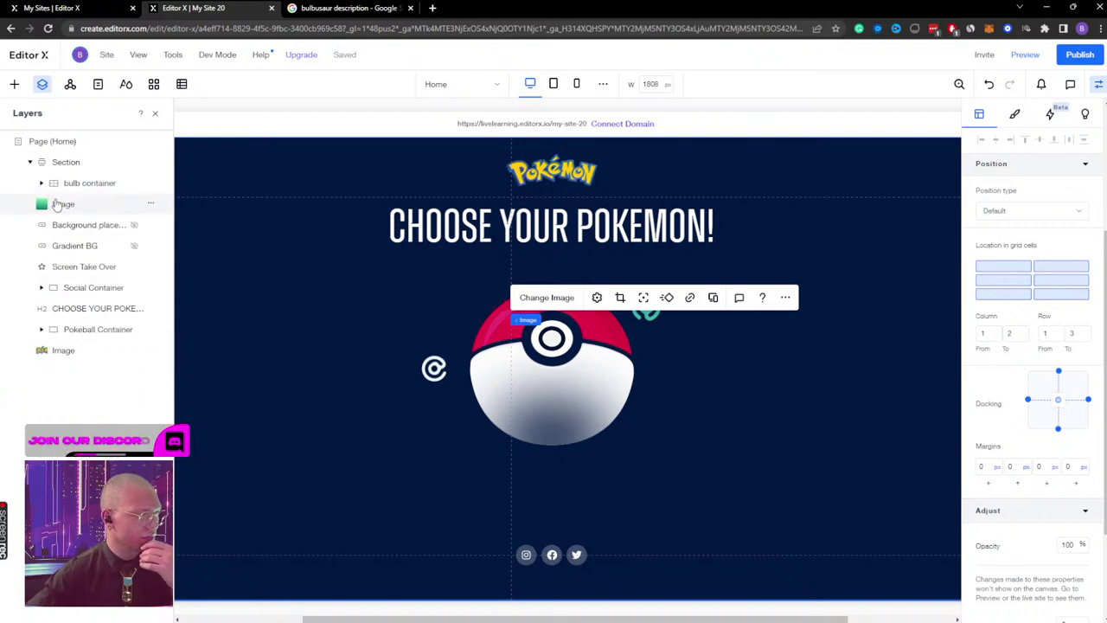
left_click(65, 185)
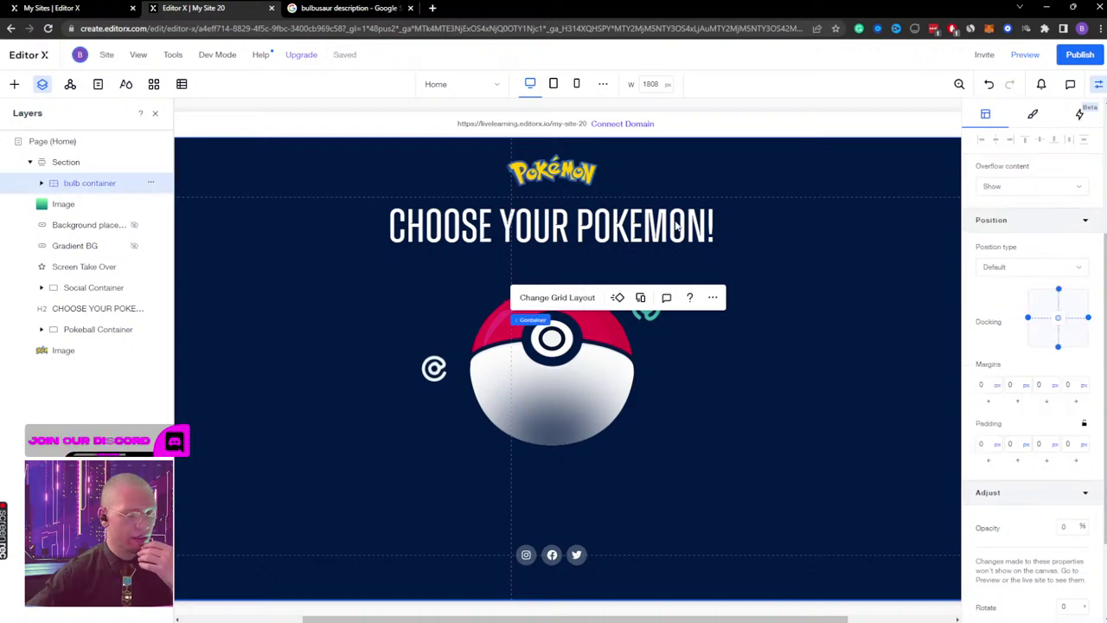
scroll(994, 374, "down", 2)
left_click(1072, 408)
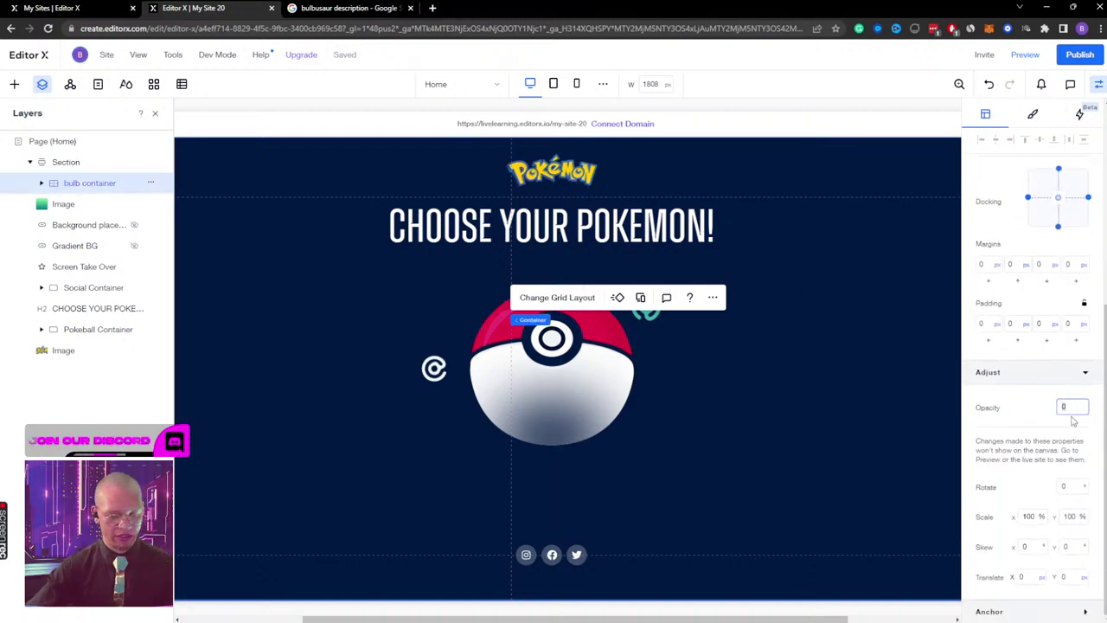
key("Return")
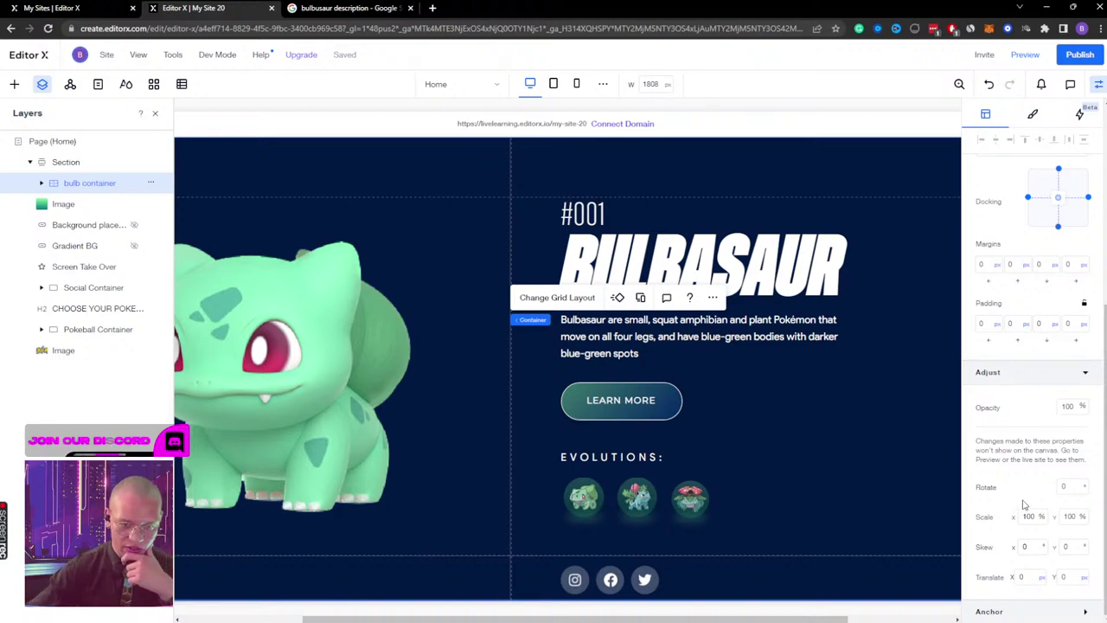
Step: Try offsetting the bulb container vertically with a Y translate of 100%, followed by 100 px
left_click(1025, 578)
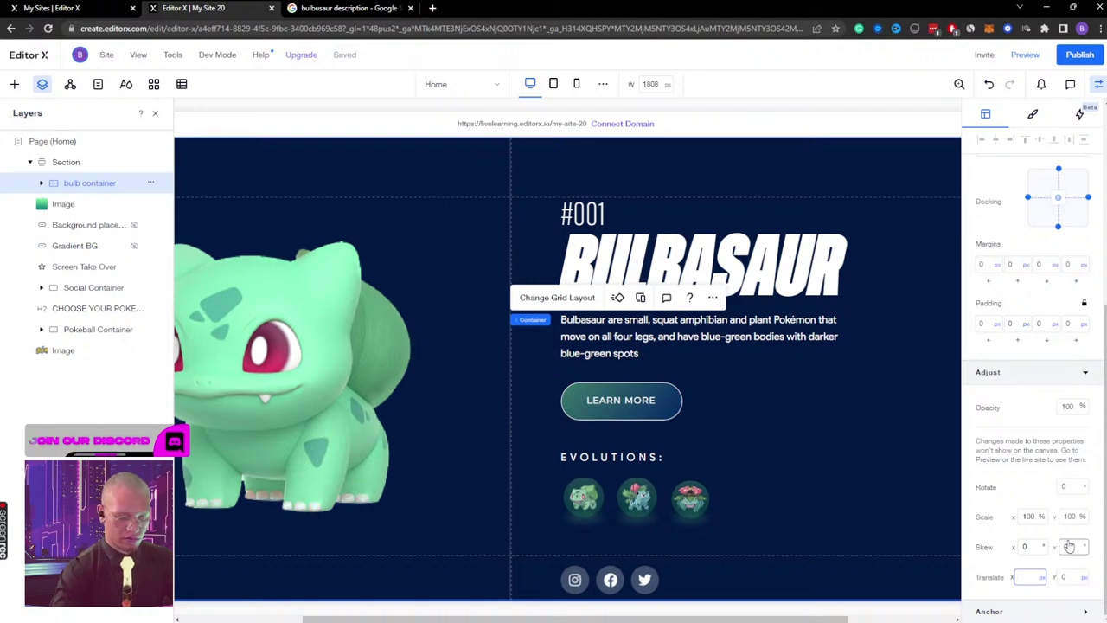
key("Tab")
key("Return")
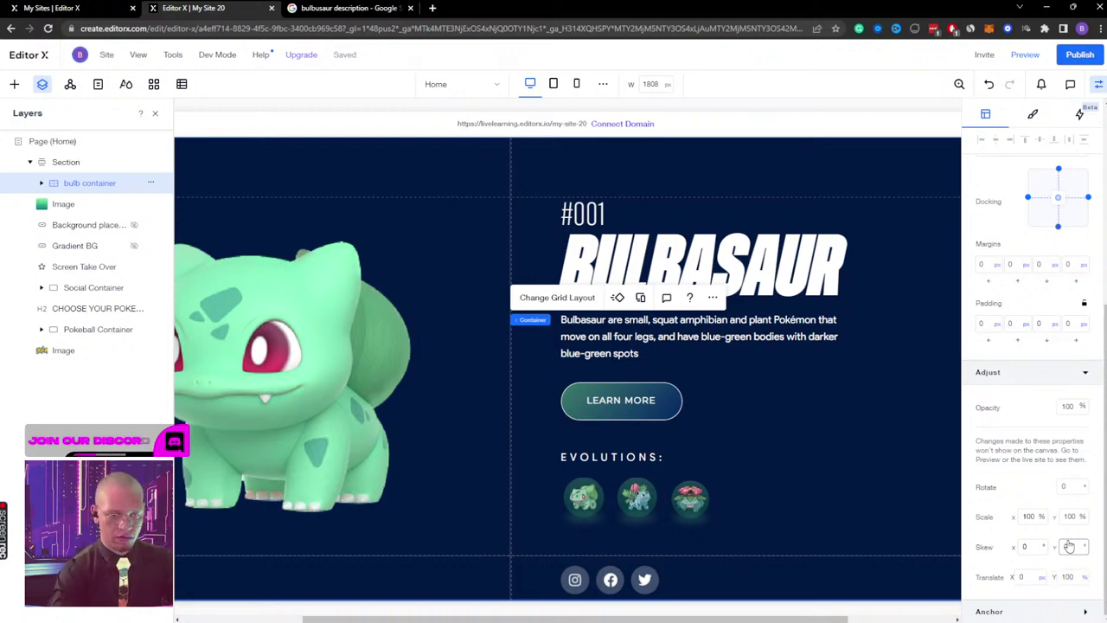
scroll(969, 518, "up", 1)
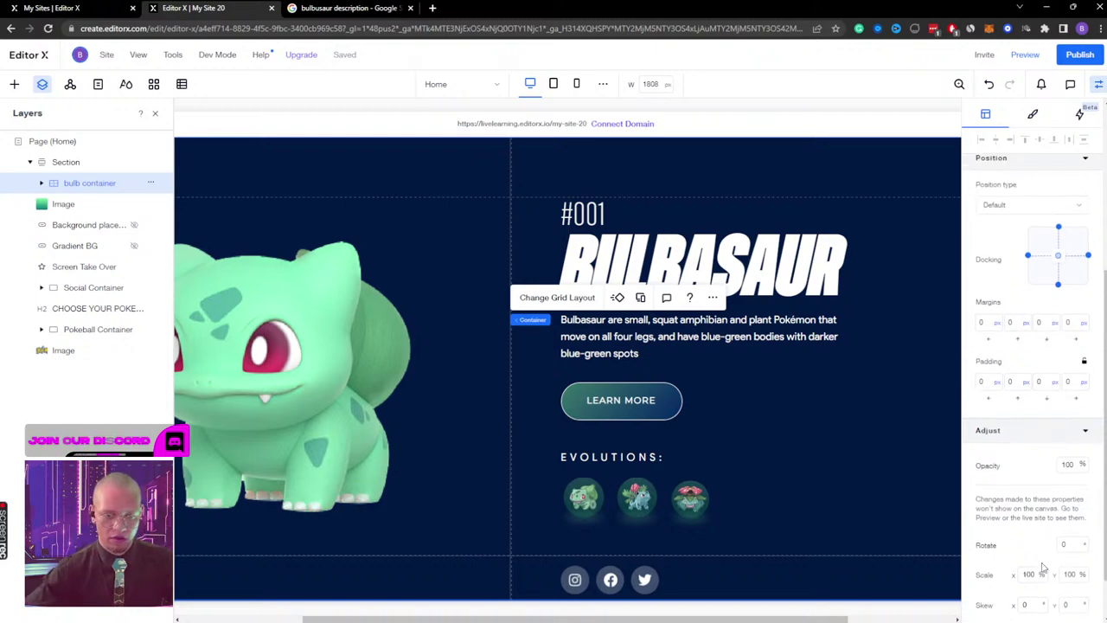
scroll(986, 545, "down", 1)
scroll(1004, 562, "up", 1)
scroll(1053, 600, "down", 1)
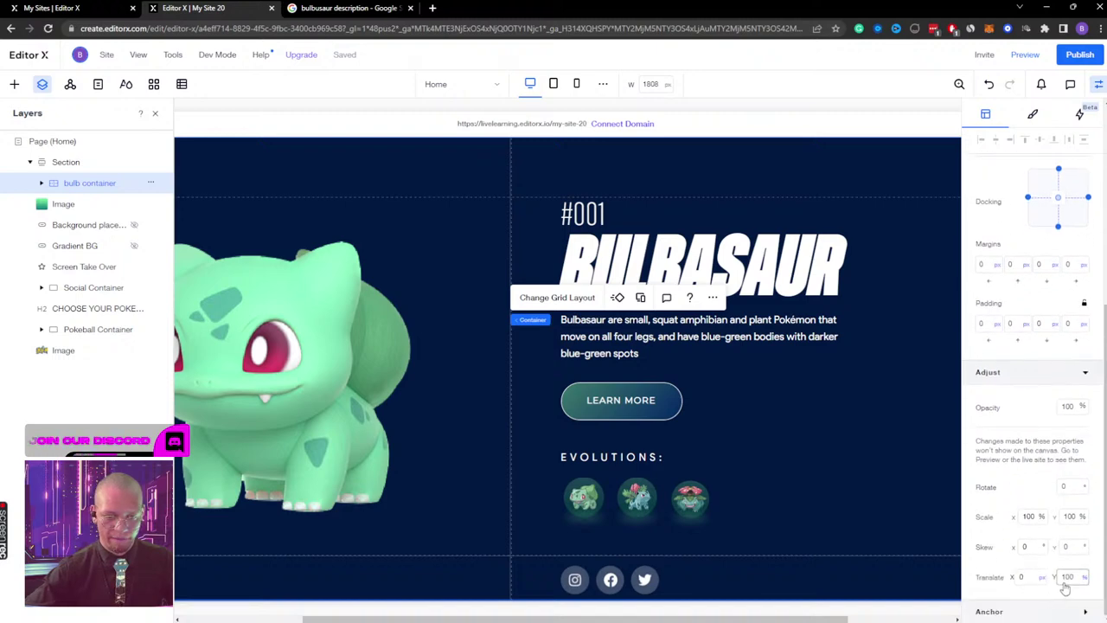
left_click(1069, 576)
type("10")
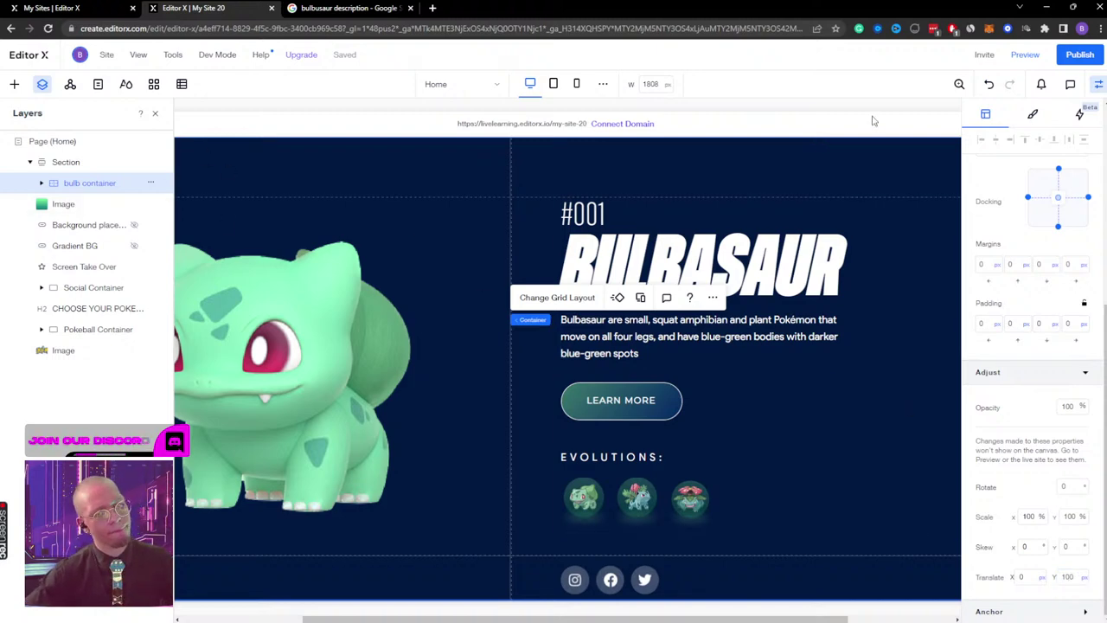
Step: Turn off stretching for the bulb container and set its width to 100%
left_click(1098, 84)
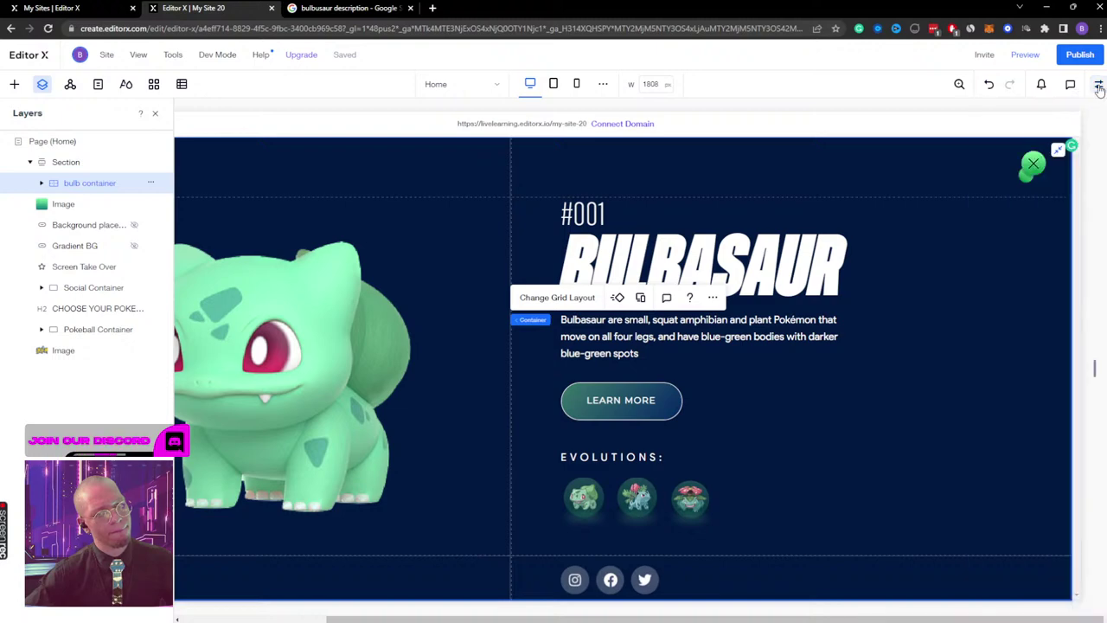
left_click(1056, 153)
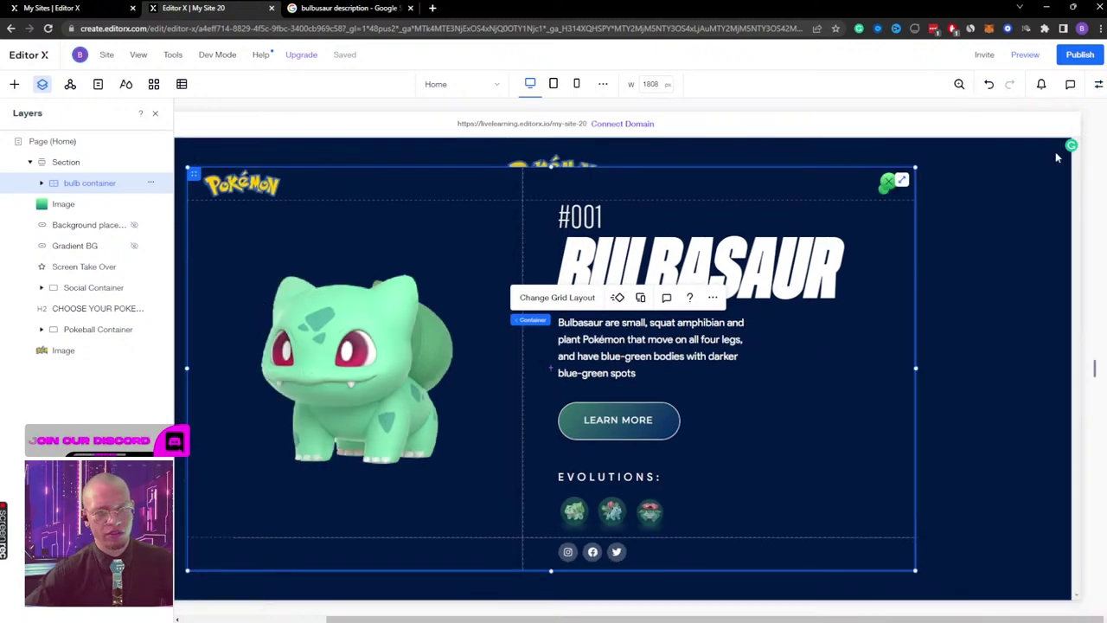
left_click(1098, 86)
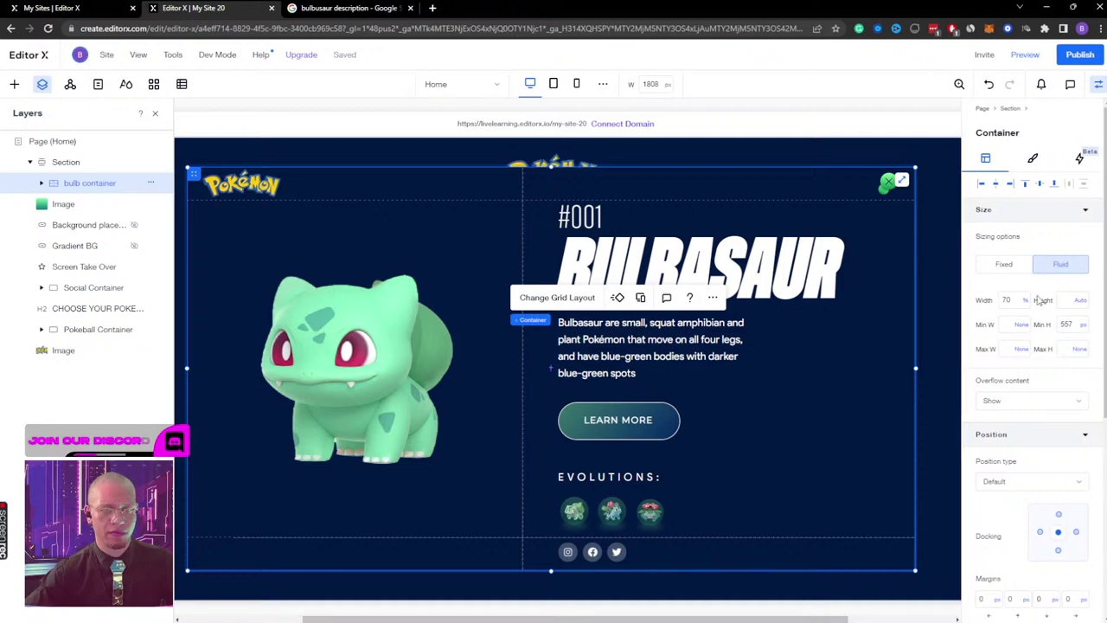
left_click(1008, 300)
type("100")
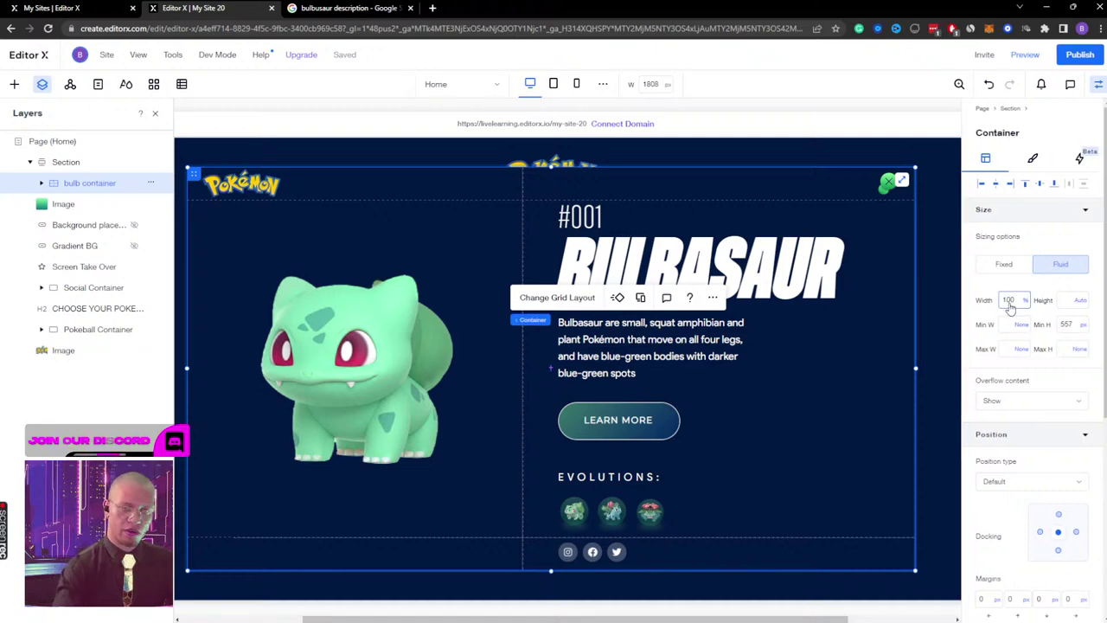
key("Return")
Step: Set the bulb container's minimum height to 100%
left_click(1067, 325)
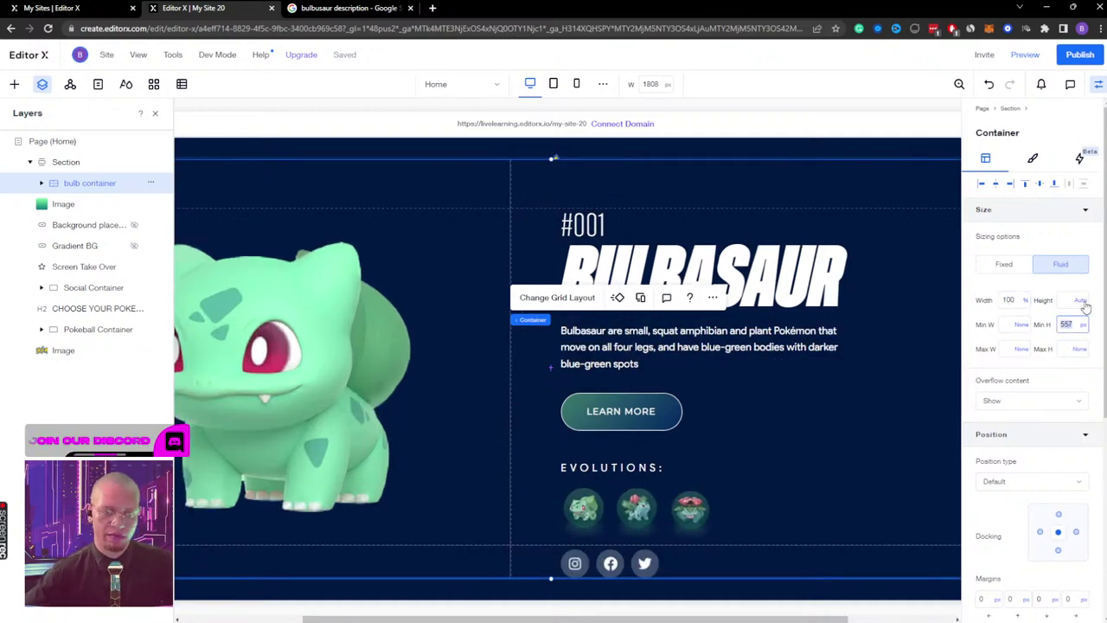
type("1")
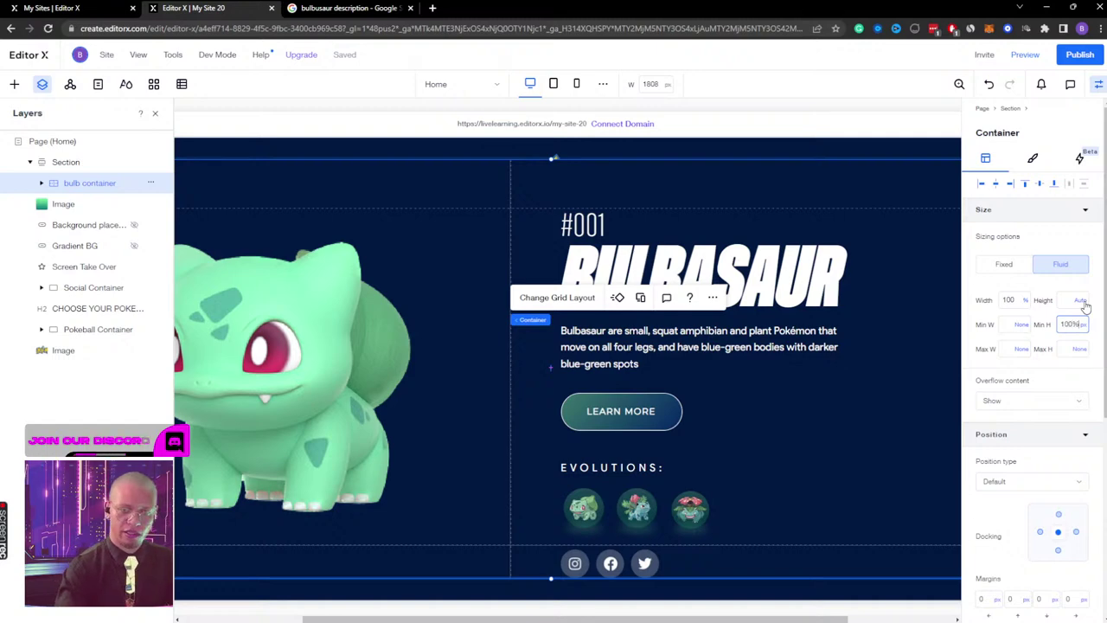
type("00")
key("Return")
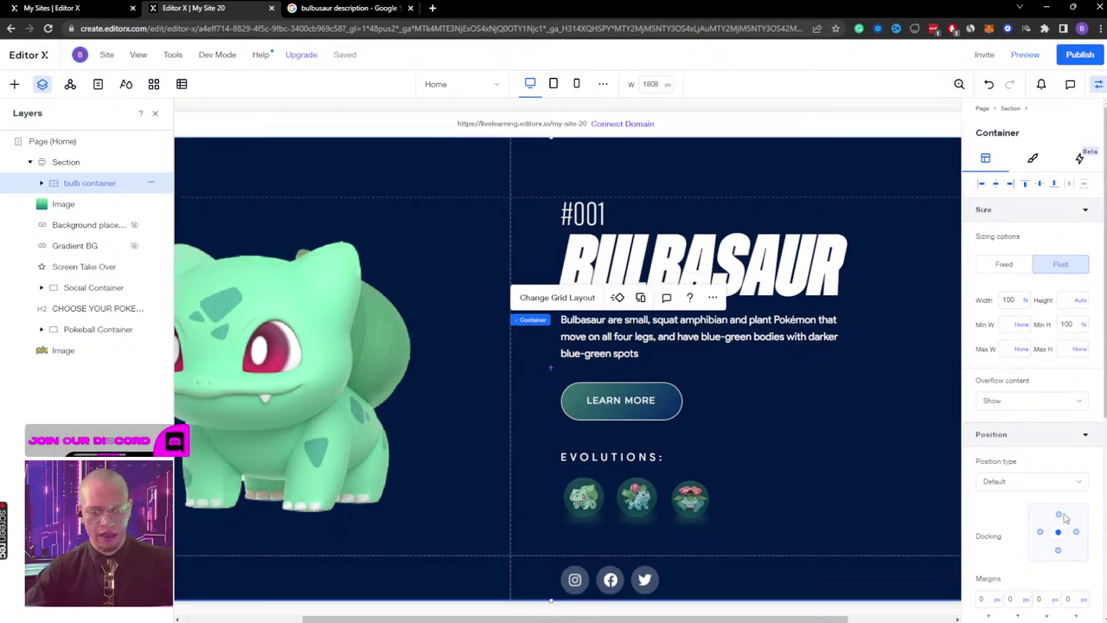
Step: Try offsetting the bulb container vertically with a Y translate of 500 px
scroll(1065, 517, "down", 4)
left_click(1071, 577)
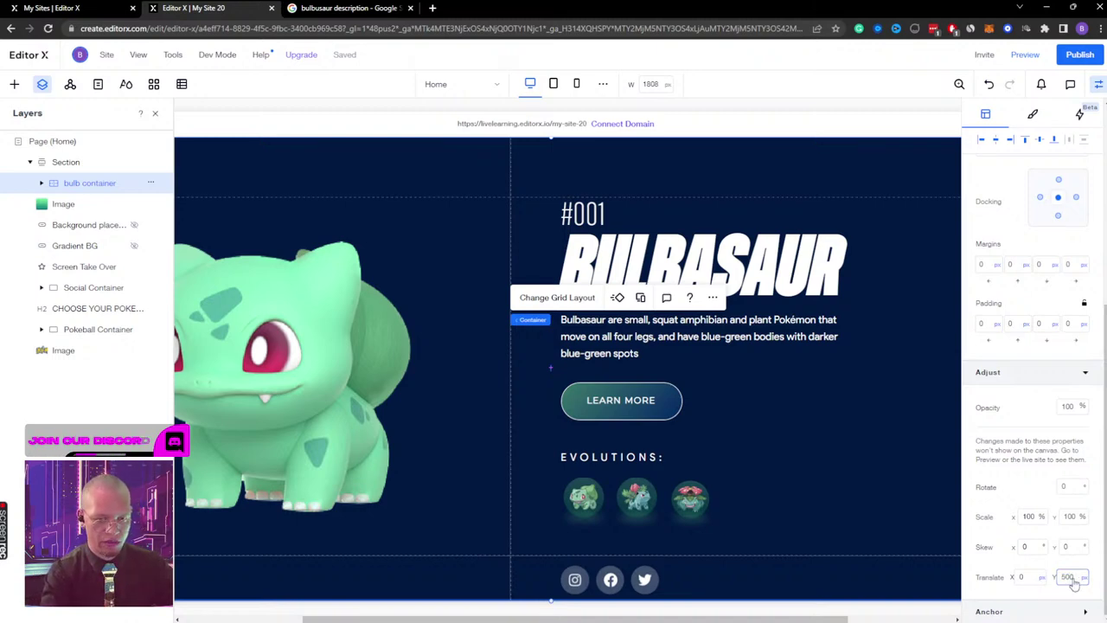
type("500")
left_click(744, 322)
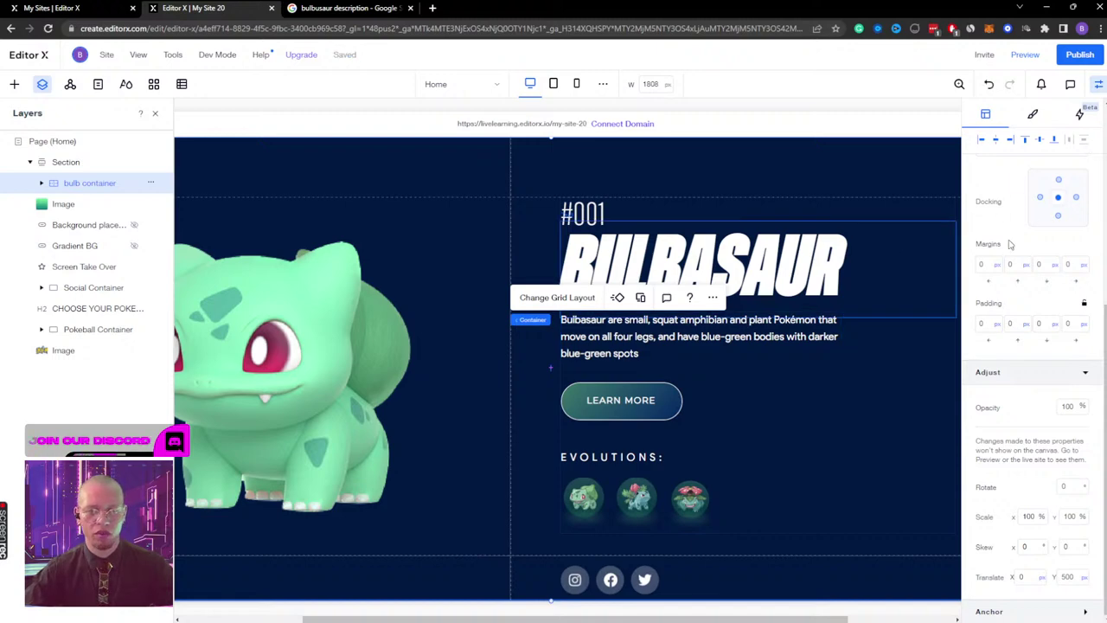
Step: Clear the bulb container's minimum height and set its height to 100%
scroll(1009, 245, "up", 5)
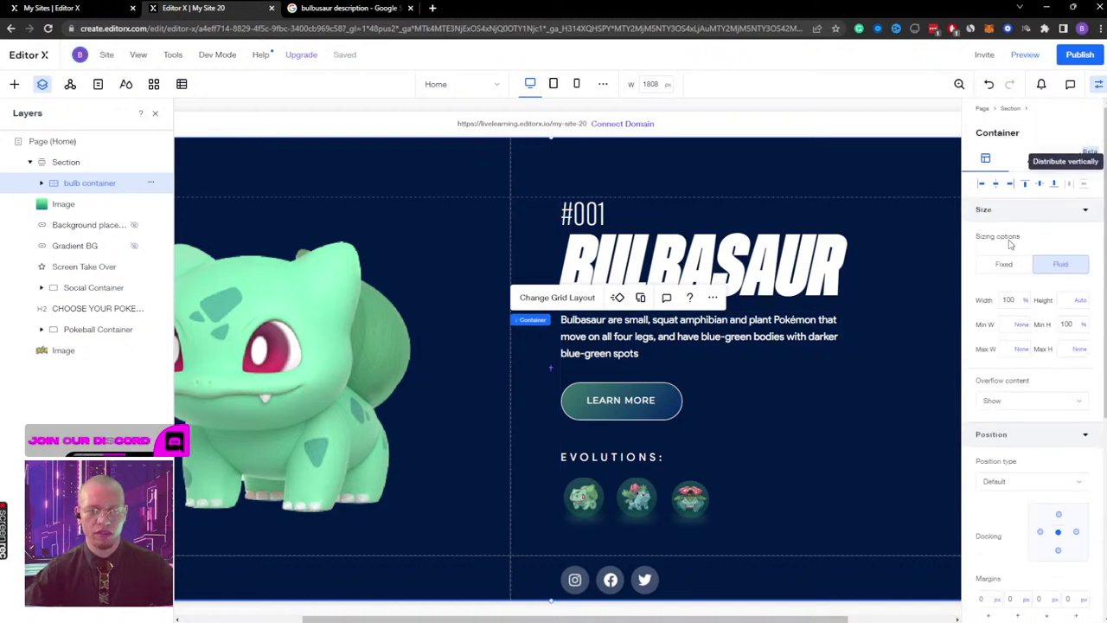
left_click(1085, 327)
left_click(1016, 349)
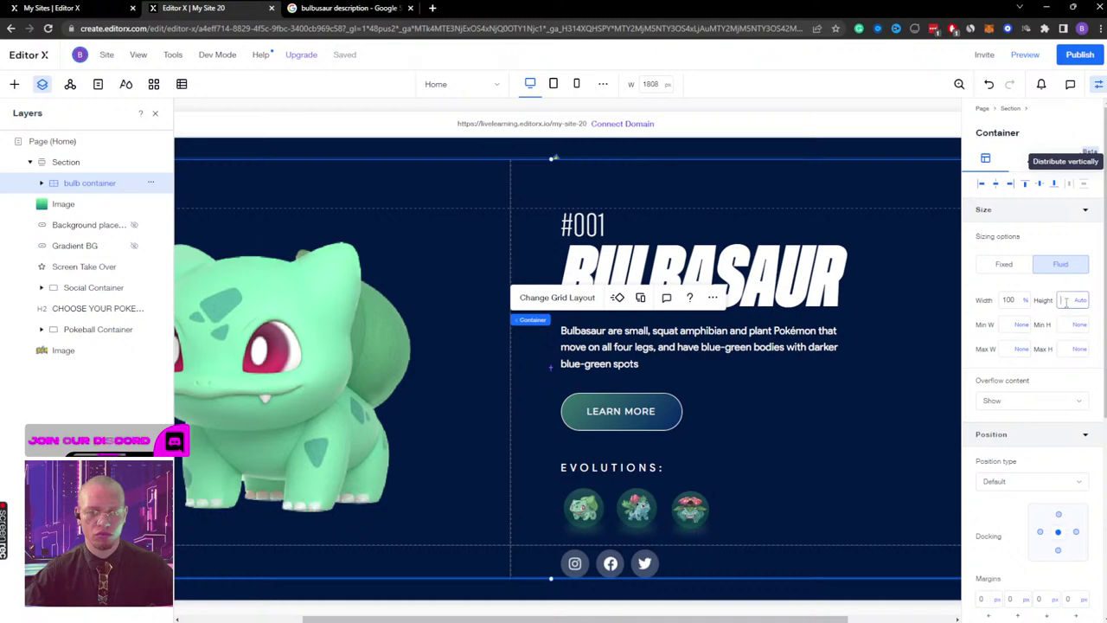
key("Return")
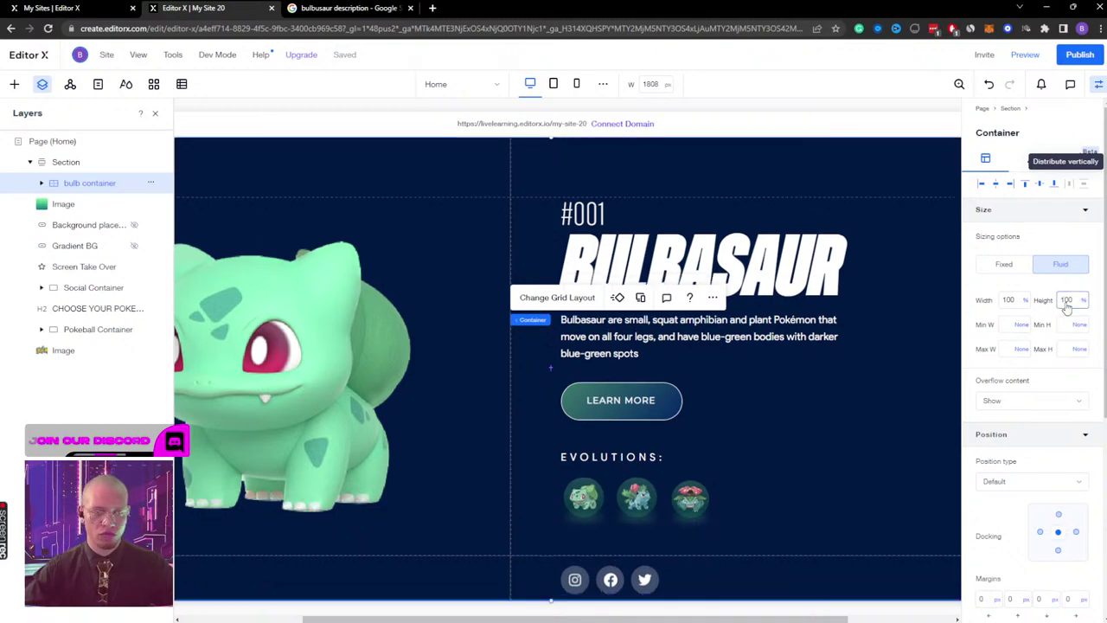
Step: Reset the bulb container's Y translate to 0 px
scroll(1037, 435, "down", 4)
left_click(1067, 576)
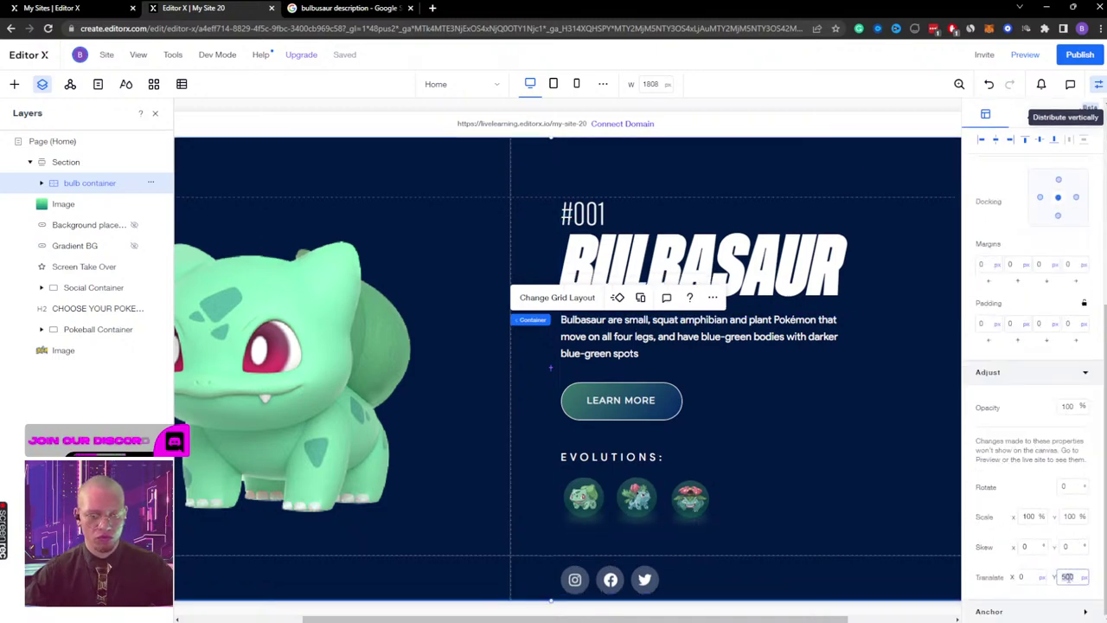
type("0")
key("Return")
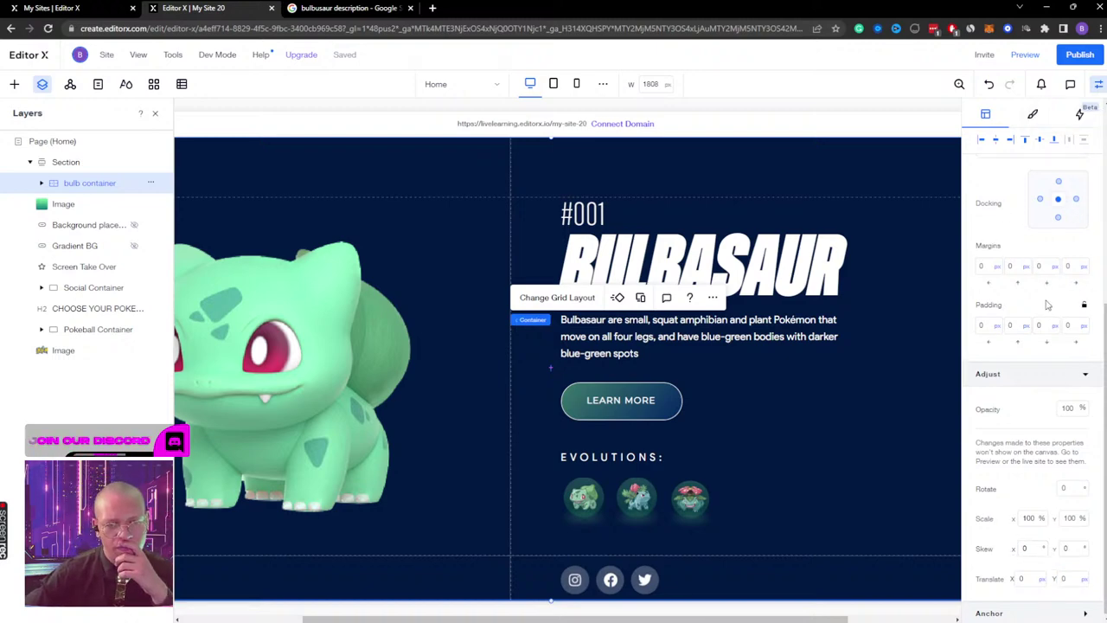
Step: Move the bulb container horizontally to the right so that it extends past the section's right edge and clears the Pokeball
scroll(1047, 305, "up", 3)
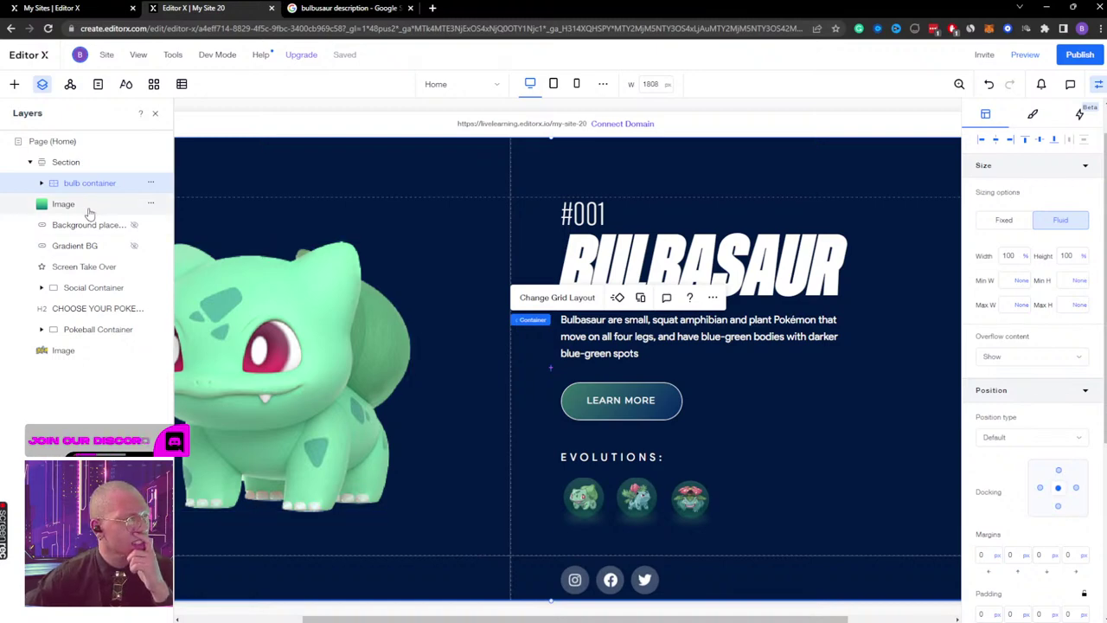
left_click(154, 111)
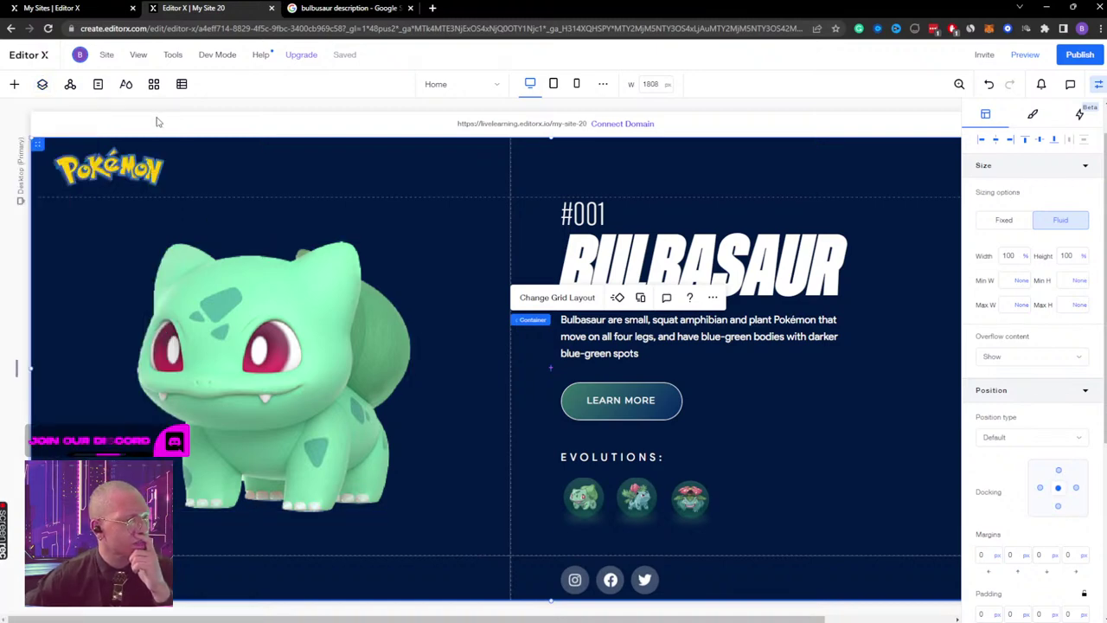
left_click(42, 84)
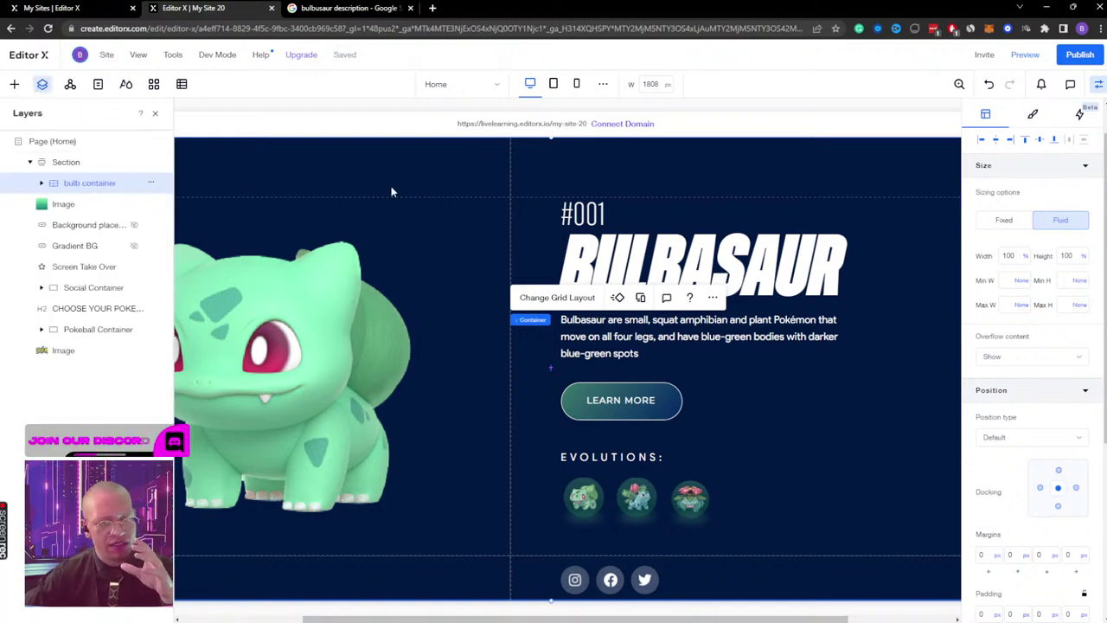
left_click(1096, 86)
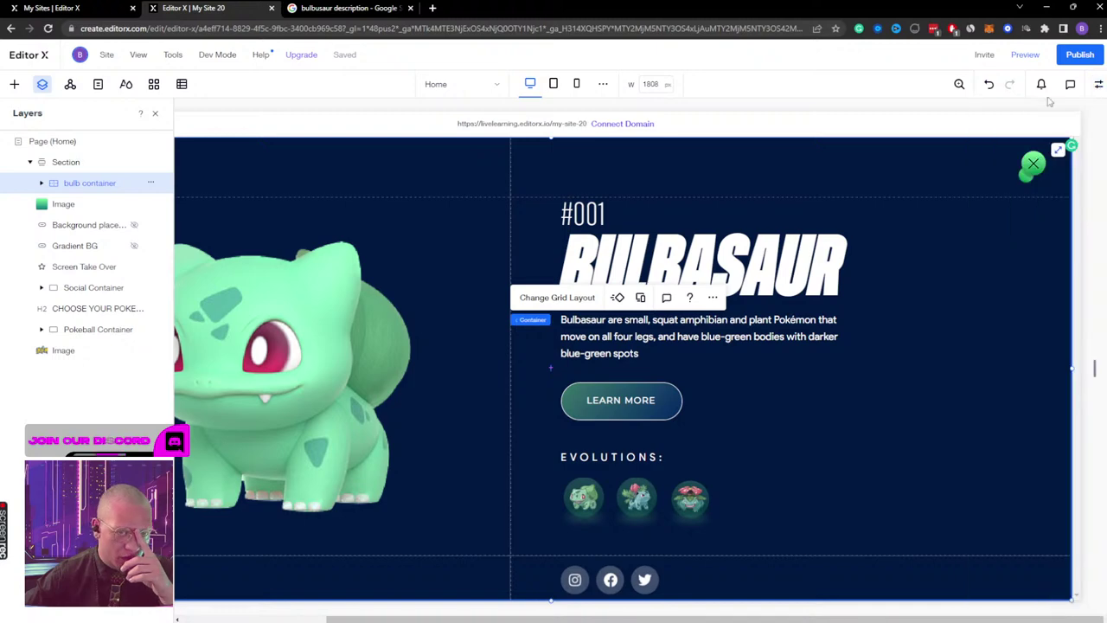
left_click(155, 114)
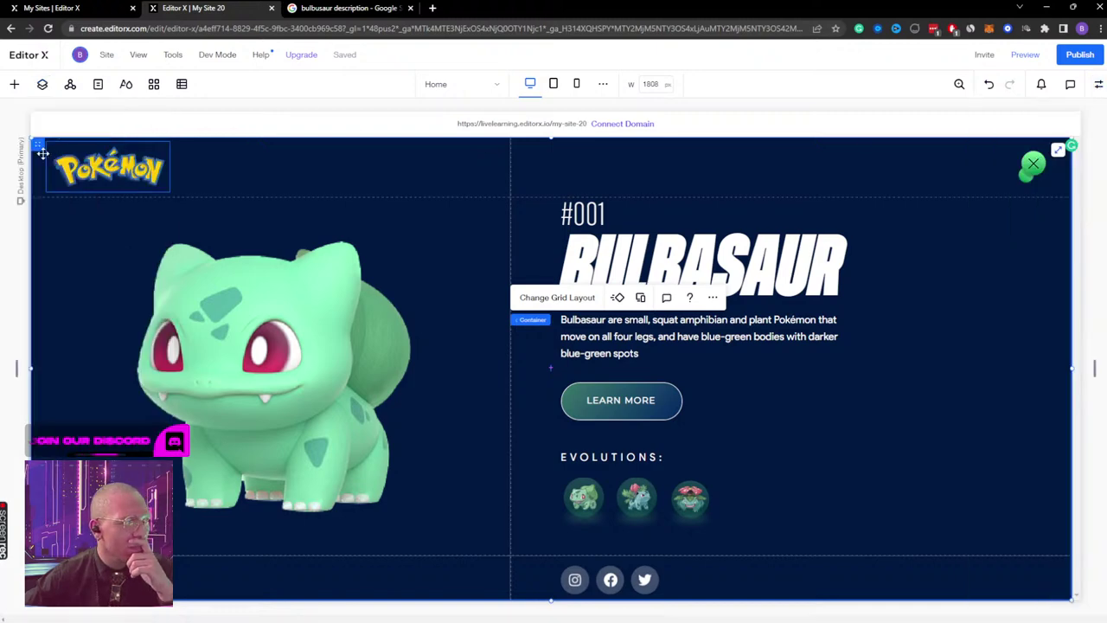
left_click_drag(183, 154, 852, 151)
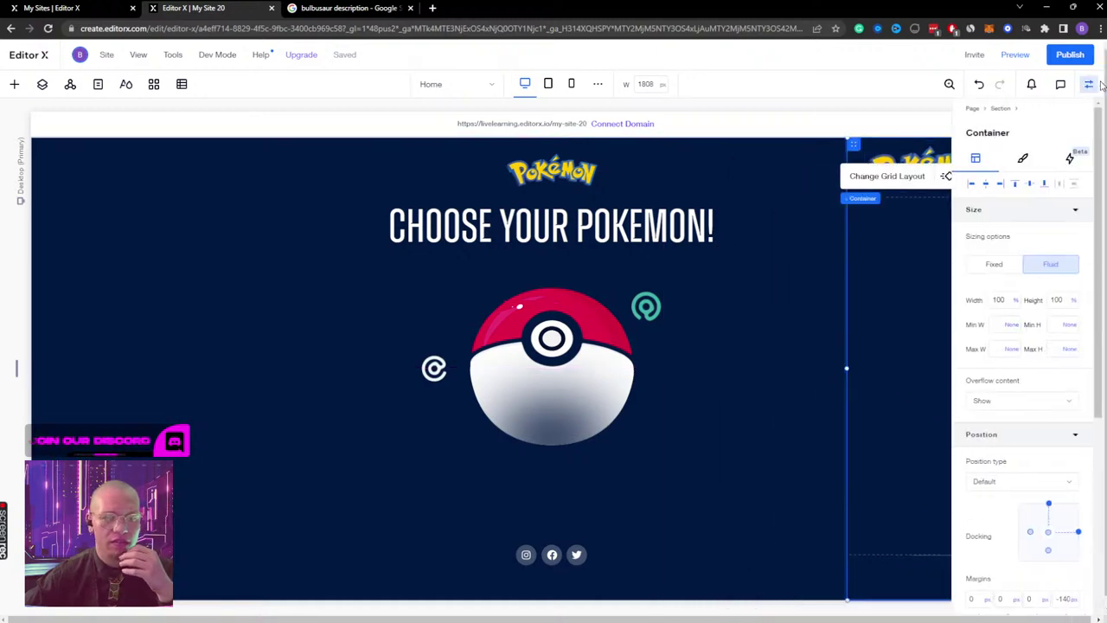
Step: Align the bulb container to the section's left edge and set its Y translate to 100%
left_click(1098, 84)
scroll(1020, 363, "down", 5)
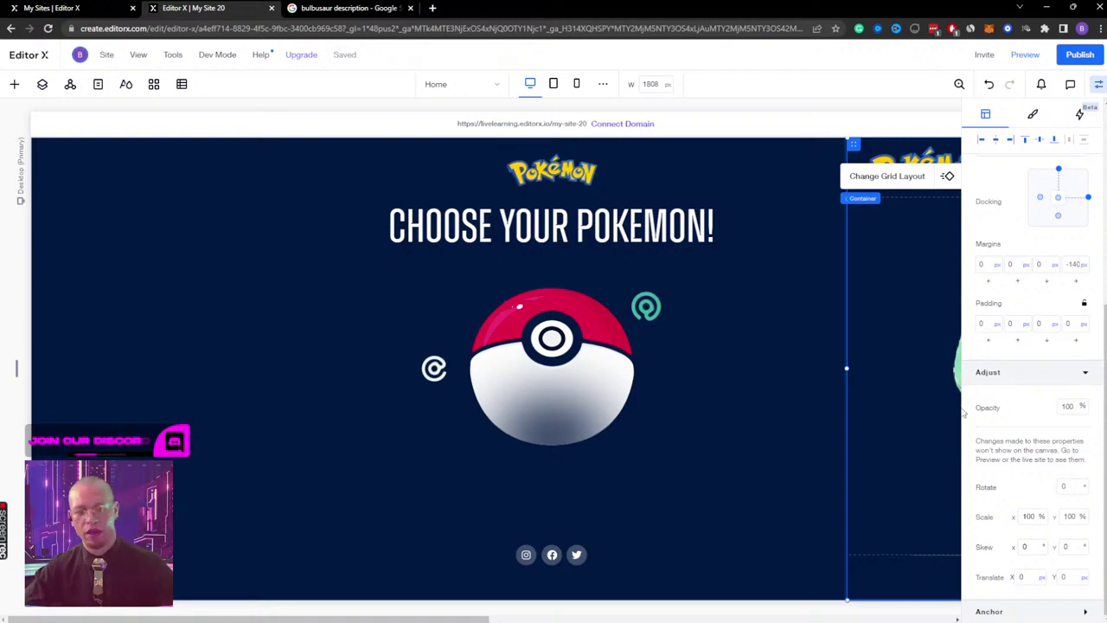
left_click(981, 140)
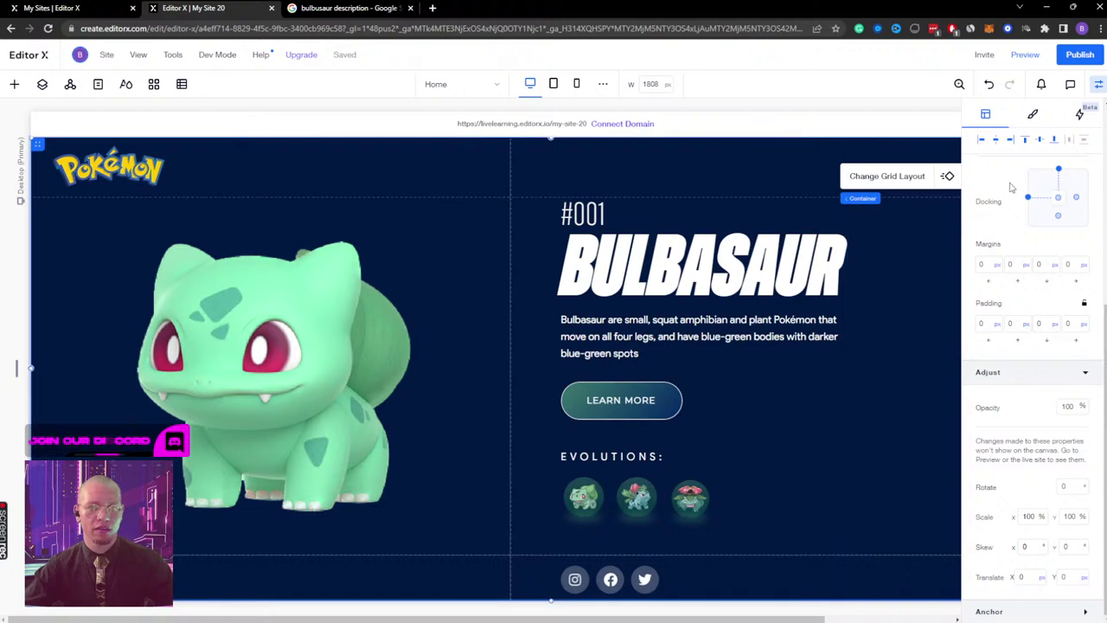
left_click(1084, 578)
type("100")
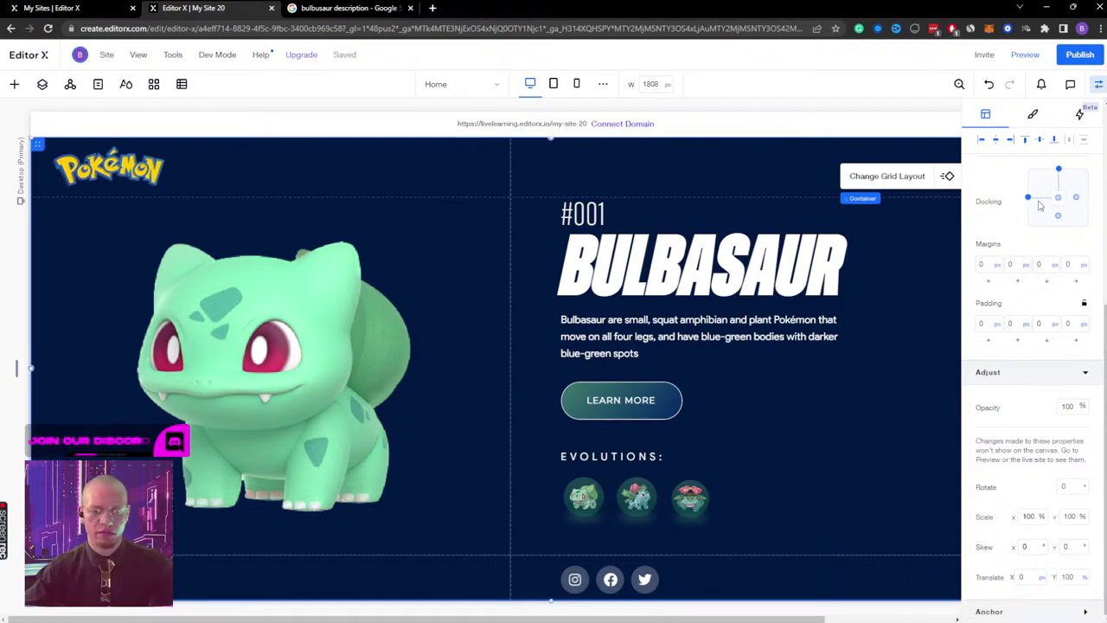
Step: Preview the home page to check the bulb container's offset, and return to the editor
left_click(1026, 55)
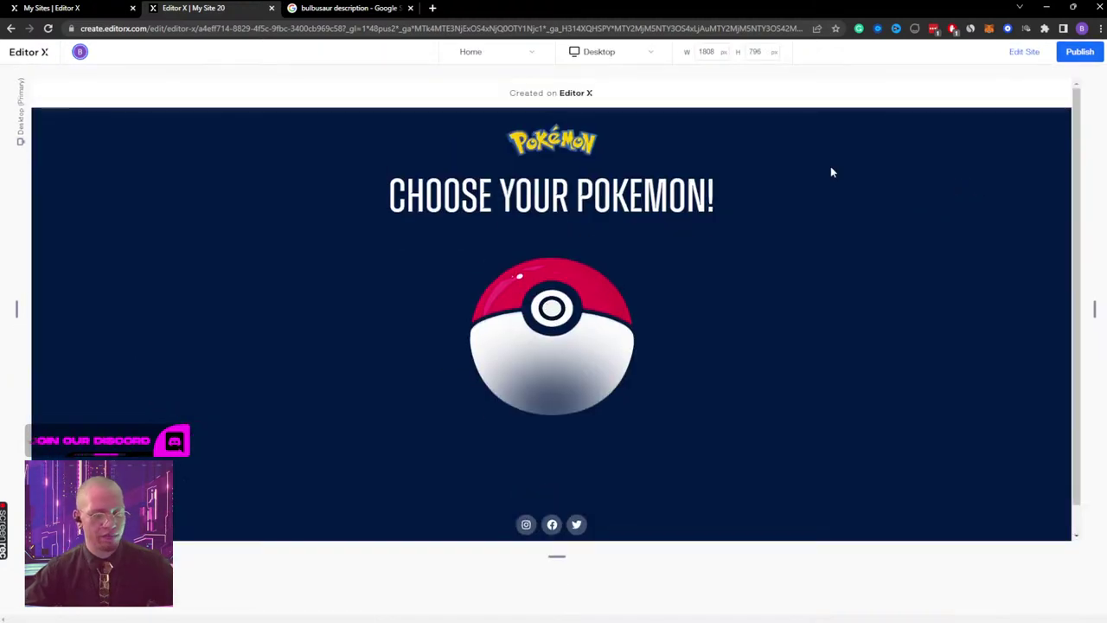
left_click(1022, 51)
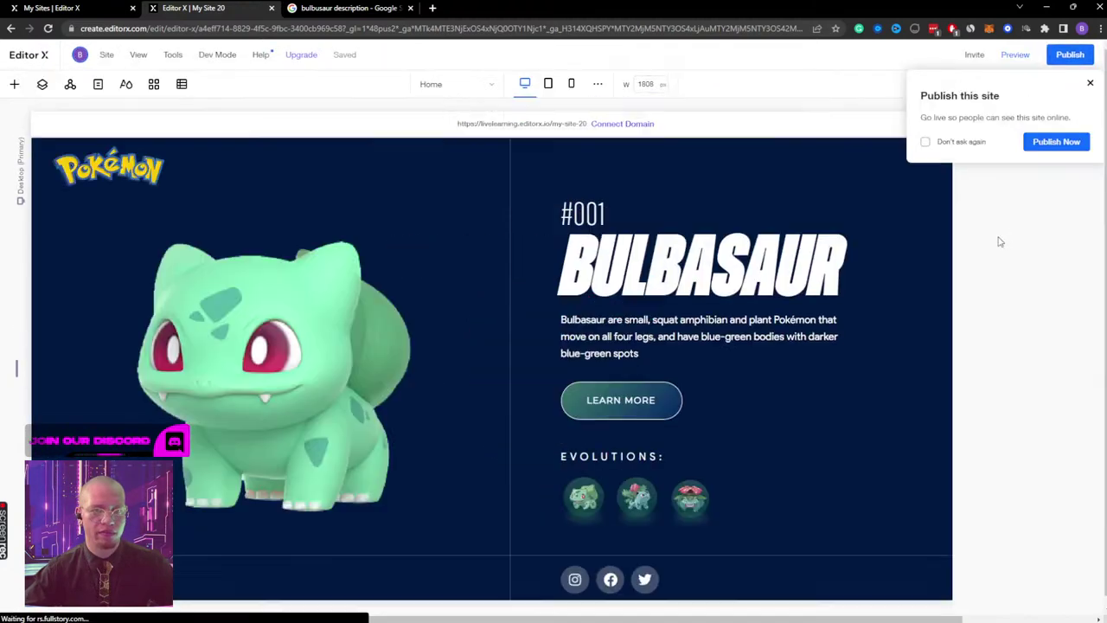
left_click(1090, 82)
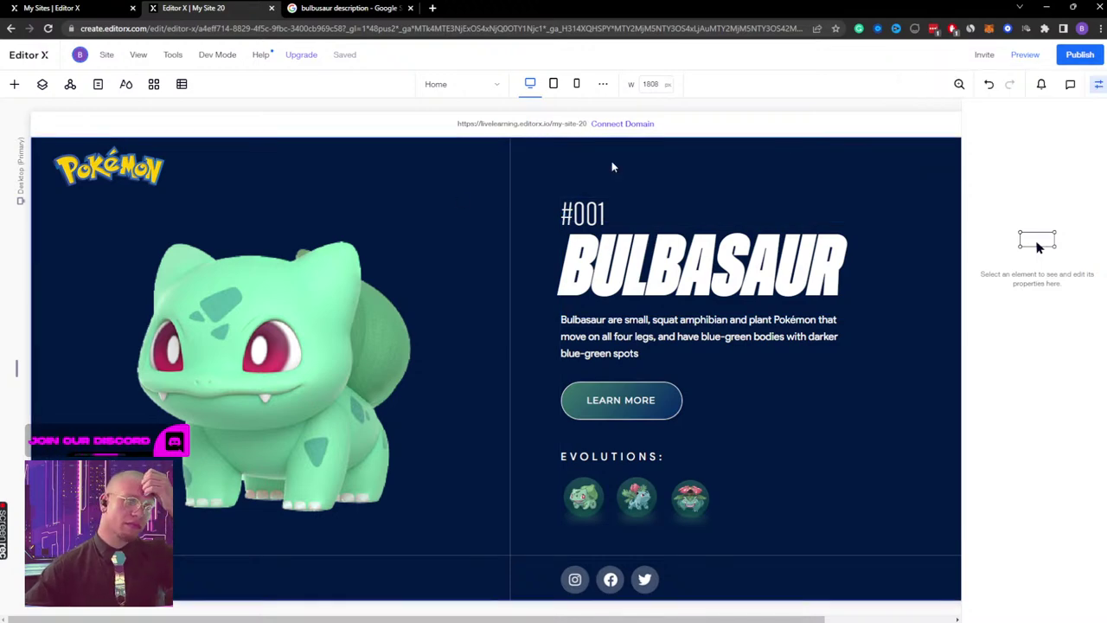
Step: Set the Y translate of the green gradient image in the section to 100%
left_click(42, 84)
left_click(69, 205)
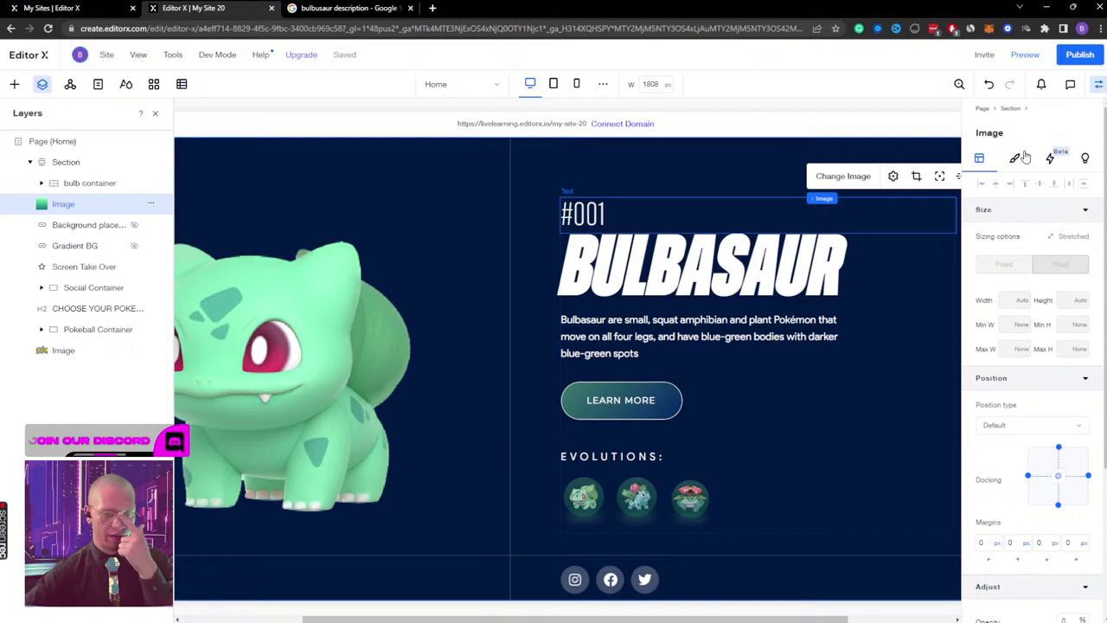
scroll(1081, 372, "down", 5)
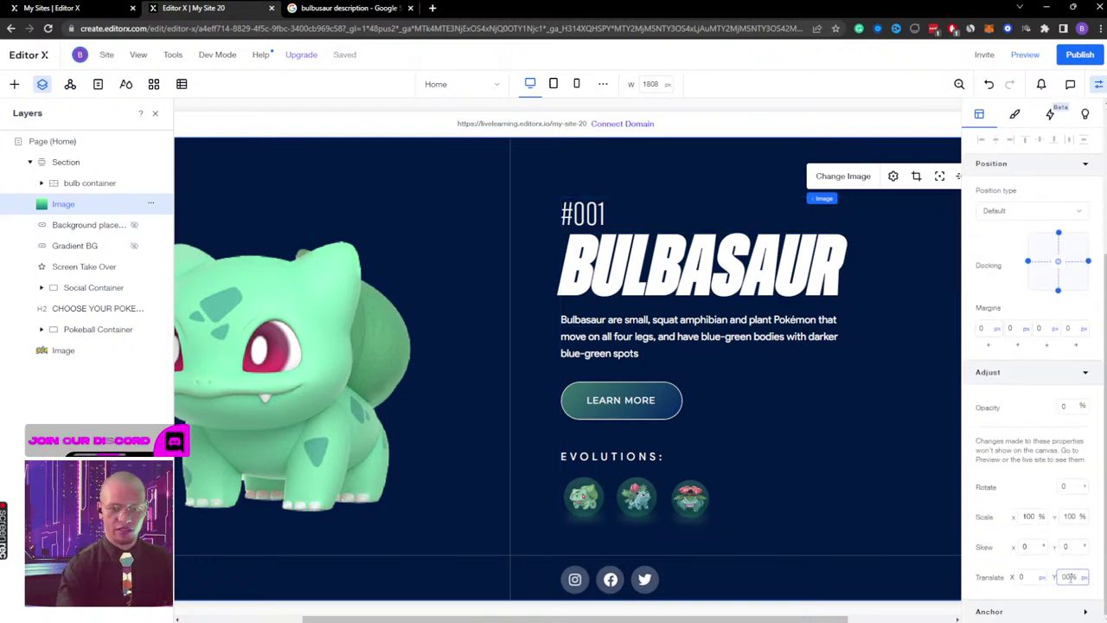
key("Return")
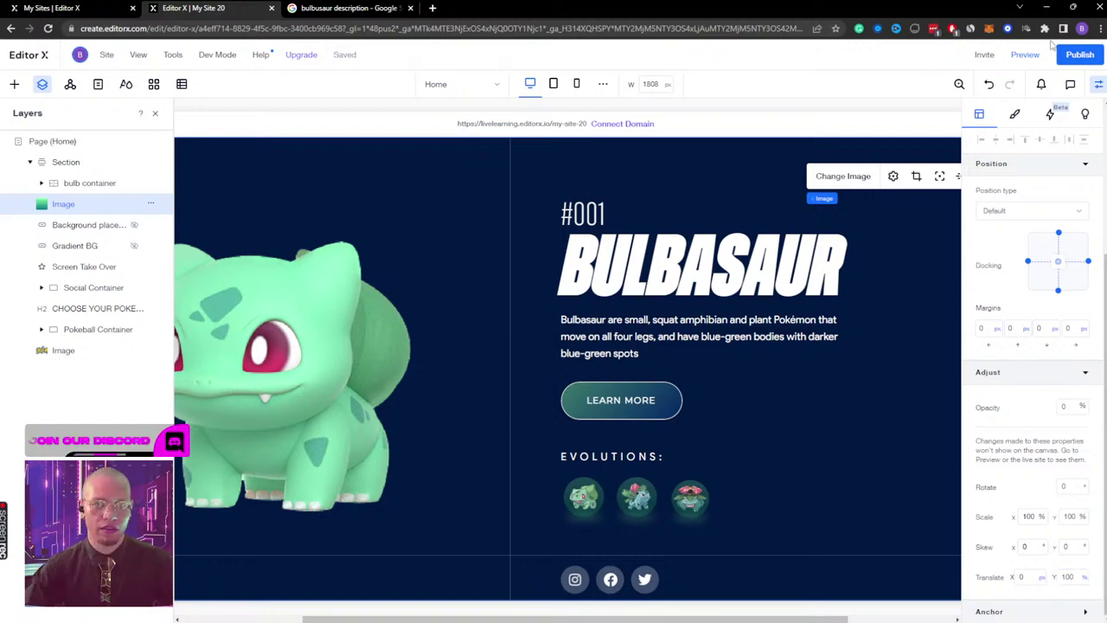
Step: Preview the page, test the Pokeball's click interaction, and return to the editor
left_click(1025, 54)
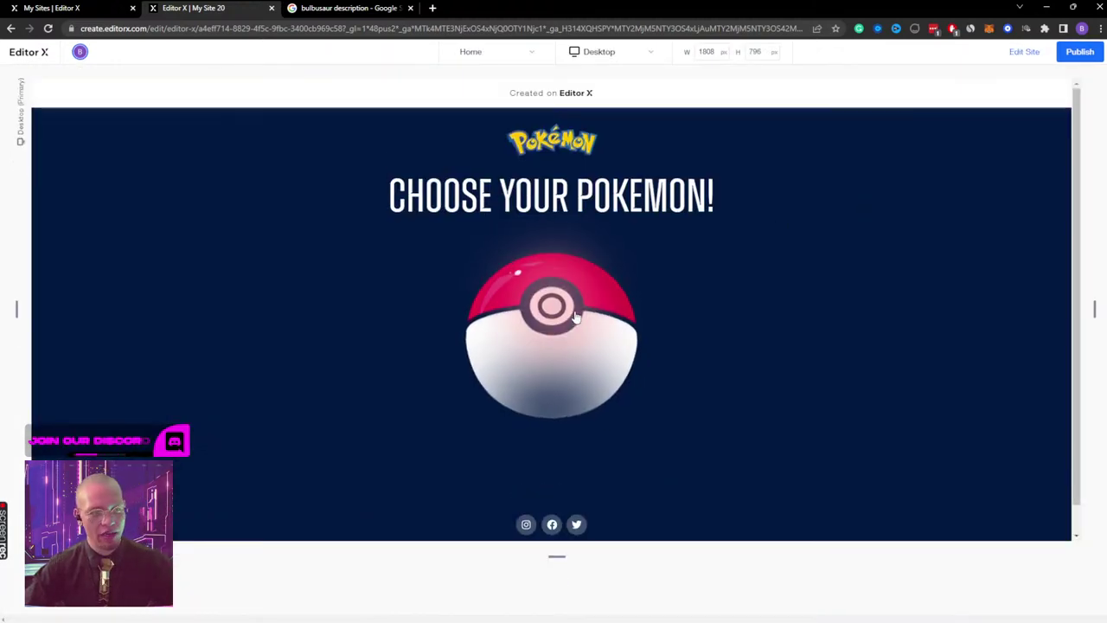
left_click(576, 317)
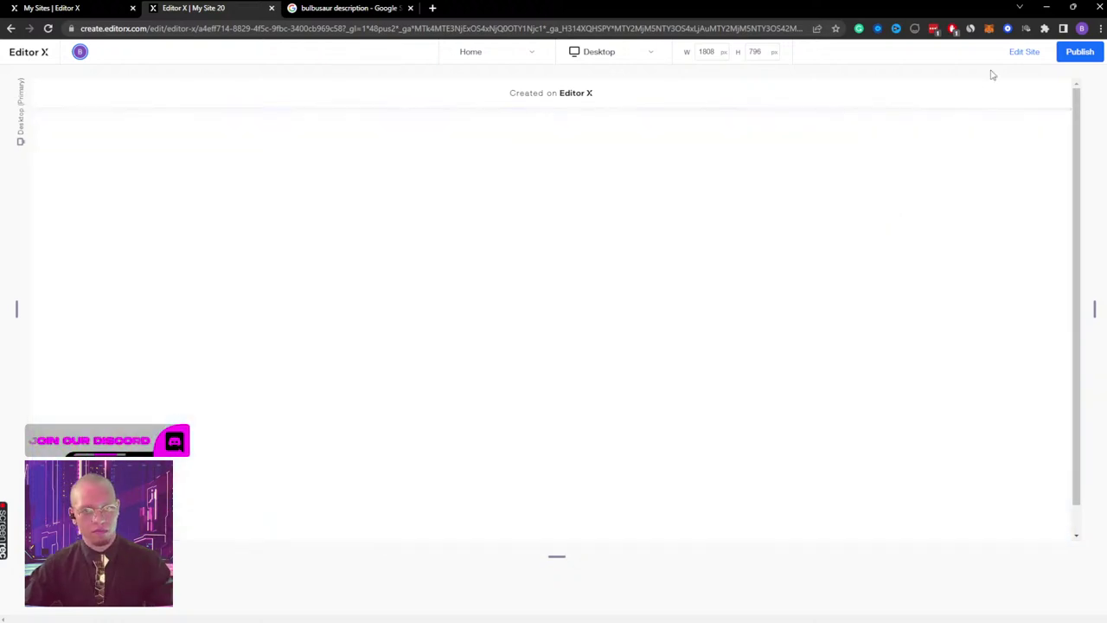
left_click(1024, 51)
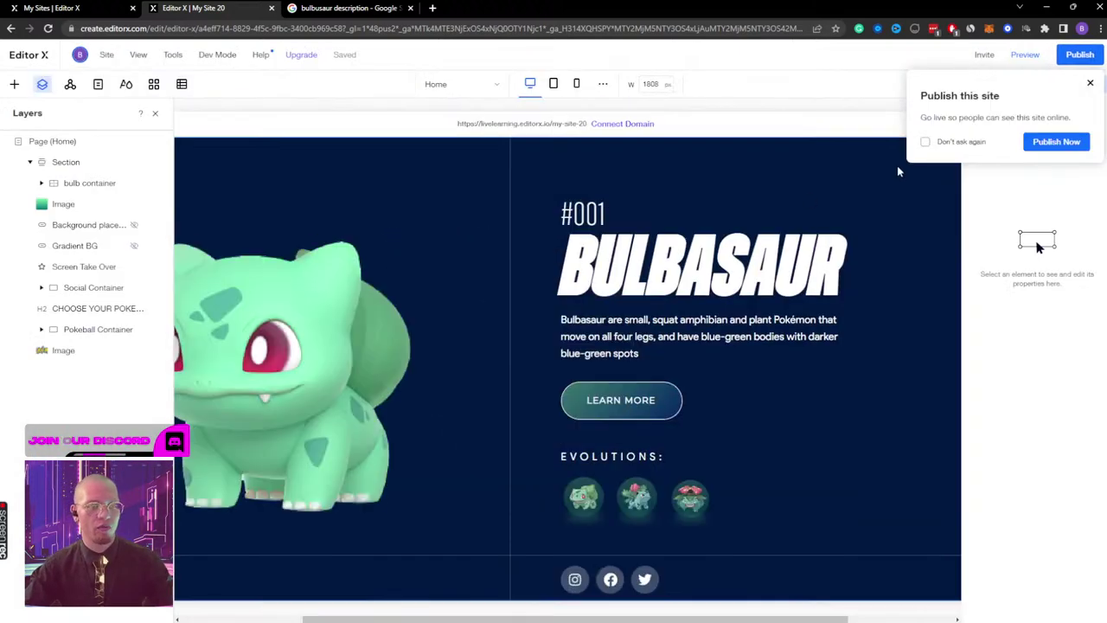
left_click(1089, 83)
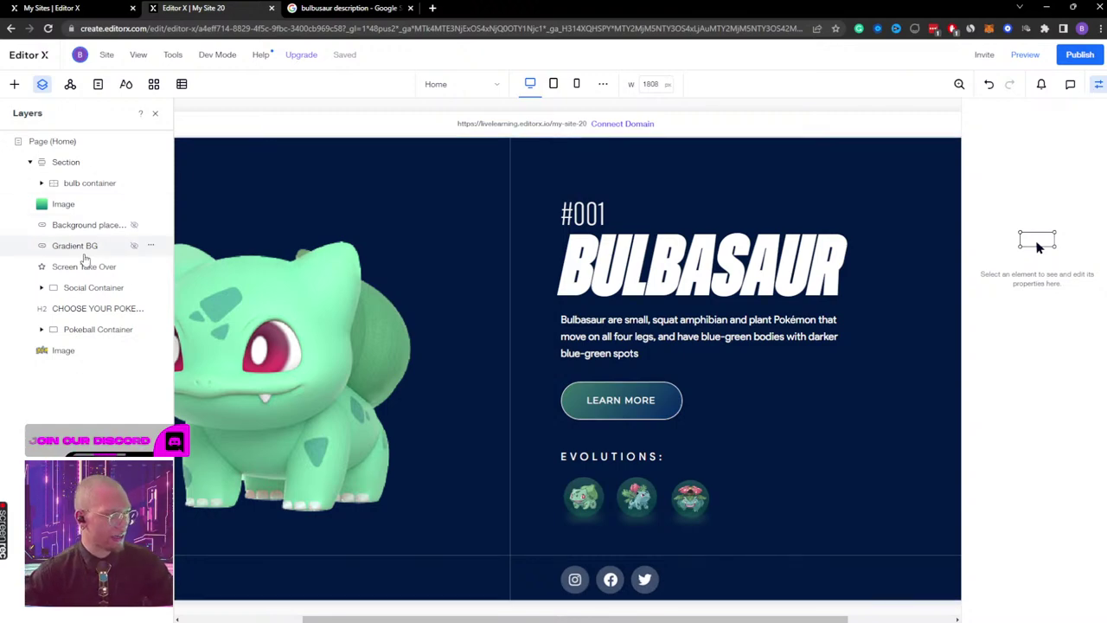
Step: Examine the timing of the elements in the Pokeball Container's Pokeball open effect
left_click(86, 328)
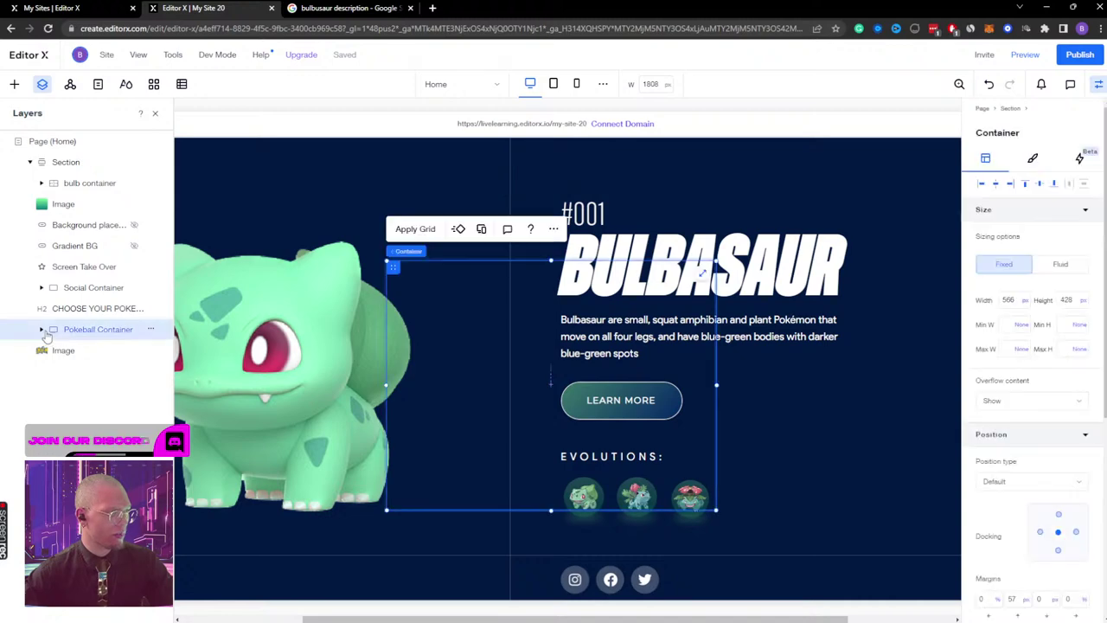
left_click(1077, 164)
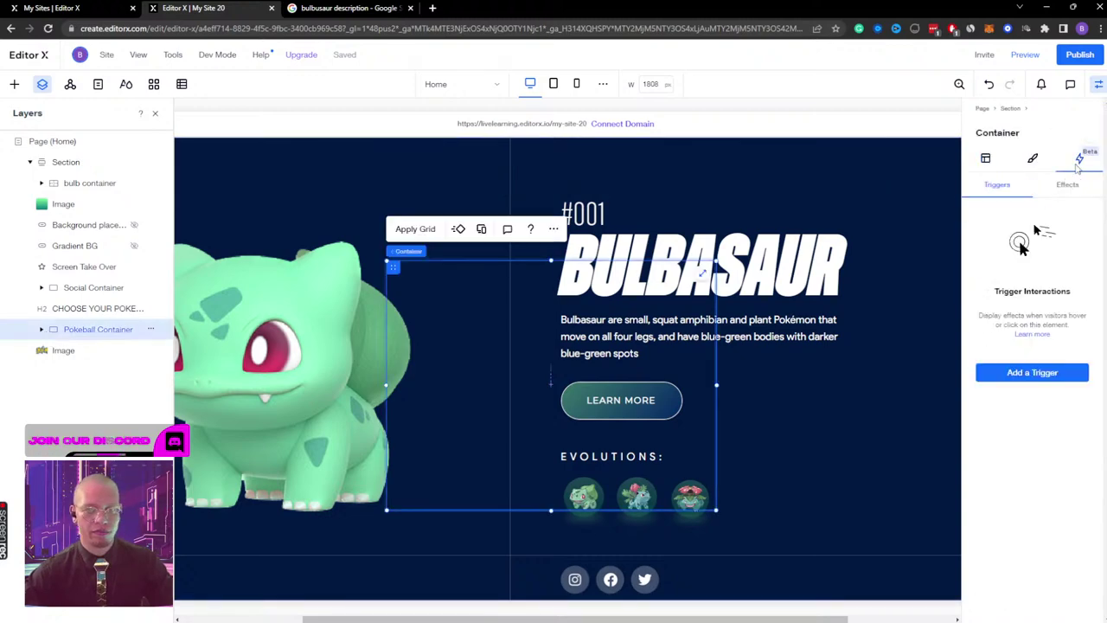
left_click(1069, 187)
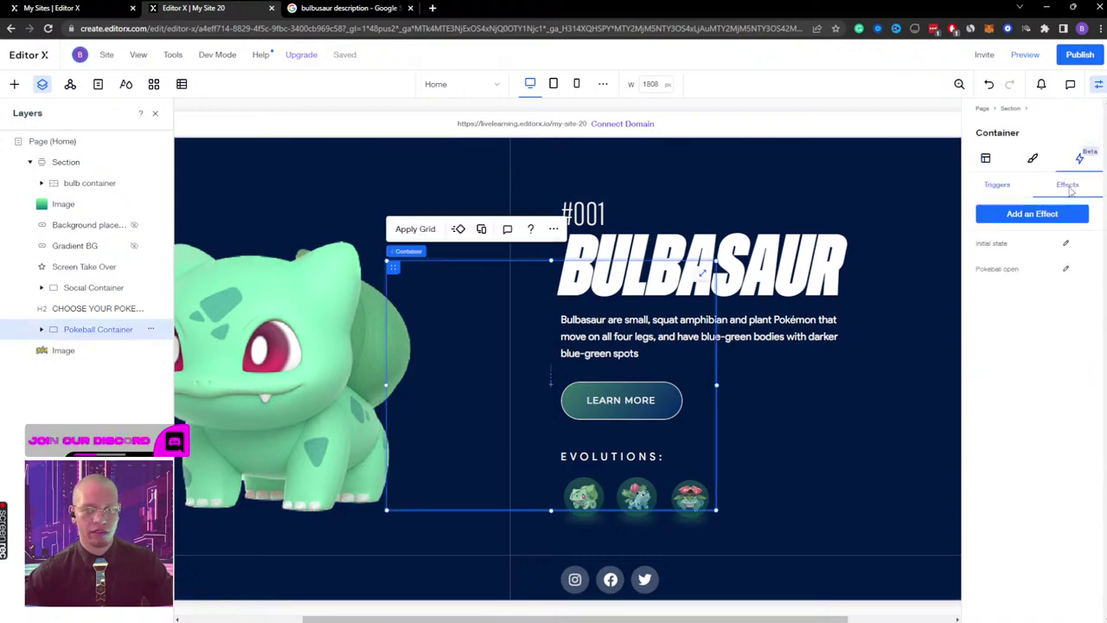
left_click(1066, 271)
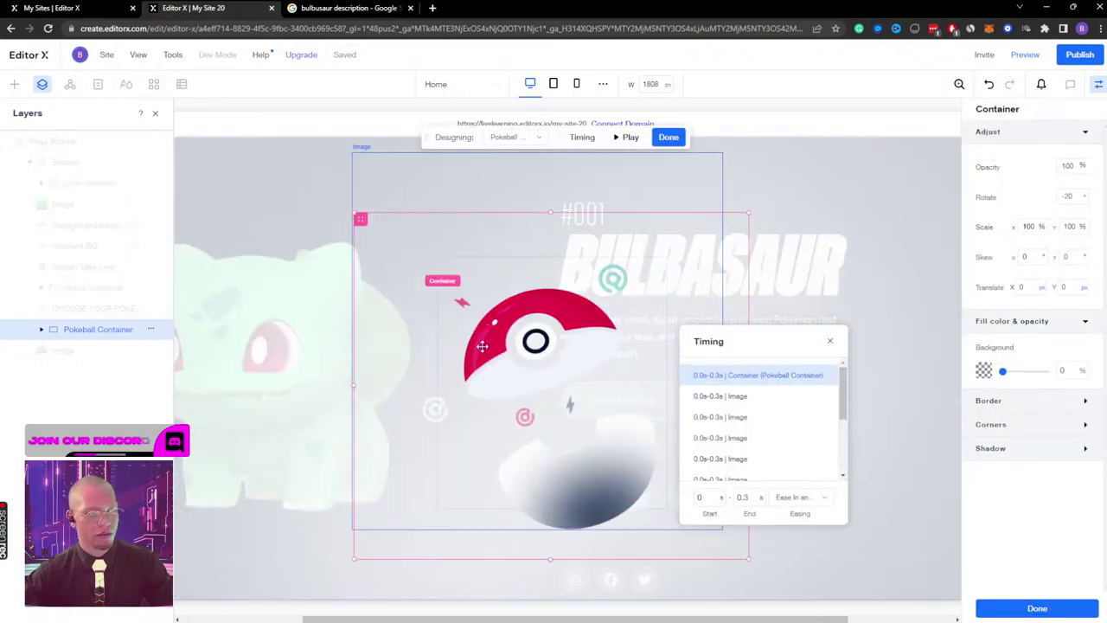
scroll(735, 432, "down", 3)
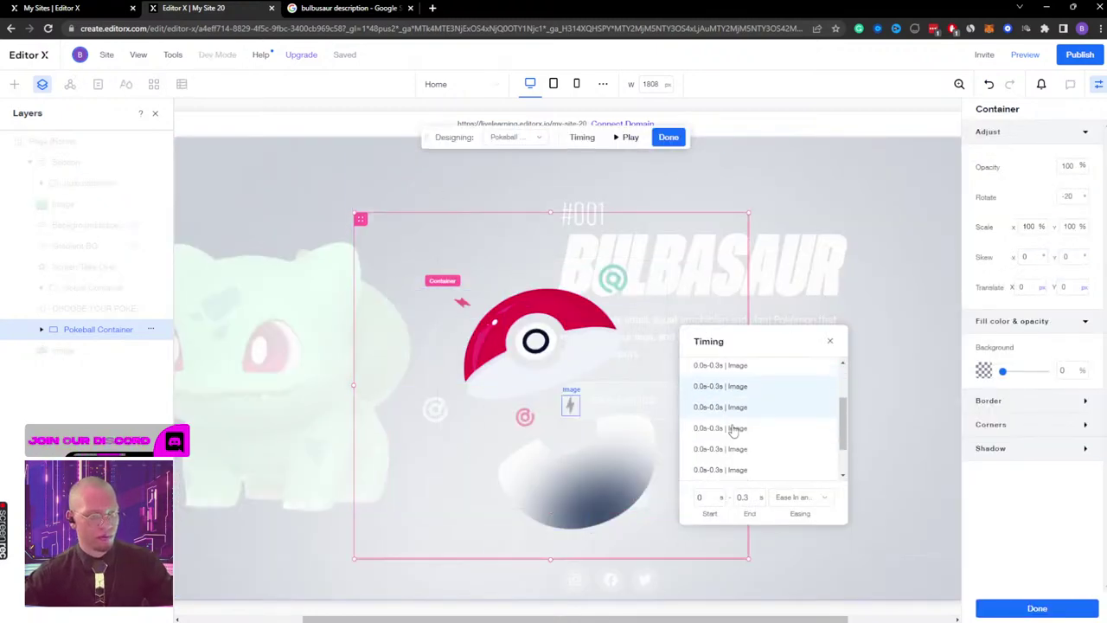
left_click(748, 464)
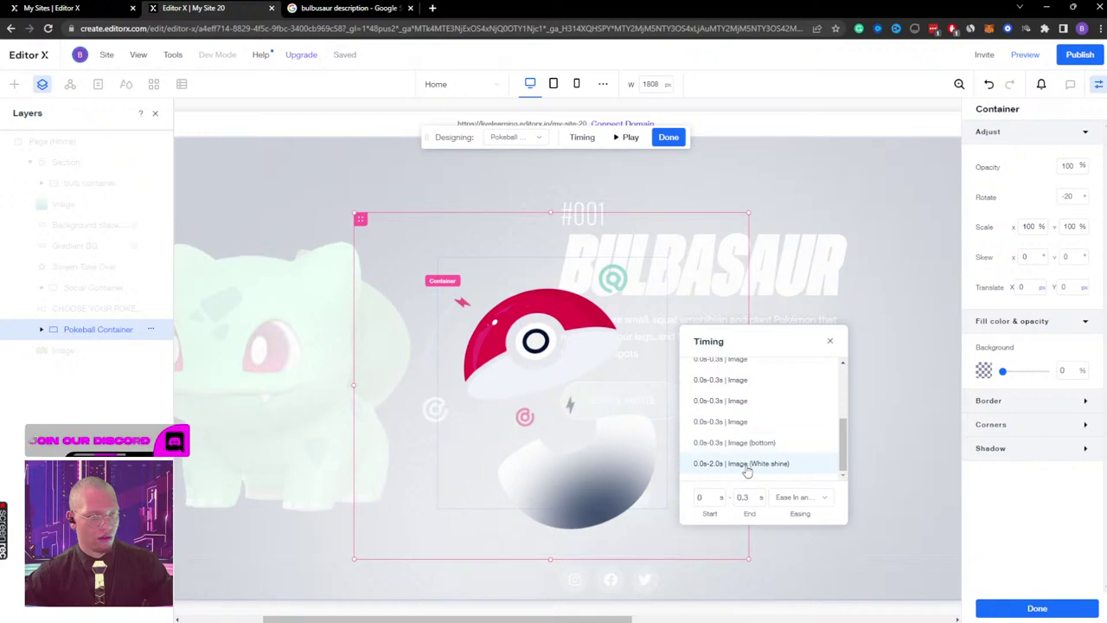
left_click(668, 138)
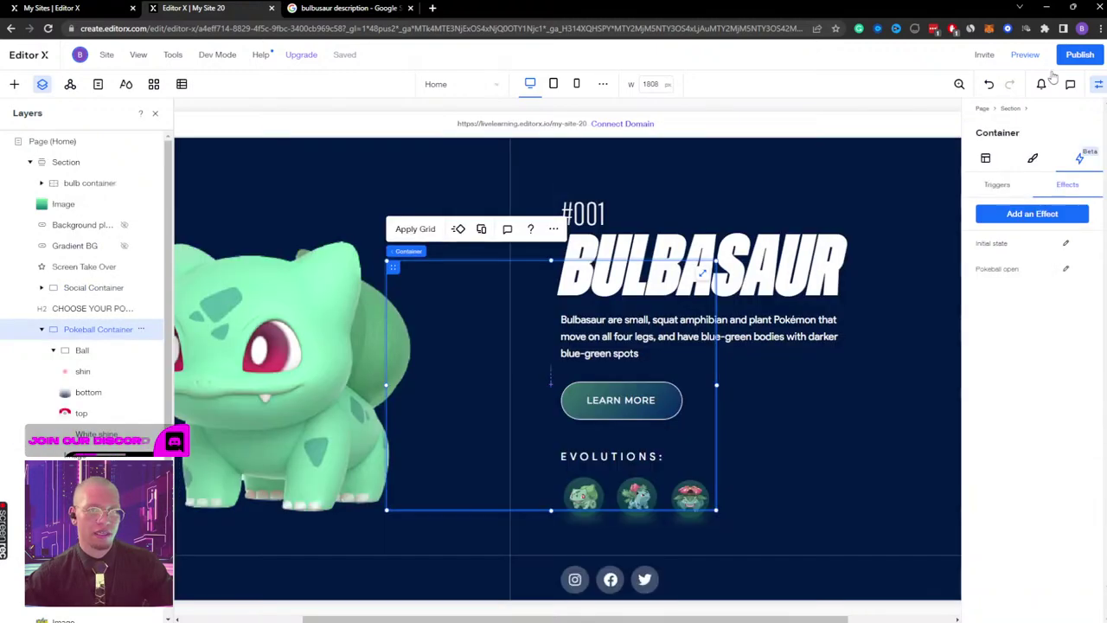
Step: Add a click interaction to the Ball container with the green gradient image as the affected element
left_click(82, 350)
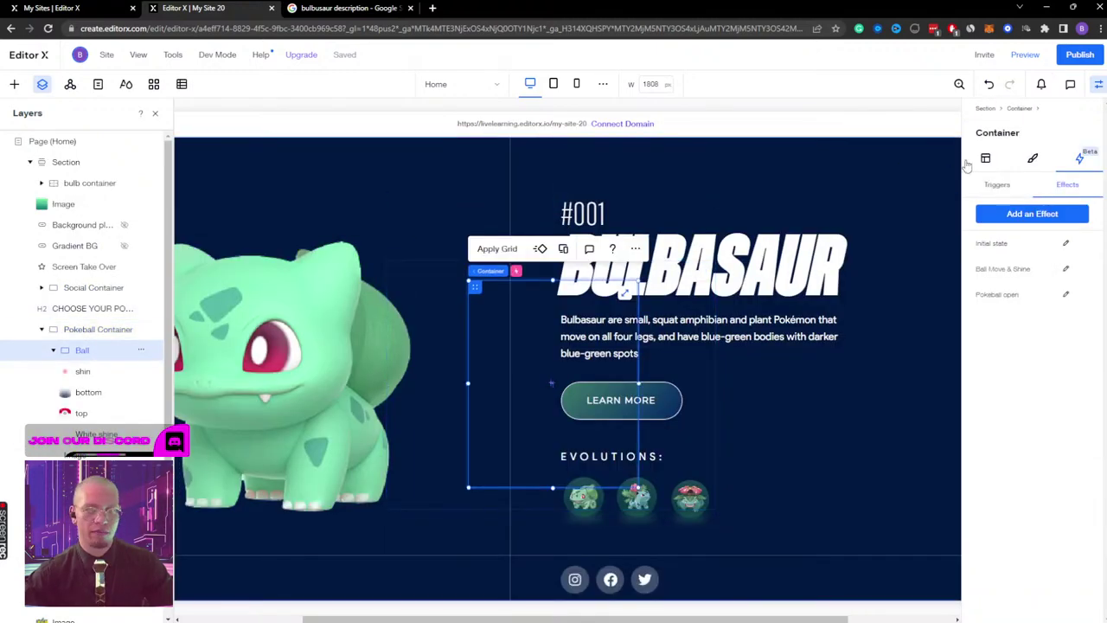
left_click(996, 186)
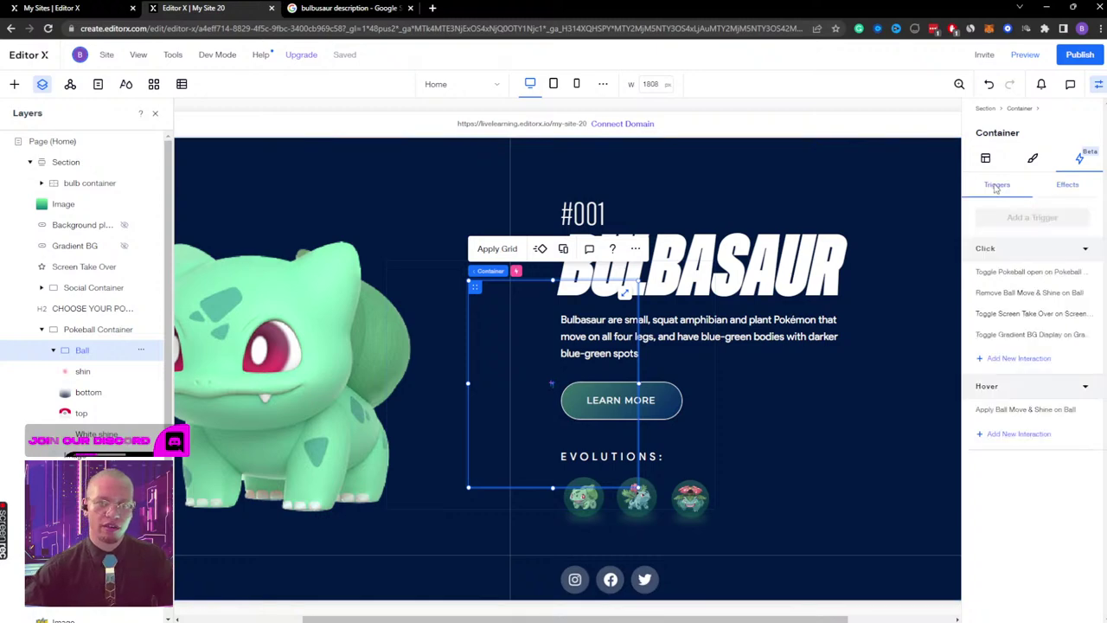
left_click(1009, 360)
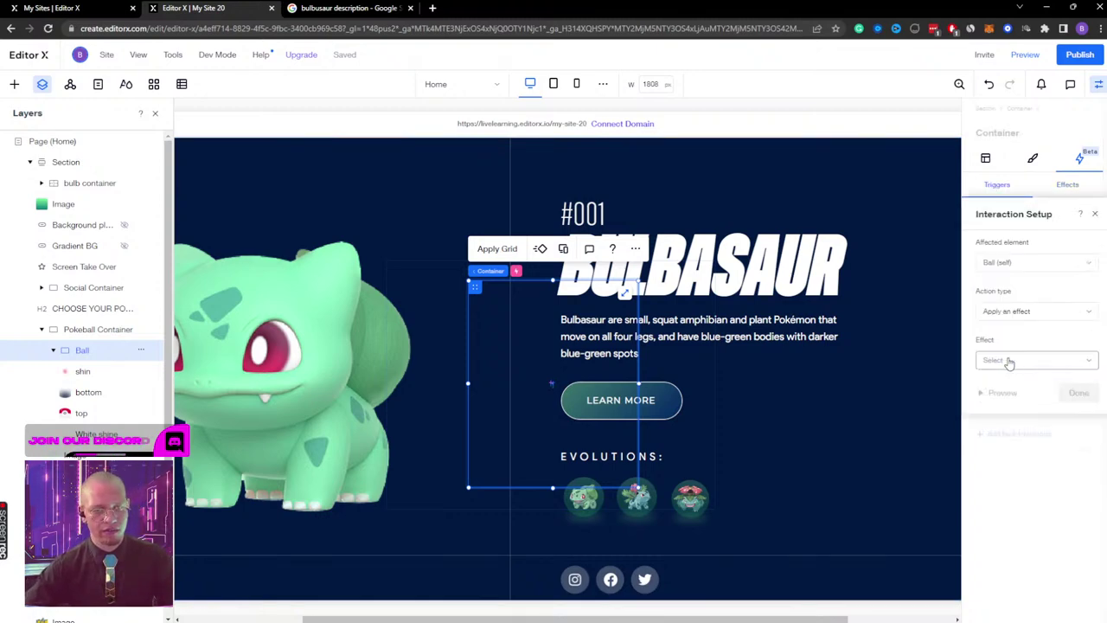
left_click(1001, 263)
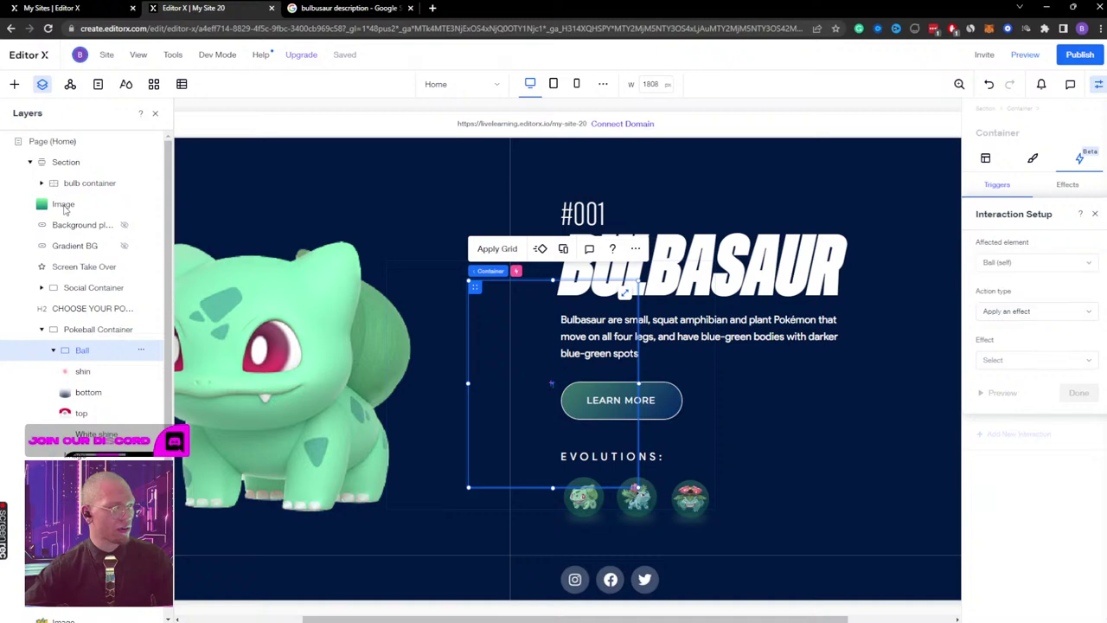
left_click(996, 264)
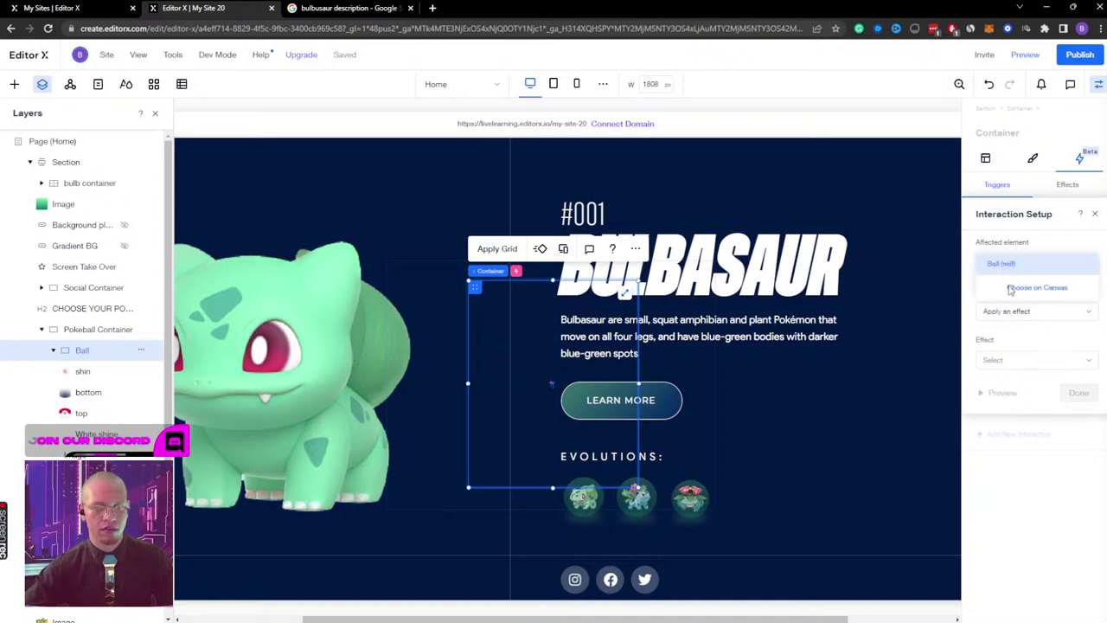
left_click(1006, 286)
left_click(73, 205)
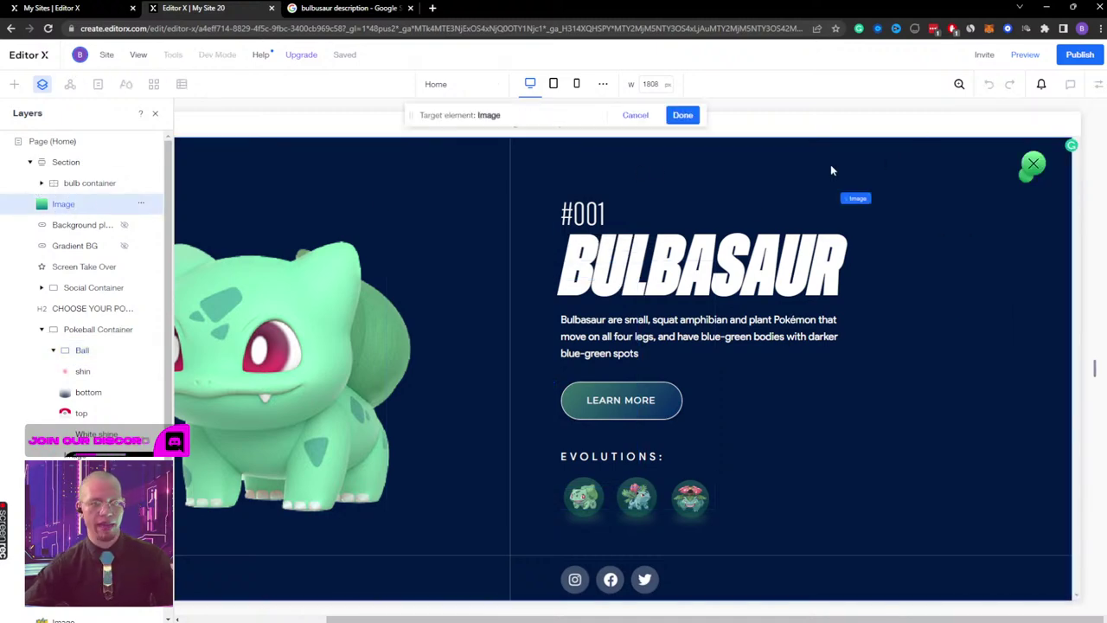
left_click(682, 115)
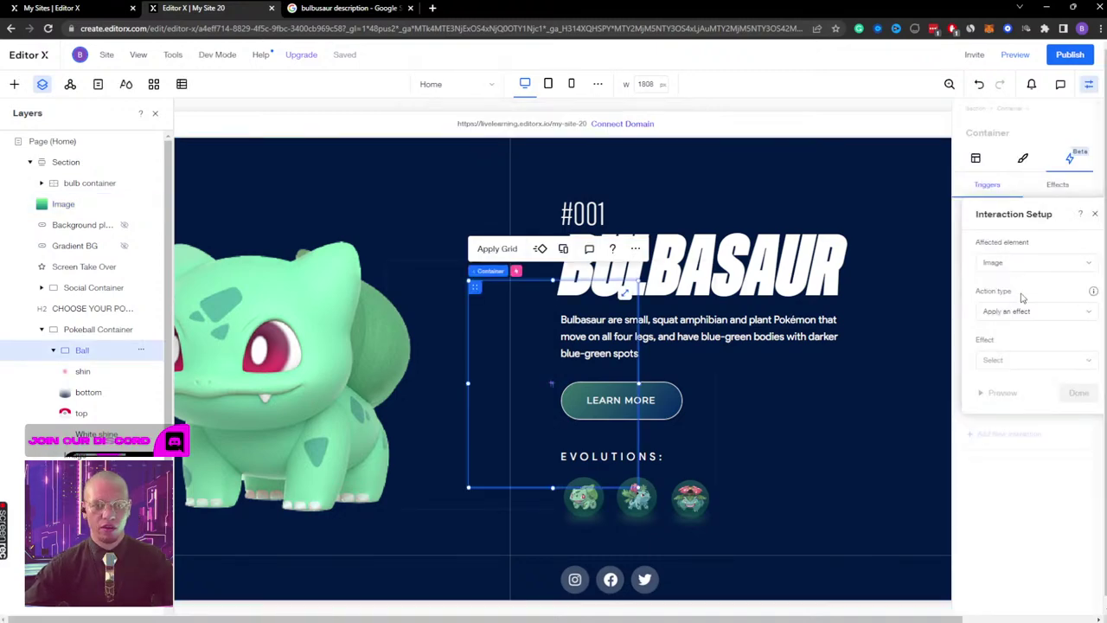
Step: Make the interaction toggle an effect on and off, using a new custom animation named Gradient BG Opacity
left_click(1019, 312)
left_click(1024, 332)
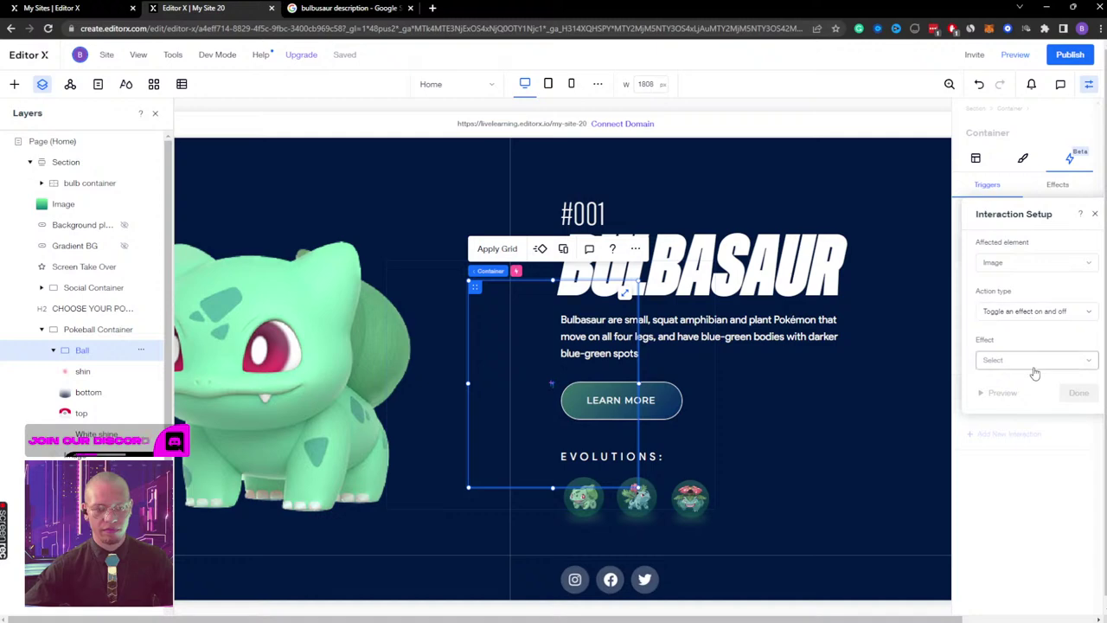
left_click(1029, 361)
scroll(1033, 554, "down", 1)
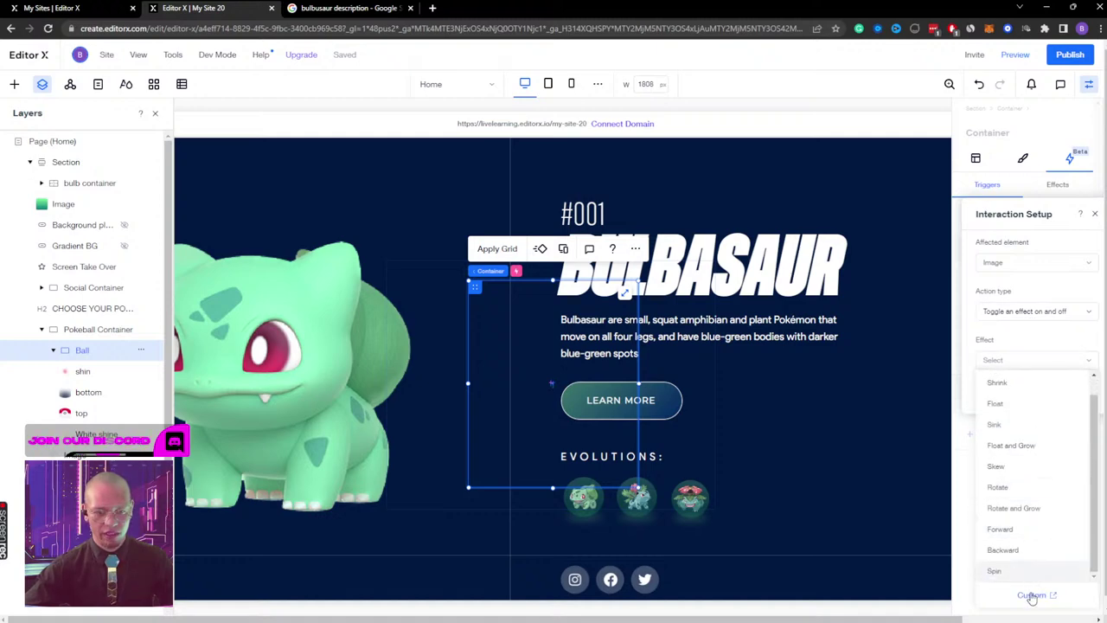
left_click(1031, 597)
type("Grea")
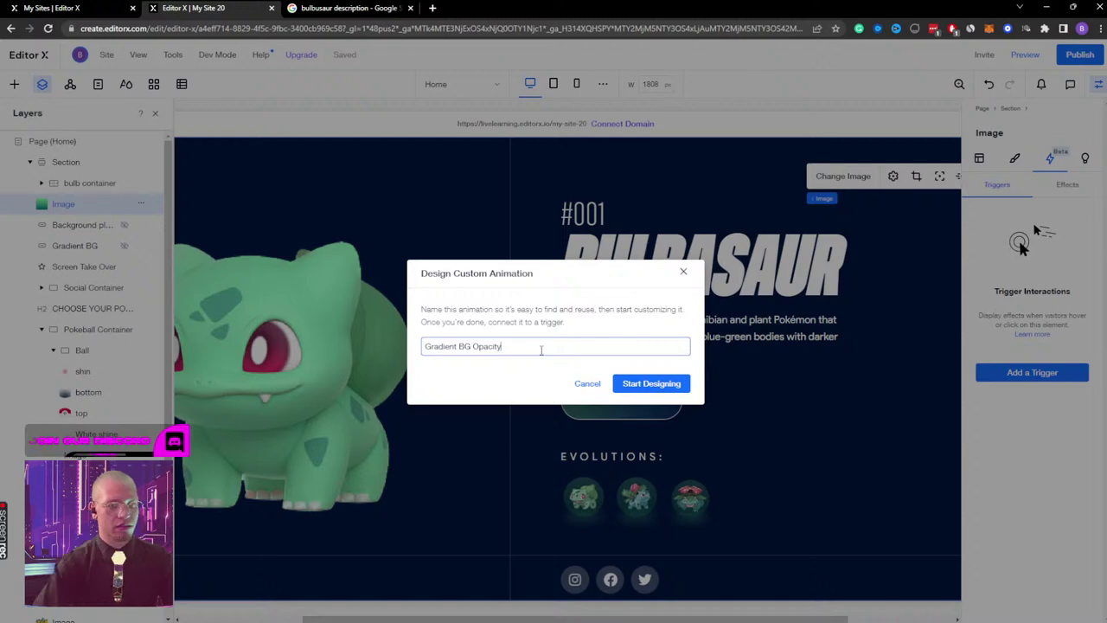
left_click(661, 387)
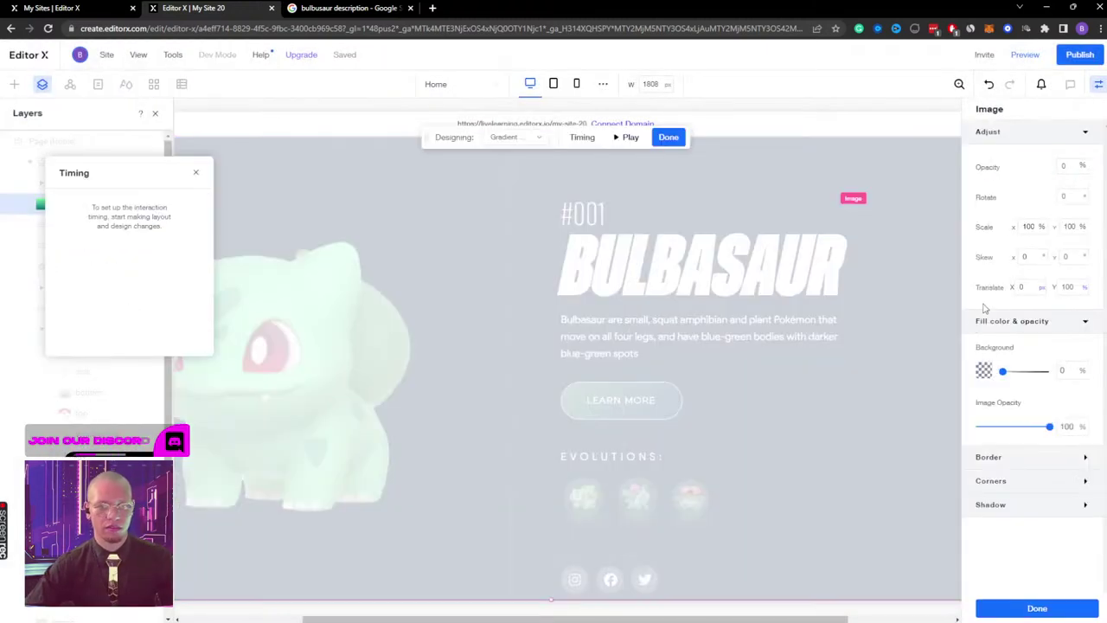
Step: Set the gradient image's opacity to 100% in the Gradient BG Opacity animation
left_click(1071, 166)
type("10")
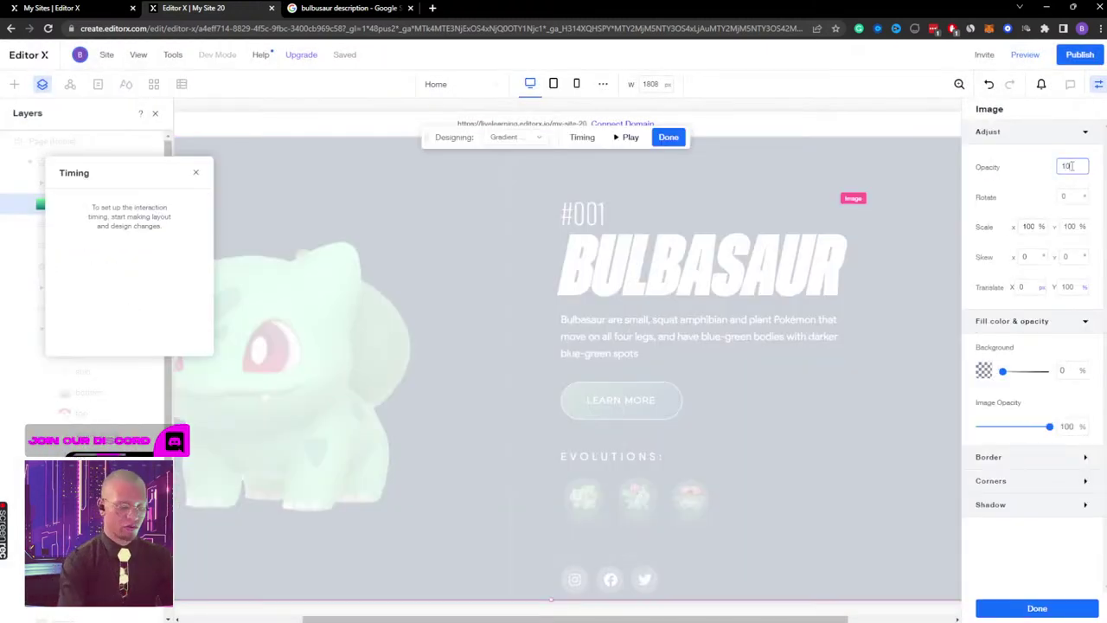
type("0")
key("Return")
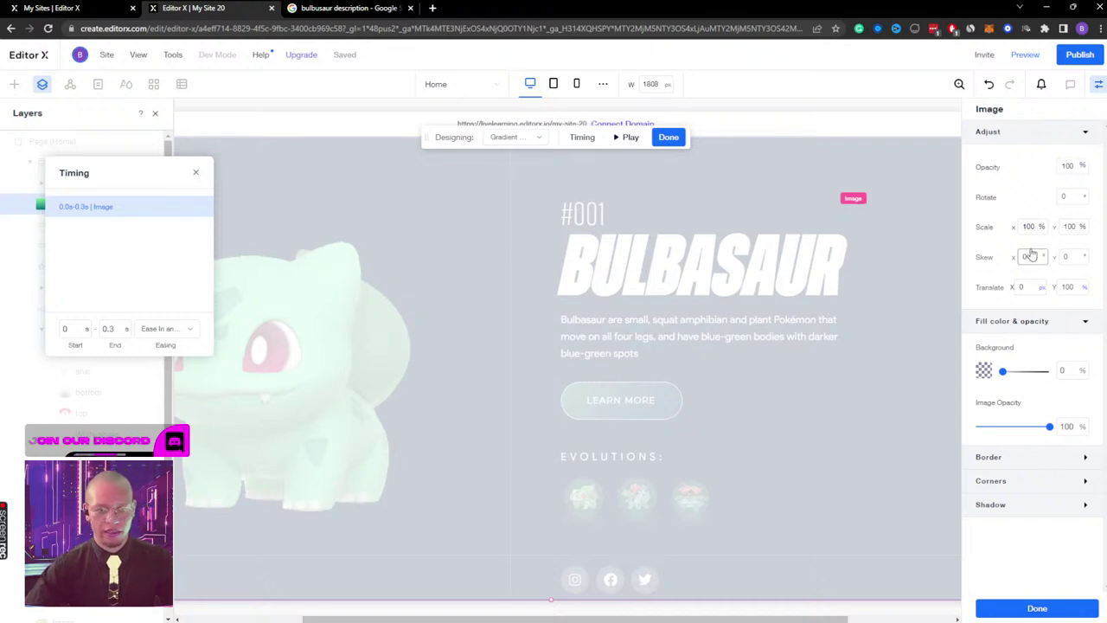
Step: Set the gradient image's vertical translate to 0% in the Gradient BG Opacity animation, comparing it against the initial state
left_click(1069, 286)
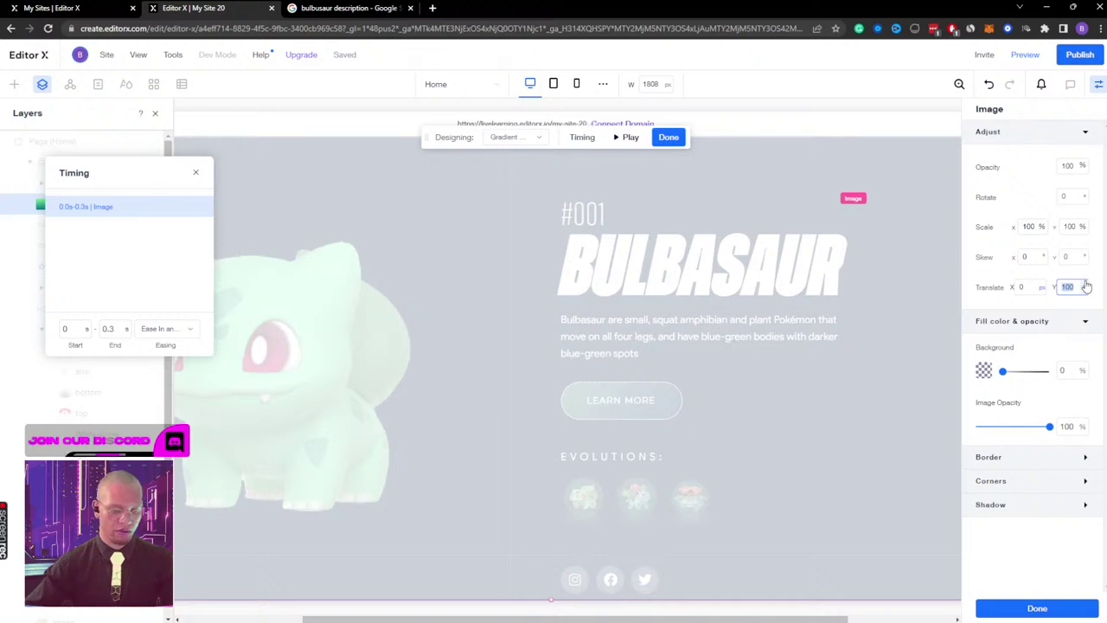
left_click(517, 136)
left_click(519, 179)
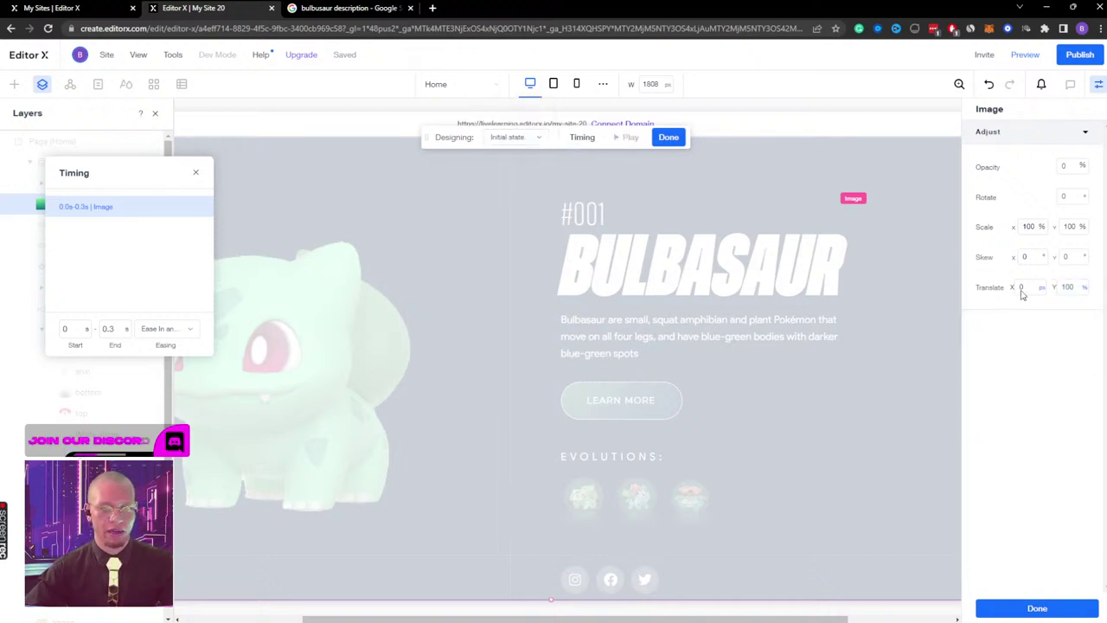
left_click(1068, 288)
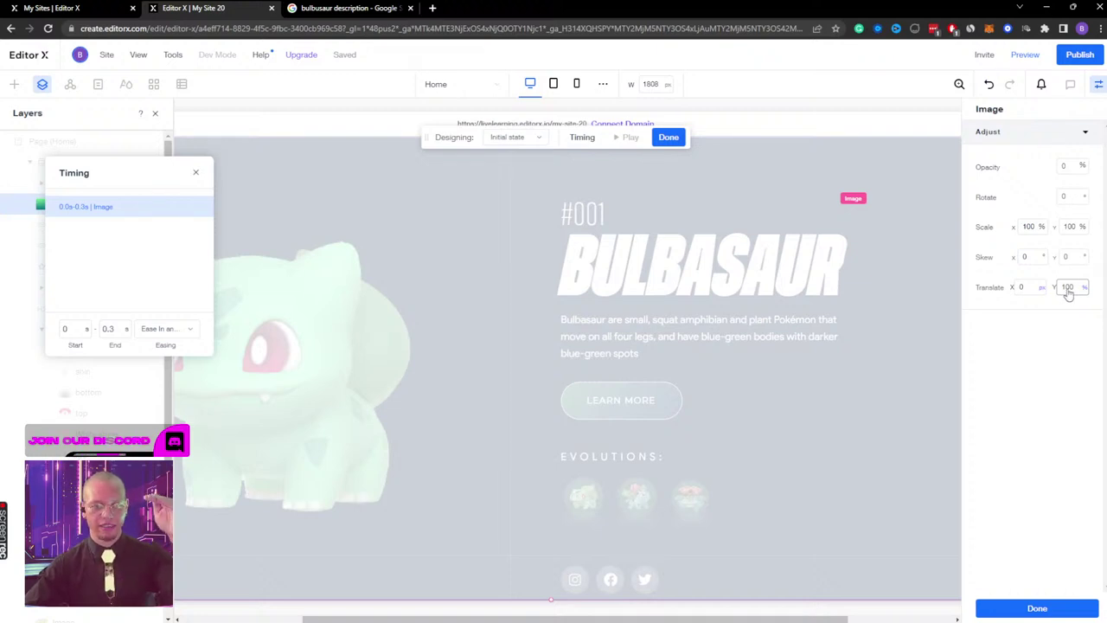
left_click(523, 140)
left_click(523, 155)
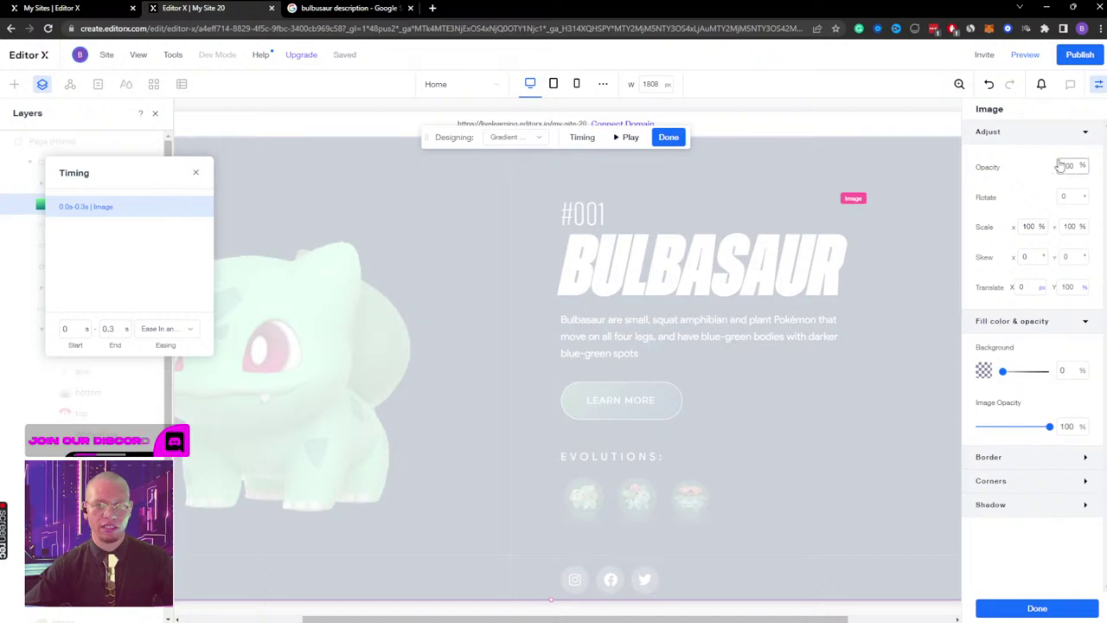
left_click(1067, 286)
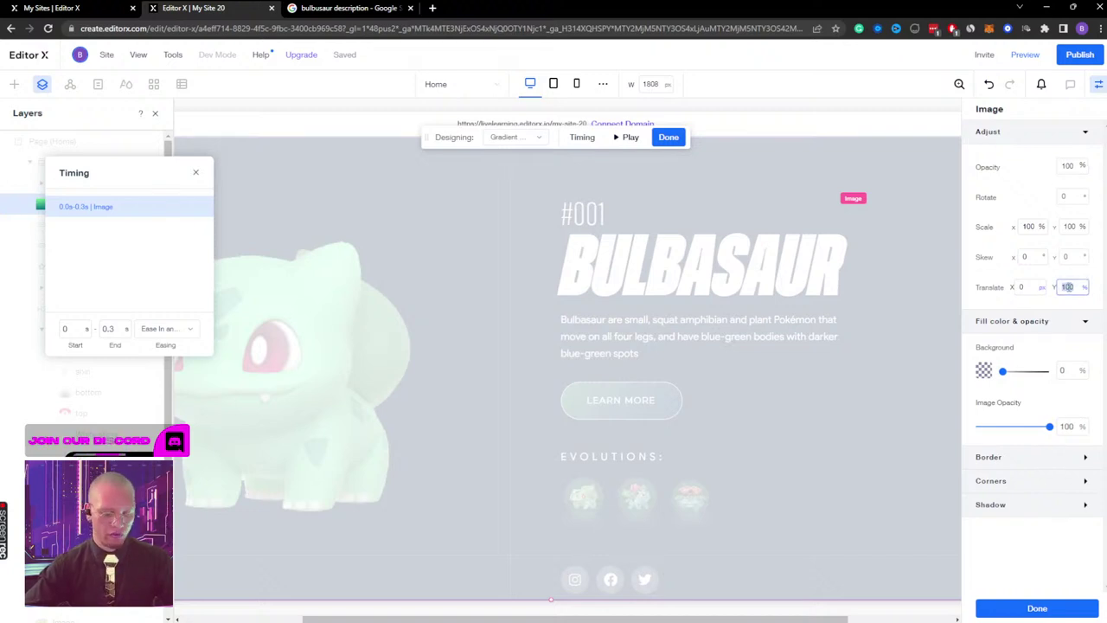
type("0")
key("Return")
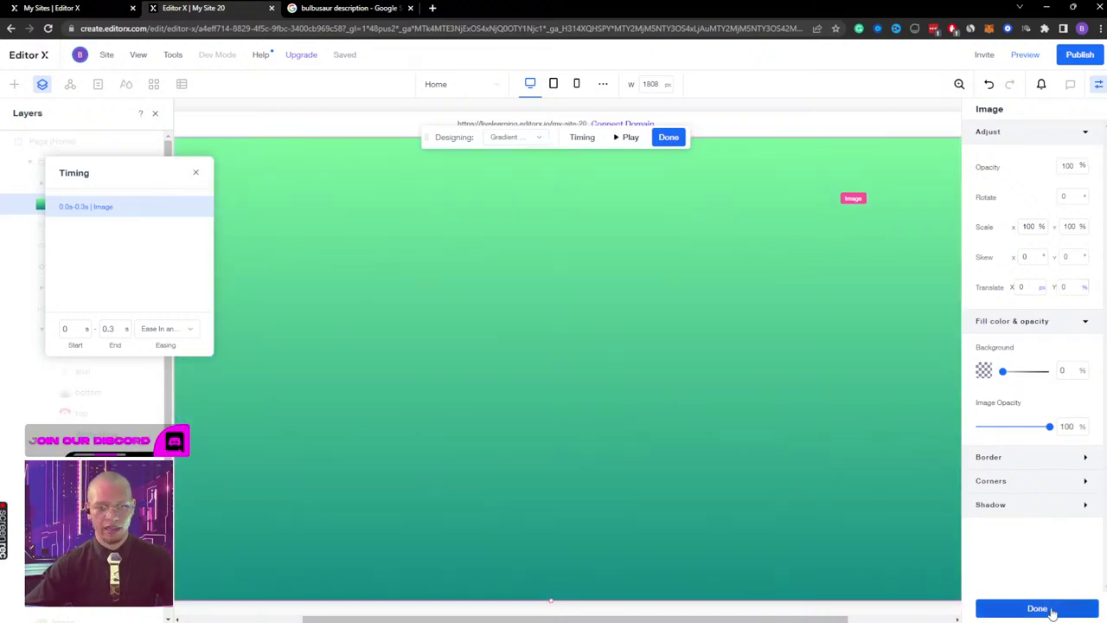
Step: Time the gradient image's animation from 1.8 s to 2.4 s with Ease Out easing, and finish designing the effect
left_click(75, 330)
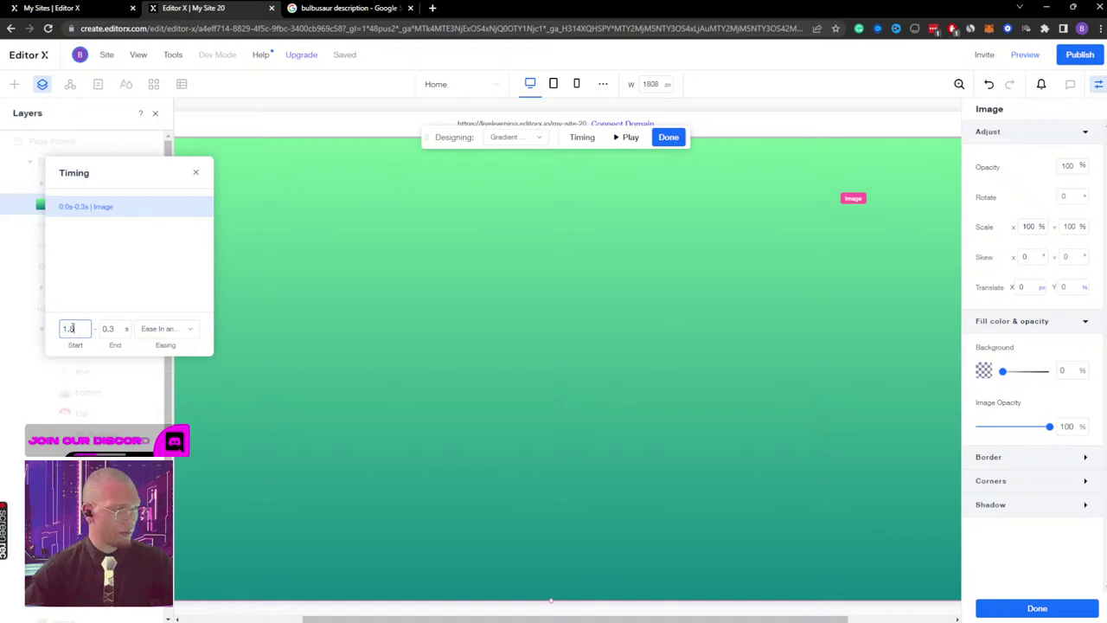
type("1.8")
left_click(111, 328)
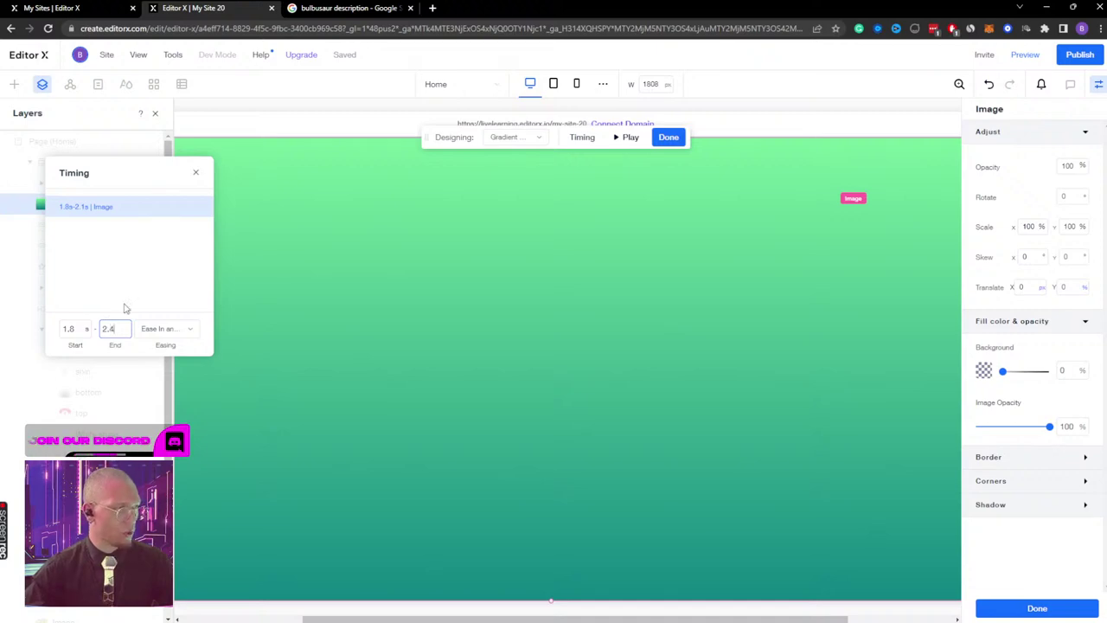
left_click(186, 333)
left_click(180, 383)
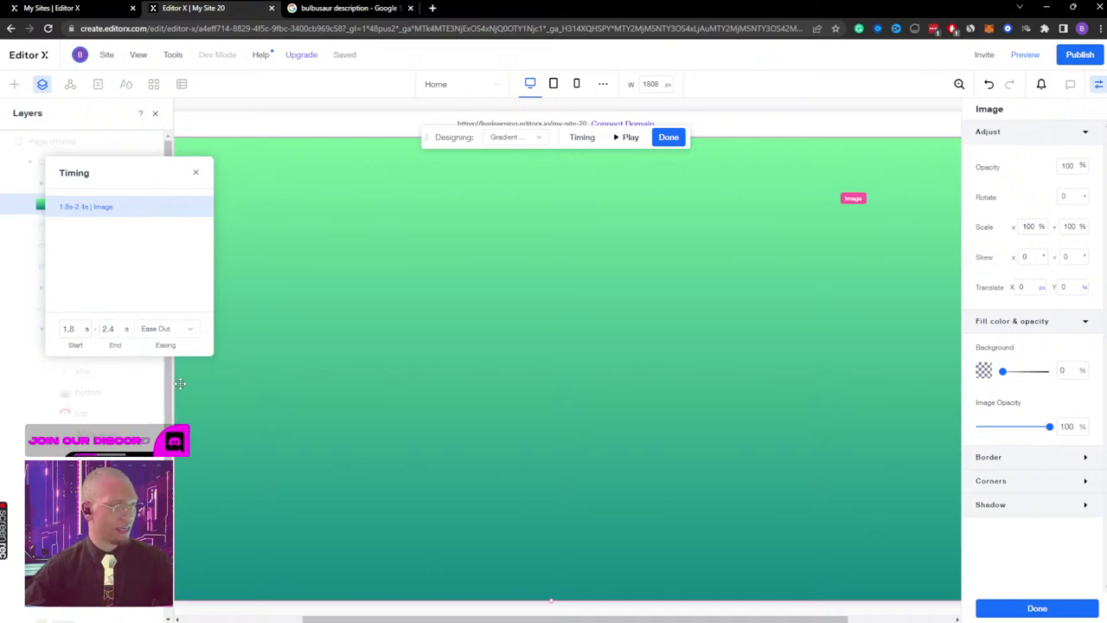
left_click(668, 137)
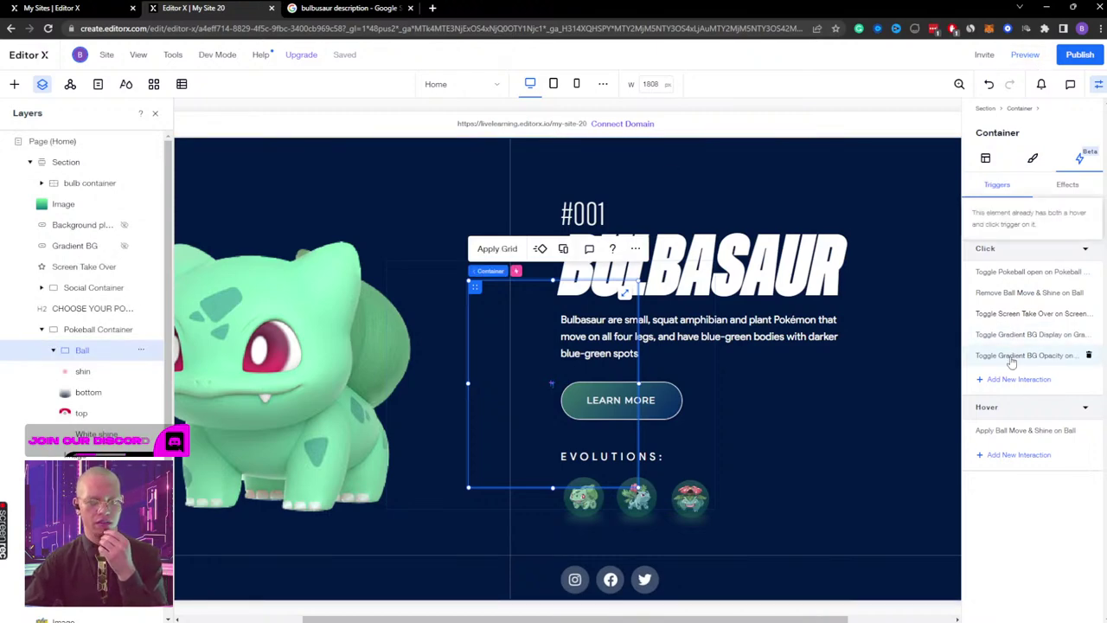
Step: Preview the site twice, opening the Pokeball each time to examine how the gradient background comes in, and return to editing
left_click_drag(1020, 356, 1022, 365)
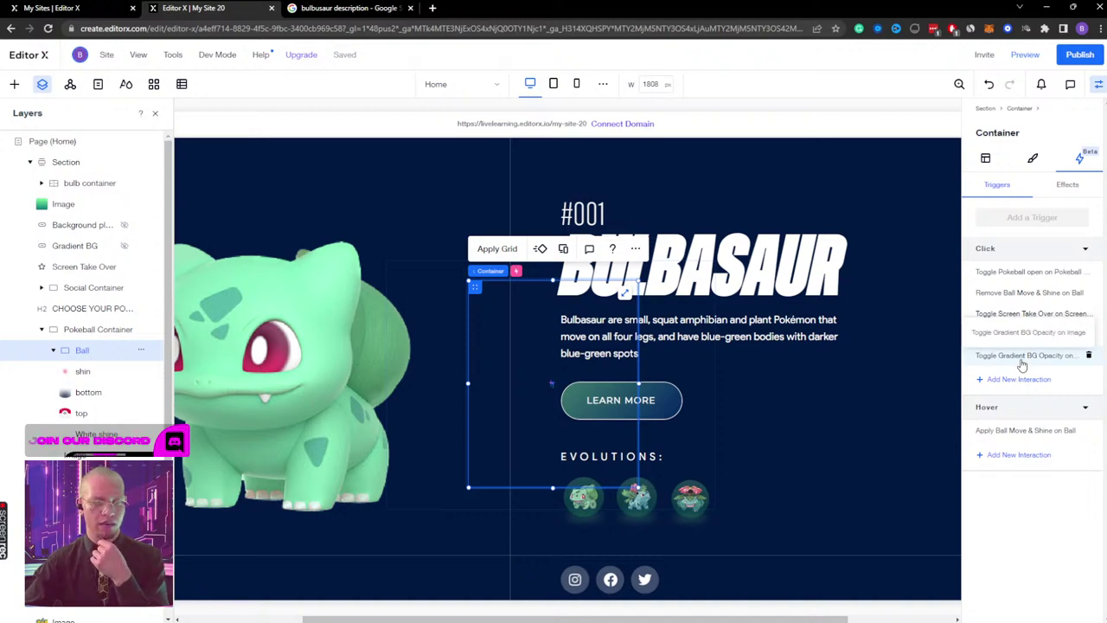
left_click_drag(1022, 365, 1023, 361)
left_click(1025, 54)
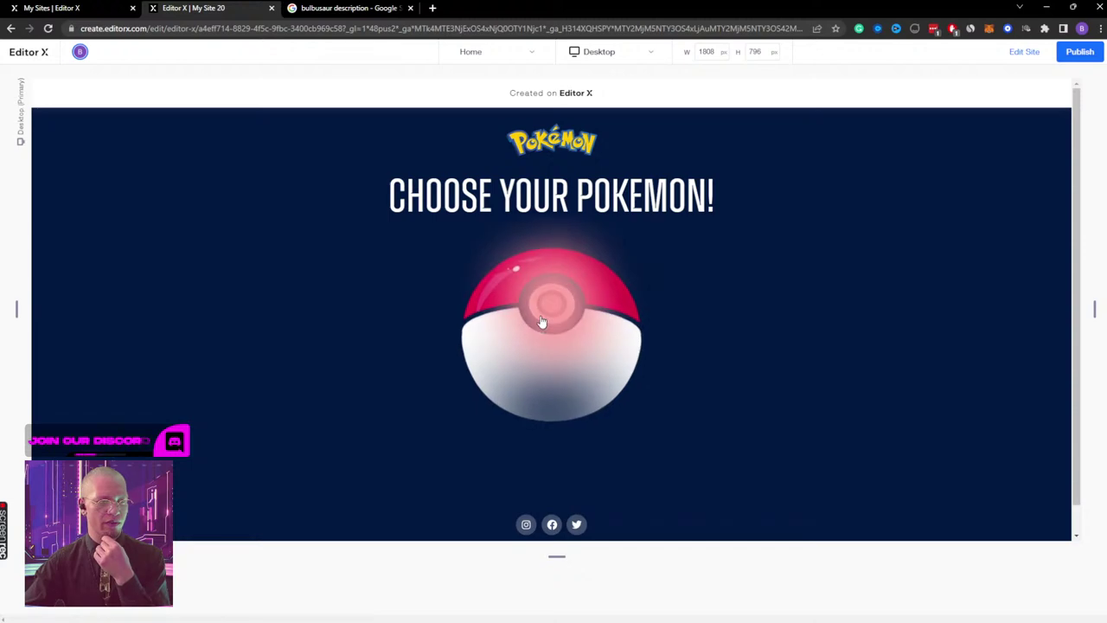
left_click(540, 322)
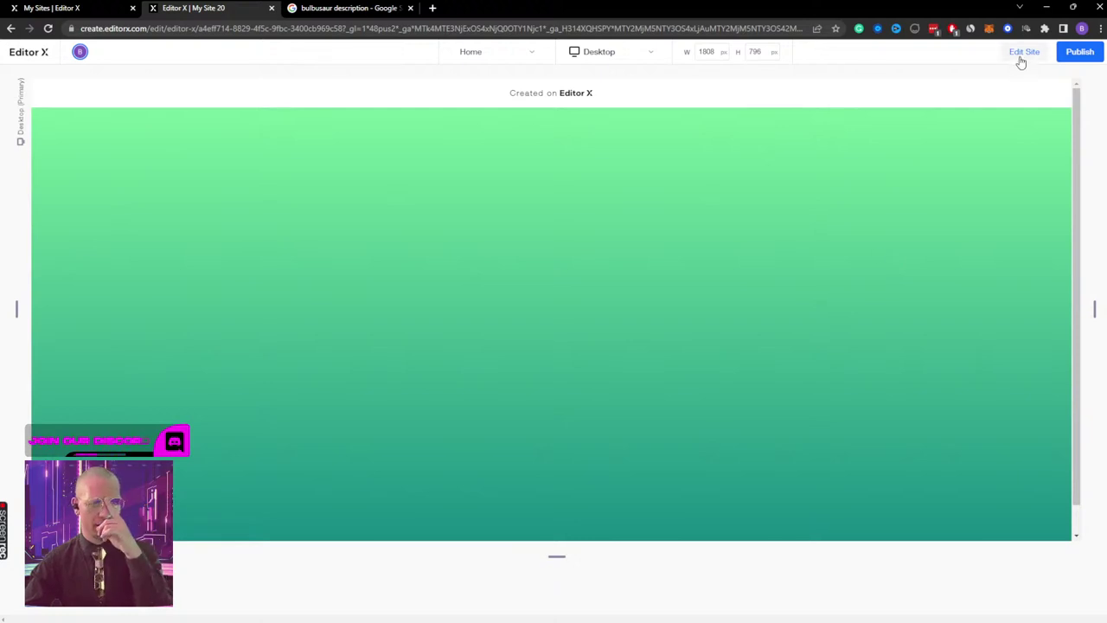
left_click(1024, 54)
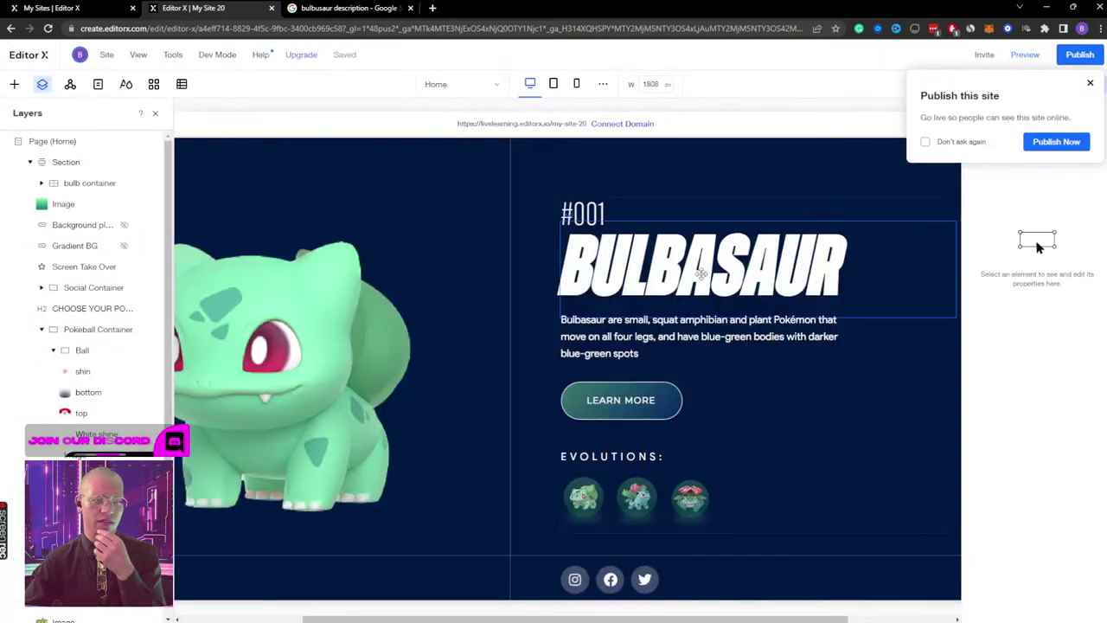
left_click(1091, 82)
left_click(1029, 55)
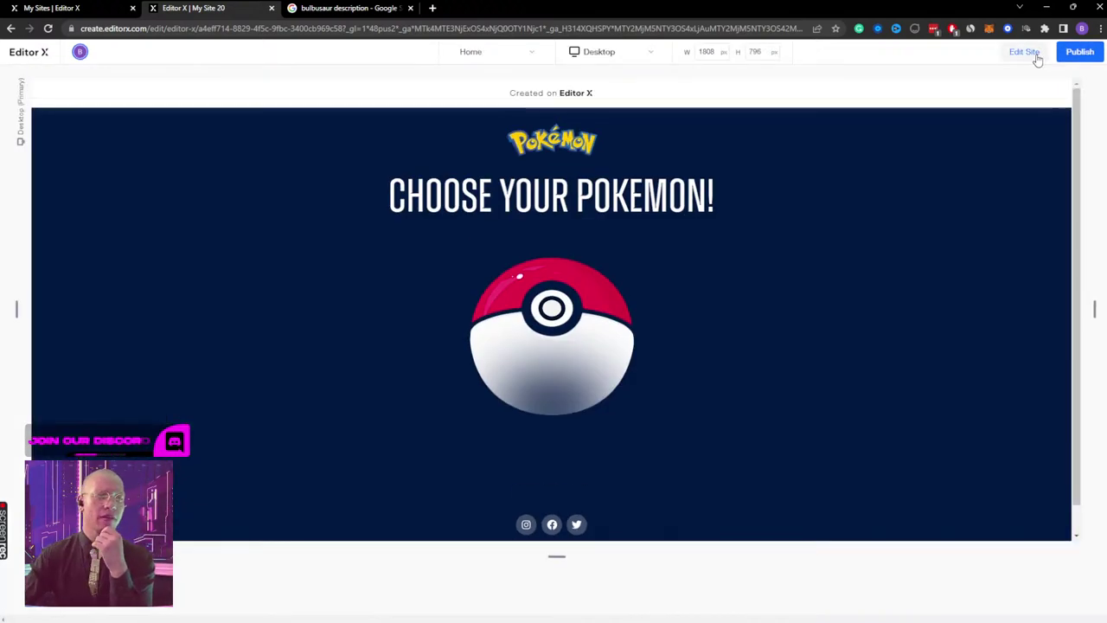
left_click(586, 325)
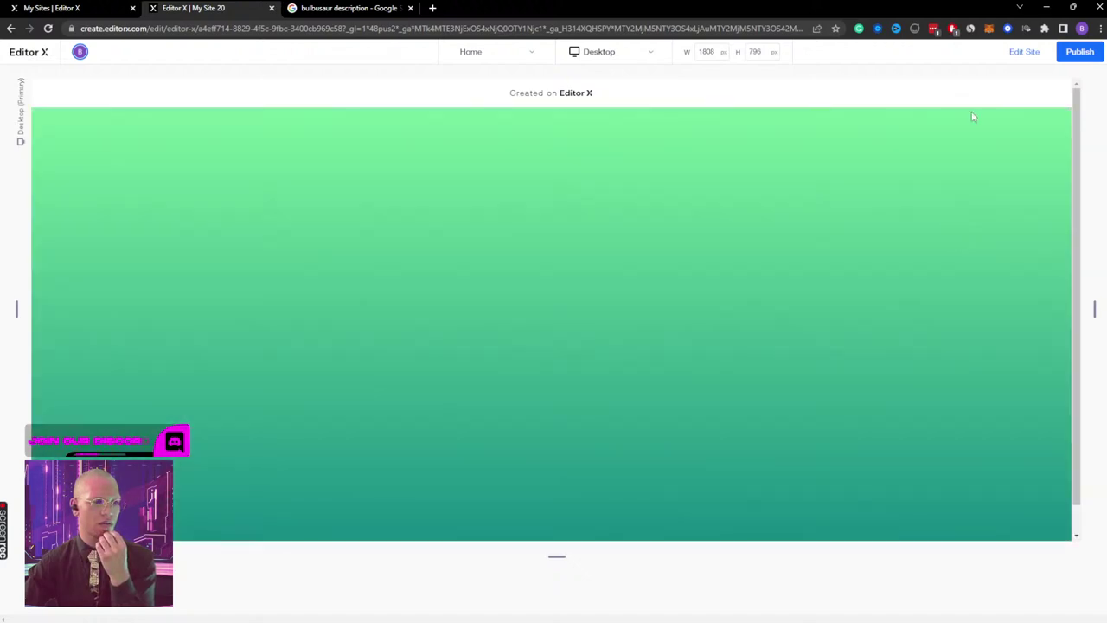
left_click(1020, 52)
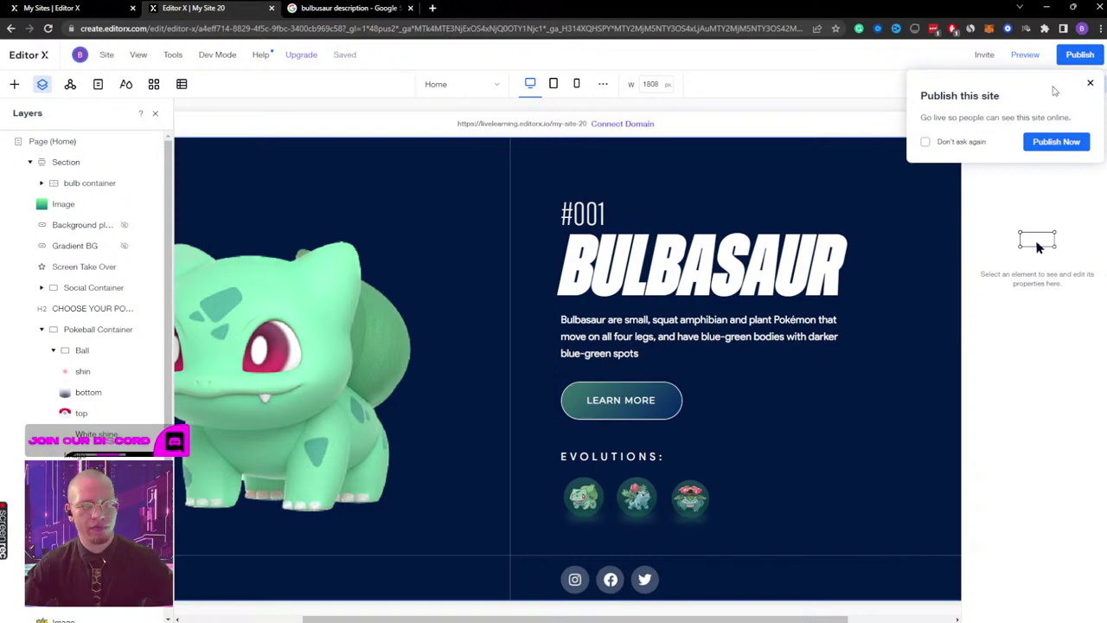
left_click(1090, 83)
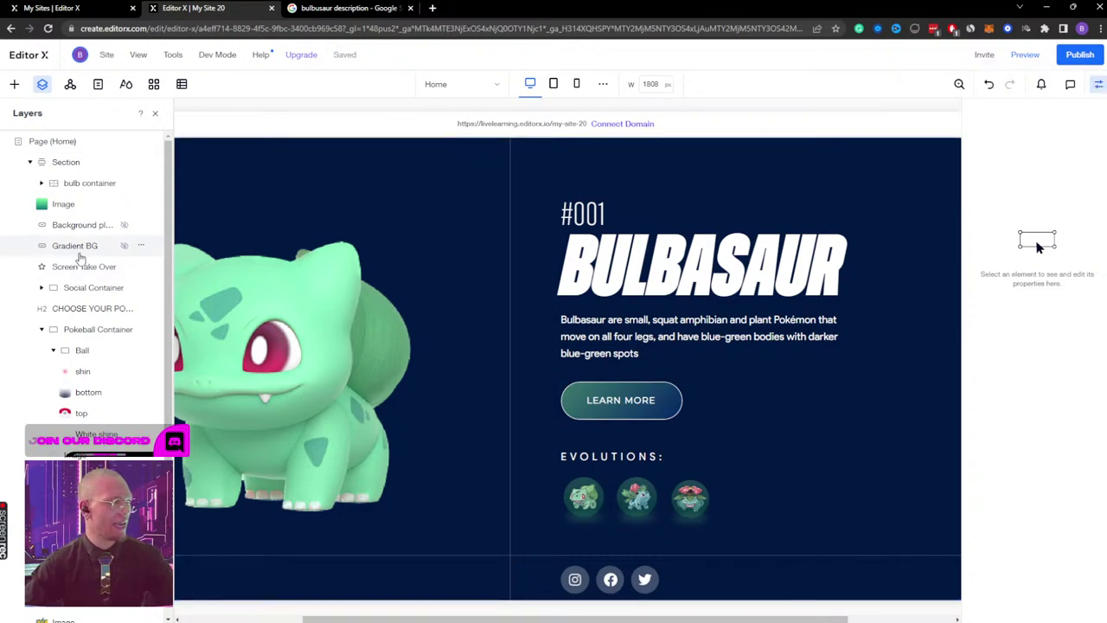
Step: Display the hidden Gradient BG and Background place holder layers and delete both from the section
left_click(141, 248)
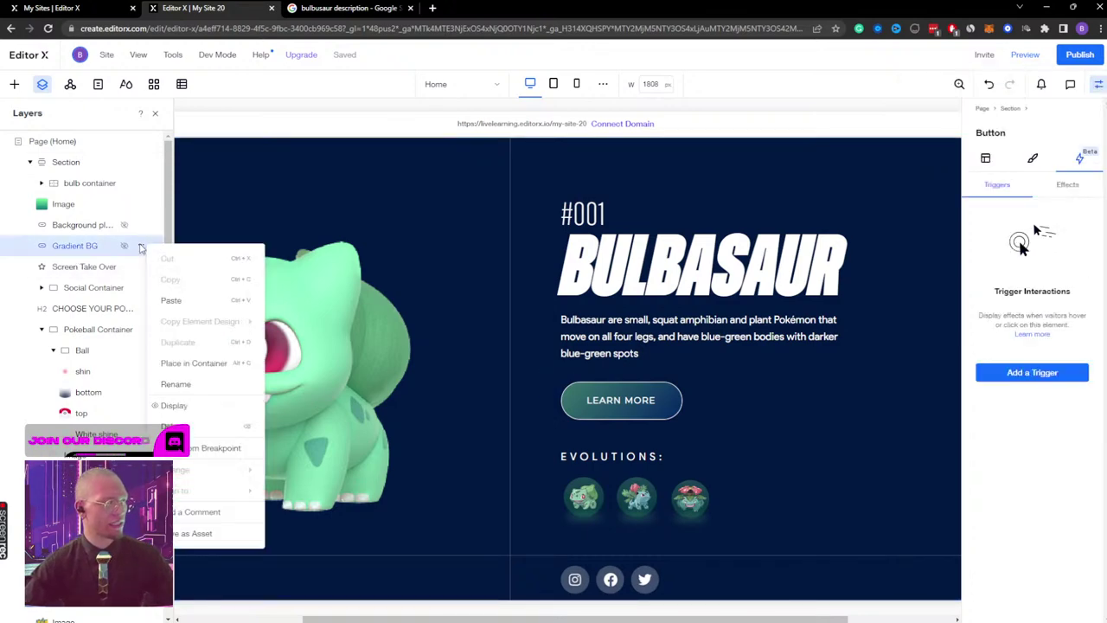
mouse_move(182, 316)
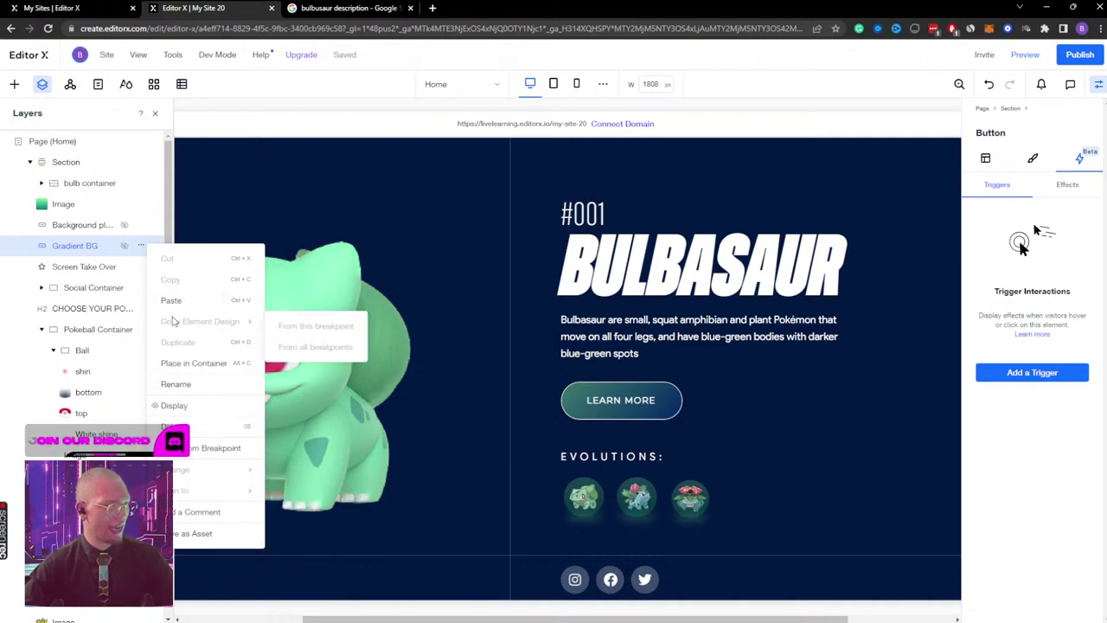
key("Escape")
key("Escape")
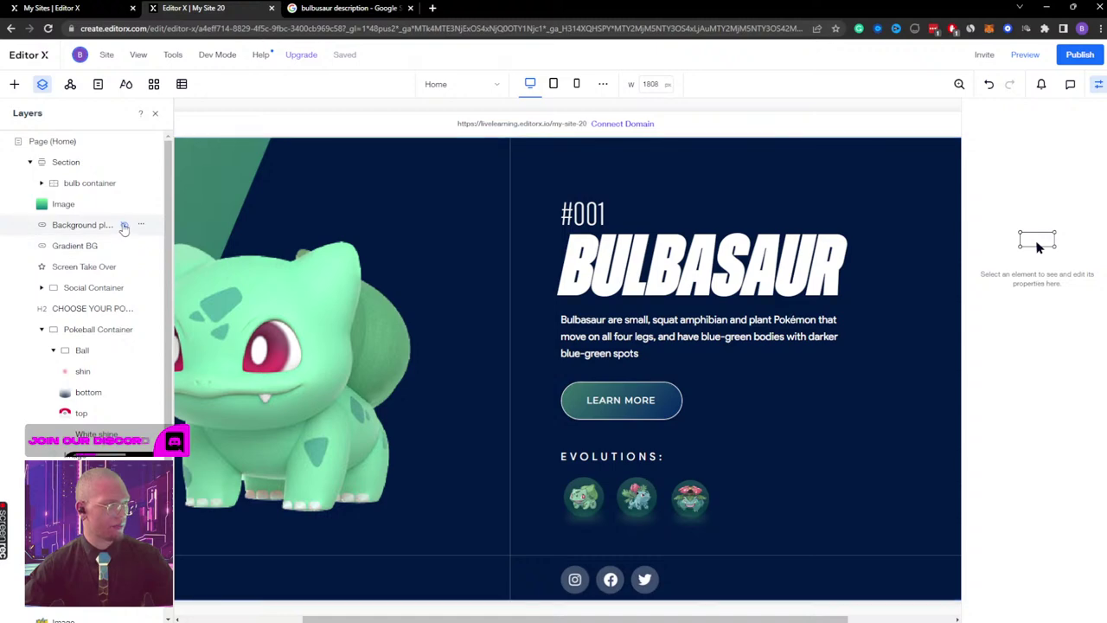
left_click(89, 248)
left_click(141, 246)
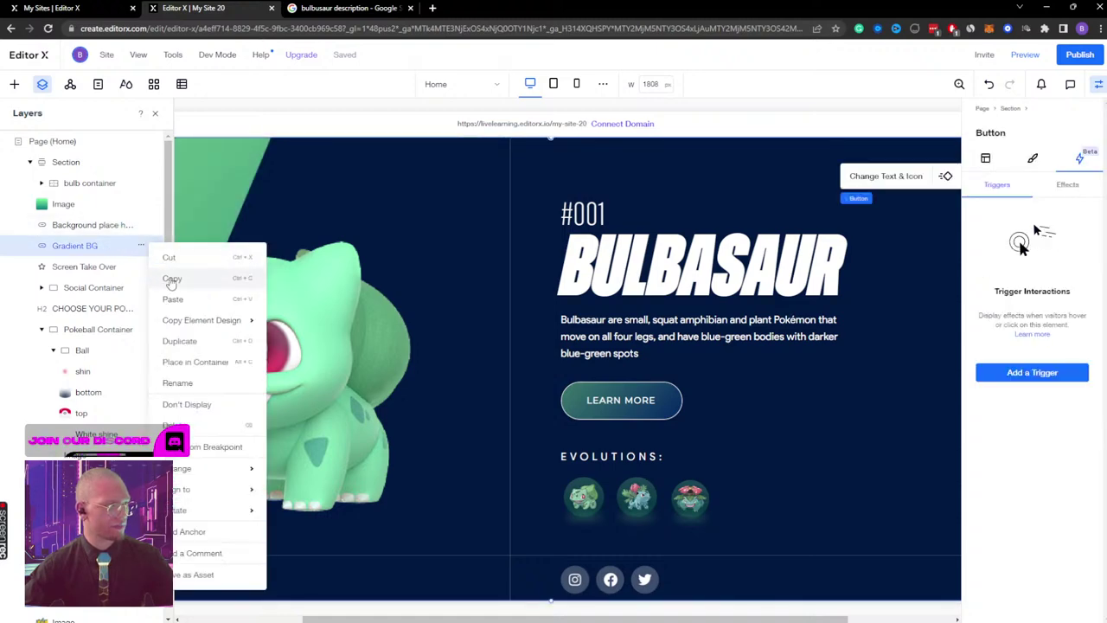
left_click(186, 404)
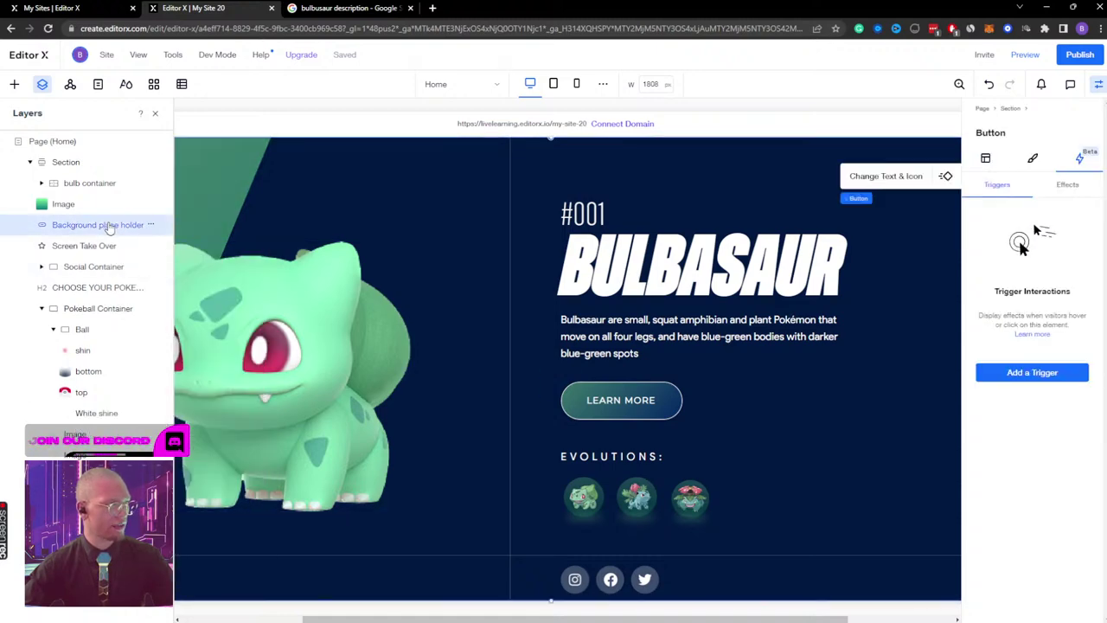
Step: Retime the green gradient image's Gradient BG Opacity effect to run from 1 s to 1.8 s, and play it back
left_click(87, 204)
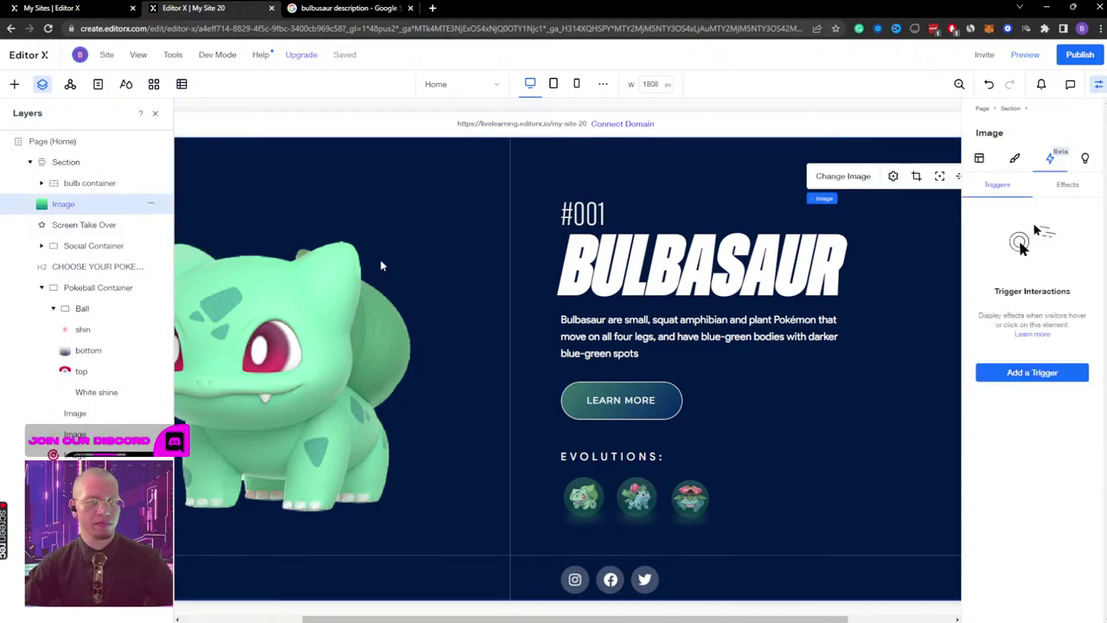
left_click(1071, 186)
left_click(1066, 270)
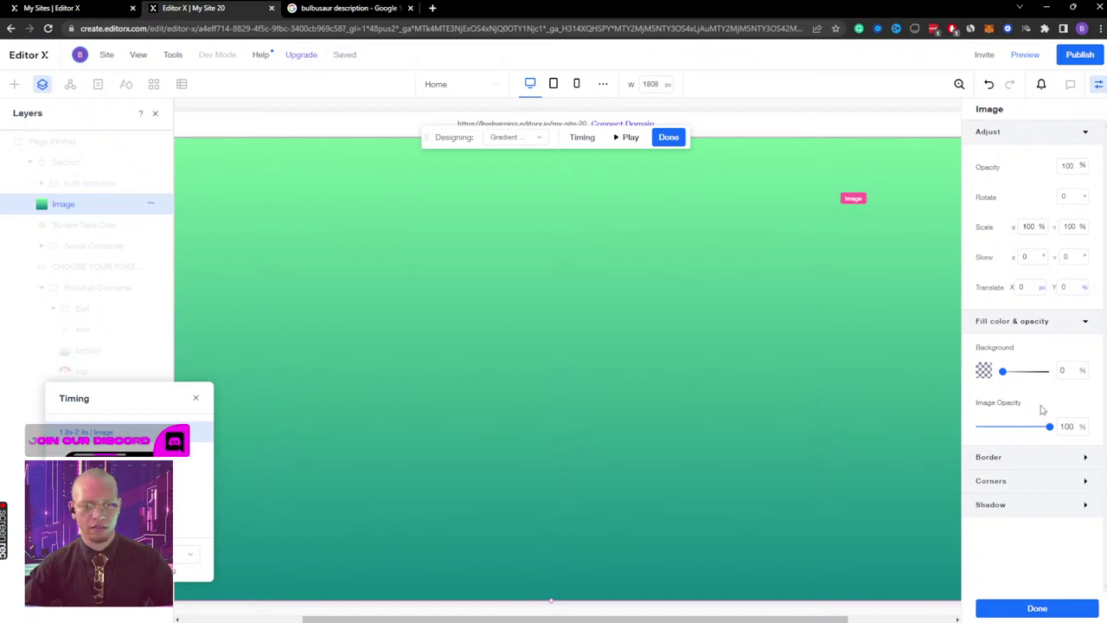
left_click_drag(125, 400, 329, 310)
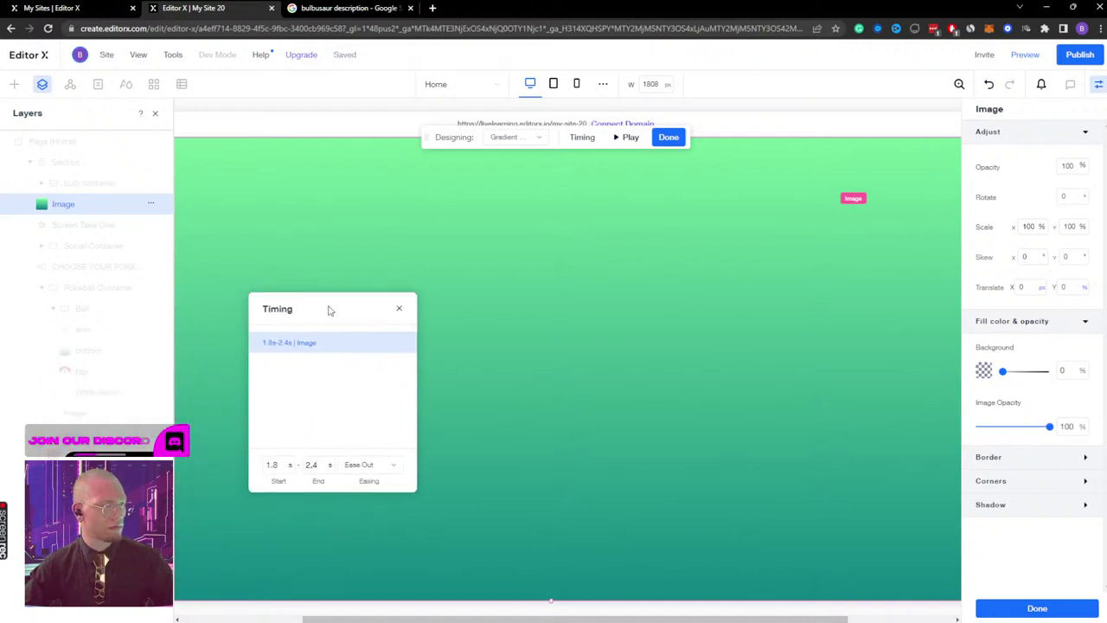
left_click(277, 465)
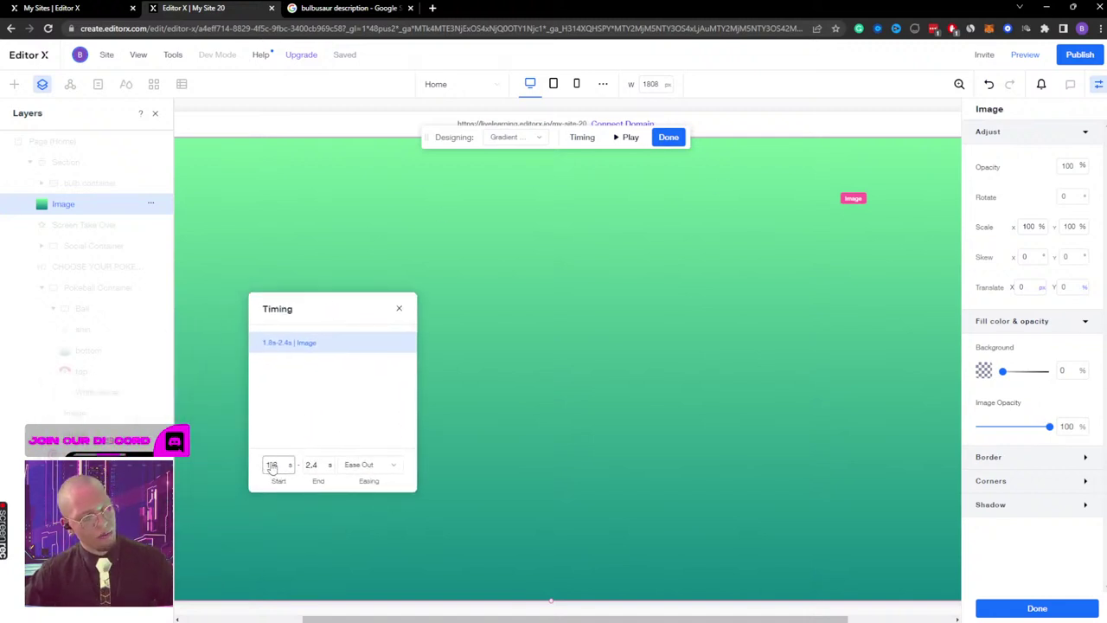
left_click(276, 467)
left_click(312, 465)
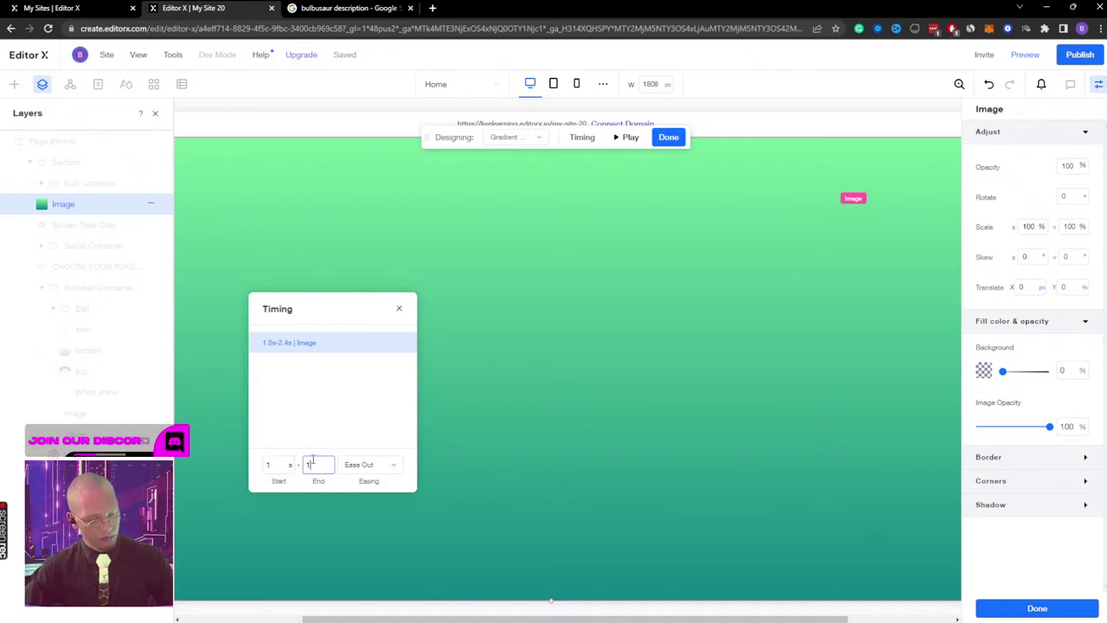
type("1.8")
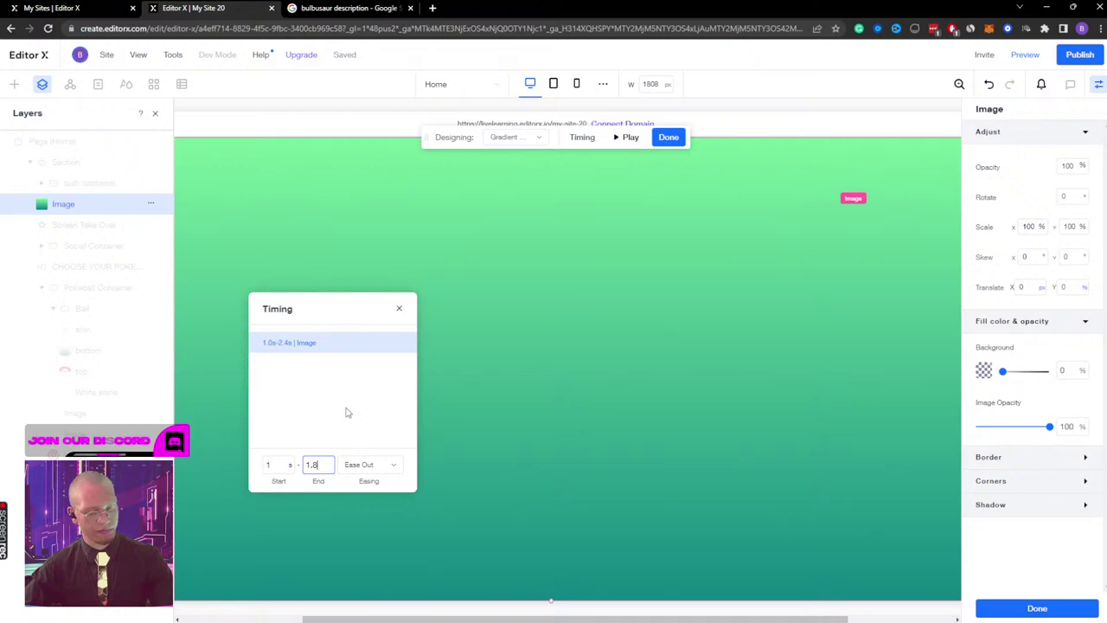
left_click(345, 413)
left_click(624, 138)
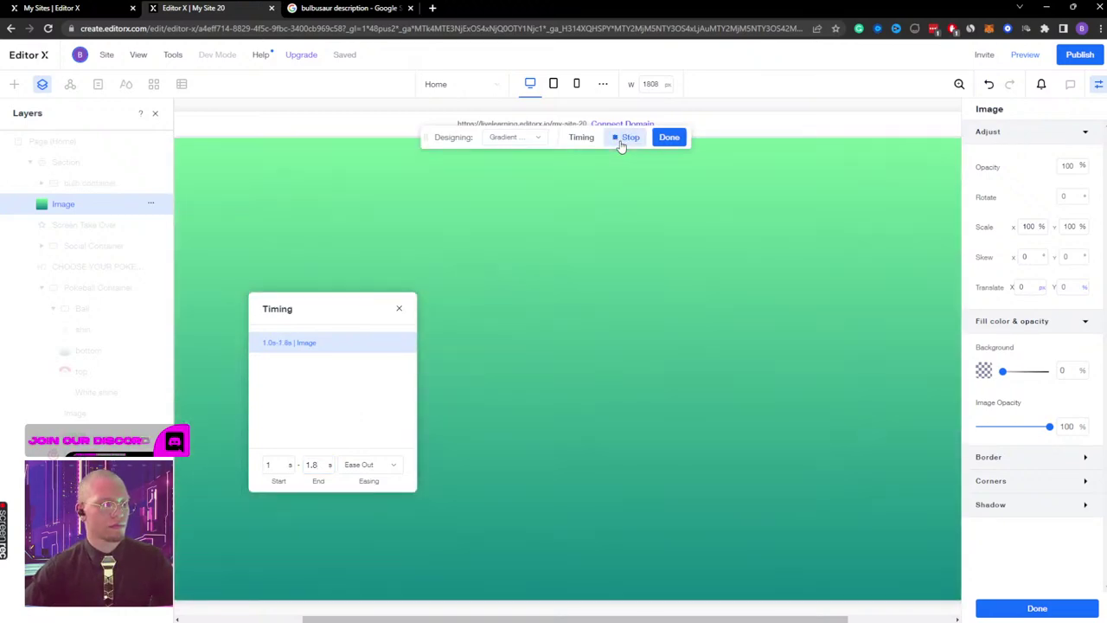
left_click(627, 137)
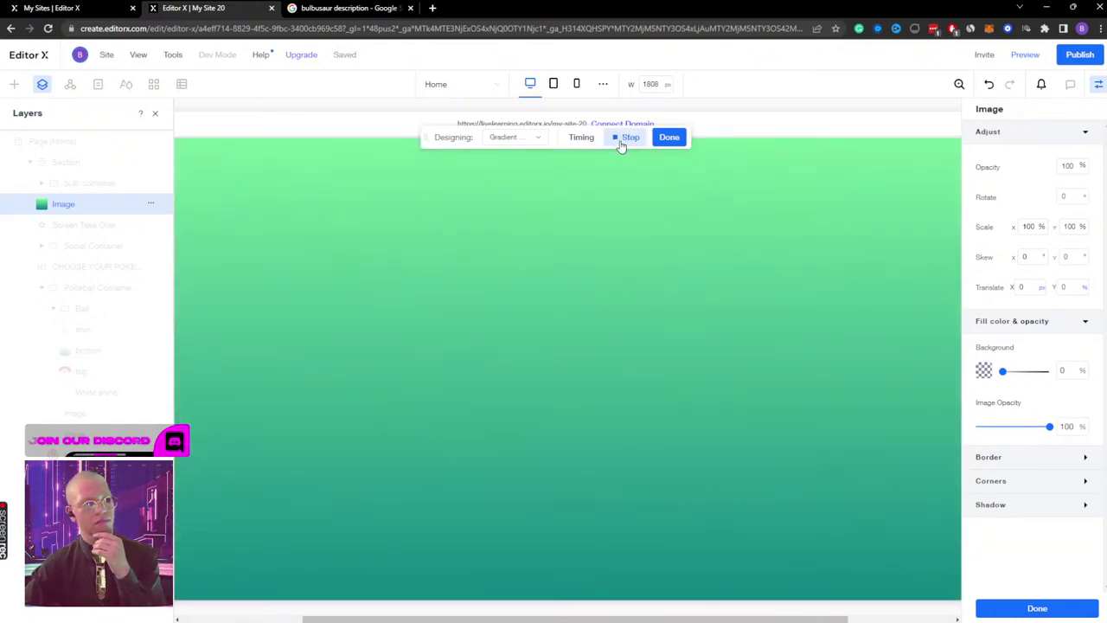
left_click(669, 138)
Step: Preview the site and open the Pokeball to check the retimed gradient background
left_click(1025, 55)
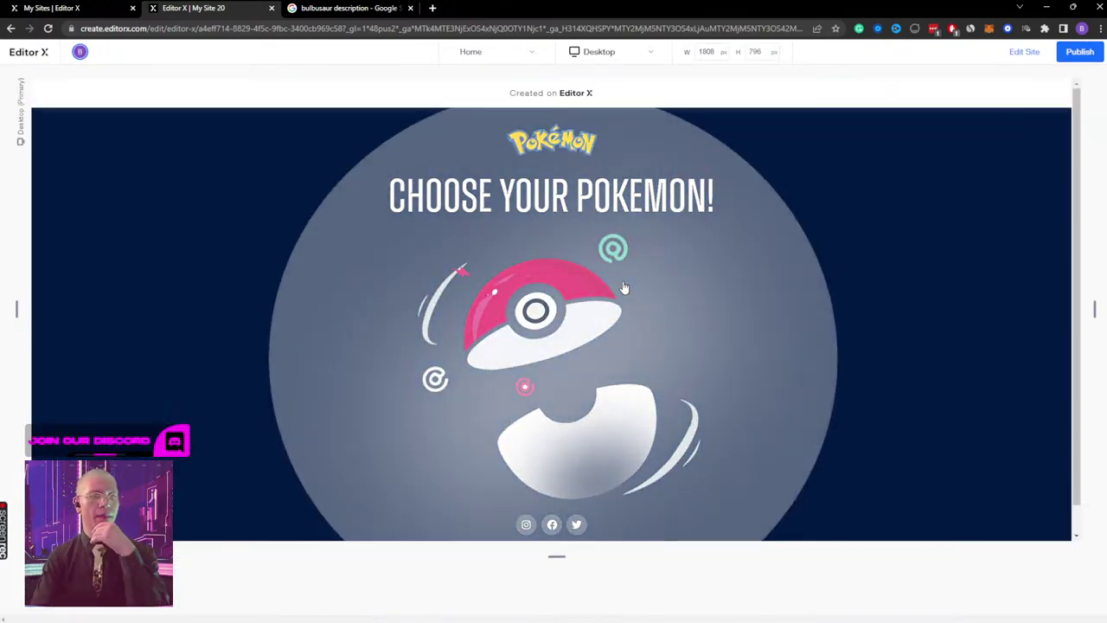
left_click(624, 287)
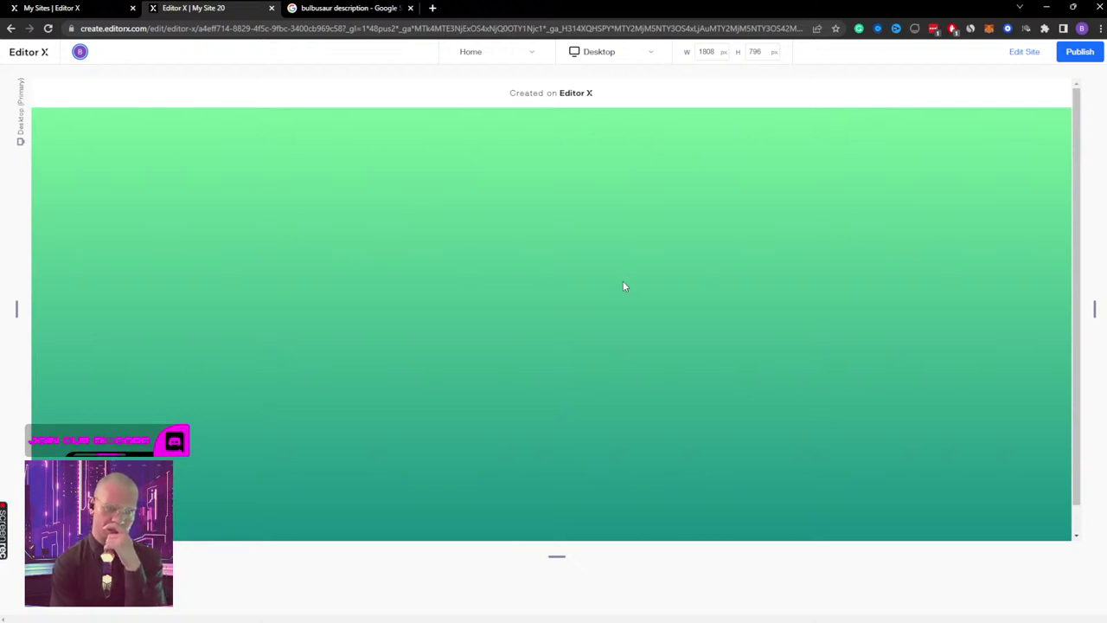
left_click(1026, 52)
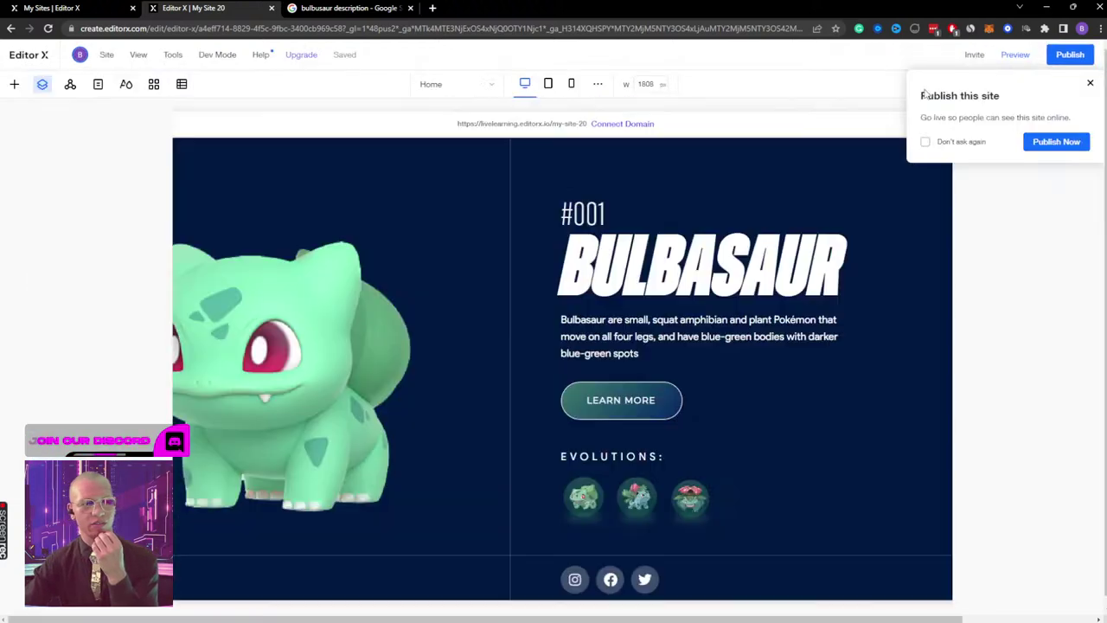
Step: Examine the settings of the green gradient image's Initial state effect, and dismiss the publishing prompt
left_click(80, 204)
left_click(83, 184)
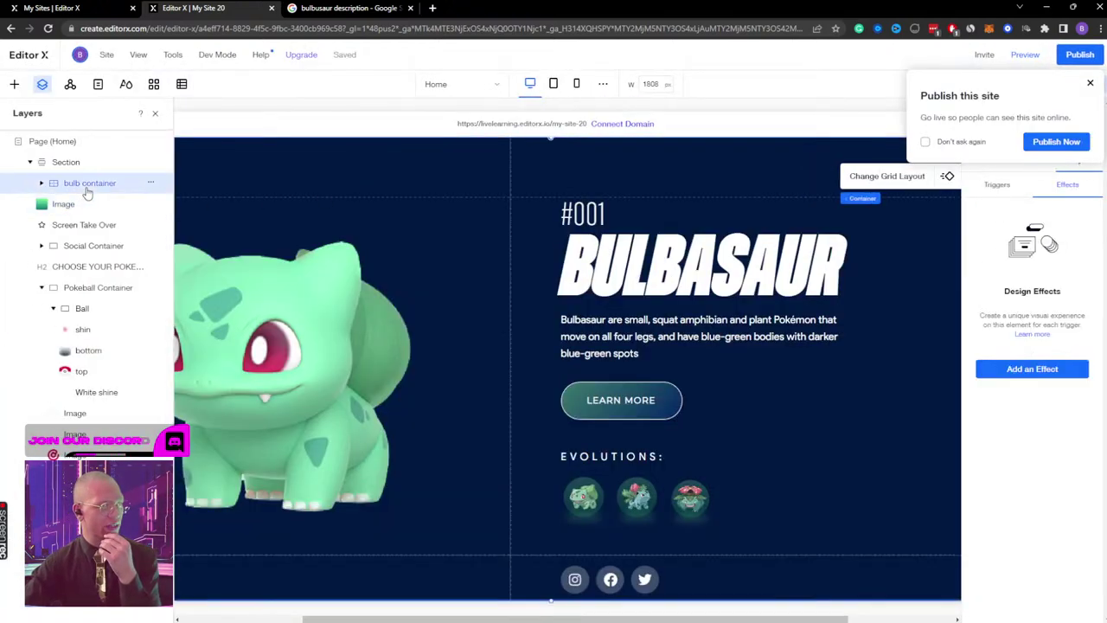
left_click(78, 206)
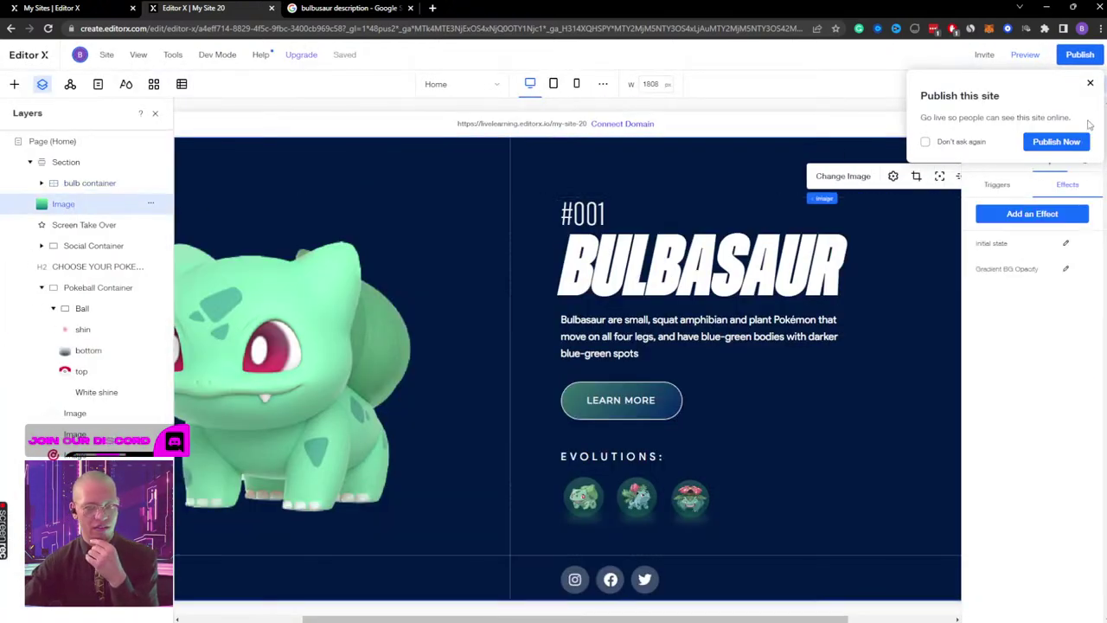
left_click(1066, 244)
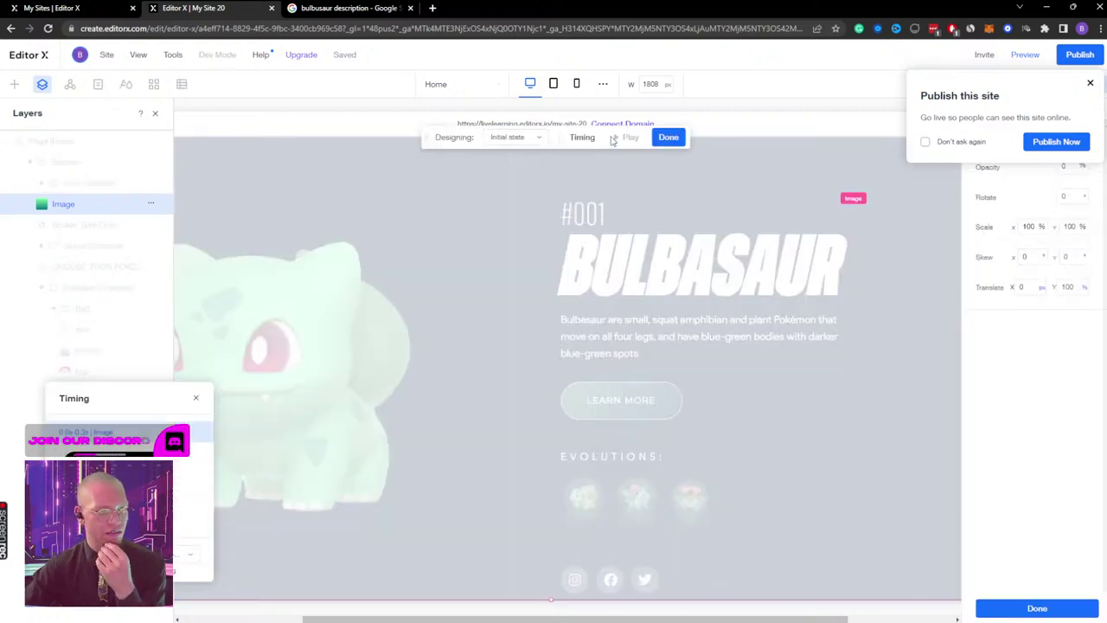
left_click(523, 140)
left_click(515, 157)
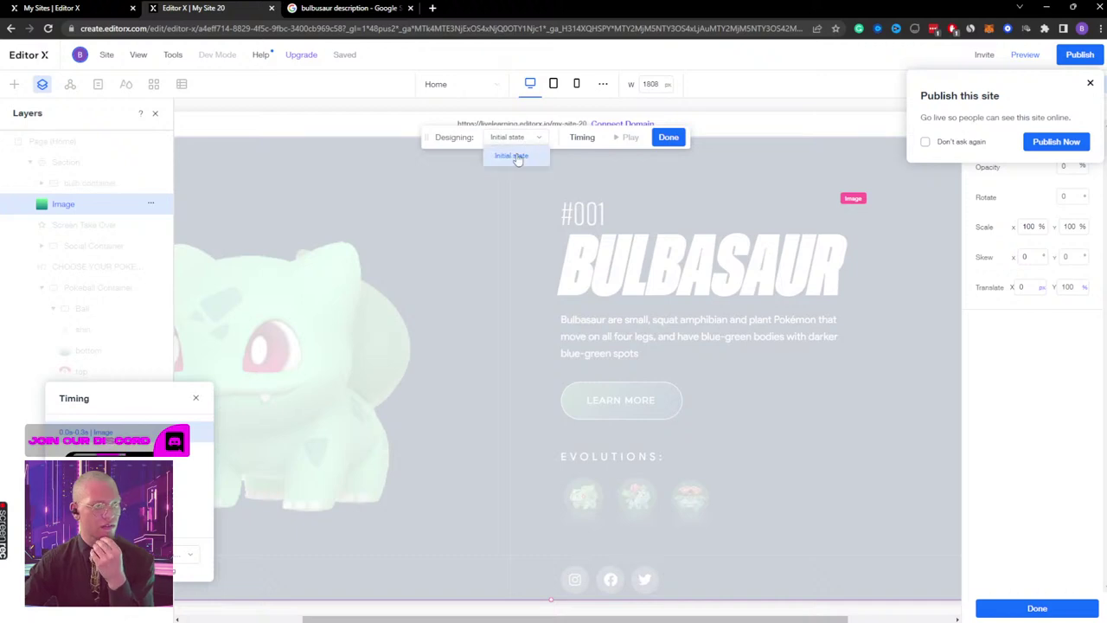
left_click(668, 138)
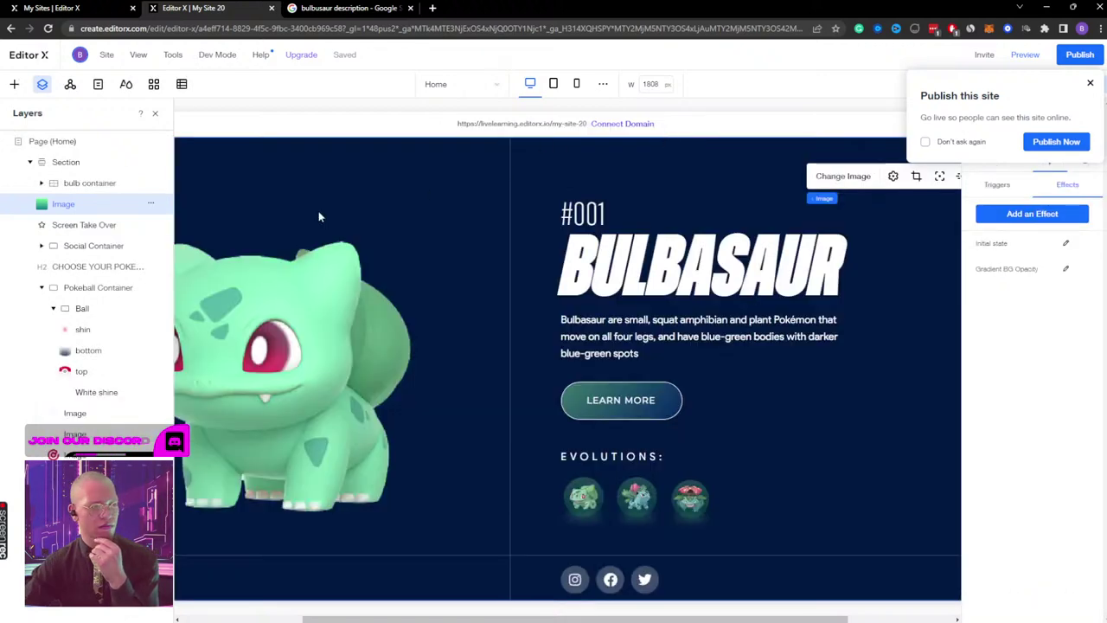
left_click(1091, 84)
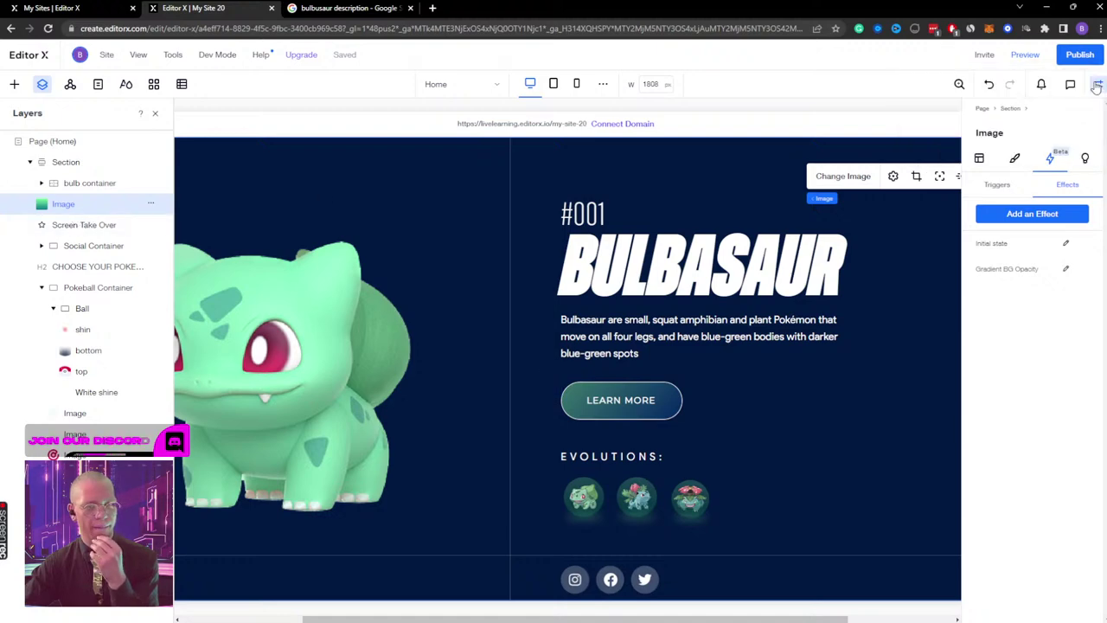
Step: Compare the gradient image's Gradient BG Opacity effect with its Initial state effect, including opacity, translate and timing settings
left_click(1067, 269)
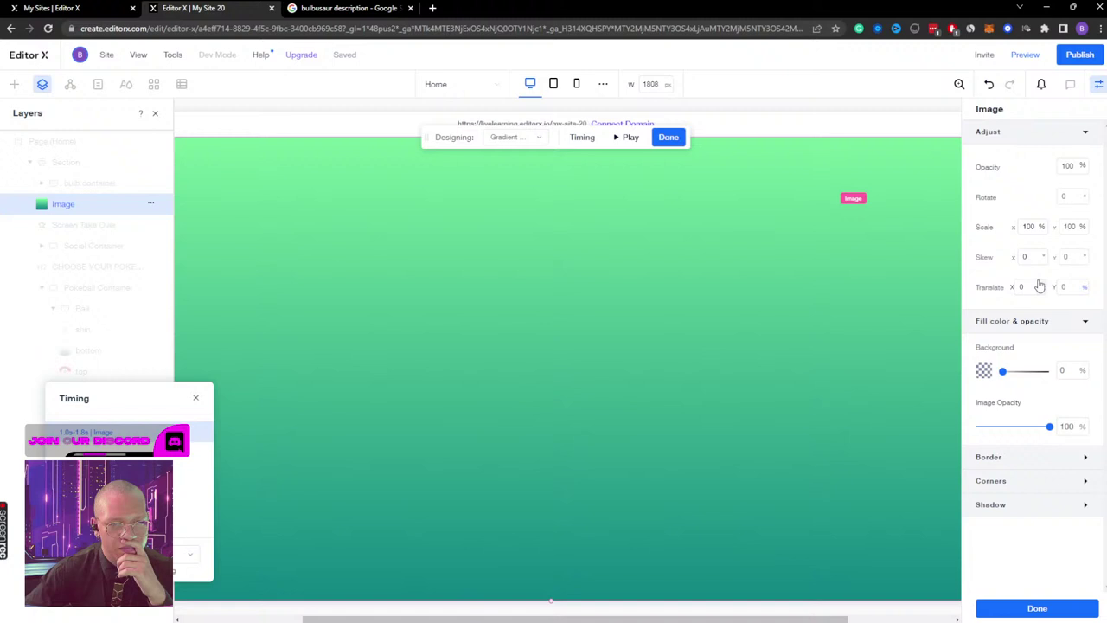
left_click(541, 141)
left_click(522, 177)
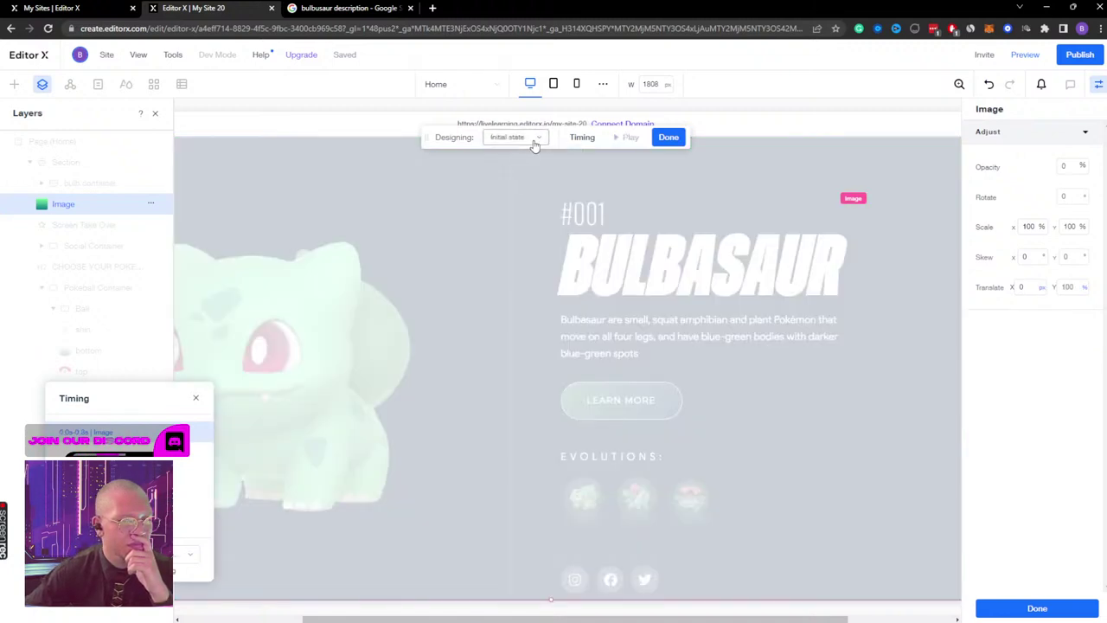
left_click(535, 143)
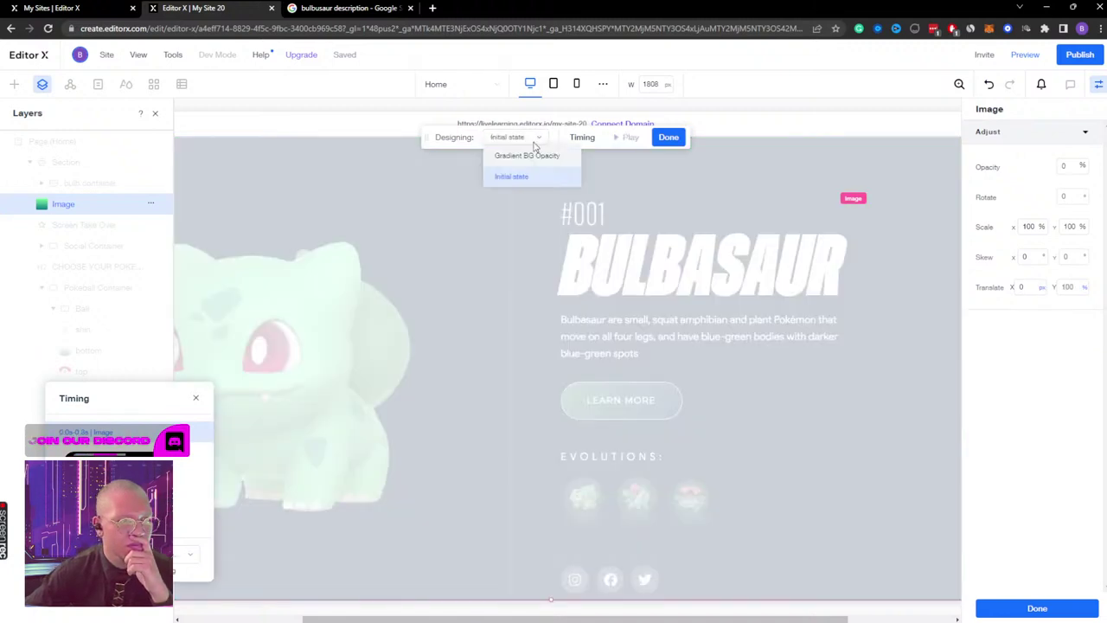
left_click(529, 156)
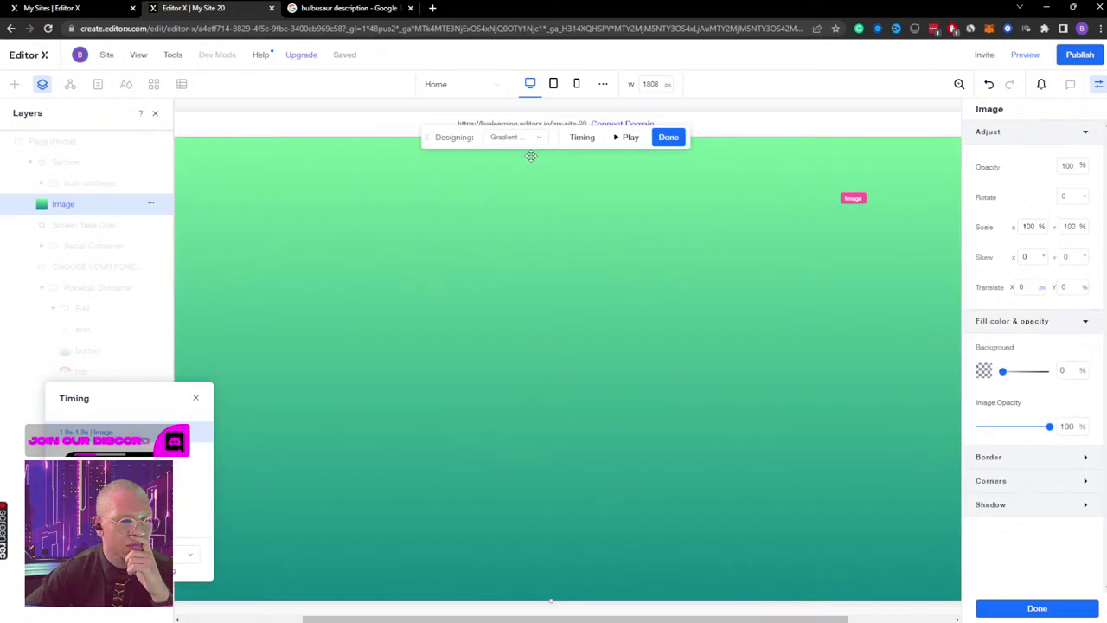
left_click(637, 143)
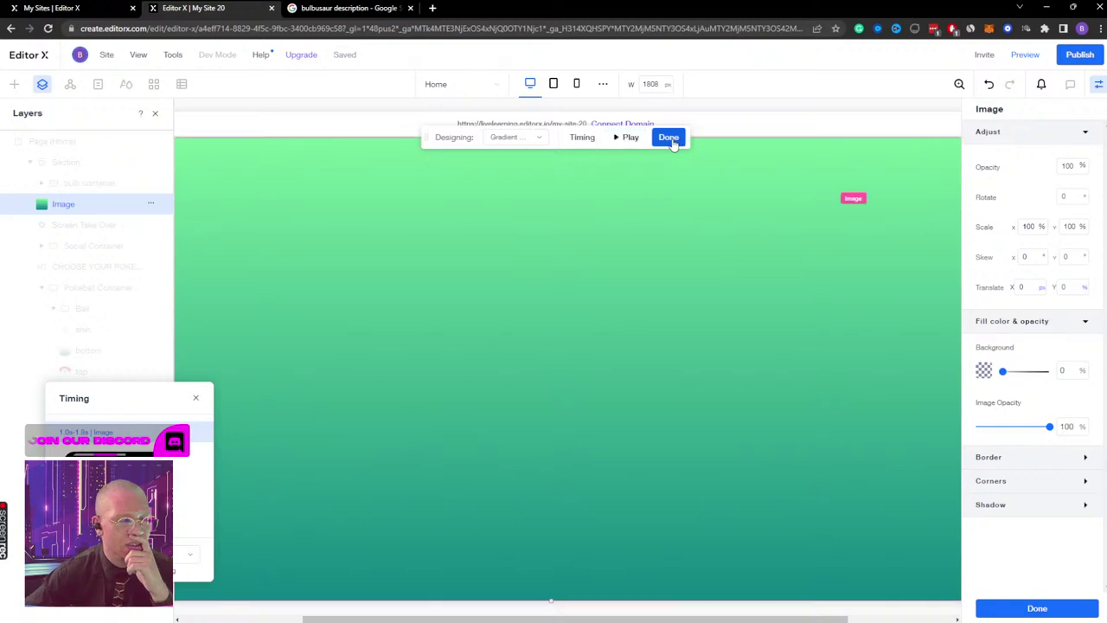
left_click(669, 141)
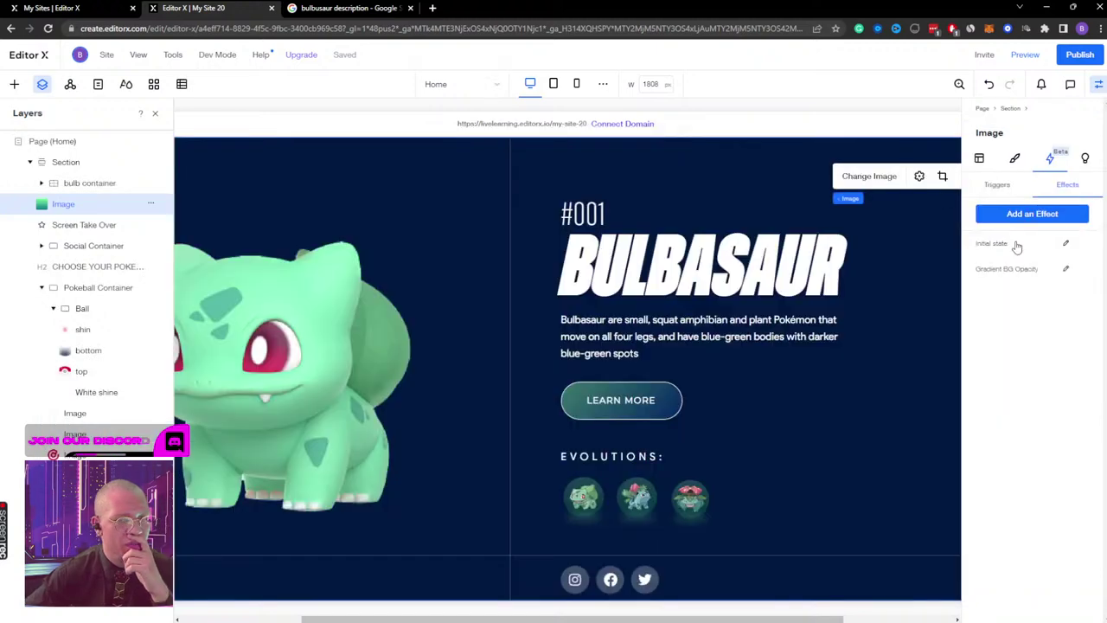
left_click(1067, 244)
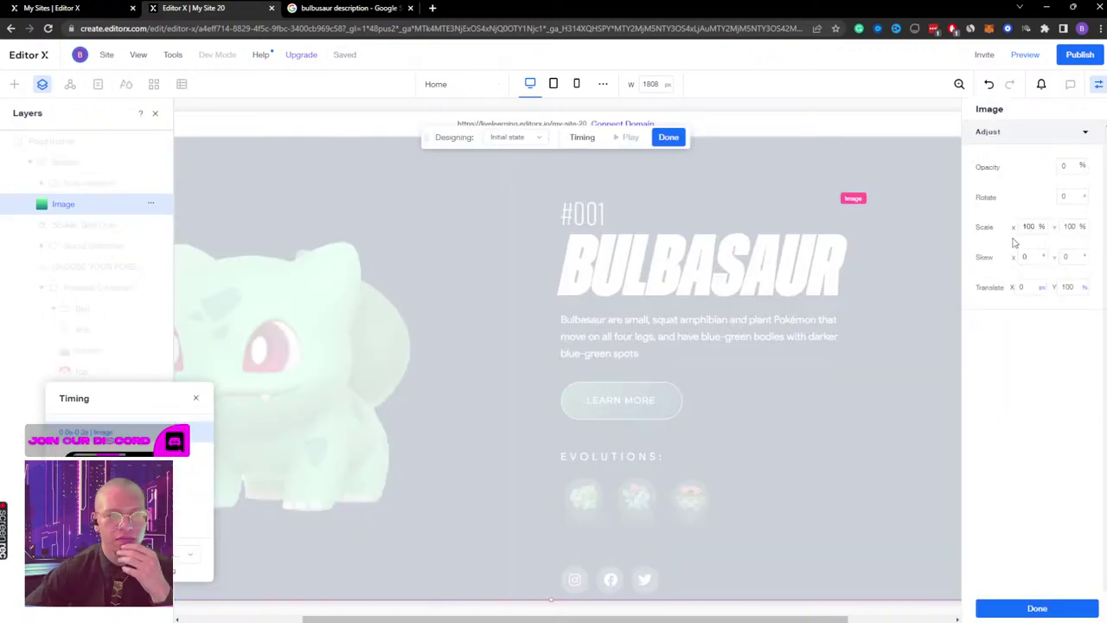
left_click(669, 137)
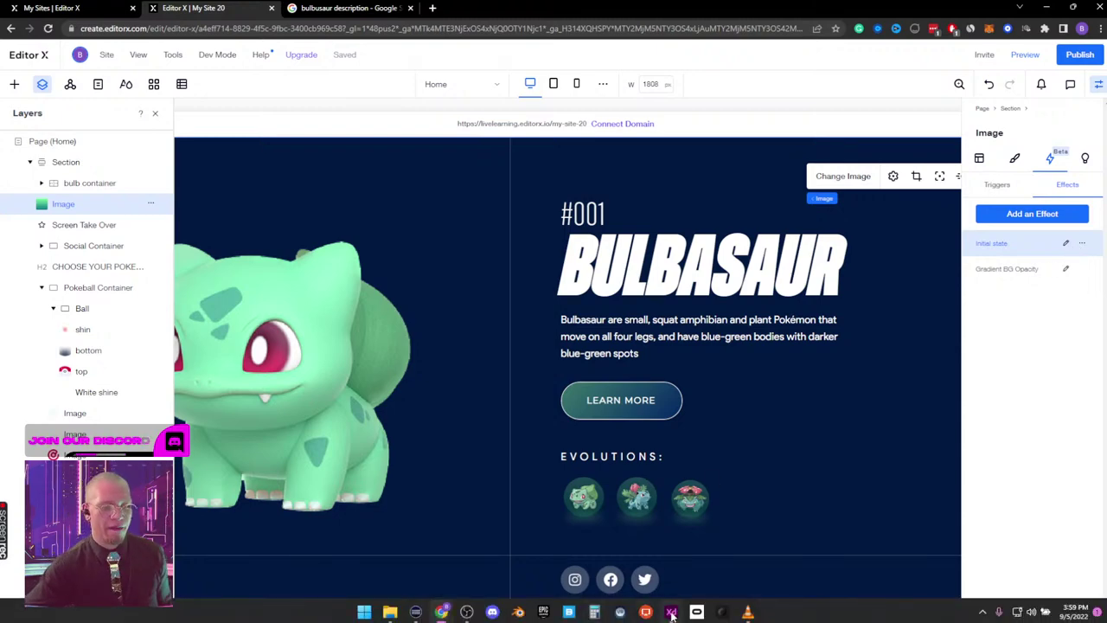
Step: Switch to Adobe XD, delete the stray Learn More button above #001 on artboard Web 1920 – 9, and return to Editor X
left_click(670, 612)
left_click(728, 562)
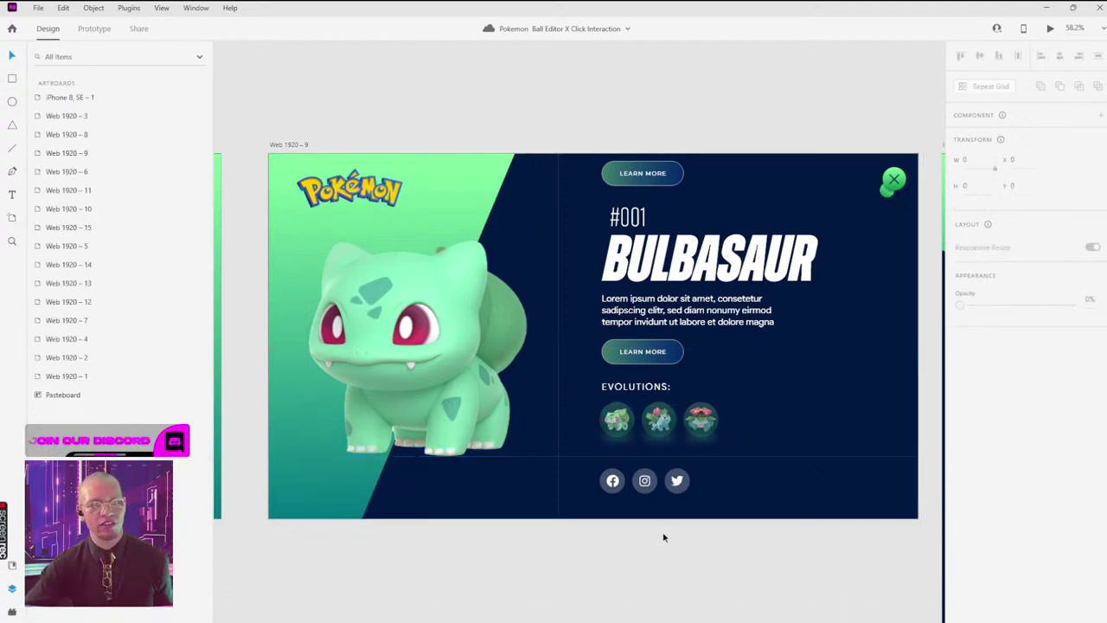
left_click_drag(643, 173, 672, 87)
key("Delete")
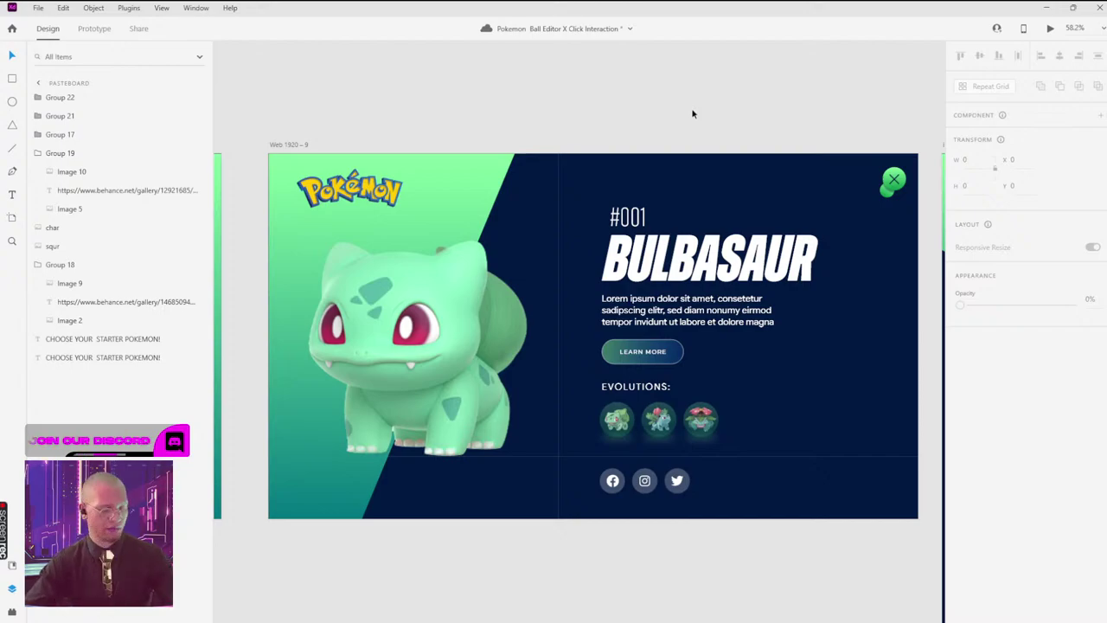
key("alt+Tab")
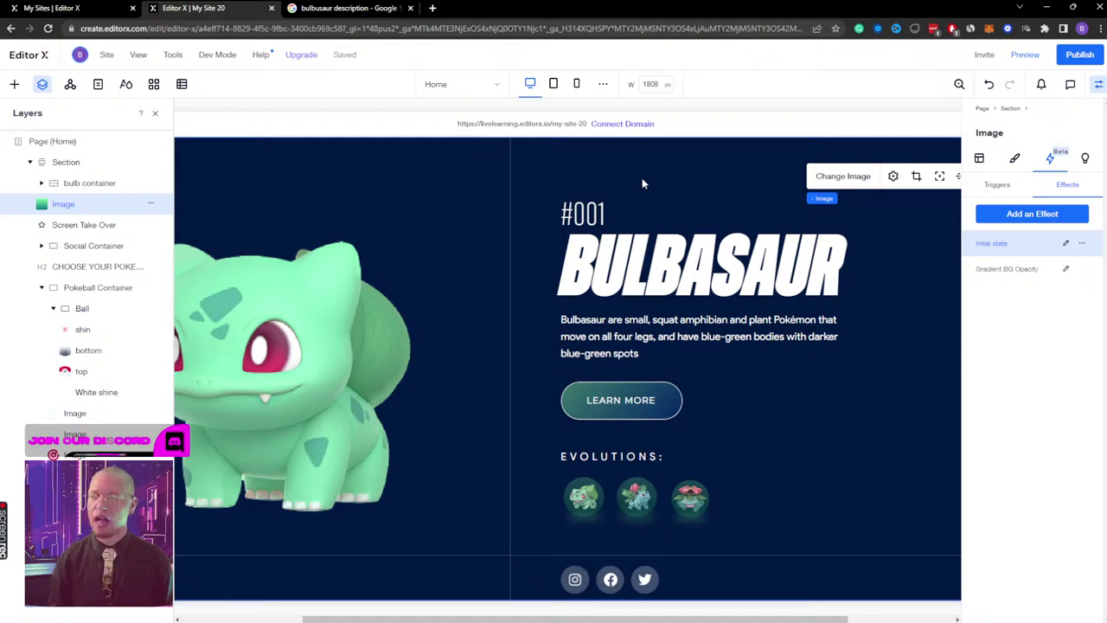
left_click(1098, 86)
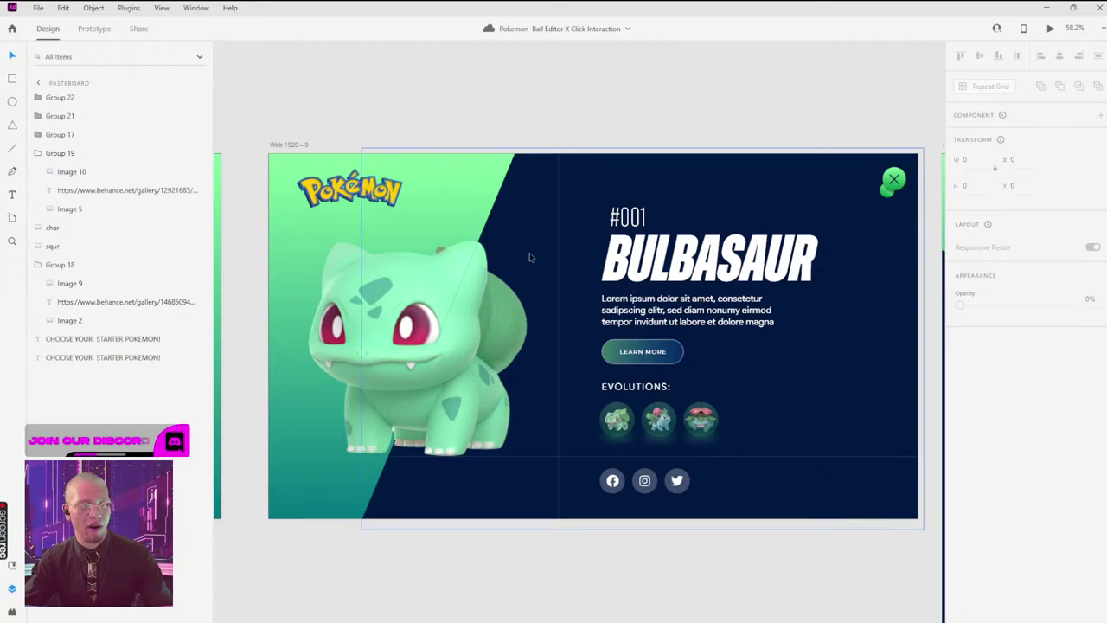
Step: Review the Adobe XD artboards in sequence, from the closed Pokeball through the green gradient to the Bulbasaur screen, and return to Editor X
scroll(531, 257, "down", 5)
scroll(409, 184, "left", 5)
scroll(709, 238, "up", 3)
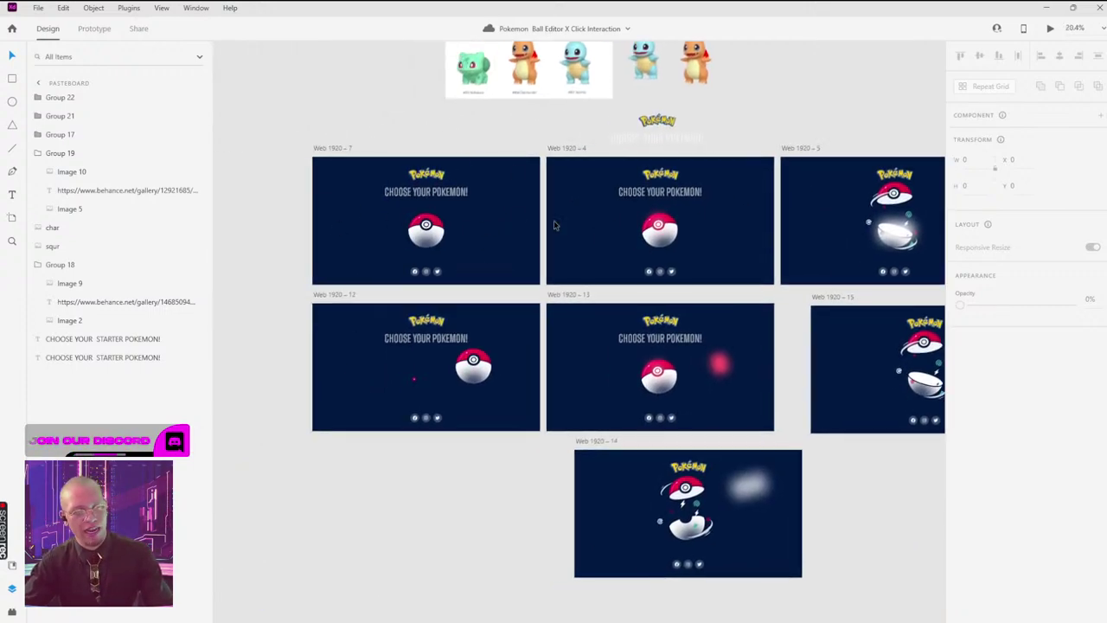
scroll(354, 202, "up", 5)
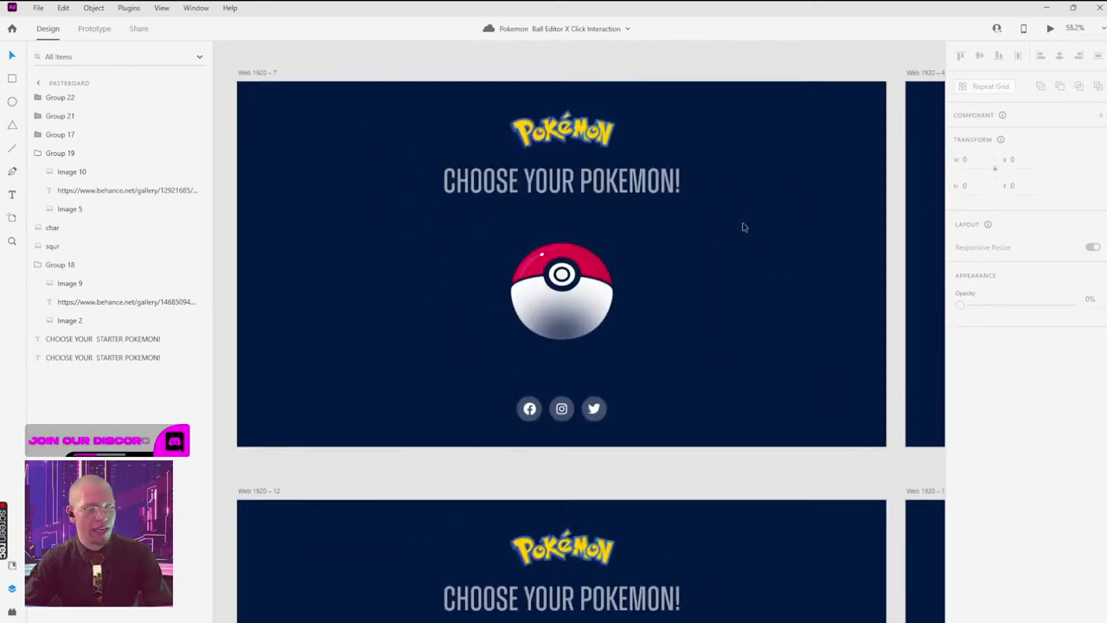
left_click_drag(741, 227, 739, 292)
left_click_drag(789, 264, 693, 264)
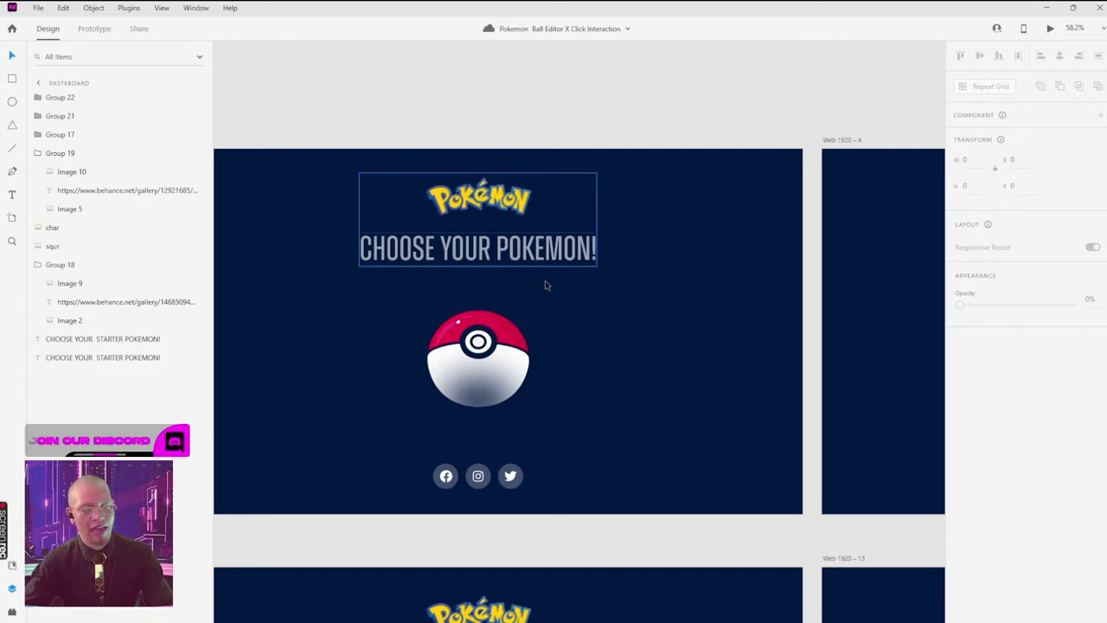
mouse_move(496, 275)
left_mouse_down()
mouse_move(697, 250)
mouse_move(495, 261)
left_mouse_up()
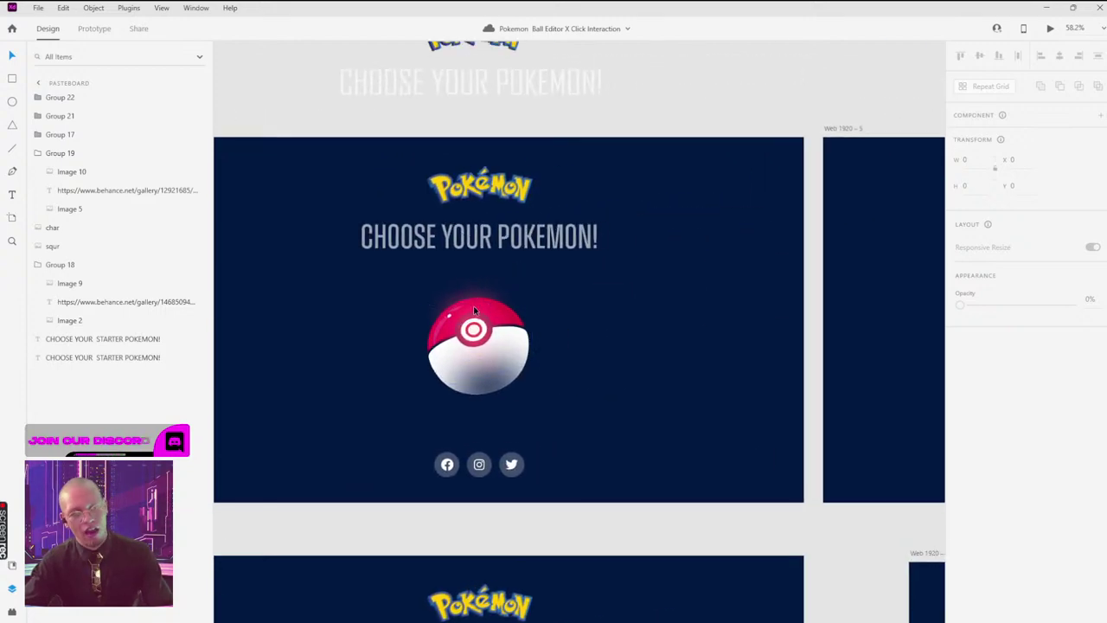
left_click_drag(684, 267, 296, 251)
scroll(566, 274, "right", 3)
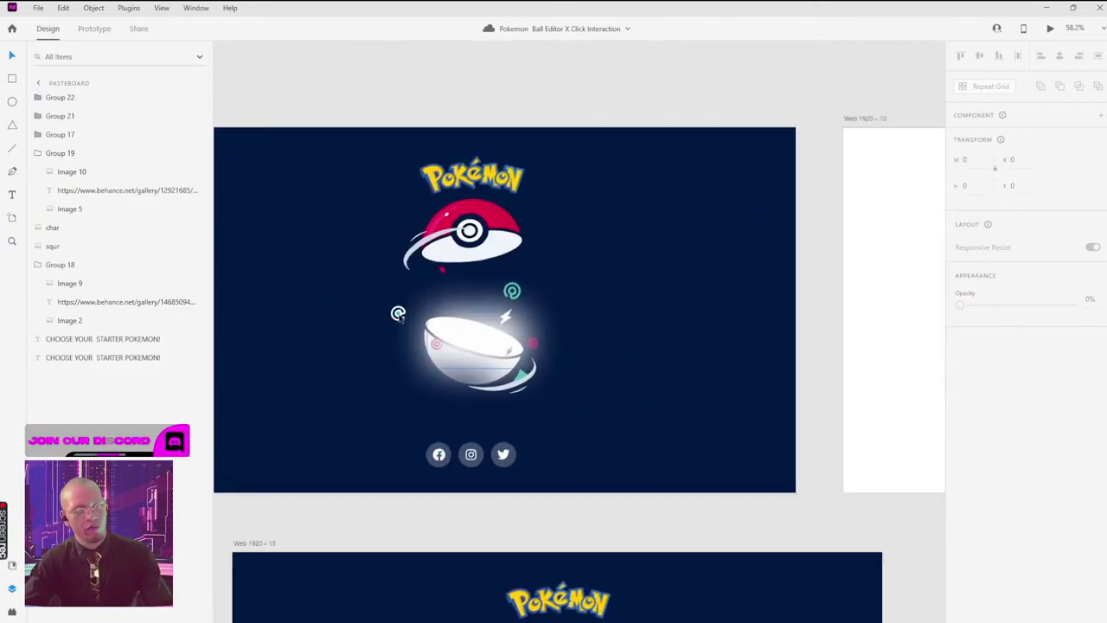
scroll(523, 255, "right", 5)
scroll(523, 255, "right", 12)
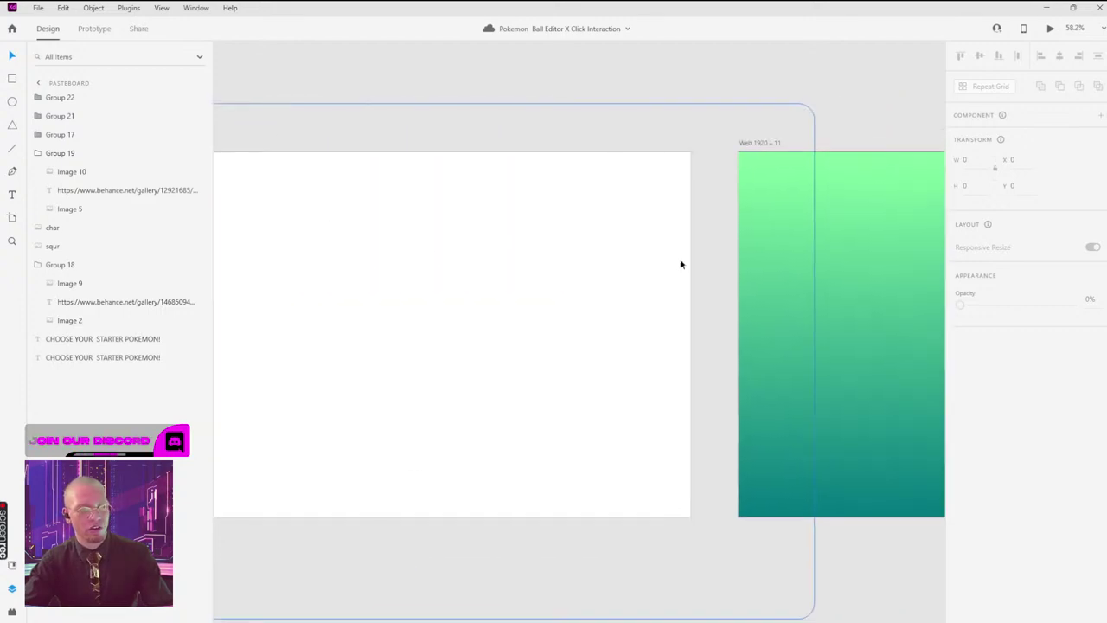
scroll(761, 218, "right", 6)
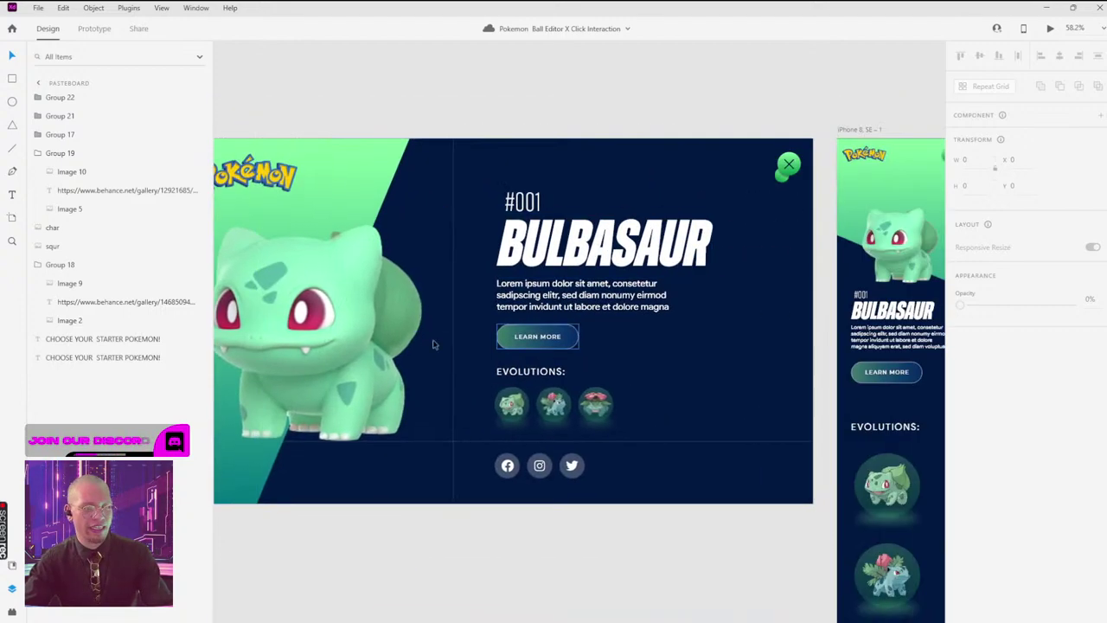
scroll(578, 180, "down", 3)
key("super+Tab")
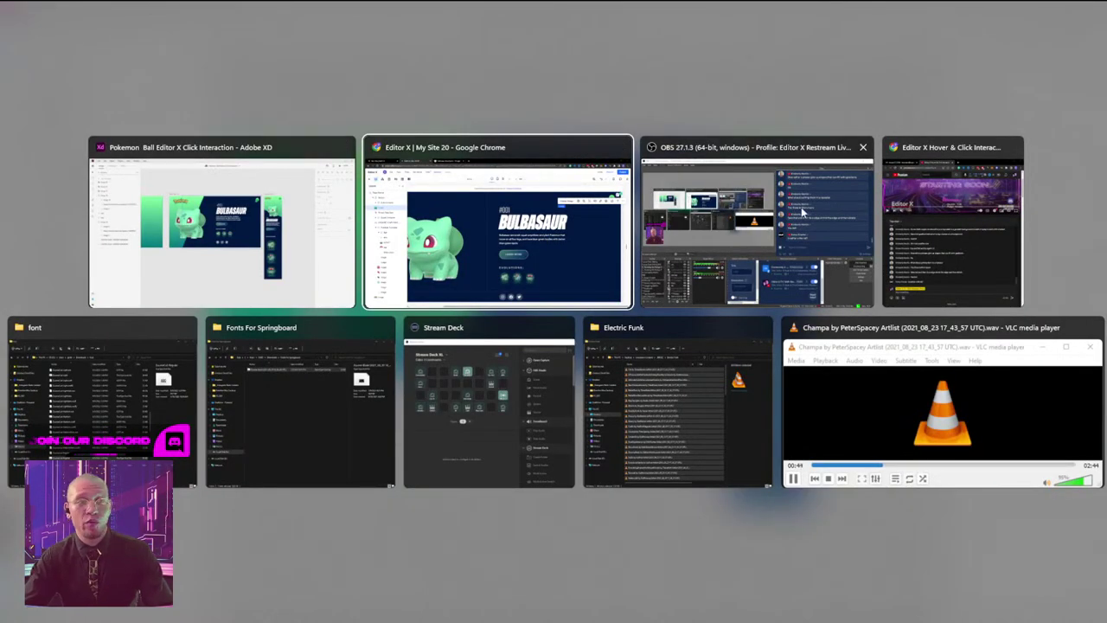
left_click(481, 216)
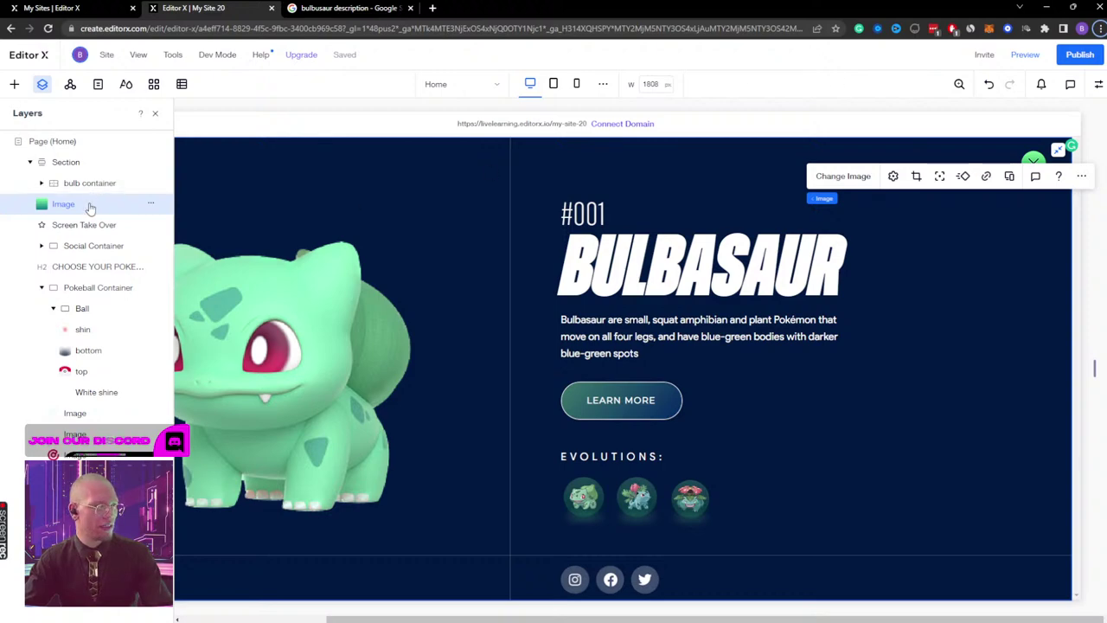
Step: Preview the site, open the Pokeball to check how the green gradient comes in, and return to editing
left_click(1020, 55)
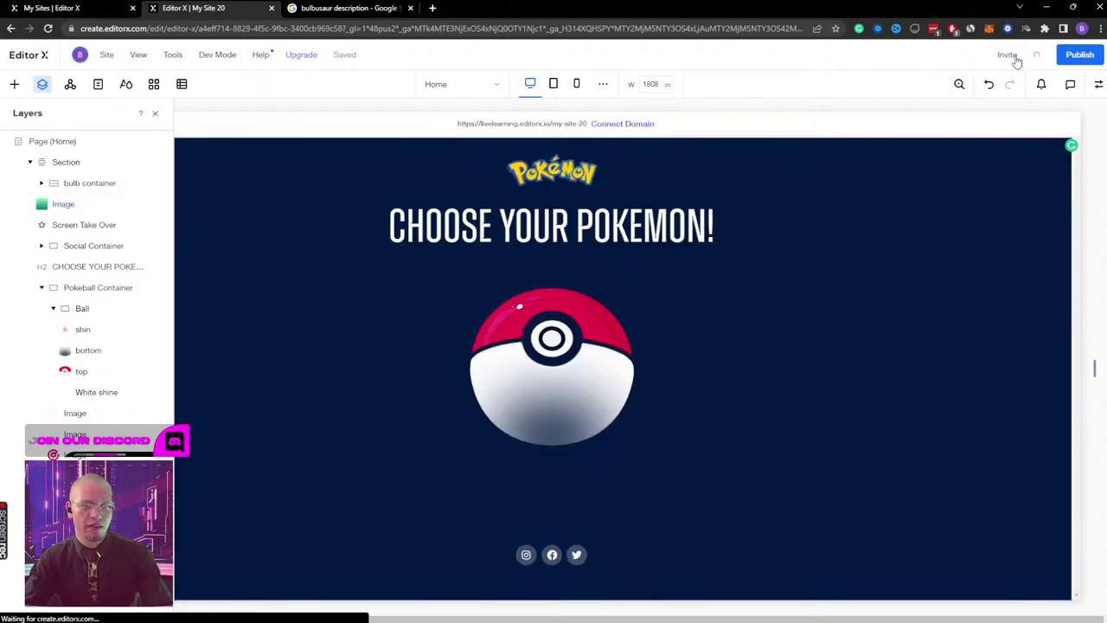
left_click(569, 314)
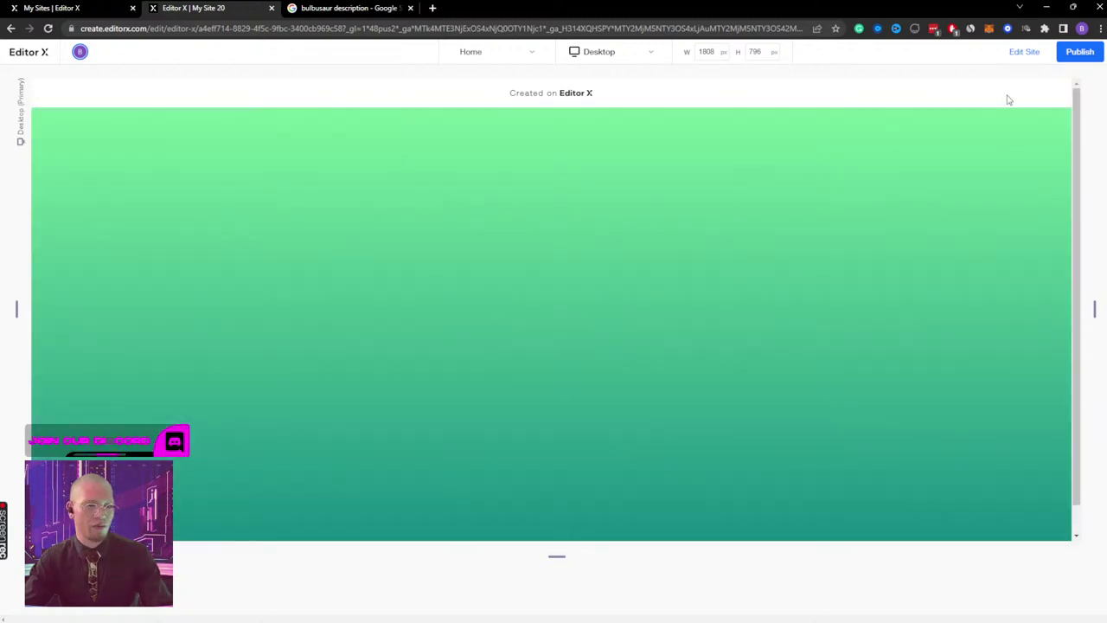
left_click(1024, 51)
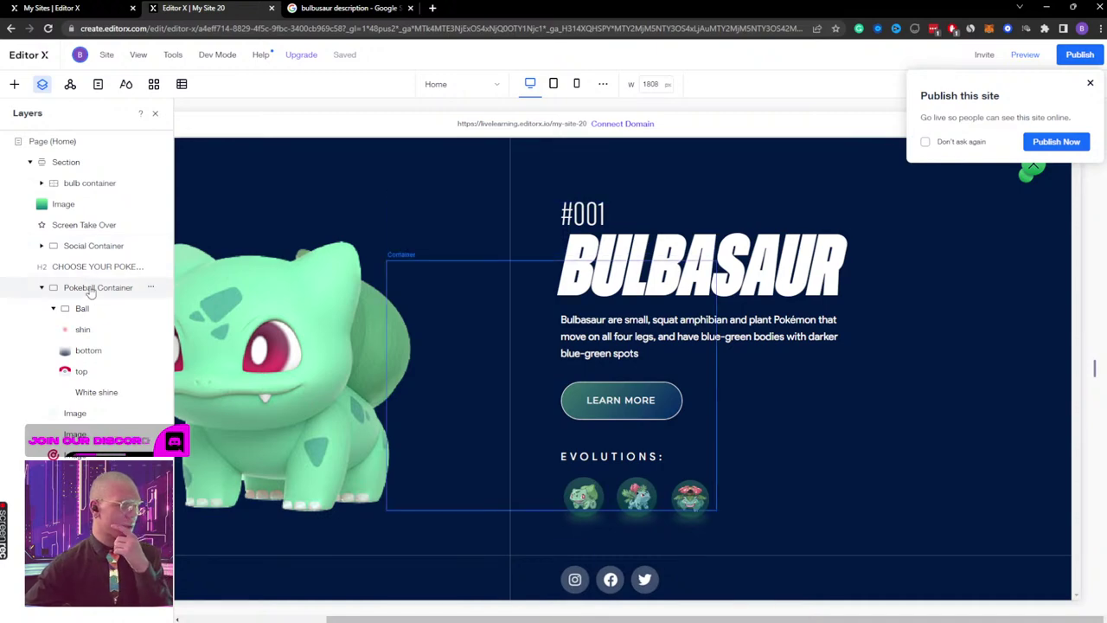
Step: Remove the Initial state and Gradient BG Opacity effects from the green gradient image
left_click(85, 308)
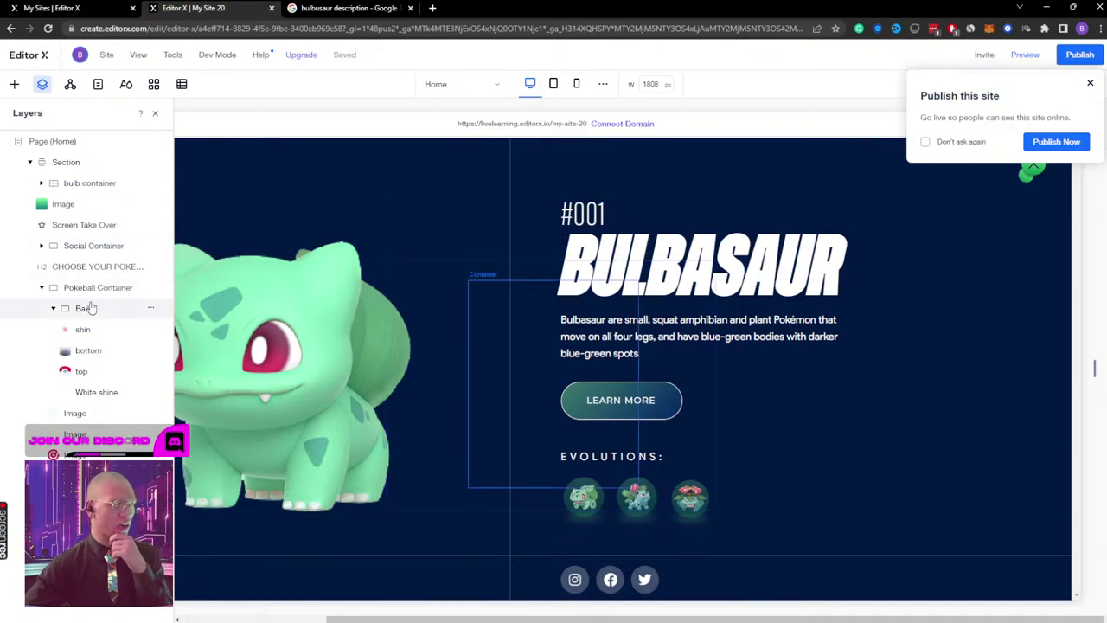
left_click(1090, 85)
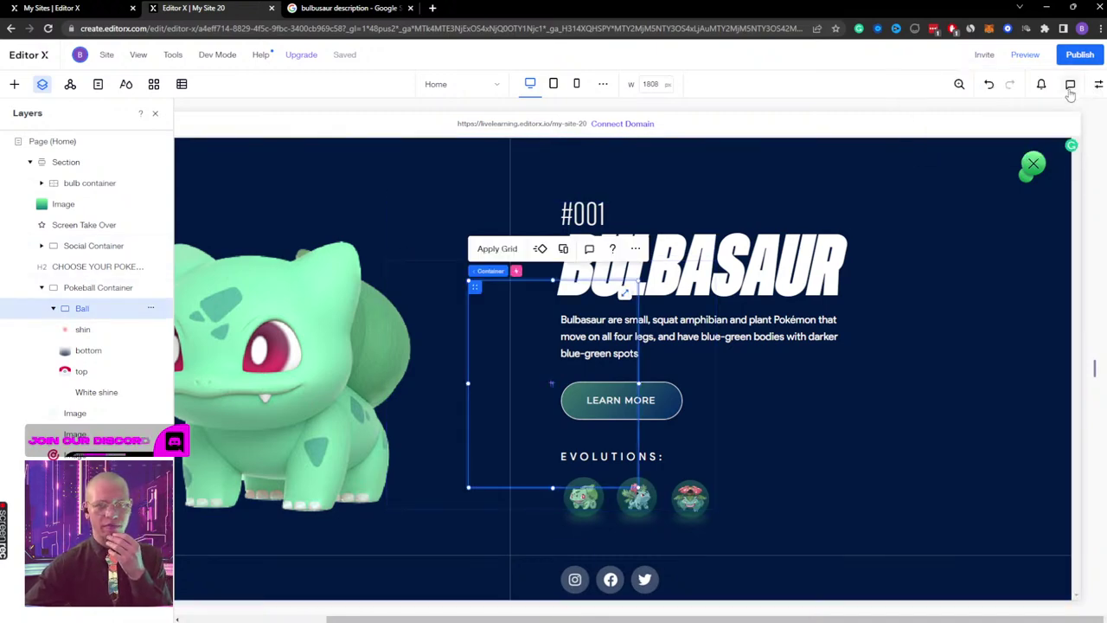
left_click(98, 210)
left_click(1098, 84)
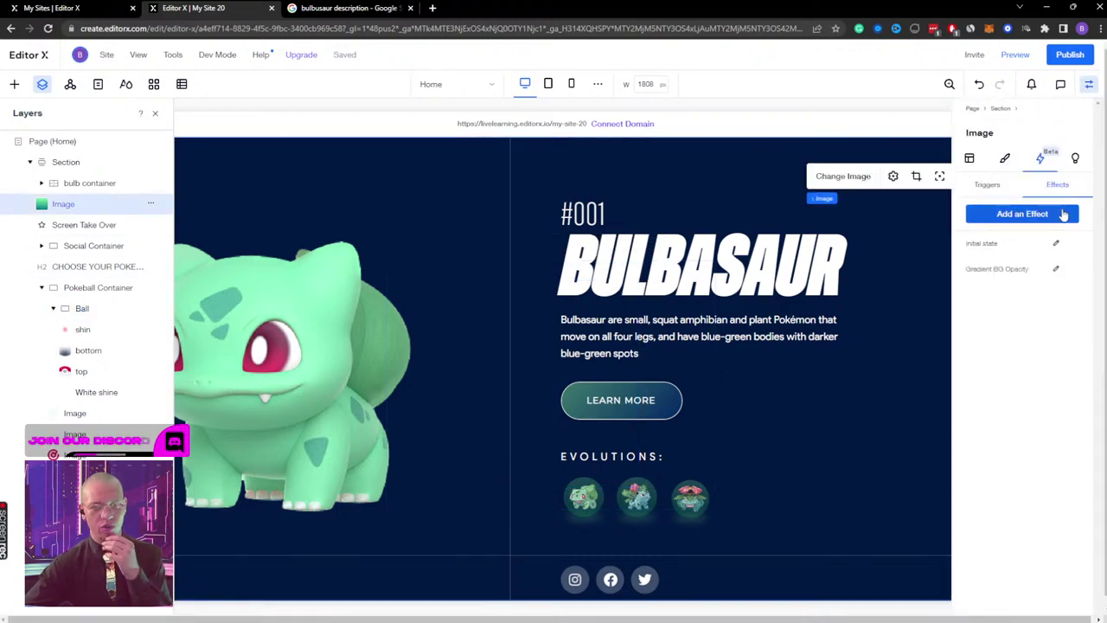
left_click(1081, 269)
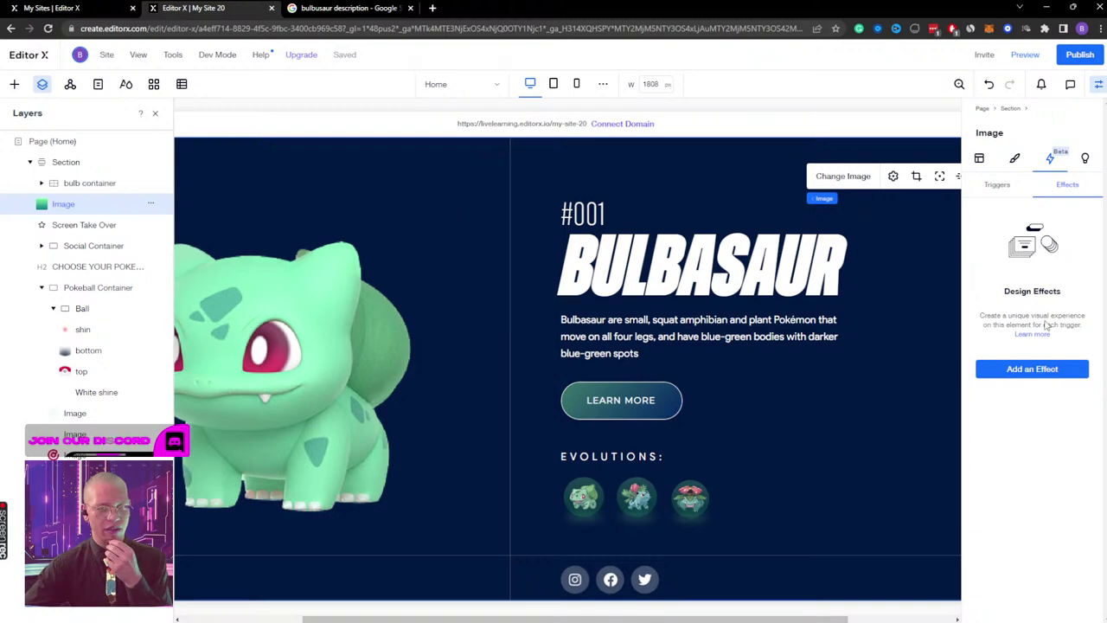
Step: Create a custom effect named Gradient Display on the green gradient image
left_click(1047, 370)
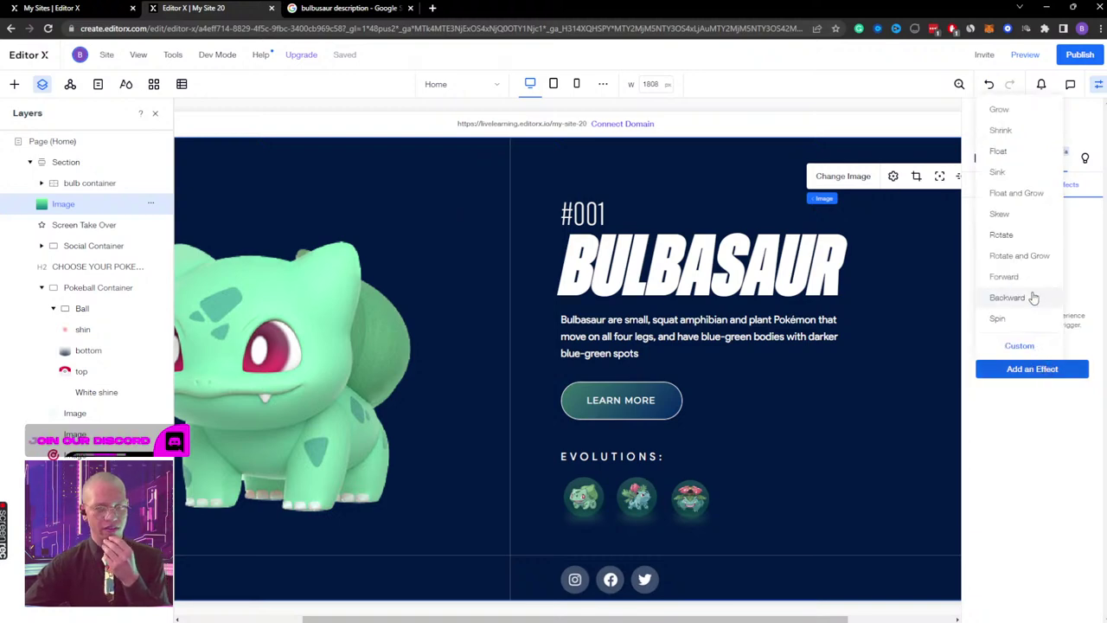
left_click(1029, 346)
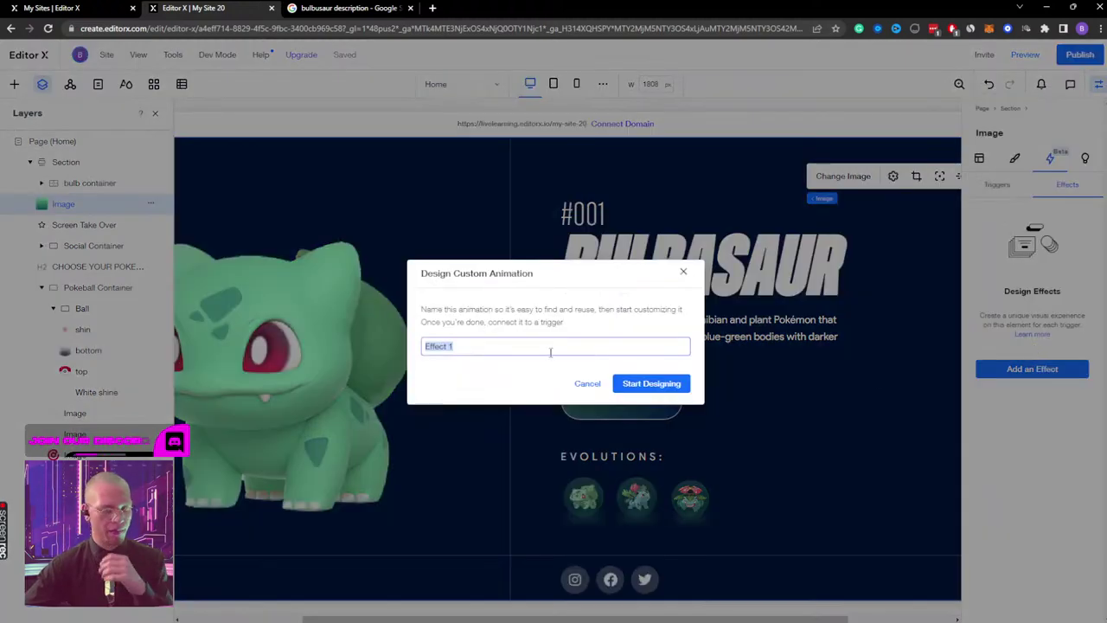
type("Gradient Display")
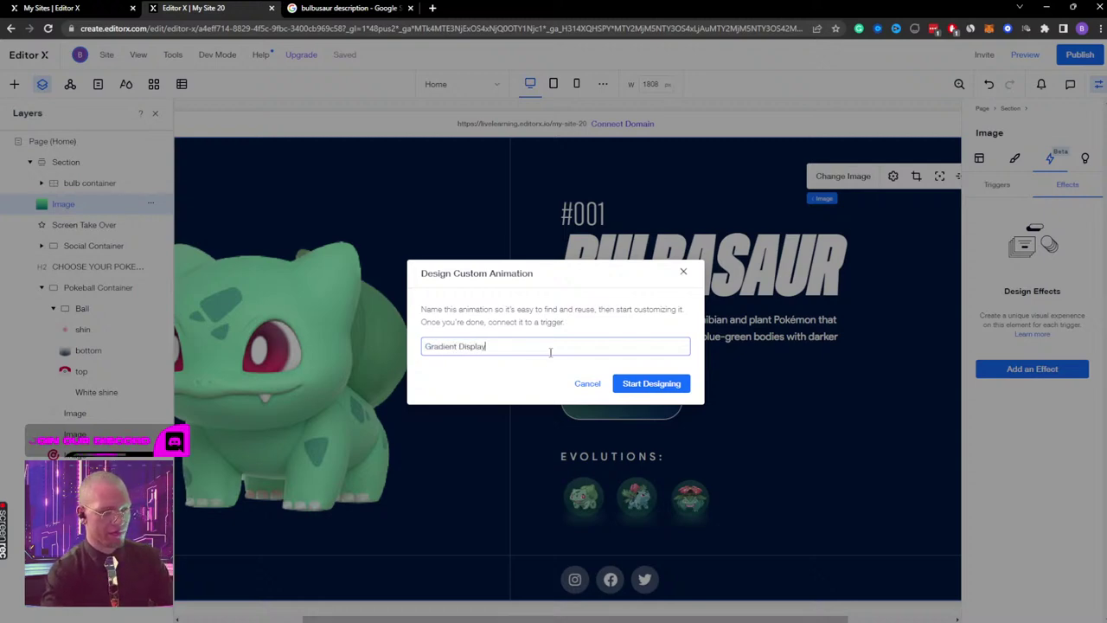
left_click(652, 383)
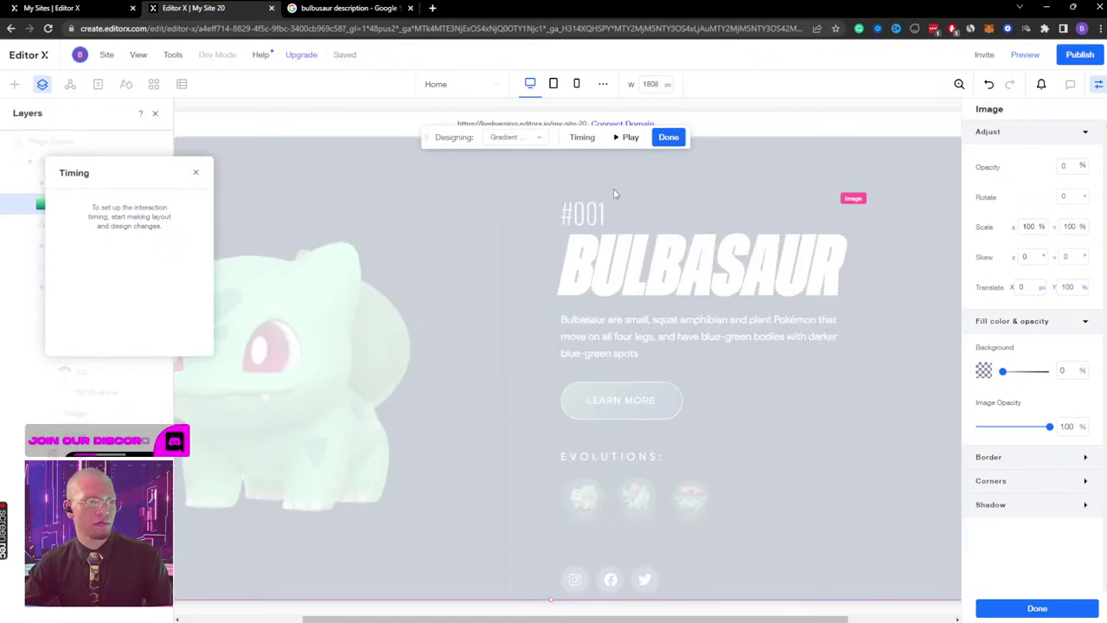
Step: Check the Initial state, return to Gradient Display, set its vertical translate to 0% and opacity to 100%, and play the effect
left_click(517, 138)
left_click(509, 175)
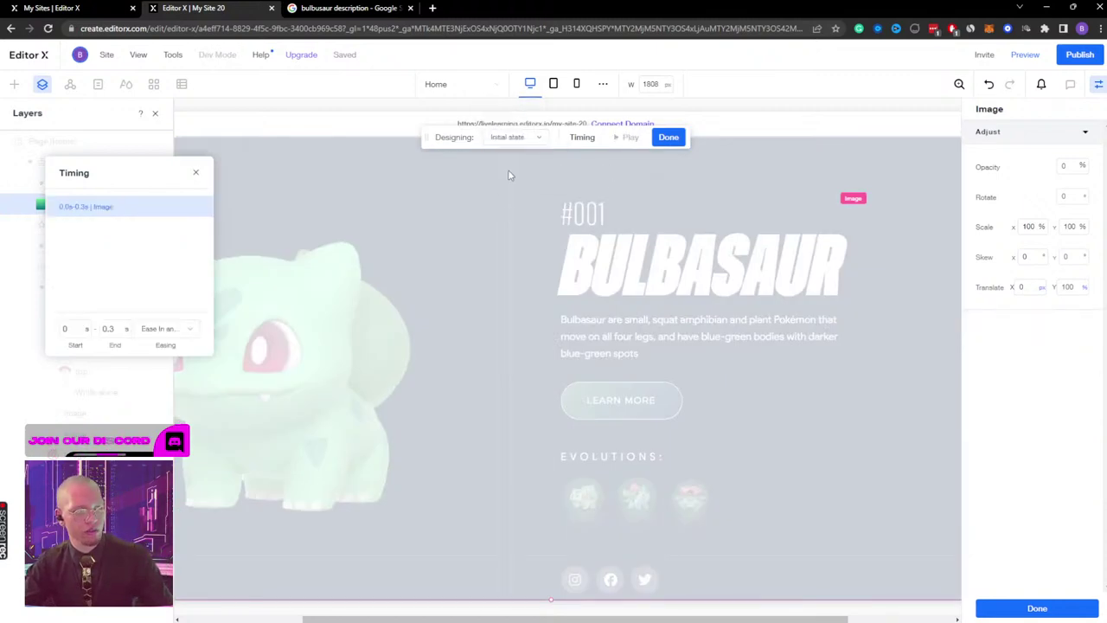
left_click(514, 138)
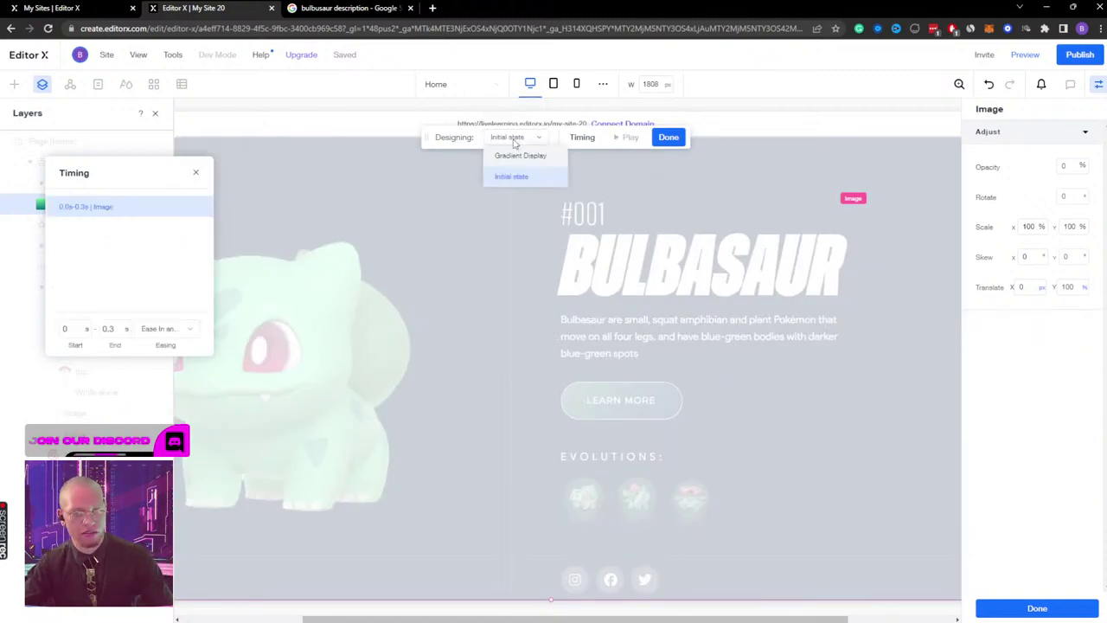
left_click(519, 159)
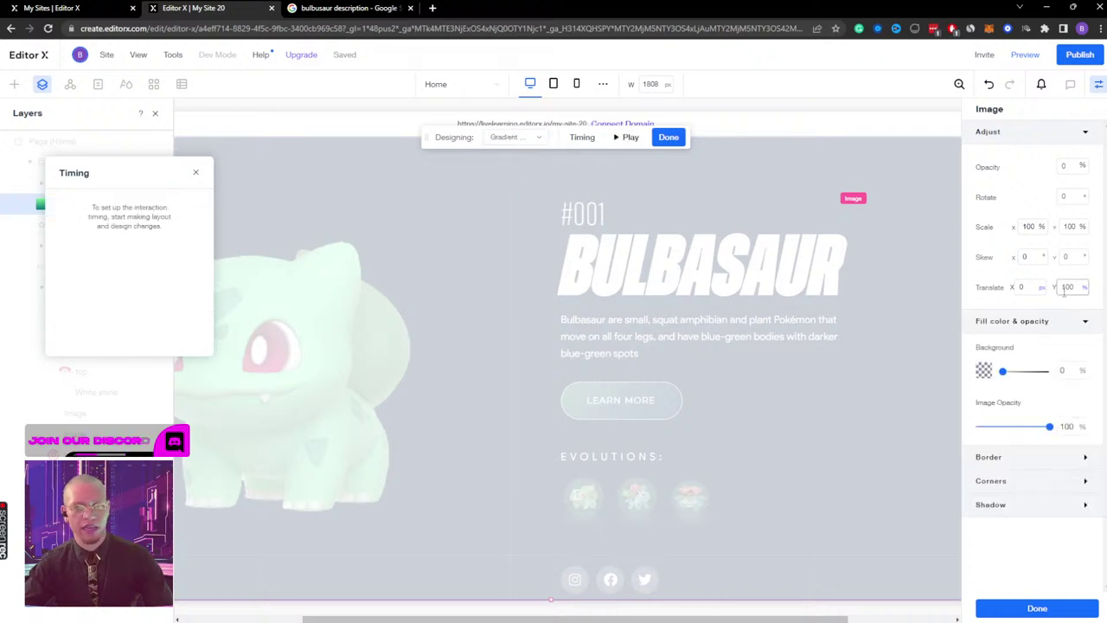
type("0")
left_click(1022, 261)
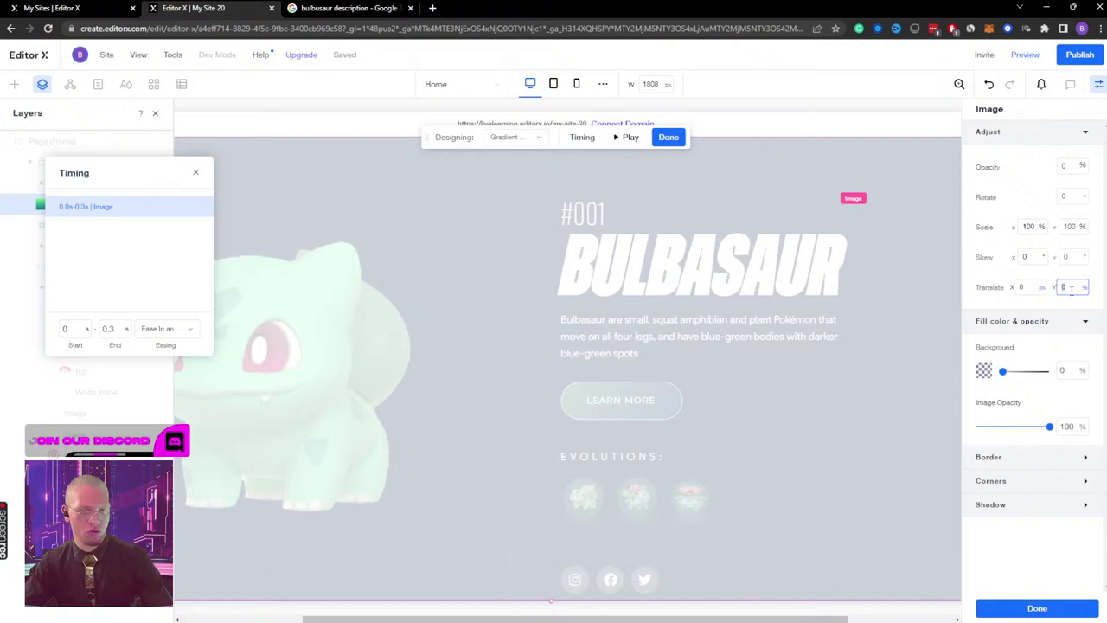
left_click(1065, 167)
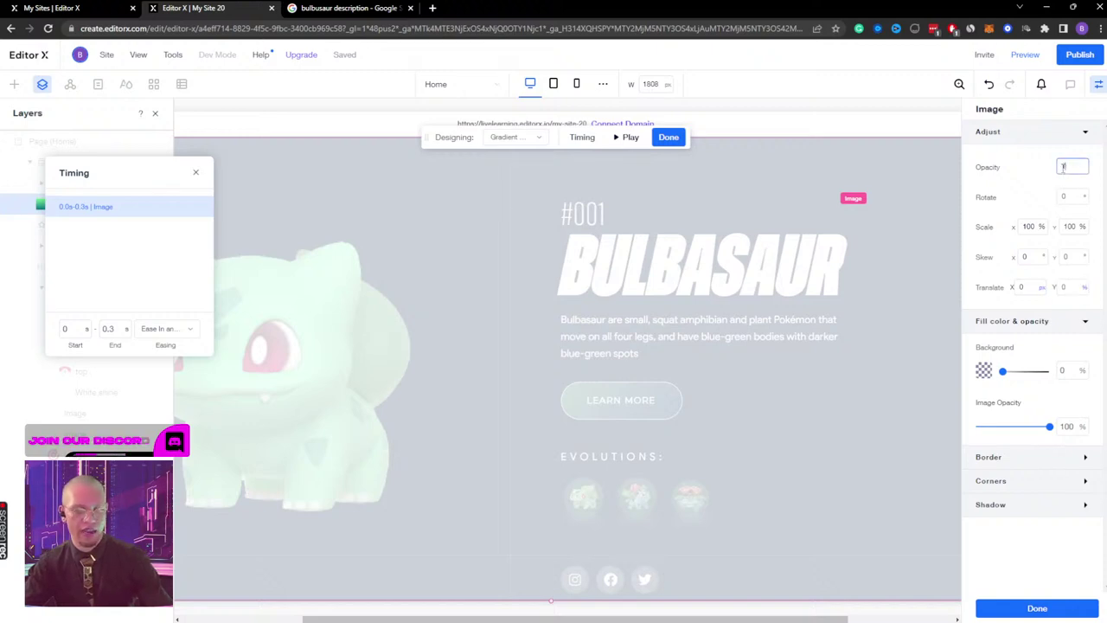
type("100")
key("Return")
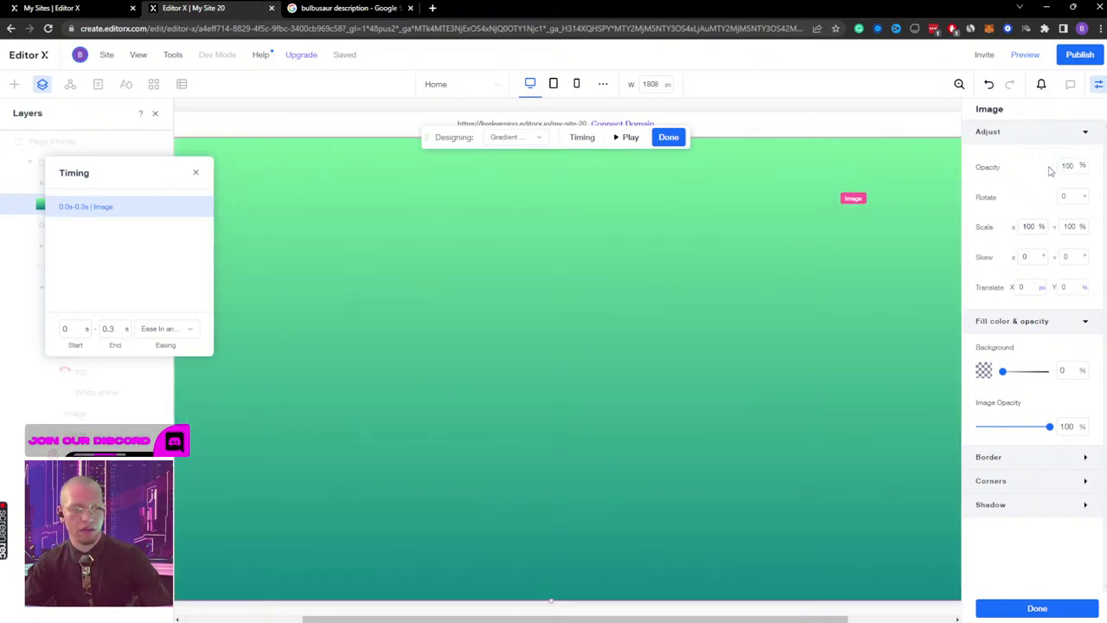
left_click(629, 139)
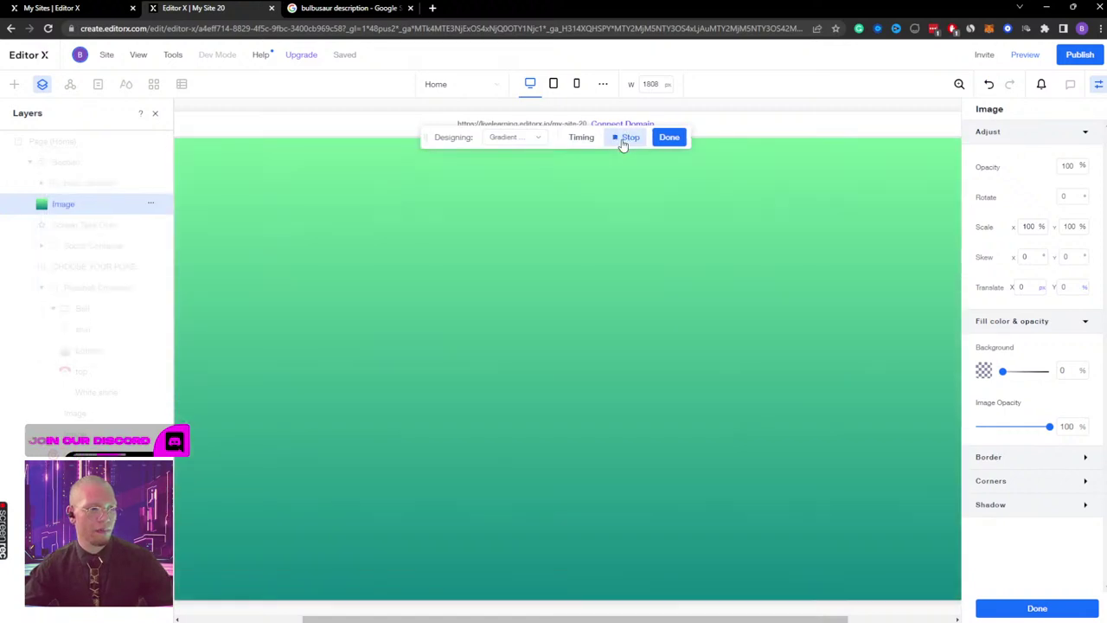
left_click(621, 142)
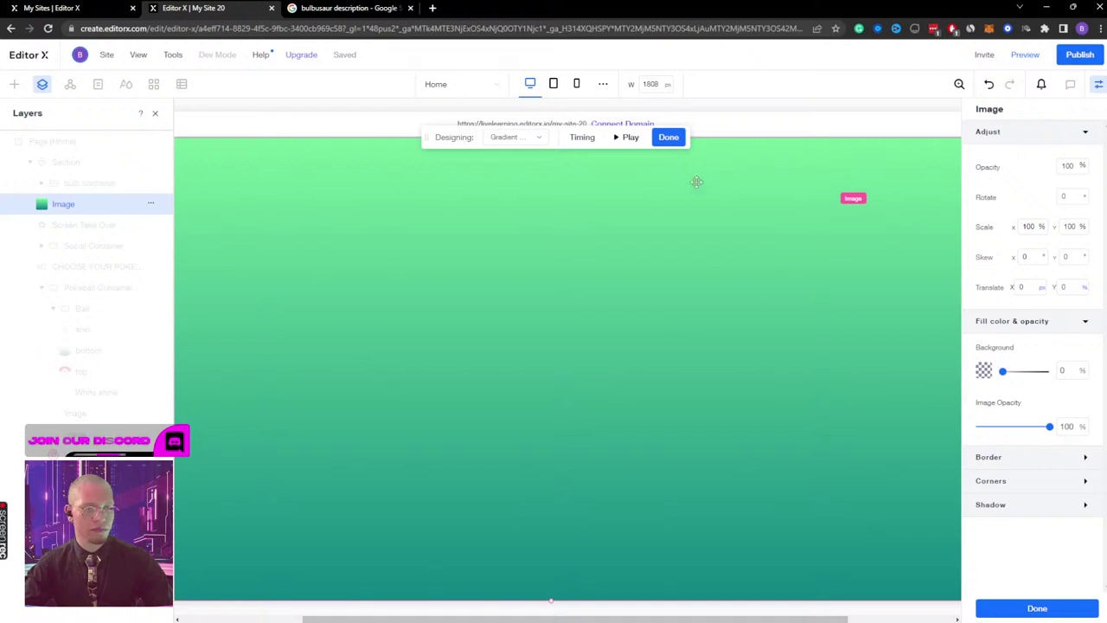
Step: Set the Gradient Display timing to start at 1 s and end at 1.6 s, play it, and finish designing the effect
left_click(578, 139)
left_click(76, 330)
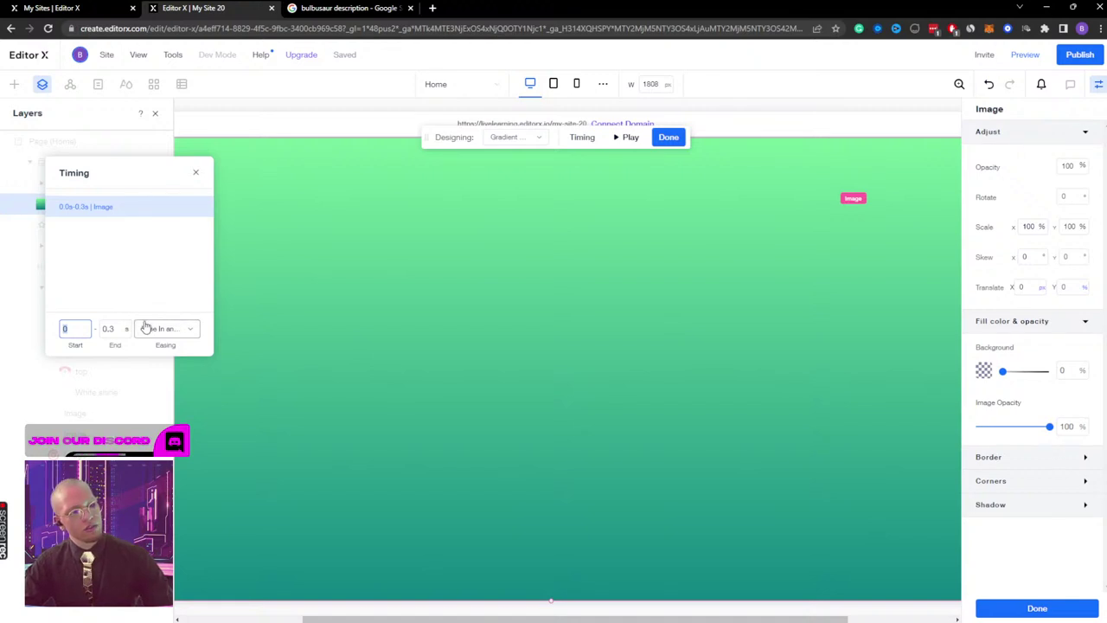
type("1")
left_click(116, 328)
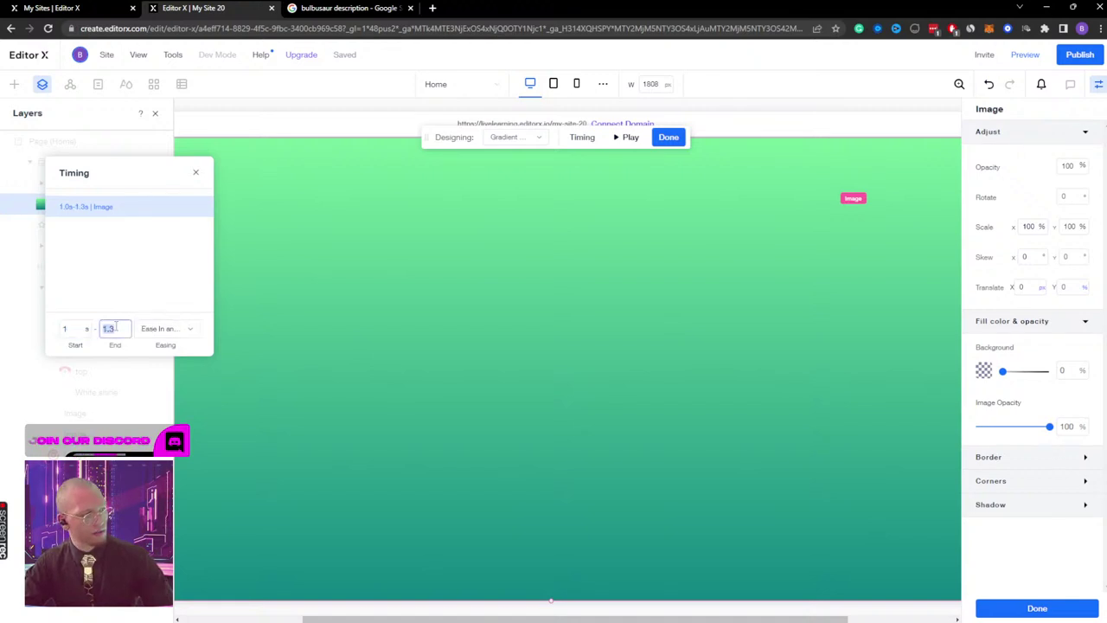
type("1.")
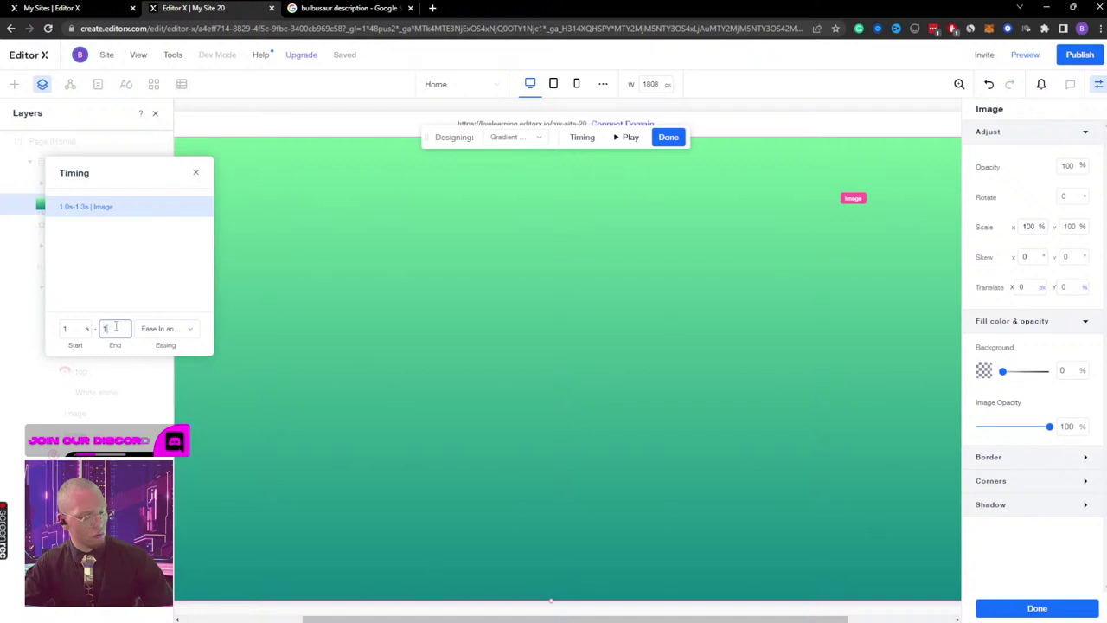
type("6")
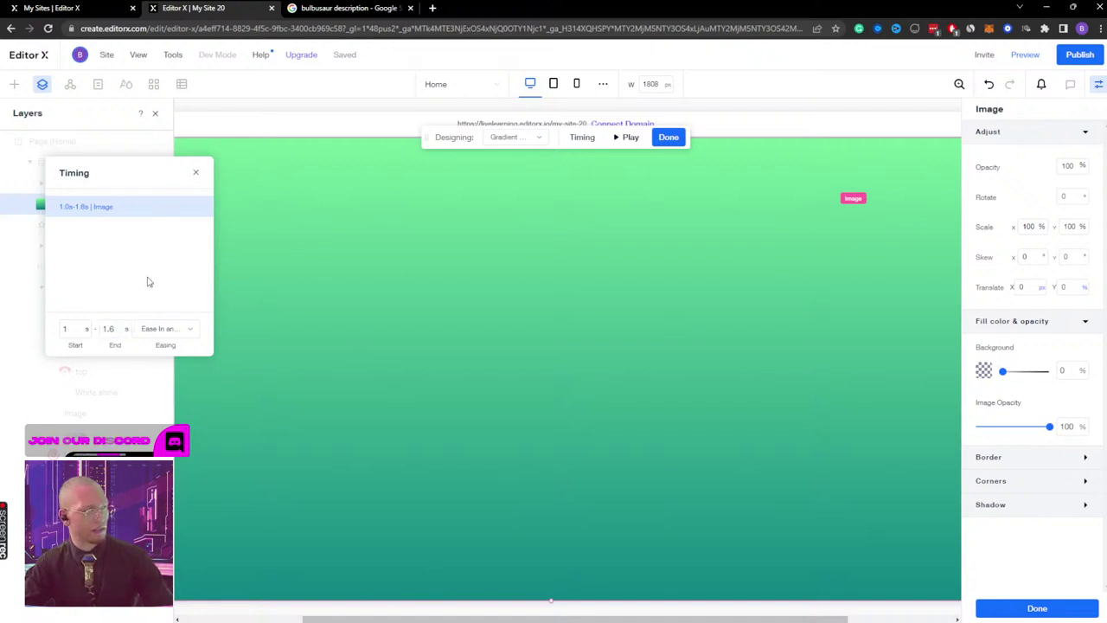
left_click_drag(136, 179, 364, 218)
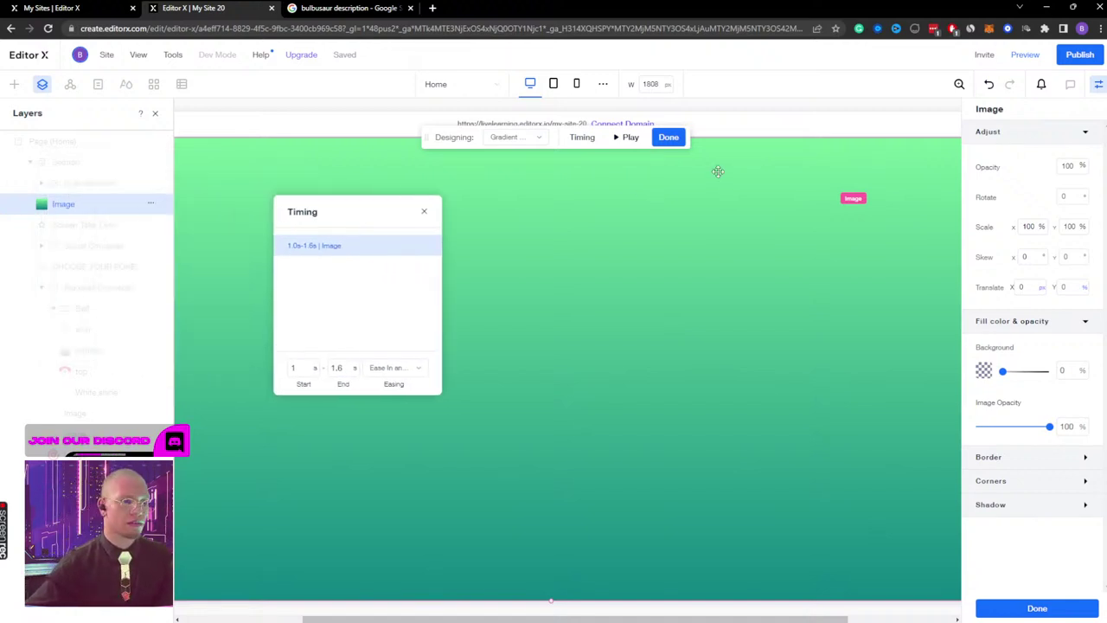
left_click(629, 139)
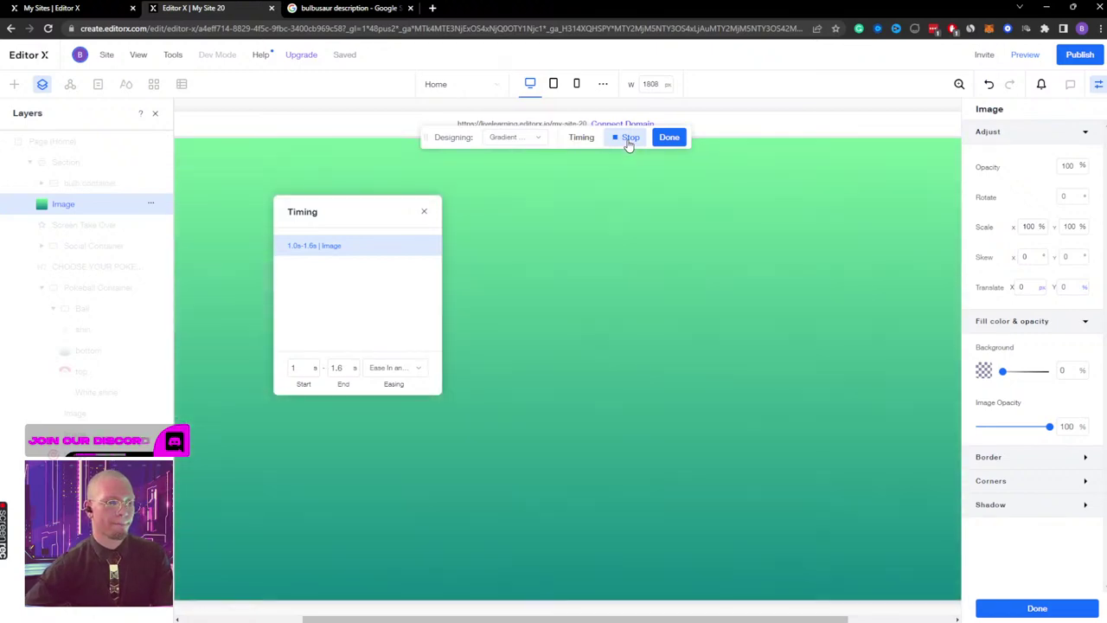
left_click(662, 140)
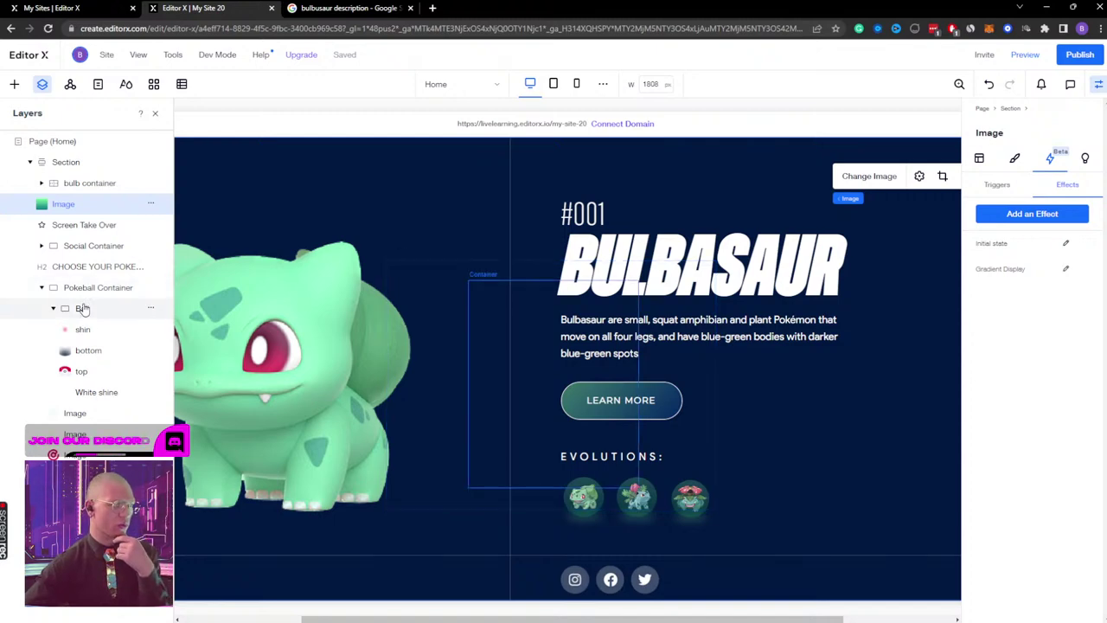
Step: Add a new click interaction to the Ball container with the green gradient image as the affected element
left_click(84, 309)
left_click(997, 184)
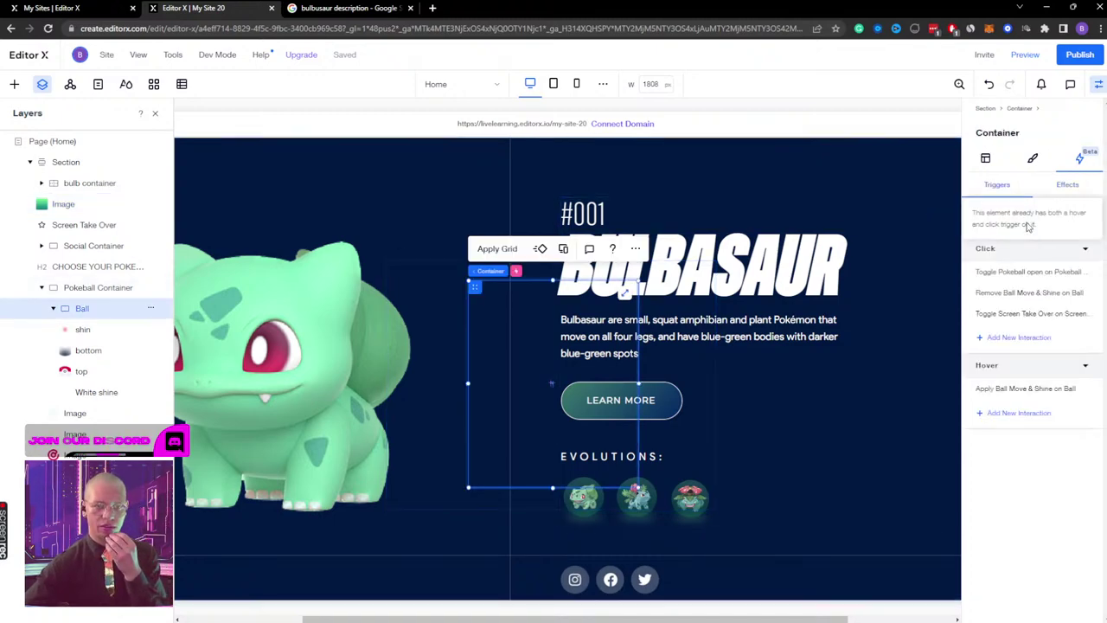
left_click(1006, 339)
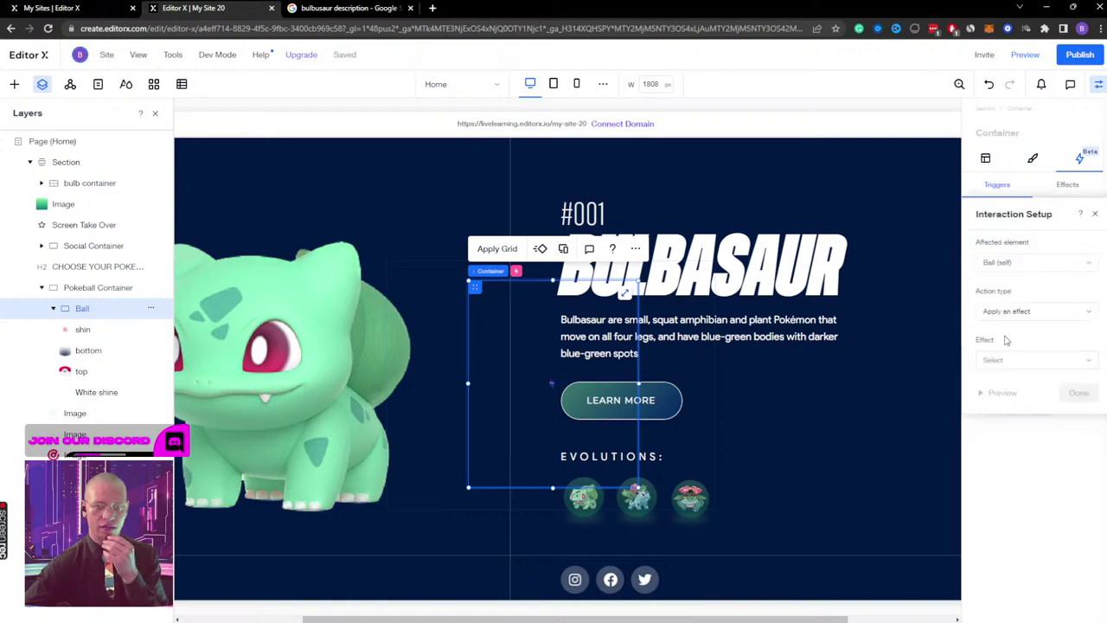
left_click(1029, 264)
left_click(1035, 288)
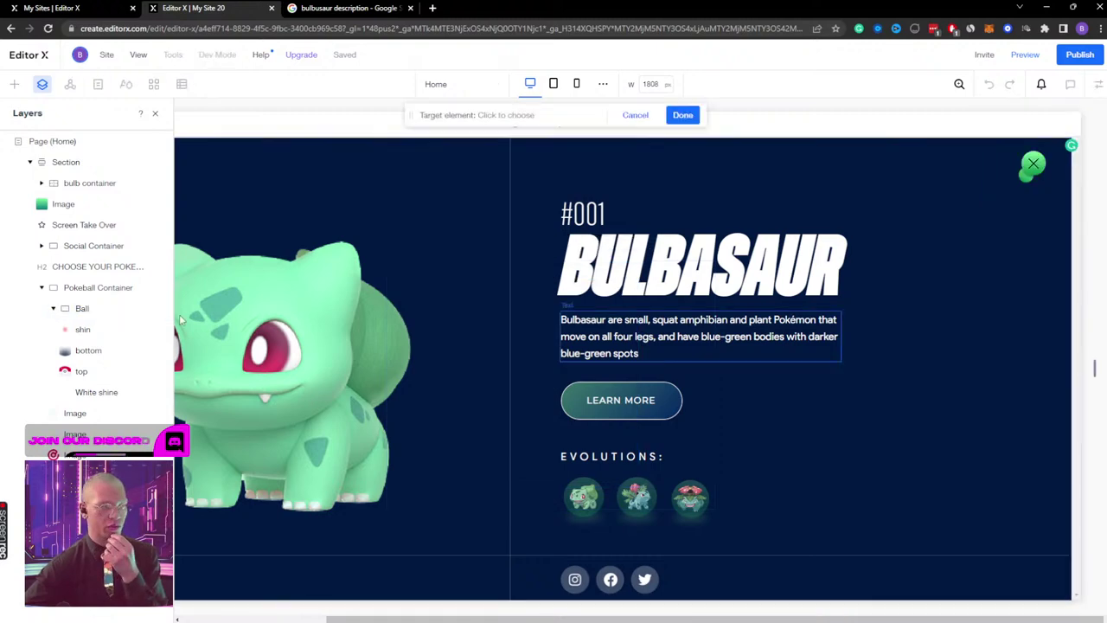
left_click(69, 205)
left_click(683, 115)
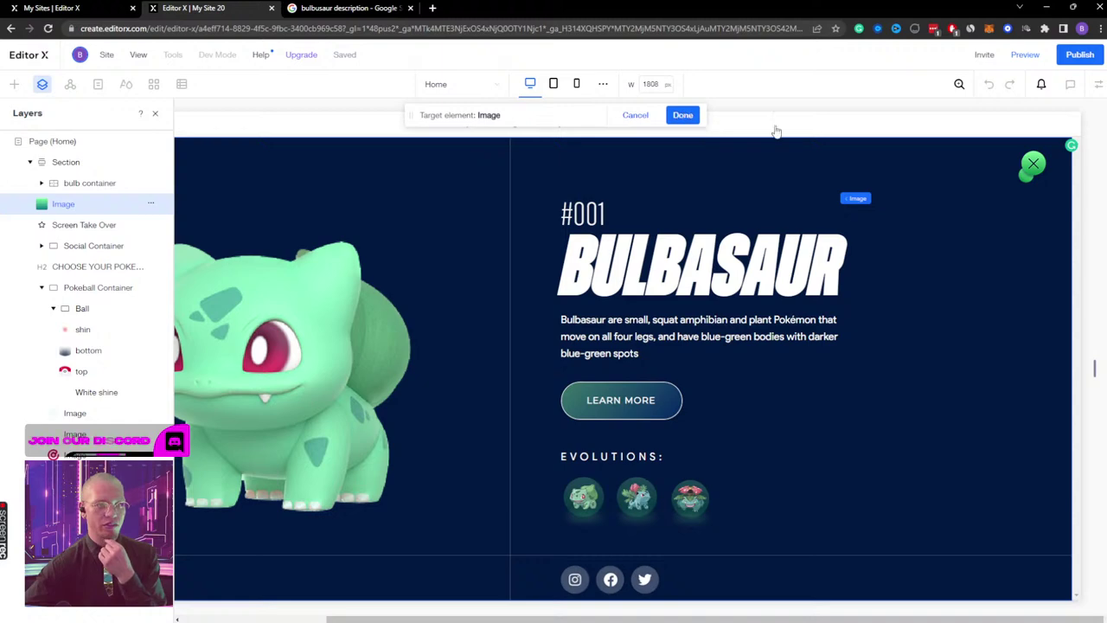
Step: Set the interaction to toggle the Gradient Display effect on and off, preview it, and save it
left_click(1042, 314)
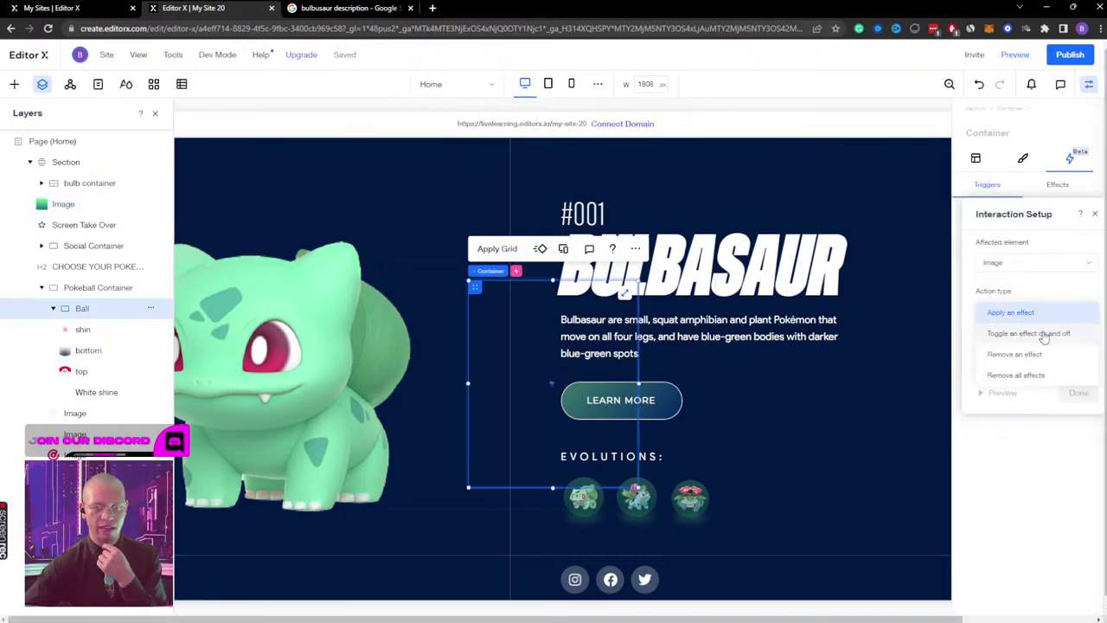
left_click(1033, 333)
left_click(1034, 360)
left_click(1031, 376)
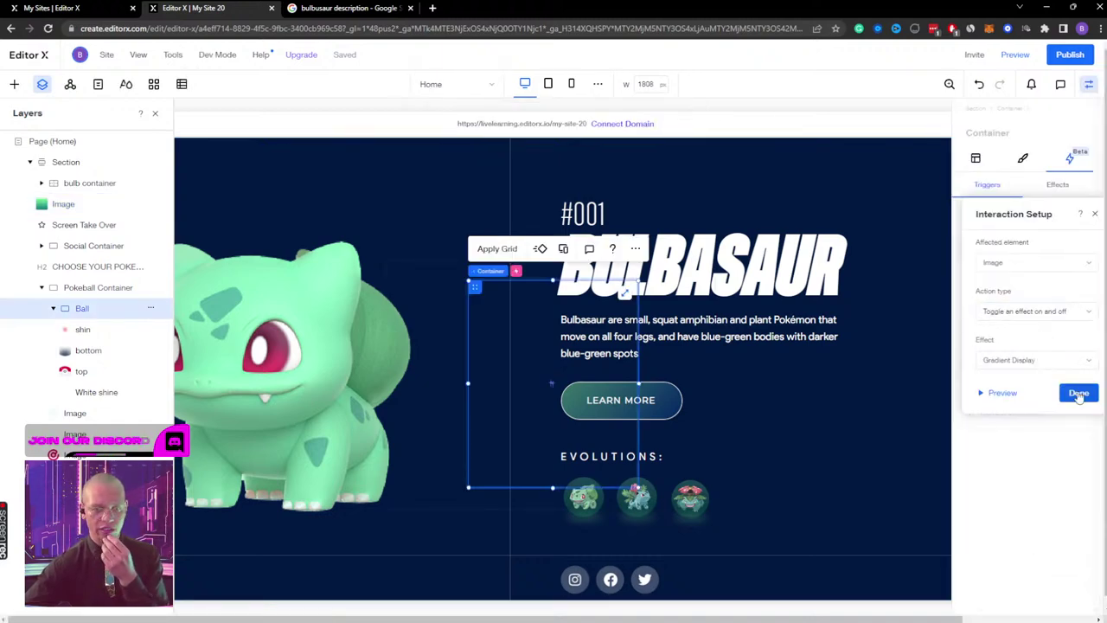
left_click(1012, 394)
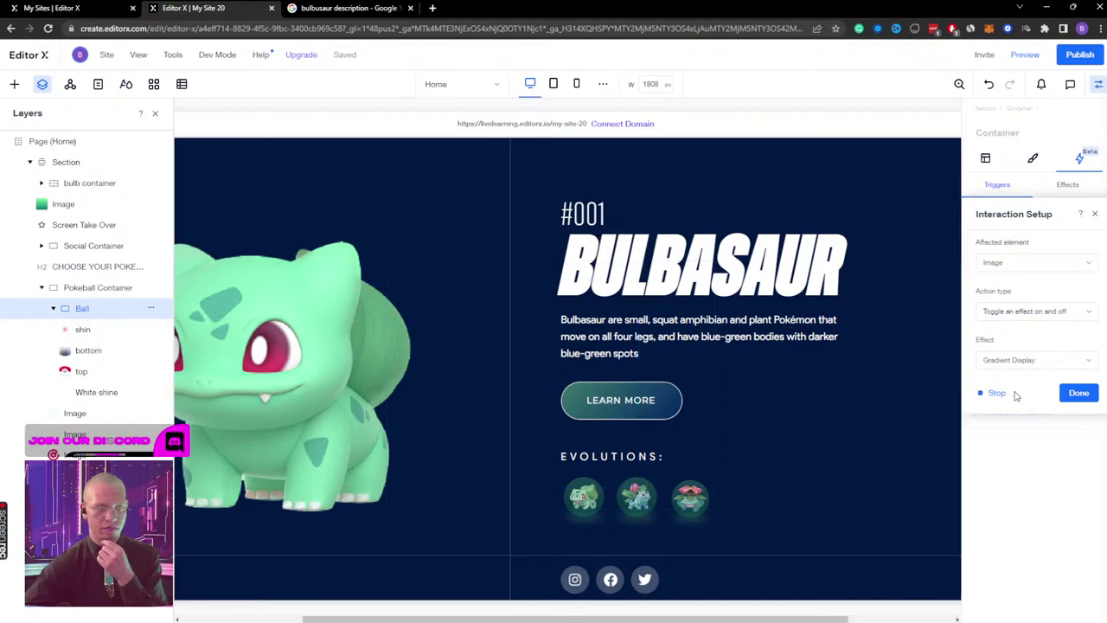
left_click(1016, 396)
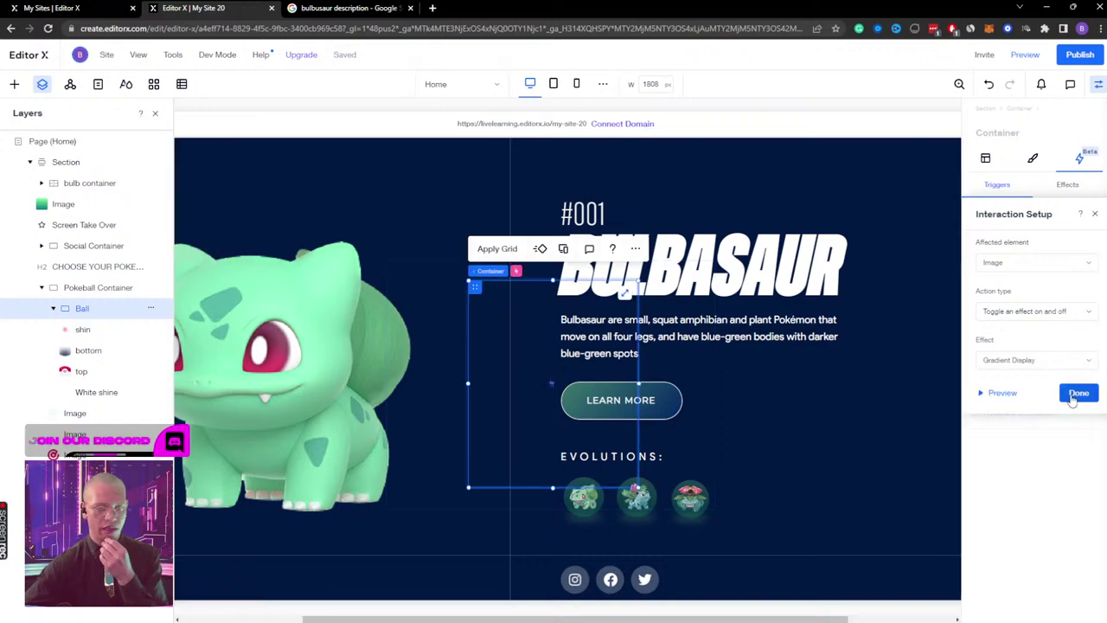
left_click(1078, 392)
Step: Preview the site, return to editing, and set the bulb container to Don't Display
left_click(1025, 55)
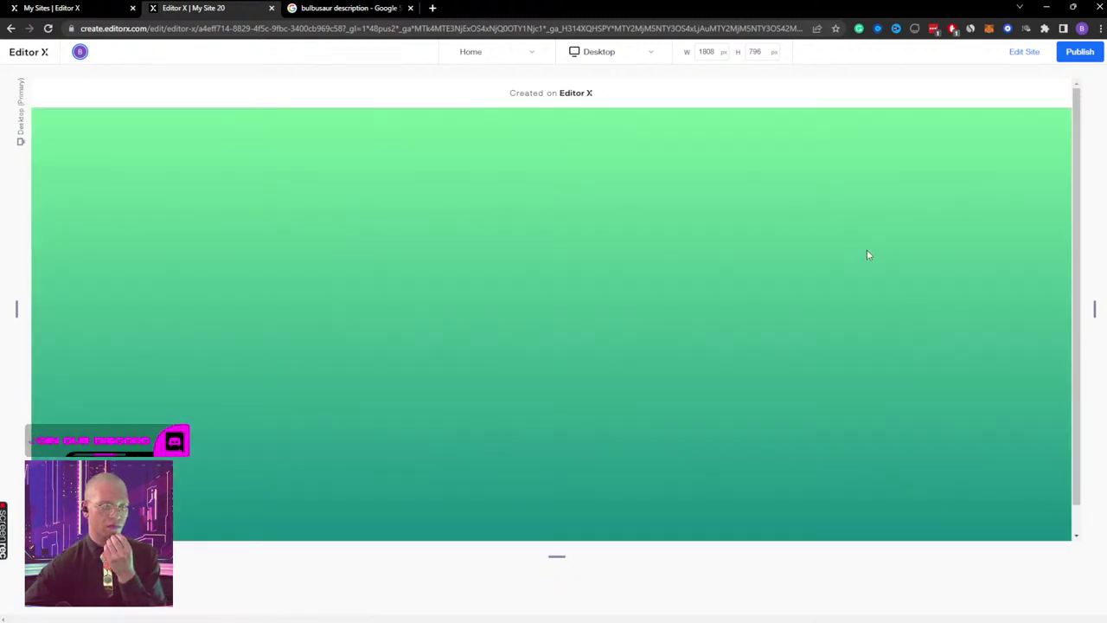
left_click(1024, 52)
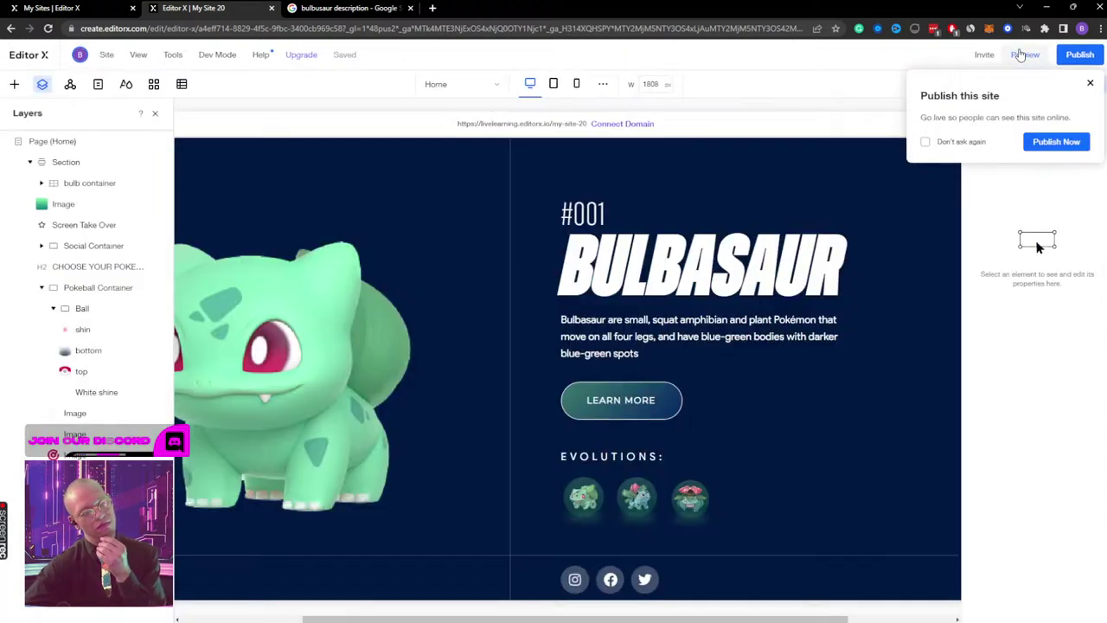
left_click(82, 205)
left_click(87, 185)
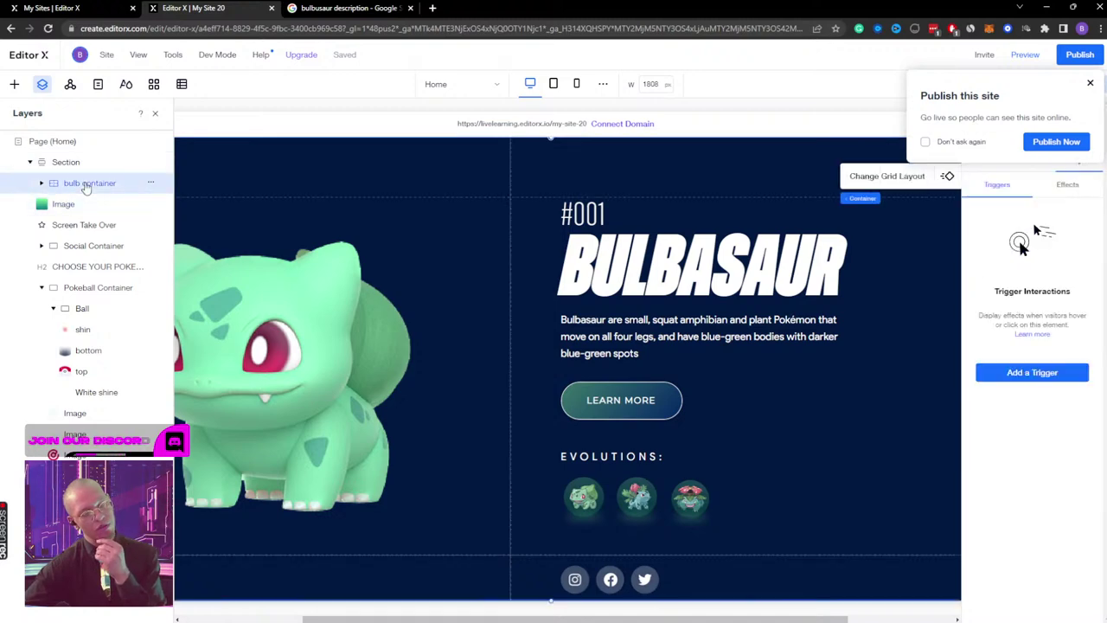
left_click(151, 184)
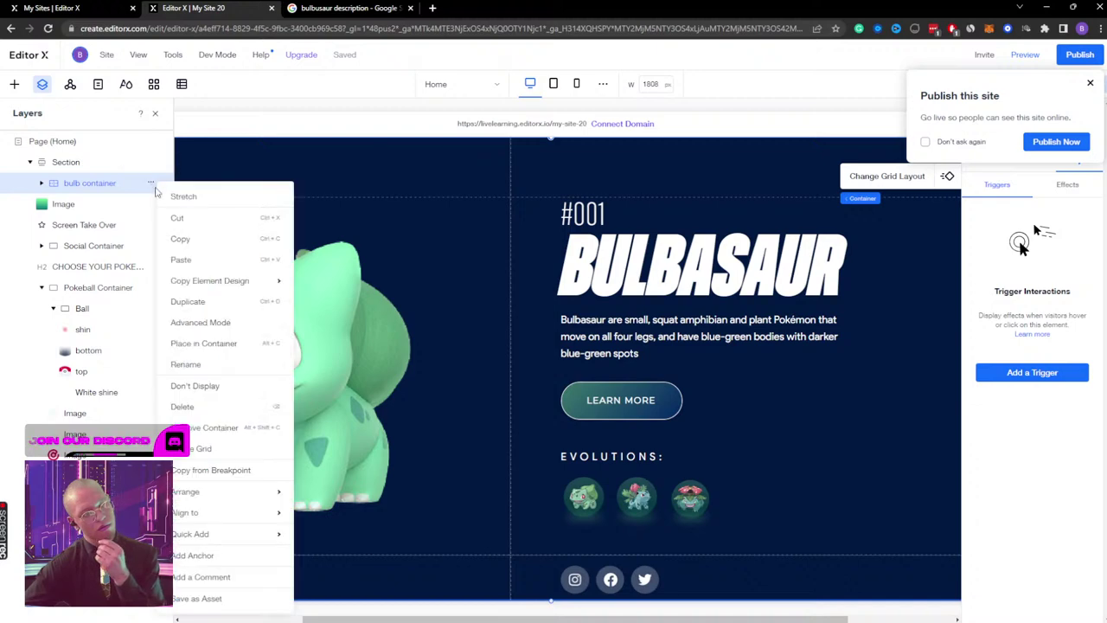
left_click(209, 384)
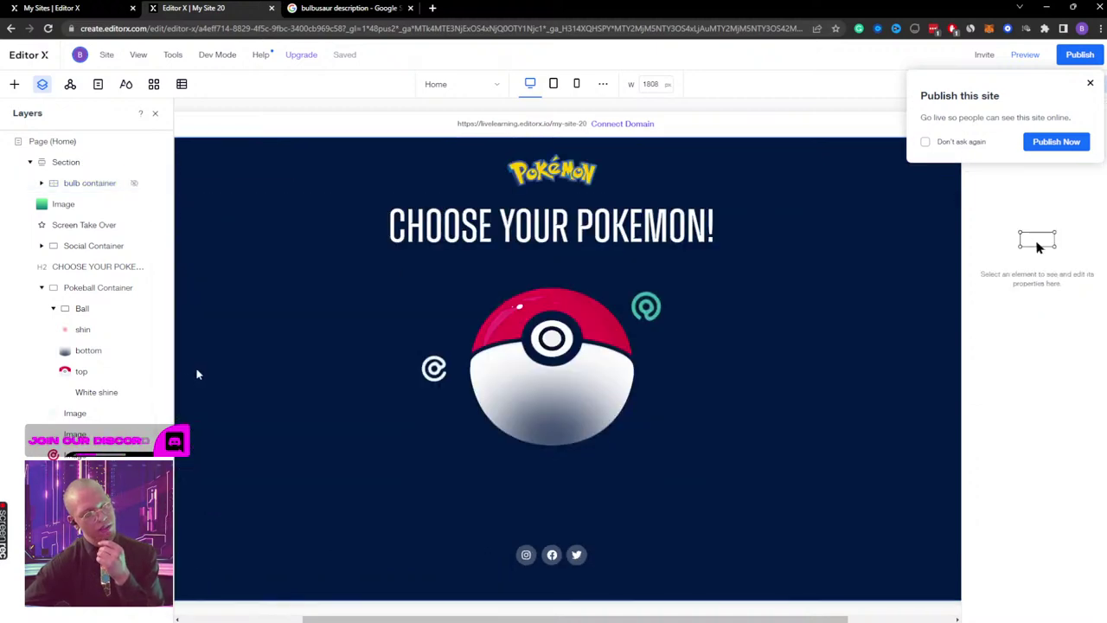
Step: Preview the site with the bulb container hidden to check the gradient, return to editing, and select the green gradient image
left_click(1025, 55)
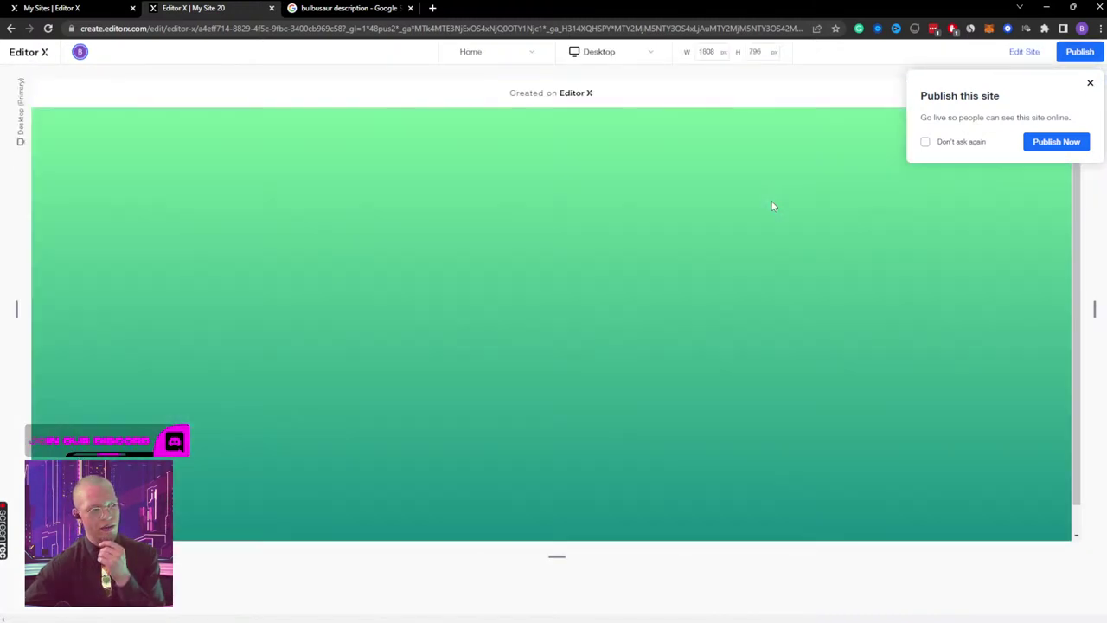
left_click(1090, 83)
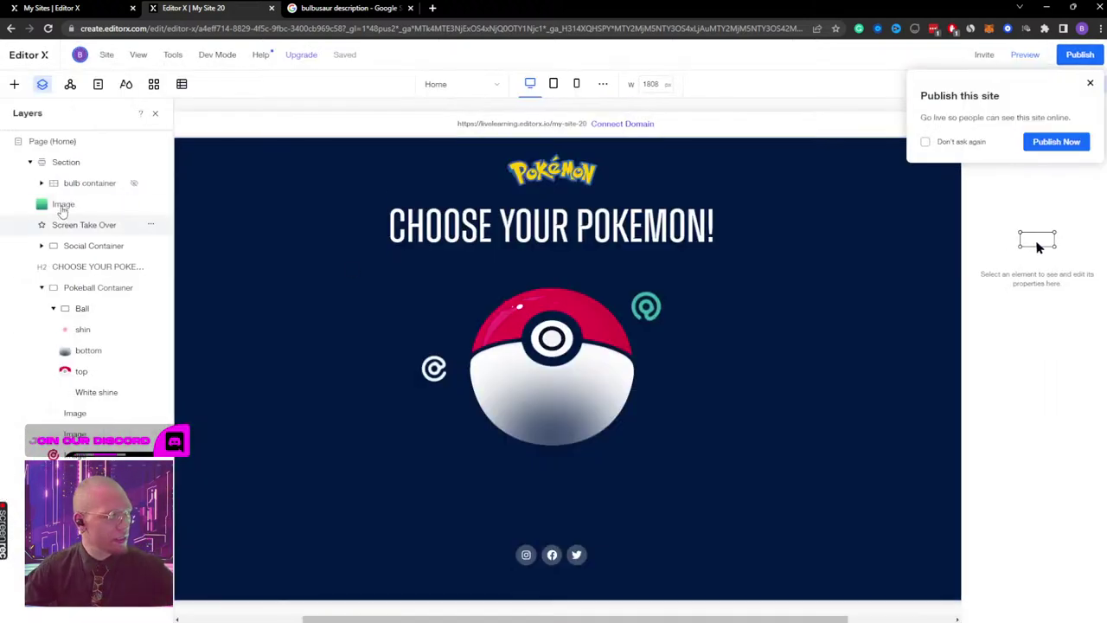
left_click(63, 203)
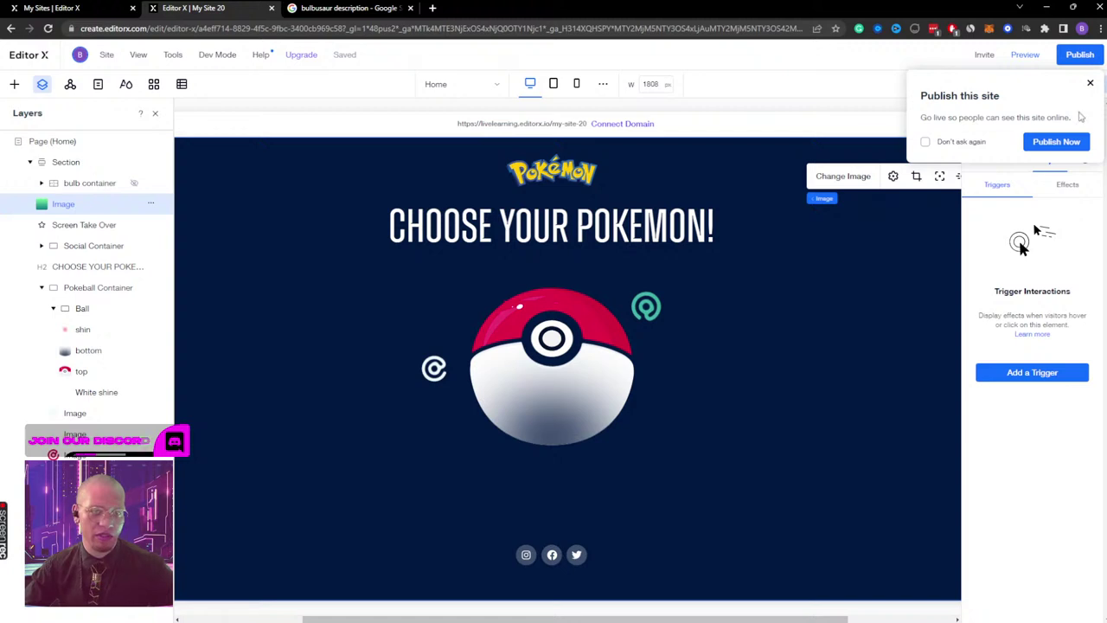
Step: Dismiss the publish prompt, check the timing and scale settings of the Screen Take Over shape's effect, and return to the page layout
left_click(1090, 83)
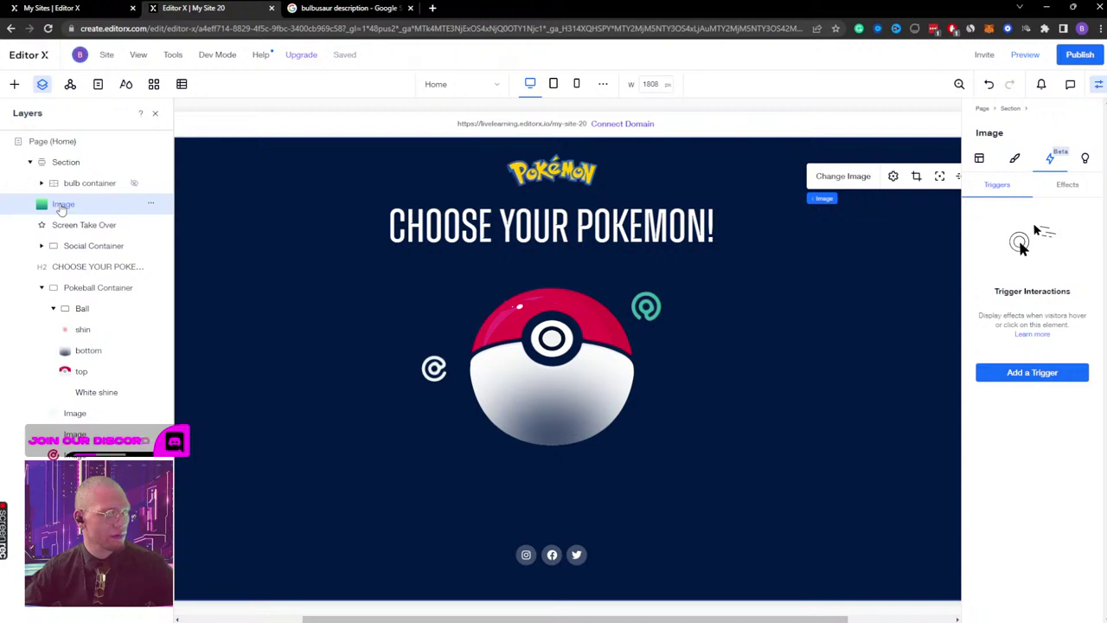
left_click(60, 226)
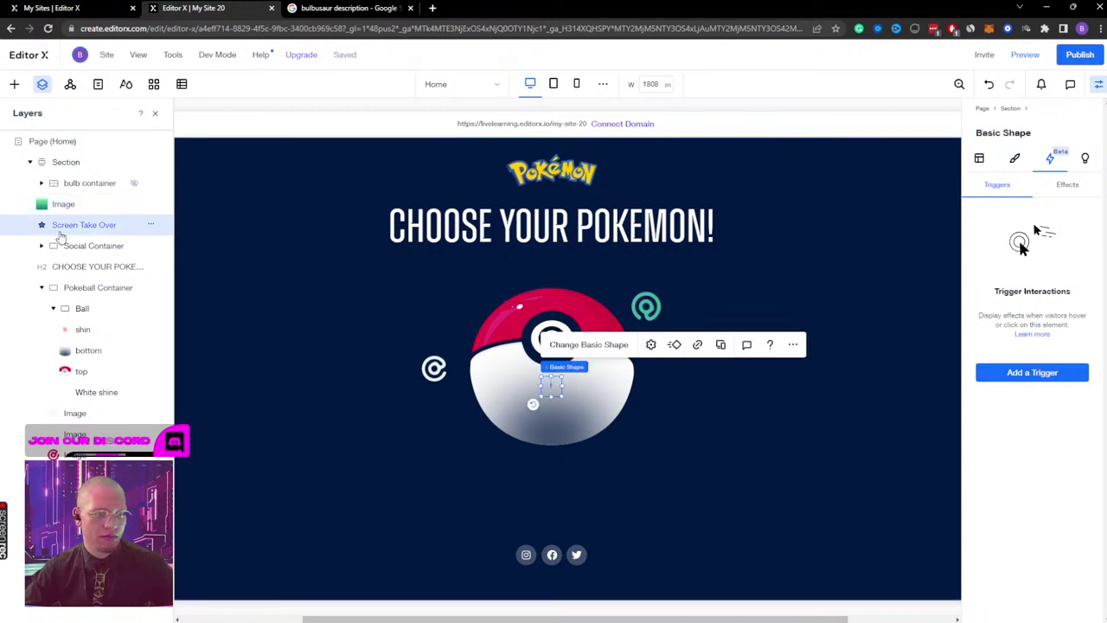
left_click(1069, 186)
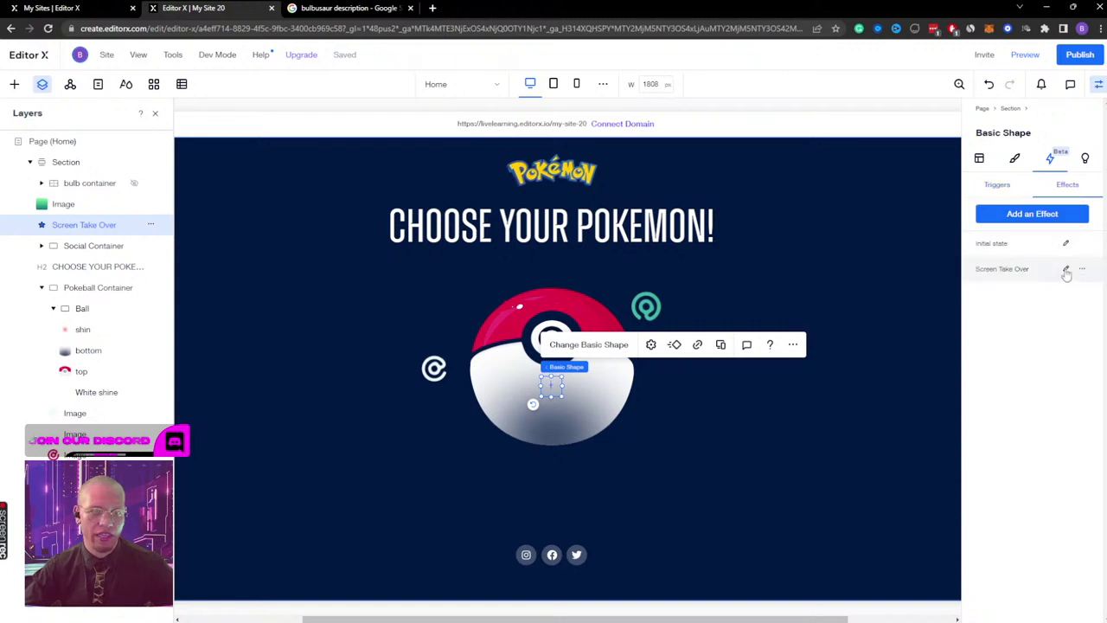
left_click(1065, 270)
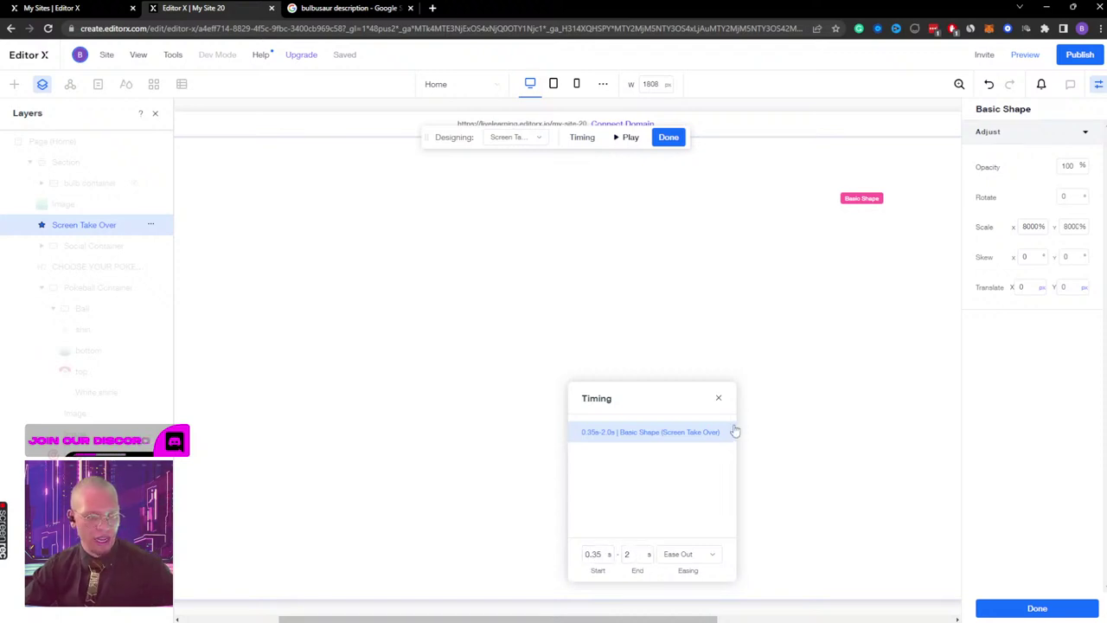
left_click(718, 399)
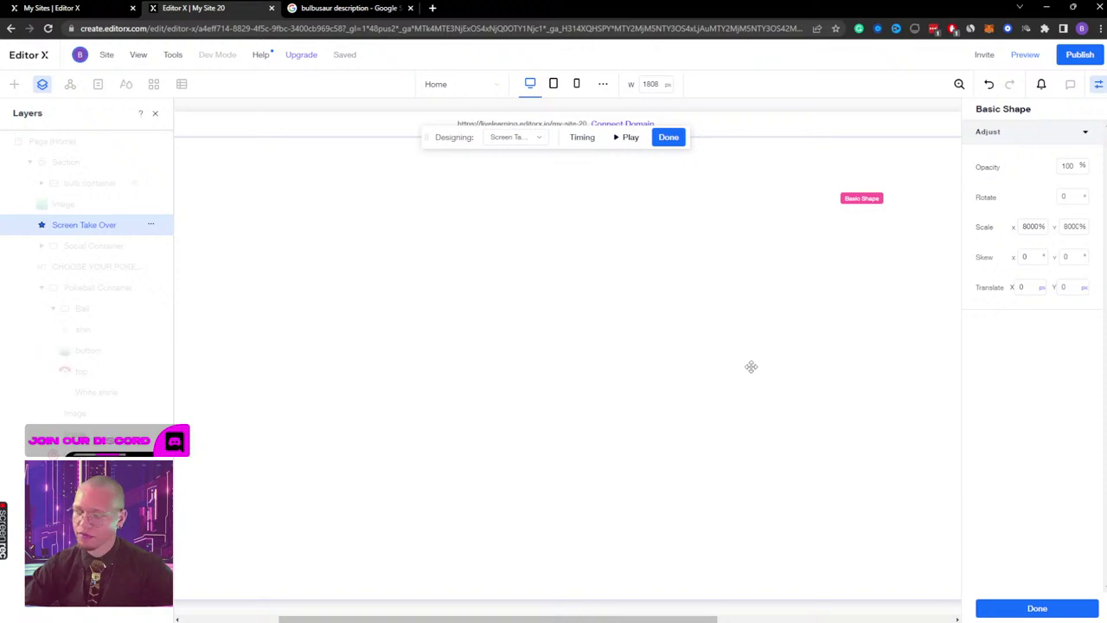
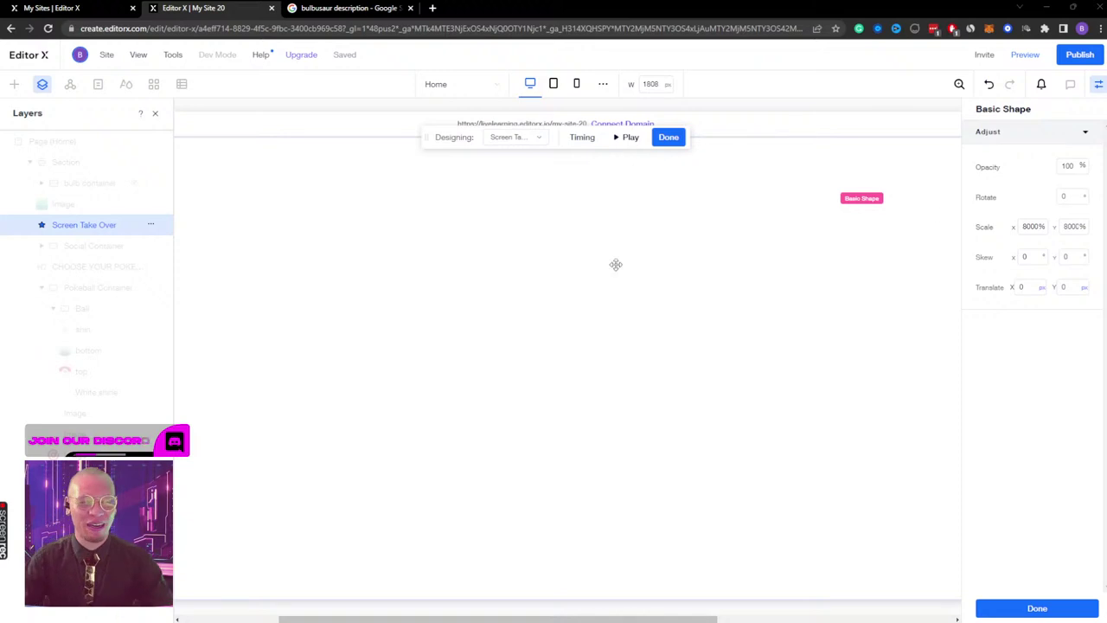
left_click(668, 138)
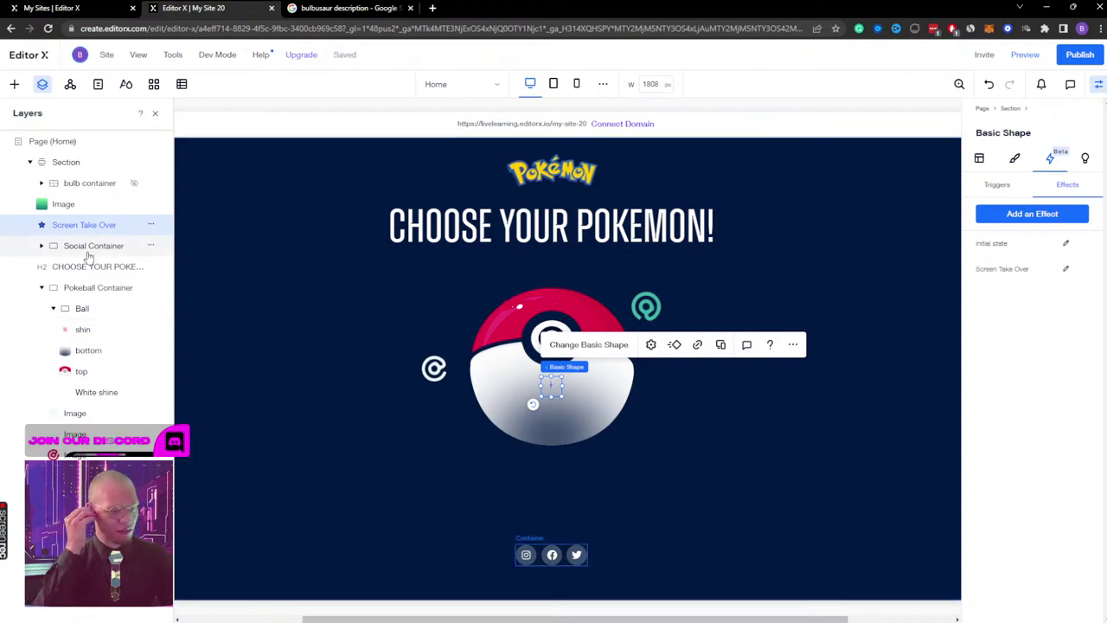
Step: Add a hover trigger to the Pokémon logo image with the green gradient image as its affected element
left_click(69, 205)
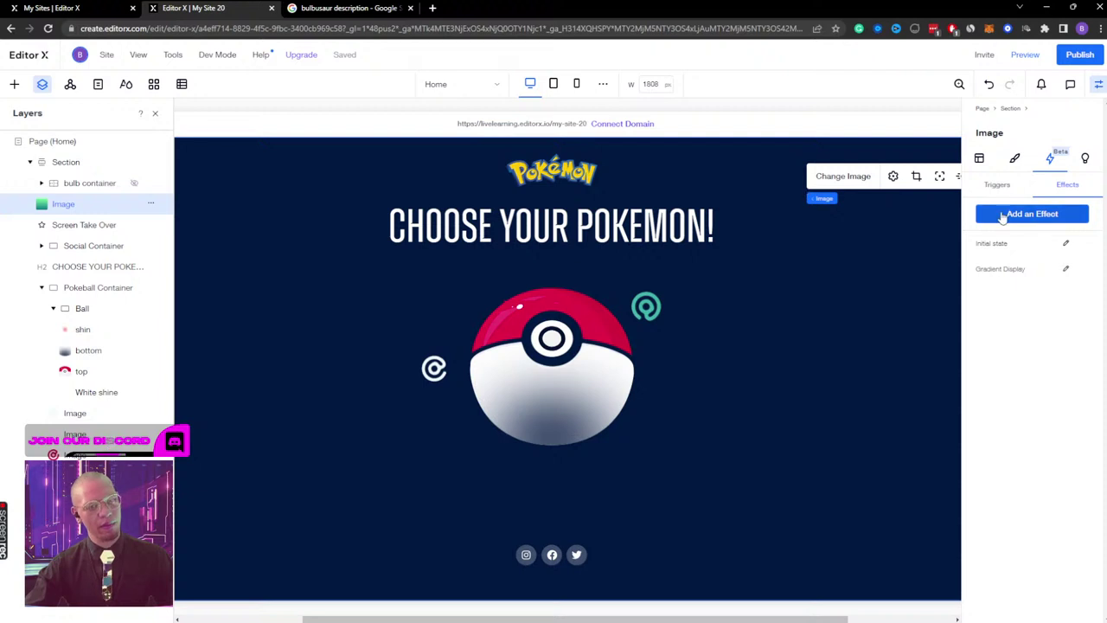
left_click(552, 171)
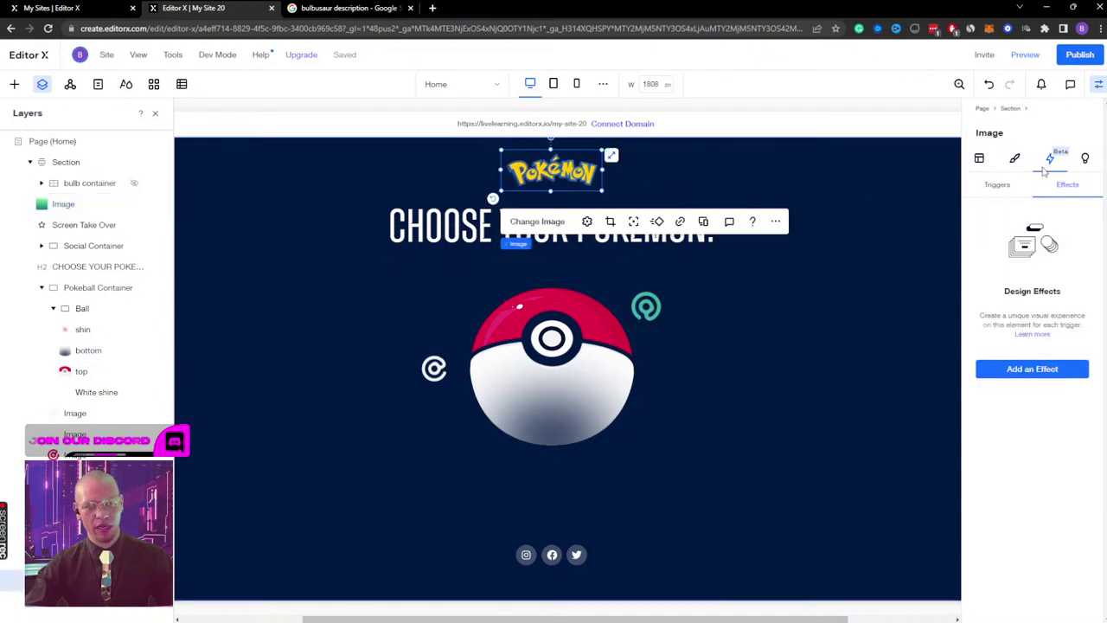
left_click(1002, 186)
left_click(1030, 377)
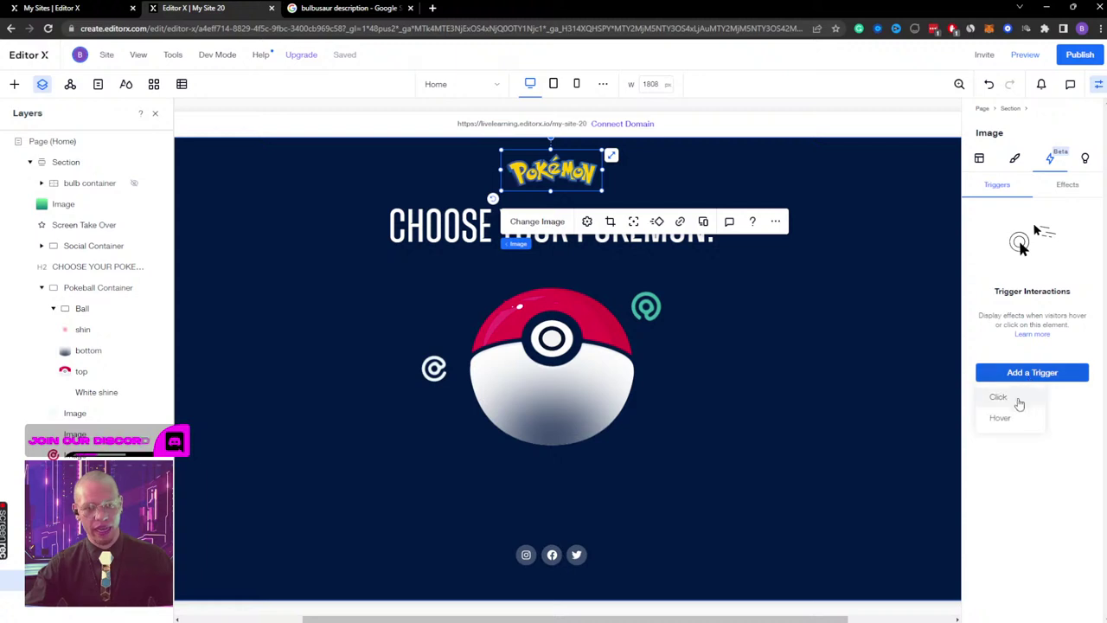
left_click(1008, 418)
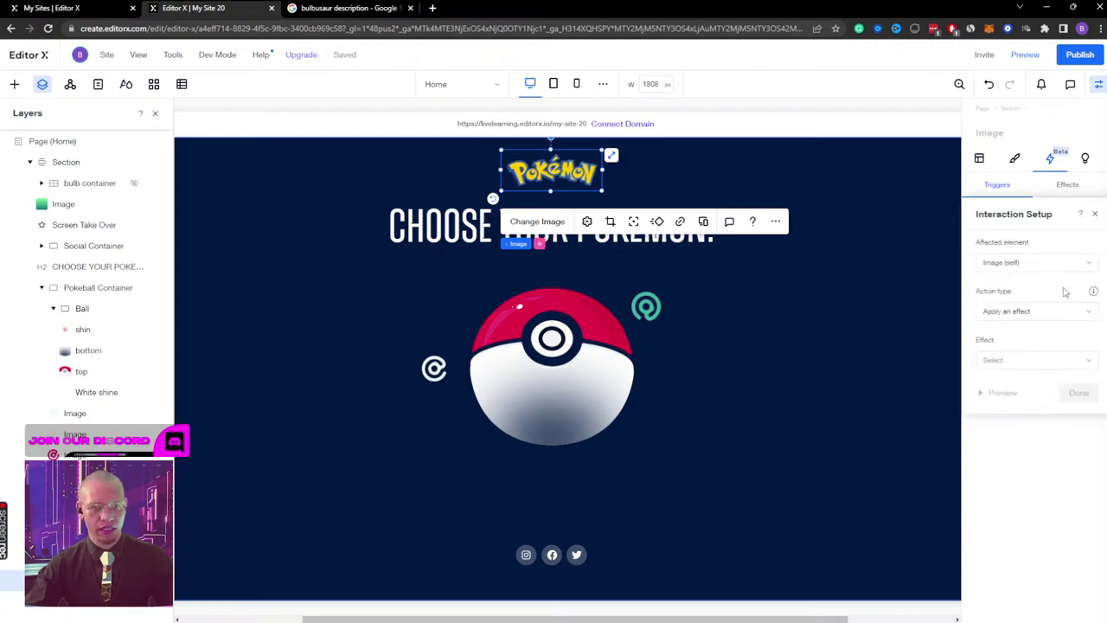
left_click(1033, 264)
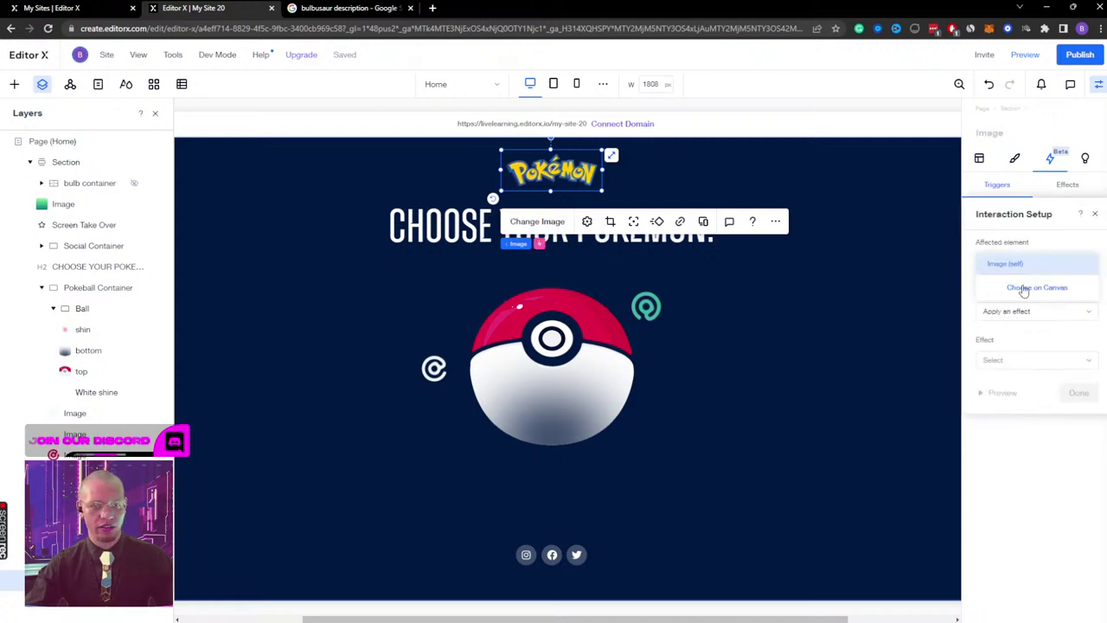
left_click(1021, 288)
left_click(104, 208)
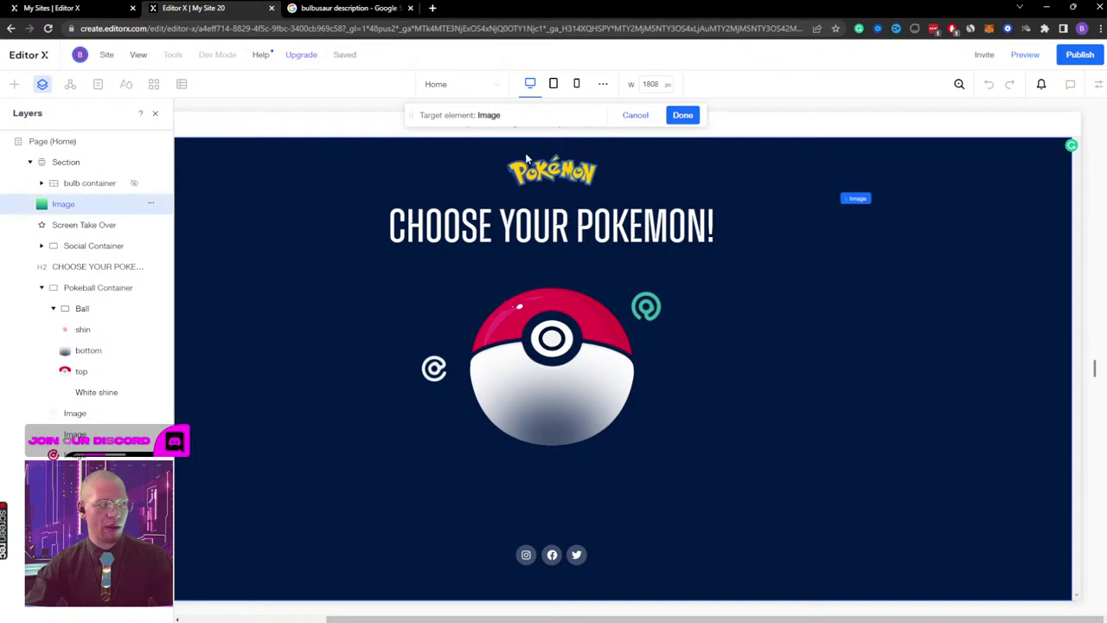
left_click(680, 116)
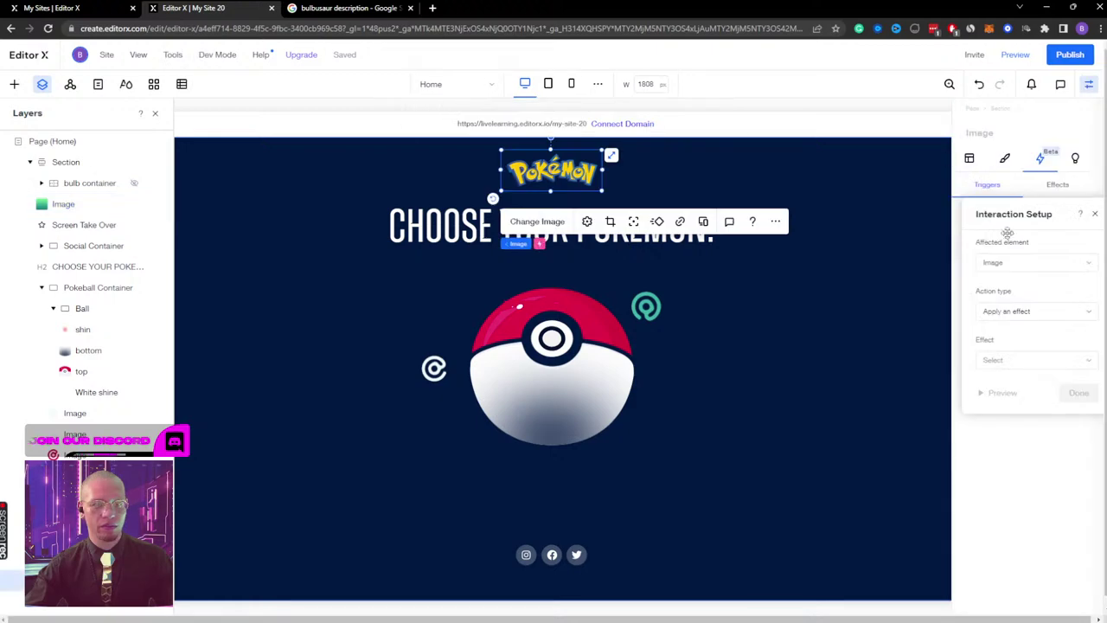
Step: Make the logo's hover interaction apply the Gradient Display effect to the gradient image, and preview the site
left_click(1021, 320)
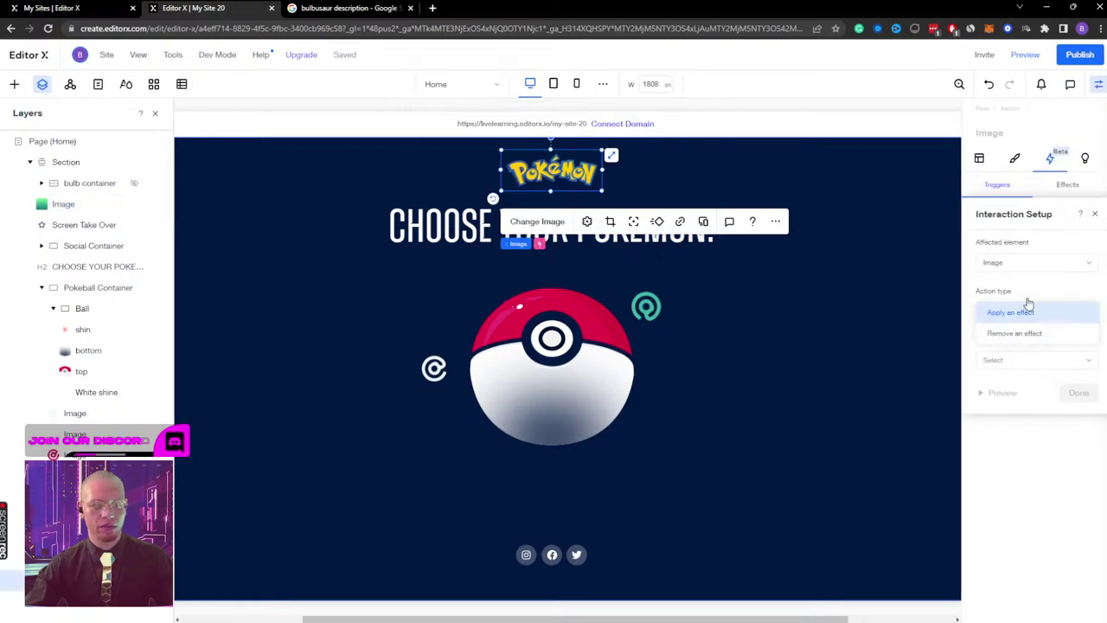
left_click(1026, 307)
left_click(1032, 361)
left_click(1027, 389)
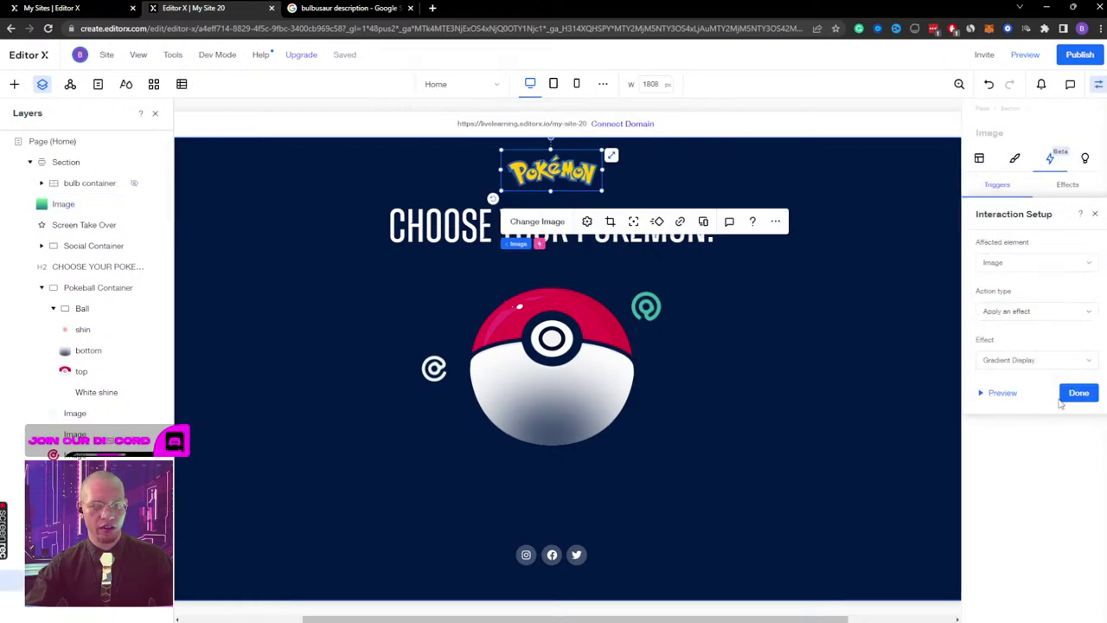
left_click(1077, 395)
left_click(1023, 54)
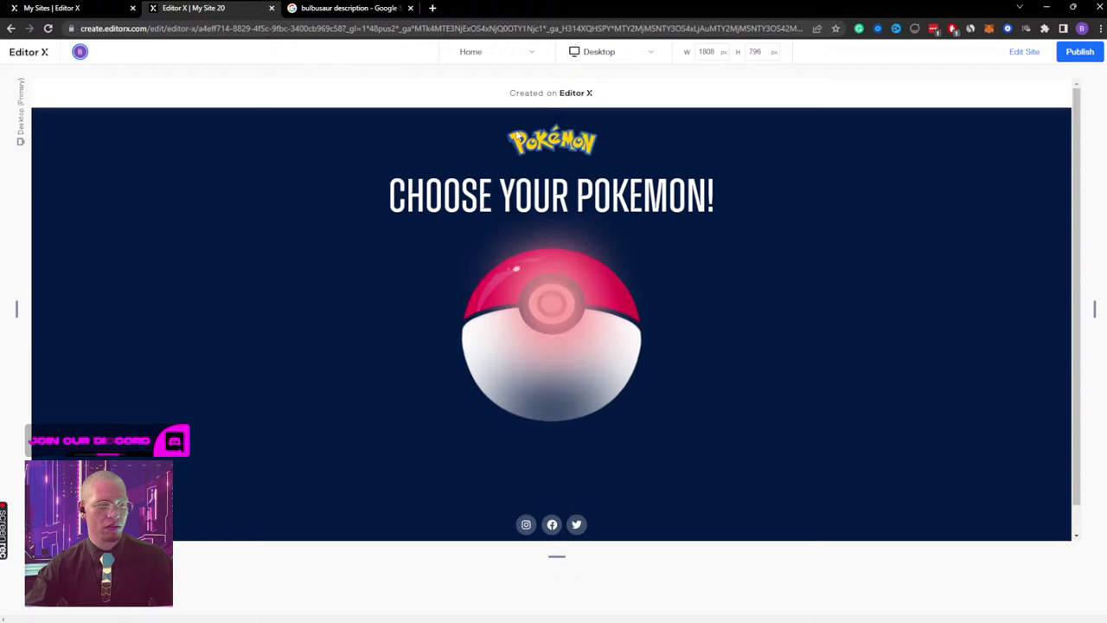
left_click(1025, 52)
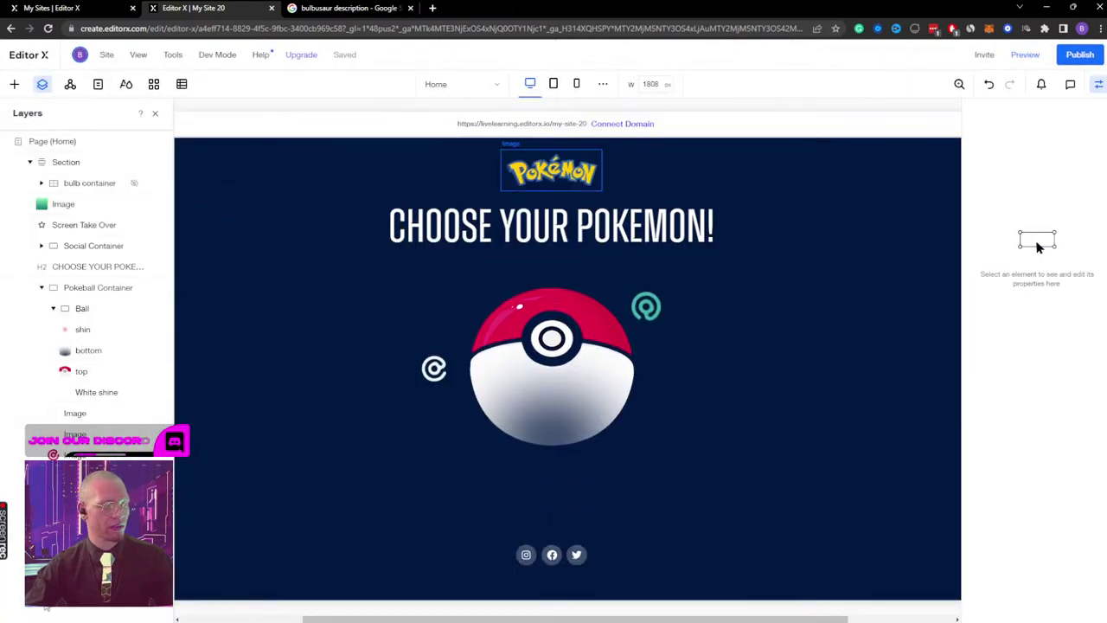
Step: Examine the triggers, effects, layout and design settings of the logo, the gradient image and the Screen Take Over shape
left_click(552, 171)
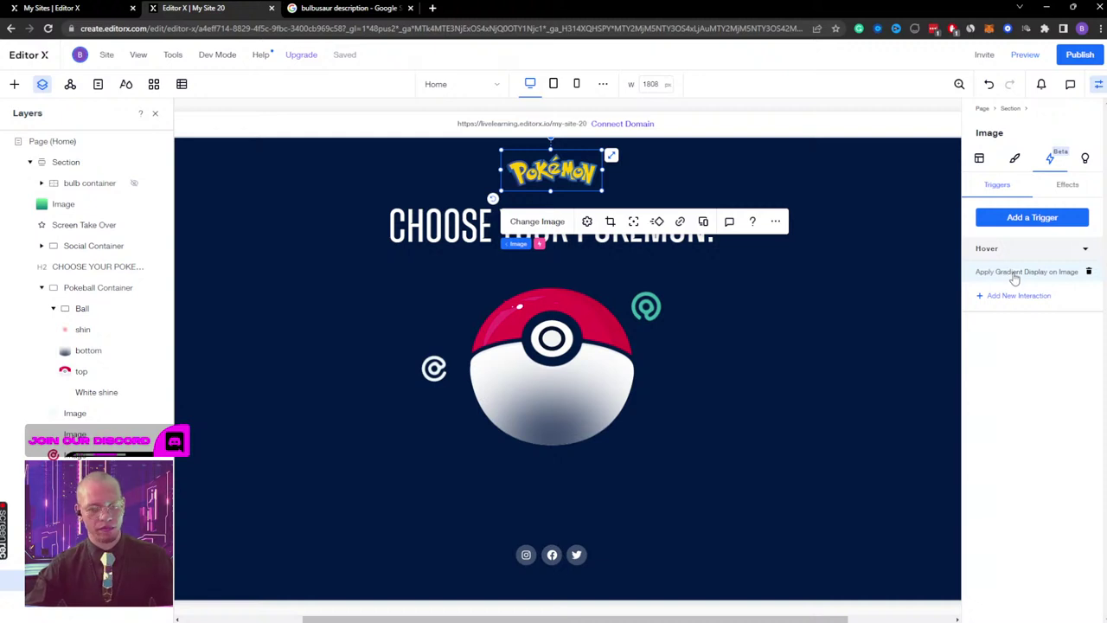
left_click(1054, 186)
left_click(1007, 191)
left_click(95, 205)
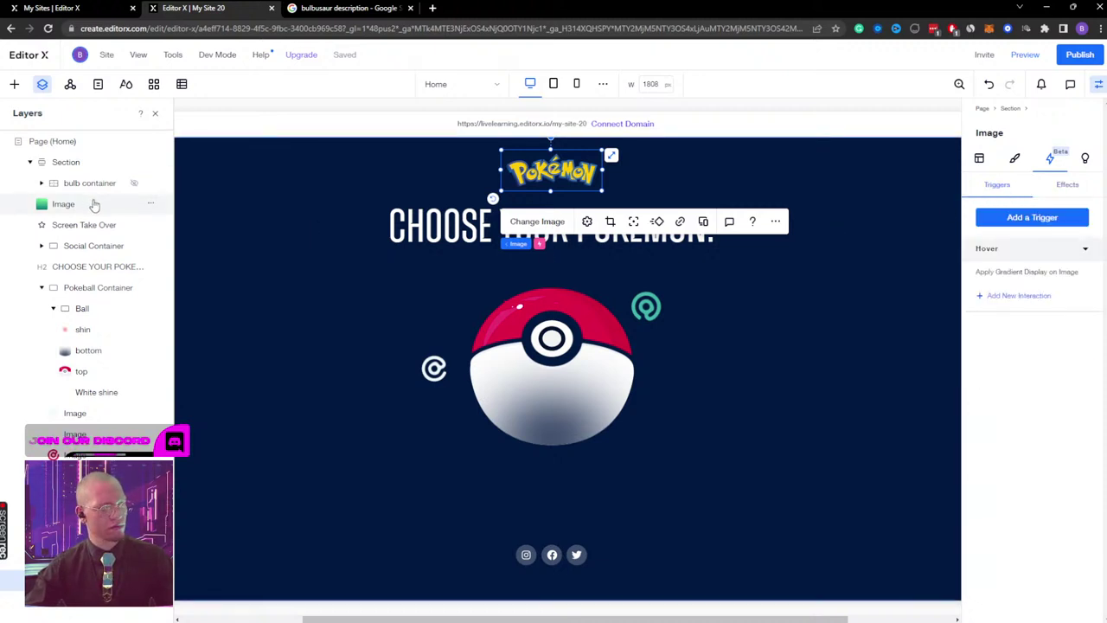
left_click(1067, 186)
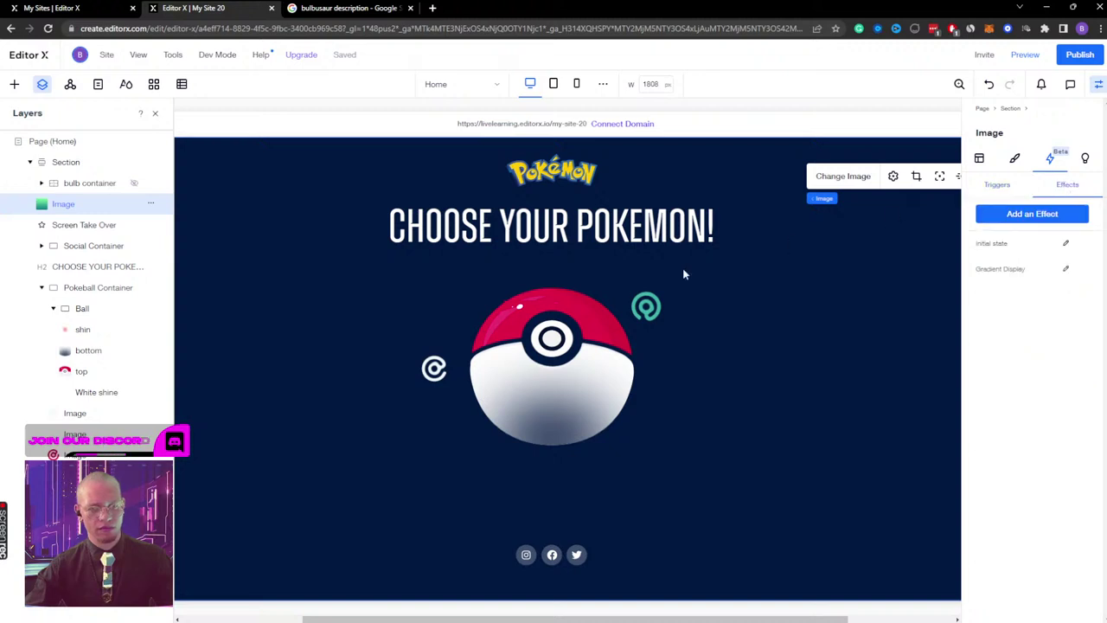
left_click(558, 173)
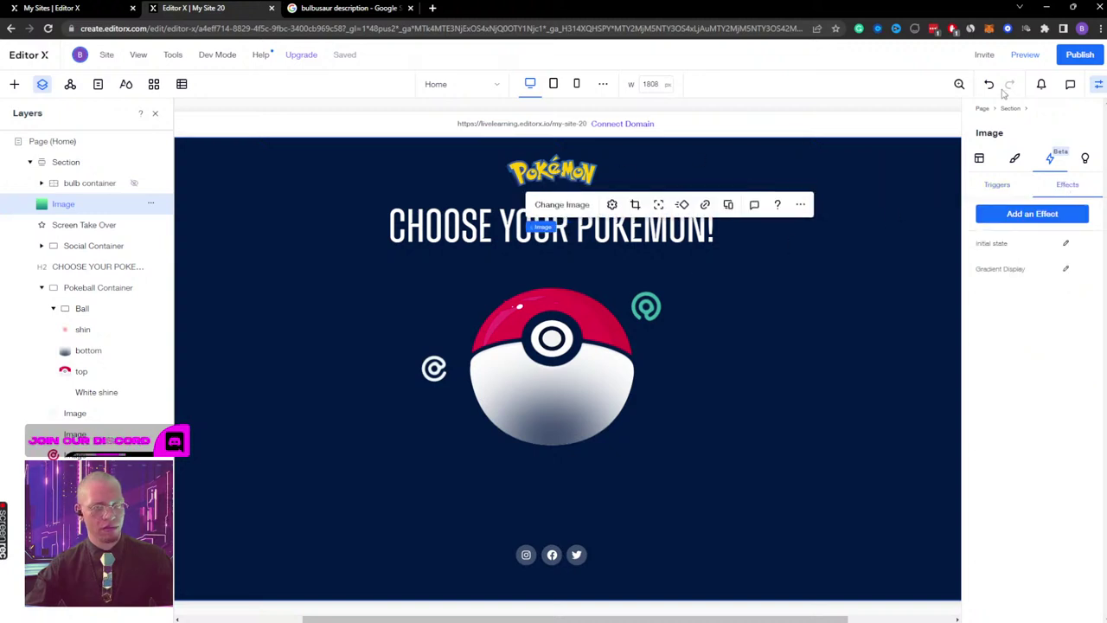
left_click_drag(501, 260, 455, 246)
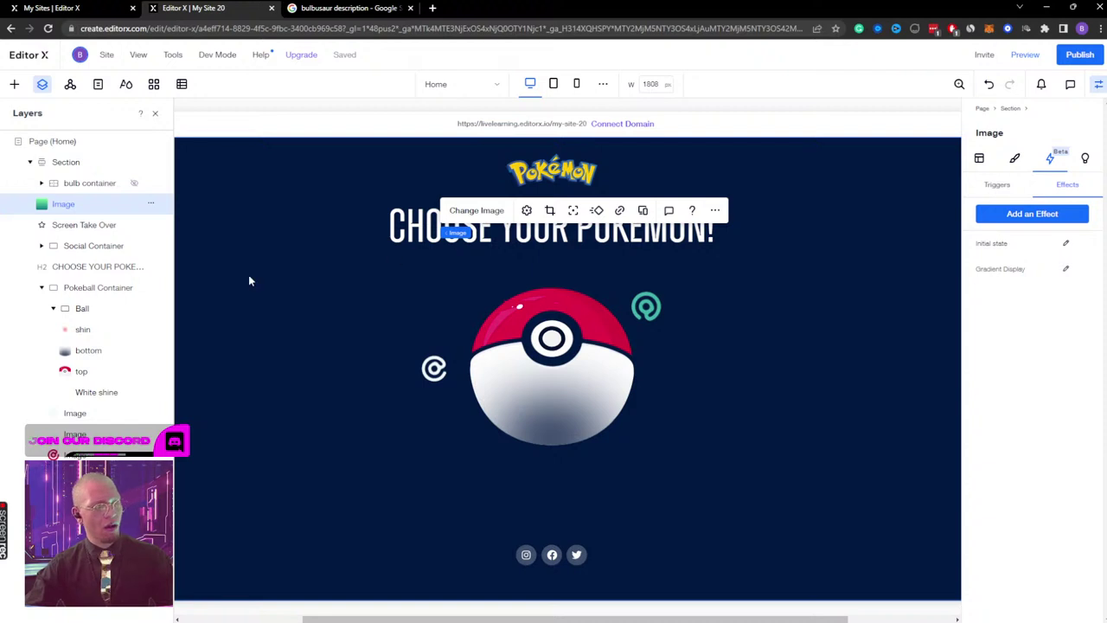
left_click(1006, 183)
left_click(977, 160)
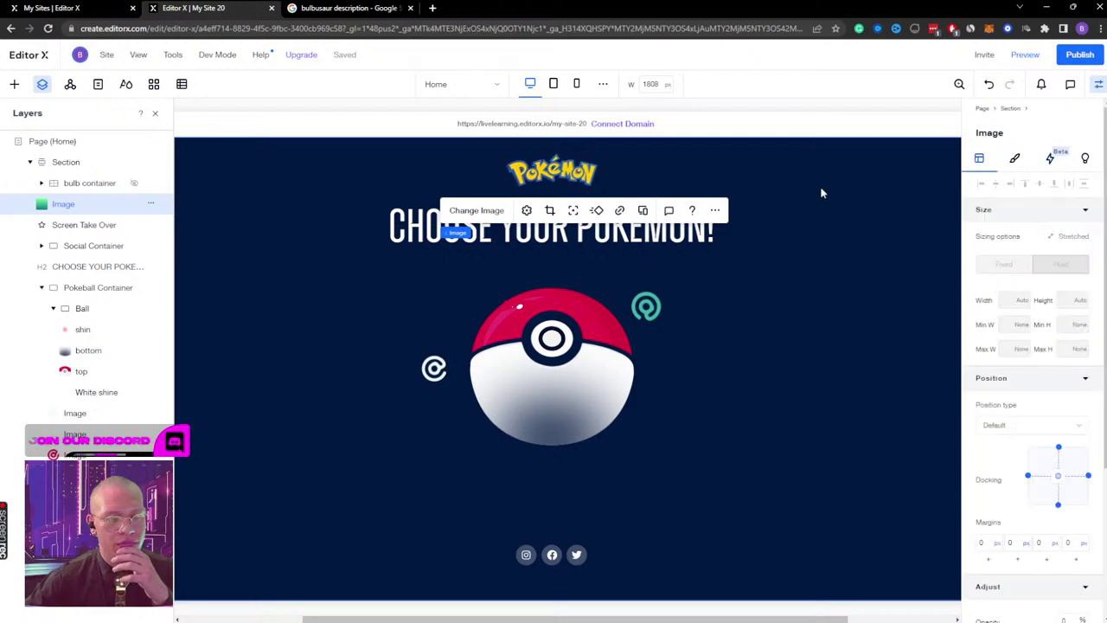
left_click(1012, 162)
left_click(86, 226)
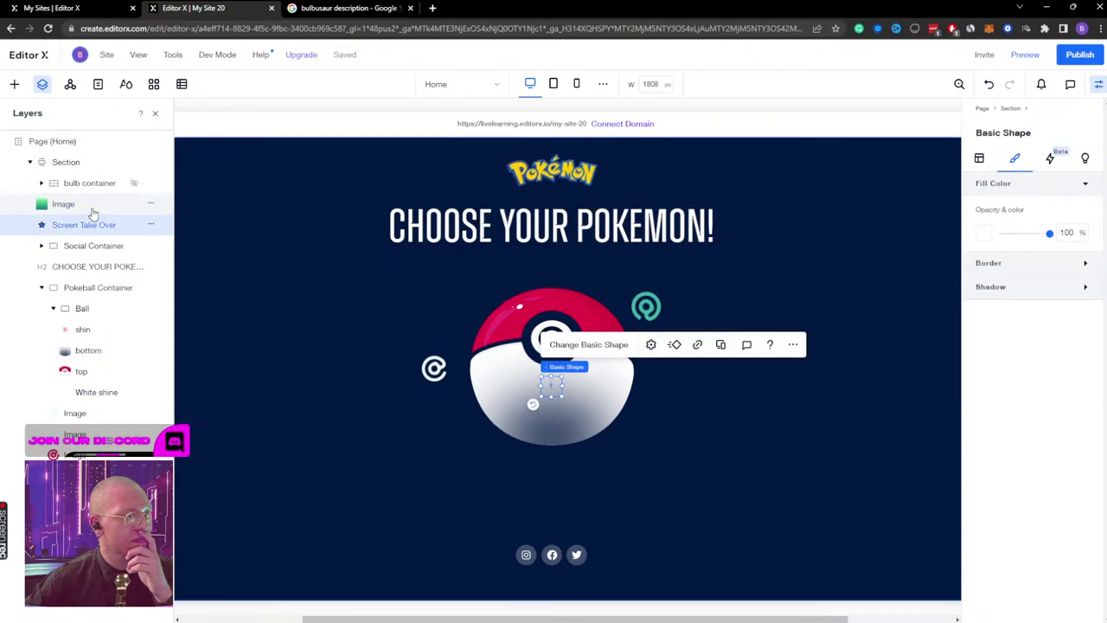
left_click(92, 213)
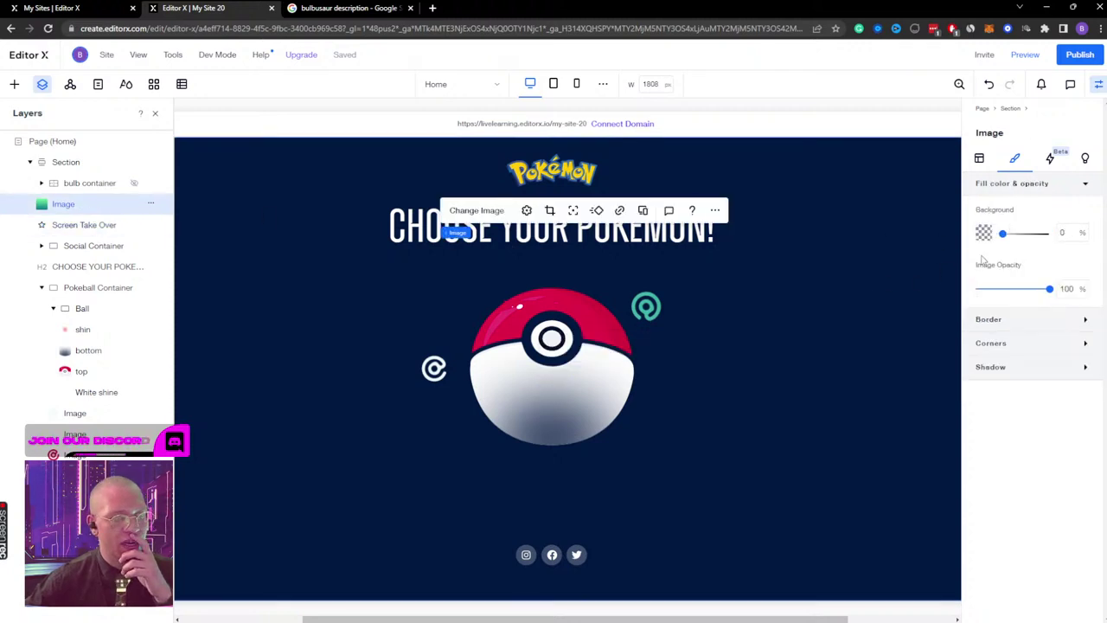
Step: Set the gradient image's vertical translate to 80%
left_click(979, 159)
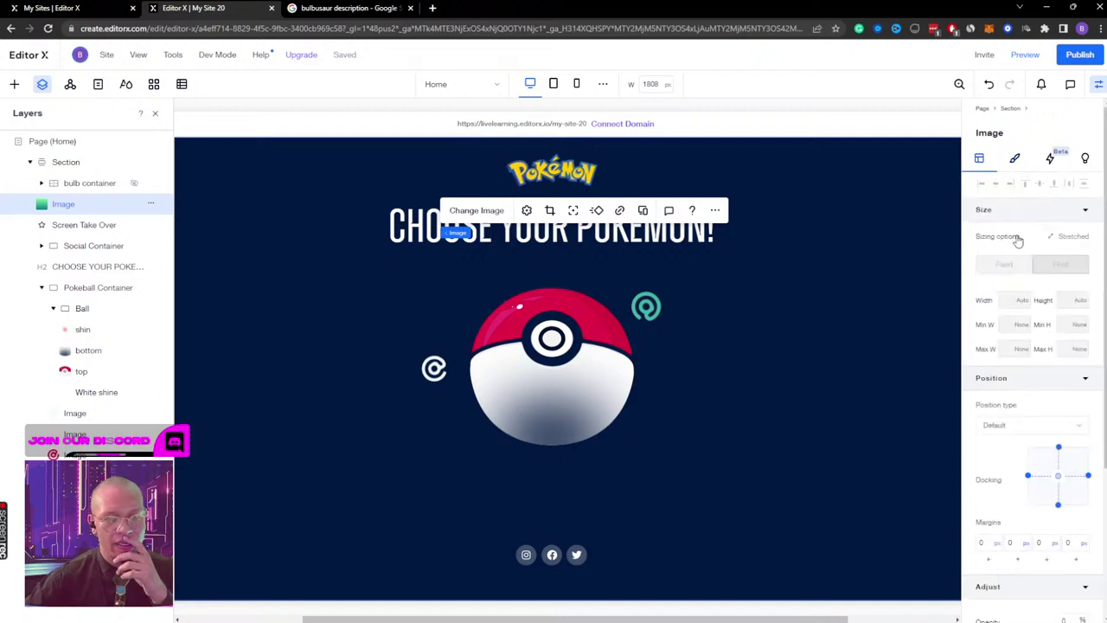
scroll(1025, 328, "down", 3)
left_click(1069, 576)
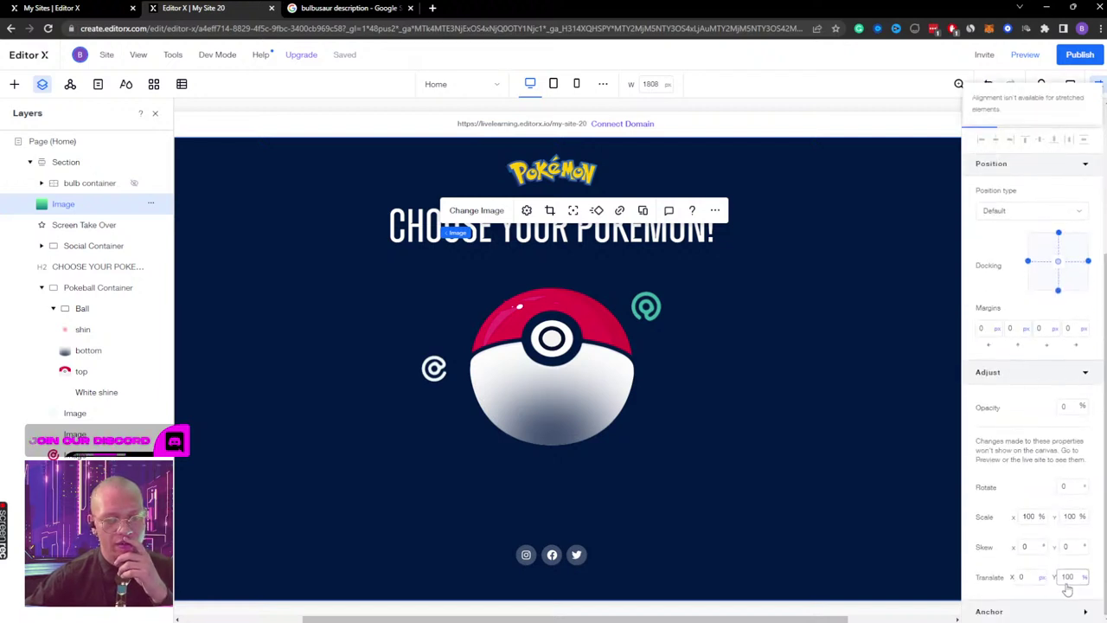
type("80")
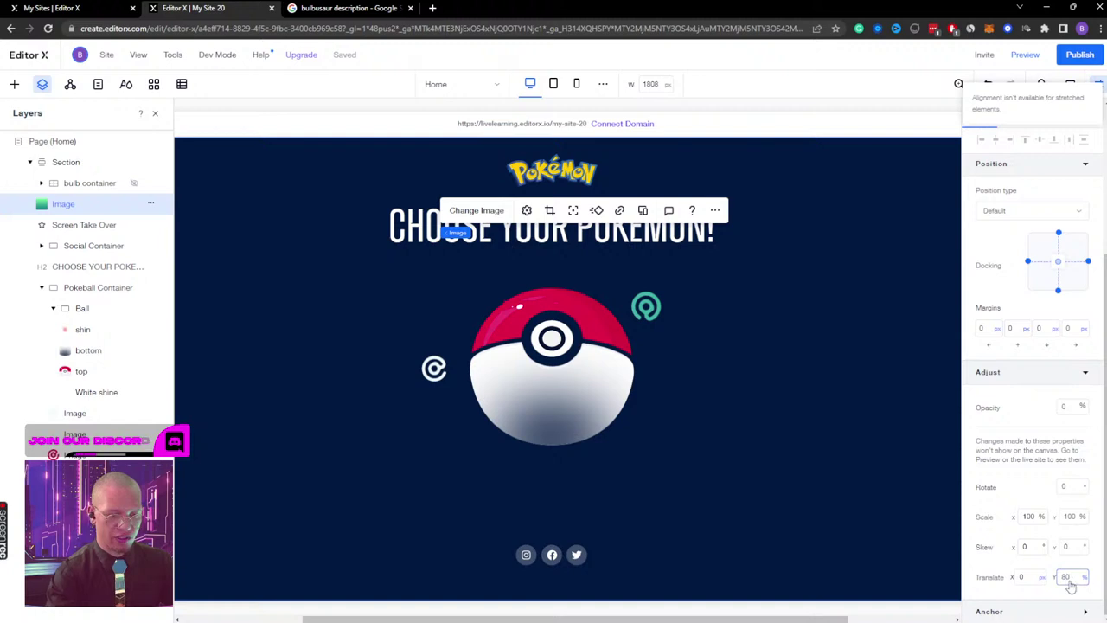
key("Return")
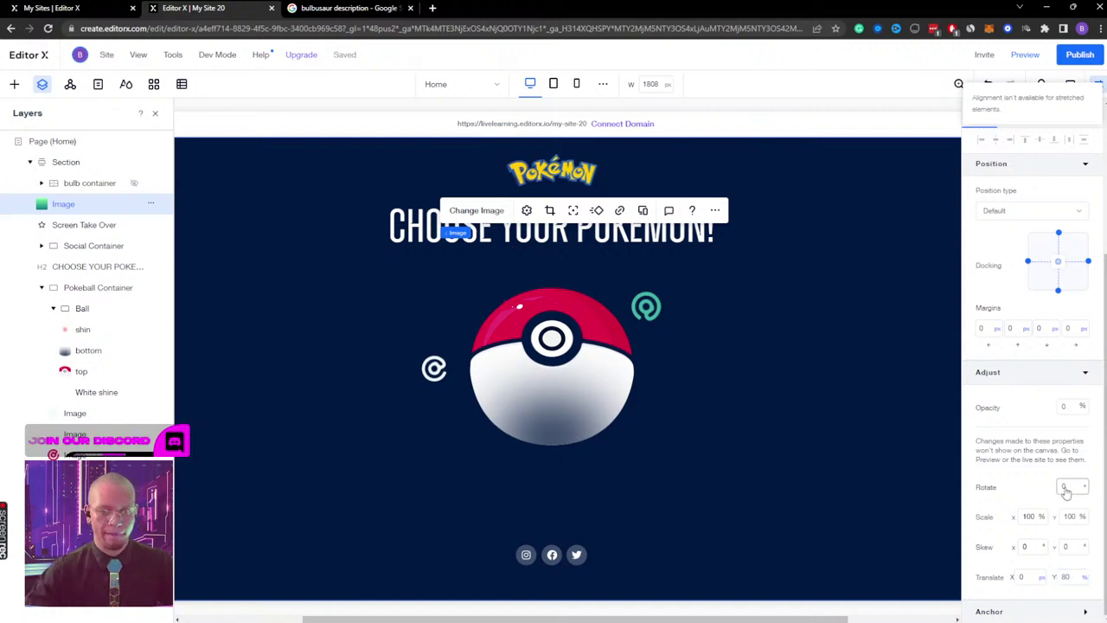
Step: Set the gradient image's opacity to 80% and its vertical translate to 100%
left_click(1064, 409)
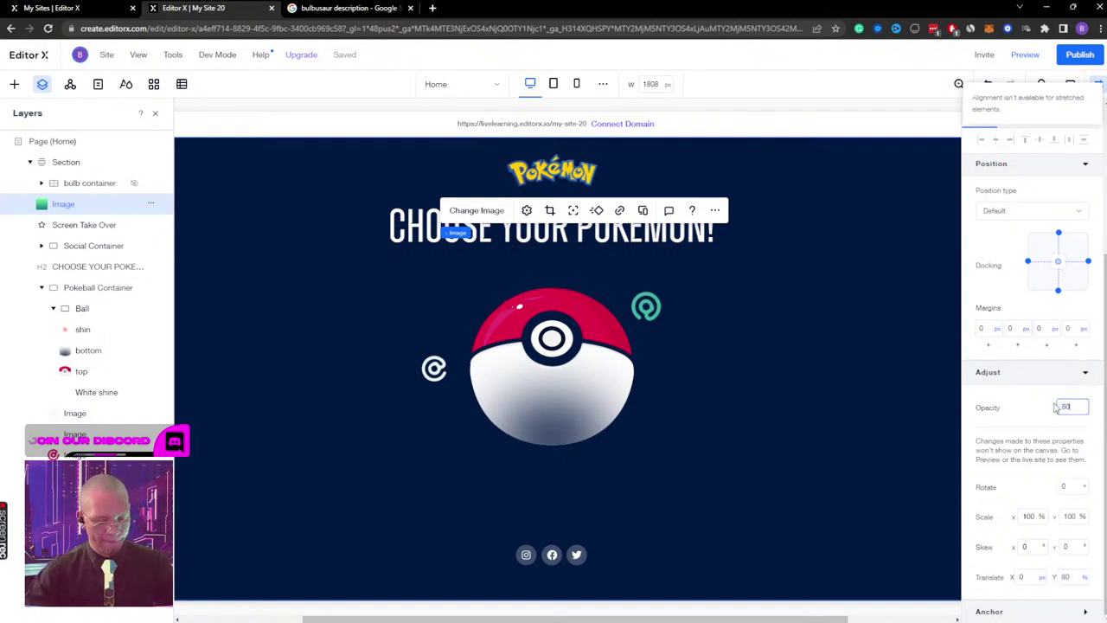
type("80")
key("Return")
left_click(1067, 579)
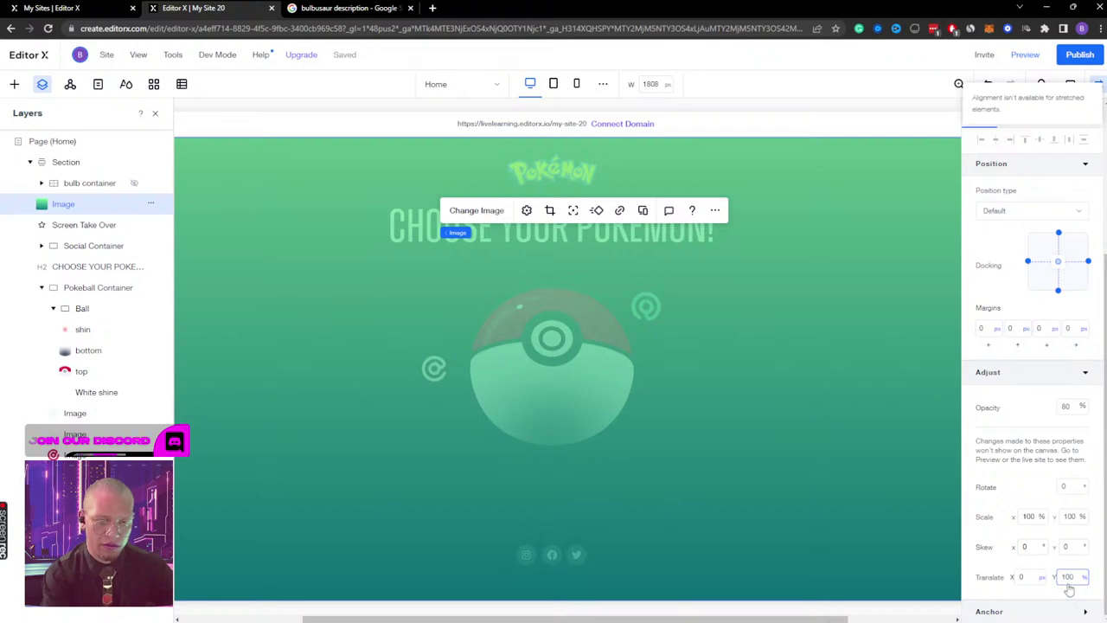
left_click(1067, 580)
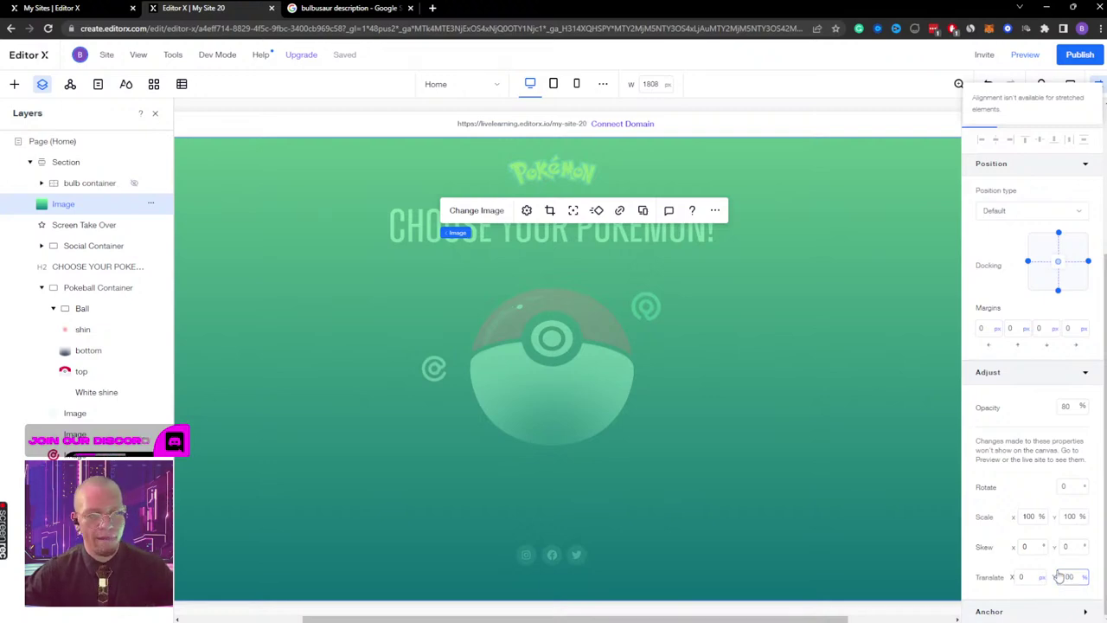
Step: Preview the site twice to test the gradient image's animation over the Pokeball, and dismiss the publish prompt
left_click(1028, 53)
left_click(558, 265)
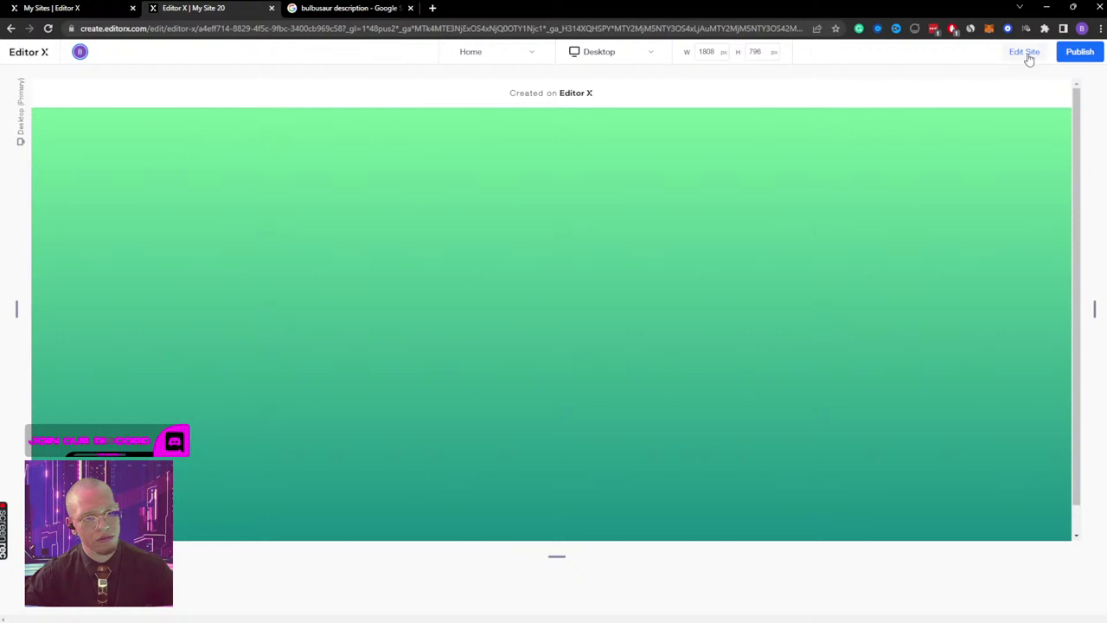
left_click(1025, 52)
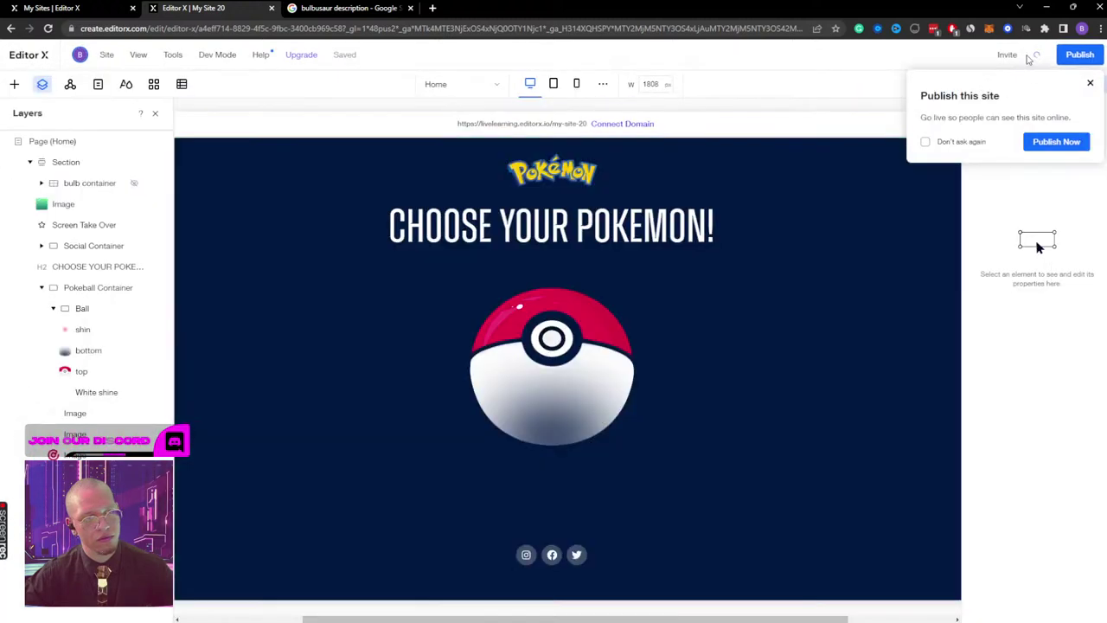
left_click(1025, 55)
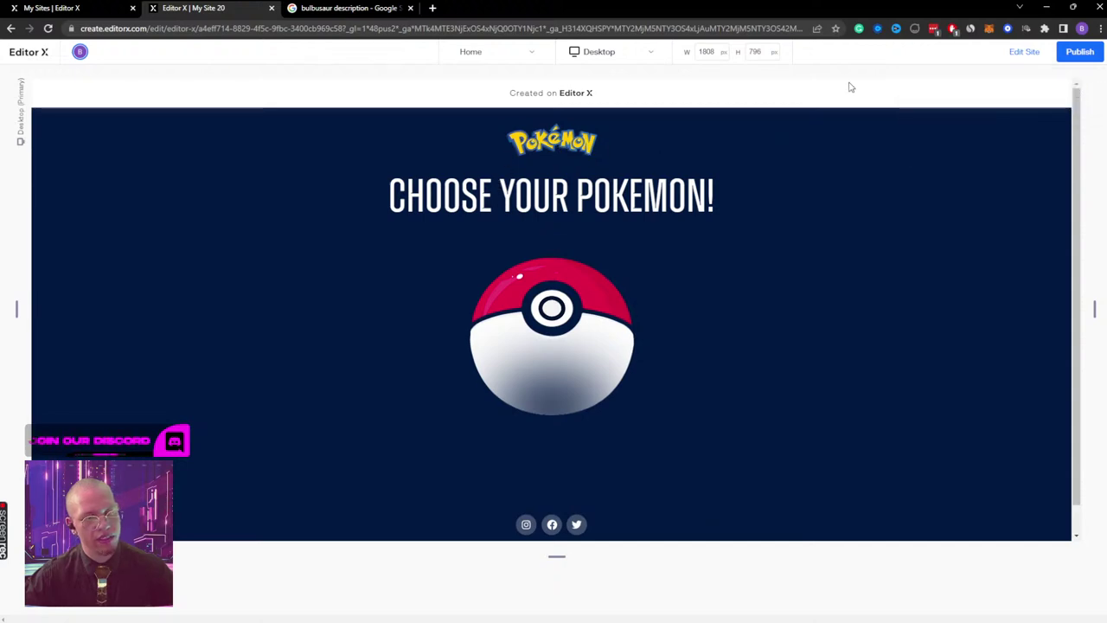
left_click(1032, 52)
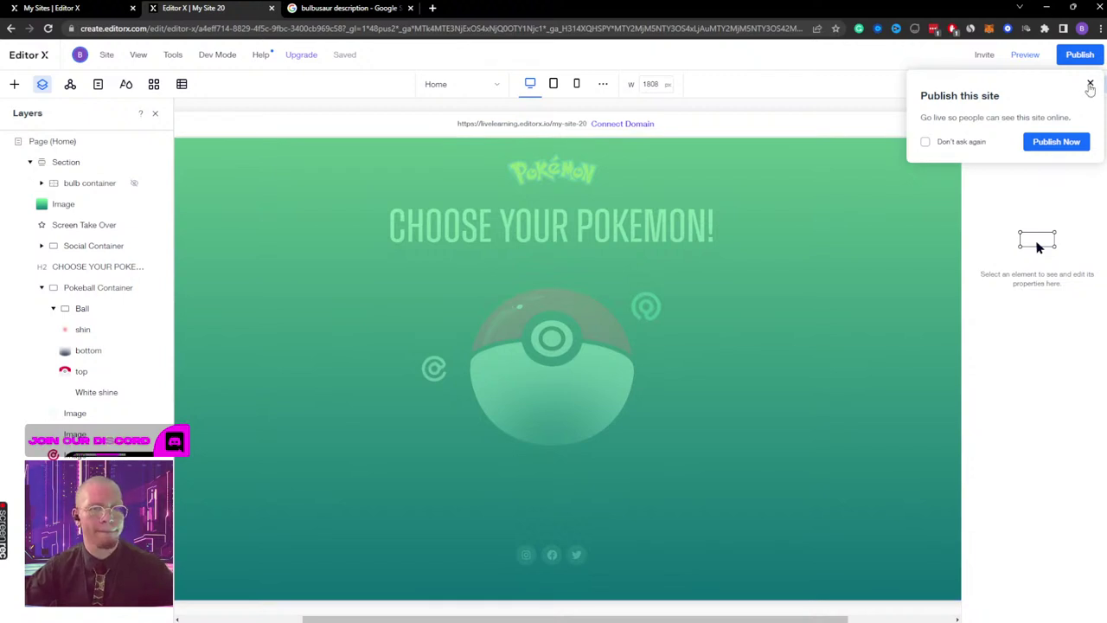
left_click(1090, 85)
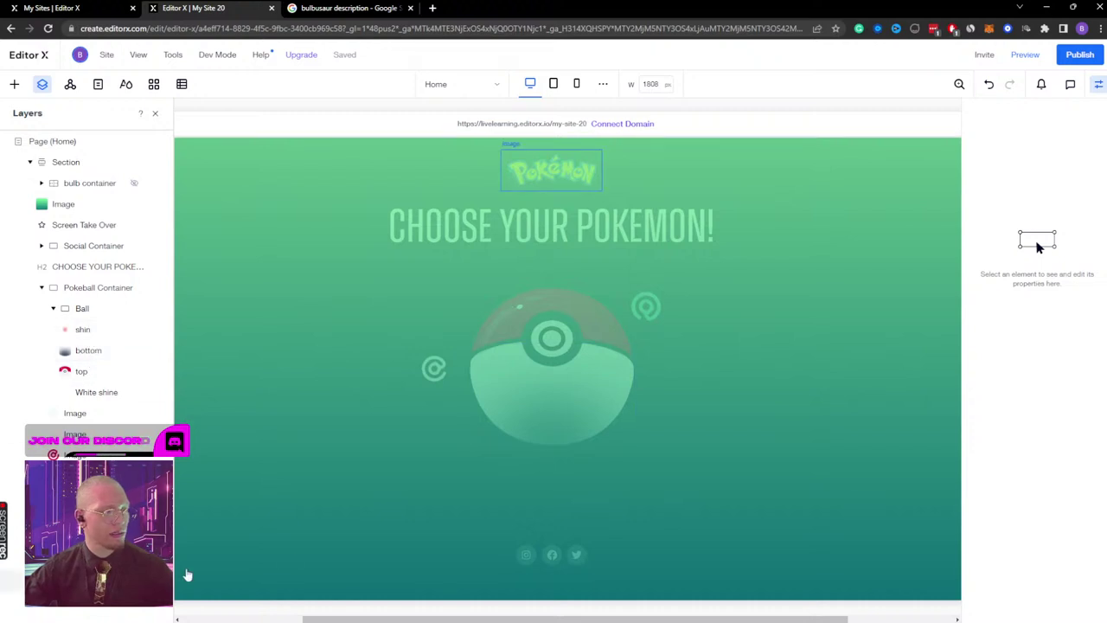
Step: Delete the Gradient Display interaction and its hover trigger from the Pokémon logo image
left_click(551, 171)
left_click(1050, 157)
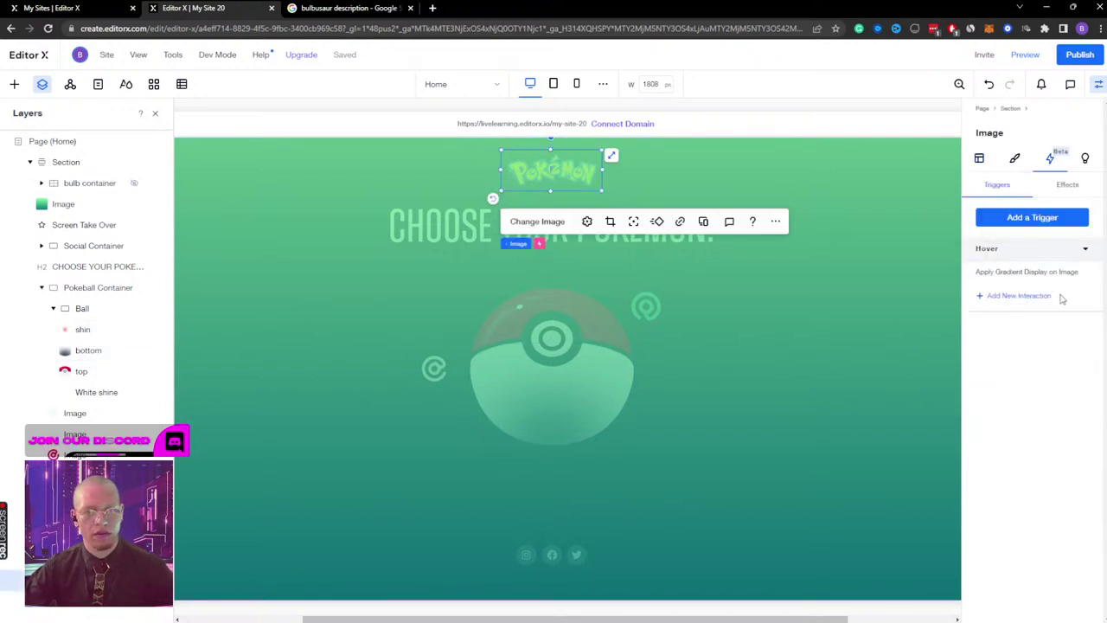
left_click(1088, 273)
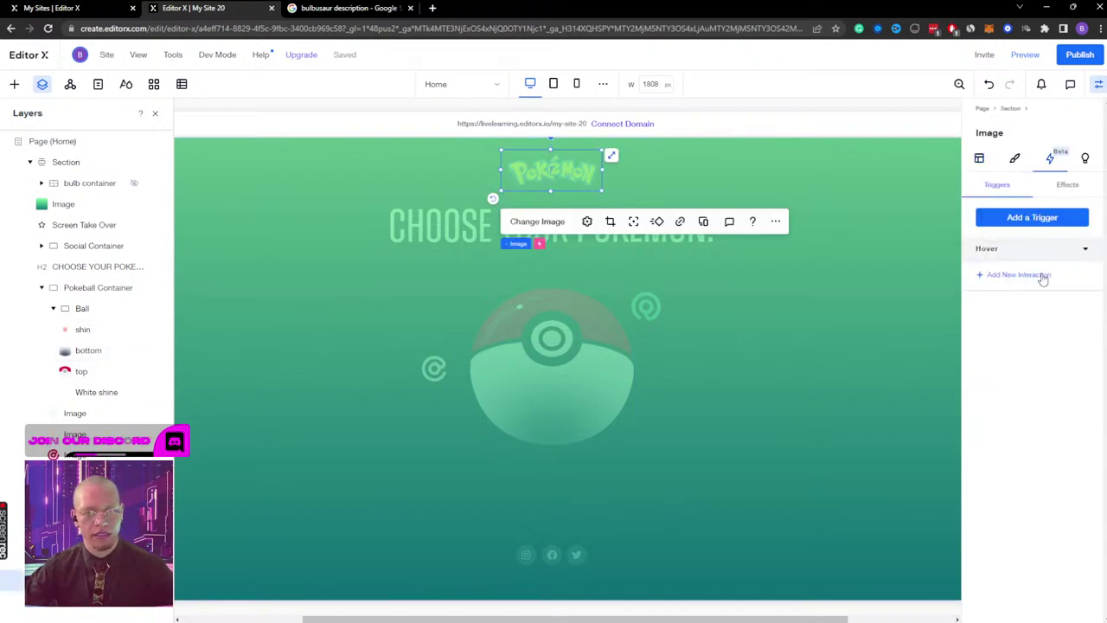
left_click(1085, 249)
left_click(1072, 249)
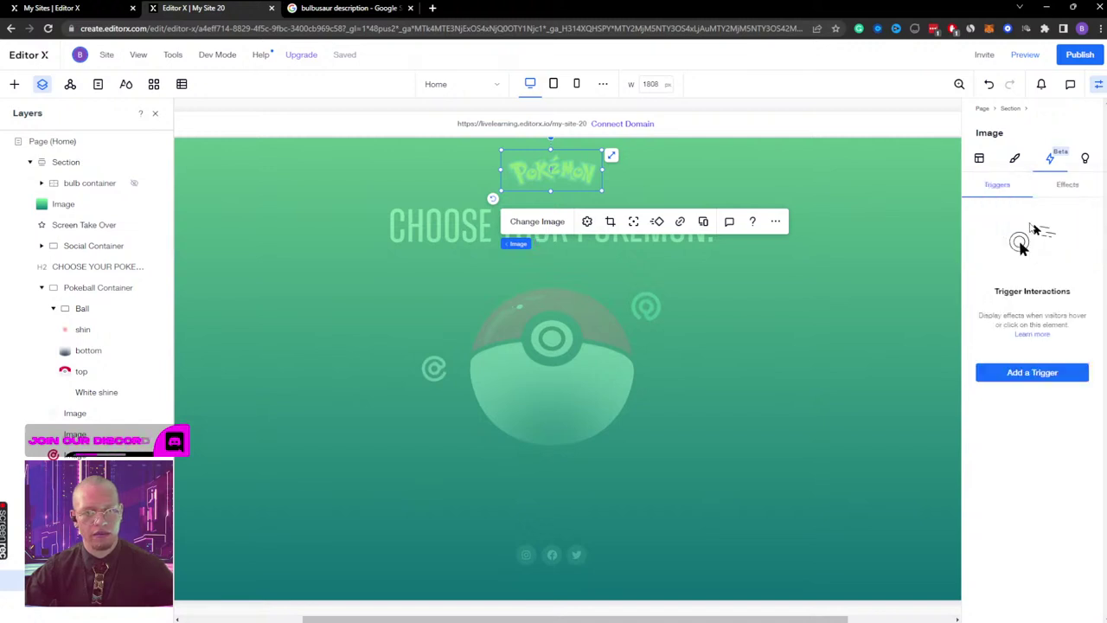
Step: Add a new trigger to the Pokémon logo image and choose the gradient image as the affected element
left_click(1032, 373)
left_click(1005, 413)
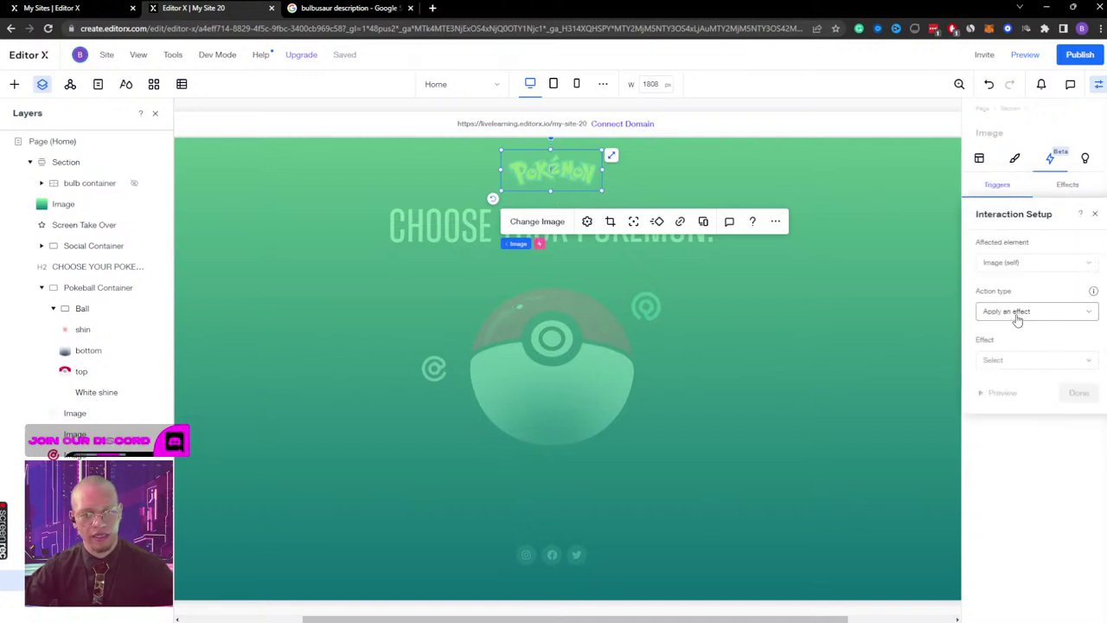
left_click(1020, 268)
left_click(1029, 293)
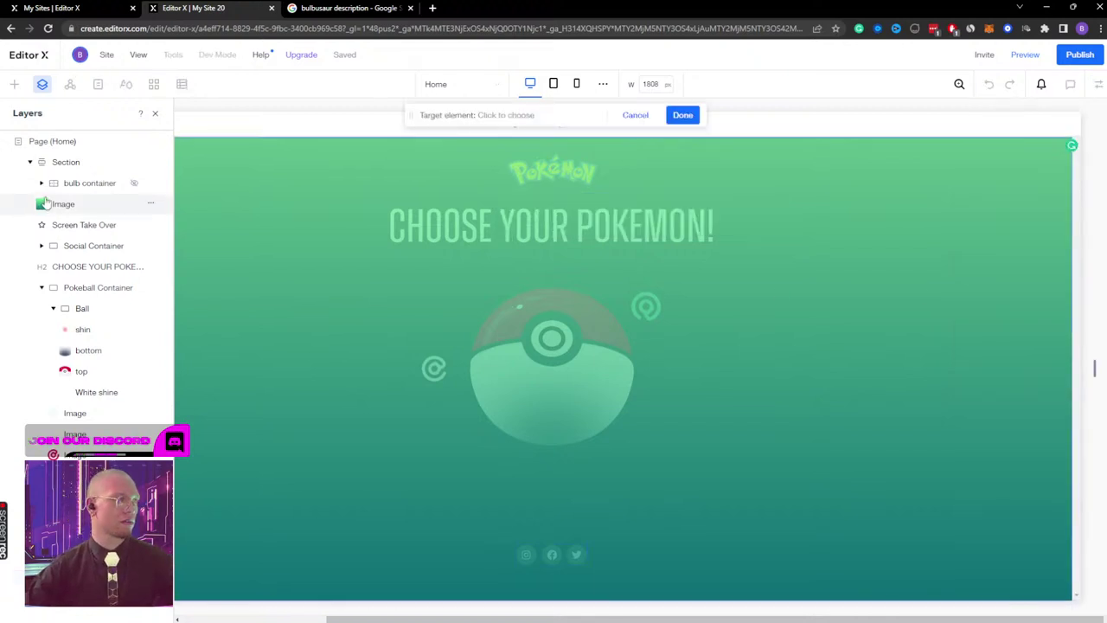
left_click(61, 204)
left_click(682, 115)
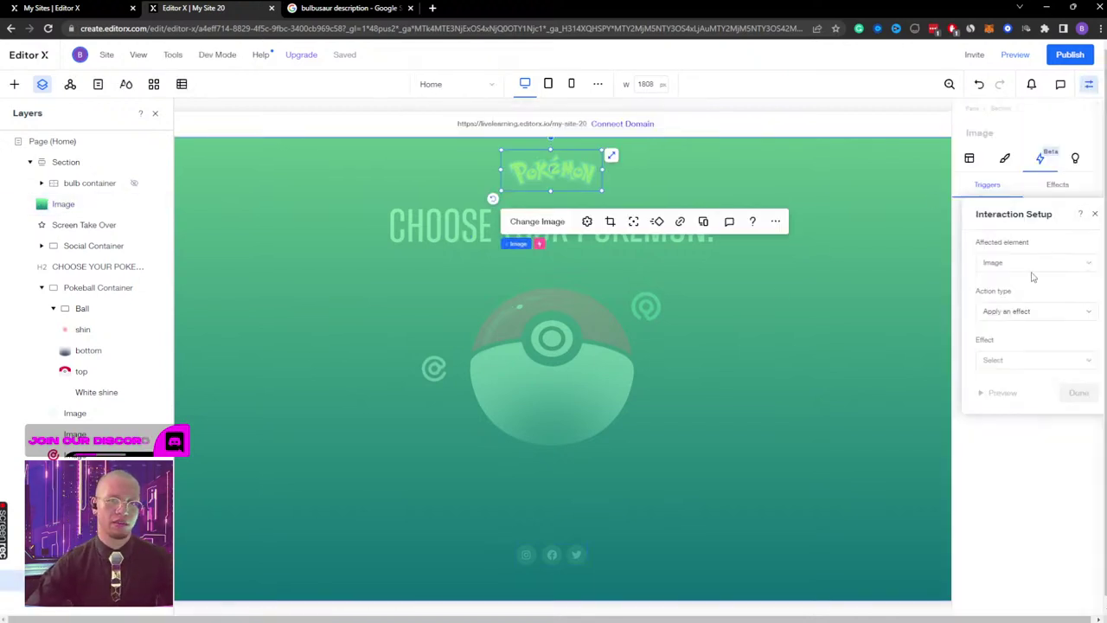
Step: Set the logo's interaction to toggle the Gradient Display effect on and off, play it once and confirm the setup
left_click(1020, 314)
left_click(1026, 334)
left_click(1005, 361)
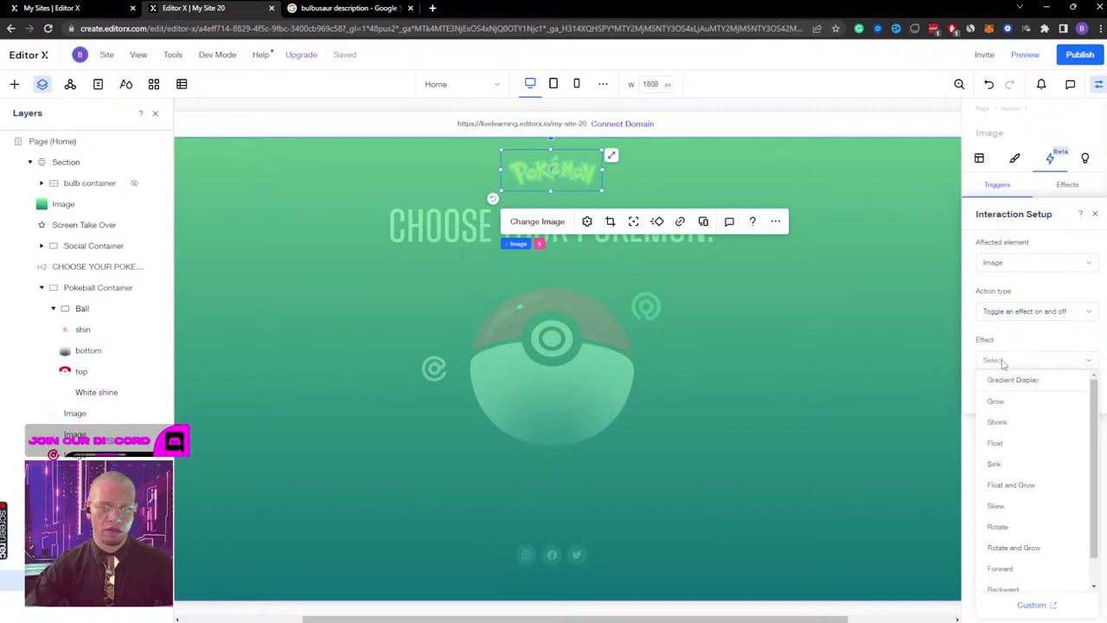
left_click(1034, 381)
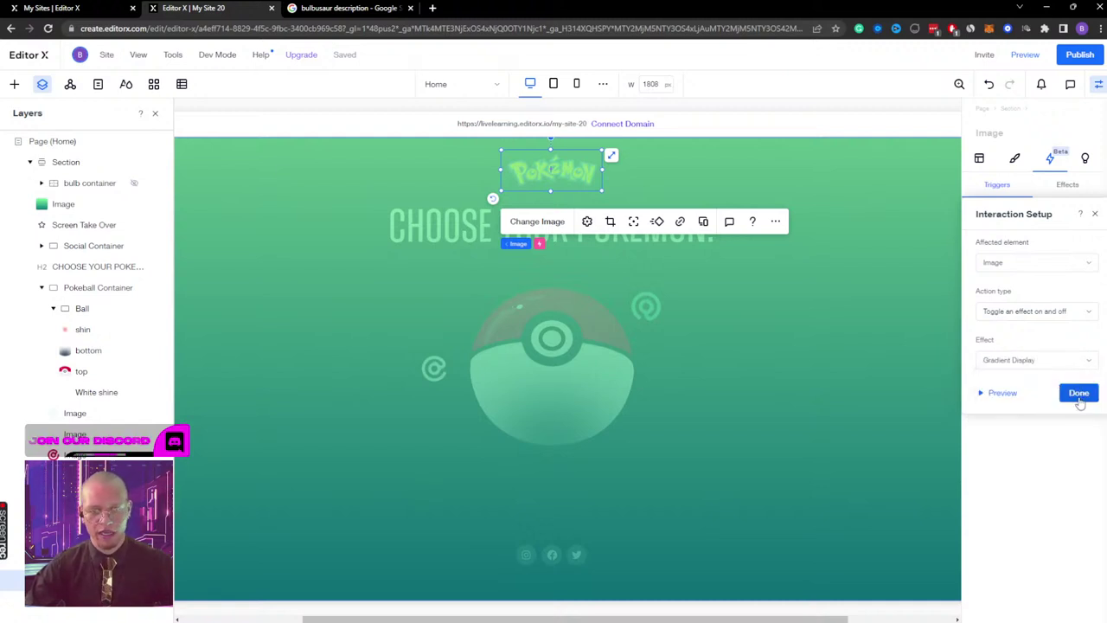
left_click(1004, 394)
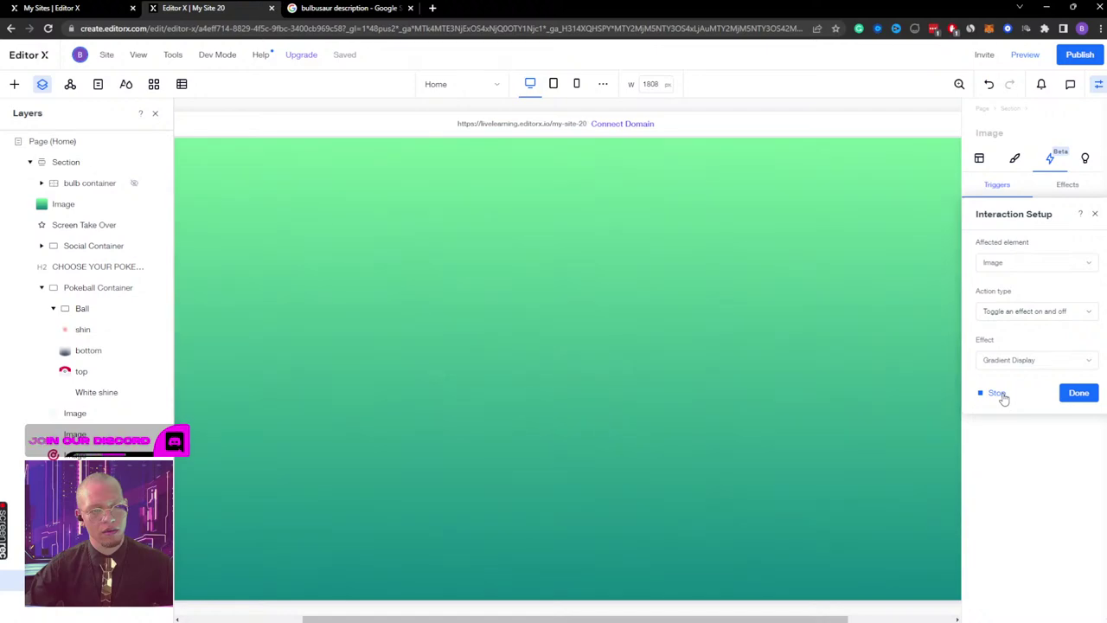
left_click(1000, 393)
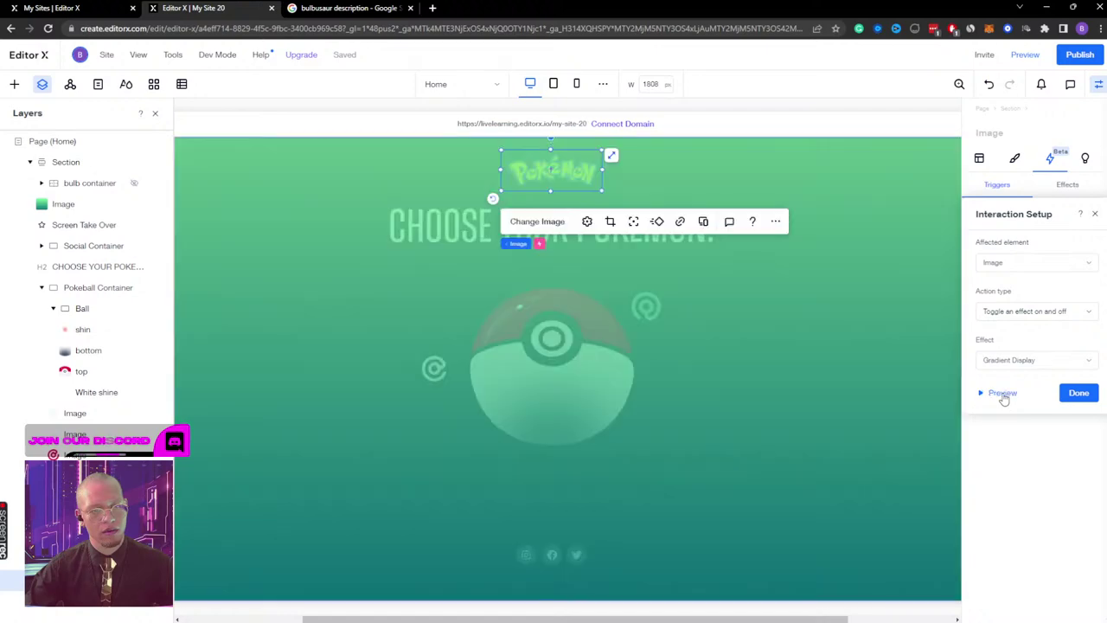
left_click(1078, 393)
Step: Preview the site to test the Pokémon logo's trigger, return to editing, select the gradient image and dismiss the publish prompt
left_click(1029, 54)
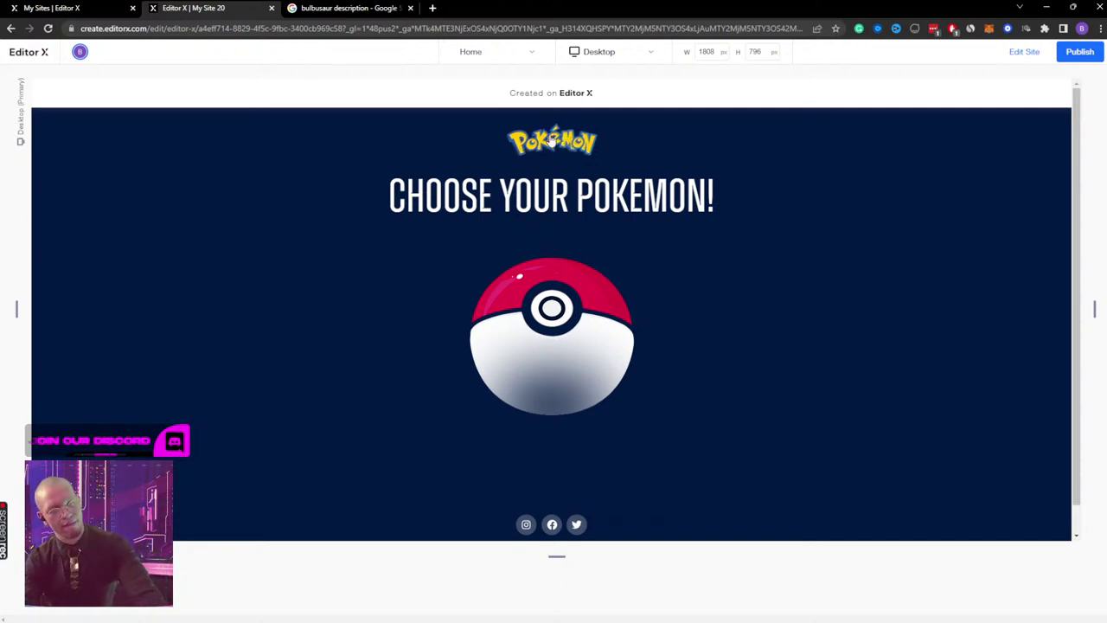
left_click(1023, 54)
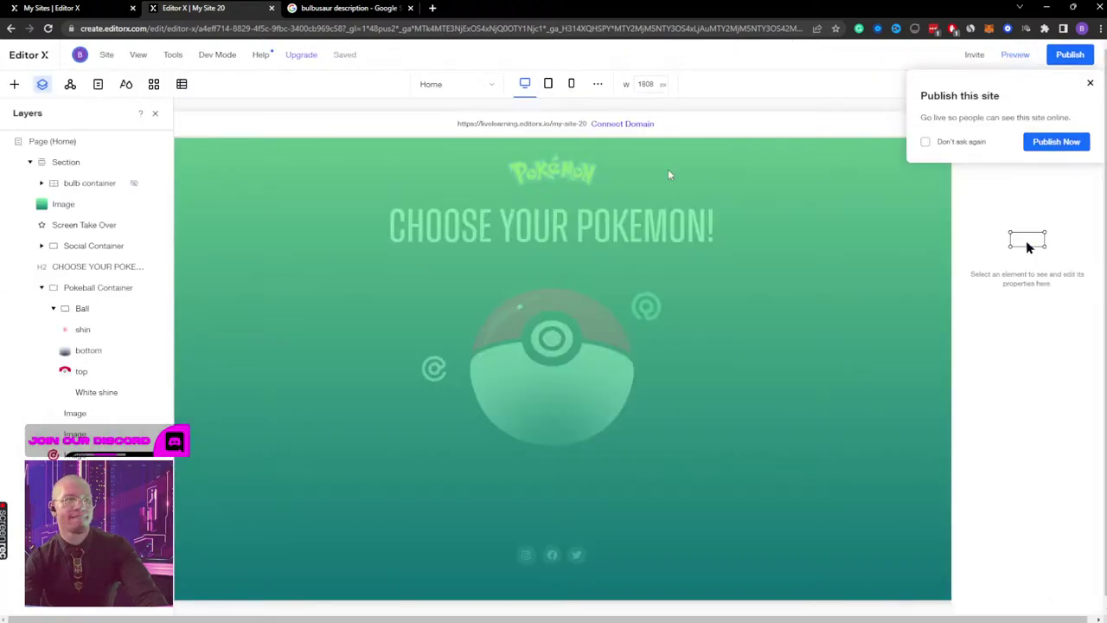
left_click(63, 204)
left_click(1089, 83)
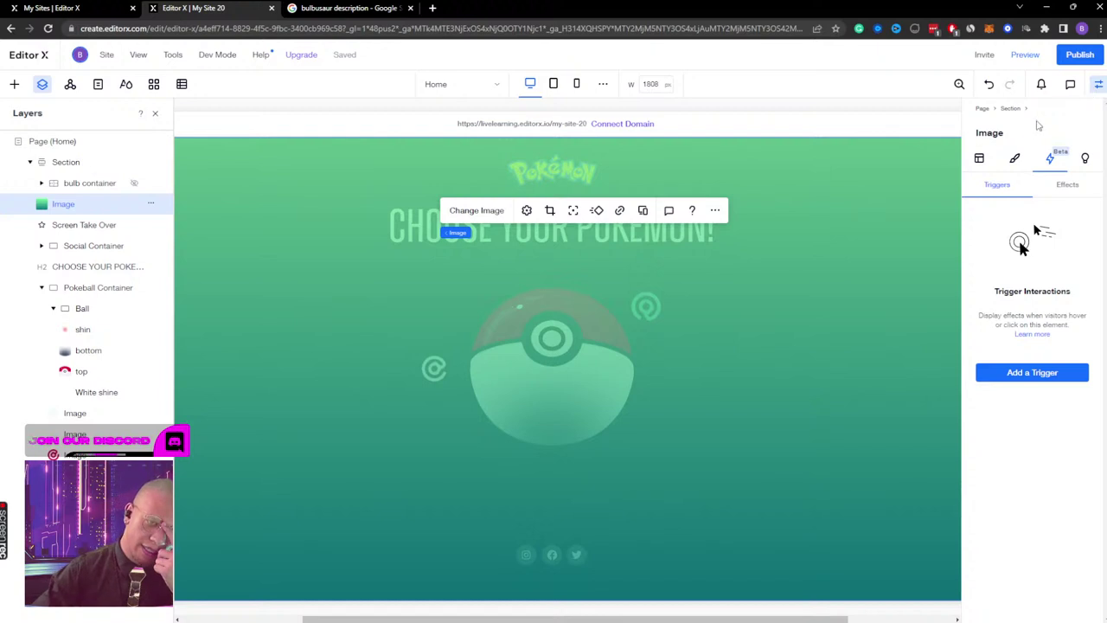
Step: Set the gradient image's vertical translate to 0% and its opacity to 100%
left_click(982, 159)
scroll(1051, 326, "down", 3)
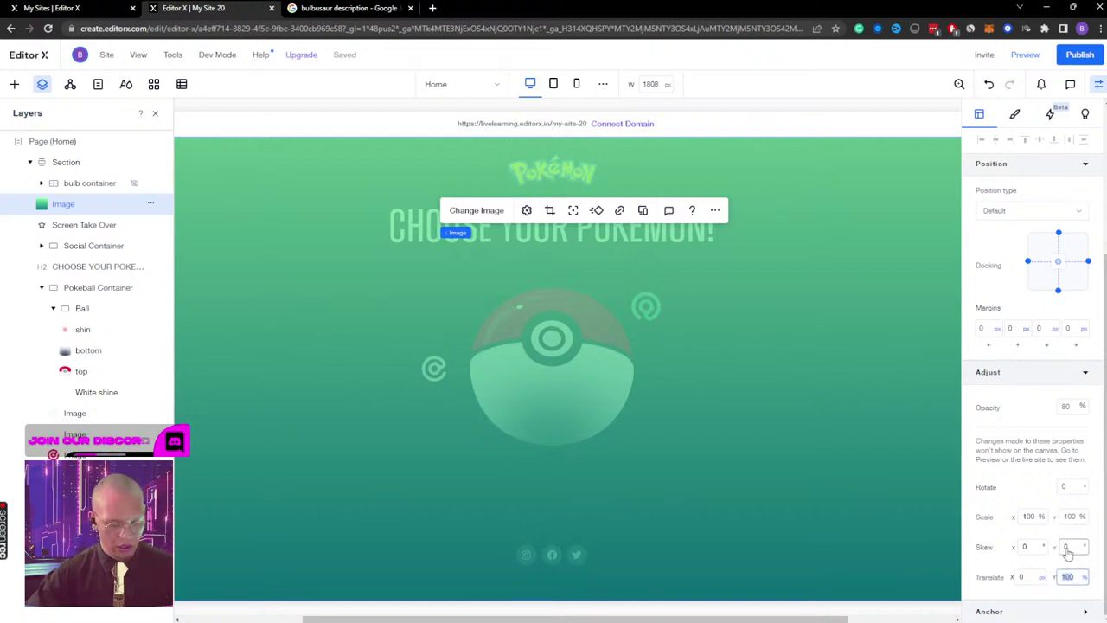
type("0")
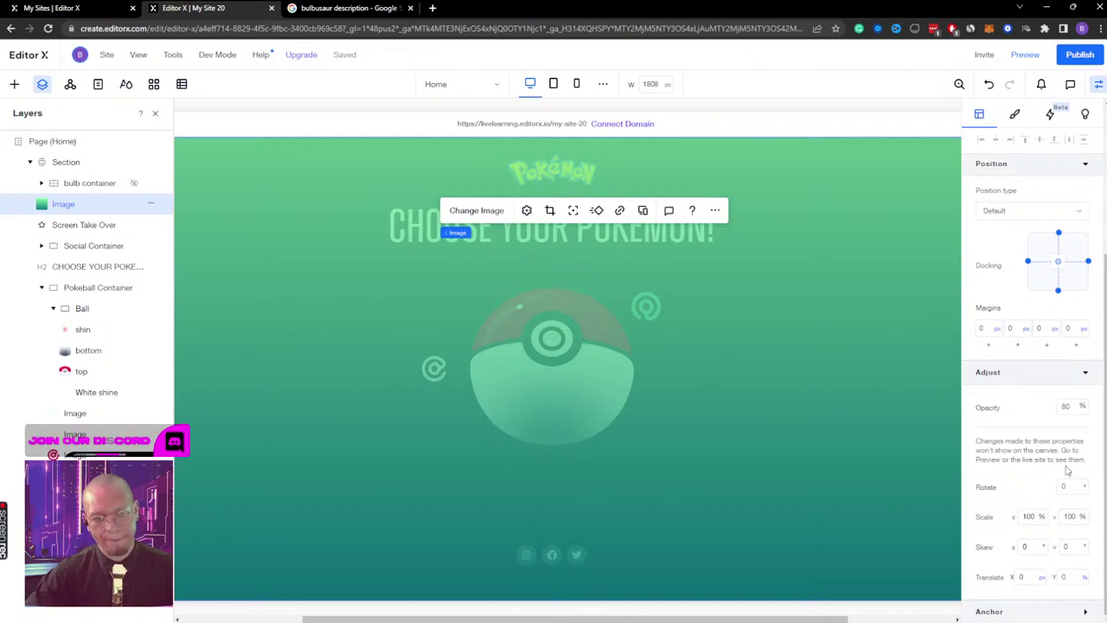
left_click(1064, 406)
type("100")
key("Return")
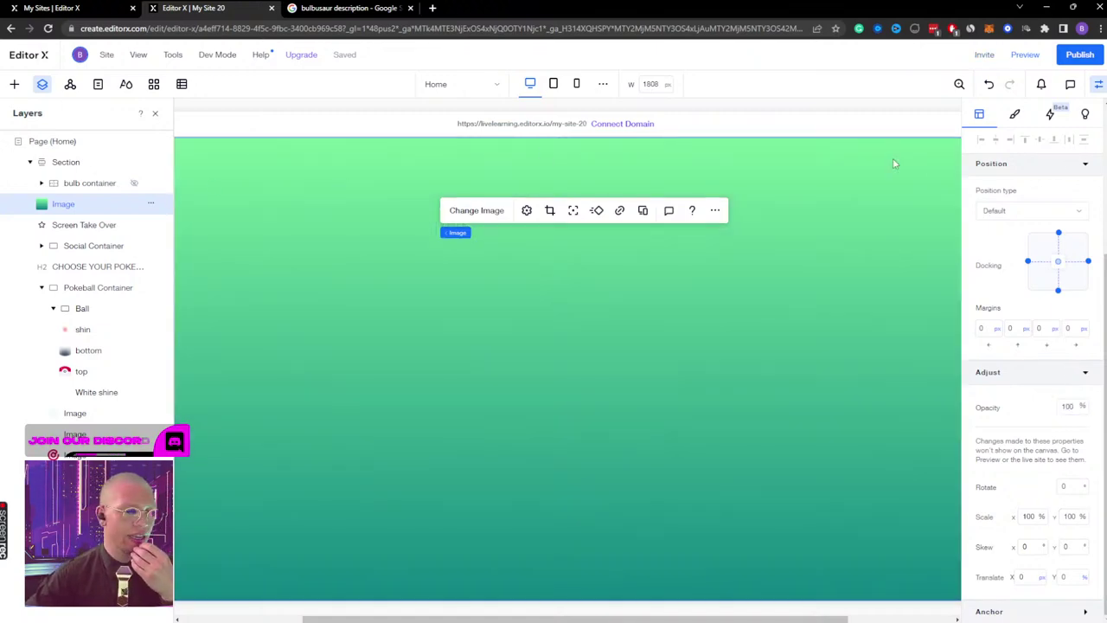
Step: Open the gradient image's effects for editing and set the initial state's vertical translate to 100%
left_click(1051, 114)
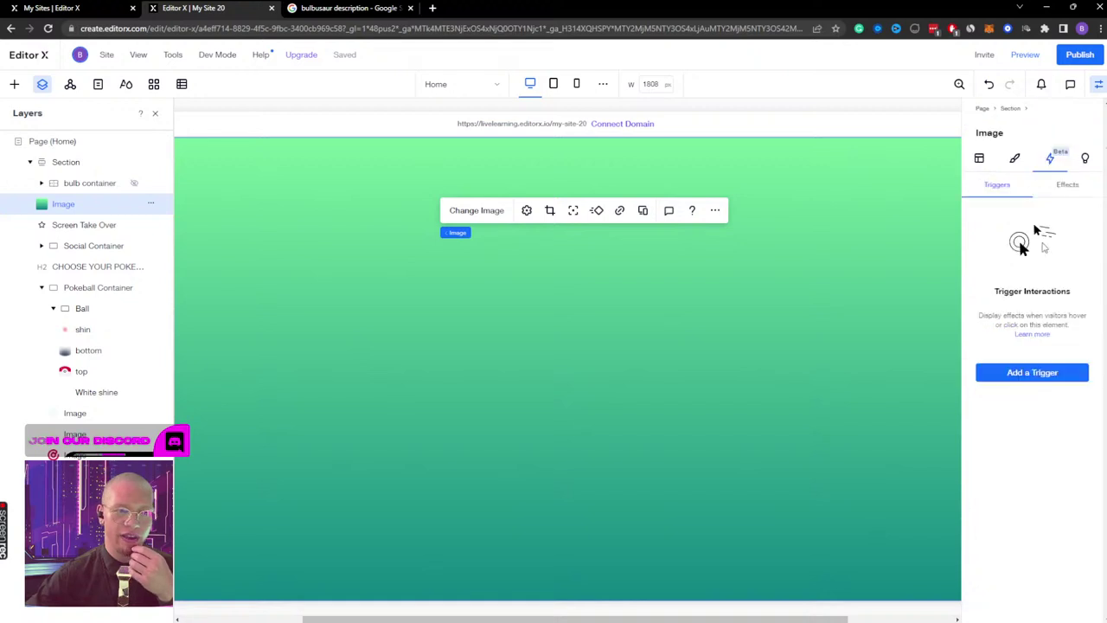
left_click(1072, 187)
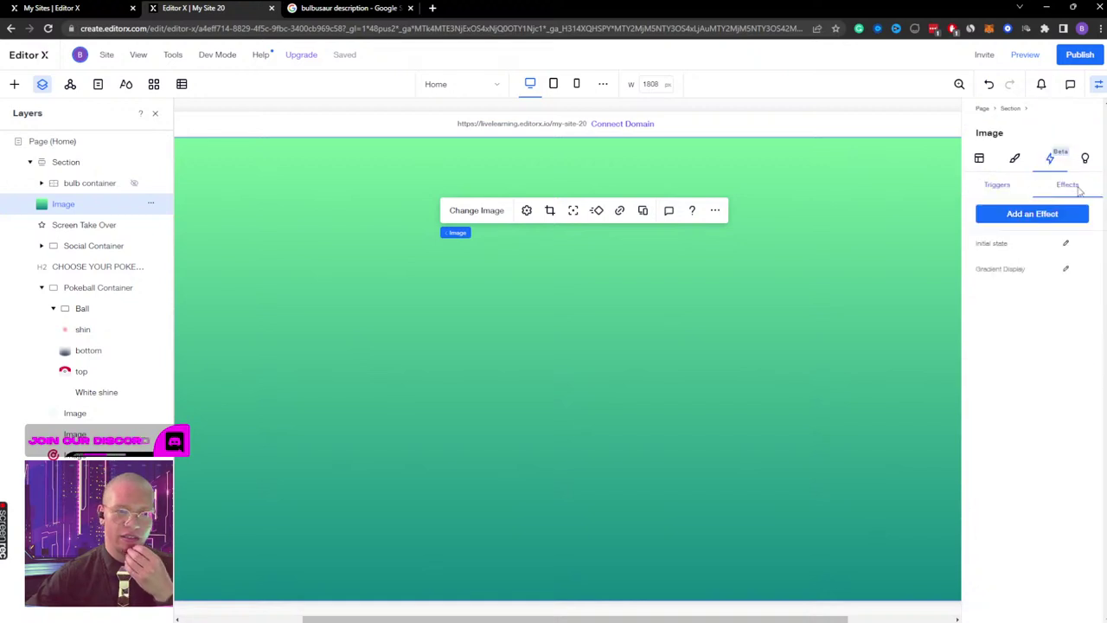
left_click(1067, 270)
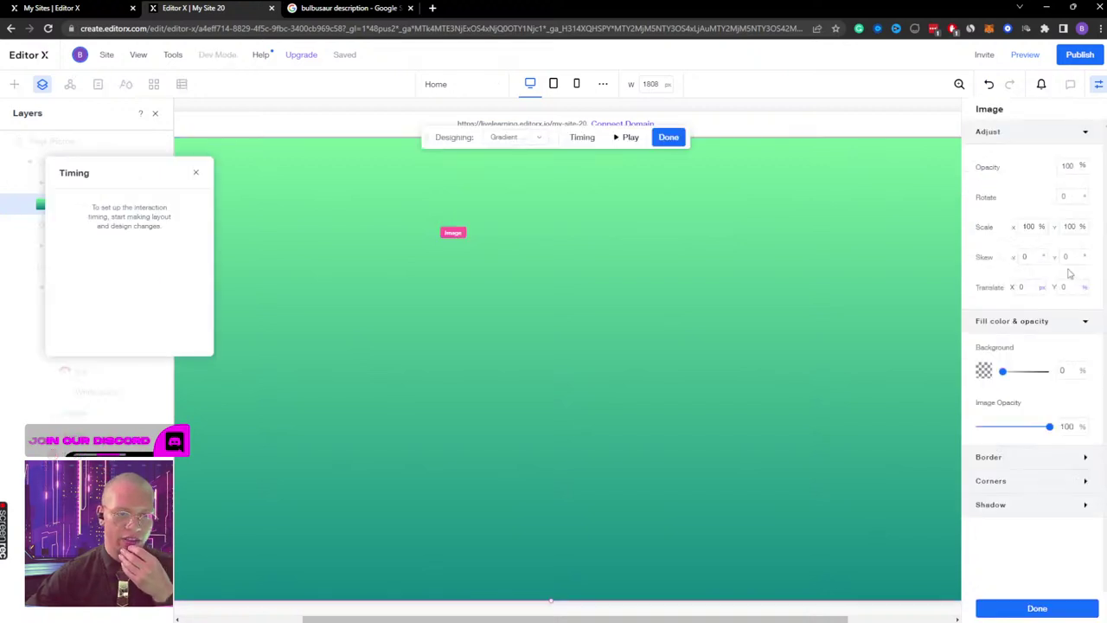
left_click(516, 137)
left_click(522, 175)
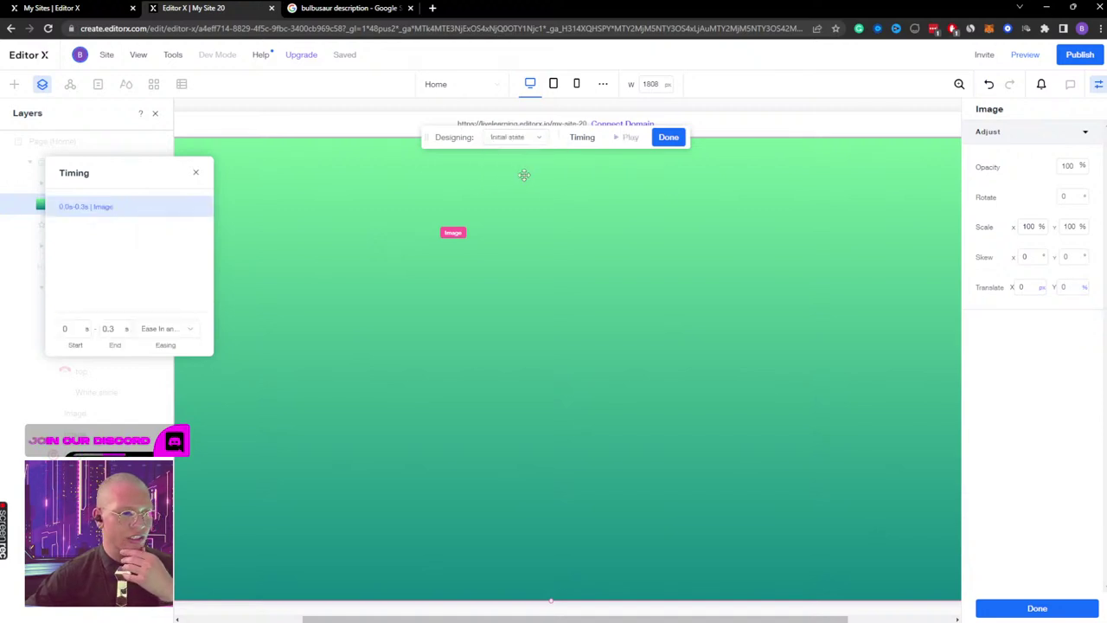
left_click(1085, 287)
key("Return")
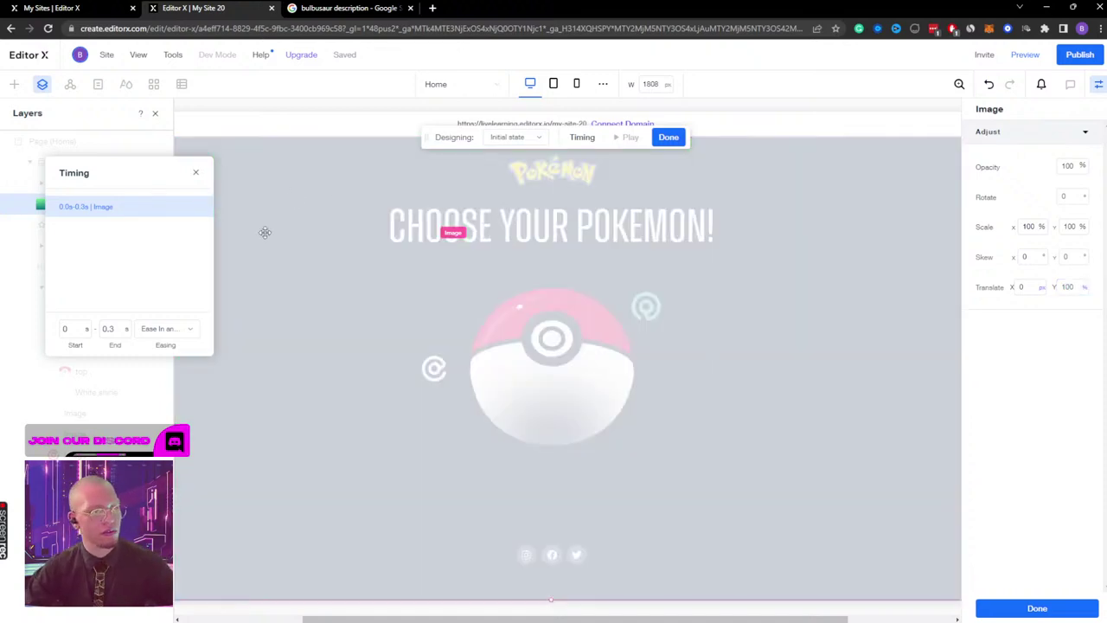
Step: Set the initial state's timing to start at 1 s and end at 1.6 s with Ease Out easing, and finish editing
type("1")
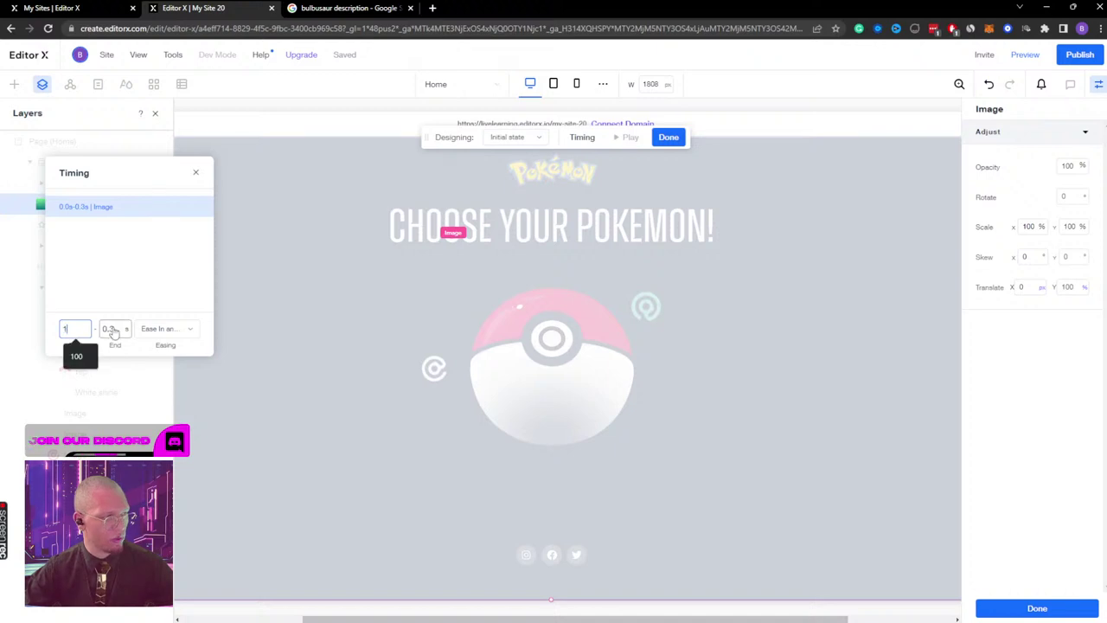
left_click(115, 328)
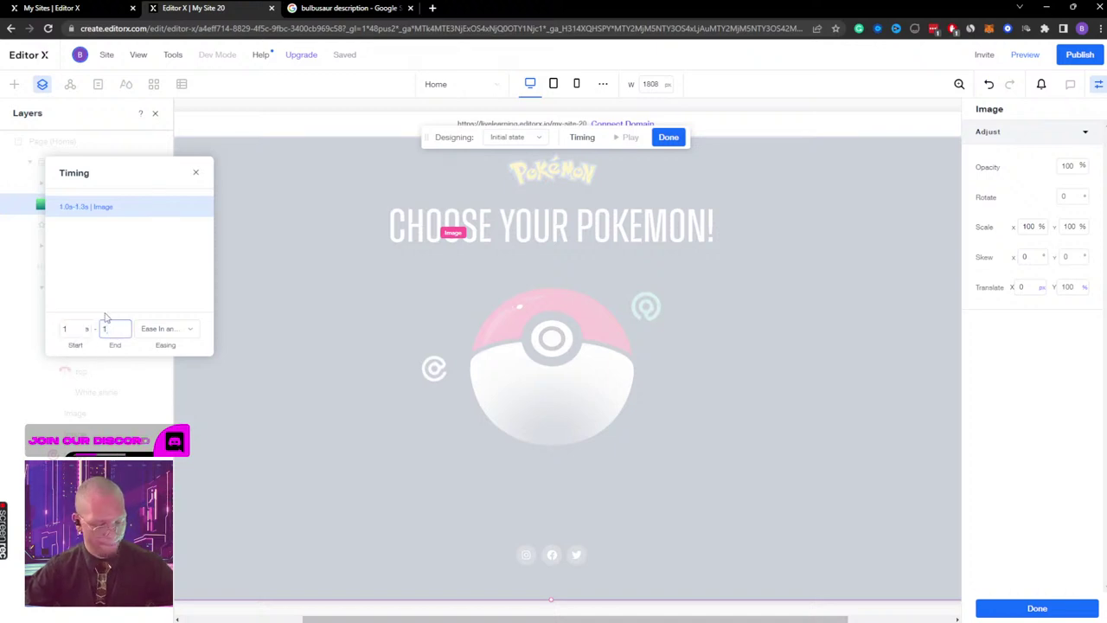
left_click(165, 329)
left_click(178, 389)
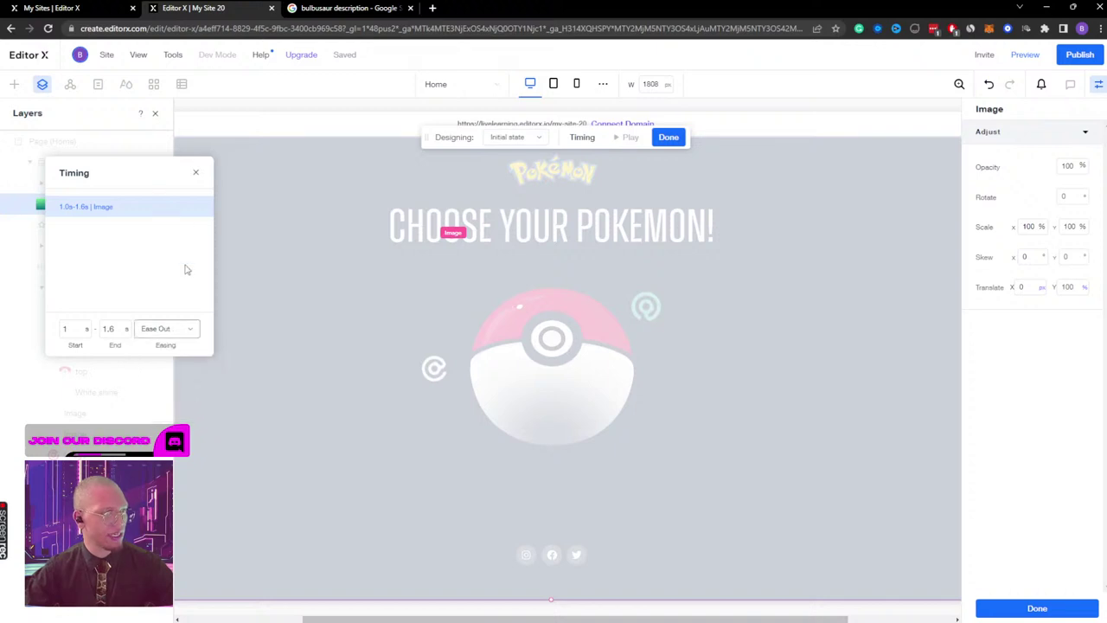
left_click(197, 175)
left_click(668, 136)
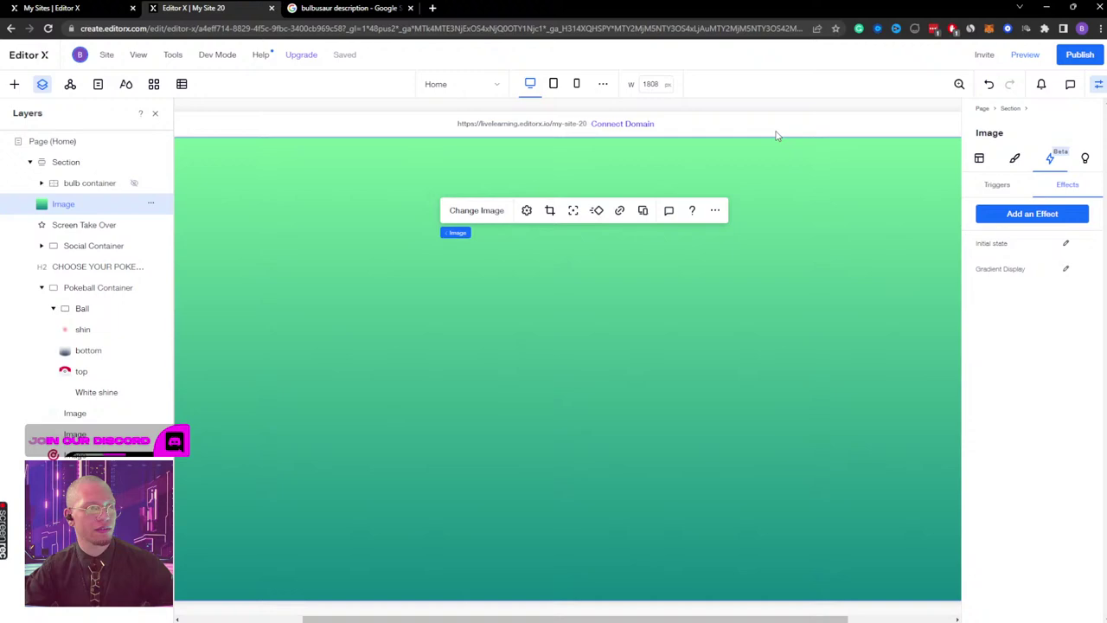
Step: Preview the site twice to test the logo-triggered gradient slide, and dismiss the publish prompt on returning to editing
left_click(1025, 54)
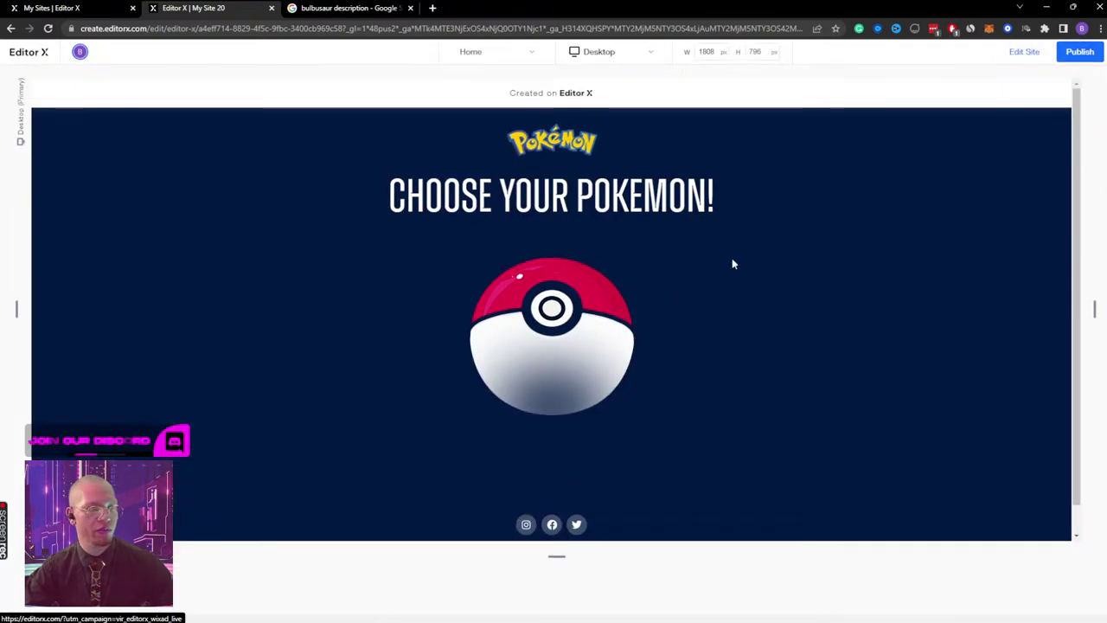
left_click(560, 299)
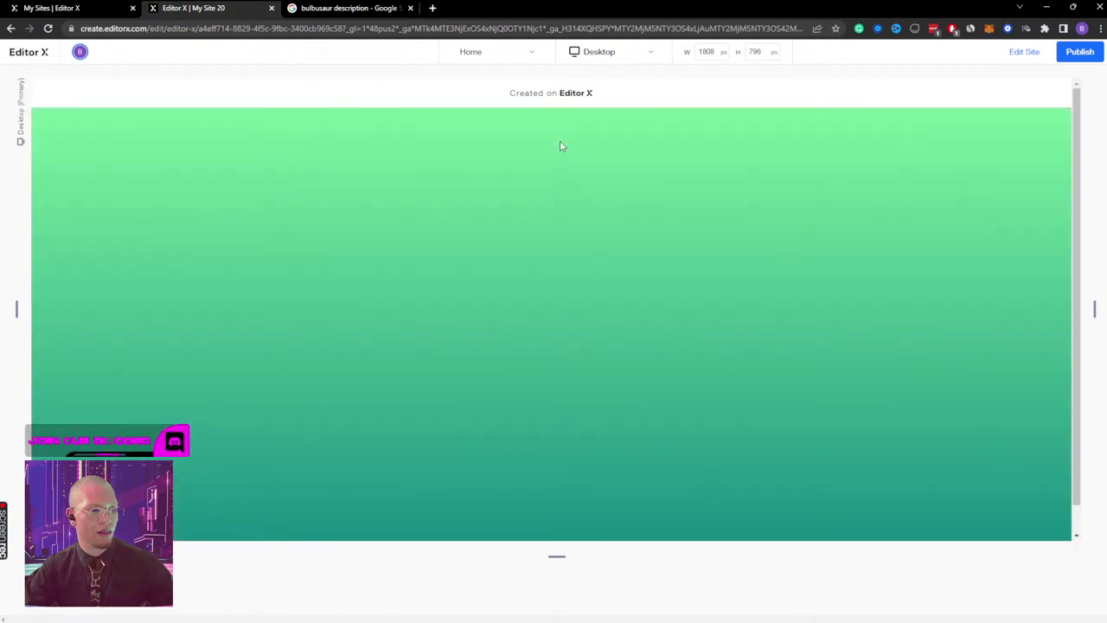
left_click(1024, 51)
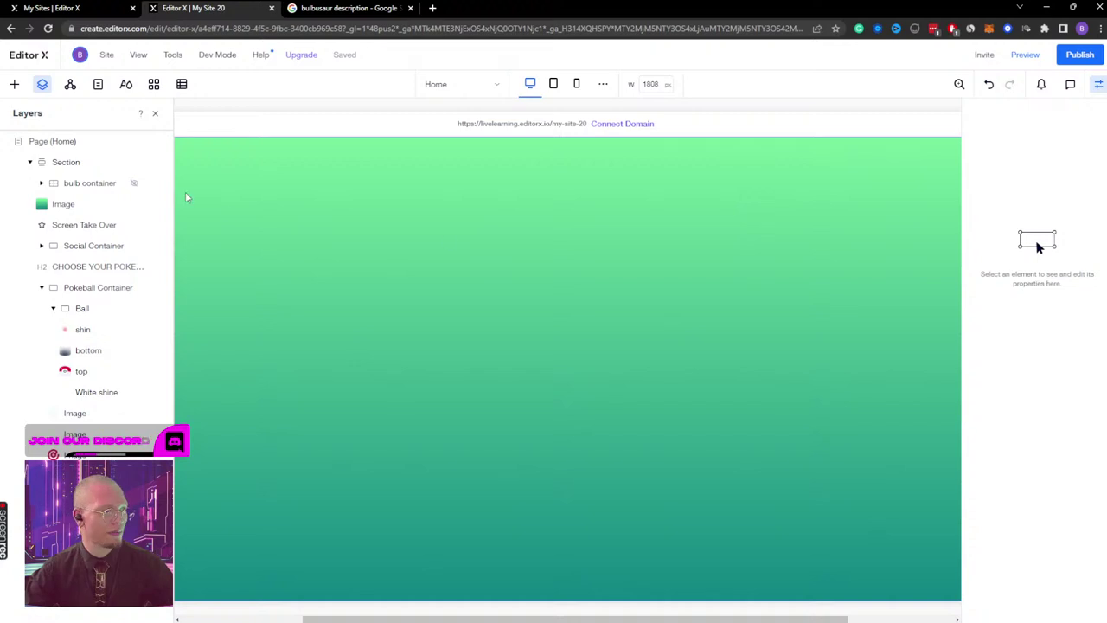
left_click(129, 205)
left_click(1038, 55)
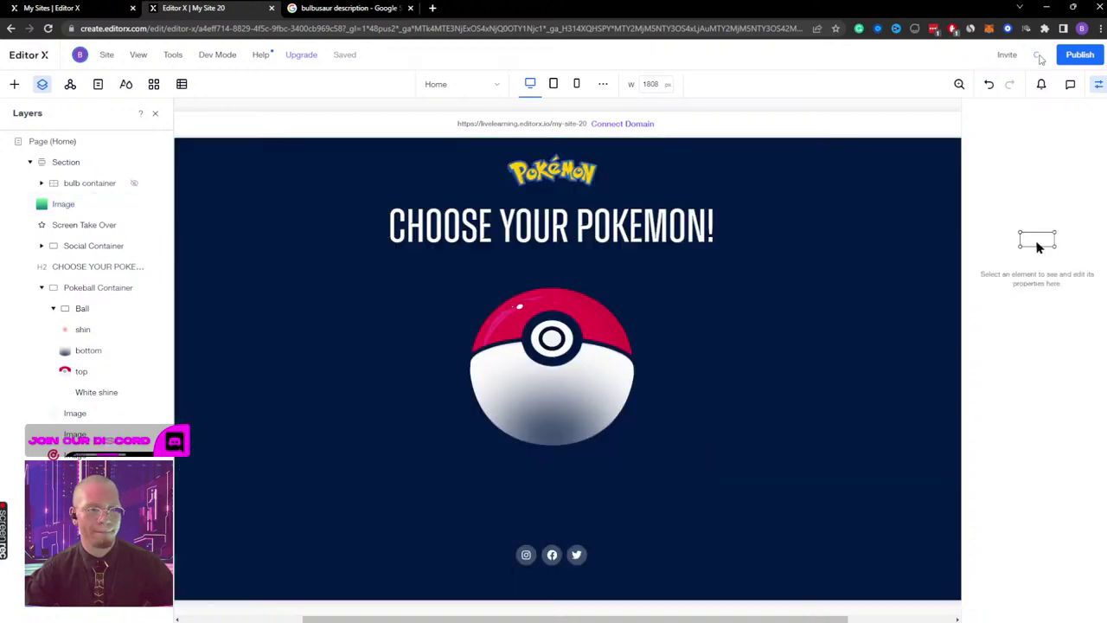
left_click(574, 149)
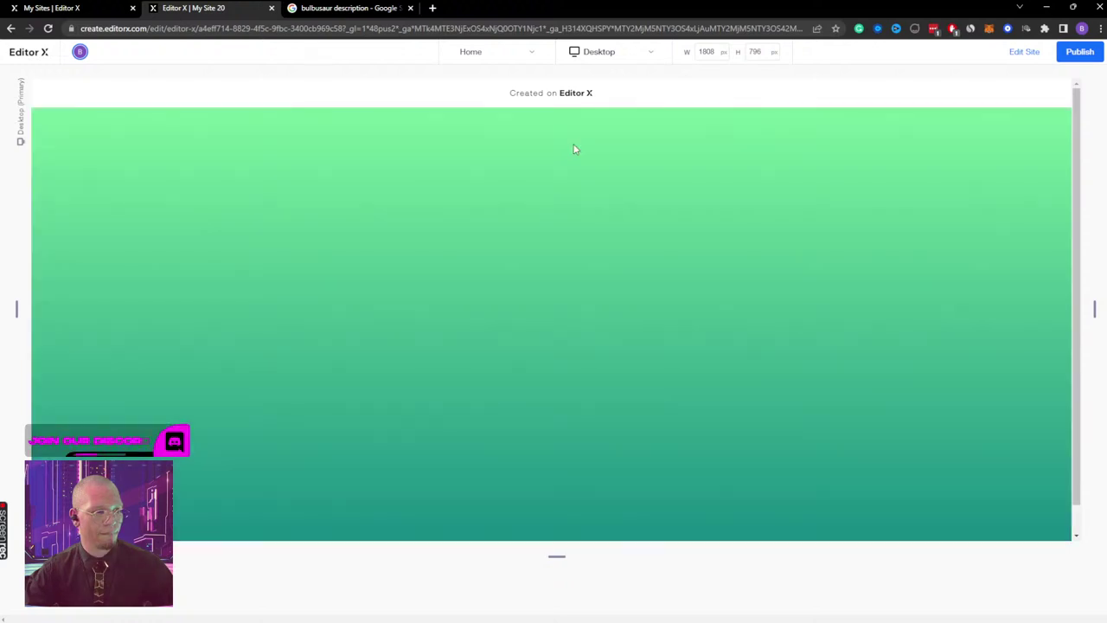
left_click(1022, 52)
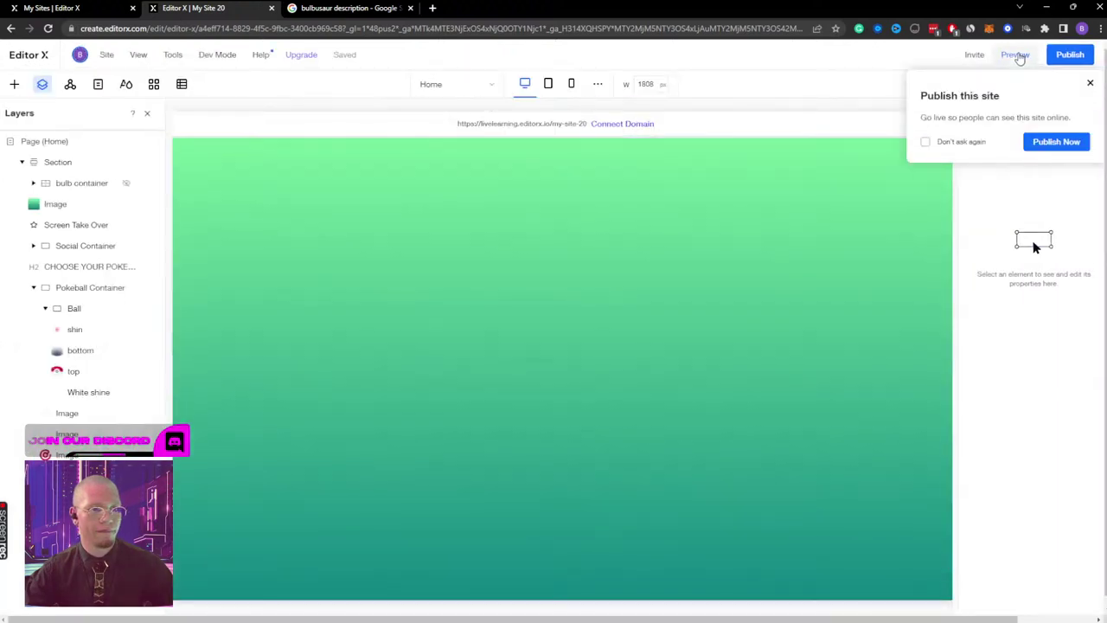
left_click(1088, 83)
Step: Edit the gradient image's initial state and set its vertical translate to 50%
left_click(156, 205)
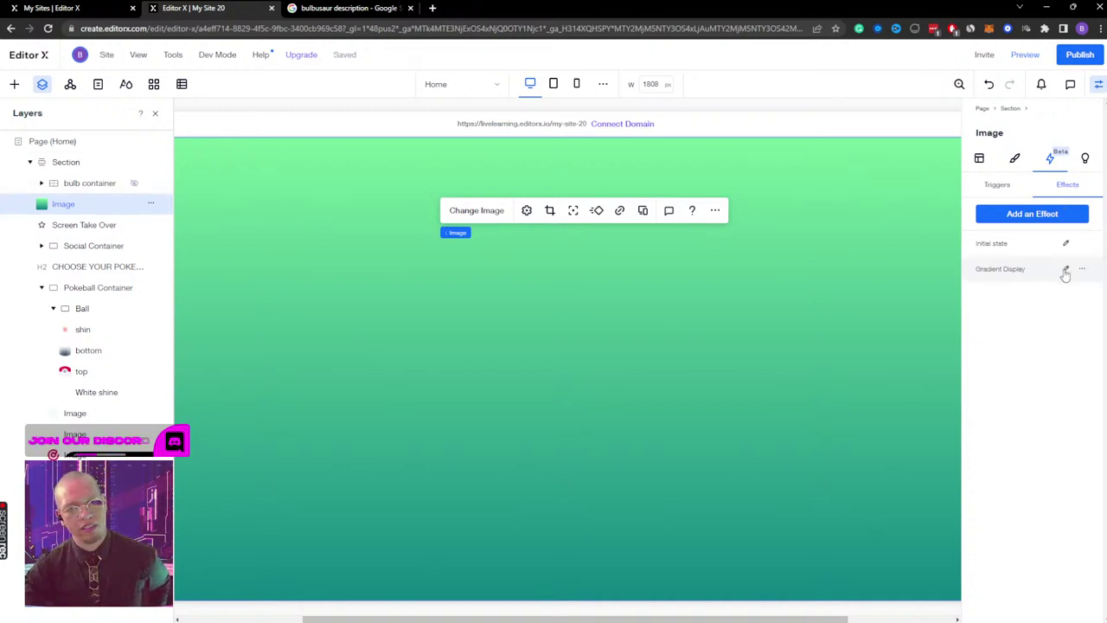
left_click(1066, 242)
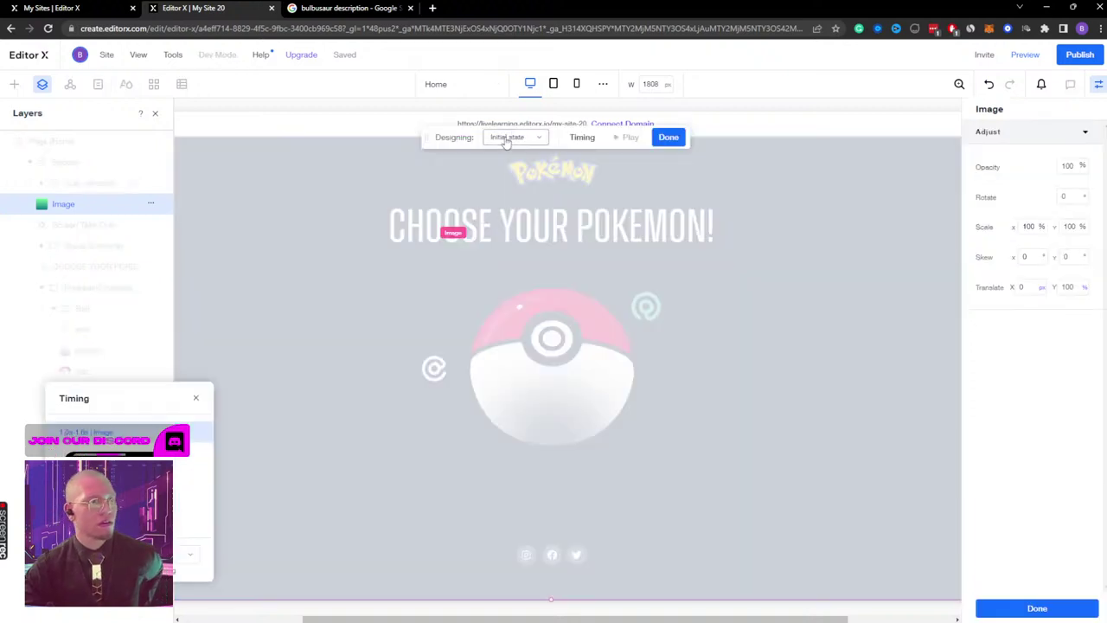
left_click(1069, 288)
type("50")
key("Return")
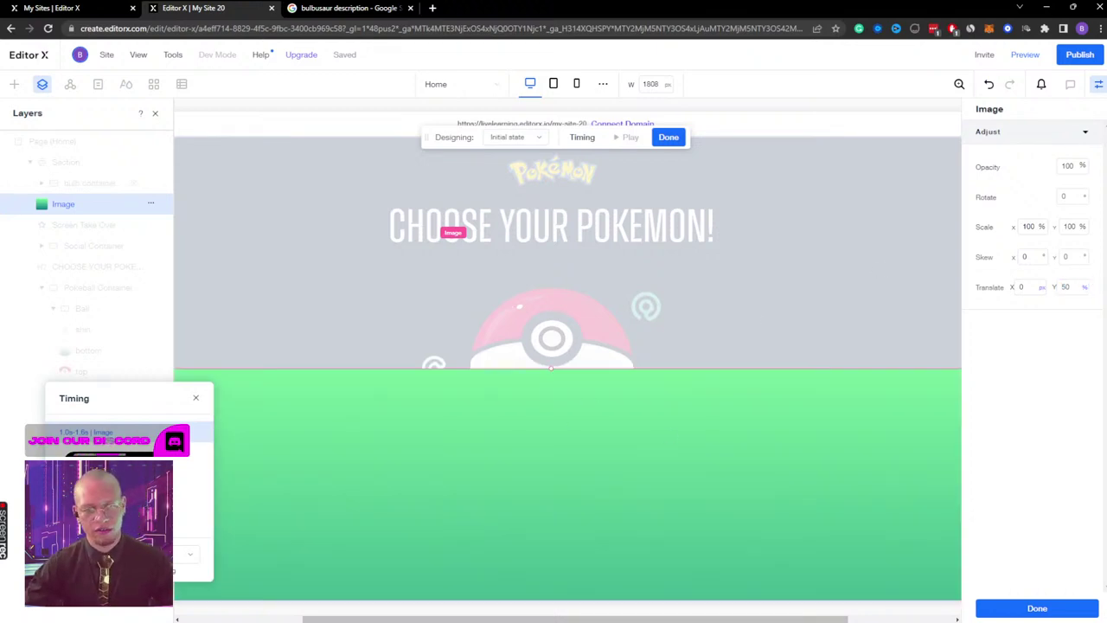
Step: Set the initial state's opacity to 0% and finish editing the effect
left_click(1068, 167)
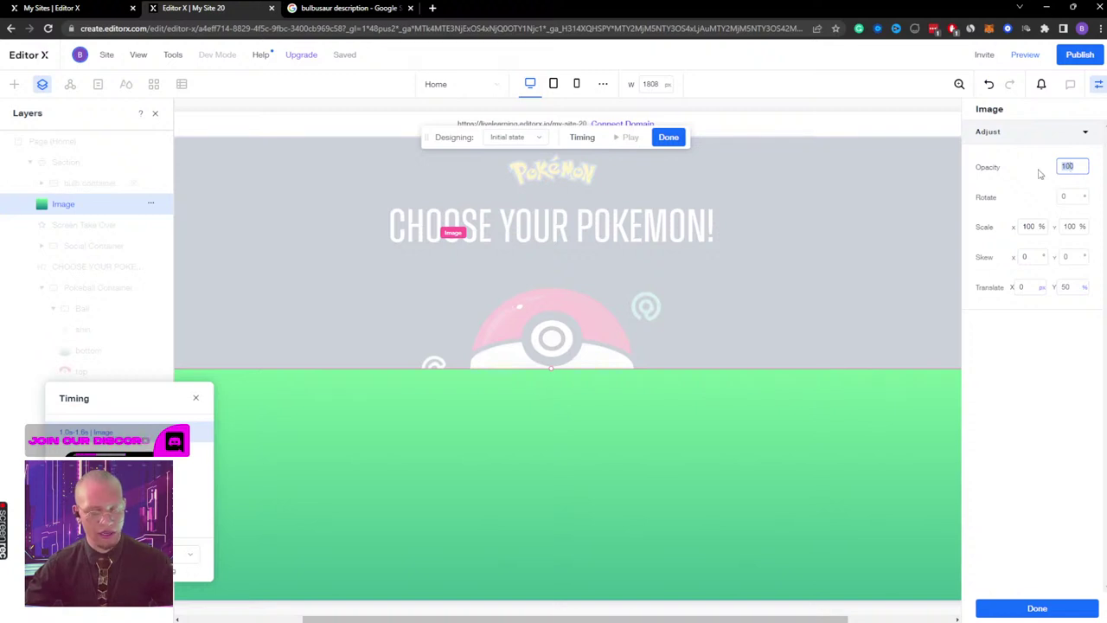
type("0")
key("Return")
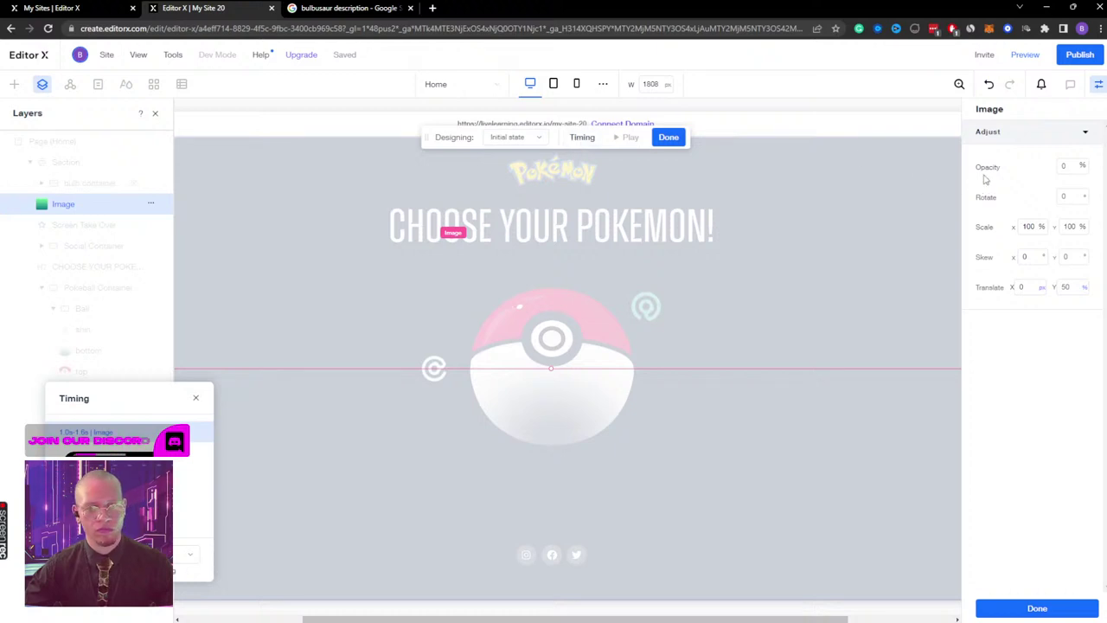
left_click(505, 139)
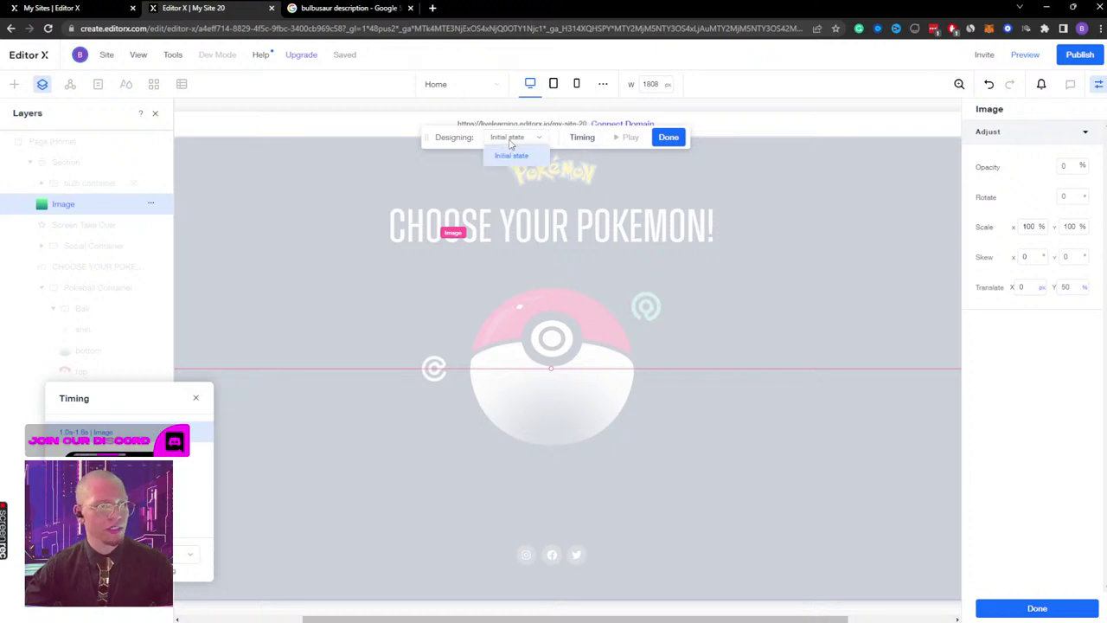
left_click(511, 154)
left_click(670, 138)
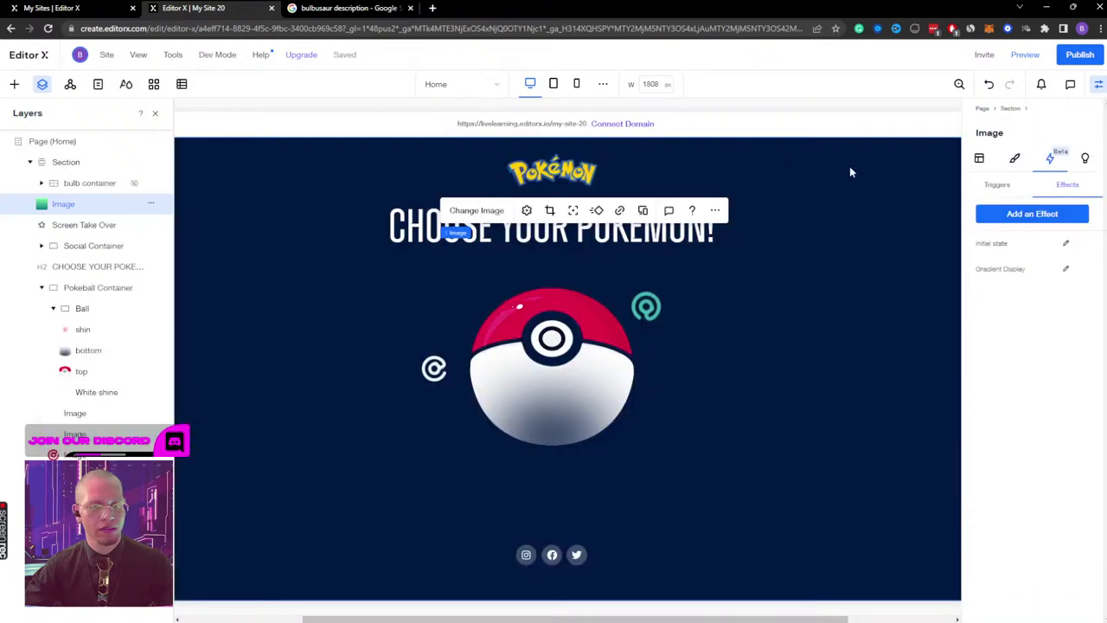
Step: Compare the gradient image's adjust settings between its Gradient Display effect and its initial state
left_click(1066, 268)
left_click(540, 137)
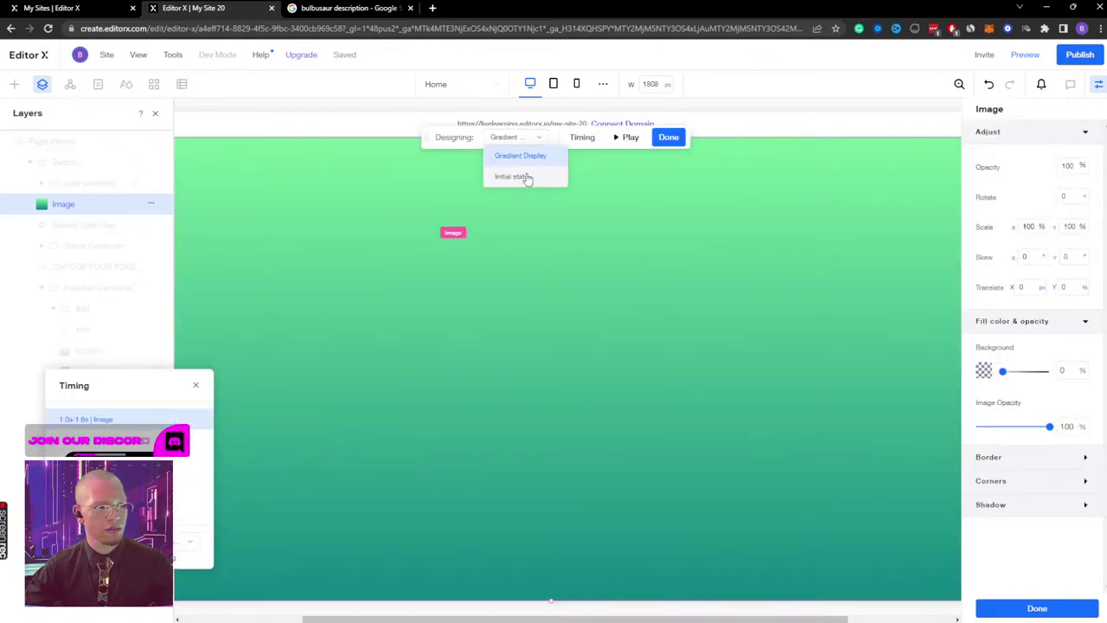
left_click(519, 177)
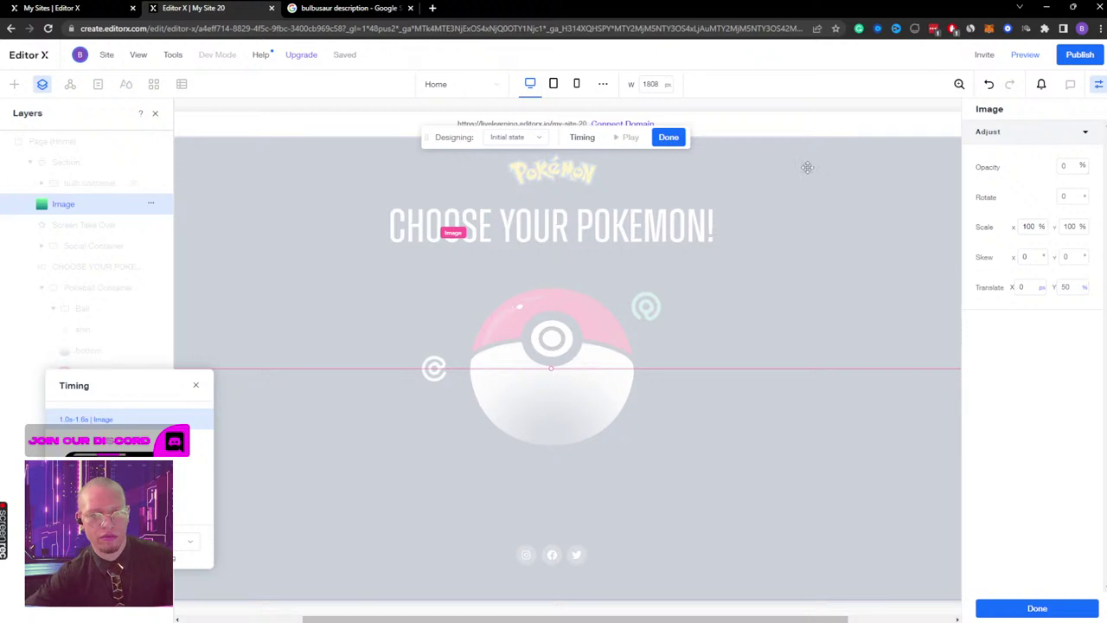
left_click(522, 139)
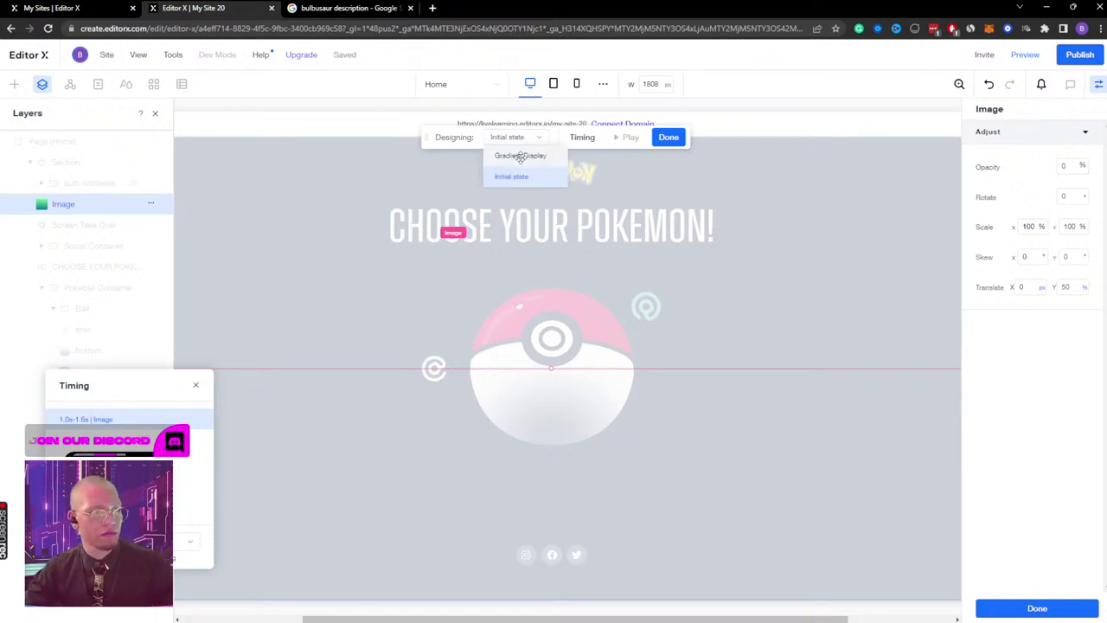
left_click(520, 156)
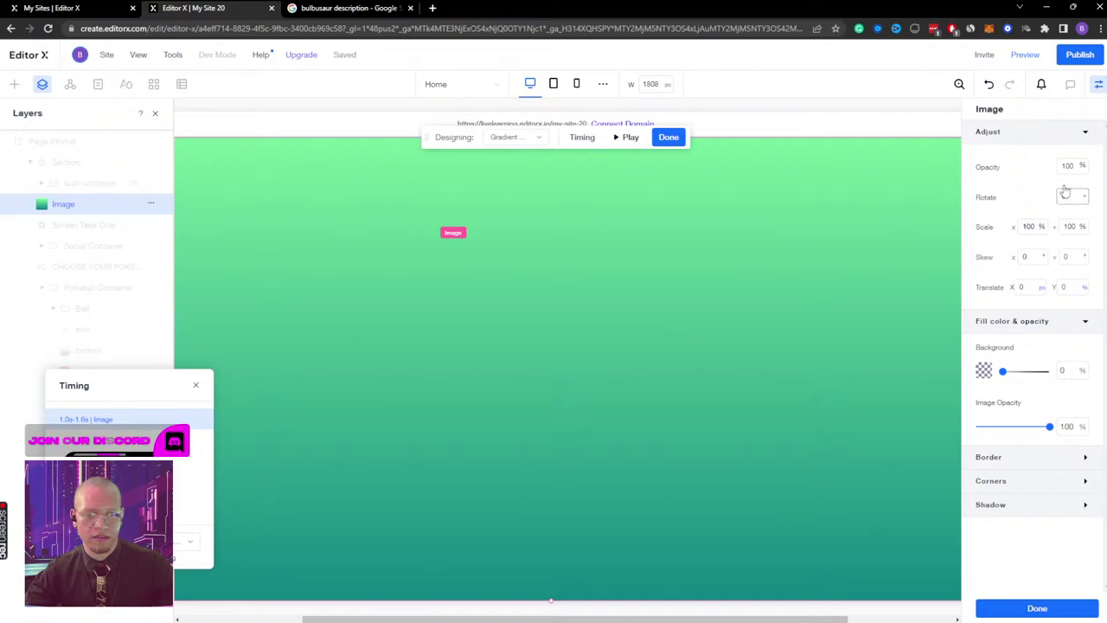
Step: Preview the site and trigger the gradient from the Pokéball, then return to editing and dismiss the publish prompt
left_click(1025, 54)
left_click(553, 308)
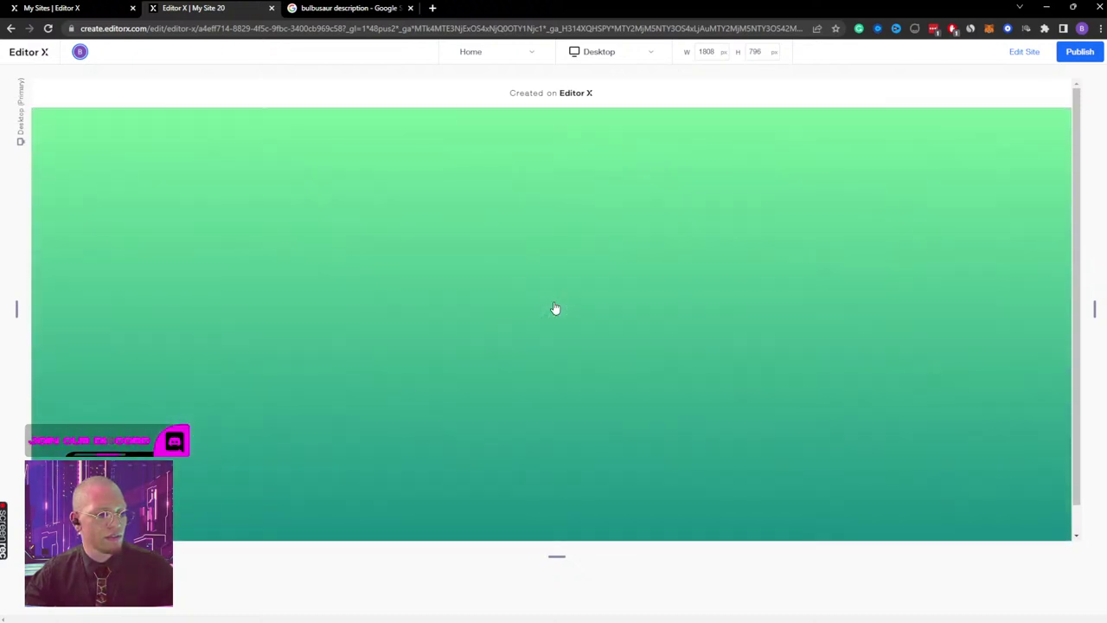
left_click(1027, 51)
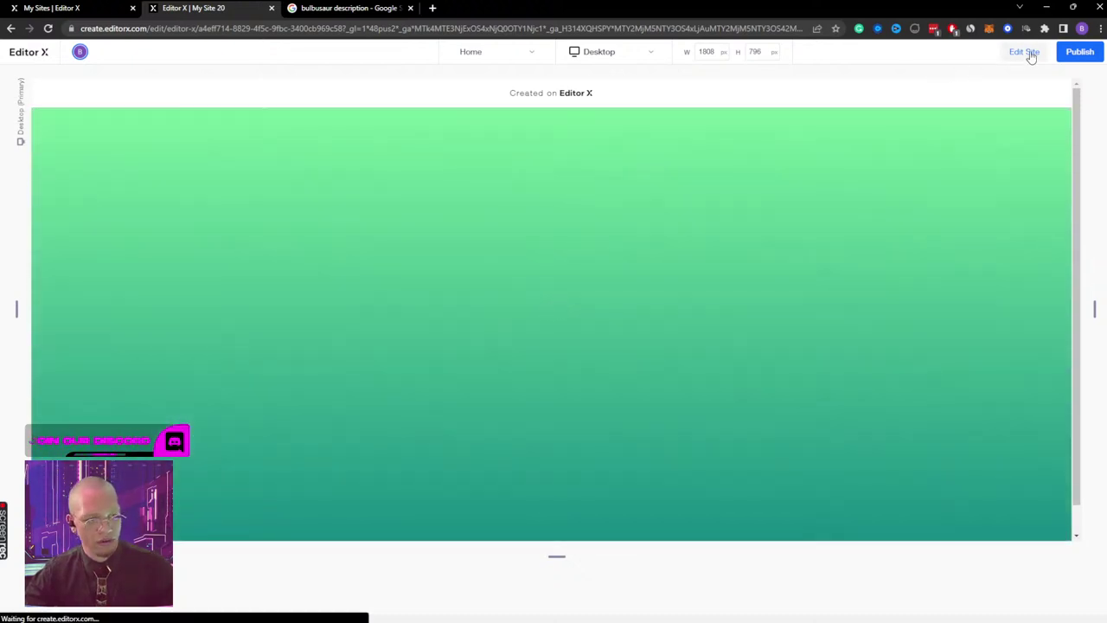
left_click(1090, 85)
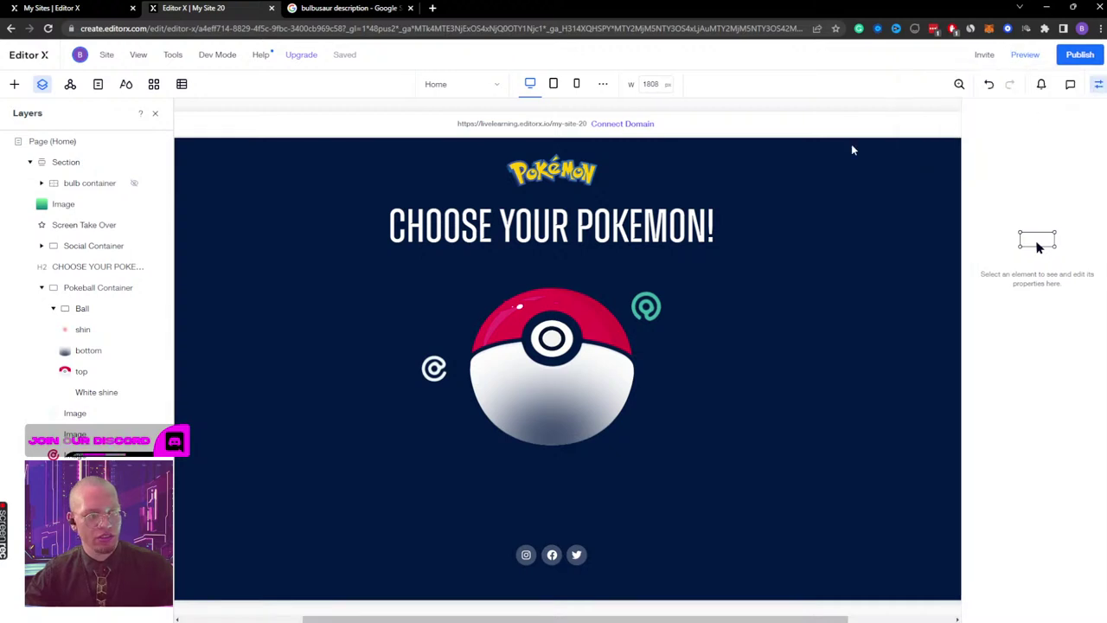
Step: Edit the gradient image's initial state and set its vertical translate to 99%
left_click(105, 207)
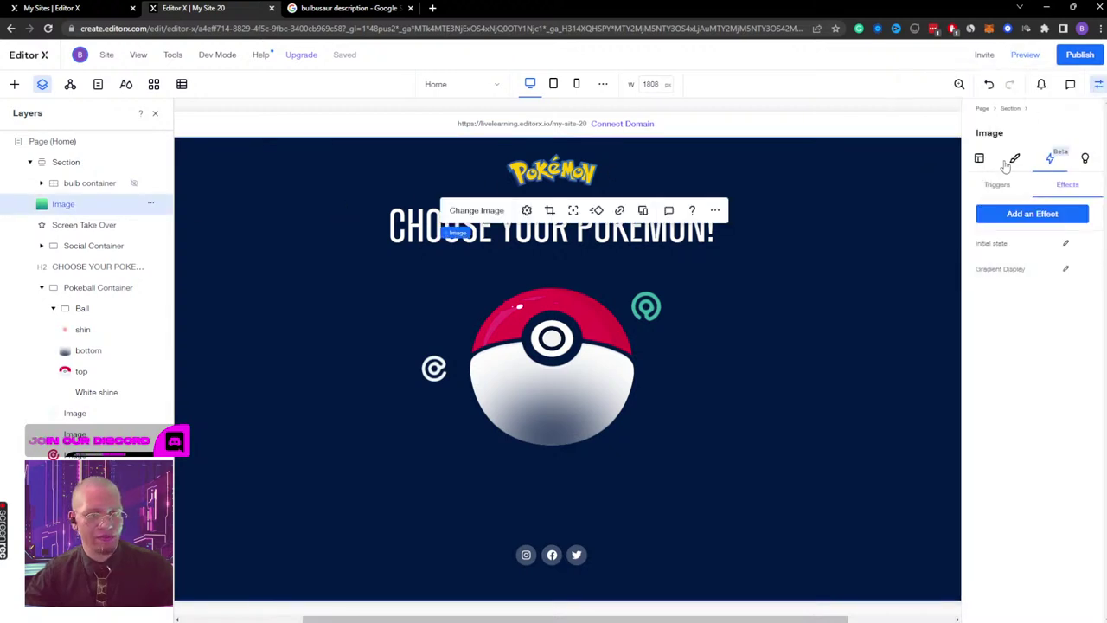
left_click(1065, 269)
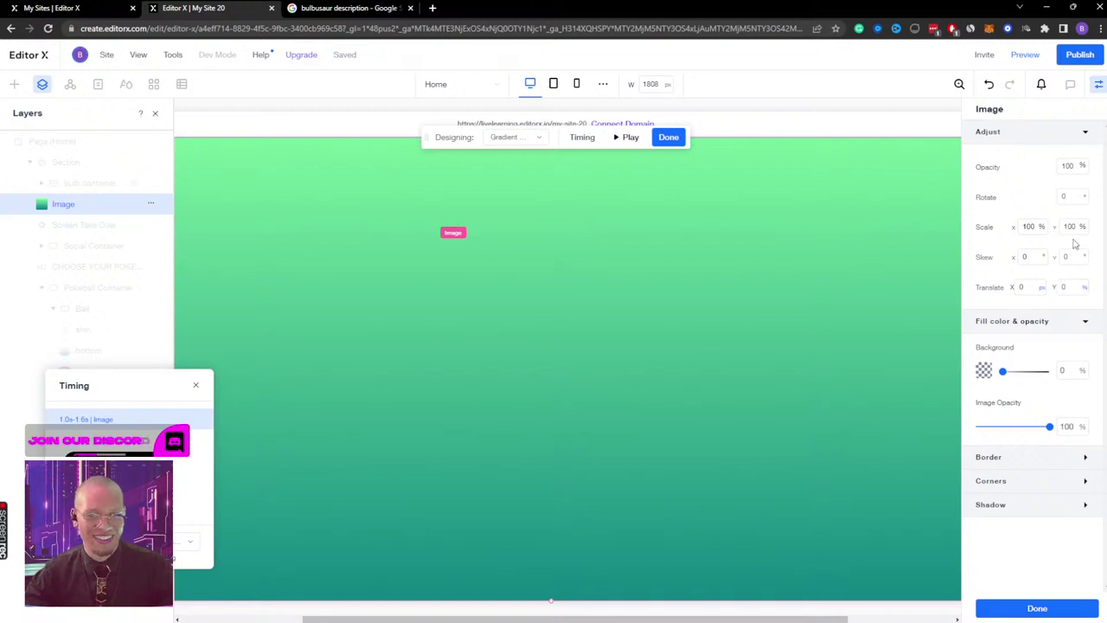
left_click(515, 137)
left_click(509, 176)
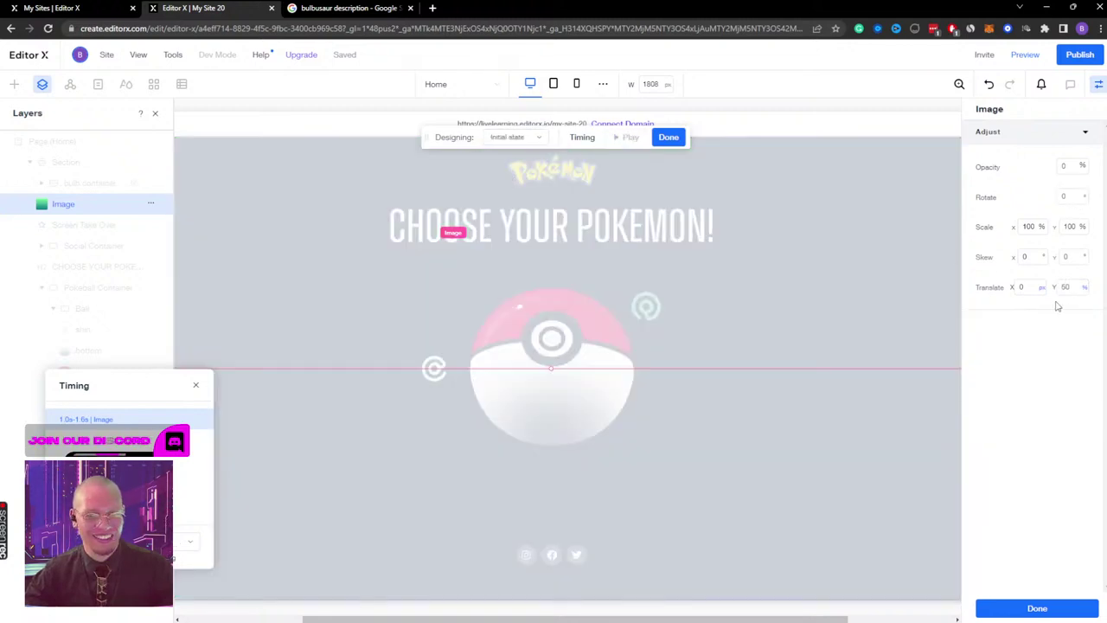
left_click(1074, 287)
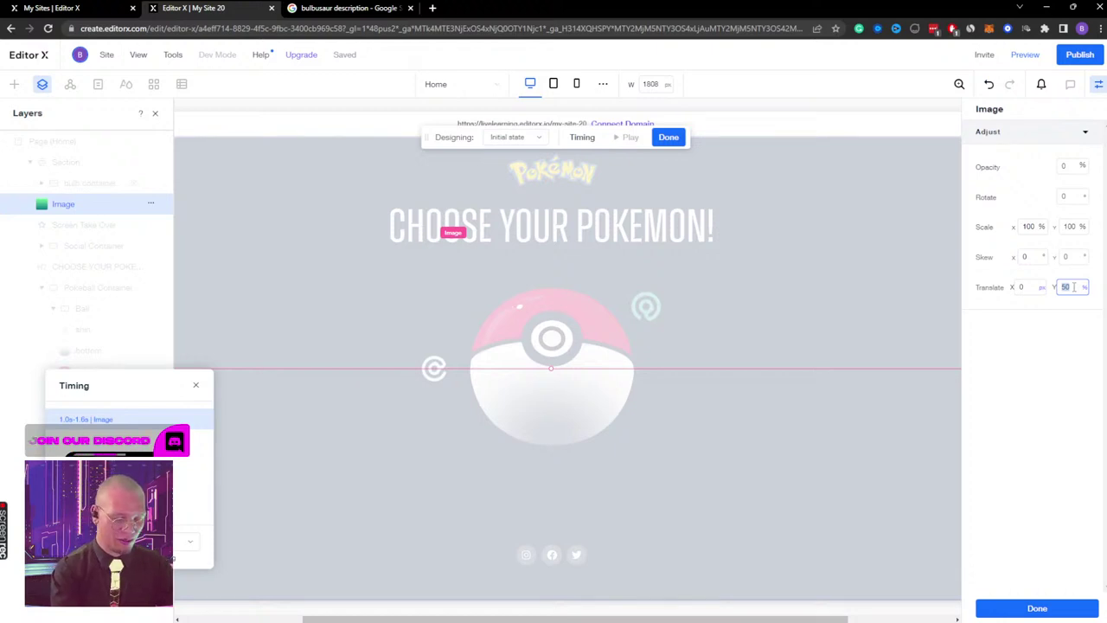
type("99")
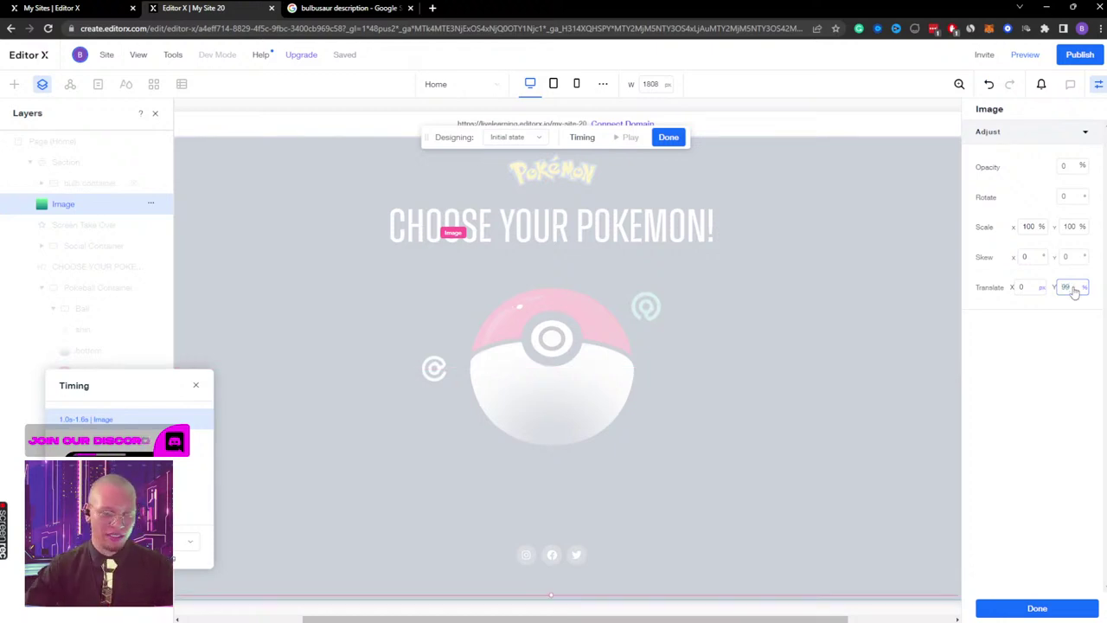
Step: Preview the gradient slide with the 99% vertical offset, then return to editing without publishing
left_click(1025, 54)
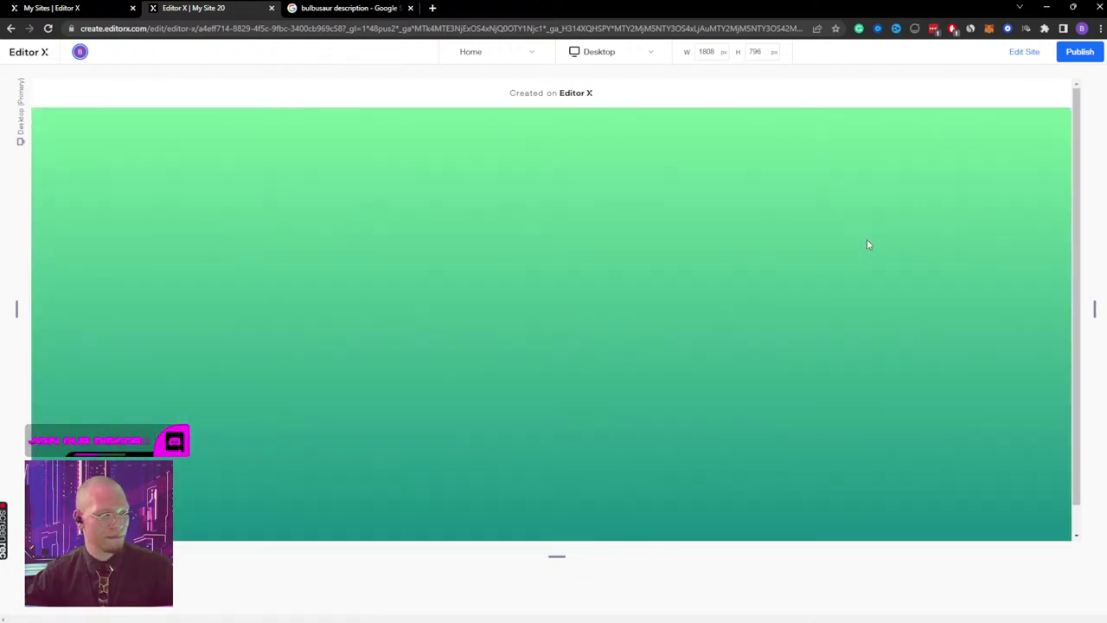
left_click(1024, 51)
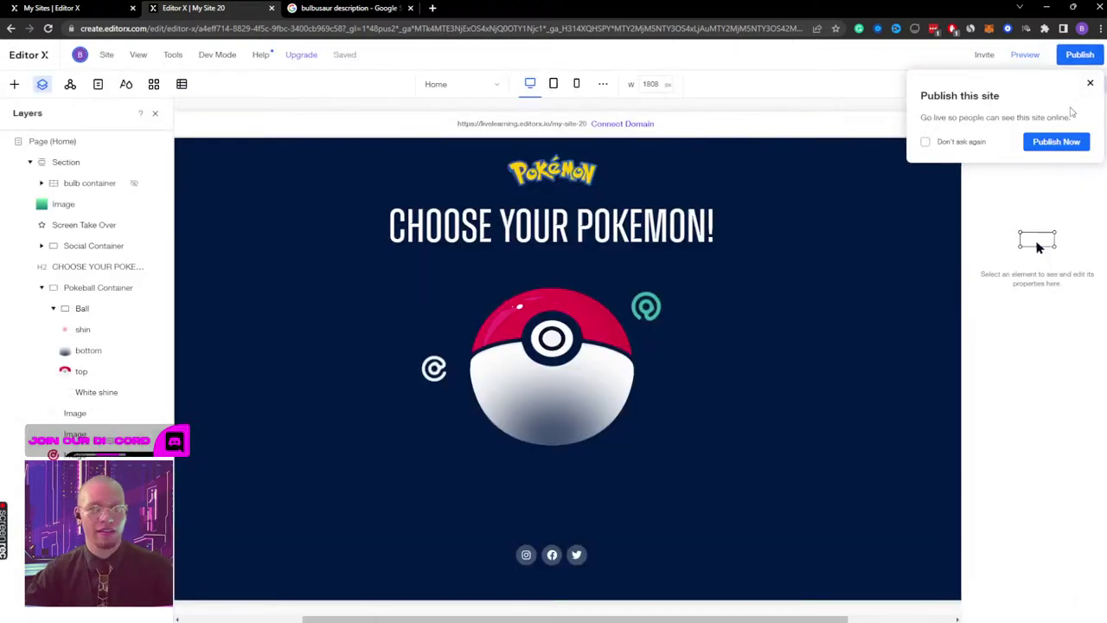
left_click(1089, 83)
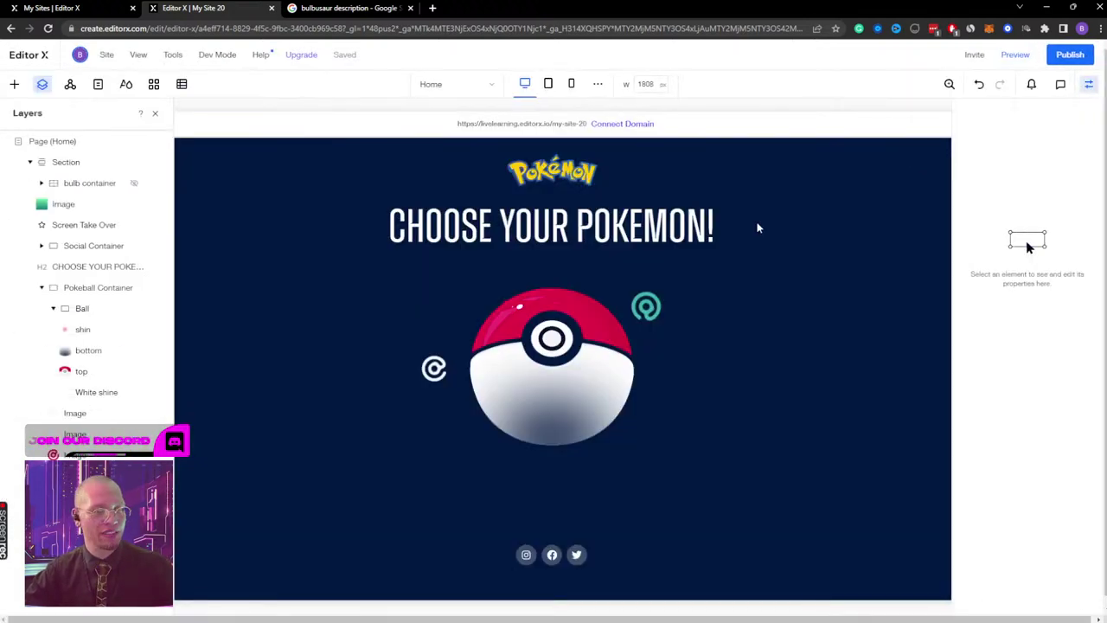
Step: Reopen the gradient image's initial state and set its vertical translate back to 50%
left_click(853, 221)
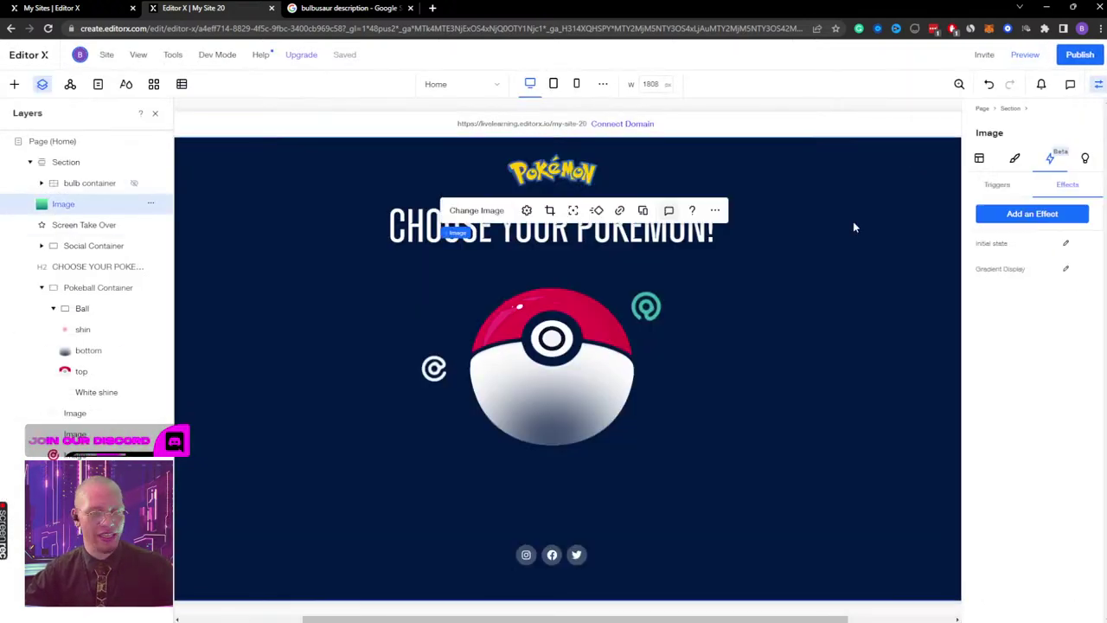
left_click(1067, 269)
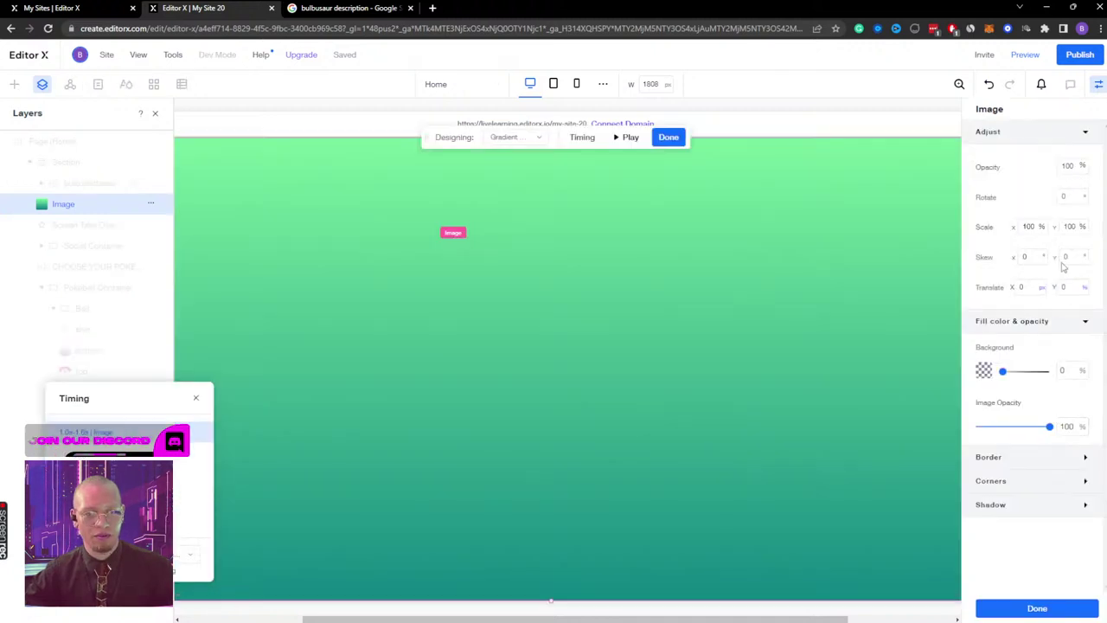
left_click(515, 136)
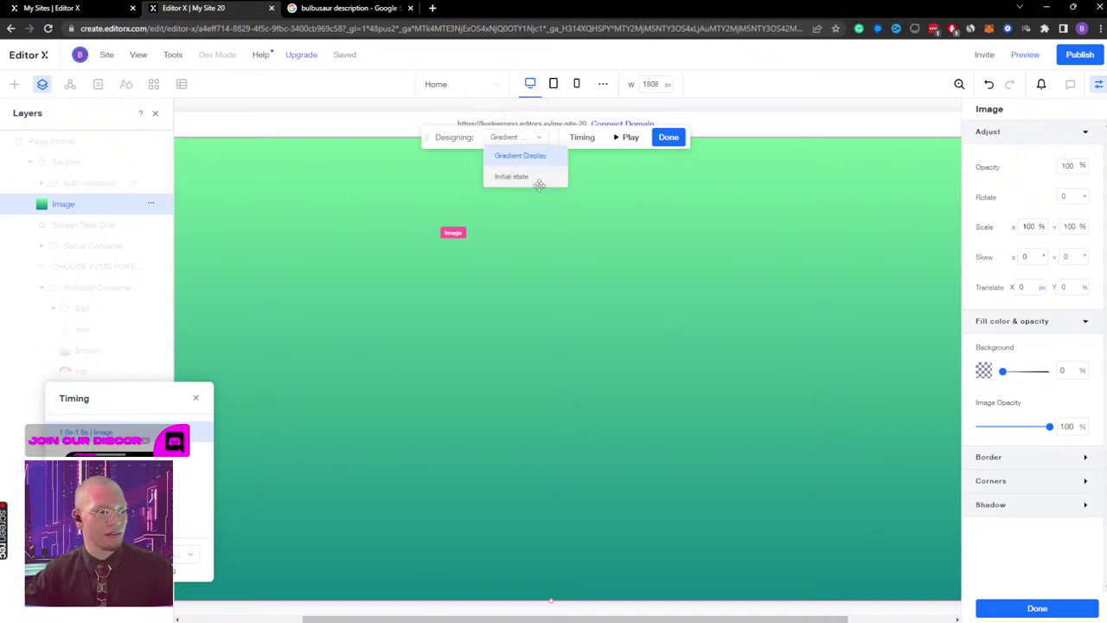
left_click(527, 175)
type("50")
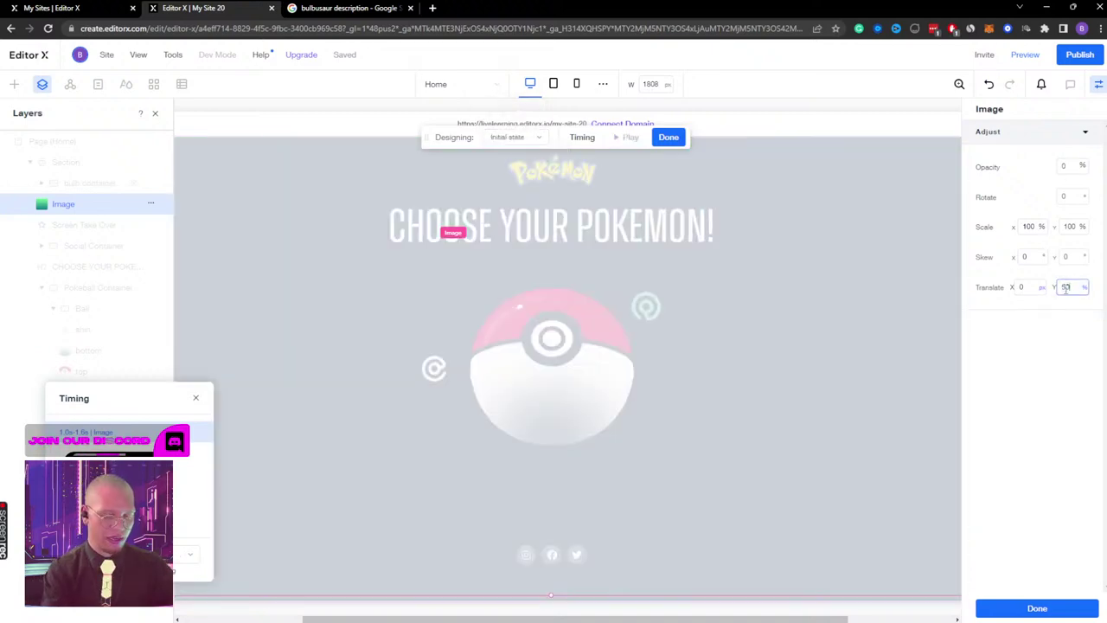
Step: Preview the gradient slide with the 50% vertical offset, then return to editing without publishing
left_click(1024, 55)
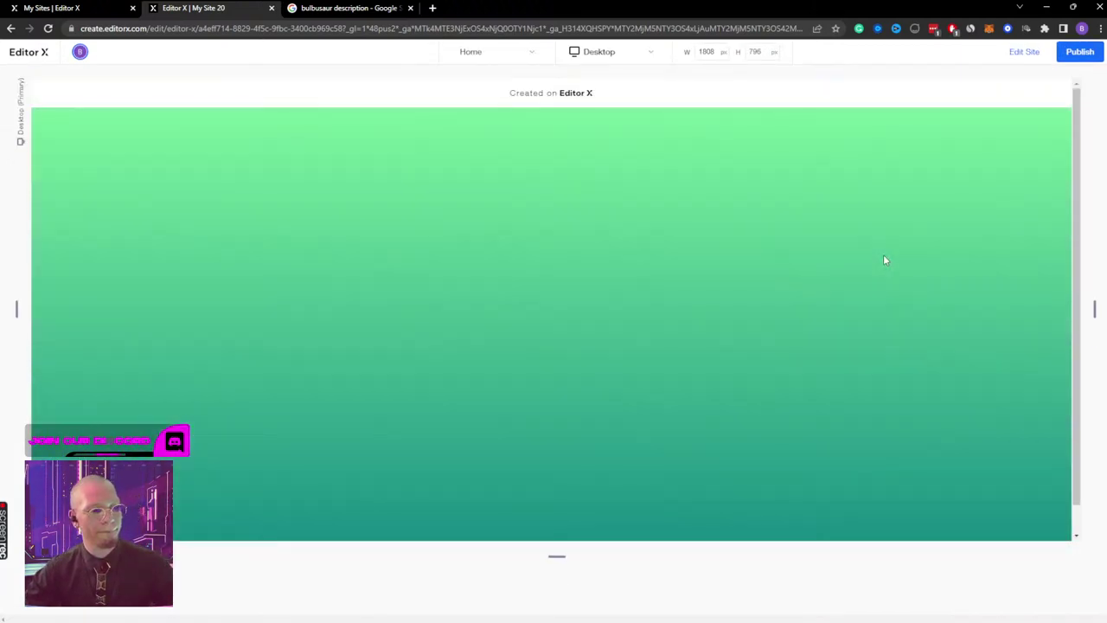
left_click(1018, 53)
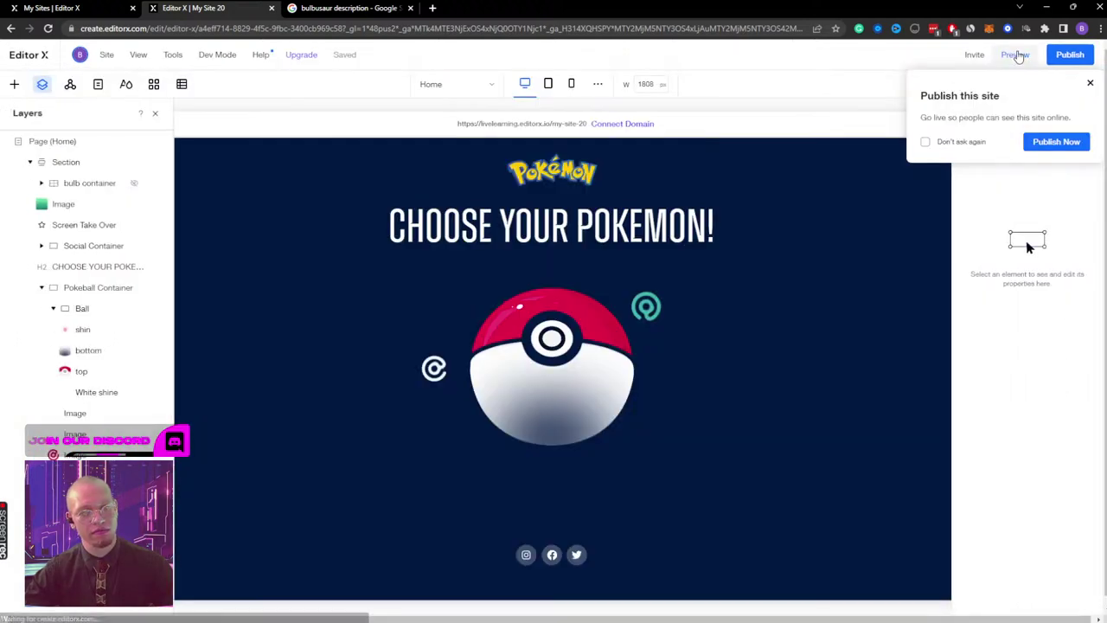
left_click(1090, 83)
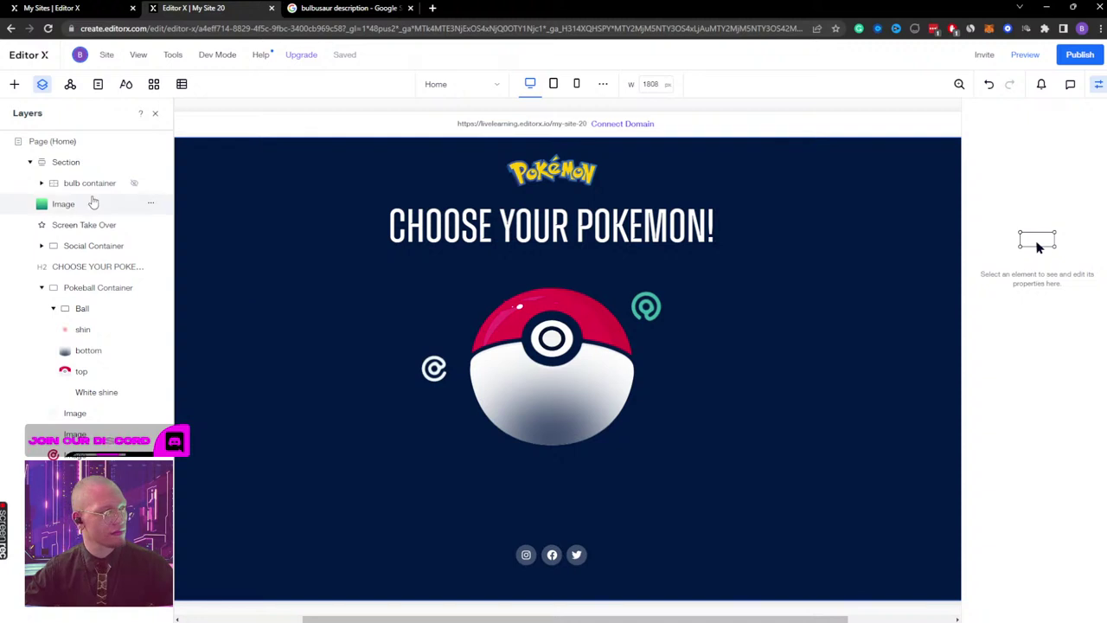
Step: Set the vertical translate of the gradient image's initial state to 80%
left_click(95, 204)
left_click(1066, 269)
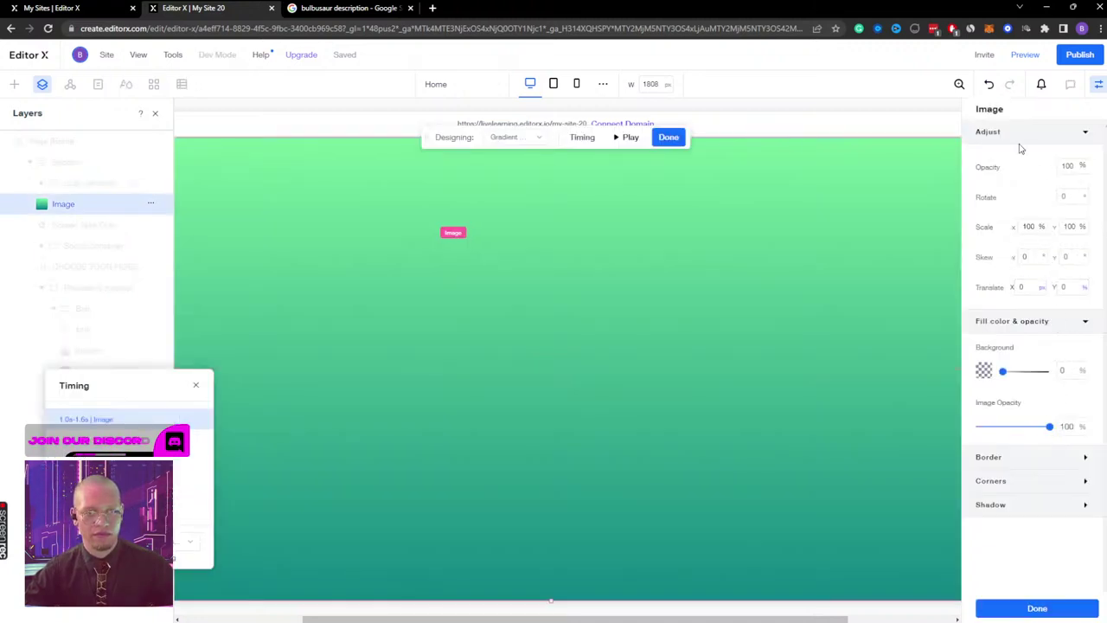
left_click(515, 136)
left_click(517, 178)
left_click(1063, 288)
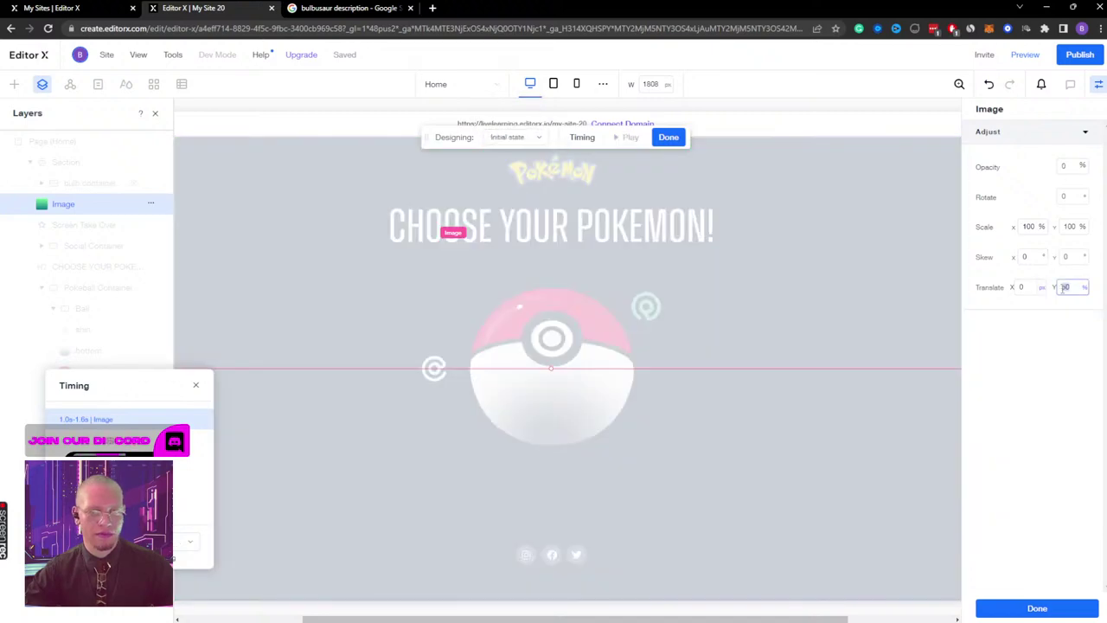
type("80")
key("Return")
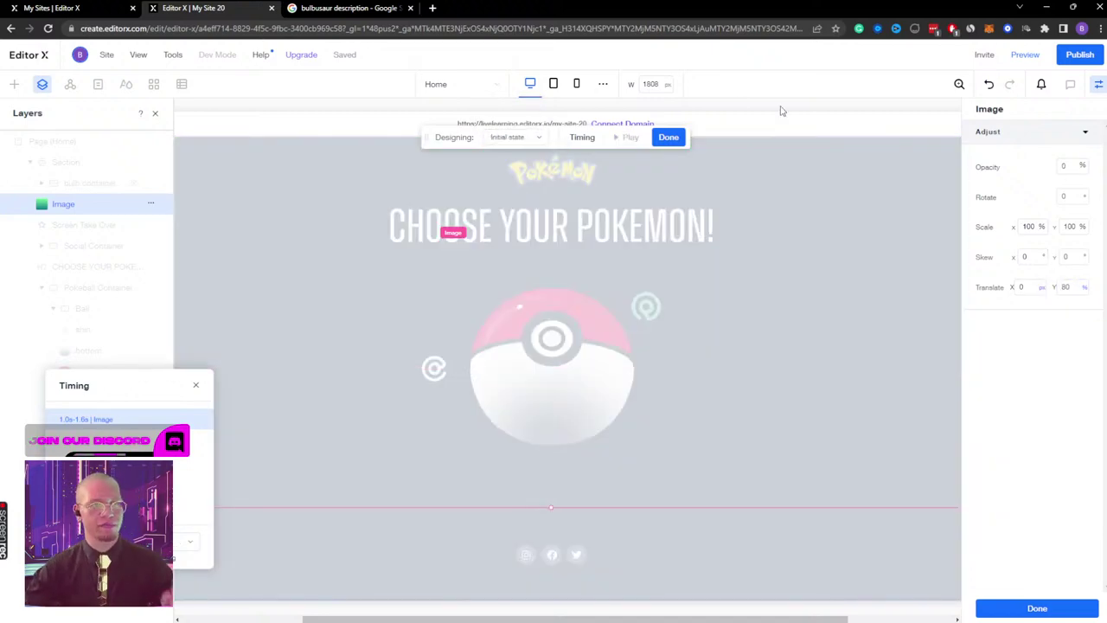
Step: Preview the site to test the gradient slide with the 80% vertical offset, and return to editing
left_click(805, 127)
left_click(1013, 55)
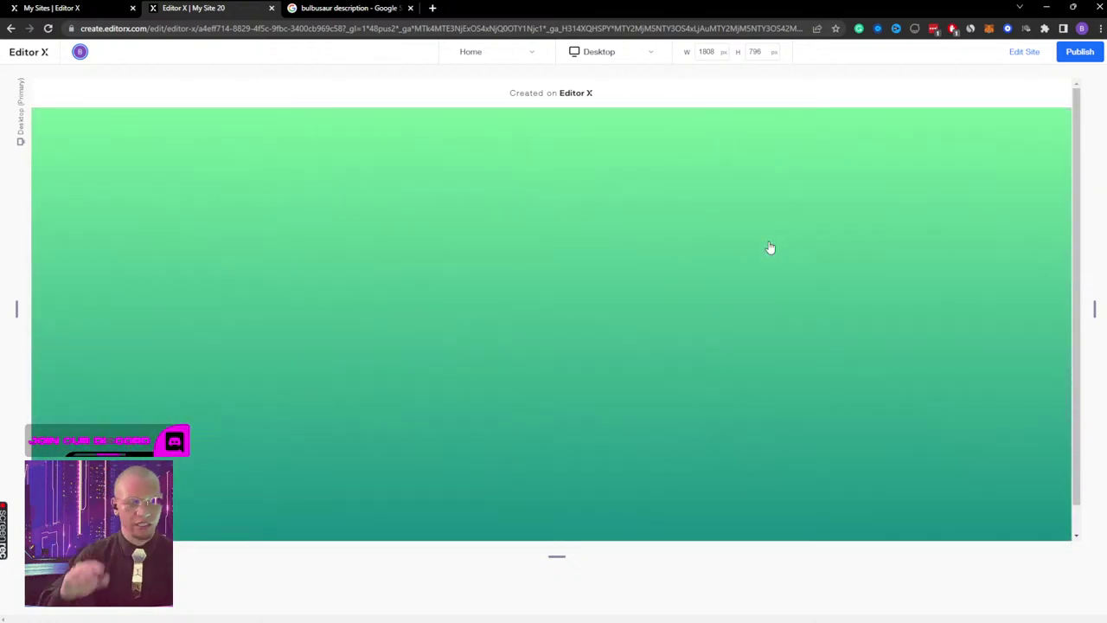
left_click(1012, 52)
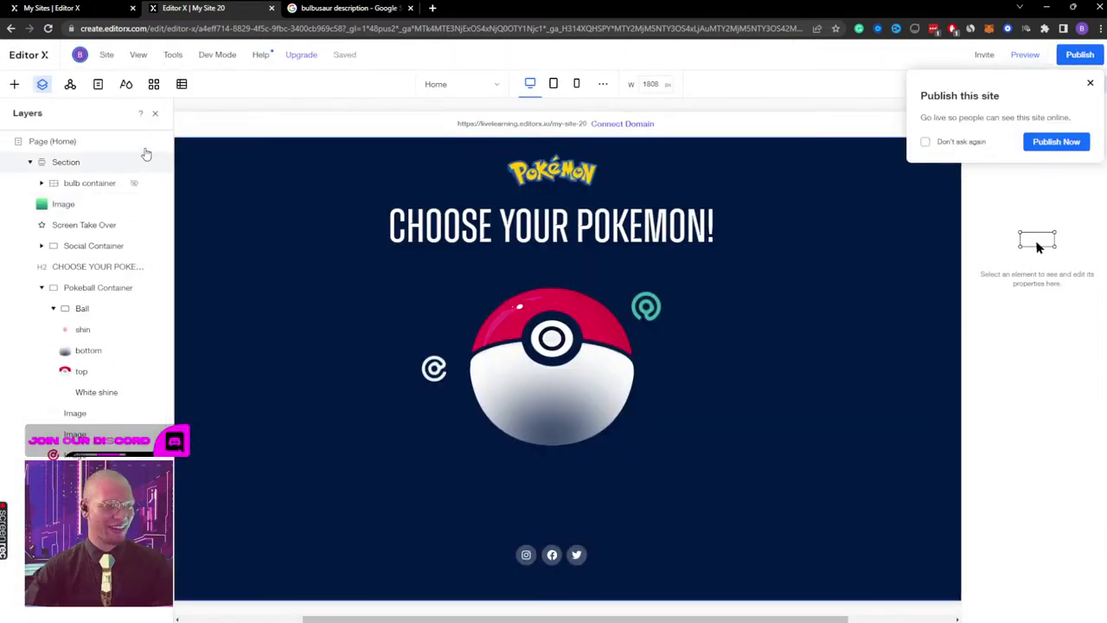
Step: Add a new click interaction to the Ball container with the bulb container as its affected element
left_click(76, 183)
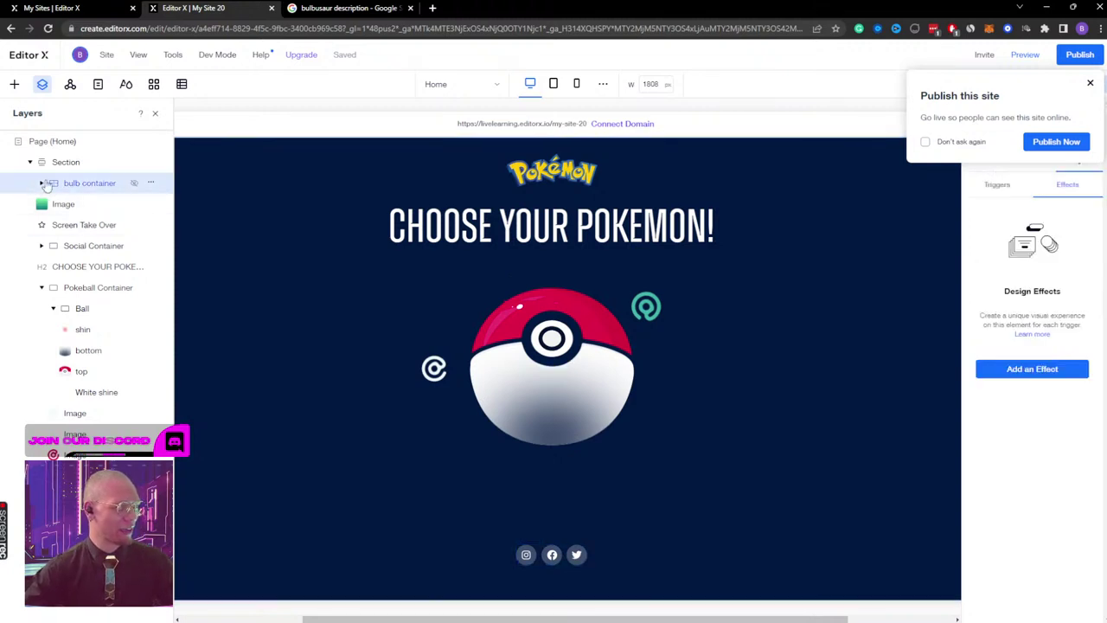
left_click(130, 309)
left_click(1091, 85)
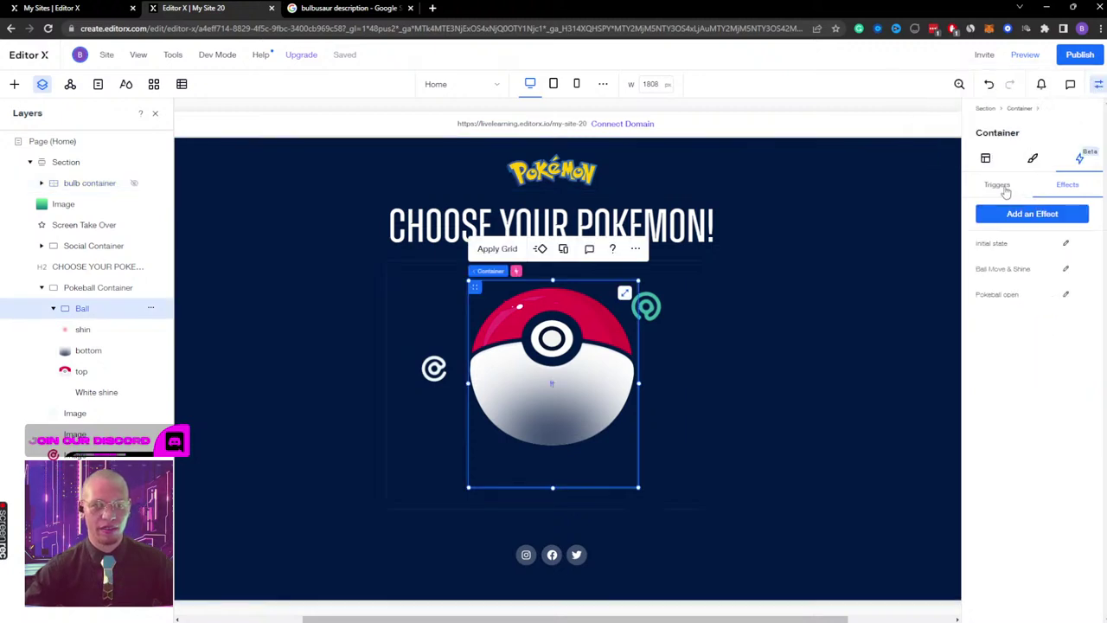
left_click(1000, 186)
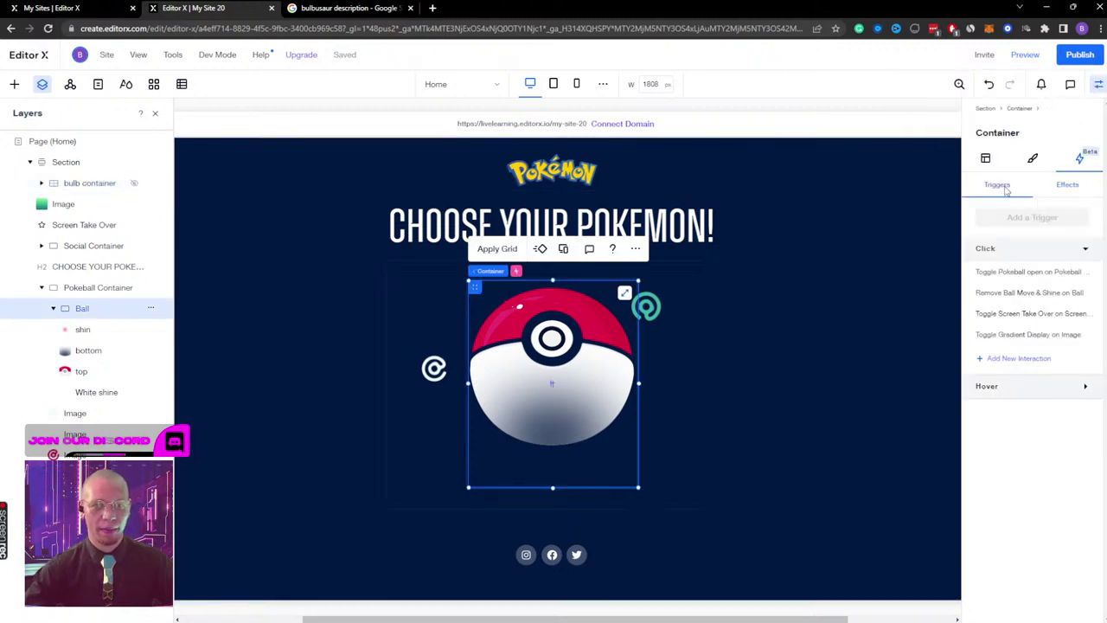
left_click(1015, 362)
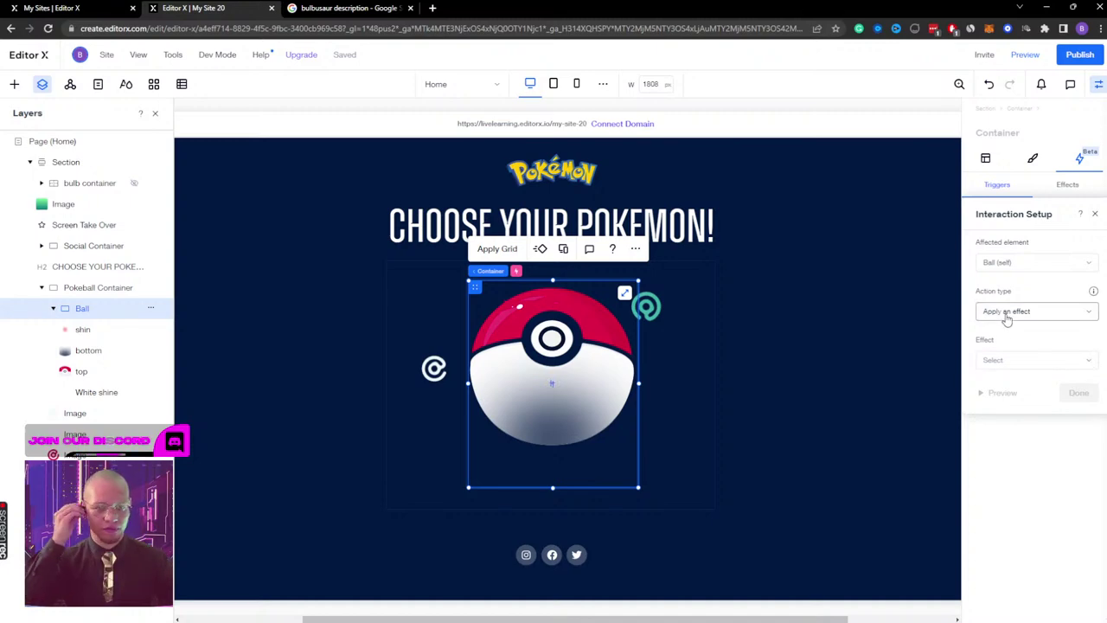
left_click(1028, 261)
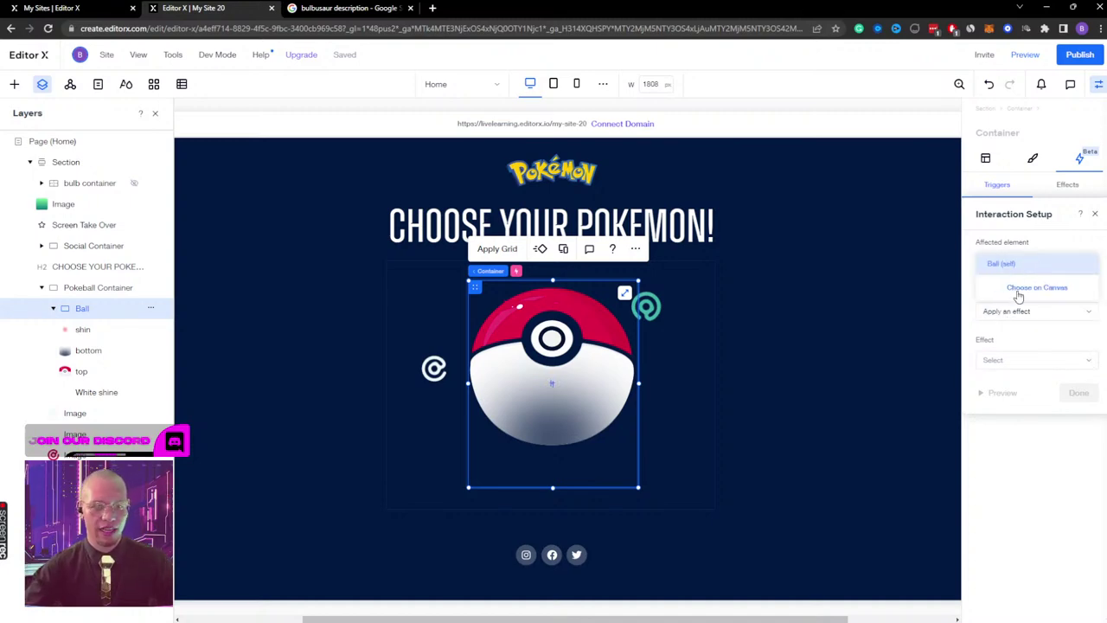
left_click(1018, 294)
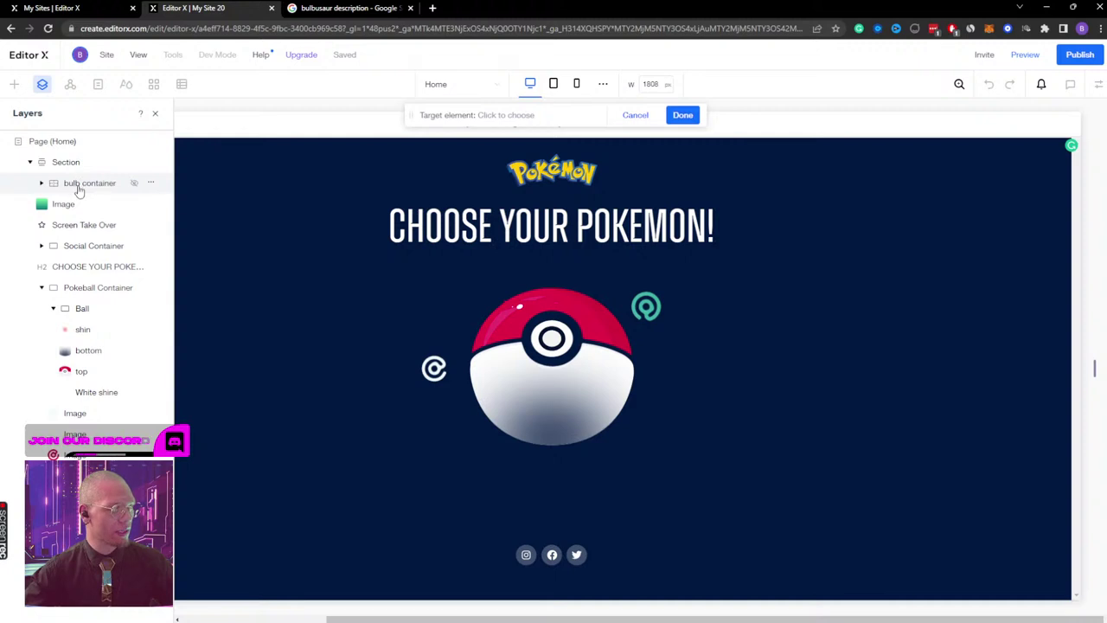
left_click(78, 185)
left_click(682, 114)
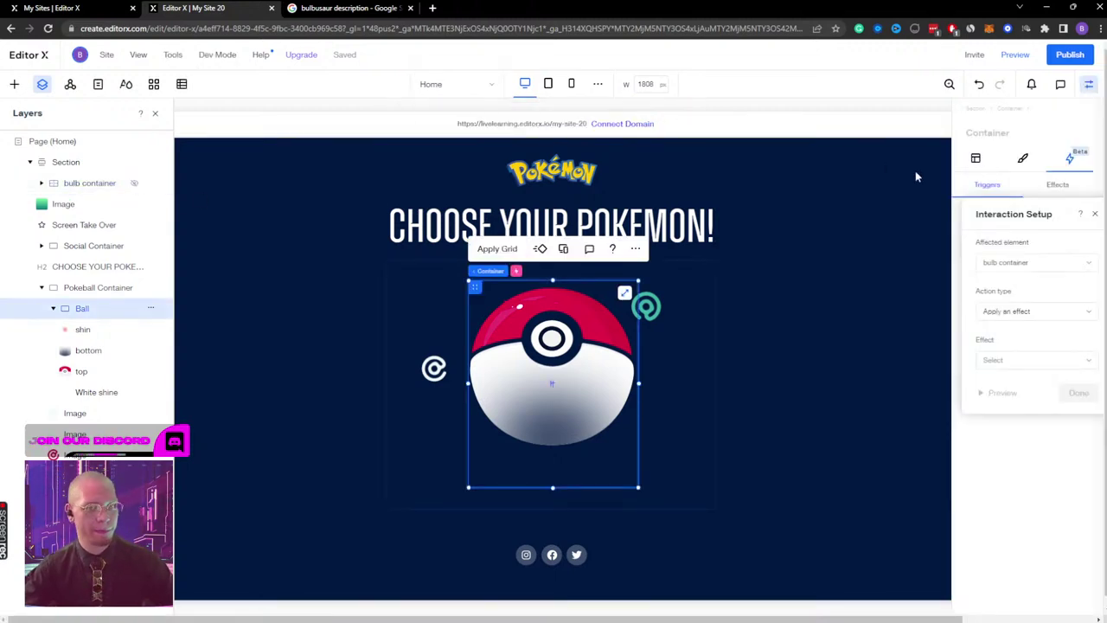
Step: Set the interaction to toggle an effect on and off, using a new custom effect named "Bulb Container Display"
left_click(1018, 360)
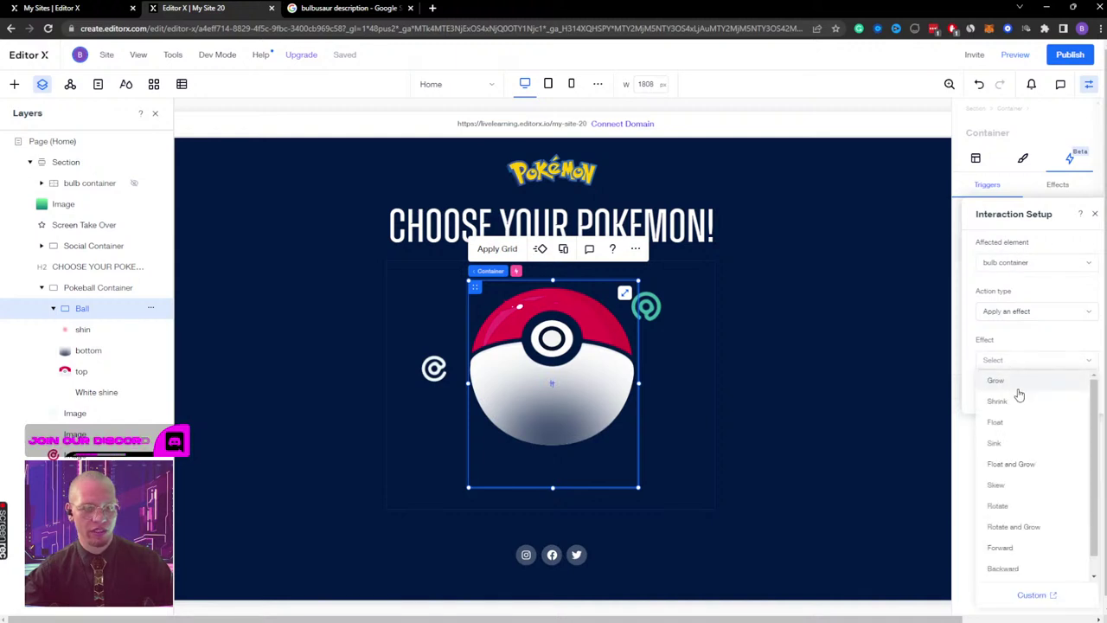
left_click(1029, 311)
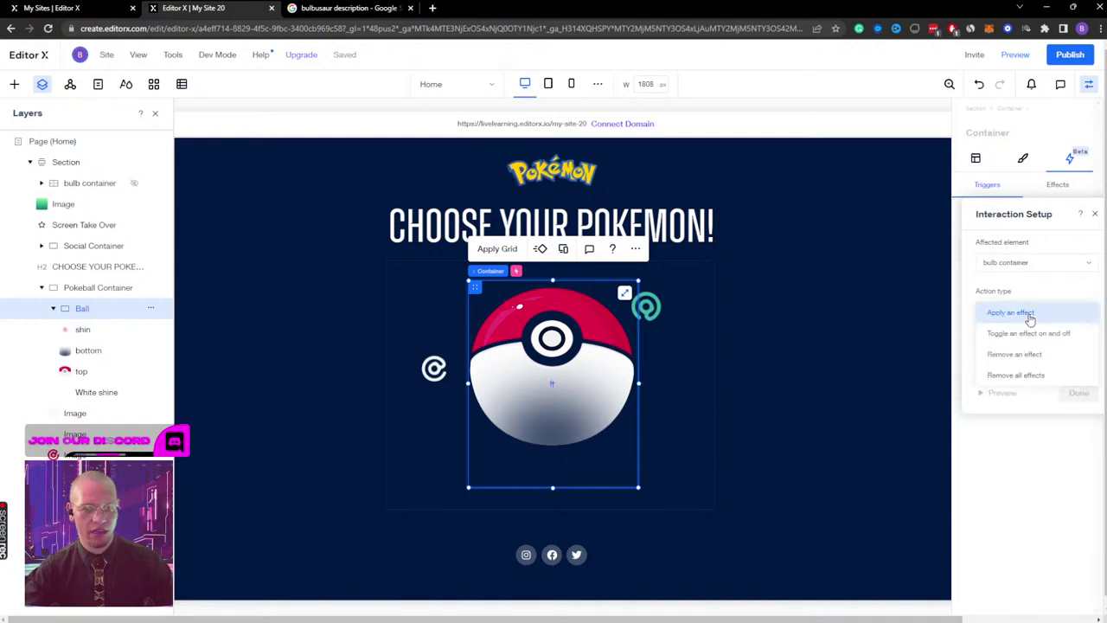
left_click(1026, 332)
left_click(1035, 360)
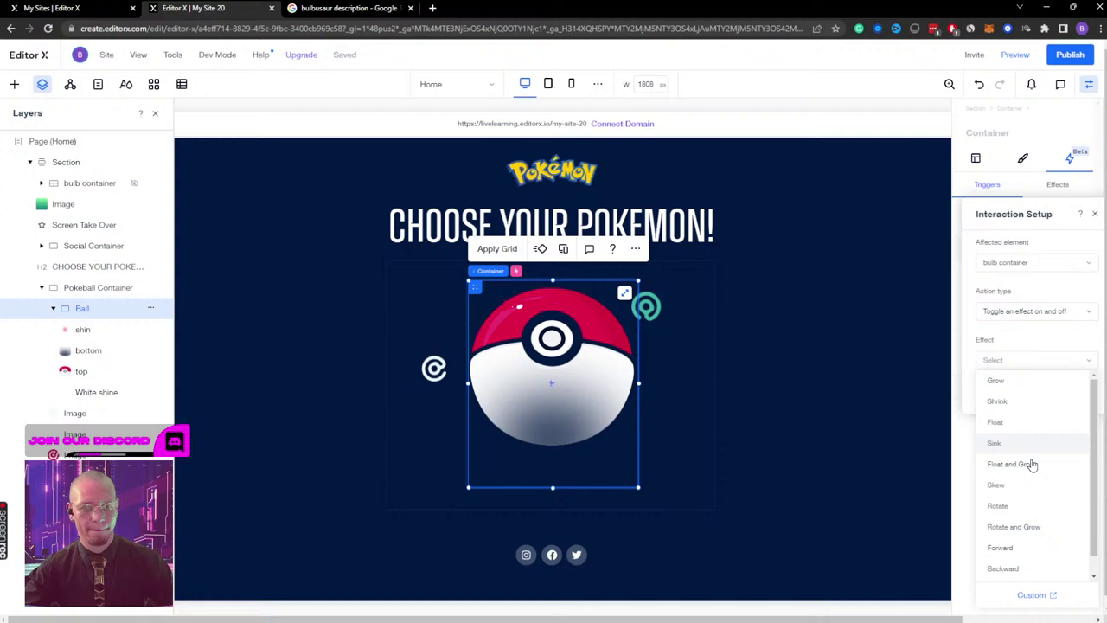
left_click(1027, 597)
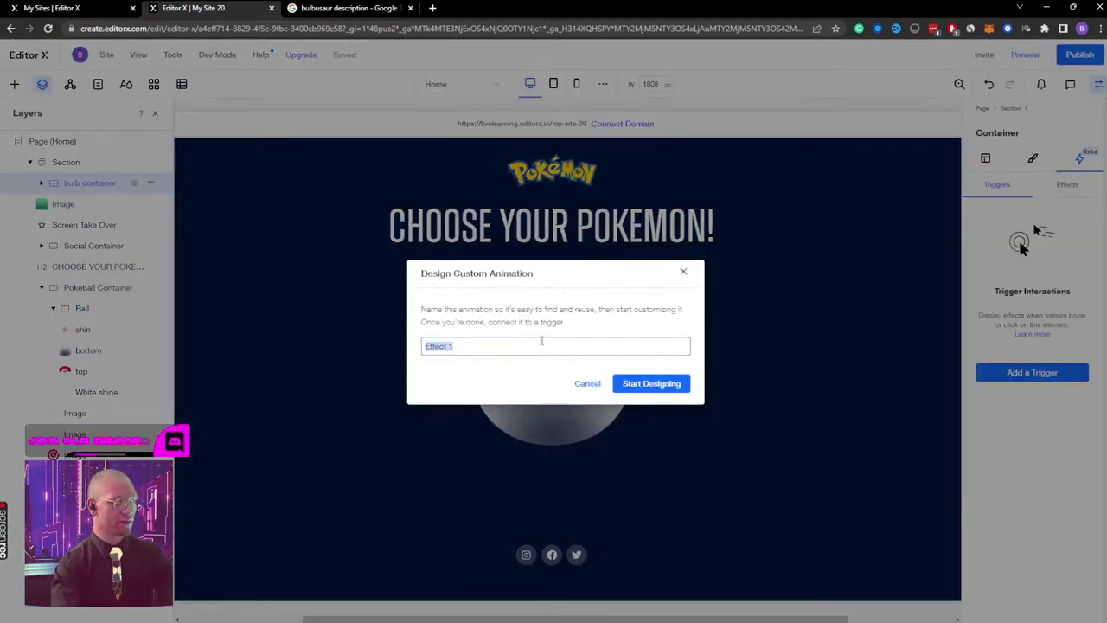
type("Bulb Container D")
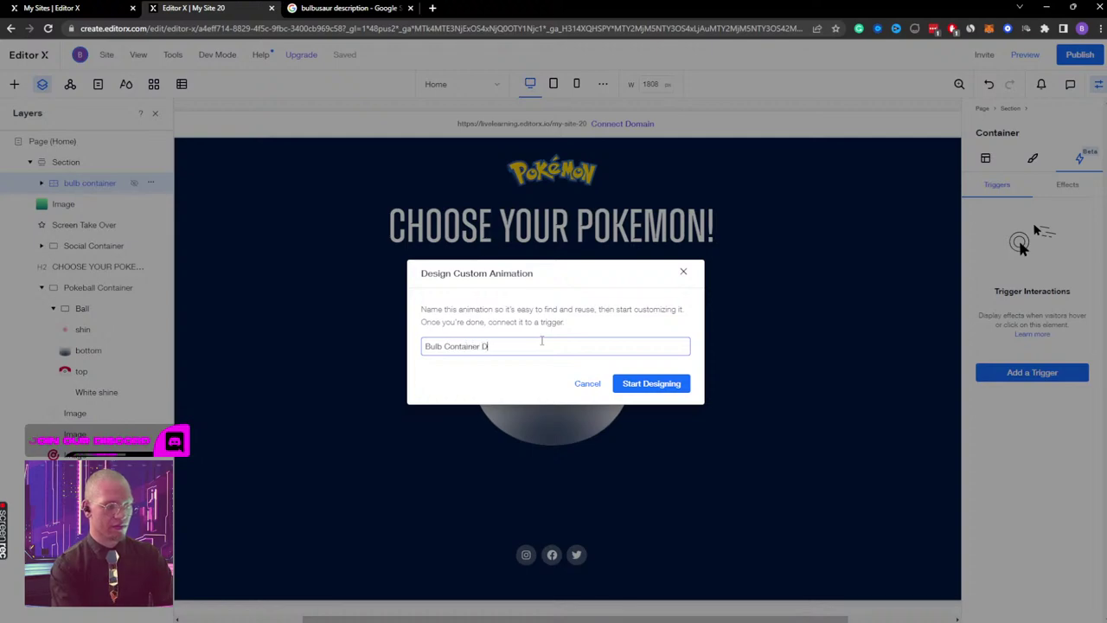
type("isplay")
key("Return")
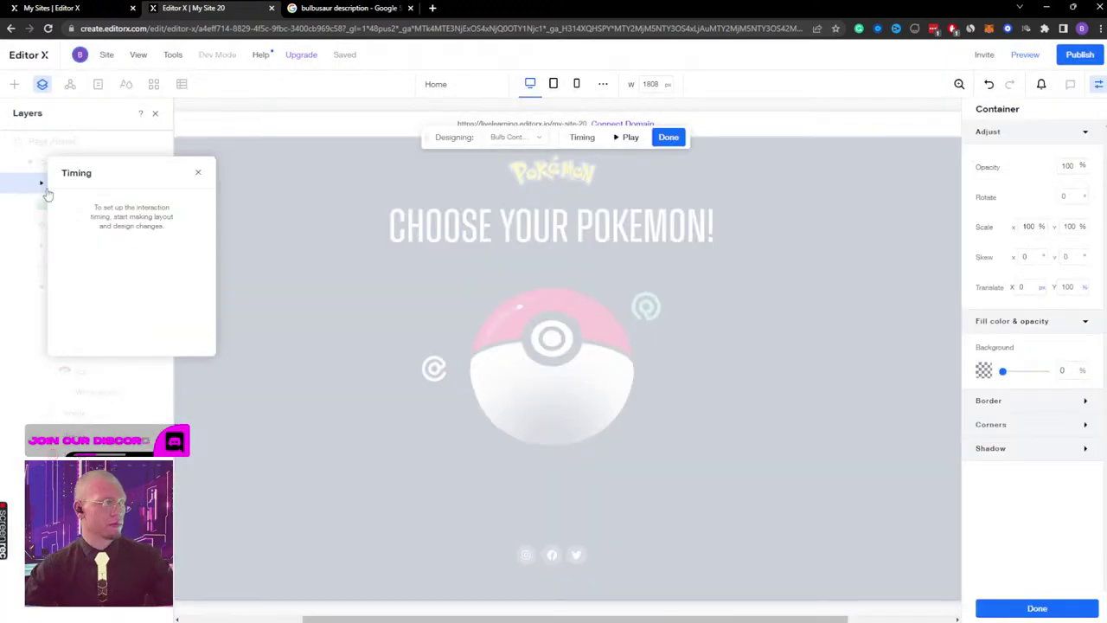
Step: Set the bulb container's vertical translate to 0% in the Bulb Container Display effect
left_click_drag(180, 162, 366, 139)
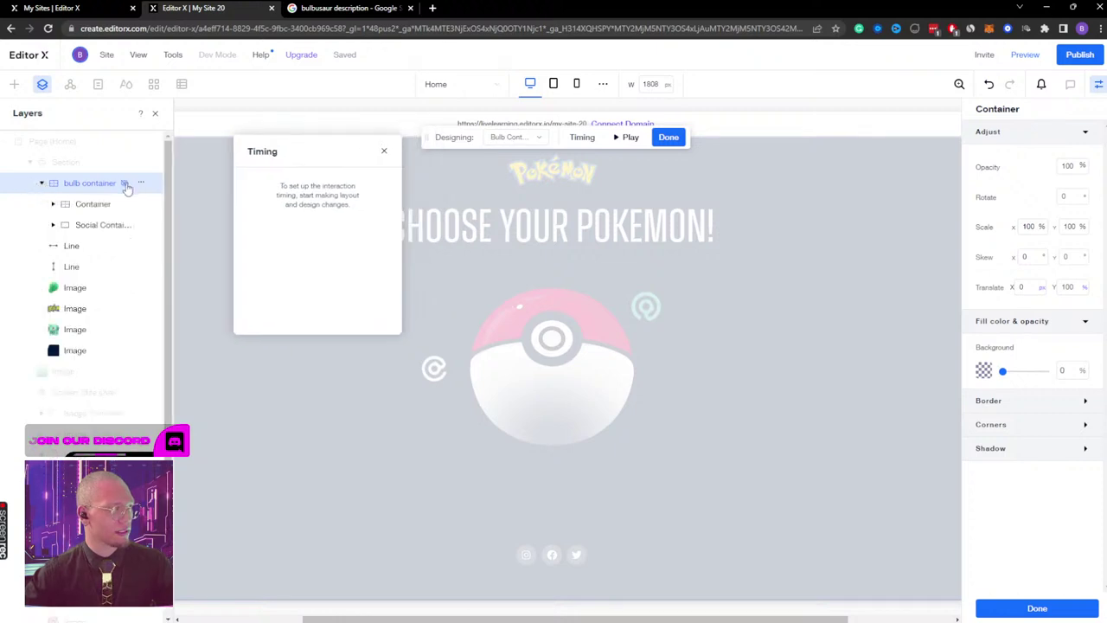
left_click(405, 264)
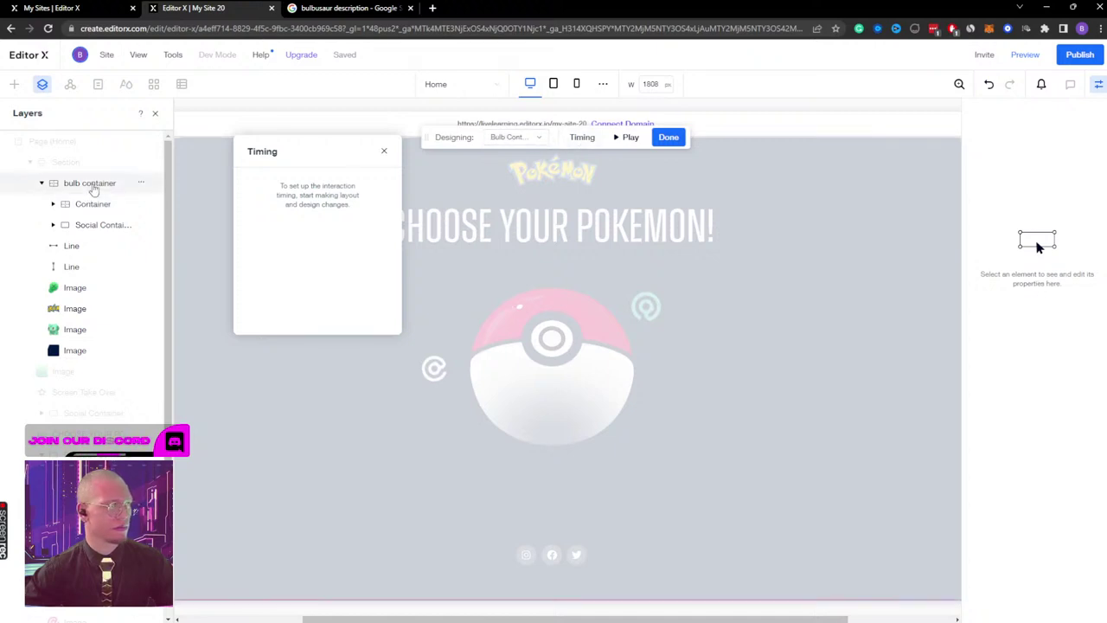
left_click(89, 183)
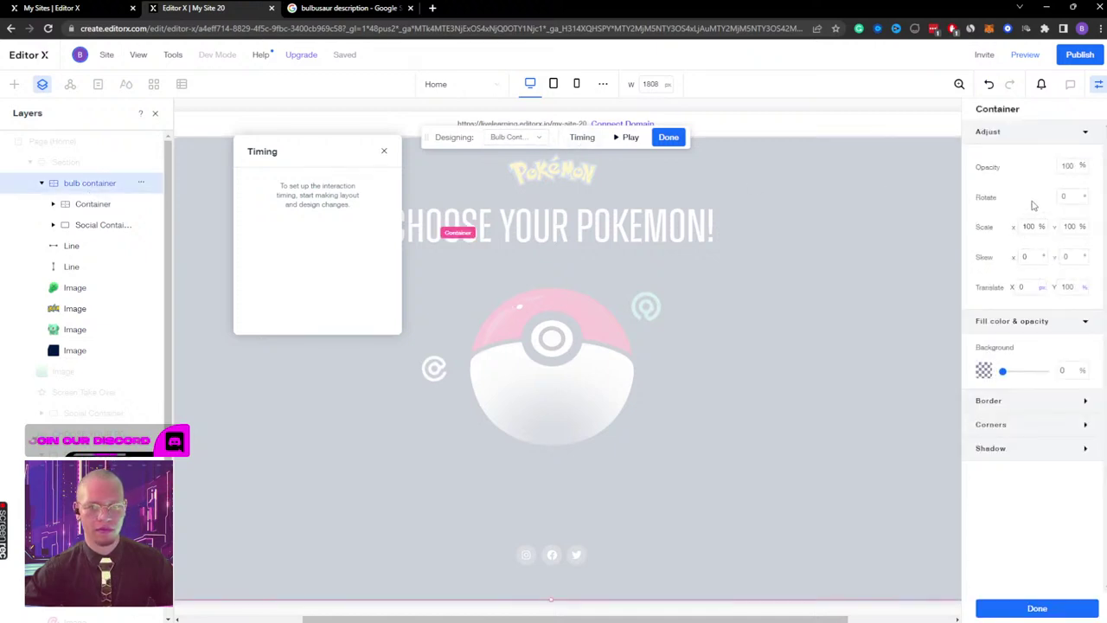
left_click(1069, 287)
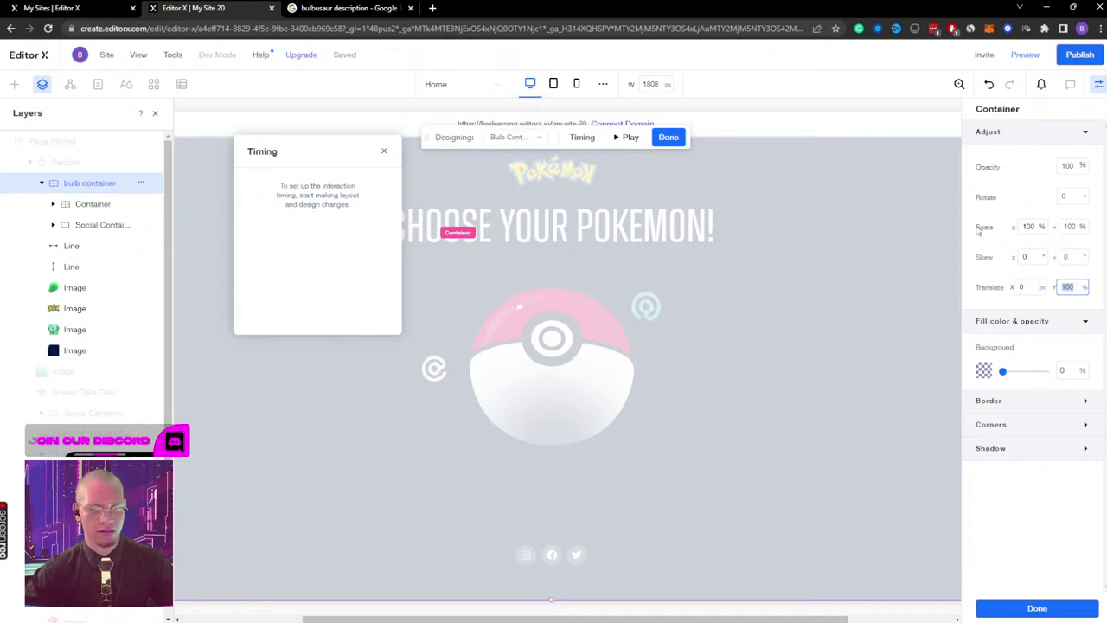
type("0")
key("Return")
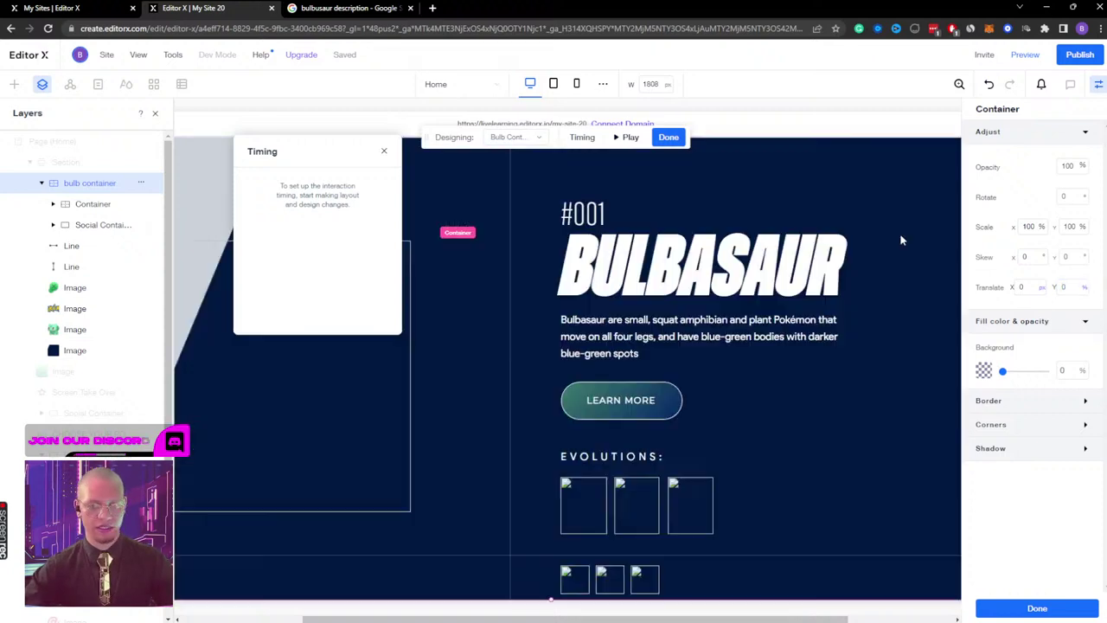
Step: Set the bulb container's initial state to 80% vertical translate and 0% opacity
left_click(519, 138)
left_click(510, 176)
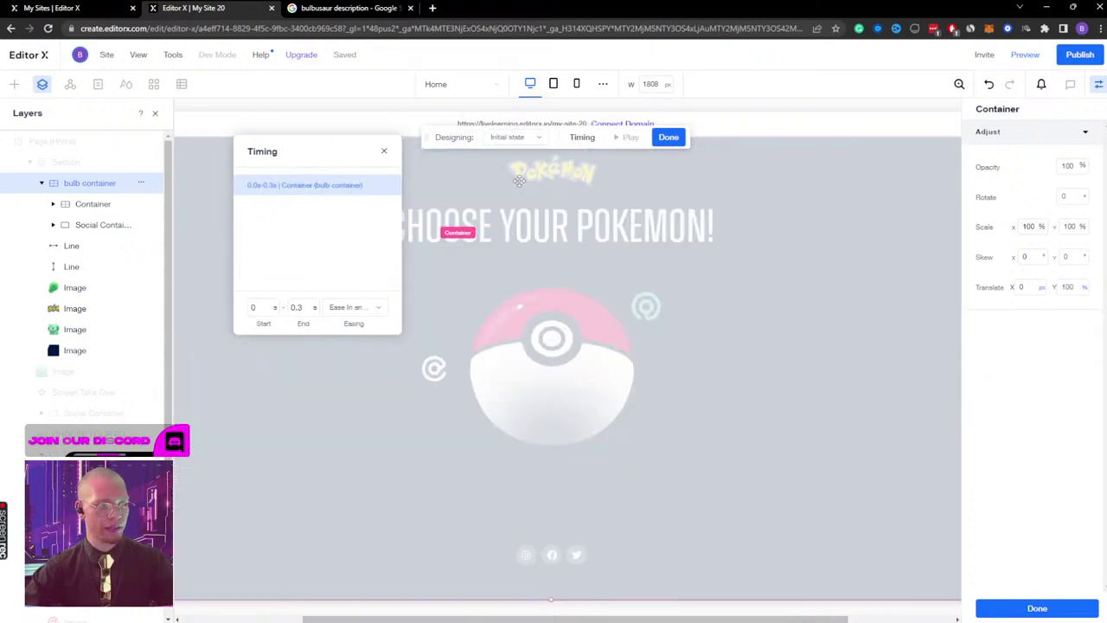
left_click(1067, 286)
type("100")
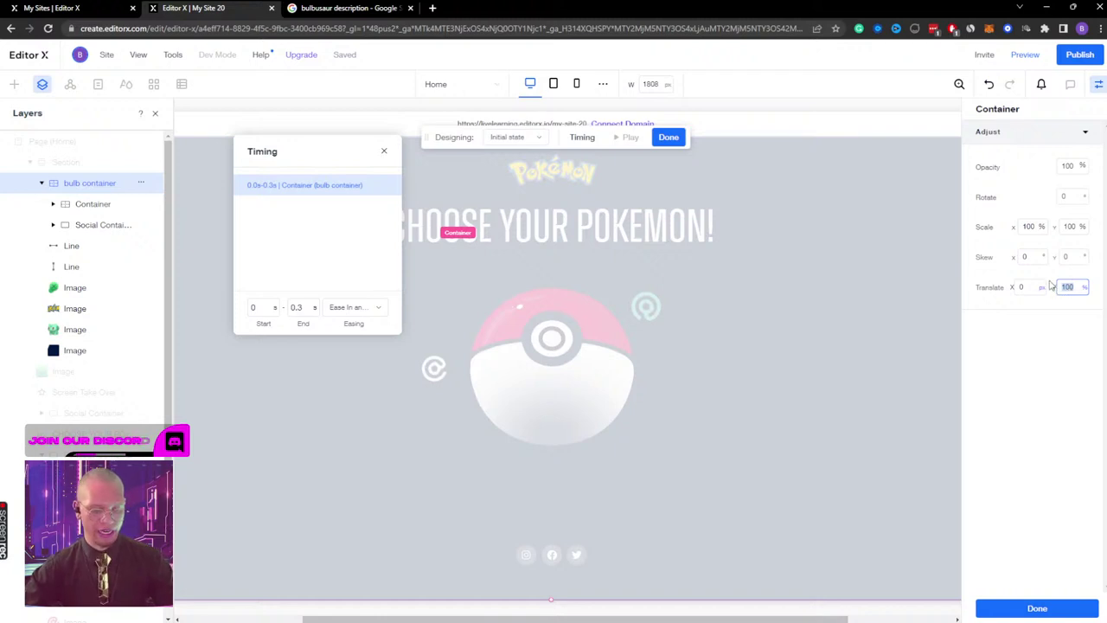
type("80")
key("Return")
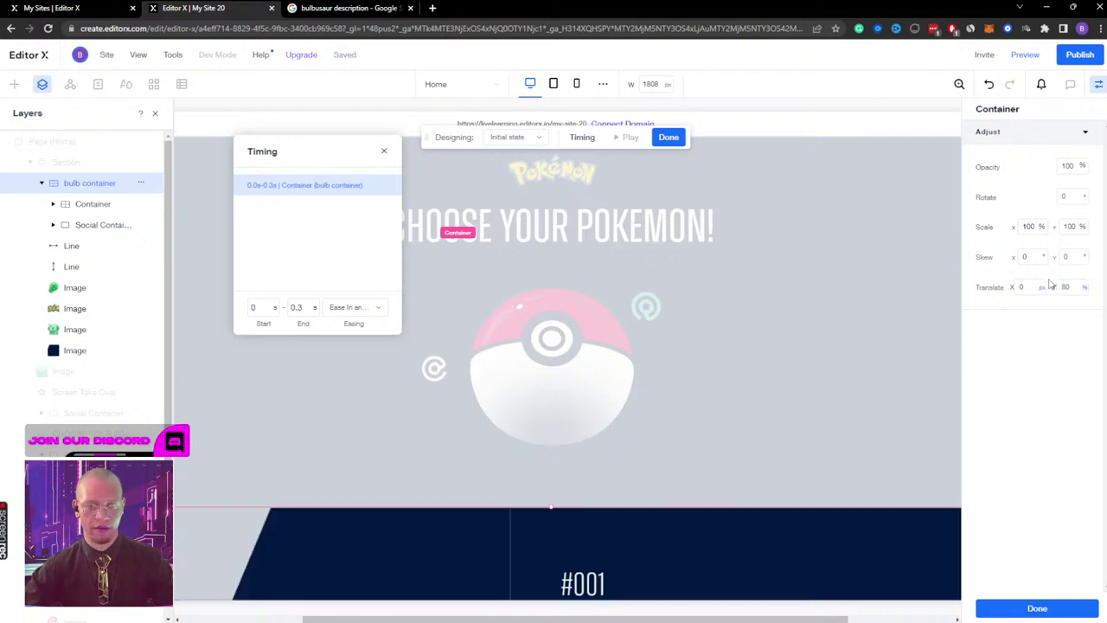
left_click(1072, 166)
type("0")
key("Return")
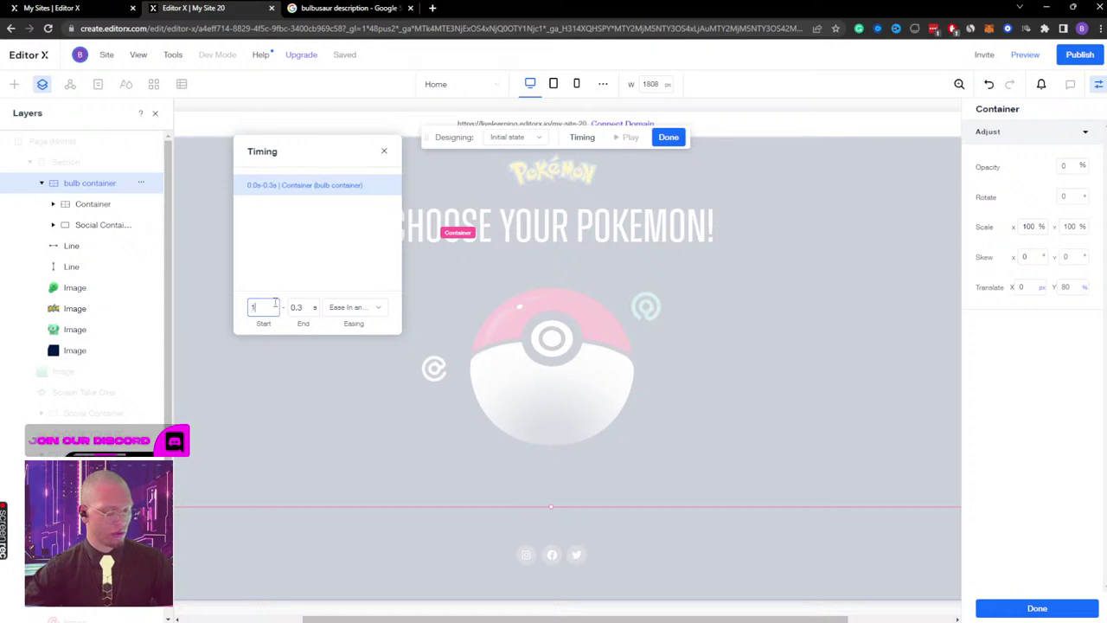
Step: Time the bulb container's animation from 1.5 s to 2 s, choose its easing, and finish designing the effect
left_click(271, 302)
type("1.")
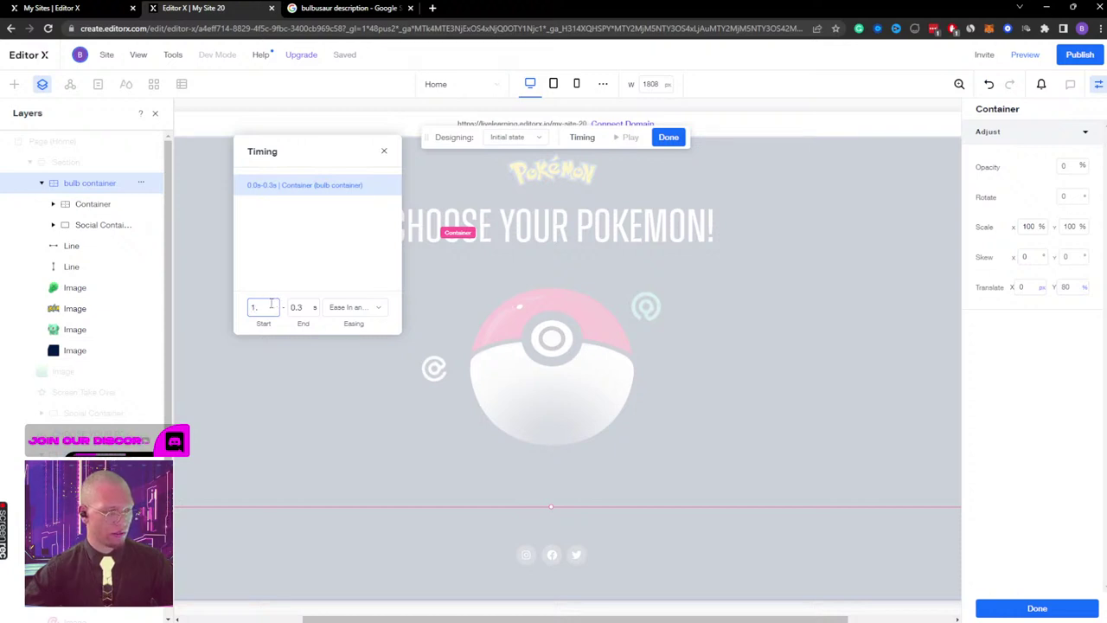
type("5")
left_click(294, 307)
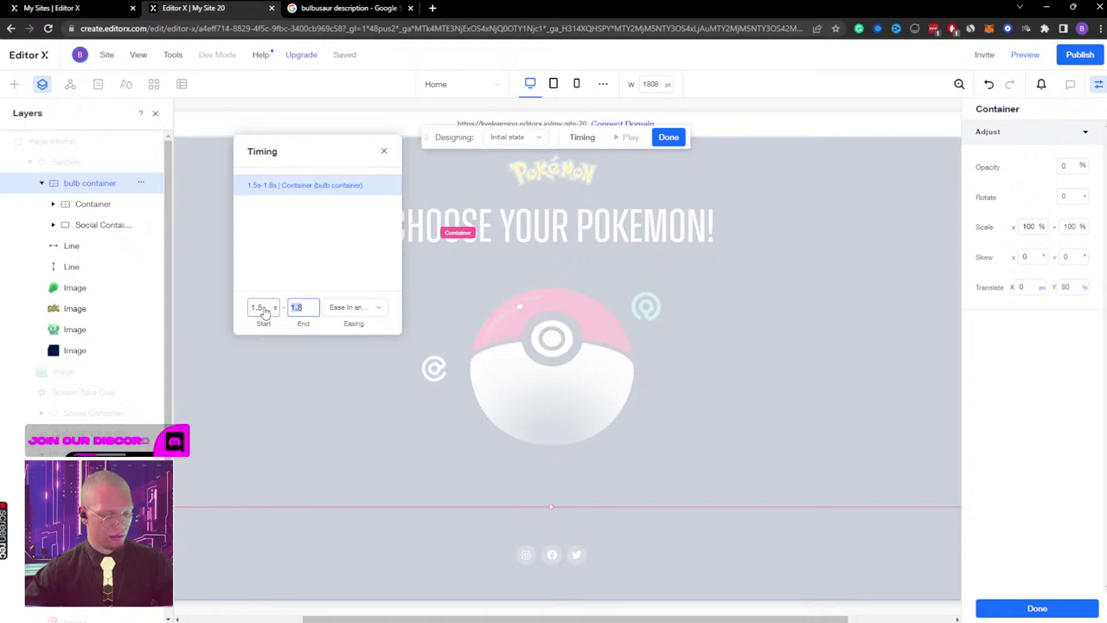
type("2")
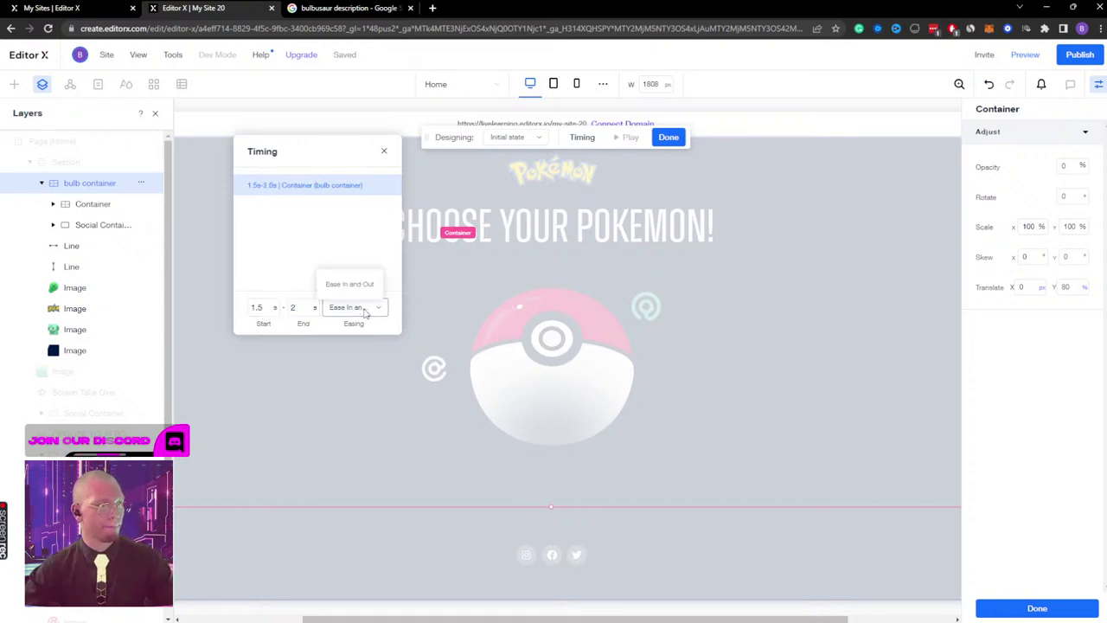
left_click(365, 313)
left_click(359, 368)
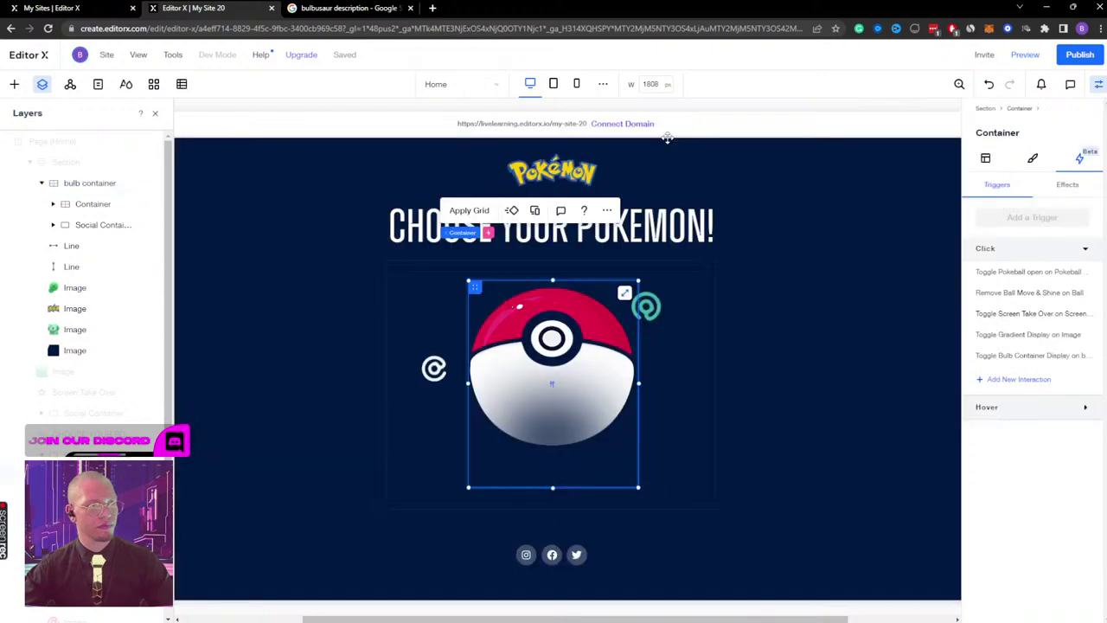
left_click(669, 137)
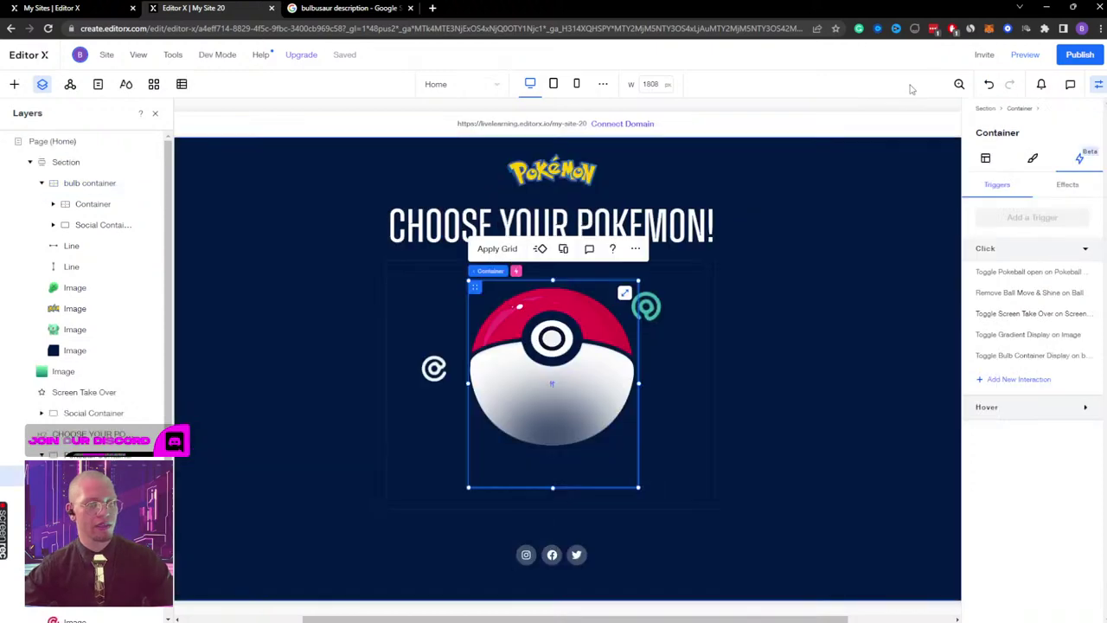
Step: Preview the Pokéball click twice to check the bulb container's entrance, and return to editing without publishing
left_click(1023, 57)
left_click(610, 320)
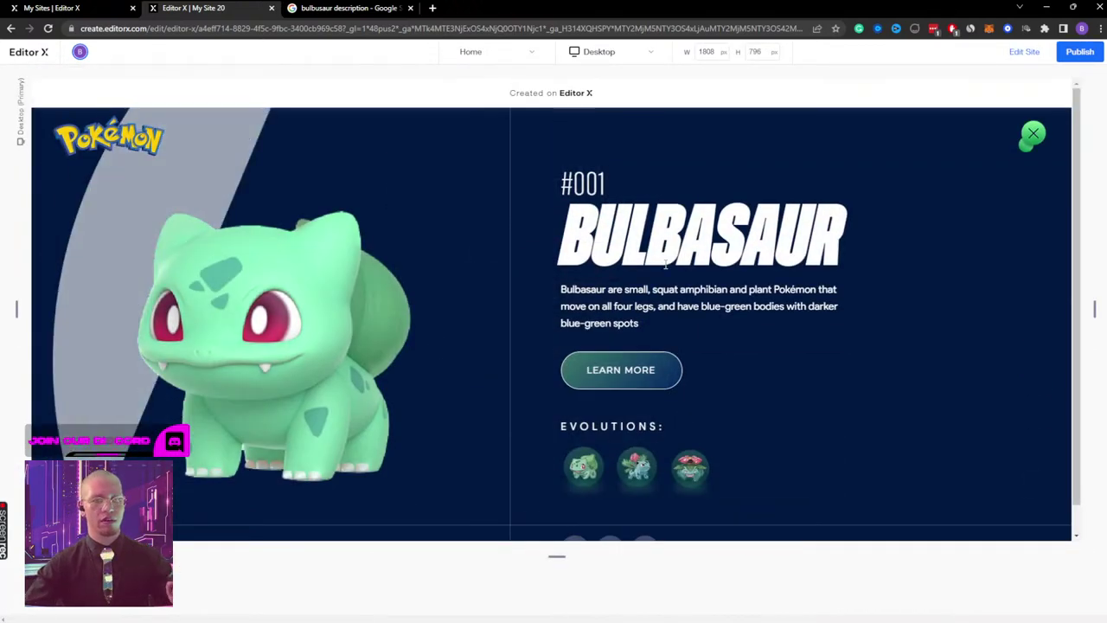
left_click(1024, 51)
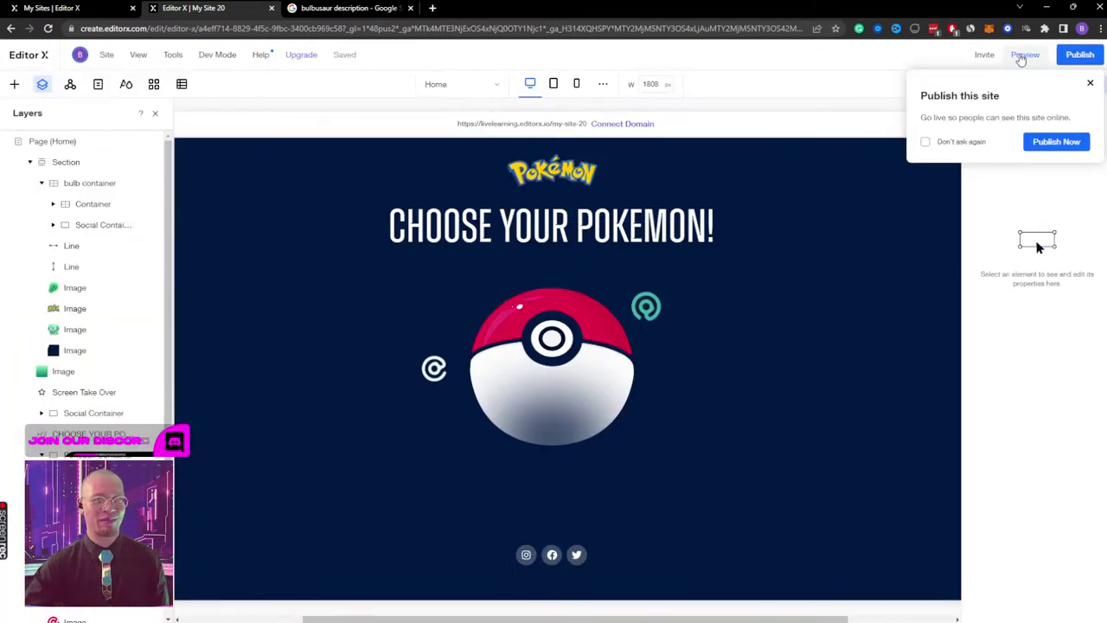
left_click(1023, 52)
left_click(536, 339)
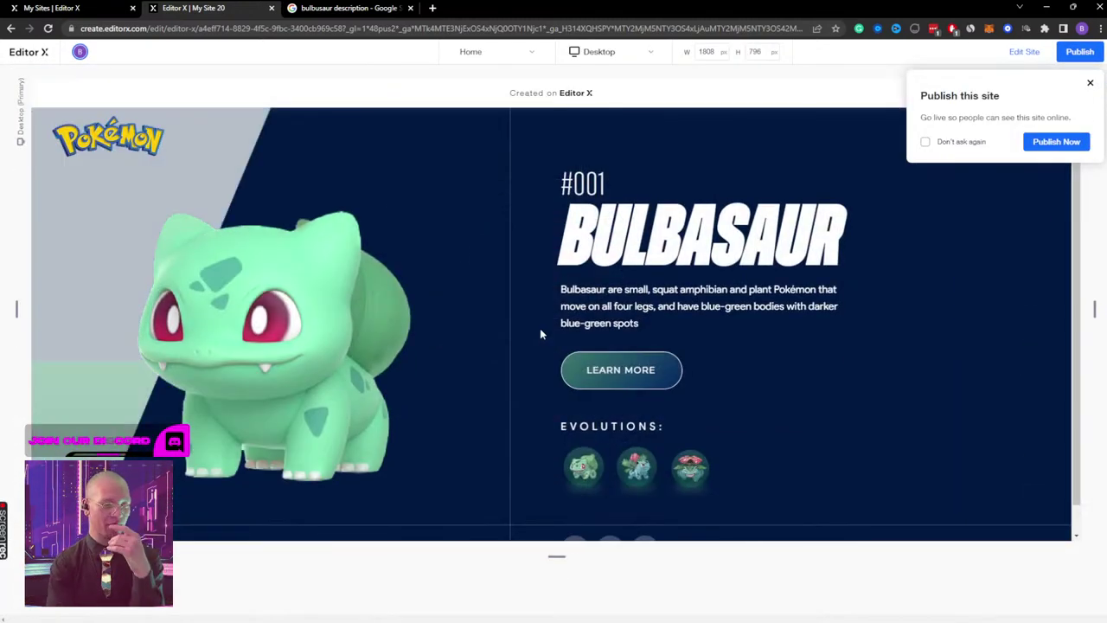
left_click(1092, 83)
left_click(1034, 54)
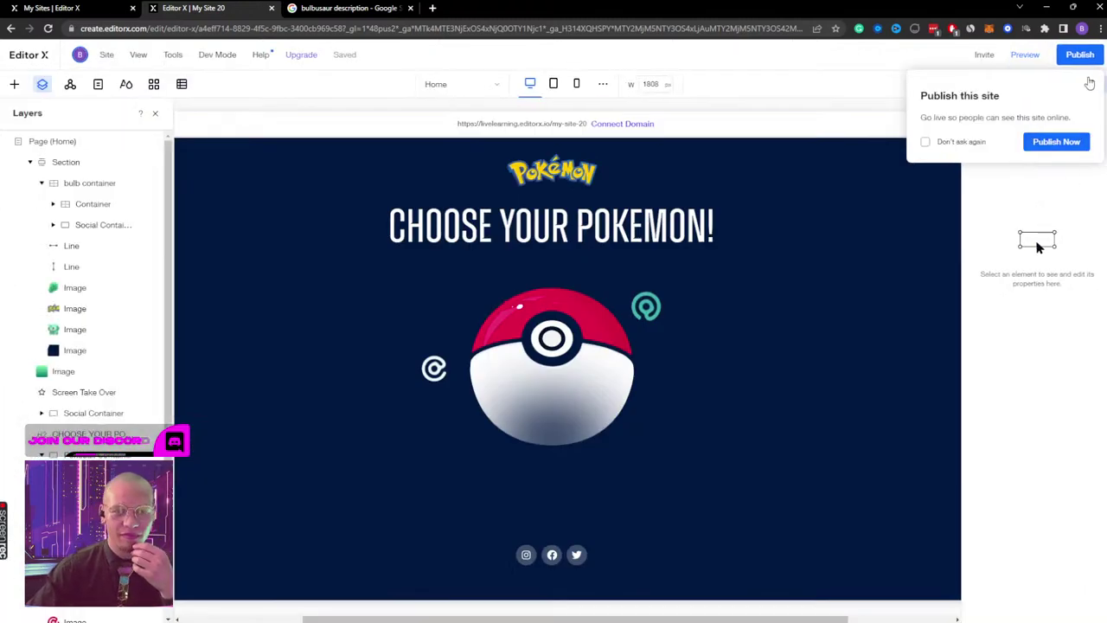
left_click(1091, 84)
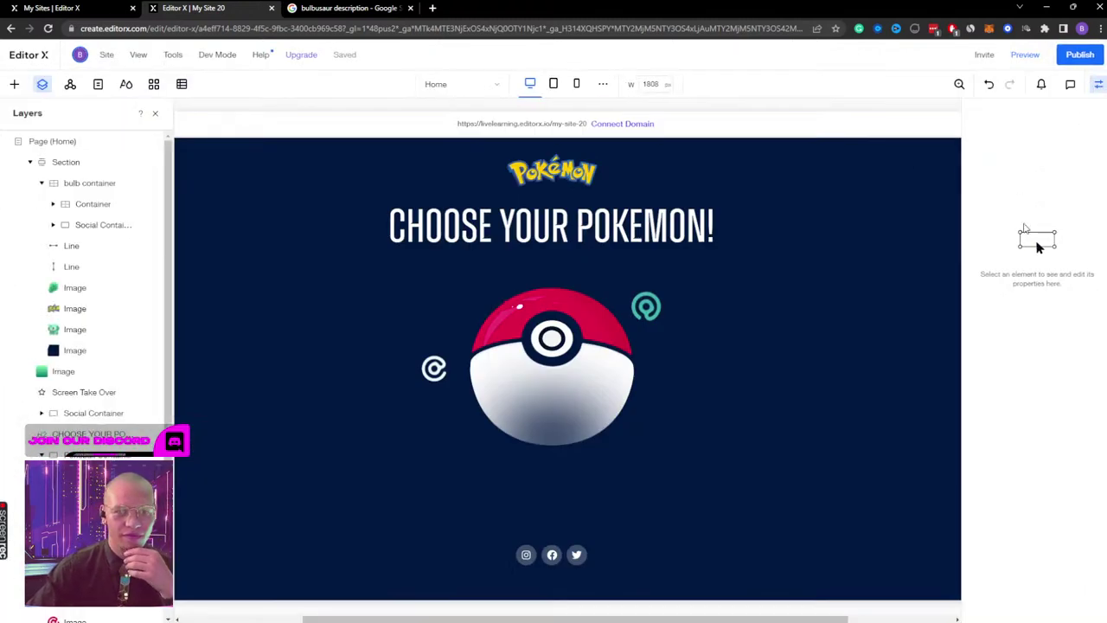
Step: Select each image inside the bulb container in turn to check where it sits on the page
left_click(1098, 85)
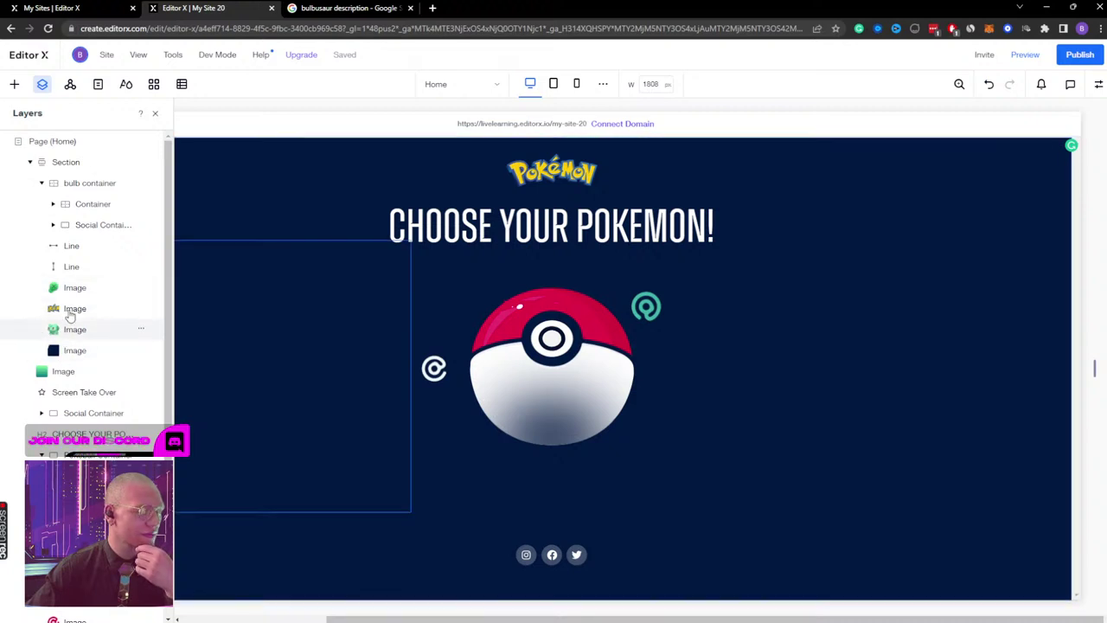
left_click(71, 350)
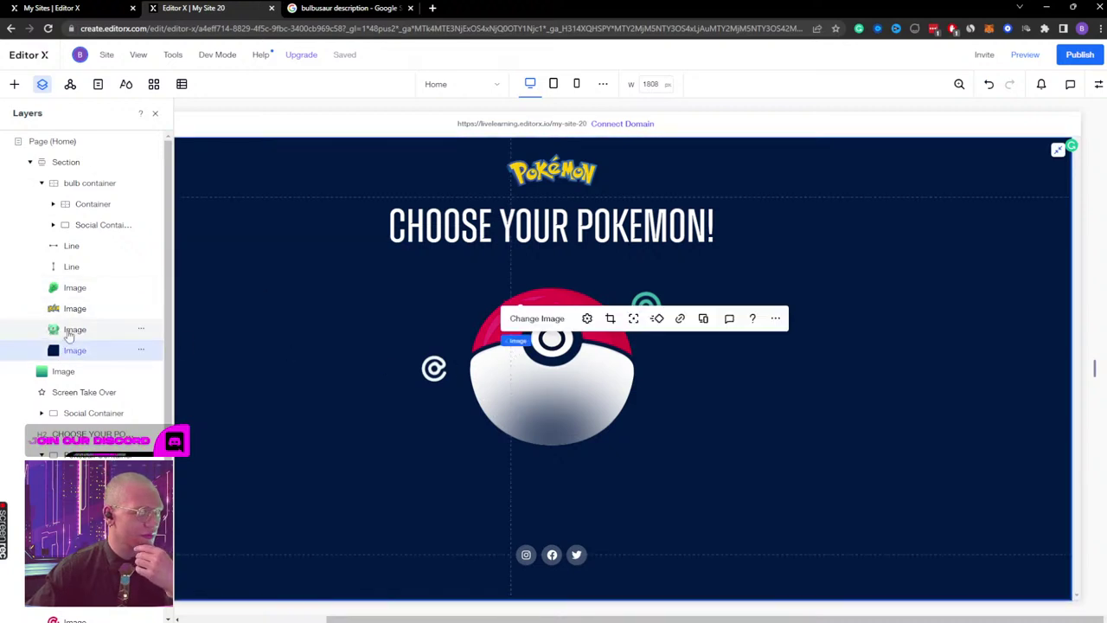
left_click(70, 333)
left_click(74, 308)
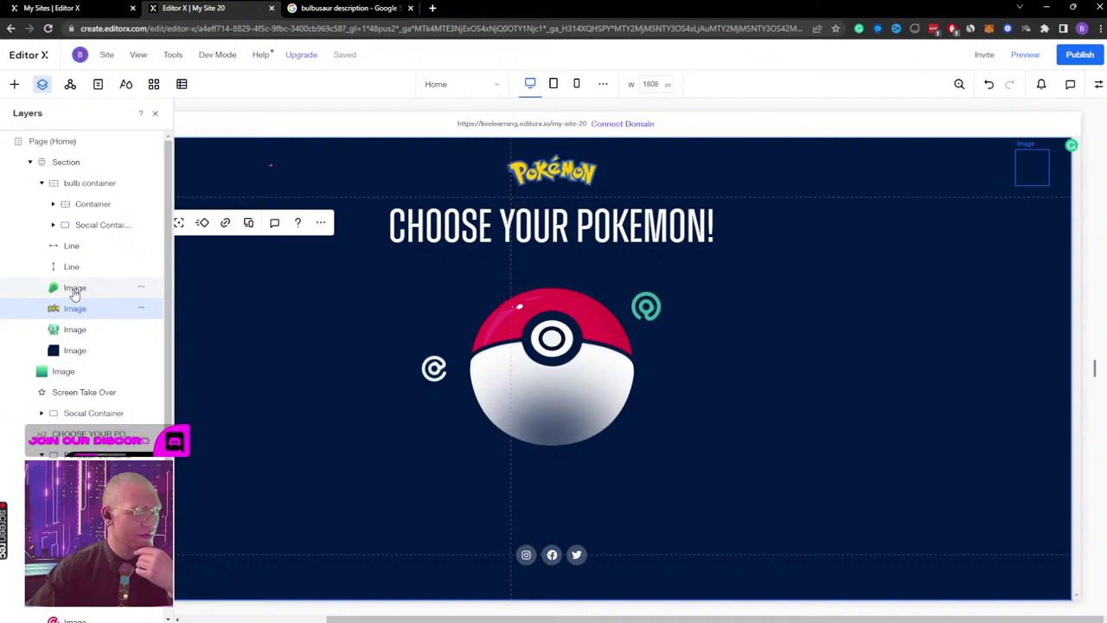
left_click(75, 290)
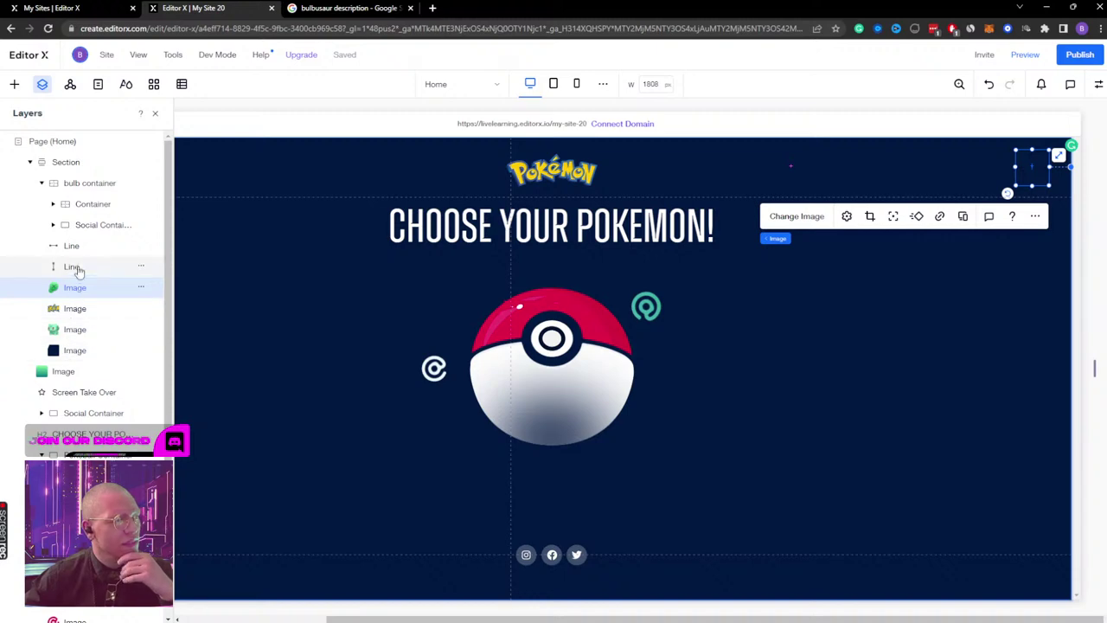
Step: Set the timing of the bulb container's initial state to start at 0 s and end at 0.3 s
left_click(75, 183)
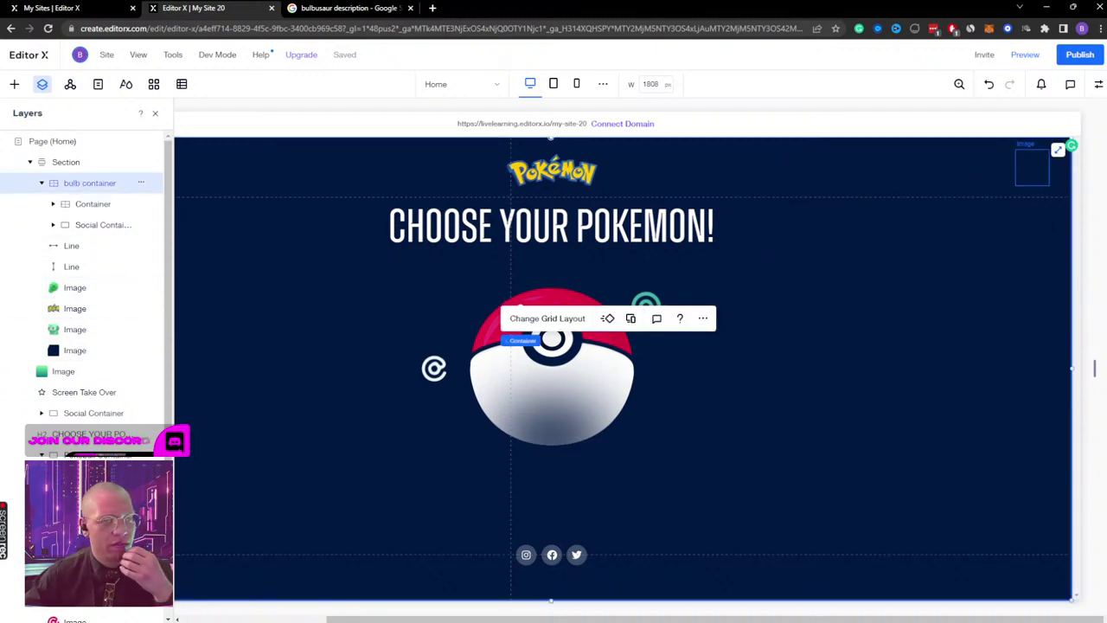
left_click(1099, 84)
left_click(1066, 185)
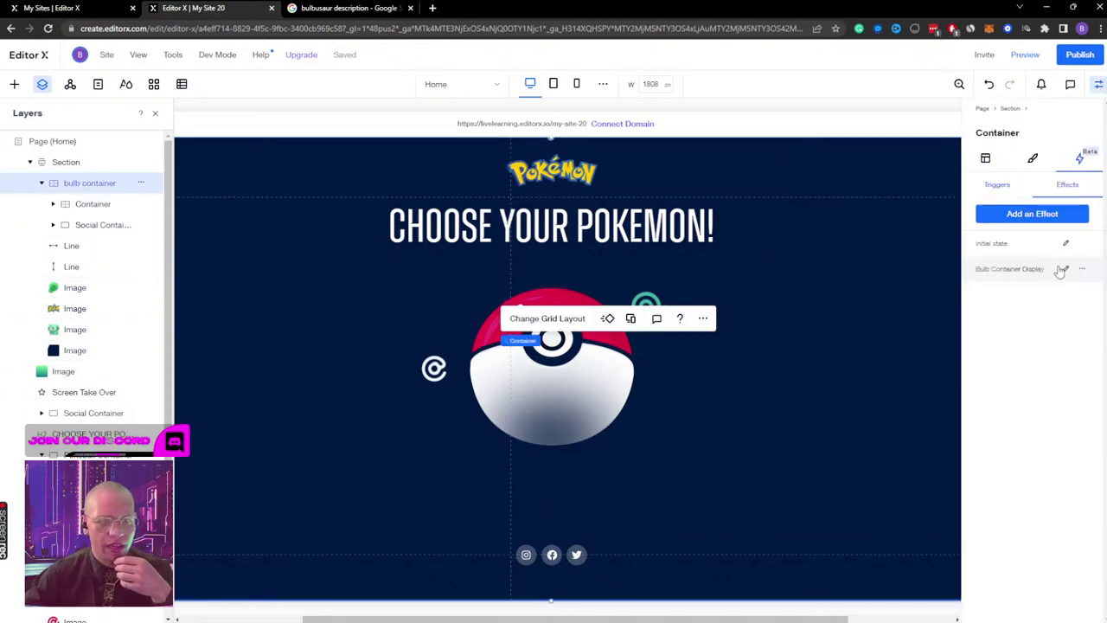
left_click(1065, 269)
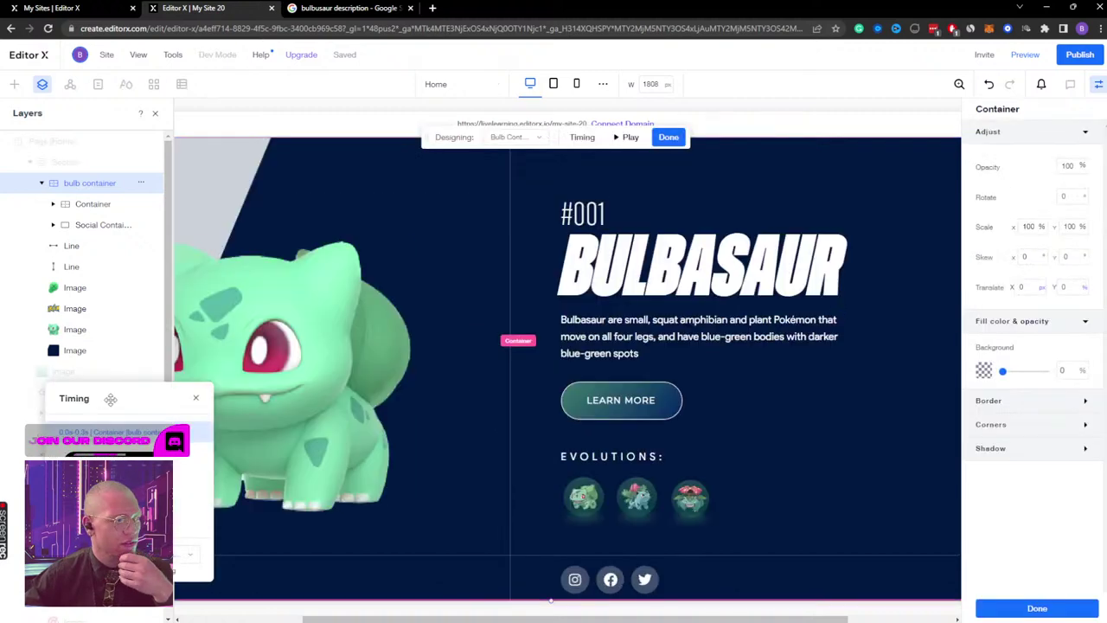
left_click_drag(110, 398, 425, 292)
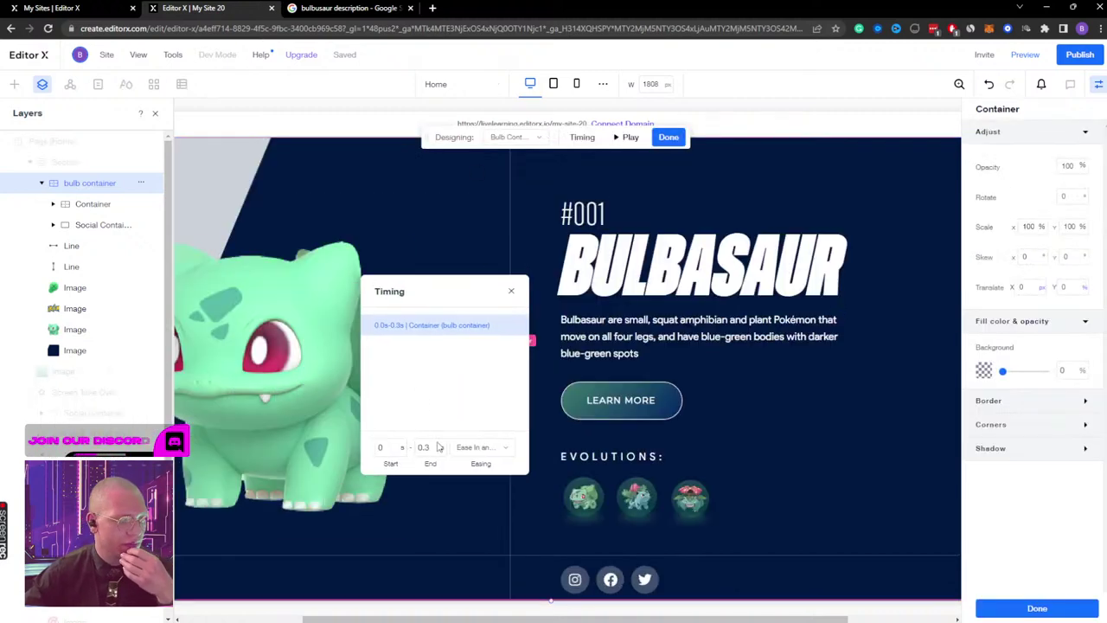
left_click(515, 137)
left_click(520, 181)
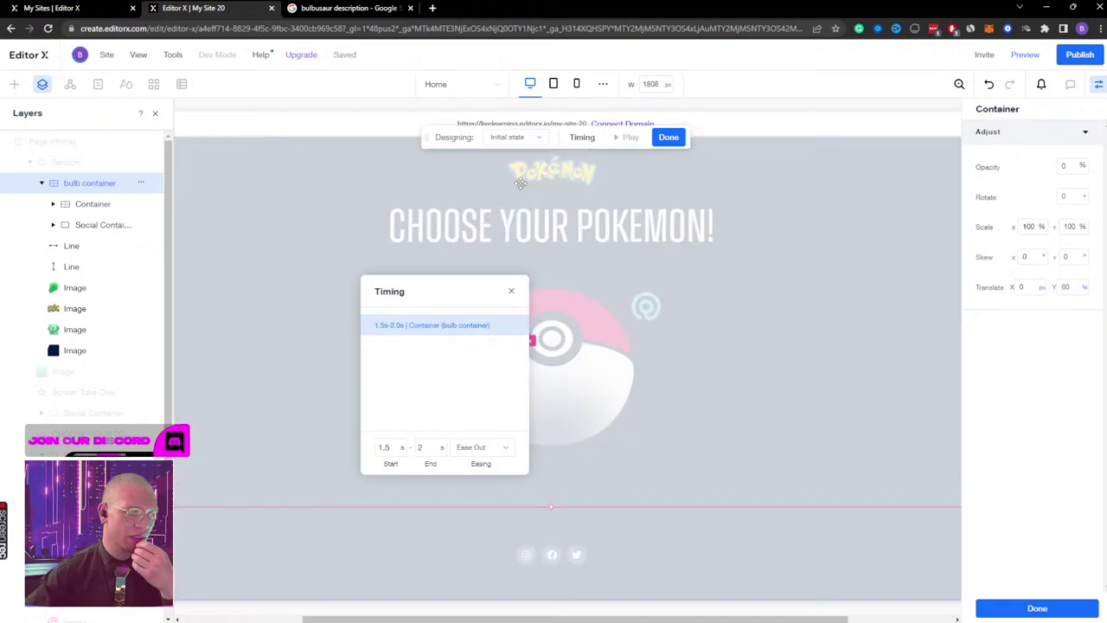
left_click(389, 449)
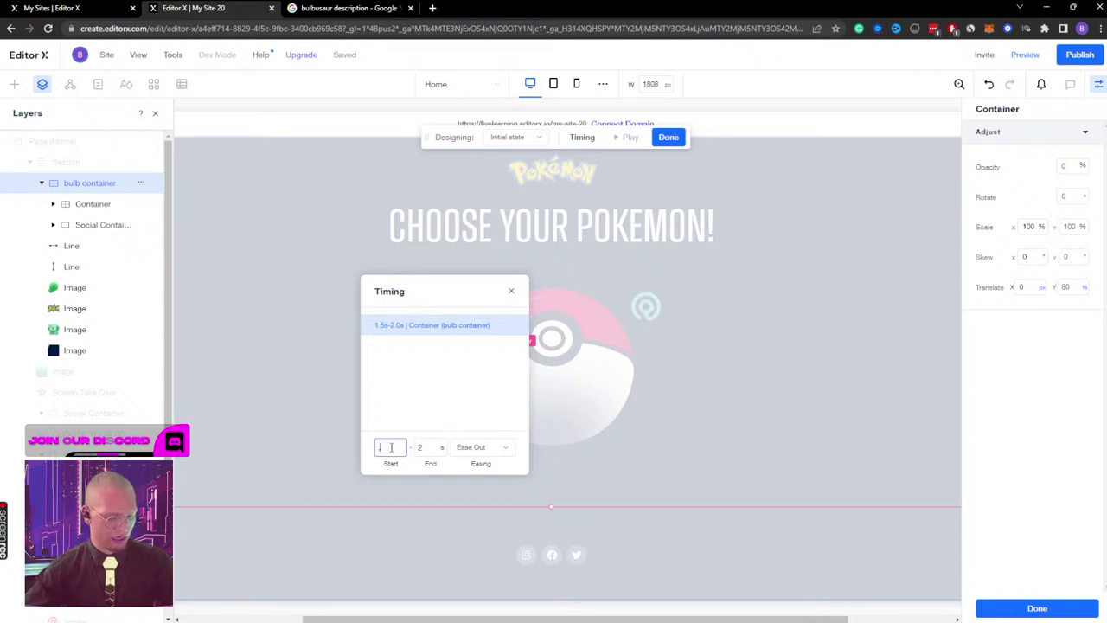
type("0")
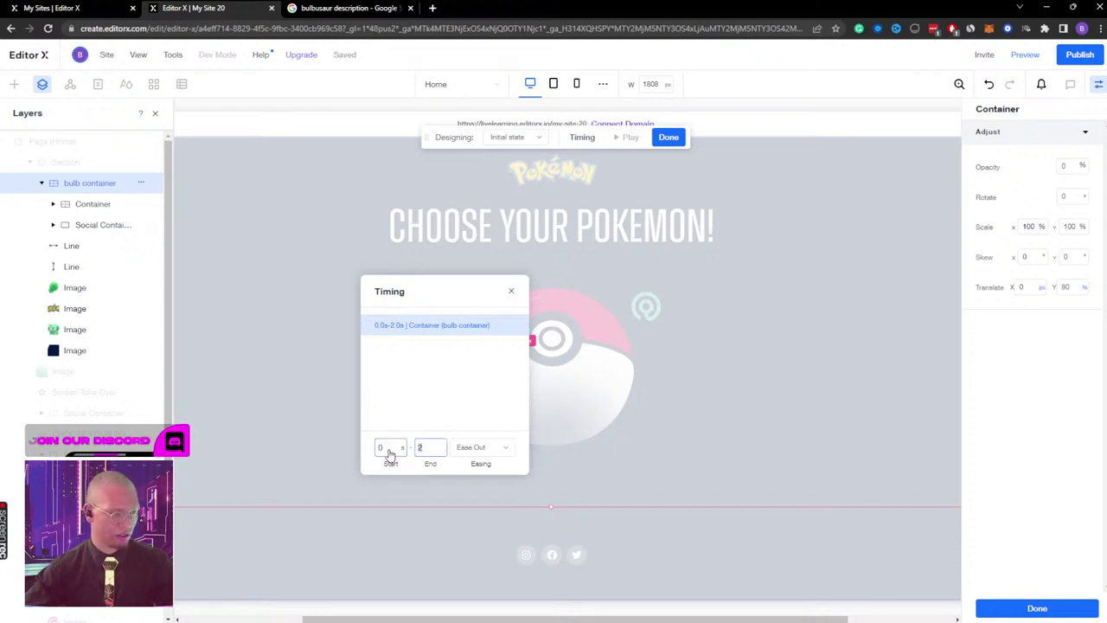
left_click(429, 447)
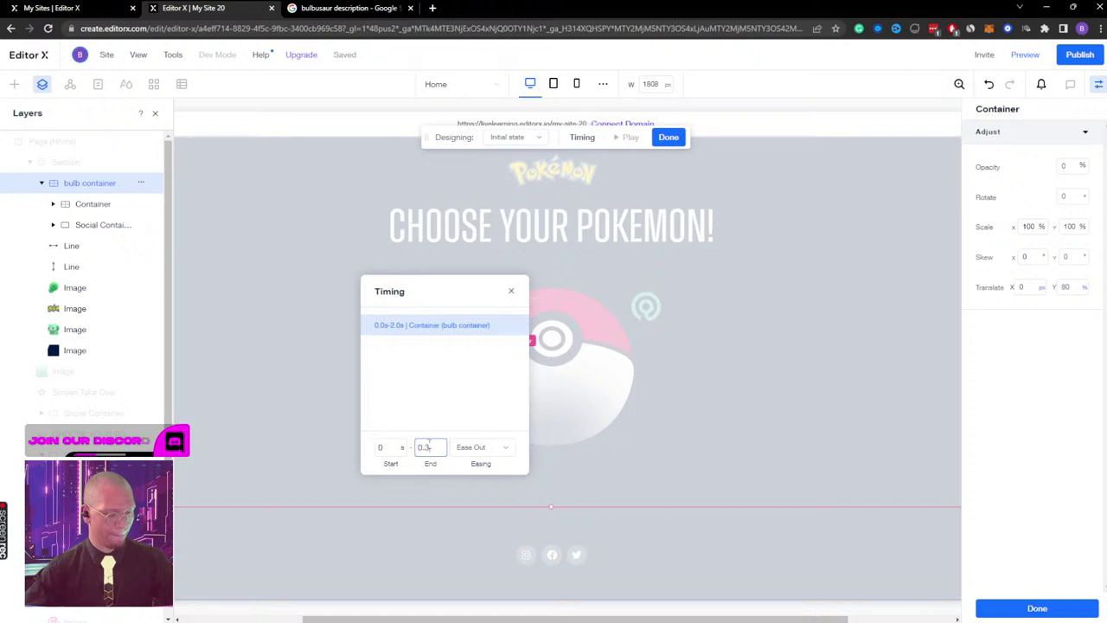
type("0.3")
Step: Time the Bulb Container Display effect from 1.6 s to 2.3 s with Ease Out easing, play it, and finish designing
left_click(518, 137)
left_click(522, 160)
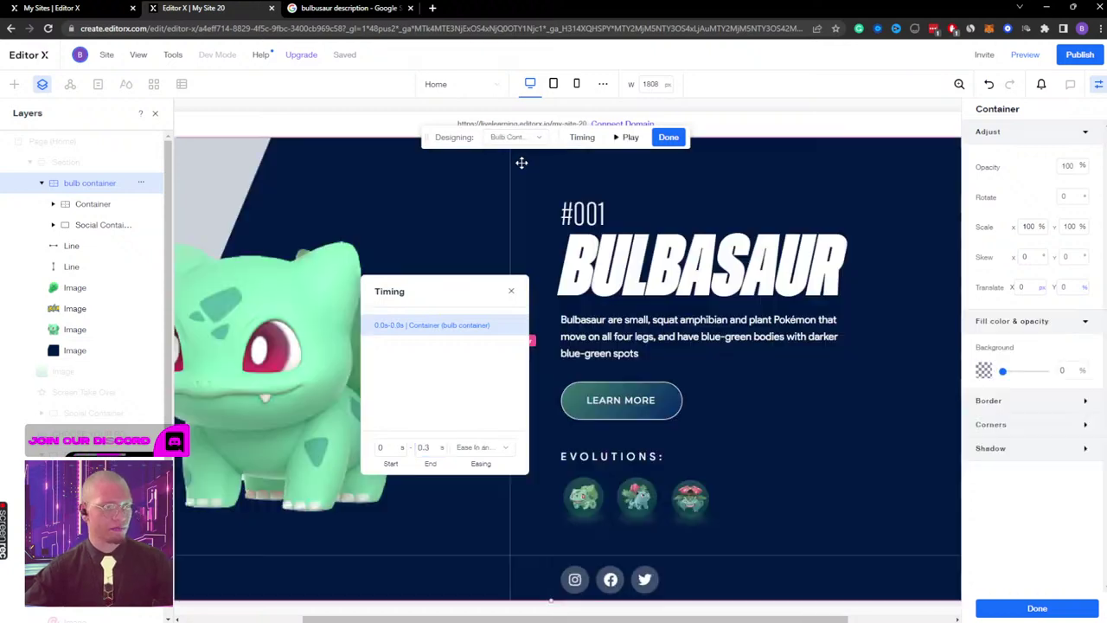
left_click(393, 441)
type("1.6")
left_click(424, 446)
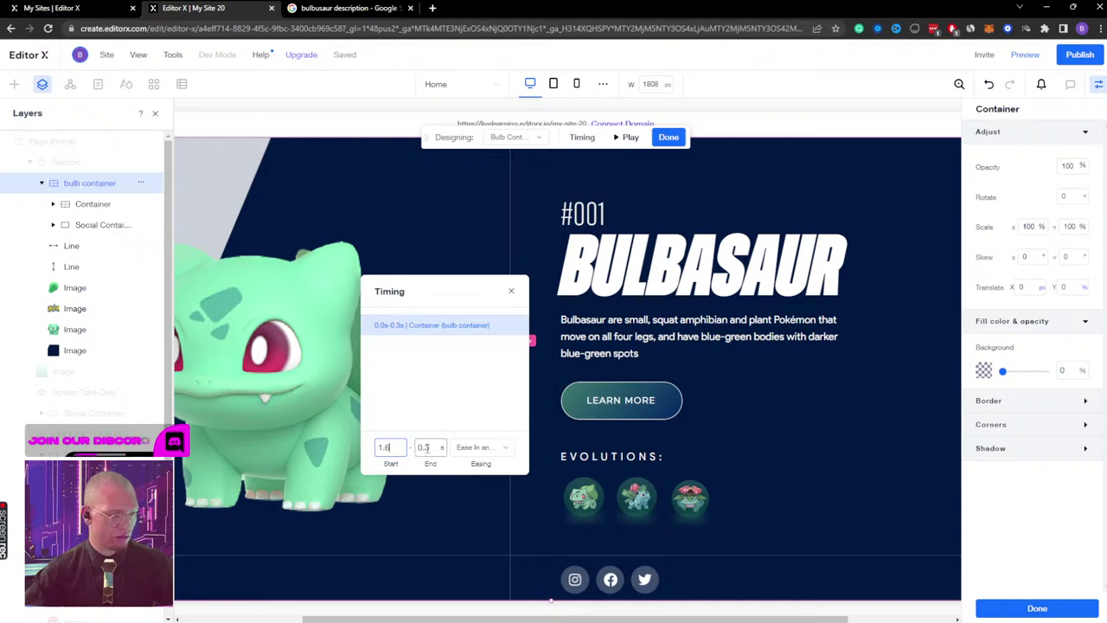
type("2")
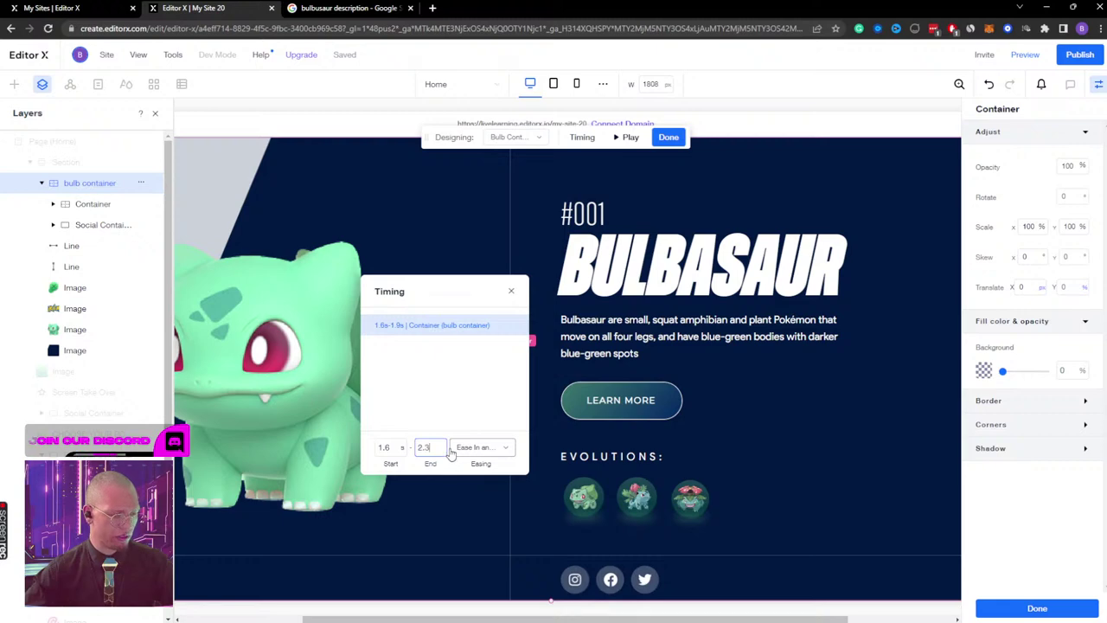
left_click(484, 451)
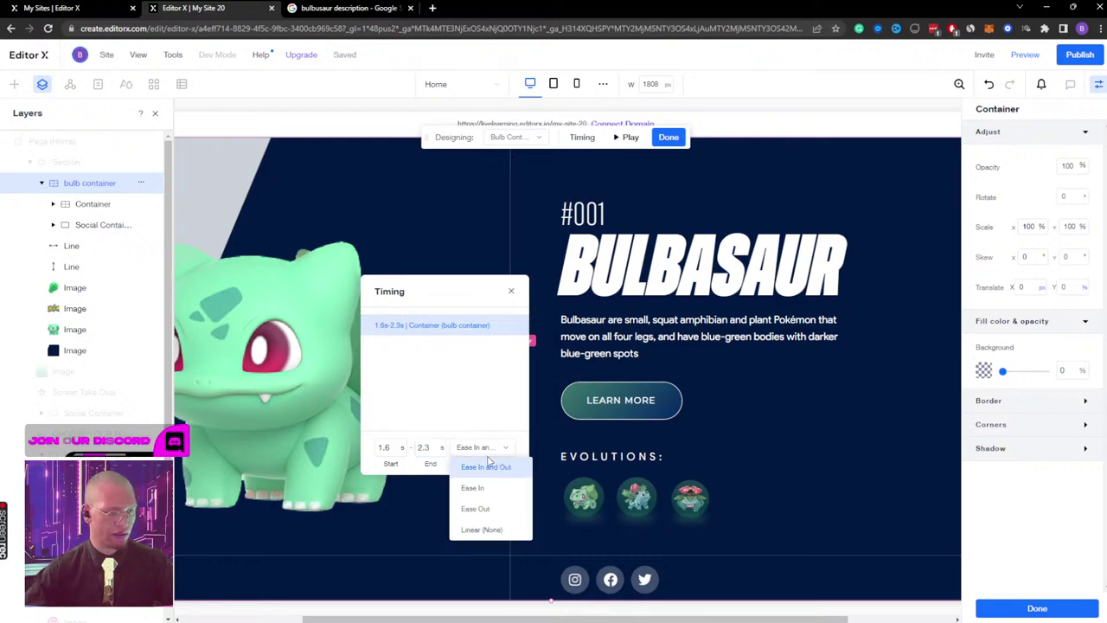
left_click(508, 514)
left_click(631, 139)
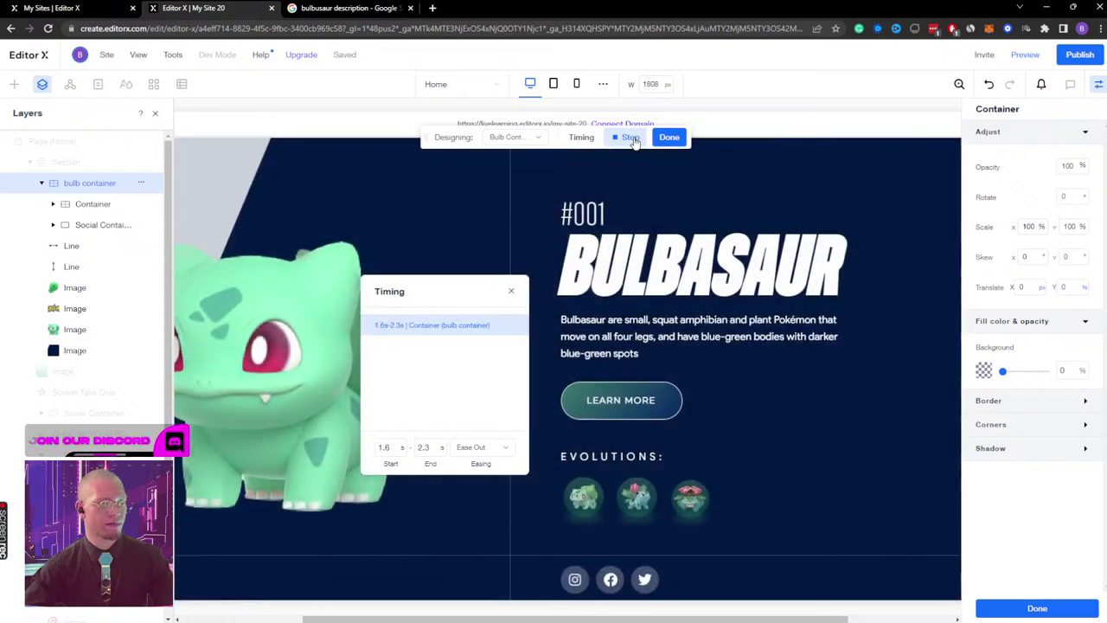
left_click(669, 137)
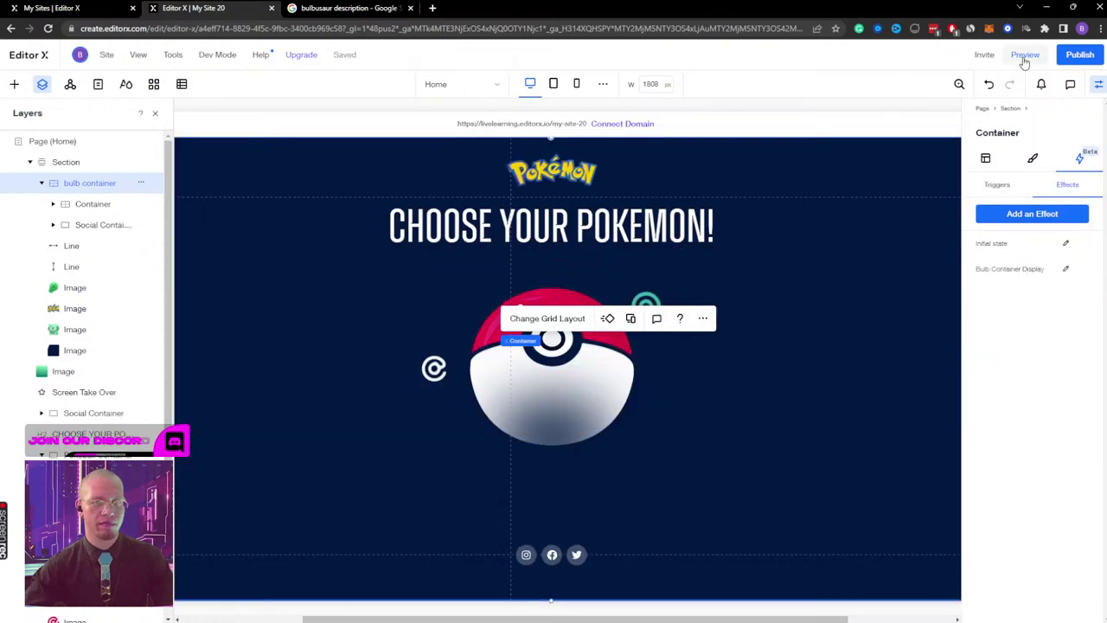
Step: Preview the Pokéball click to check the bulb container's new timing, and return to editing
left_click(1024, 55)
left_click(594, 308)
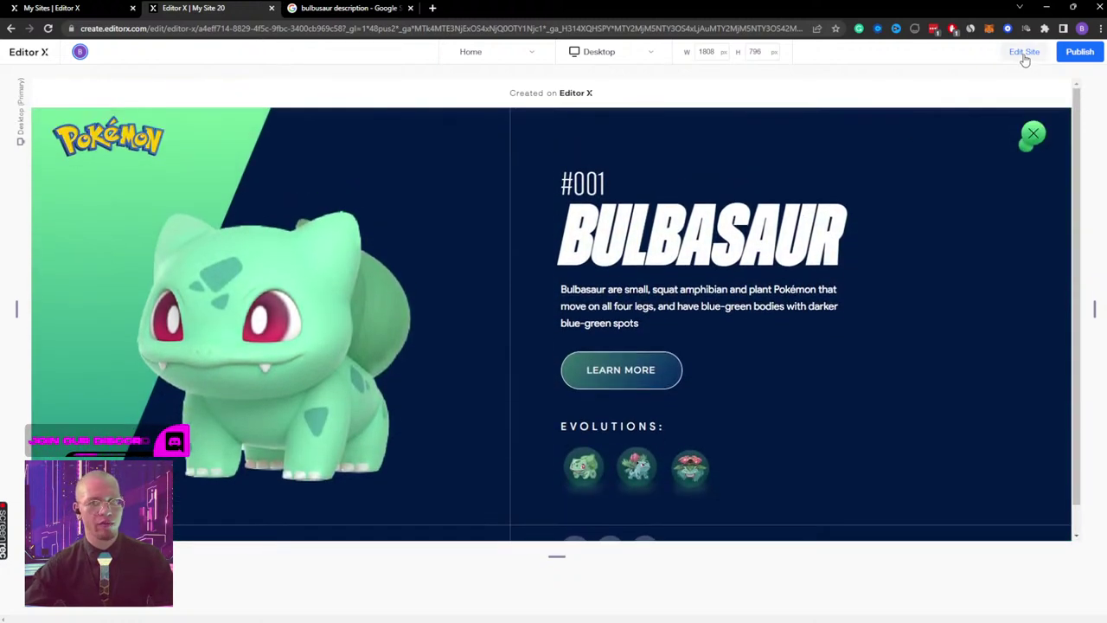
left_click(1024, 52)
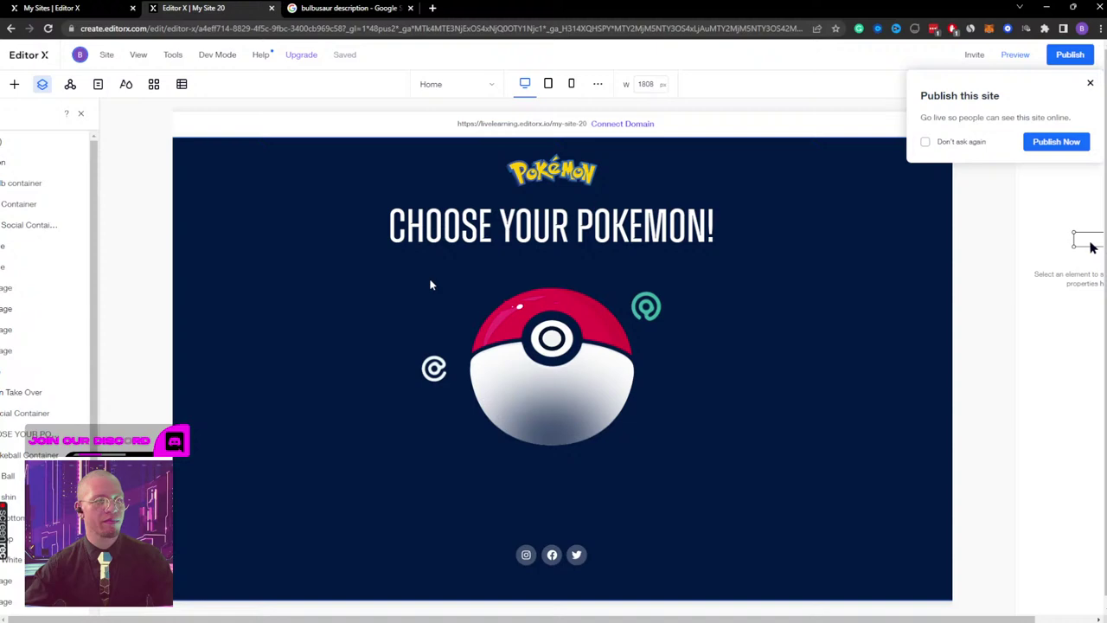
Step: Retime the Bulb Container Display effect to run from 1.8 s to 2.4 s and play it
left_click(65, 182)
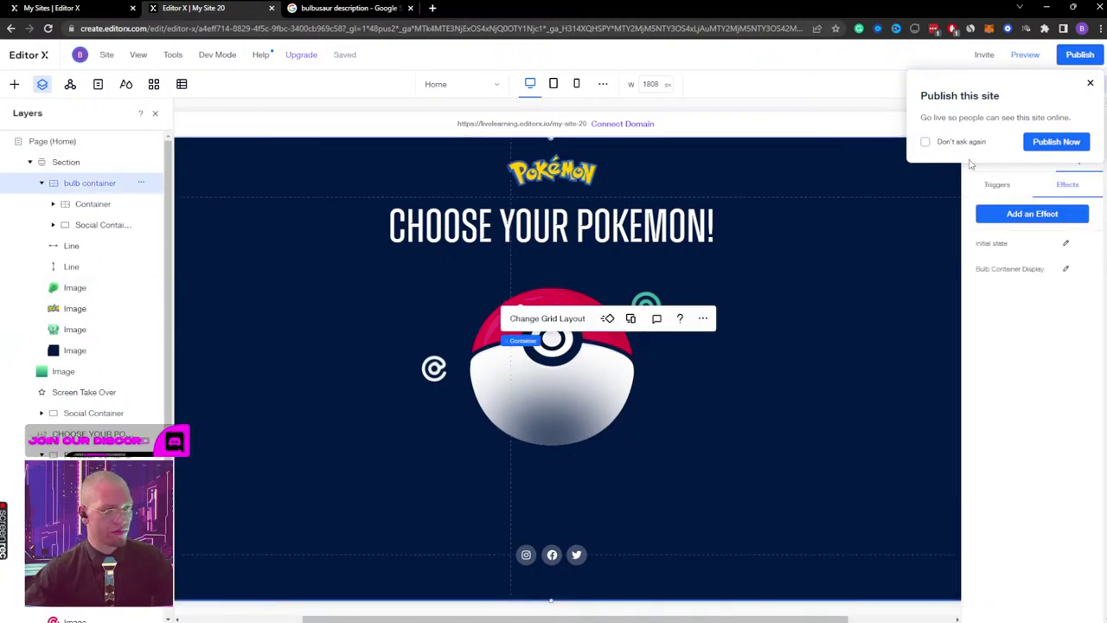
left_click(1066, 270)
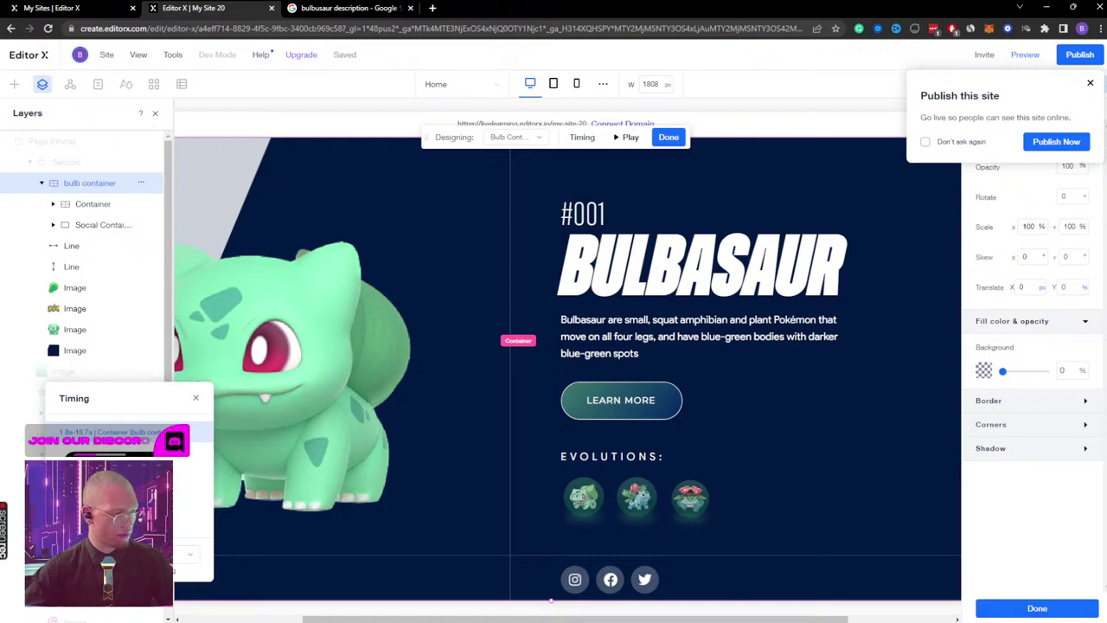
left_click(630, 136)
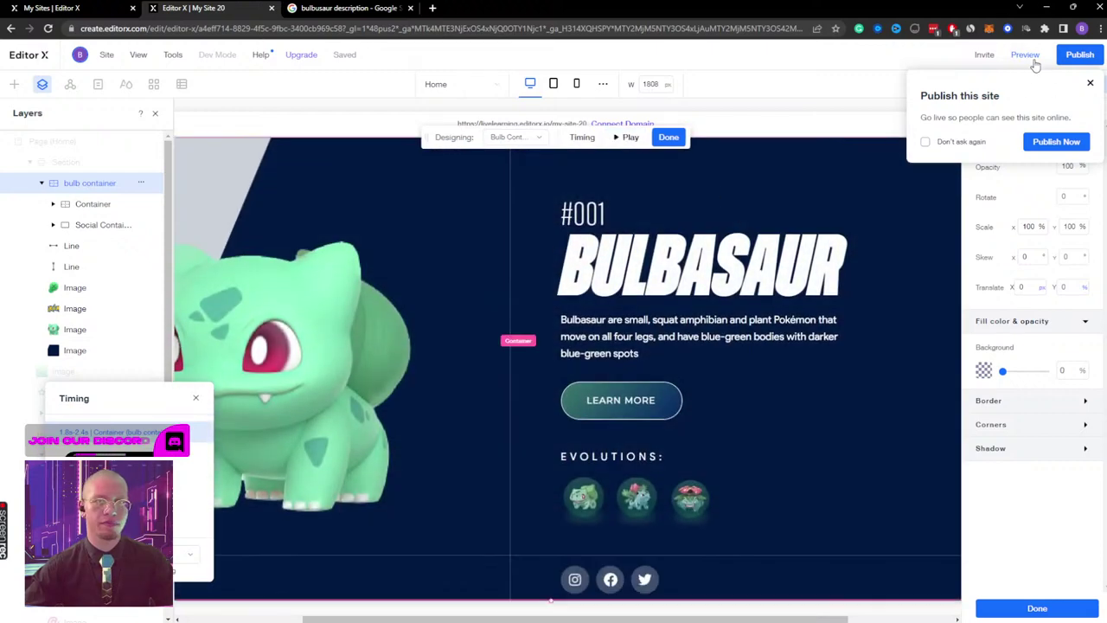
Step: Preview the Bulbasaur page's entrance and its full layout down to the footer, and return to editing without publishing
left_click(1027, 56)
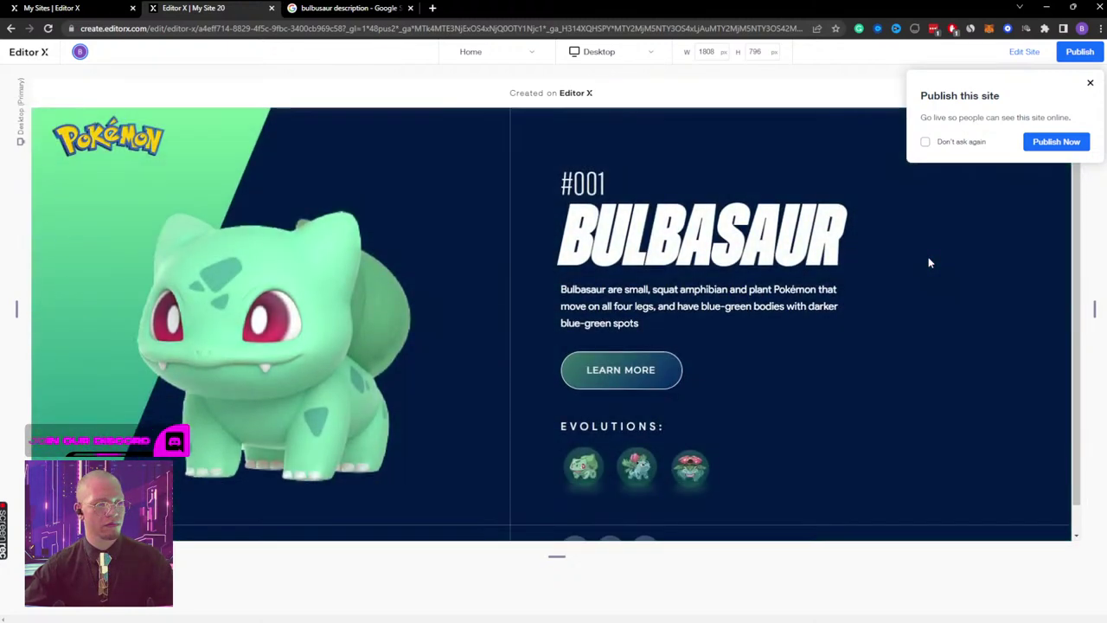
left_click(1089, 83)
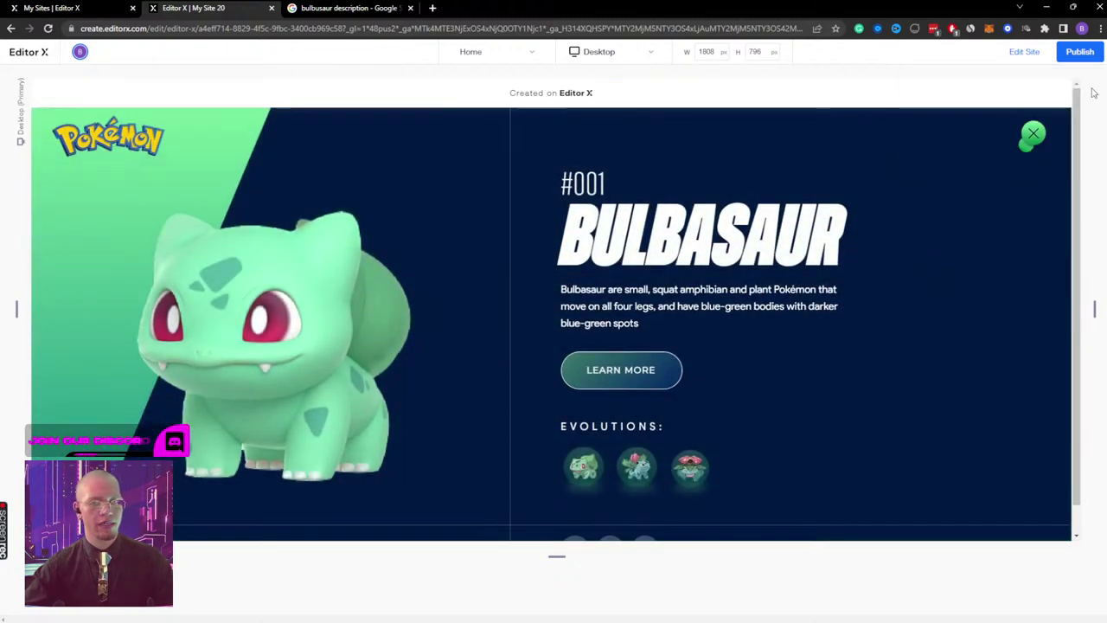
scroll(530, 264, "down", 1)
scroll(527, 268, "up", 1)
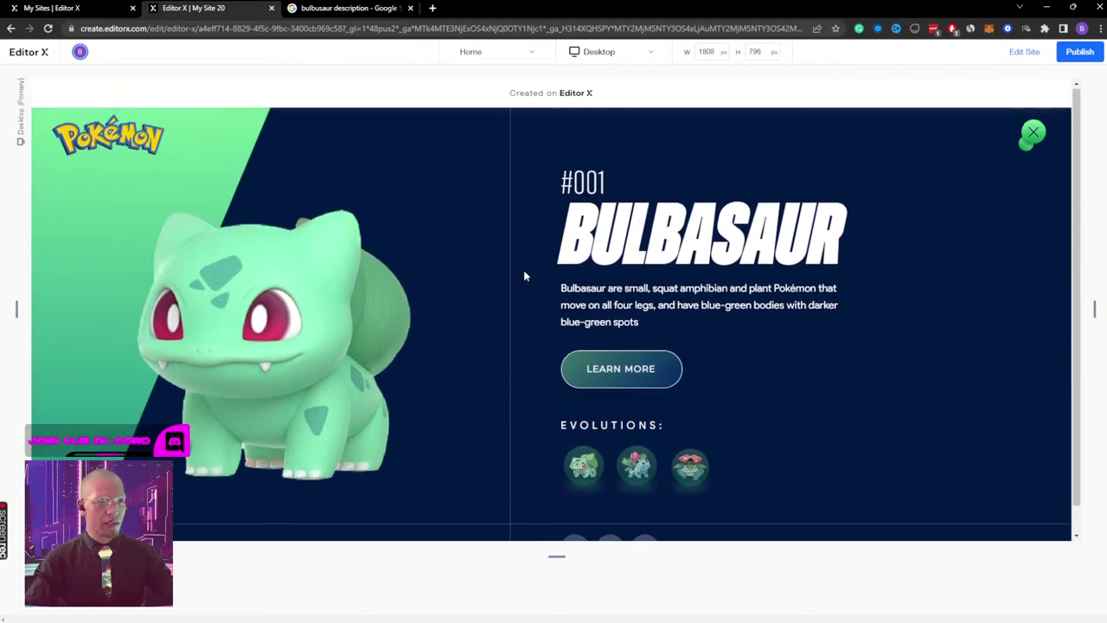
scroll(524, 279, "down", 1)
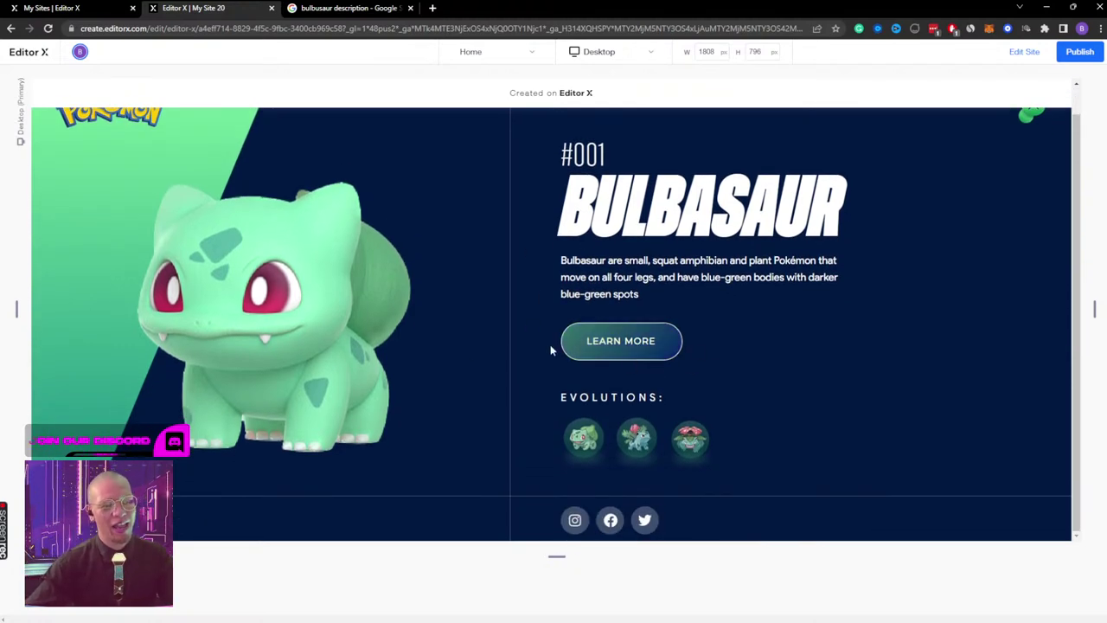
left_click(1024, 51)
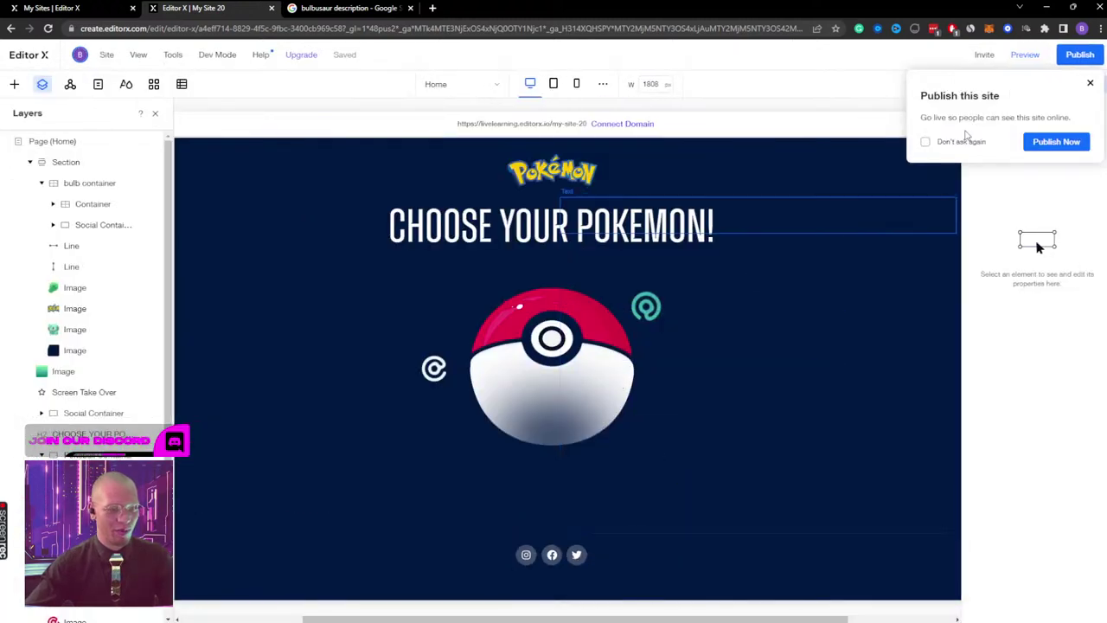
left_click(1089, 82)
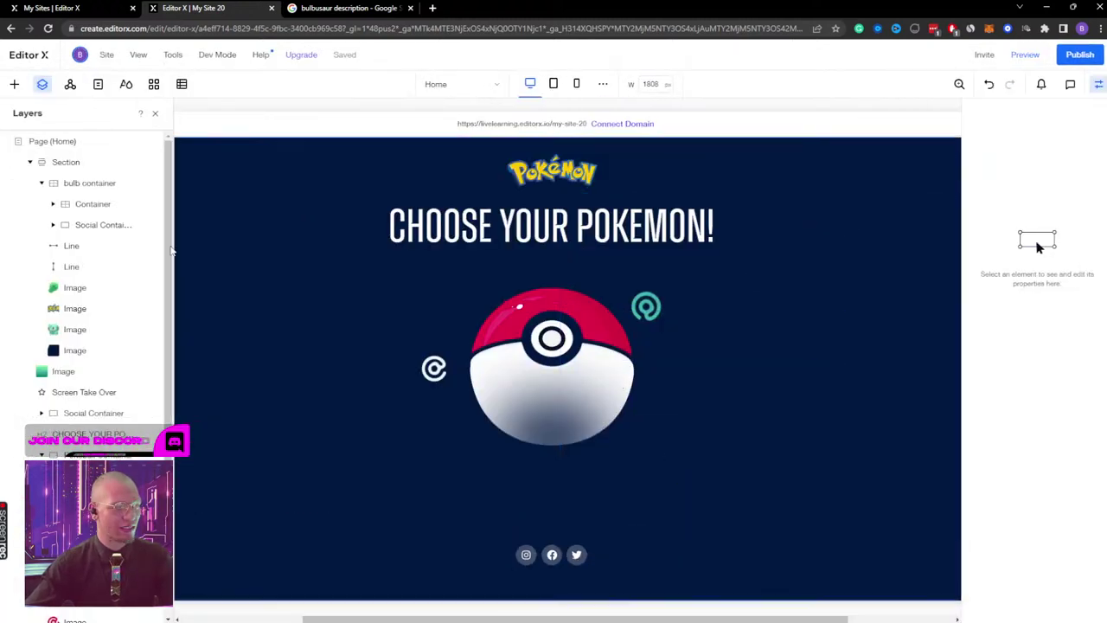
Step: Set the bulb container's vertical translate to 0% in its layout adjustments
left_click(76, 183)
left_click(78, 161)
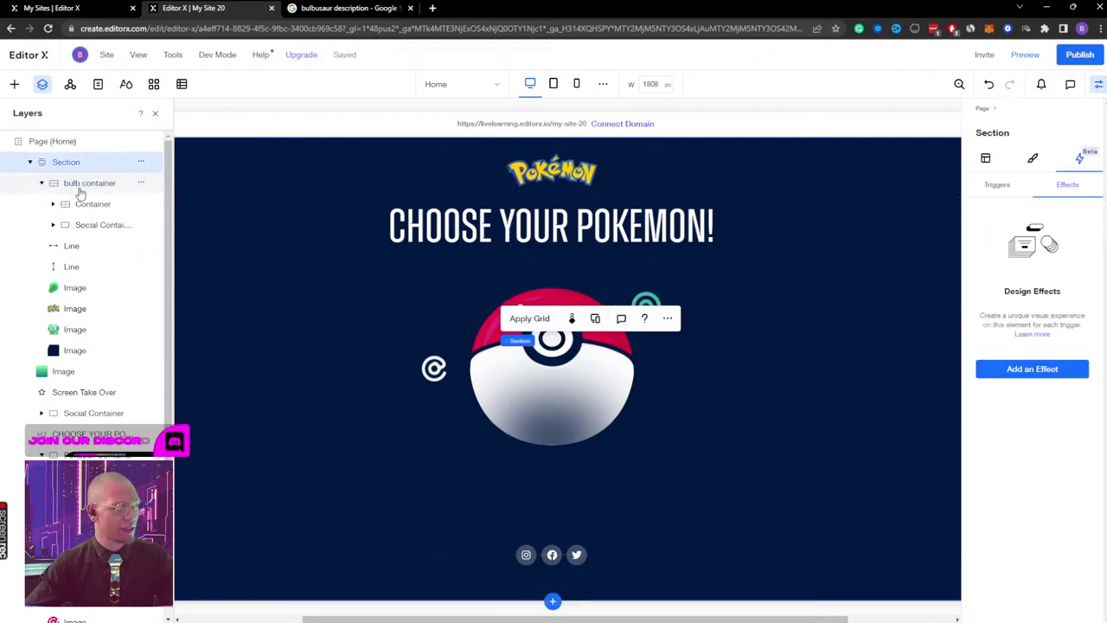
left_click(78, 186)
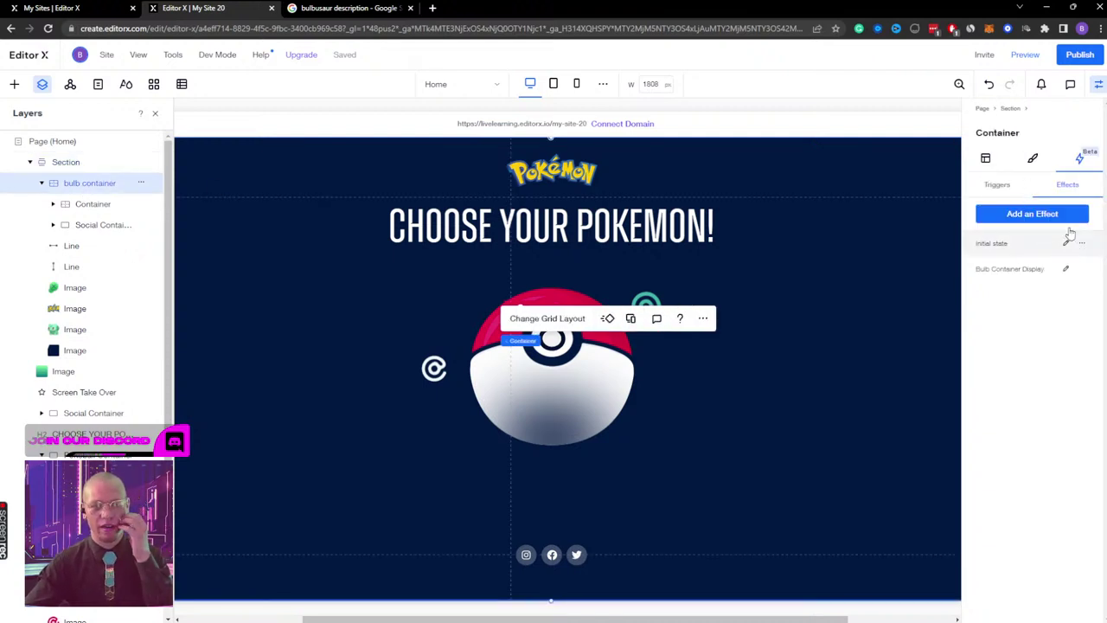
left_click(1033, 160)
left_click(987, 159)
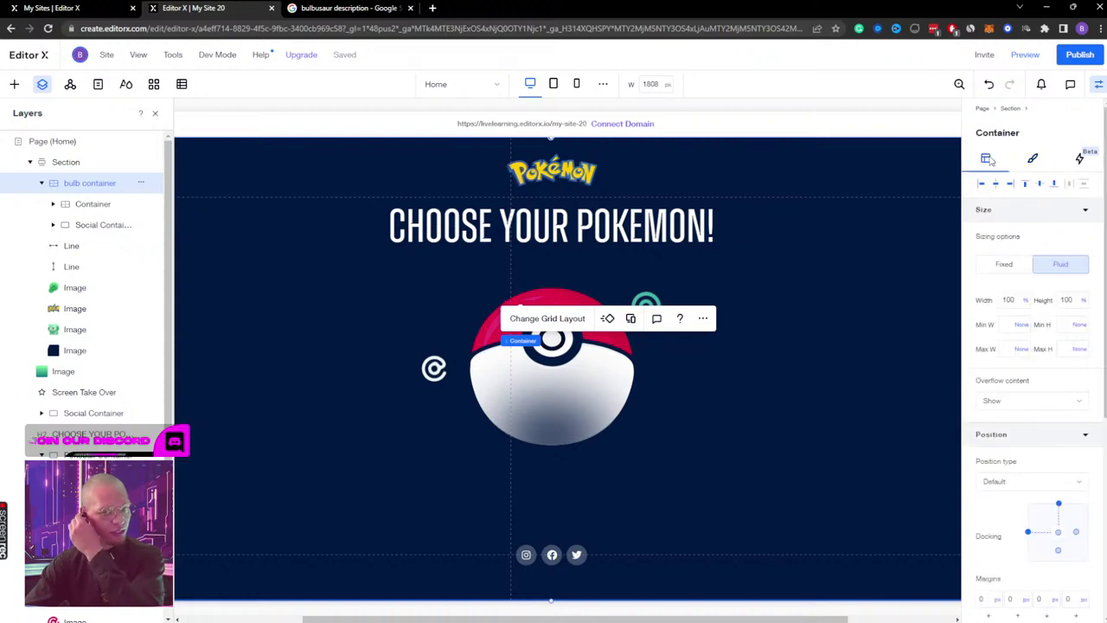
scroll(1012, 320, "down", 5)
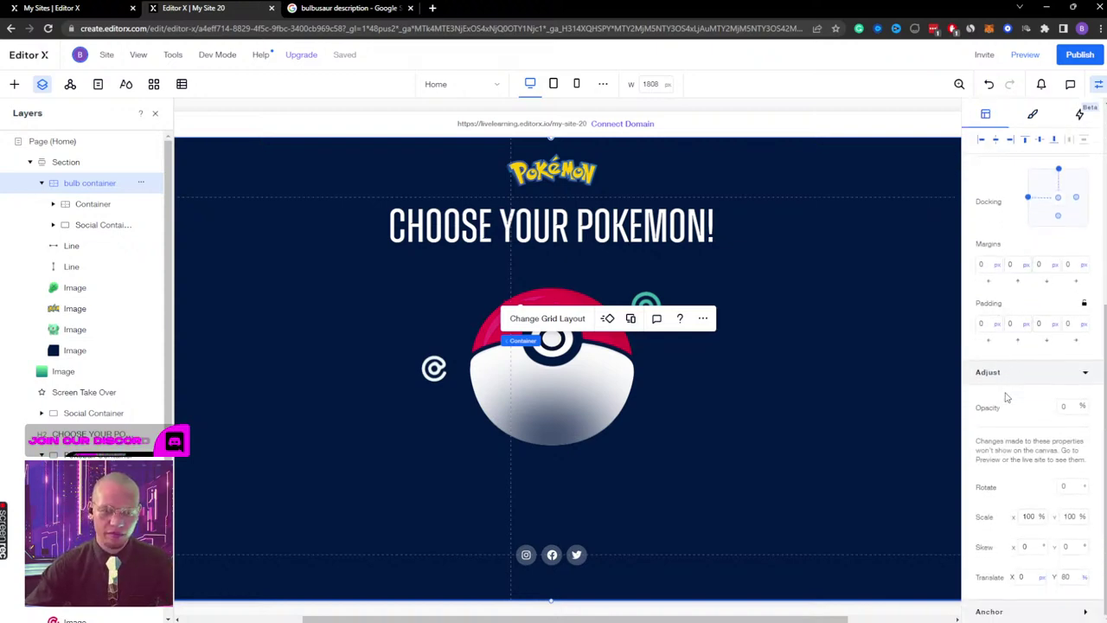
left_click(1069, 579)
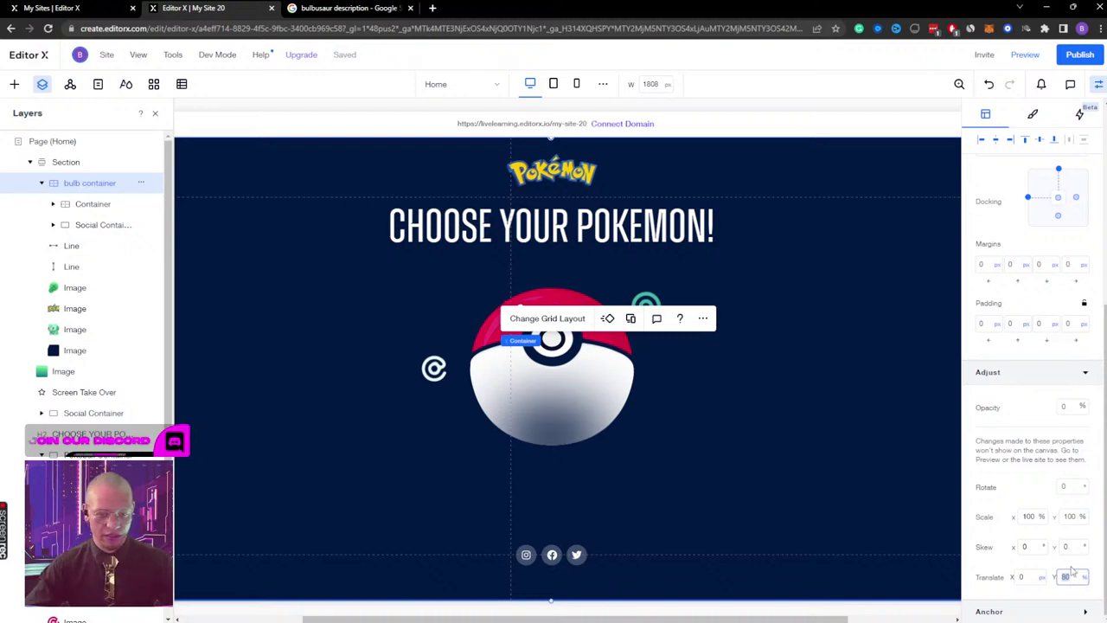
type("0")
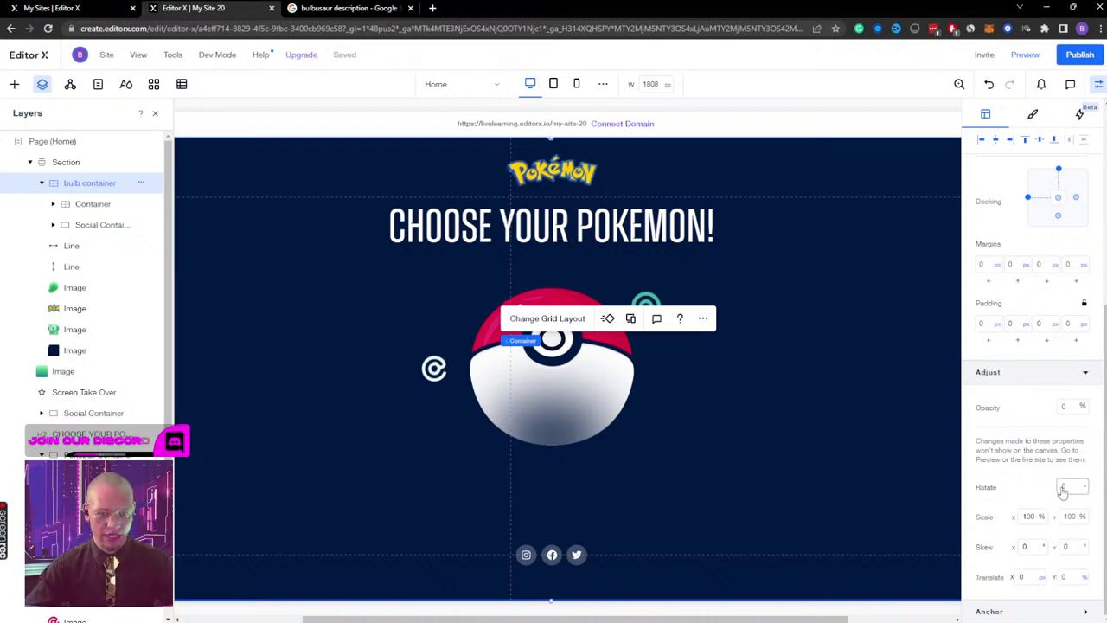
Step: Set the bulb container's opacity to 100% and clear the side panels to show the full Bulbasaur layout
left_click(1067, 410)
type("10")
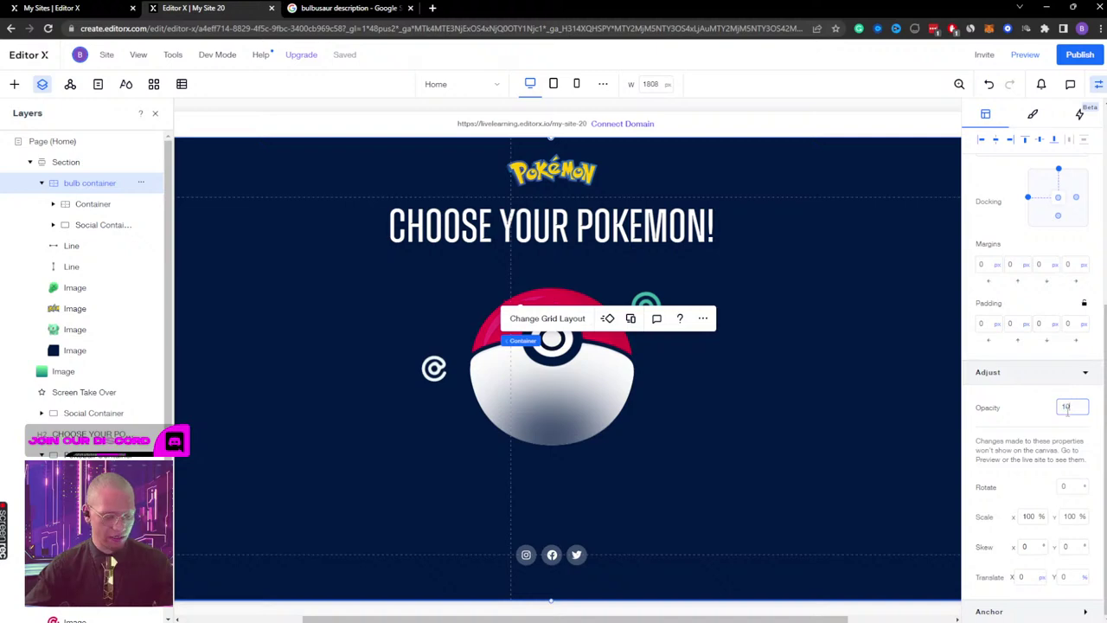
type("0")
key("Return")
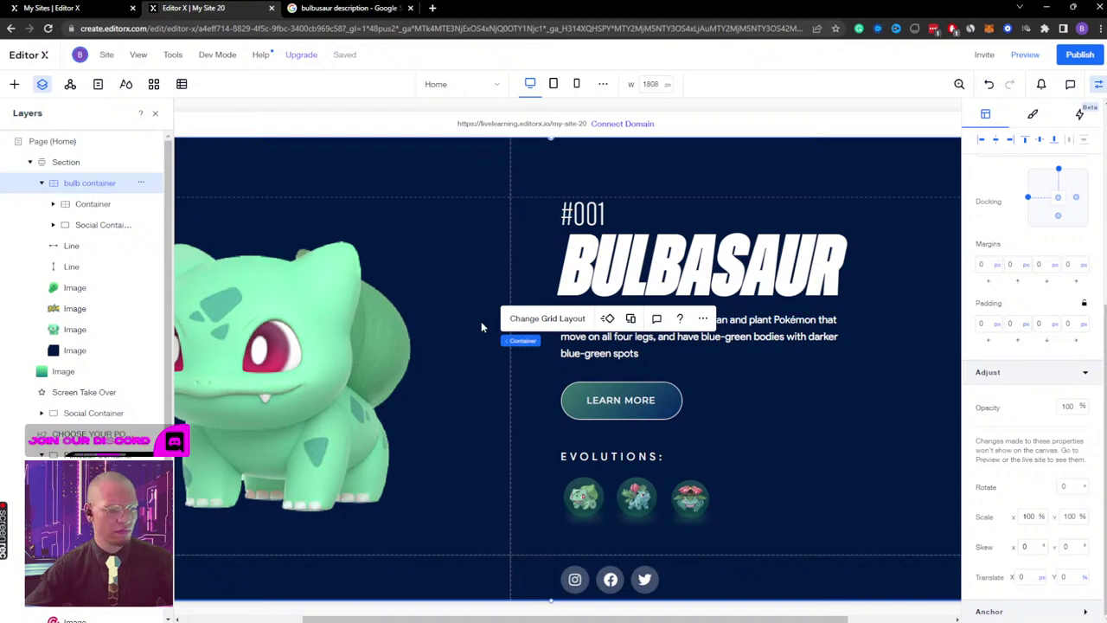
left_click(1098, 83)
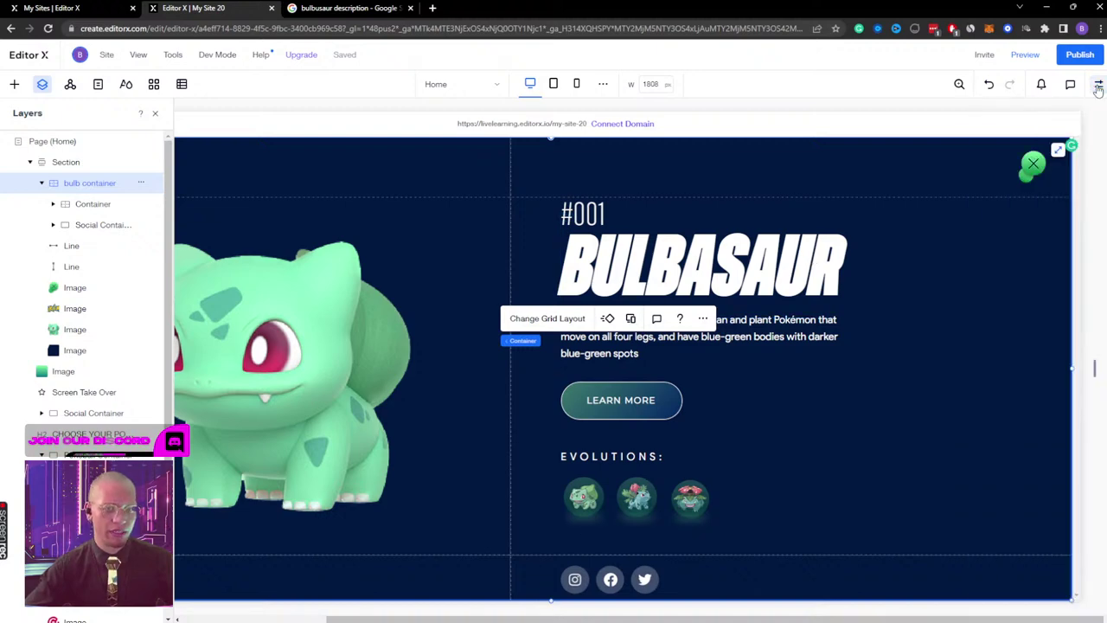
left_click(155, 115)
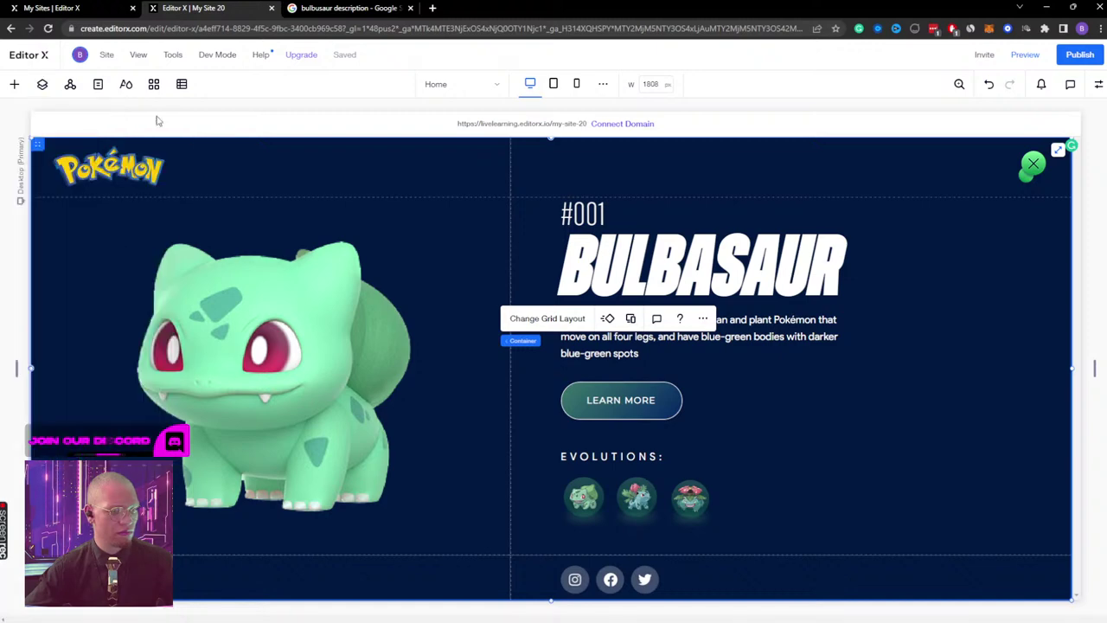
Step: Fill the Learn More button's hover state with the saved green gradient
left_click(623, 394)
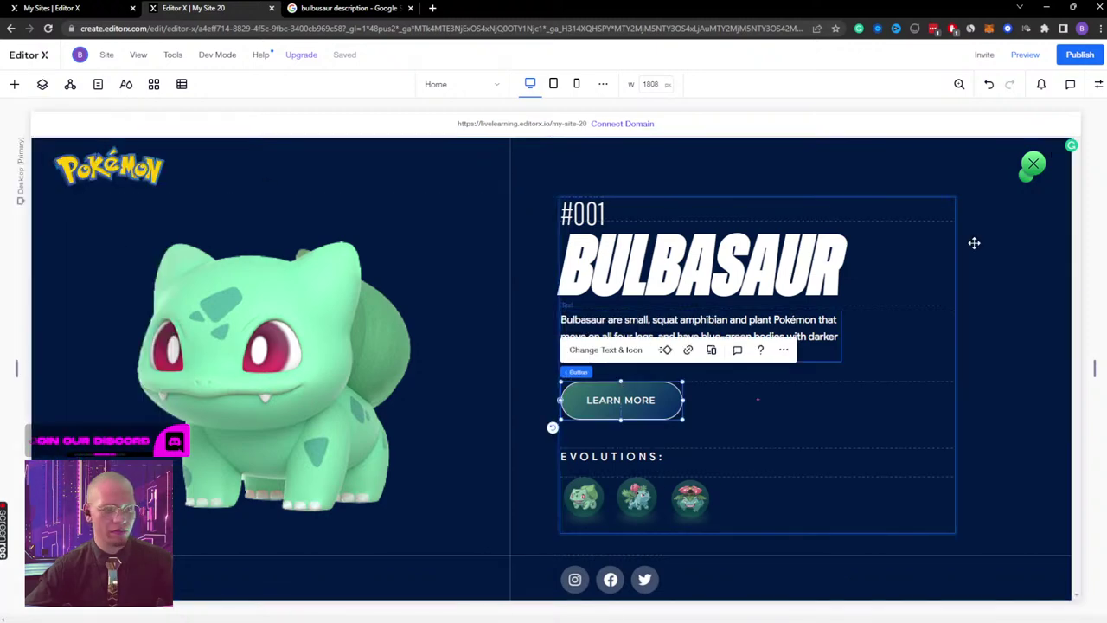
left_click(1099, 83)
left_click(1025, 157)
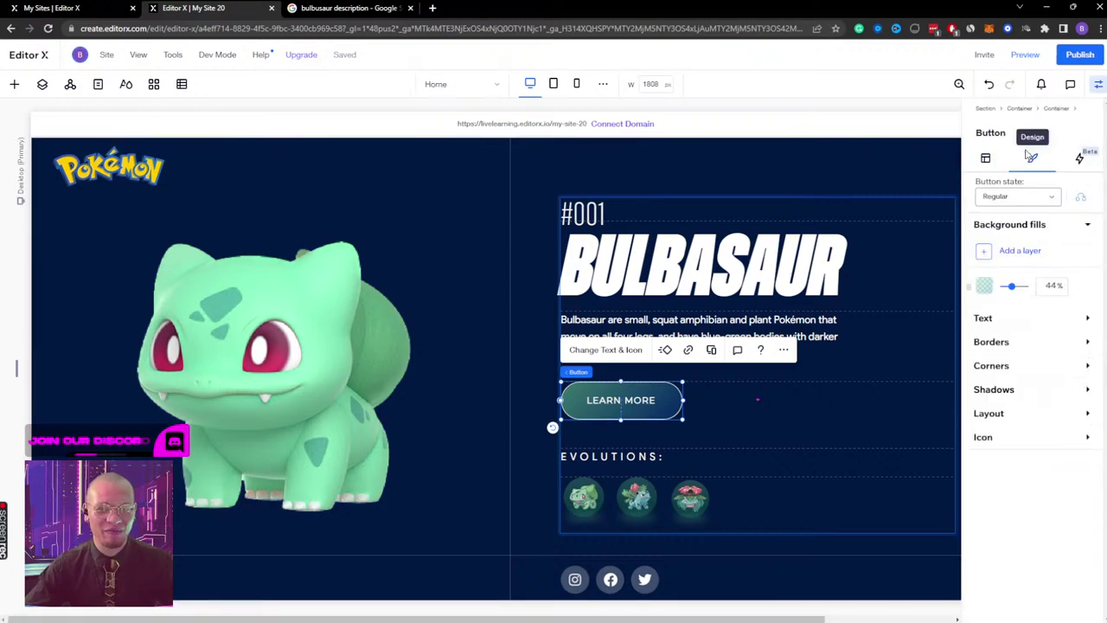
left_click(1025, 196)
left_click(1028, 213)
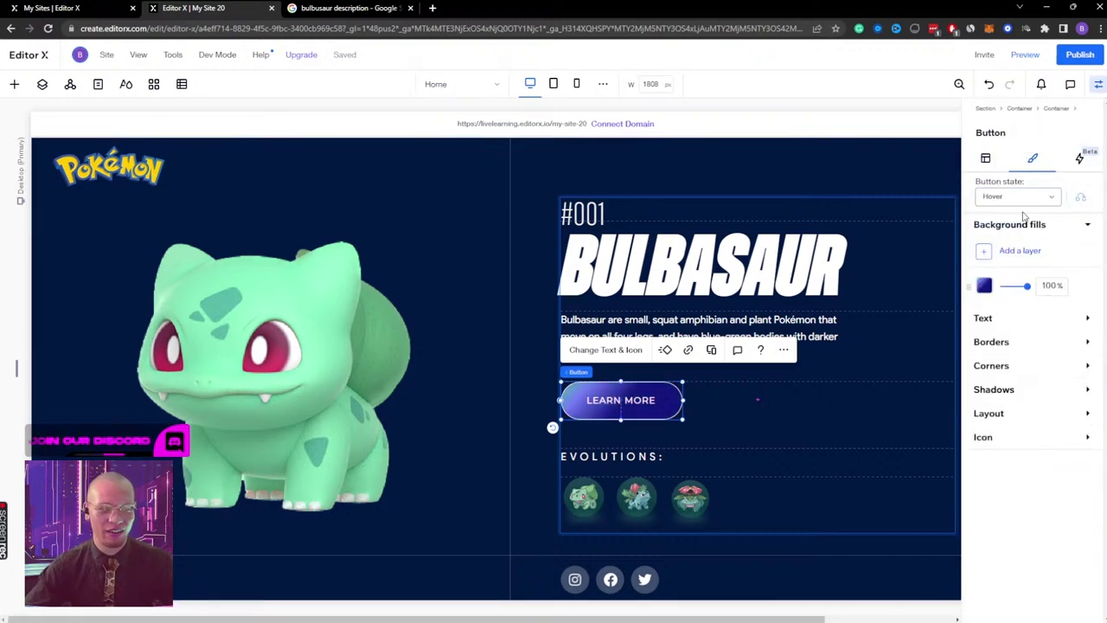
left_click(985, 287)
left_click(995, 490)
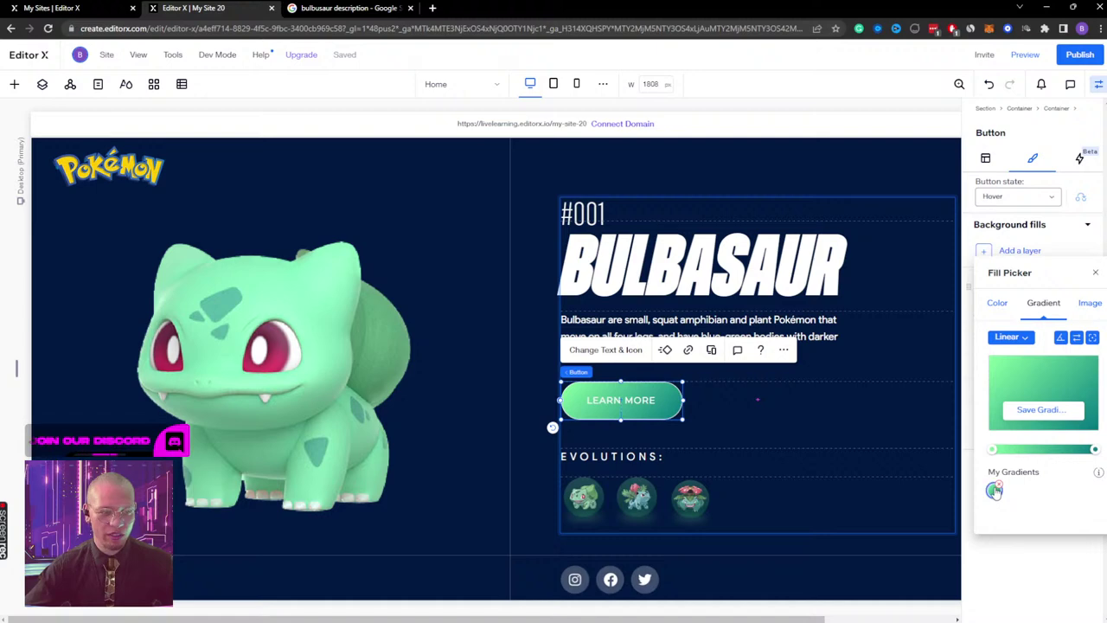
Step: Preview the Learn More button's hover effect and return to editing without publishing
left_click(1024, 56)
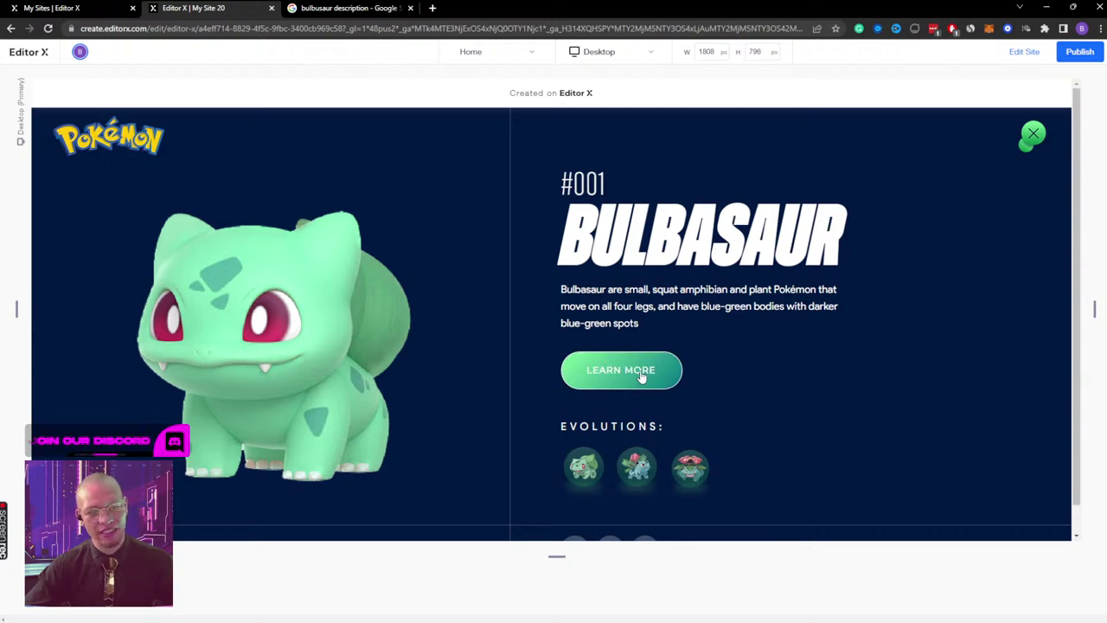
left_click(1025, 54)
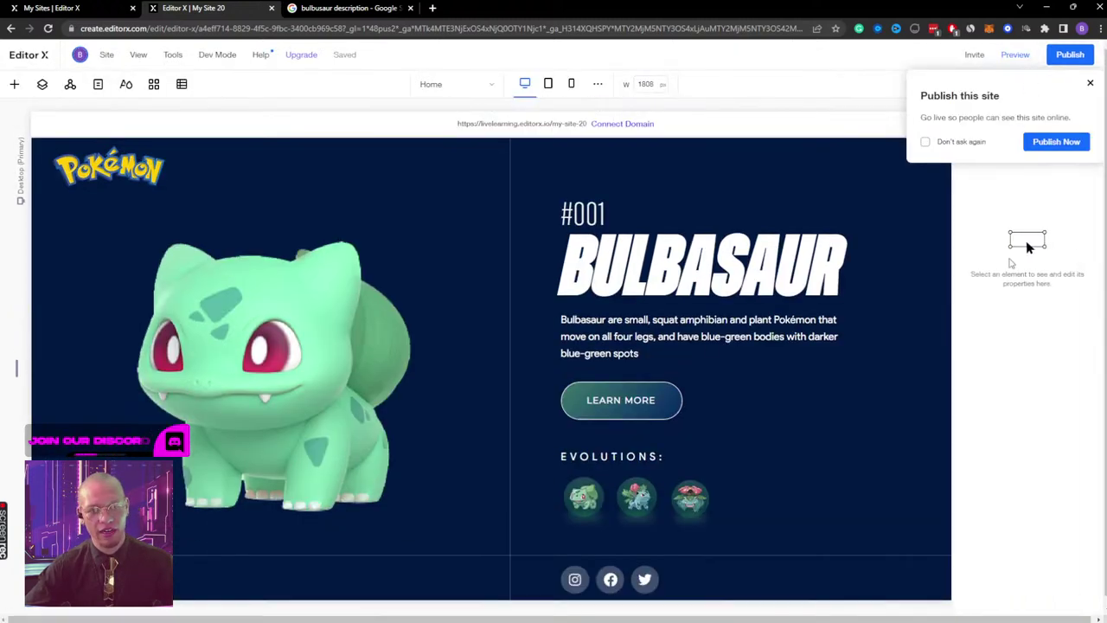
left_click(1089, 83)
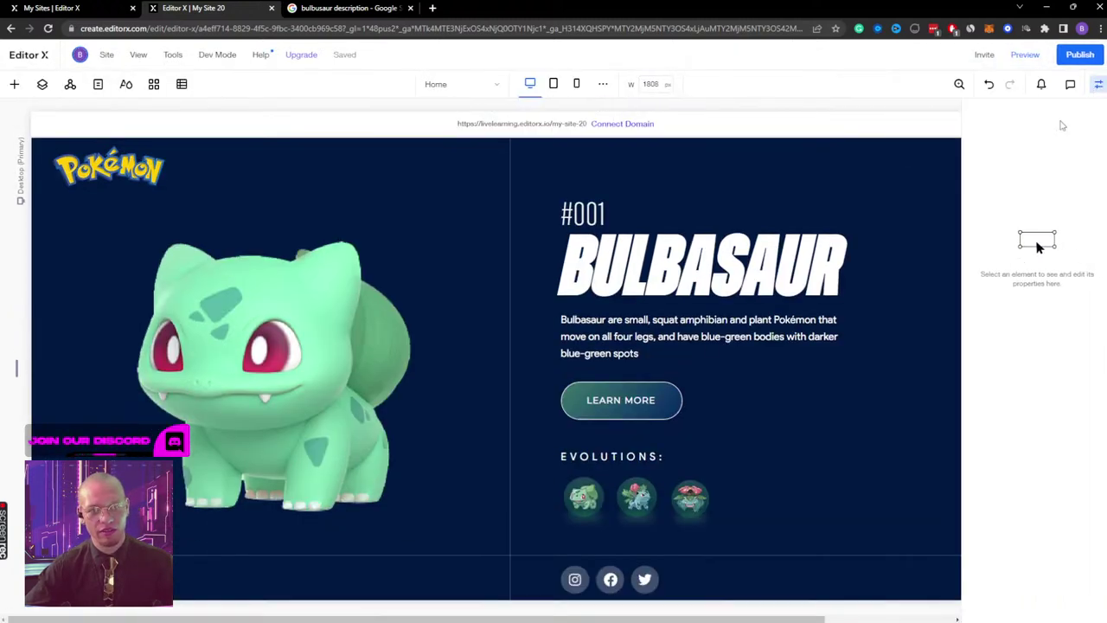
Step: Set the bulb container's vertical translate to 80% and its opacity to 0% in its layout adjustments
left_click(663, 400)
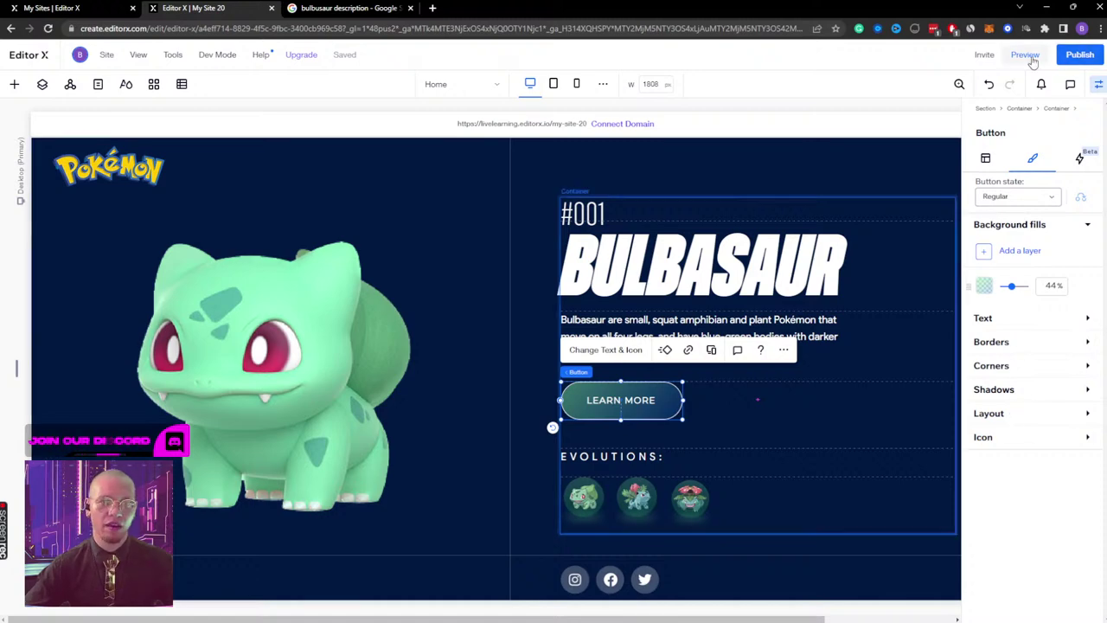
left_click(543, 154)
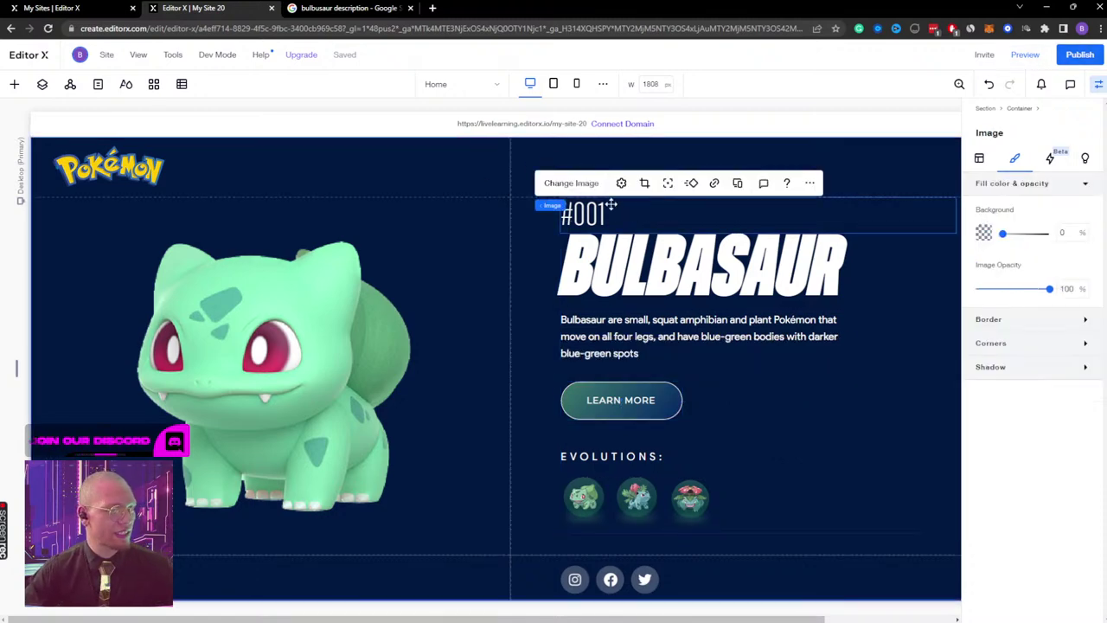
left_click(584, 205)
left_click(41, 84)
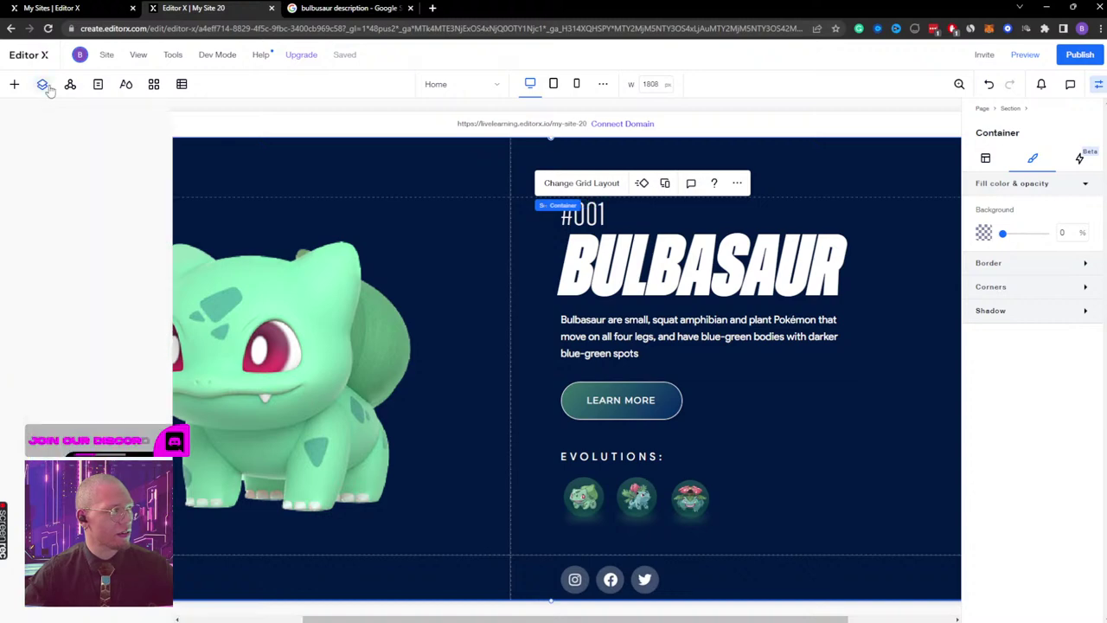
left_click(985, 158)
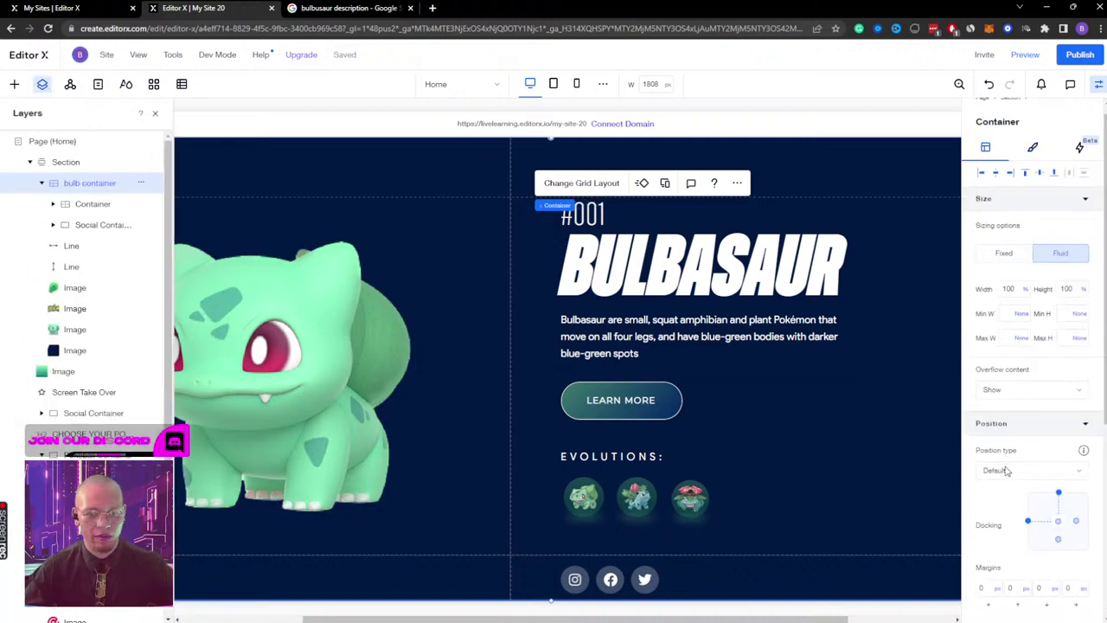
scroll(1023, 540, "down", 5)
left_click(1066, 576)
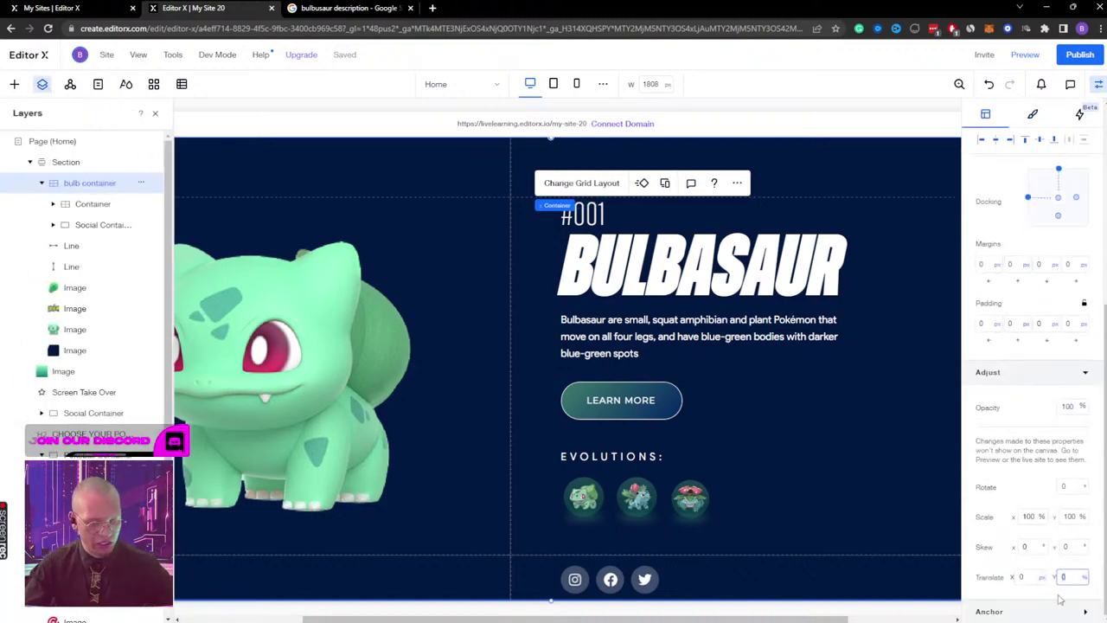
type("80")
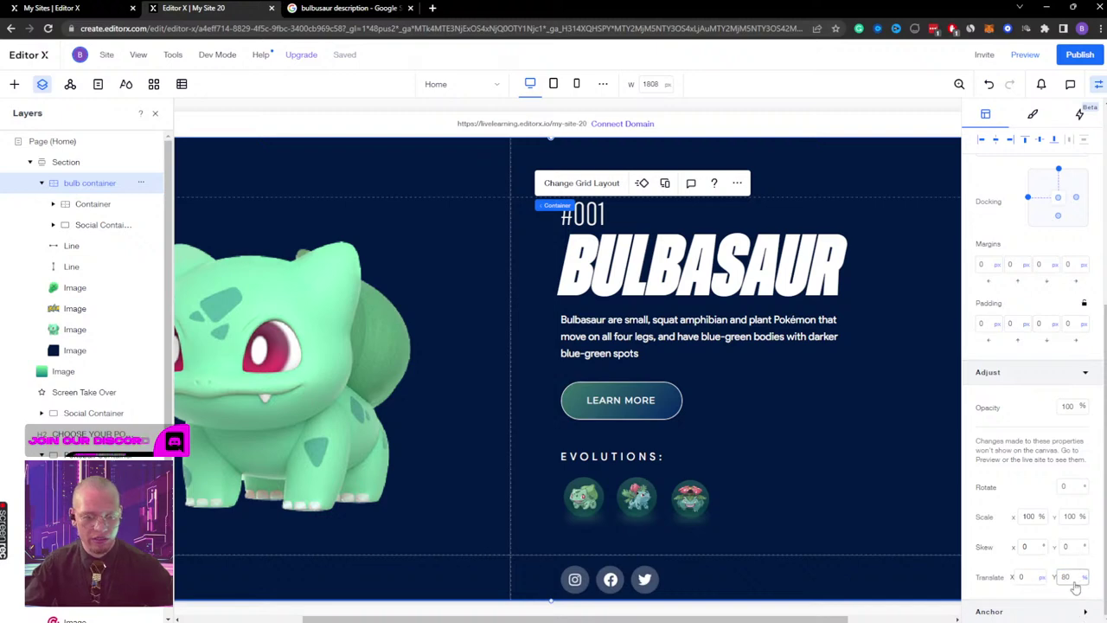
key("Return")
left_click(1068, 408)
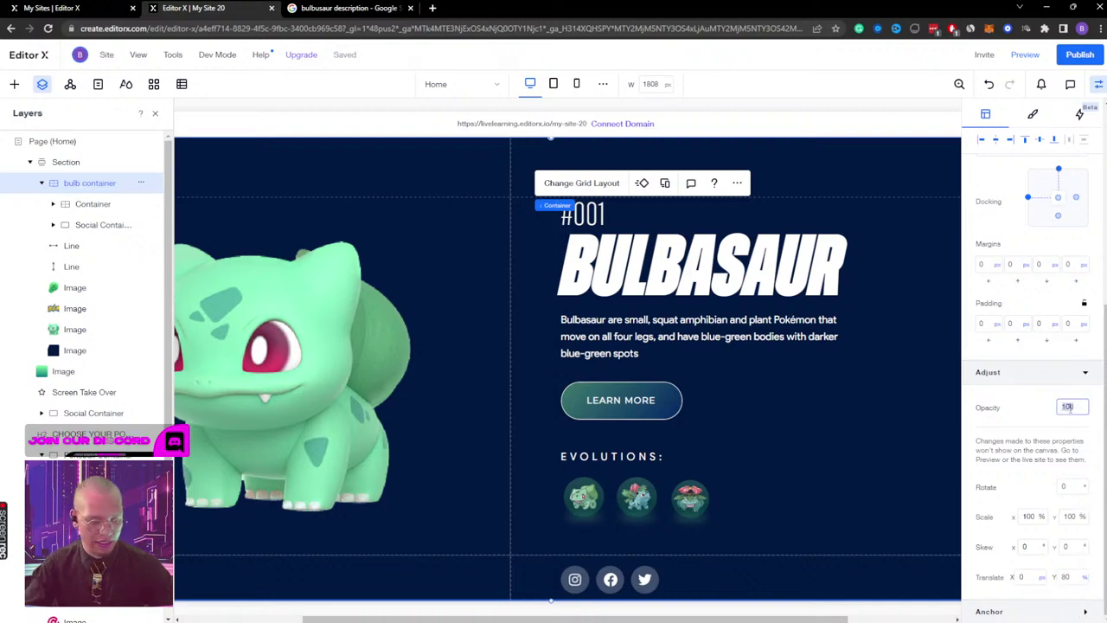
type("0")
key("Return")
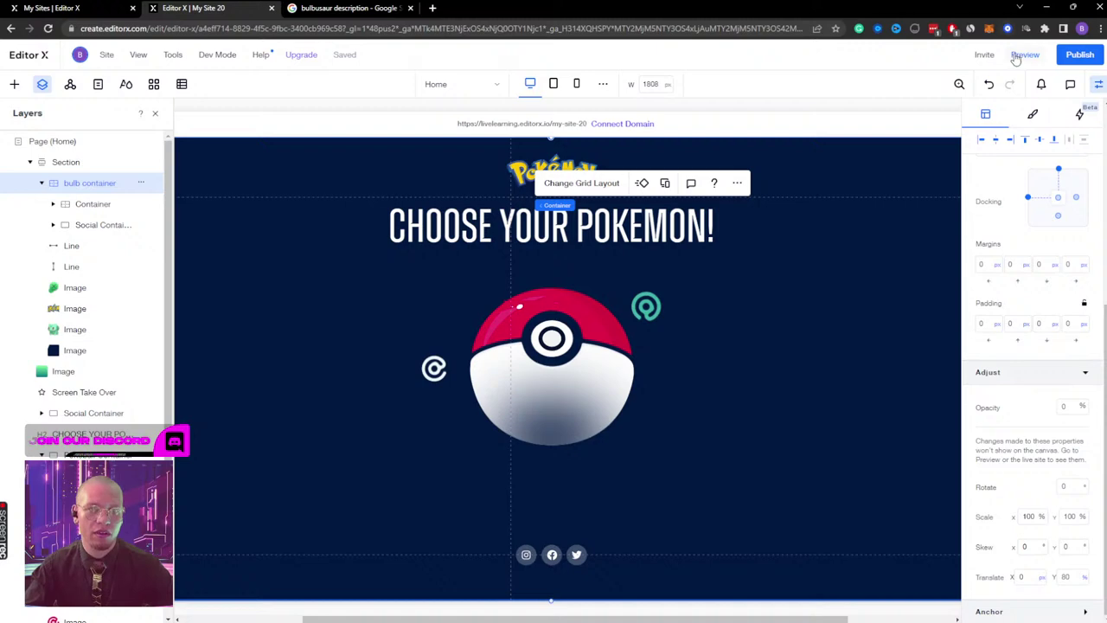
Step: Preview the Pokéball click with the bulb container's new offset, and return to editing with that container selected
left_click(1020, 57)
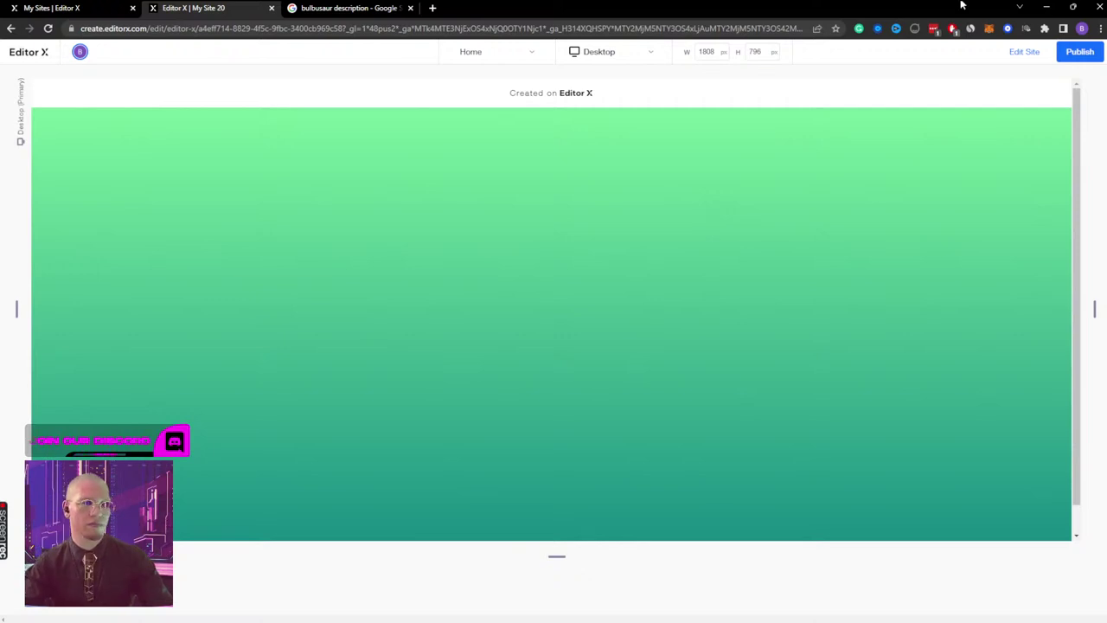
left_click(1024, 52)
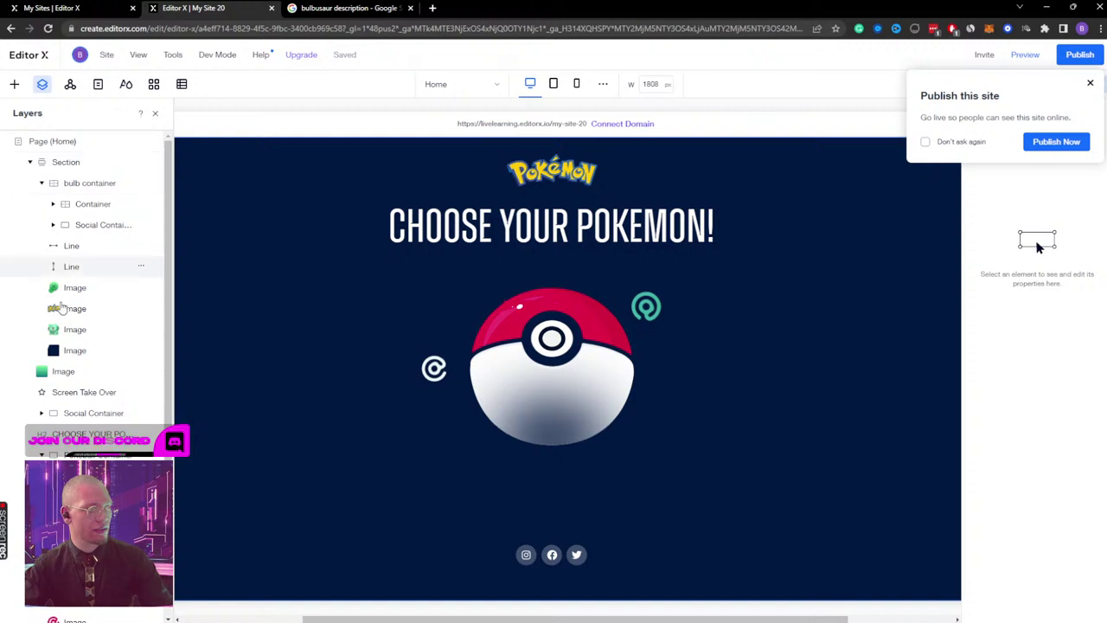
left_click(73, 182)
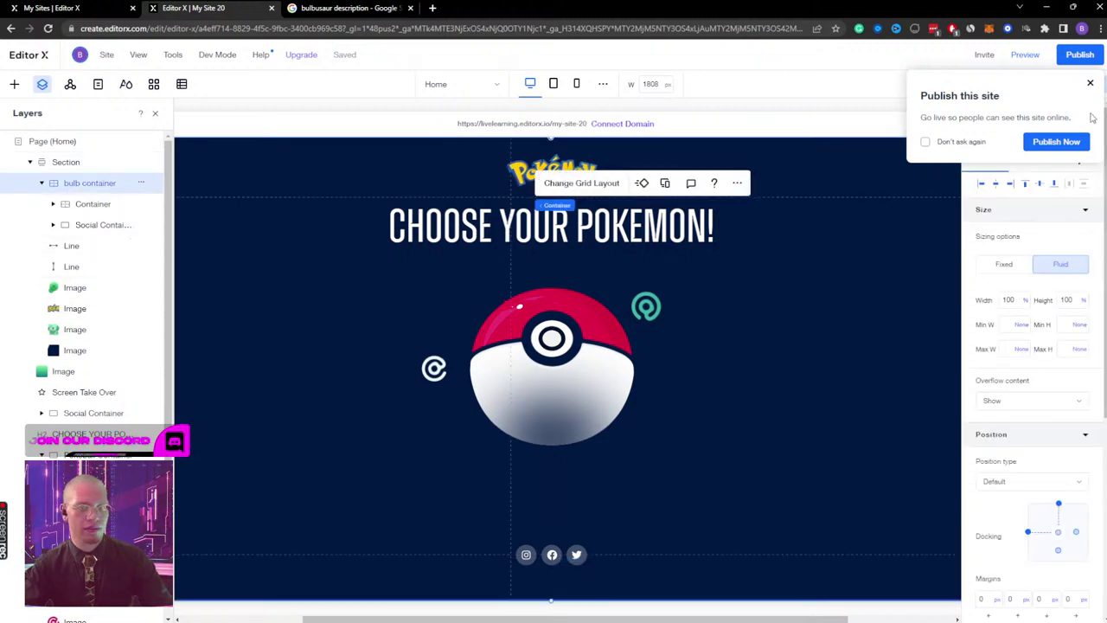
left_click(1090, 83)
Step: Compare the bulb container's initial state with its Bulb Container Display effect, and set the effect's opacity to 100%
left_click(1079, 159)
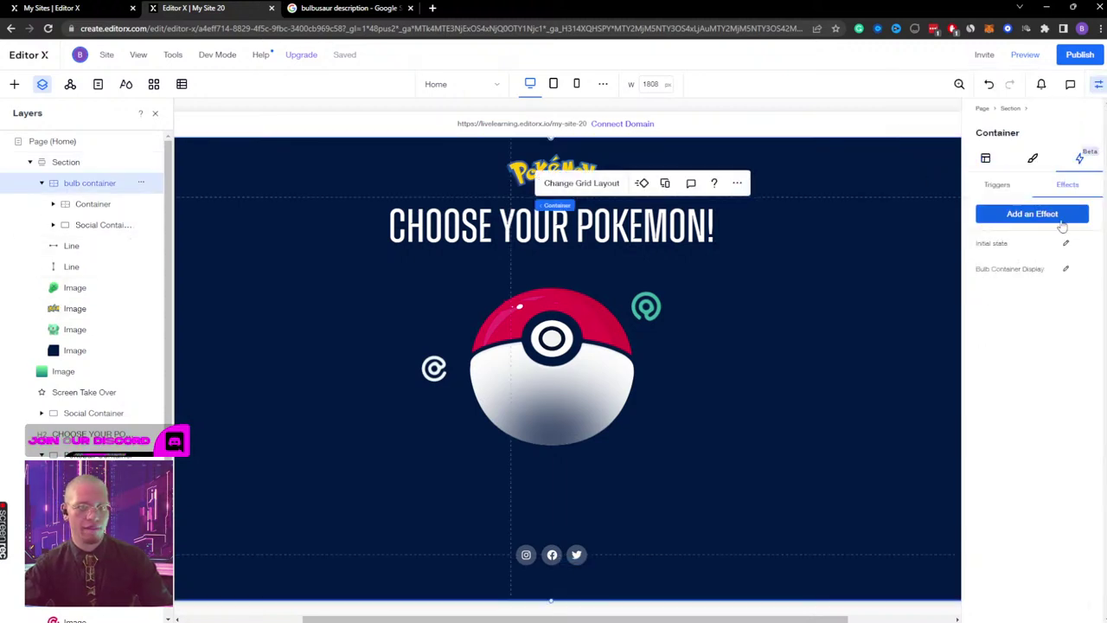
left_click(1067, 269)
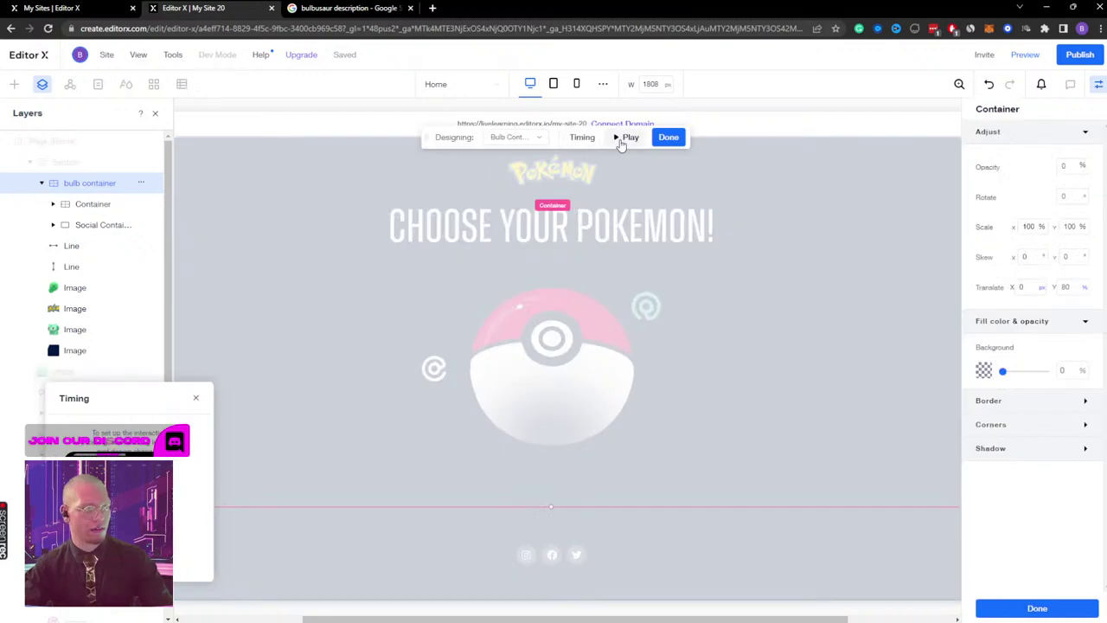
left_click(510, 137)
left_click(518, 177)
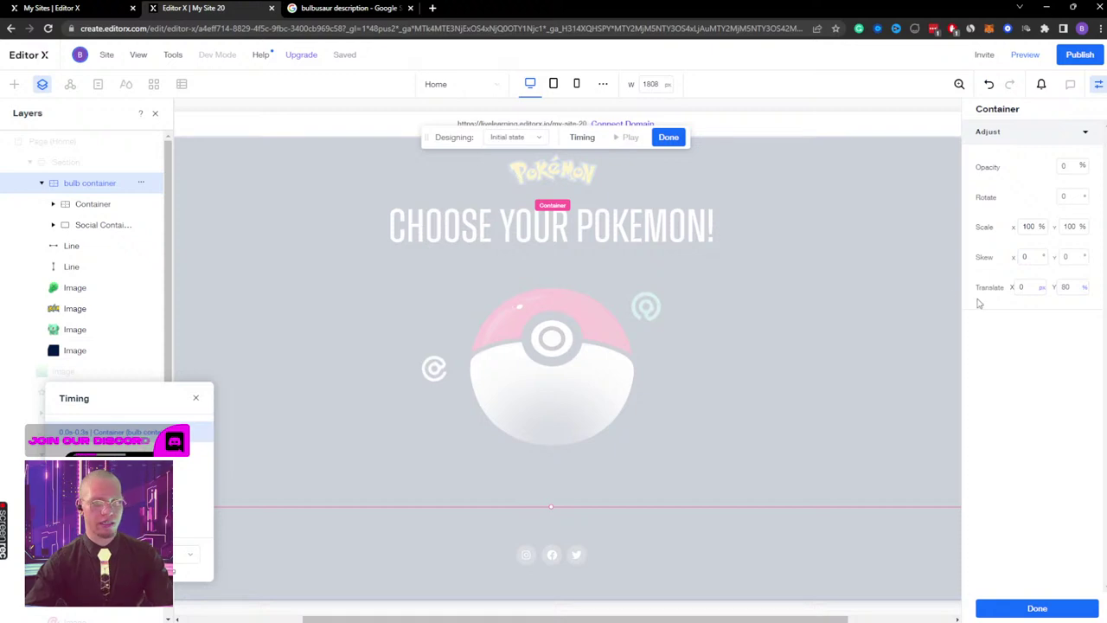
left_click(519, 141)
left_click(516, 156)
left_click(1065, 167)
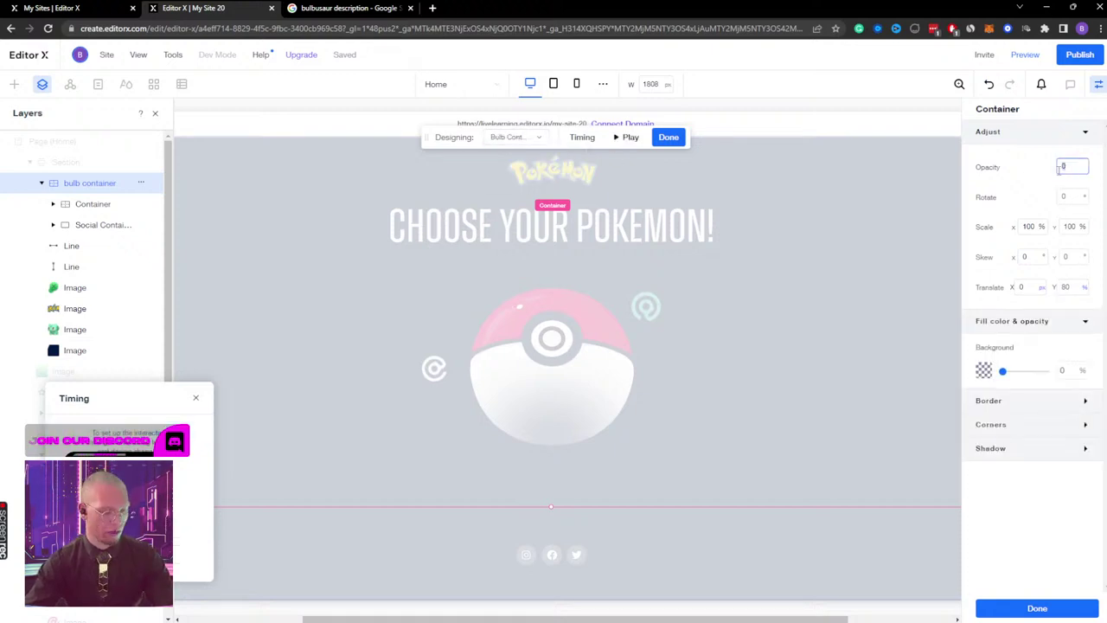
type("100")
key("Return")
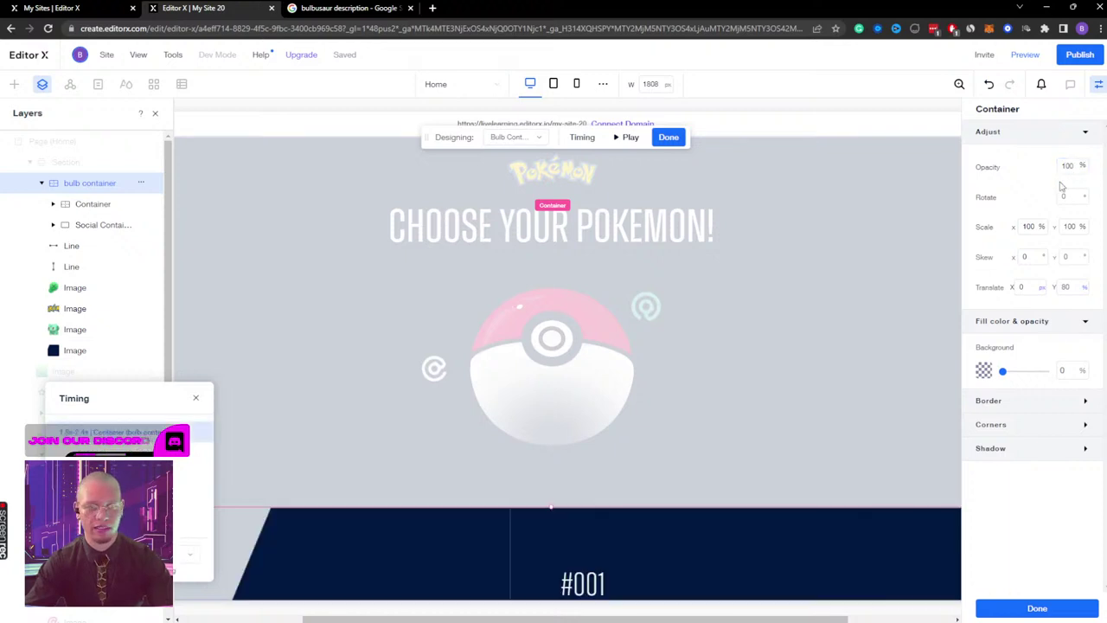
Step: Set the vertical translate of the Bulb Container Display effect to 0% and play the effect
left_click(1064, 287)
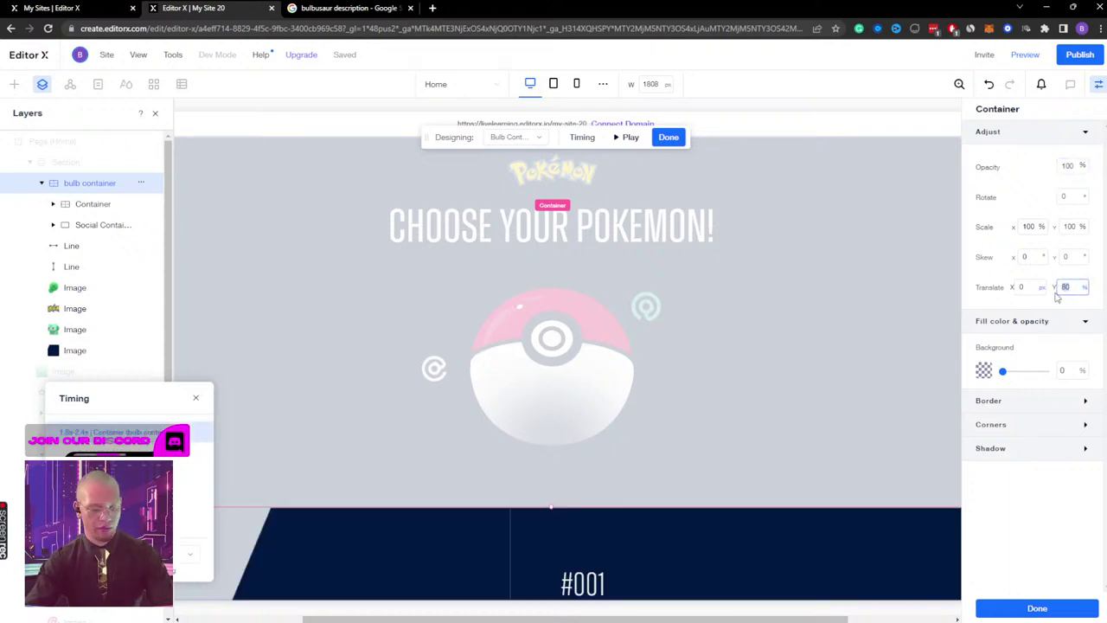
type("0")
key("Return")
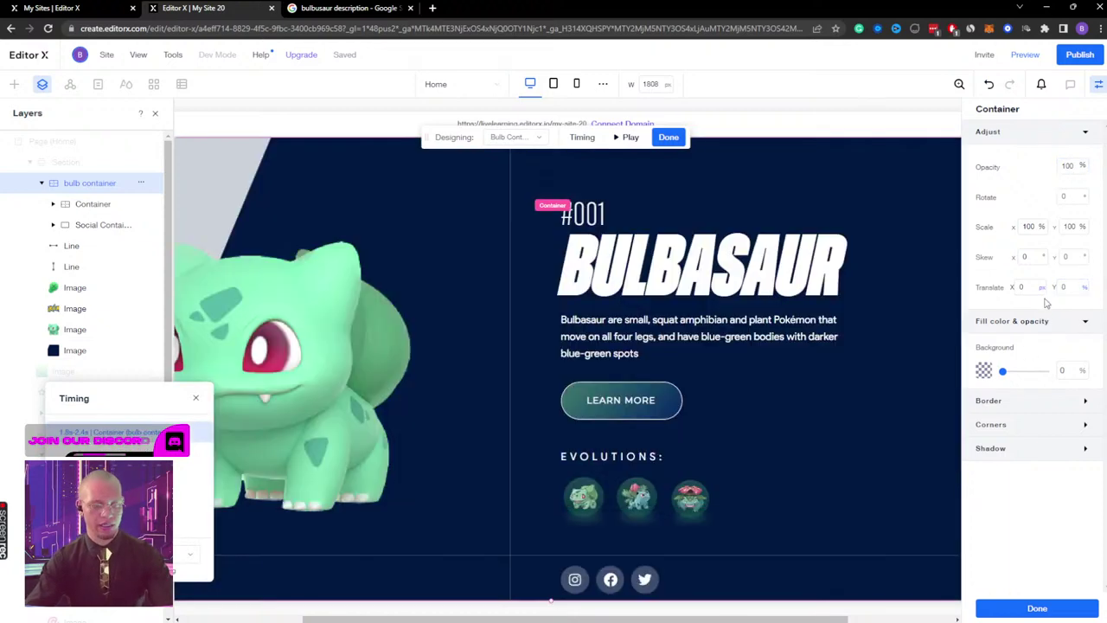
left_click(626, 139)
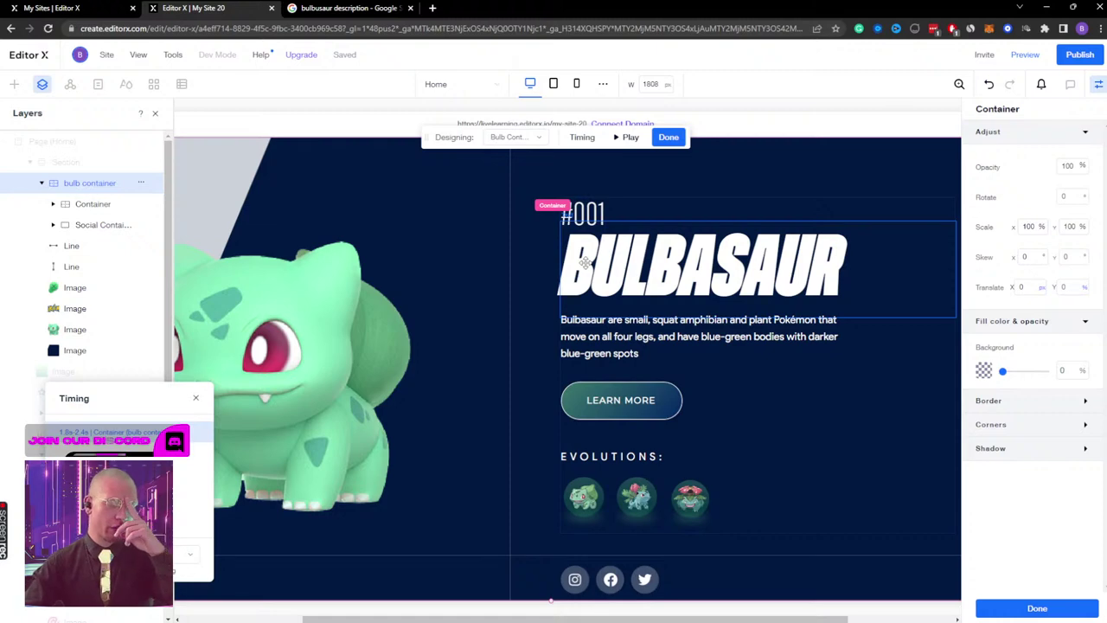
Step: Try offsetting the bulb container's dark background image vertically by 80 px in the initial state
left_click(337, 182)
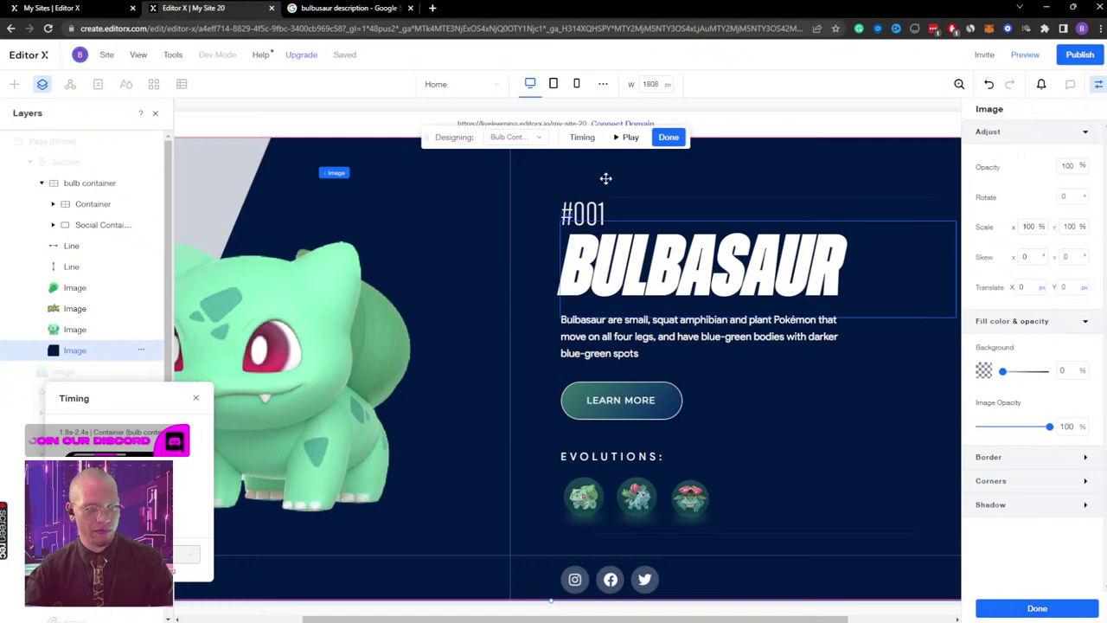
left_click(498, 138)
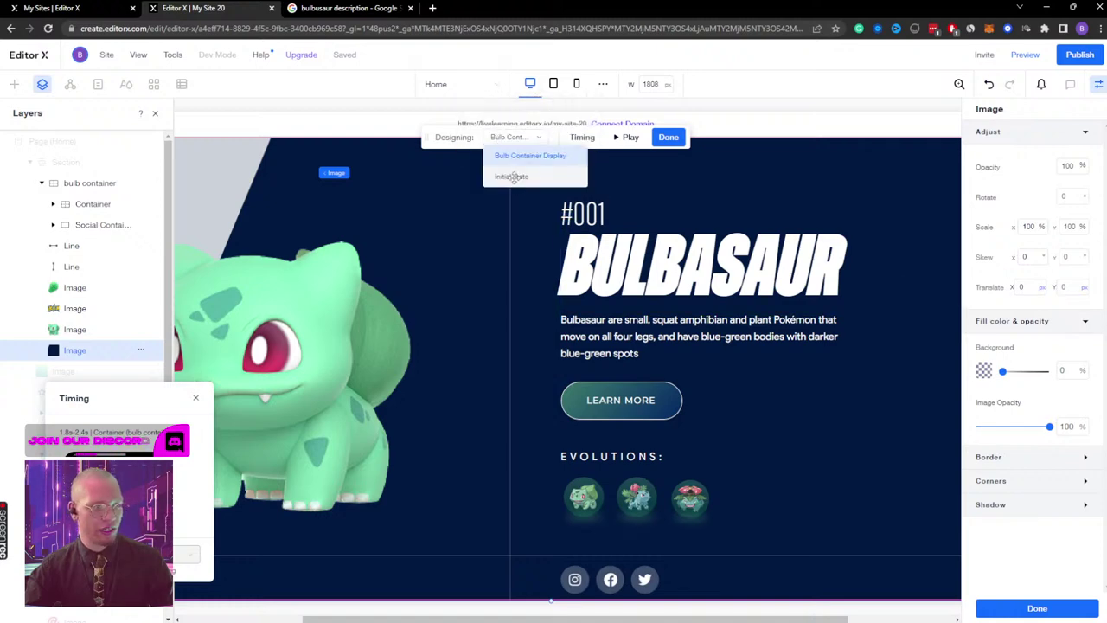
left_click(510, 176)
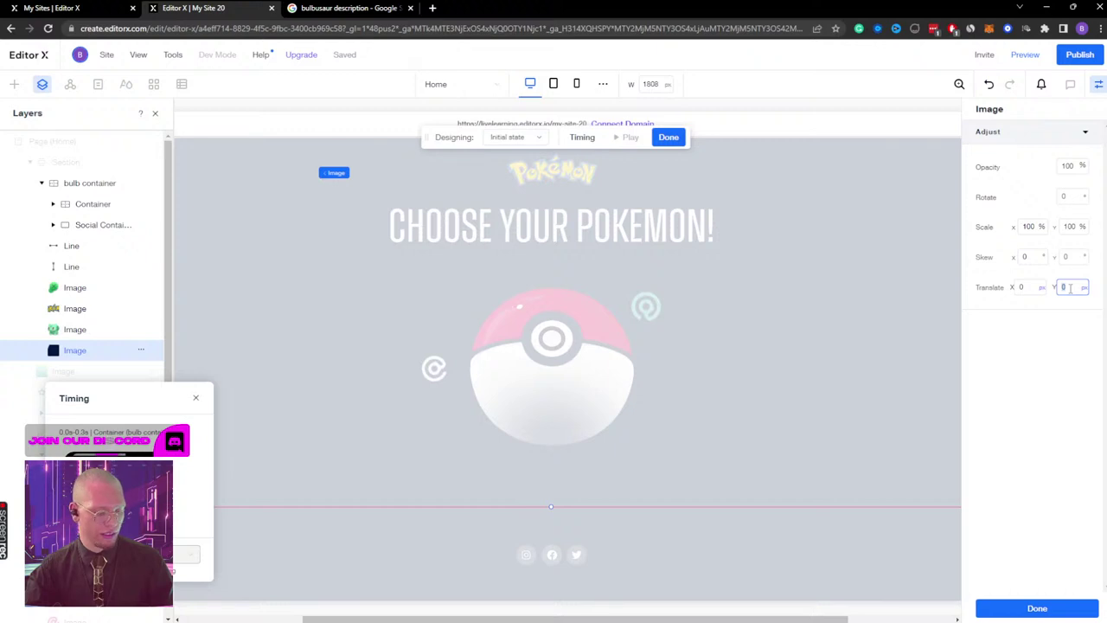
key("Return")
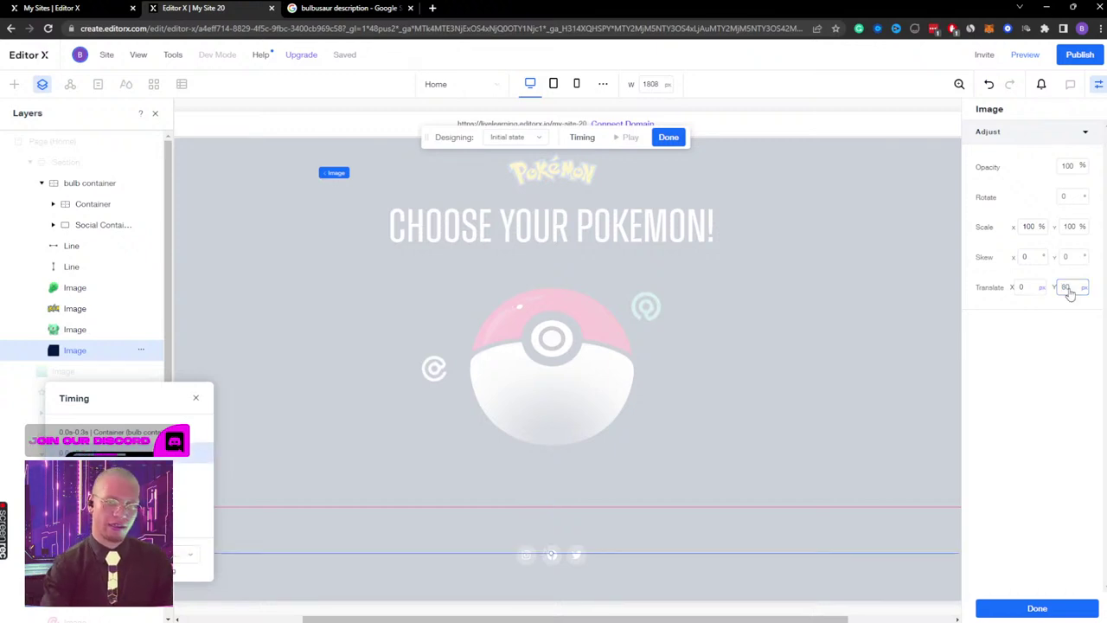
left_click(1070, 292)
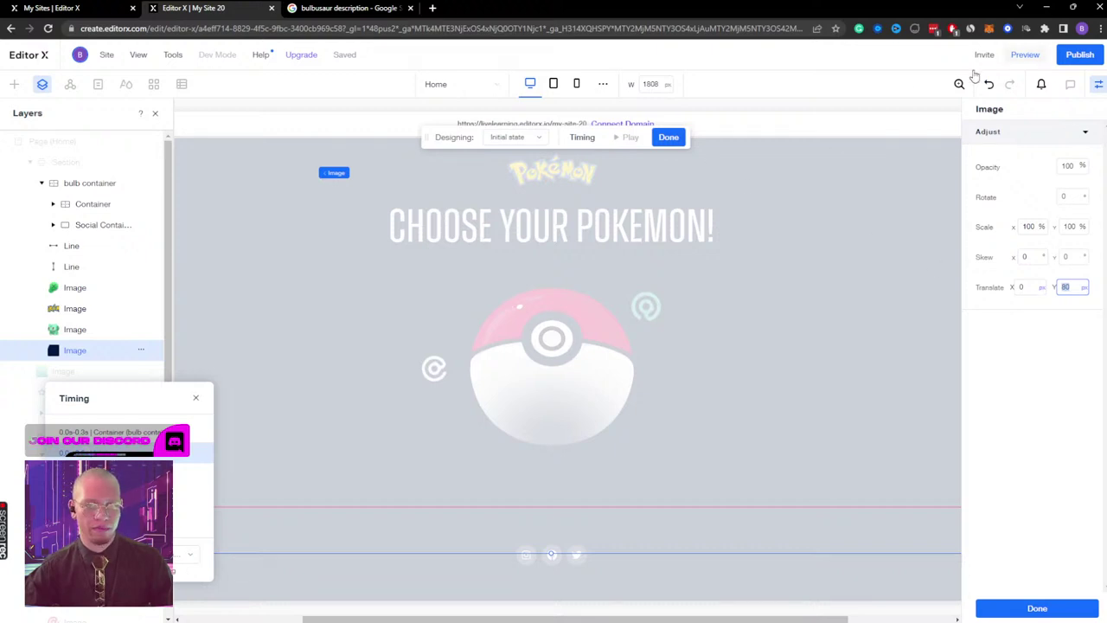
left_click(668, 137)
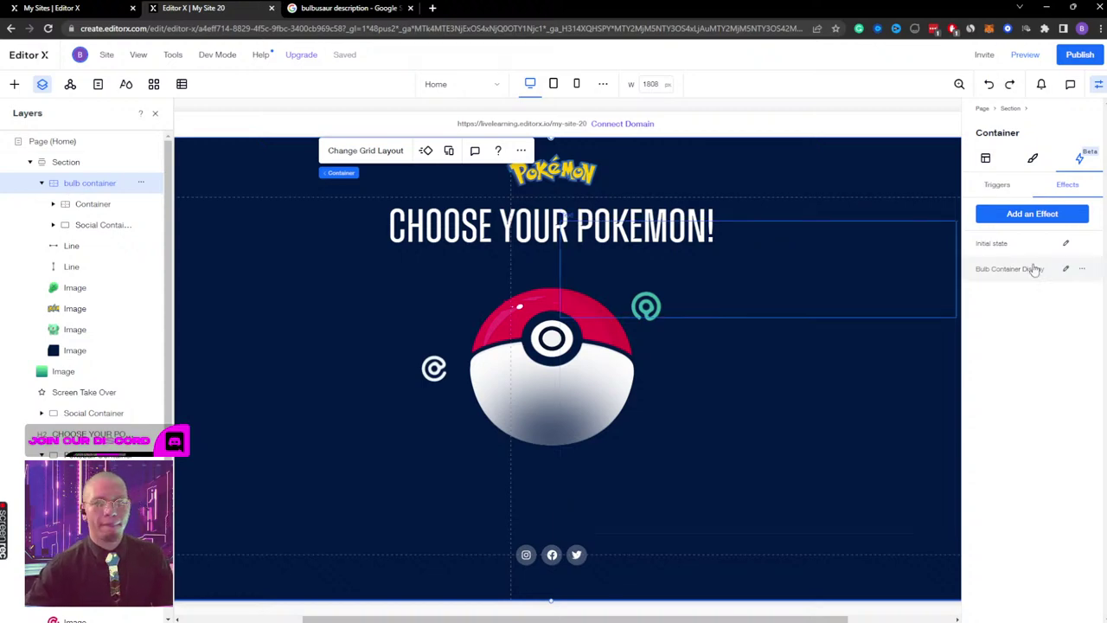
Step: Play the Bulb Container Display effect, and set the container's initial-state translate to 80 px horizontally and 0% vertically
left_click(1065, 270)
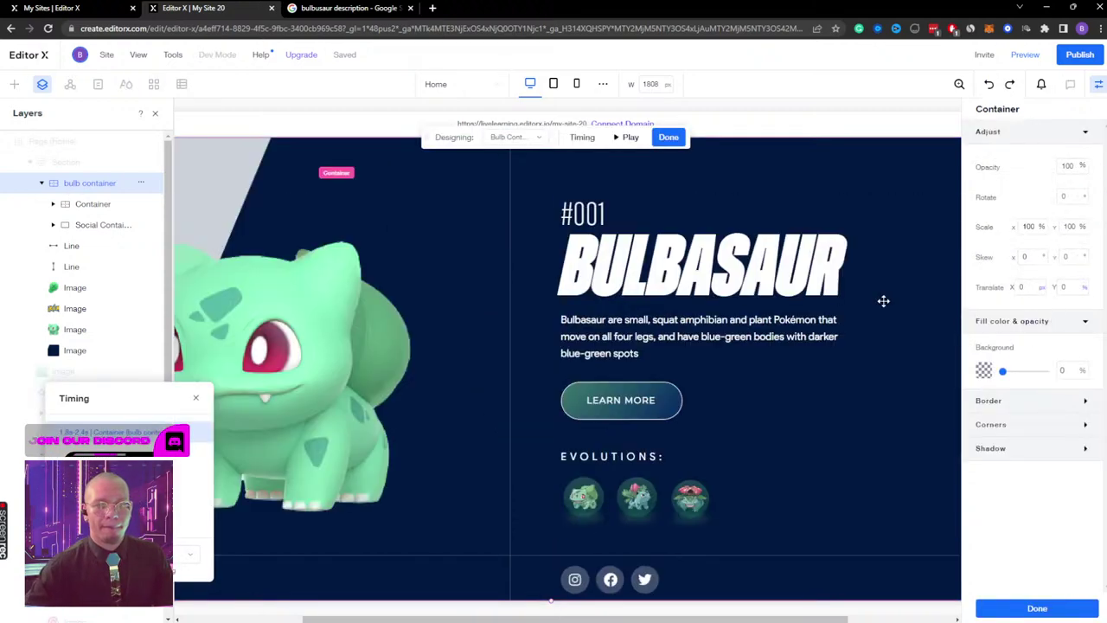
left_click(630, 139)
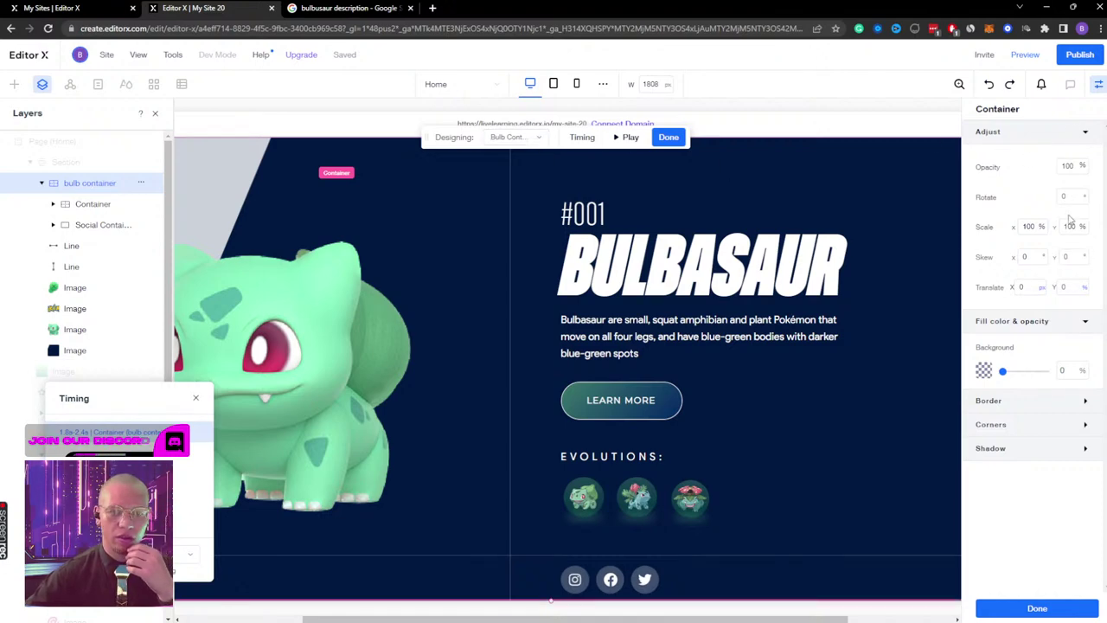
left_click(512, 136)
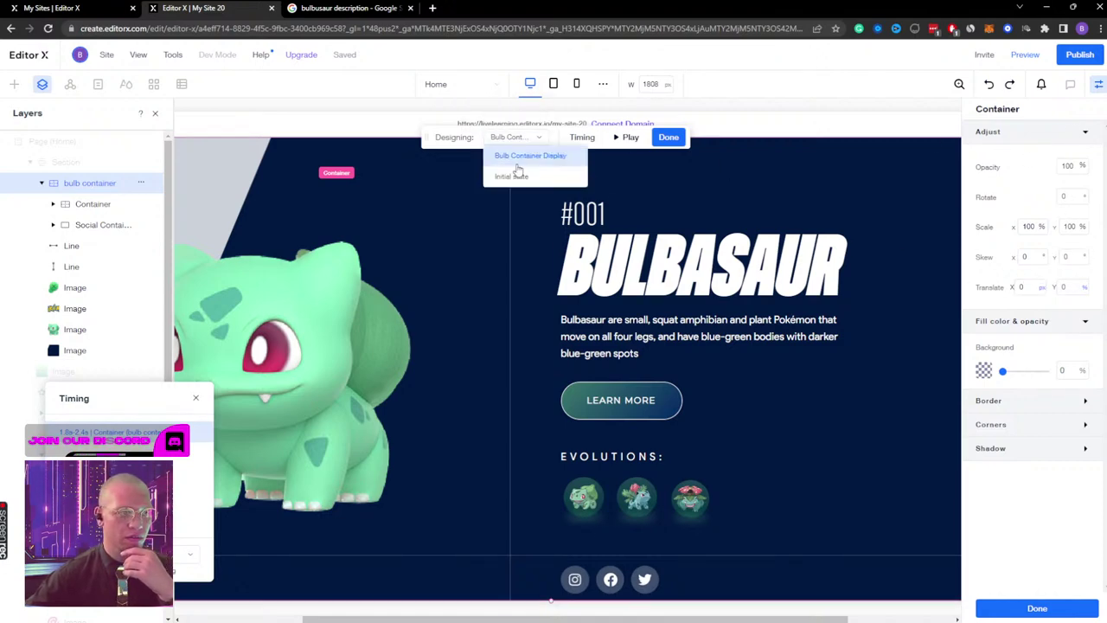
left_click(517, 174)
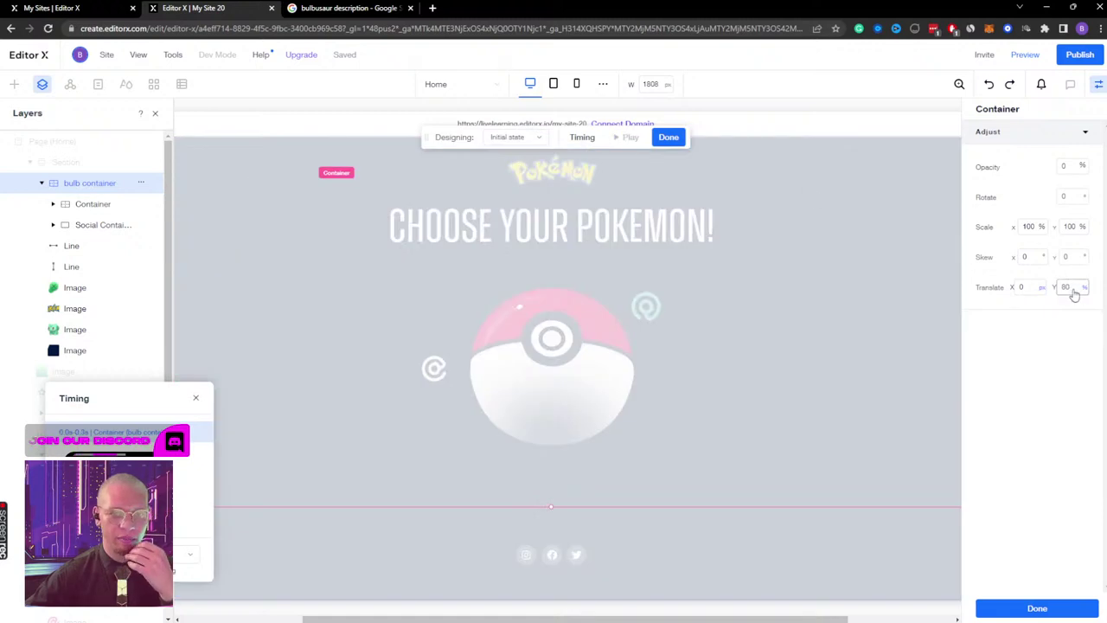
left_click(1029, 287)
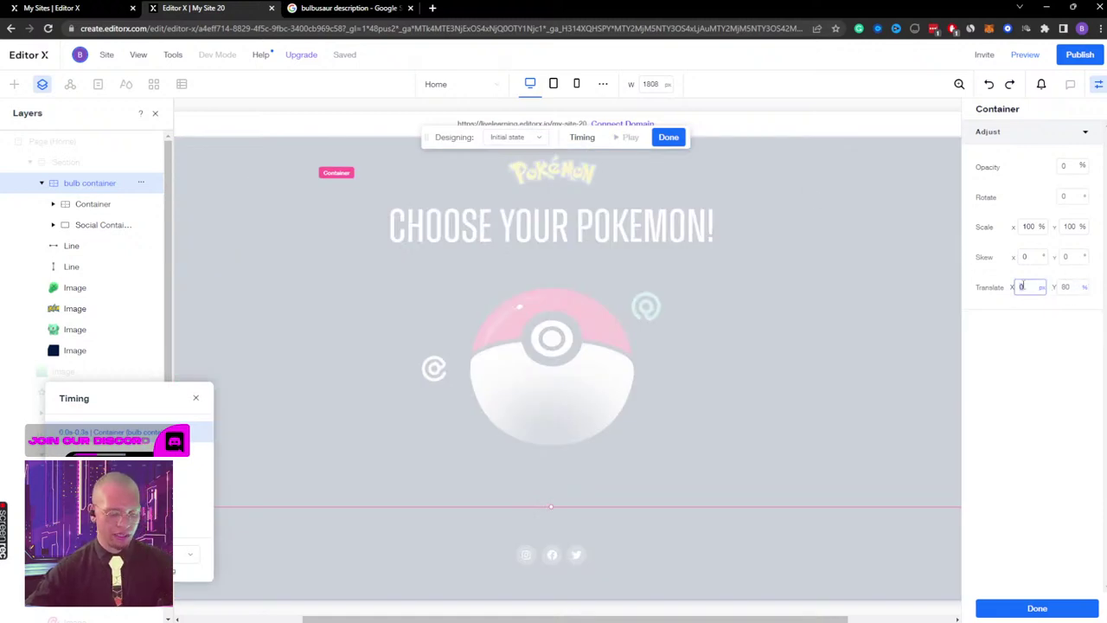
type("80")
left_click(1068, 288)
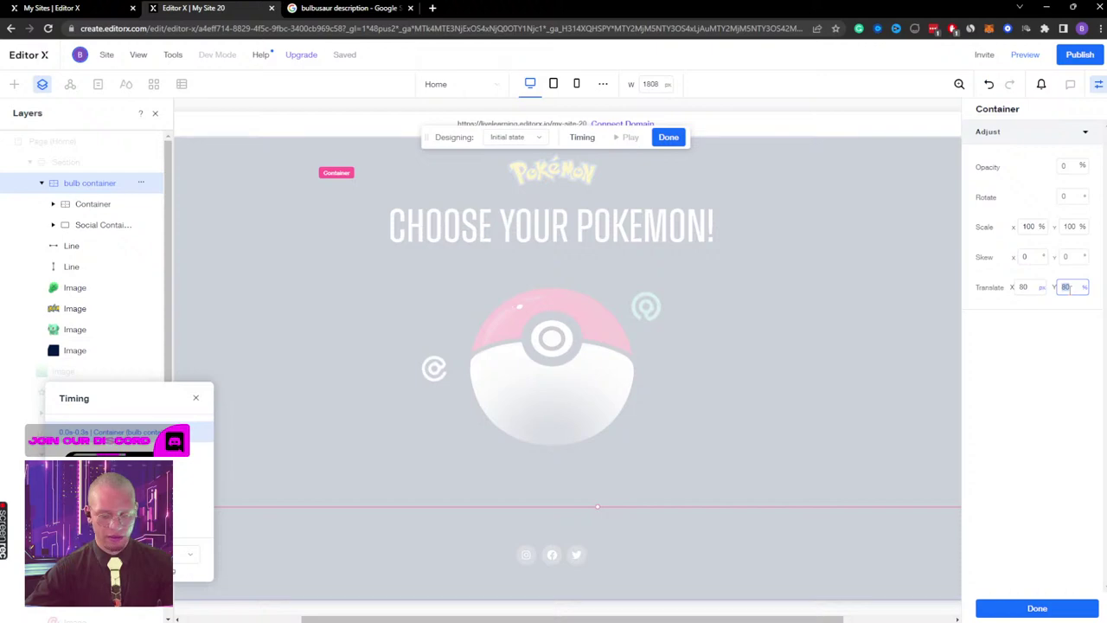
left_click(668, 137)
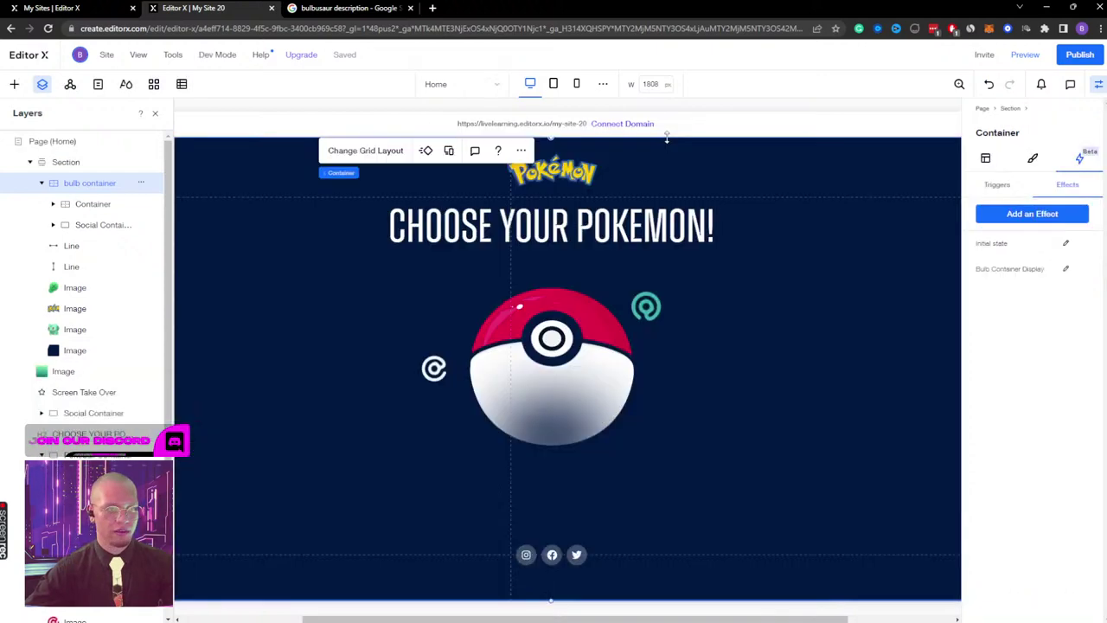
Step: Replay the Bulb Container Display effect and preview the page with the container's new horizontal offset
left_click(1068, 271)
left_click(626, 147)
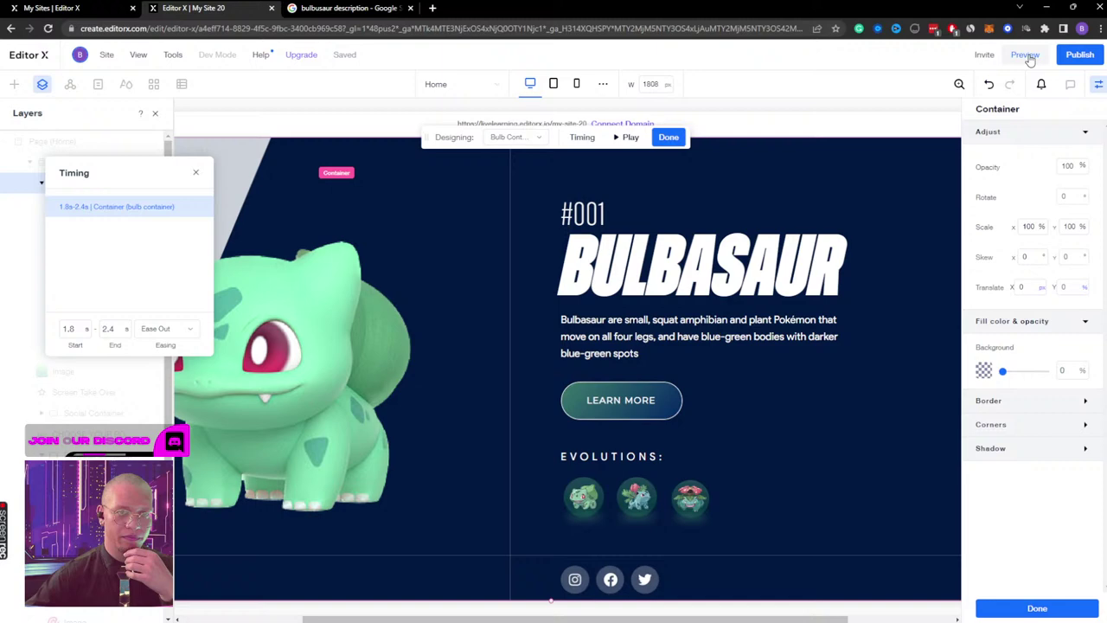
left_click(1026, 54)
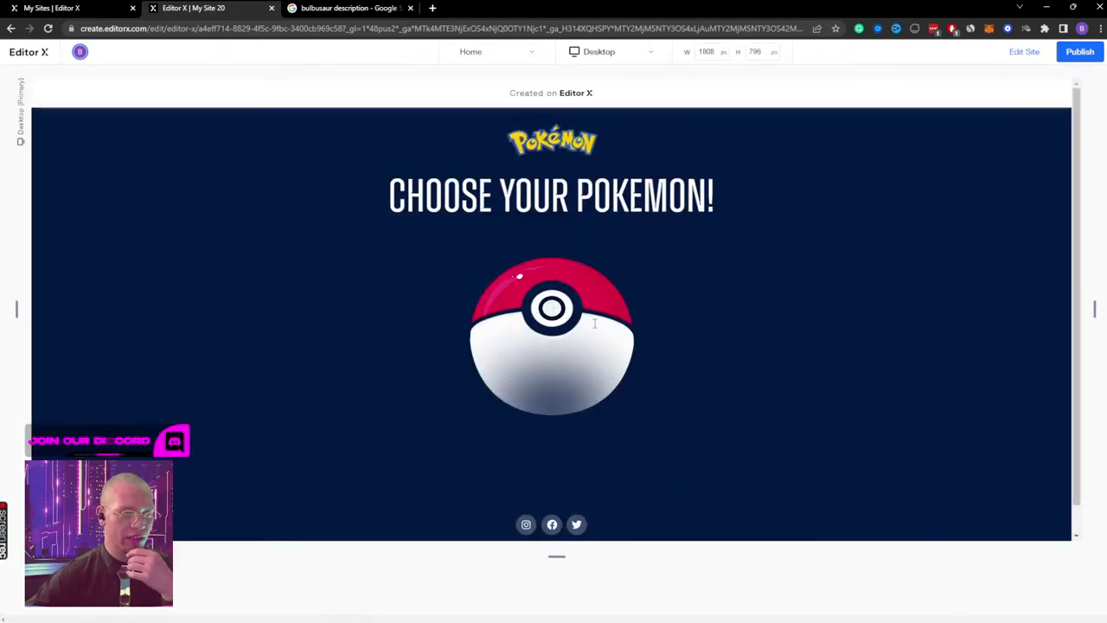
left_click(1022, 52)
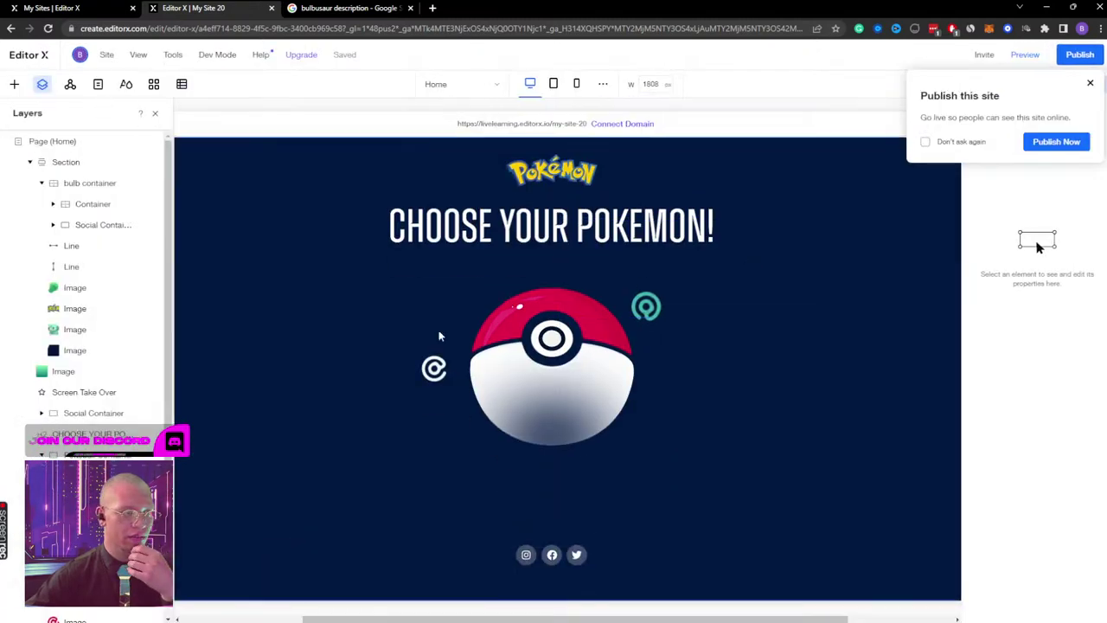
left_click(95, 183)
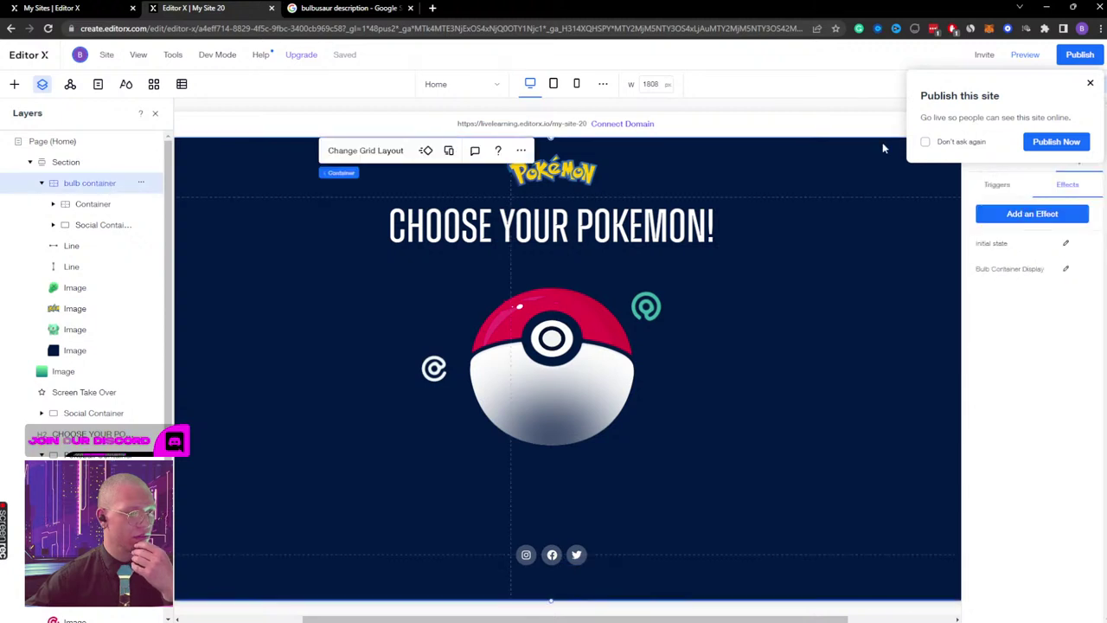
left_click(1091, 84)
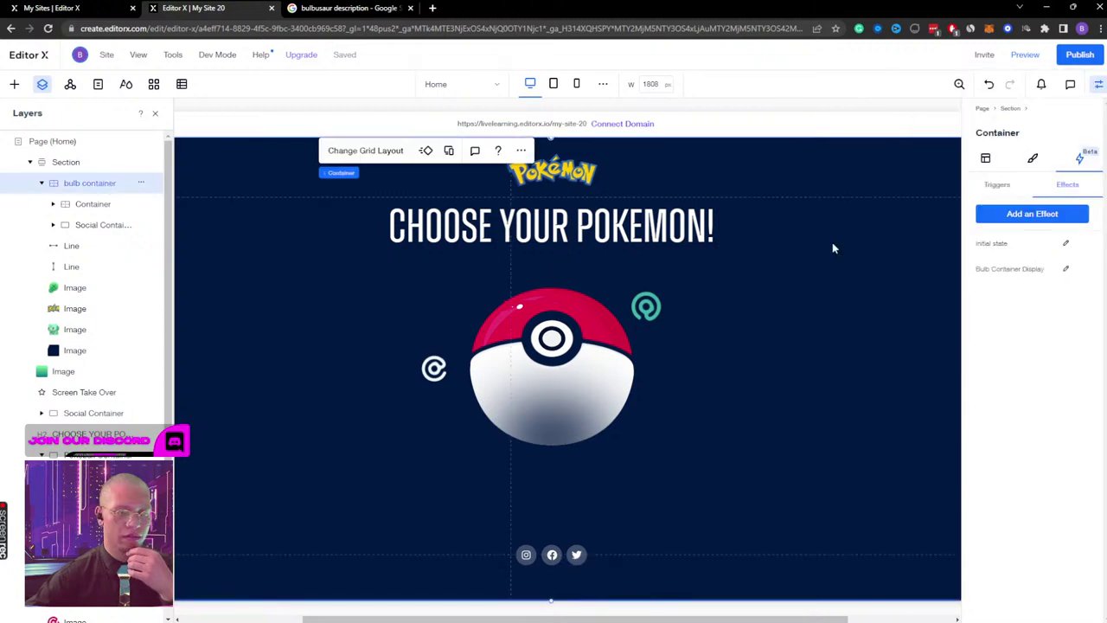
left_click(1026, 54)
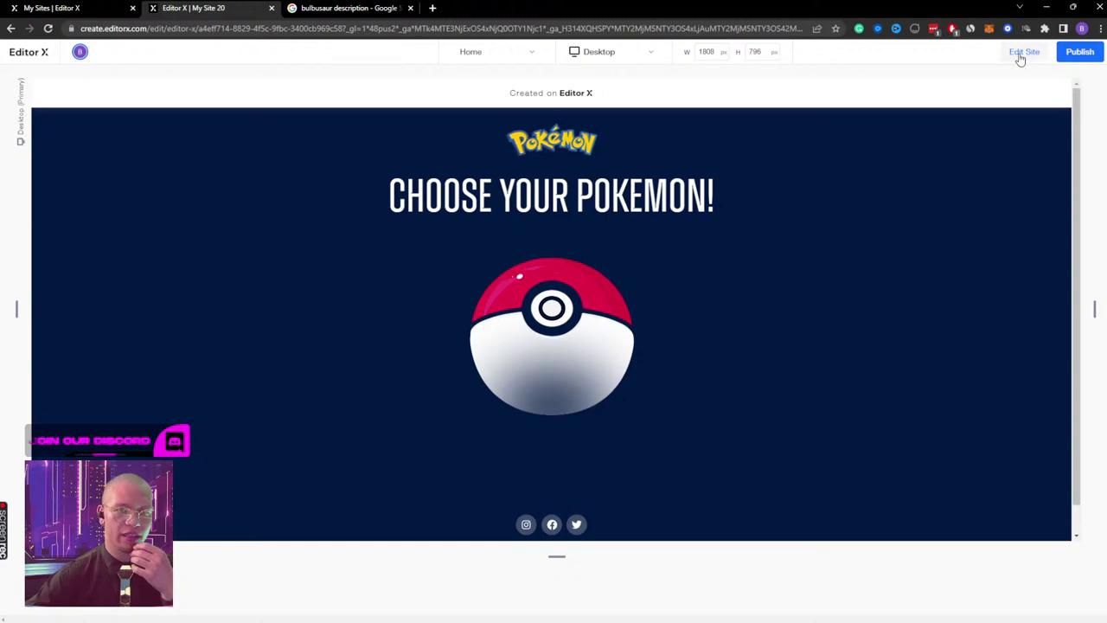
key("ctrl+shift+p")
Step: Set the bulb container's horizontal translate to 80% in its layout adjustments
left_click(96, 182)
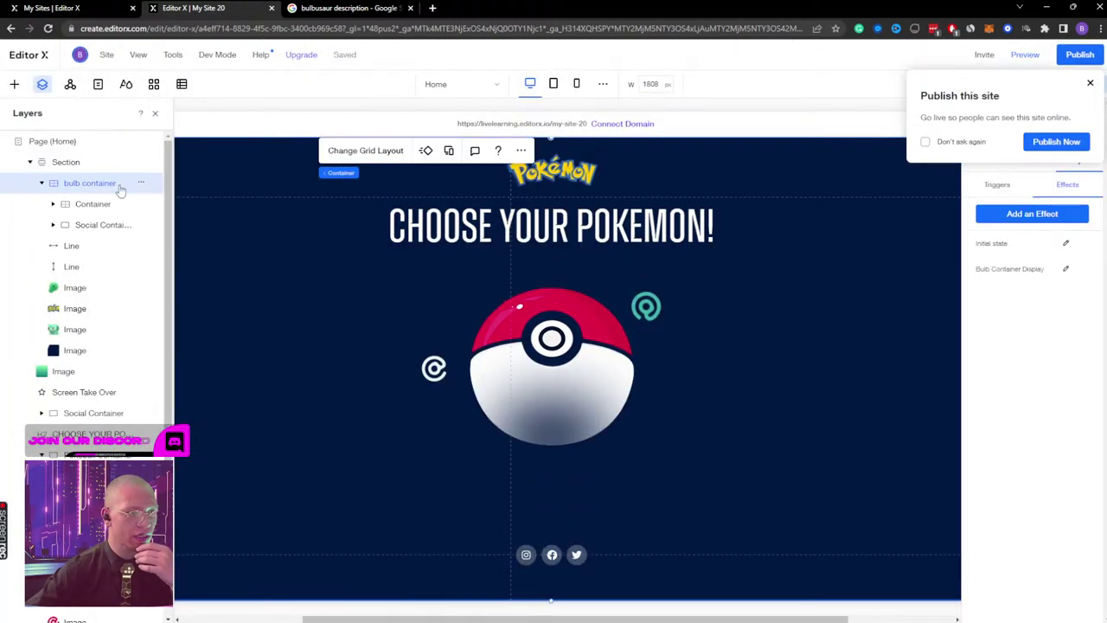
left_click(1090, 83)
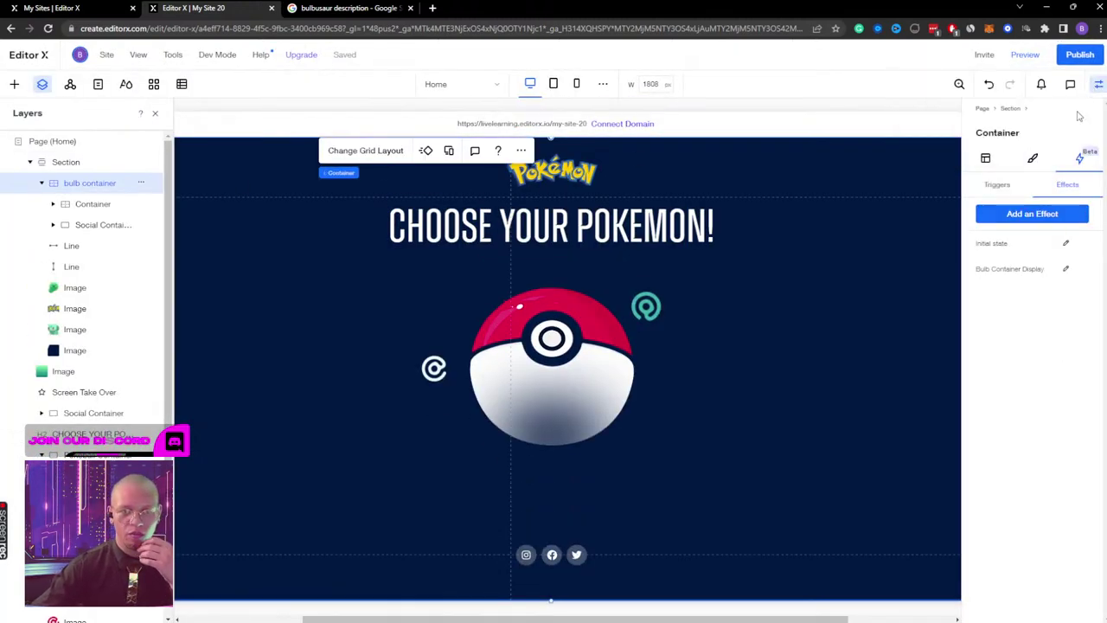
left_click(986, 160)
scroll(1038, 303, "down", 5)
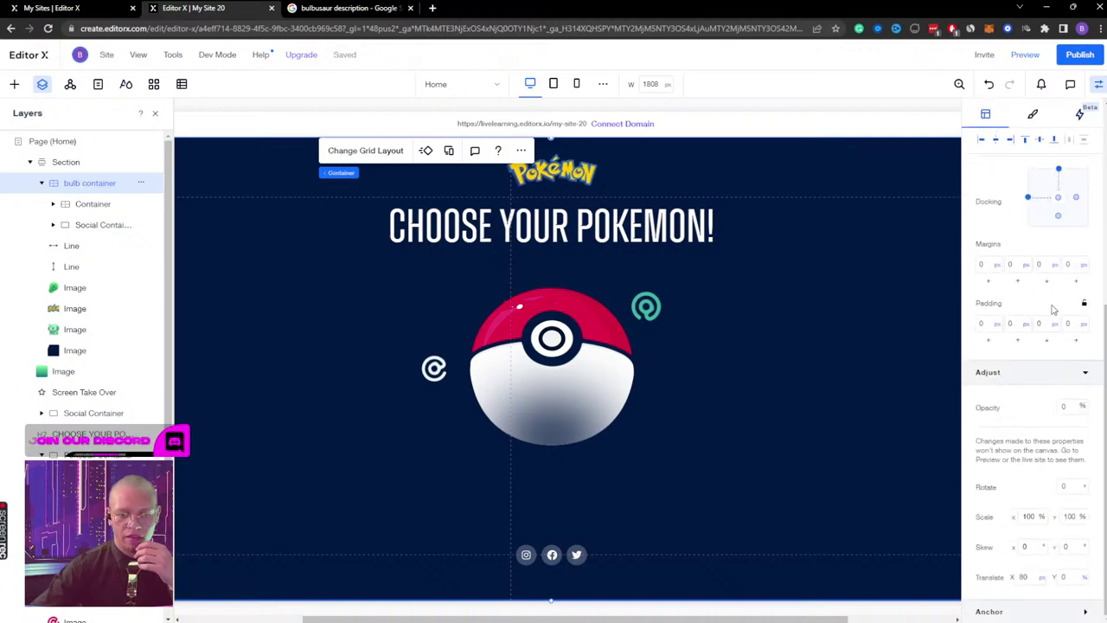
left_click(1042, 578)
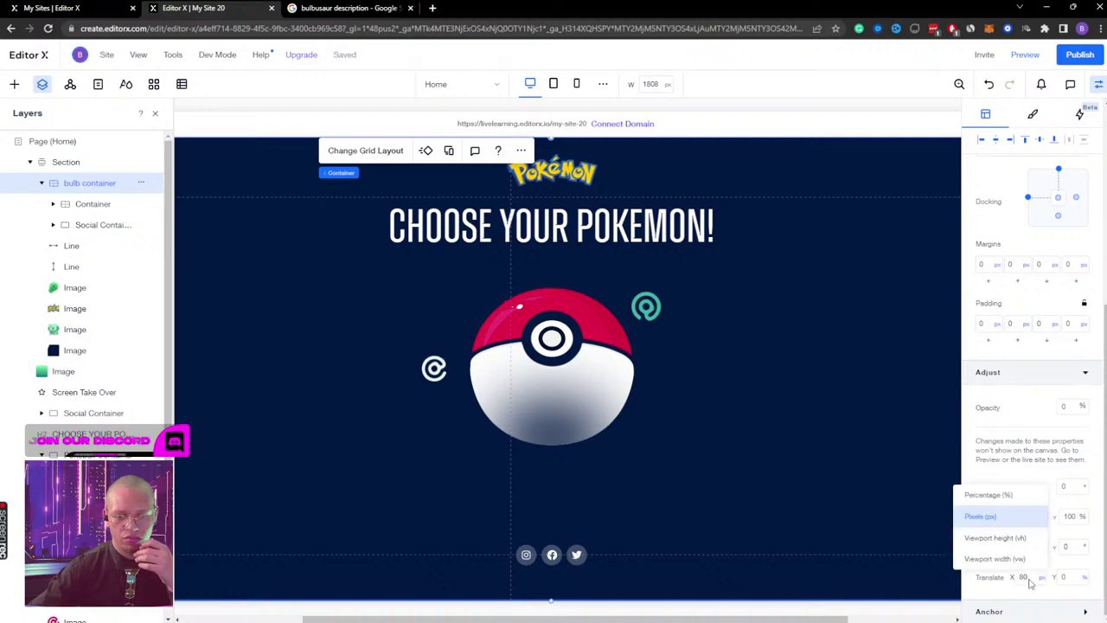
left_click(1012, 497)
left_click(1026, 577)
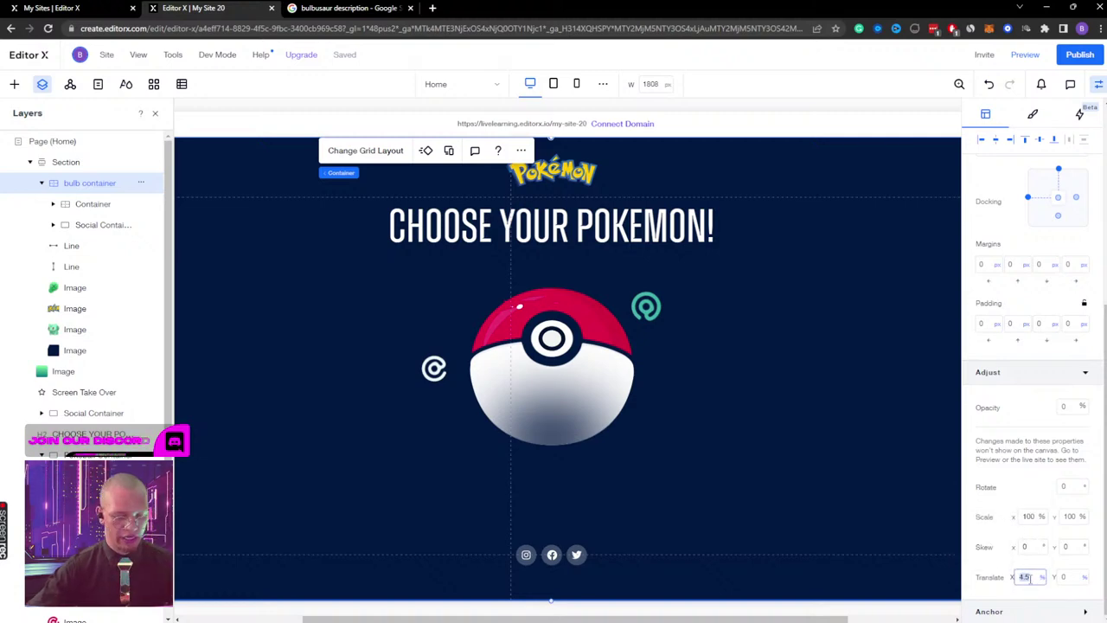
type("80")
key("Return")
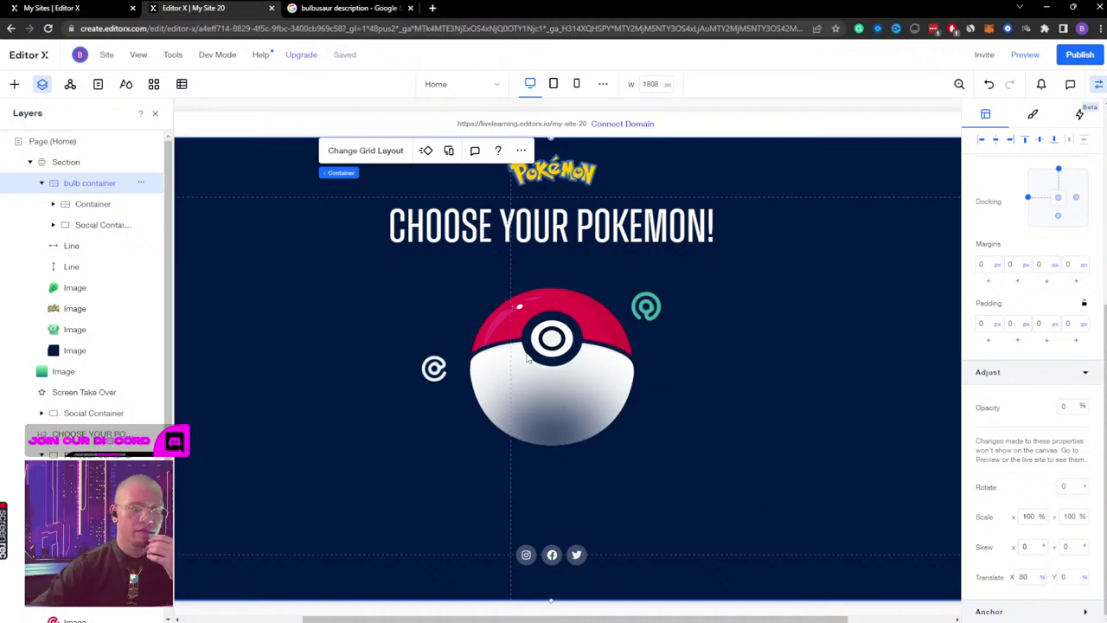
Step: Preview the Pokéball click and the Learn More button's hover on the Bulbasaur page, and return to editing
left_click(1024, 54)
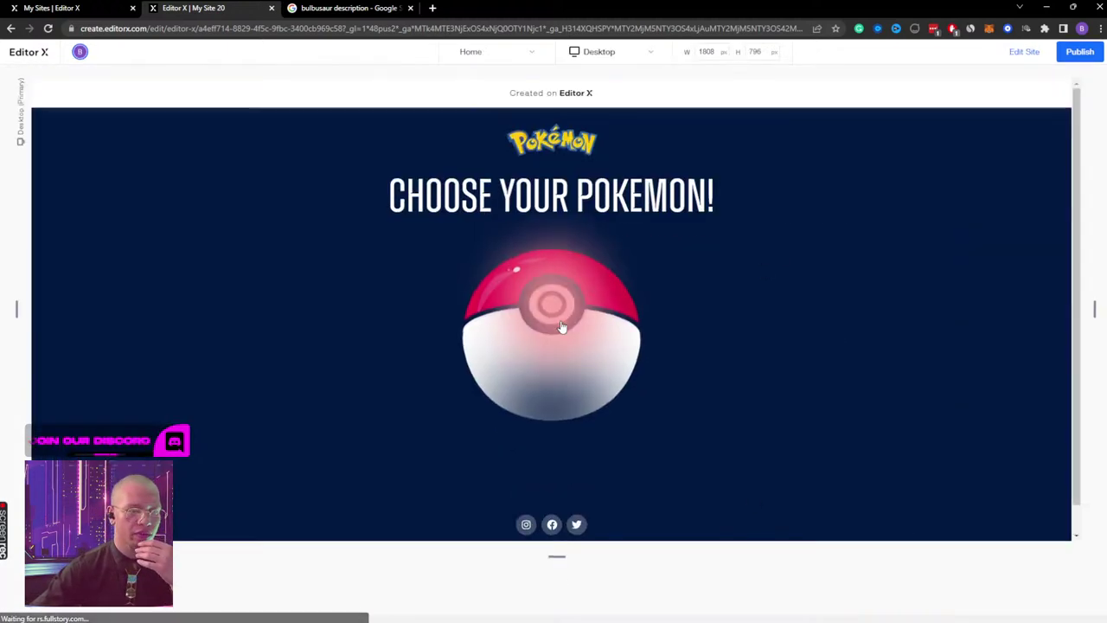
left_click(547, 307)
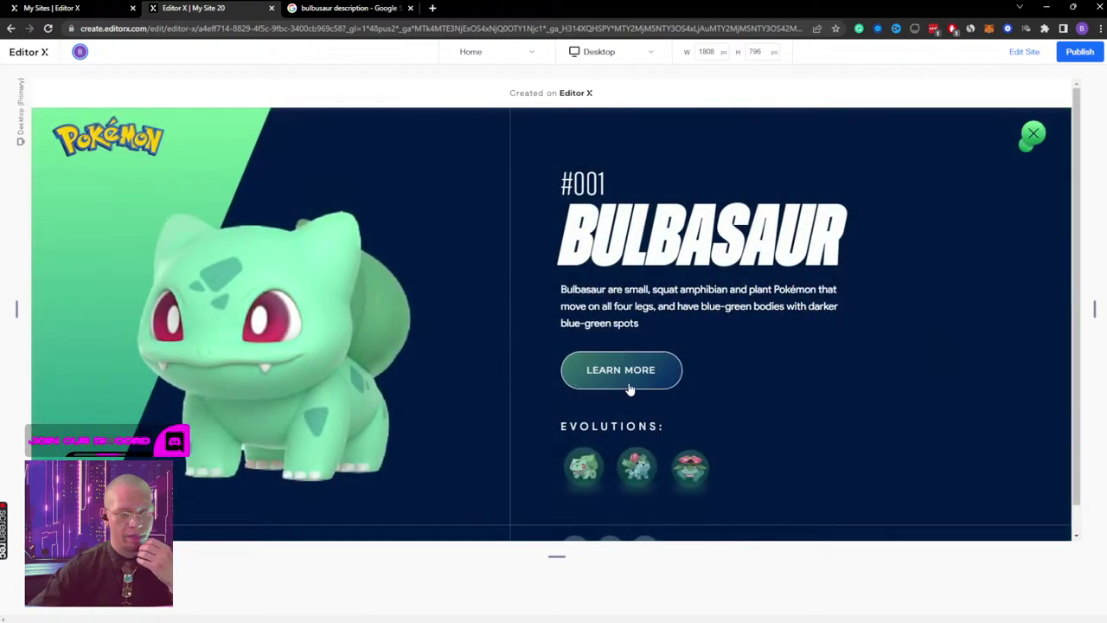
scroll(724, 334, "down", 1)
scroll(724, 335, "up", 1)
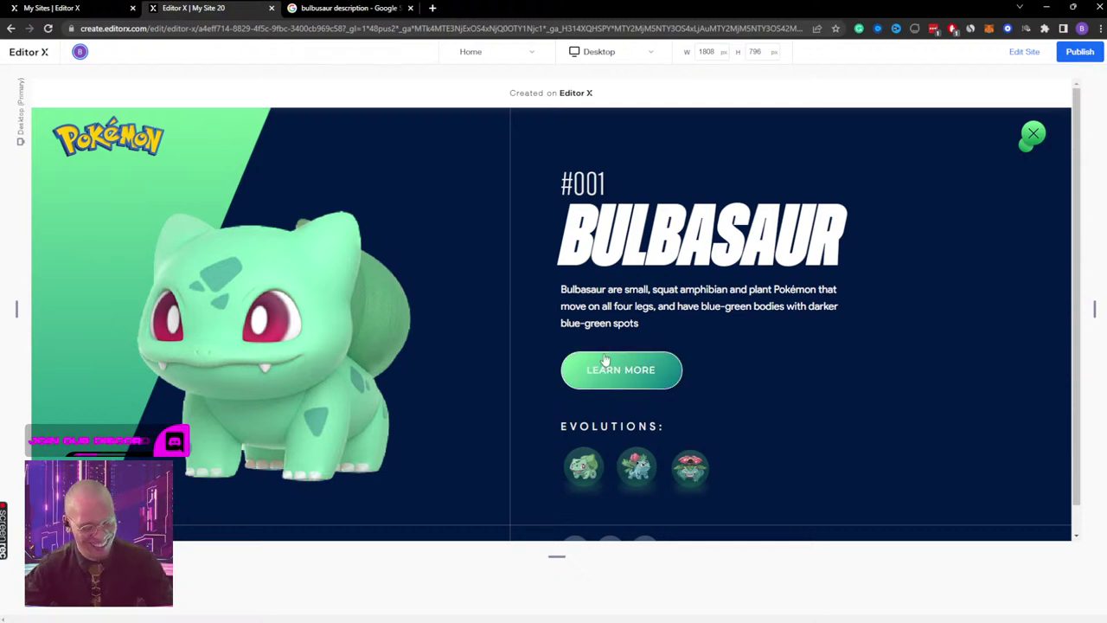
left_click(1036, 57)
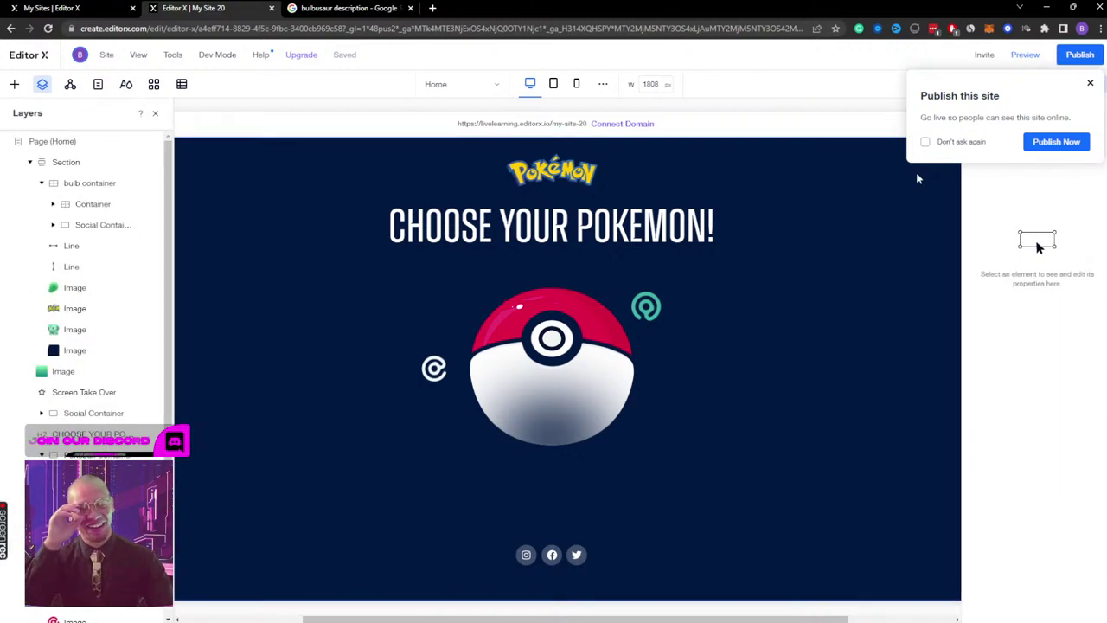
left_click(1090, 83)
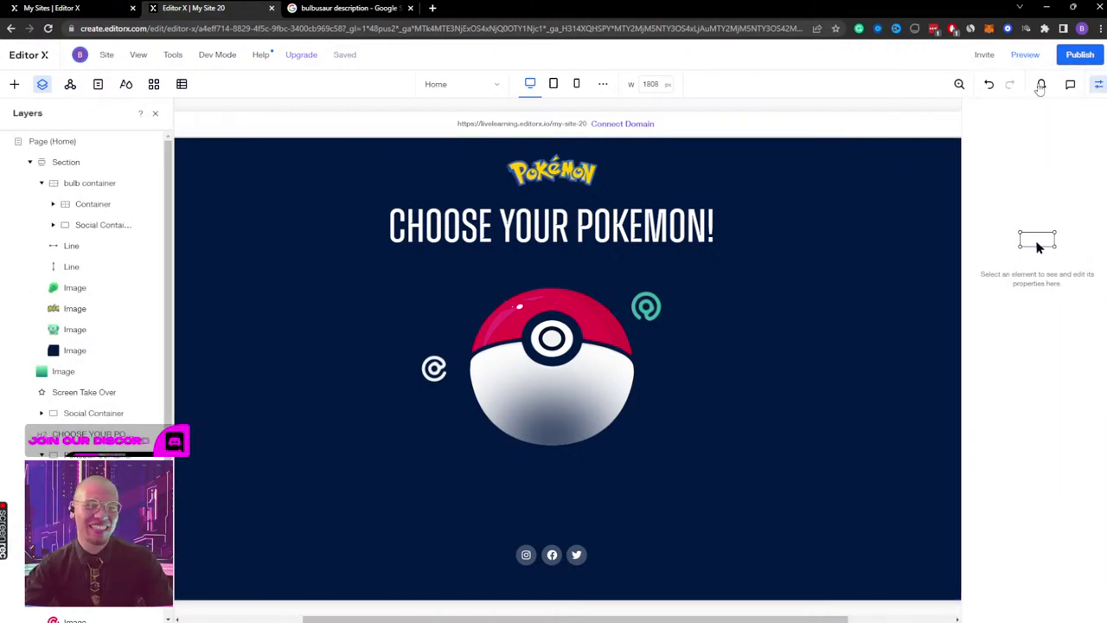
left_click(1025, 54)
left_click(1027, 53)
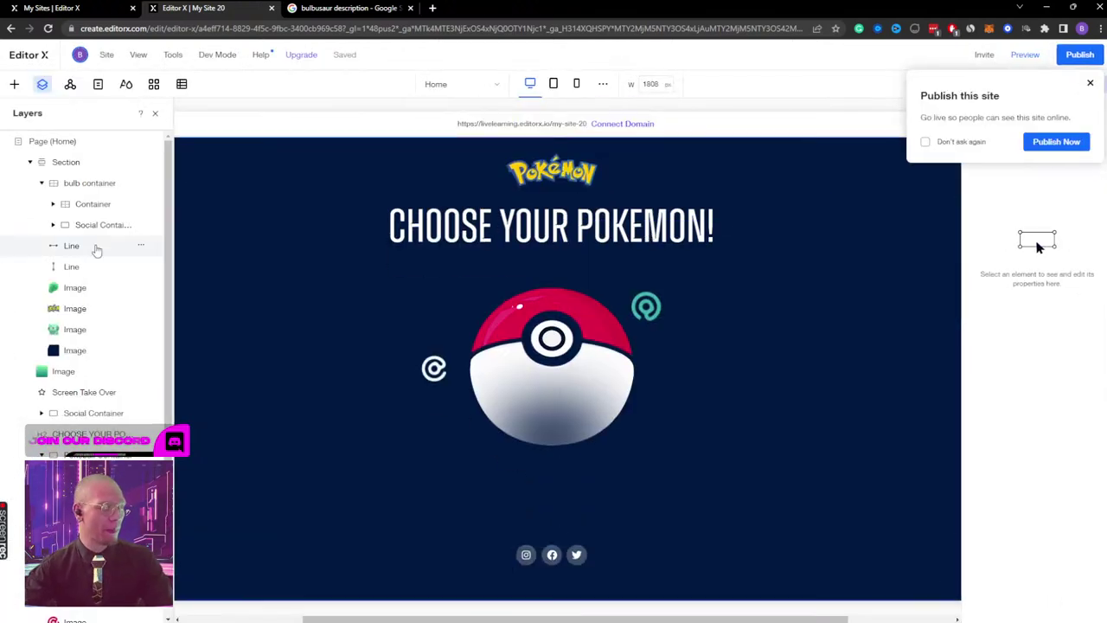
Step: Add a click trigger to the green blob image inside the bulb container
left_click(75, 288)
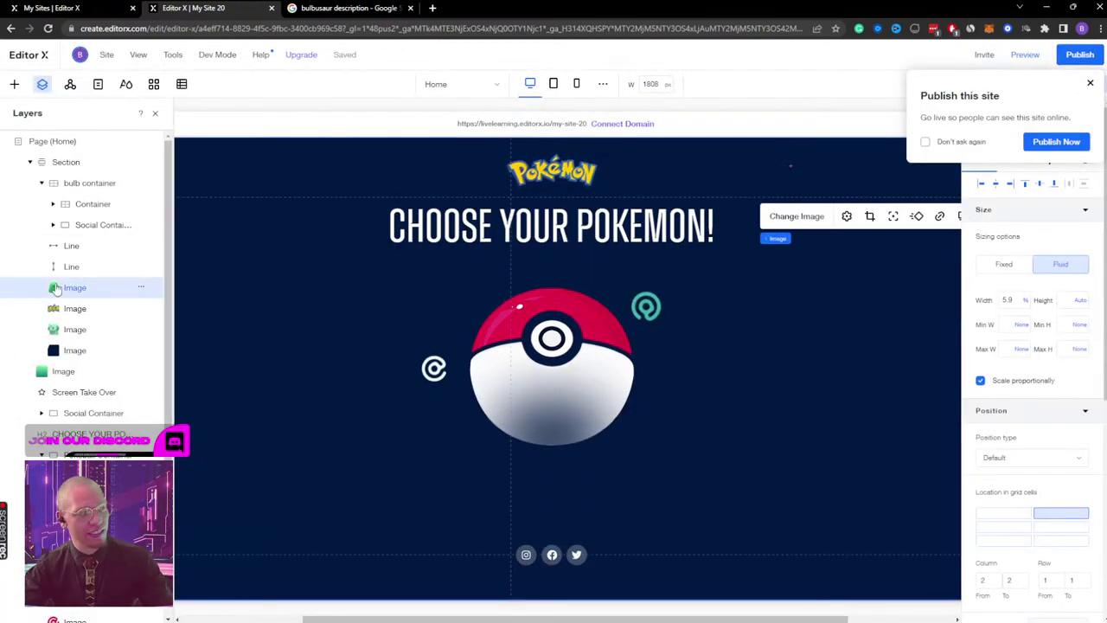
left_click(1089, 83)
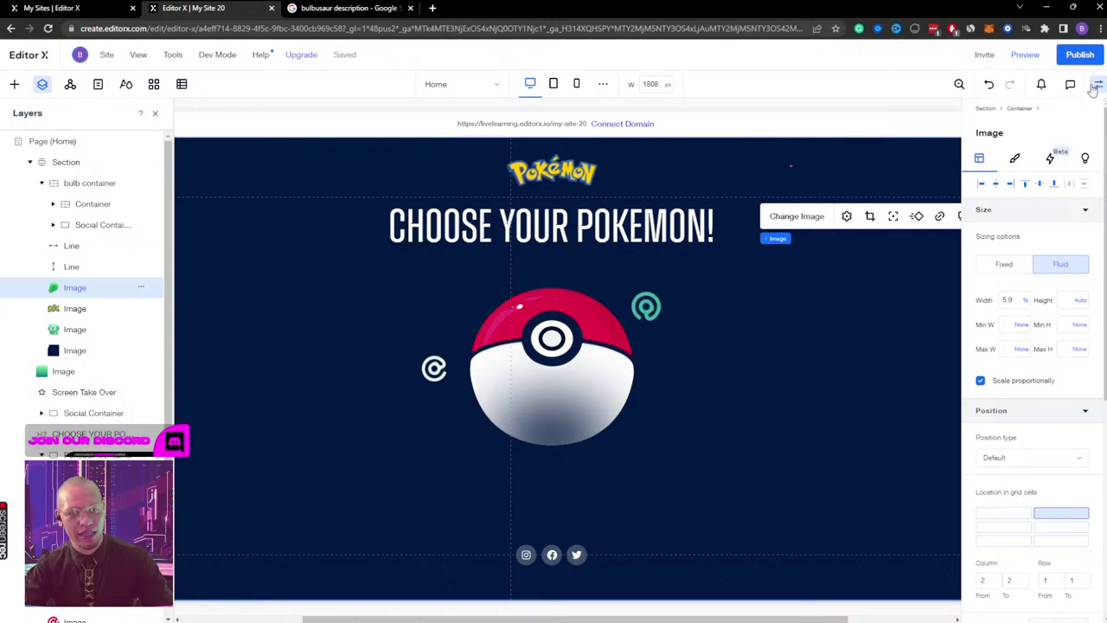
left_click(1014, 159)
left_click(1049, 160)
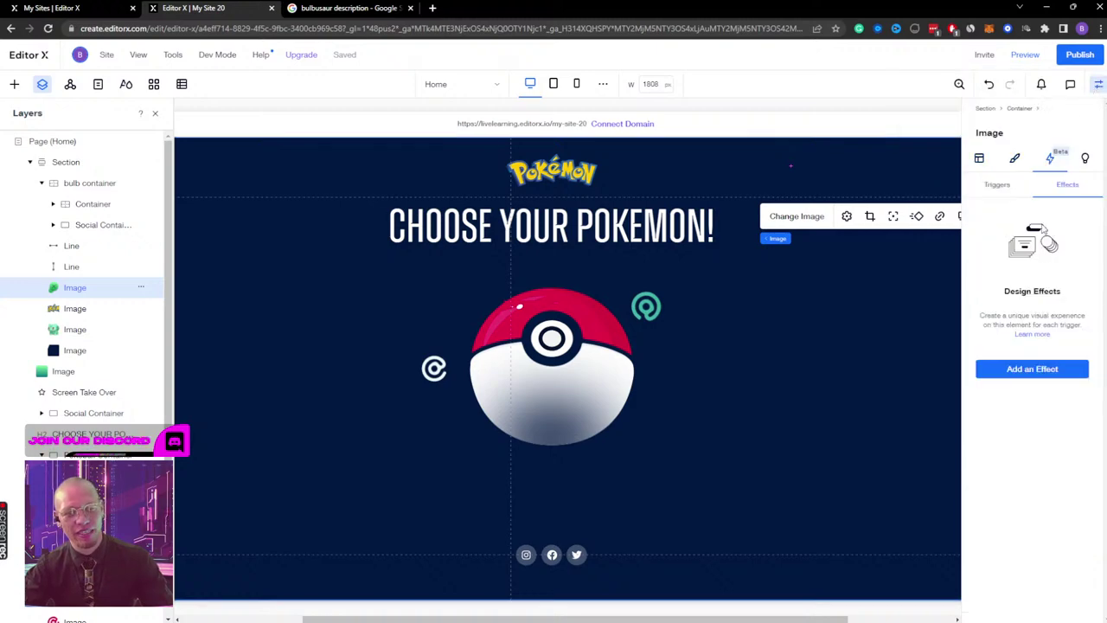
left_click(1034, 370)
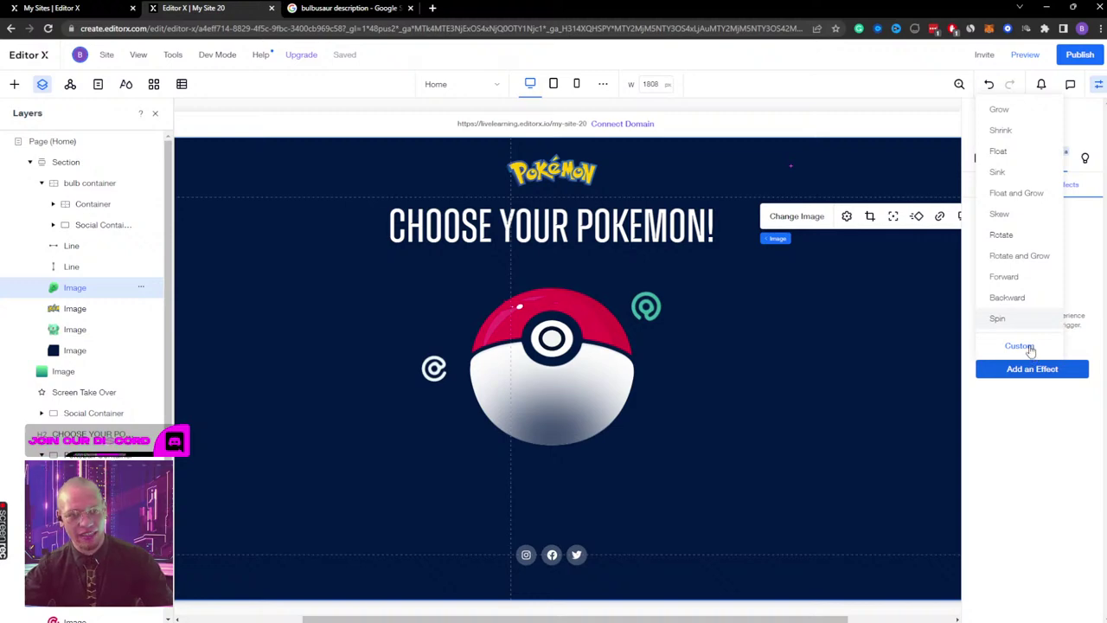
left_click(1010, 186)
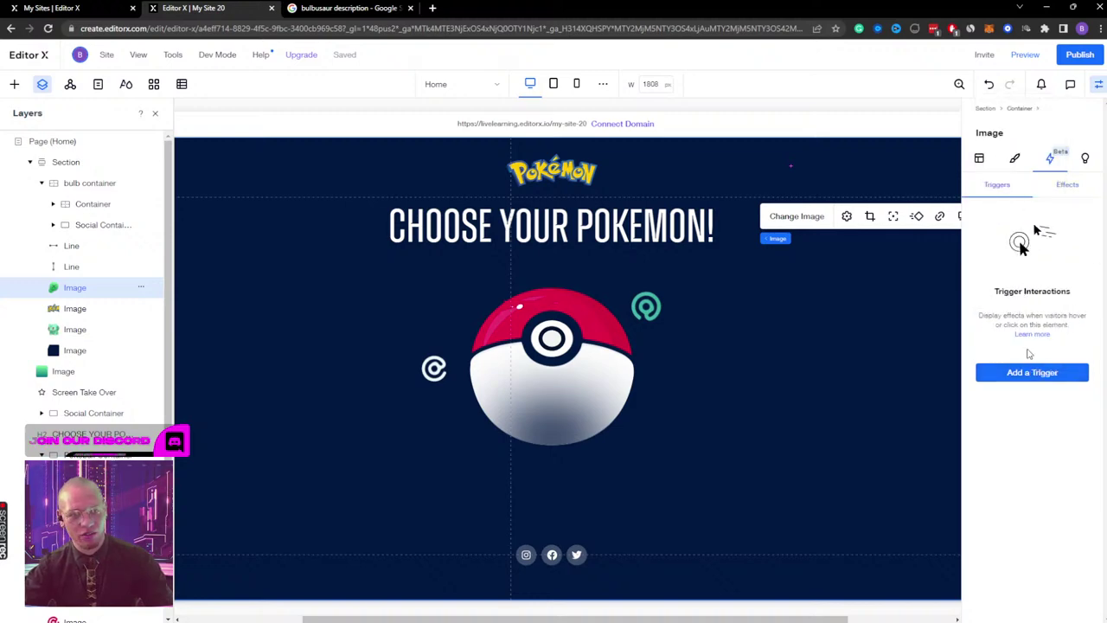
left_click(1027, 372)
left_click(1008, 401)
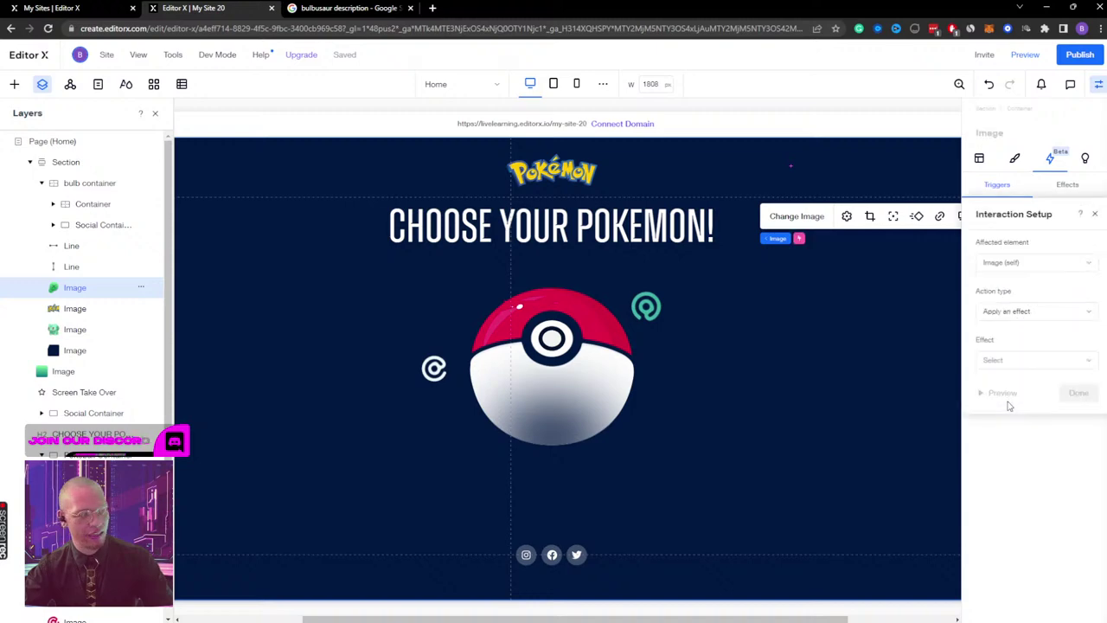
Step: Set the blob image's click interaction to toggle the Pokeball open effect on and off on the Pokeball Container
left_click(1010, 263)
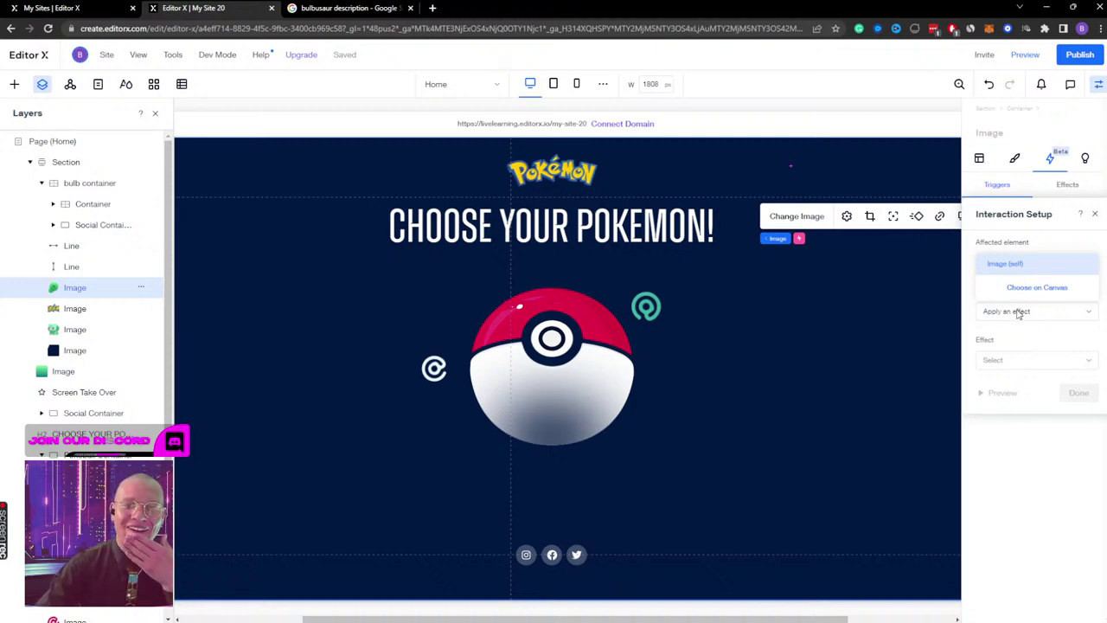
left_click(1036, 287)
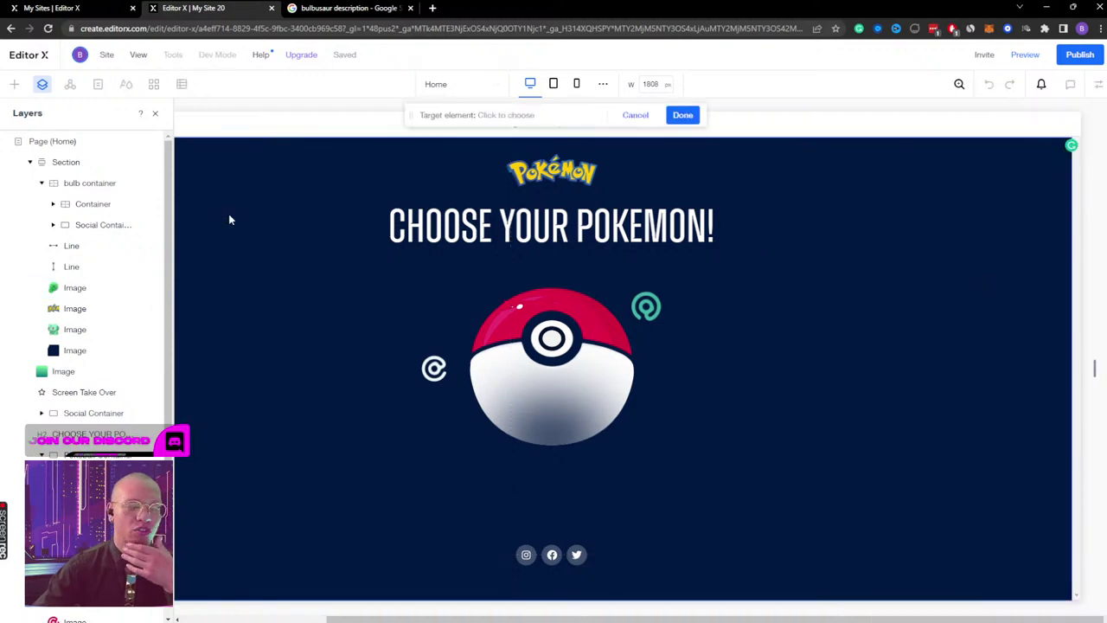
left_click(86, 454)
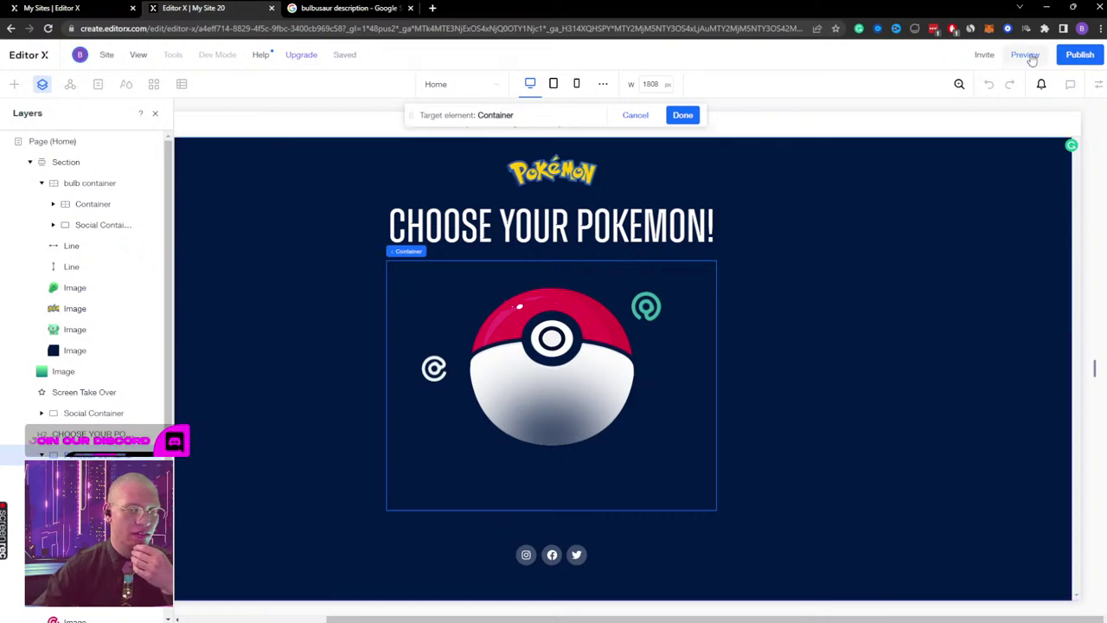
left_click(682, 115)
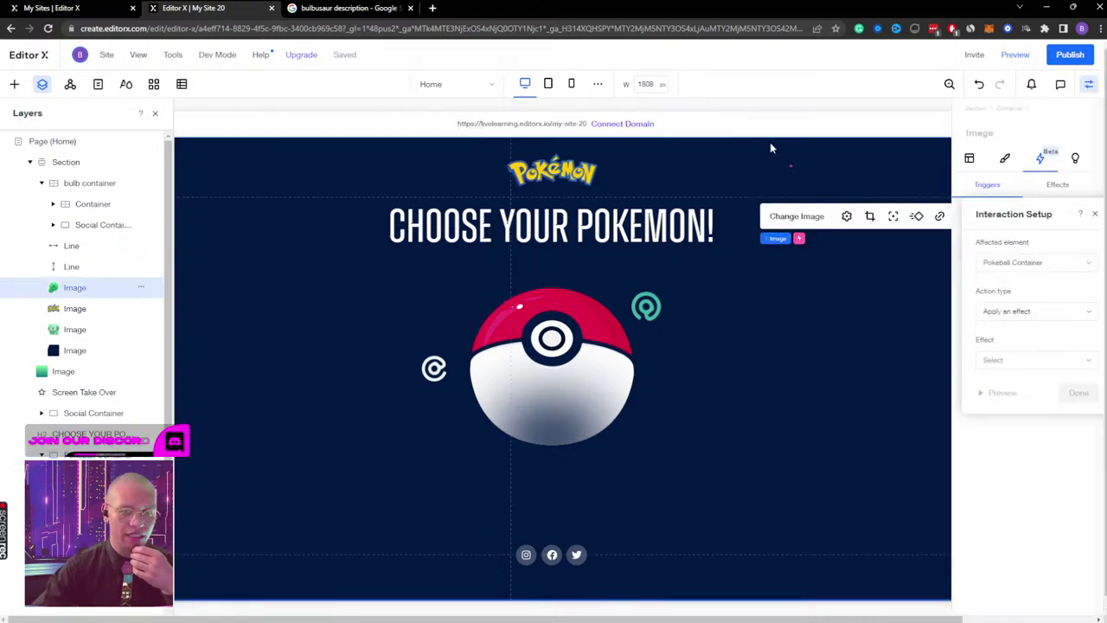
left_click(1049, 310)
left_click(1042, 332)
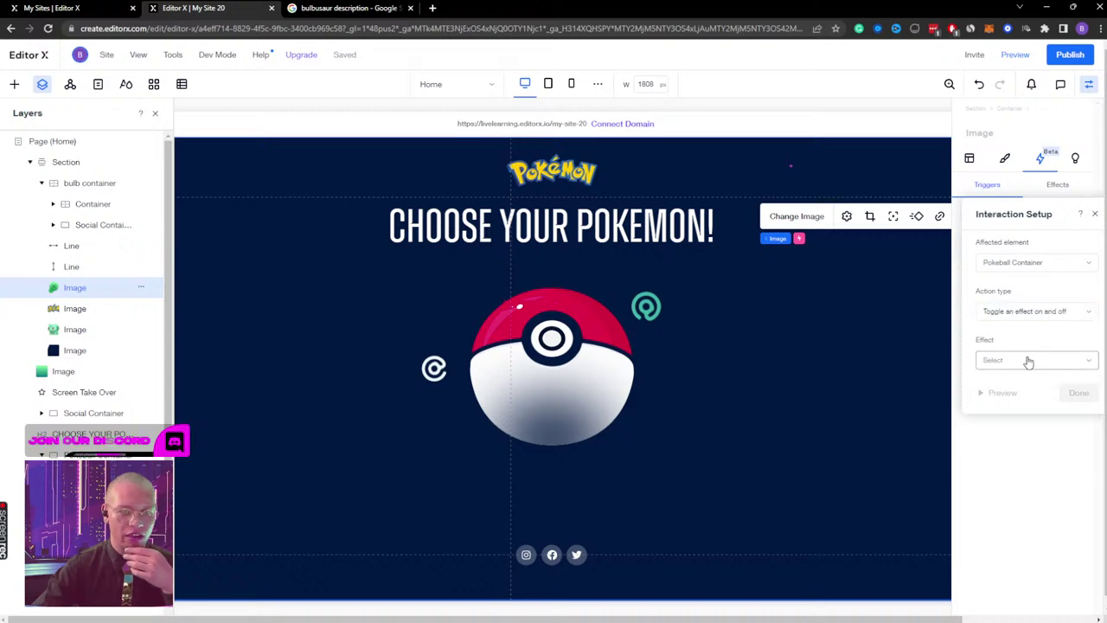
left_click(1028, 361)
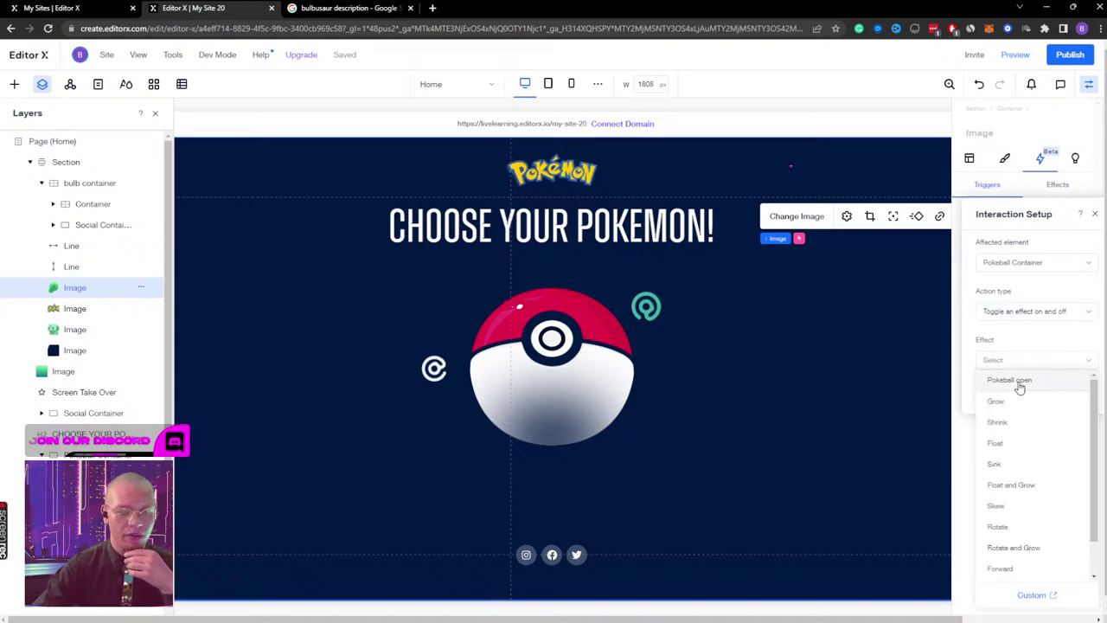
left_click(1019, 383)
left_click(1078, 391)
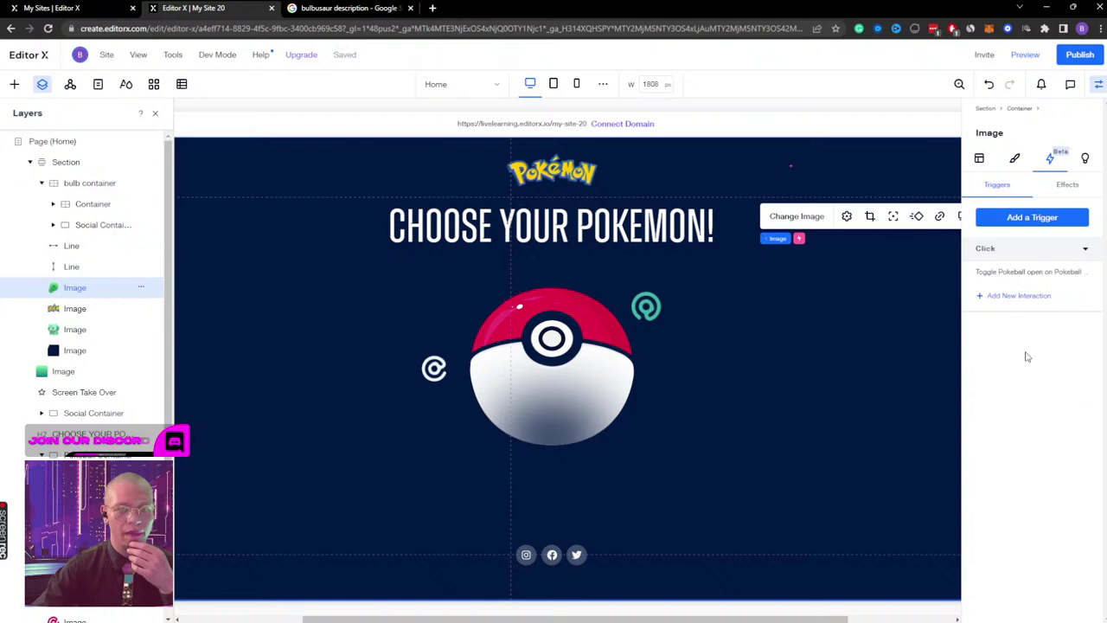
Step: Add a click interaction to the blob image that toggles the Bulb Container Display effect on the bulb container
left_click(1013, 296)
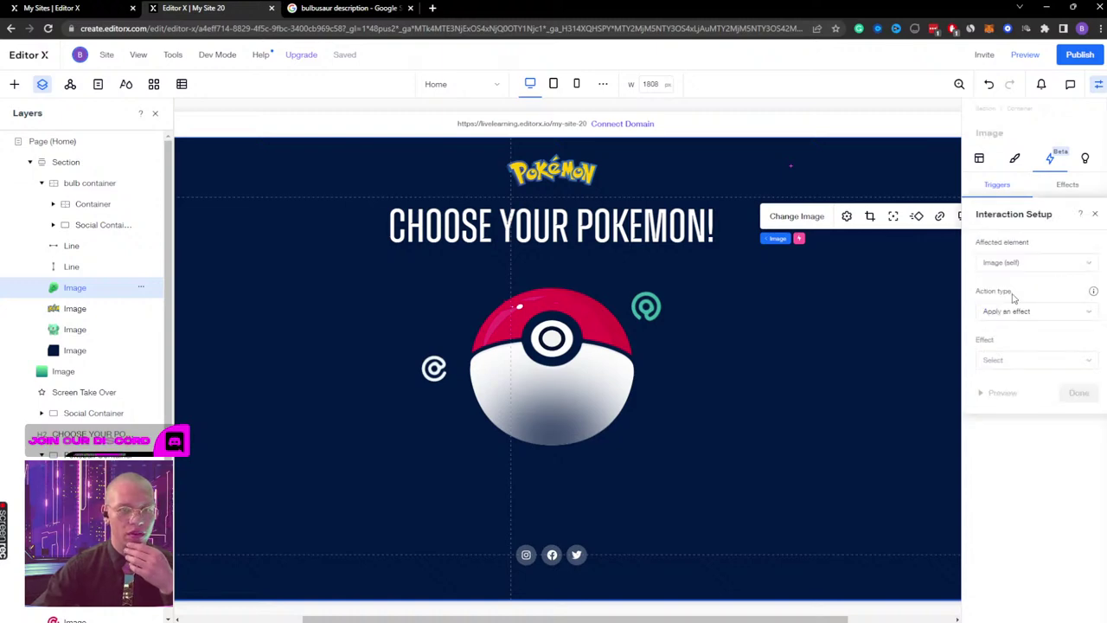
left_click(1012, 267)
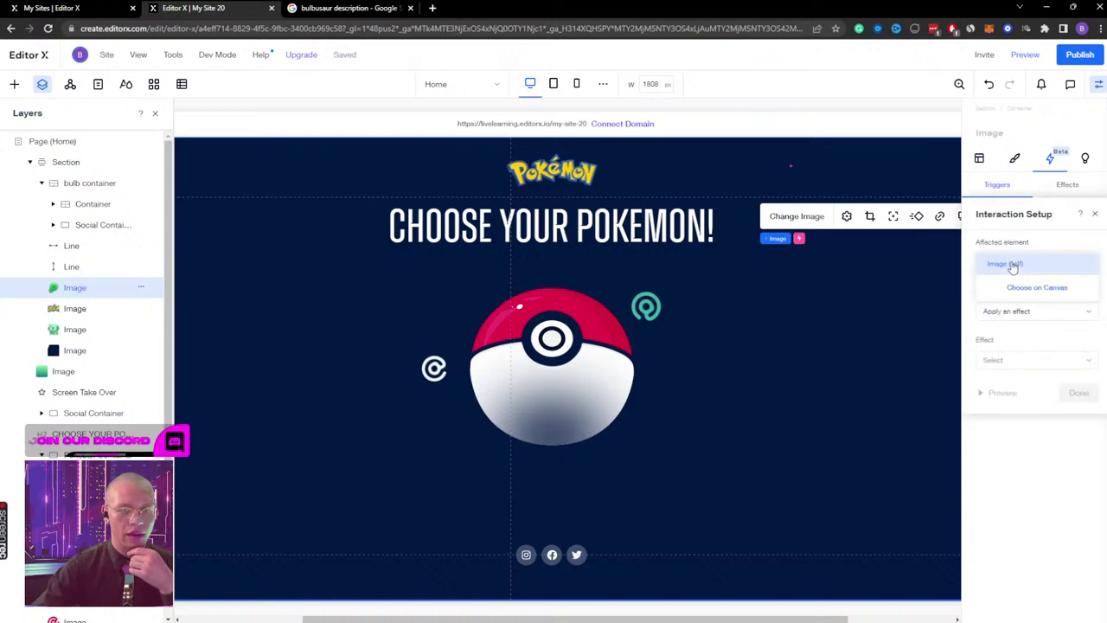
left_click(1017, 291)
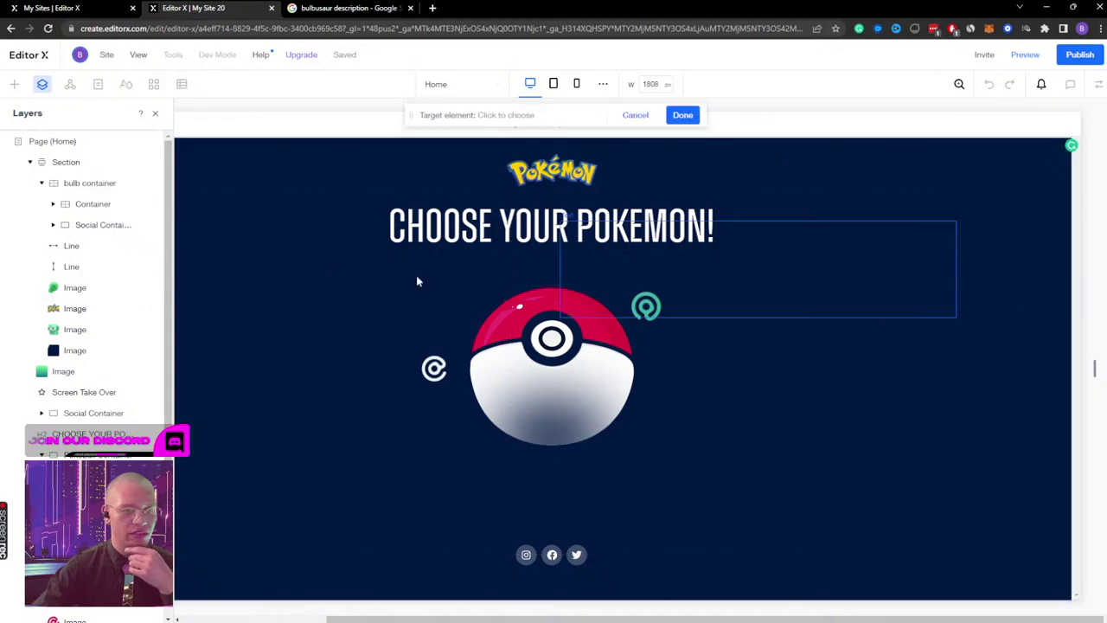
left_click(77, 185)
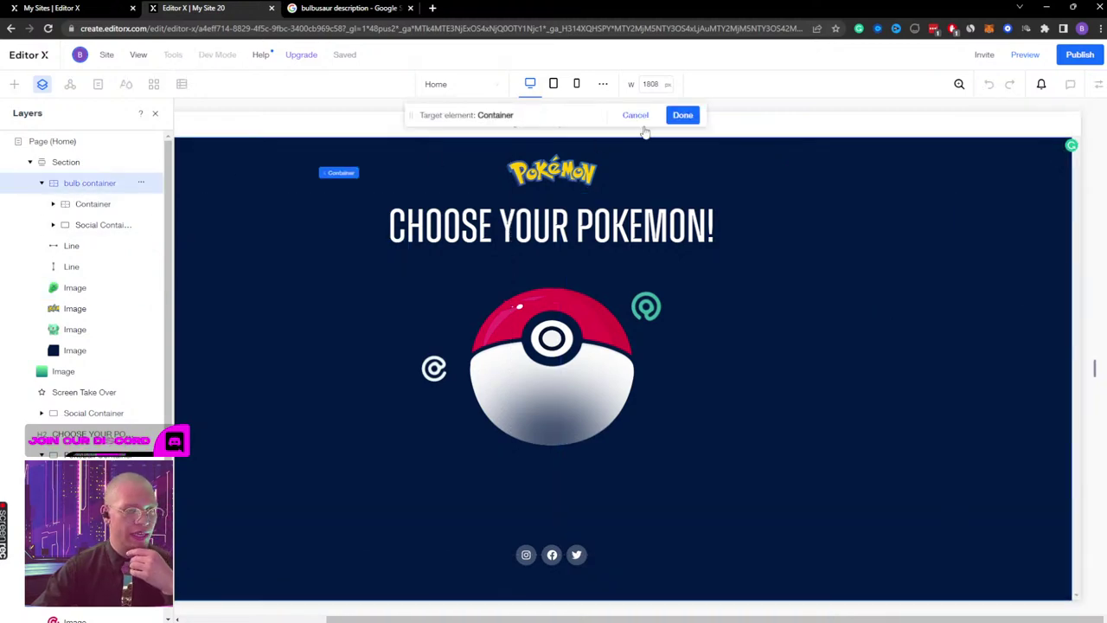
left_click(682, 115)
left_click(1033, 311)
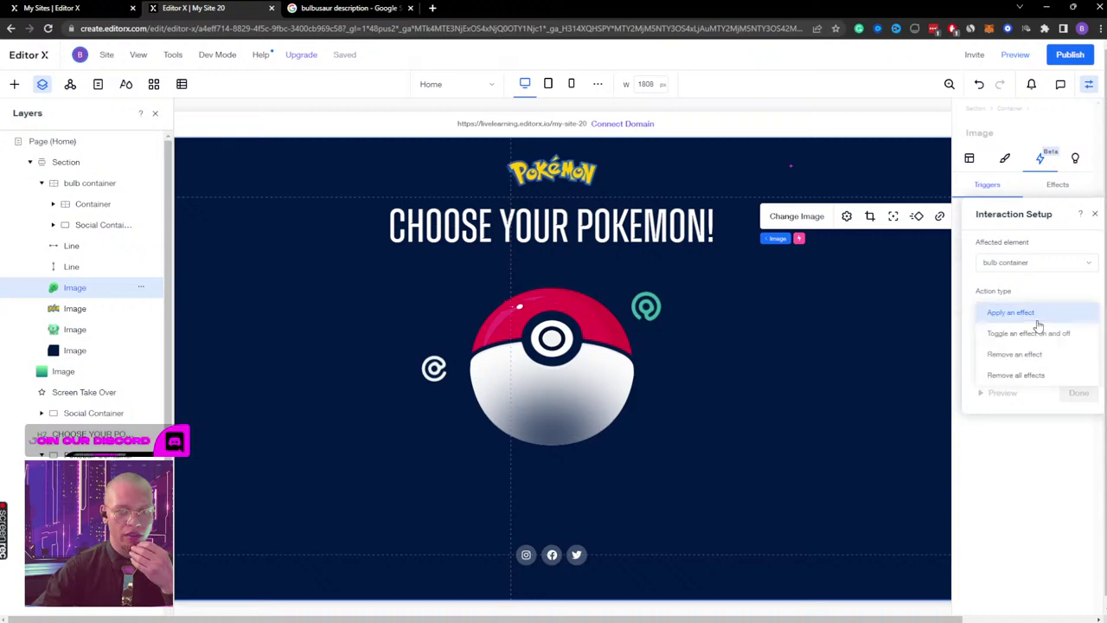
left_click(1028, 332)
left_click(1018, 362)
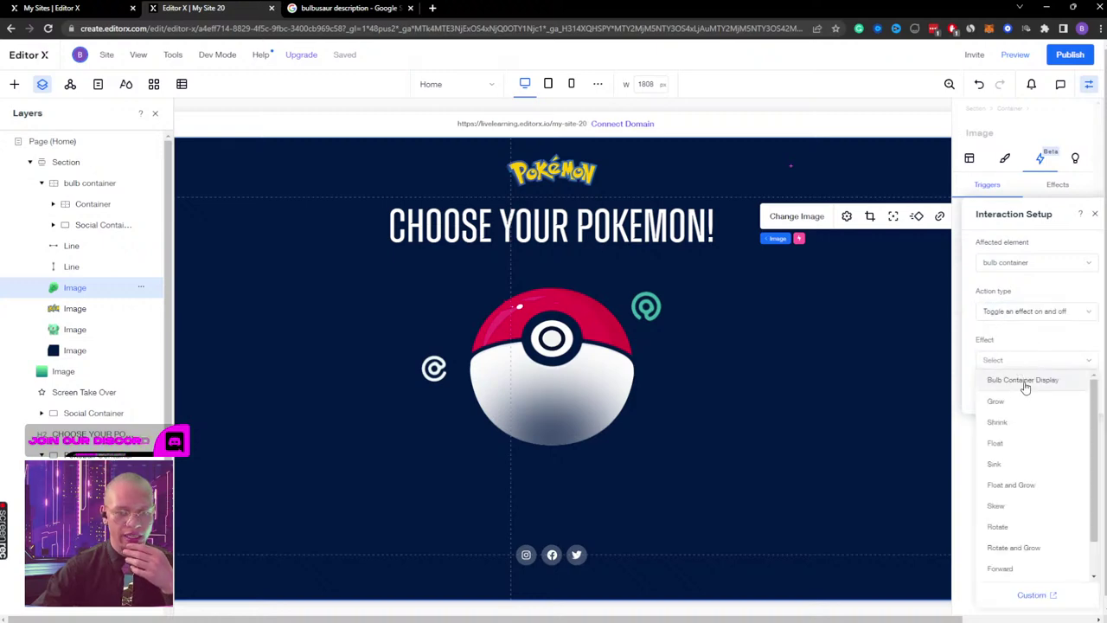
left_click(1024, 381)
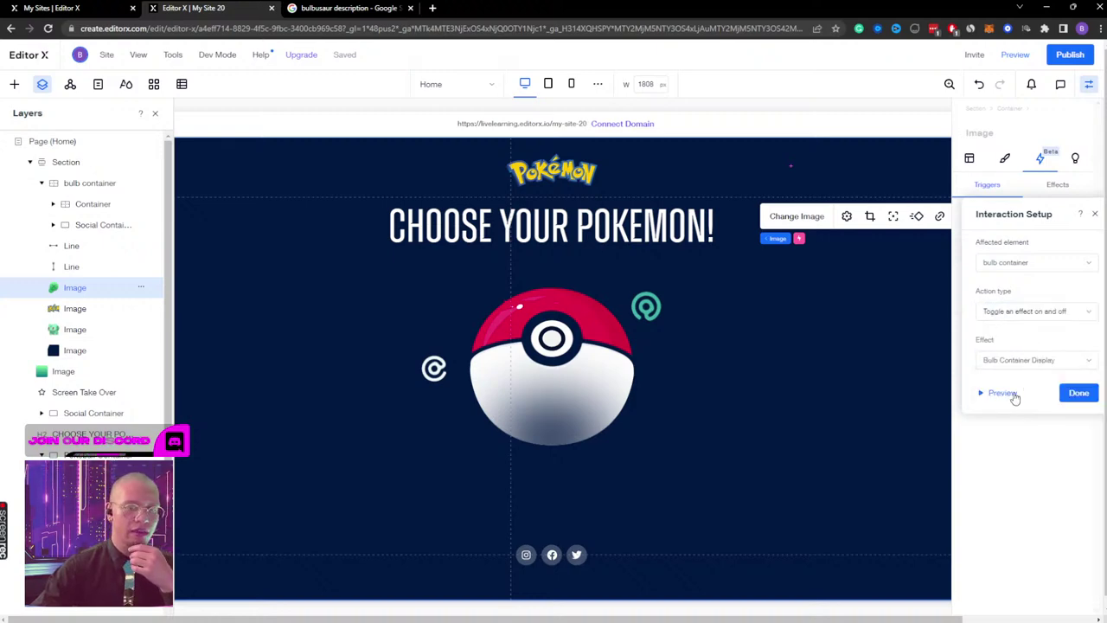
left_click(1078, 394)
Step: Add a click interaction to the blob image that toggles Gradient Display on the green gradient image below the bulb container's layers
left_click(996, 320)
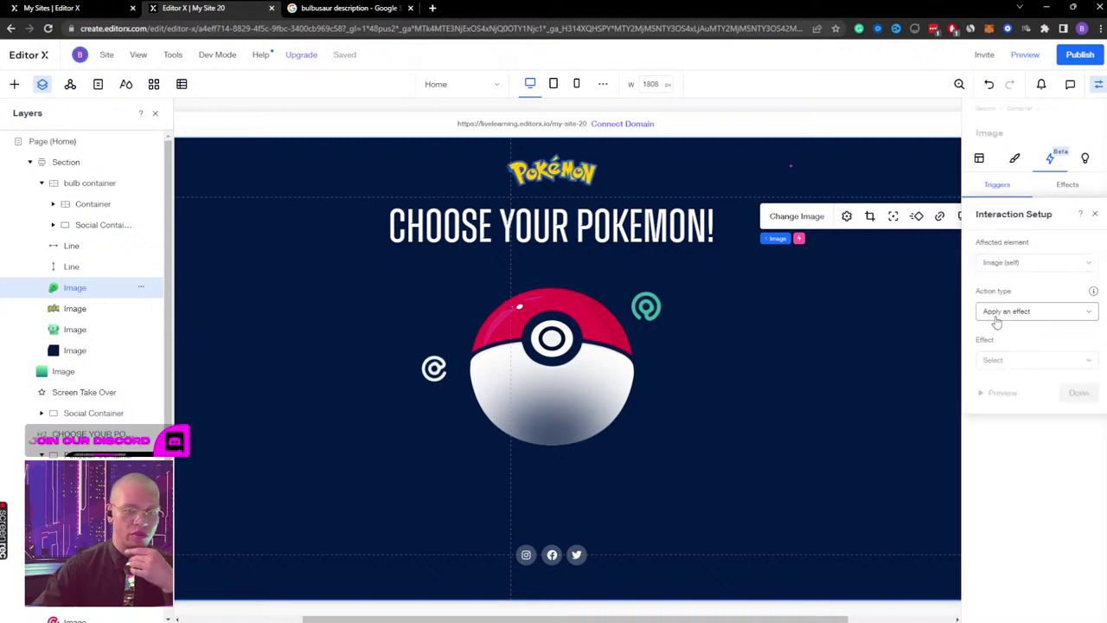
left_click(998, 263)
left_click(1016, 293)
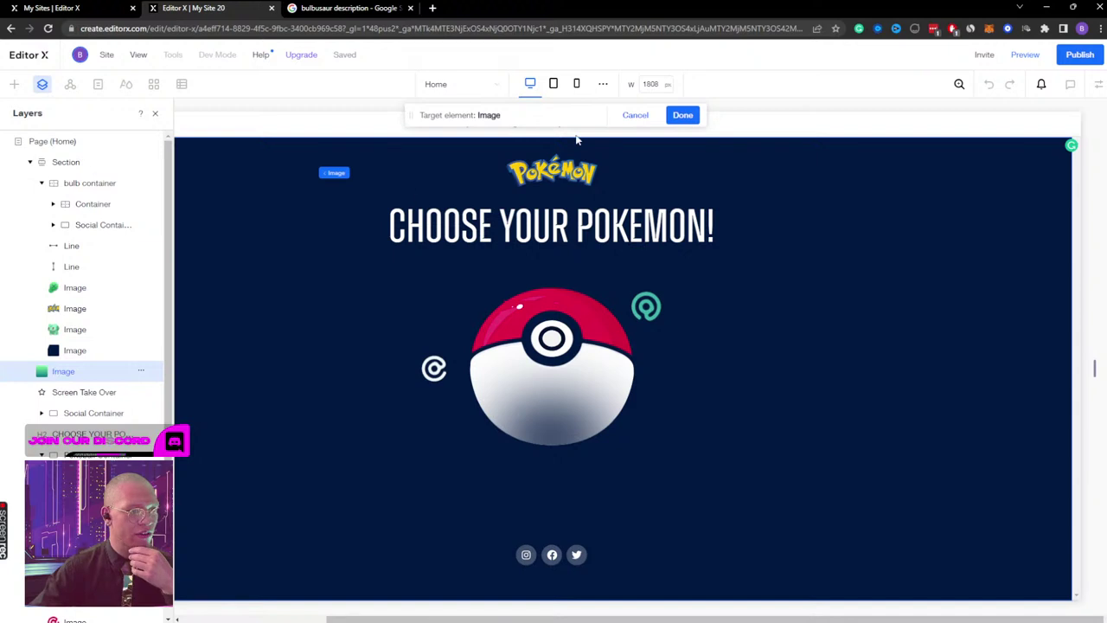
left_click(683, 115)
left_click(1023, 310)
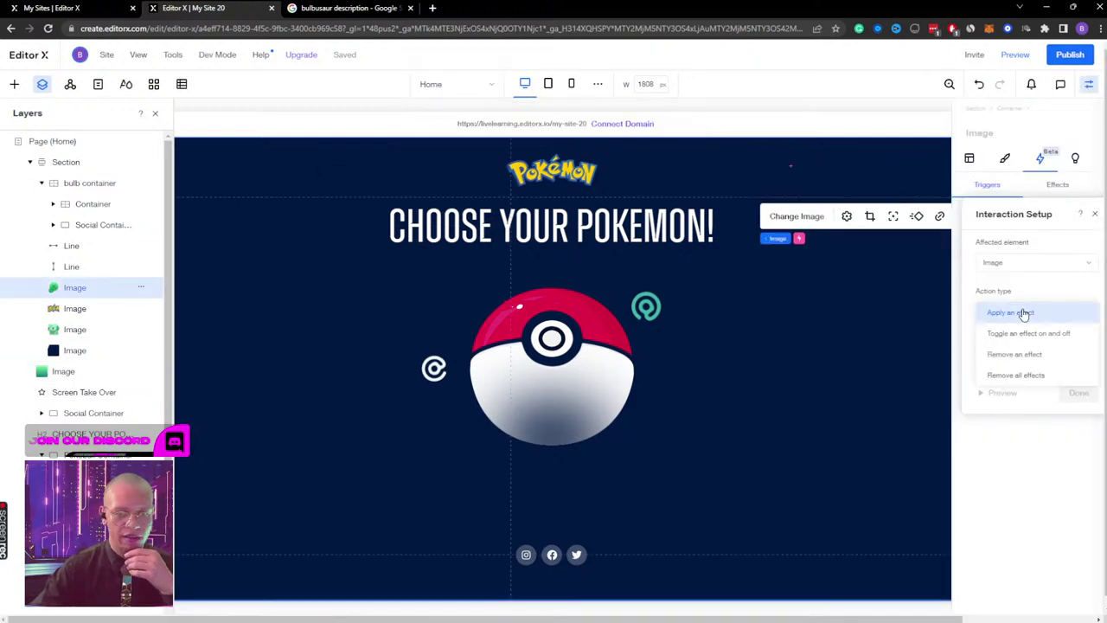
left_click(1023, 336)
left_click(1009, 362)
left_click(1013, 379)
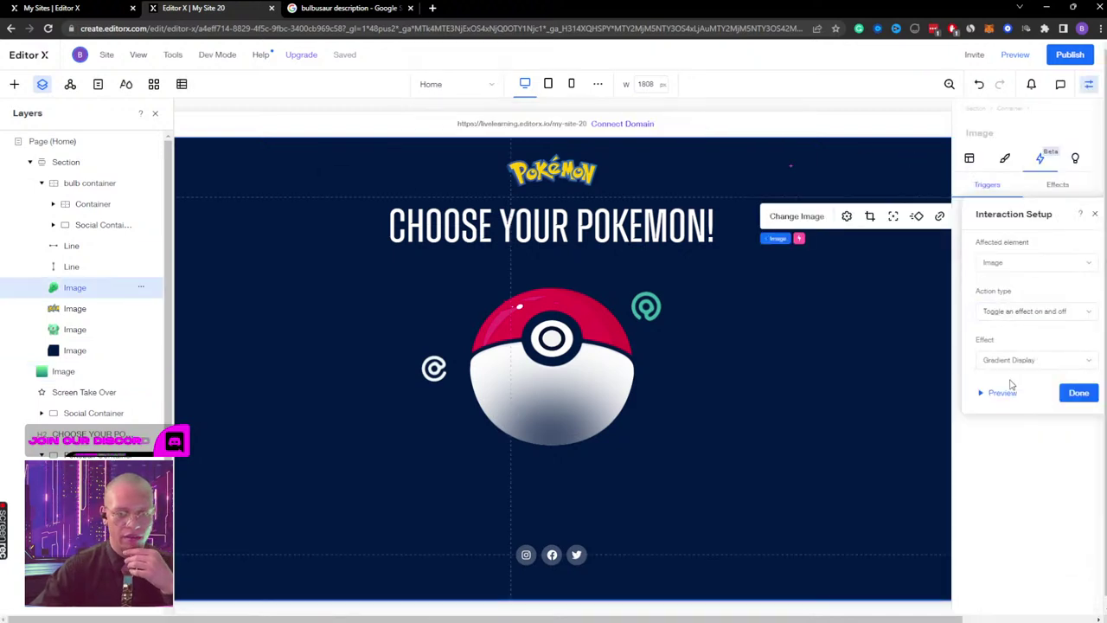
left_click(1078, 390)
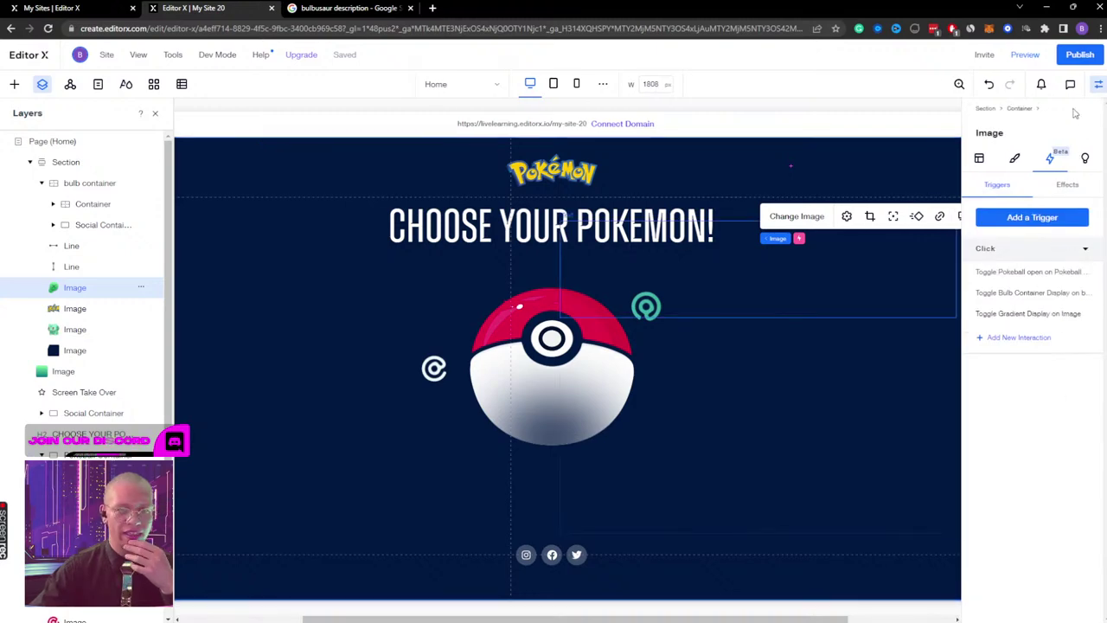
Step: Preview opening the Bulbasaur page from the Pokéball and closing it with the green close icon, and return to editing
left_click(1023, 56)
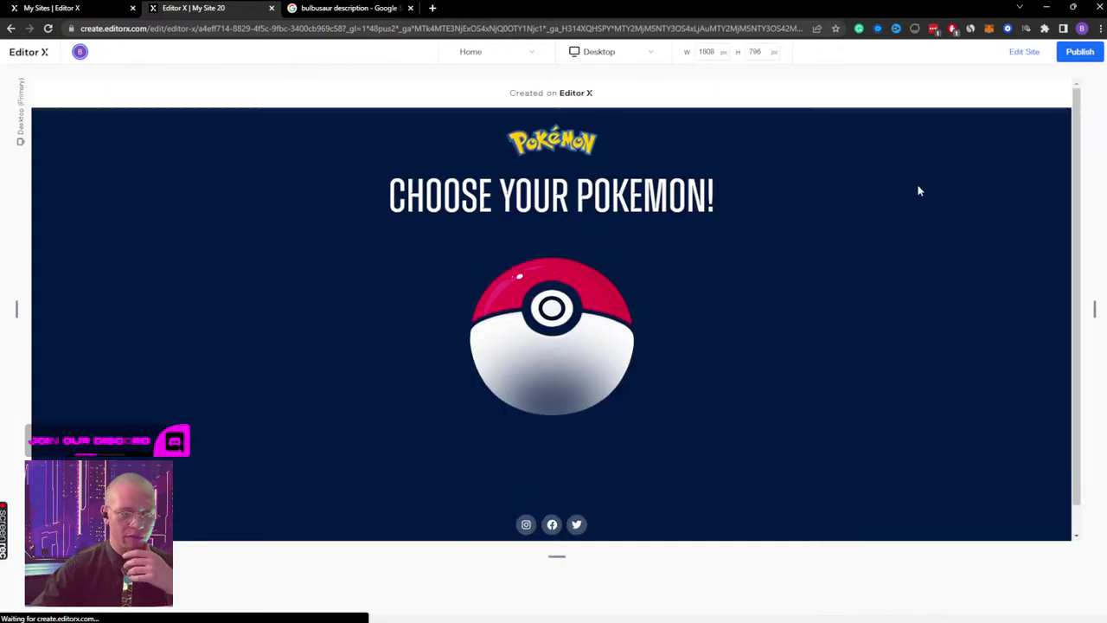
left_click(532, 313)
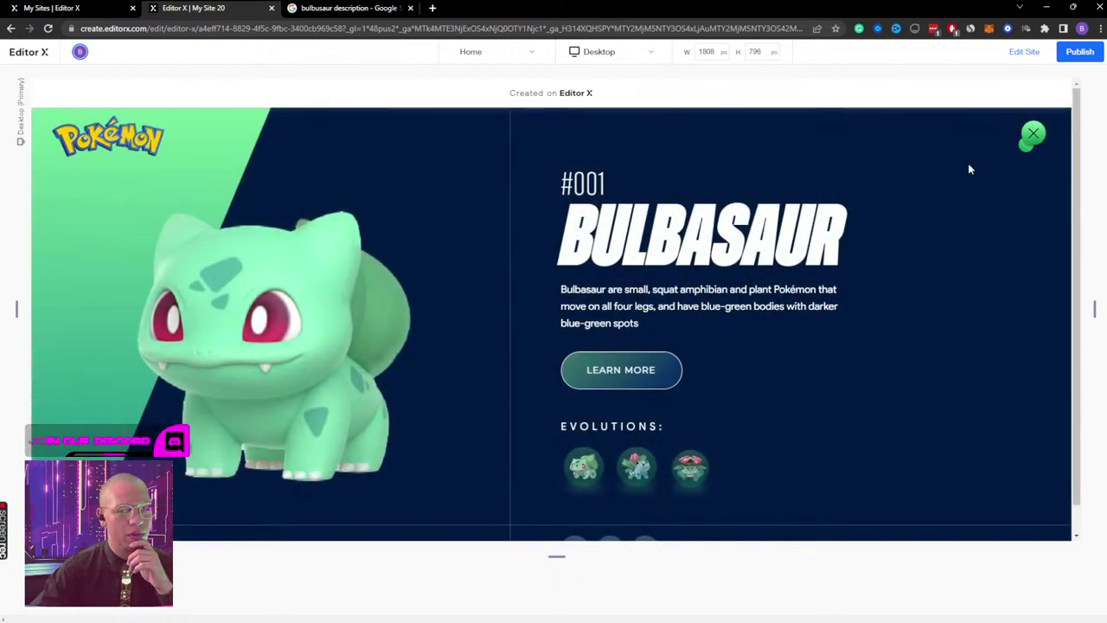
left_click(1031, 135)
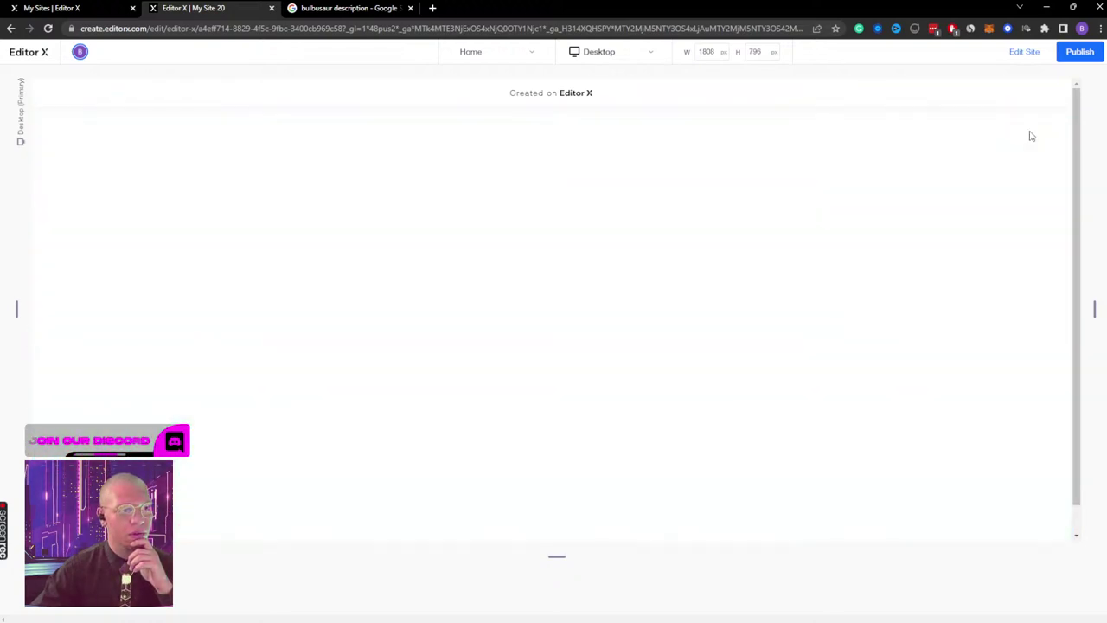
left_click(1017, 52)
left_click(1092, 82)
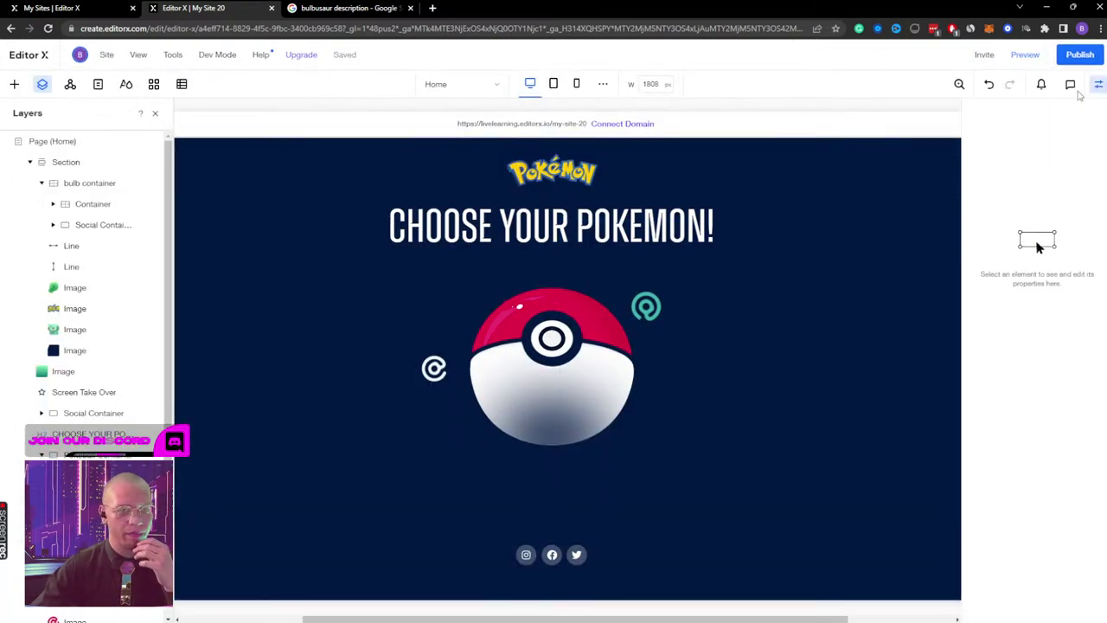
Step: Add a click interaction to the blob image that toggles the Screen Take Over effect on and off on the Screen Take Over shape
left_click(74, 287)
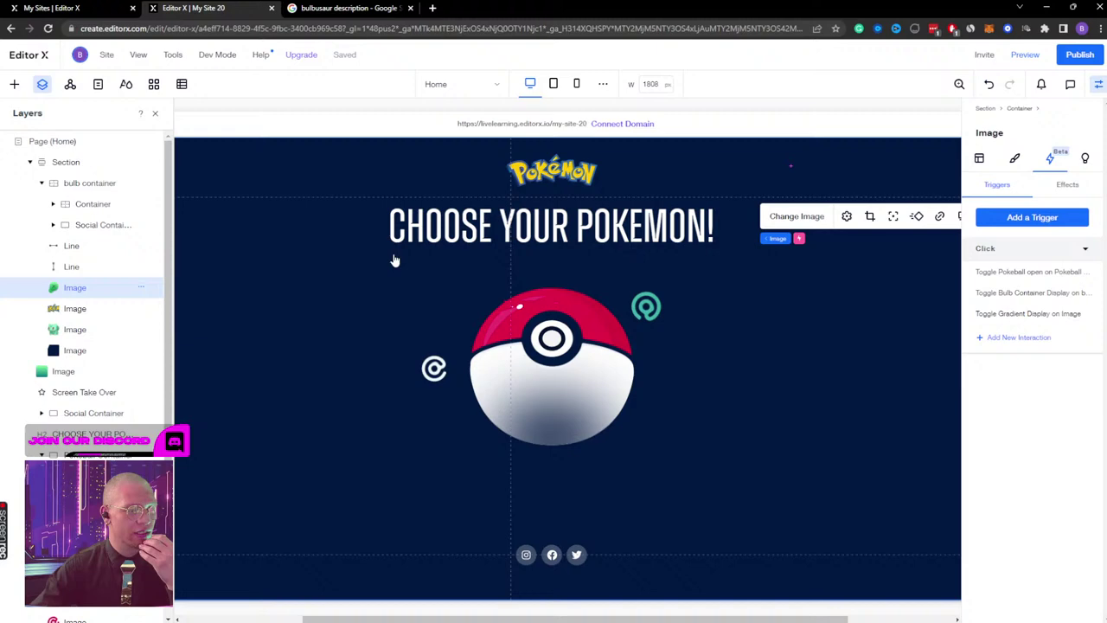
left_click(992, 339)
left_click(1033, 267)
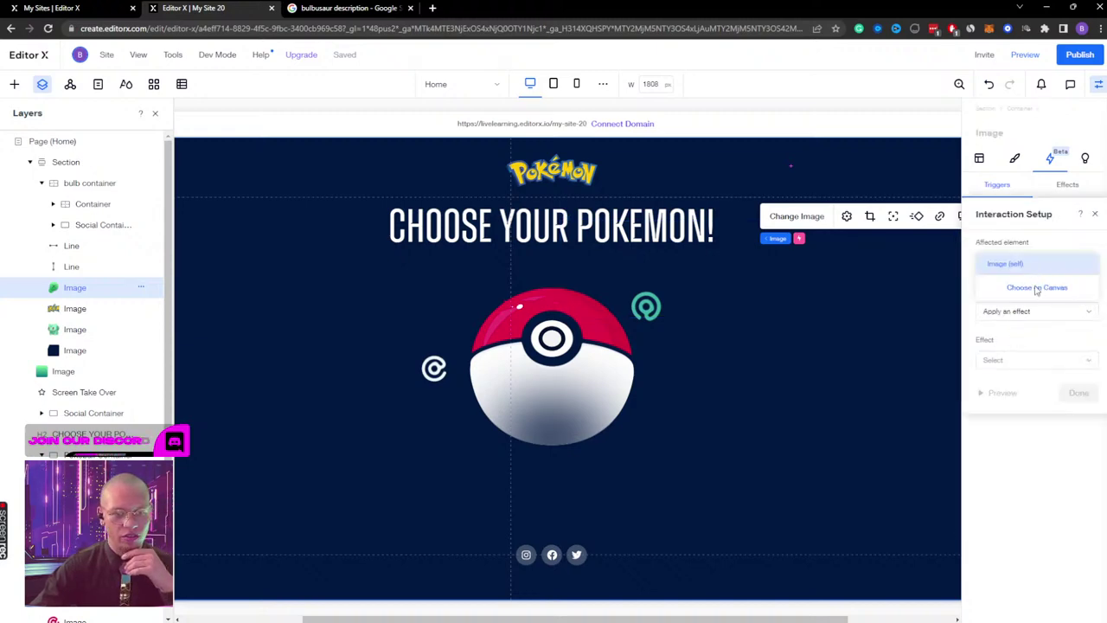
left_click(1036, 288)
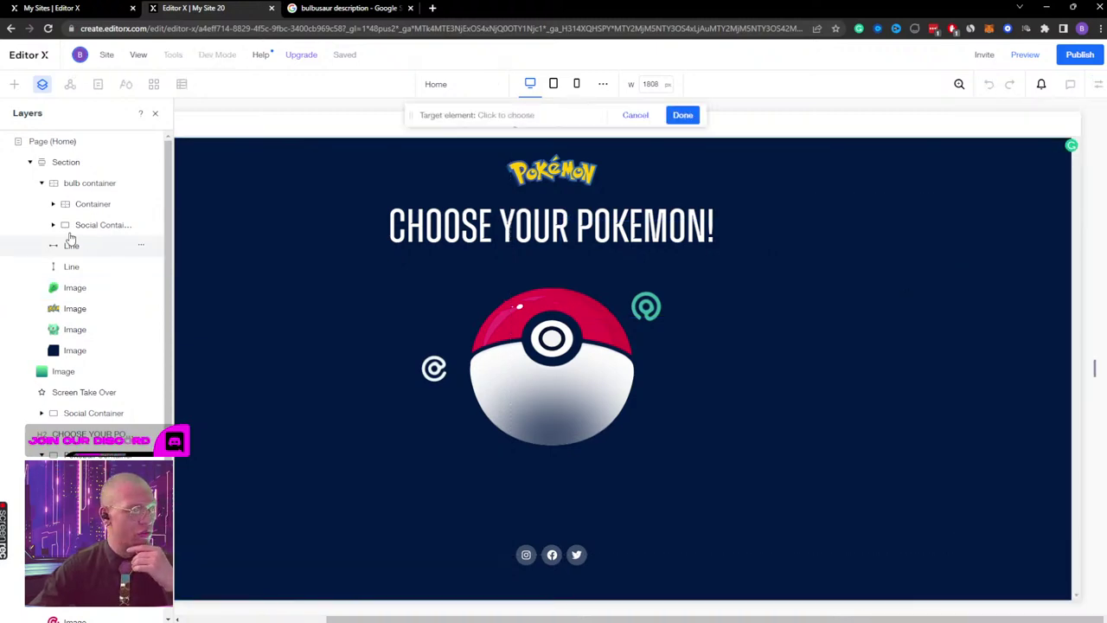
left_click(84, 393)
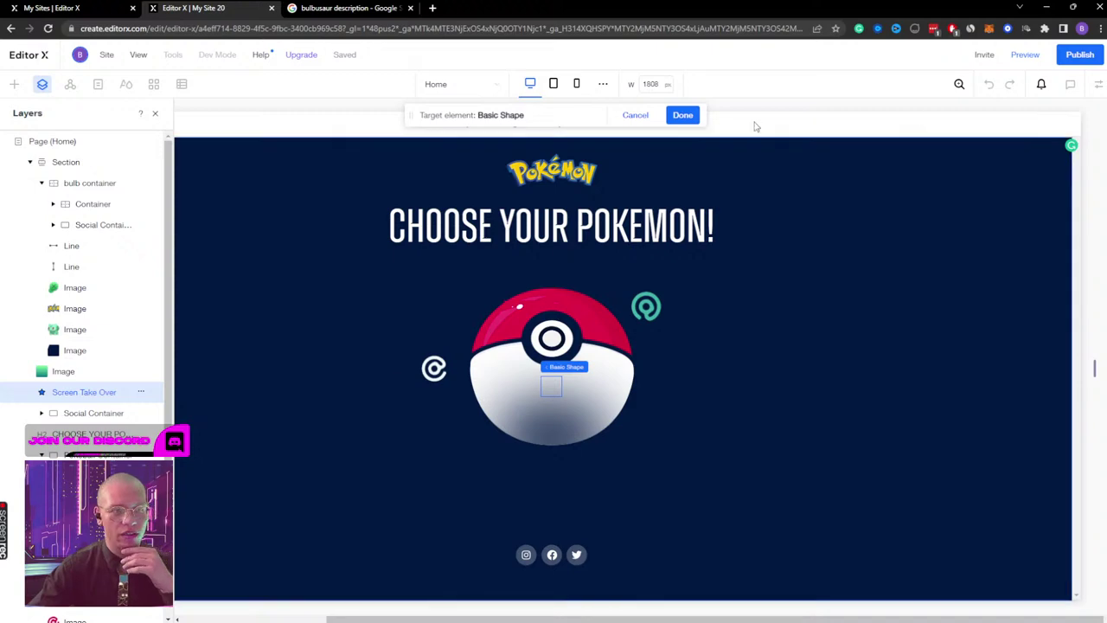
left_click(685, 116)
left_click(1027, 313)
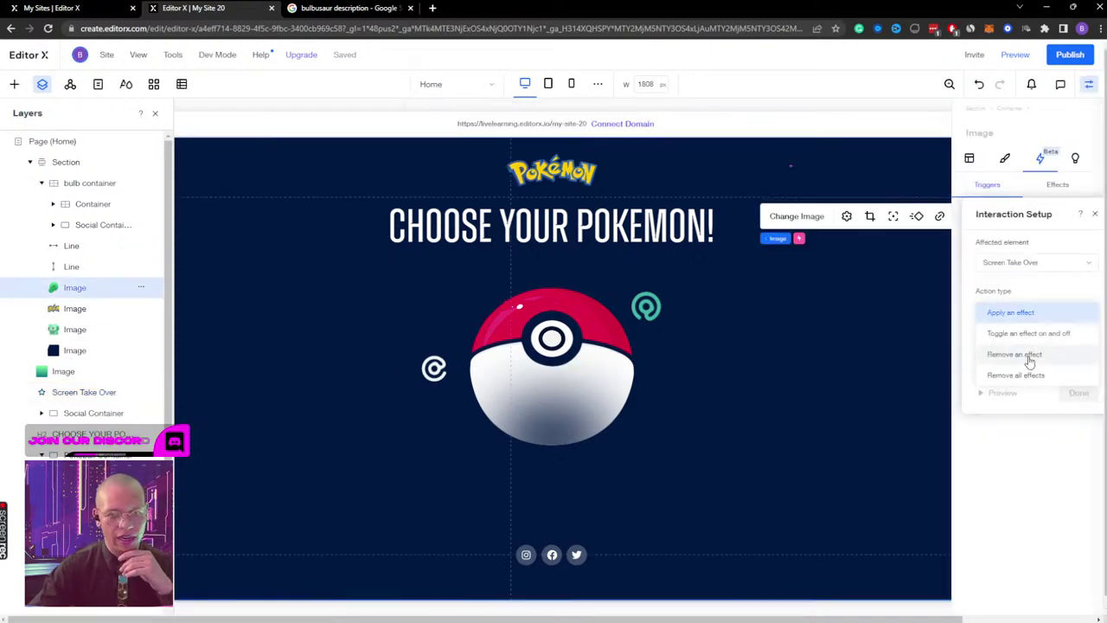
left_click(1029, 334)
left_click(1018, 361)
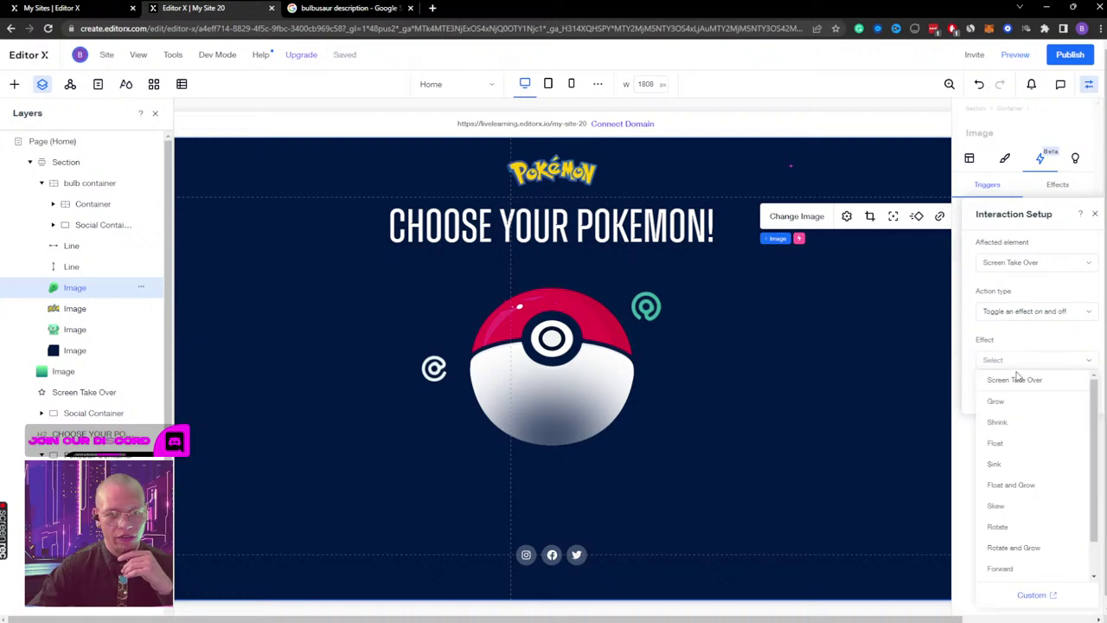
left_click(1016, 381)
left_click(1078, 393)
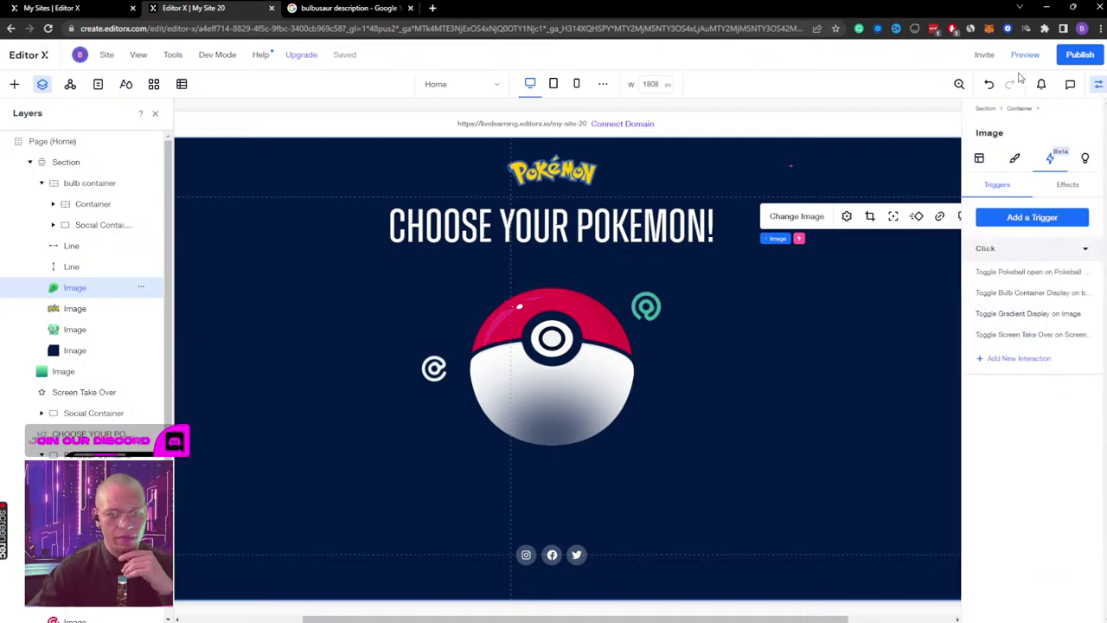
Step: Preview opening the Bulbasaur page from the Pokéball and closing it with the green close icon several times, and return to editing
left_click(1026, 56)
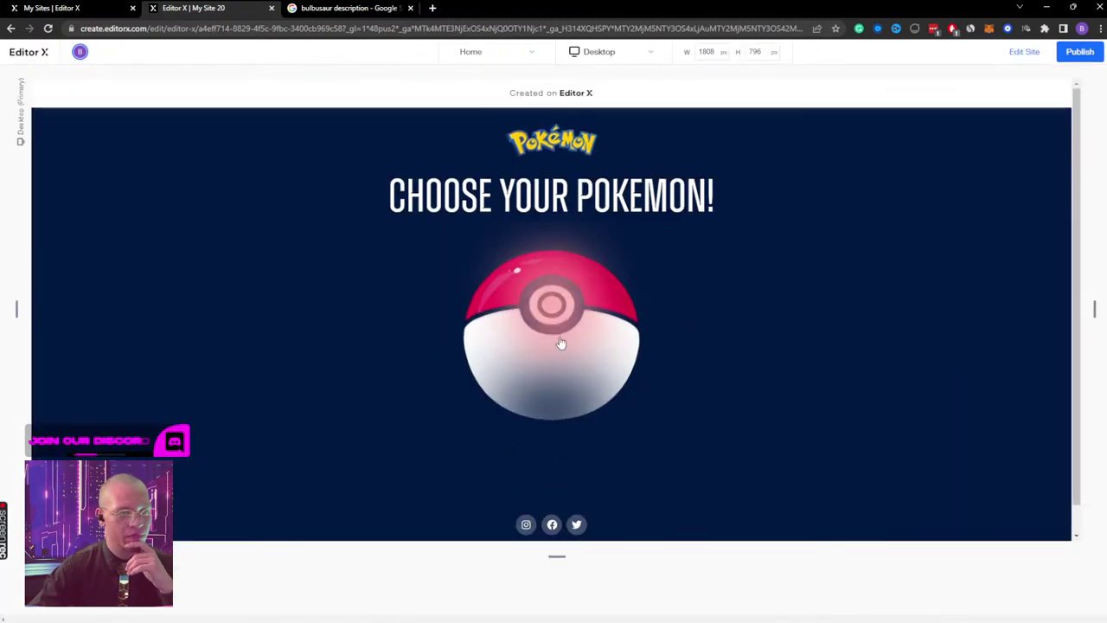
left_click(550, 318)
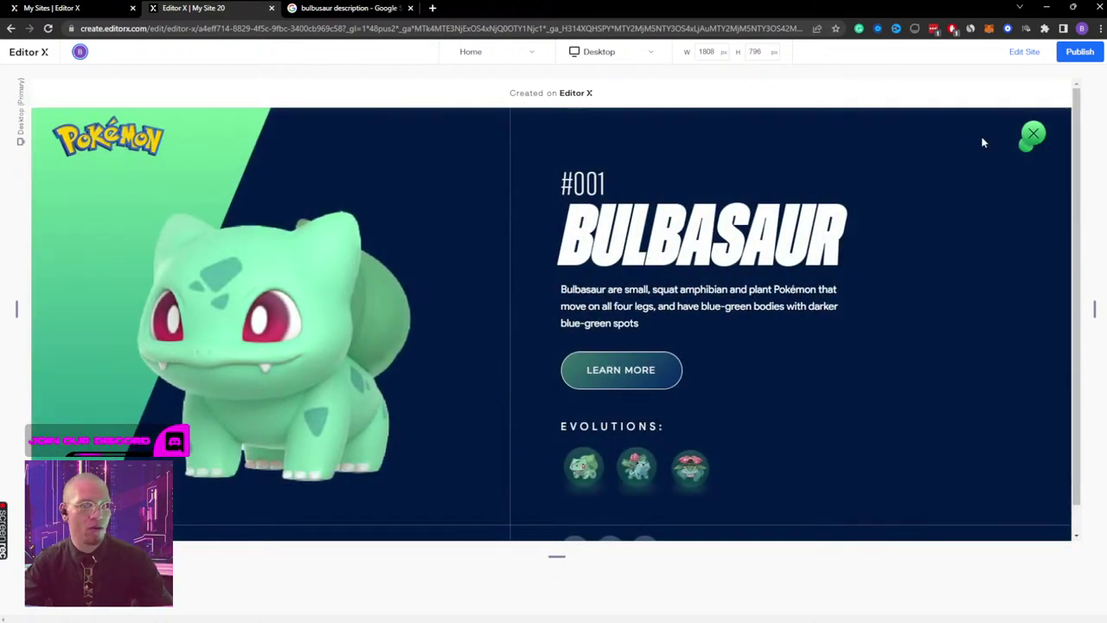
left_click(1035, 141)
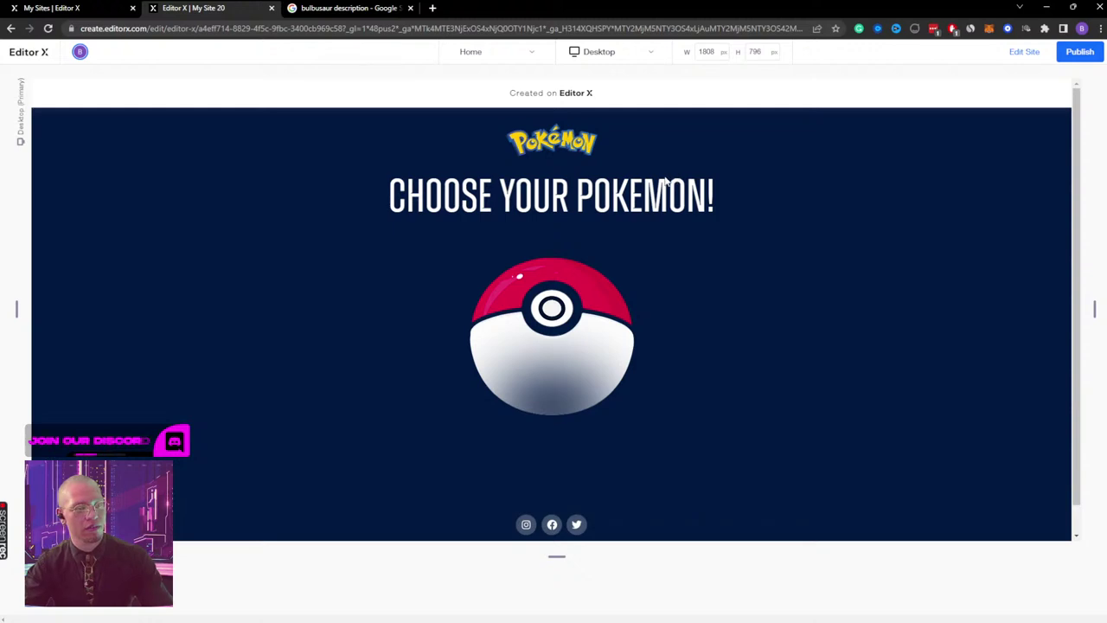
left_click(544, 309)
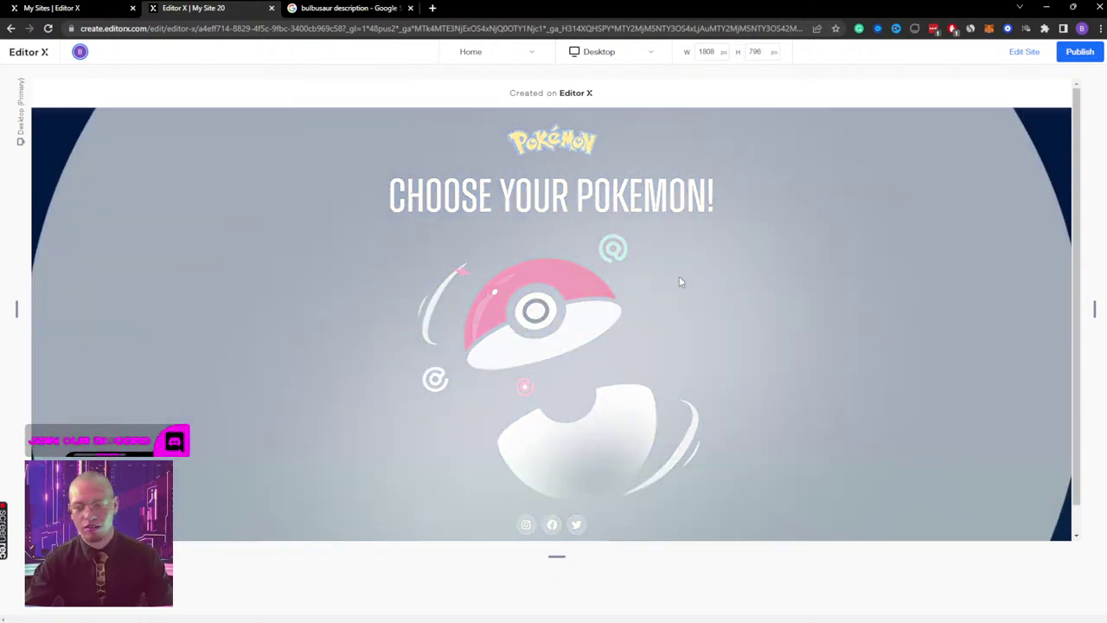
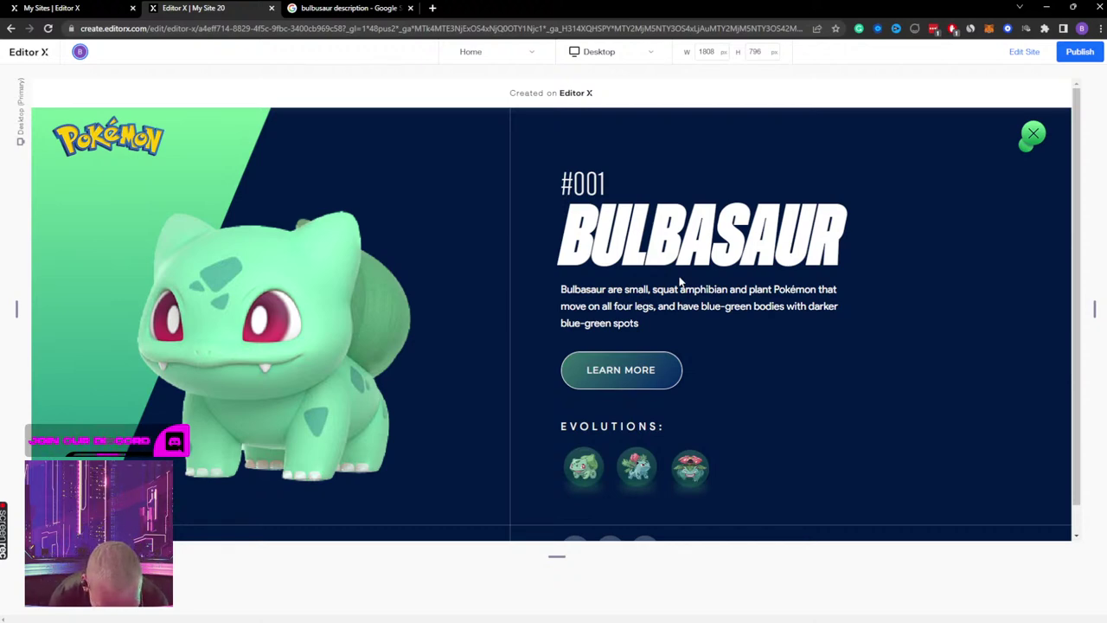
left_click(1036, 147)
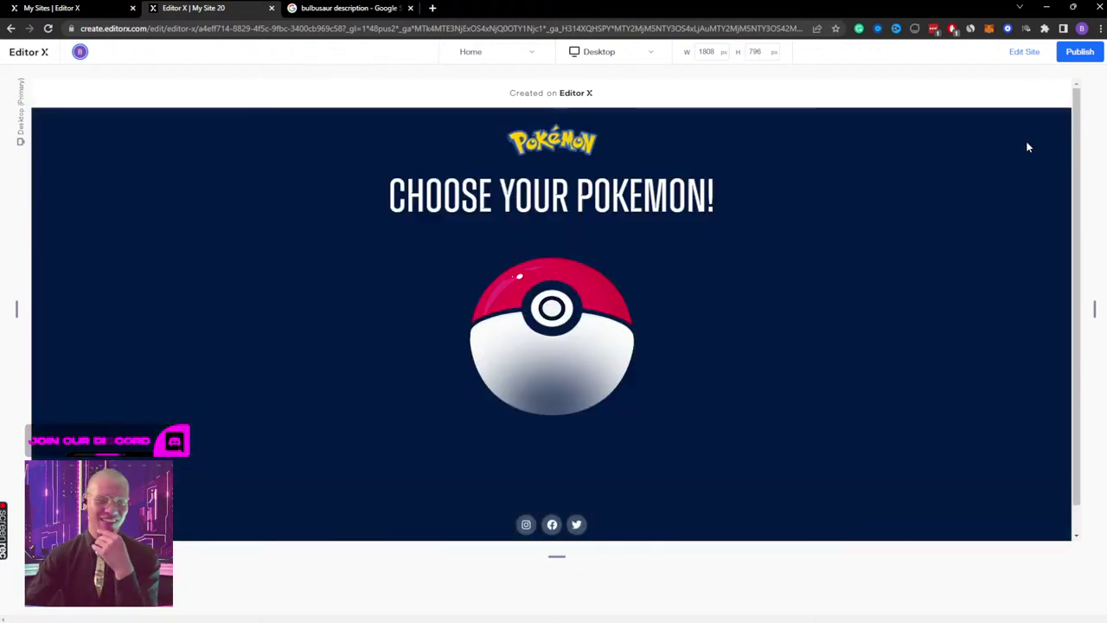
left_click(544, 335)
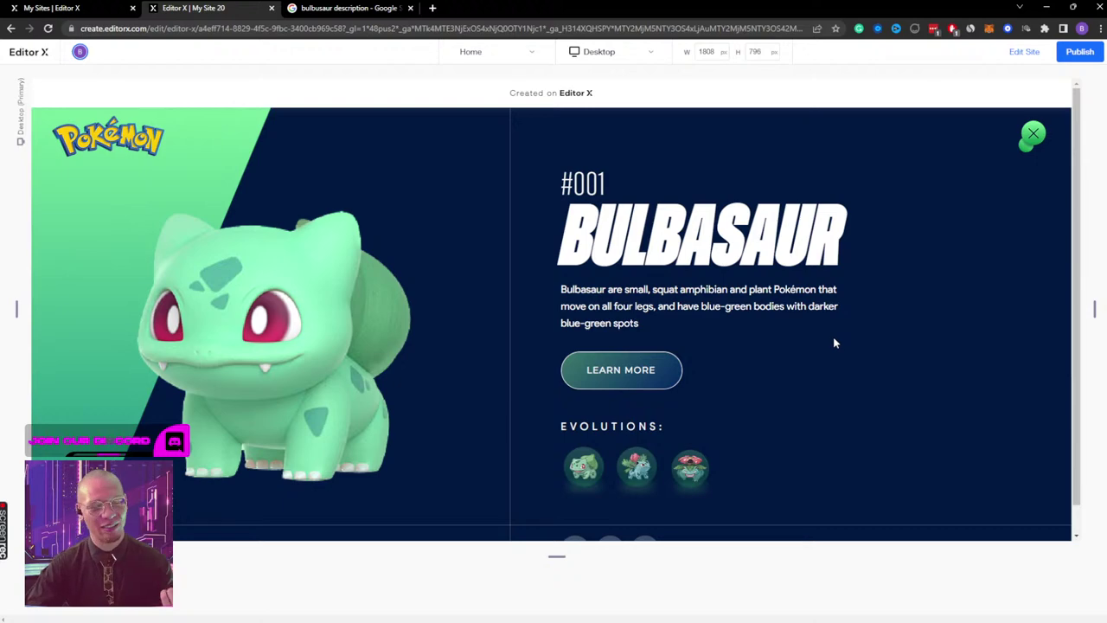
left_click(1032, 134)
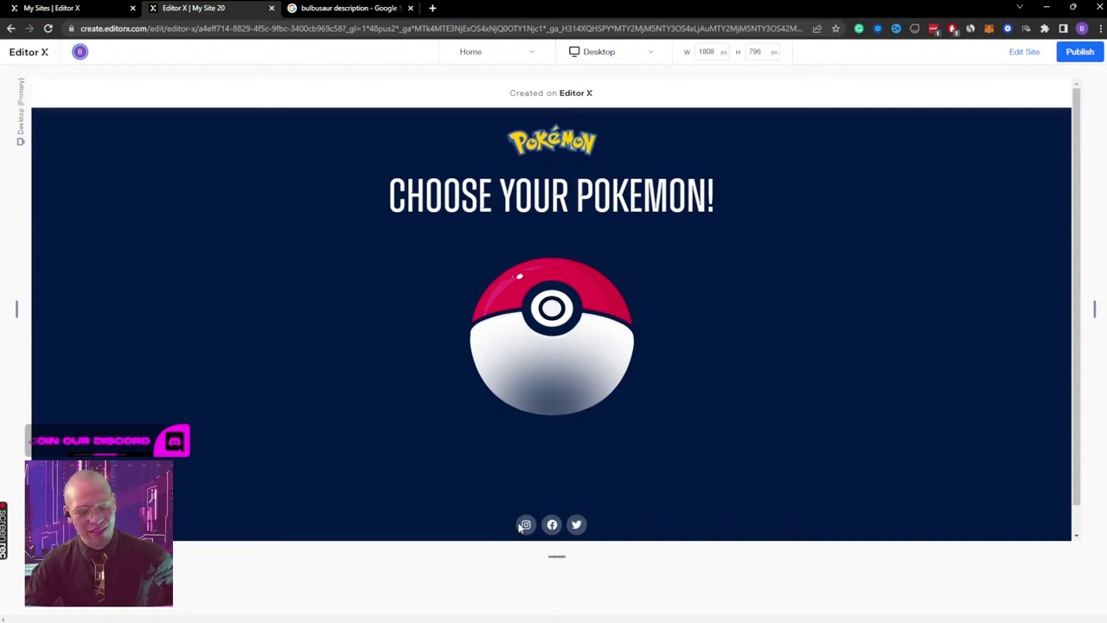
left_click(1021, 52)
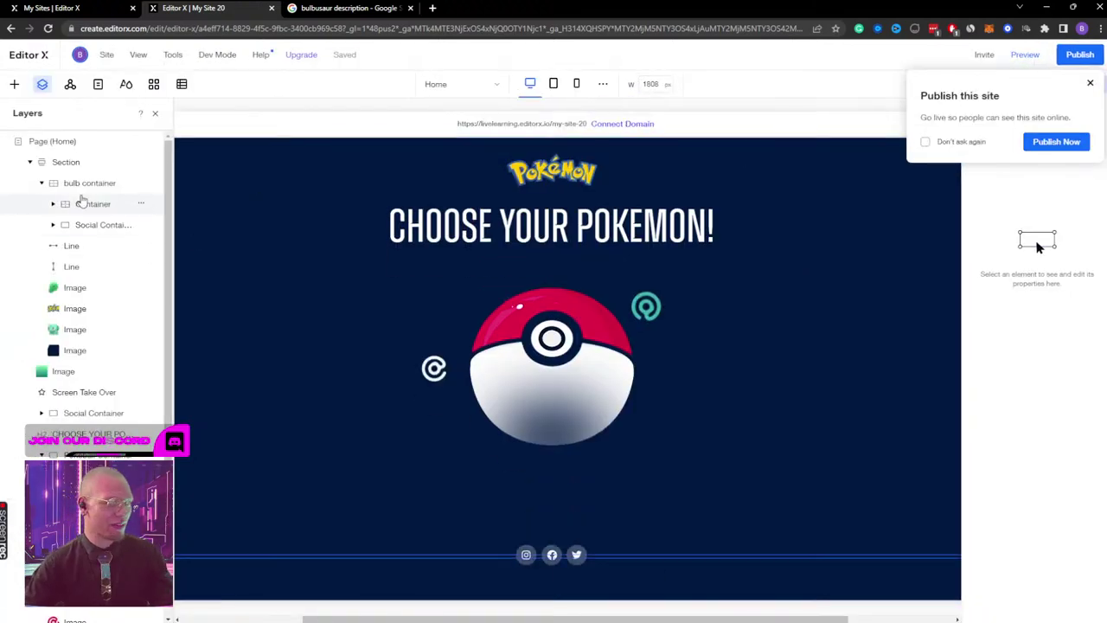
Step: Apply a 3x1 grid to the start screen's Social Container
left_click(526, 556)
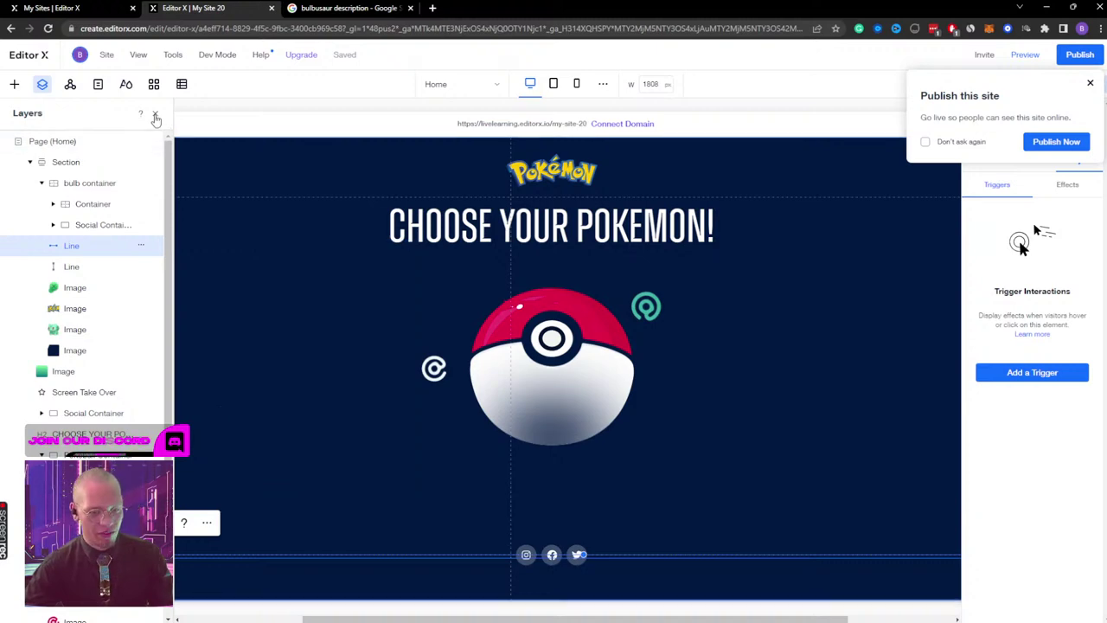
left_click(41, 182)
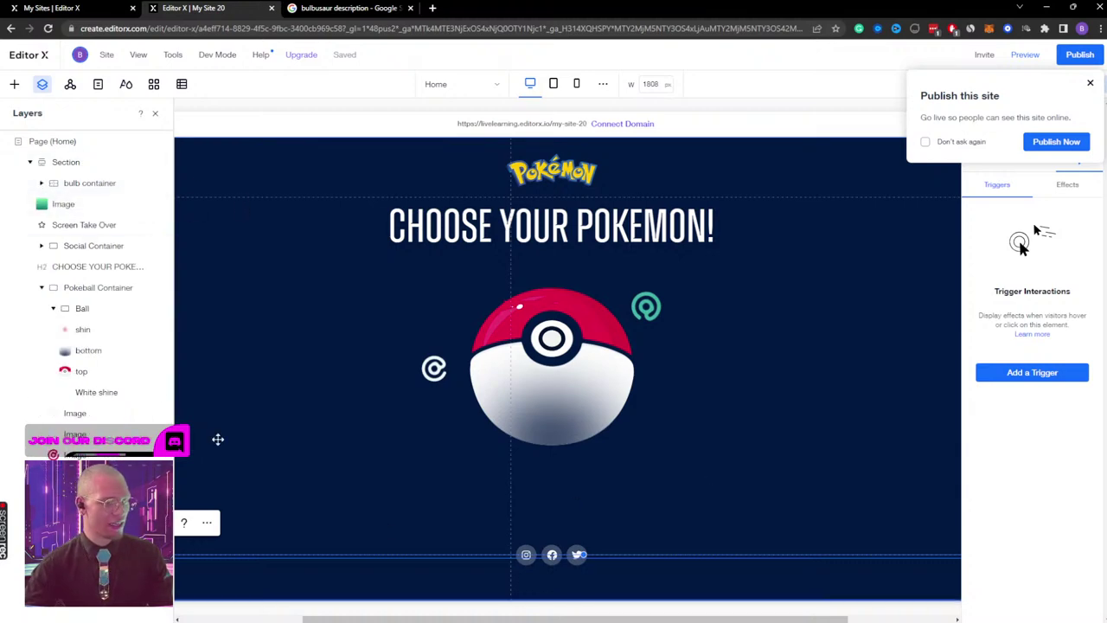
left_click(41, 287)
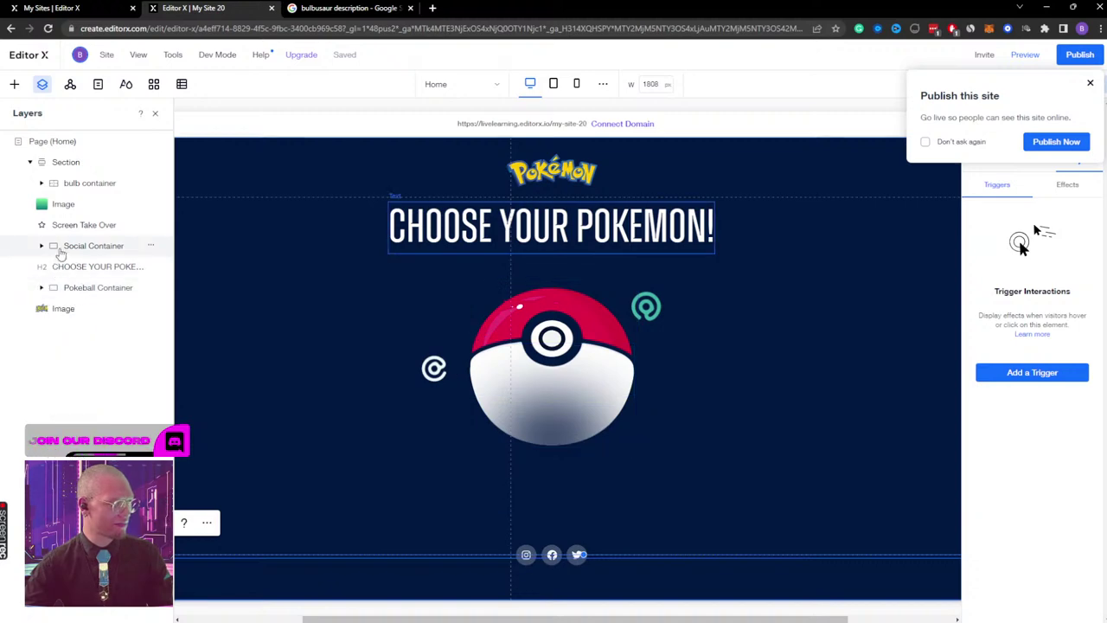
left_click(86, 246)
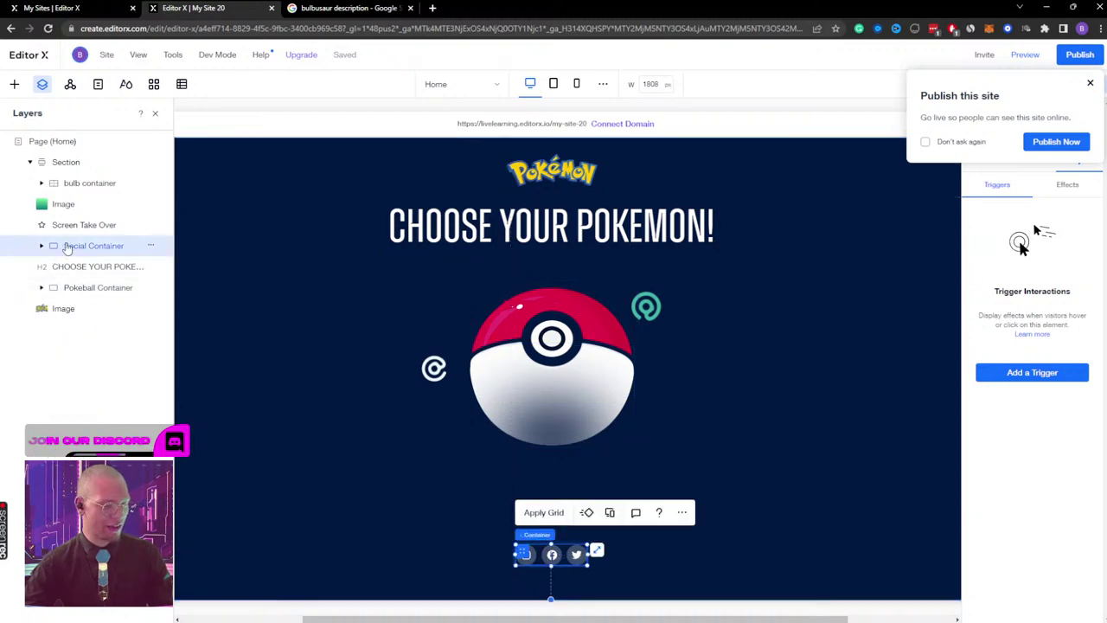
left_click(543, 512)
left_click(554, 287)
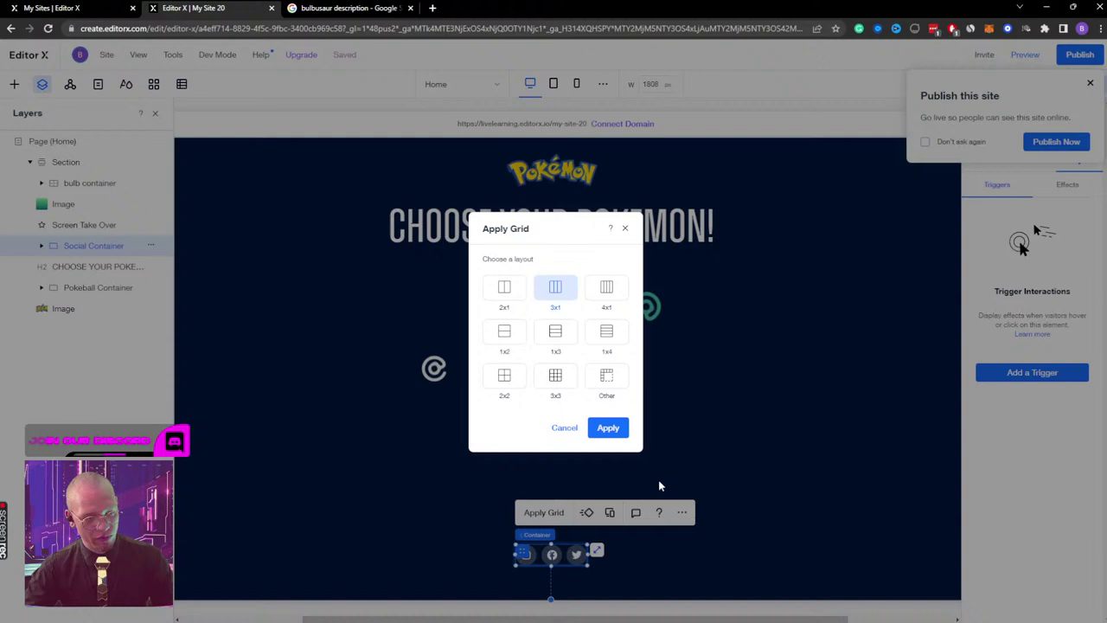
left_click(608, 427)
Step: Place the Twitter, Facebook and Instagram icons in columns 3, 2 and 1 of the Social Container's grid
left_click(551, 555)
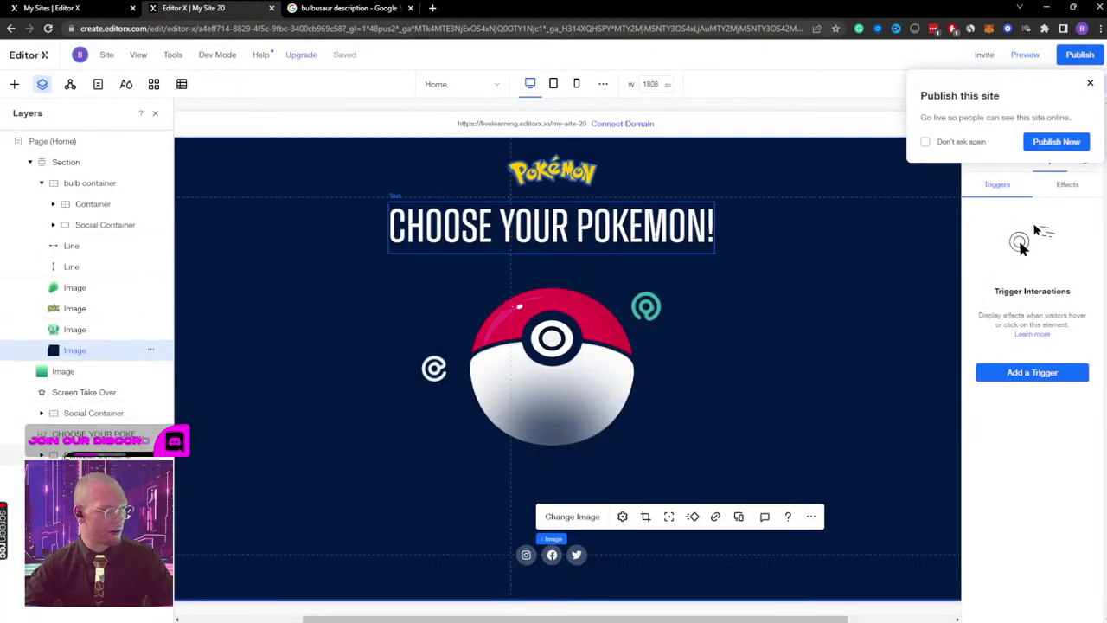
left_click(87, 455)
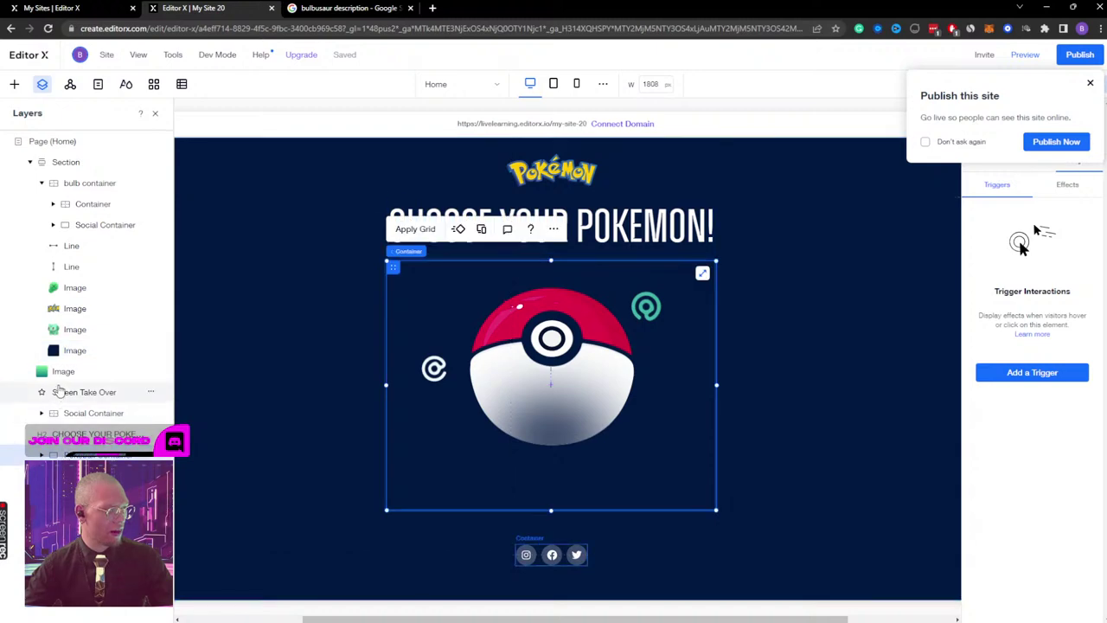
left_click(67, 417)
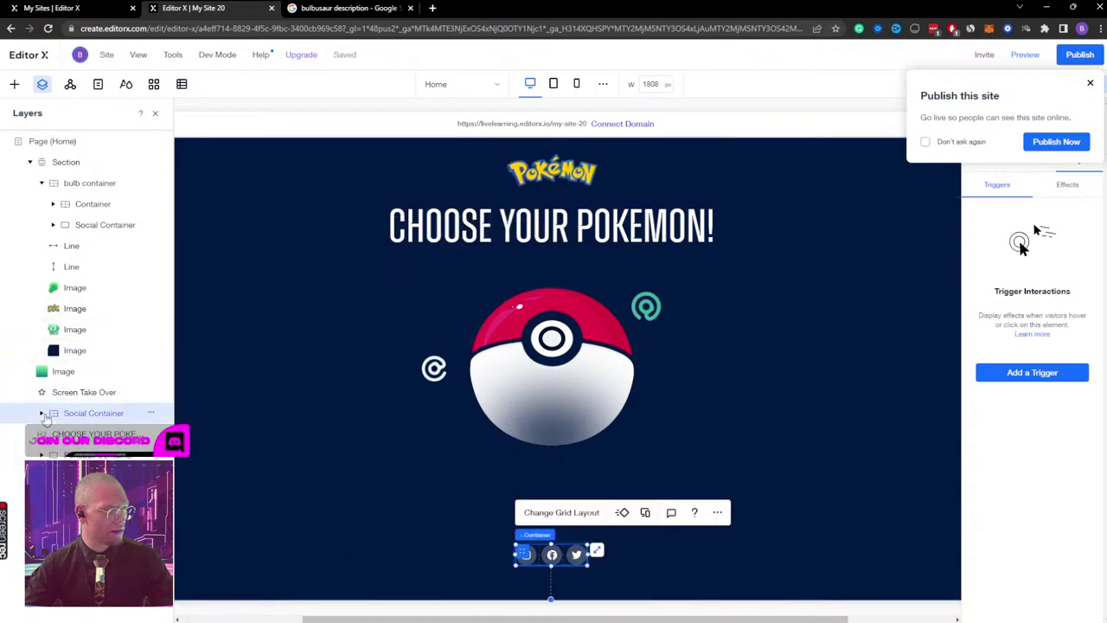
left_click(76, 434)
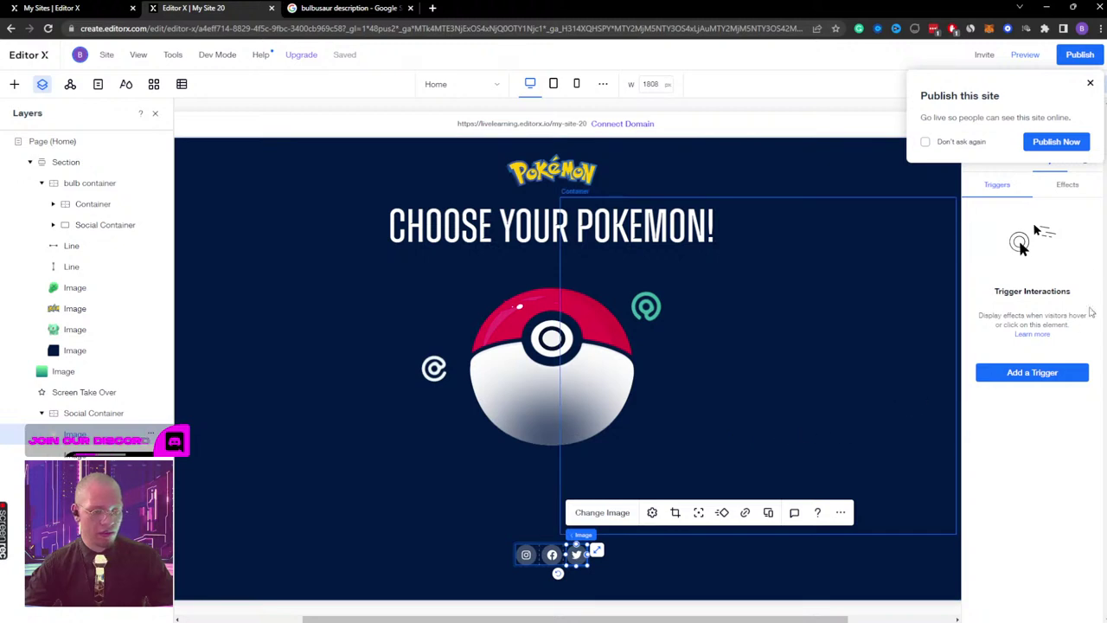
left_click(1088, 84)
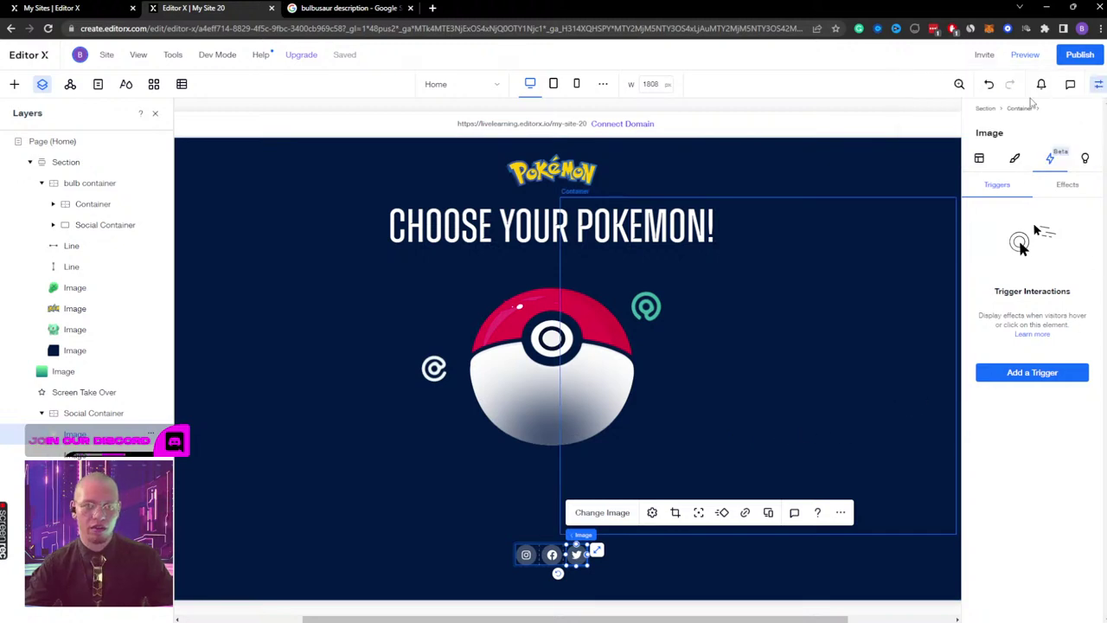
left_click(981, 157)
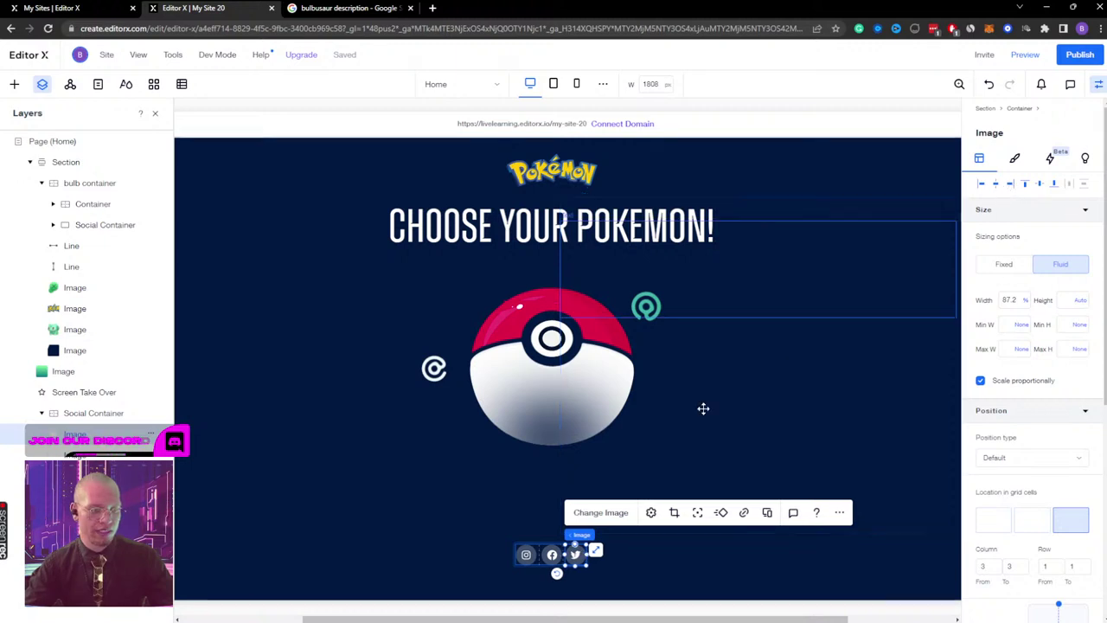
left_click(1036, 526)
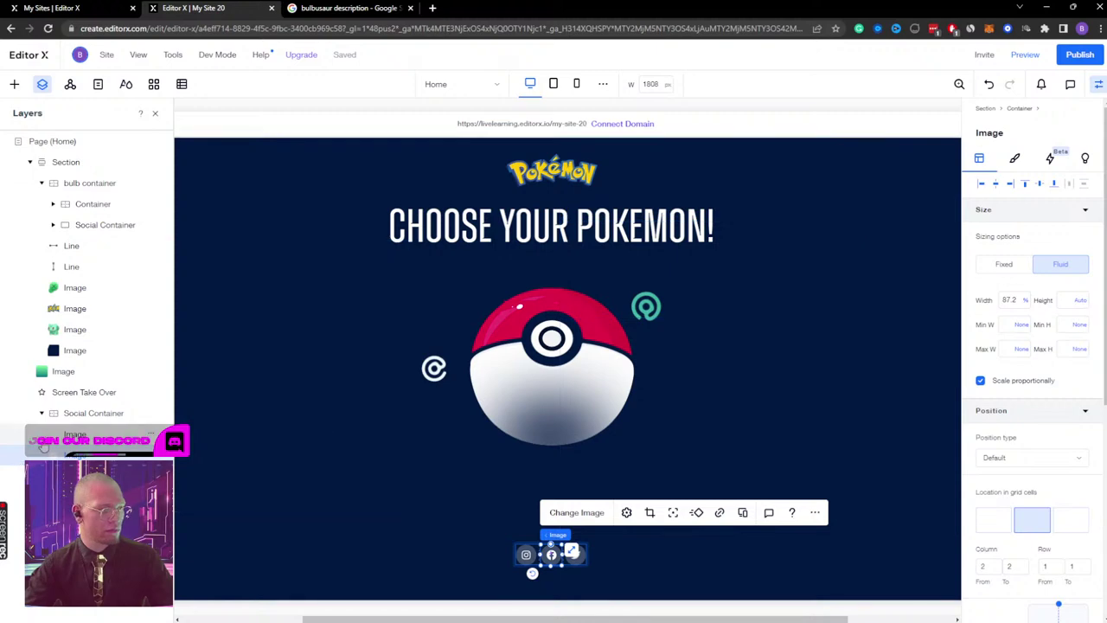
left_click(993, 519)
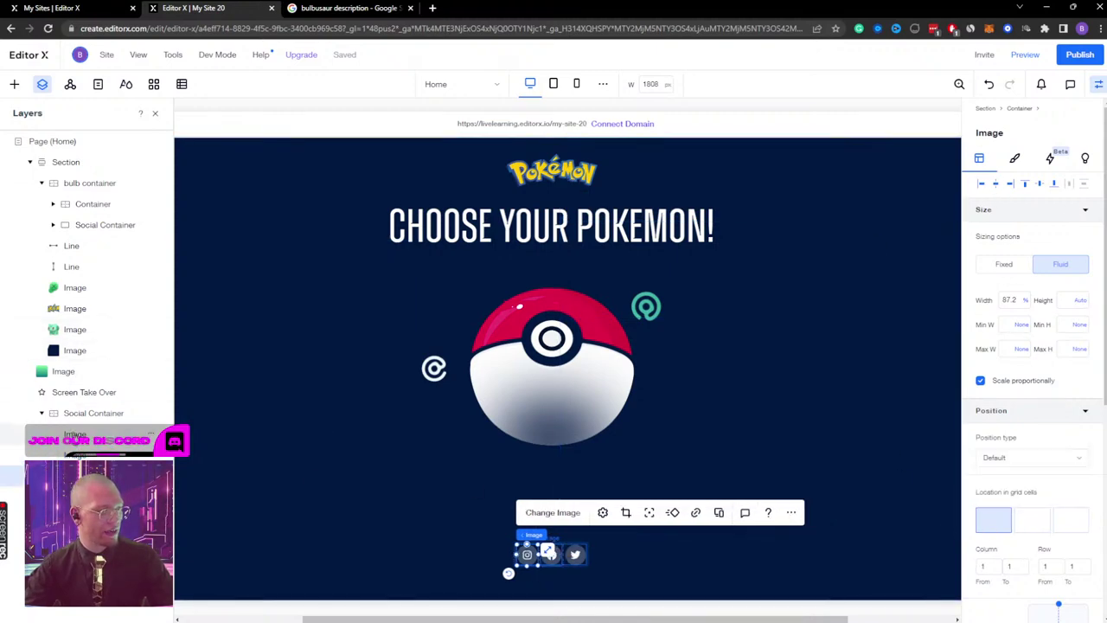
Step: Rename the Twitter icon's layer to TW and rename the Facebook and Instagram icon layers in the Social Container
left_click(76, 436)
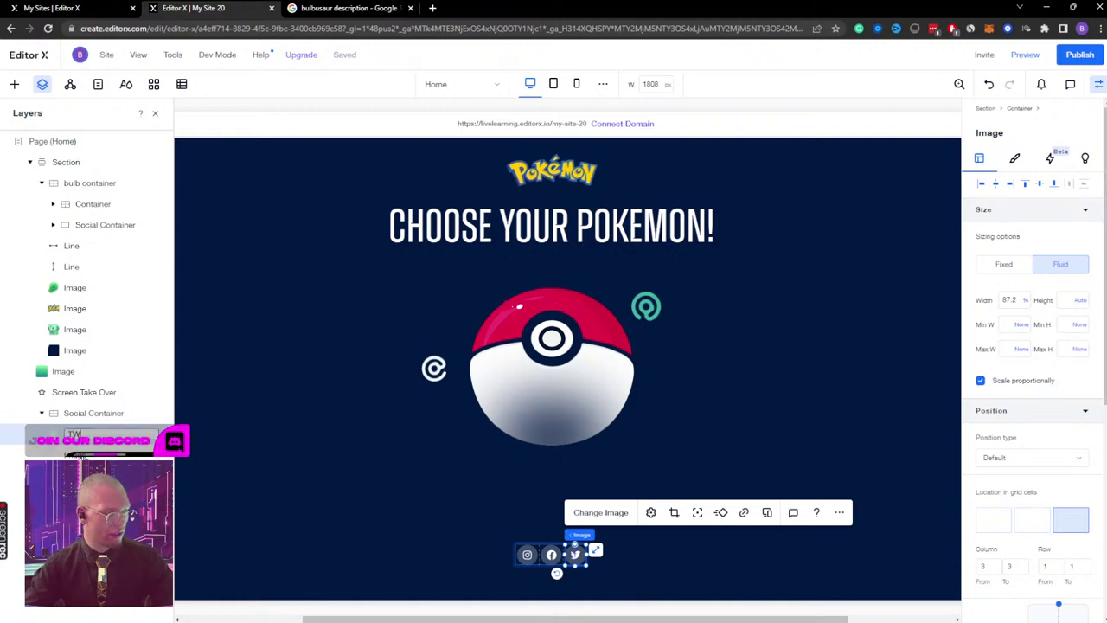
key("Left")
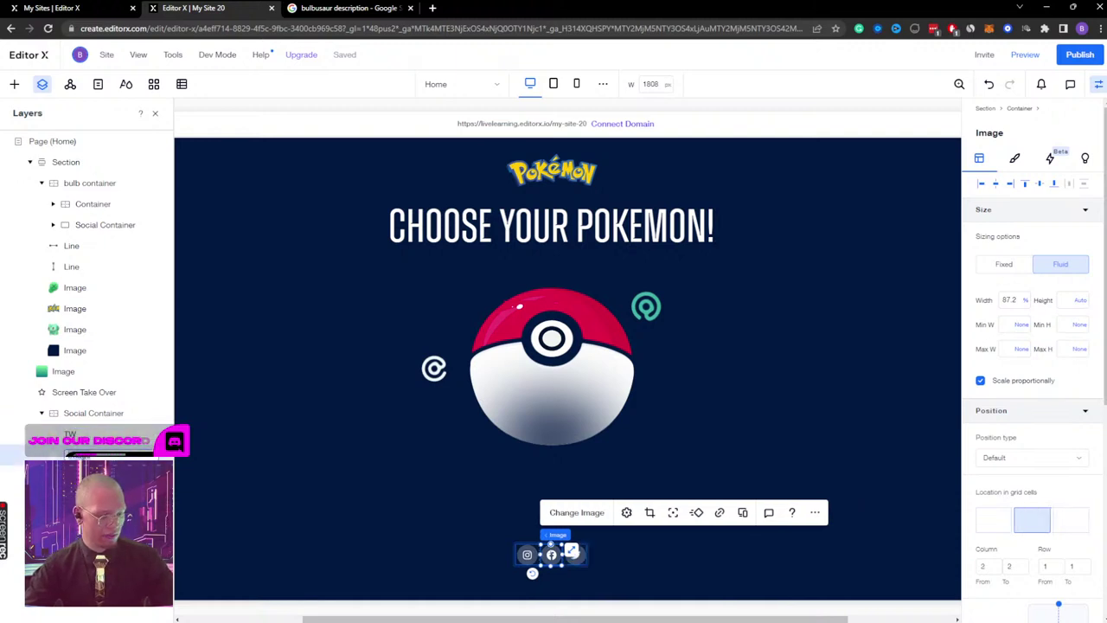
key("Left")
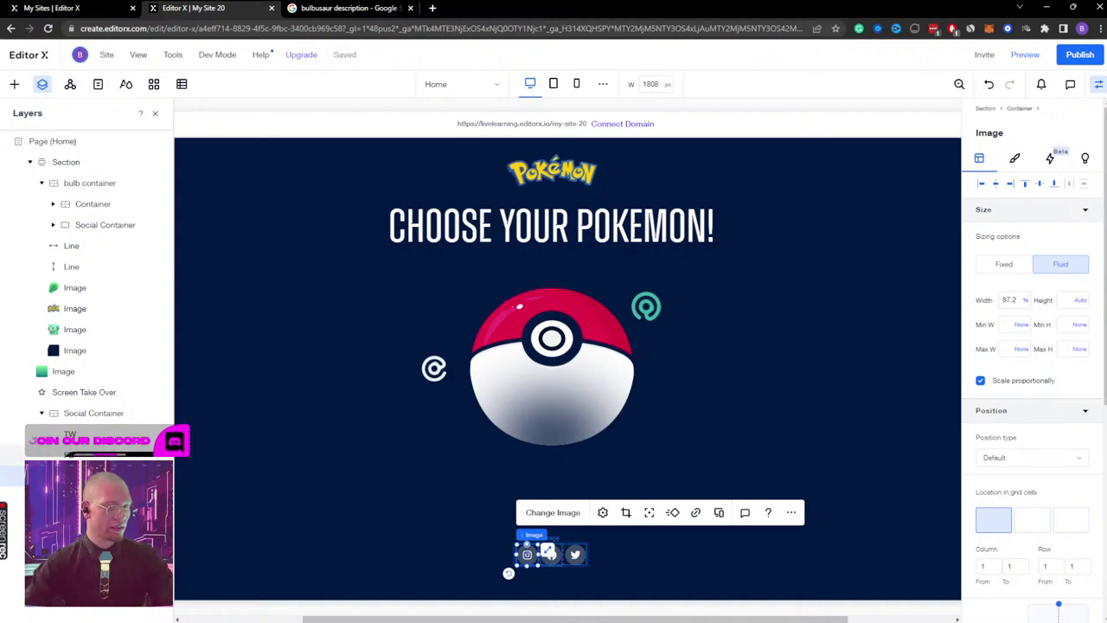
left_click(14, 84)
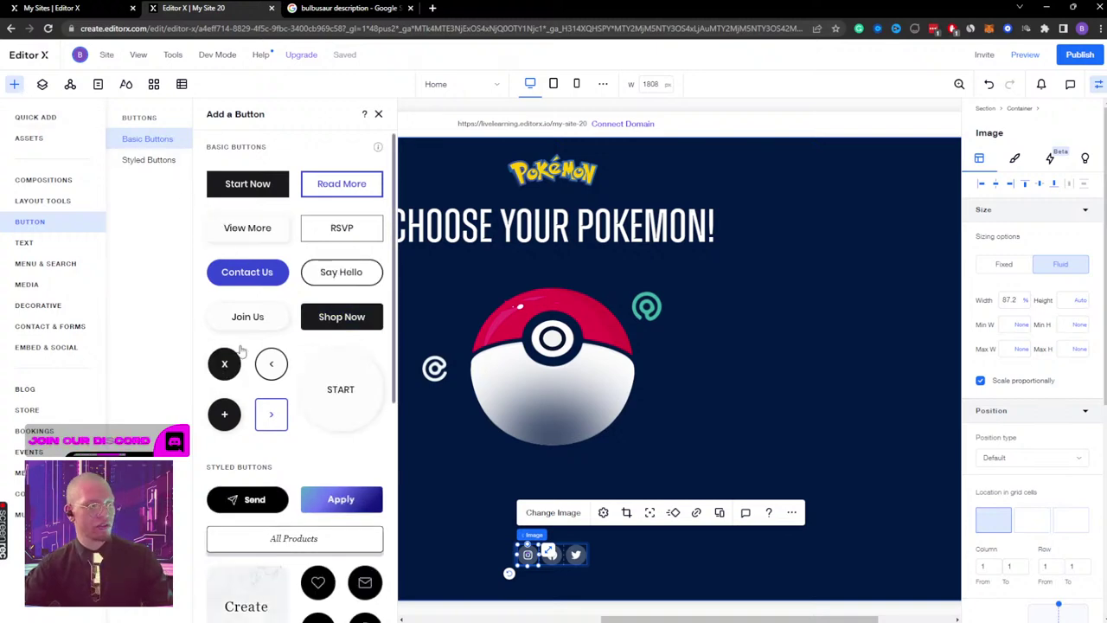
left_click_drag(339, 389, 526, 552)
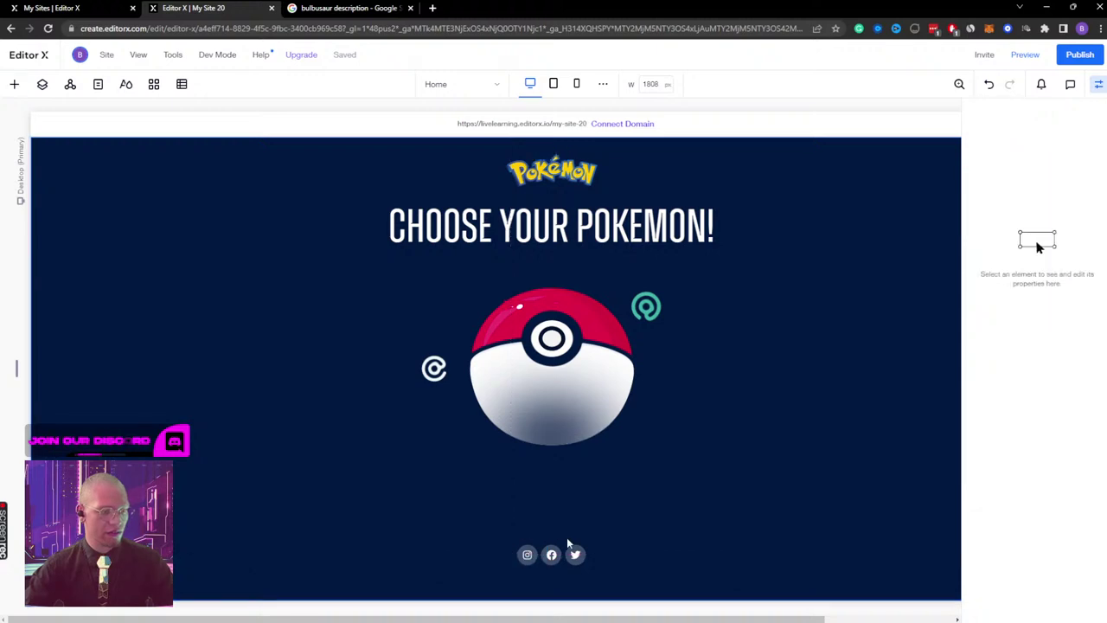
left_click(42, 84)
key("Escape")
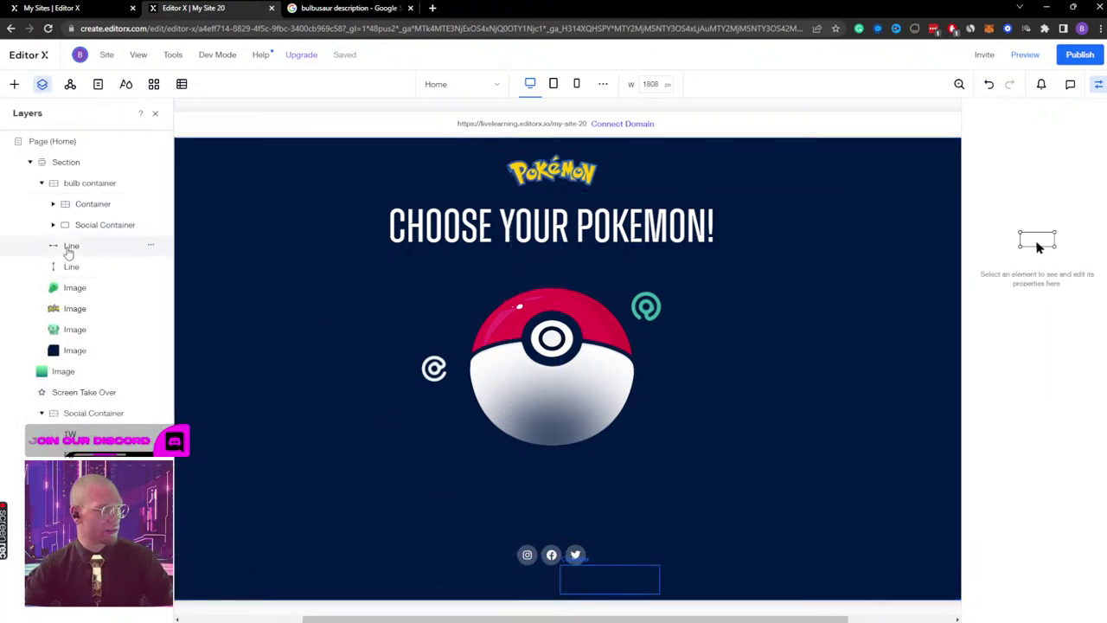
Step: Paste the "+" button into the start screen's Social Container and place it in column 1 of the grid
left_click(76, 430)
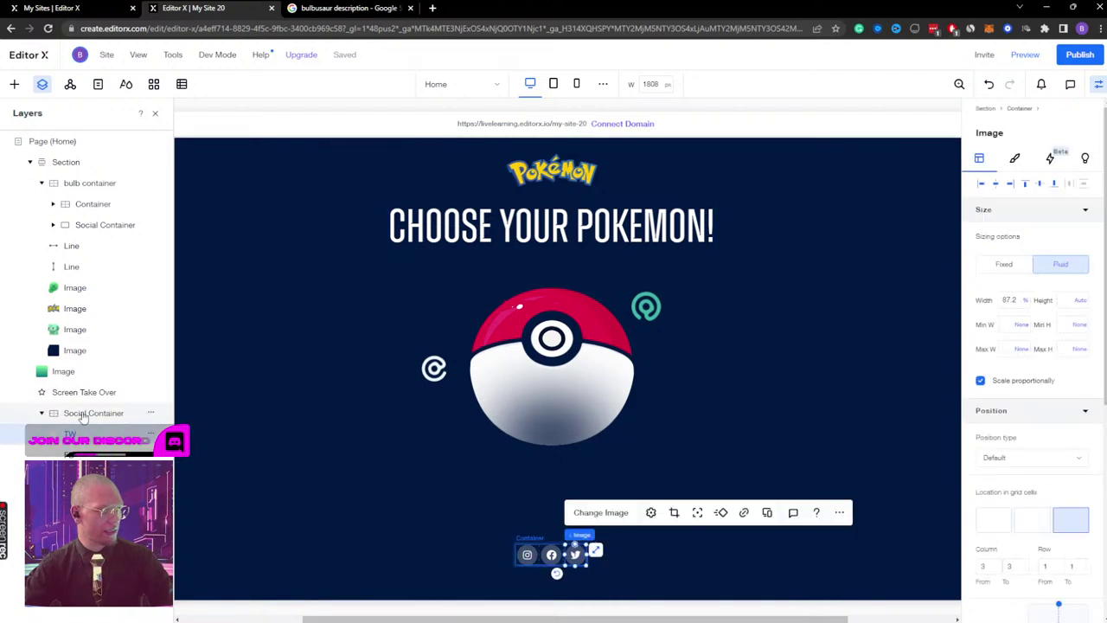
left_click(83, 413)
key("Escape")
left_click(550, 553)
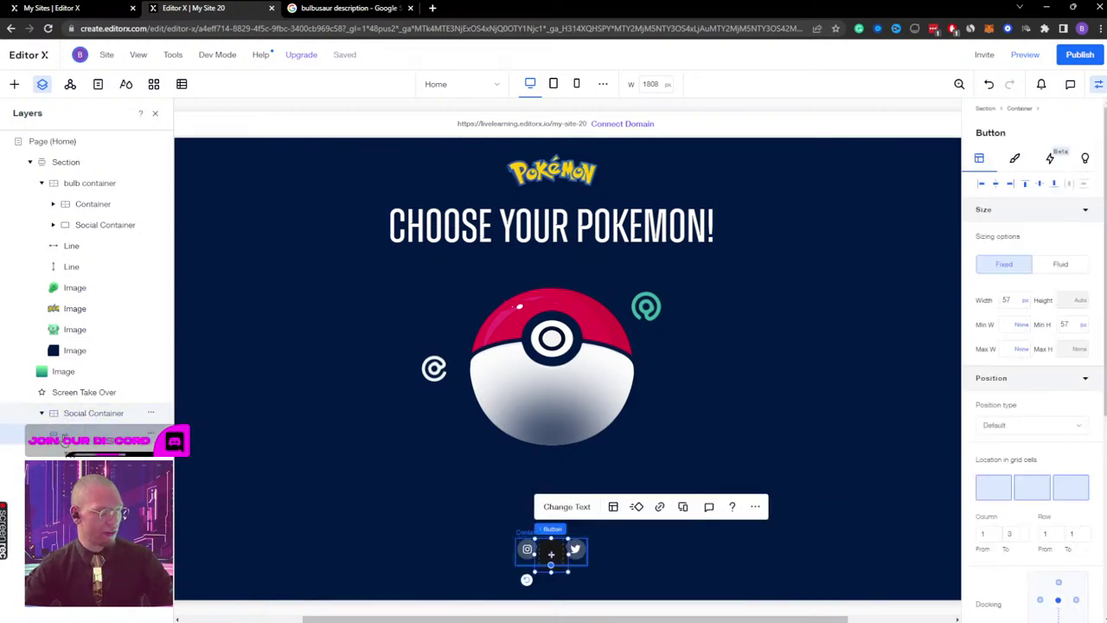
left_click(998, 493)
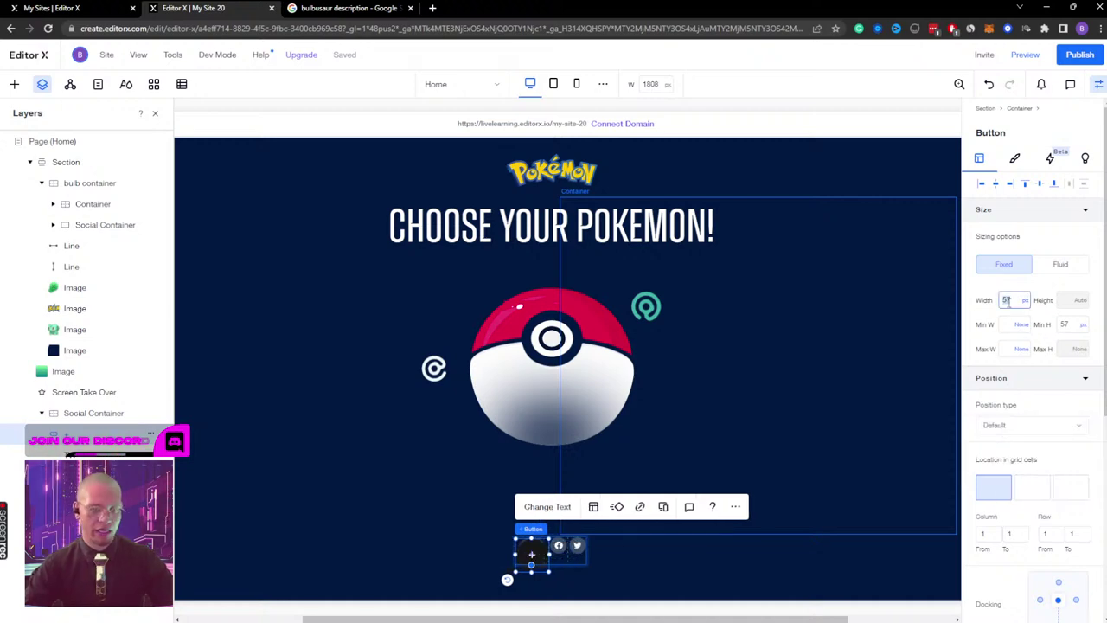
Step: Make the pasted button fluid with 100% width and 100% minimum height, and align it to the top of its grid cell
key("Return")
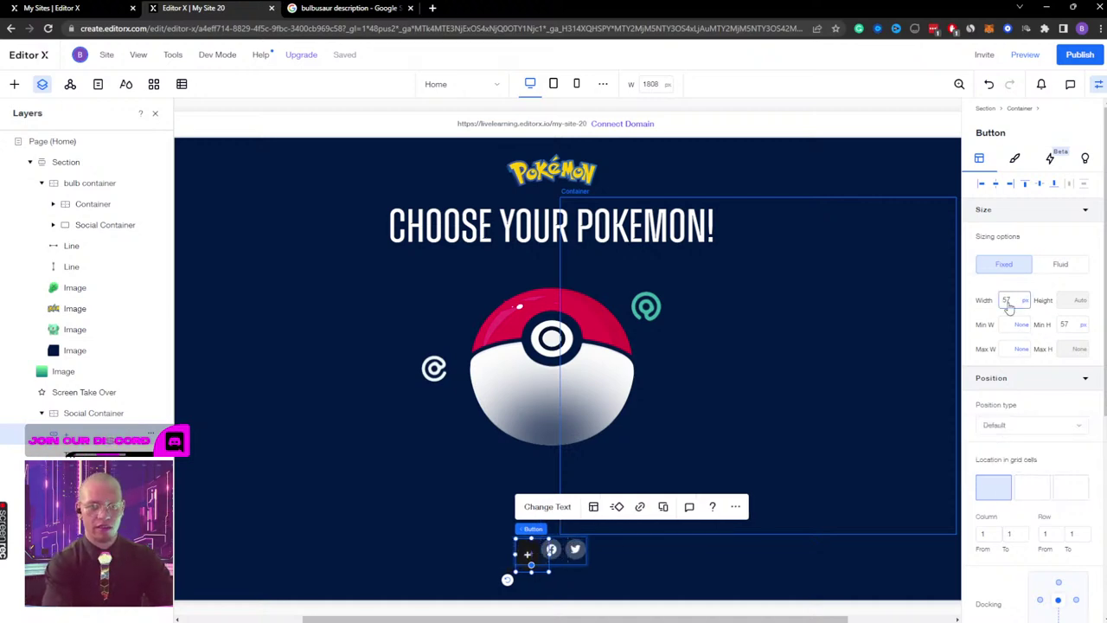
left_click(1084, 330)
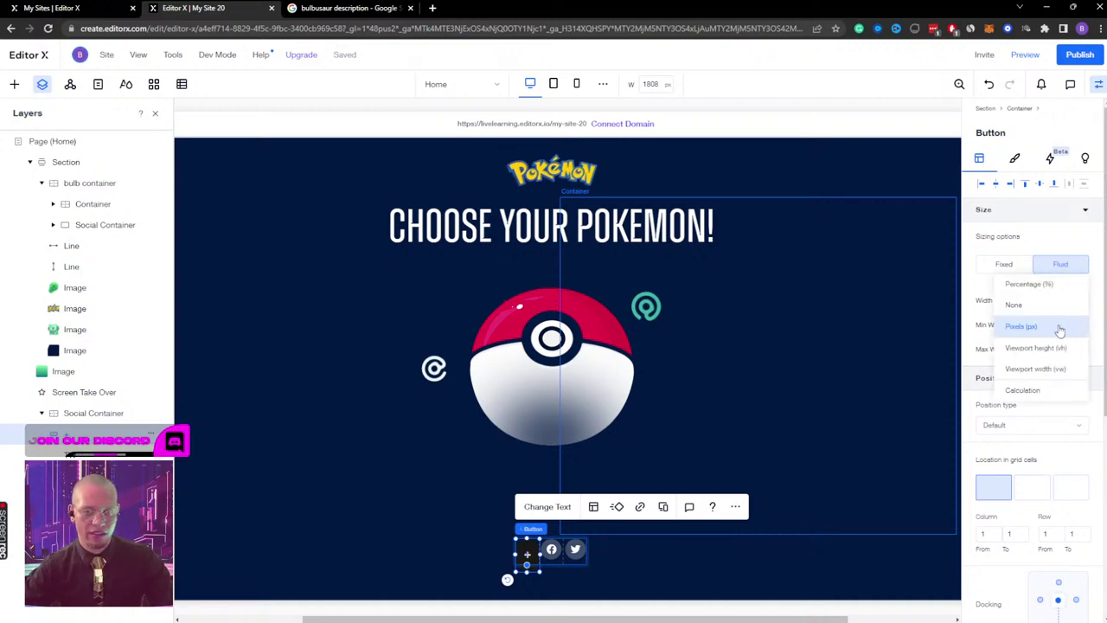
left_click(1041, 308)
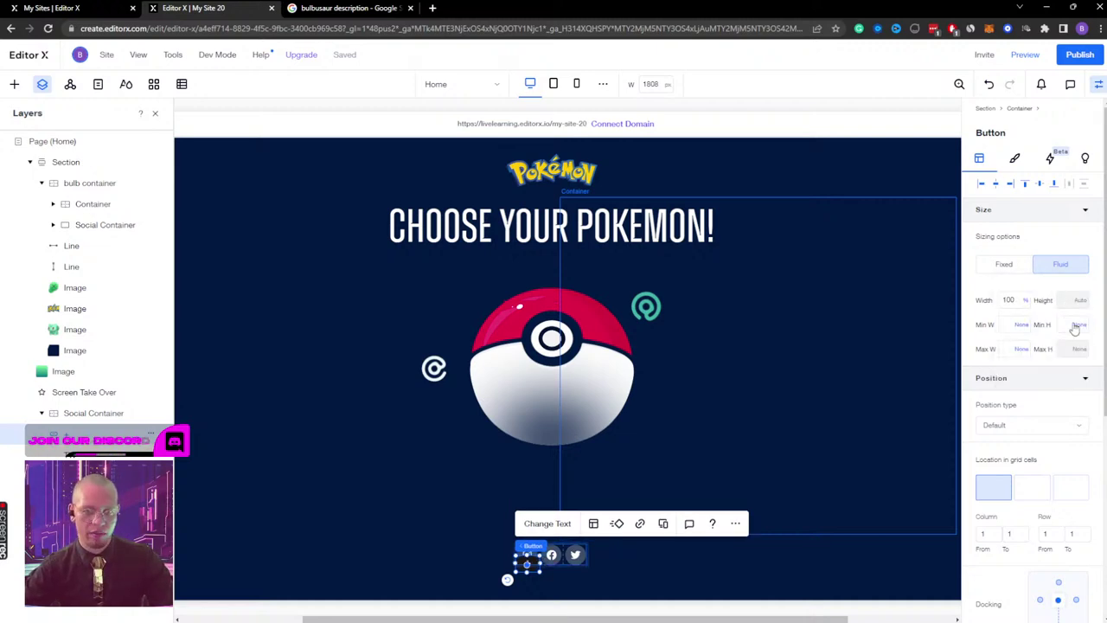
left_click(1077, 324)
left_click(1050, 309)
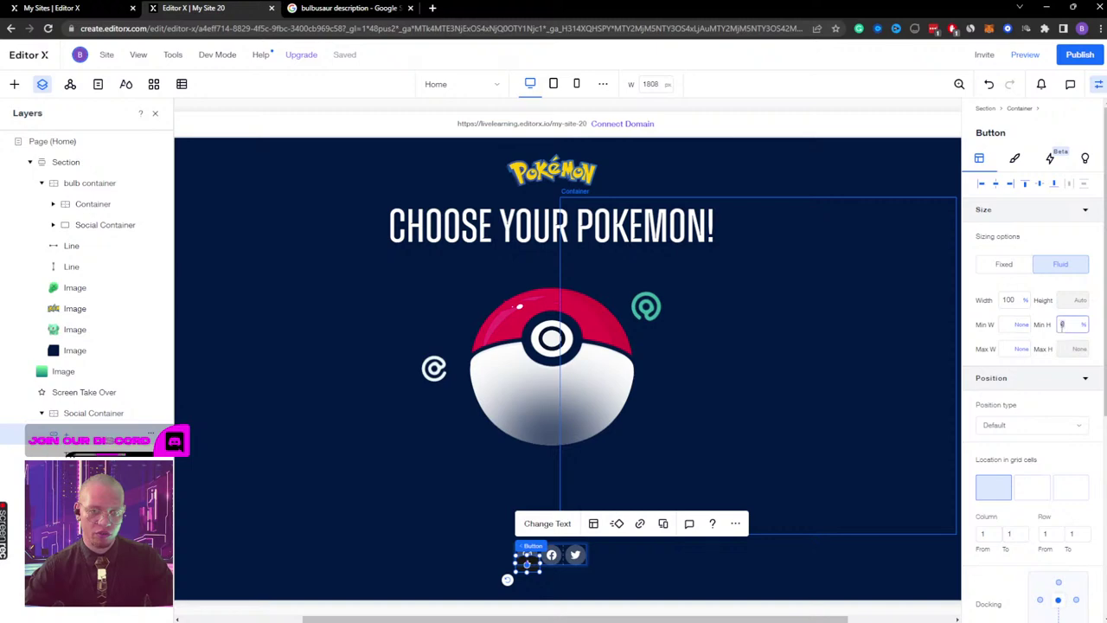
key("Return")
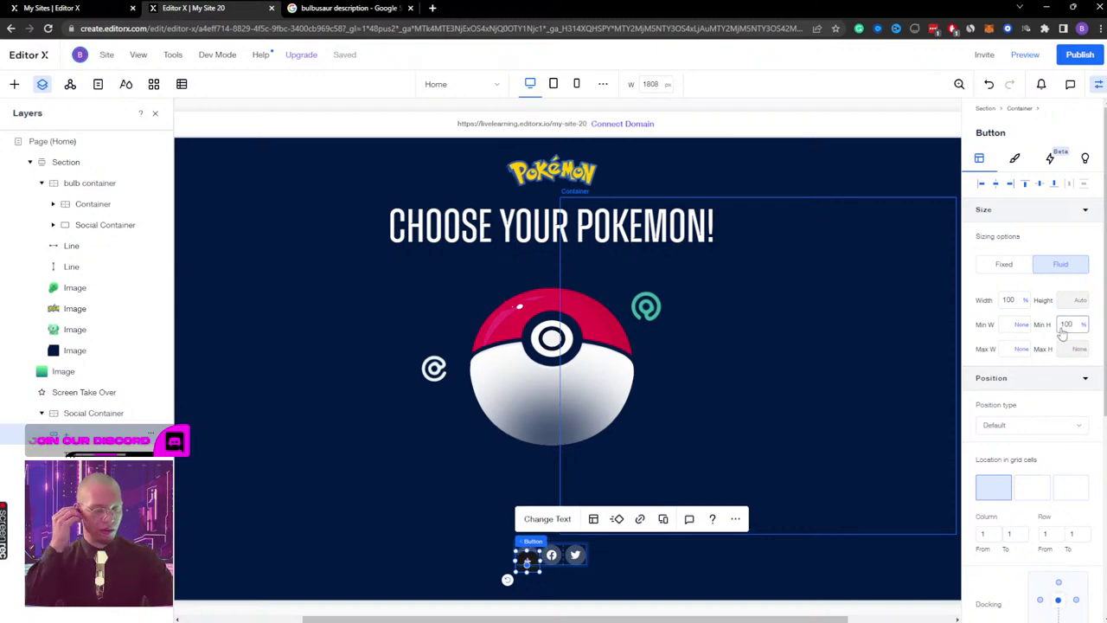
left_click(1024, 183)
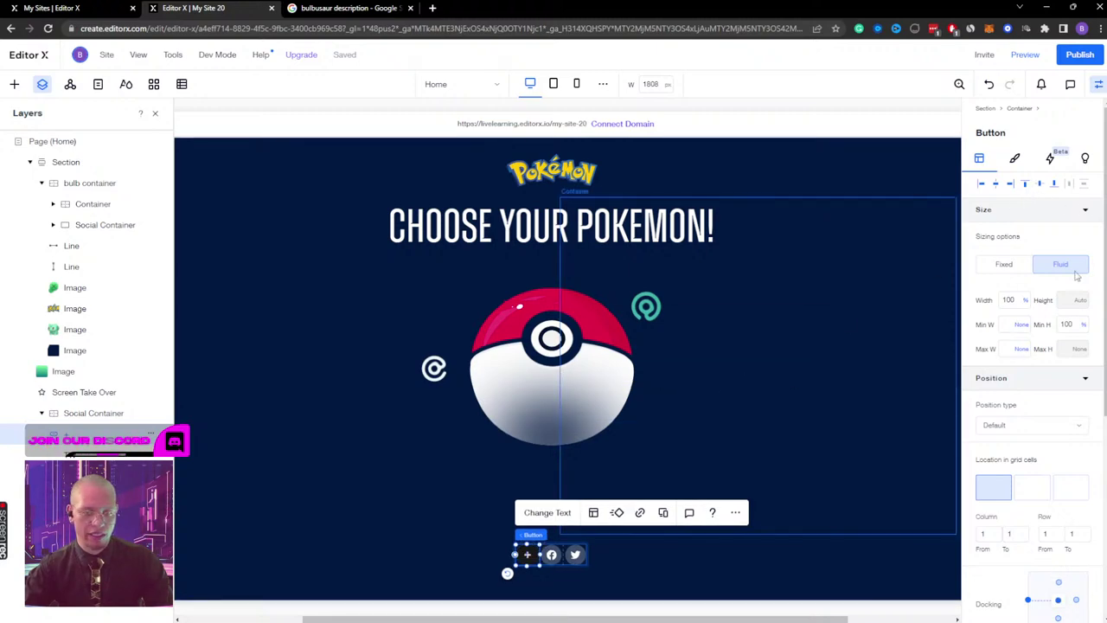
Step: Set the button's background opacity to 0% and clear its "+" text
left_click(1014, 157)
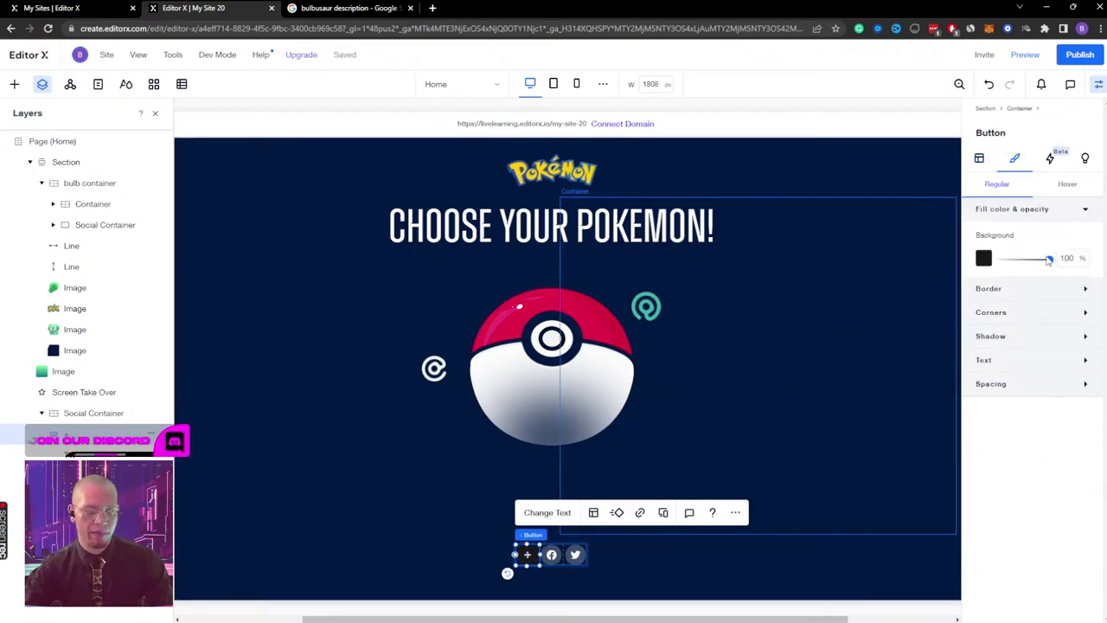
left_click_drag(1049, 260, 968, 259)
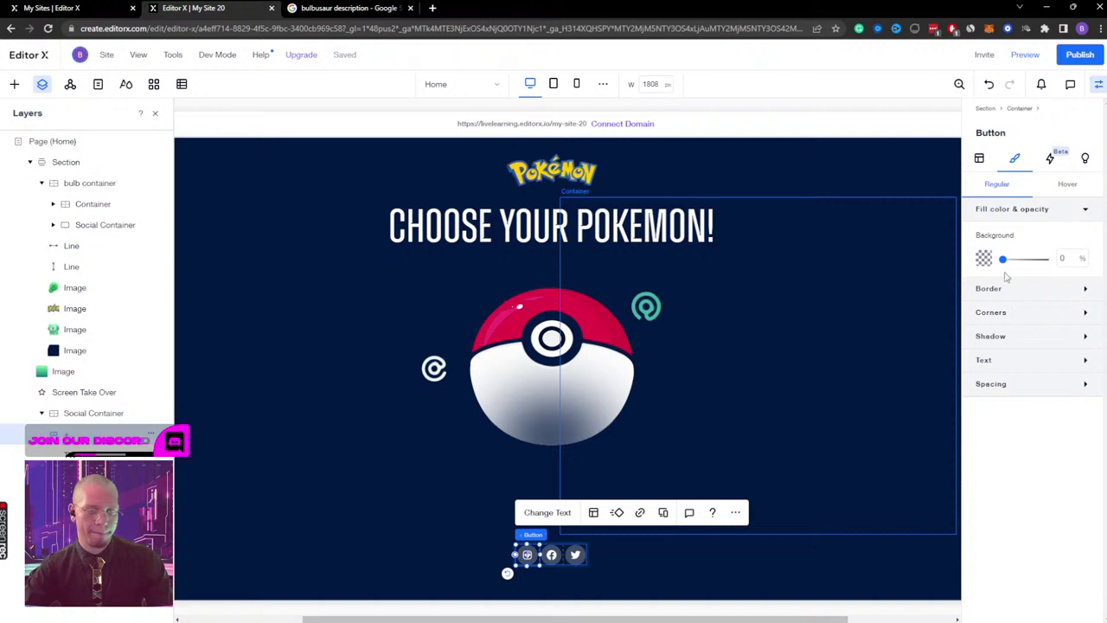
left_click(1002, 361)
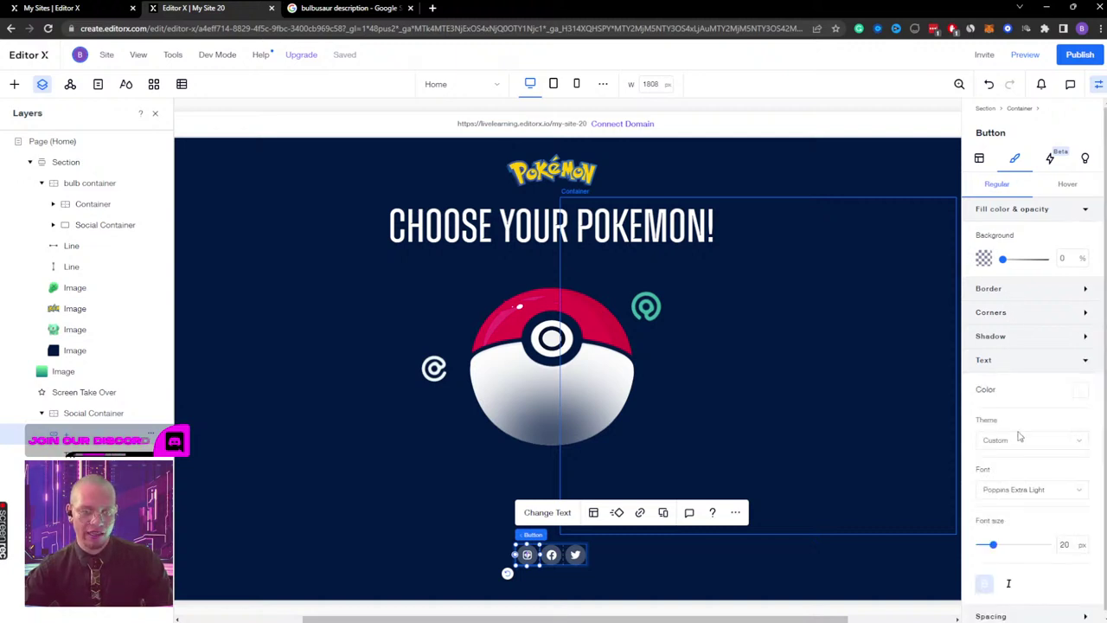
left_click(569, 512)
key("BackSpace")
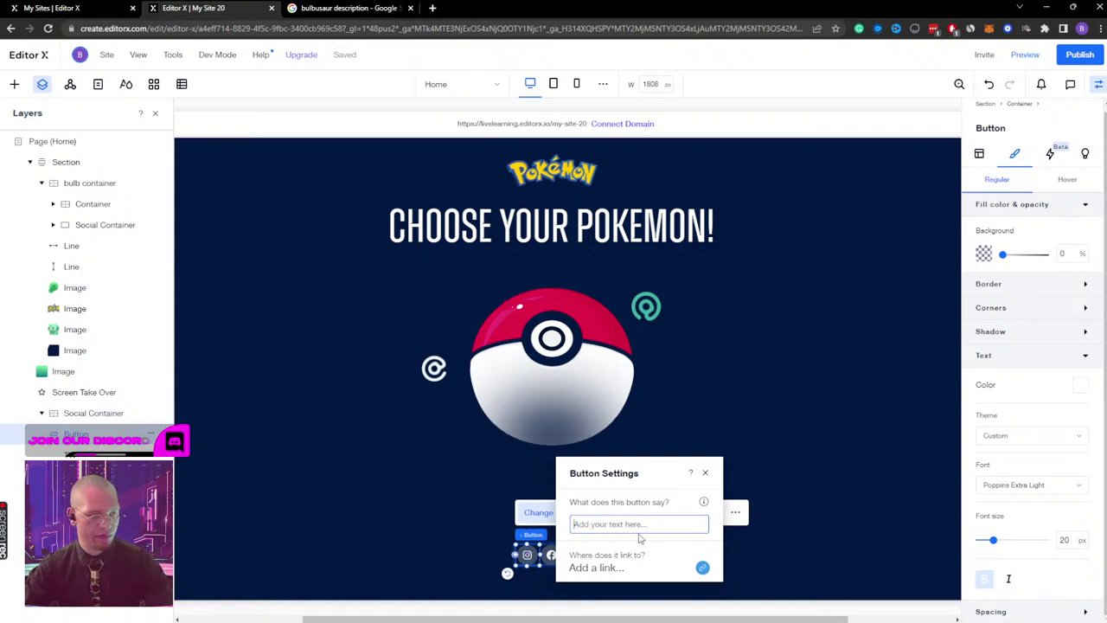
Step: Rename the transparent button's layer in the Social Container as IG btn
left_click(536, 554)
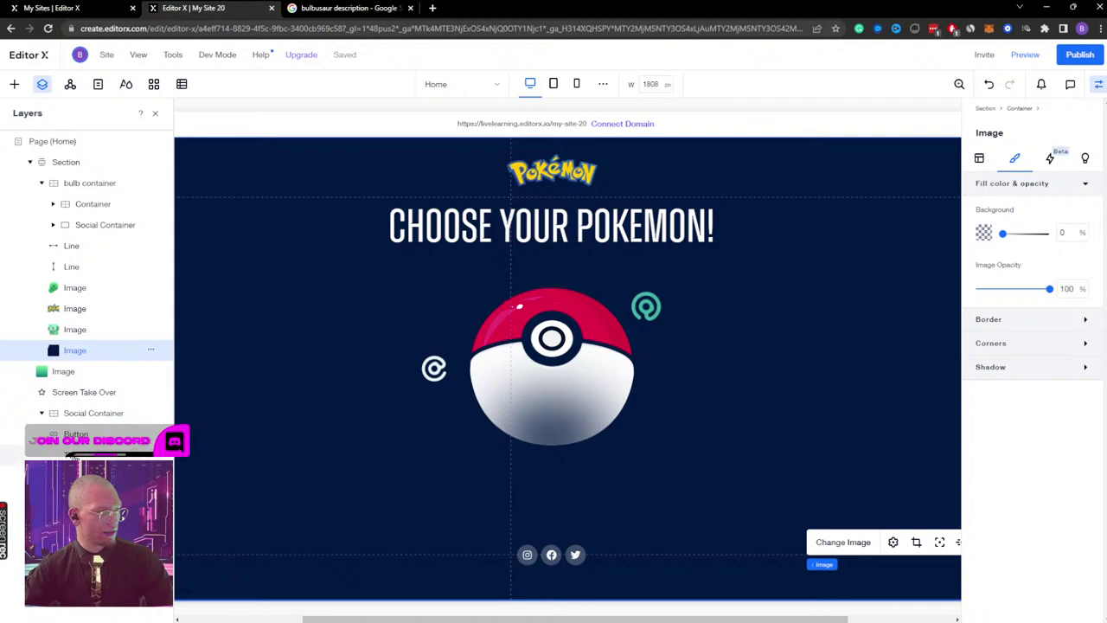
left_click(76, 436)
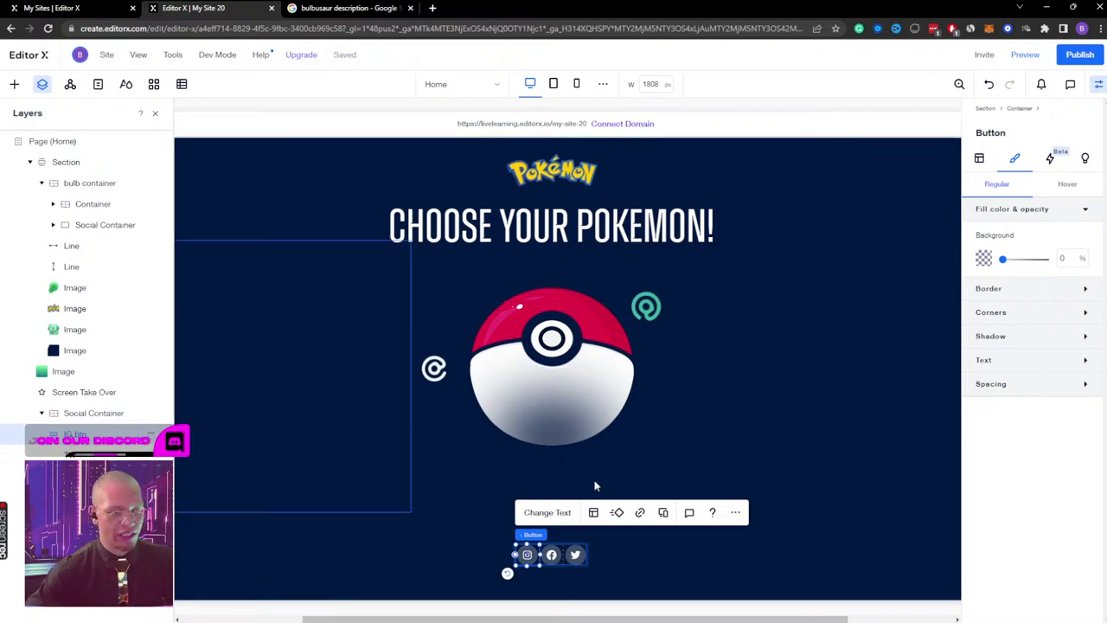
left_click(640, 512)
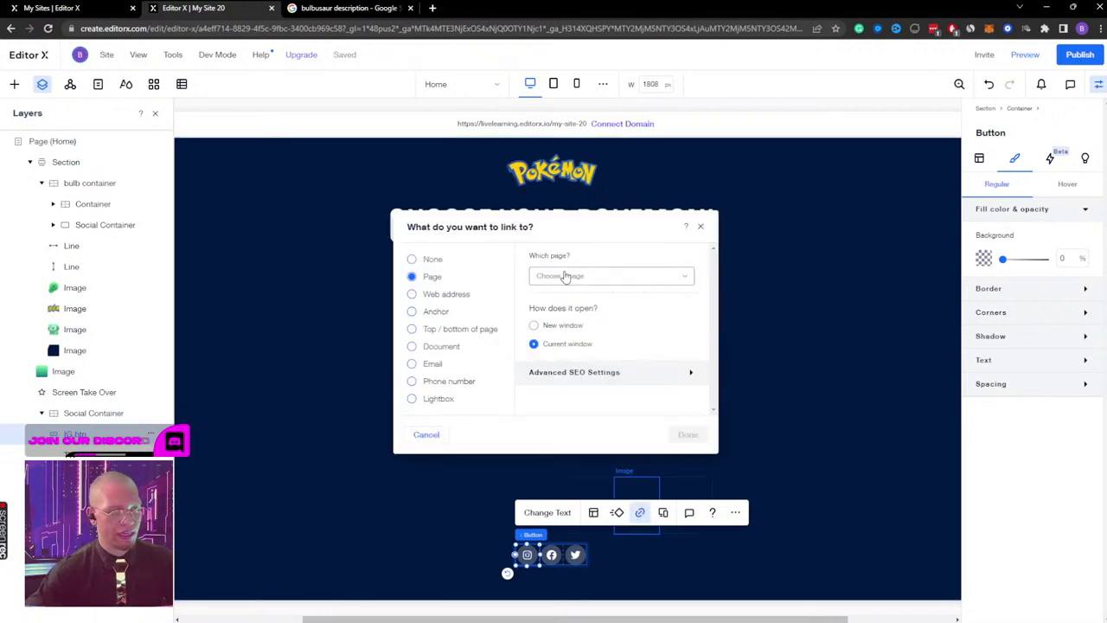
left_click(441, 296)
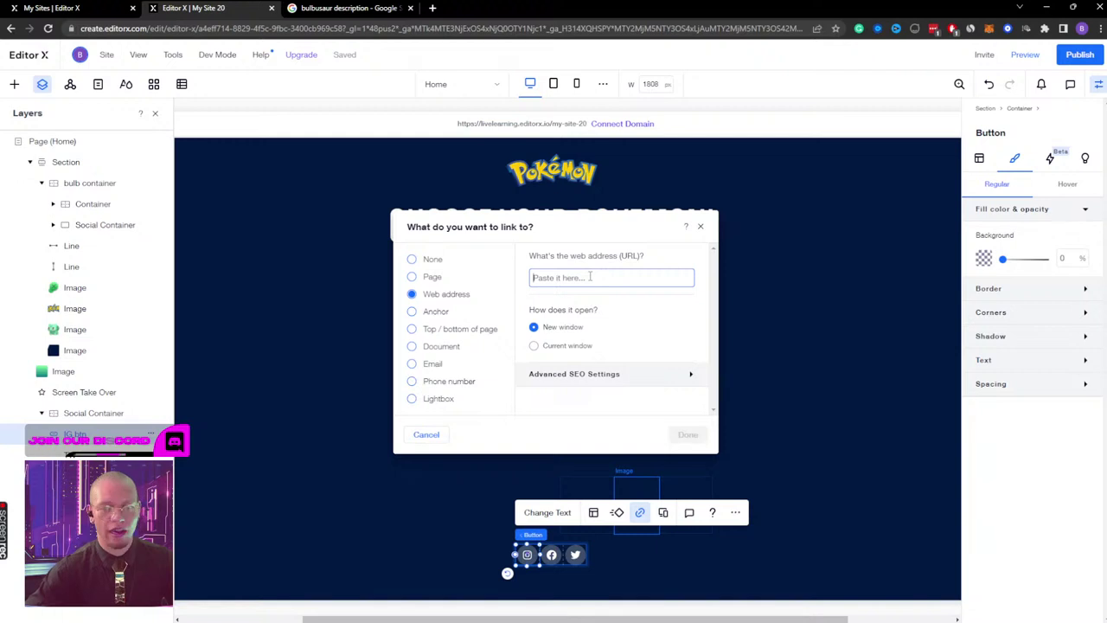
left_click(700, 226)
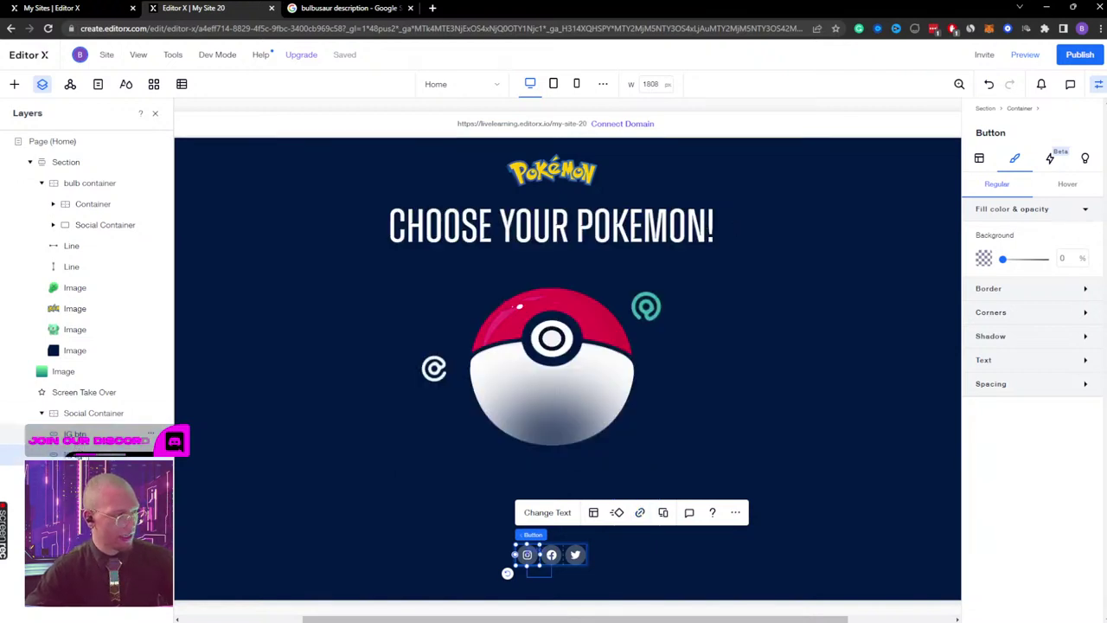
Step: Place a duplicate of the IG button in grid column 2 at 100% width, align it to the top, and name it FB btn
left_click(979, 159)
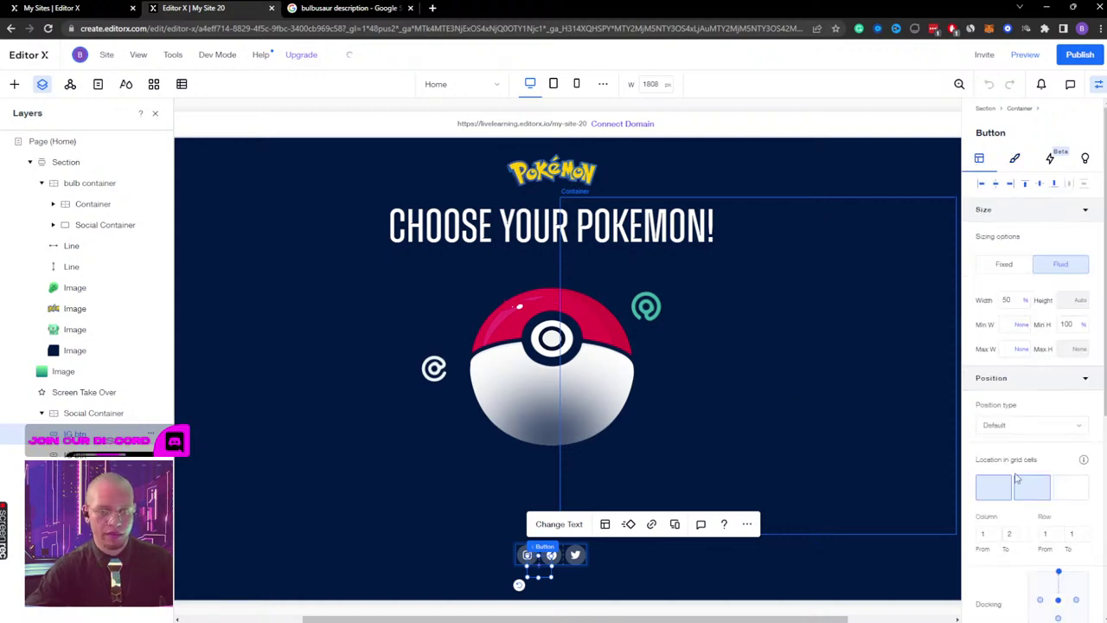
left_click(1032, 491)
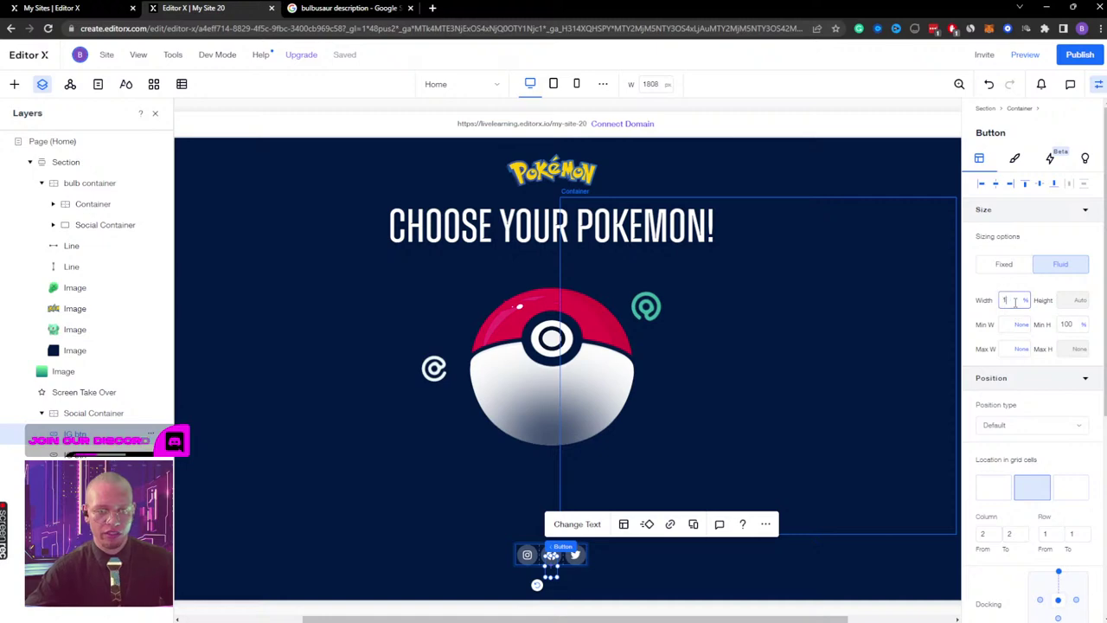
key("Return")
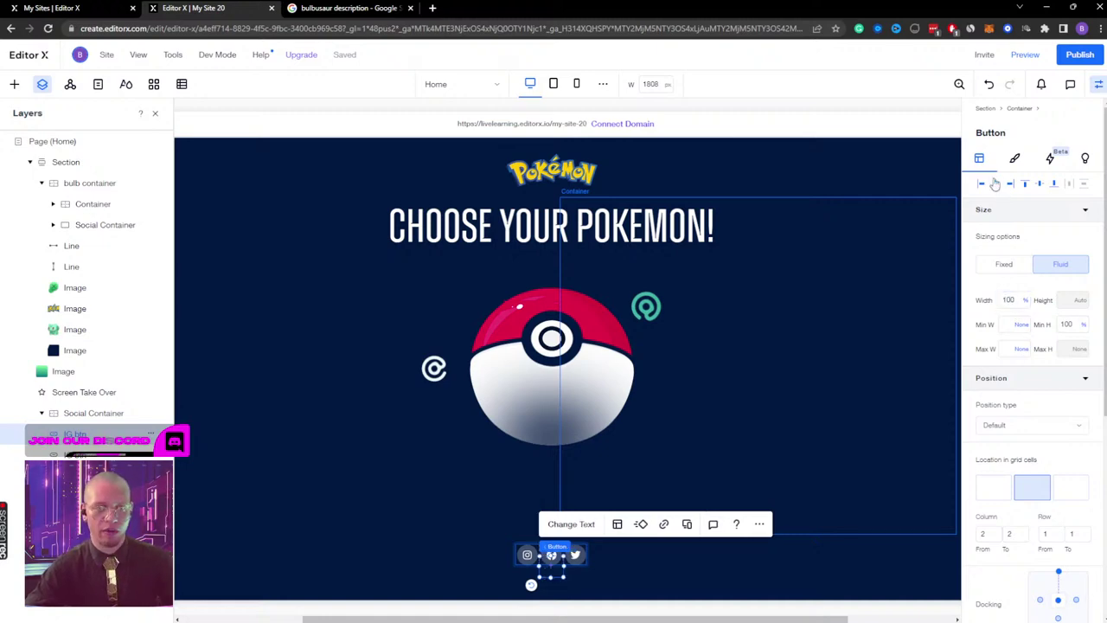
left_click(1027, 185)
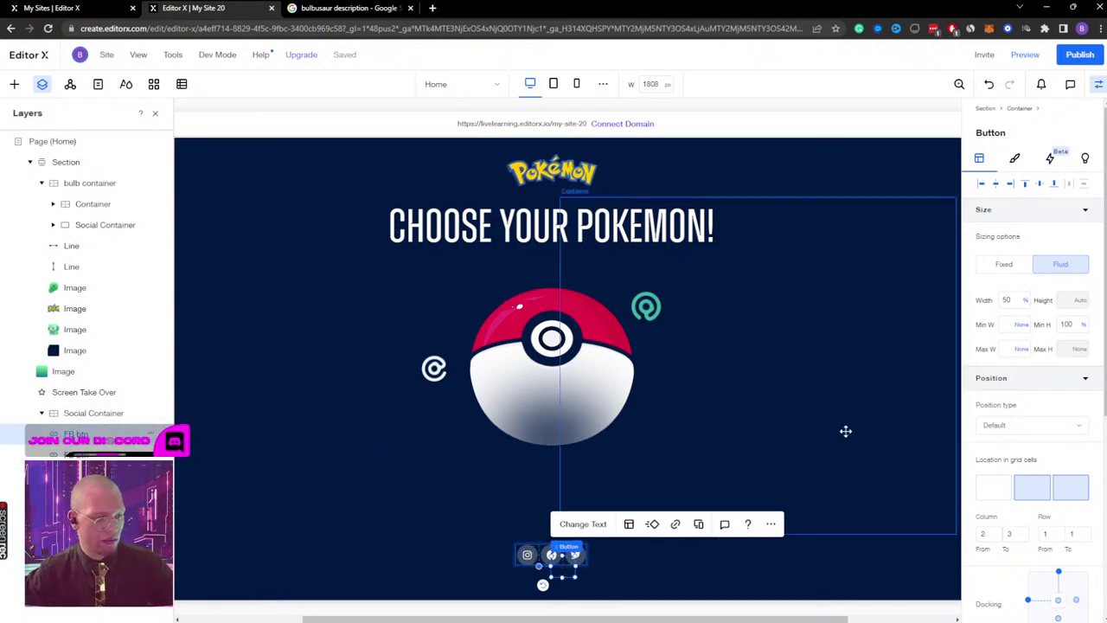
Step: Place a duplicate of the FB button in grid column 3 at 100% width, align it top left, and name it TW btn
left_click(1069, 489)
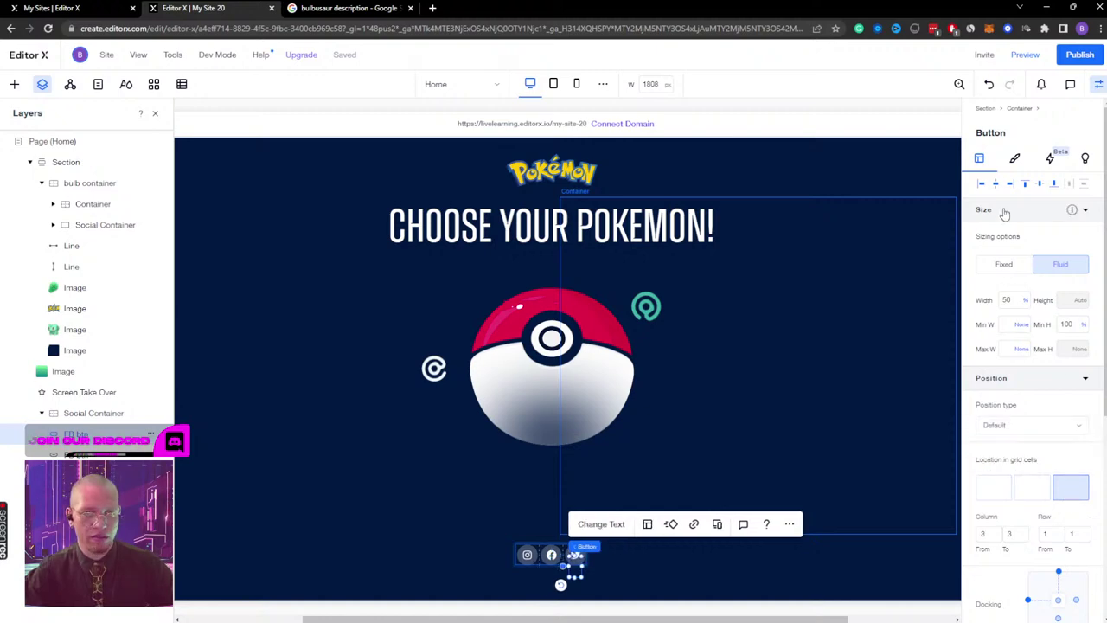
left_click(1004, 300)
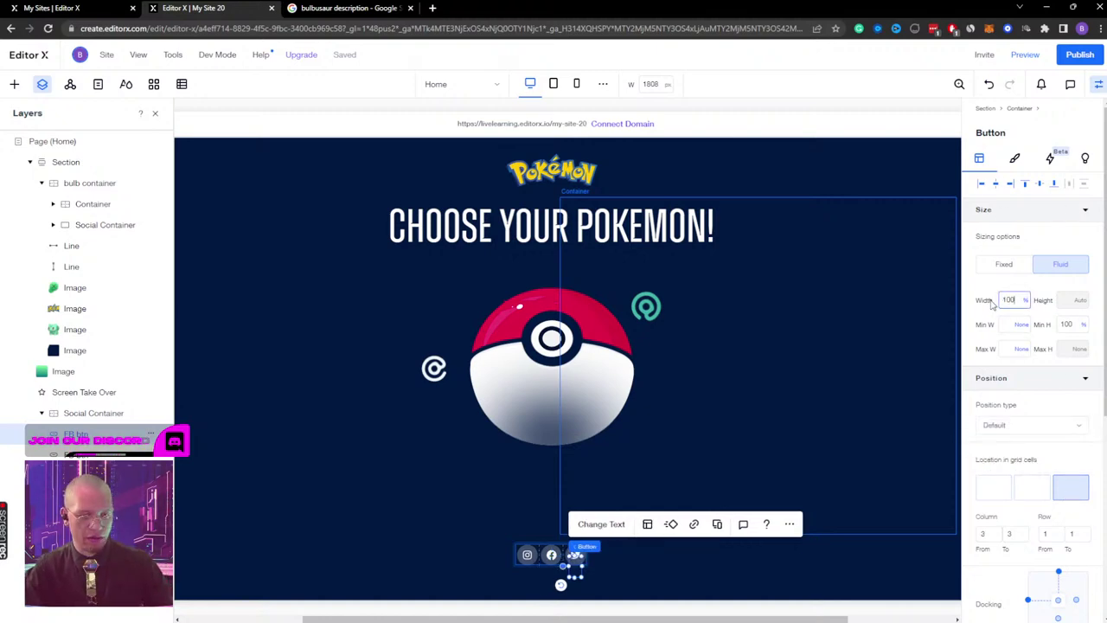
type("100")
key("Return")
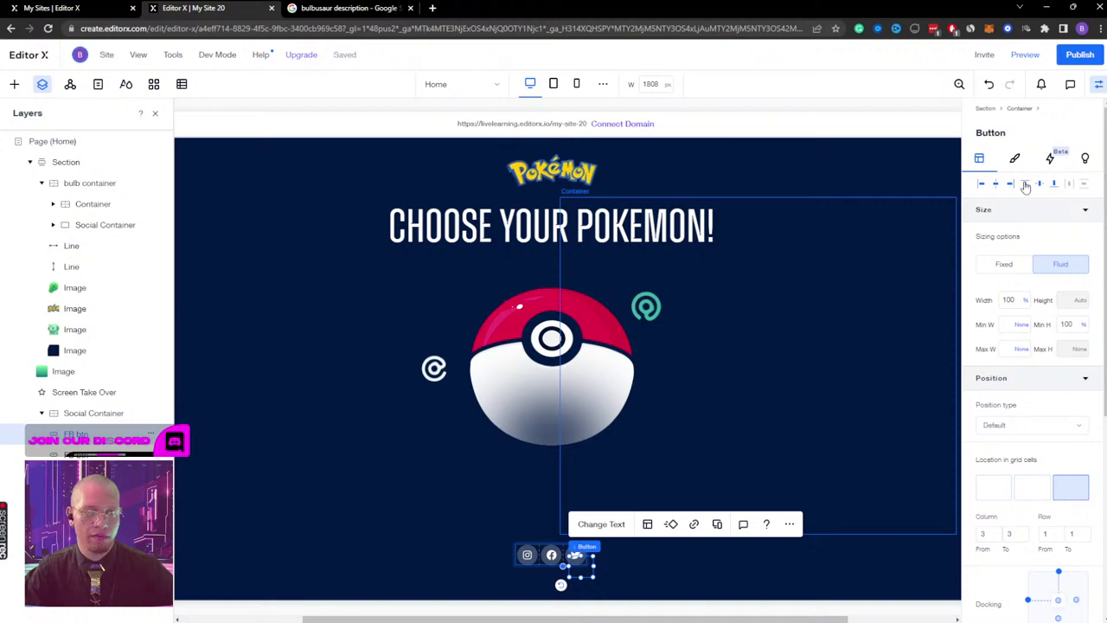
left_click(1024, 184)
left_click(981, 184)
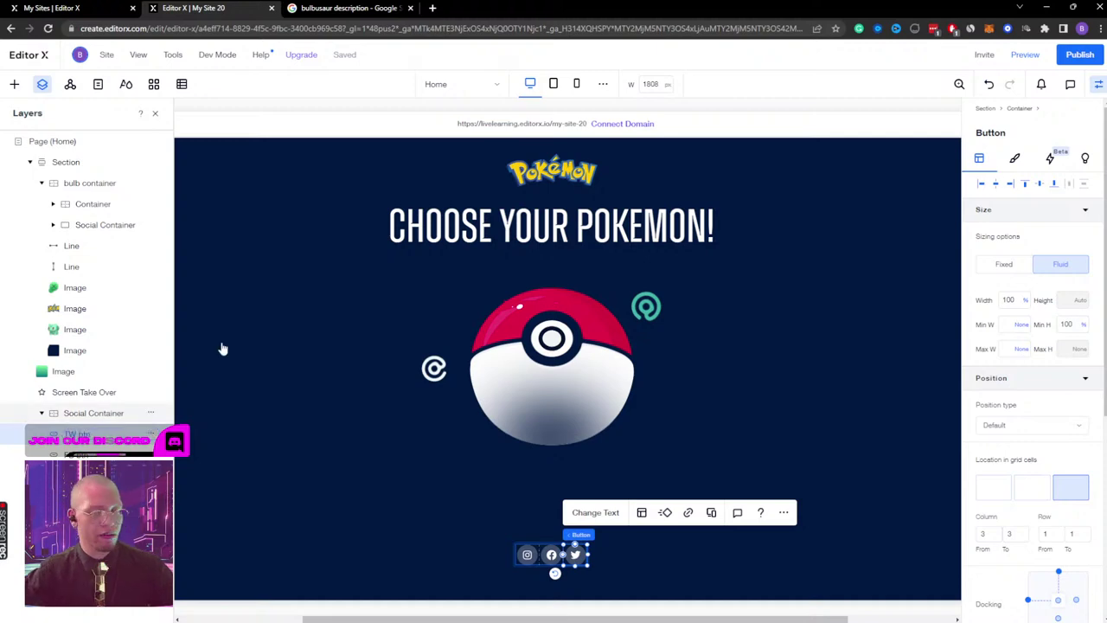
Step: Preview the start screen with its social icon buttons and return to editing
left_click(1025, 55)
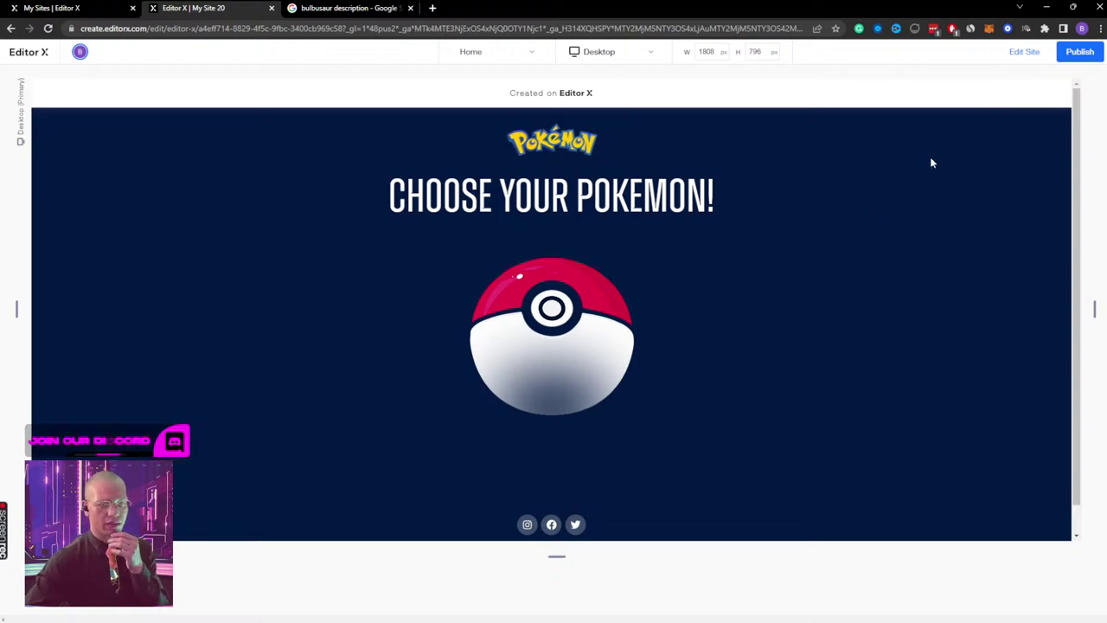
left_click(1026, 51)
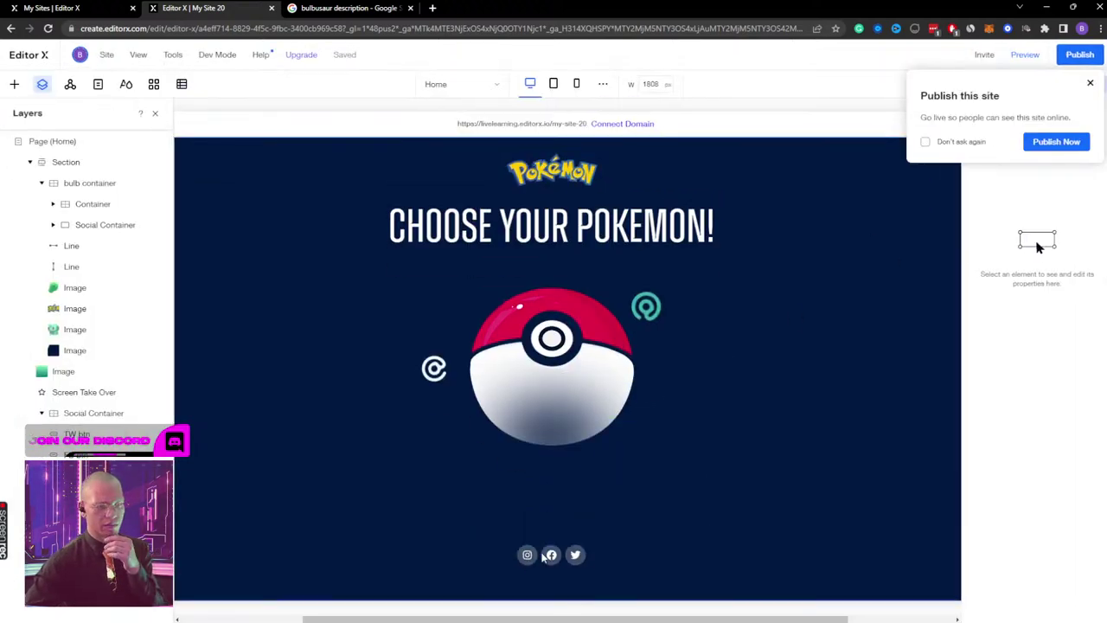
left_click(542, 554)
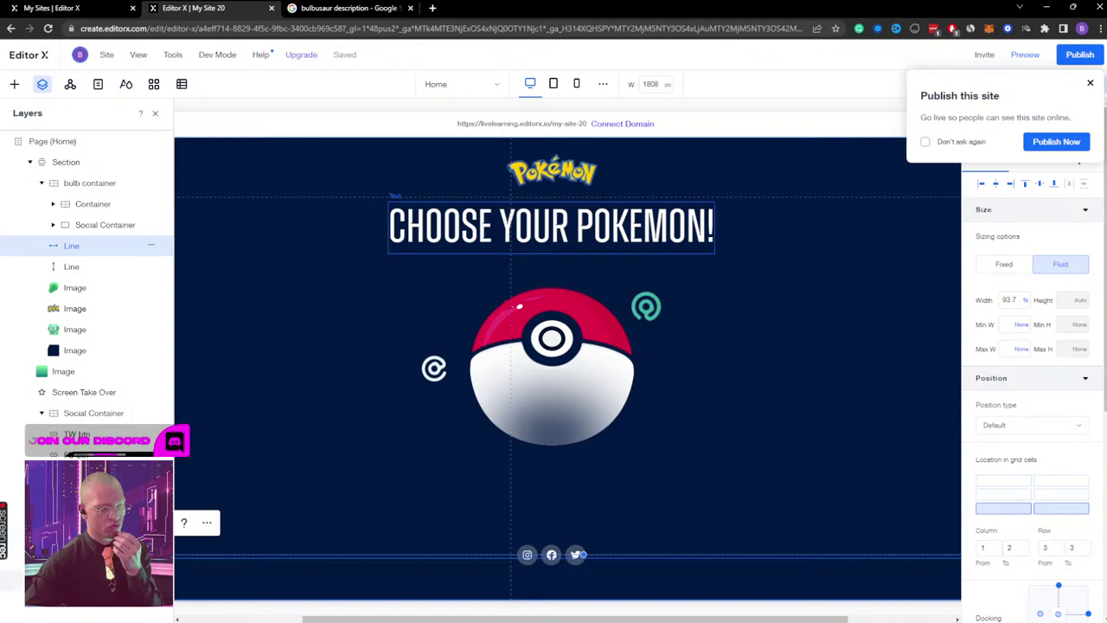
Step: Collapse the Social Container and bulb container in the layer tree
left_click(63, 413)
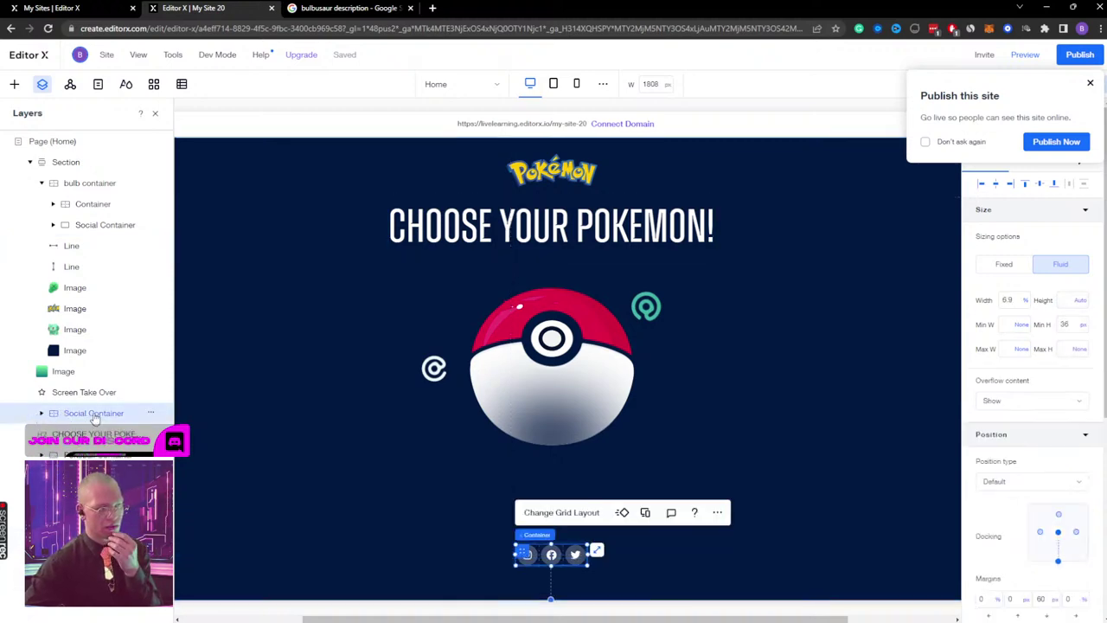
left_click_drag(96, 418, 57, 414)
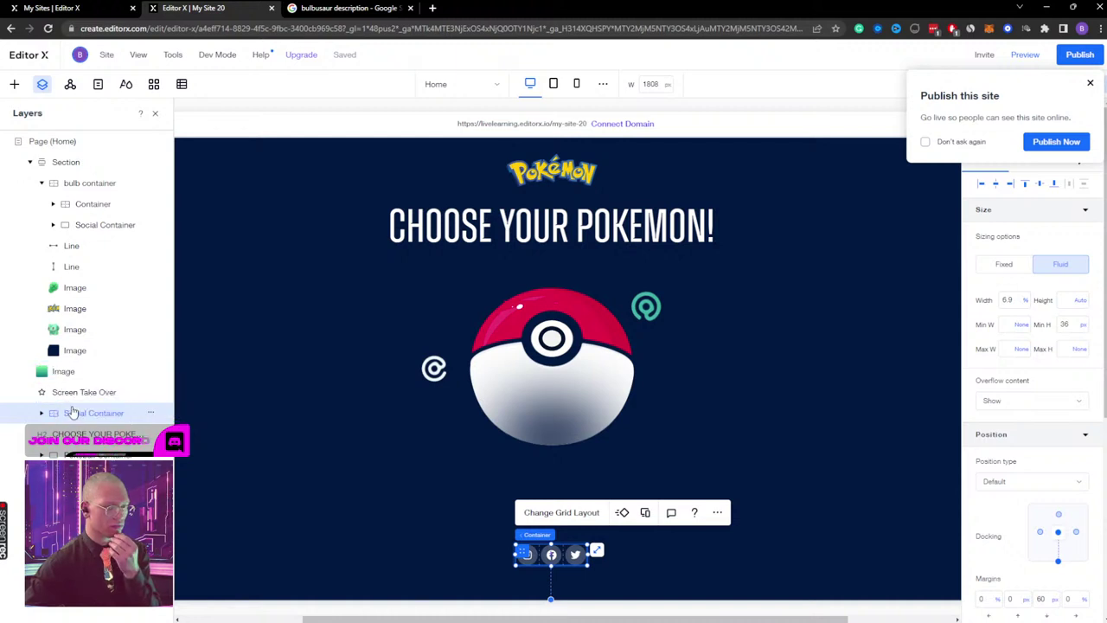
left_click(41, 184)
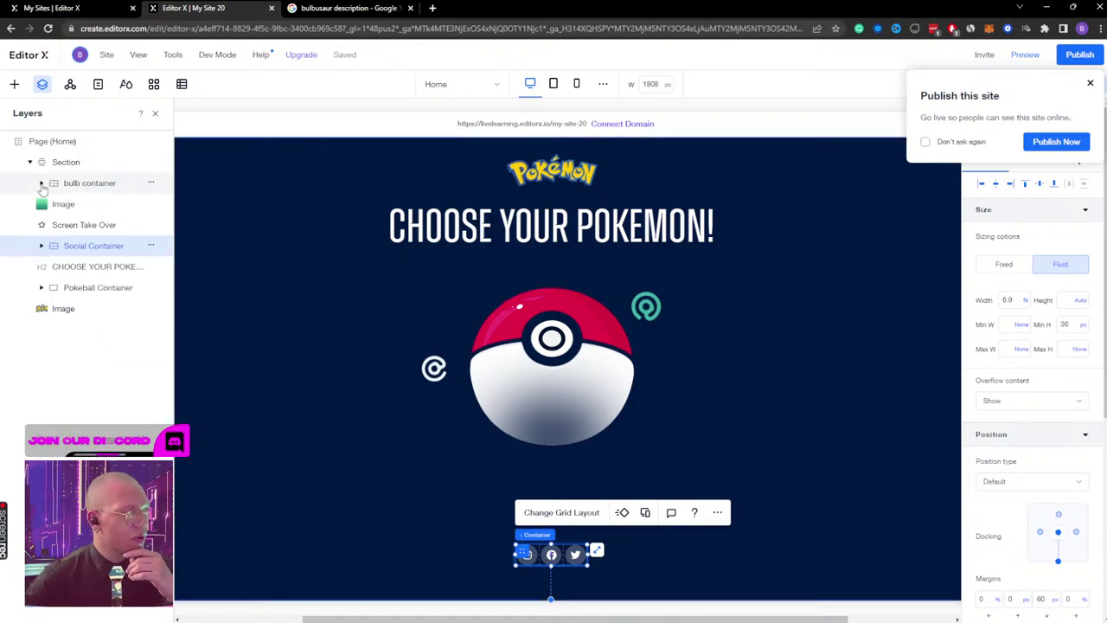
Step: Examine the gradient image's fill, position and adjust settings, and check the social icons' hover state in preview
left_click(84, 206)
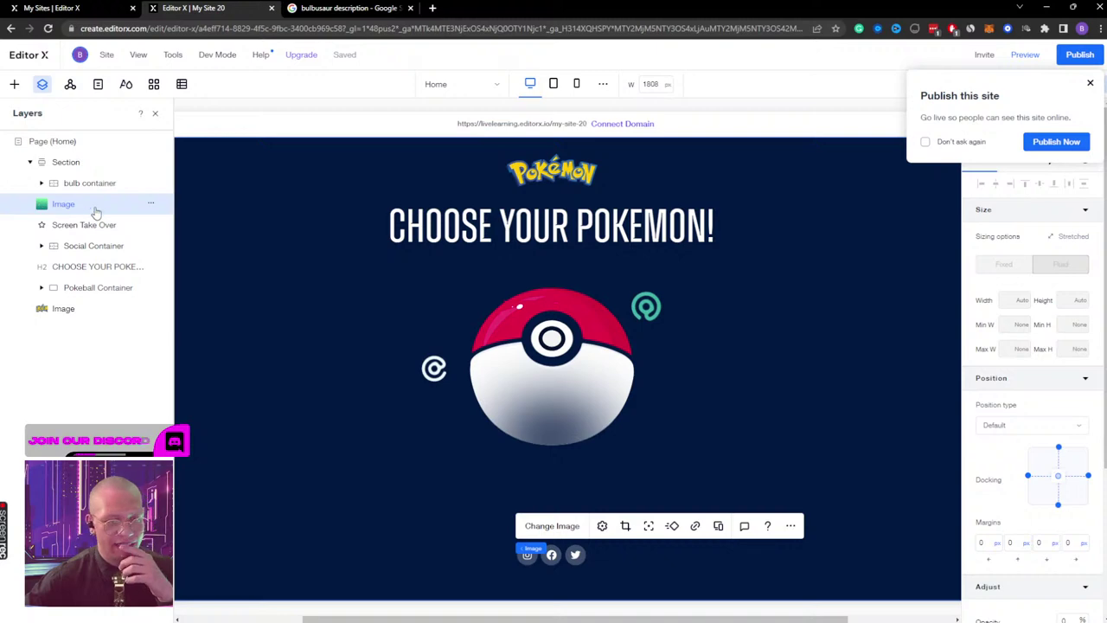
left_click(1091, 83)
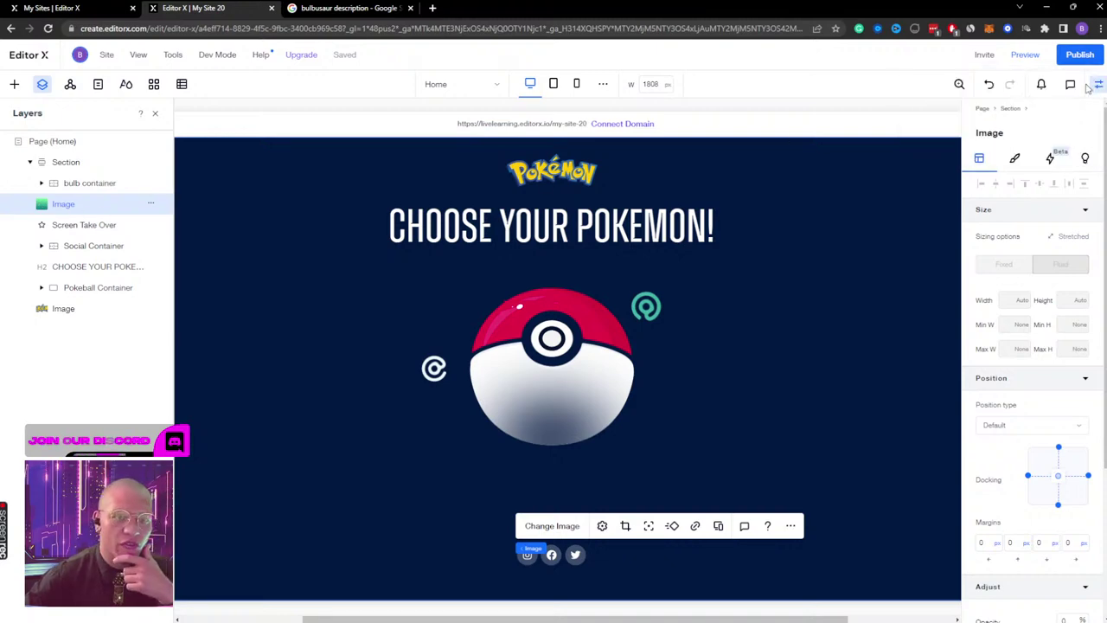
left_click(1016, 161)
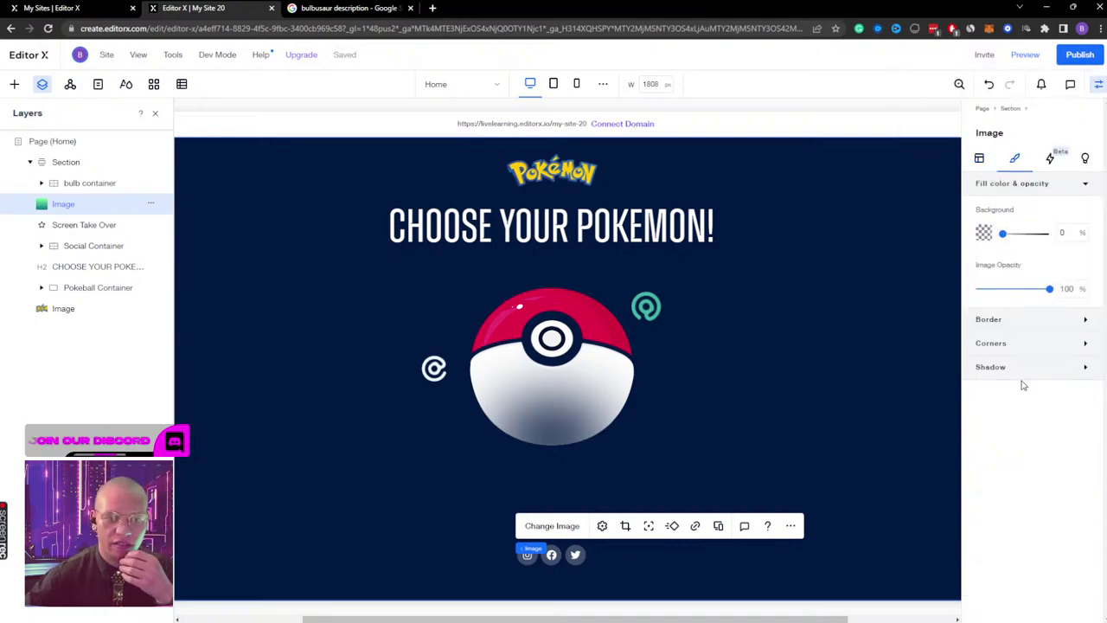
left_click(989, 159)
scroll(1017, 433, "down", 3)
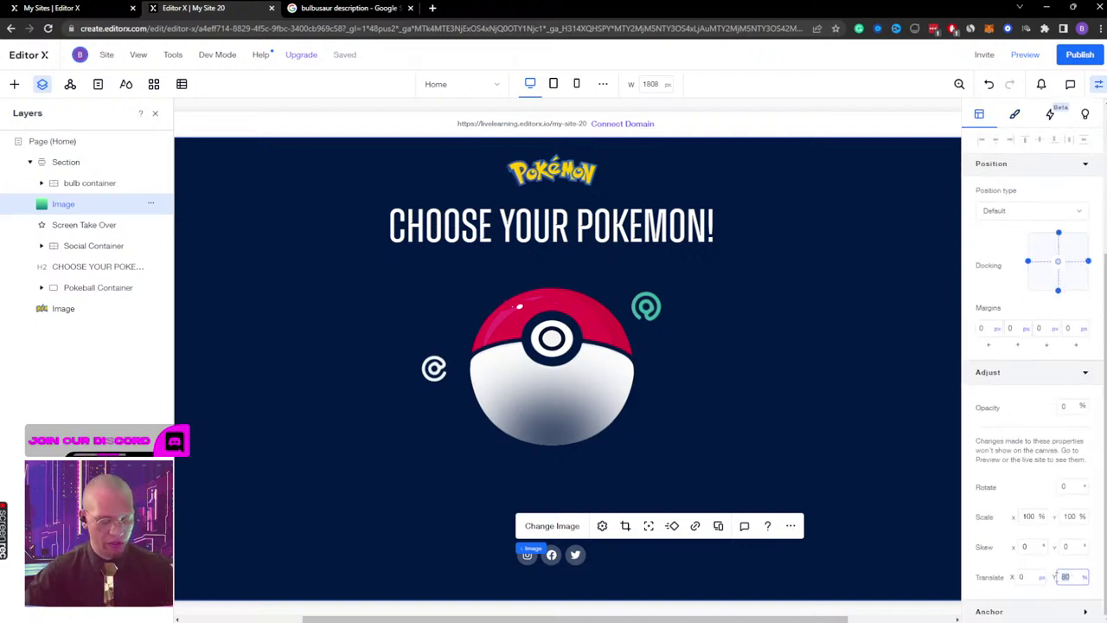
left_click(1024, 55)
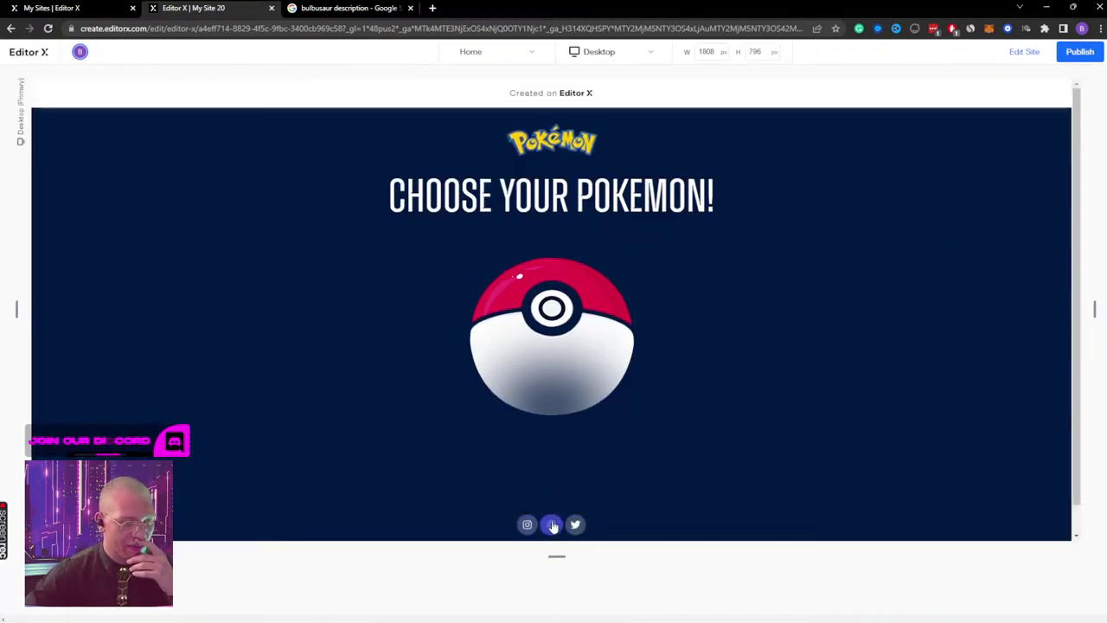
left_click(1025, 51)
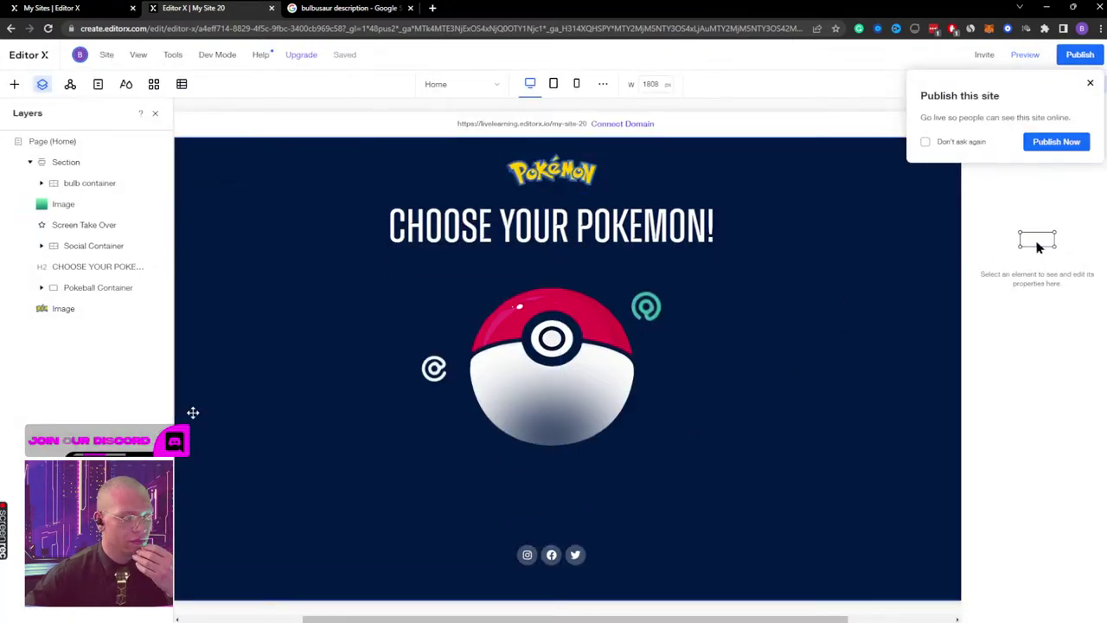
Step: Lower the hover background opacity of the TW btn and FB btn inside the Social Container
left_click(71, 288)
left_click(41, 247)
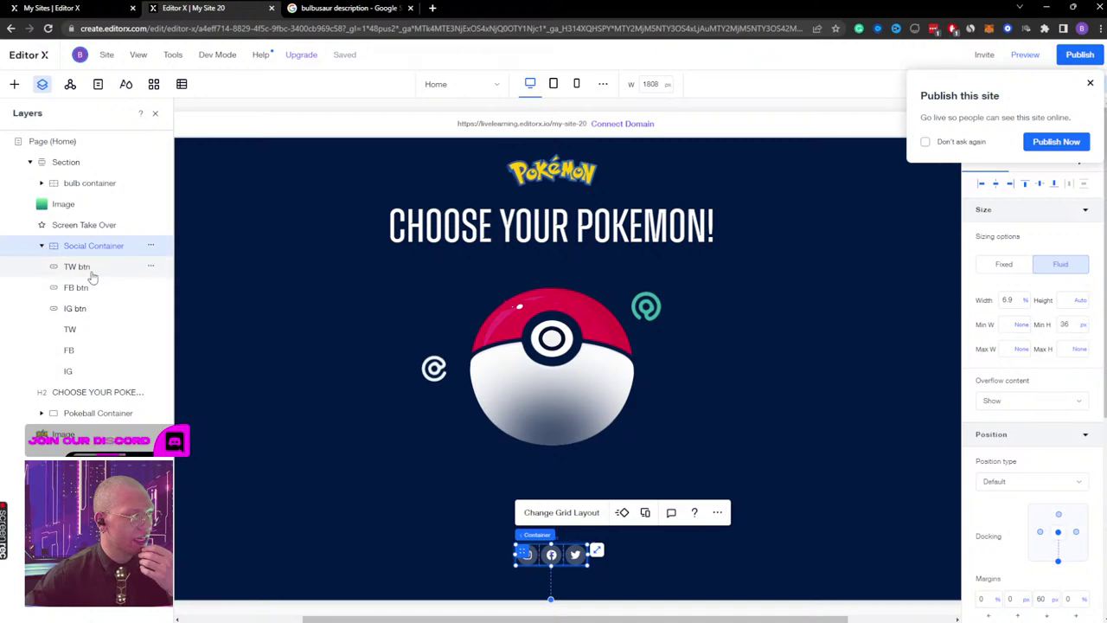
left_click(78, 267)
left_click(1088, 83)
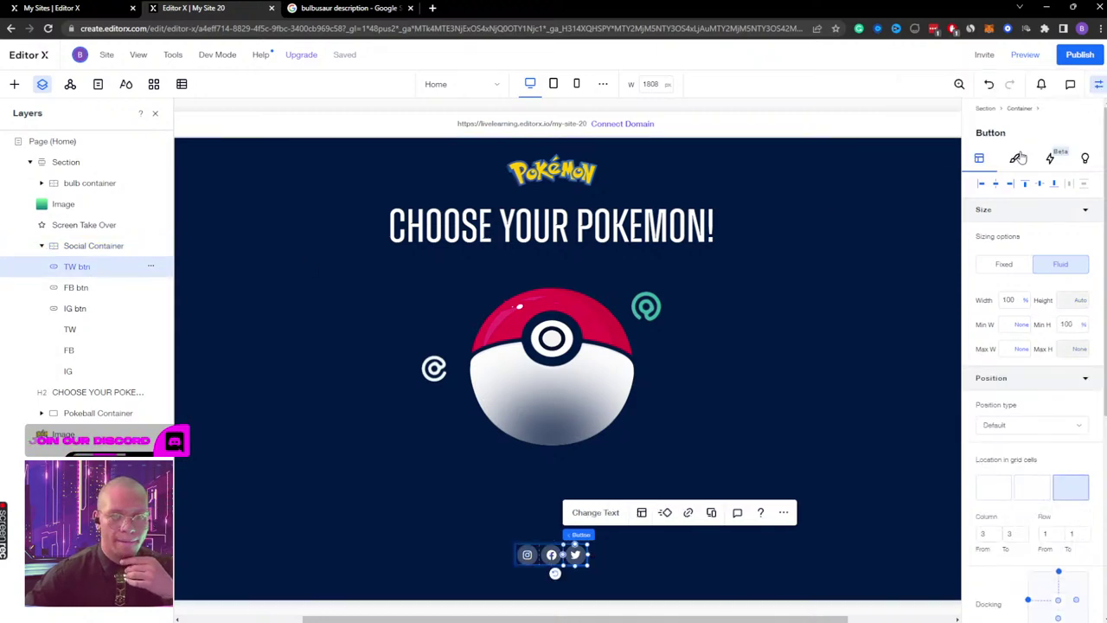
left_click(1017, 158)
left_click(1067, 184)
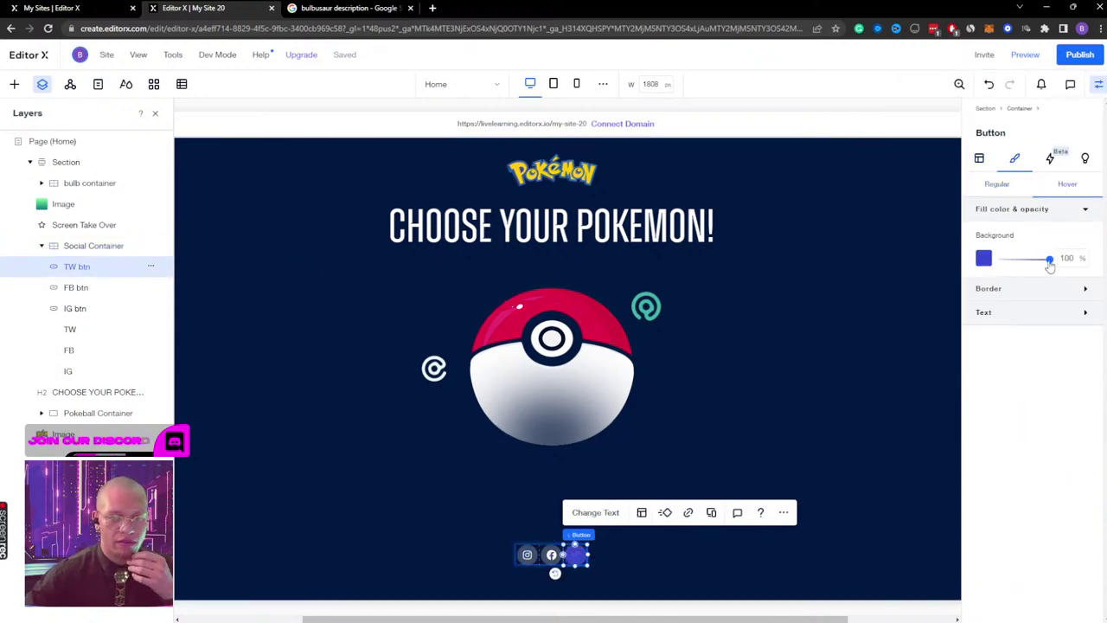
left_click(76, 288)
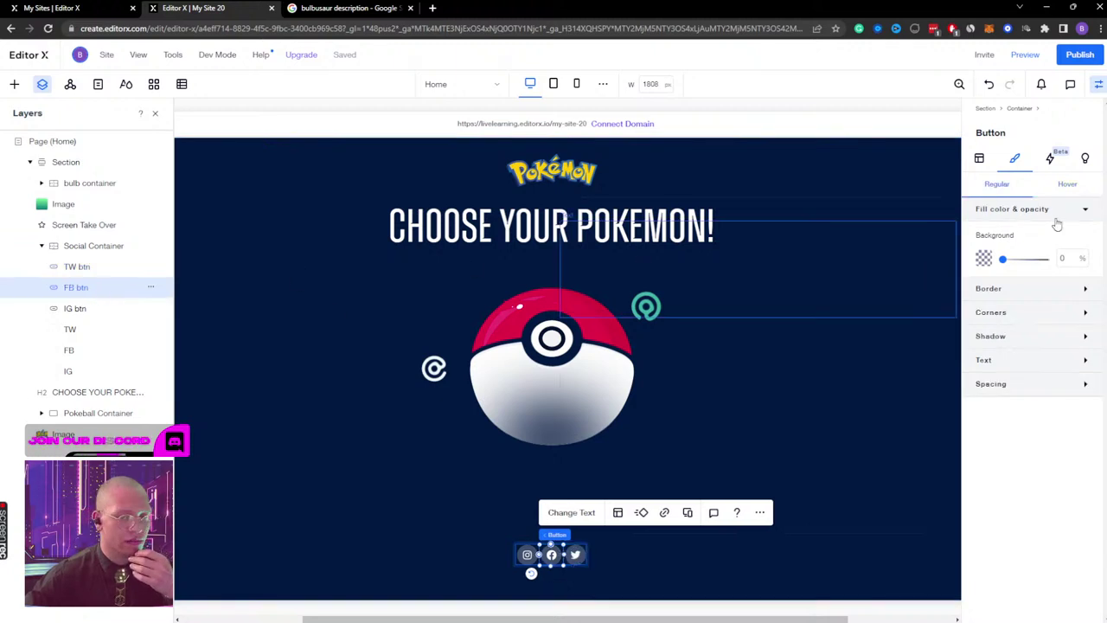
left_click(1059, 187)
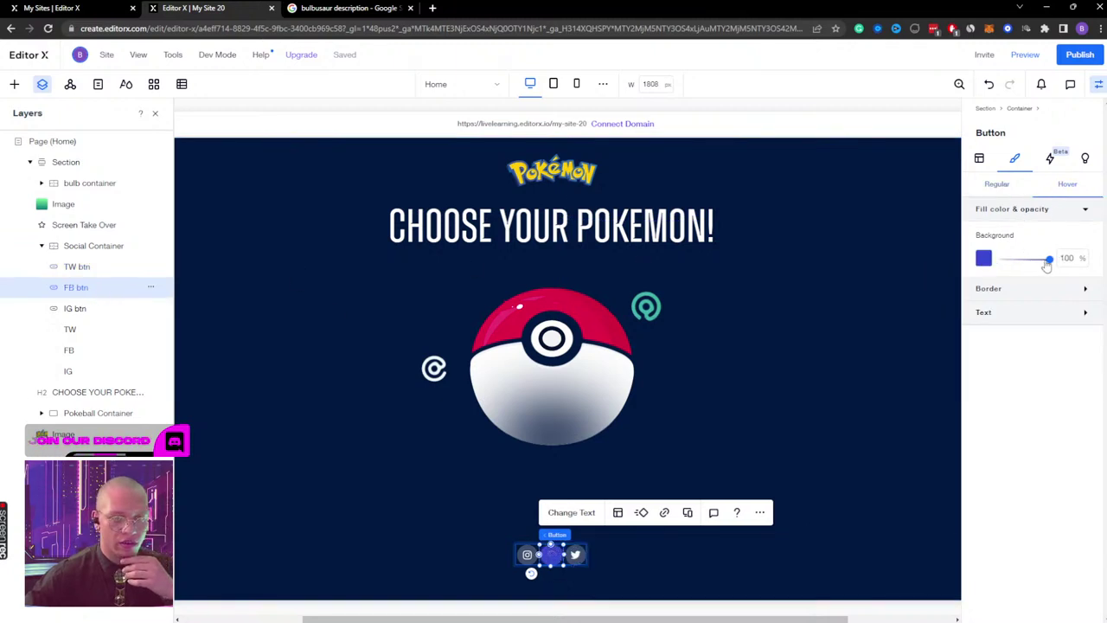
Step: Set the IG btn's hover background opacity to 0%, previewing the social icons between adjustments
left_click(74, 307)
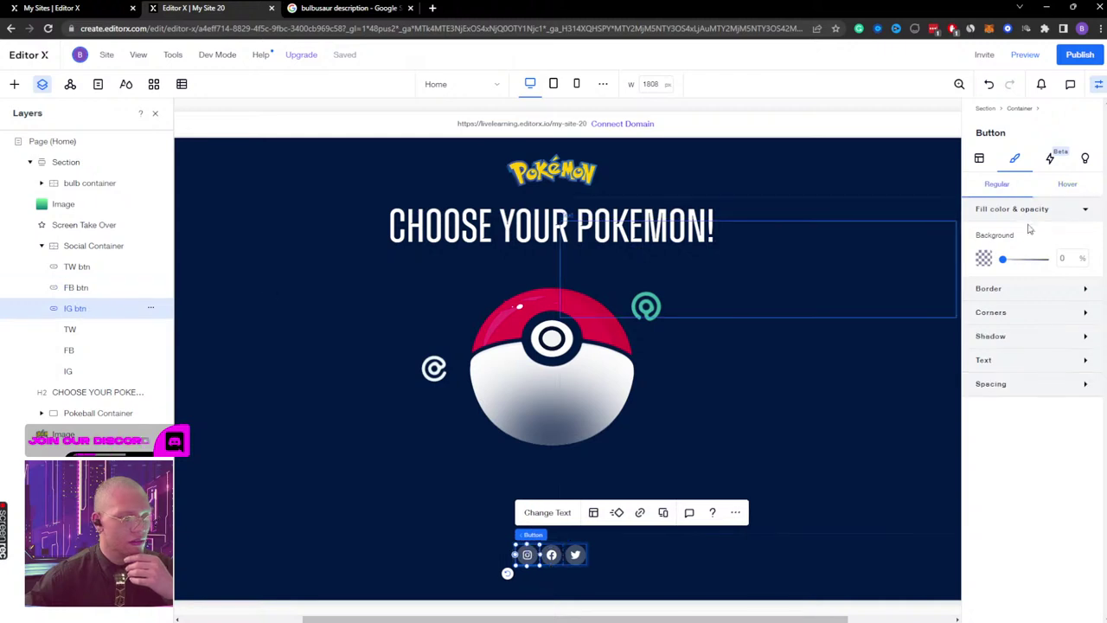
left_click(1065, 184)
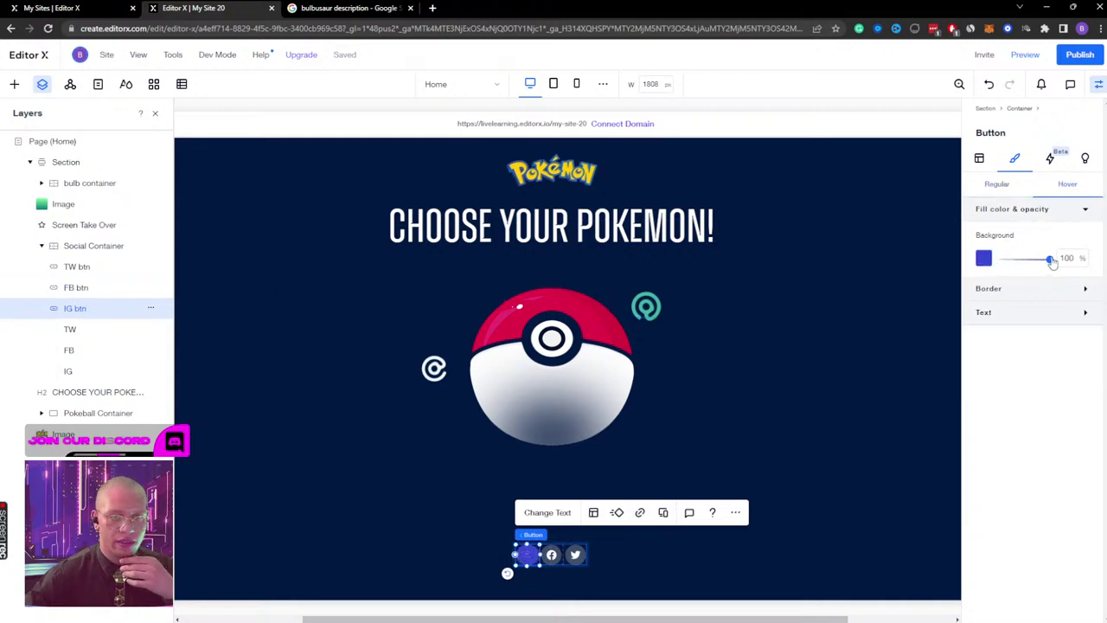
mouse_move(1050, 258)
left_mouse_down()
mouse_move(1004, 258)
mouse_move(1037, 259)
left_mouse_up()
left_click(1032, 55)
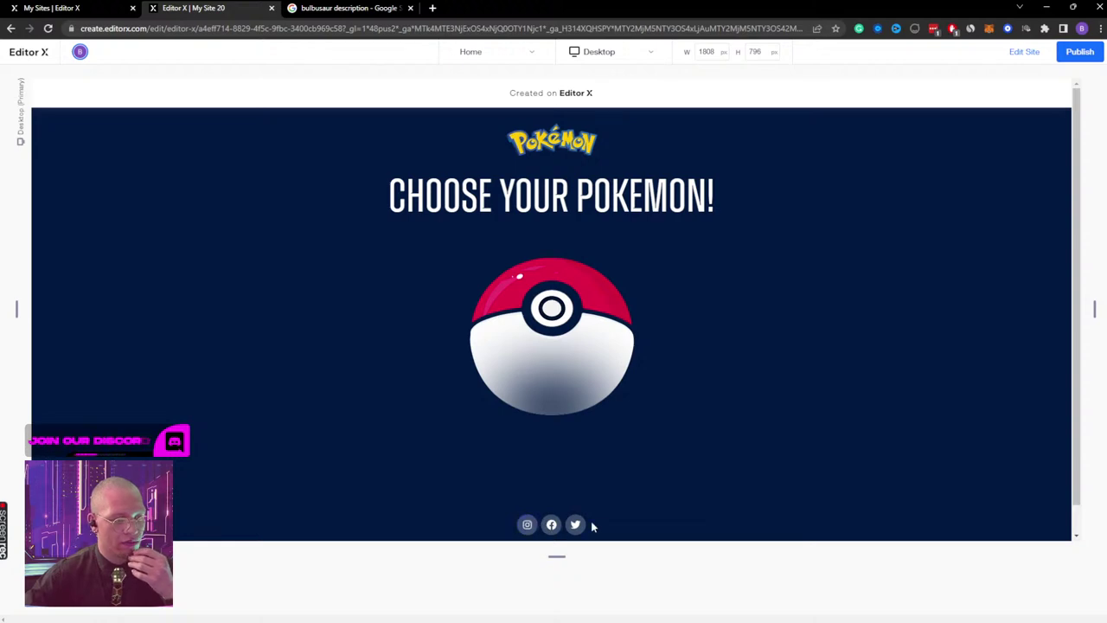
left_click(1024, 53)
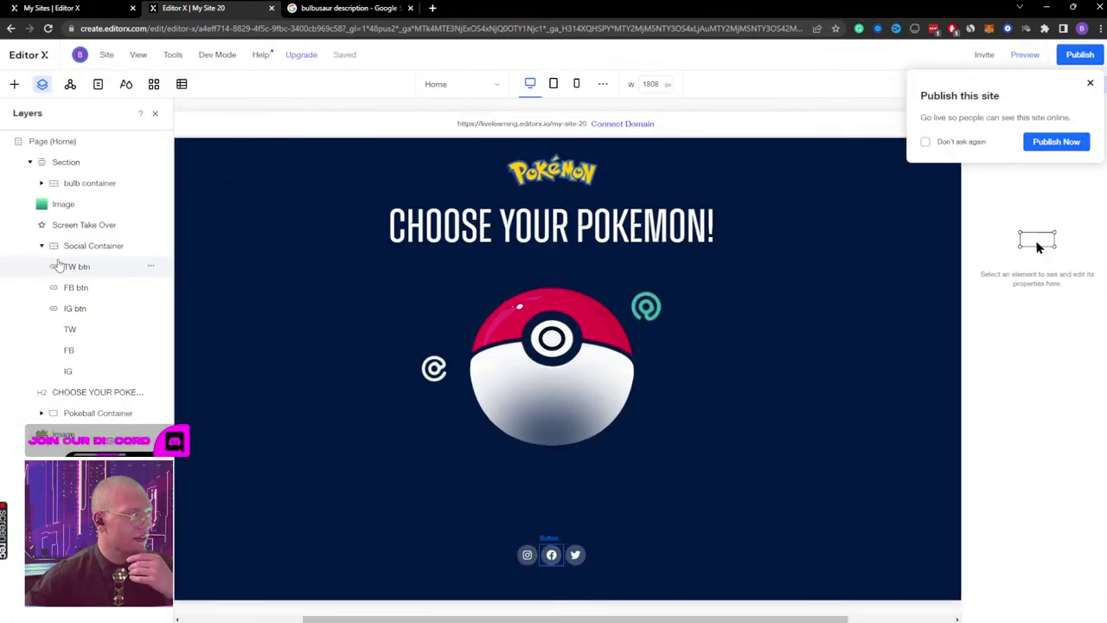
left_click(74, 307)
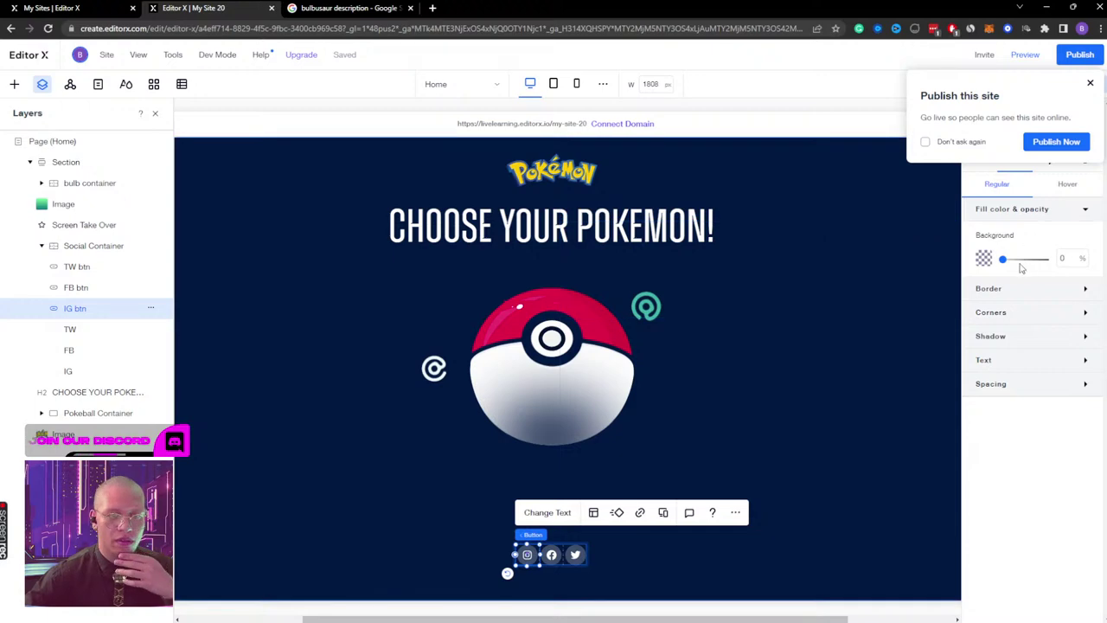
left_click(1065, 184)
left_click_drag(1037, 258, 984, 263)
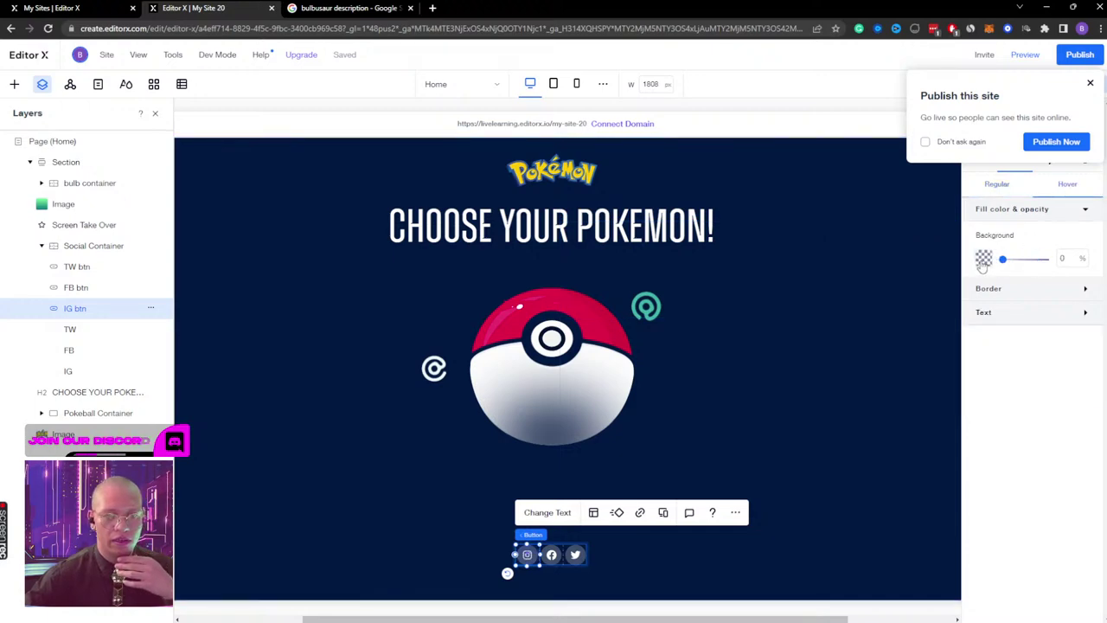
Step: Dismiss the publish notice and preview the Pokéball click that opens the Bulbasaur screen
left_click(1090, 82)
left_click(1027, 56)
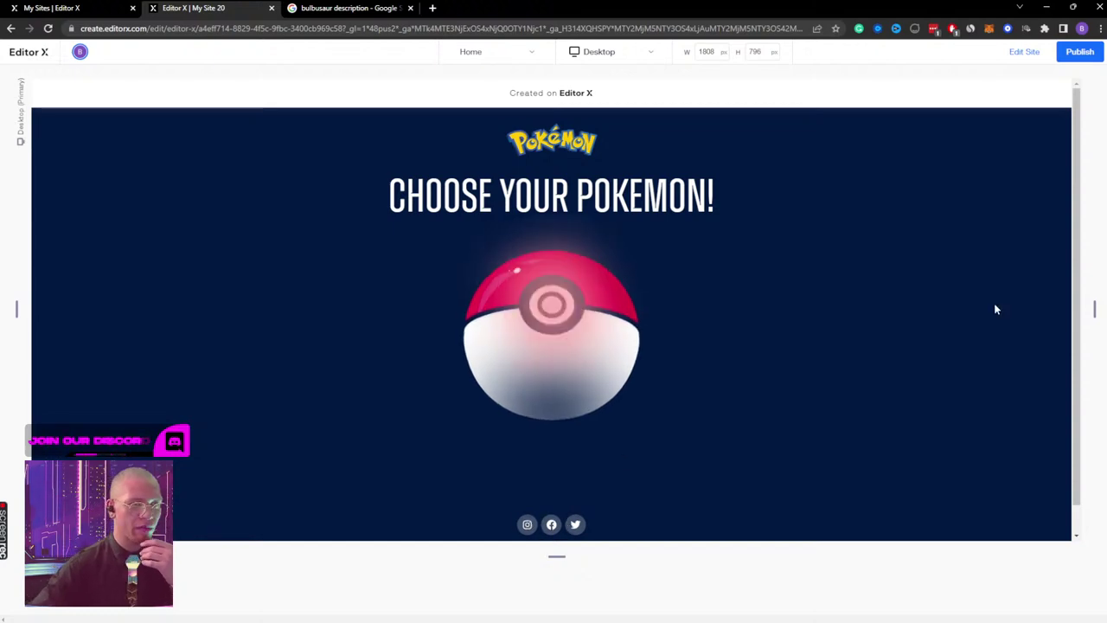
left_click(538, 313)
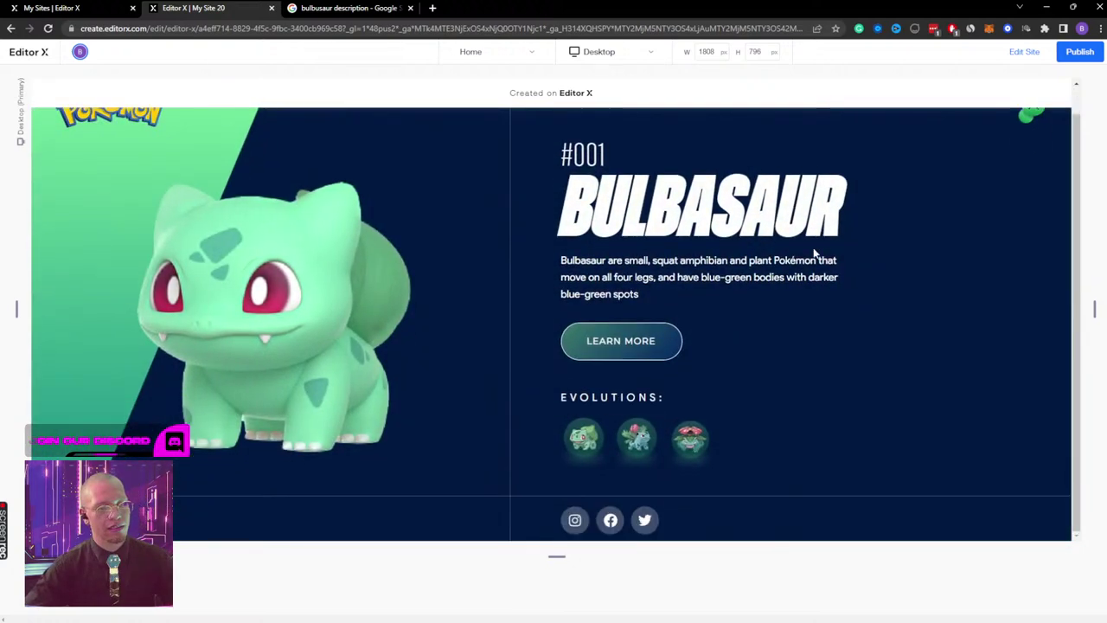
Step: Publish the site to a free Editor X domain named Pokemon
left_click(1067, 55)
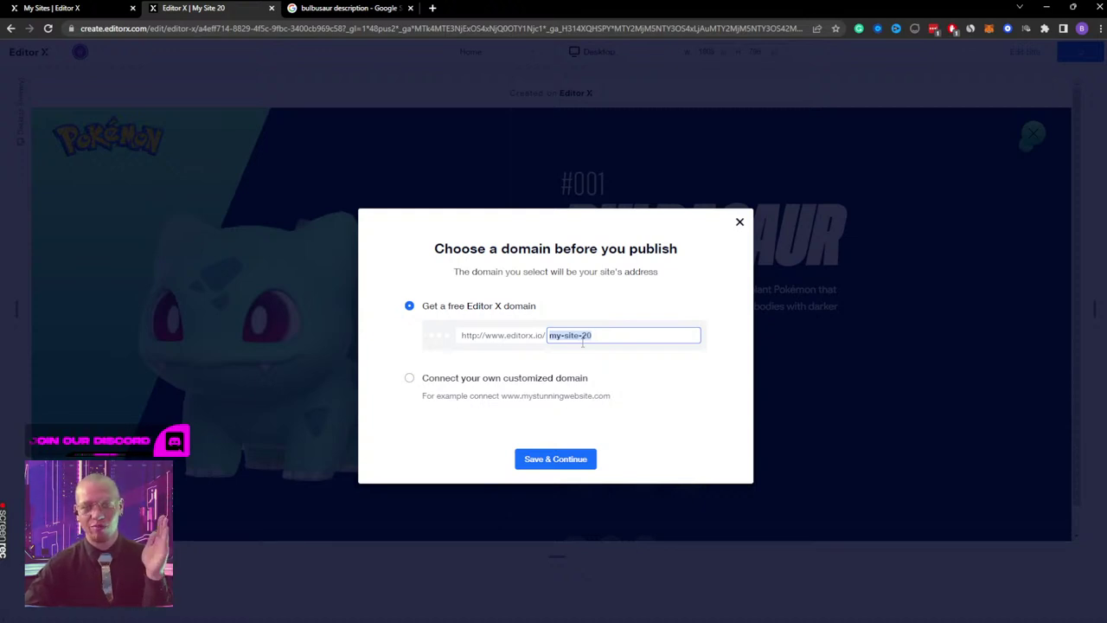
type("Pokemon")
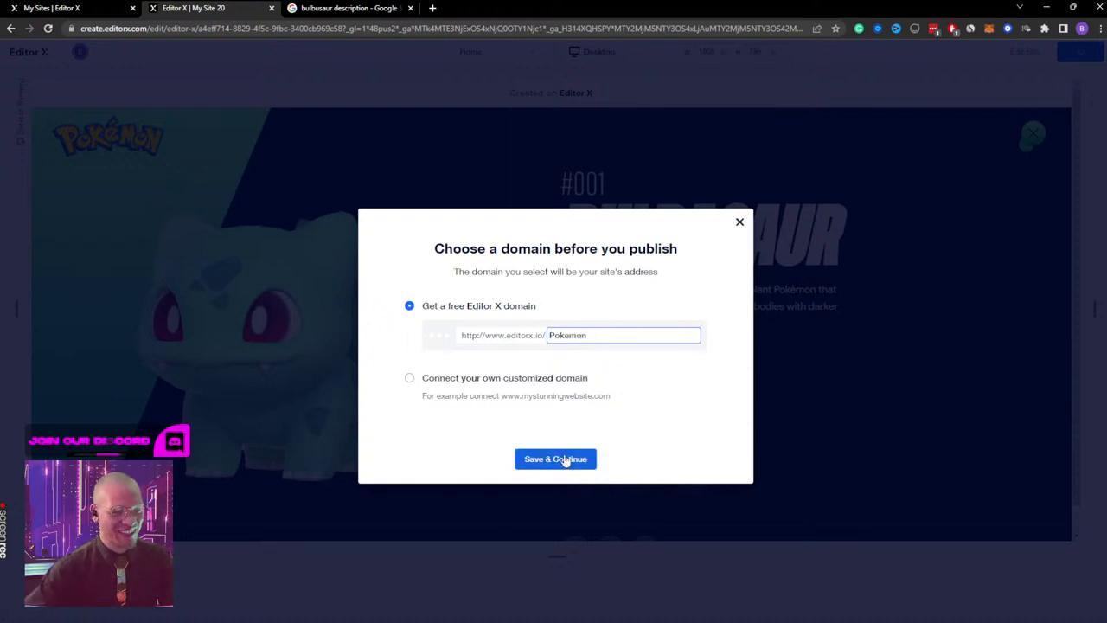
left_click(571, 458)
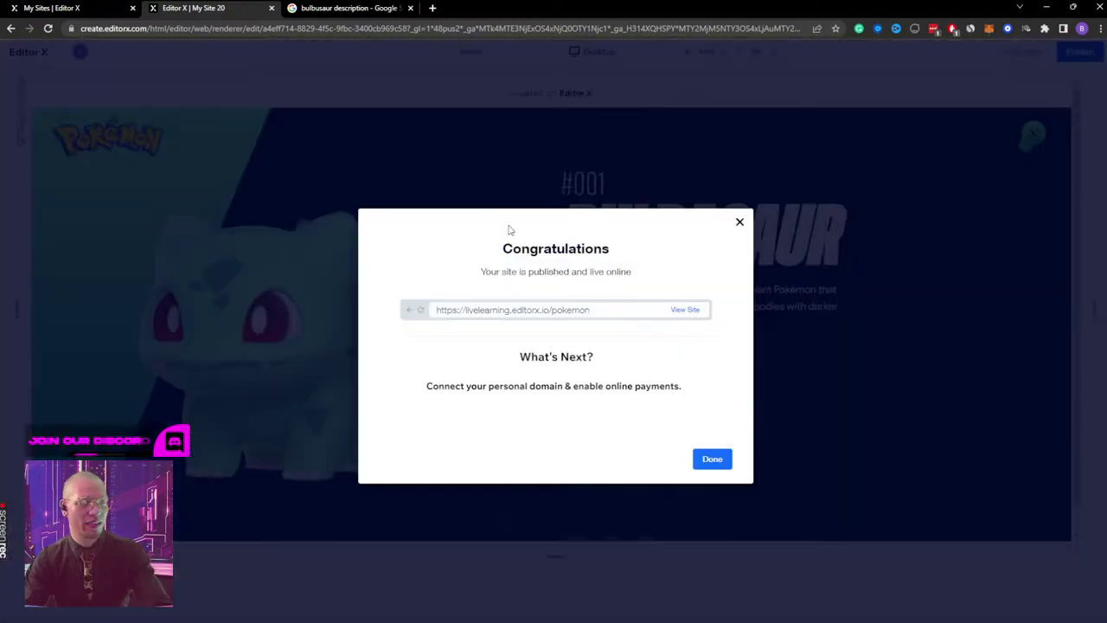
Step: View the published site and test opening and closing the Bulbasaur screen from the Pokéball
left_click(685, 311)
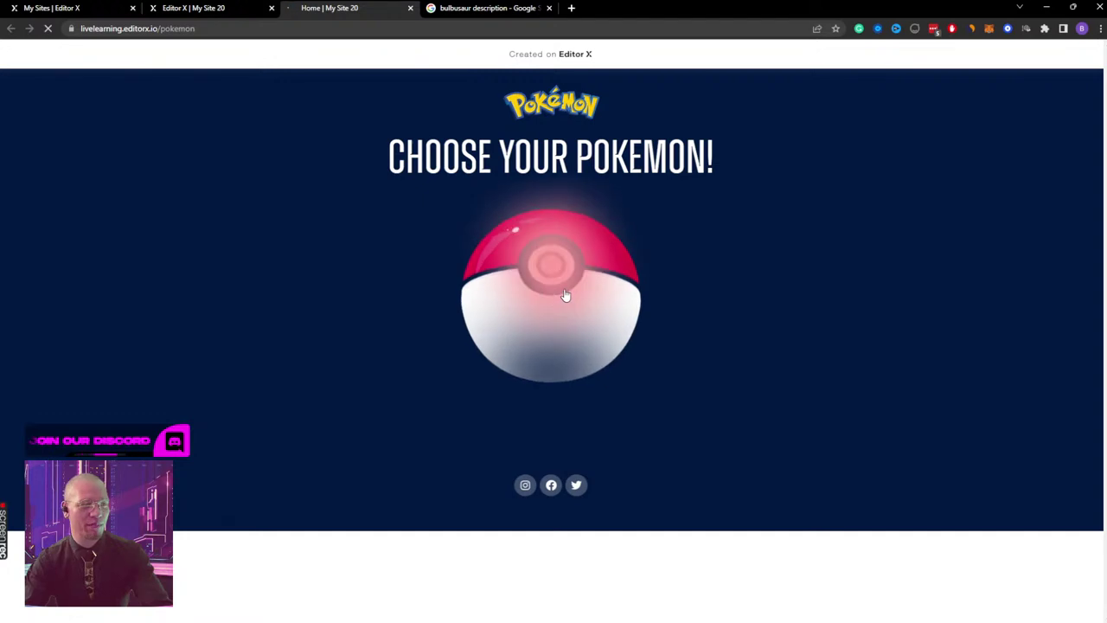
left_click(549, 278)
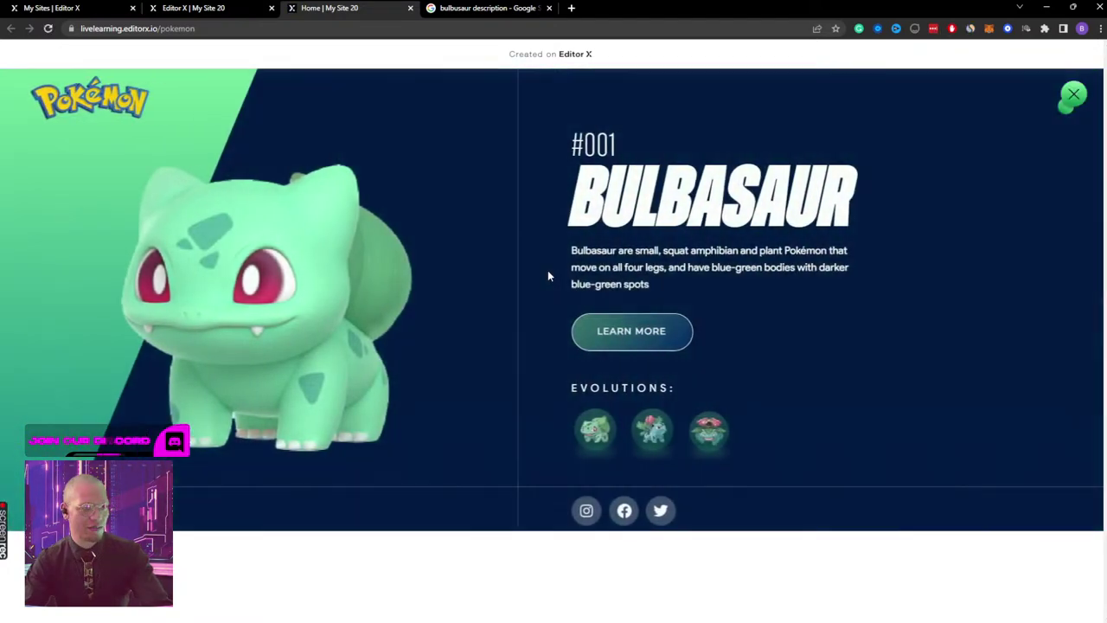
left_click(1063, 105)
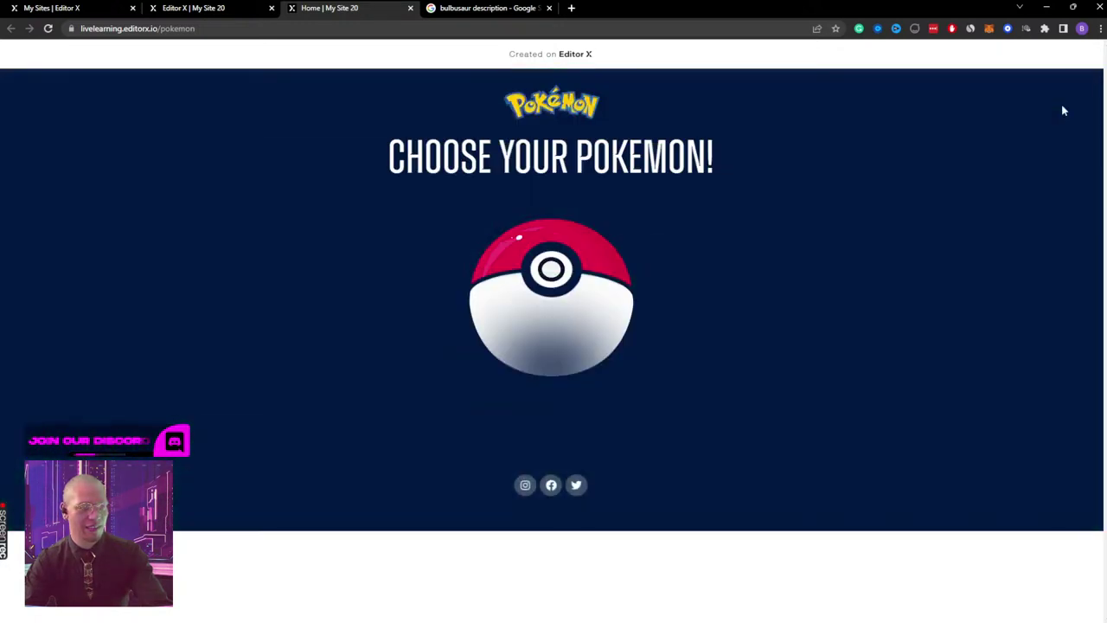
left_click(578, 273)
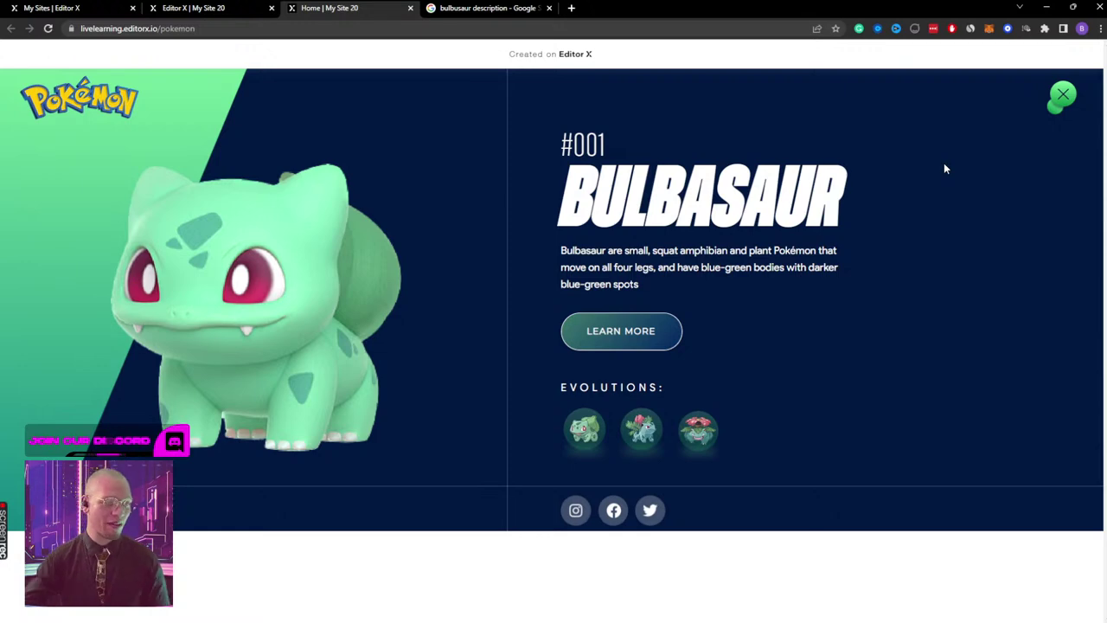
left_click(1069, 108)
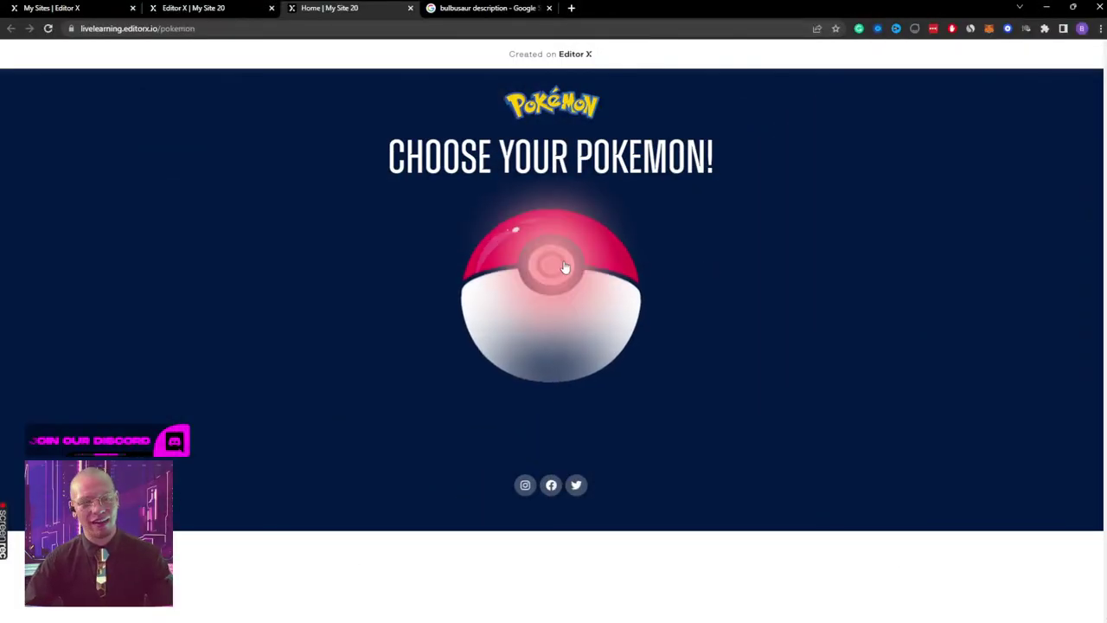
Step: Switch to the Adobe XD design and set the hover shine's blend mode to Normal on the Web 1920 – 4 artboard
left_click(670, 609)
scroll(488, 325, "down", 3)
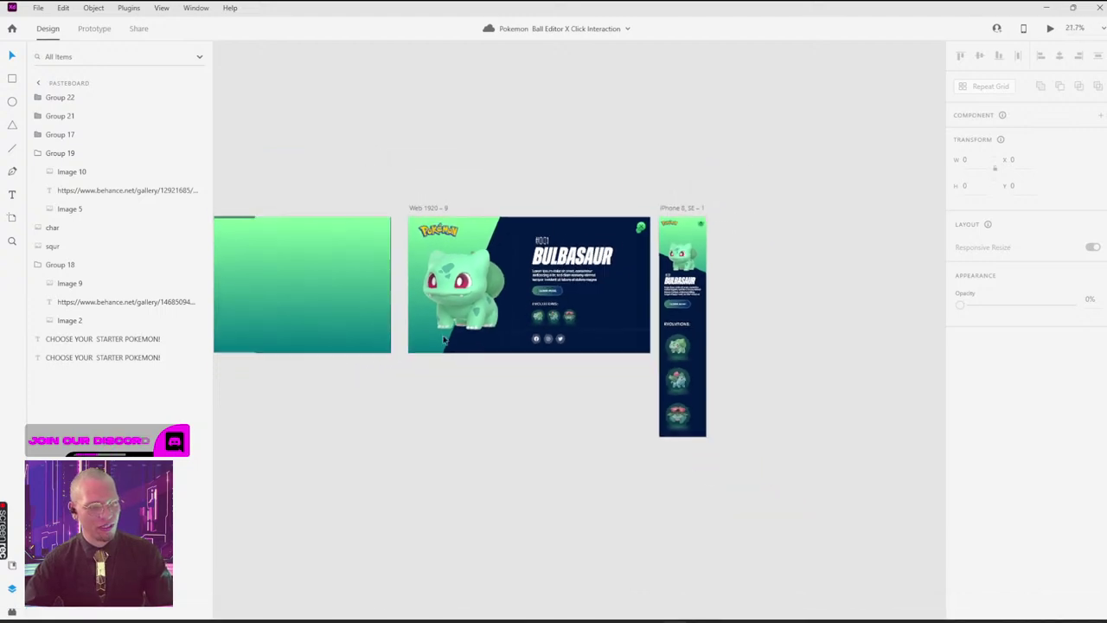
scroll(488, 324, "left", 6)
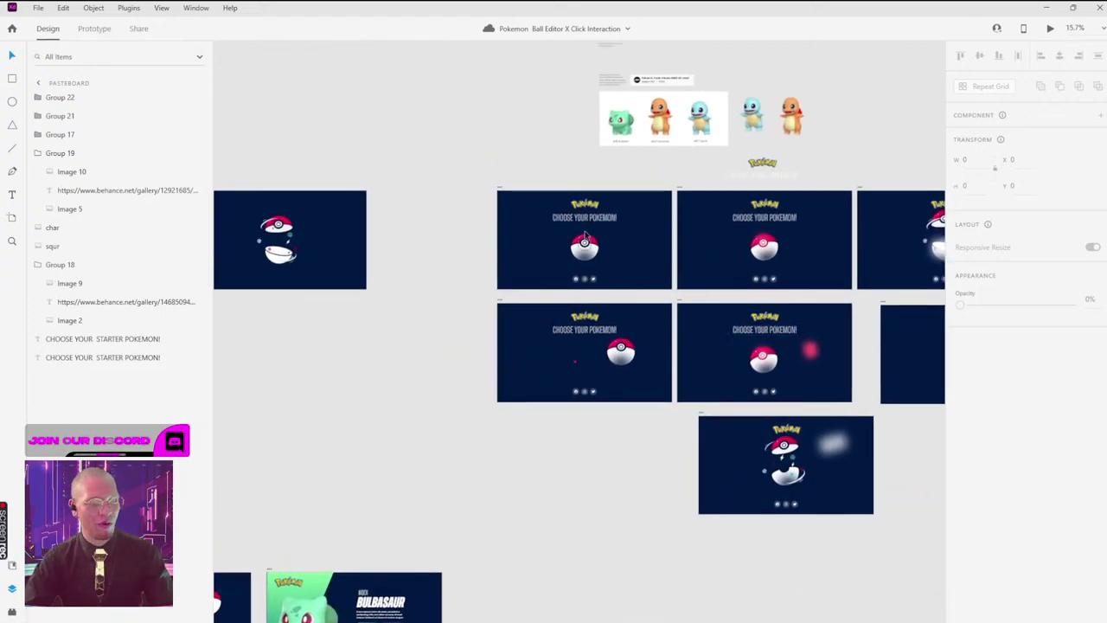
scroll(640, 277, "up", 3)
scroll(769, 287, "up", 1)
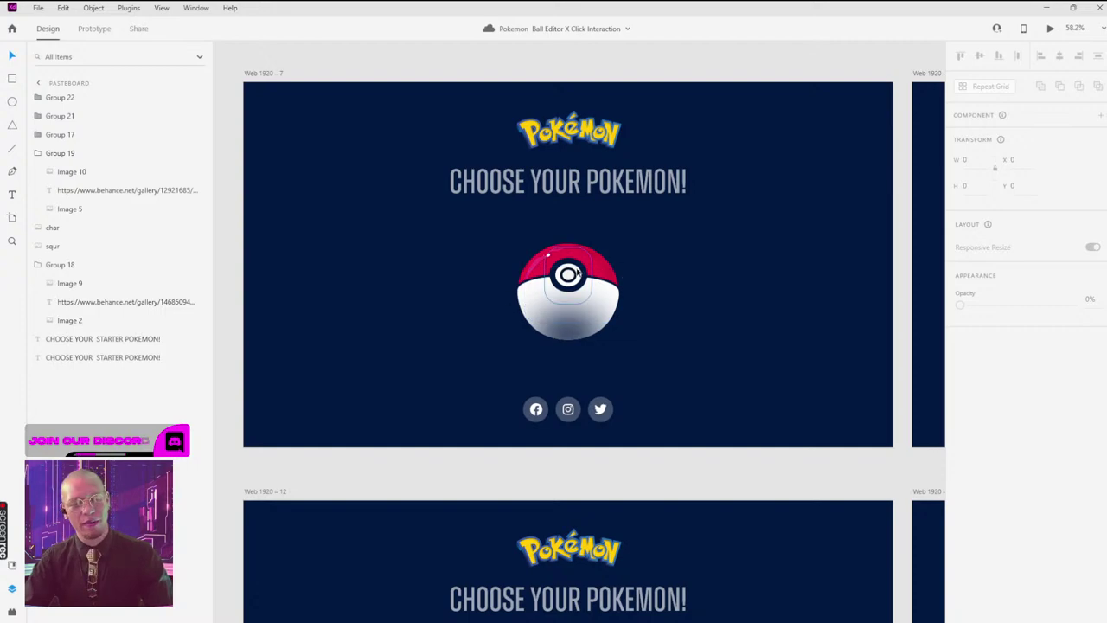
scroll(805, 254, "right", 5)
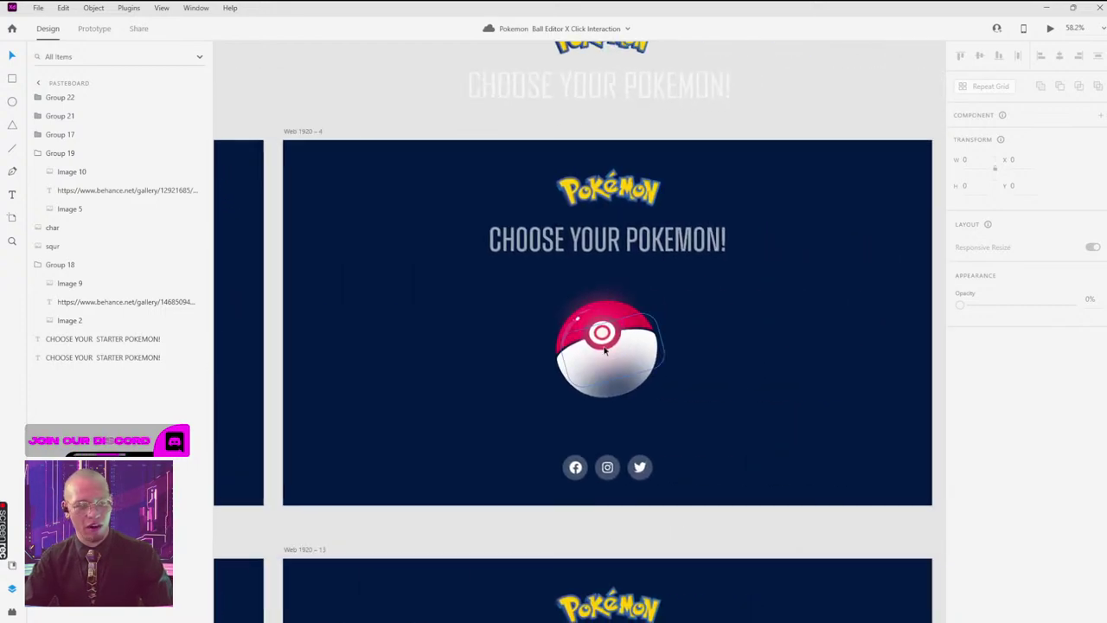
left_click(603, 327, "ctrl")
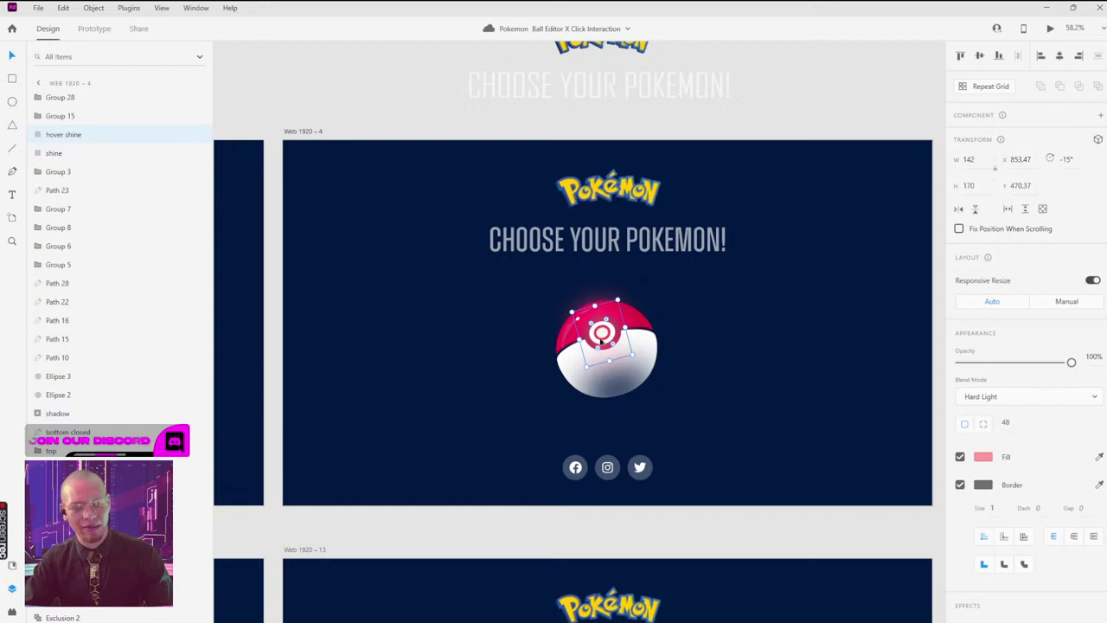
scroll(603, 339, "up", 5)
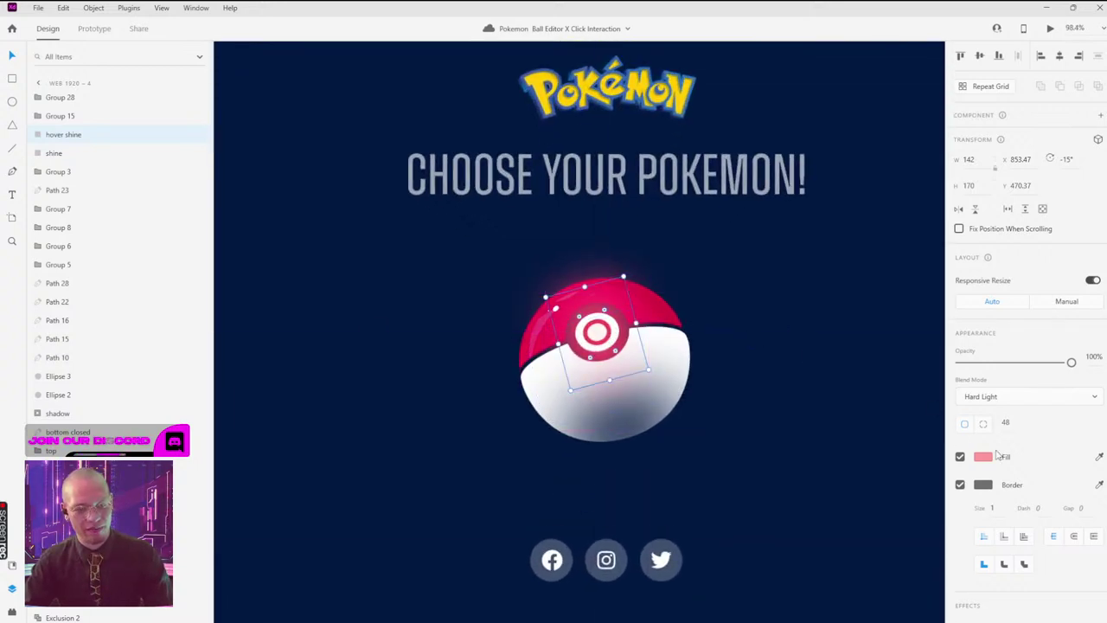
left_click(1012, 397)
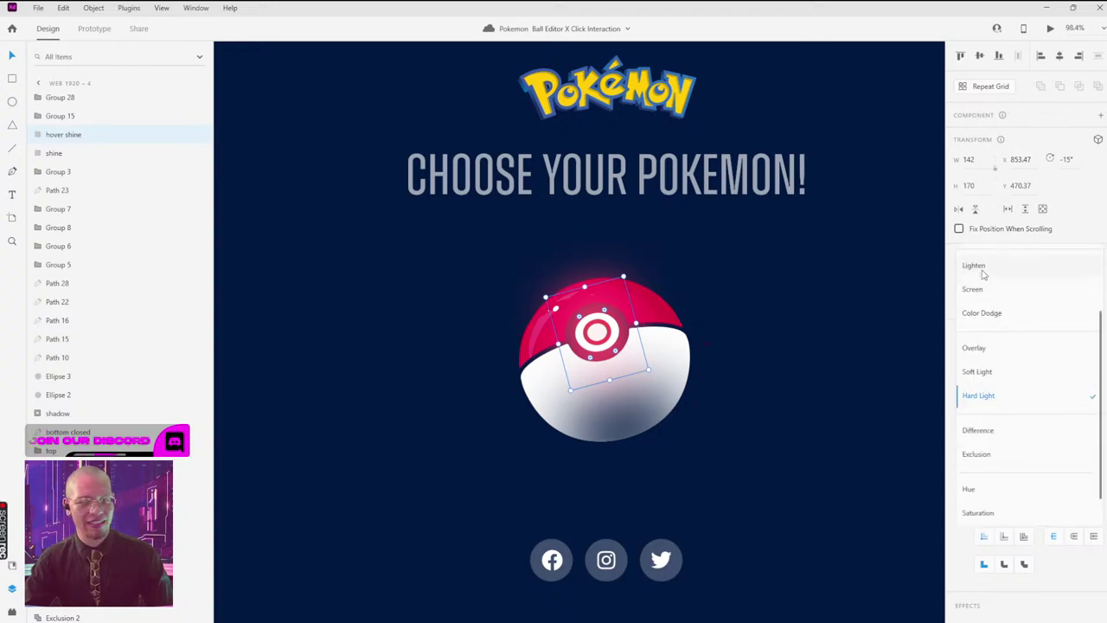
scroll(994, 297, "up", 3)
left_click(985, 255)
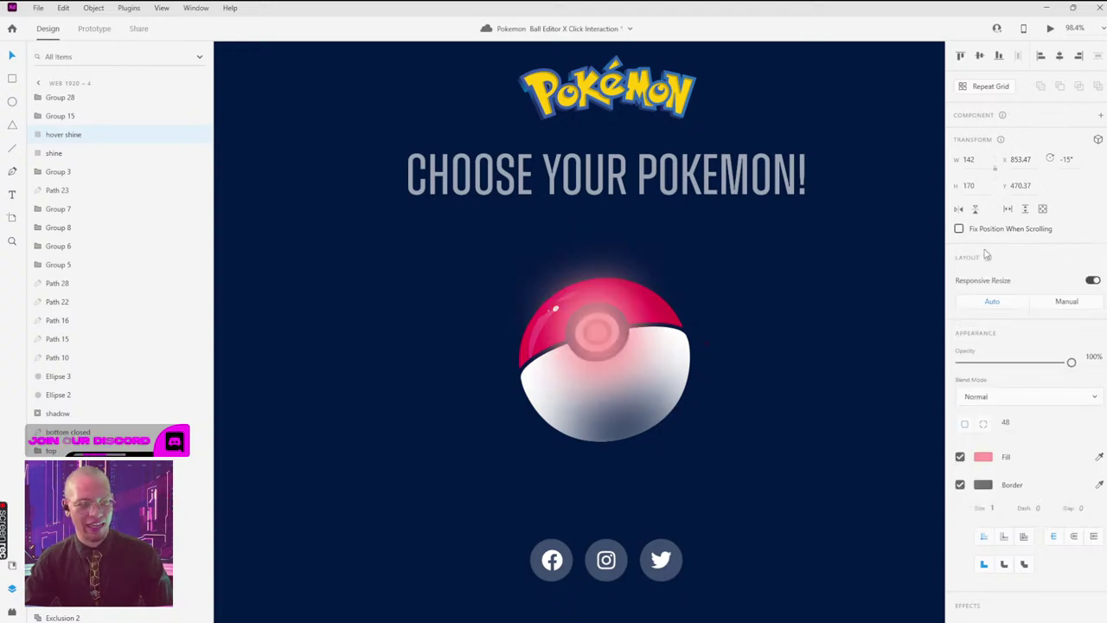
Step: Set the hover shine's fill to a stronger red, #FF3030, at 73% opacity
left_click(984, 456)
left_click_drag(906, 420, 945, 418)
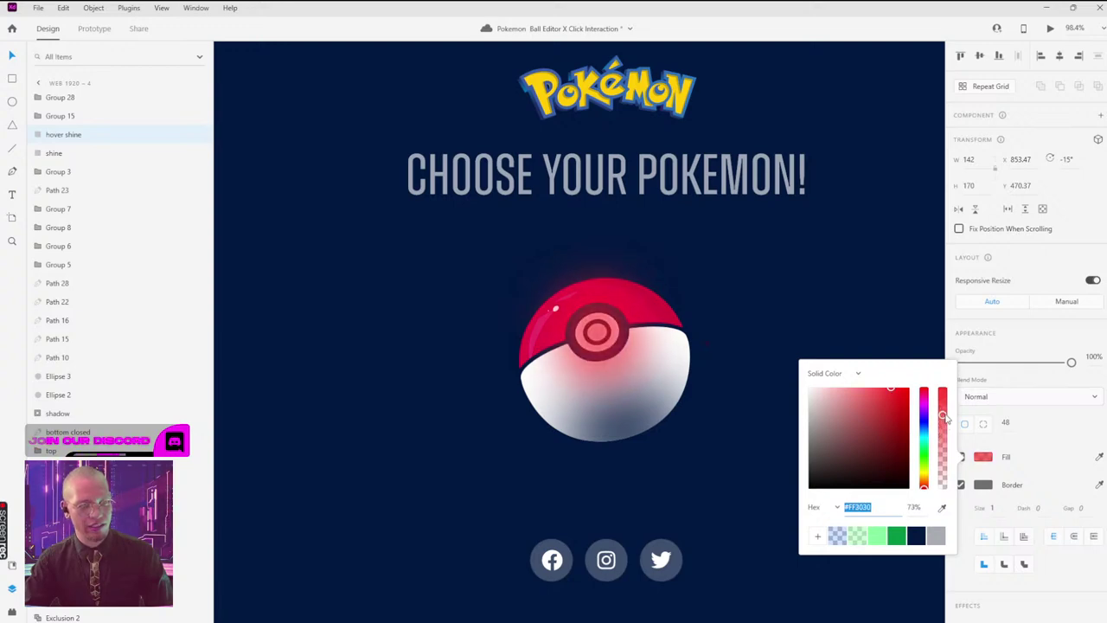
left_click(749, 251)
Step: Export the hover shine as a 1x PNG to the Pokemon Click and Hover Interaction folder
left_click(597, 363)
key("ctrl+e")
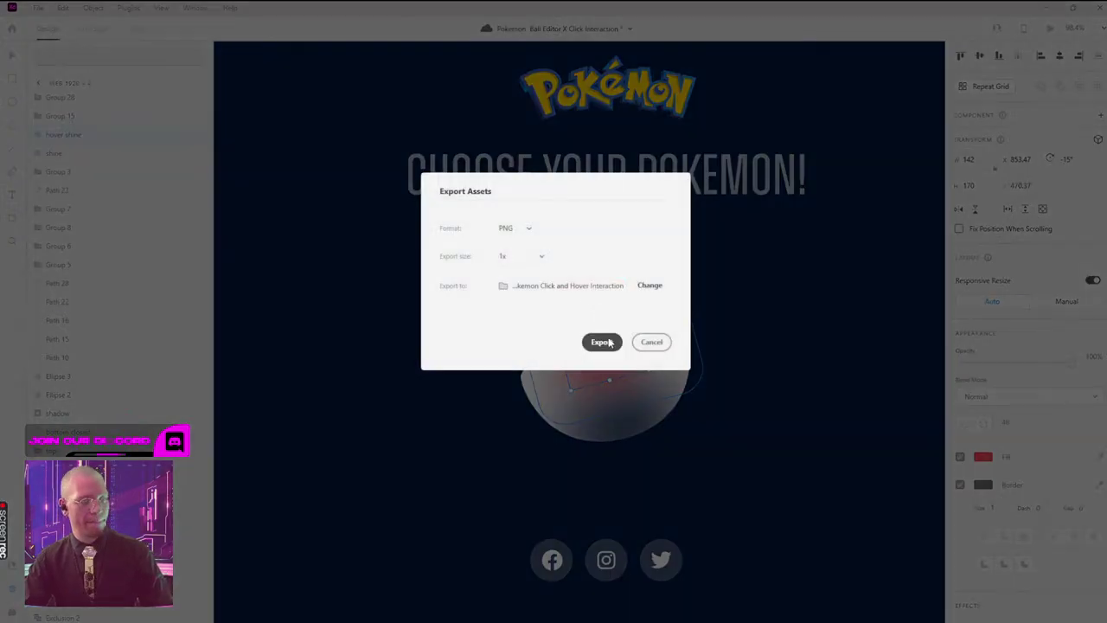
left_click(610, 342)
left_click(611, 343)
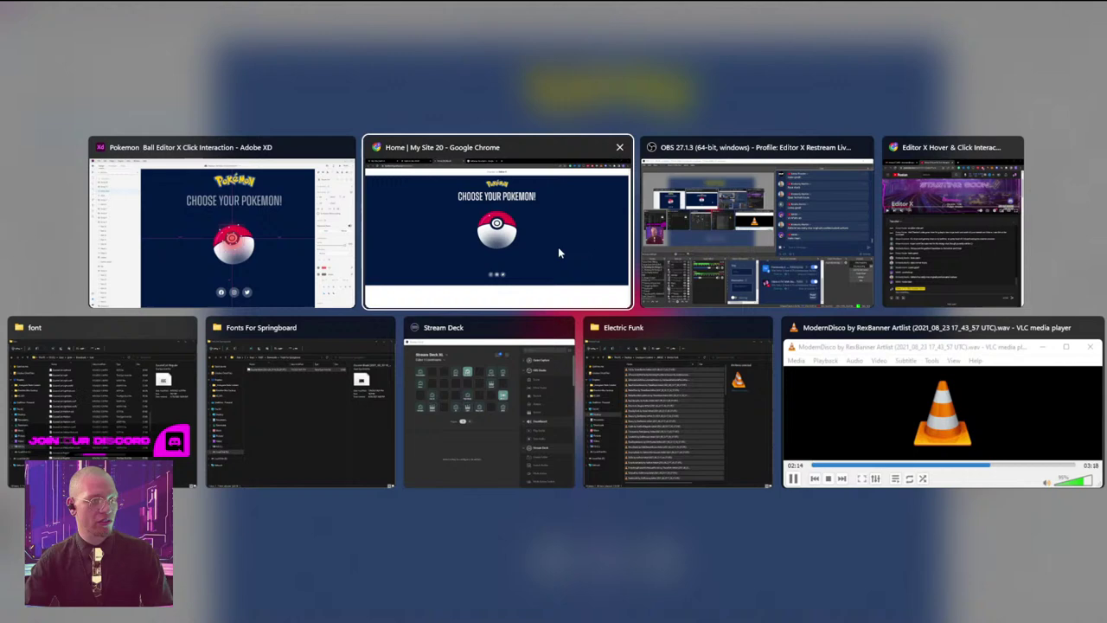
Step: Switch to the Editor X site in Chrome, dismiss the publish notice and return to editing the site
left_click(558, 247)
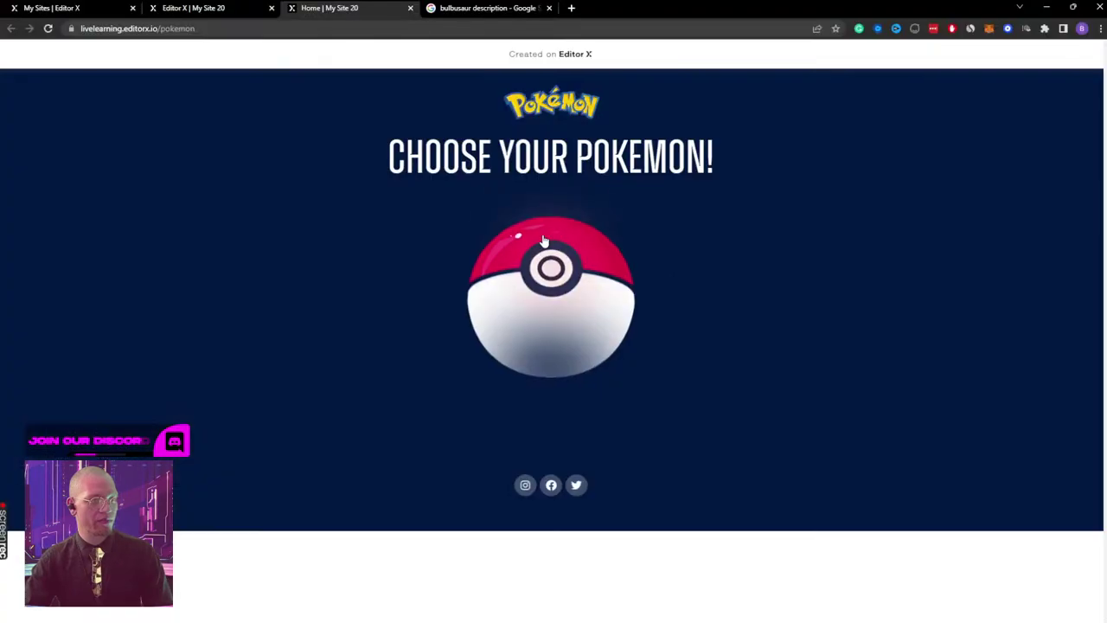
left_click(181, 8)
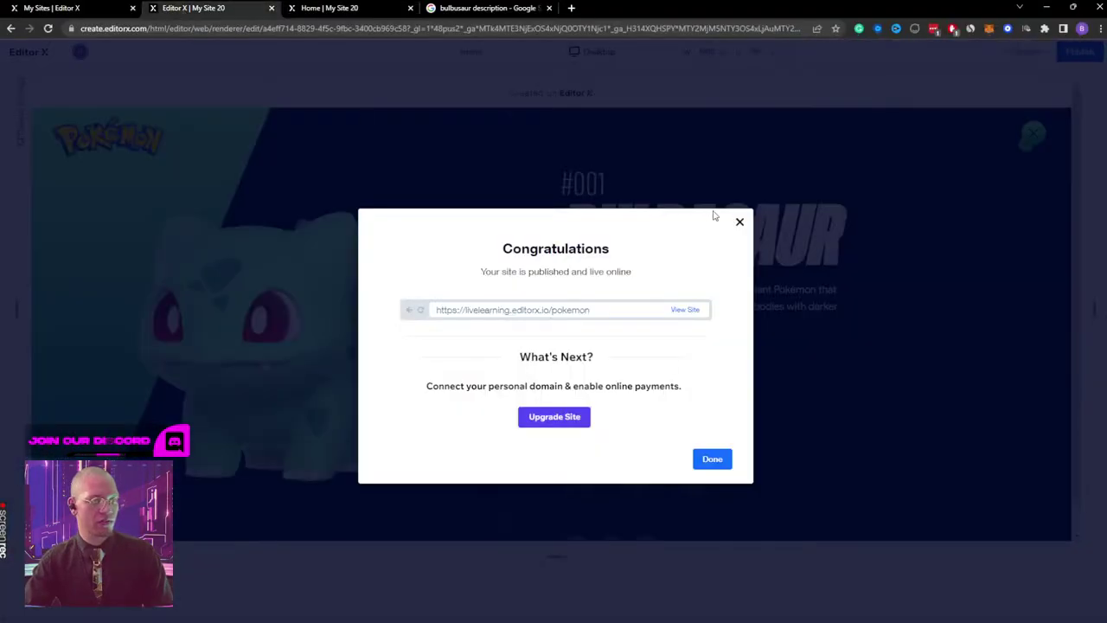
left_click(738, 223)
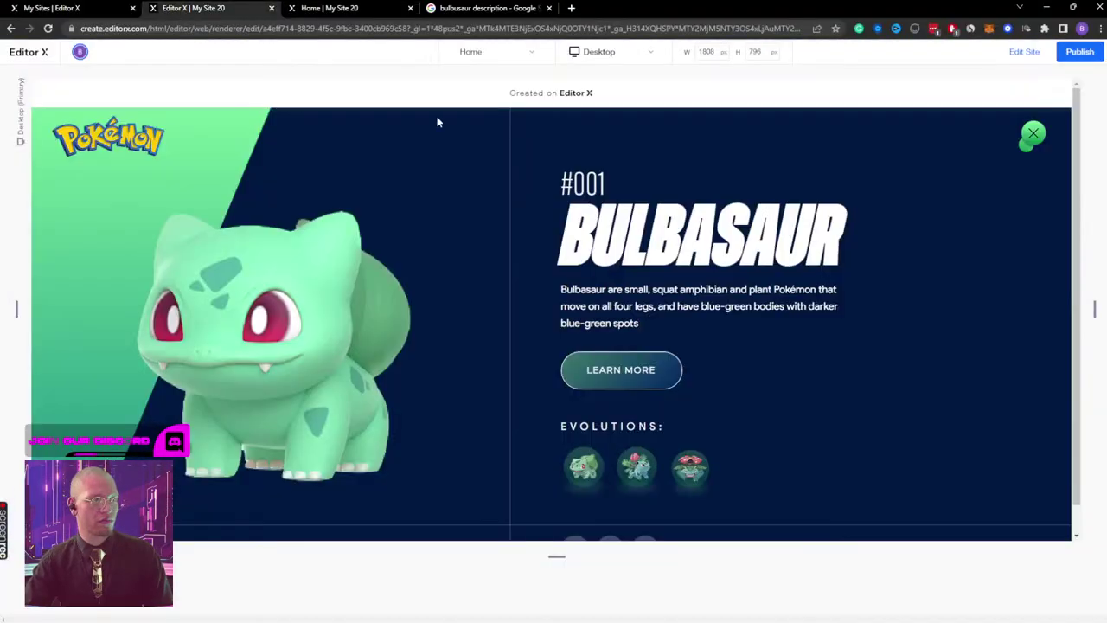
left_click(1019, 52)
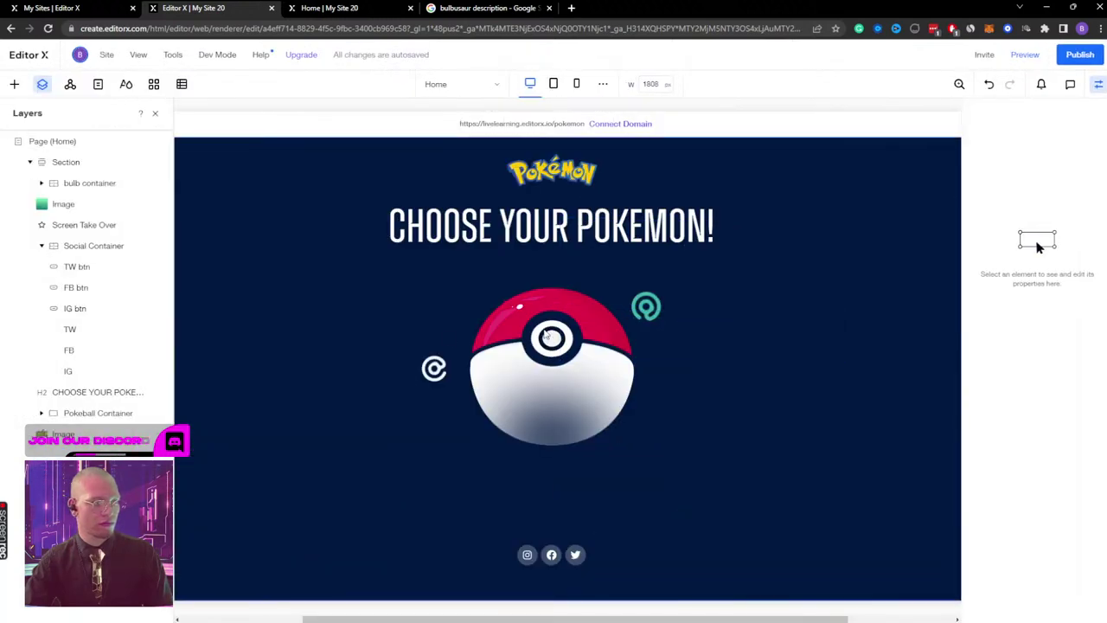
Step: Upload the hover shine image as a replacement for the shin image in the Pokeball Container's Ball
left_click(42, 245)
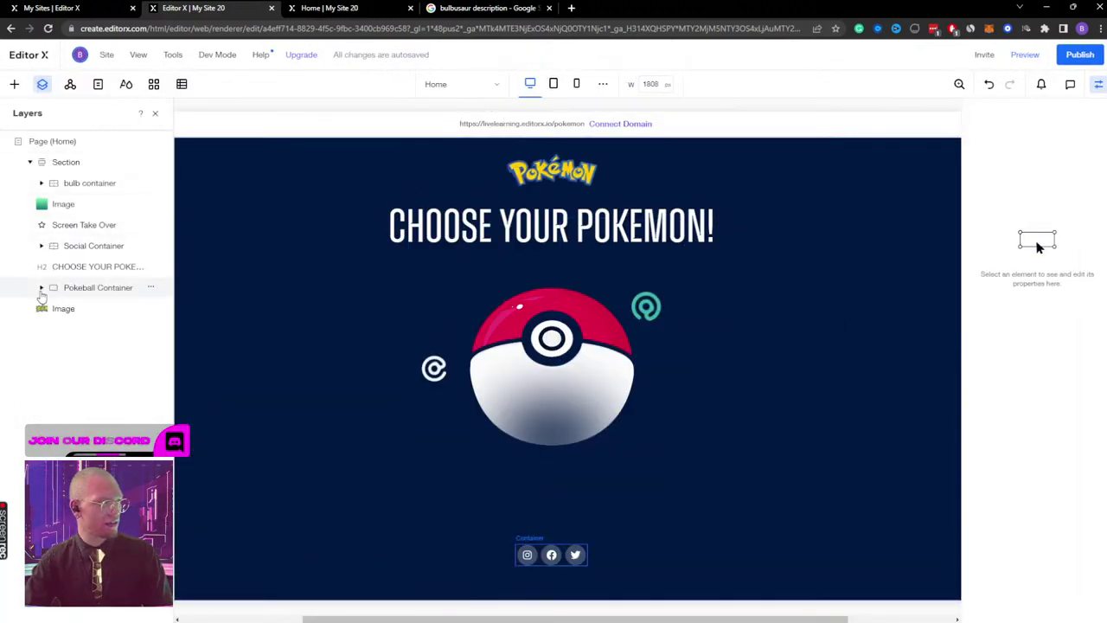
left_click(42, 288)
left_click(84, 330)
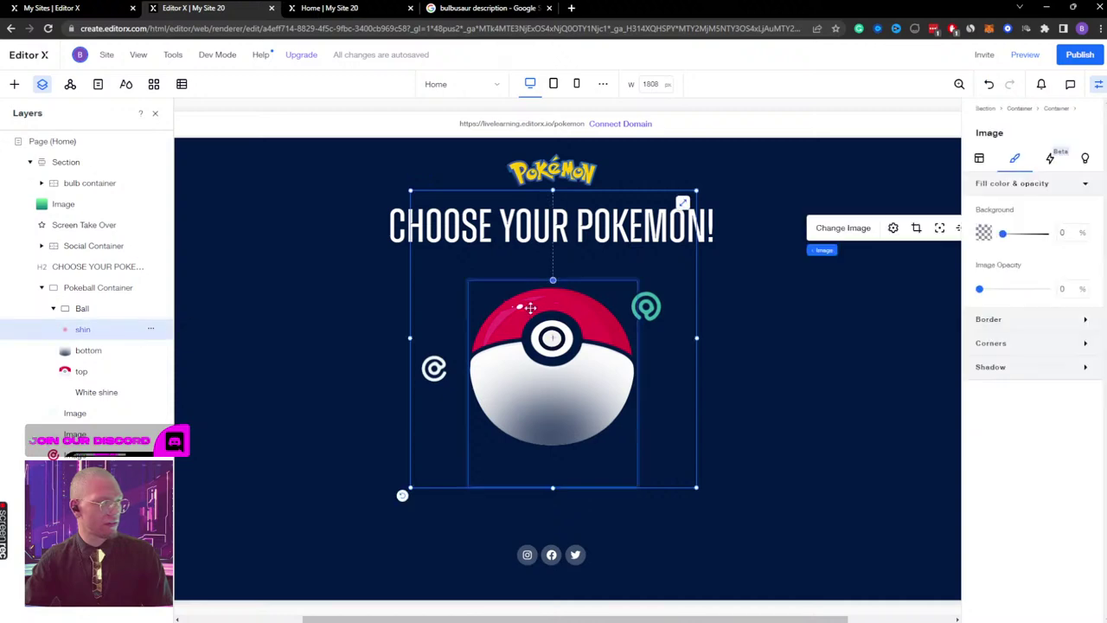
left_click(842, 228)
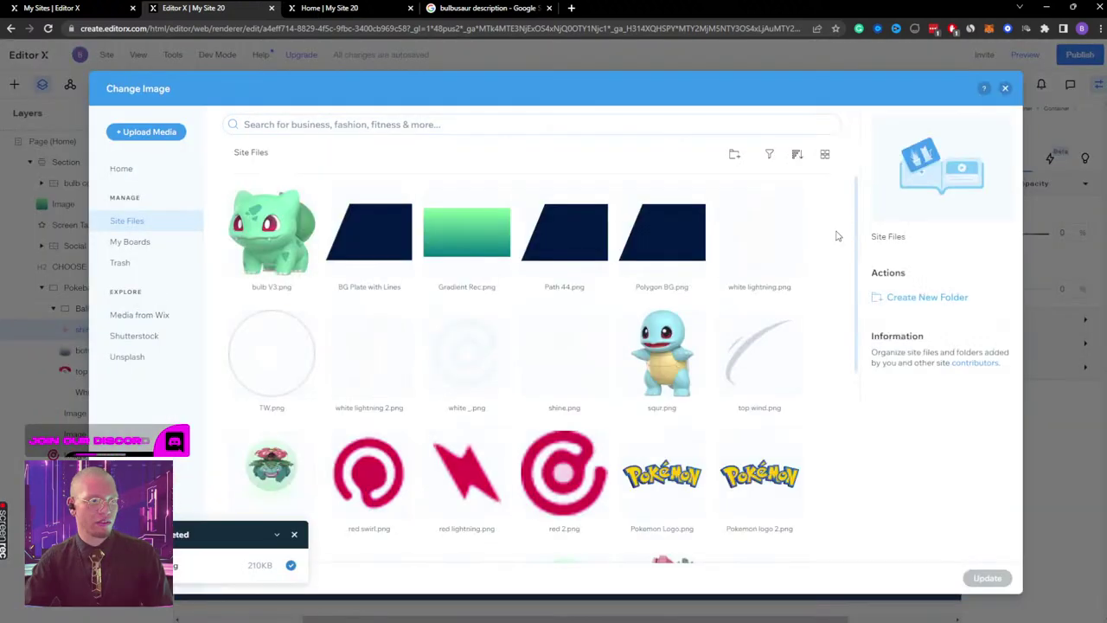
left_click(1005, 90)
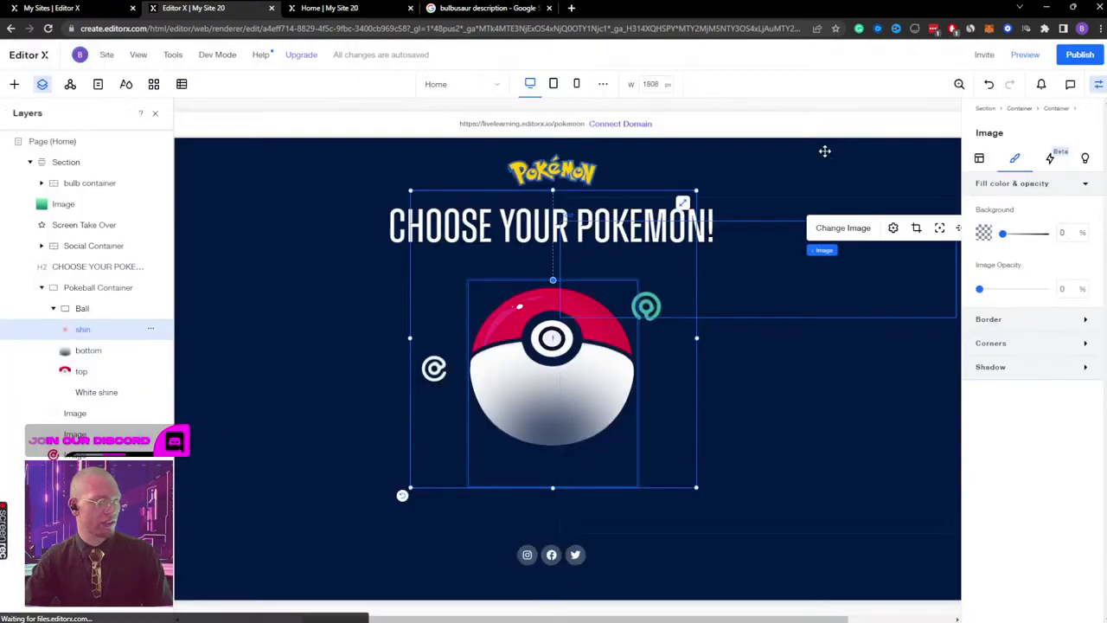
left_click(842, 228)
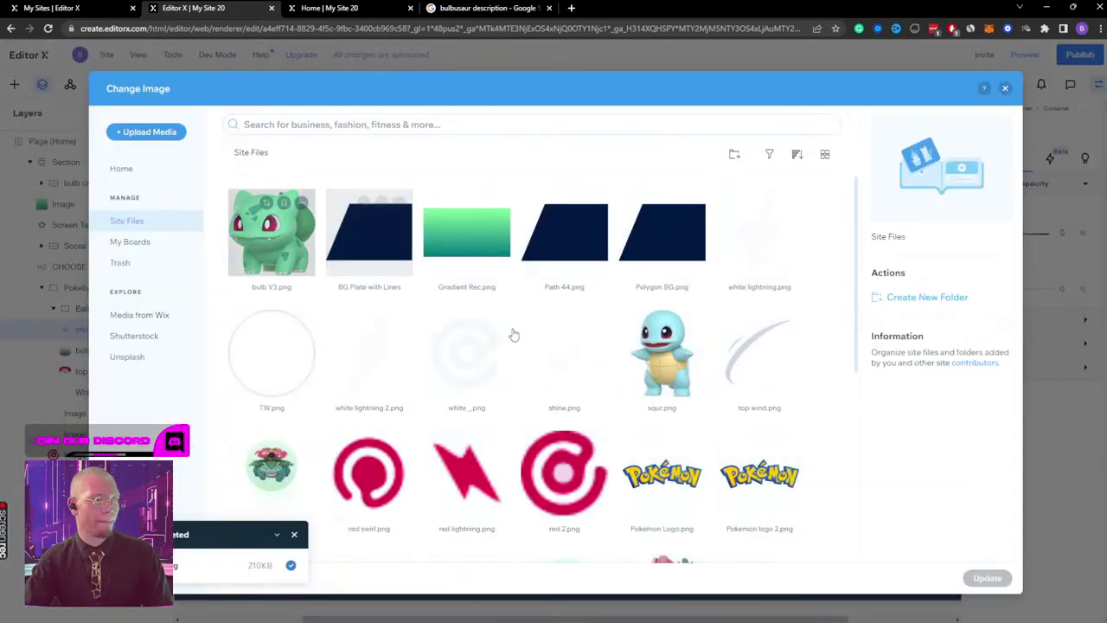
scroll(635, 355, "down", 5)
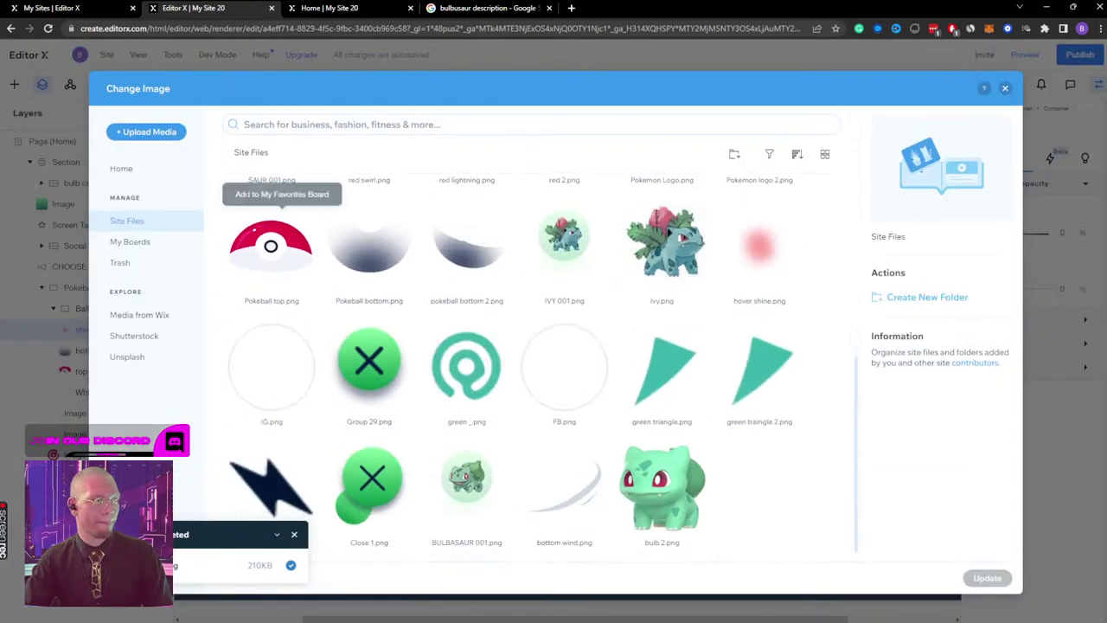
left_click(171, 139)
left_click(576, 349)
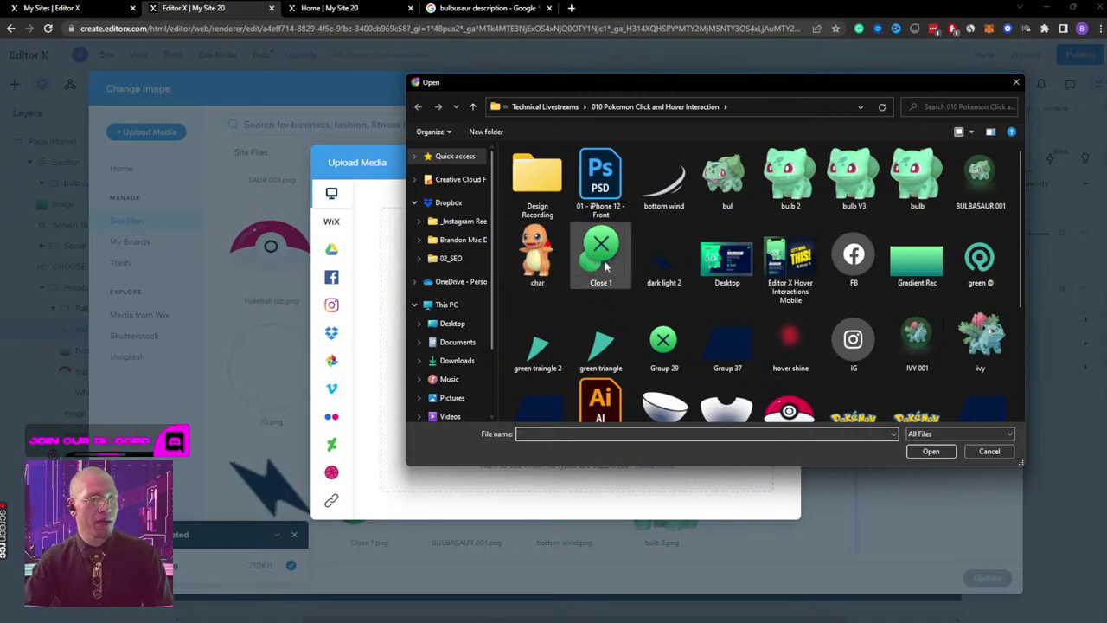
left_click(790, 347)
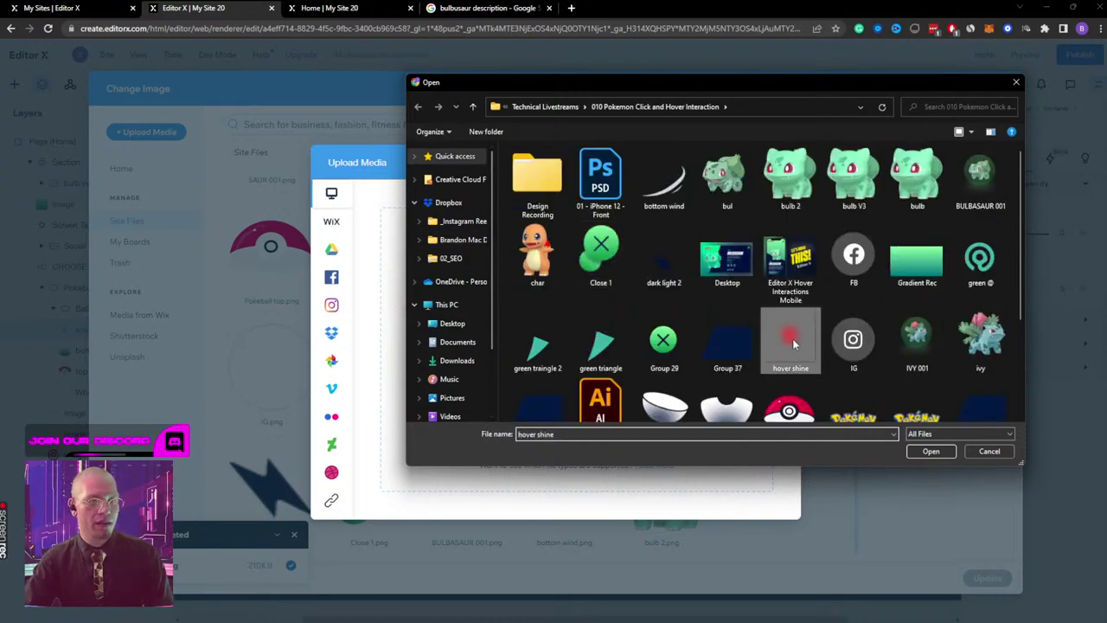
left_click(931, 451)
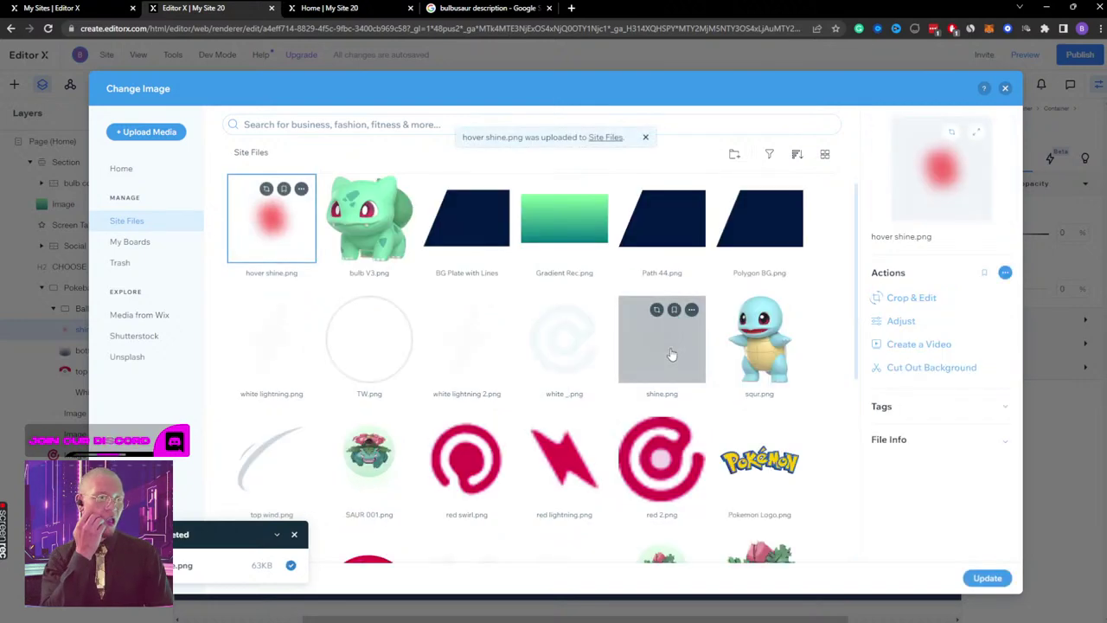
Step: Replace the shin layer's image with the newly uploaded hover shine.png
scroll(506, 350, "down", 3)
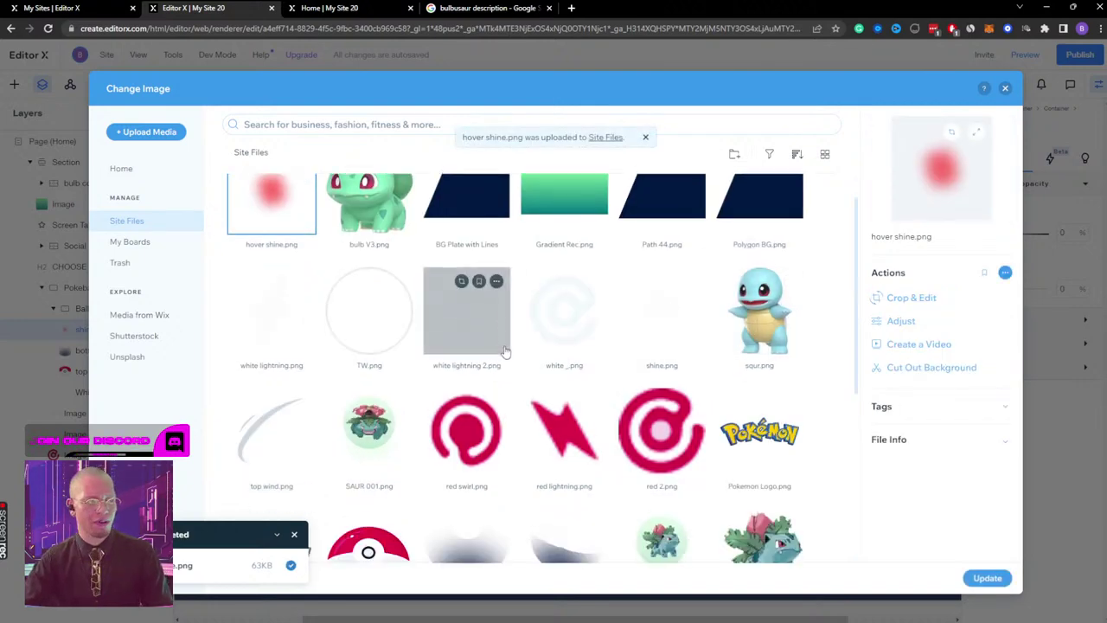
scroll(506, 350, "down", 2)
scroll(471, 346, "up", 5)
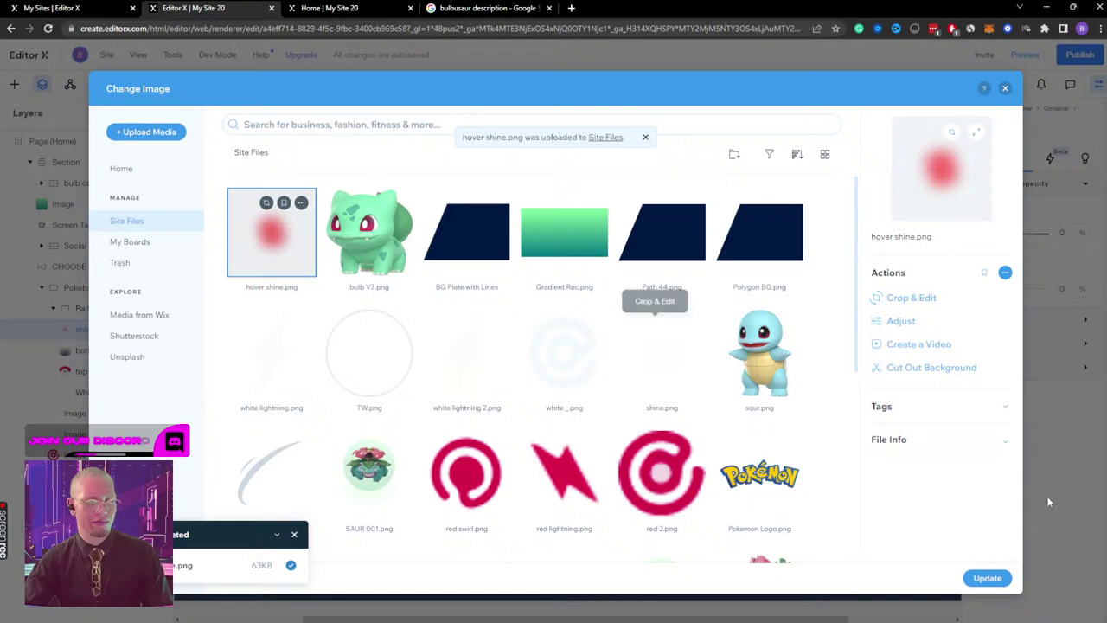
left_click(982, 581)
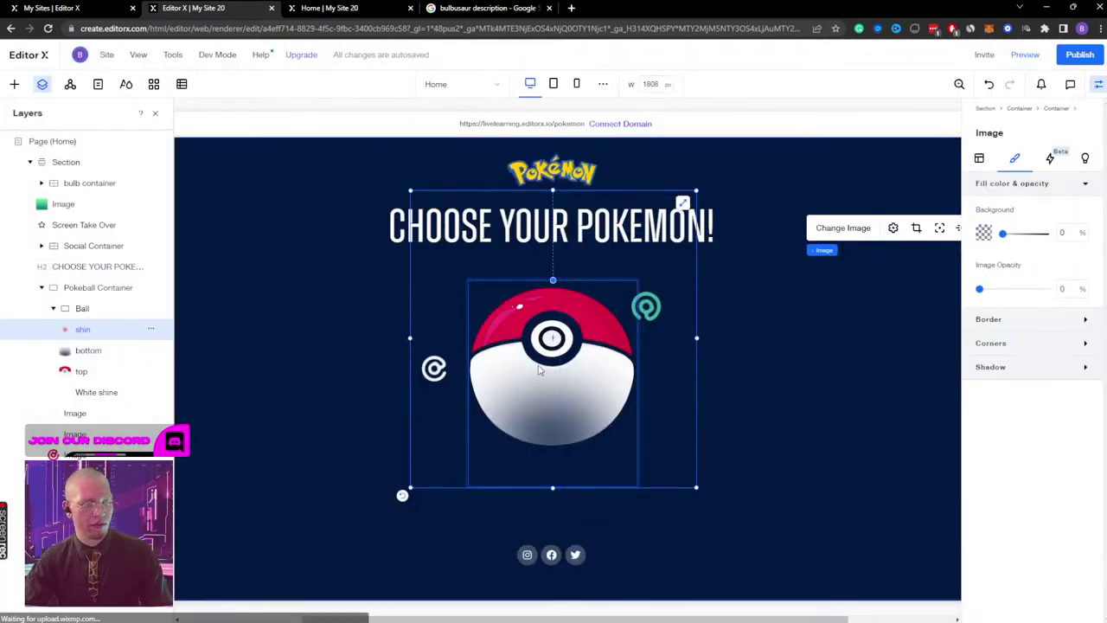
Step: Preview the site and test the Pokéball's hover effect and opening and closing the Bulbasaur screen
left_click(1025, 56)
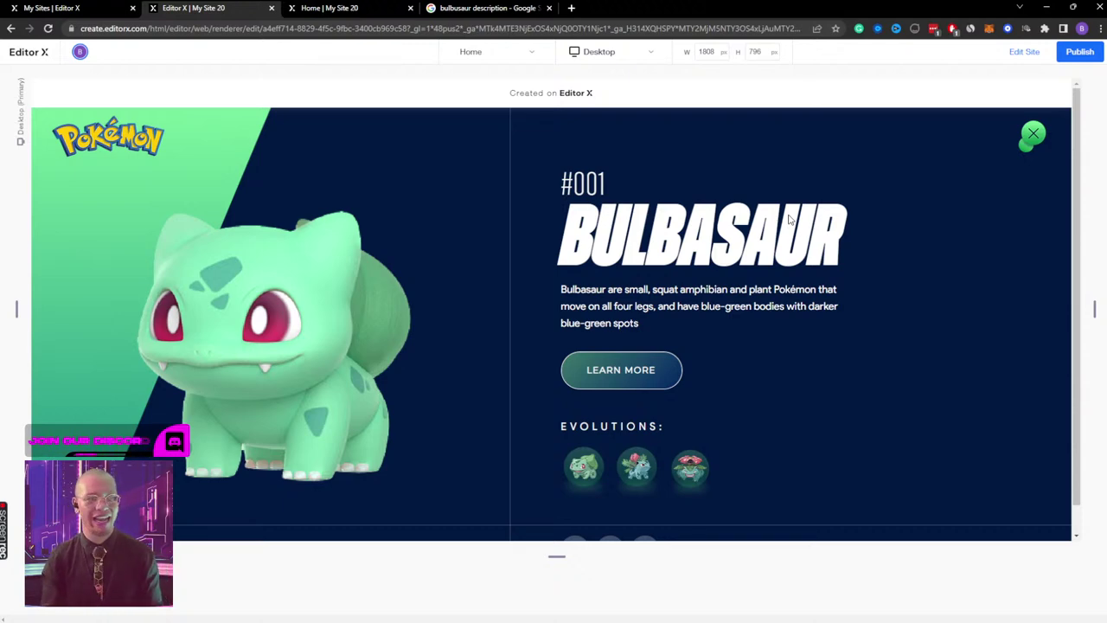
left_click(1031, 136)
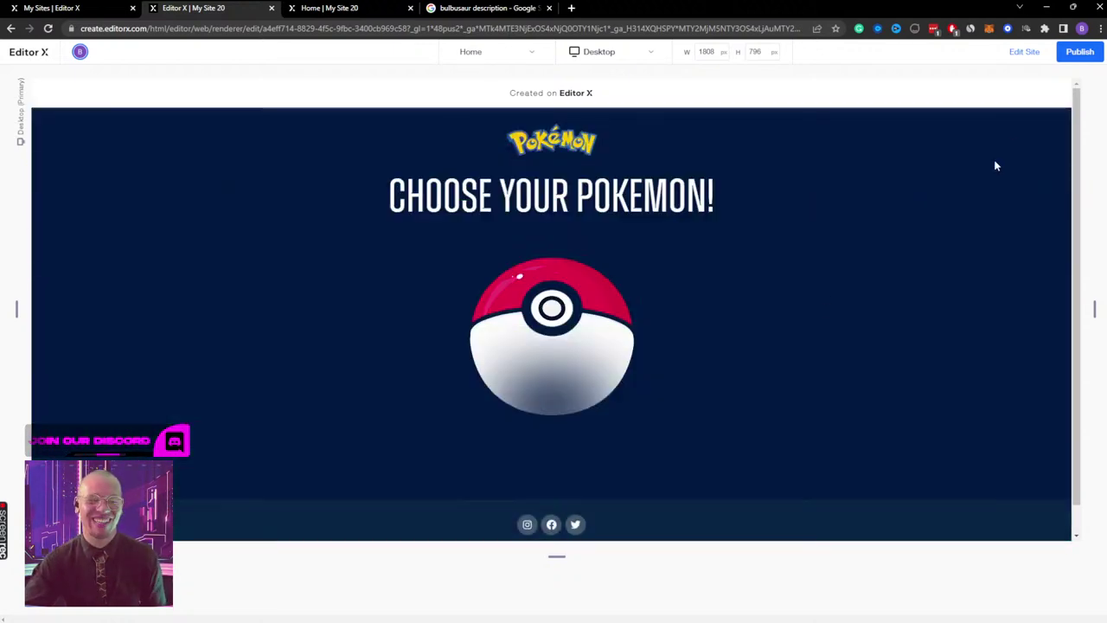
mouse_move(548, 353)
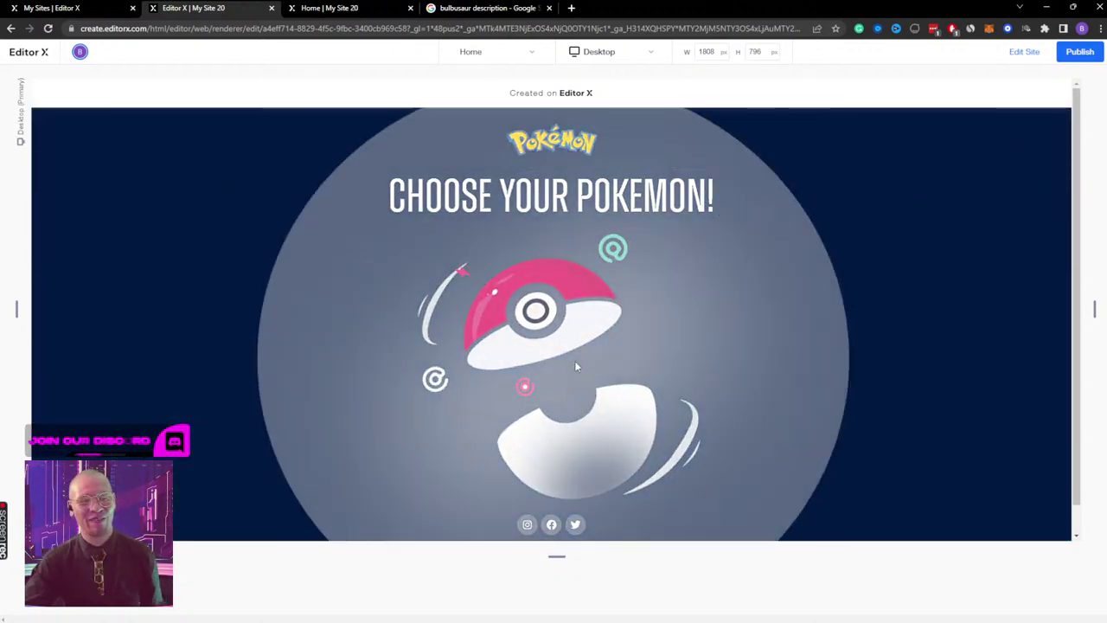
left_click(576, 366)
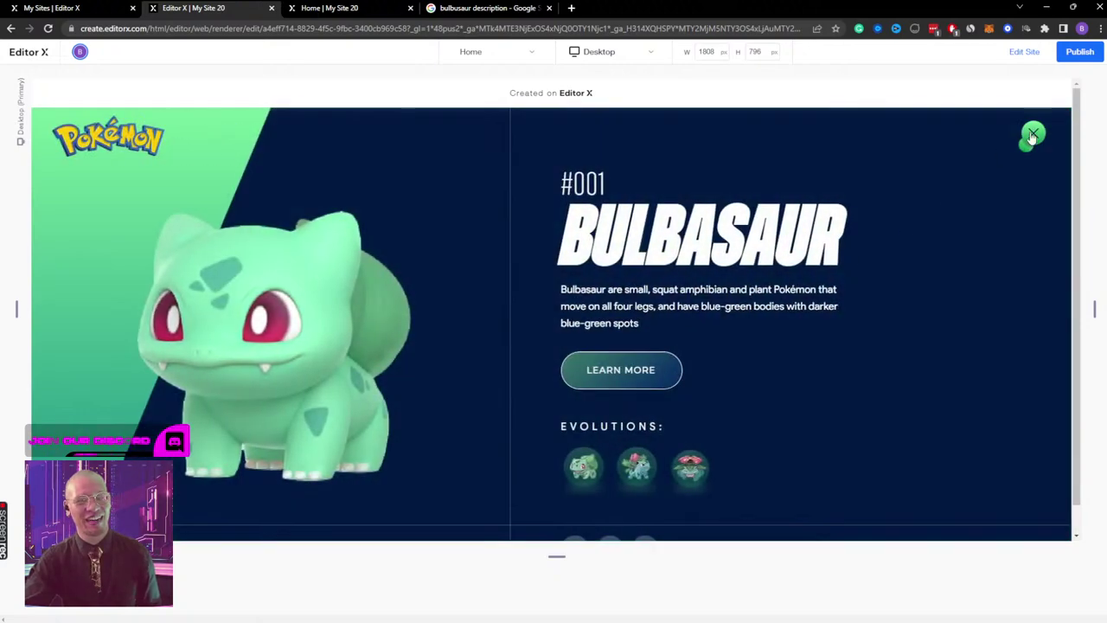
left_click(1031, 136)
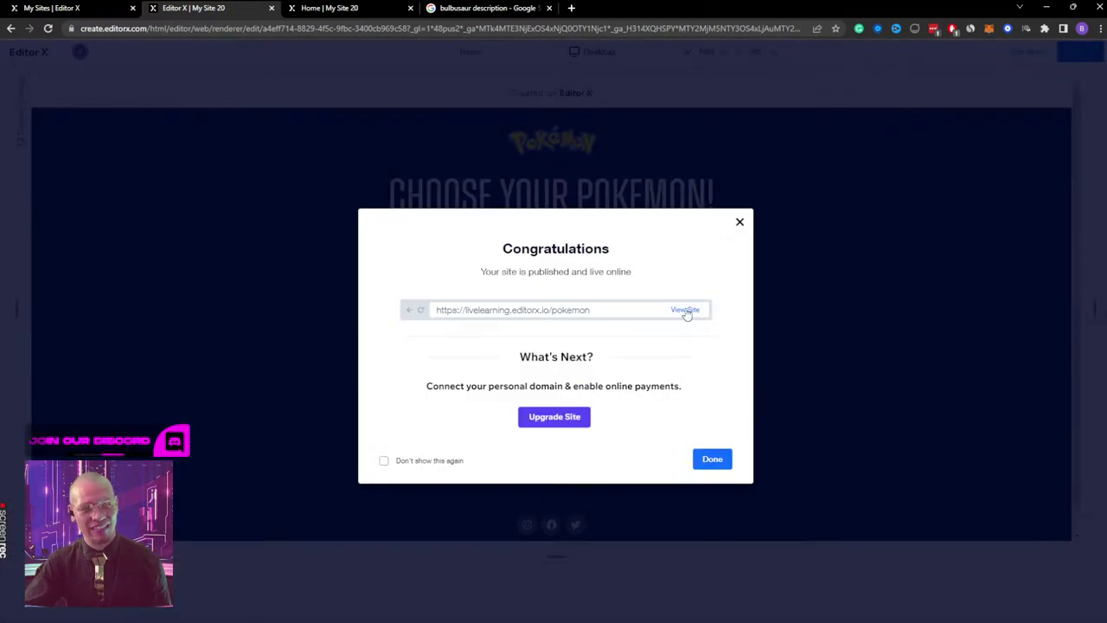
Step: Publish the updated site and open its live page
left_click(685, 311)
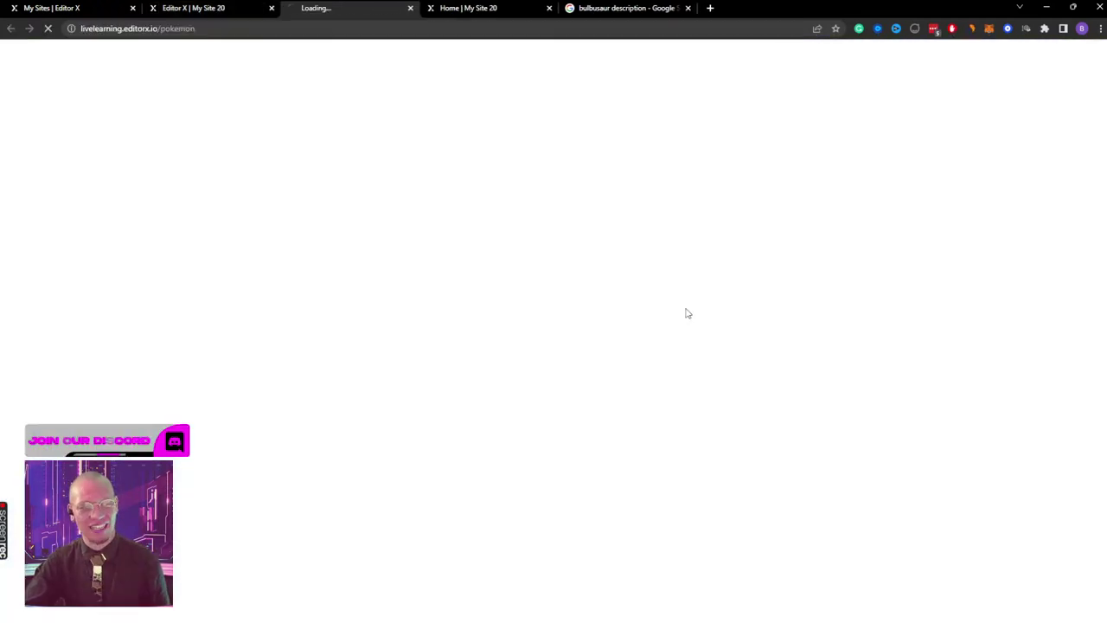